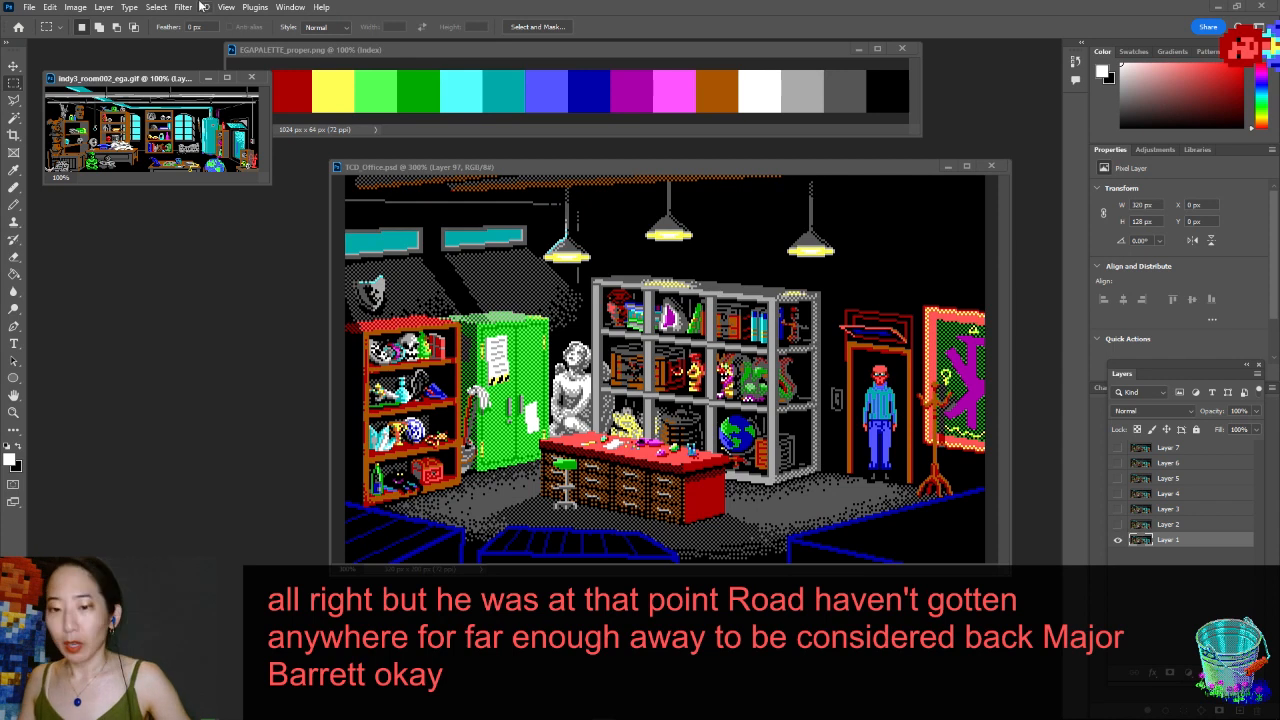
- Enlarge the TCD_Office.psd document window and reposition it so the whole office scene is in view
drag(482, 166, 473, 119)
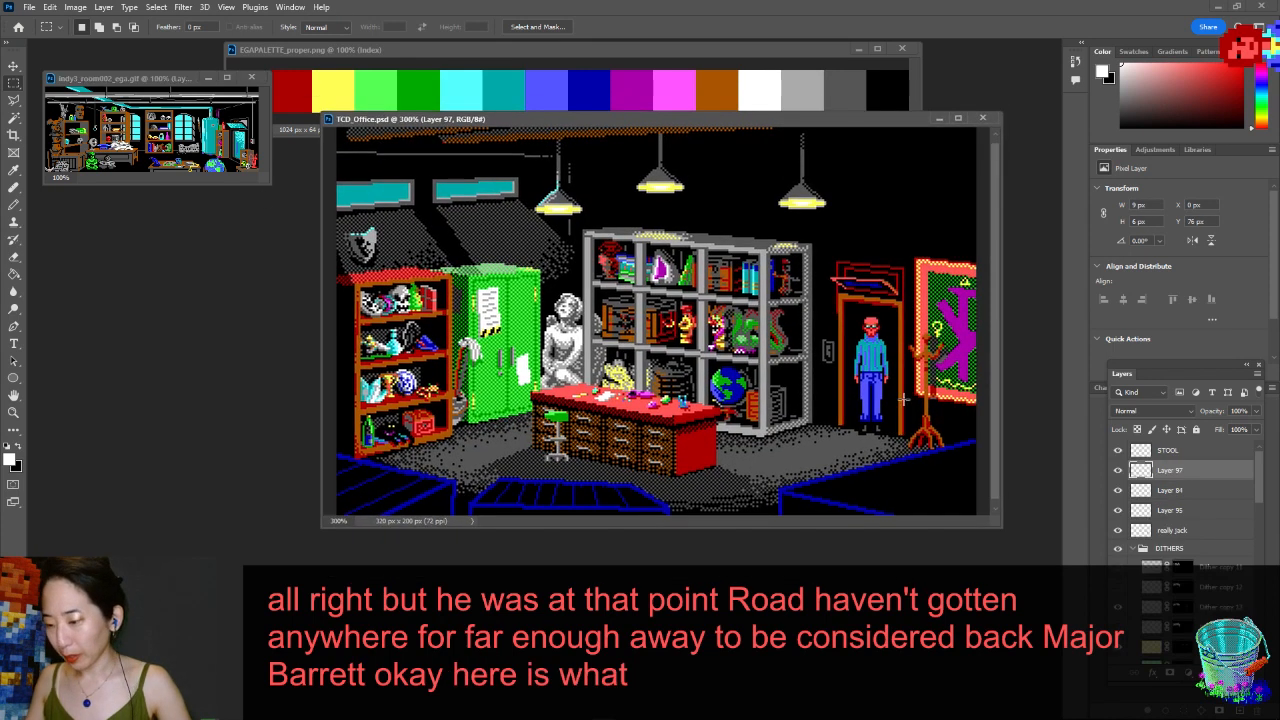
drag(997, 524, 1043, 600)
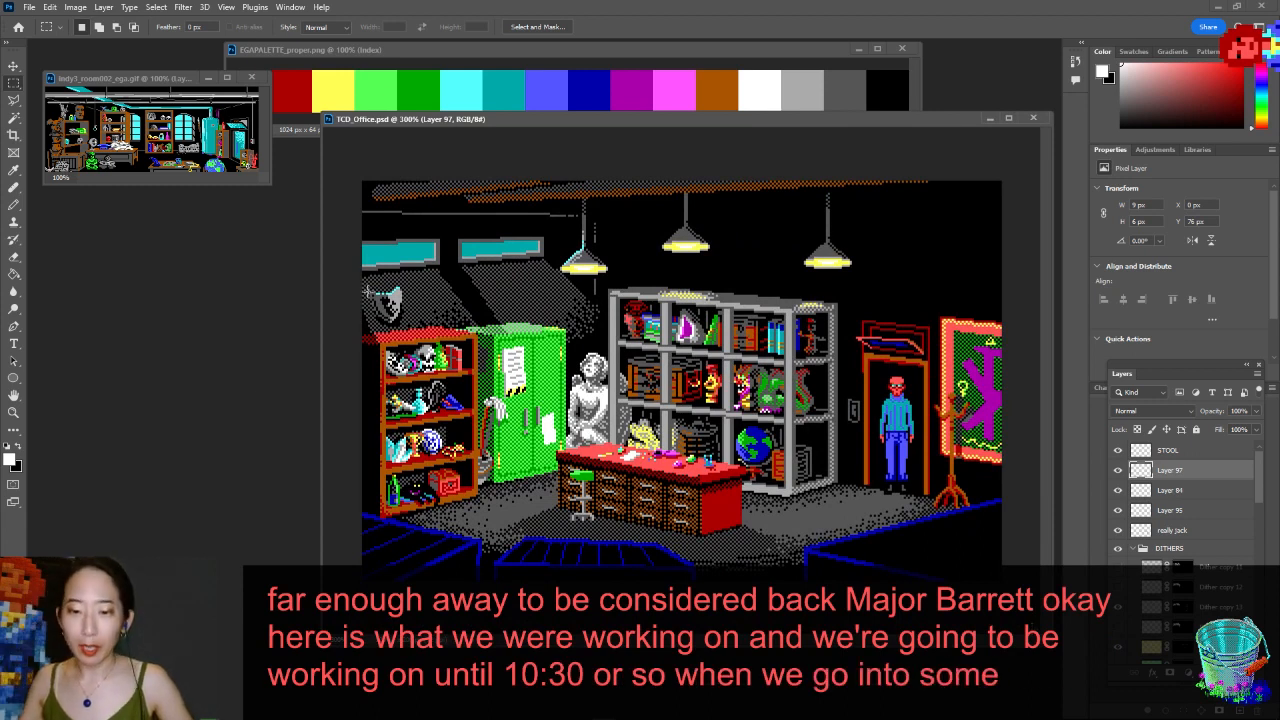
drag(622, 127, 583, 100)
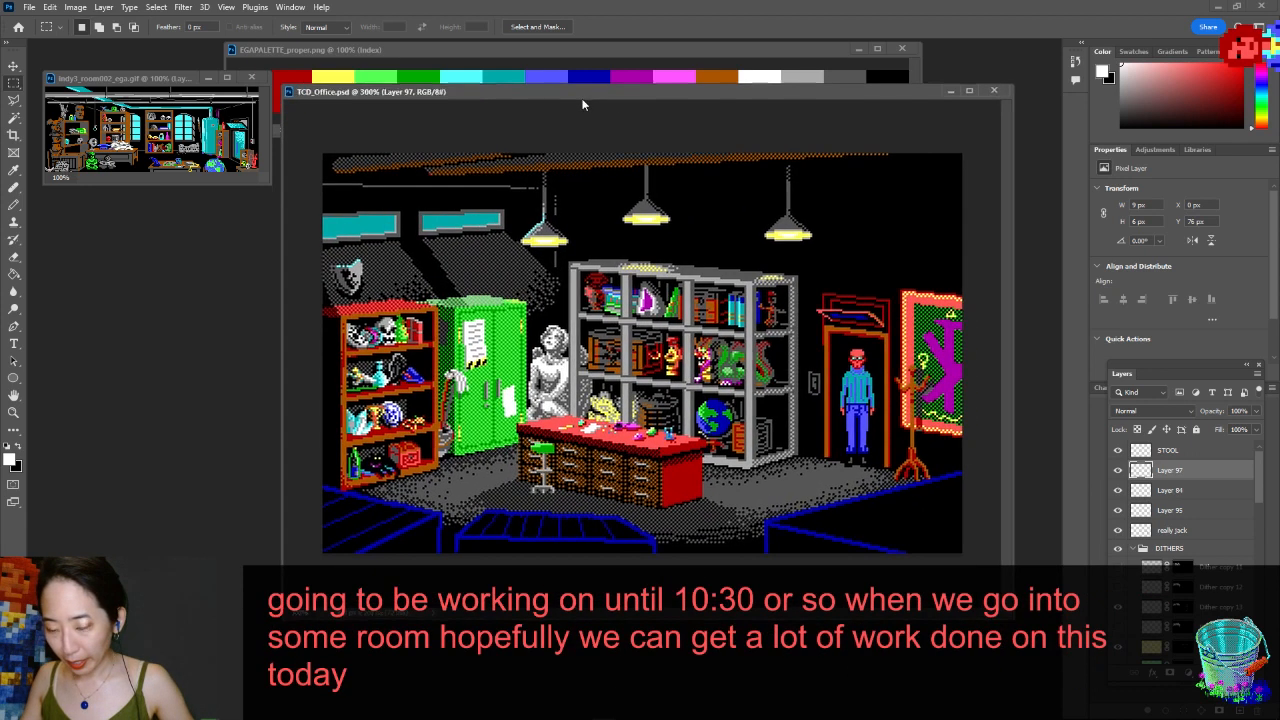
- Move the green stool on the STOOL layer from the desk to the empty black wall above the door
click(1121, 471)
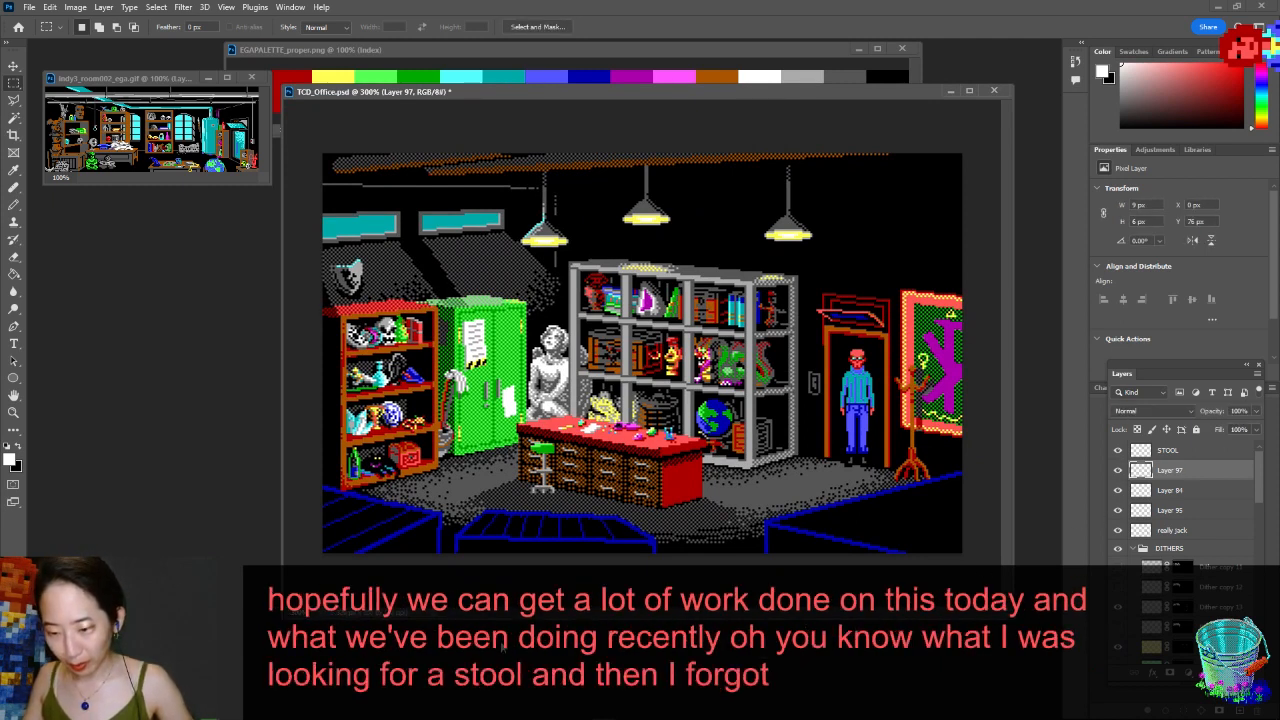
click(1166, 451)
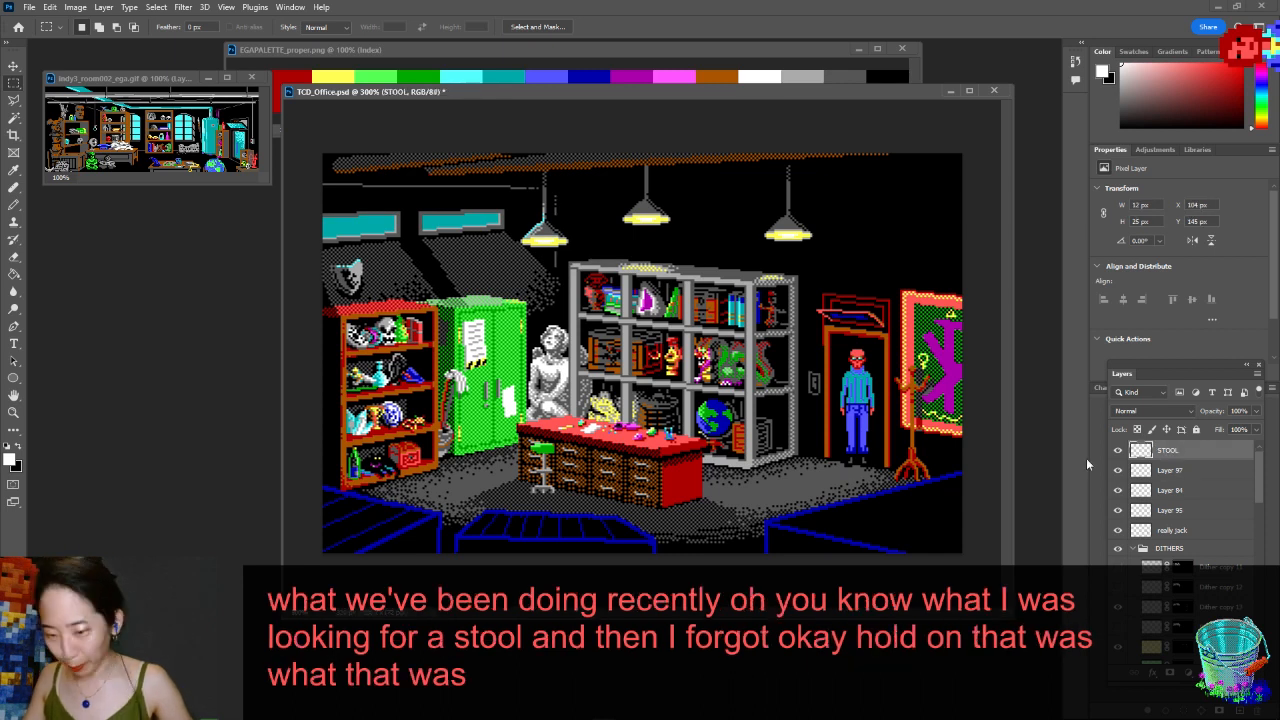
key(c)
key(Escape)
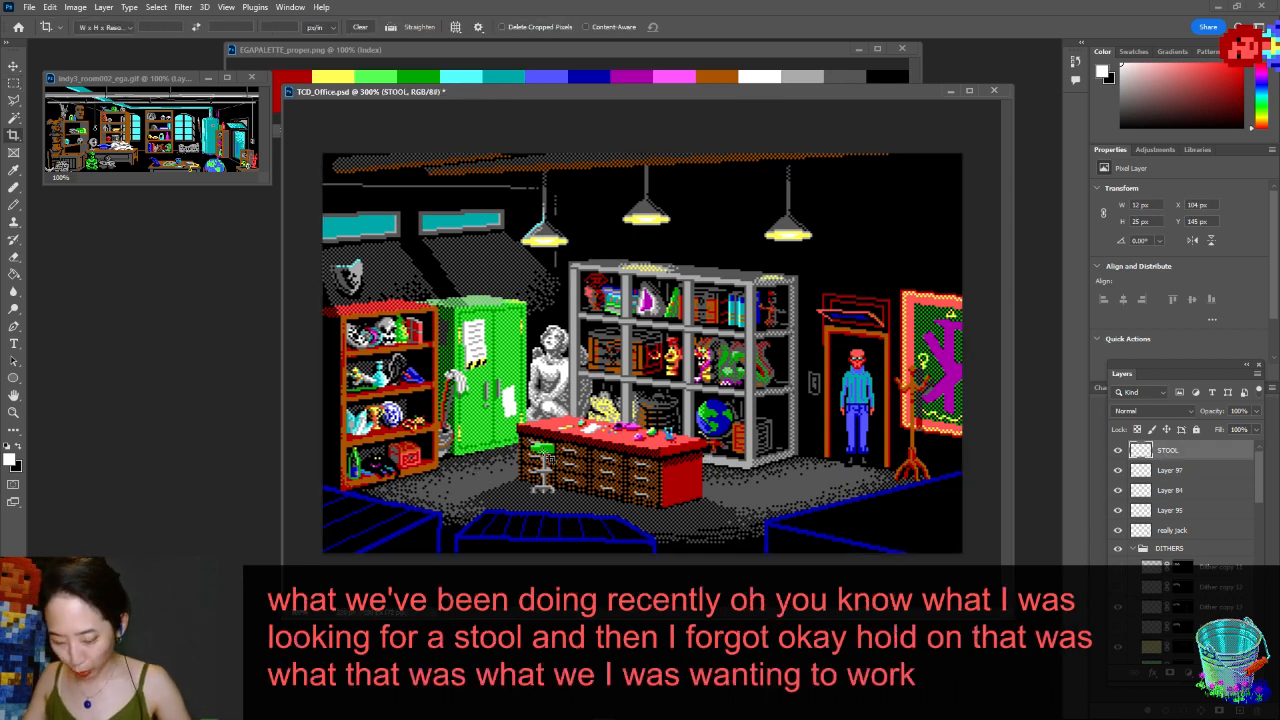
key(v)
drag(542, 462, 846, 231)
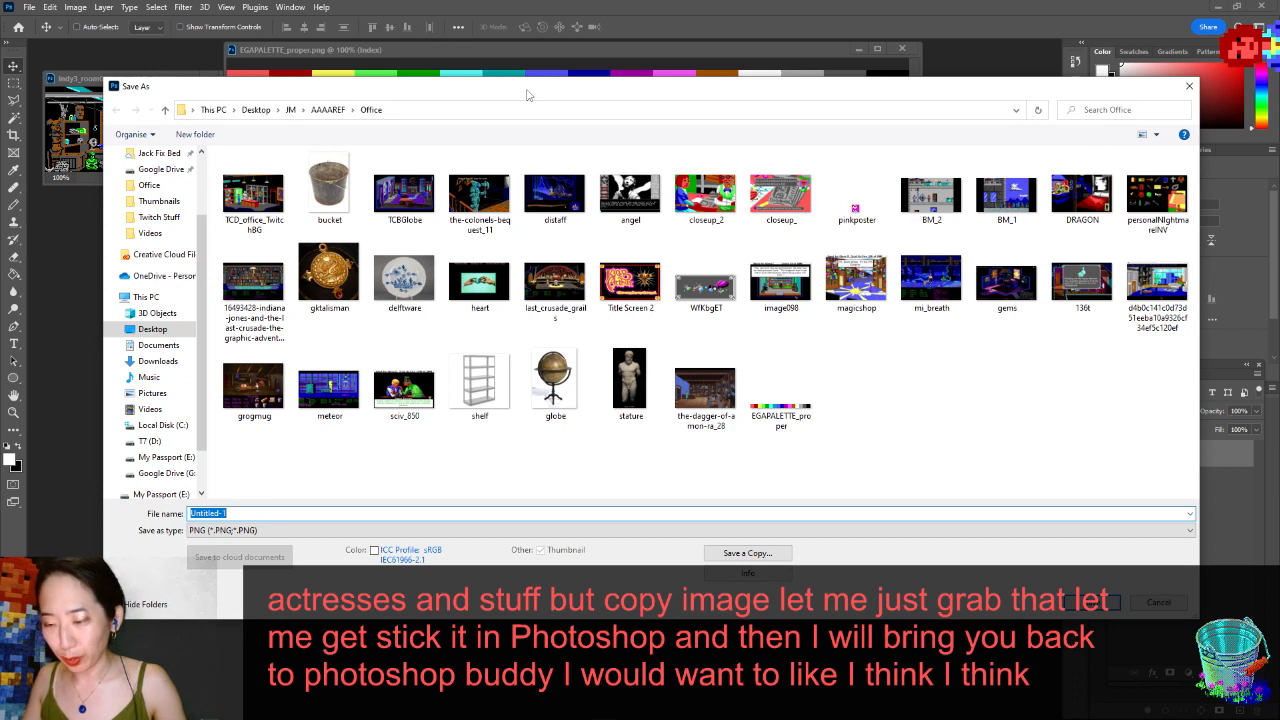
- Save the stool reference picture as a PNG named stool in the Office folder
text(stool)
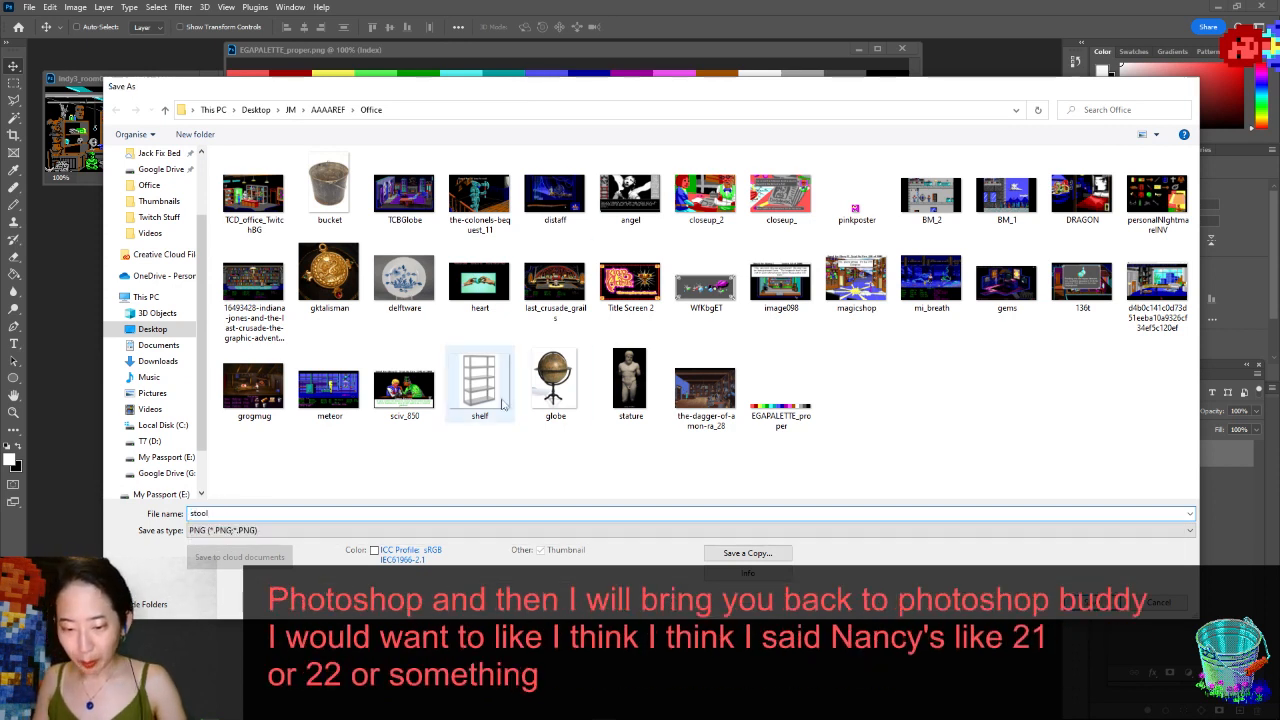
key(Return)
key(Return)
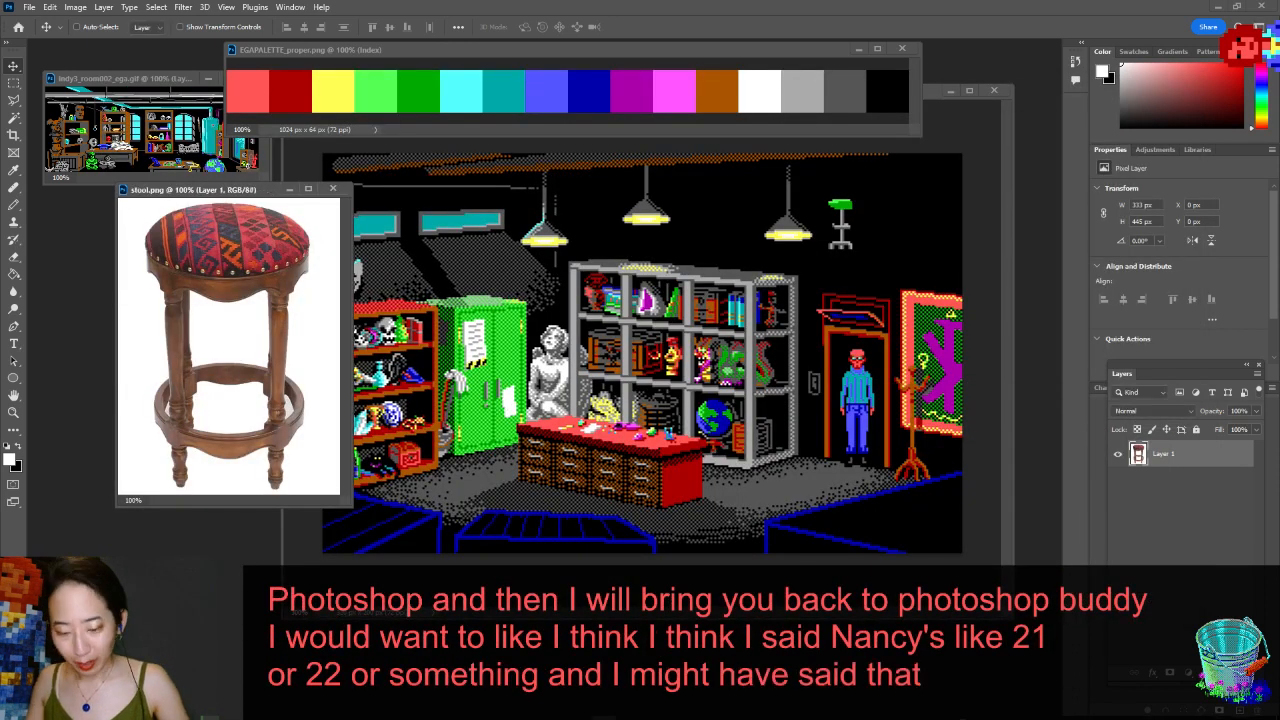
- Arrange the stool.png reference and the TCD_Office.psd window side by side below the EGA palette
mouse_move(209, 710)
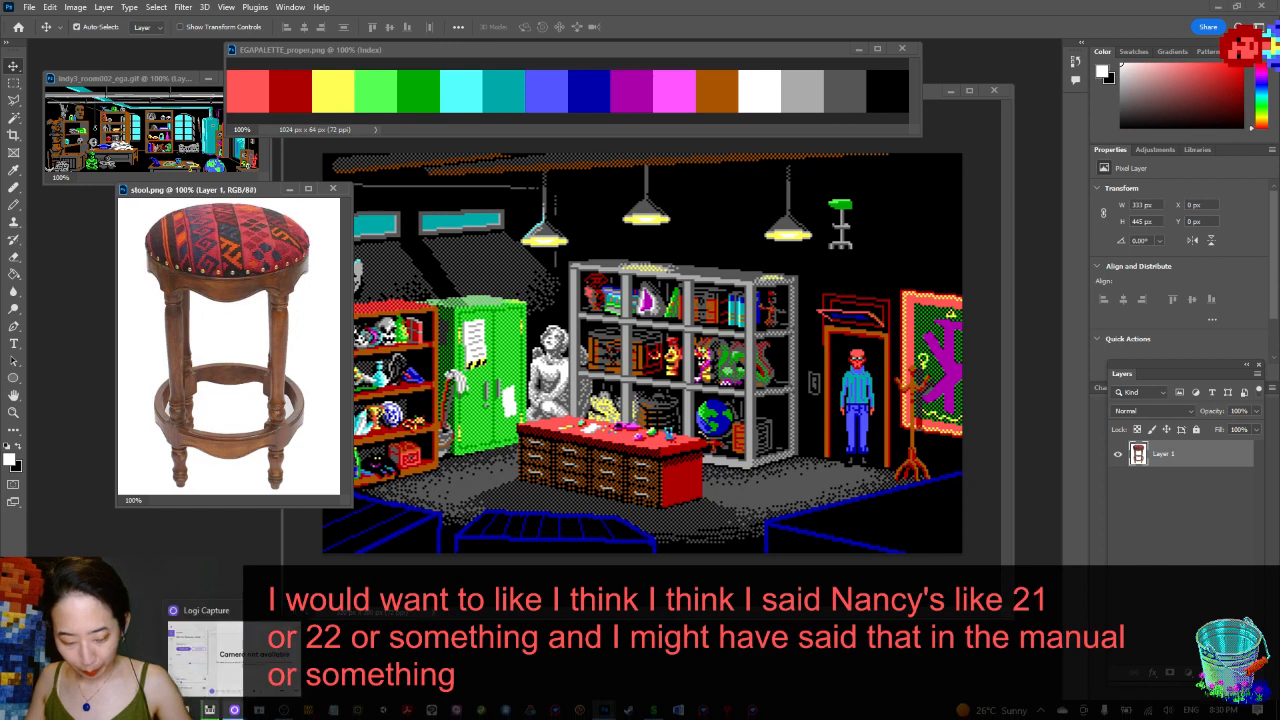
drag(200, 189, 175, 226)
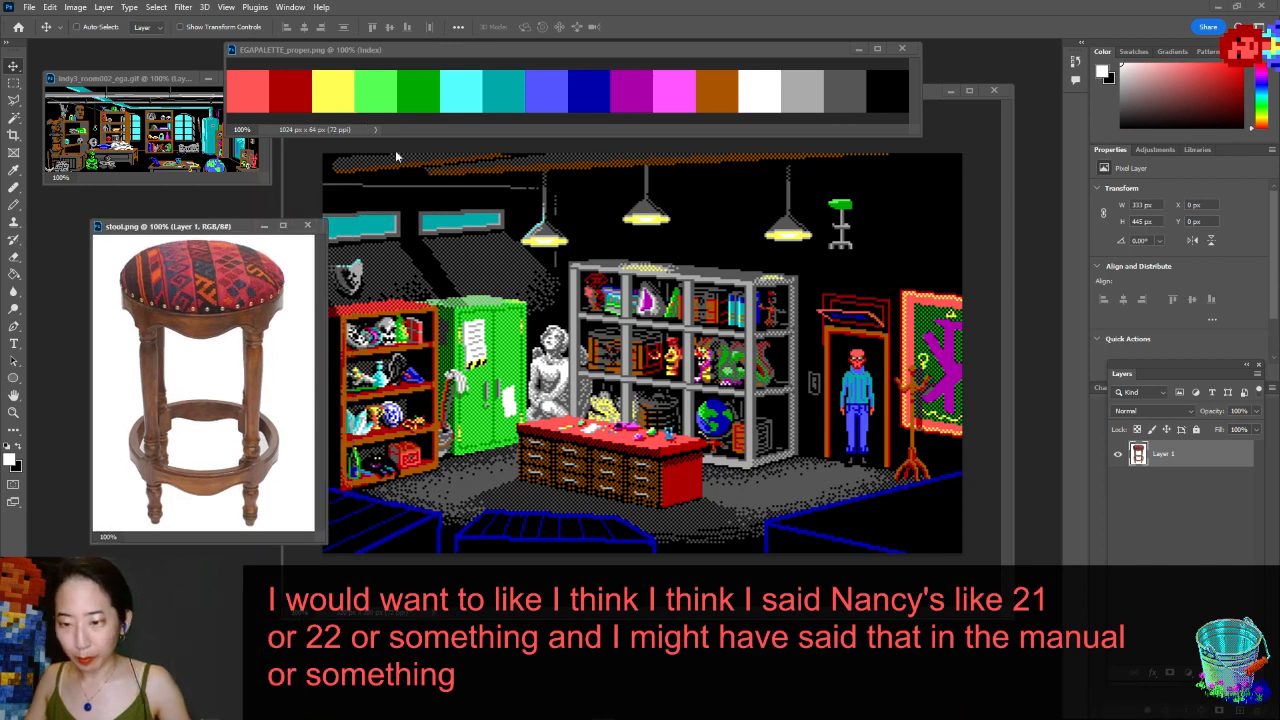
click(984, 114)
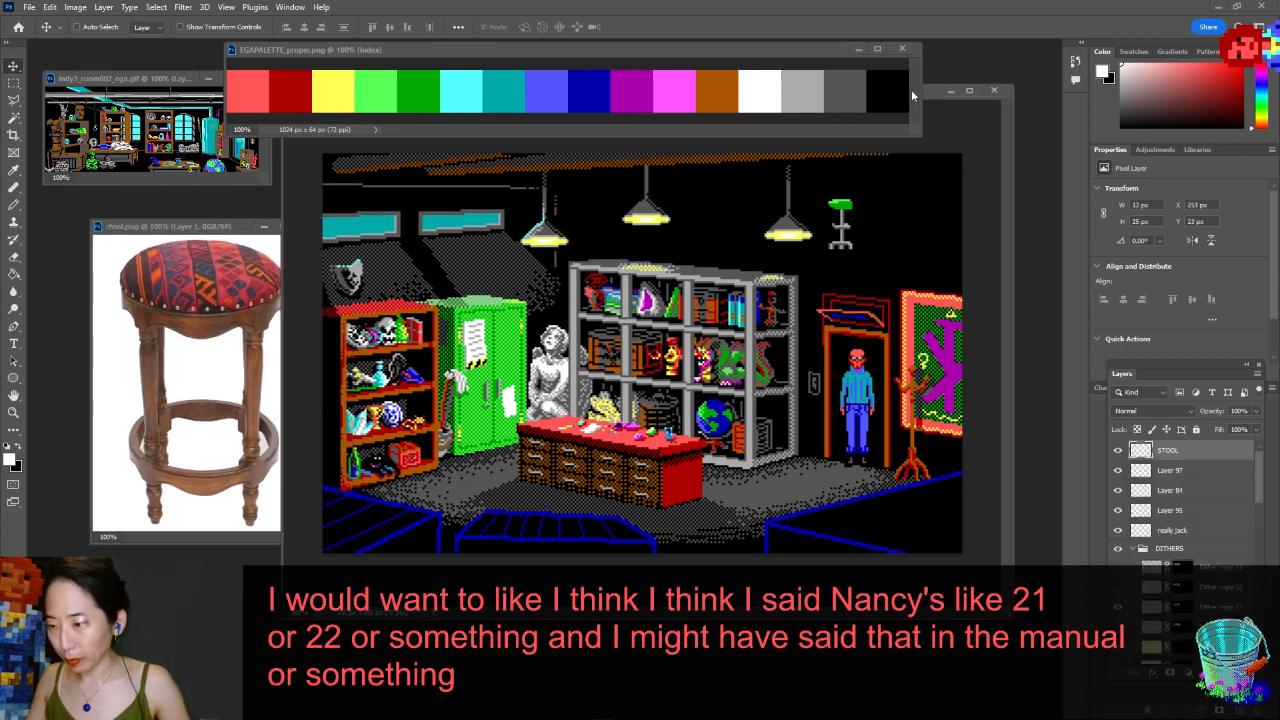
drag(928, 93, 963, 111)
click(224, 228)
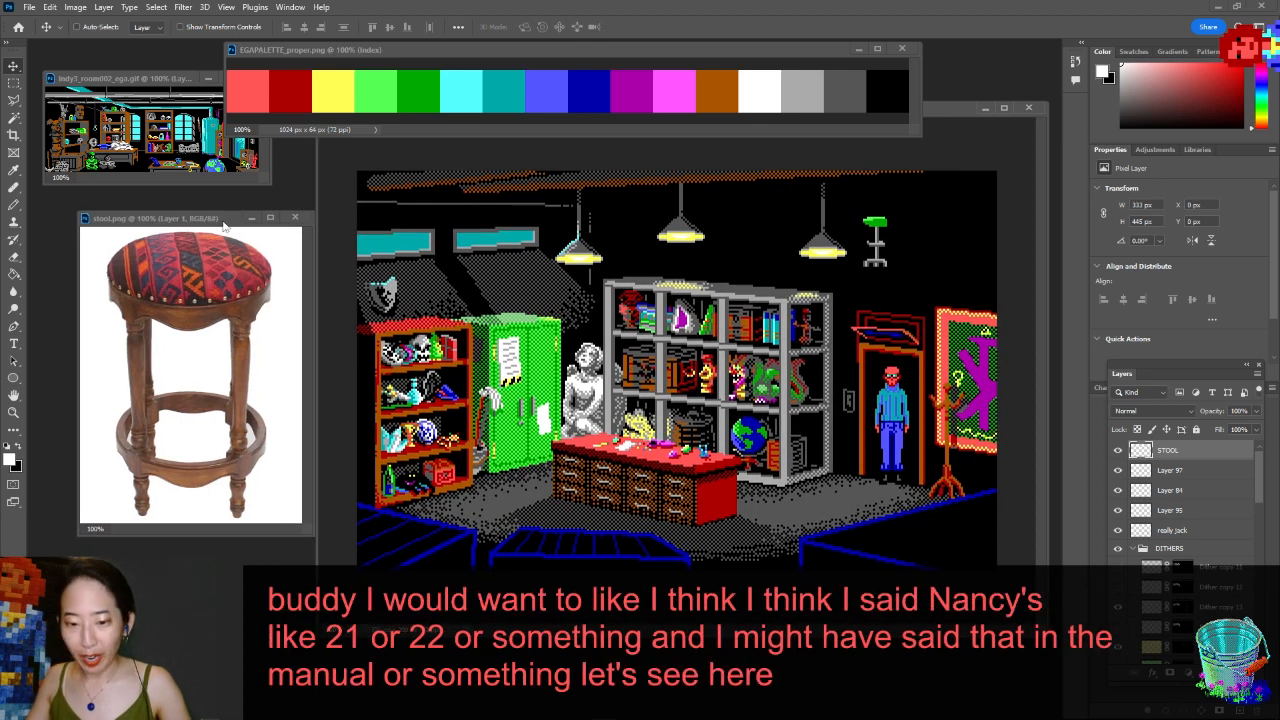
drag(224, 228, 221, 224)
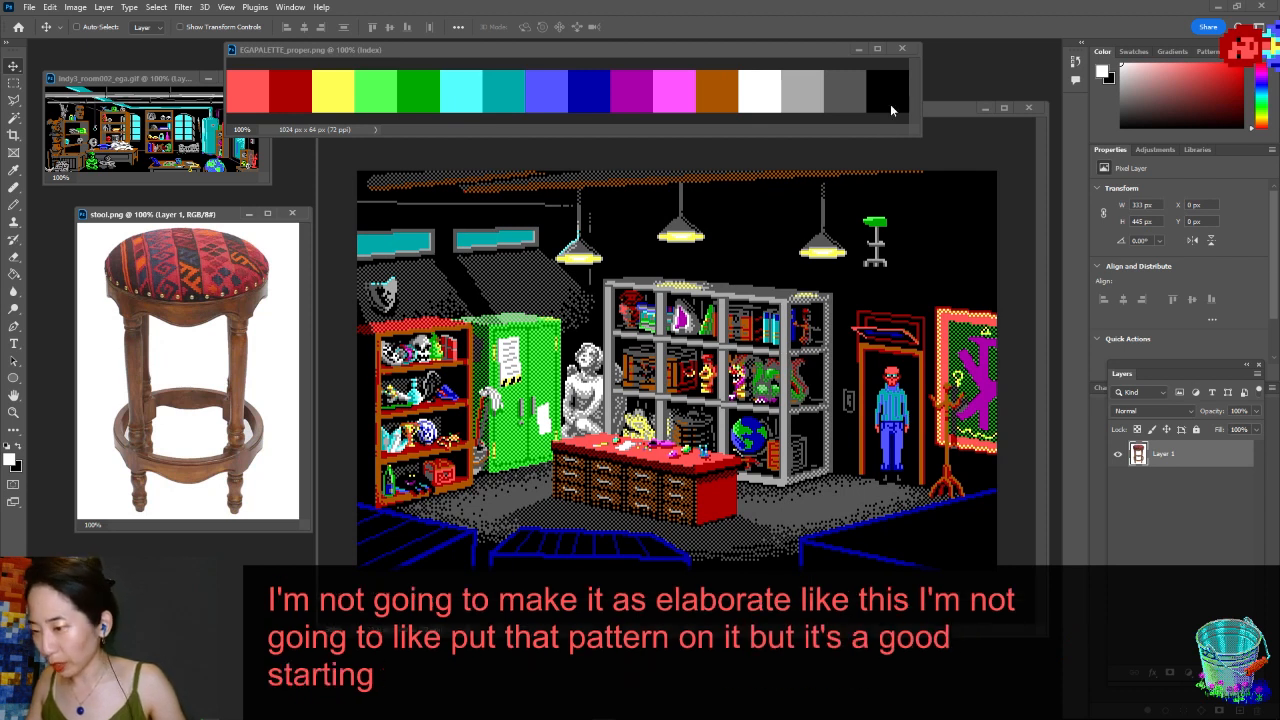
click(963, 112)
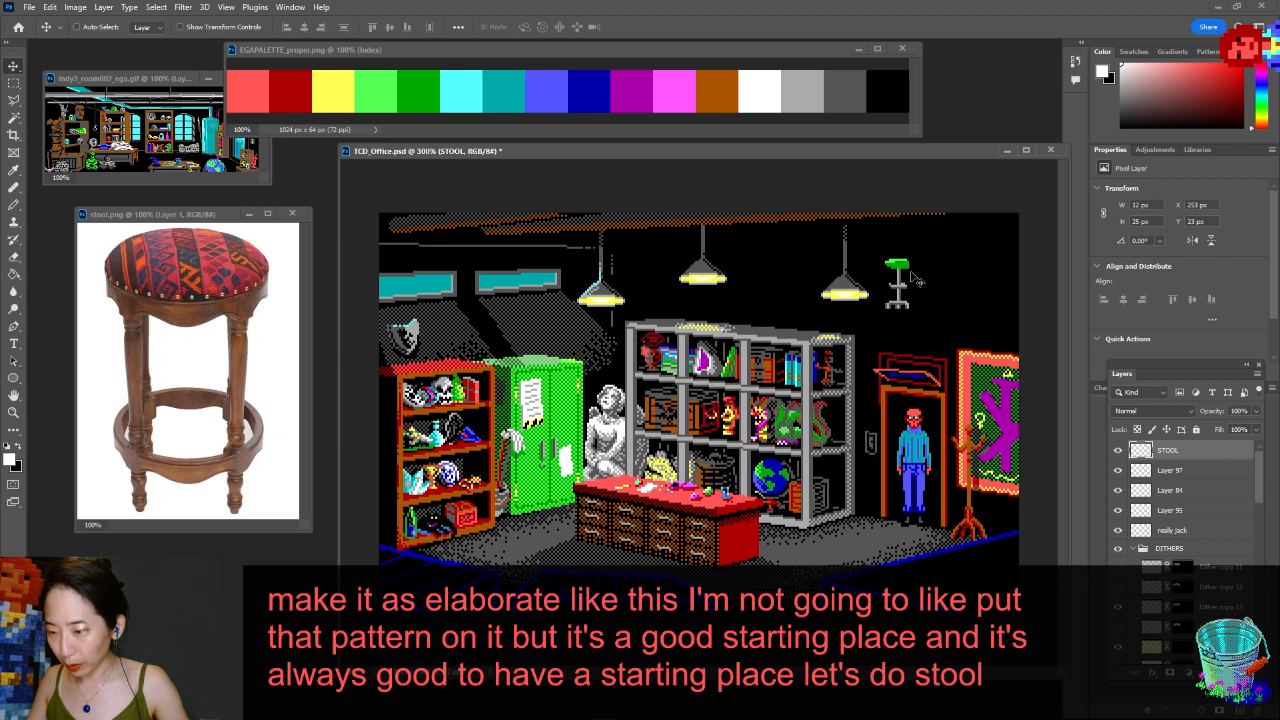
- Shift the green stool slightly up and to the right, and add a new layer named NEWSTOOL above it
mouse_move(903, 261)
mouse_down()
mouse_move(700, 455)
mouse_move(650, 478)
mouse_move(985, 280)
mouse_move(958, 222)
mouse_move(928, 256)
mouse_up()
key(ctrl+shift+n)
text(NEW)
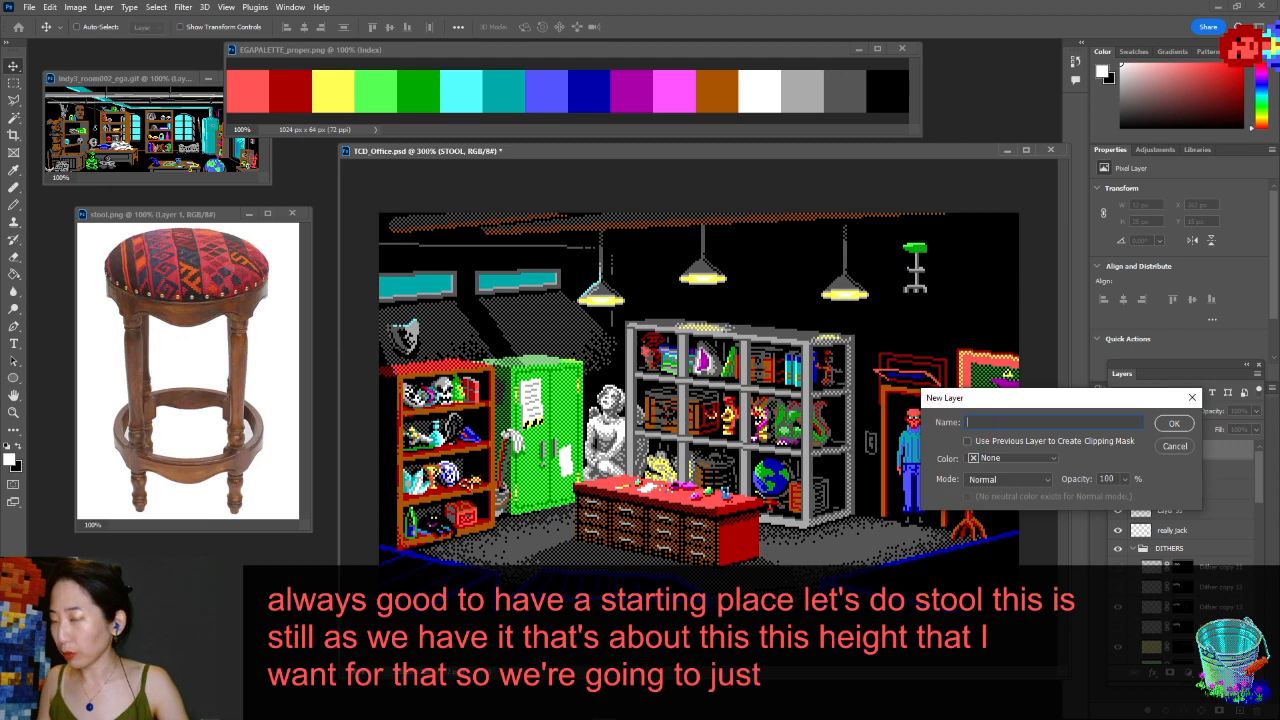
text(STOOL)
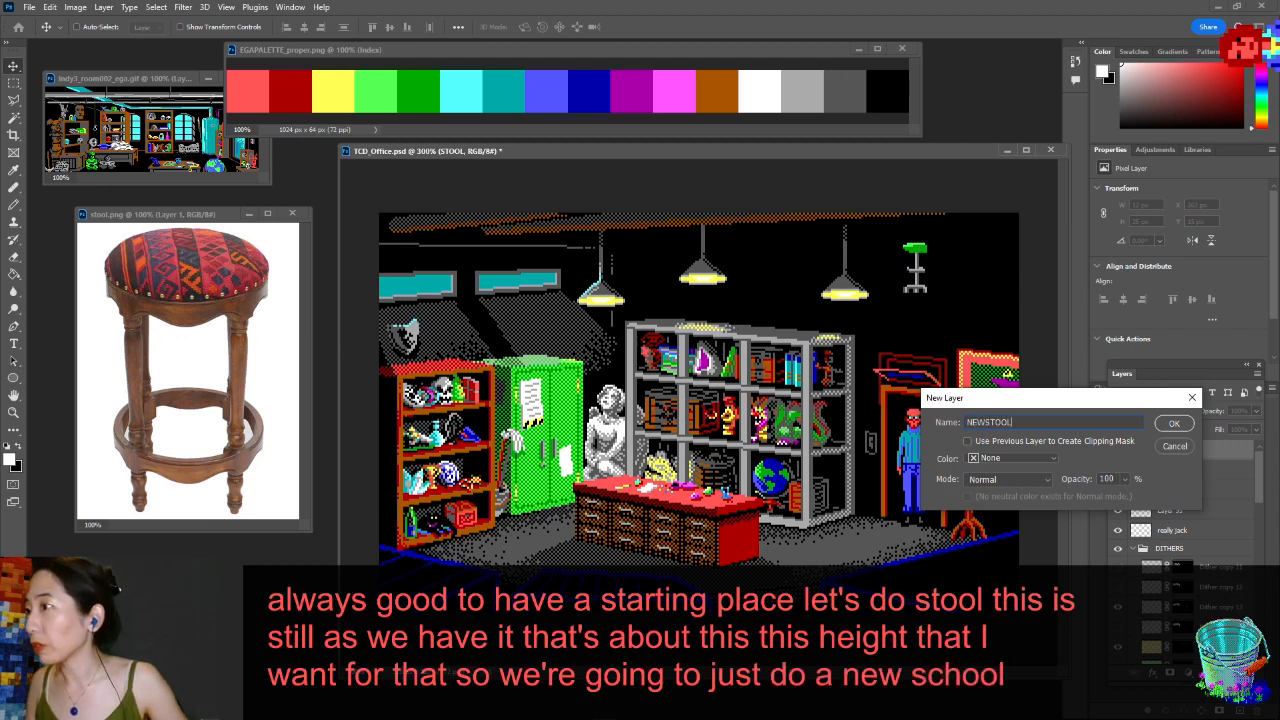
key(Return)
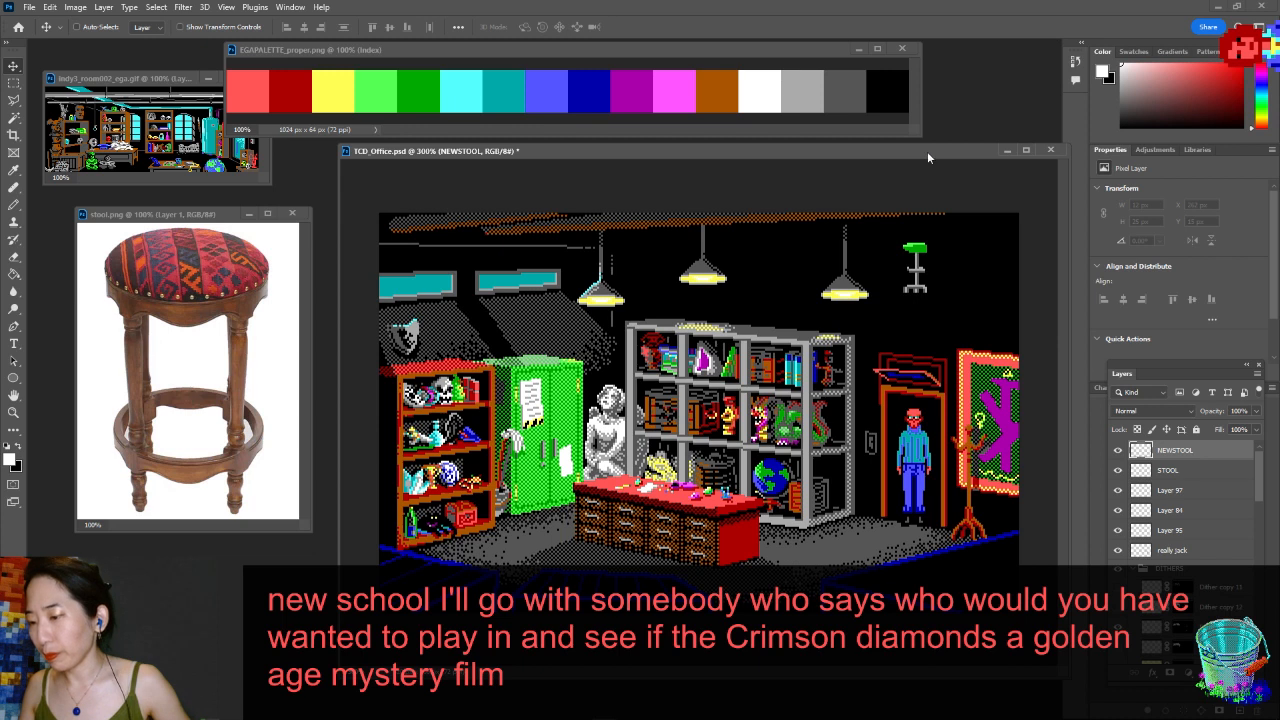
- Draw a flat ellipse about 12 by 3 px beside the green stool's seat, filled with the palette's light magenta, on the NEWSTOOL layer
drag(928, 156, 913, 156)
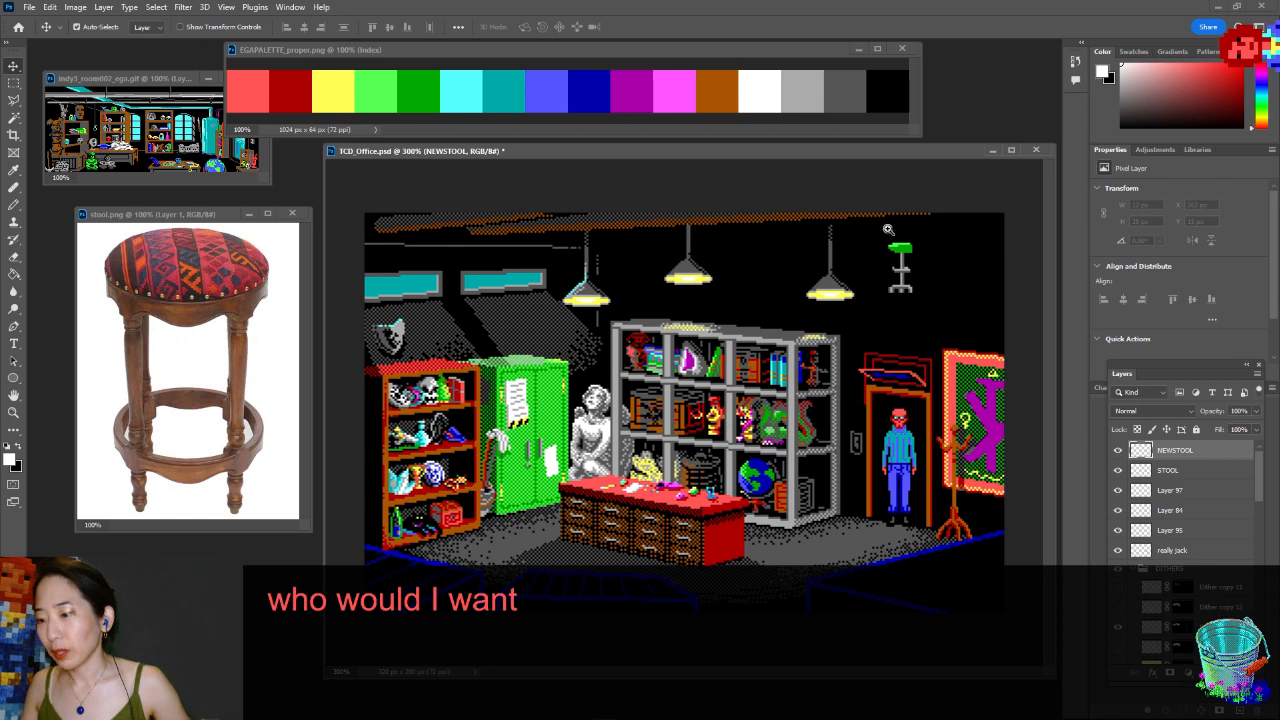
scroll(993, 393, up, 5)
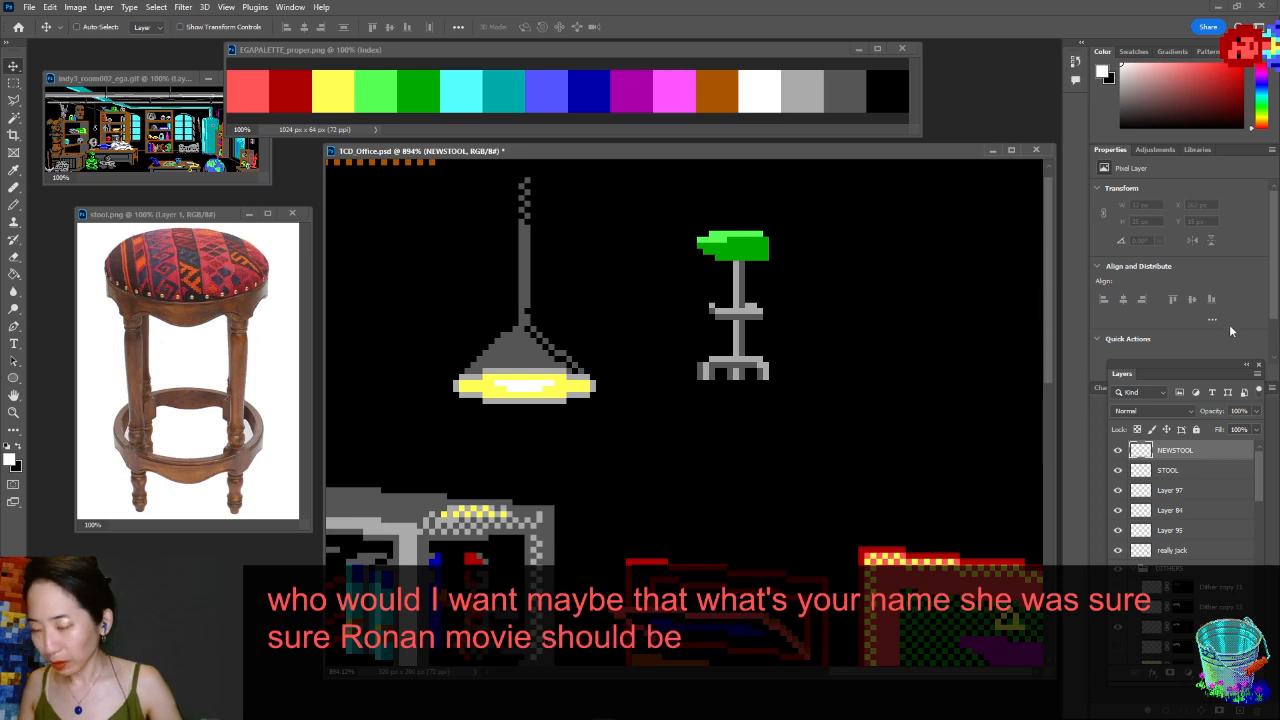
key(b)
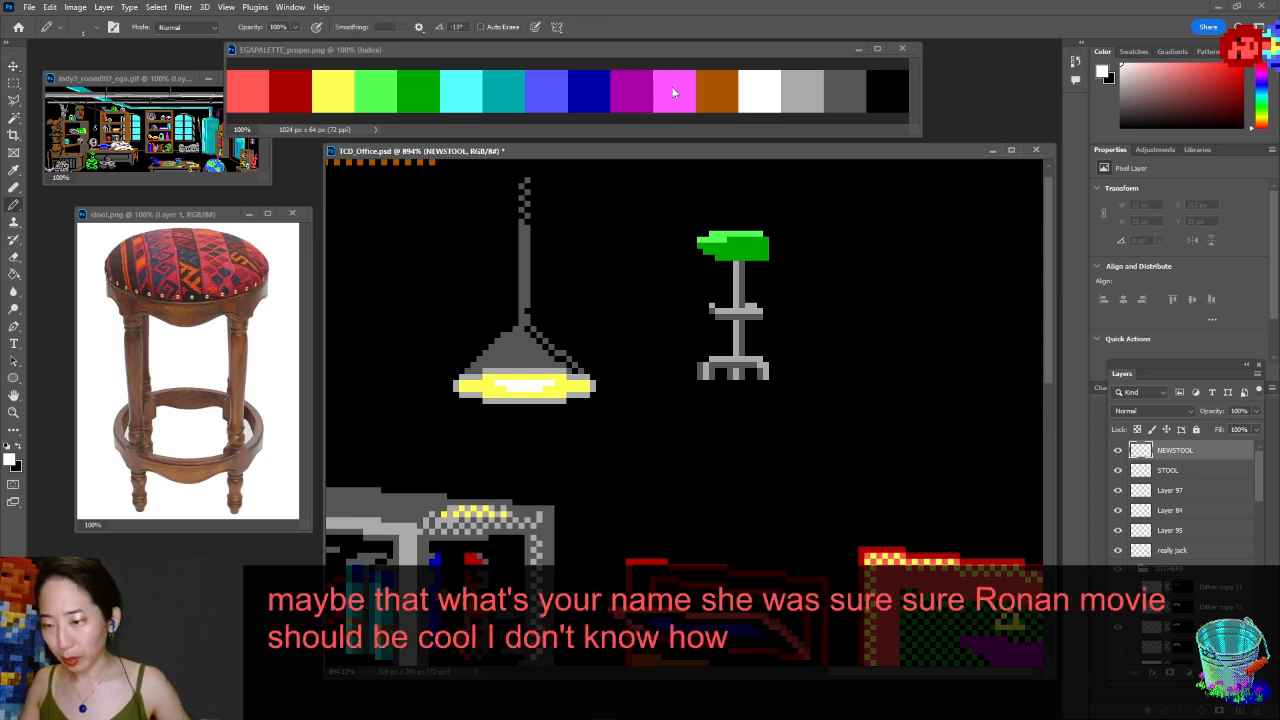
alt+click(660, 105)
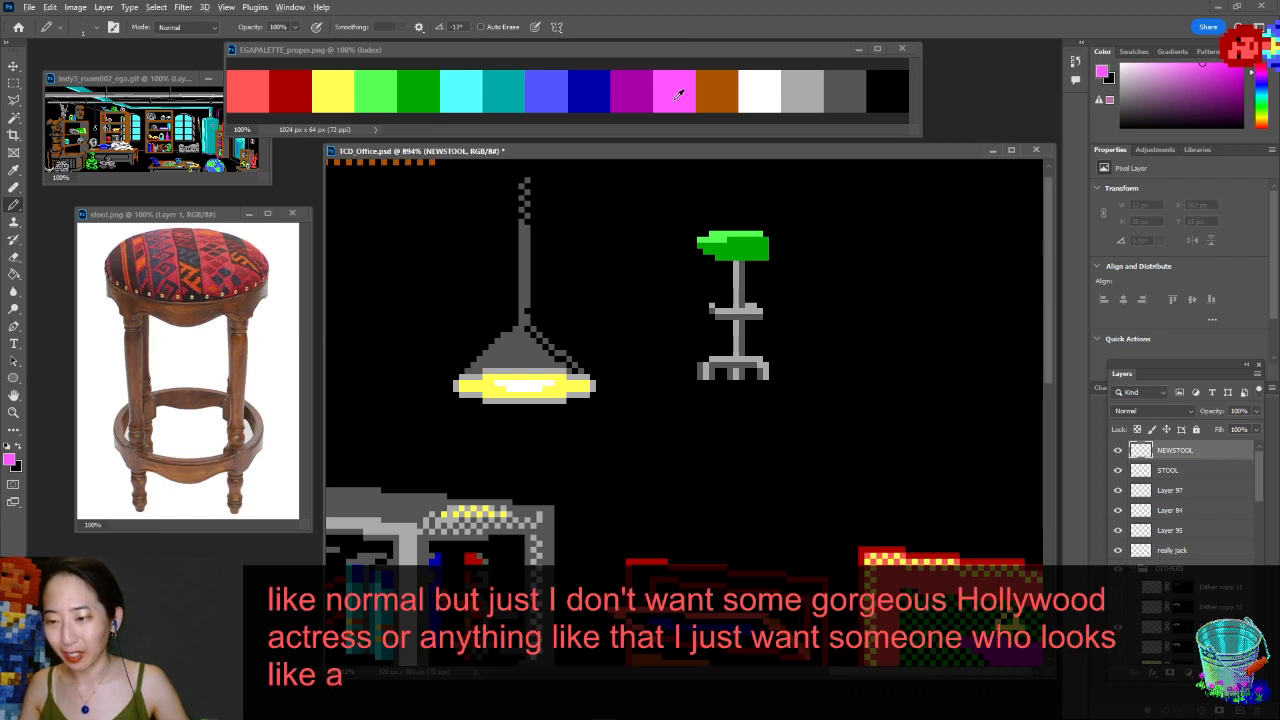
click(13, 83)
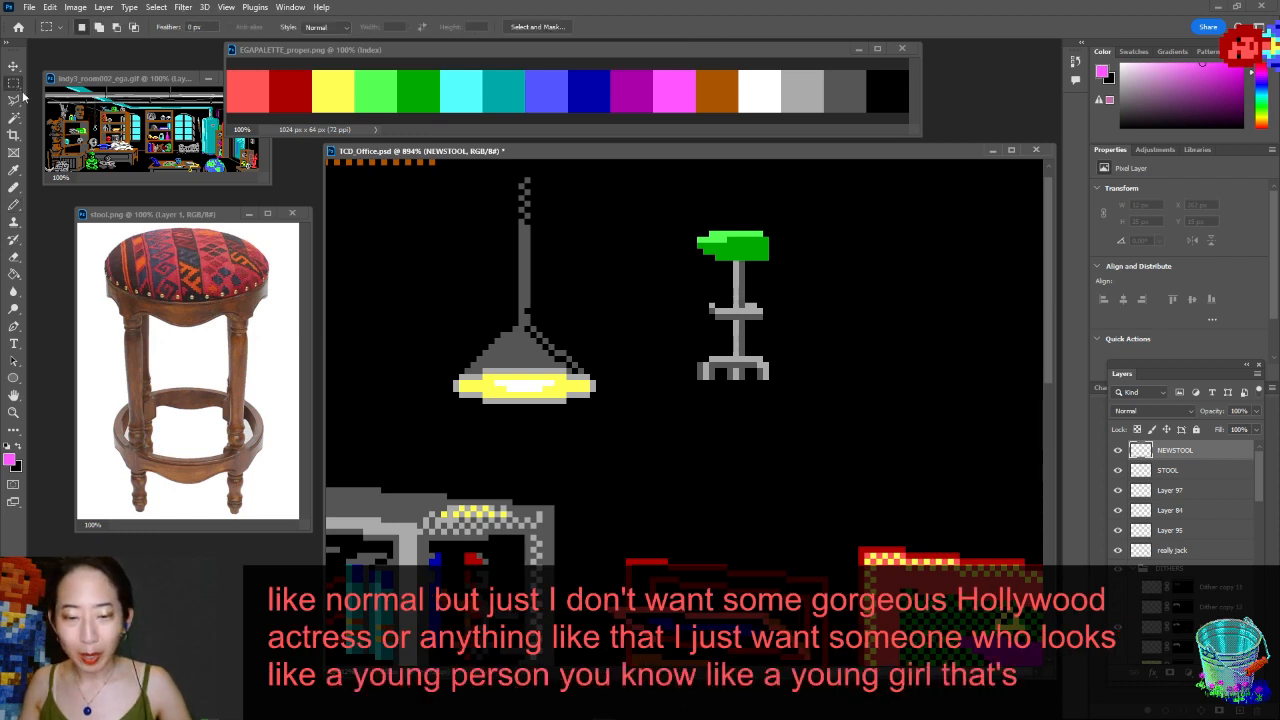
key(x)
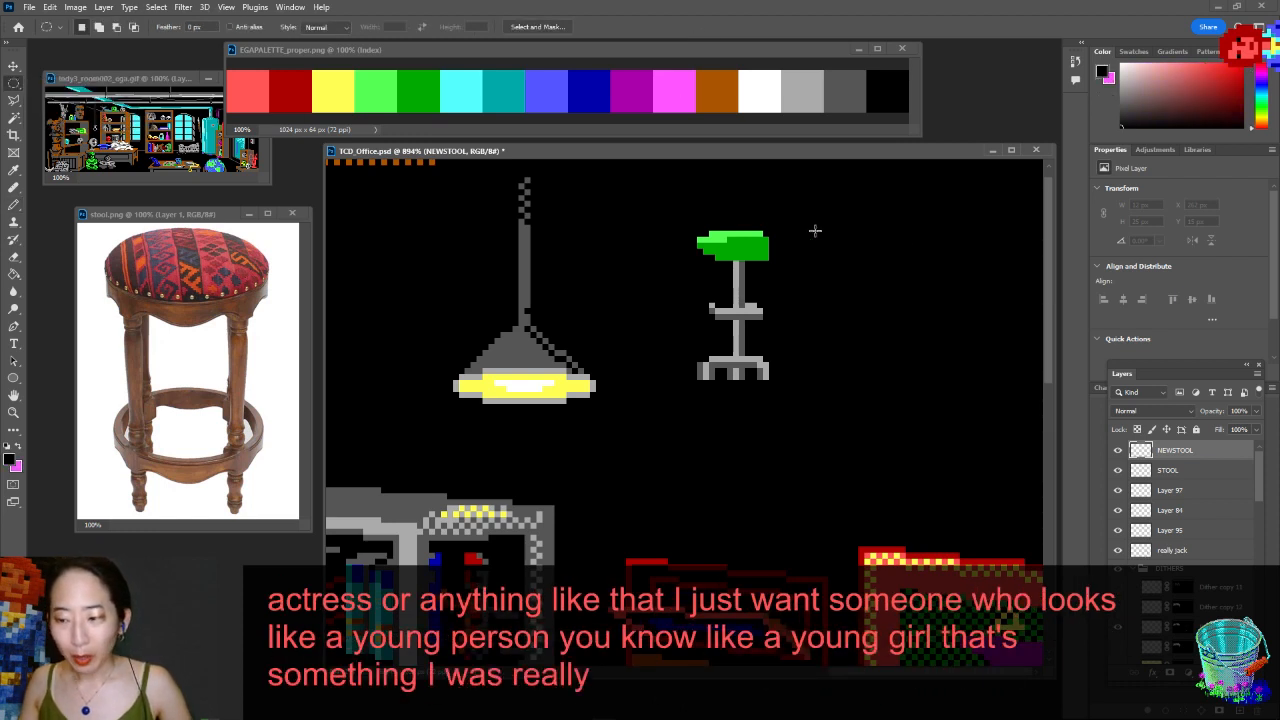
drag(813, 230, 877, 239)
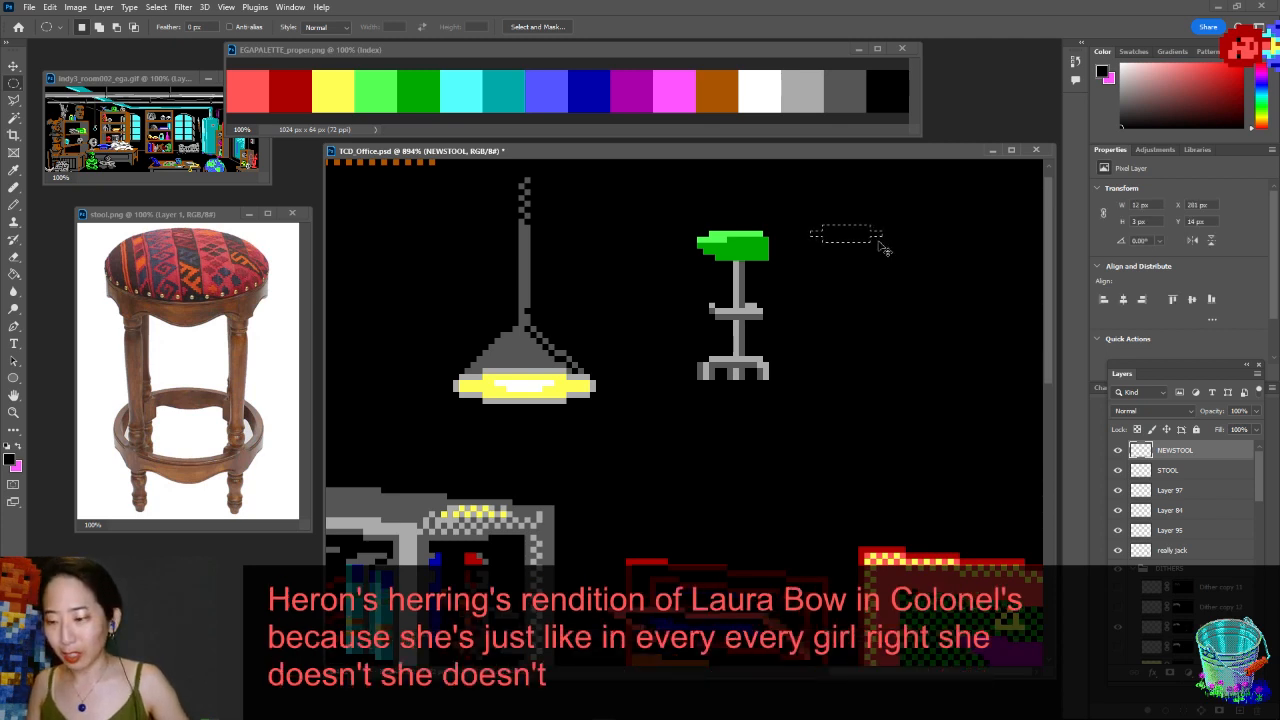
key(ctrl+BackSpace)
- Shade the lower edge of the new stool seat with the palette's dark magenta, extending the seat to 5 px high
key(b)
alt+click(631, 91)
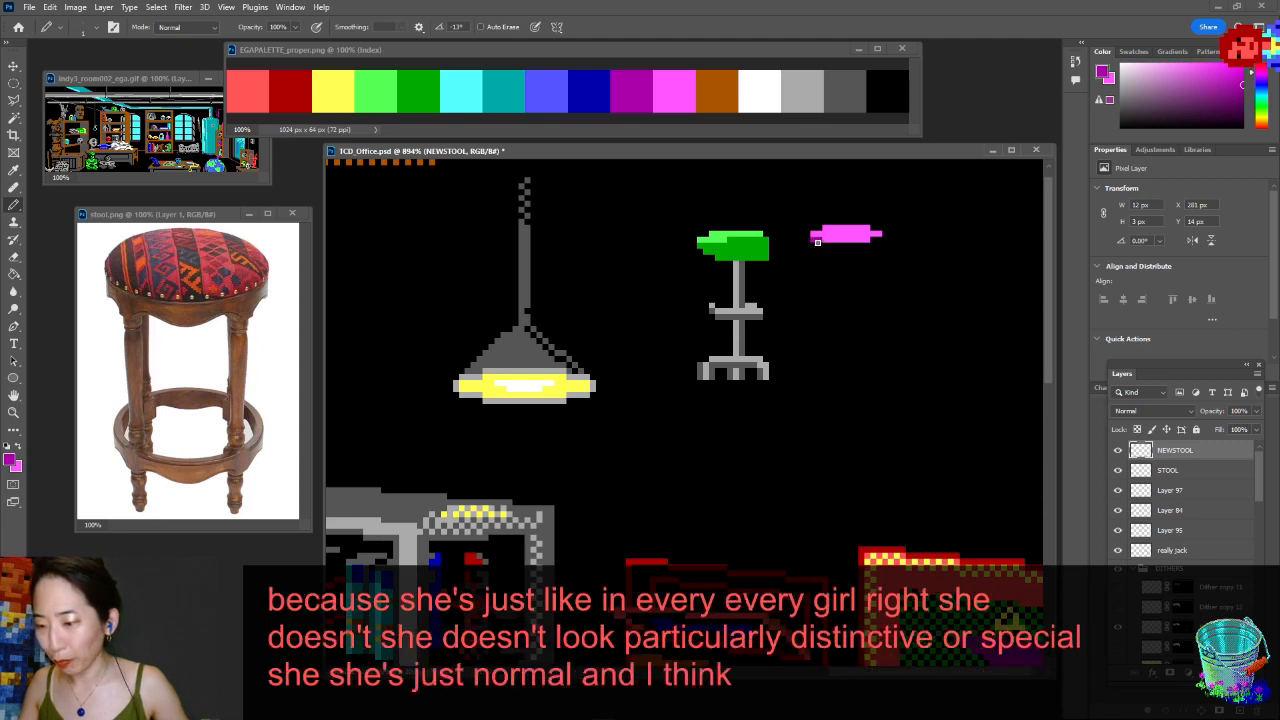
drag(816, 246, 866, 247)
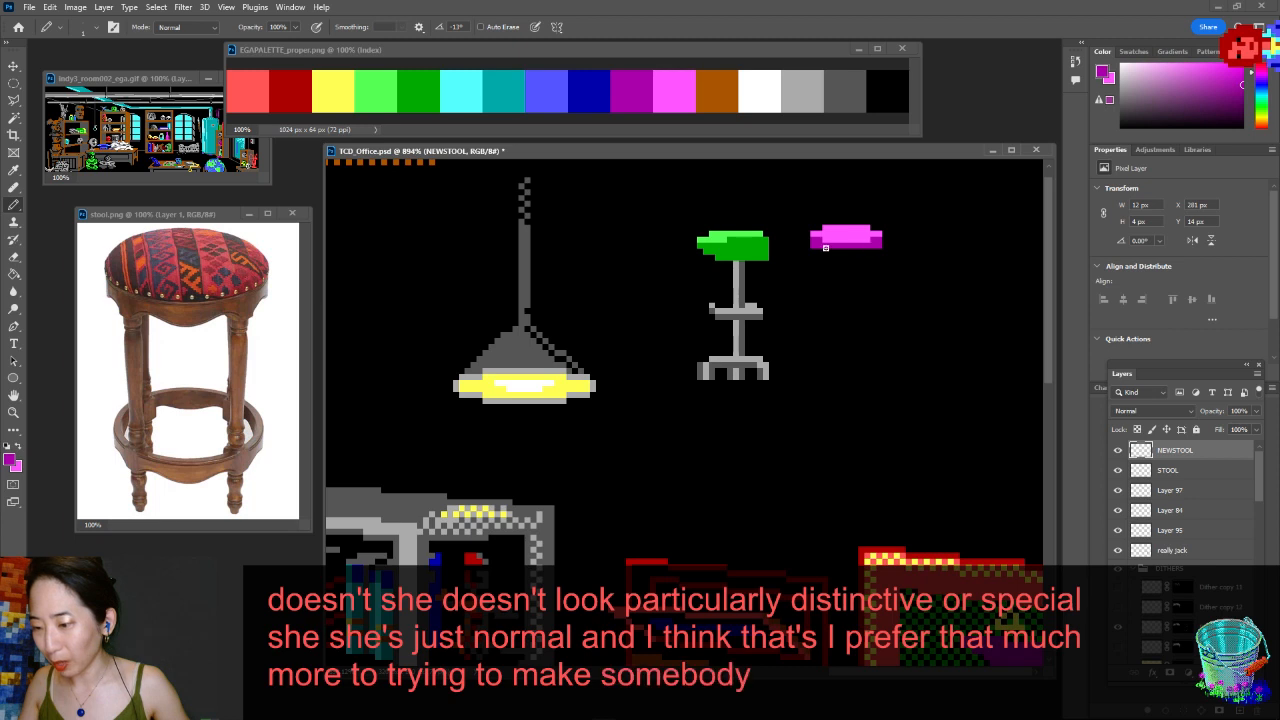
click(847, 254)
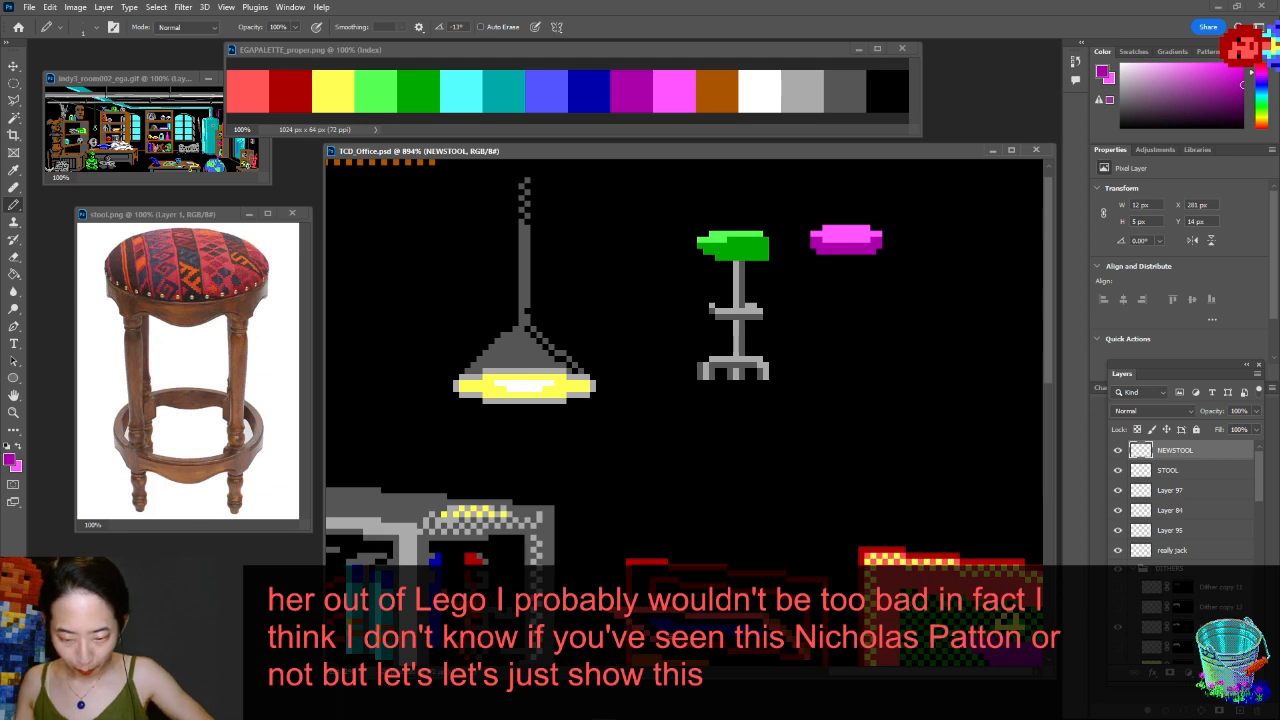
mouse_move(209, 710)
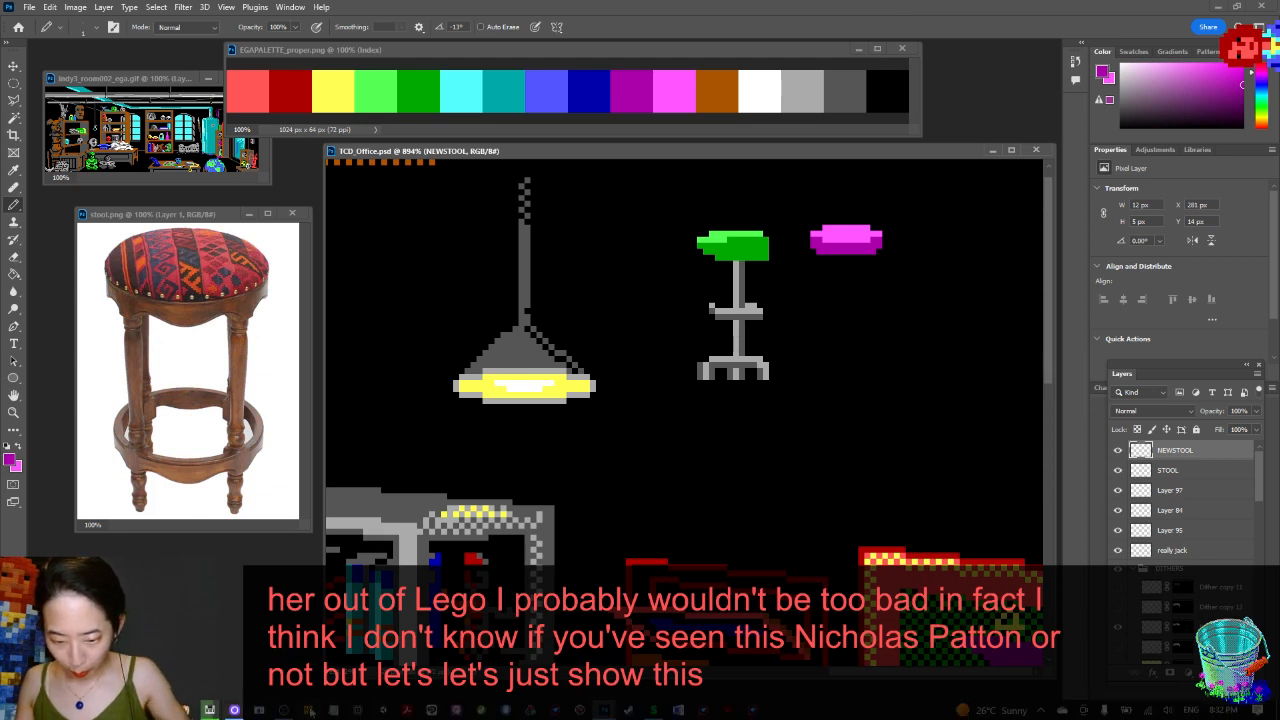
click(209, 710)
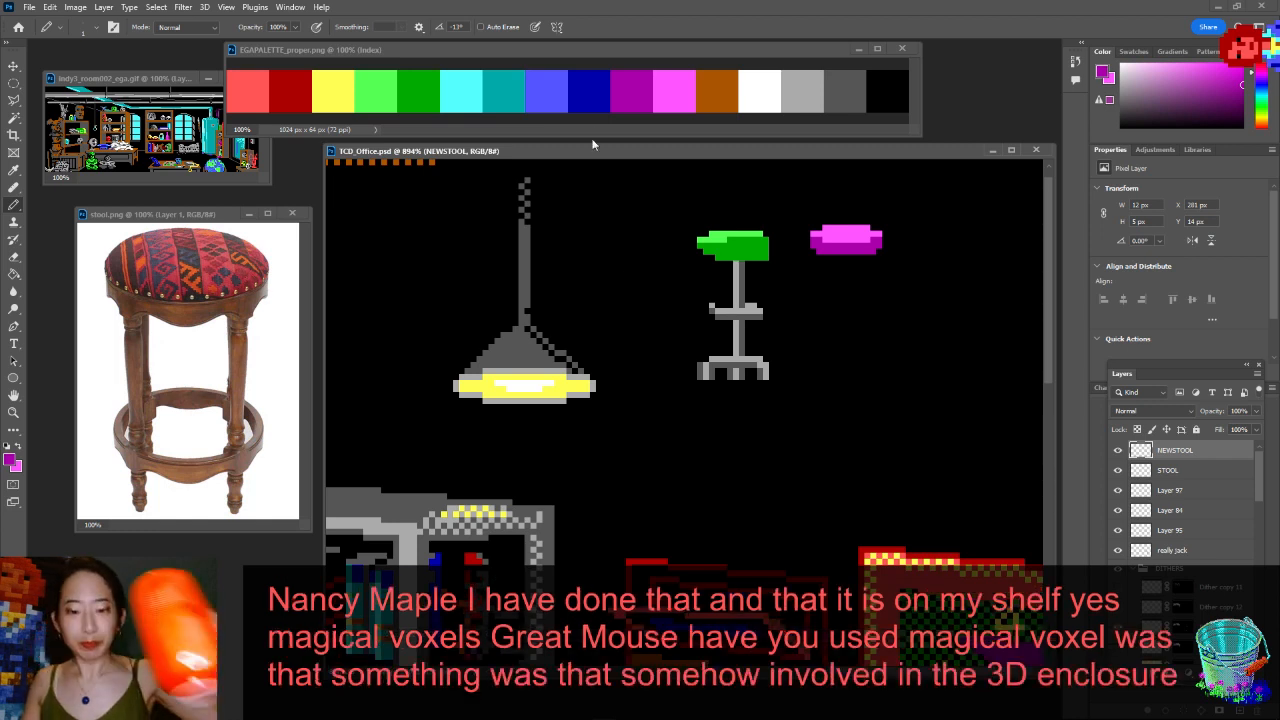
- Move the TCD_Office.psd window slightly up and left, and sample the light gray from the green stool's stem
mouse_move(604, 152)
mouse_down()
mouse_move(582, 143)
mouse_move(618, 132)
mouse_move(607, 135)
mouse_up()
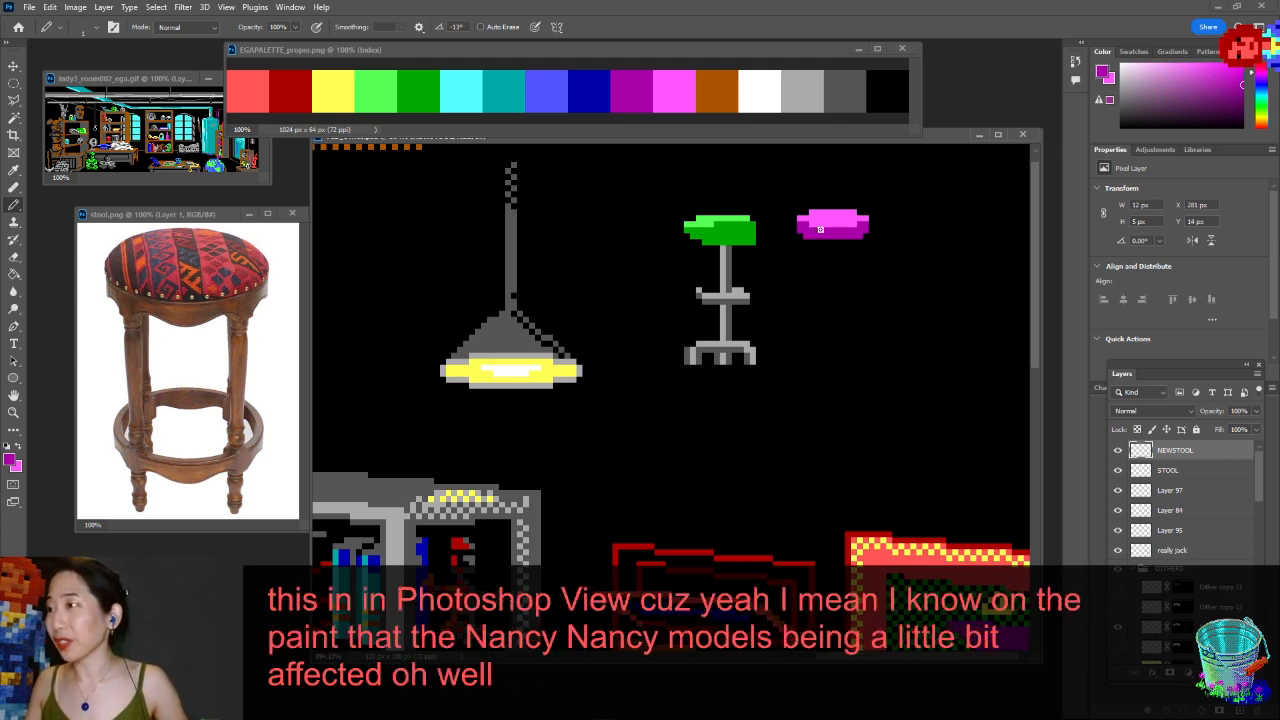
scroll(822, 232, down, 1)
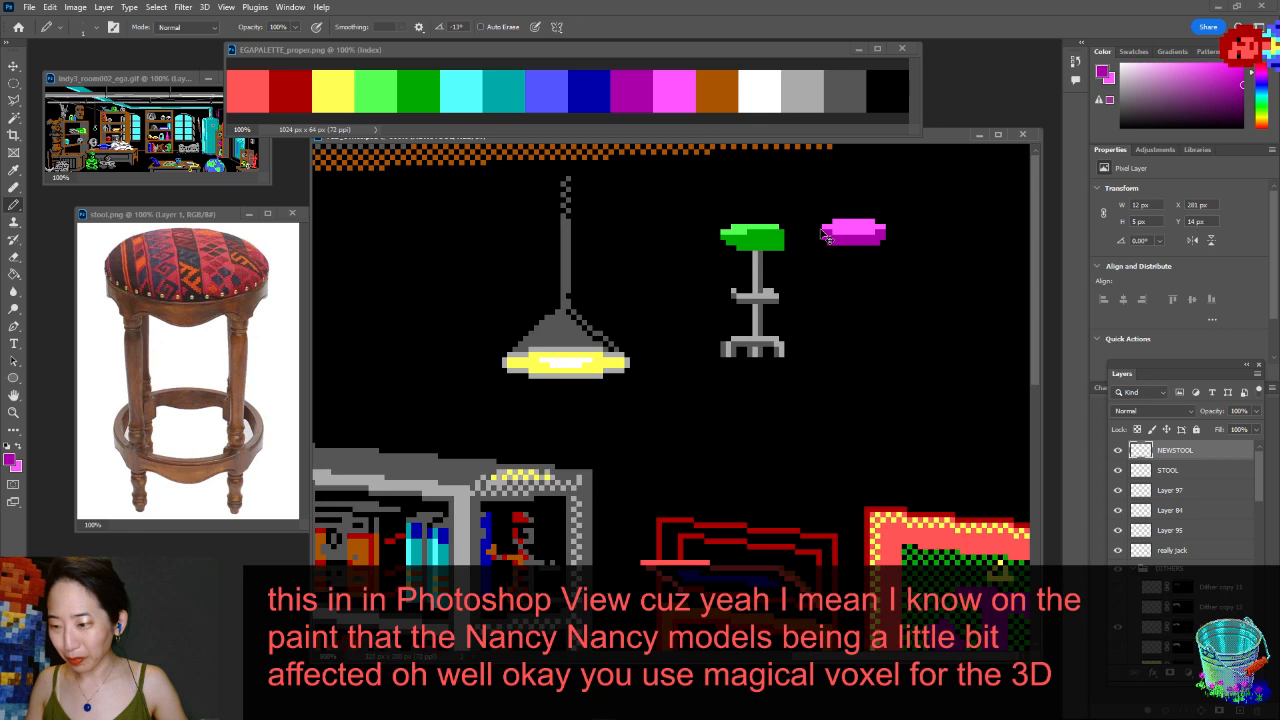
scroll(822, 234, up, 2)
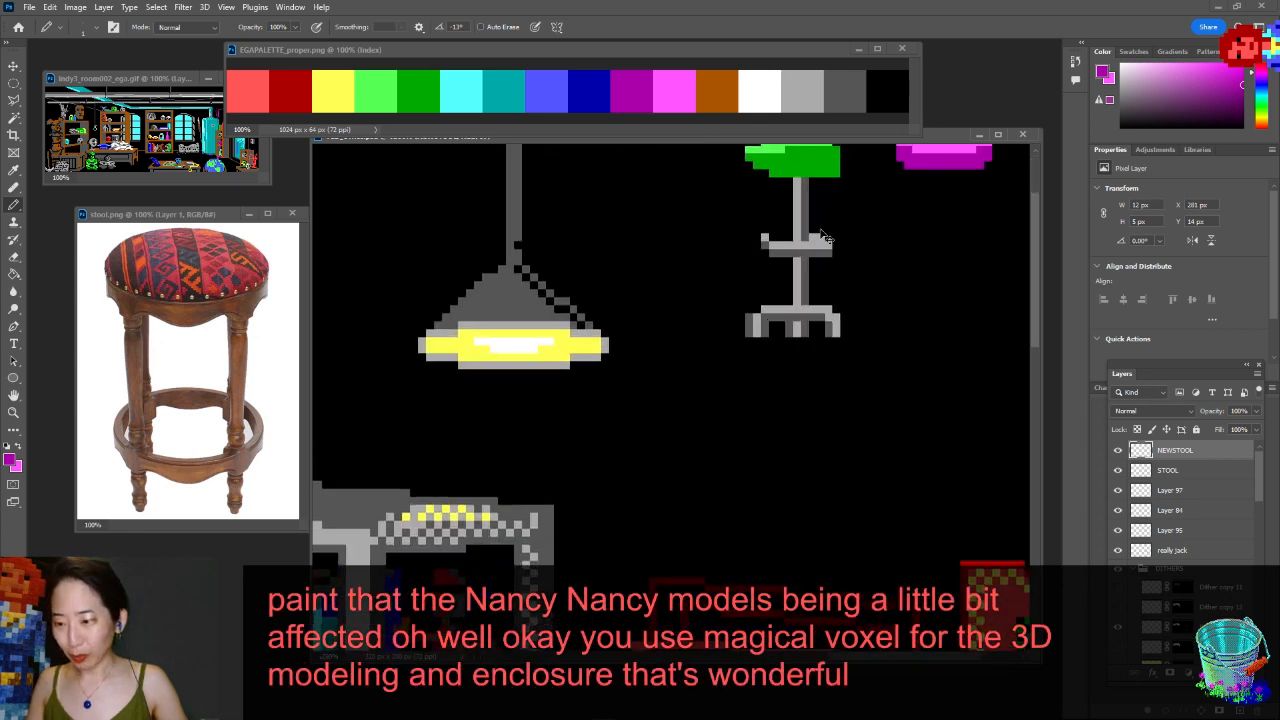
scroll(822, 236, down, 2)
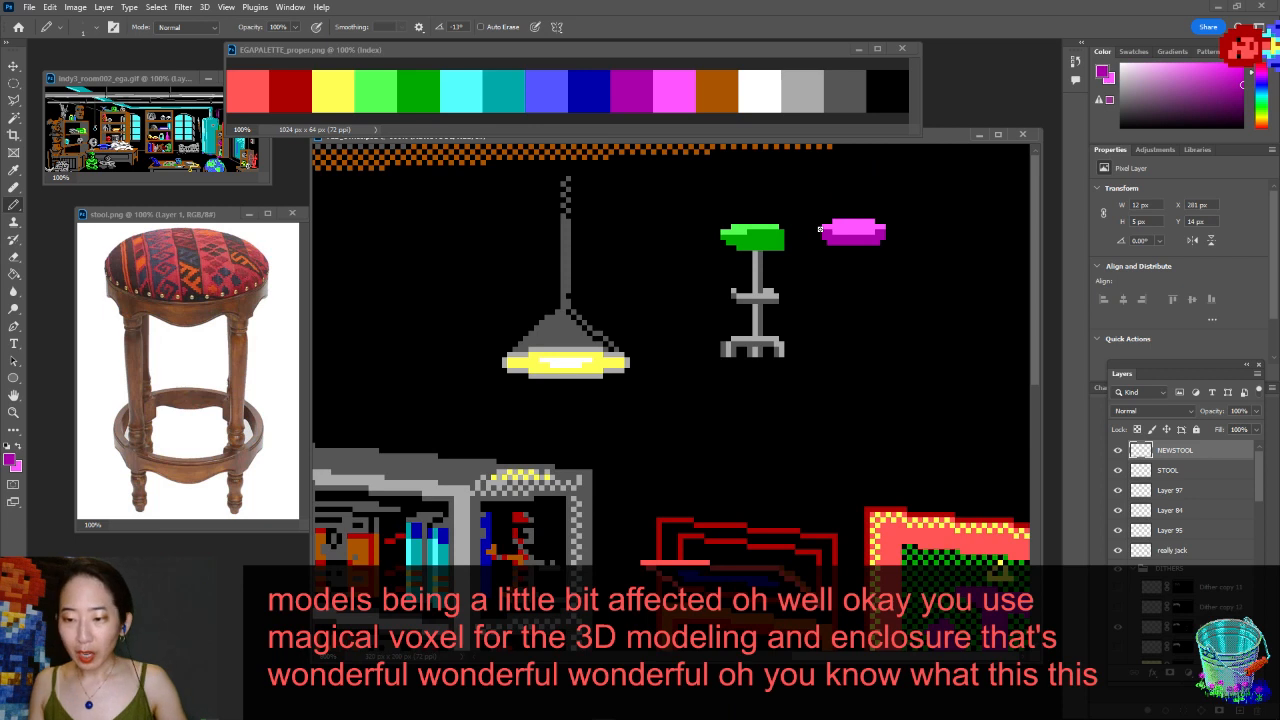
alt+click(759, 258)
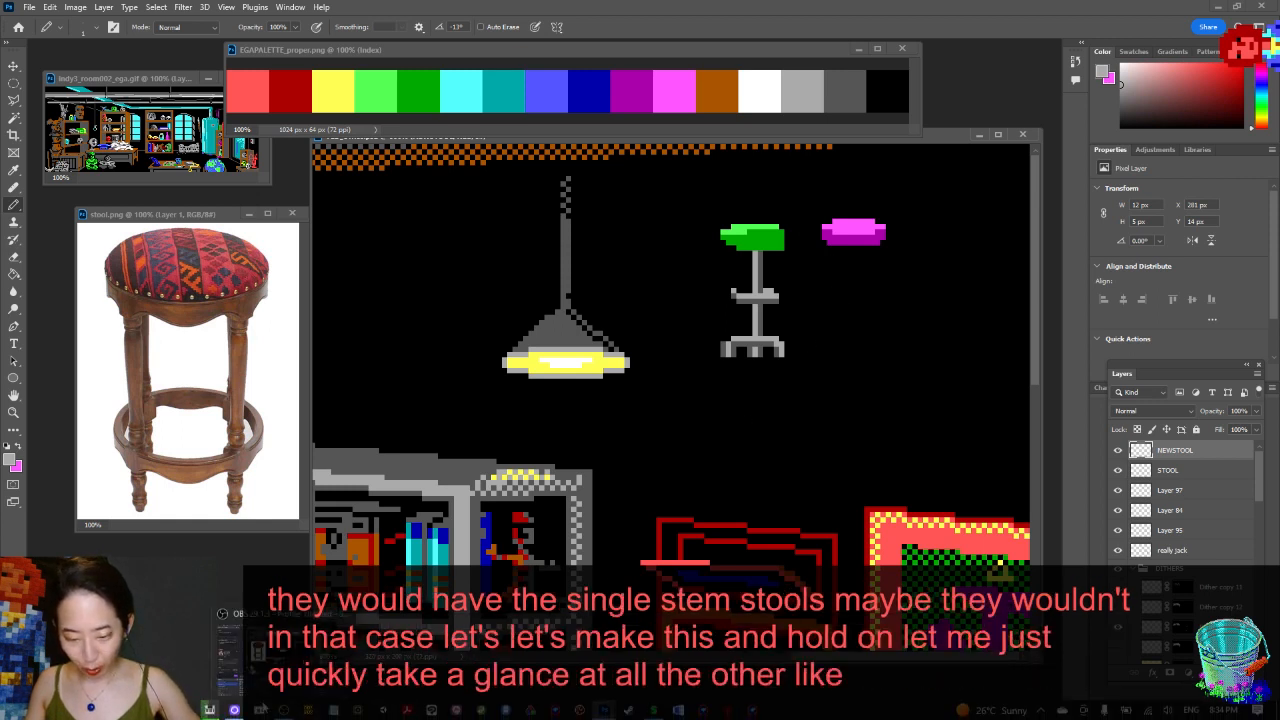
- Bring a photo of a metal swivel stool into a new document and save it as the PNG stool2
click(285, 711)
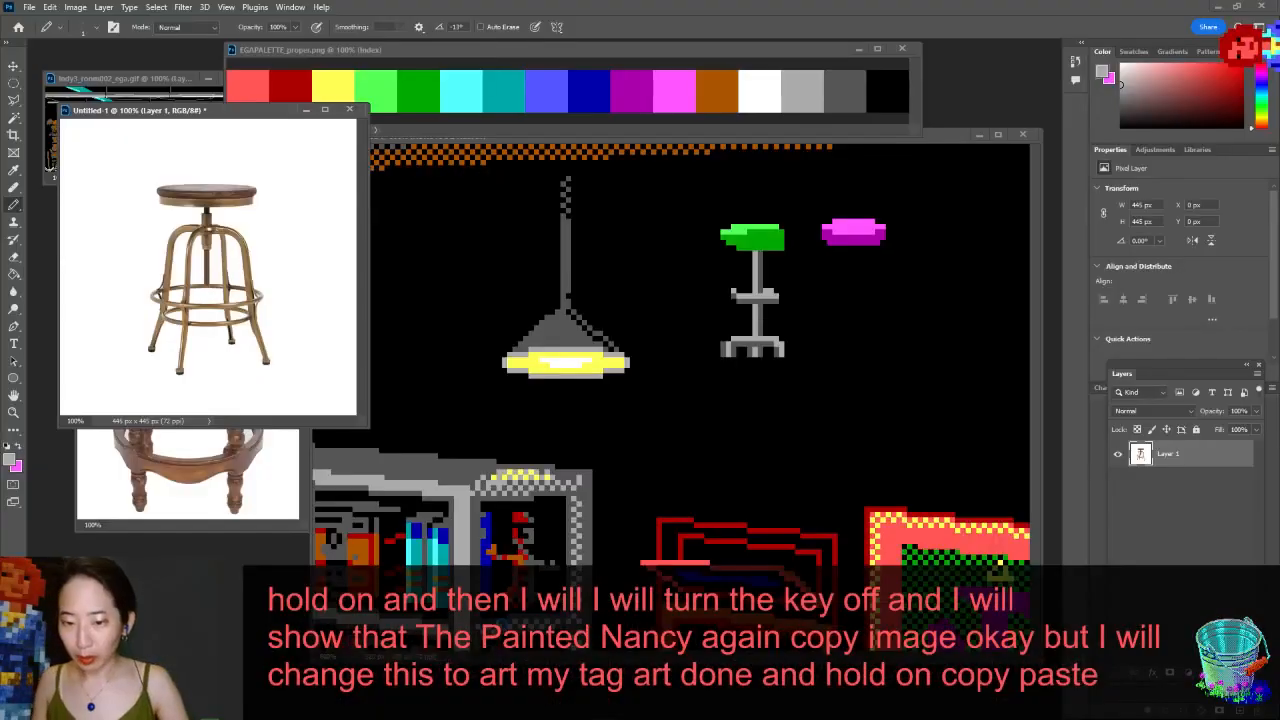
key(ctrl+shift+s)
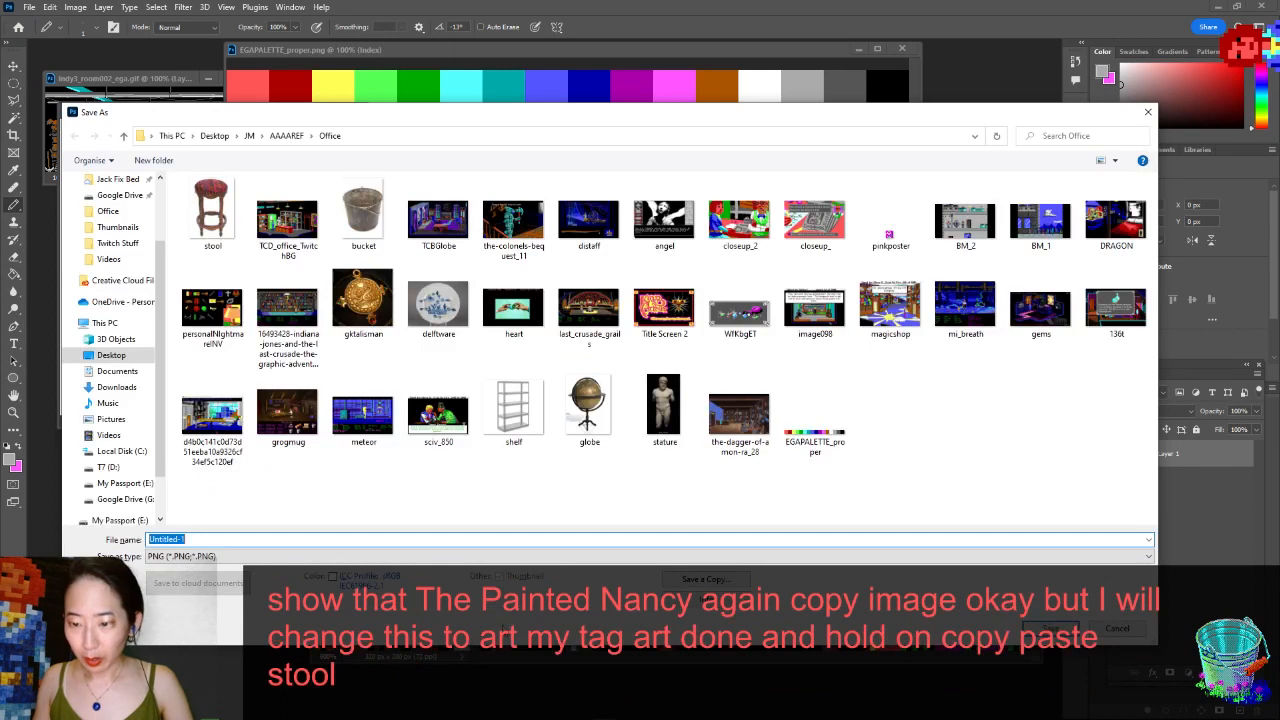
text(stool2)
key(Return)
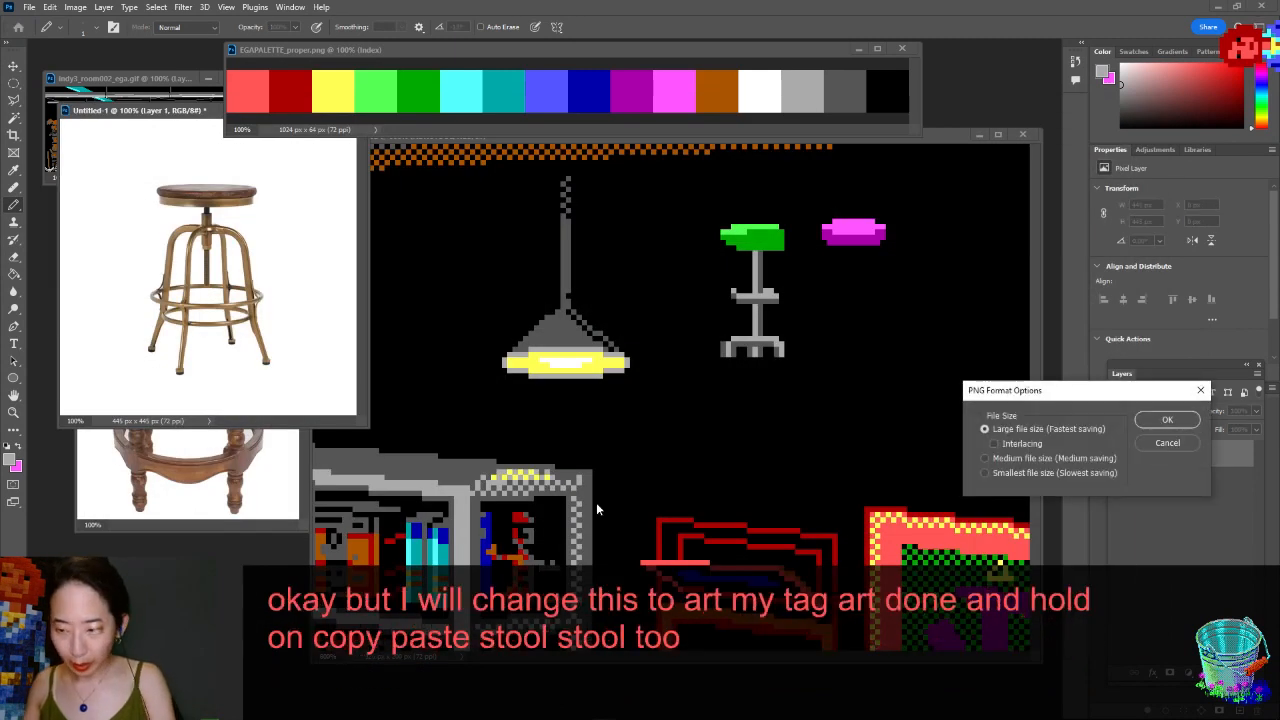
key(Return)
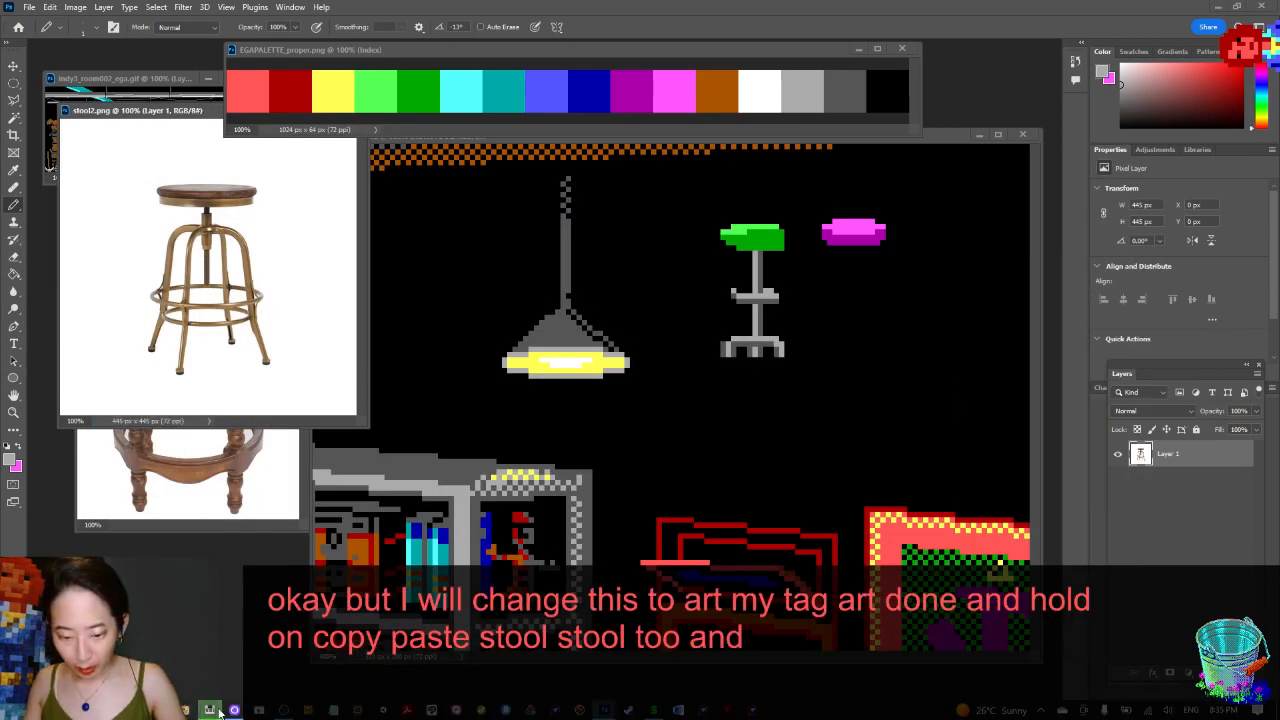
key(alt+Tab)
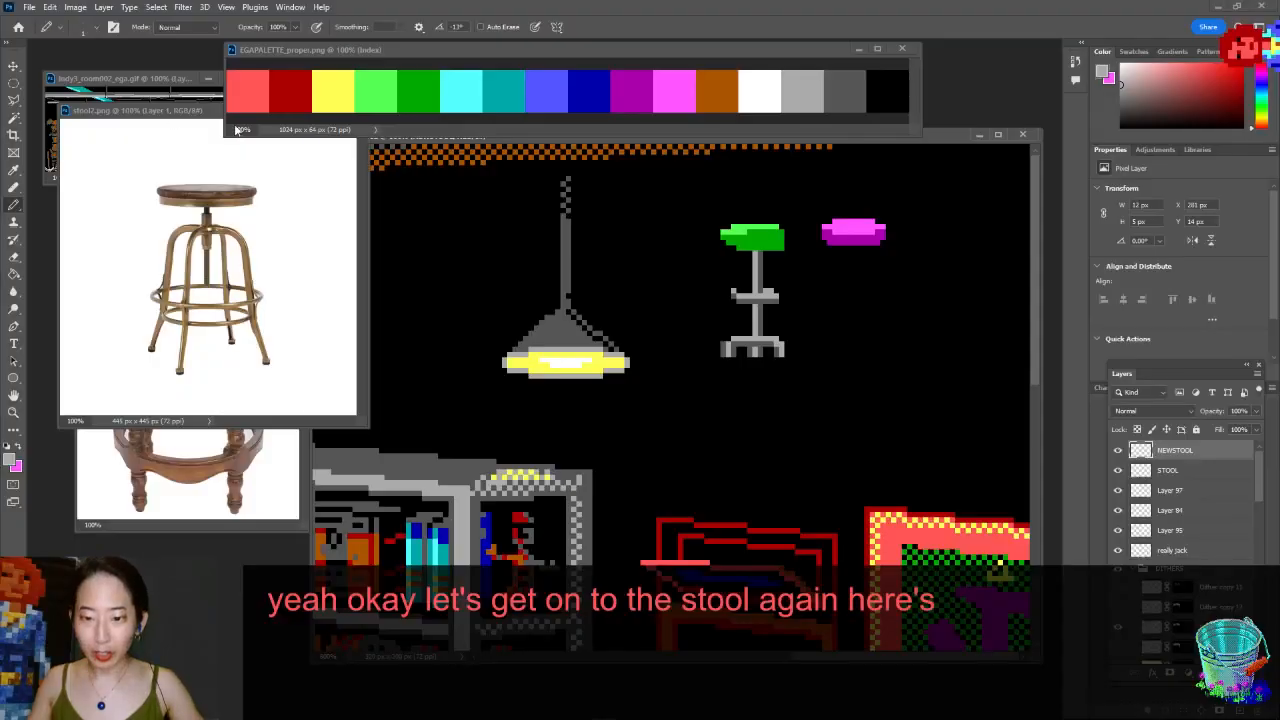
- Narrow the stool2.png window and place it over the wooden stool reference, beside the office scene
drag(170, 114, 453, 114)
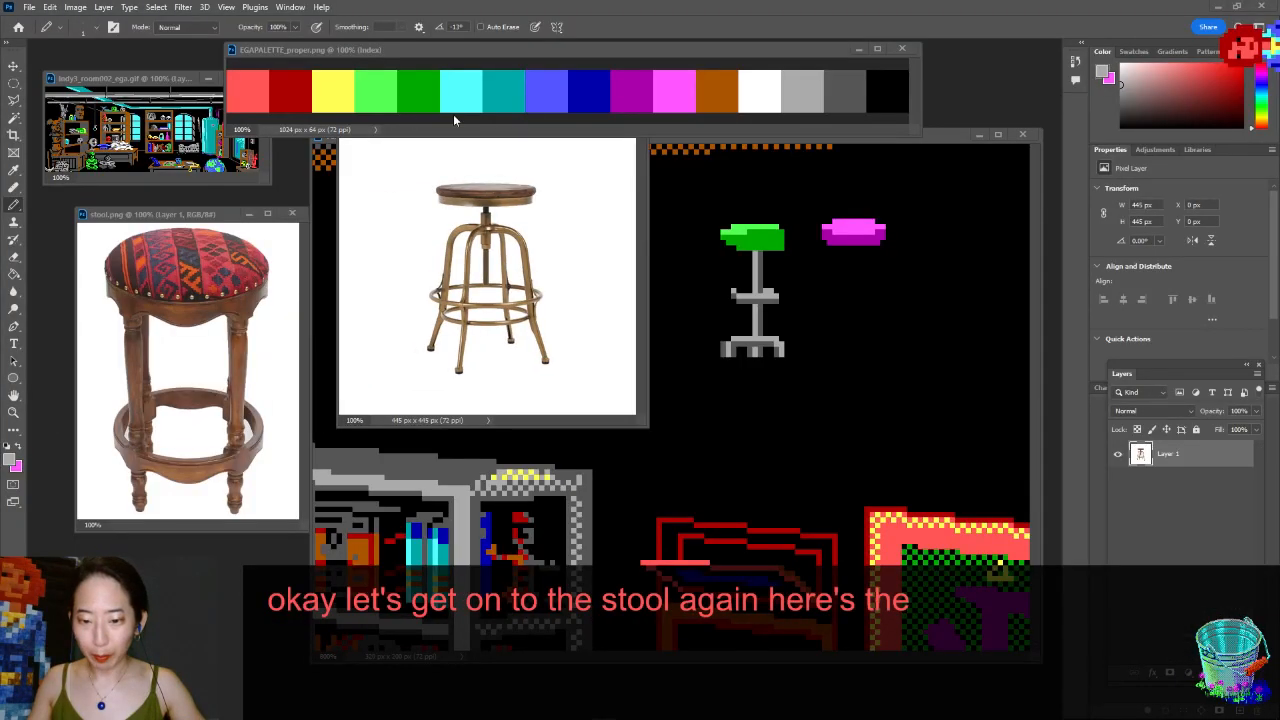
click(502, 132)
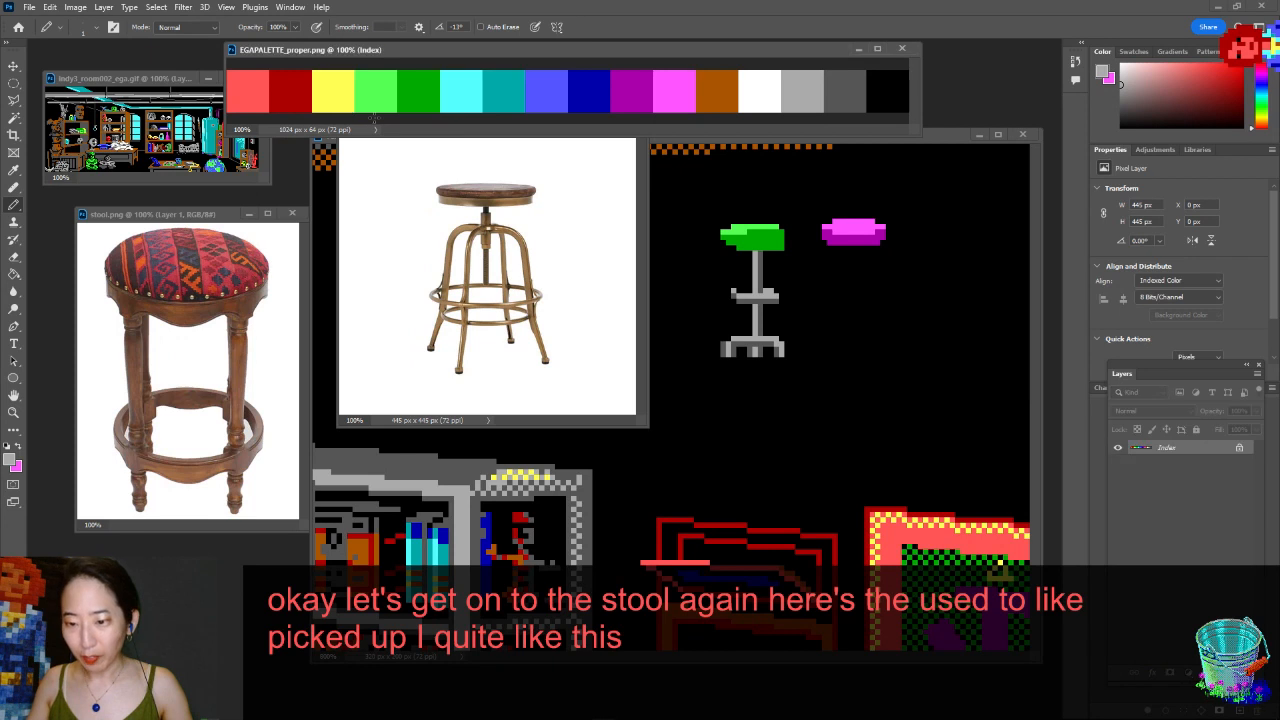
click(560, 130)
drag(560, 130, 342, 110)
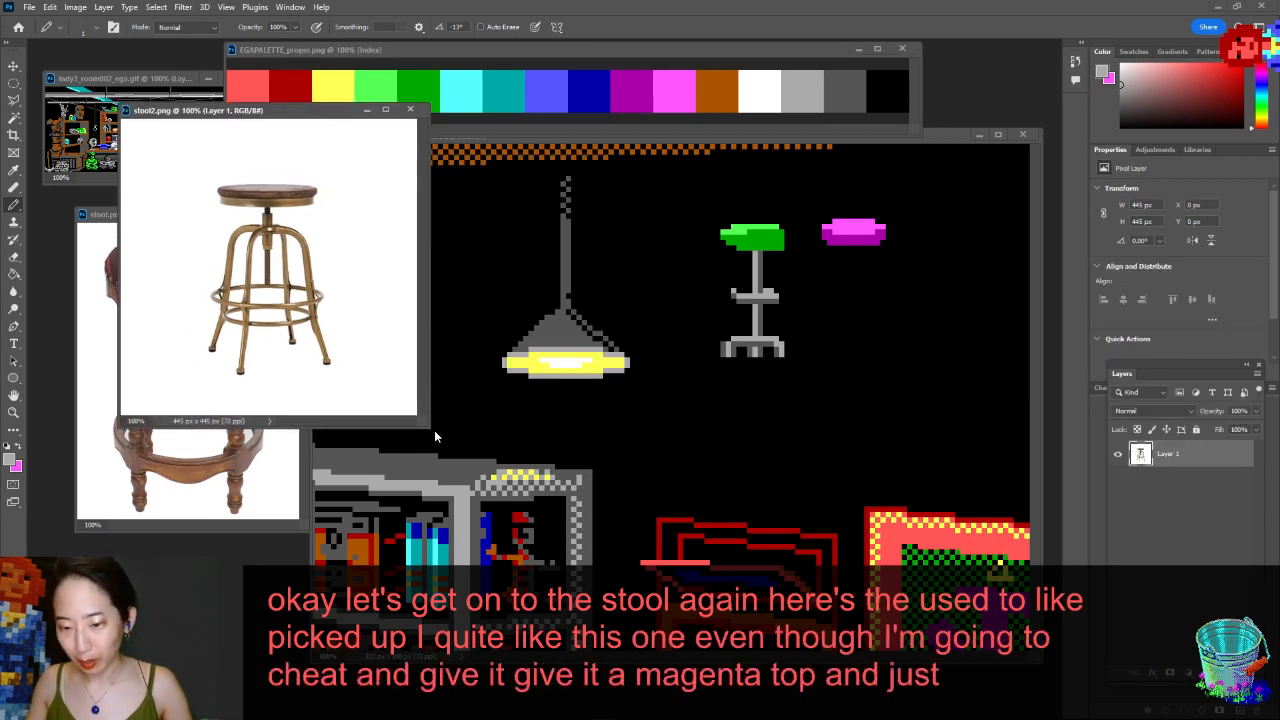
drag(430, 426, 341, 408)
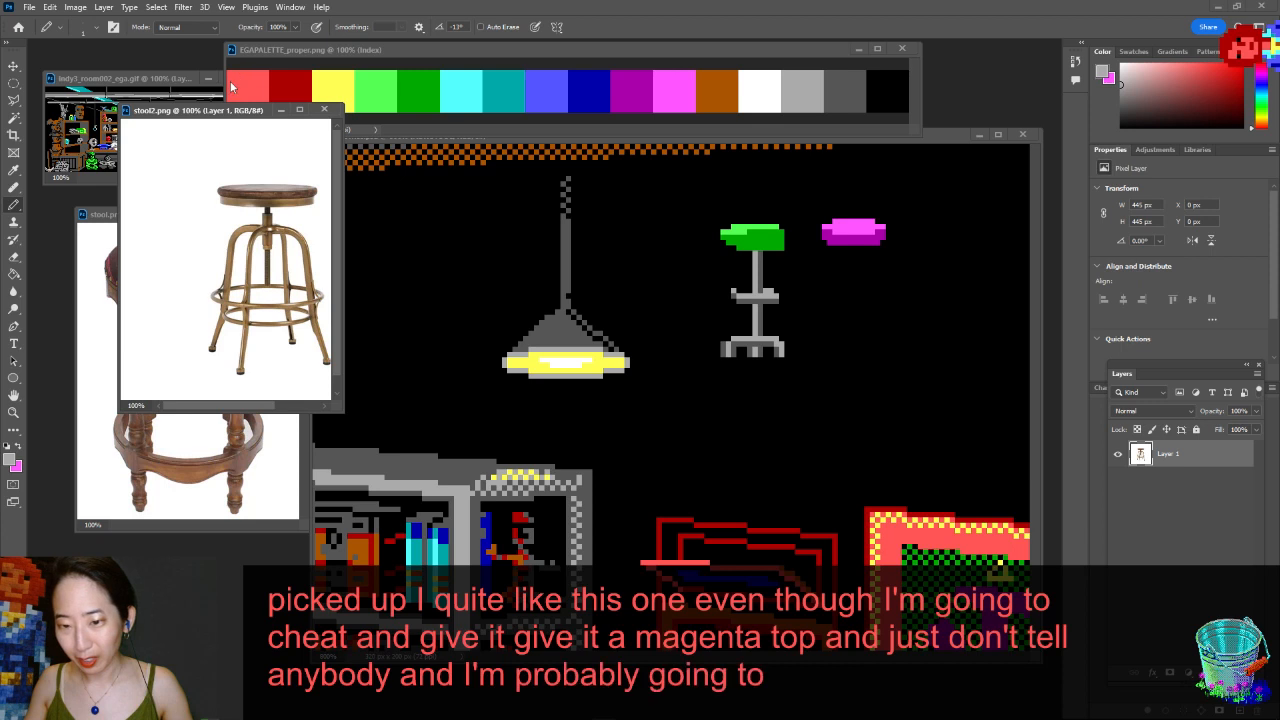
drag(240, 110, 192, 108)
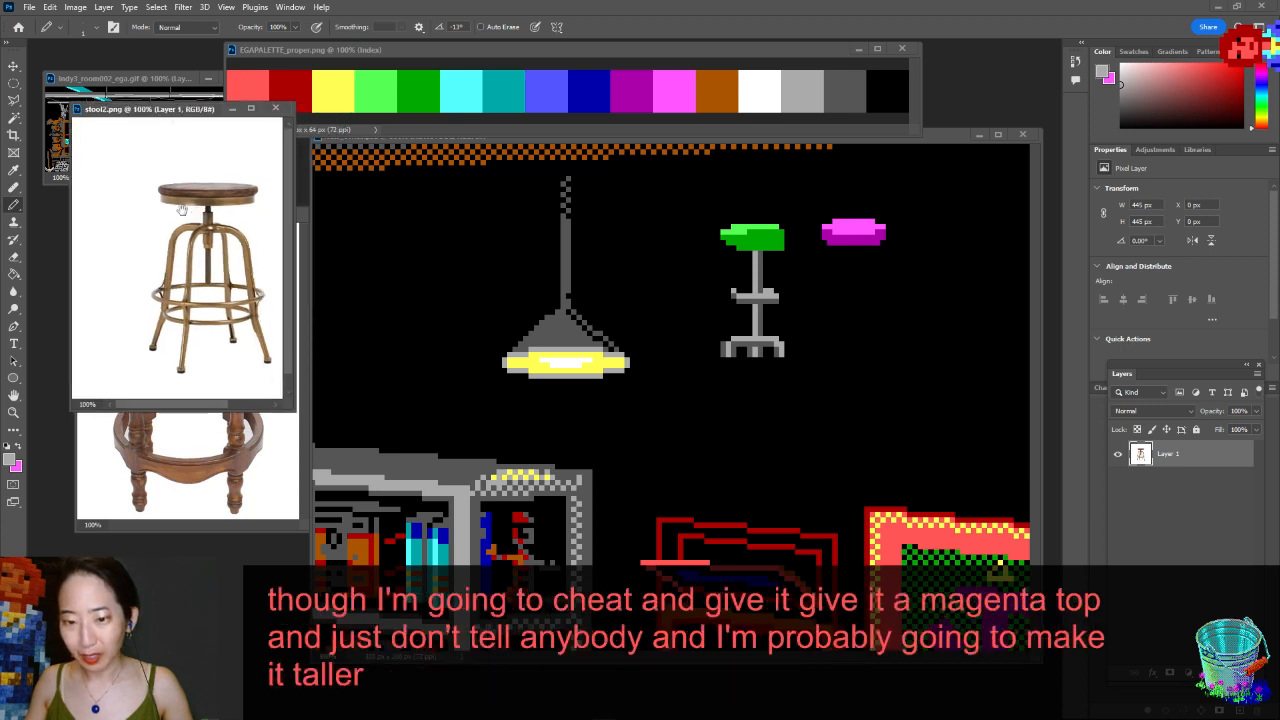
- Paint the bottom row of the magenta seat light gray in TCD_Office.psd and save the file
click(796, 133)
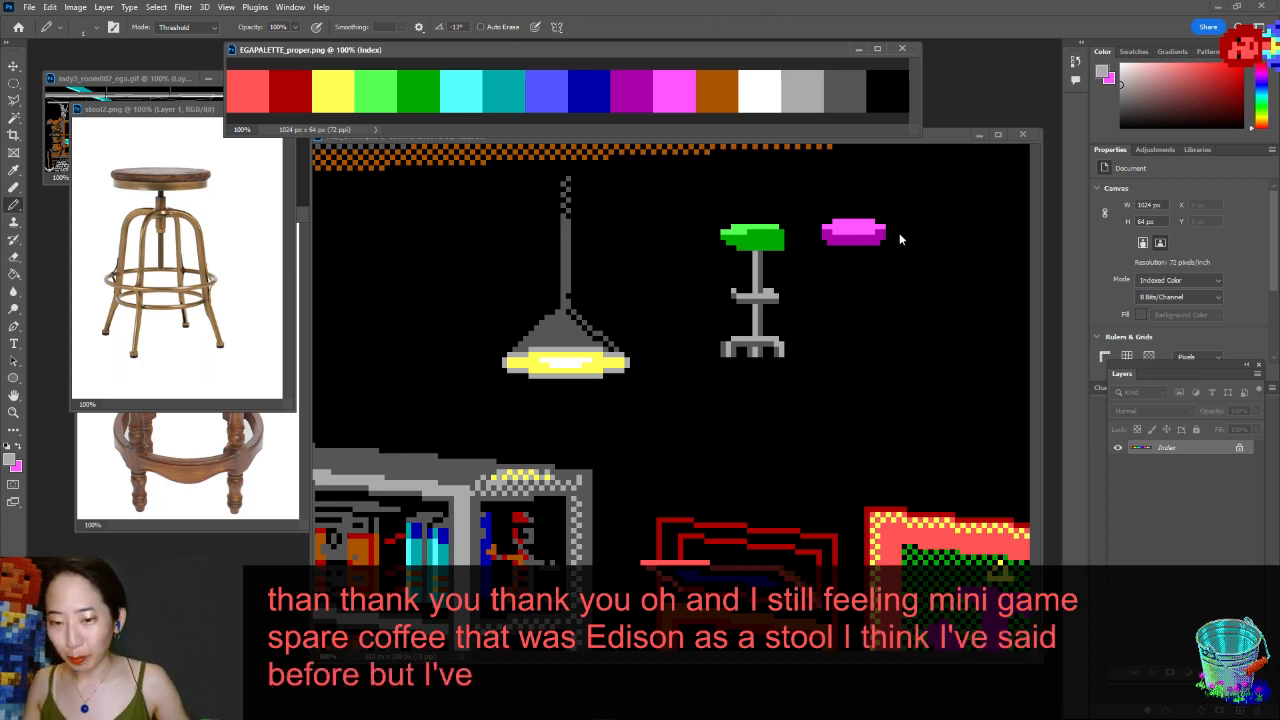
click(936, 137)
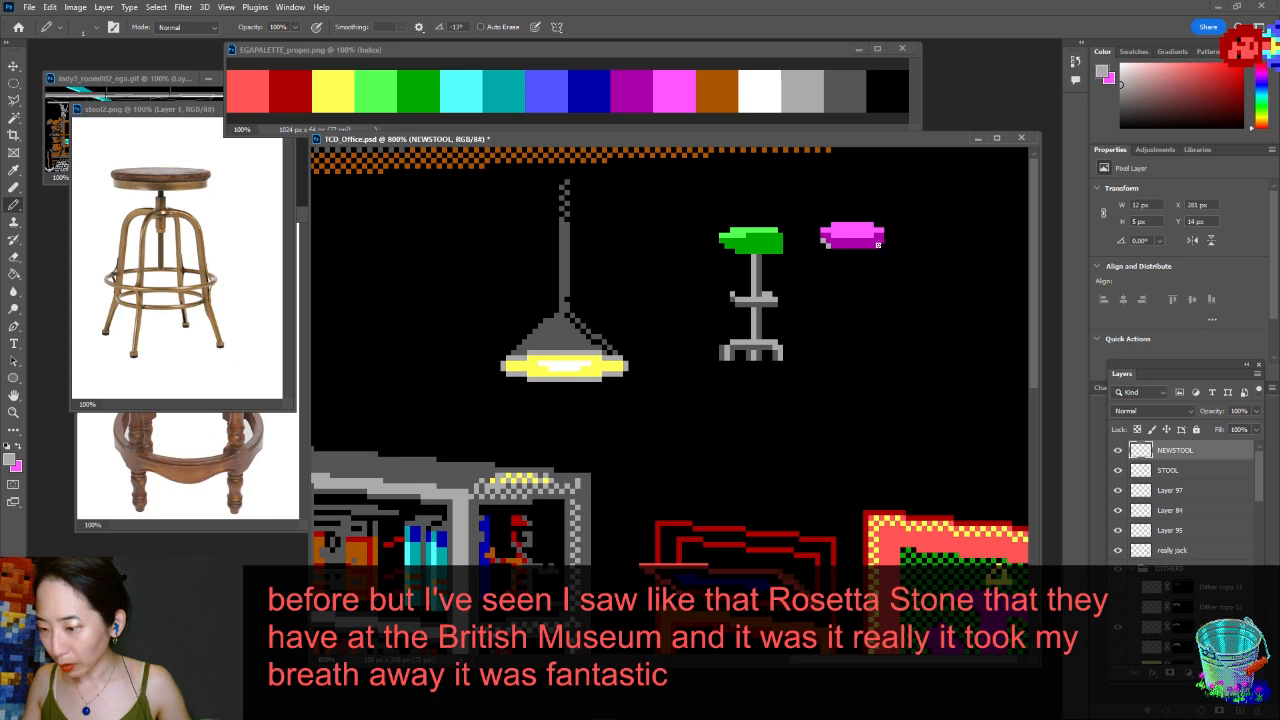
drag(878, 245, 832, 245)
key(ctrl+s)
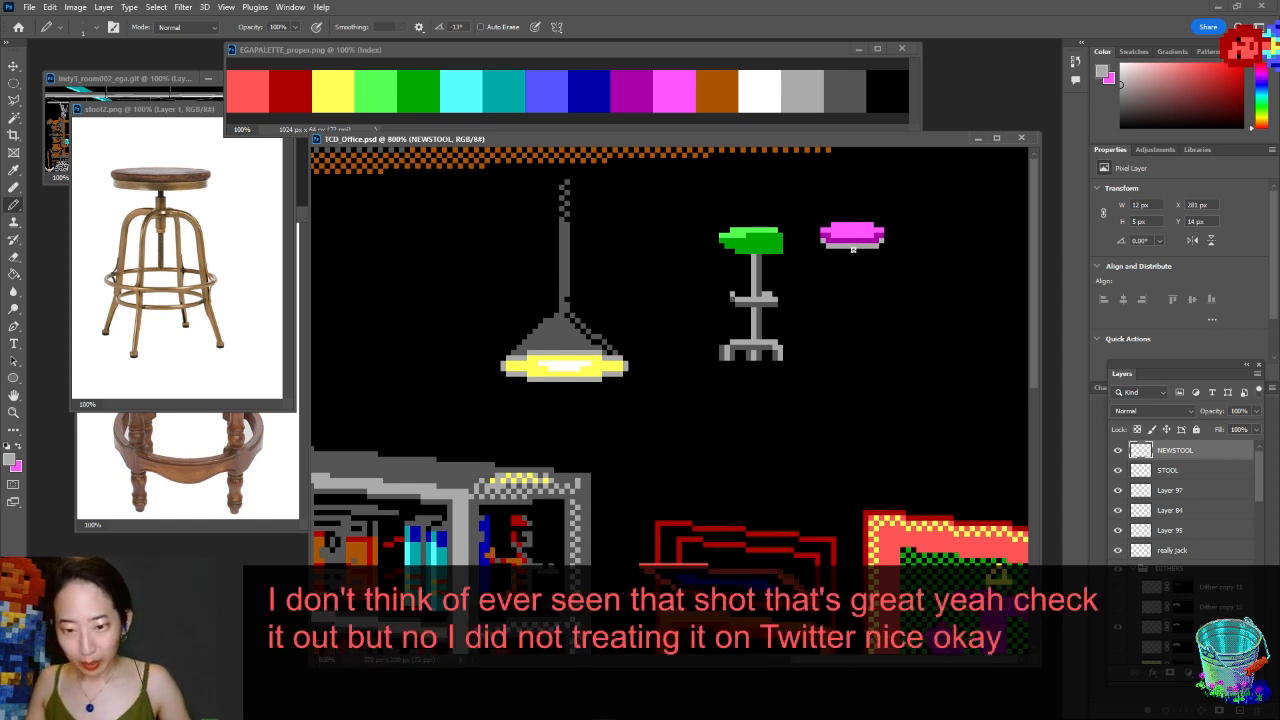
key(m)
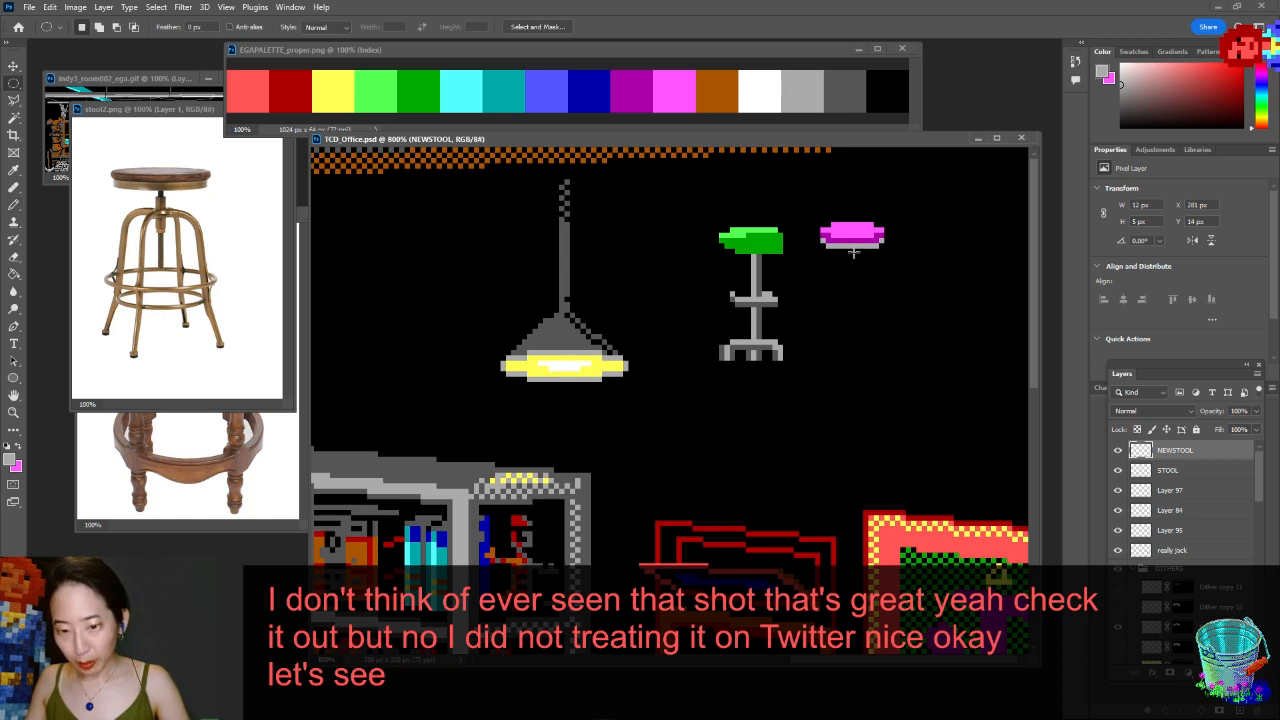
drag(853, 251, 855, 310)
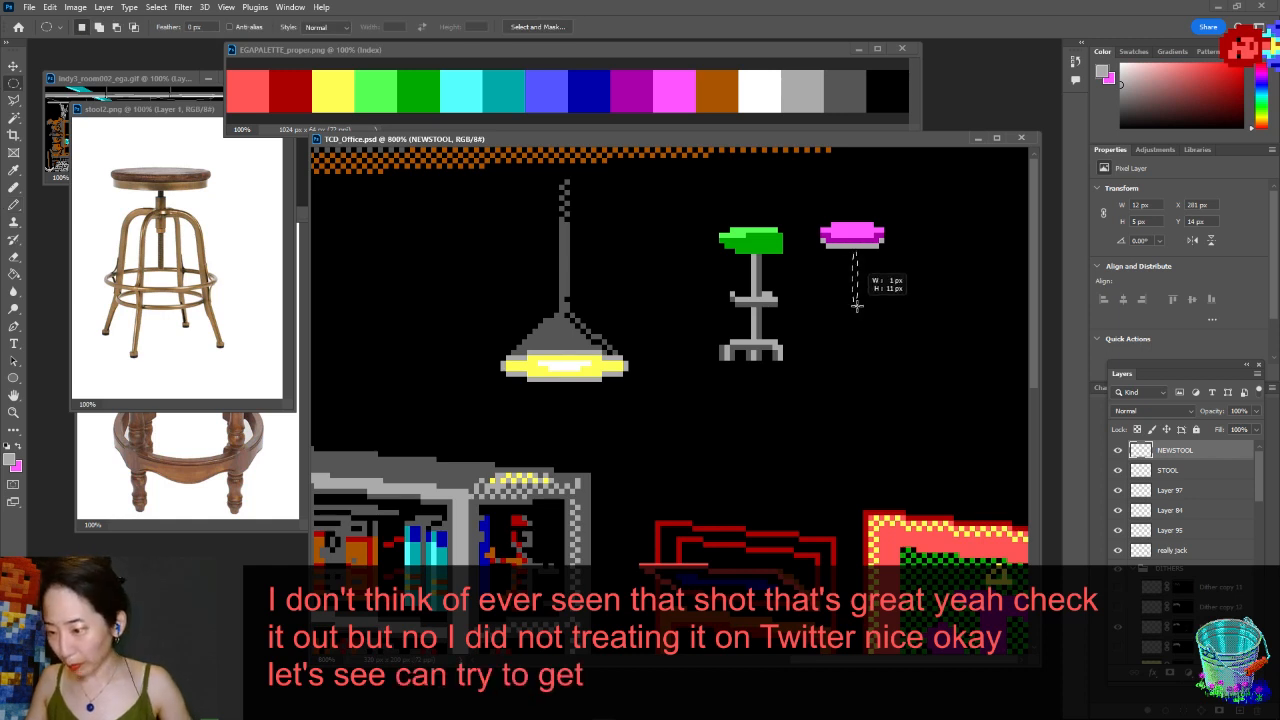
key(ctrl+c)
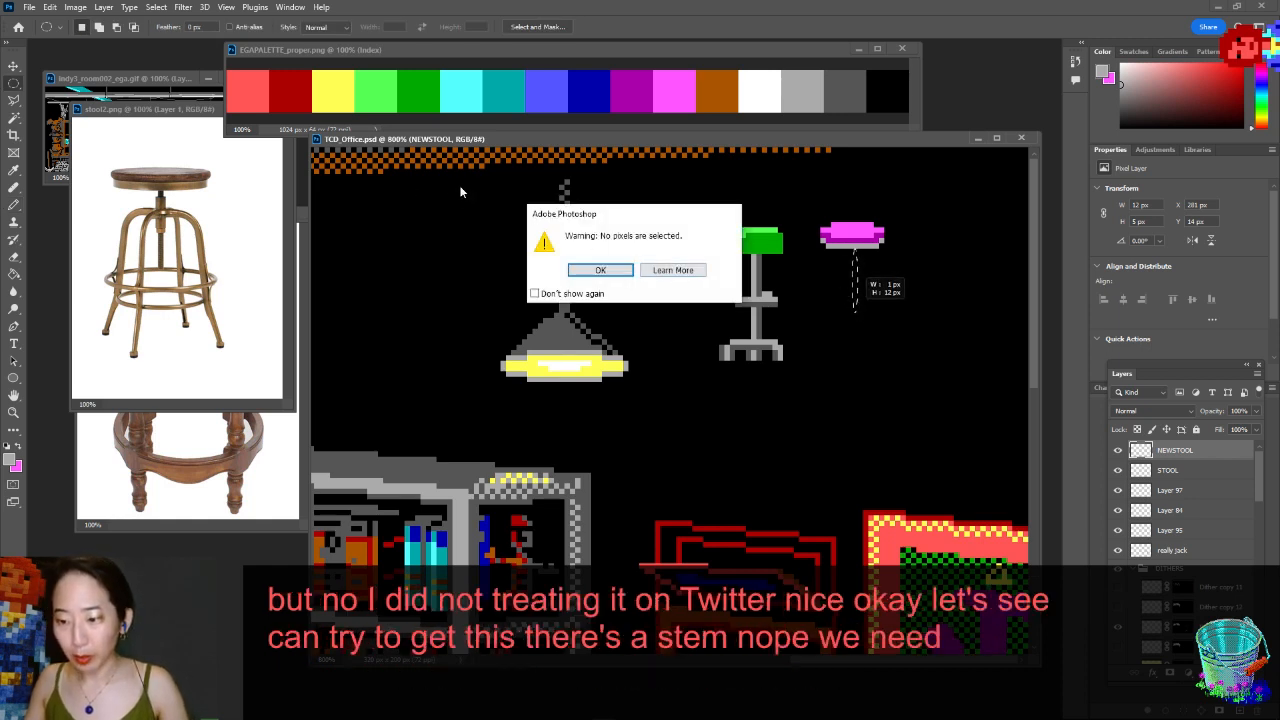
click(600, 270)
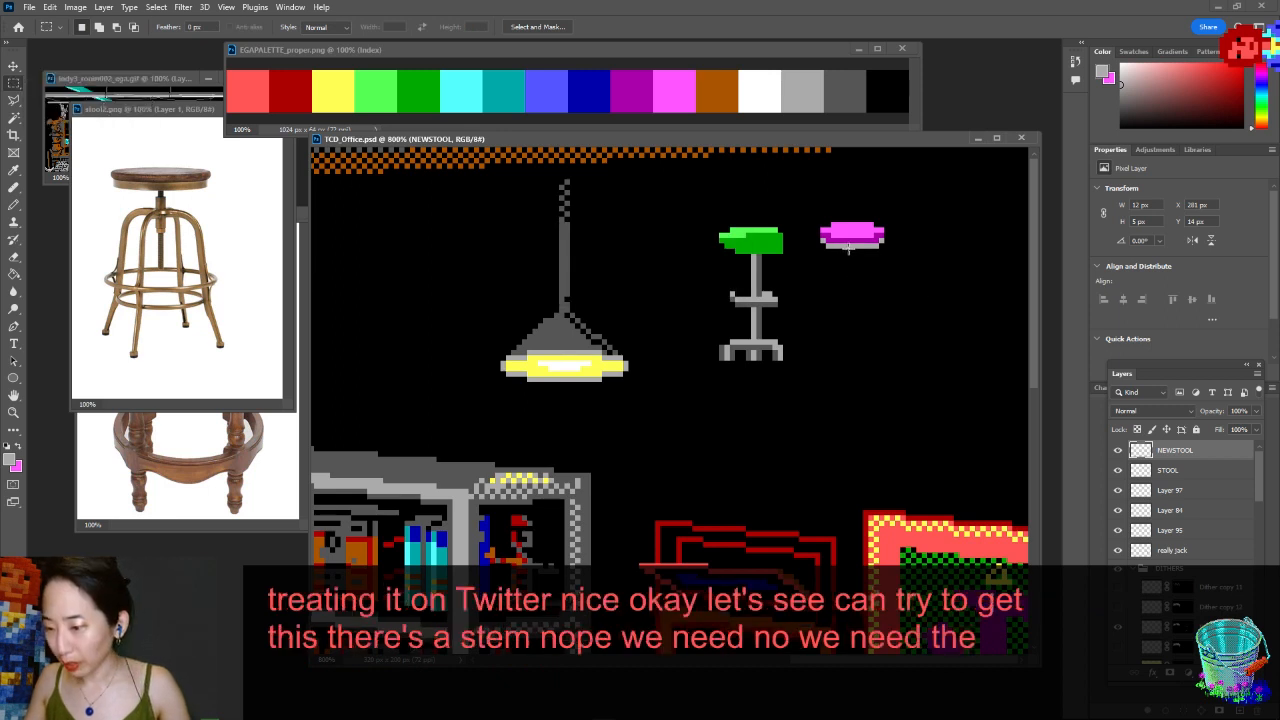
- Add a centered light gray rectangular stem, 2 px wide and 9 px high, under the magenta seat, and save the file
drag(848, 252, 854, 294)
key(alt+BackSpace)
key(x)
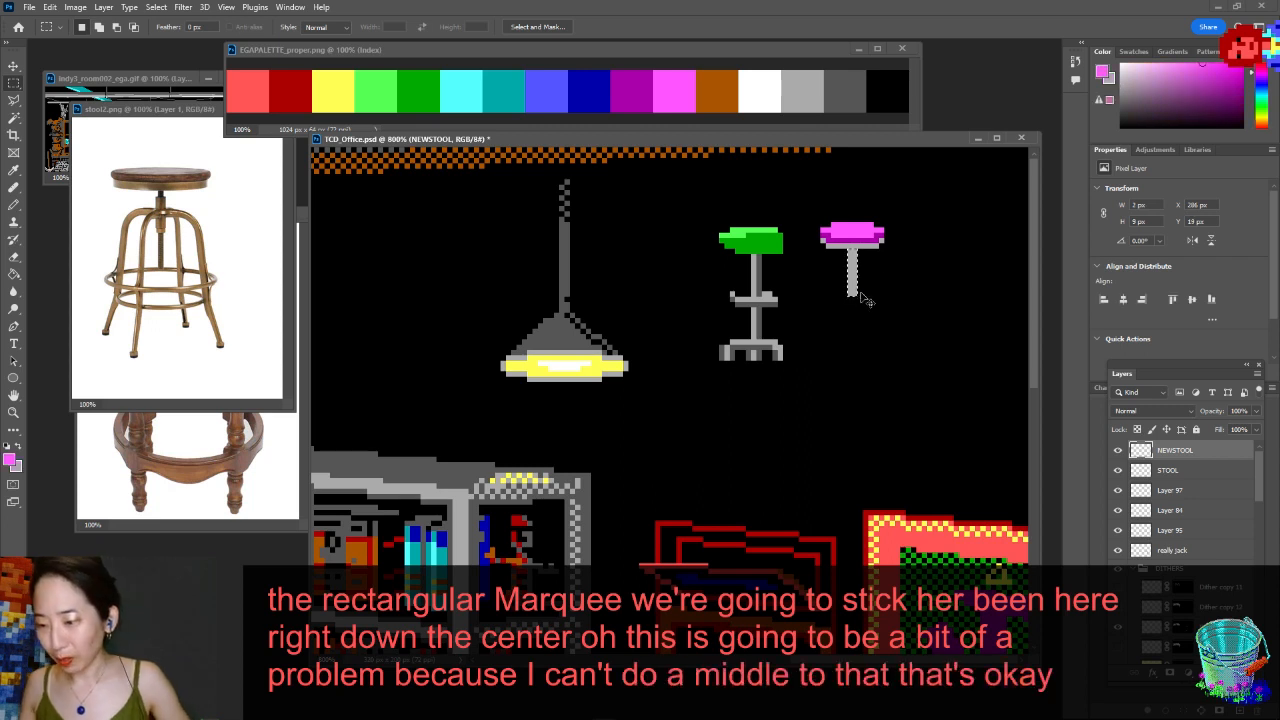
key(ctrl+d)
key(b)
key(x)
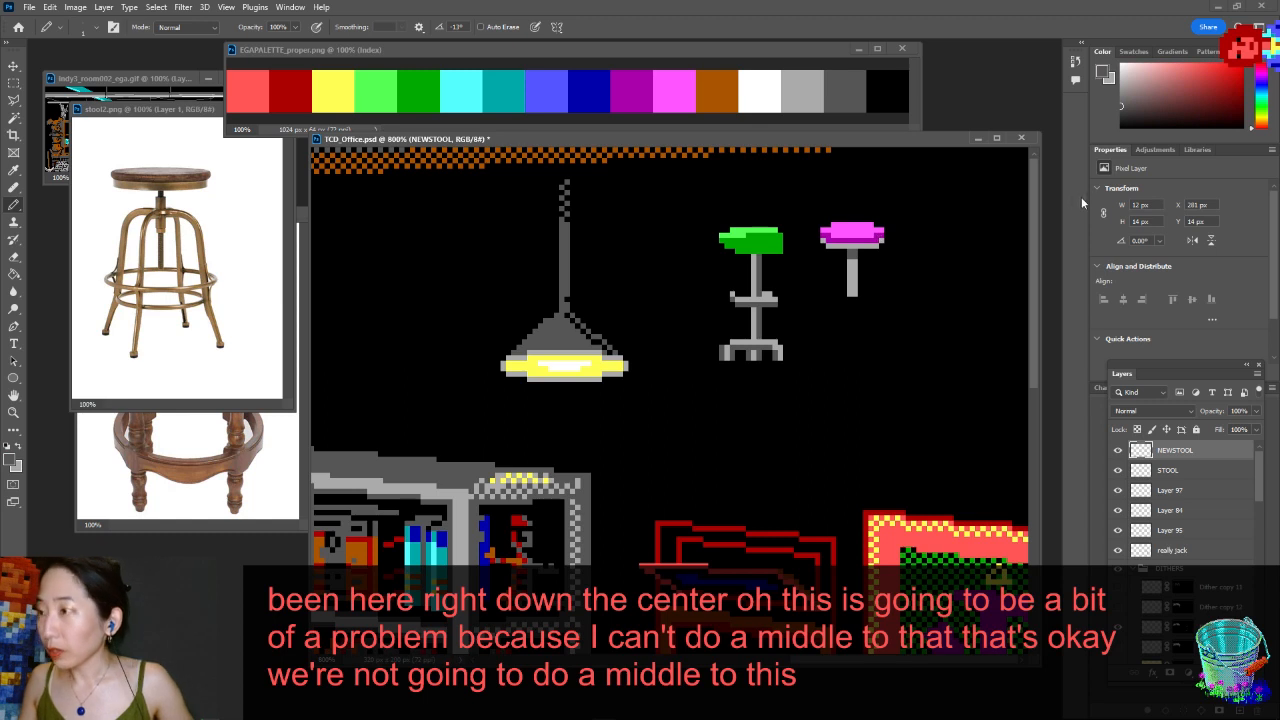
key(ctrl+s)
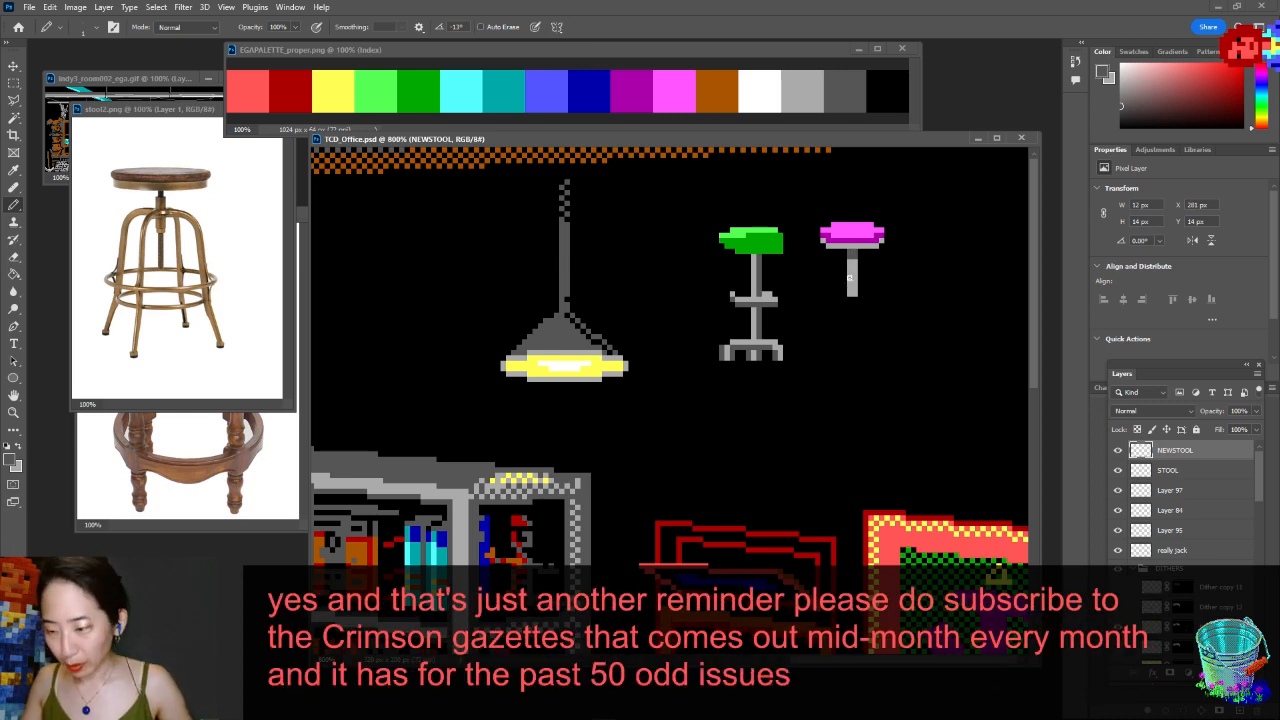
- Draw a light gray curved left leg from the new stool's stem, bringing the stool to 27 px high, and clean up its bend
alt+click(849, 268)
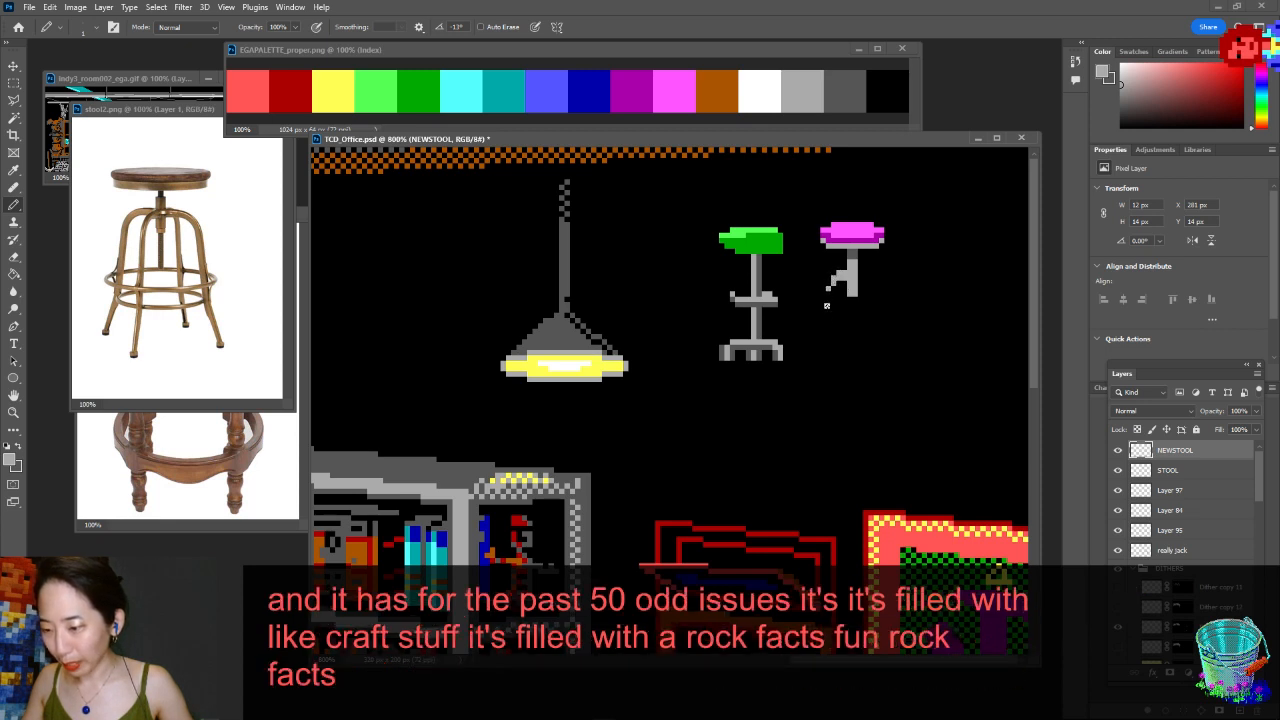
shift+click(823, 363)
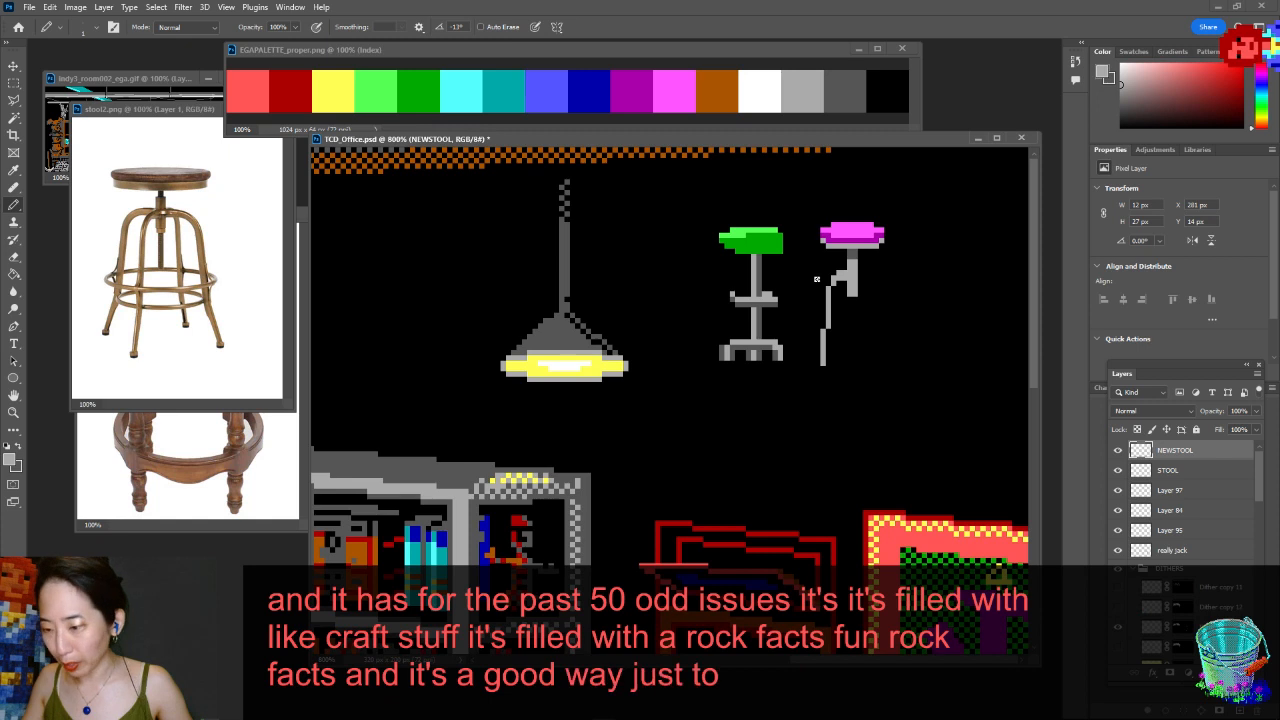
click(825, 292)
click(824, 299)
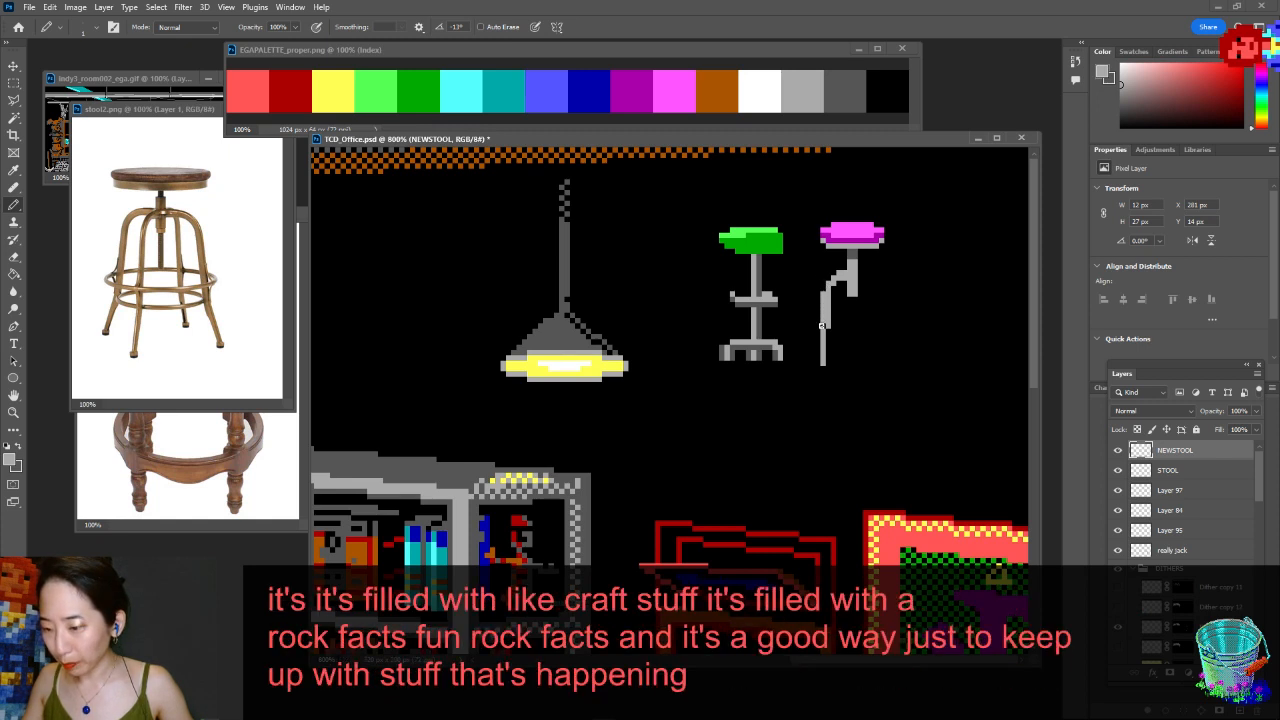
click(818, 359)
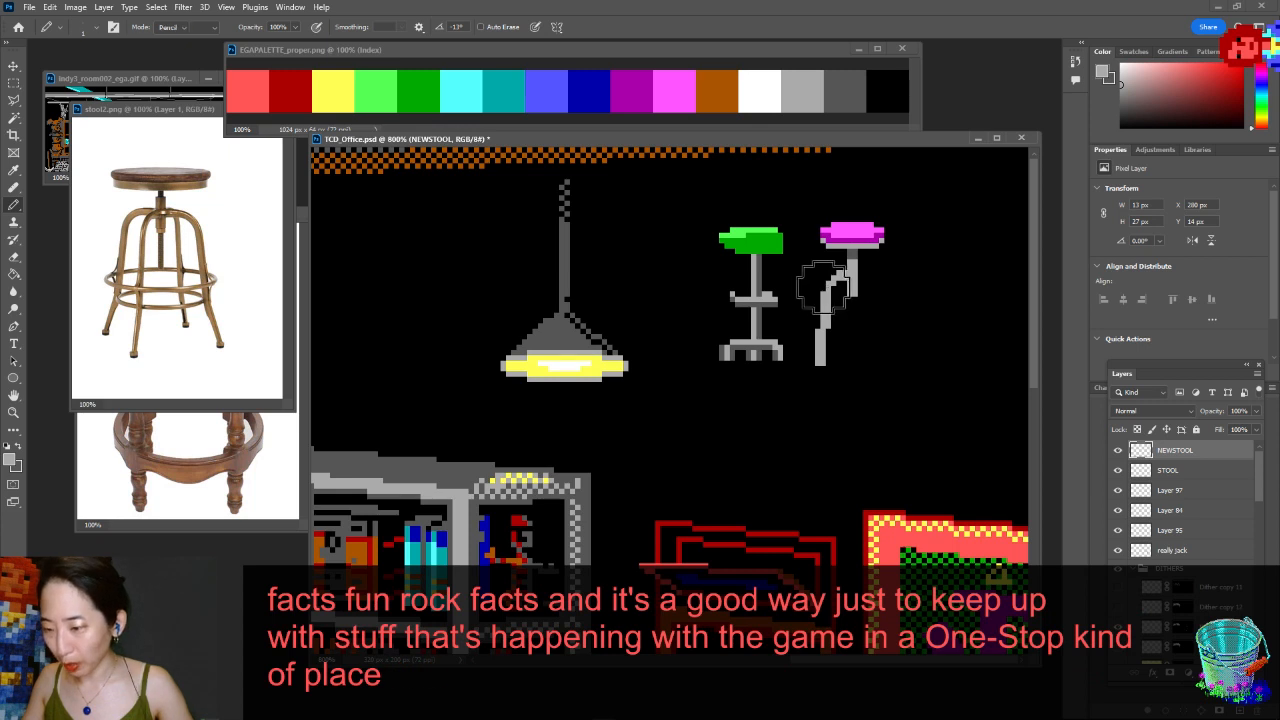
key(e)
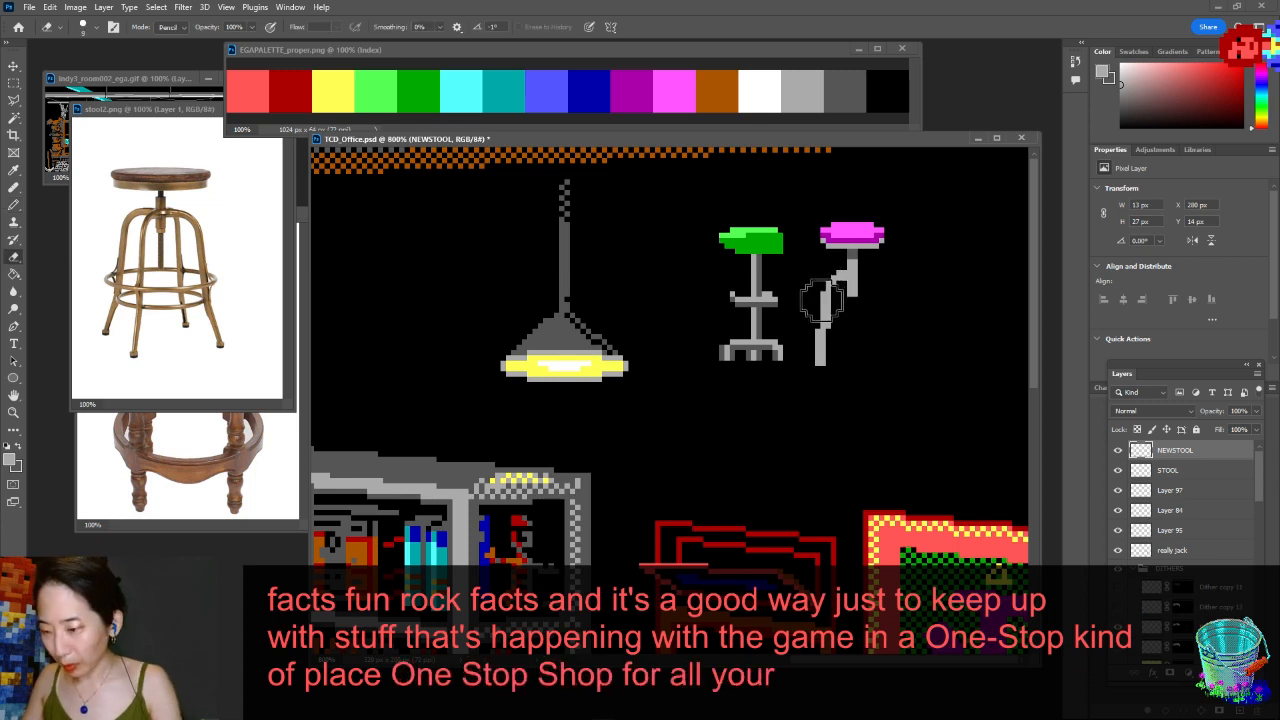
click(828, 295)
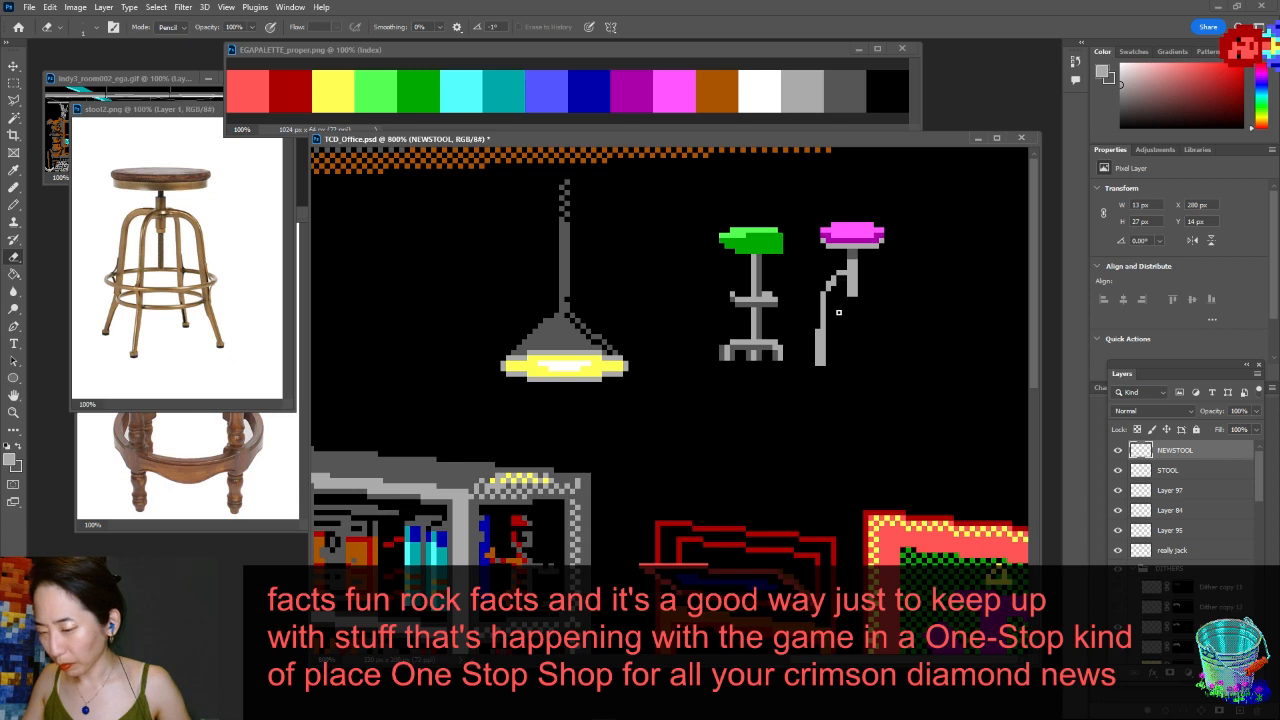
- Shade the inner side of the new stool's left leg dark gray and erase the extra outer pixels along its lower part
key(b)
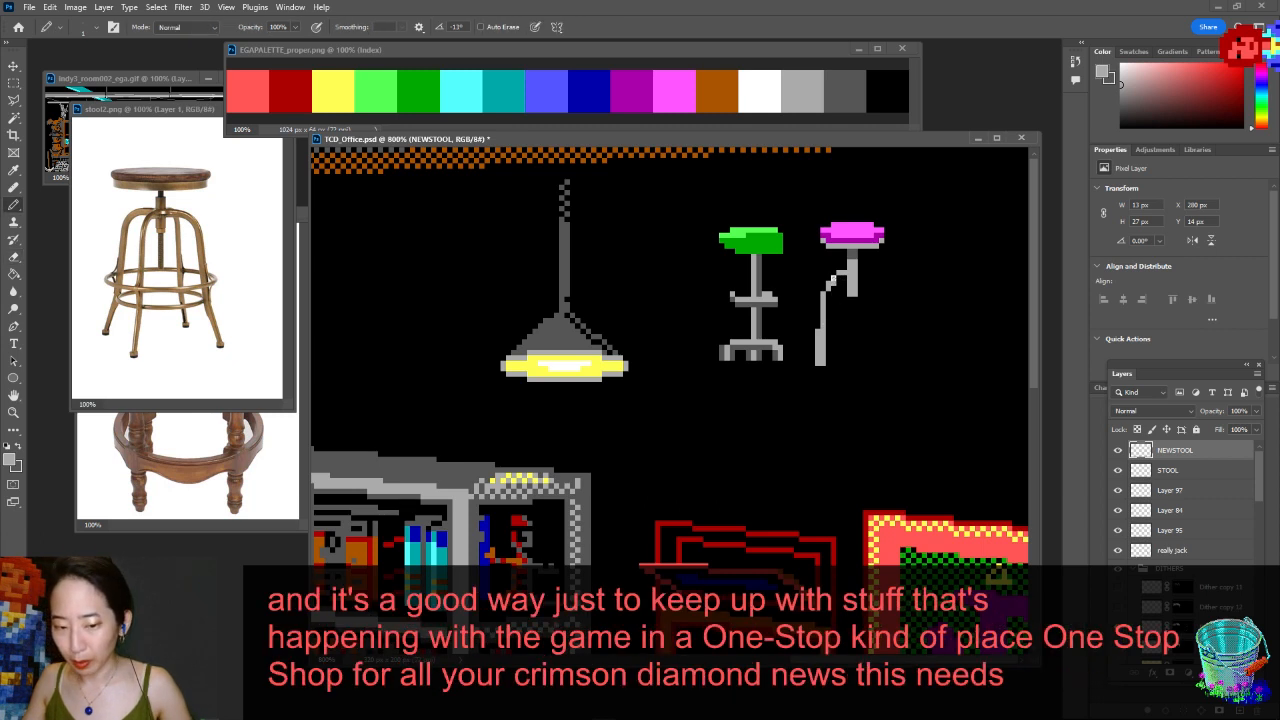
alt+click(852, 249)
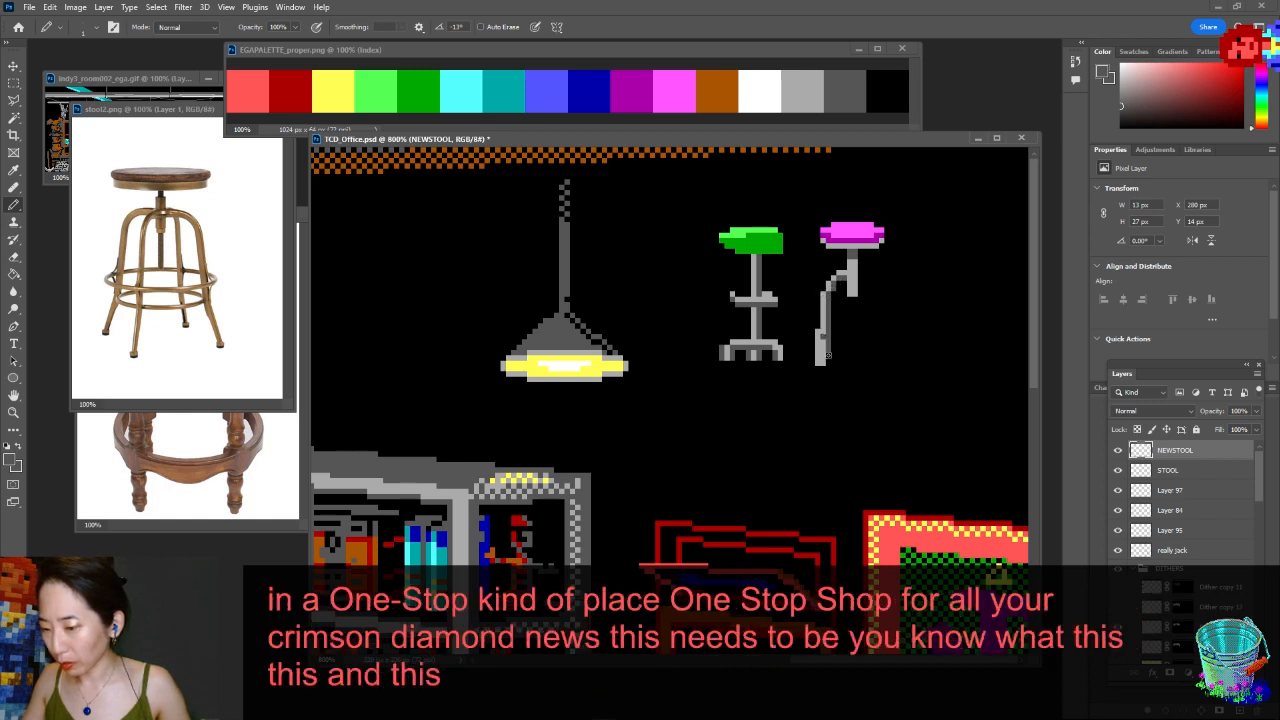
key(e)
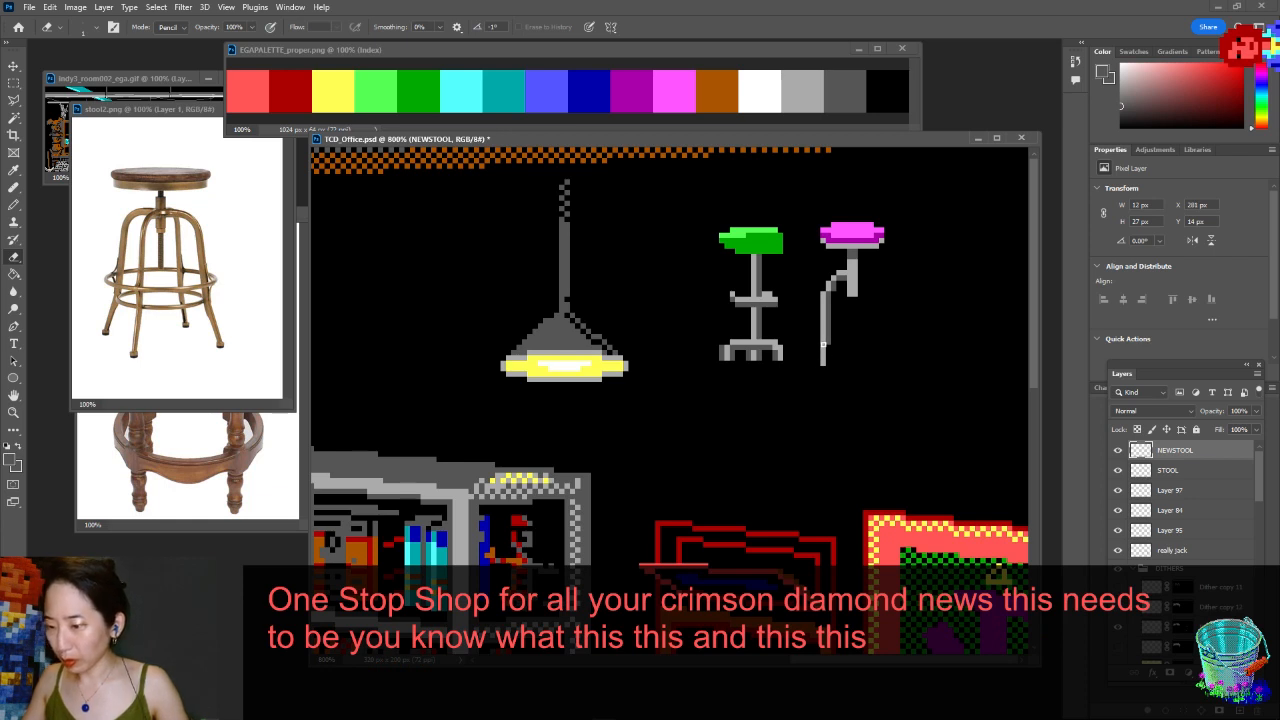
key(b)
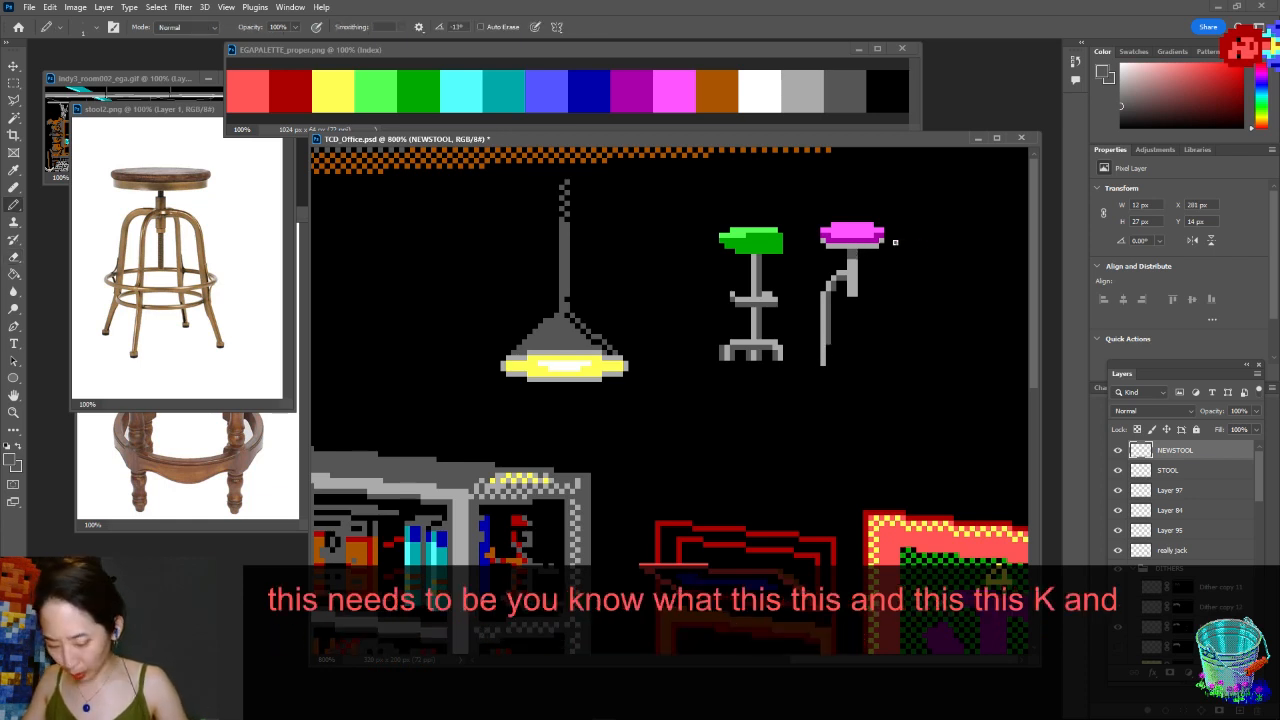
- Move the new stool down 1 px so its seat lines up with the green stool's seat, and save the file
key(v)
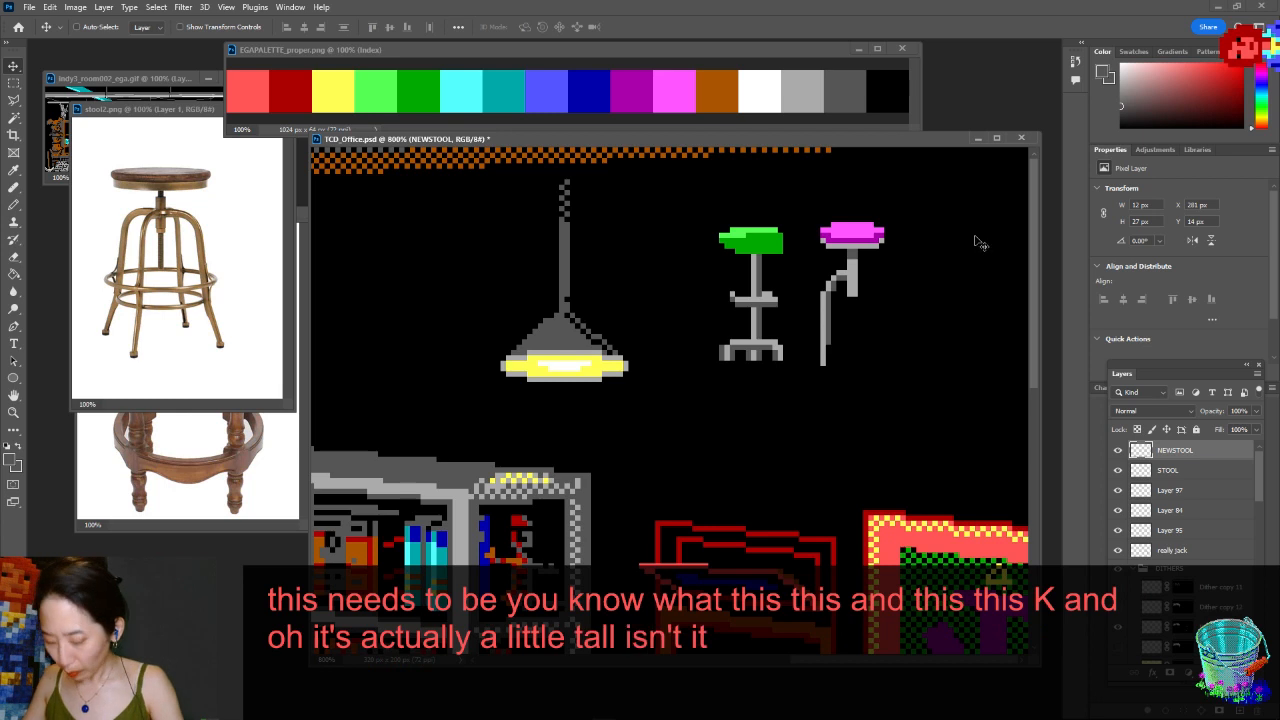
key(Down)
key(m)
drag(640, 177, 929, 229)
key(ctrl+d)
key(ctrl+s)
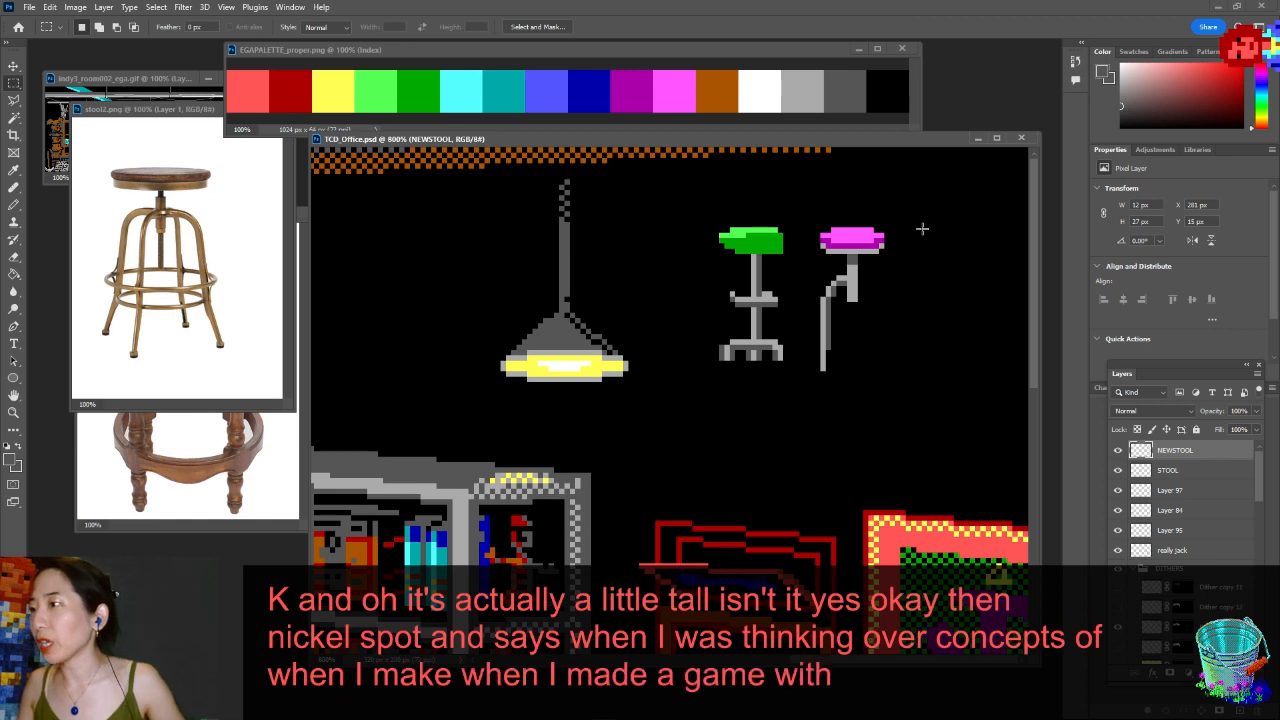
- Erase the bottom rows of the new stool's left leg to shorten the stool to 23 px high
key(b)
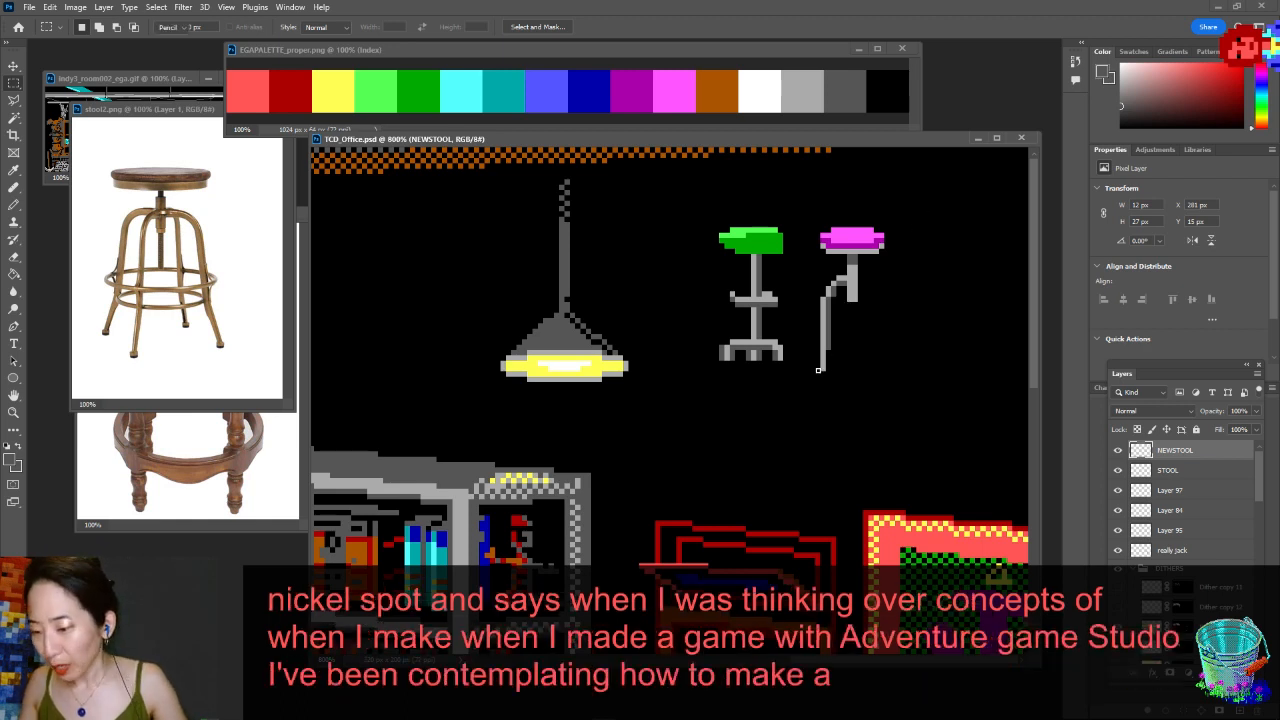
key(e)
click(820, 368)
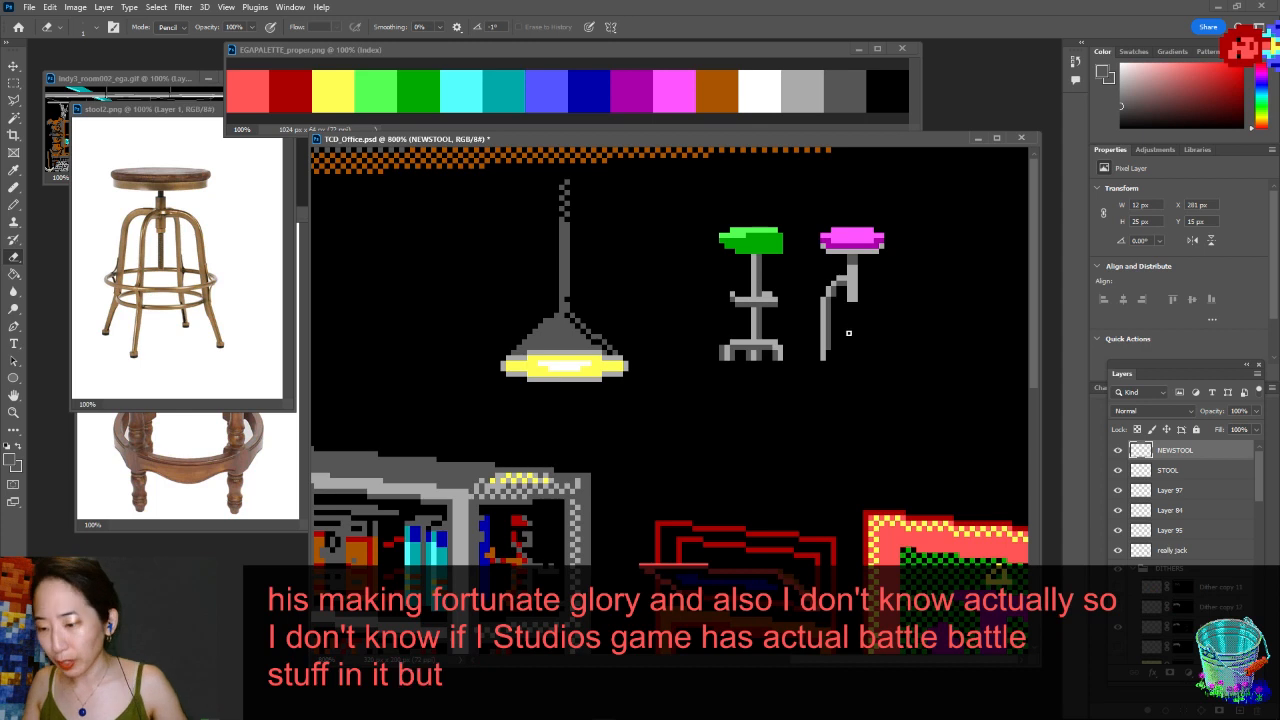
key(b)
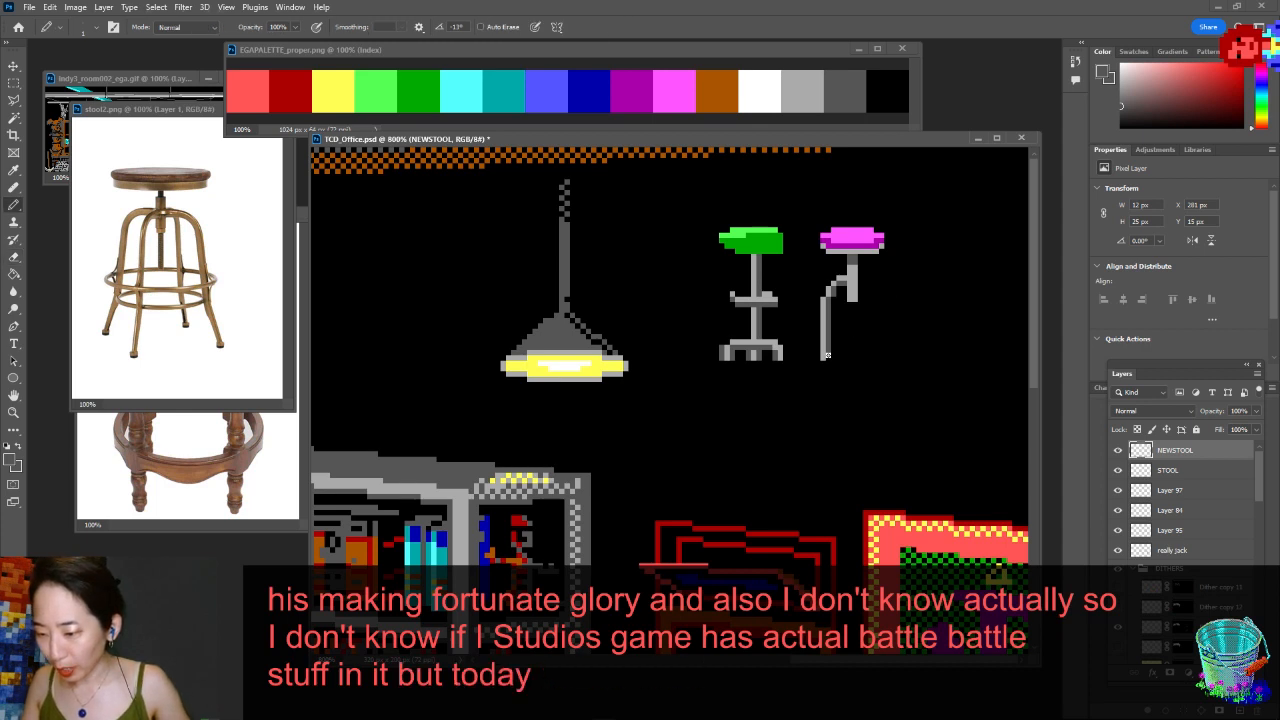
key(e)
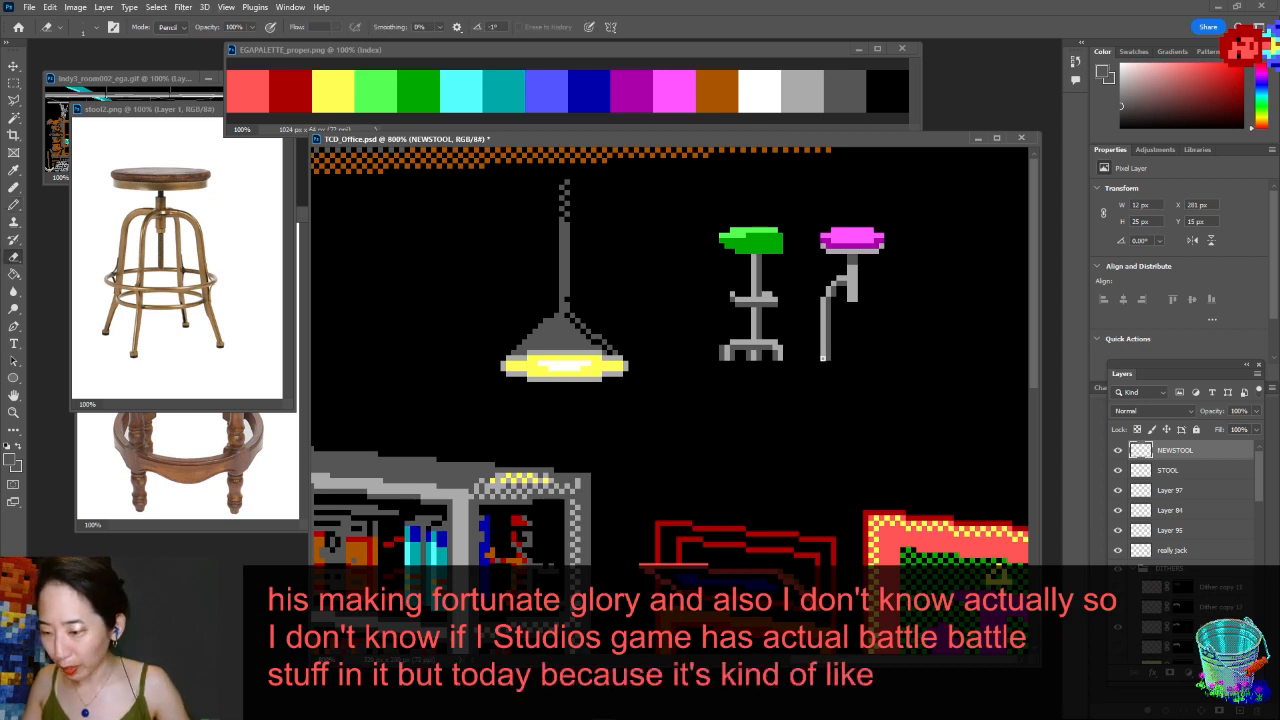
key(b)
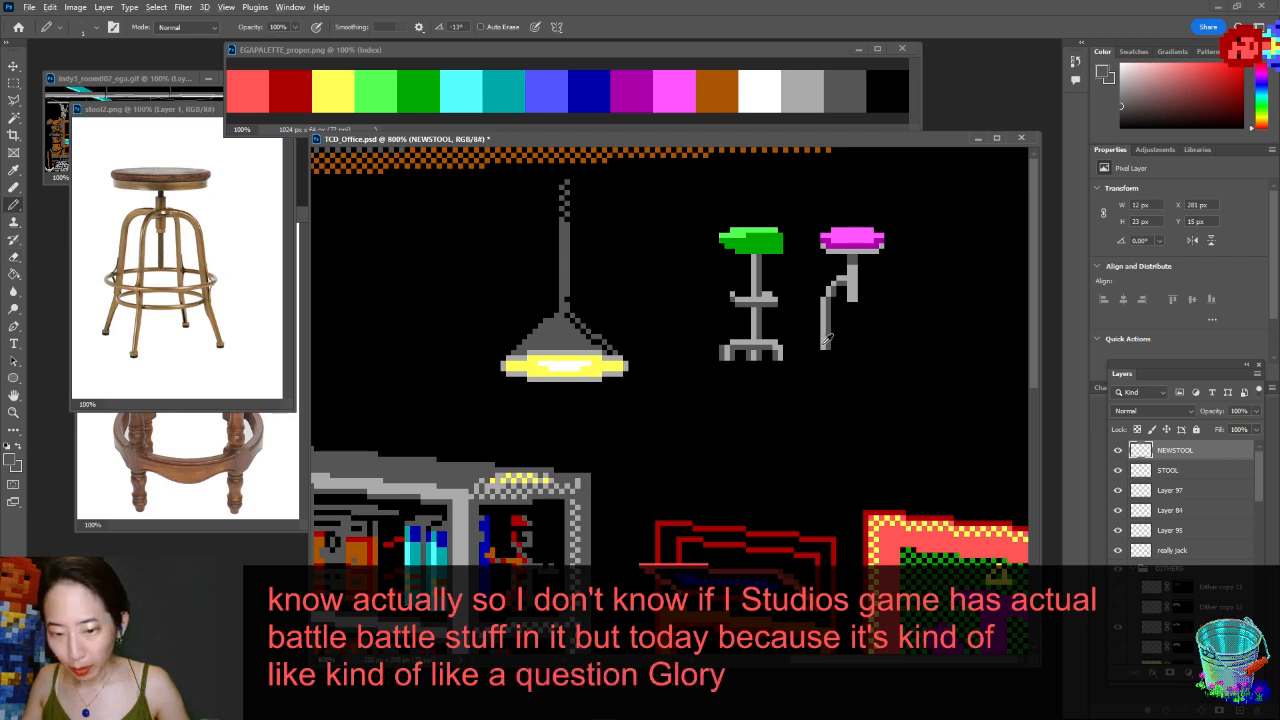
- Paint a light gray foot flared 1 px outward on the left leg, shade its inner side dark gray, and trim the stool to 25 px high
alt+click(823, 344)
click(816, 356)
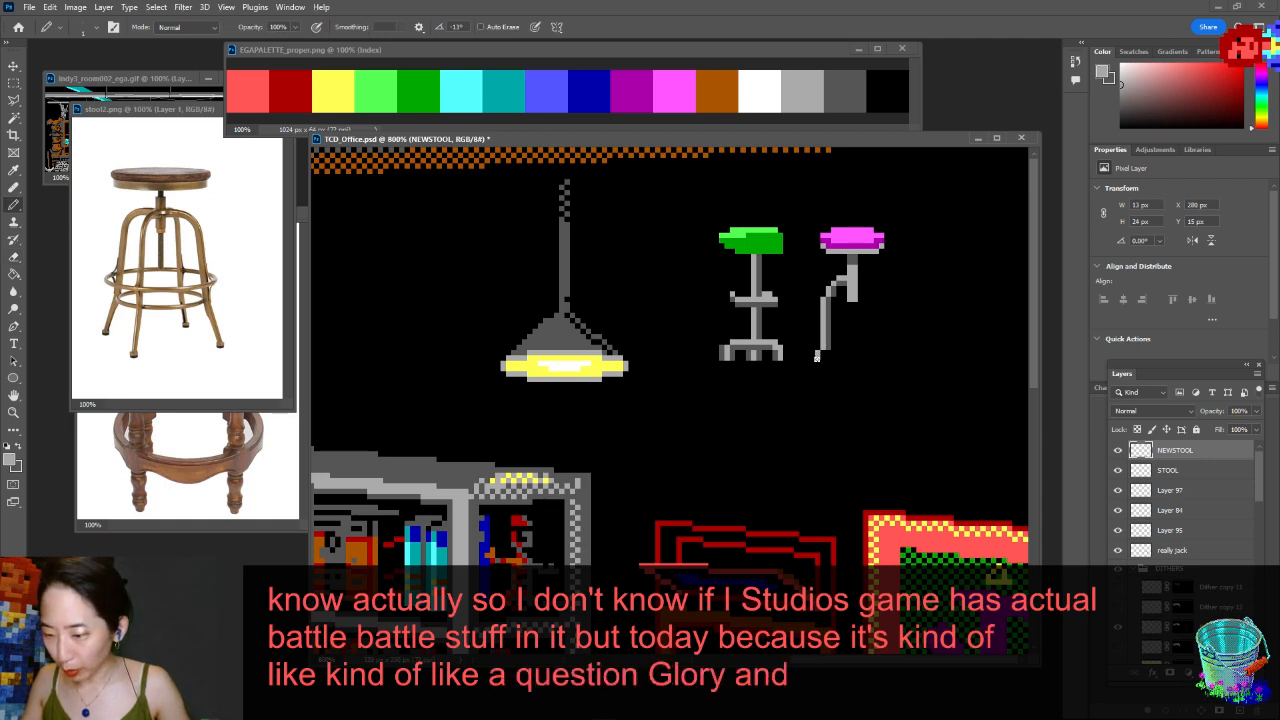
drag(817, 357, 817, 364)
alt+click(826, 357)
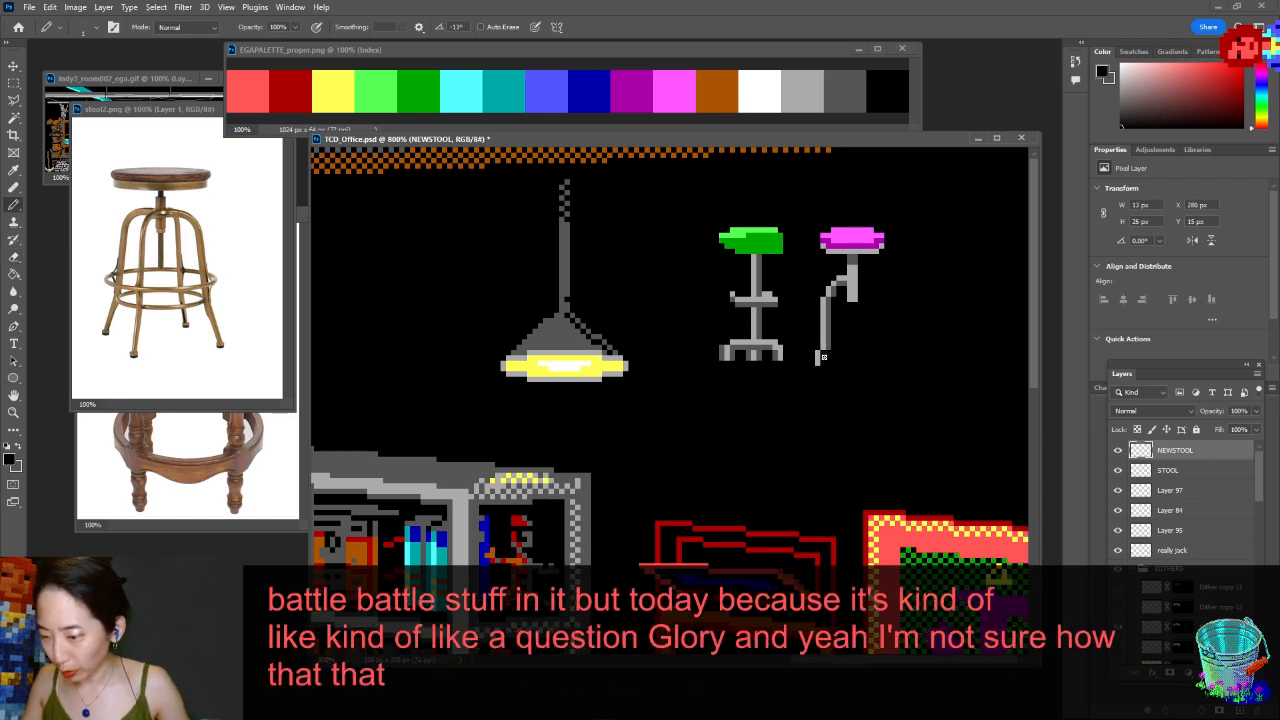
alt+click(824, 344)
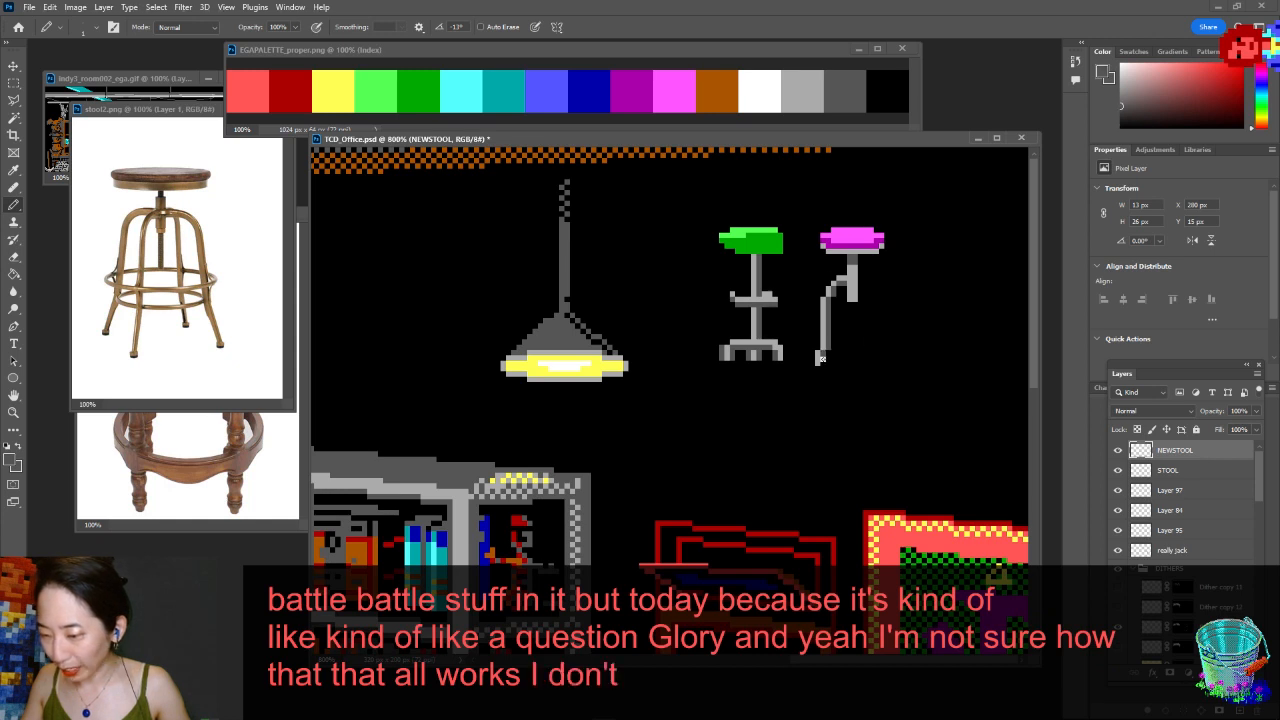
key(e)
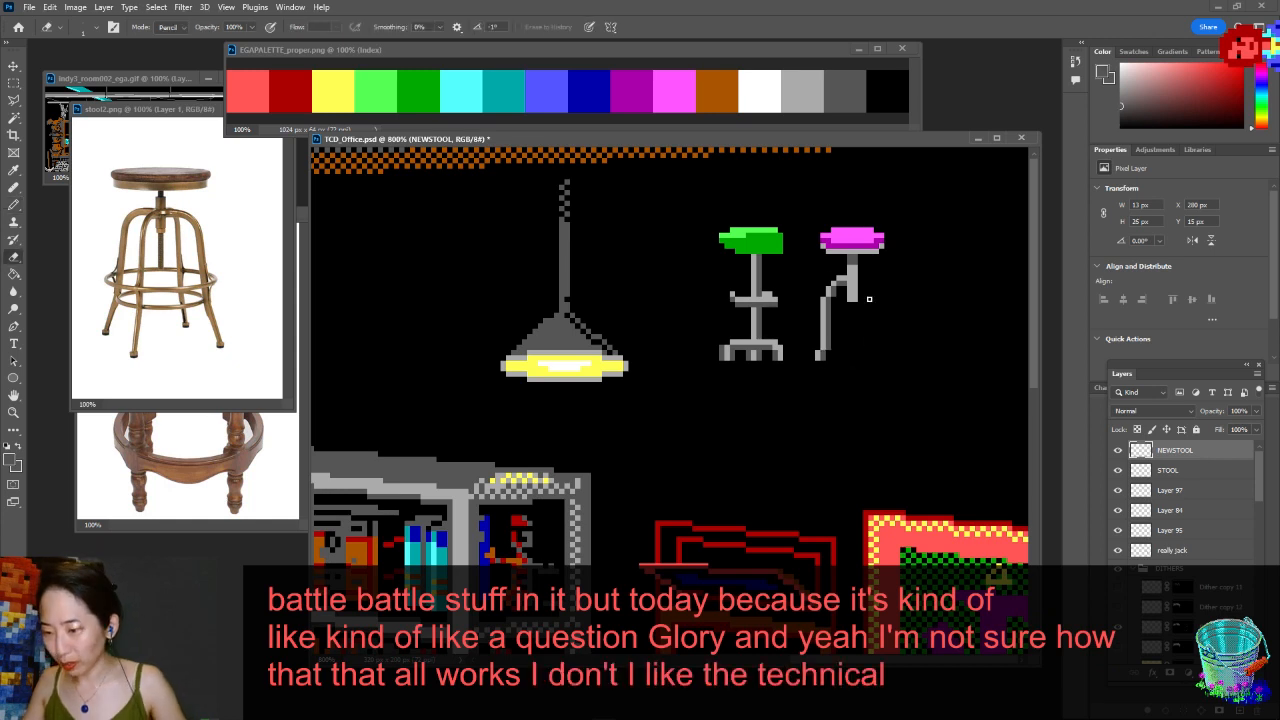
- Draw a light gray curved right leg from the new stool's stem to mirror the left one, and erase its stray outer pixels
key(b)
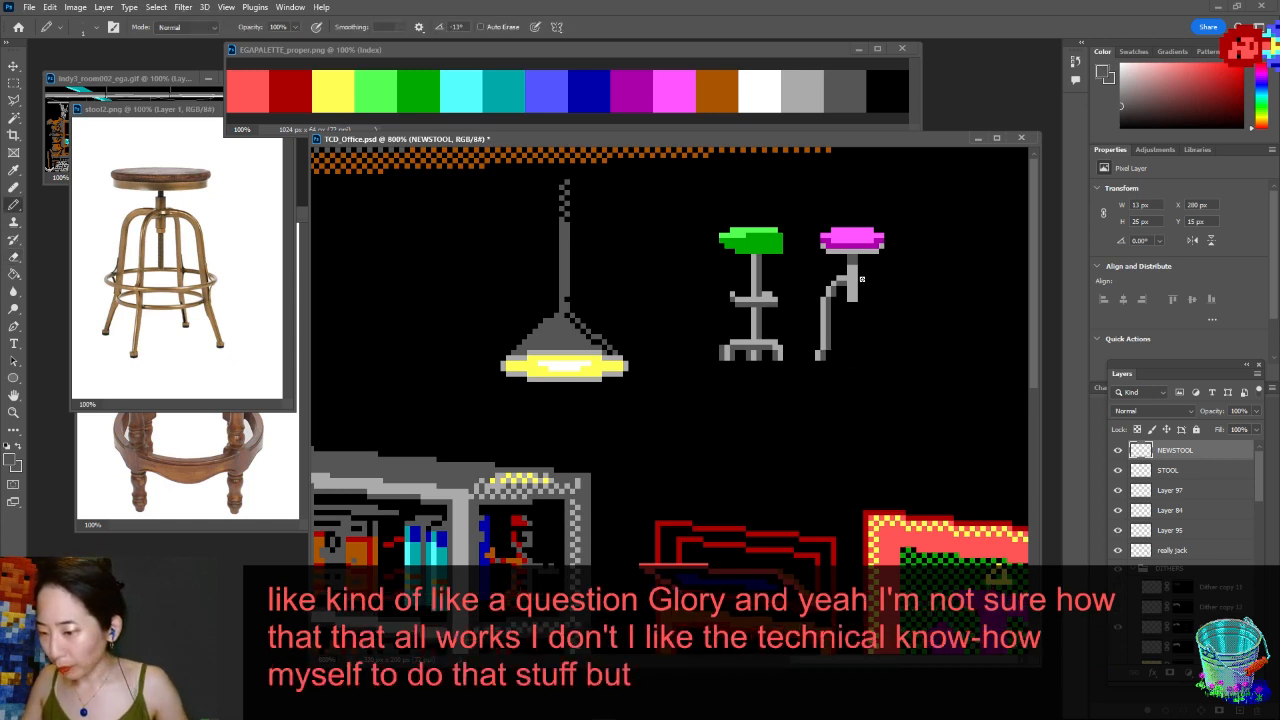
alt+click(862, 277)
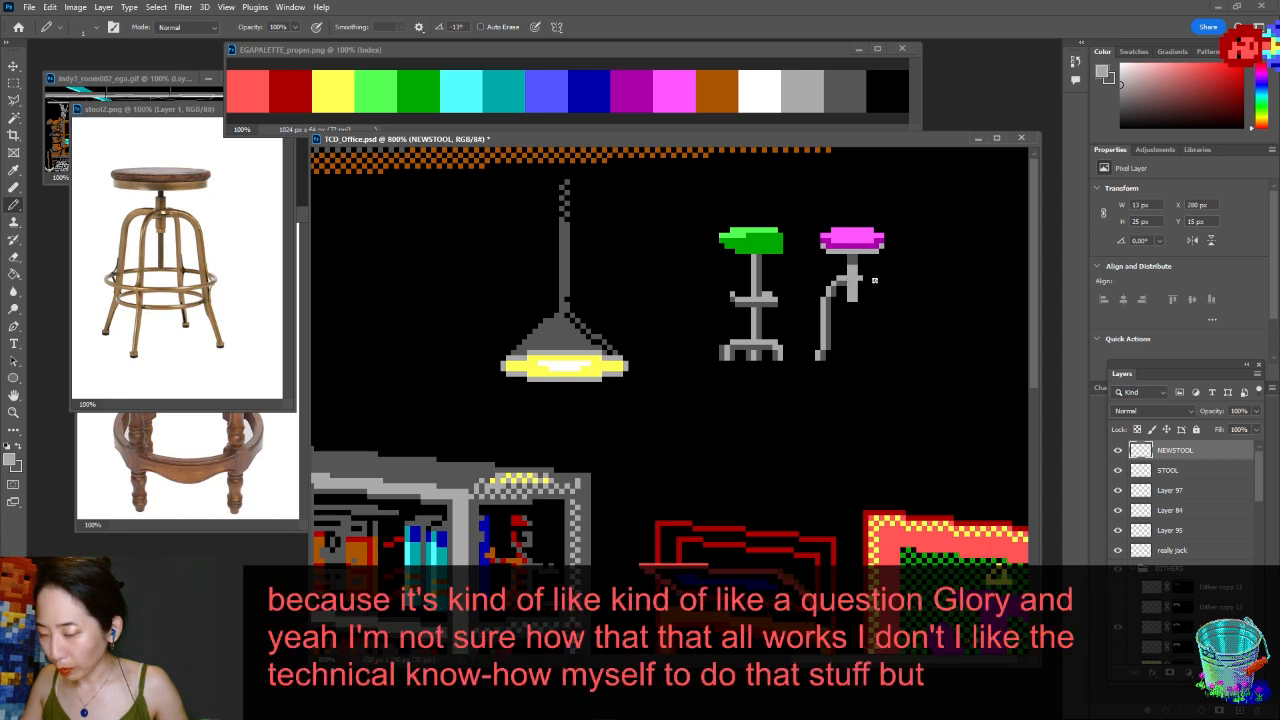
alt+click(847, 279)
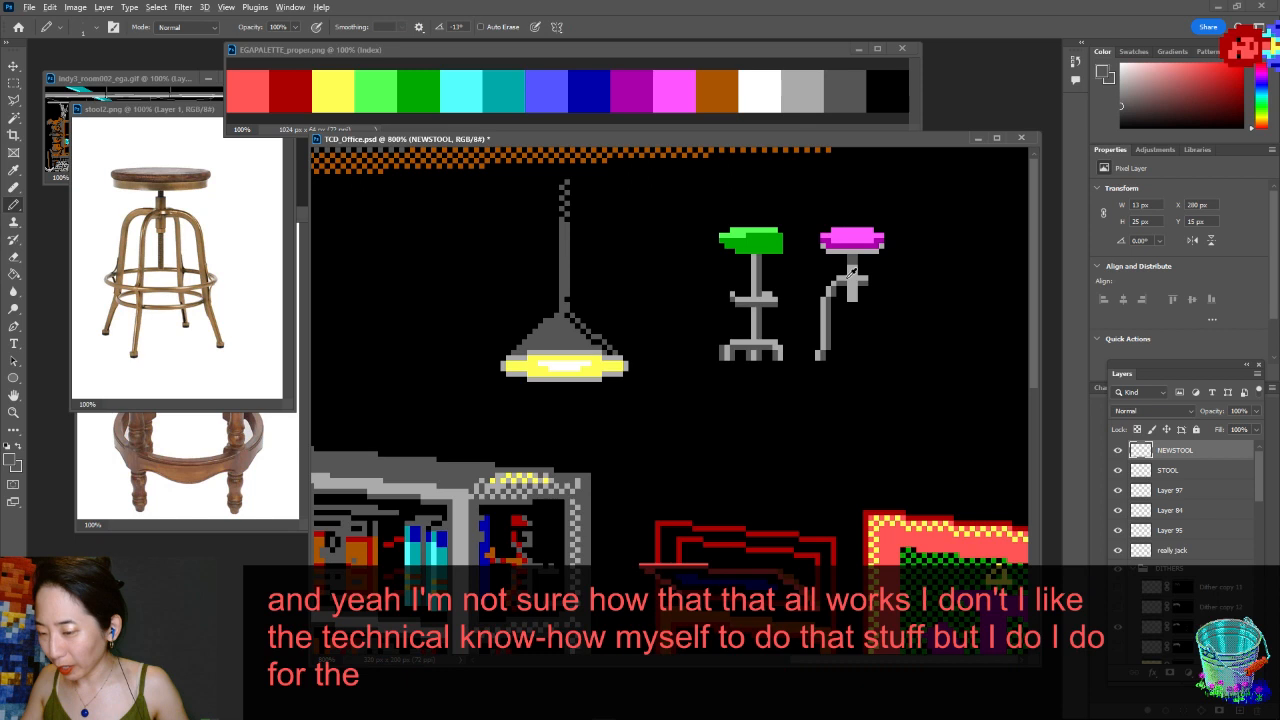
alt+click(866, 284)
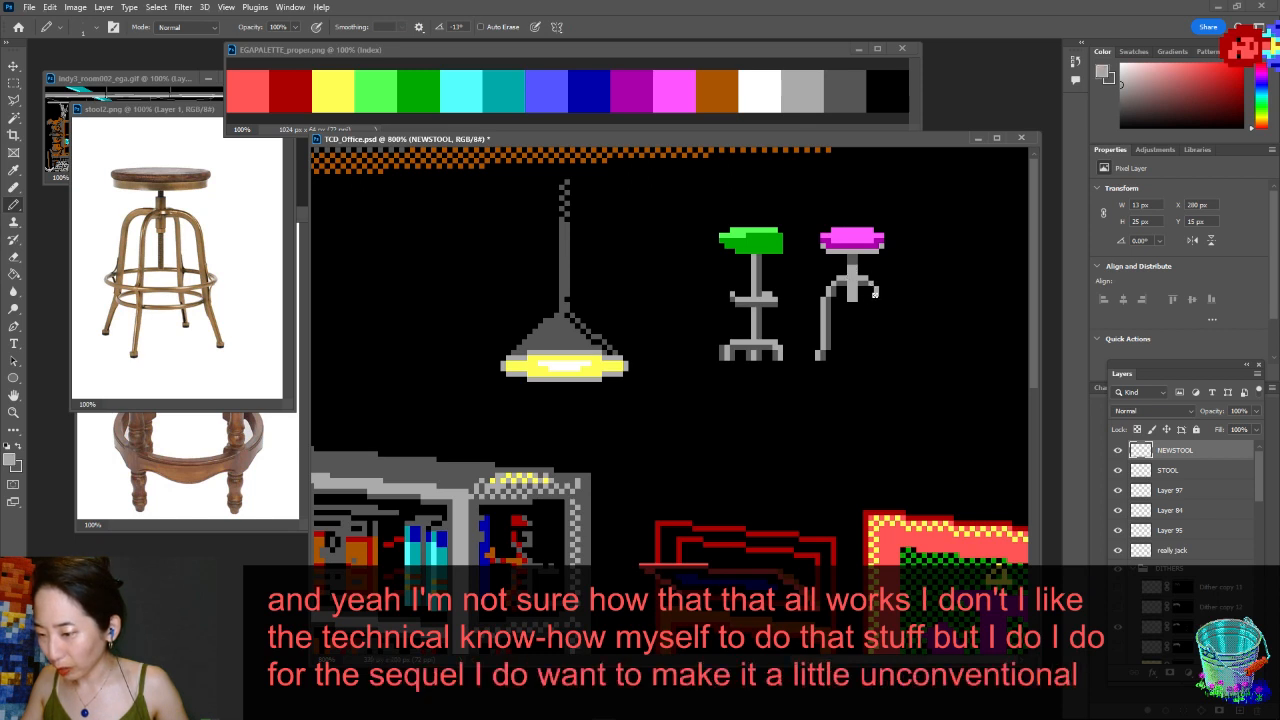
drag(877, 293, 887, 348)
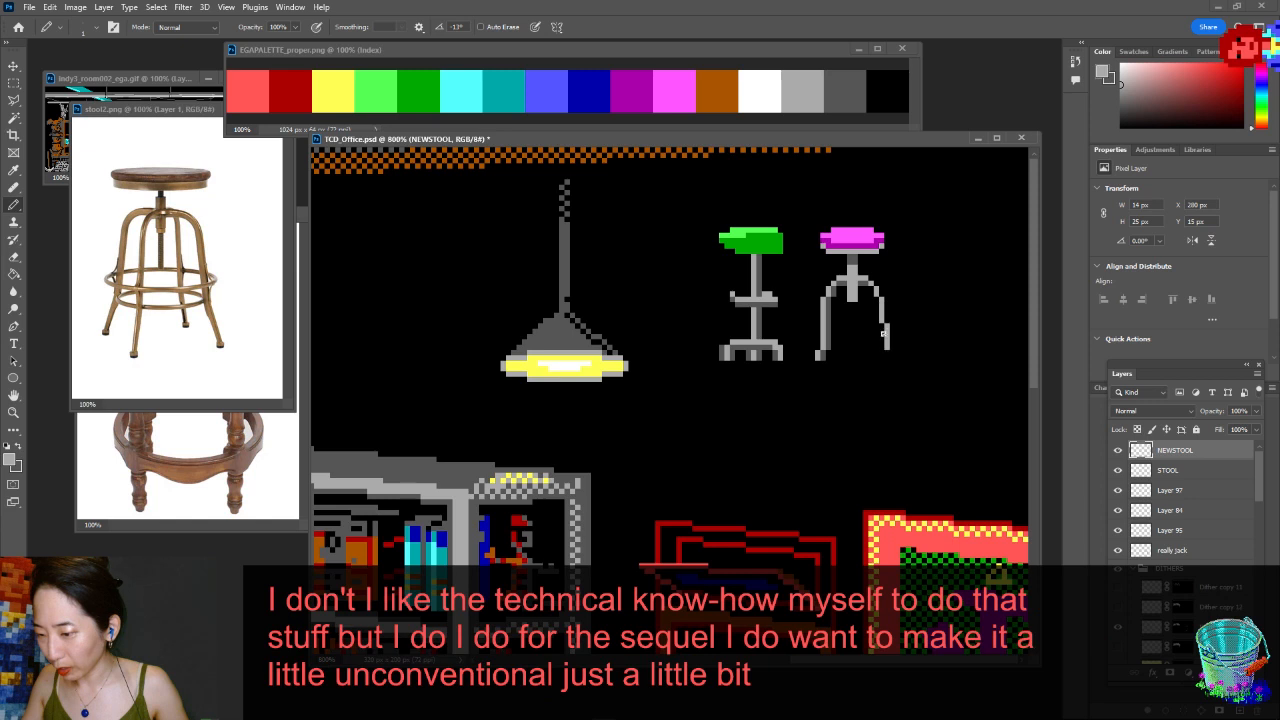
key(e)
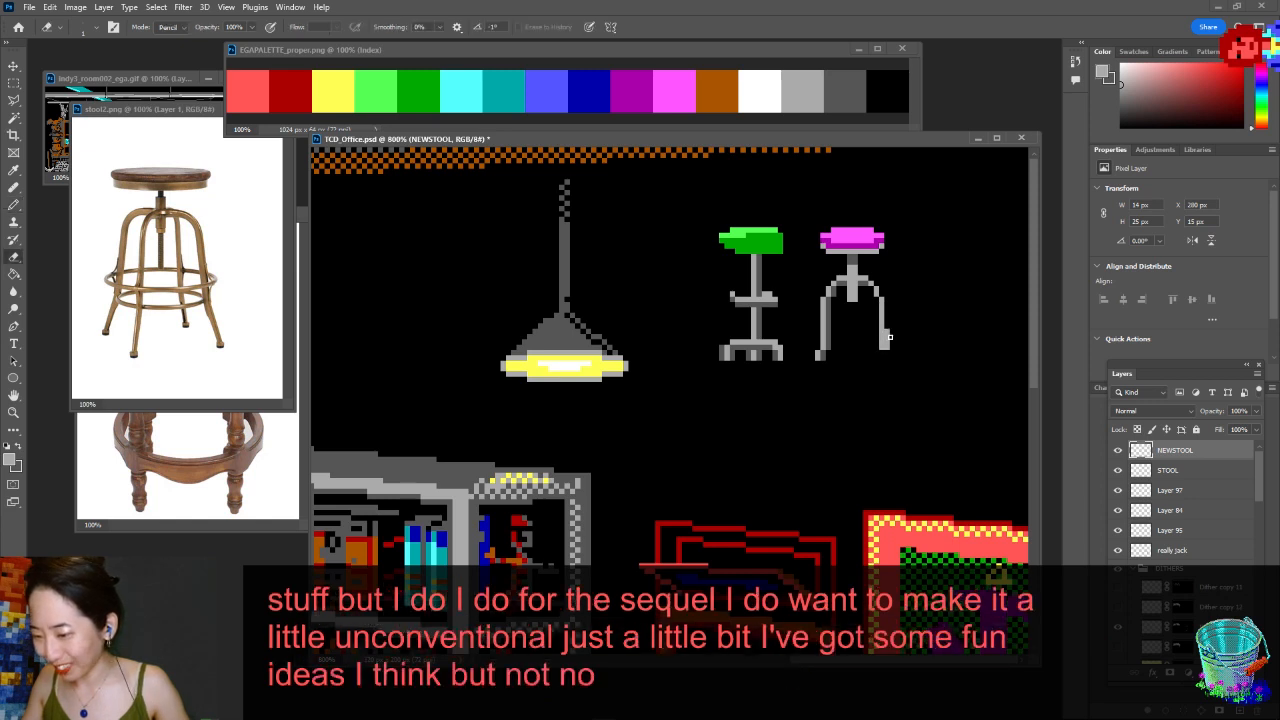
click(888, 346)
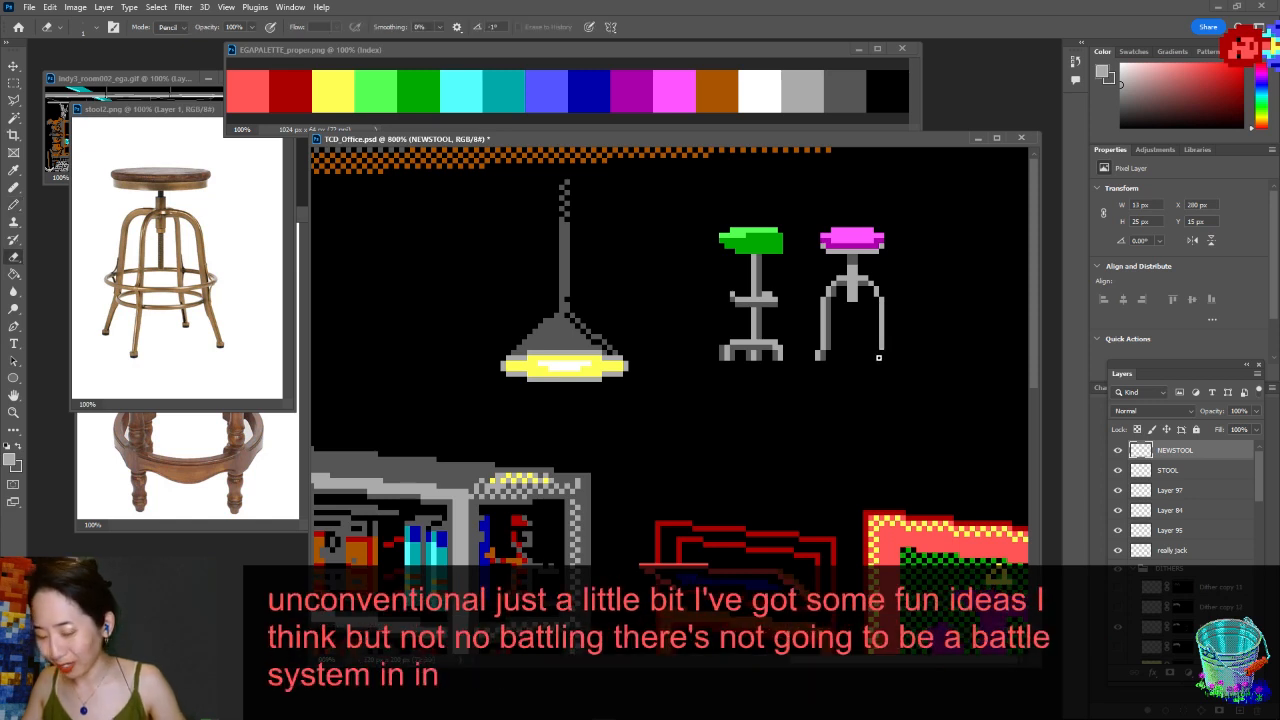
- Add an outward-flared foot to the right leg, shade the leg dark gray along one side at 25 px stool height, and save the file
key(b)
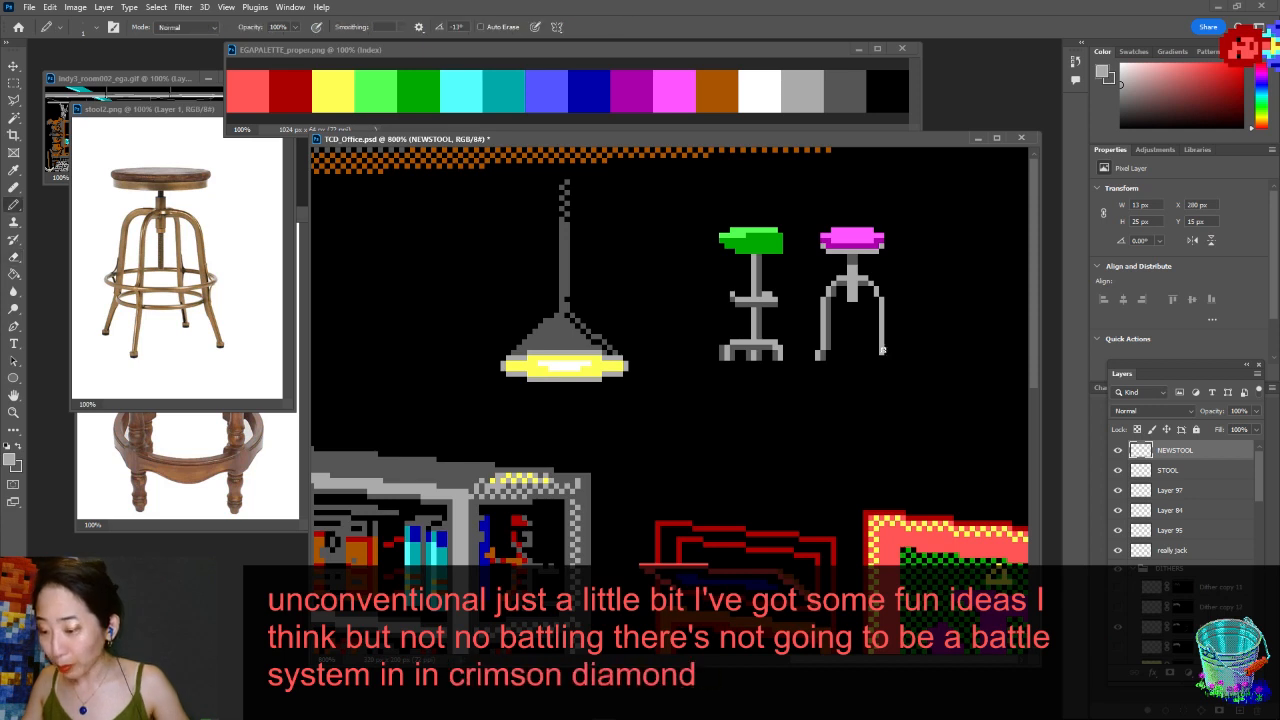
key(e)
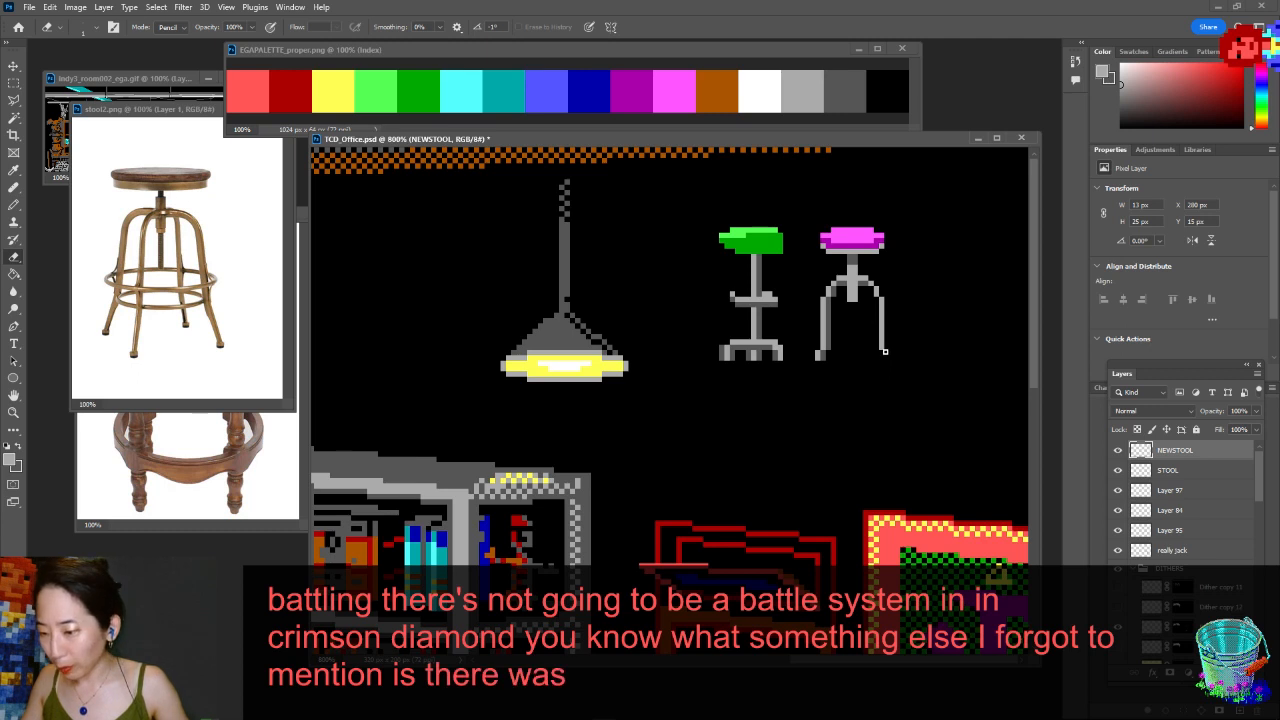
key(b)
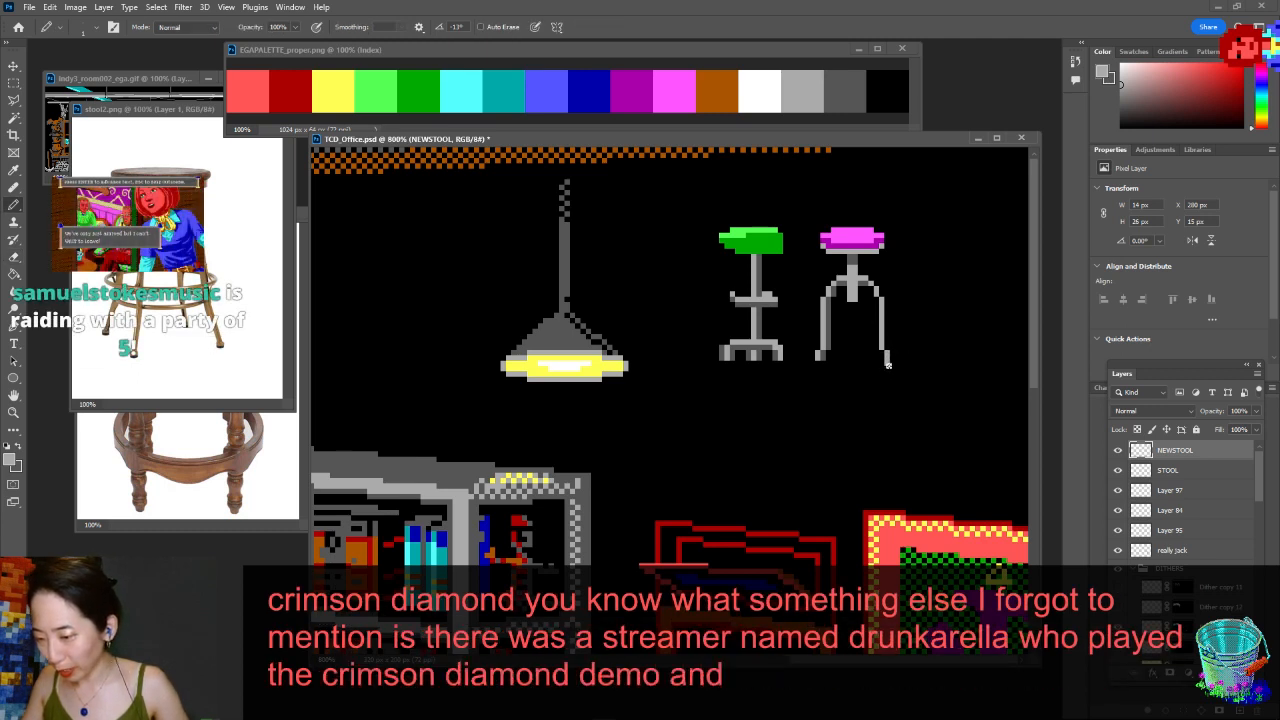
key(e)
key(b)
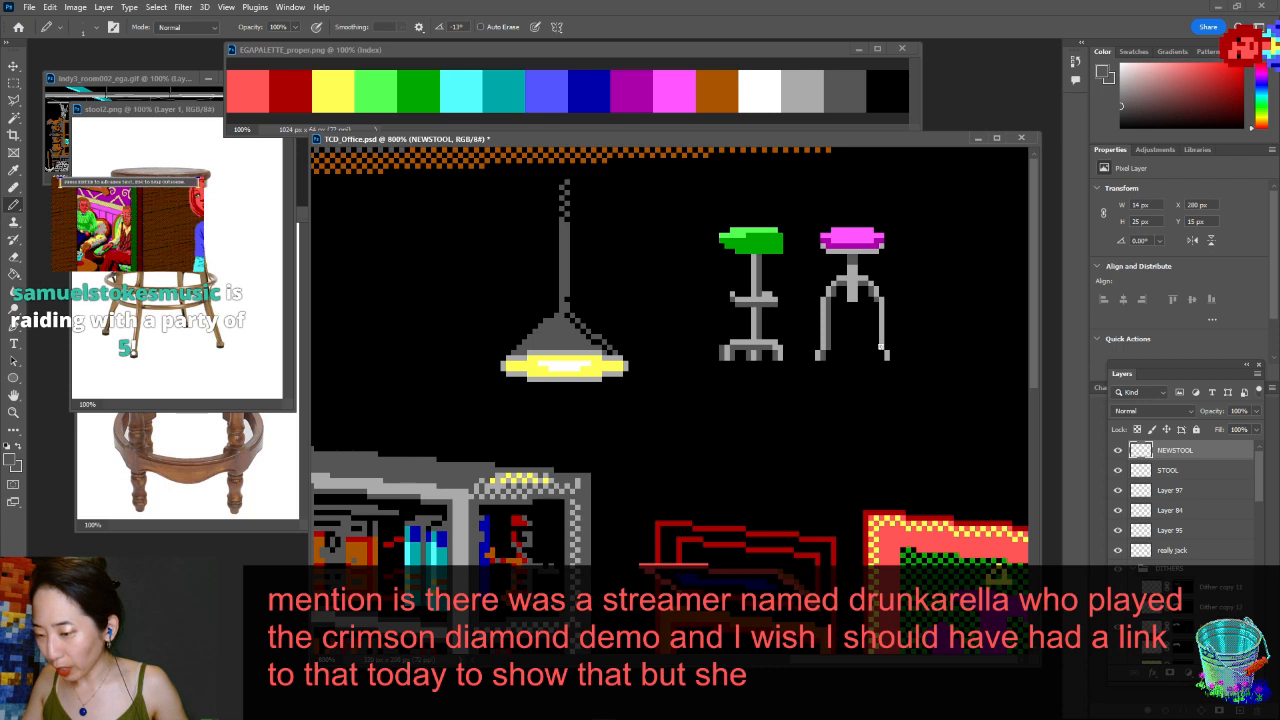
key(ctrl+s)
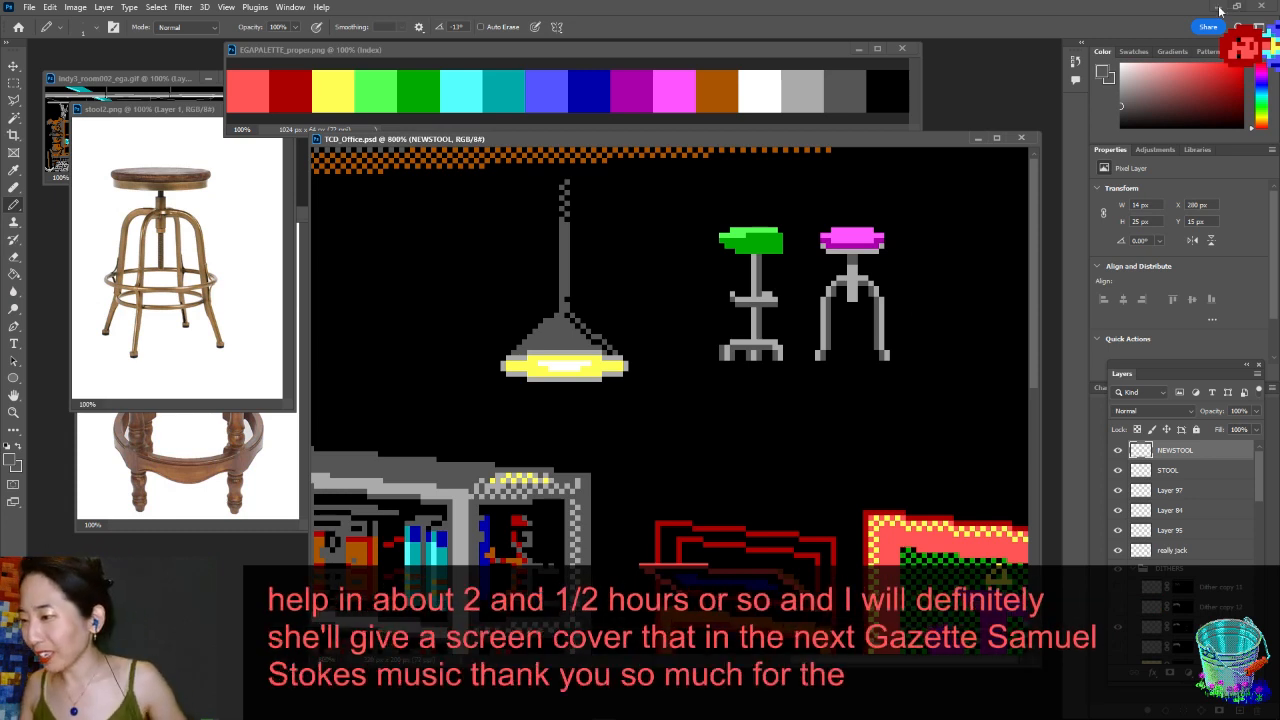
- Take the Photoshop window out of full-screen size and narrow it to uncover the Twitch activity feed beside it
double_click(944, 12)
drag(1134, 11, 978, 14)
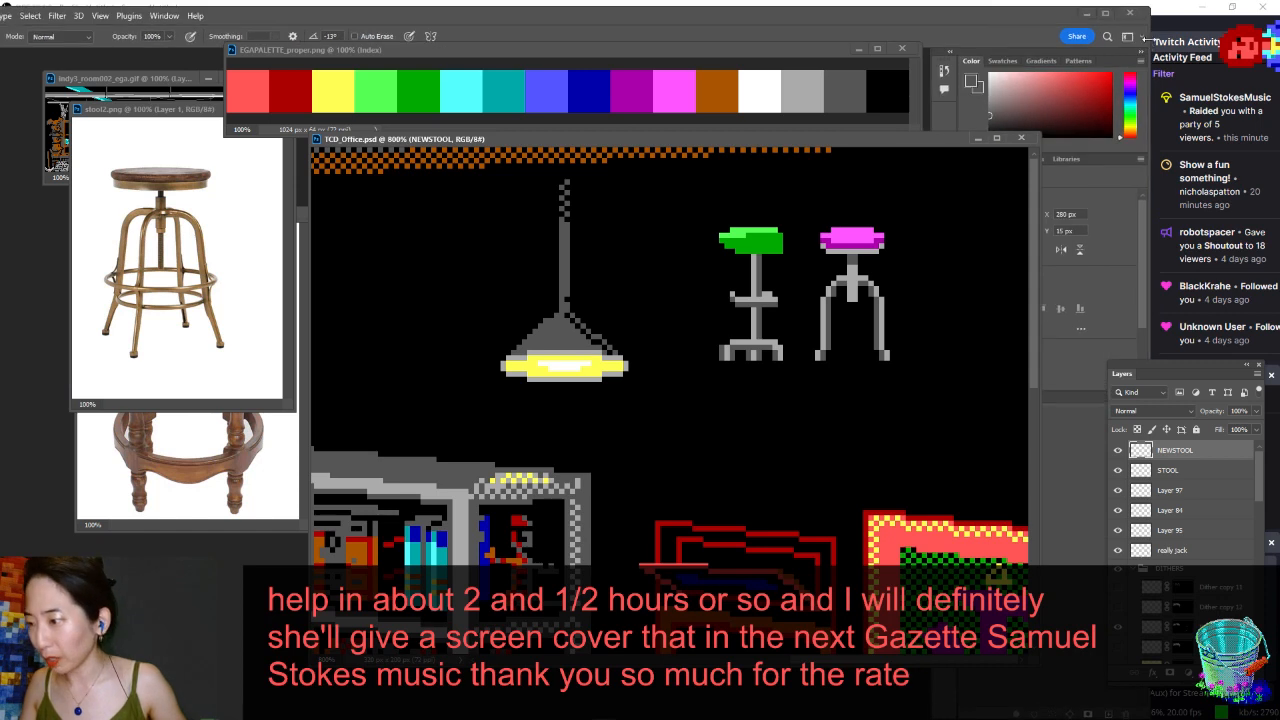
drag(1149, 45, 1030, 45)
drag(884, 17, 984, 20)
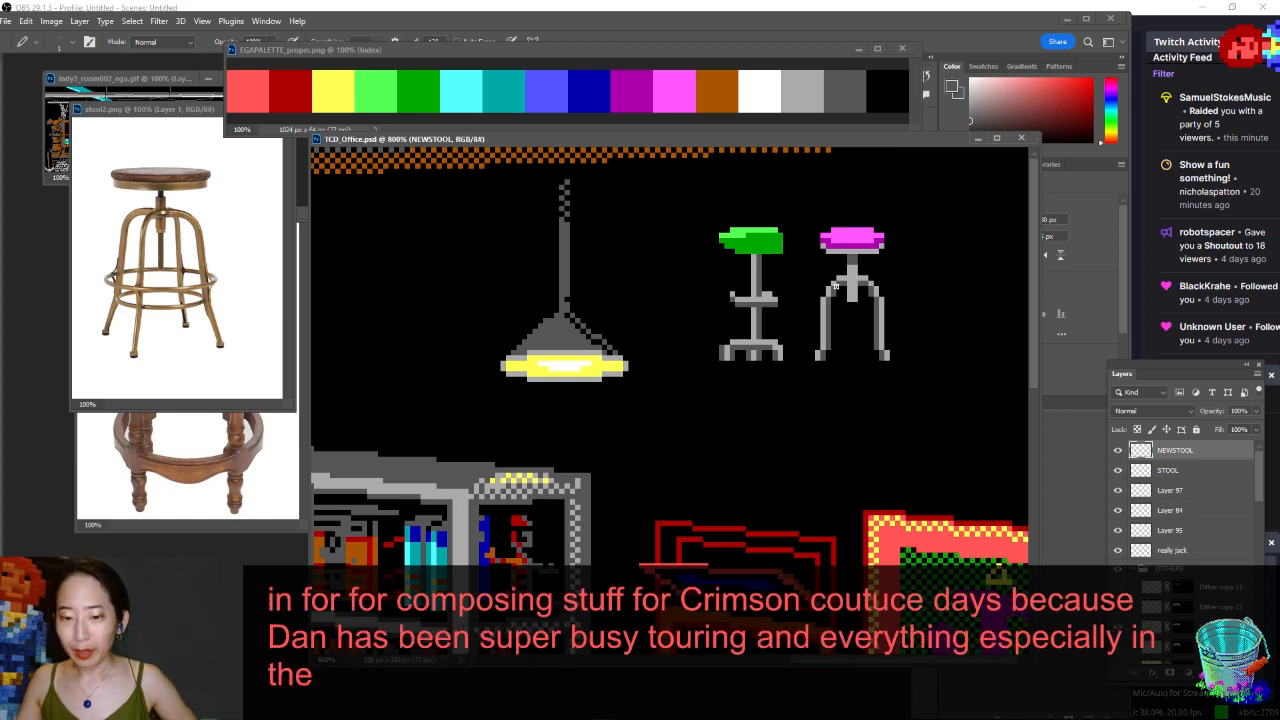
- Touch up the dark gray shading where the new stool's legs meet the stem, and save the file
alt+click(861, 283)
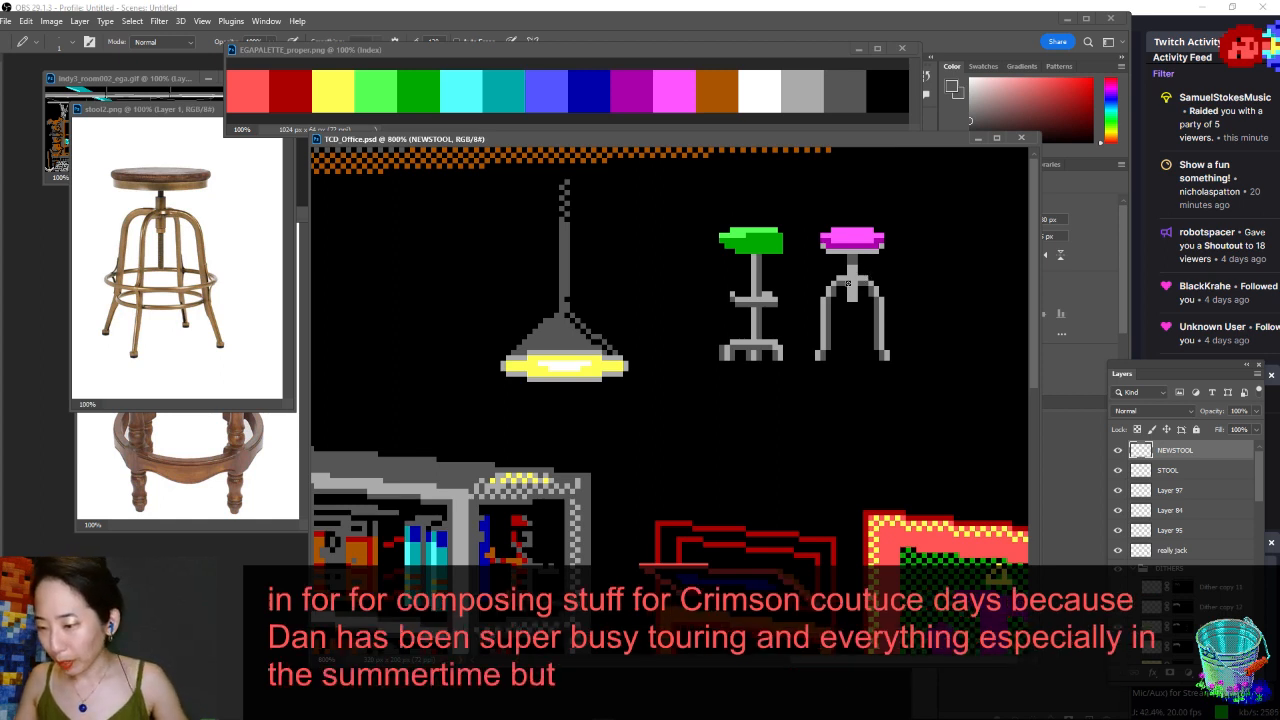
key(ctrl+s)
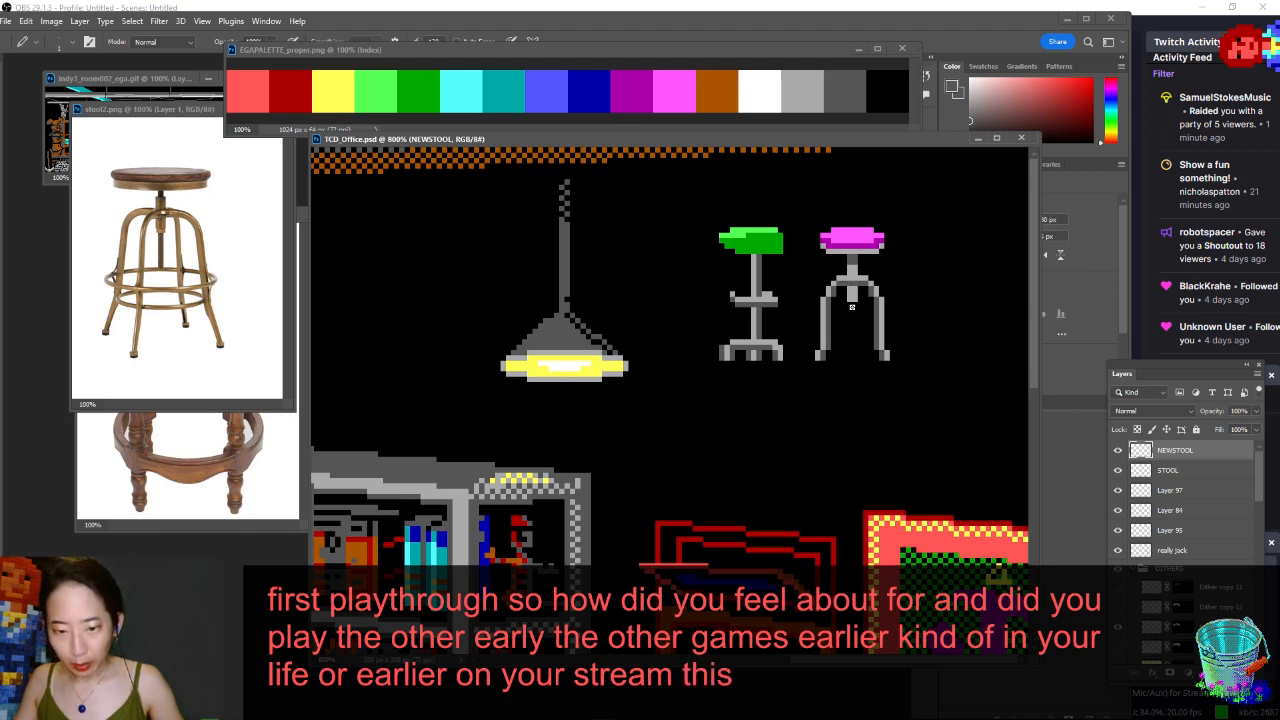
- Duplicate the NEWSTOOL layer as a hidden backup copy, make the original NEWSTOOL layer active again, and save the file
right_click(1218, 449)
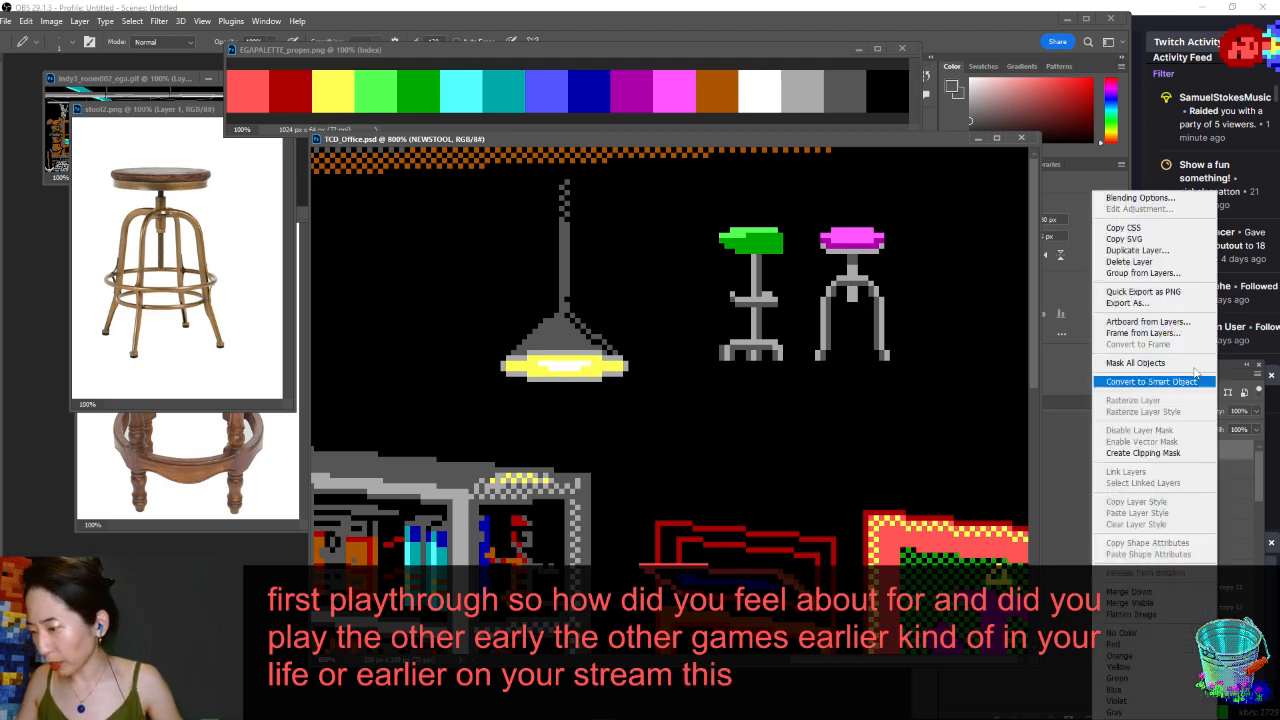
click(1172, 250)
key(Return)
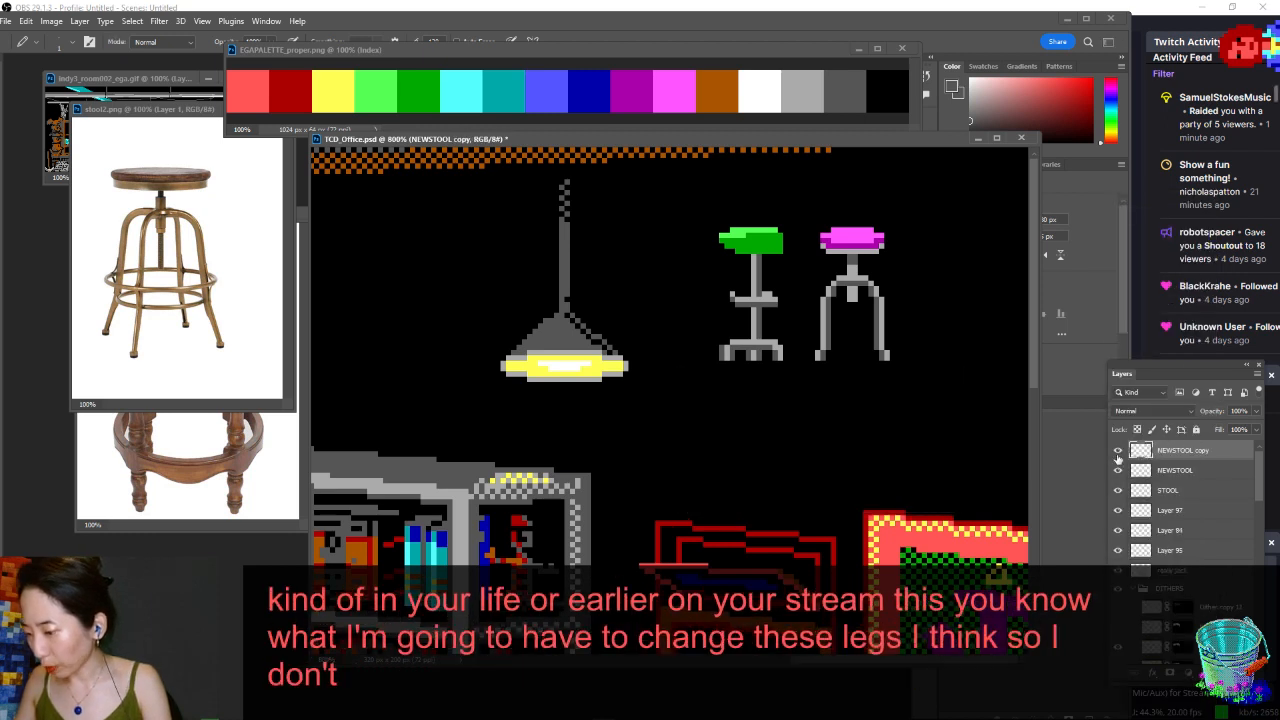
click(1118, 451)
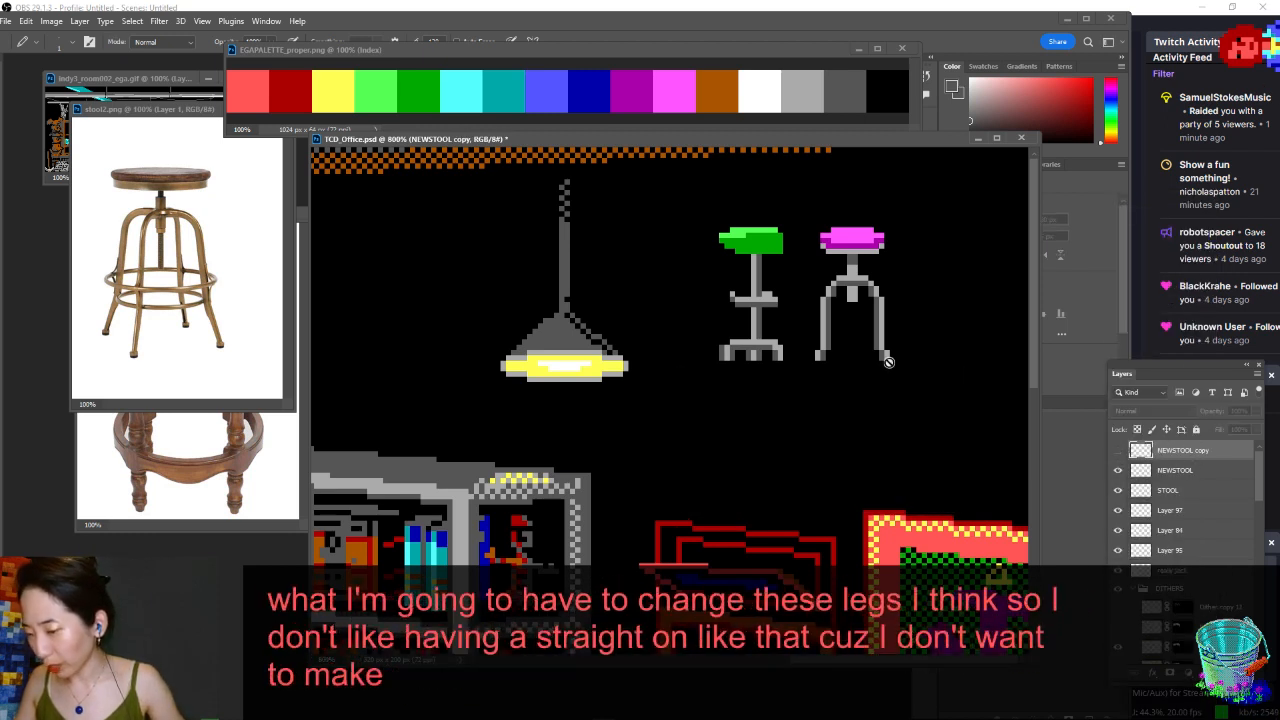
click(1175, 470)
key(ctrl+s)
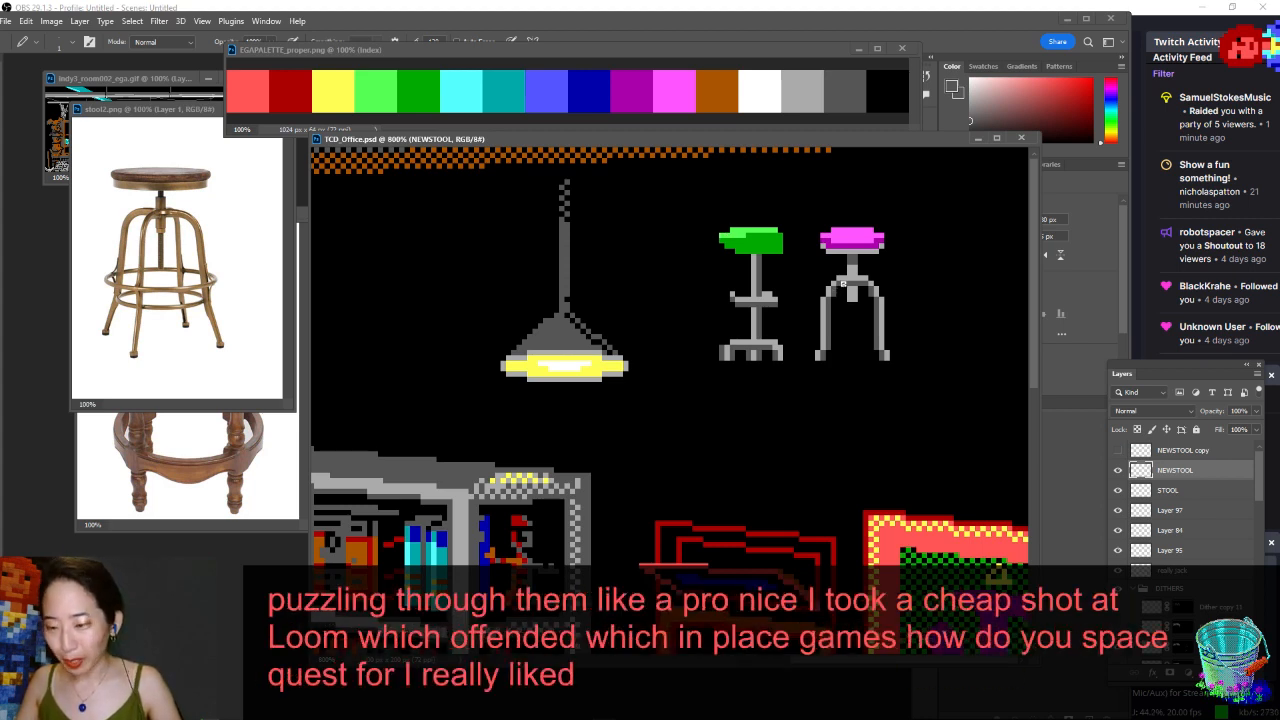
- Select the magenta stool's left leg with the Rectangular Marquee and move it up slightly to shorten its reach
key(e)
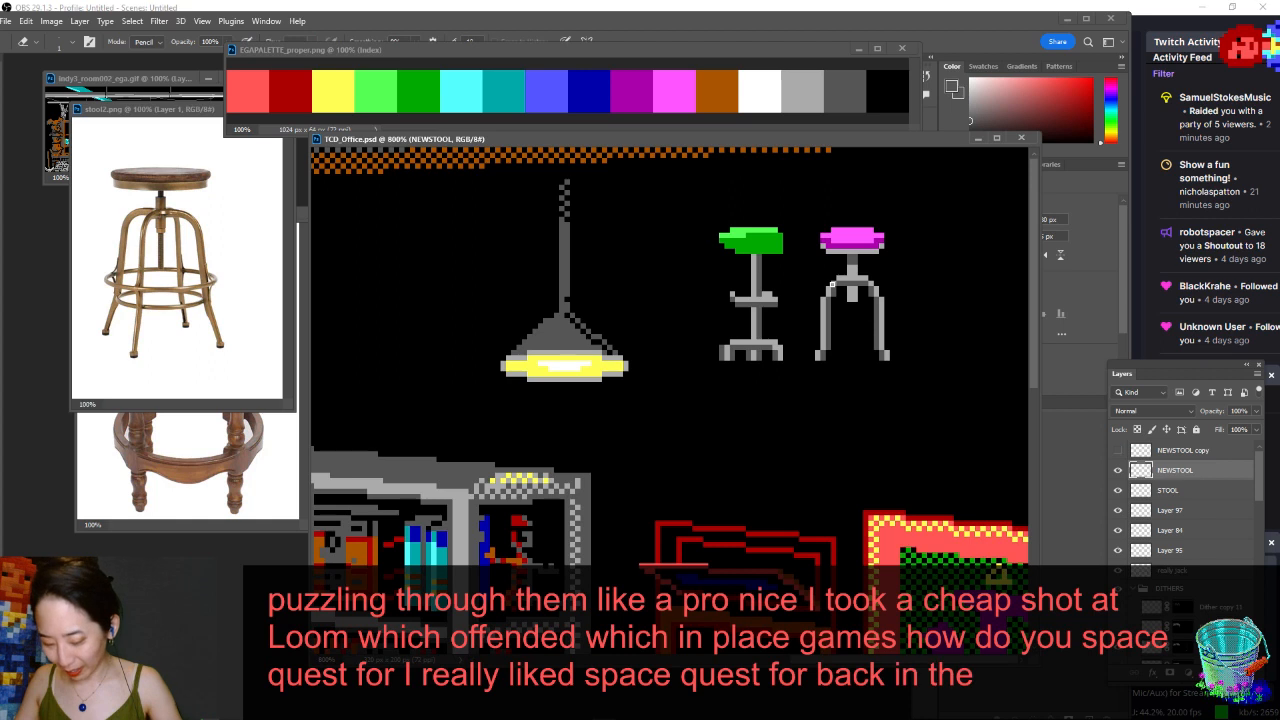
key(m)
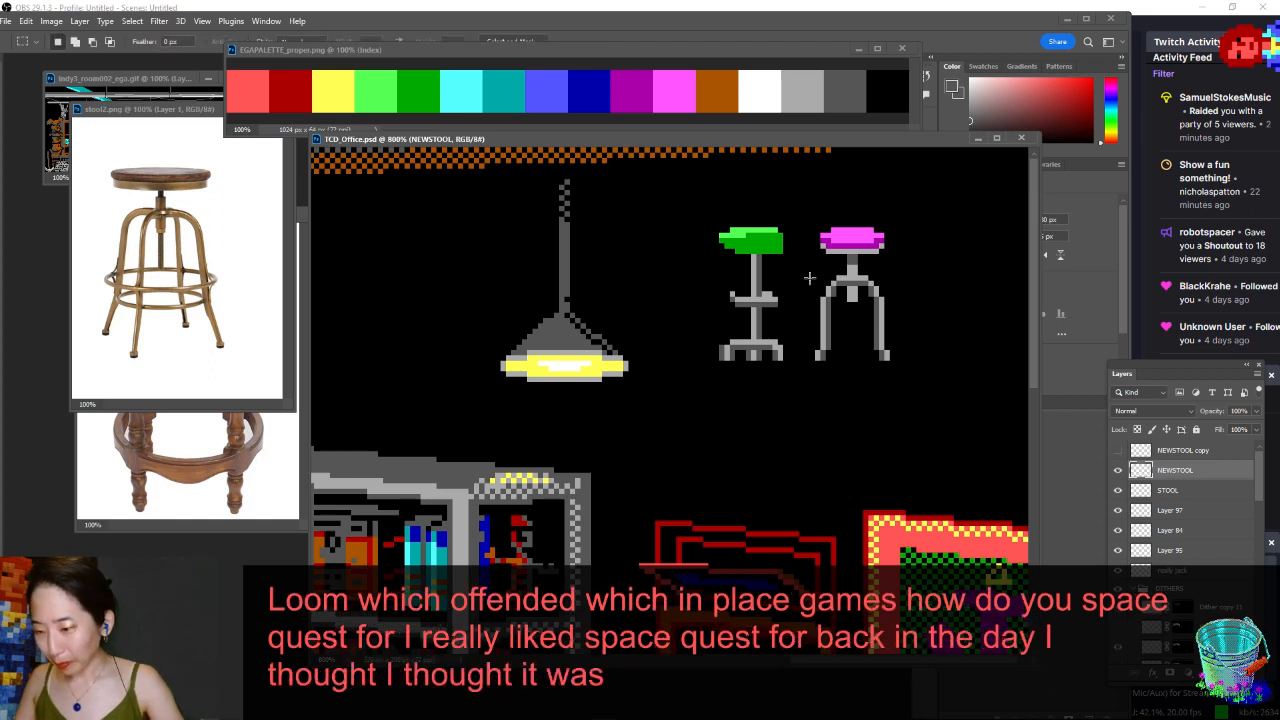
mouse_move(809, 277)
mouse_down()
mouse_move(820, 377)
mouse_move(838, 386)
mouse_up()
key(v)
key(b)
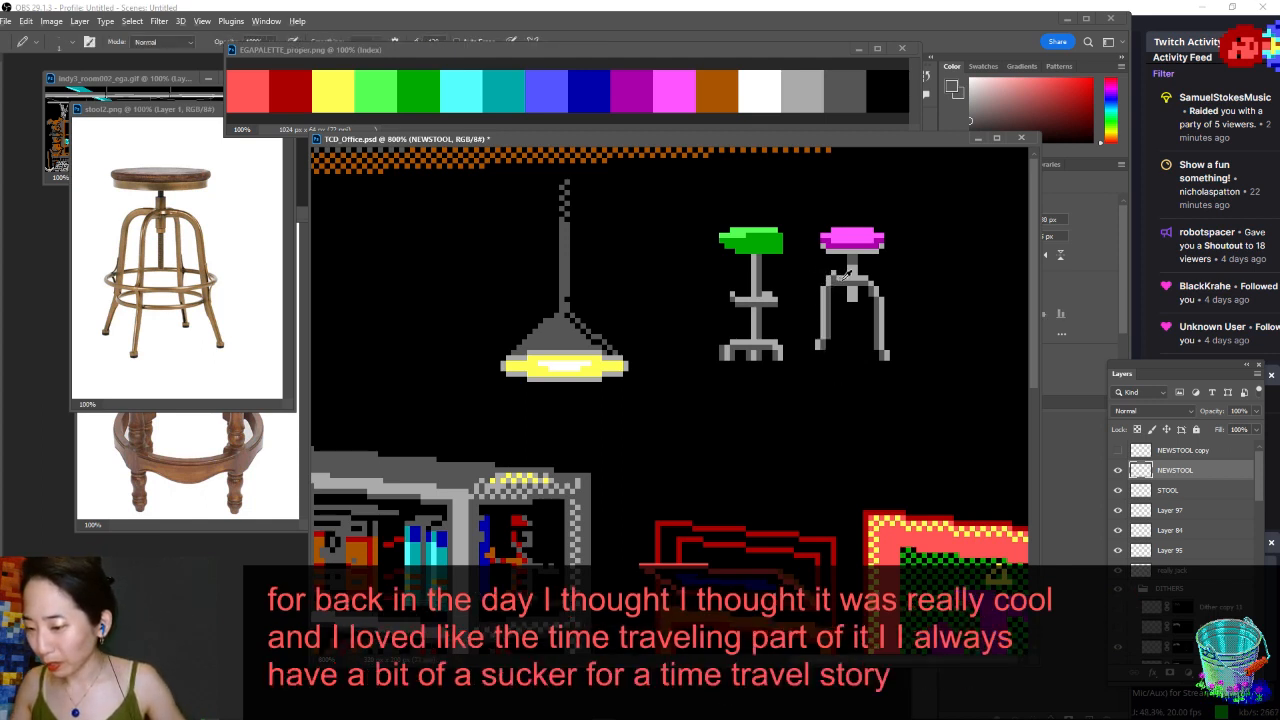
- Reshape the upper curve of the left leg where it joins the stem with light gray and black pixels, and save the file
alt+click(840, 278)
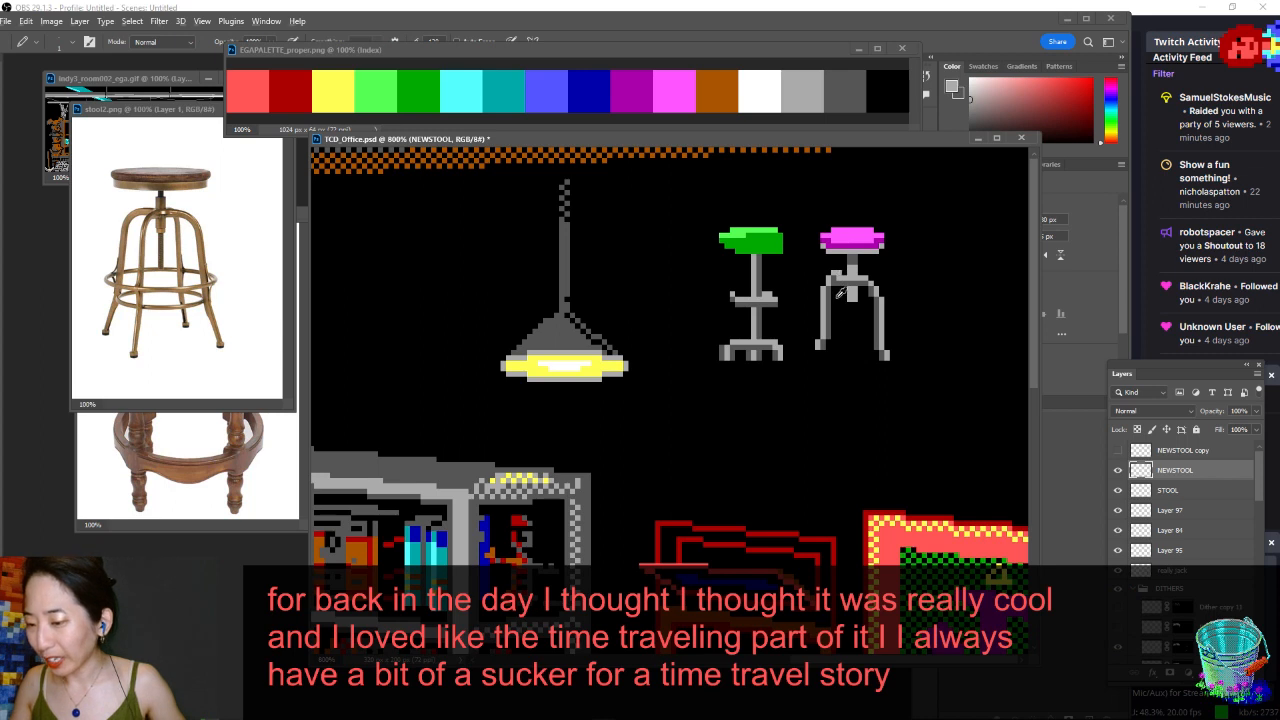
alt+click(838, 278)
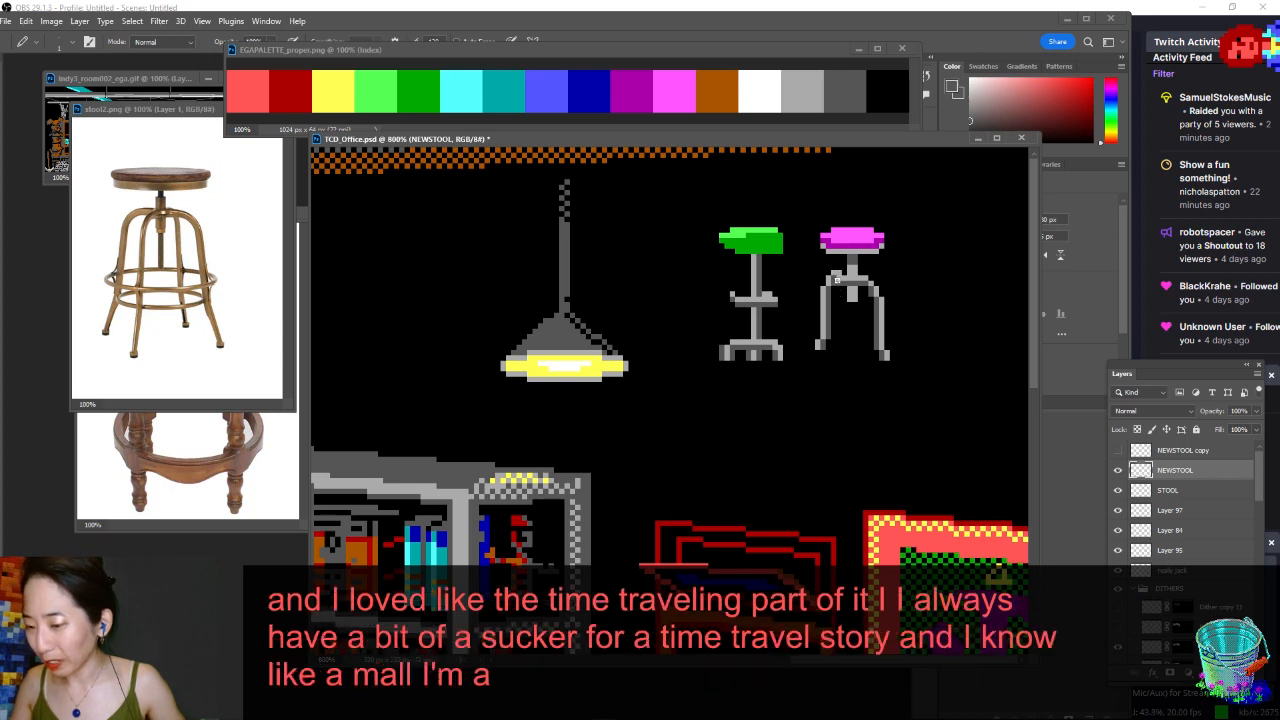
alt+click(839, 284)
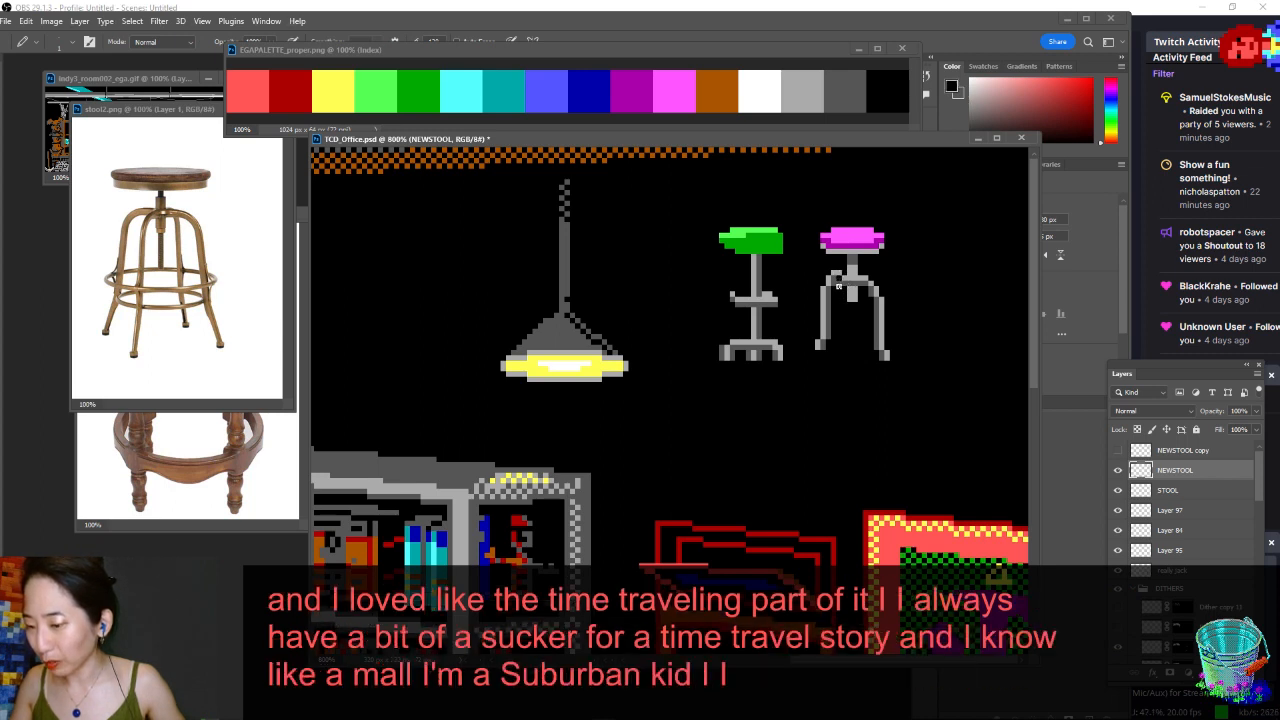
key(ctrl+s)
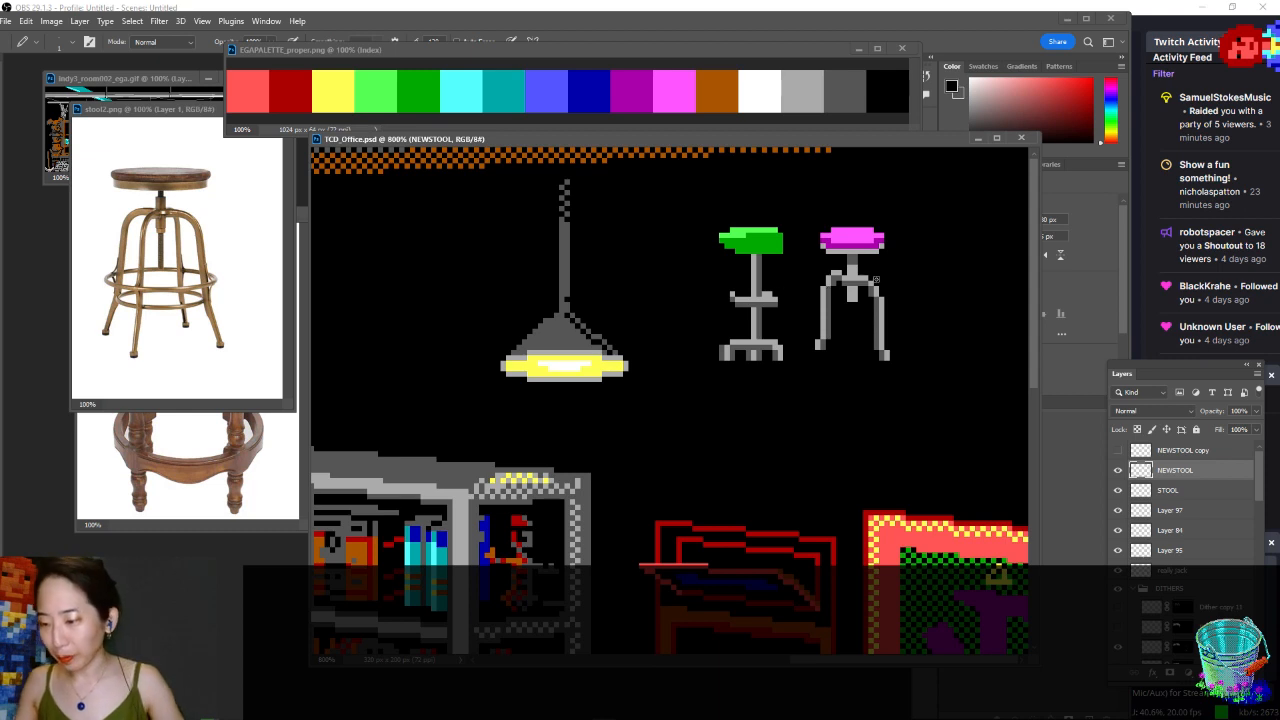
key(e)
click(847, 282)
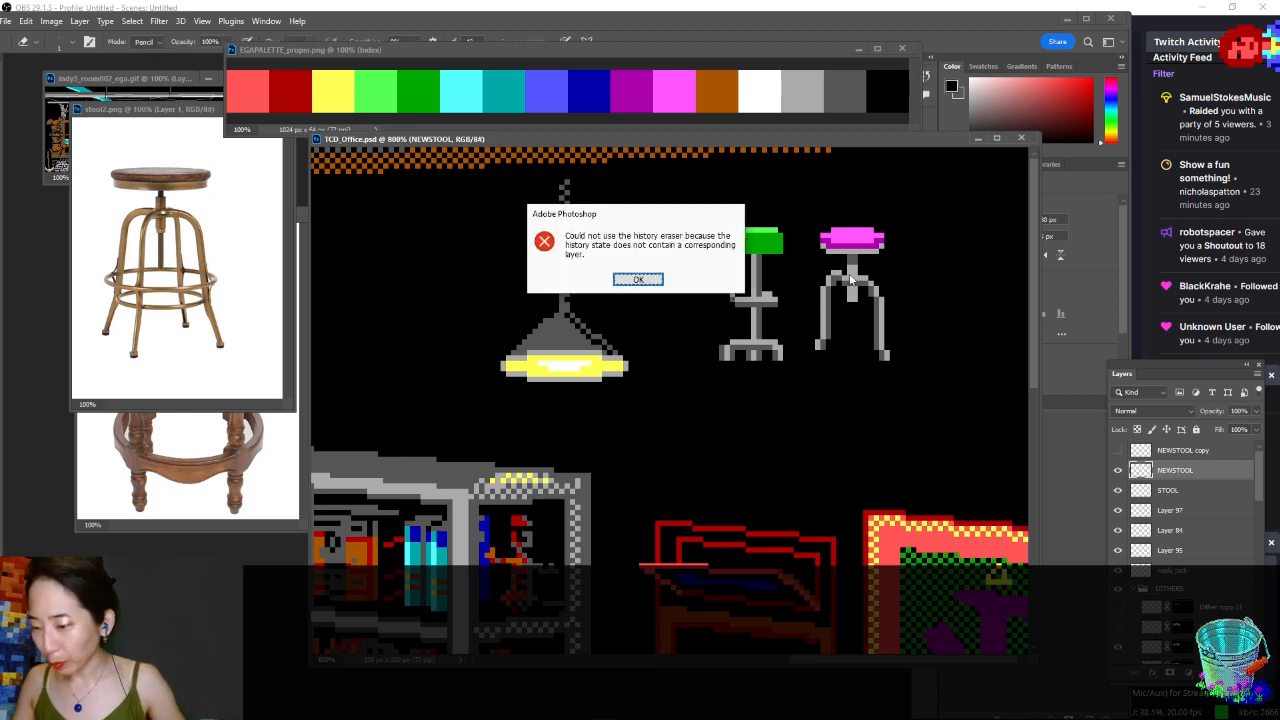
click(650, 277)
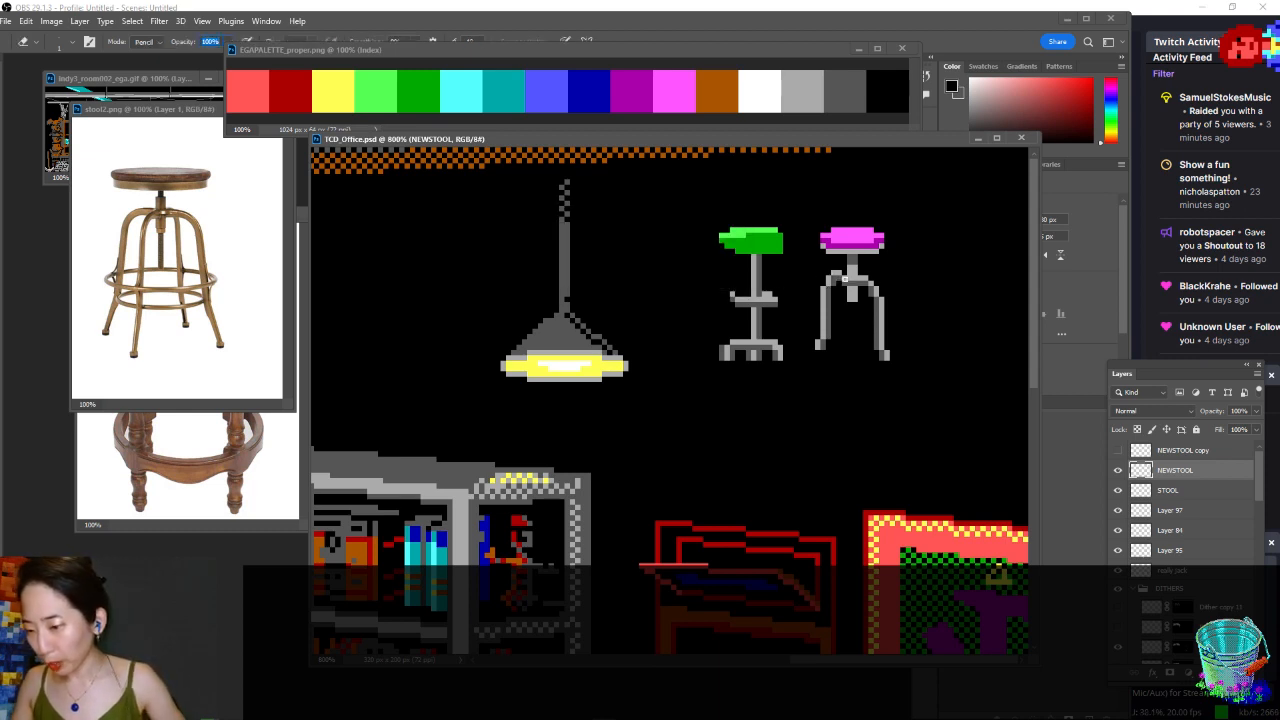
click(847, 285)
key(Return)
- Retouch the dark gray pixels between the magenta stool's stem and its left leg, and save the file
key(b)
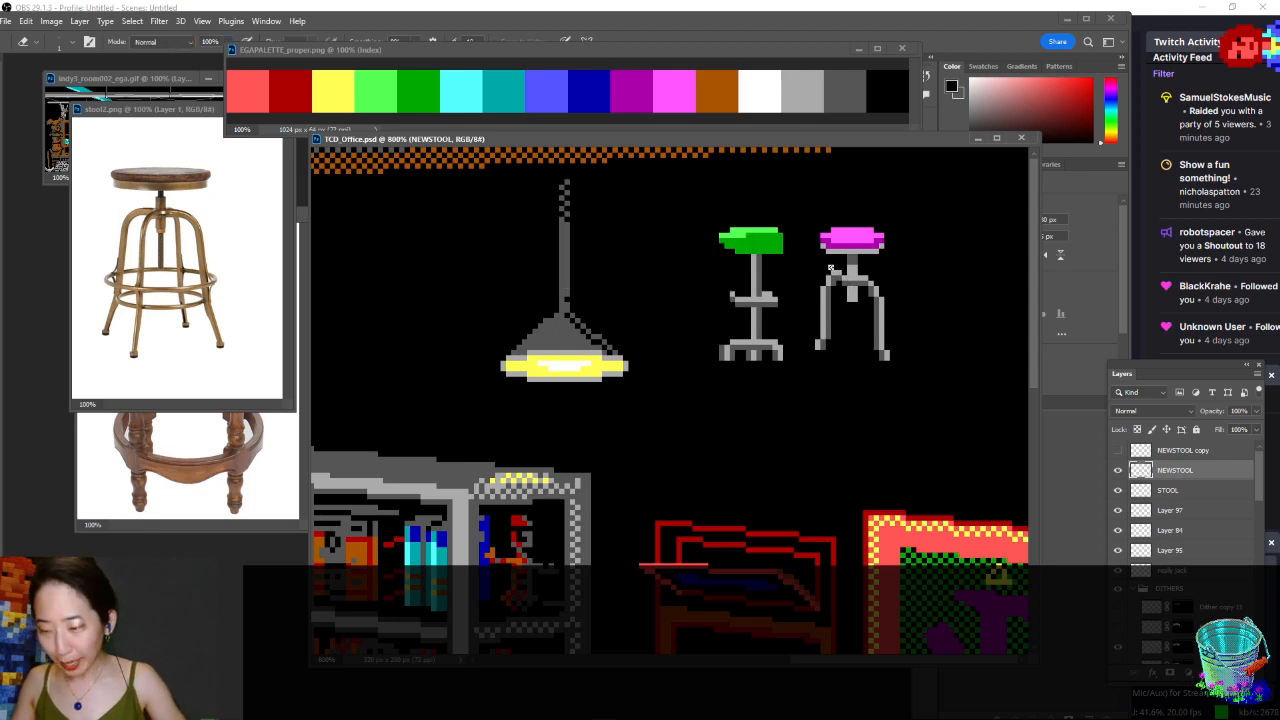
click(845, 277)
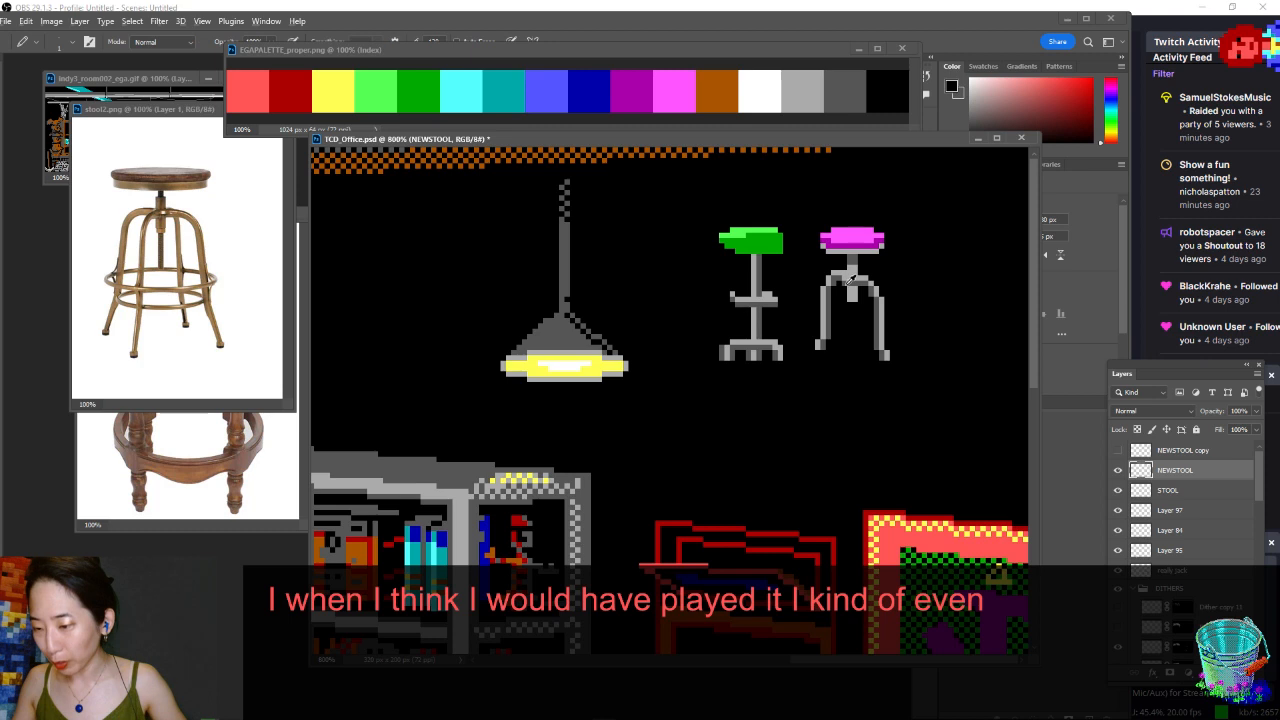
key(e)
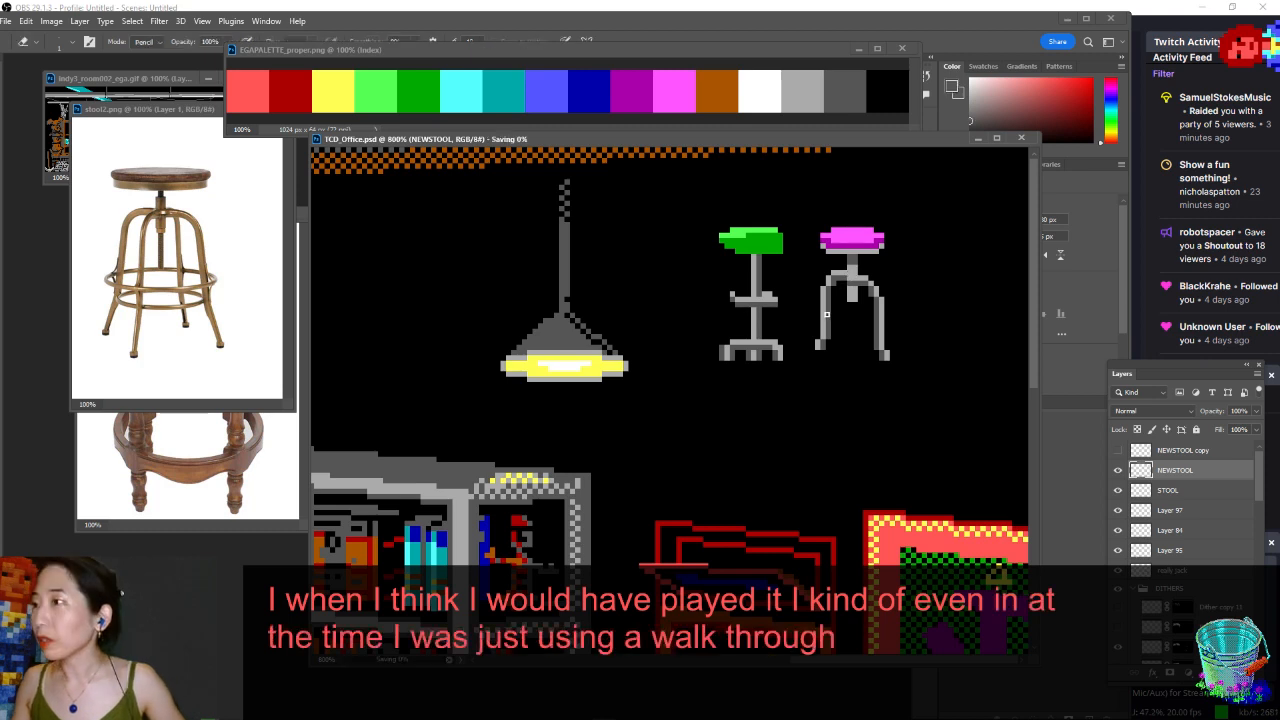
key(ctrl+s)
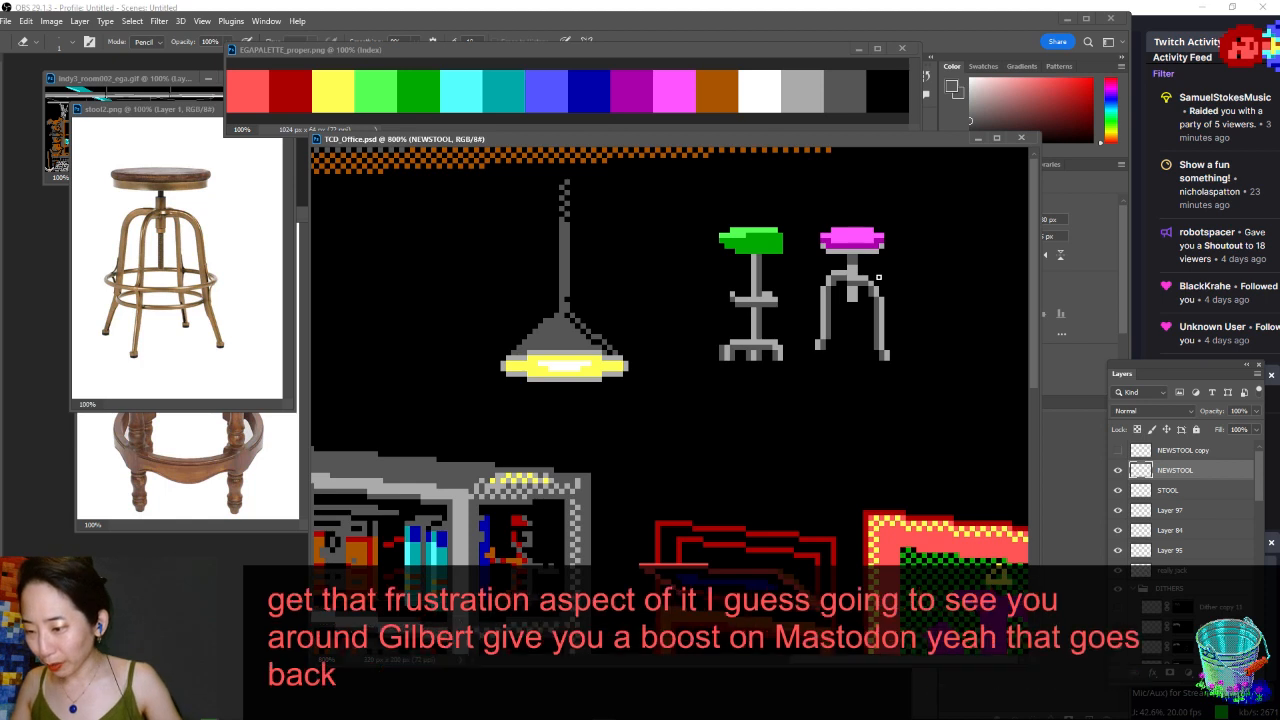
- Select the magenta stool's right leg, move it down slightly, deselect it, and save the file
key(m)
drag(926, 270, 868, 400)
key(ctrl+Down)
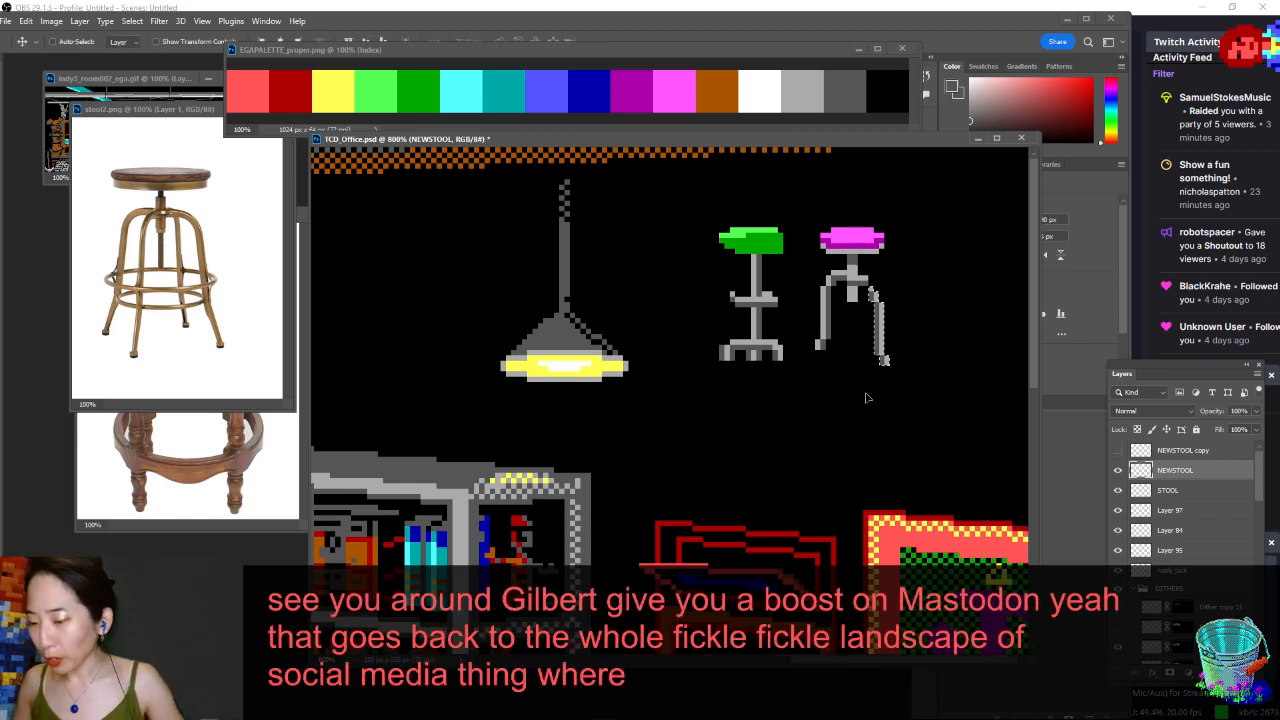
key(ctrl+d)
key(b)
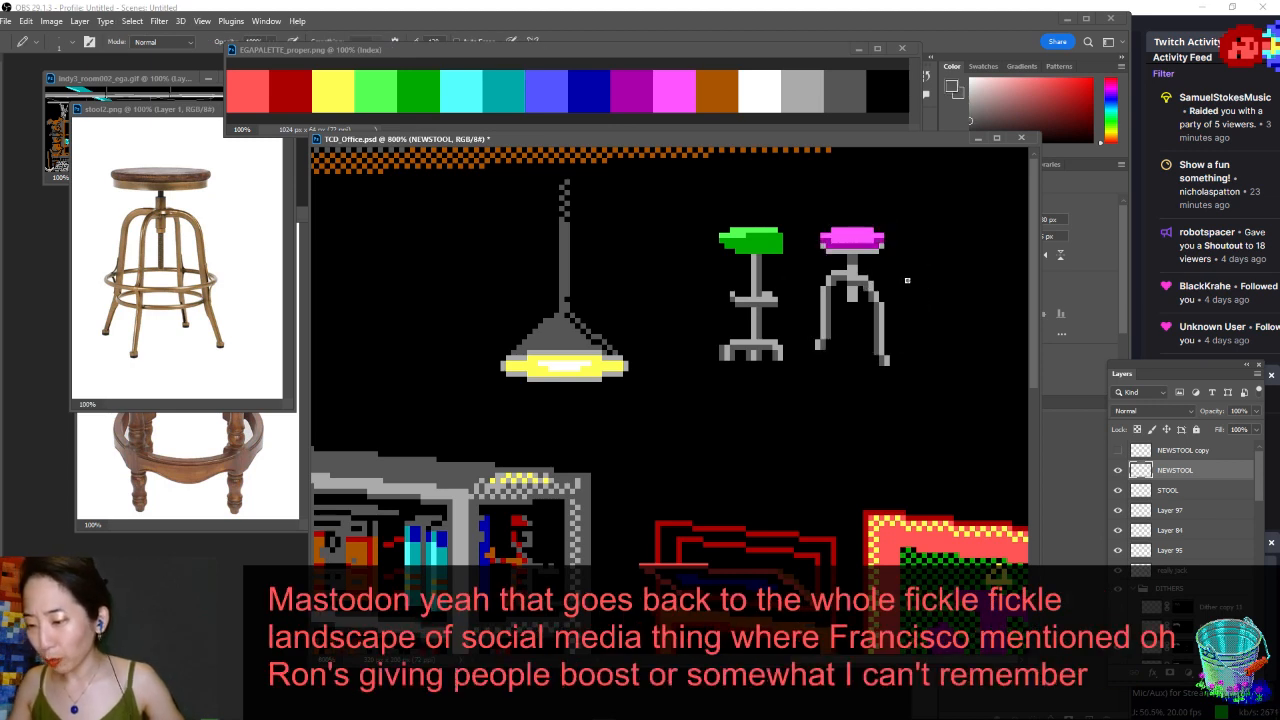
key(ctrl+s)
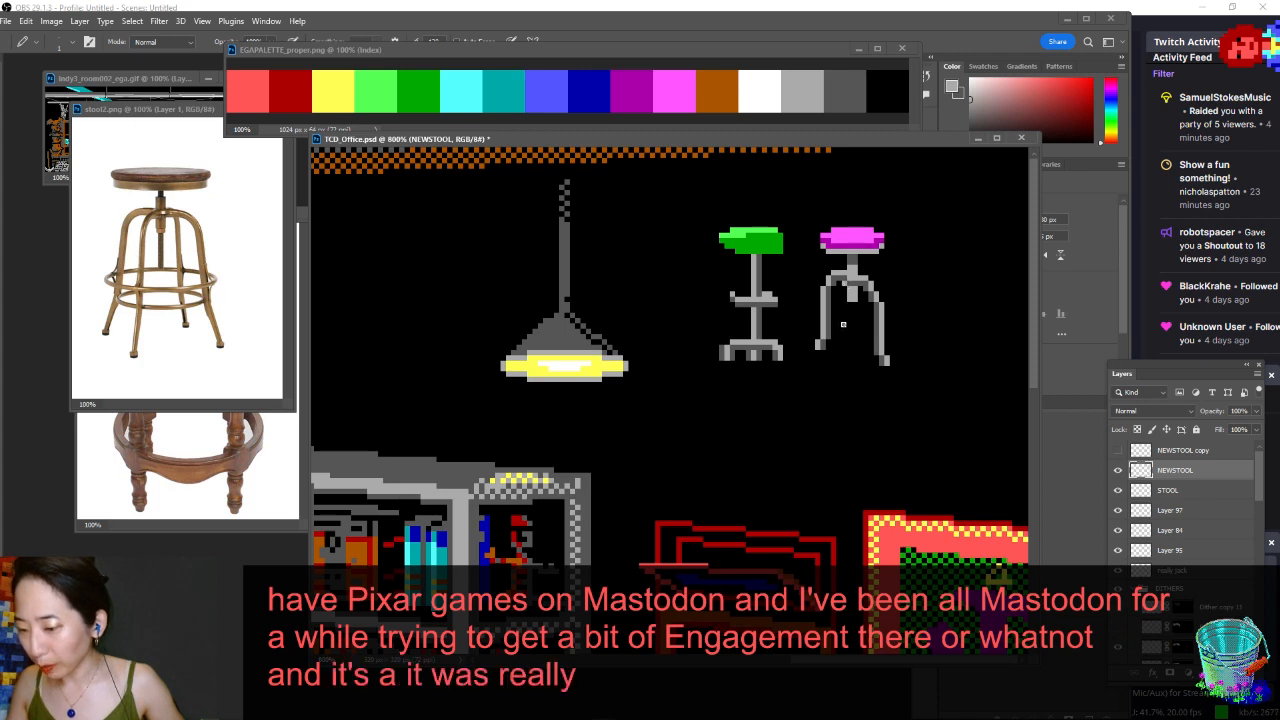
- Draw a light gray front leg descending from the magenta stool's stem and shade it along one side in dark gray
drag(844, 290, 844, 331)
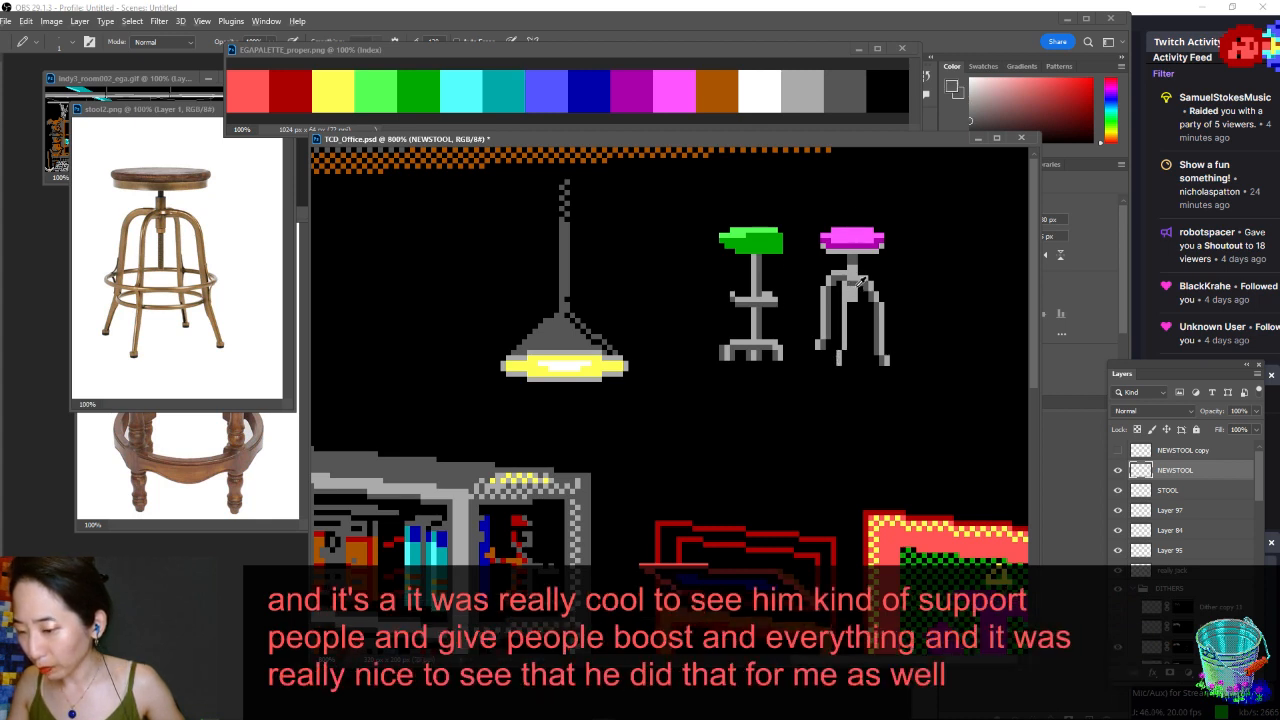
alt+click(857, 281)
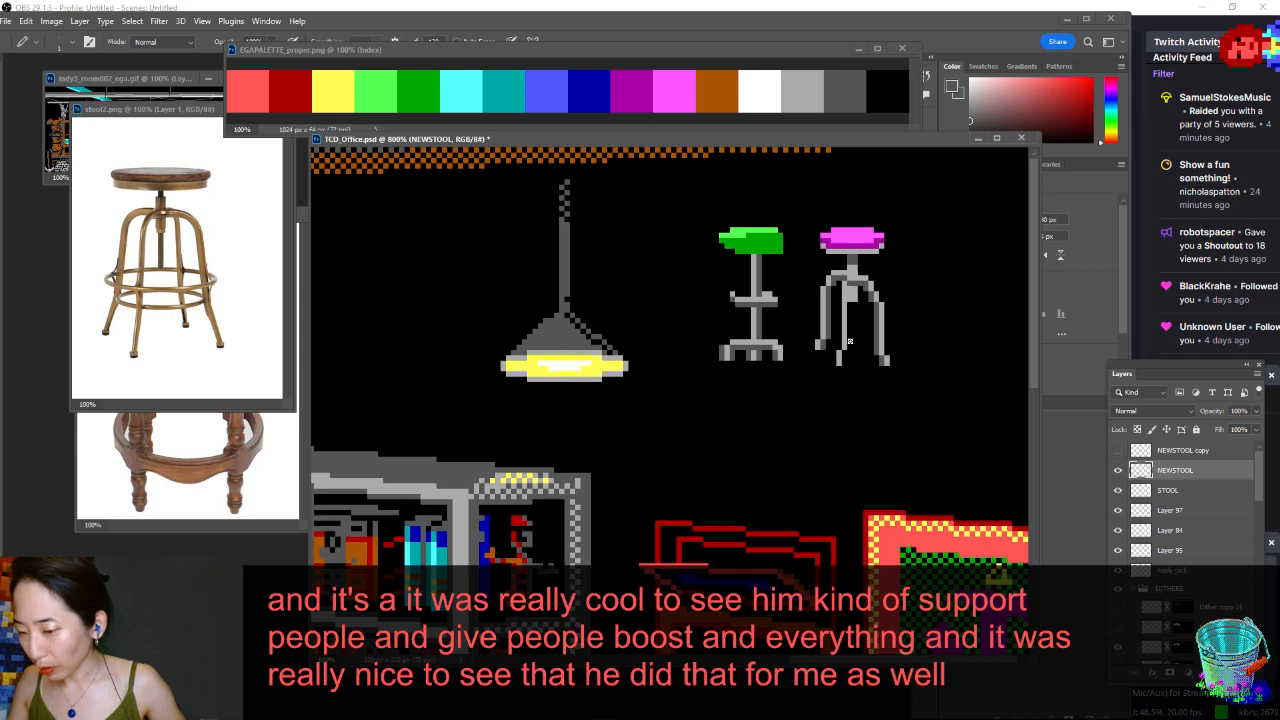
shift+click(849, 356)
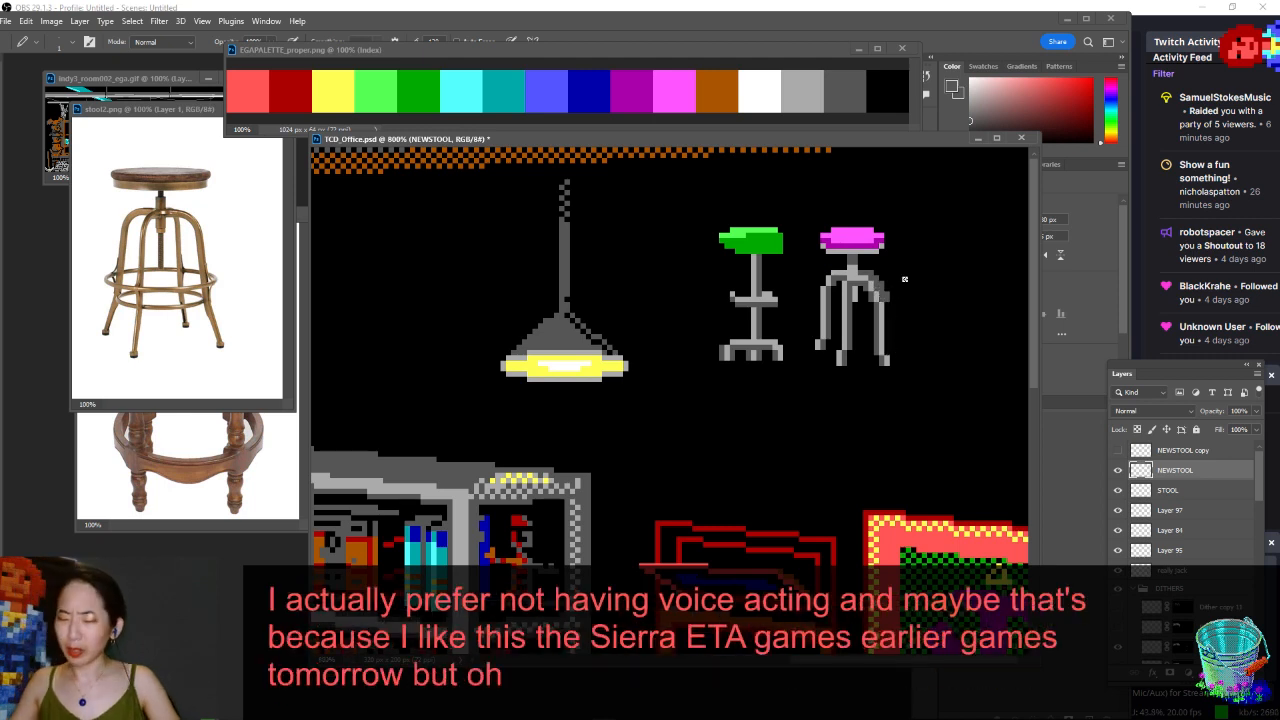
- Add a dark gray back leg along the inner side of the magenta stool's right leg, and save the file
key(e)
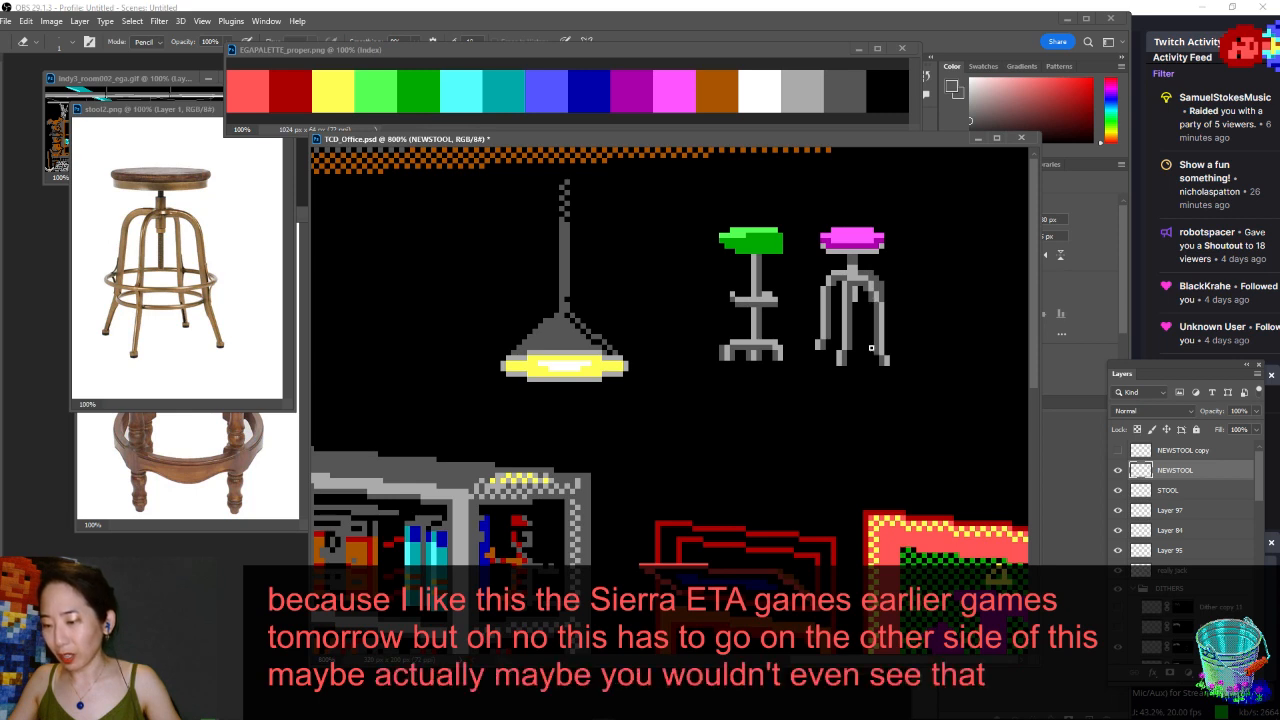
key(b)
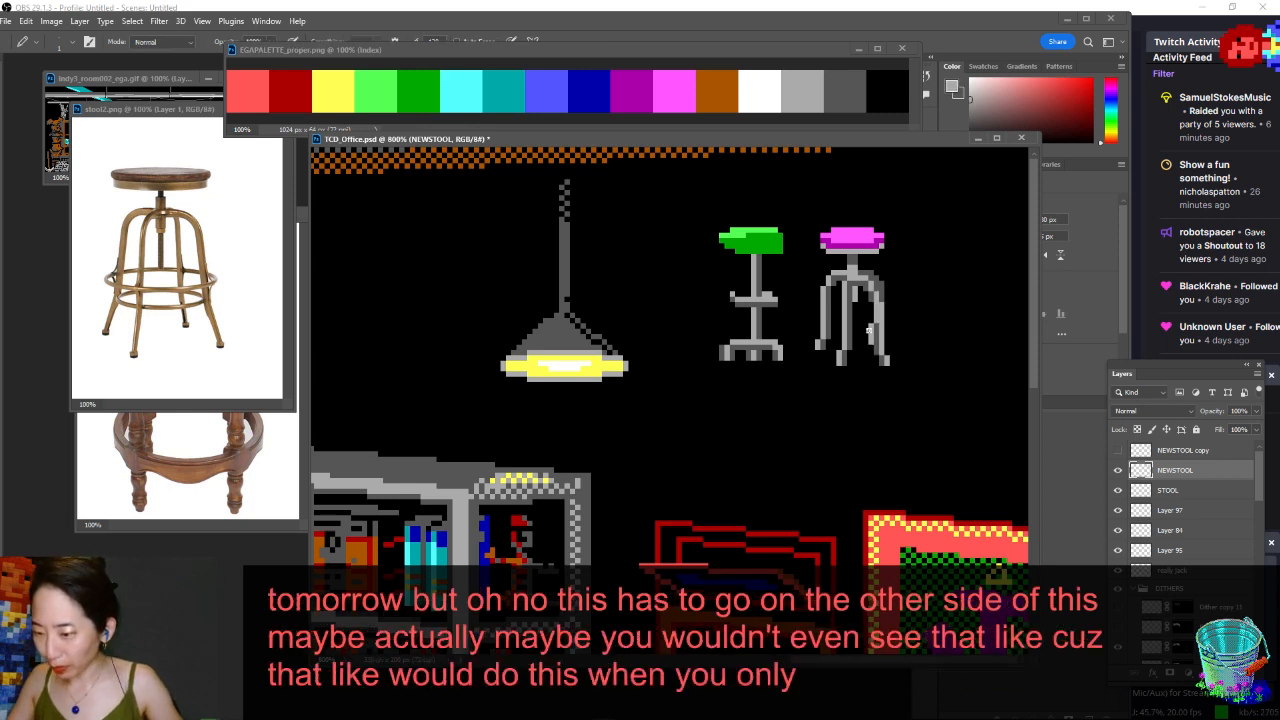
alt+click(872, 300)
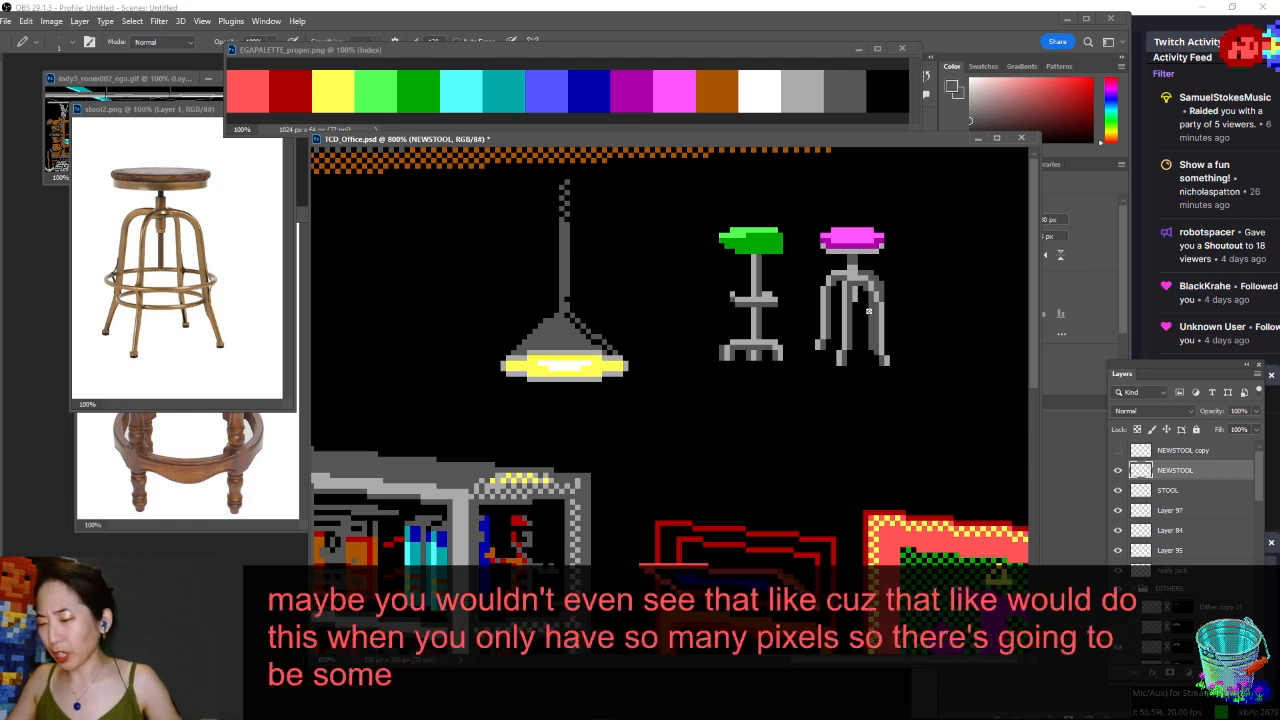
key(ctrl+s)
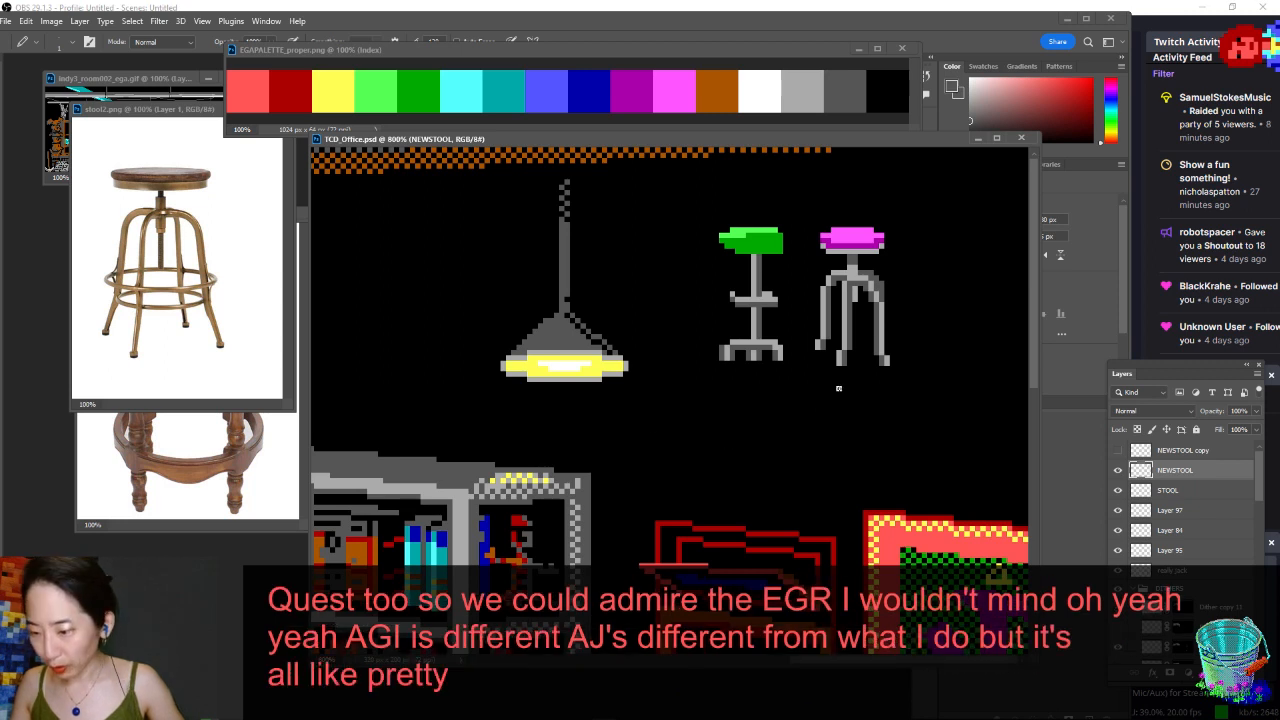
- Retouch the gray pixels where the magenta stool's right leg arches away from the stem, and save the file
click(866, 281)
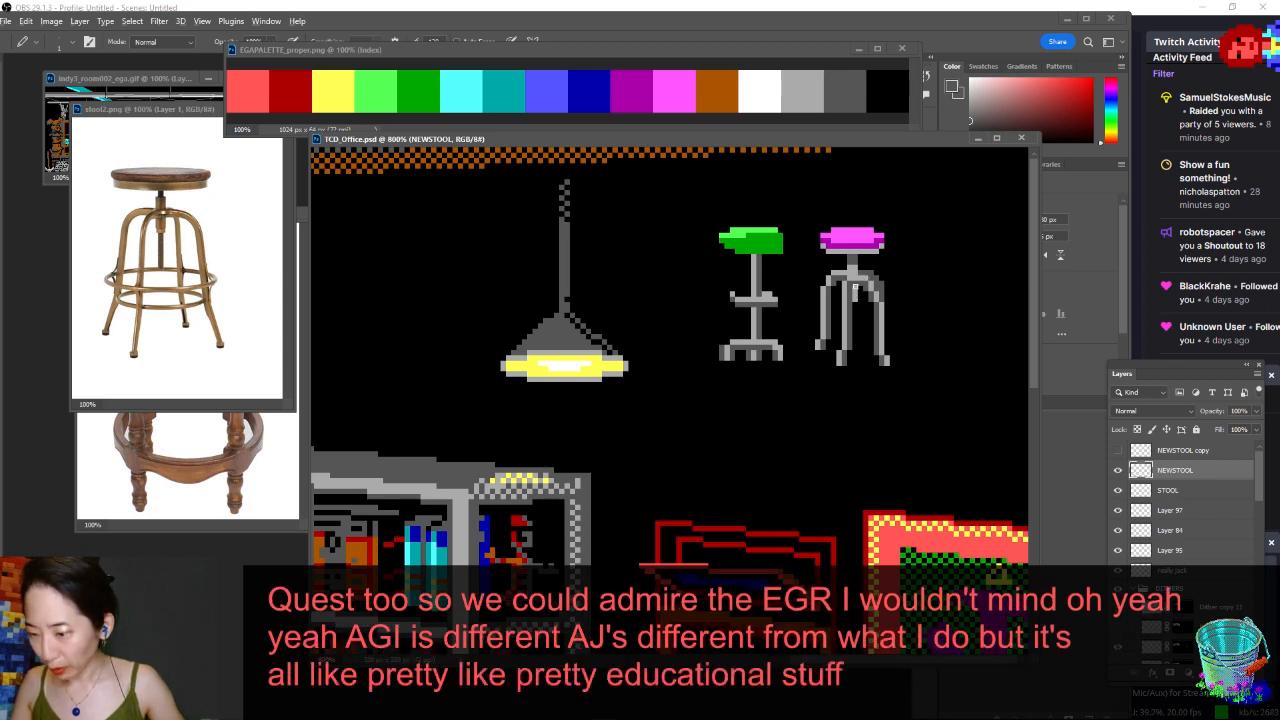
scroll(970, 260, down, 3)
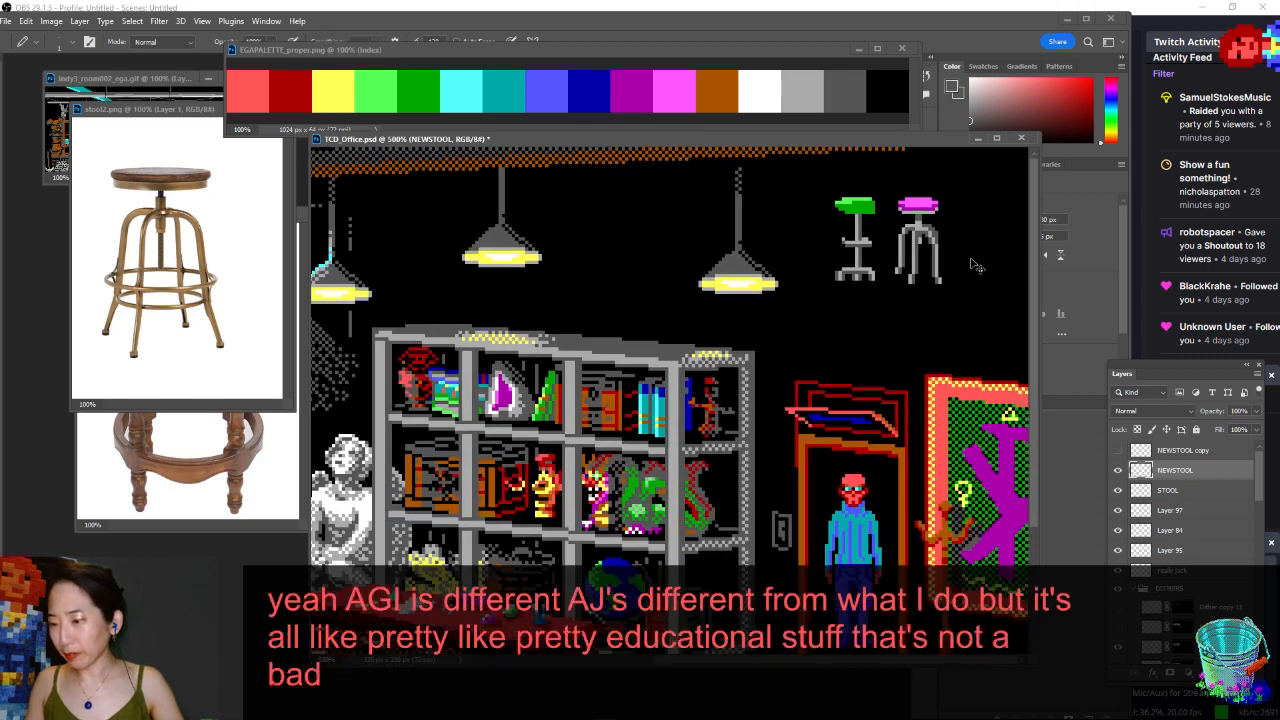
scroll(975, 265, down, 2)
scroll(975, 265, up, 1)
scroll(975, 265, up, 2)
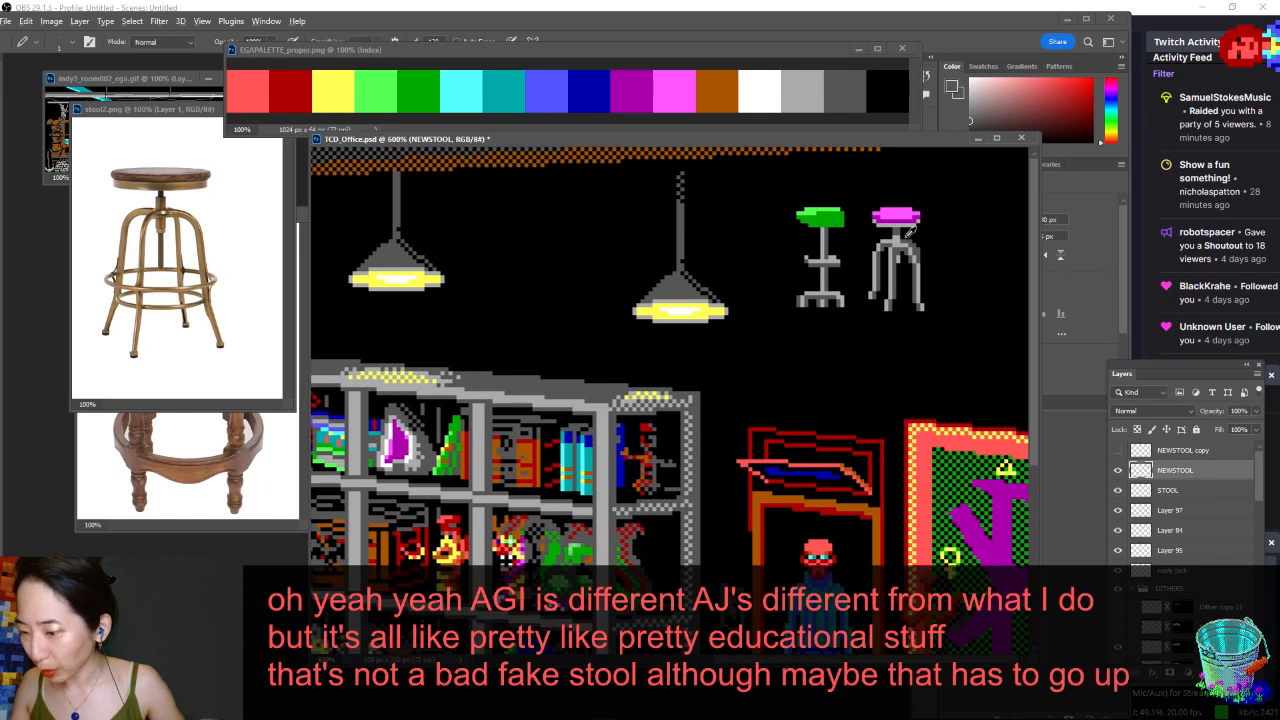
alt+click(908, 240)
alt+click(908, 240)
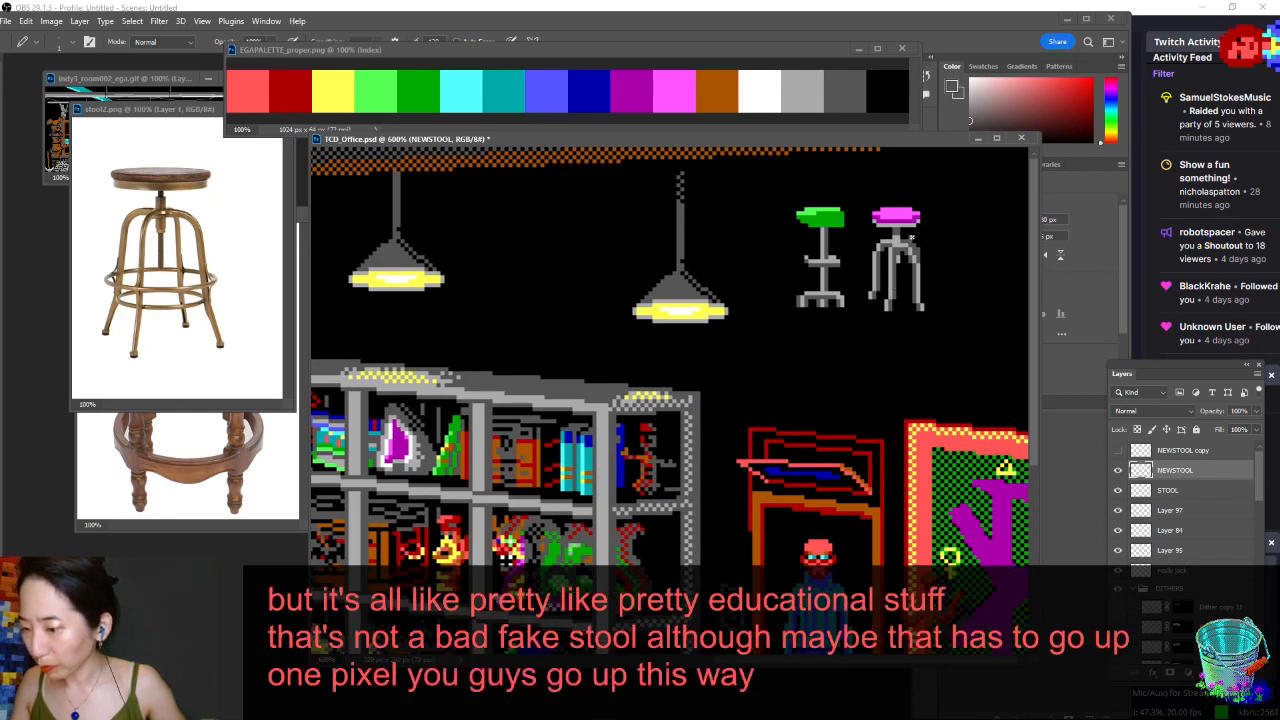
key(ctrl+s)
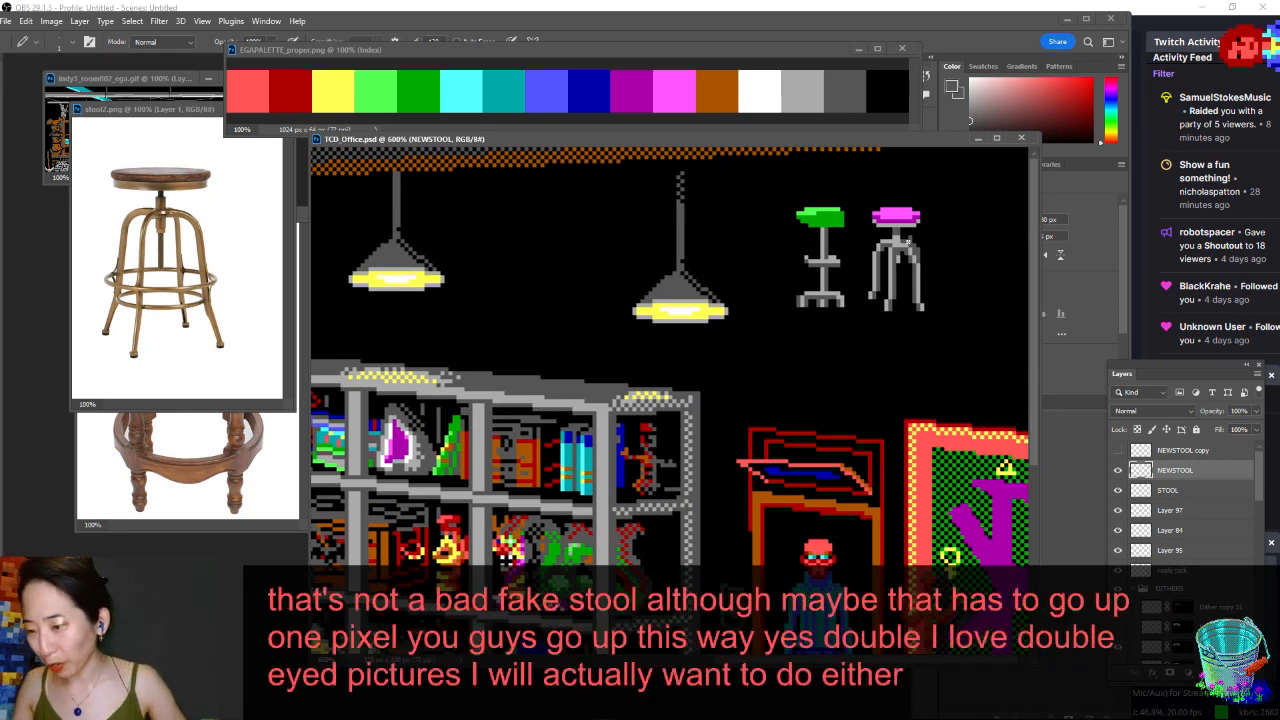
- Refine the gray shading along the outer shoulder of the magenta stool's right leg, and save the file
click(908, 240)
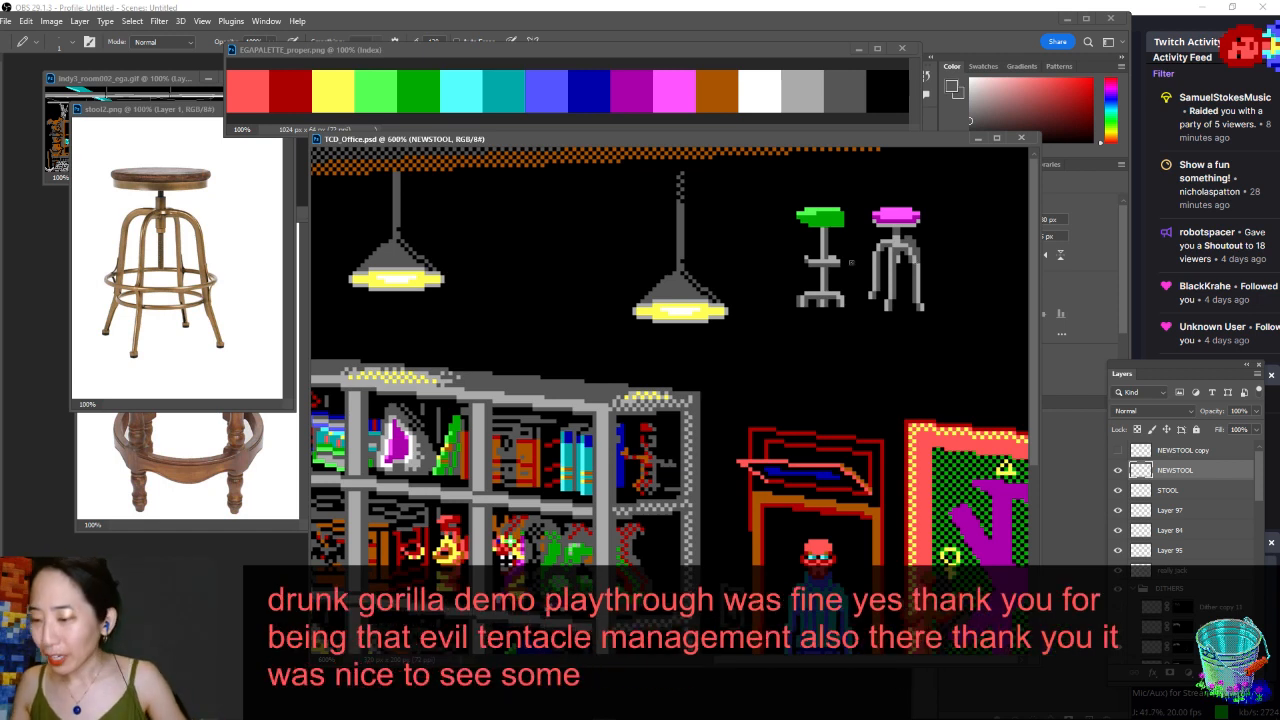
alt+click(907, 246)
alt+click(911, 241)
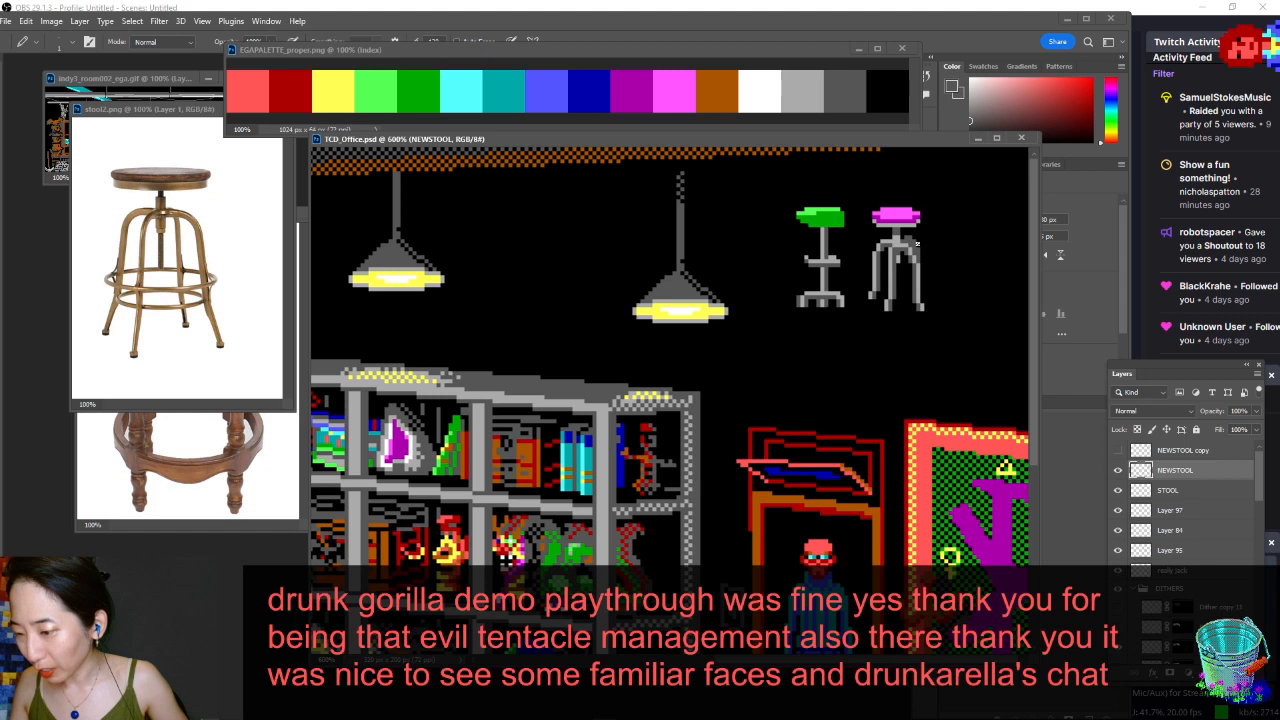
click(915, 244)
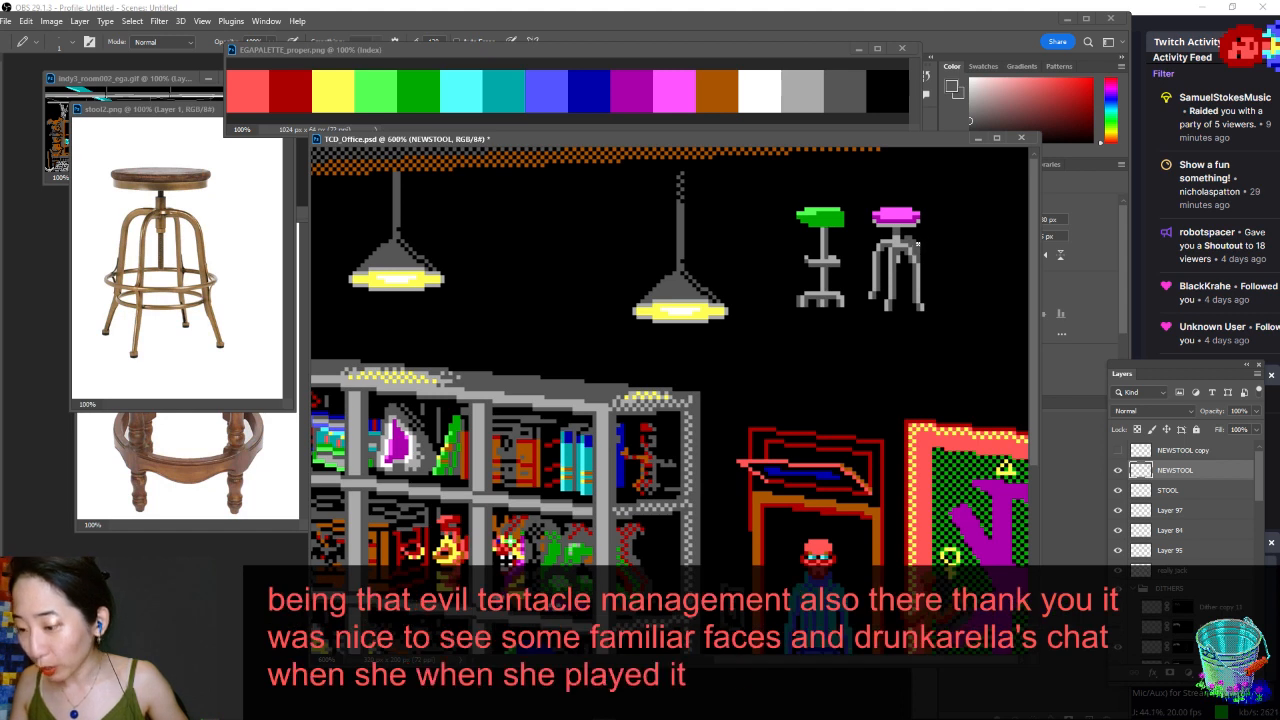
key(ctrl+s)
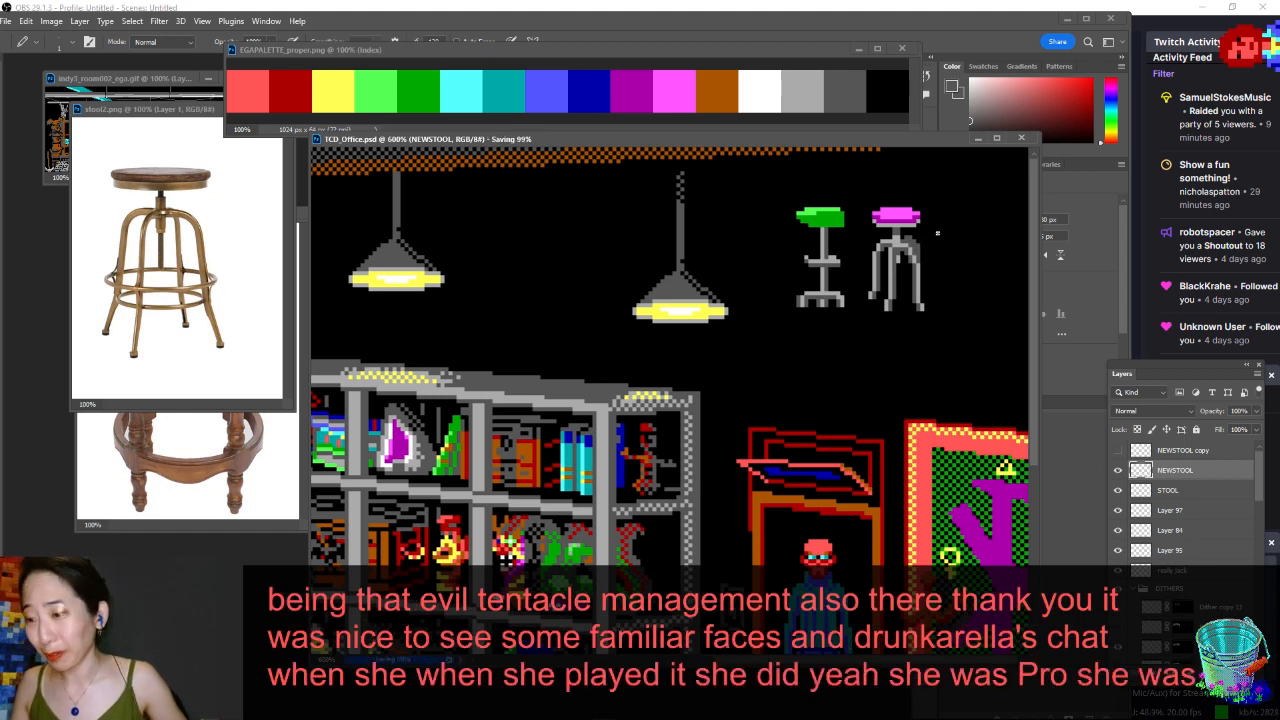
- Trim the edge pixels of the magenta stool's right leg with sampled black, and save the file
alt+click(937, 233)
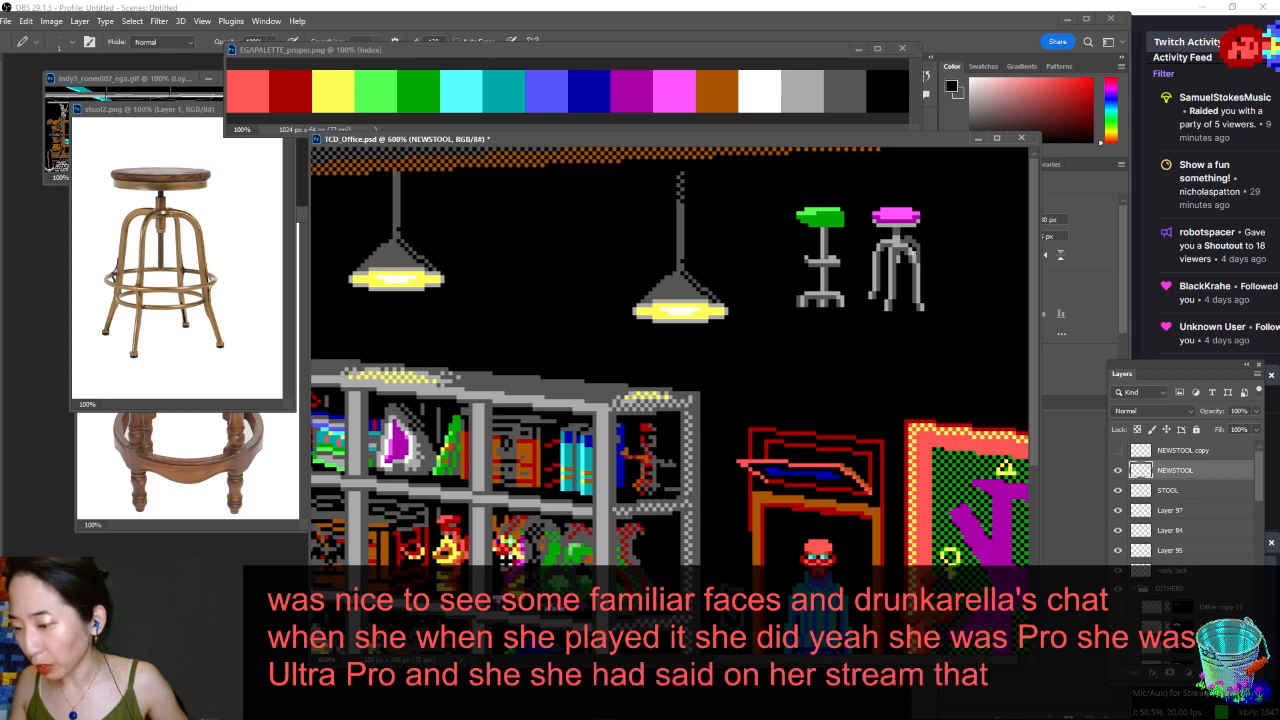
key(ctrl+s)
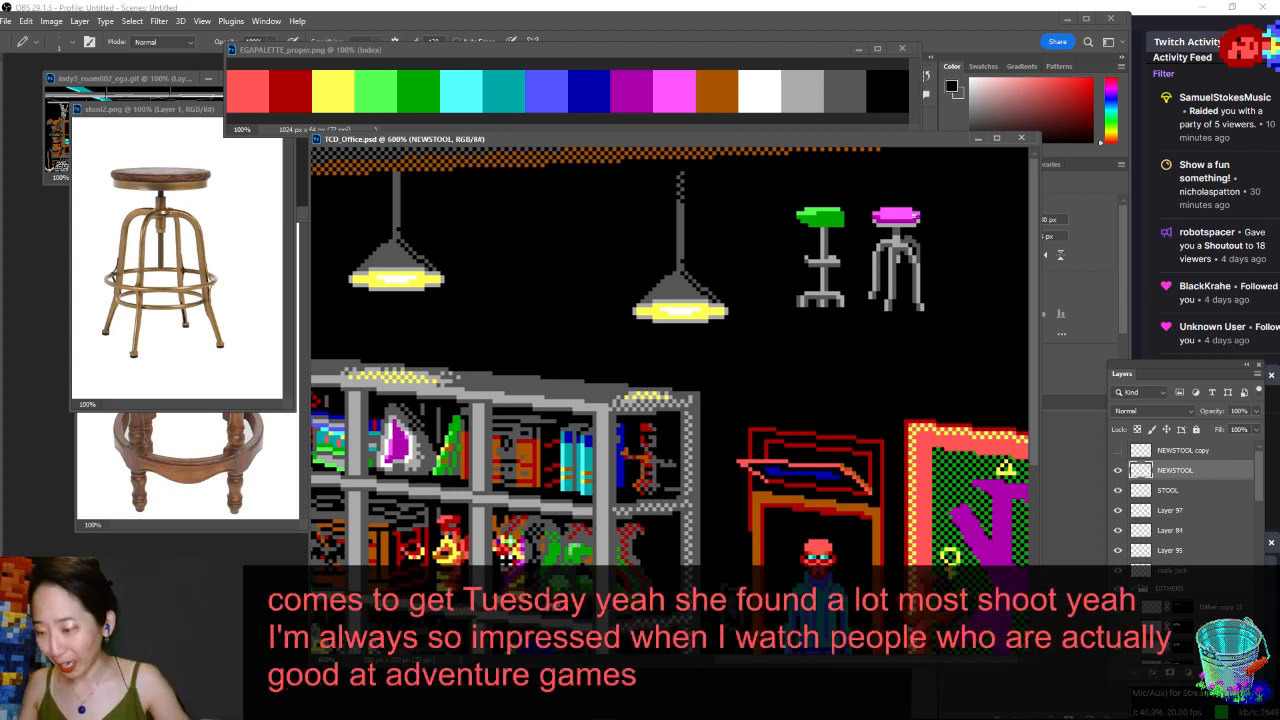
key(ctrl+minus)
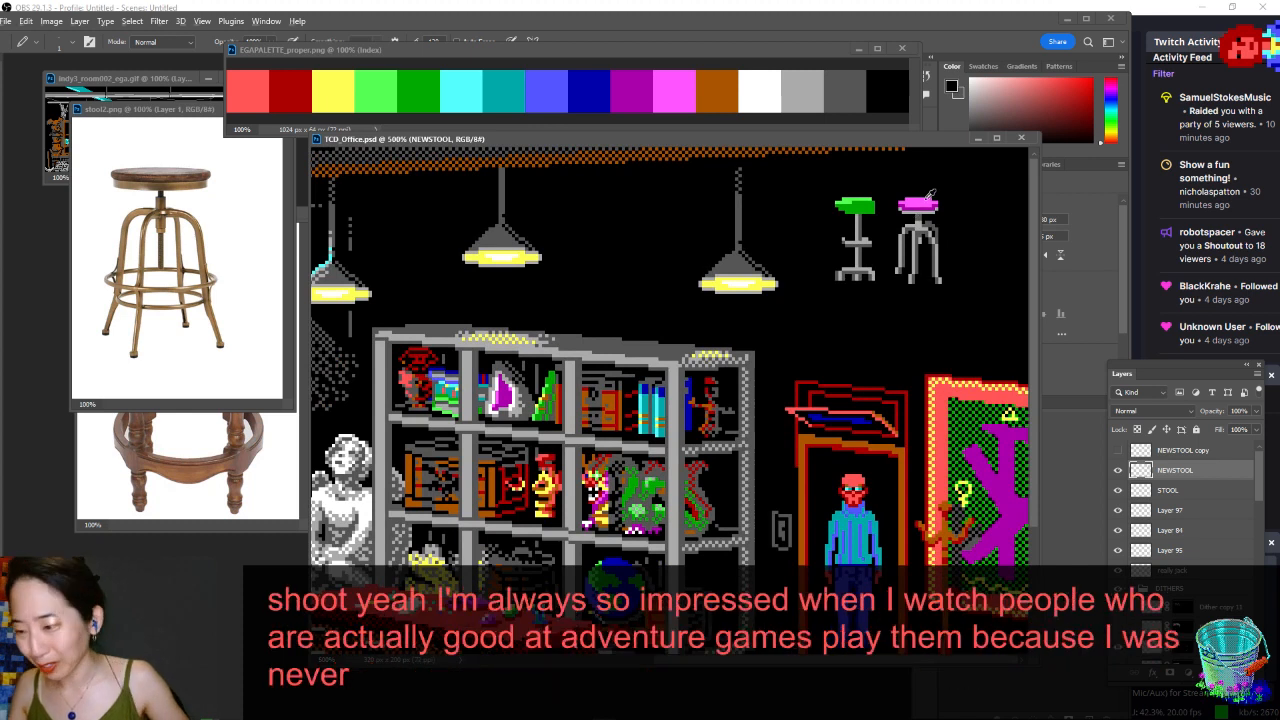
- Touch up the left end of the magenta stool's seat with sampled dark magenta, and save the file
alt+click(932, 200)
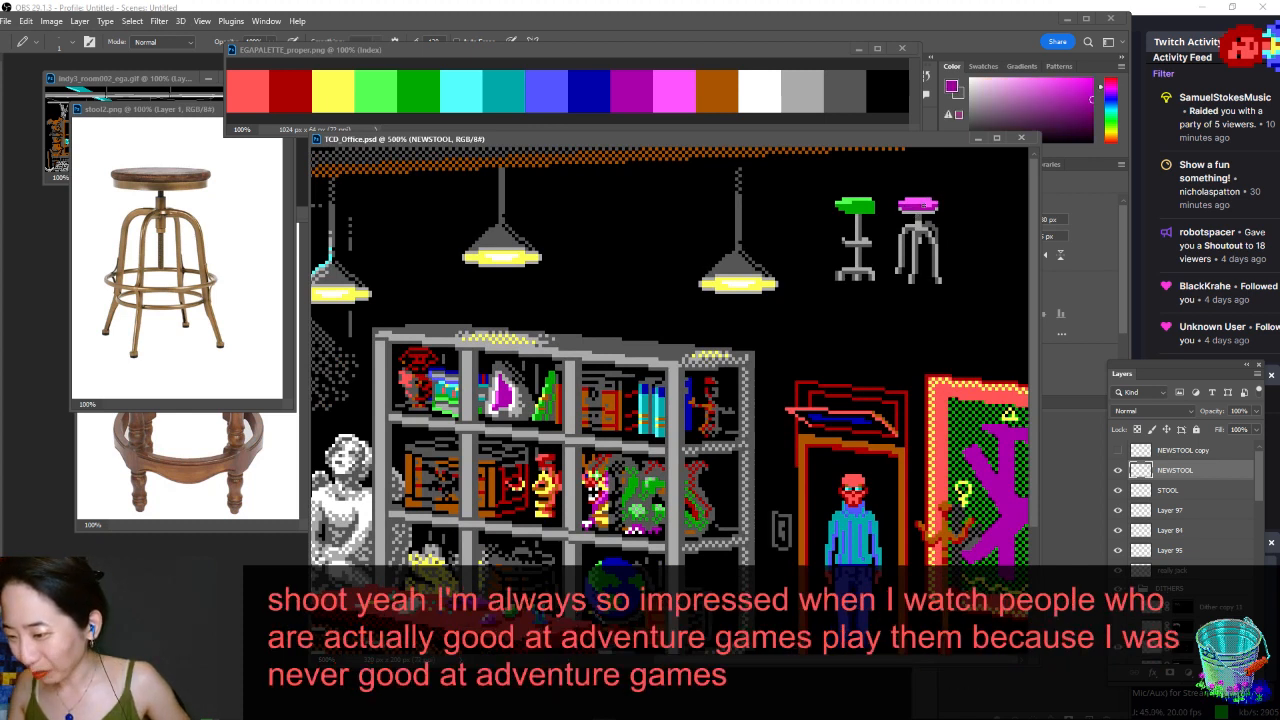
click(905, 206)
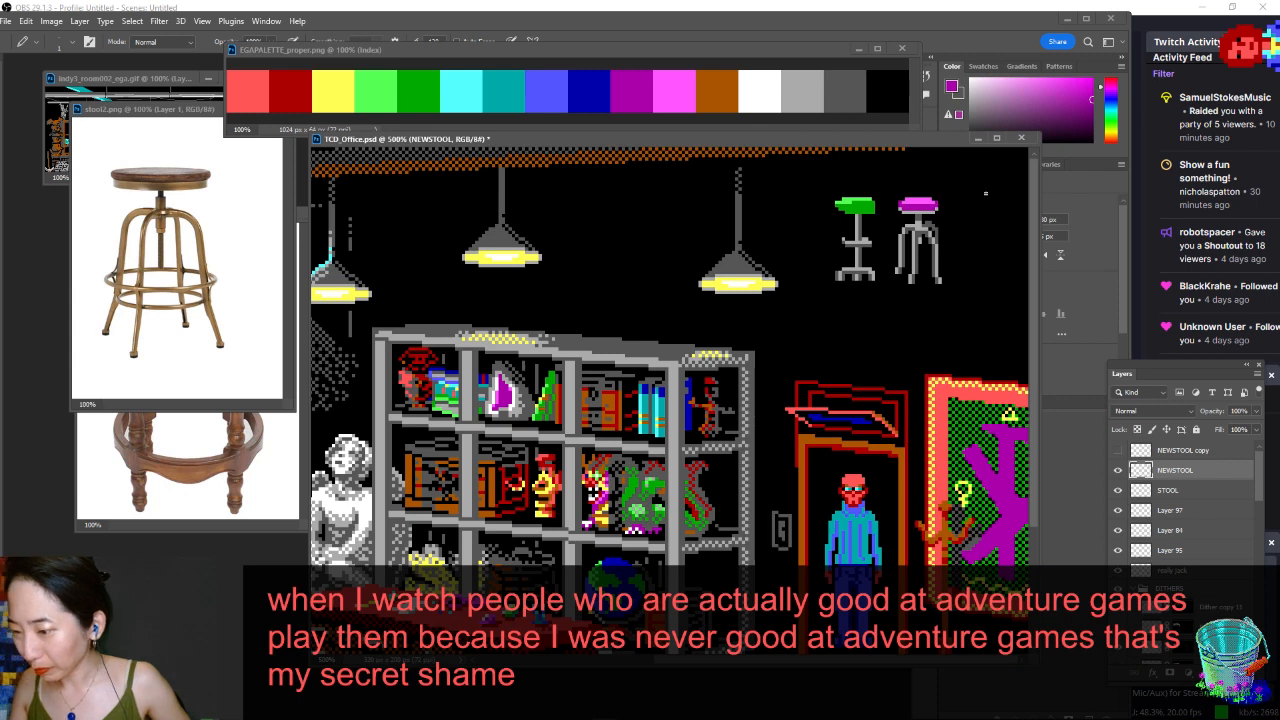
key(ctrl+minus)
key(ctrl+minus)
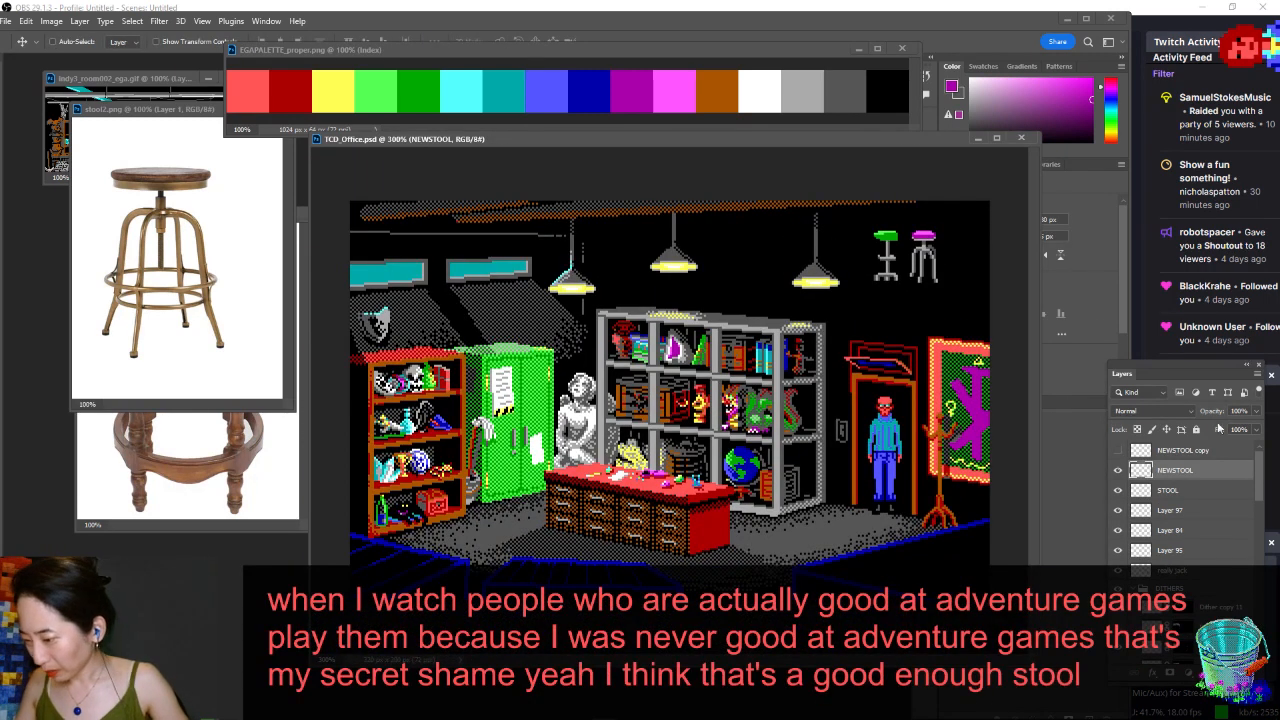
- Try moving the magenta stool down into the room in front of the shelves
drag(924, 250, 811, 315)
mouse_move(893, 296)
mouse_down()
mouse_move(960, 235)
mouse_move(950, 245)
mouse_move(920, 222)
mouse_move(844, 336)
mouse_up()
- Add a dark gray pixel row beneath the light gray rim of the magenta stool's seat, and save the file
key(b)
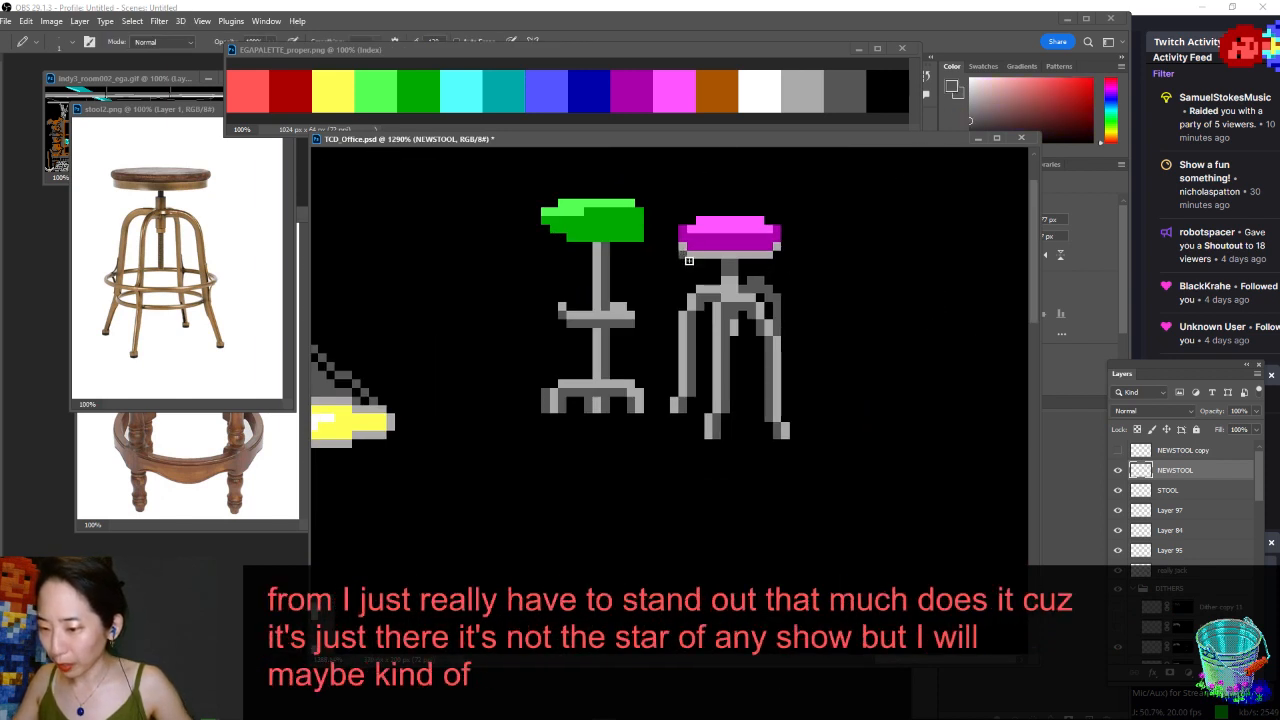
alt+click(753, 262)
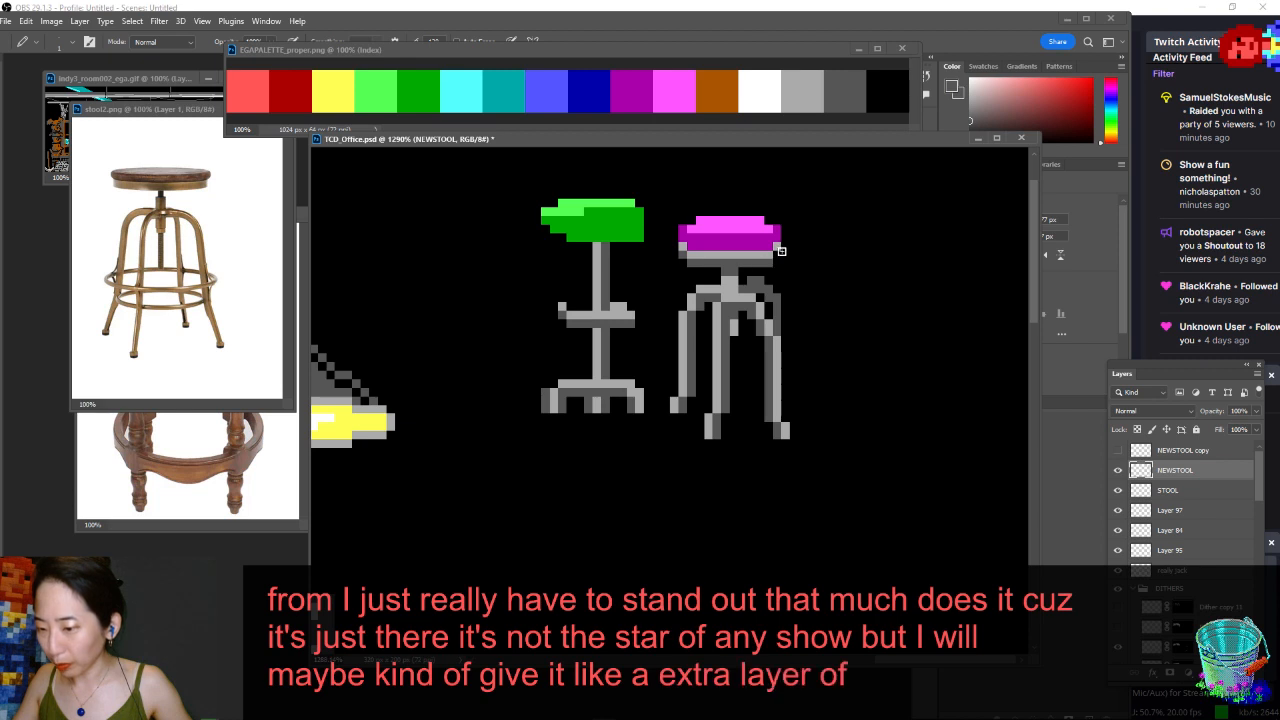
key(ctrl+s)
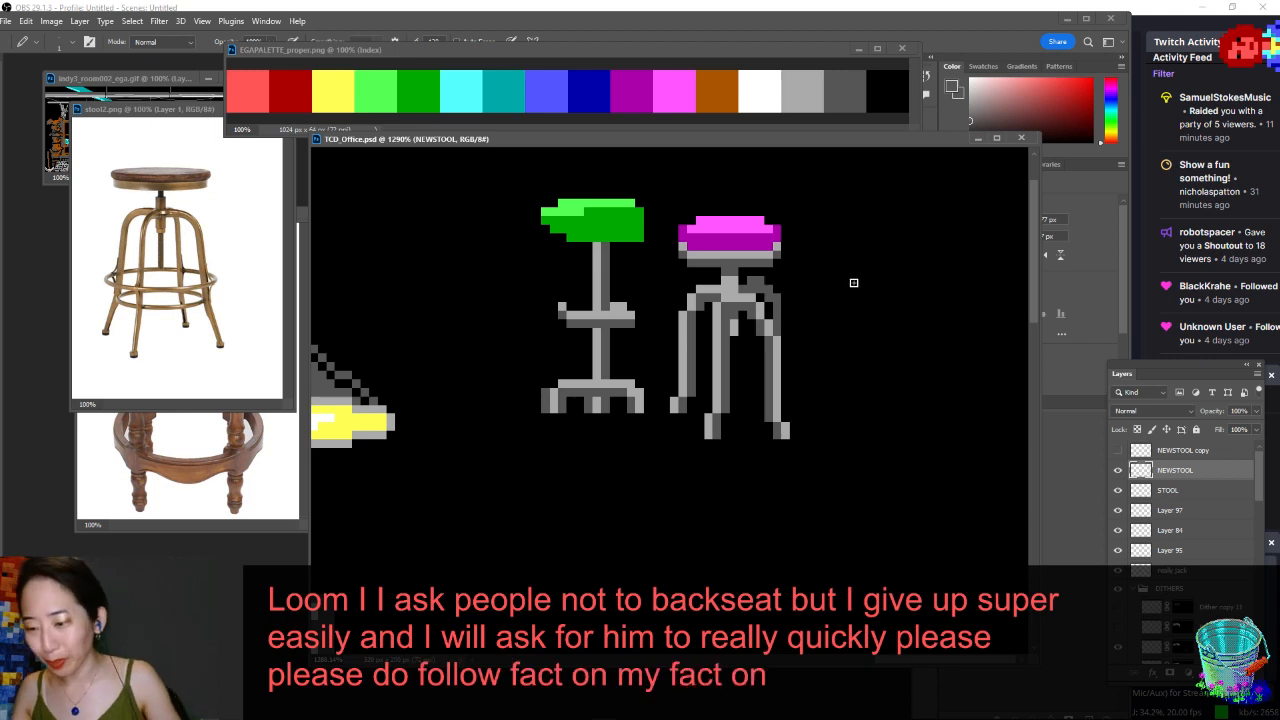
- Move the magenta stool down in front of the left end of the red-topped desk
scroll(792, 287, down, 5)
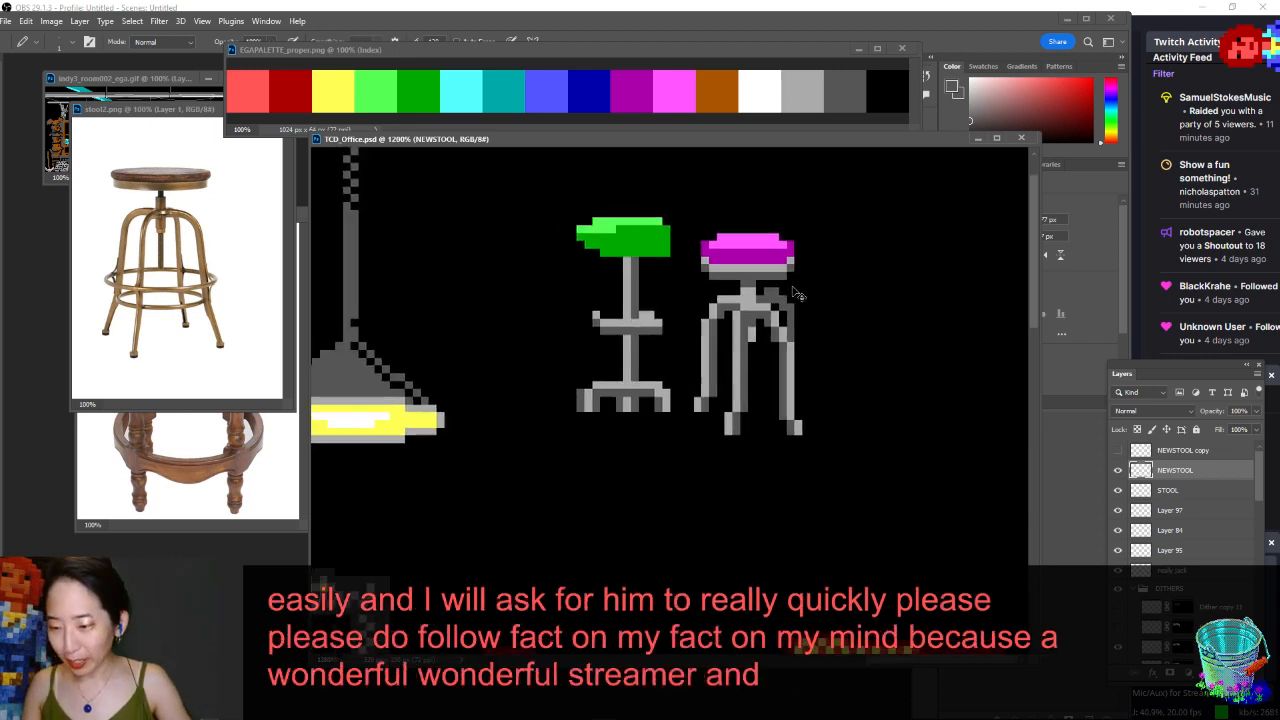
scroll(792, 290, down, 3)
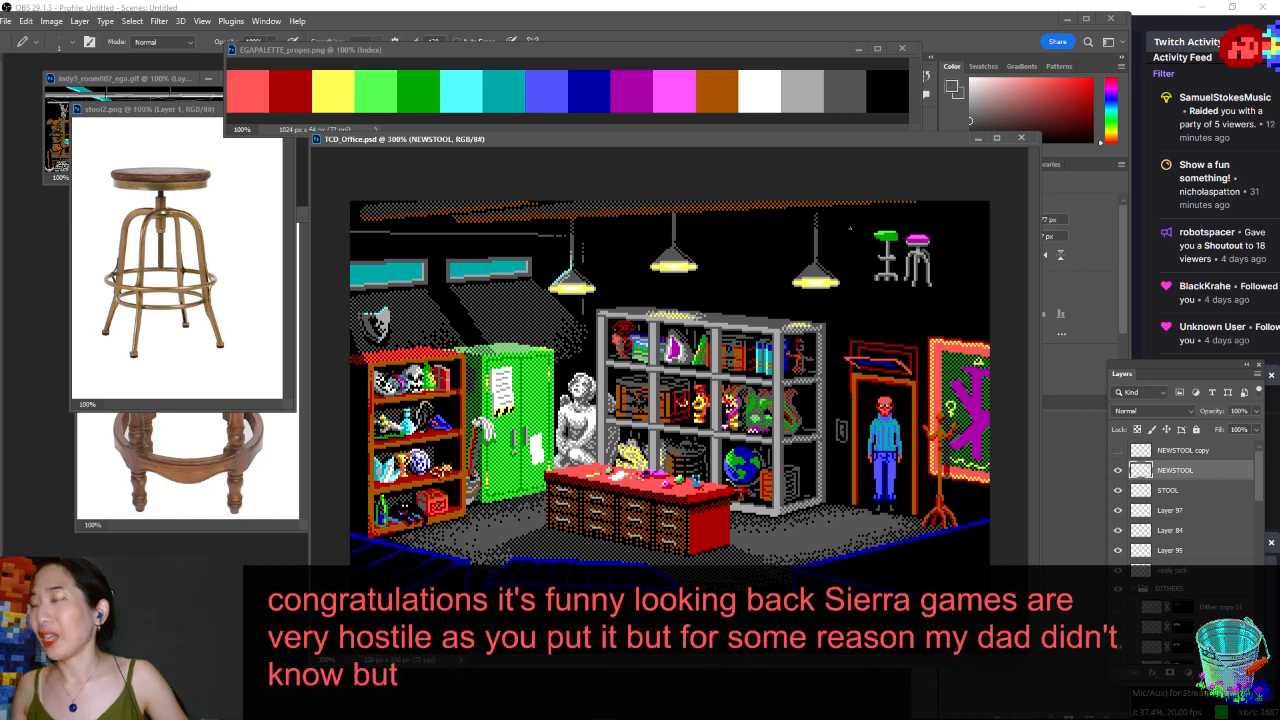
key(v)
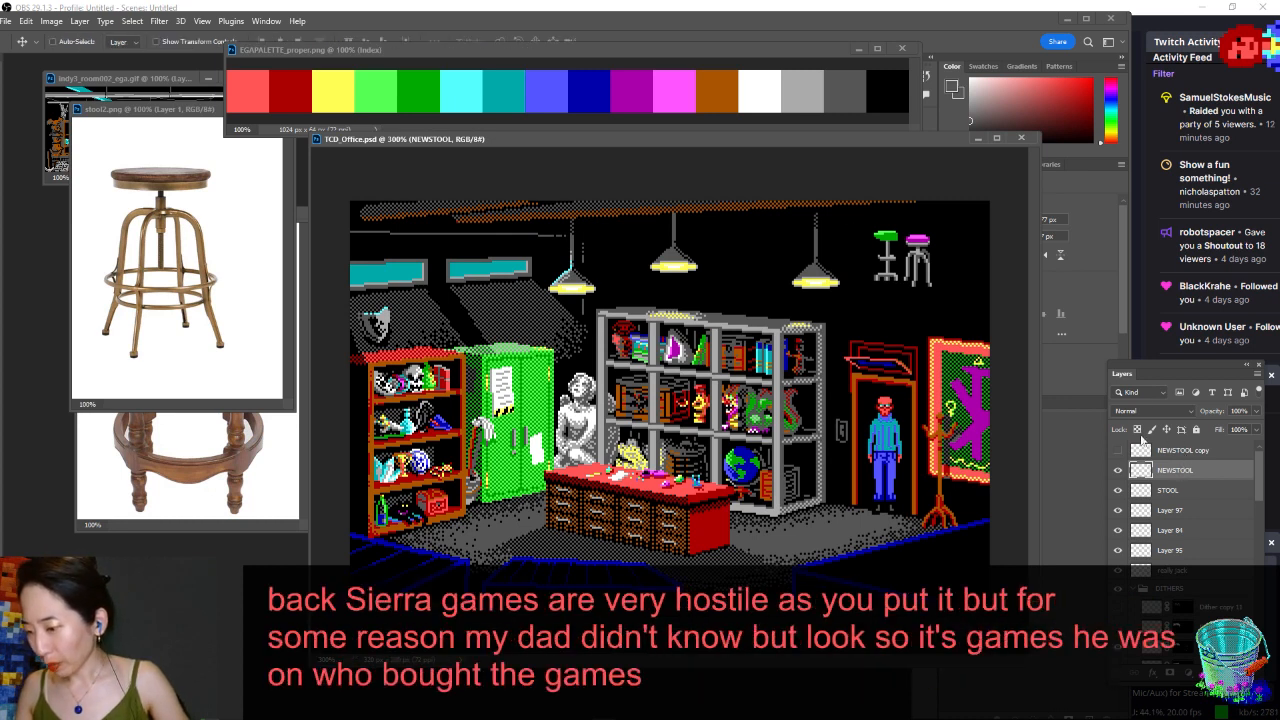
drag(930, 267, 601, 493)
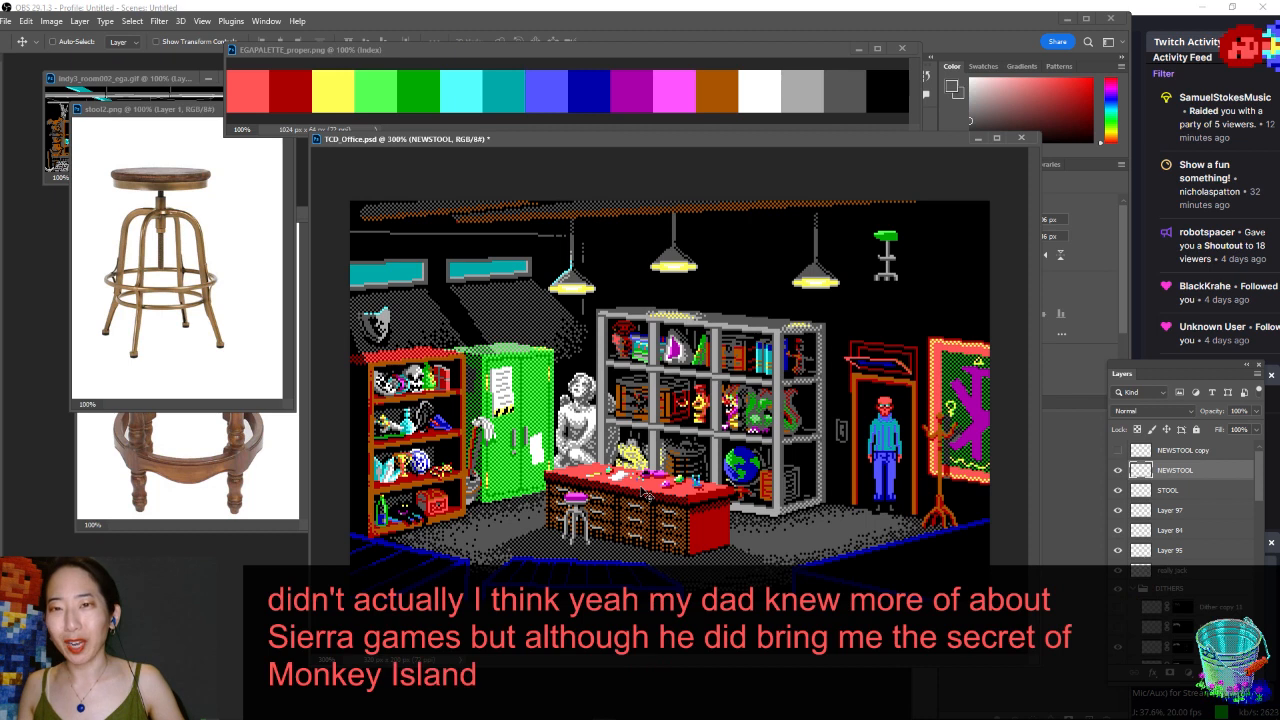
- Hide the STOOL layer, shift the magenta stool slightly at the desk's left end, and save the file
click(1119, 492)
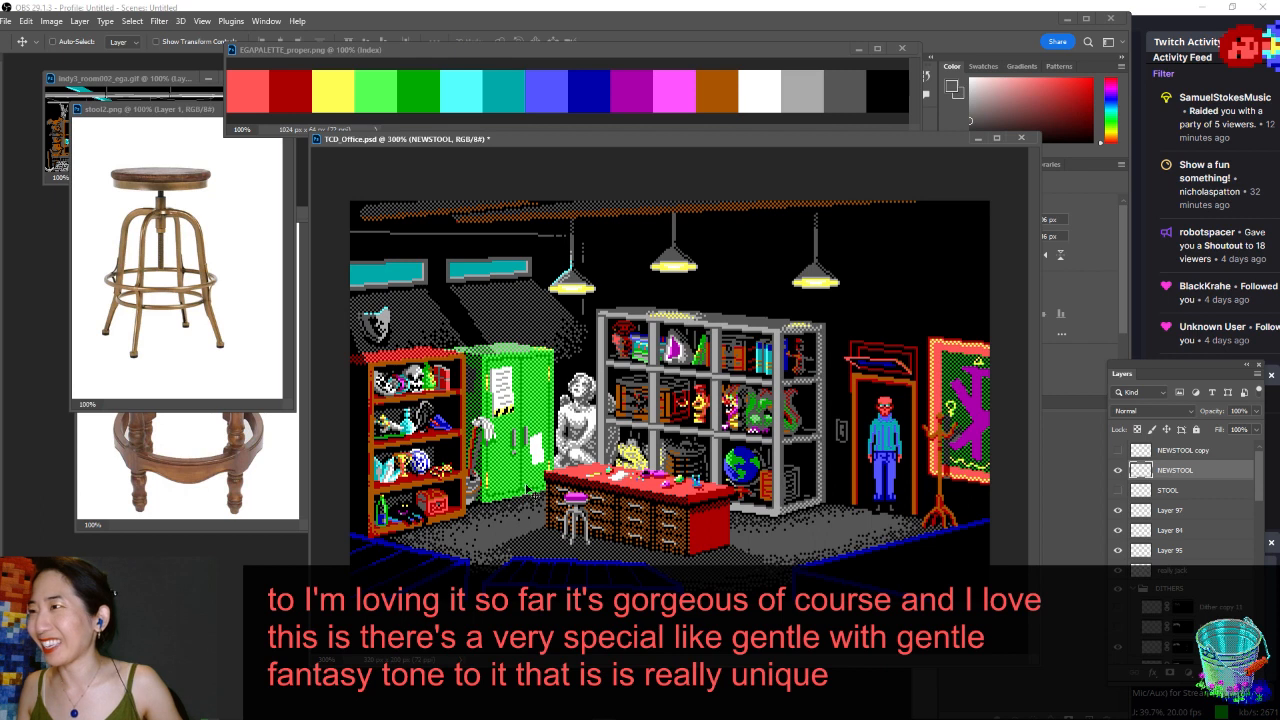
mouse_move(585, 476)
mouse_down()
mouse_move(603, 482)
mouse_move(592, 482)
mouse_up()
key(ctrl+s)
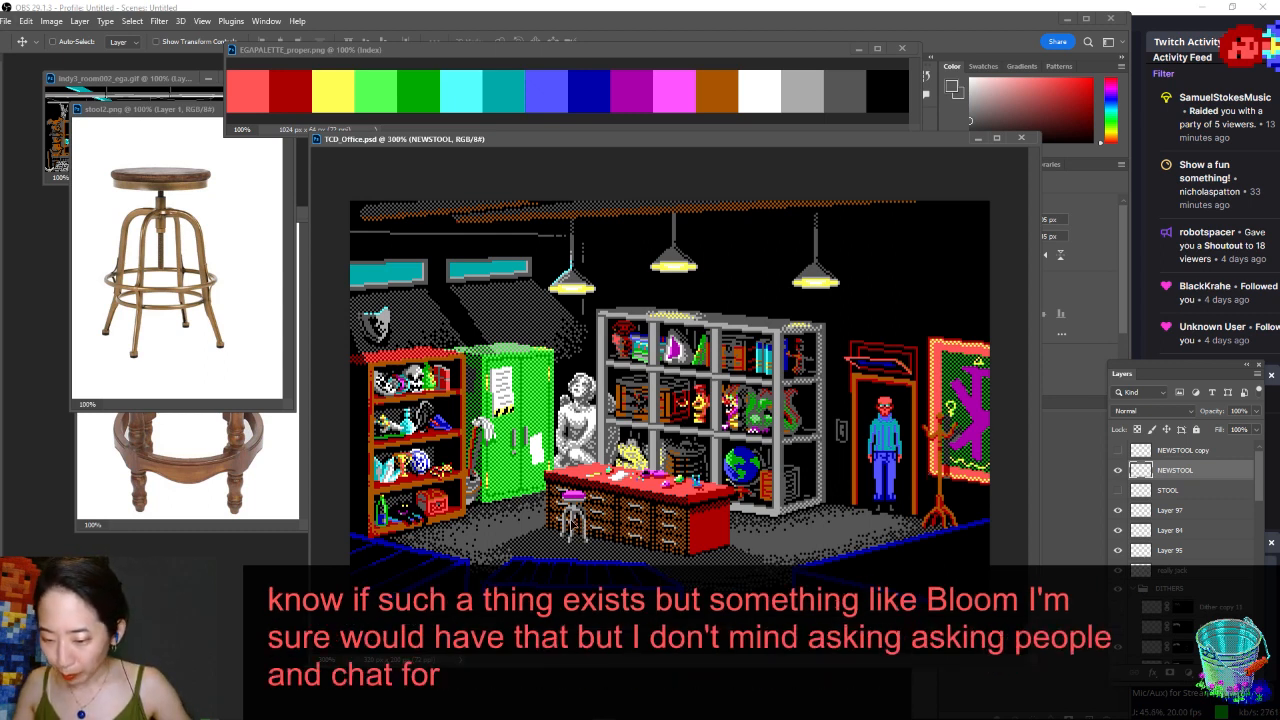
- Adjust the magenta stool's position slightly, add a few black shadow pixels at its feet, and save the file
drag(592, 514, 582, 511)
drag(590, 526, 652, 578)
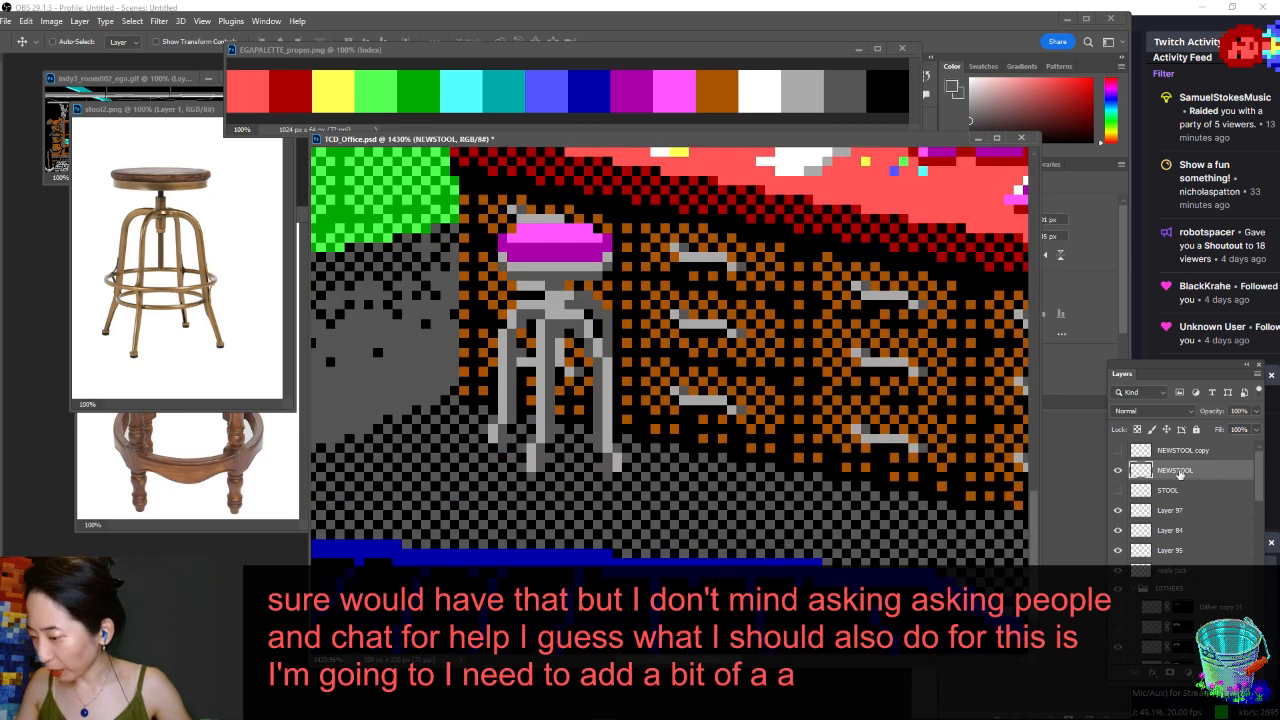
key(b)
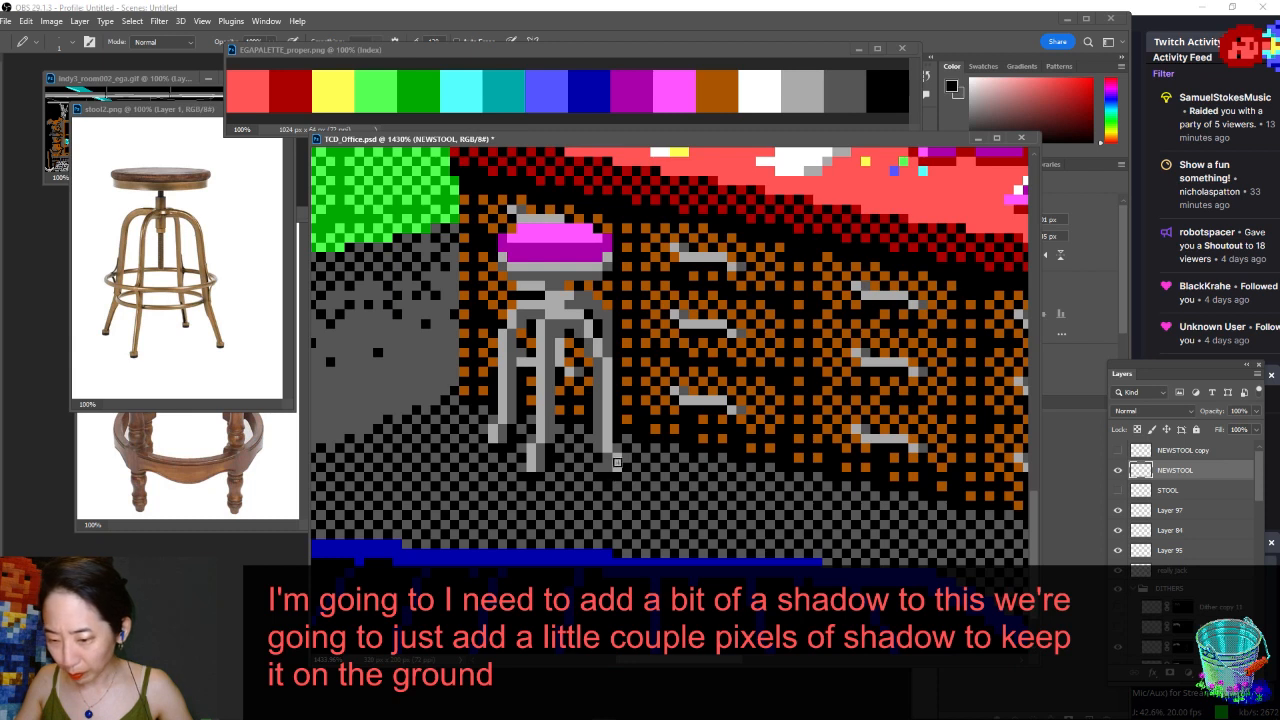
key(ctrl+minus)
key(ctrl+minus)
key(ctrl+minus)
key(ctrl+minus)
key(ctrl+minus)
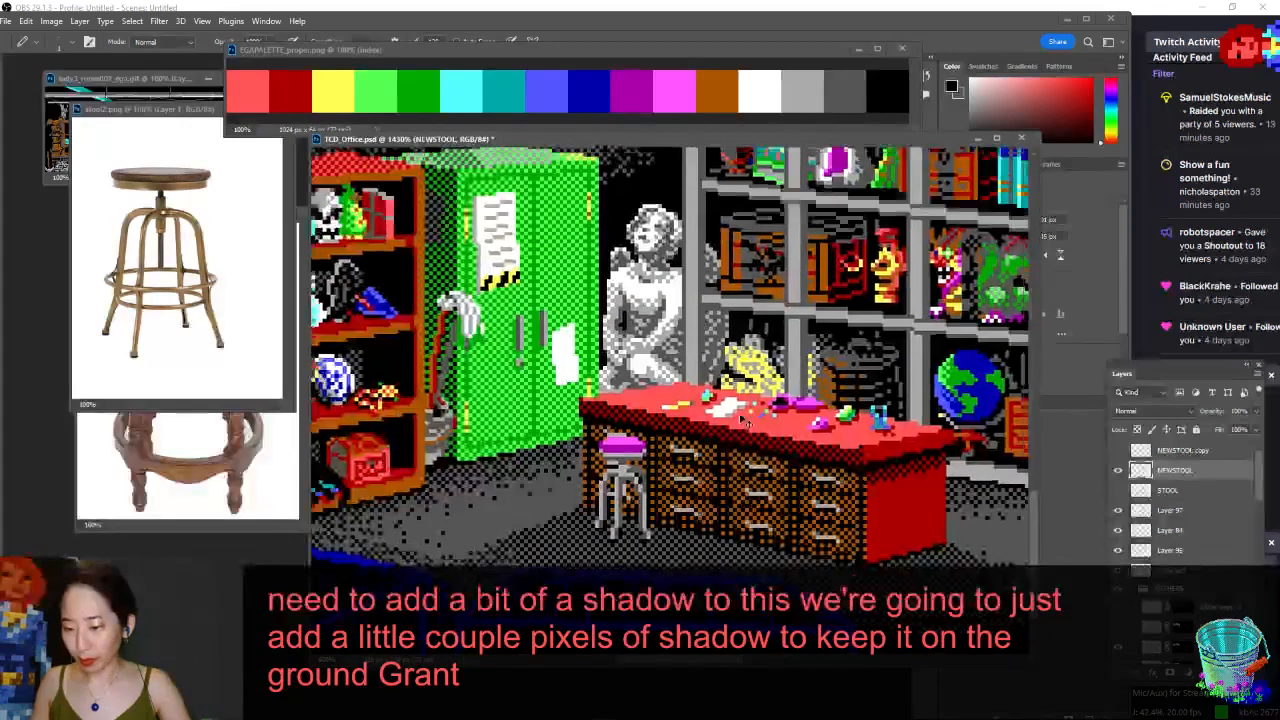
key(ctrl+s)
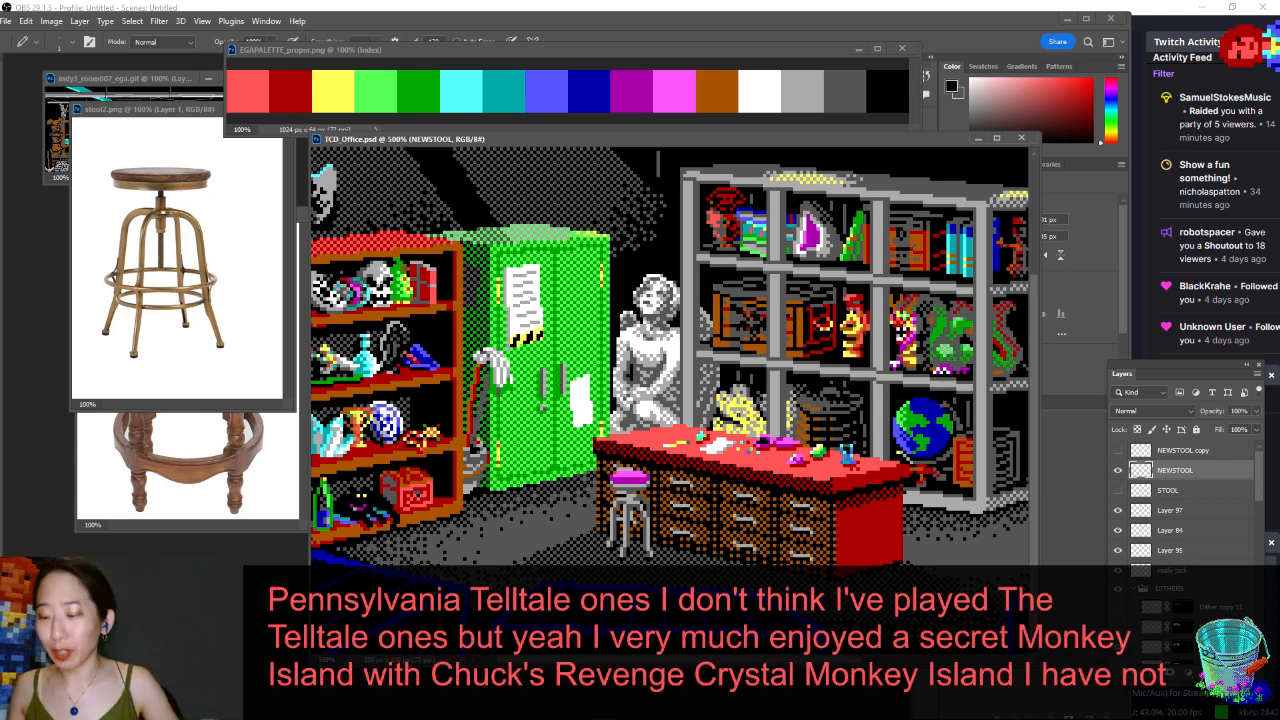
key(ctrl+0)
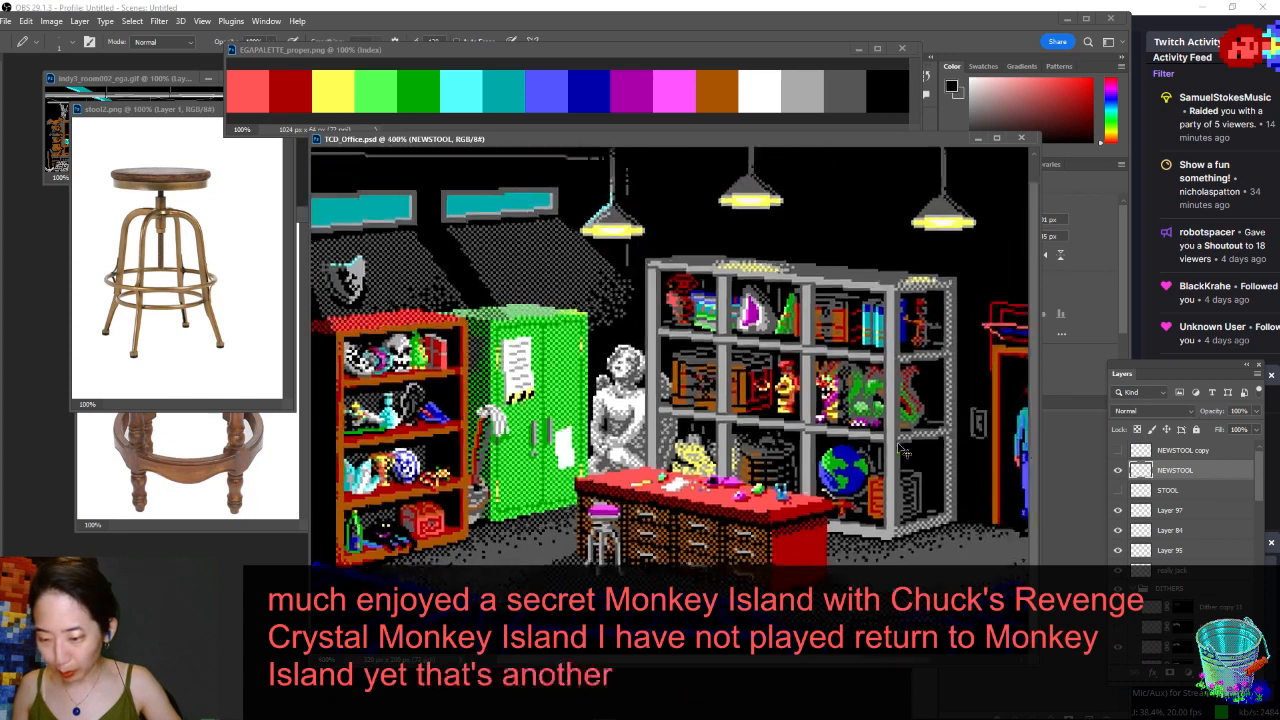
key(ctrl+v)
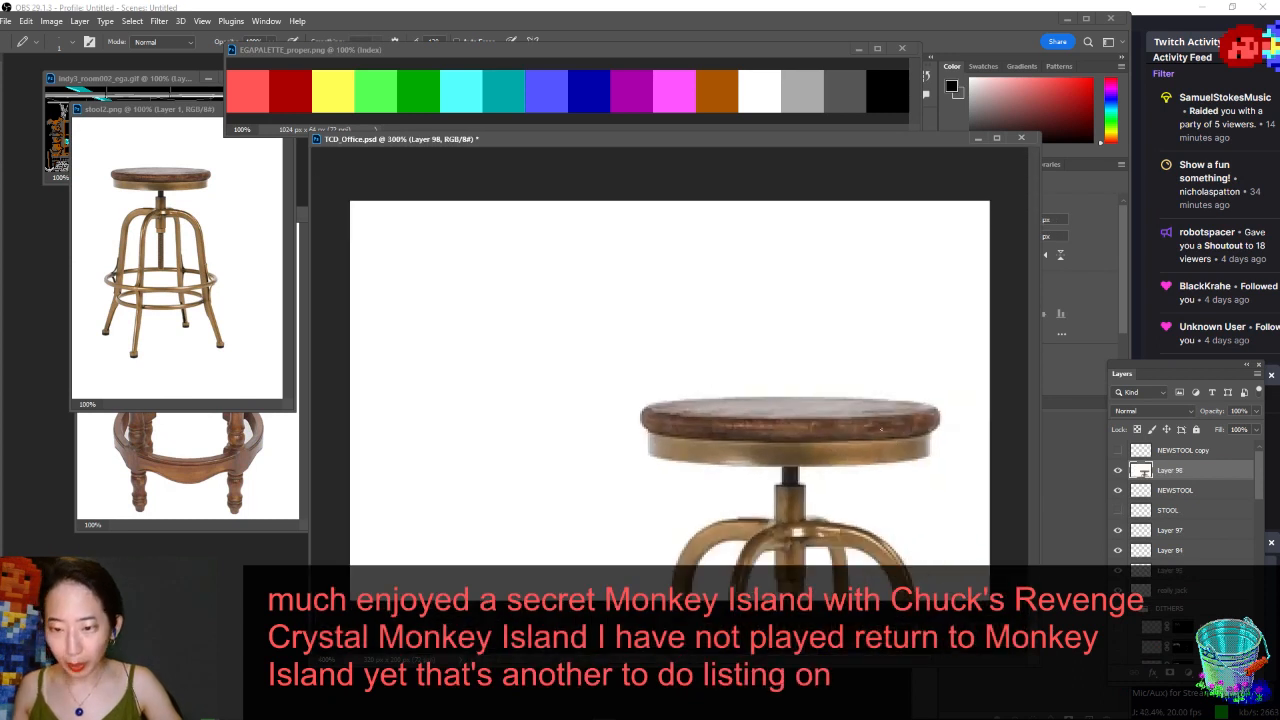
key(ctrl+z)
- Fine-tune the magenta stool's placement at the desk's left end with small moves to the right and down
drag(701, 142, 703, 103)
key(v)
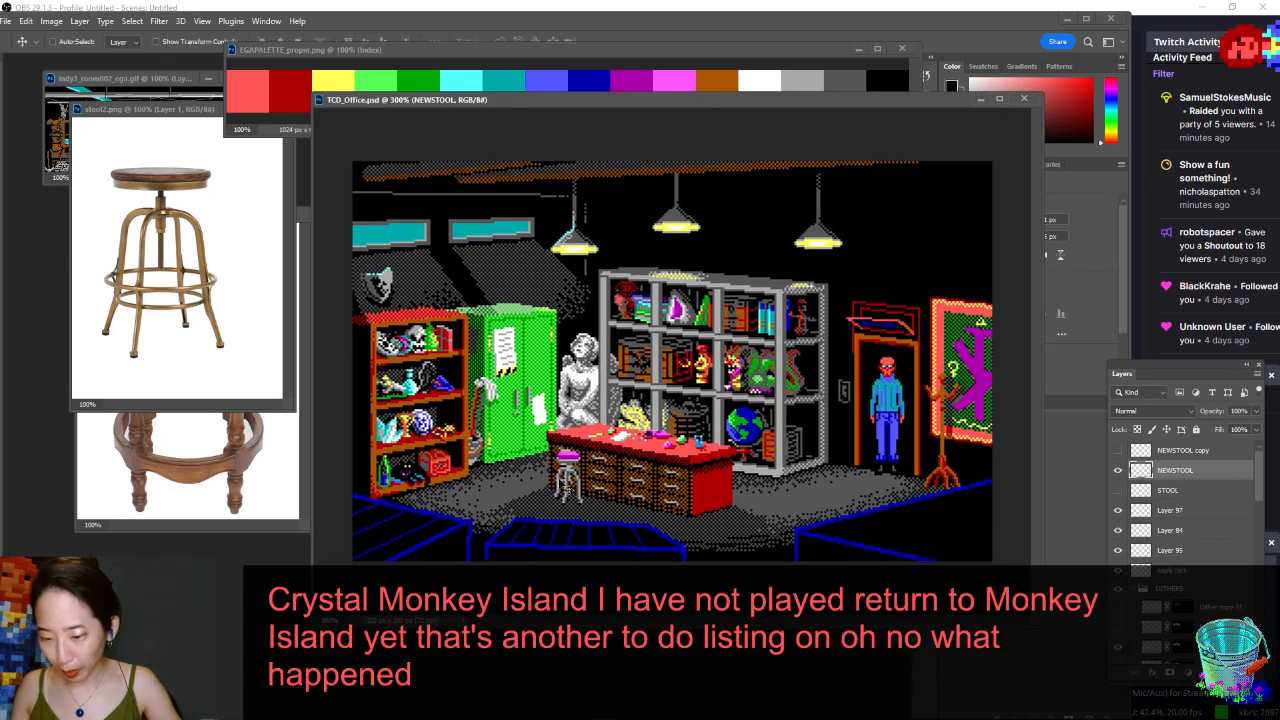
mouse_move(569, 460)
mouse_down()
mouse_move(582, 455)
mouse_move(578, 472)
mouse_up()
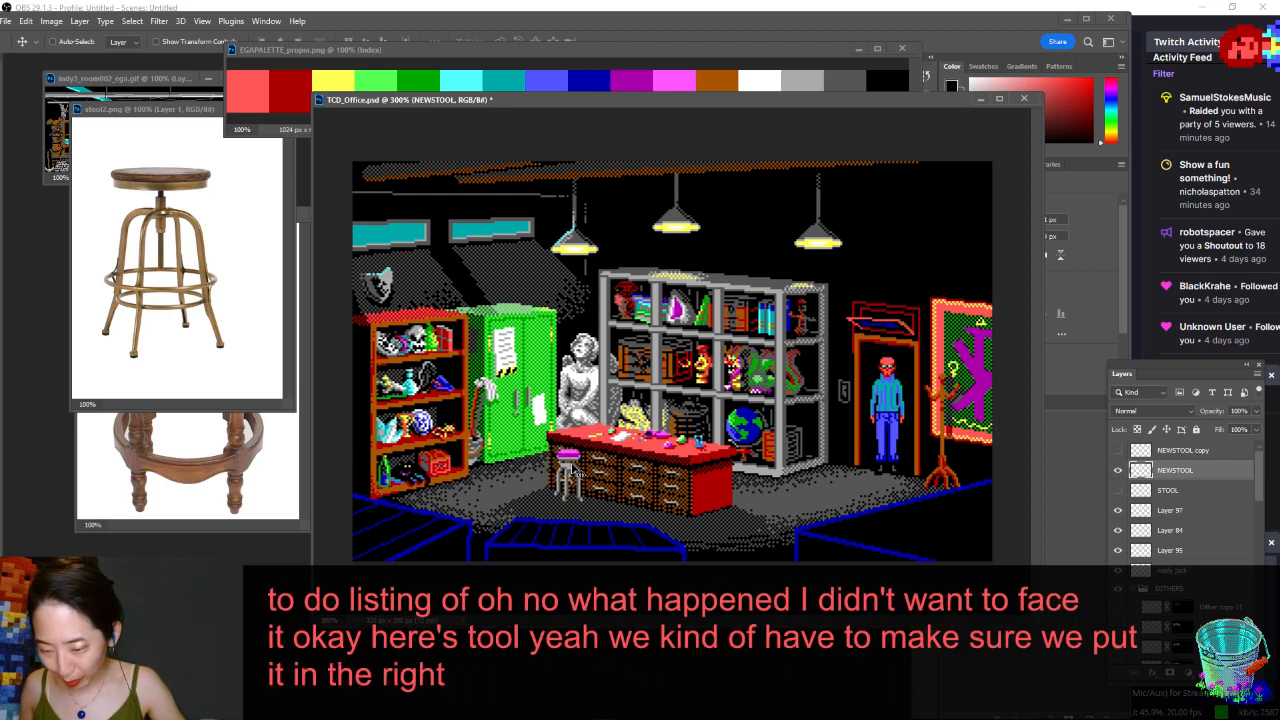
key(Right)
key(Down)
key(Up)
key(Down)
key(Down)
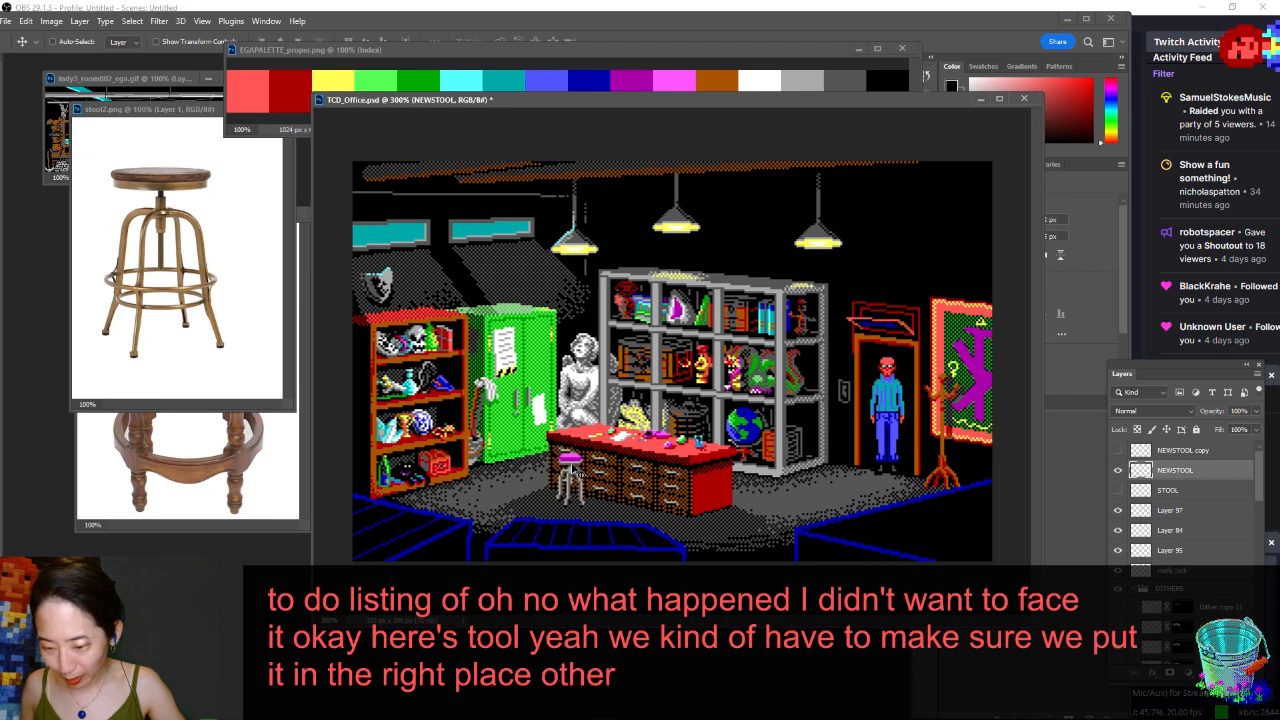
- Shift the magenta stool right to between the desk's first and second drawer columns, and save the file
key(Right)
key(Right)
key(Right)
key(Right)
key(Right)
key(Right)
key(Right)
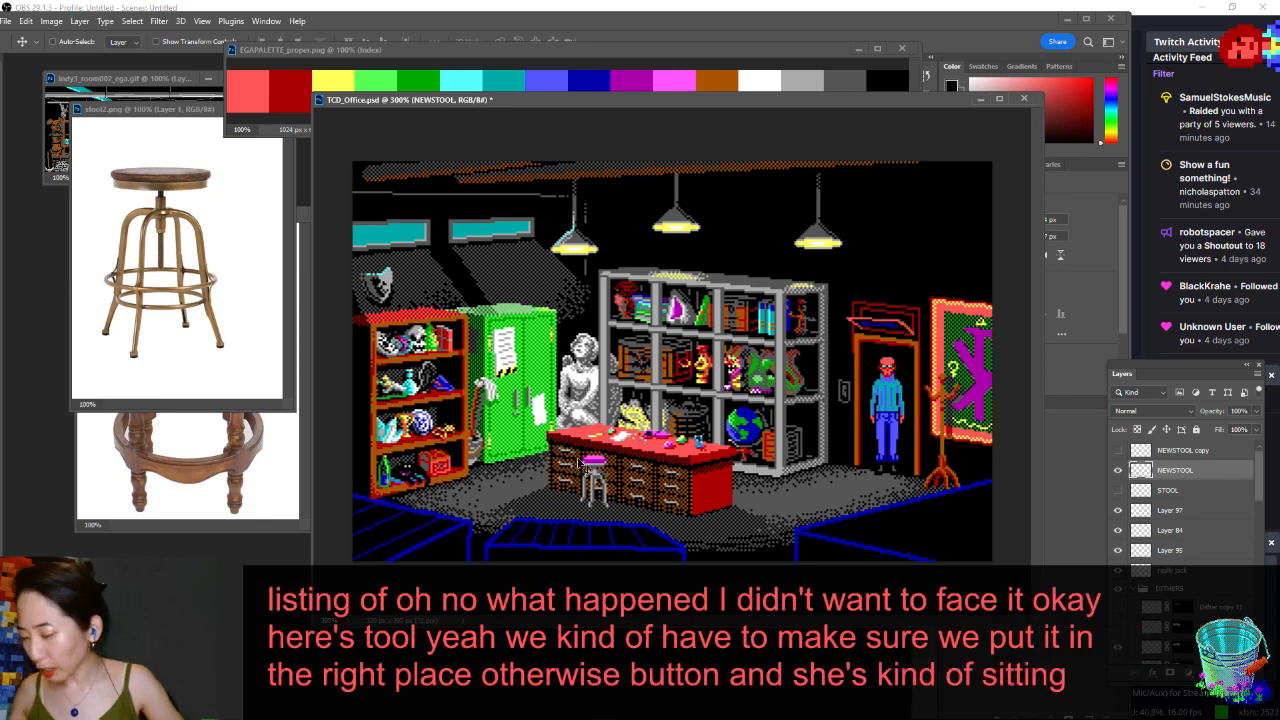
key(ctrl+s)
- Collapse the DITHERS and Group 7 layer groups to shorten the layer list
scroll(1208, 465, down, 2)
scroll(1208, 465, up, 2)
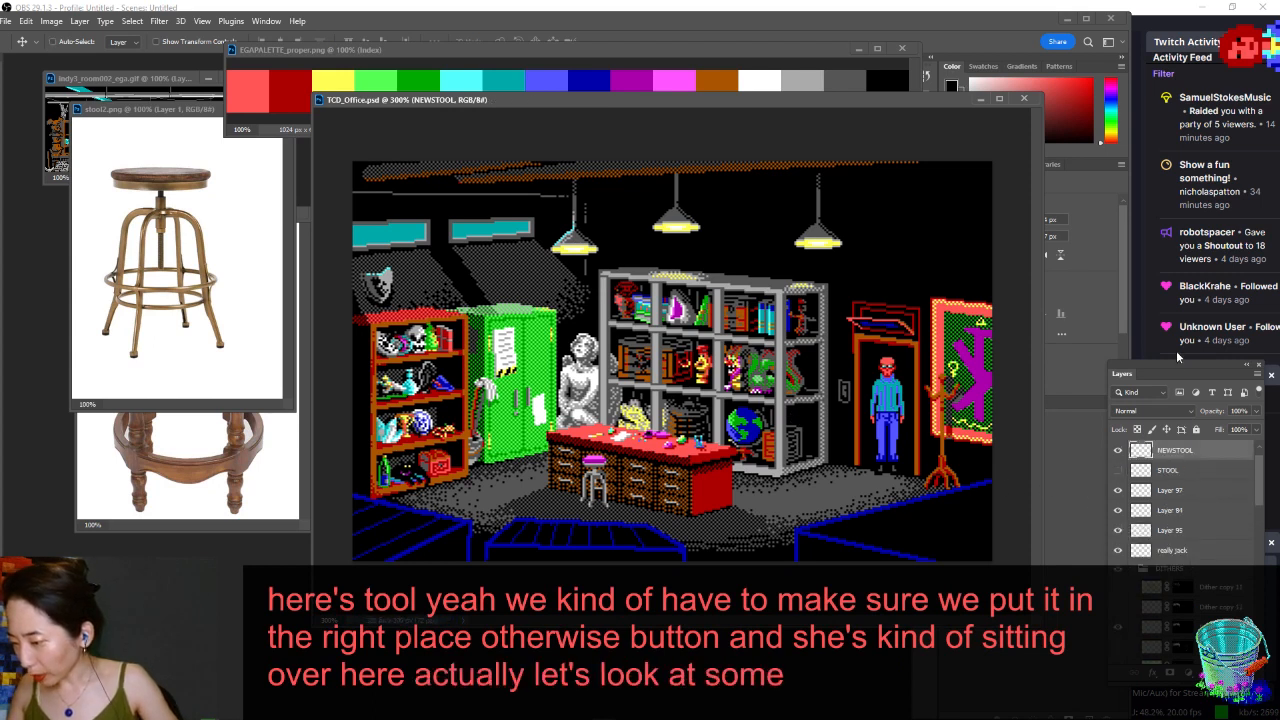
drag(1180, 367, 1131, 256)
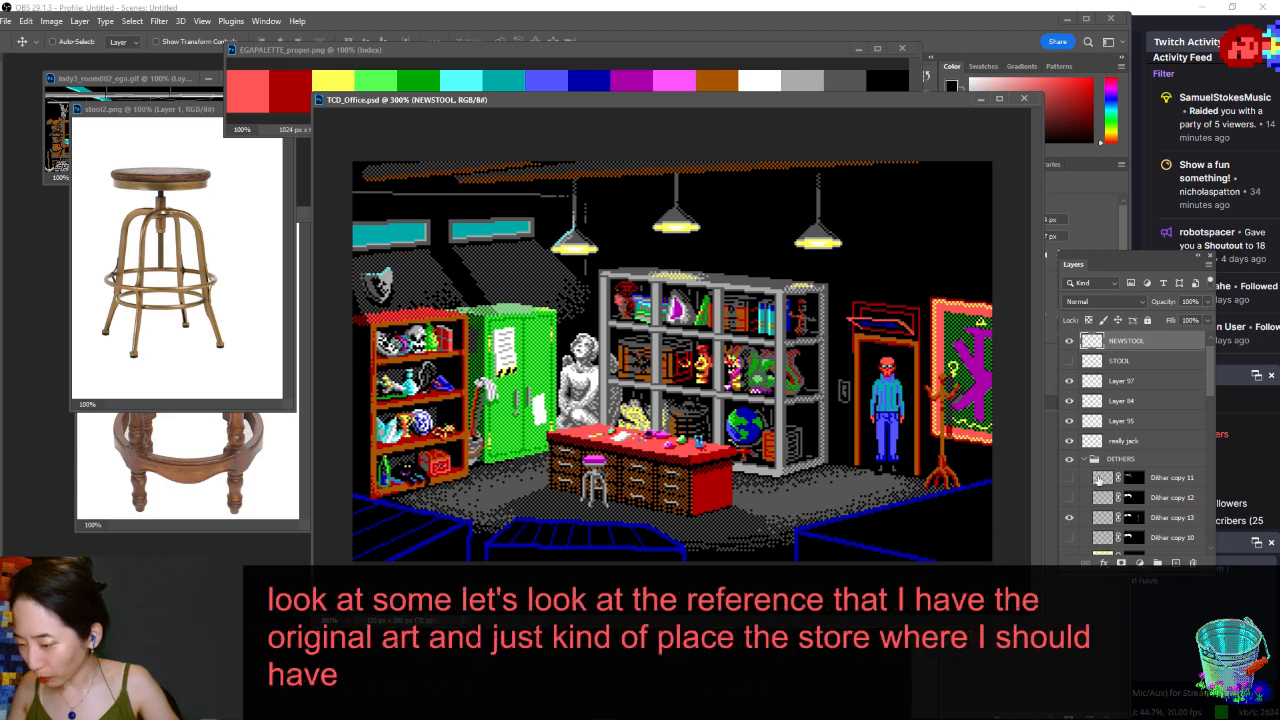
click(1083, 460)
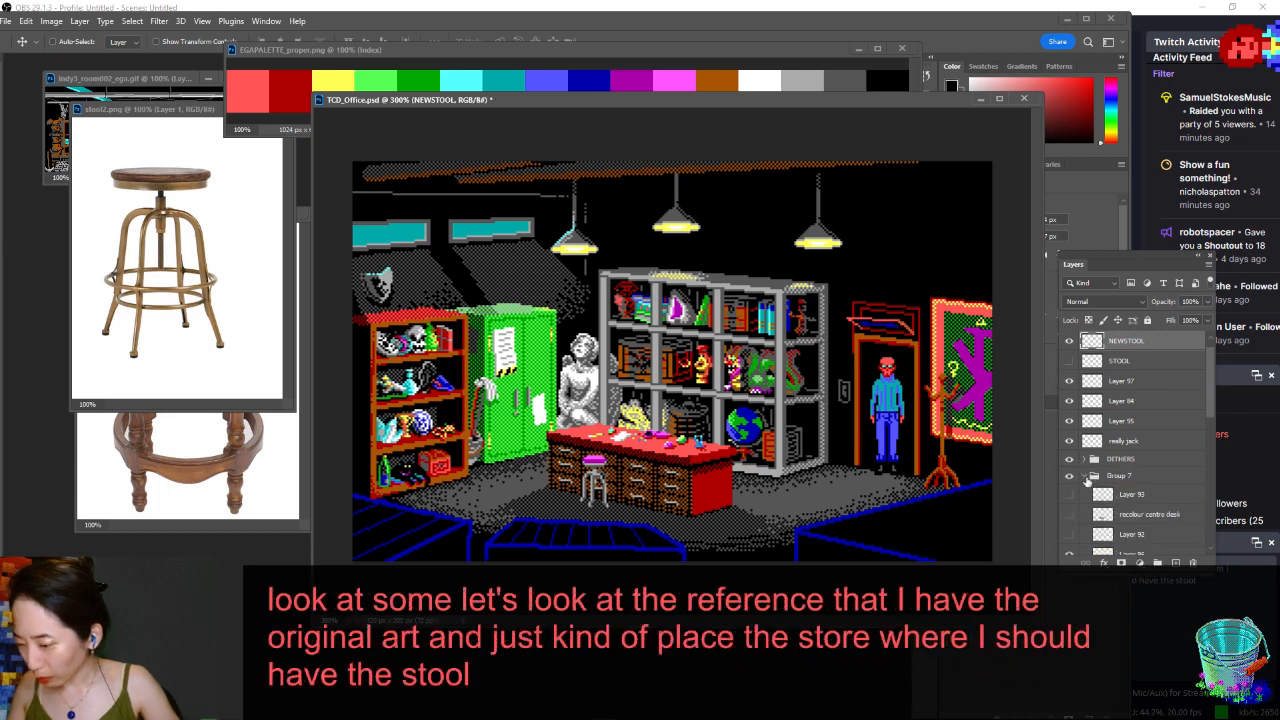
click(1084, 476)
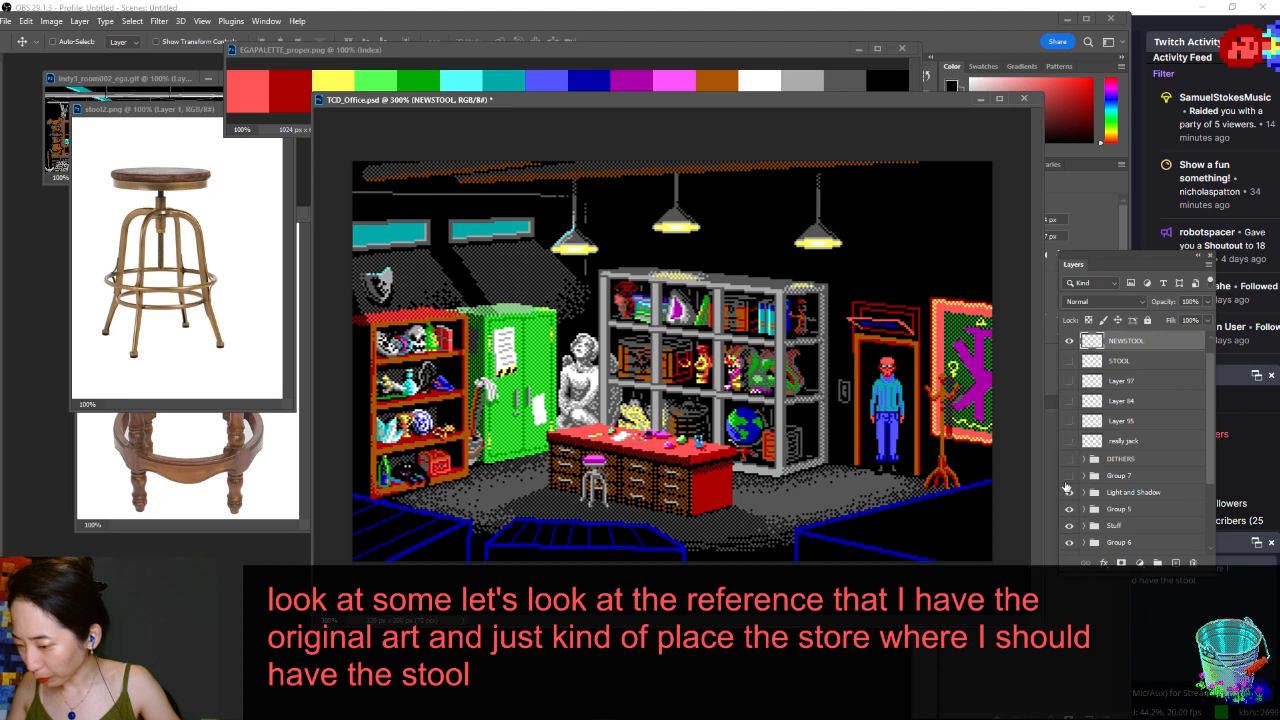
- Hide every layer and group except NEWSTOOL and Layer 1 to show the original art behind the stool
click(1070, 542)
scroll(1090, 510, down, 3)
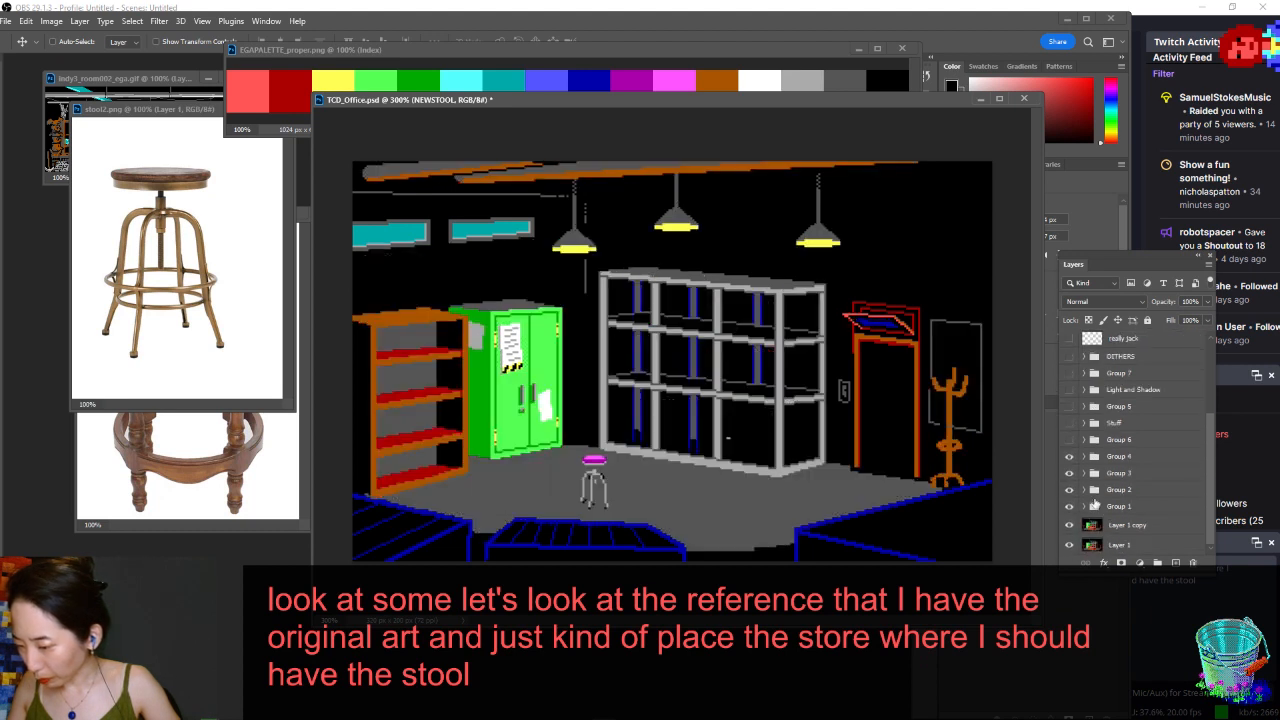
click(1116, 543)
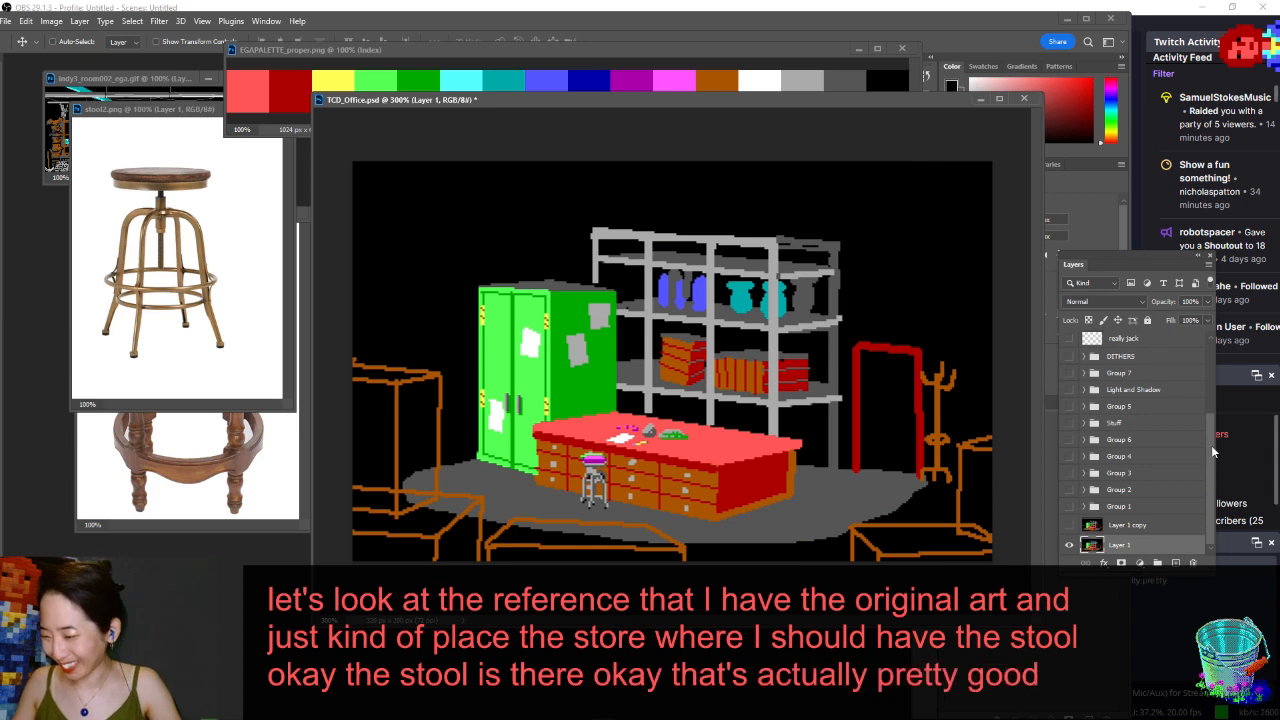
- Align the NEWSTOOL stool with the green stool in the original art, and hide NEWSTOOL to compare
drag(1211, 445, 1199, 351)
click(1138, 362)
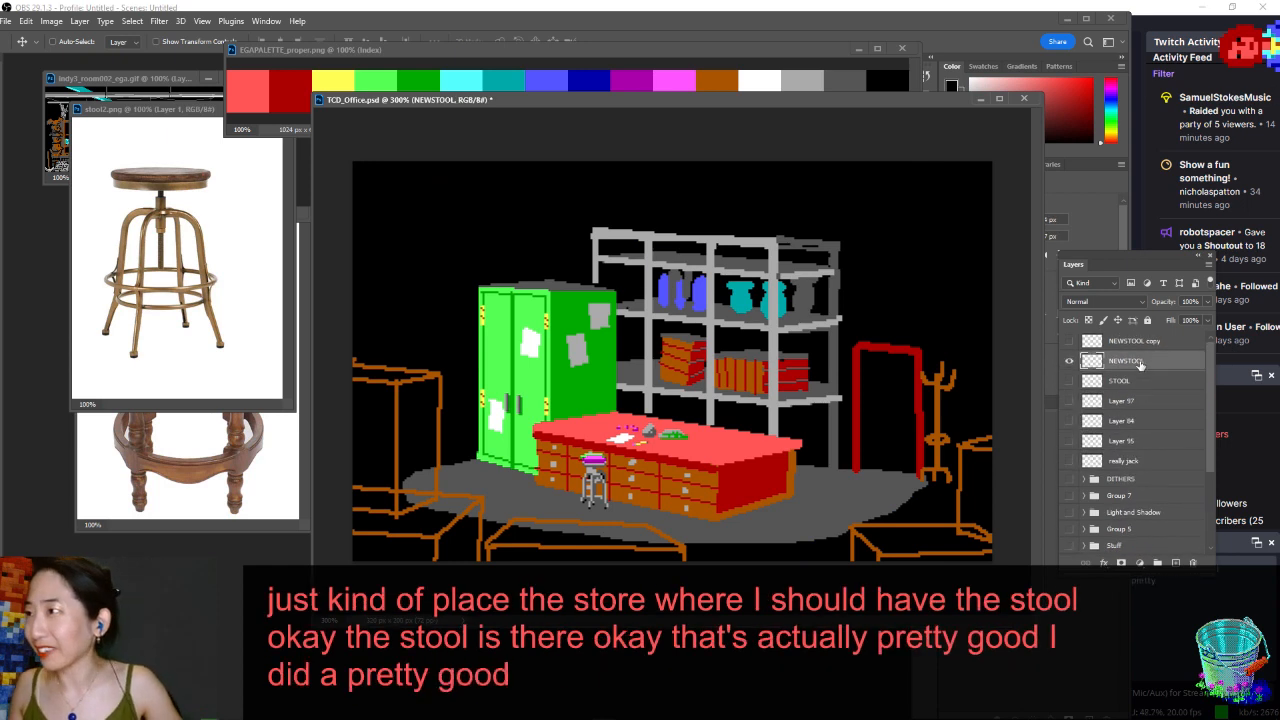
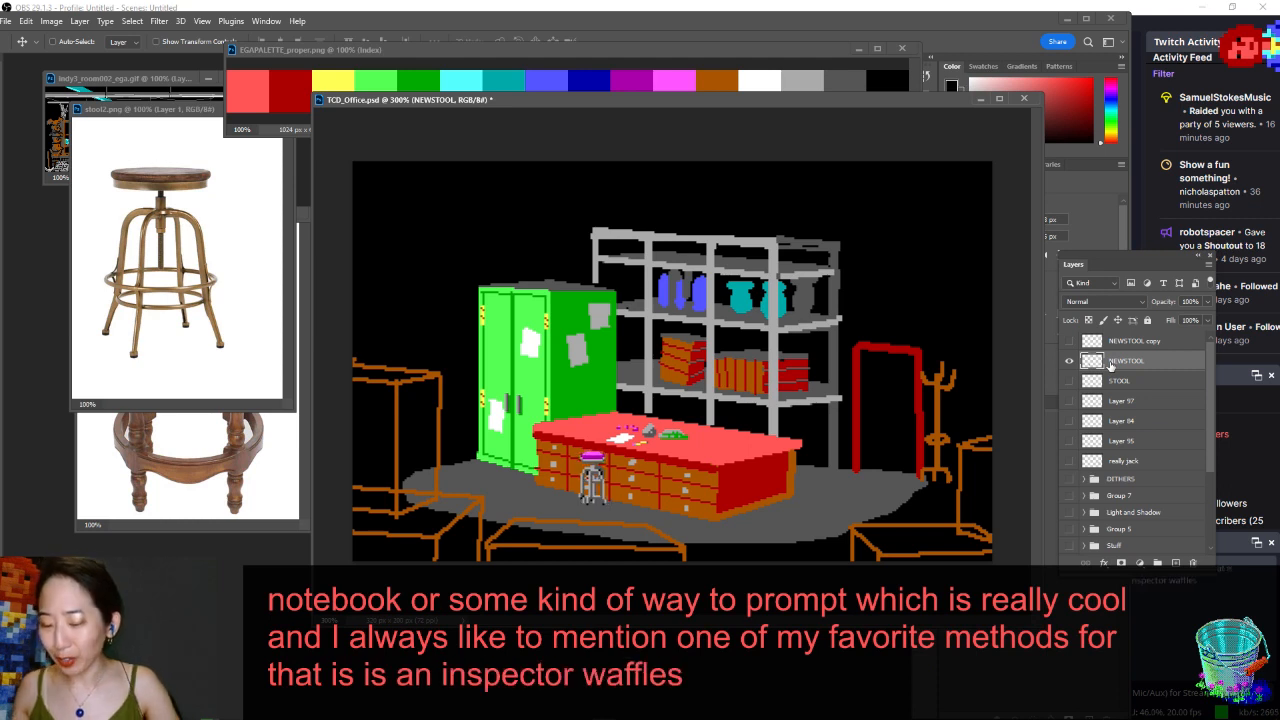
click(1073, 361)
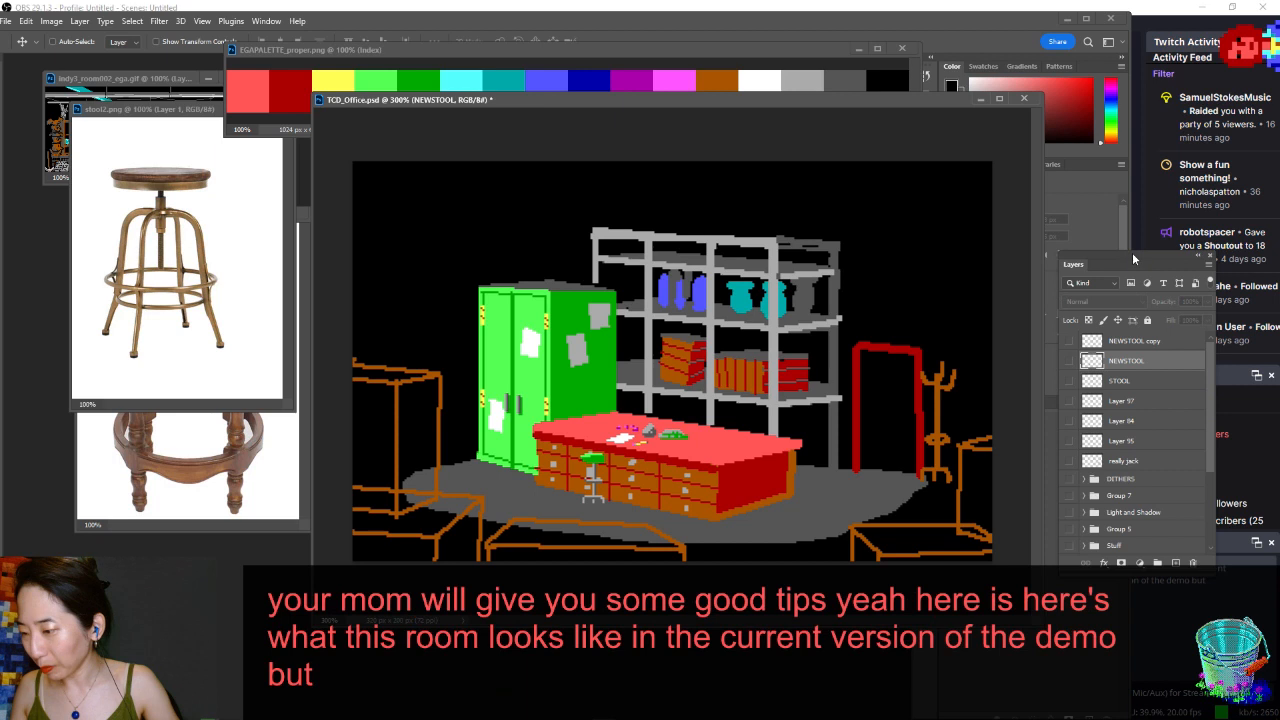
- Enlarge the layer list and show NEWSTOOL, Layer 97, Layer 84, Layer 95, really jack and all groups from DITHERS down to Group 5 and Stuff
drag(1133, 257, 1129, 182)
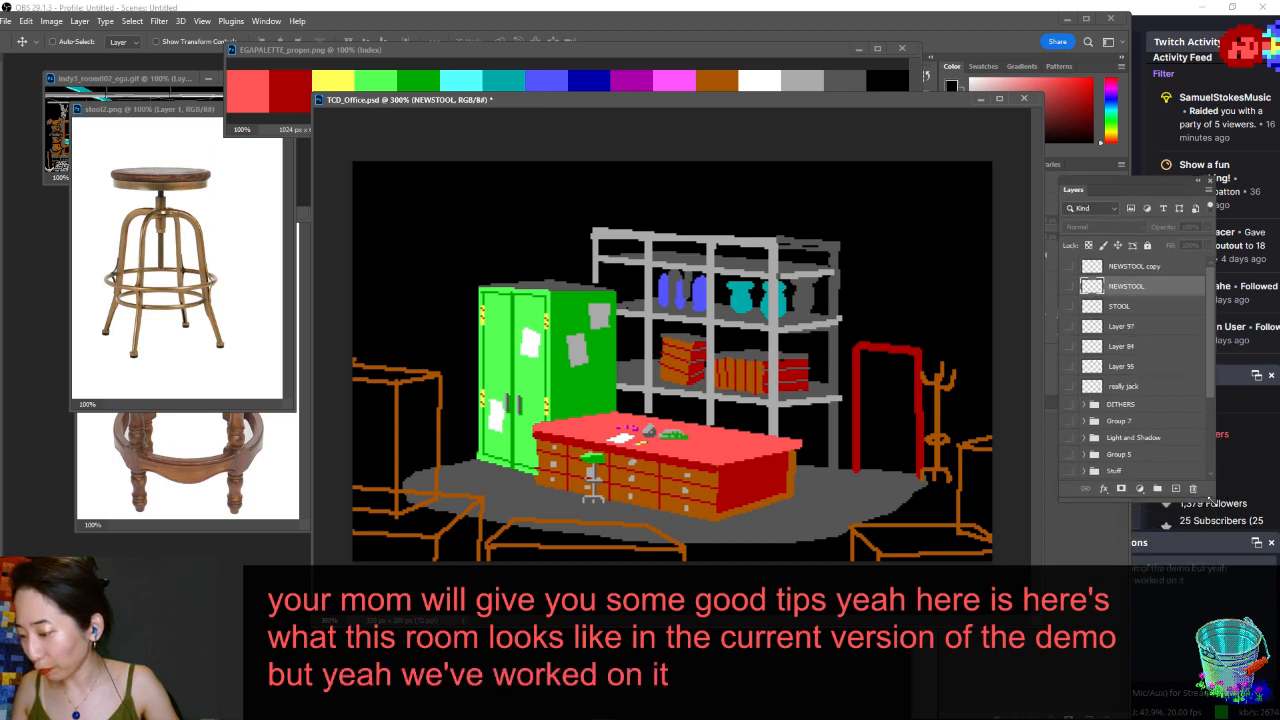
drag(1213, 490, 1213, 628)
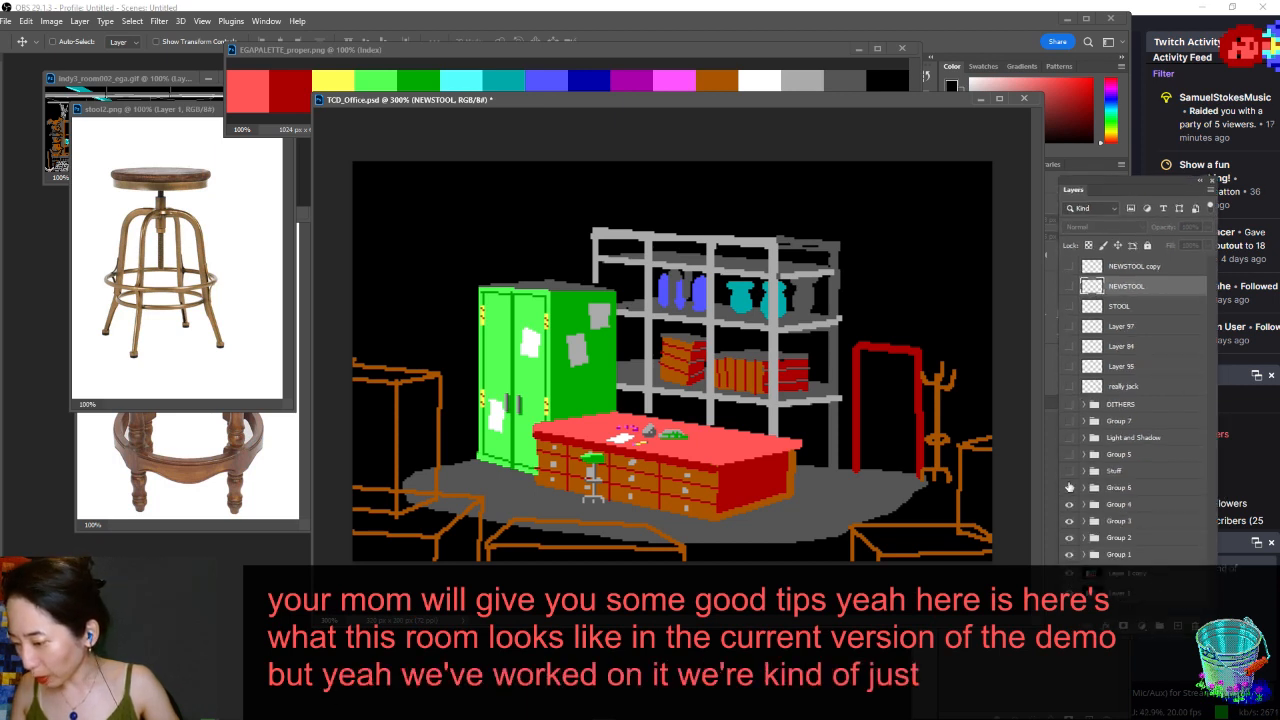
click(1066, 404)
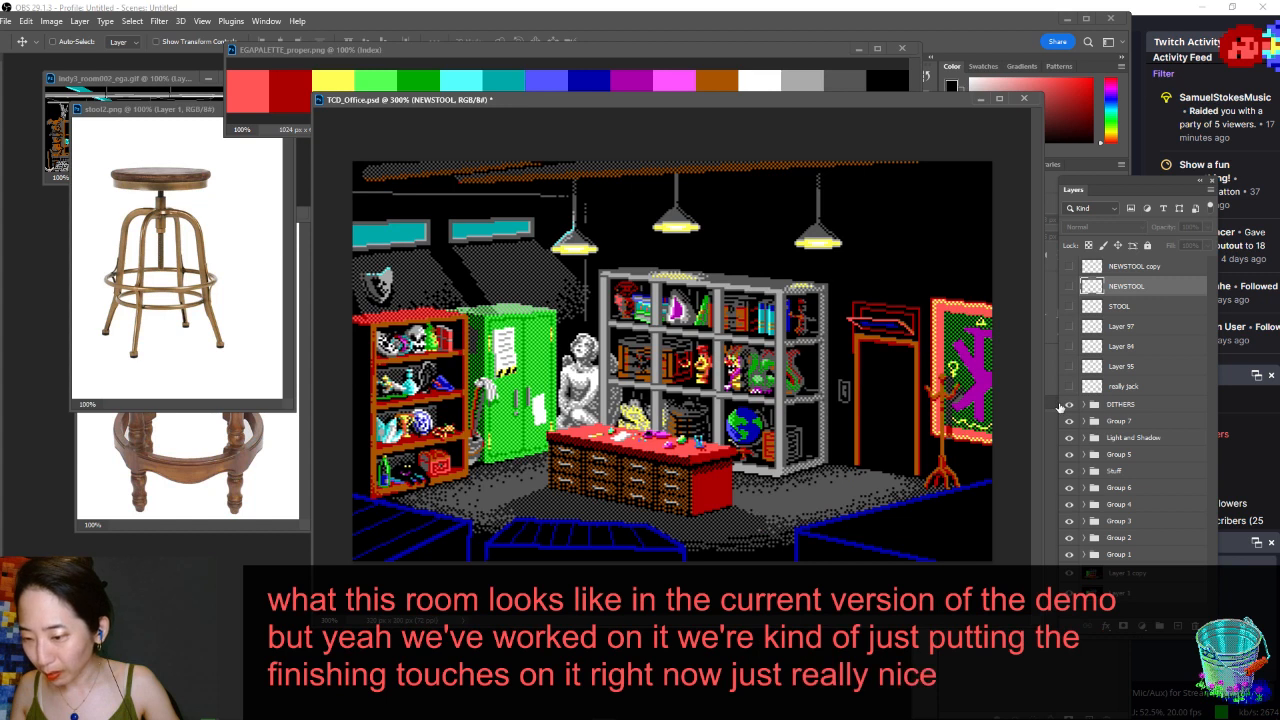
drag(1068, 388, 1067, 344)
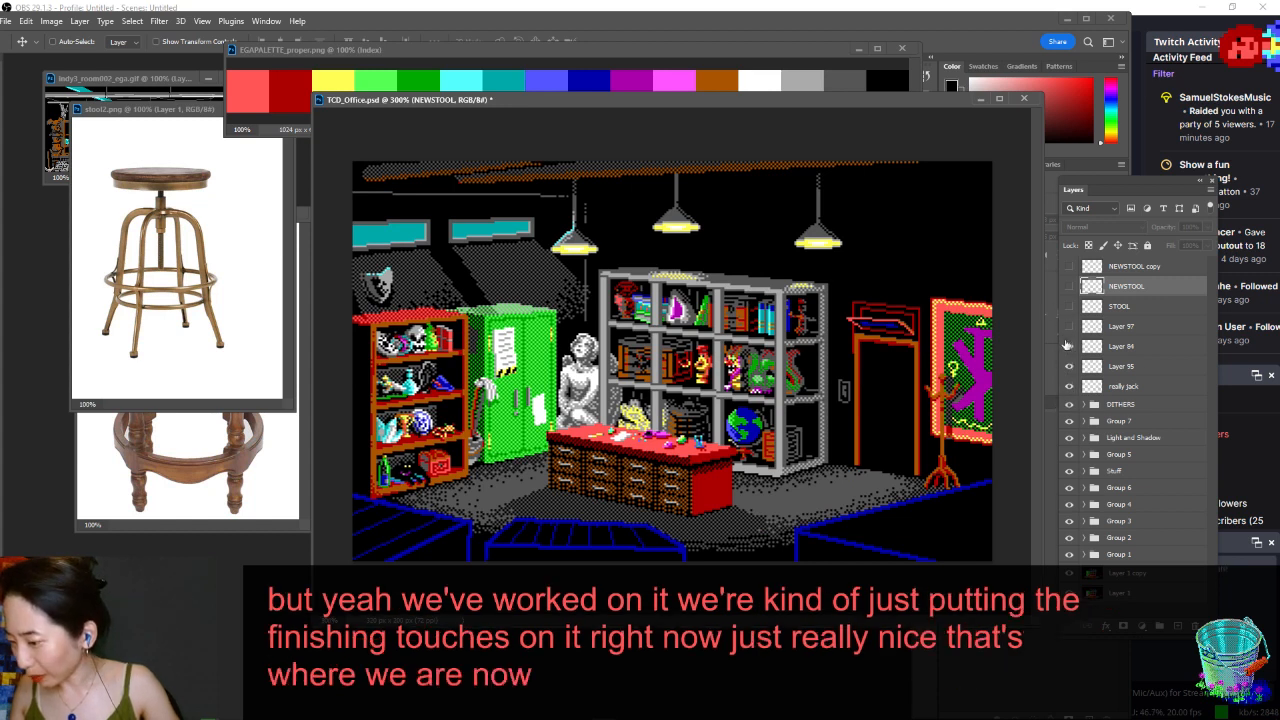
click(1068, 287)
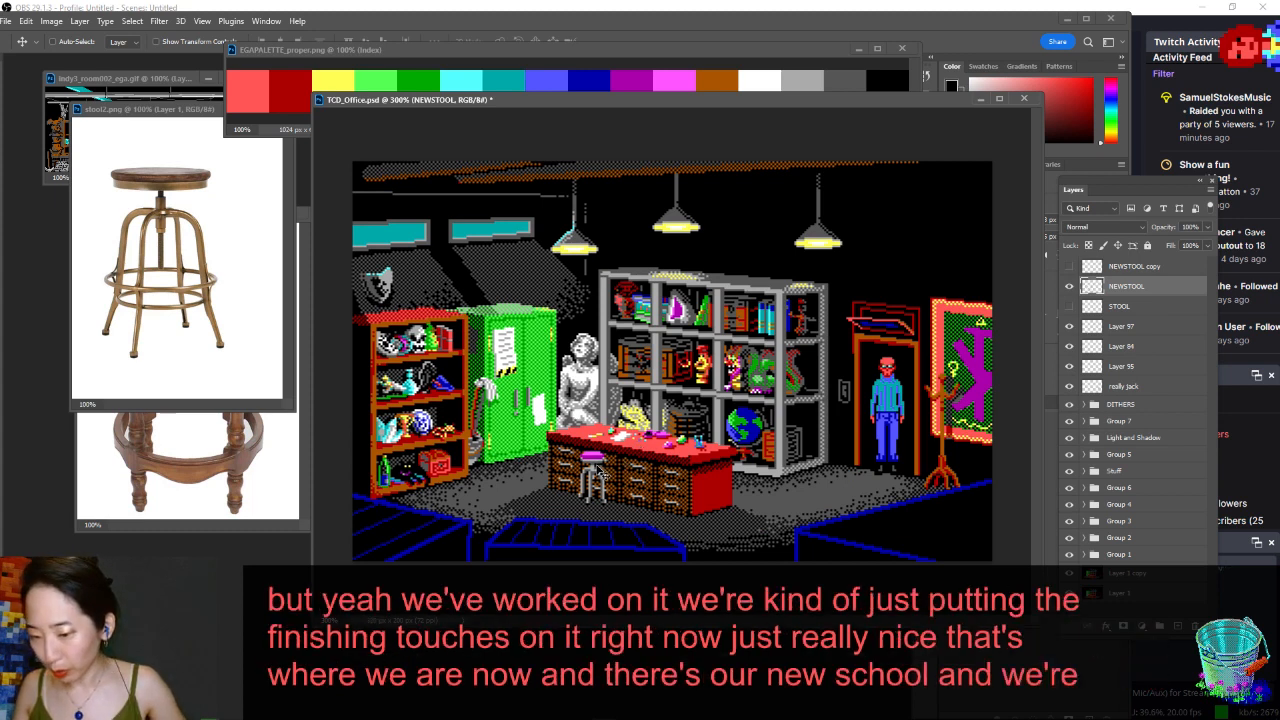
- Duplicate the NEWSTOOL stool, place the copy in front of the desk's red side panel, and save the file
drag(594, 468, 667, 457)
key(Left)
key(Left)
key(Left)
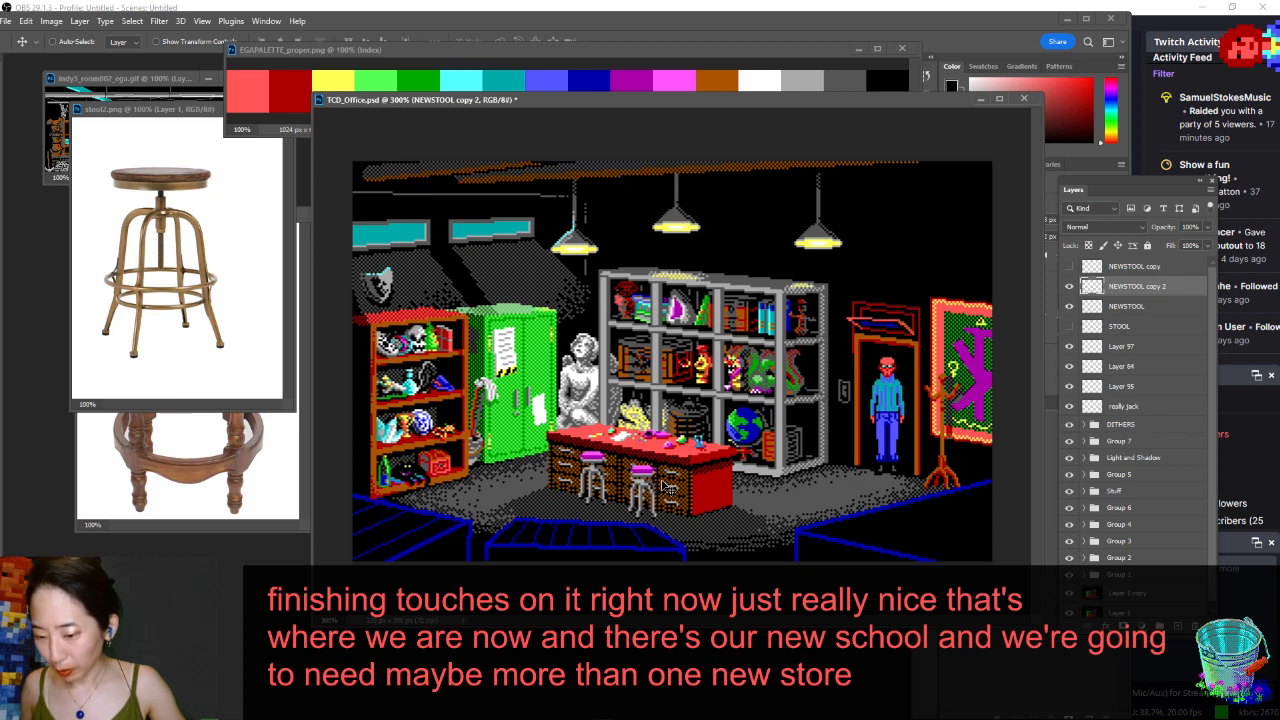
drag(650, 470, 722, 483)
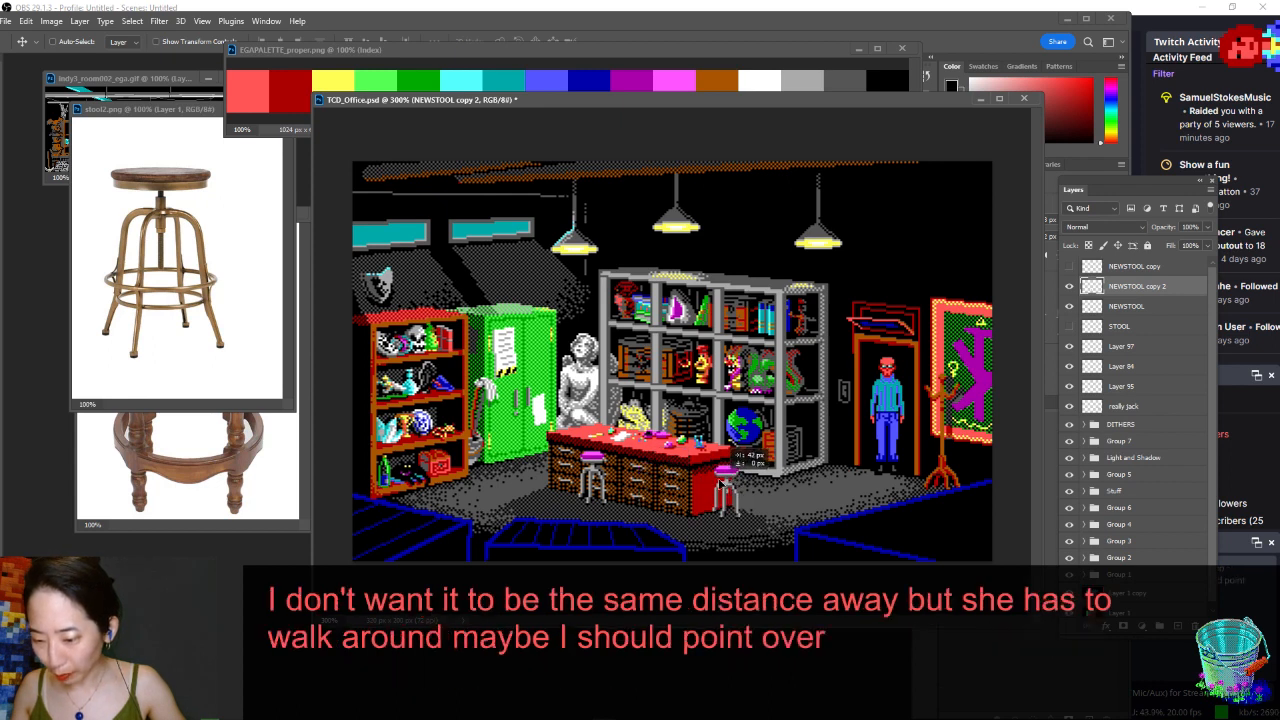
key(ctrl+s)
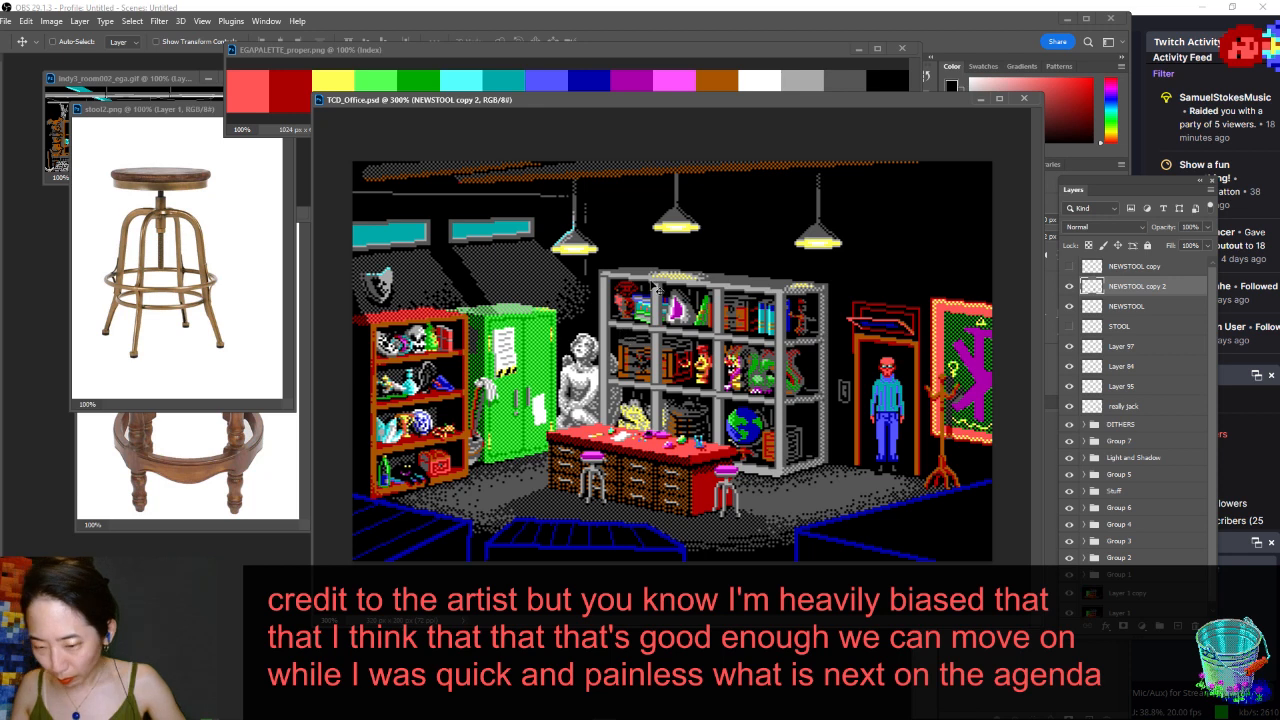
scroll(654, 286, down, 5)
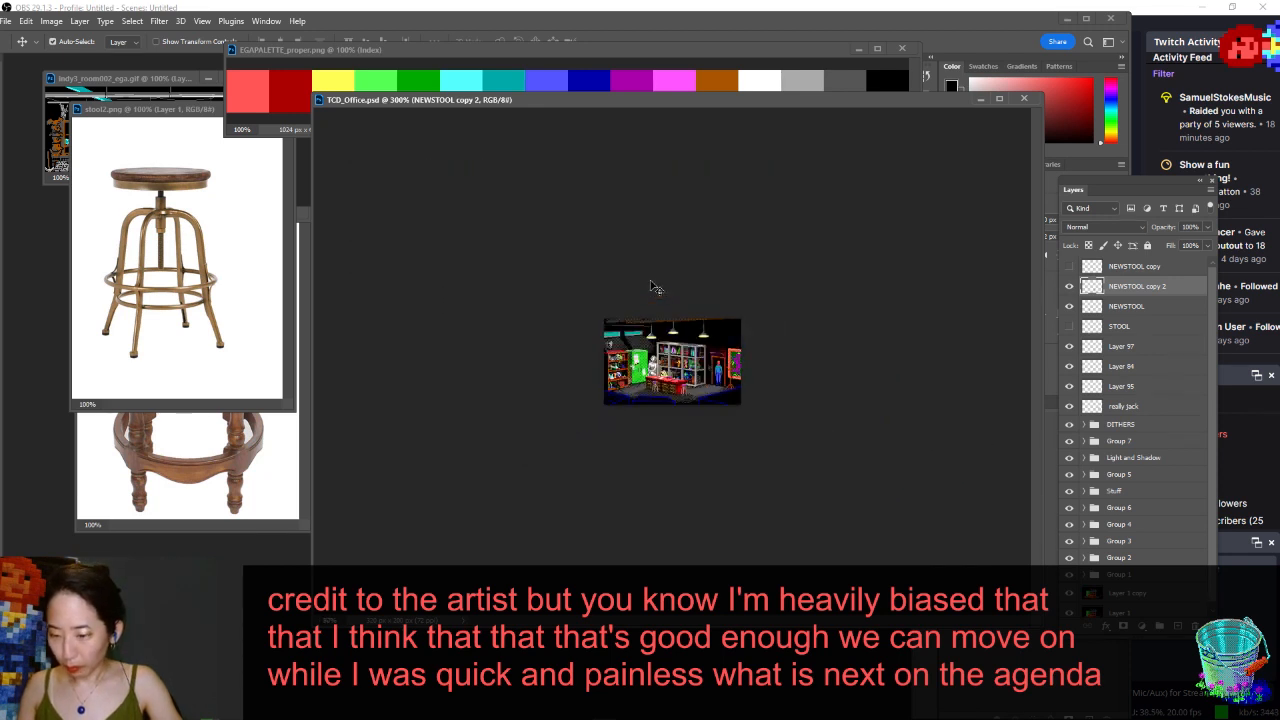
drag(815, 104, 794, 89)
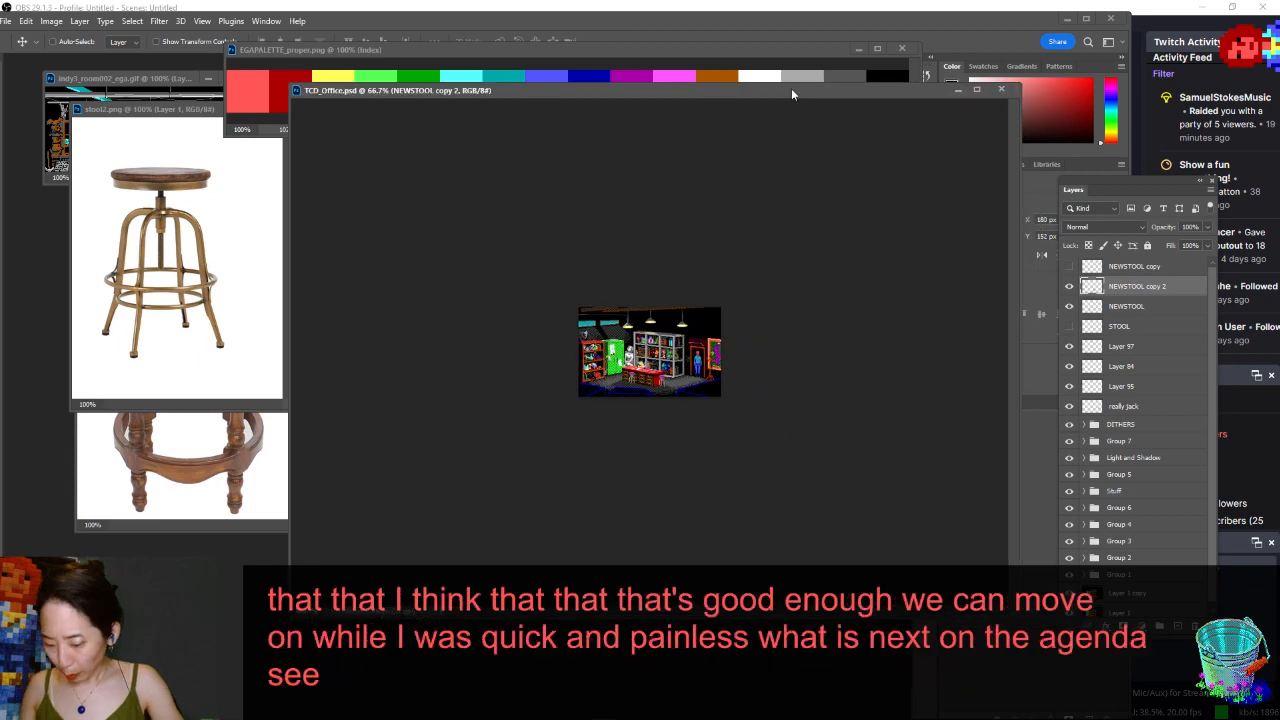
key(ctrl+plus)
key(ctrl+plus)
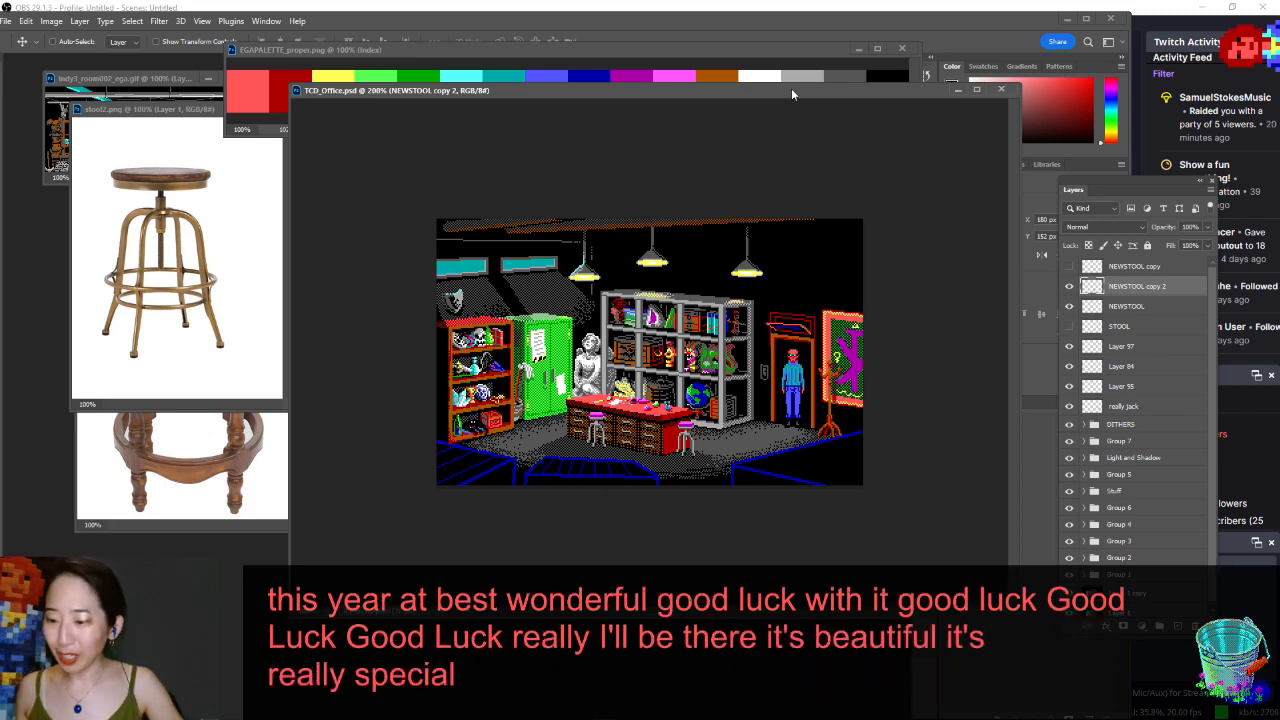
- Open the reference image conquests-of-camelot-the-search-for-the-grail_6.gif from the Office folder and view it at 400%
key(ctrl+o)
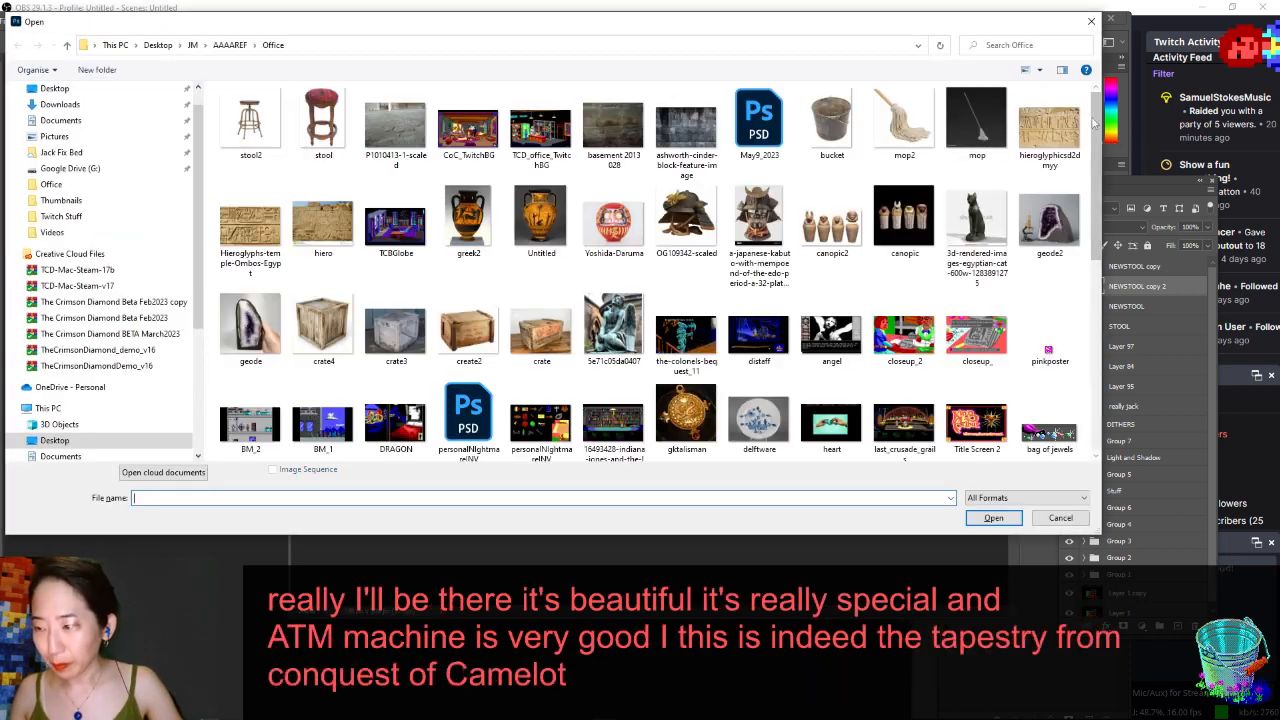
scroll(1088, 195, down, 3)
scroll(1088, 195, down, 2)
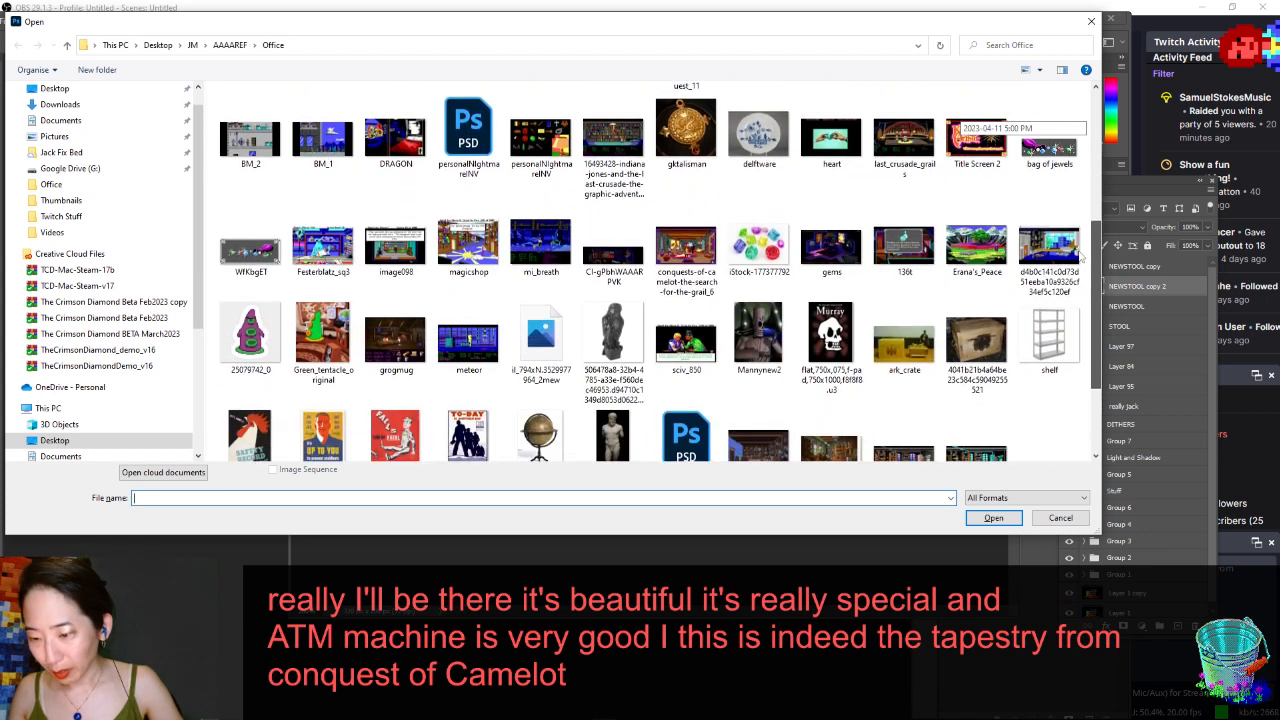
click(703, 243)
double_click(701, 239)
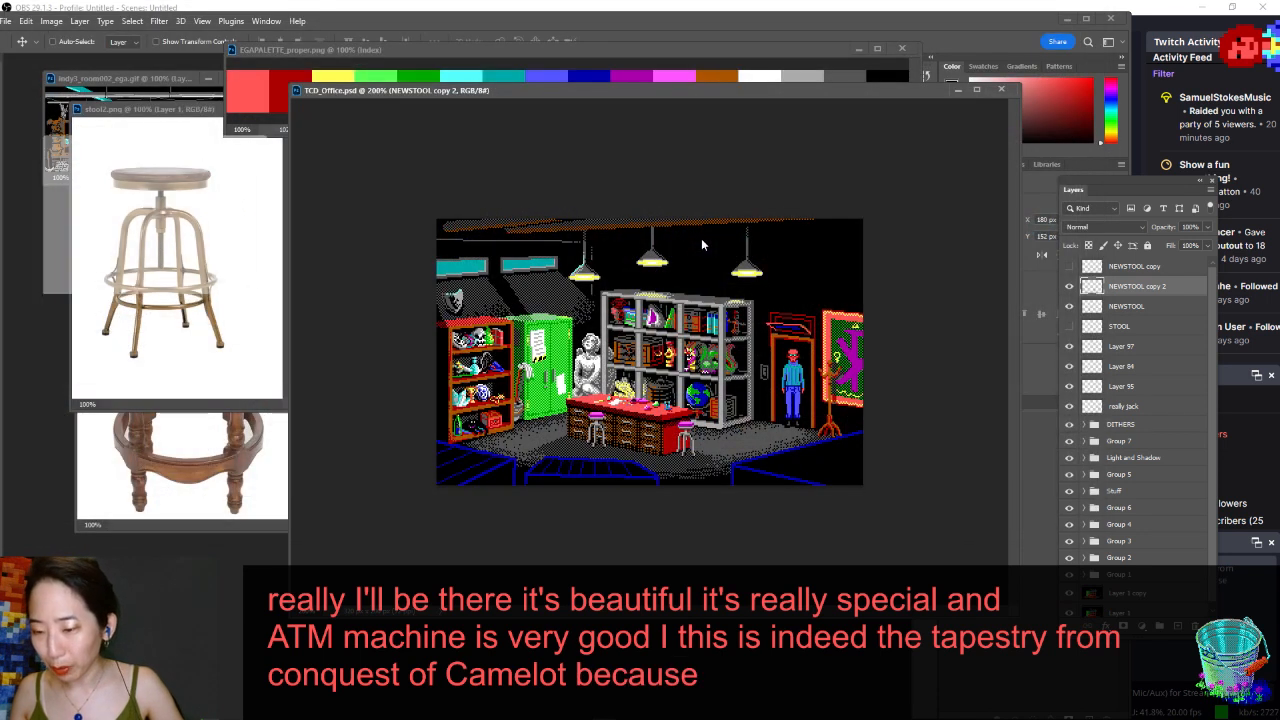
drag(268, 293, 937, 560)
key(ctrl+plus)
key(ctrl+plus)
key(ctrl+plus)
key(ctrl+plus)
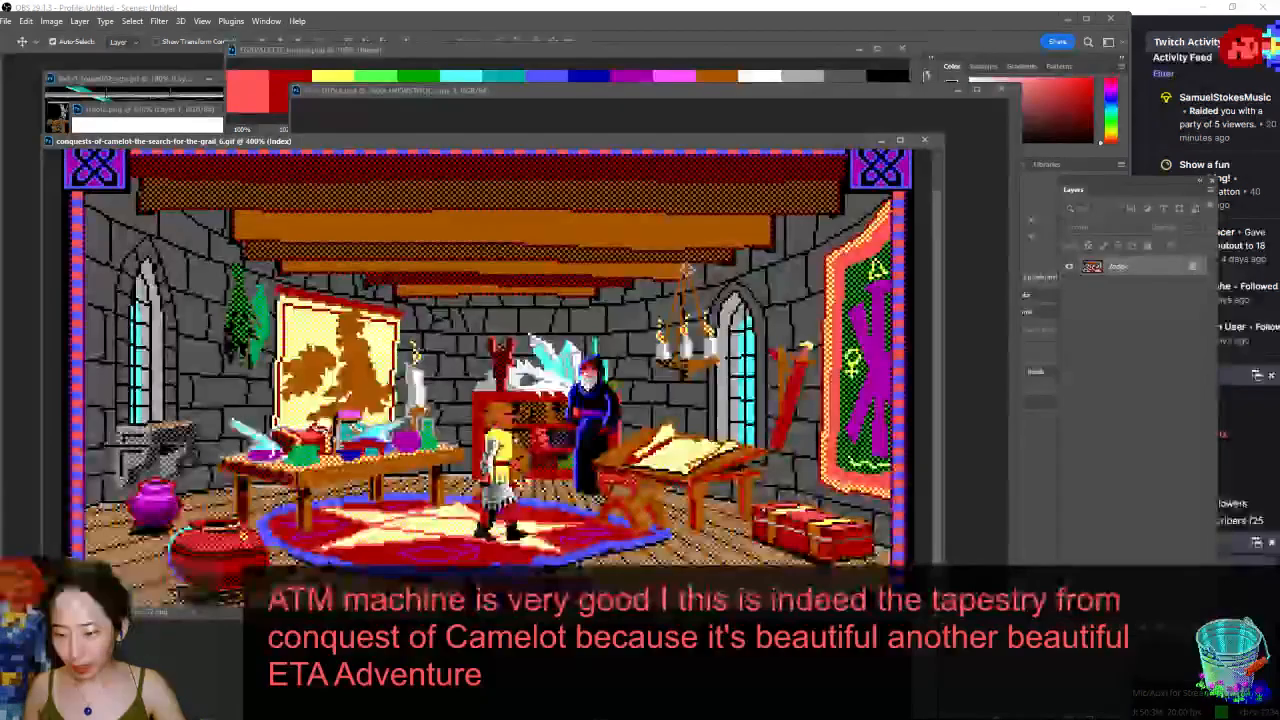
- Compare the office scene's tapestry and shelf crystals with the Conquests of Camelot reference, and close the reference image
click(749, 87)
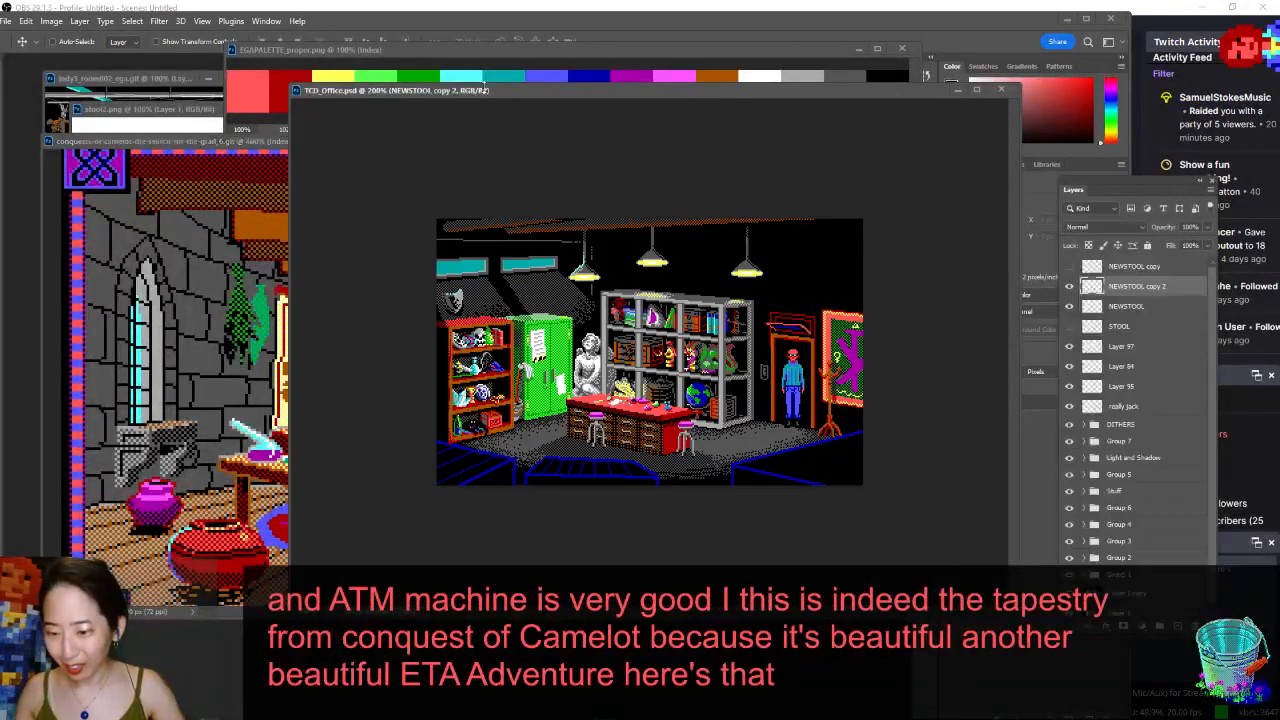
drag(227, 140, 213, 64)
drag(668, 62, 887, 204)
drag(753, 94, 706, 75)
scroll(433, 330, up, 6)
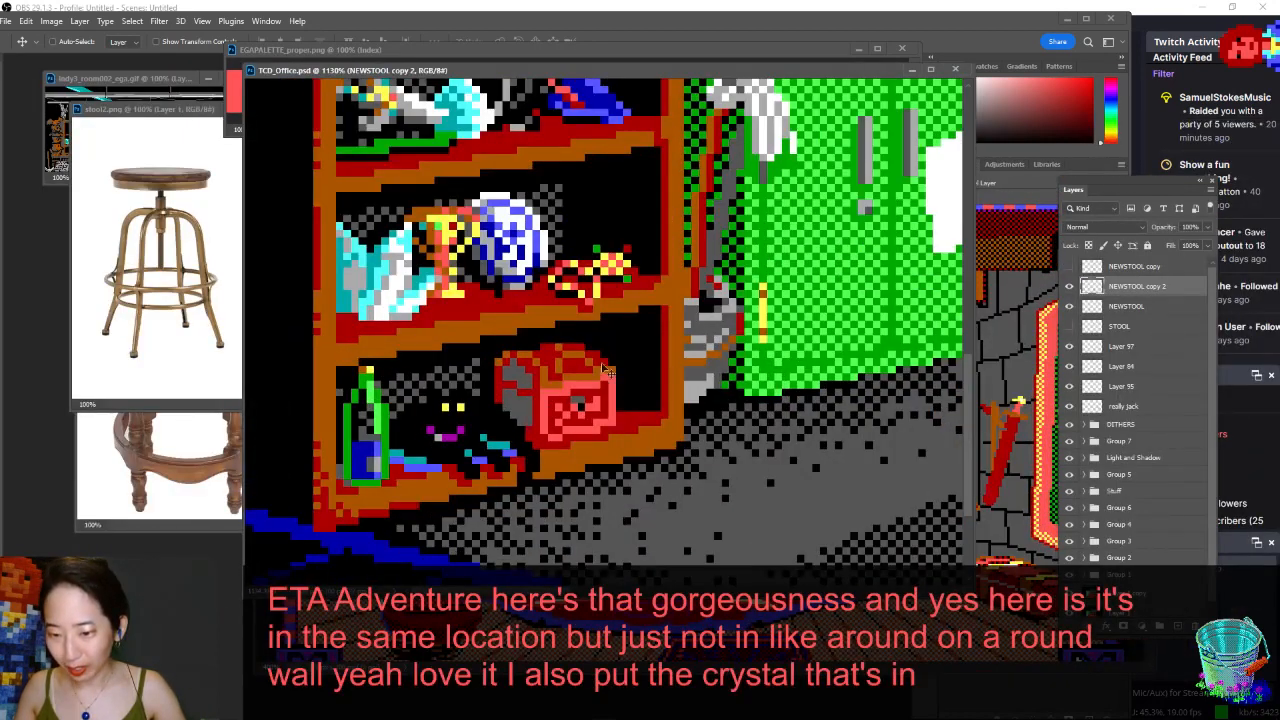
drag(752, 66, 580, 68)
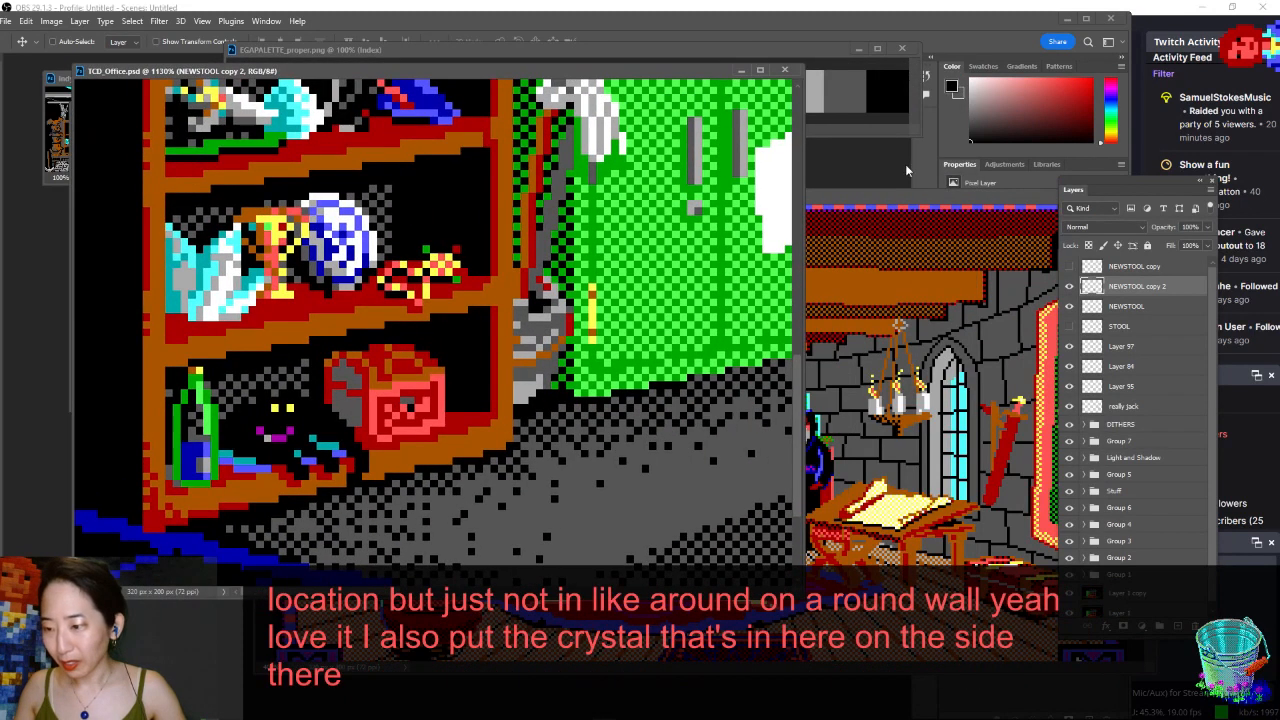
click(977, 197)
drag(812, 194, 589, 125)
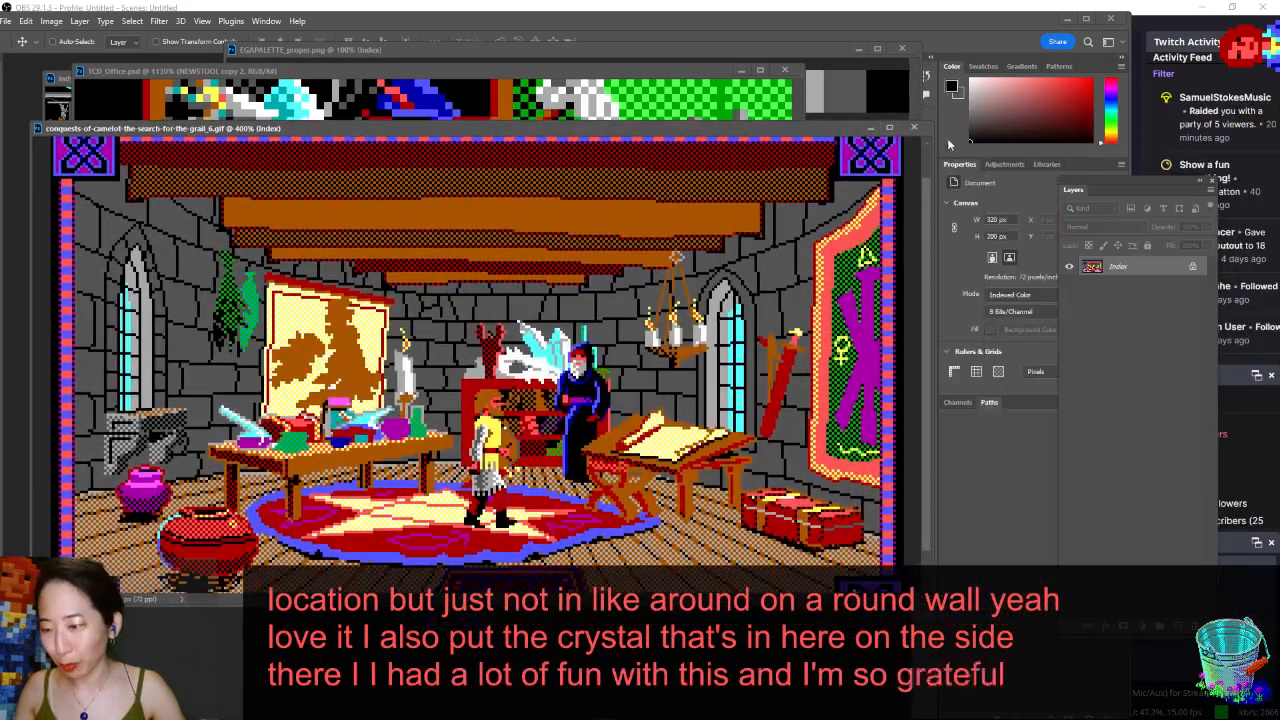
click(913, 129)
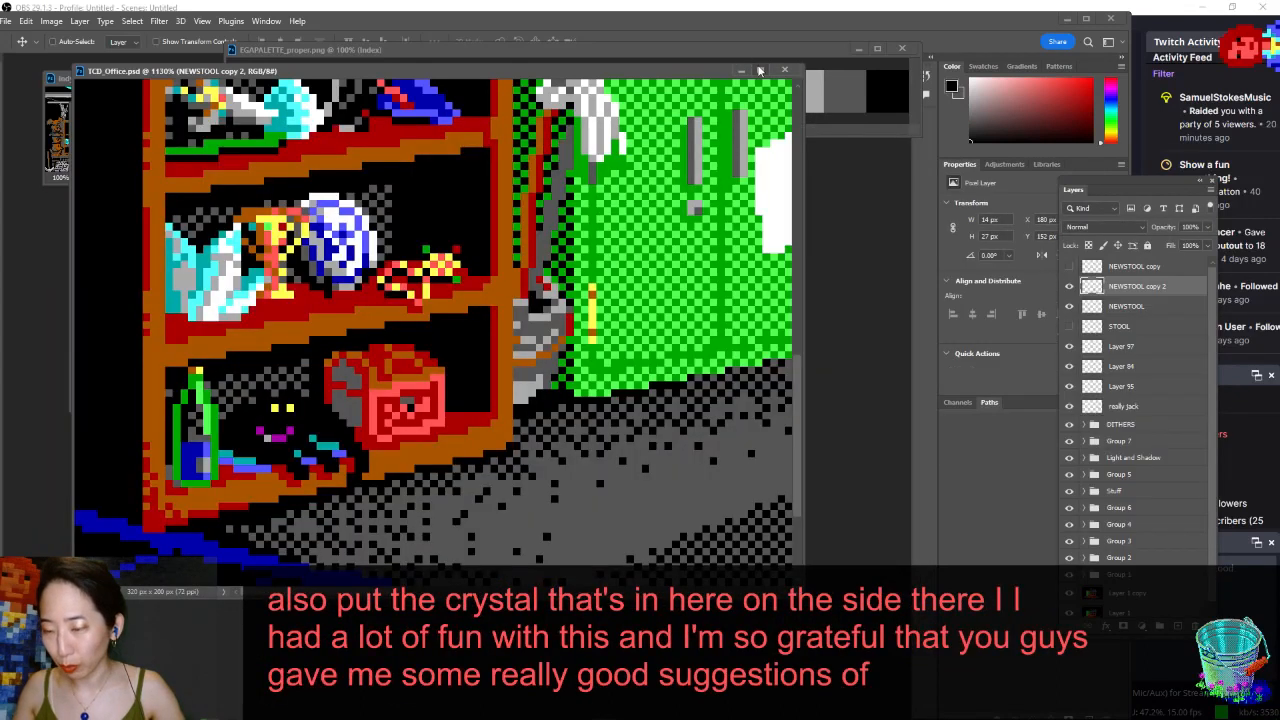
- Examine the office scene from the shelf close-up out to the whole room at 300%
drag(810, 617, 1050, 618)
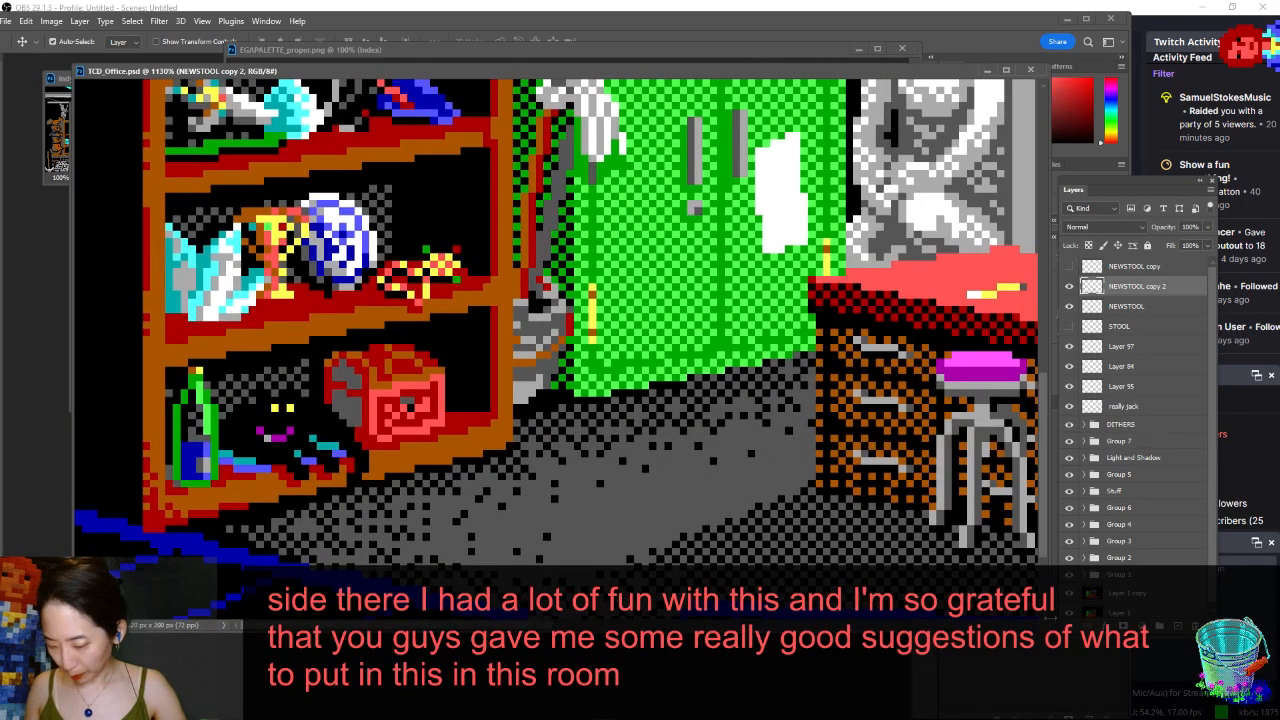
key(ctrl+minus)
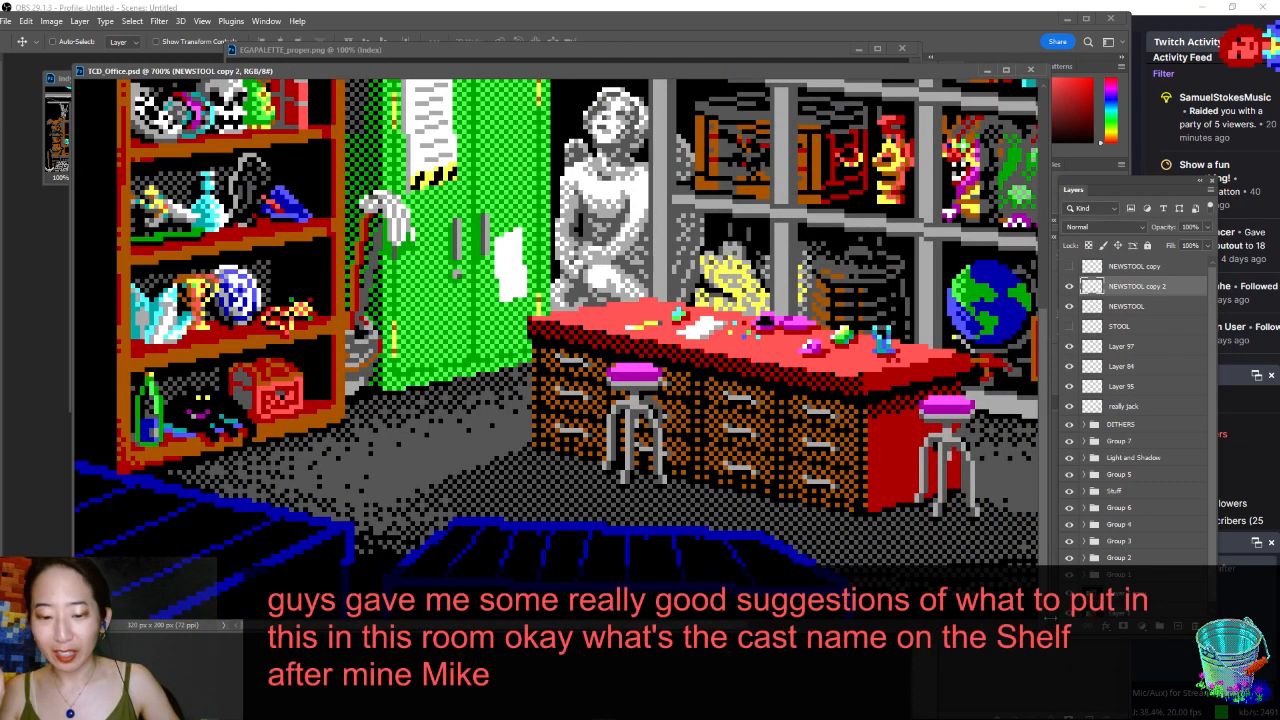
scroll(88, 147, down, 2)
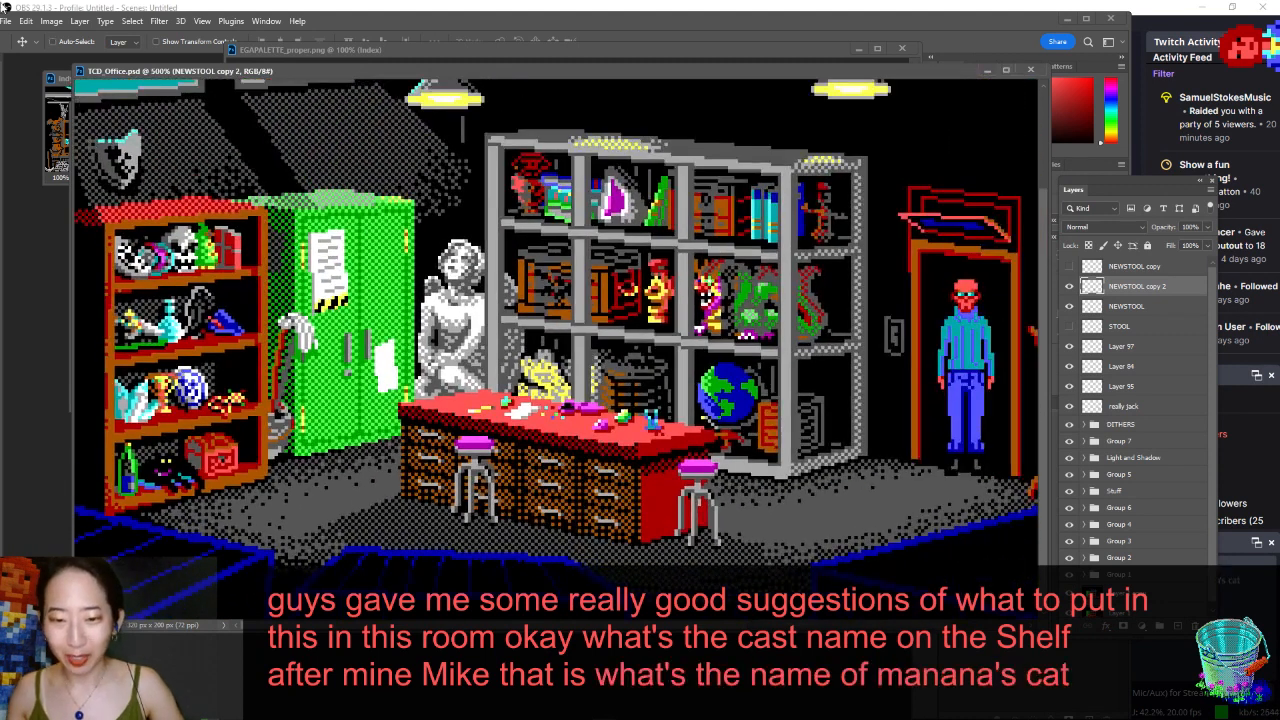
key(ctrl+minus)
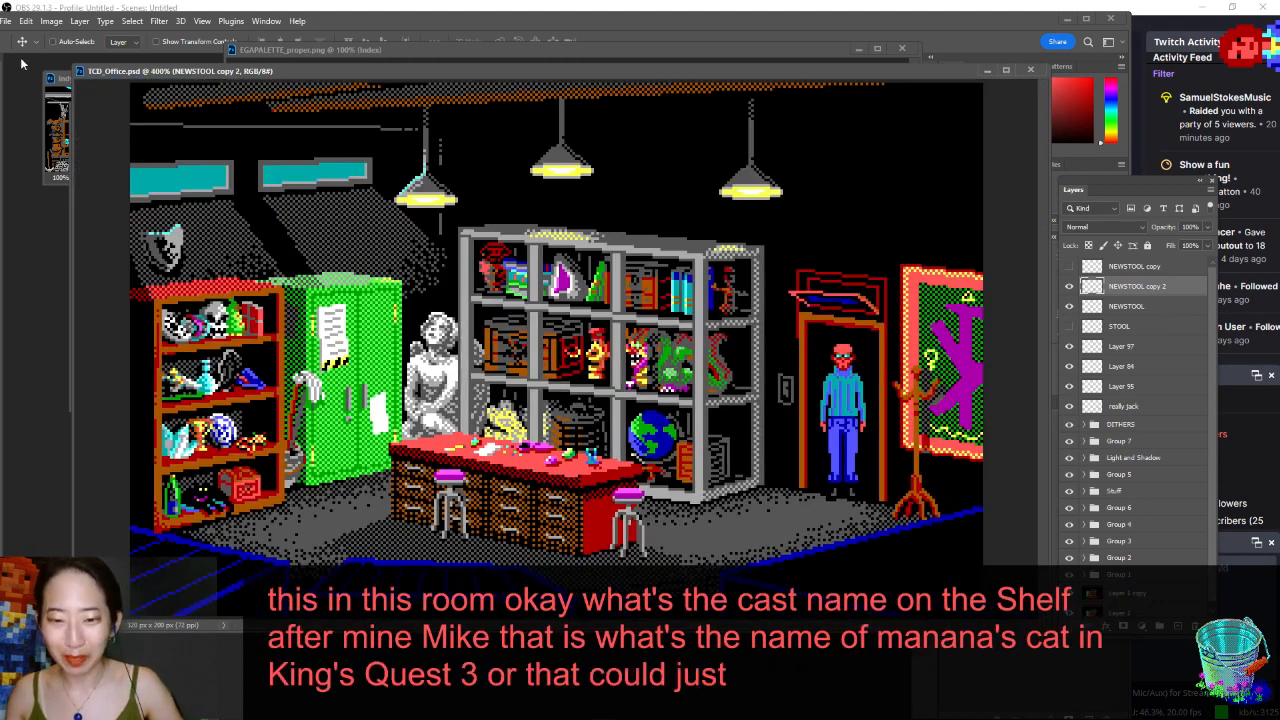
drag(74, 62, 192, 62)
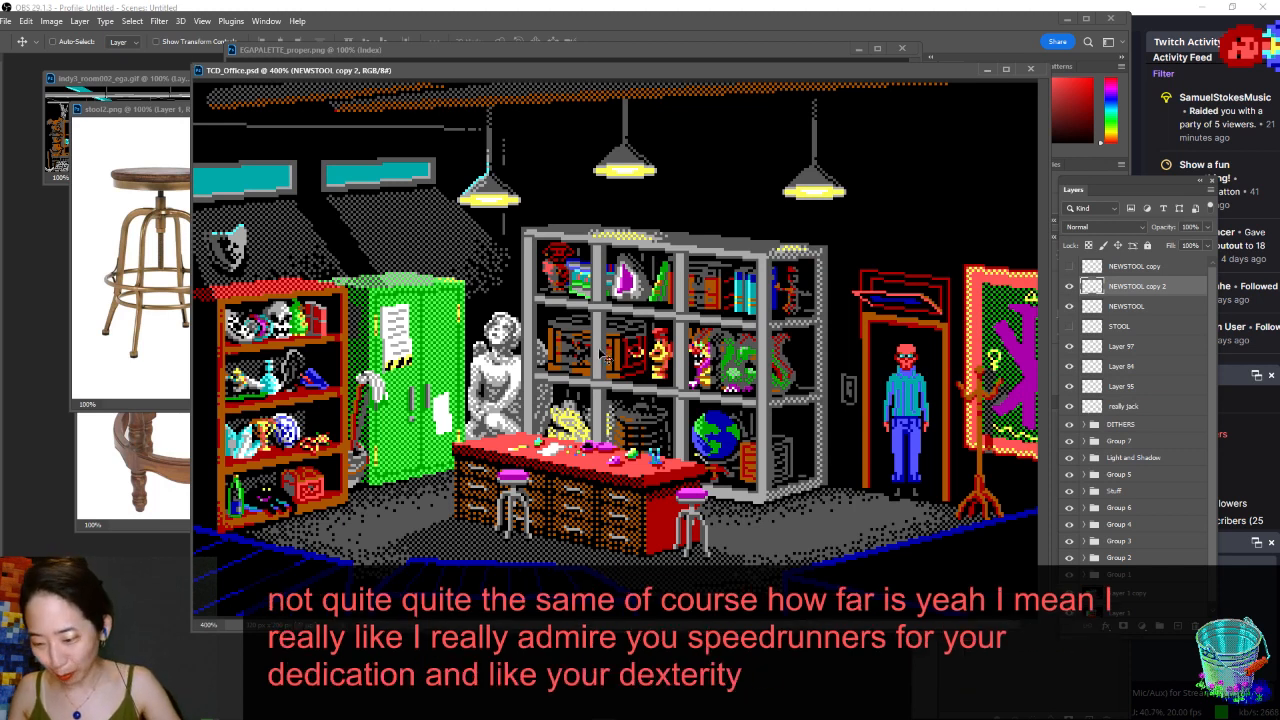
scroll(603, 360, down, 2)
scroll(607, 365, up, 2)
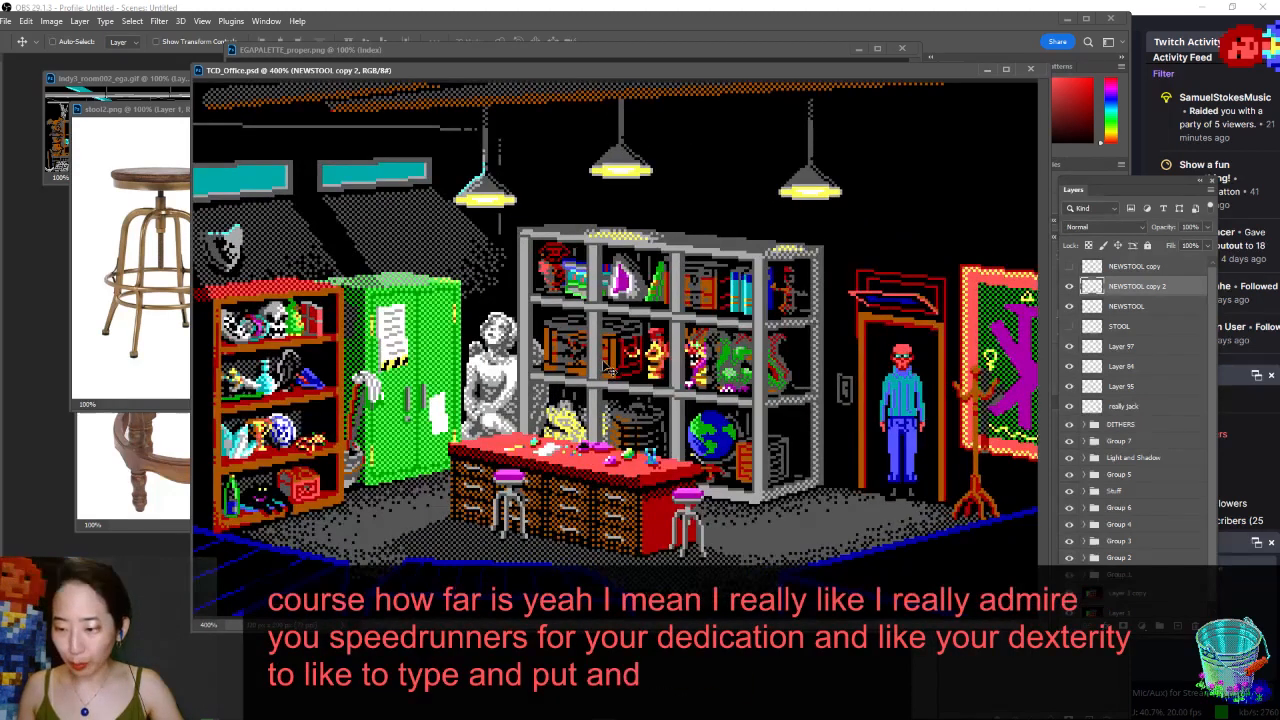
drag(778, 68, 754, 58)
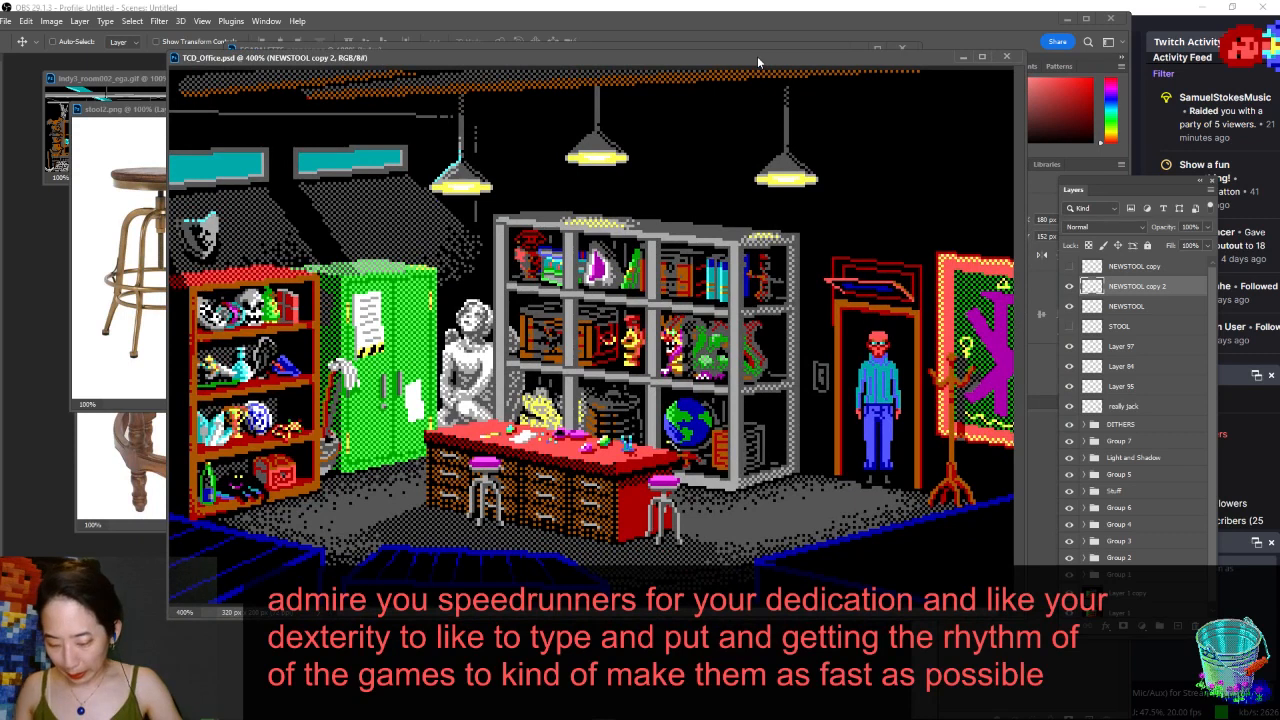
key(ctrl+minus)
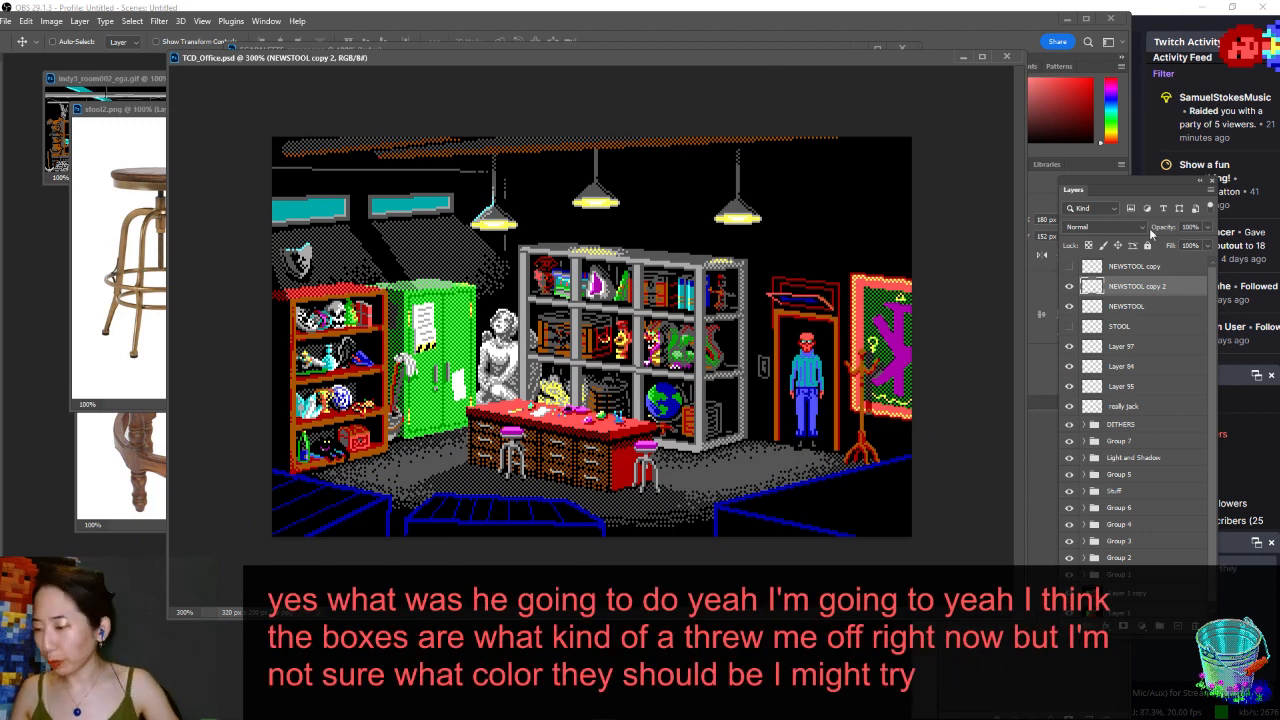
- Make Layer 97 active, toggle its visibility, and try a Magic Wand selection at the blue box outlines in the foreground
click(1123, 346)
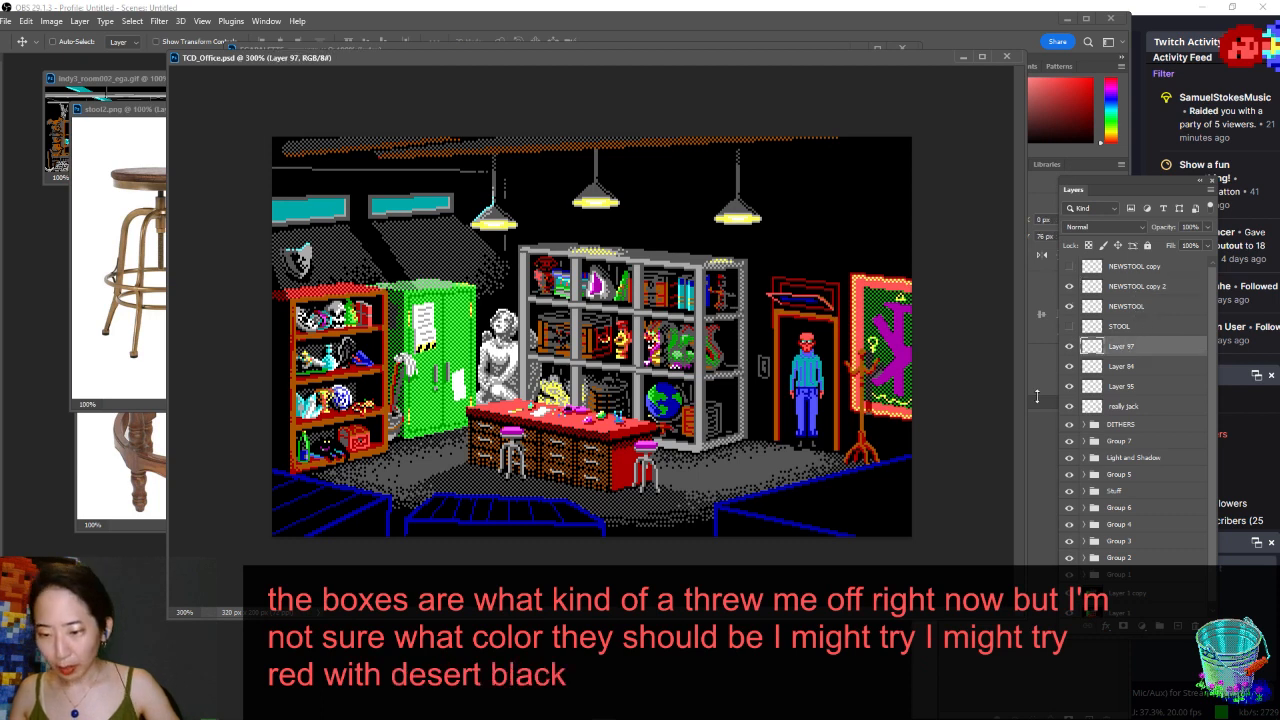
key(b)
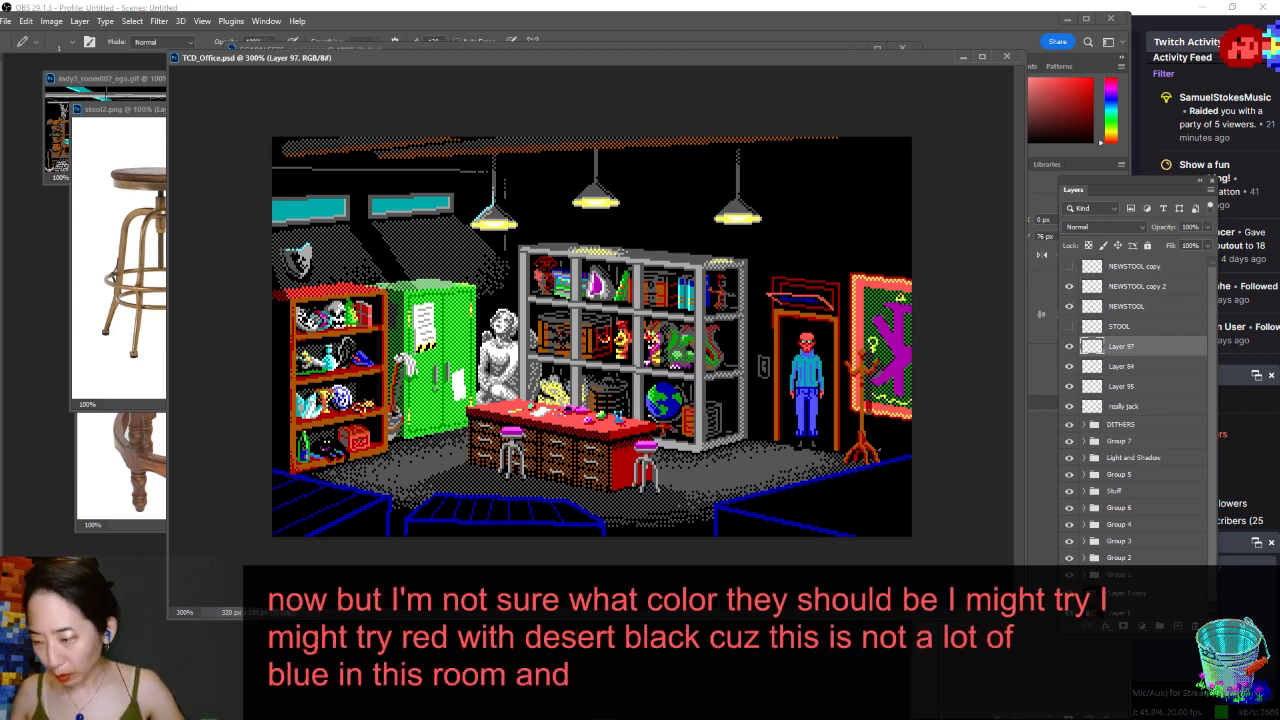
click(1070, 346)
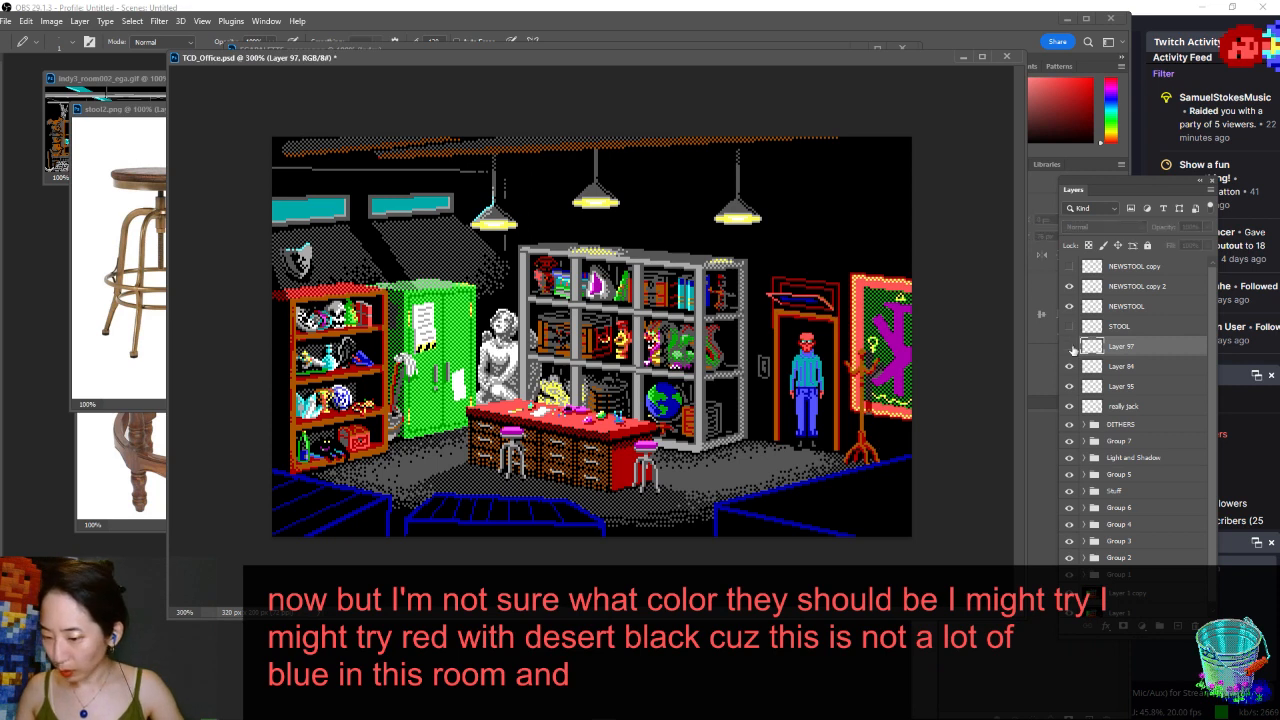
key(i)
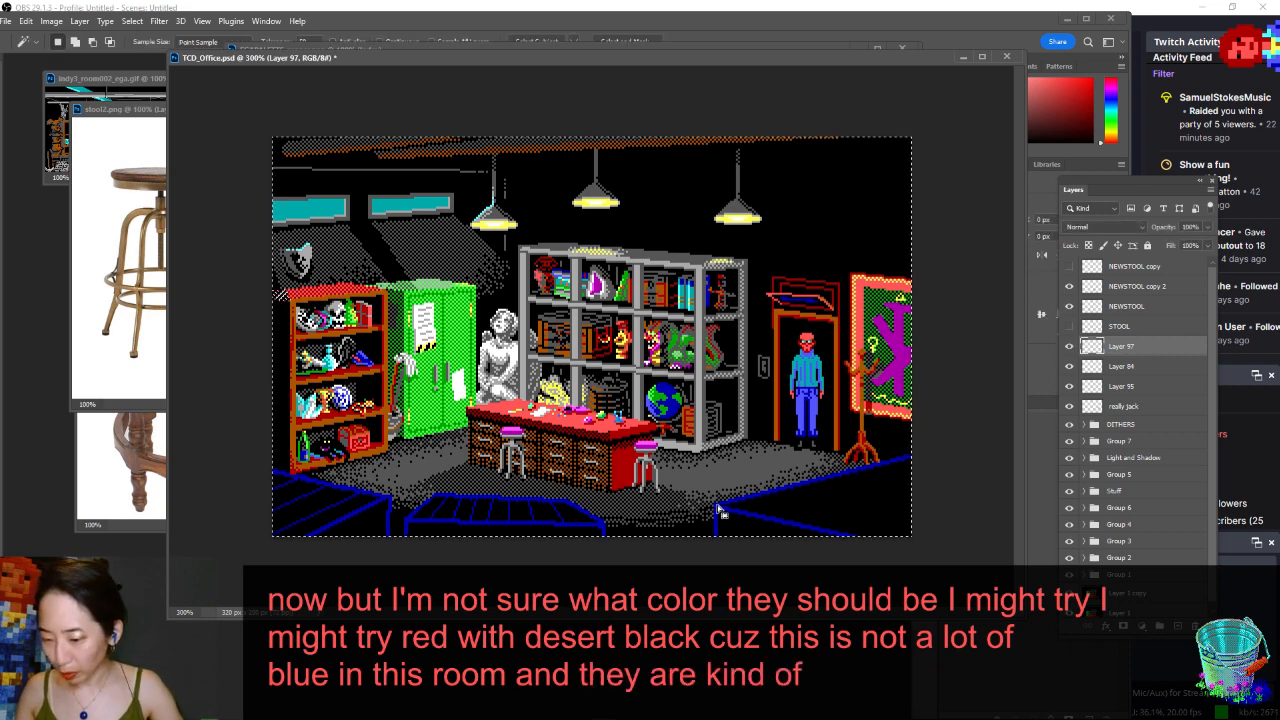
- Rearrange the document windows so the EGAPALETTE_proper.png swatches are fully visible above the office scene
drag(311, 60, 287, 99)
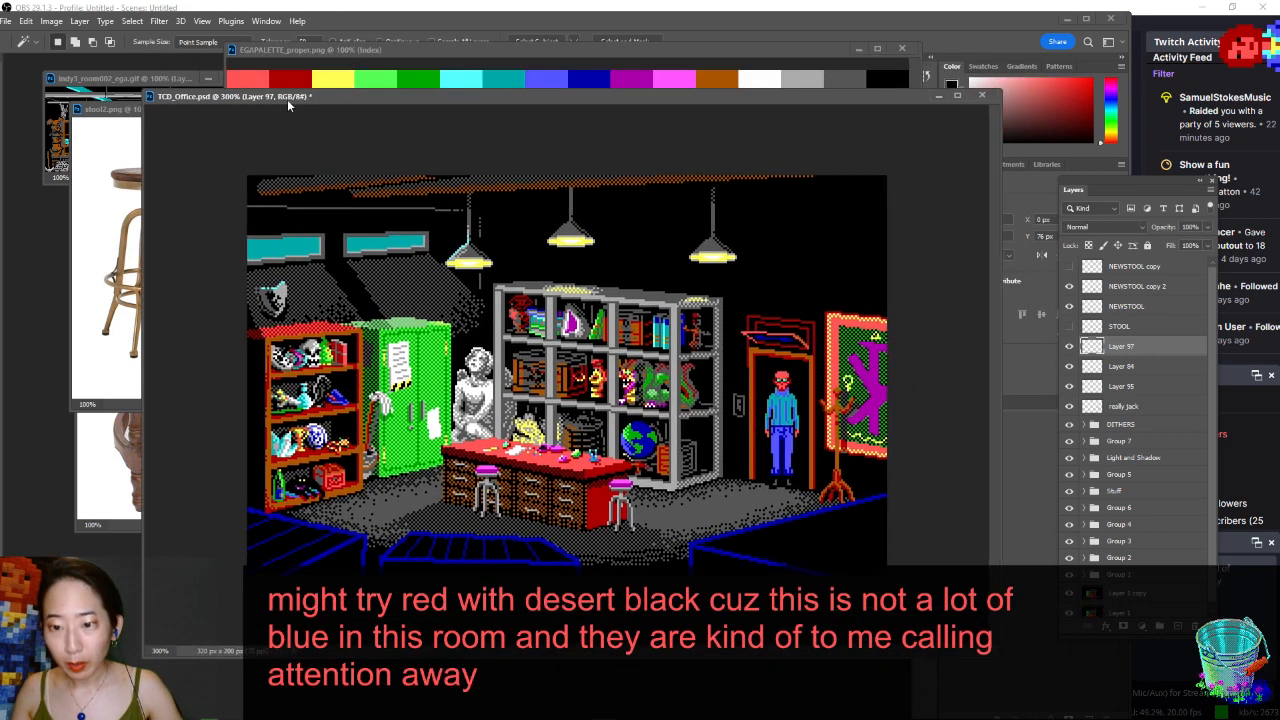
click(365, 48)
click(204, 100)
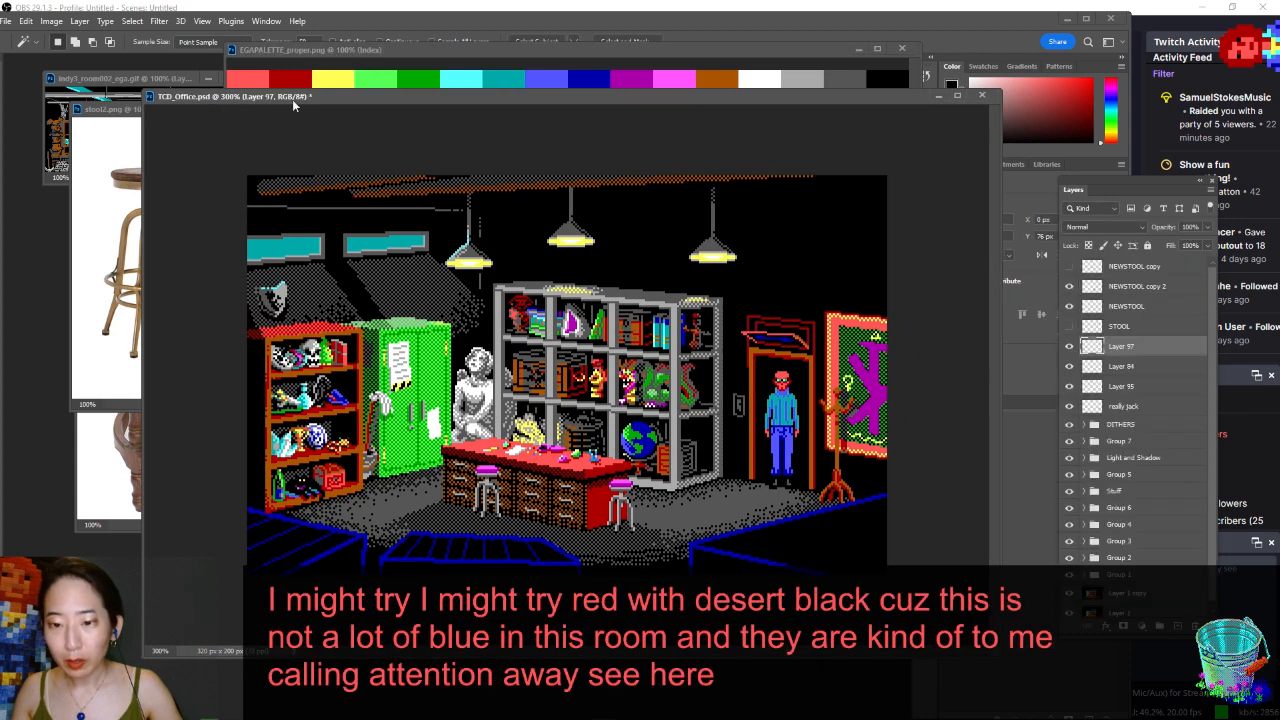
drag(292, 99, 296, 149)
drag(340, 53, 356, 94)
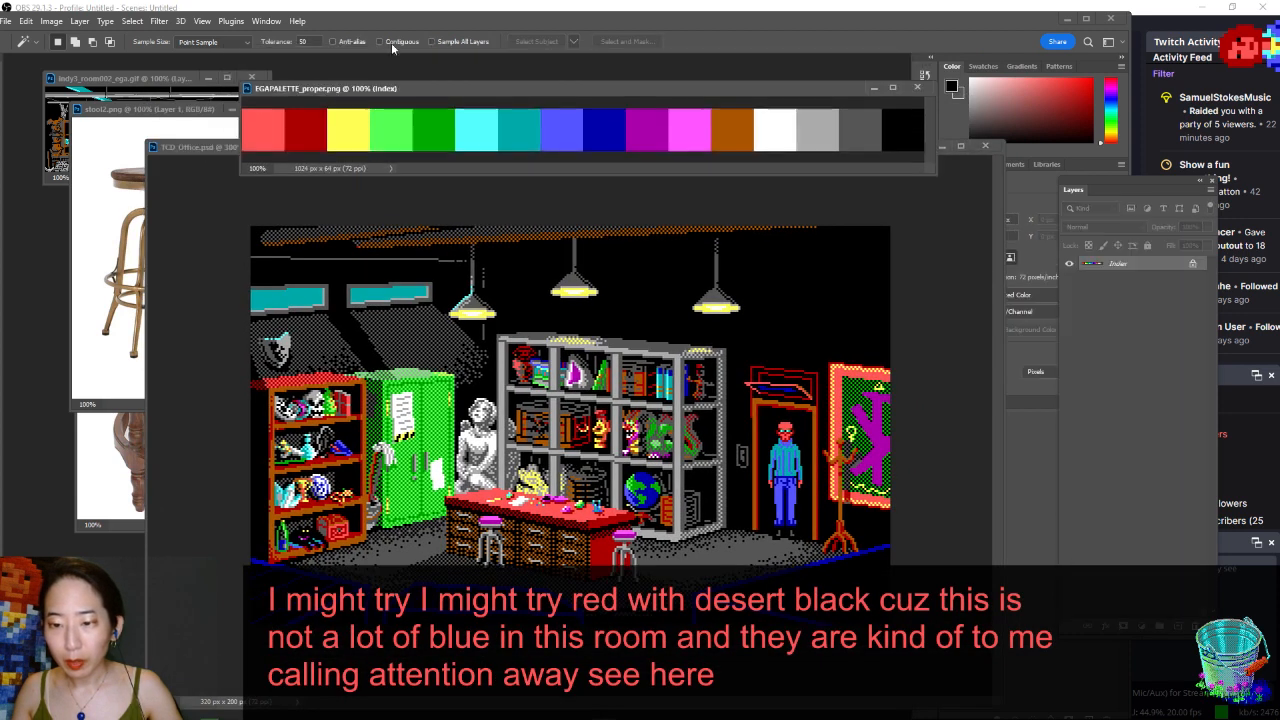
- Select the foreground's blue box outlines with the Magic Wand at tolerance 2 and recolour them dark red on Layer 97
click(240, 148)
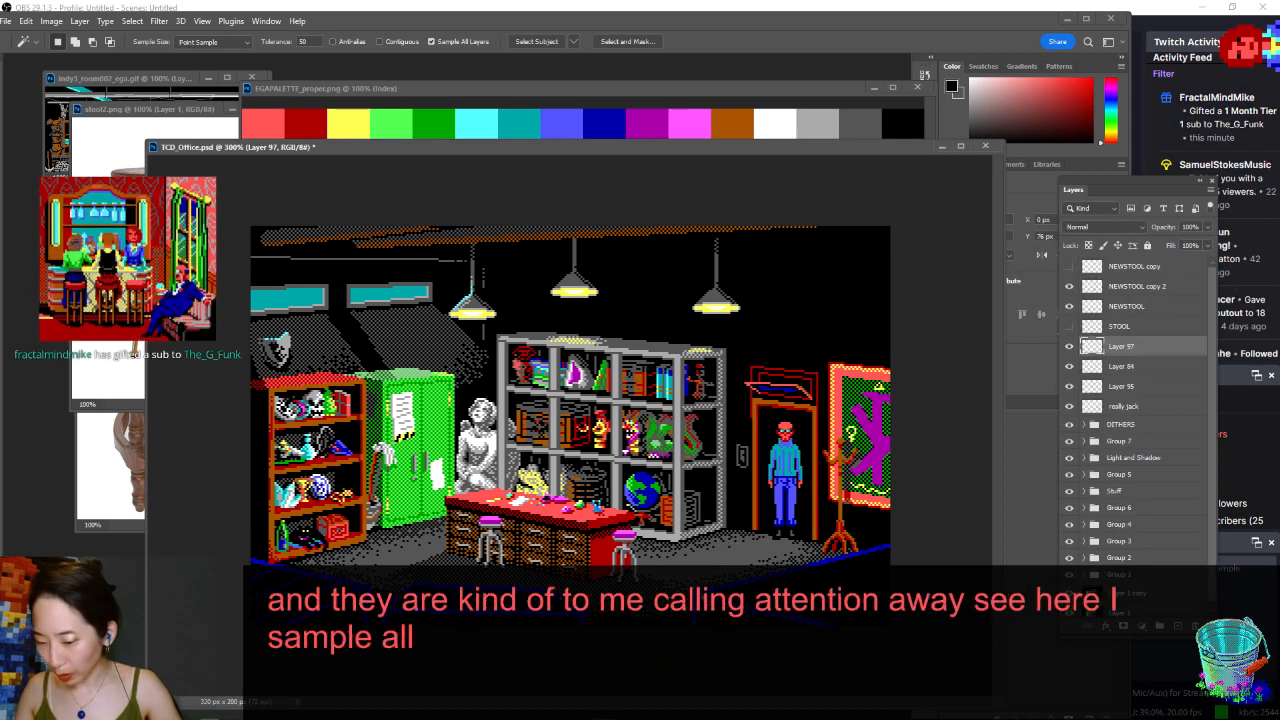
click(740, 524)
key(ctrl+d)
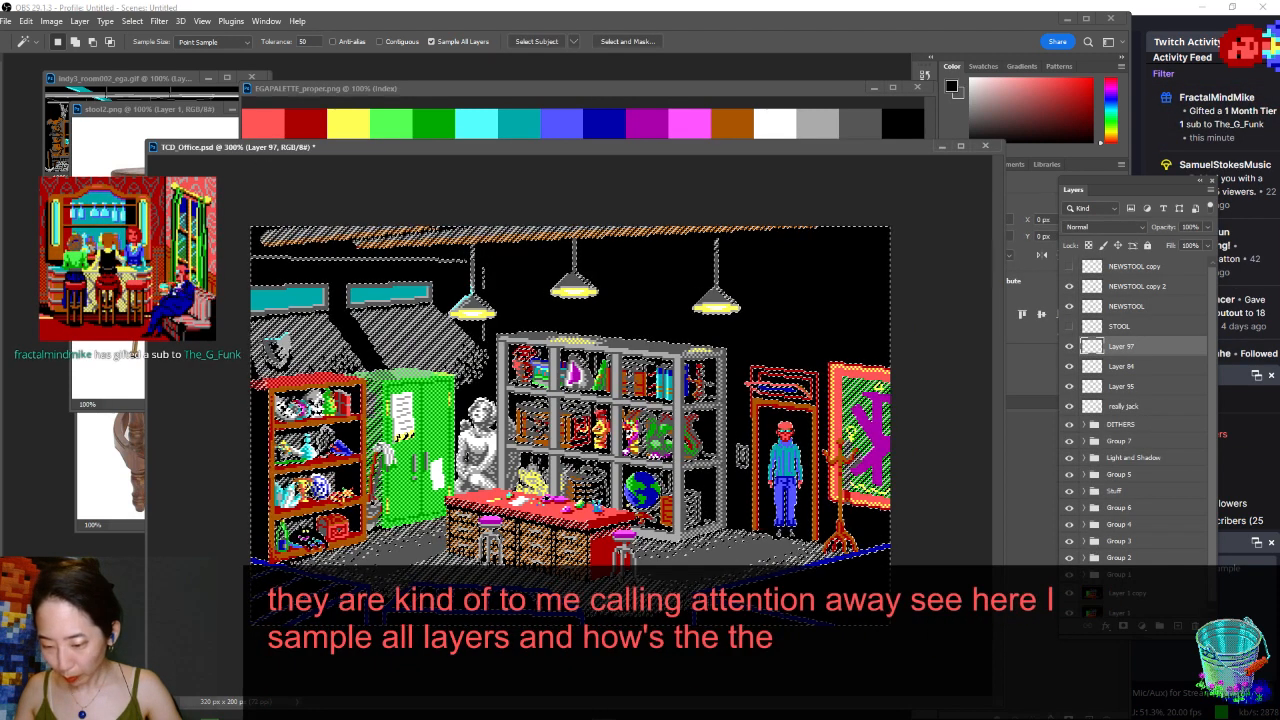
drag(313, 41, 294, 83)
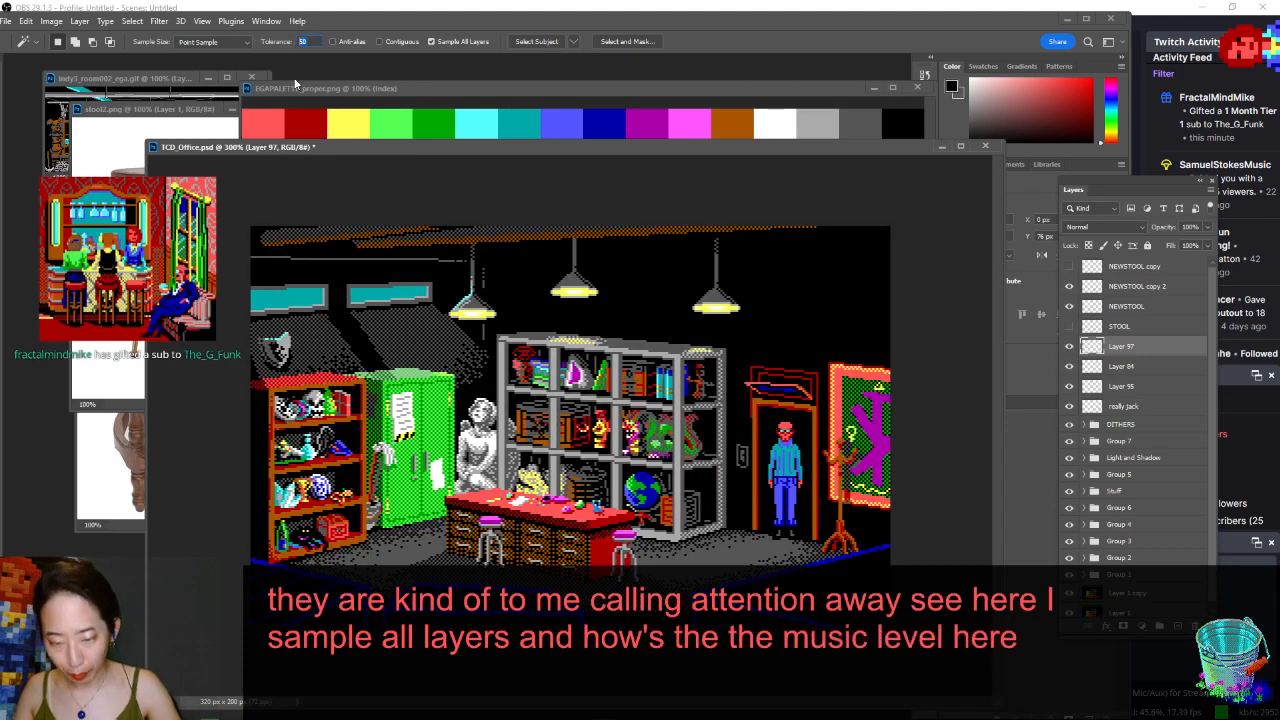
text(2)
key(F1)
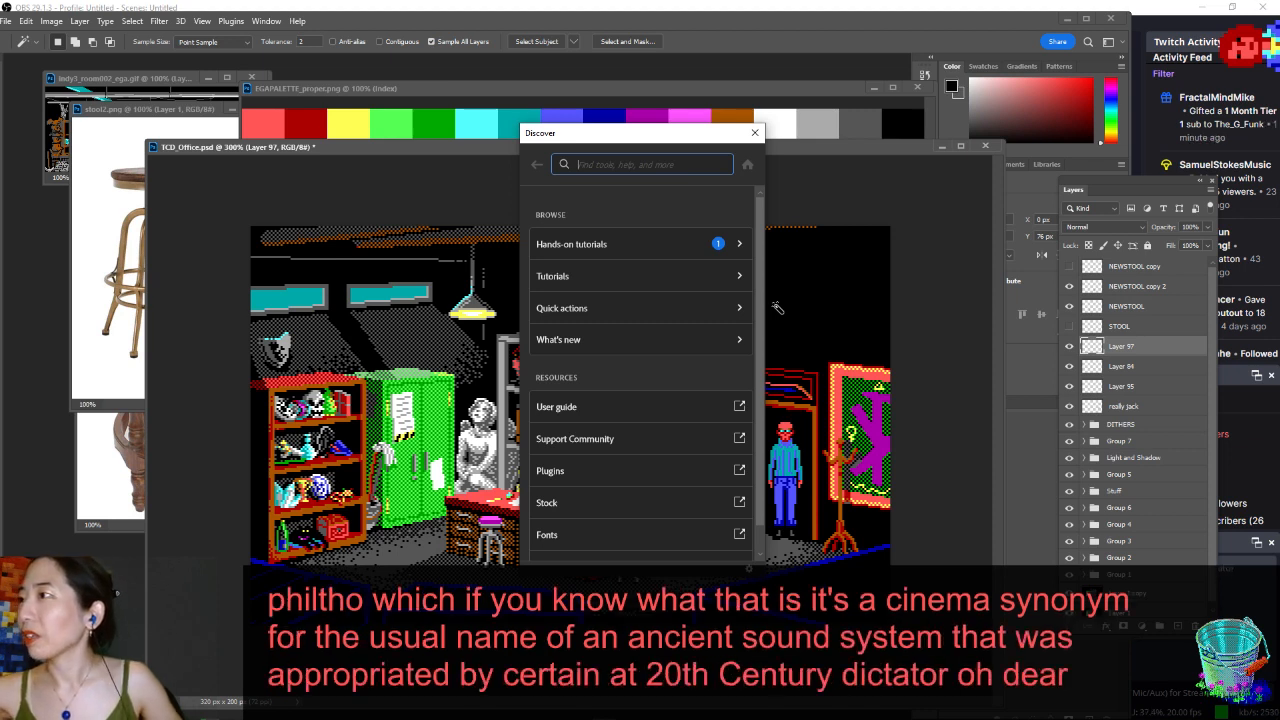
click(753, 134)
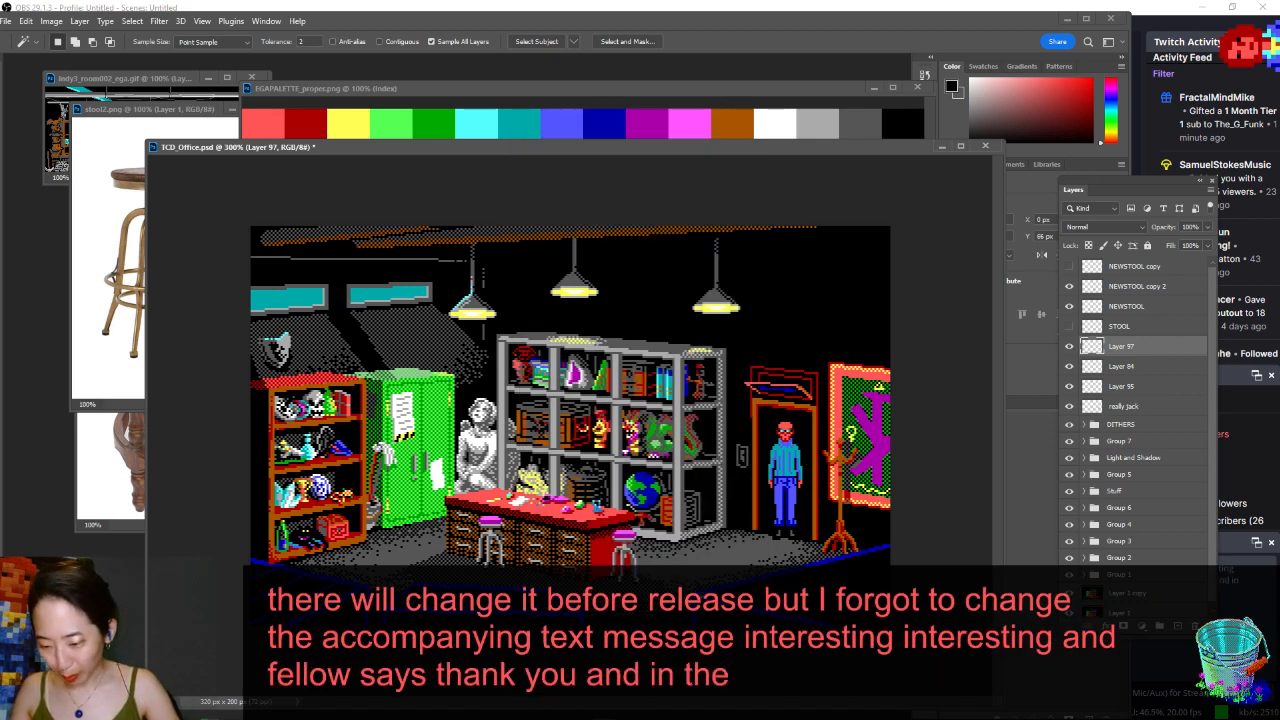
click(635, 494)
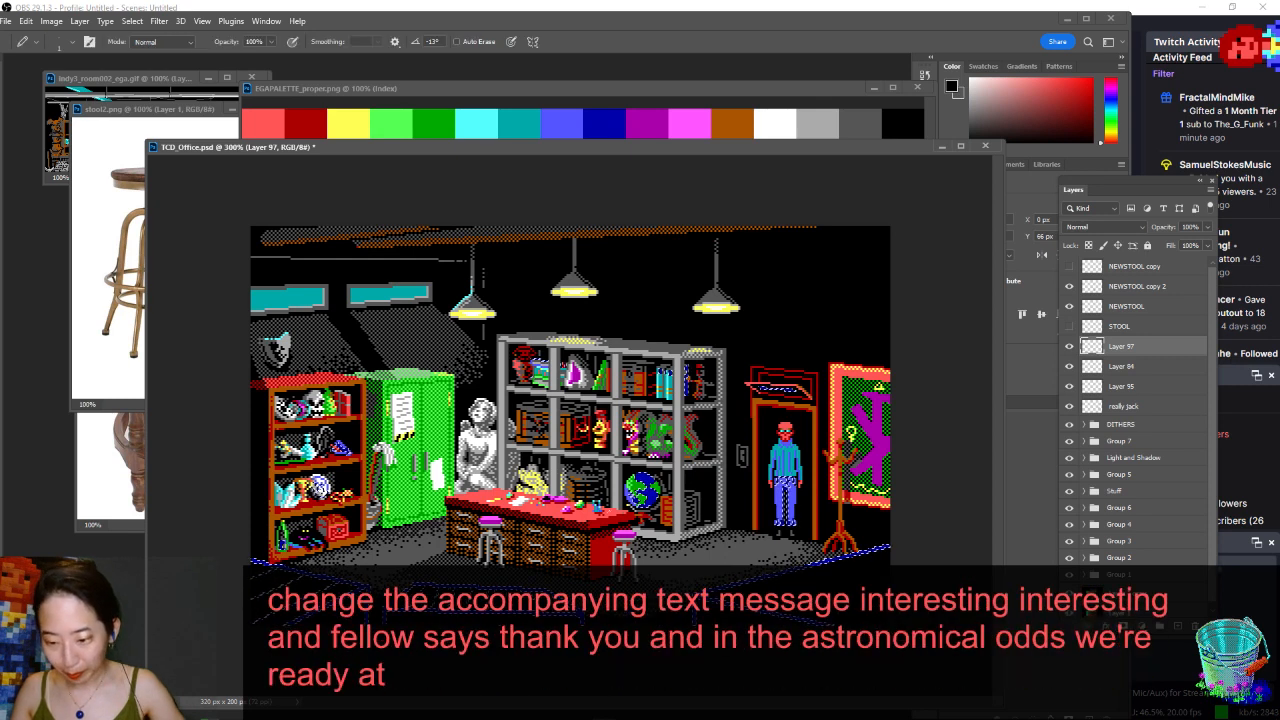
- Show only the Layers panel and move Layer 97 directly below the DITHERS group
key(Tab)
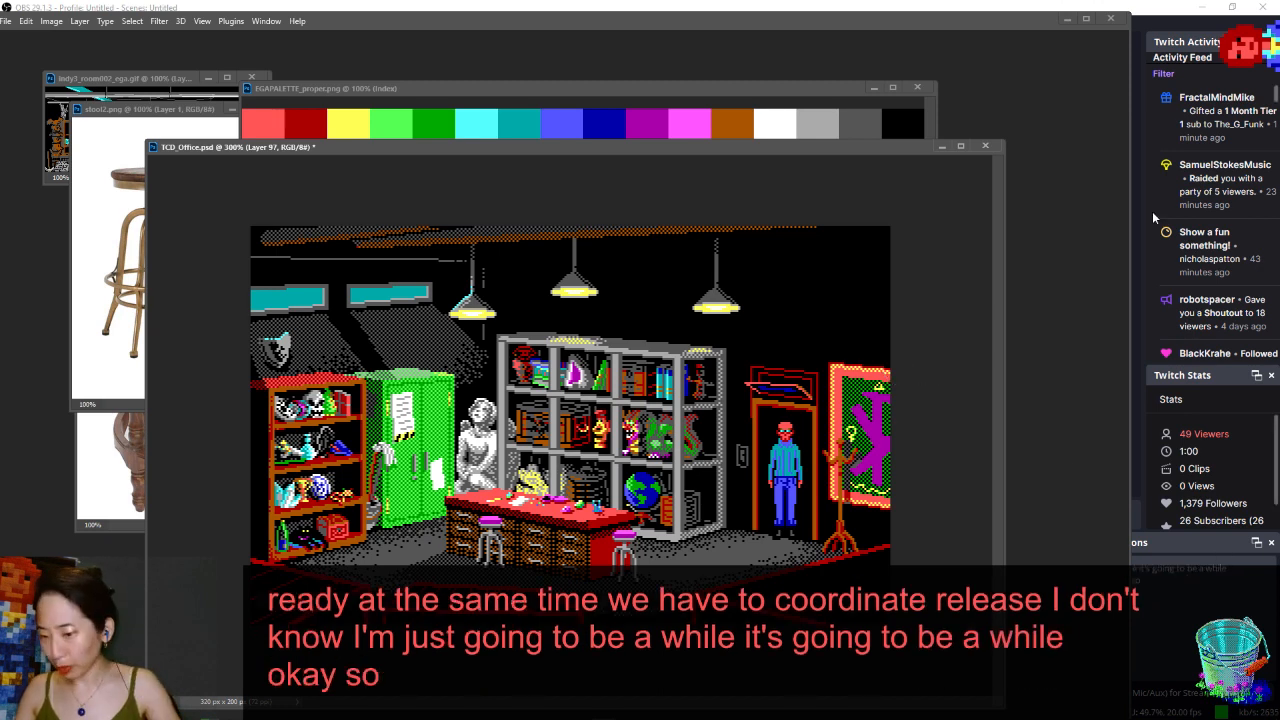
key(F7)
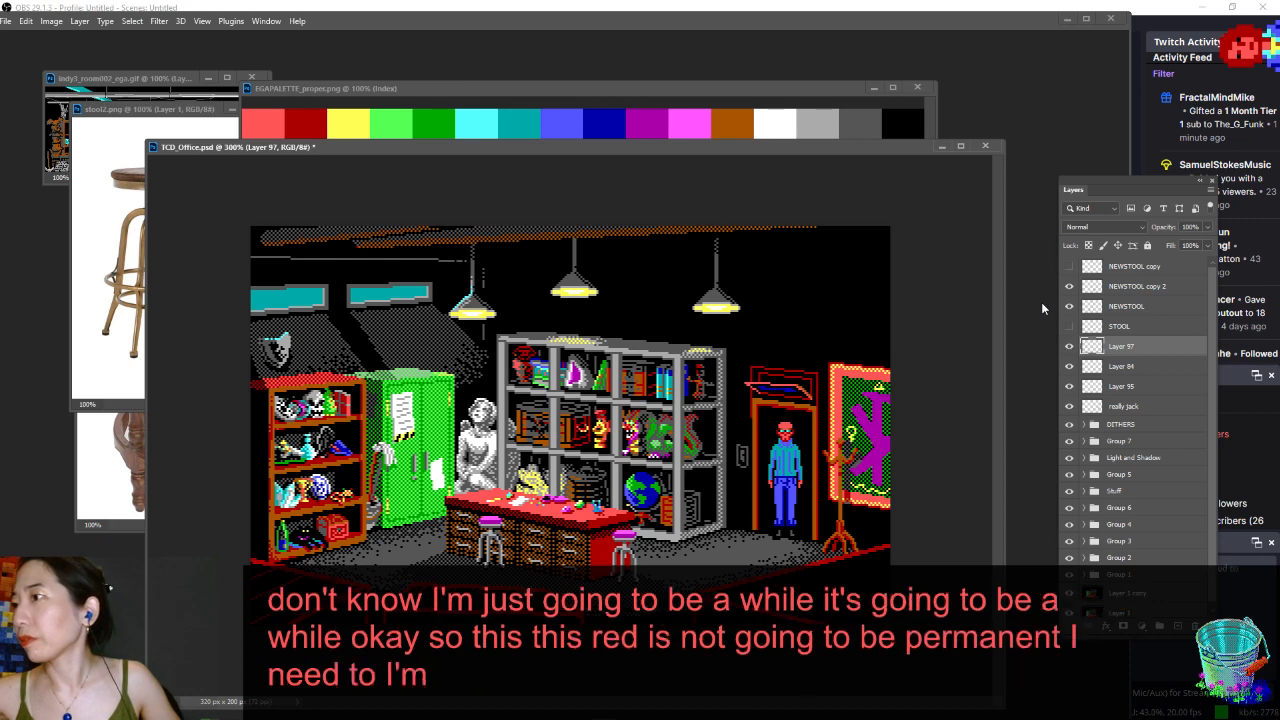
click(1110, 420)
click(1126, 341)
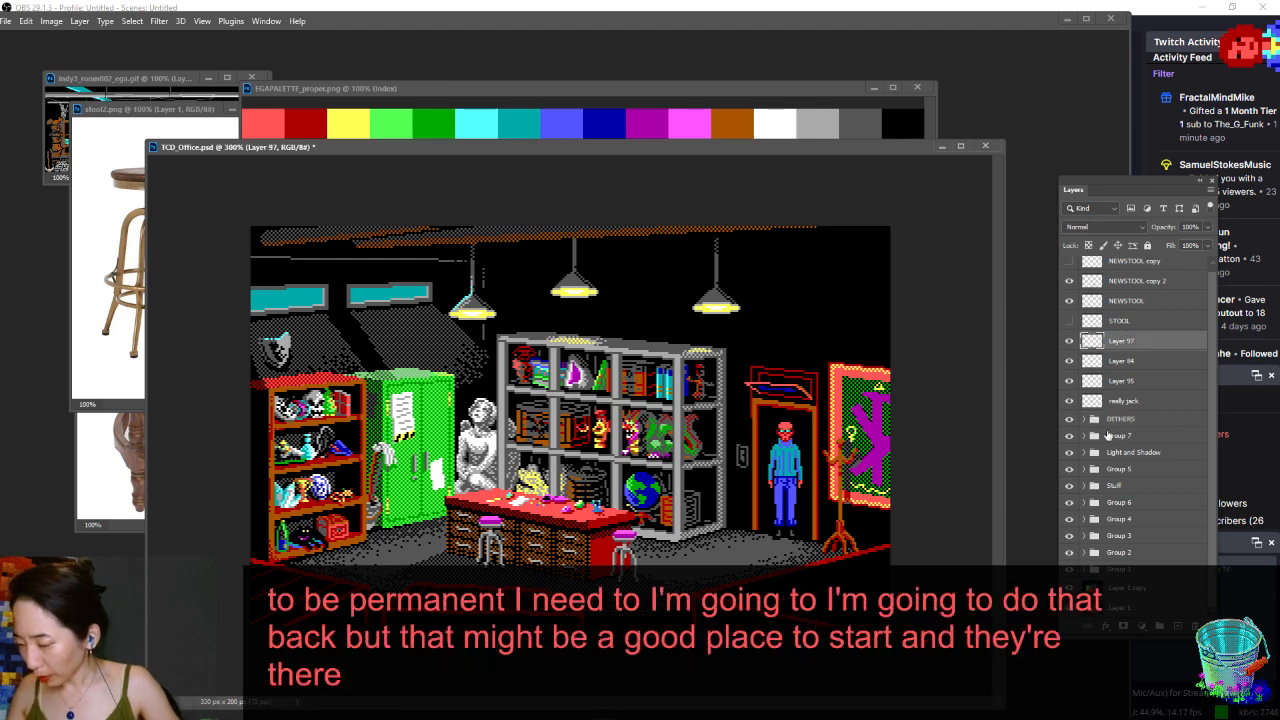
drag(1122, 427, 1090, 410)
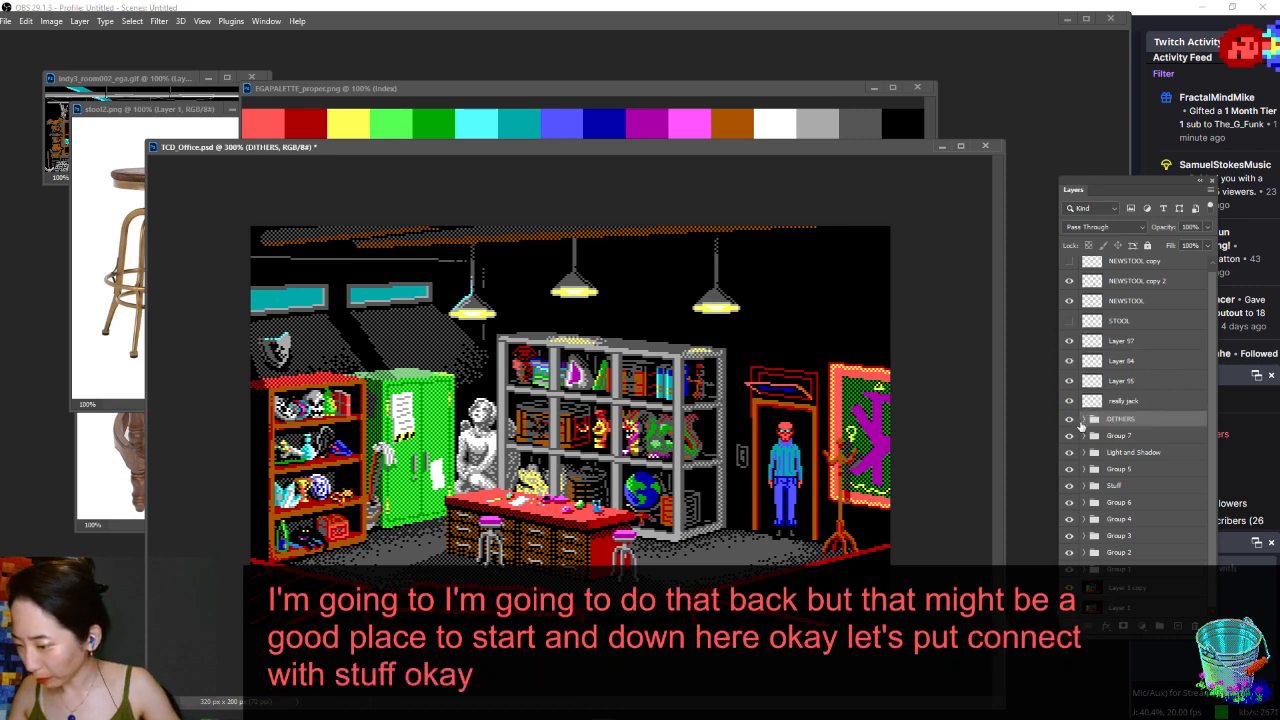
drag(1112, 435, 1133, 432)
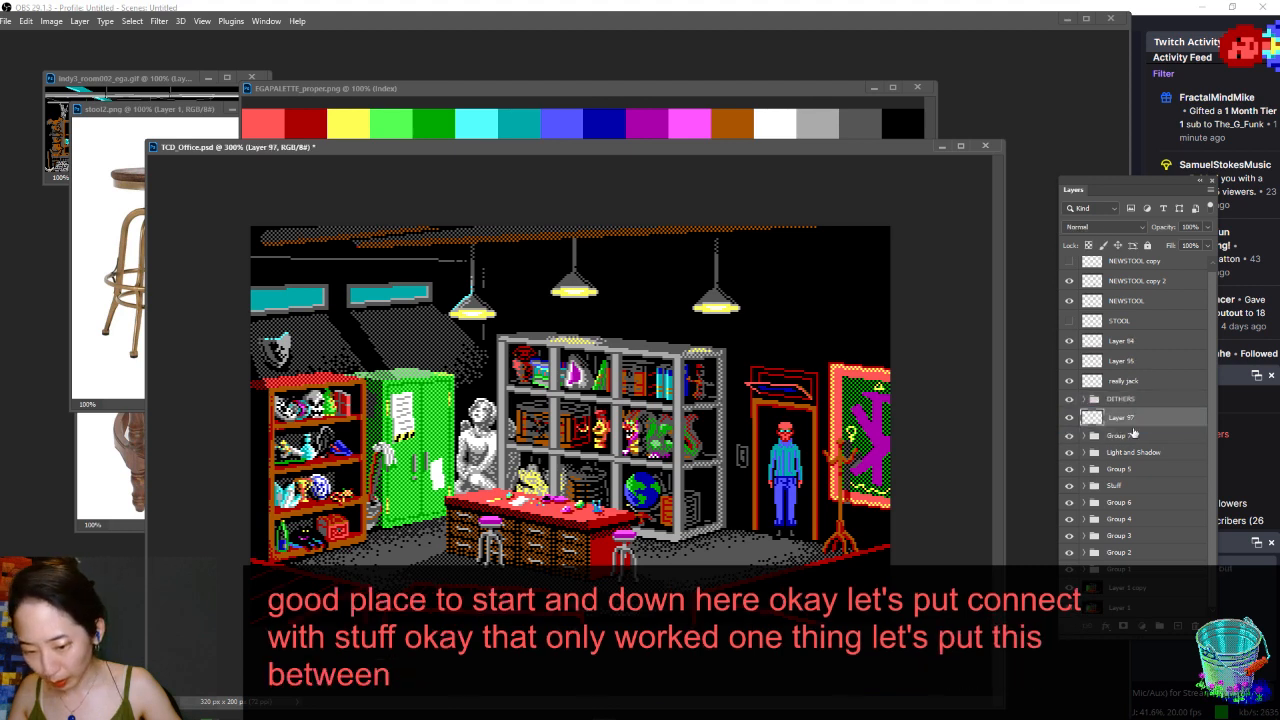
- Expand the DITHERS group and toggle Dither copy 14's visibility to check which areas it dithers
click(1086, 399)
scroll(1127, 441, down, 2)
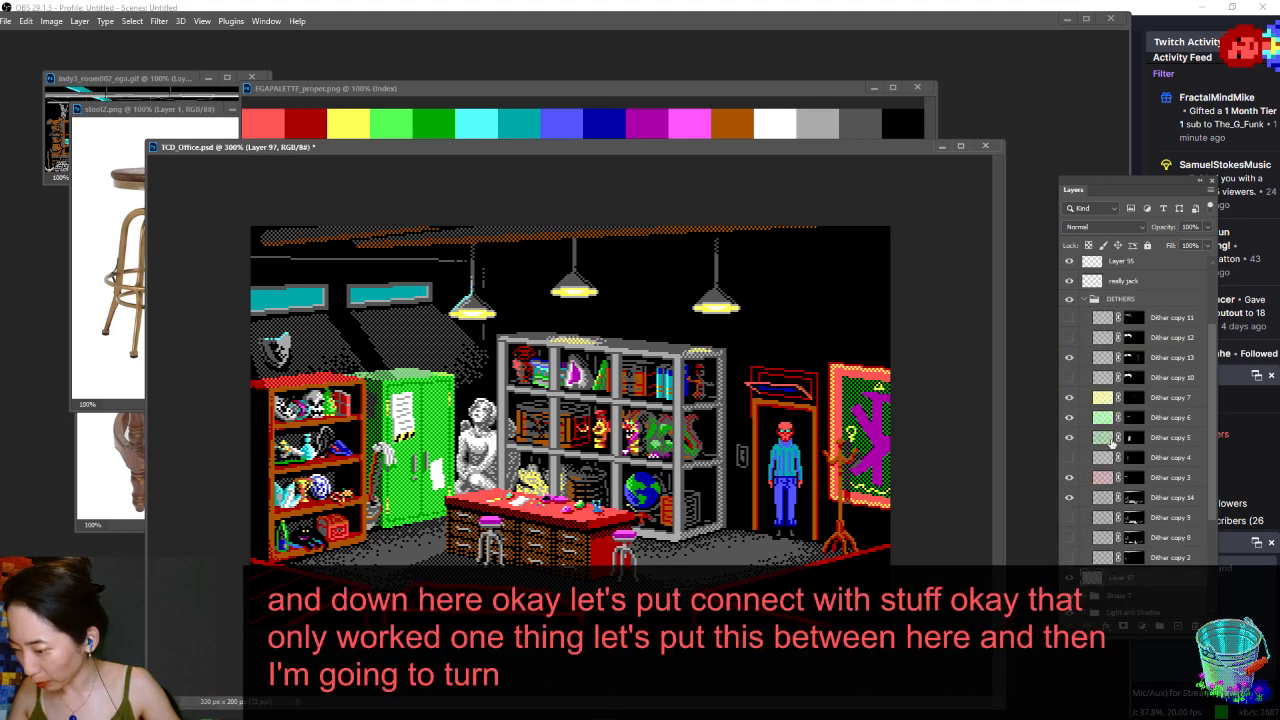
click(1070, 499)
click(1070, 498)
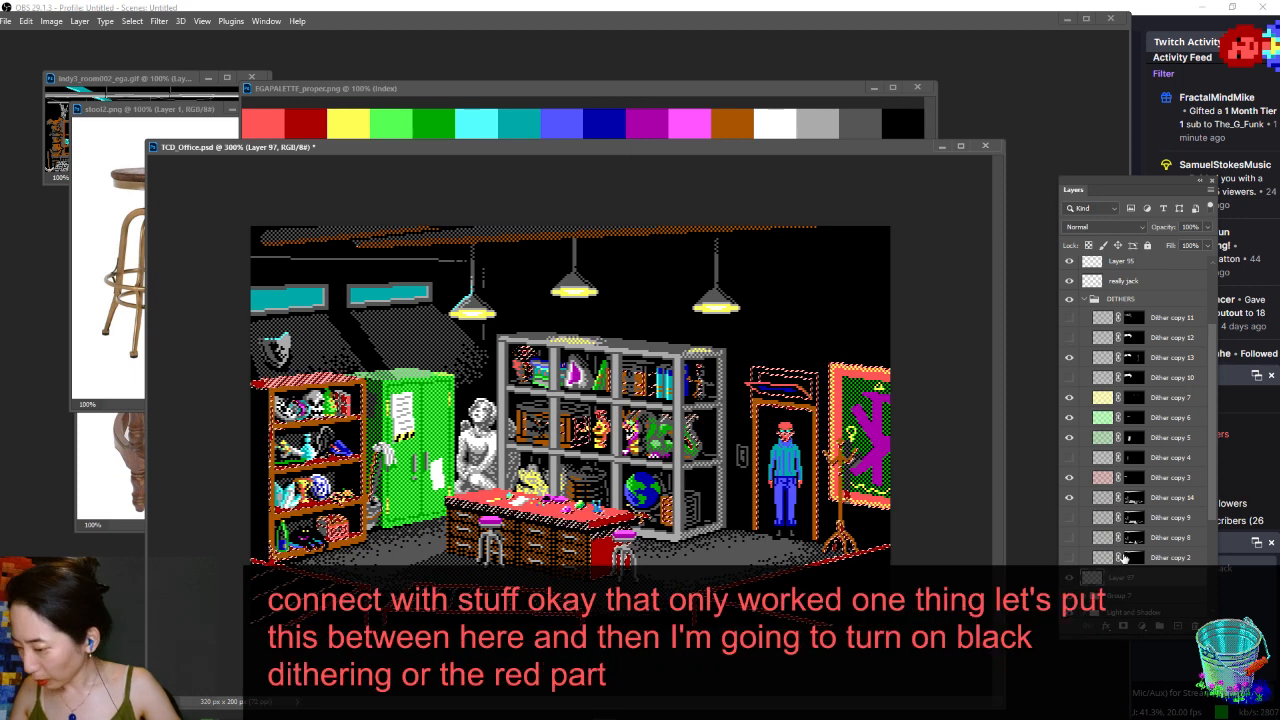
scroll(1140, 459, down, 2)
- Duplicate the Dither copy 14 layer within the DITHERS group and keep only the duplicate visible
click(1136, 458)
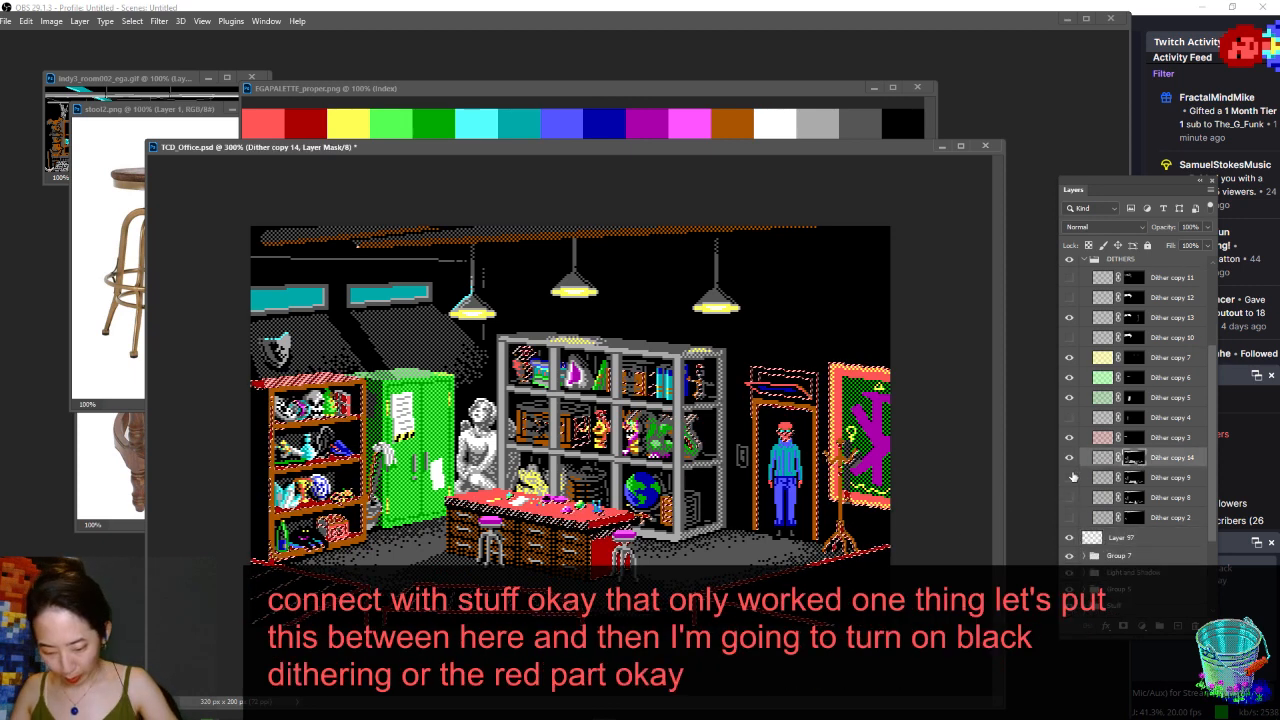
right_click(1184, 463)
click(1030, 163)
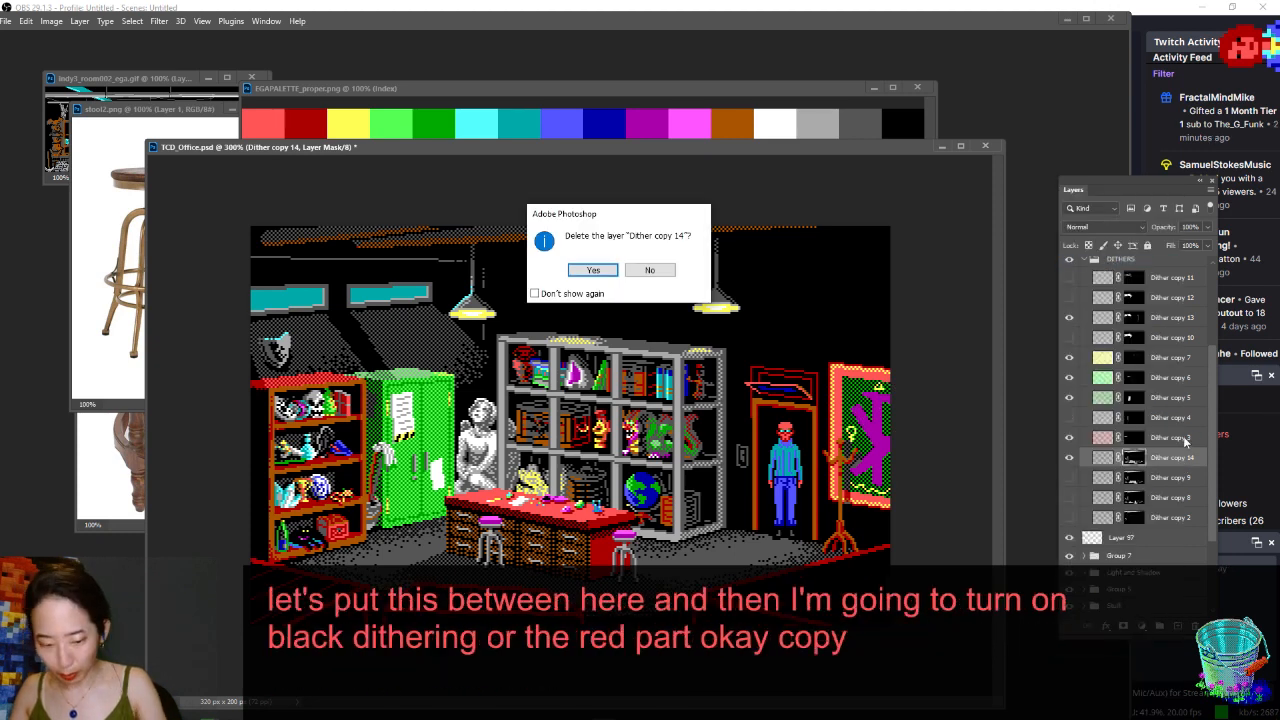
key(Escape)
right_click(1182, 458)
click(1090, 250)
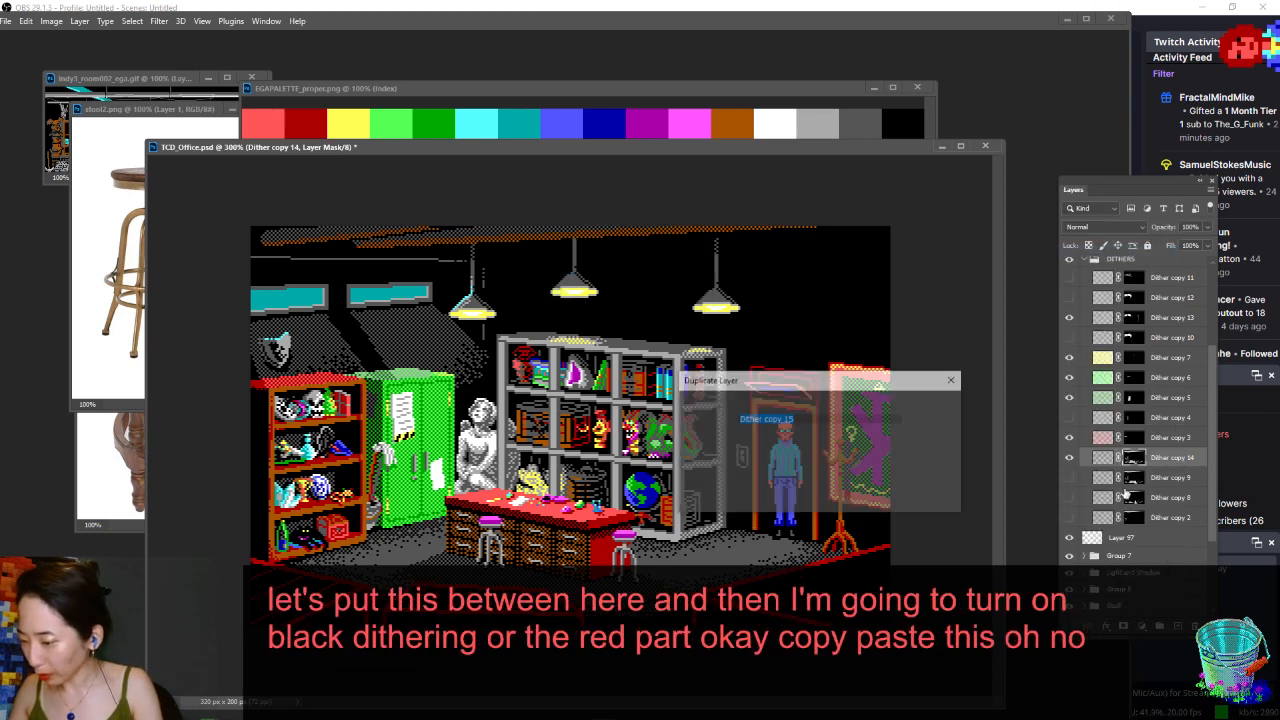
key(Return)
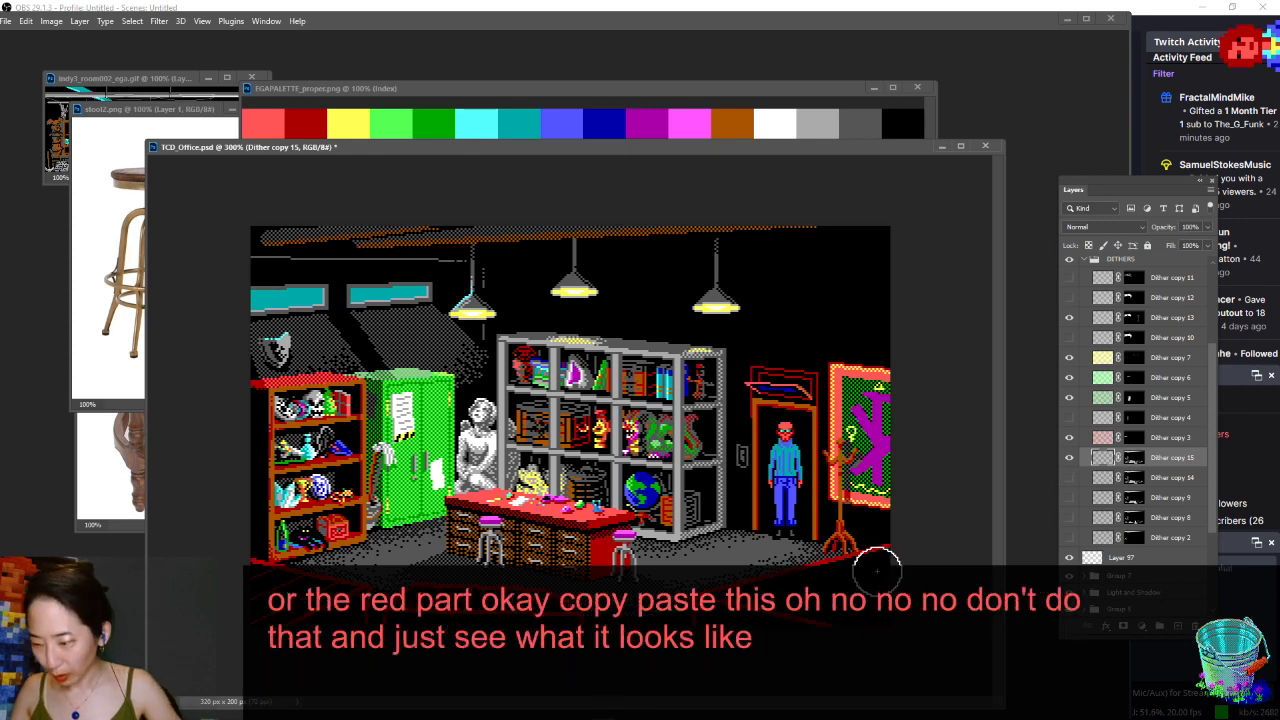
- Activate Dither copy 15's layer mask and paint it white with the Pencil over the red foreground box outlines
click(1134, 458)
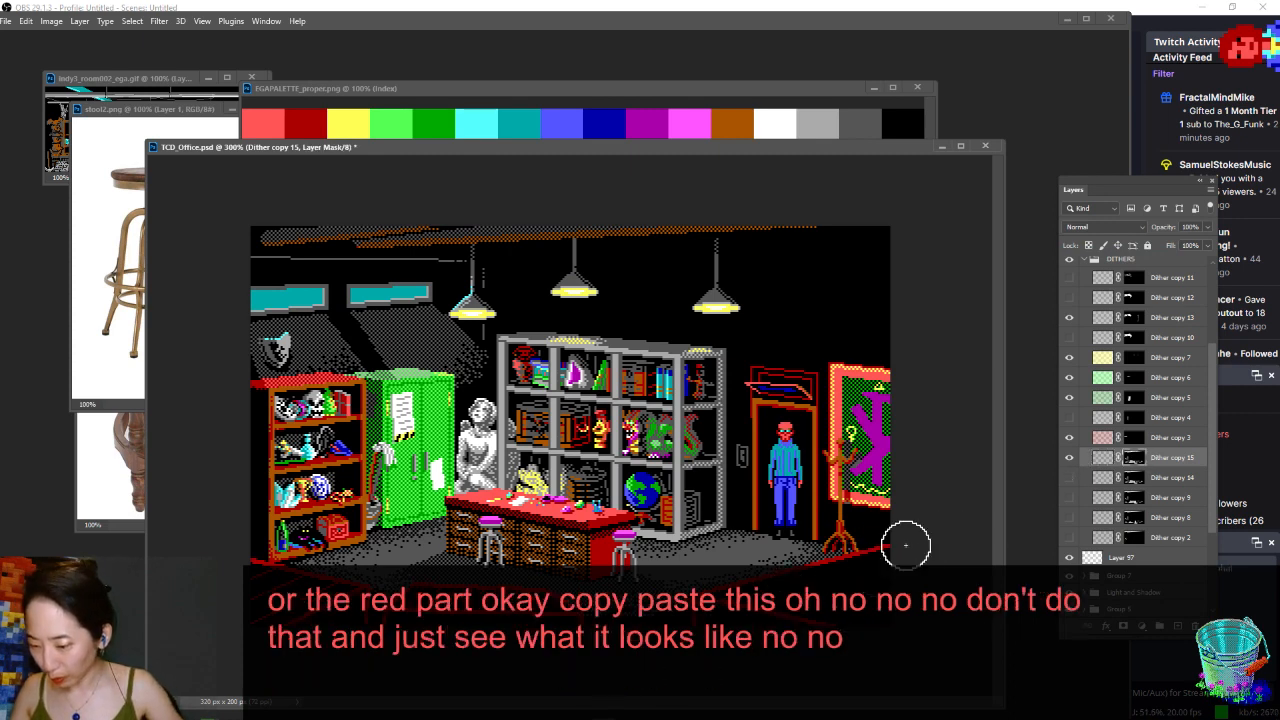
click(872, 435)
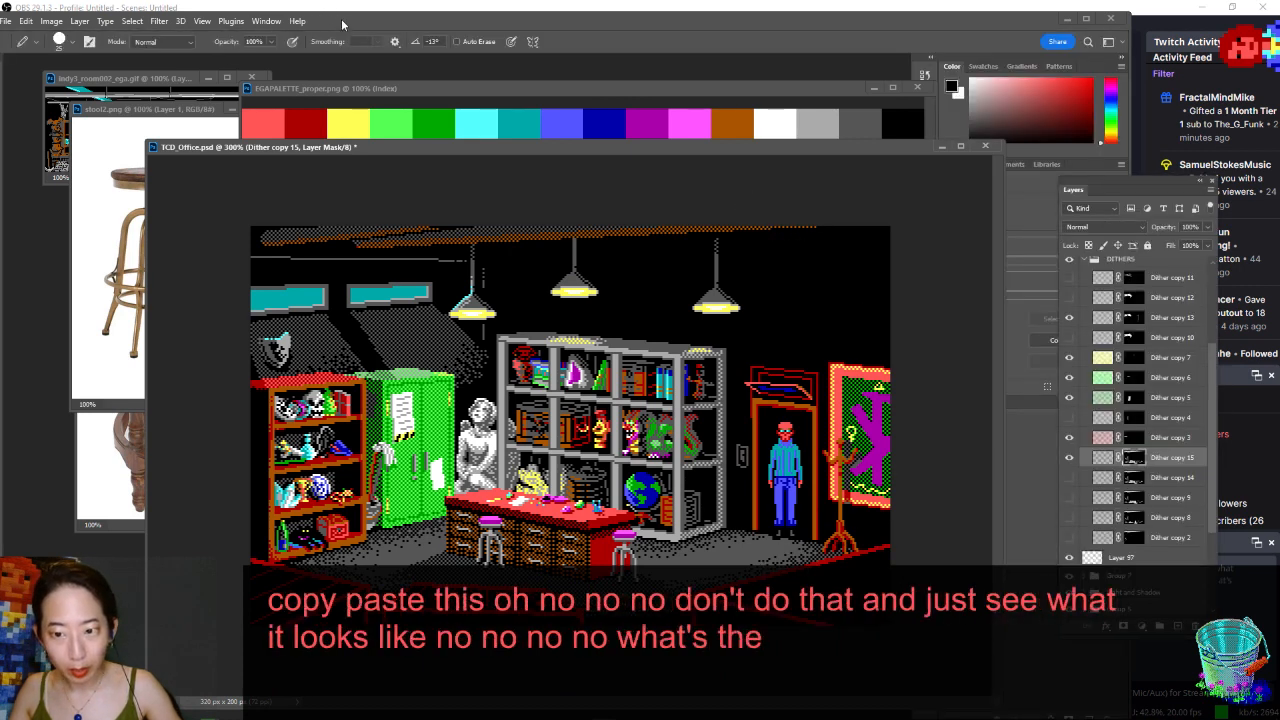
double_click(391, 26)
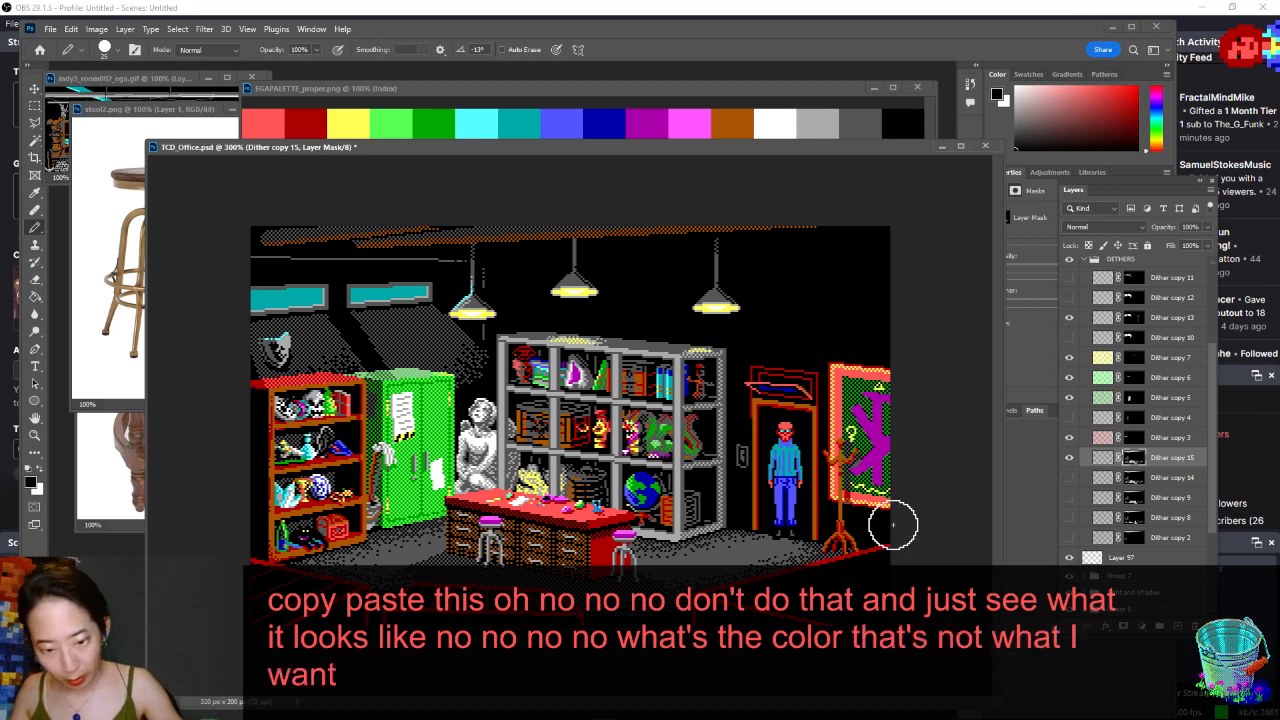
key(x)
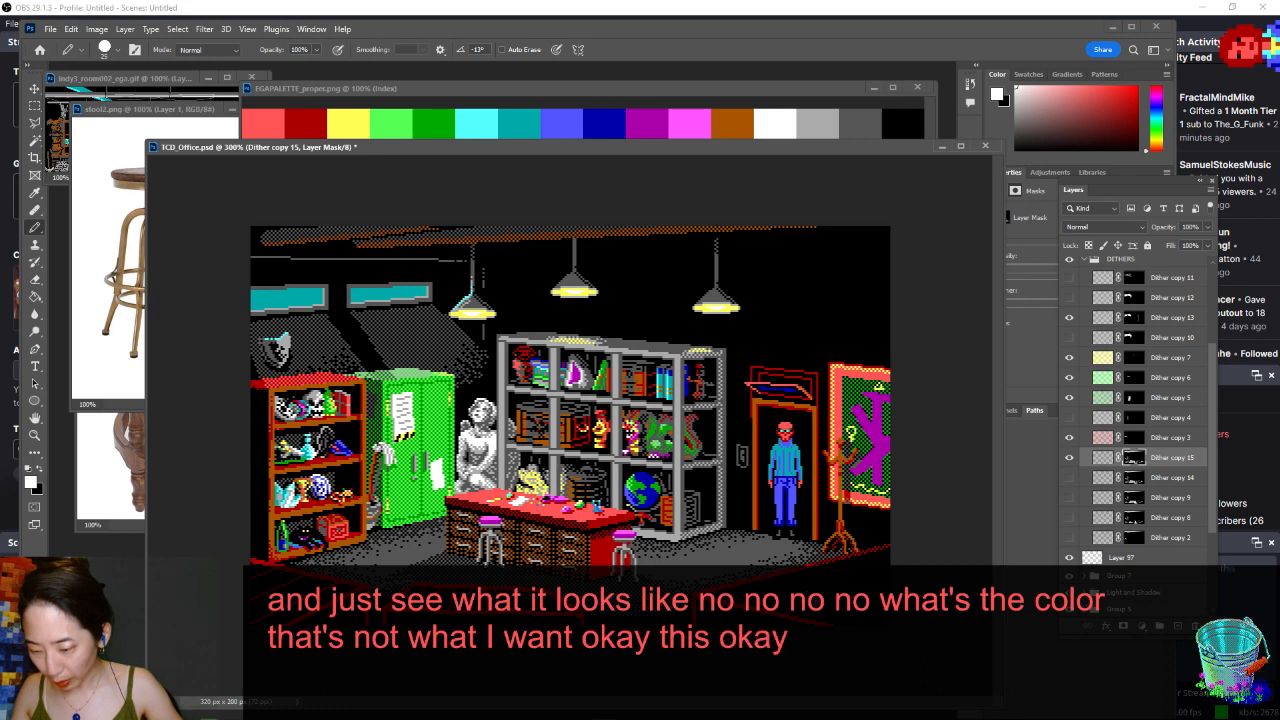
- Try isolating the foreground box areas with a contiguous Magic Wand selection and Quick Mask on Dither copy 15
key(w)
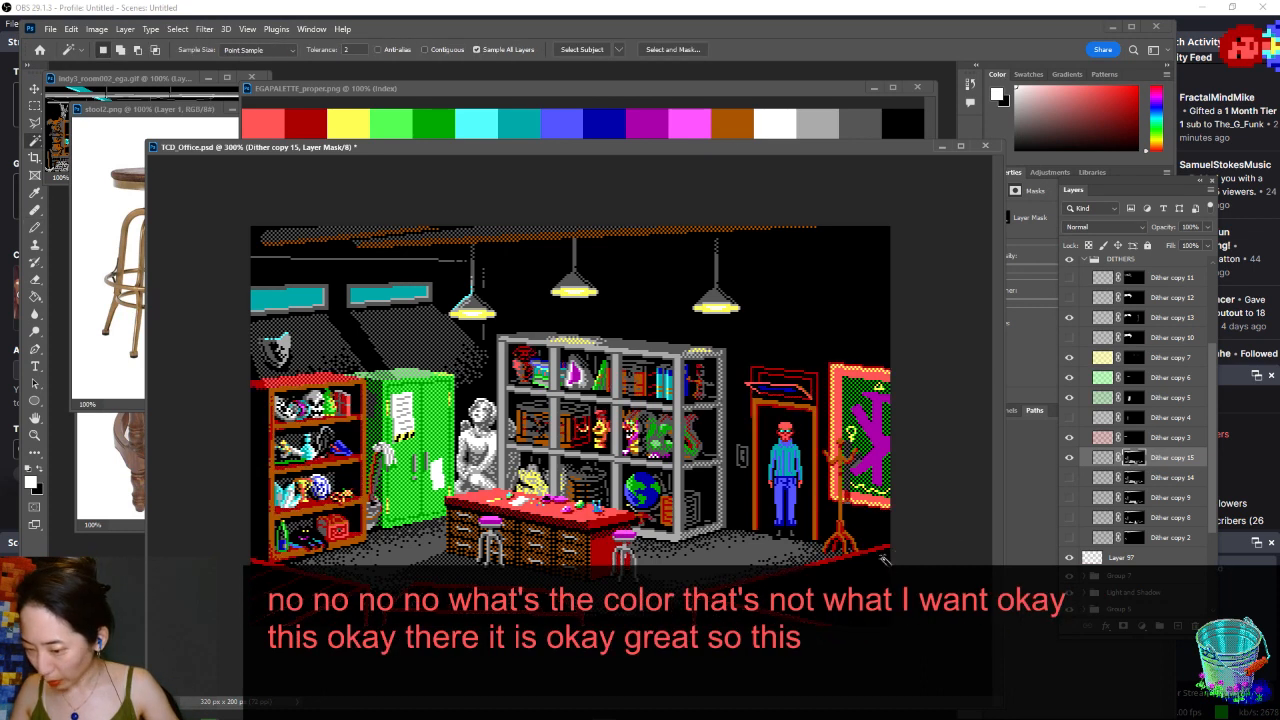
key(b)
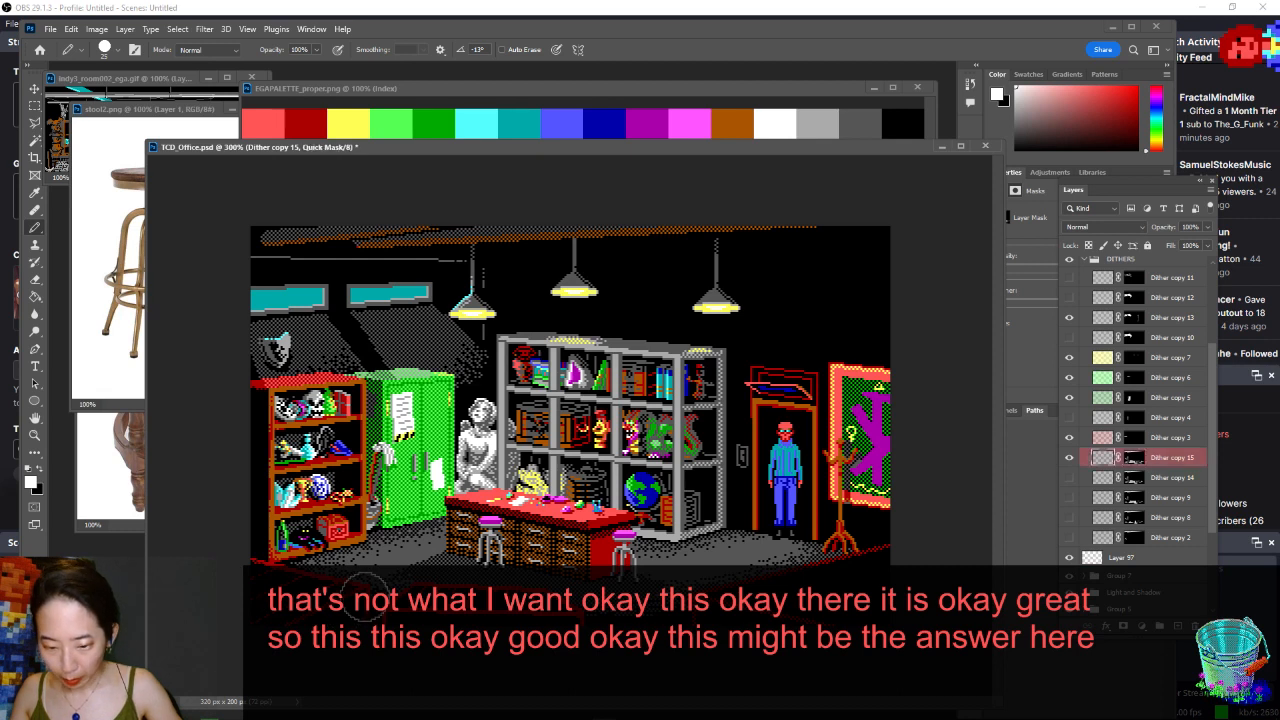
key(q)
key(q)
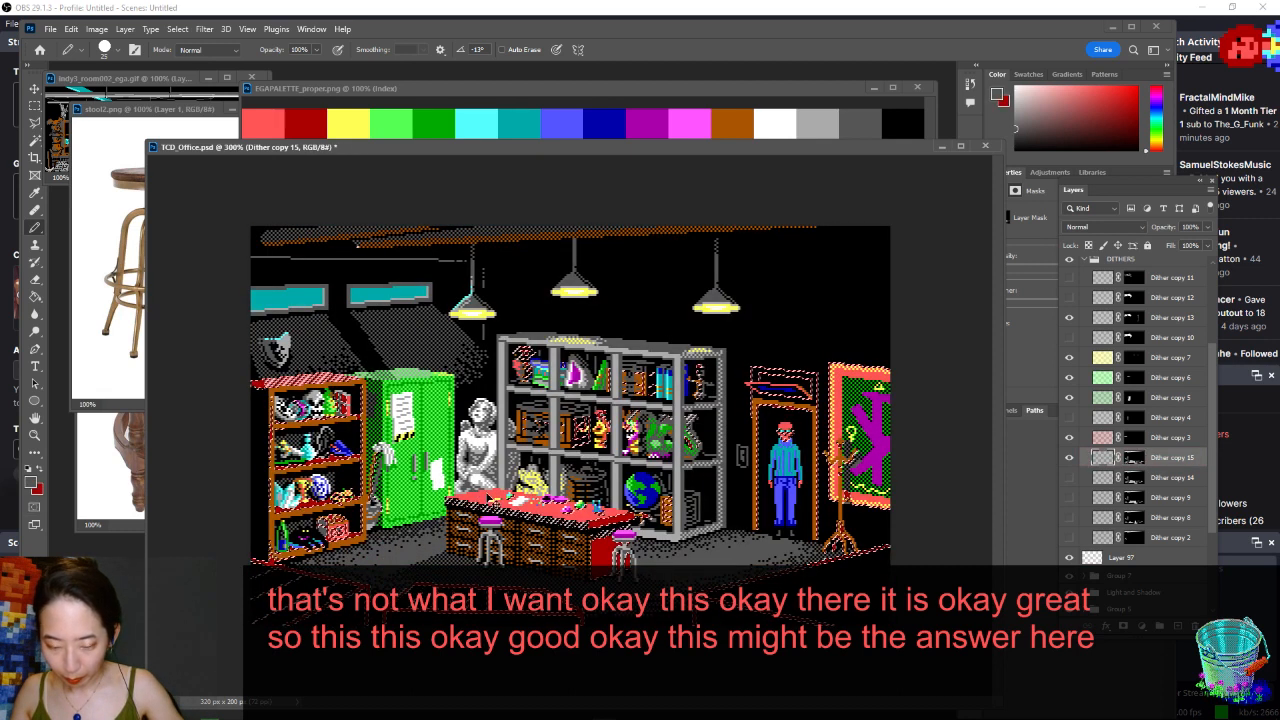
key(w)
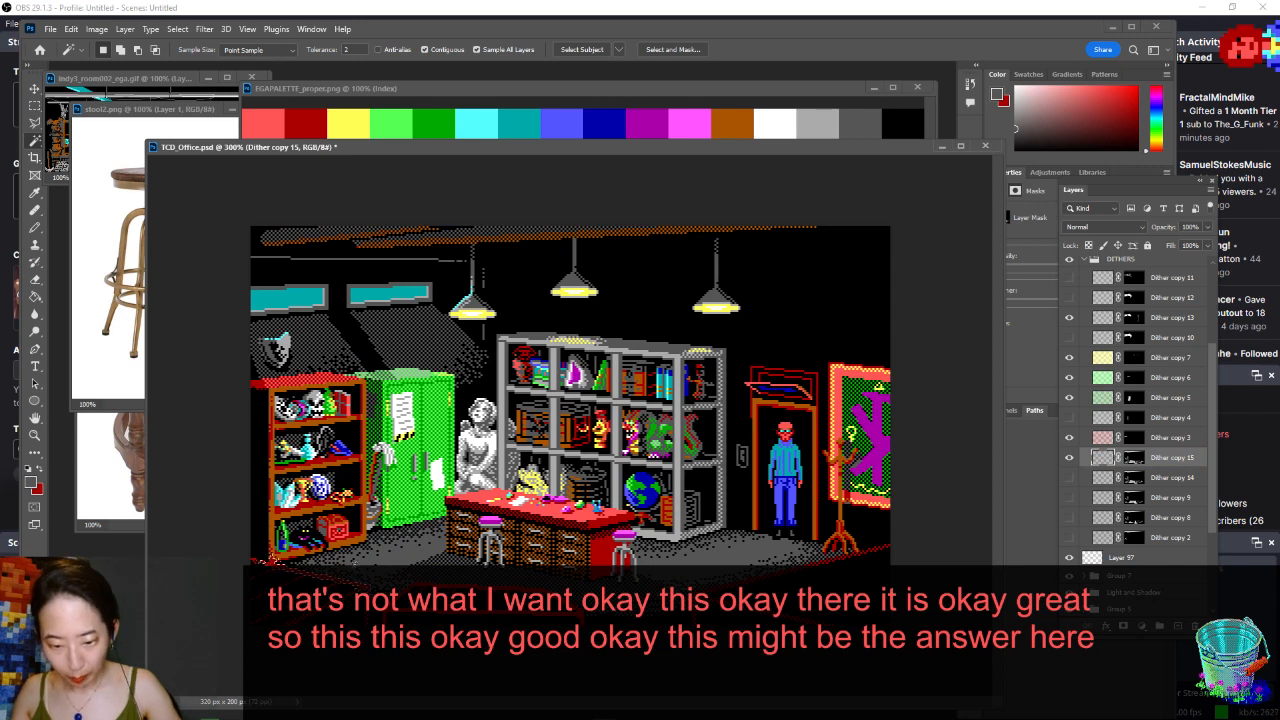
key(q)
key(b)
key(x)
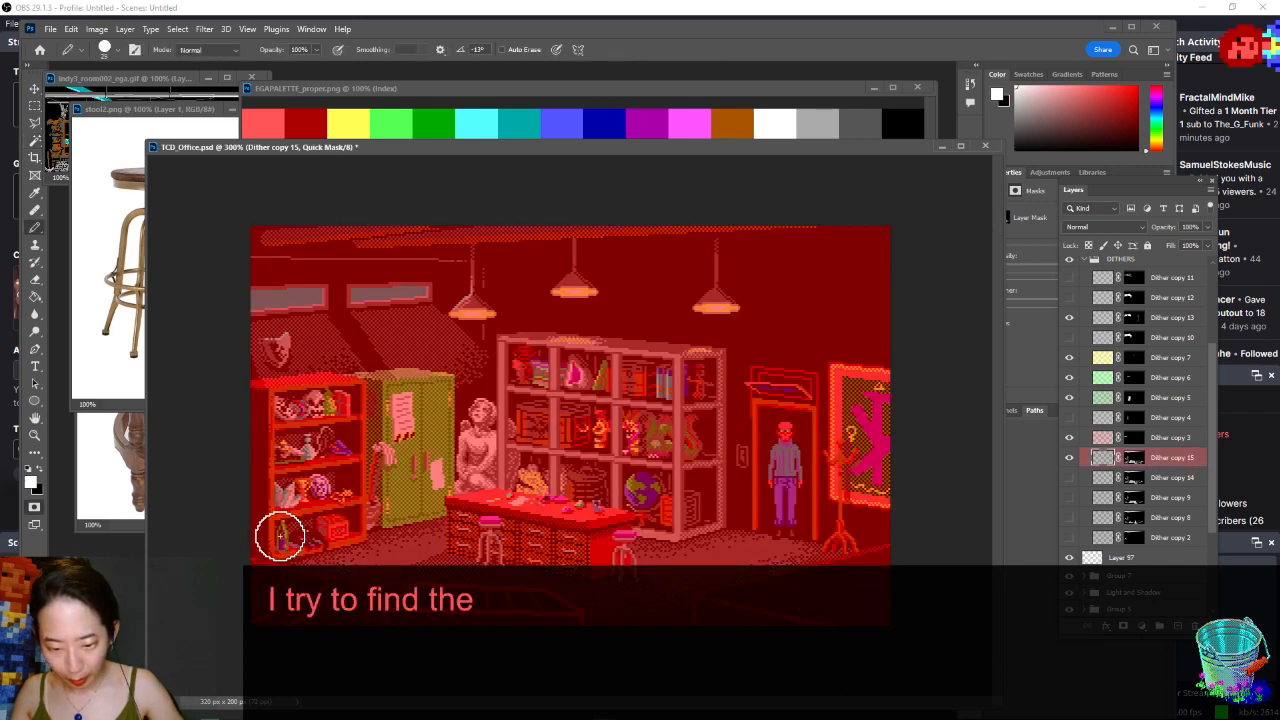
key(x)
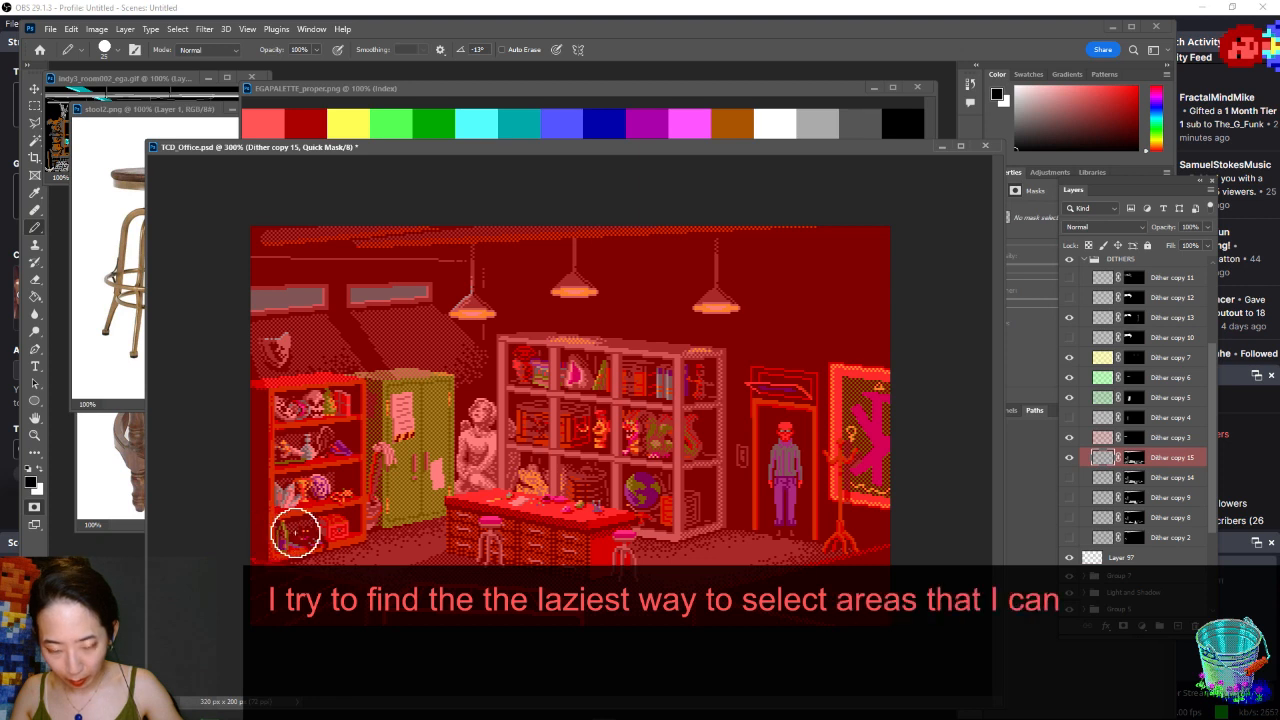
key(q)
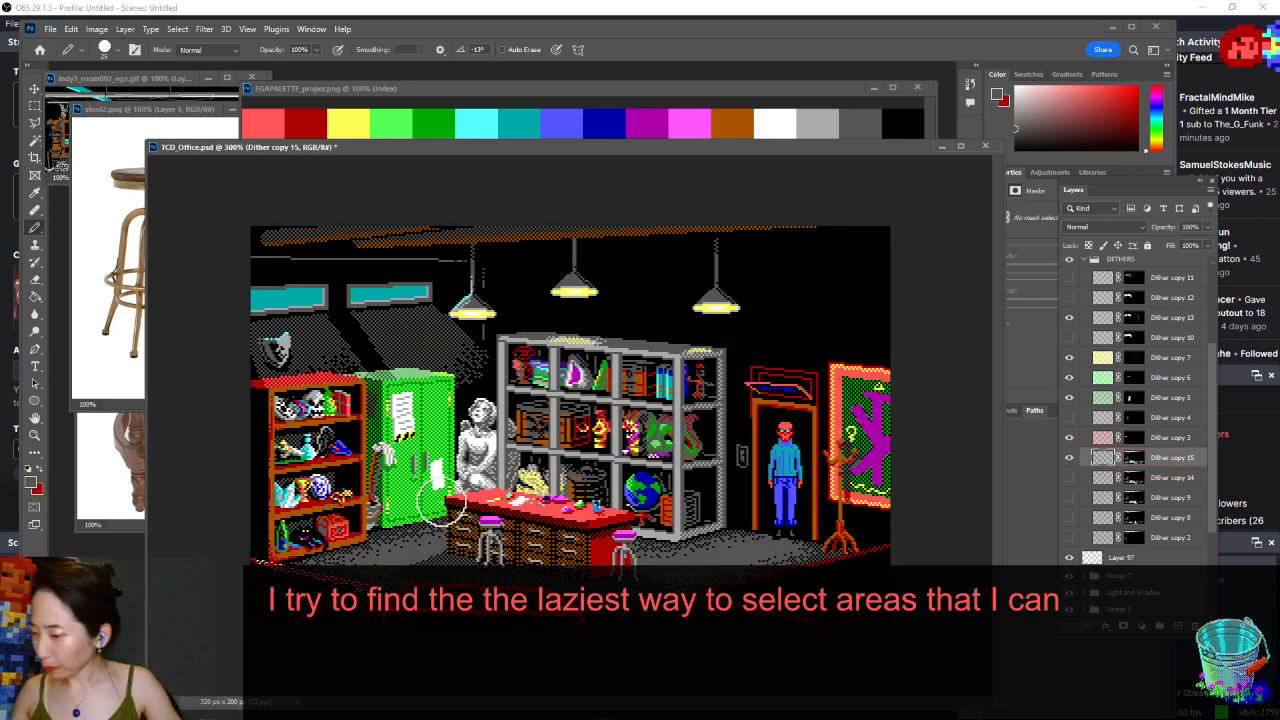
- Paint white on Dither copy 15's layer mask across the foreground boxes to extend the dithering, and save the file
click(1133, 457)
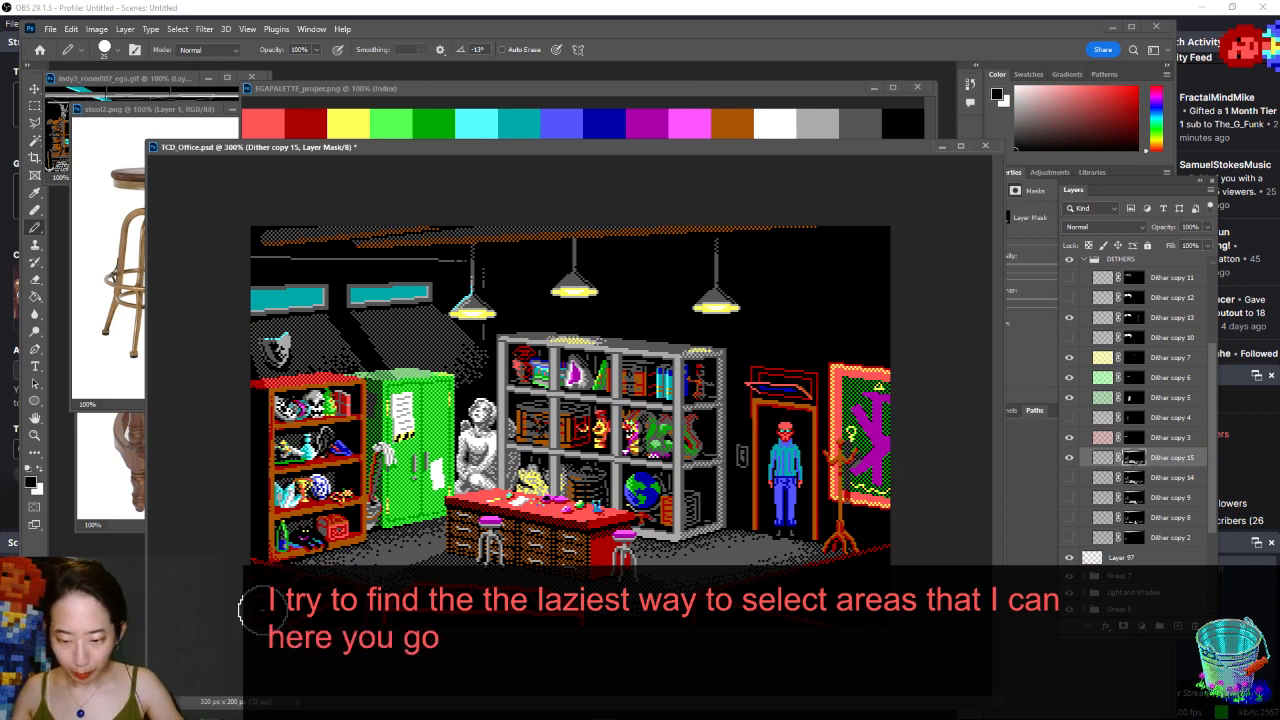
key(x)
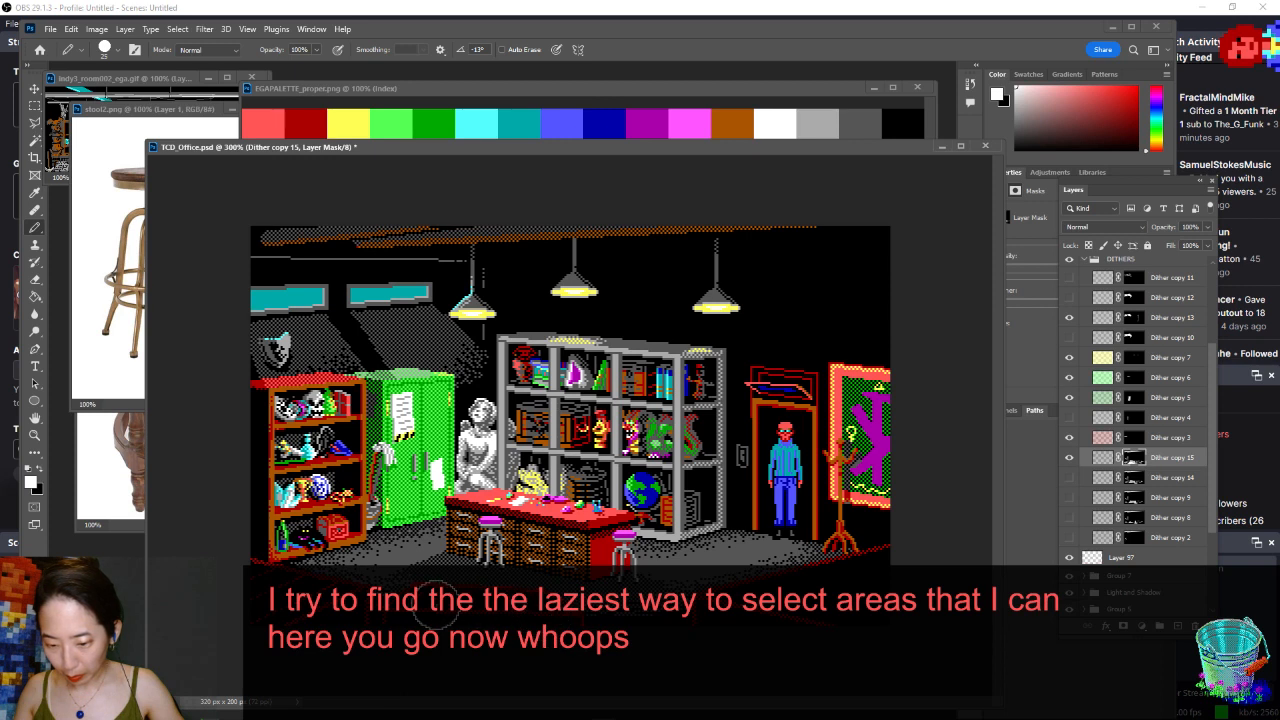
key(ctrl+minus)
key(ctrl+minus)
key(ctrl+minus)
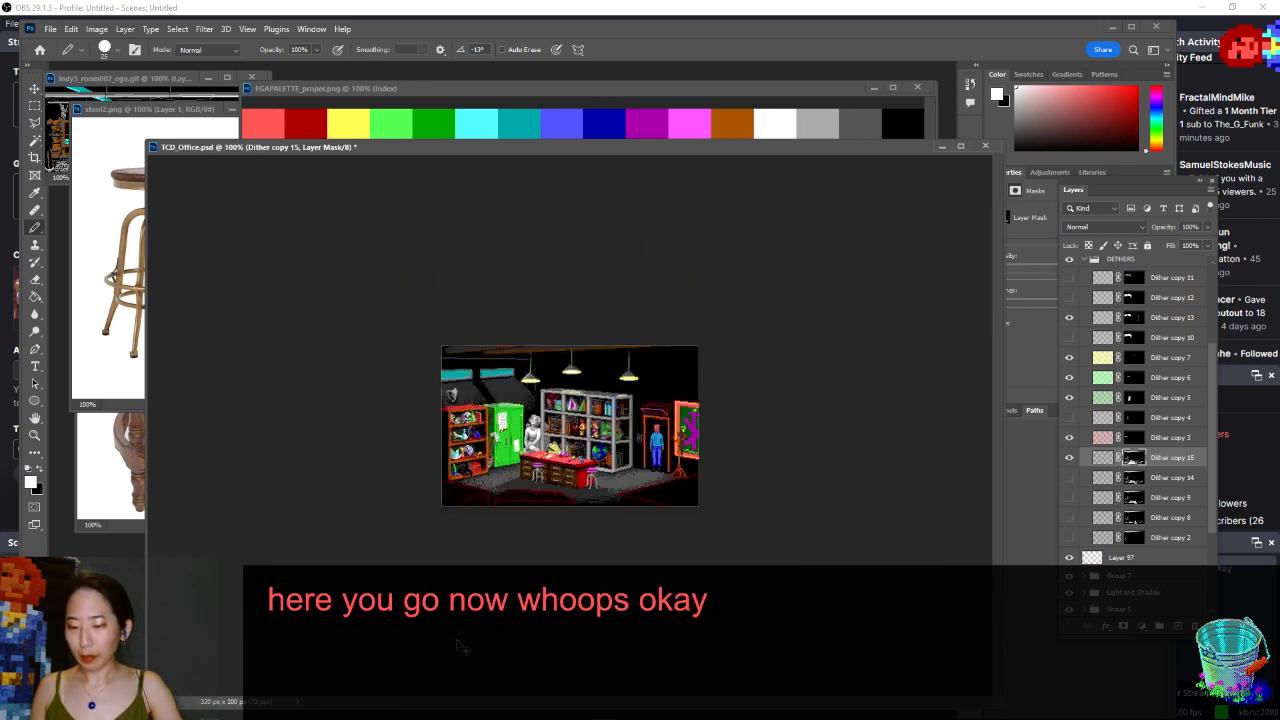
key(ctrl+plus)
key(ctrl+plus)
key(ctrl+s)
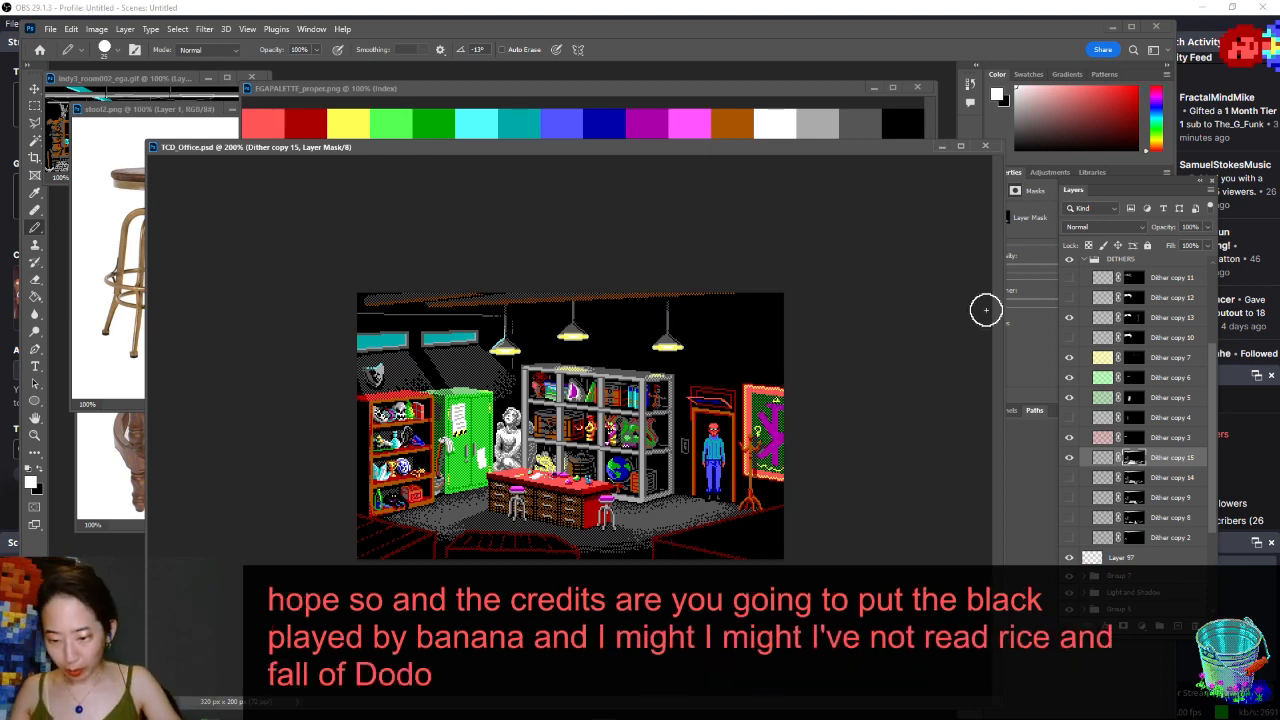
- Toggle Layer 97's visibility at 100% zoom to compare the red box outlines with the original blue ones
key(ctrl+minus)
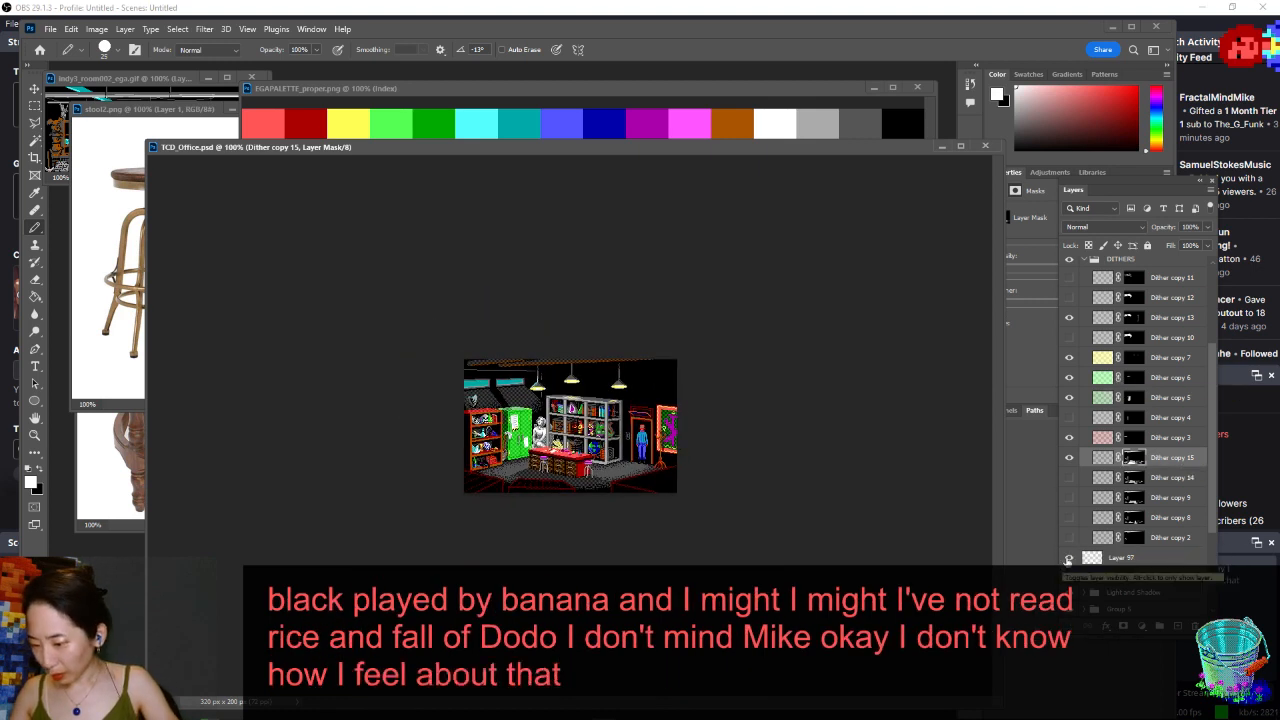
click(1069, 558)
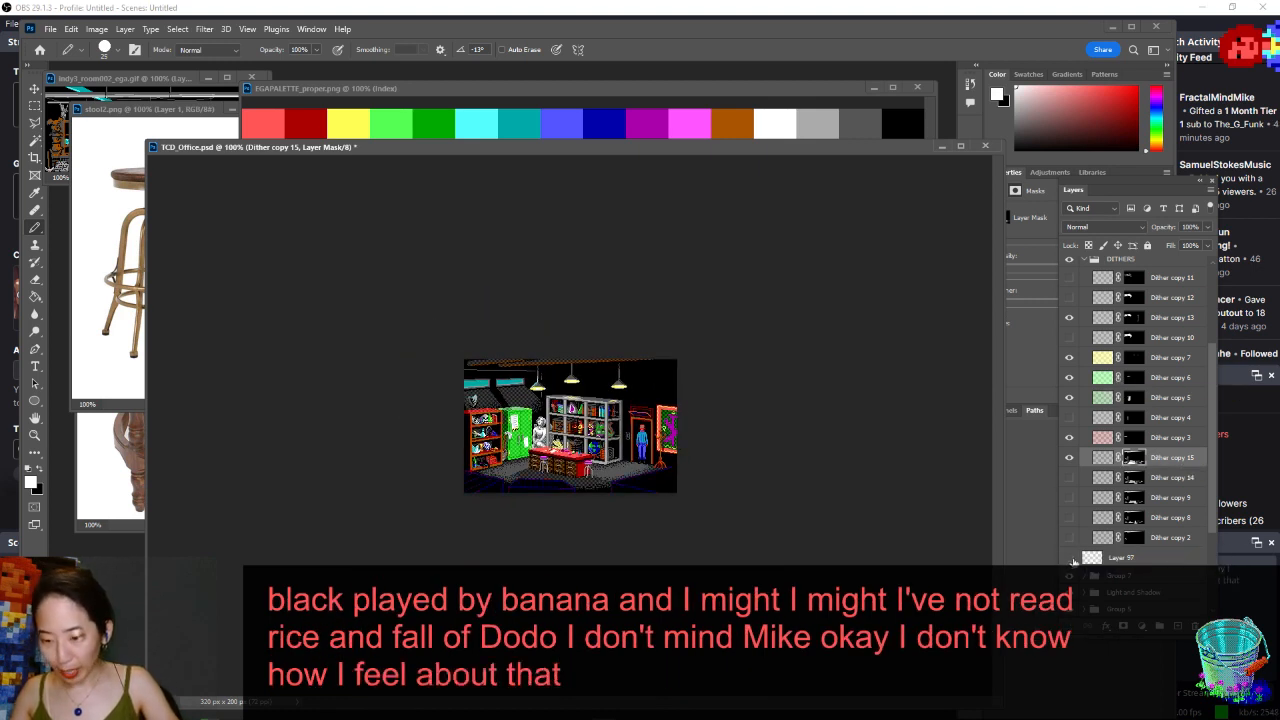
click(1069, 558)
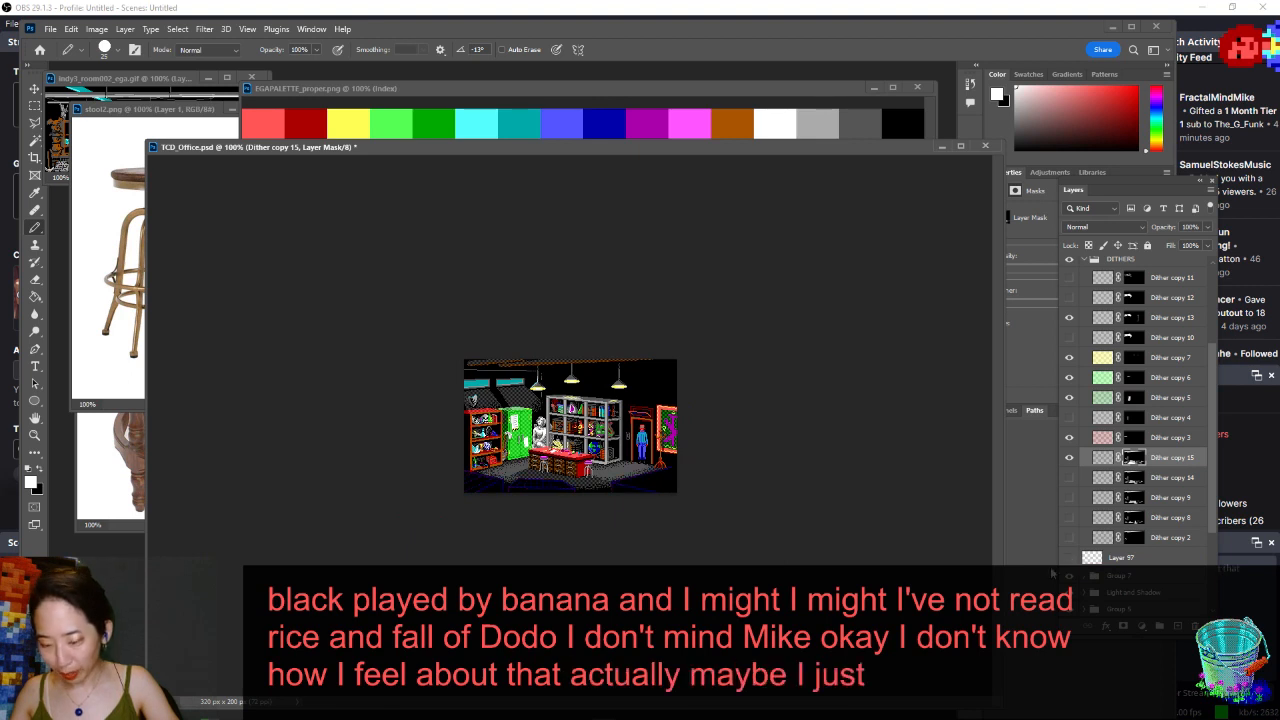
- Compare Dither copy 14 and Dither copy 15 on the foreground boxes, with Layer 97's red outlines shown and hidden
key(ctrl+plus)
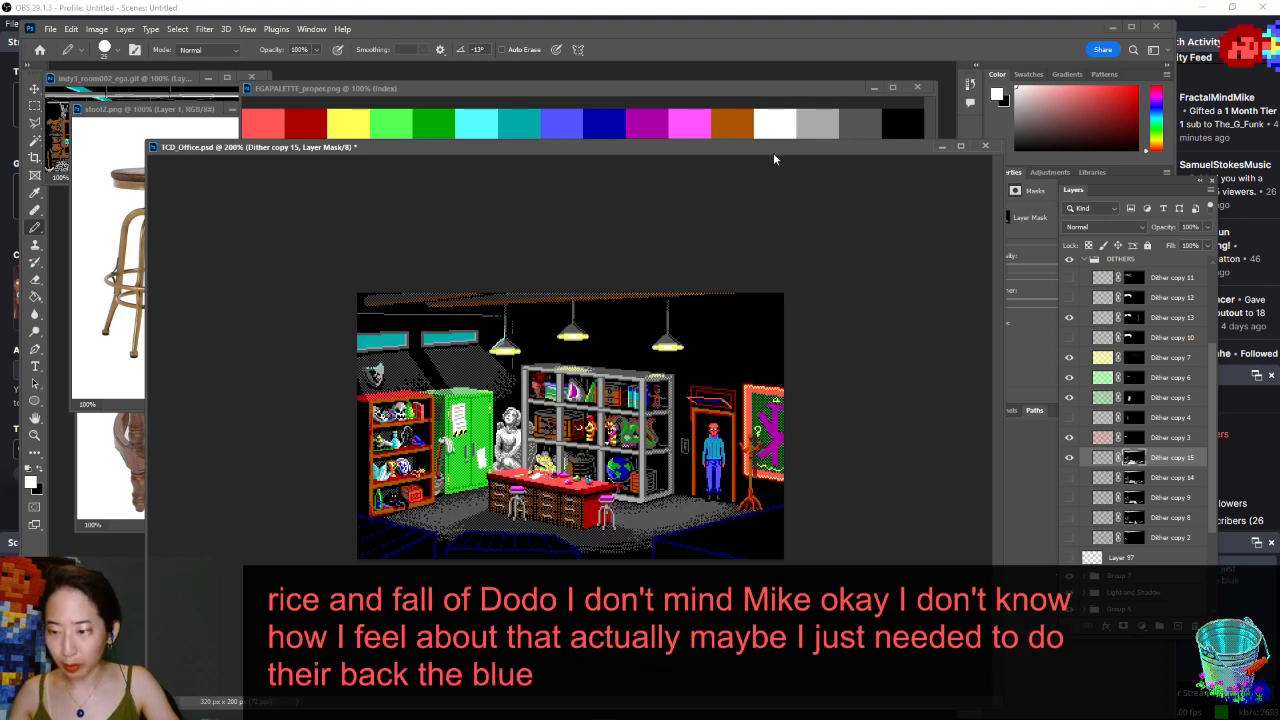
drag(773, 152, 769, 93)
click(1068, 457)
click(1068, 477)
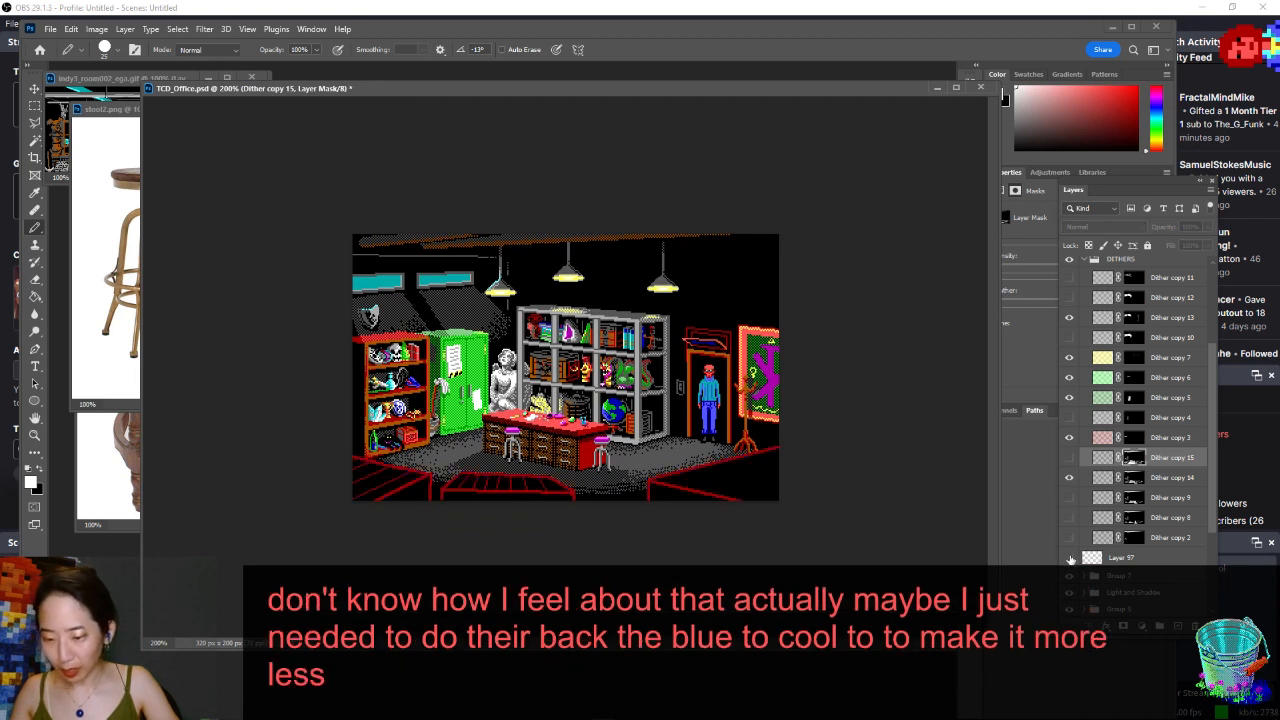
click(1070, 558)
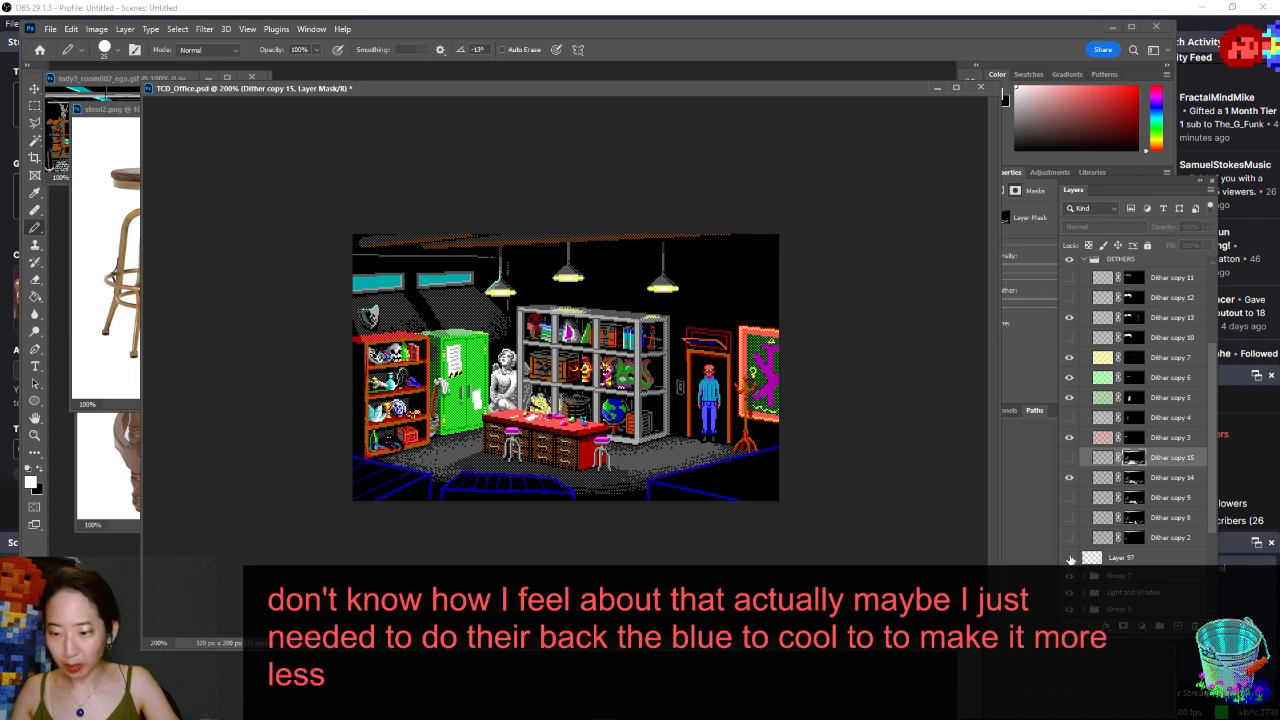
click(1068, 462)
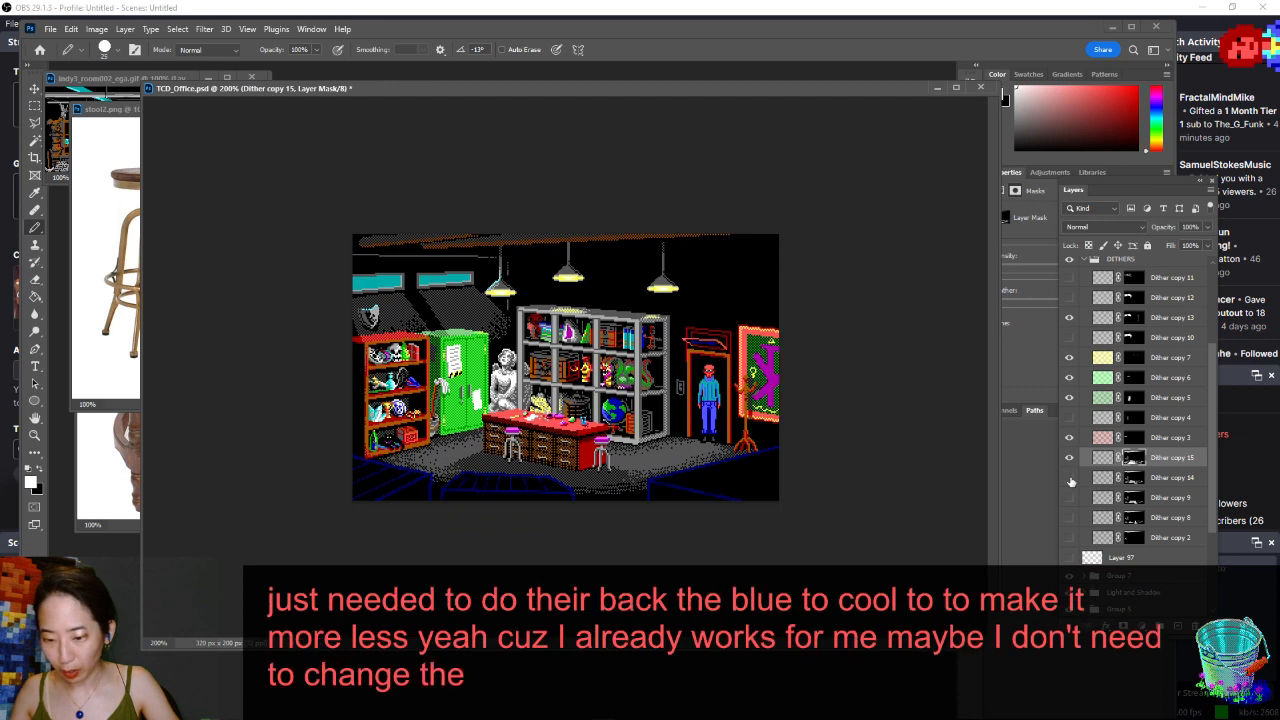
key(ctrl+minus)
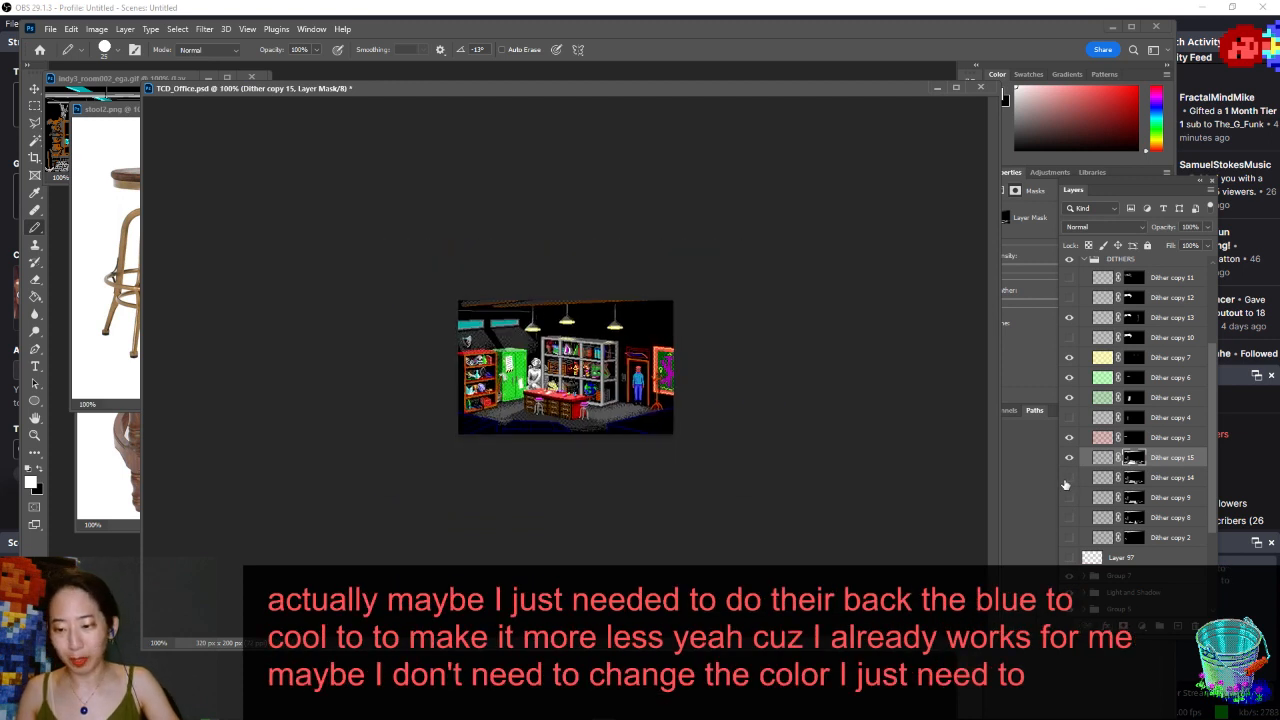
key(ctrl+plus)
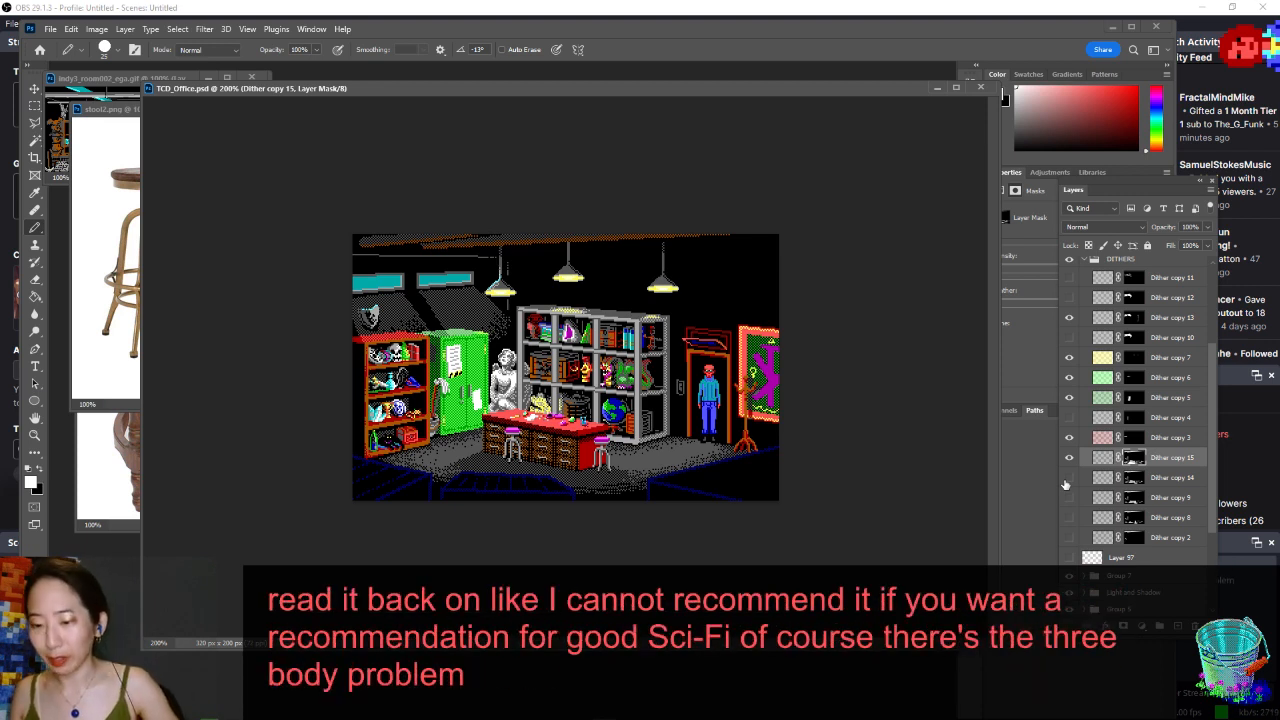
key(ctrl+plus)
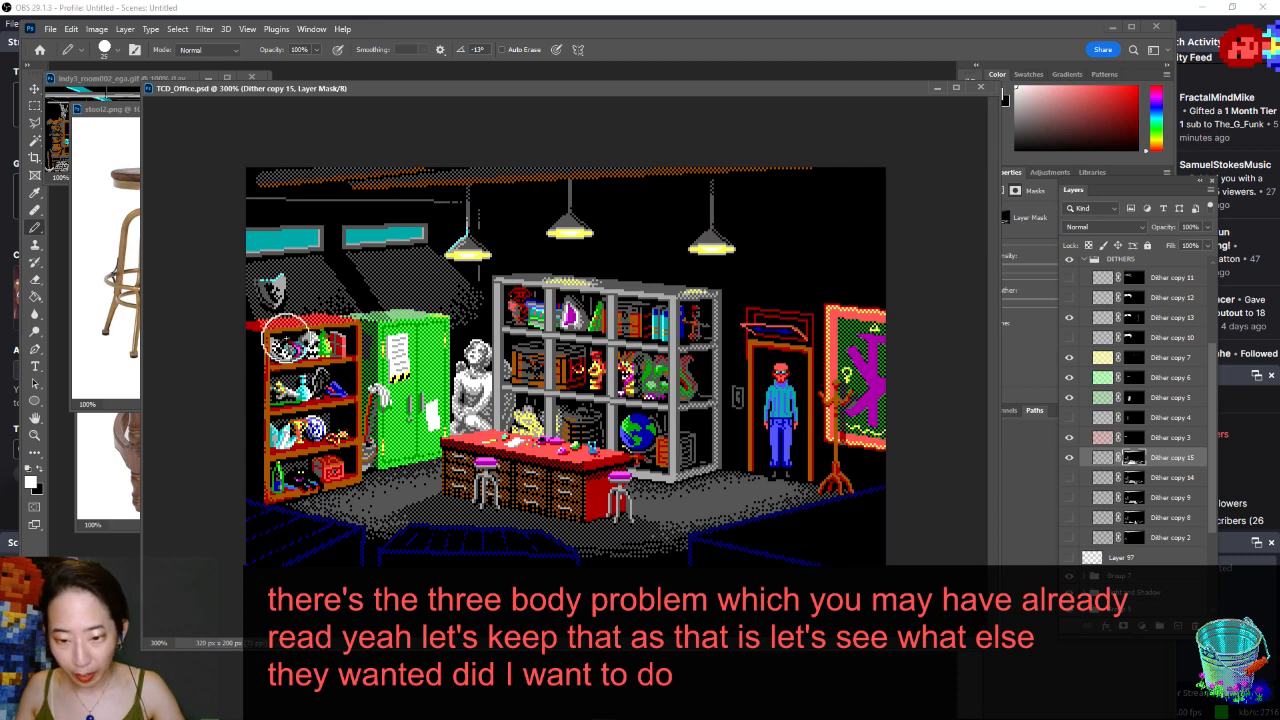
- Toggle Layer 84's visibility repeatedly to look for the dark patch made earlier near the bookcase
click(243, 338)
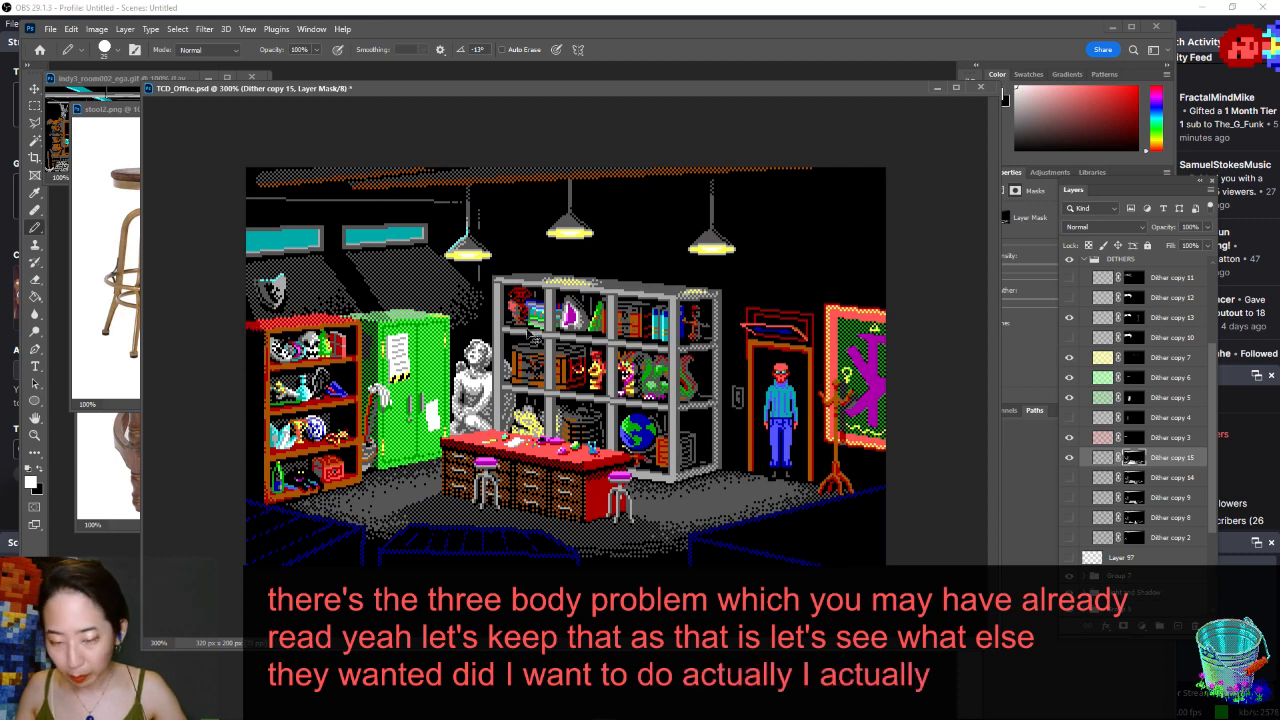
scroll(1096, 282, up, 3)
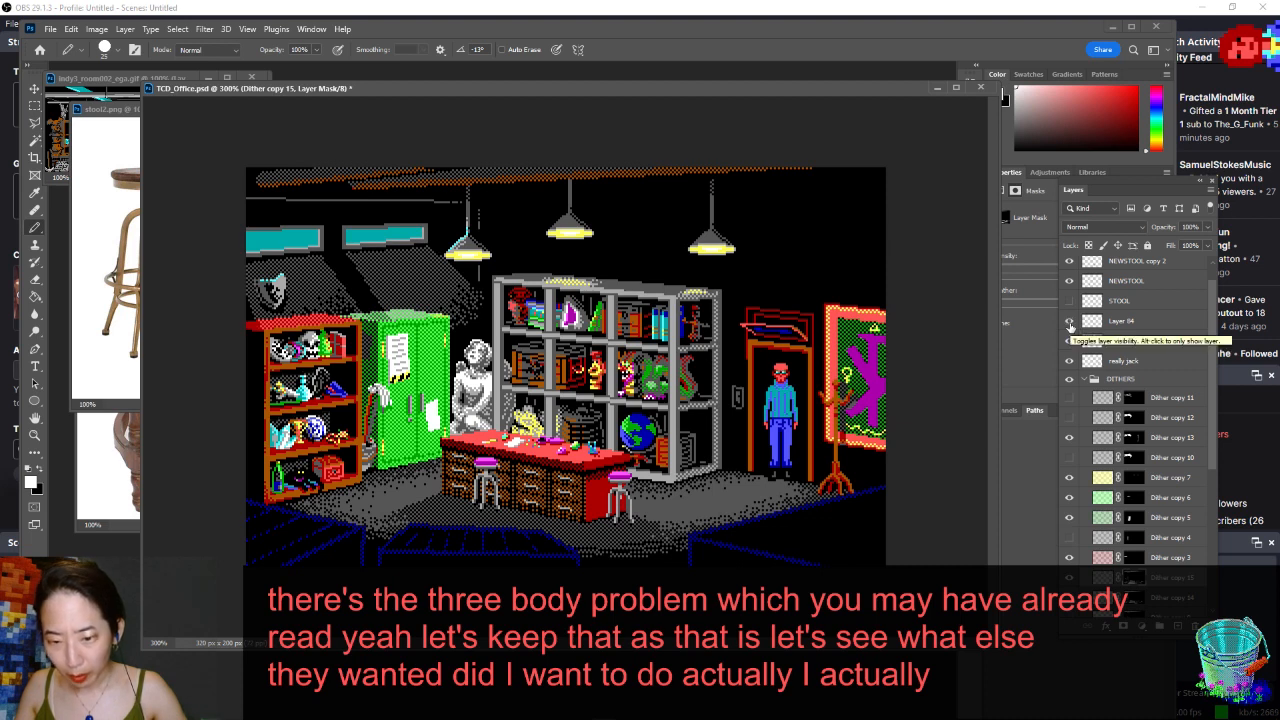
scroll(1070, 326, up, 1)
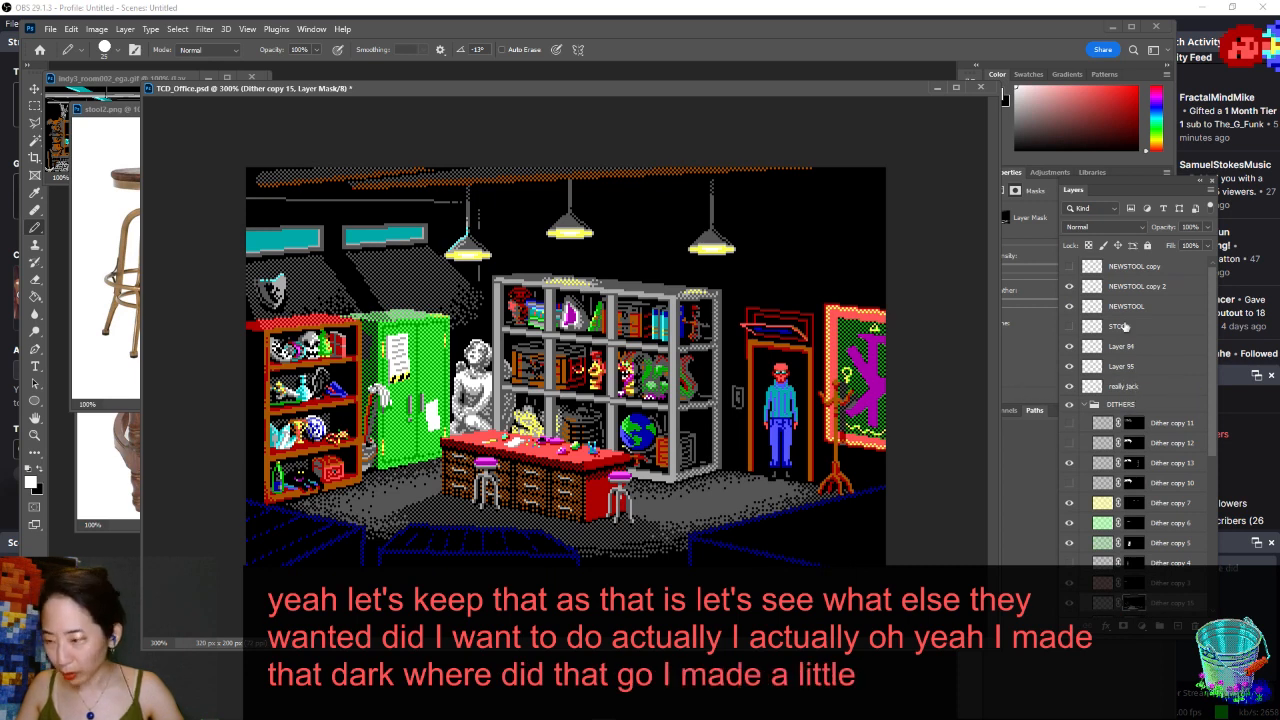
click(1068, 346)
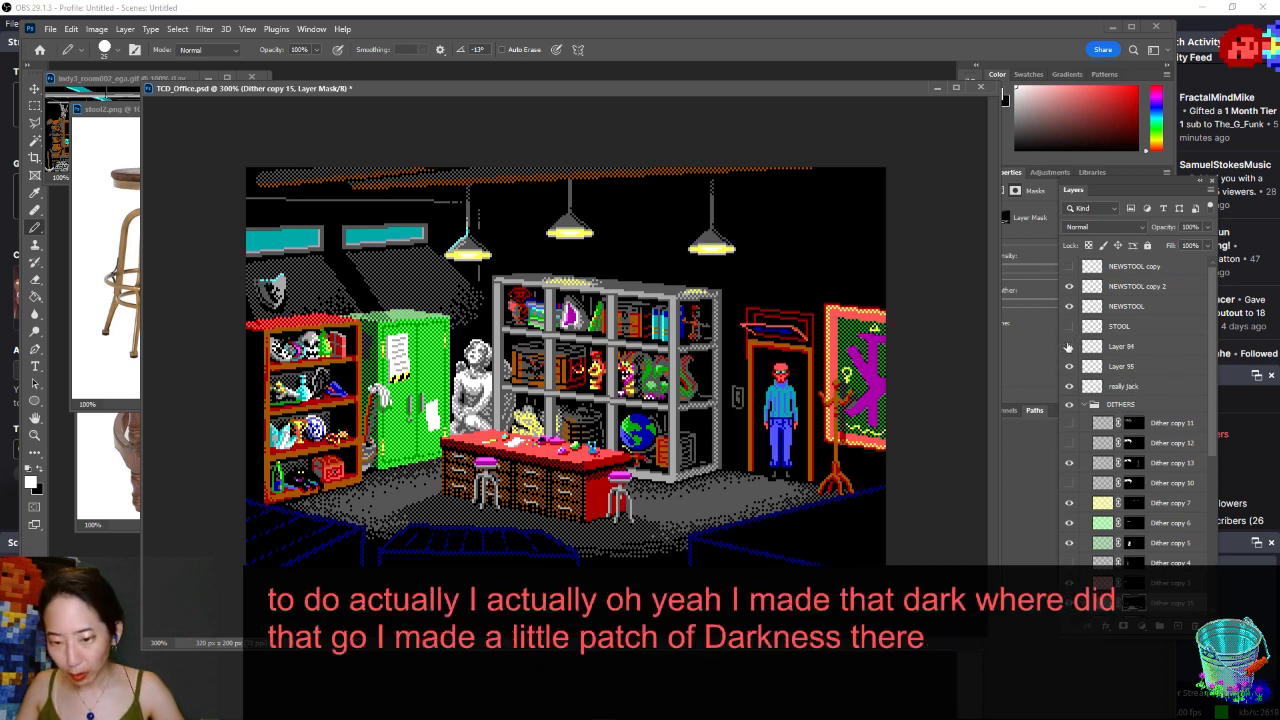
click(1068, 346)
click(1068, 346)
click(1068, 346)
click(1068, 346)
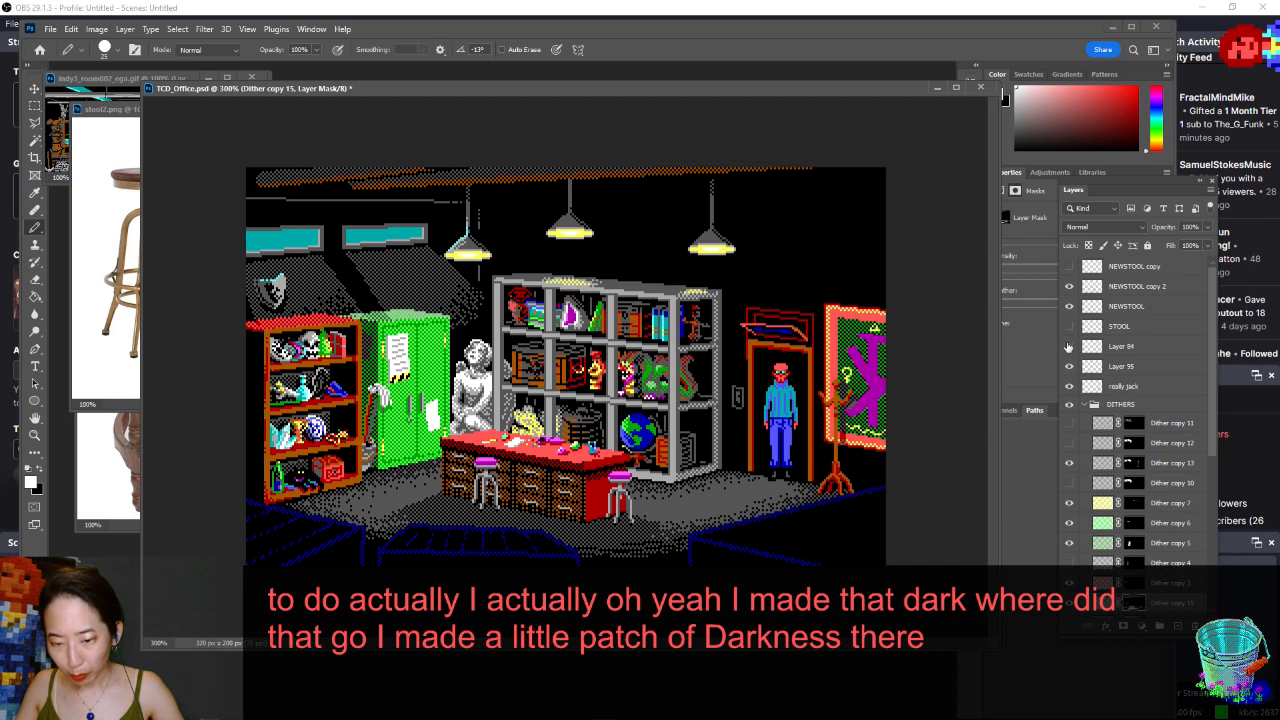
click(1068, 346)
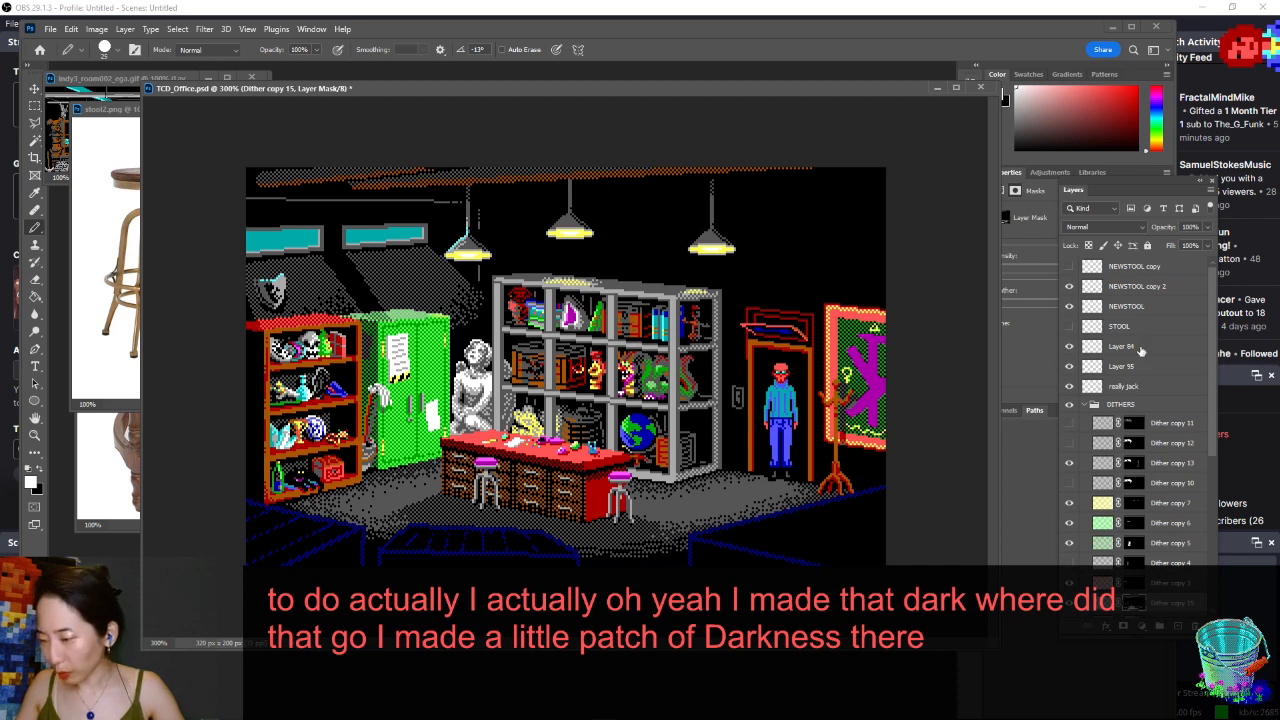
- Add a new layer directly above Layer 84
click(1143, 350)
key(ctrl+shift+n)
key(Return)
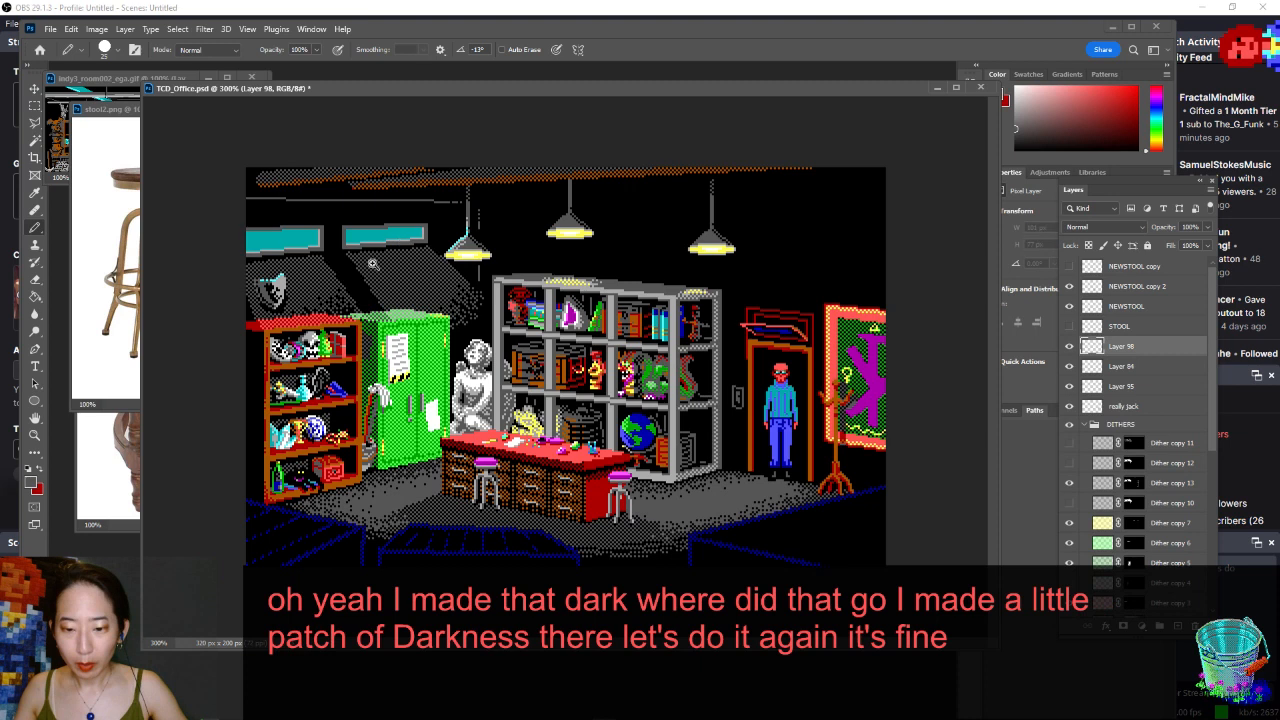
- Pencil a black checkerboard dither with a 1-pixel brush over the dark red left end of the brown bookcase's top
scroll(300, 309, up, 1)
scroll(231, 308, up, 4)
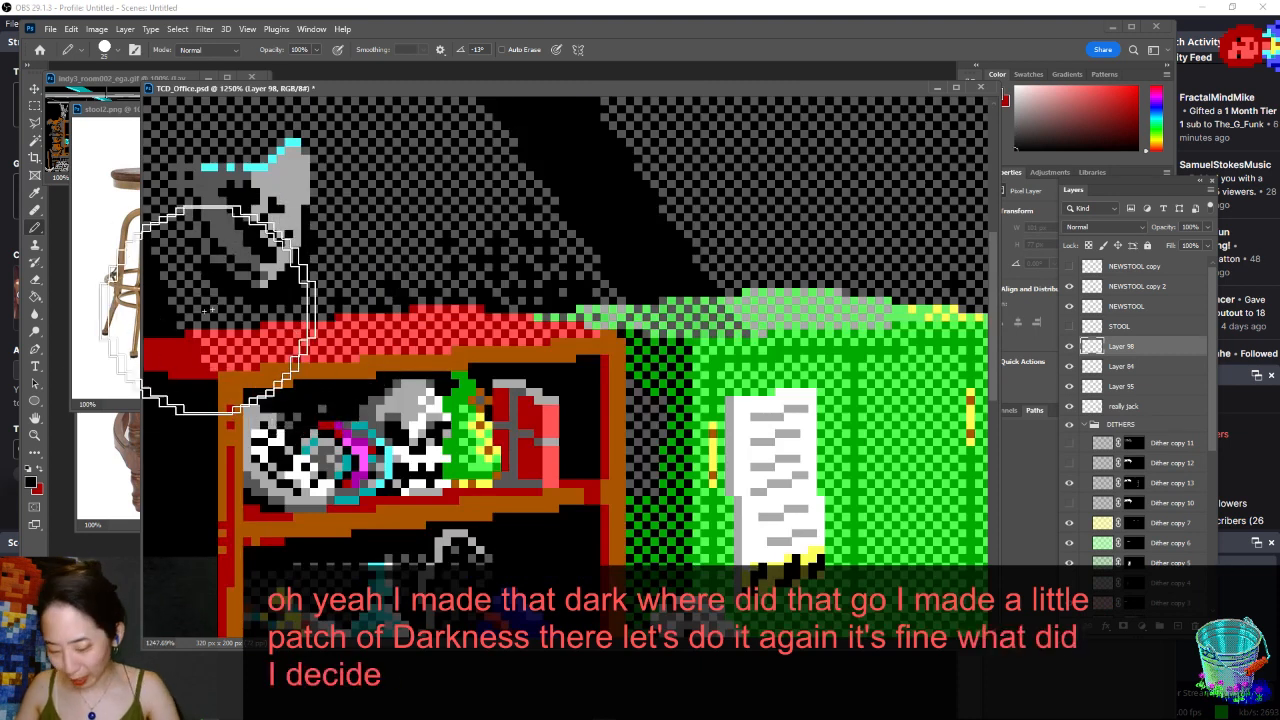
key(bracketleft)
key(bracketleft)
key(bracketleft)
key(bracketleft)
key(bracketleft)
key(bracketleft)
key(bracketleft)
key(bracketleft)
key(bracketleft)
key(bracketleft)
key(bracketleft)
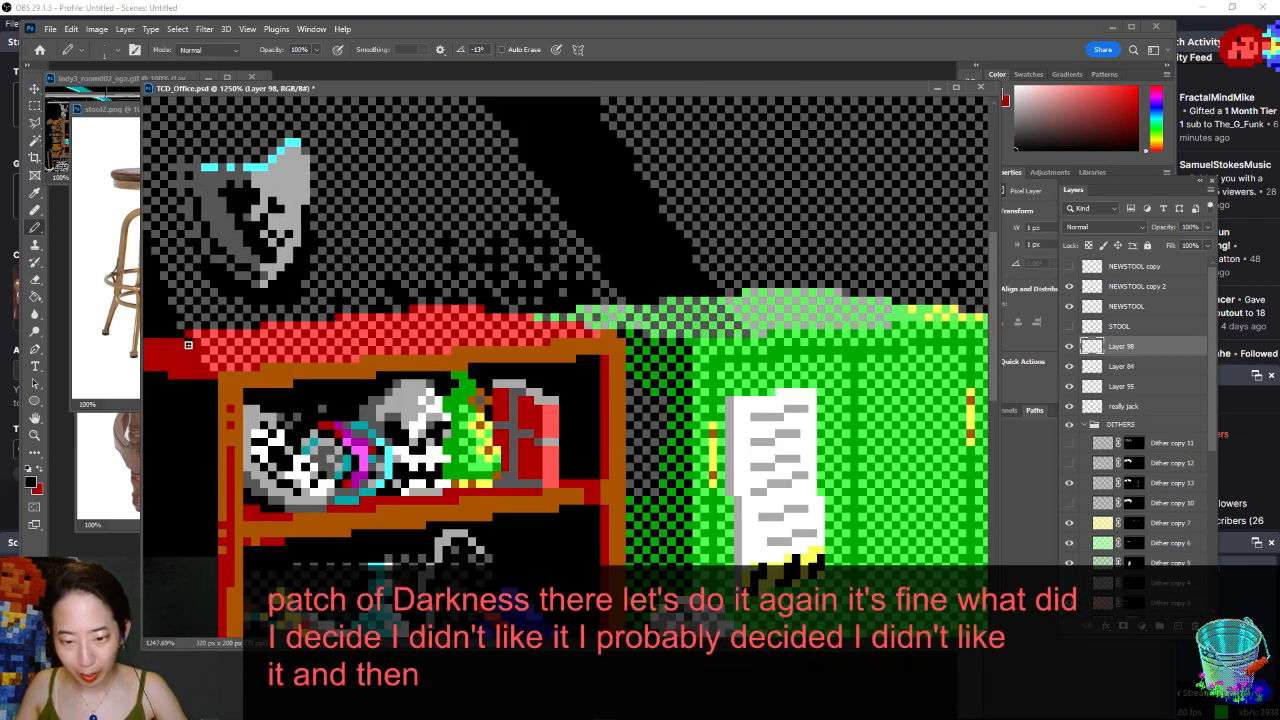
click(190, 342)
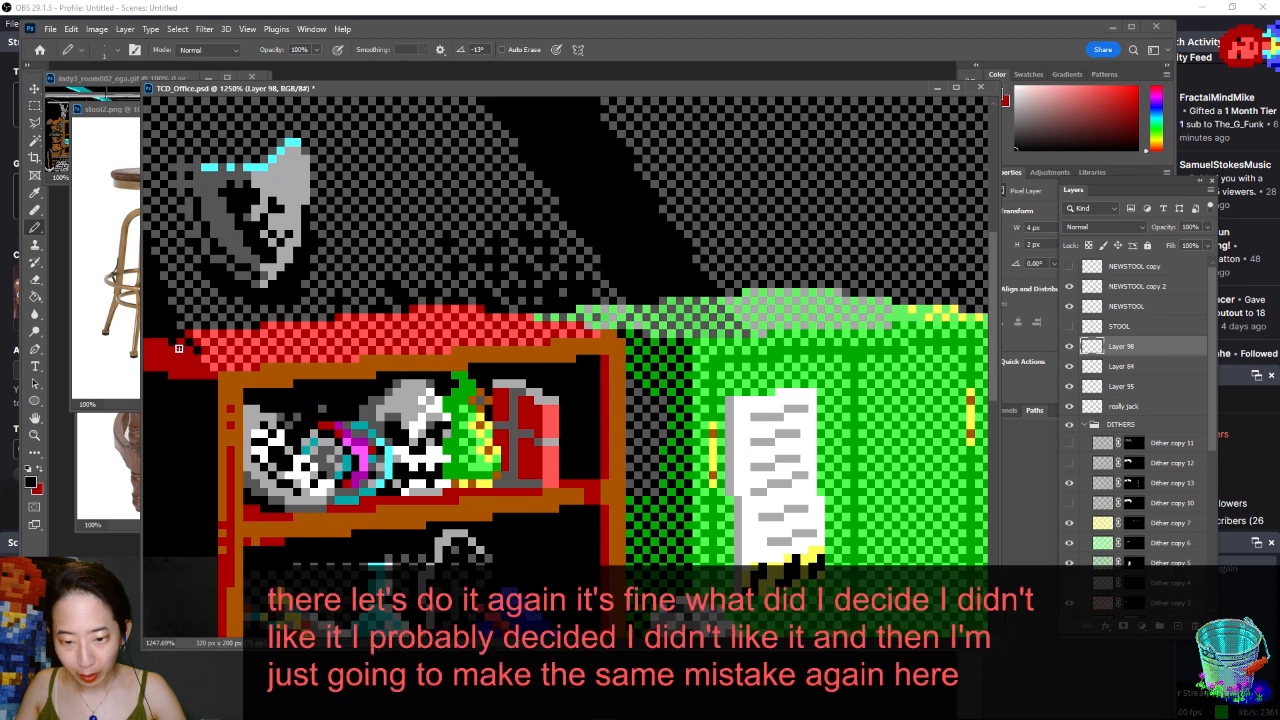
mouse_move(177, 347)
mouse_down()
mouse_move(205, 377)
mouse_move(159, 339)
mouse_move(162, 350)
mouse_move(146, 349)
mouse_move(147, 369)
mouse_move(177, 378)
mouse_up()
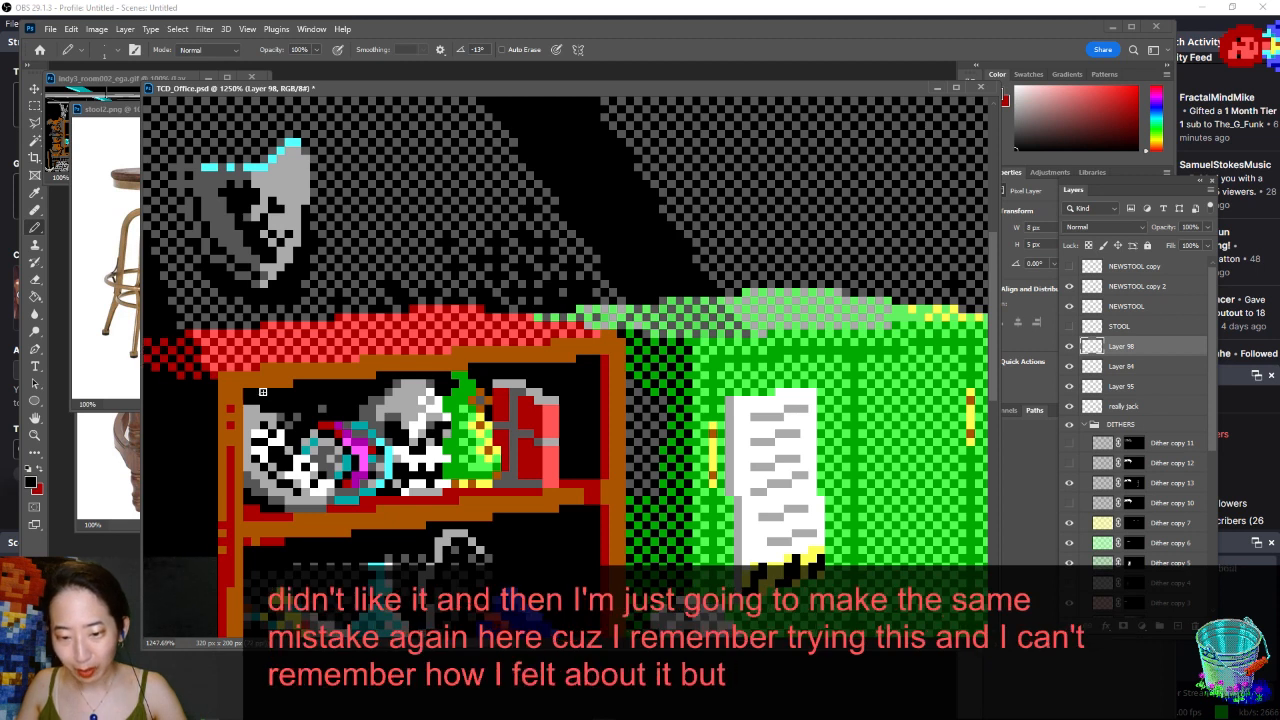
scroll(269, 389, down, 5)
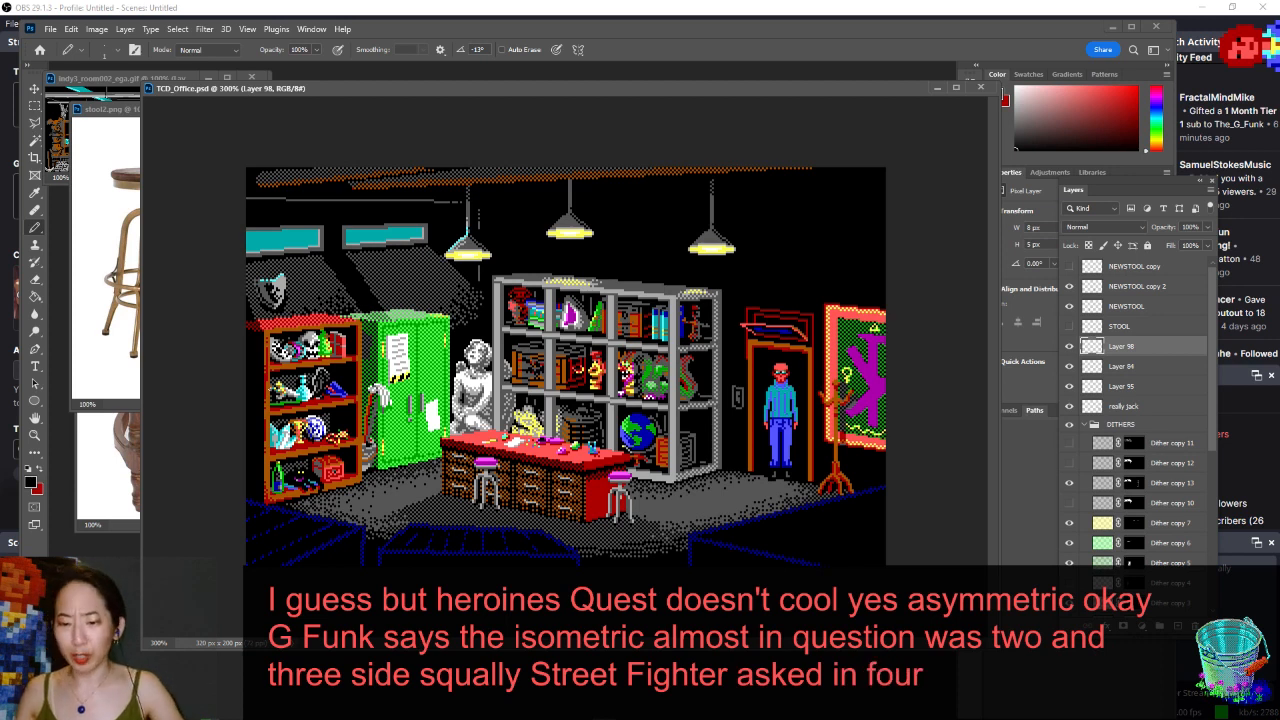
- Sample grey from the middle hanging lamp, pencil a touch of light on the side of its shade, and save the file
key(ctrl+minus)
key(ctrl+minus)
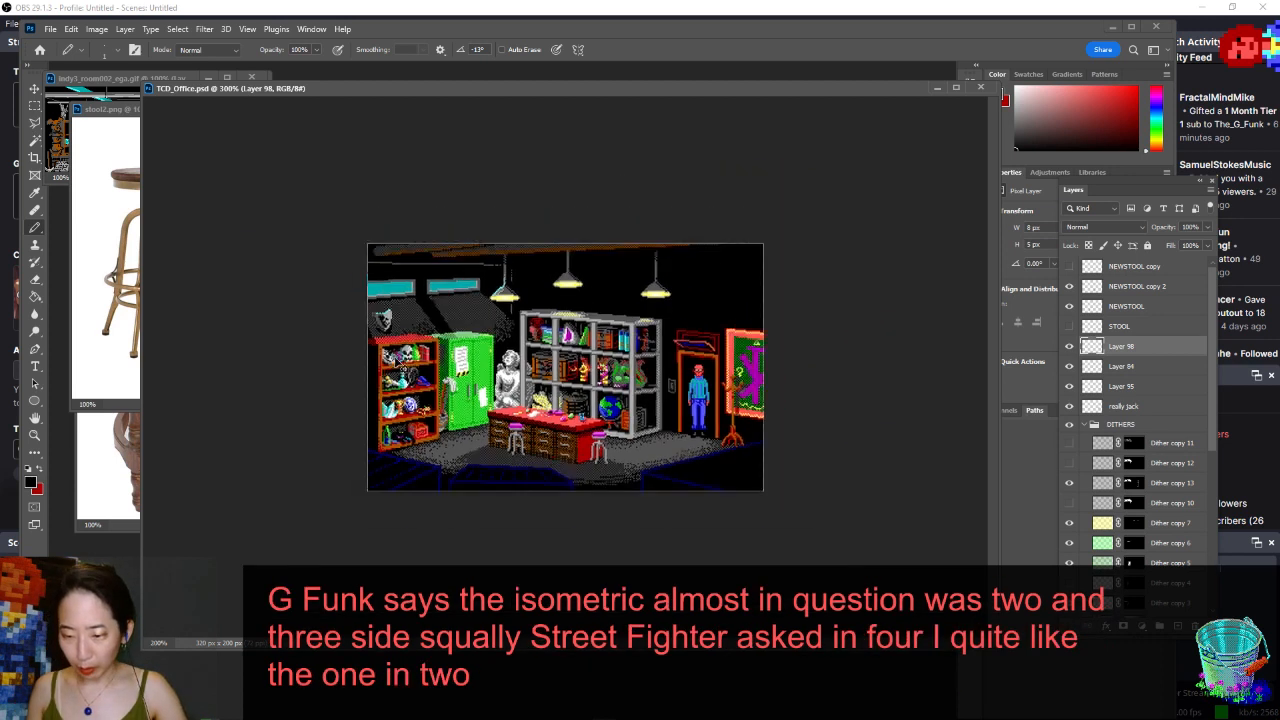
key(ctrl+plus)
key(ctrl+plus)
key(ctrl+minus)
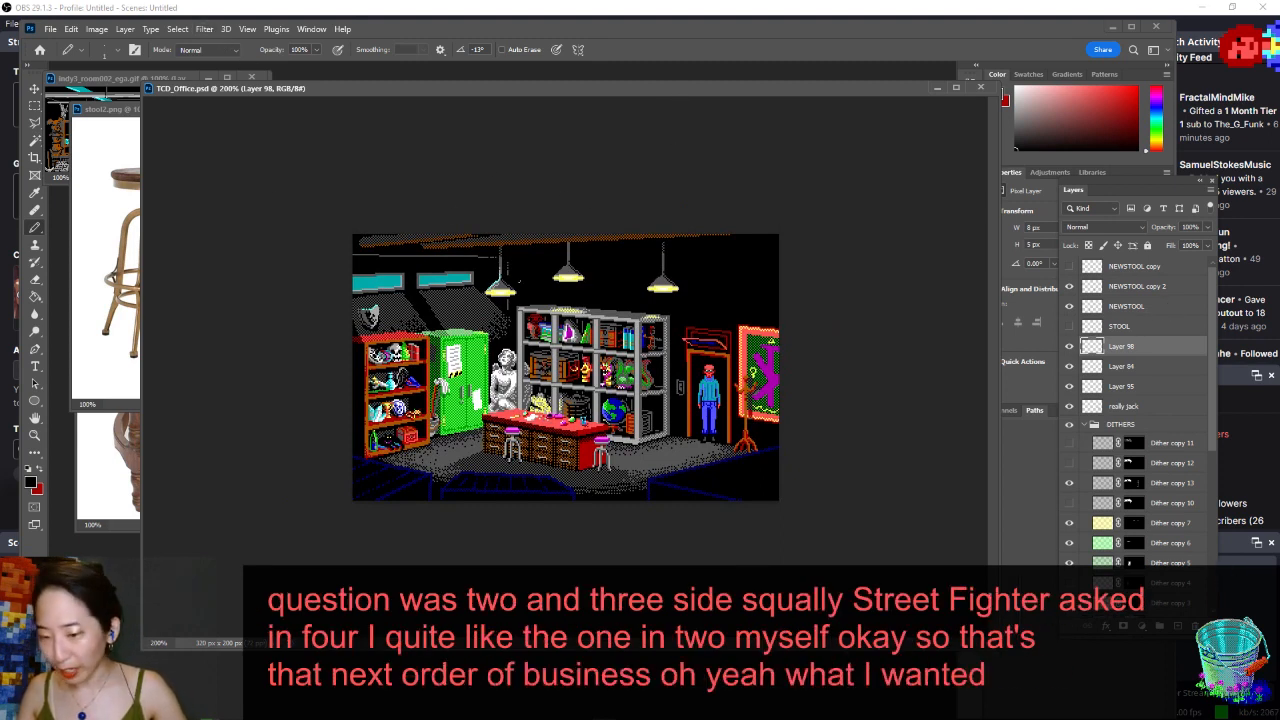
scroll(692, 325, up, 3)
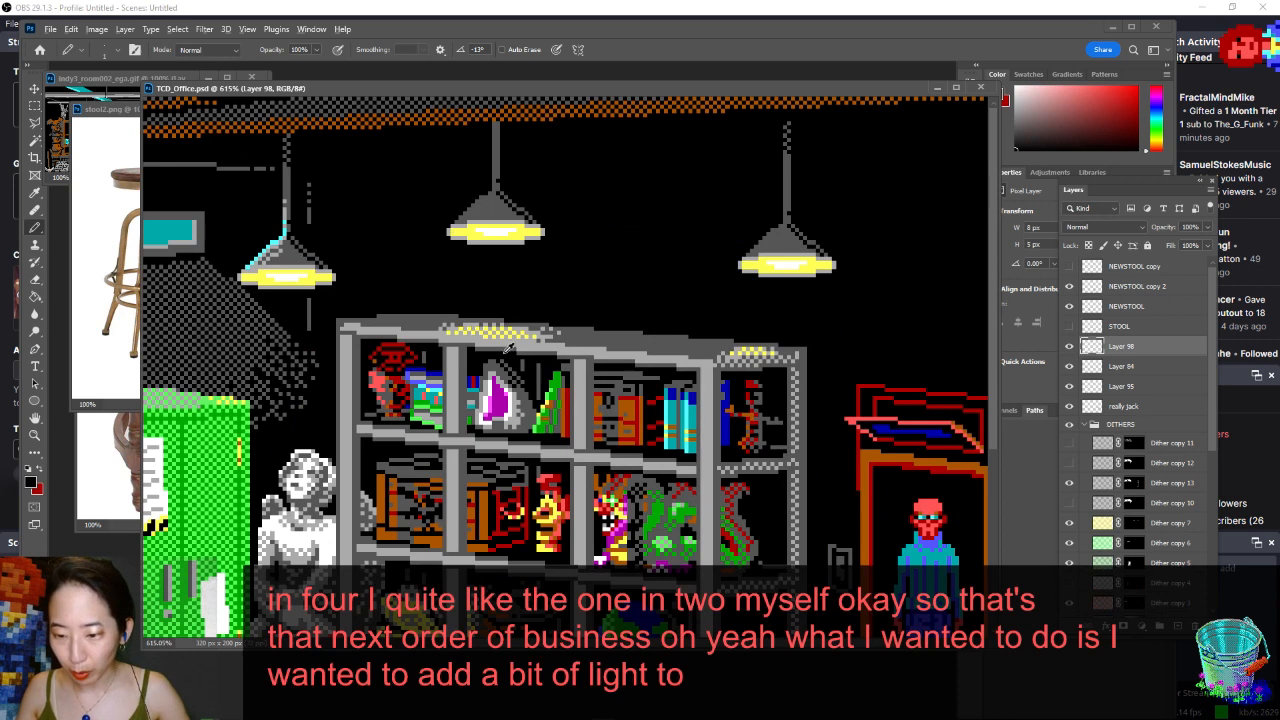
alt+click(460, 218)
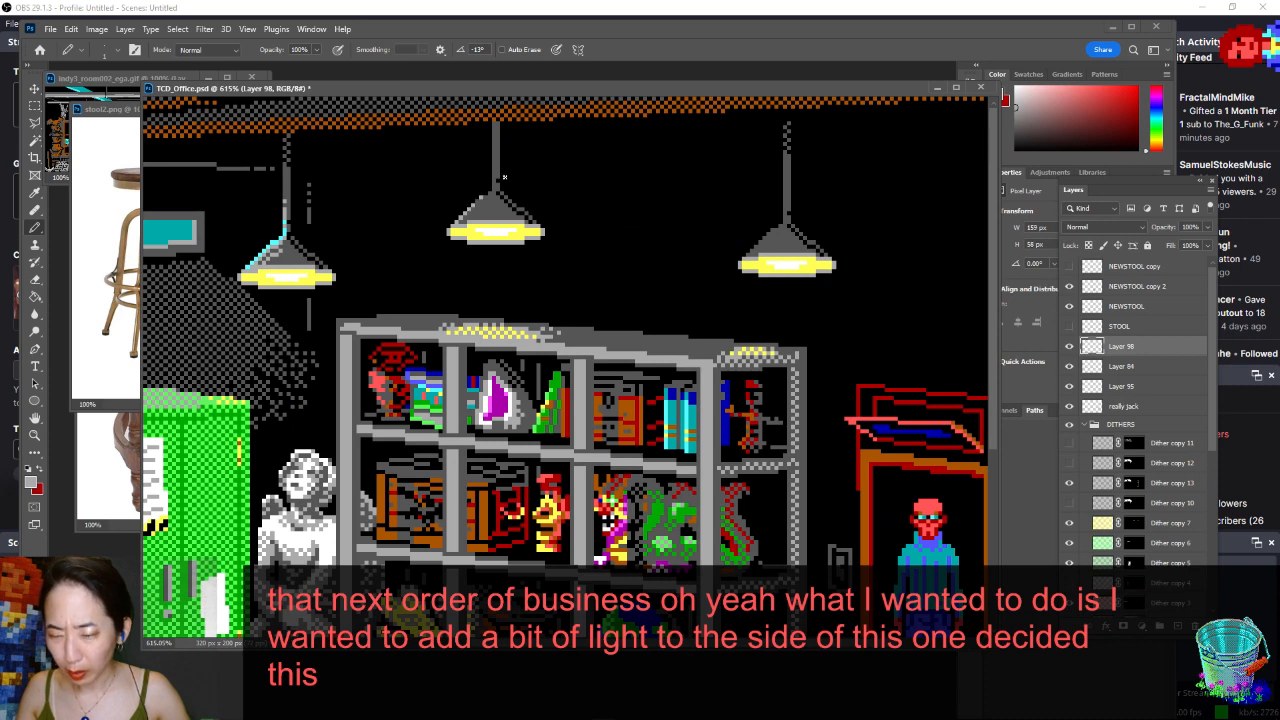
scroll(537, 133, down, 3)
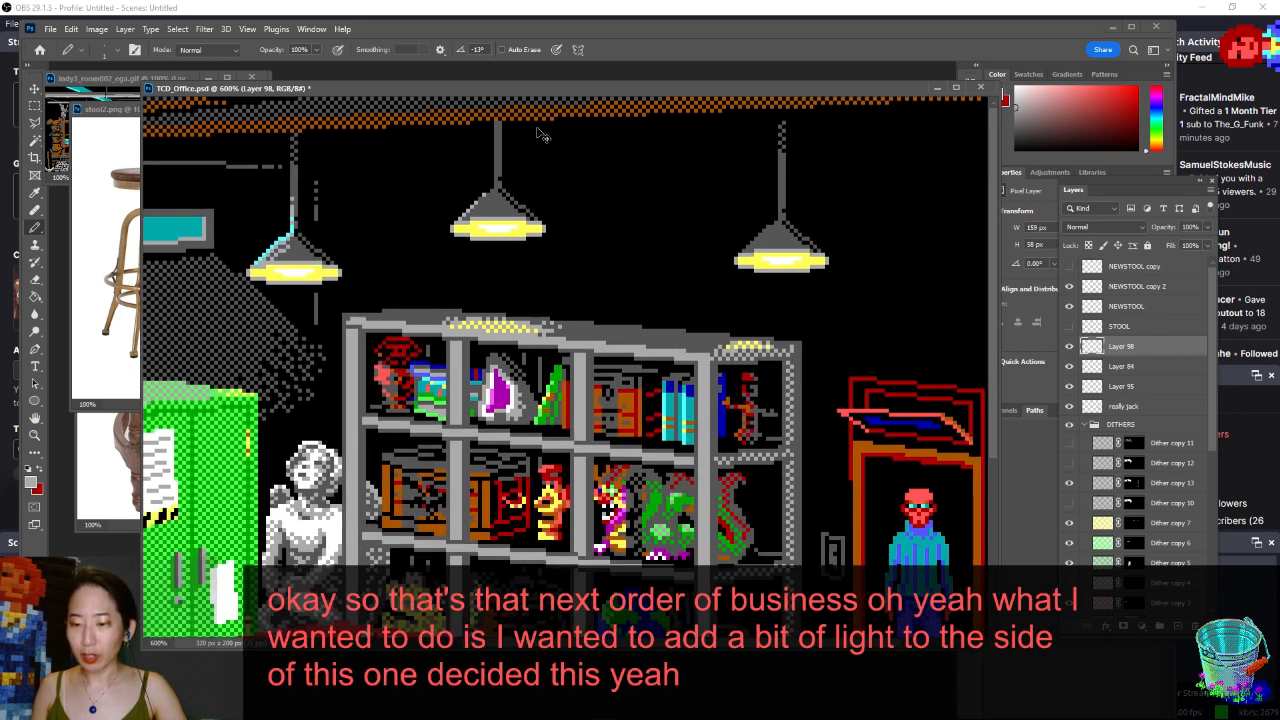
scroll(537, 133, down, 1)
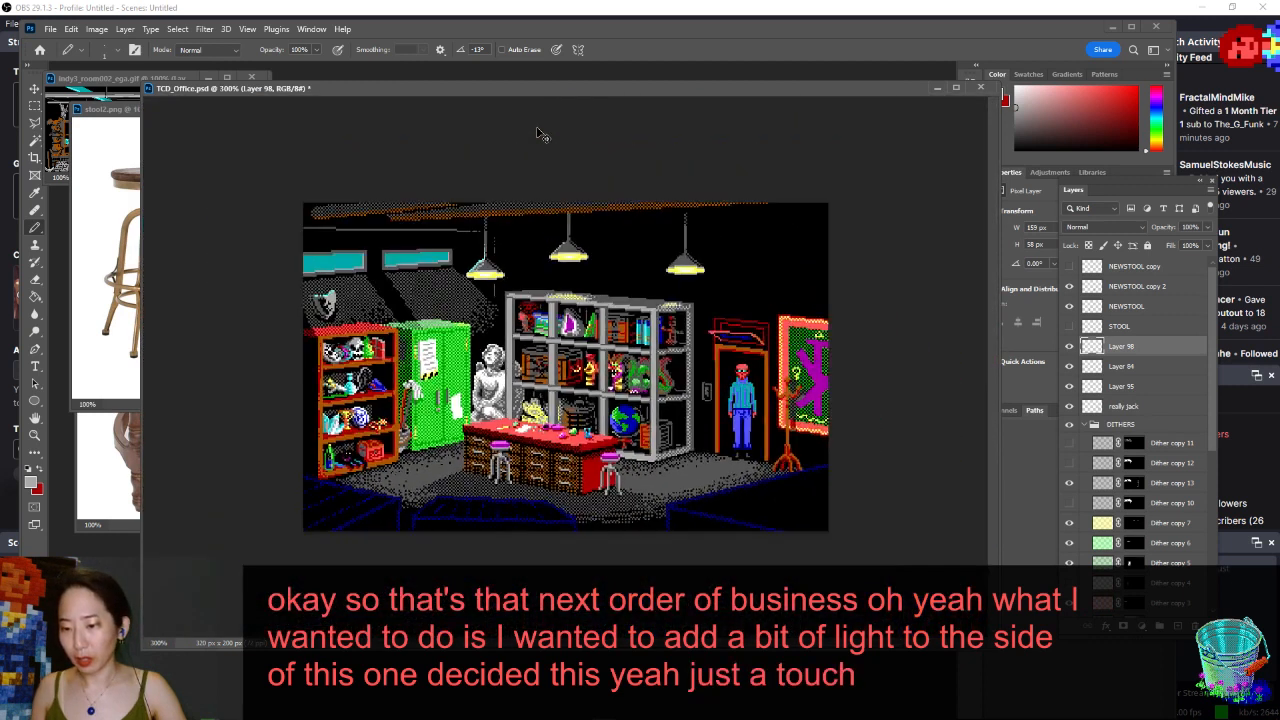
key(ctrl+s)
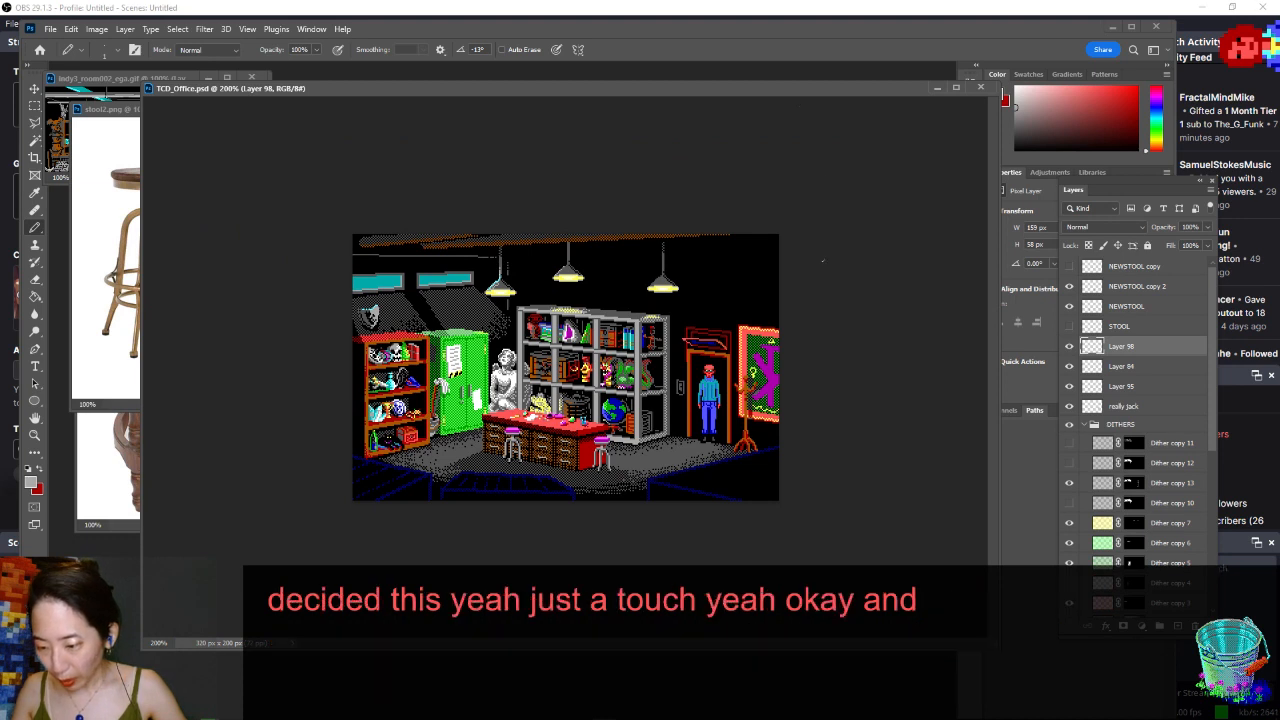
- Add a new layer above Layer 98, pencil small touch-ups on the coat rack beside the door, and save the file
scroll(663, 426, up, 5)
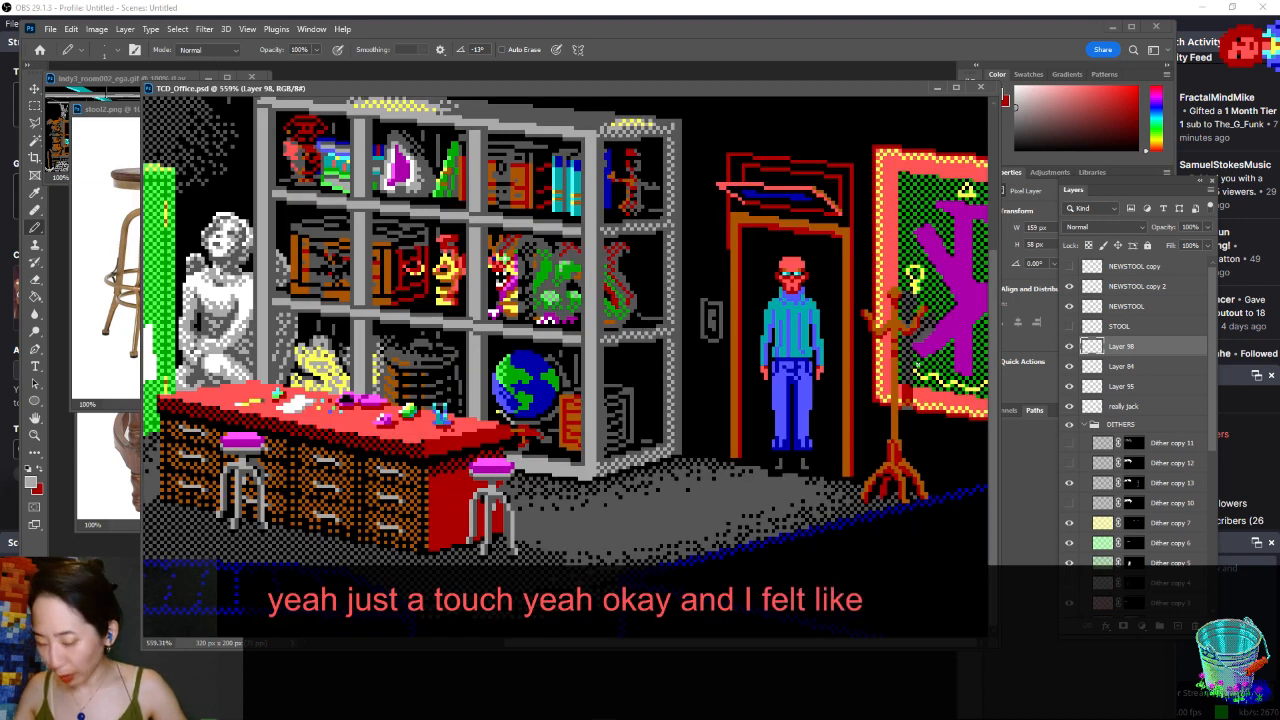
key(ctrl+shift+n)
key(Return)
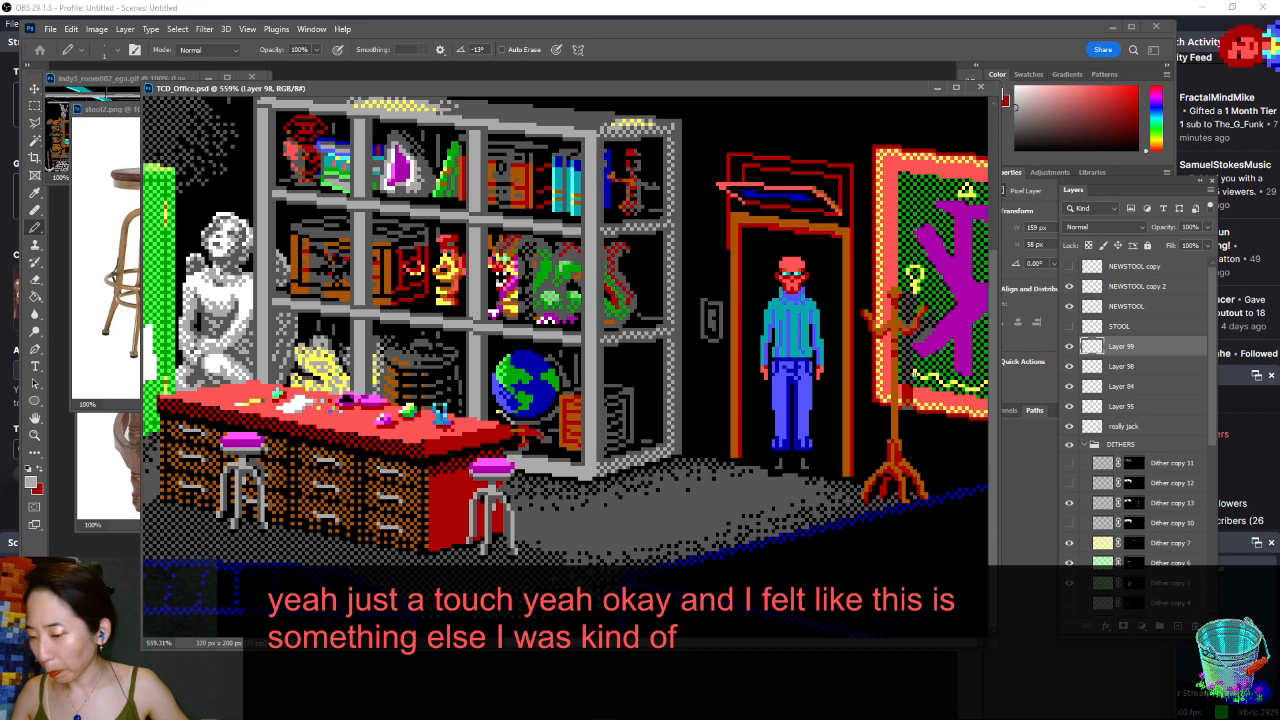
click(899, 453)
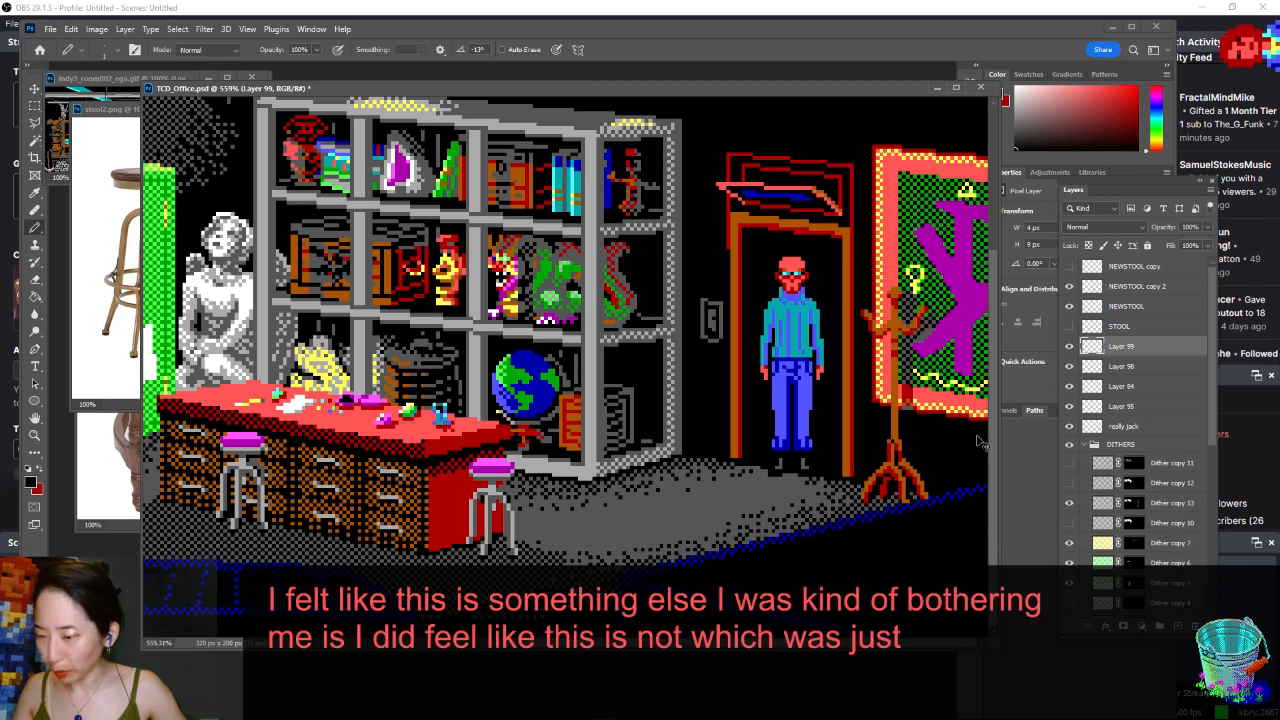
key(ctrl+s)
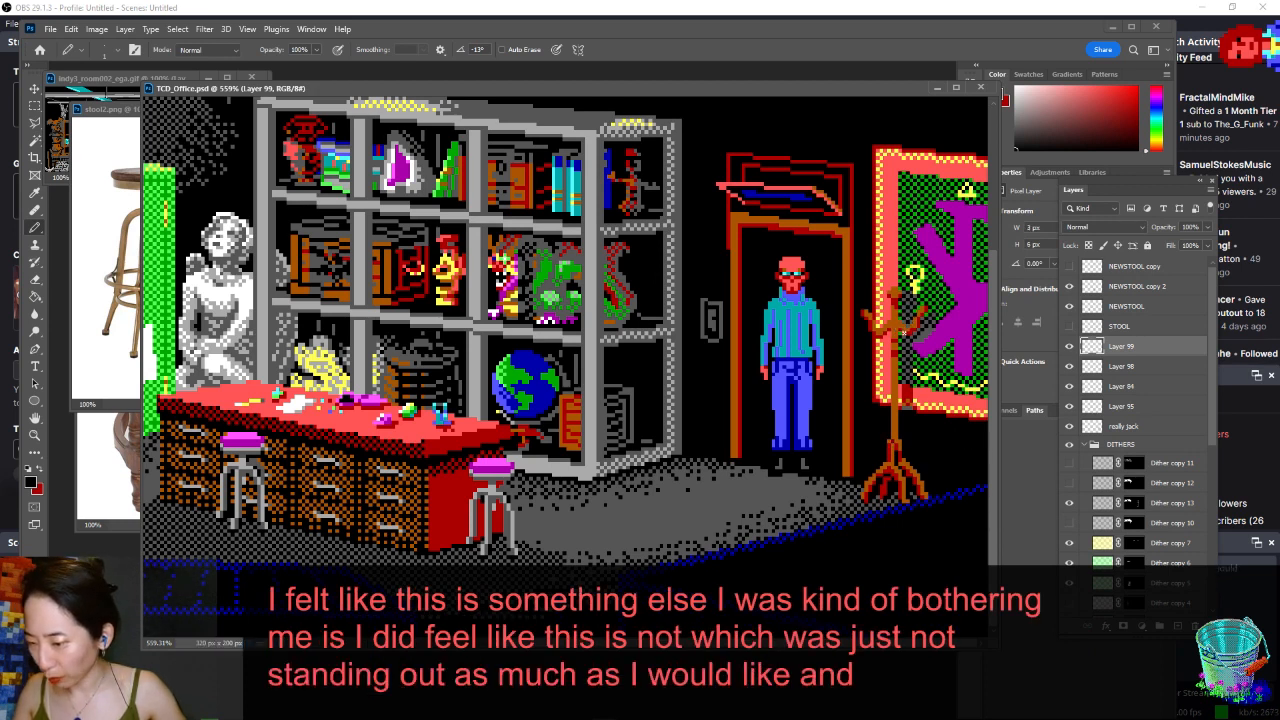
drag(918, 318, 911, 334)
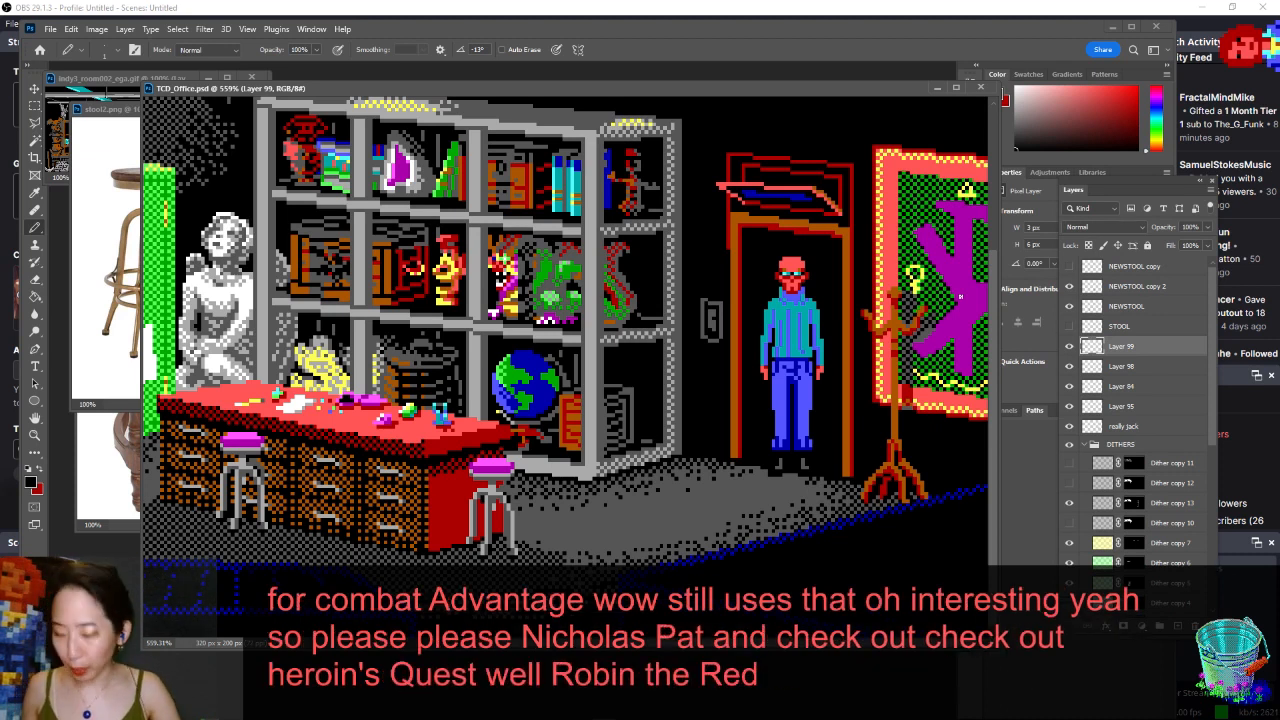
key(ctrl+minus)
key(ctrl+minus)
key(ctrl+minus)
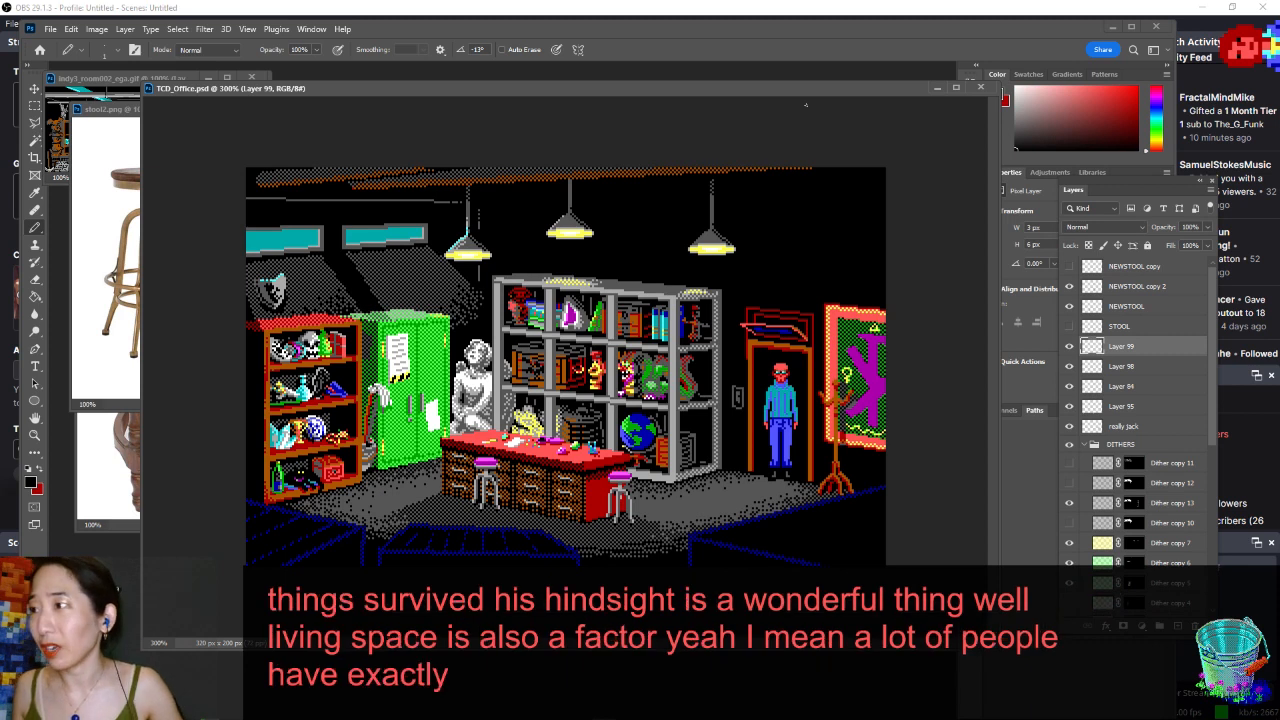
- Erase the stray black pixel beneath the seat of the stool at the desk's red end on NEWSTOOL copy 2, and save the file
mouse_move(585, 96)
mouse_down()
mouse_move(571, 95)
mouse_move(592, 93)
mouse_up()
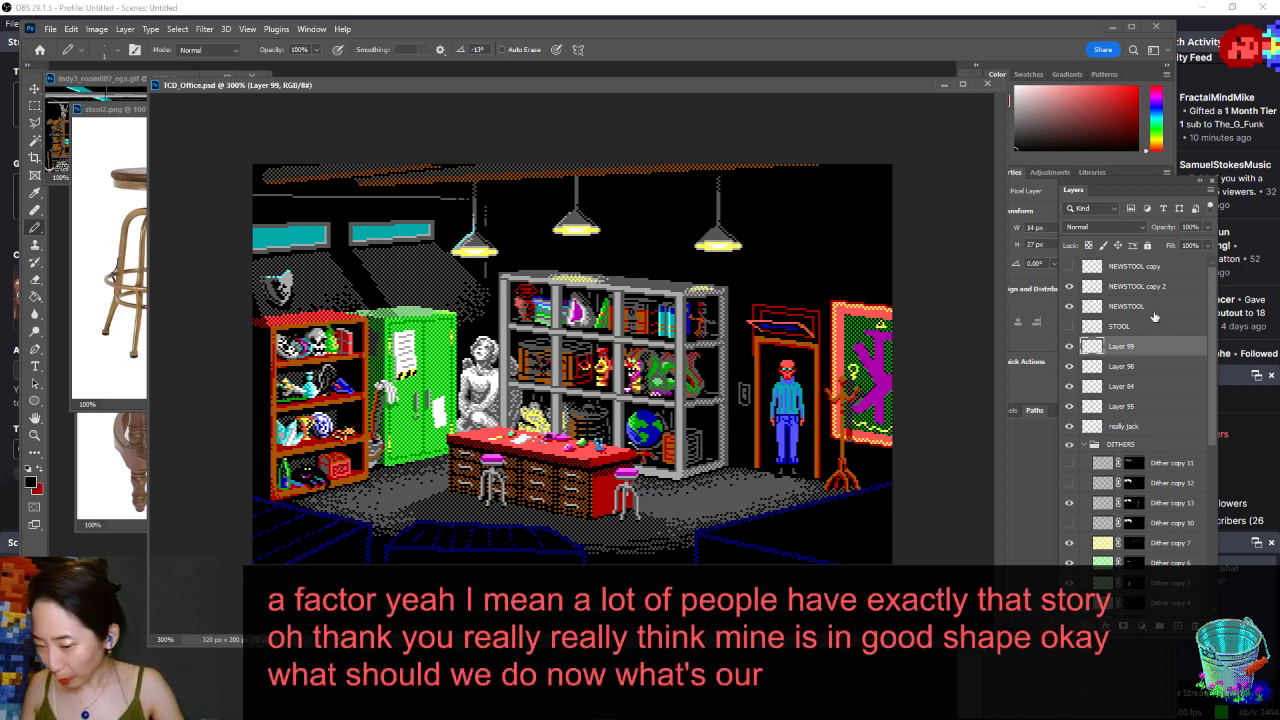
click(1150, 307)
key(c)
click(1143, 287)
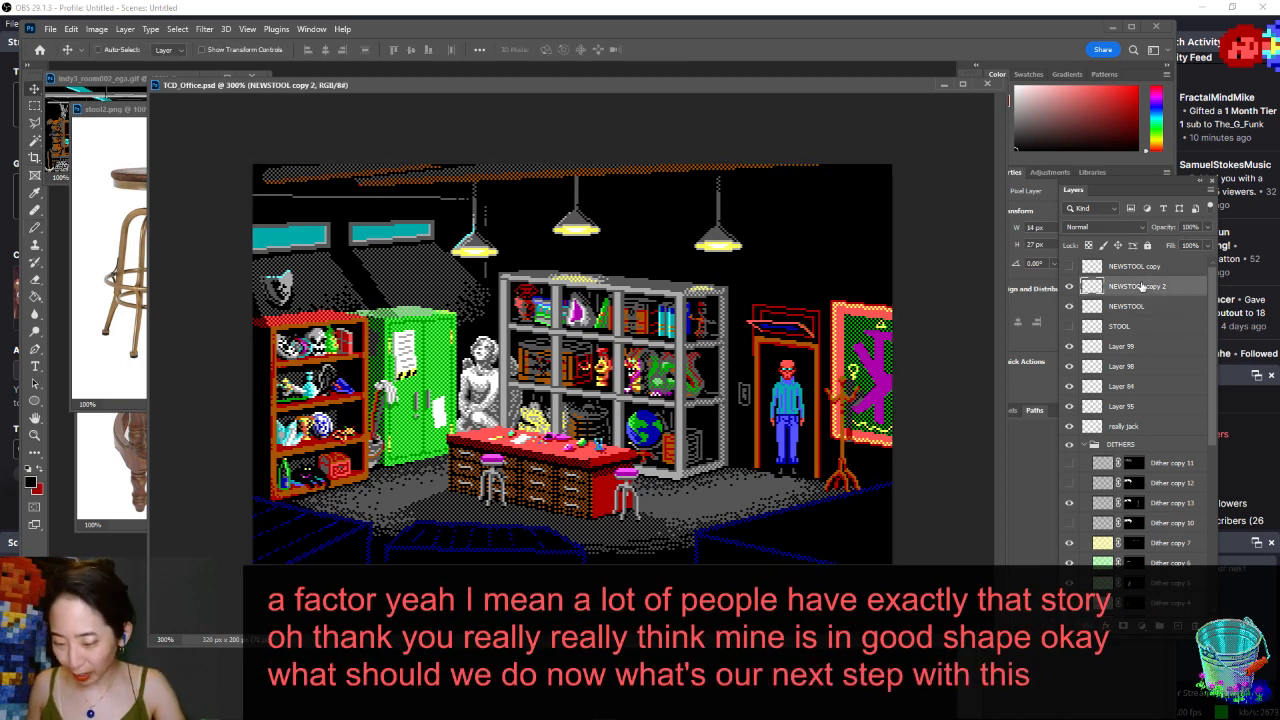
key(v)
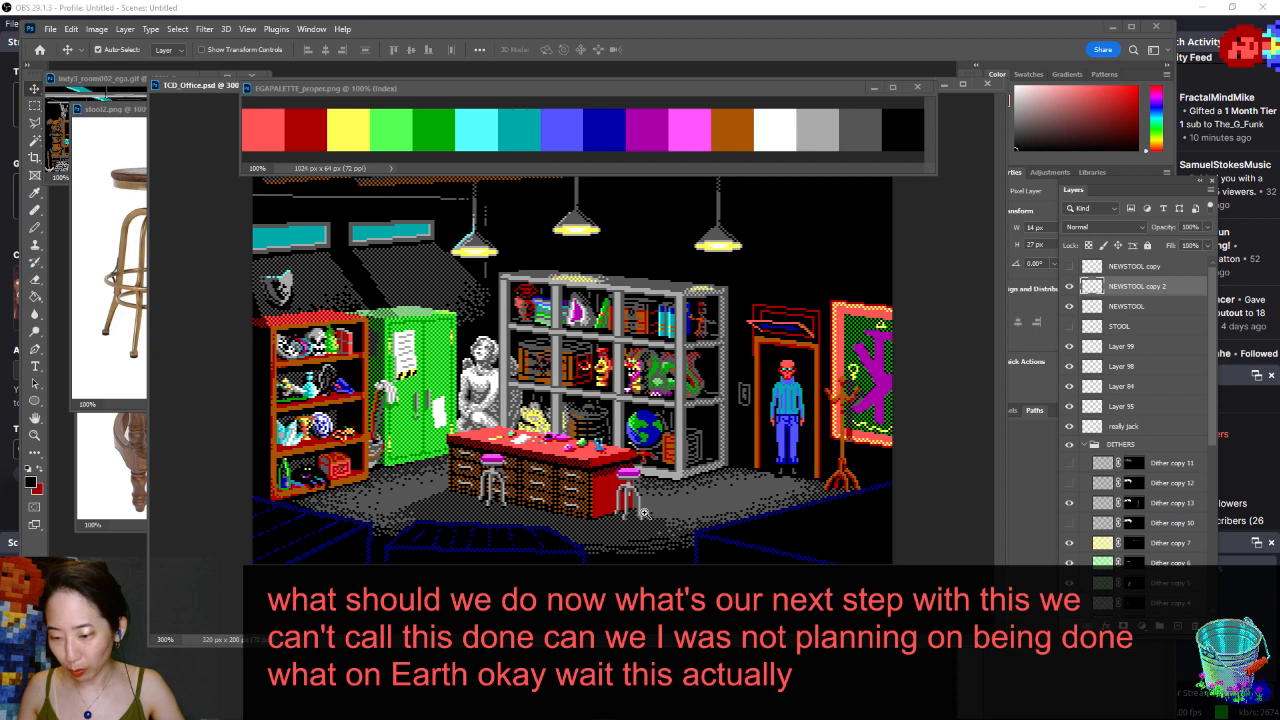
scroll(648, 500, up, 6)
key(e)
click(551, 358)
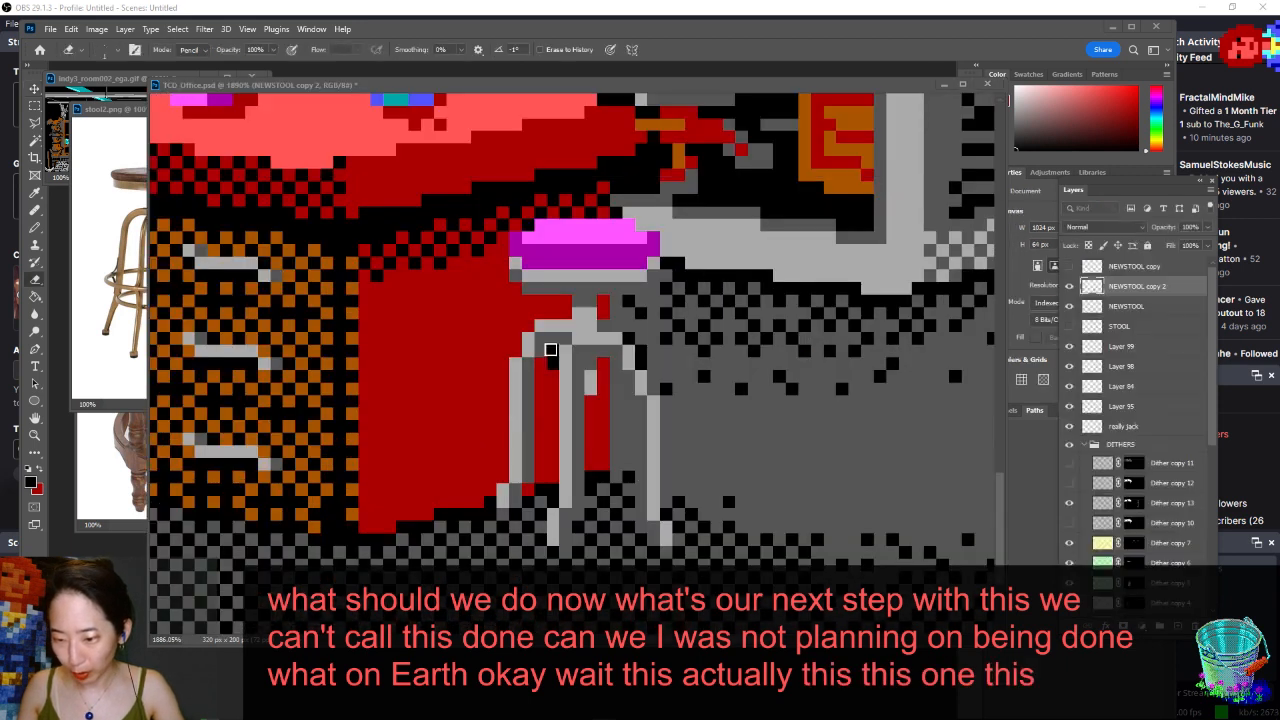
click(1124, 307)
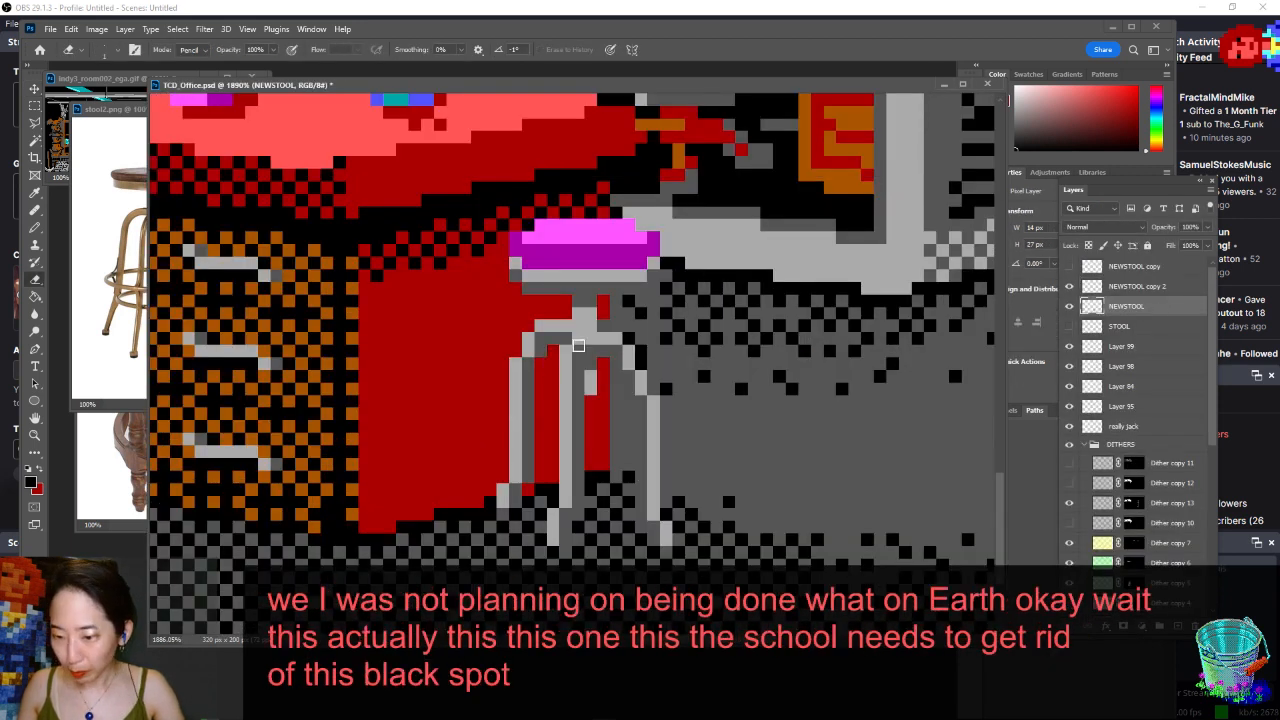
key(ctrl+0)
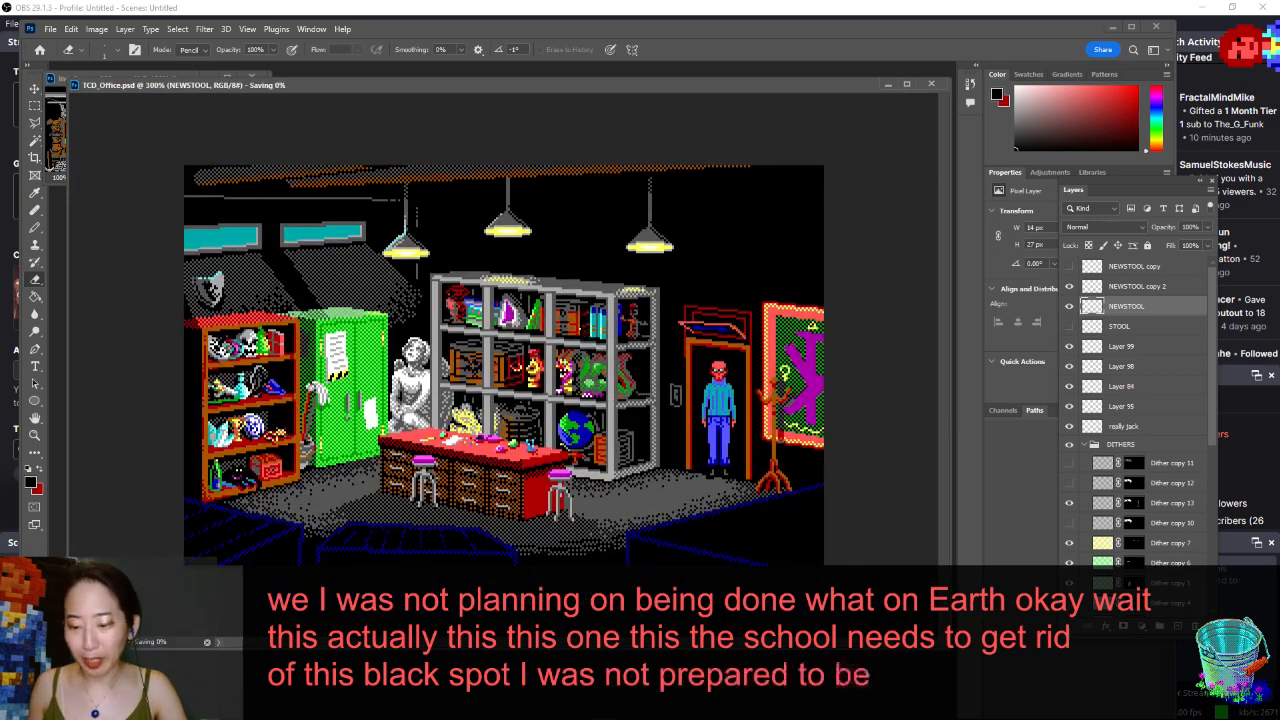
key(ctrl+s)
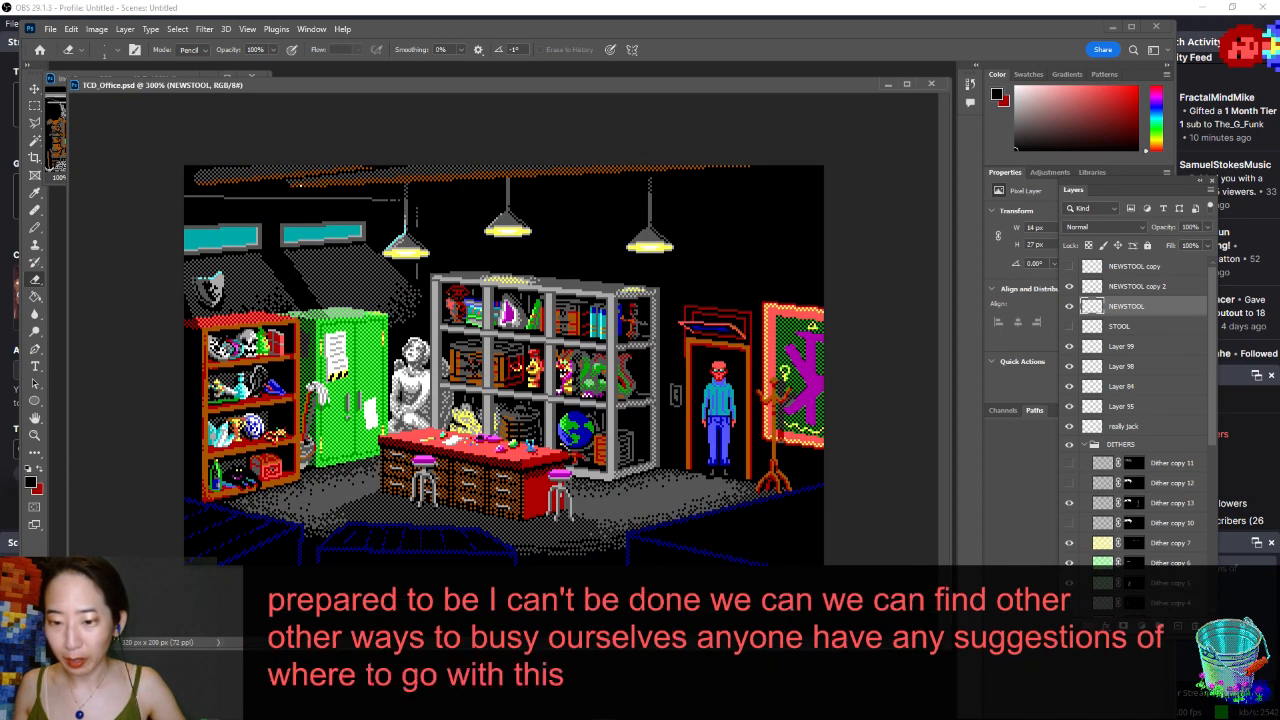
scroll(1128, 455, down, 2)
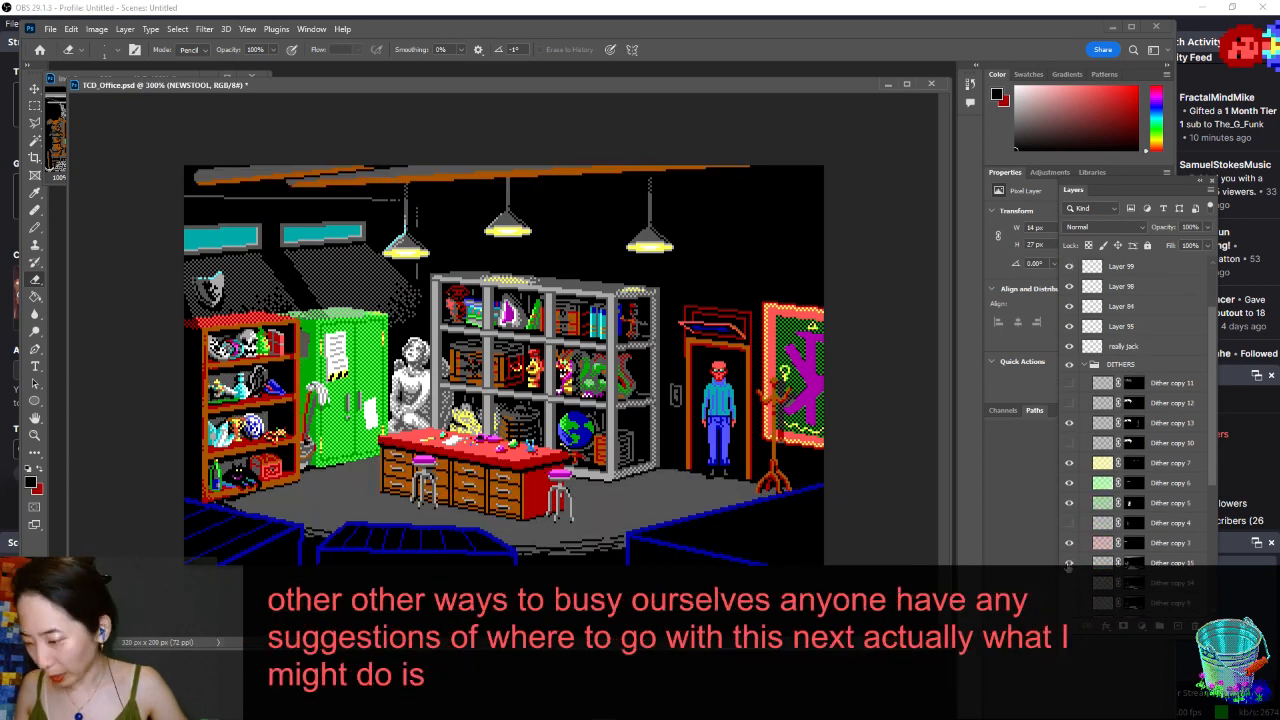
click(1128, 563)
key(b)
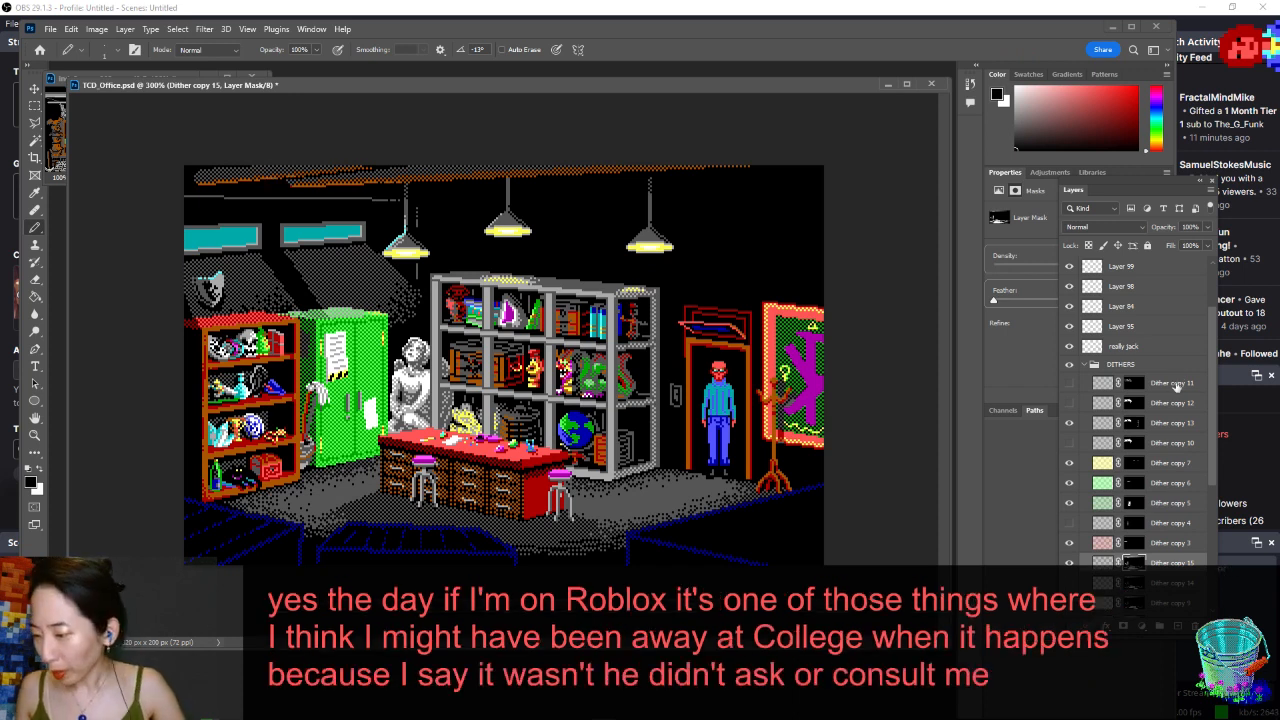
- On Layer 96 in Group 7, recolour the stray red pixel at the ceiling beam's end with sampled brown, and save the file
scroll(1147, 520, down, 4)
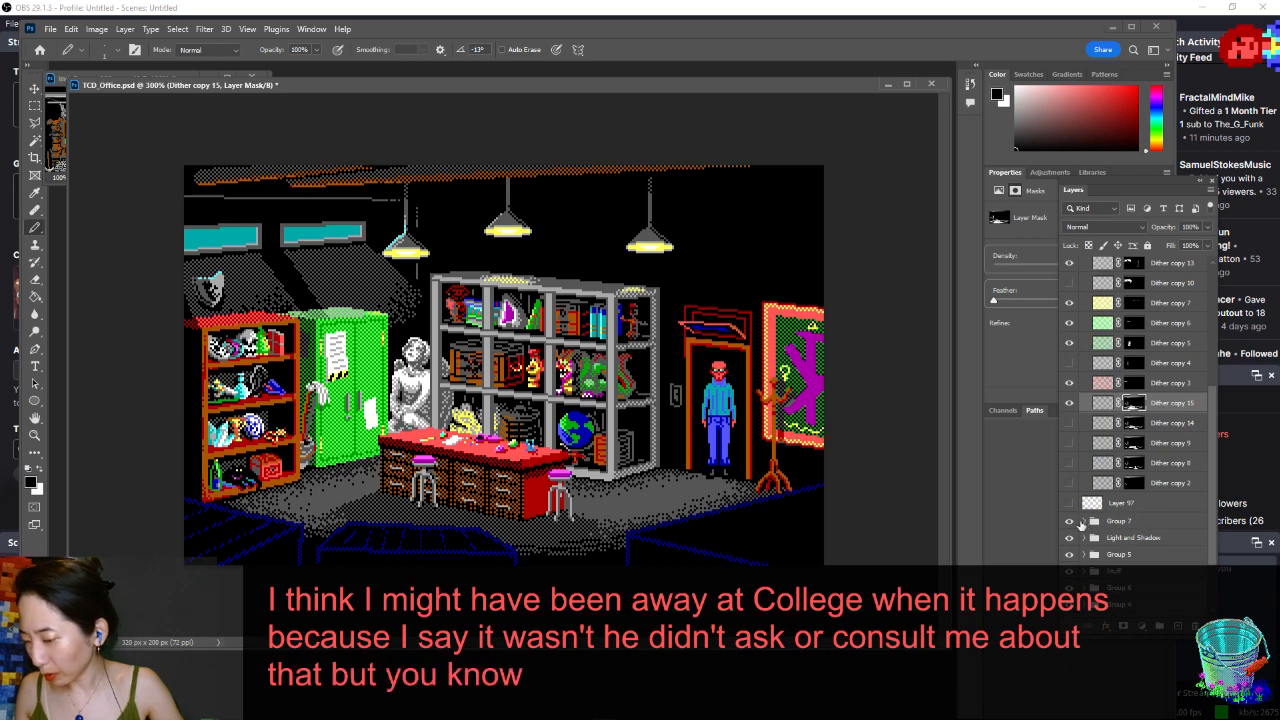
click(1083, 521)
click(1131, 540)
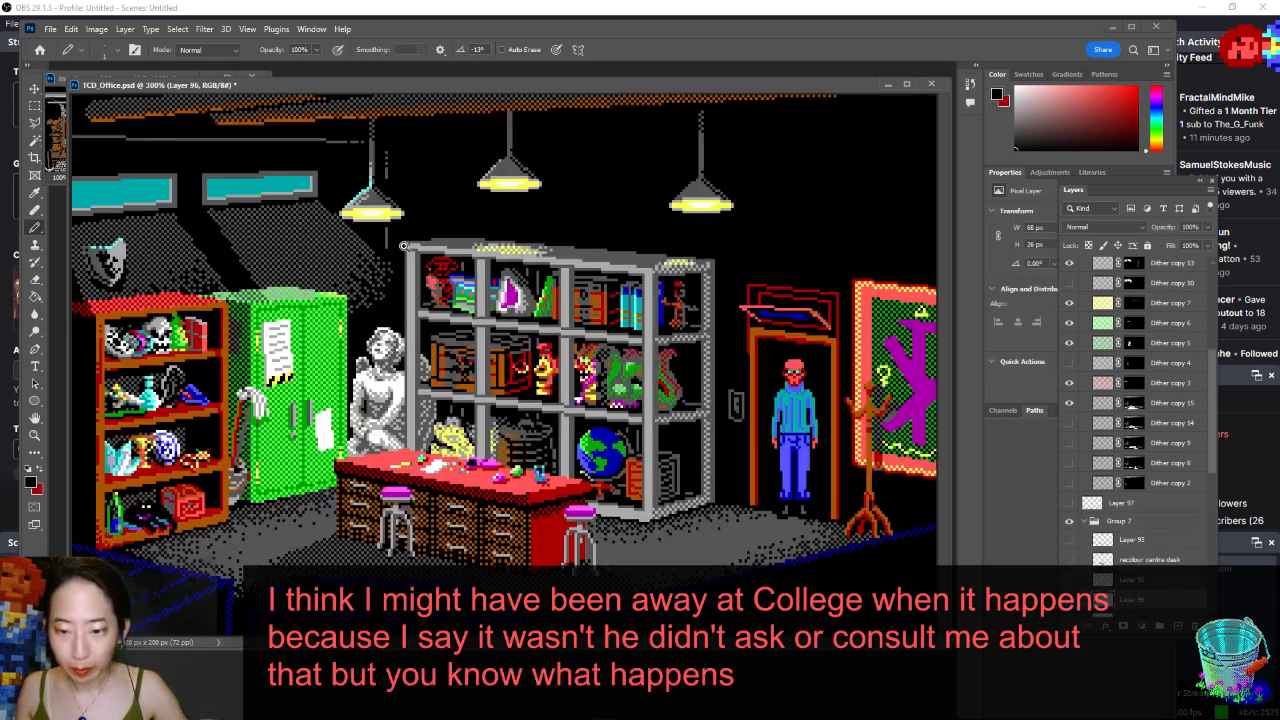
drag(238, 157, 349, 197)
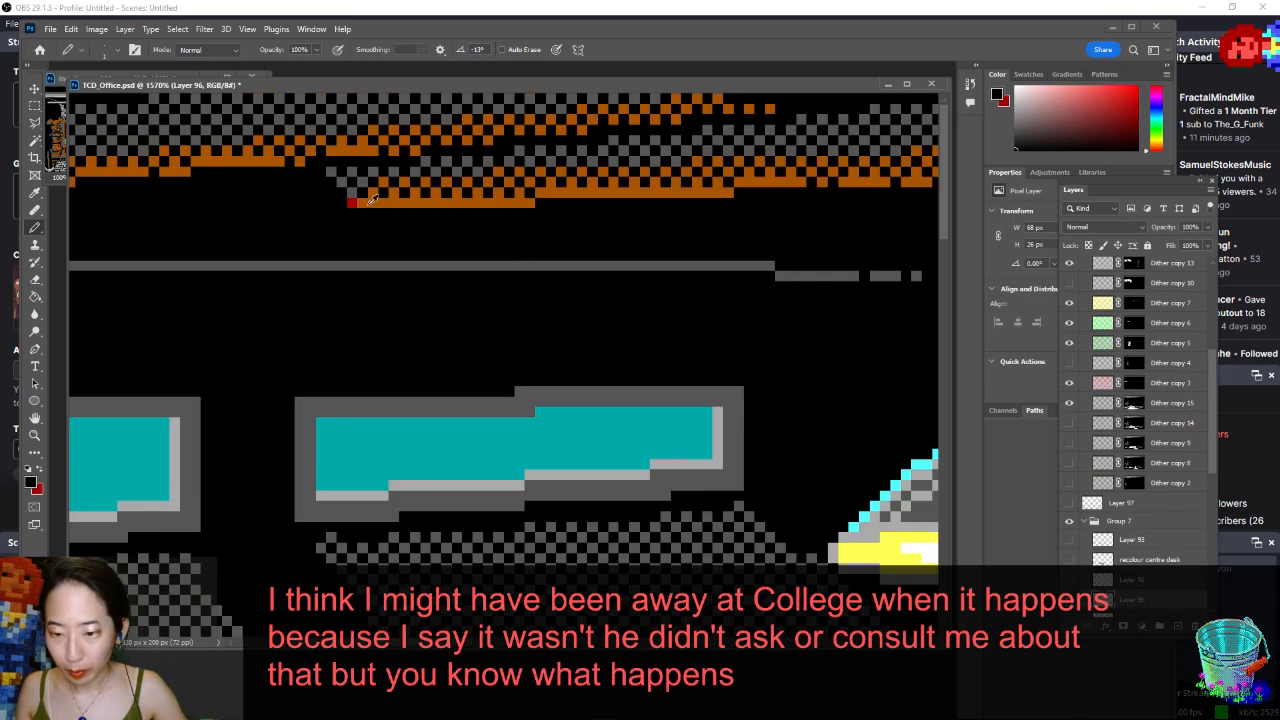
alt+click(353, 201)
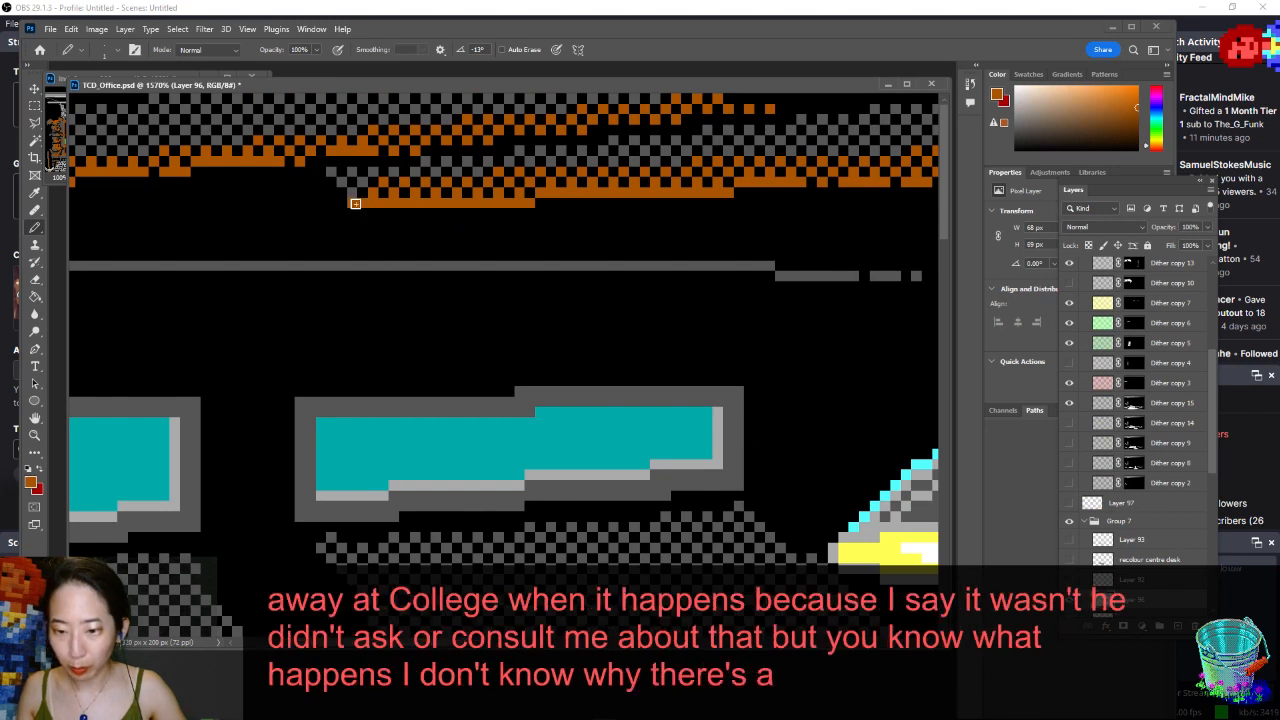
key(ctrl+0)
scroll(420, 203, down, 8)
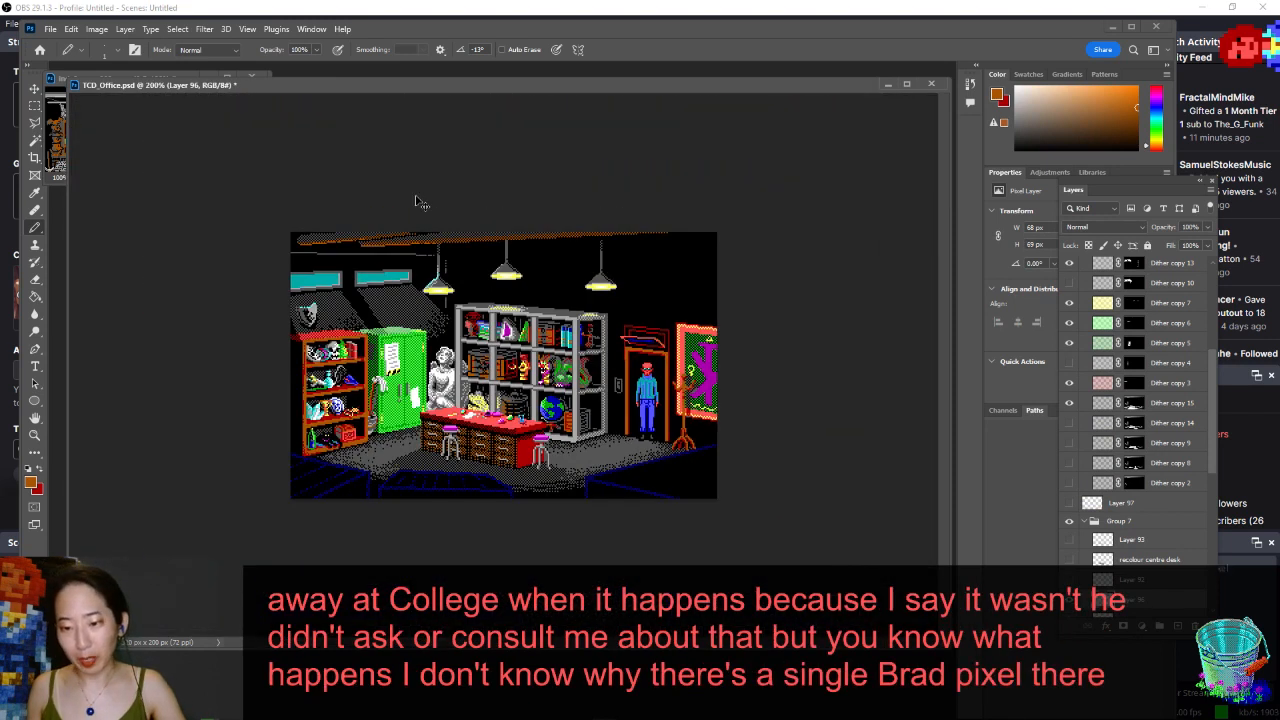
key(ctrl+s)
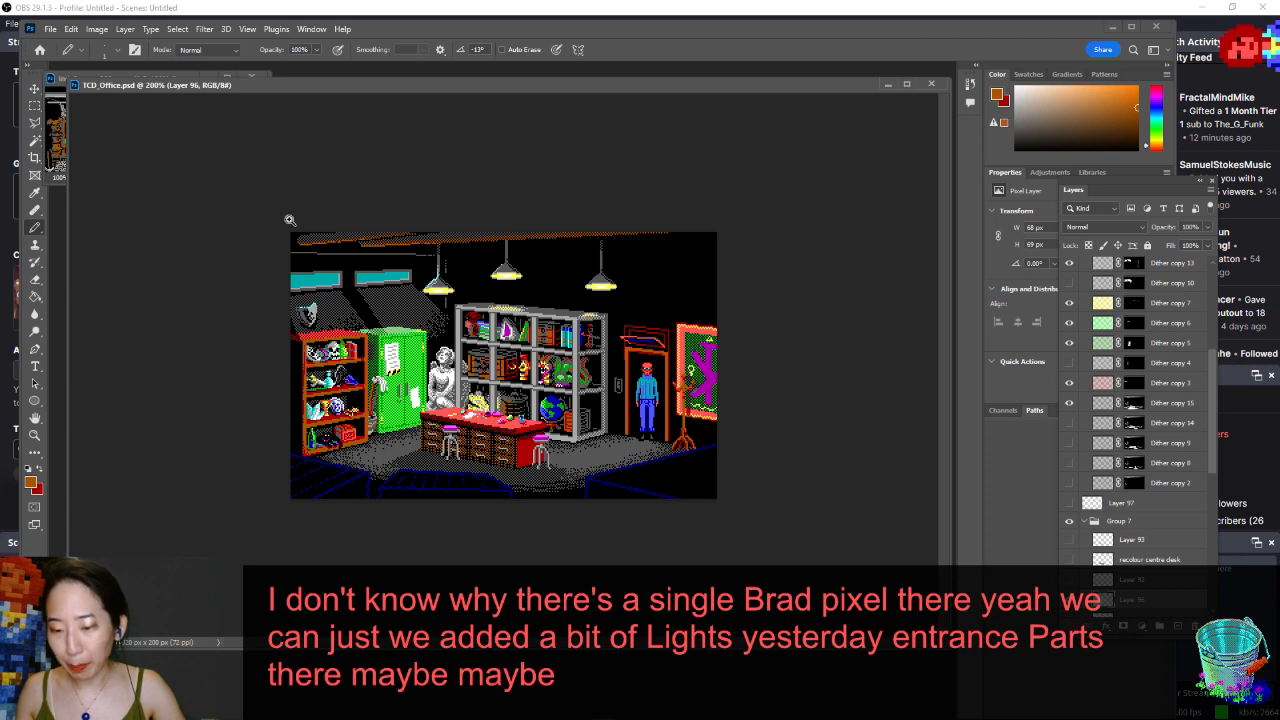
- Add a new layer above Layer 96 and select all matching light grey pixels with a non-contiguous Magic Wand
scroll(416, 270, up, 5)
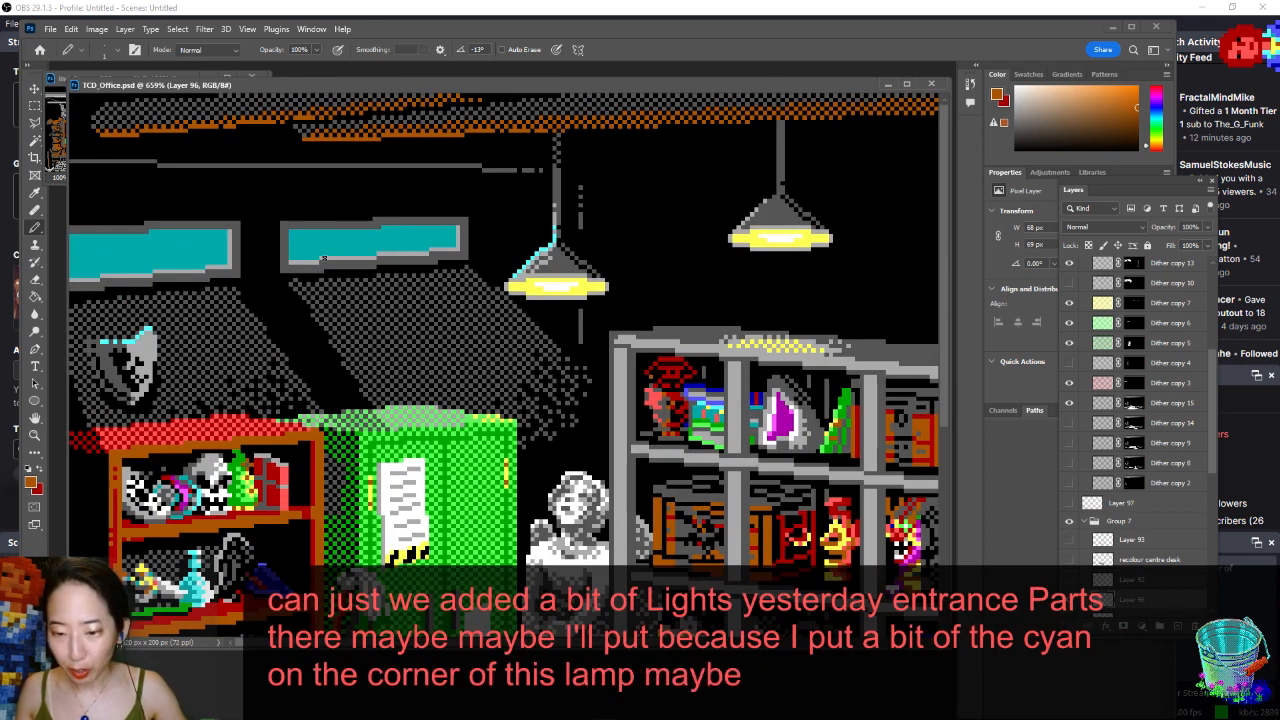
key(ctrl+shift+n)
key(Return)
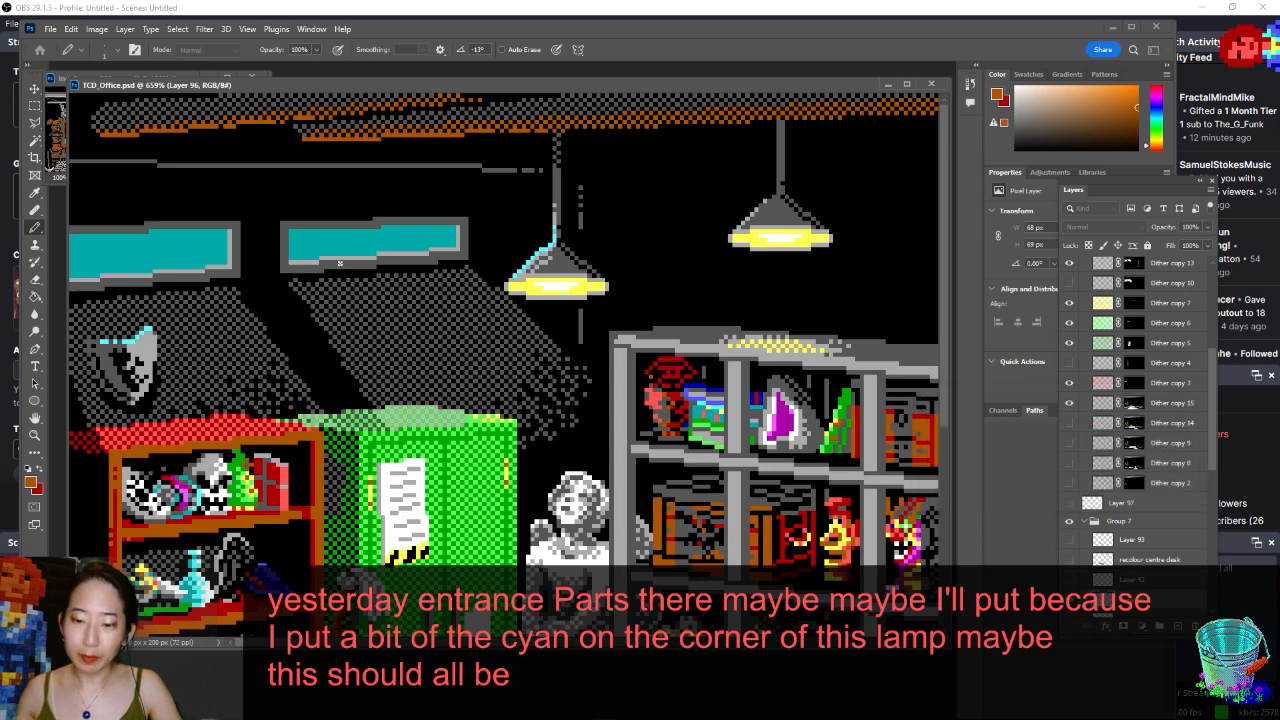
key(w)
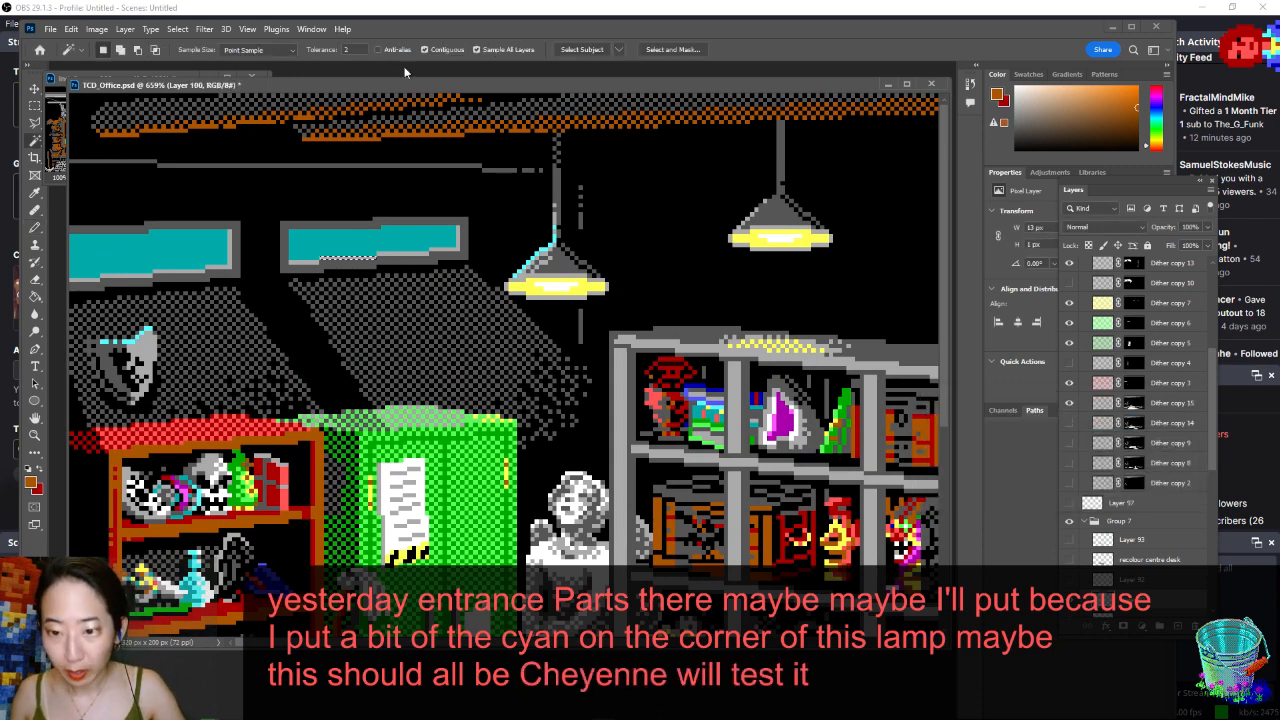
click(424, 49)
click(362, 261)
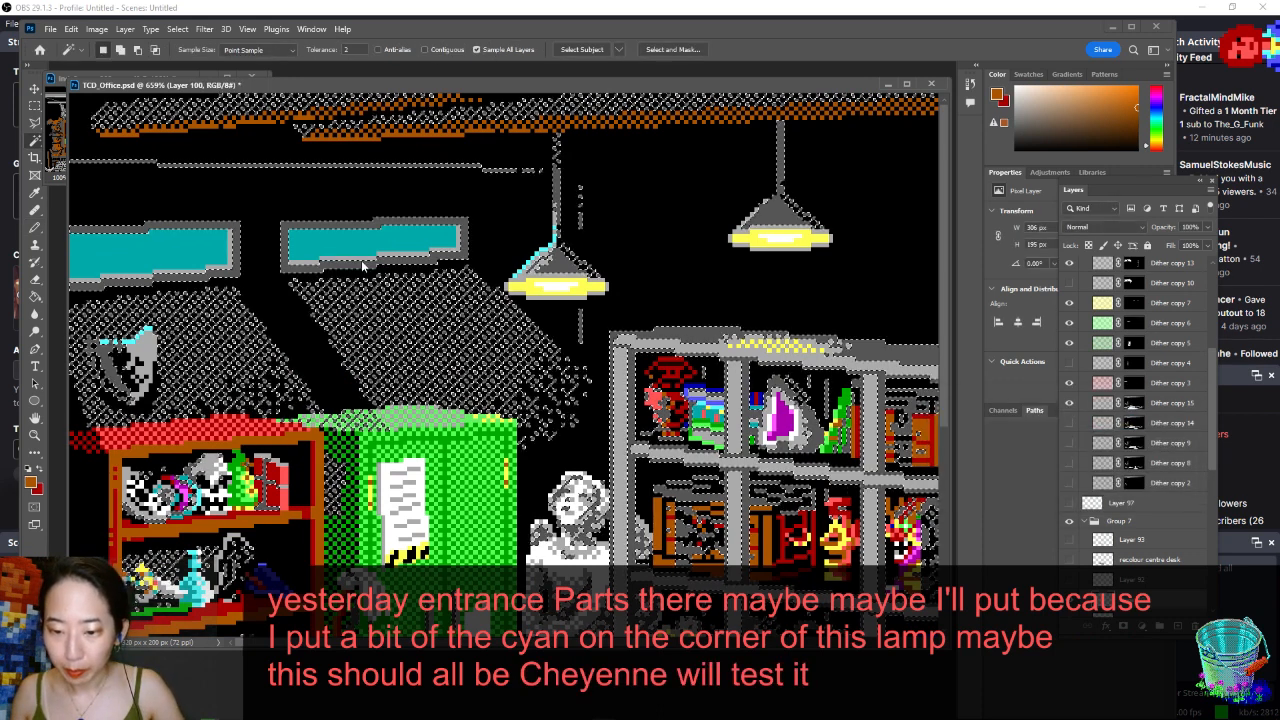
- Sample bright cyan from the lamp's edge, pencil it over the light grey inner edges of both windows, and save the file
key(b)
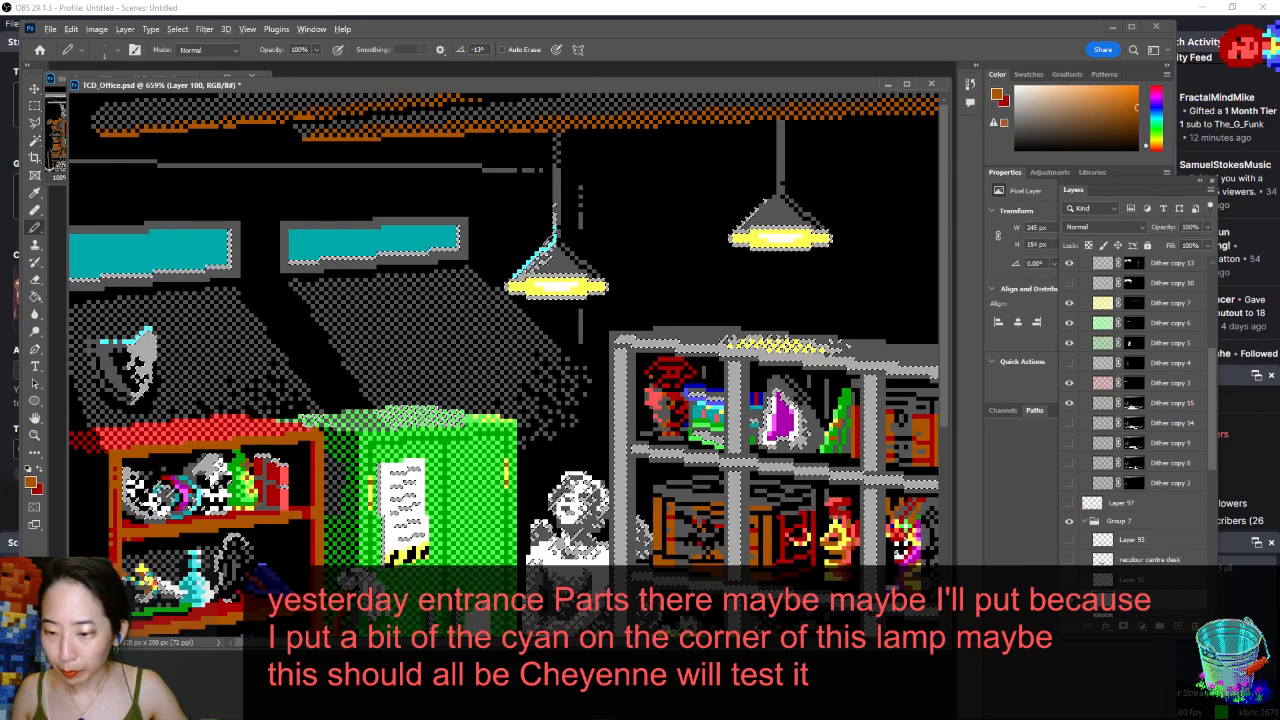
alt+click(545, 249)
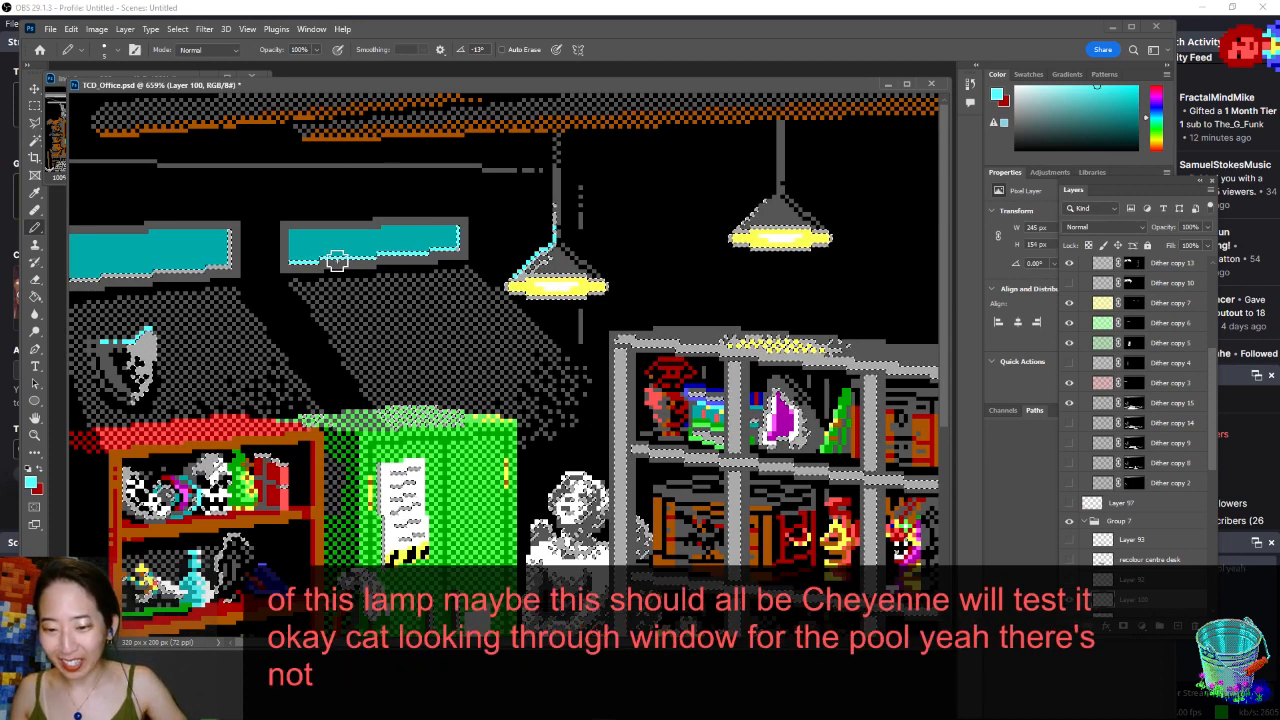
scroll(164, 260, down, 3)
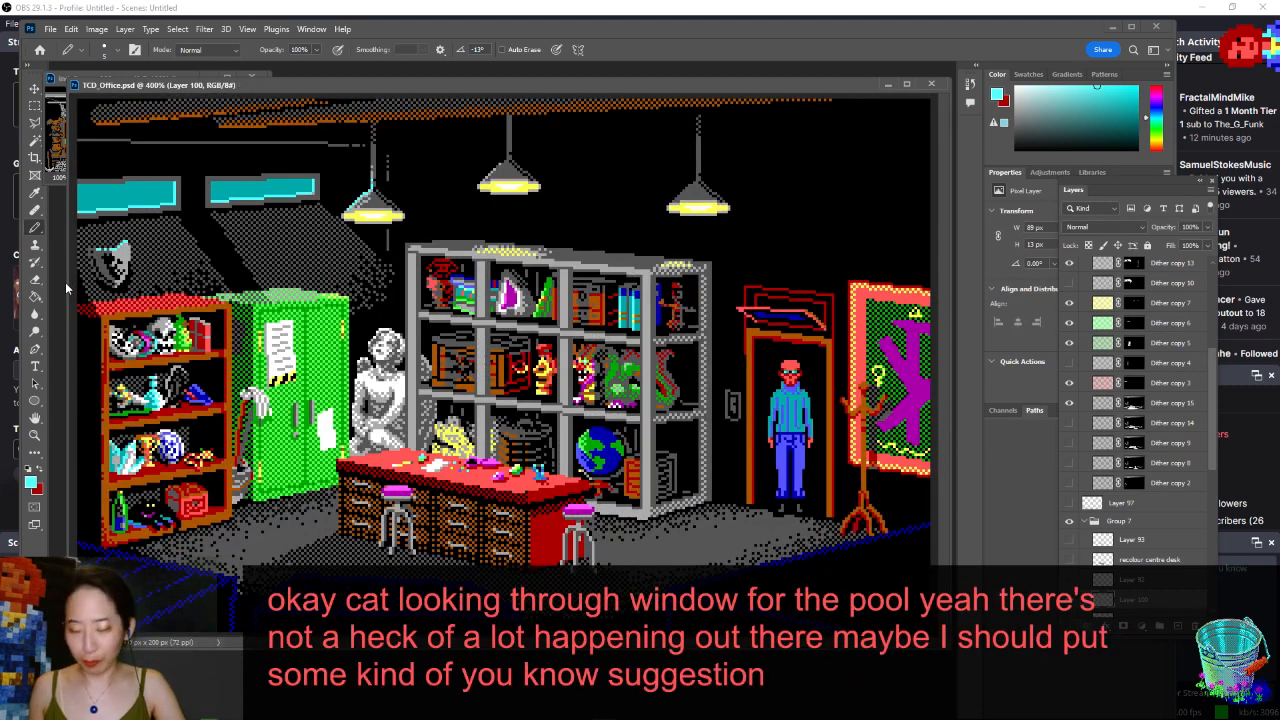
key(ctrl+minus)
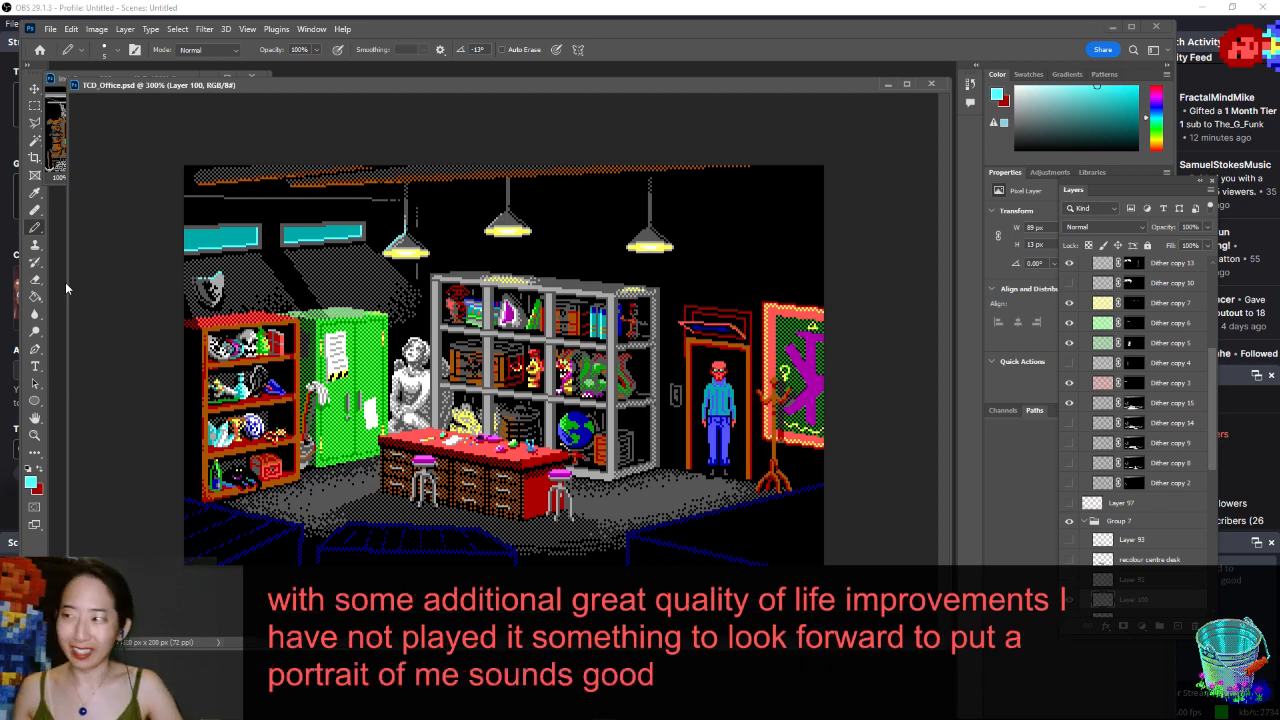
- Add a new layer directly above NEWSTOOL copy 2
key(ctrl+minus)
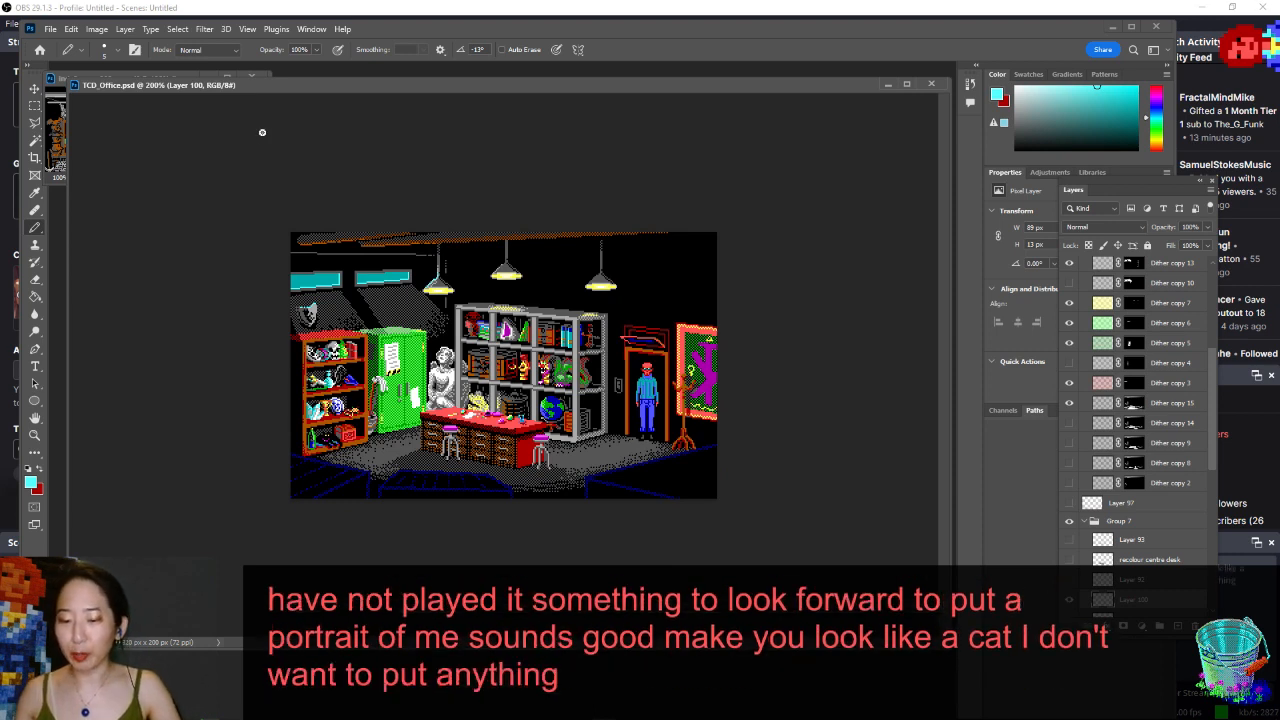
scroll(1180, 333, up, 5)
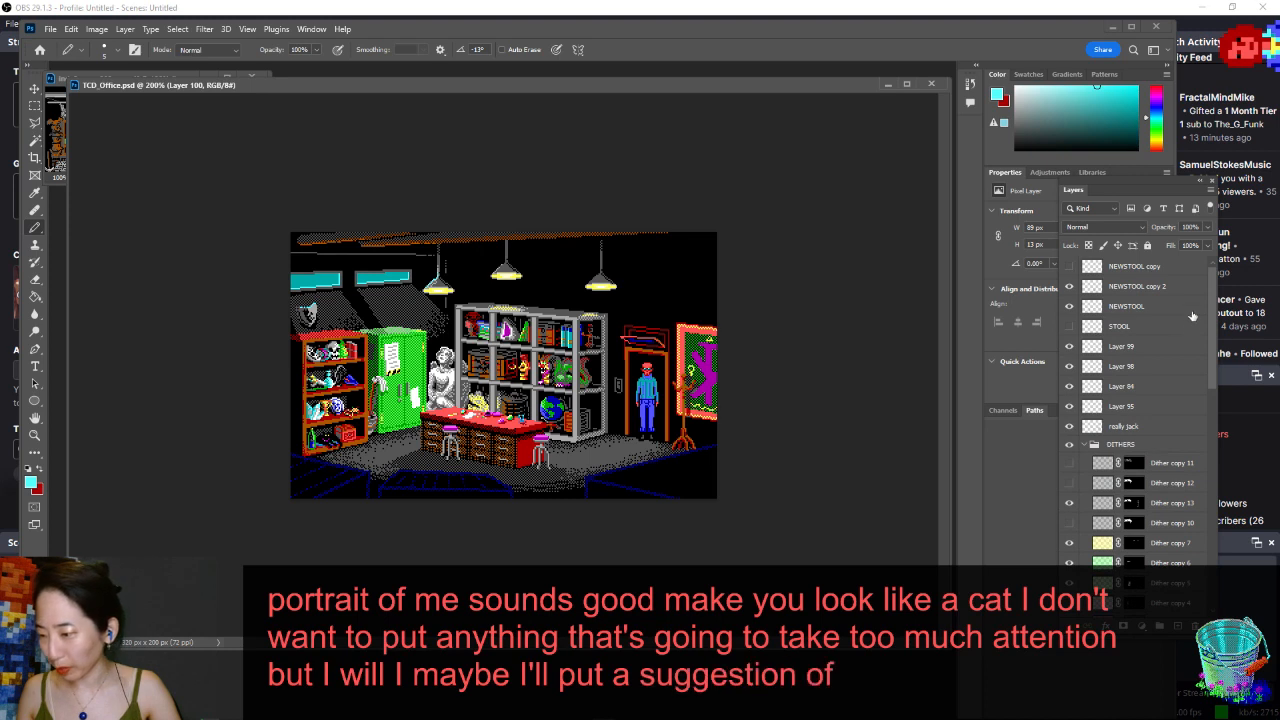
click(1151, 289)
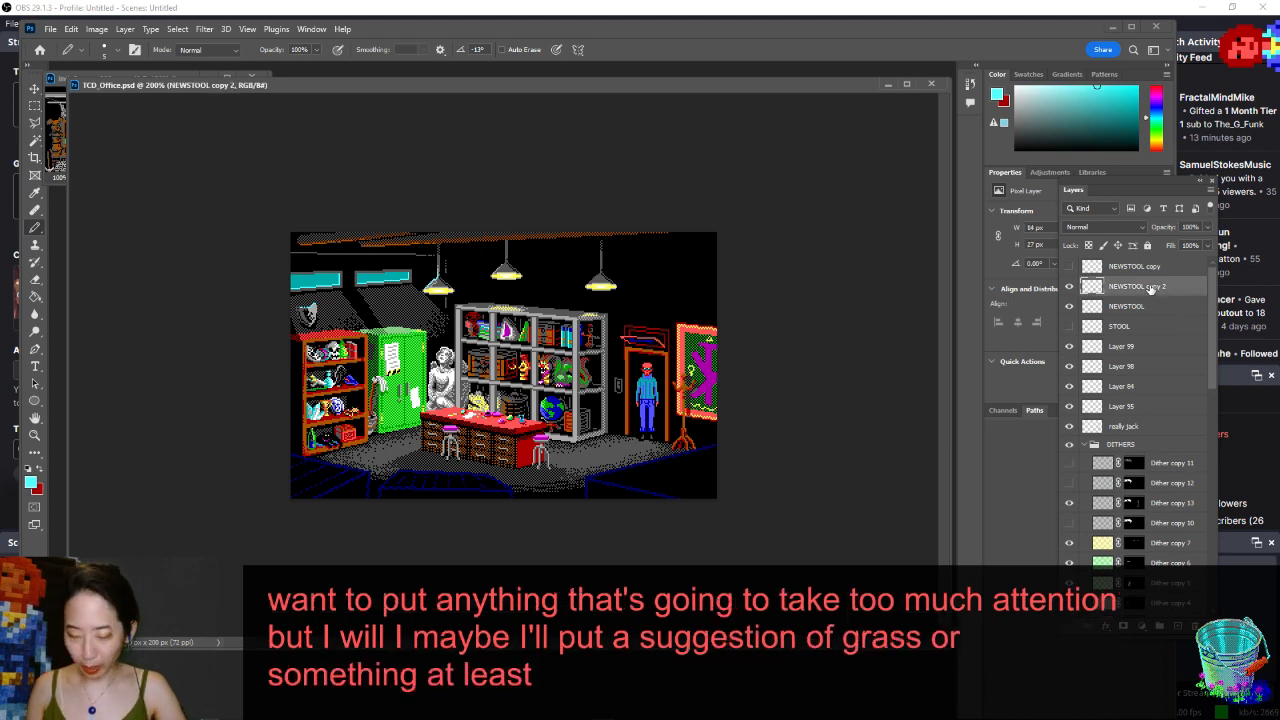
key(ctrl+shift+n)
key(Return)
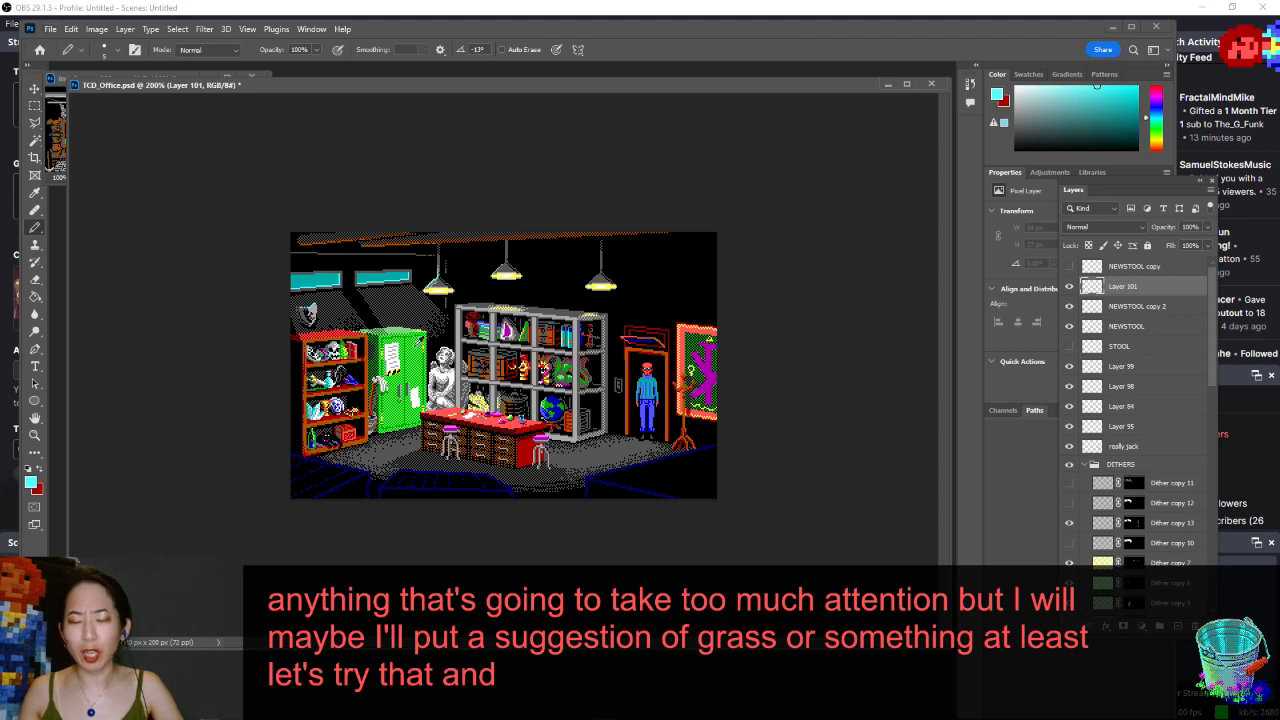
- Sample dark green from the cabinet's top and select the dark cyan window panes with the Magic Wand
key(ctrl+plus)
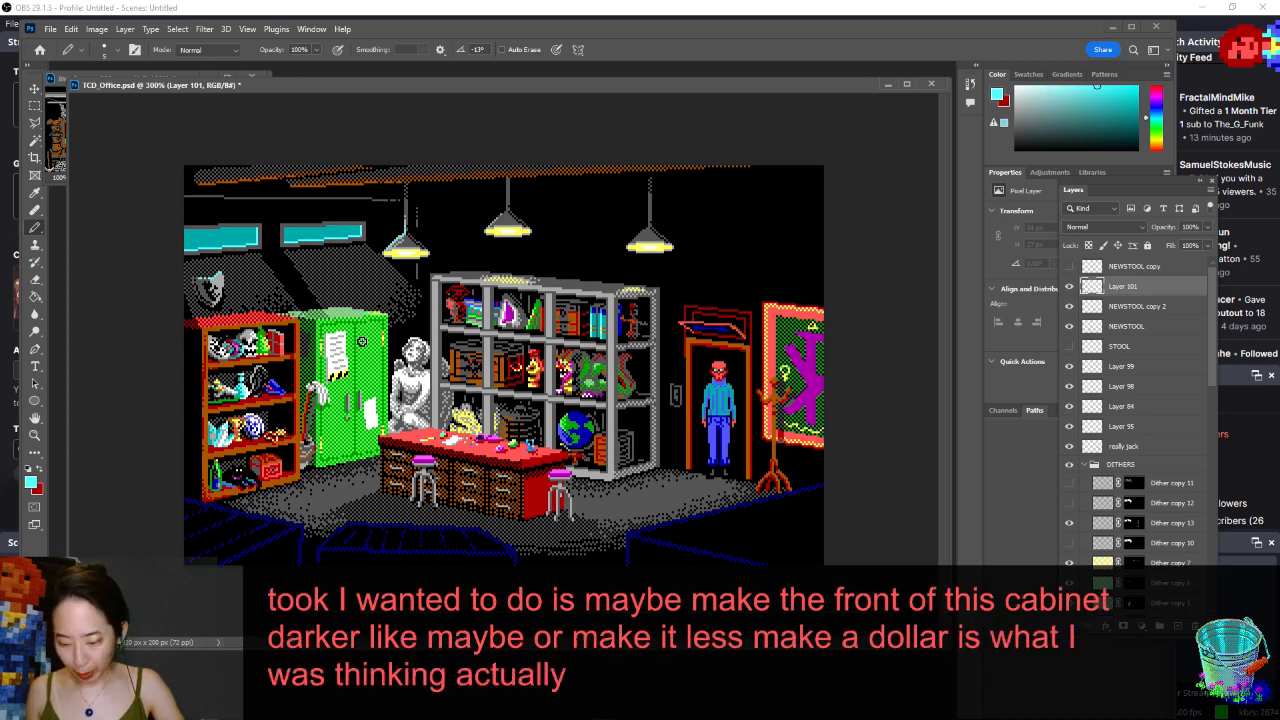
key(ctrl+minus)
key(ctrl+minus)
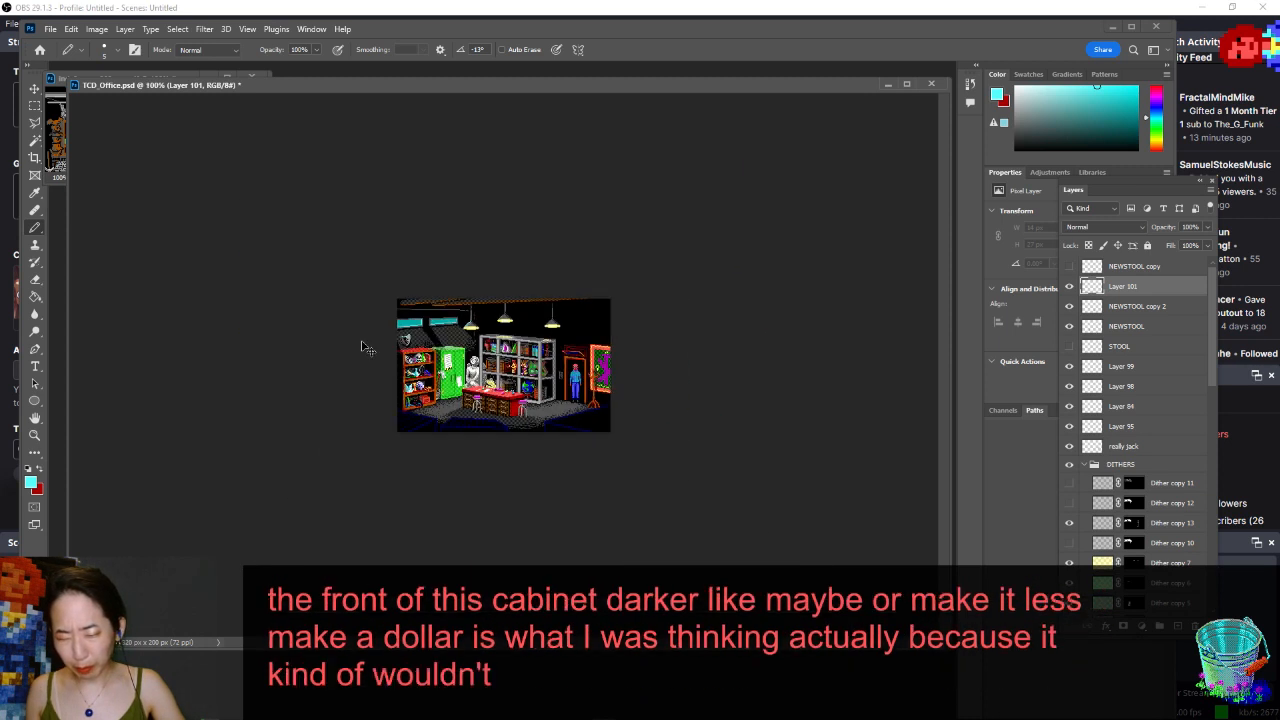
key(ctrl+plus)
key(ctrl+plus)
key(ctrl+plus)
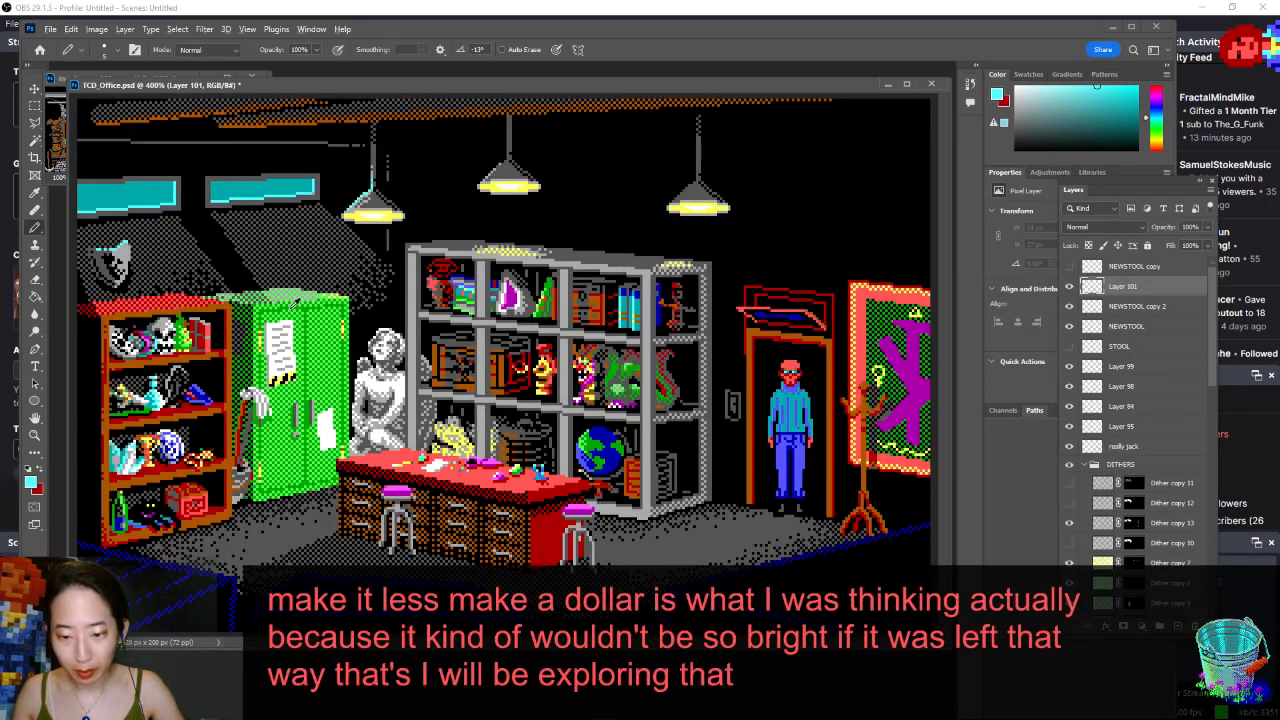
alt+click(295, 303)
key(w)
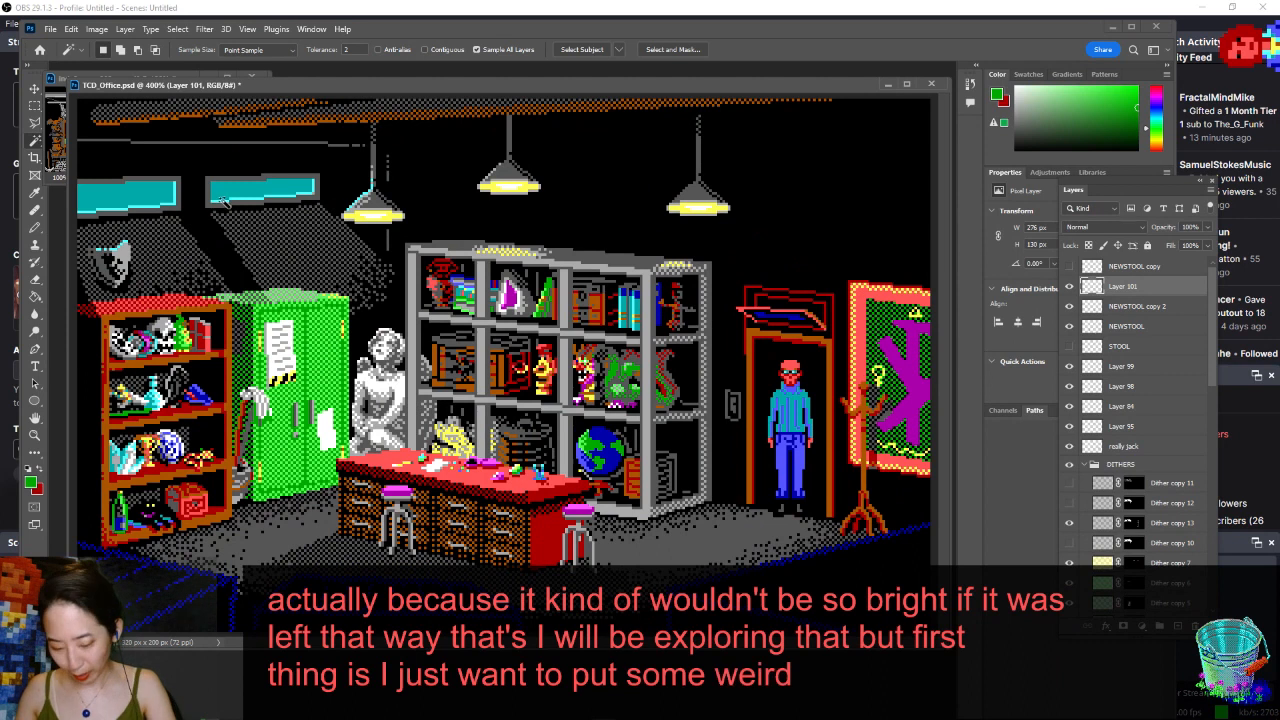
- Pencil low dark green hills along the lower part of both window panes on the new layer, undoing unwanted strokes
key(b)
drag(216, 193, 315, 195)
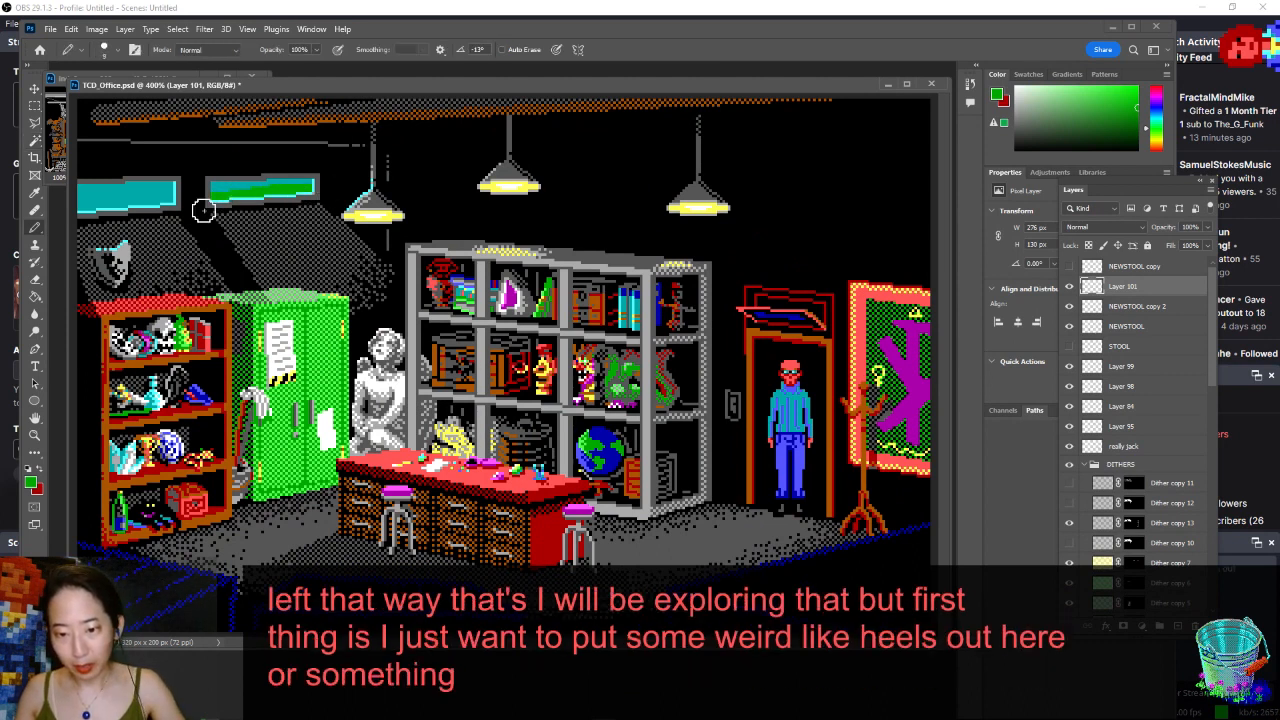
key(ctrl+z)
drag(204, 209, 328, 196)
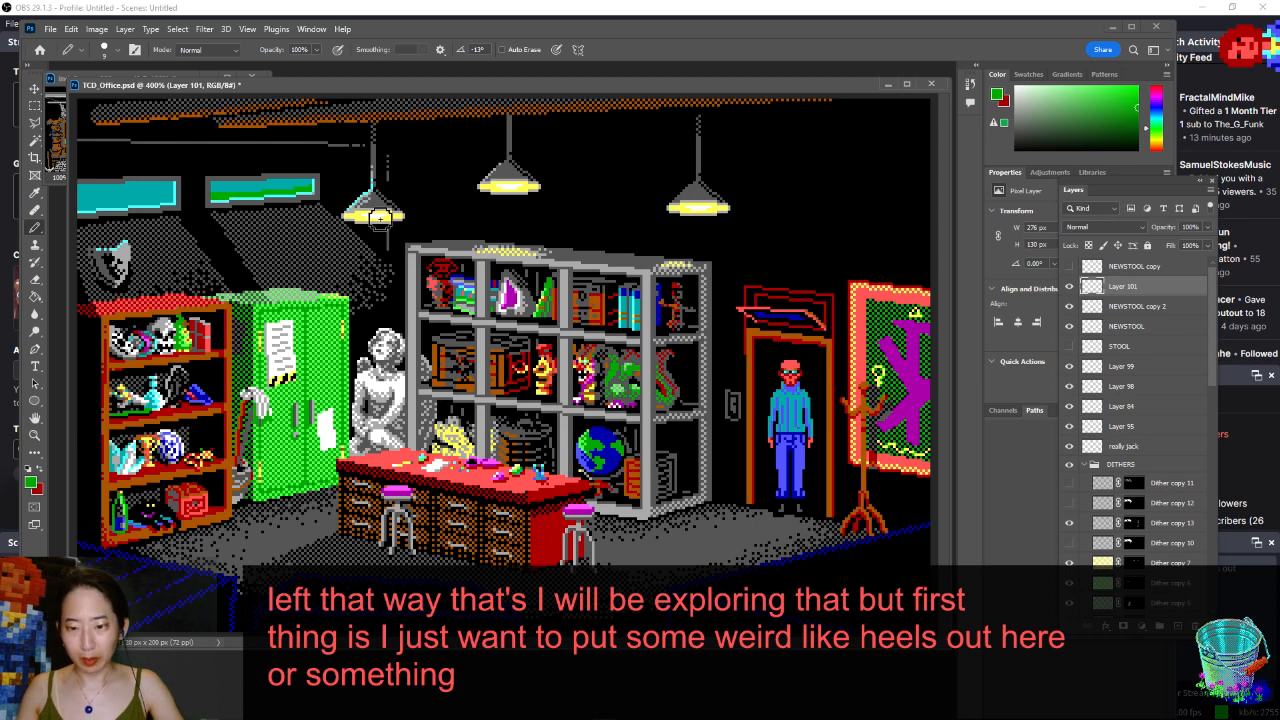
mouse_move(72, 207)
mouse_down()
mouse_move(178, 205)
mouse_move(63, 217)
mouse_up()
key(ctrl+z)
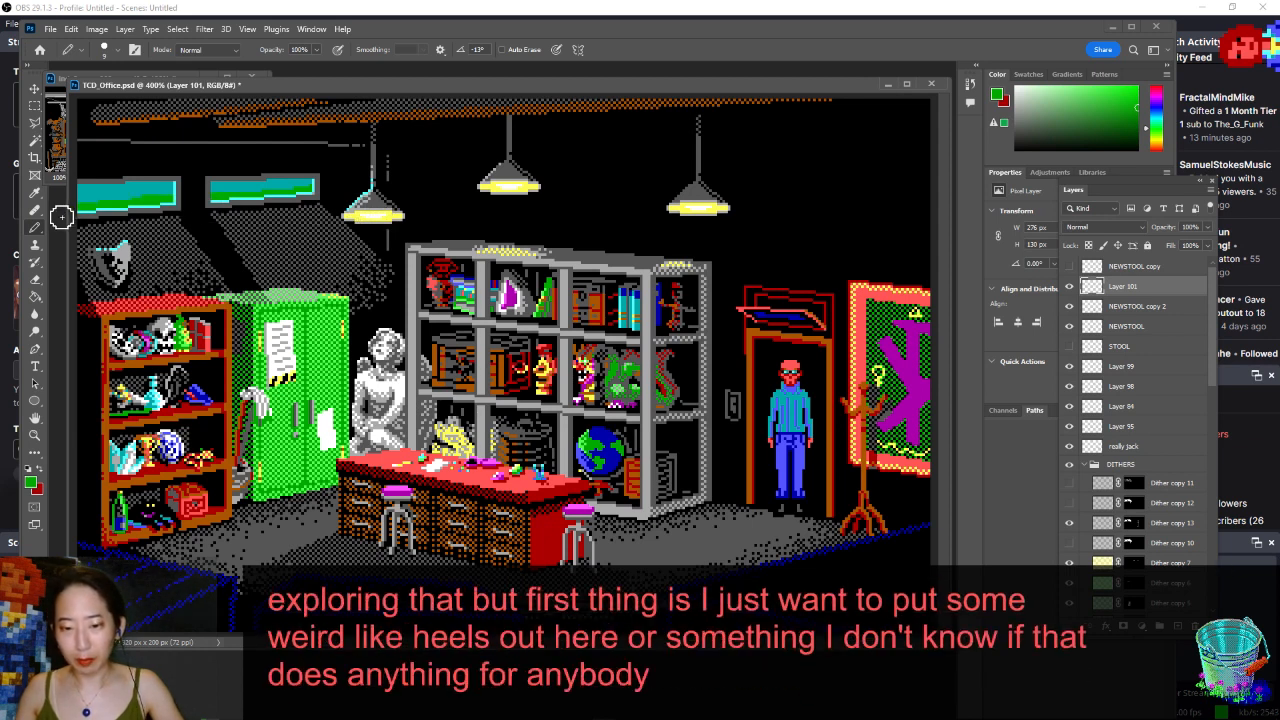
- Sample dark grey, pencil a thin tree outside the left window, and hide Layer 101
alt+click(156, 182)
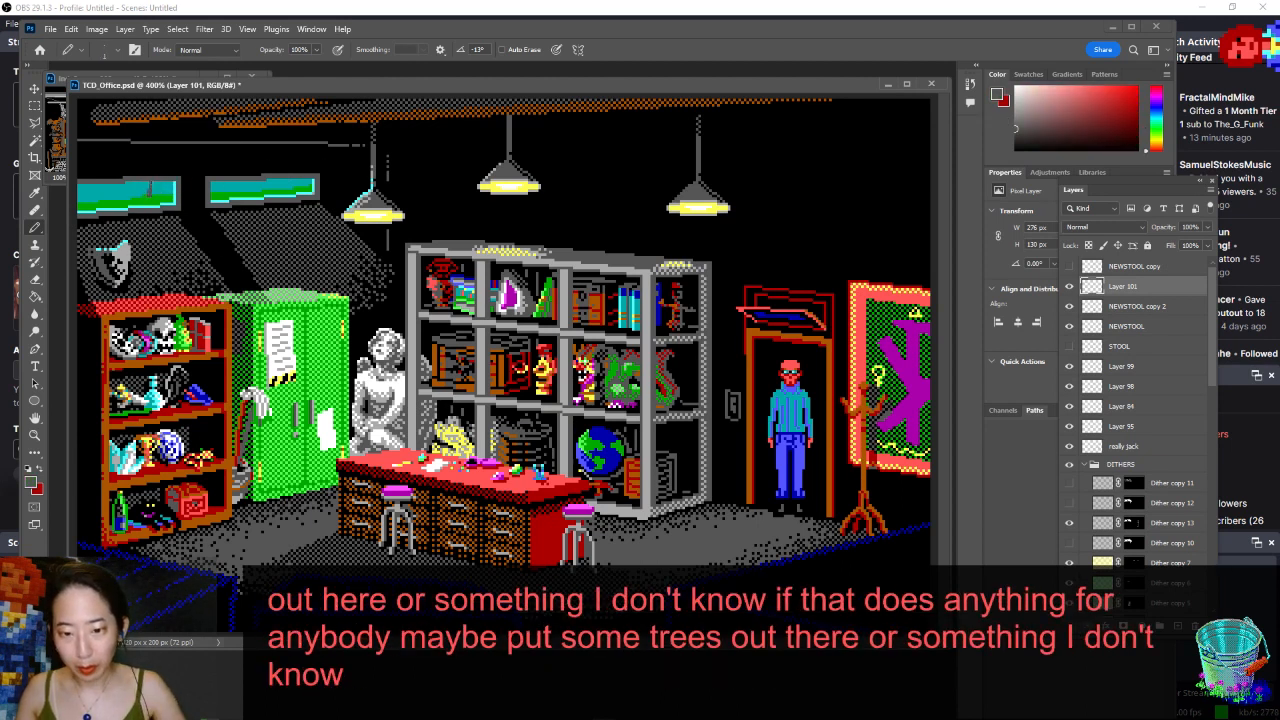
key(ctrl+minus)
key(ctrl+minus)
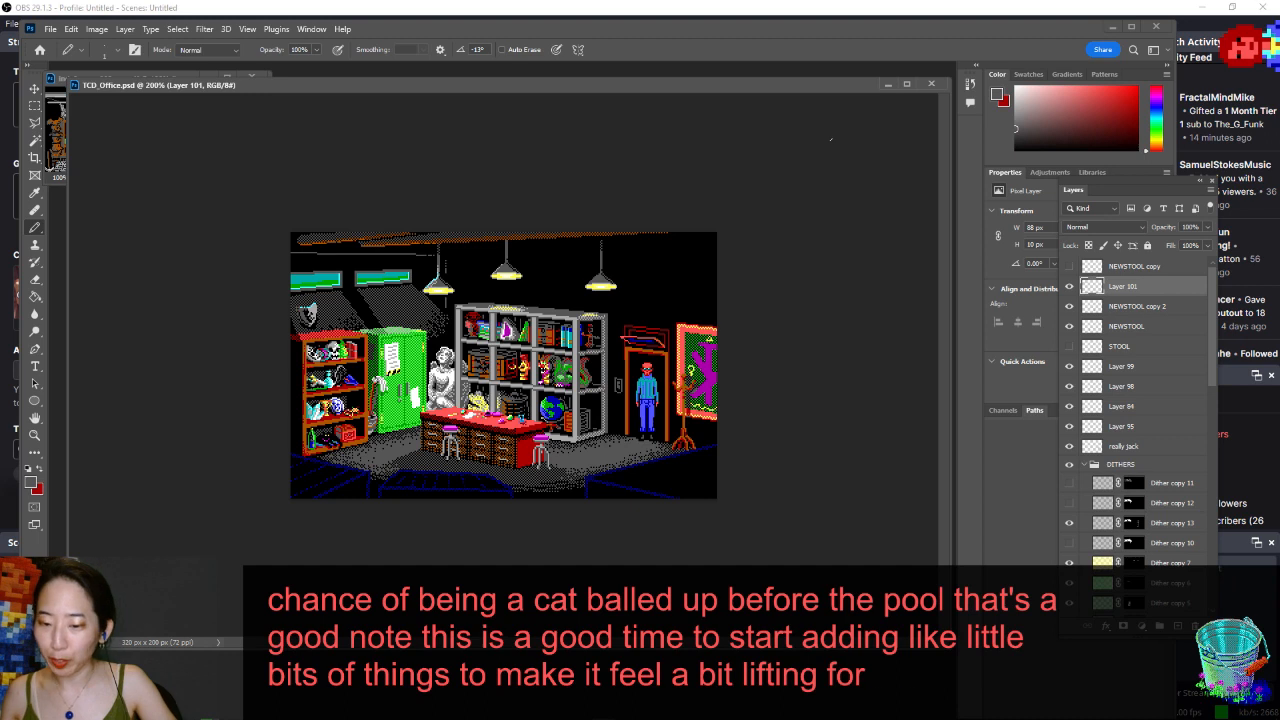
click(1066, 290)
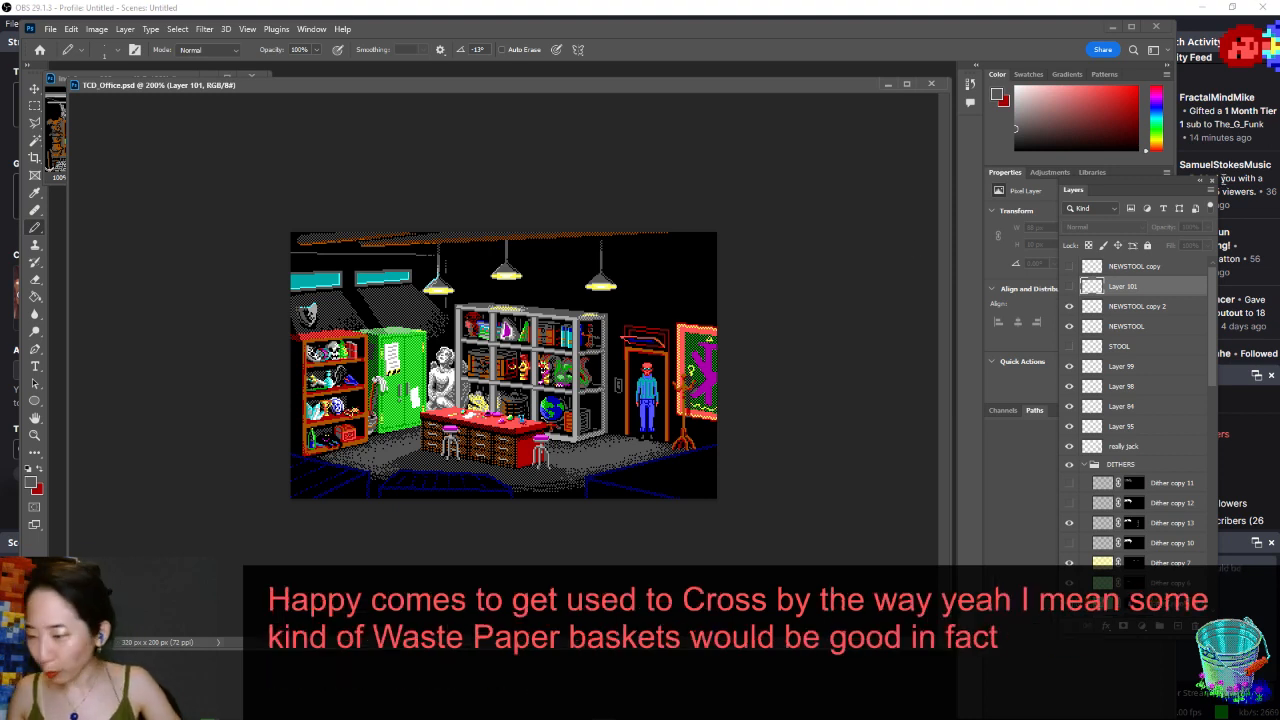
- Check the NEWSTOOL layer's visibility, make NEWSTOOL copy 2 the active layer, and save the file
click(1098, 328)
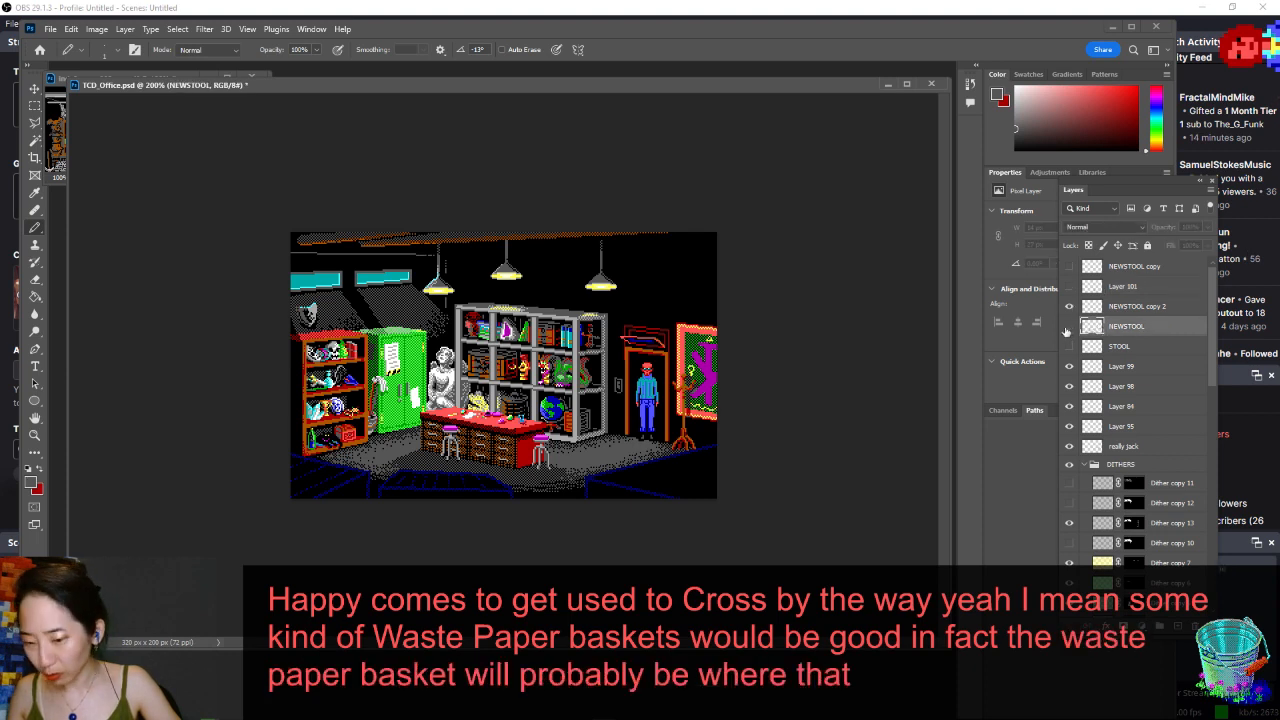
click(1070, 328)
click(1153, 306)
key(v)
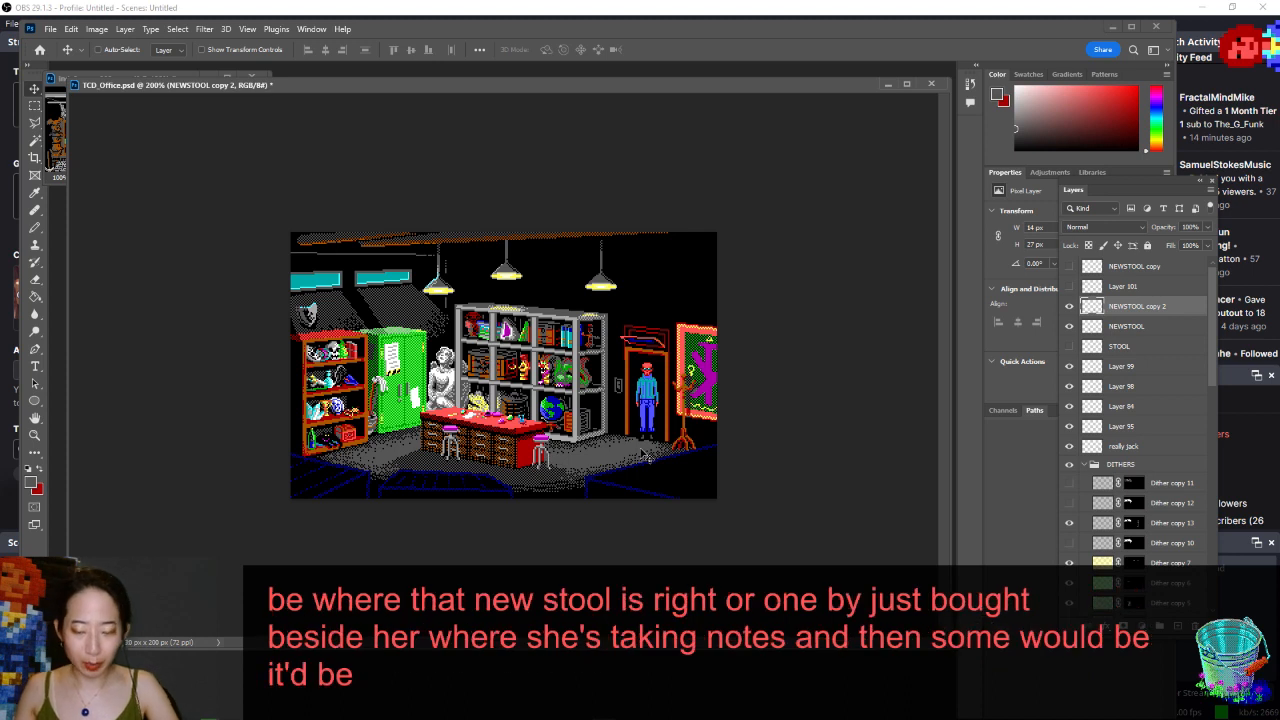
key(ctrl+s)
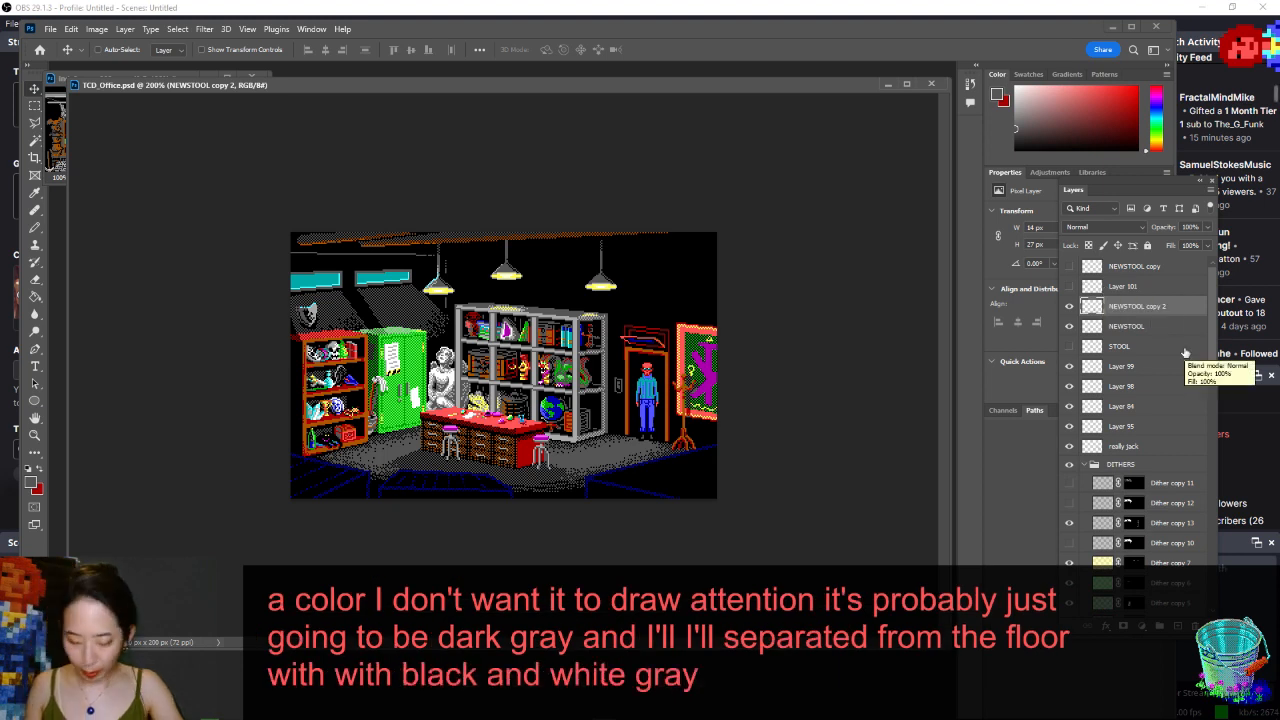
- Add two new layers named bin and lightswitchcover above NEWSTOOL copy 2
key(ctrl+shift+n)
text(bln)
key(Return)
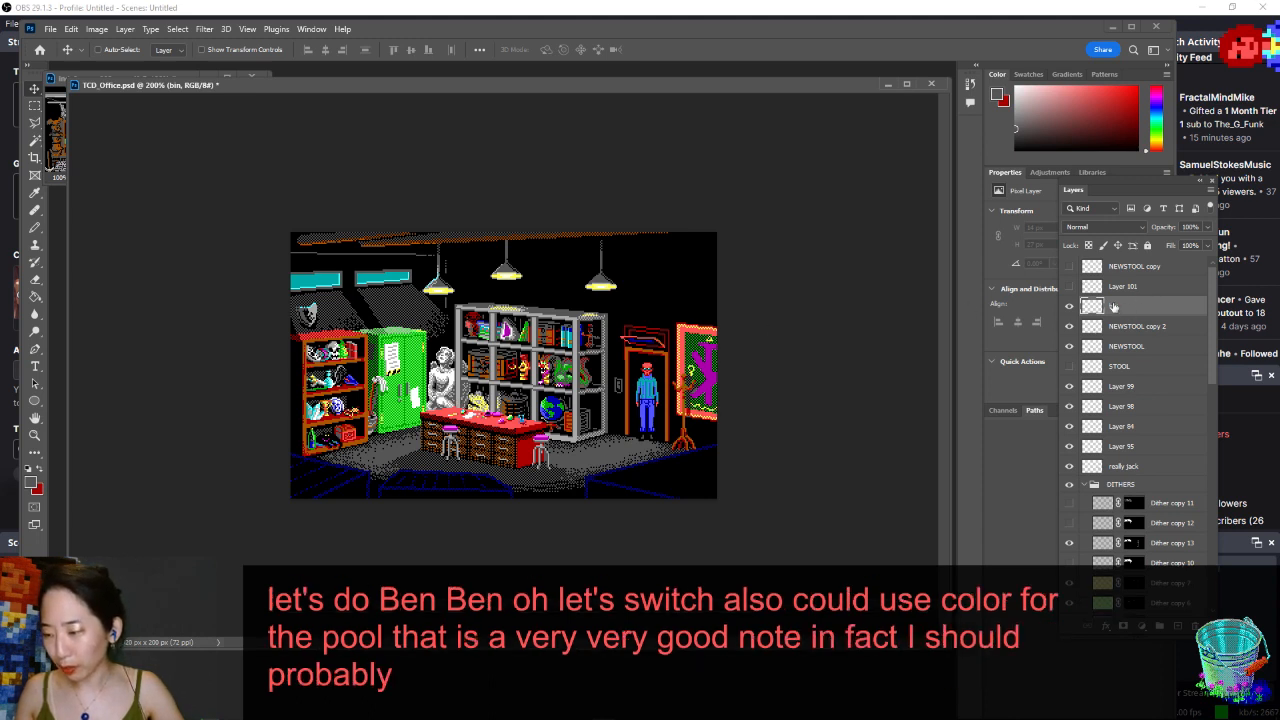
key(ctrl+shift+n)
text(light)
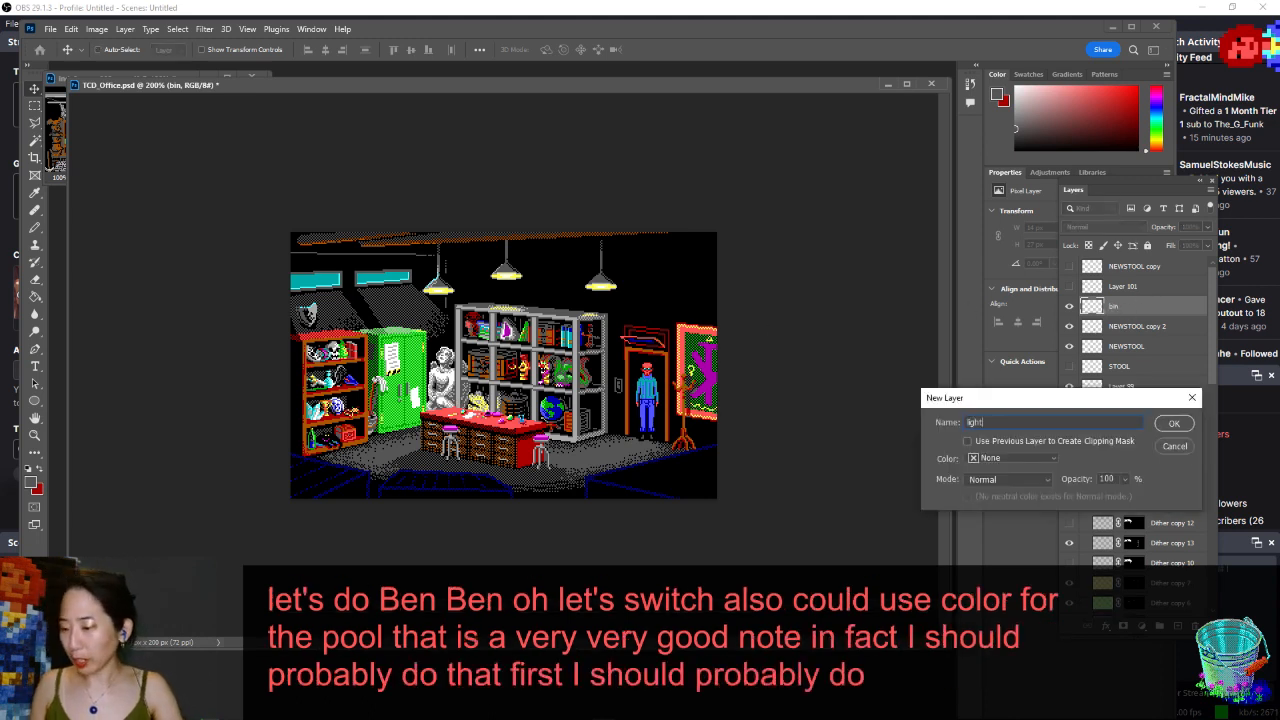
text(switchcover)
key(Return)
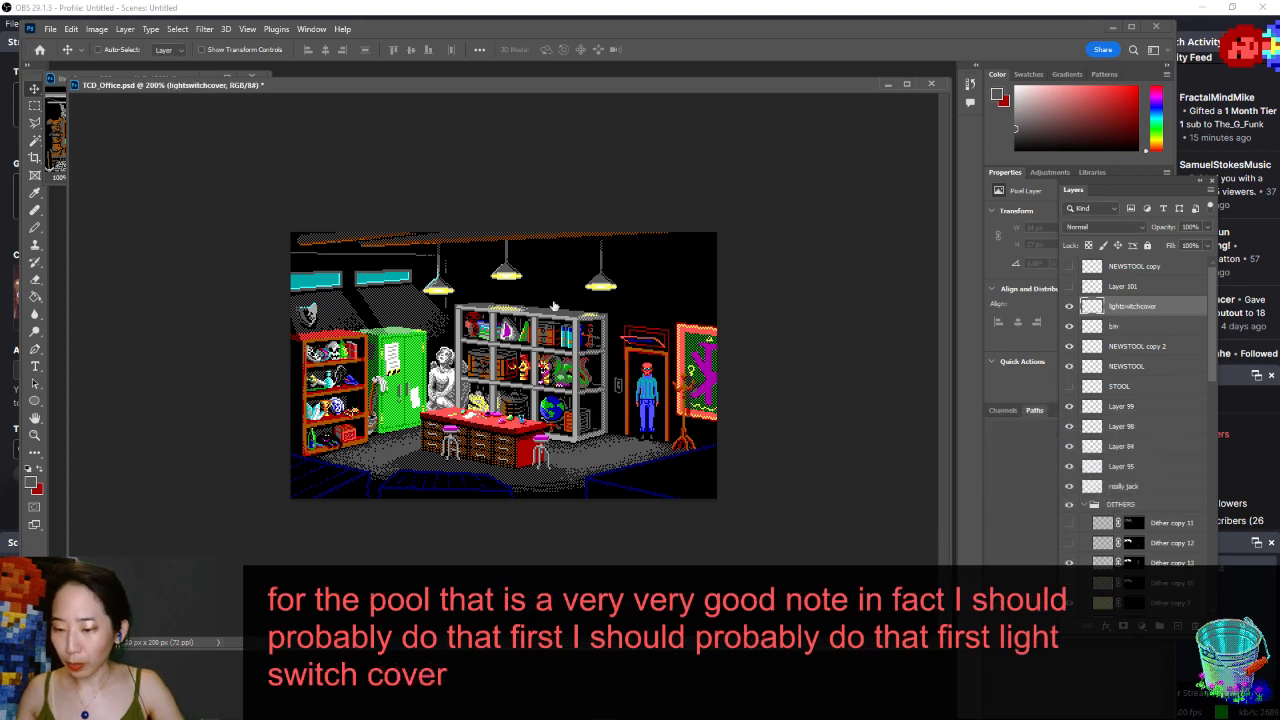
- Pencil a solid dark grey plate with black switch details over the light switch beside the door on the lightswitchcover layer
drag(640, 397, 713, 450)
key(b)
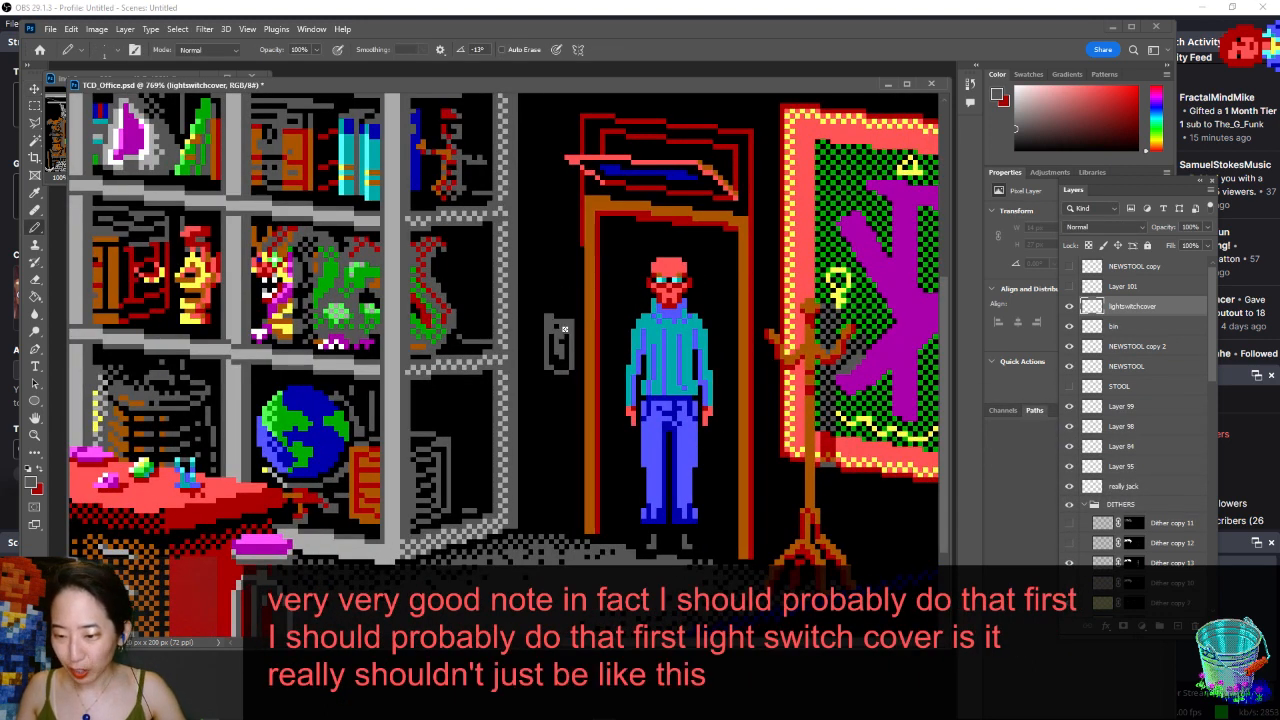
mouse_move(565, 329)
mouse_down()
mouse_move(554, 332)
mouse_move(563, 361)
mouse_up()
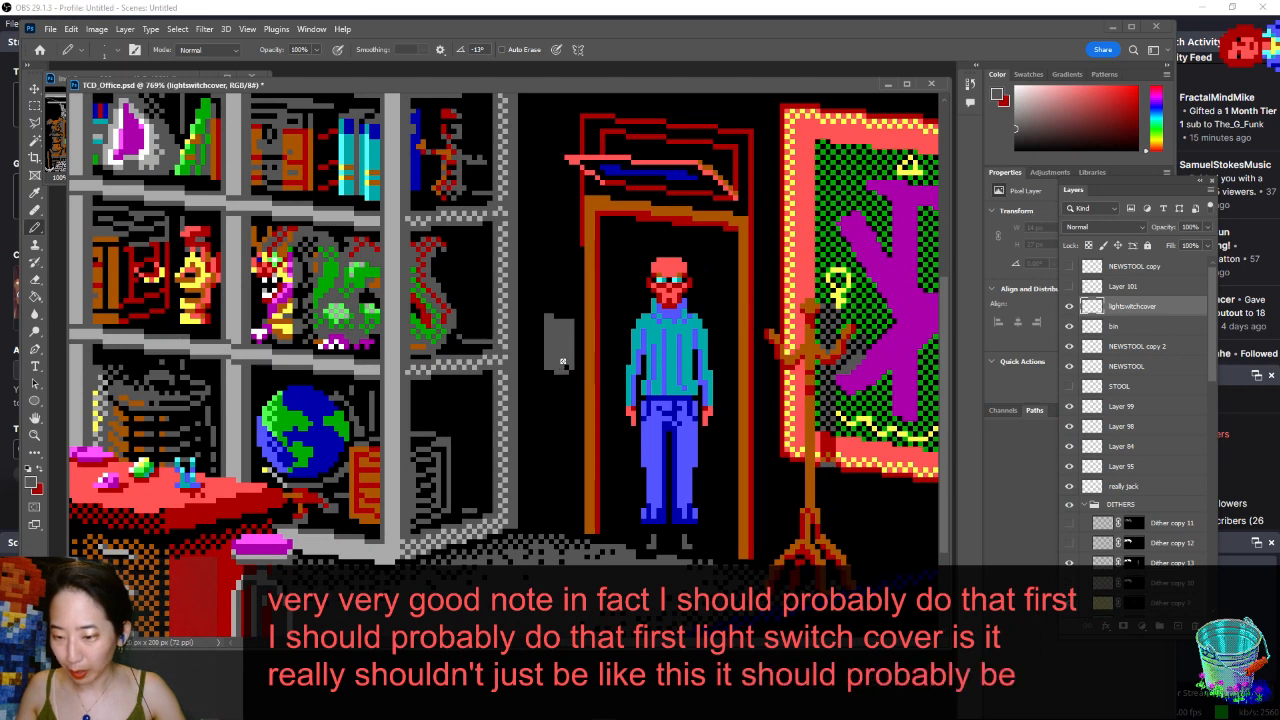
alt+click(559, 309)
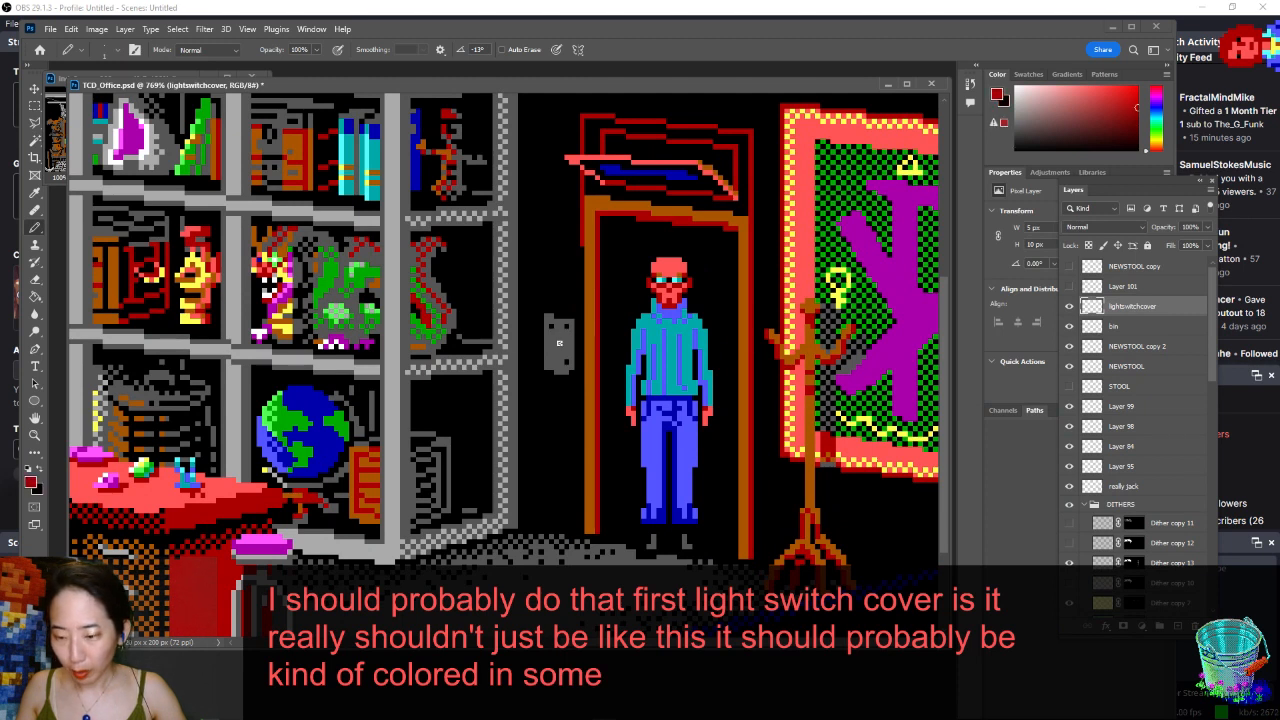
alt+click(568, 330)
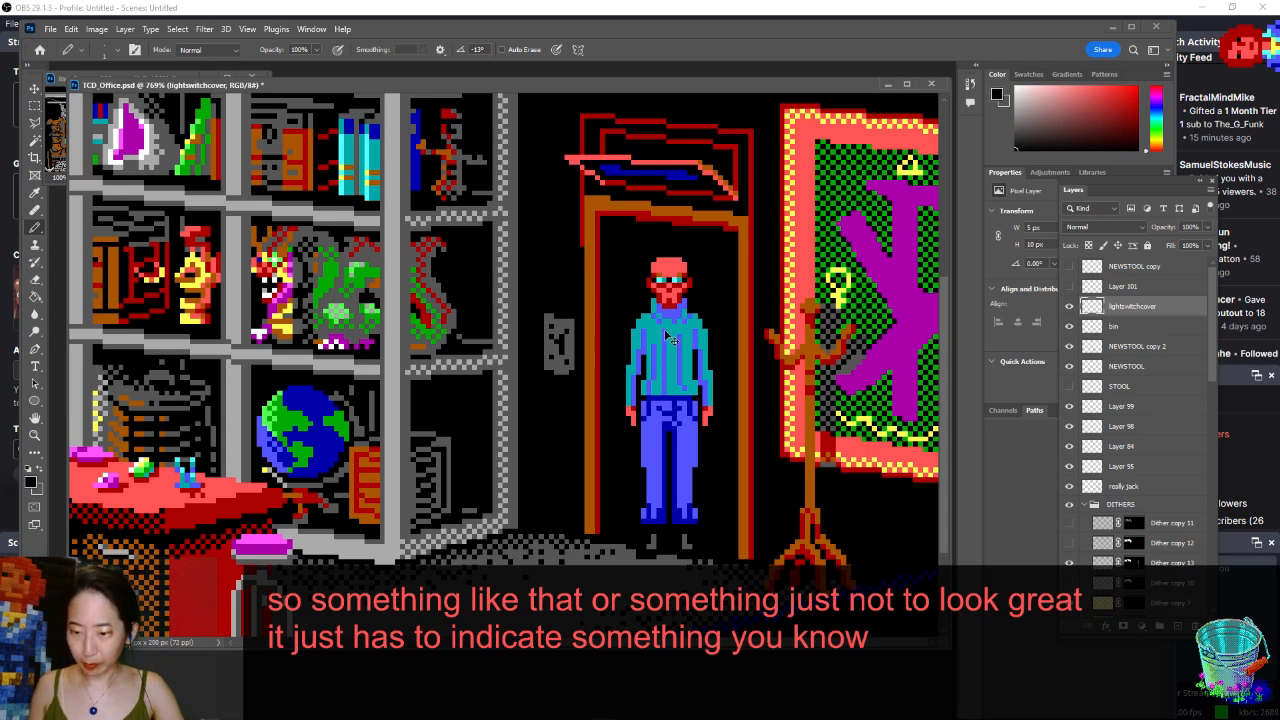
scroll(671, 340, down, 1)
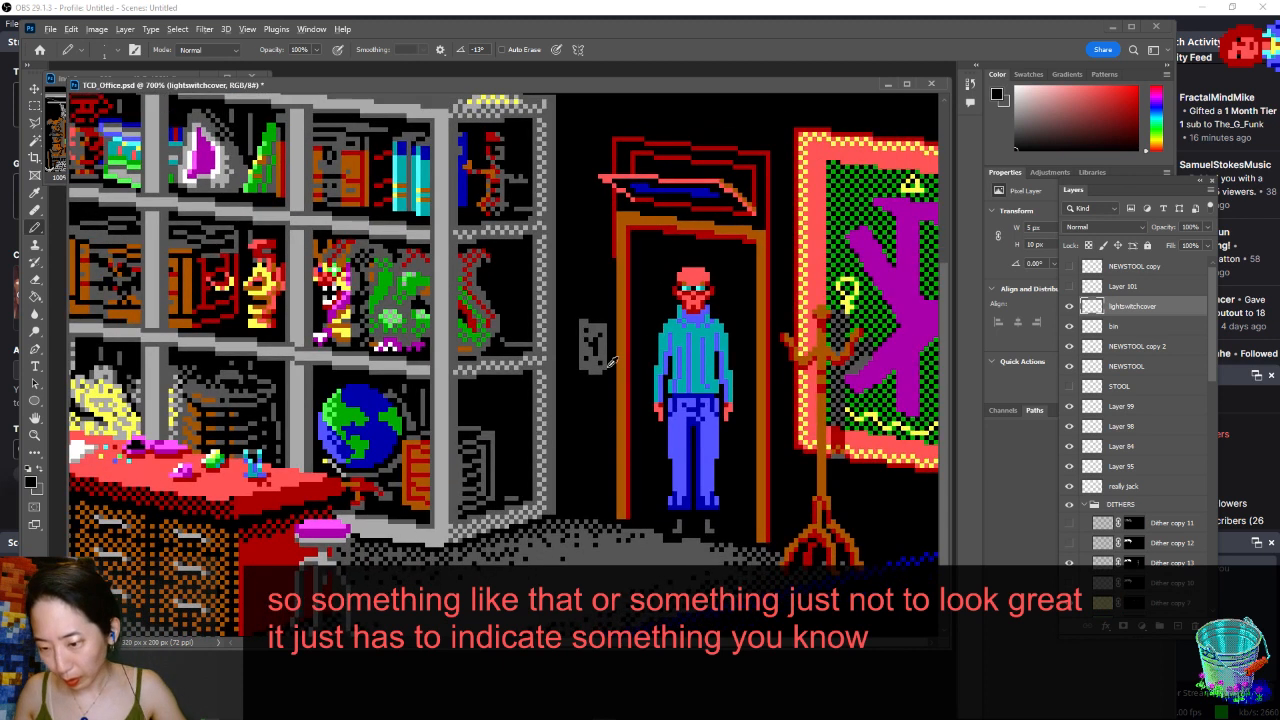
key(x)
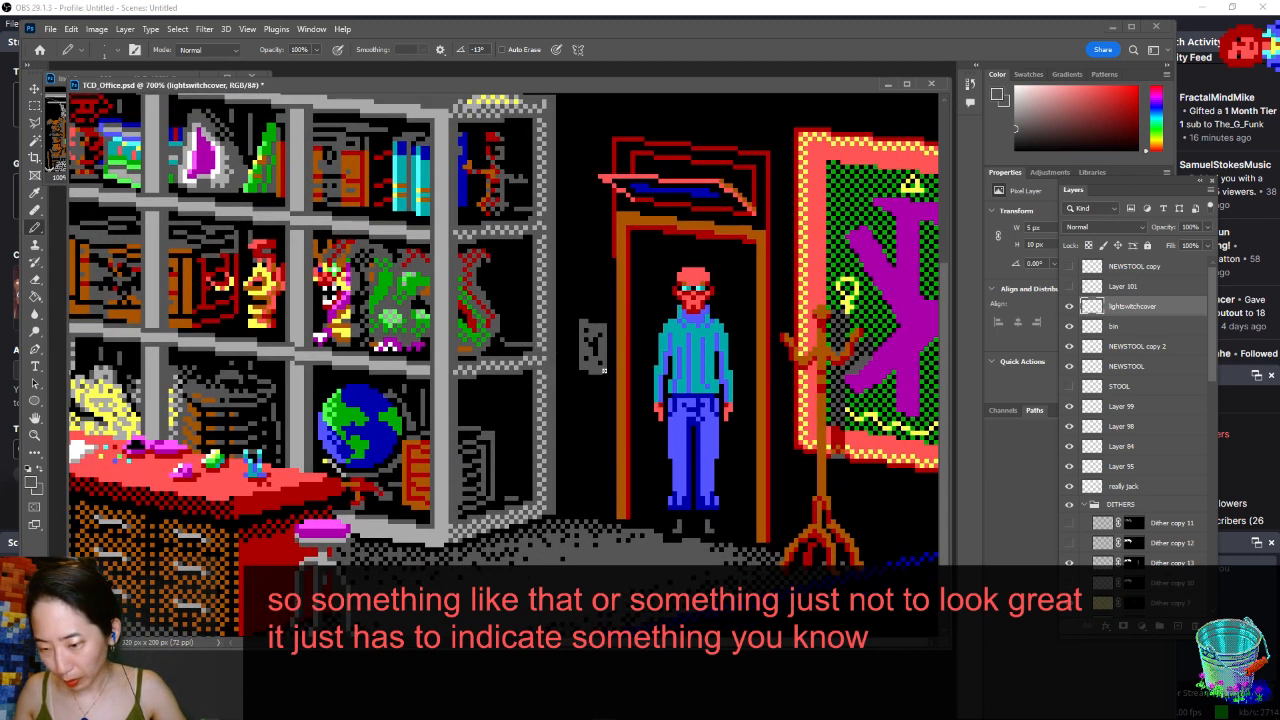
scroll(660, 372, down, 3)
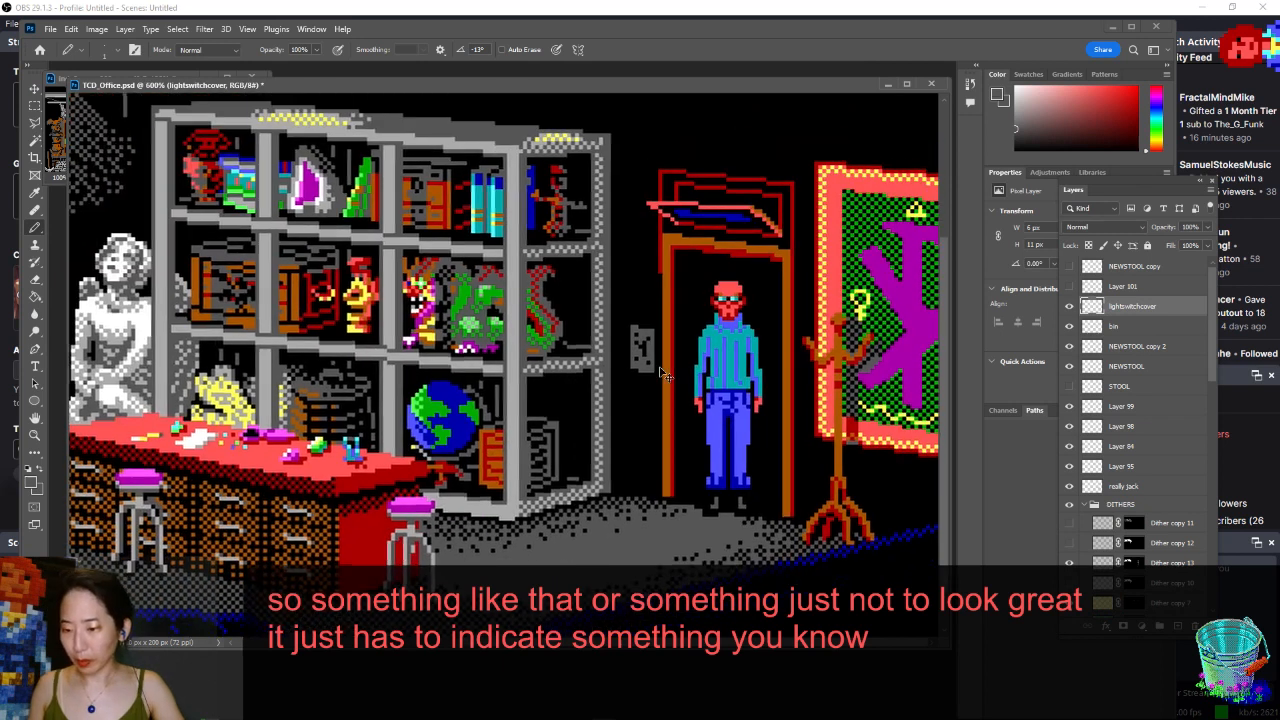
scroll(663, 374, up, 1)
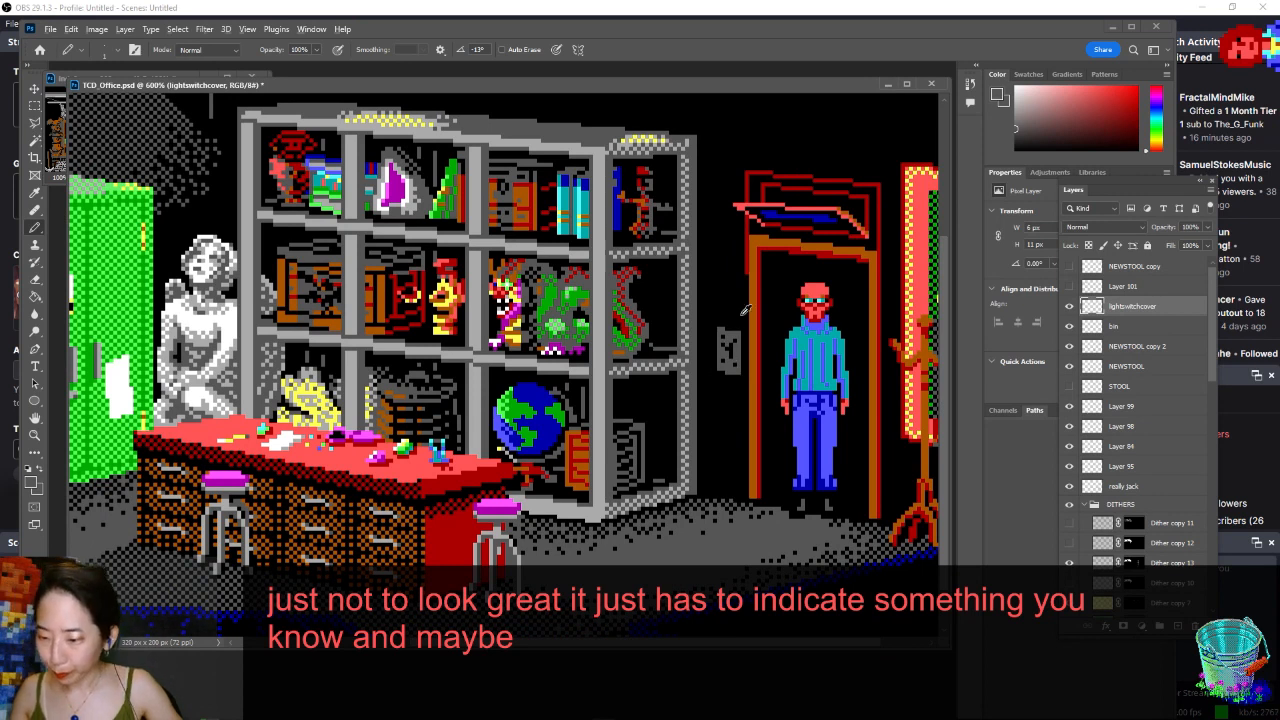
key(x)
drag(740, 335, 740, 373)
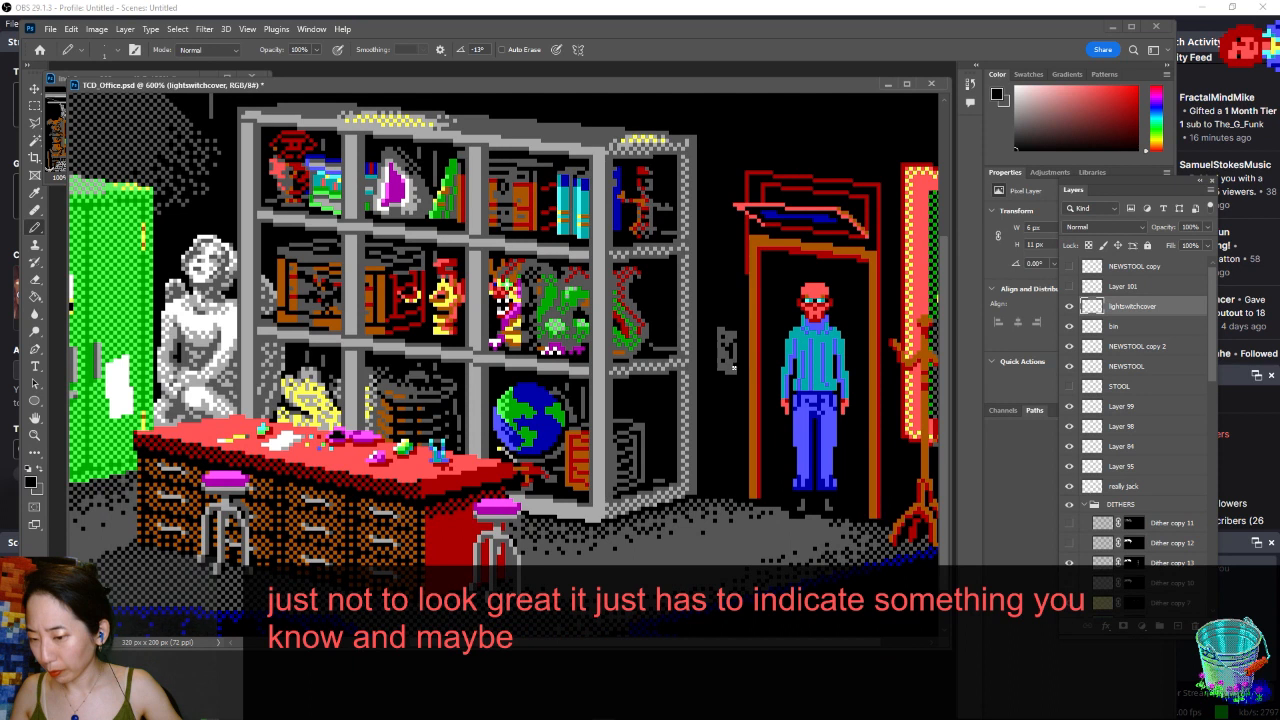
key(ctrl+z)
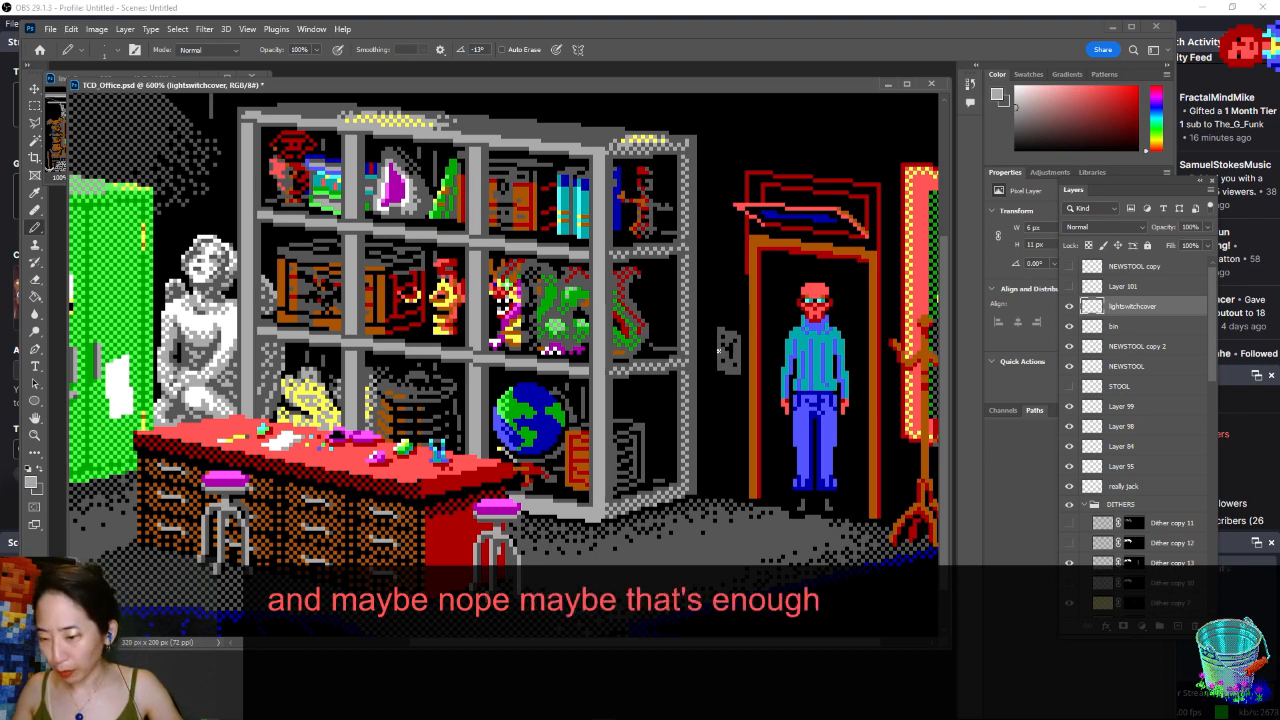
- Touch up the light switch plate with light grey and black pixels, and save the file
alt+click(723, 340)
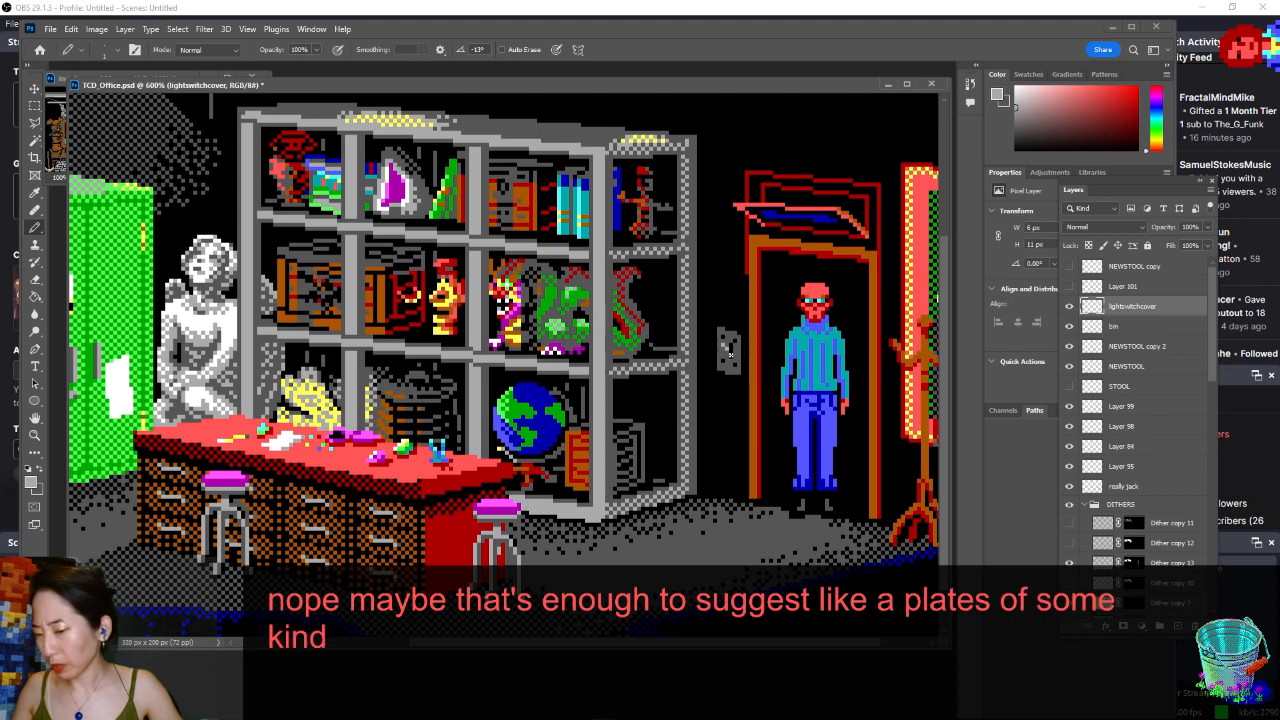
key(d)
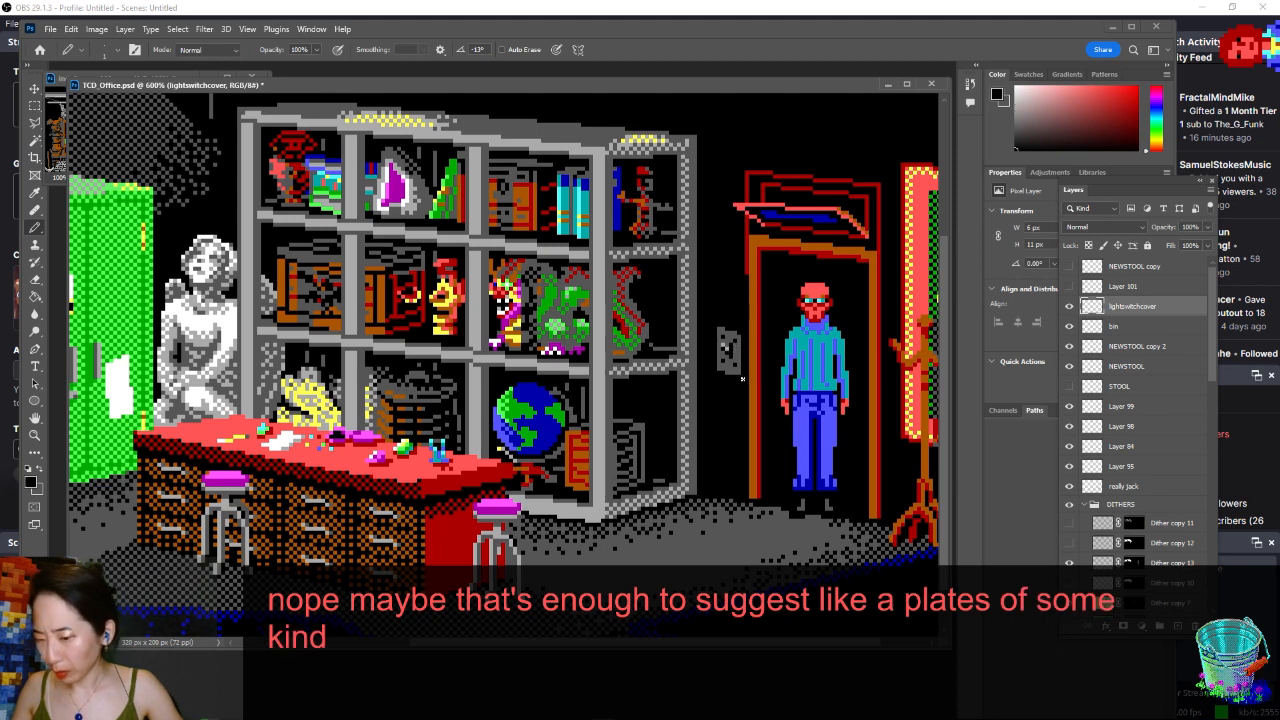
key(ctrl+minus)
key(ctrl+minus)
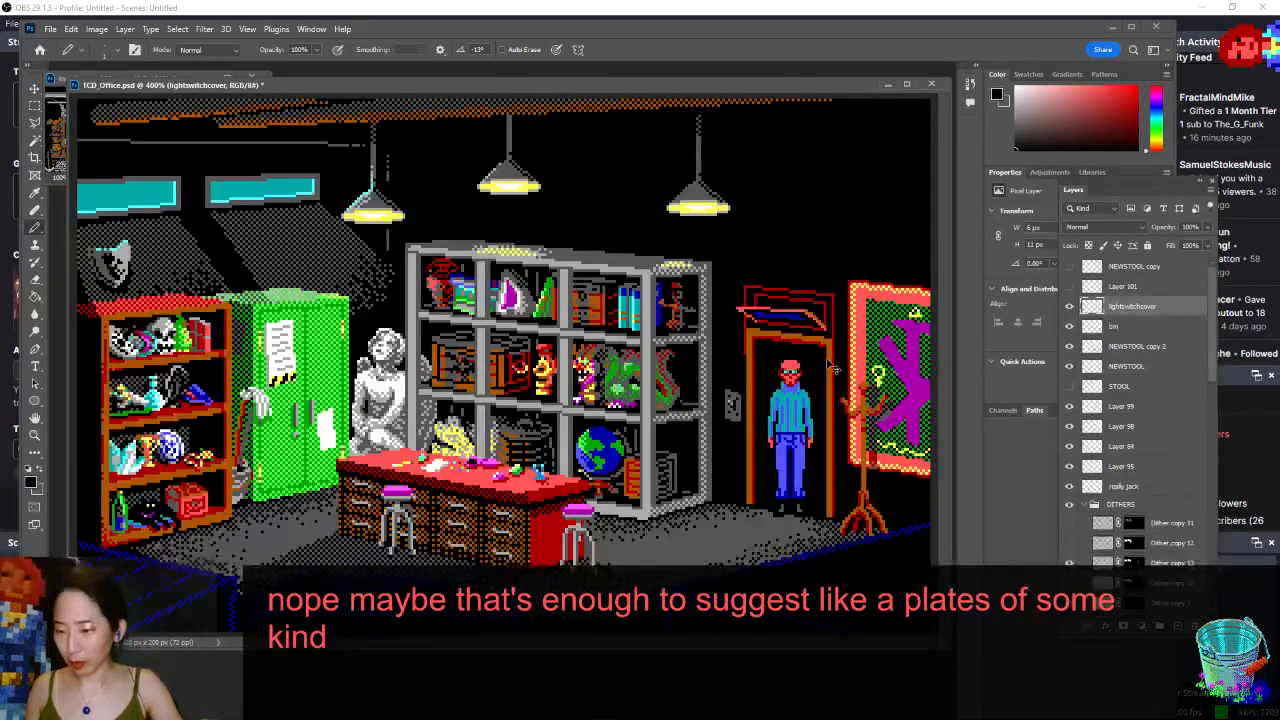
key(ctrl+s)
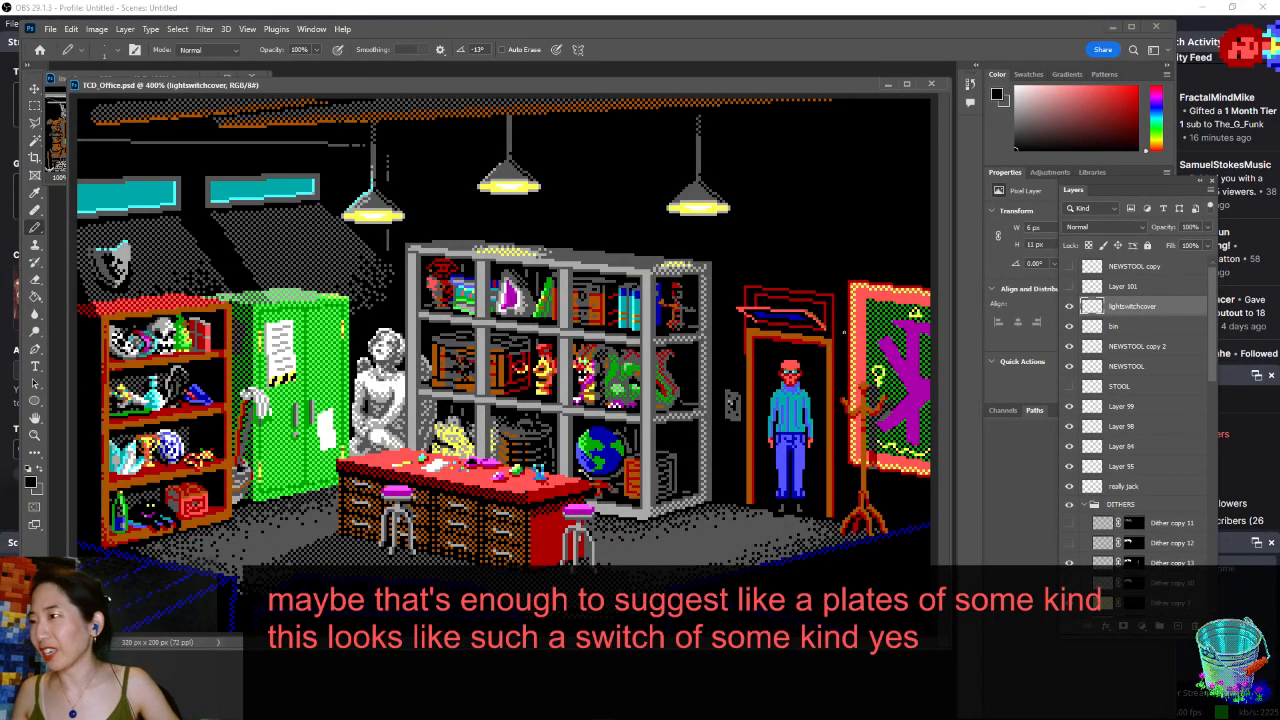
- On the bin layer, draw an elliptical selection about 13 by 3 px above the door and stroke it 1 px inside in #555555
click(1115, 328)
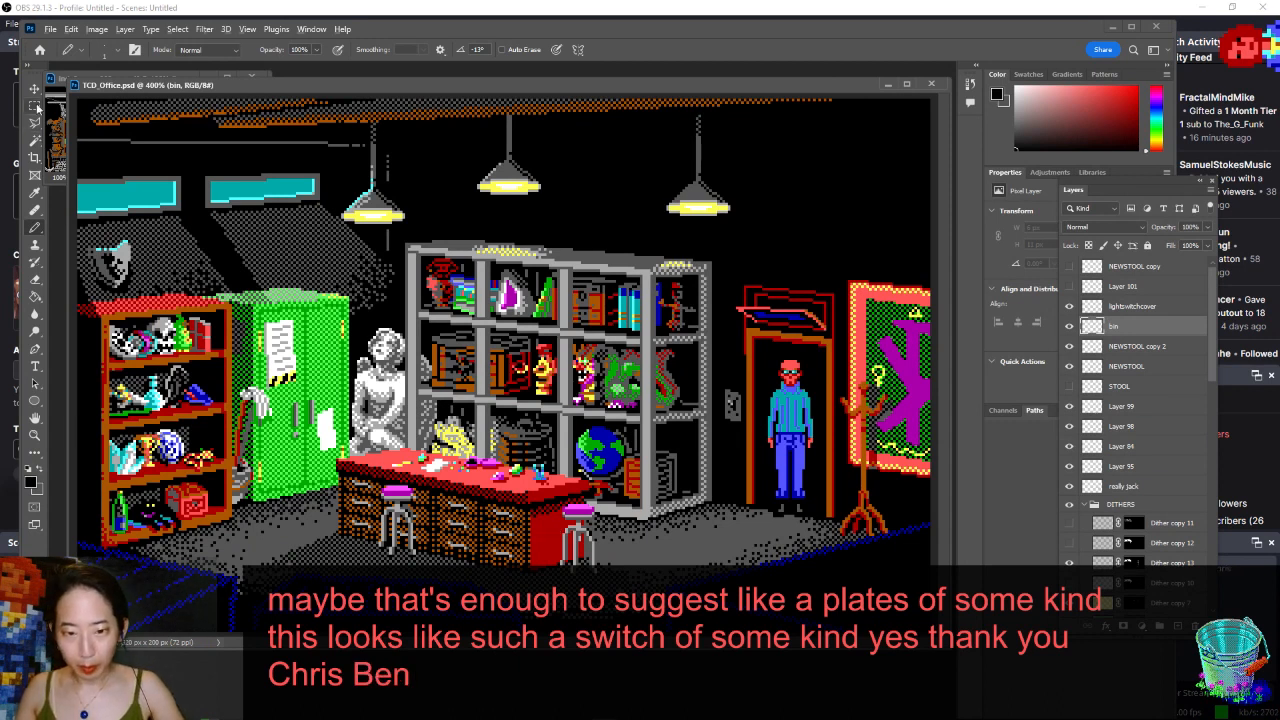
drag(34, 105, 113, 108)
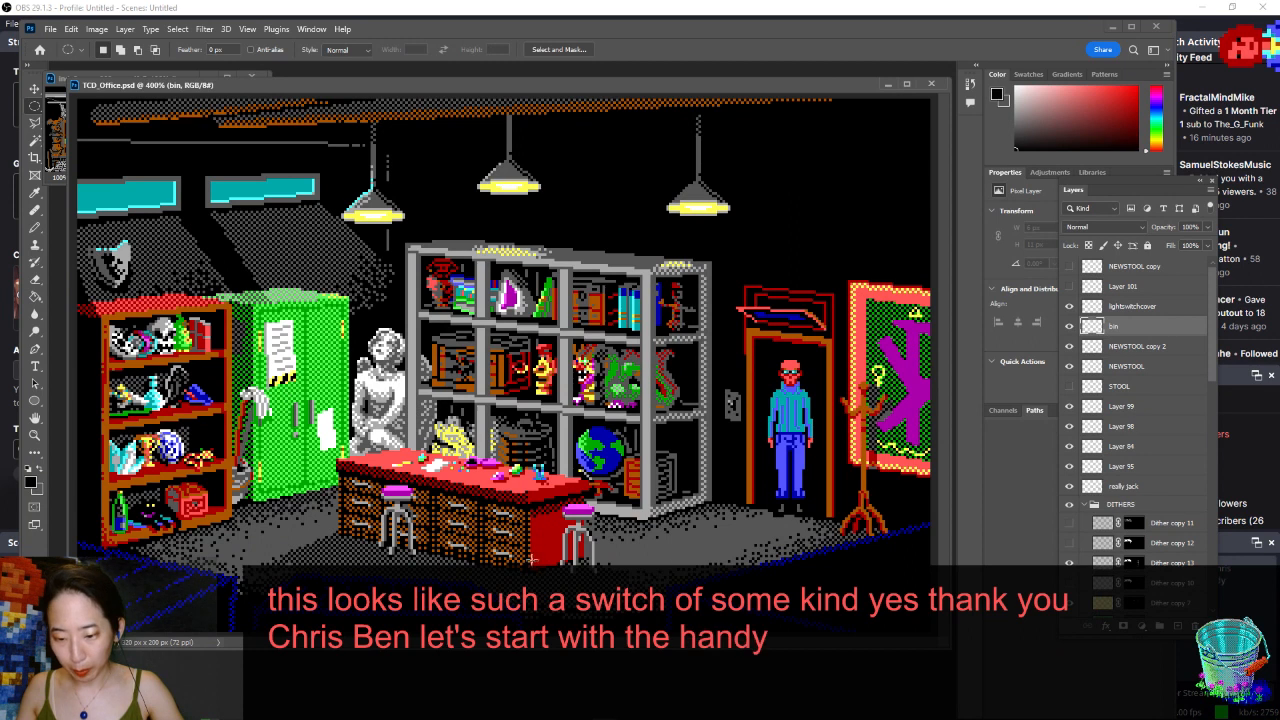
drag(766, 201, 800, 208)
right_click(779, 210)
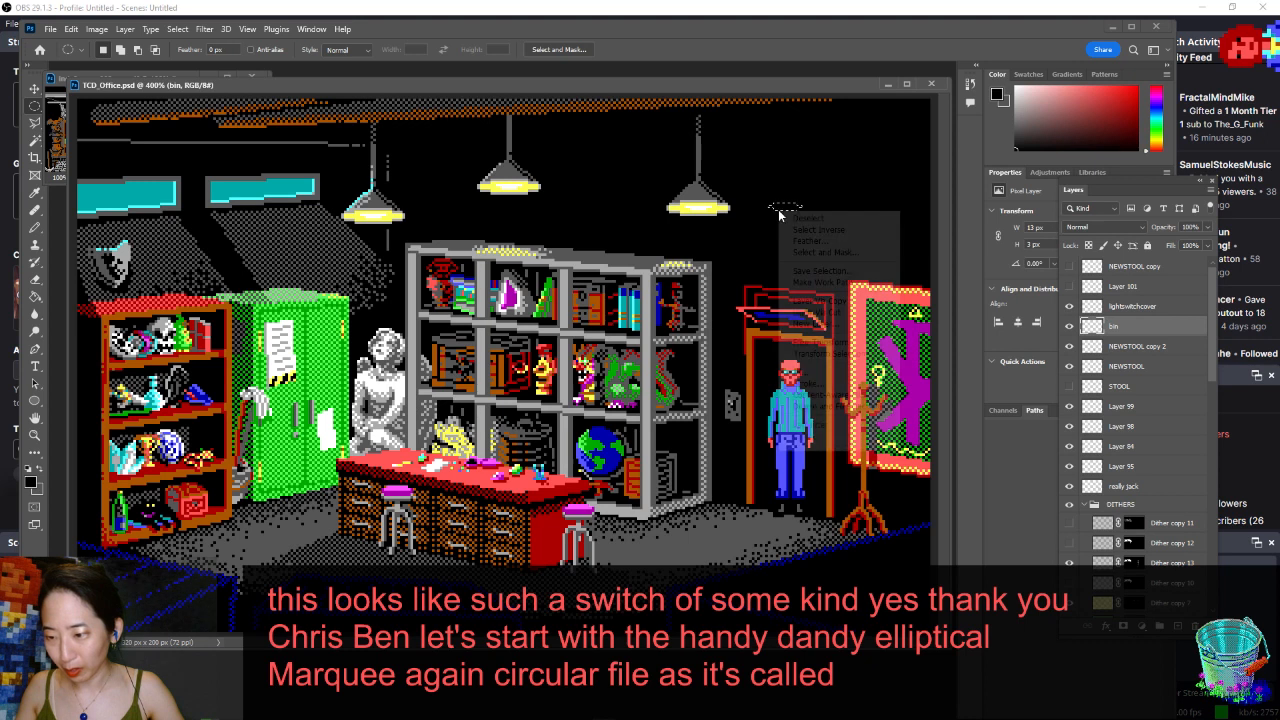
click(808, 384)
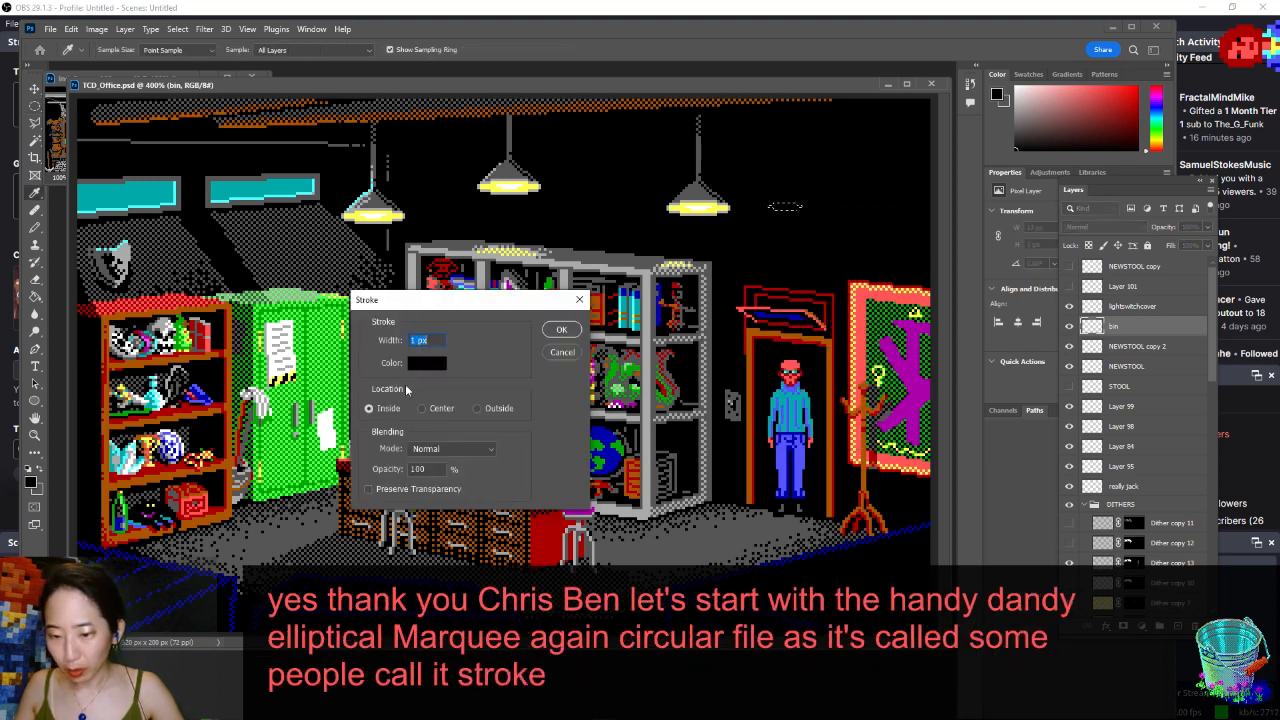
click(430, 365)
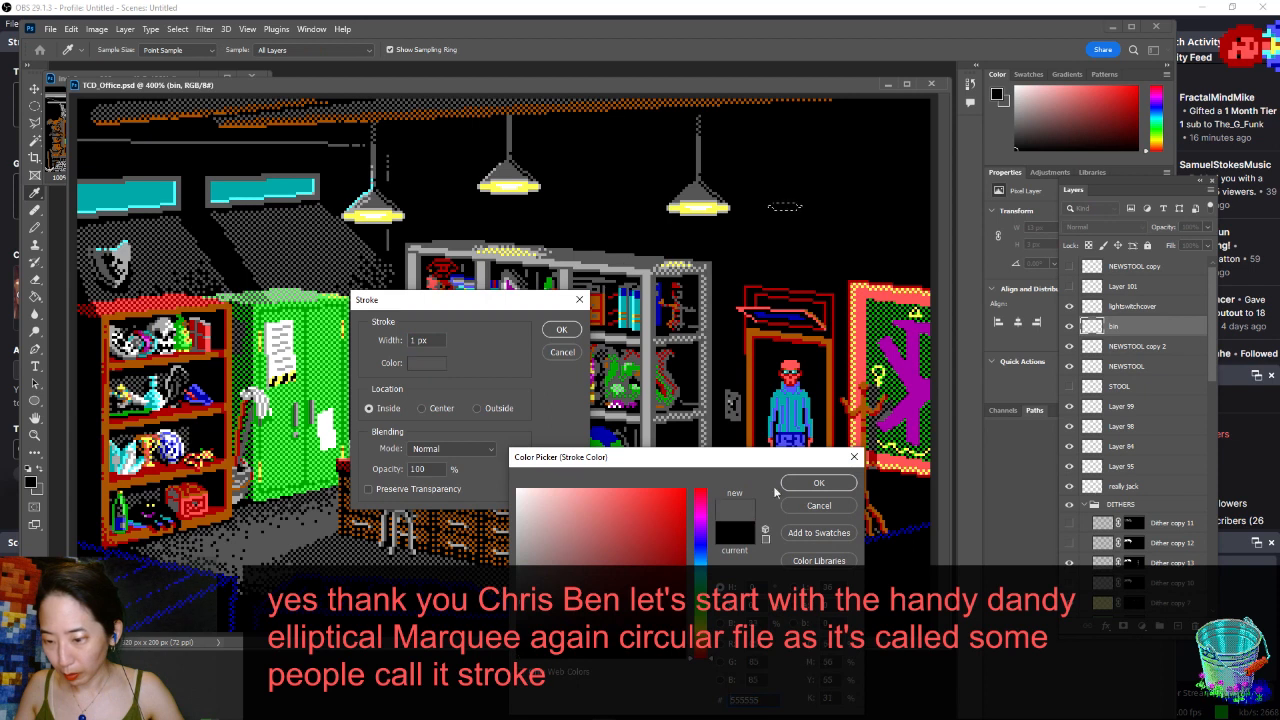
click(818, 482)
click(547, 333)
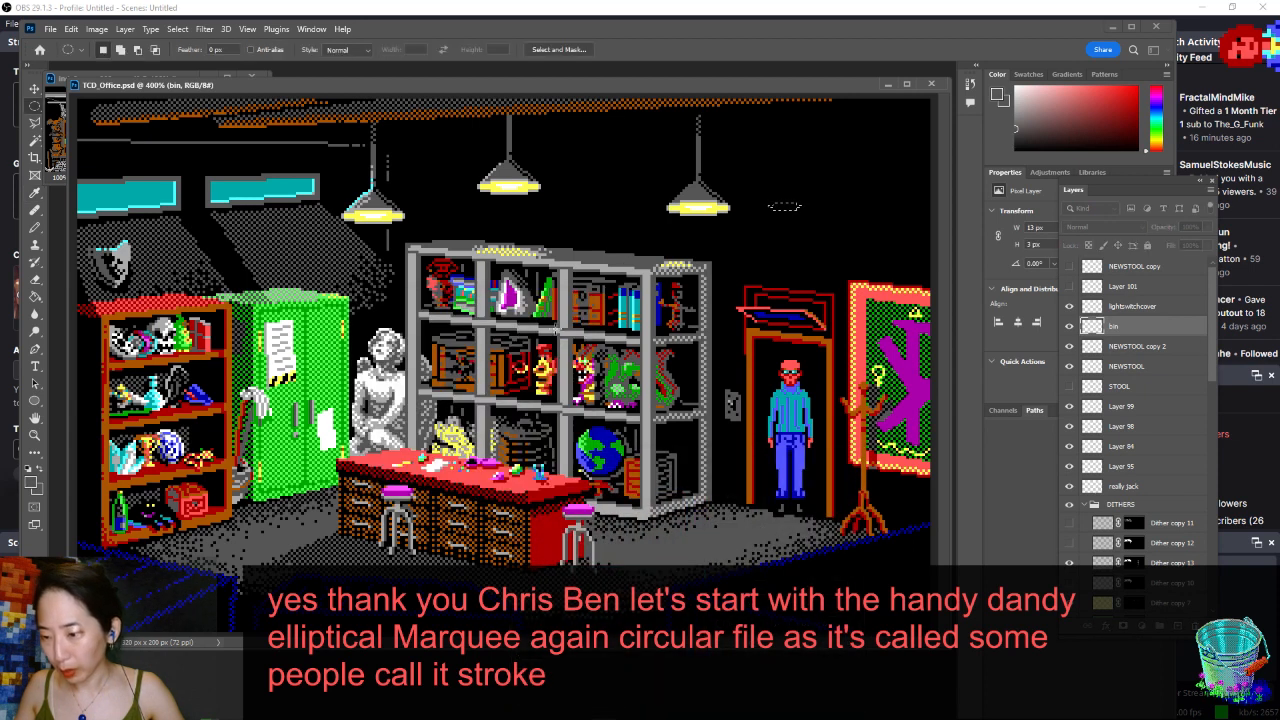
- Try moving the gray ellipse down to the desk, undo the move, and erase the ellipse
key(v)
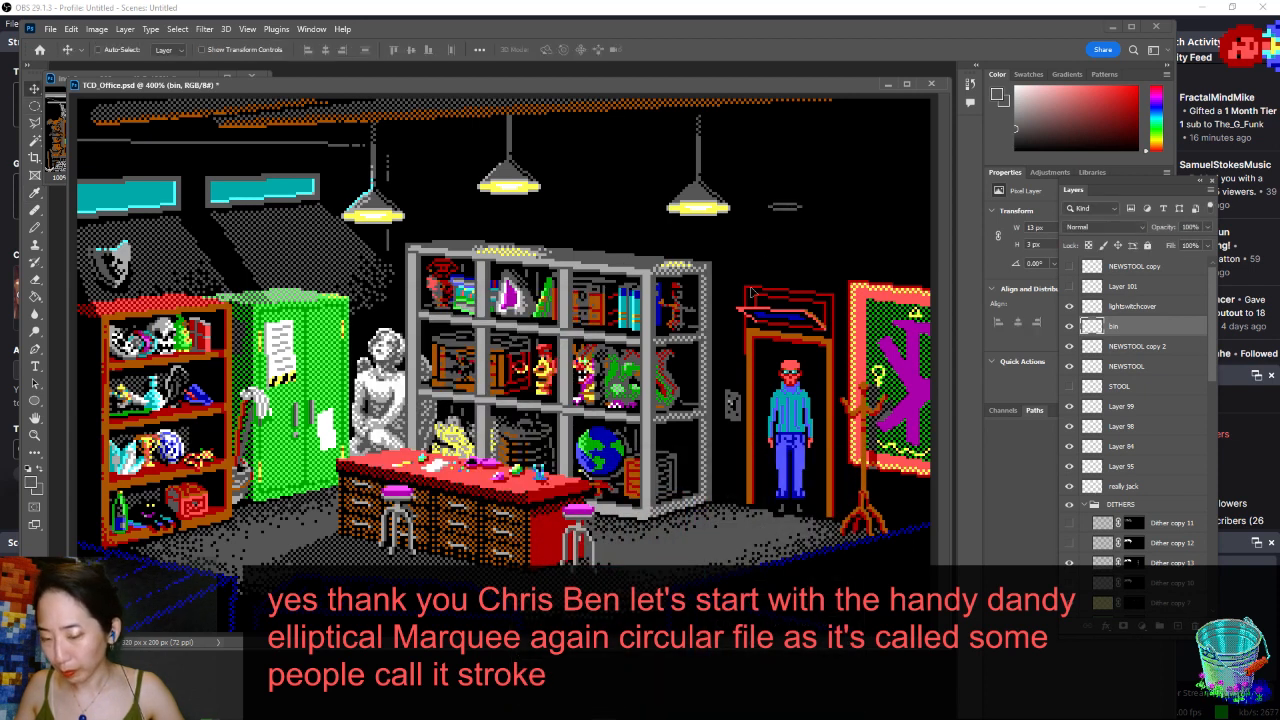
drag(787, 207, 470, 545)
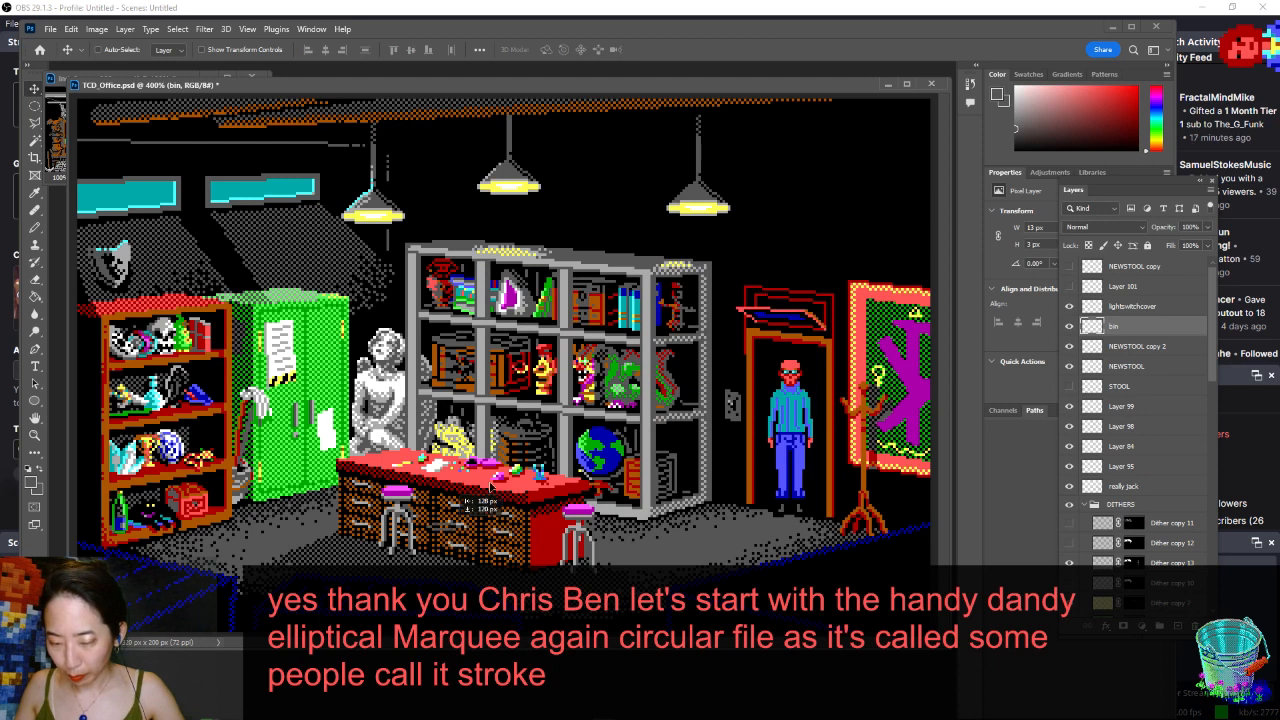
key(ctrl+z)
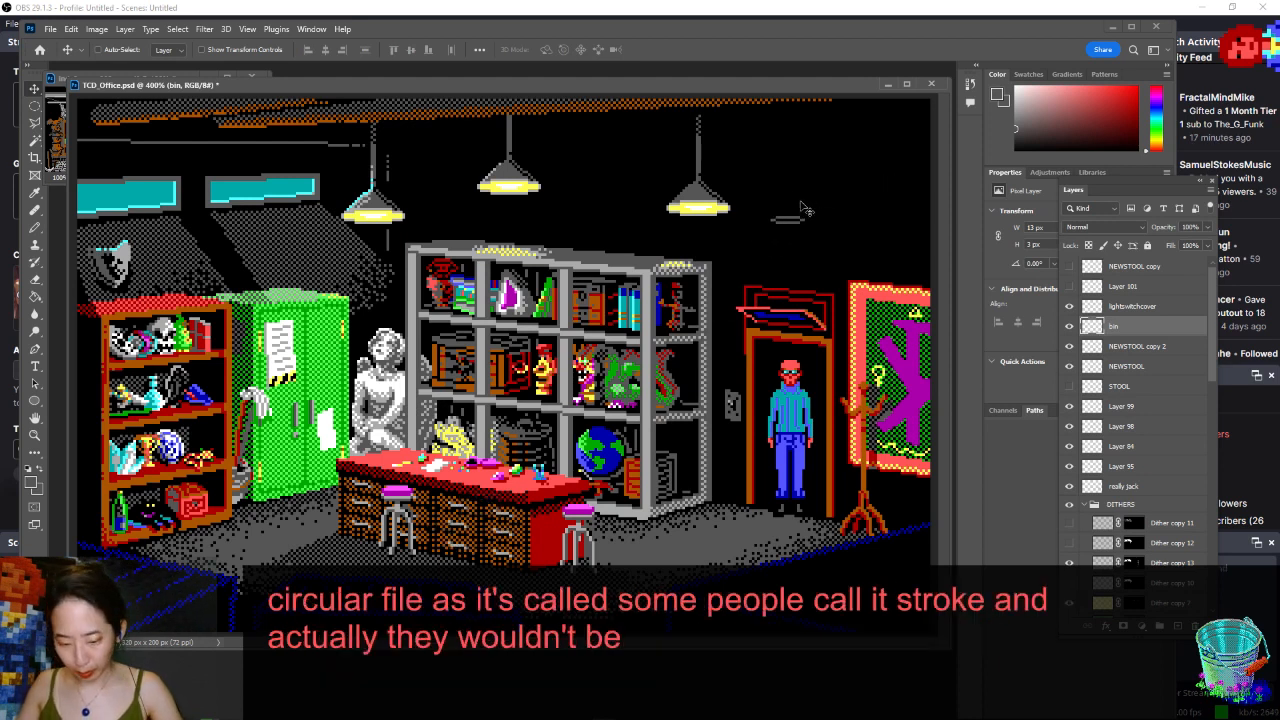
key(e)
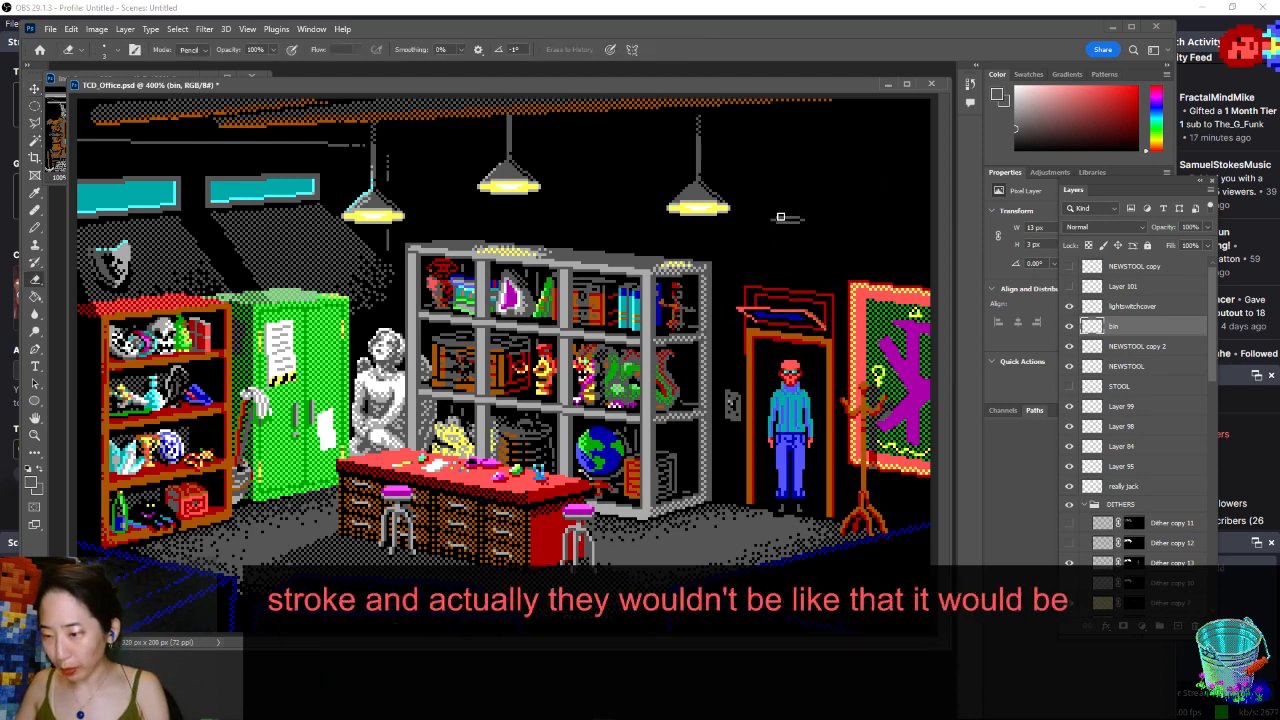
key(m)
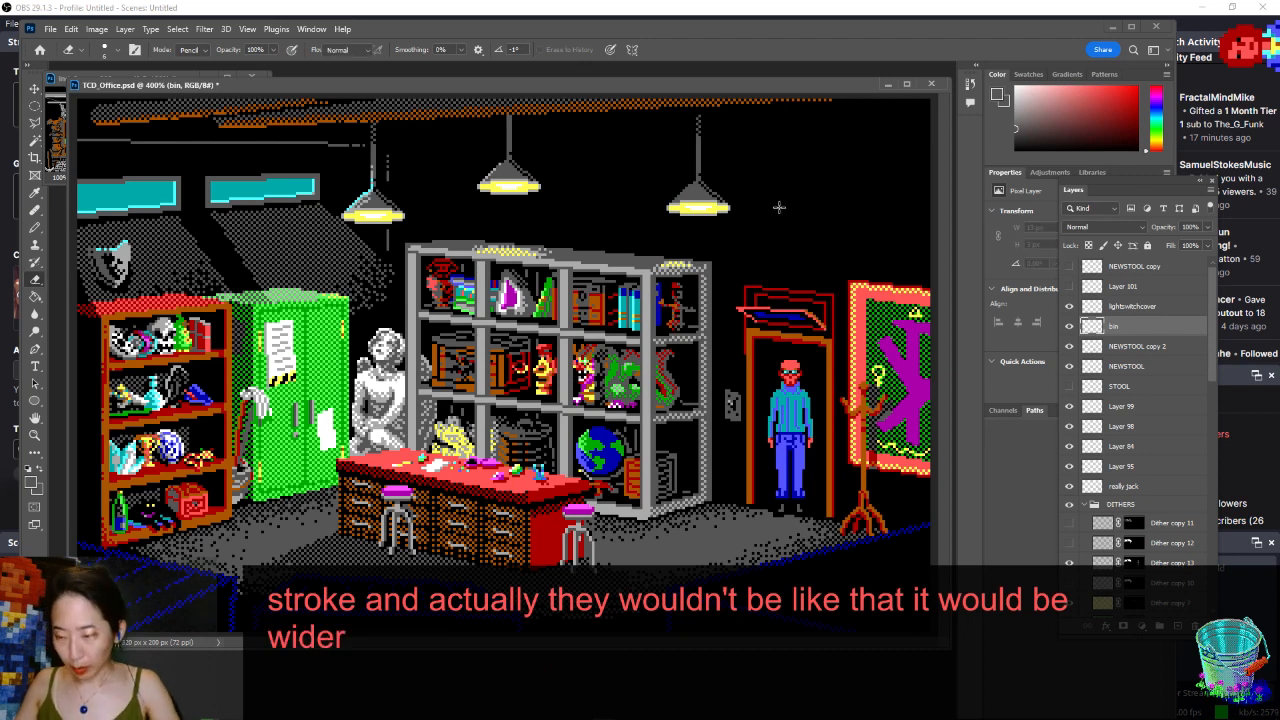
- Draw a 13 by 4 px elliptical selection above the door, stroke it 1 px inside in gray, and nudge the outline into place
drag(777, 206, 809, 212)
right_click(791, 208)
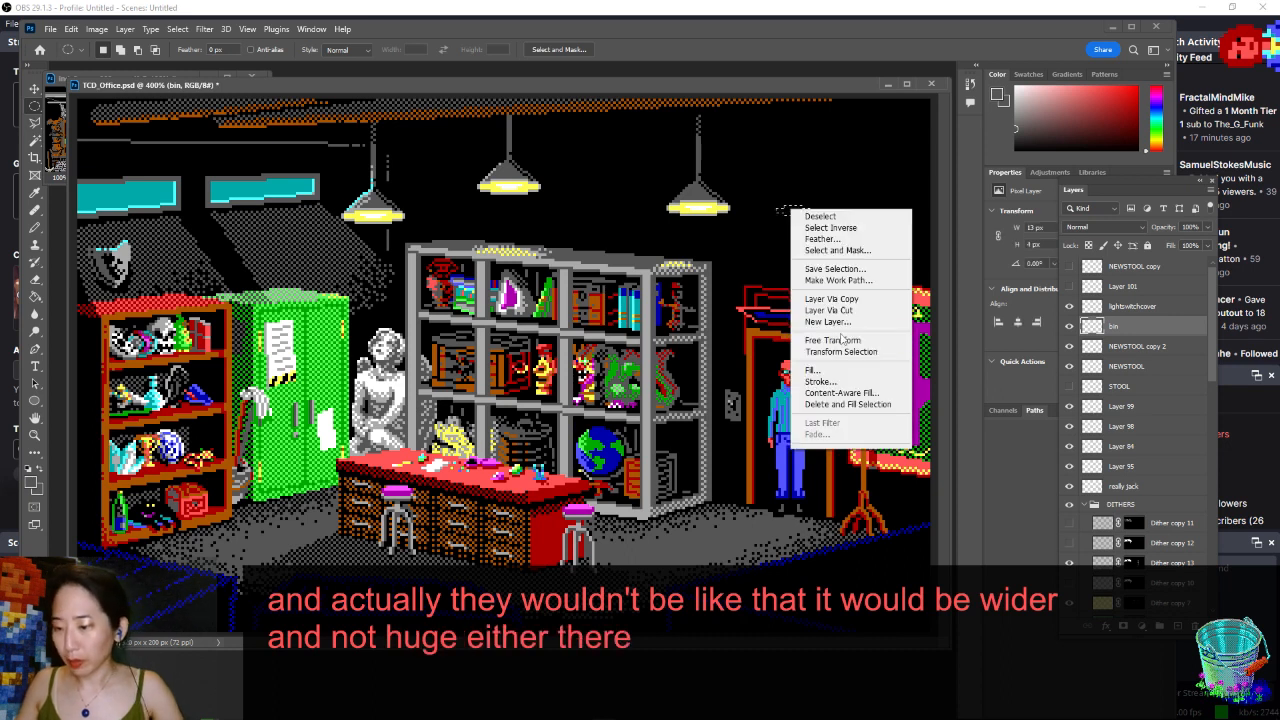
click(826, 372)
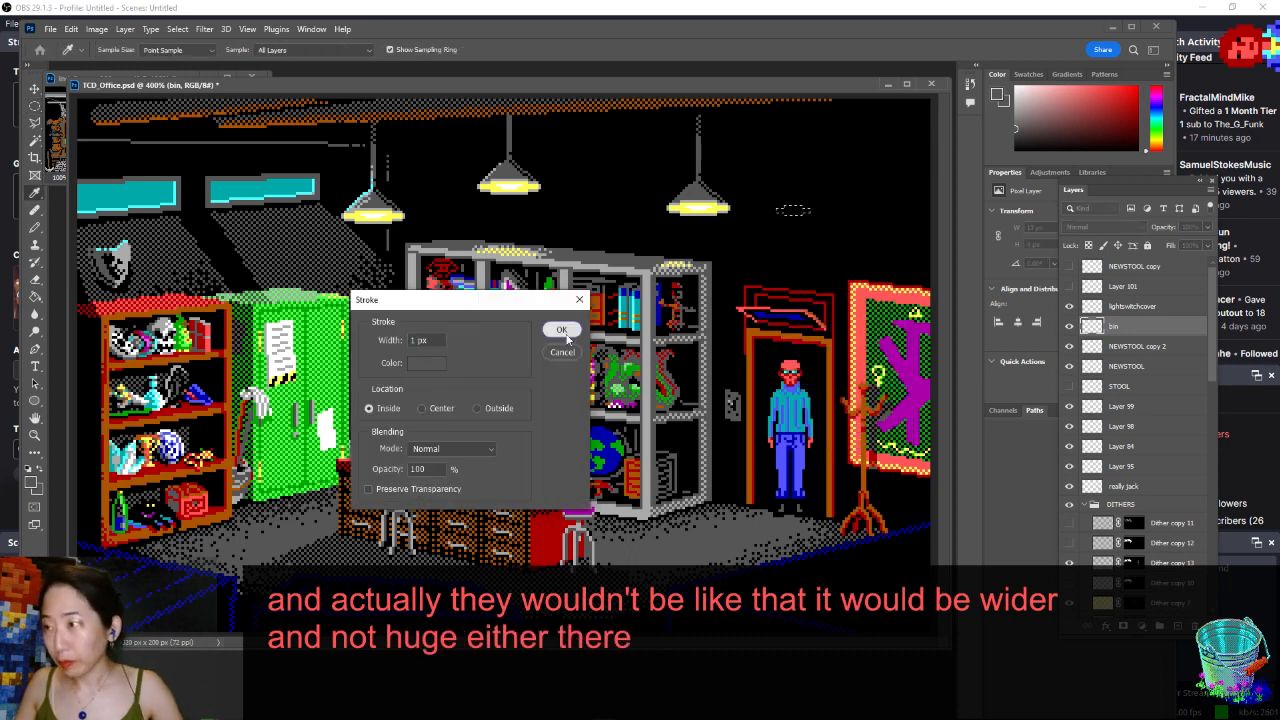
click(566, 336)
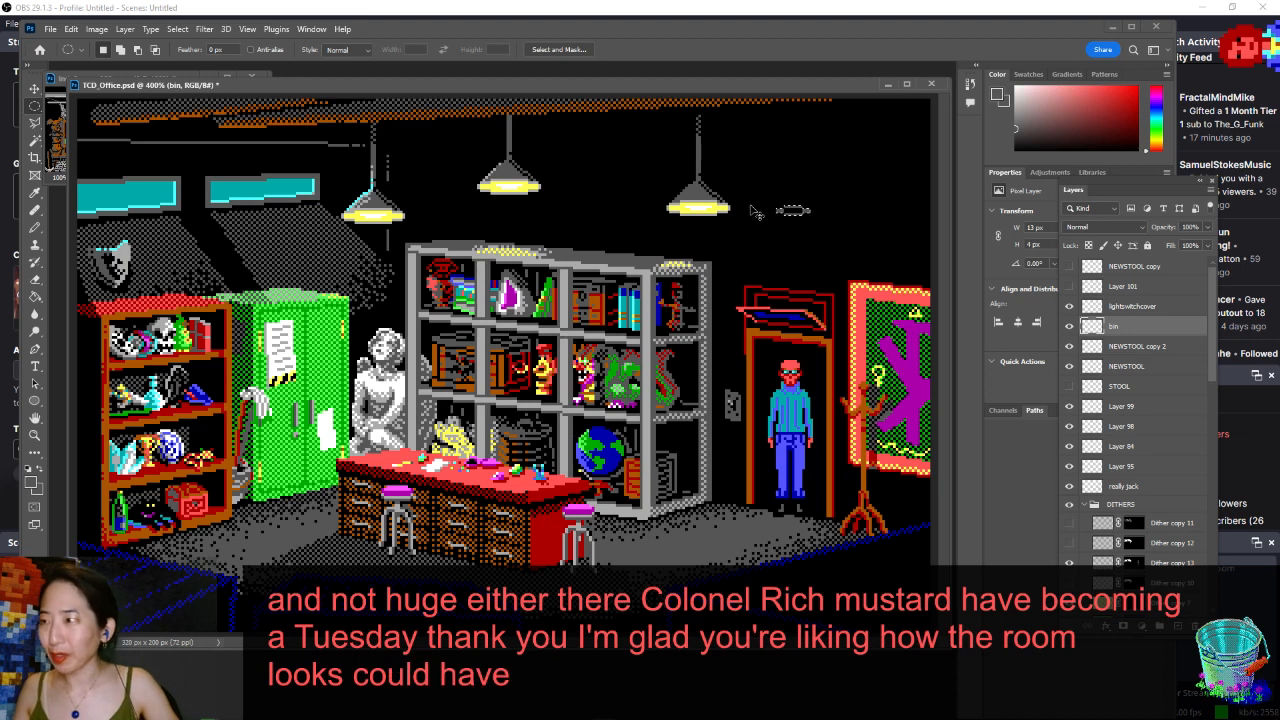
key(v)
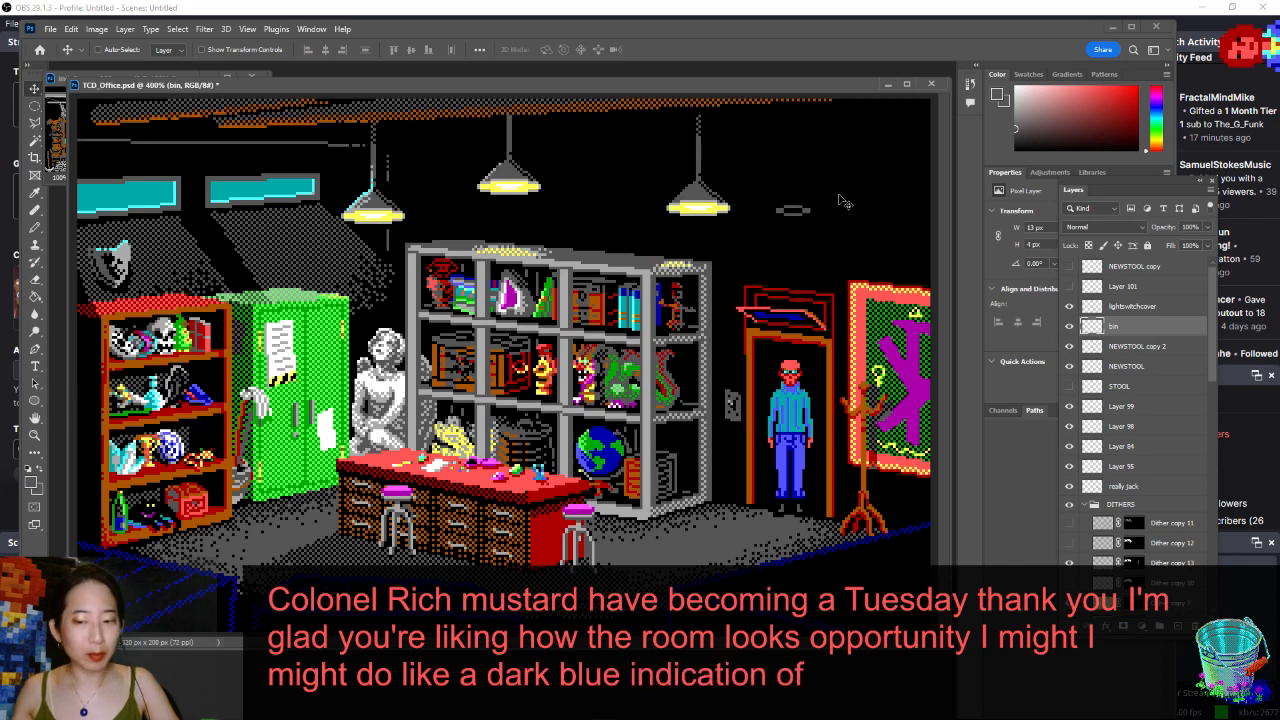
mouse_move(789, 217)
mouse_down()
mouse_move(773, 246)
mouse_move(778, 206)
mouse_move(790, 208)
mouse_up()
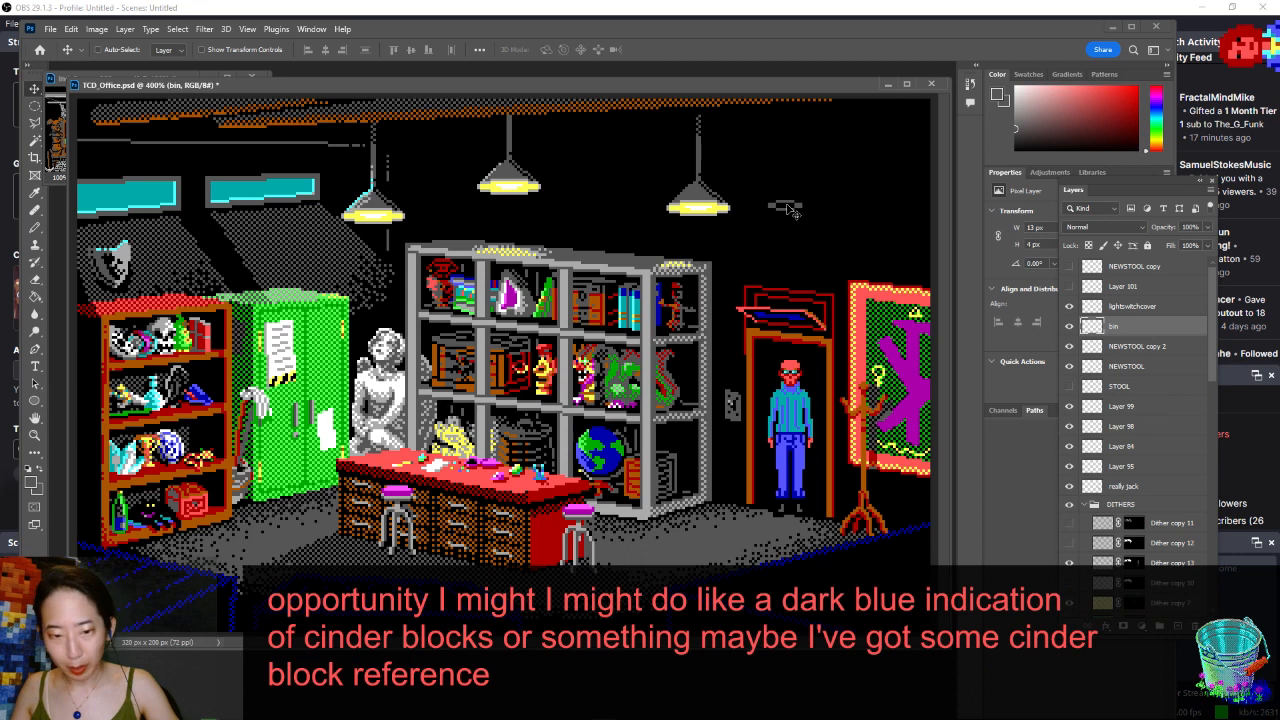
- Sample black from the wall and select only the ellipse's interior with a contiguous Magic Wand, clearing the selection at the end
key(i)
click(791, 240)
key(w)
click(790, 207)
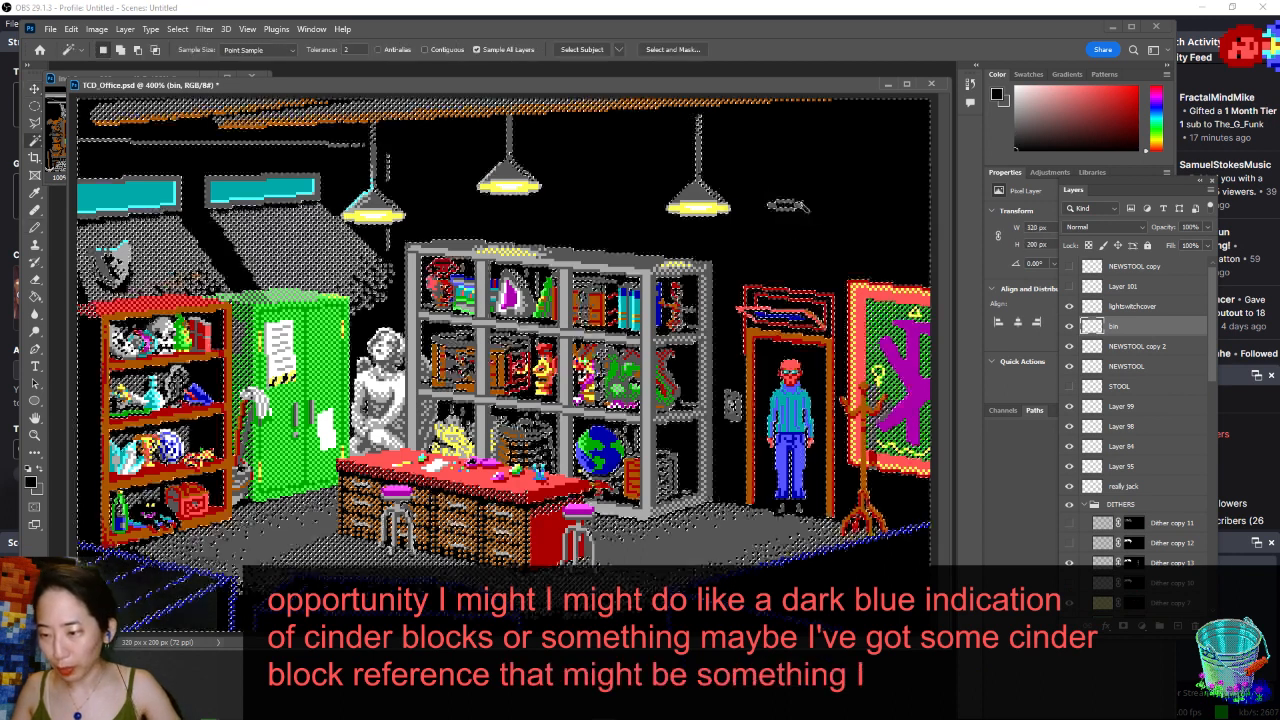
key(ctrl+d)
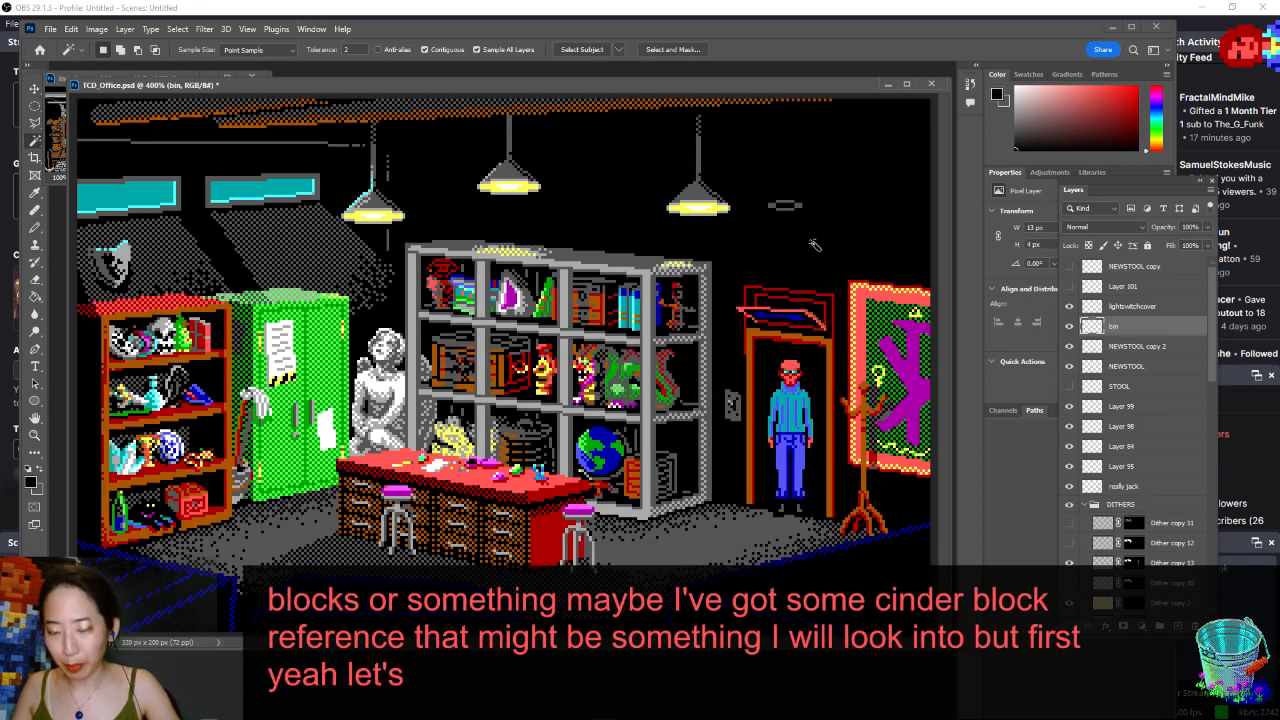
click(787, 205)
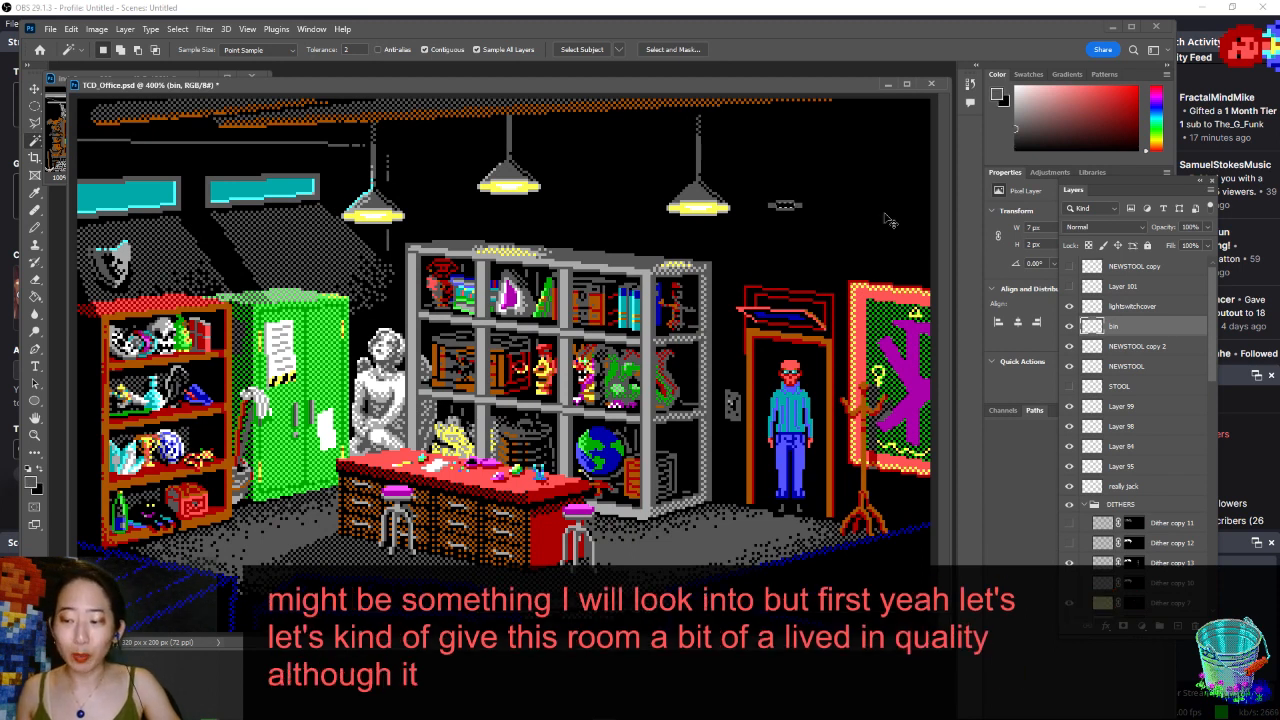
key(ctrl+d)
- Move the ellipse into the empty wall space between the rightmost hanging lamp and the door
key(v)
key(c)
key(v)
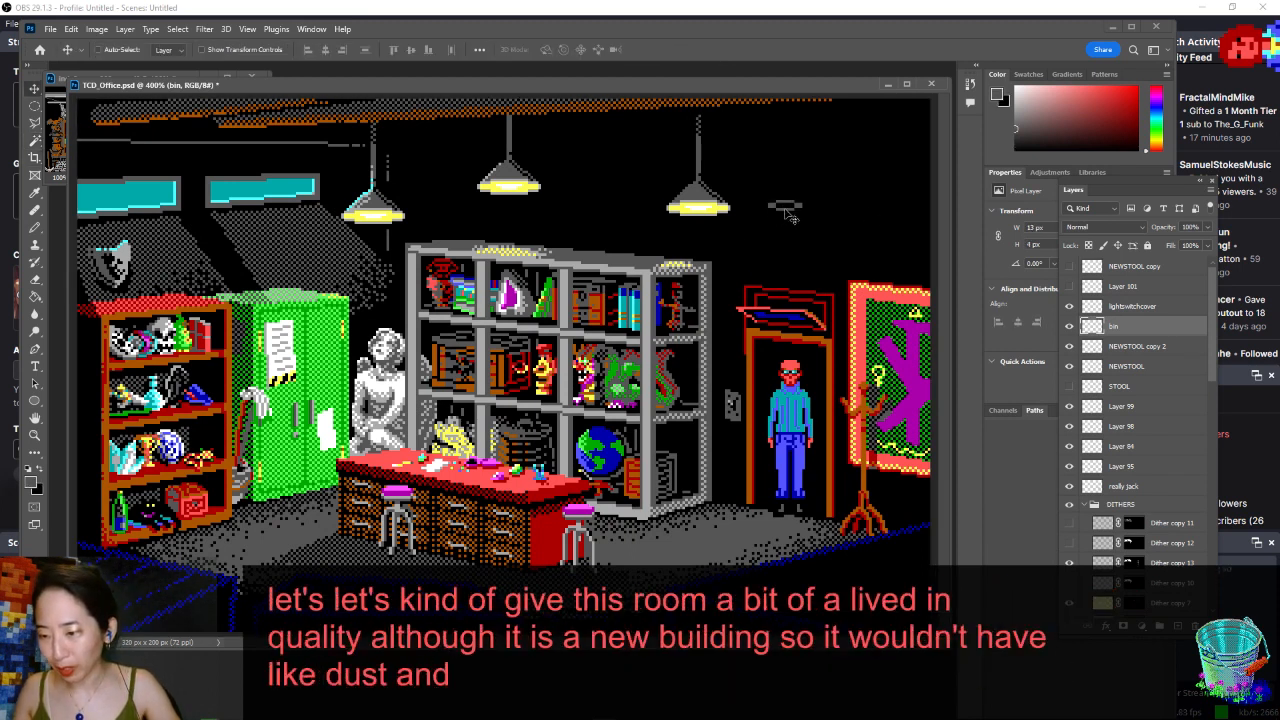
mouse_move(790, 217)
mouse_down()
mouse_move(465, 515)
mouse_move(460, 505)
mouse_move(707, 282)
mouse_move(785, 232)
mouse_up()
- Pencil the bin's tapered gray sides and flat base below the ellipse, making the outline about 13 by 14 px
scroll(800, 290, up, 6)
key(b)
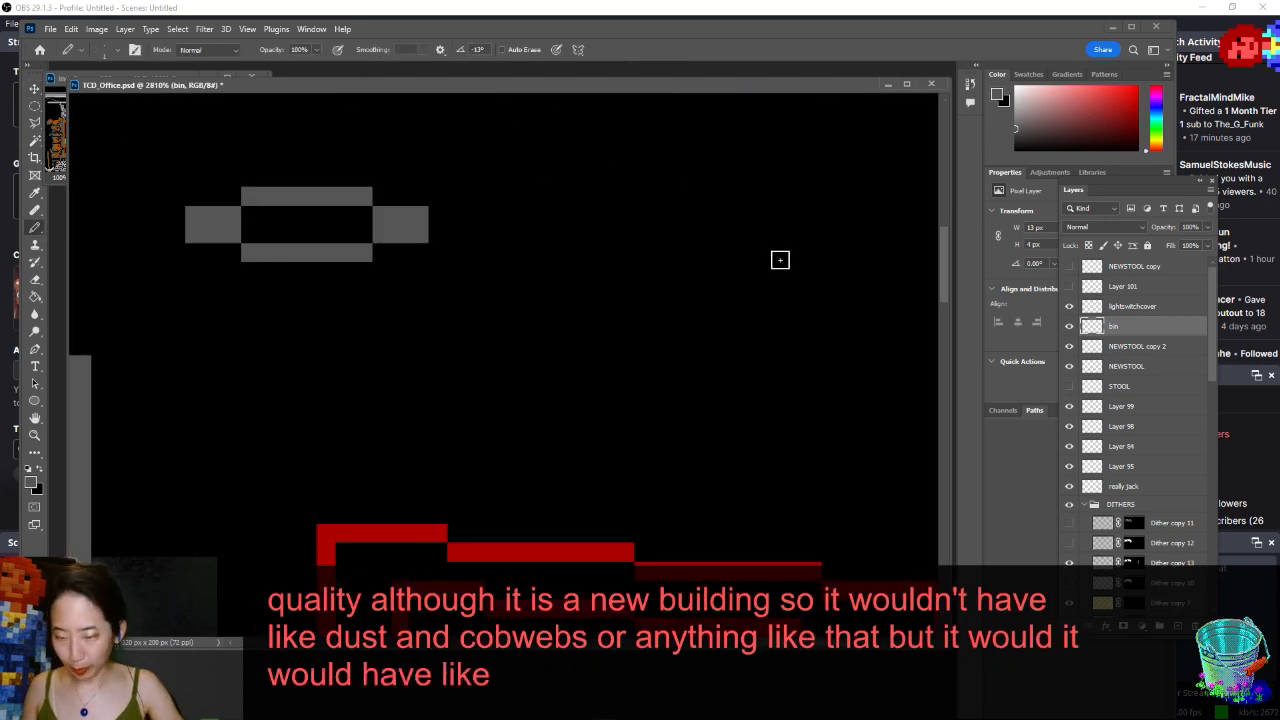
scroll(785, 267, down, 5)
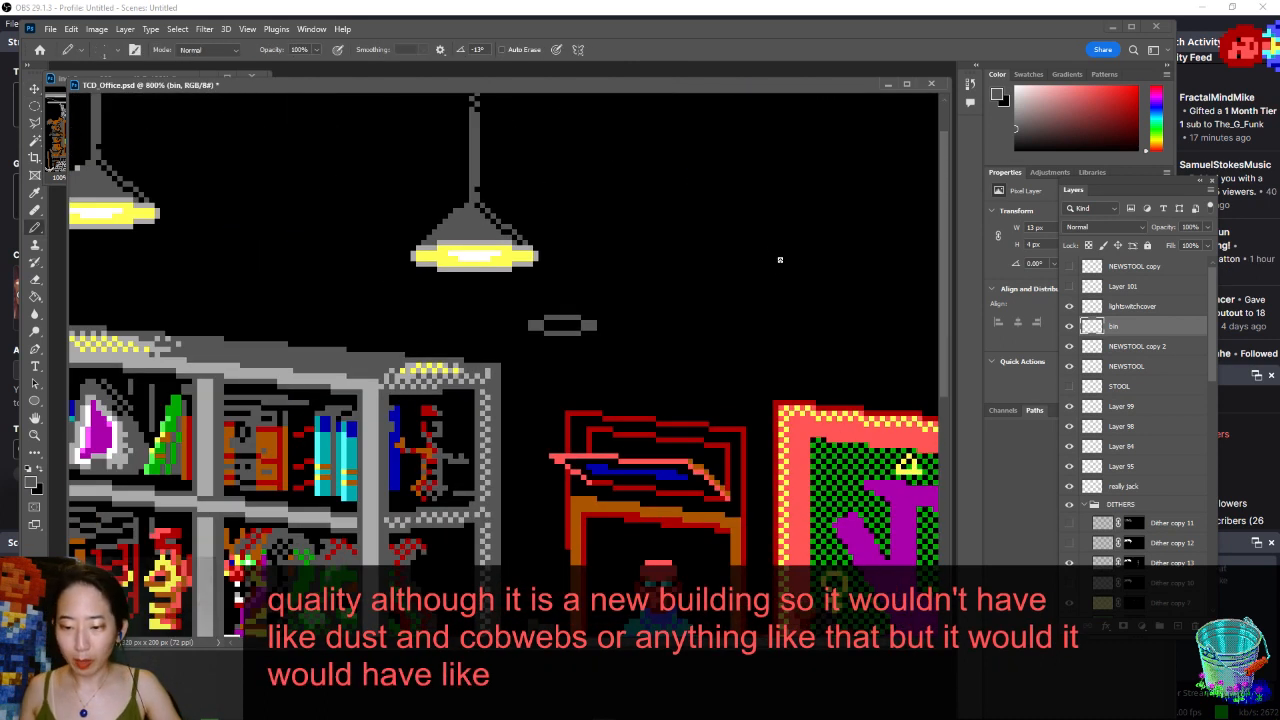
drag(621, 347, 680, 294)
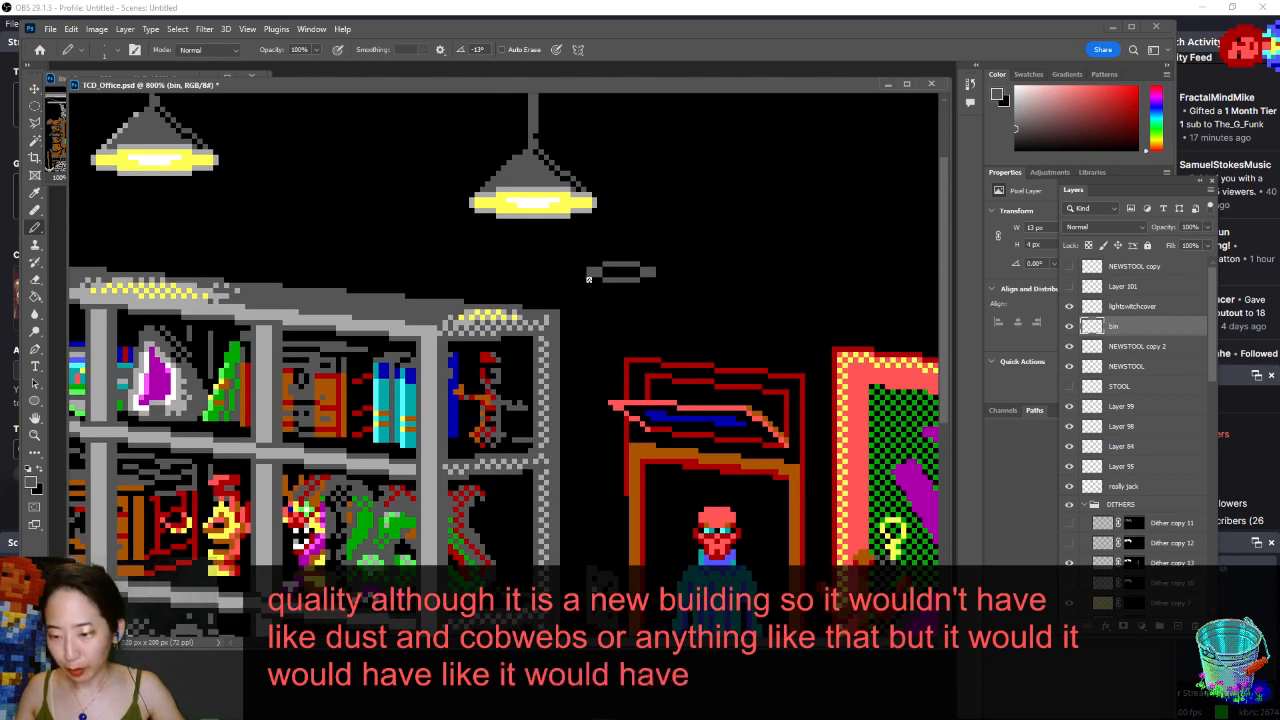
shift+click(600, 331)
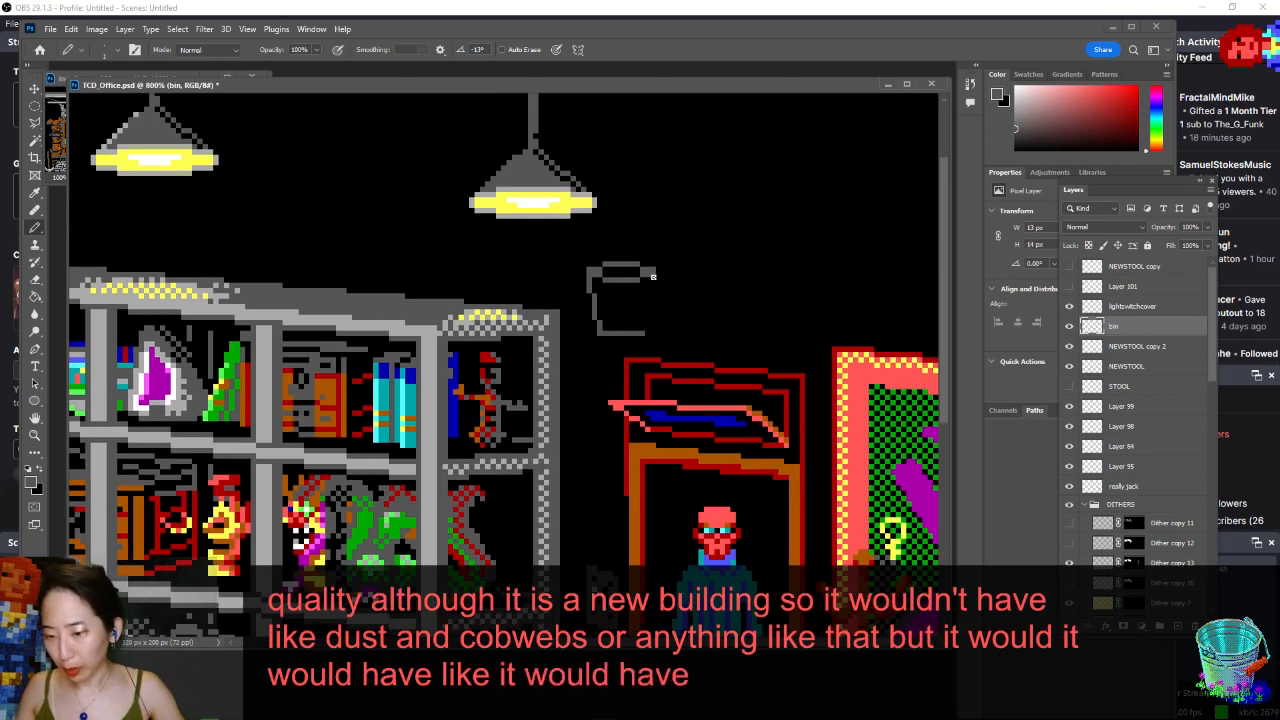
drag(653, 277, 644, 313)
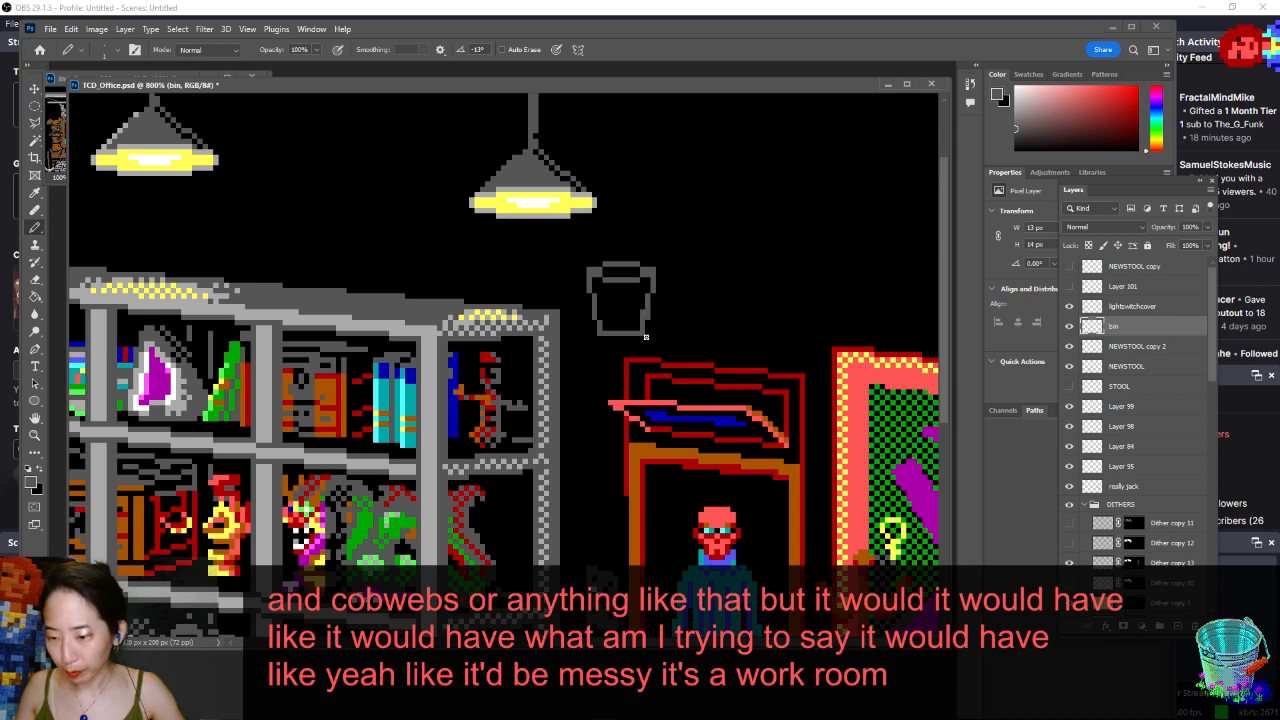
- Select the area inside the bin outline, fill it with the same gray, and clear the selection
key(w)
click(621, 310)
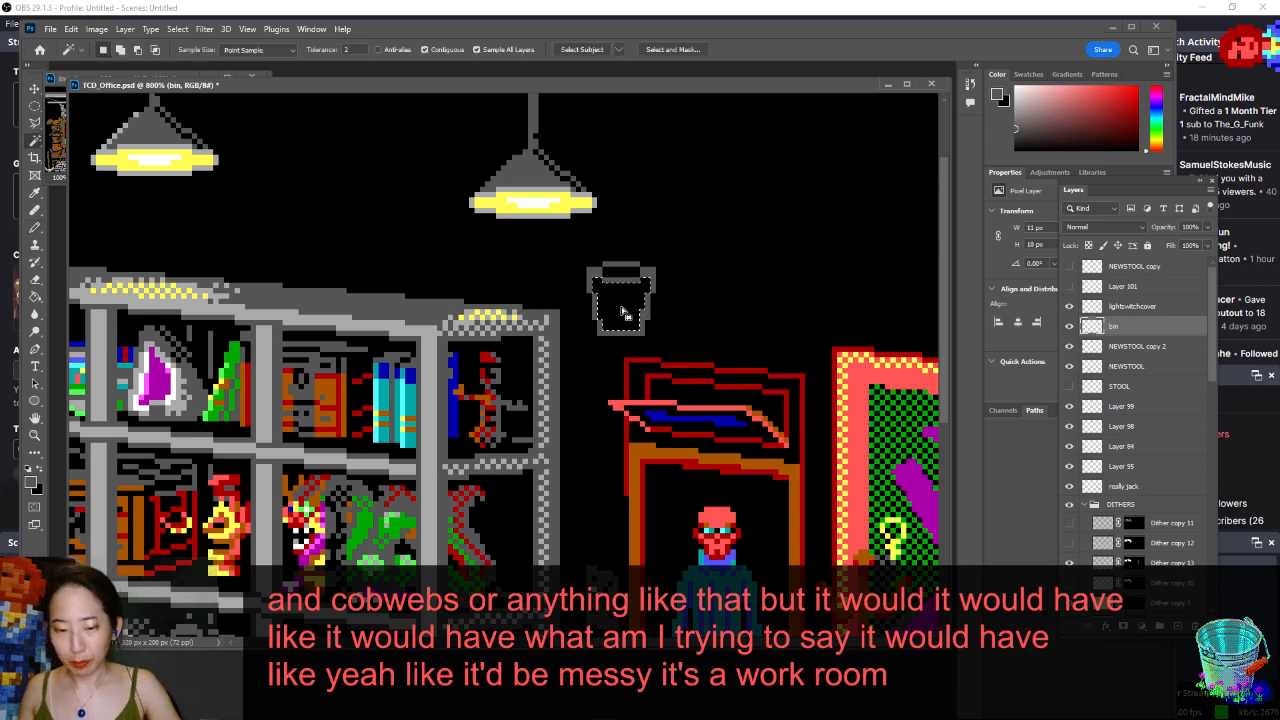
key(alt+BackSpace)
key(ctrl+d)
key(b)
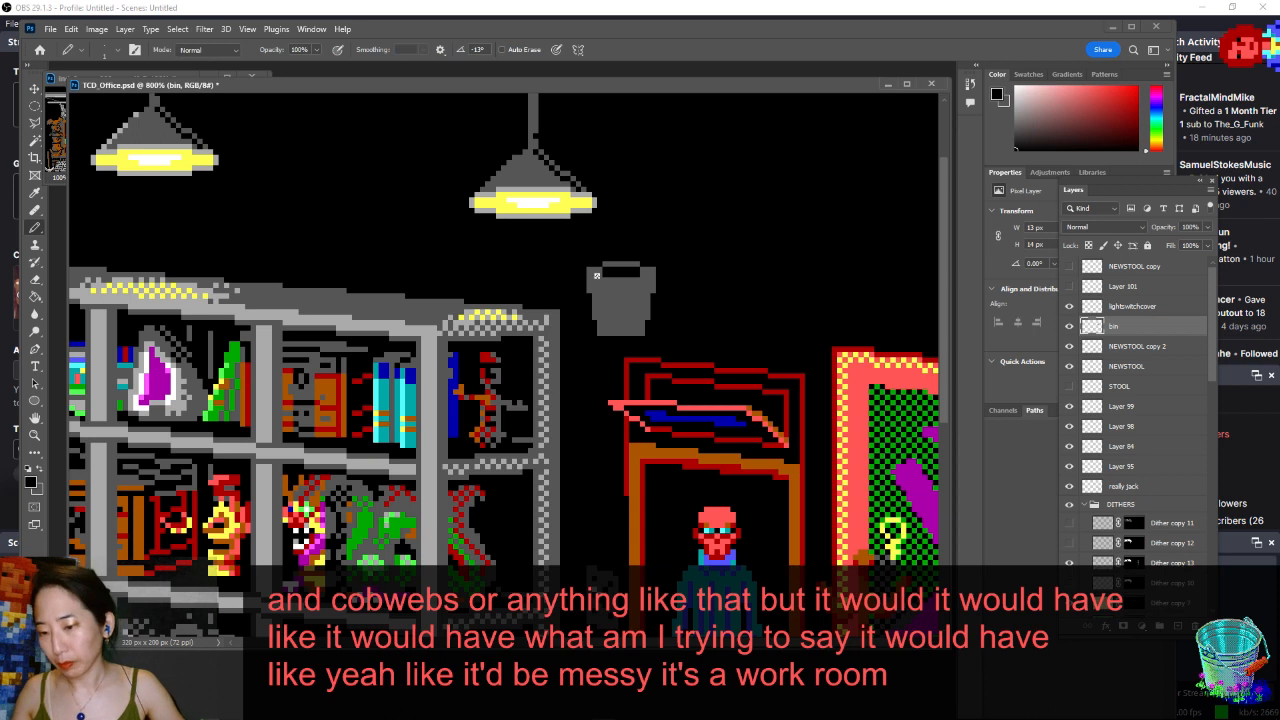
- Pencil a black line beneath the bin's rim, retouch the opening, and erase the rim's top pixel row
drag(626, 284, 599, 287)
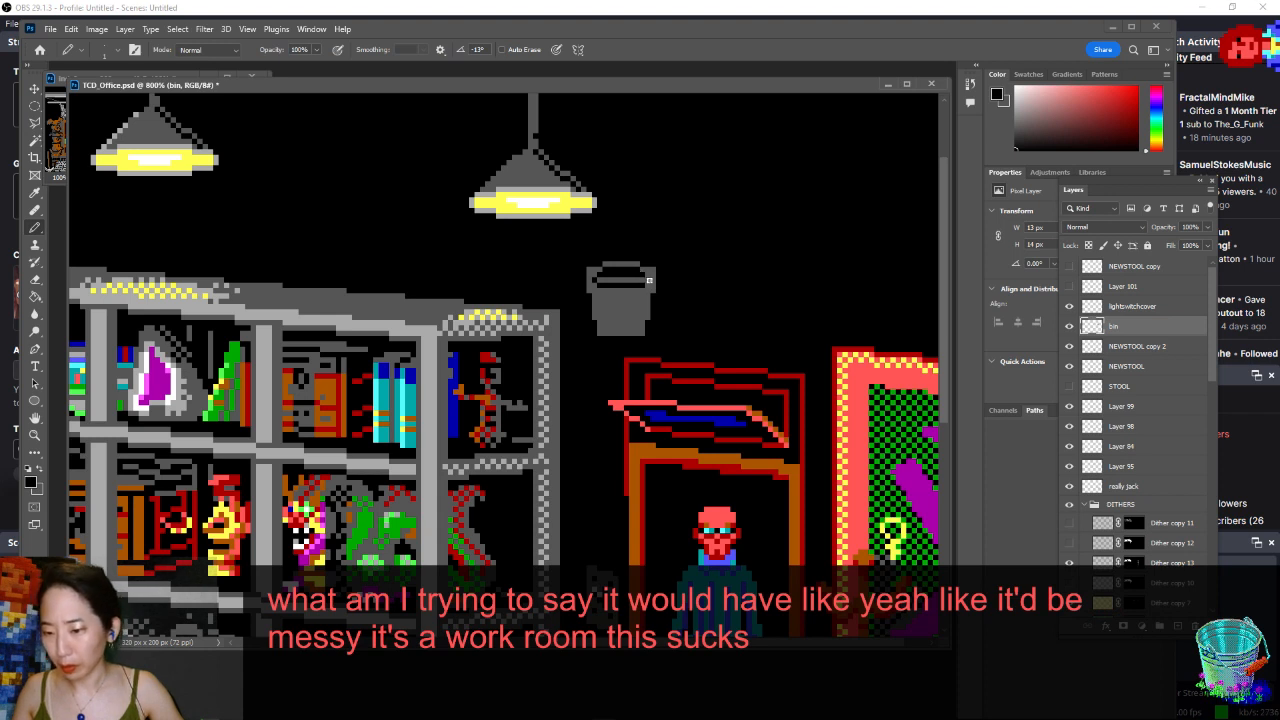
key(e)
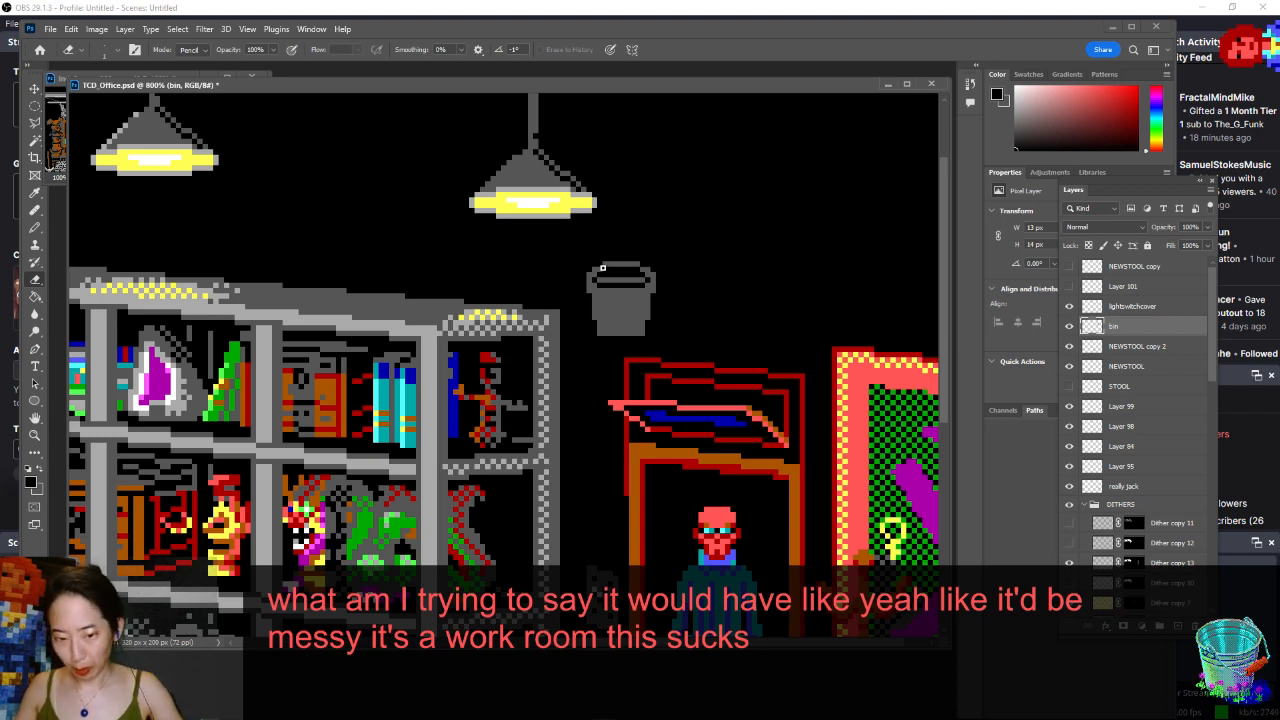
key(x)
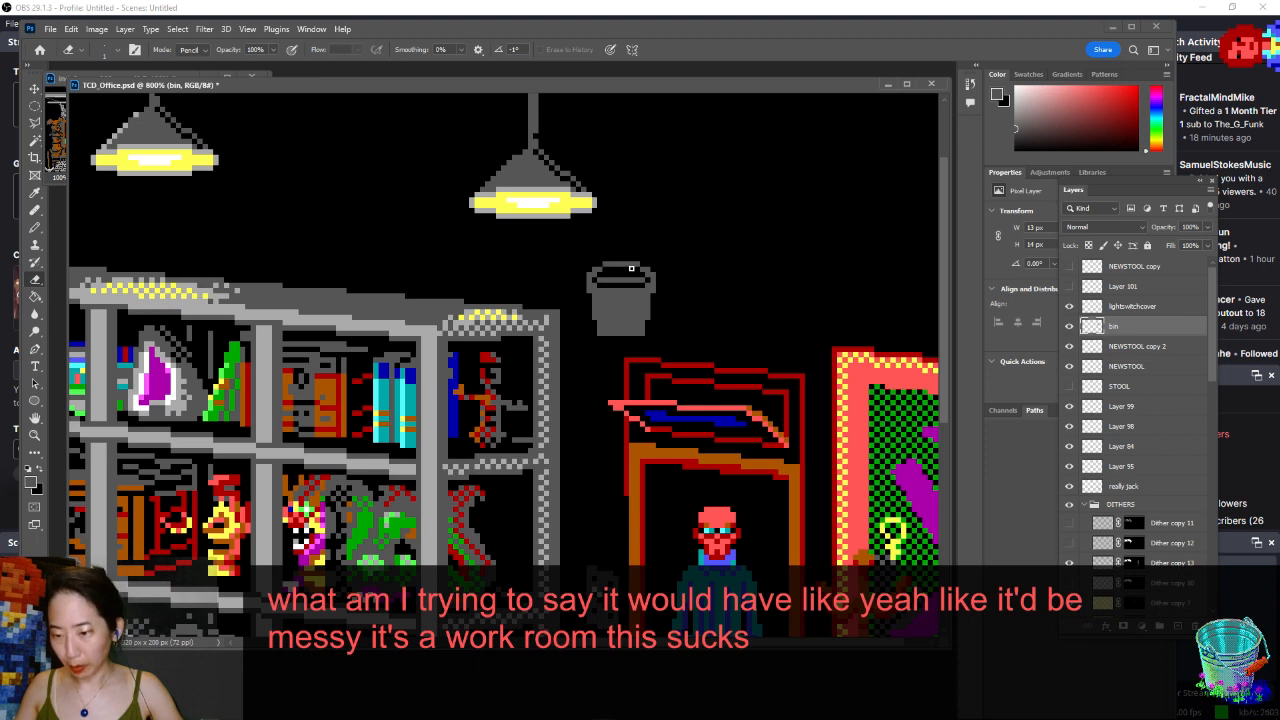
key(b)
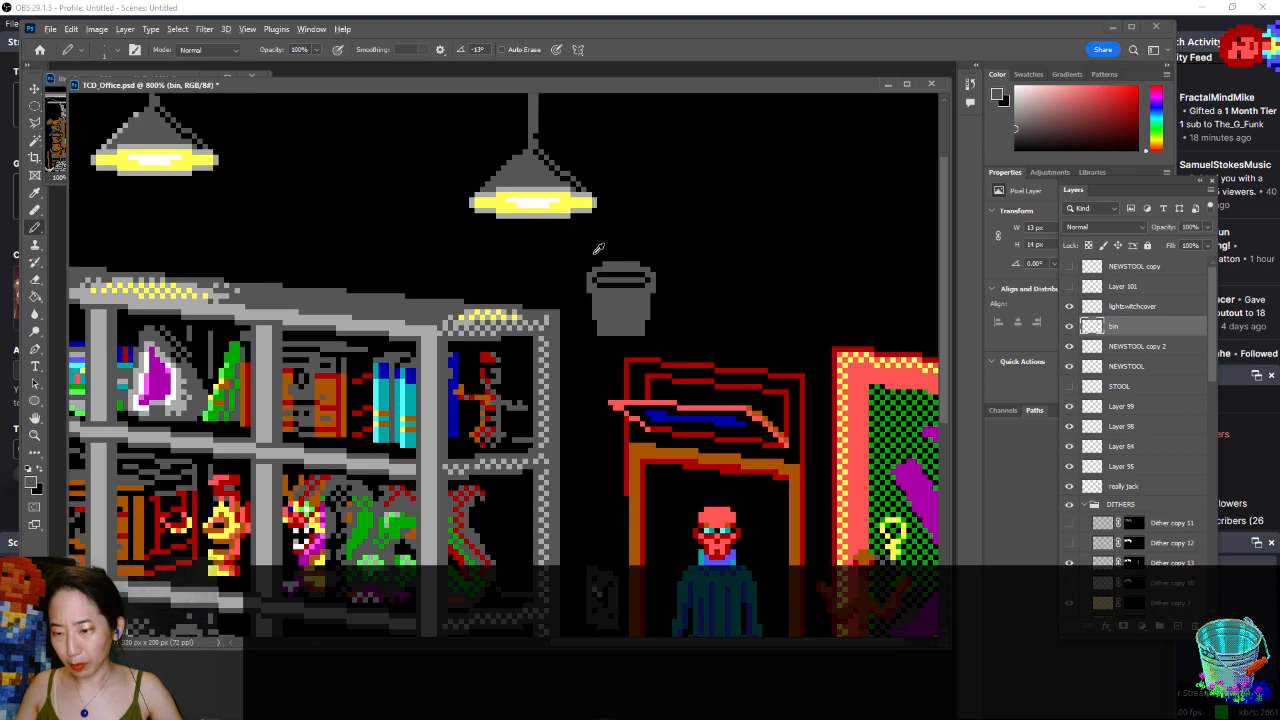
key(x)
key(e)
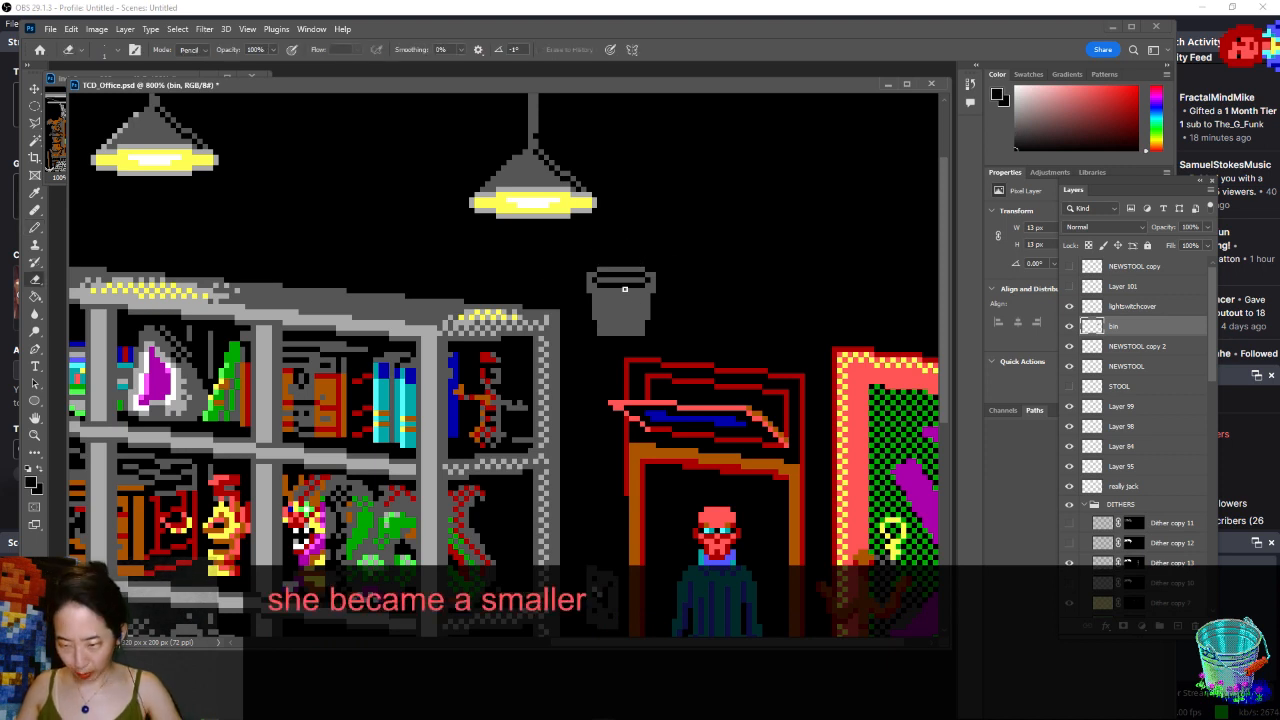
- Reshape the bin with a rounded base and a black opening, and save the document
key(ctrl+minus)
key(b)
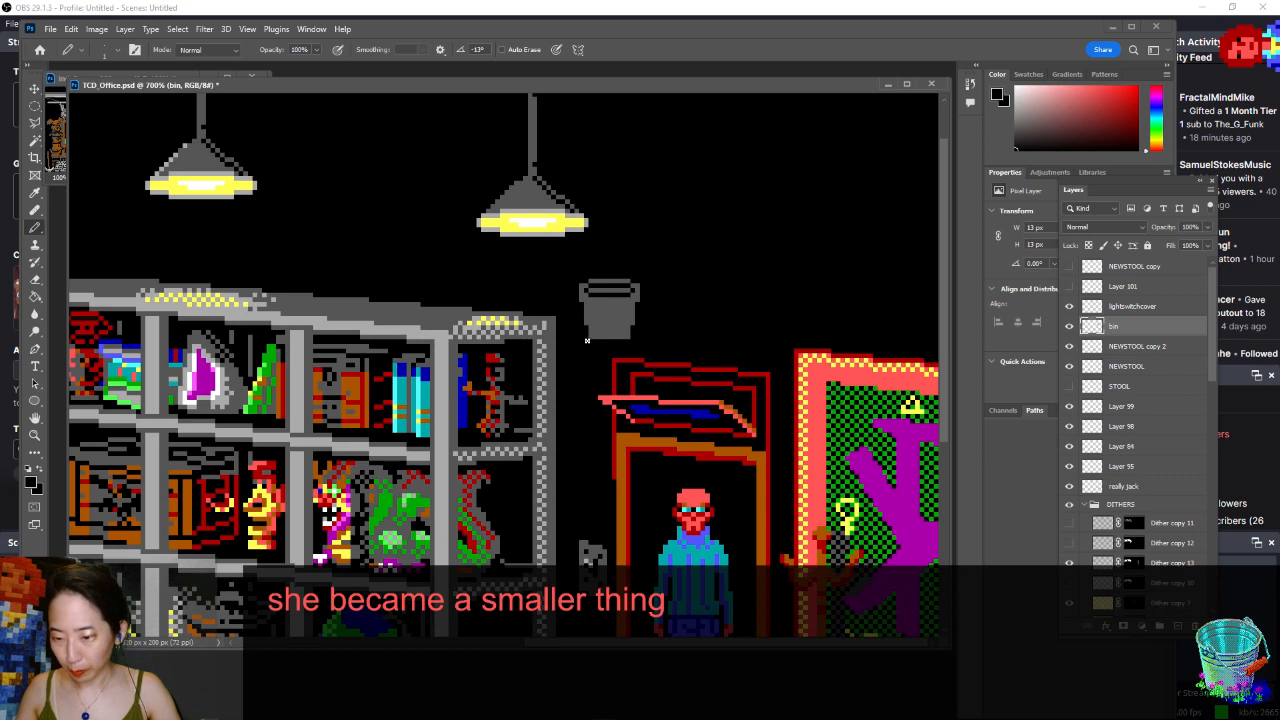
click(592, 338)
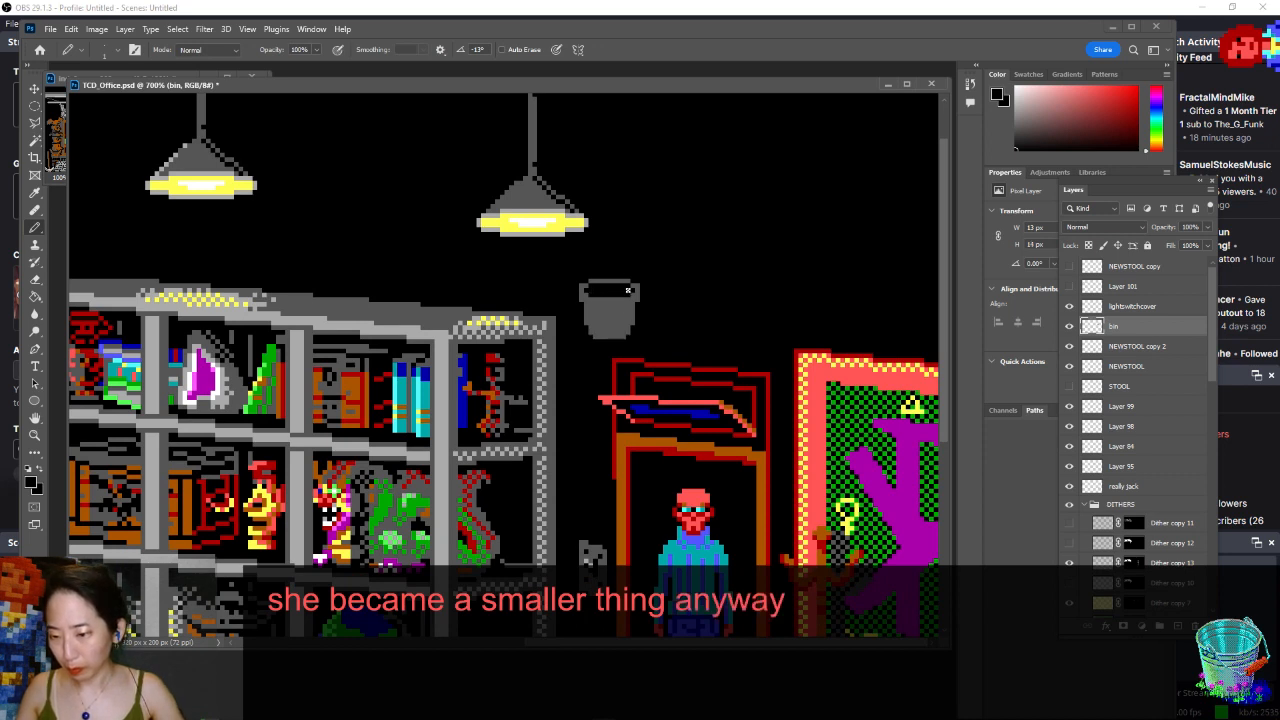
key(ctrl+s)
- Move the bin slightly up along the empty wall above the door and save the document
drag(527, 371, 749, 203)
key(v)
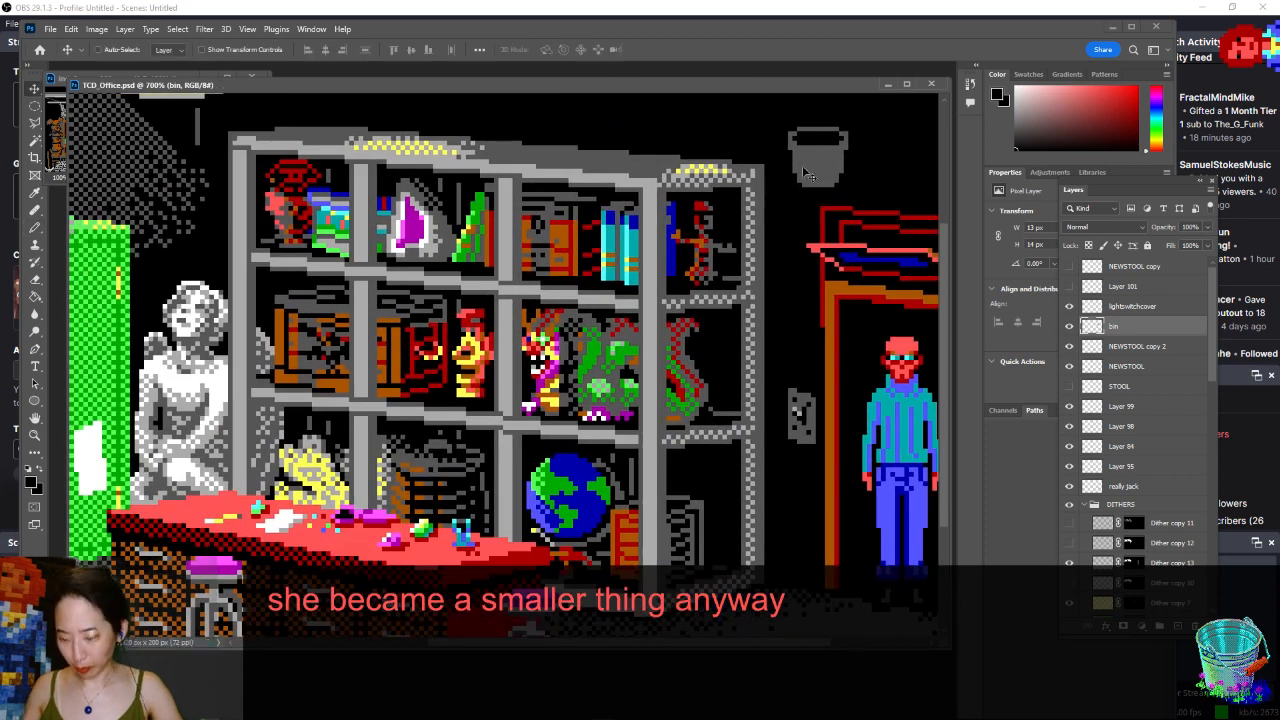
key(ctrl+minus)
key(ctrl+minus)
key(ctrl+minus)
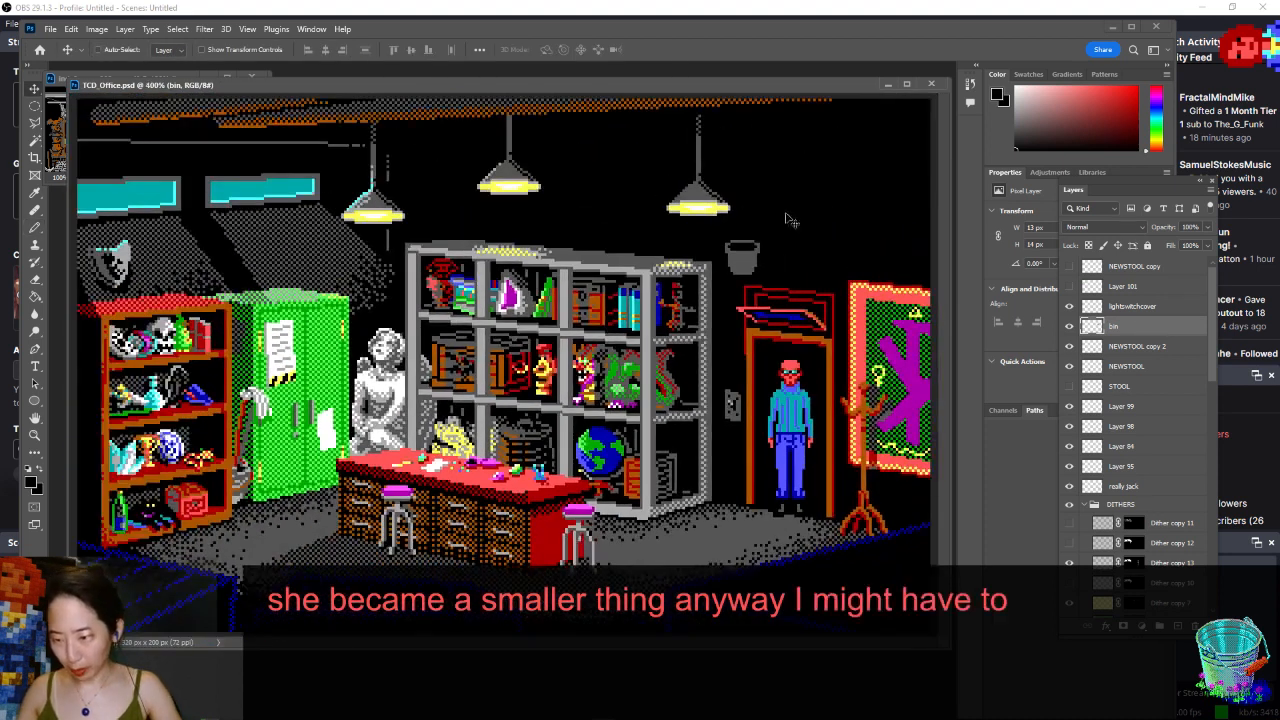
drag(753, 262, 770, 228)
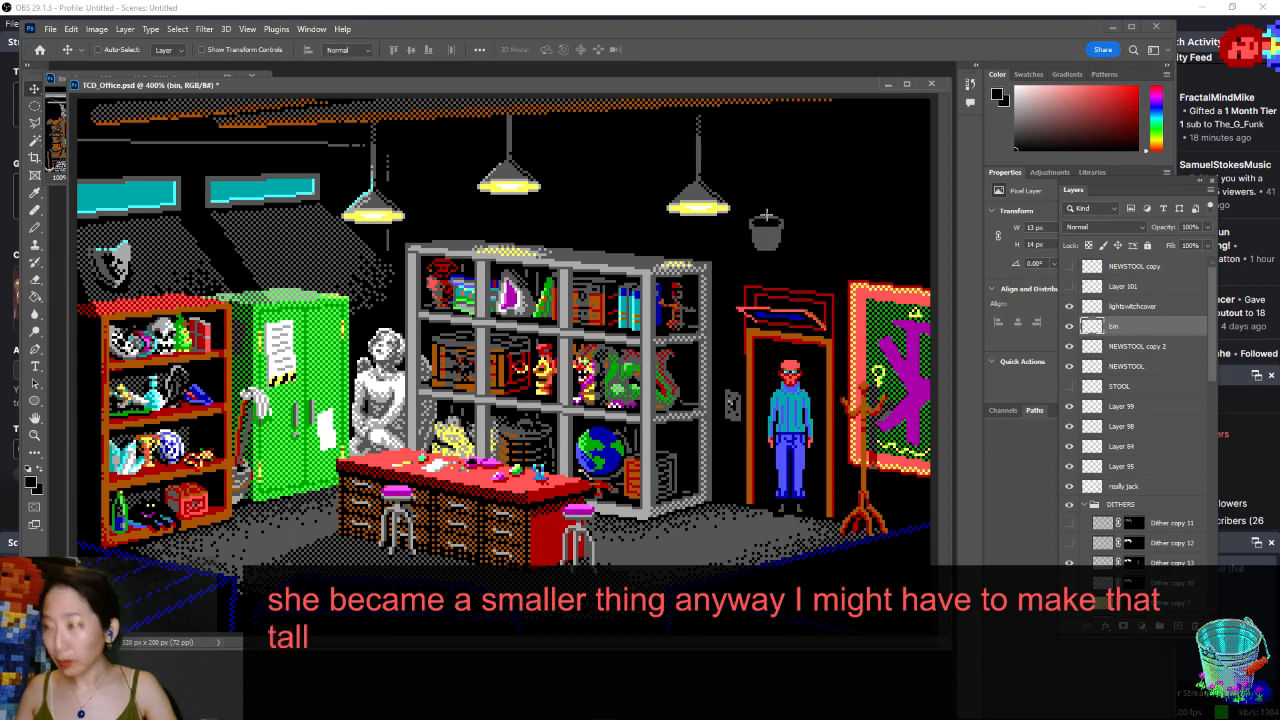
key(m)
key(ctrl+s)
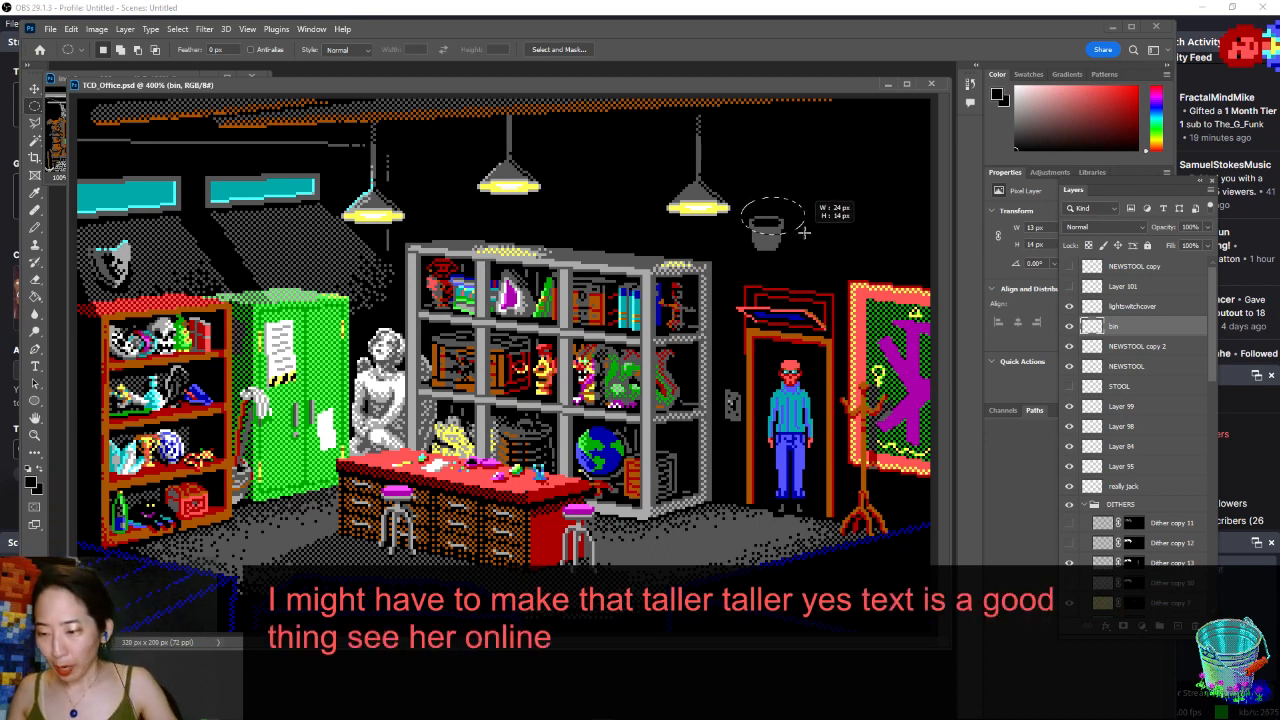
- Select the bin's upper part with the Rectangular Marquee, raise it to make the bin 15 px tall, and clear the selection
right_click(47, 113)
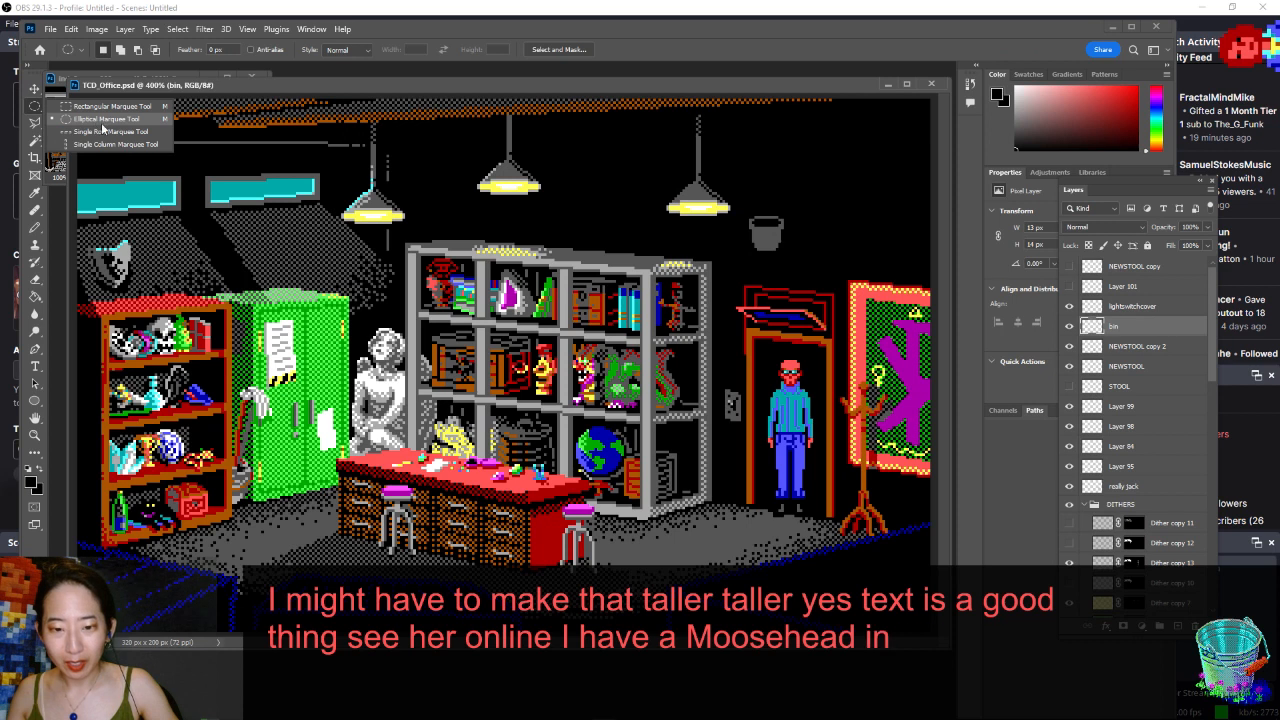
click(90, 106)
drag(745, 197, 791, 236)
key(v)
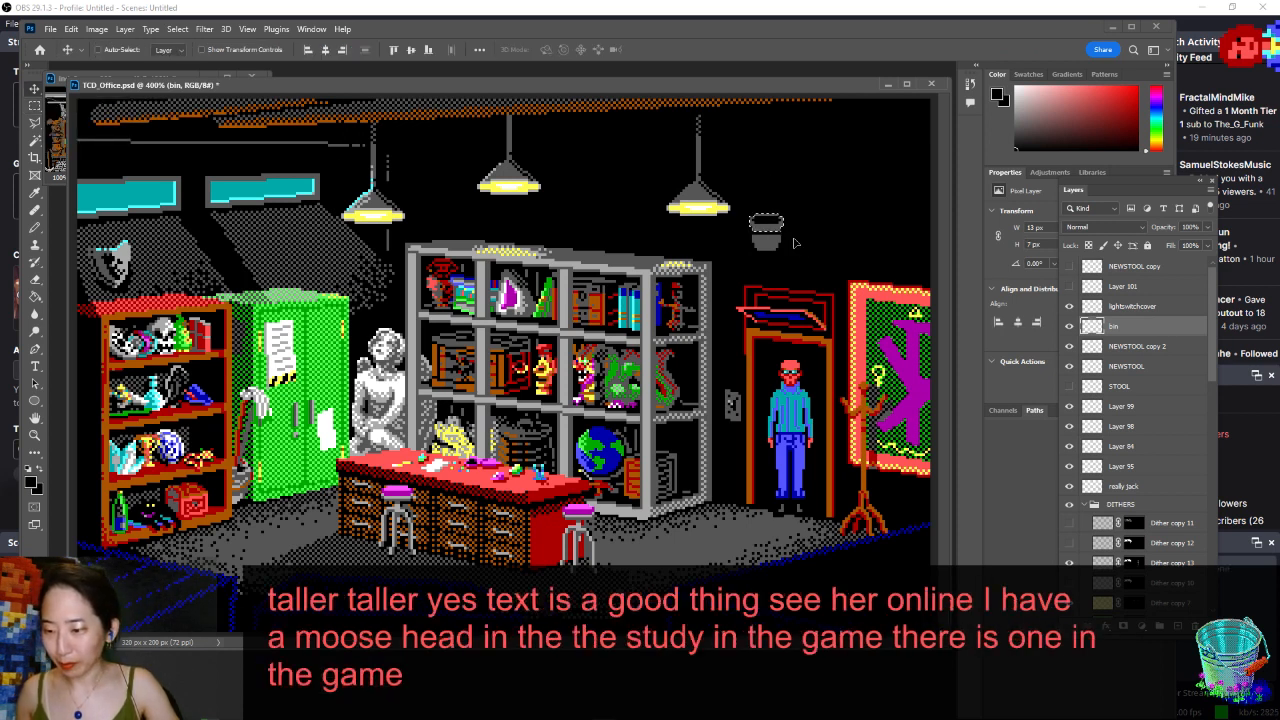
key(ctrl+d)
key(b)
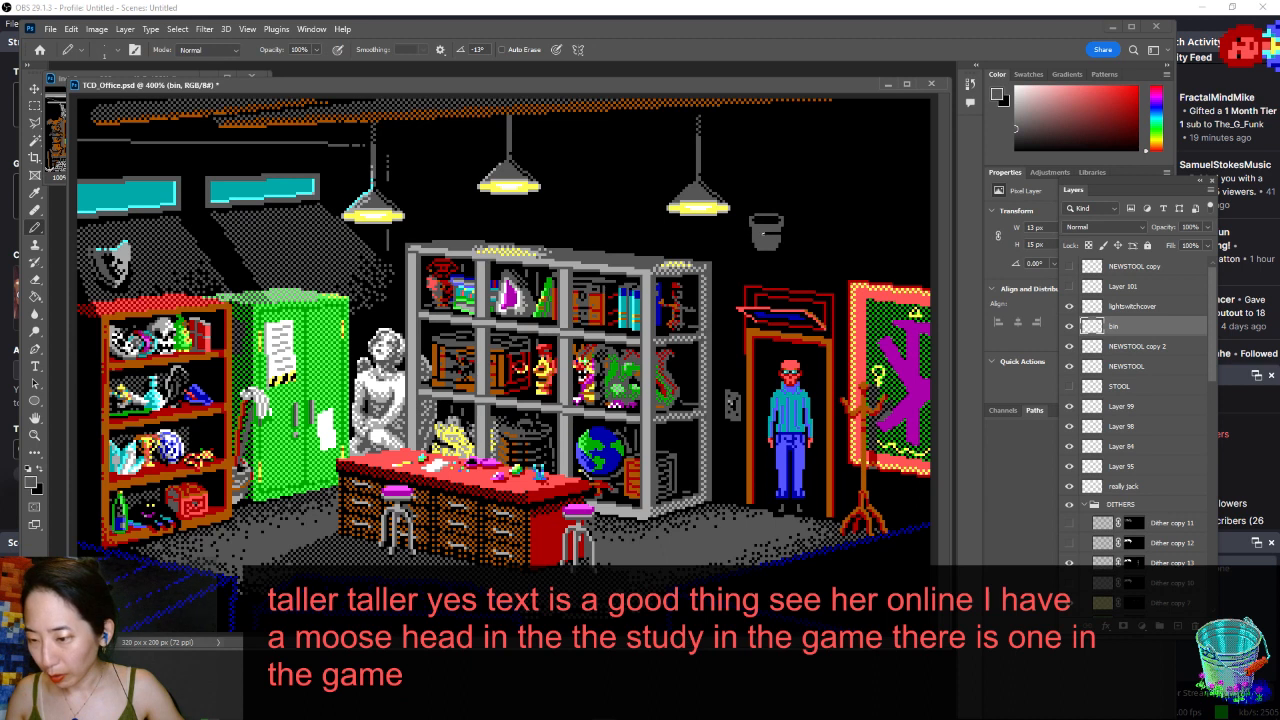
- Try the bin in front of the desk's left end, and return it to the wall above the door
key(v)
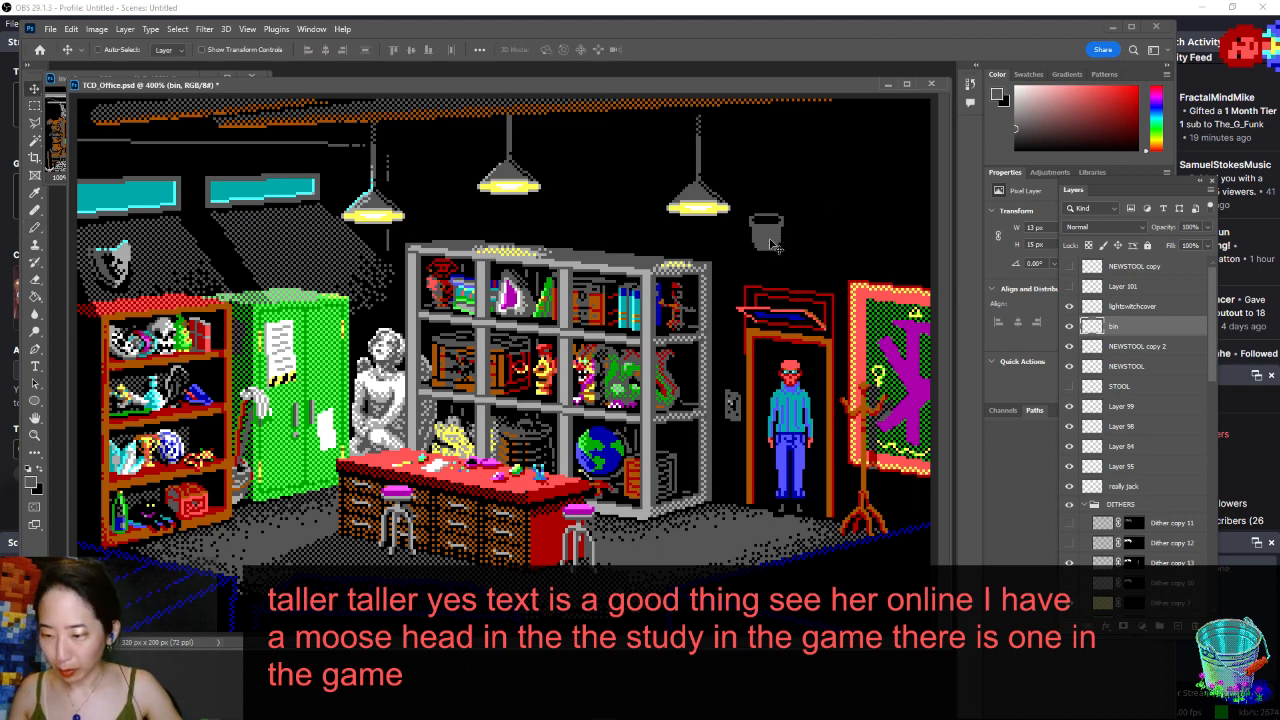
mouse_move(772, 242)
mouse_down()
mouse_move(440, 540)
mouse_move(480, 530)
mouse_move(768, 327)
mouse_move(900, 338)
mouse_move(686, 318)
mouse_move(436, 245)
mouse_move(350, 253)
mouse_move(458, 432)
mouse_move(438, 505)
mouse_move(446, 551)
mouse_move(367, 538)
mouse_up()
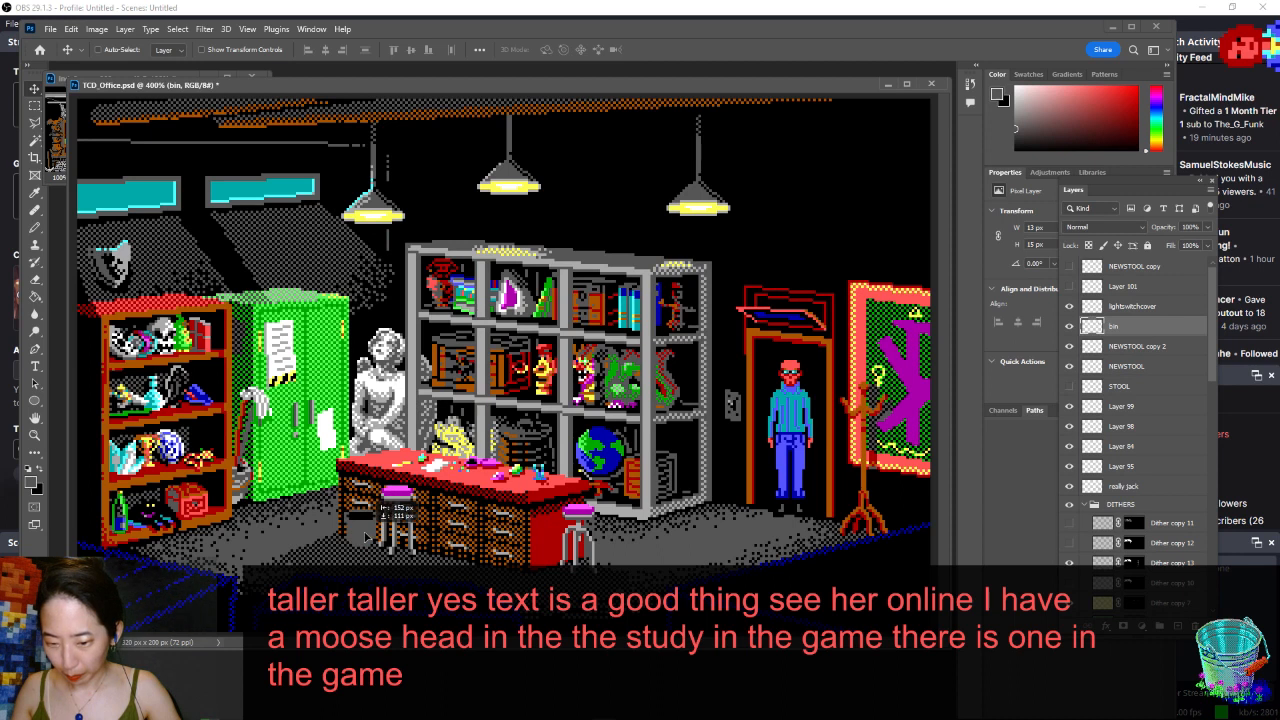
key(ctrl+z)
- Select the bin's right half and shift it inward to narrow the bin to 12 px, saving the document
key(m)
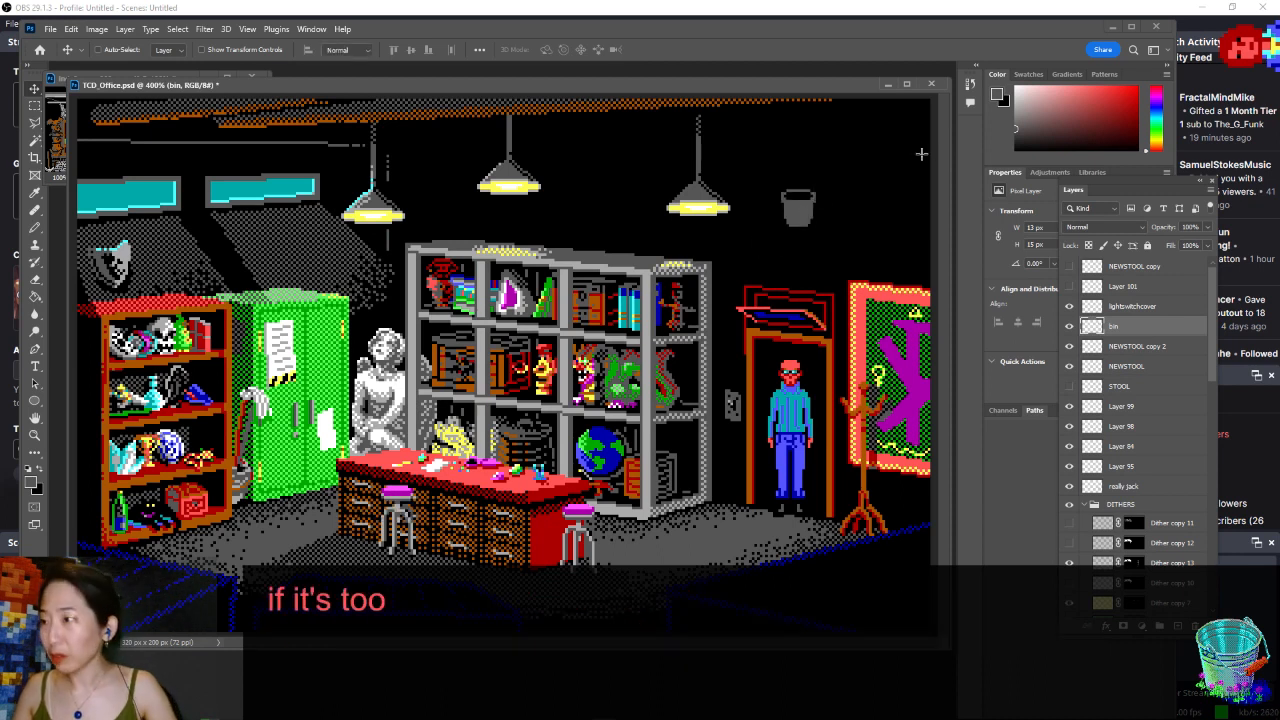
drag(863, 156, 801, 244)
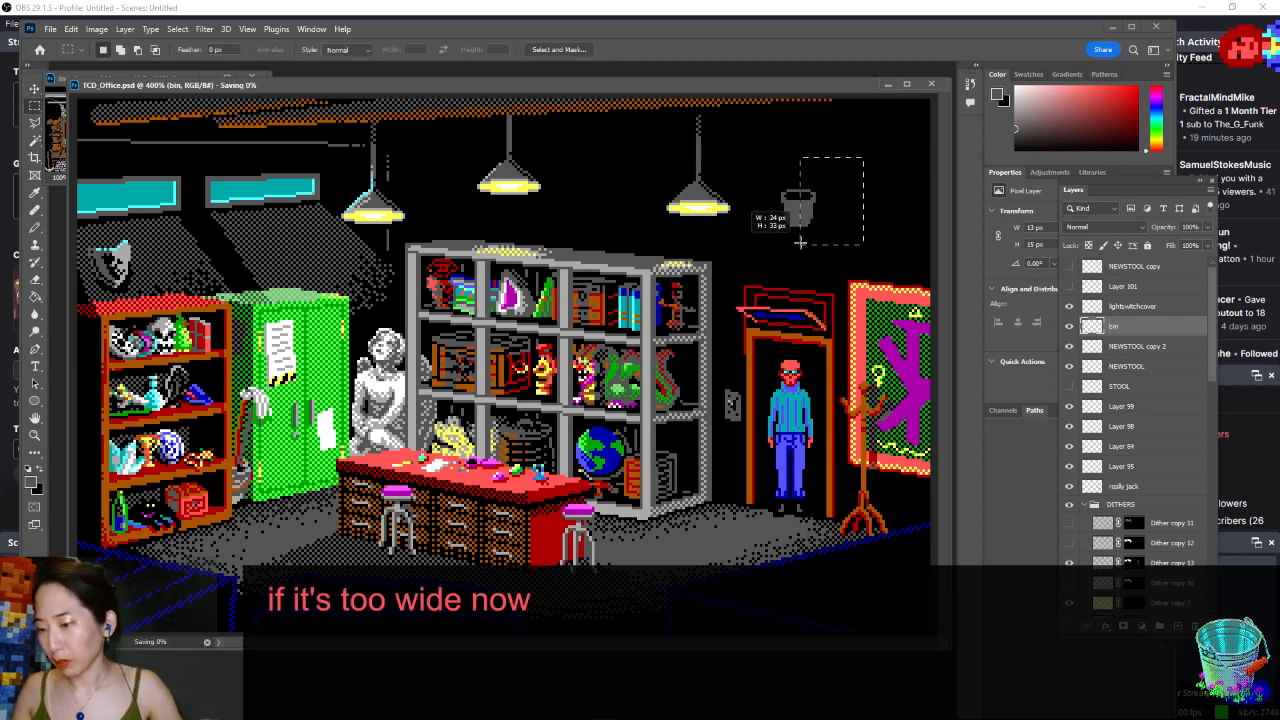
key(ctrl+s)
key(v)
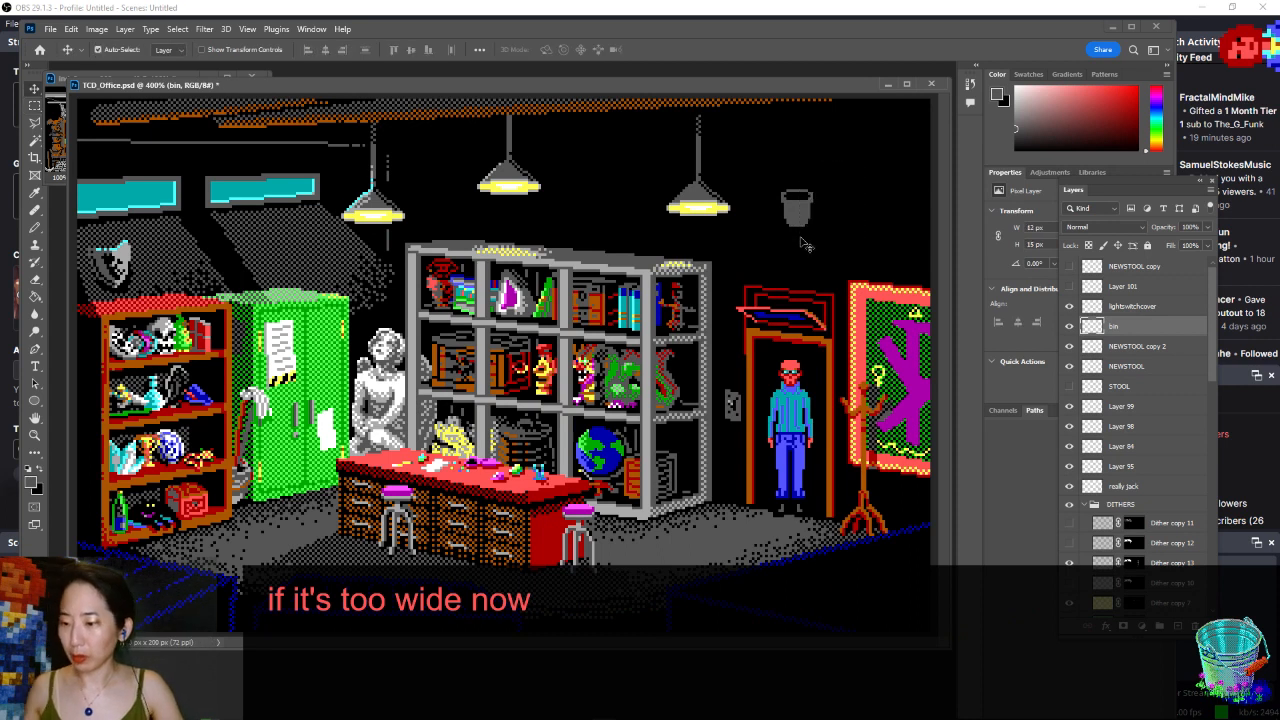
- Pencil a light gray rim around the bin's black opening and save the document
key(z)
drag(757, 158, 853, 238)
key(b)
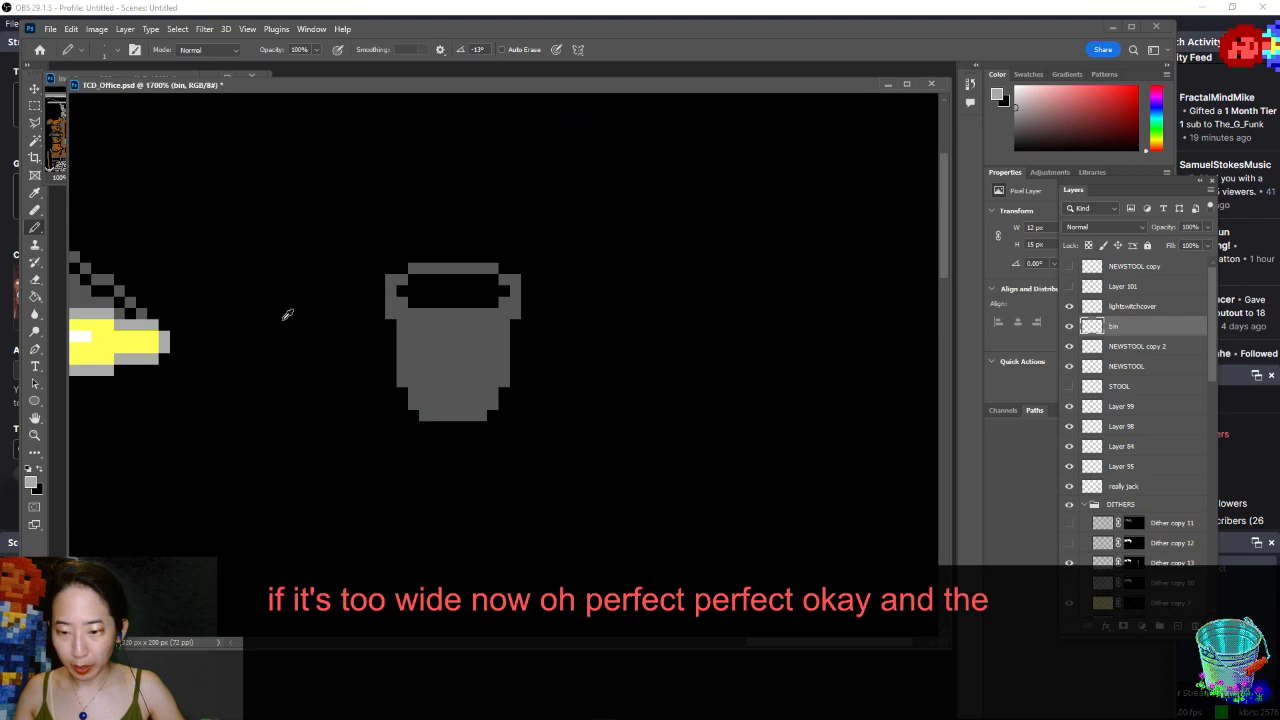
click(391, 279)
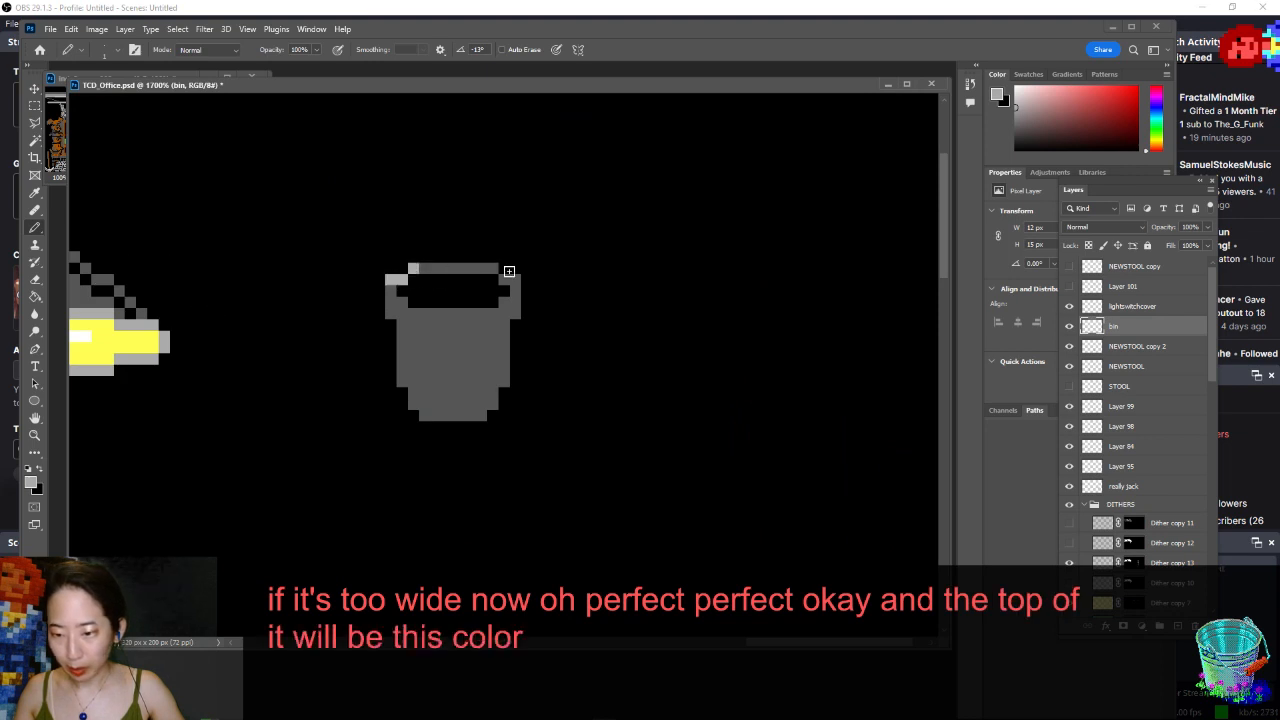
drag(494, 270, 411, 270)
click(401, 303)
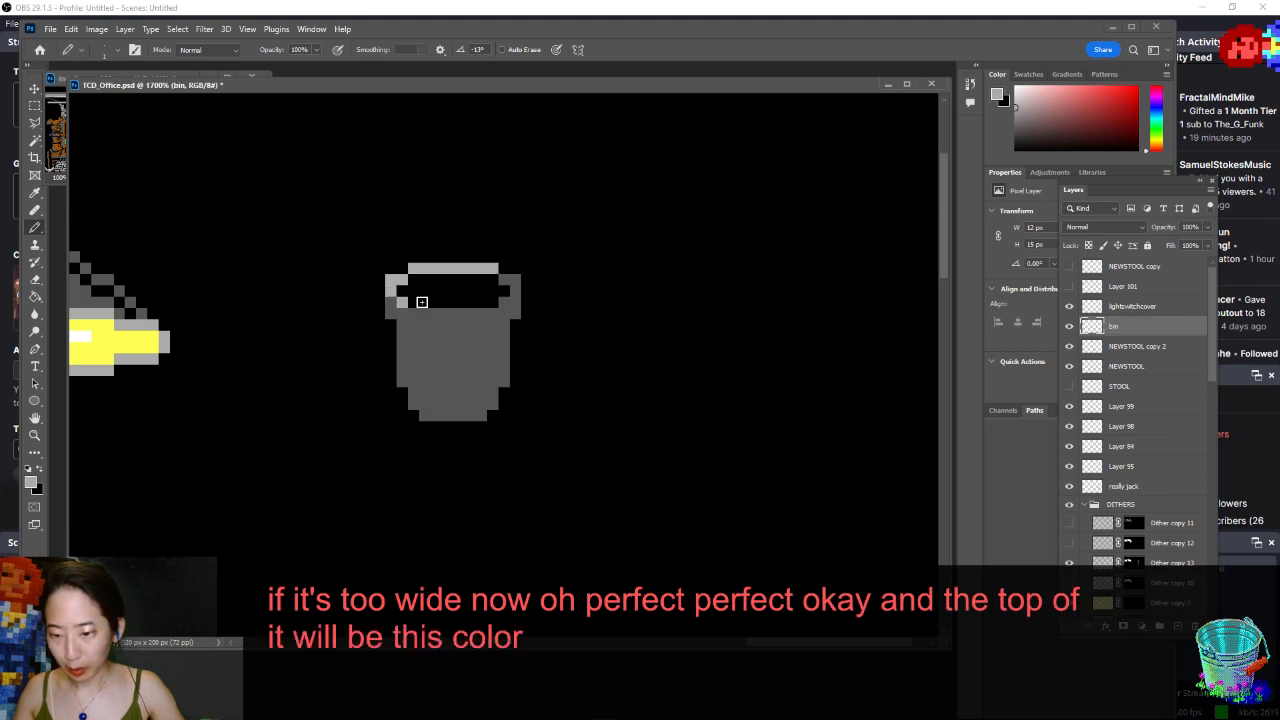
click(497, 304)
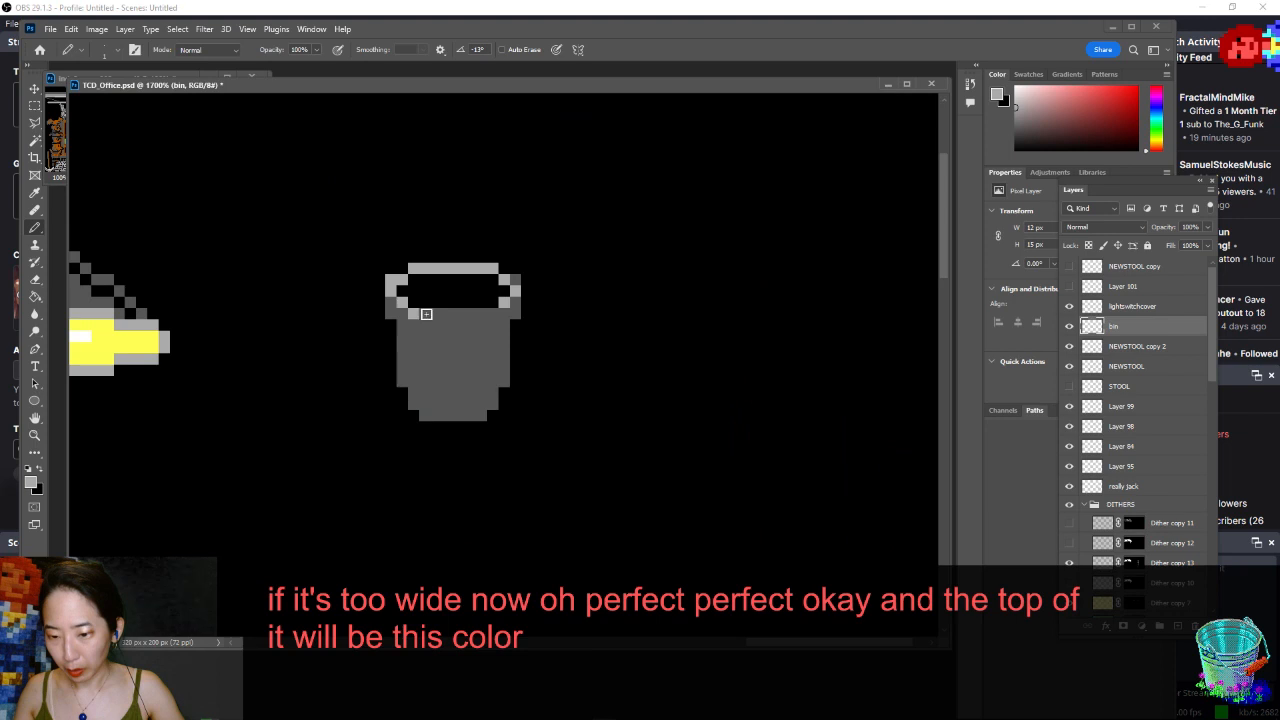
drag(491, 312, 418, 313)
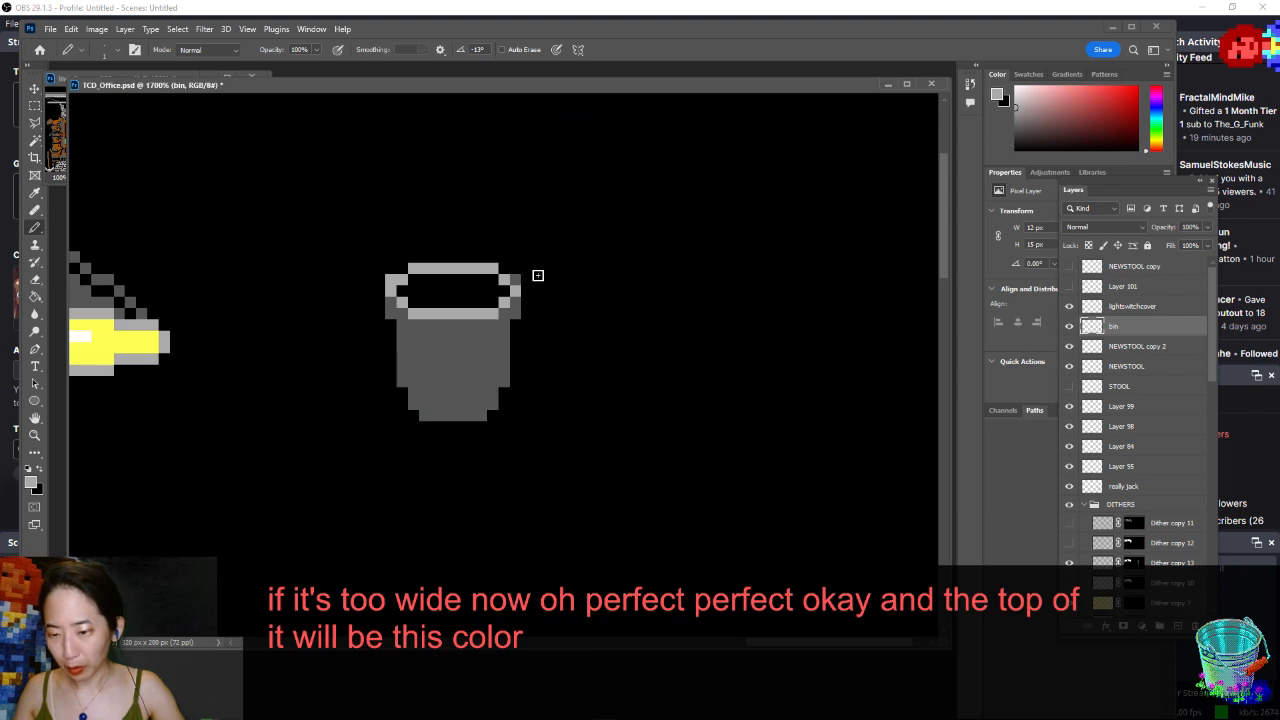
key(ctrl+minus)
key(ctrl+minus)
key(ctrl+minus)
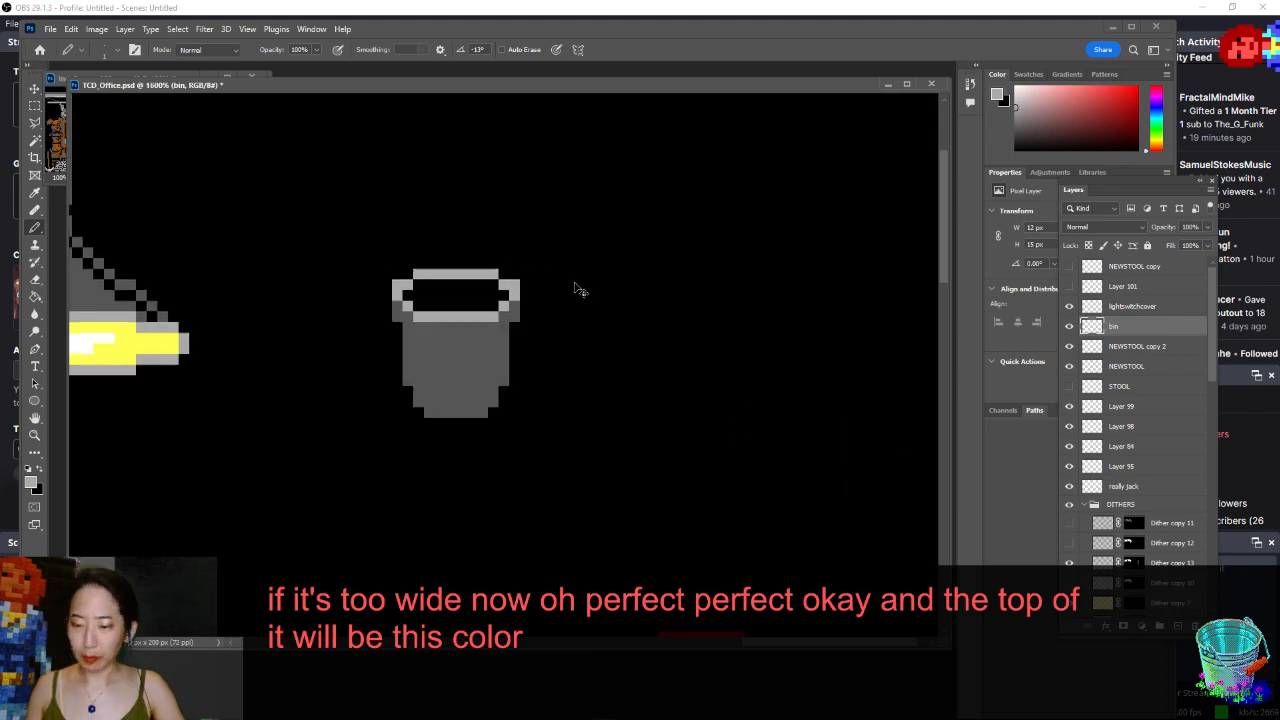
key(ctrl+s)
- Try the light-rimmed bin against the red desktop, and move it back to the wall beside the rightmost lamp
key(ctrl+minus)
key(ctrl+minus)
key(ctrl+minus)
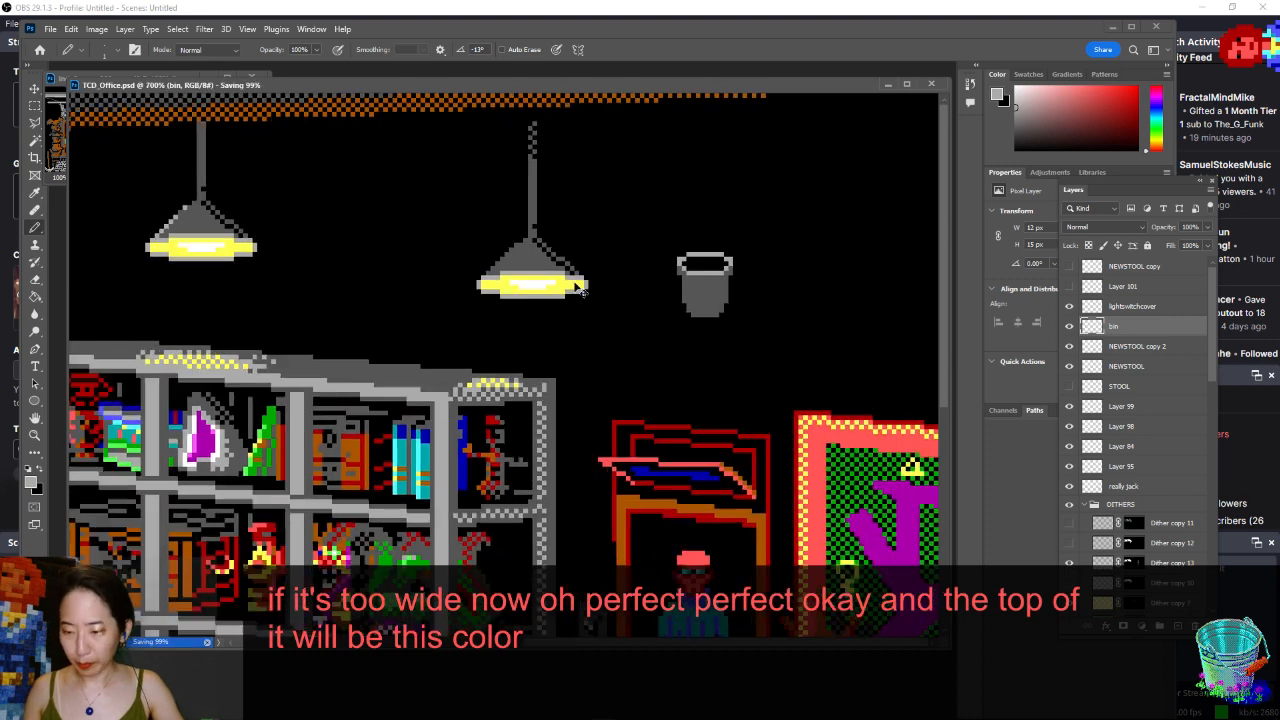
key(b)
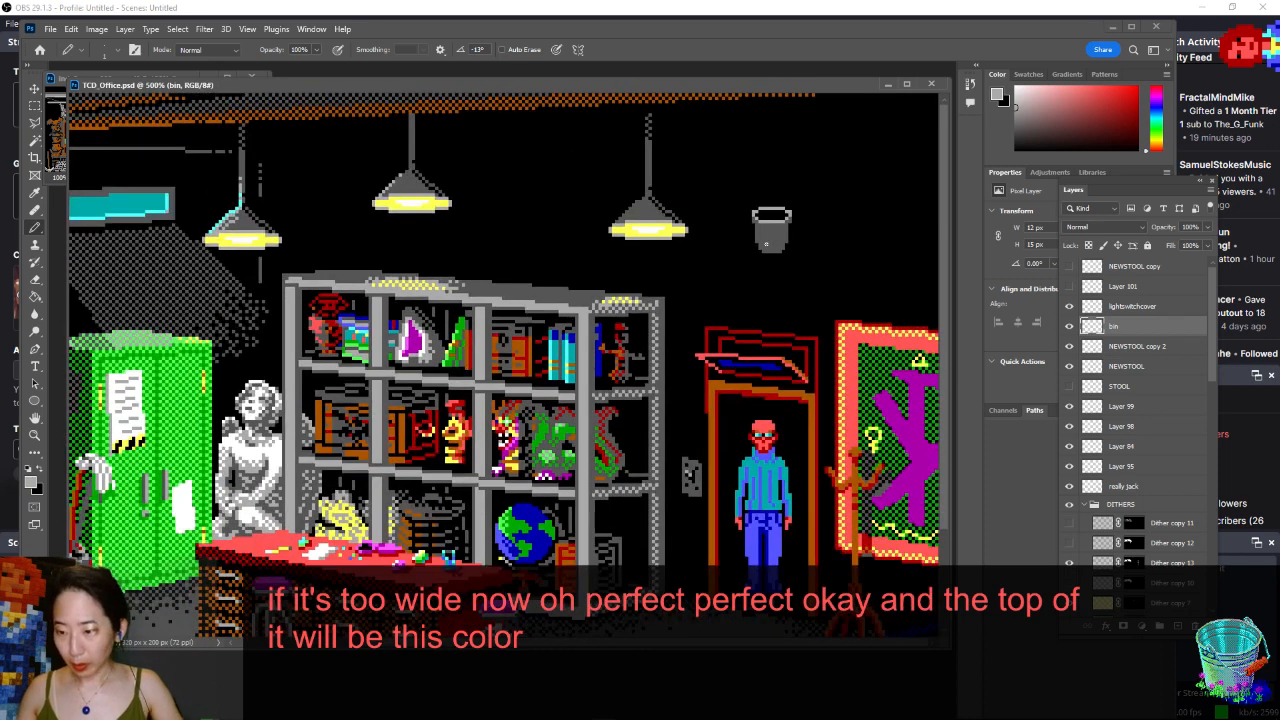
key(v)
drag(785, 240, 399, 542)
scroll(395, 425, down, 3)
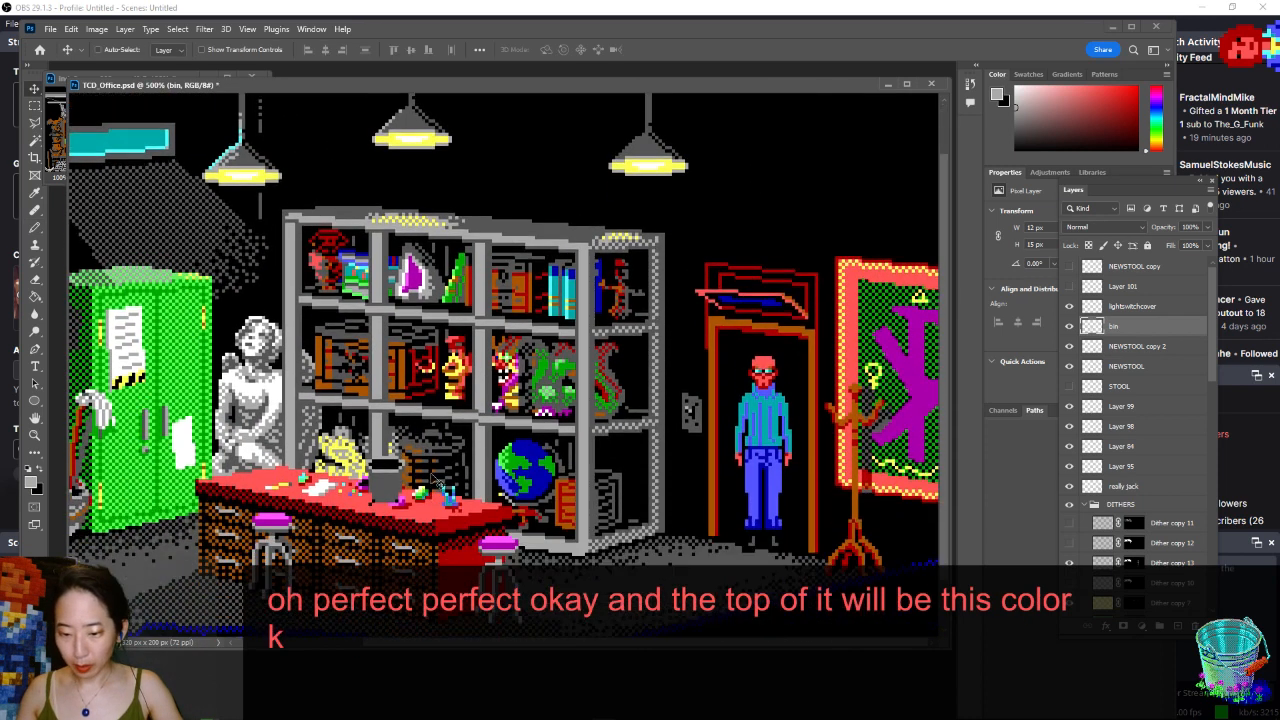
mouse_move(393, 425)
mouse_down()
mouse_move(240, 515)
mouse_move(330, 370)
mouse_move(704, 134)
mouse_up()
- Make black the drawing colour, save the document, and place the bin in front of the desk's left end beside the stool
key(b)
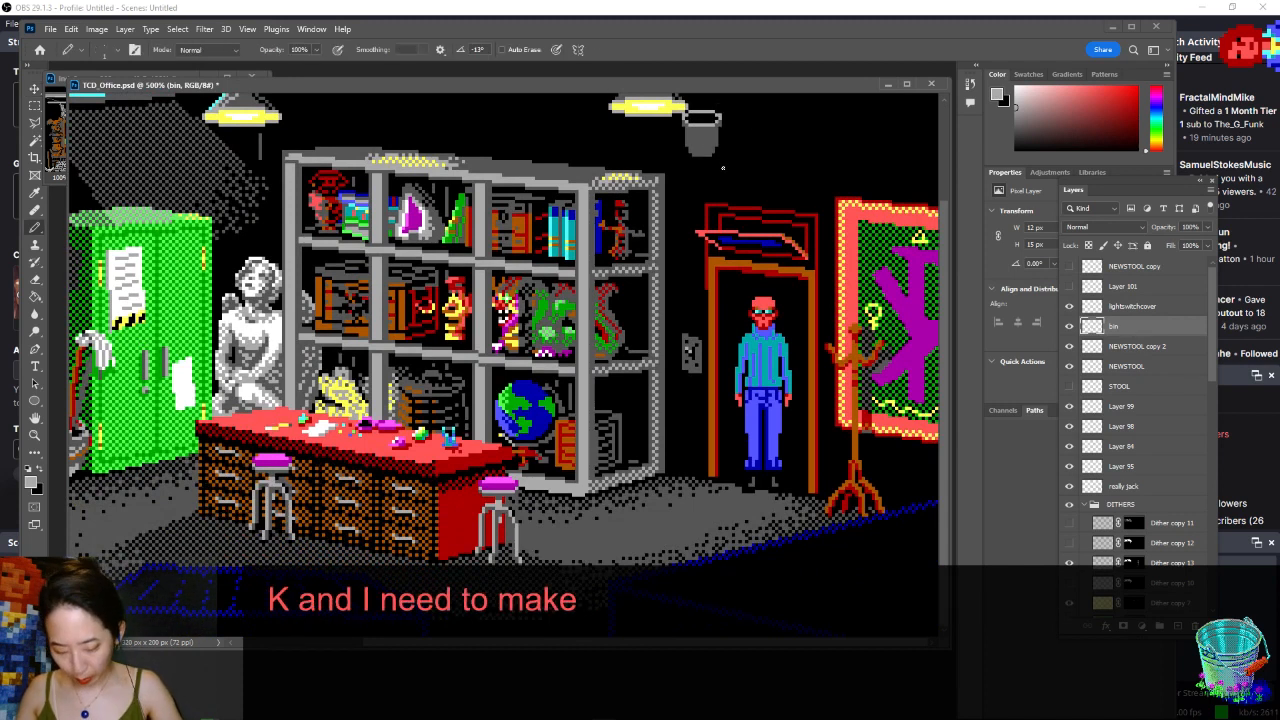
key(x)
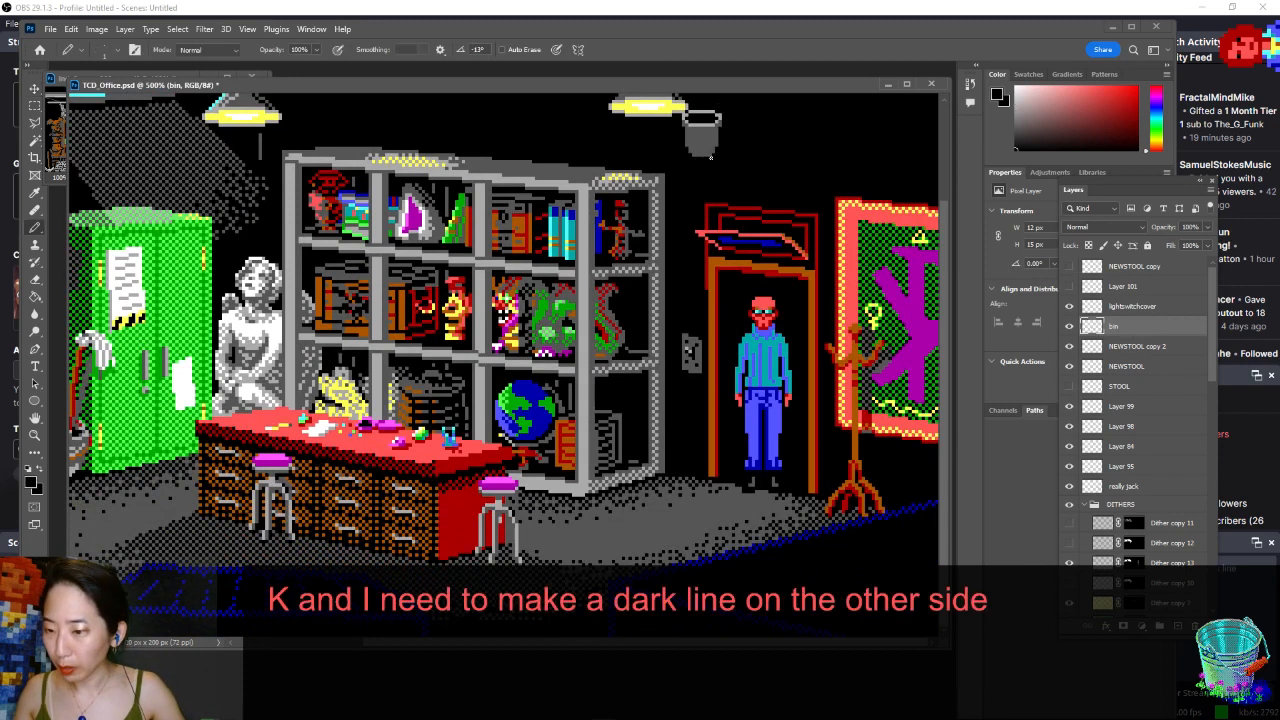
key(ctrl+s)
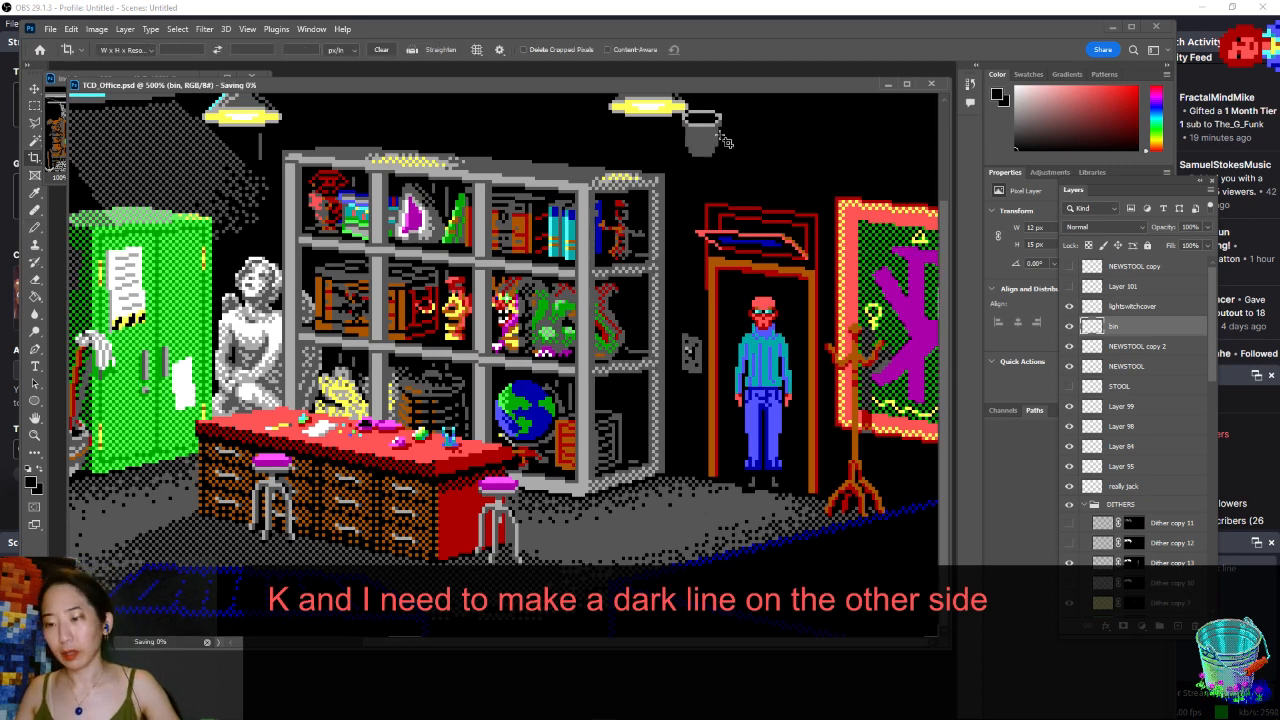
drag(708, 152, 238, 505)
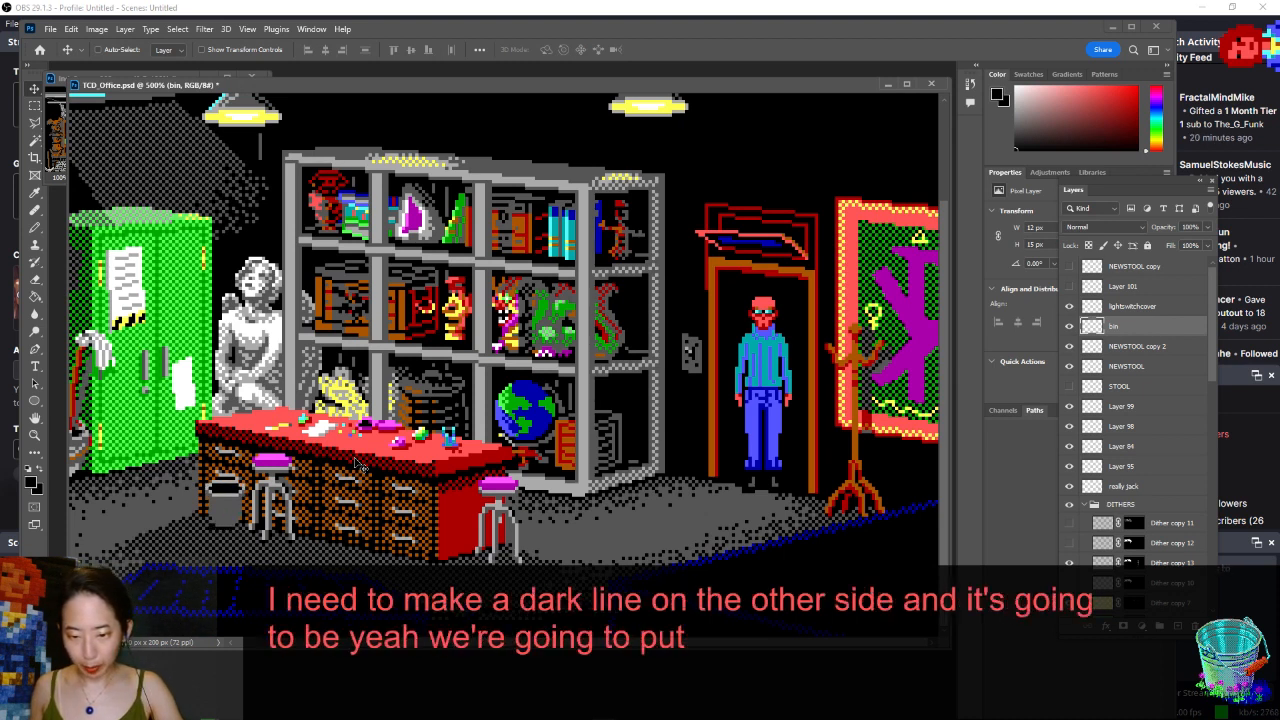
scroll(403, 366, left, 4)
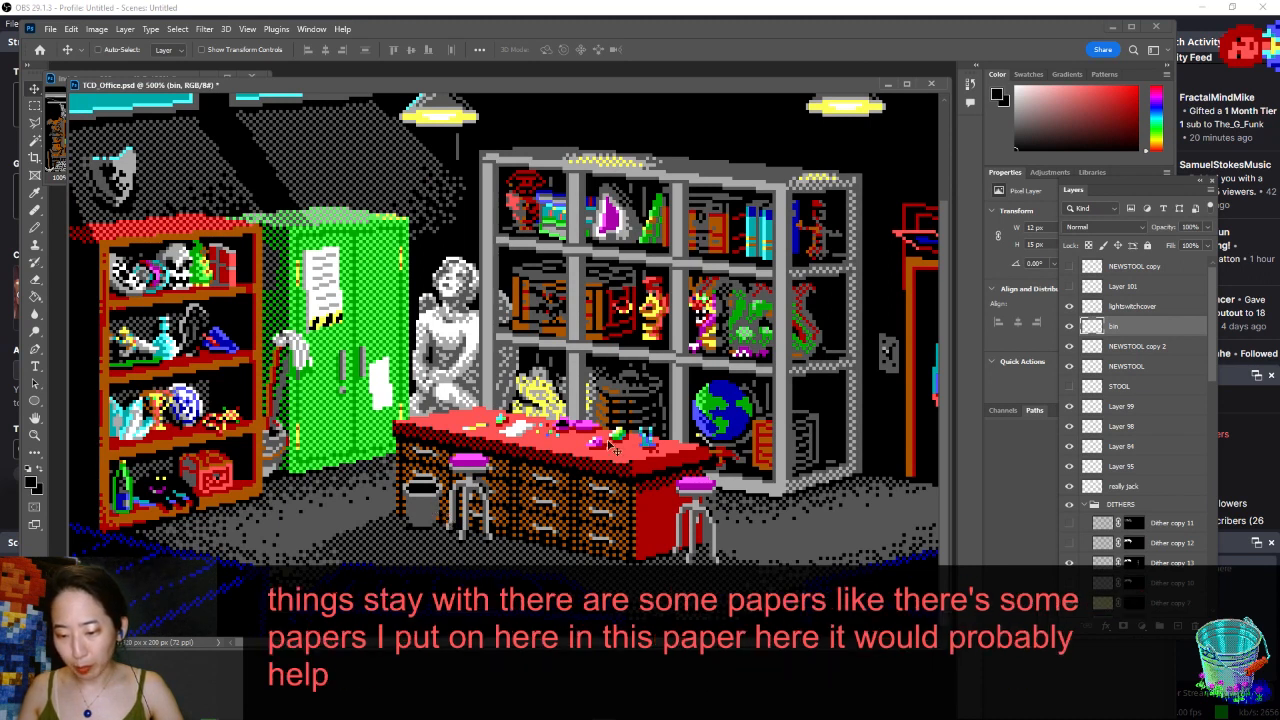
- Retouch the pixels along the bin's right edge against the desk with black and the desk's dark red
key(b)
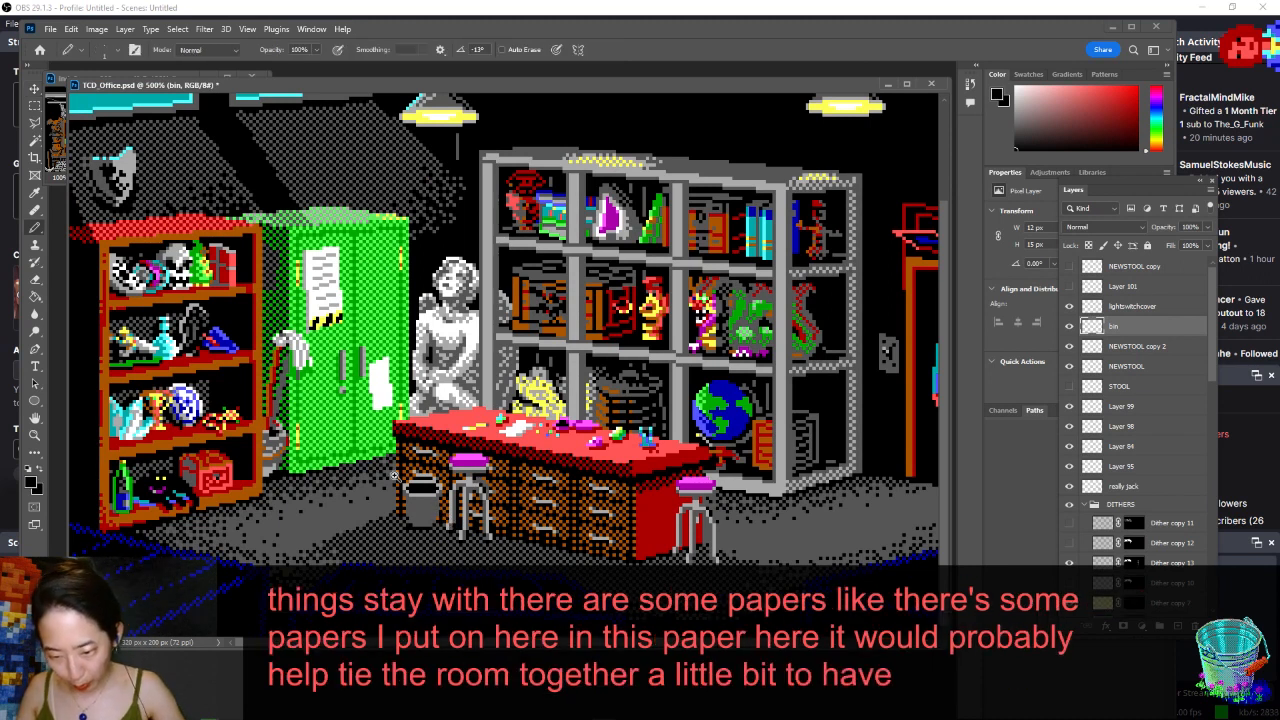
scroll(430, 555, up, 5)
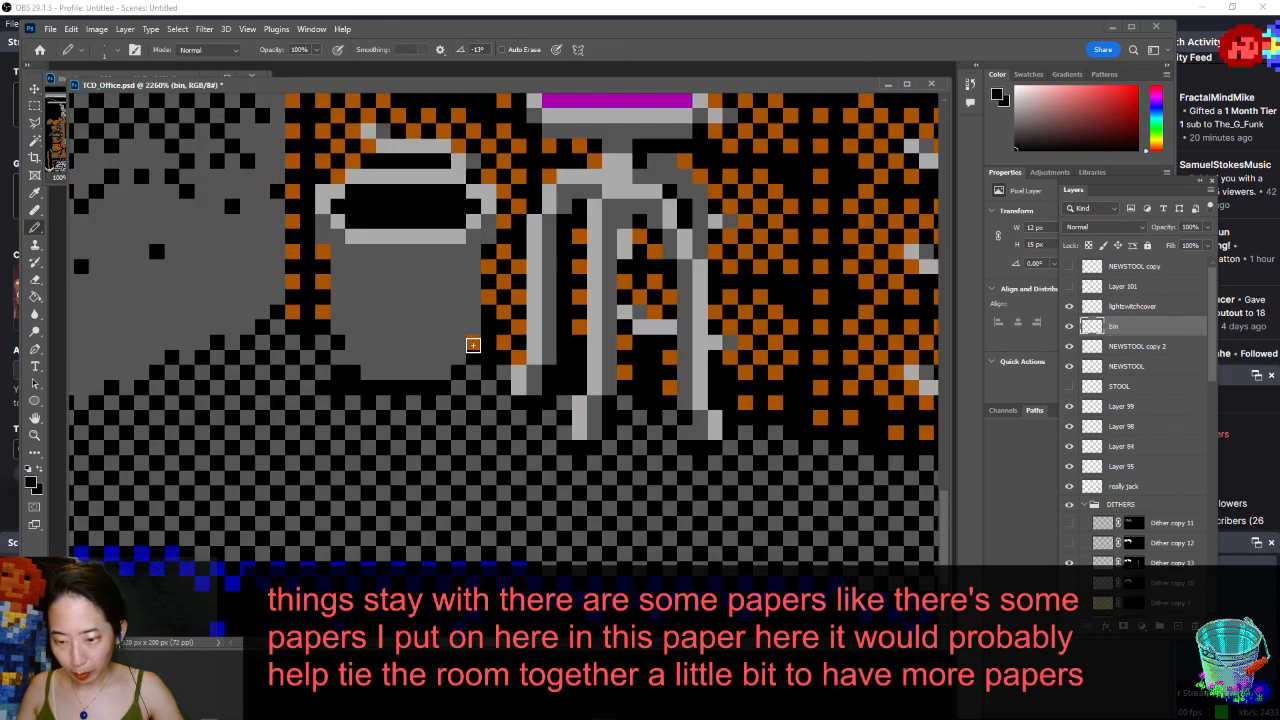
click(474, 342)
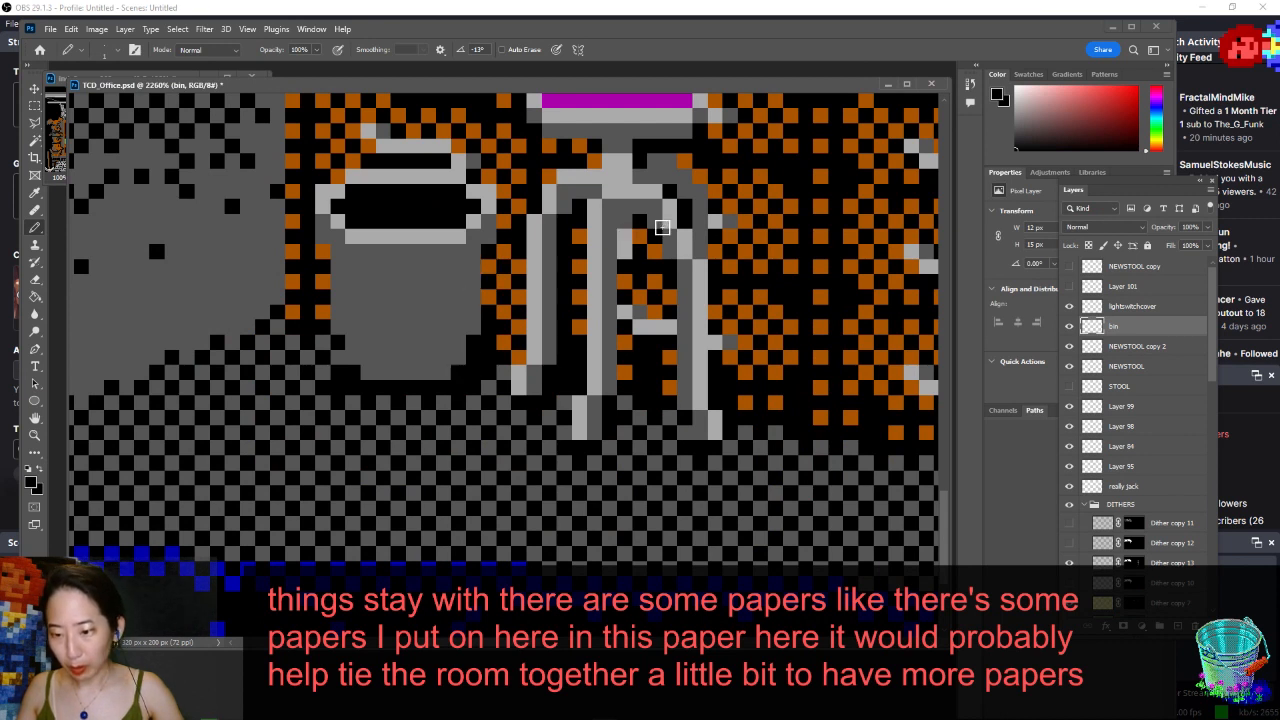
scroll(662, 227, up, 3)
scroll(650, 300, right, 2)
alt+click(714, 187)
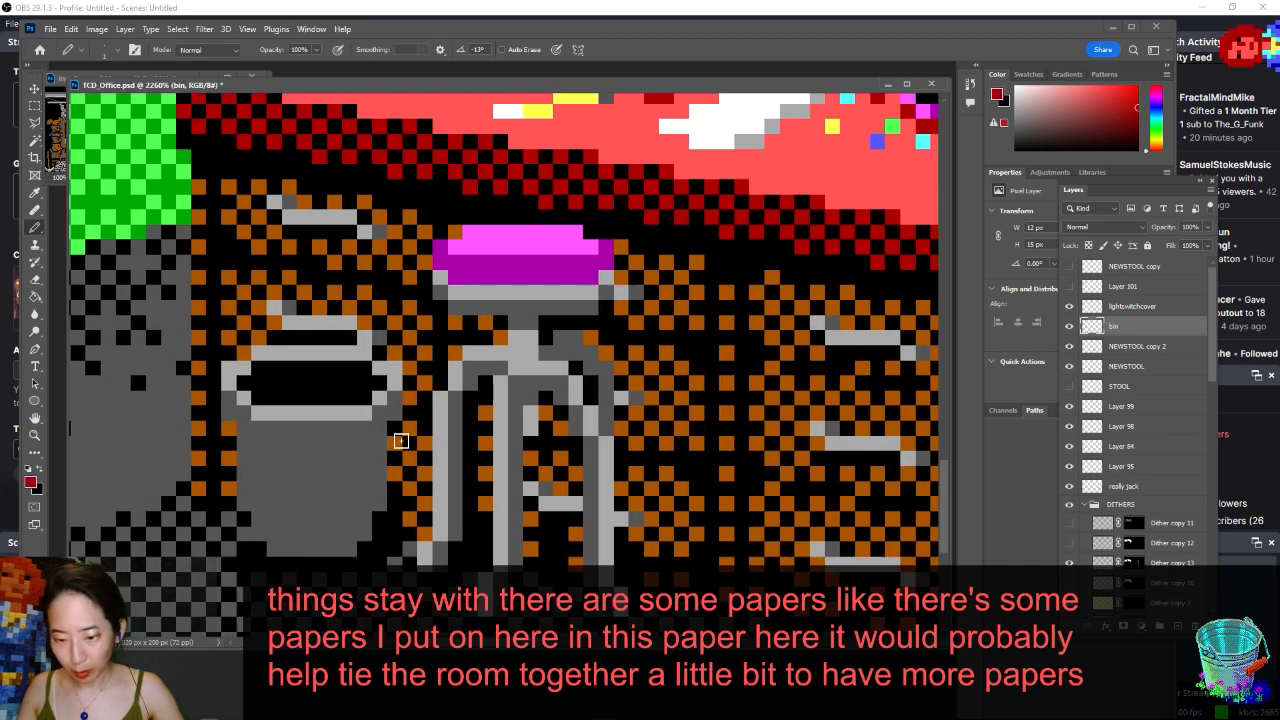
click(394, 442)
click(394, 473)
key(ctrl+0)
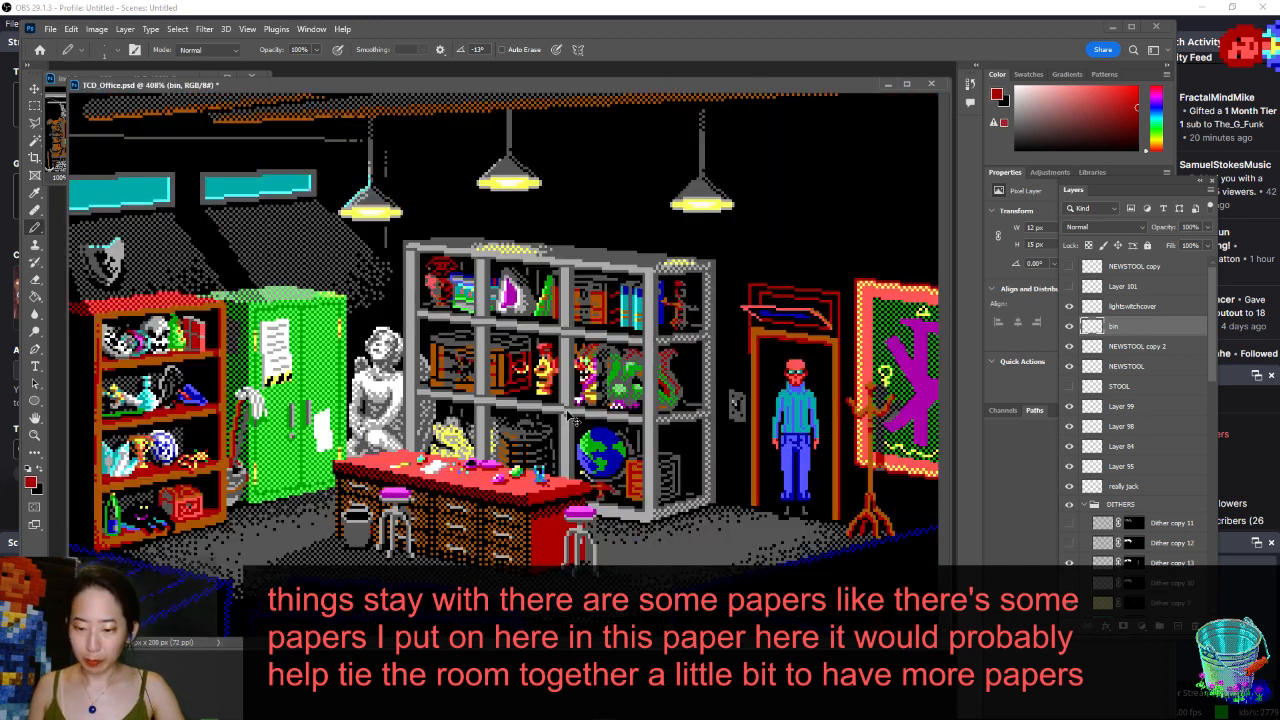
key(ctrl+minus)
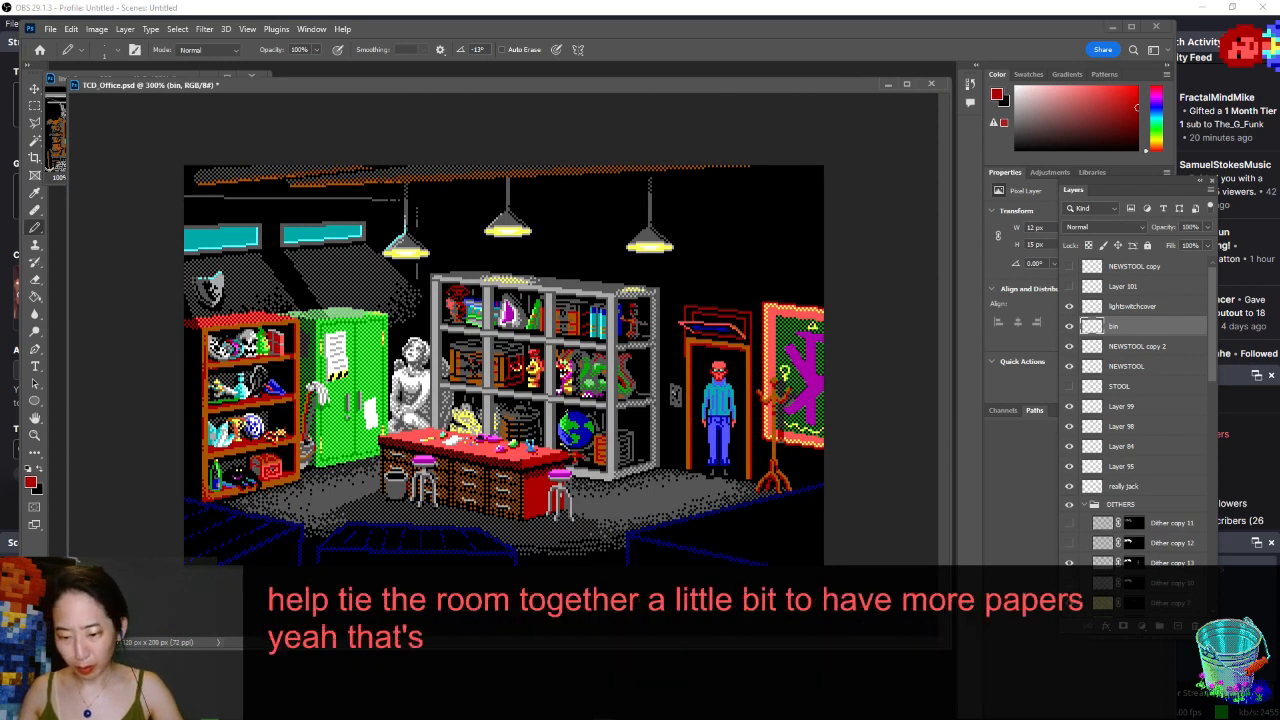
scroll(400, 505, up, 5)
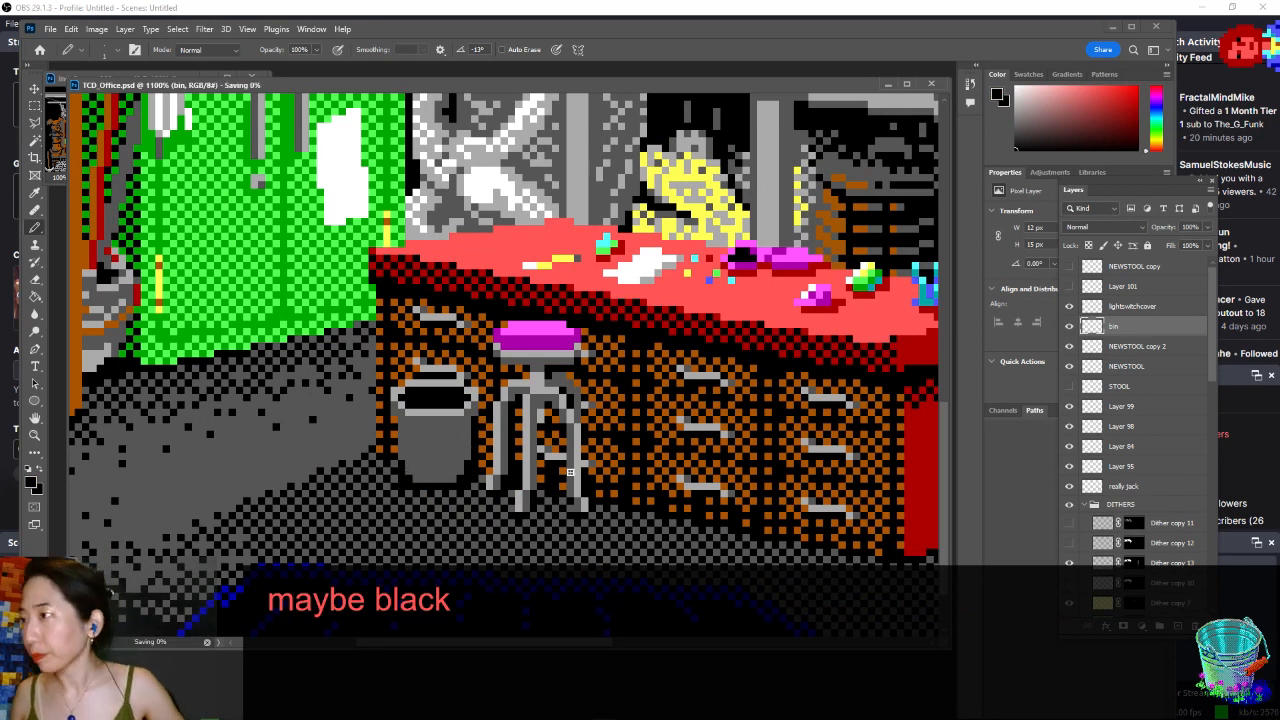
scroll(572, 476, down, 2)
scroll(574, 477, down, 3)
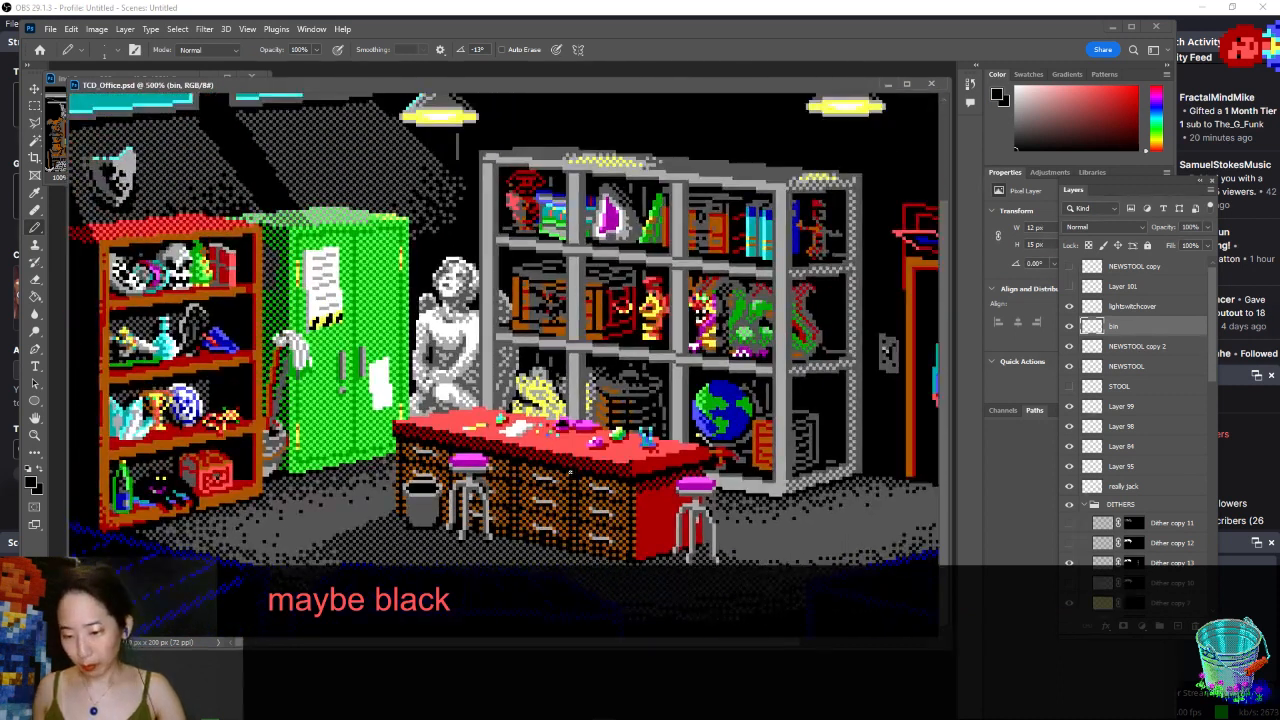
key(c)
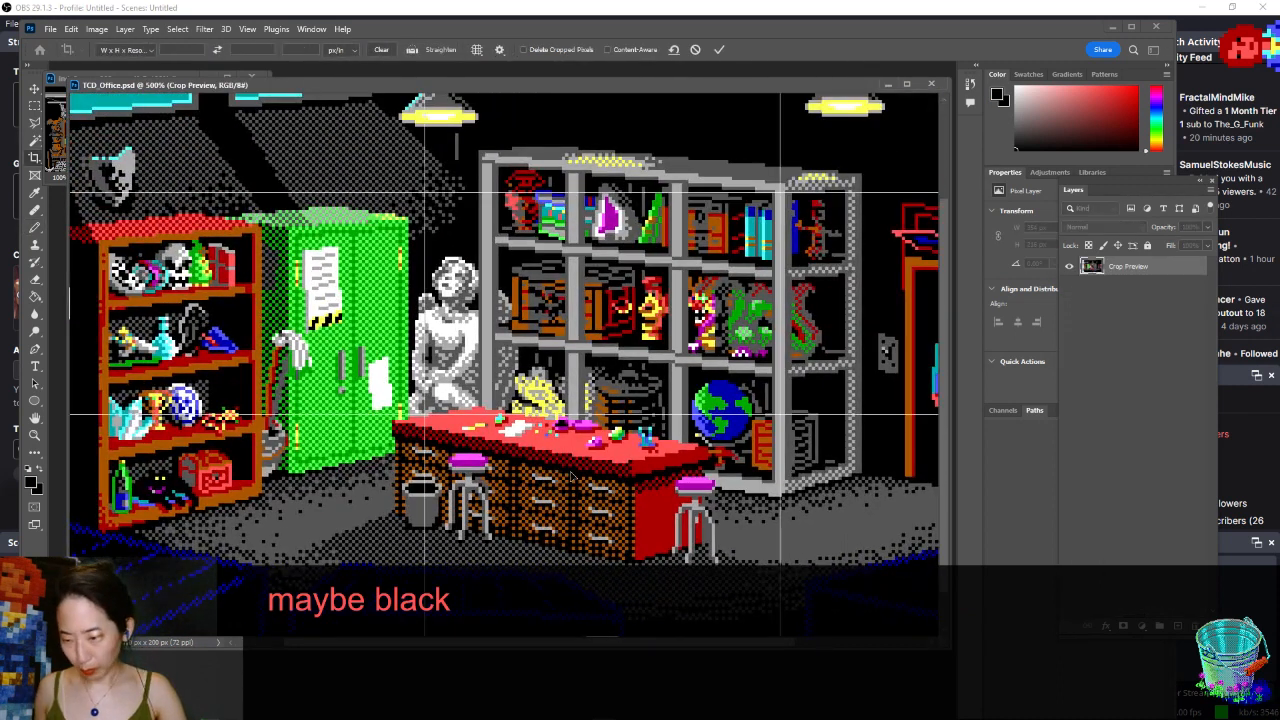
- Move the bin to the left so it overlaps the desk's left edge, and nudge it slightly up
key(Return)
key(v)
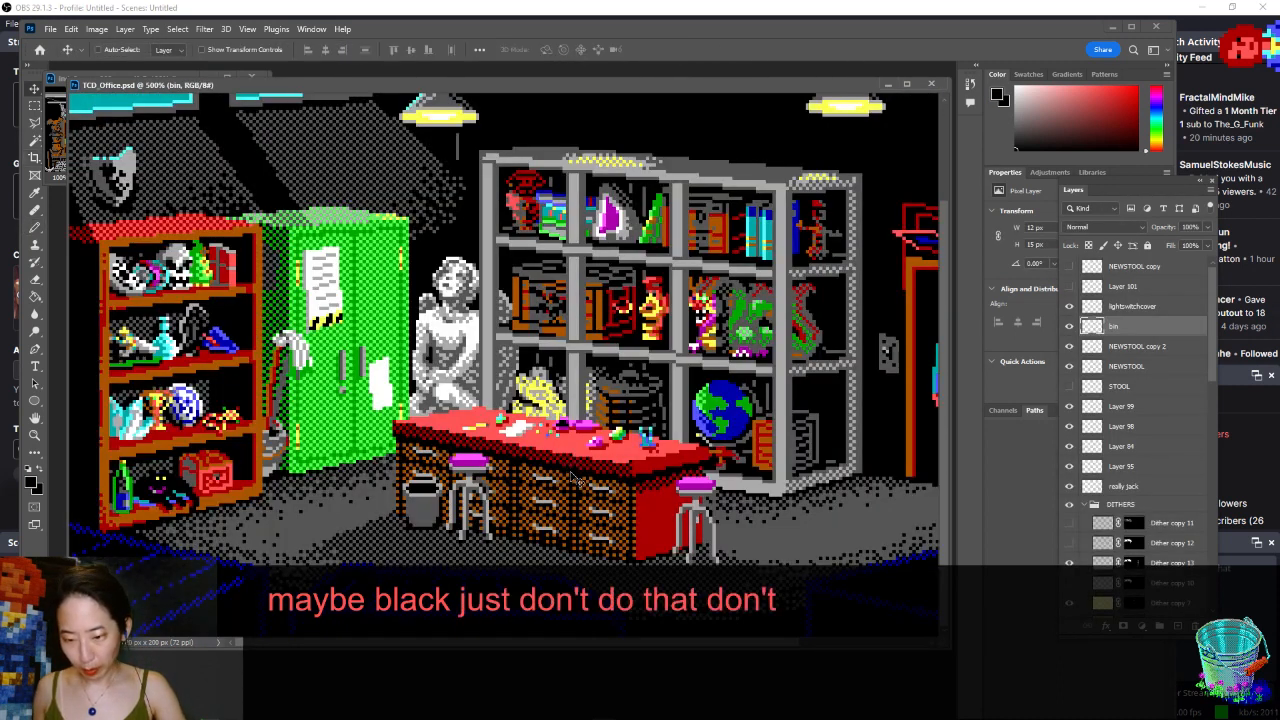
key(Left)
key(Left)
key(Left)
key(Left)
key(Left)
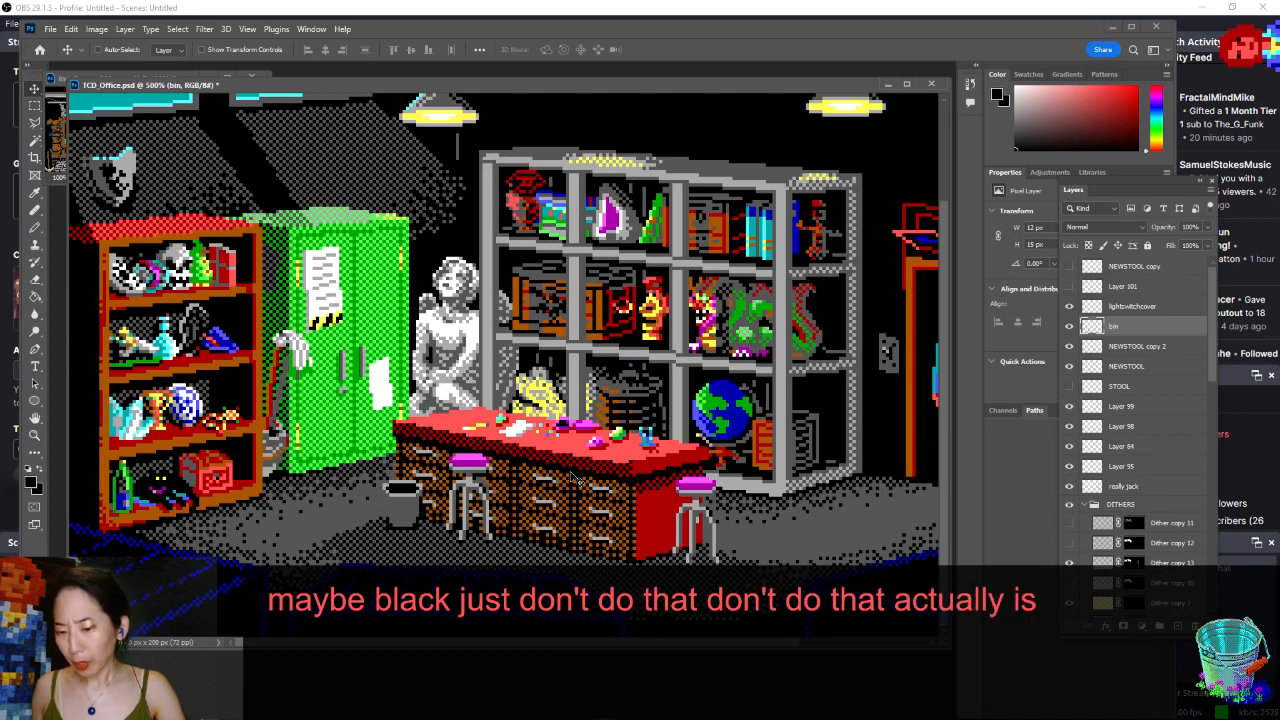
key(Up)
key(Up)
key(Up)
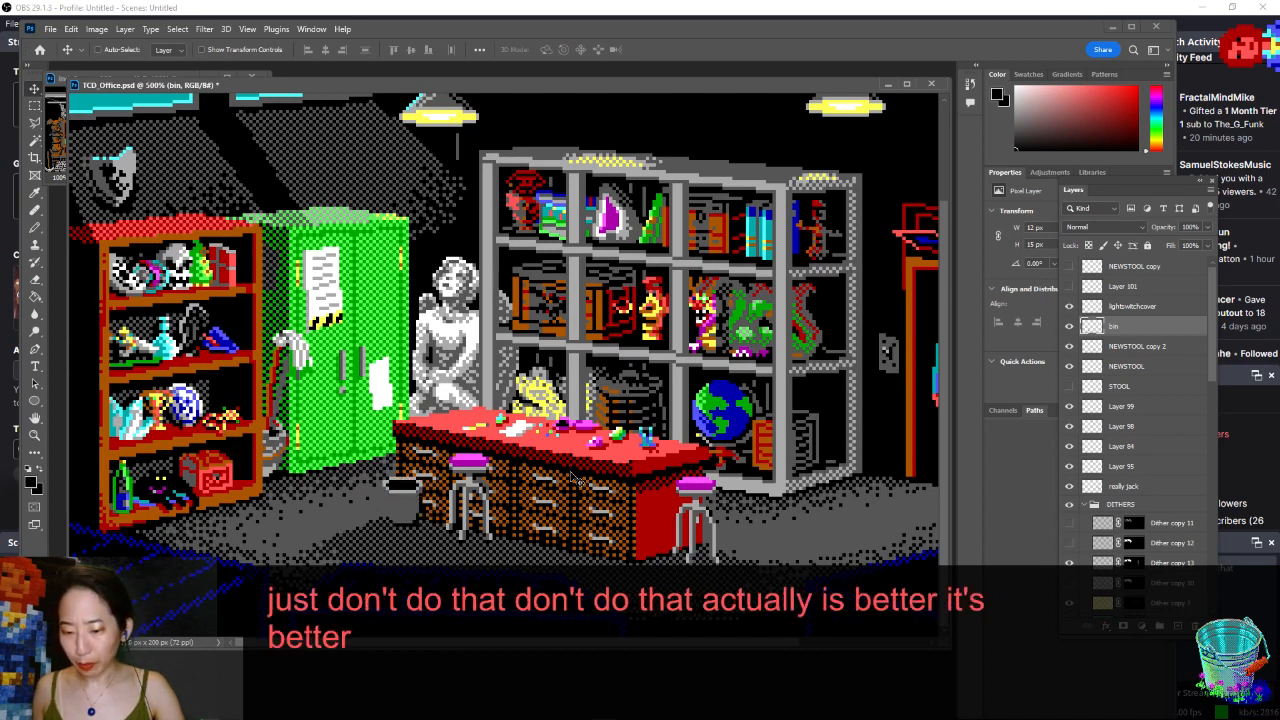
- Pencil a light gray highlight down the bin's left side below the rim and save the document
key(b)
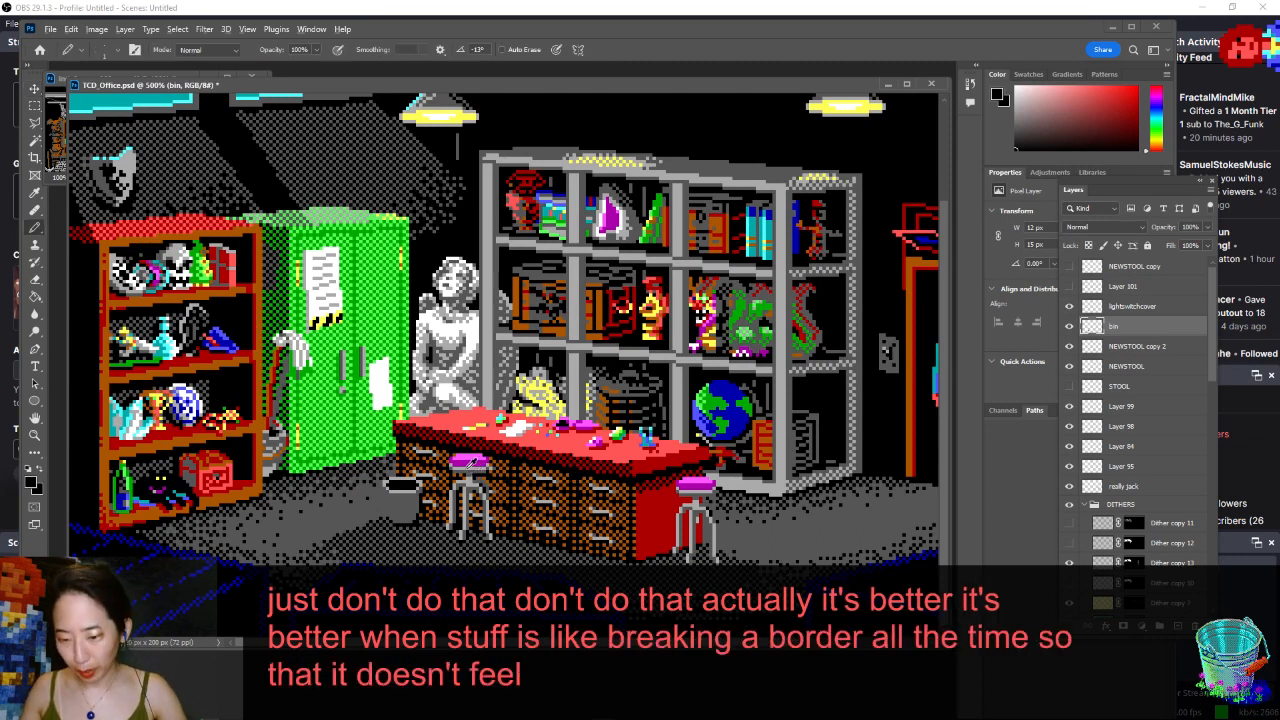
scroll(460, 446, up, 3)
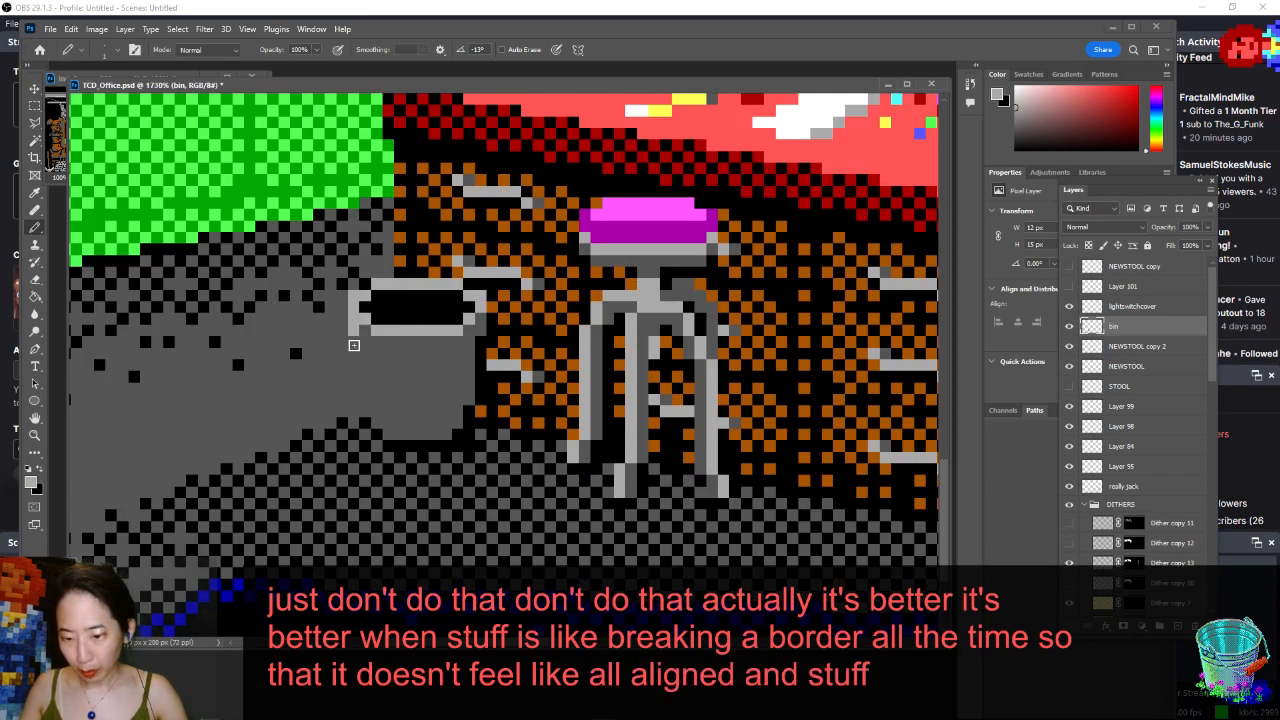
drag(363, 352, 363, 378)
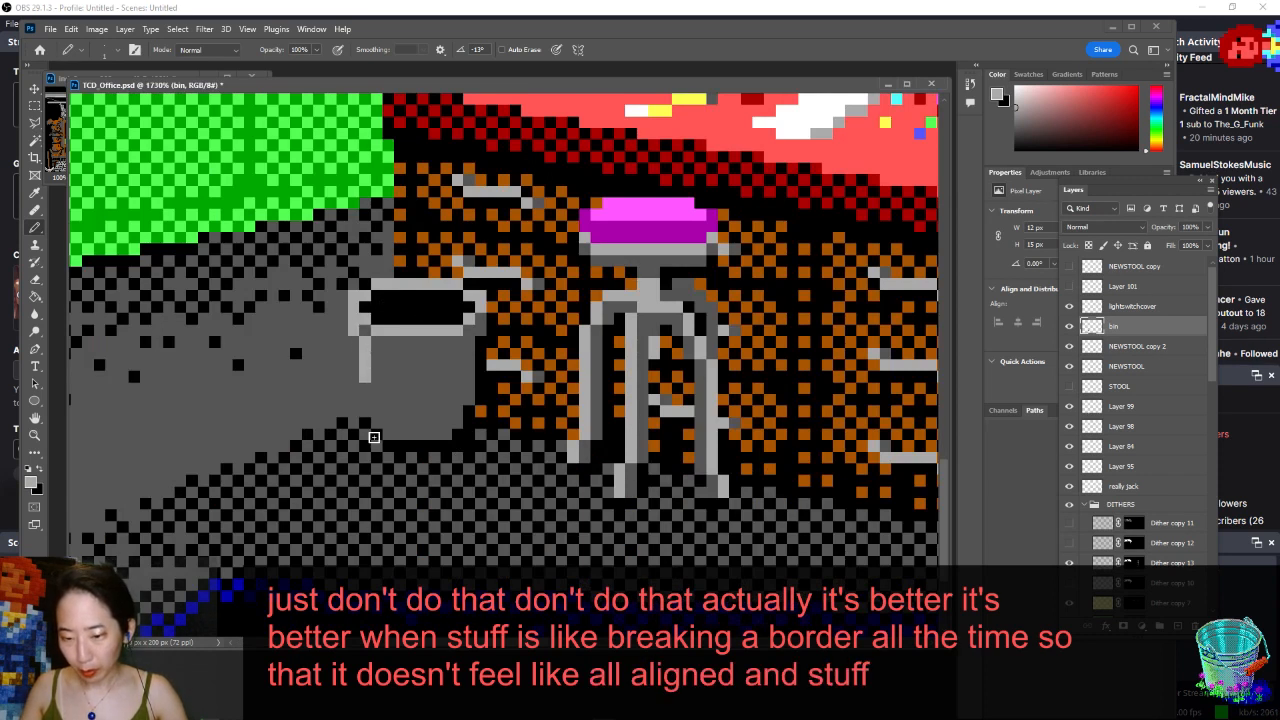
key(ctrl+z)
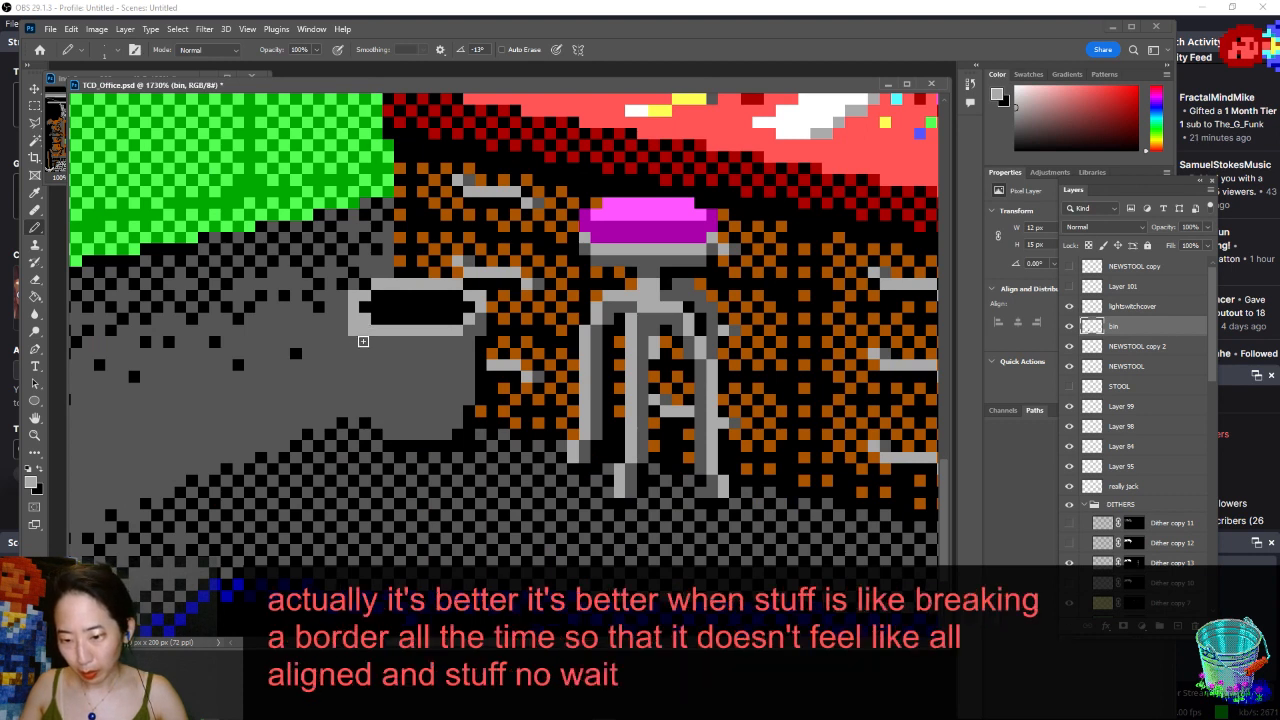
drag(362, 342, 364, 410)
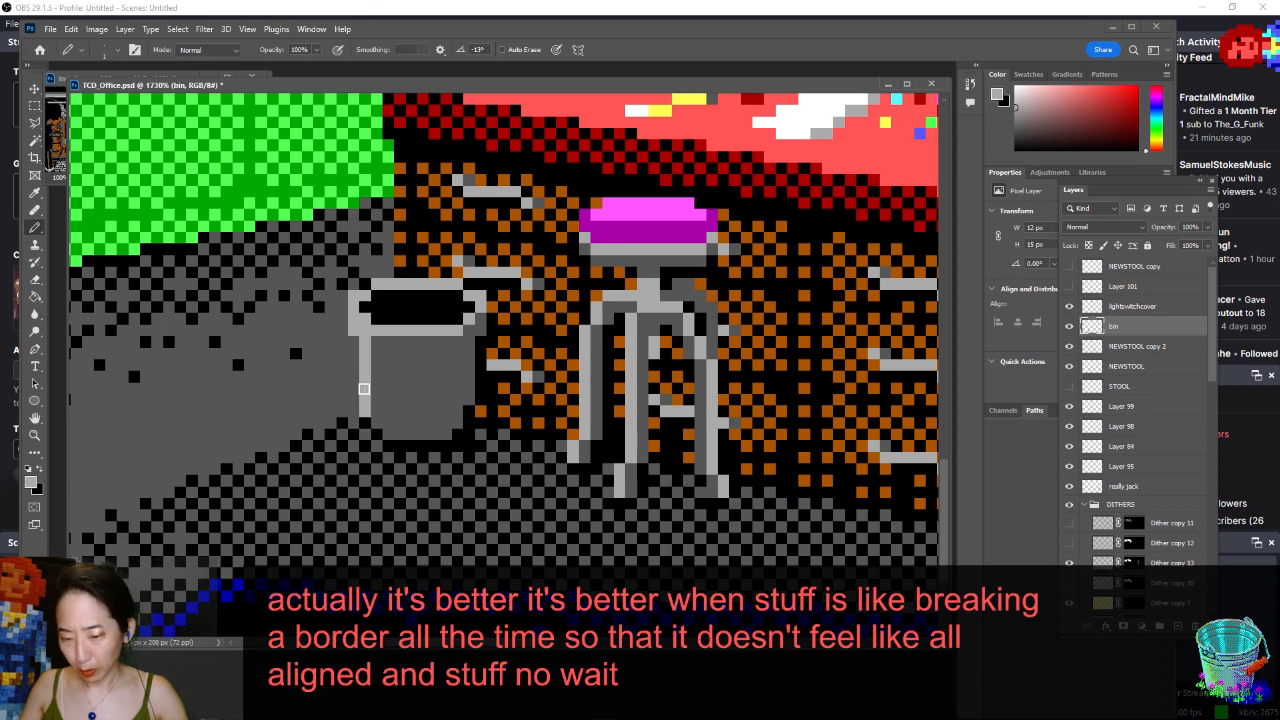
key(e)
key(b)
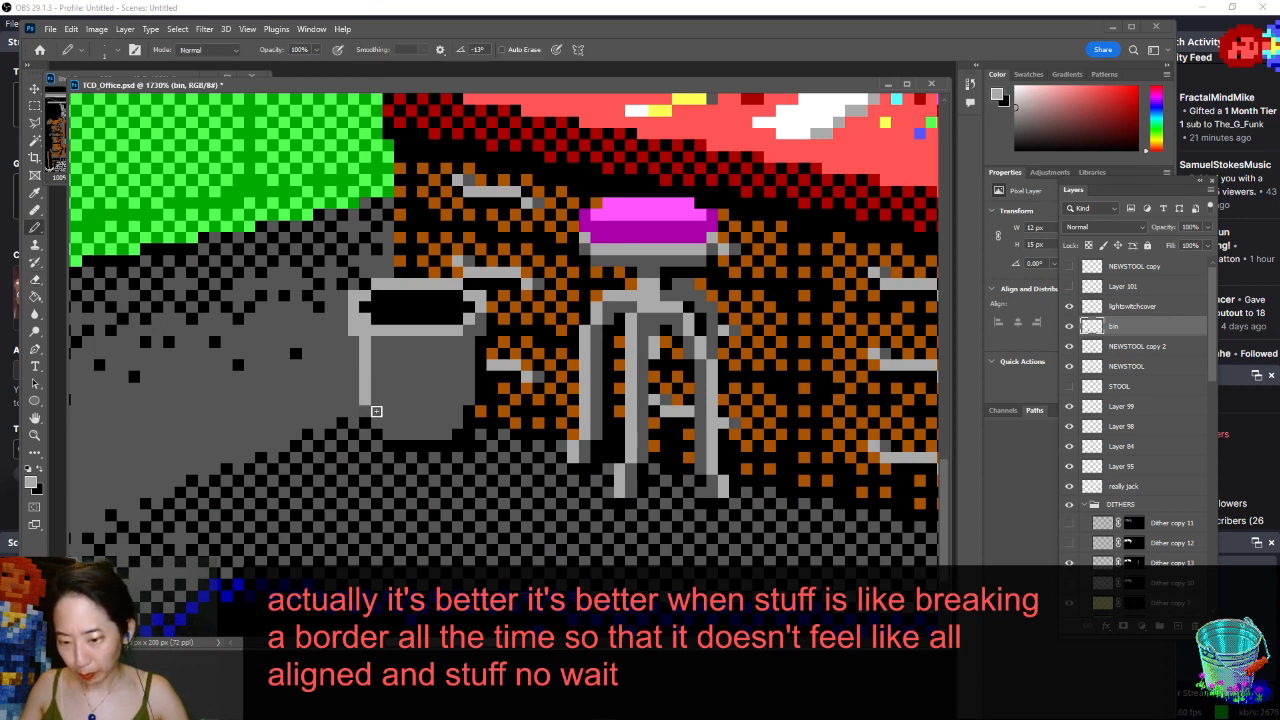
click(377, 410)
scroll(536, 389, down, 6)
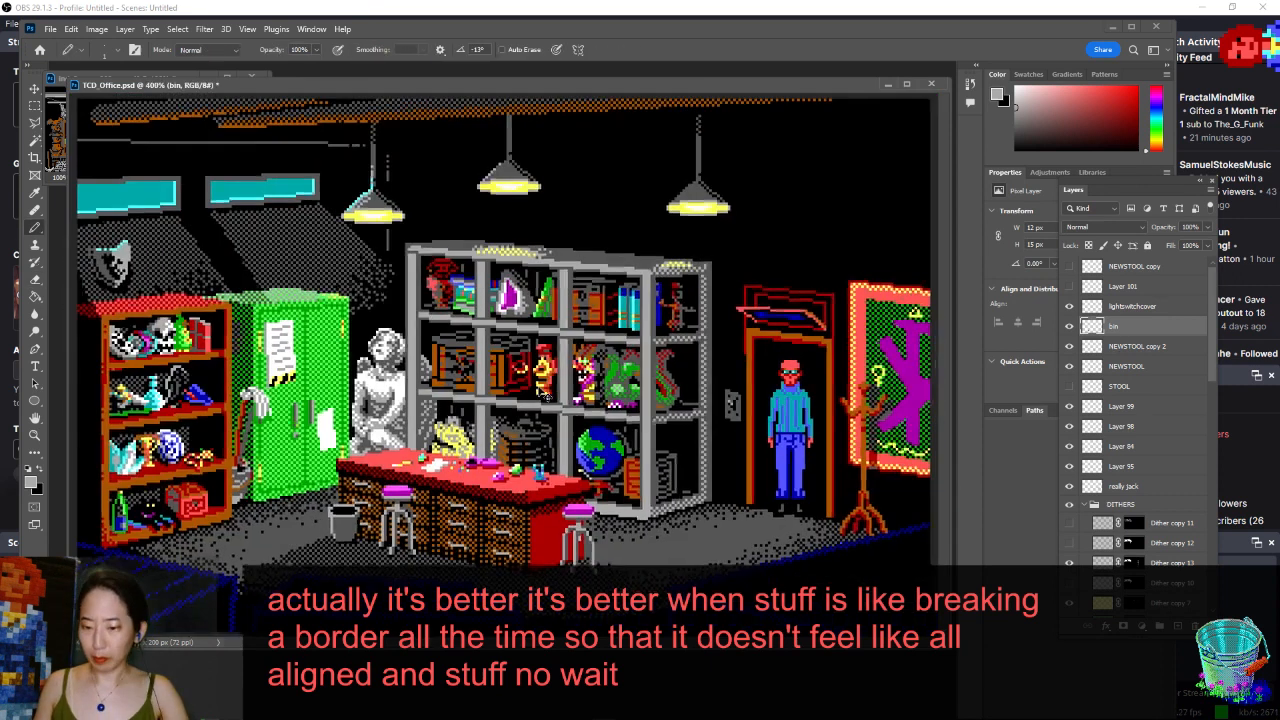
key(ctrl+s)
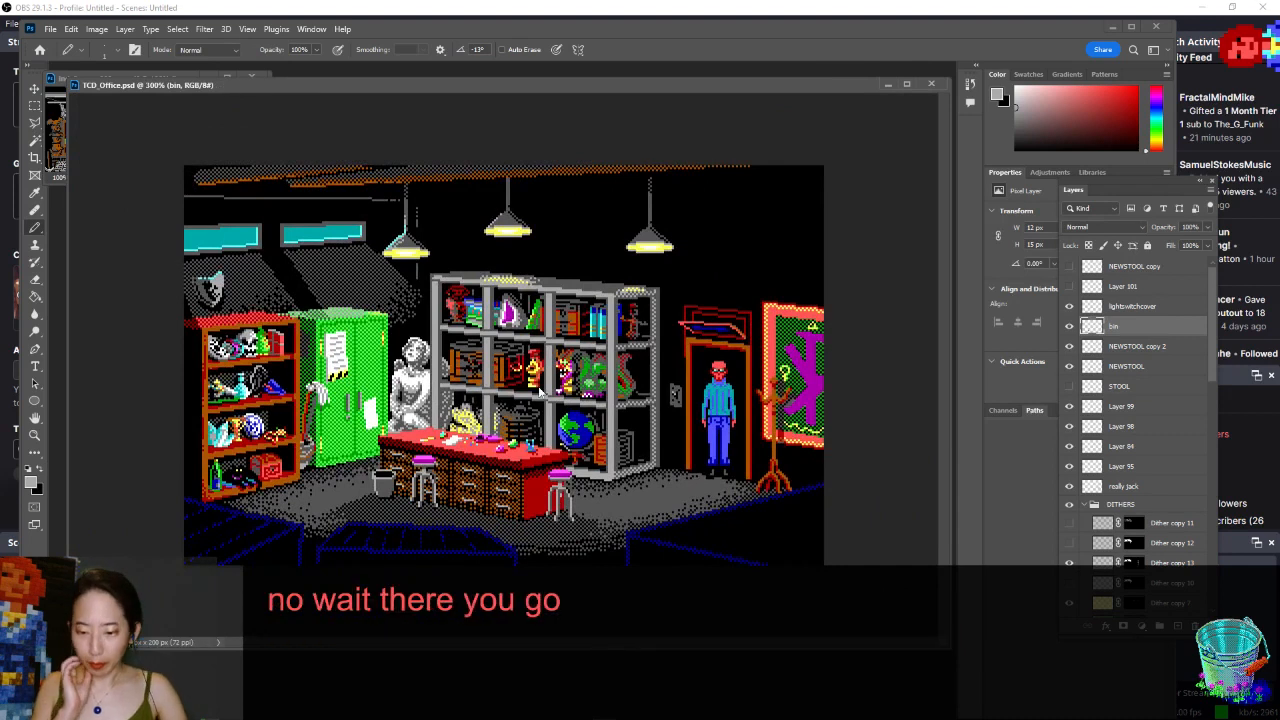
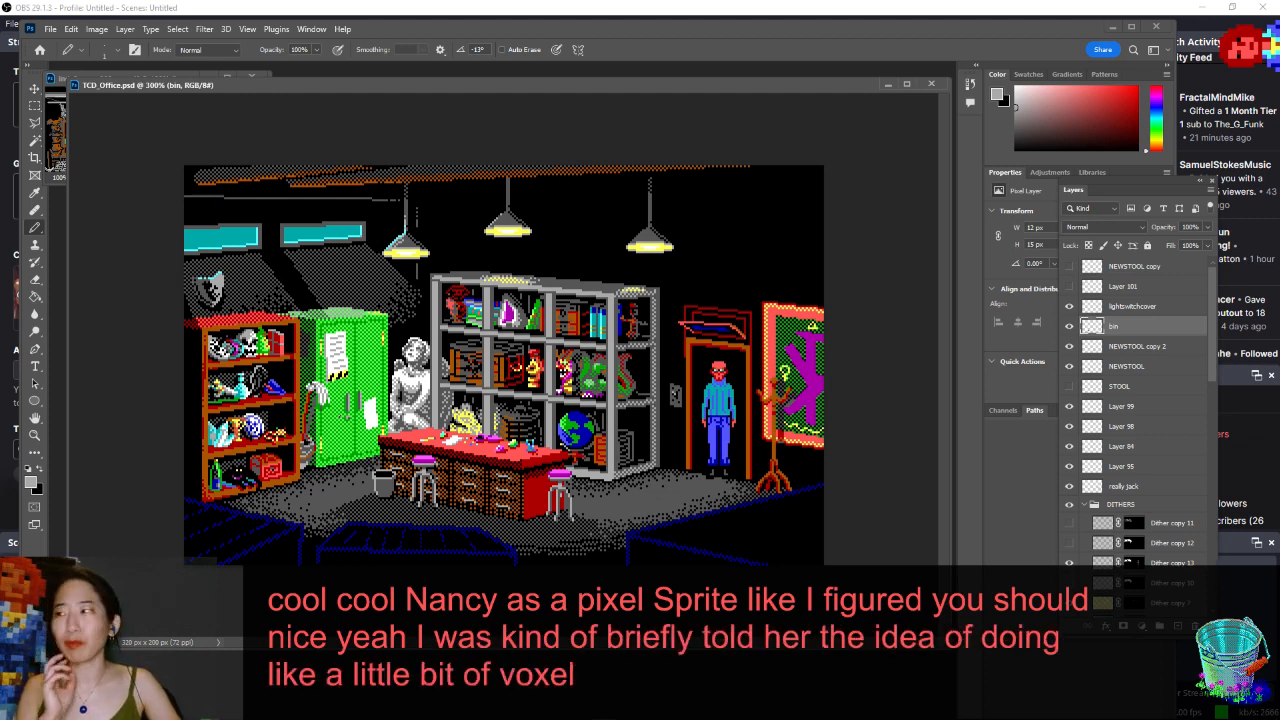
- Create a new layer named papers above the bin layer
key(ctrl+plus)
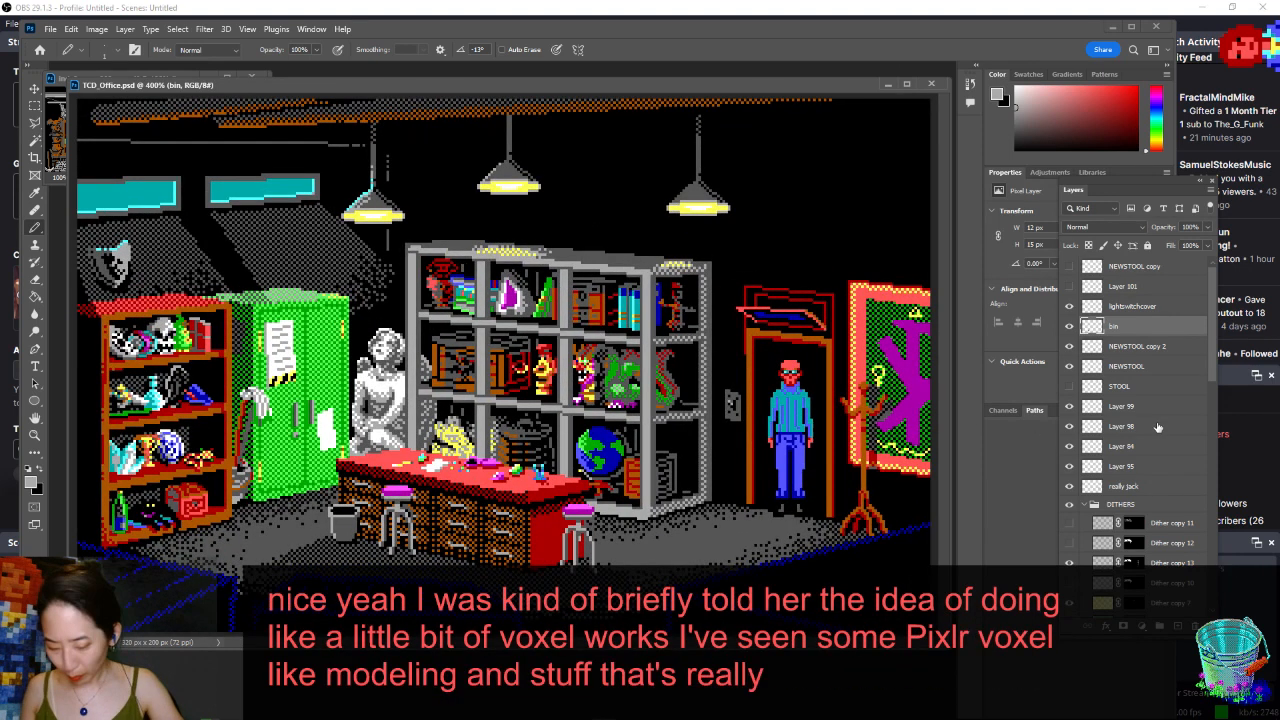
key(ctrl+shift+n)
text(papers)
key(Return)
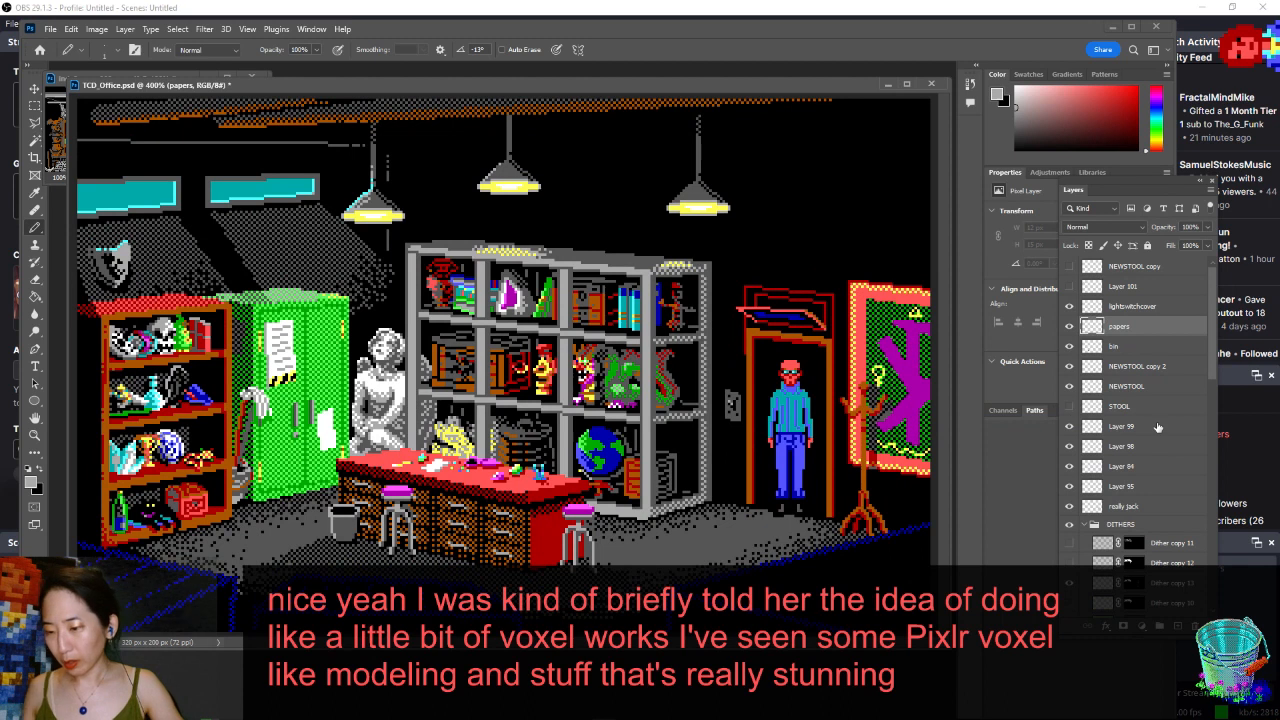
- Pencil a white paper into the left part of the bin's black opening and erase its excess pixels
scroll(330, 506, up, 5)
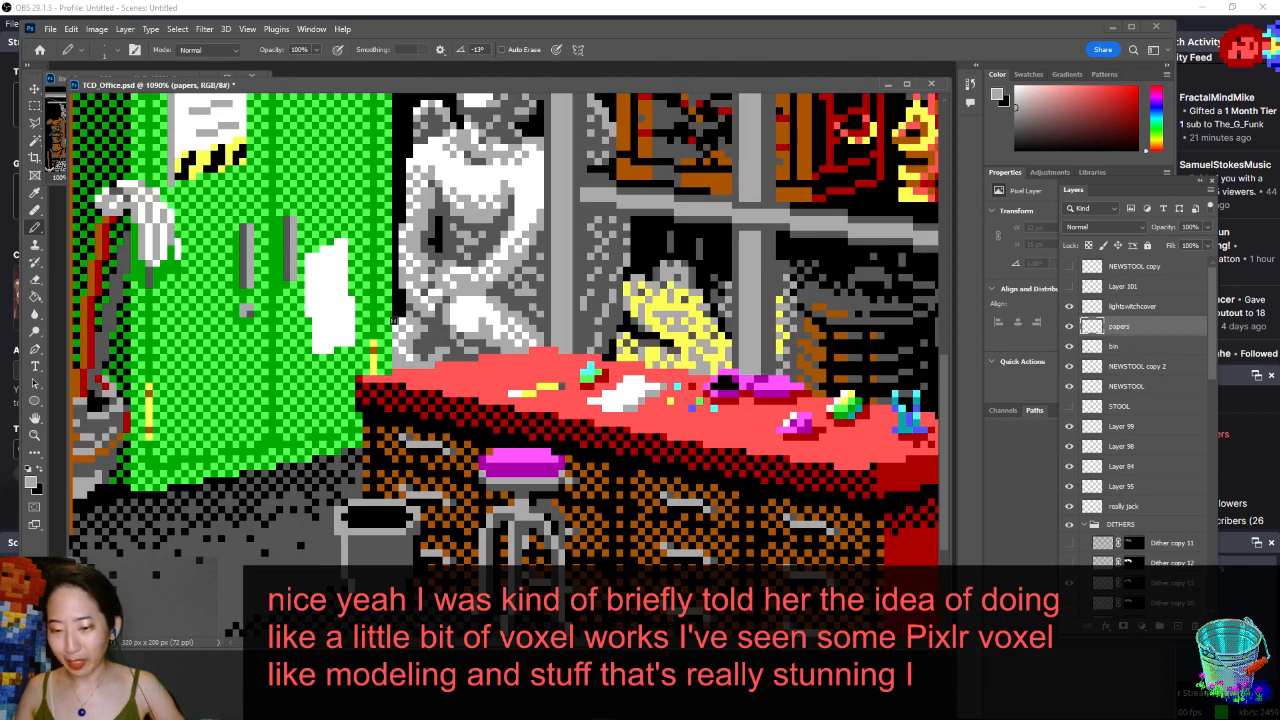
drag(352, 500, 366, 522)
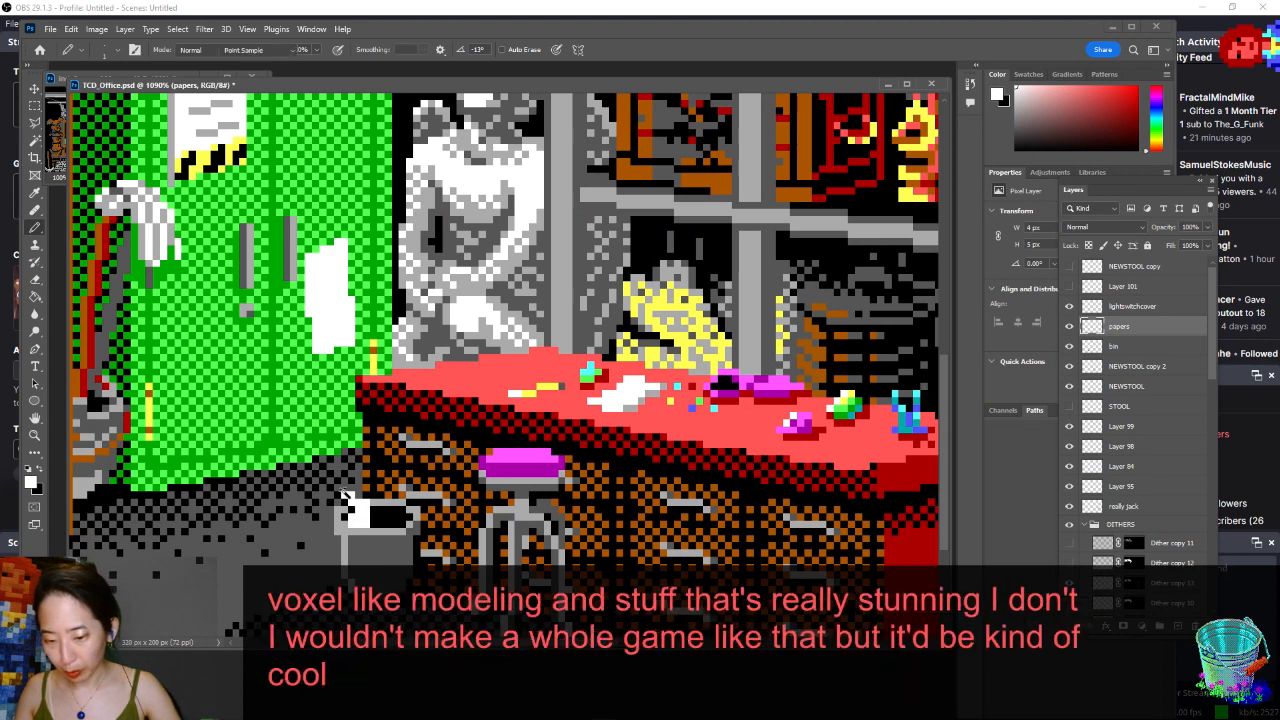
key(e)
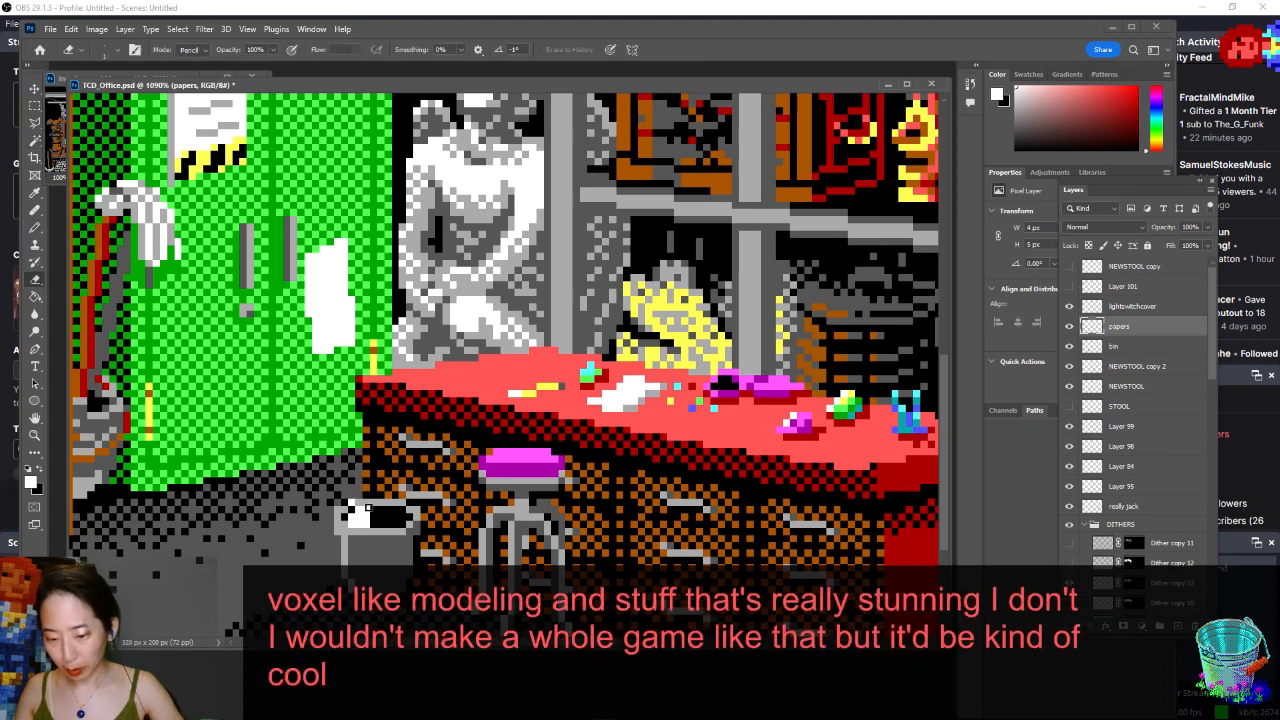
drag(348, 496, 362, 505)
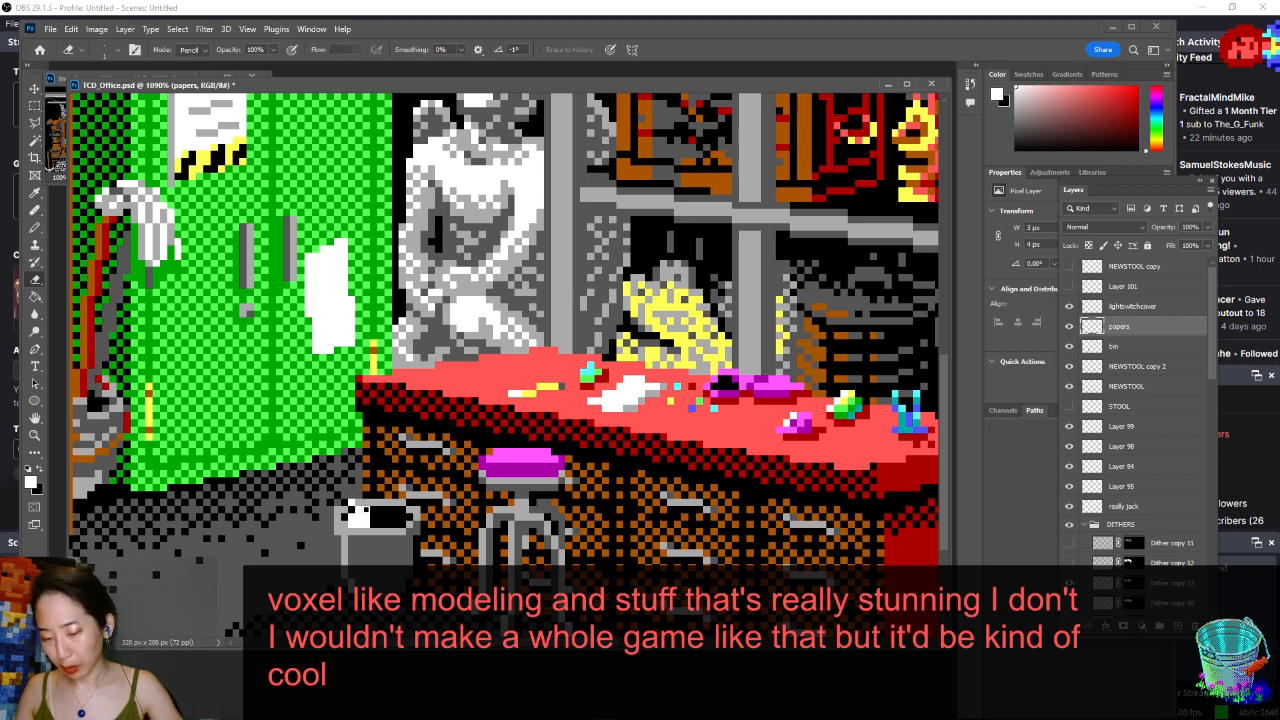
- Add more white crumpled paper pixels across the bin's opening, and pick the bin's light gray as the drawing colour
key(b)
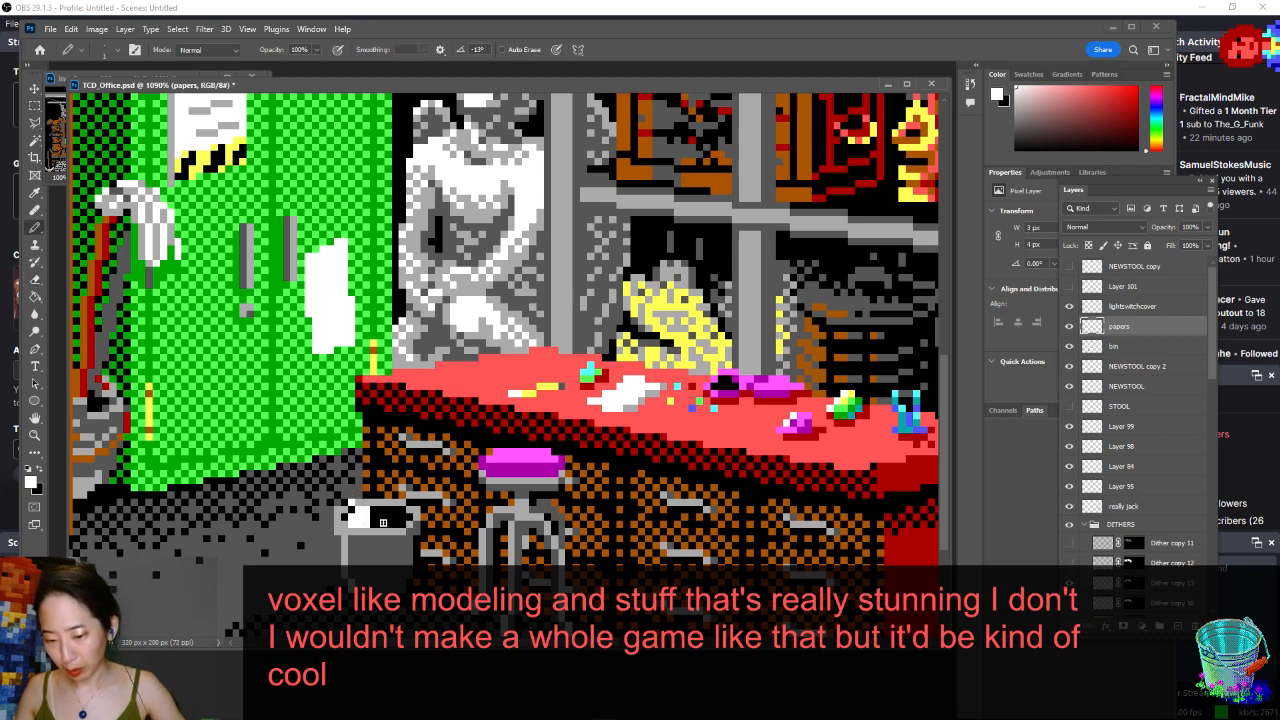
mouse_move(388, 521)
mouse_down()
mouse_move(407, 517)
mouse_move(390, 497)
mouse_move(371, 520)
mouse_up()
click(401, 515)
click(385, 522)
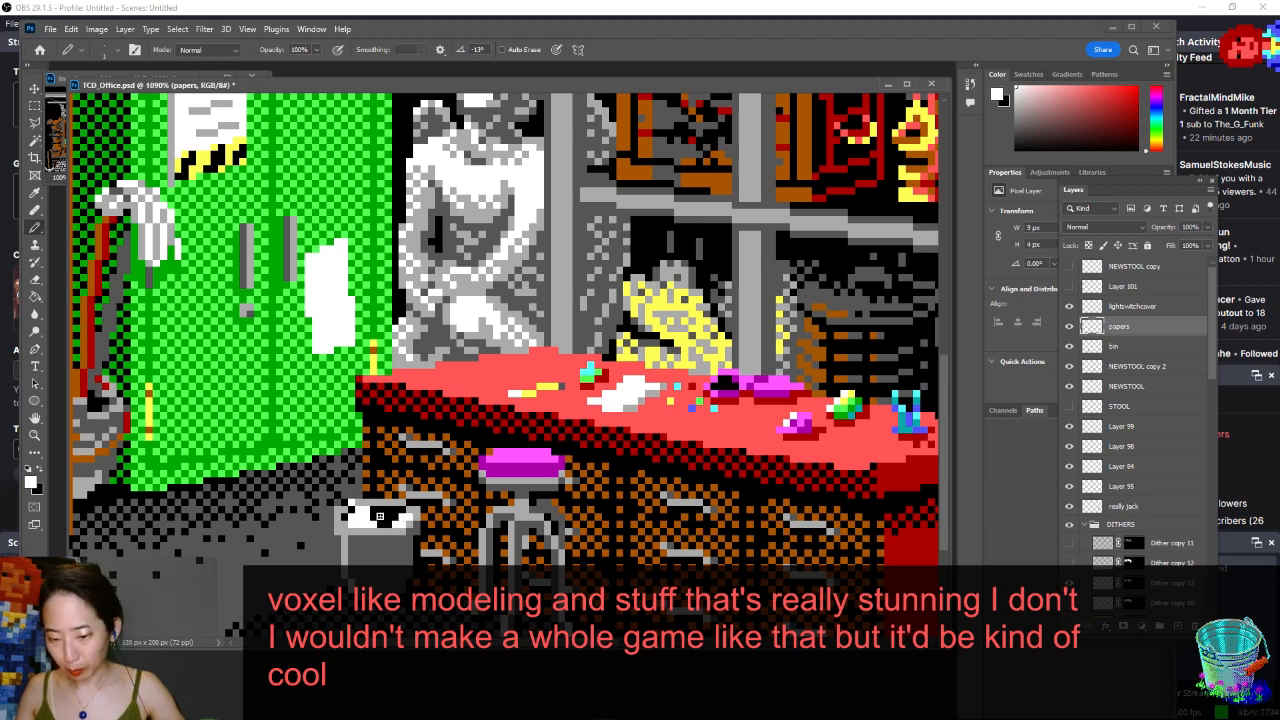
click(381, 516)
click(384, 513)
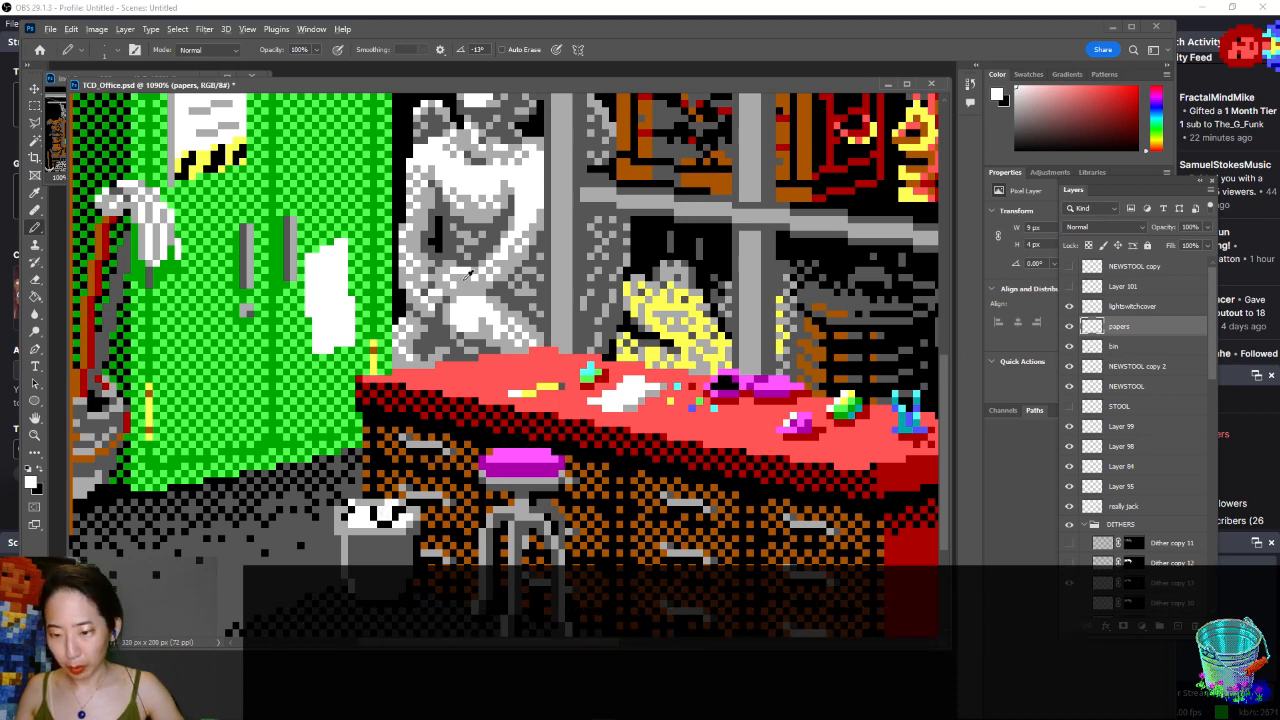
alt+click(372, 526)
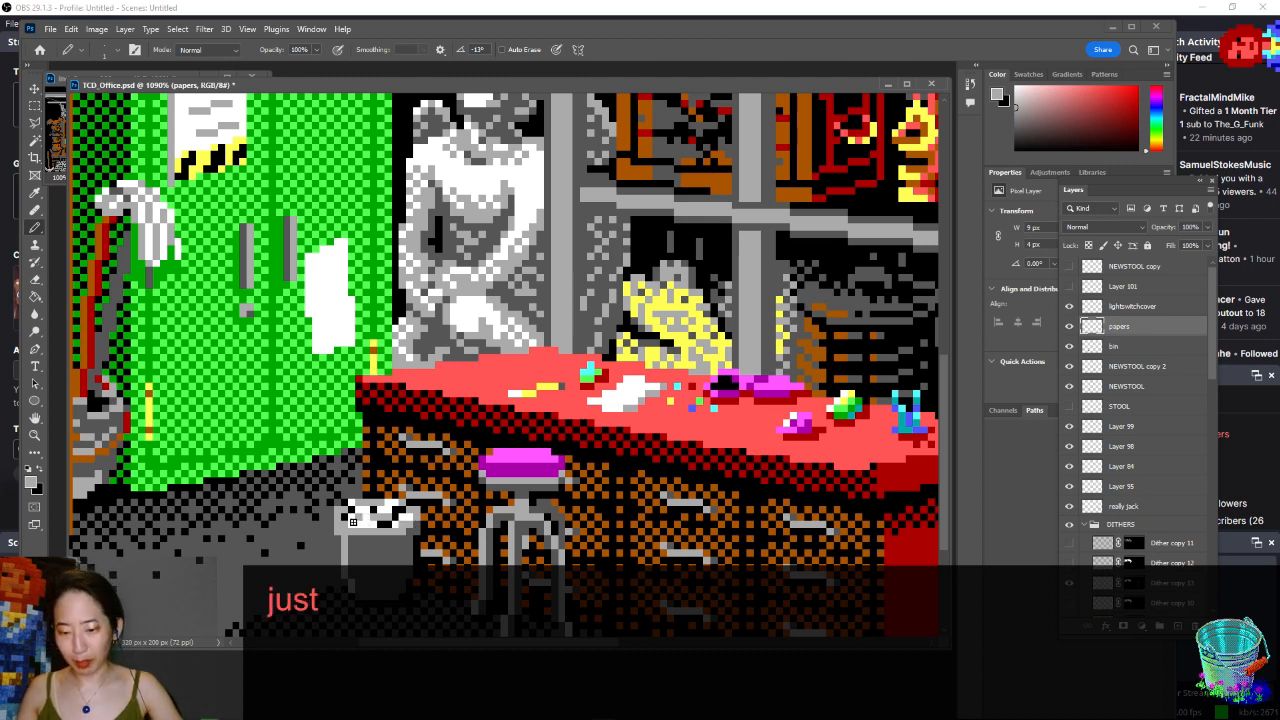
- Switch to white and extend the papers at both ends of the bin's opening
scroll(405, 522, down, 3)
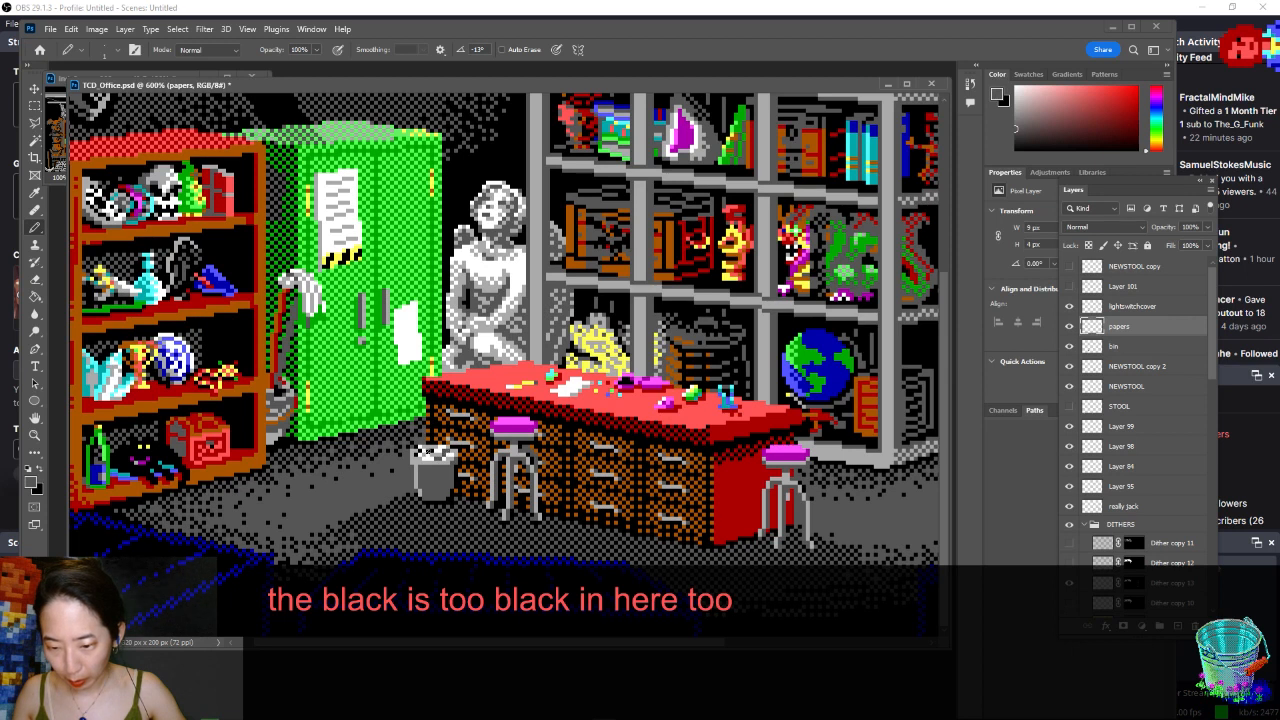
key(x)
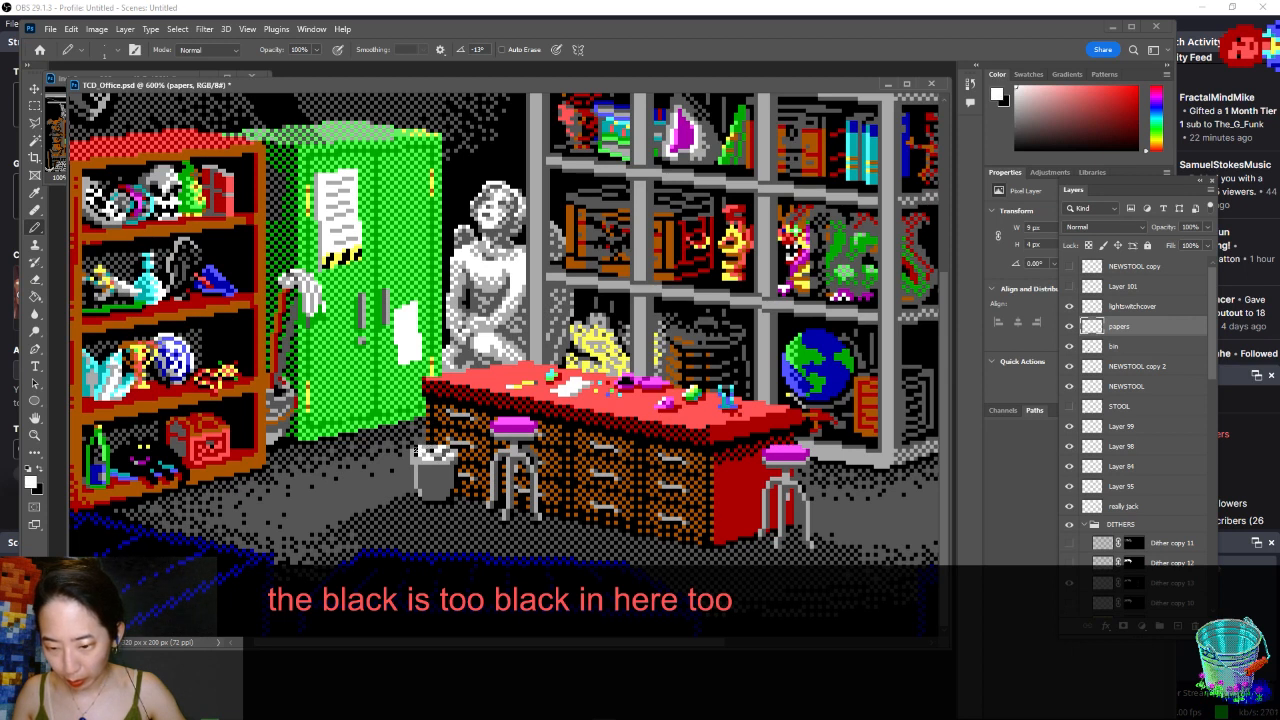
click(416, 451)
key(ctrl+z)
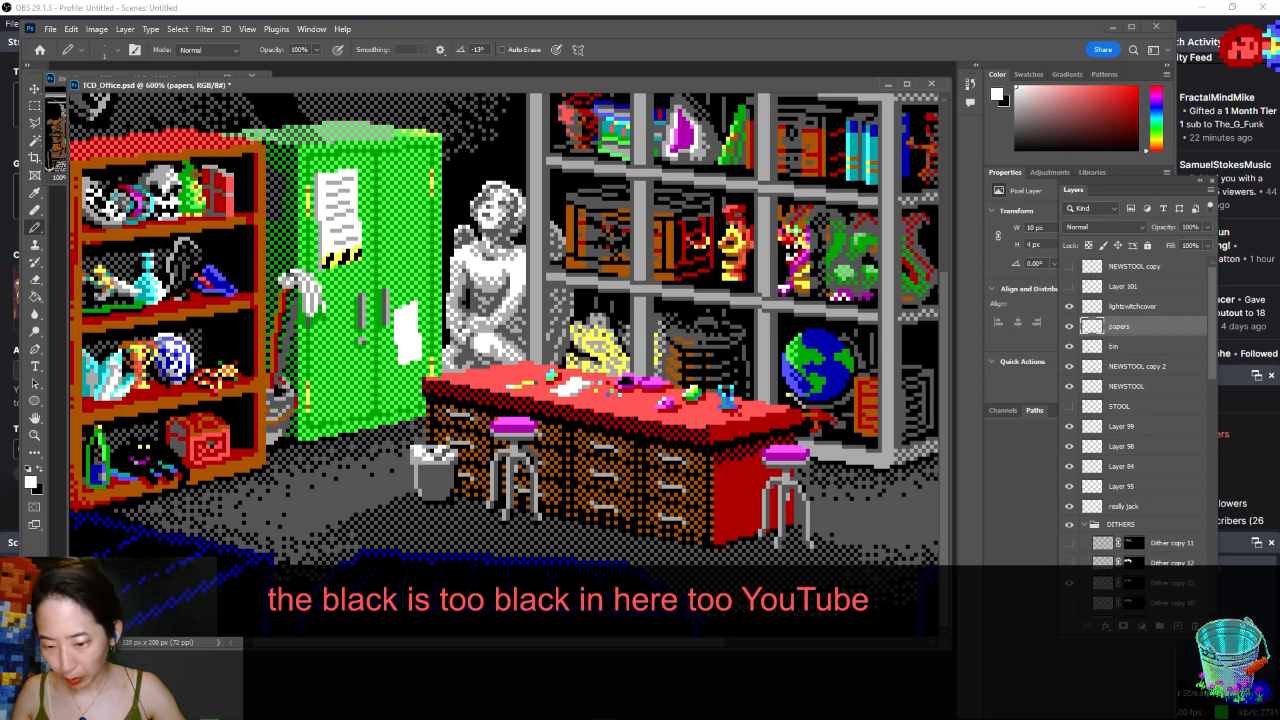
click(455, 453)
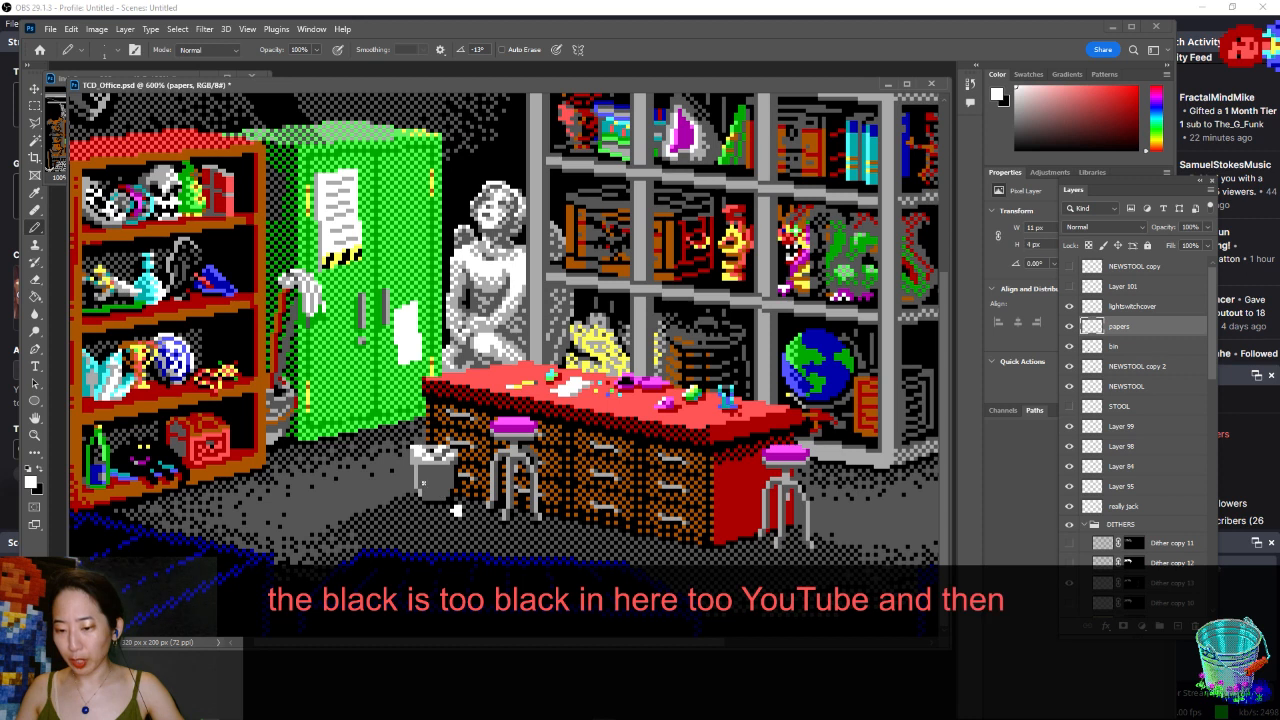
- Draw a small white crumpled paper ball on the floor just left of the bin
click(401, 488)
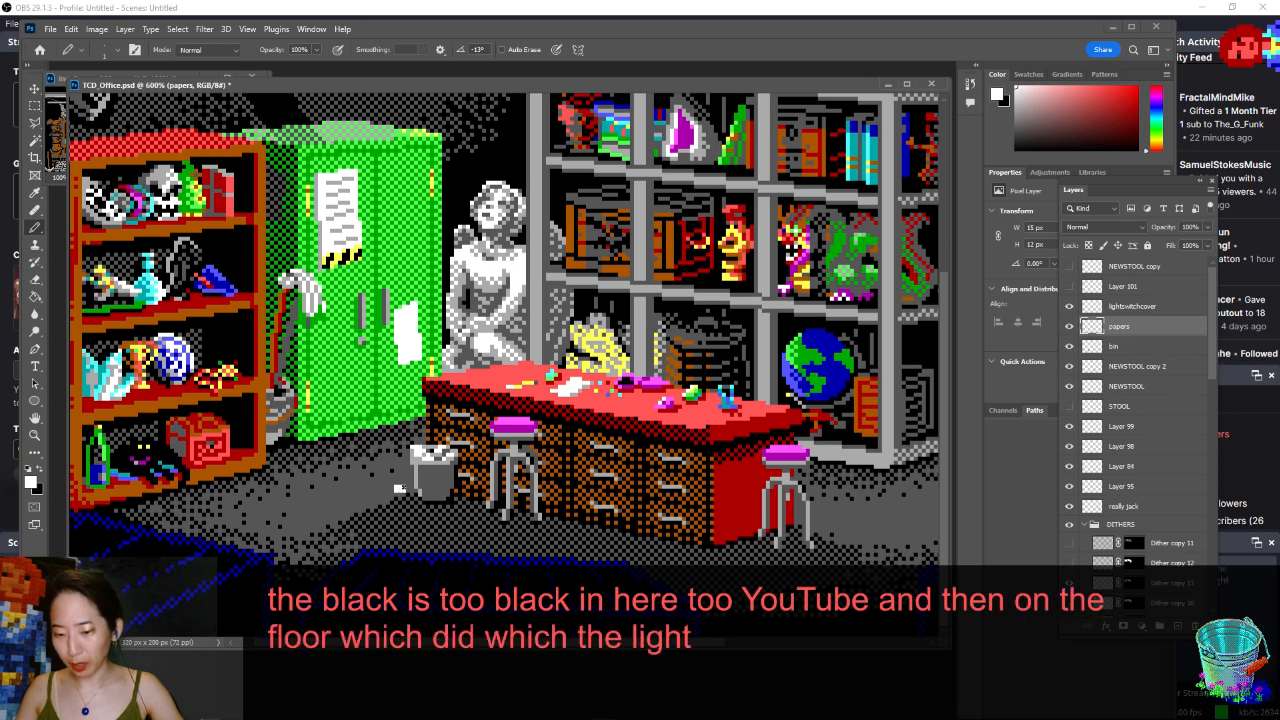
key(ctrl+z)
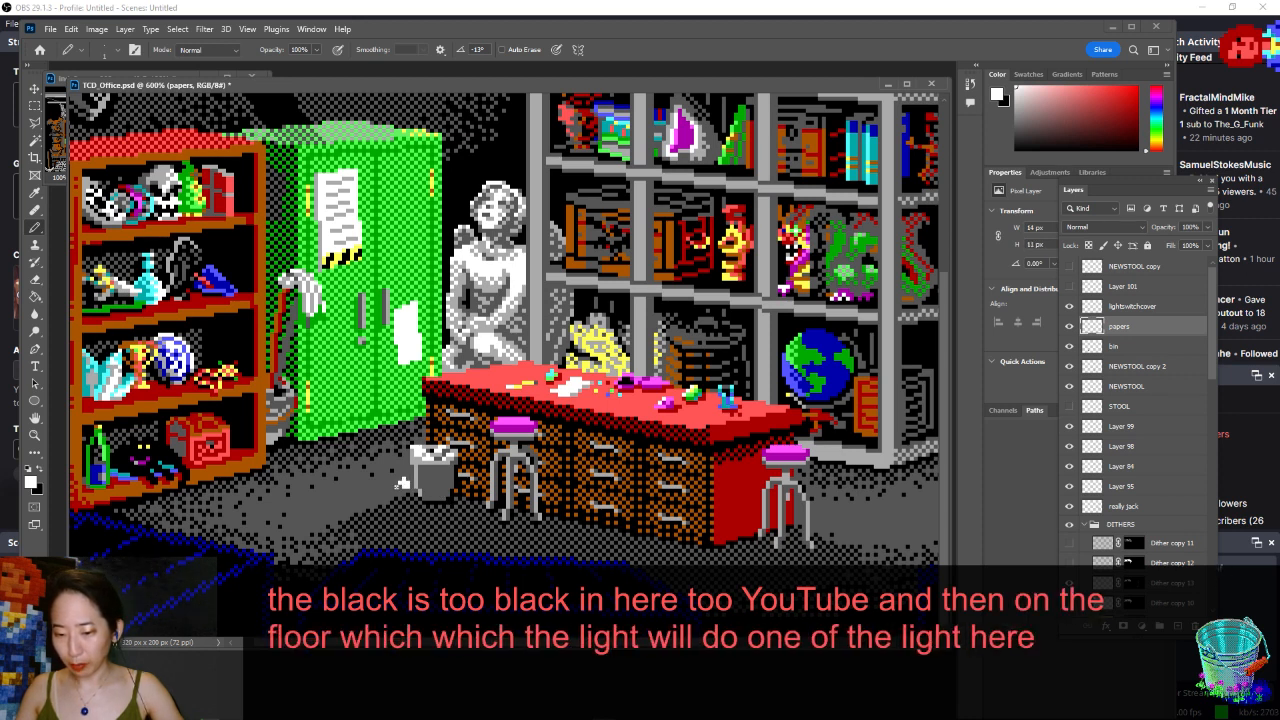
click(401, 484)
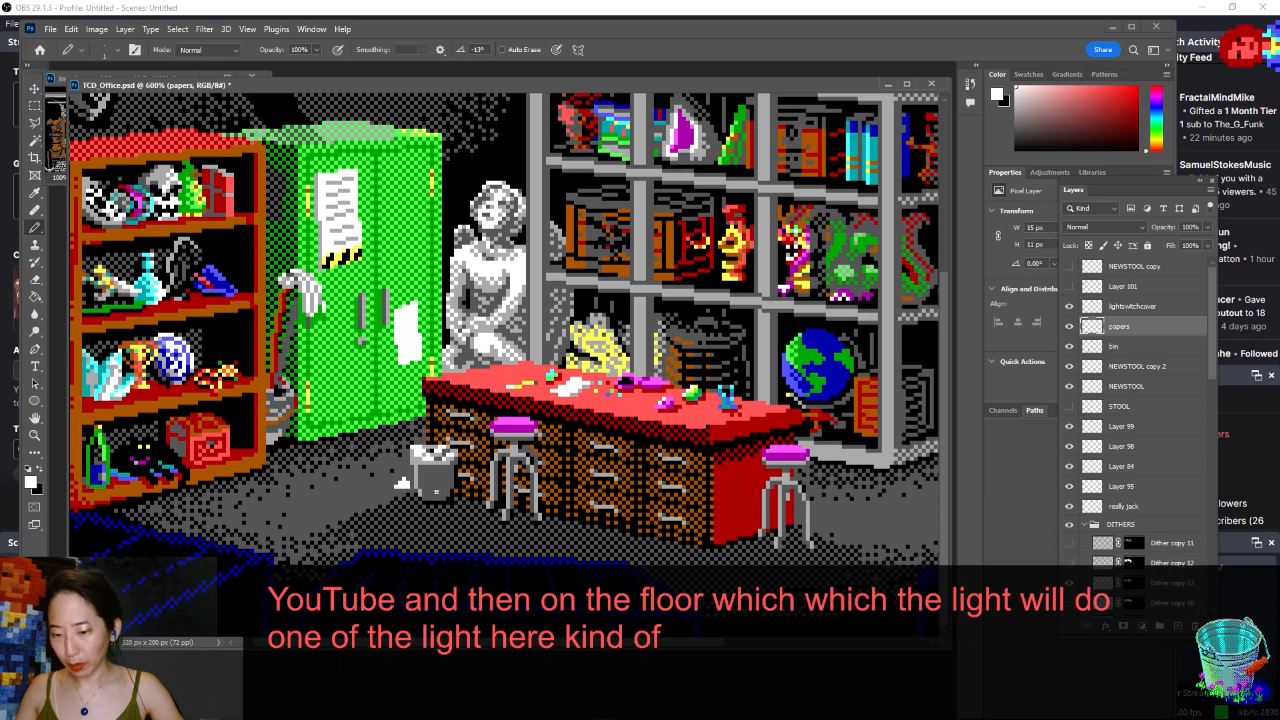
- Select the paper ball on the floor, shift it slightly down, and save the document
key(m)
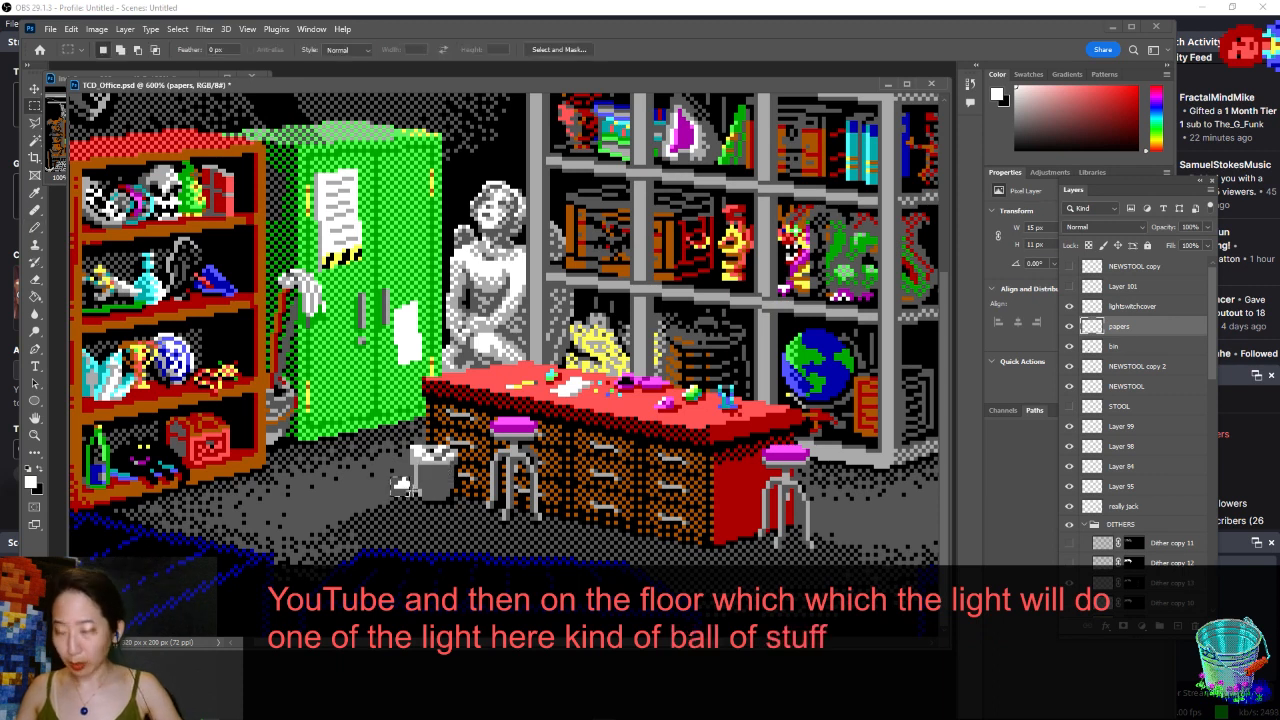
key(v)
key(ctrl+s)
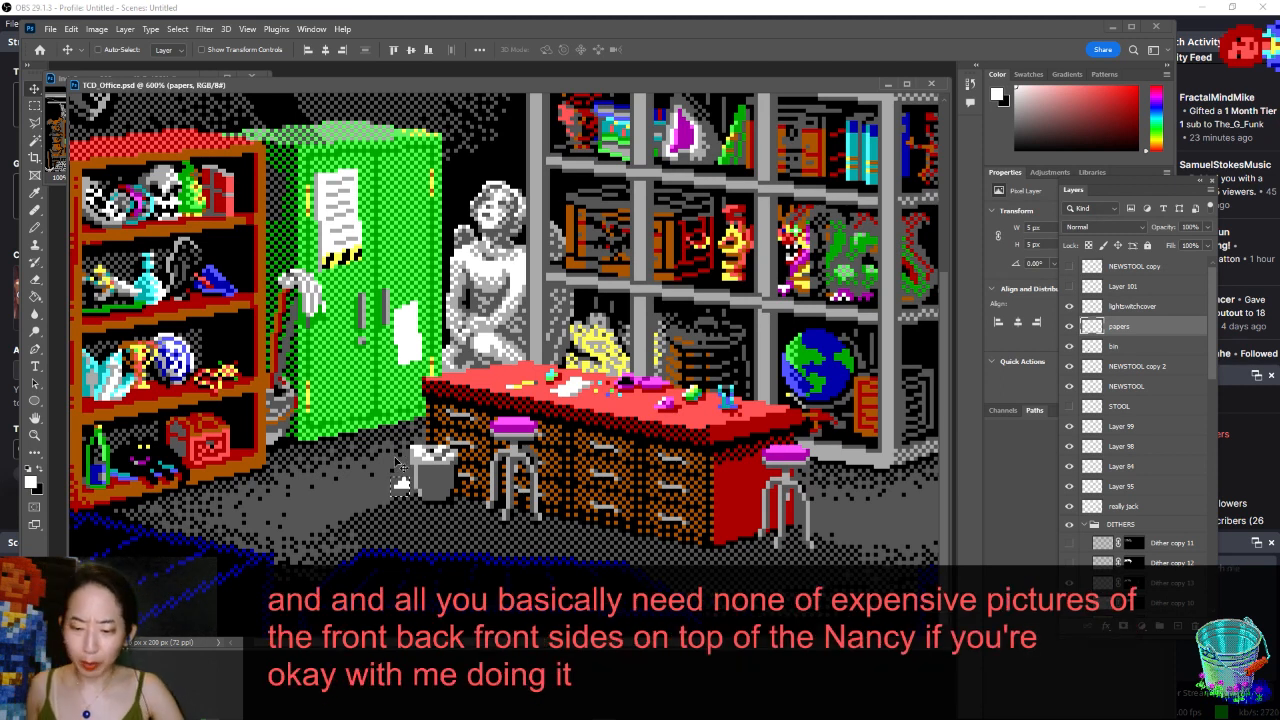
key(b)
key(ctrl+s)
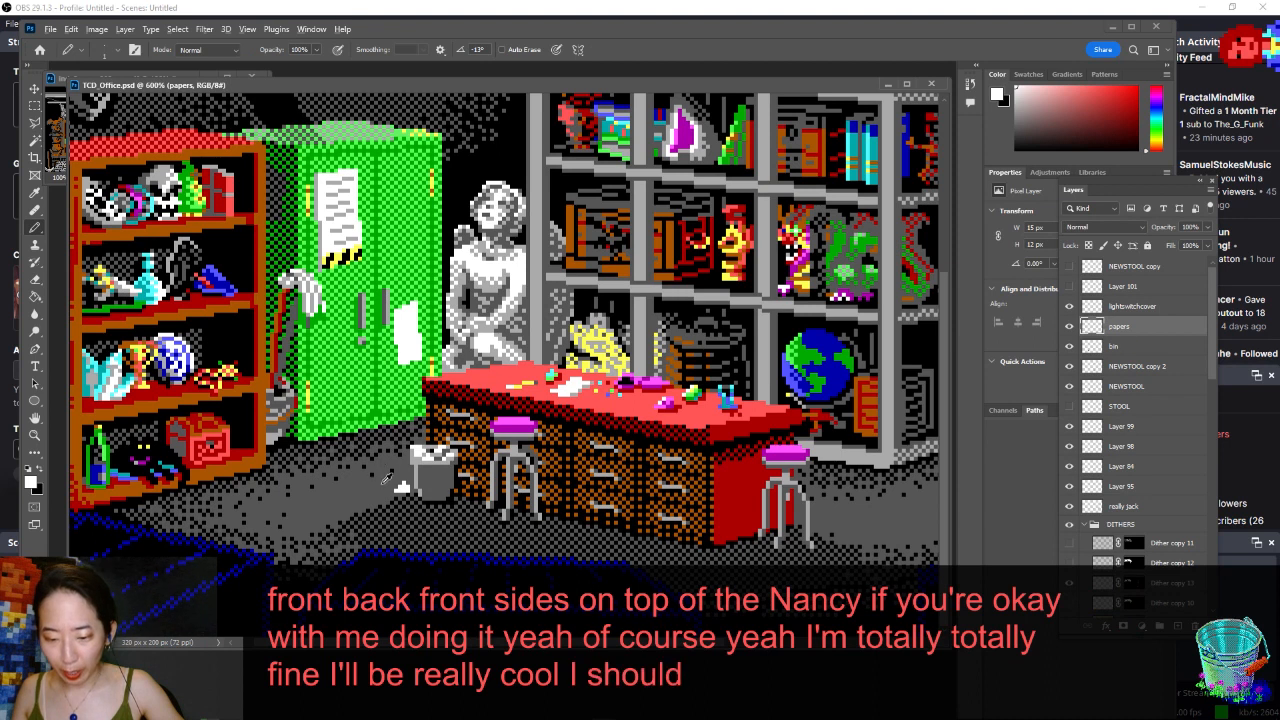
- Pencil a short black shadow line beneath the paper ball on the floor
key(x)
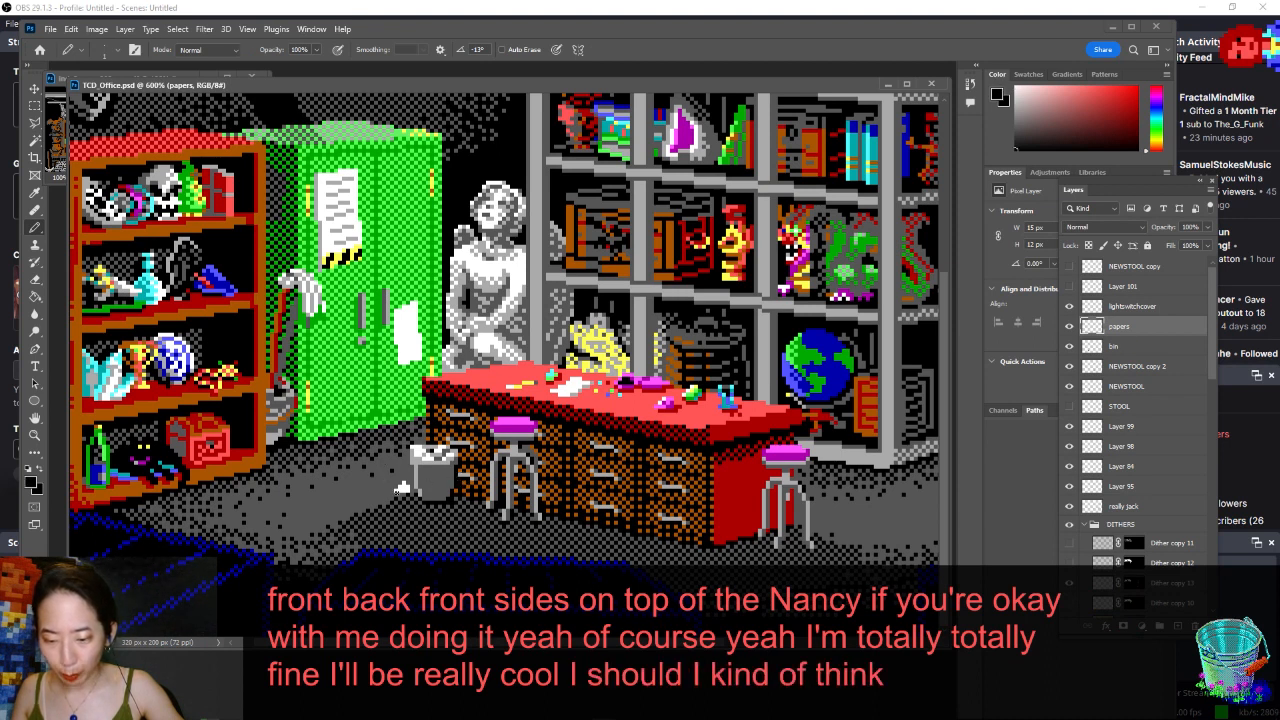
drag(397, 494, 409, 494)
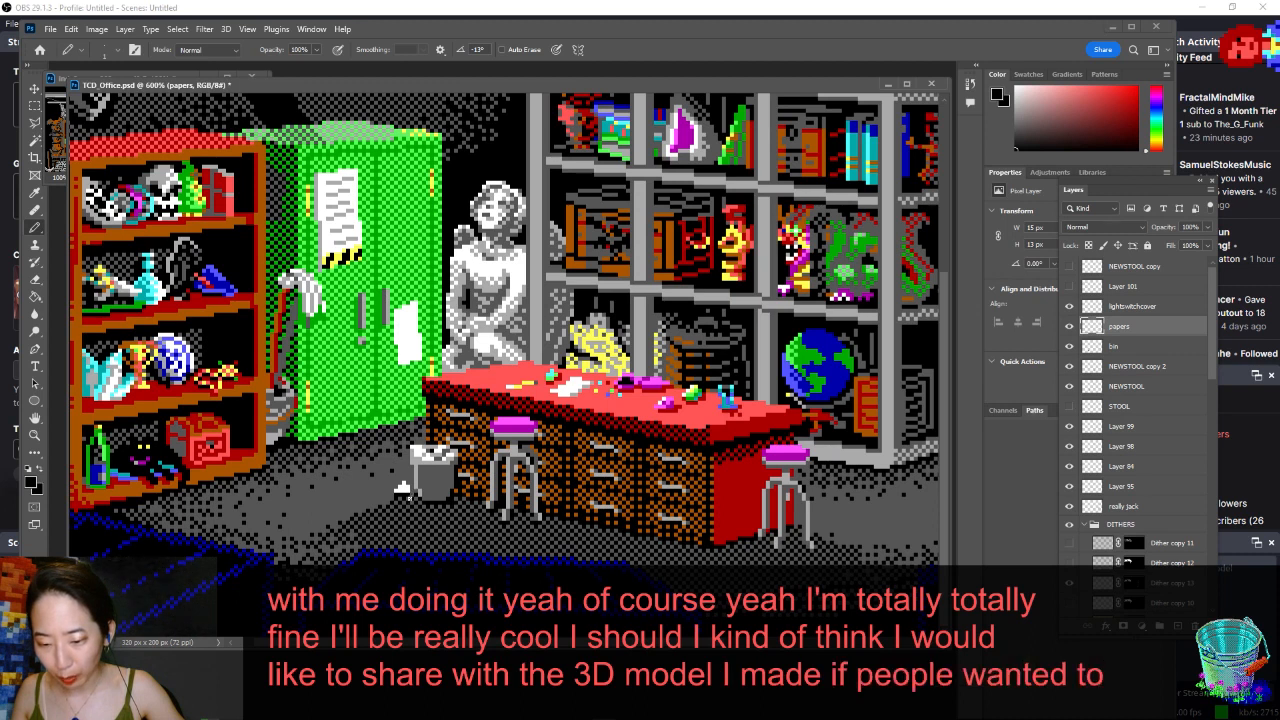
key(x)
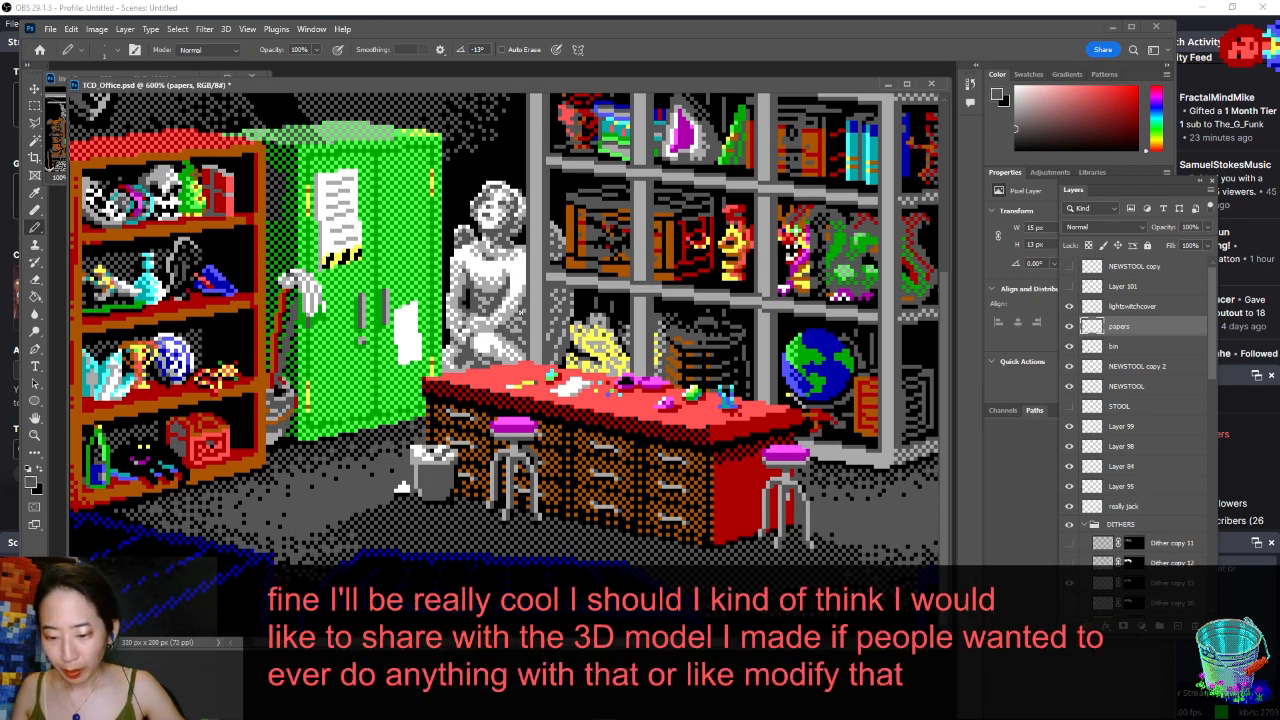
- Draw a small light gray crumpled paper on the floor just right of the bin, add its black shadow, and save the document
alt+click(491, 288)
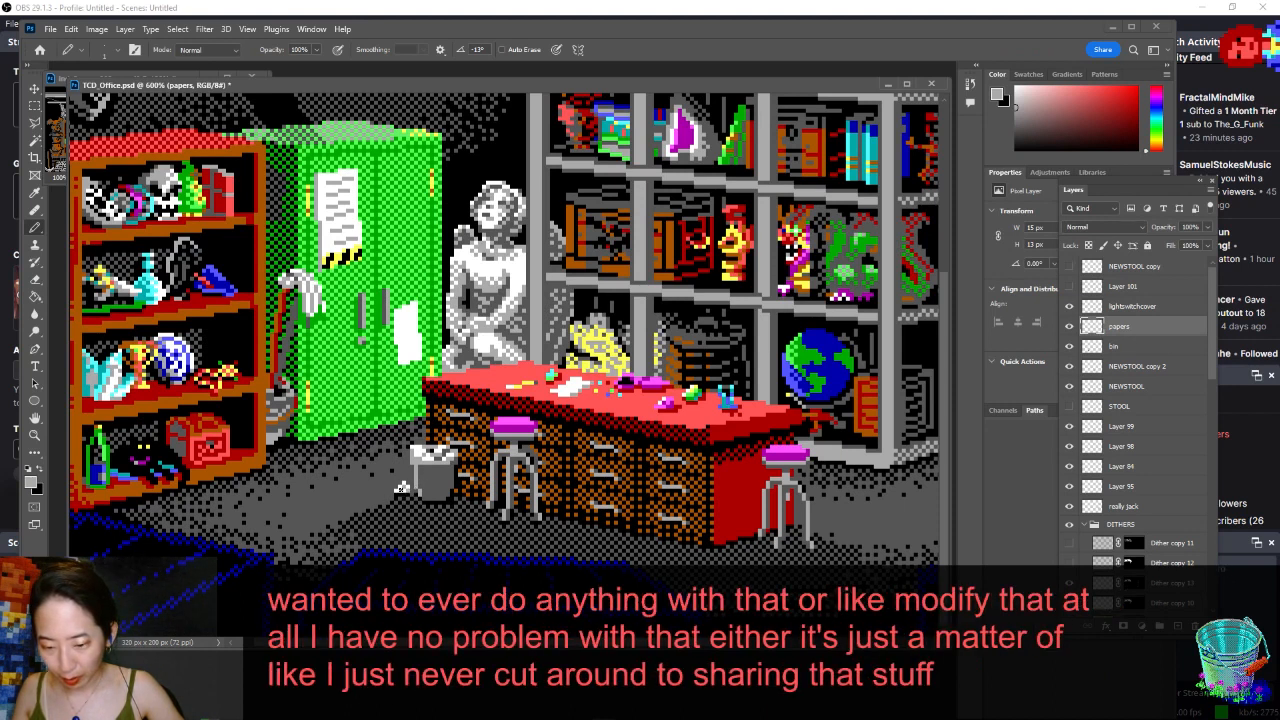
click(468, 480)
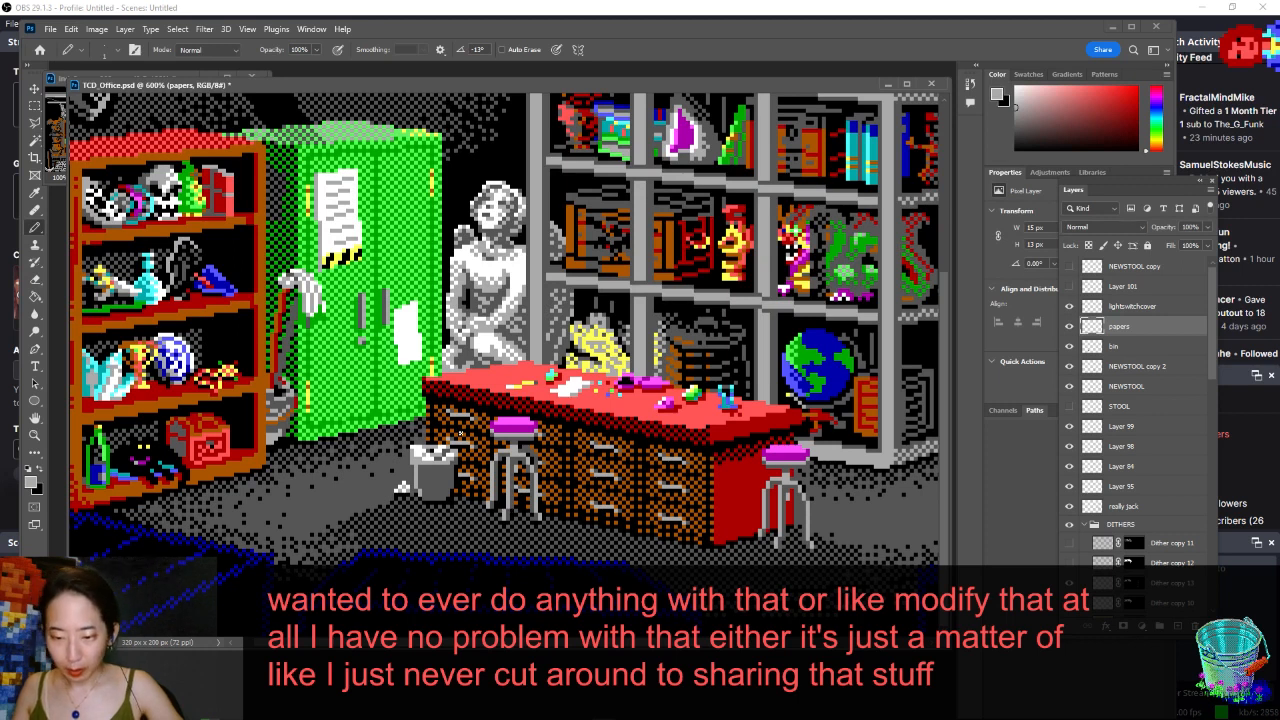
key(ctrl+s)
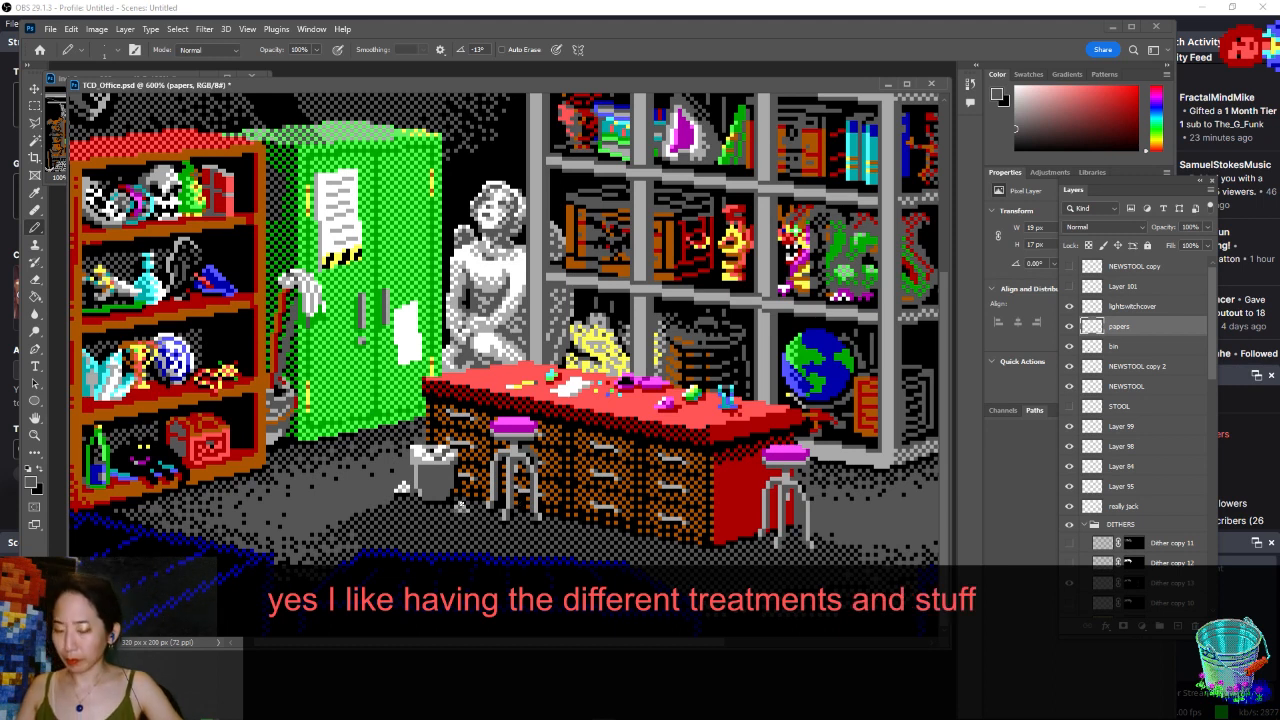
alt+click(457, 496)
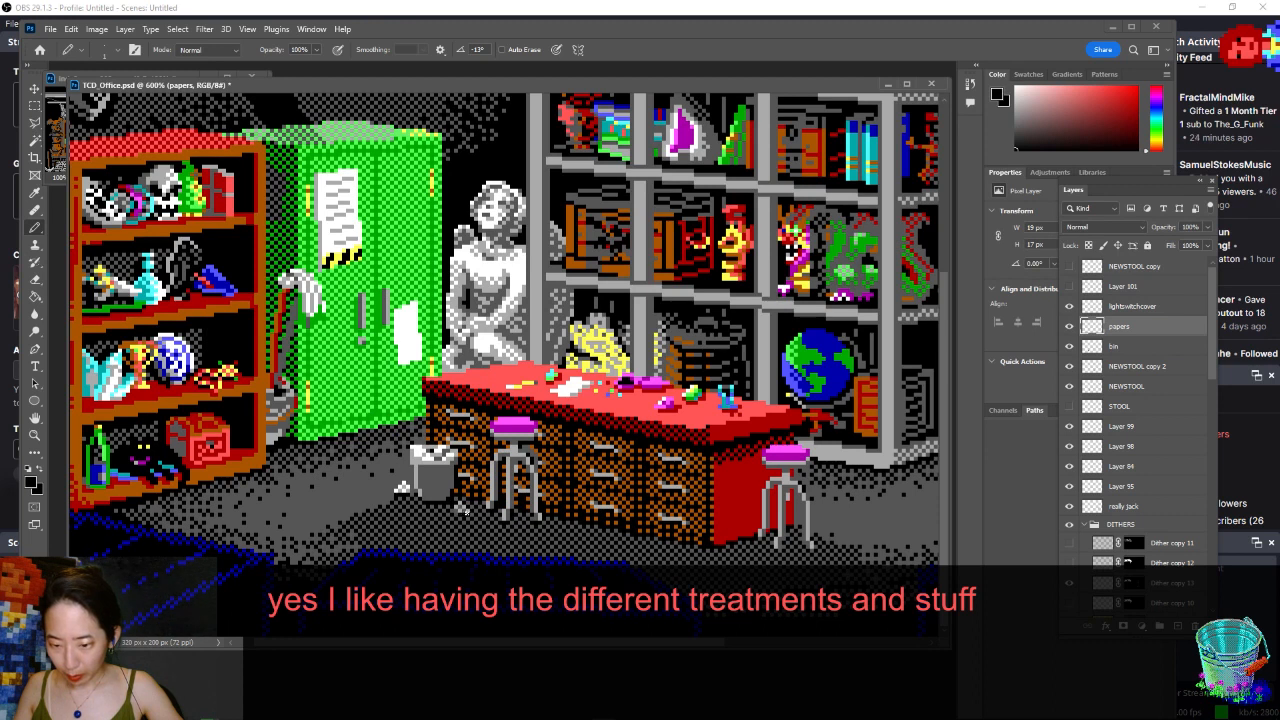
key(ctrl+s)
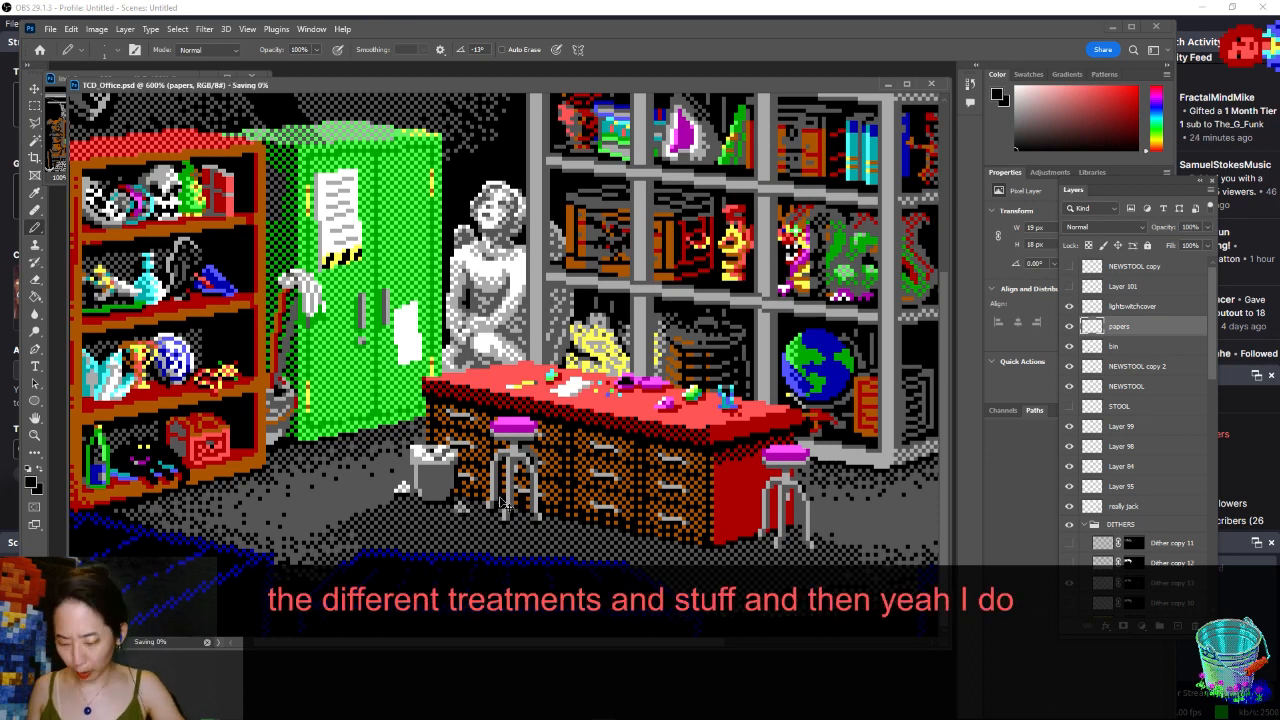
- Touch up the small crumpled paper on the floor between the bin and the nearer stool
key(ctrl+minus)
key(ctrl+minus)
key(ctrl+minus)
key(ctrl+minus)
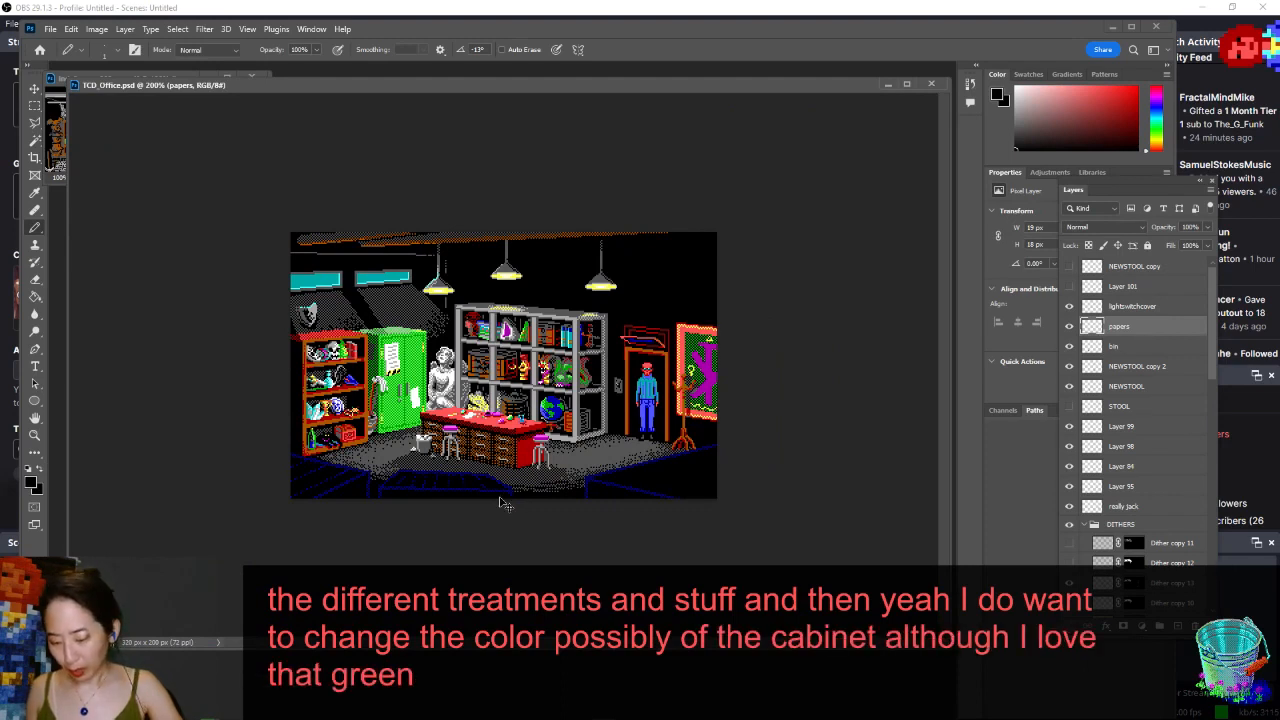
key(ctrl+plus)
key(ctrl+plus)
key(ctrl+plus)
drag(447, 497, 653, 369)
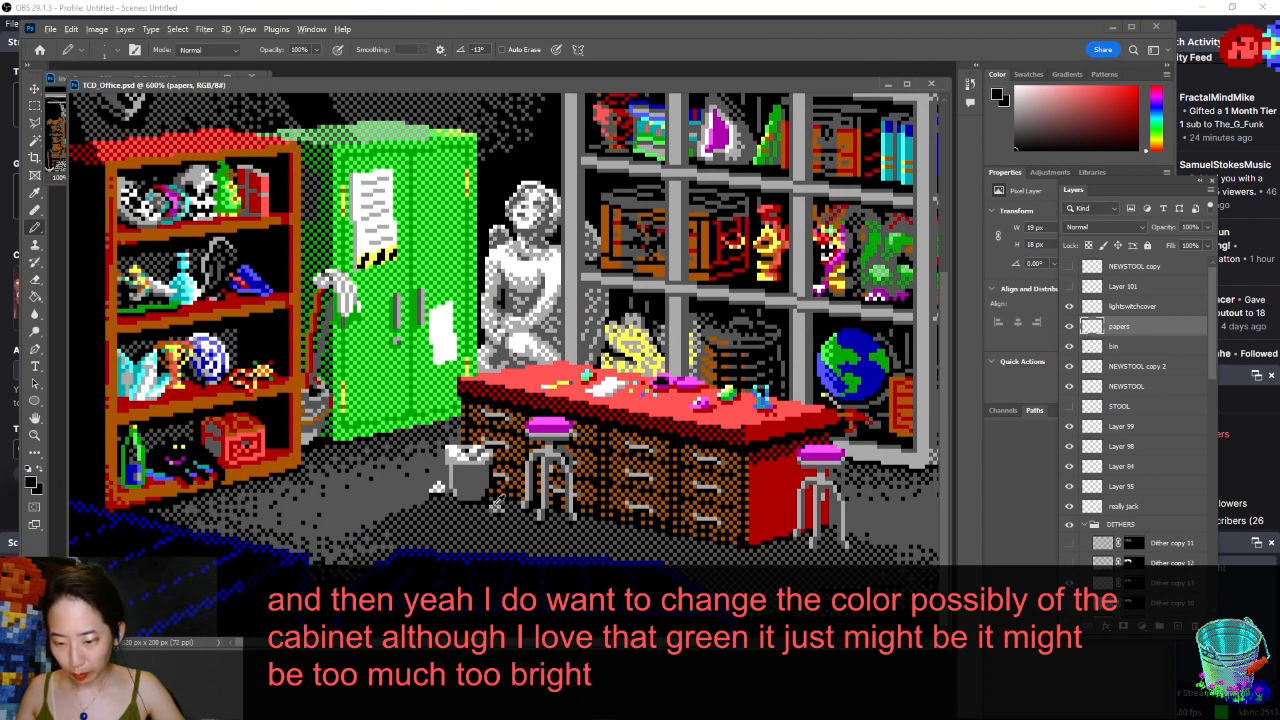
alt+click(536, 496)
key(d)
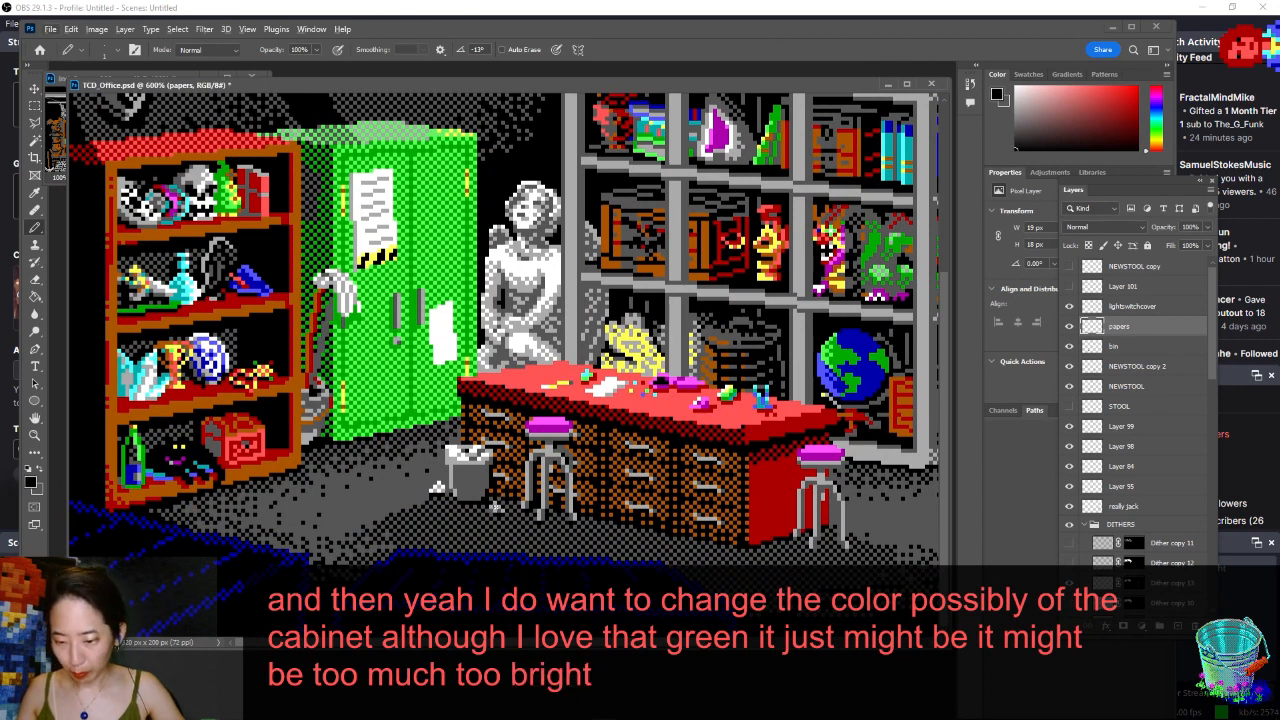
- Draw another crumpled paper scrap in light gray and white directly in front of the bin, and save the document
alt+click(497, 502)
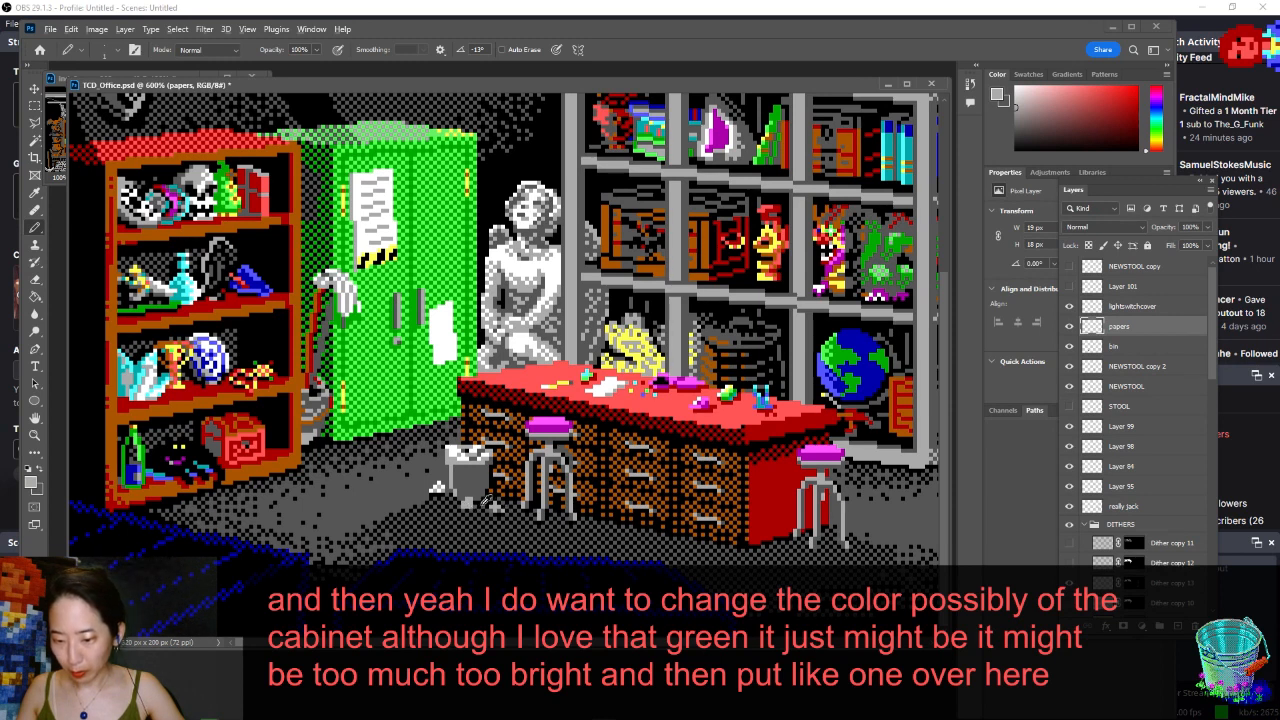
alt+click(488, 495)
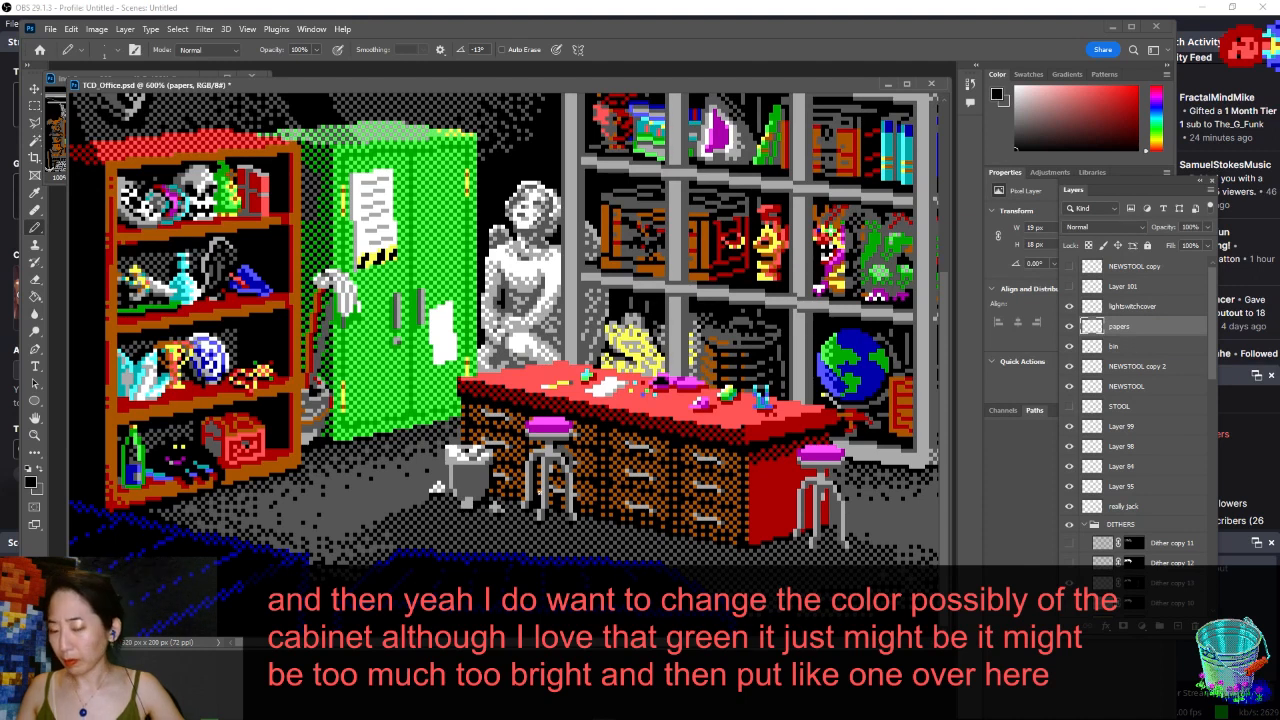
alt+click(467, 492)
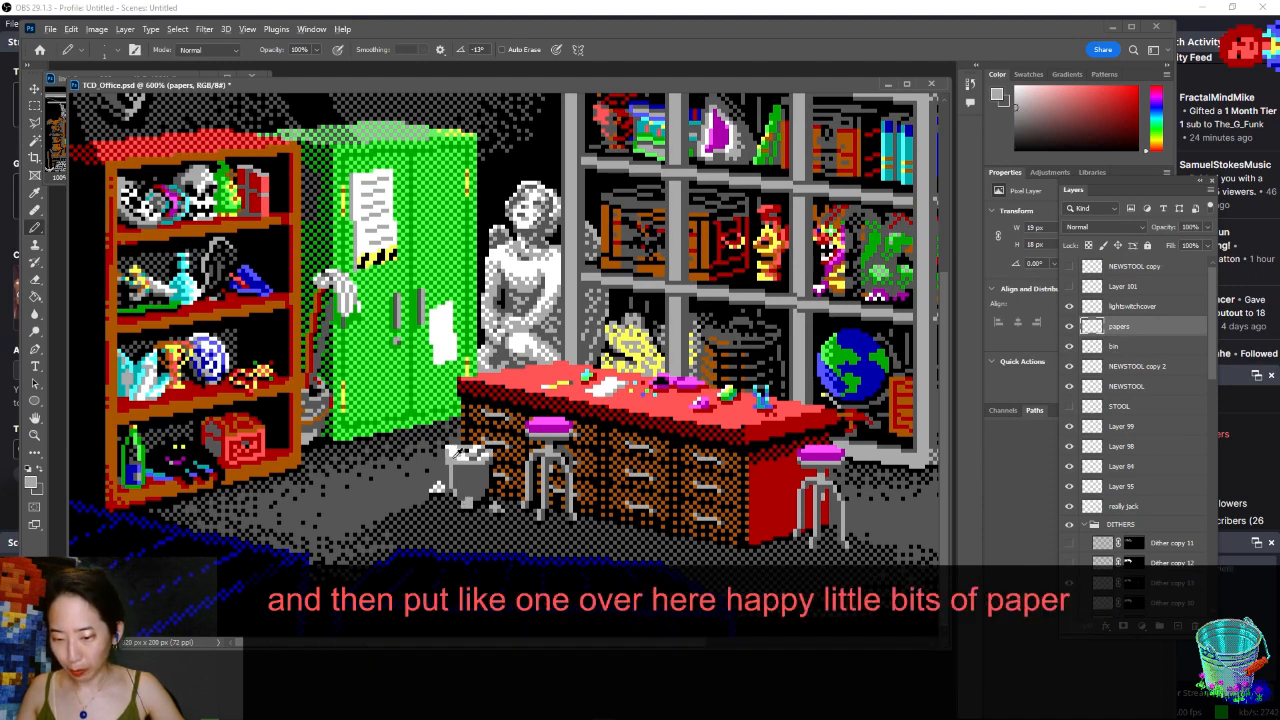
key(x)
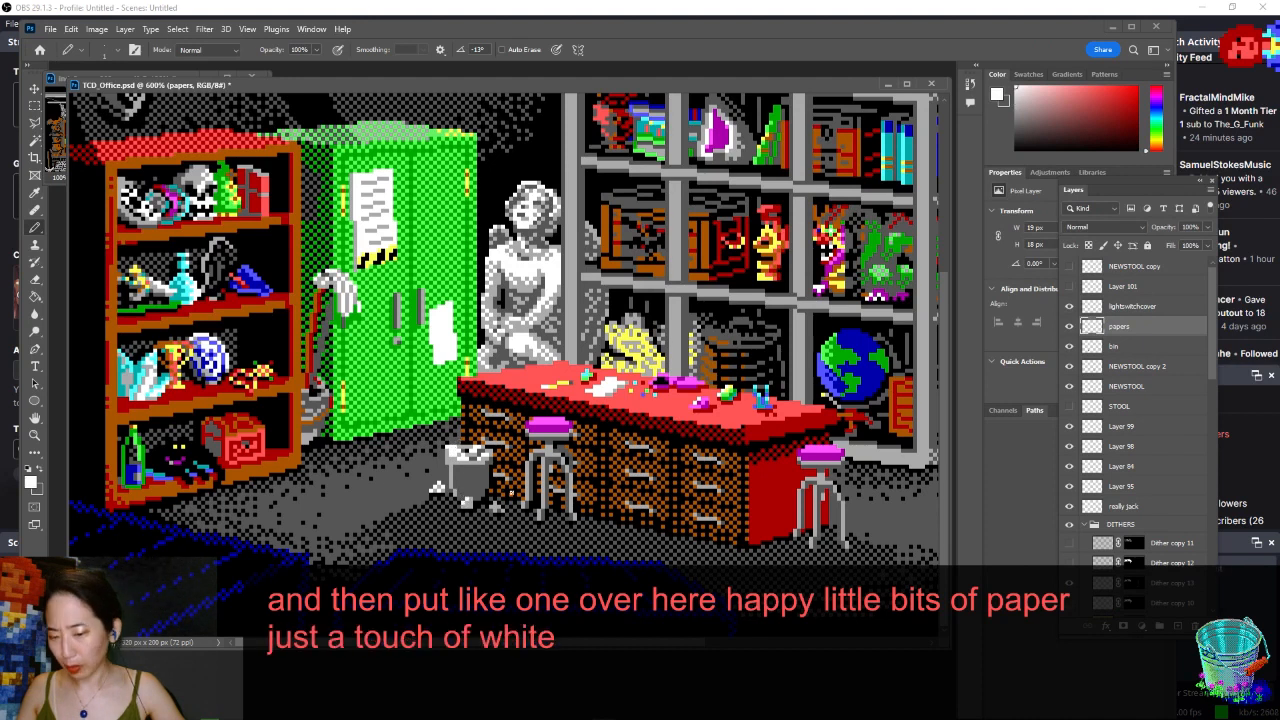
scroll(541, 491, down, 2)
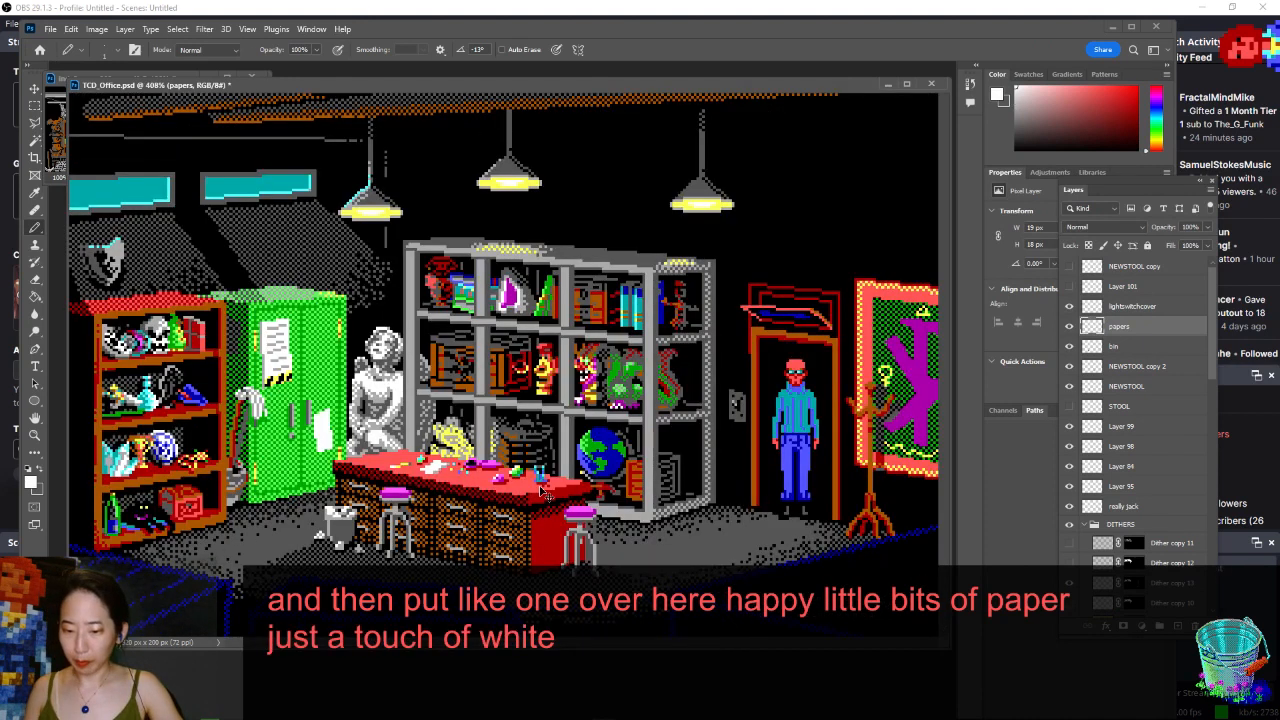
key(x)
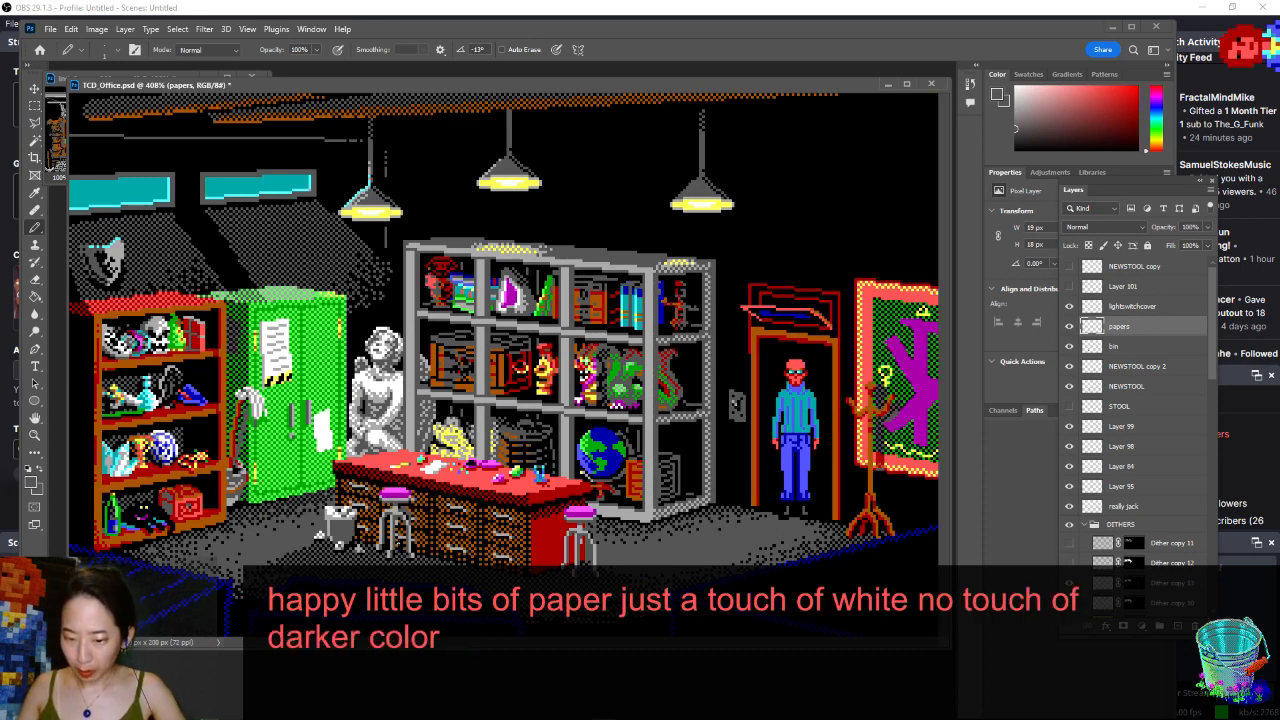
key(ctrl+s)
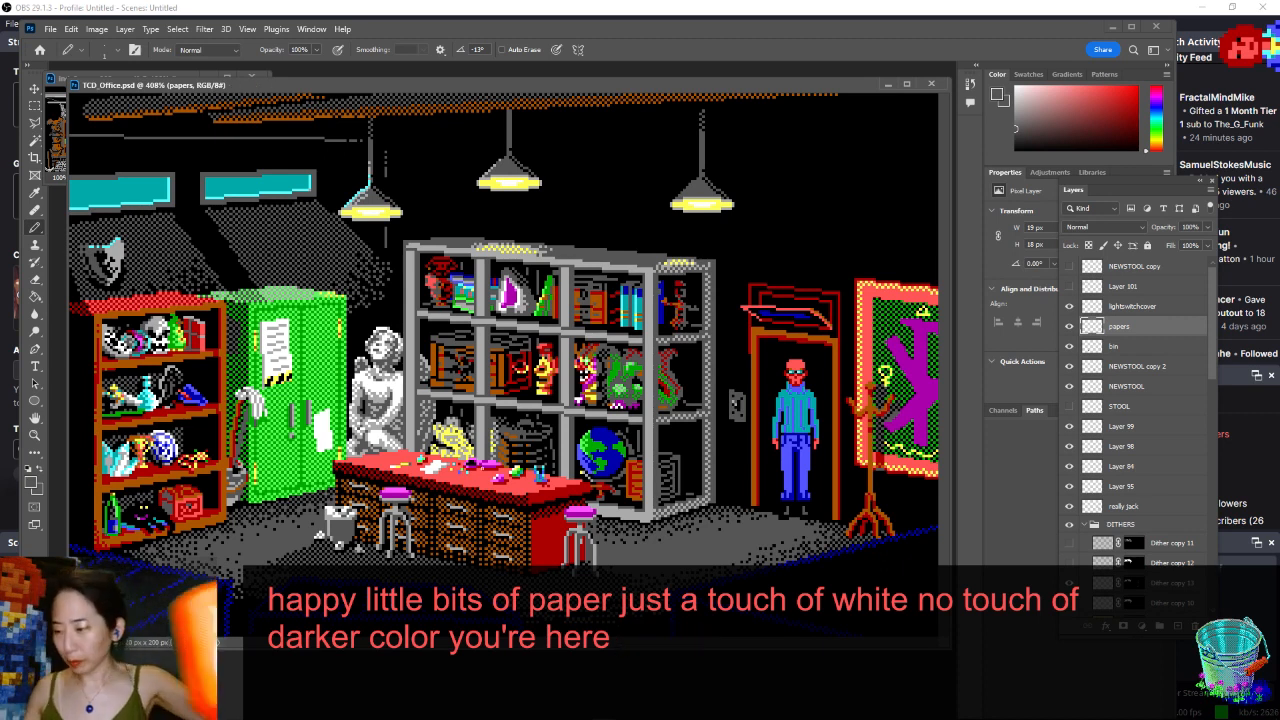
- Identify the green dither layer covering the cabinet doors by switching layer visibility, and duplicate Dither copy 5
scroll(1150, 485, down, 3)
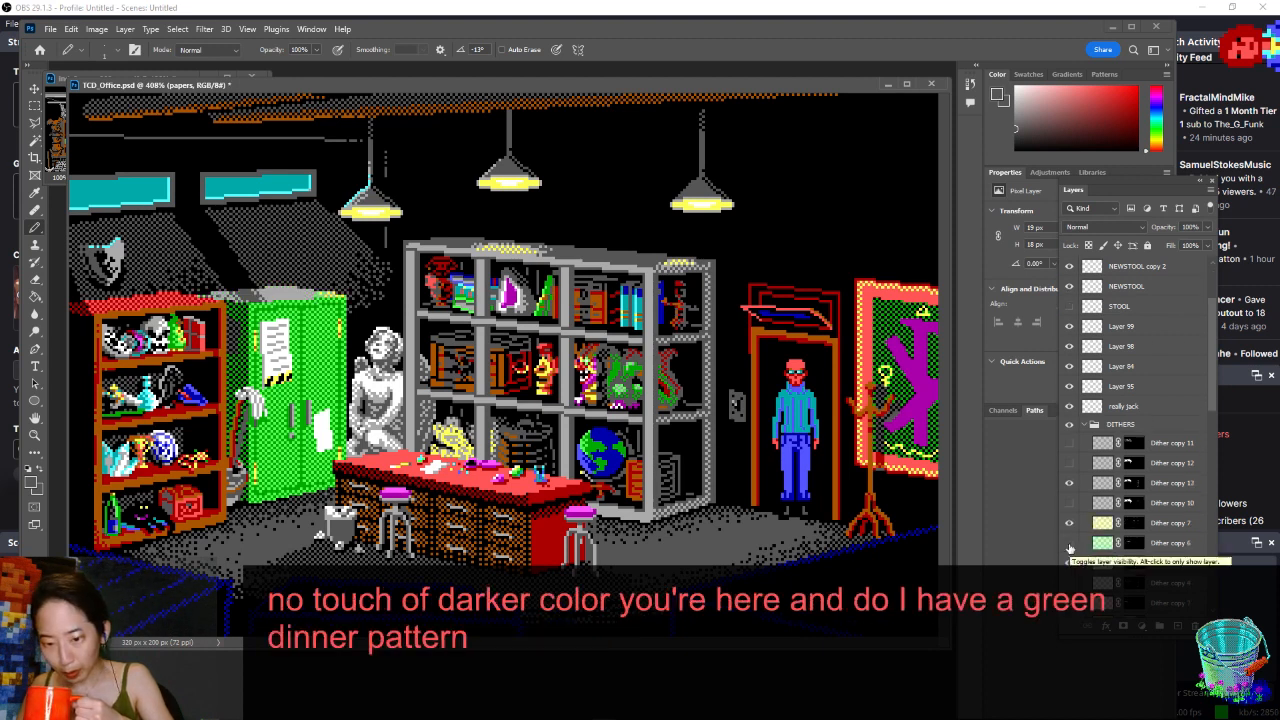
click(1068, 564)
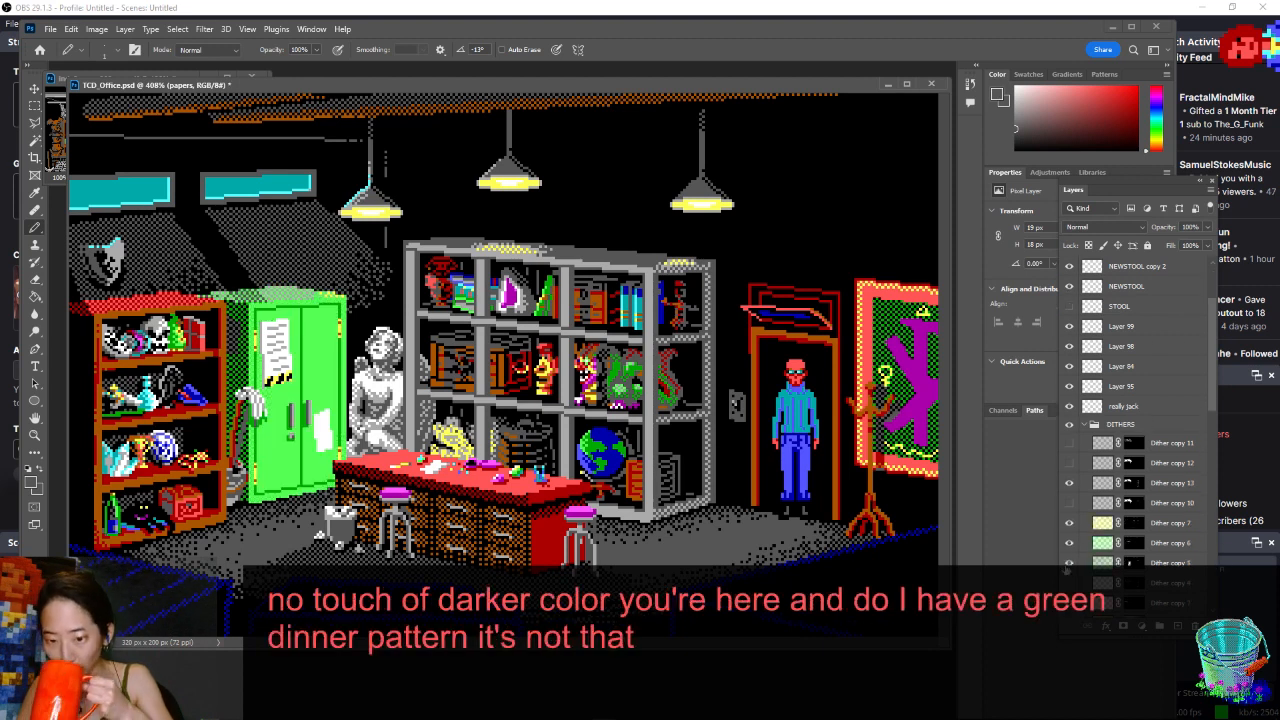
click(1068, 564)
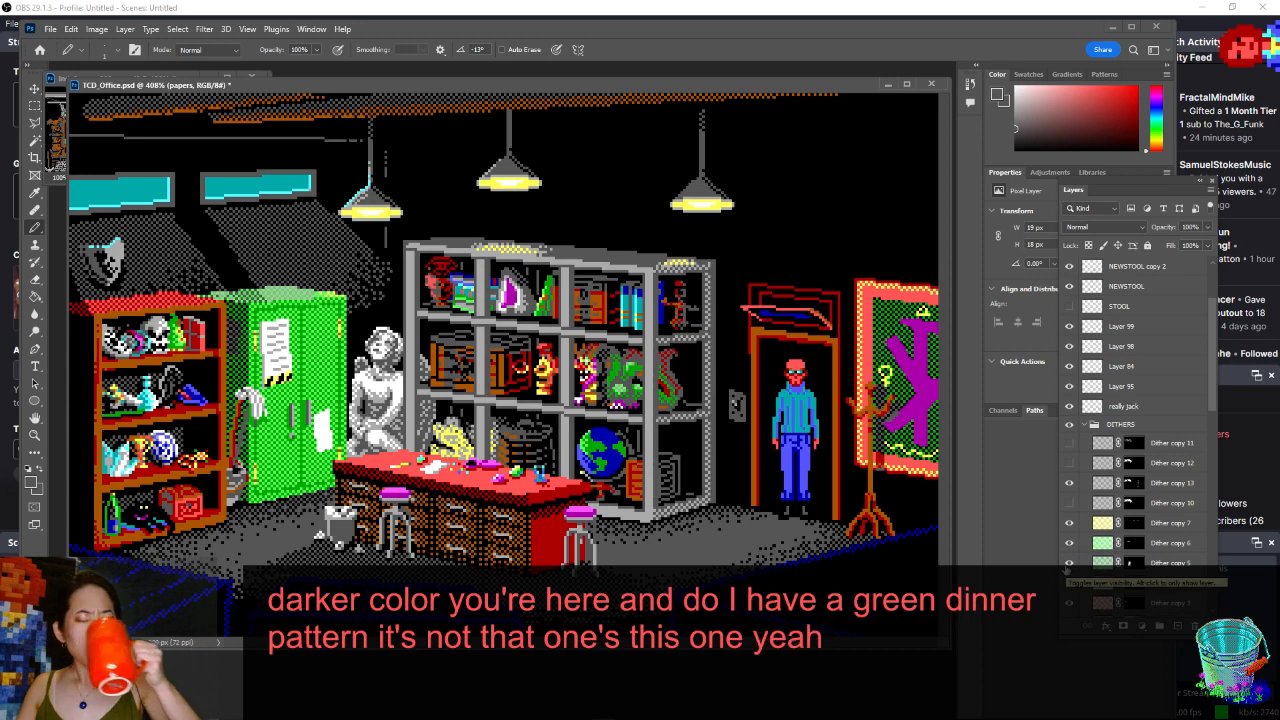
click(1068, 564)
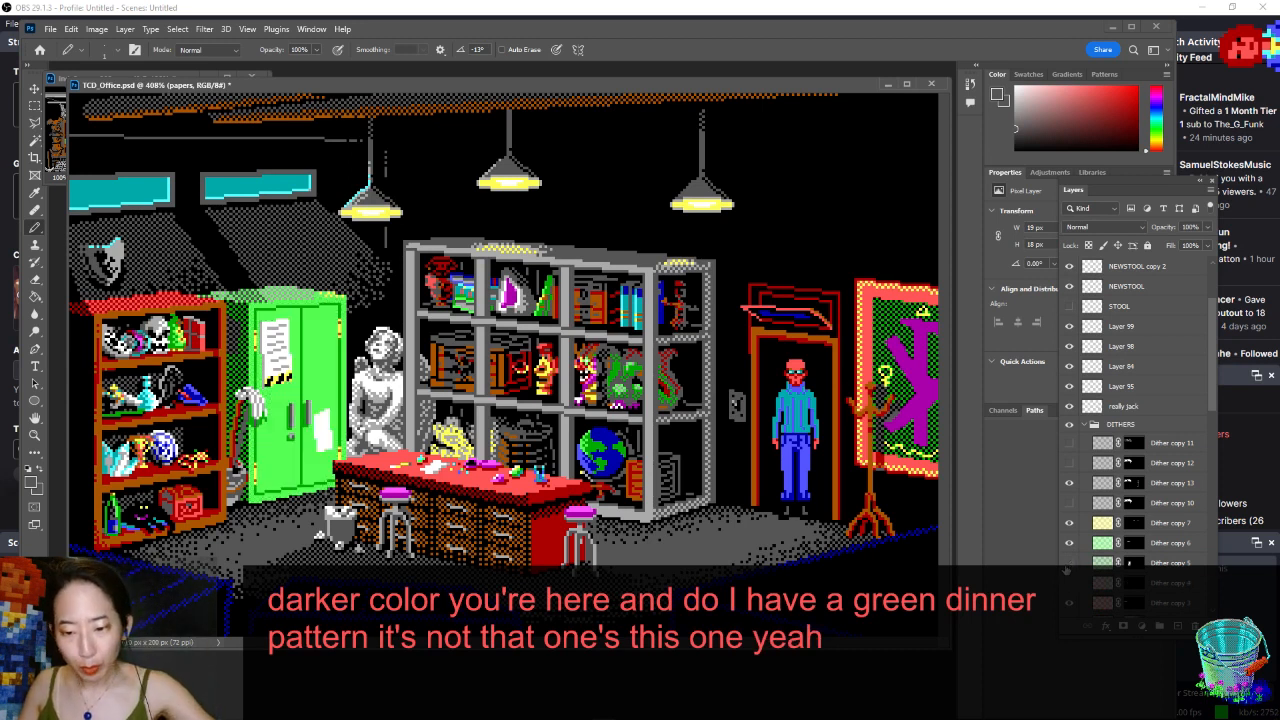
click(1068, 564)
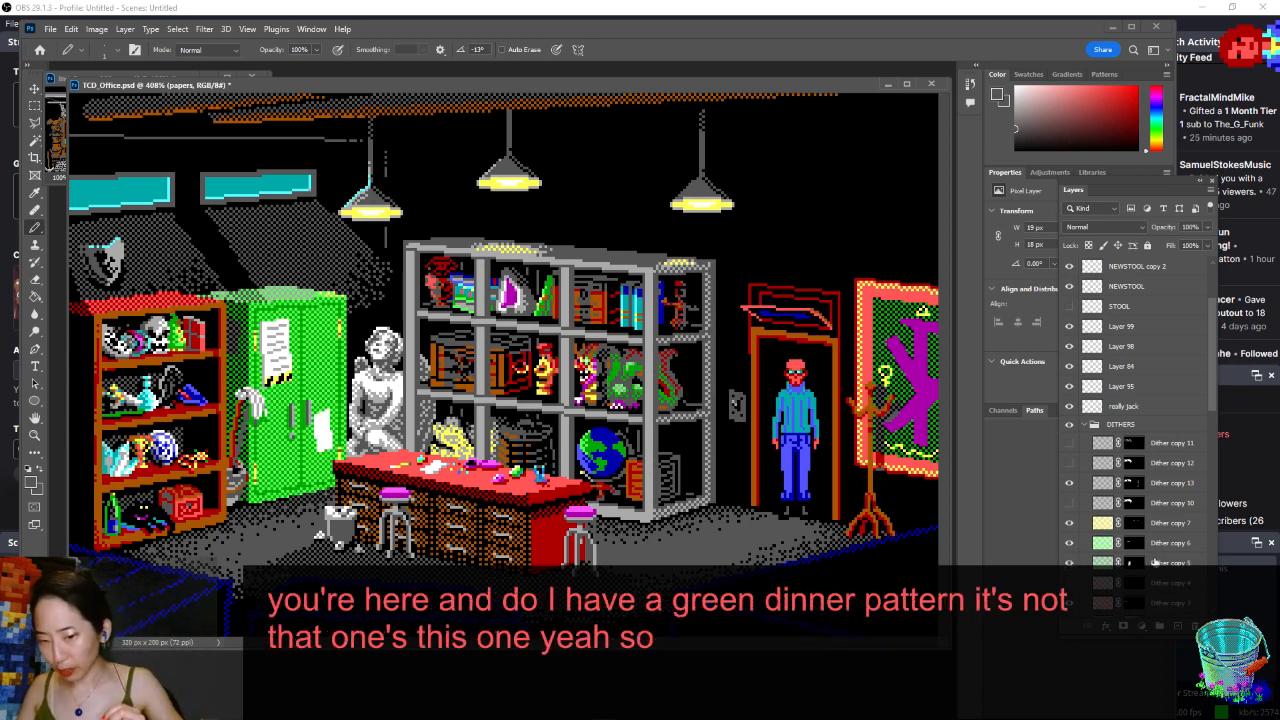
click(1155, 563)
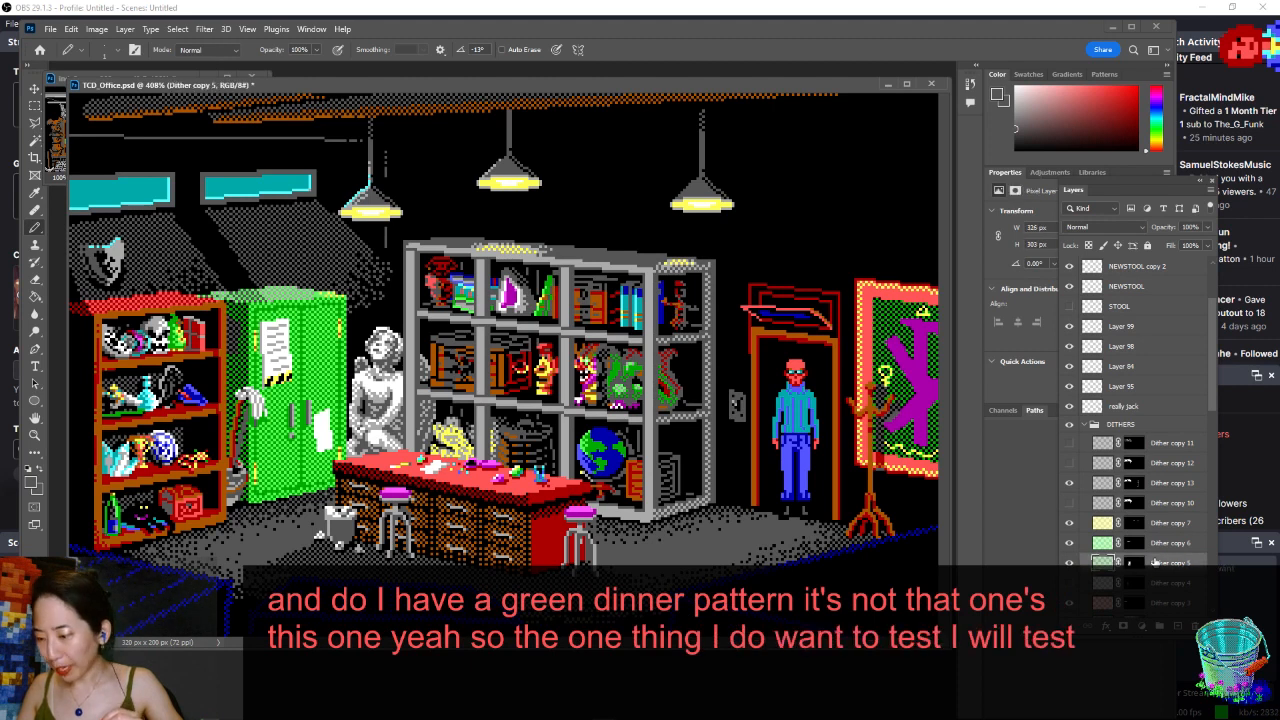
right_click(1155, 563)
click(1185, 93)
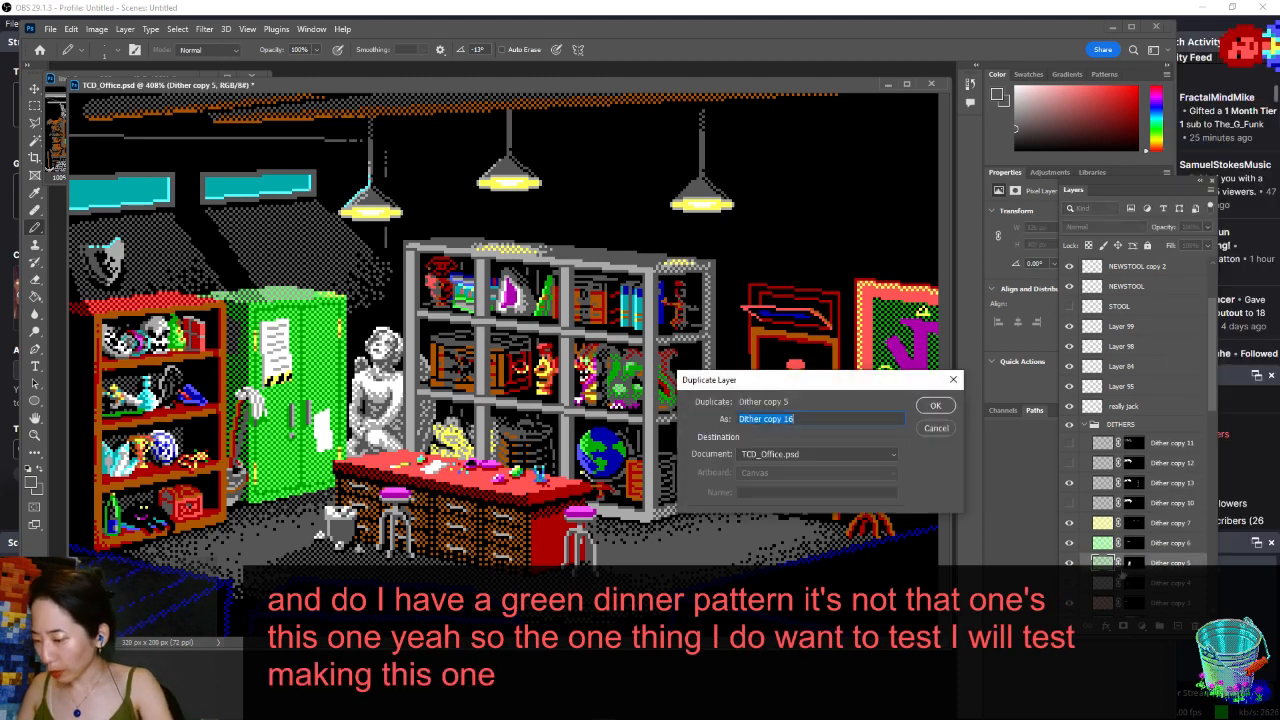
key(Return)
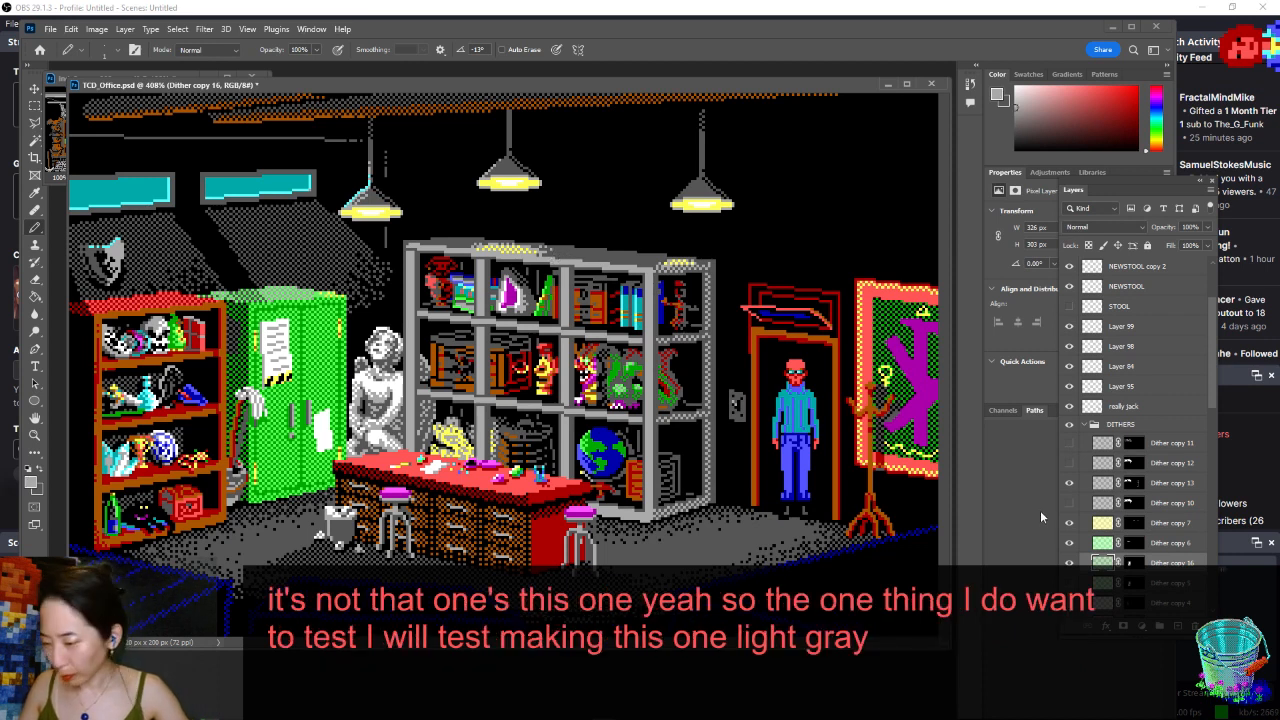
- Try to isolate one green of the duplicated dither layer using the Magic Wand with Contiguous and Sample All Layers off, and clear the selection
key(w)
scroll(345, 322, up, 5)
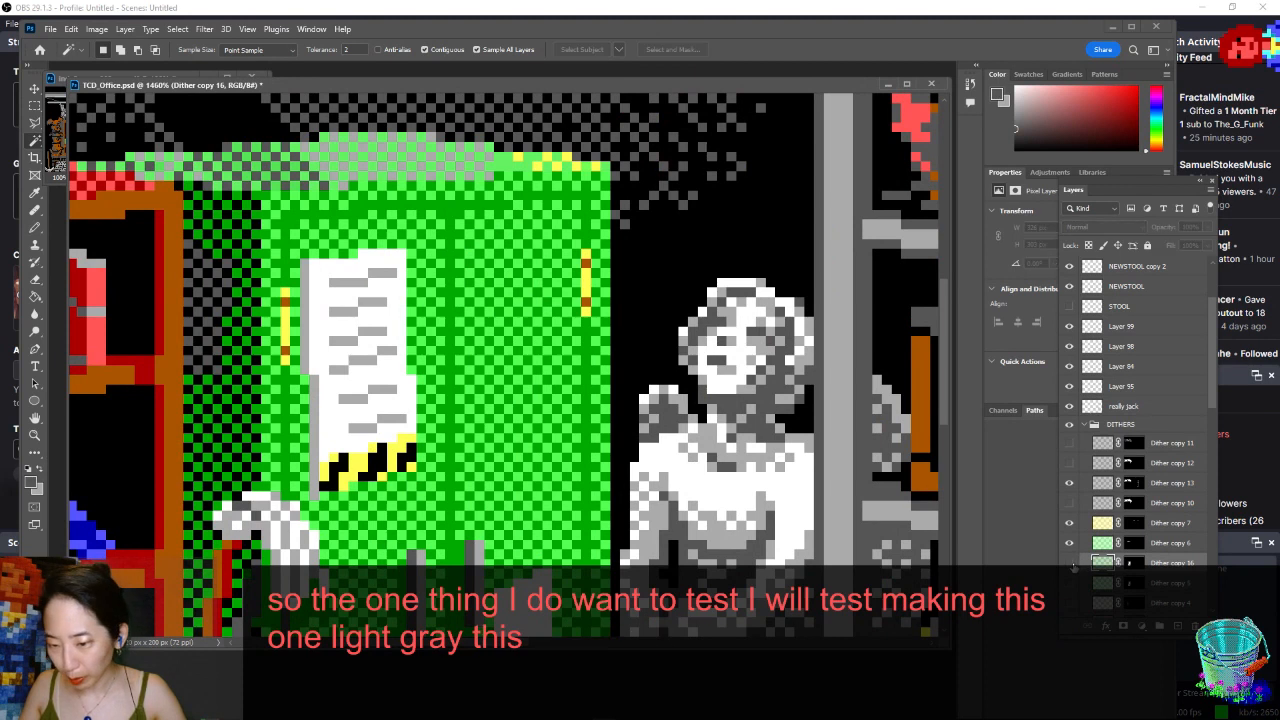
click(1071, 564)
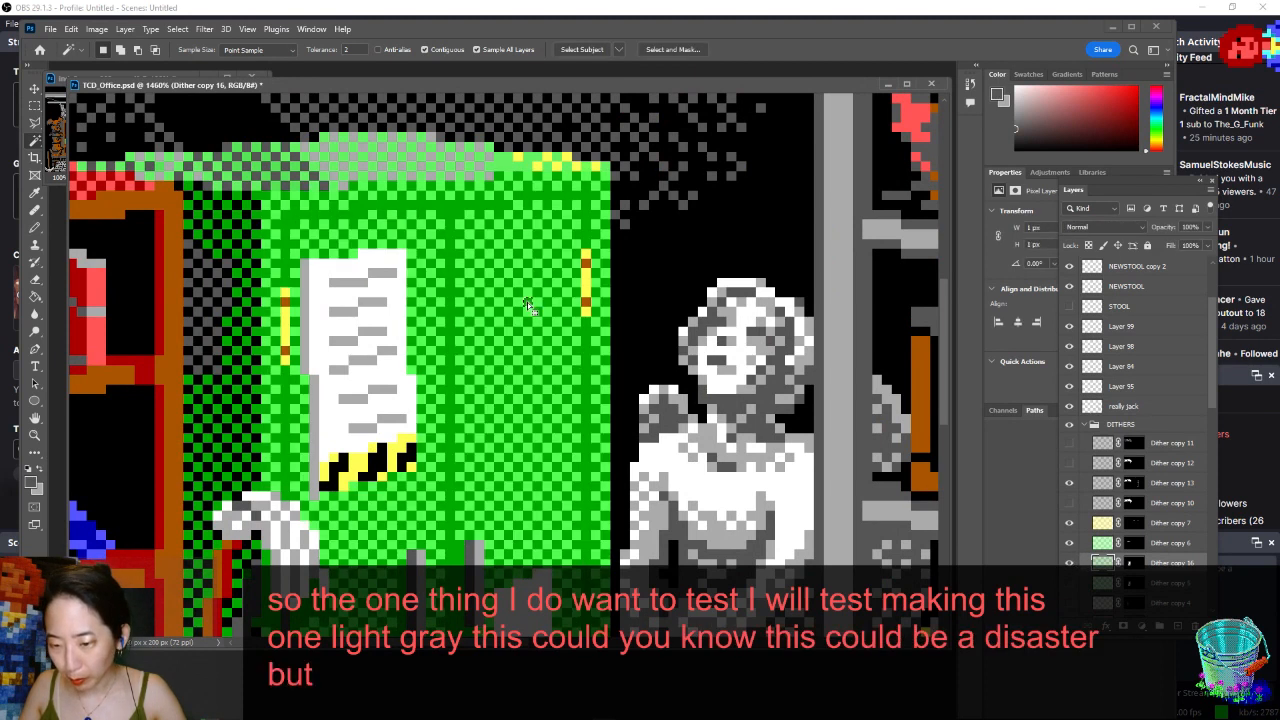
click(447, 50)
click(490, 49)
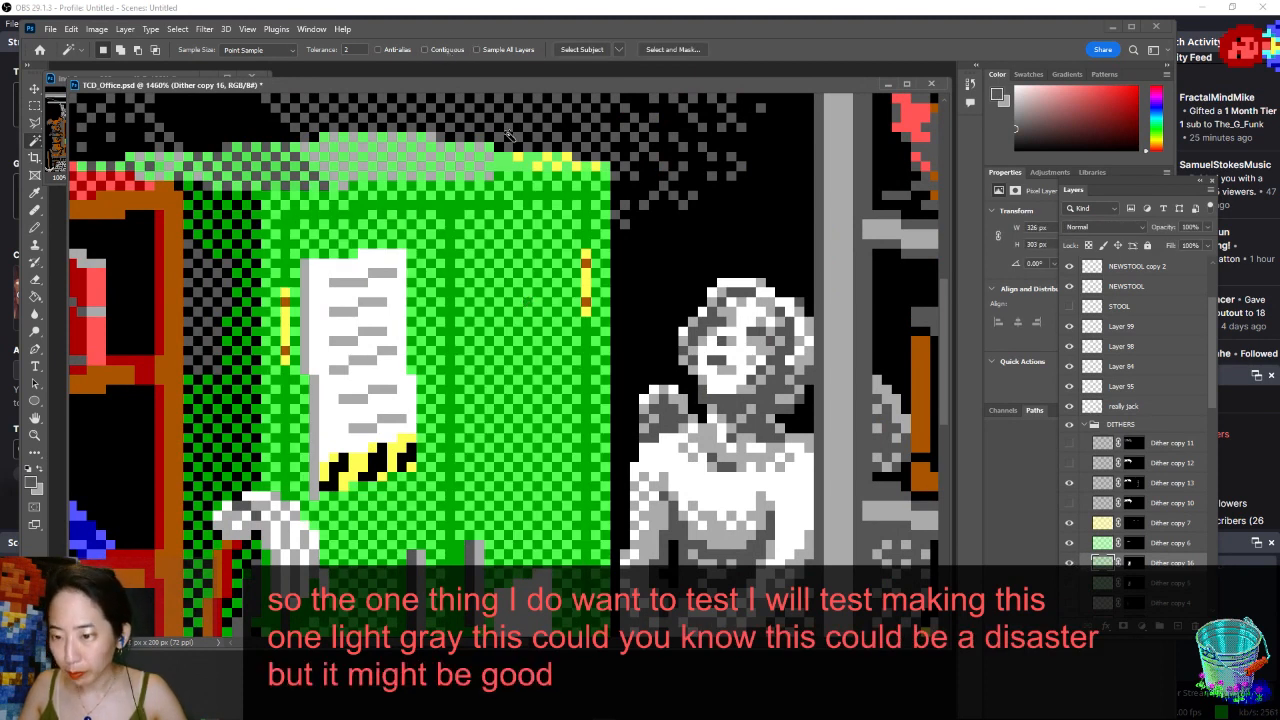
click(527, 305)
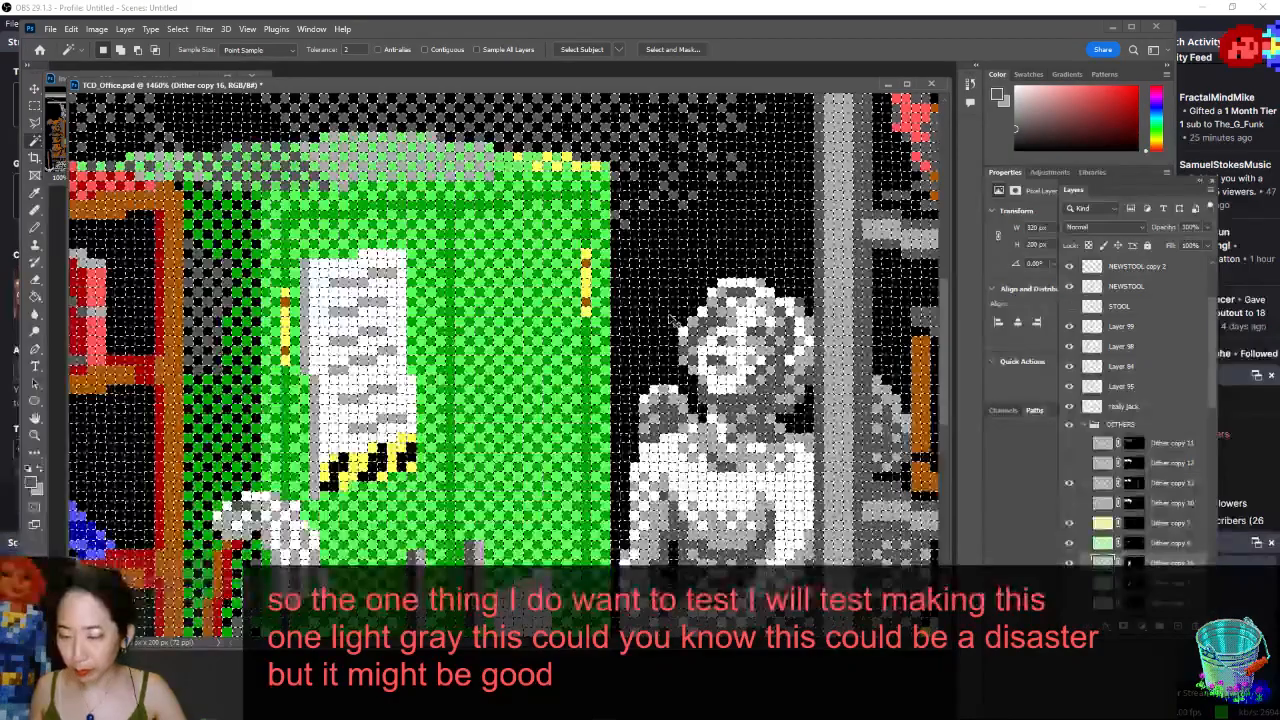
key(ctrl+0)
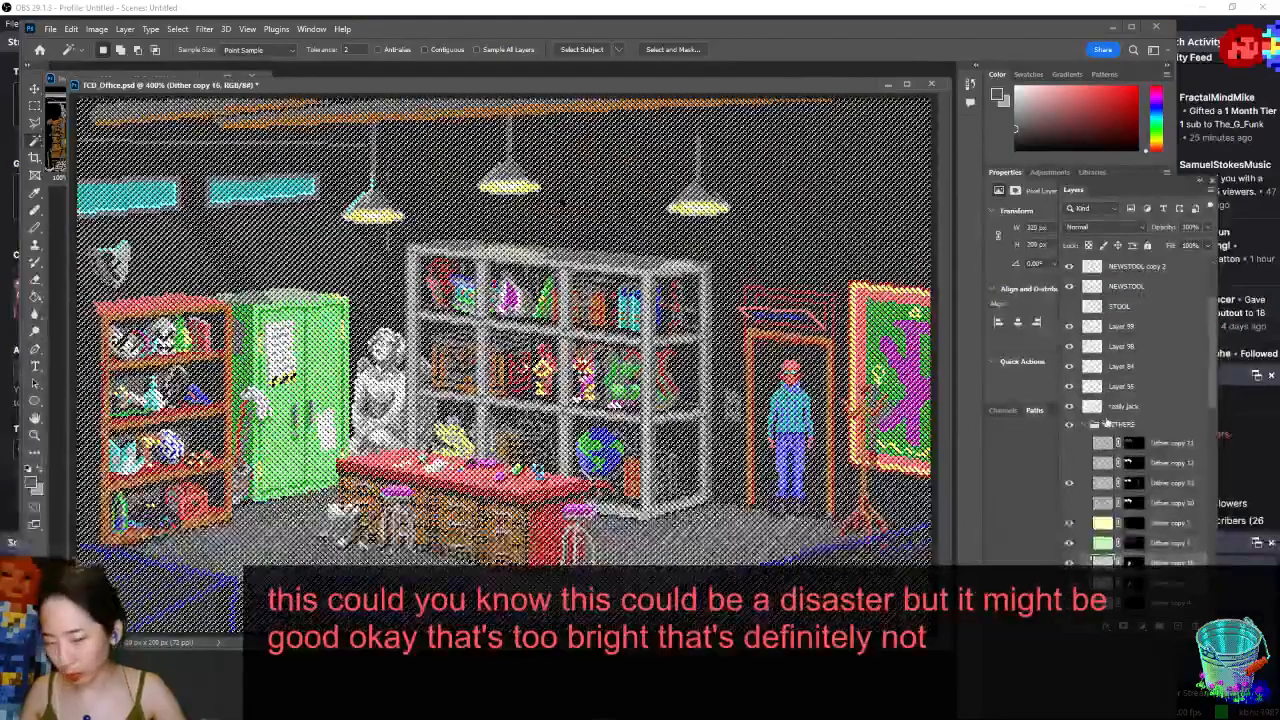
key(ctrl+d)
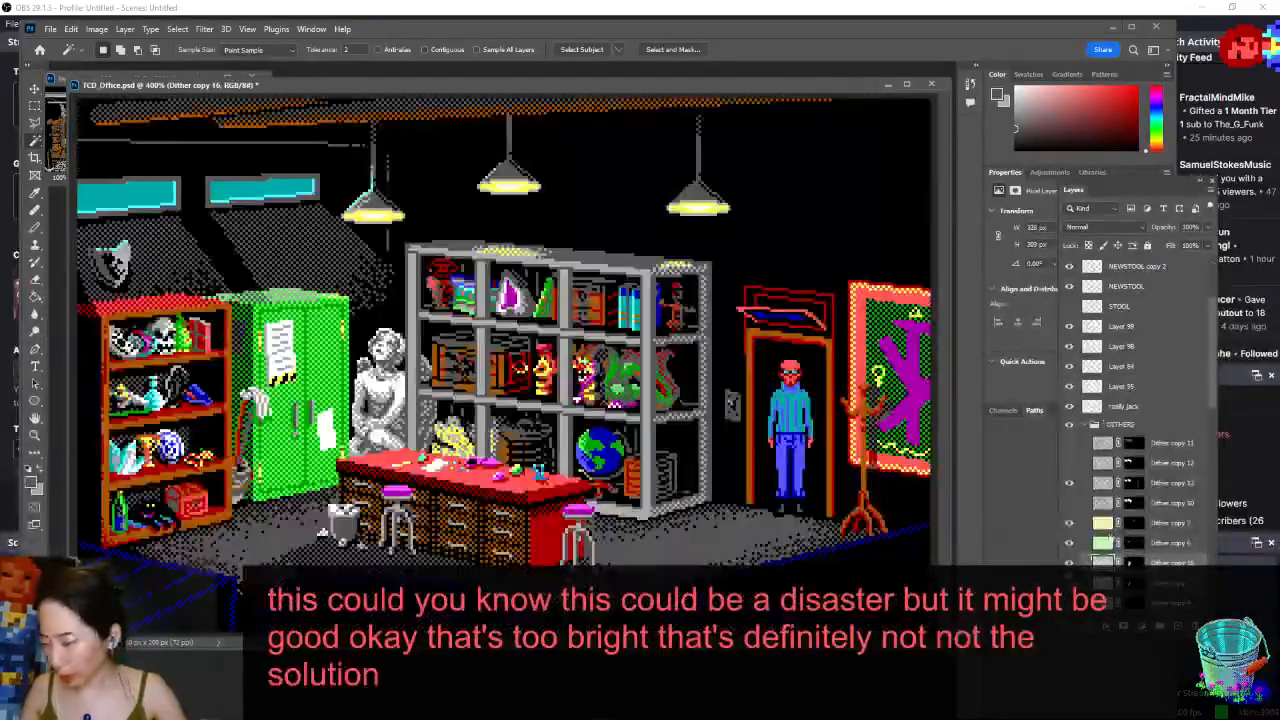
- Hide the duplicated cabinet dither layer and add a new blank layer directly below the DITHERS group
click(1069, 566)
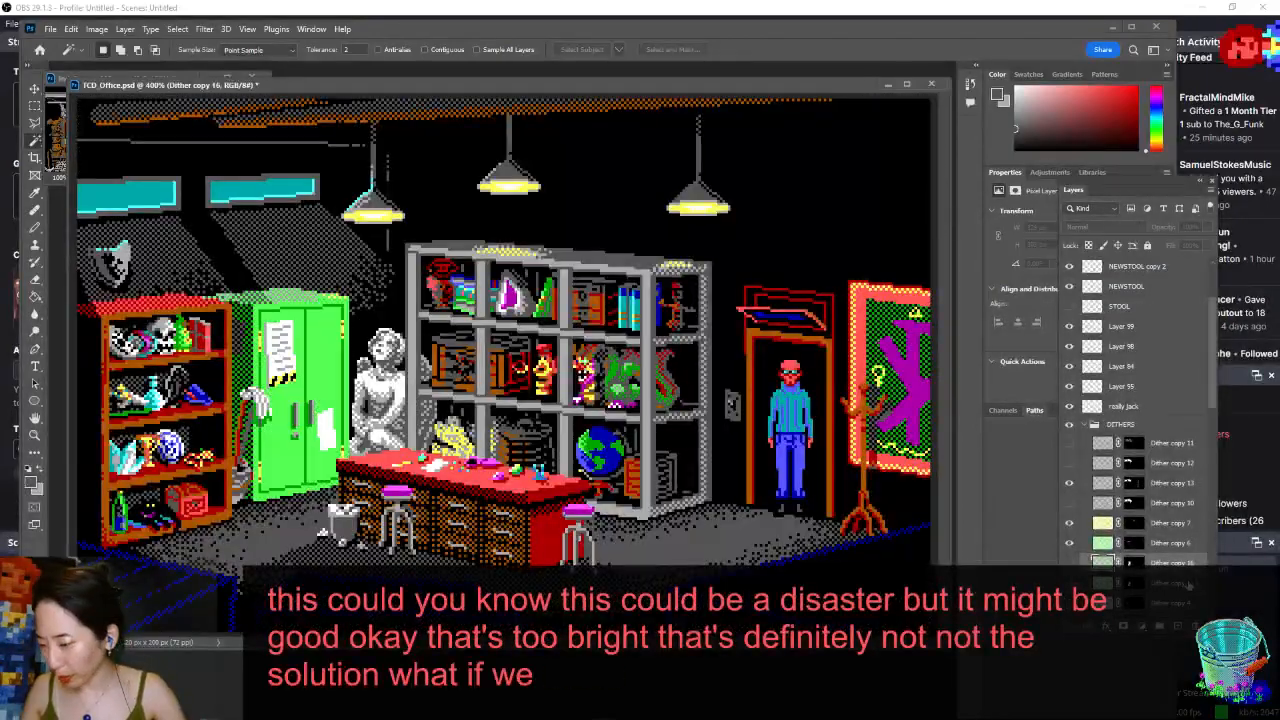
scroll(1140, 420, down, 5)
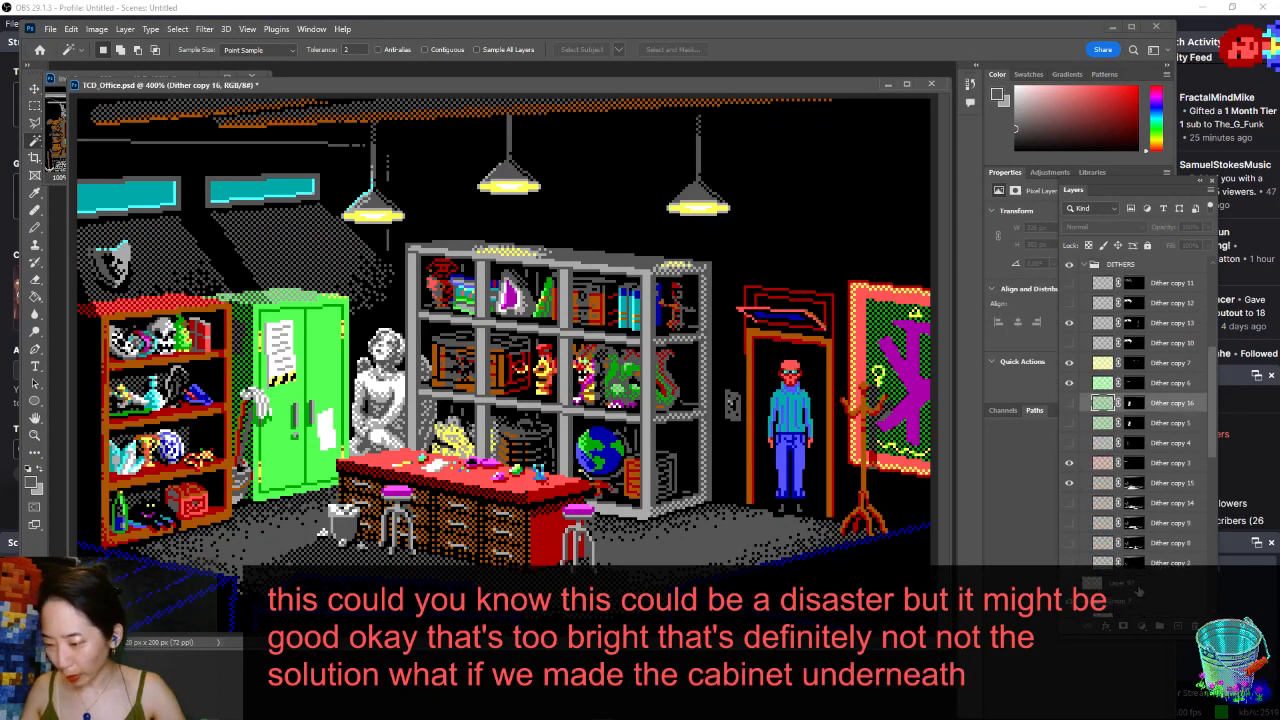
click(1130, 585)
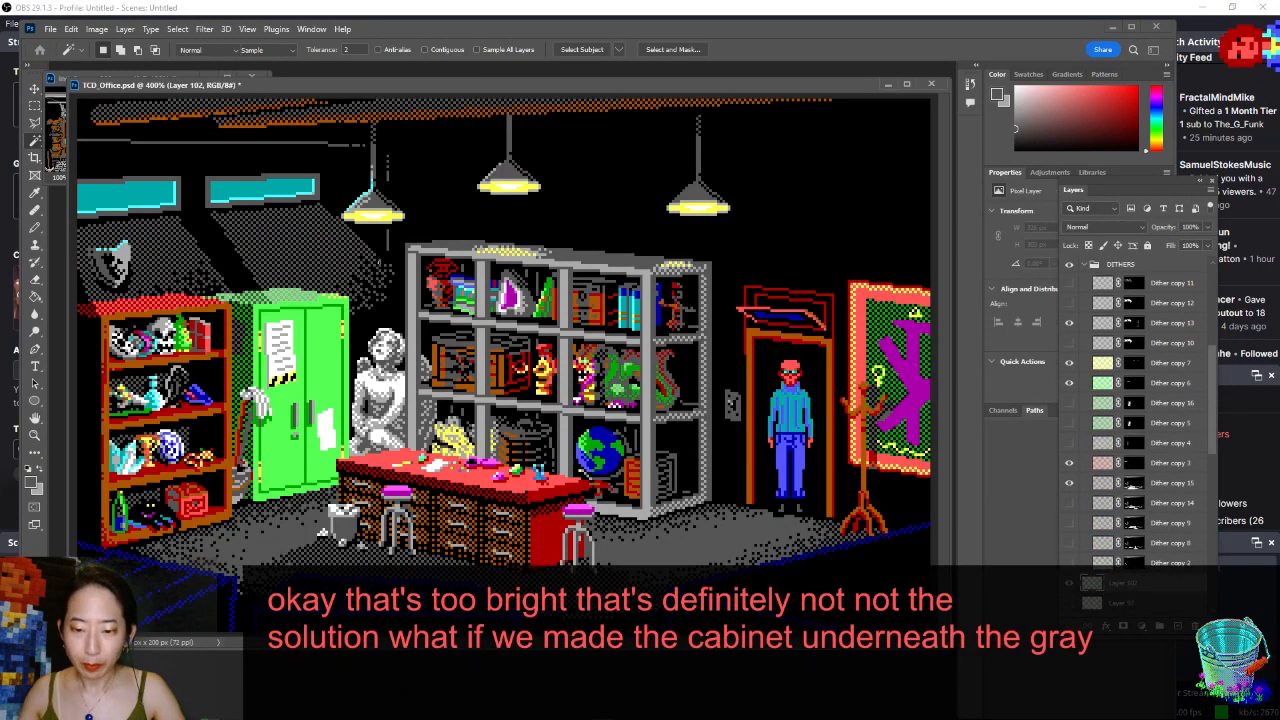
- Select the cabinet's green door and frame areas with the contiguous Magic Wand sampling all layers, and fill them gray on the new layer
key(b)
key(w)
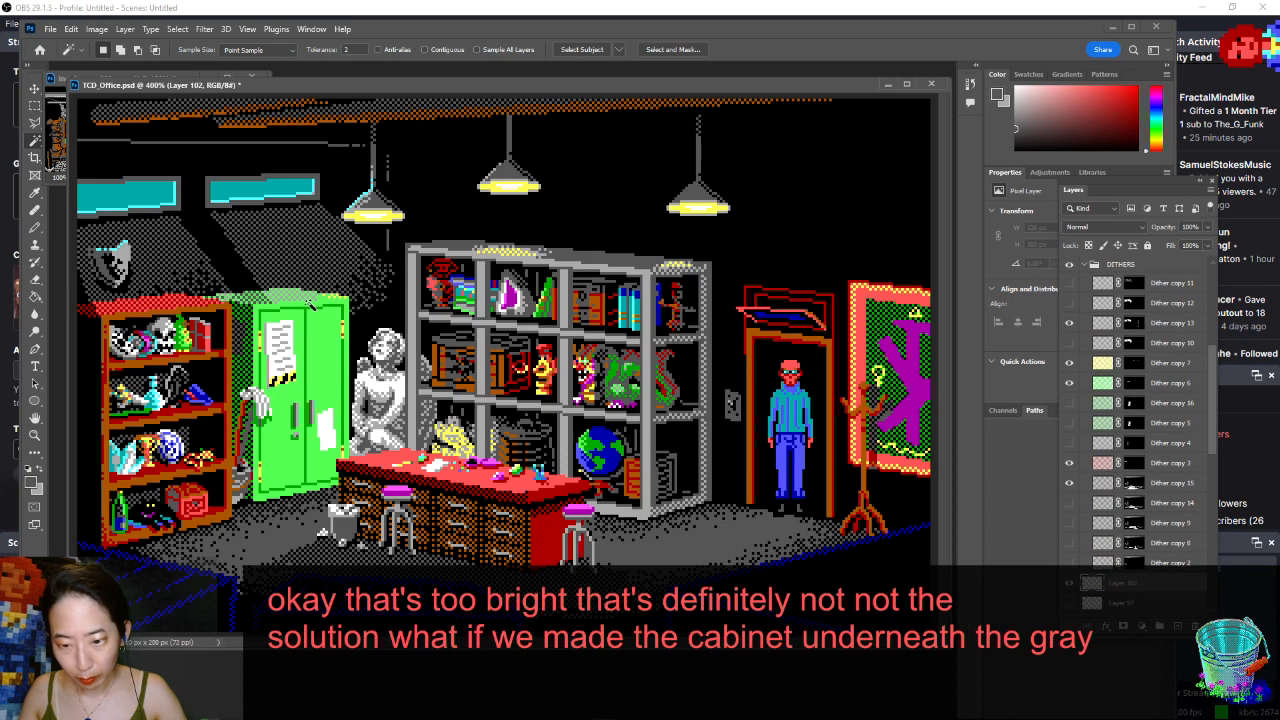
click(327, 372)
shift+click(299, 317)
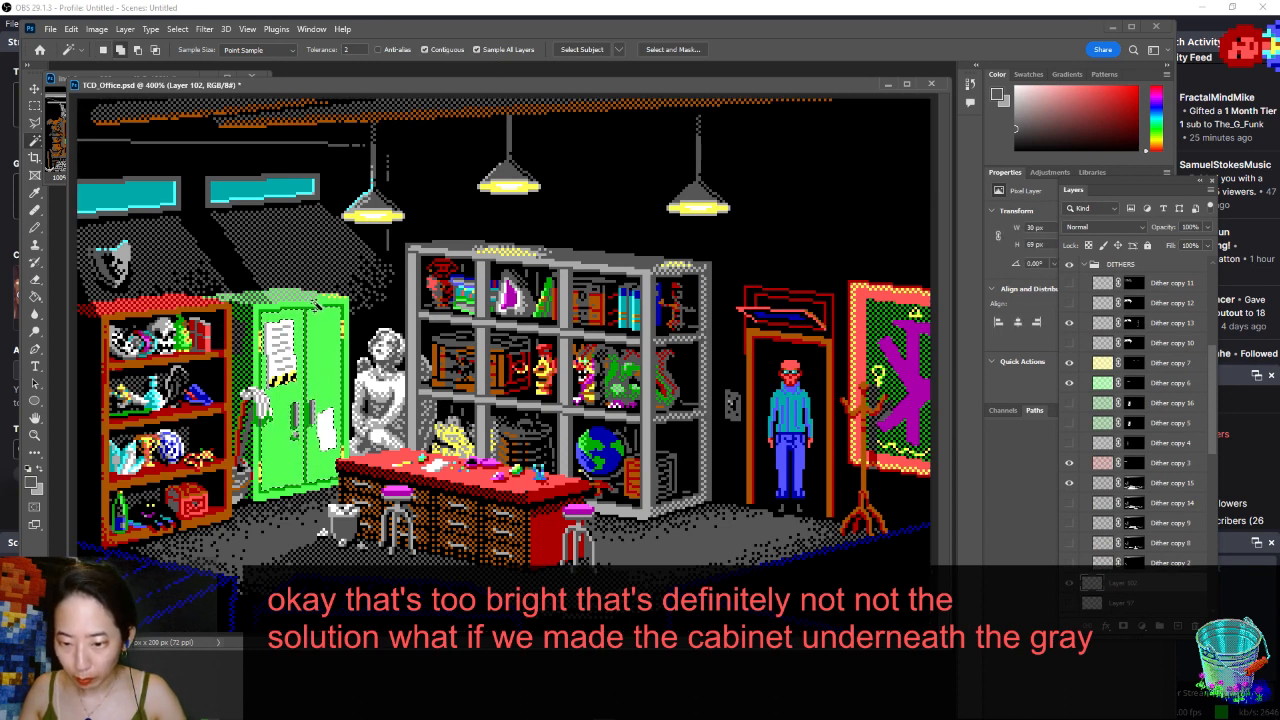
shift+click(257, 441)
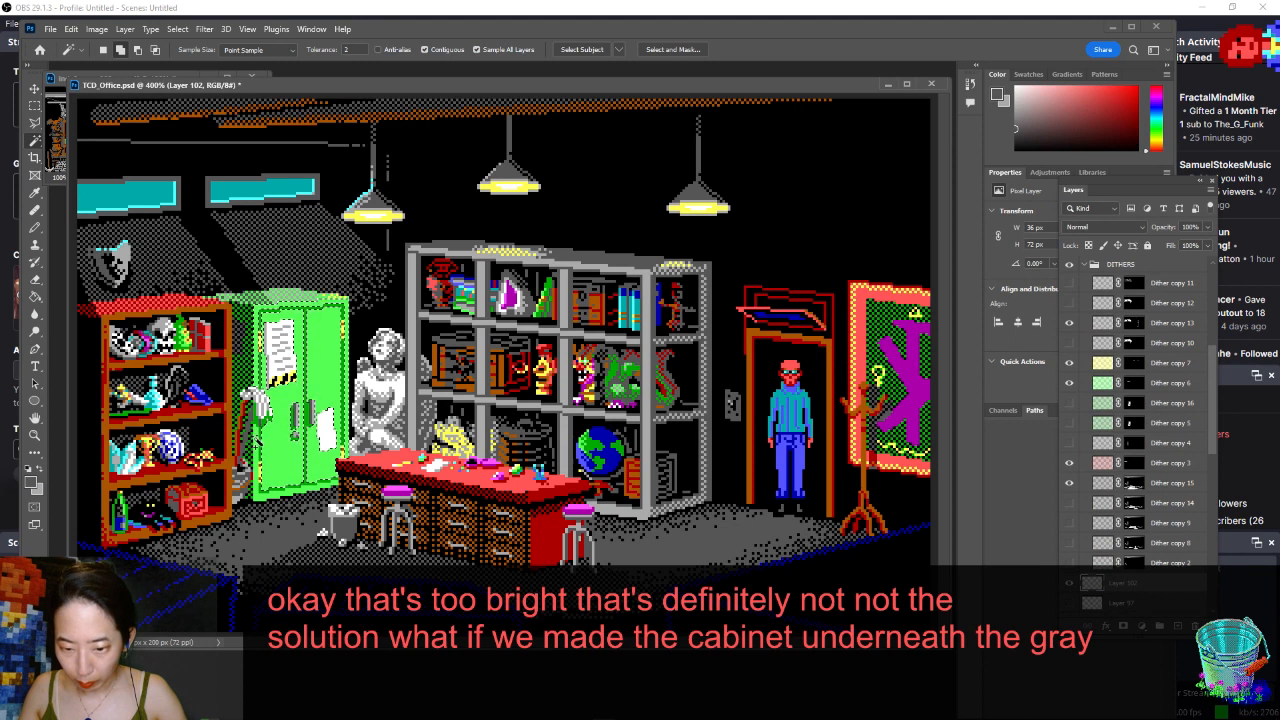
shift+click(264, 495)
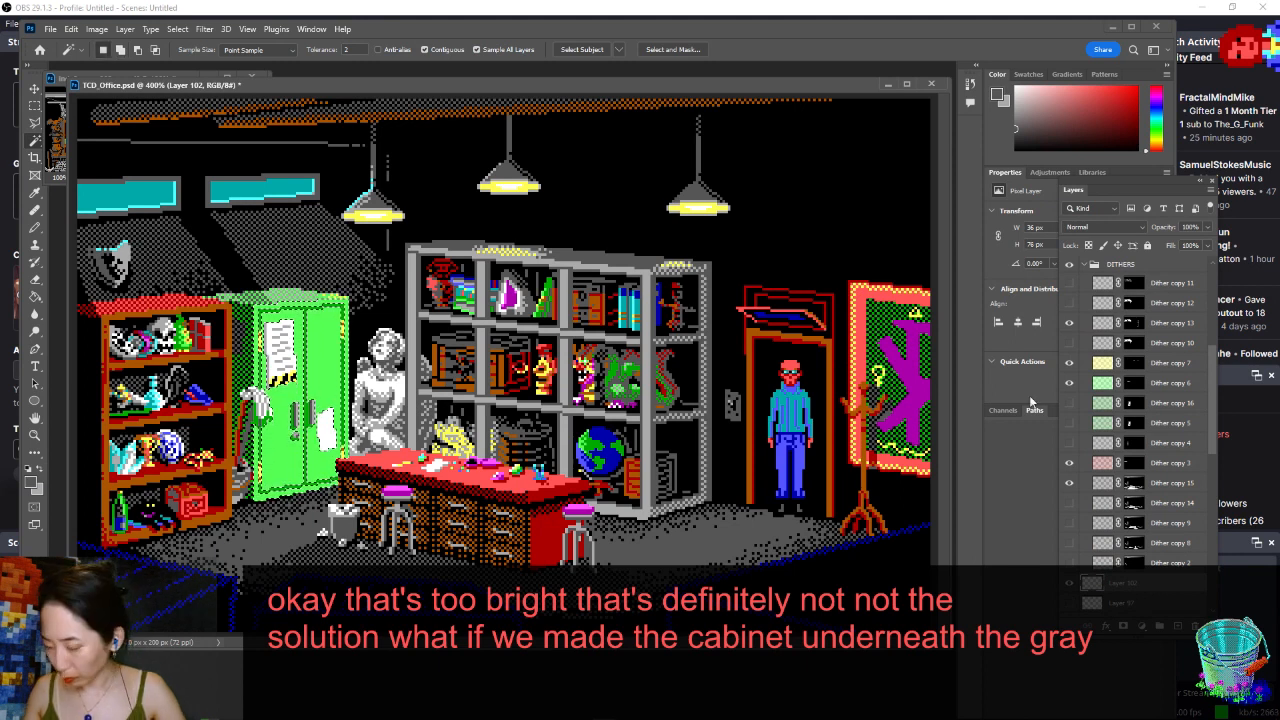
key(alt+BackSpace)
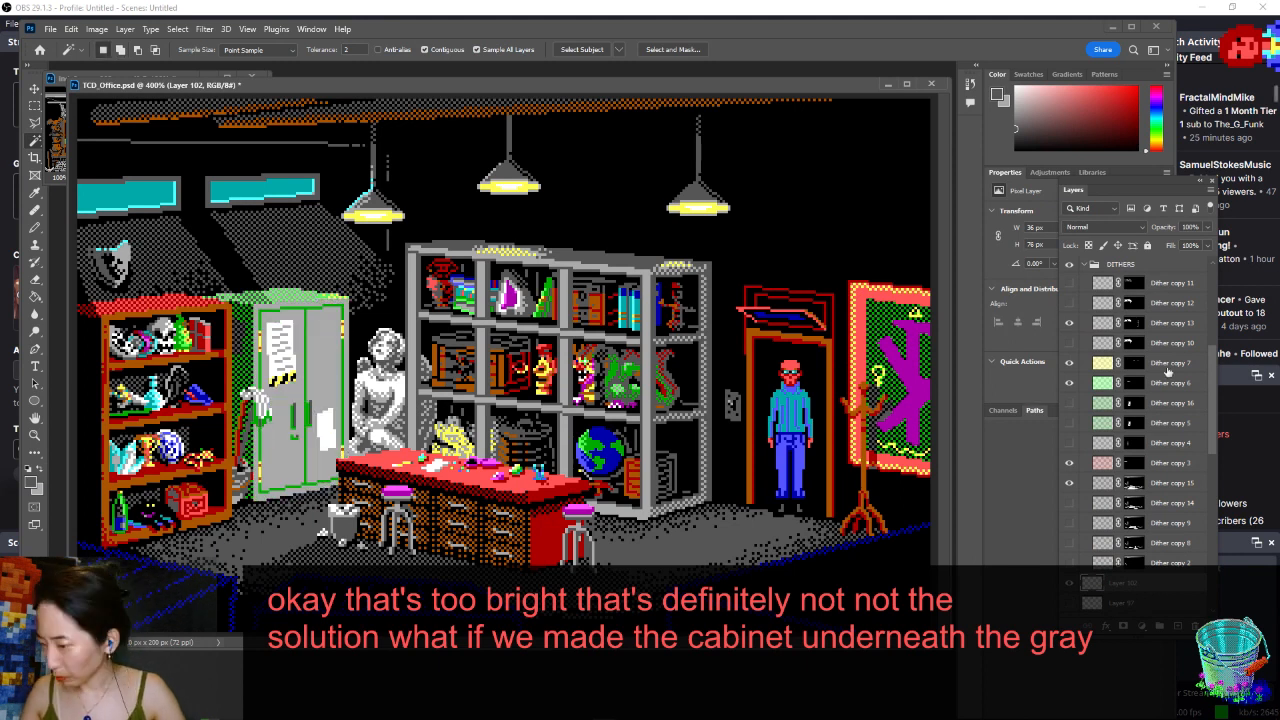
- Show the Dither copy 16 layer over the gray cabinet fill and check the picture at 100% and 200% zoom
click(1070, 403)
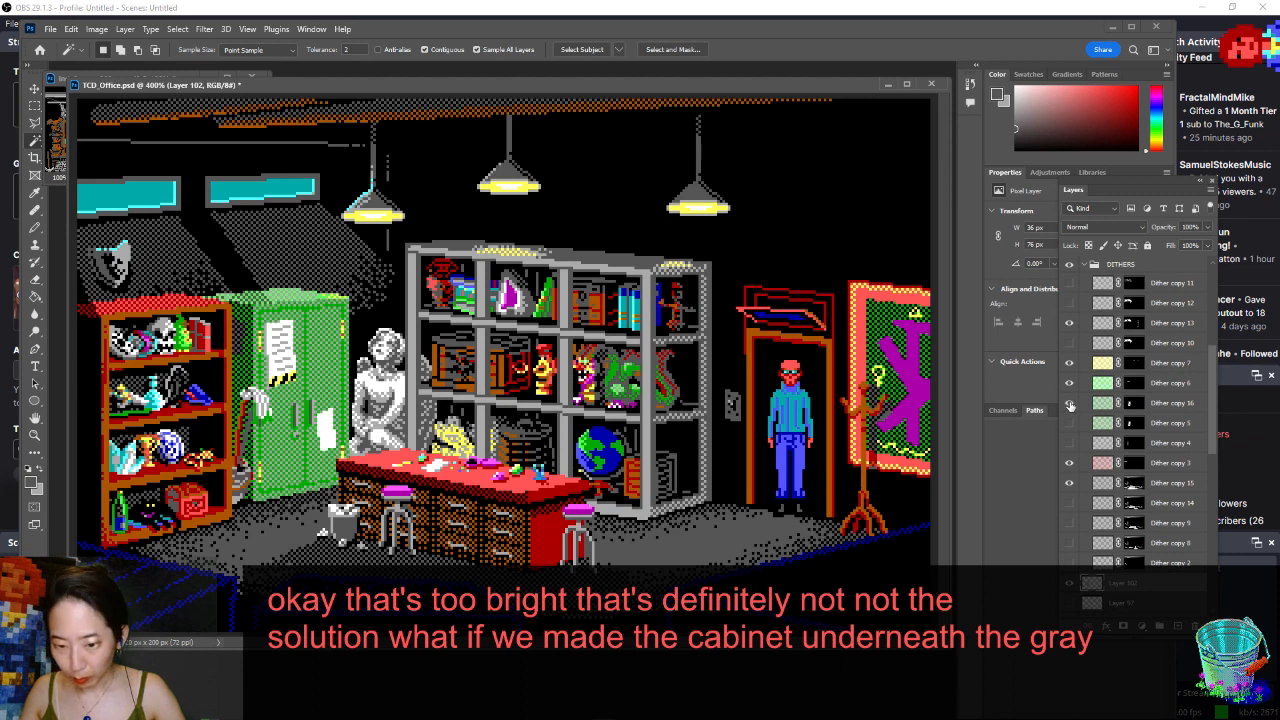
key(ctrl+minus)
key(ctrl+minus)
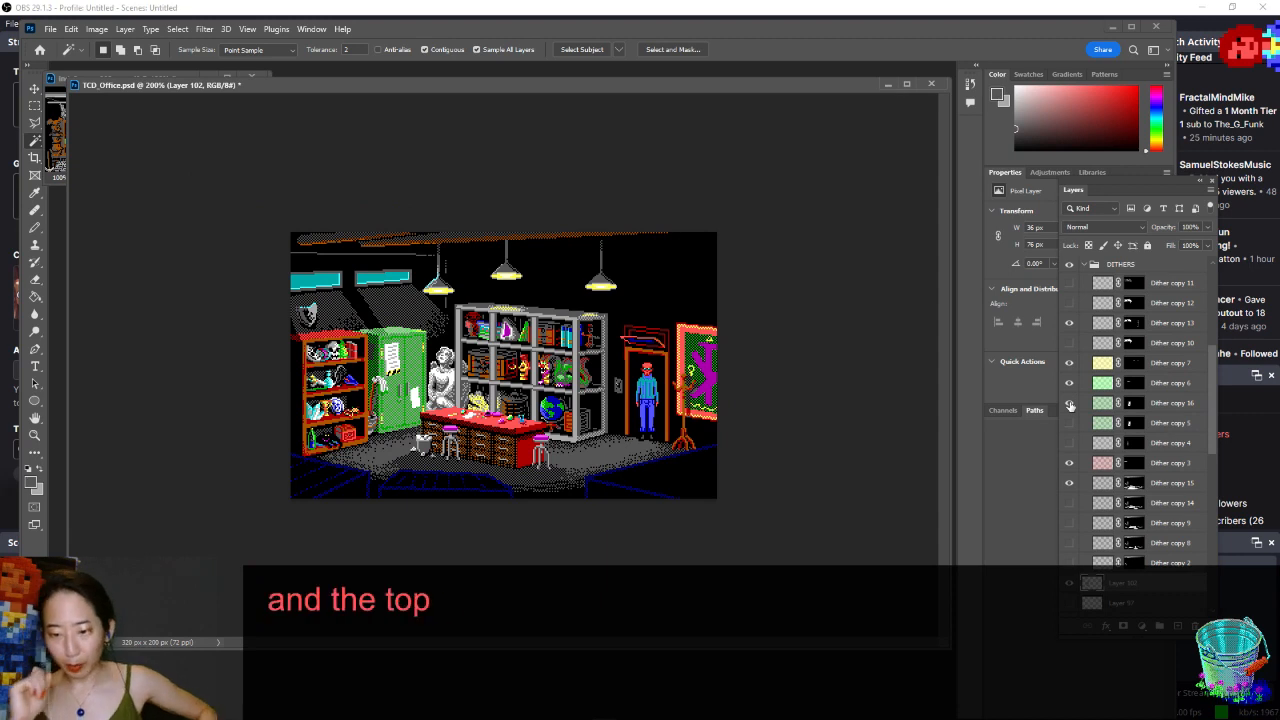
key(ctrl+plus)
key(ctrl+minus)
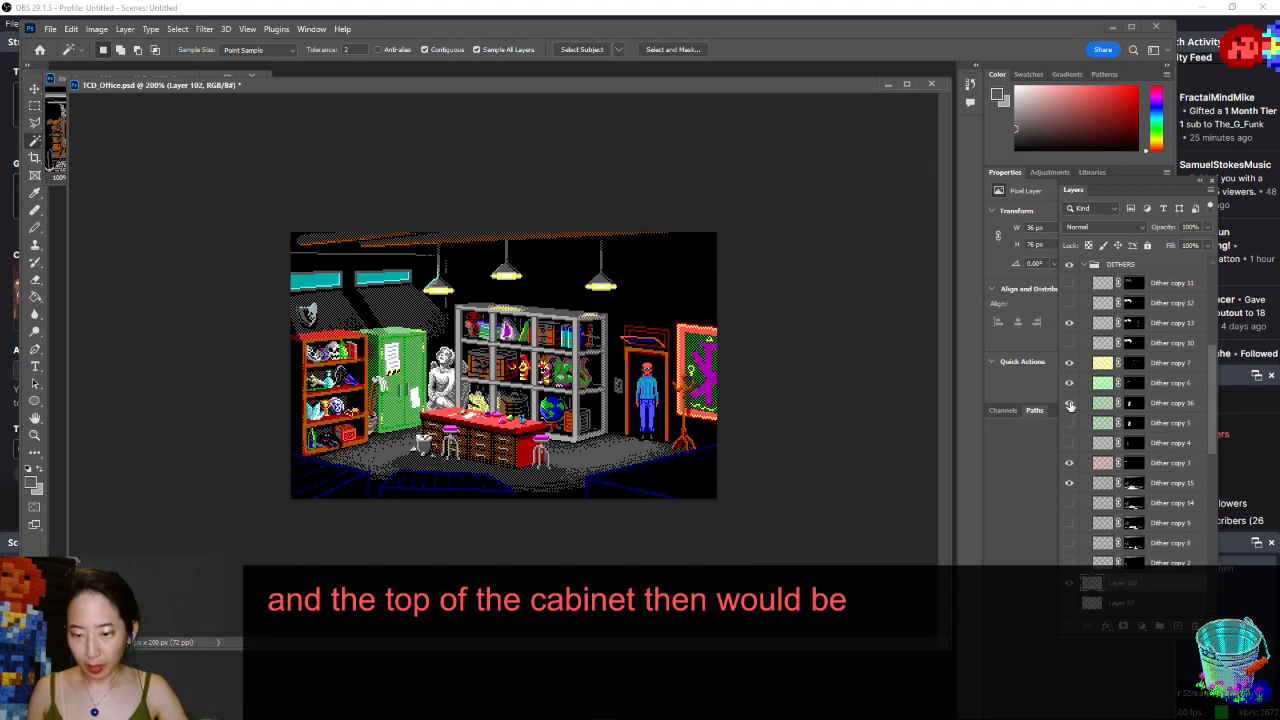
key(ctrl+minus)
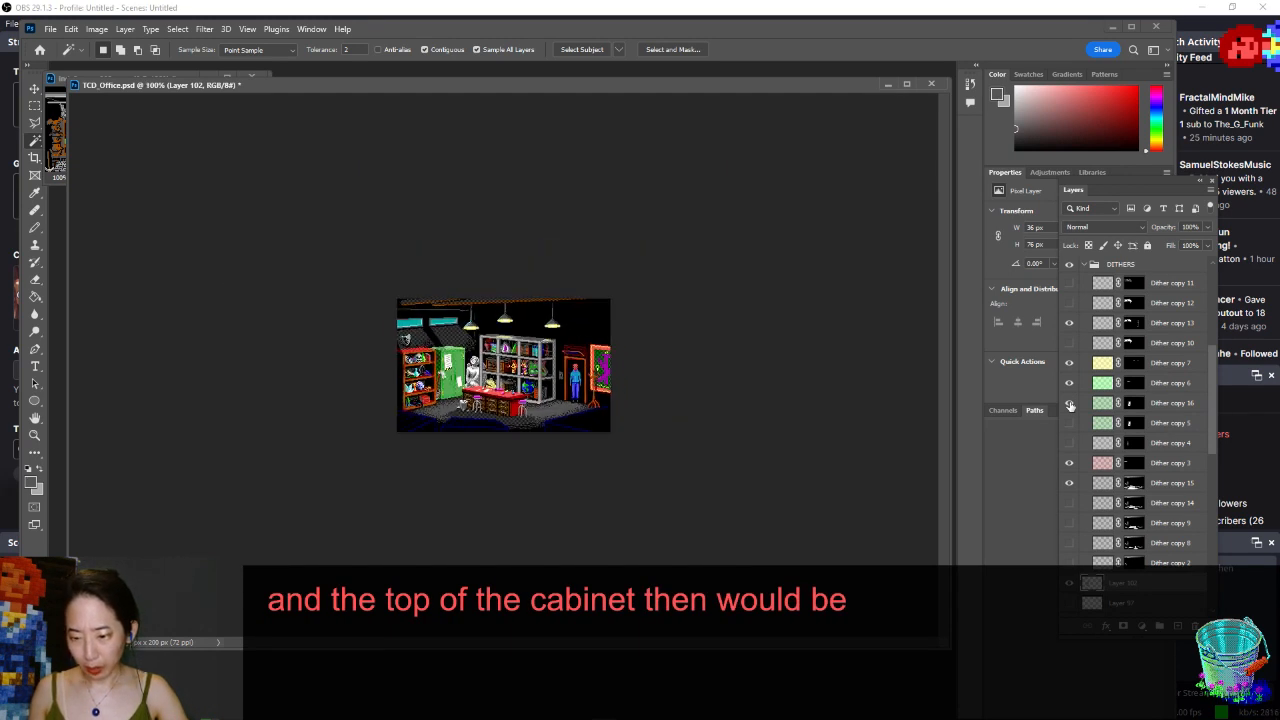
key(ctrl+plus)
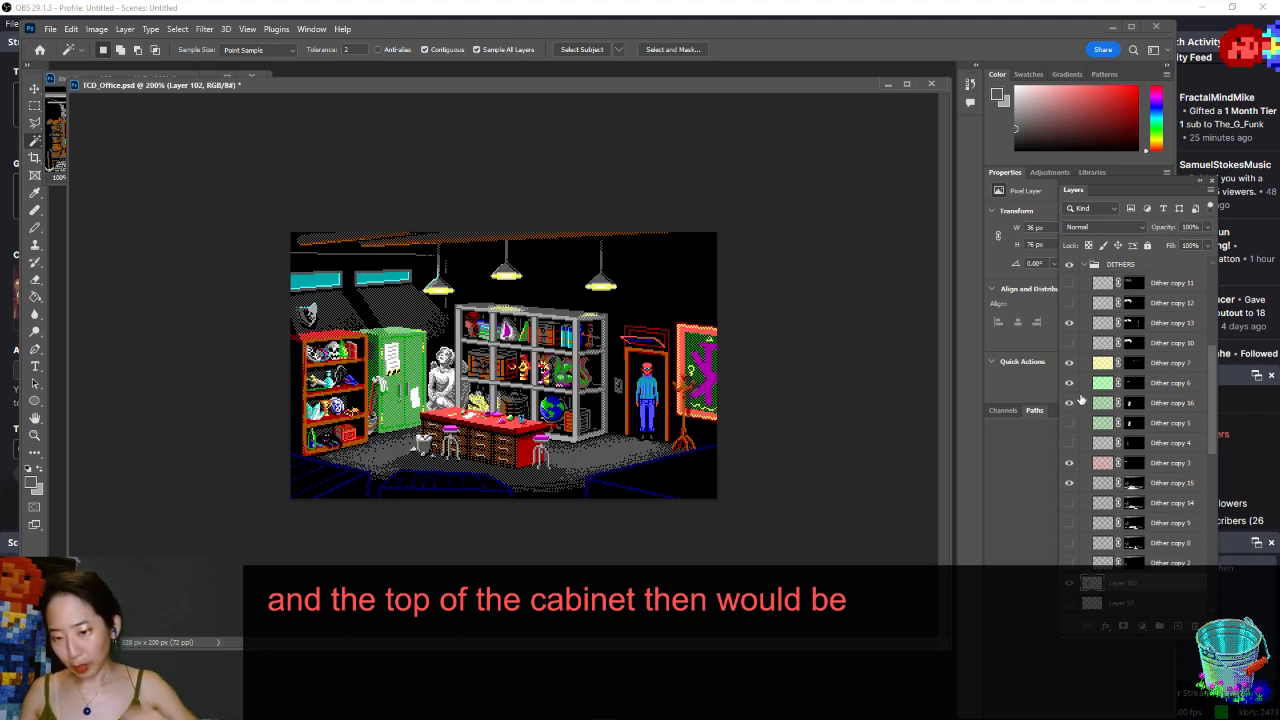
- Copy the whole merged office picture with the gray-green cabinet into a new 320 × 200 pixel document
drag(600, 88, 850, 96)
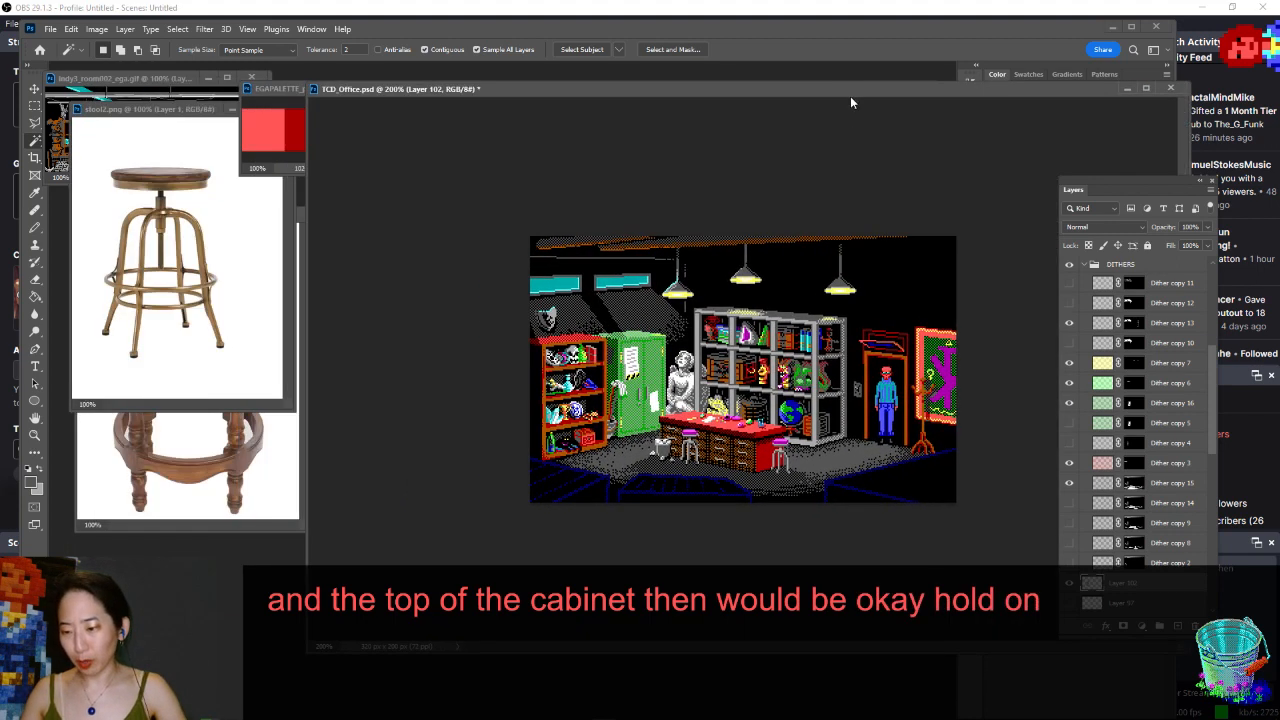
key(ctrl+n)
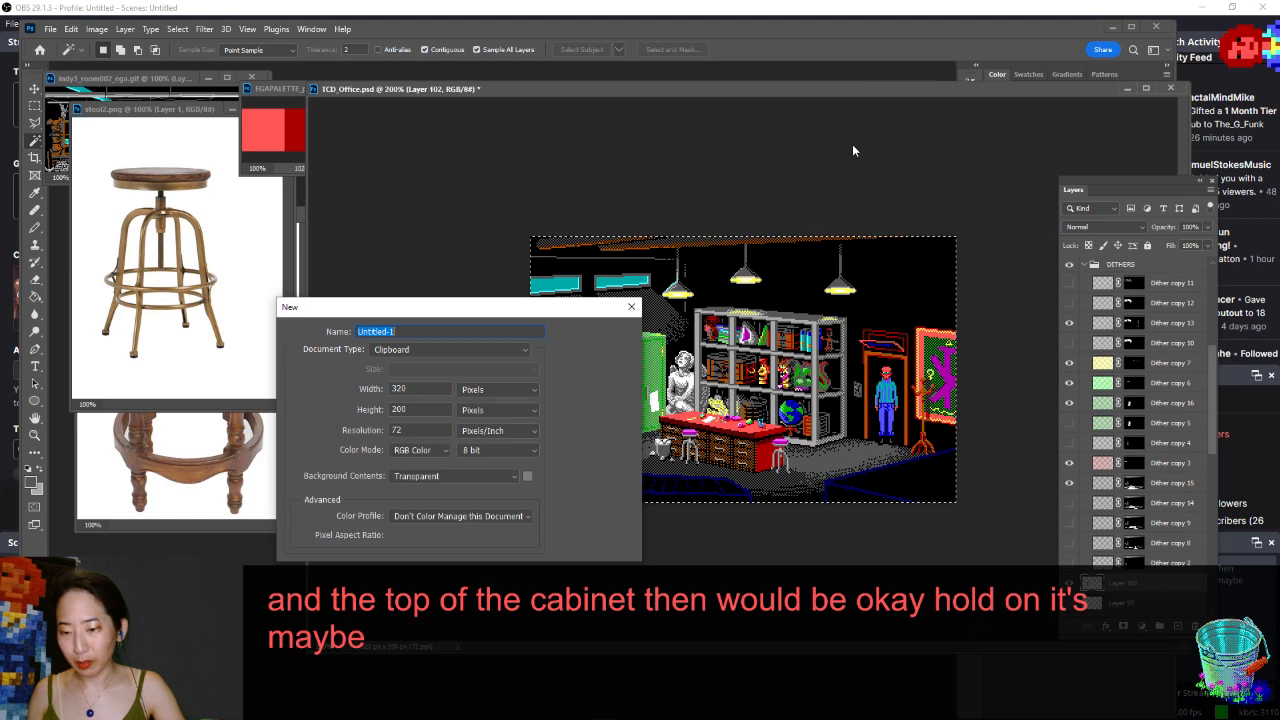
key(Return)
key(ctrl+v)
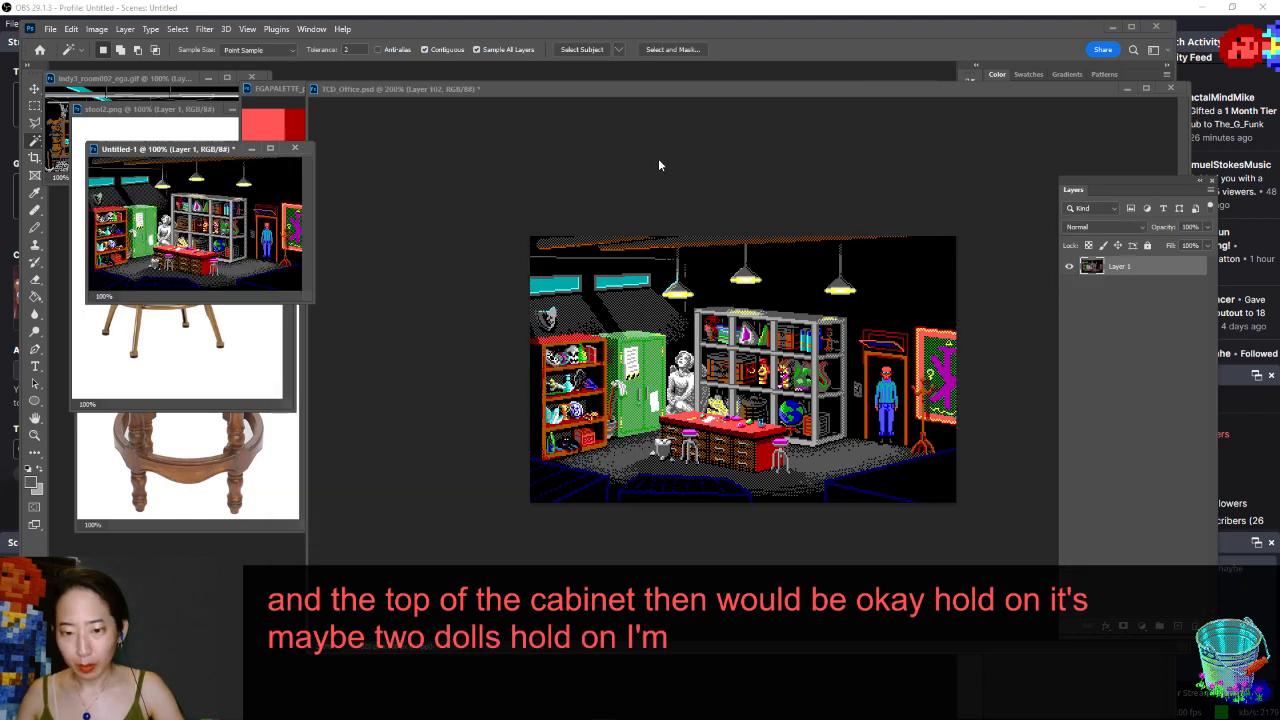
- Return TCD_Office.psd to the bright green cabinet by hiding Dither copy 16 and the gray fill and showing Dither copy 5
click(628, 107)
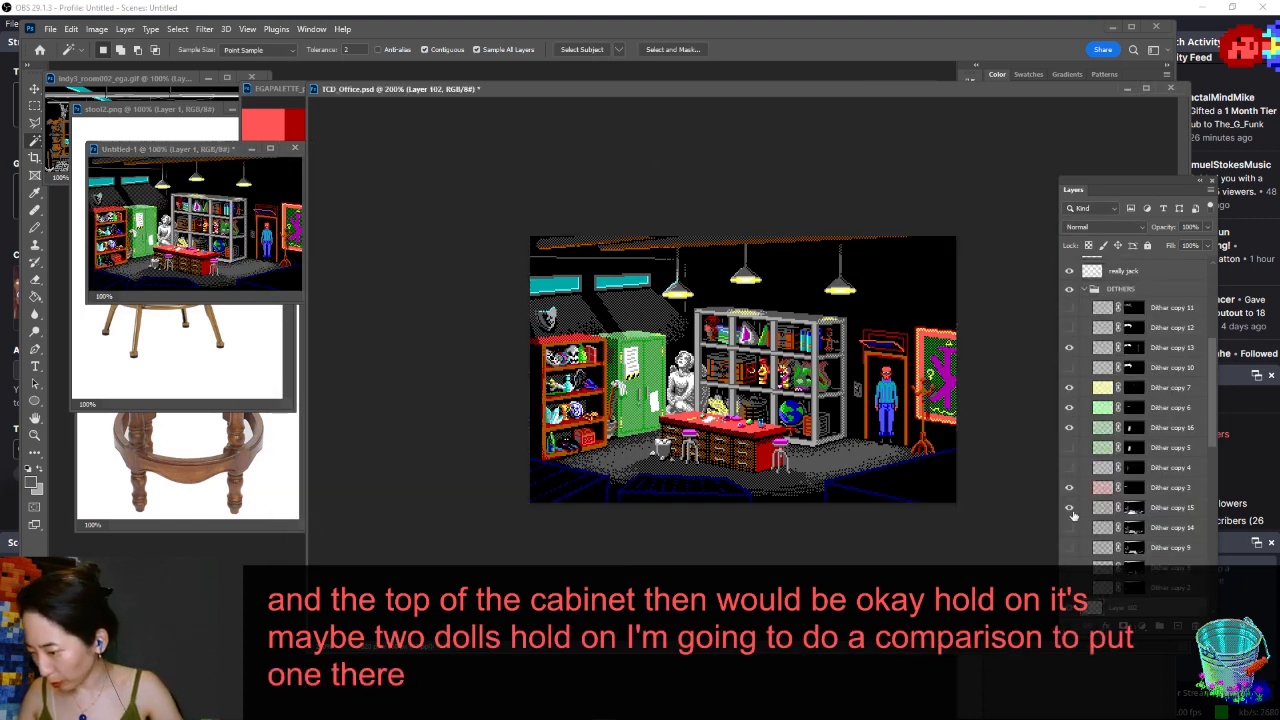
scroll(1069, 510, down, 2)
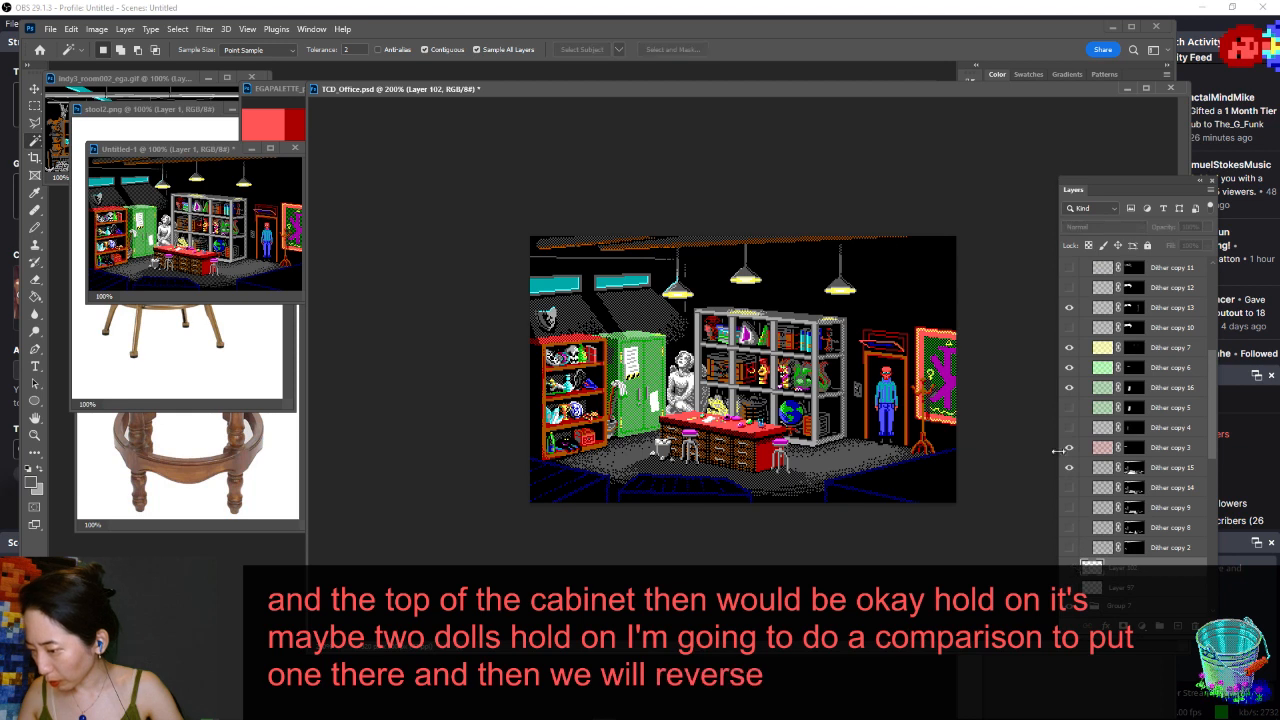
click(1068, 390)
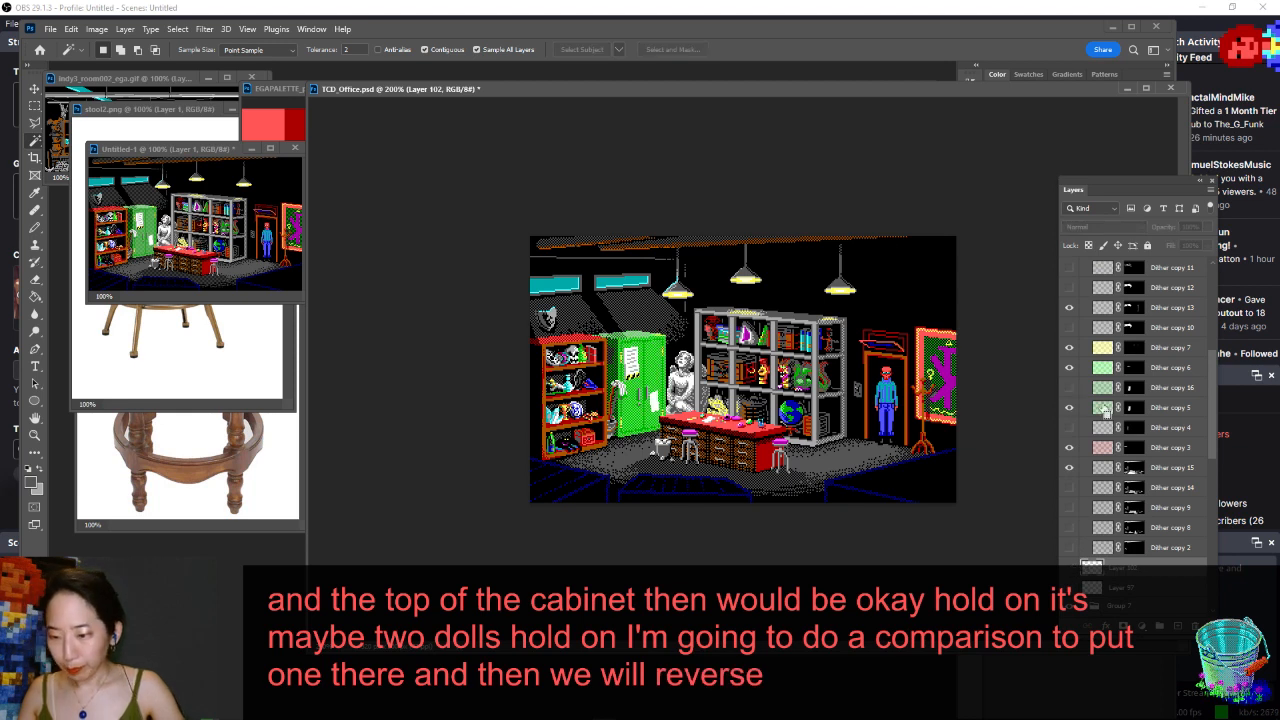
- Copy the merged bright green version into a second new 320 × 200 pixel document and place it directly below the first comparison
key(ctrl+a)
key(ctrl+n)
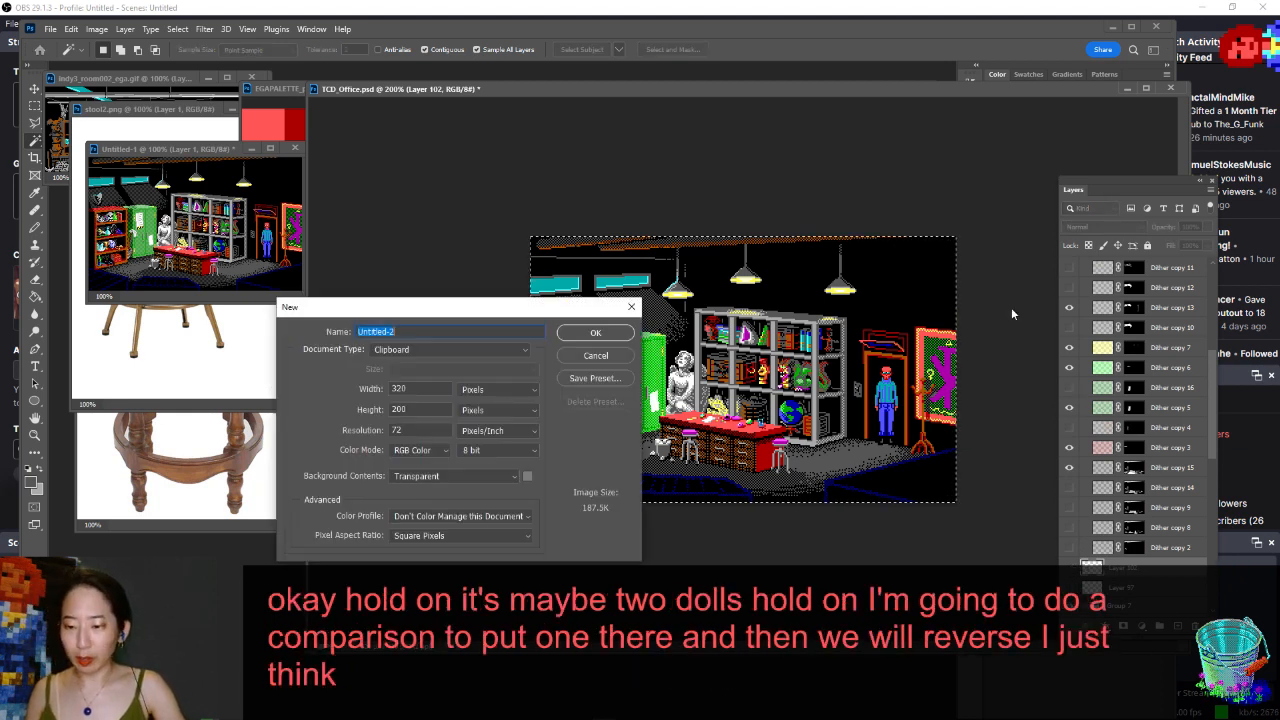
key(Return)
key(ctrl+v)
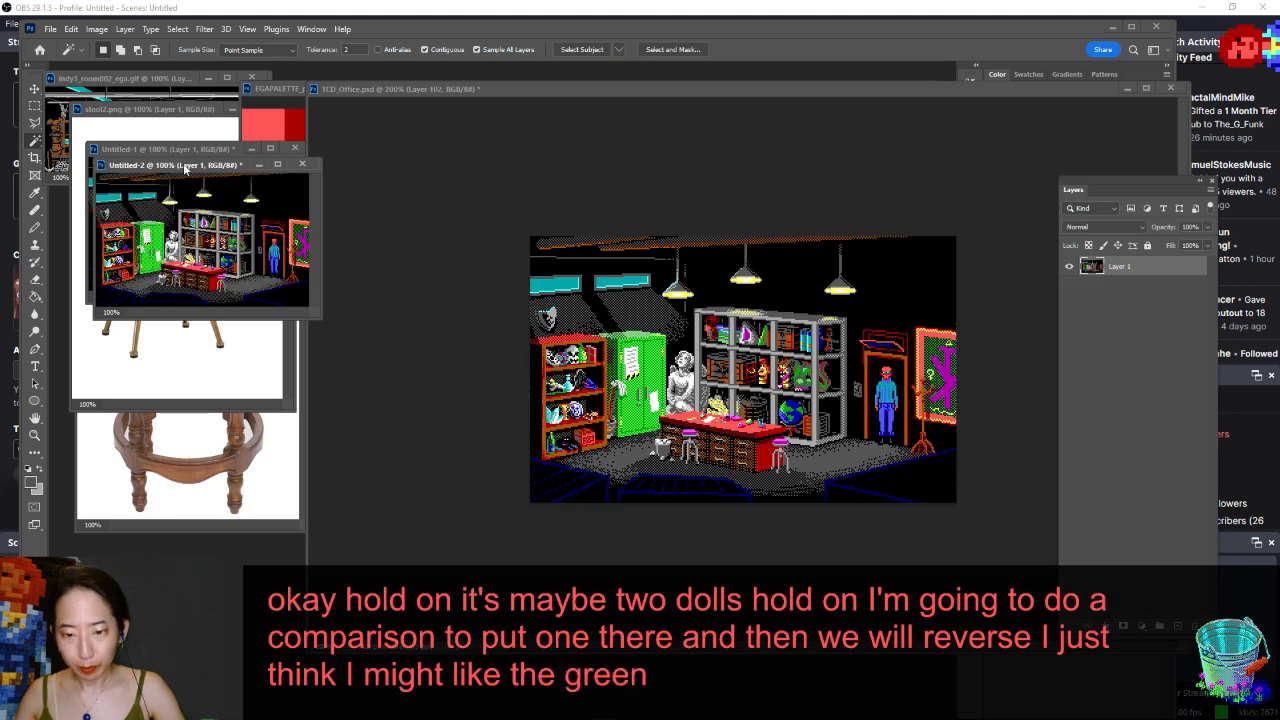
drag(172, 160, 171, 308)
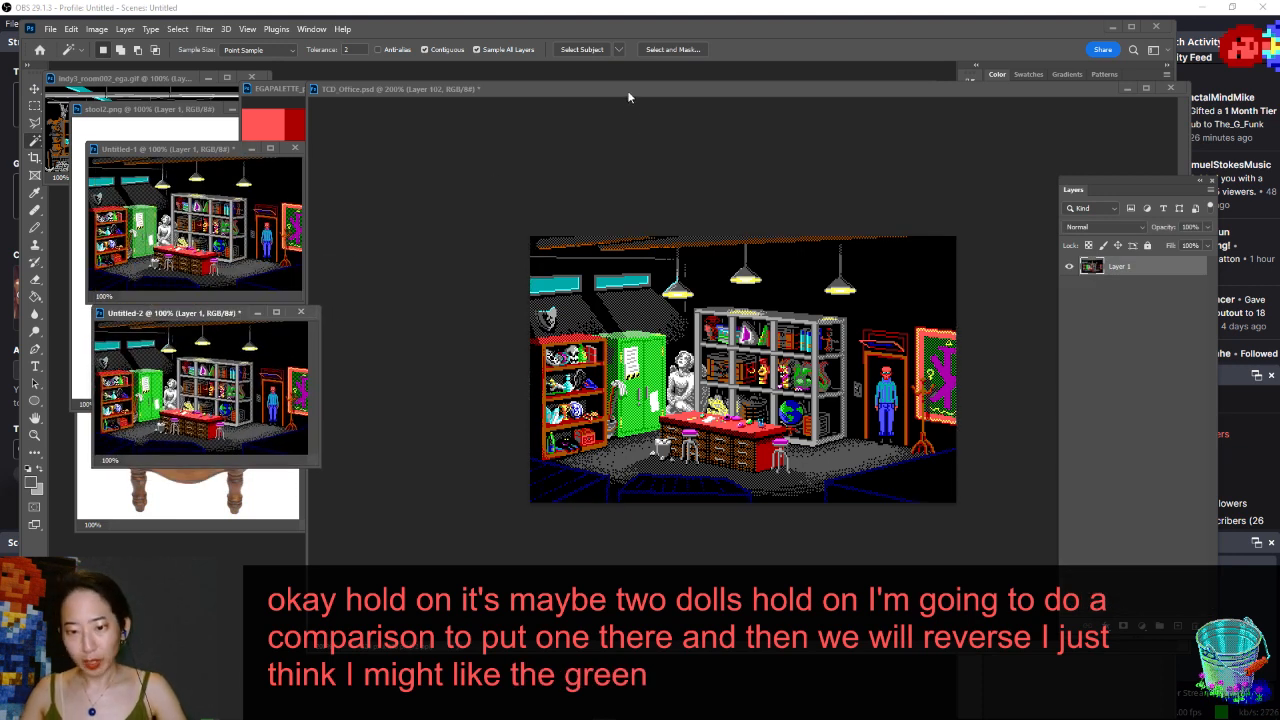
- Restore the gray-green cabinet in TCD_Office.psd by hiding Dither copy 5 and showing Layer 102, Dither copy 16 and Dither copy 6
drag(629, 93, 685, 87)
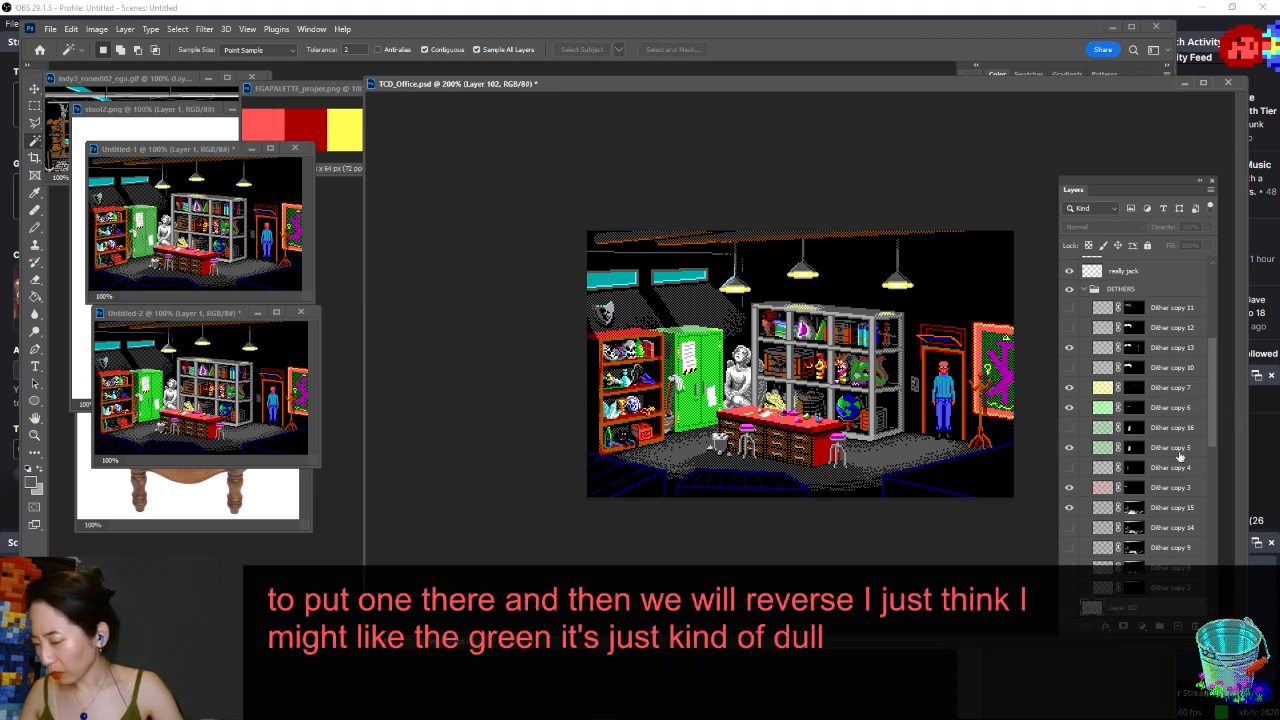
click(1069, 407)
click(1069, 427)
click(1069, 427)
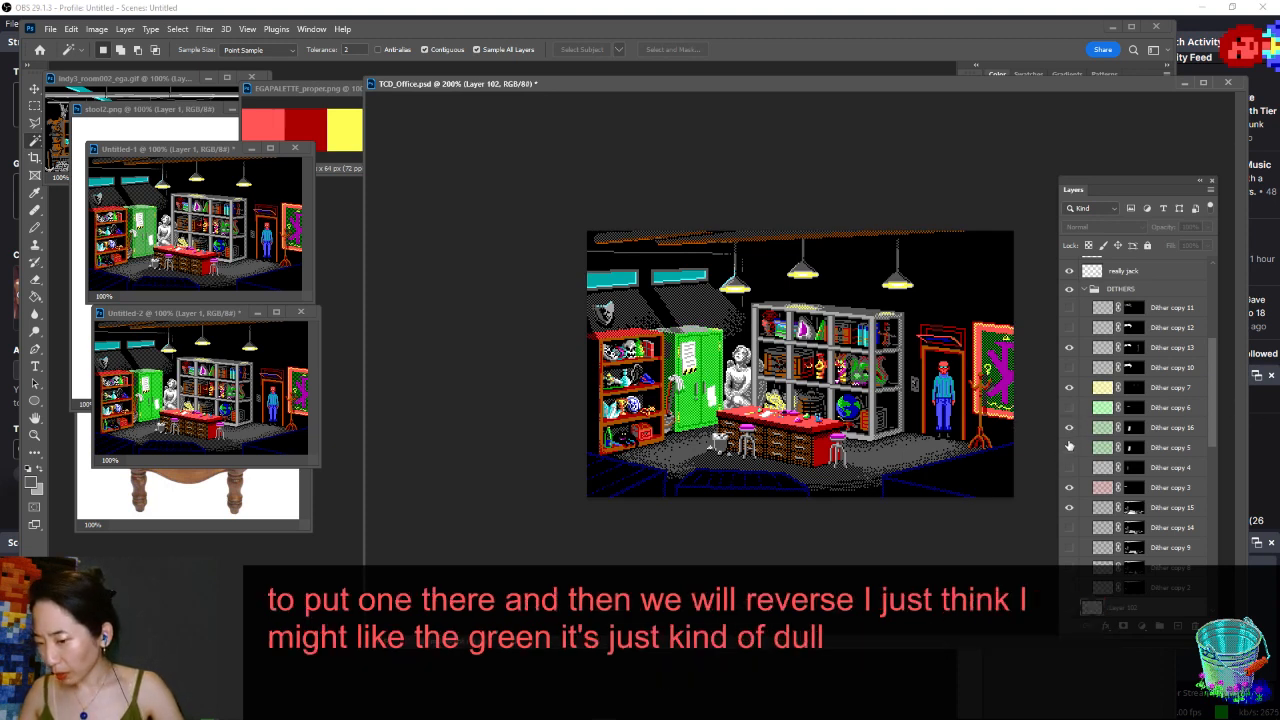
click(1069, 447)
scroll(1070, 447, down, 2)
scroll(1070, 447, down, 1)
click(1069, 508)
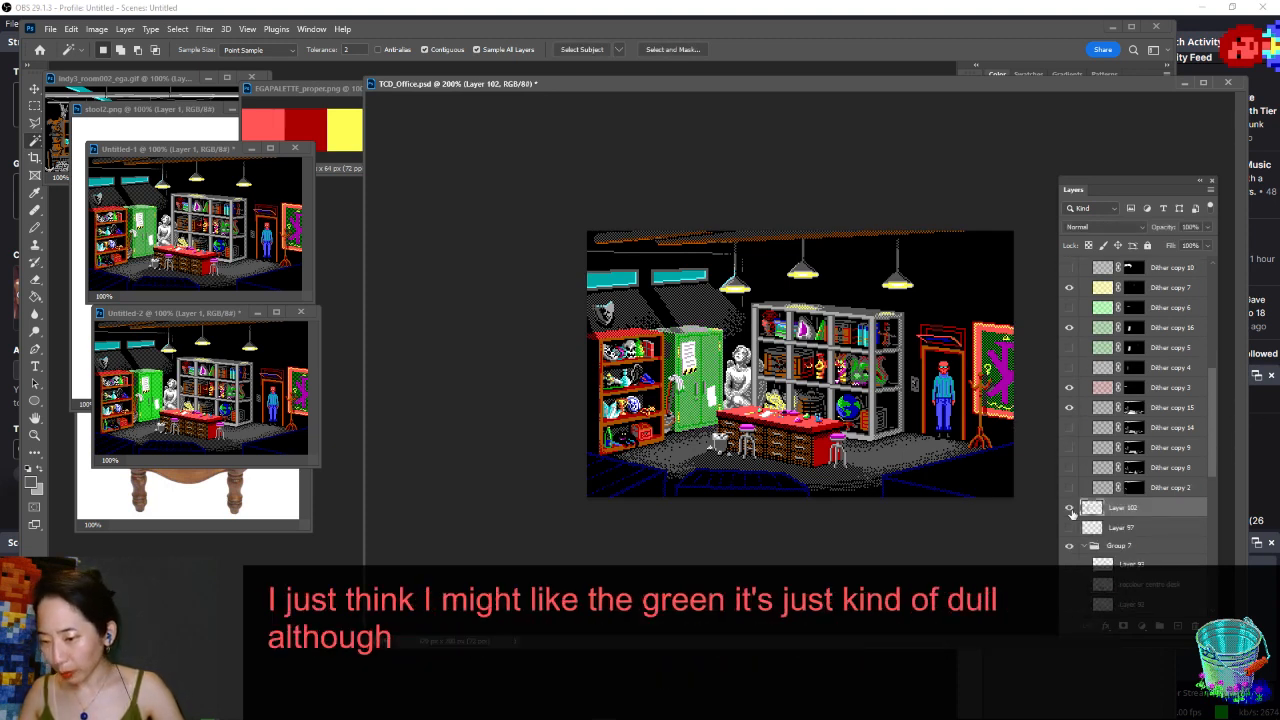
scroll(1205, 430, up, 2)
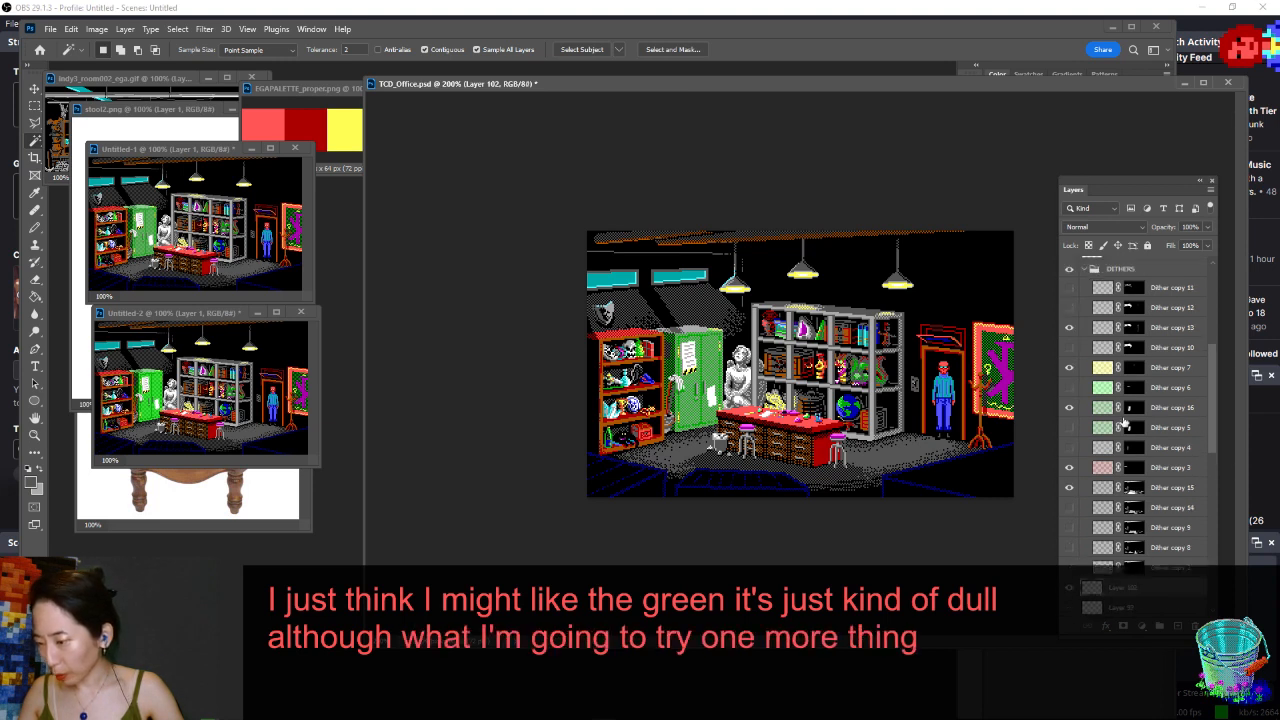
click(1069, 428)
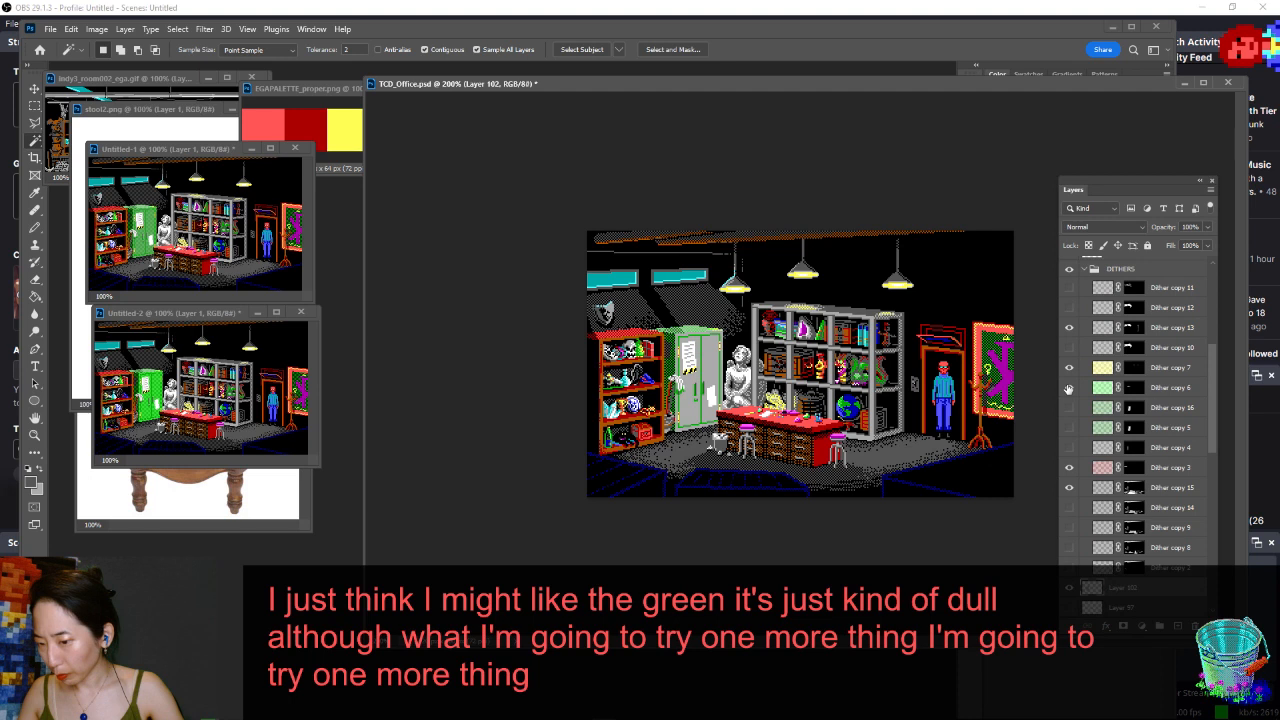
click(1069, 409)
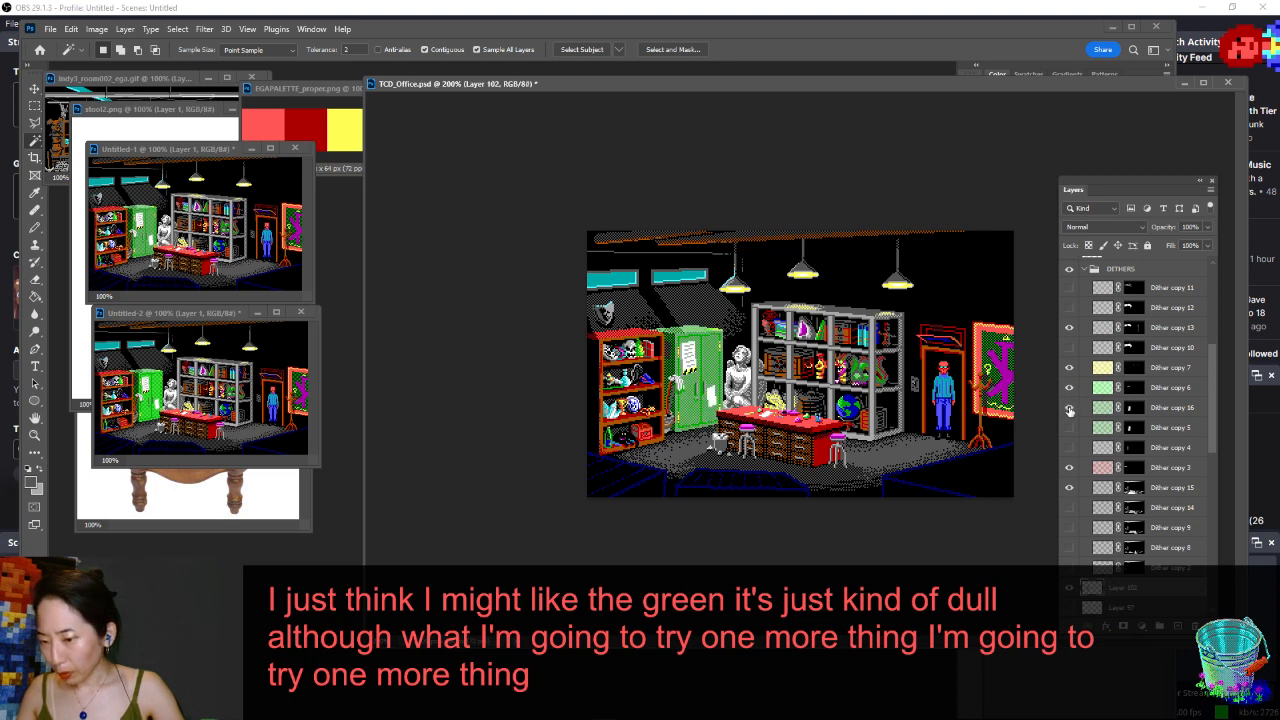
- Paint the dithered top of the cabinet solid light green on a new layer above Layer 95, and save the document
scroll(1140, 330, up, 2)
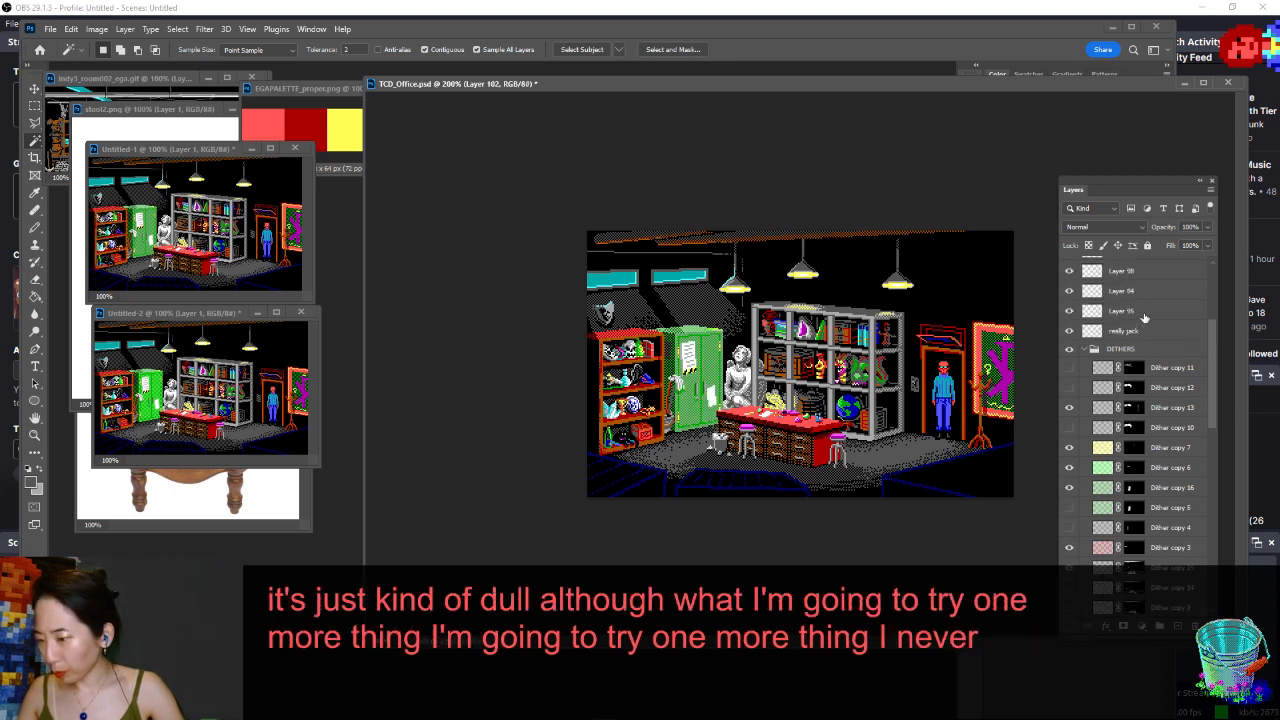
click(1144, 317)
key(ctrl+shift+alt+n)
key(b)
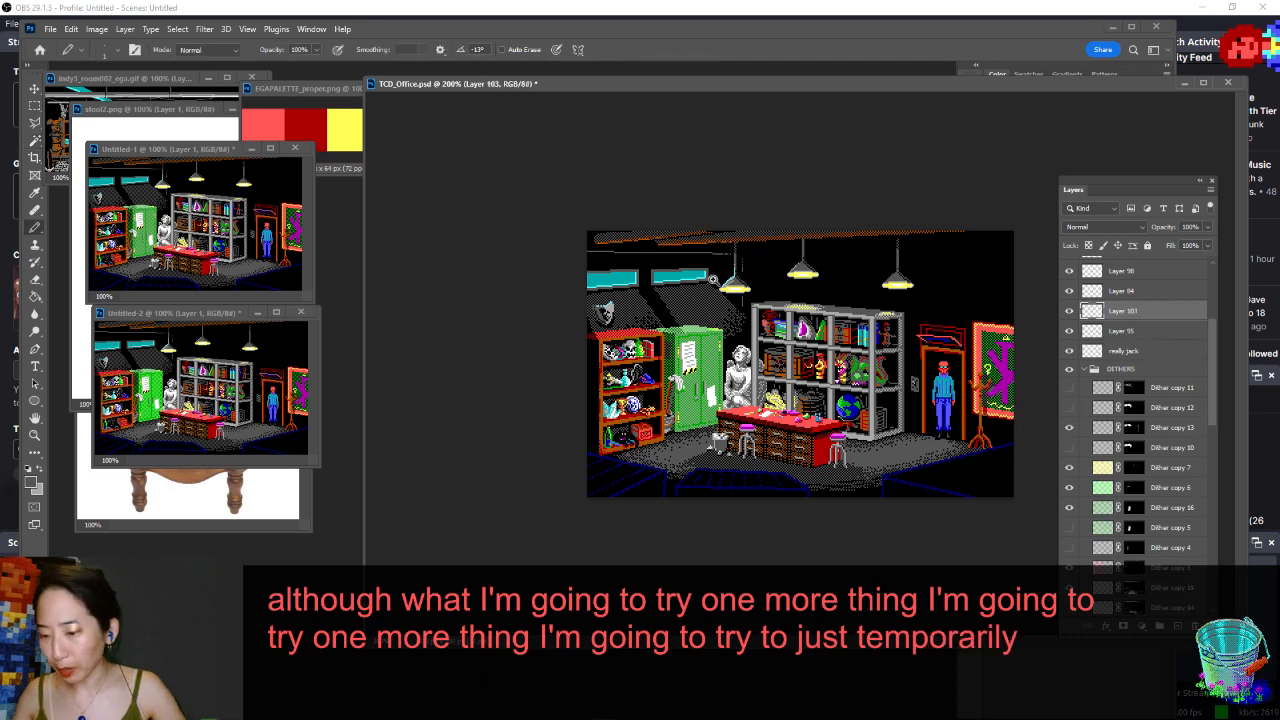
drag(653, 345, 781, 250)
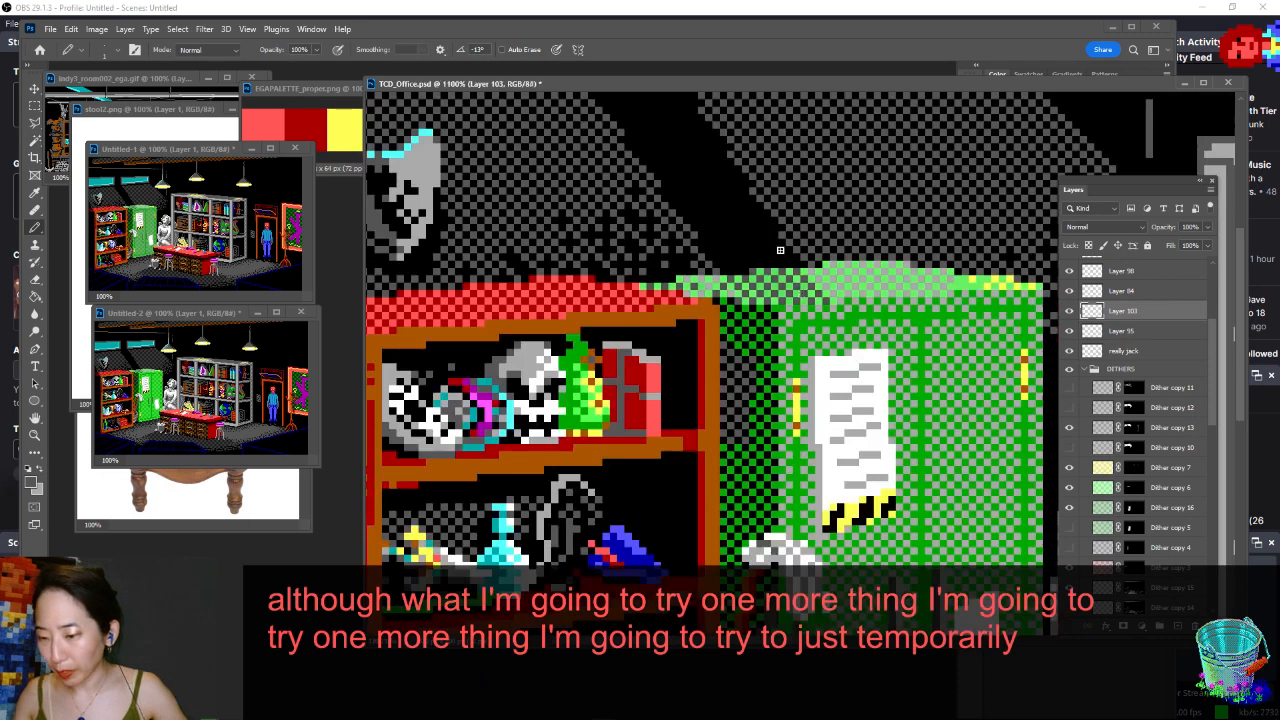
alt+click(878, 262)
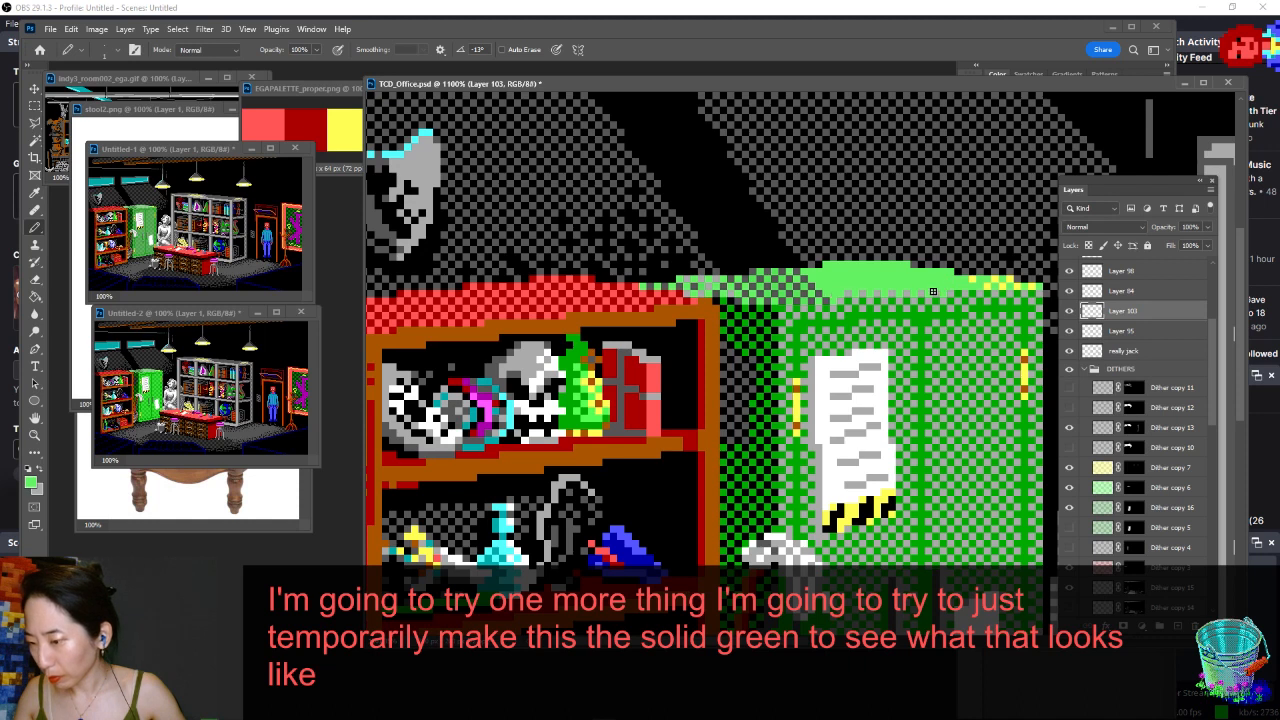
key(ctrl+0)
key(ctrl+minus)
key(ctrl+minus)
key(ctrl+minus)
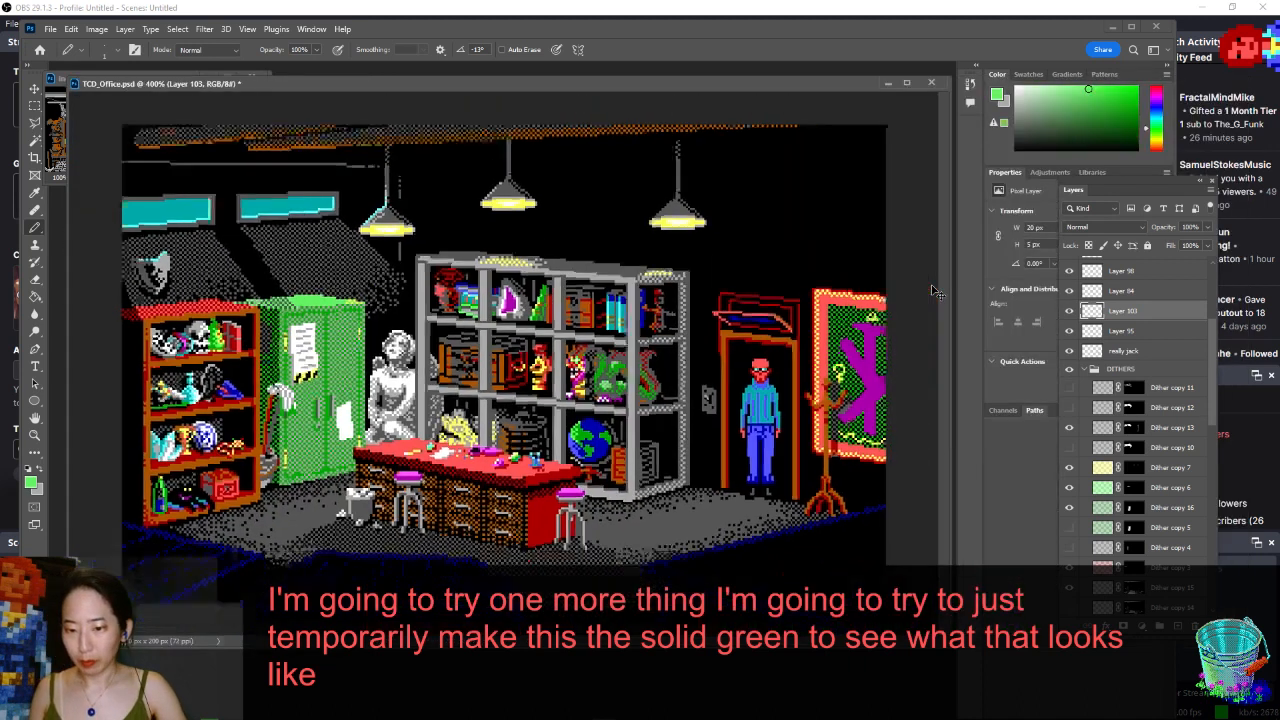
key(ctrl+s)
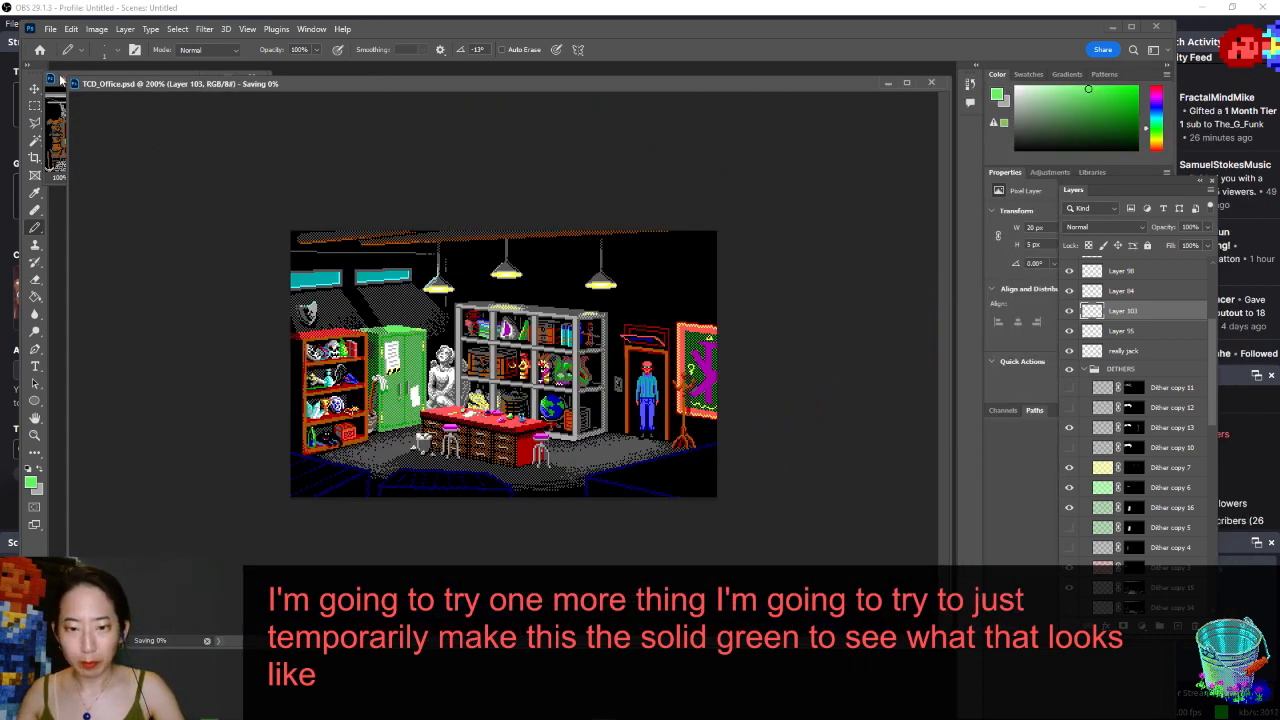
- Copy the merged office picture with the solid green cabinet top and paste it as a new layer into Untitled-1
drag(70, 77, 365, 161)
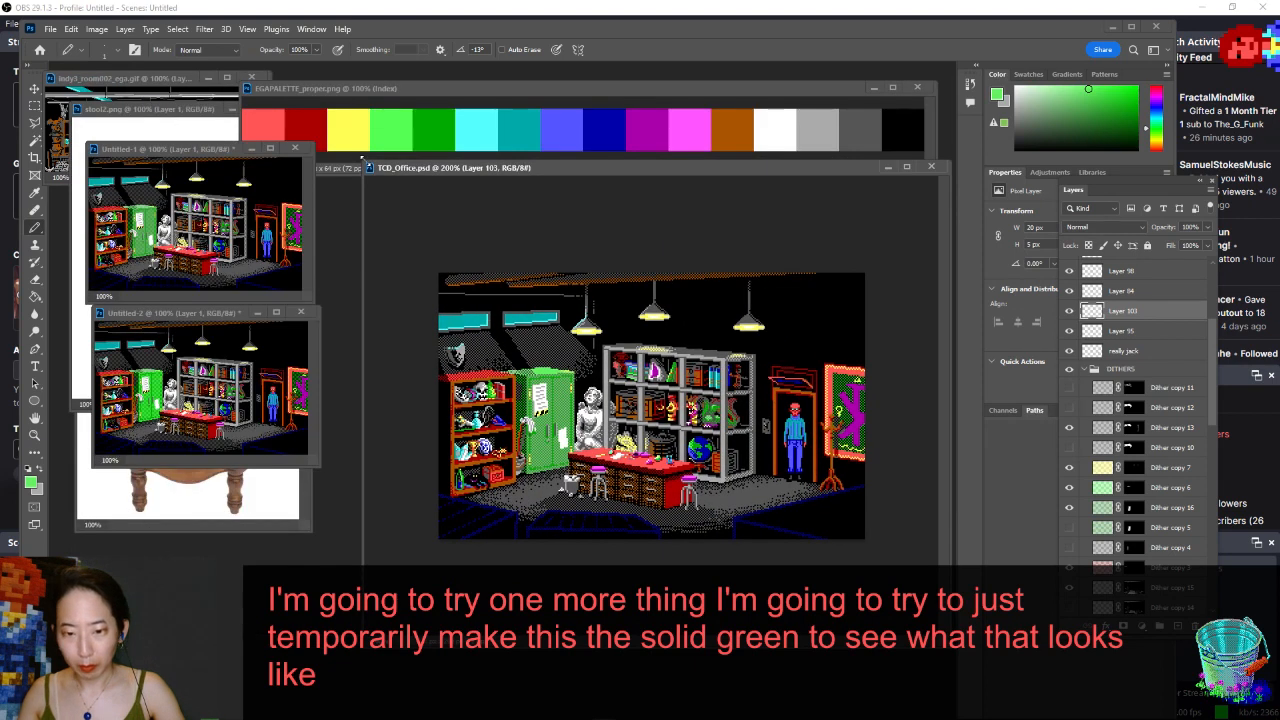
key(ctrl+a)
key(ctrl+c)
click(226, 152)
key(ctrl+v)
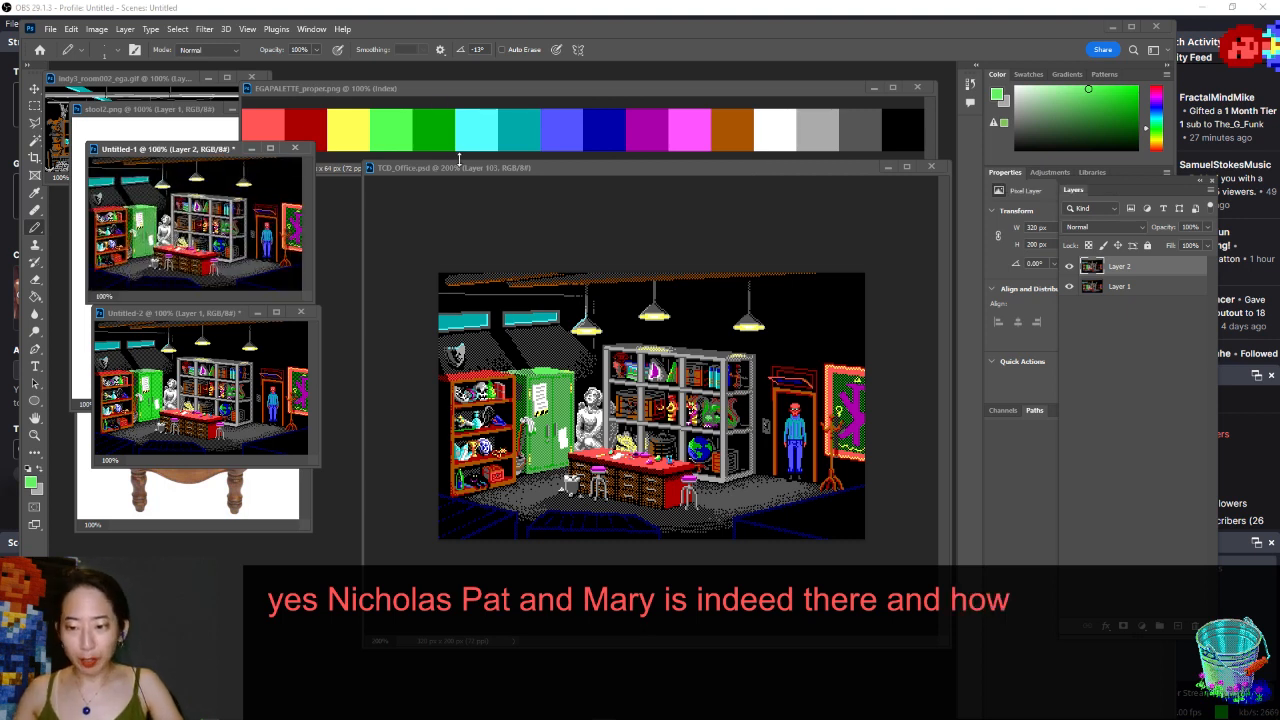
- Move the office document aside, enlarge the Untitled-1 comparison window, and show its picture at 200% zoom
drag(459, 162, 842, 190)
drag(152, 151, 446, 93)
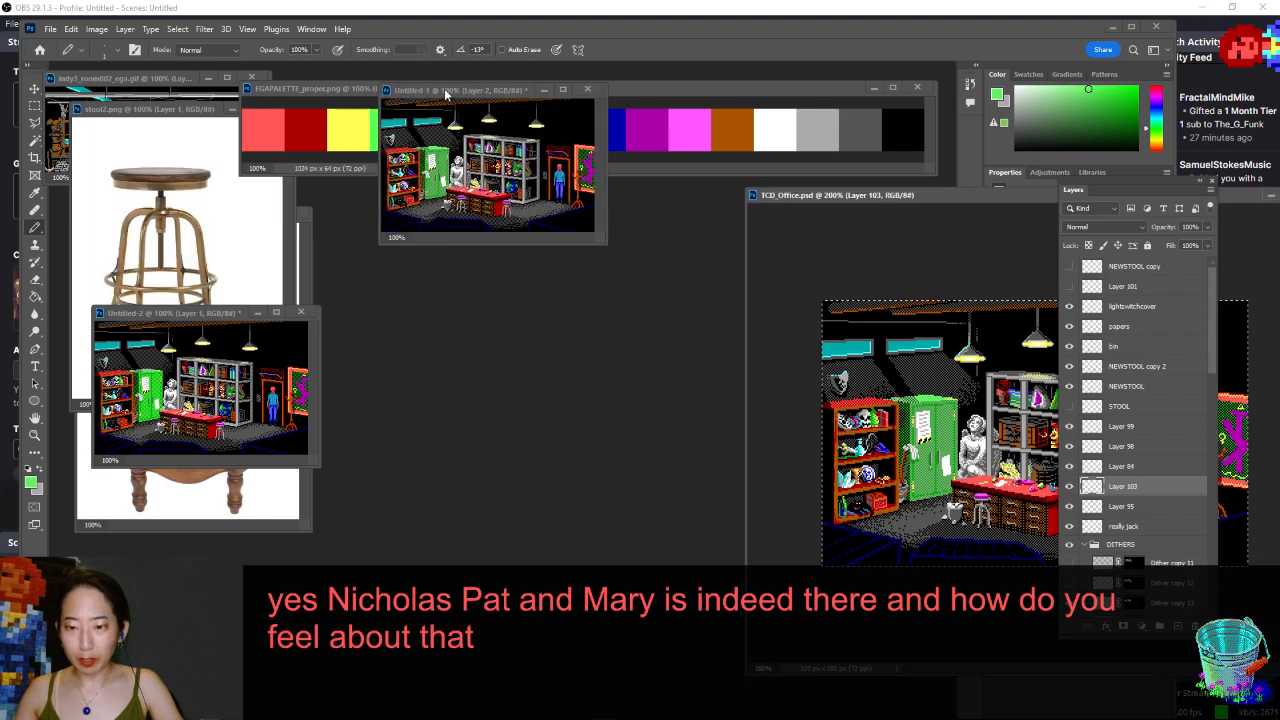
drag(602, 241, 846, 396)
key(ctrl+plus)
drag(699, 90, 931, 118)
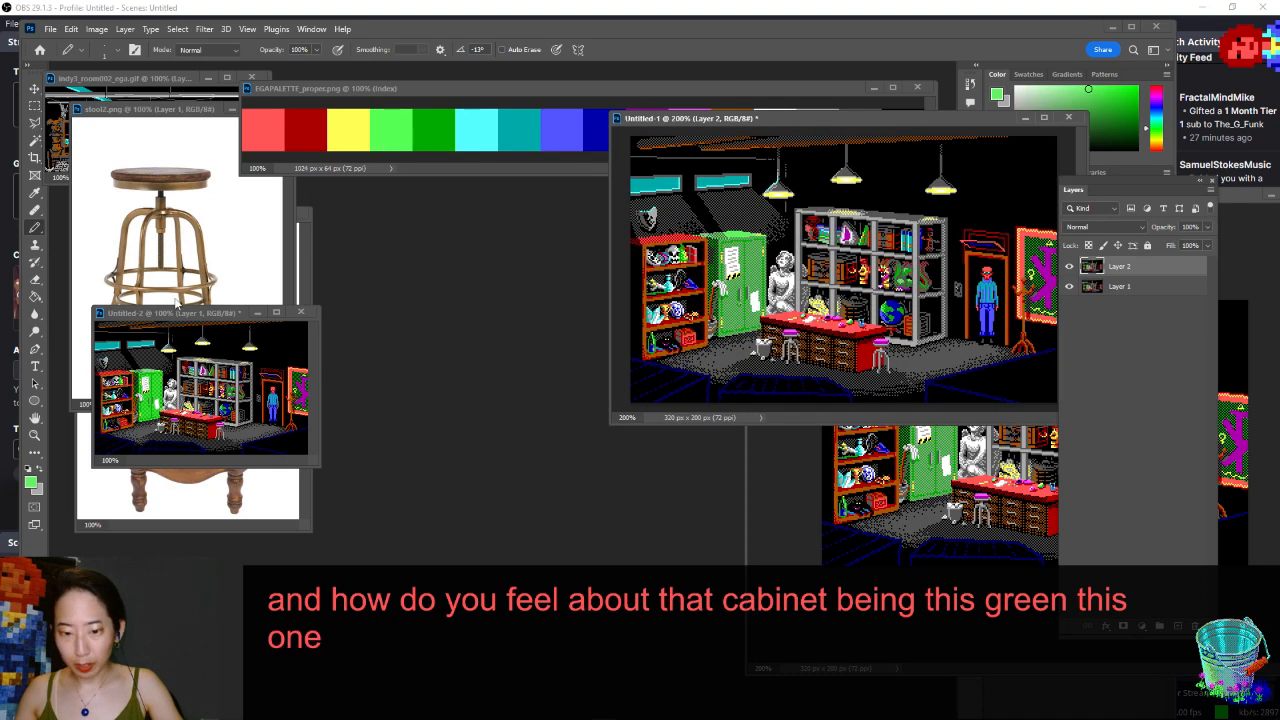
- Place the Untitled-2 window beside Untitled-1, enlarge it, and show its picture at 200% zoom
drag(175, 313, 215, 165)
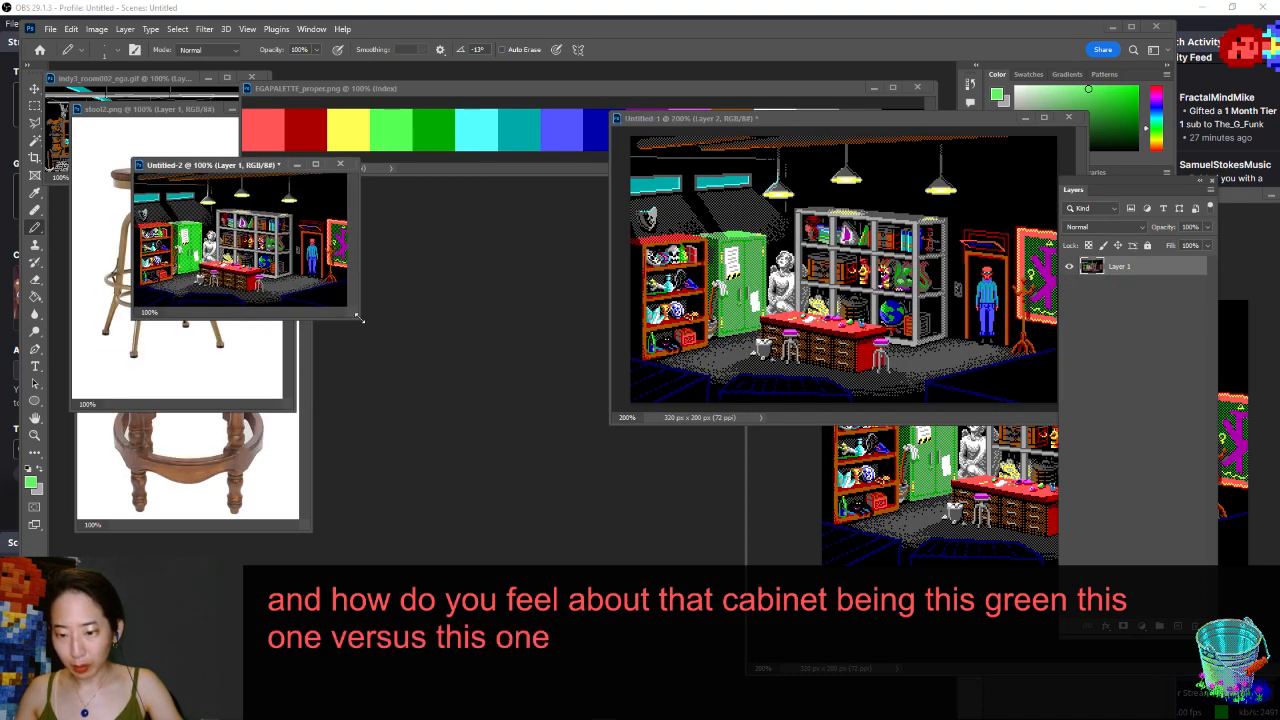
drag(360, 319, 603, 467)
key(ctrl+plus)
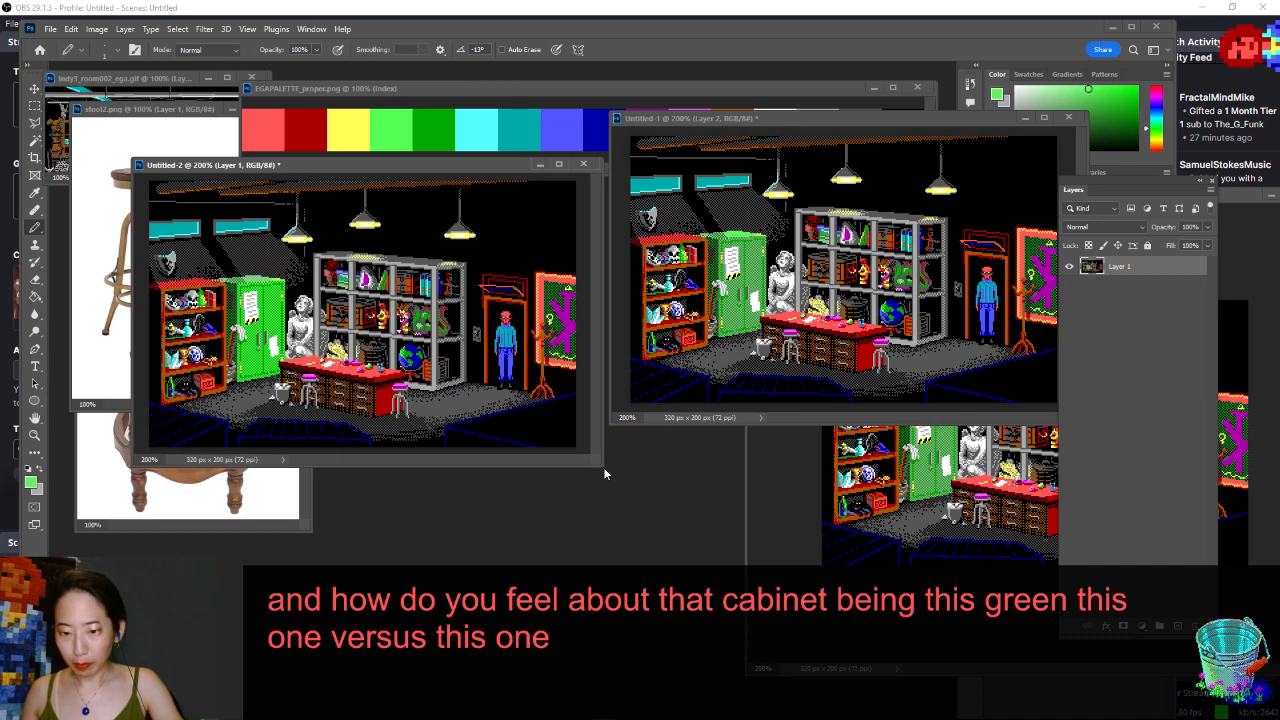
drag(485, 169, 487, 166)
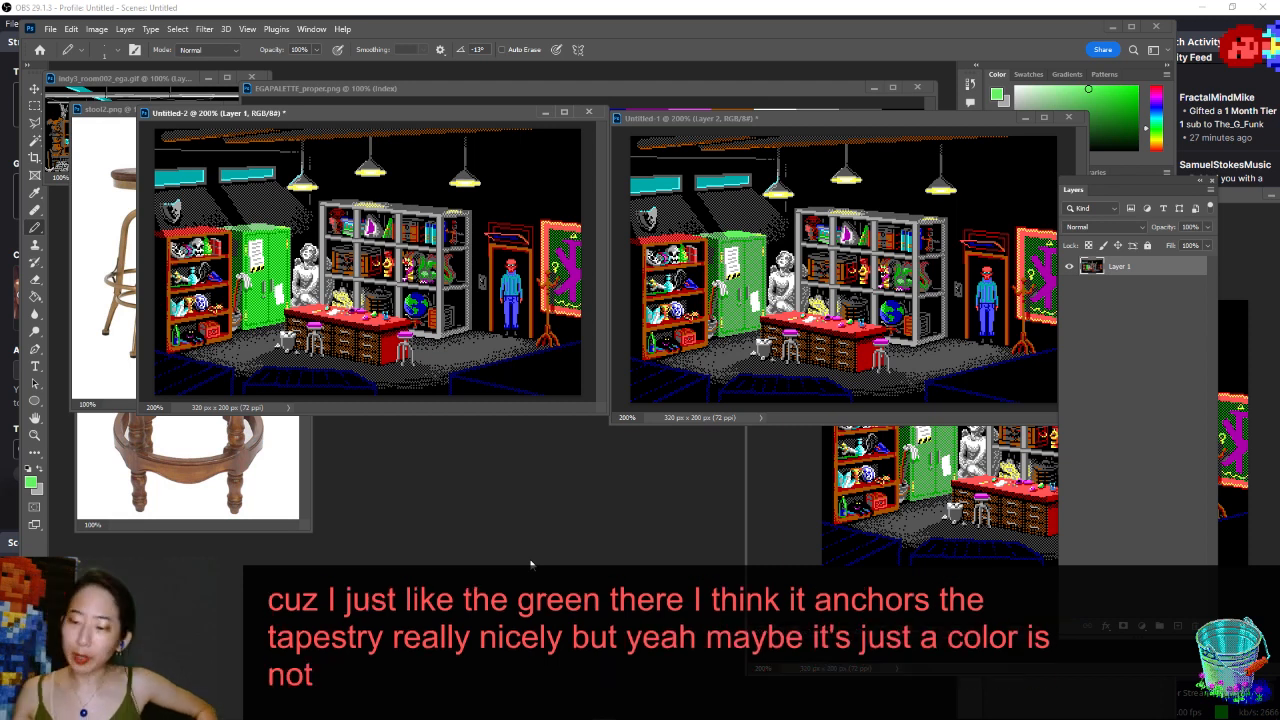
- In Untitled-1, select the dark-gray dither pixels with a non-contiguous Magic Wand and recolor those on the cabinet top's shaded side dark green
click(816, 118)
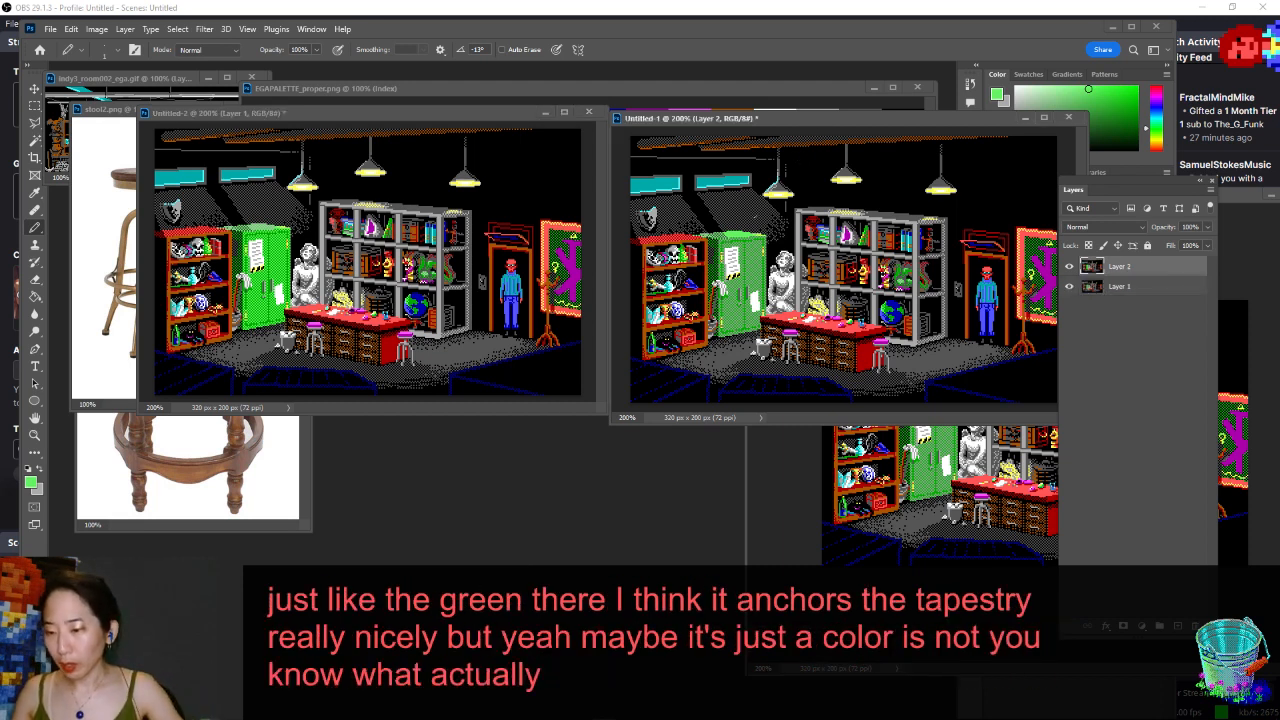
drag(772, 206, 713, 261)
scroll(838, 241, up, 3)
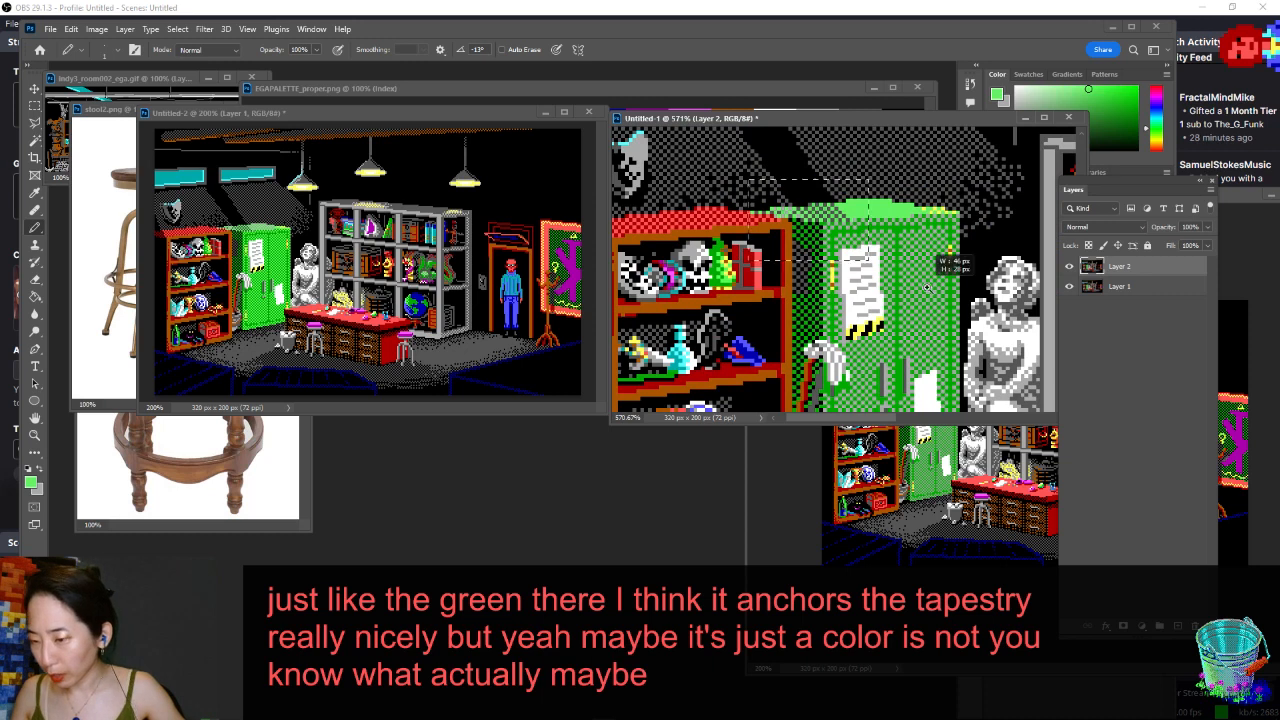
scroll(838, 241, up, 3)
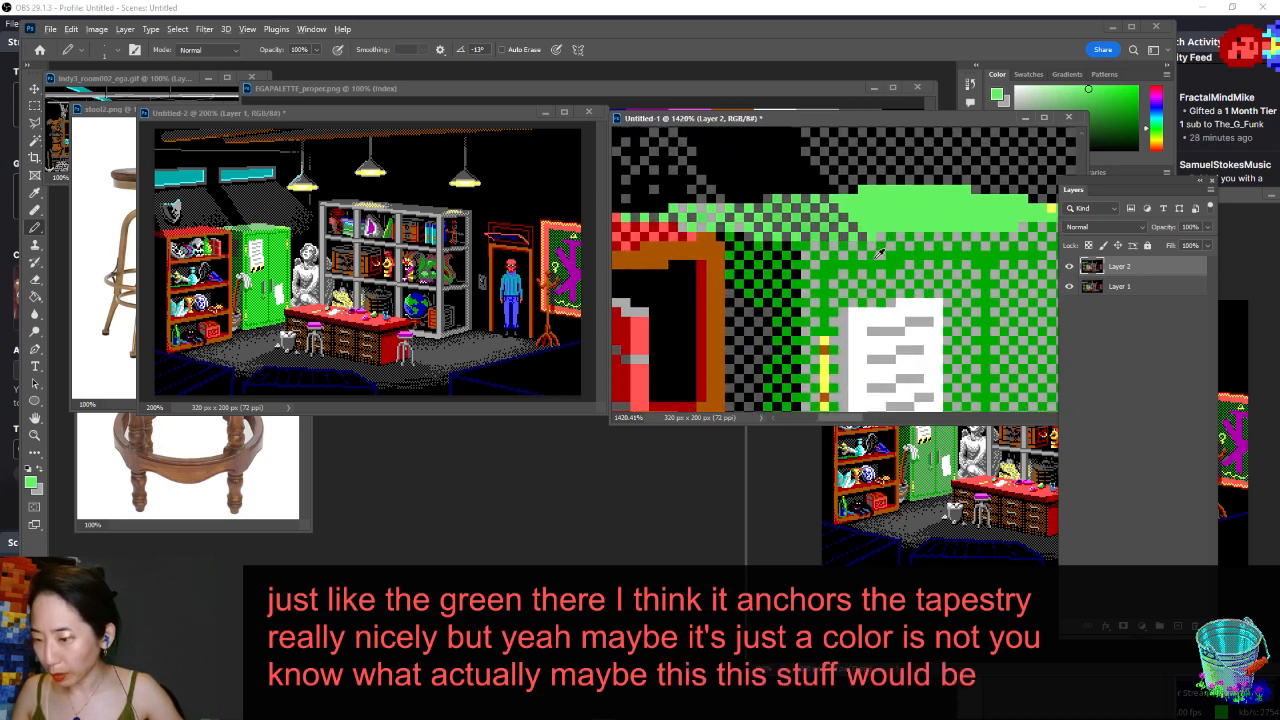
key(w)
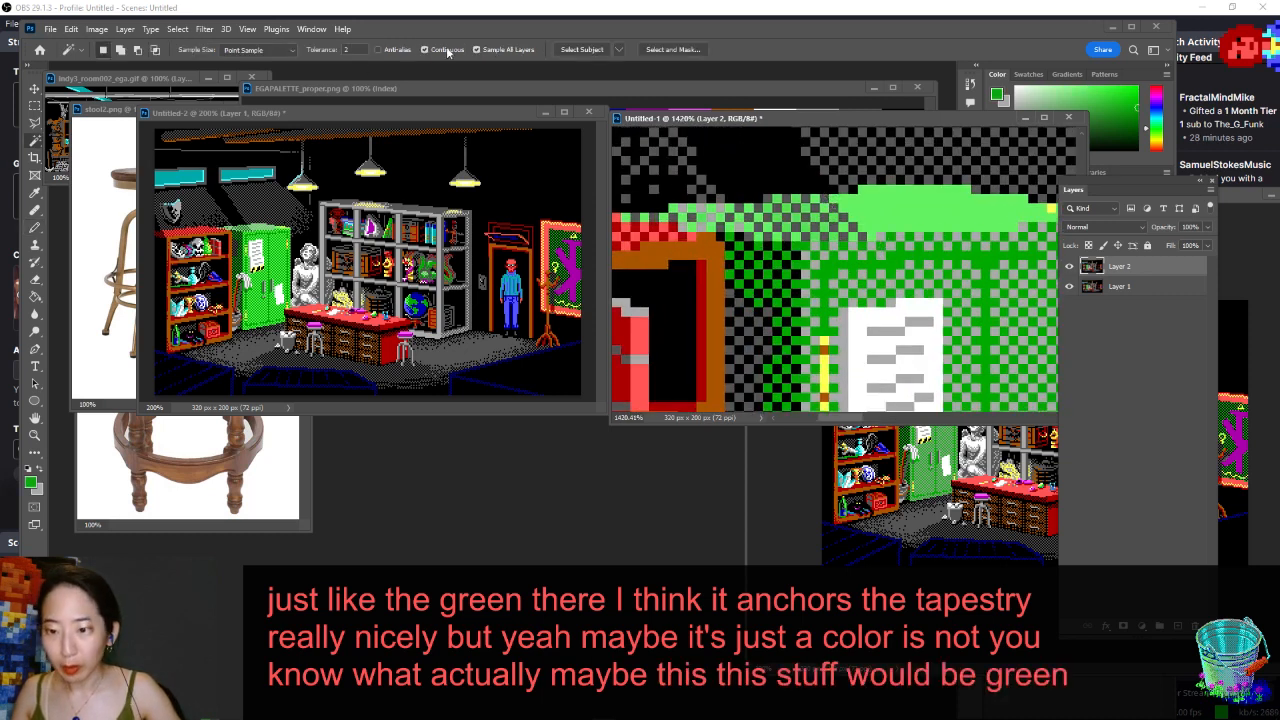
click(785, 200)
key(b)
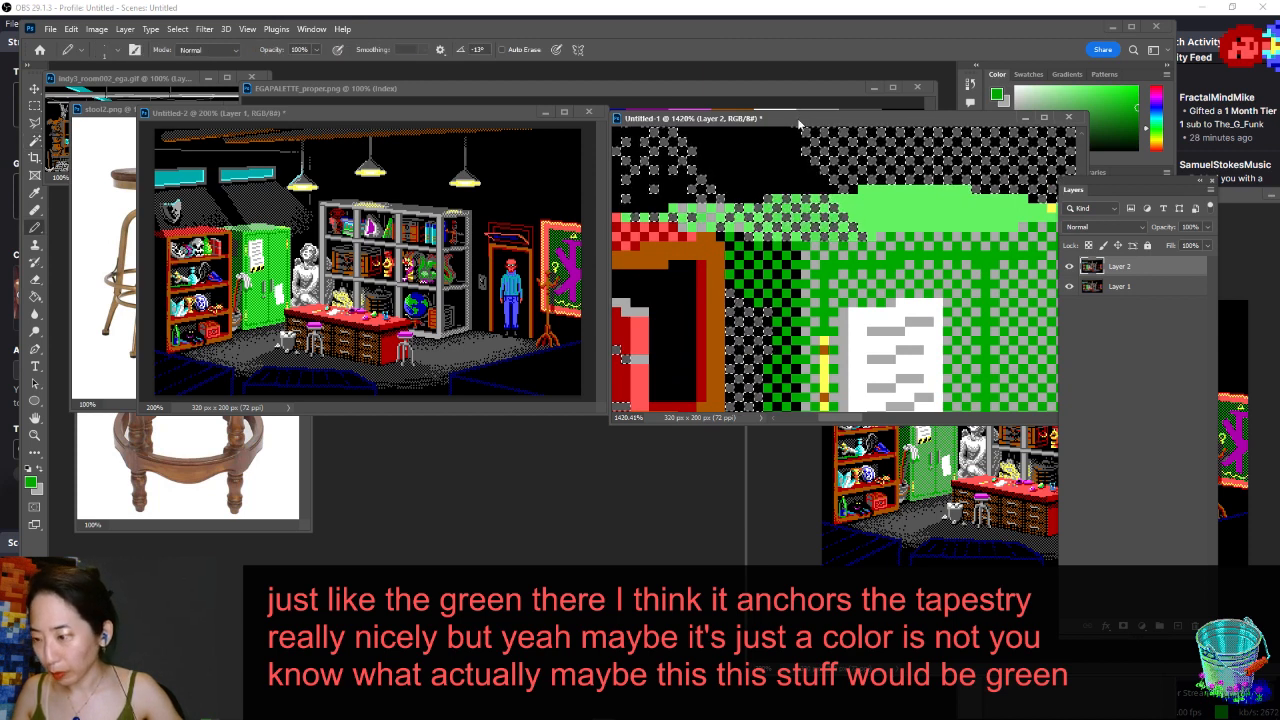
drag(799, 118, 725, 135)
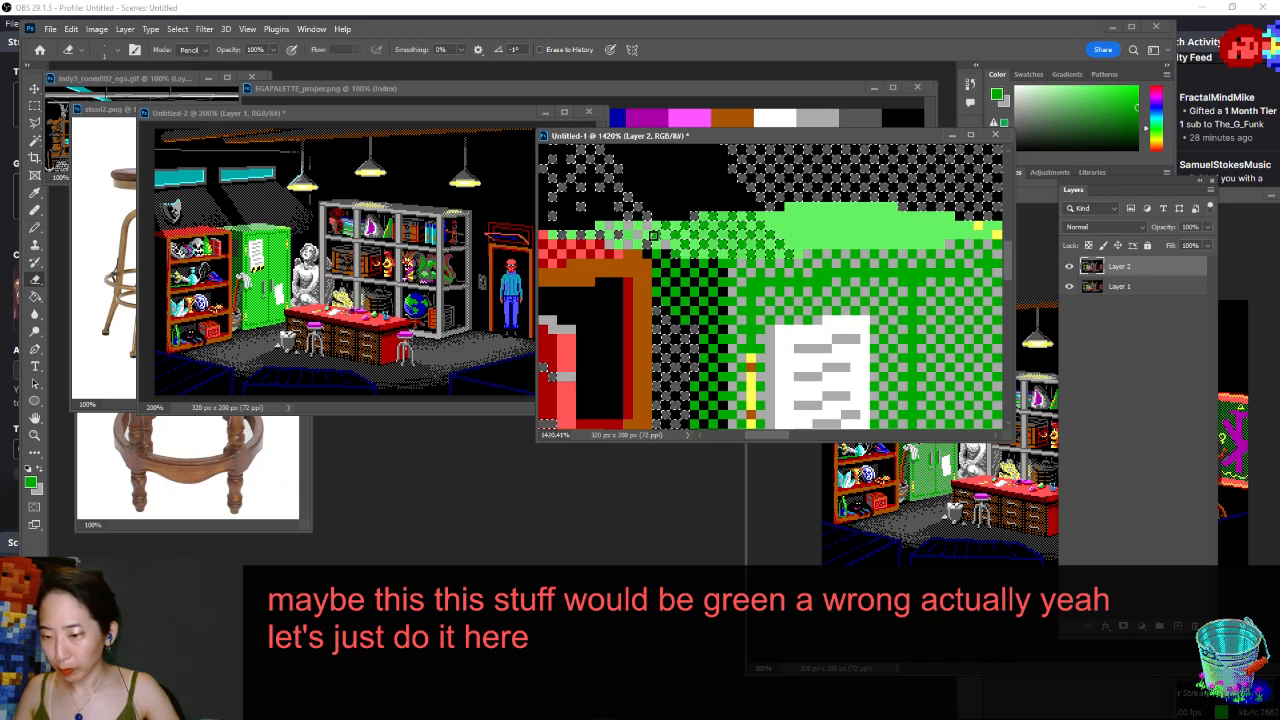
alt+click(650, 237)
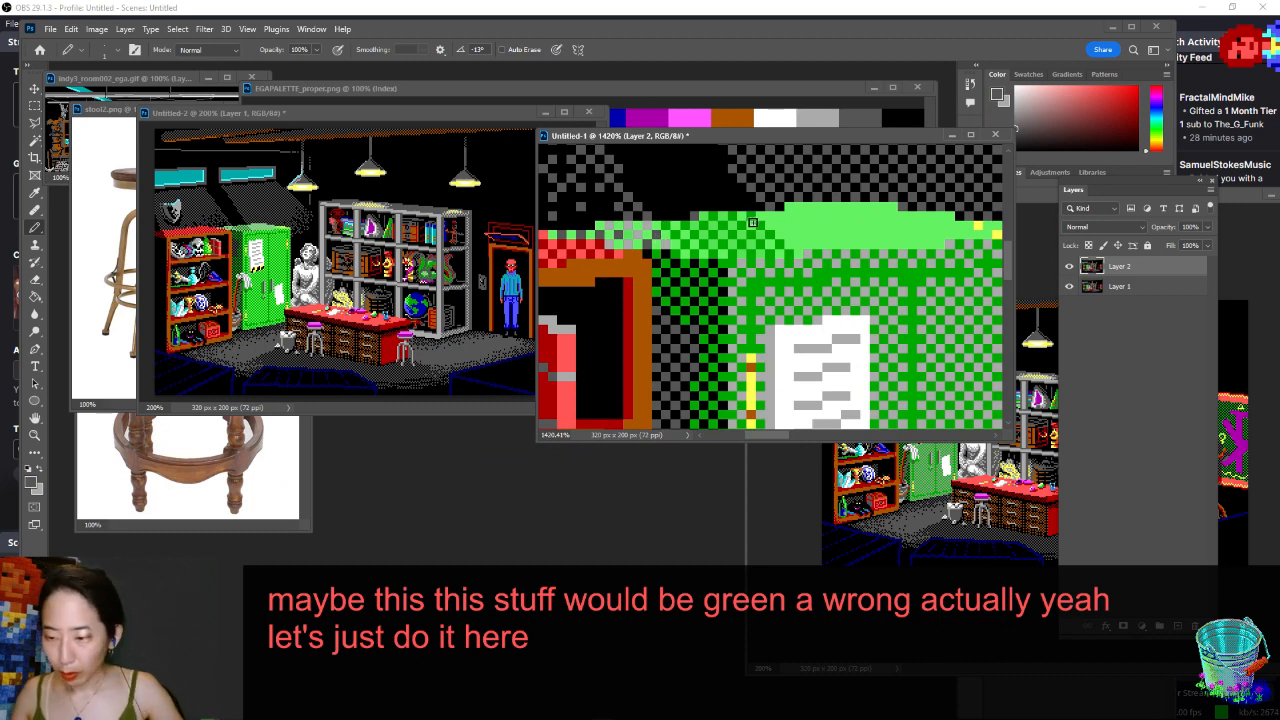
alt+click(703, 215)
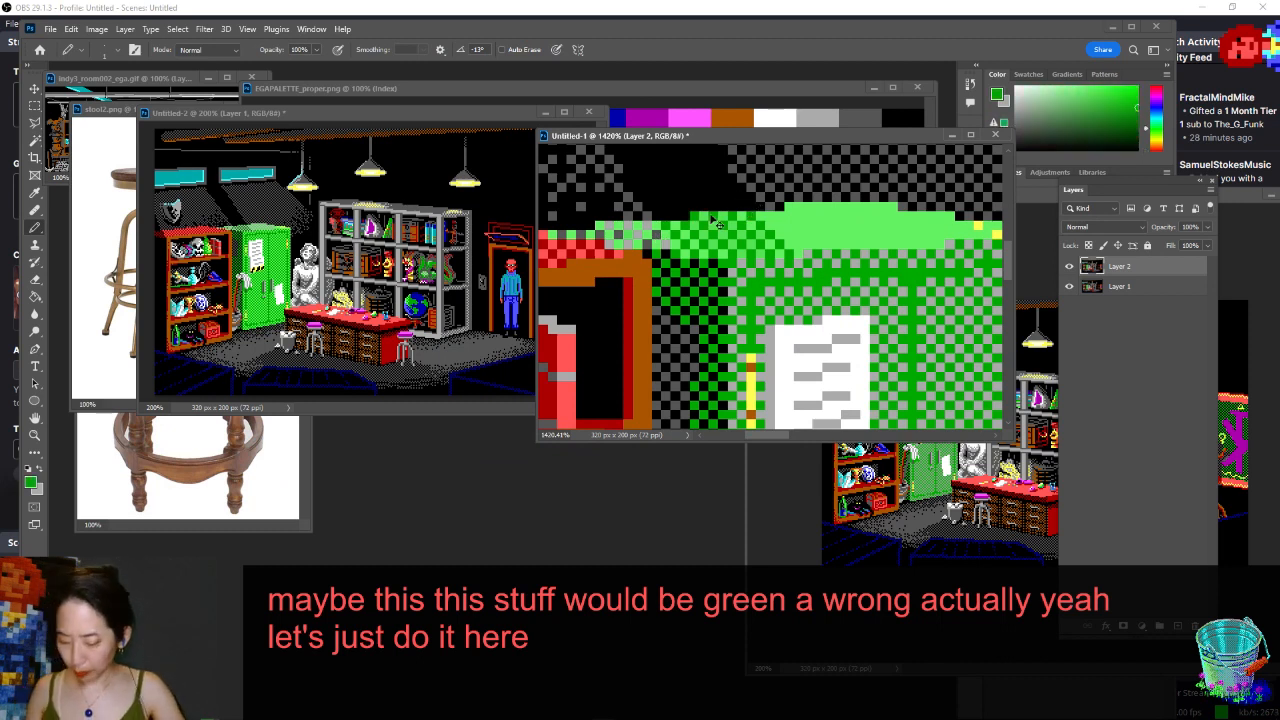
- Show Untitled-1 at 200% zoom and shrink and move its window beside Untitled-2 to compare the recolored cabinet top
key(ctrl+minus)
key(ctrl+minus)
key(ctrl+minus)
key(ctrl+minus)
key(ctrl+minus)
key(ctrl+minus)
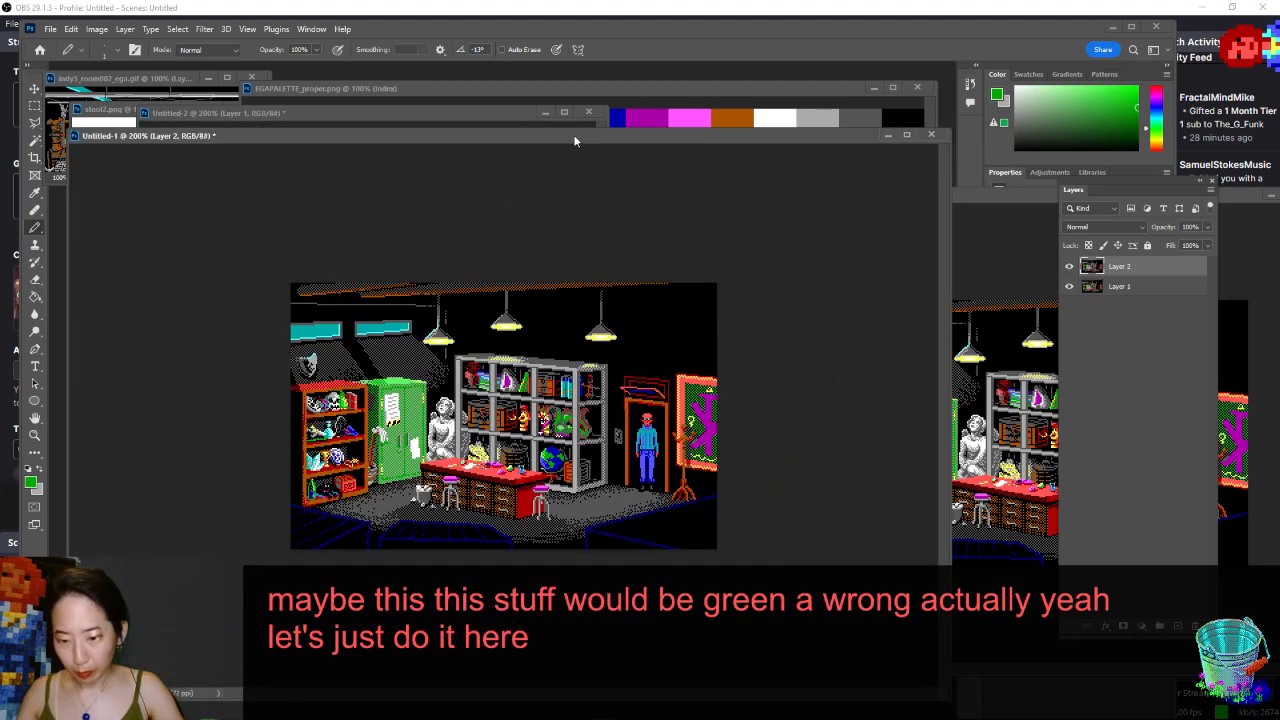
drag(574, 140, 770, 72)
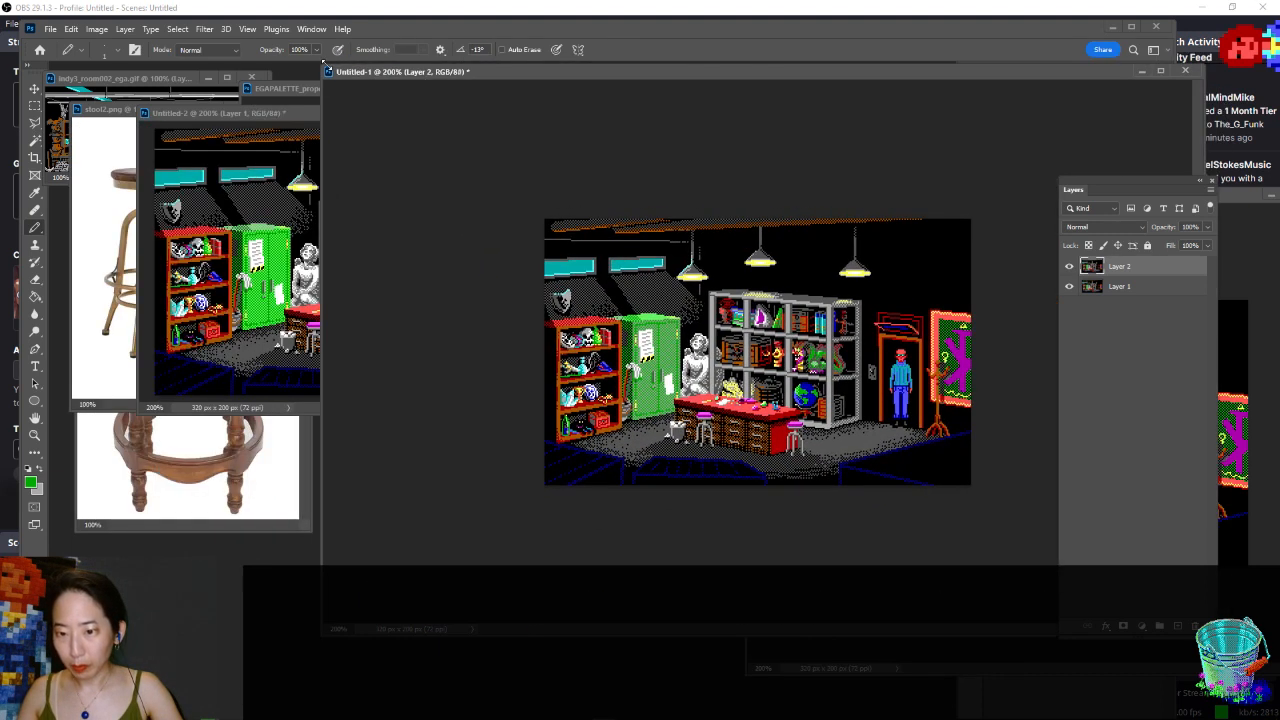
drag(323, 63, 720, 283)
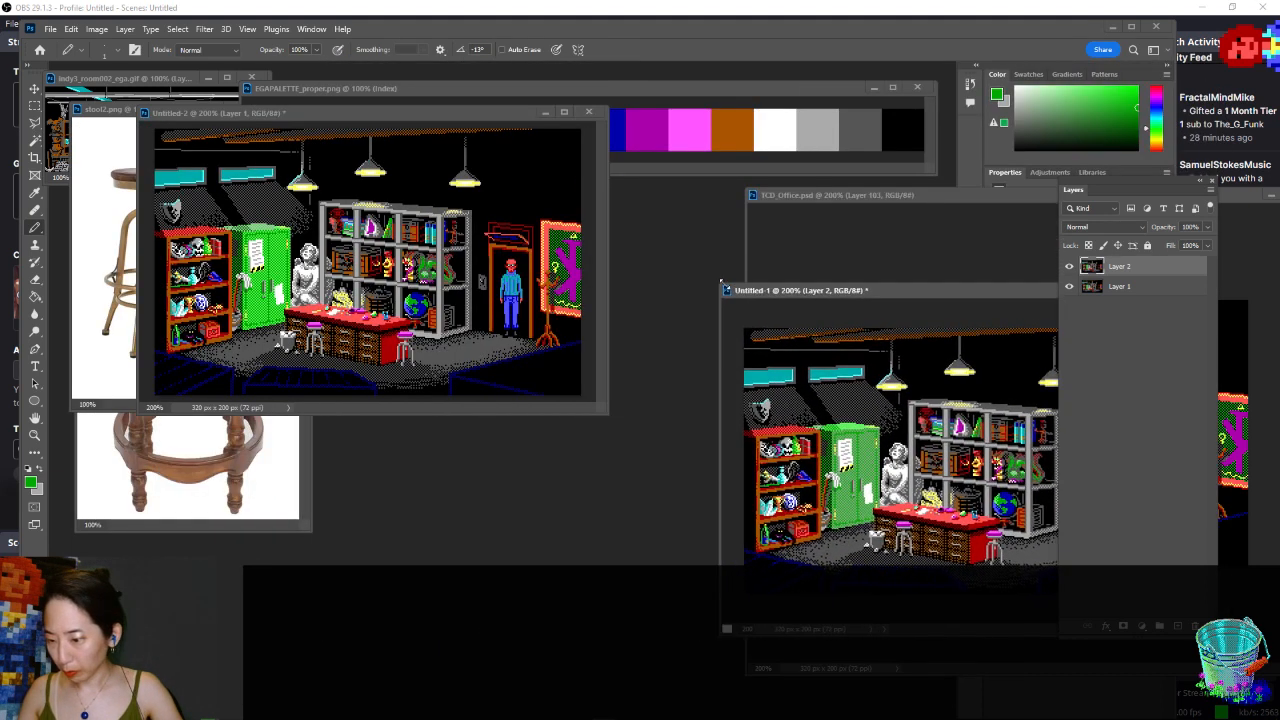
drag(823, 296, 669, 119)
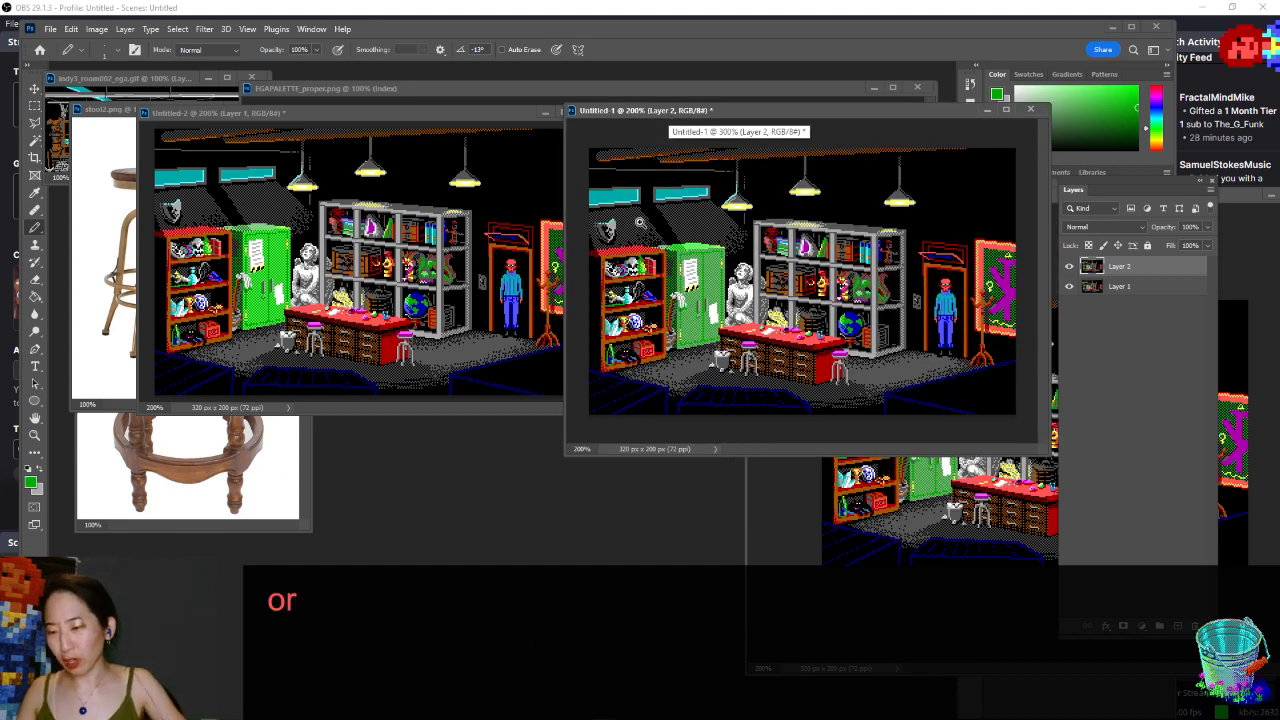
- Examine the cabinet top in Untitled-1 up close, then fit its window beside Untitled-2 again at 200% zoom
scroll(663, 248, up, 5)
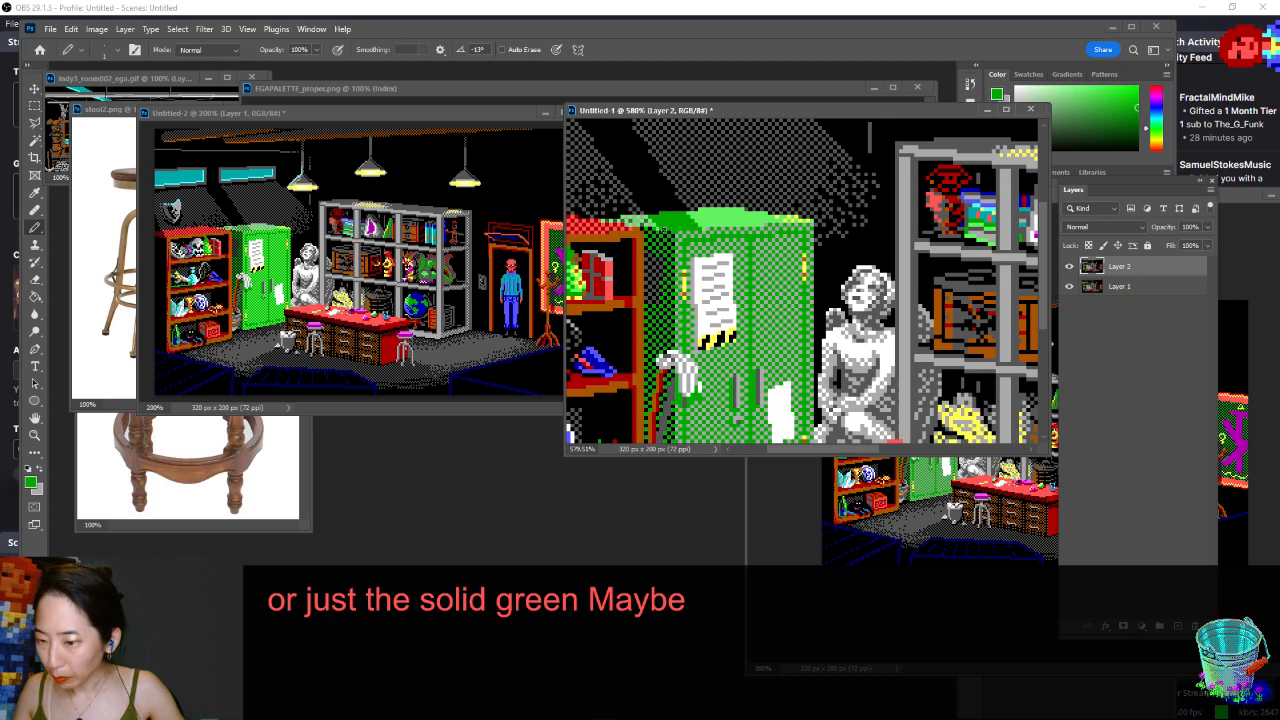
key(ctrl+minus)
key(ctrl+minus)
key(ctrl+minus)
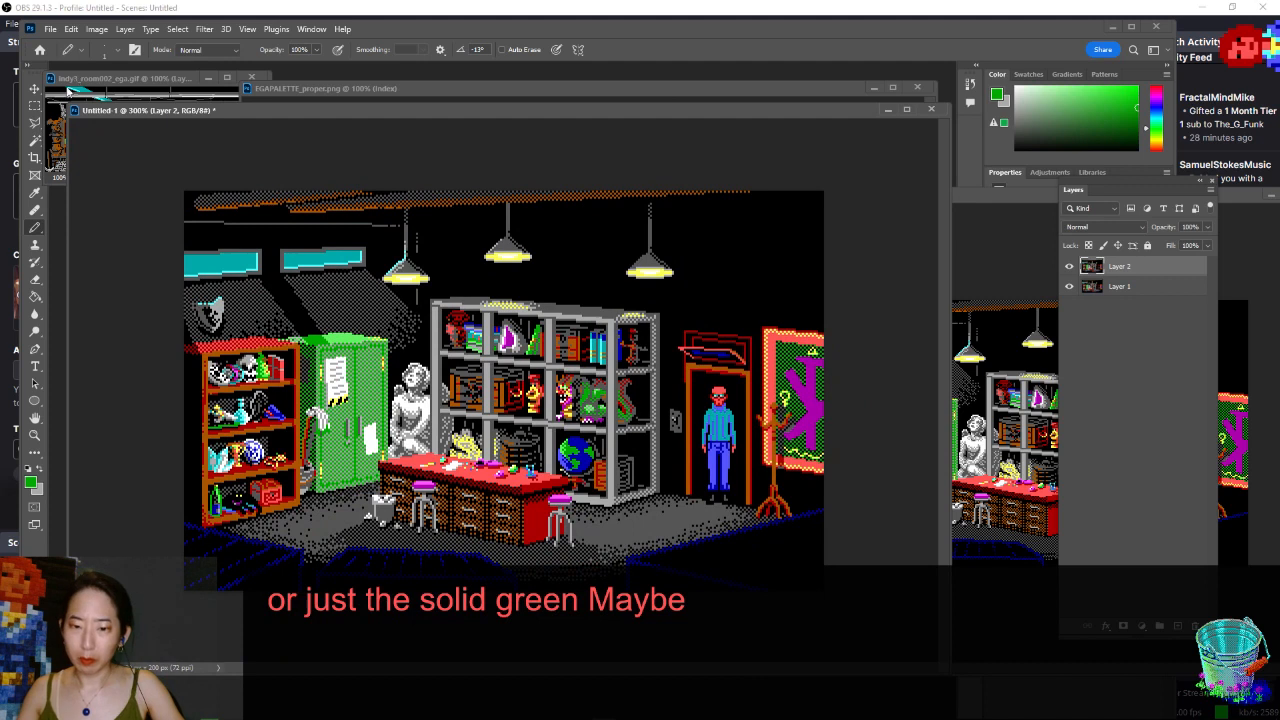
drag(70, 103, 352, 278)
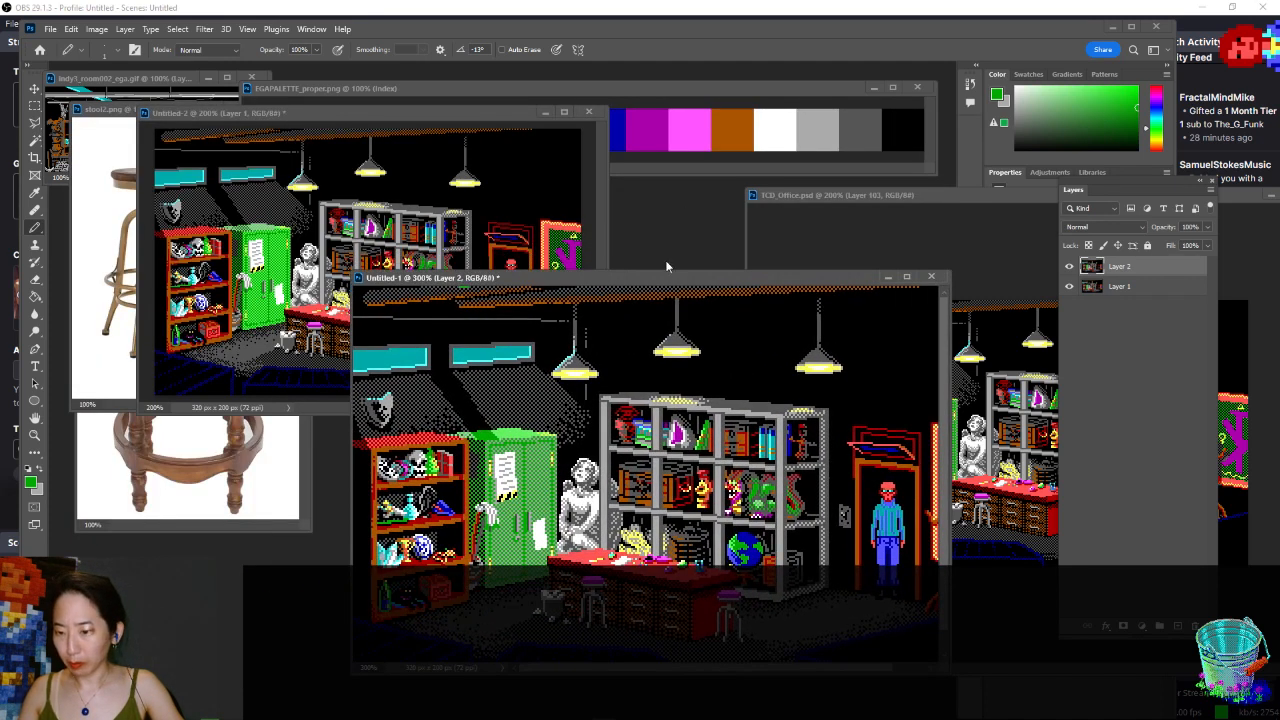
drag(667, 286, 885, 92)
key(ctrl+minus)
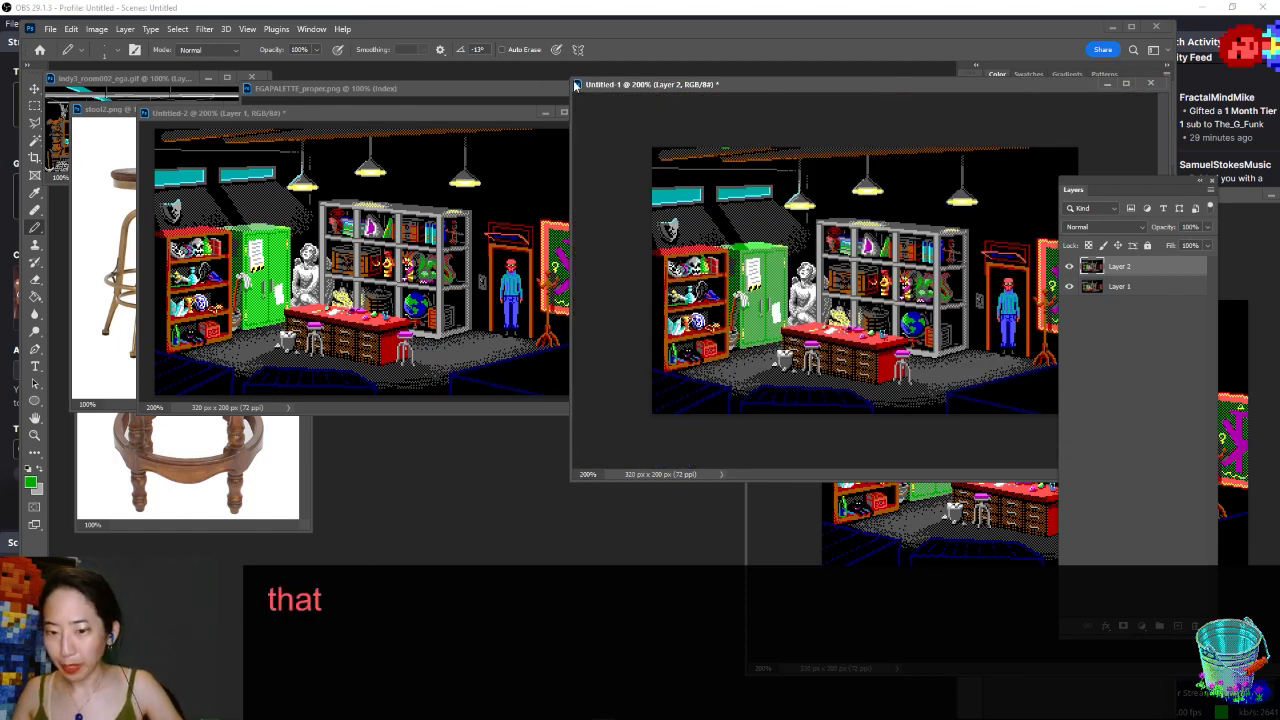
drag(572, 73, 716, 164)
drag(800, 178, 675, 107)
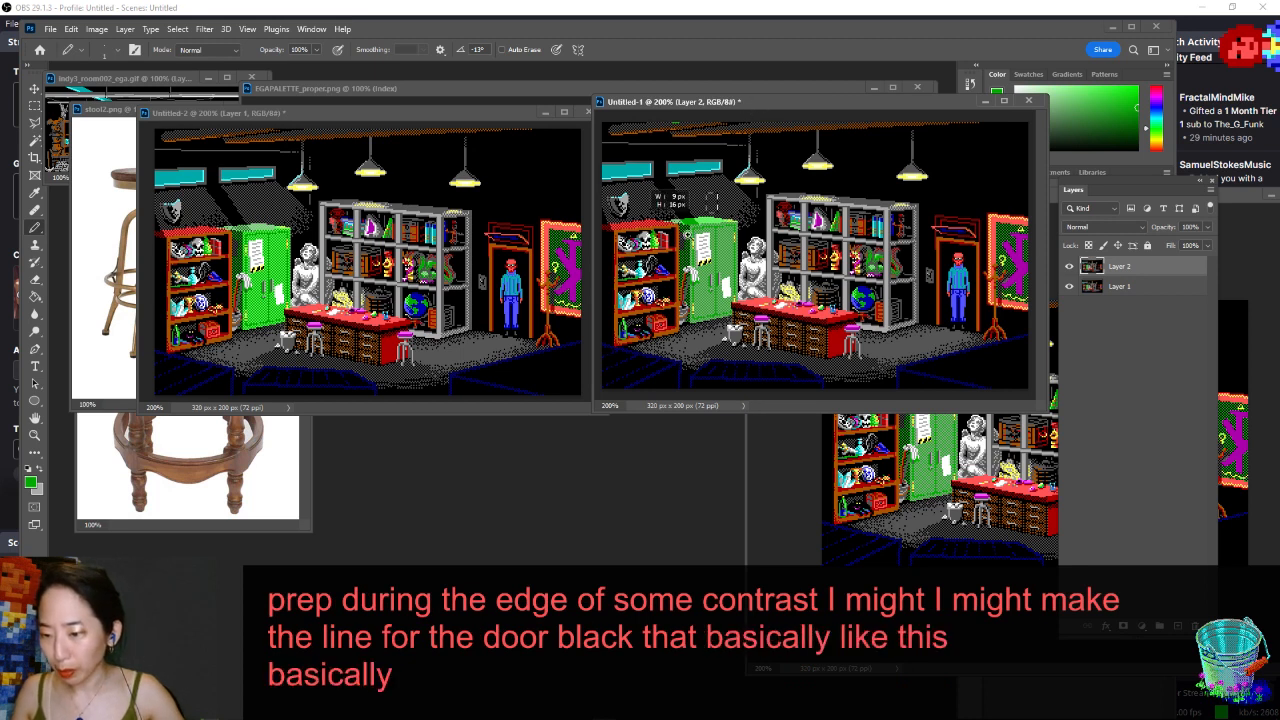
- Sample the light green from the cabinet top in Untitled-1 and return the picture to 200% zoom
scroll(690, 240, up, 3)
drag(825, 168, 731, 231)
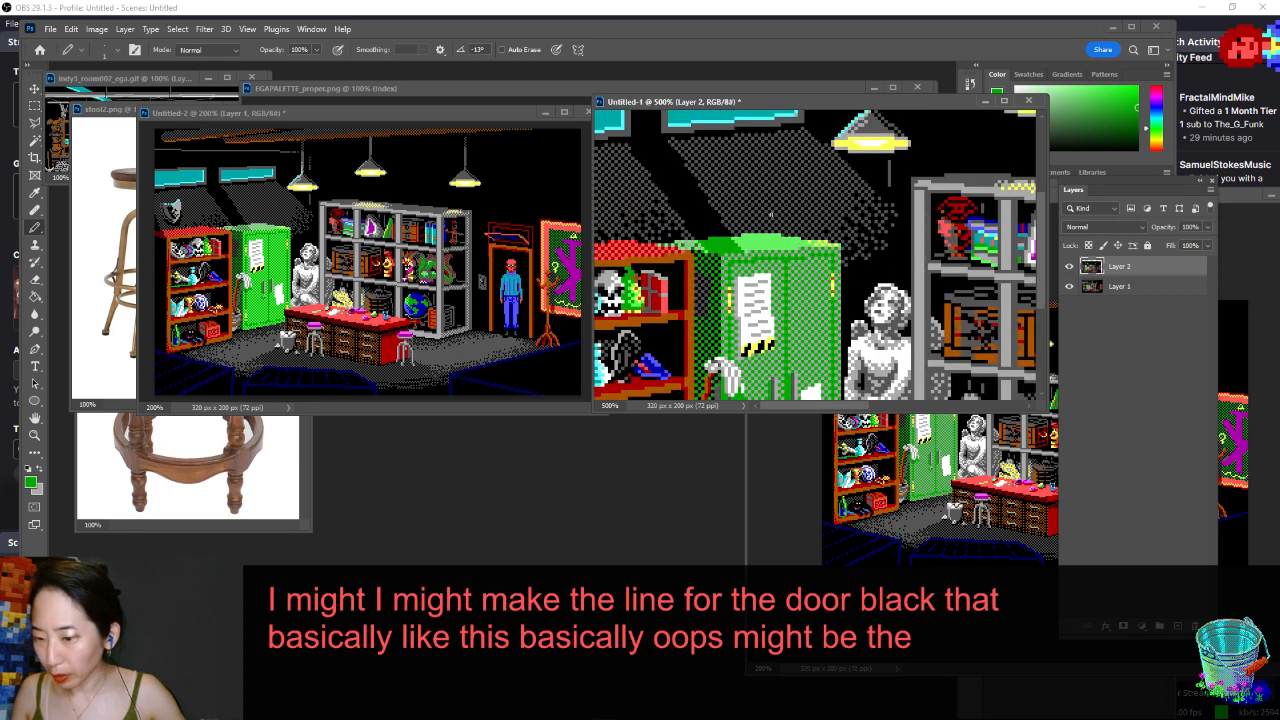
alt+click(769, 238)
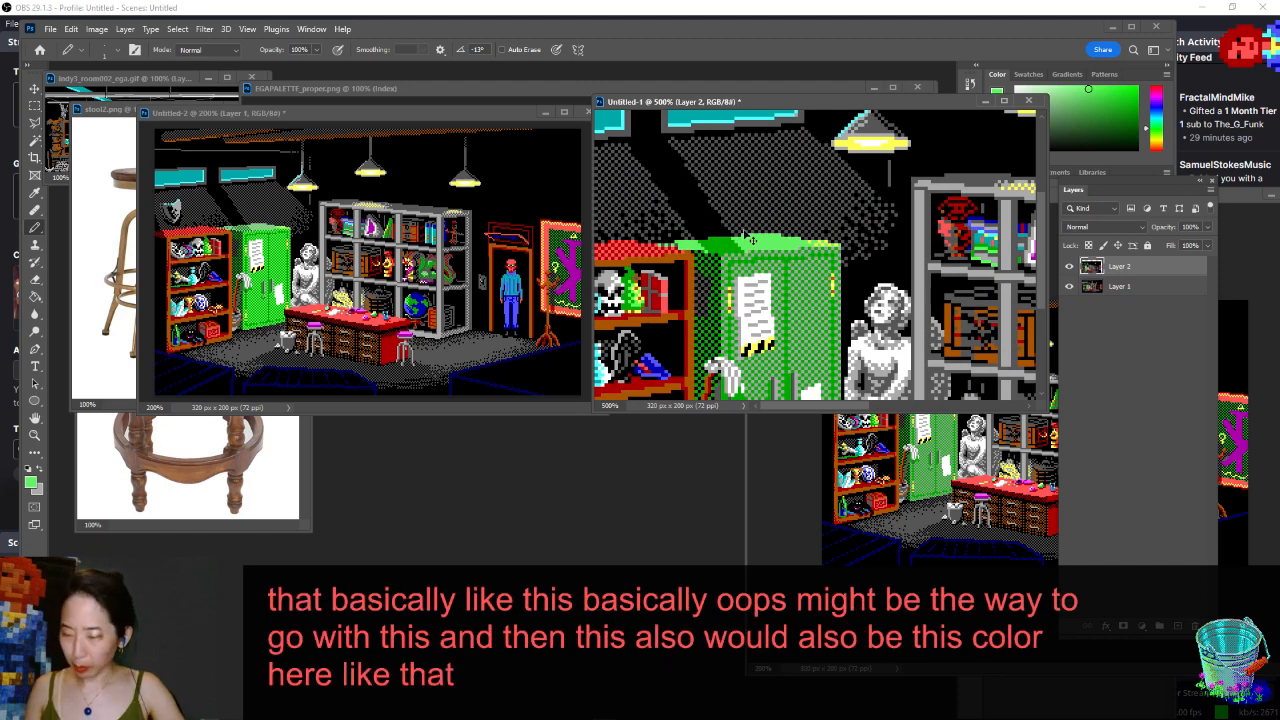
scroll(751, 240, down, 4)
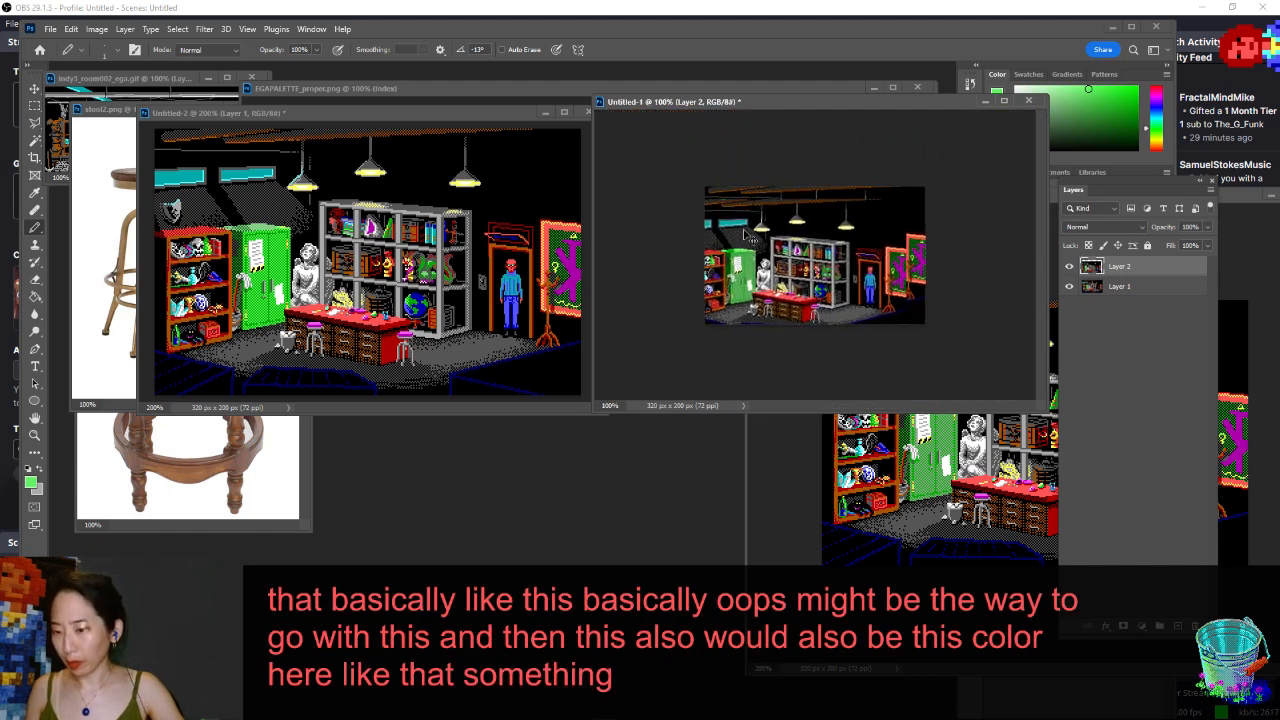
scroll(743, 233, up, 1)
key(ctrl+shift+s)
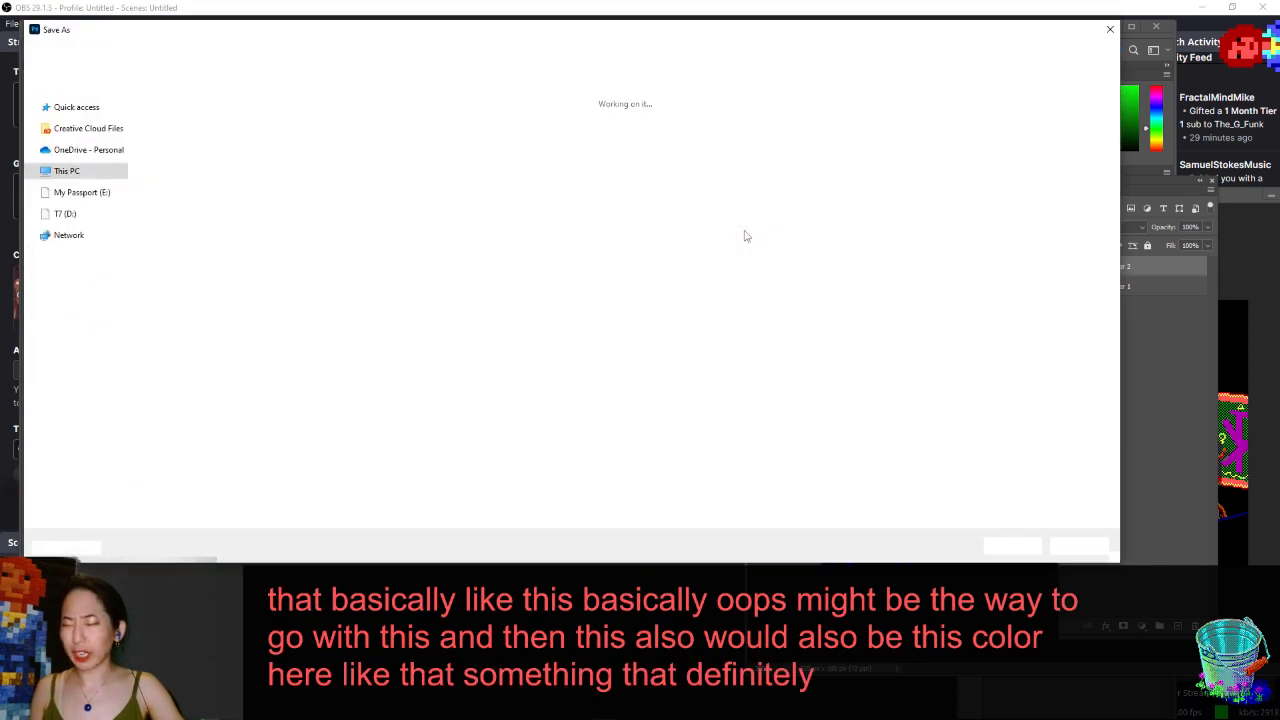
click(1109, 29)
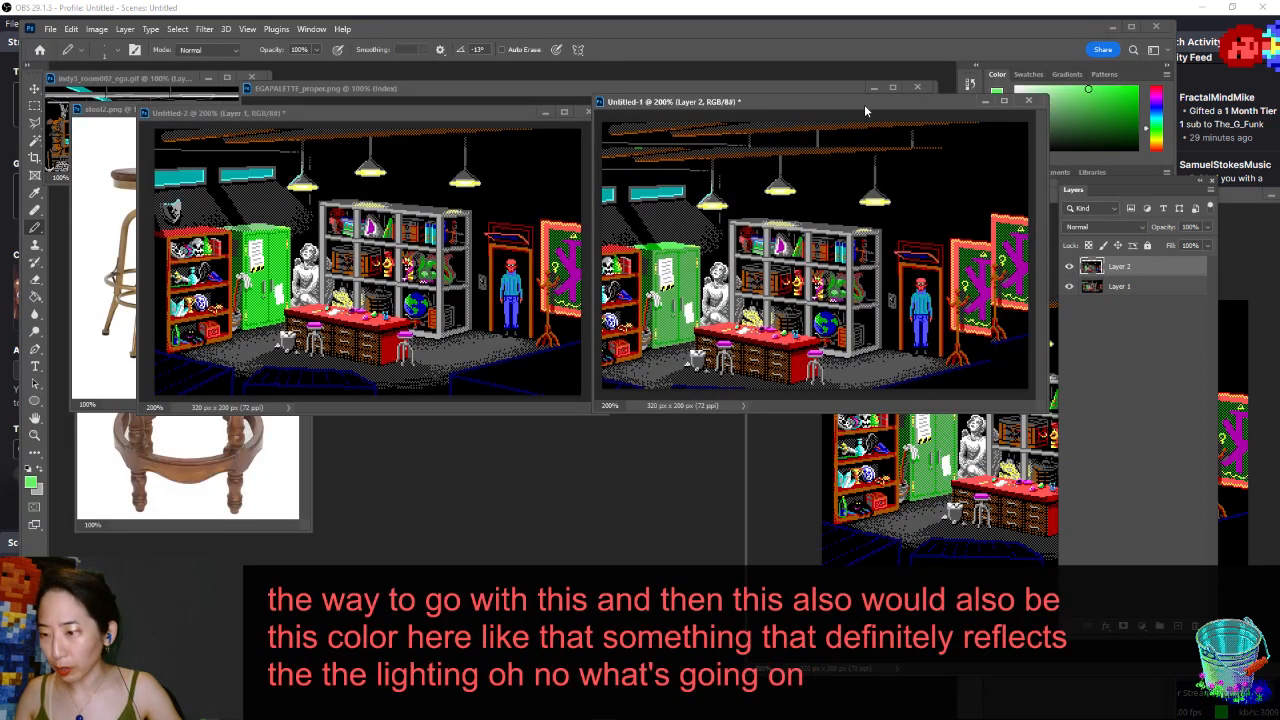
mouse_move(864, 104)
mouse_down()
mouse_move(819, 121)
mouse_move(844, 110)
mouse_up()
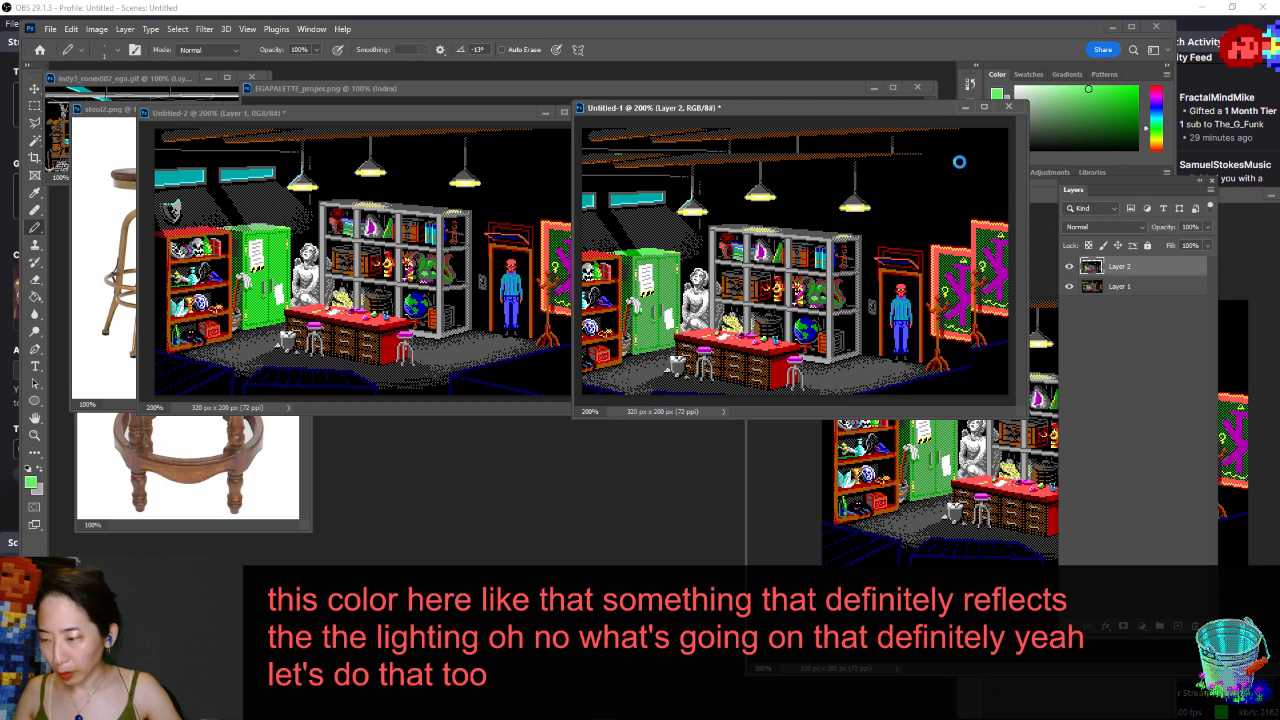
key(ctrl+s)
key(Escape)
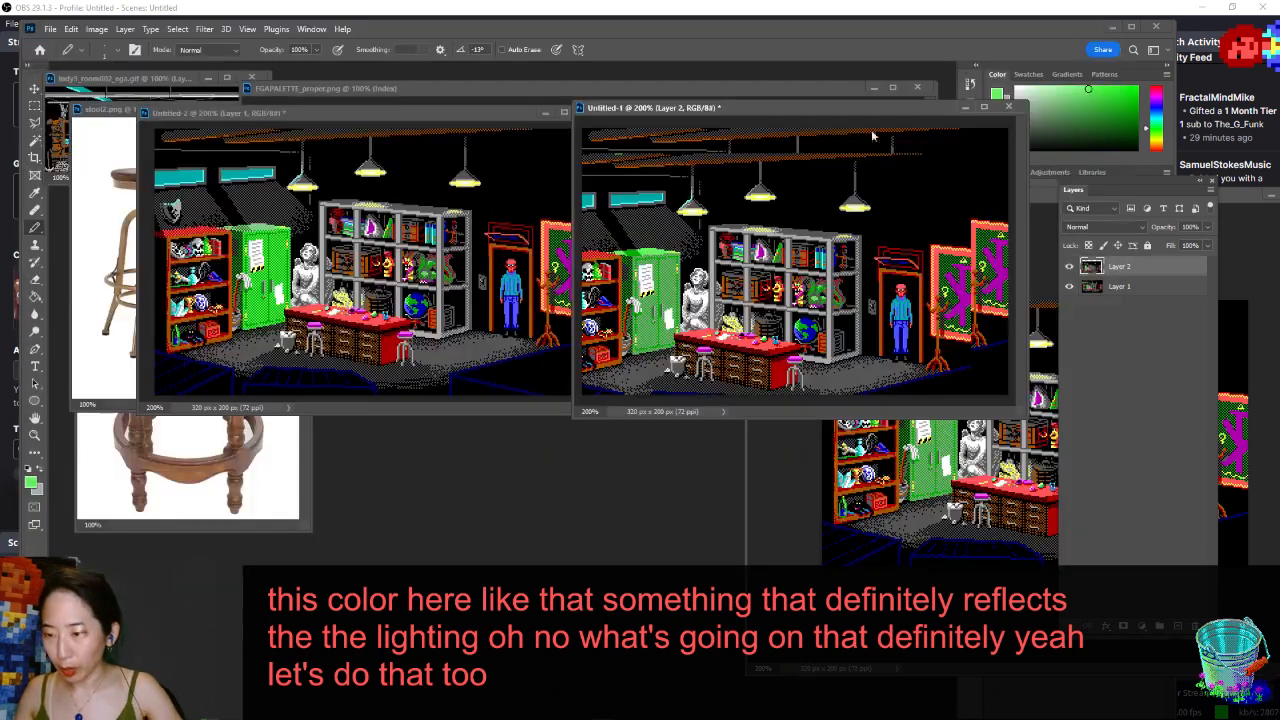
- Line up the Untitled-2 and Untitled-1 windows side by side and make Untitled-1 the active document
drag(364, 106, 306, 94)
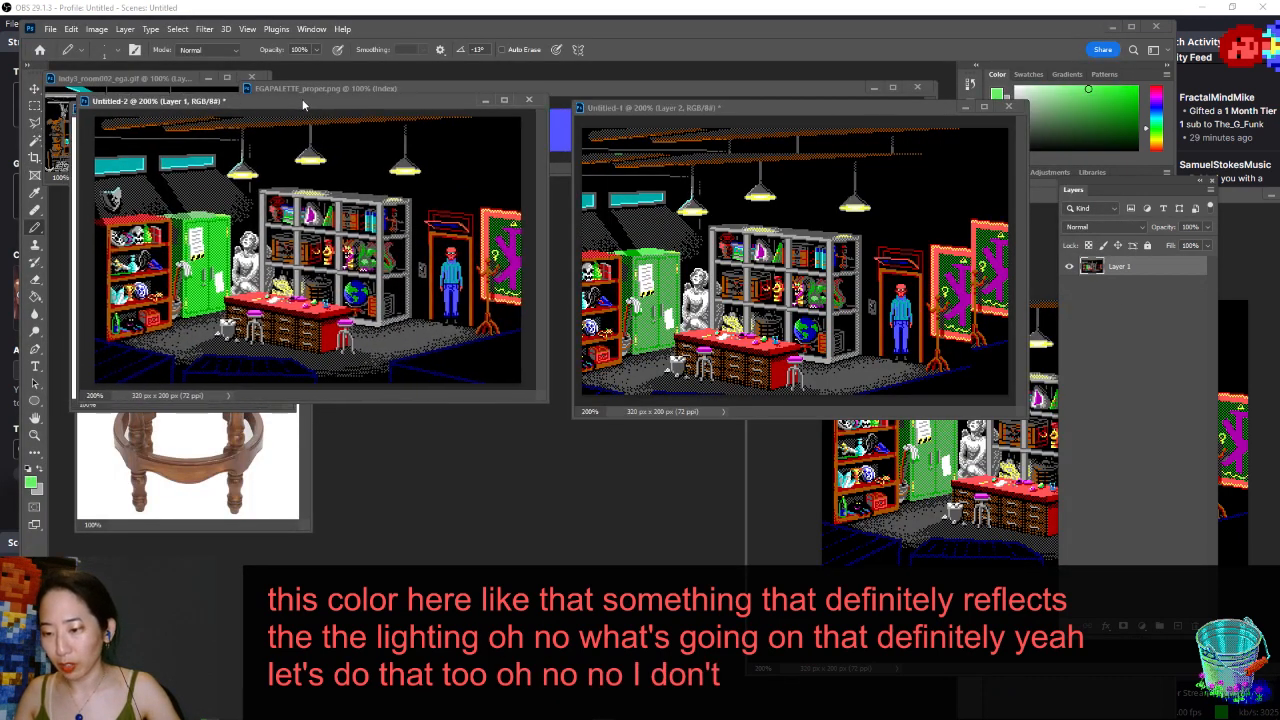
drag(655, 110, 637, 104)
click(637, 104)
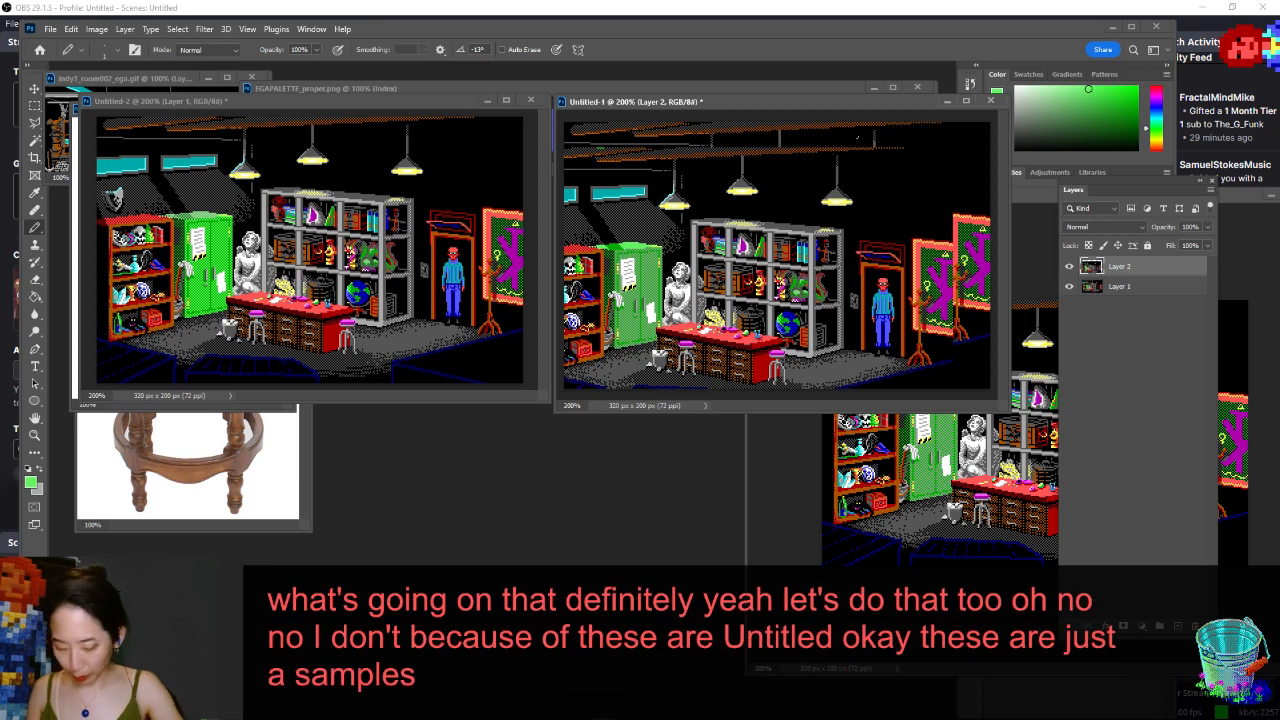
- Draw a vertical dark-gray line along the seam between the cabinet doors on a new layer above Layer 2 in Untitled-1
key(ctrl+shift+n)
key(Return)
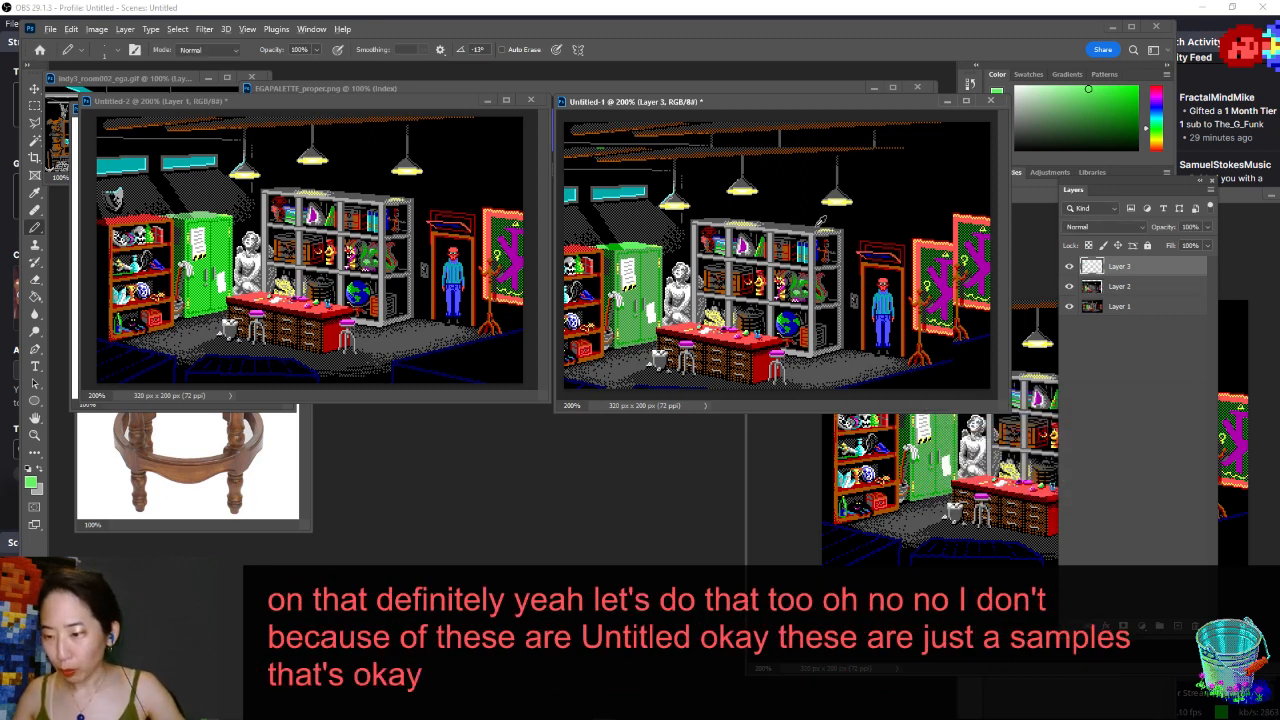
alt+click(838, 194)
scroll(606, 318, up, 5)
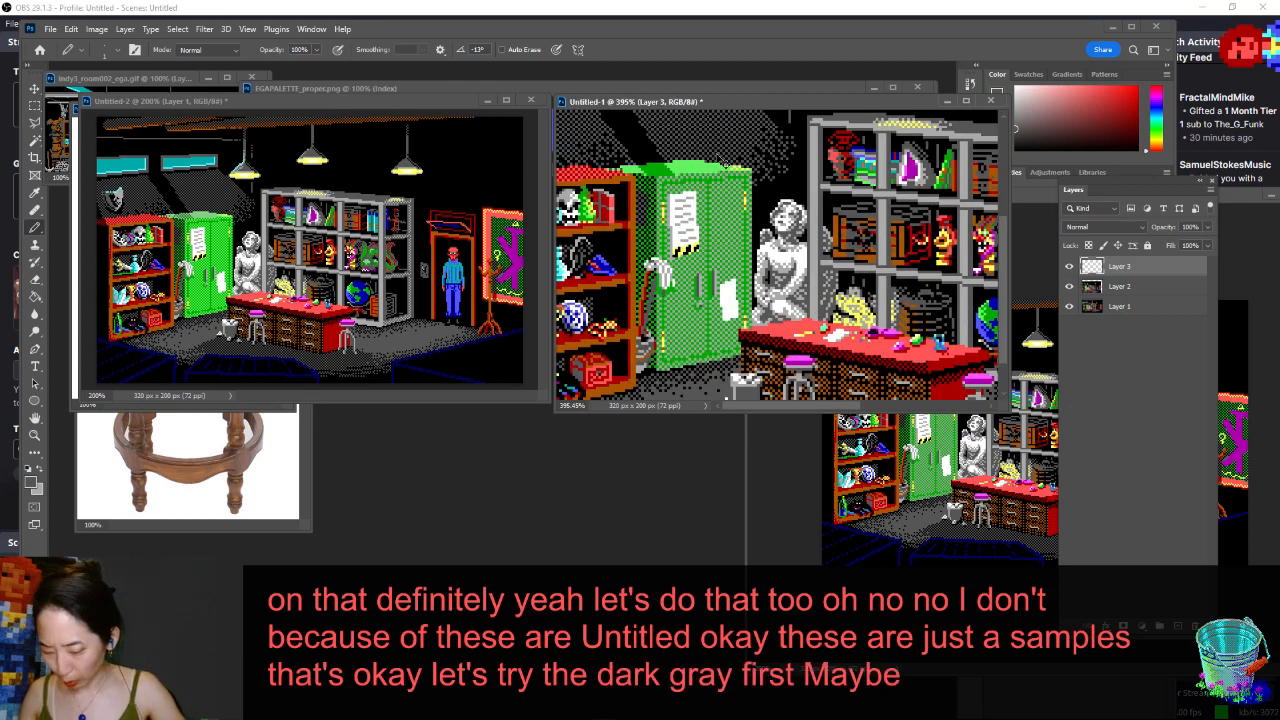
key(ctrl+plus)
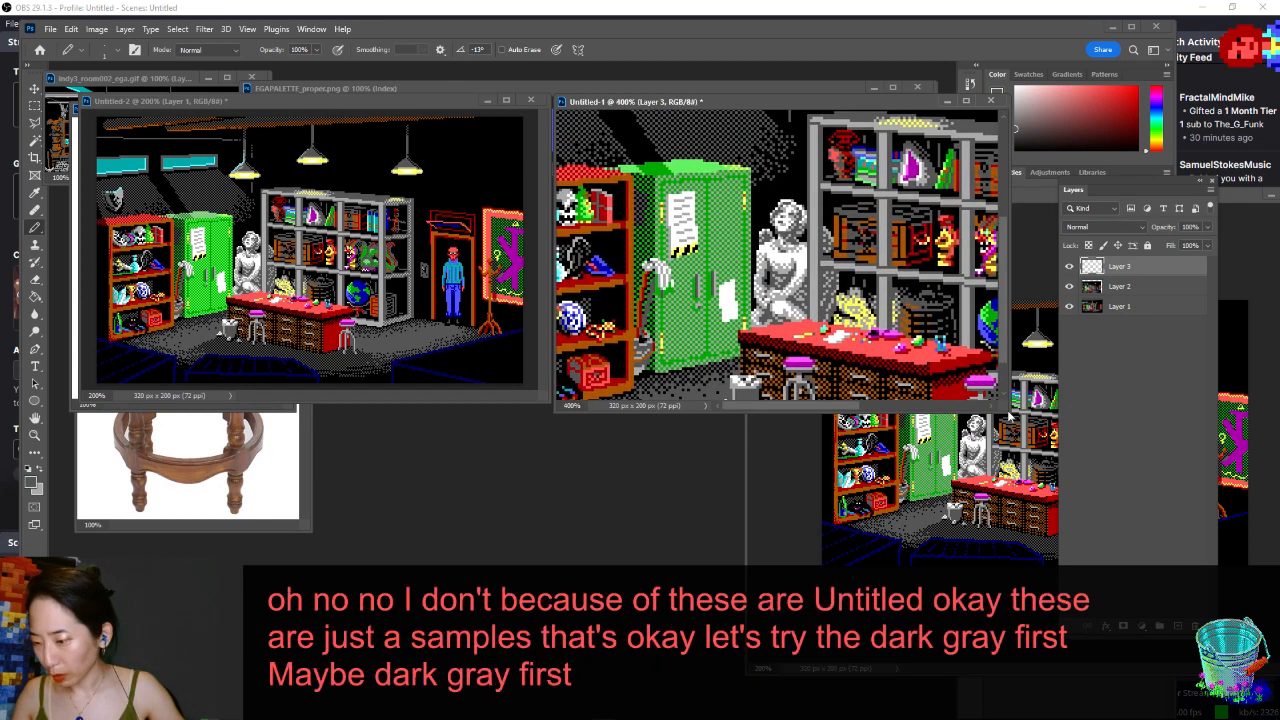
key(ctrl+plus)
key(ctrl+plus)
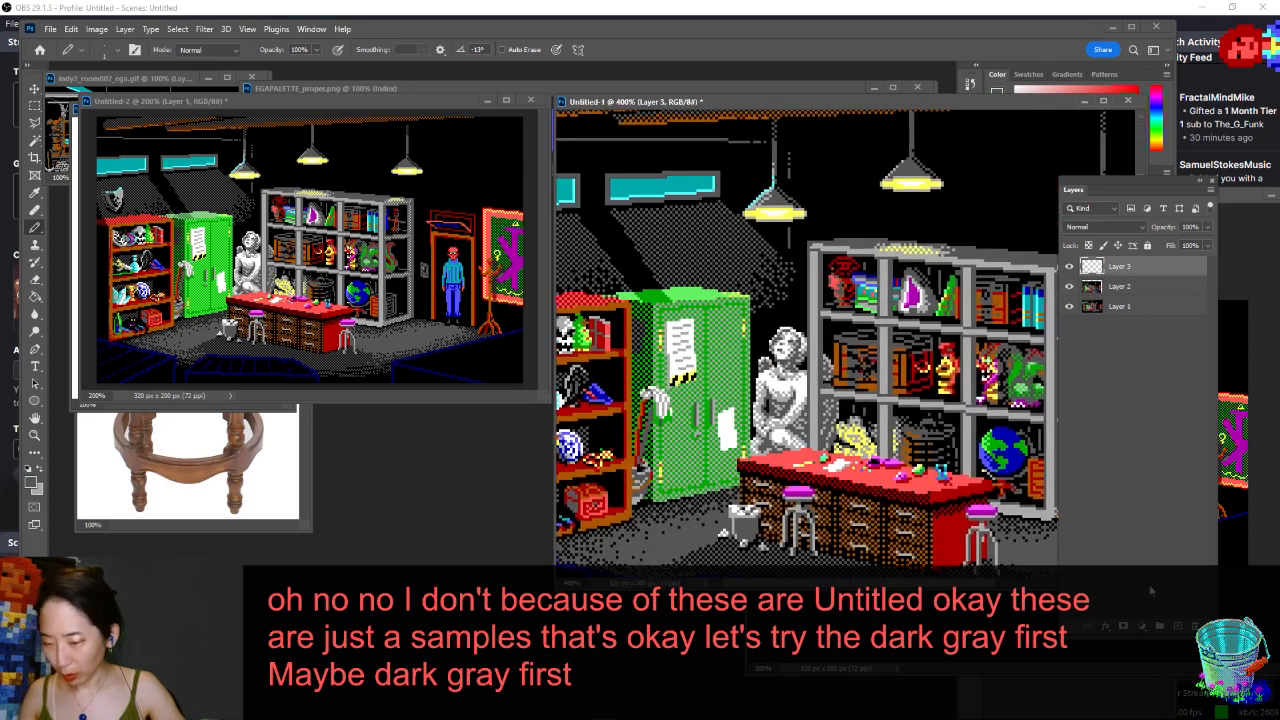
drag(820, 459, 888, 436)
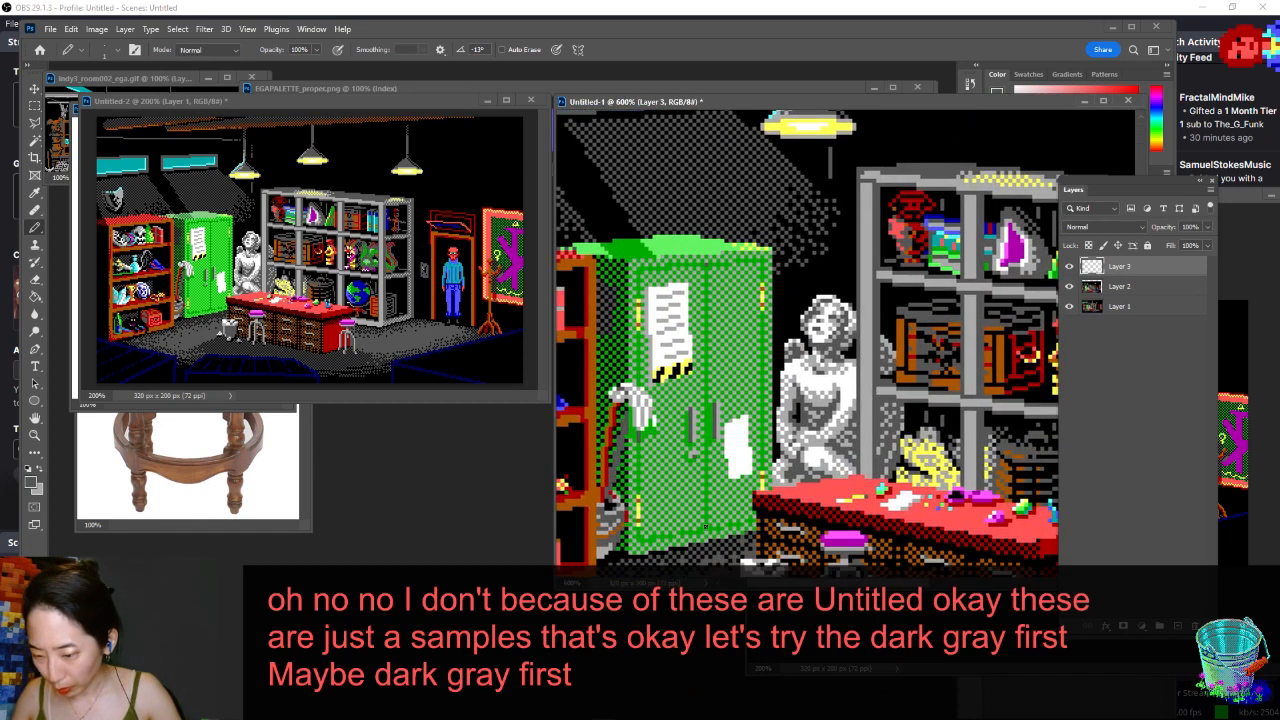
shift+click(705, 527)
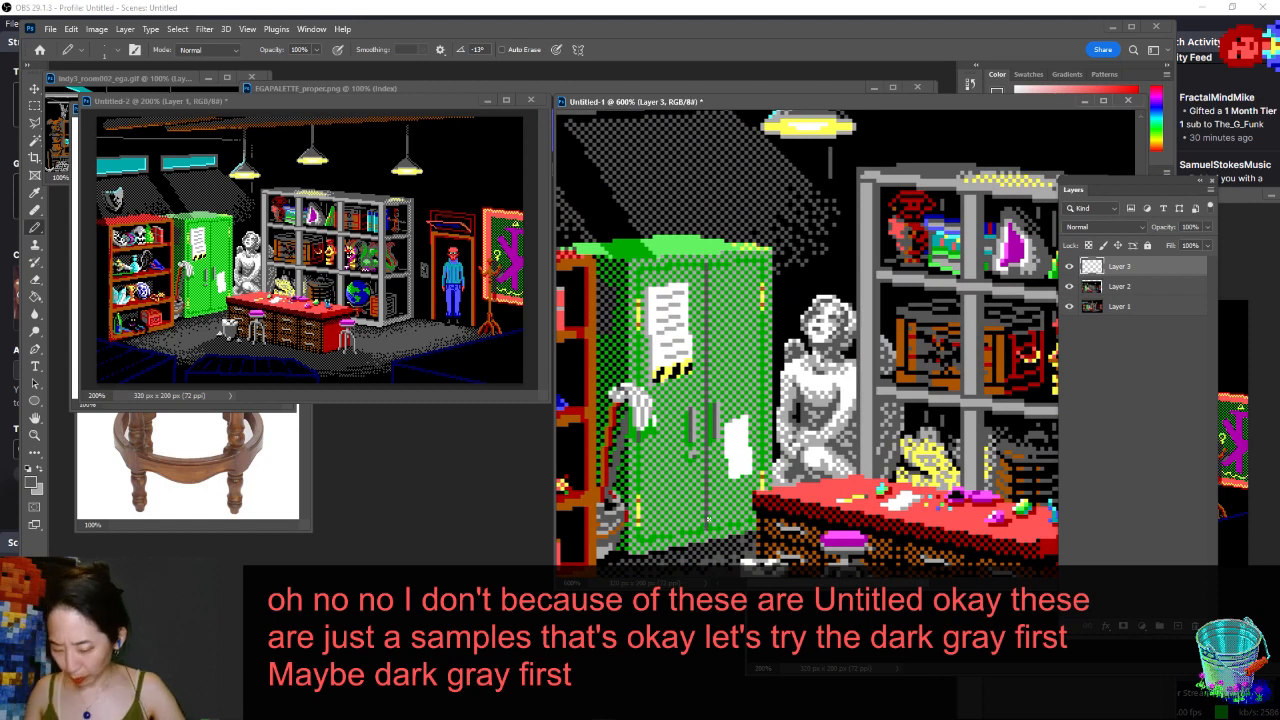
- Return Untitled-1 to 200% zoom and place its window beside Untitled-2 to compare the cabinets
key(ctrl+minus)
key(ctrl+minus)
key(ctrl+minus)
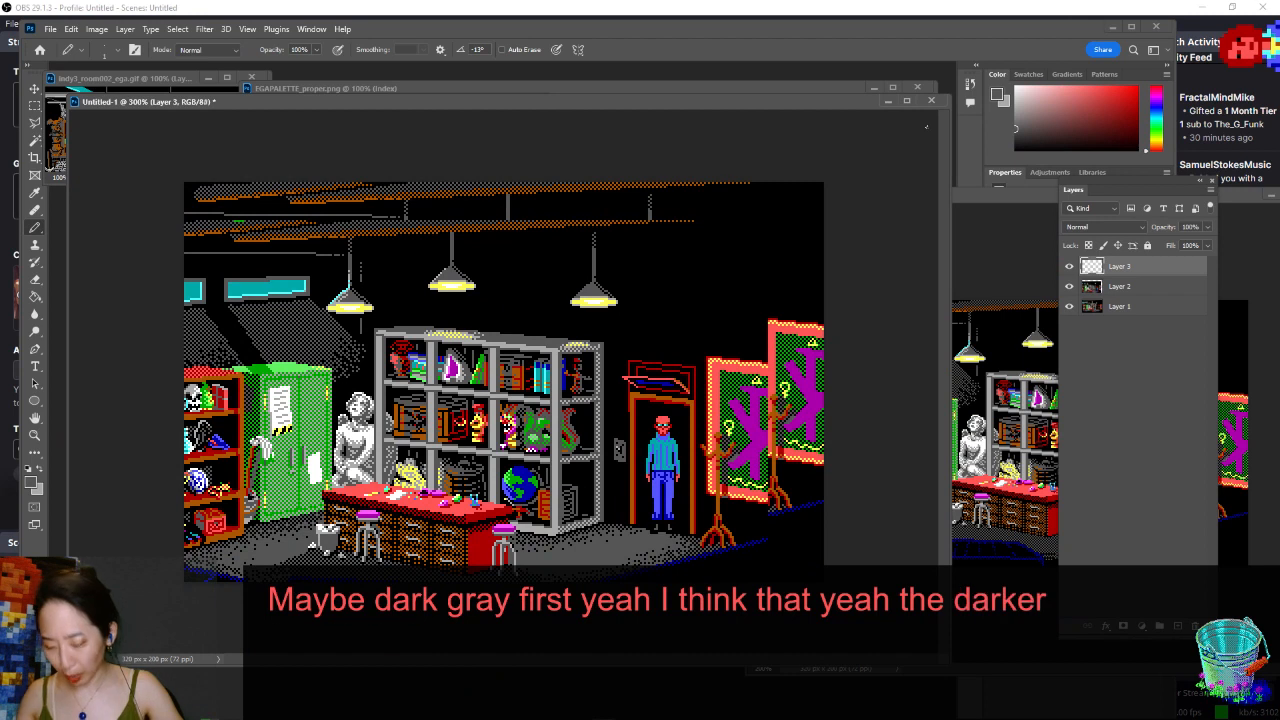
key(ctrl+minus)
key(ctrl+minus)
key(ctrl+plus)
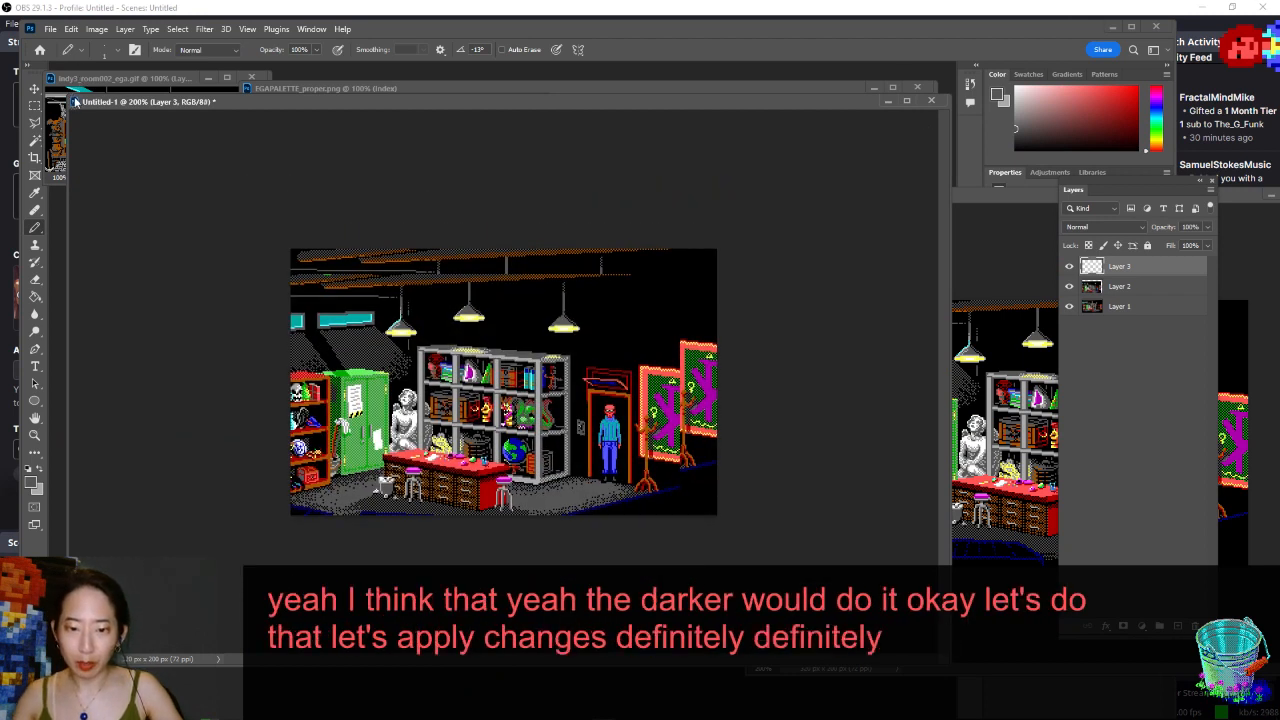
drag(78, 100, 420, 323)
drag(598, 337, 622, 86)
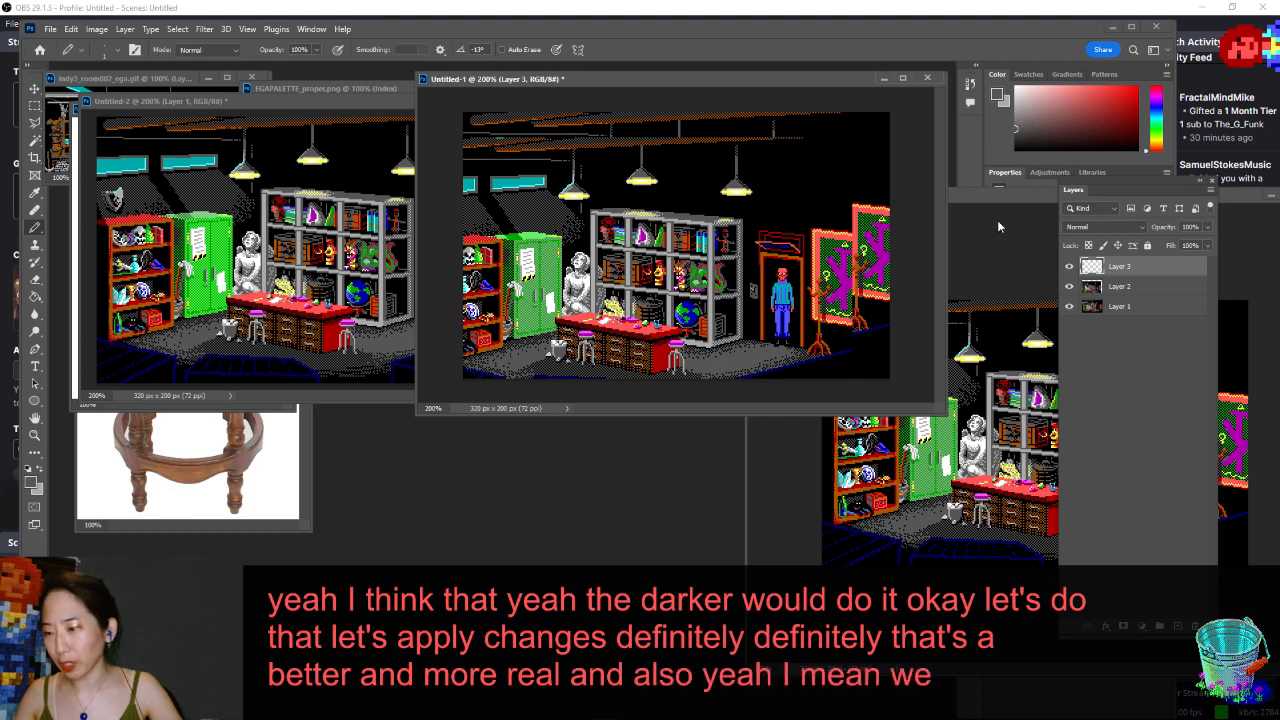
- Bring TCD_Office.psd forward, clear its selection and check the effect of the Dither copy 13 layer by toggling its visibility
drag(996, 194, 610, 135)
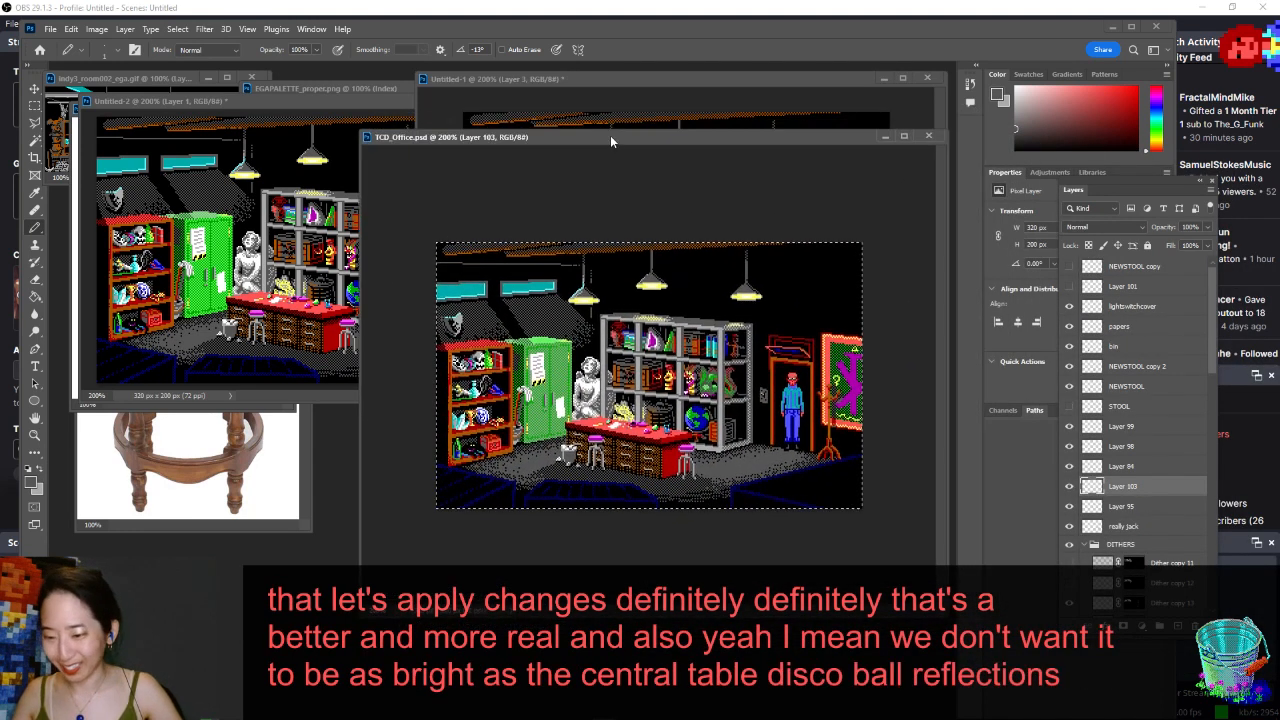
key(ctrl+d)
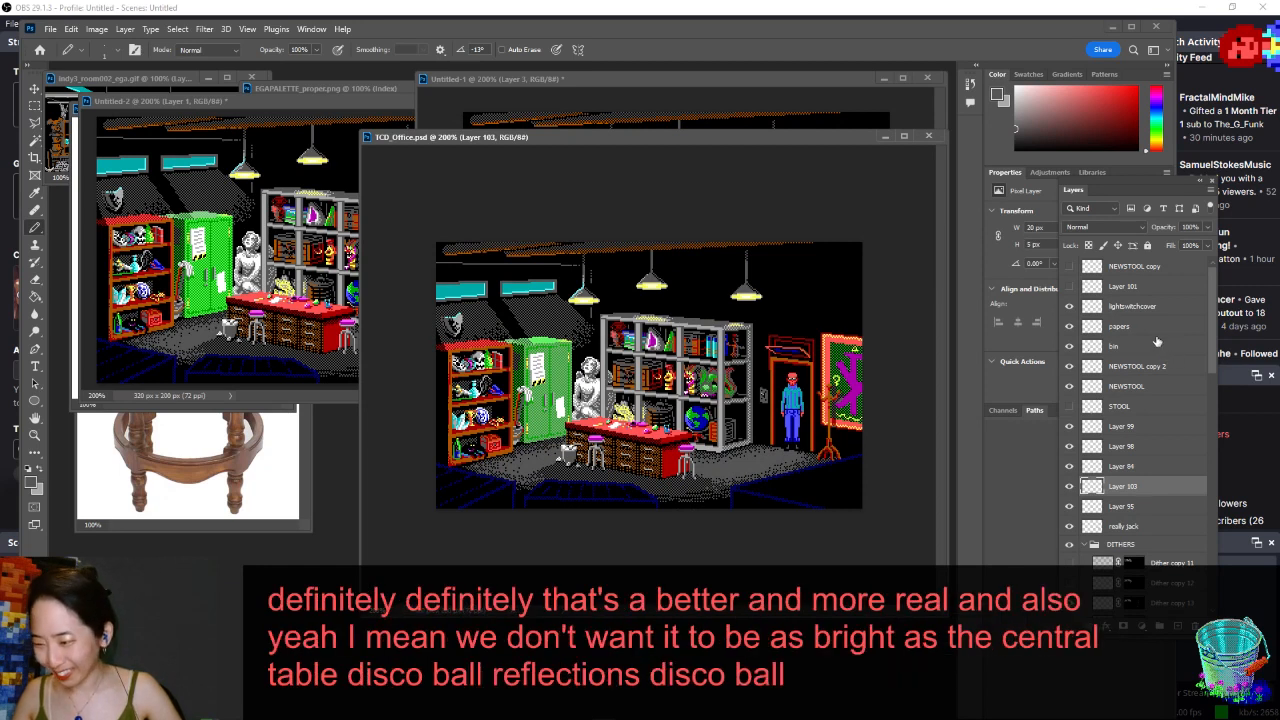
scroll(1133, 352, down, 1)
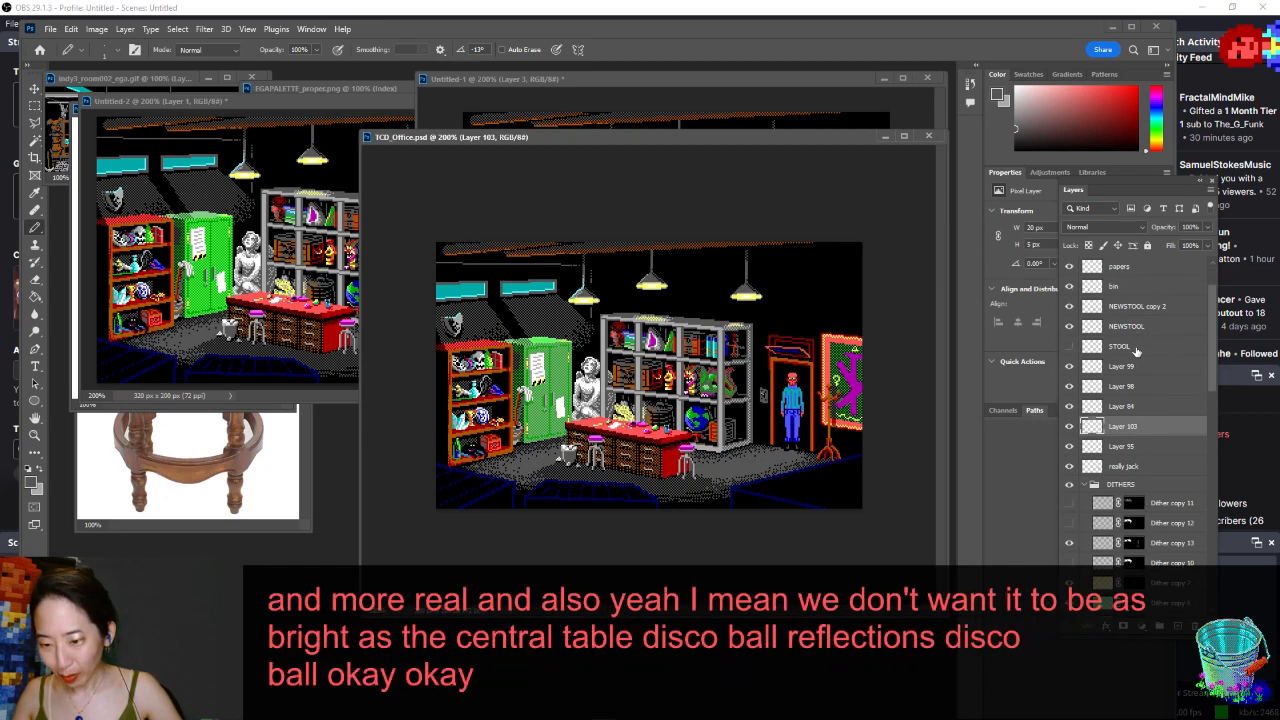
scroll(1120, 400, down, 1)
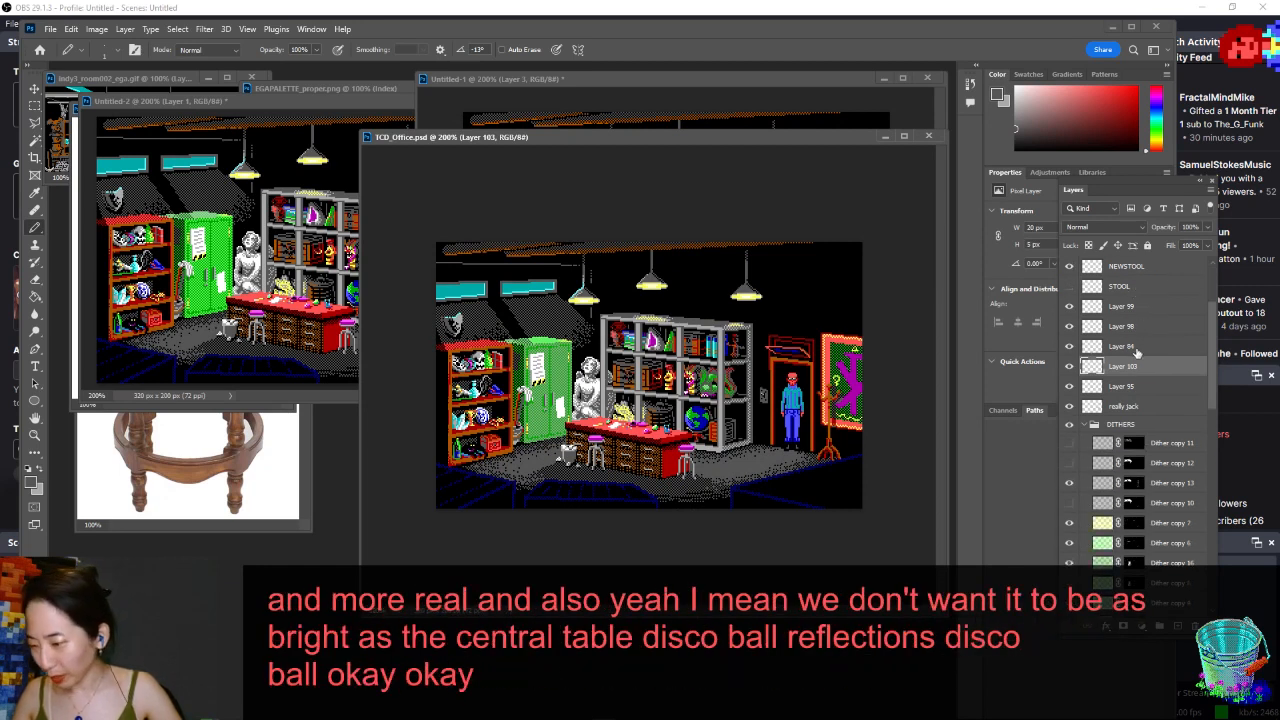
click(1068, 483)
click(1068, 483)
click(1068, 483)
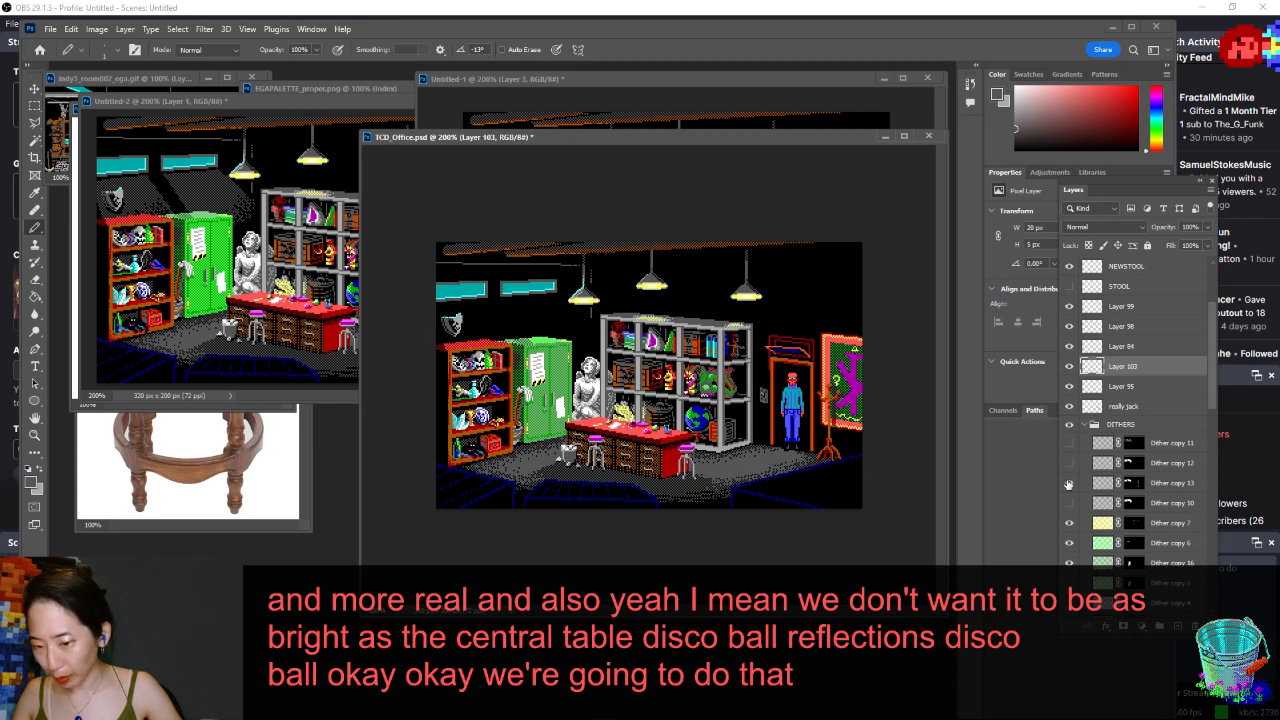
- Toggle the visibility of Dither copy 15 to check its effect and look through the other layers in the DITHERS group
scroll(1068, 485, down, 2)
scroll(1070, 533, down, 1)
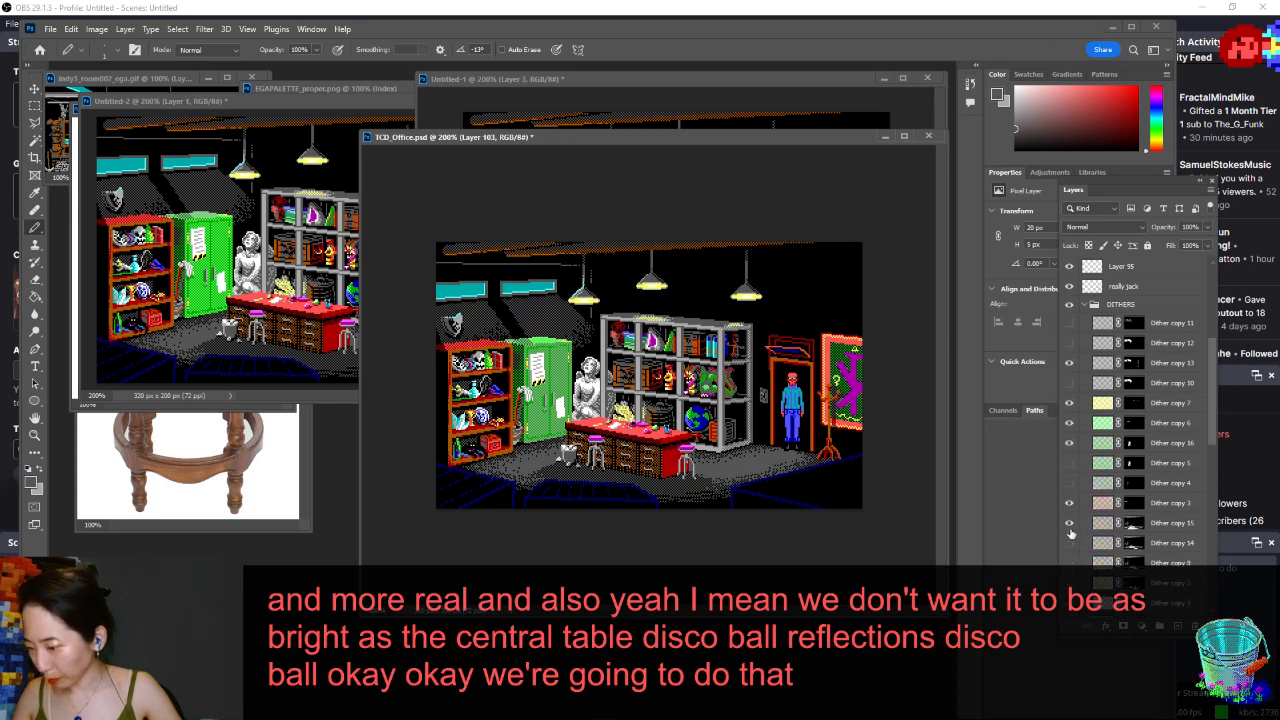
click(1069, 530)
click(1069, 530)
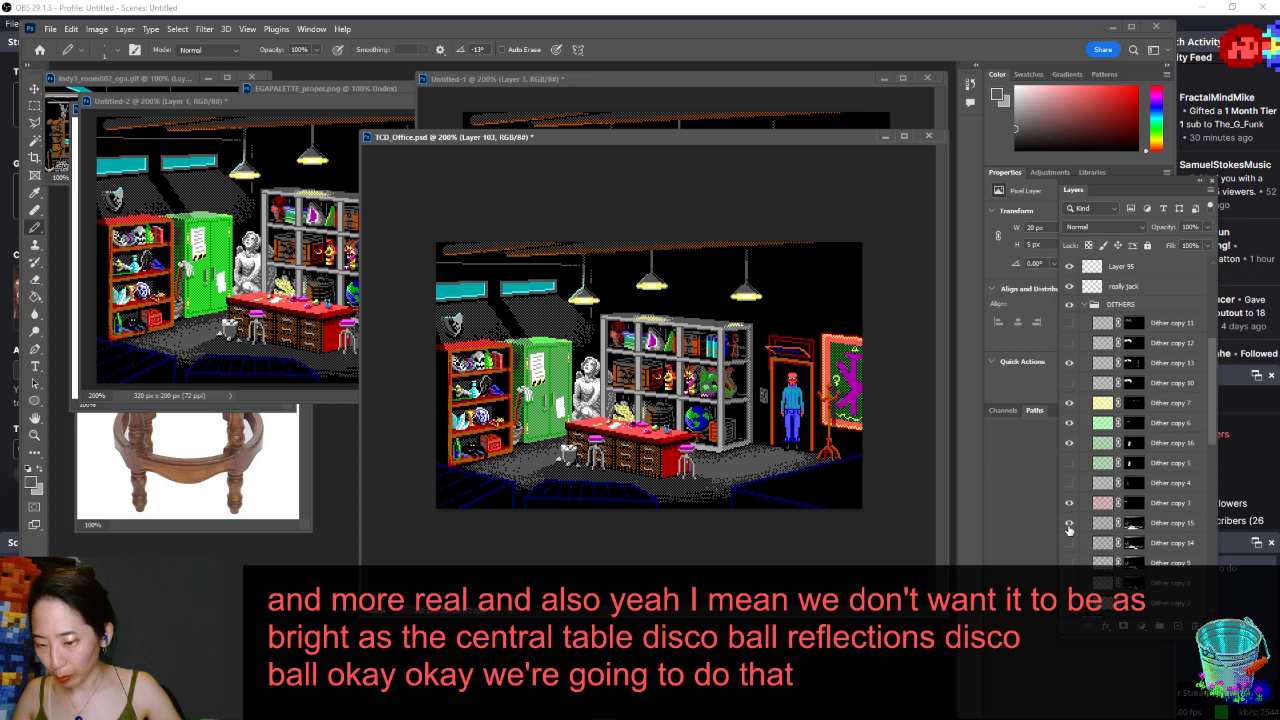
scroll(1069, 531, down, 2)
scroll(1068, 464, up, 1)
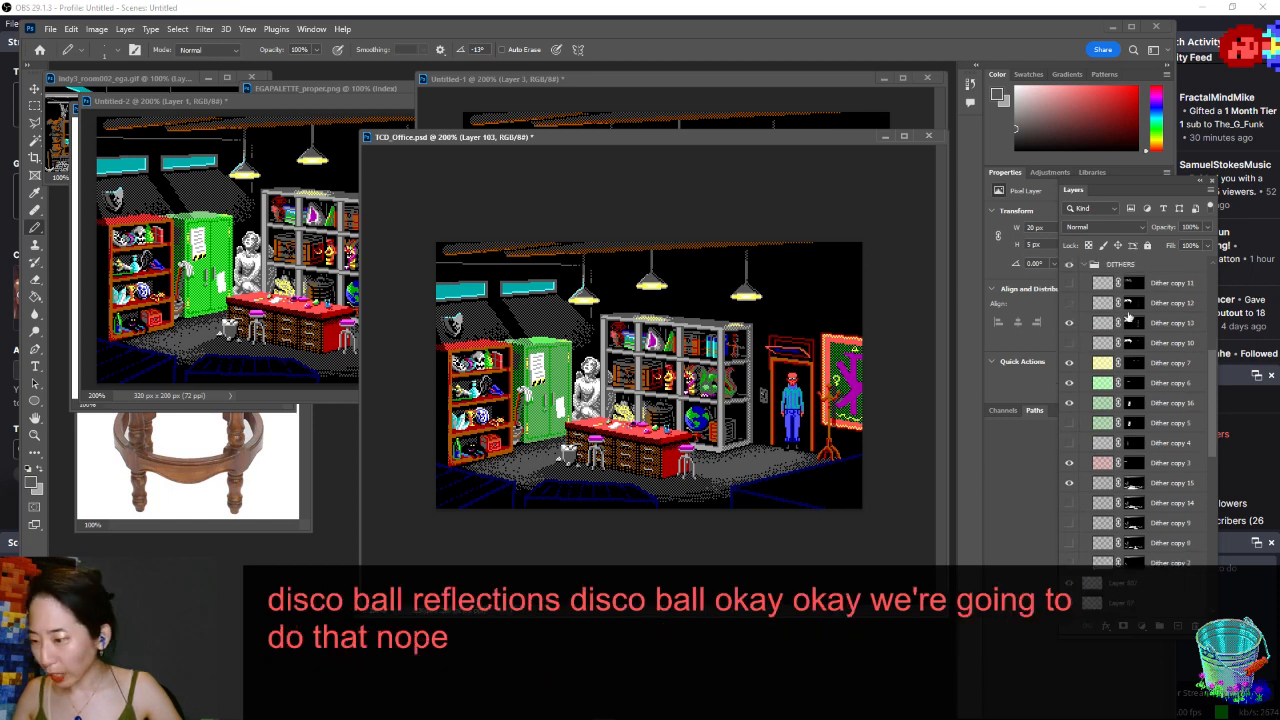
scroll(1128, 317, up, 1)
- Select the Dither copy 6 layer from the cabinet top and toggle its visibility to examine the shading it adds
scroll(541, 340, up, 5)
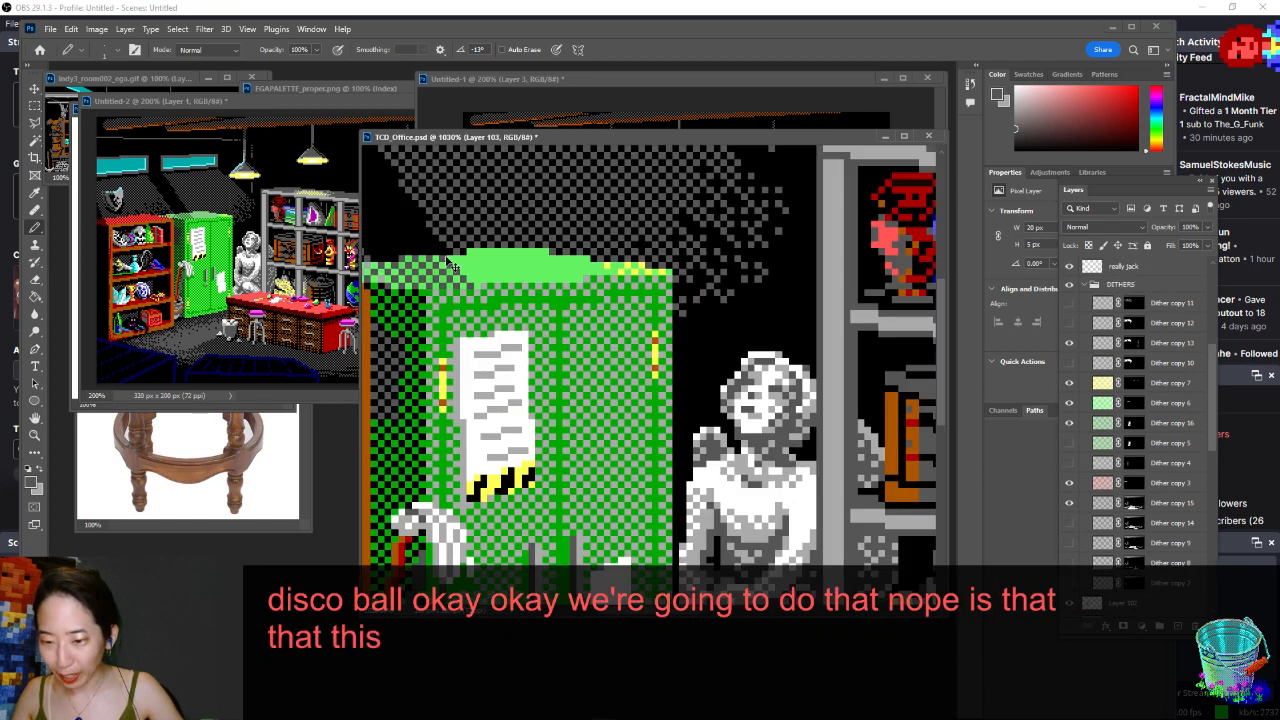
ctrl+right_click(448, 265)
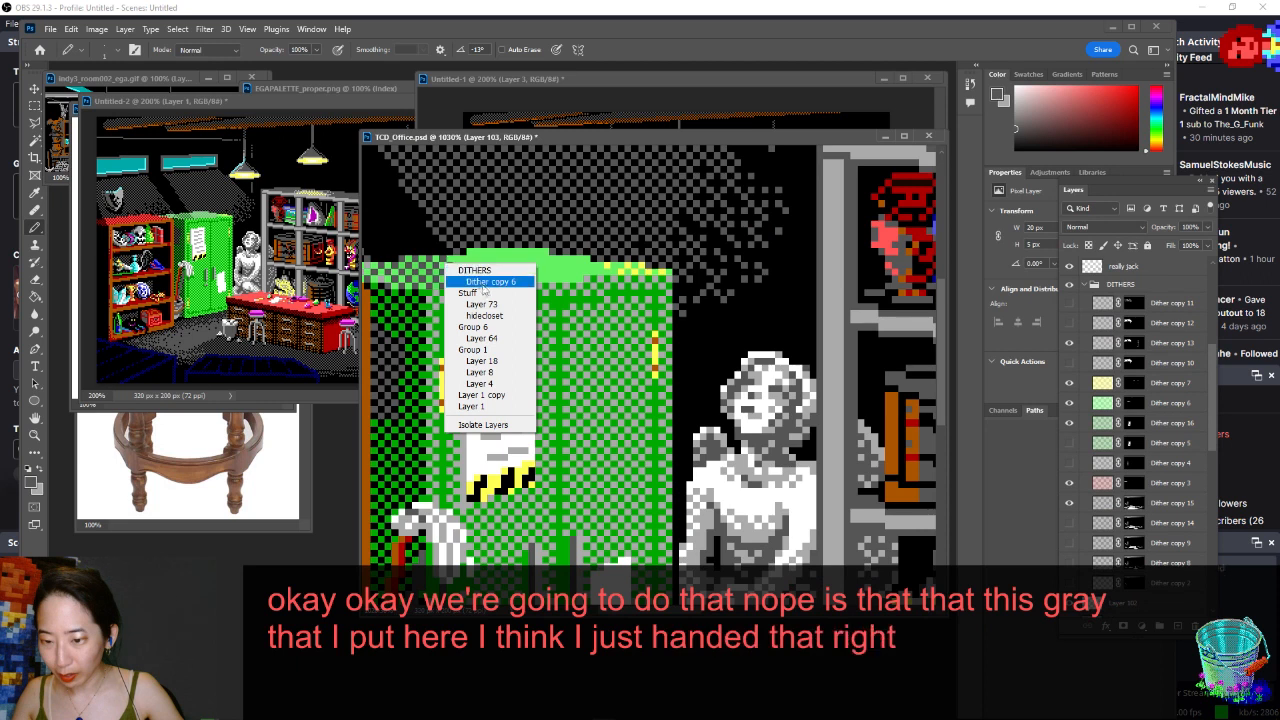
click(490, 281)
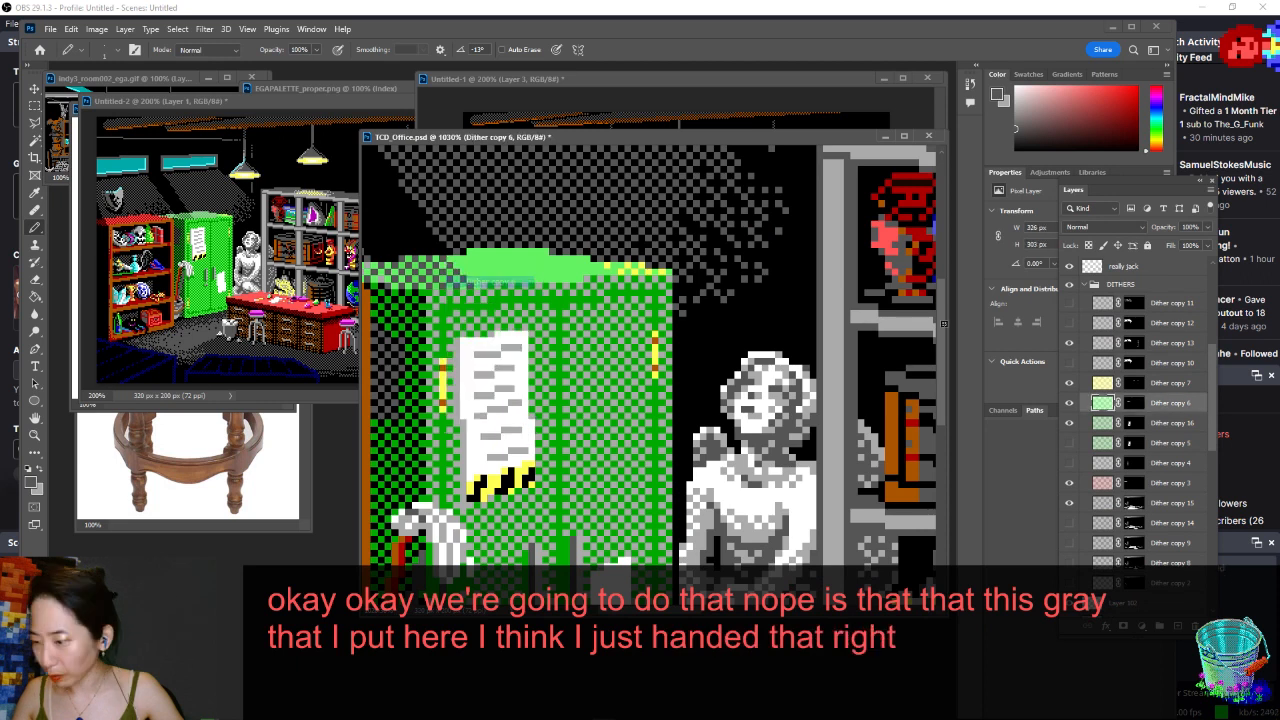
click(1065, 408)
click(1066, 406)
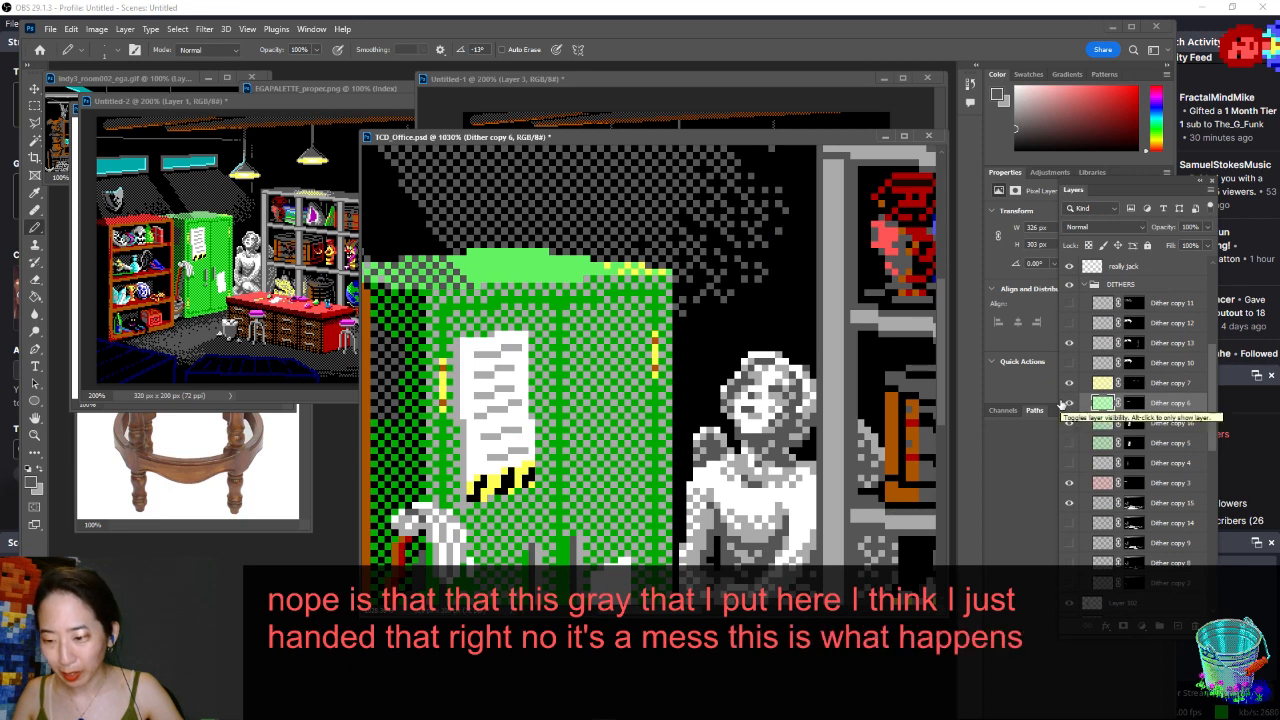
drag(556, 290, 806, 288)
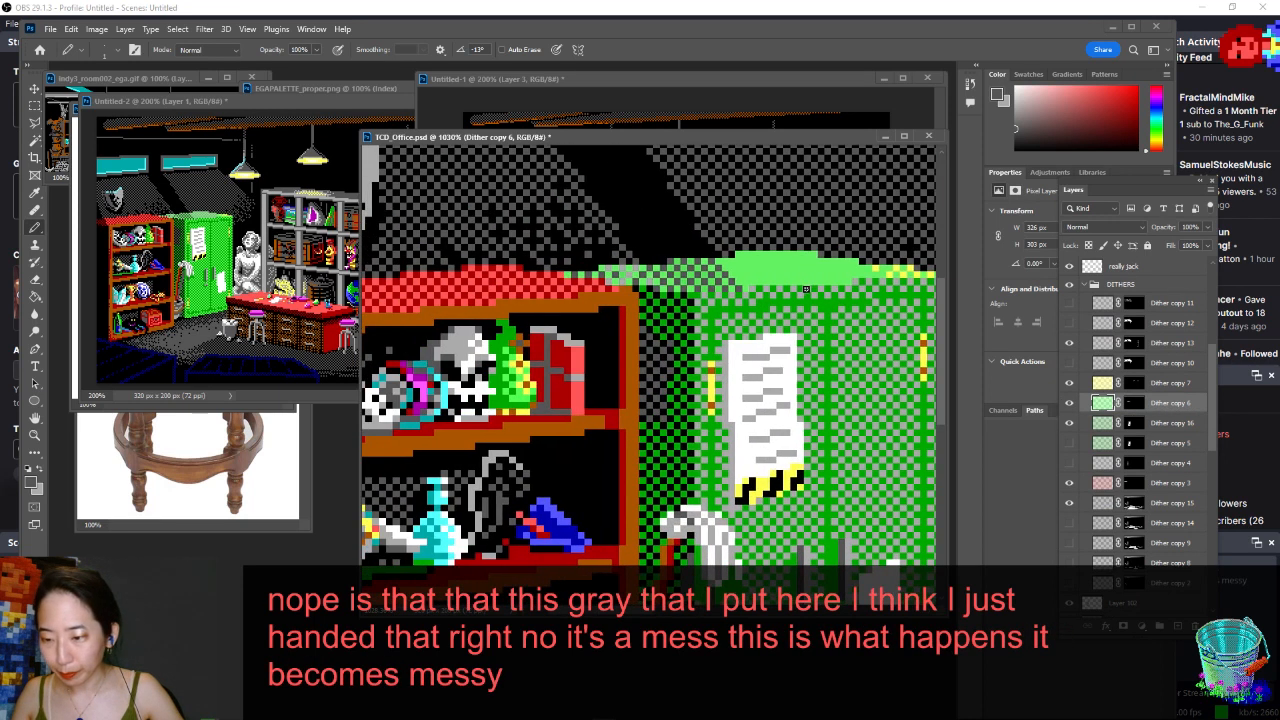
click(1070, 401)
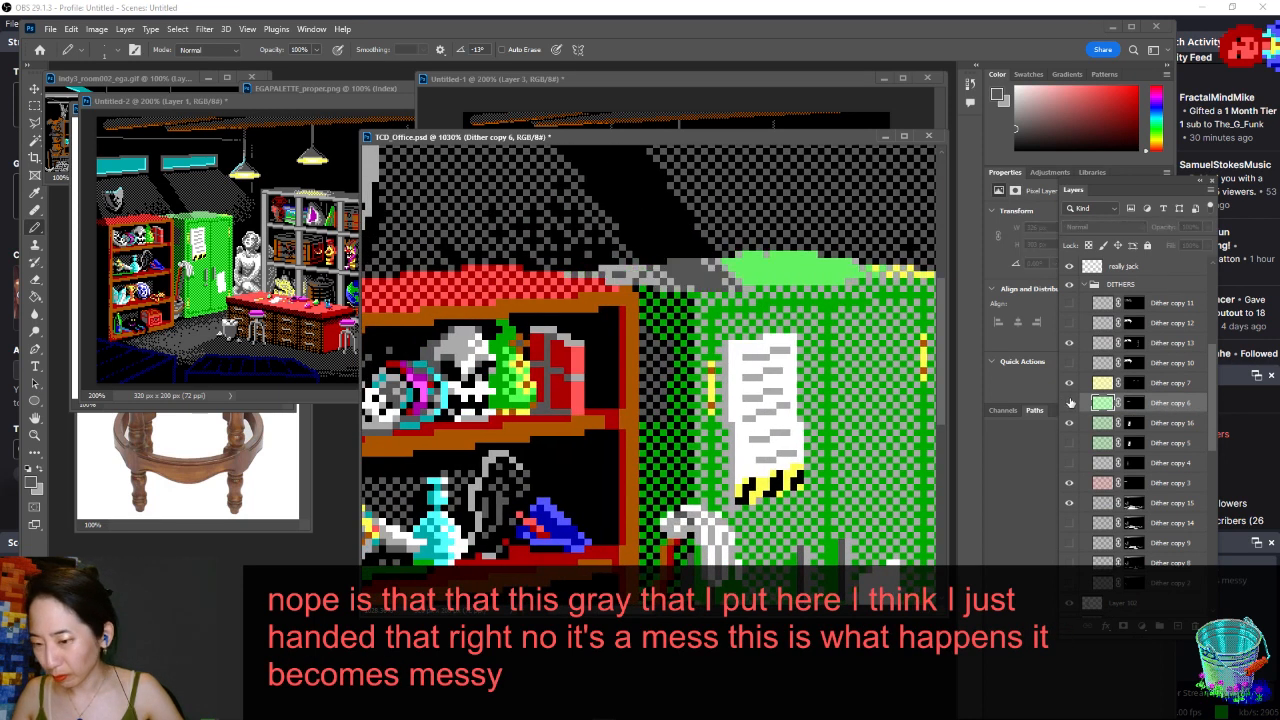
click(1070, 401)
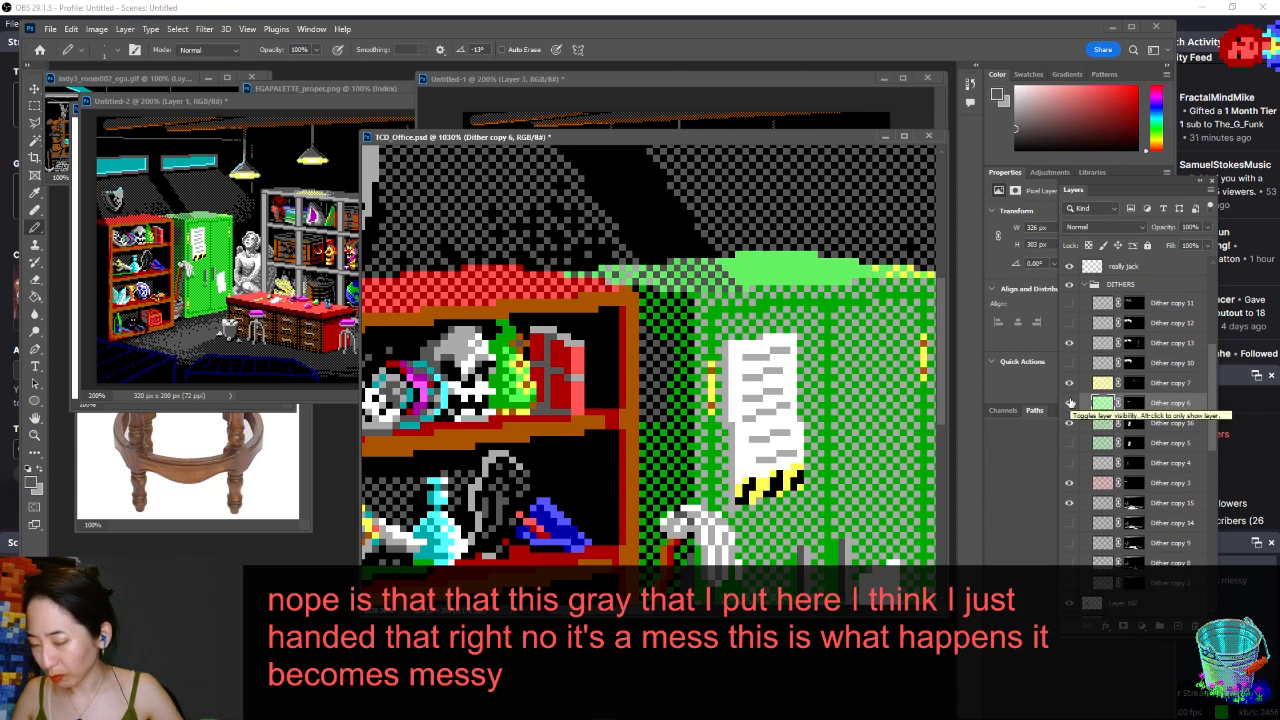
- Add a new layer above Layer 99 in TCD_Office.psd and place the Untitled-1 window where both pictures are visible
scroll(1070, 401, up, 2)
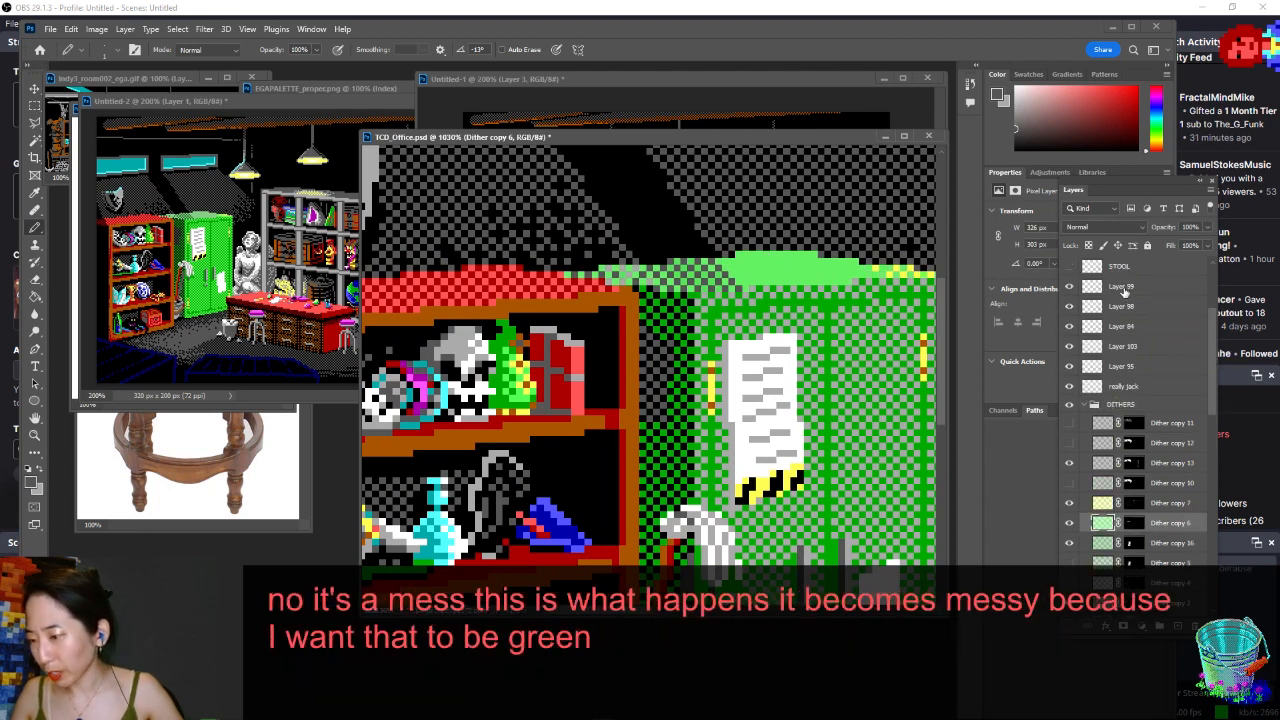
click(1122, 288)
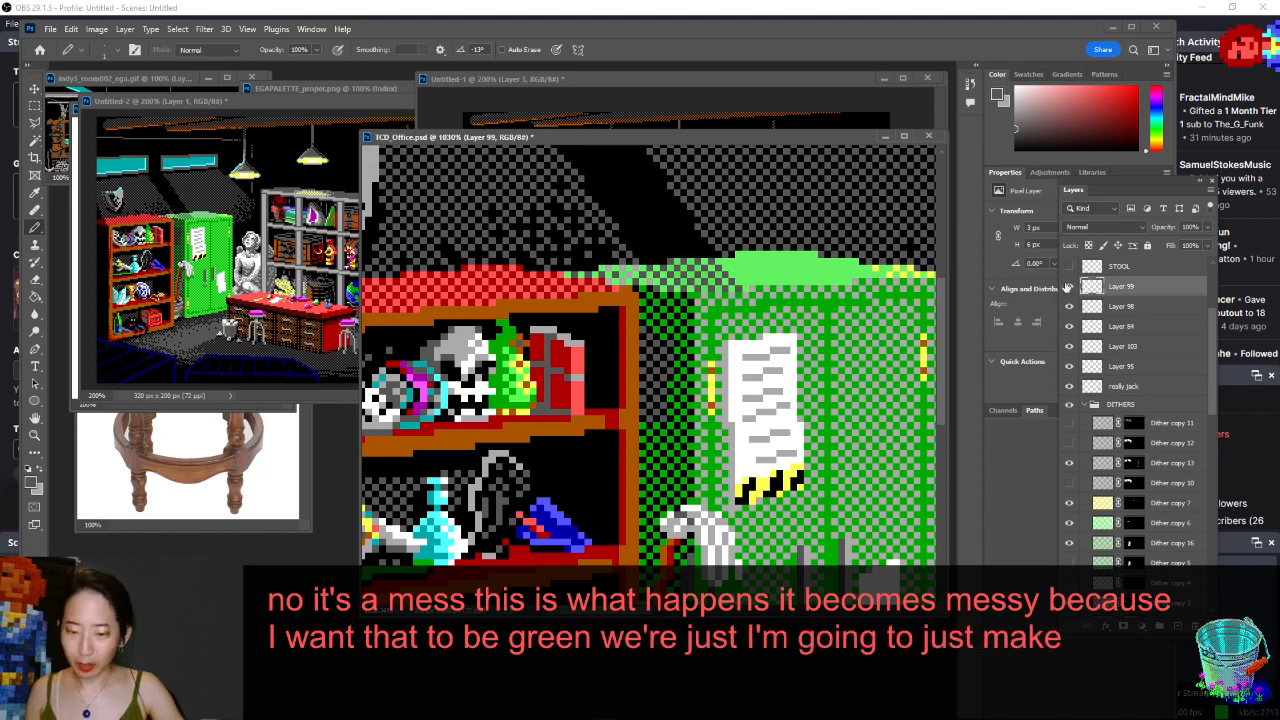
key(ctrl+shift+alt+n)
click(575, 78)
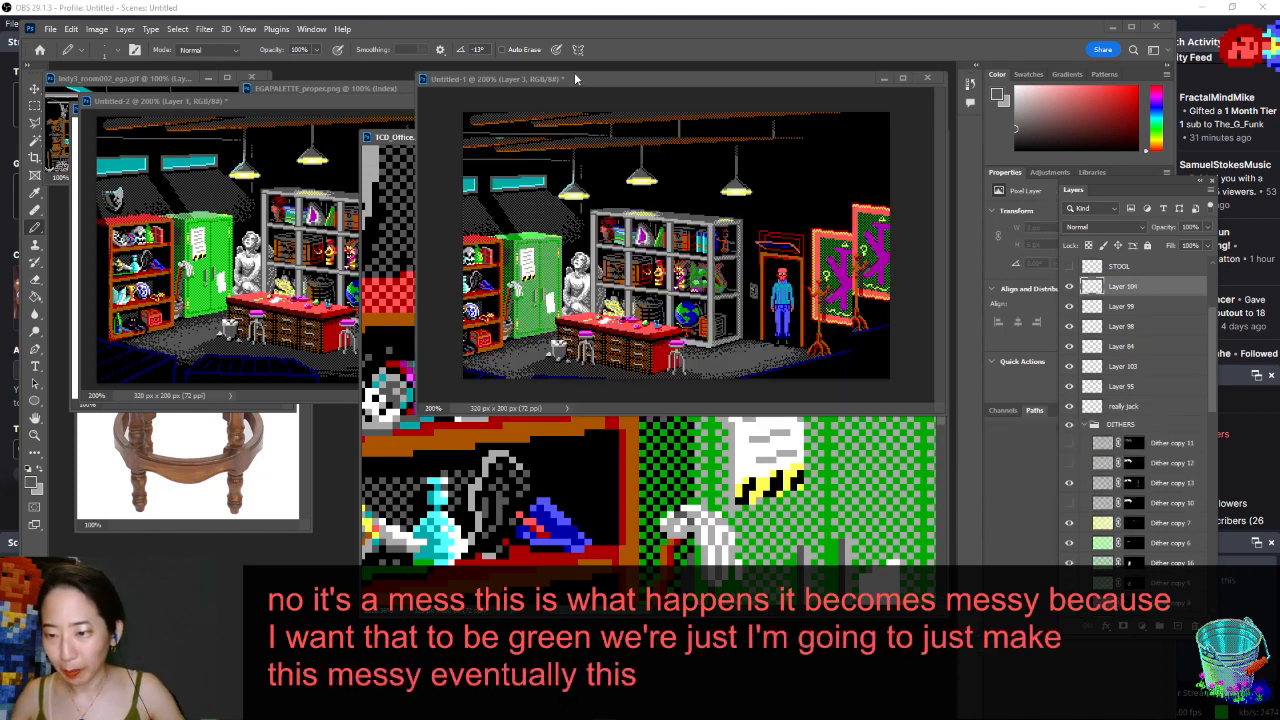
drag(575, 78, 210, 63)
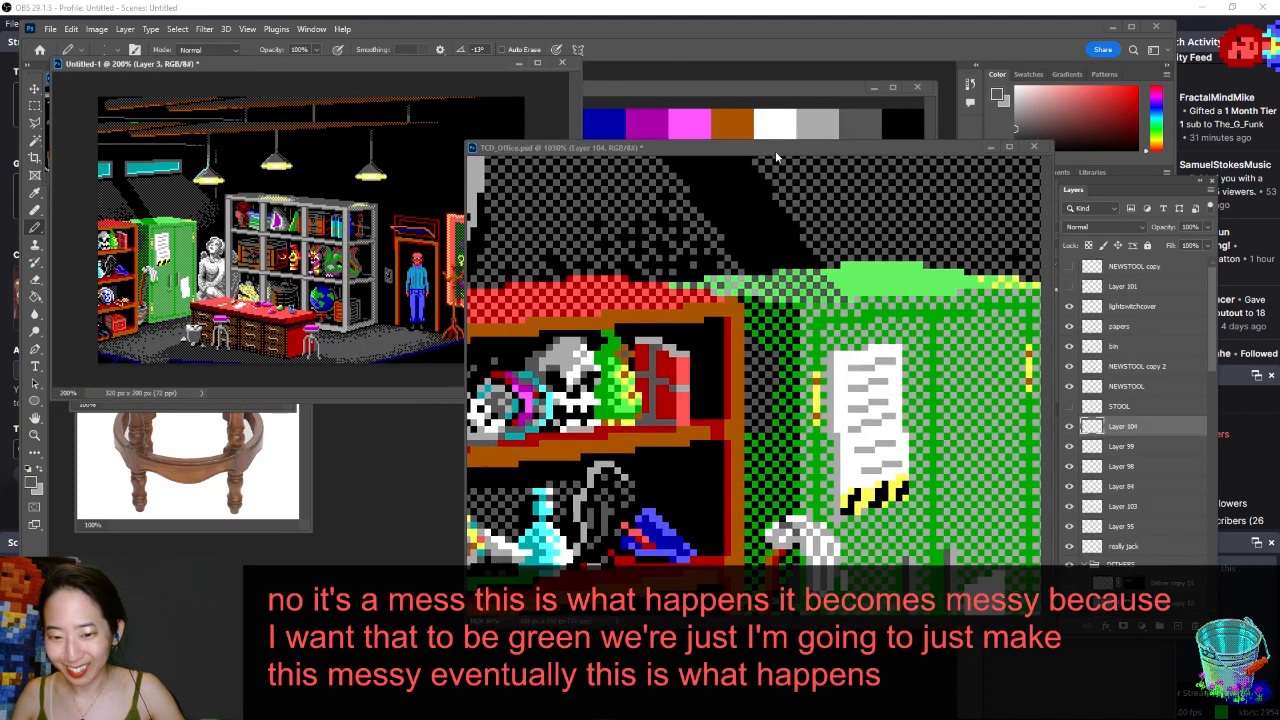
- Paint the dithered shadow on the cabinet top solid dark green and its far left end light green on Layer 104
click(786, 307)
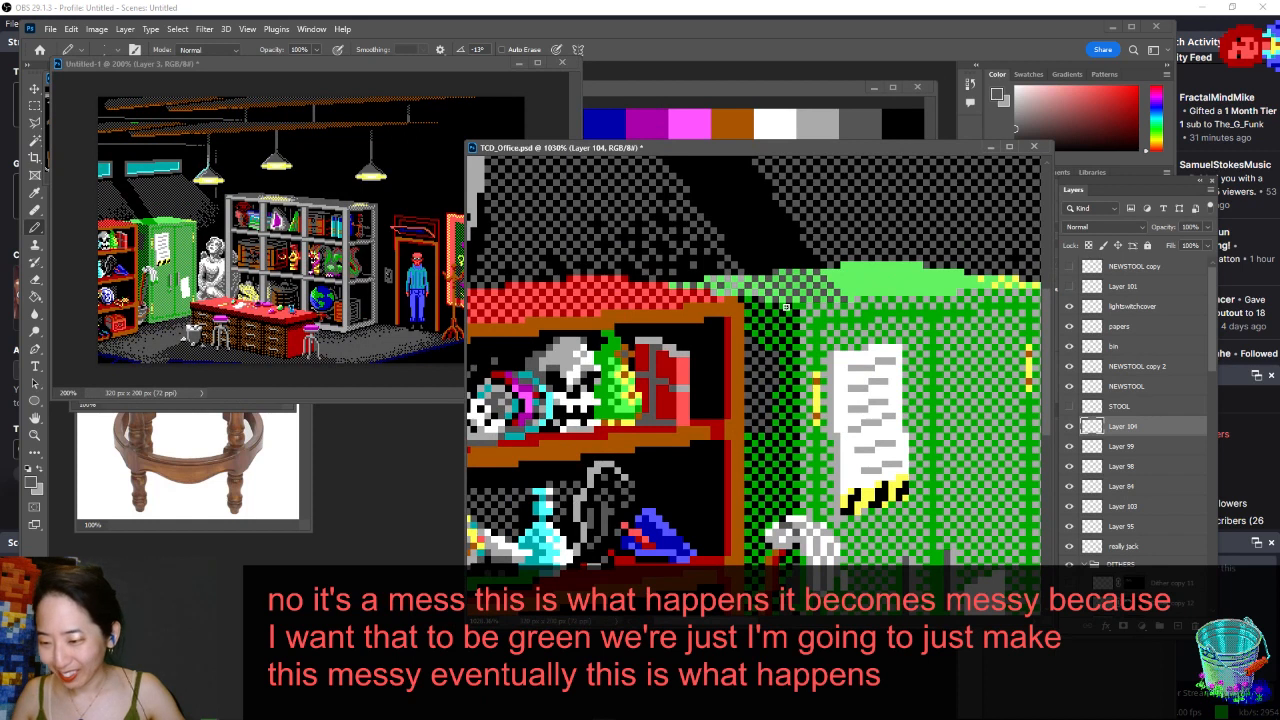
alt+click(853, 272)
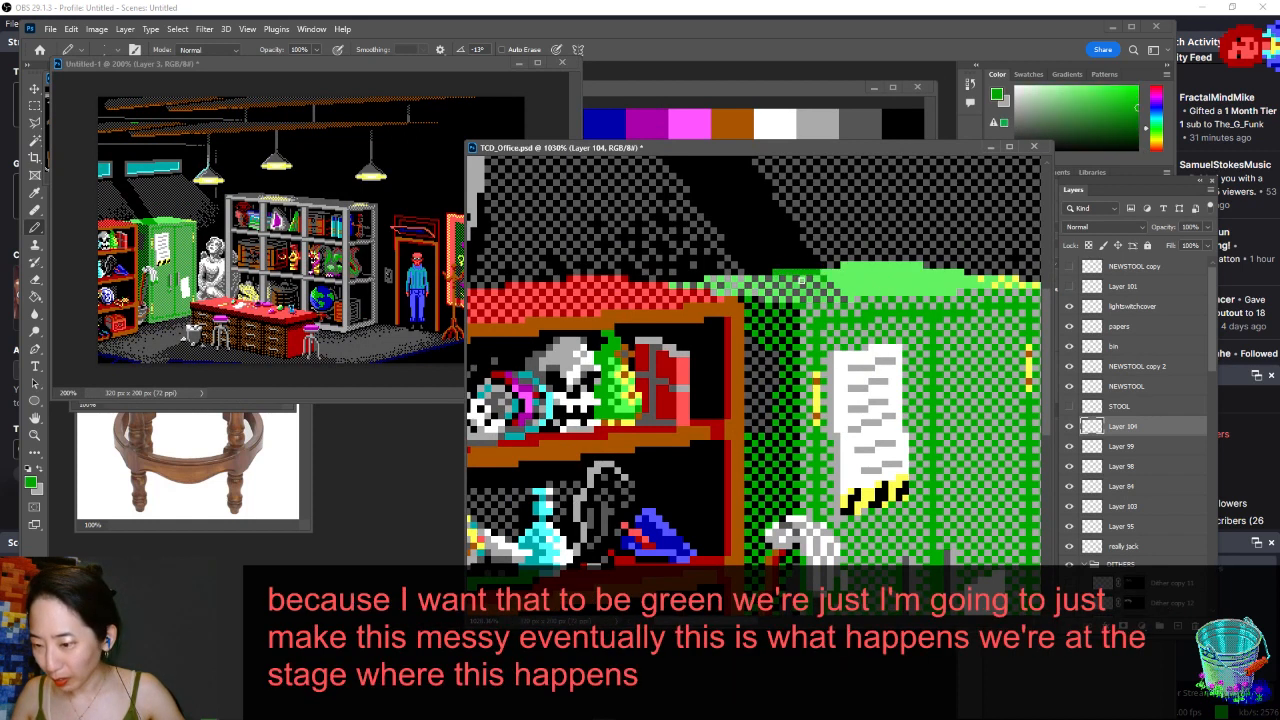
mouse_move(746, 280)
mouse_down()
mouse_move(836, 291)
mouse_move(770, 294)
mouse_move(842, 299)
mouse_move(775, 299)
mouse_up()
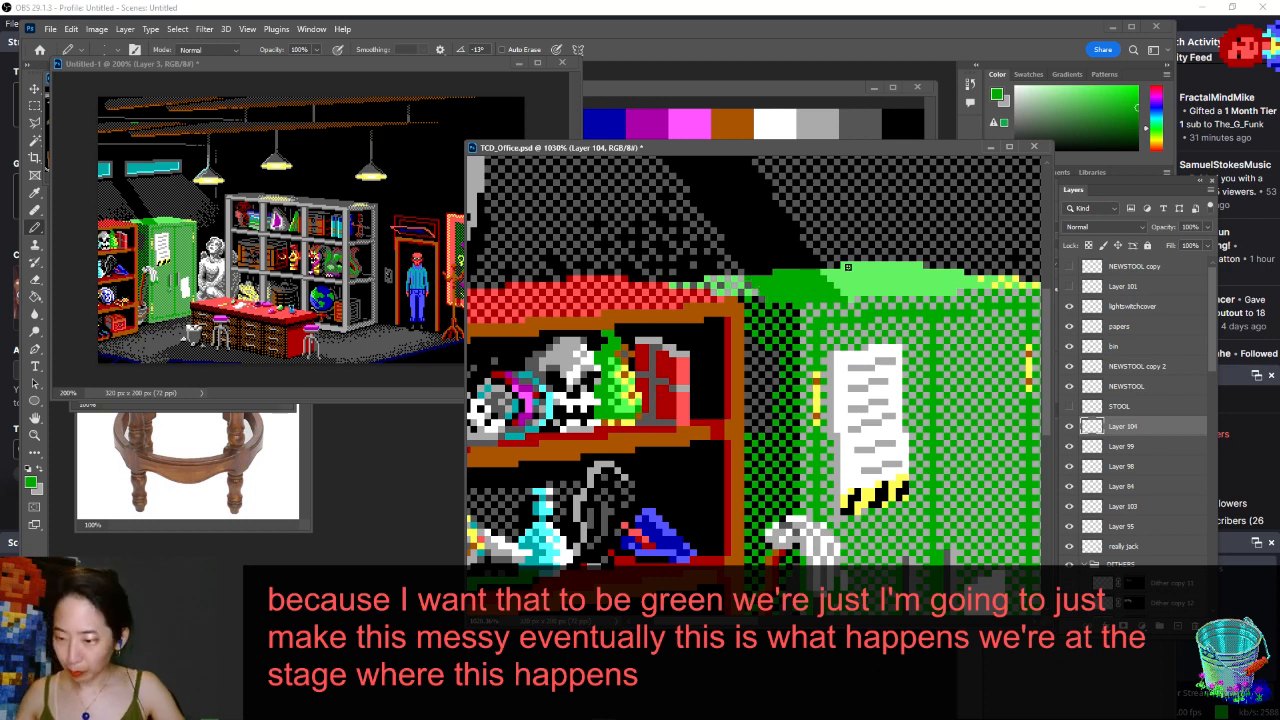
alt+click(710, 272)
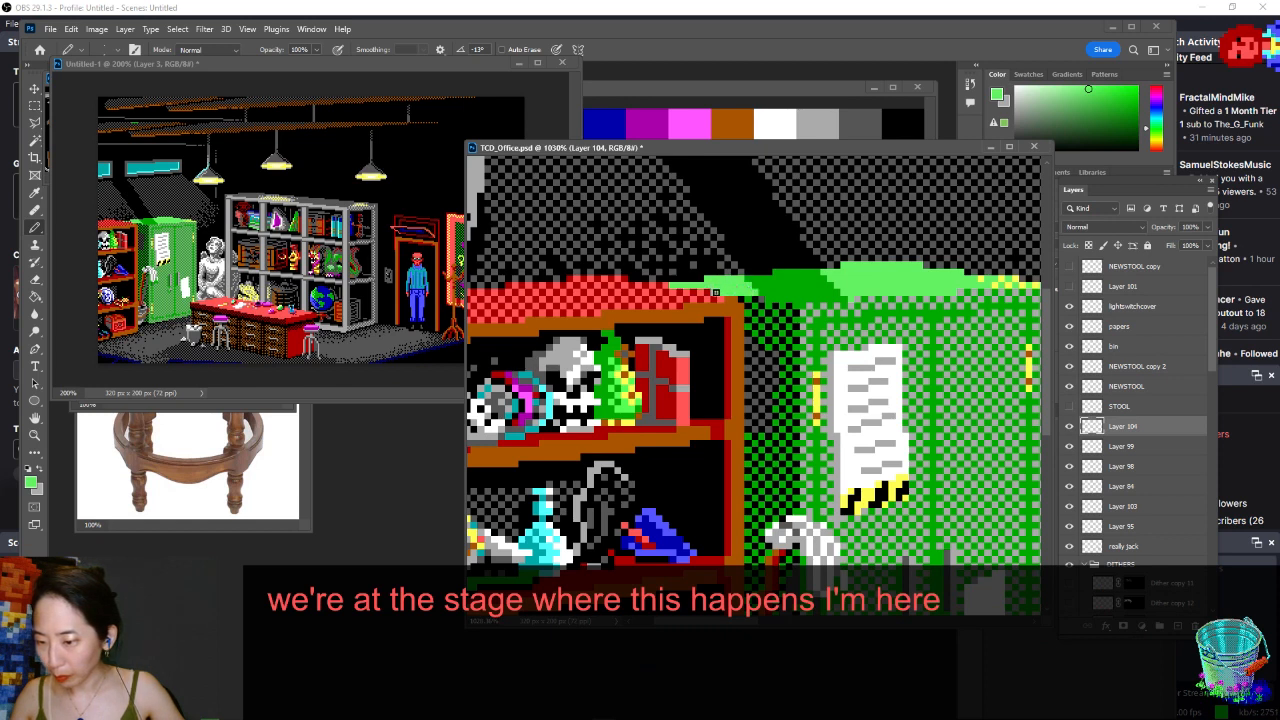
alt+click(762, 297)
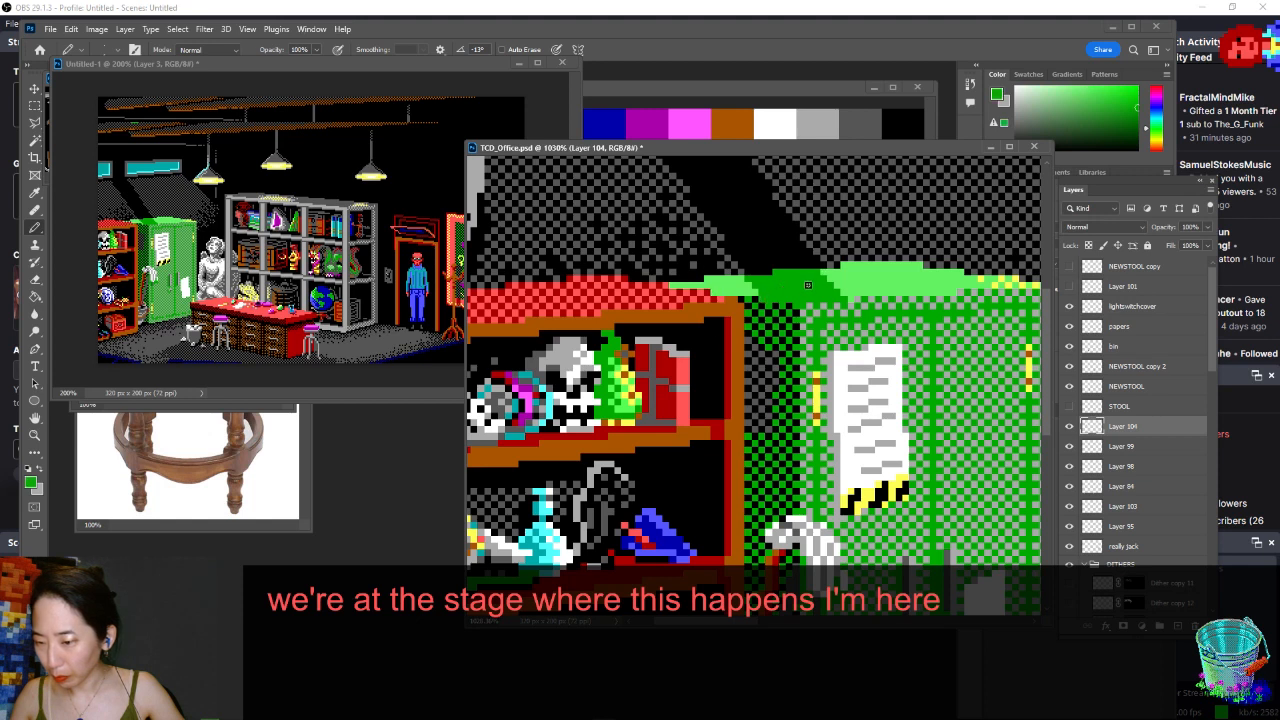
- Save TCD_Office.psd and place its window beside Untitled-1 at 300% zoom
key(ctrl+minus)
key(ctrl+minus)
key(ctrl+minus)
key(ctrl+minus)
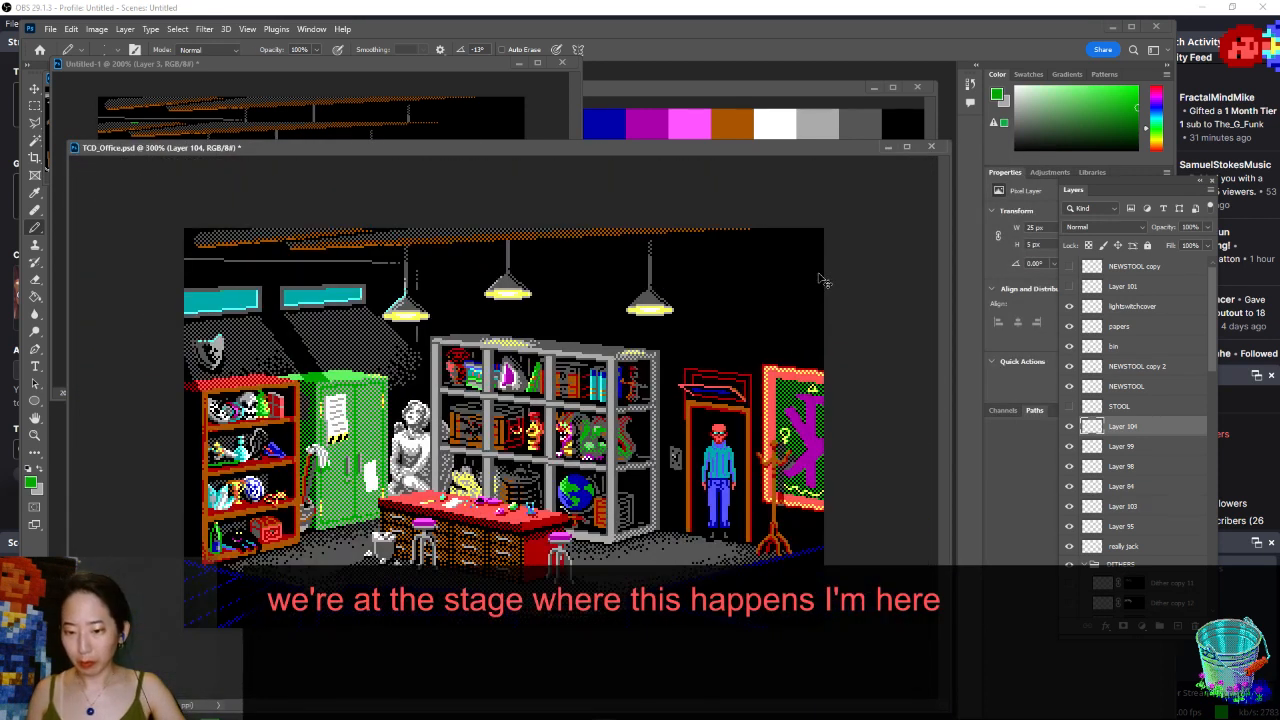
key(ctrl+s)
drag(271, 151, 536, 135)
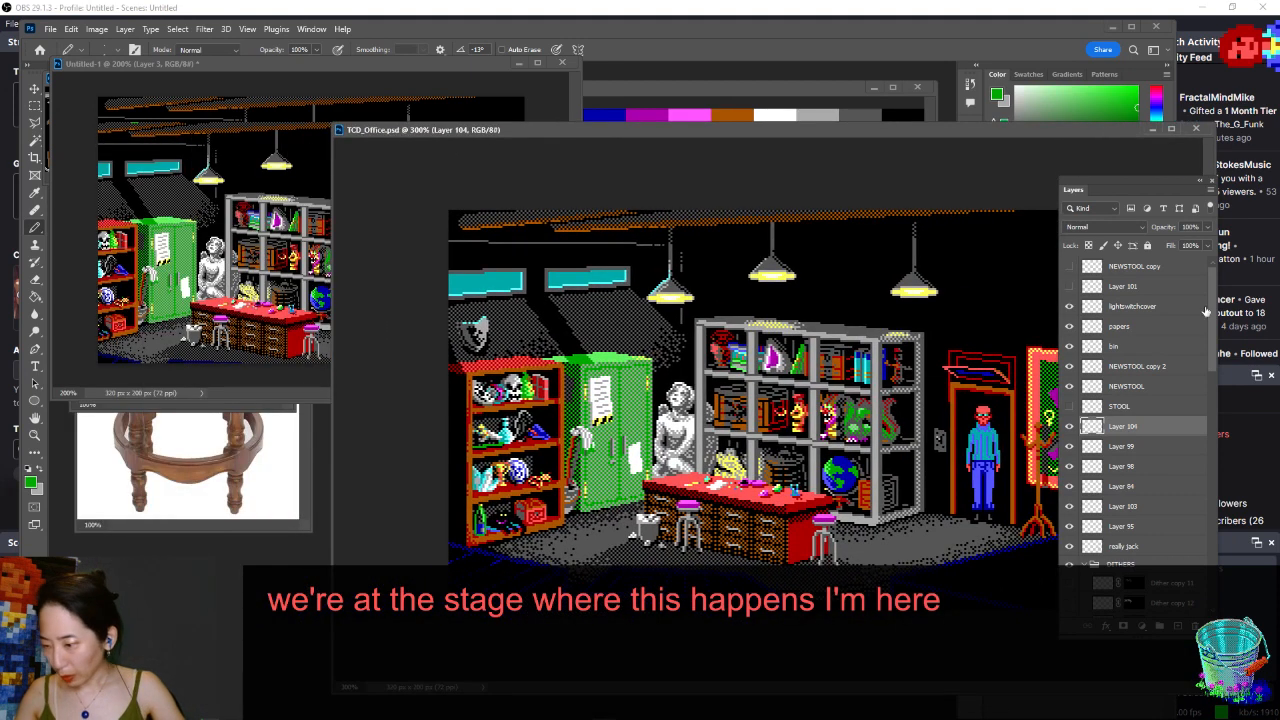
- Hide the Dither copy 16 layer that shades the cabinet doors, keeping Dither copy 15 visible
scroll(1135, 470, down, 5)
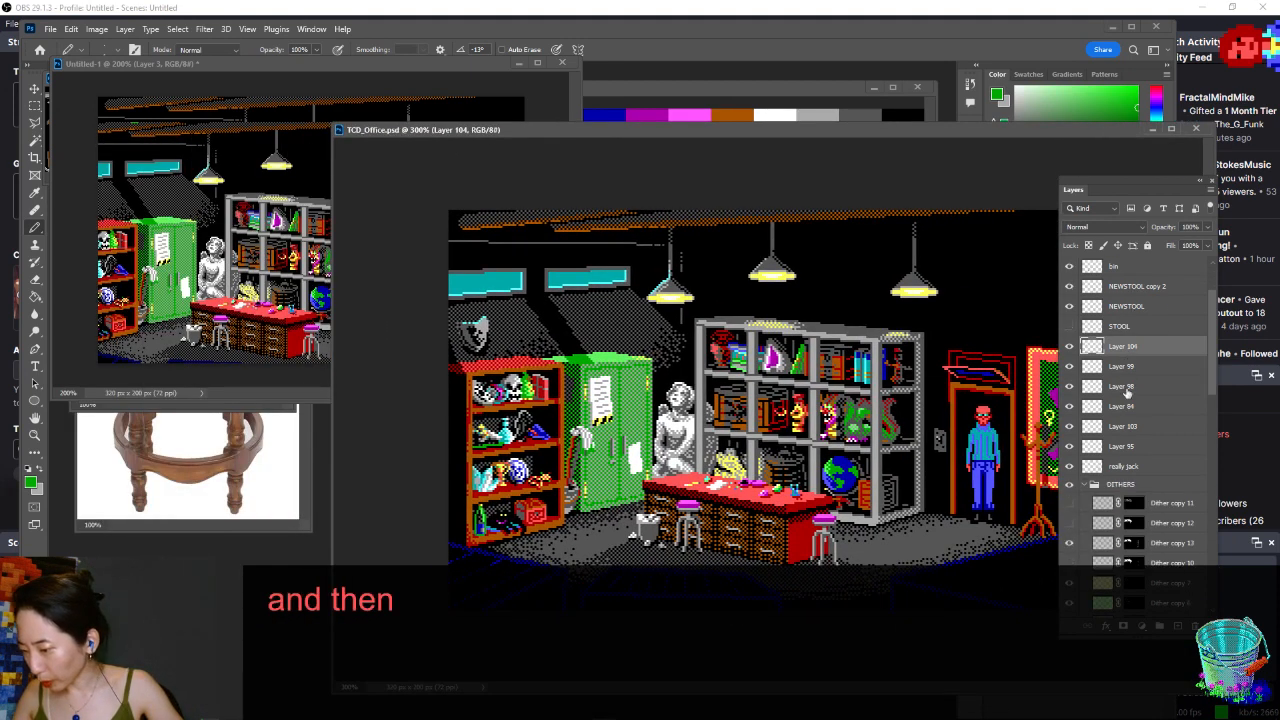
scroll(1130, 518, down, 3)
click(1069, 423)
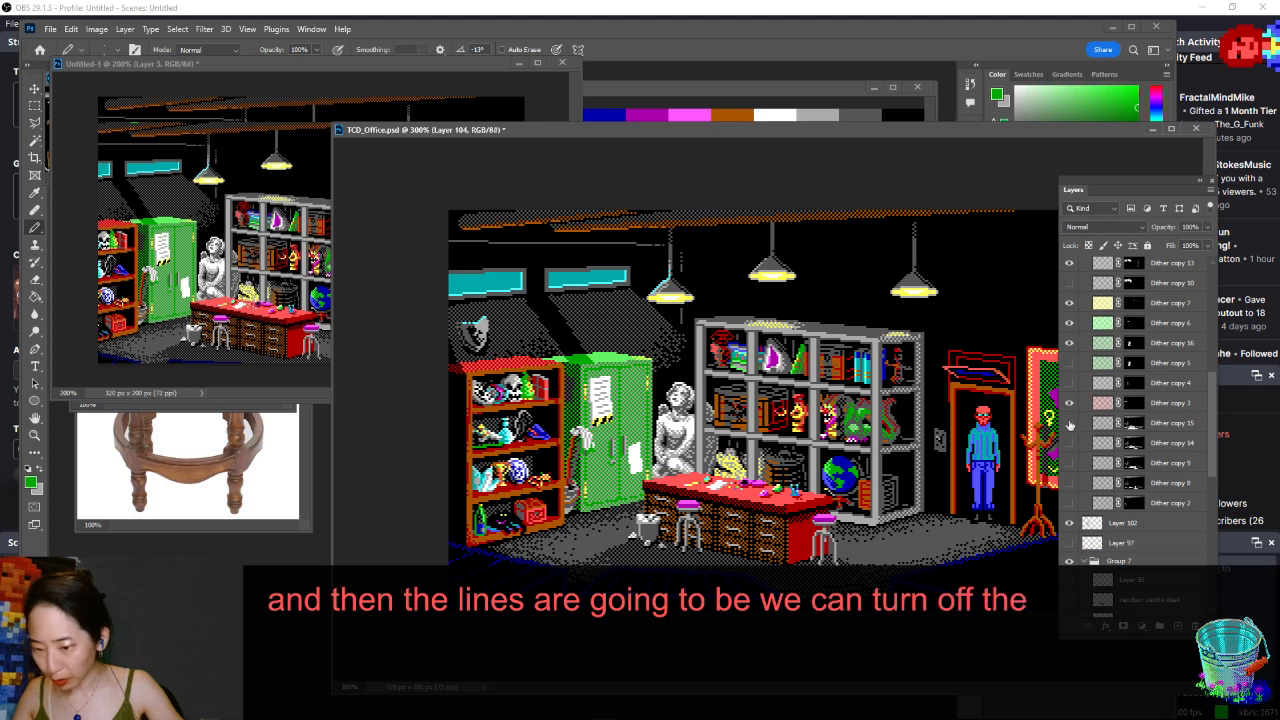
click(1071, 364)
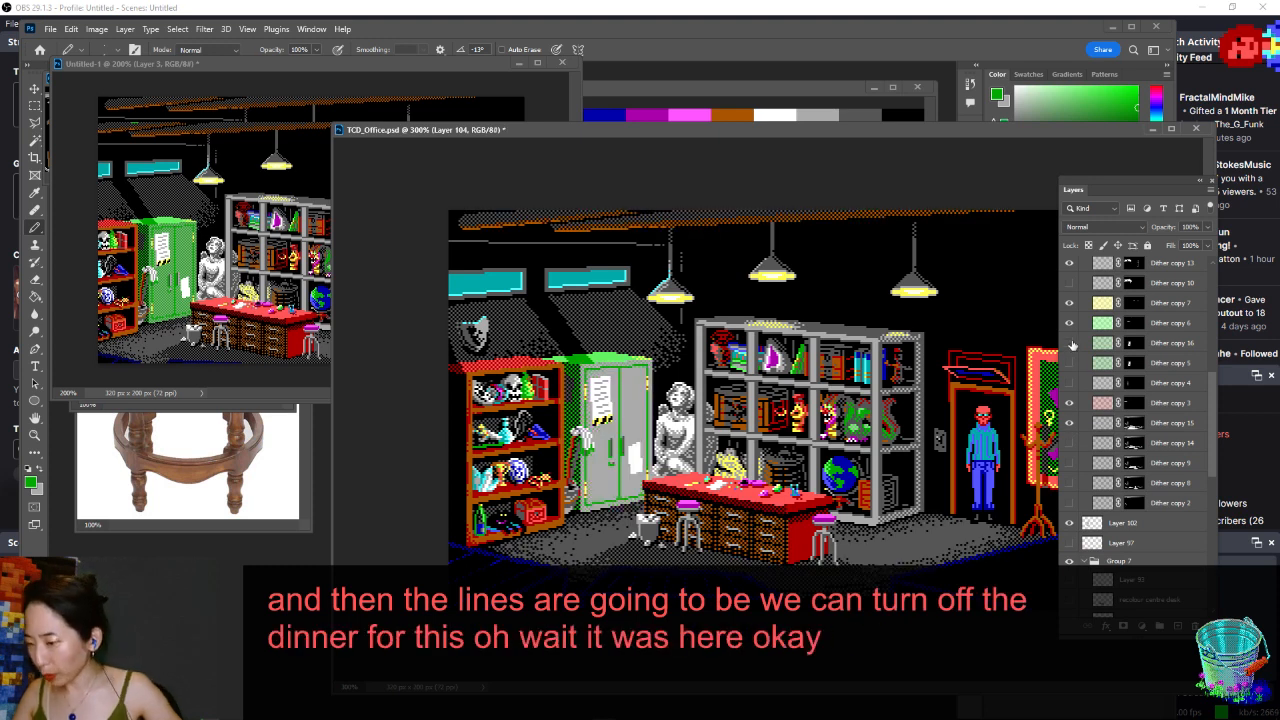
- Add a new layer above Layer 104 in TCD_Office.psd and get a close view of the cabinet doors
scroll(1110, 320, up, 5)
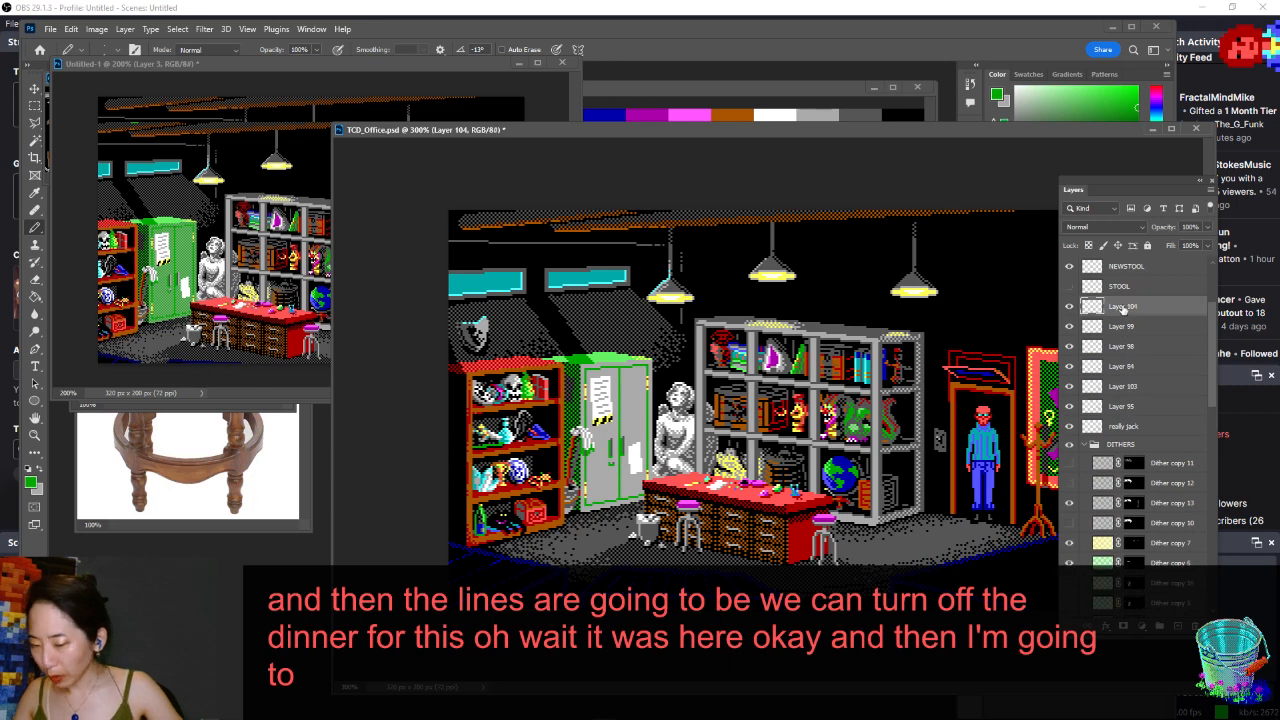
key(shift+ctrl+n)
key(Return)
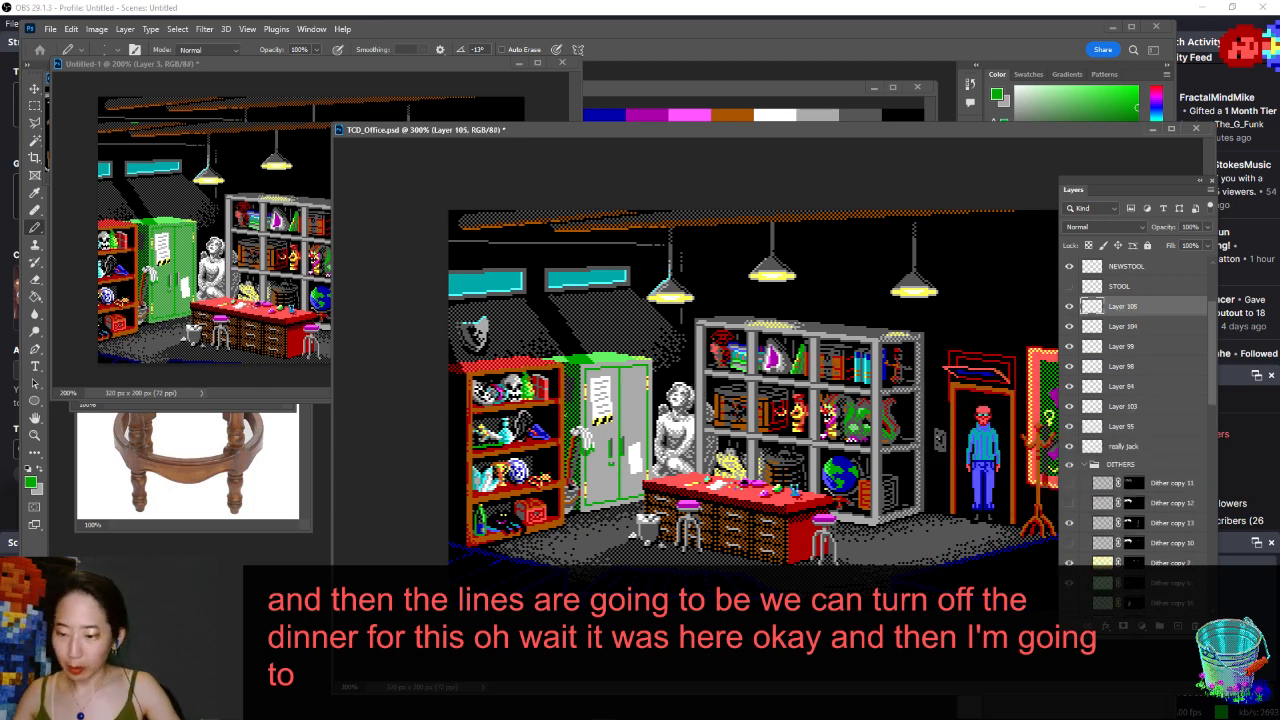
scroll(557, 447, up, 5)
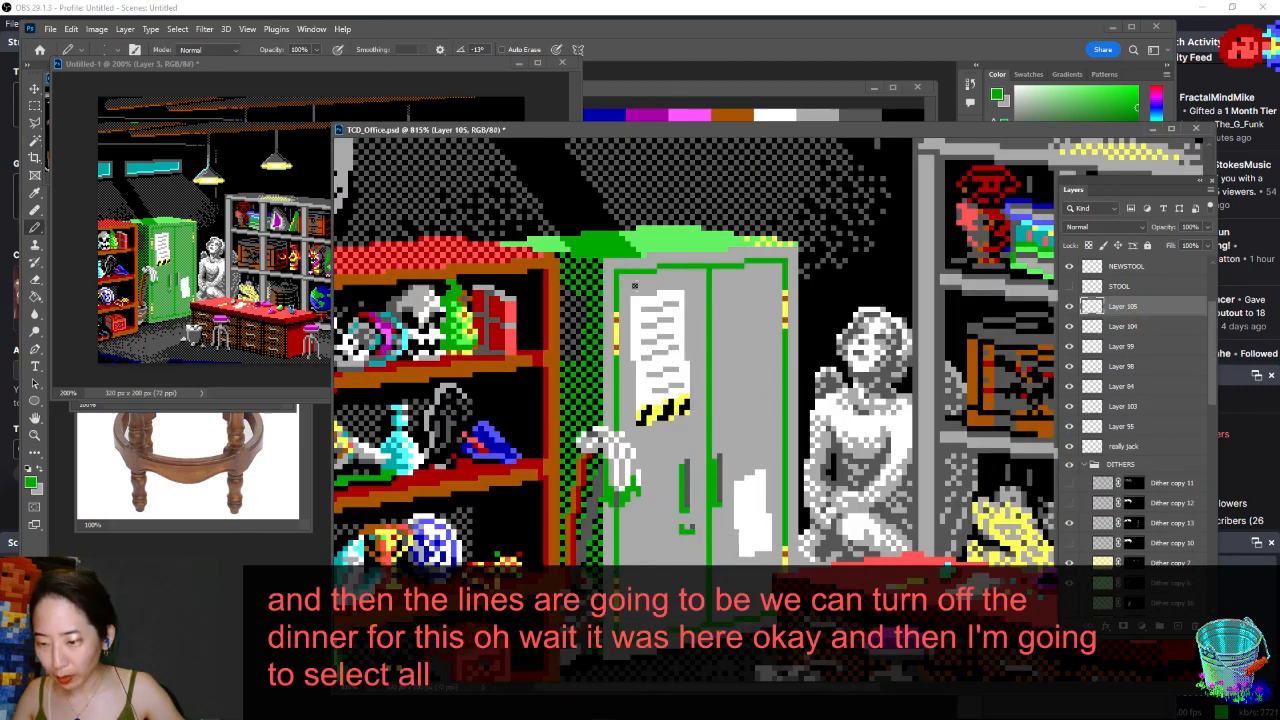
- Select all the dark green pixels and paint the cabinet's door outlines and handles dark gray on Layer 105
key(w)
click(711, 268)
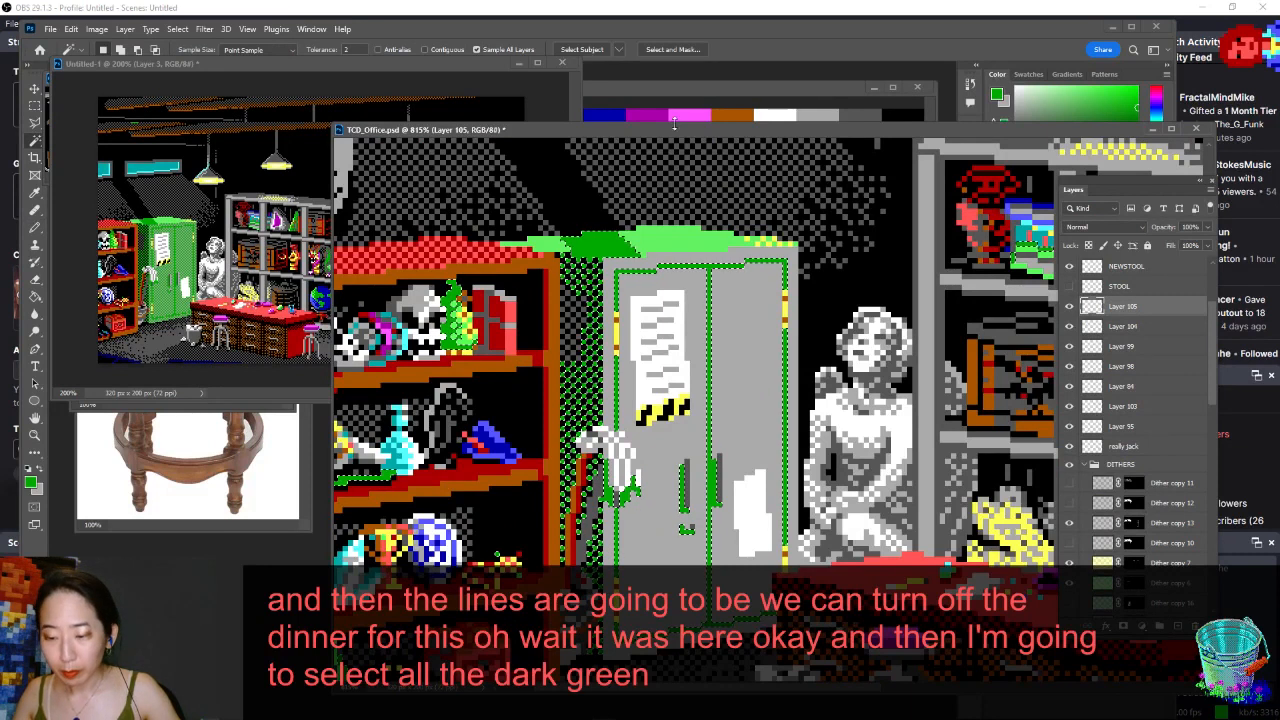
key(b)
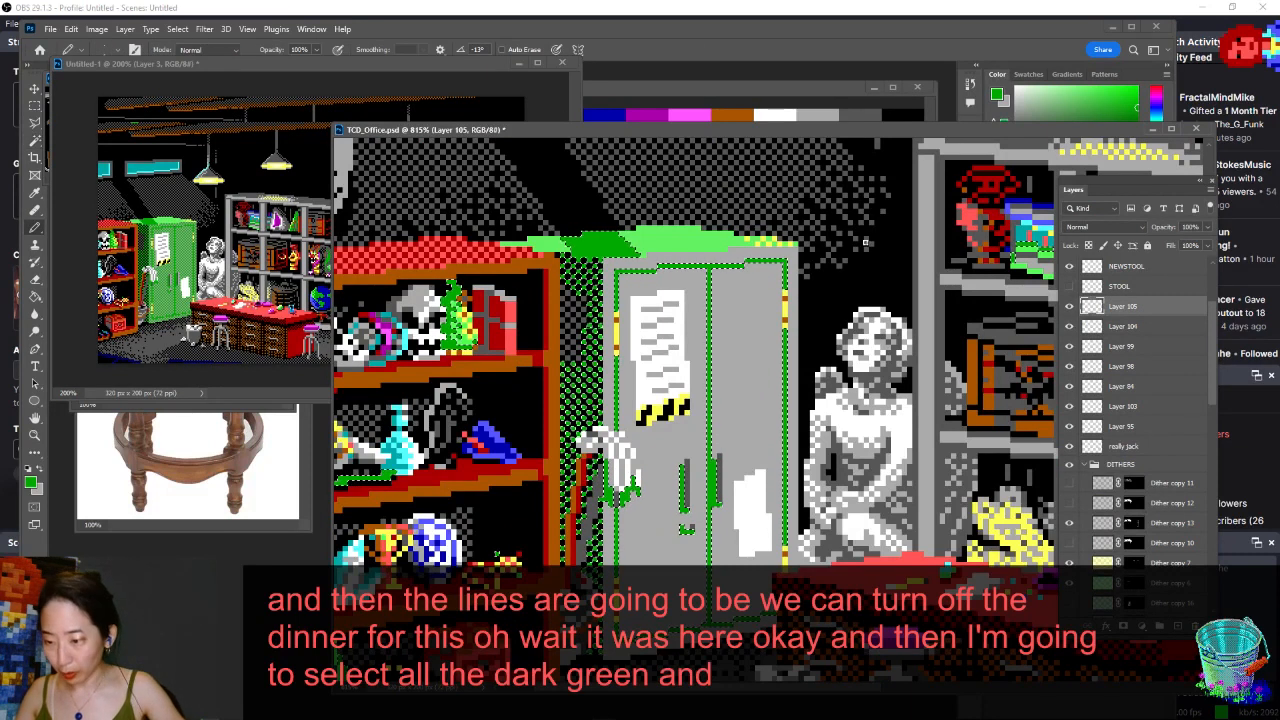
alt+click(935, 240)
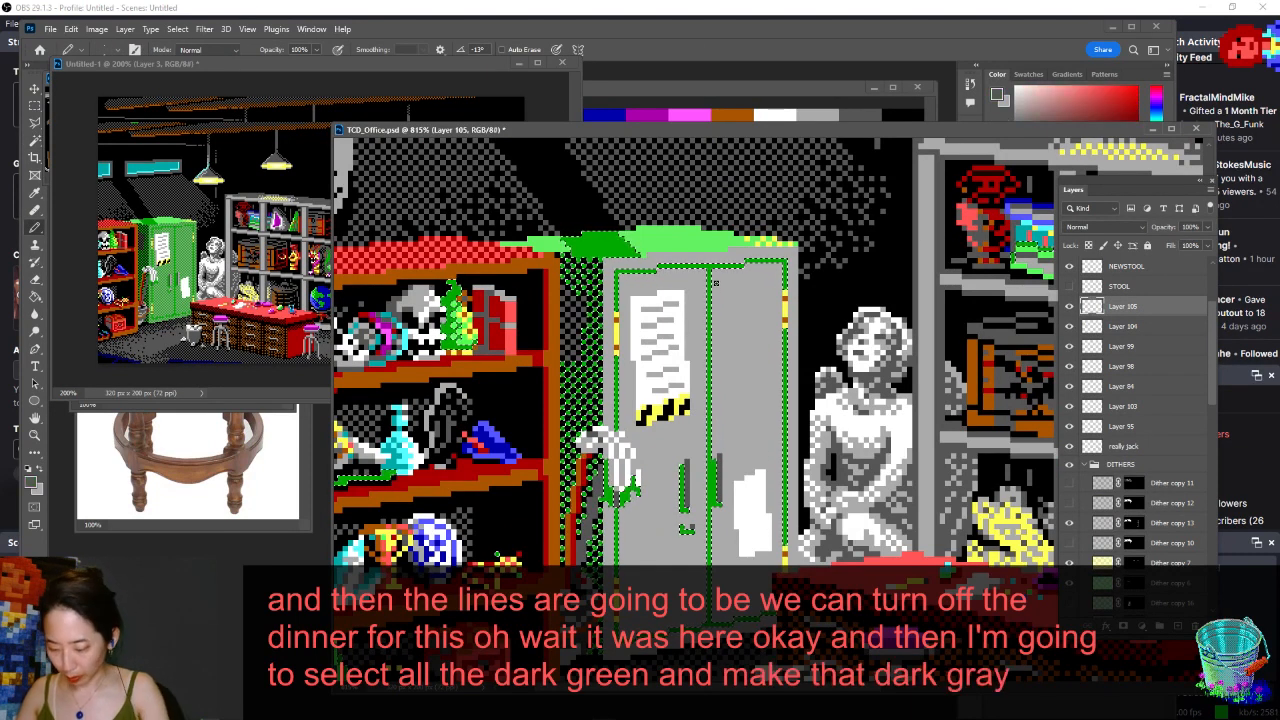
drag(626, 285, 640, 277)
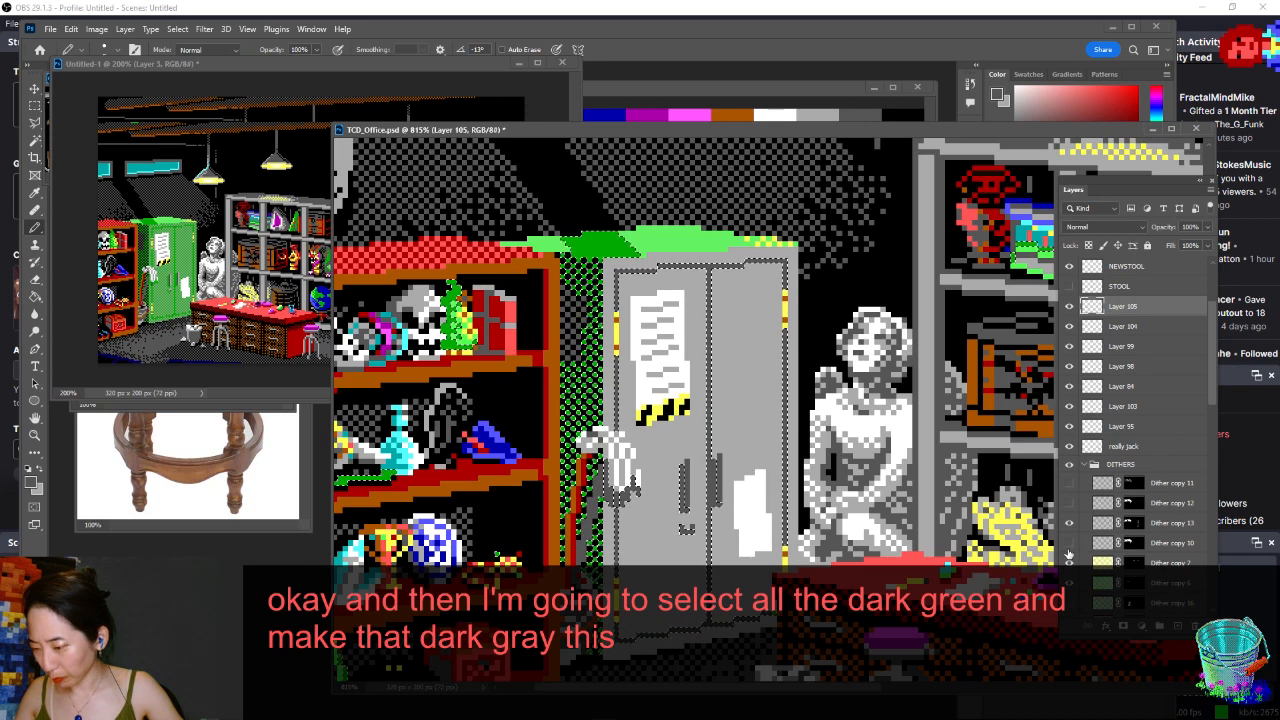
- Show the Dither copy 16 layer again, view the whole office at 200% and save TCD_Office.psd
scroll(1066, 530, down, 2)
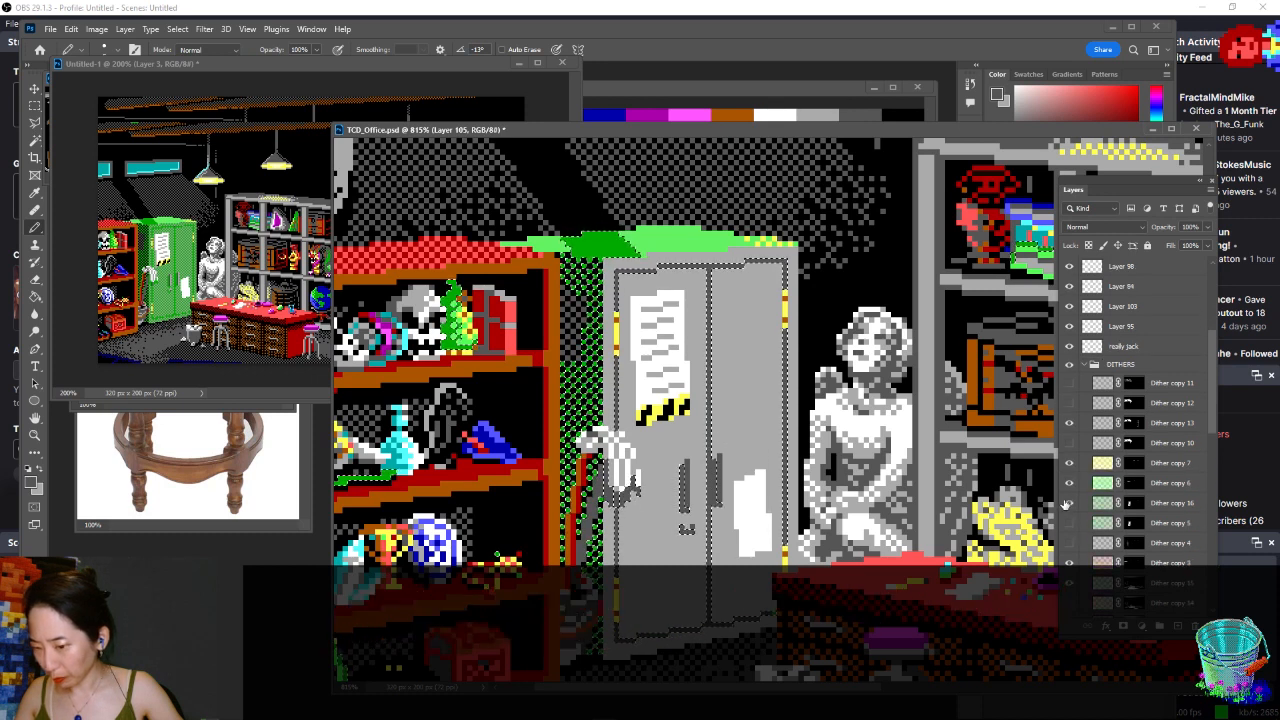
click(1068, 503)
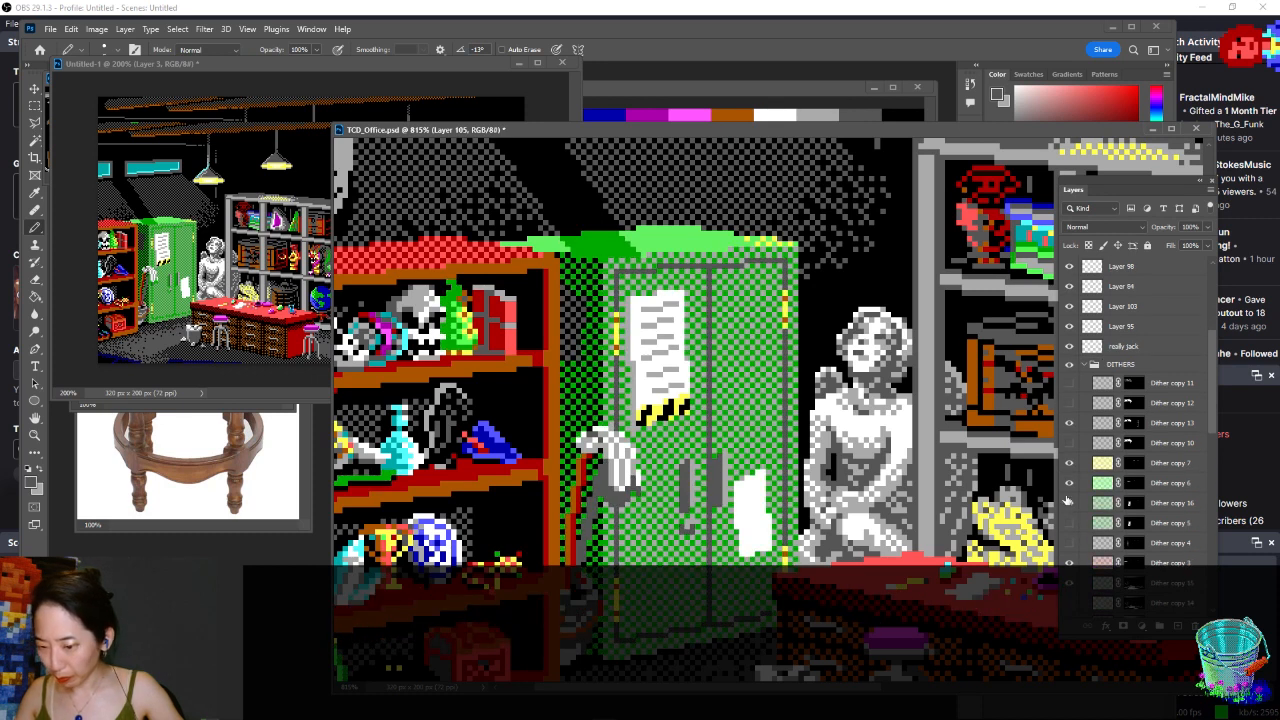
key(ctrl+minus)
key(ctrl+minus)
key(ctrl+minus)
key(ctrl+minus)
key(ctrl+minus)
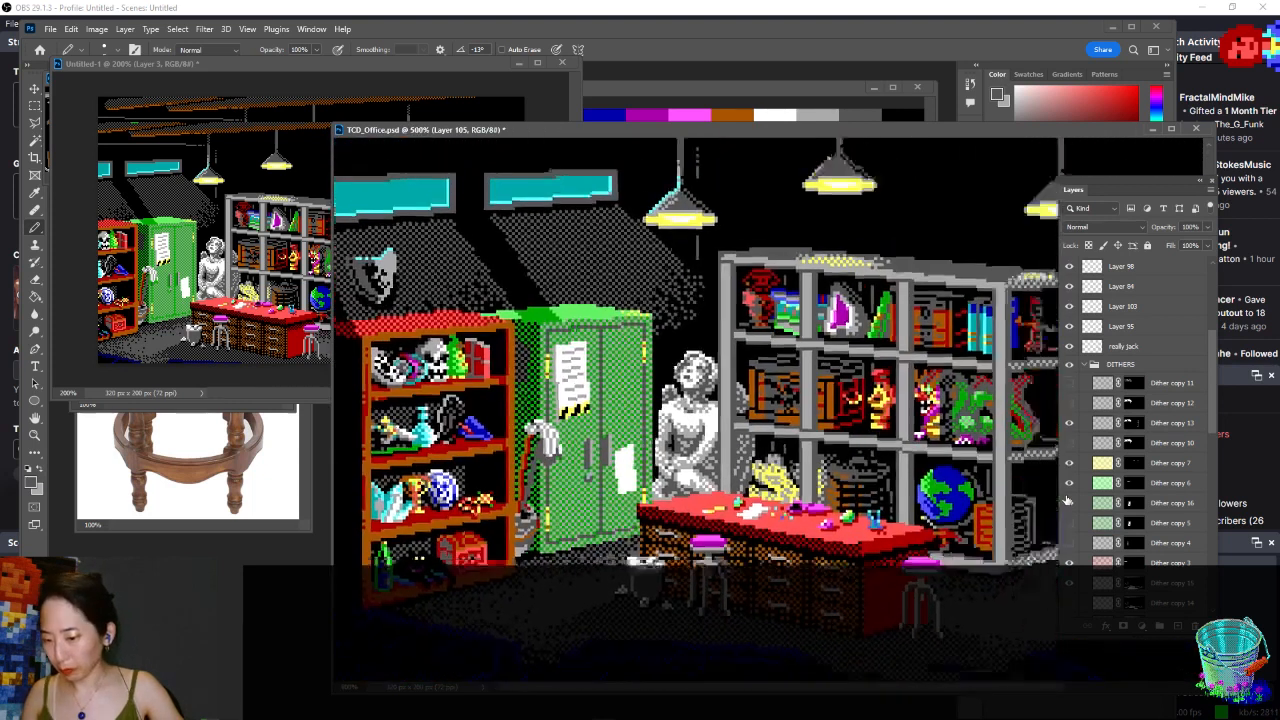
key(ctrl+minus)
key(ctrl+minus)
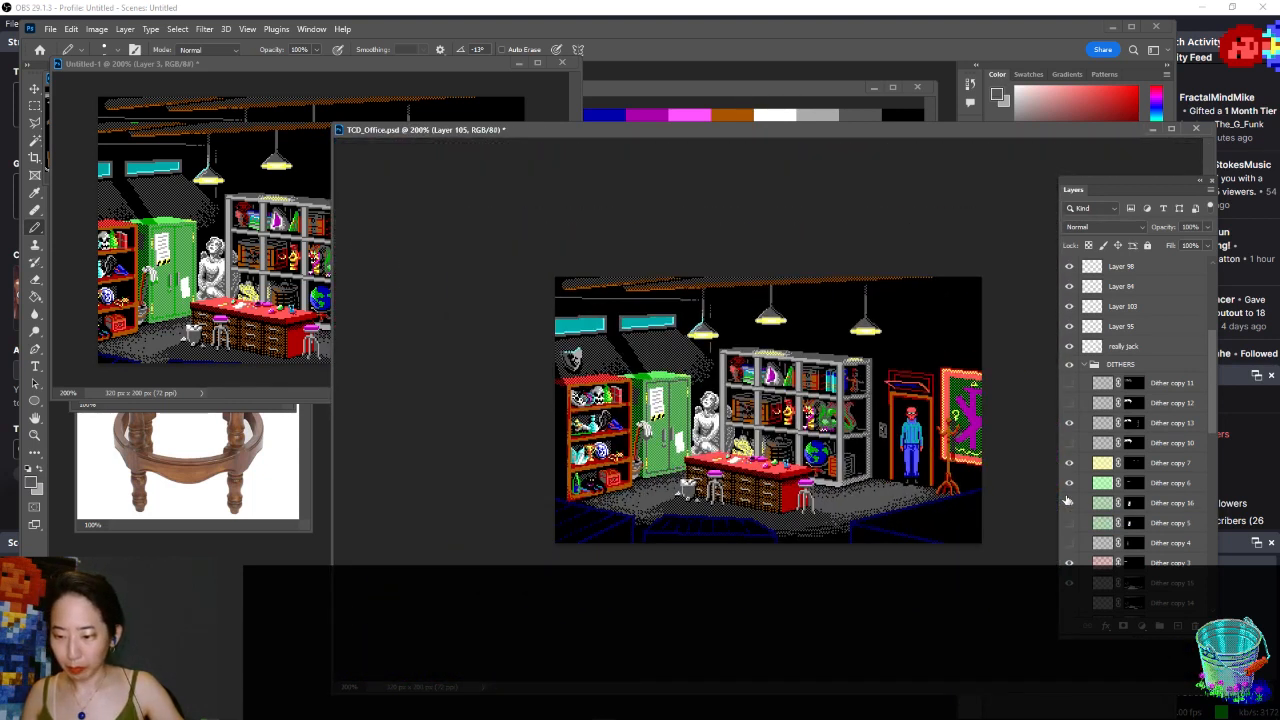
key(ctrl+s)
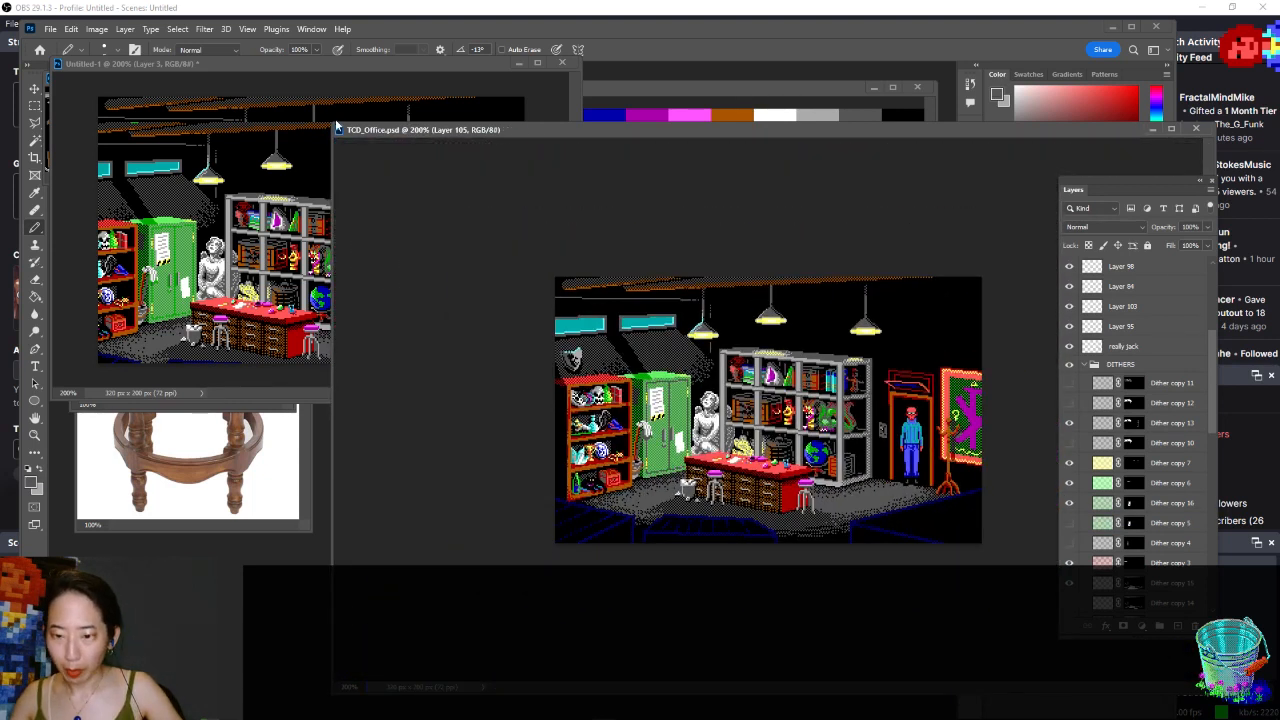
- Arrange the TCD_Office.psd, Untitled-1 and Untitled-2 windows for comparing the cabinets side by side, and save TCD_Office.psd
drag(337, 125, 701, 358)
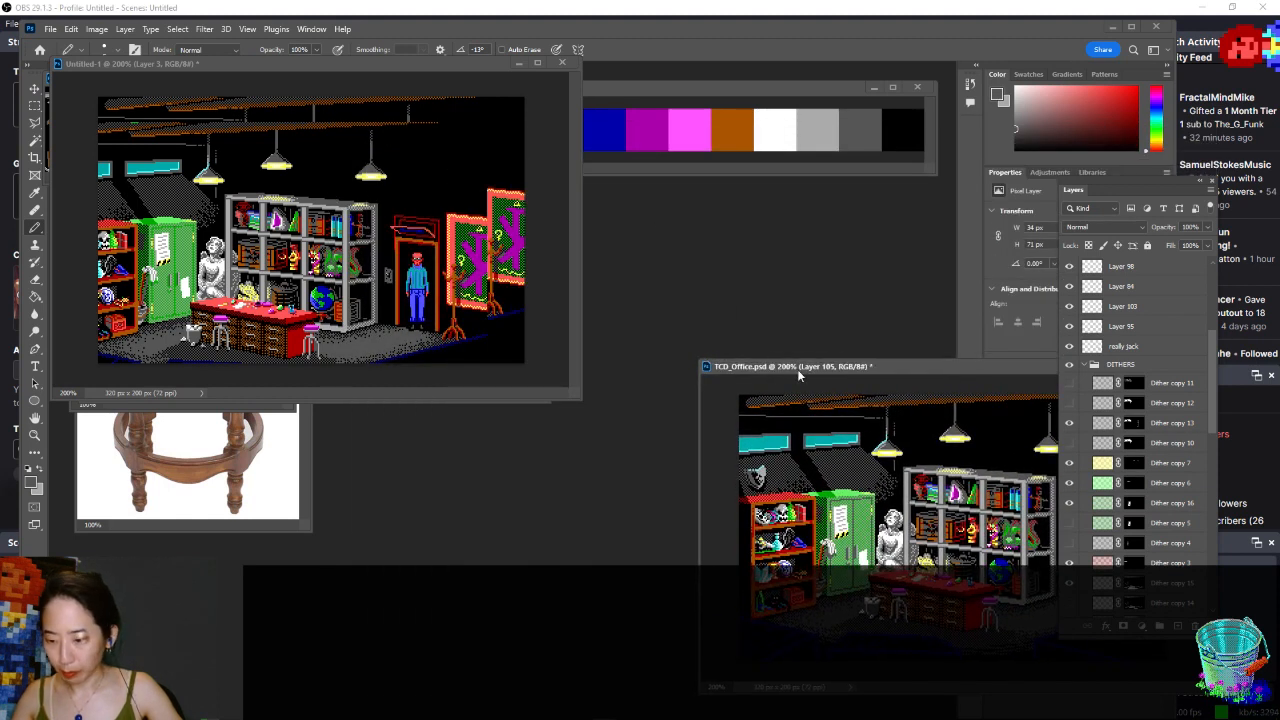
drag(797, 369, 692, 174)
drag(445, 65, 454, 382)
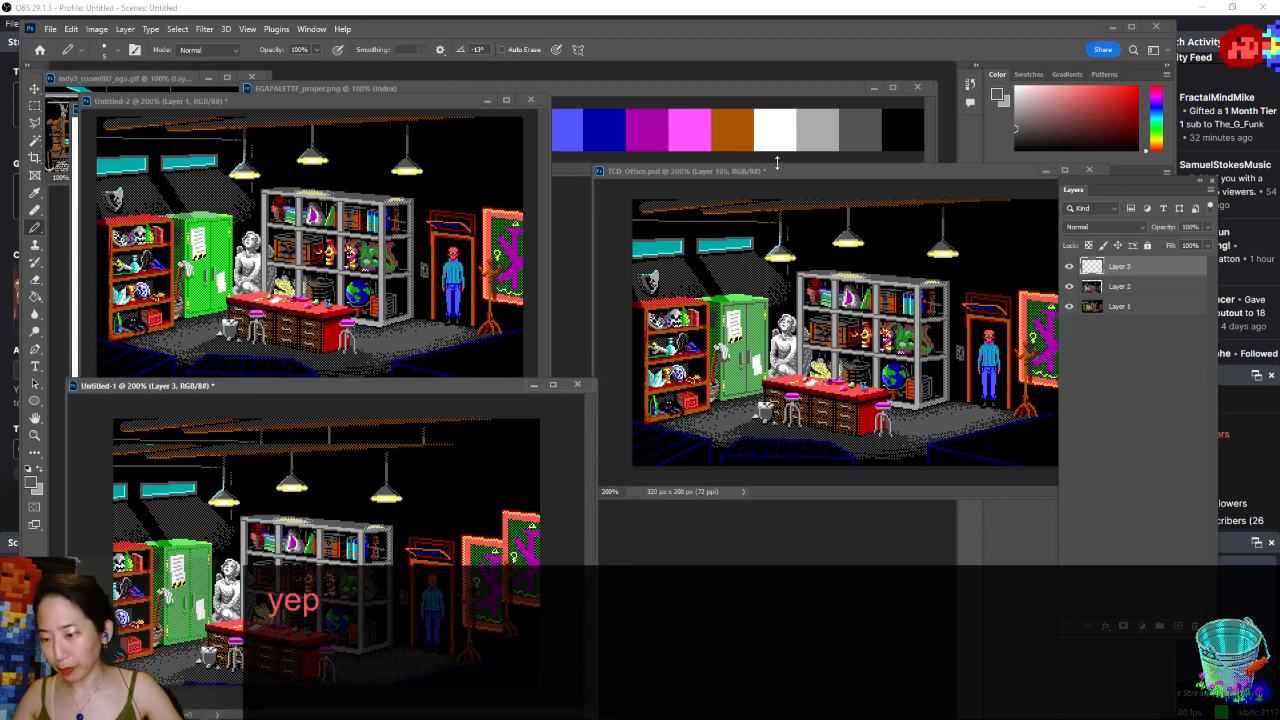
drag(765, 166, 705, 111)
key(ctrl+s)
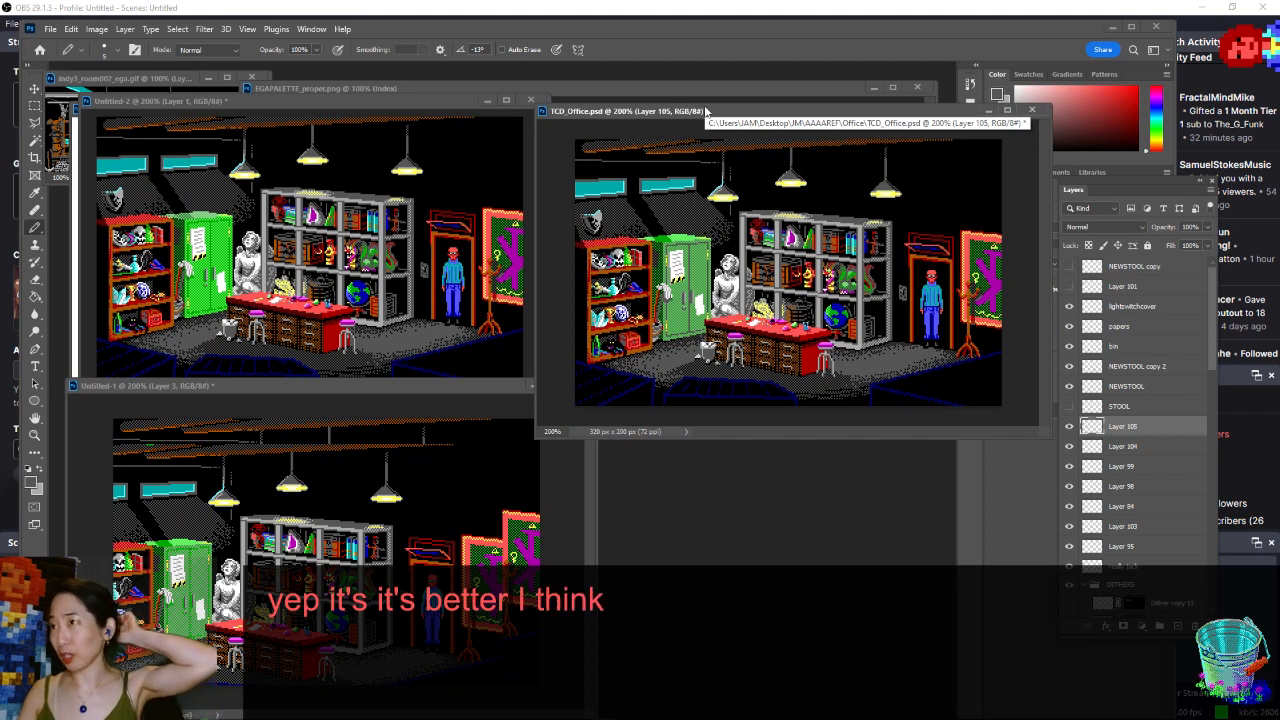
key(ctrl+s)
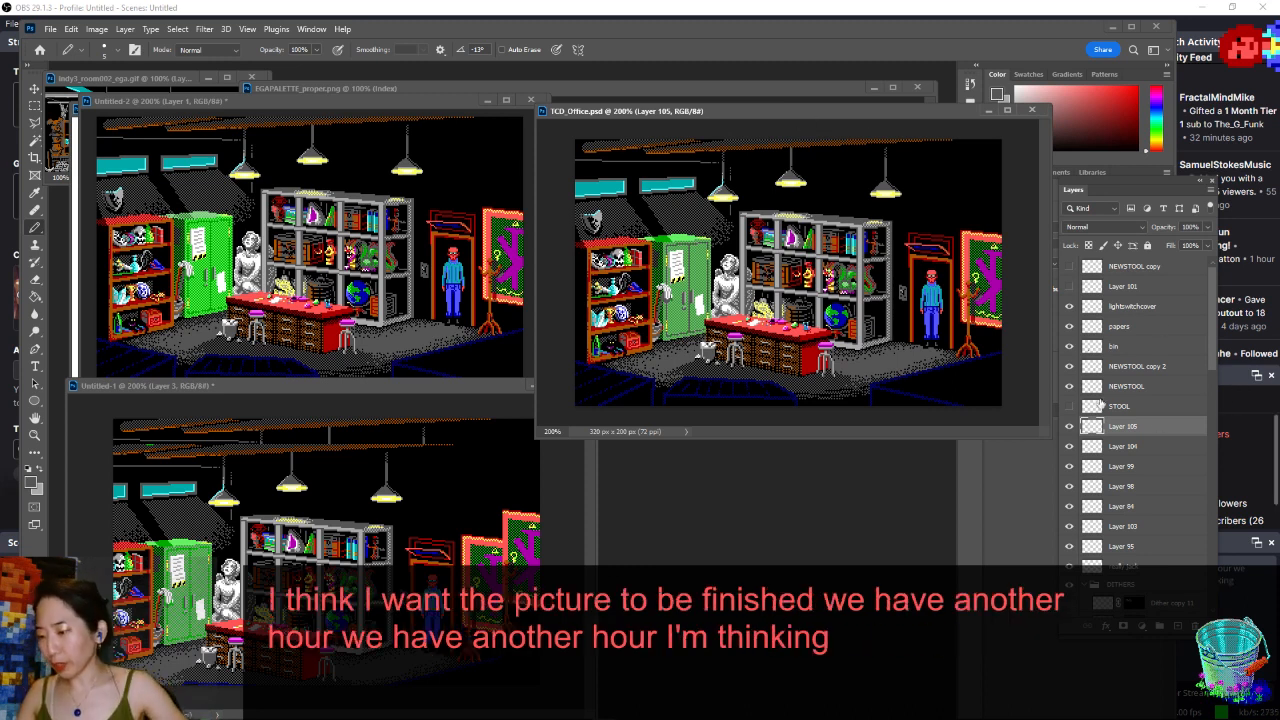
- Add a new layer above the papers layer and get a 500% view of the crate beside the globe
click(1118, 326)
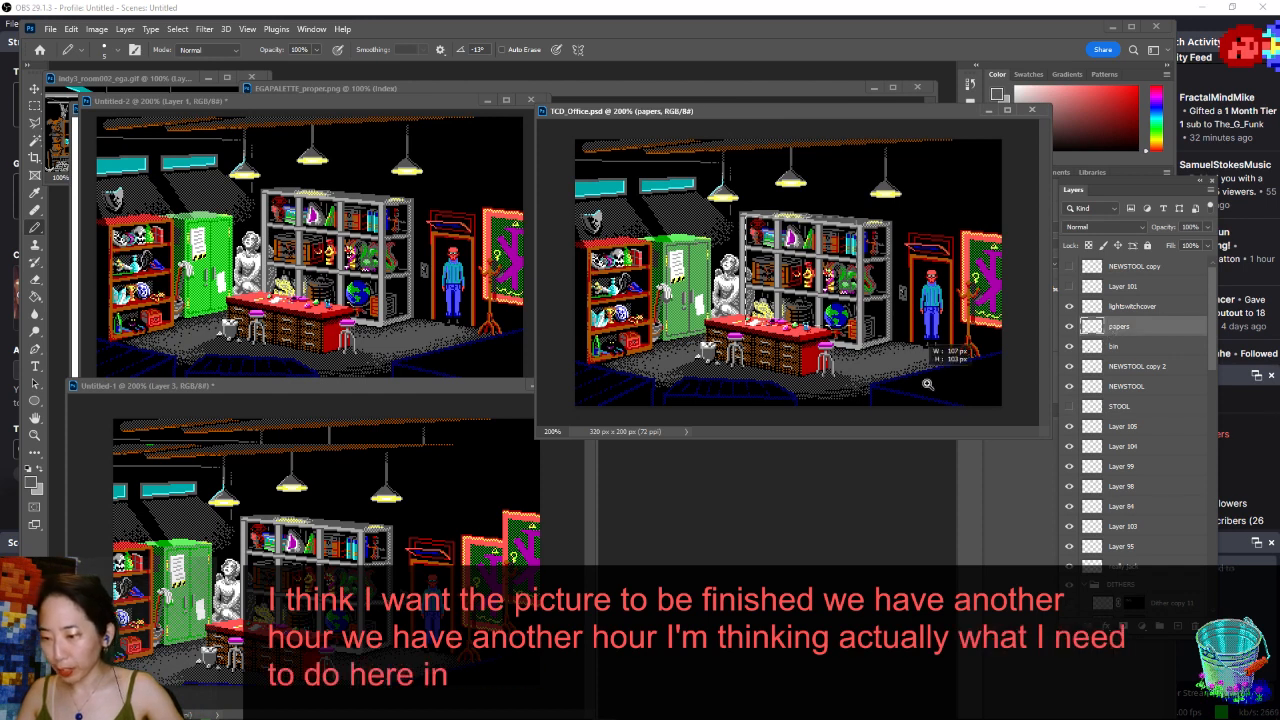
scroll(945, 360, up, 2)
scroll(831, 379, up, 2)
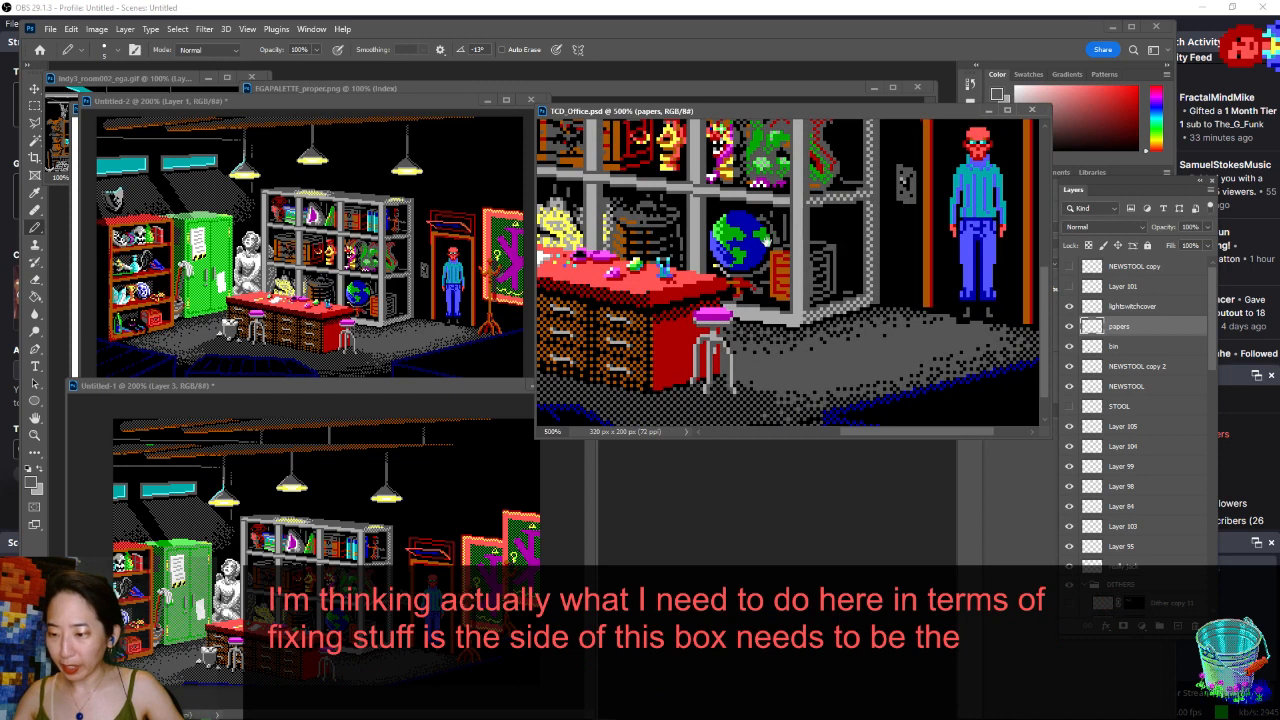
drag(766, 242, 869, 387)
scroll(825, 314, down, 3)
scroll(850, 290, right, 2)
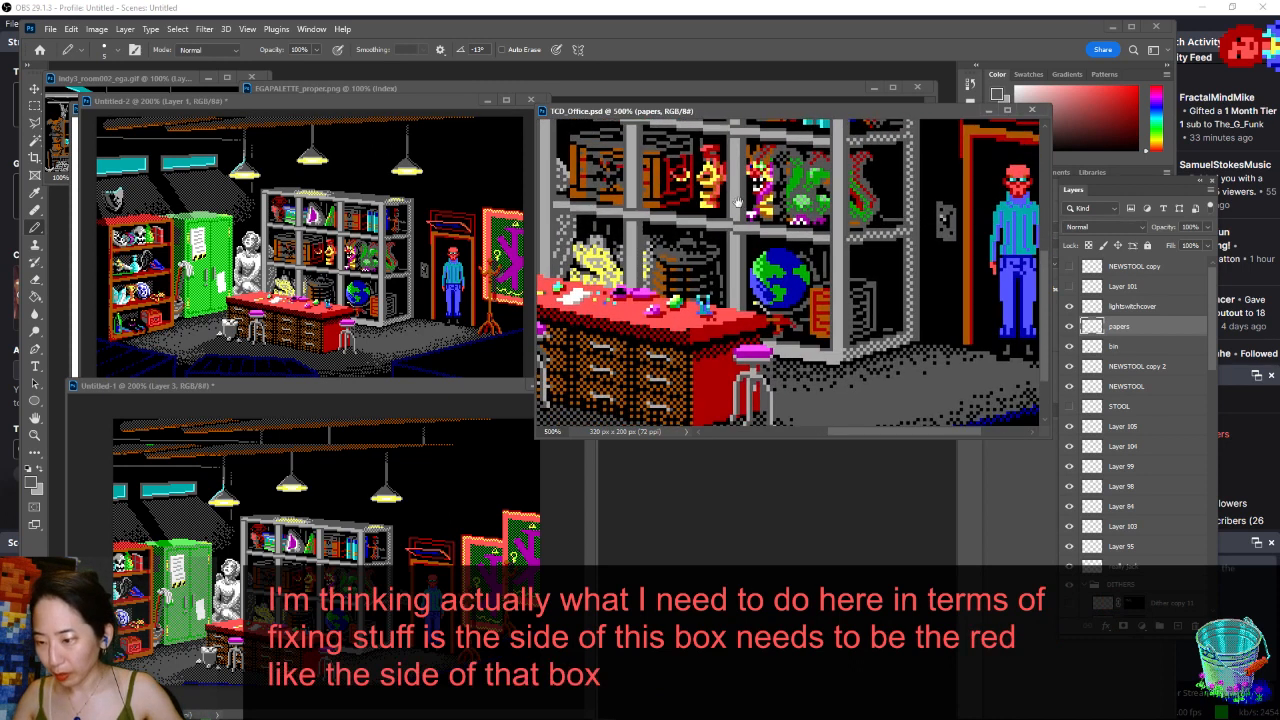
key(ctrl+shift+n)
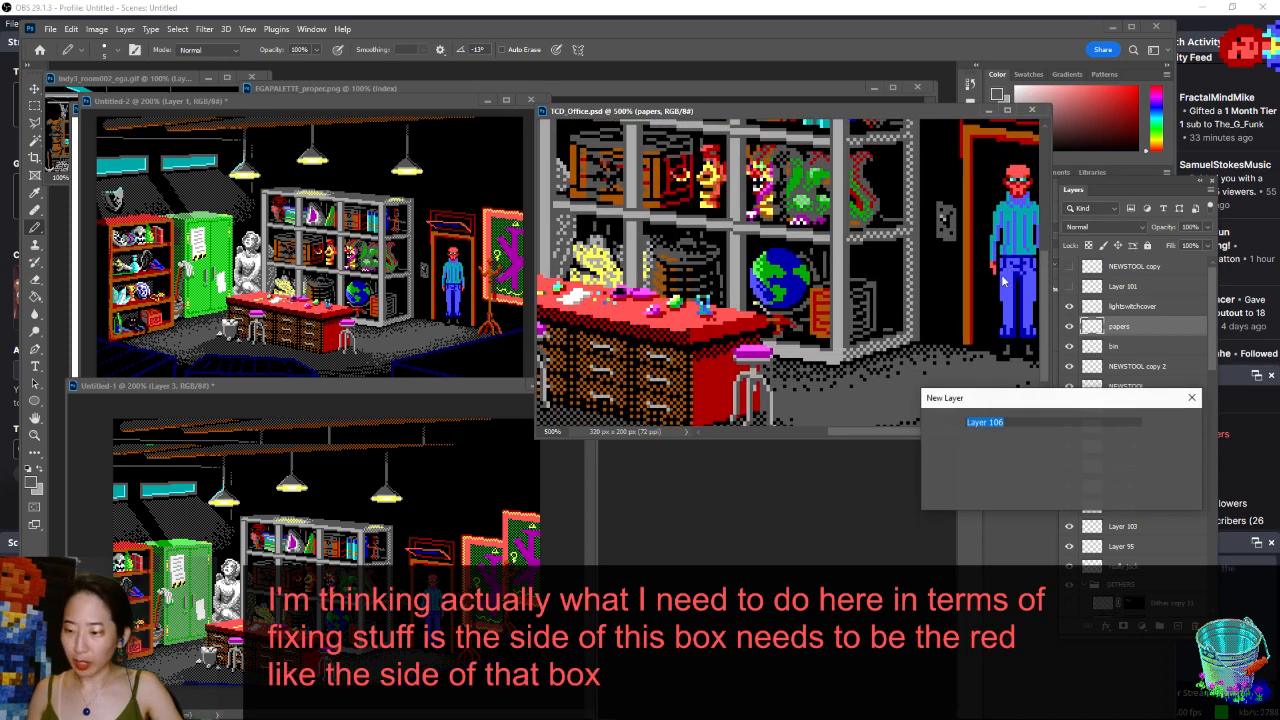
key(Return)
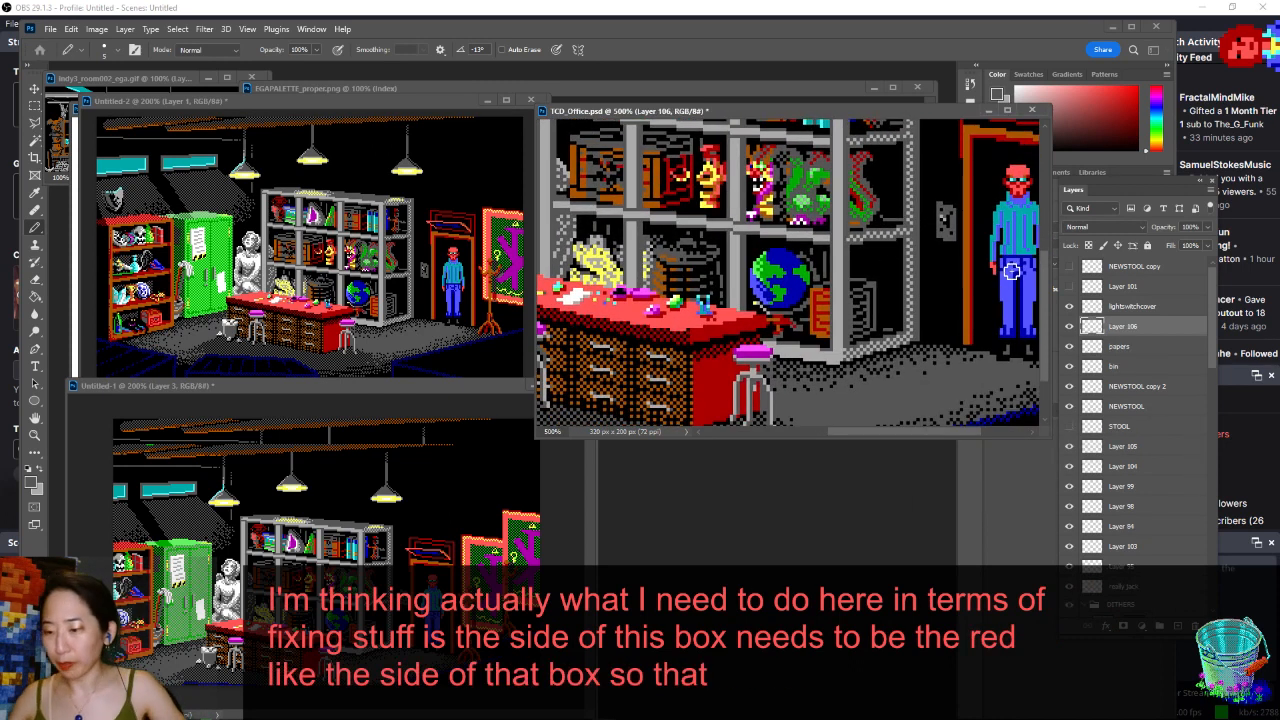
key(w)
click(878, 287)
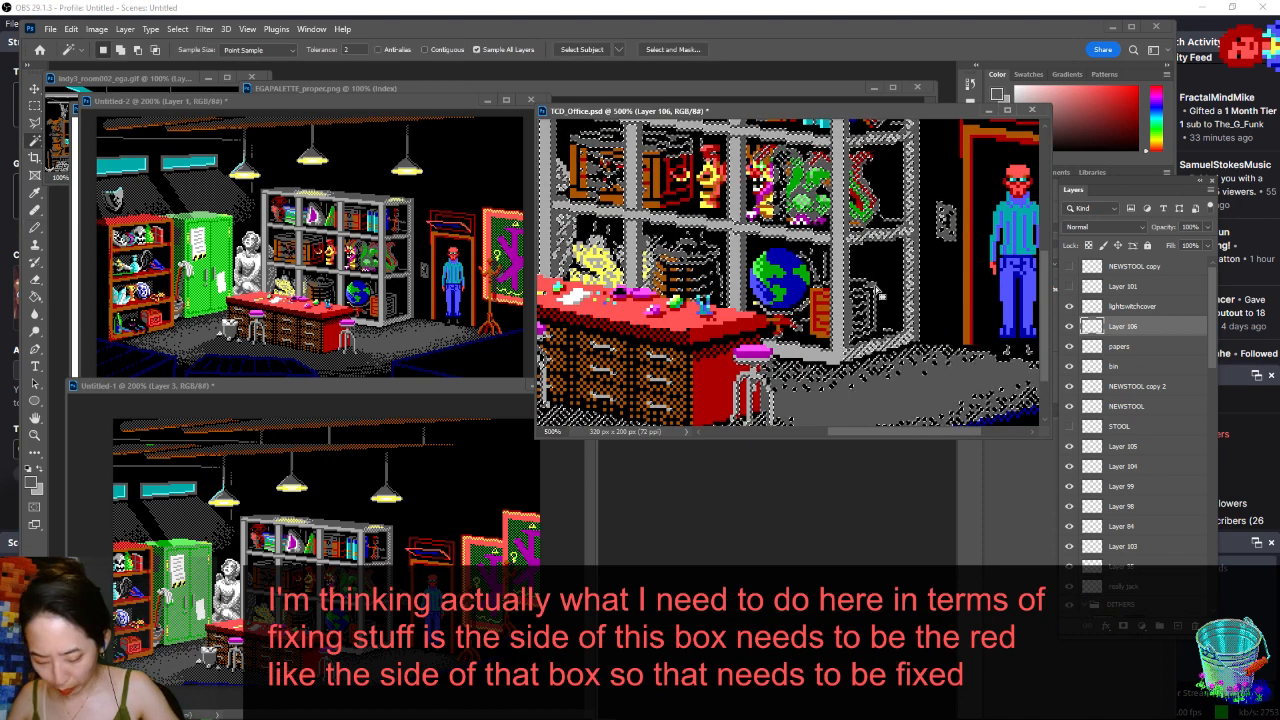
key(ctrl+d)
- Paint the gray lines on the side of the crate beside the globe dark red on Layer 106 and save TCD_Office.psd
key(b)
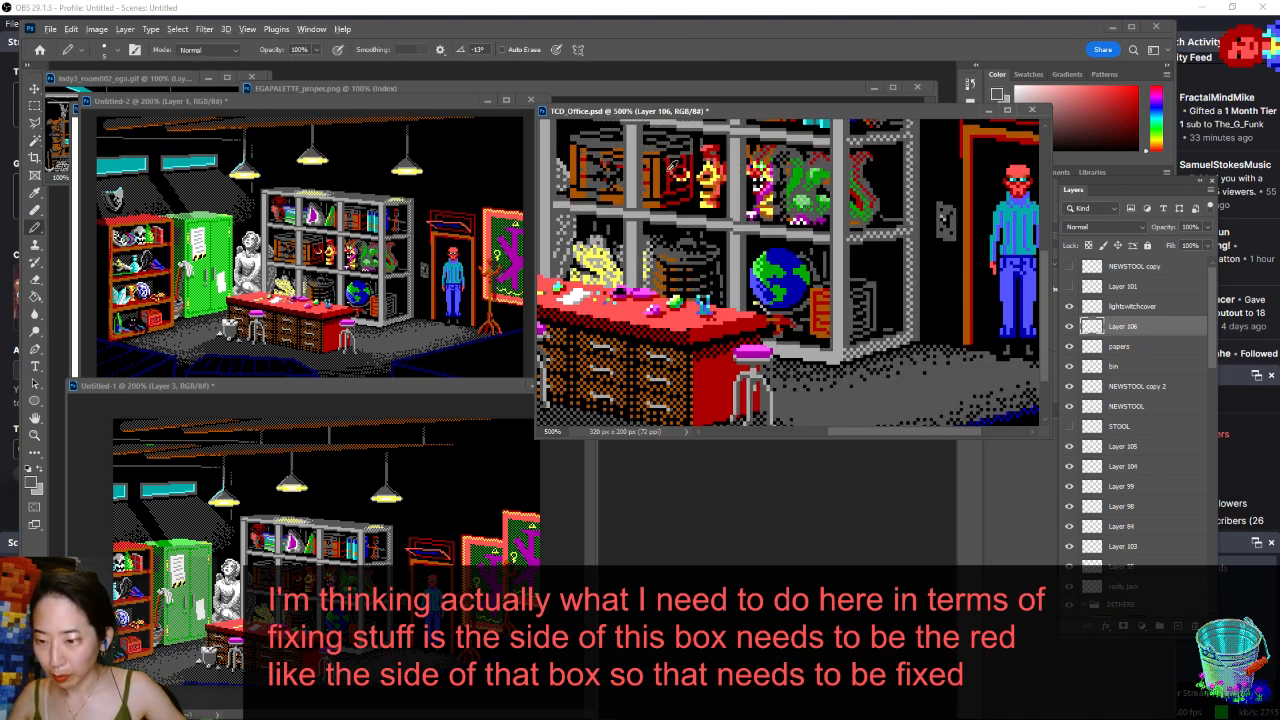
alt+click(675, 163)
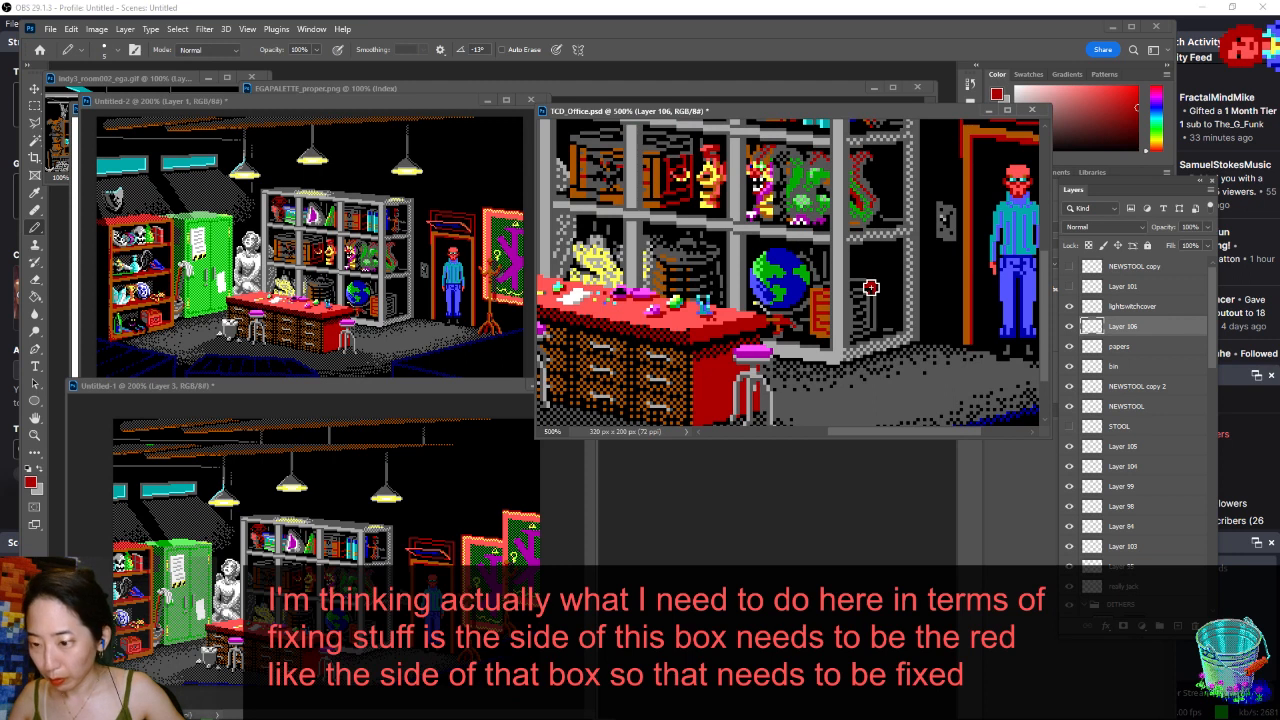
drag(861, 301, 874, 298)
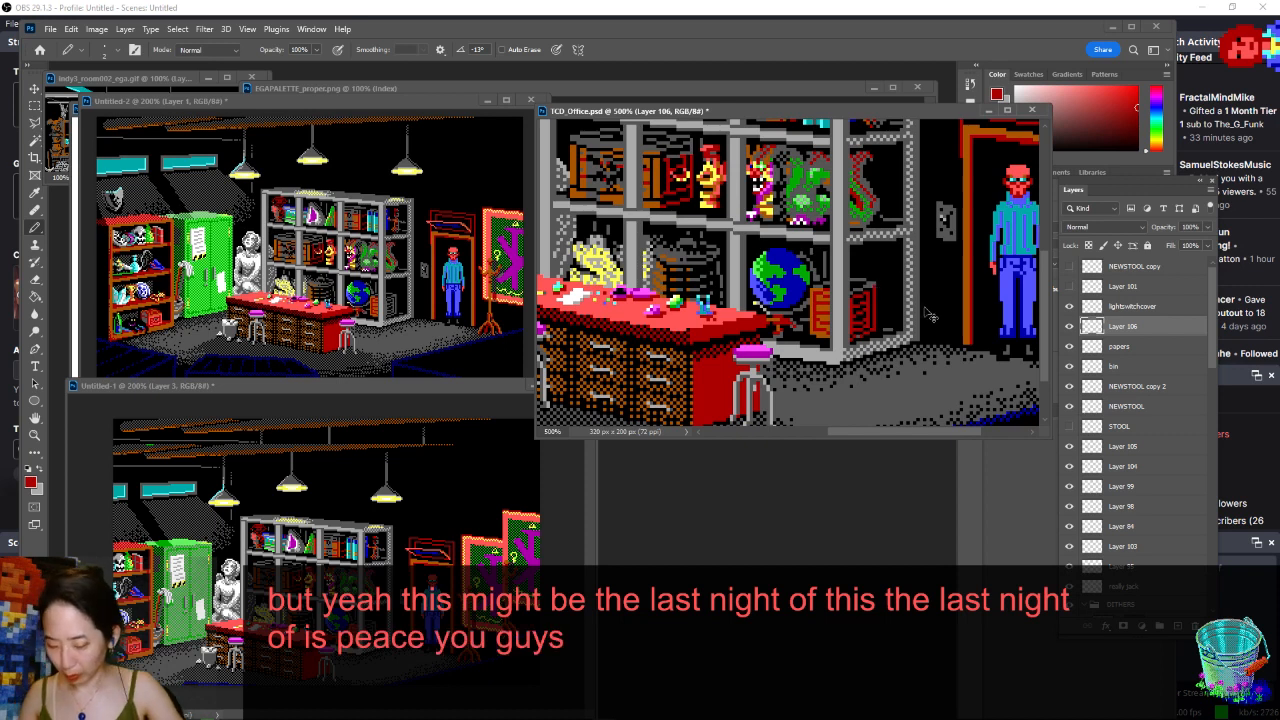
key(ctrl+minus)
key(ctrl+minus)
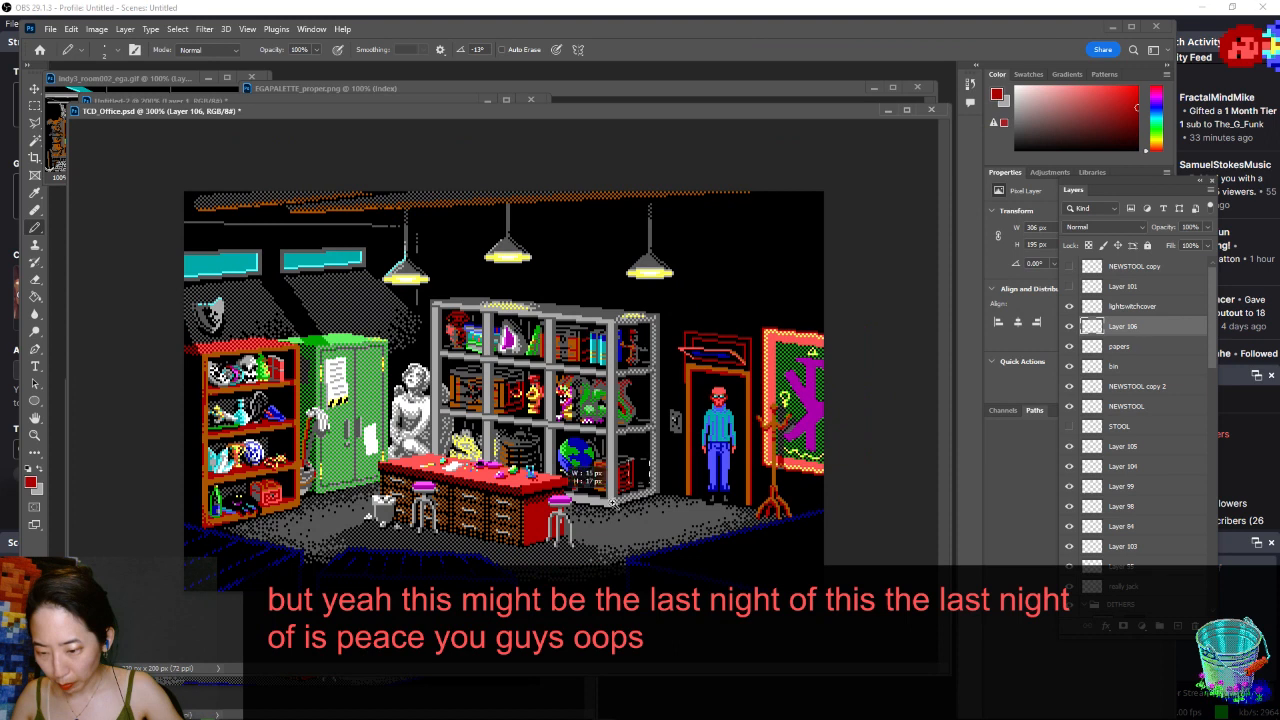
scroll(648, 470, up, 8)
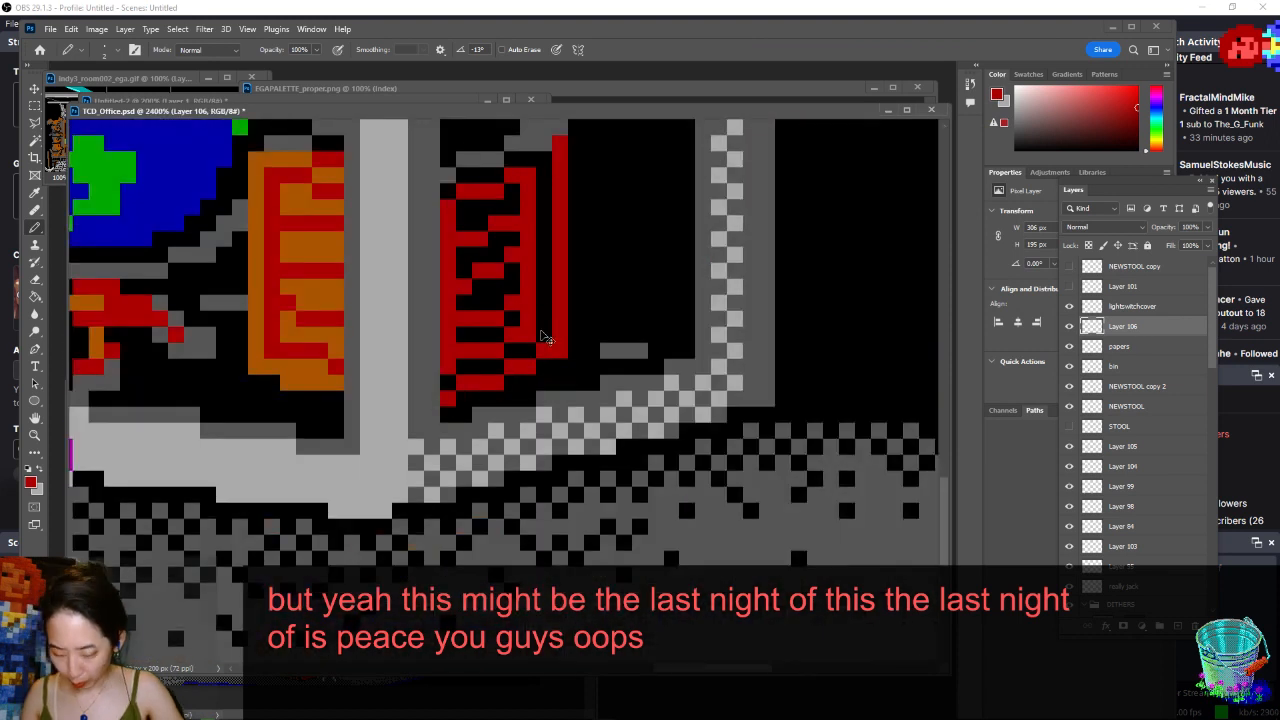
scroll(541, 336, down, 5)
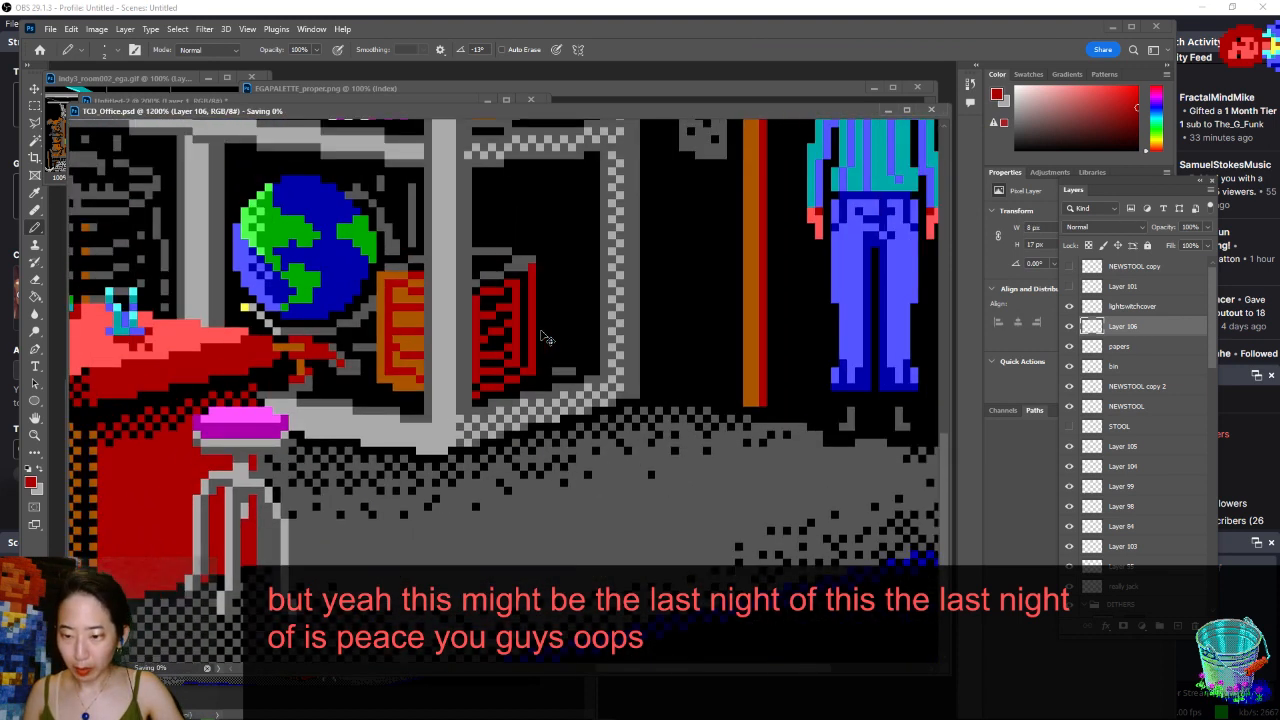
scroll(541, 336, down, 3)
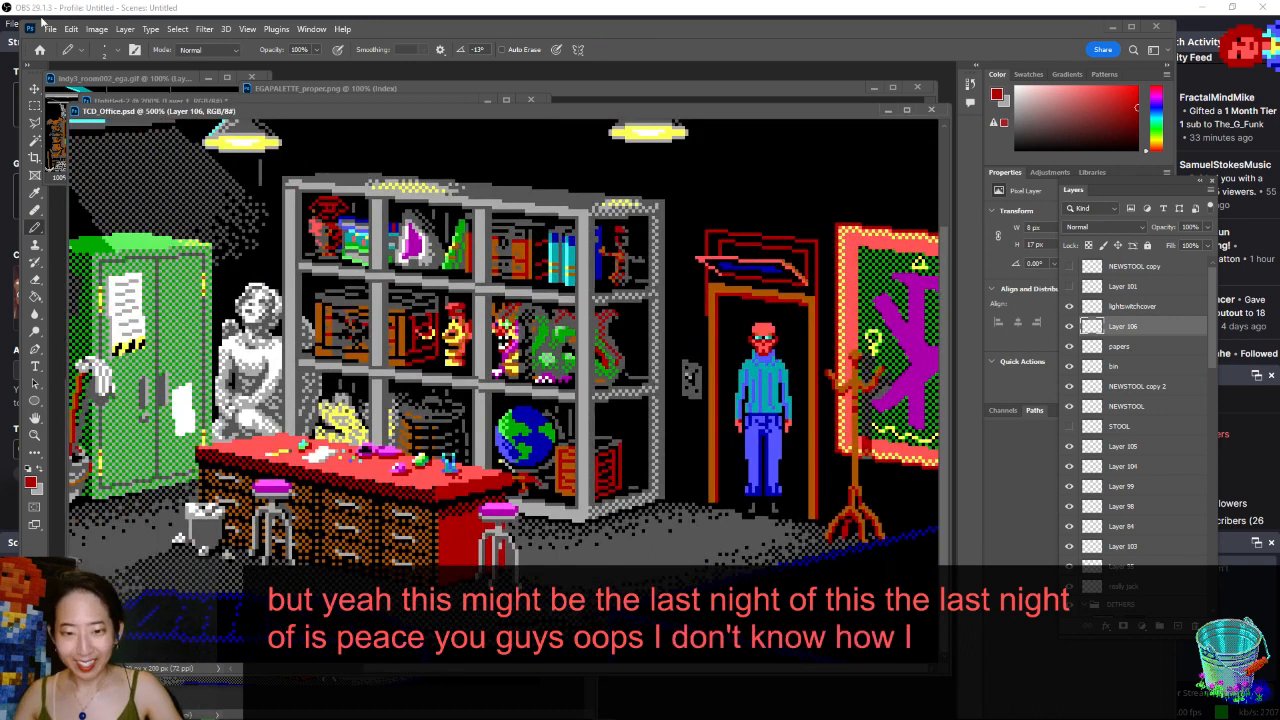
drag(90, 111, 204, 110)
scroll(232, 110, down, 2)
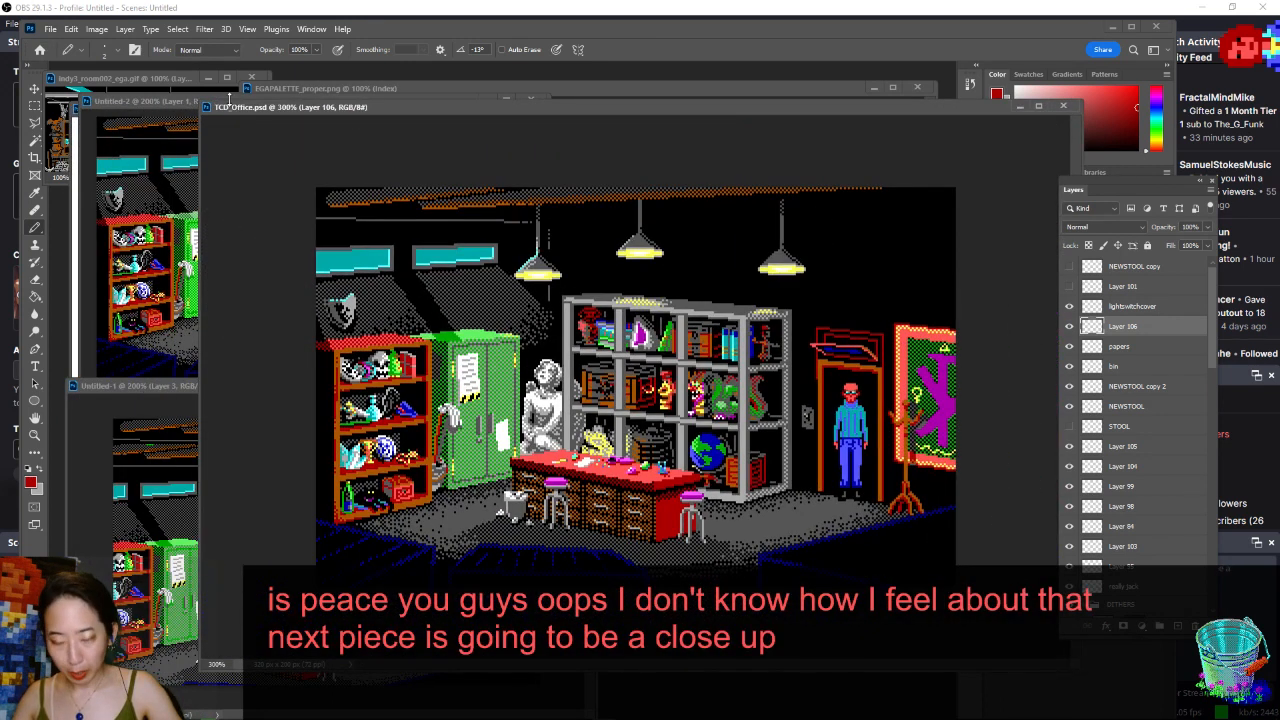
- Open closeup_2.png from the Office folder and view it at 33.3%
key(ctrl+o)
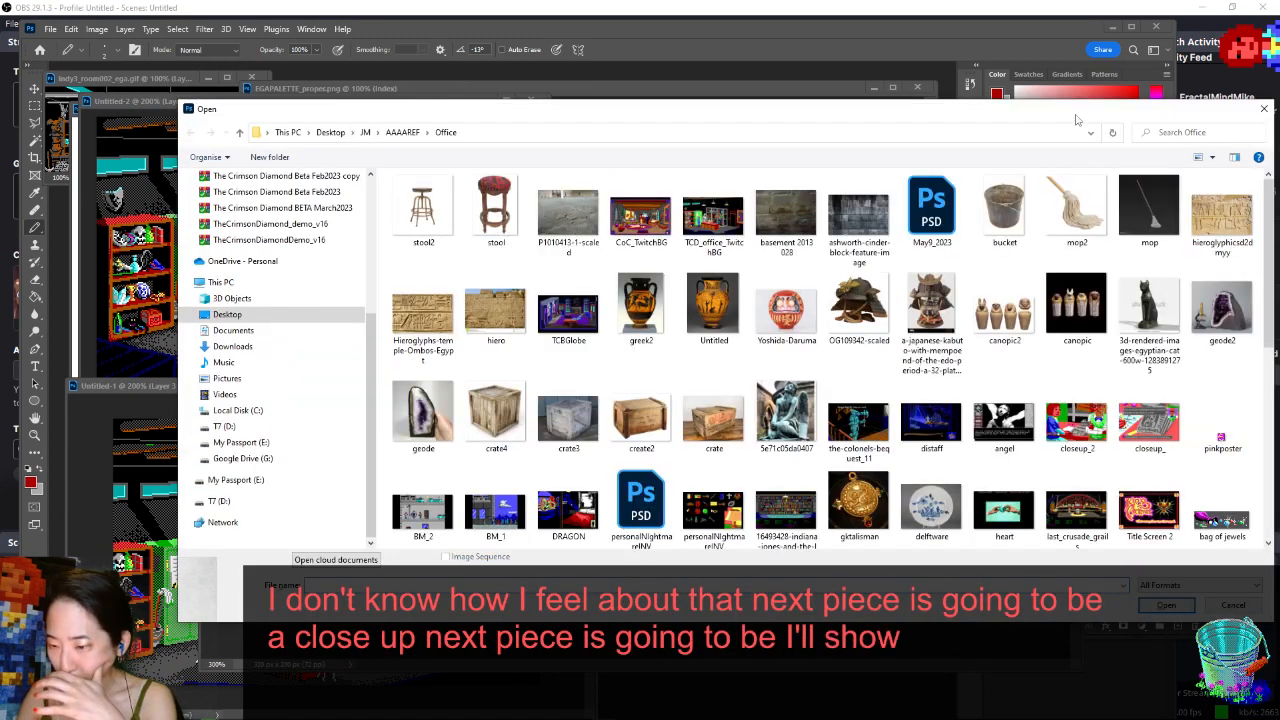
drag(1076, 119, 1004, 103)
double_click(1006, 410)
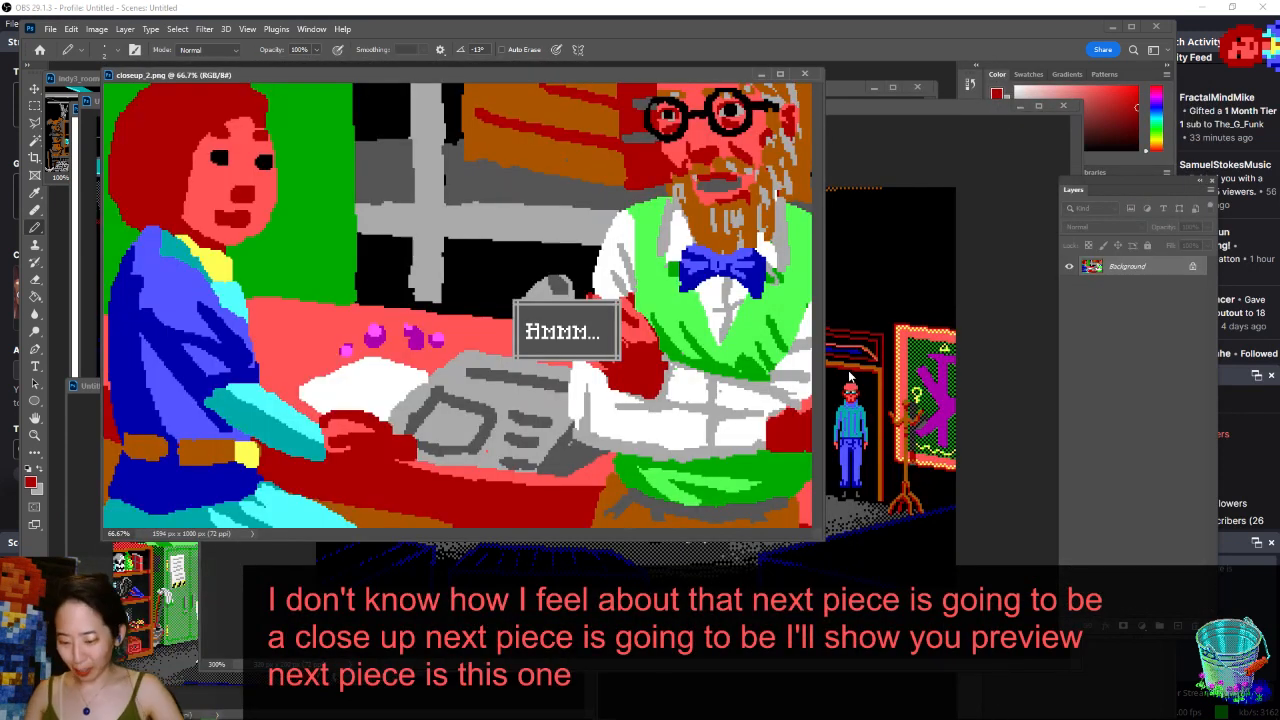
key(ctrl+minus)
key(ctrl+minus)
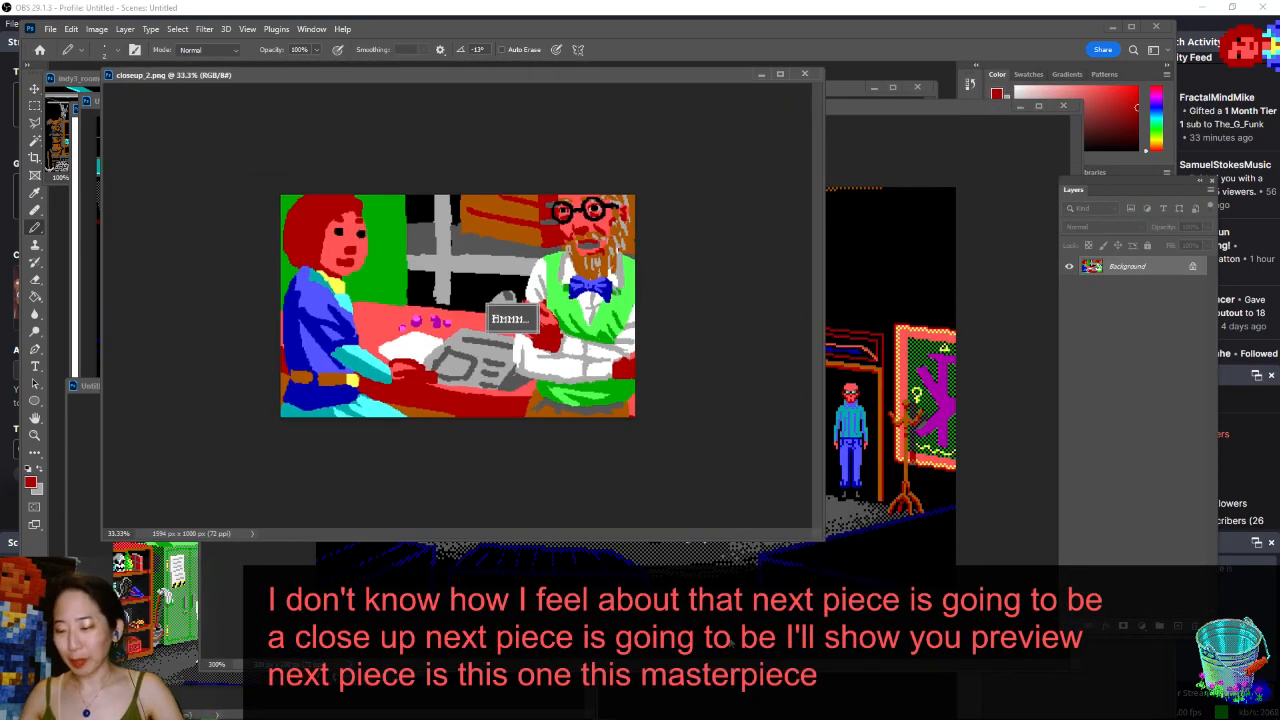
- Shrink the closeup_2.png window to fit its picture and move it below the office's shelves and door
drag(823, 541, 498, 352)
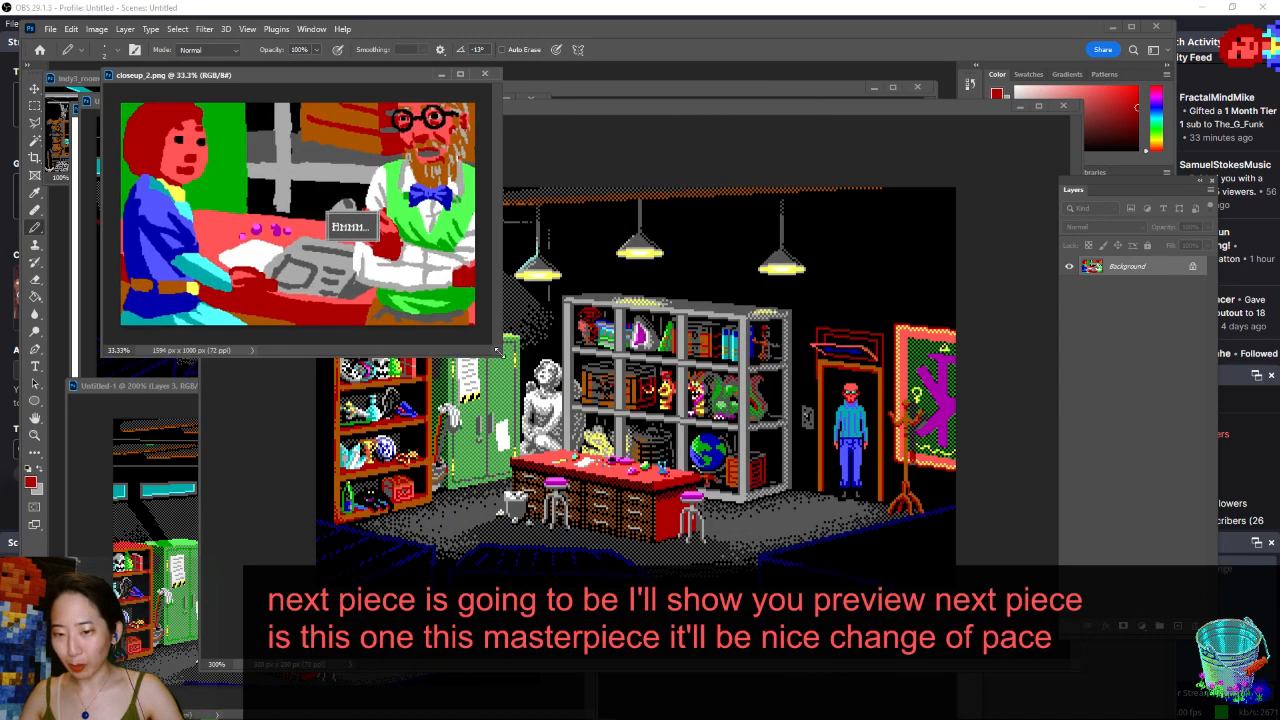
drag(261, 80, 390, 82)
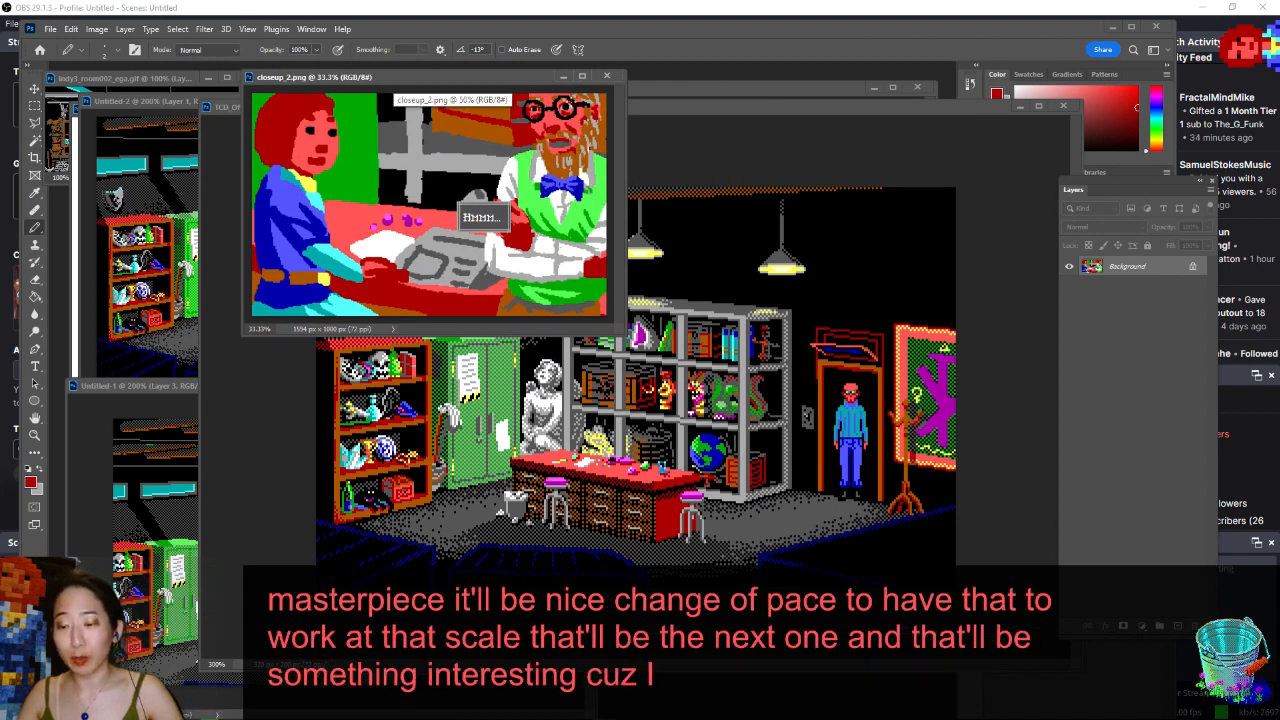
drag(496, 81, 913, 464)
drag(914, 469, 917, 470)
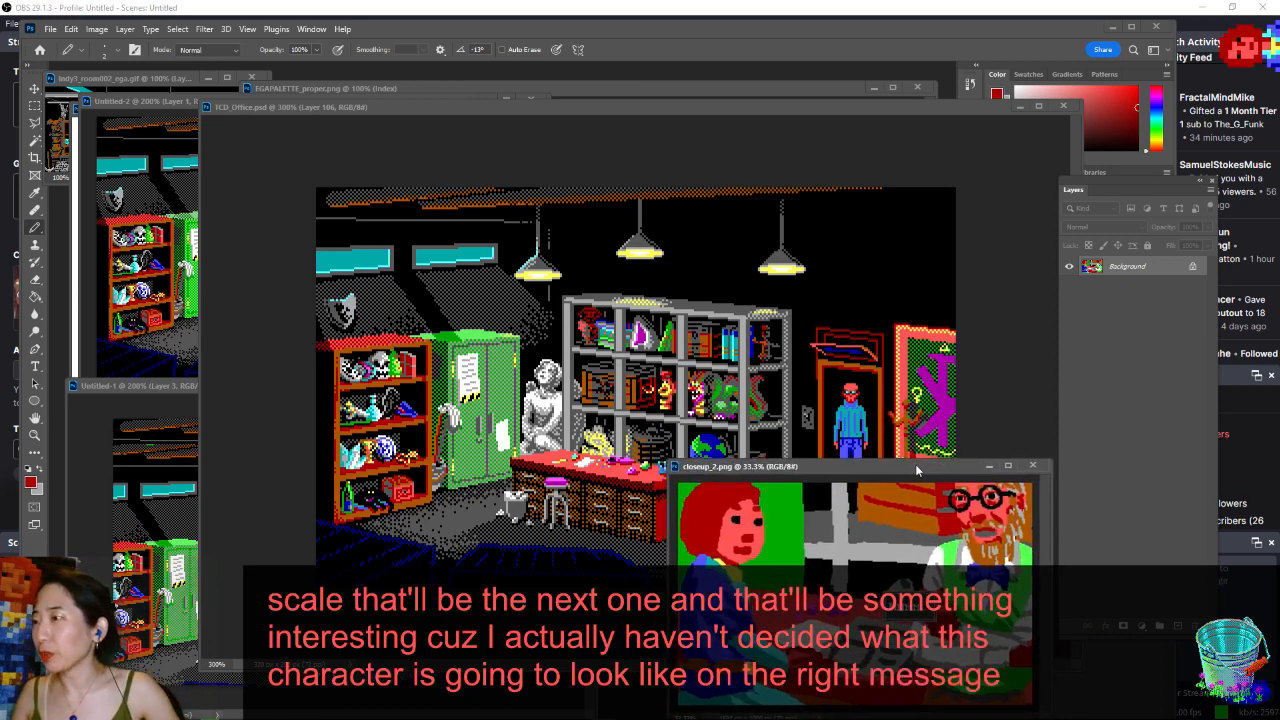
- Toggle the visibility of layers such as Layer 105 and Layer 102 to find the cabinet handles' layer, and select Layer 105
drag(716, 119, 730, 103)
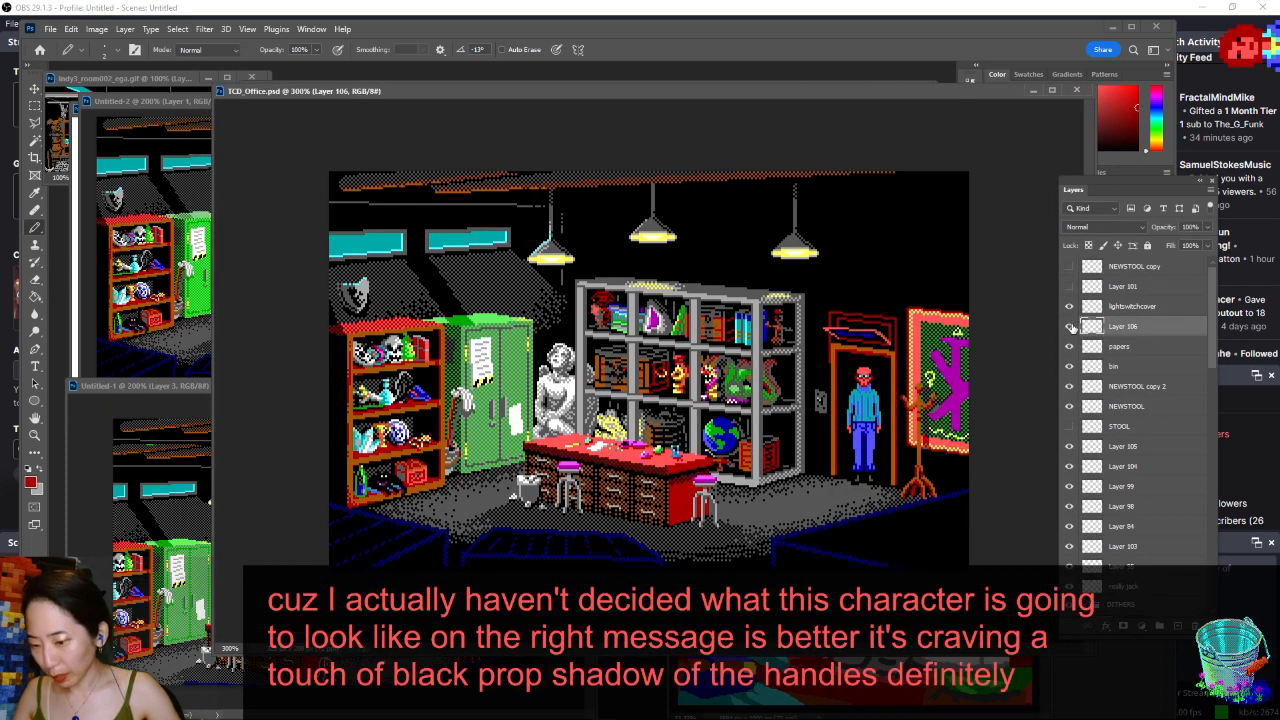
scroll(1066, 355, down, 3)
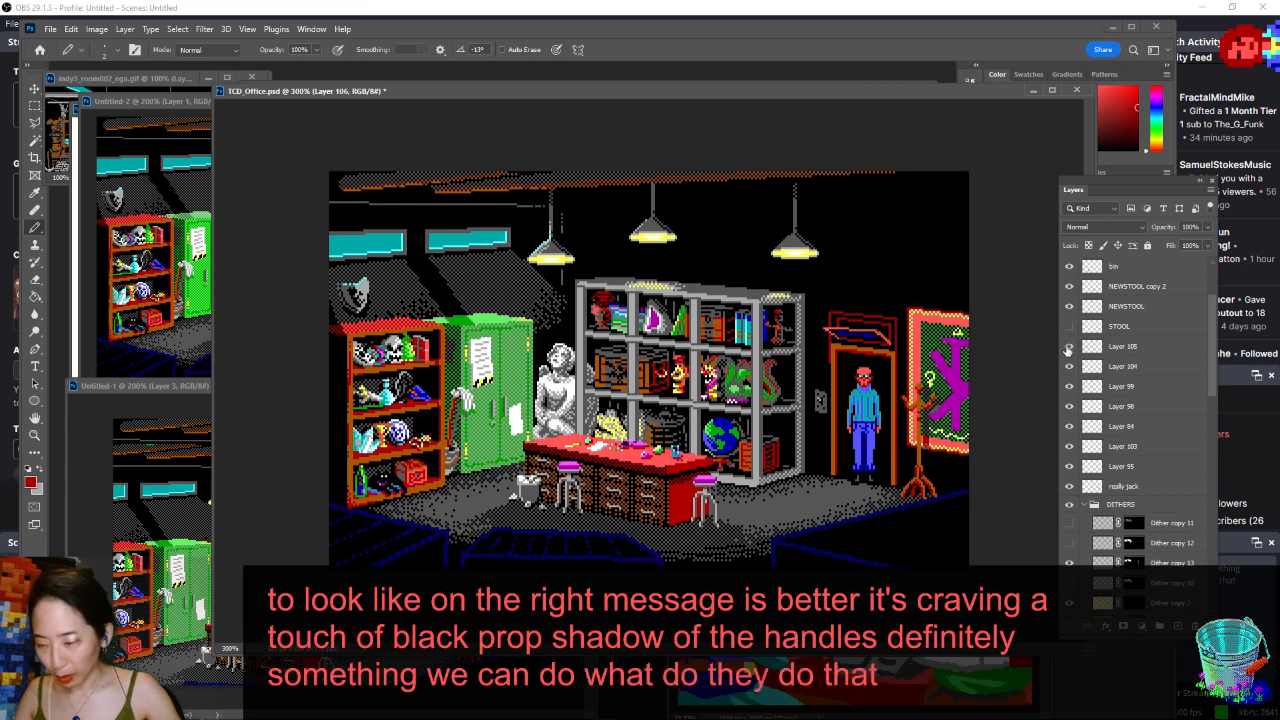
click(1068, 346)
scroll(1069, 360, down, 1)
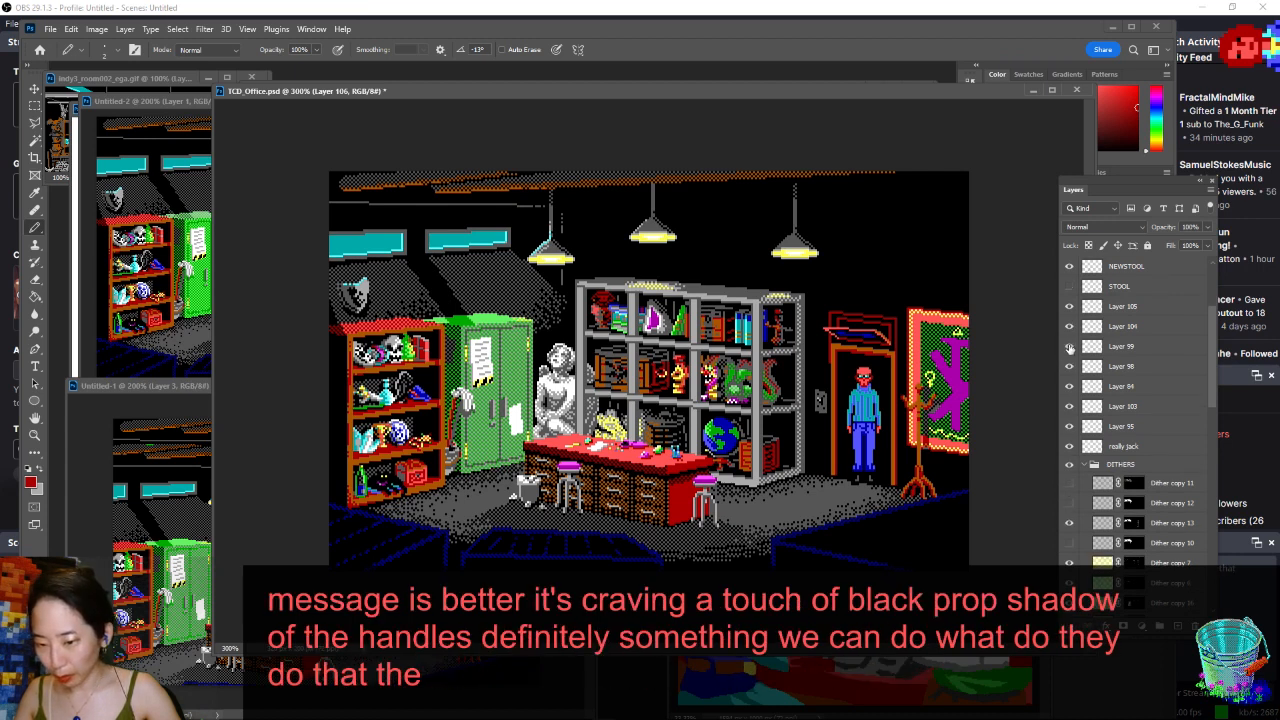
scroll(1069, 385, down, 10)
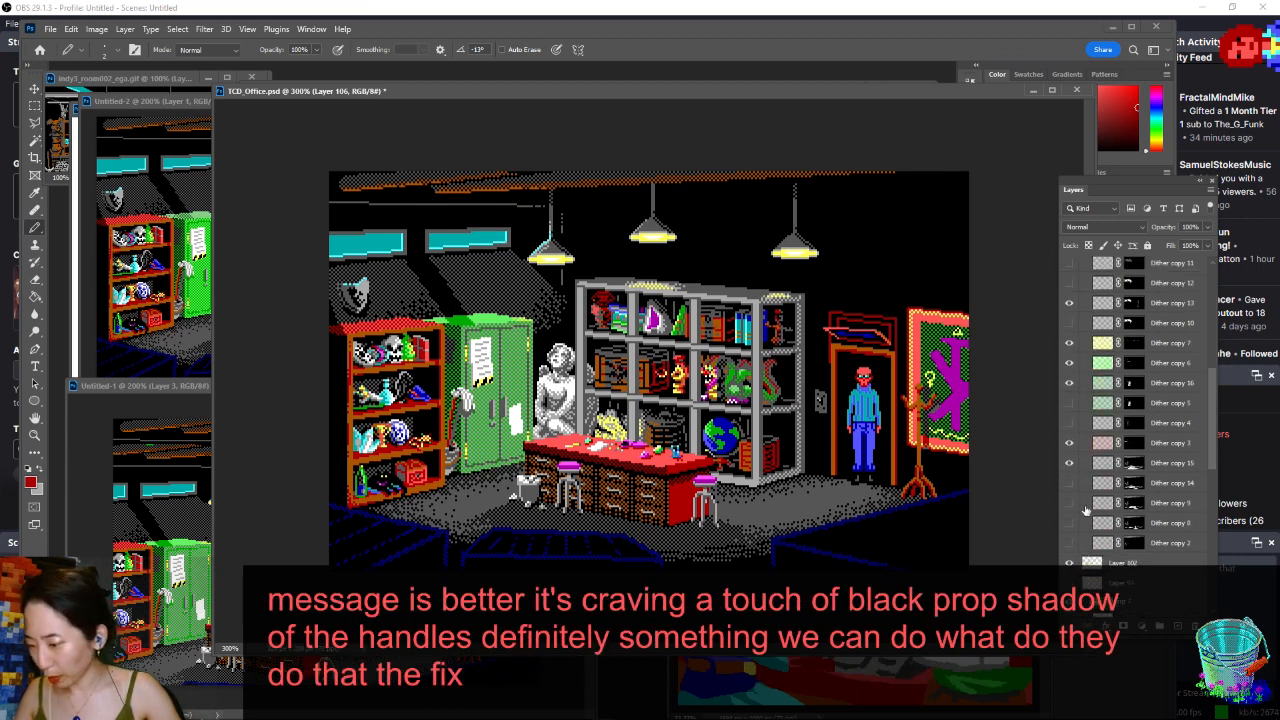
click(1069, 445)
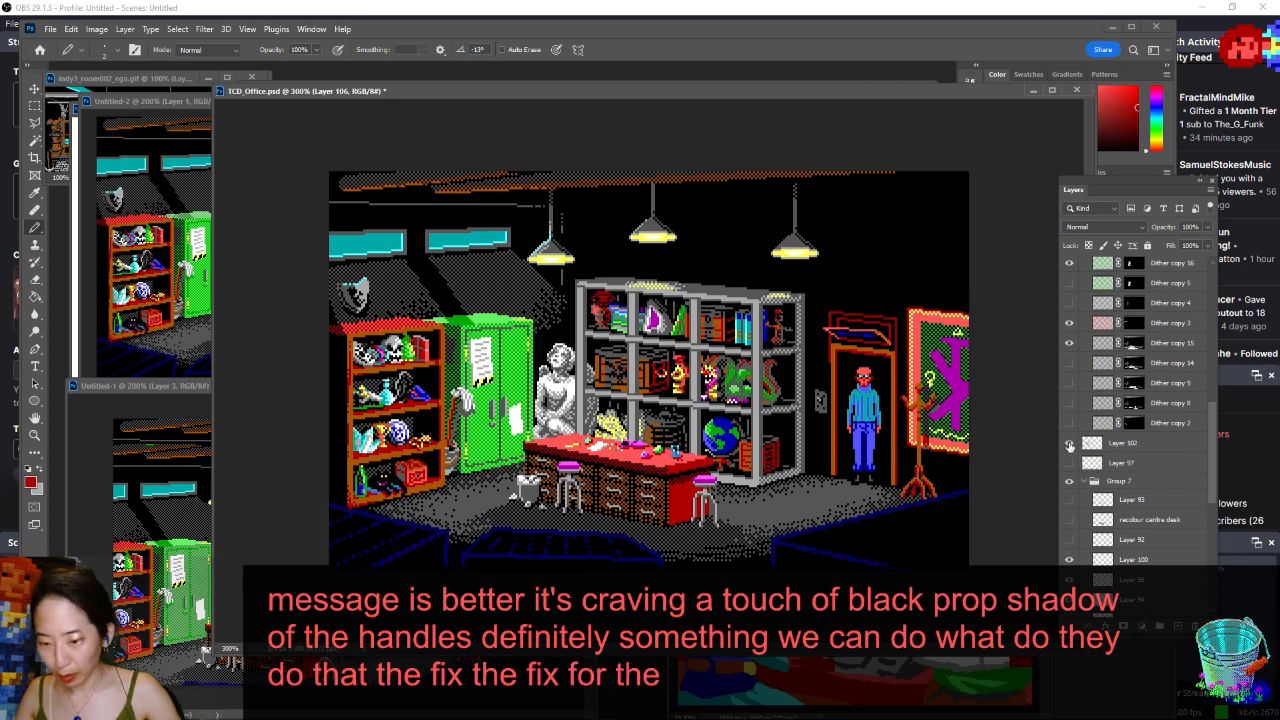
click(1068, 445)
click(1066, 444)
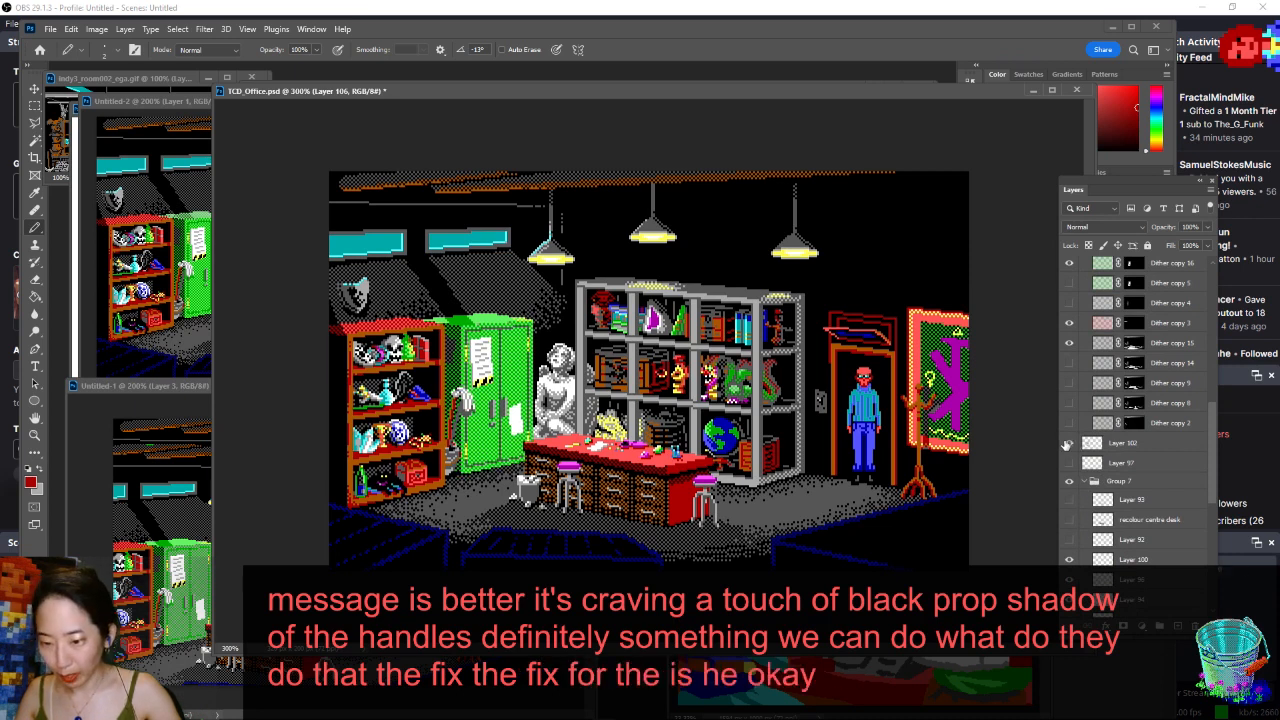
click(1066, 444)
scroll(1134, 390, up, 3)
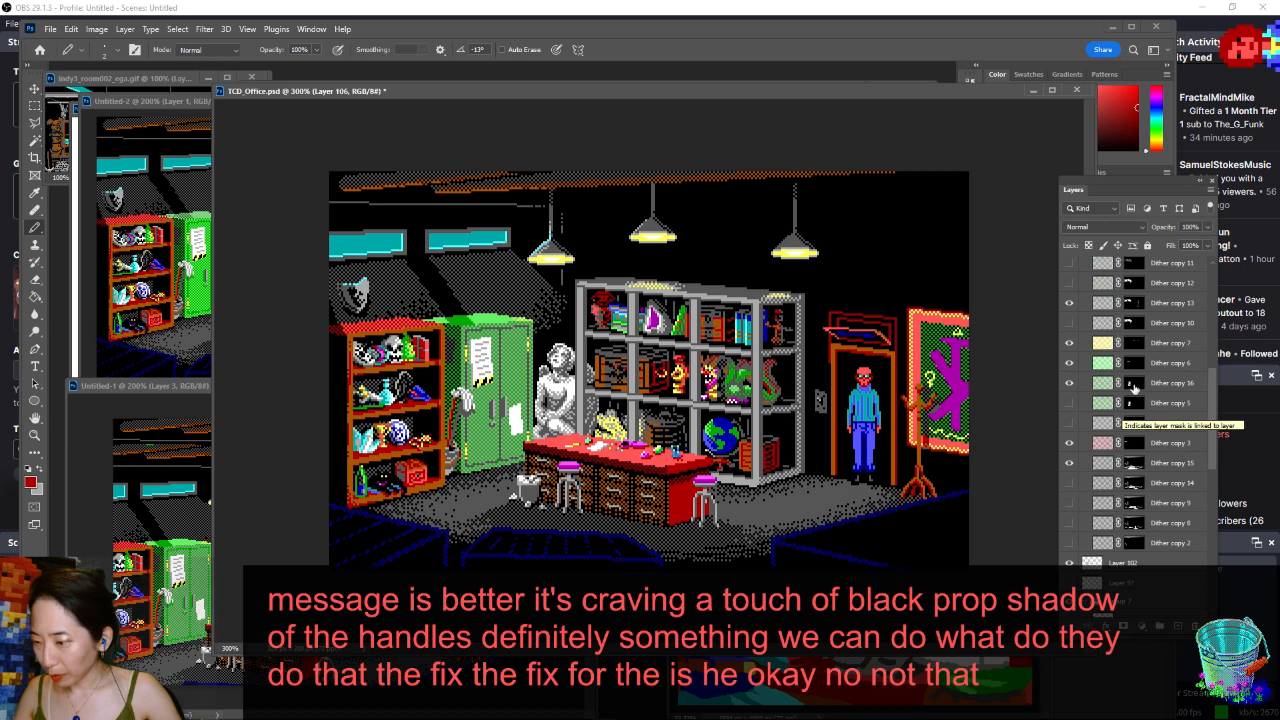
scroll(1134, 389, up, 6)
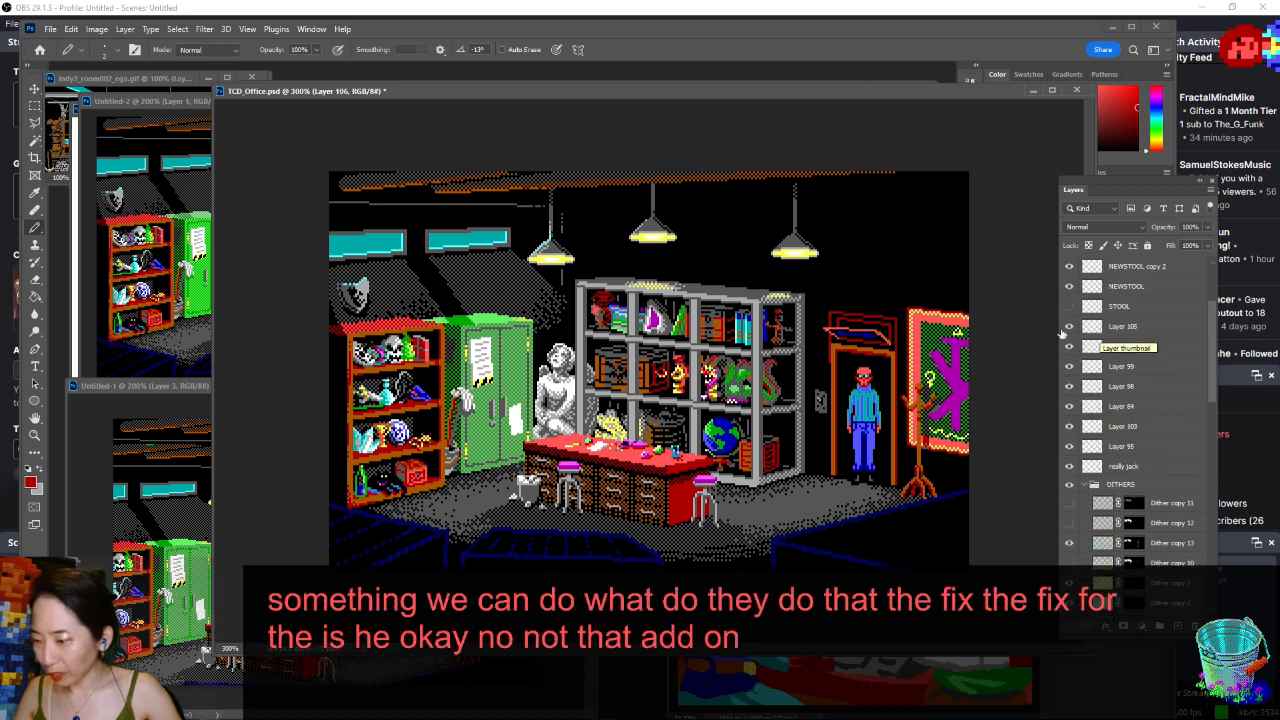
click(1069, 326)
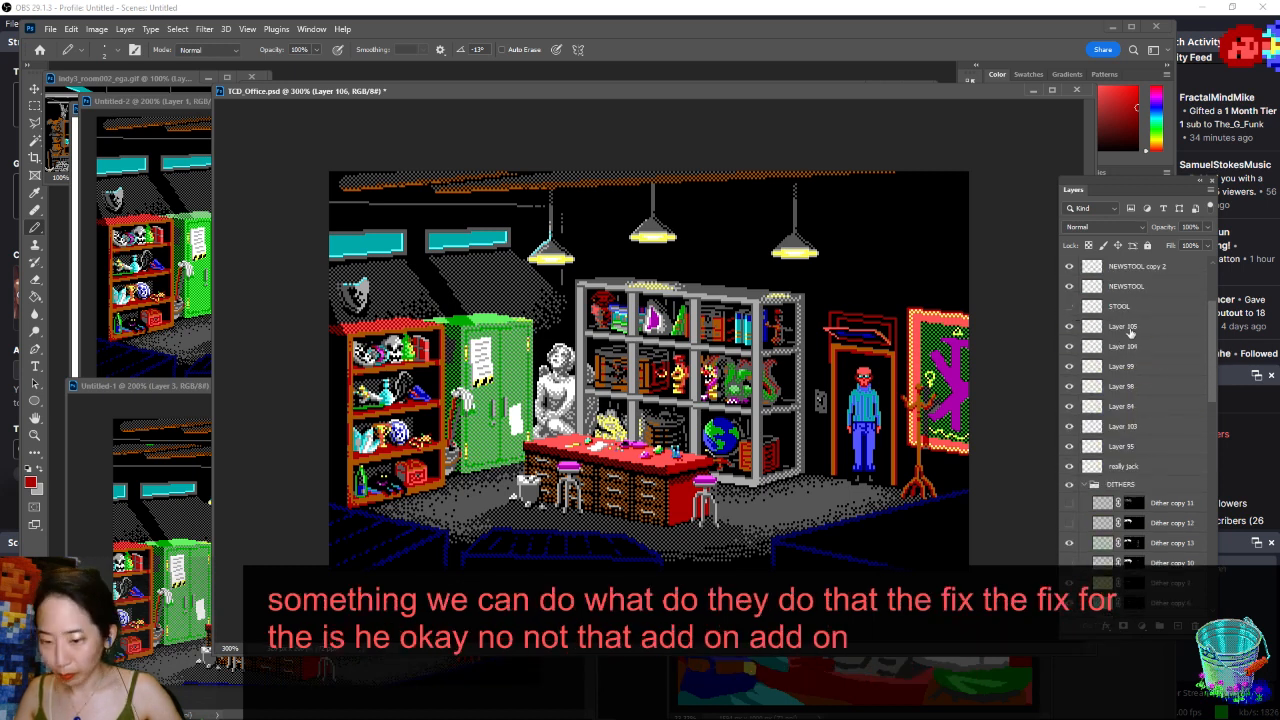
click(1128, 328)
- Arrange TCD_Office.psd beside Untitled-2 with both images enlarged on the green cabinet's doors
drag(500, 384, 600, 384)
drag(373, 90, 565, 24)
drag(488, 380, 518, 188)
click(275, 187)
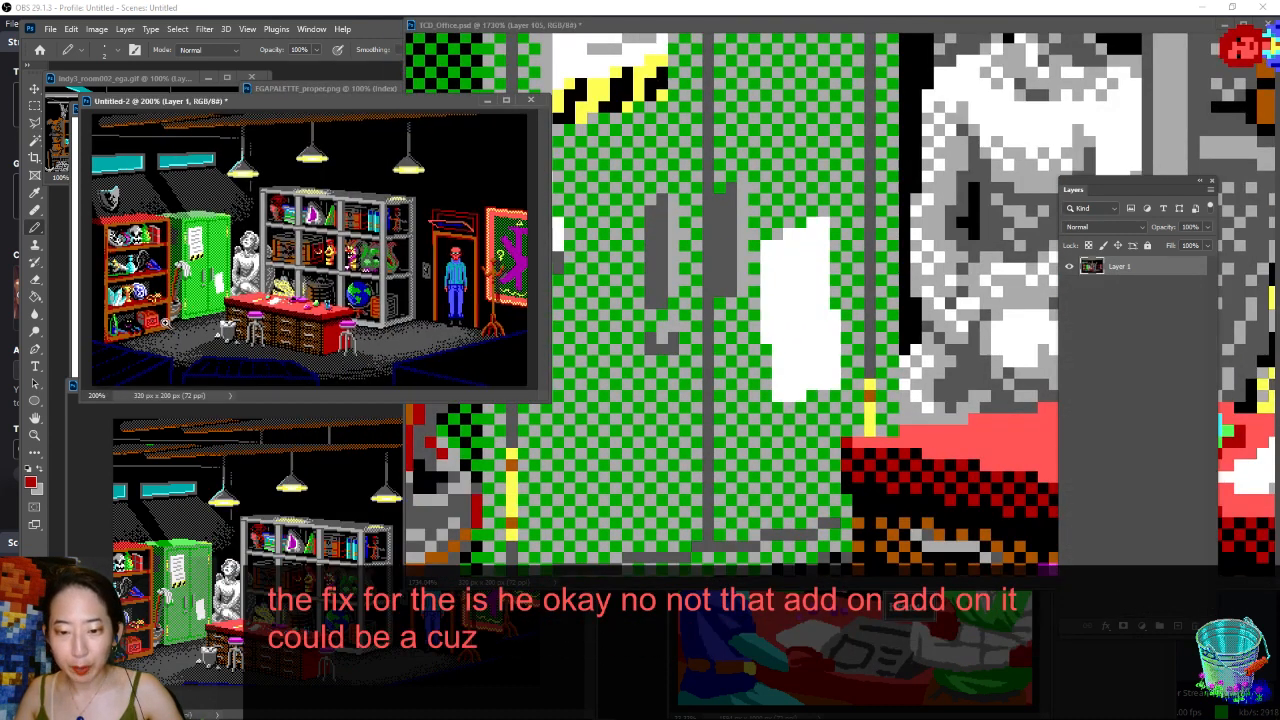
scroll(160, 300, up, 5)
drag(712, 33, 738, 35)
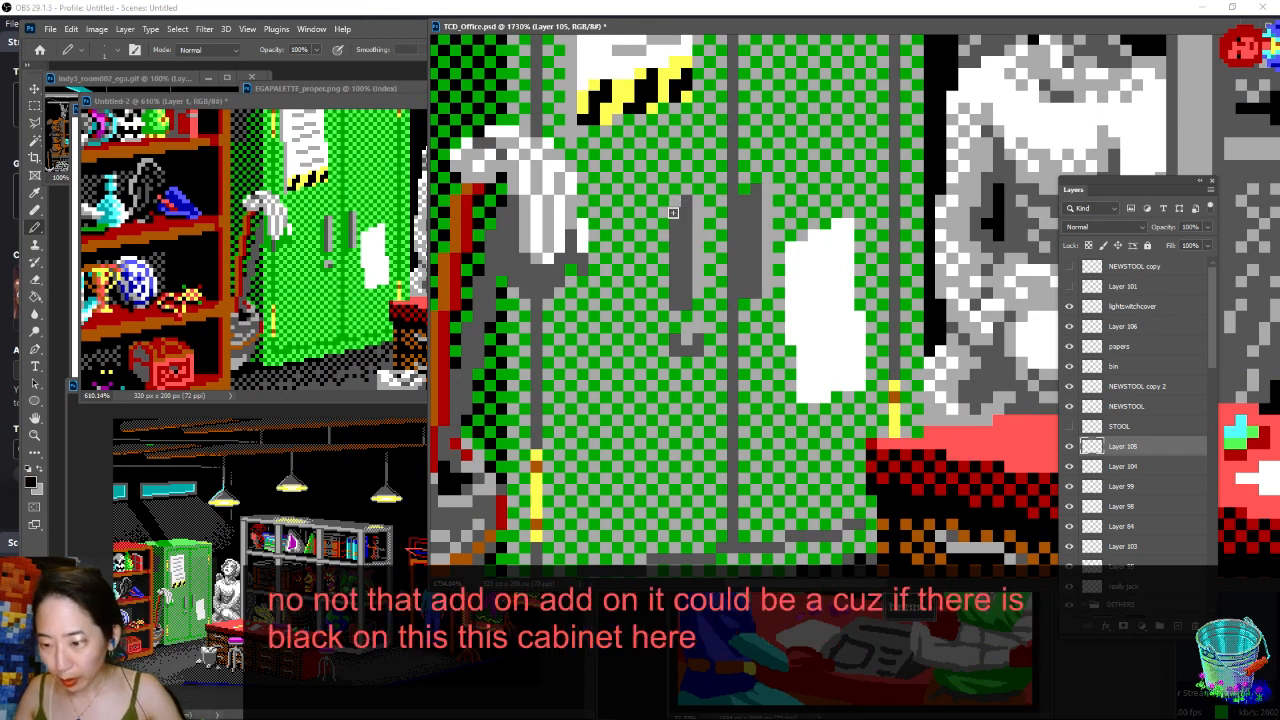
- Paint black shadows along the green cabinet's handles, lock and below the mop head on Layer 105, and save TCD_Office.psd
drag(674, 301, 675, 212)
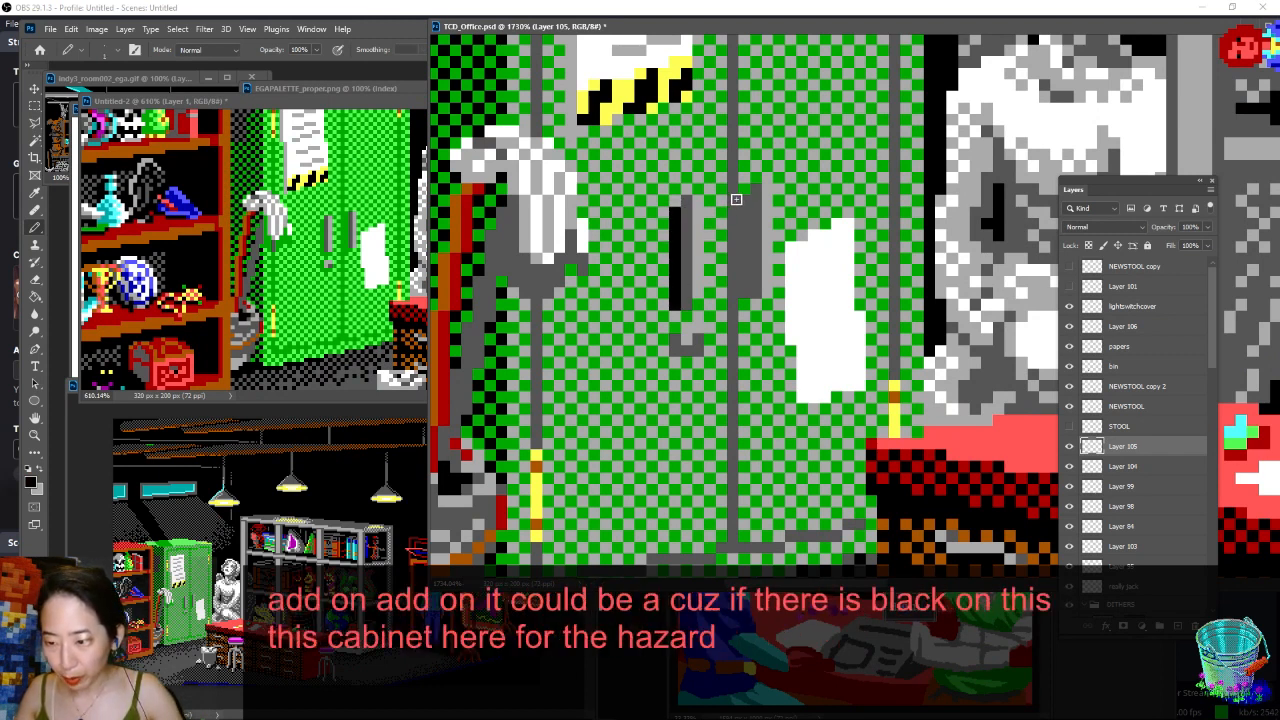
click(744, 200)
shift+click(746, 295)
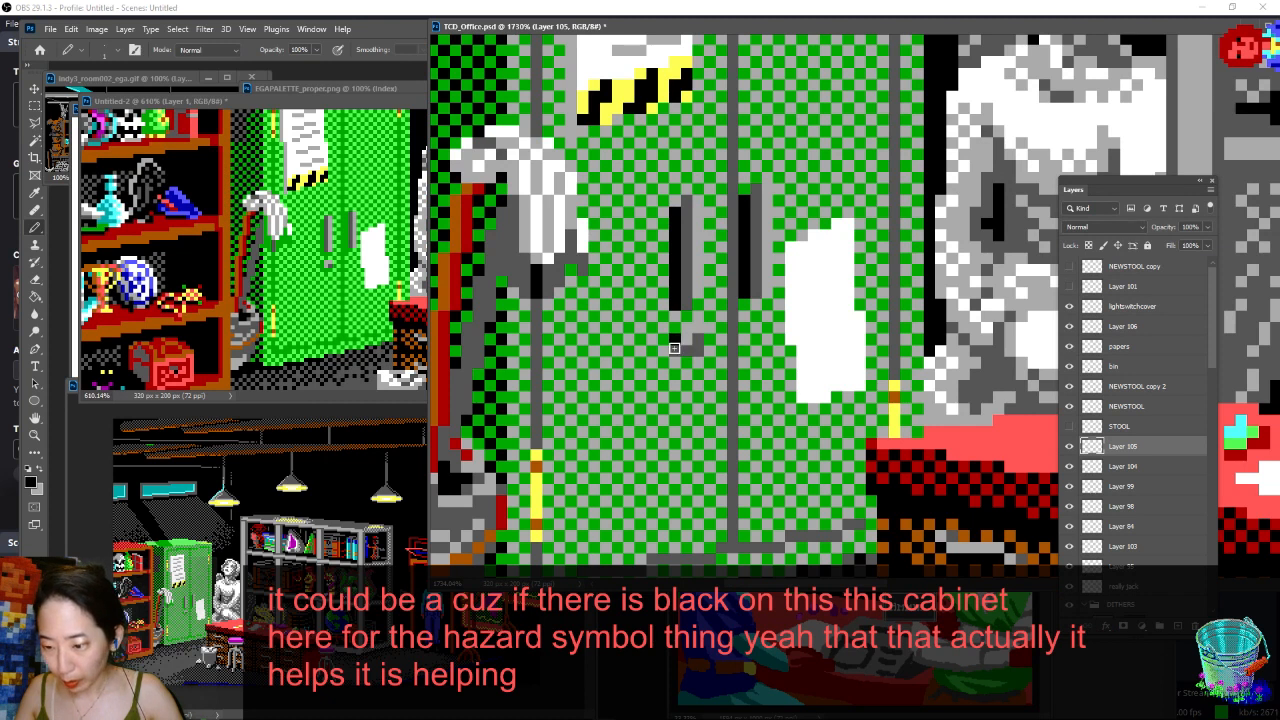
key(ctrl+0)
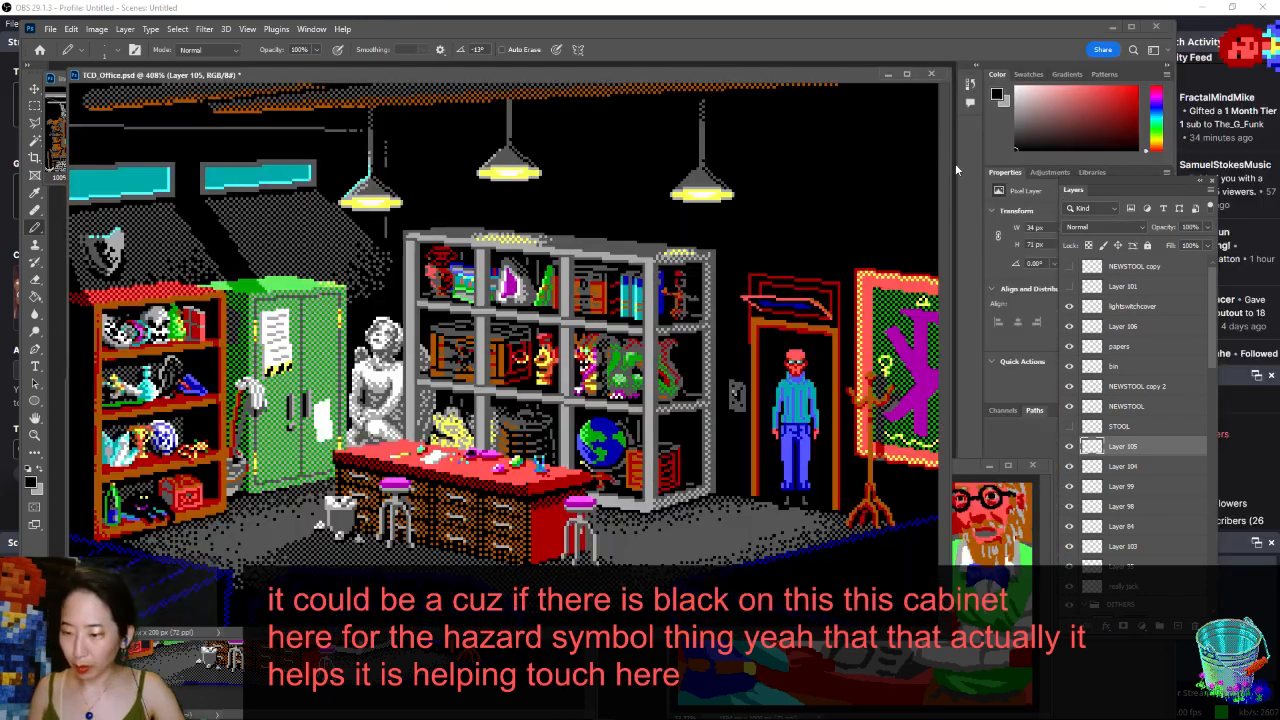
key(ctrl+minus)
key(ctrl+minus)
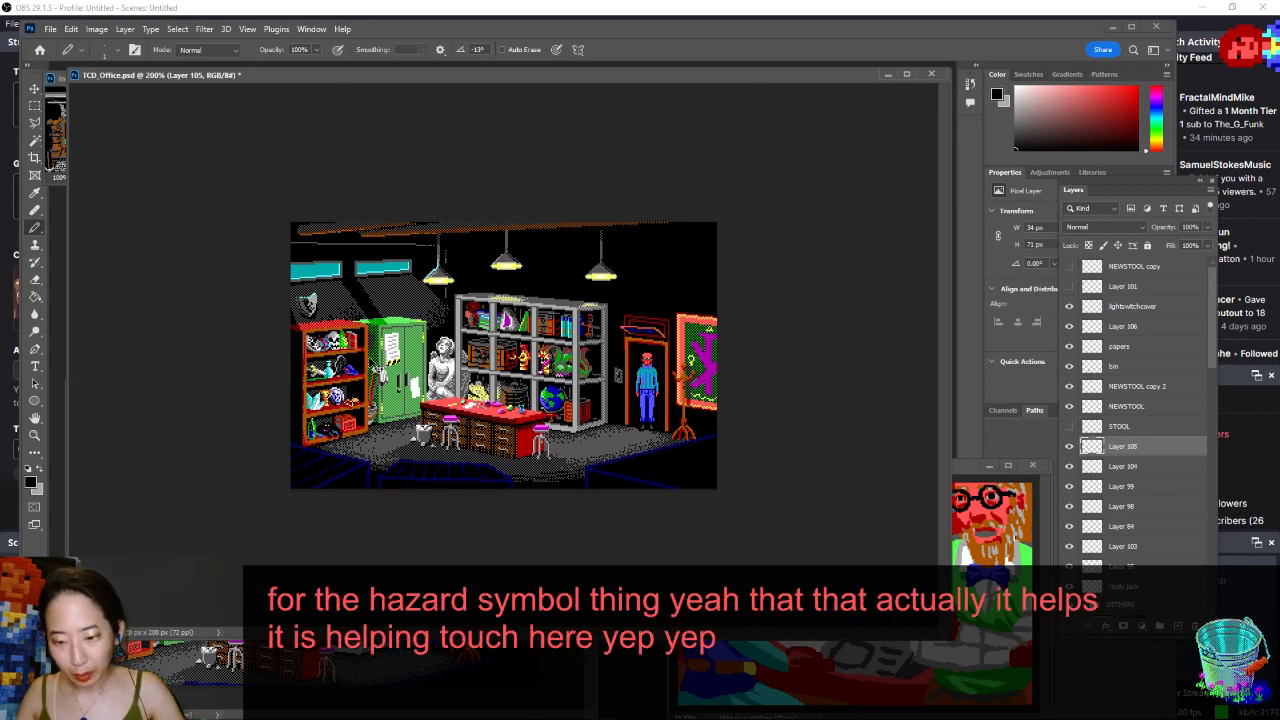
scroll(416, 407, up, 6)
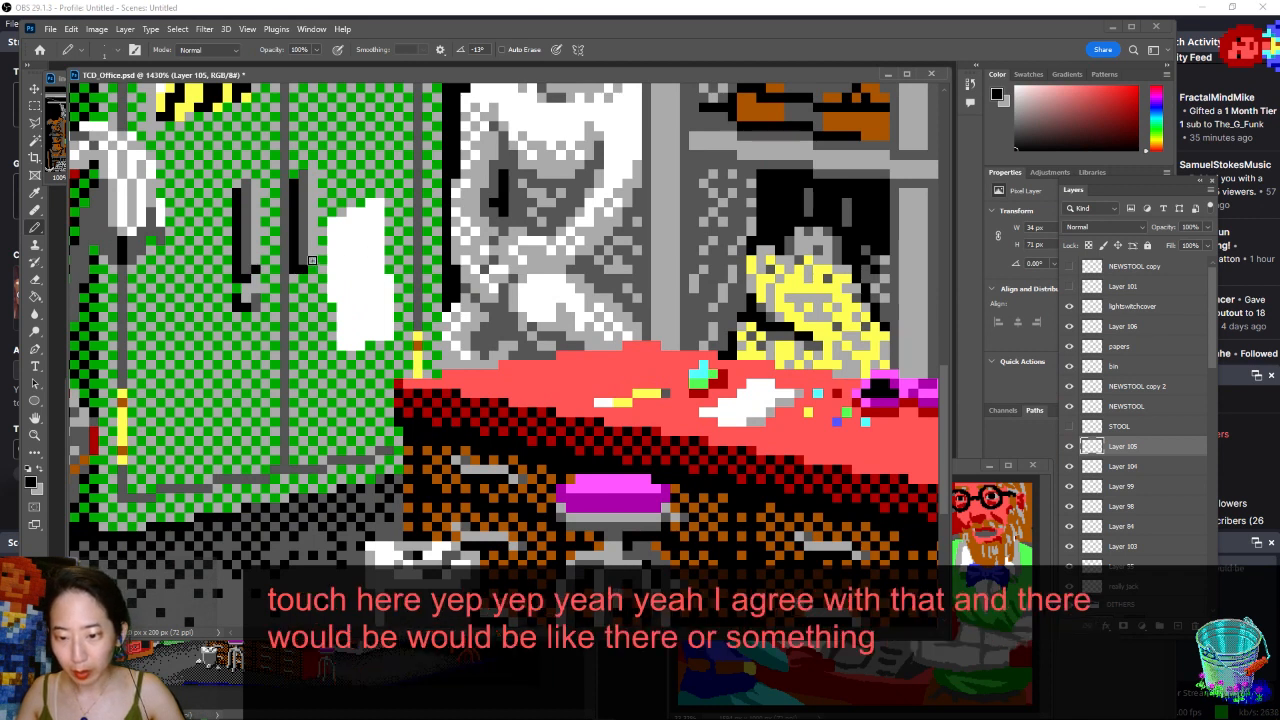
scroll(495, 218, down, 10)
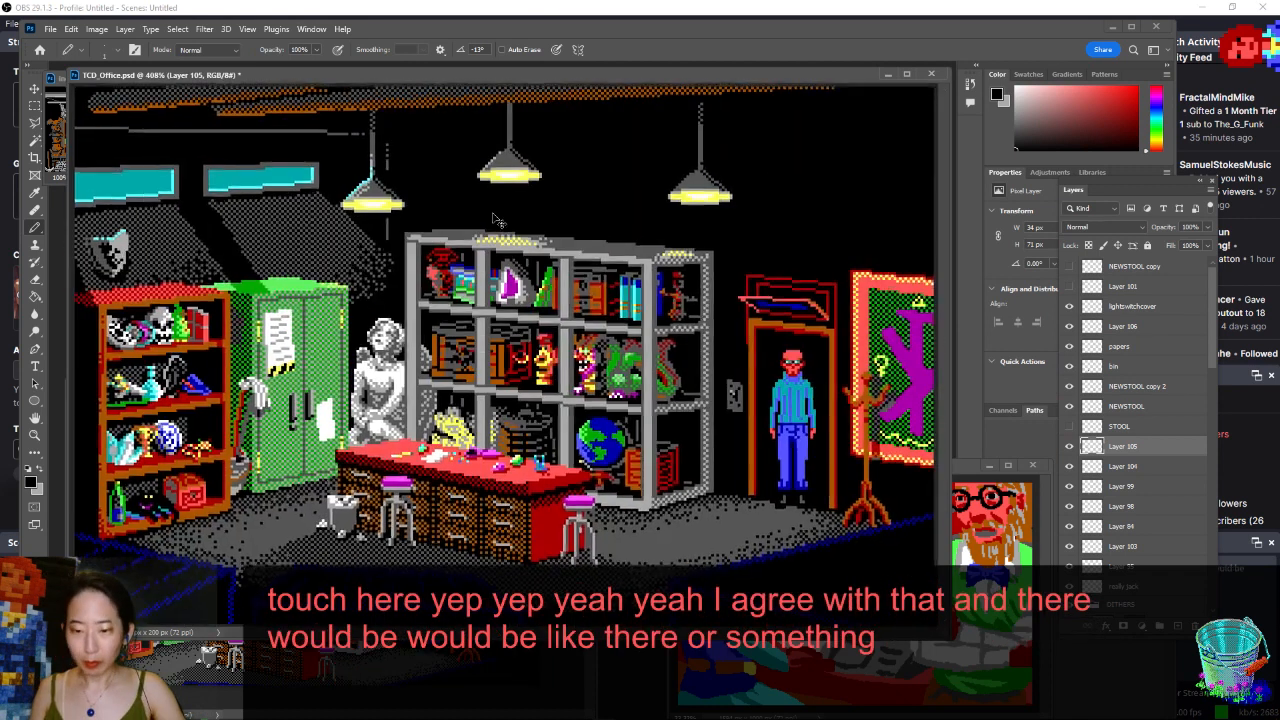
key(ctrl+s)
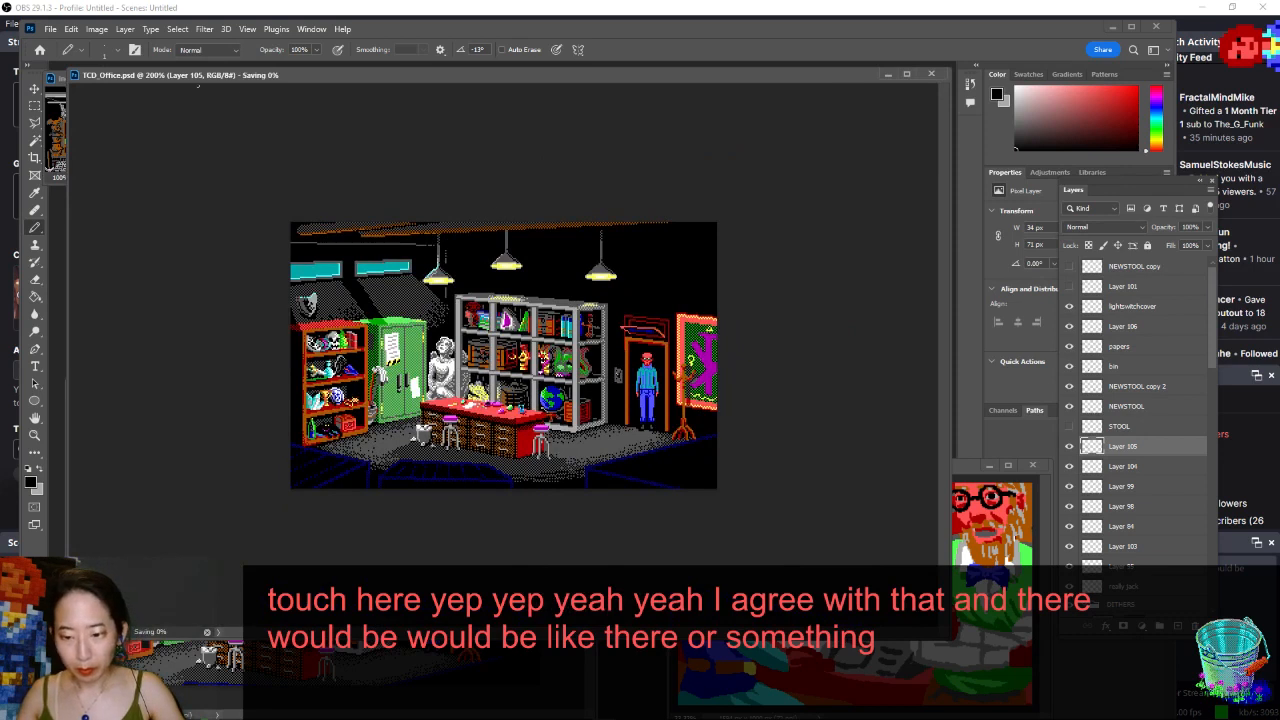
- Recolor the dark gray shadow beside the mop handle black on Layer 105, clear the selection and save TCD_Office.psd
drag(68, 68, 485, 102)
drag(679, 295, 615, 376)
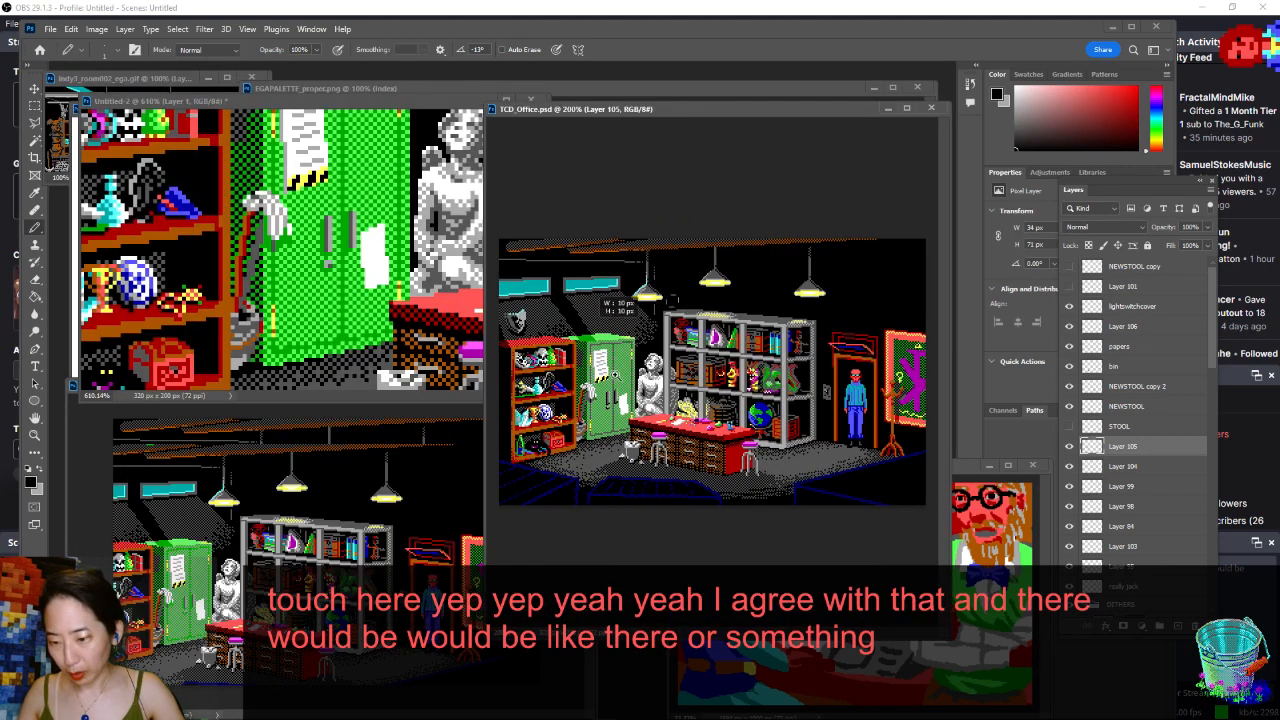
scroll(560, 519, up, 5)
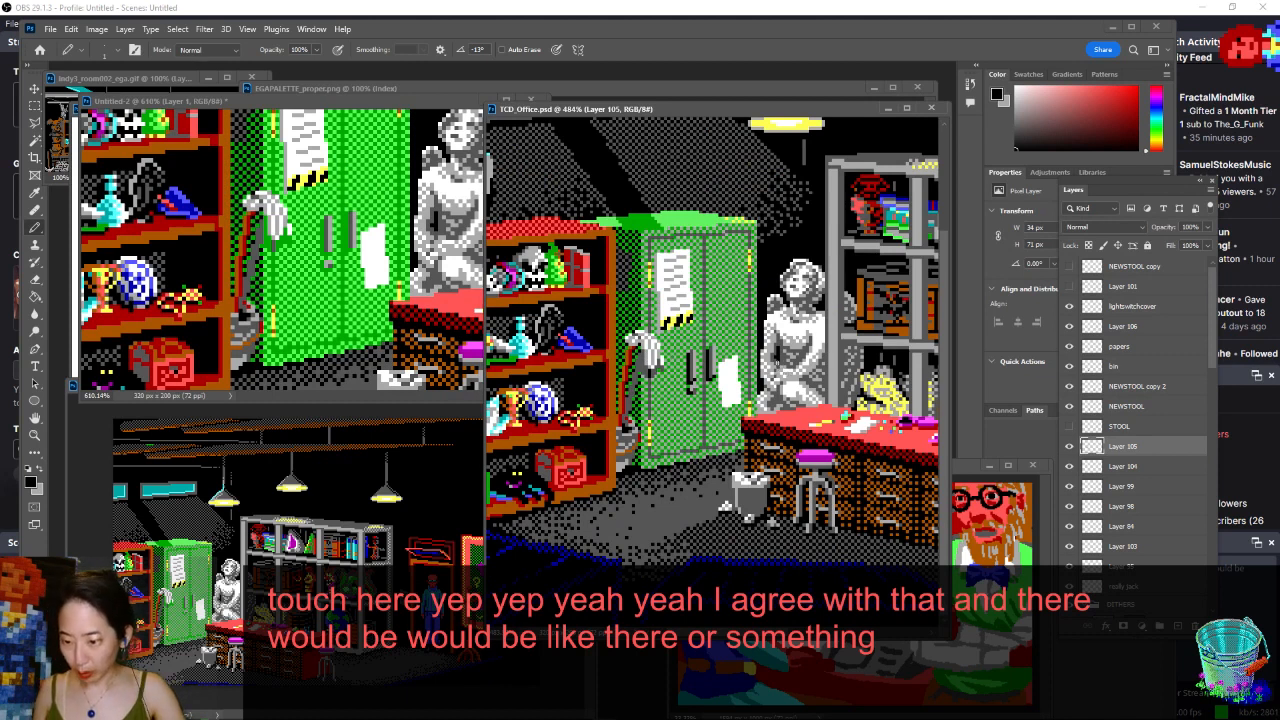
scroll(660, 358, up, 5)
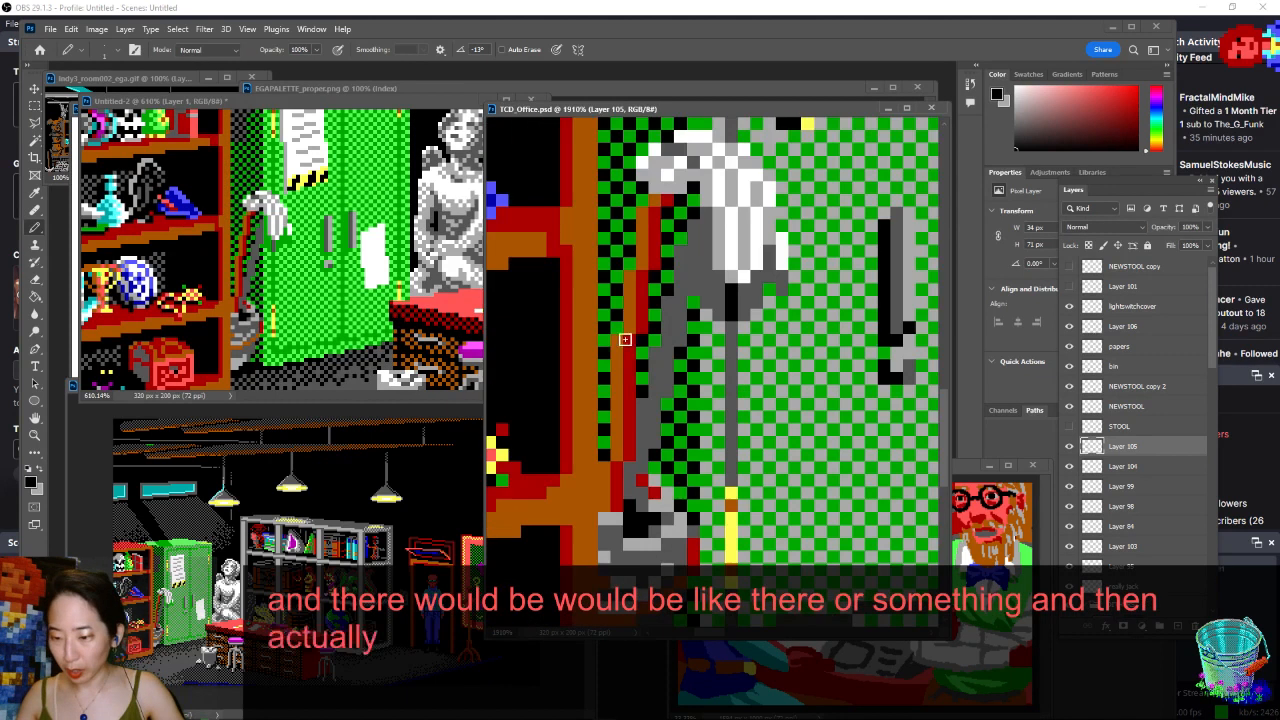
click(639, 462)
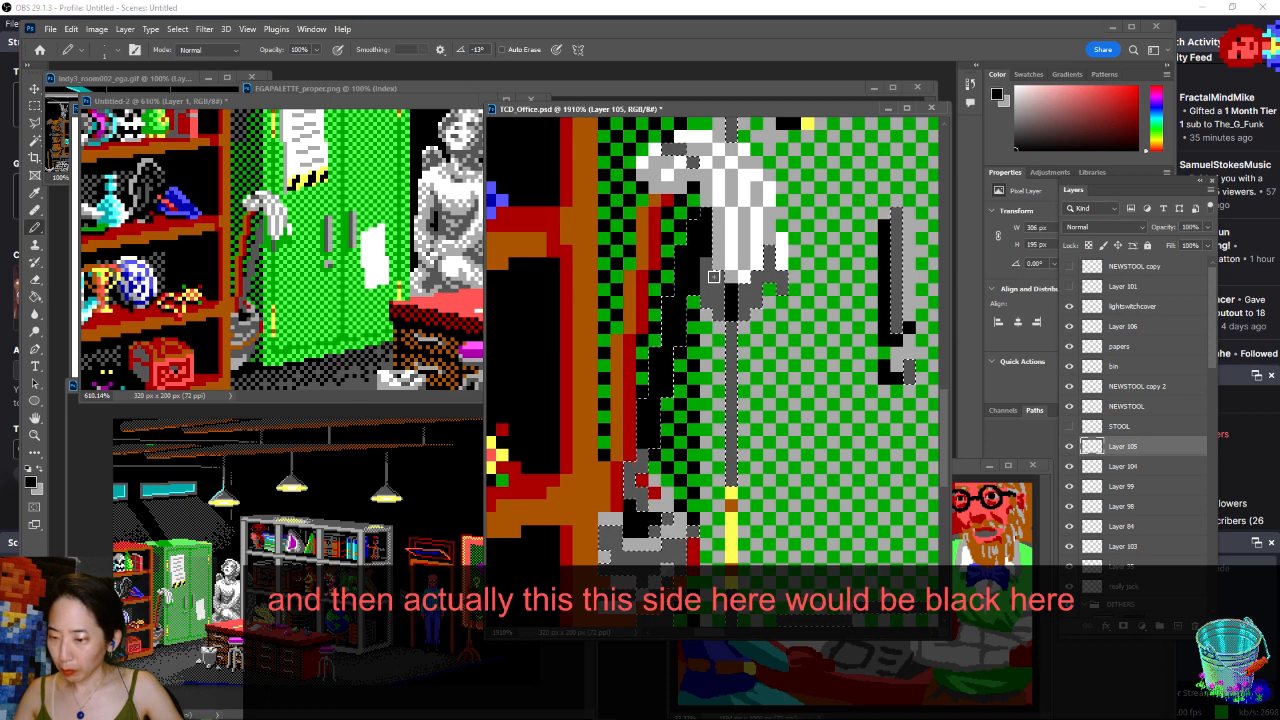
key(ctrl+d)
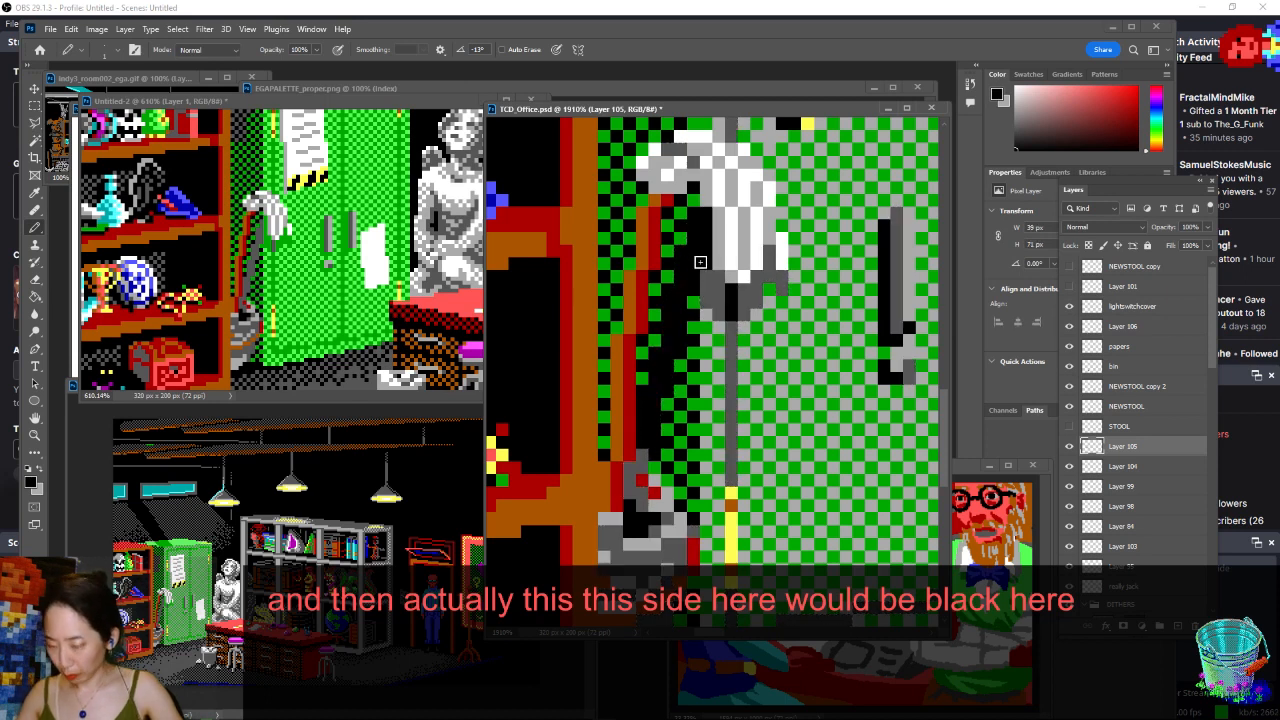
key(ctrl+0)
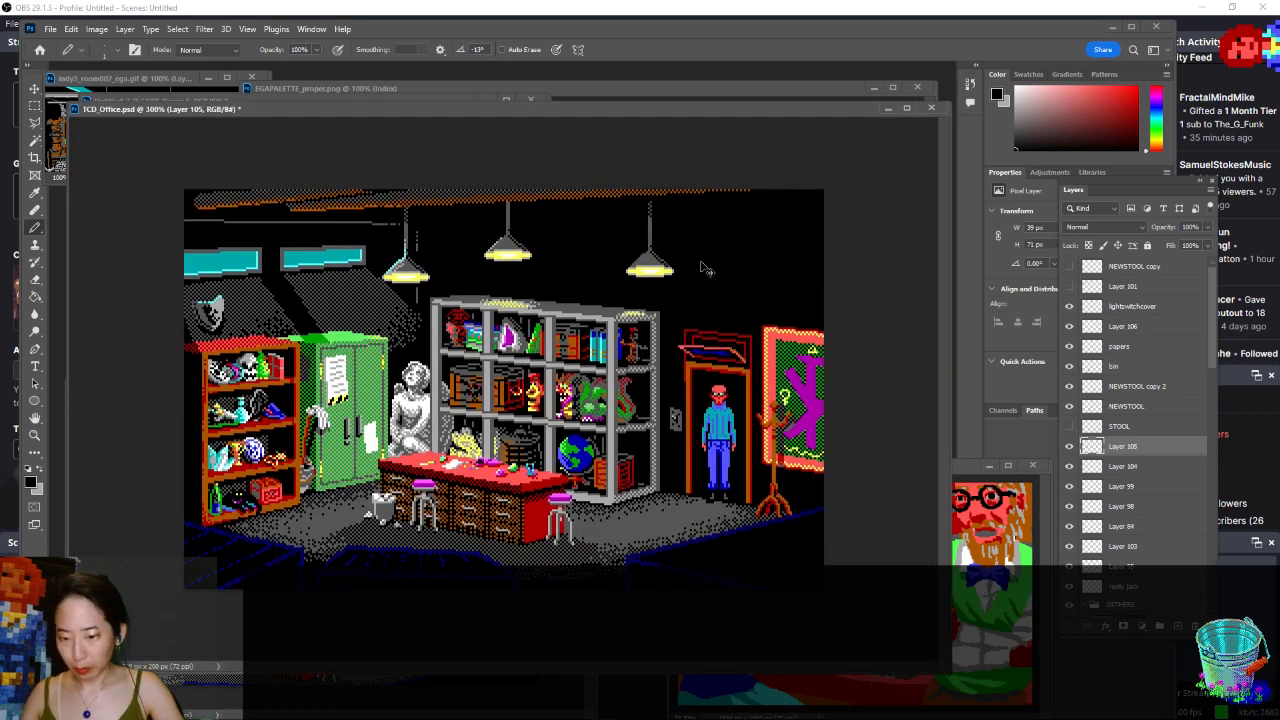
key(ctrl+s)
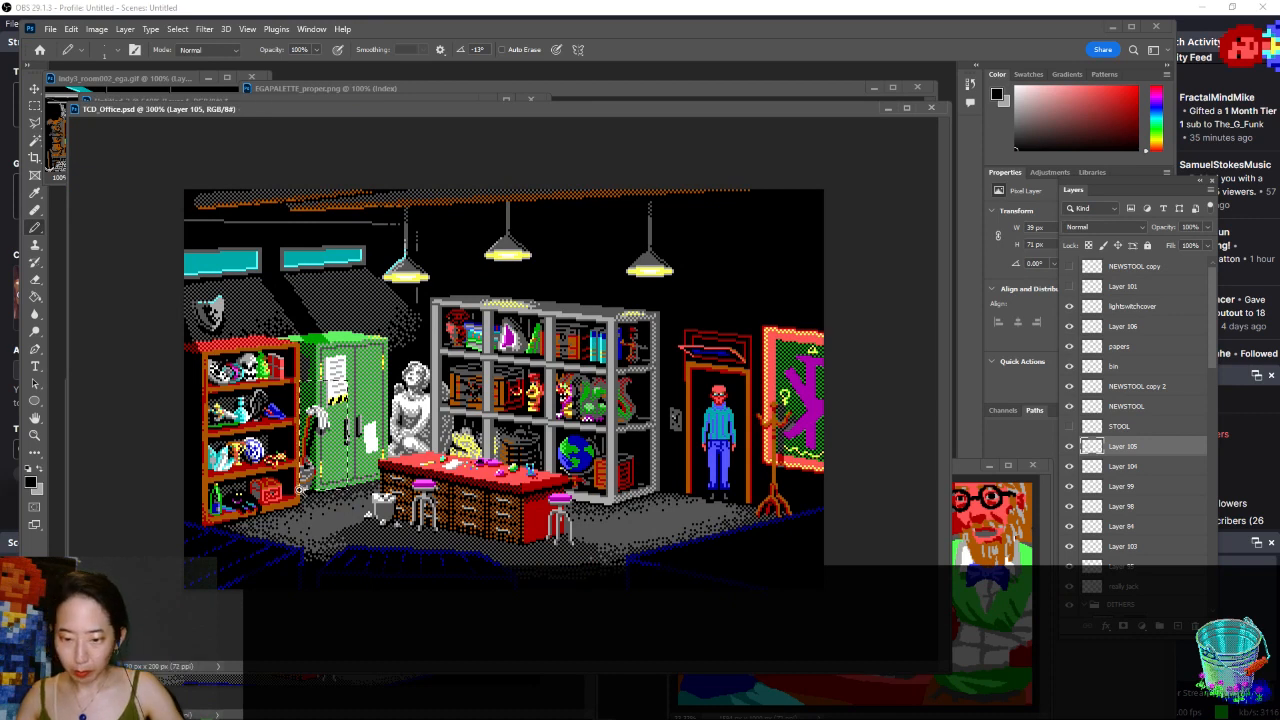
- Narrow the TCD_Office.psd window and place it beside Untitled-2, showing the whole office at 200%
scroll(298, 490, up, 5)
scroll(308, 490, down, 5)
scroll(305, 490, up, 1)
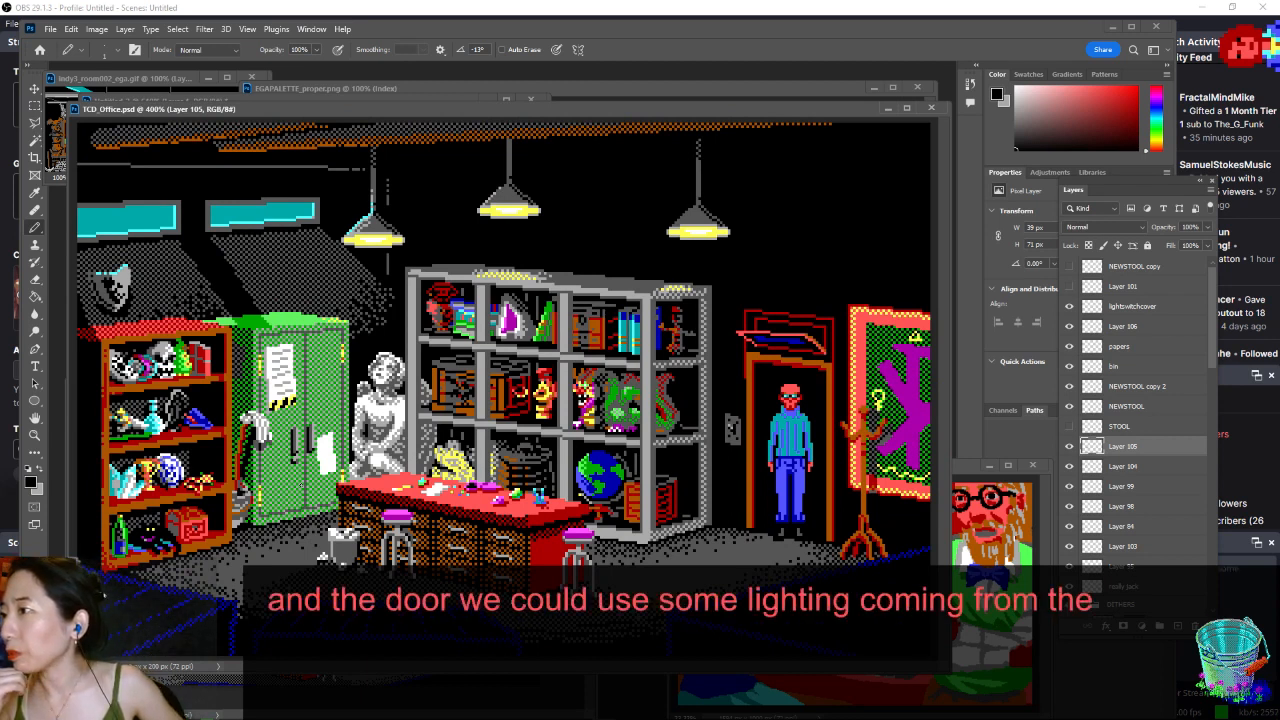
scroll(305, 489, down, 3)
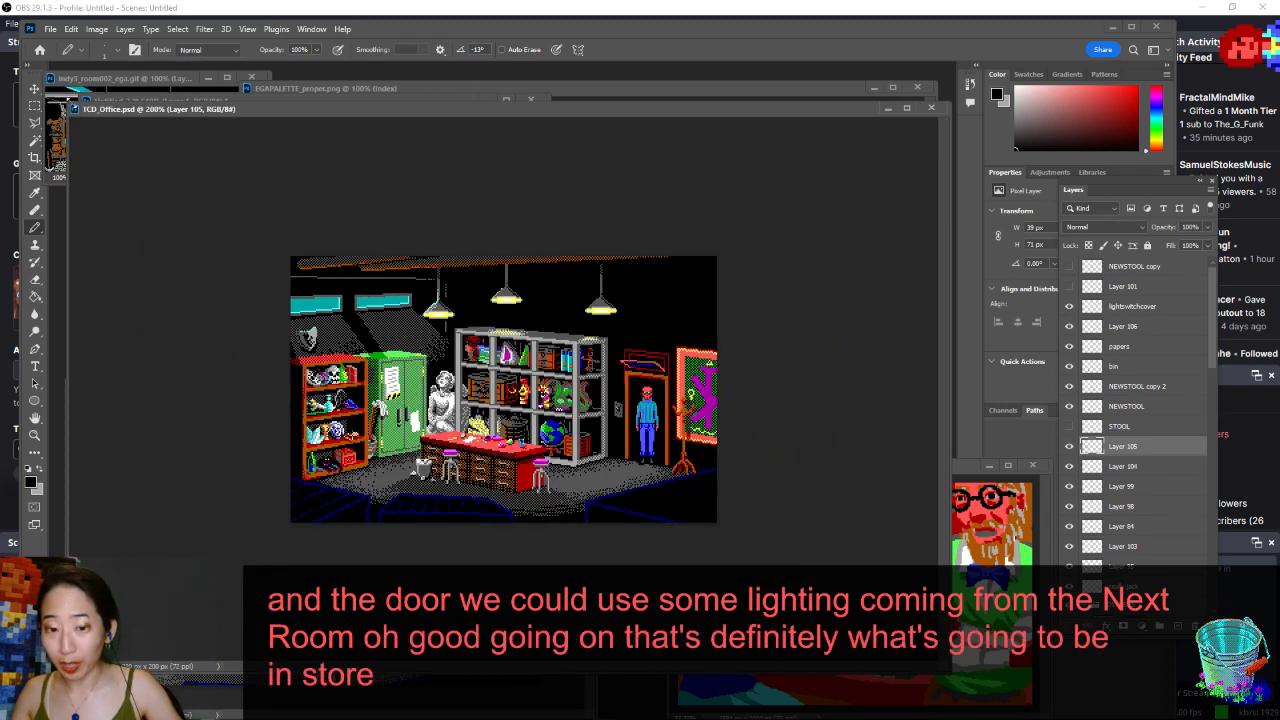
drag(69, 103, 461, 259)
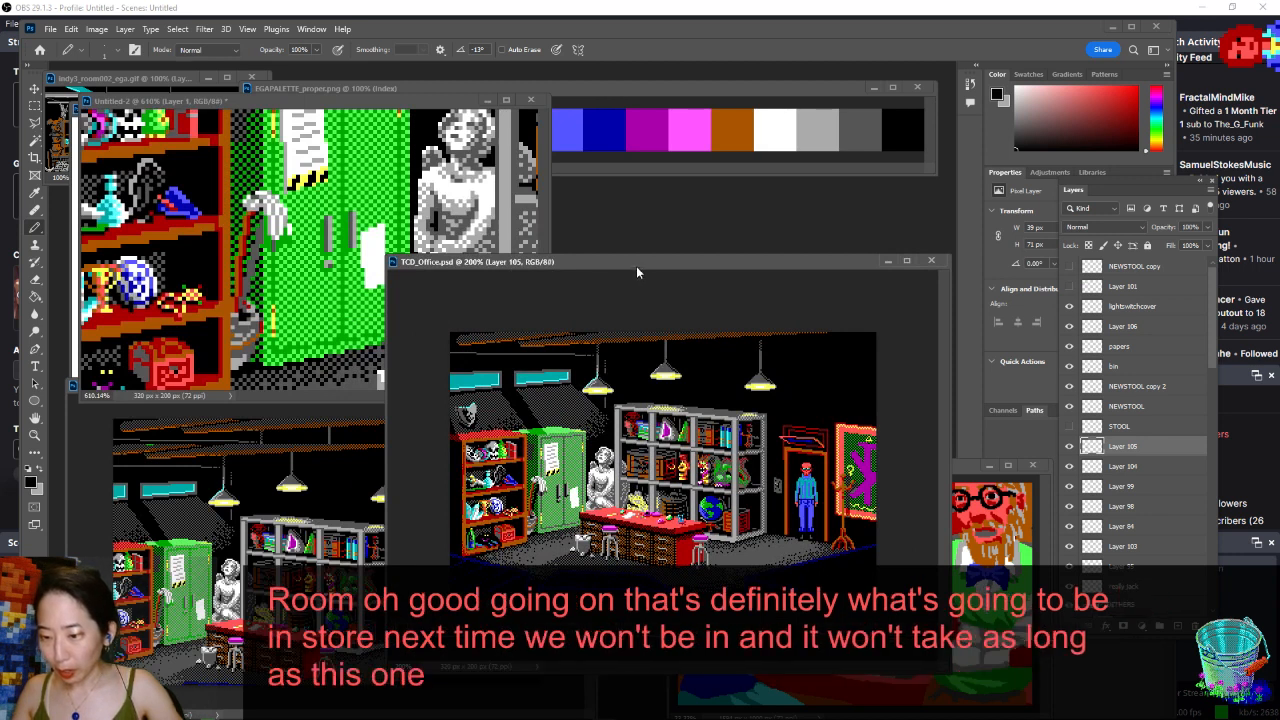
drag(636, 266, 599, 109)
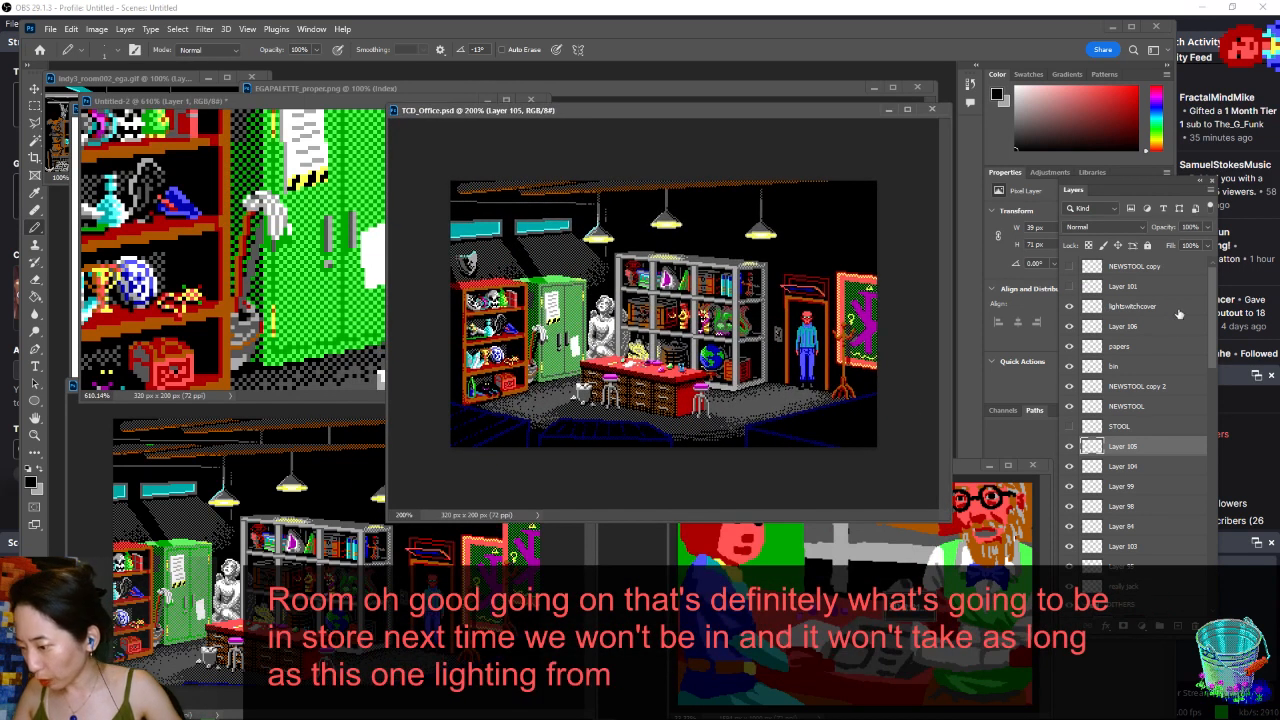
- Move the man on the really jack layer out of the doorway to between the metal shelves and the door, and save
ctrl+right_click(823, 336)
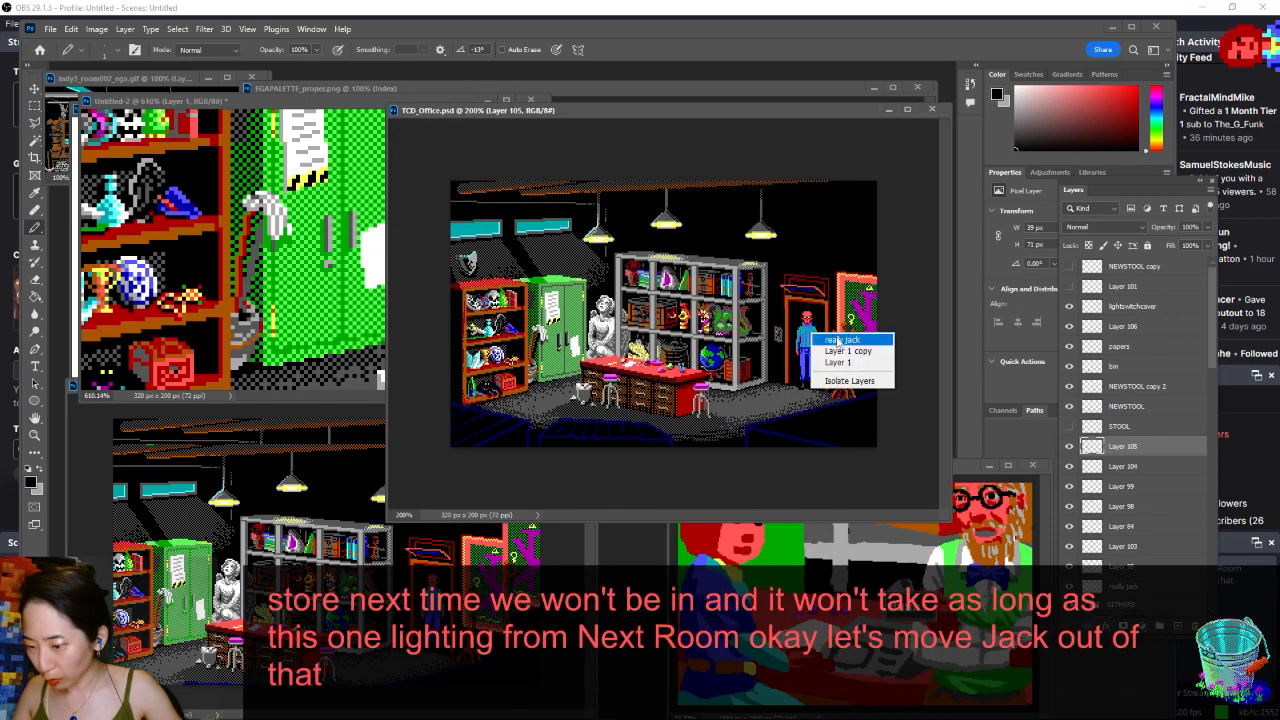
click(839, 341)
key(v)
drag(792, 346, 756, 355)
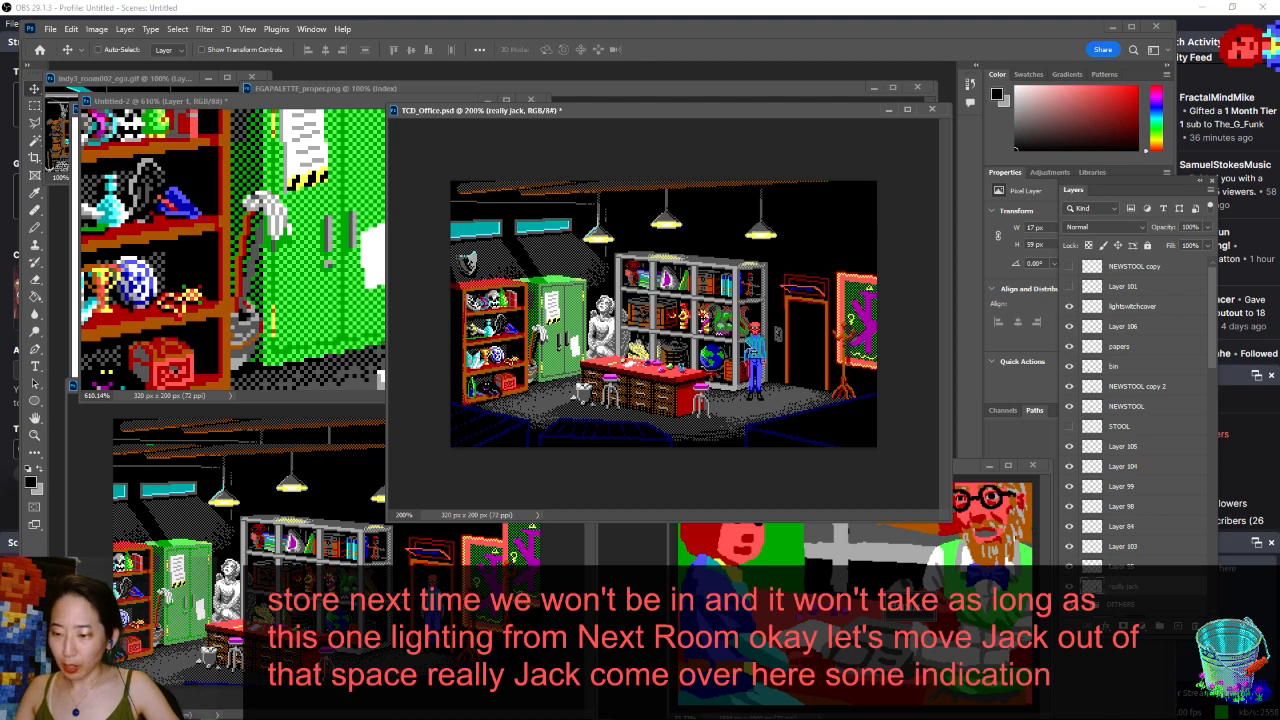
mouse_move(756, 355)
mouse_down()
mouse_move(806, 352)
mouse_move(748, 345)
mouse_up()
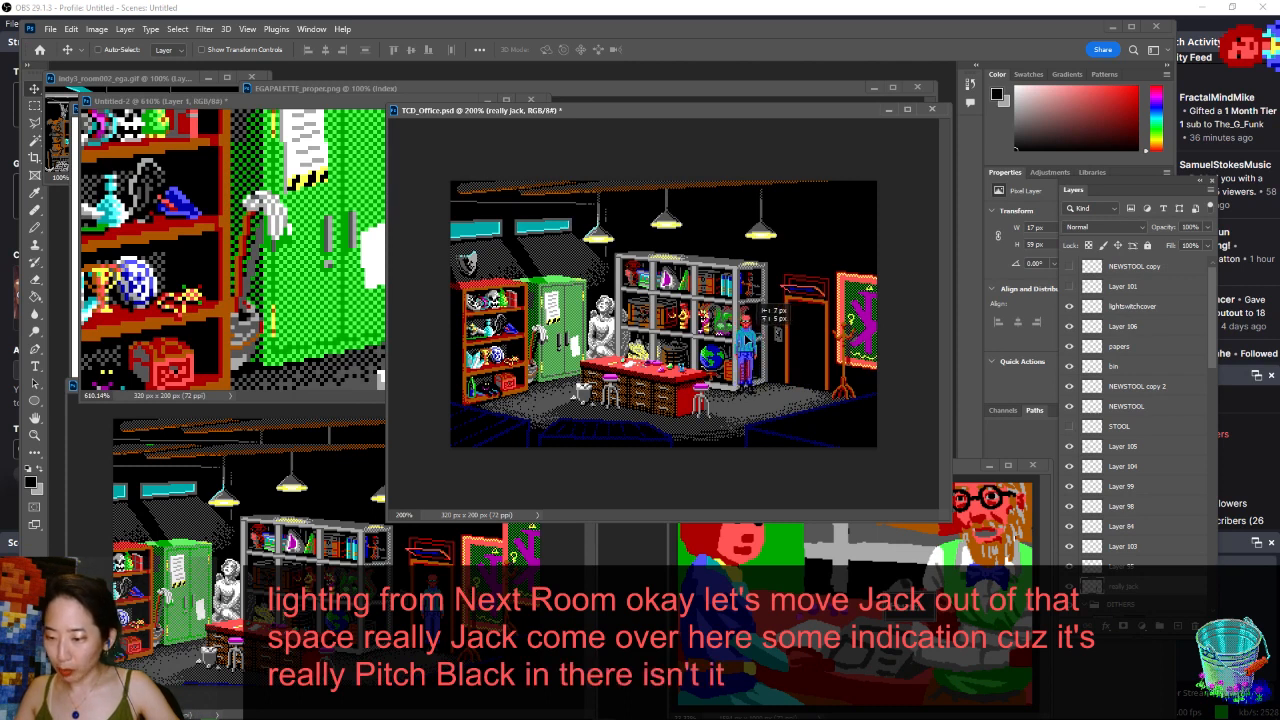
drag(748, 345, 778, 338)
key(ctrl+s)
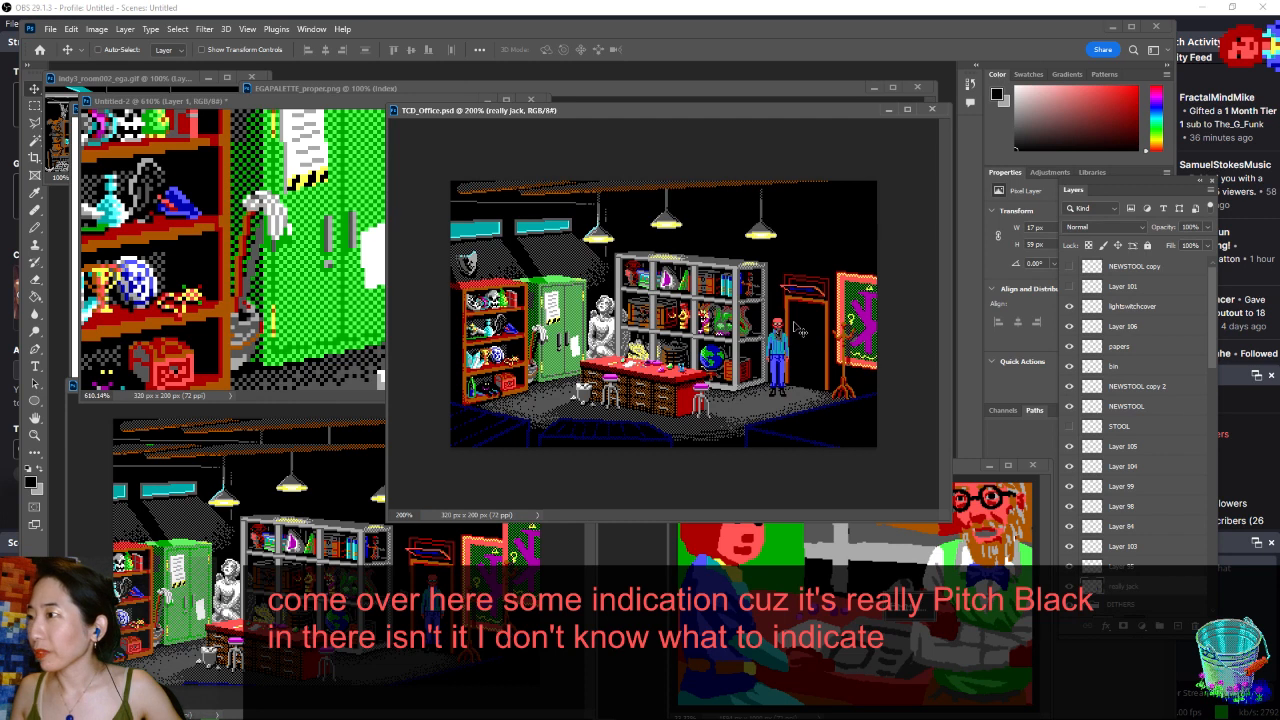
- Bring indy3_room002_ega.gif to the front and view it at 200%
click(160, 80)
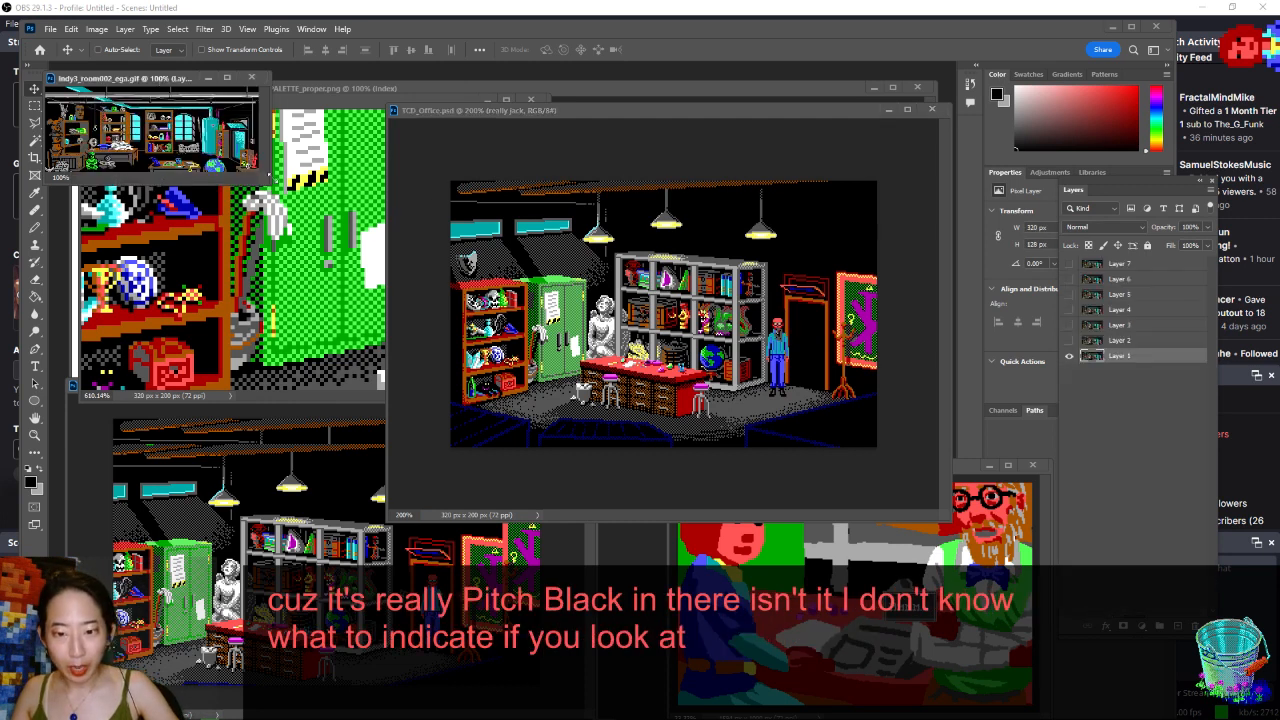
key(ctrl+plus)
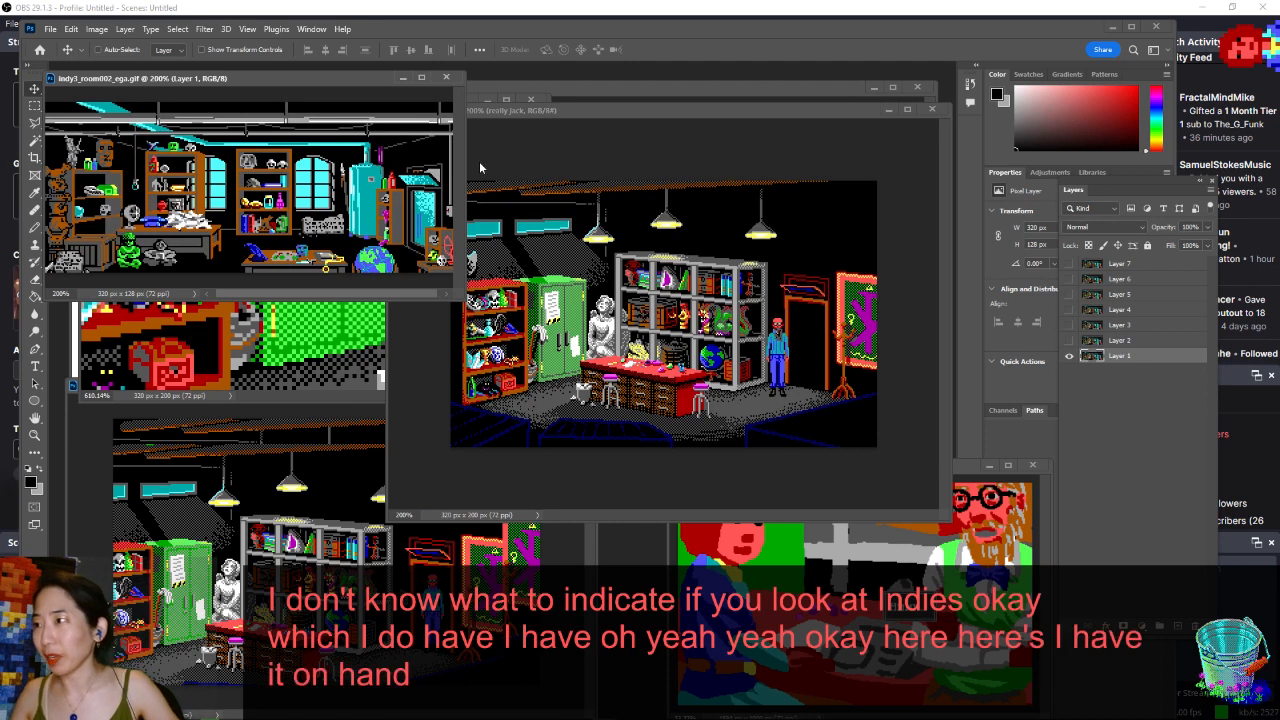
- View indy3_room002_ega.gif at 300%, enlarge its window to show more of the room, and shift it away from TCD_Office.psd
key(ctrl+plus)
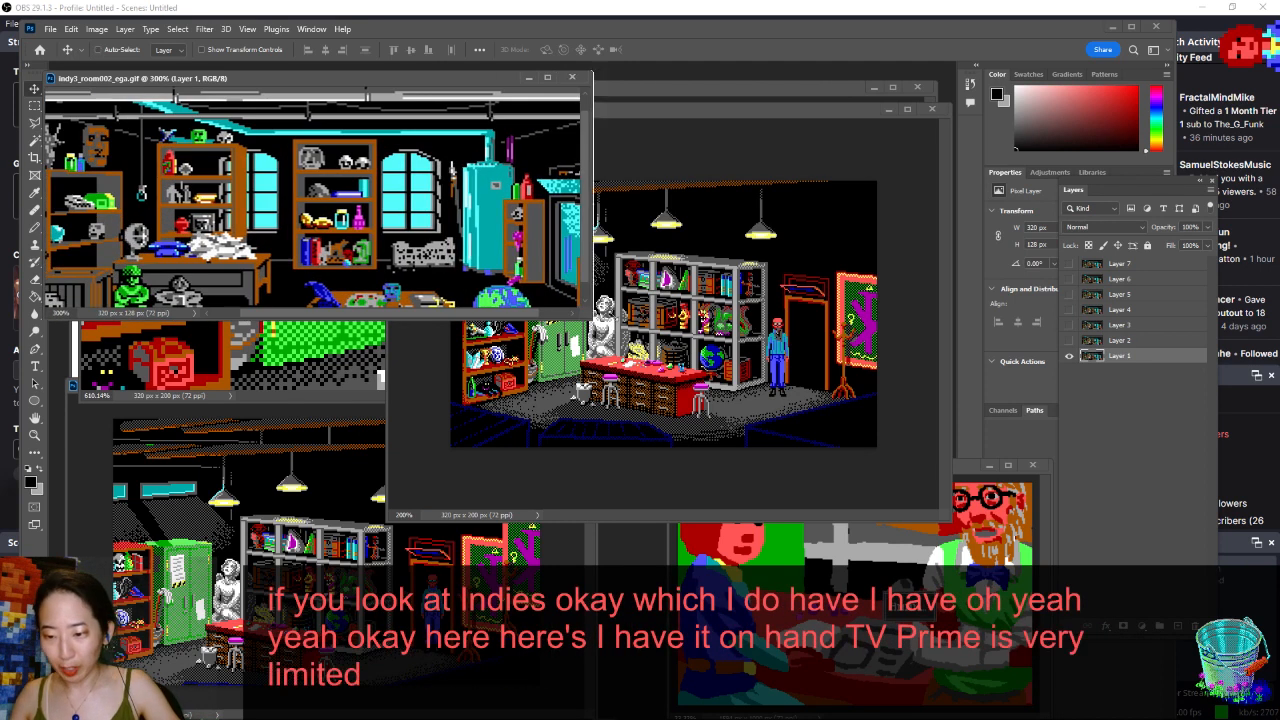
drag(586, 312, 678, 333)
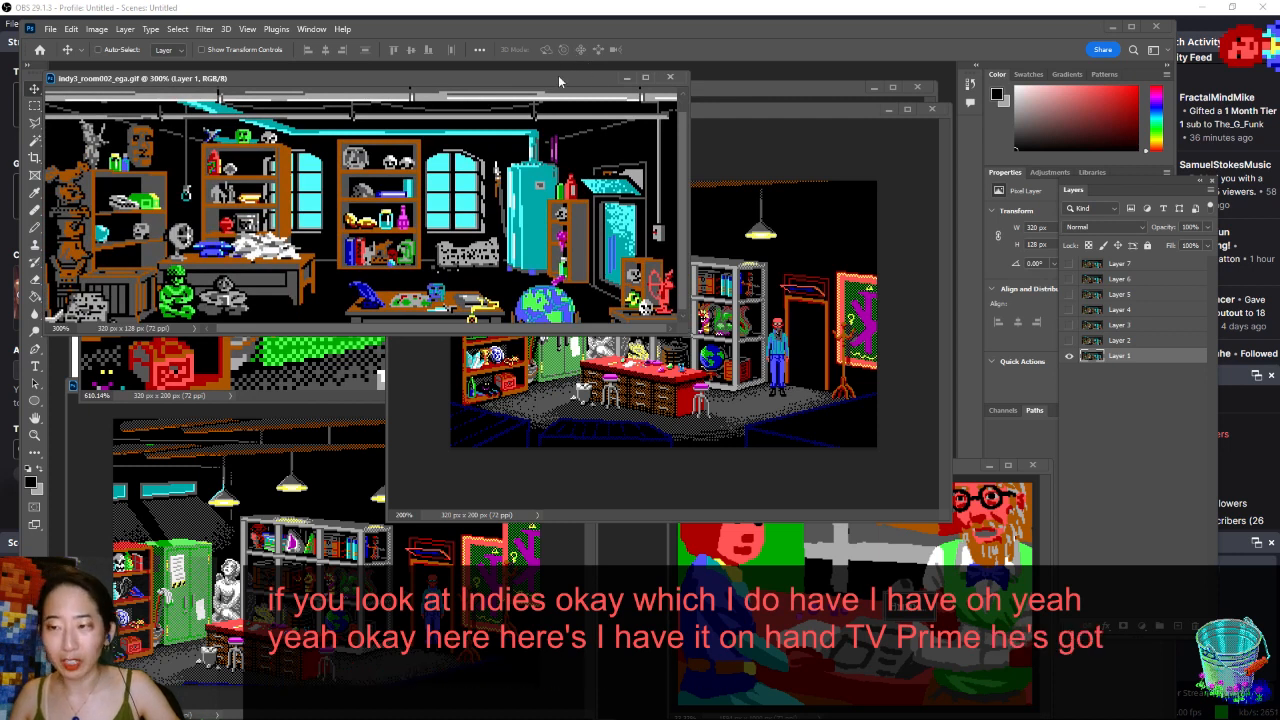
drag(555, 78, 438, 77)
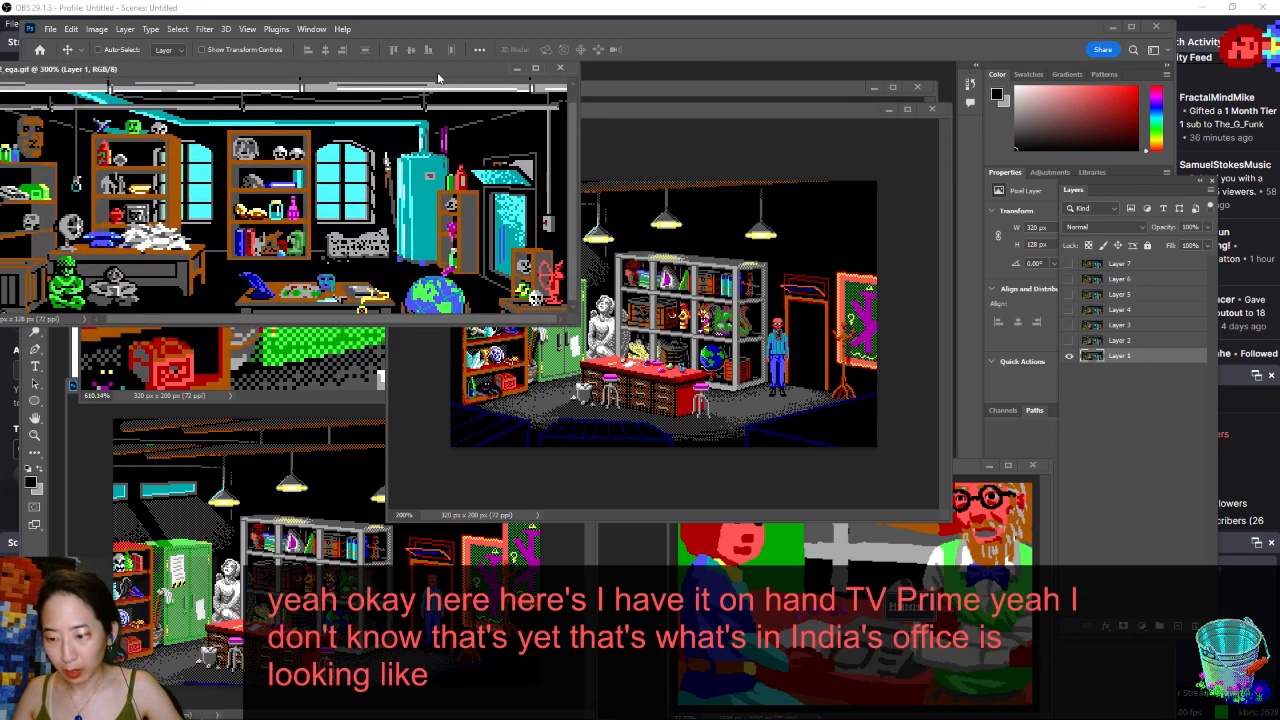
- Move the really jack layer to the top of the layer stack in TCD_Office.psd, above NEWSTOOL copy, and save
click(784, 117)
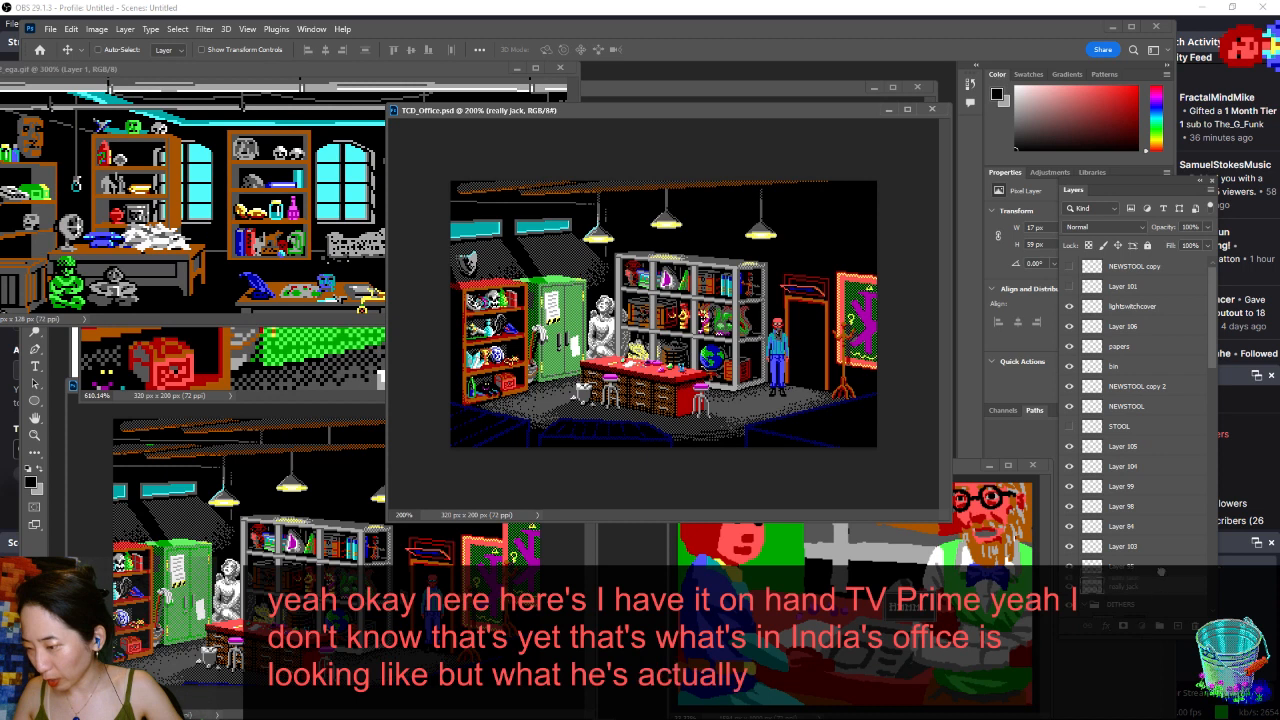
drag(1160, 572, 1168, 264)
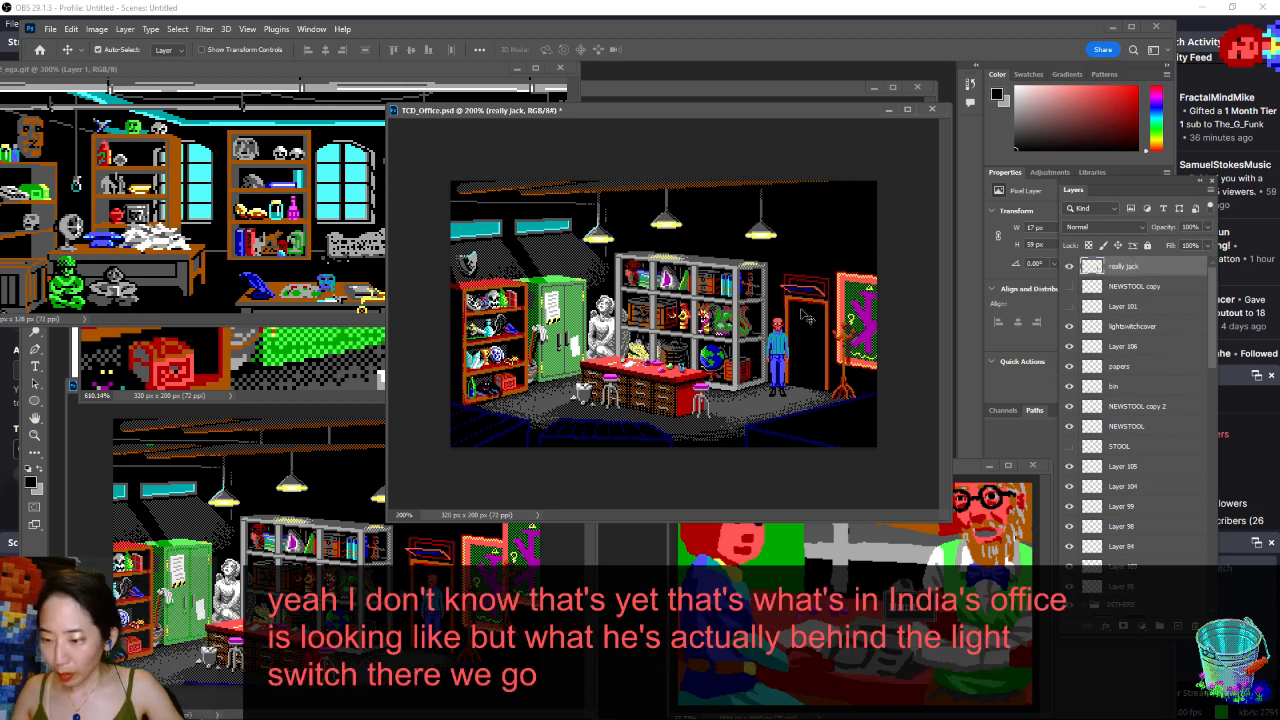
key(ctrl+s)
- Narrow the TCD_Office.psd window clear of the Indy reference, and shift the man slightly closer to the metal shelves, saving the file
drag(709, 108, 760, 115)
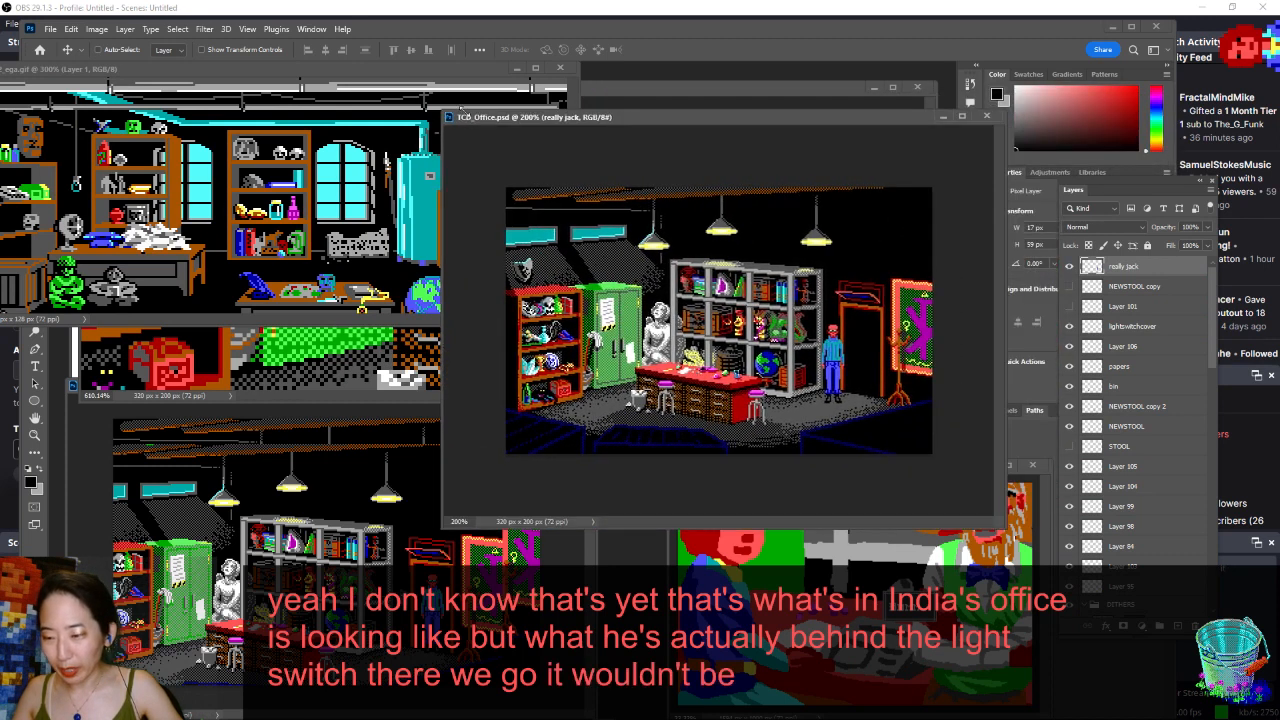
drag(460, 108, 558, 138)
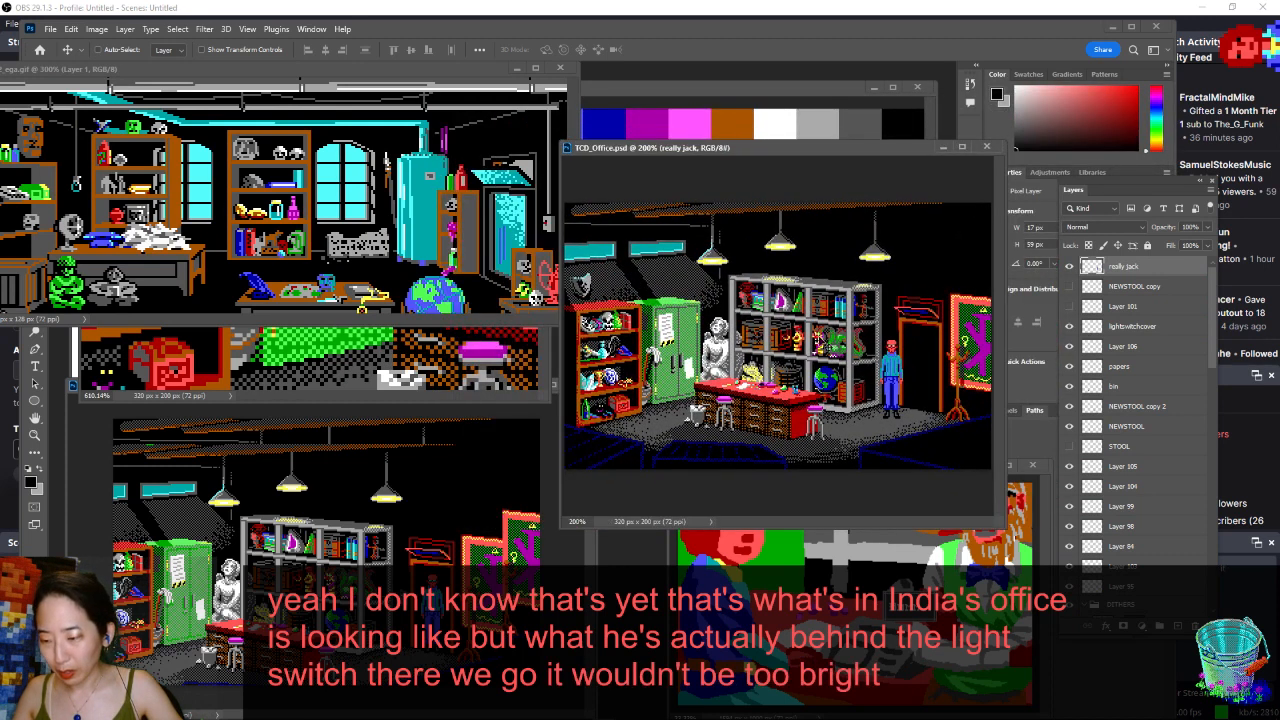
mouse_move(902, 365)
mouse_down()
mouse_move(866, 370)
mouse_move(884, 366)
mouse_up()
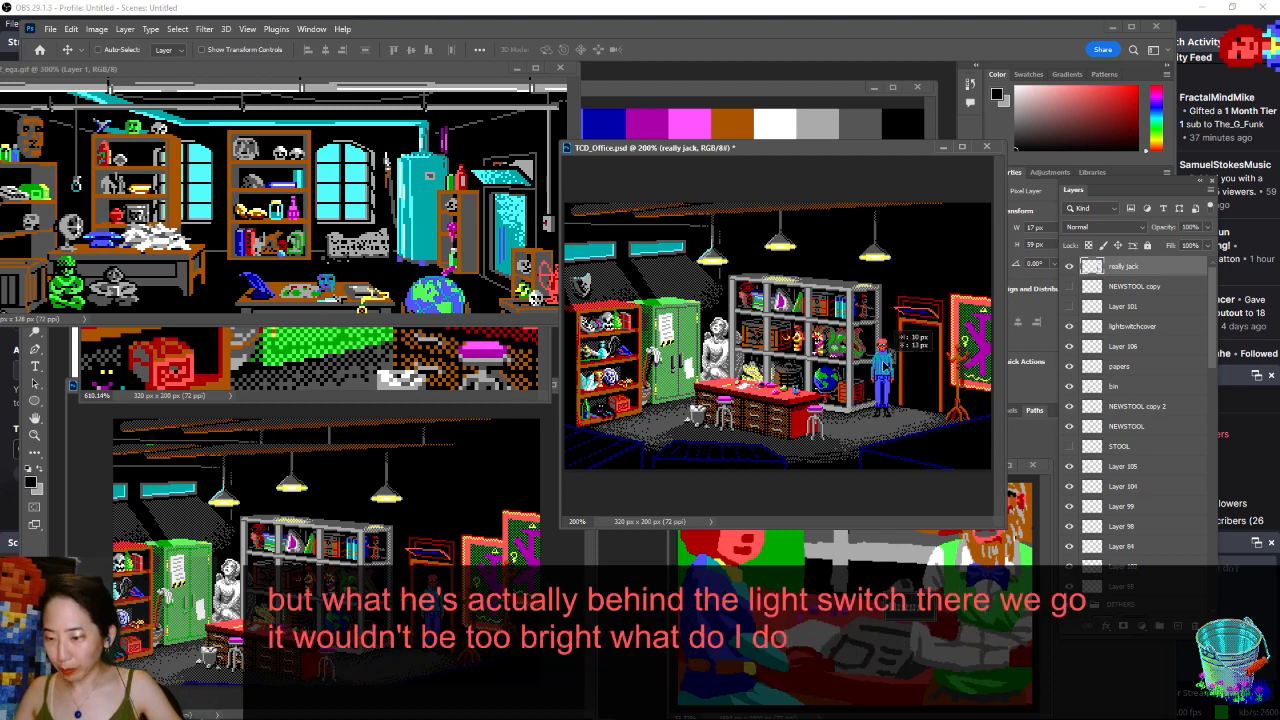
drag(884, 366, 885, 366)
key(ctrl+s)
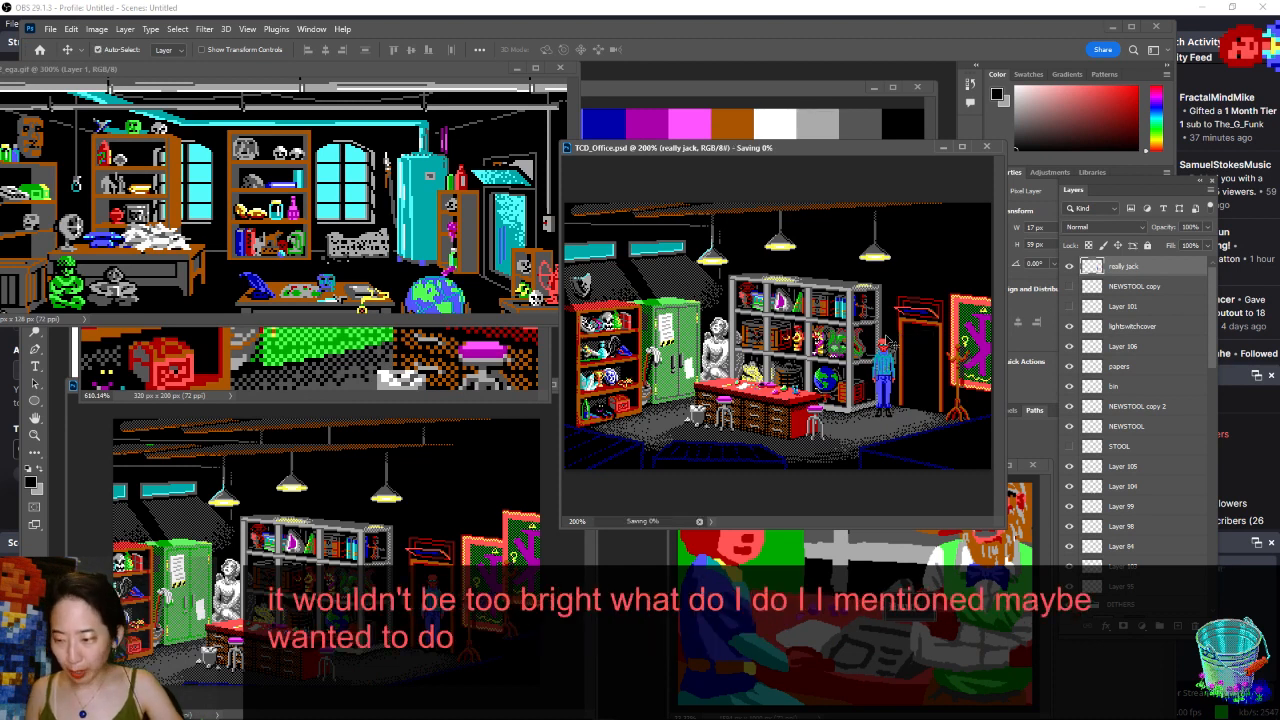
- Browse the Office reference folder for a cinder block wall image to open
key(ctrl+o)
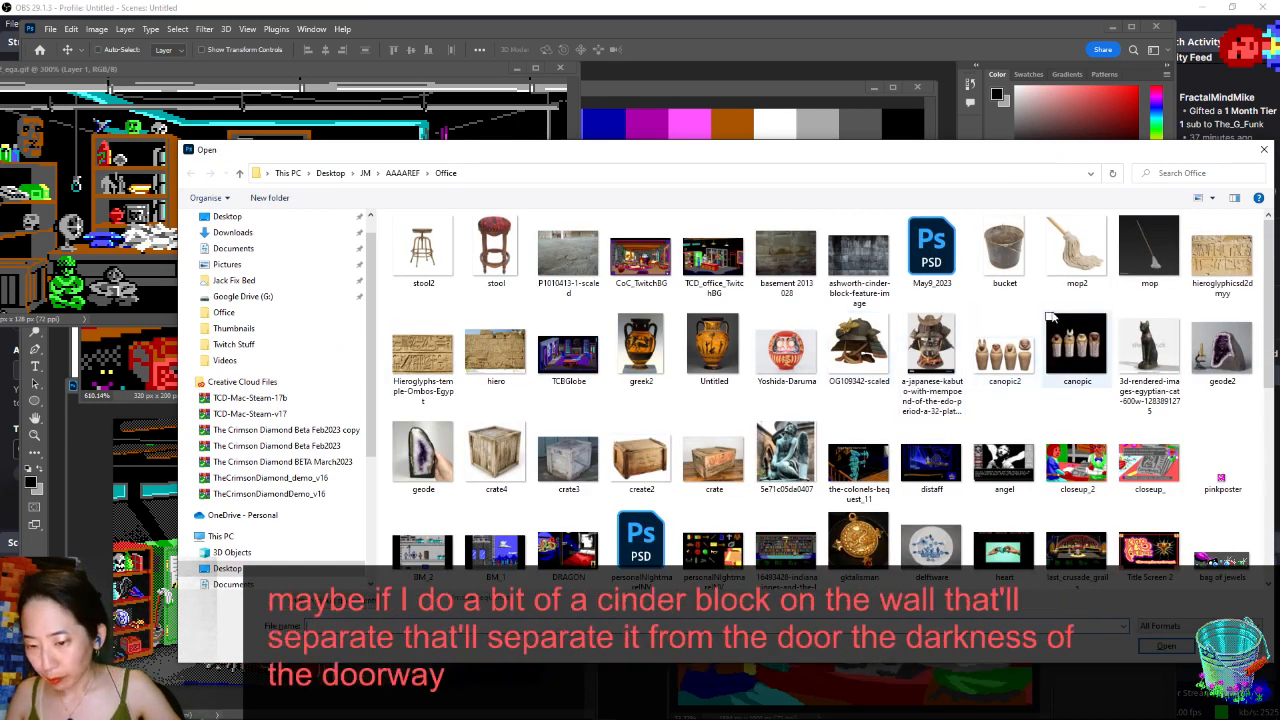
scroll(1270, 308, down, 2)
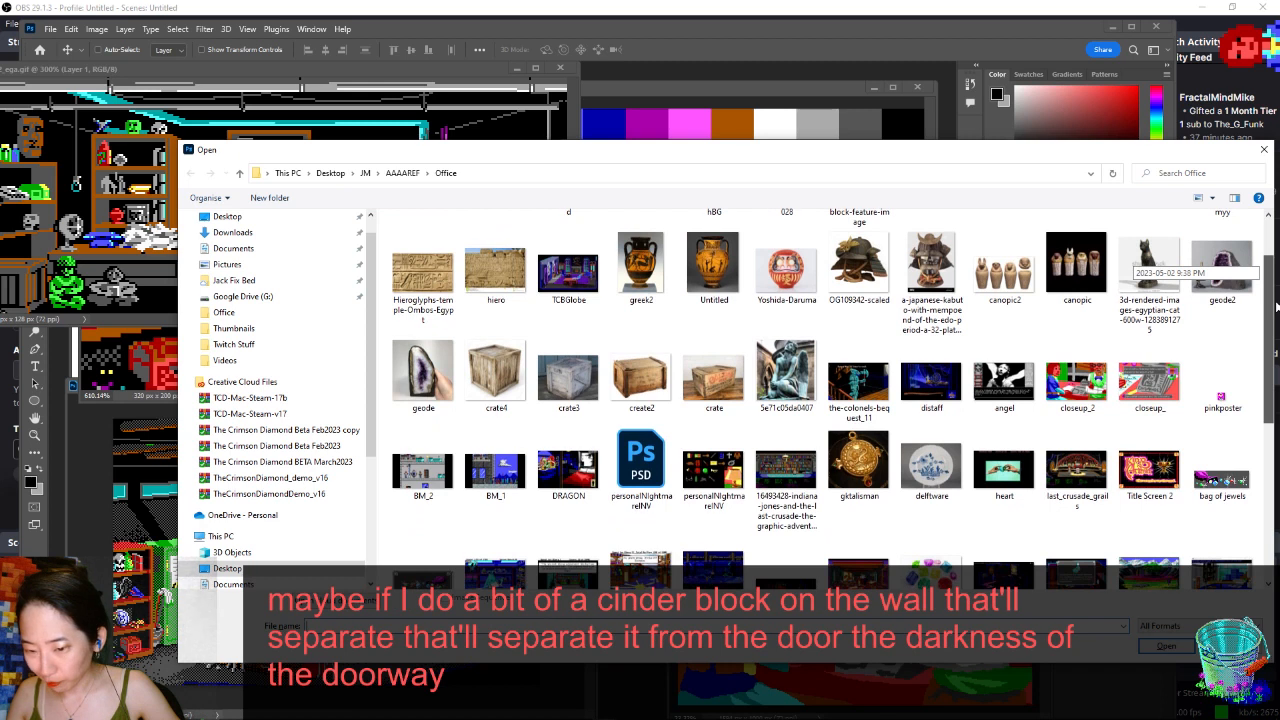
scroll(1270, 308, down, 5)
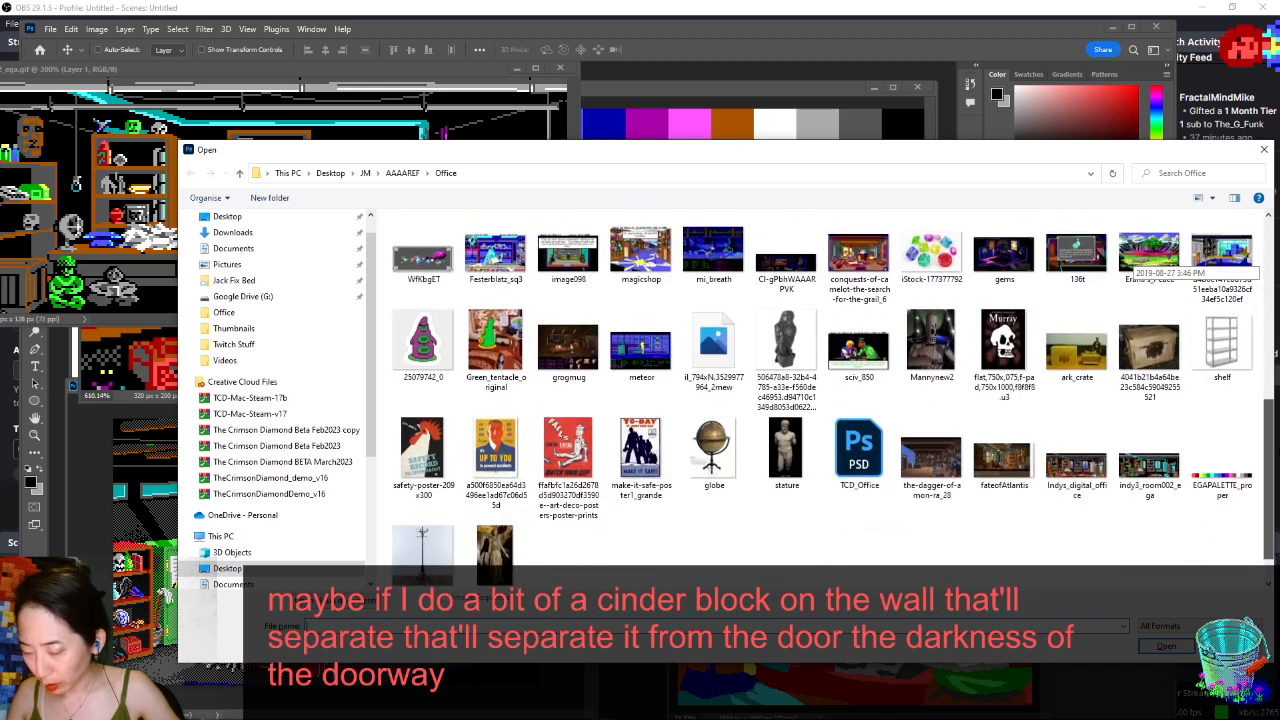
- Open the "basement 2013 028" and "ashworth-cinder-block-feature-image" reference photos together from the Office folder
scroll(1272, 320, up, 6)
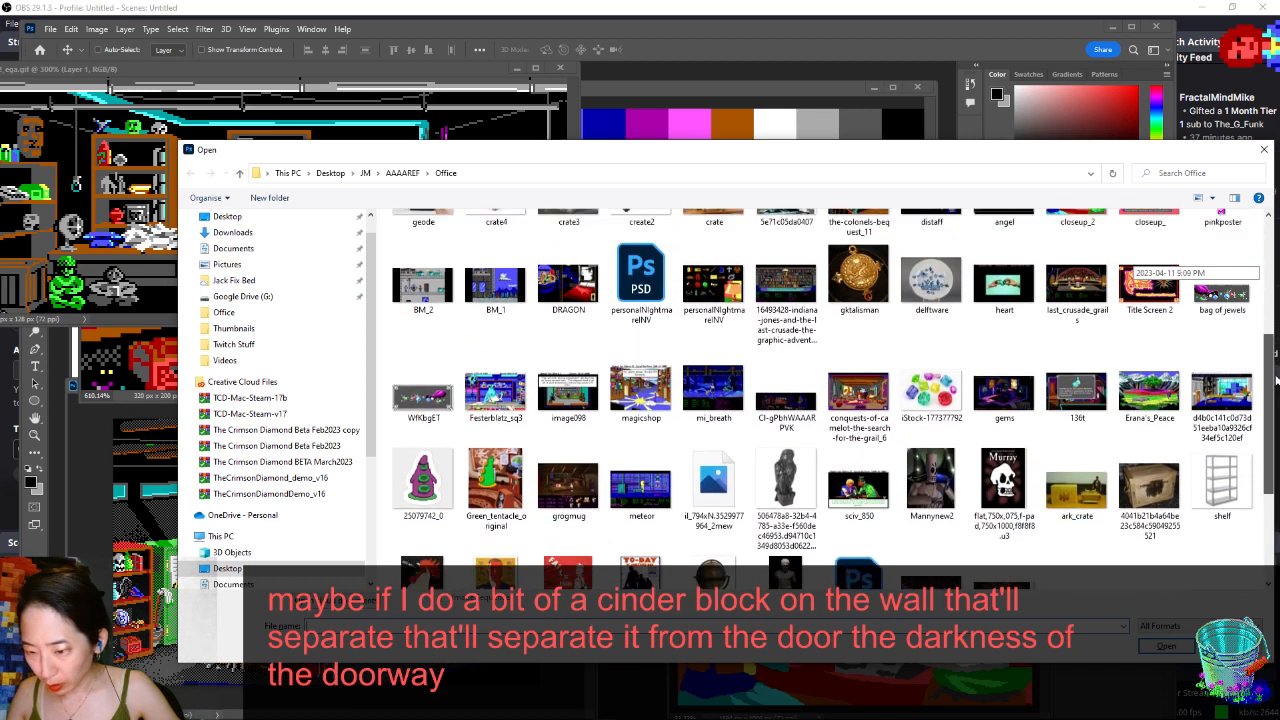
drag(1274, 328, 1276, 266)
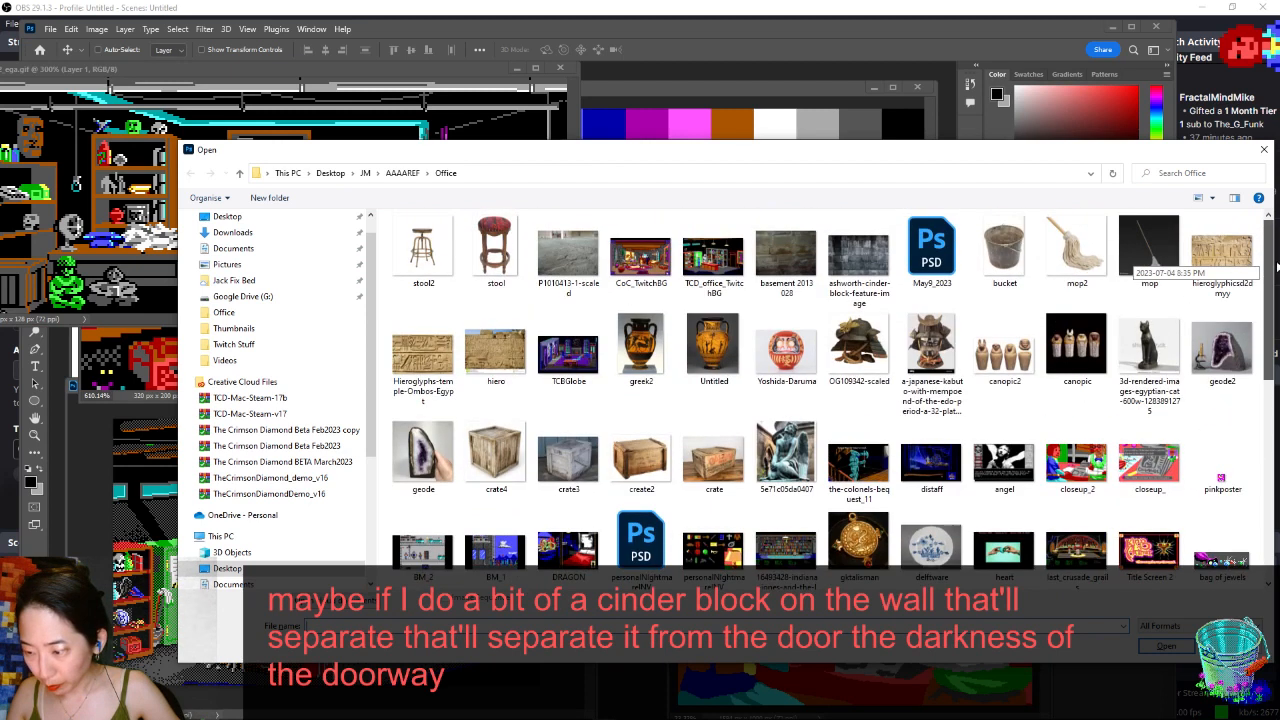
click(786, 255)
ctrl+click(852, 262)
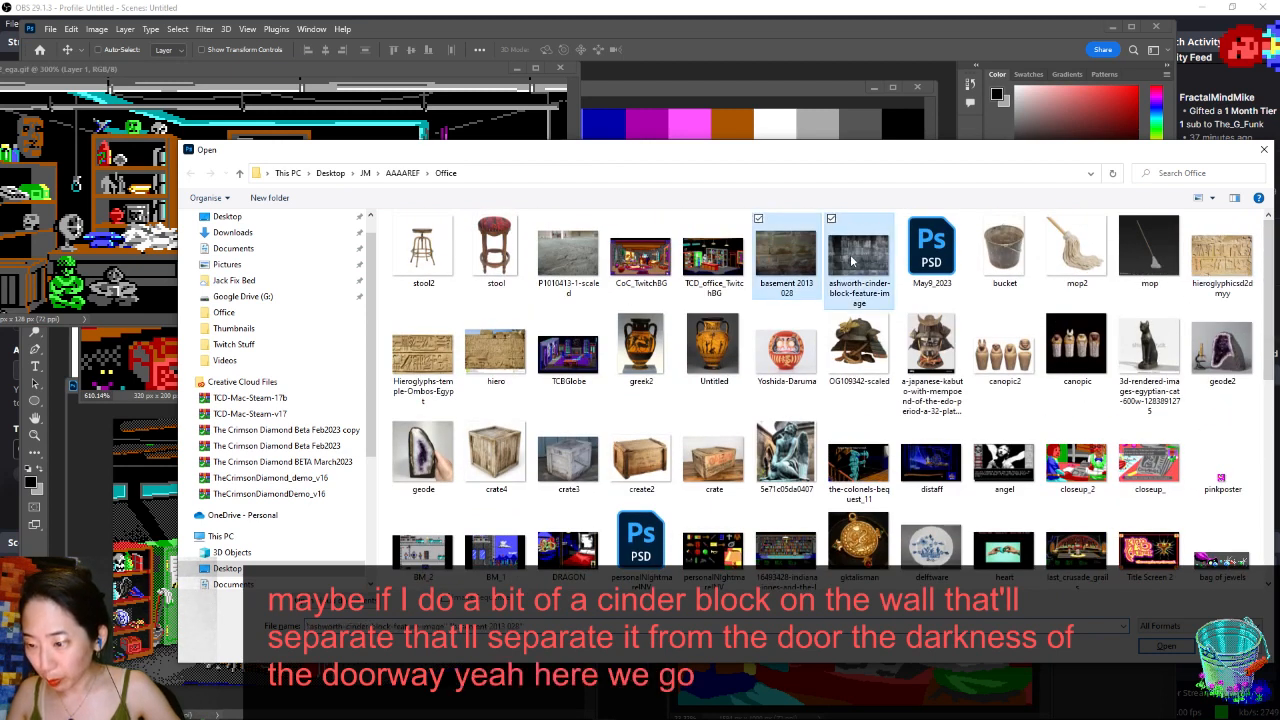
double_click(852, 262)
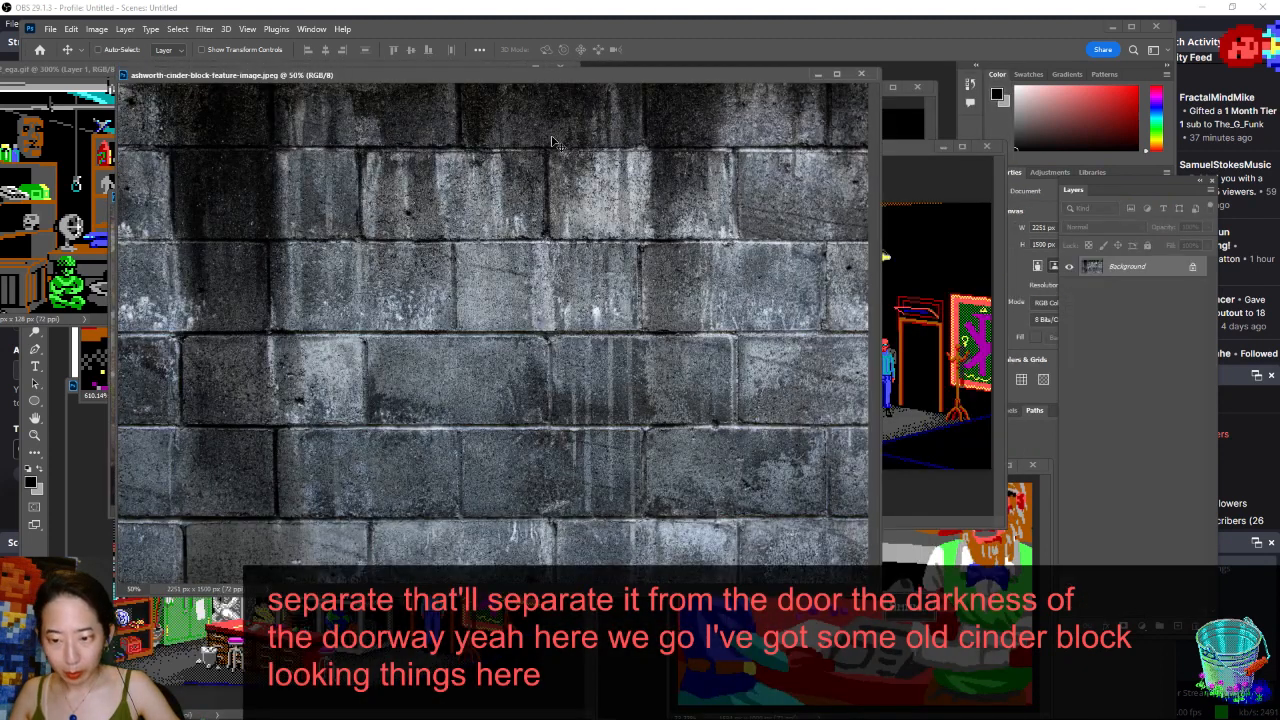
- Reduce the ashworth cinder block photo to 12.5% zoom and shrink its window to a compact reference size
key(ctrl+minus)
key(ctrl+minus)
key(ctrl+minus)
key(ctrl+minus)
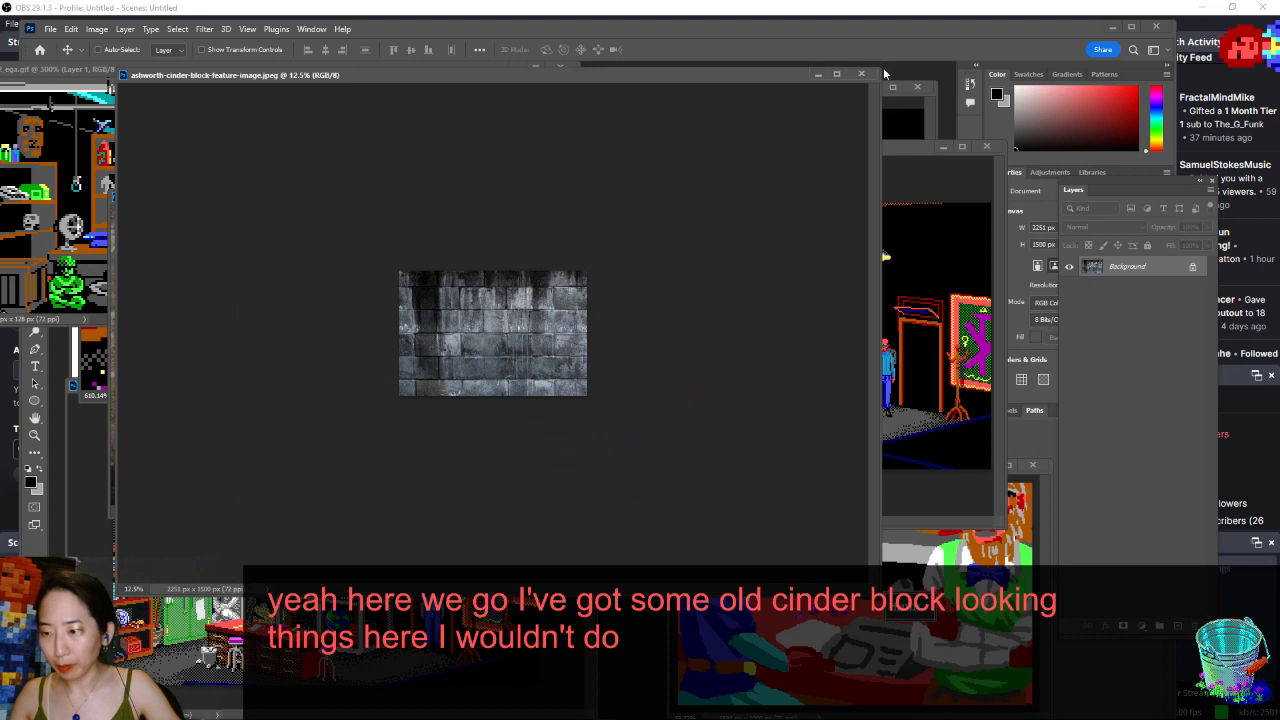
click(836, 73)
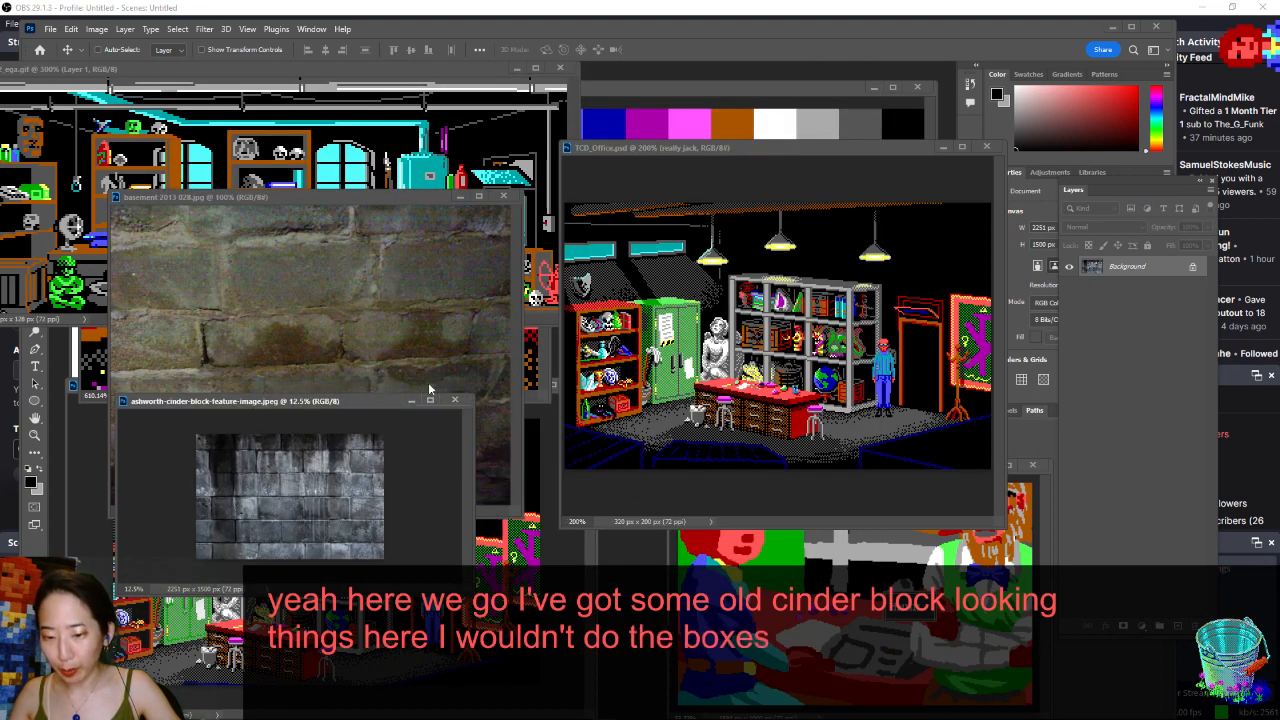
- Place the smaller basement brick photo window above the cinder block reference, with the TCD_Office.psd window beside them
drag(349, 197, 356, 68)
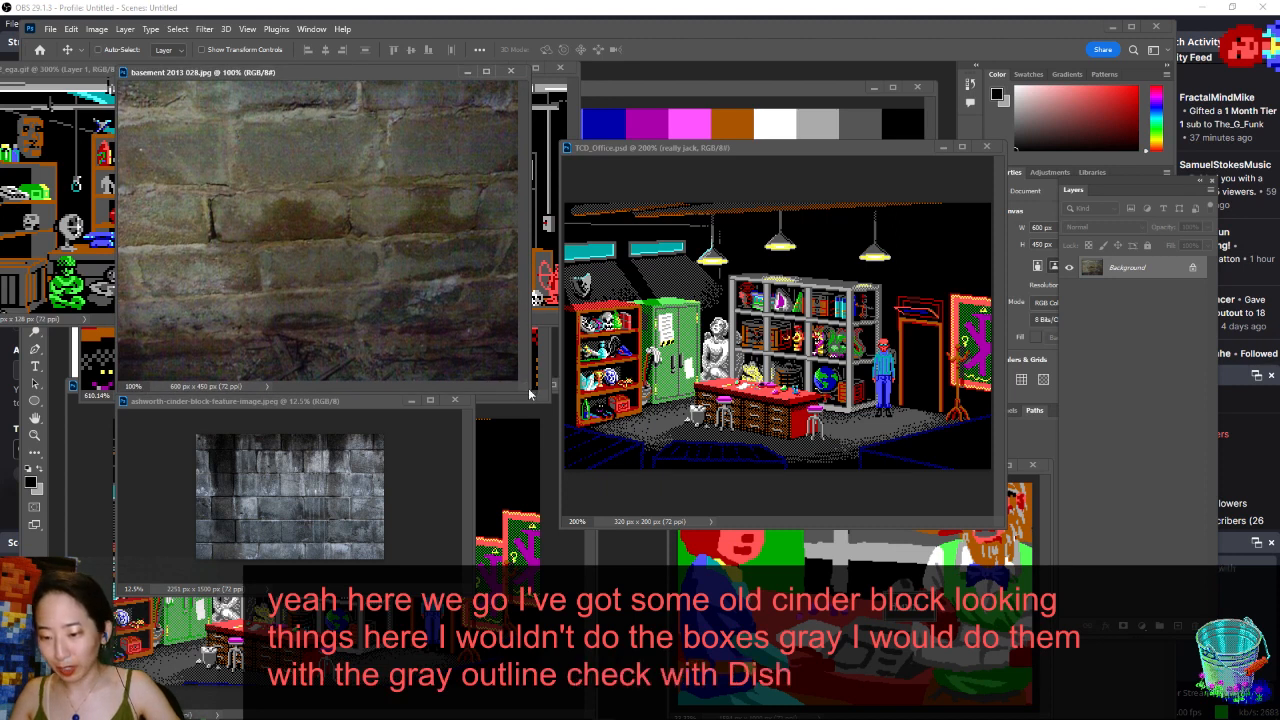
click(479, 326)
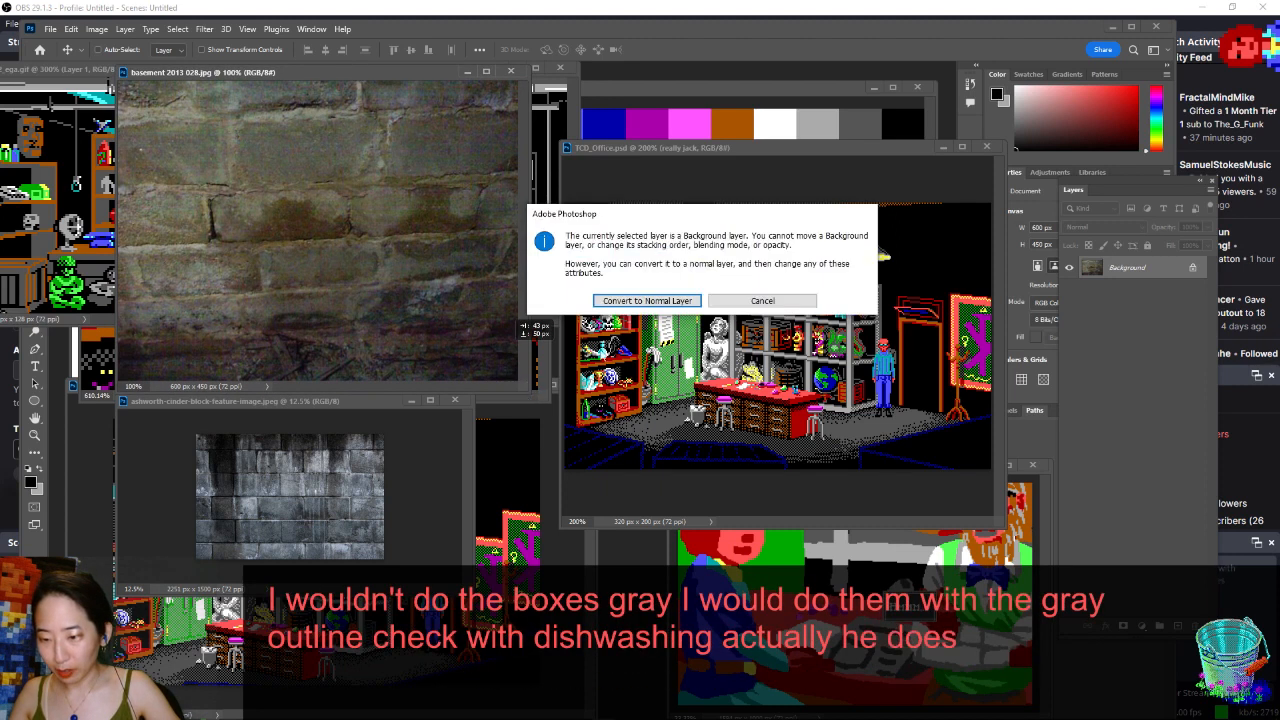
key(Escape)
drag(528, 393, 436, 300)
drag(821, 146, 770, 139)
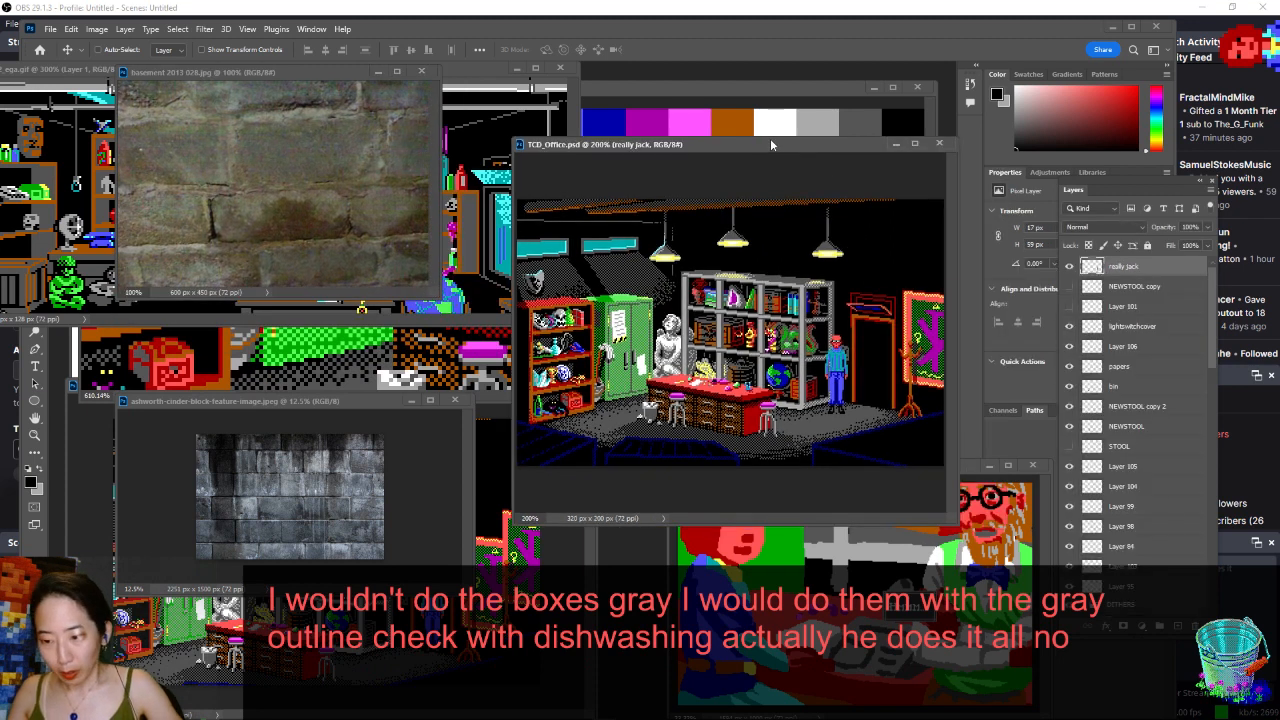
- Hide the "really jack" layer, add a new layer at the top of the stack, and ready the Pencil in dark grey
click(1069, 267)
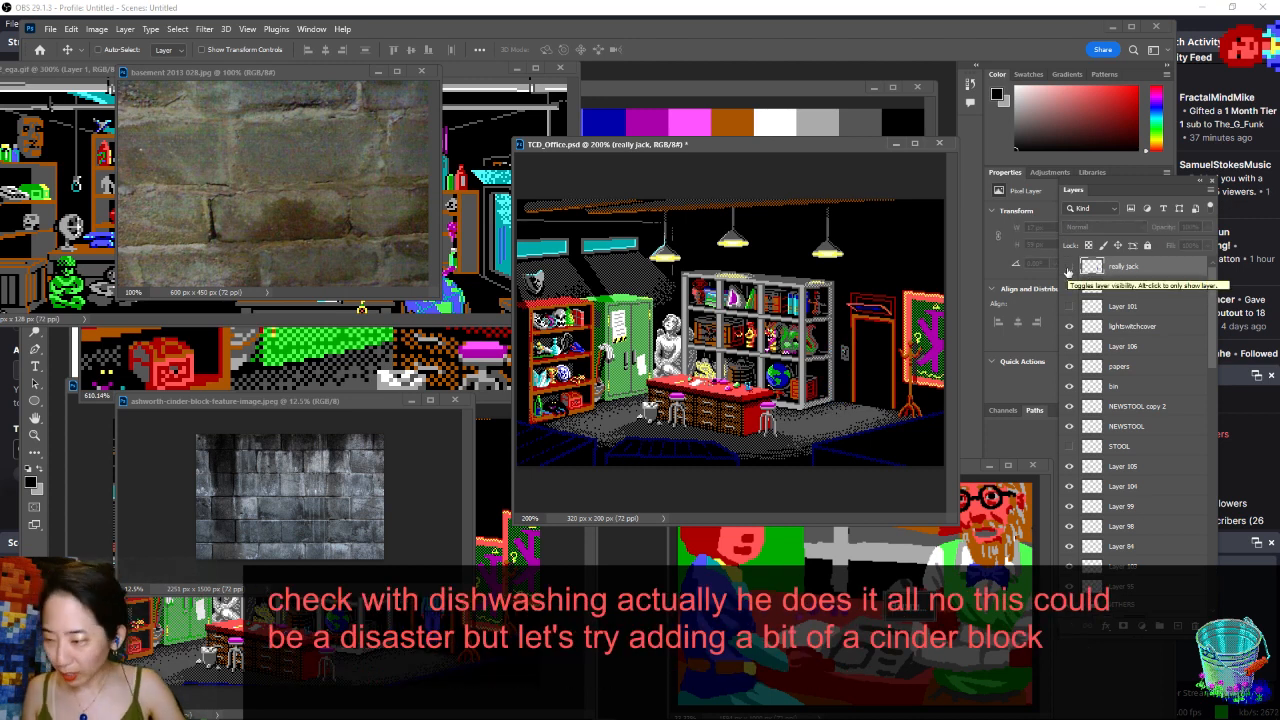
key(ctrl+shift+n)
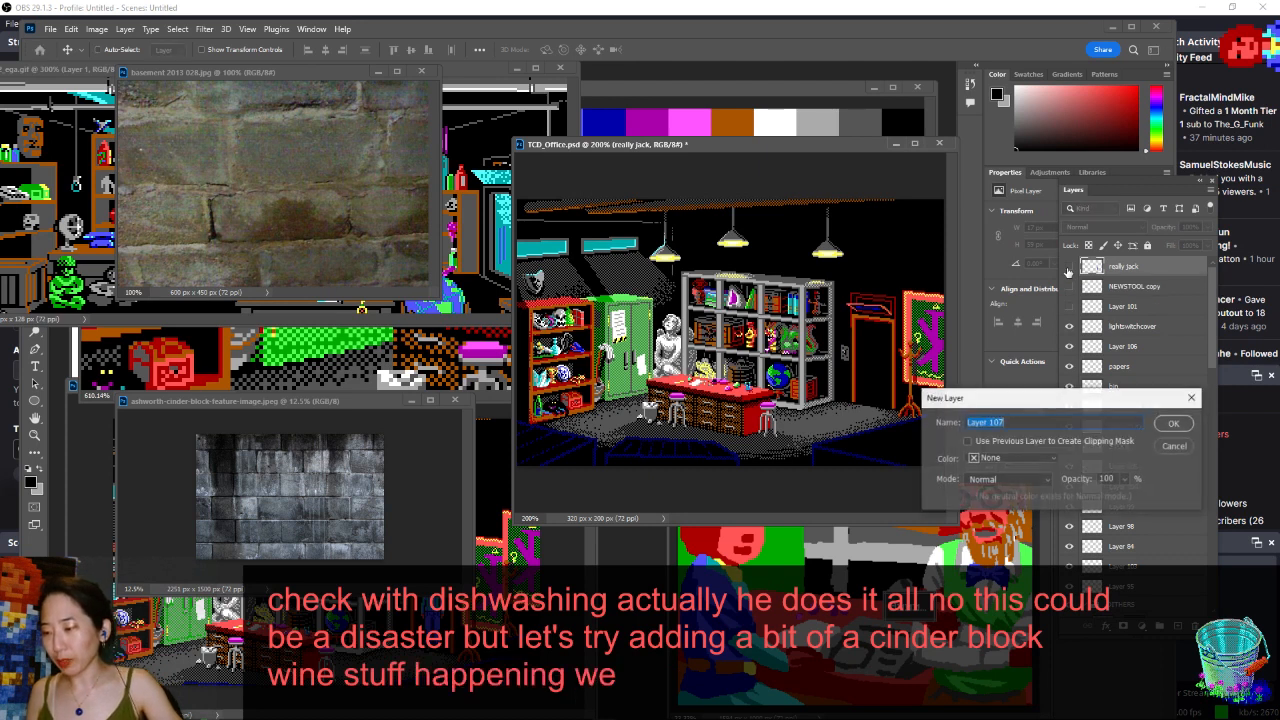
key(Return)
key(b)
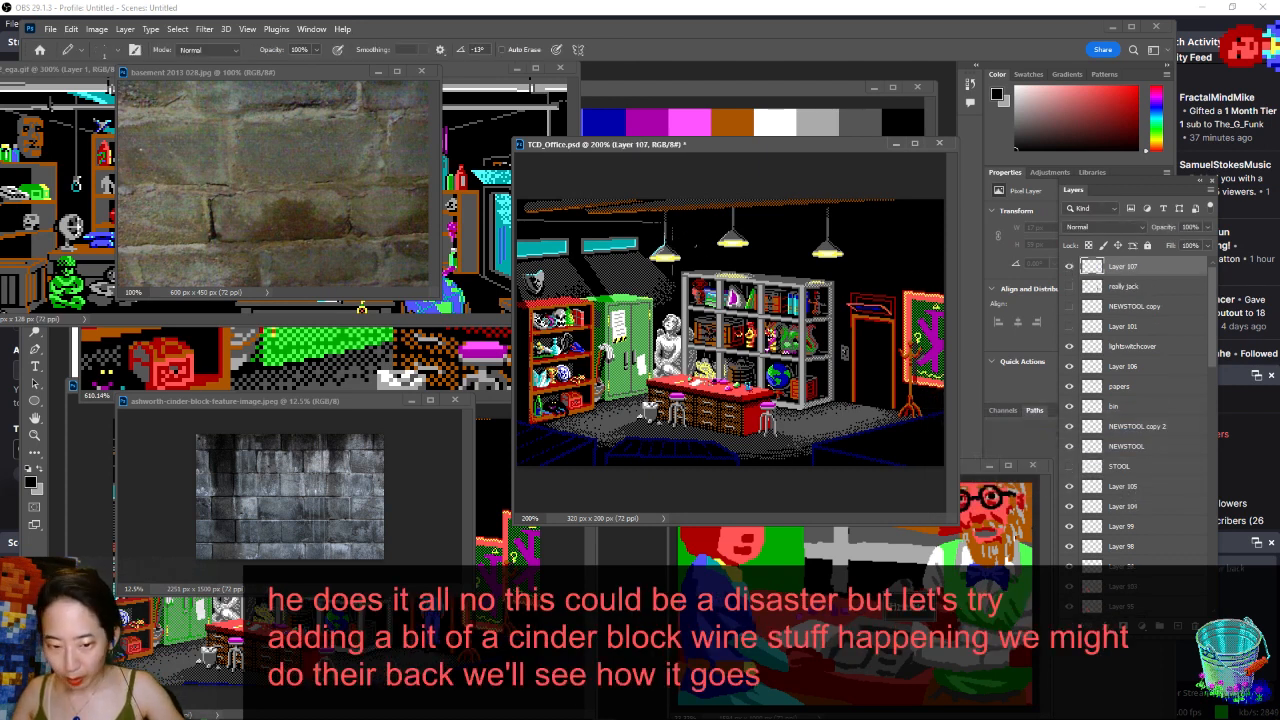
key(x)
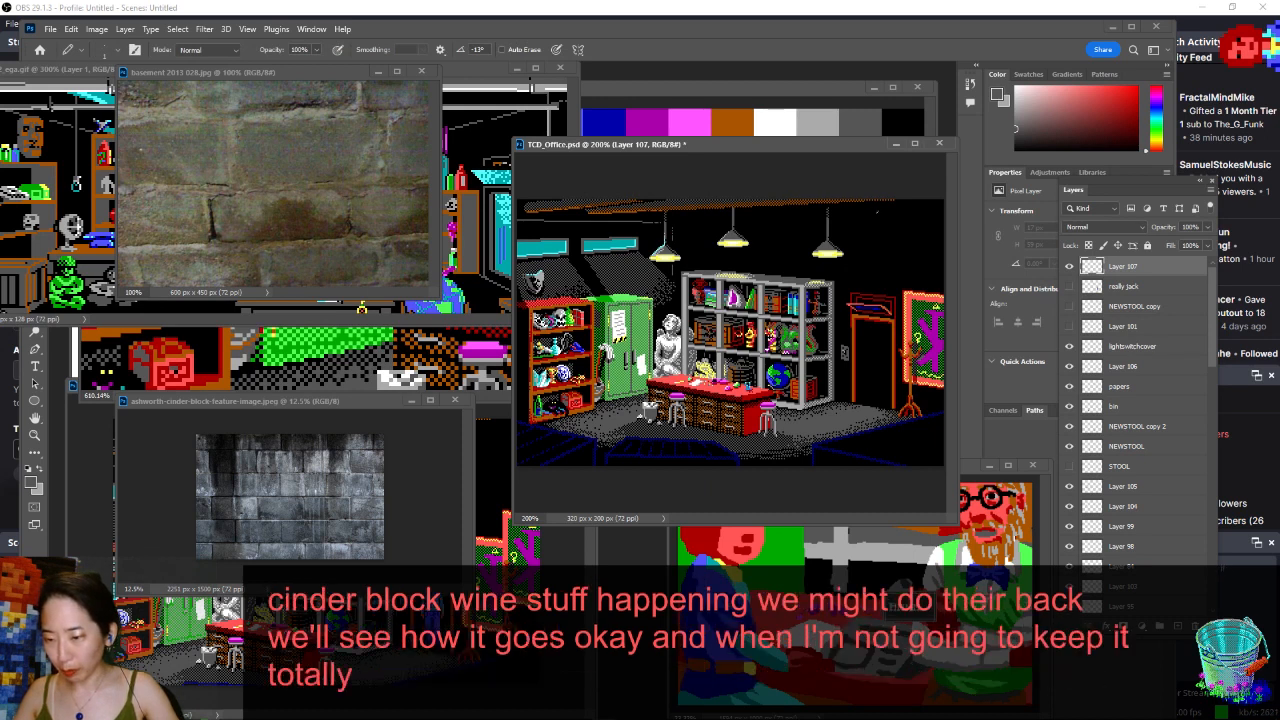
- Select the black back wall area with the Magic Wand, limited to contiguous pixels and sampling all layers
key(w)
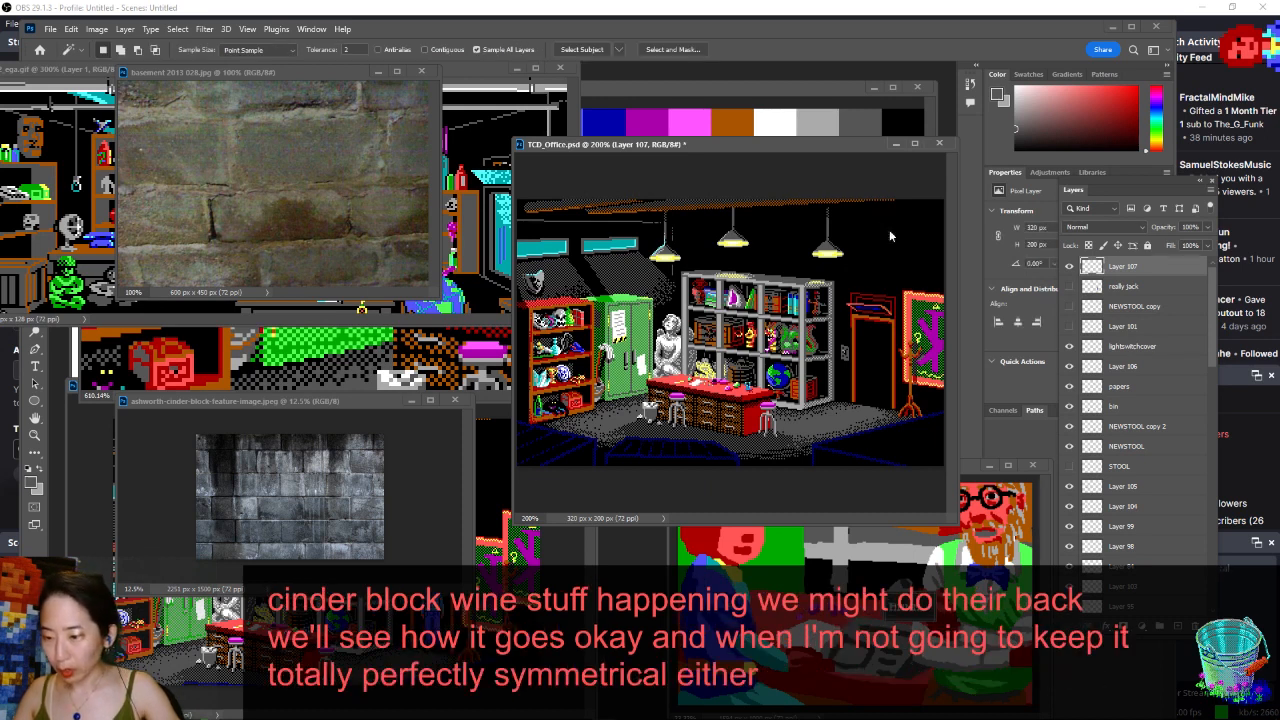
click(889, 229)
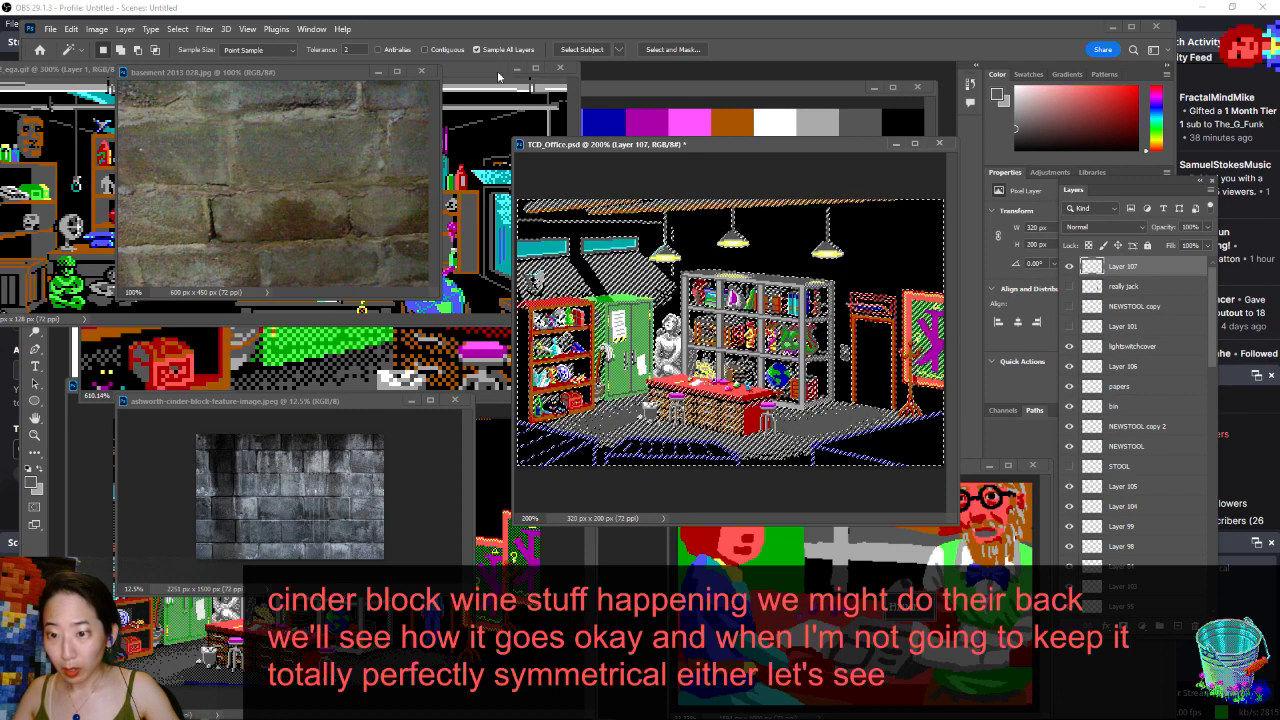
key(ctrl+d)
click(785, 249)
- Refine the back wall selection with the Pencil in Quick Mask mode, and return to the normal selection
key(q)
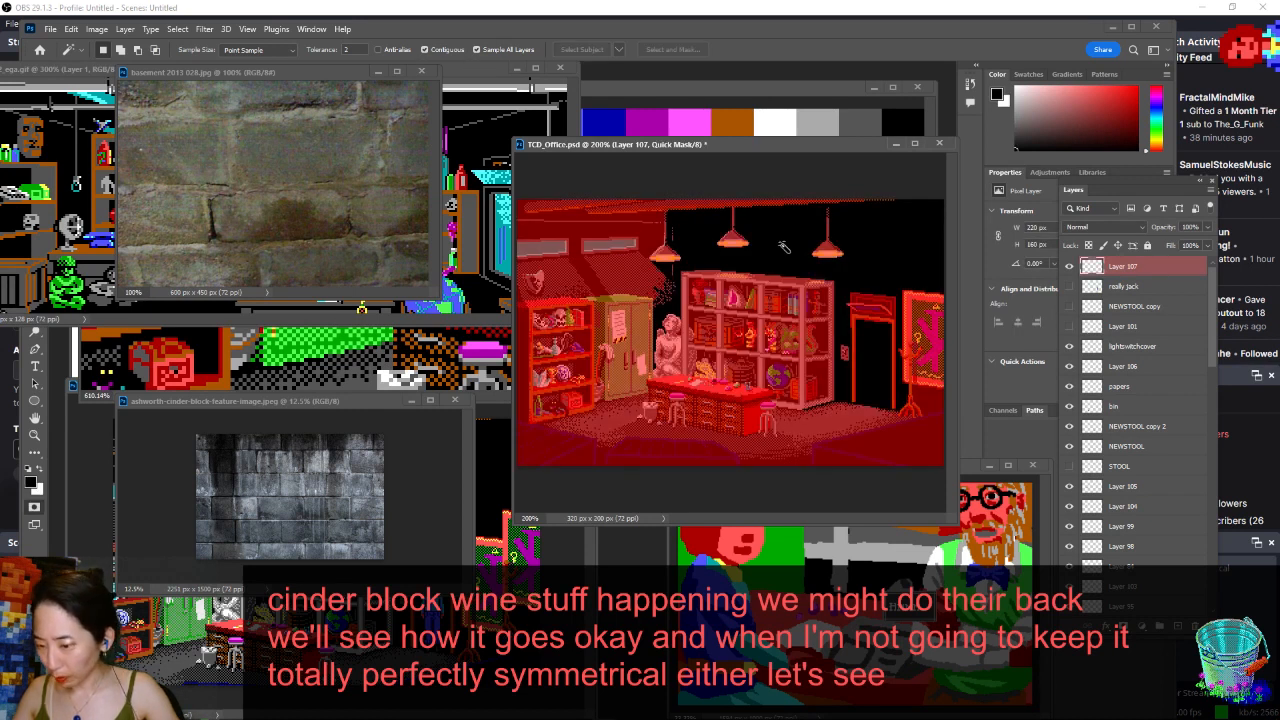
key(b)
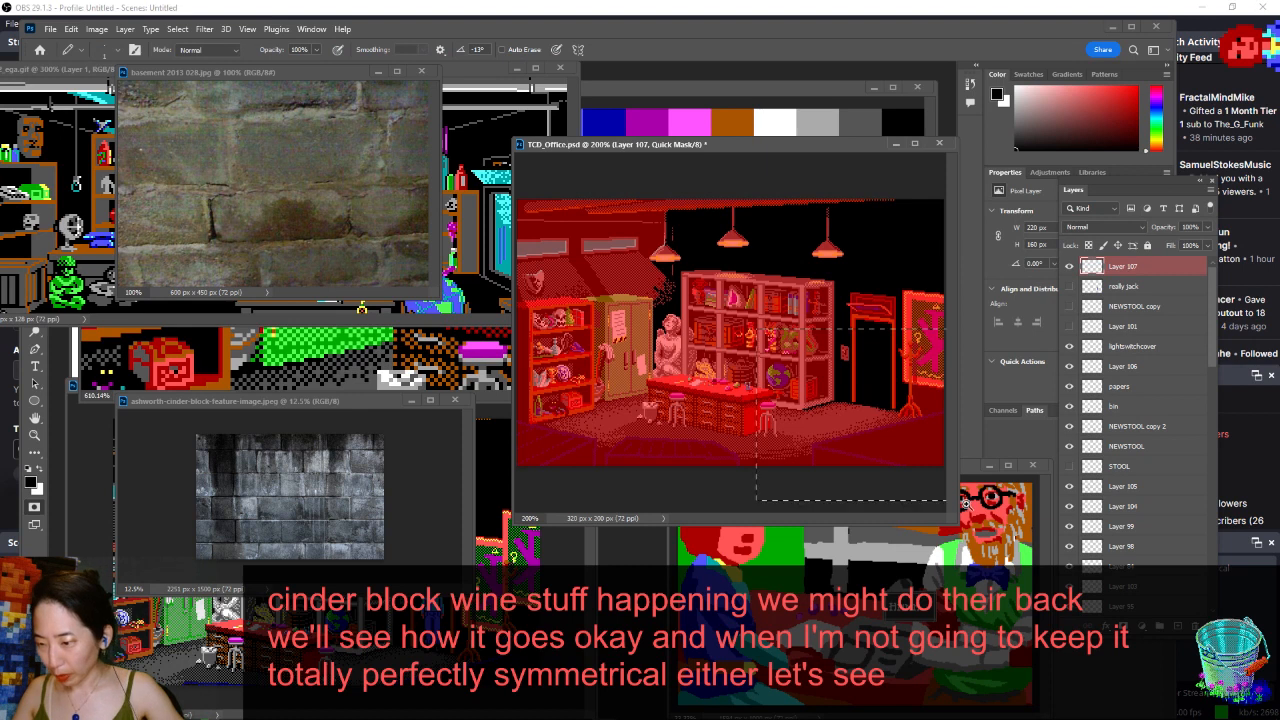
scroll(935, 433, up, 5)
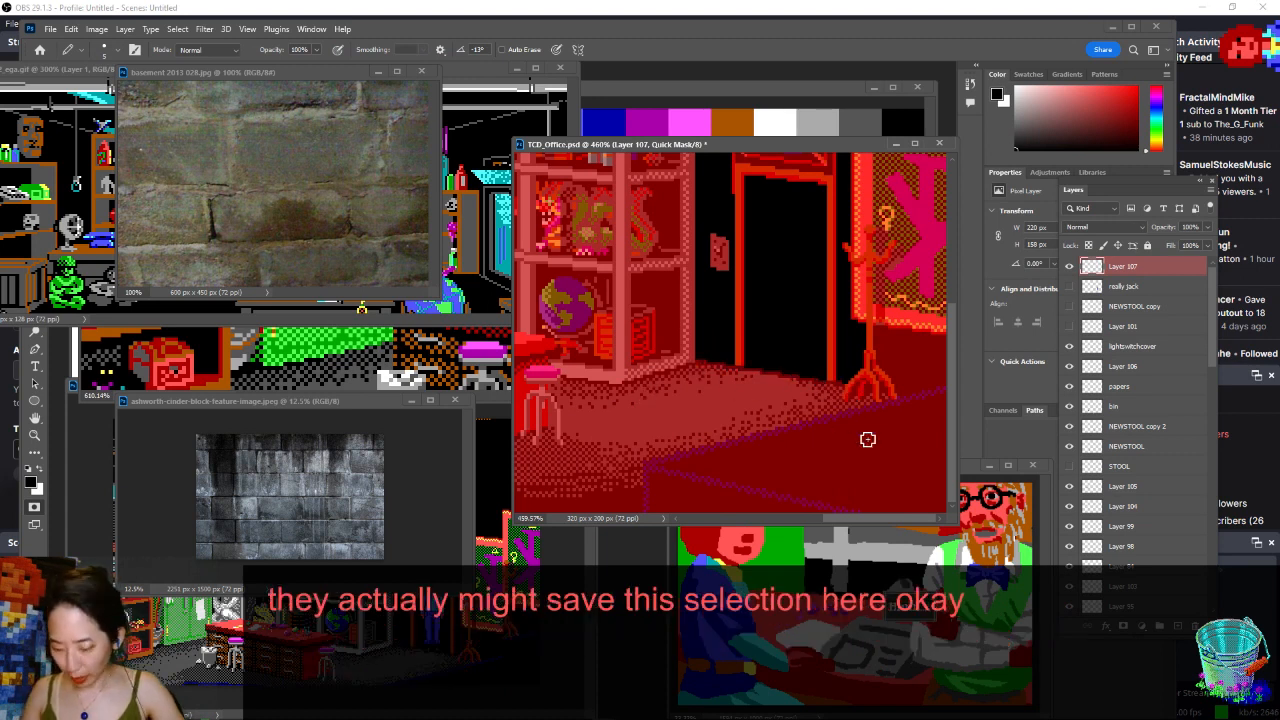
key(ctrl+0)
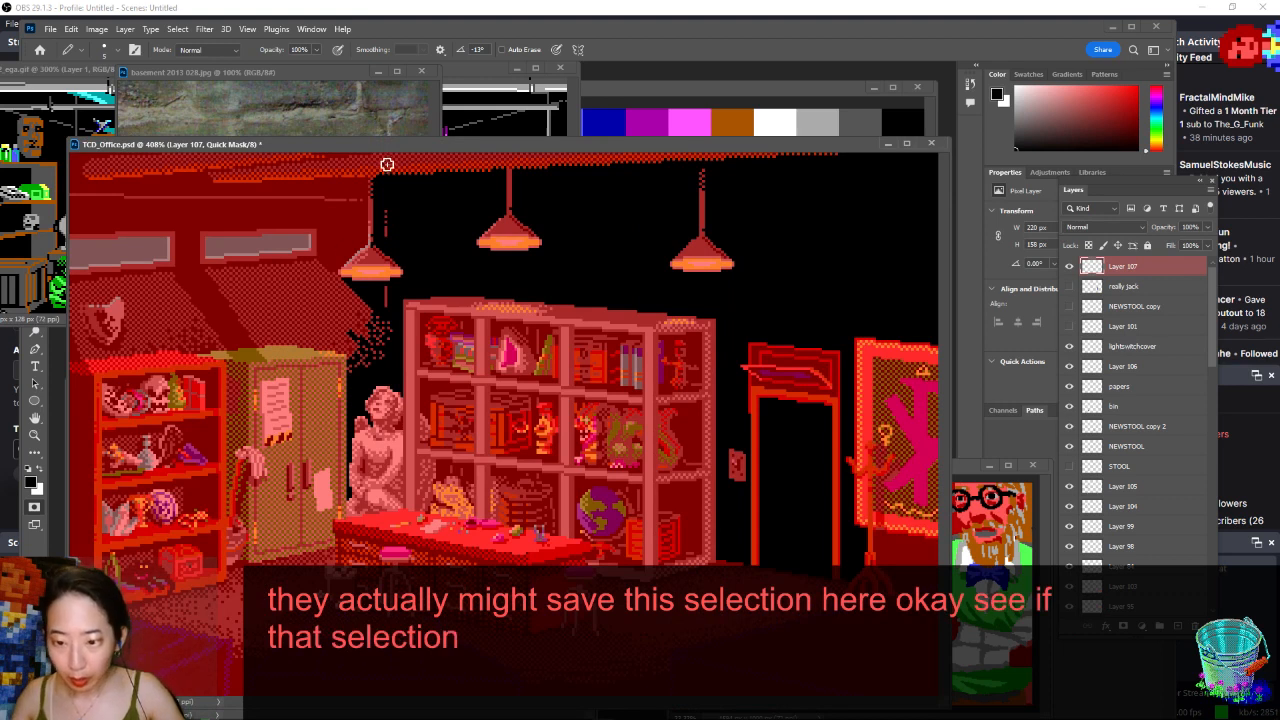
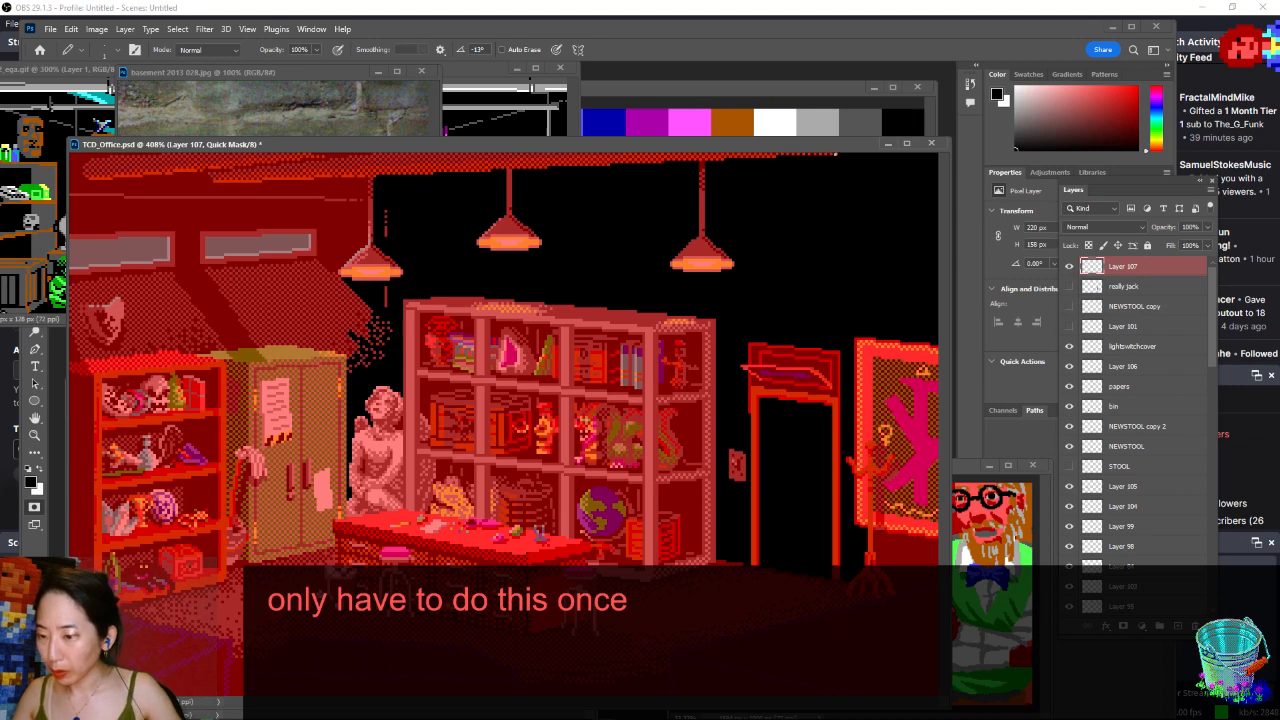
key(ctrl+minus)
key(ctrl+minus)
key(ctrl+minus)
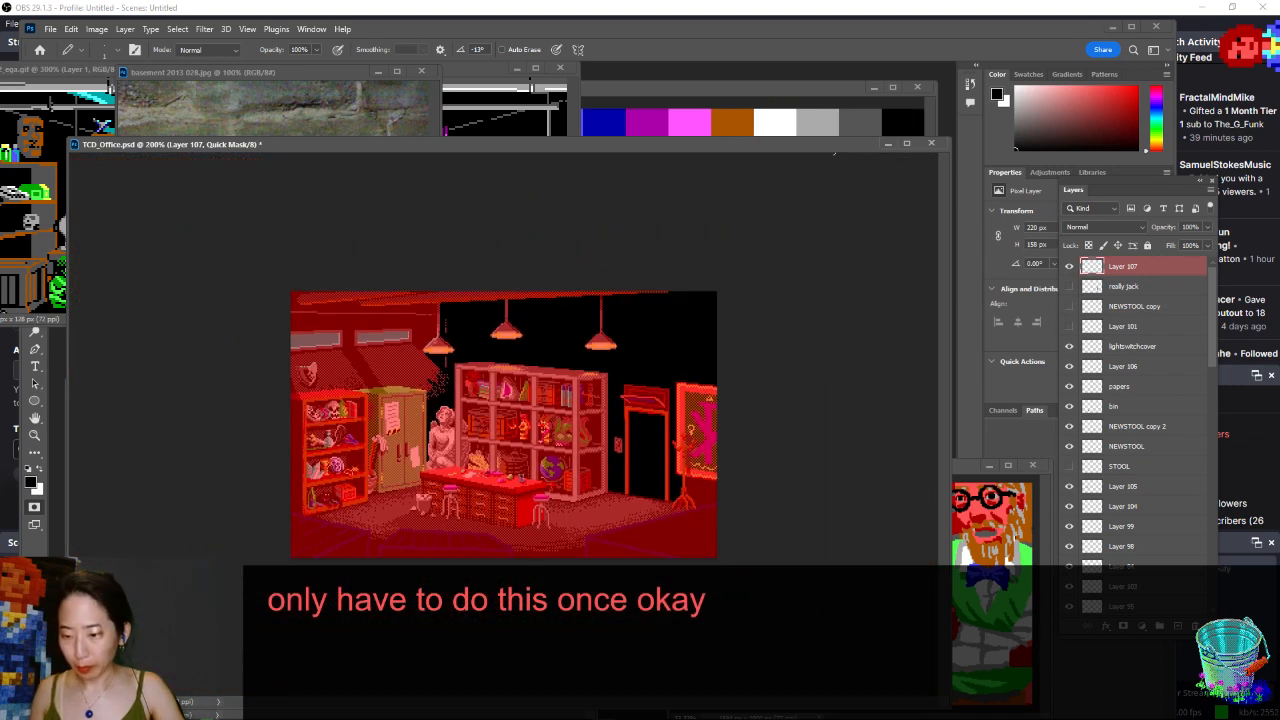
key(q)
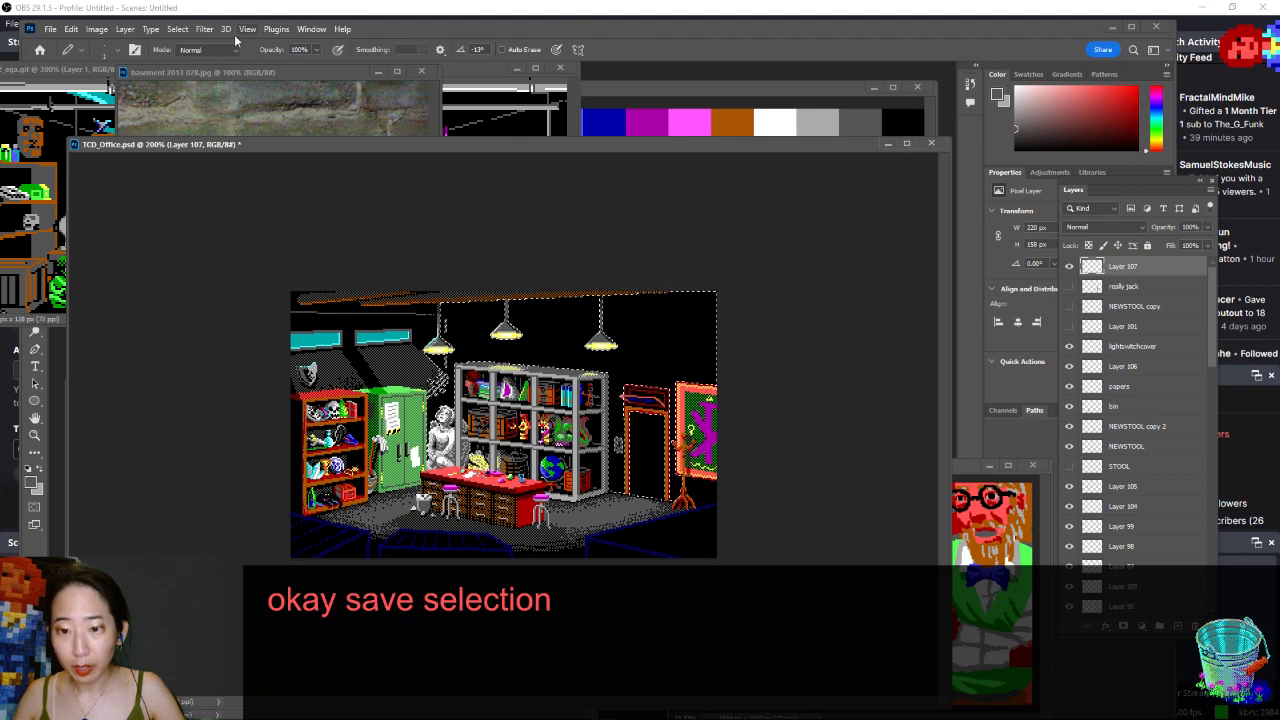
- Save the back wall selection under the name "wall"
click(177, 28)
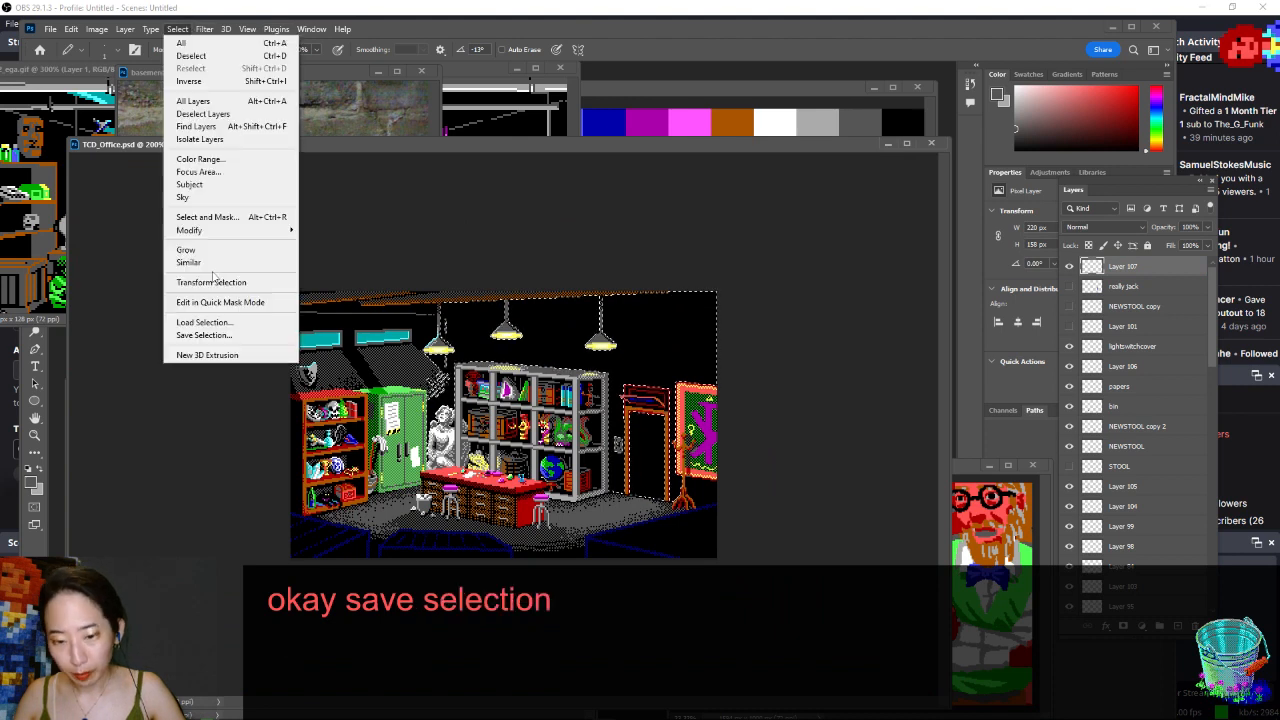
click(220, 338)
text(wall)
key(Return)
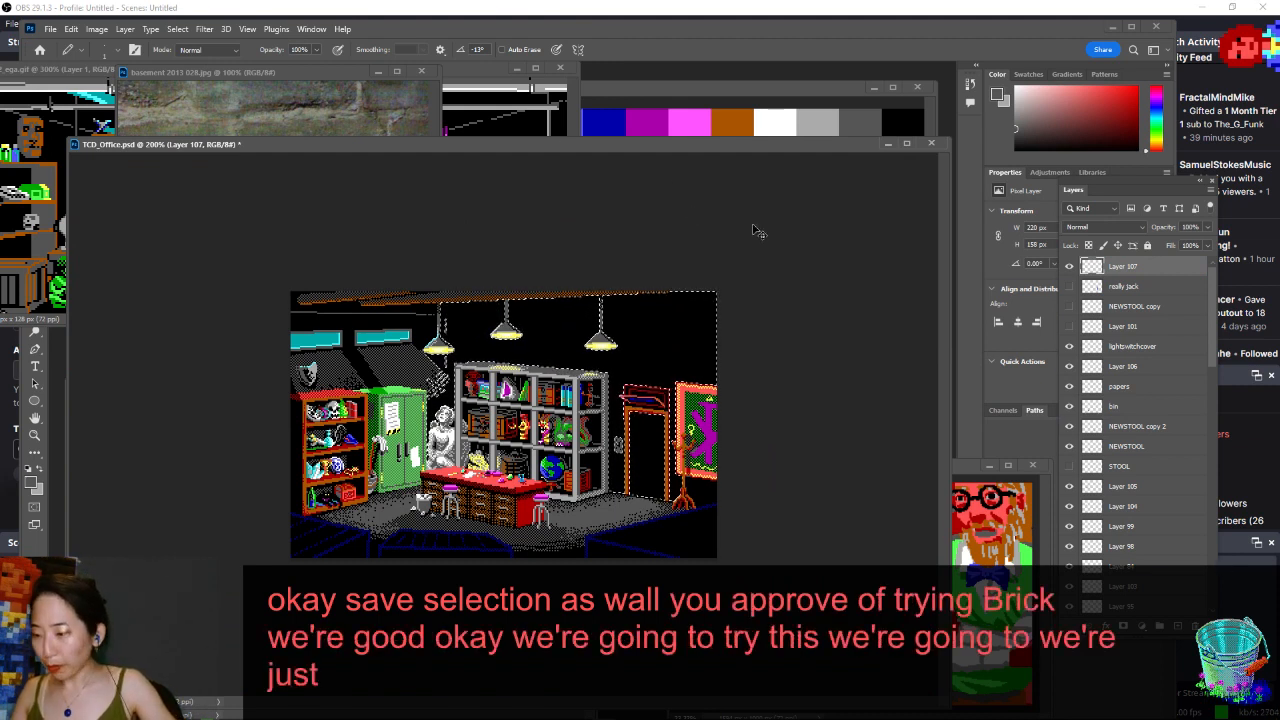
- Rough in three thin grey, near-horizontal block course lines in perspective across the back wall, above the shelving and door
drag(704, 141, 808, 103)
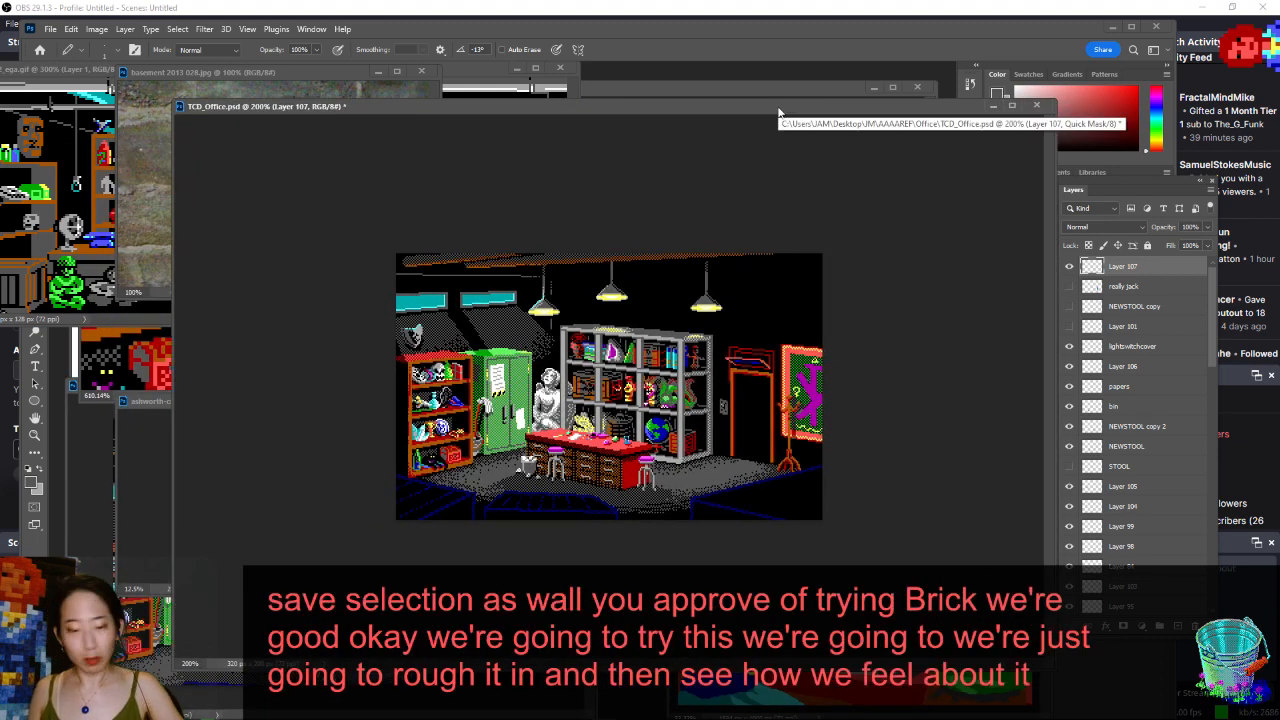
key(ctrl+plus)
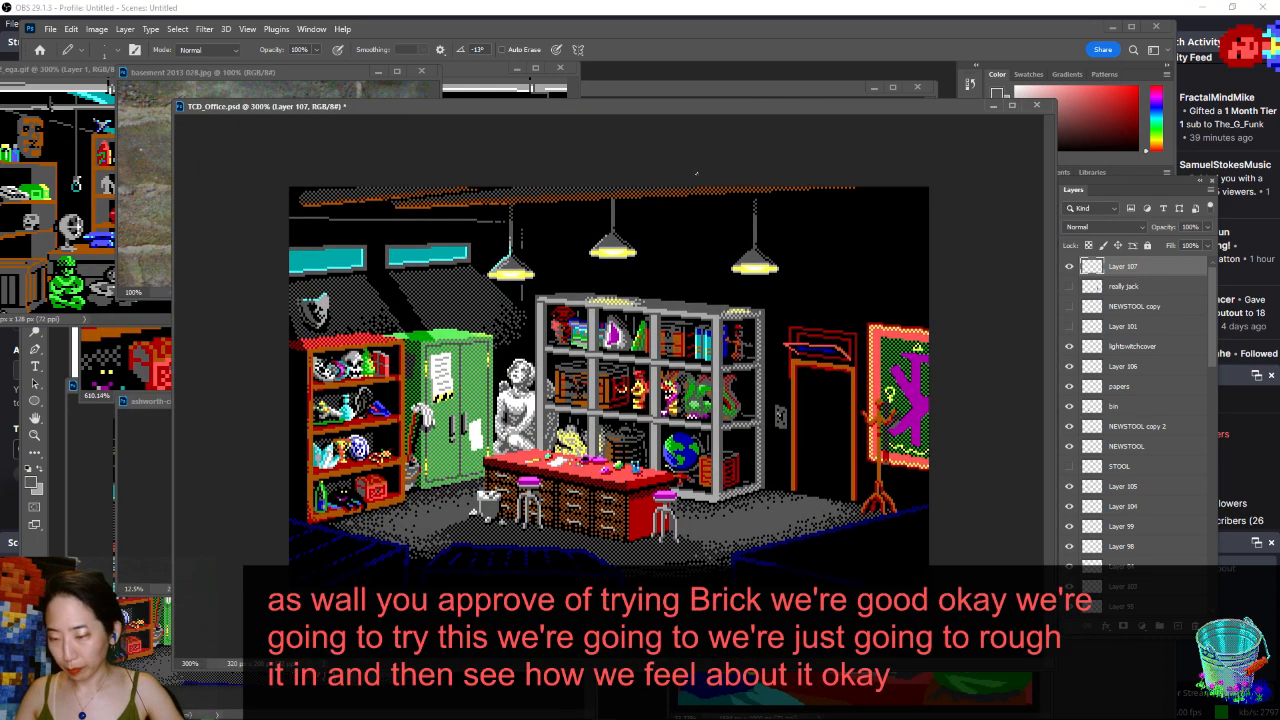
drag(698, 195, 695, 302)
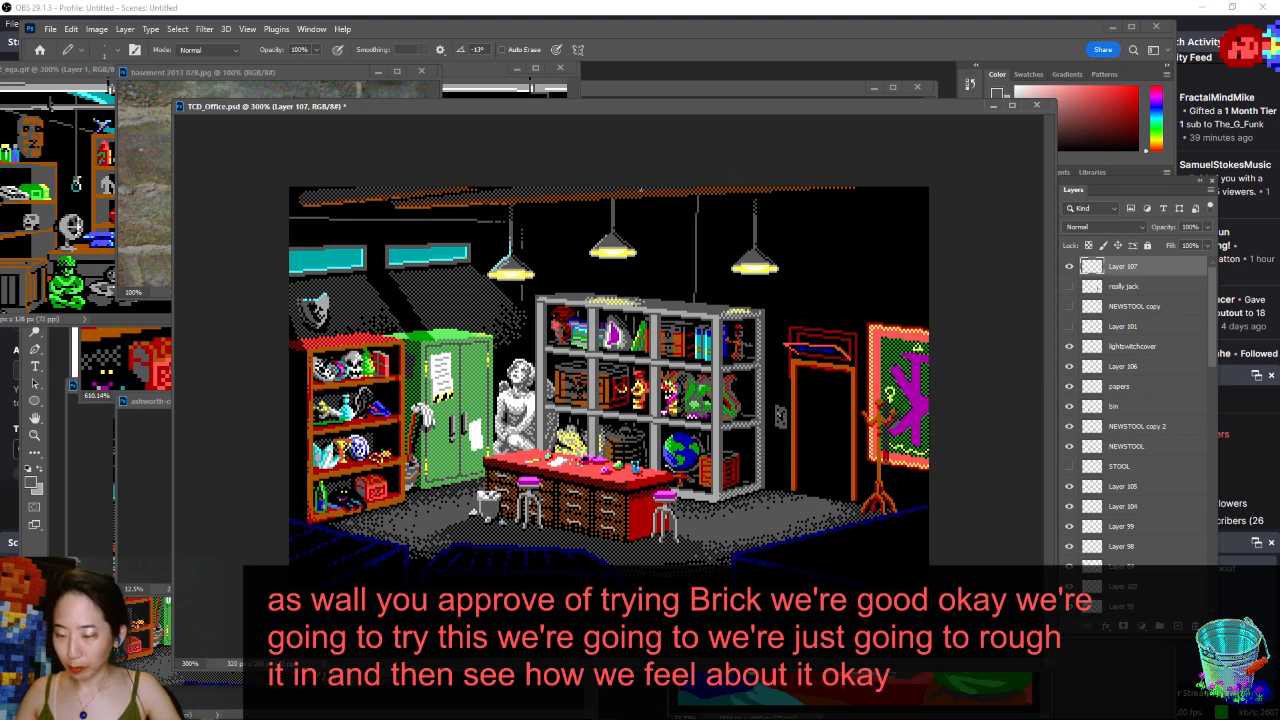
key(ctrl+z)
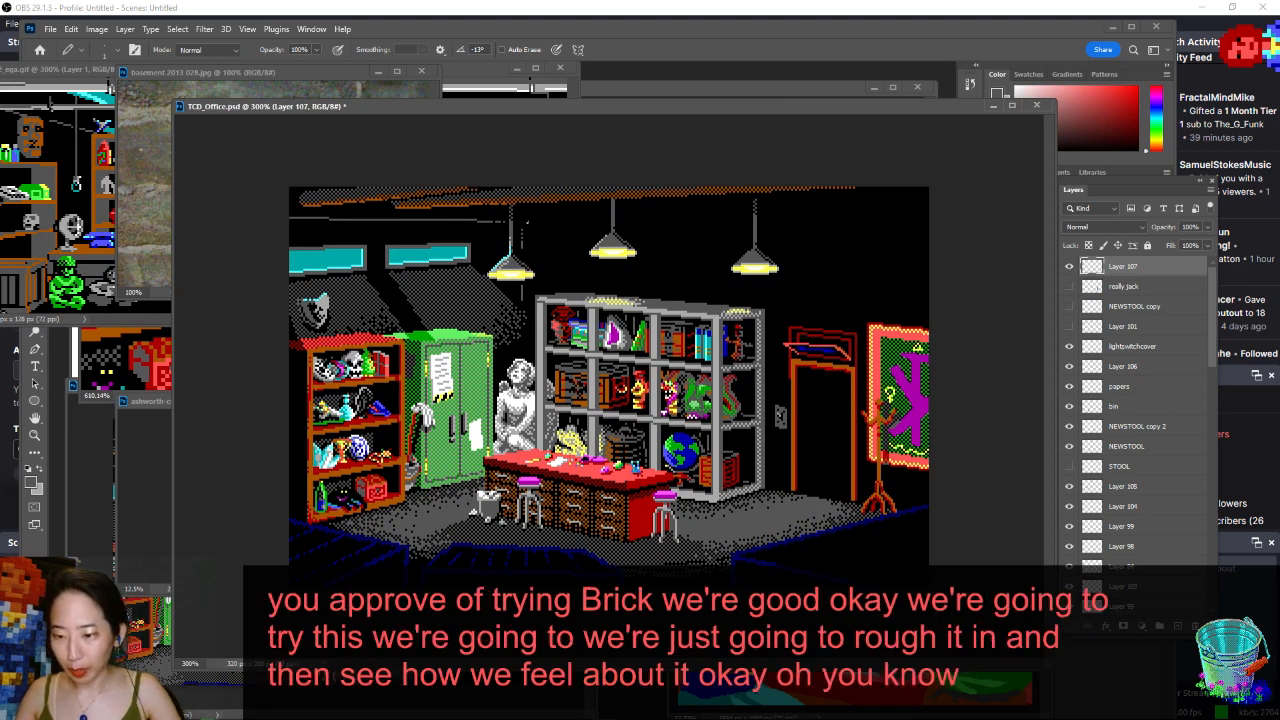
drag(938, 209, 527, 224)
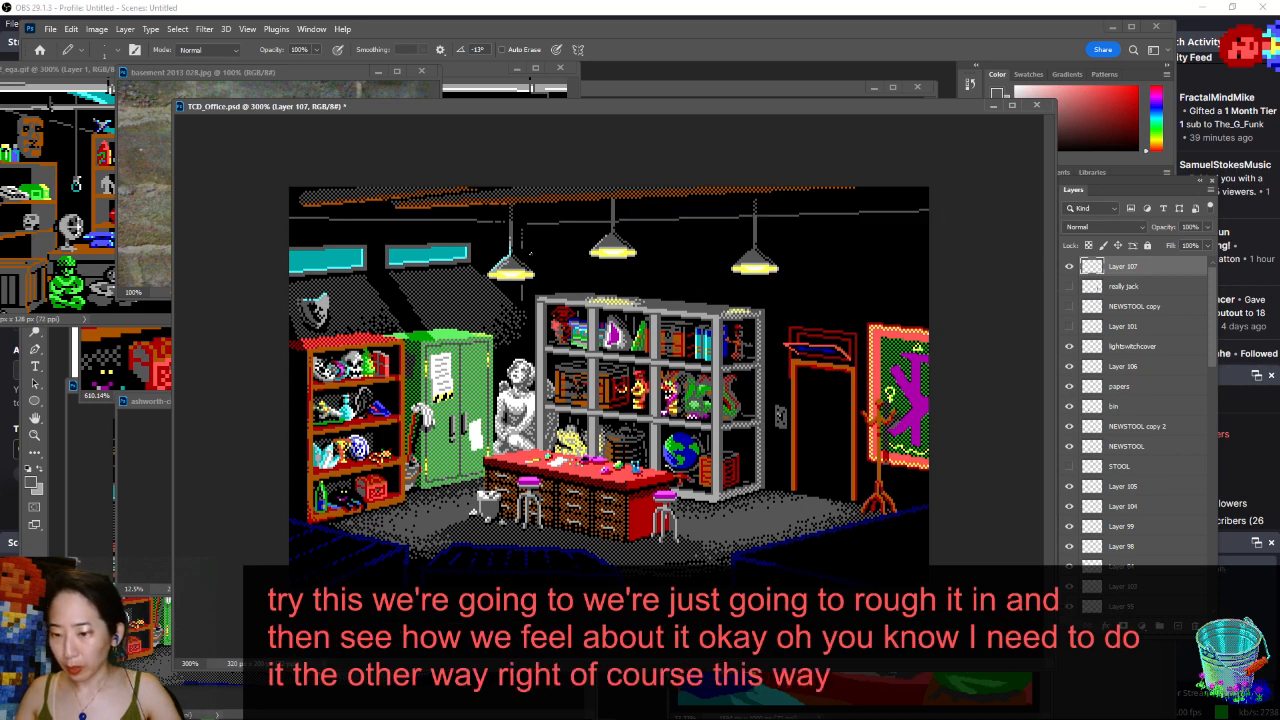
drag(808, 268, 935, 264)
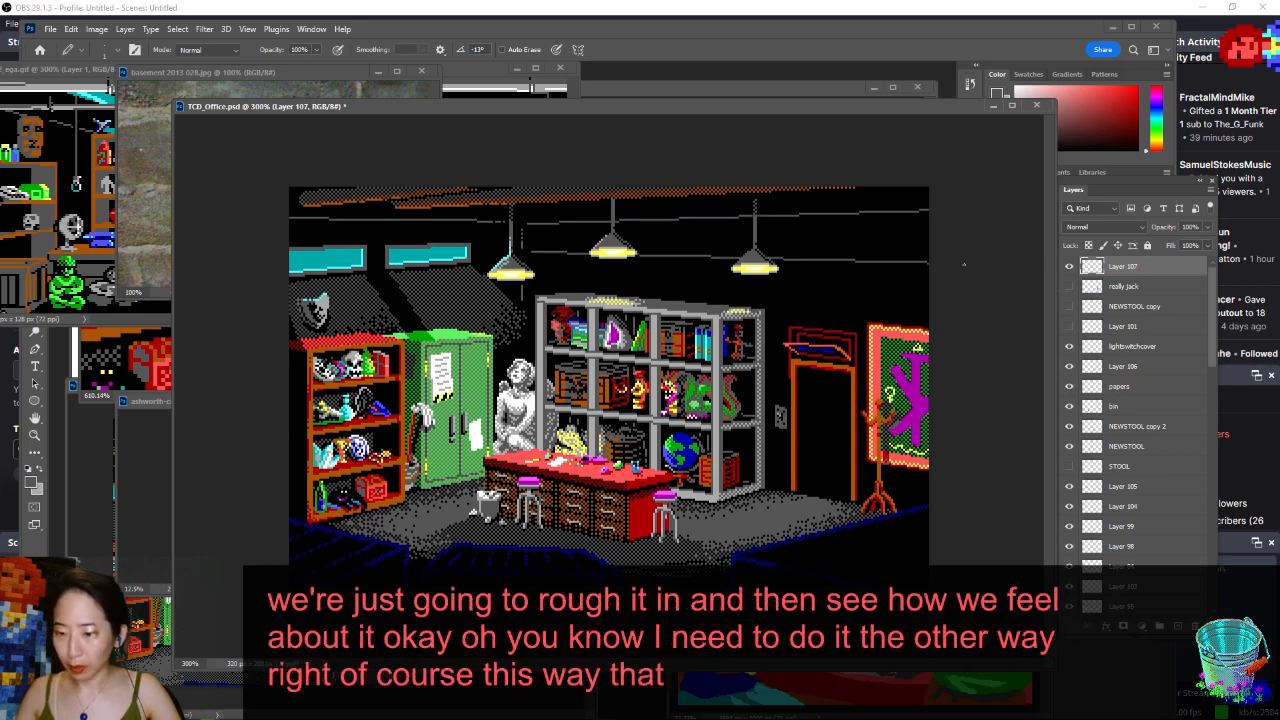
drag(534, 282, 930, 304)
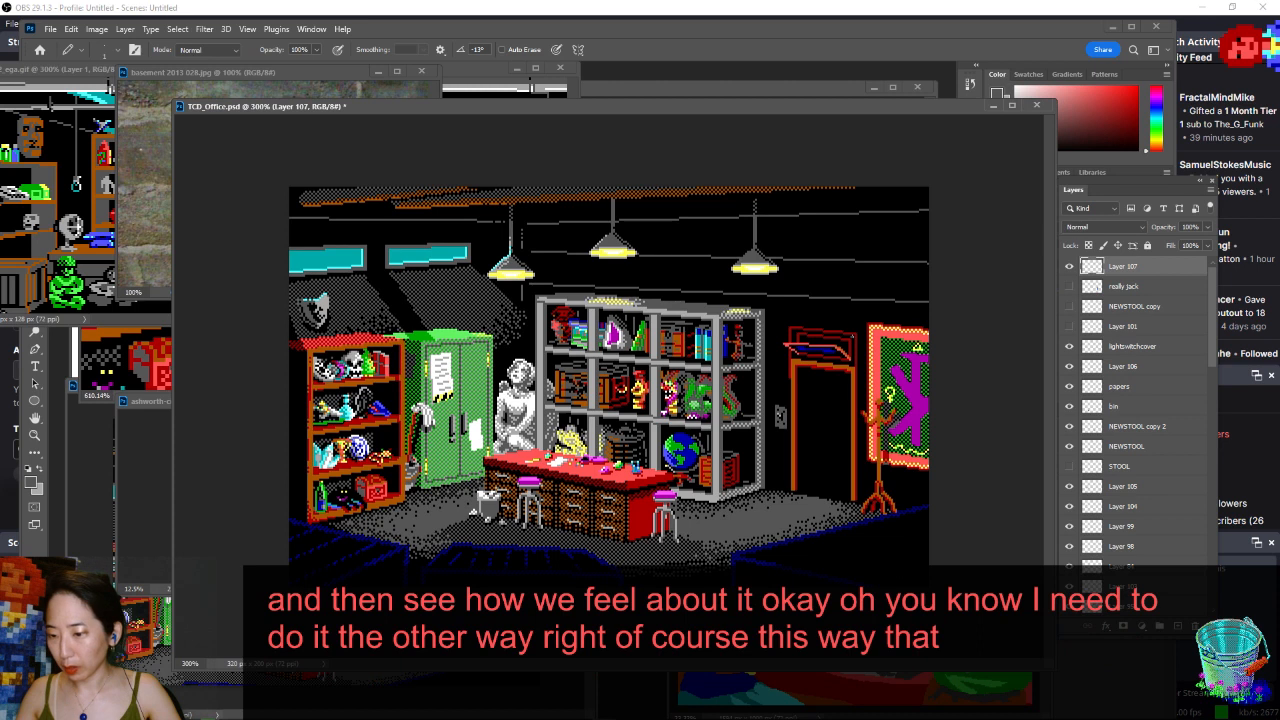
- Show the "really jack" layer and move the whole figure away from the door to stand before the grey shelving
click(1069, 286)
click(1123, 286)
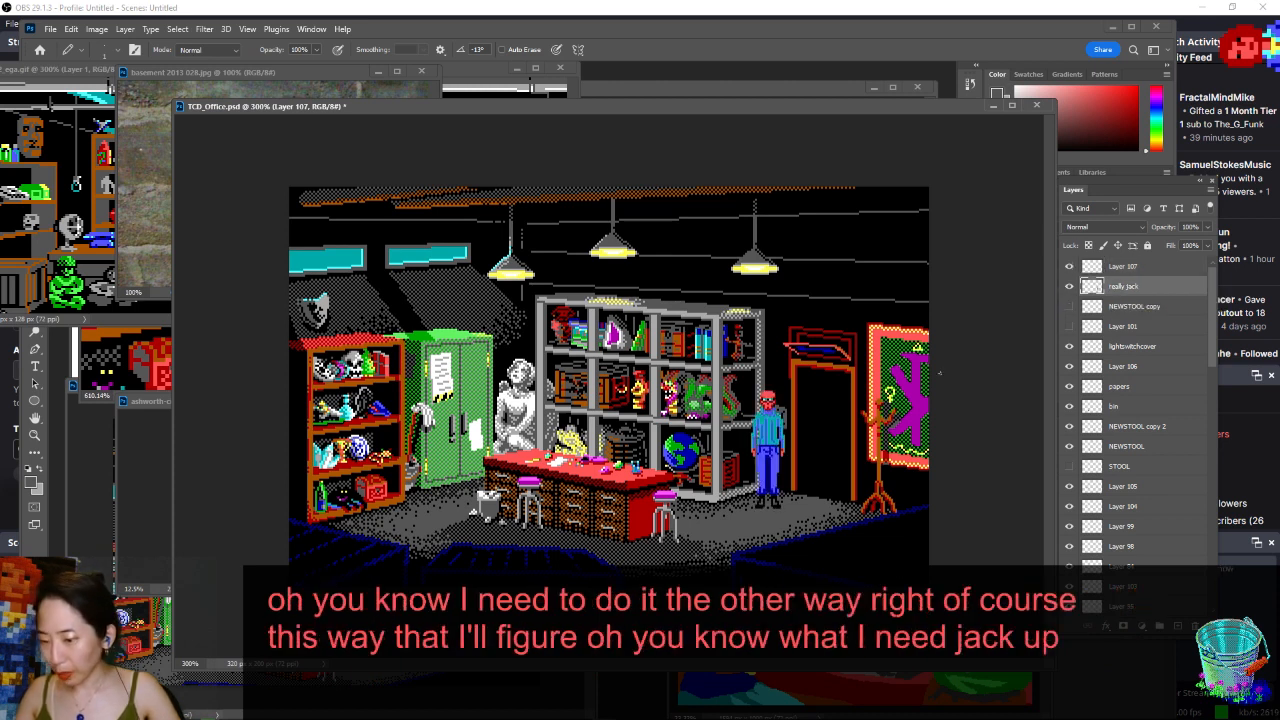
key(v)
drag(766, 420, 668, 436)
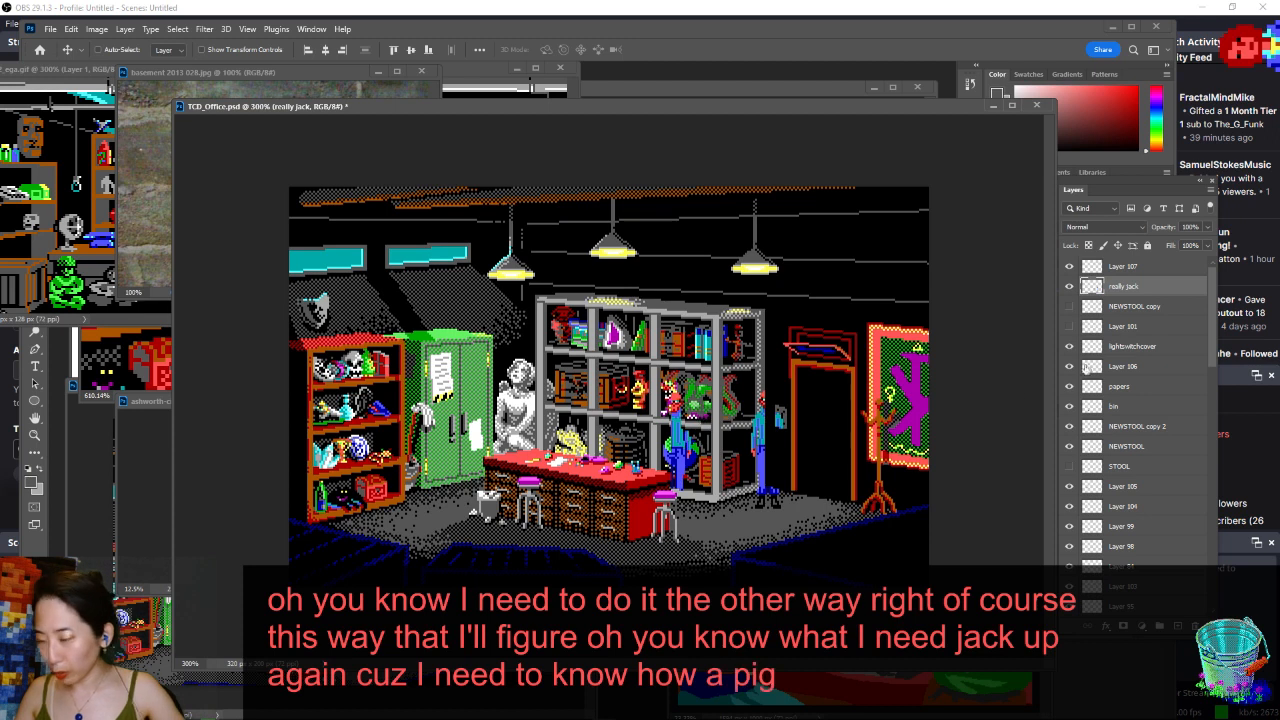
key(ctrl+z)
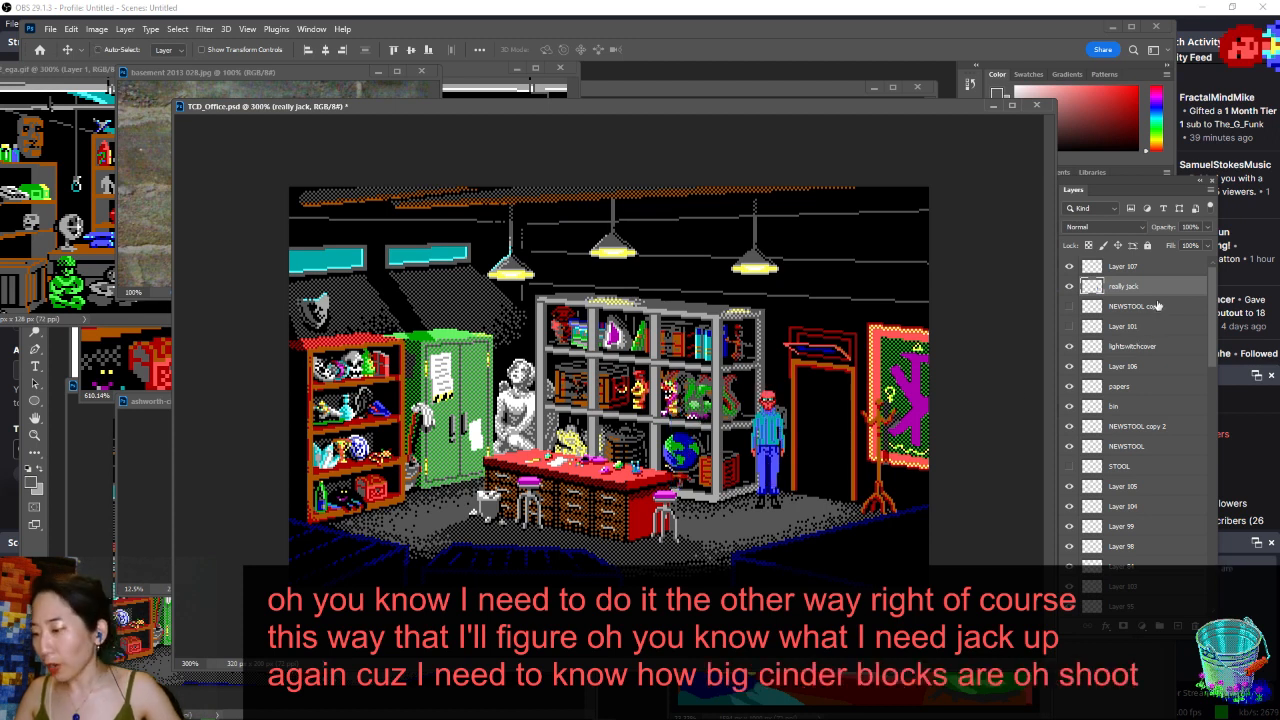
drag(764, 432, 698, 436)
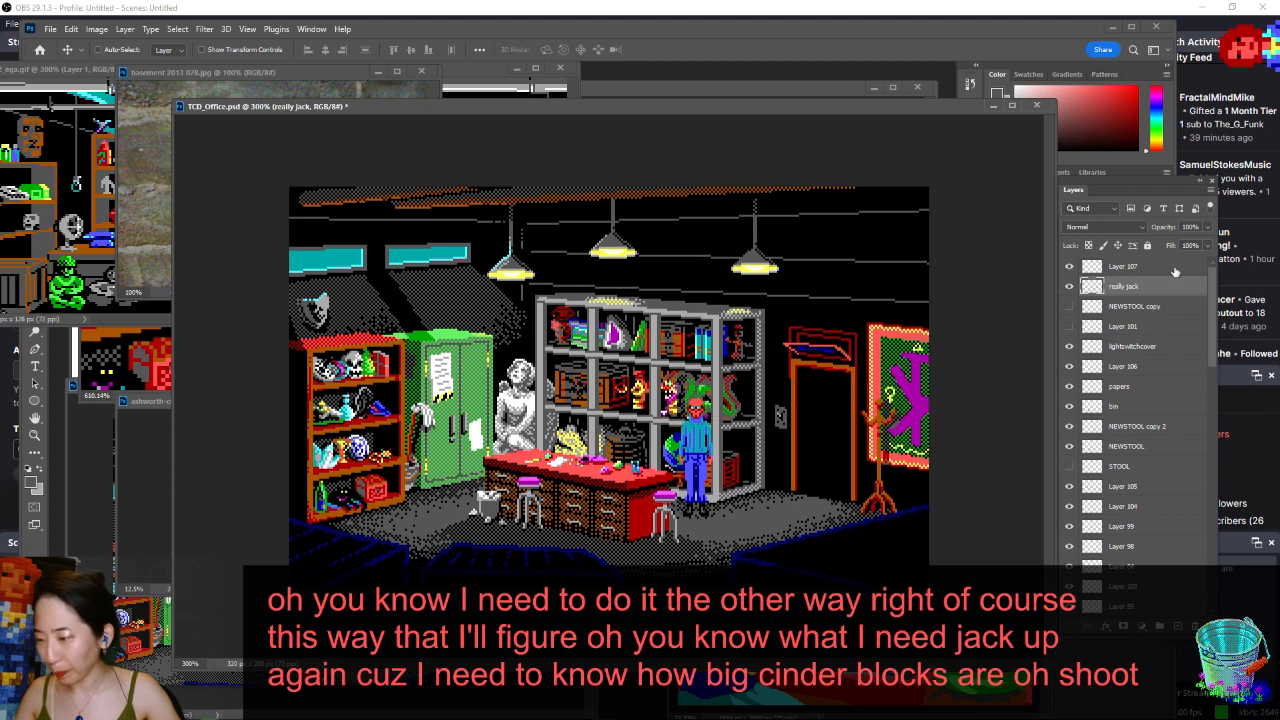
- Make Layer 107 active and load the saved "wall" selection as a new selection
click(1176, 271)
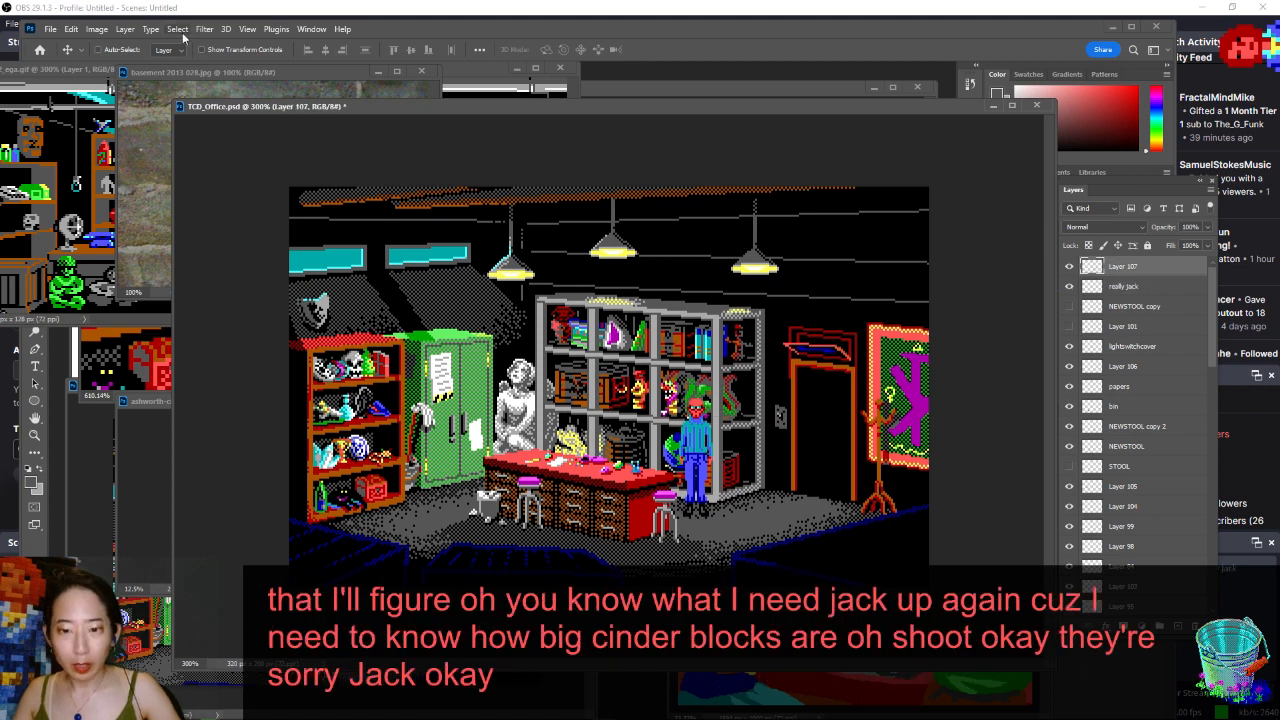
click(178, 29)
click(207, 324)
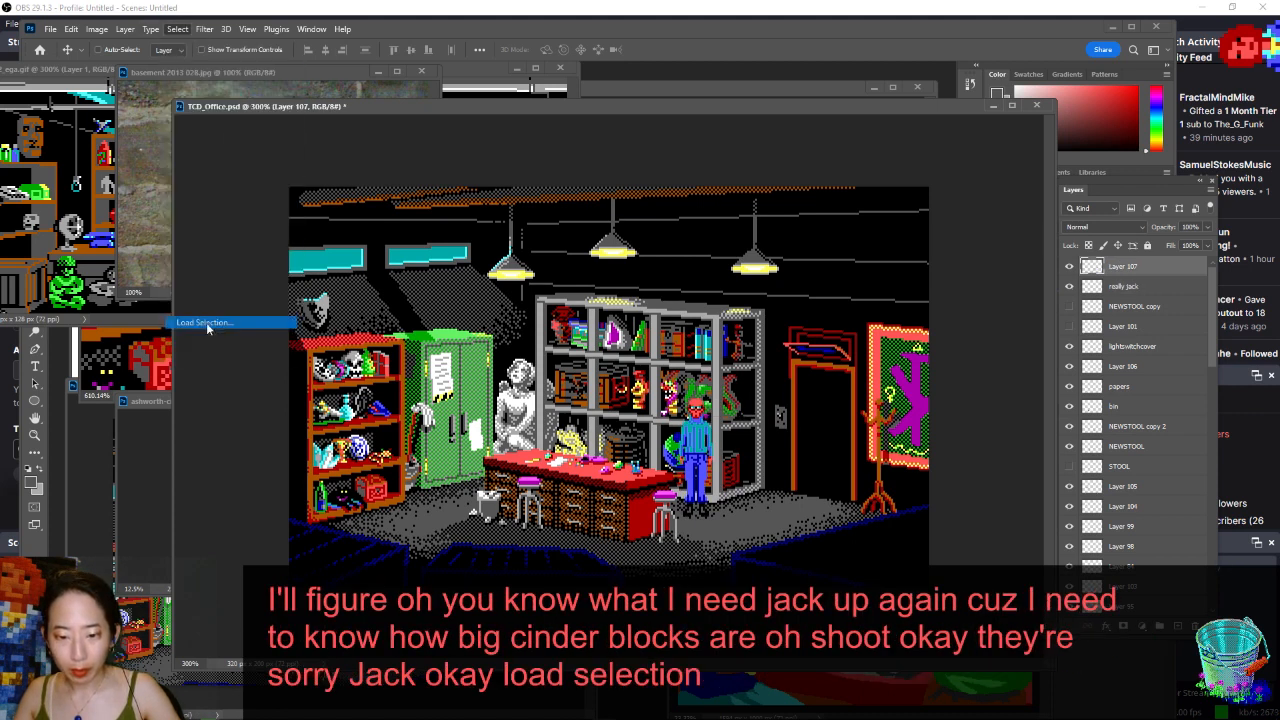
click(1022, 394)
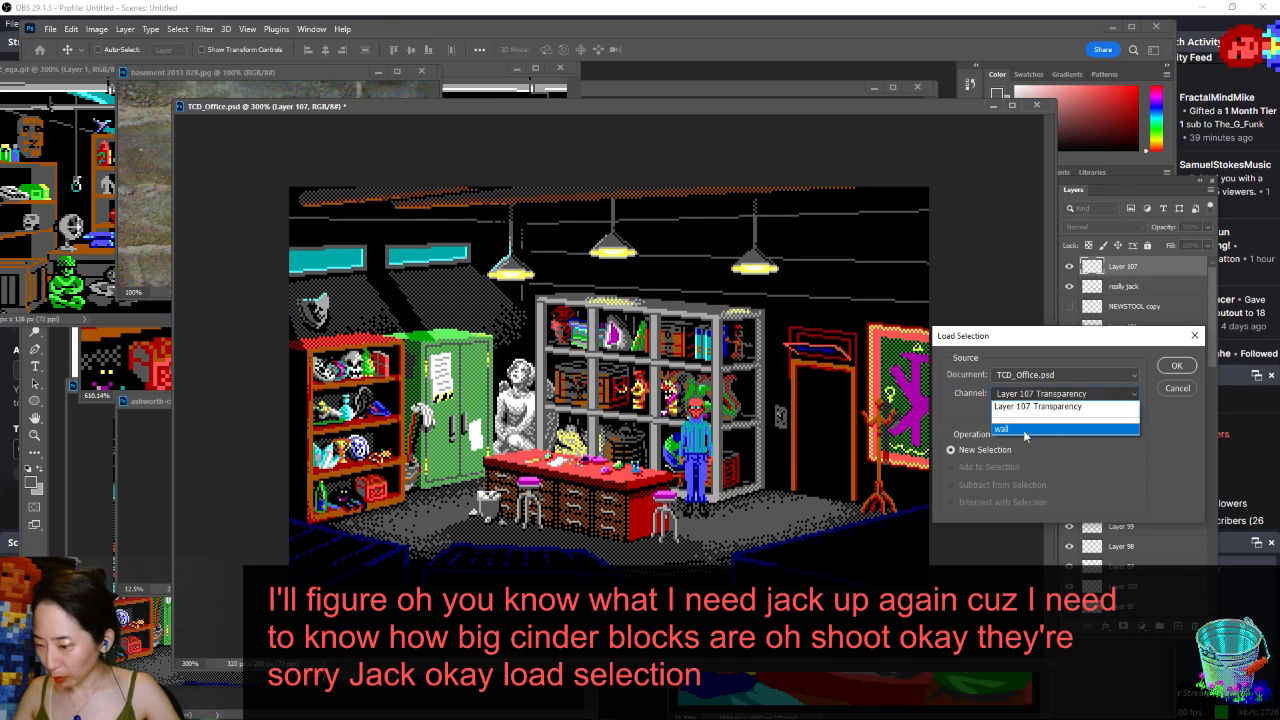
click(1024, 430)
click(1175, 367)
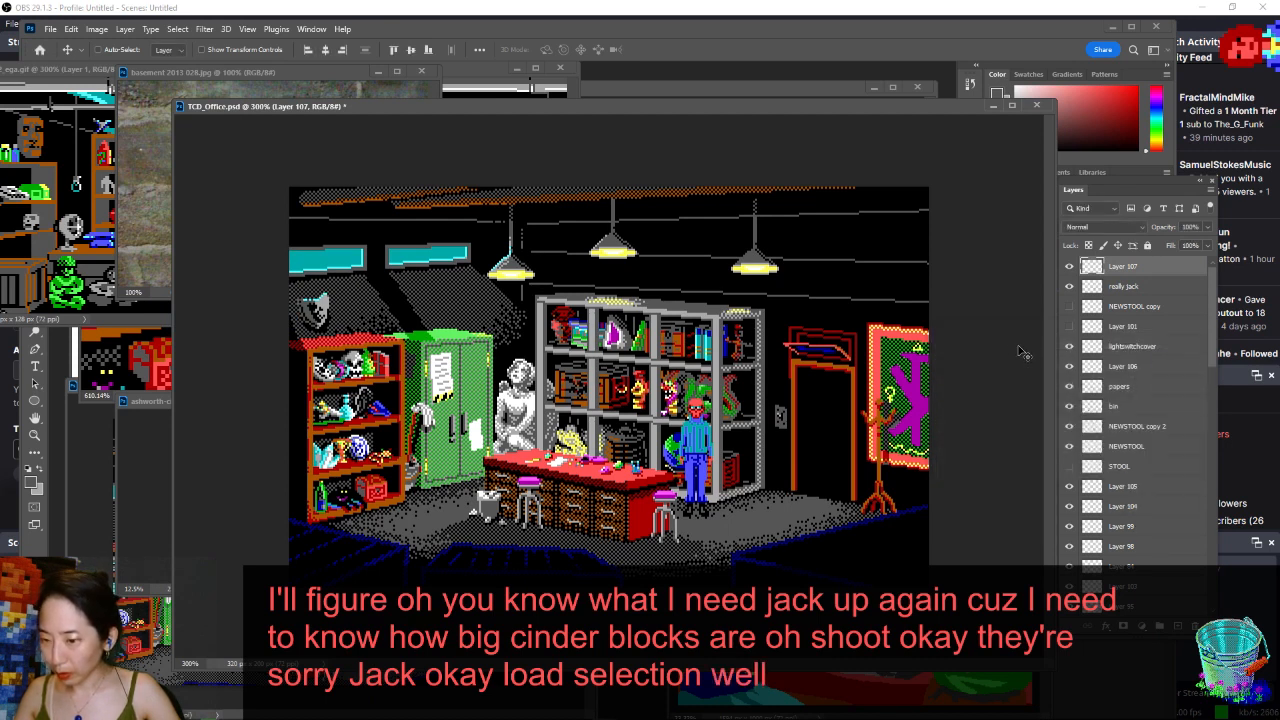
- Erase the lower rough course lines and pencil in more closely spaced grey perspective courses down the back wall
key(b)
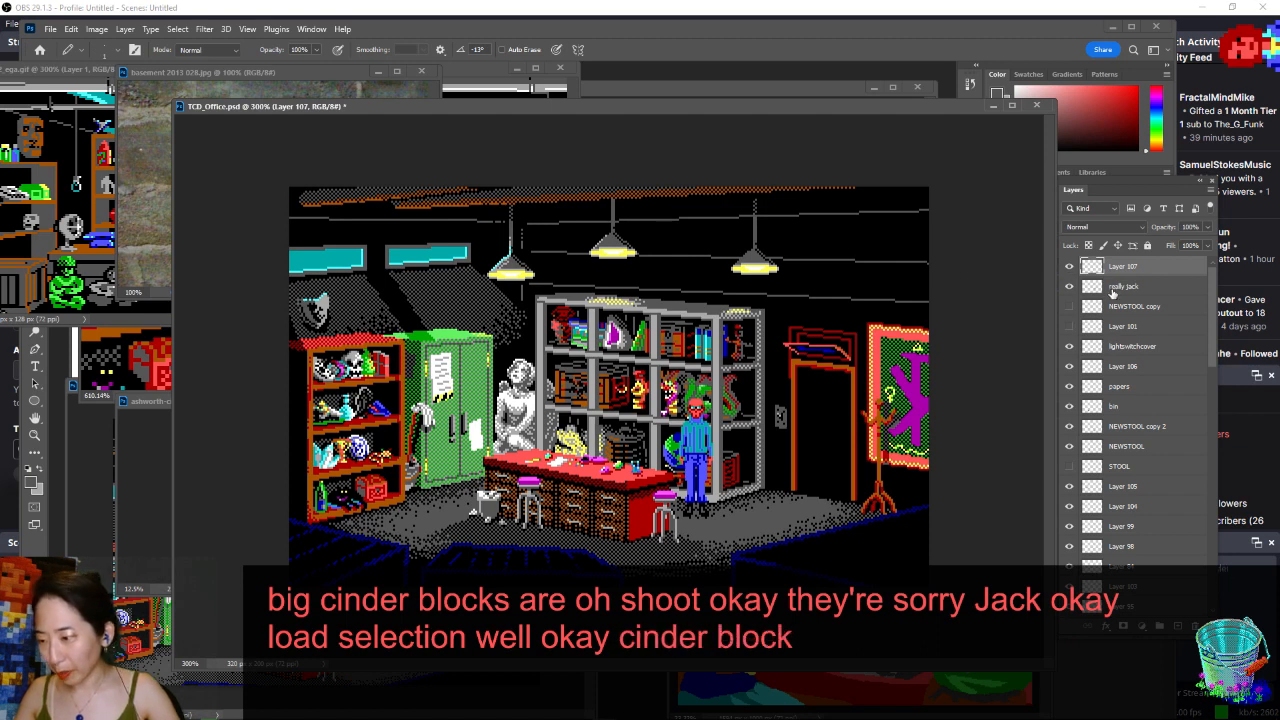
key(e)
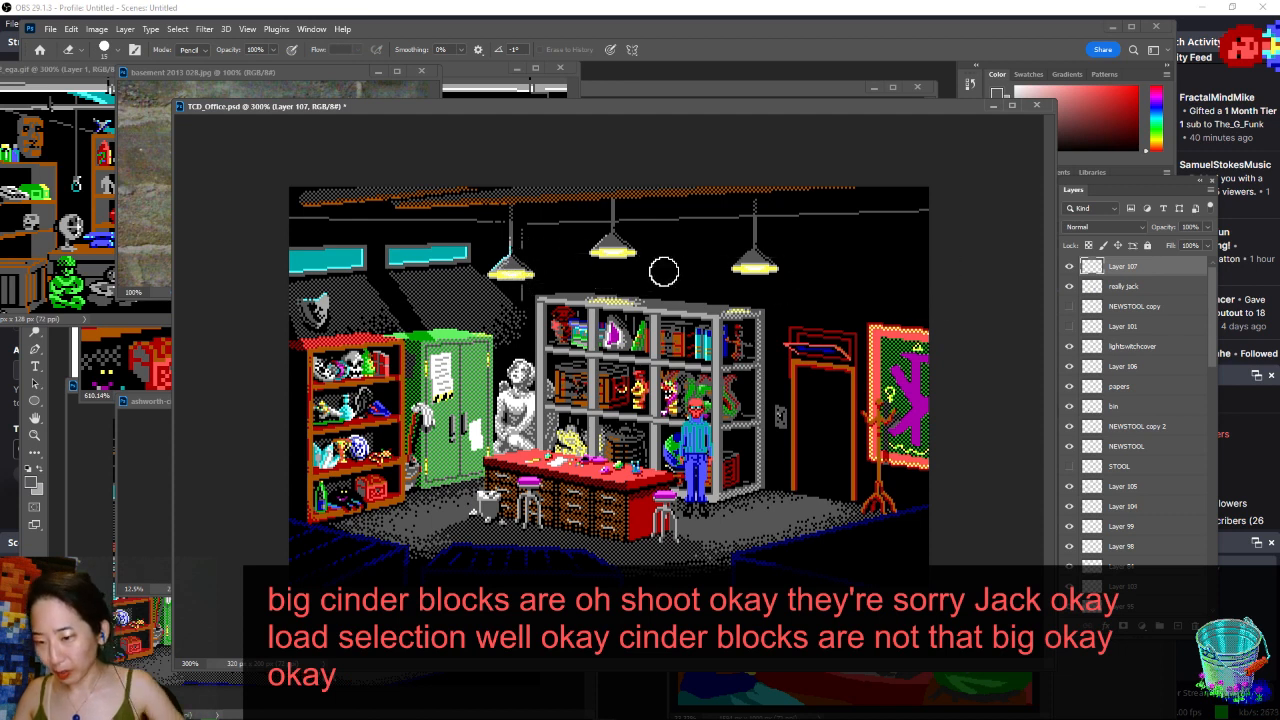
key(b)
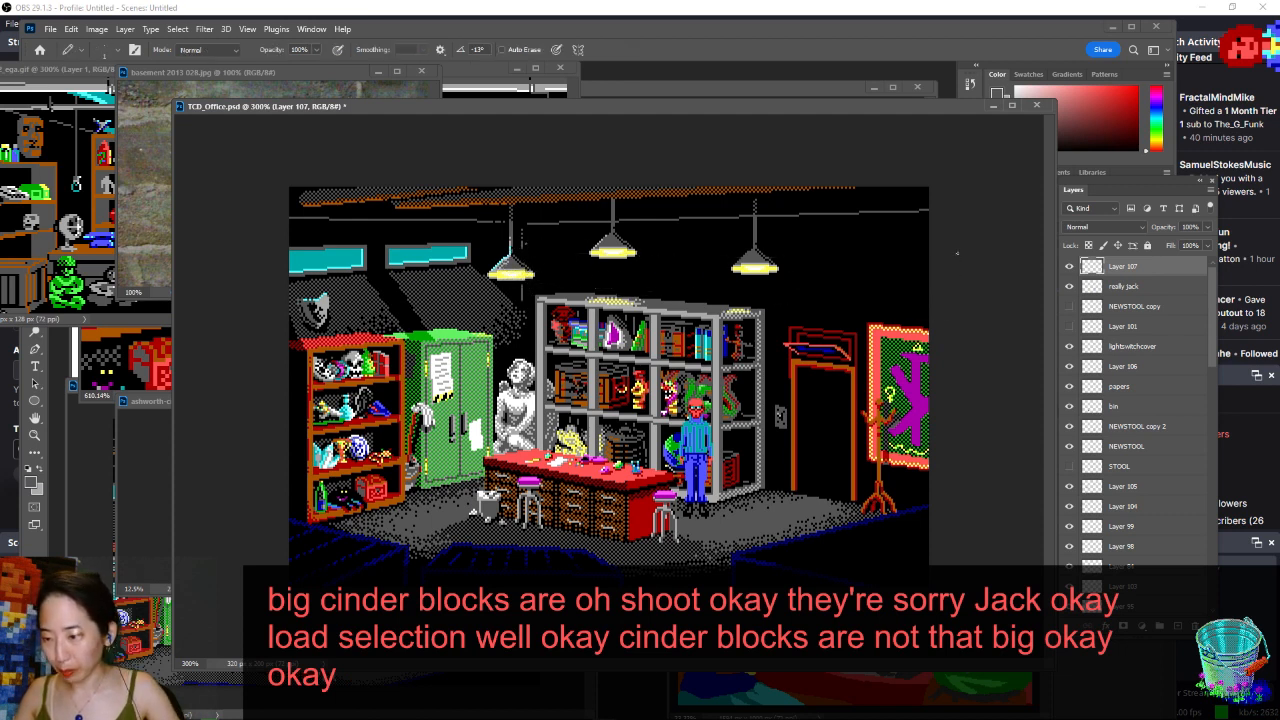
shift+click(960, 252)
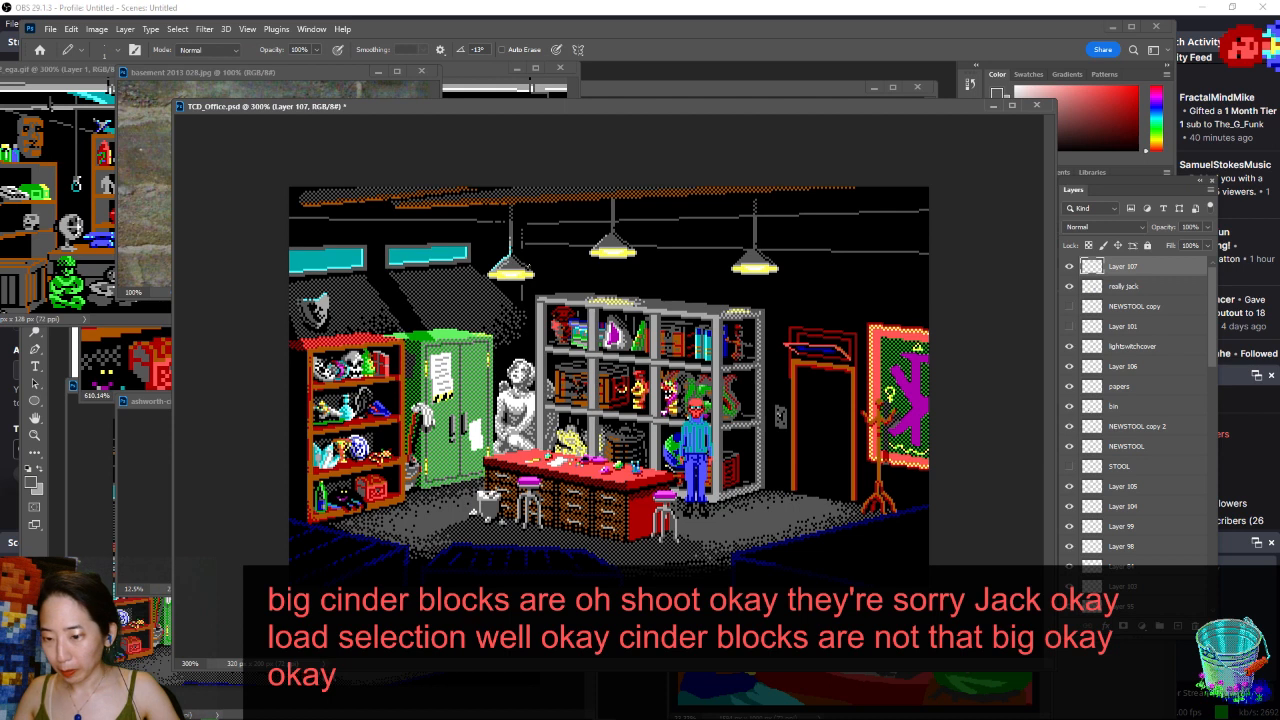
shift+click(955, 285)
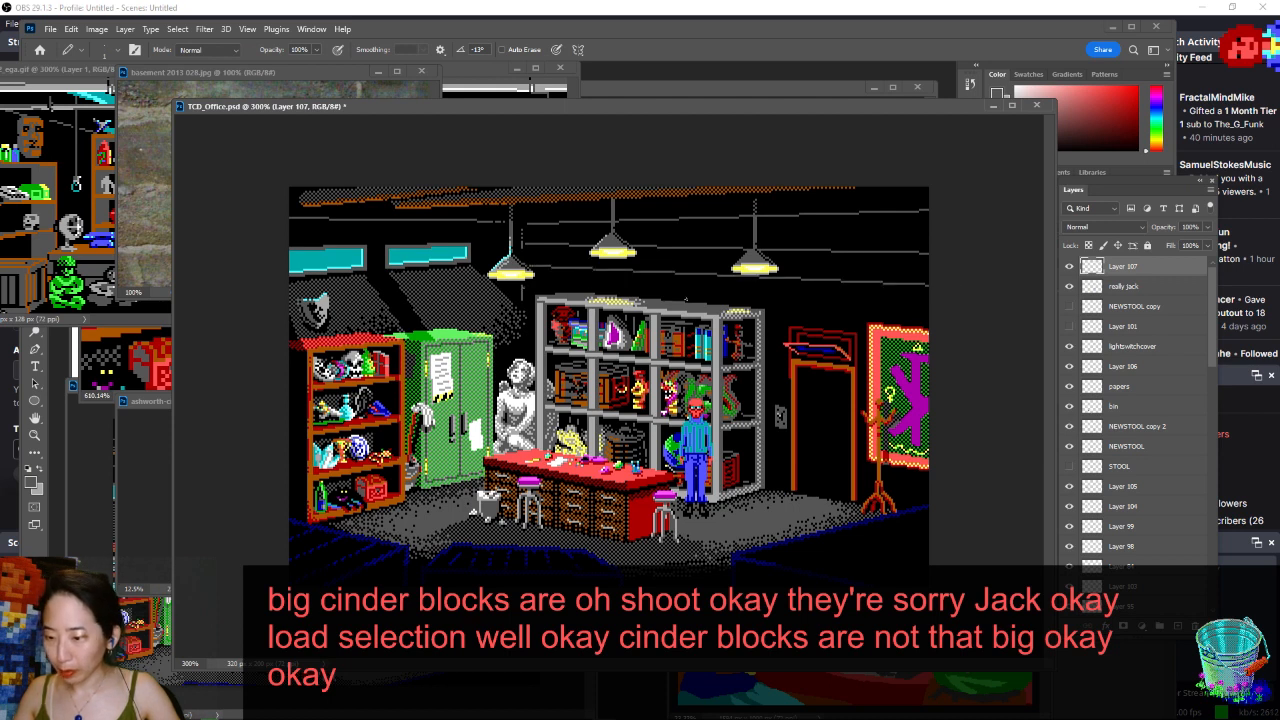
shift+click(970, 321)
key(ctrl+z)
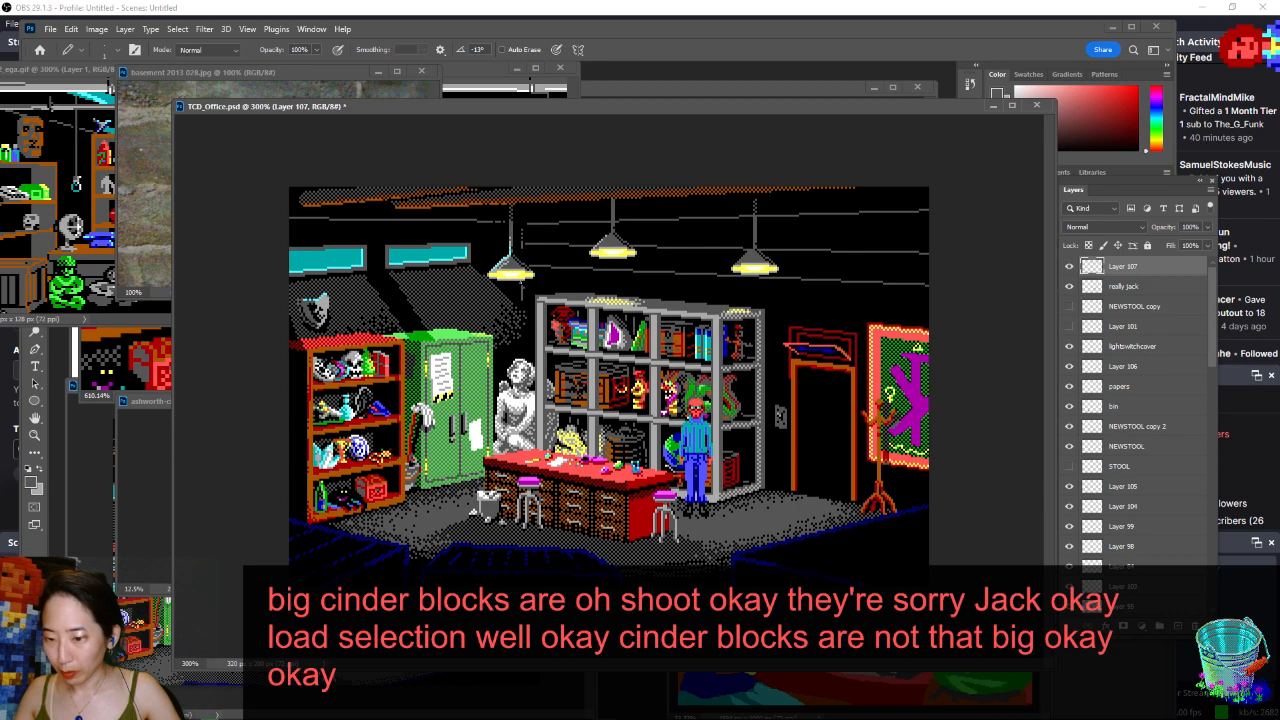
shift+click(970, 320)
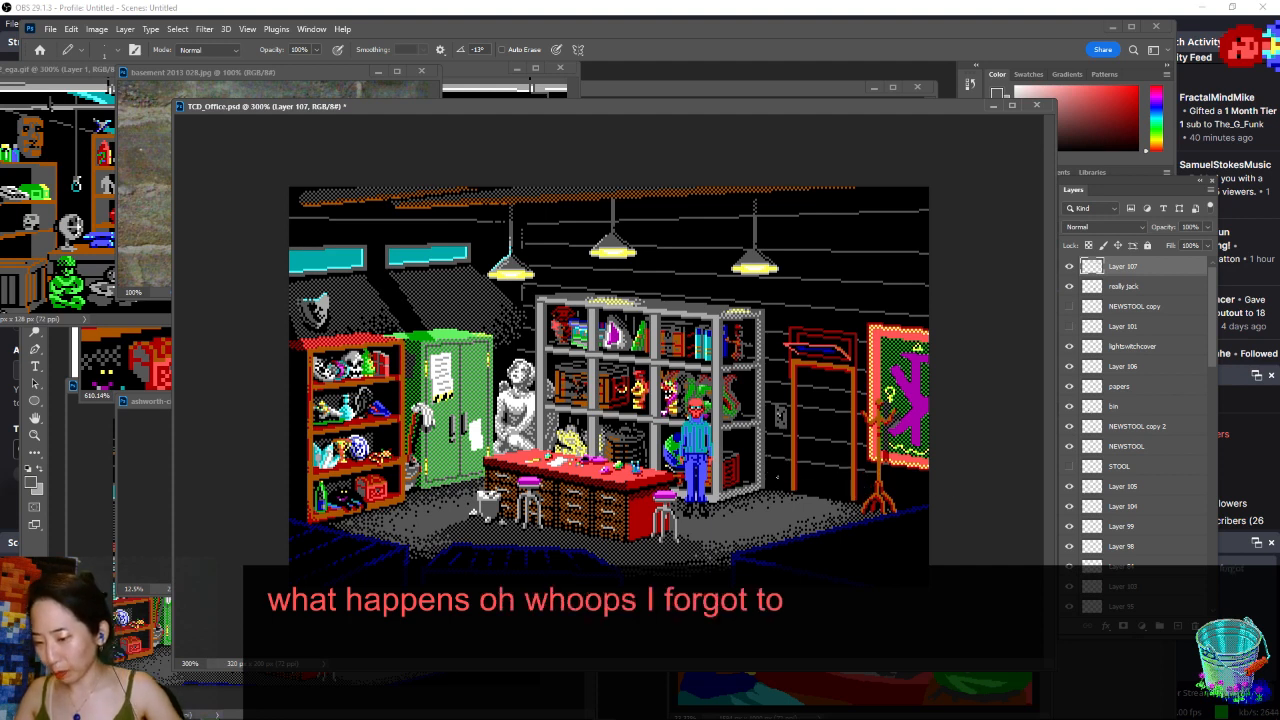
- Check the wall selection's coverage in Quick Mask mode, return to normal mode and save the document
key(q)
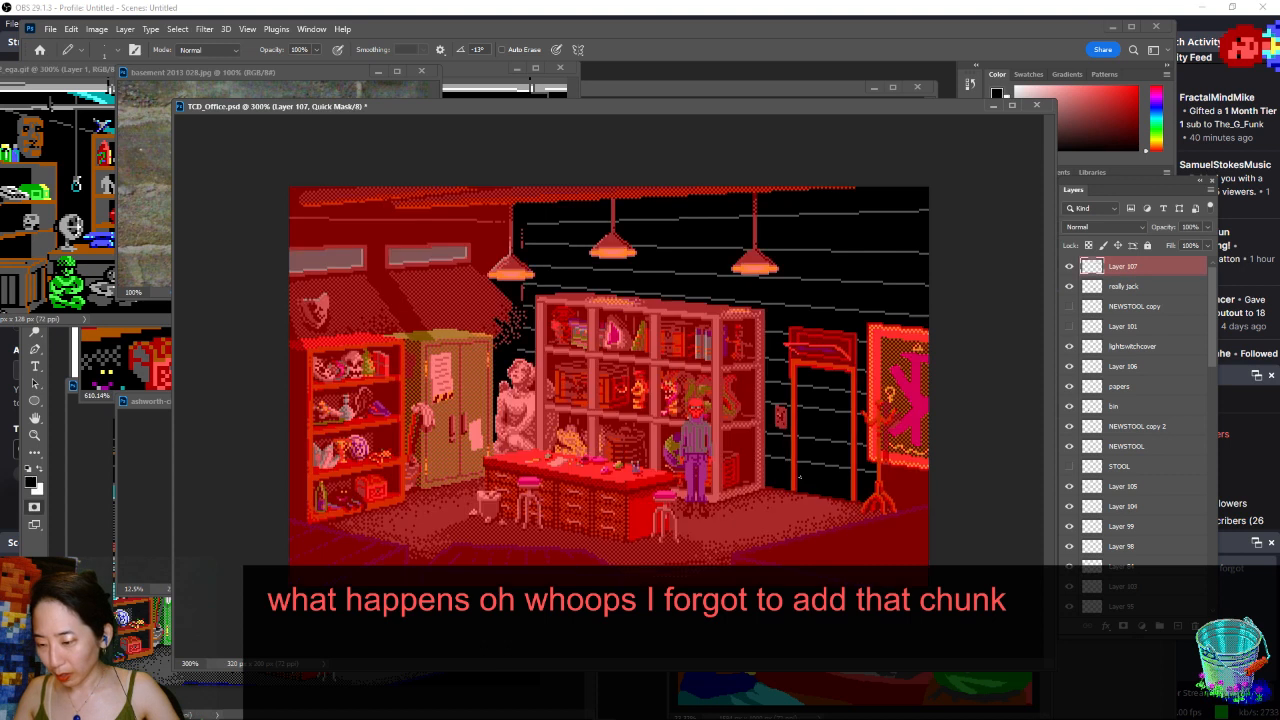
key(q)
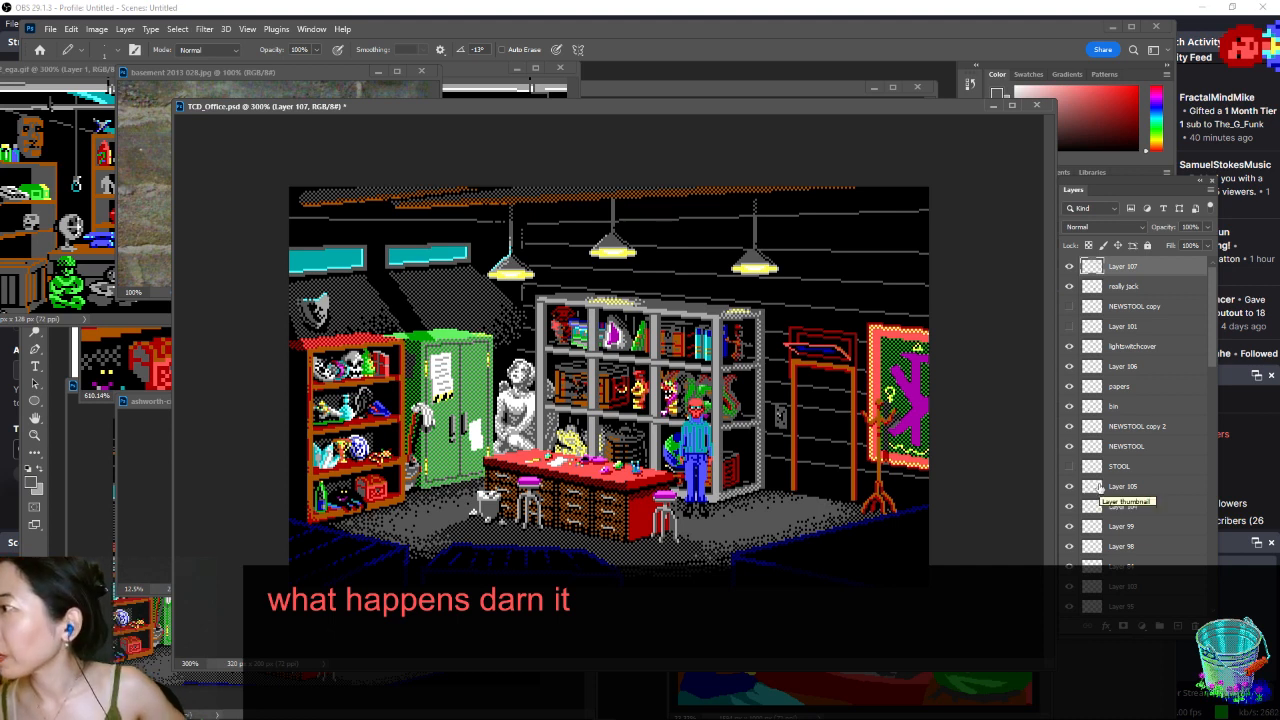
key(ctrl+s)
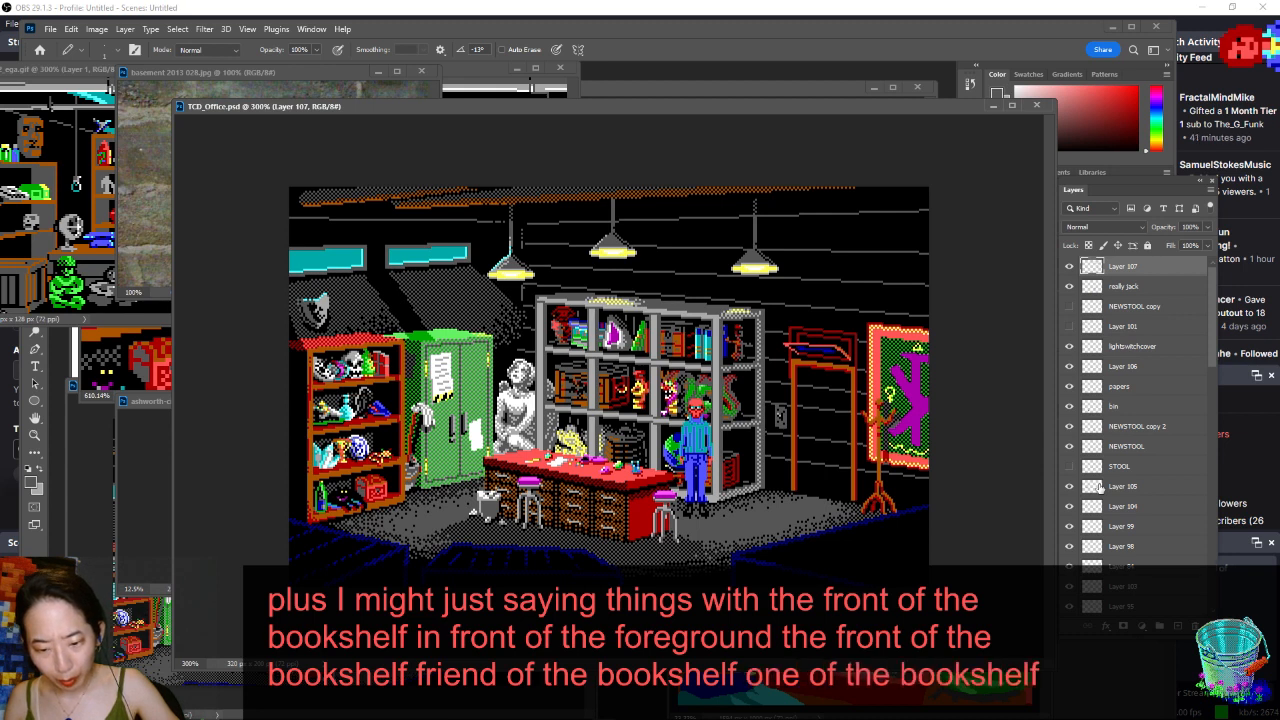
- On Layer 106, paint out stray pixels in black at the orange bookshelf's lower front corner and save the document
scroll(1110, 420, down, 2)
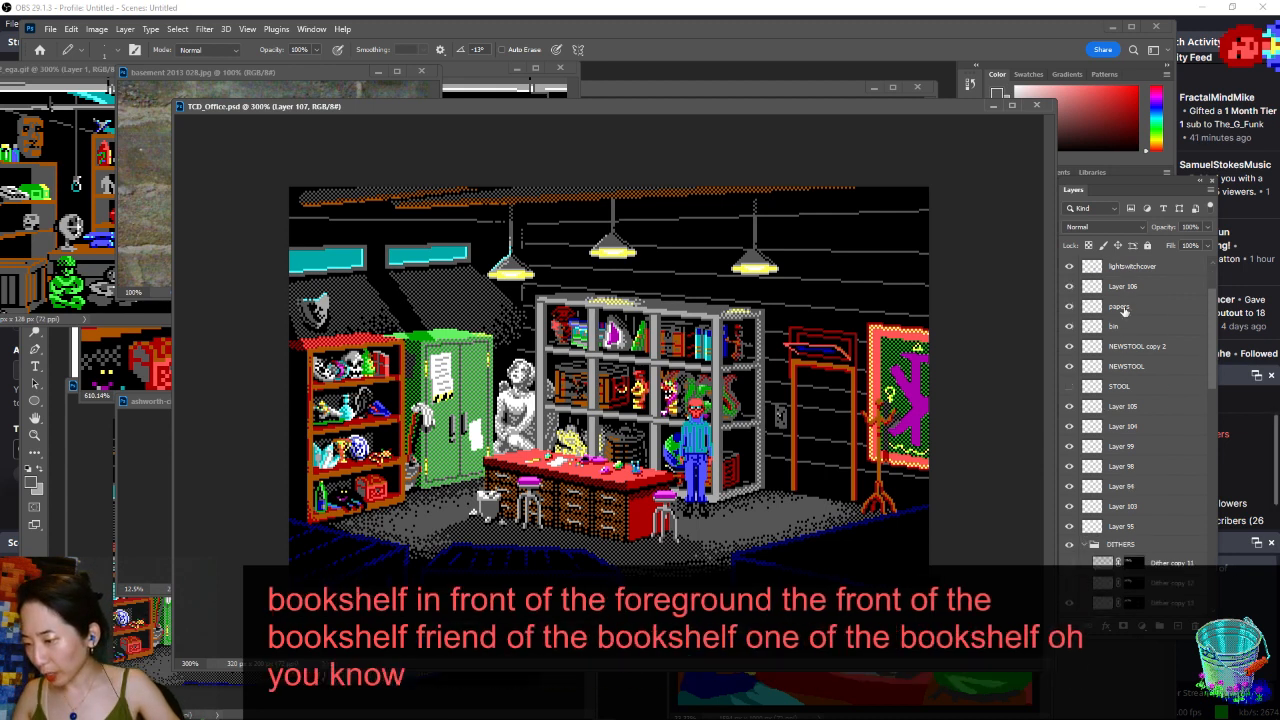
click(1128, 287)
scroll(304, 519, up, 5)
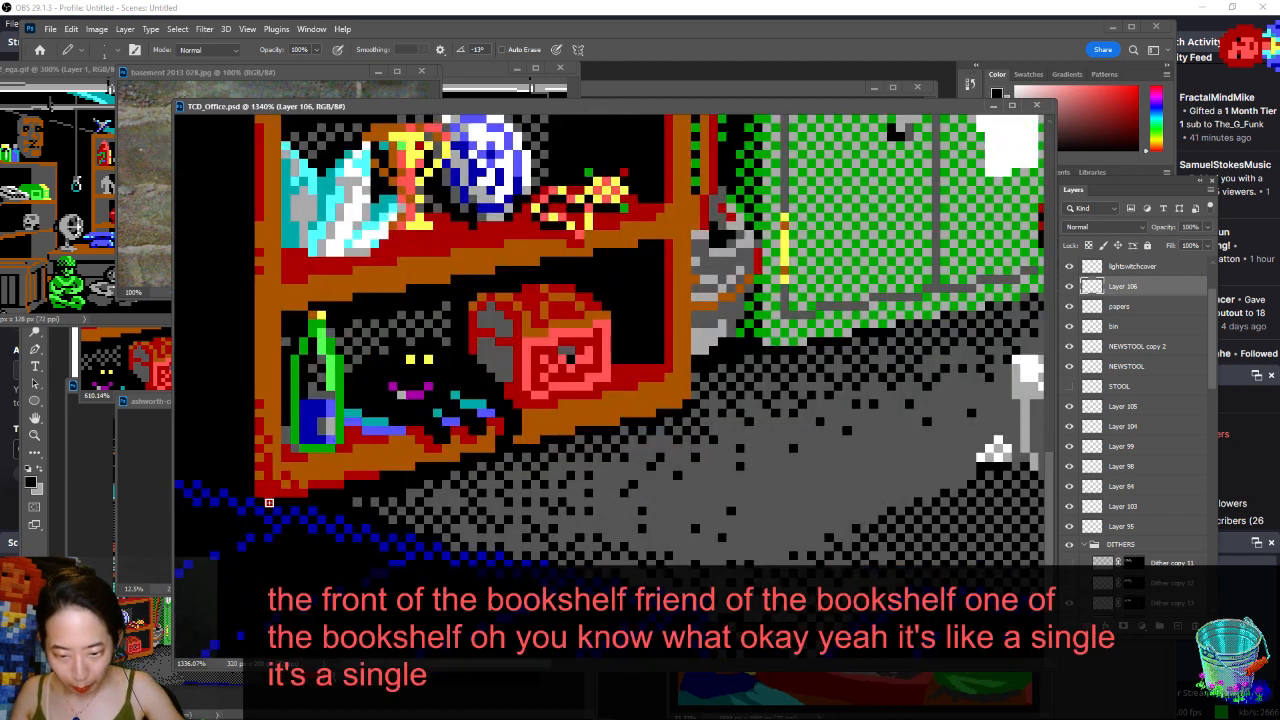
click(260, 495)
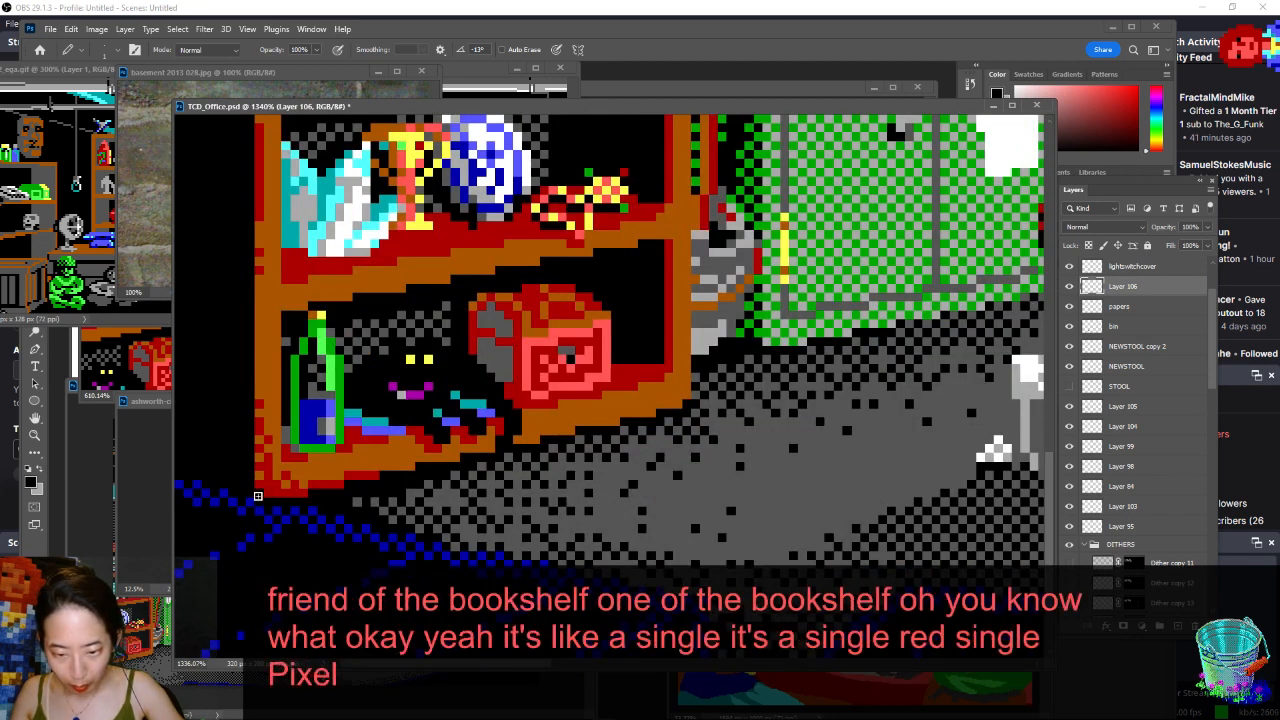
scroll(493, 561, down, 6)
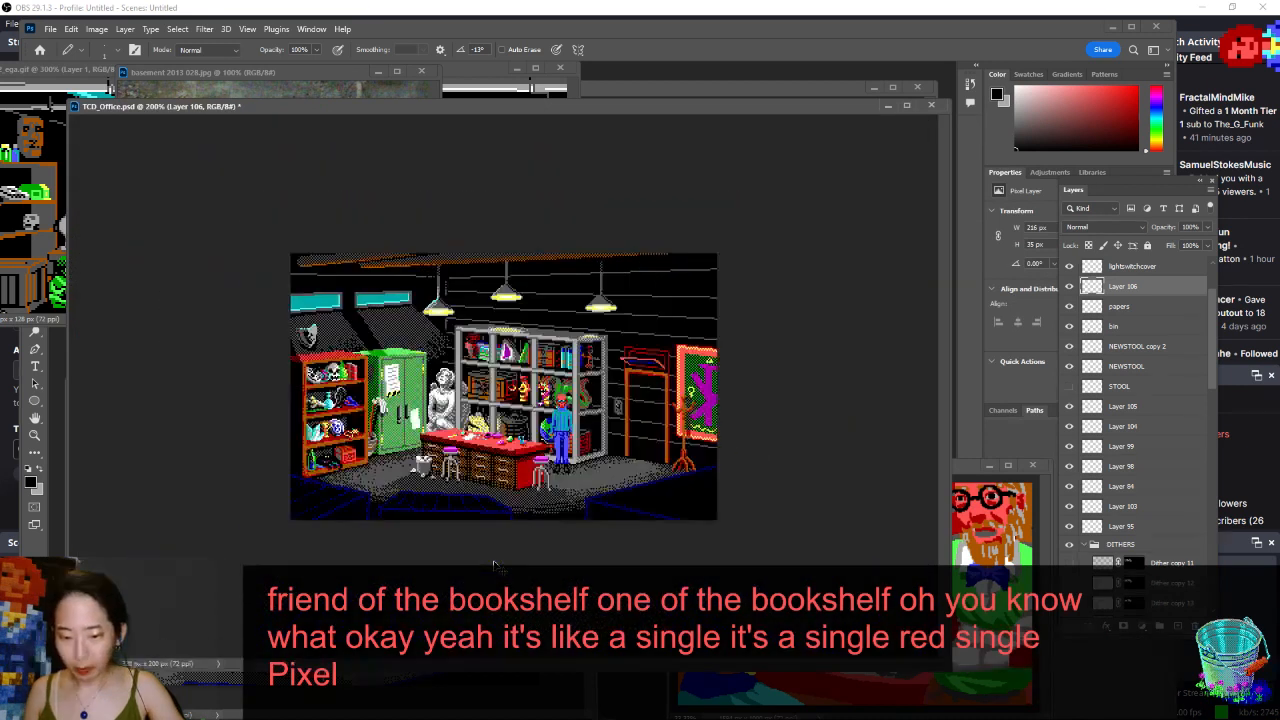
key(ctrl+s)
scroll(335, 510, up, 6)
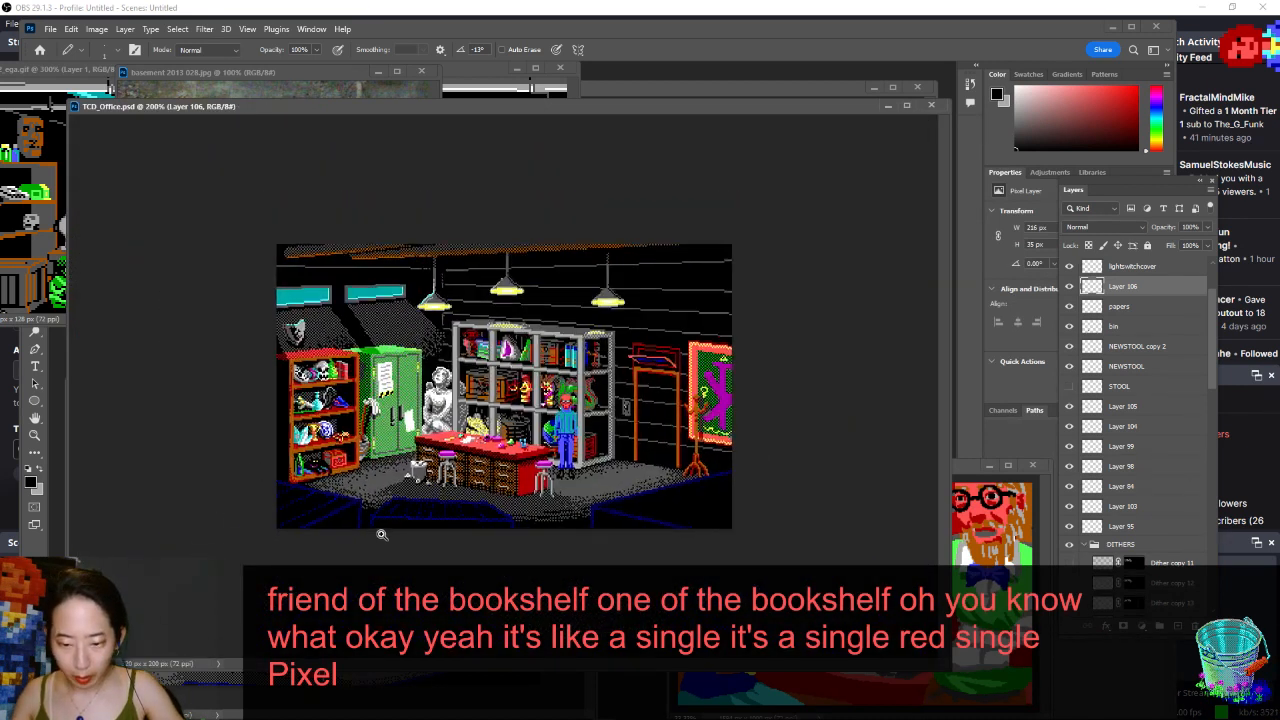
click(176, 319)
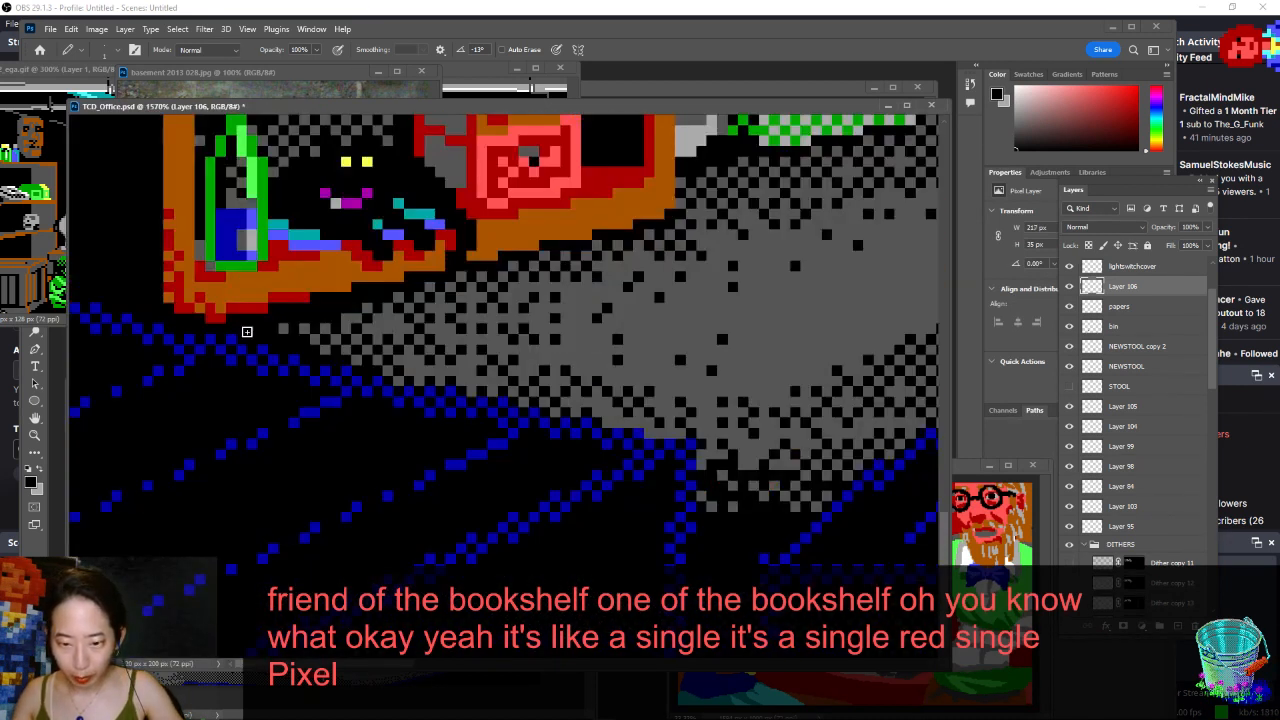
scroll(254, 336, down, 6)
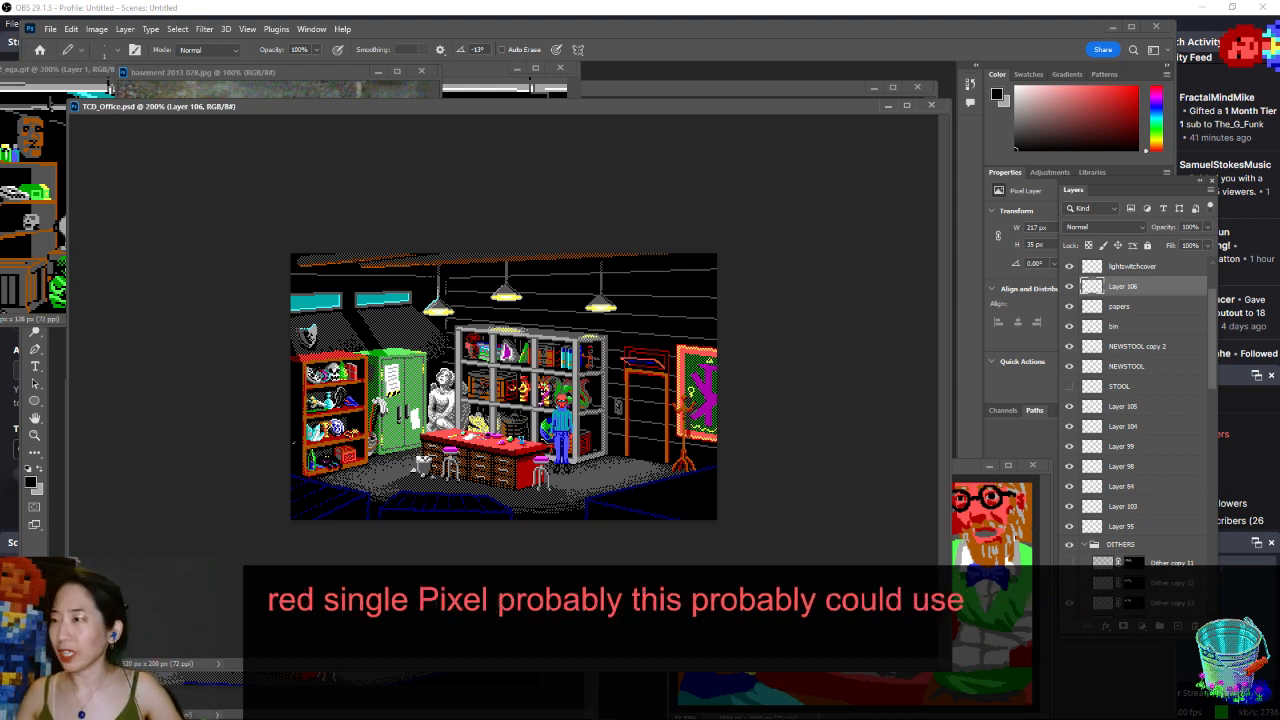
- Reload the saved "wall" selection as a new selection to confine drawing to the back wall
key(ctrl+plus)
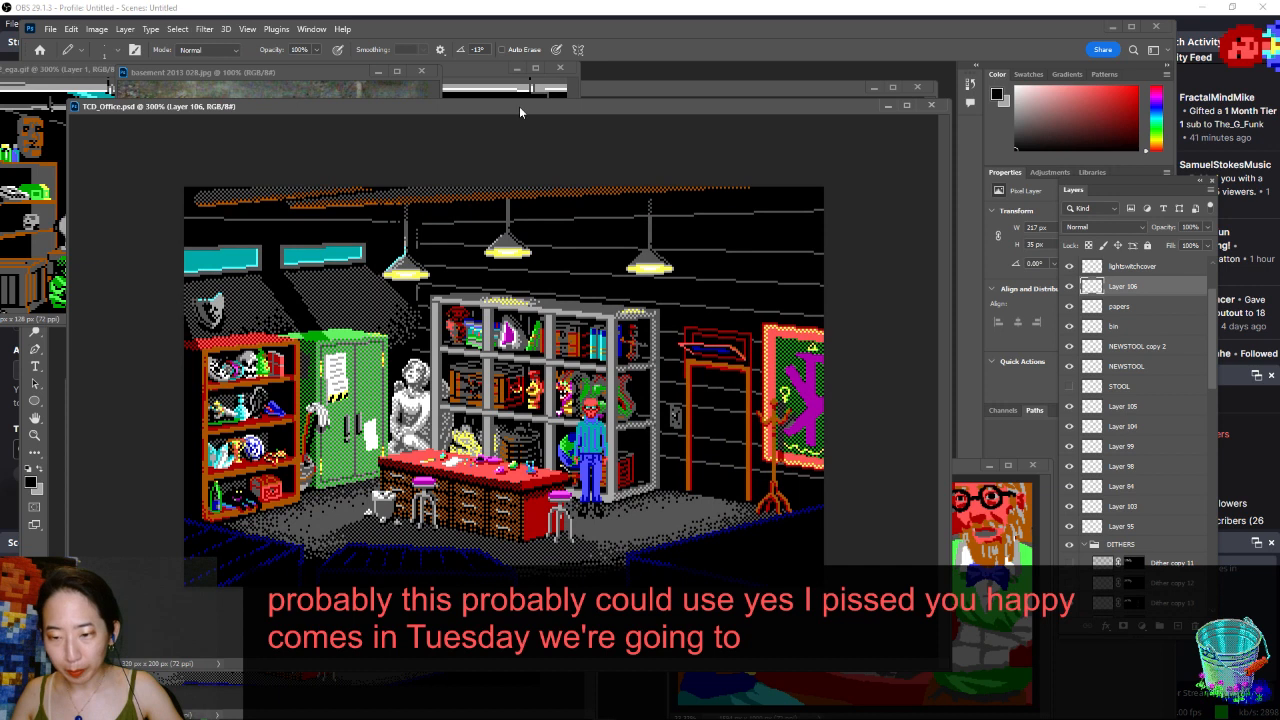
click(177, 28)
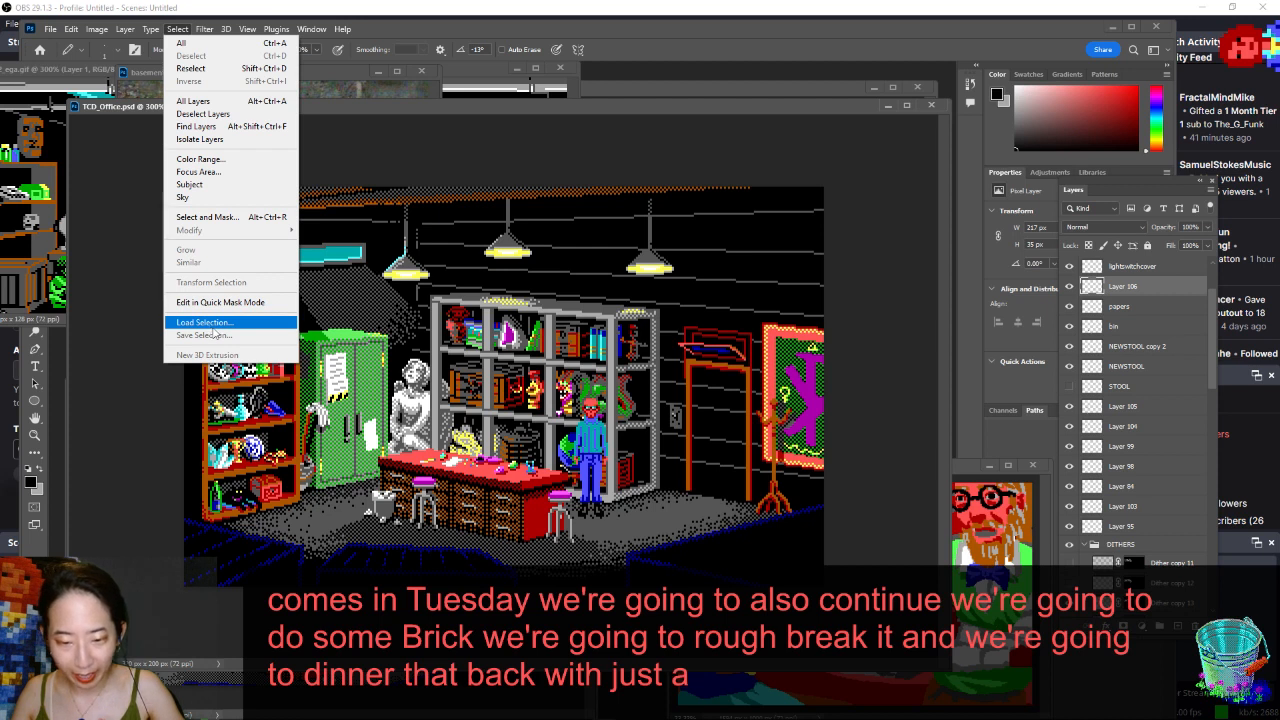
click(215, 324)
click(1080, 393)
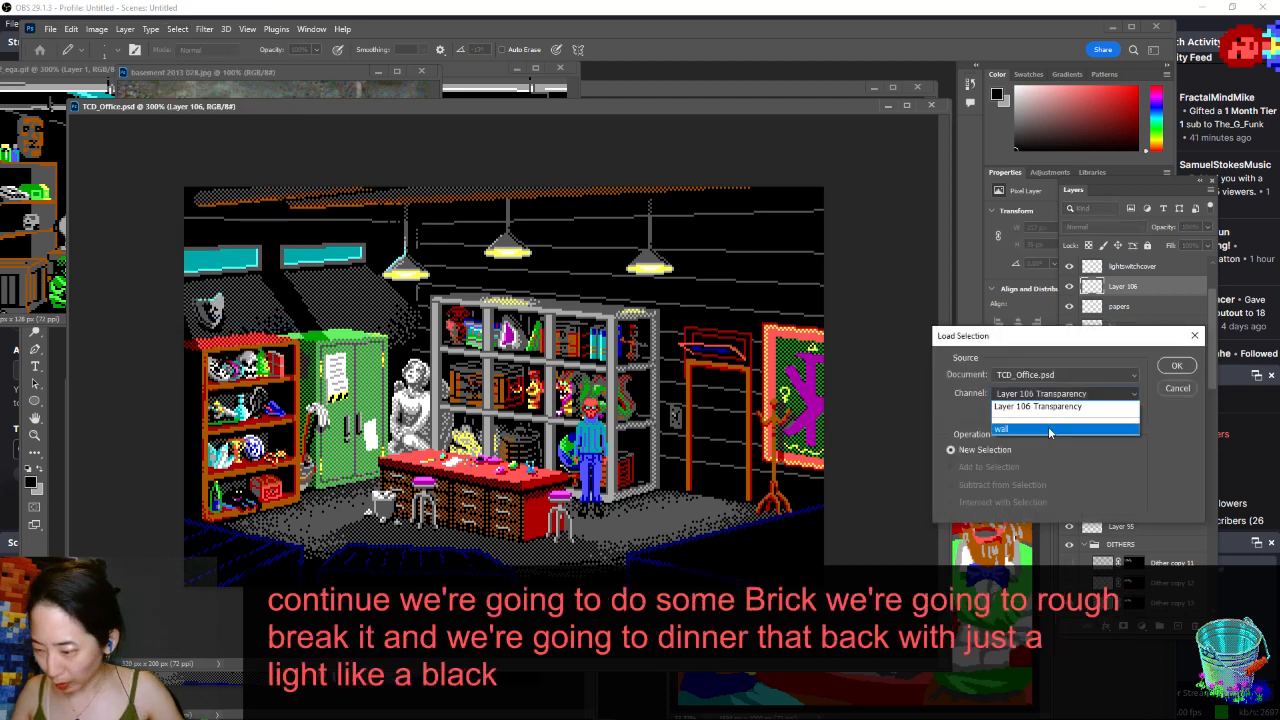
click(1050, 432)
click(1177, 367)
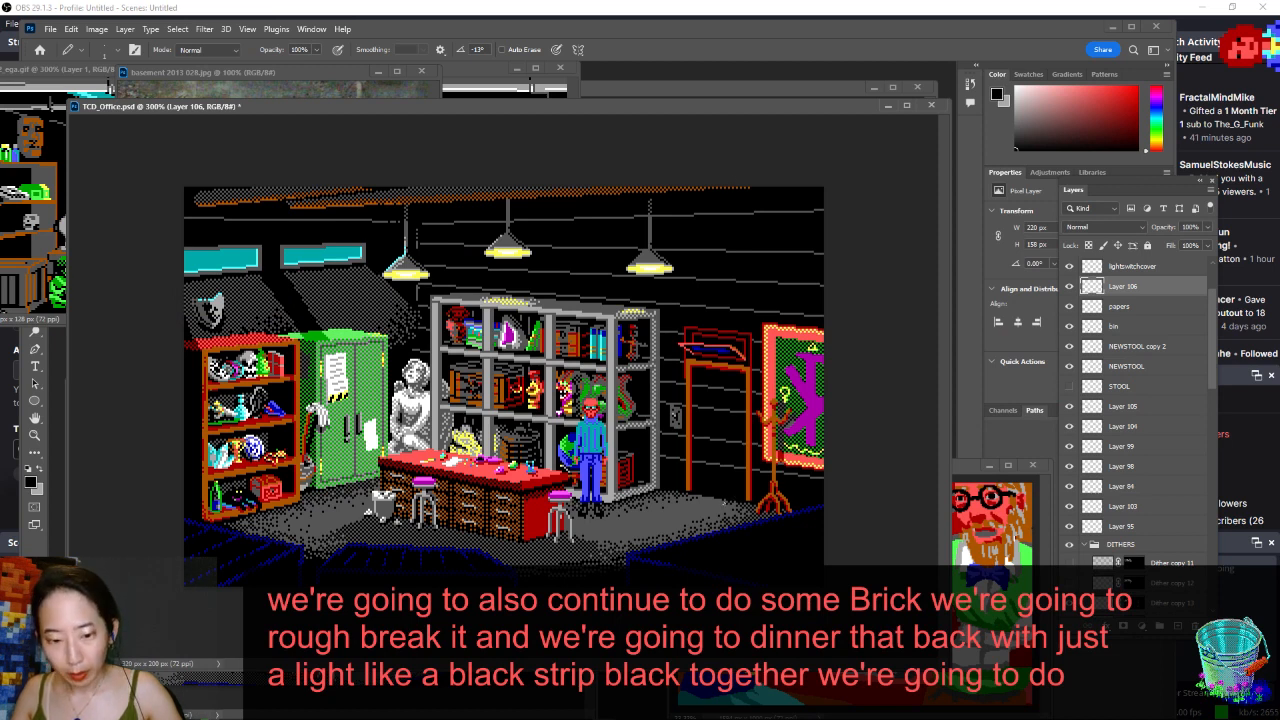
- Switch the drawing colour to grey and add a new layer above the course lines on Layer 107
key(x)
scroll(1097, 298, up, 2)
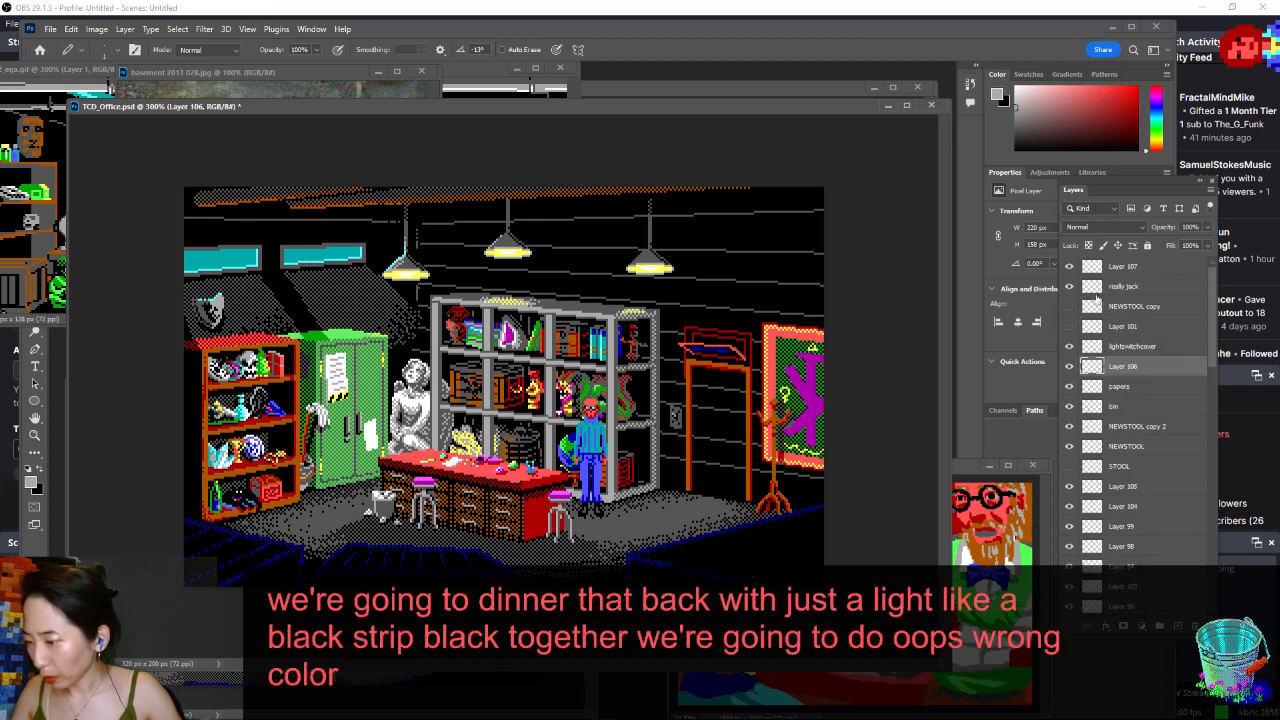
click(1069, 267)
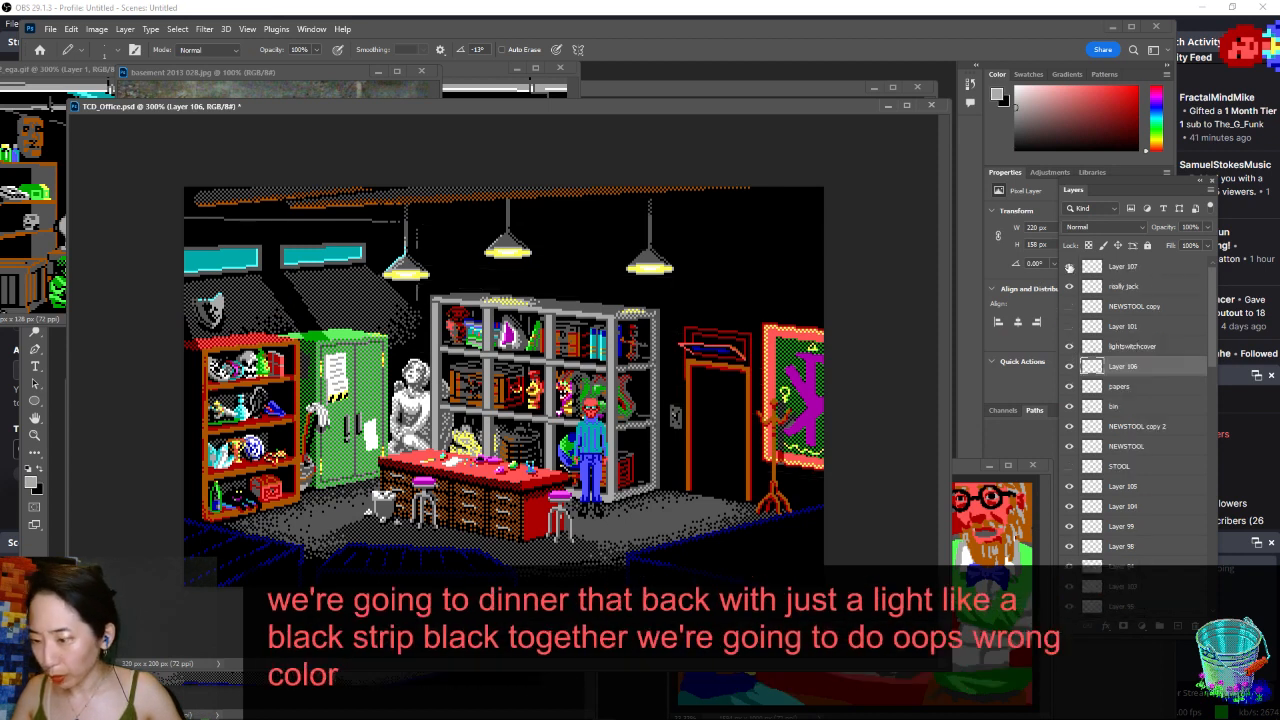
click(1133, 270)
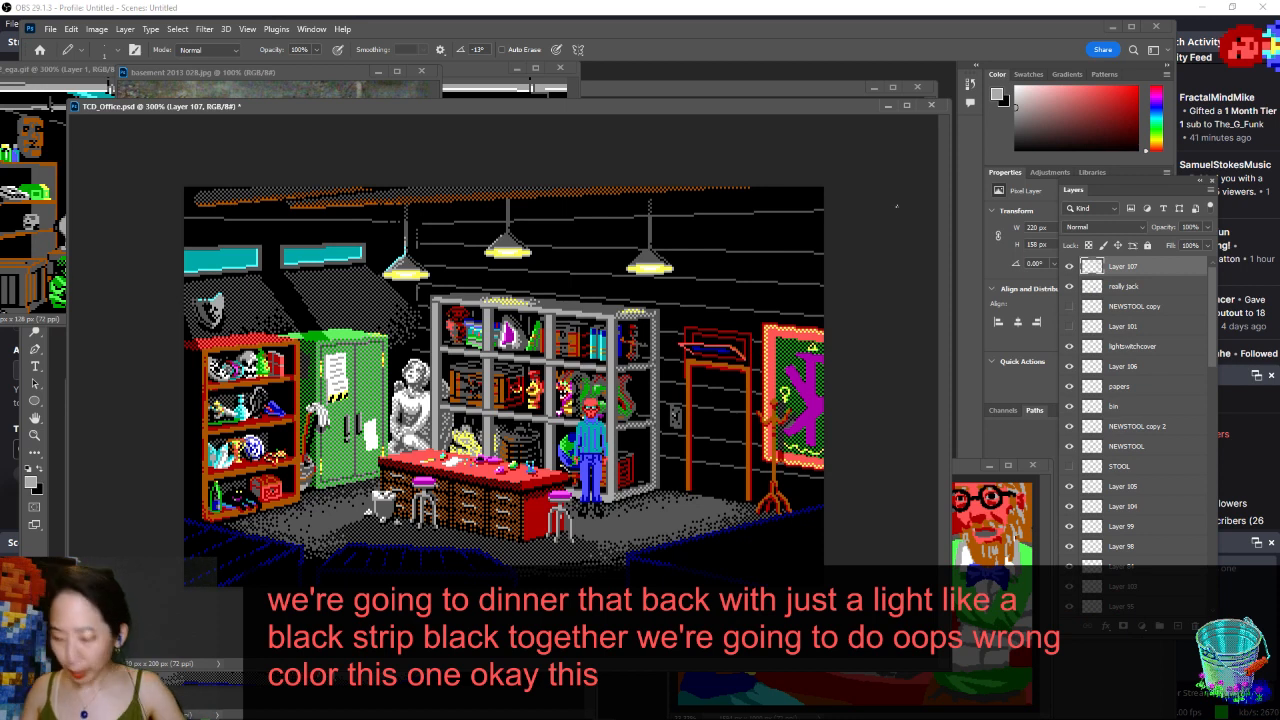
key(ctrl+shift+n)
key(Return)
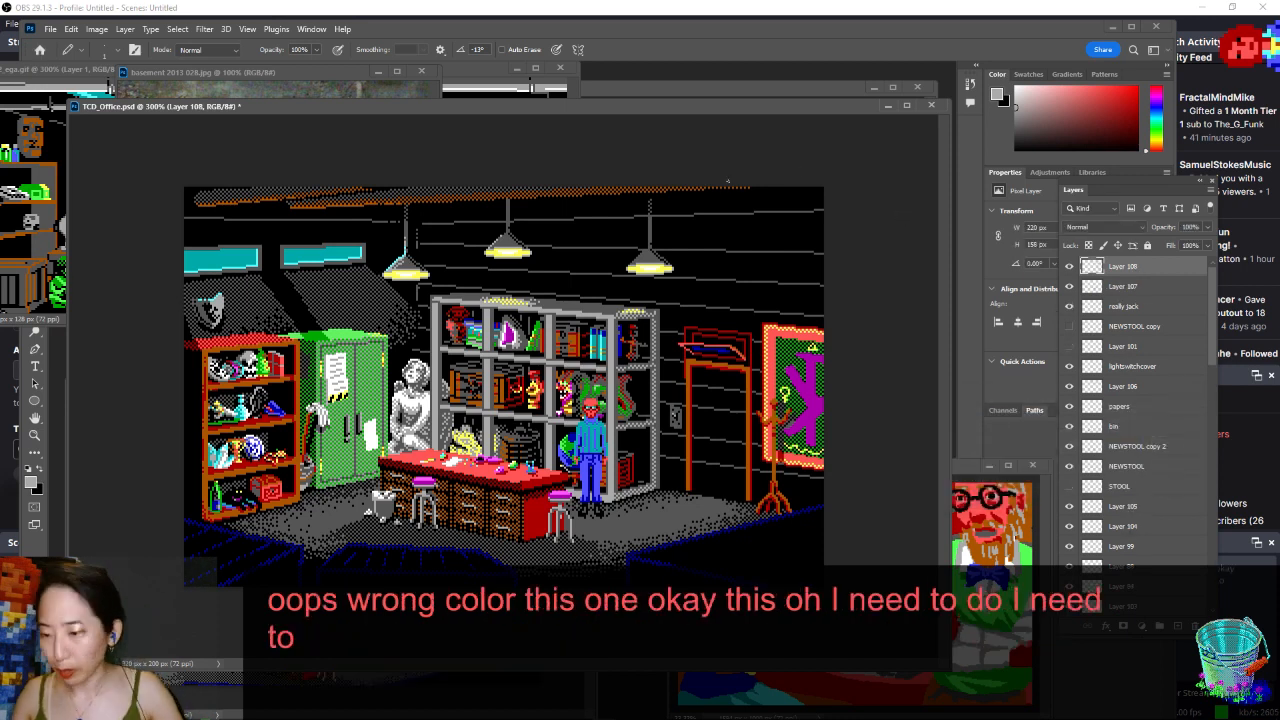
drag(728, 188, 728, 332)
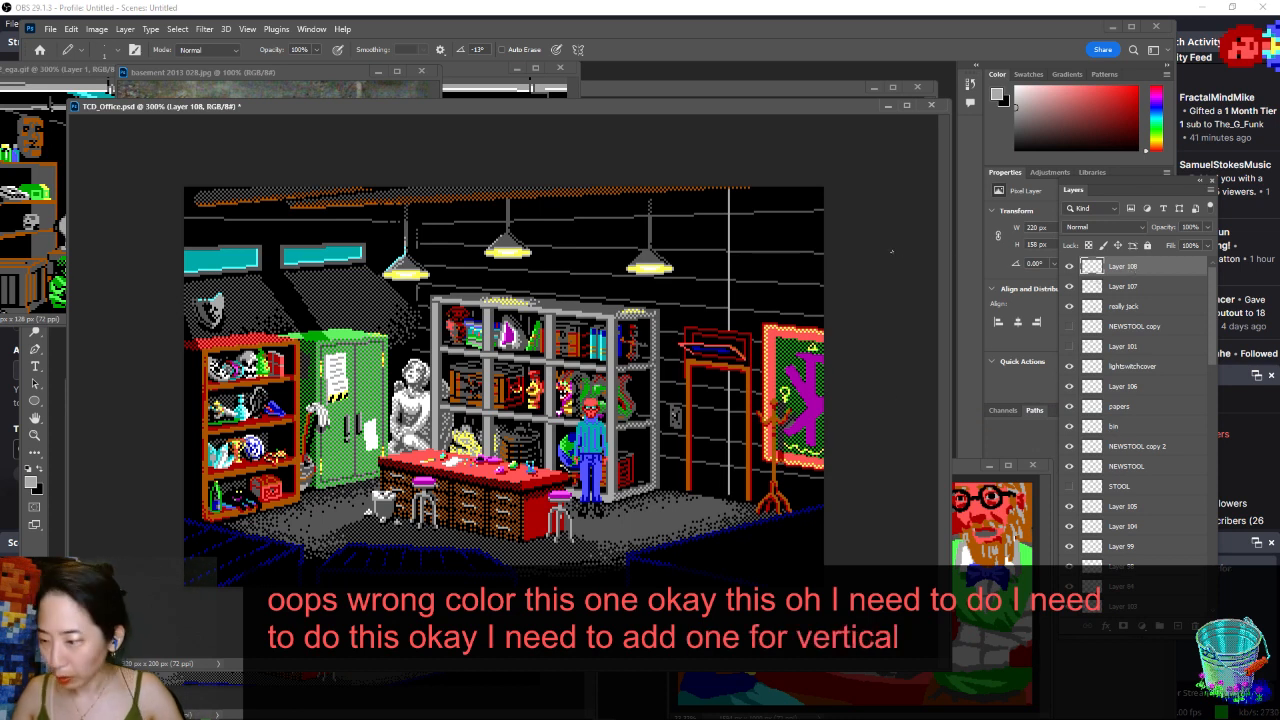
drag(782, 192, 776, 282)
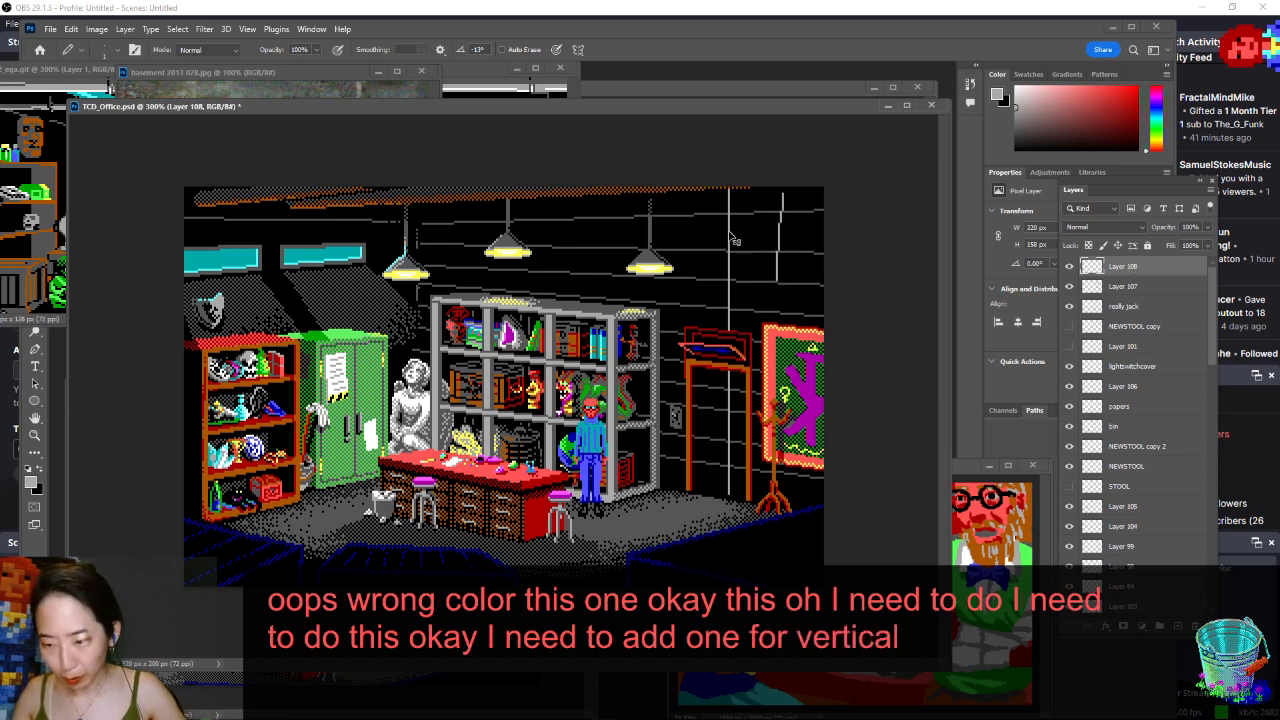
key(ctrl+z)
- Sample the darker grey, undo the light vertical line and draw staggered vertical block joints across the back wall
alt+click(752, 253)
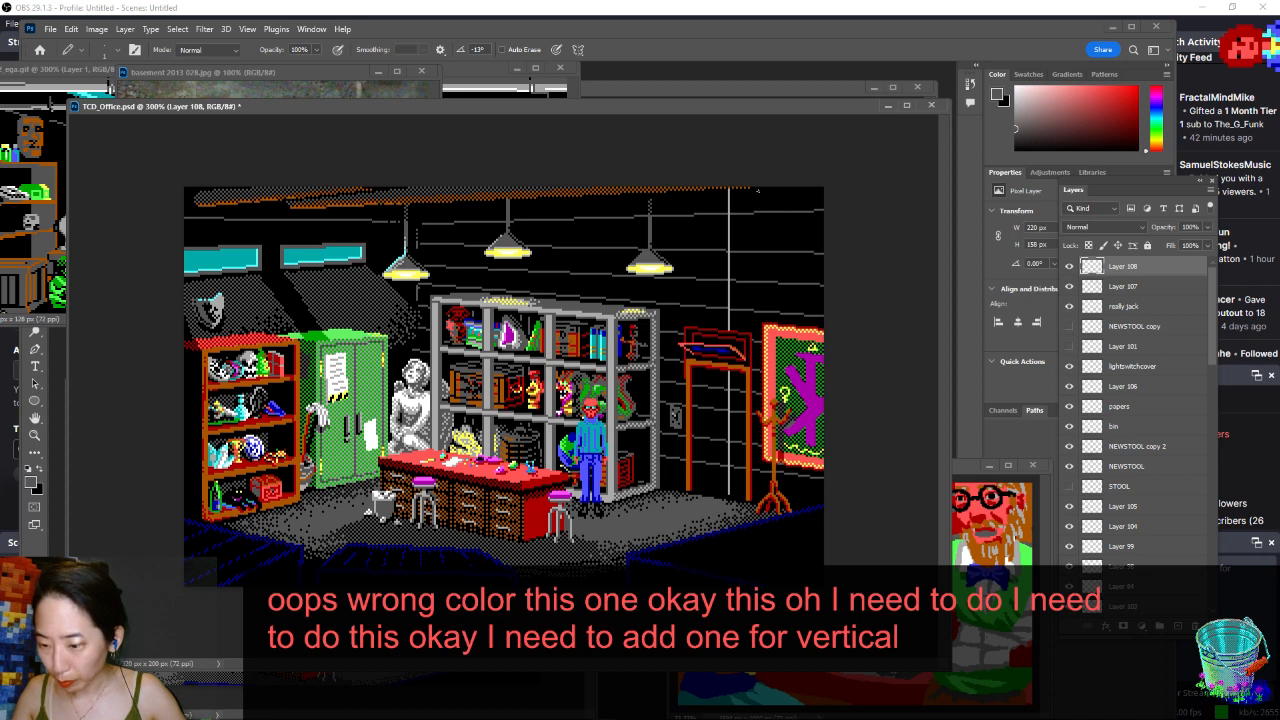
key(ctrl+z)
drag(739, 188, 734, 496)
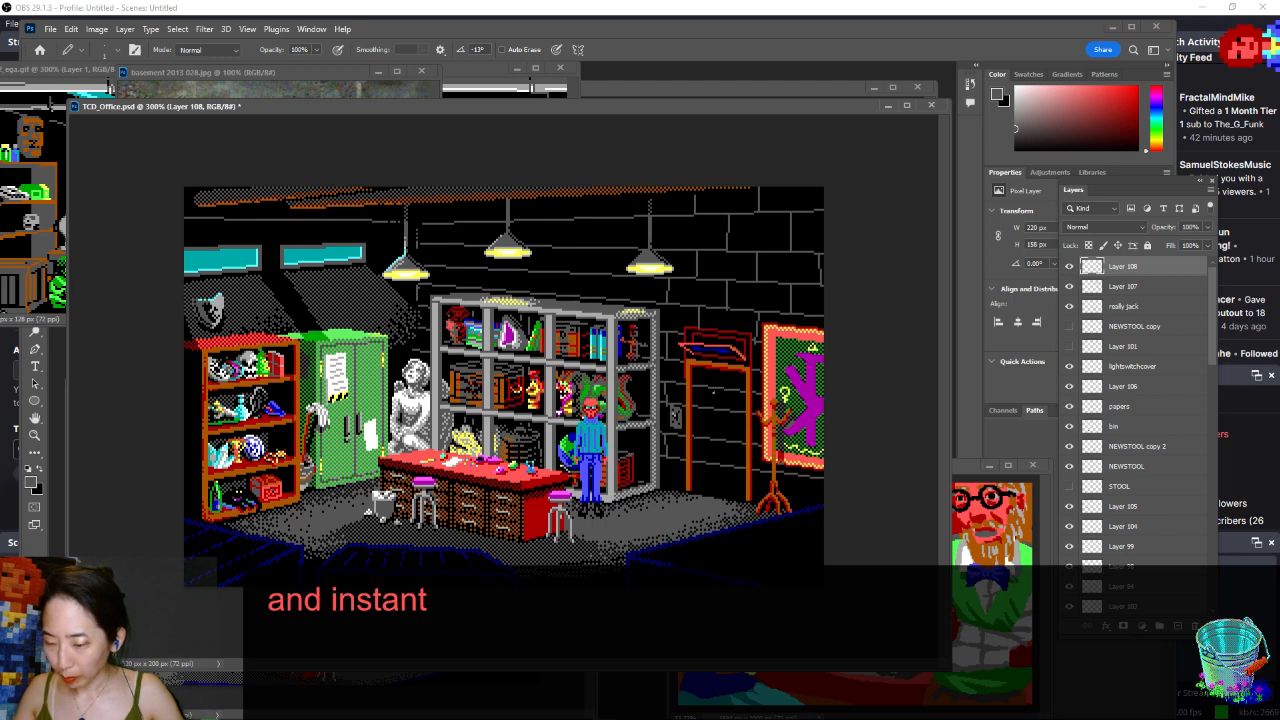
- Erase the block joints and the Layer 107 course lines inside the dark doorway
key(e)
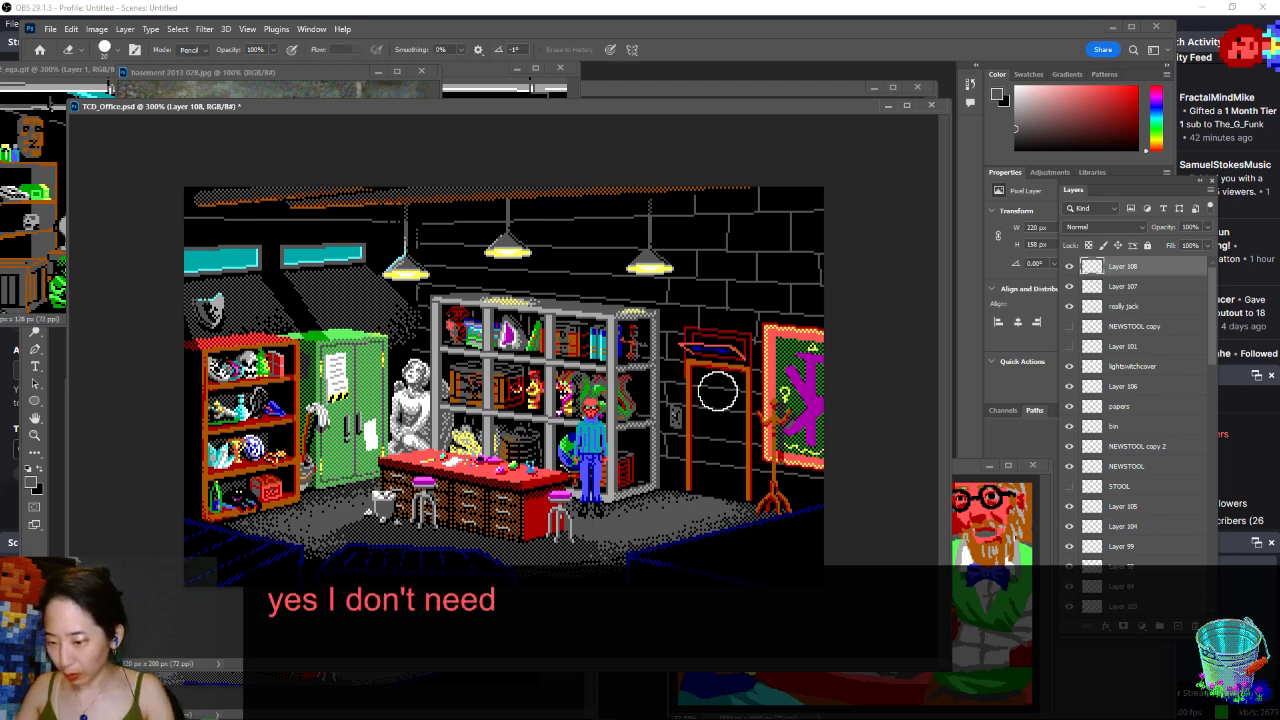
key(alt+bracketleft)
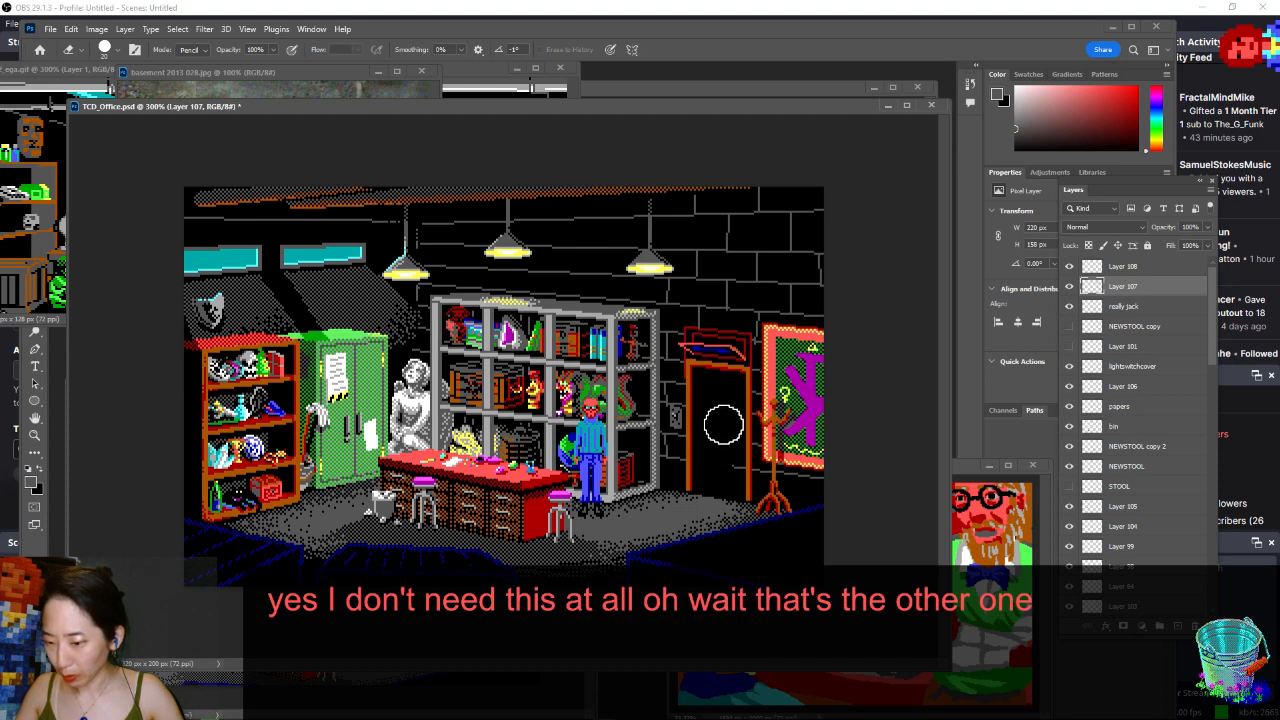
- On Layer 108, draw staggered vertical block joints in the wall courses between the middle and right-hand ceiling lamps
click(1123, 270)
key(ctrl+b)
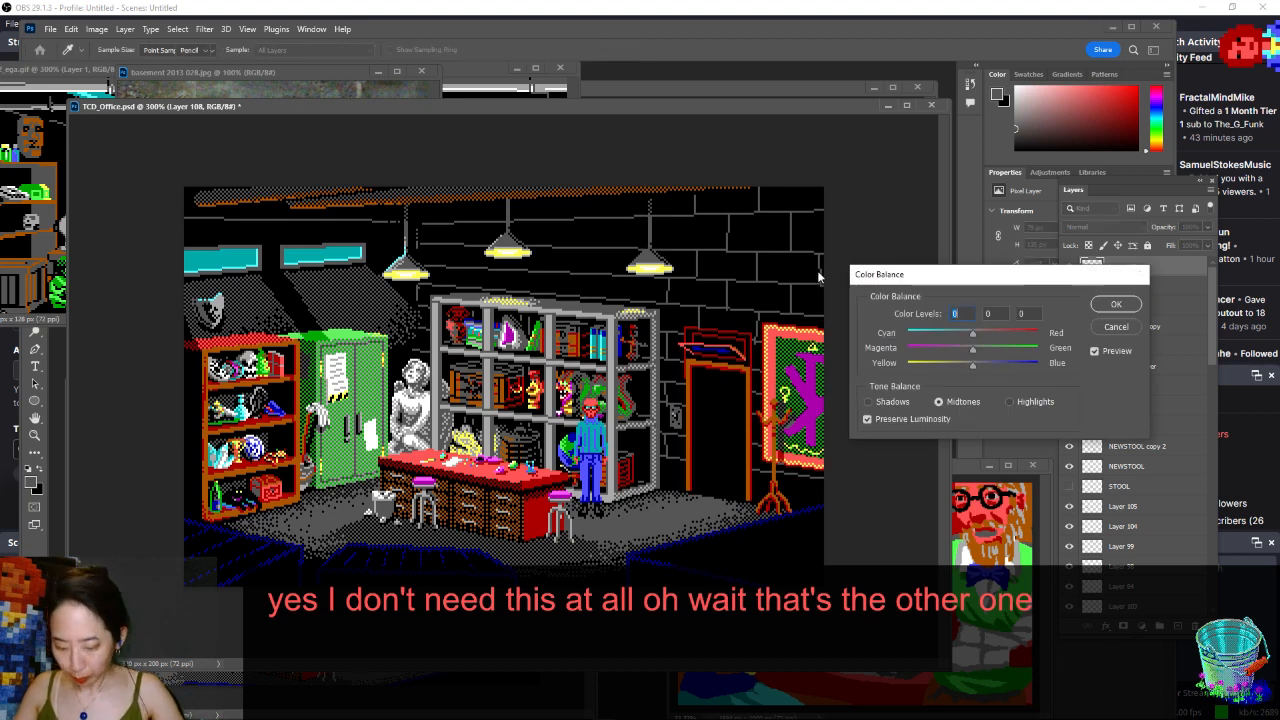
key(Escape)
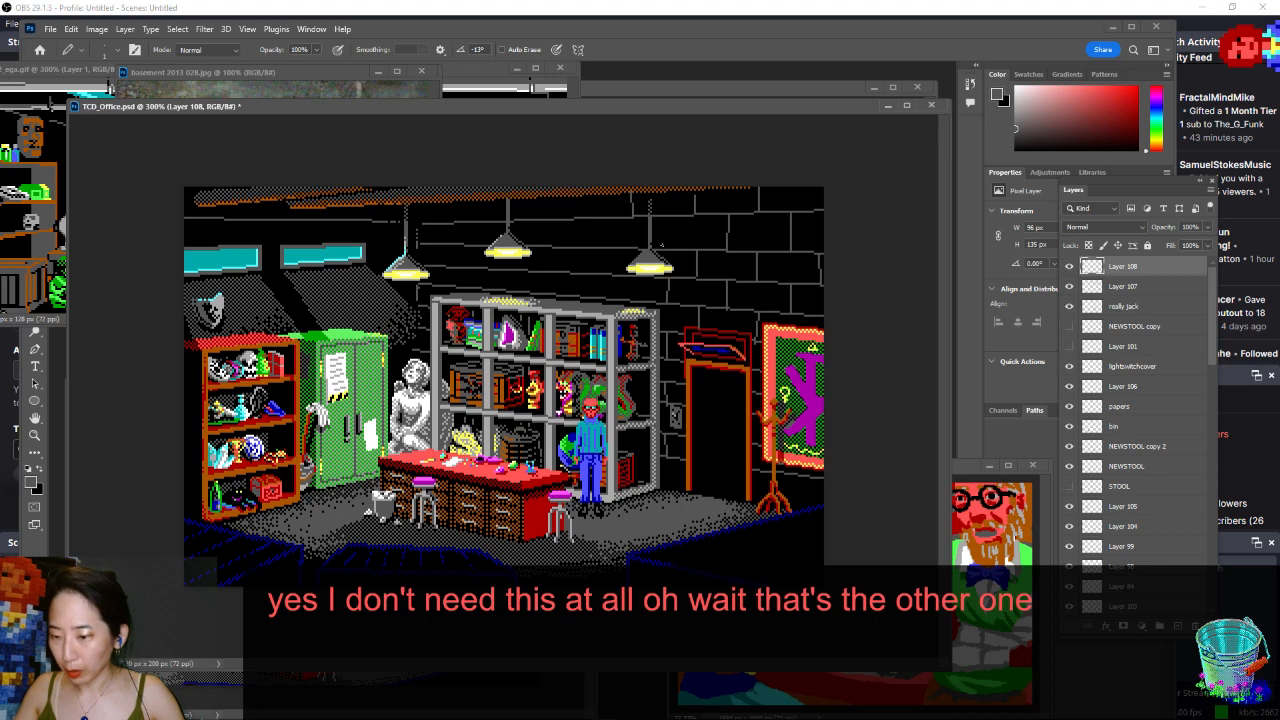
click(583, 196)
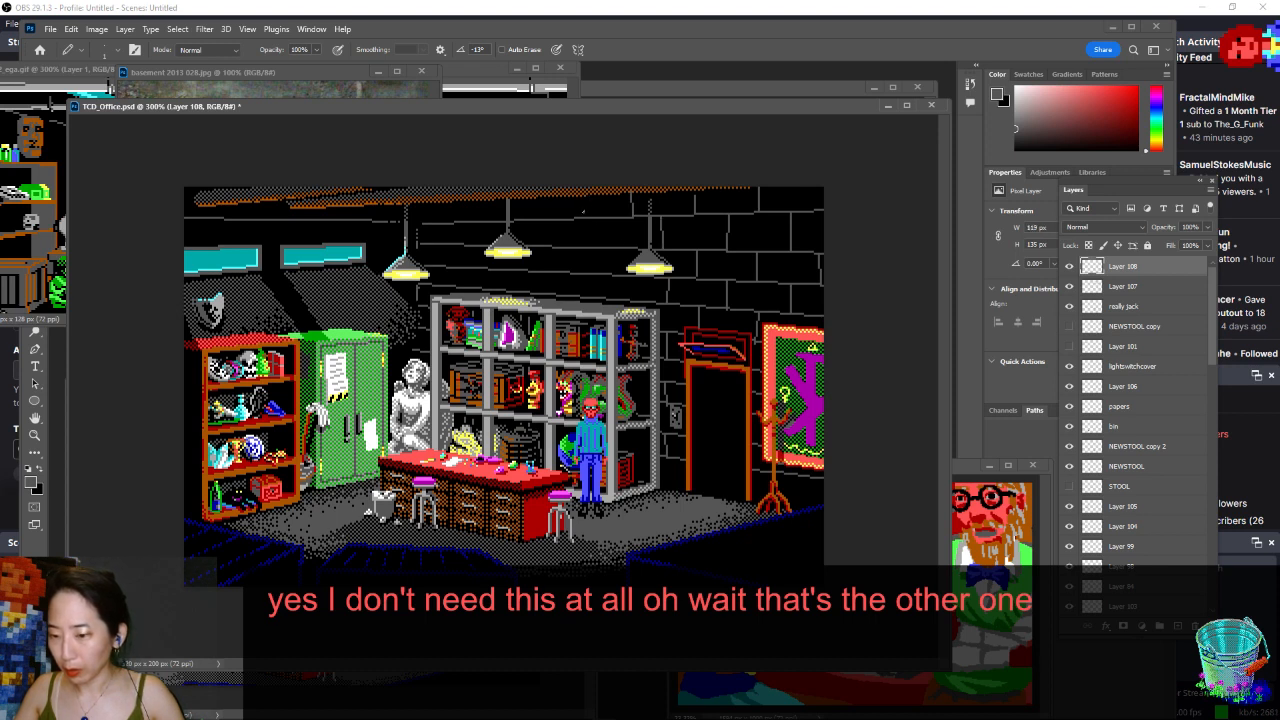
shift+click(584, 218)
shift+click(612, 244)
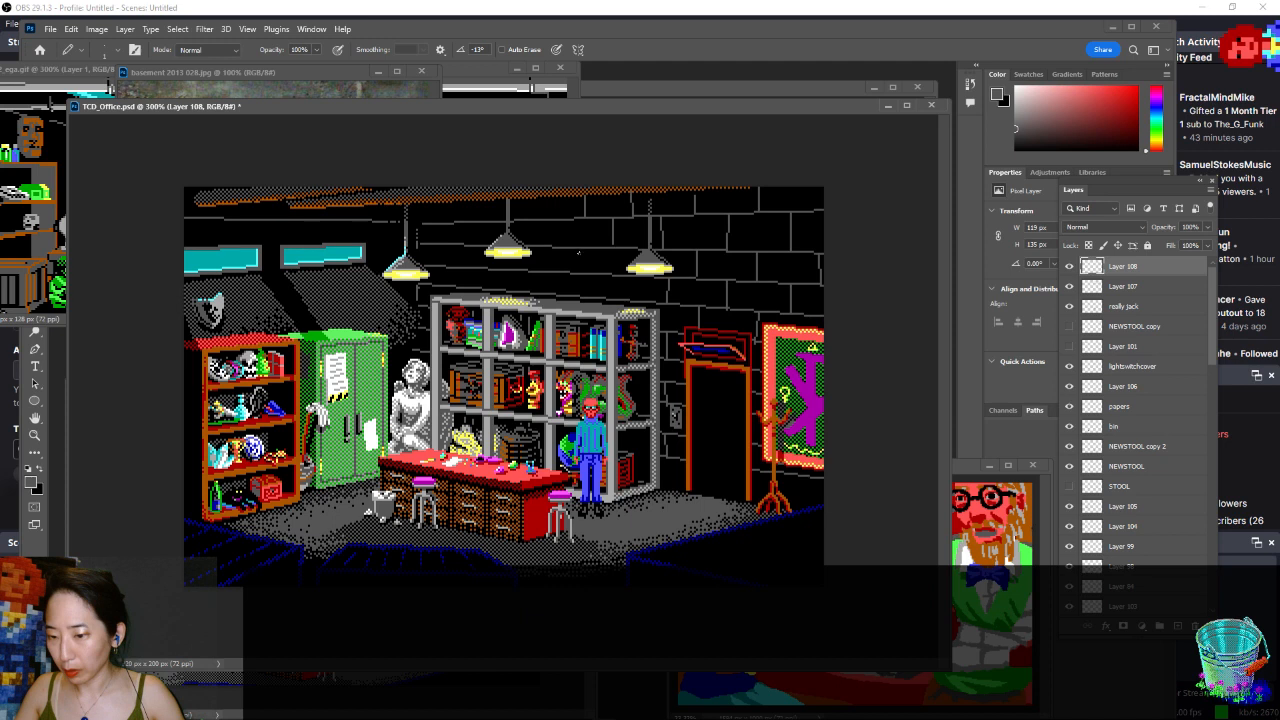
key(ctrl+z)
shift+click(584, 276)
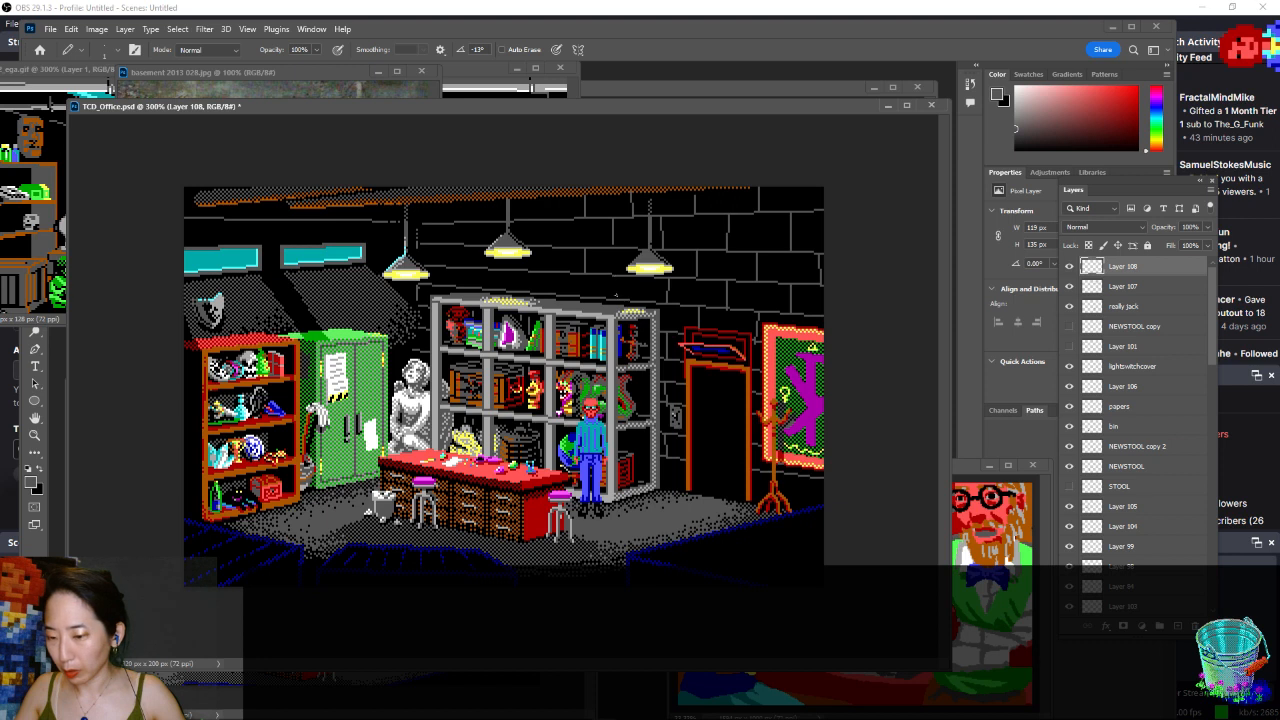
shift+click(617, 299)
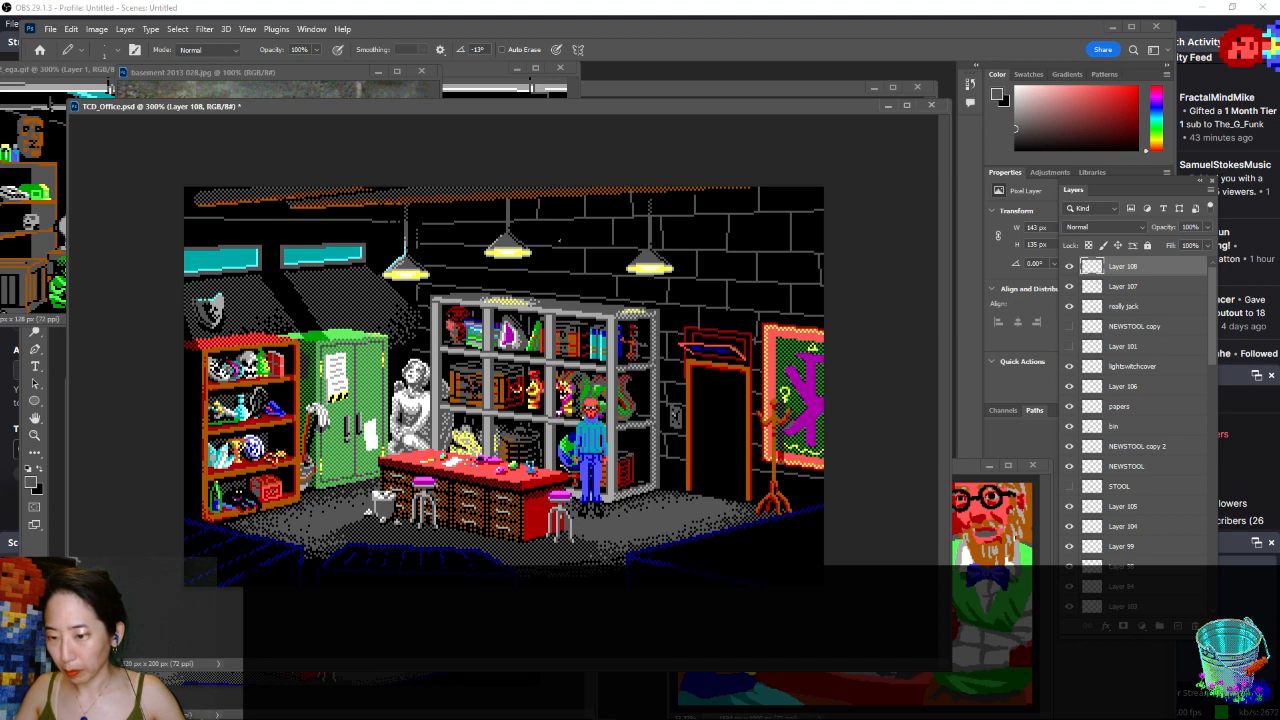
- Continue the staggered vertical joints across the wall above the shelving, from the middle lamp toward the left-hand lamp, undoing a misplaced one
shift+click(558, 243)
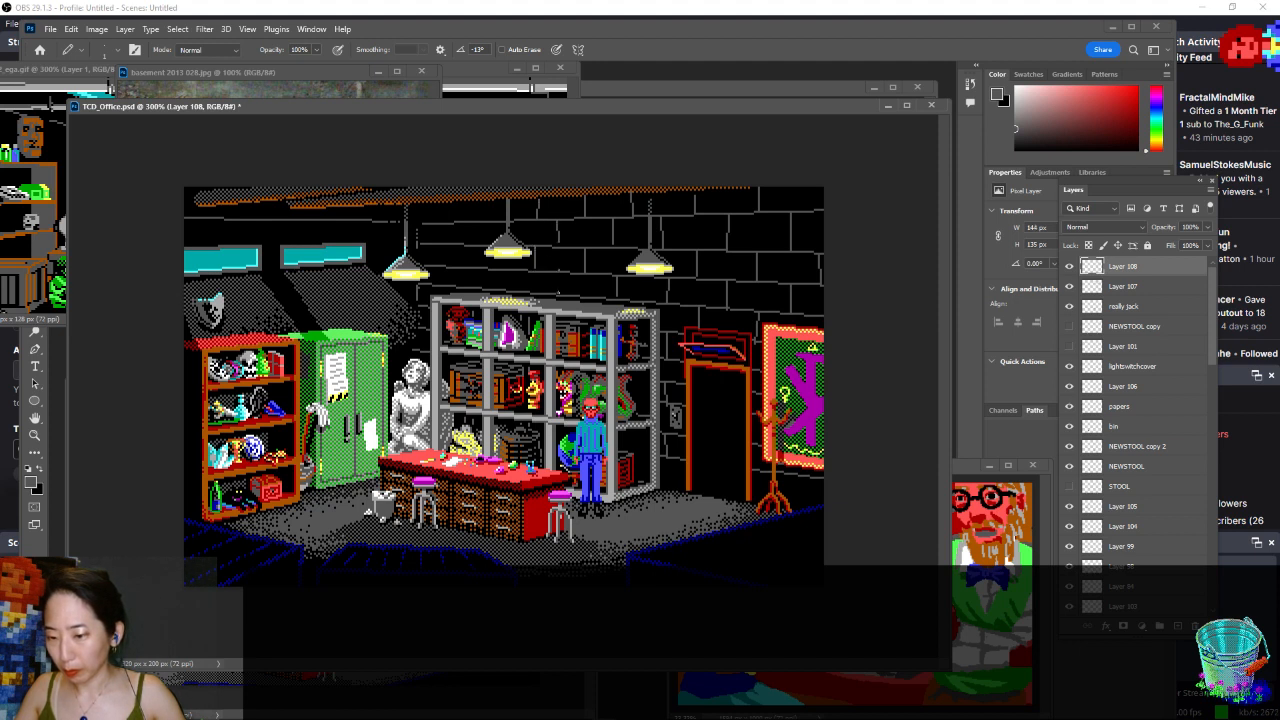
click(558, 272)
shift+click(558, 296)
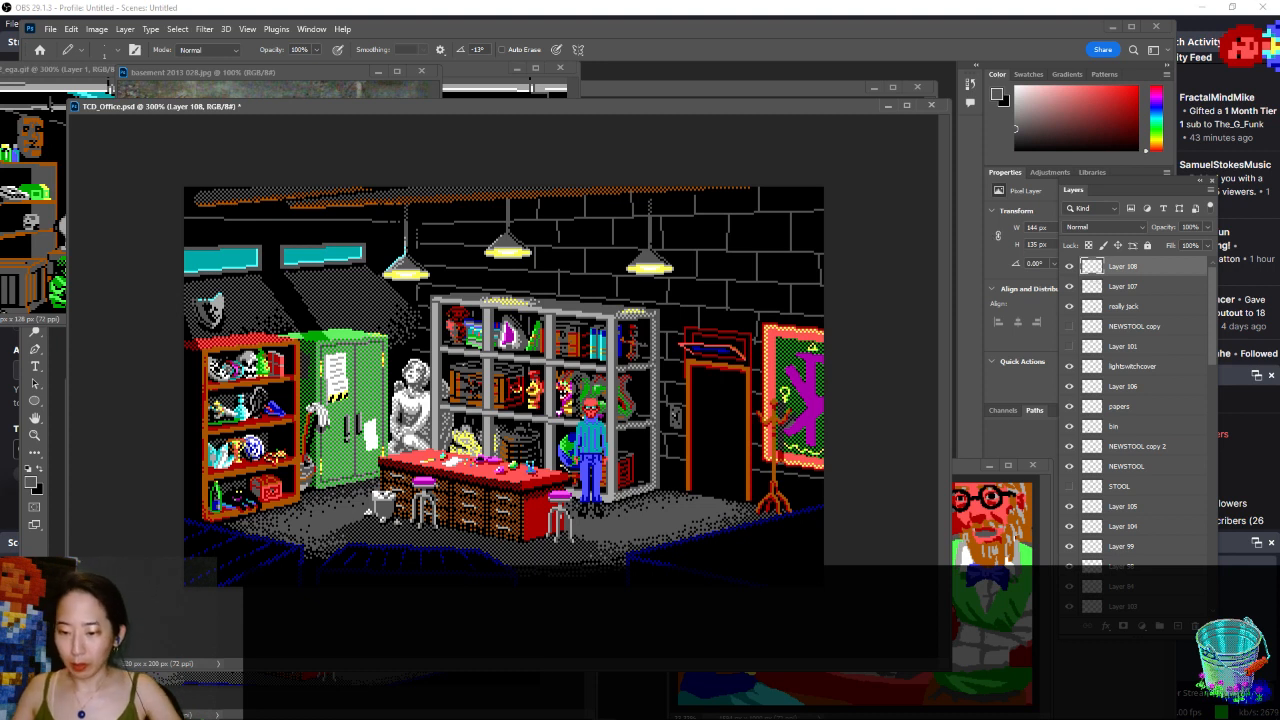
click(493, 220)
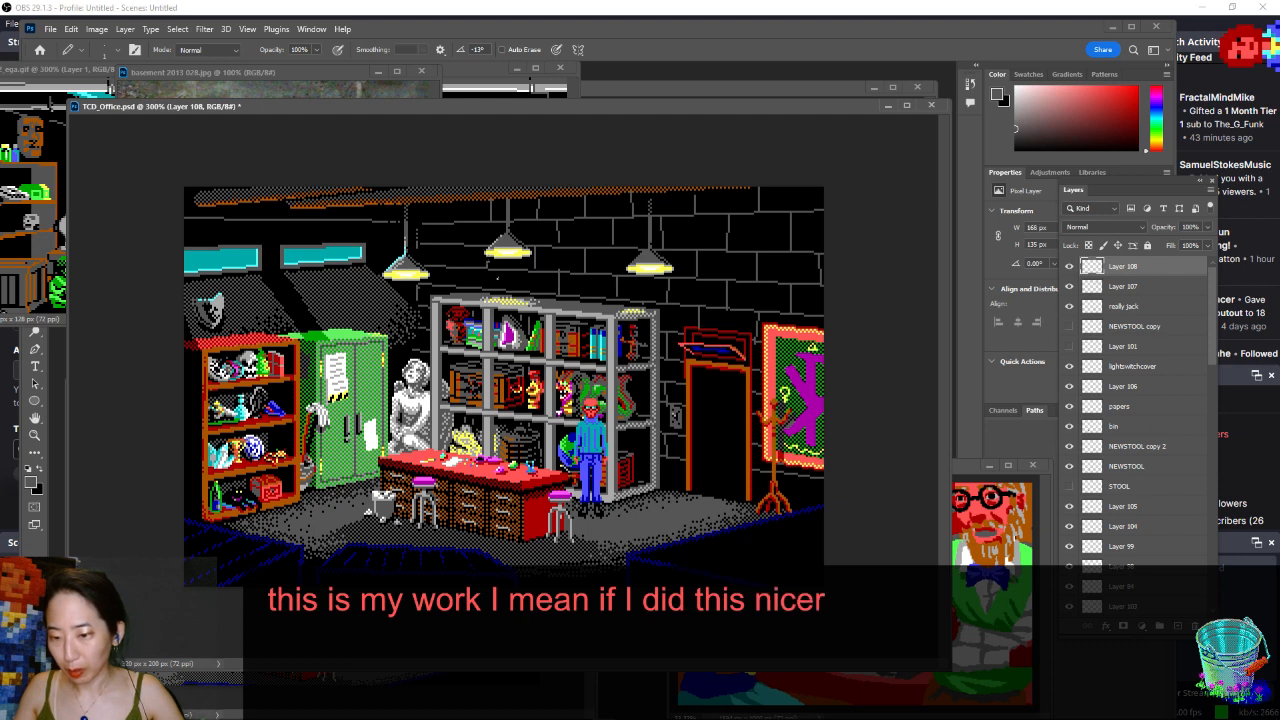
key(e)
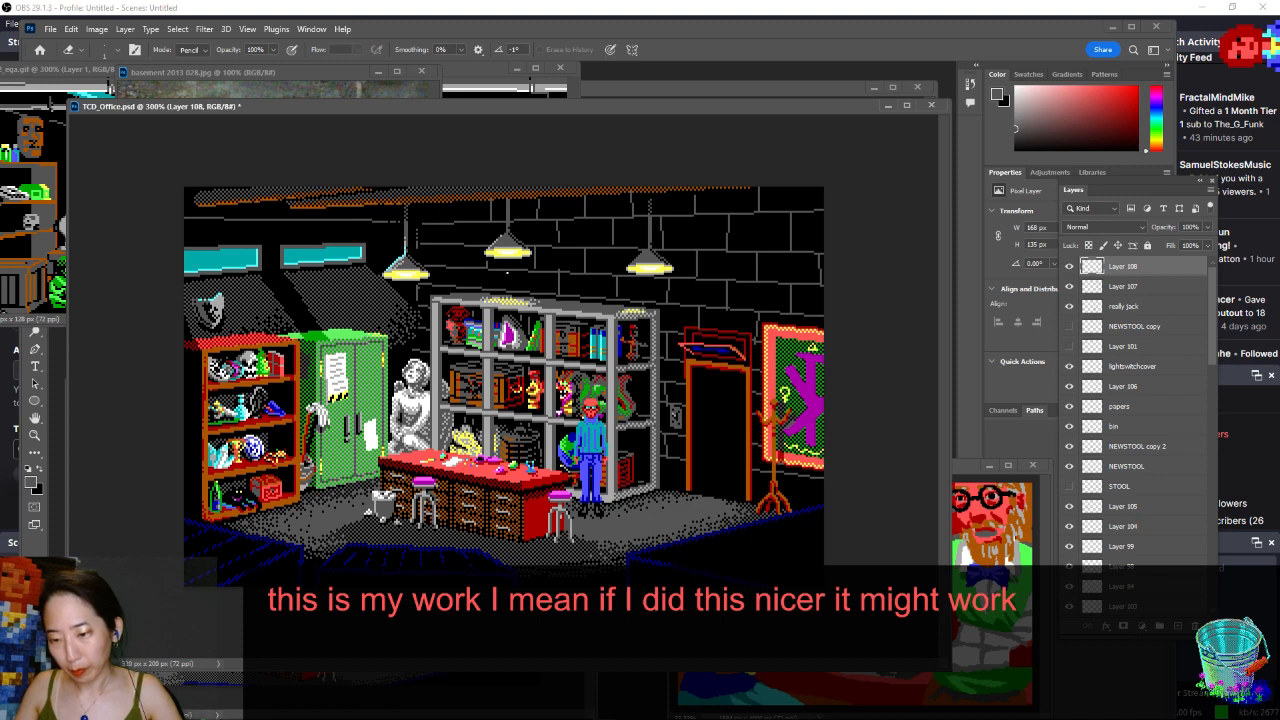
key(b)
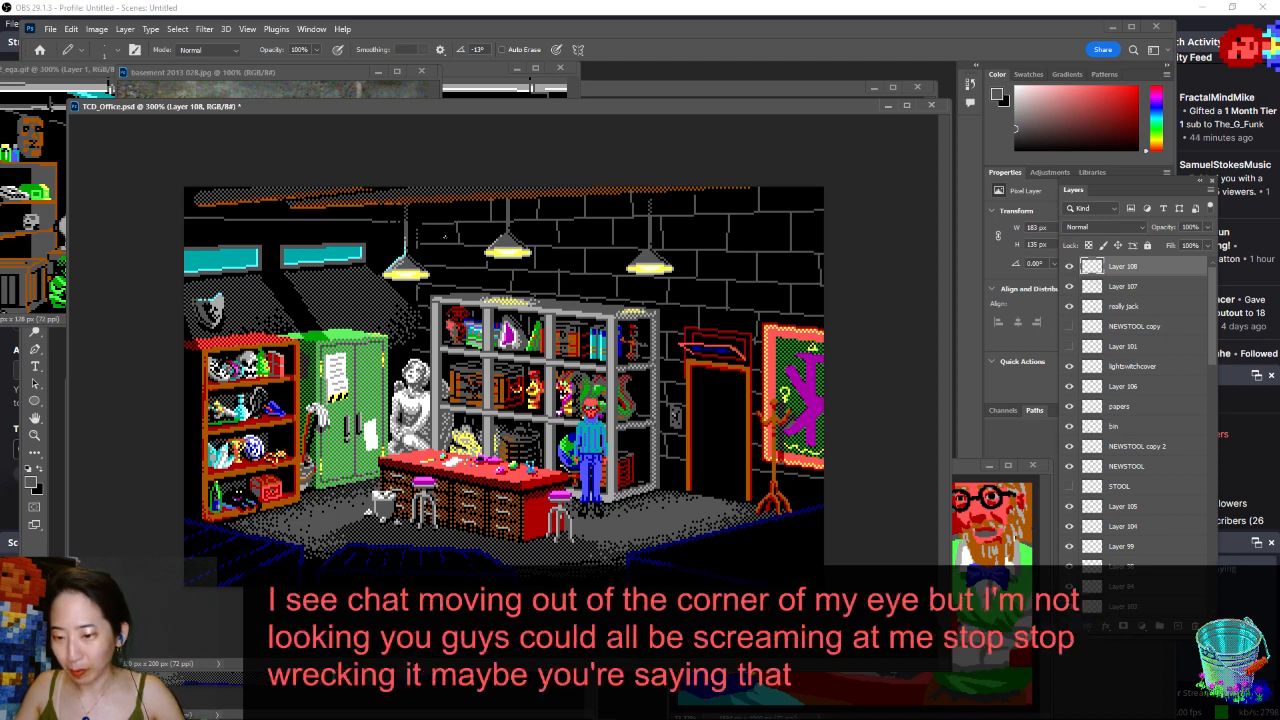
key(ctrl+z)
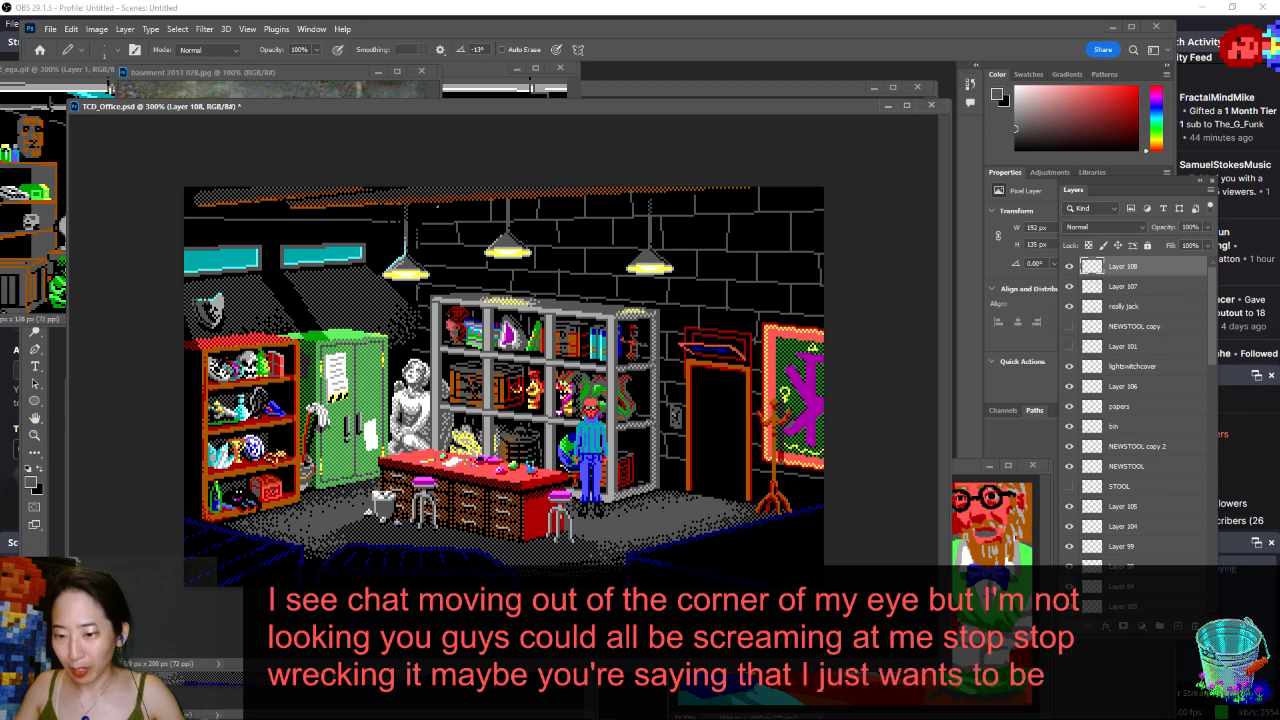
click(438, 248)
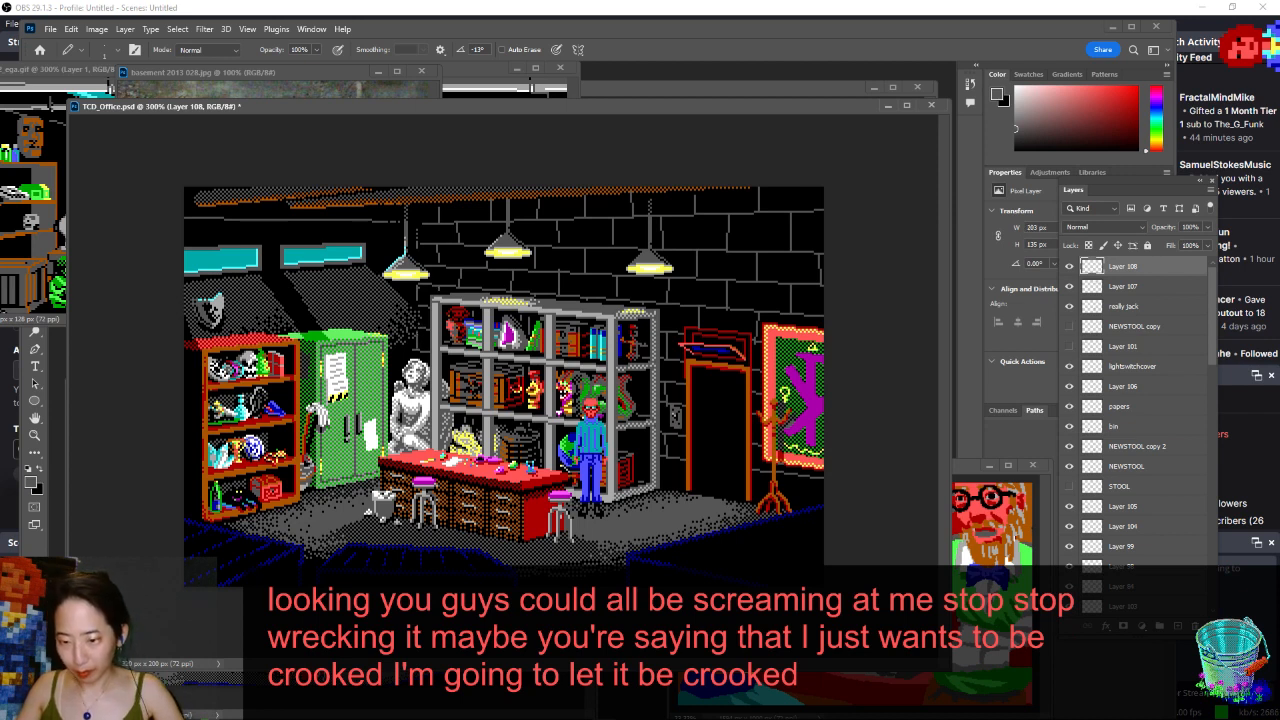
- Save the document and merge Layer 108's block joints into Layer 107, checking the merged lines by toggling their visibility
key(ctrl+minus)
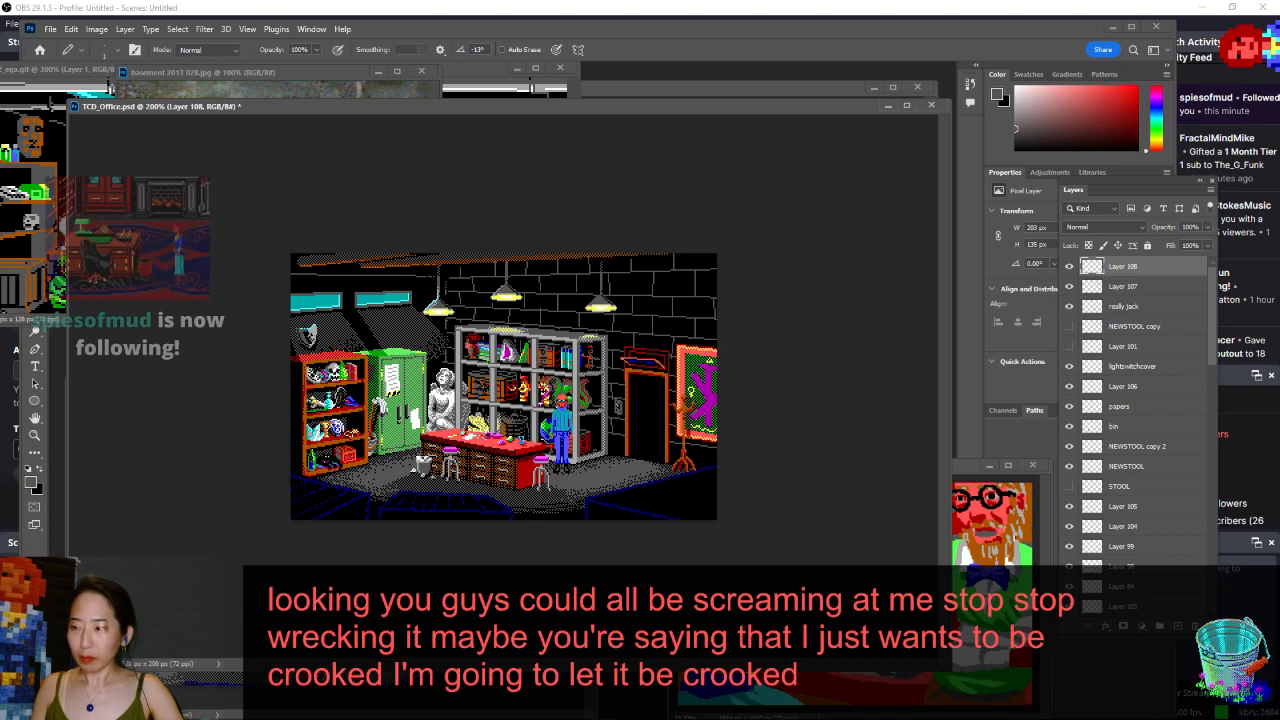
key(ctrl+s)
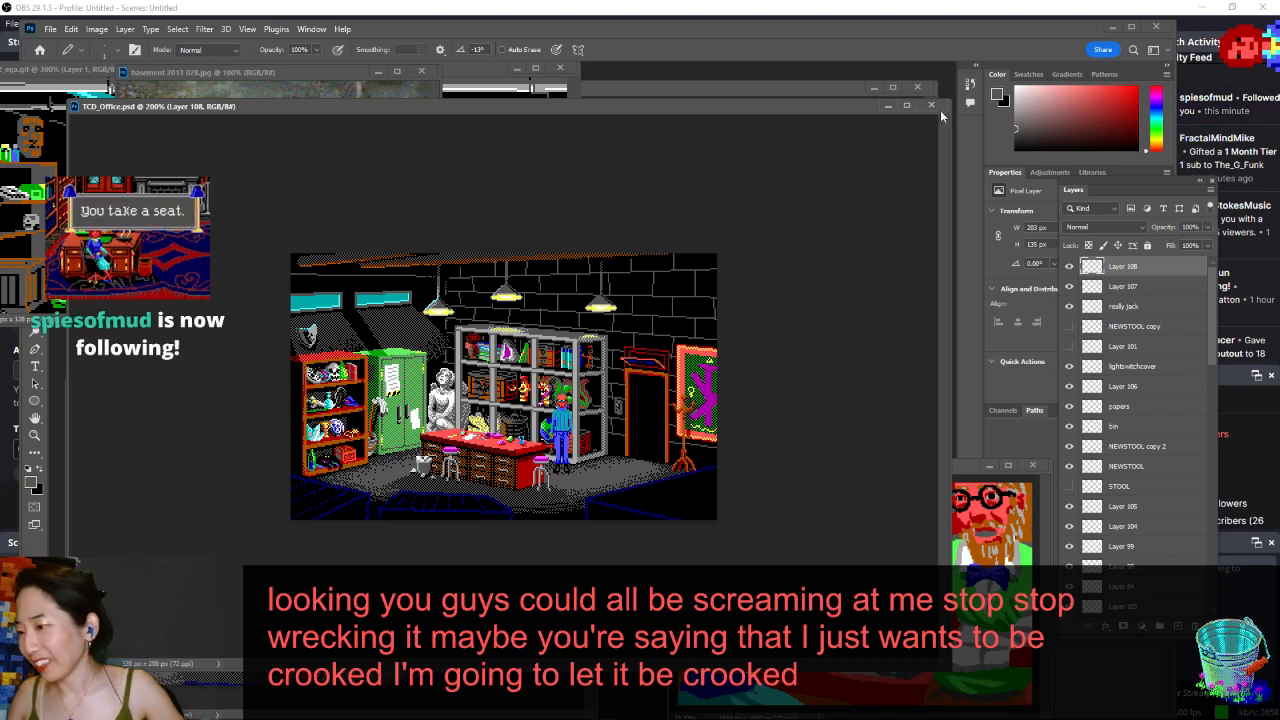
drag(1015, 20, 946, 3)
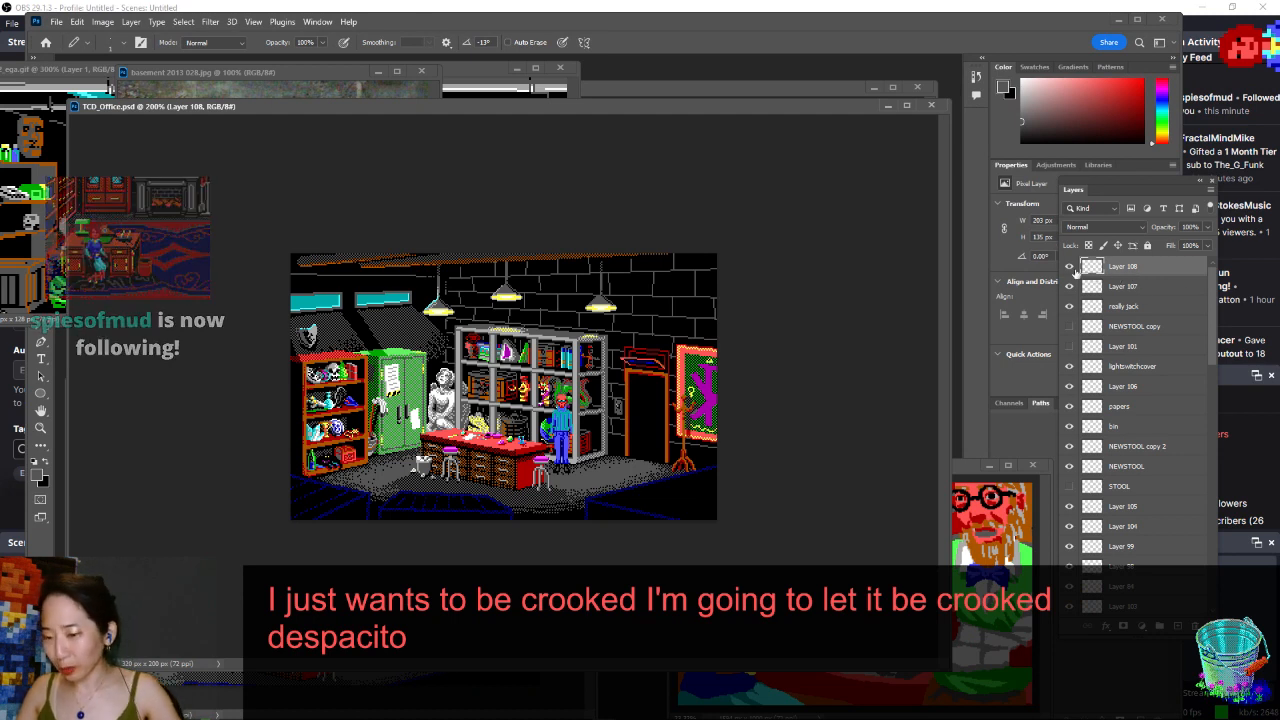
key(ctrl+e)
click(1070, 267)
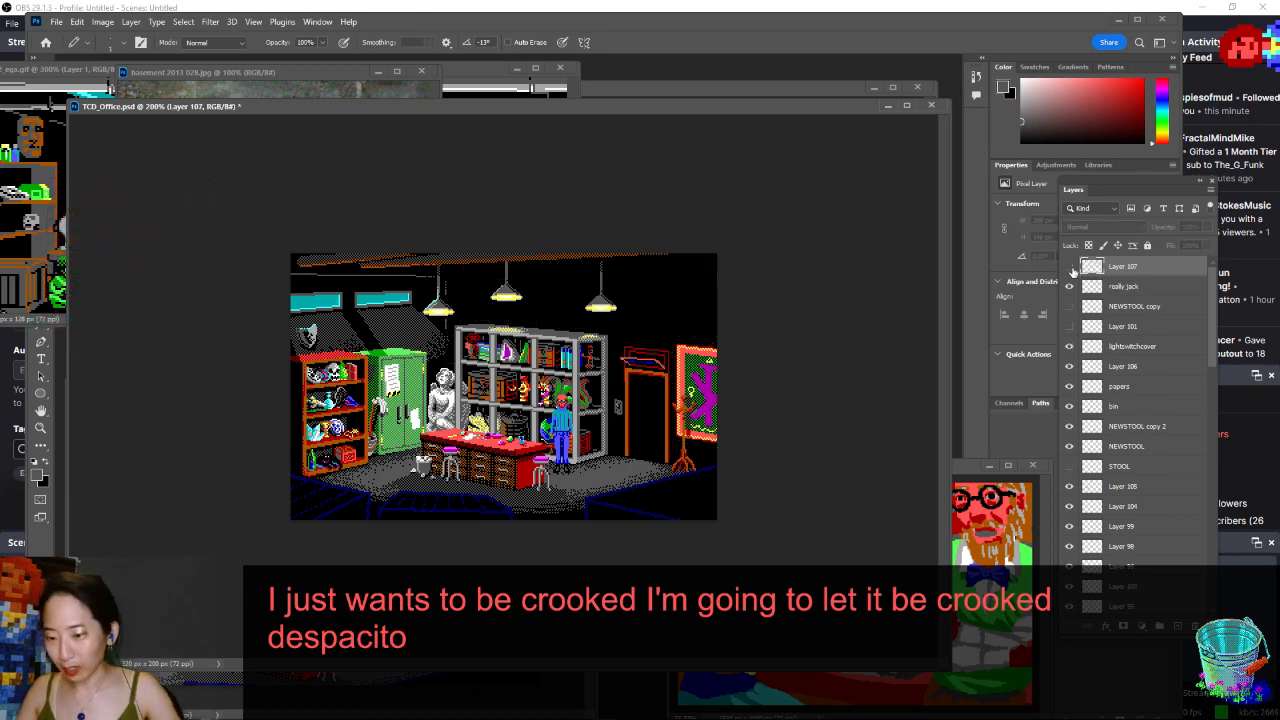
click(1070, 267)
- Duplicate the black dither layer Dither copy 15 in the DITHERS group and fill the duplicate's layer mask with black
scroll(1160, 386, down, 10)
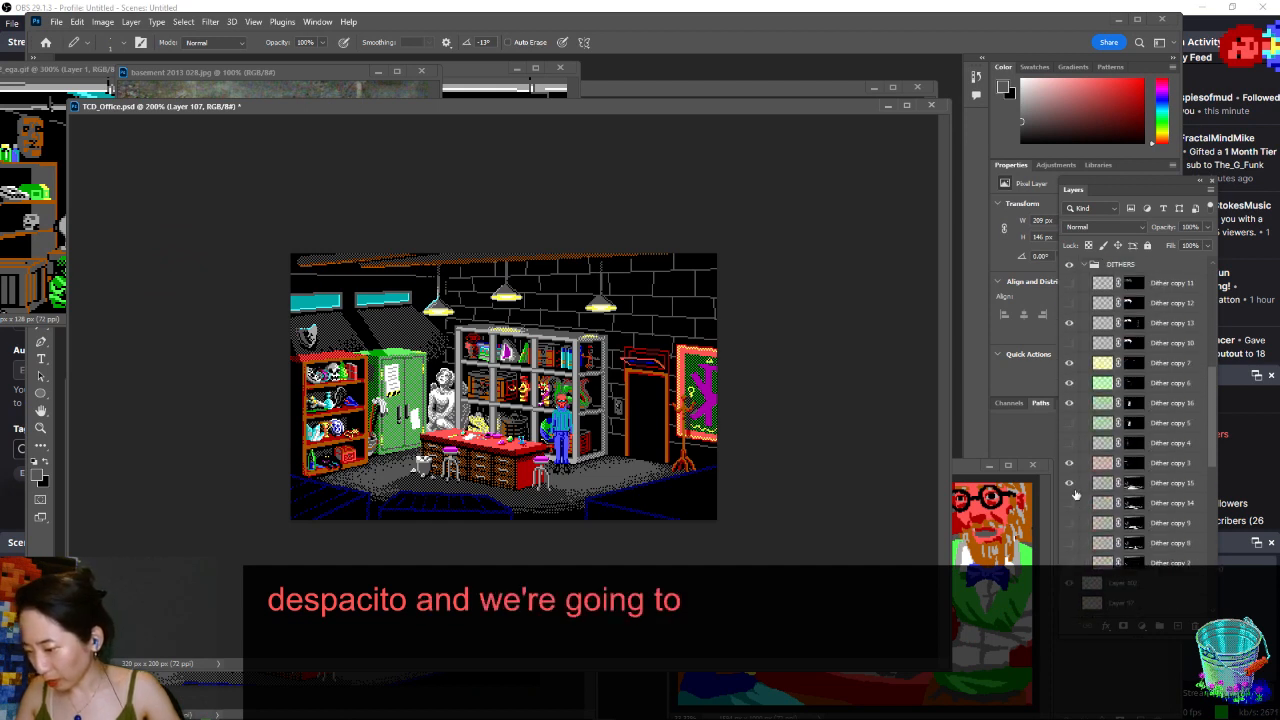
click(1068, 486)
click(1068, 486)
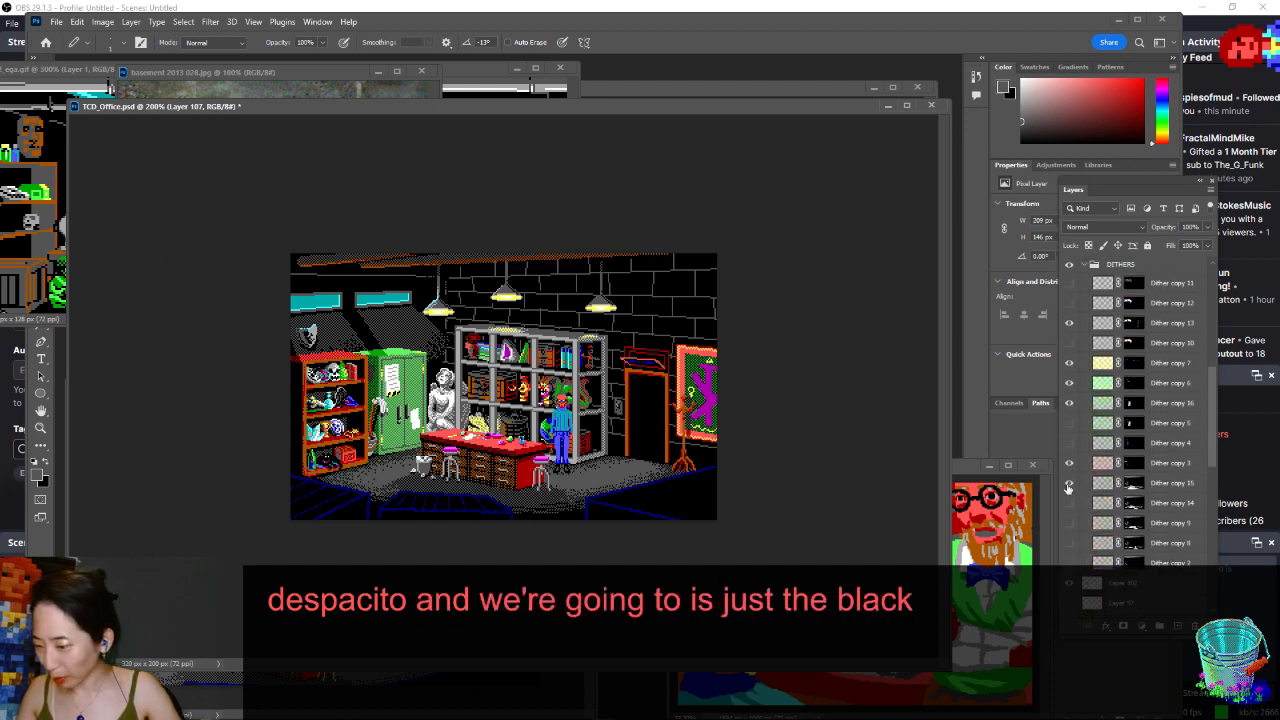
click(1178, 483)
right_click(1178, 483)
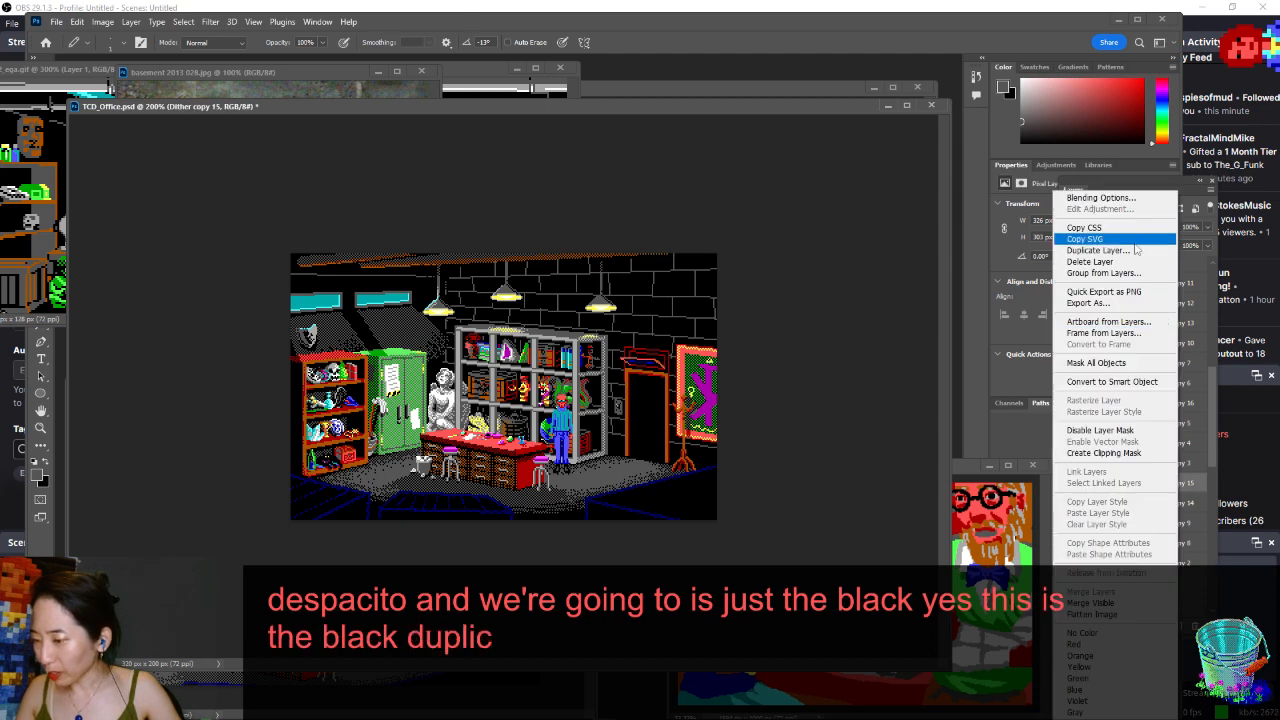
click(1136, 247)
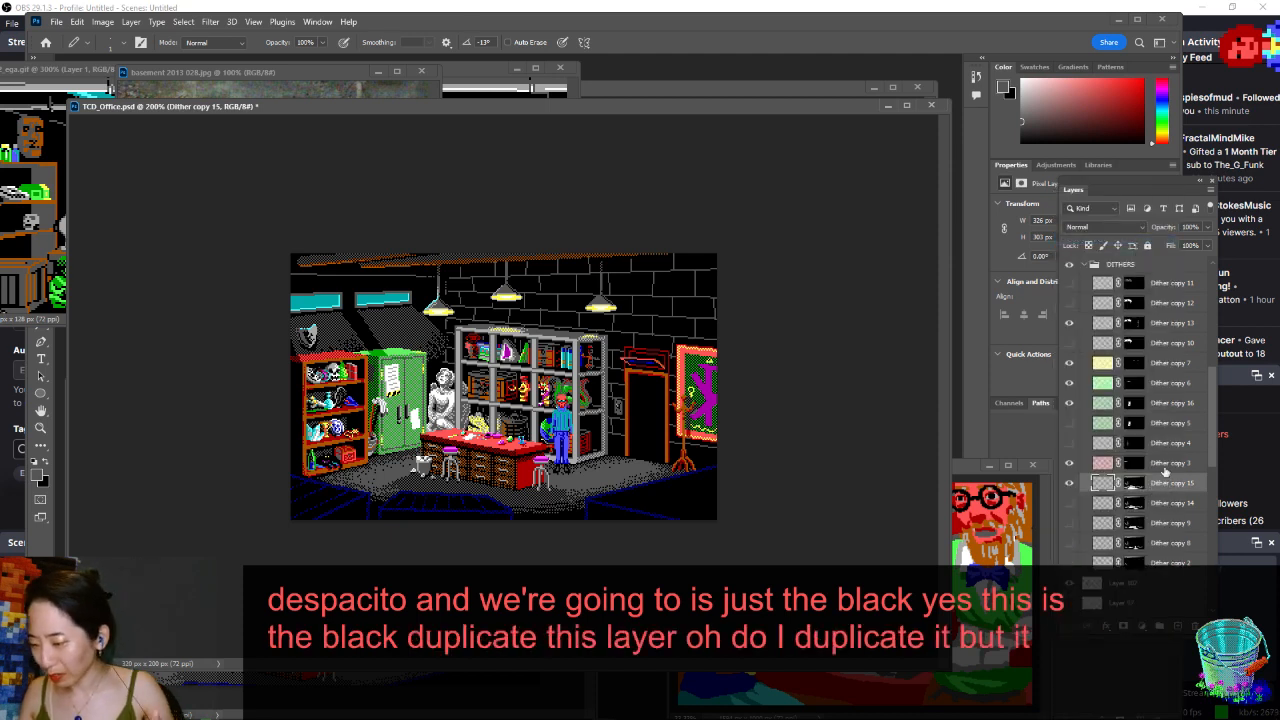
right_click(1167, 487)
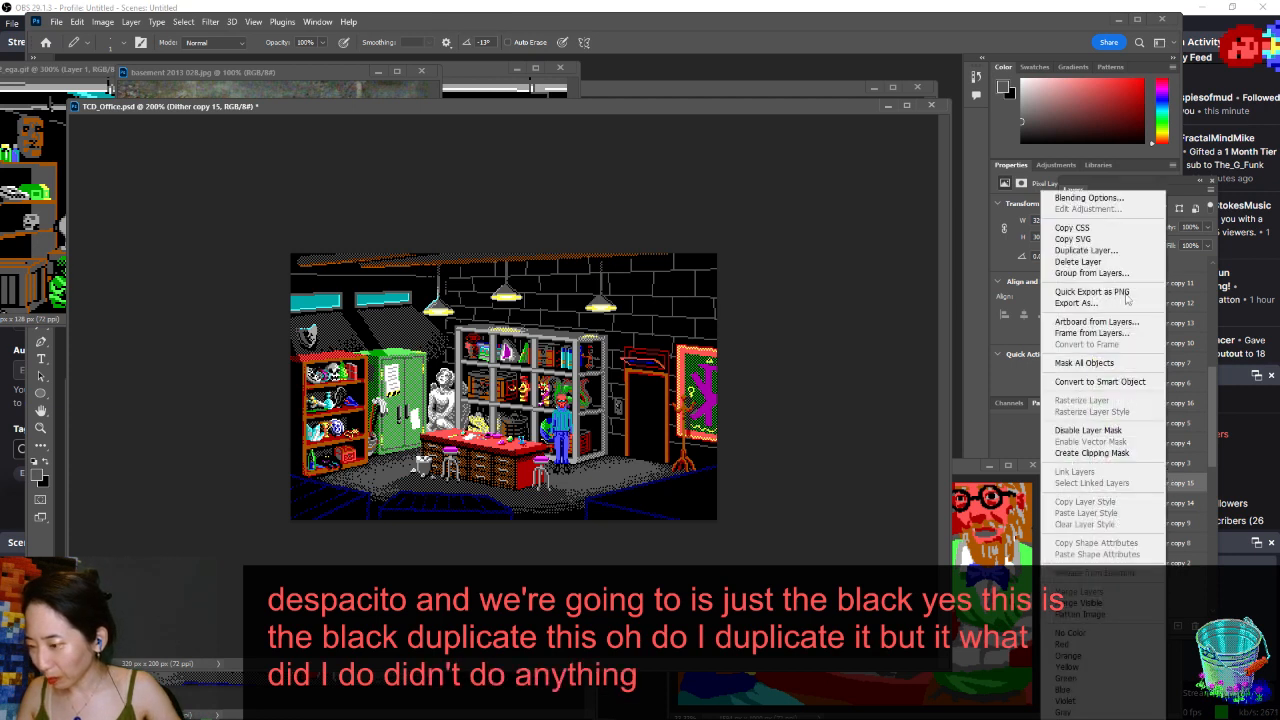
click(1100, 250)
key(Return)
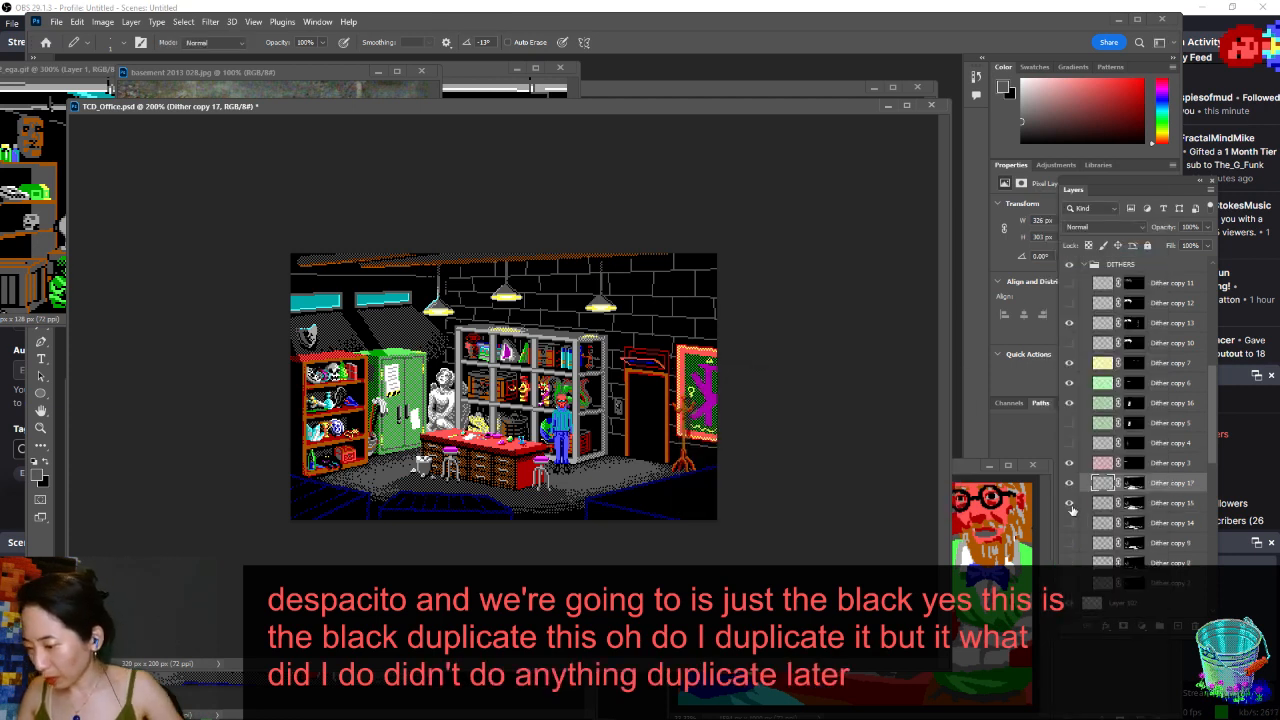
click(1133, 484)
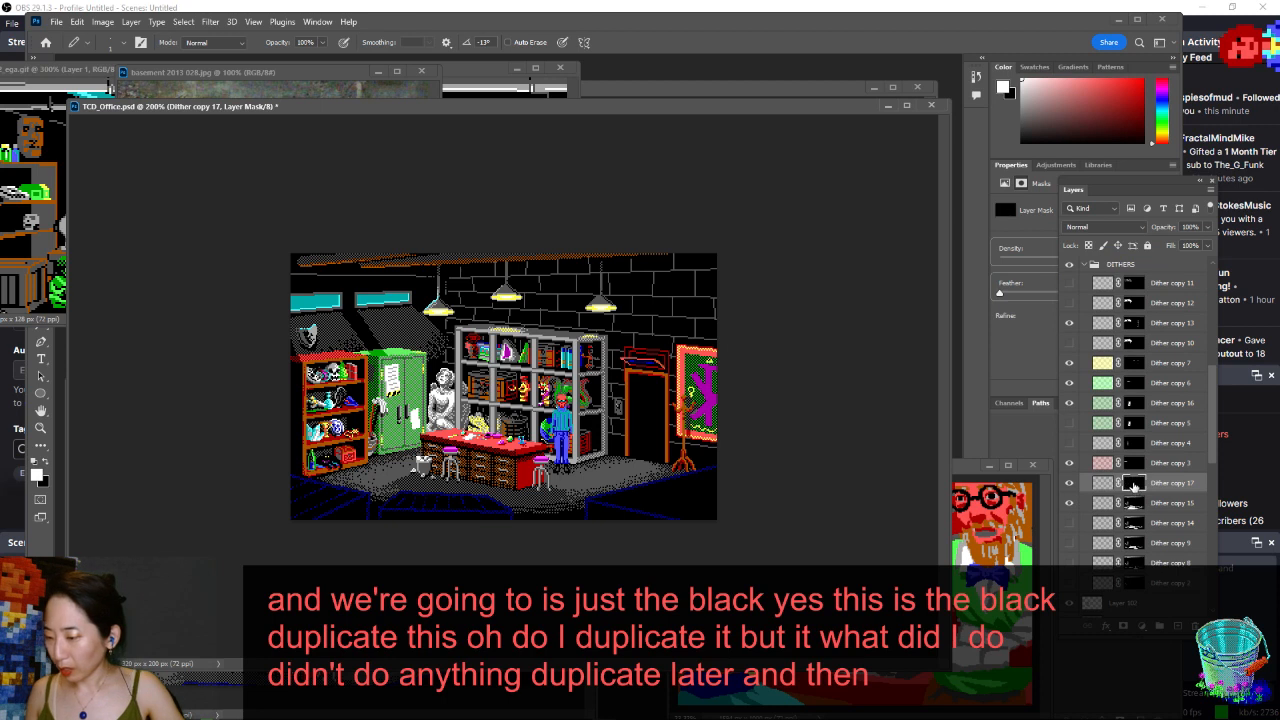
drag(1133, 484, 1127, 266)
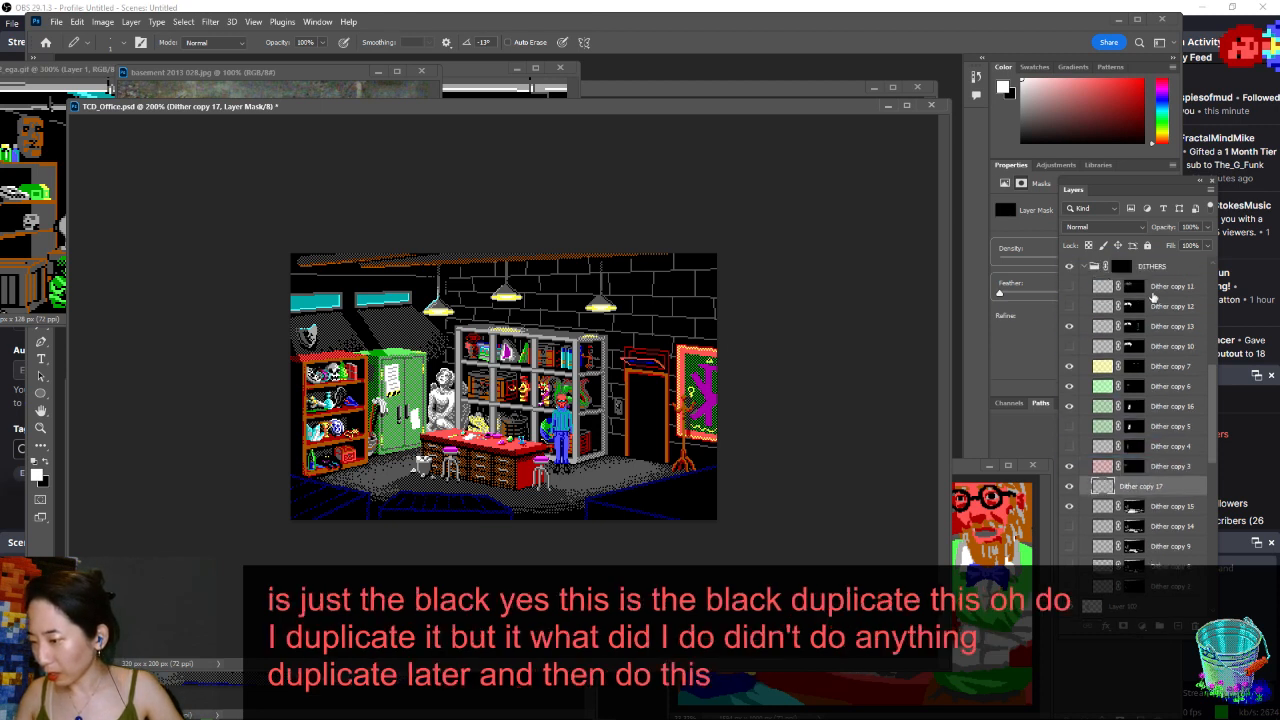
scroll(1157, 303, up, 3)
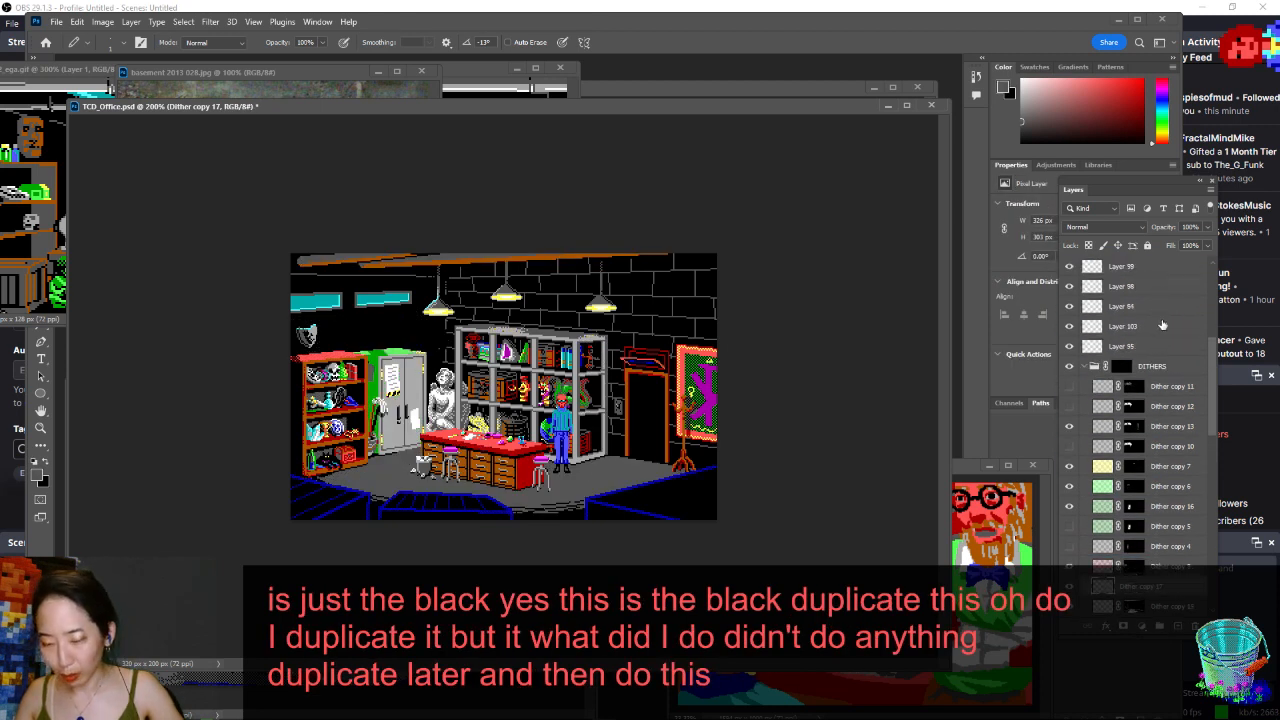
key(ctrl+z)
- Move the duplicated dither layer out of the DITHERS group to the top of the stack and rename Layer 107 as bricklines
drag(1133, 580, 1150, 280)
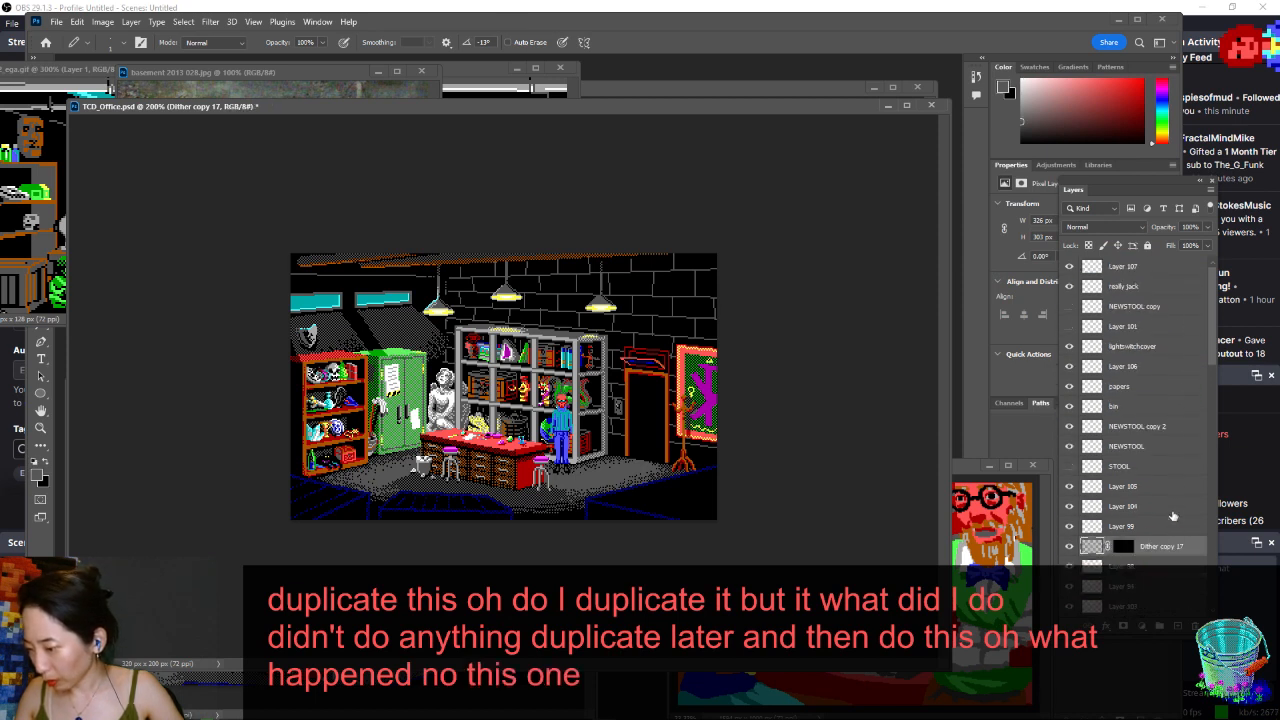
drag(1176, 546, 1120, 270)
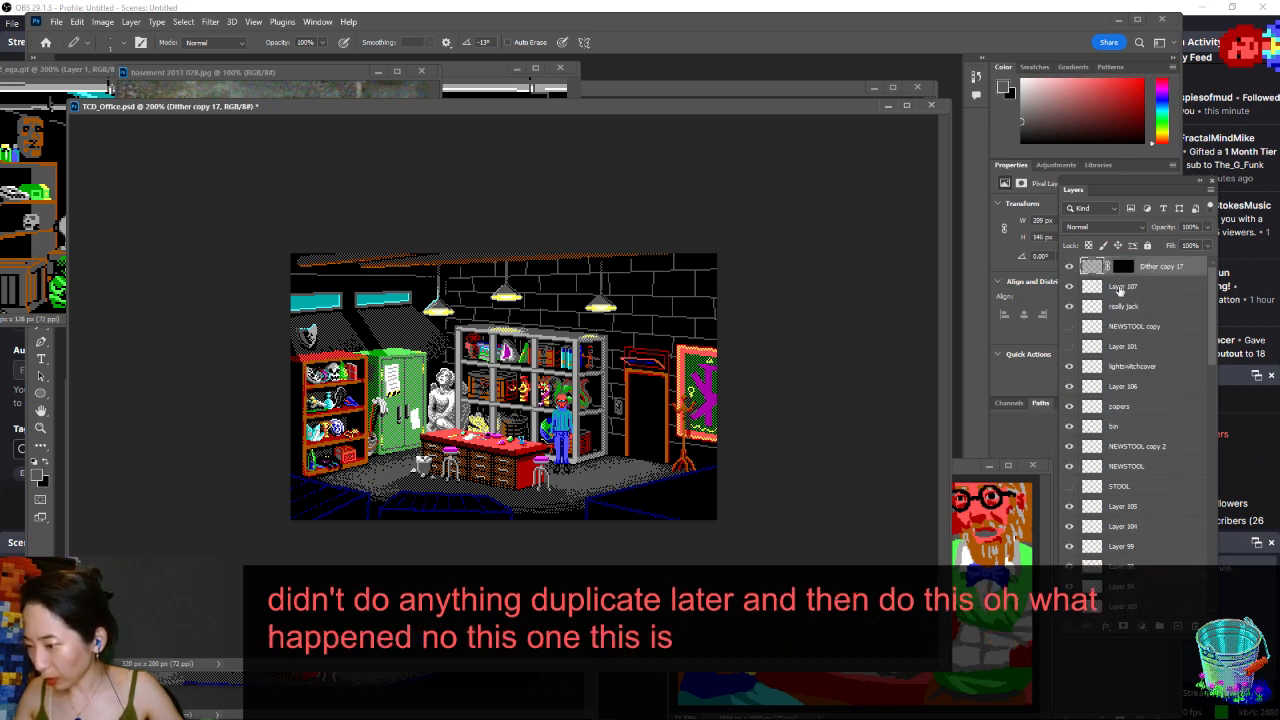
double_click(1121, 287)
text(bricklines)
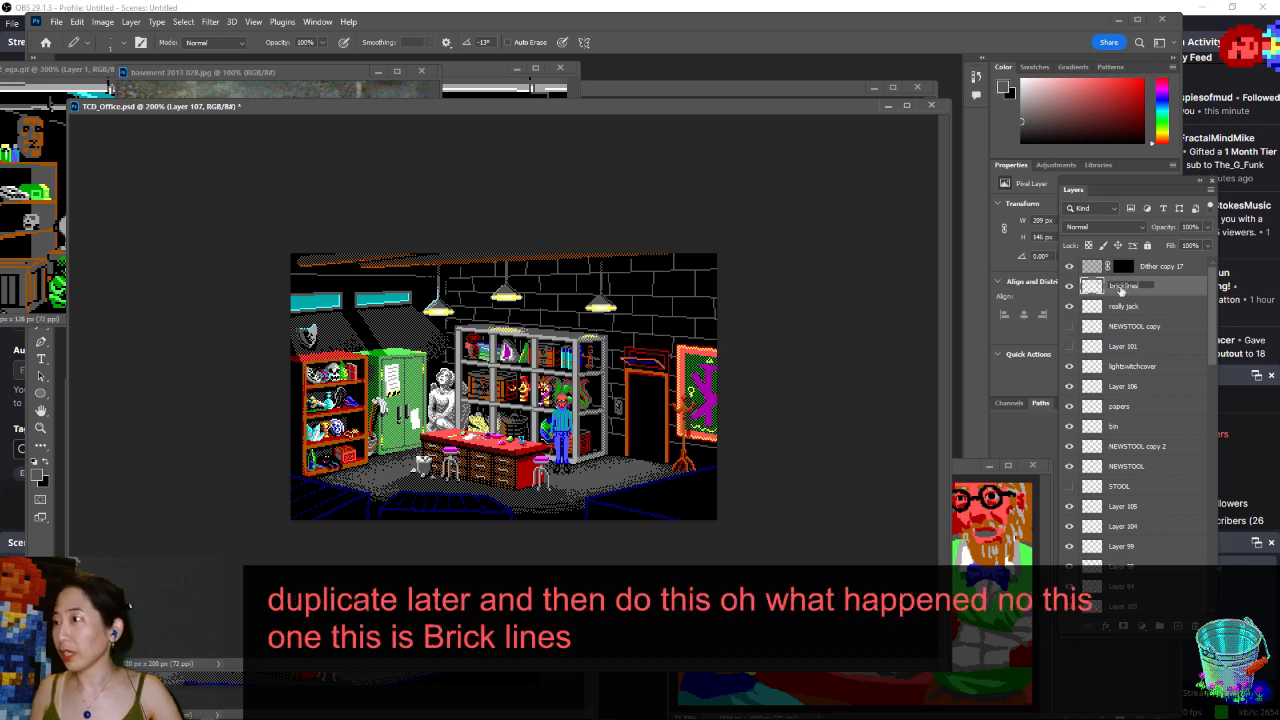
key(Return)
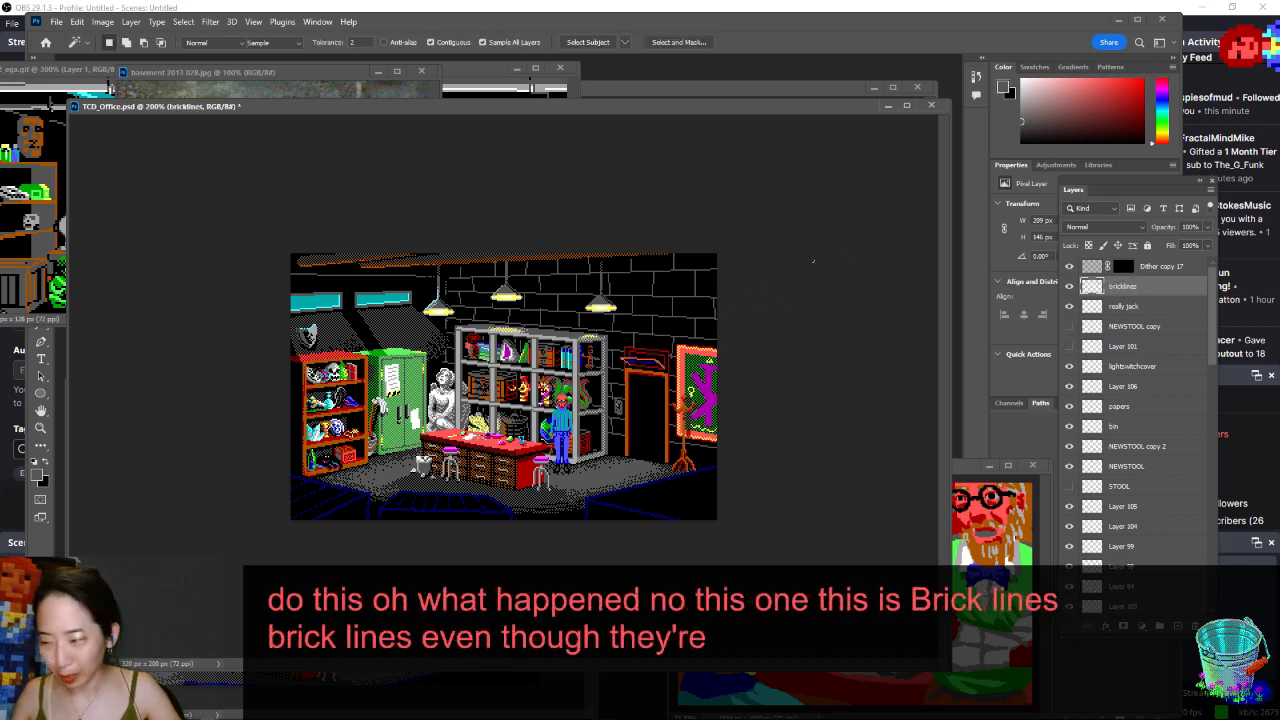
- Select all the grey line pixels on the bricklines layer using a non-contiguous Magic Wand with Sample All Layers off
drag(718, 281, 613, 278)
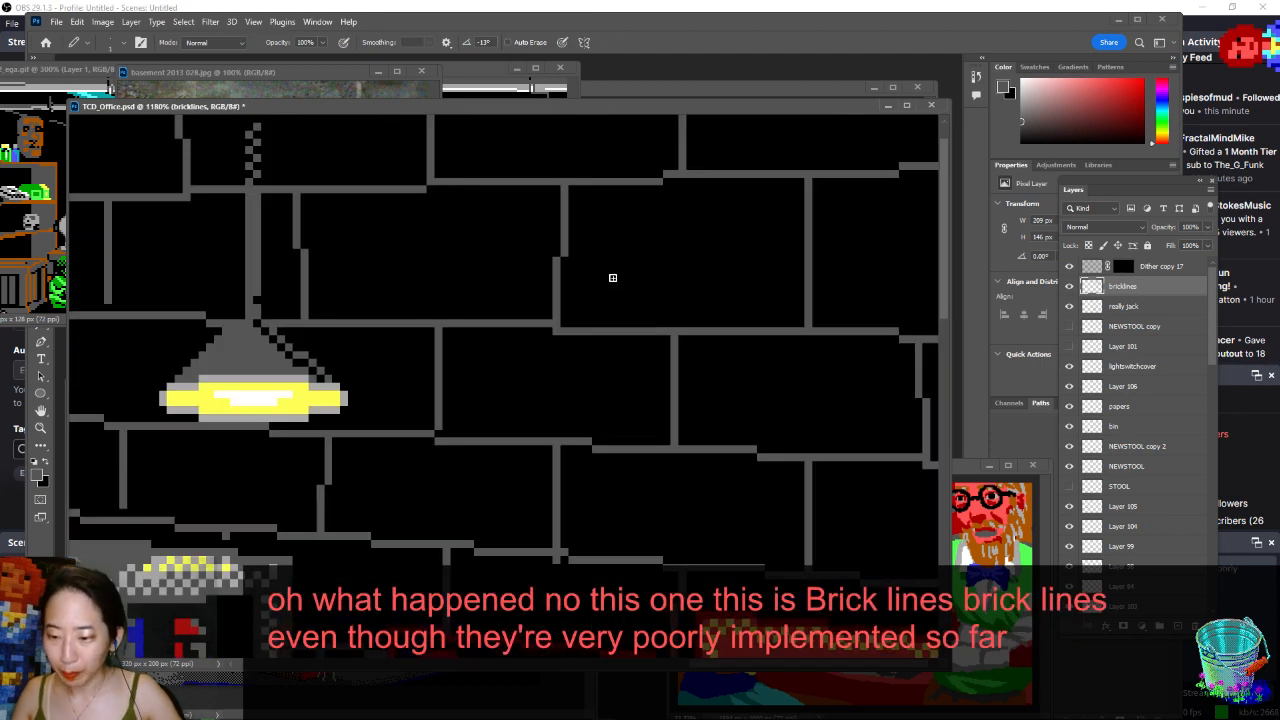
key(w)
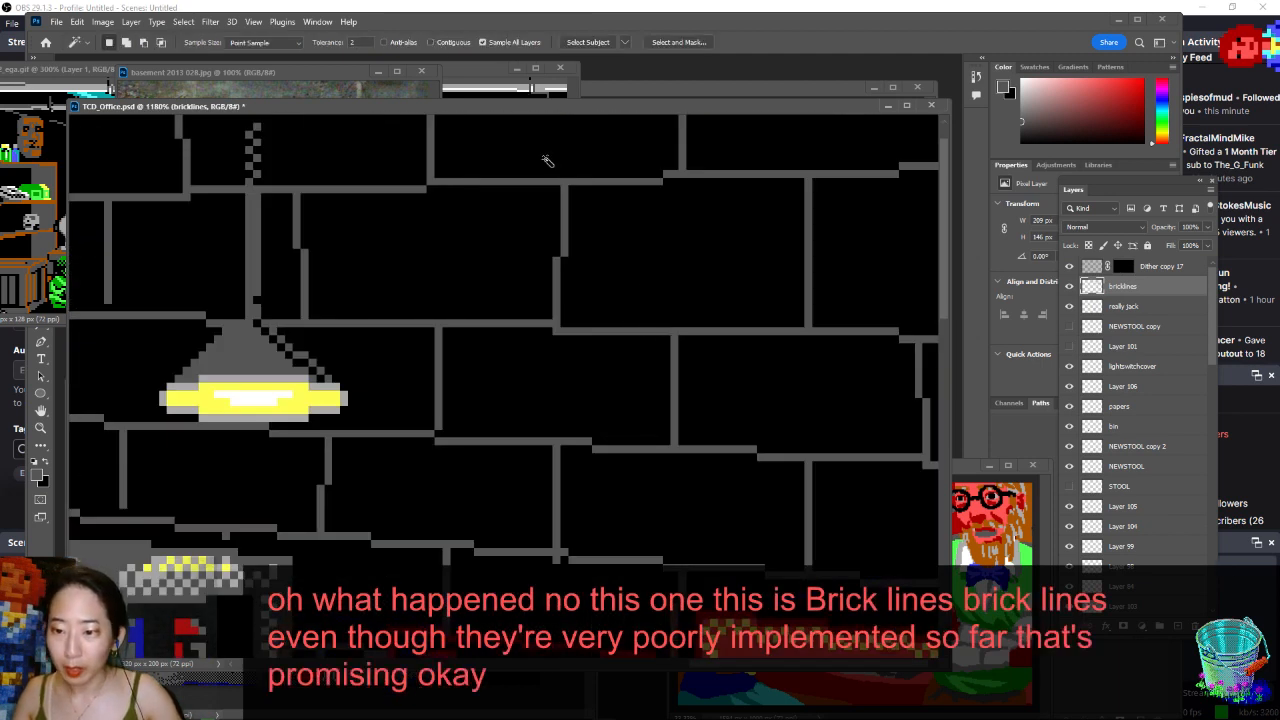
click(532, 45)
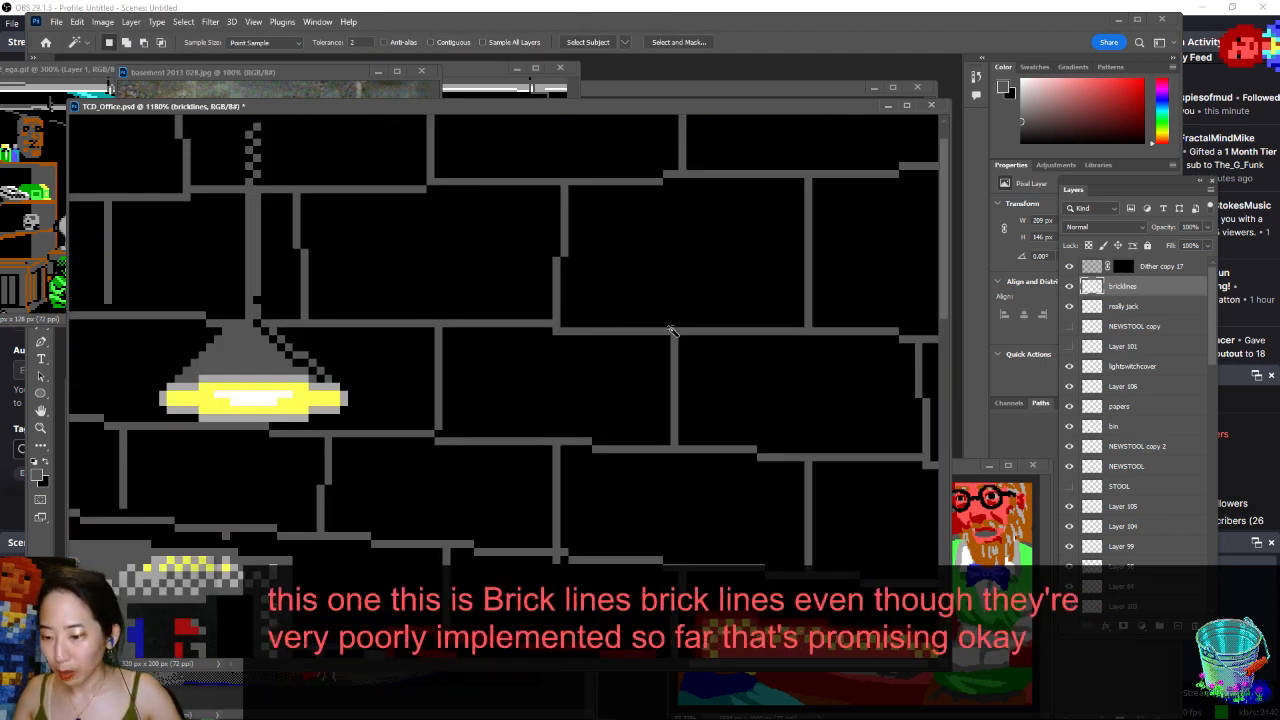
click(672, 331)
- Fill the brick line selection with white on the Dither copy 17 layer mask, and deselect
click(1124, 267)
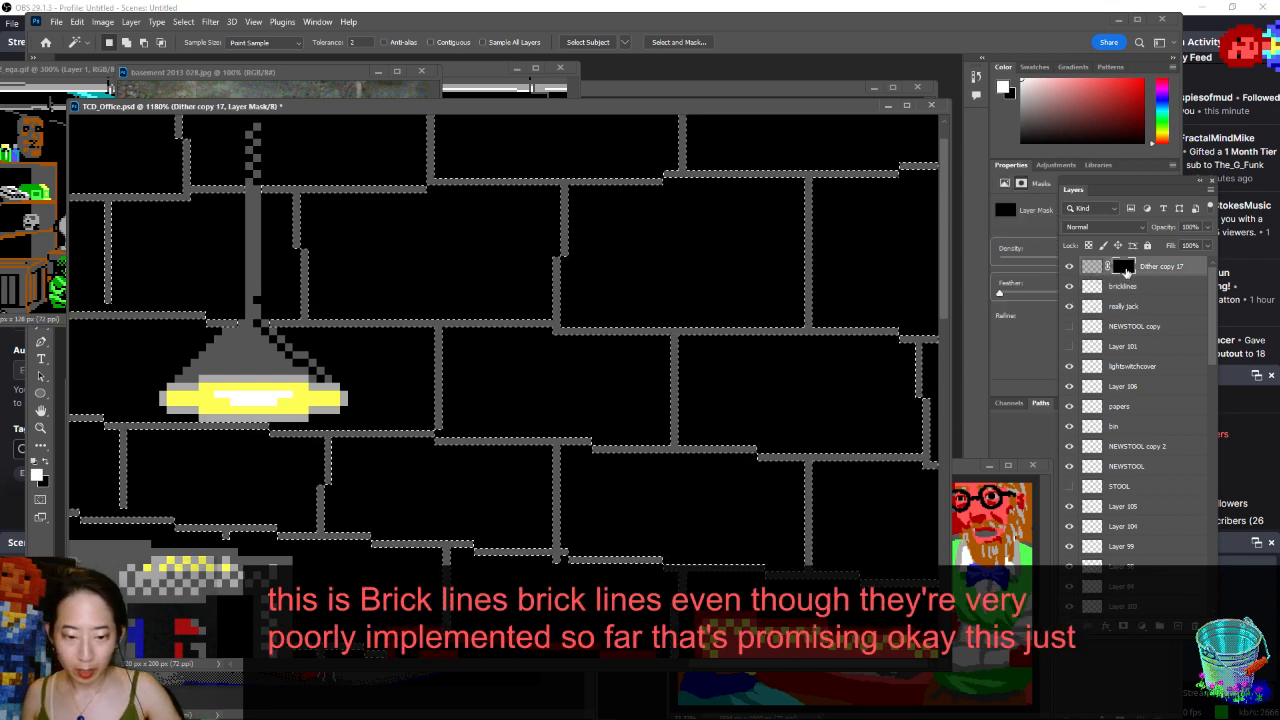
key(x)
key(ctrl+BackSpace)
key(ctrl+d)
key(ctrl+0)
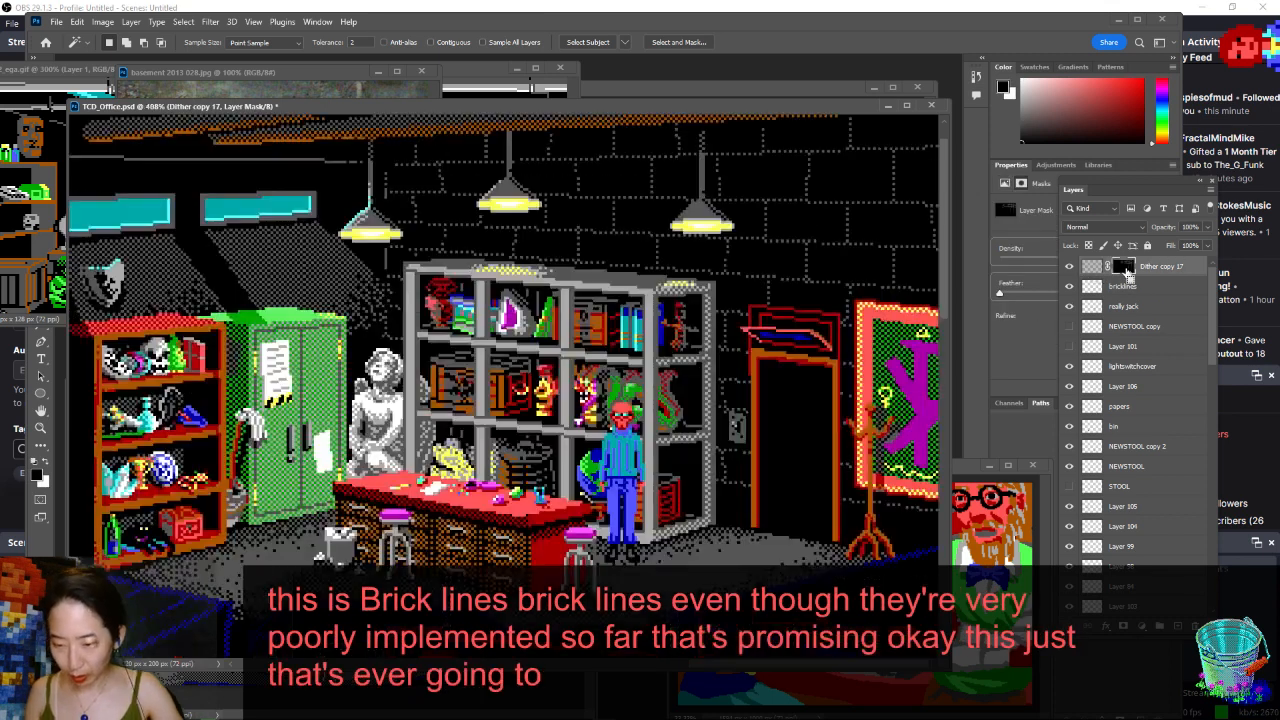
- Create a new layer directly above the bricklines layer for Pencil touch-ups
key(ctrl+minus)
key(ctrl+minus)
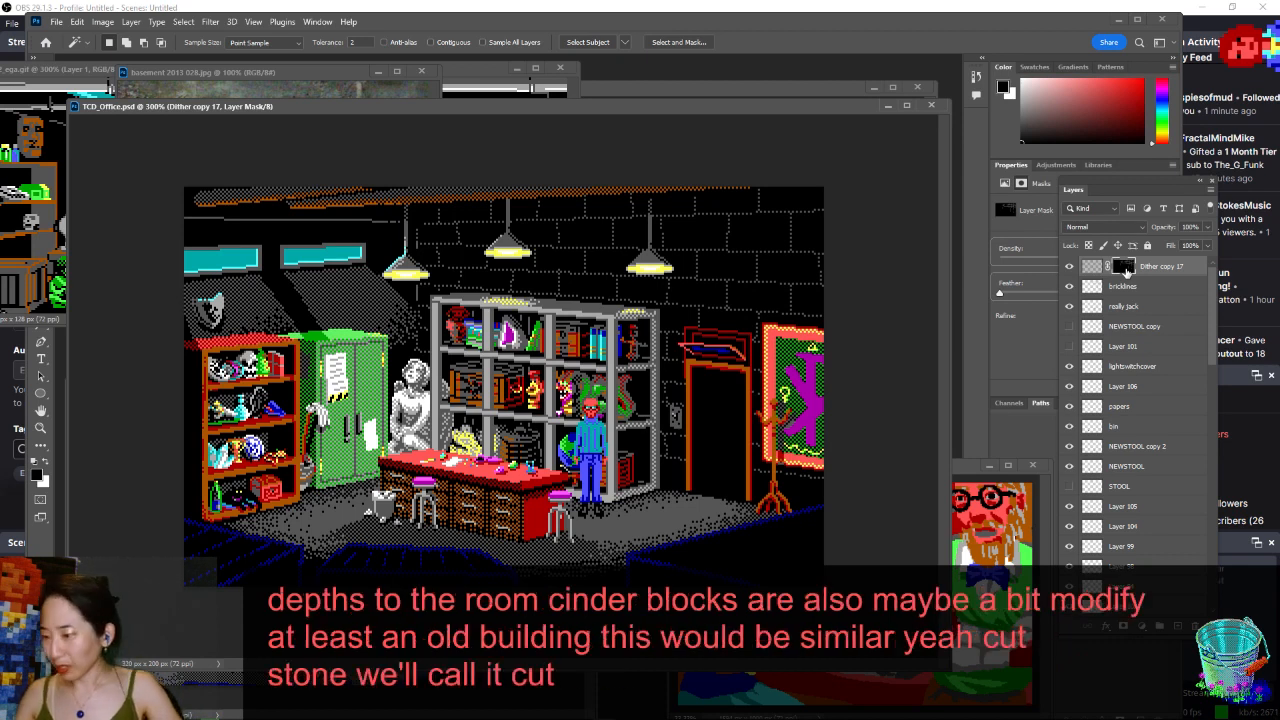
click(1126, 289)
key(b)
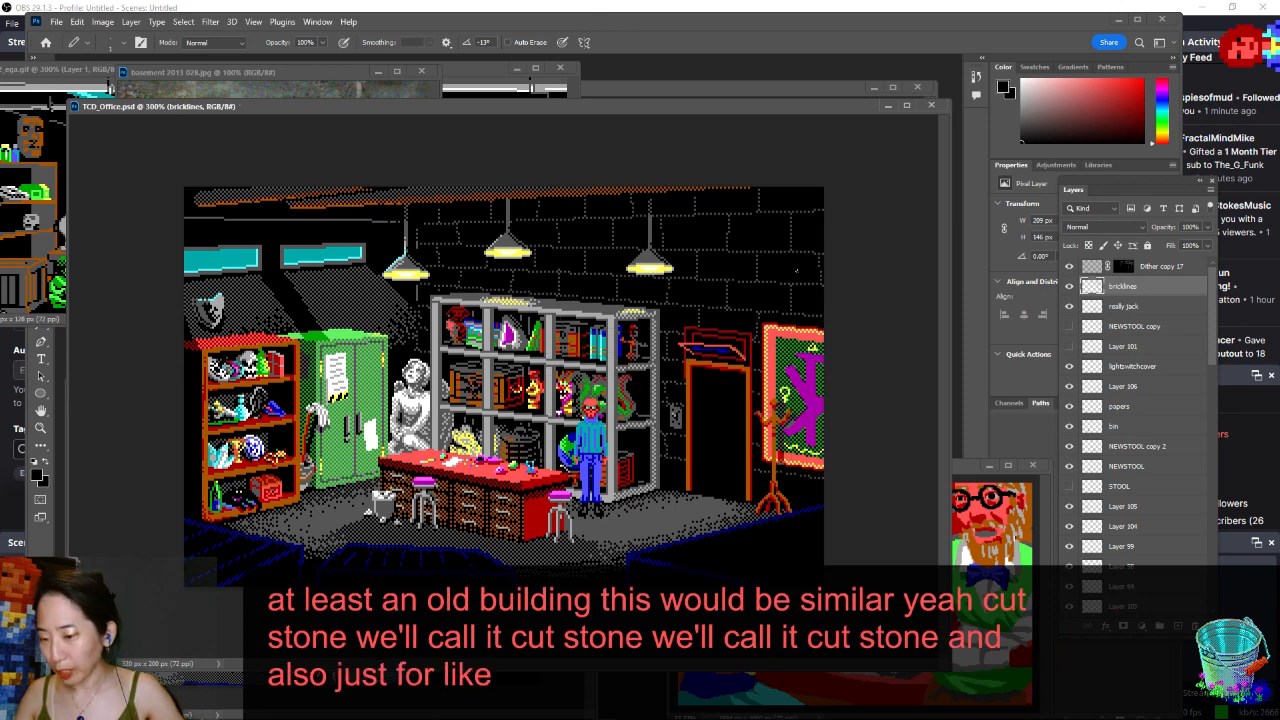
key(ctrl+shift+n)
key(Return)
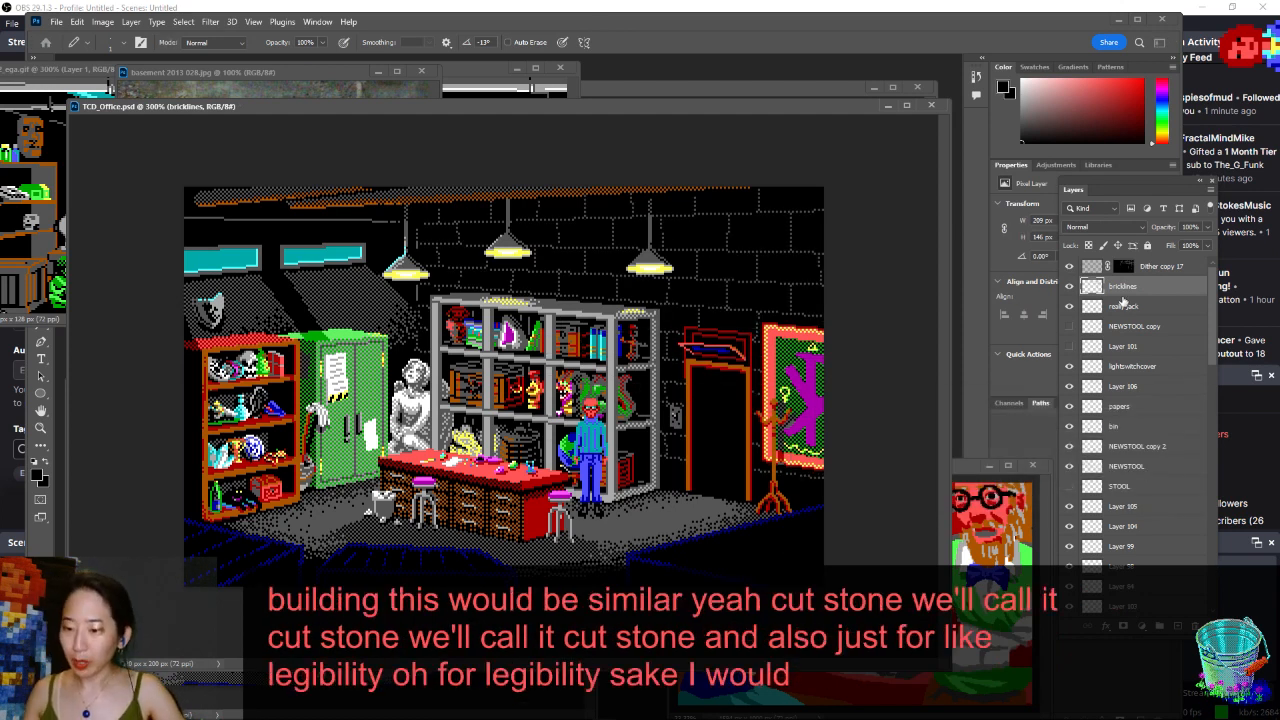
- Paint black over the brick-line pixels touching the cord and shade and running directly under the rightmost hanging lamp
drag(634, 194, 713, 291)
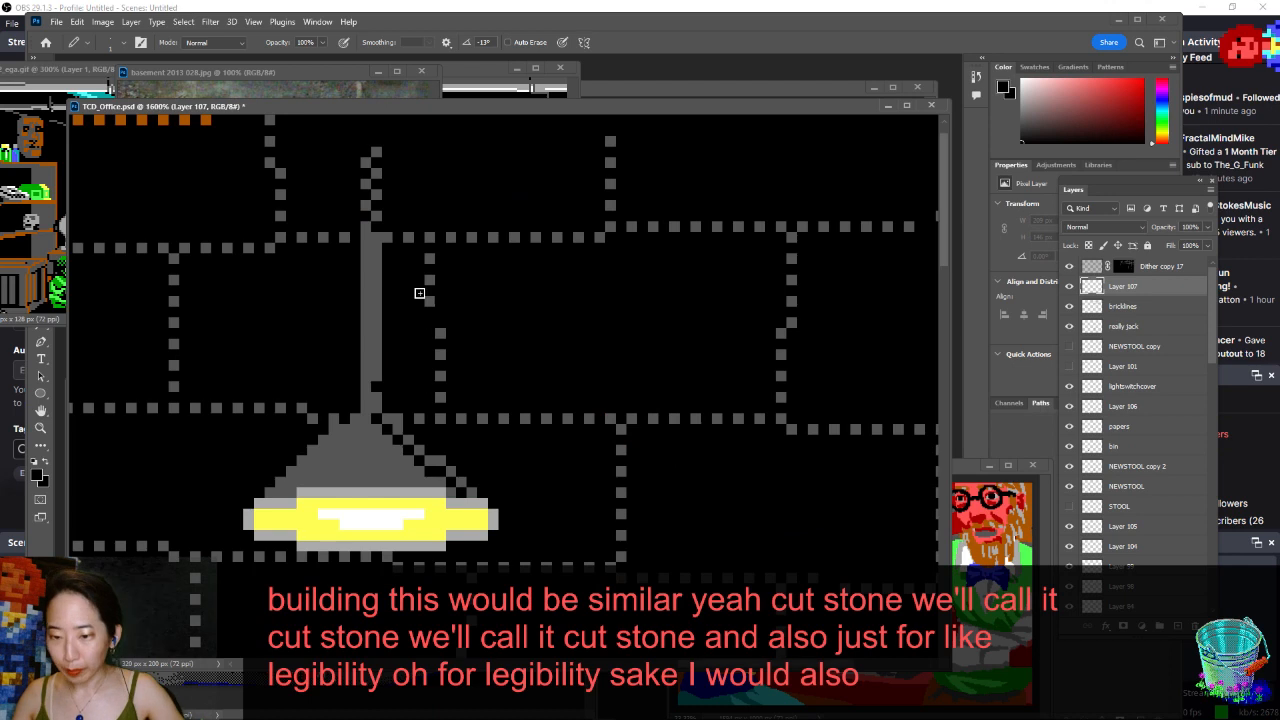
click(388, 238)
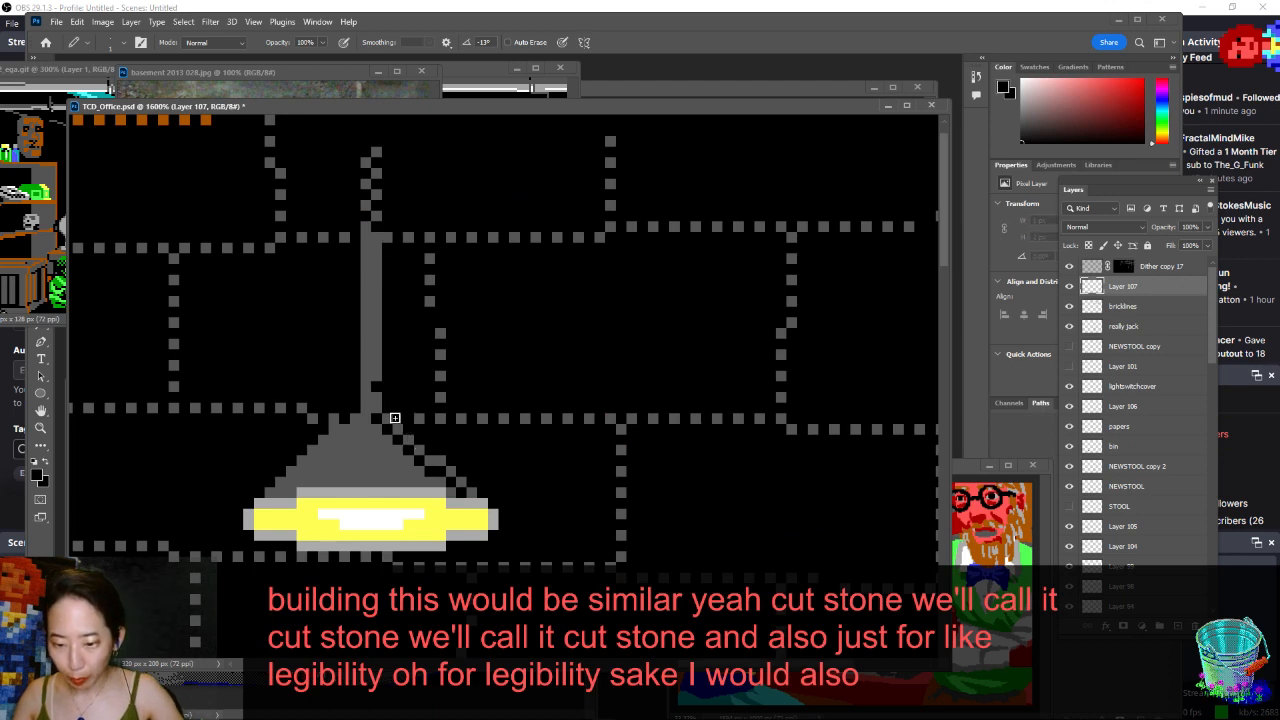
key(ctrl+z)
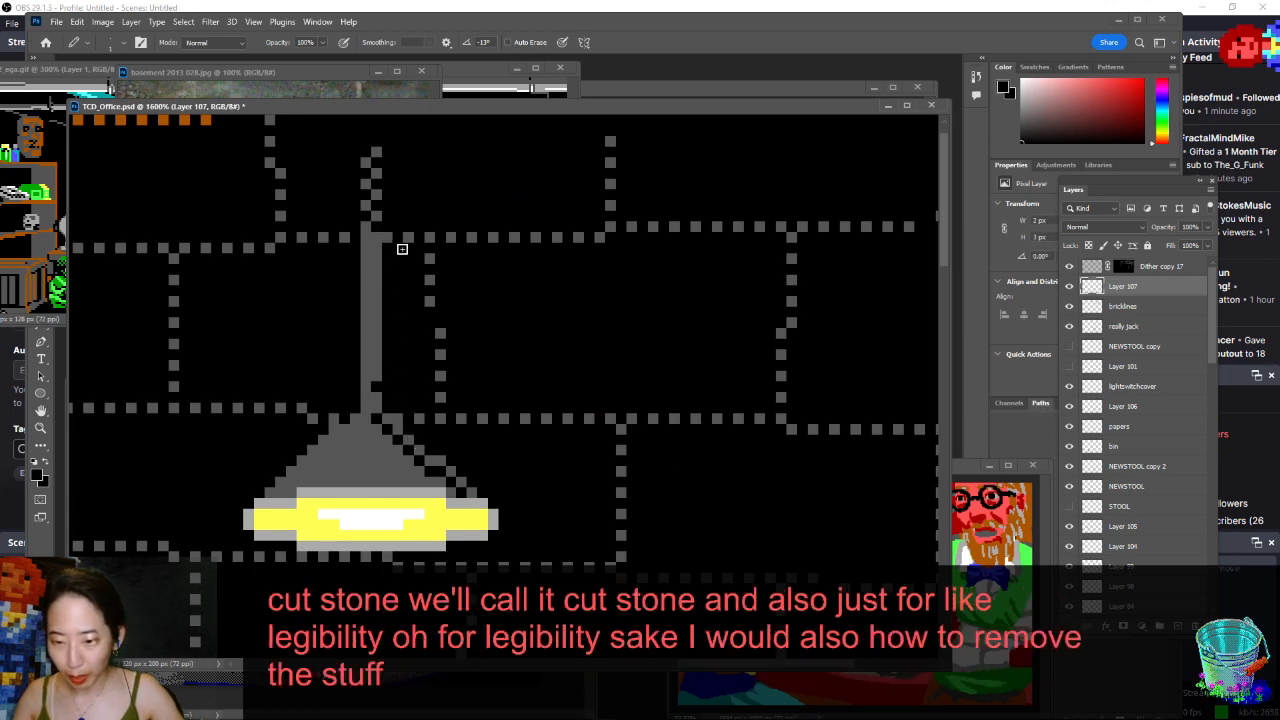
click(390, 239)
click(374, 381)
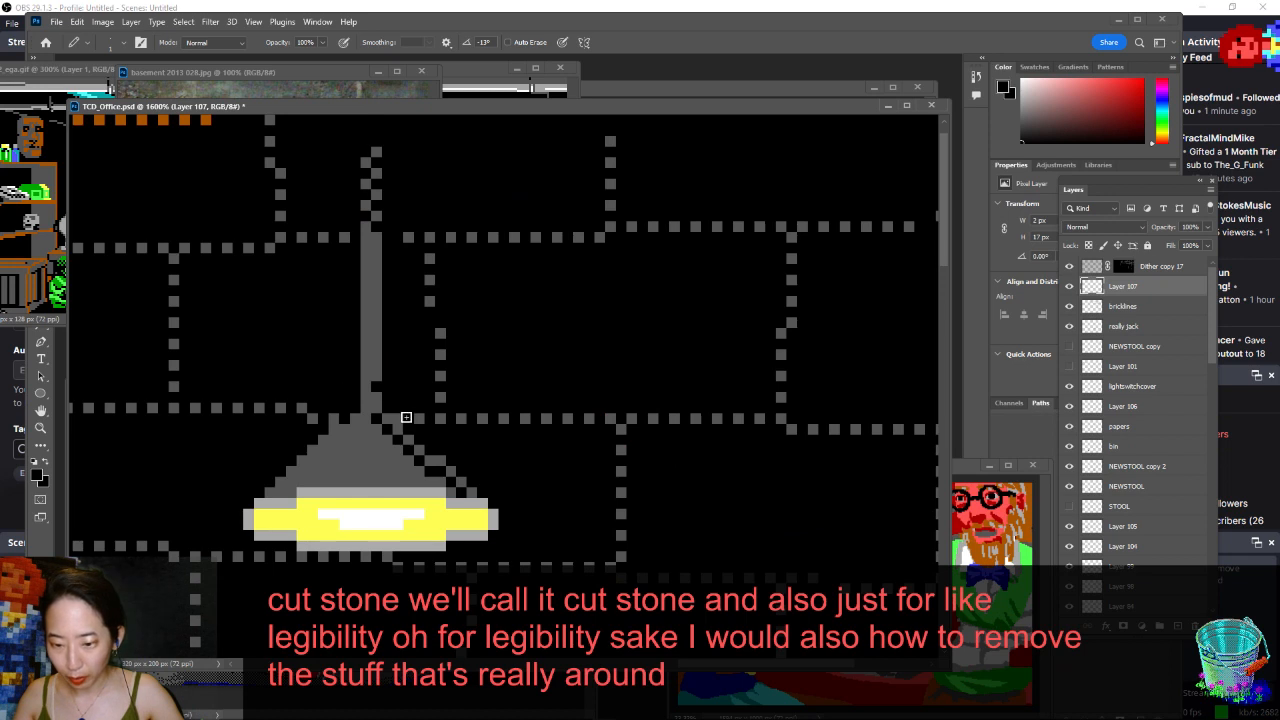
scroll(320, 526, down, 1)
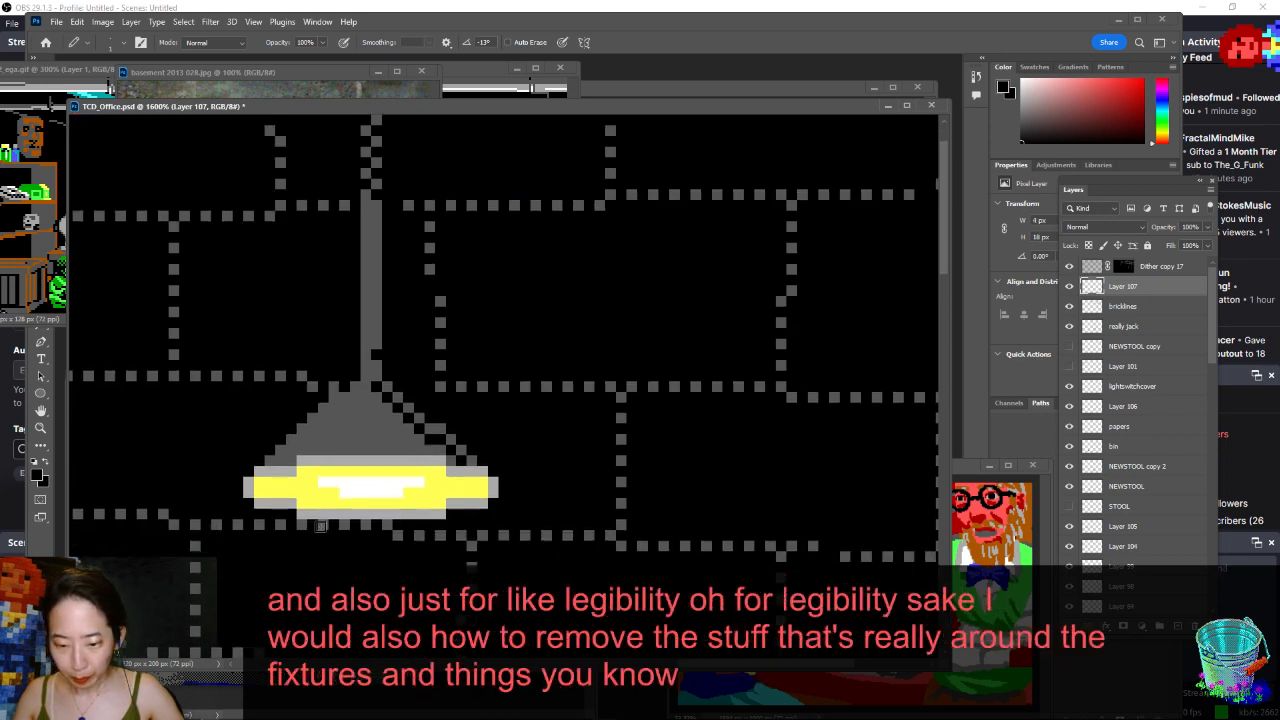
drag(387, 527, 338, 527)
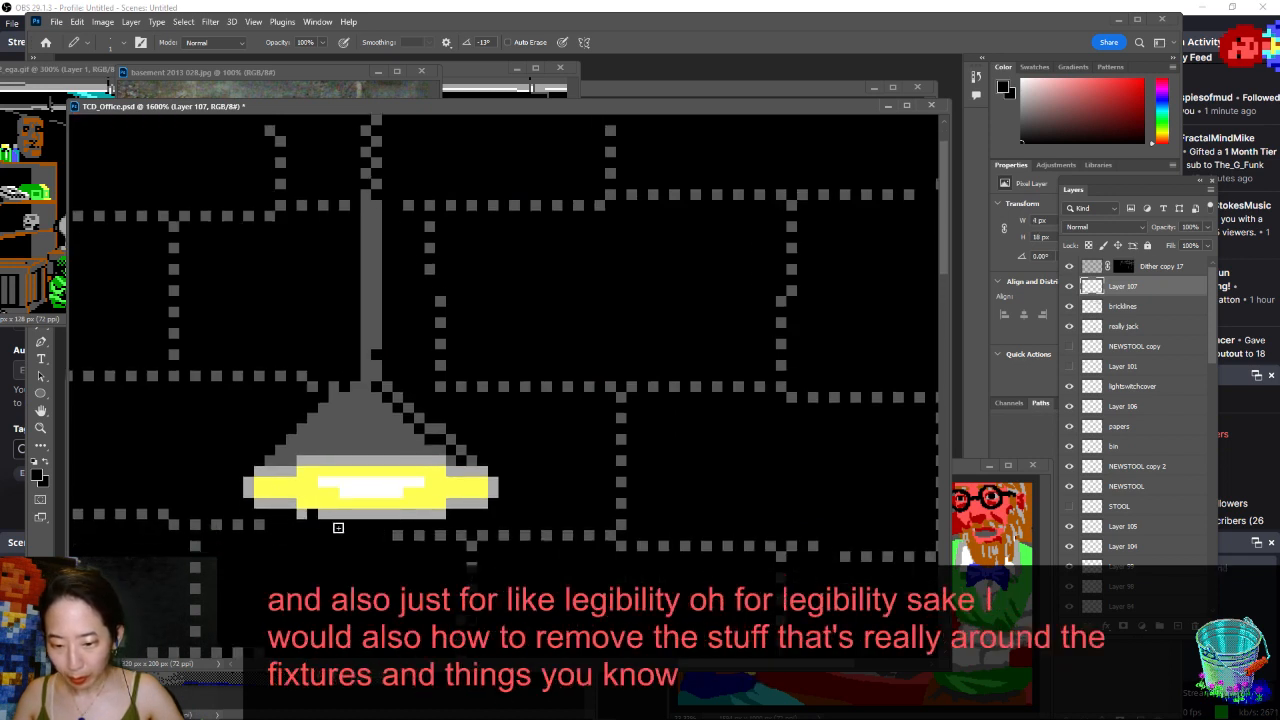
- Black out the brick-line pixels crowding the cords and shades of the hanging lamps, working across to the middle and left ones
drag(257, 388, 462, 357)
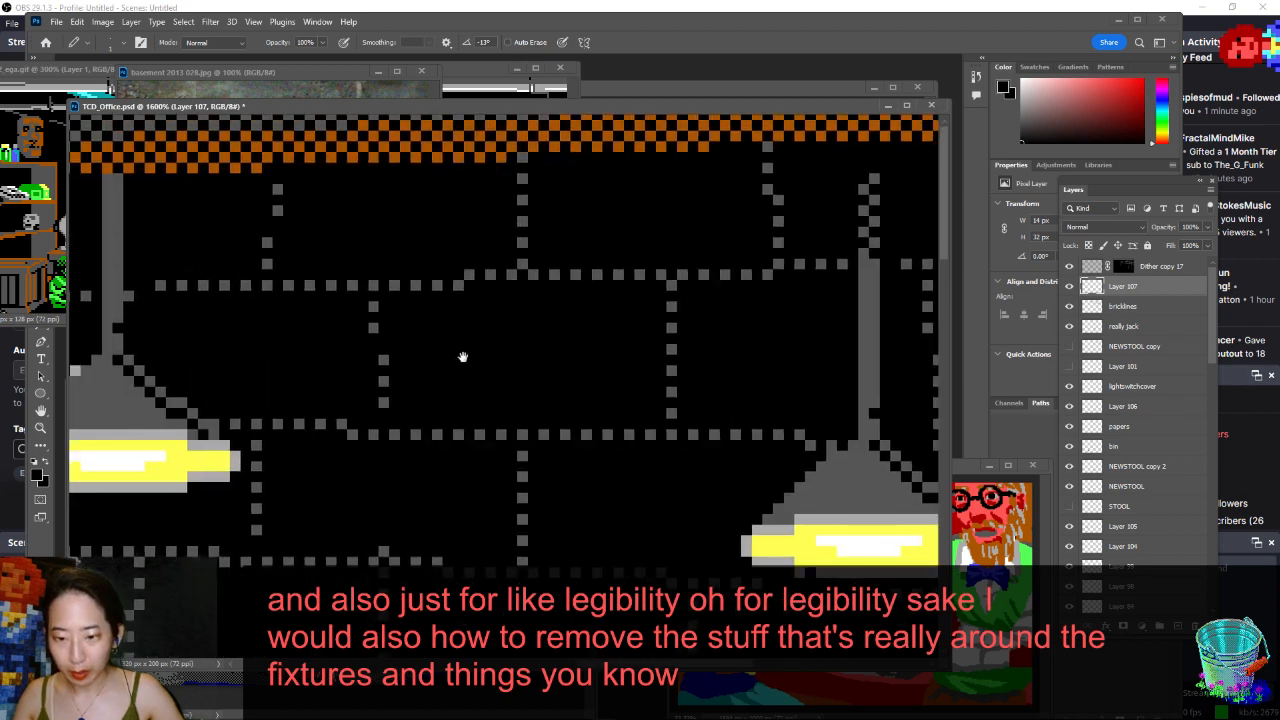
click(770, 148)
drag(729, 208, 137, 218)
drag(260, 270, 865, 272)
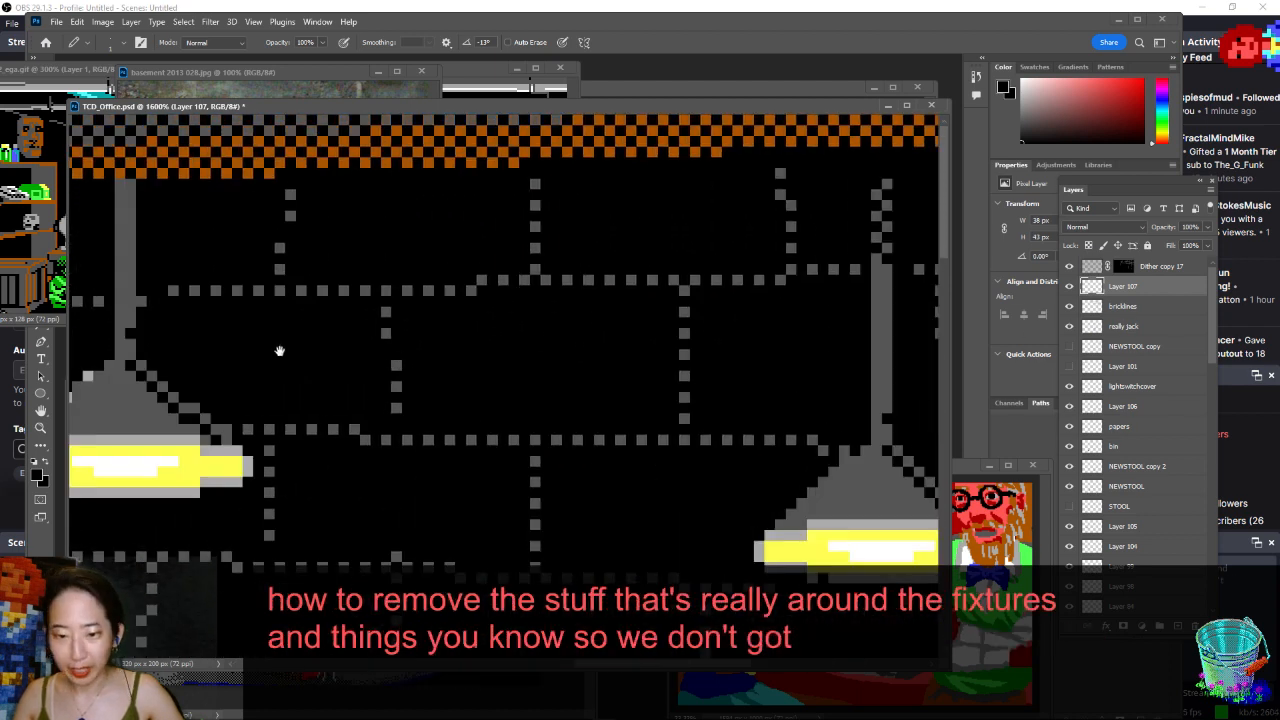
drag(815, 378, 712, 298)
drag(843, 343, 589, 295)
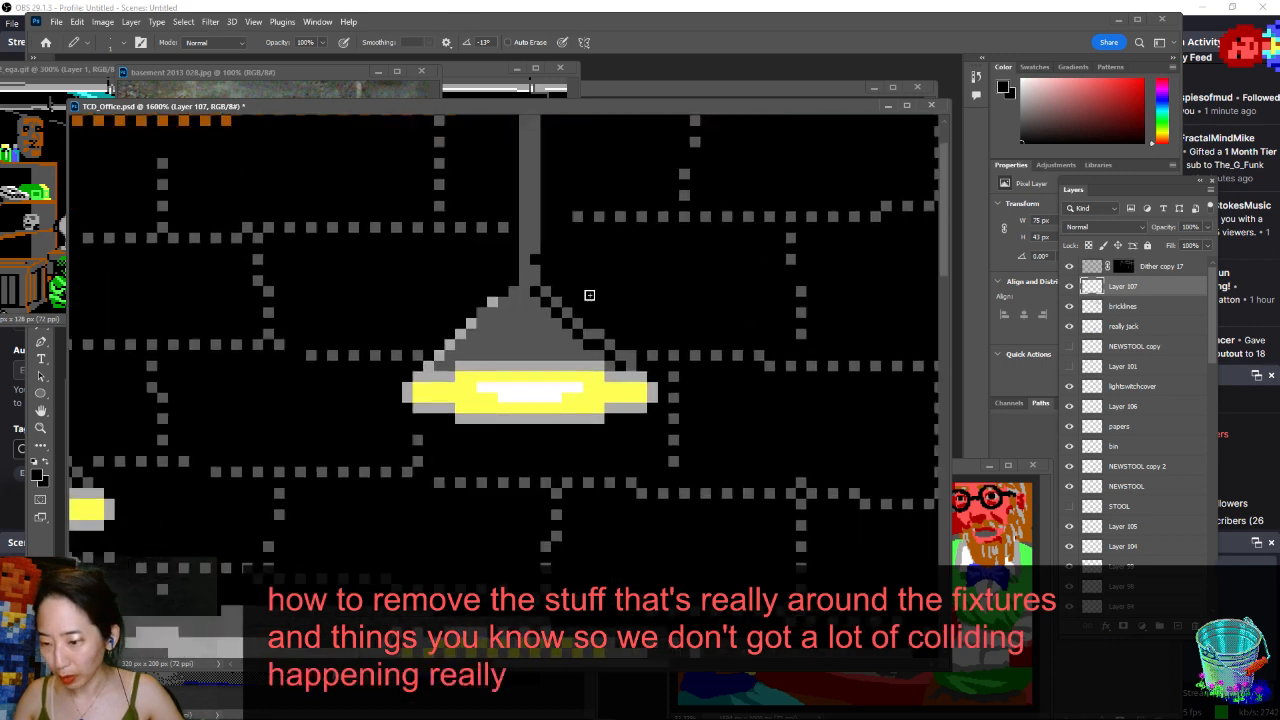
drag(665, 356, 672, 399)
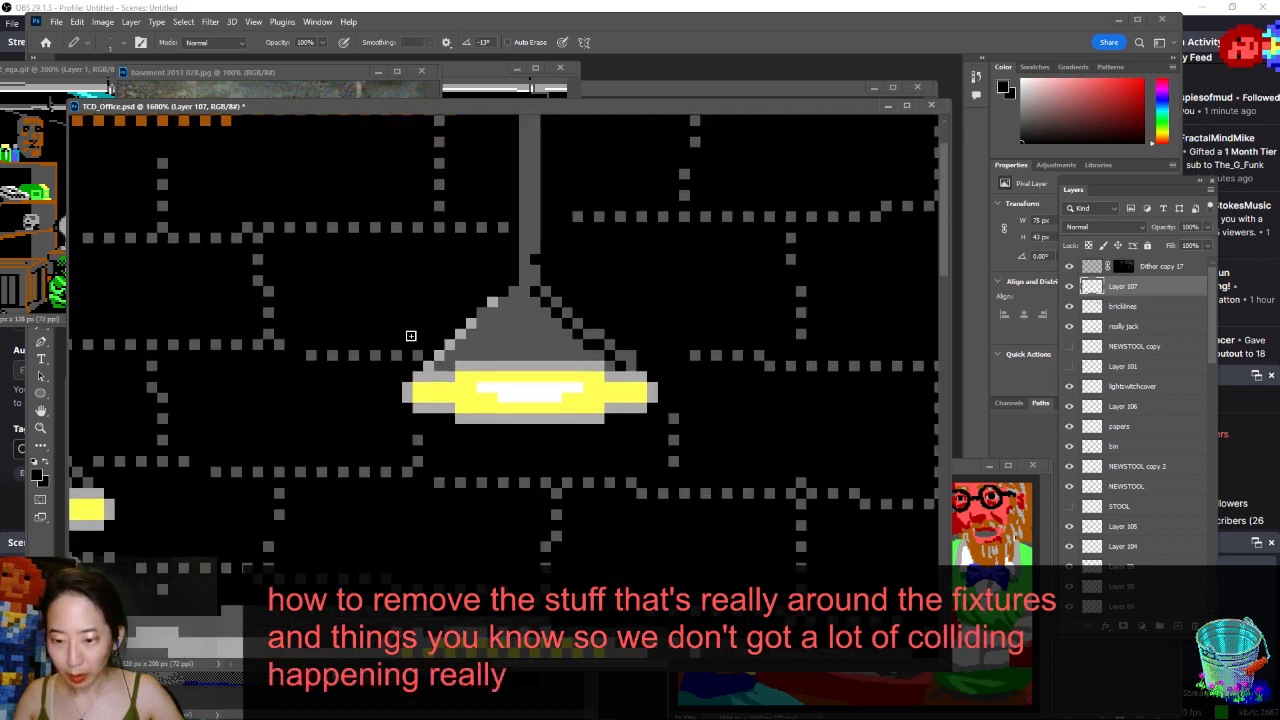
drag(416, 411, 596, 335)
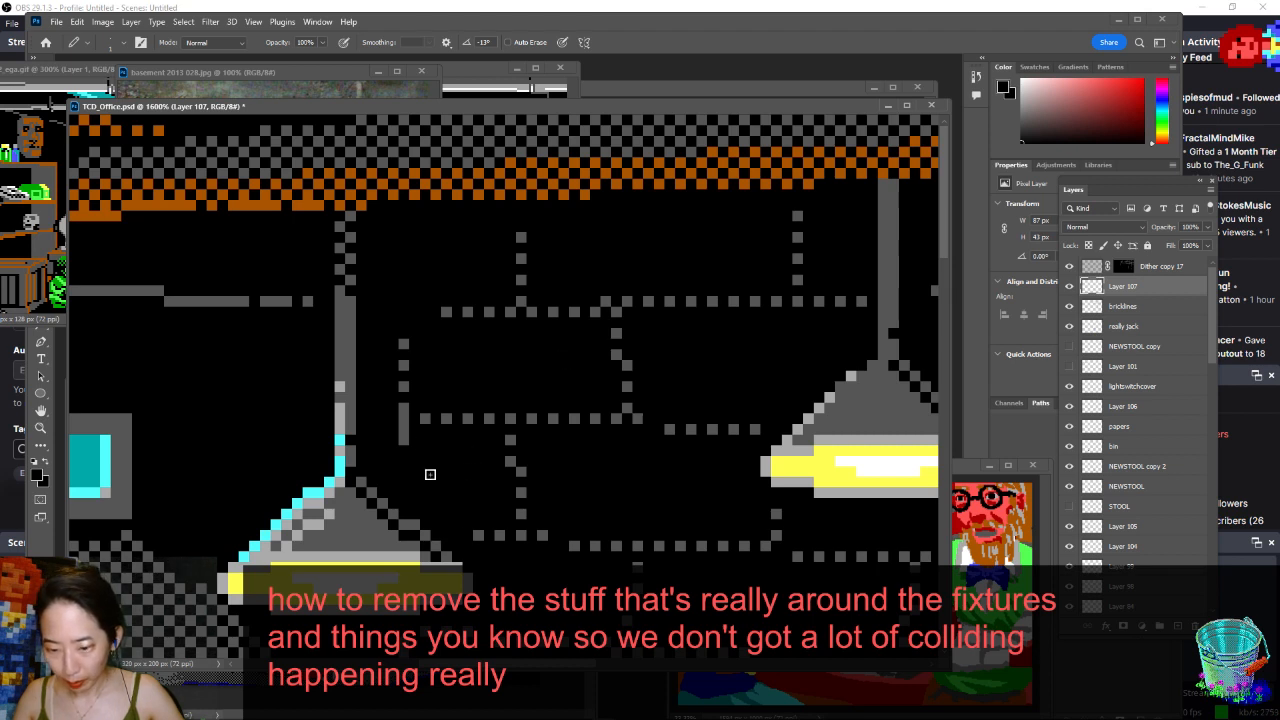
drag(479, 488, 428, 268)
mouse_move(502, 426)
mouse_down()
mouse_move(391, 268)
mouse_move(347, 260)
mouse_up()
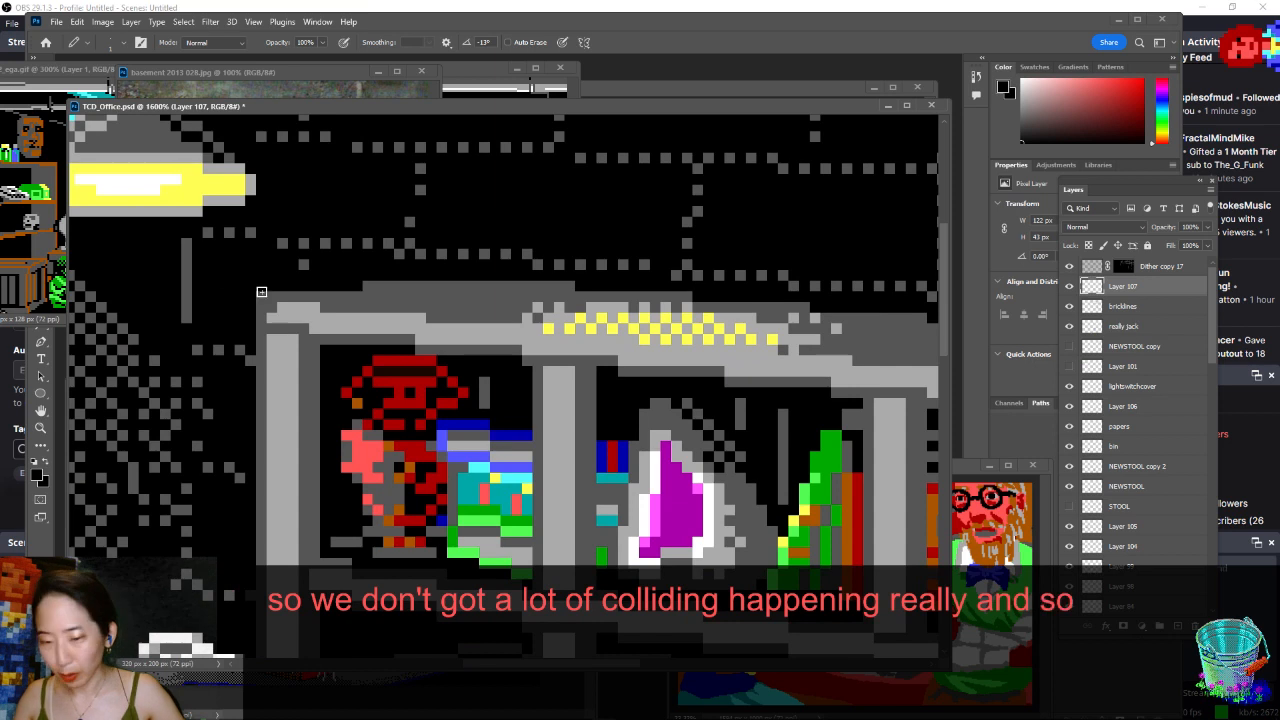
- Paint white on the Dither copy 17 layer mask over the solid vertical brick line between the left lamp and the grey shelf
click(1122, 266)
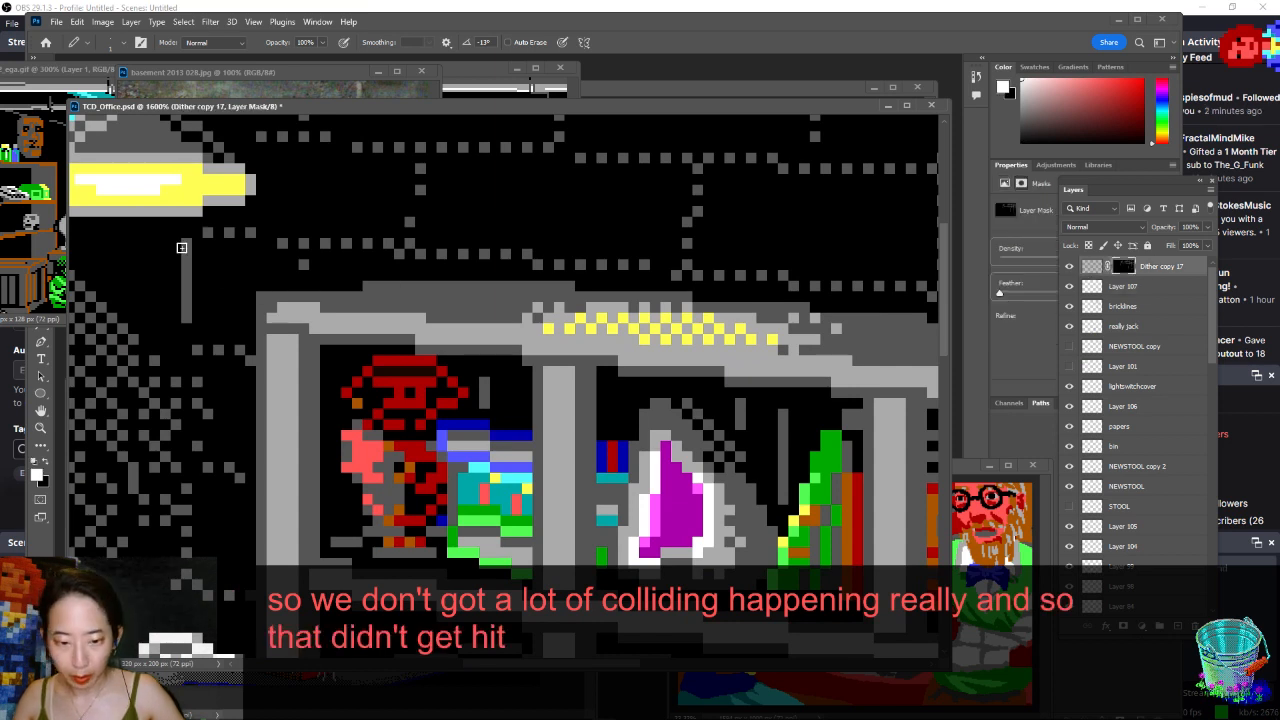
drag(184, 281, 185, 326)
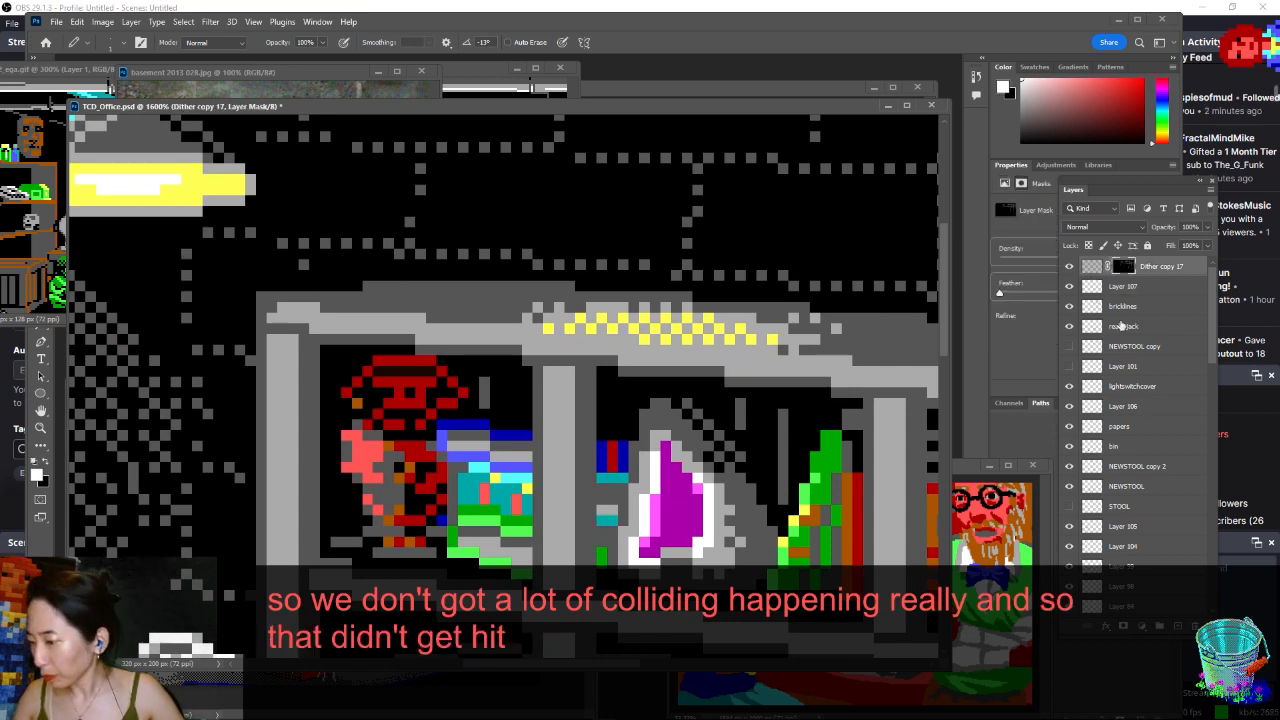
- On Layer 107, black out scattered brick-line pixels just above the top edge of the grey shelf
click(1122, 286)
drag(887, 289, 592, 244)
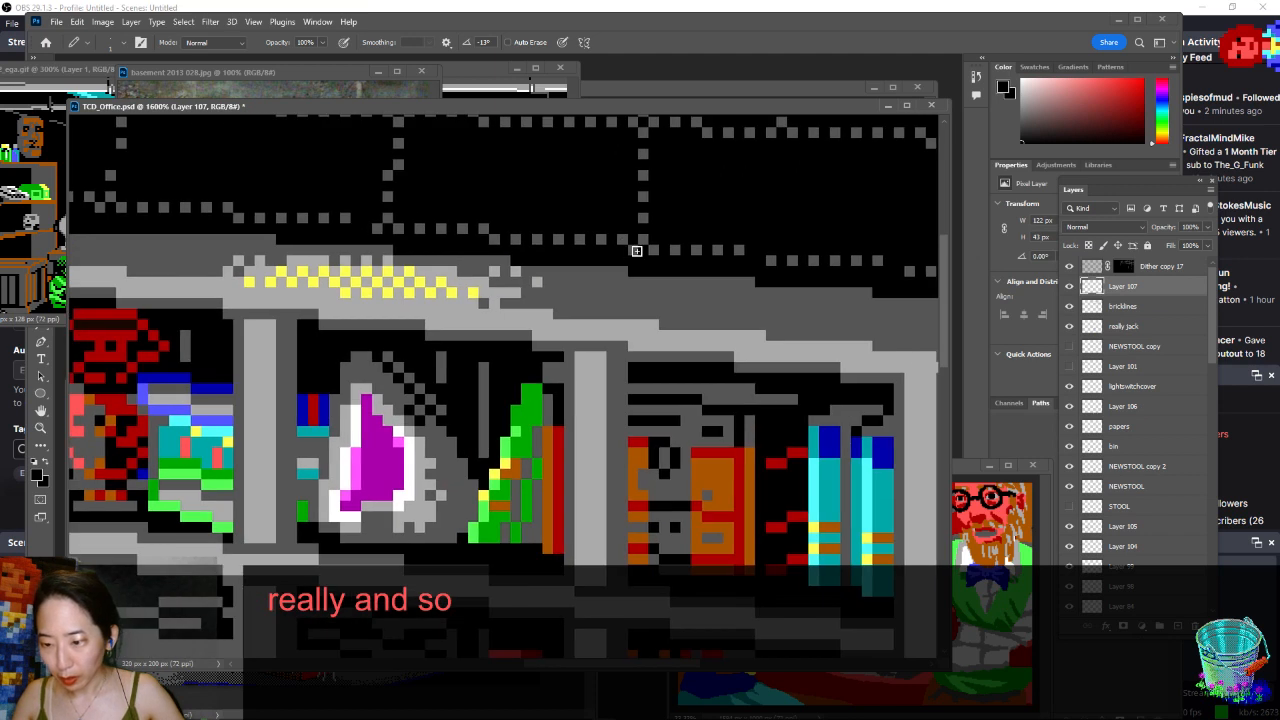
drag(384, 227, 486, 229)
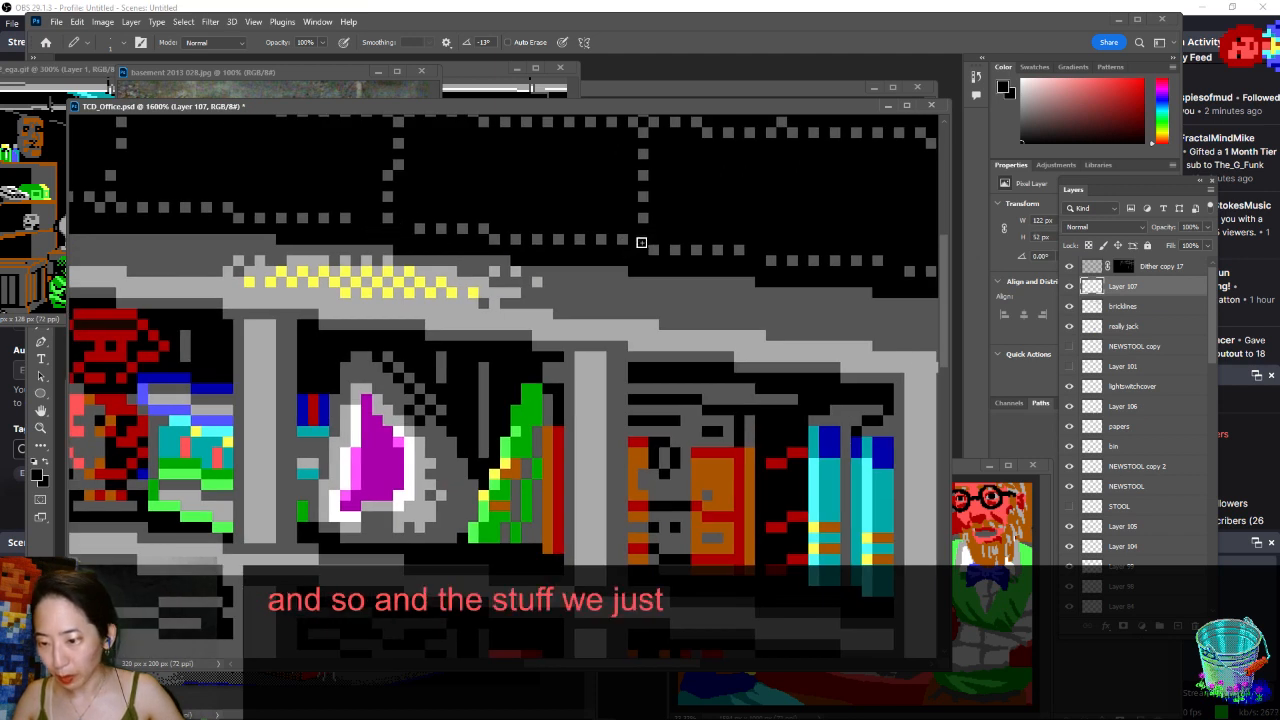
scroll(641, 242, right, 10)
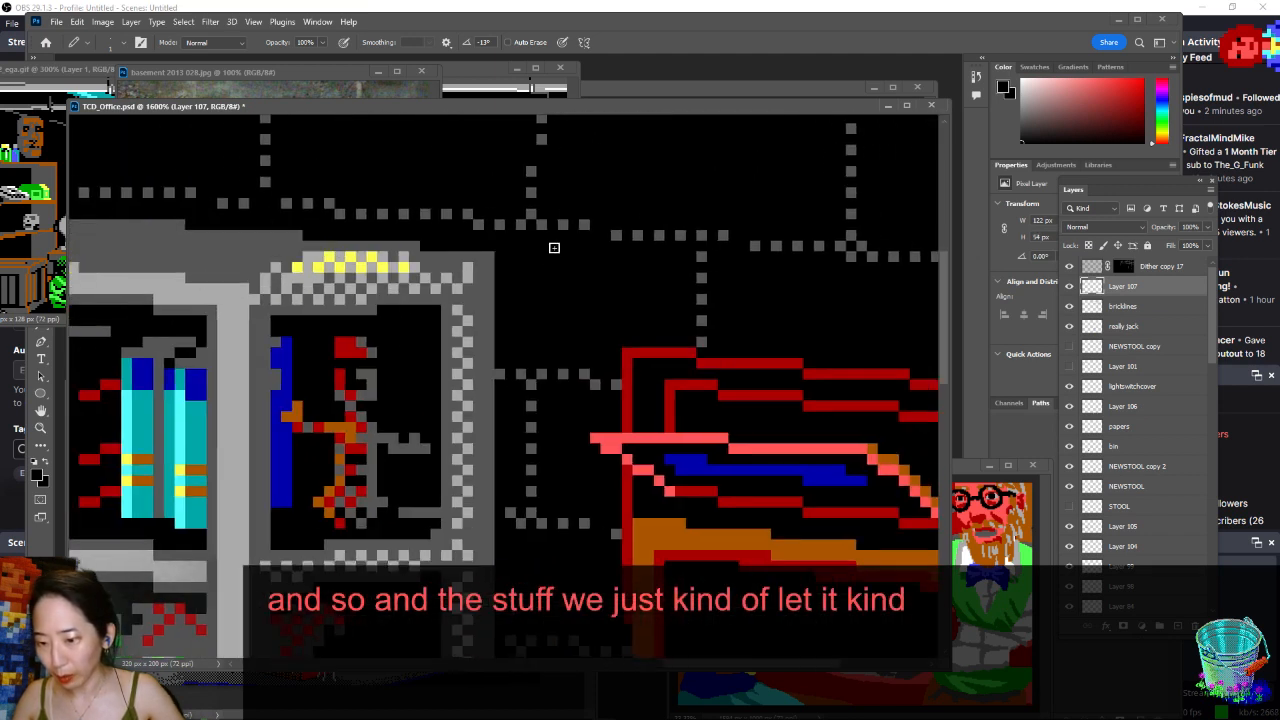
- Black out brick-line pixels above the door frame, beside the shelf's right edge and around the light switch so the lines break up
click(699, 345)
drag(888, 434, 594, 318)
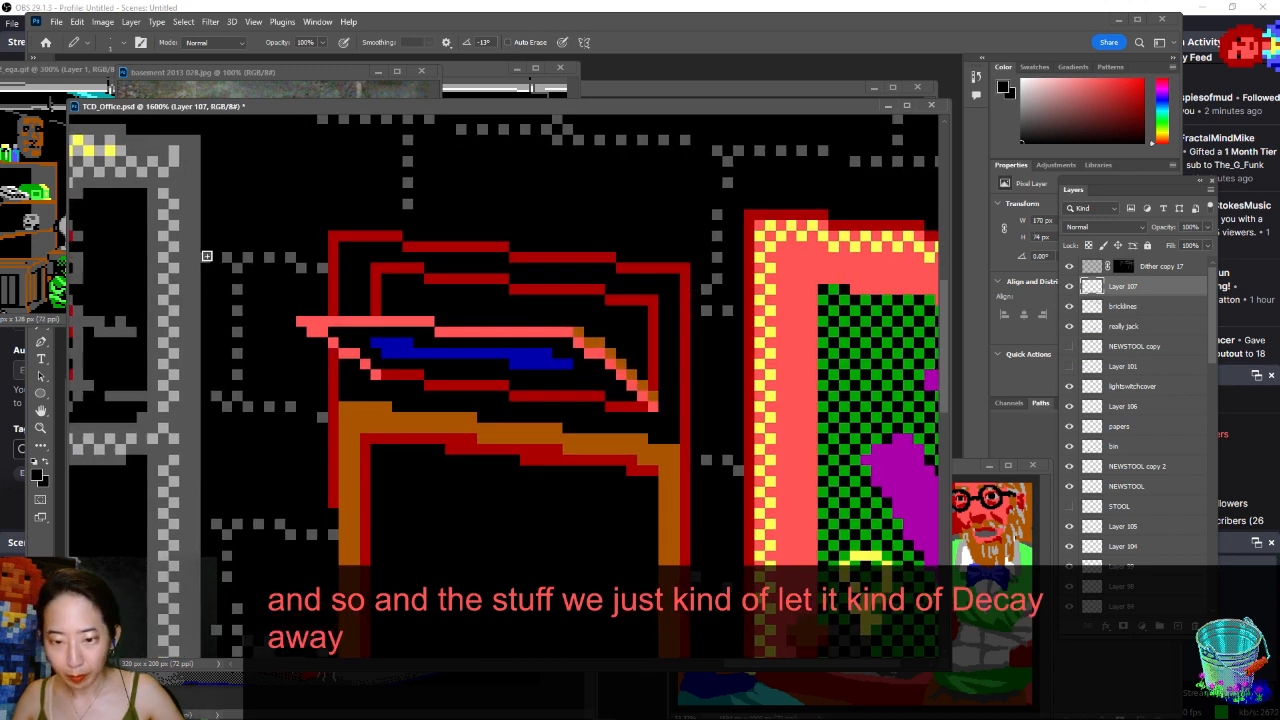
scroll(249, 441, down, 2)
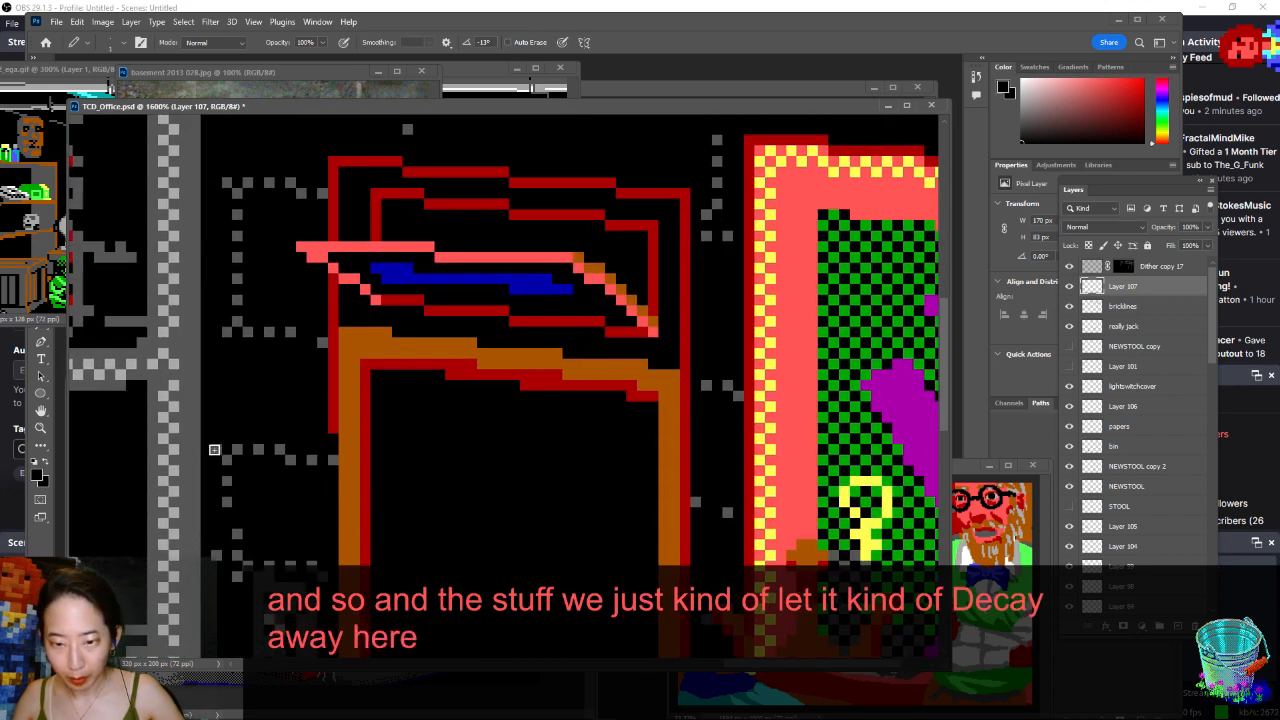
scroll(207, 552, down, 3)
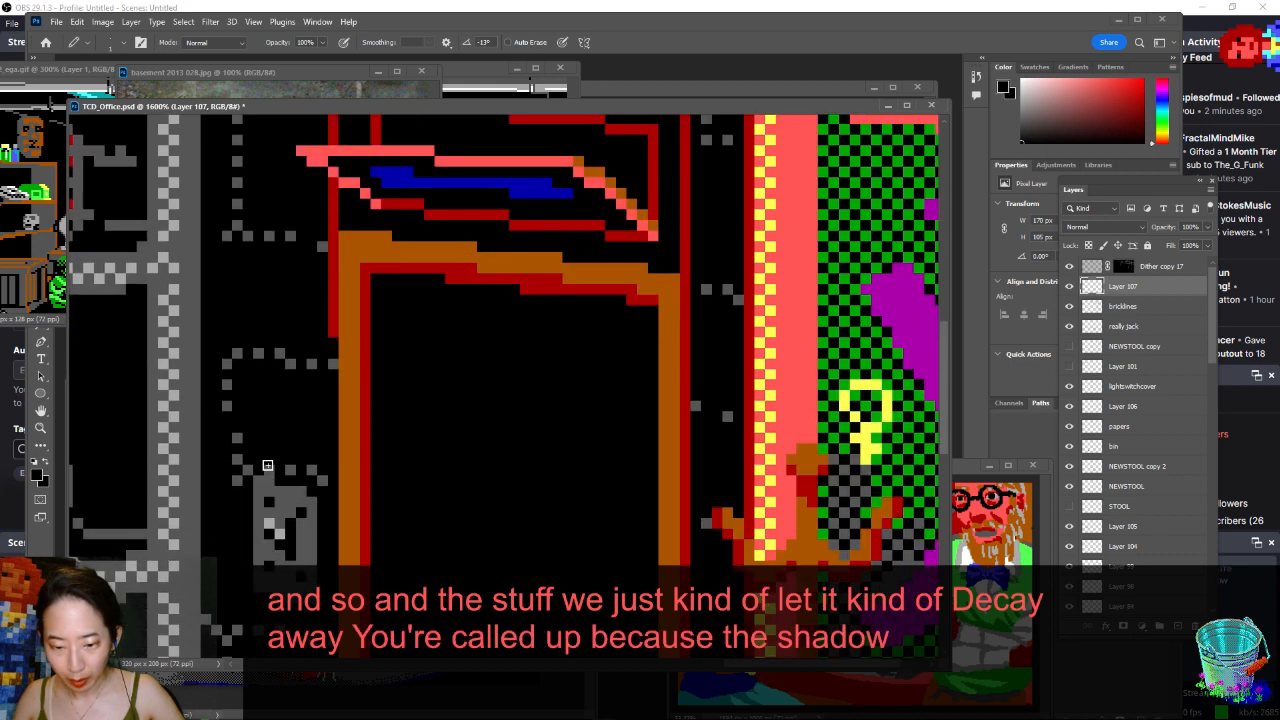
scroll(293, 470, down, 10)
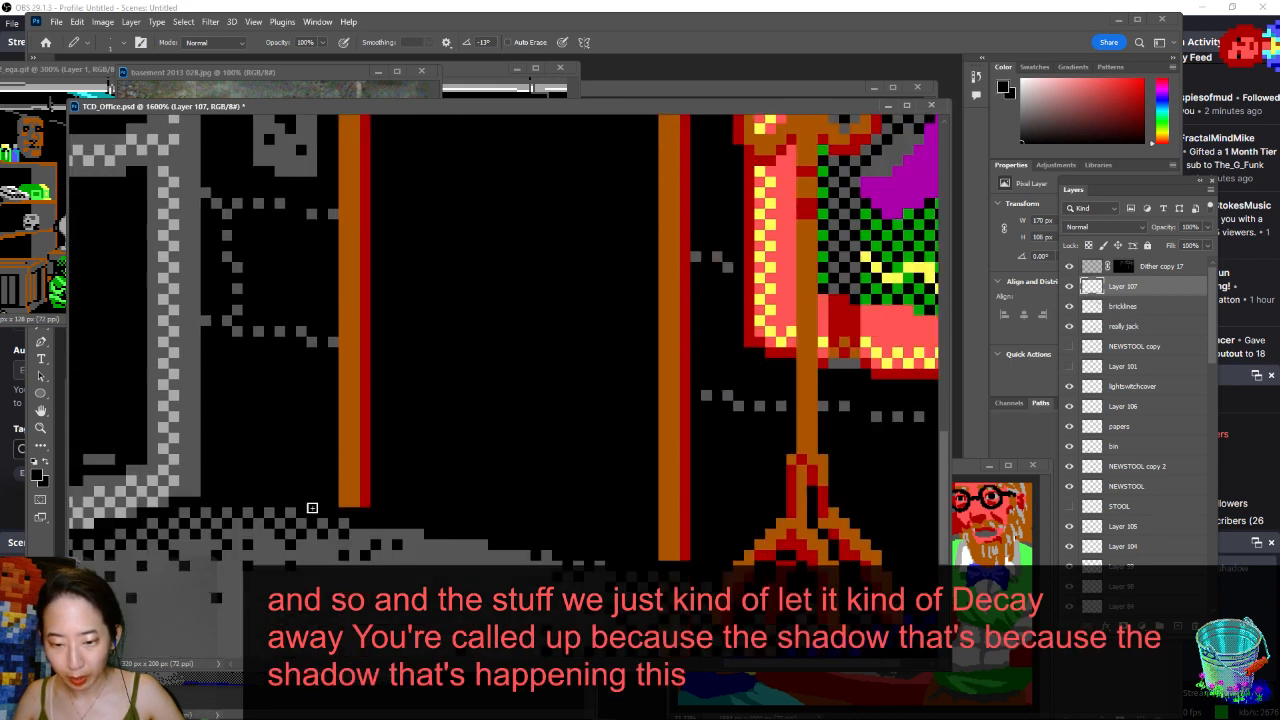
scroll(277, 234, up, 4)
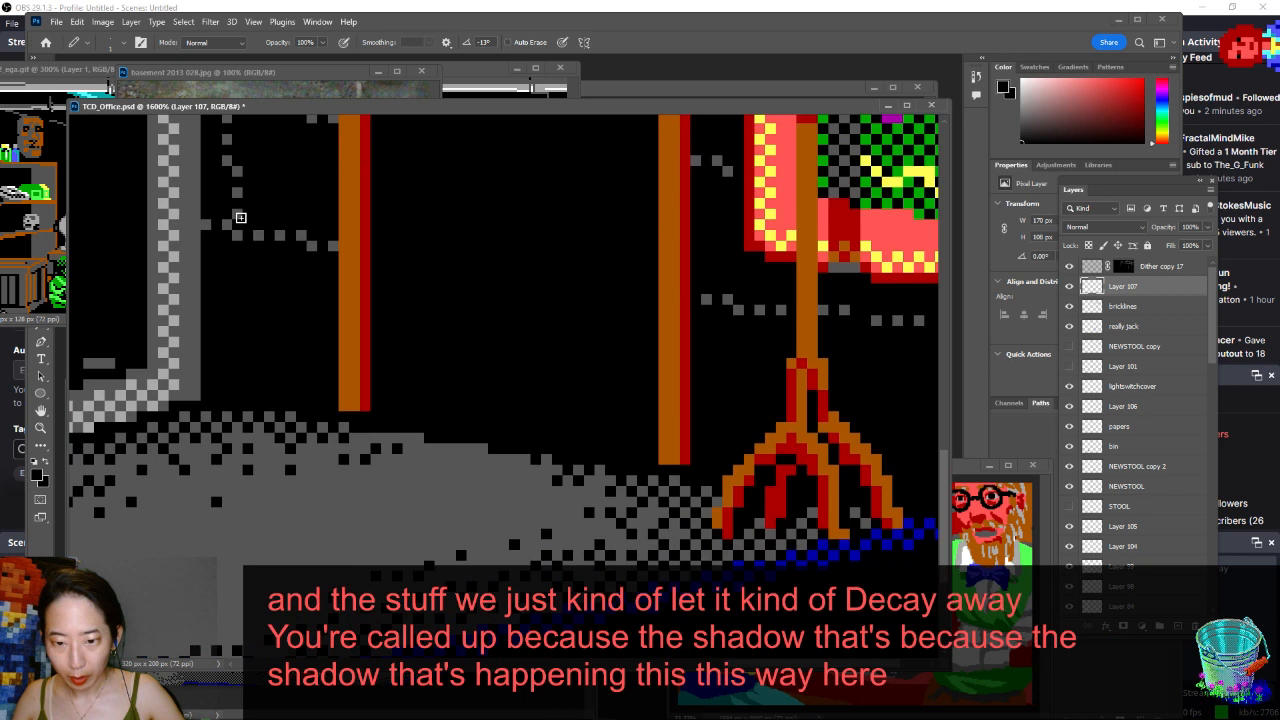
scroll(213, 186, up, 3)
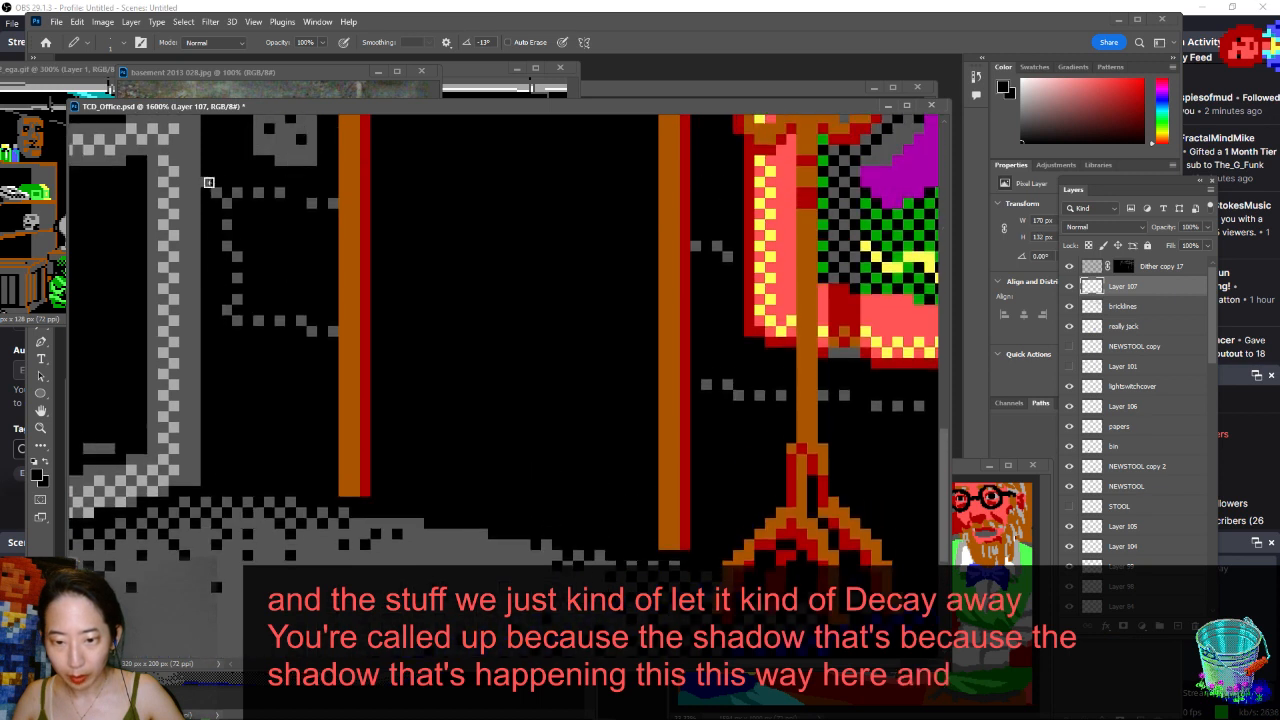
scroll(213, 190, down, 2)
scroll(213, 190, down, 4)
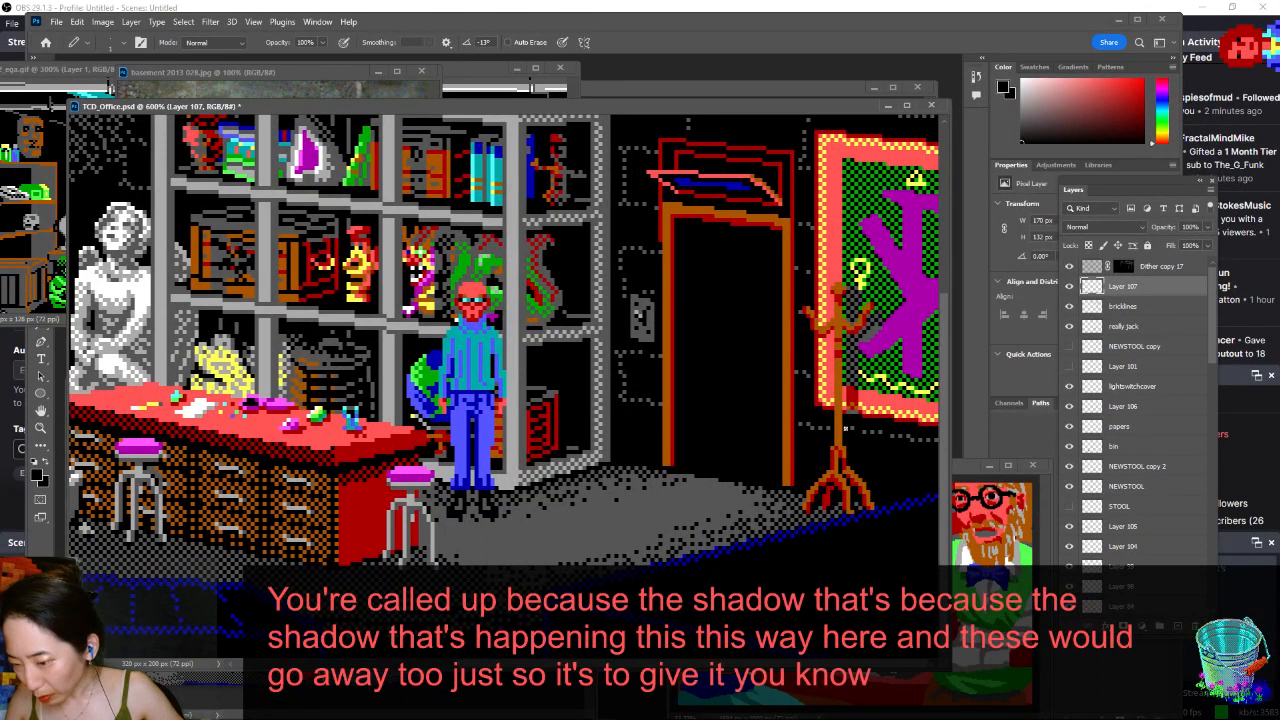
- Check the thinned brick lines across the whole scene and save the document
drag(396, 328, 554, 473)
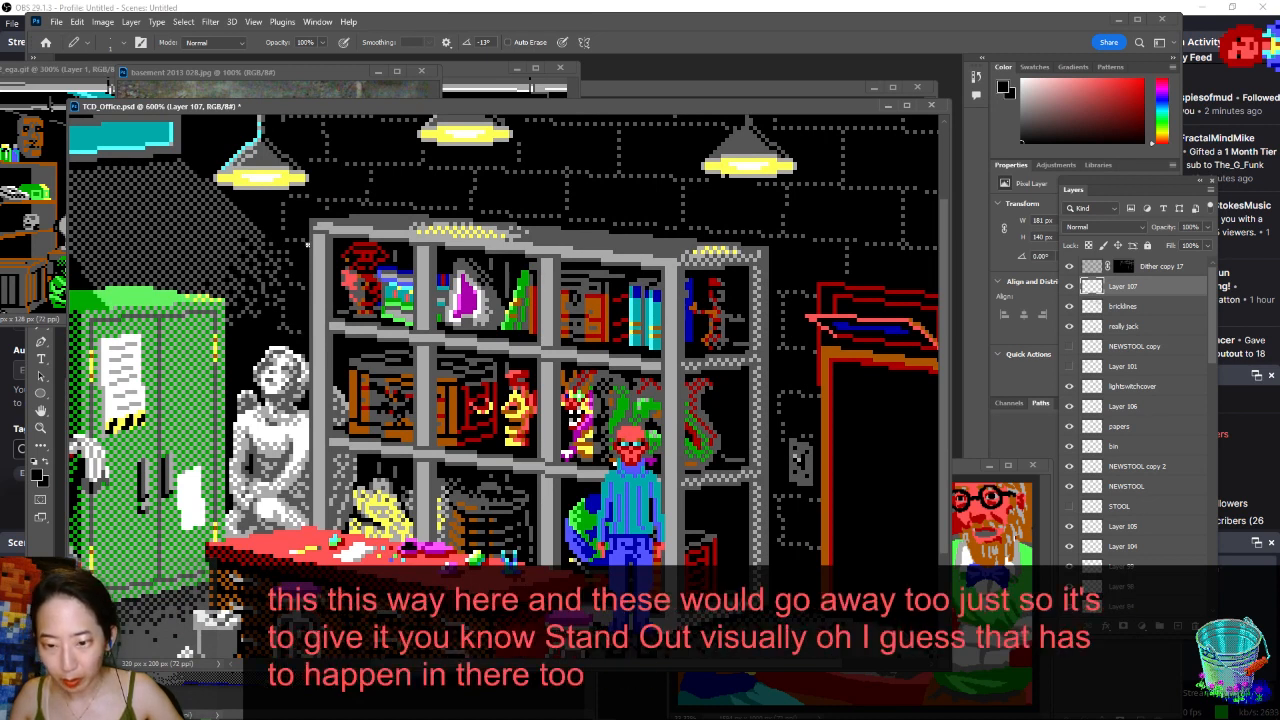
key(ctrl+minus)
key(ctrl+minus)
key(ctrl+minus)
key(ctrl+minus)
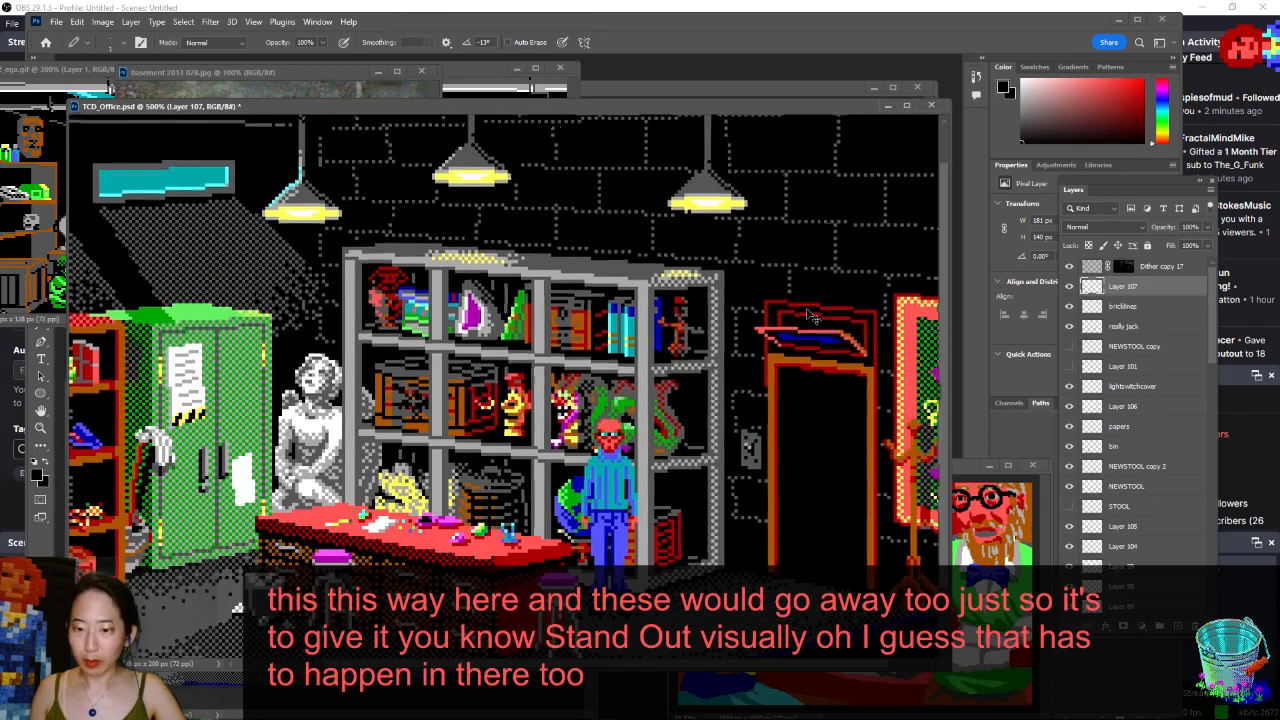
key(ctrl+s)
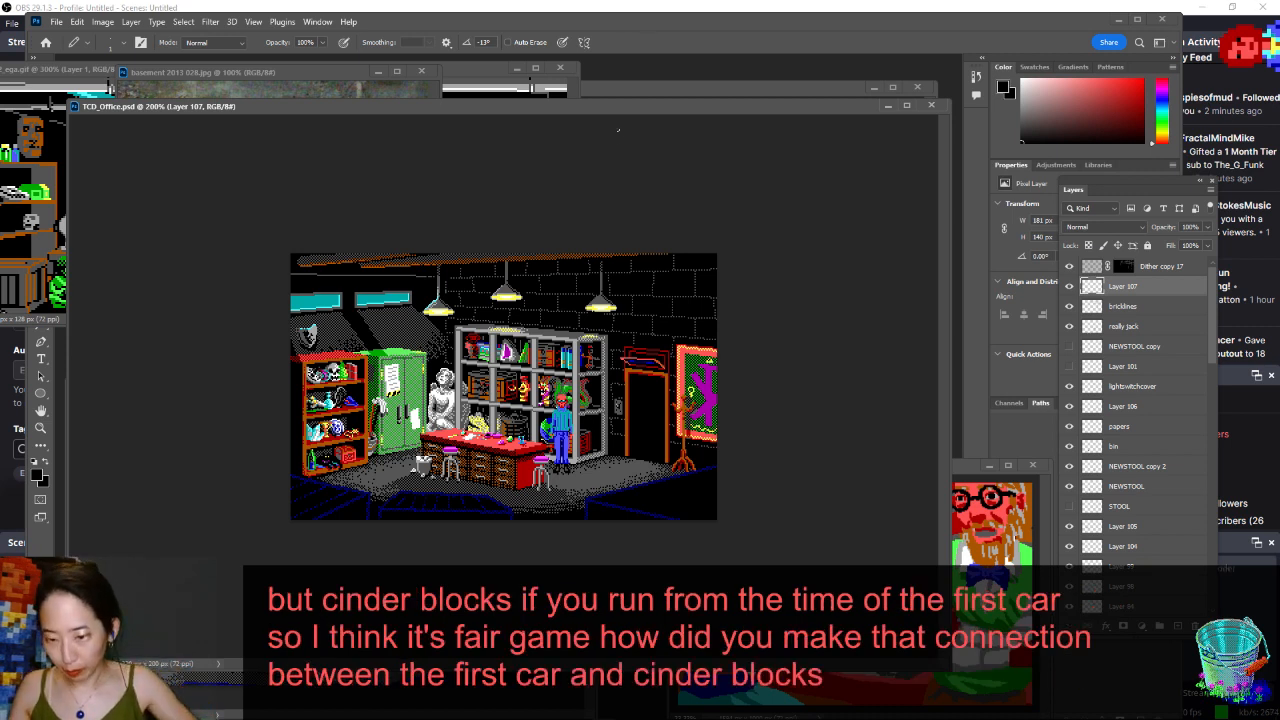
key(ctrl+minus)
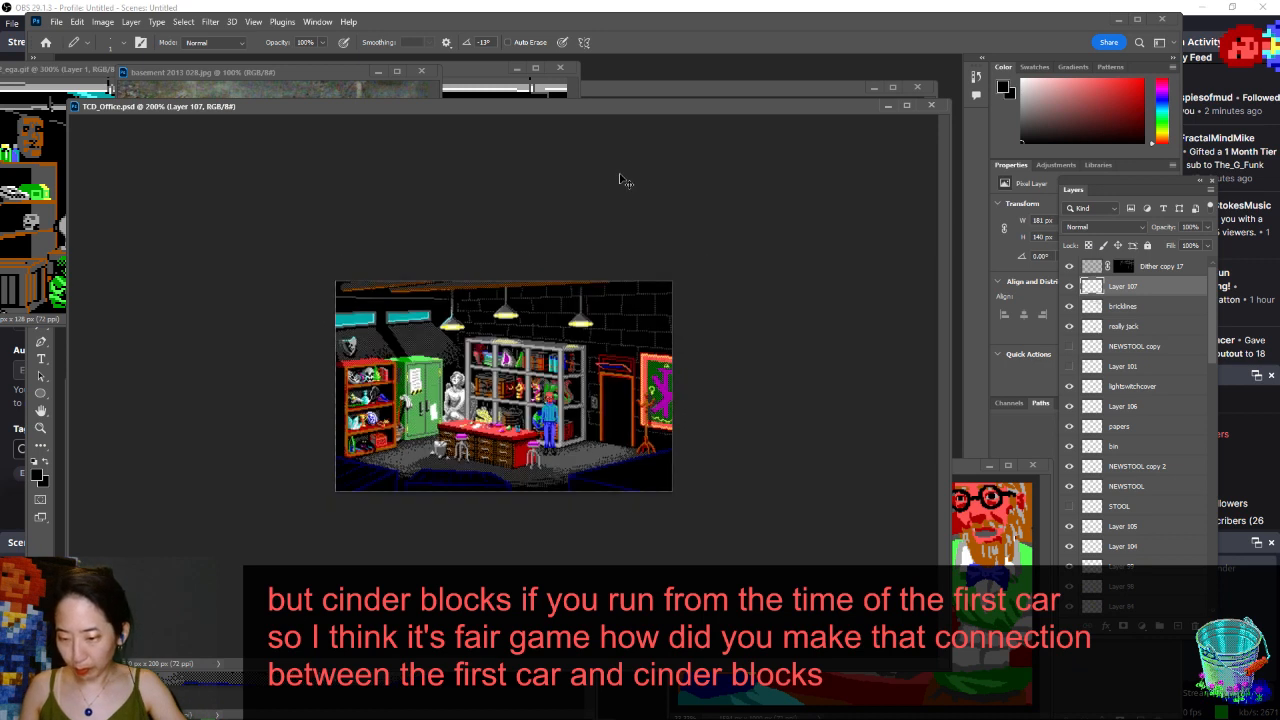
key(ctrl+plus)
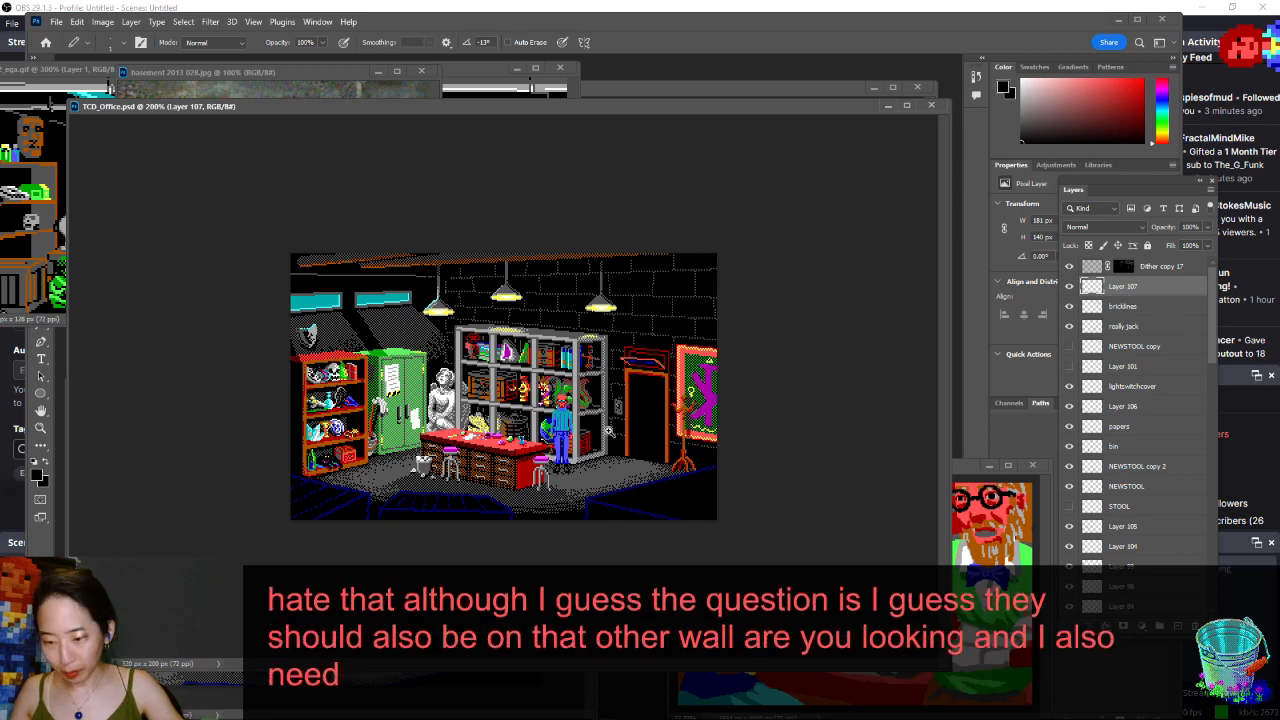
- On Layer 107, draw grey brick-line pixels on the wall between the grey shelf and the door, using the floor's dark grey
scroll(620, 440, up, 5)
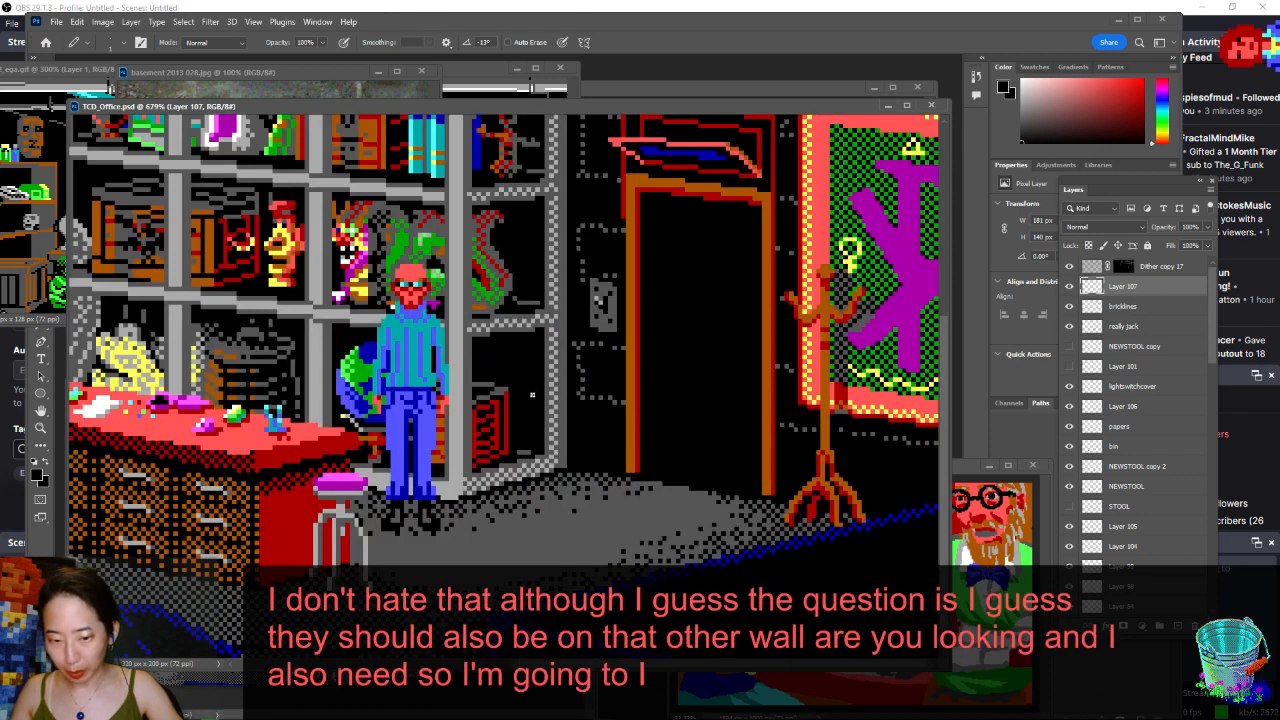
alt+click(609, 515)
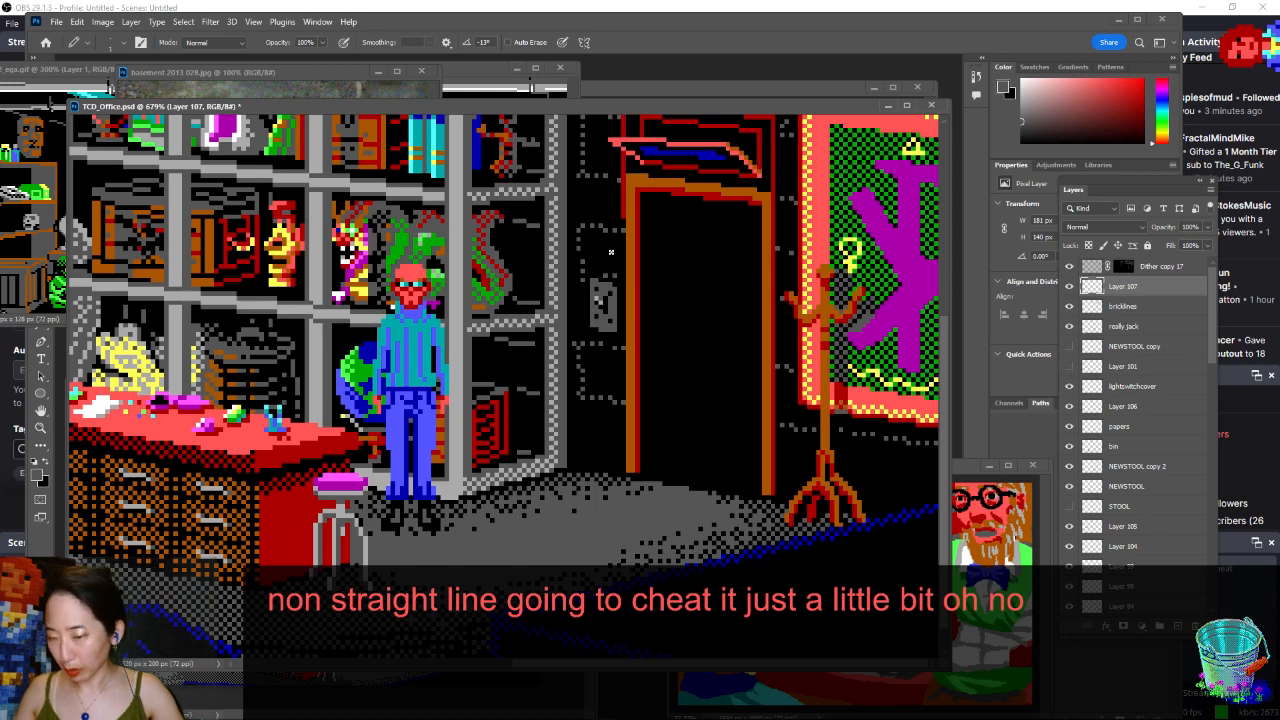
scroll(600, 300, up, 3)
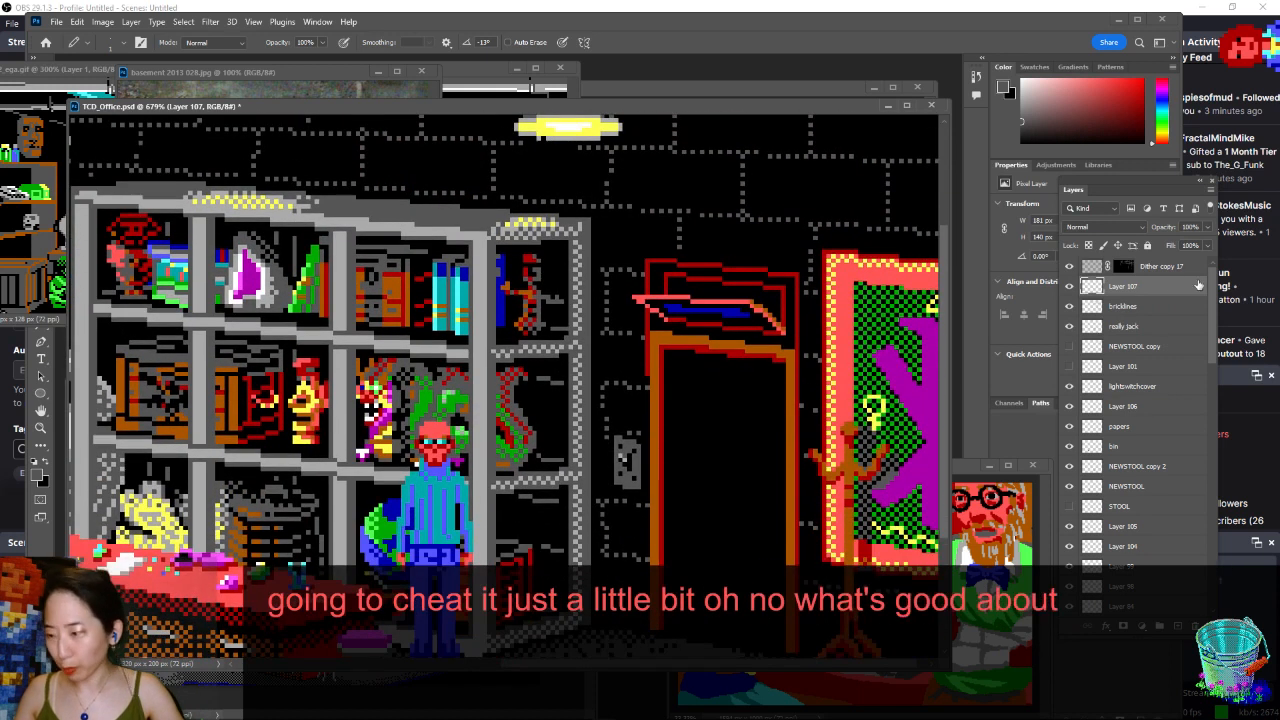
- Paint white on the Dither copy 17 layer mask over the brick lines between the grey shelf and the door, and save the document
click(1123, 266)
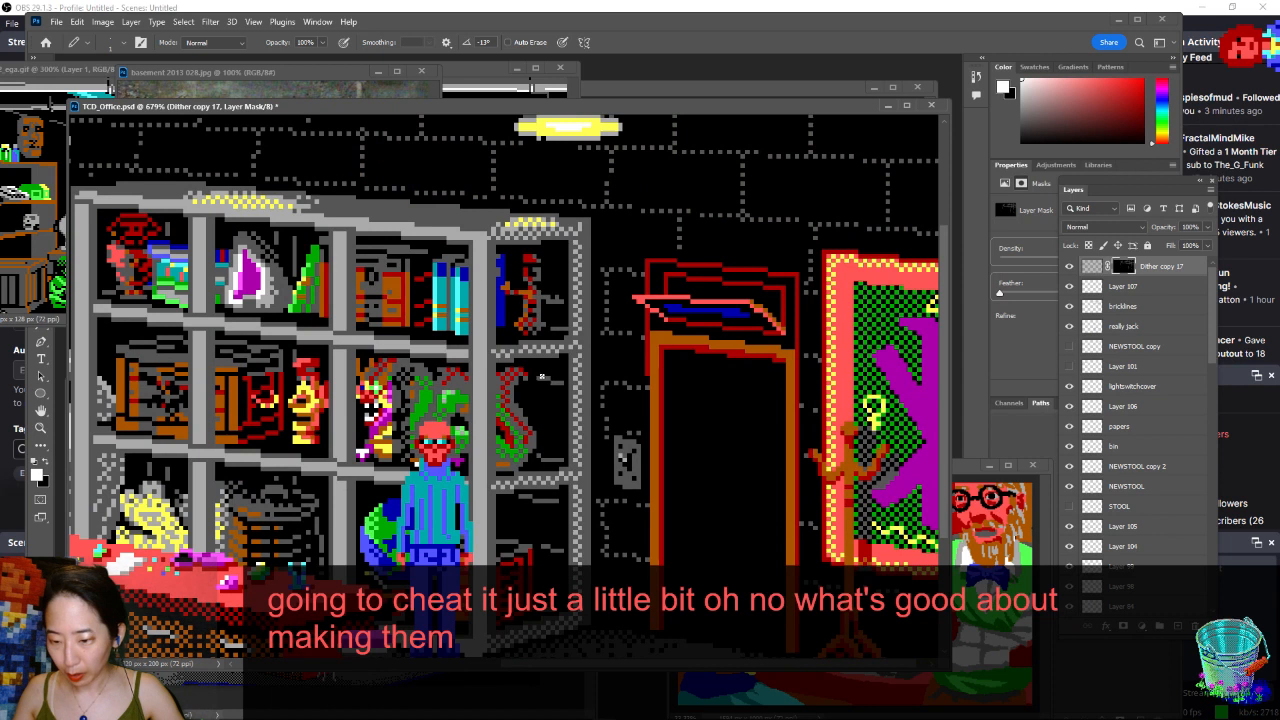
key(x)
key(x)
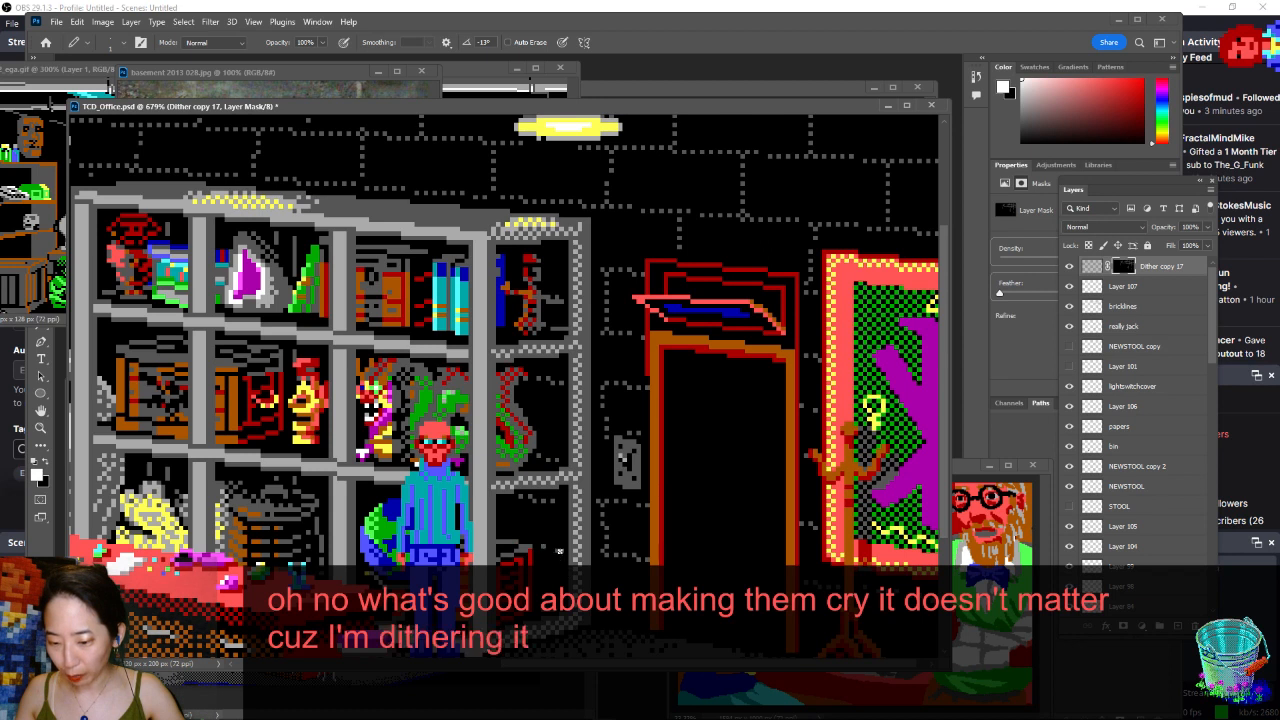
scroll(569, 559, down, 4)
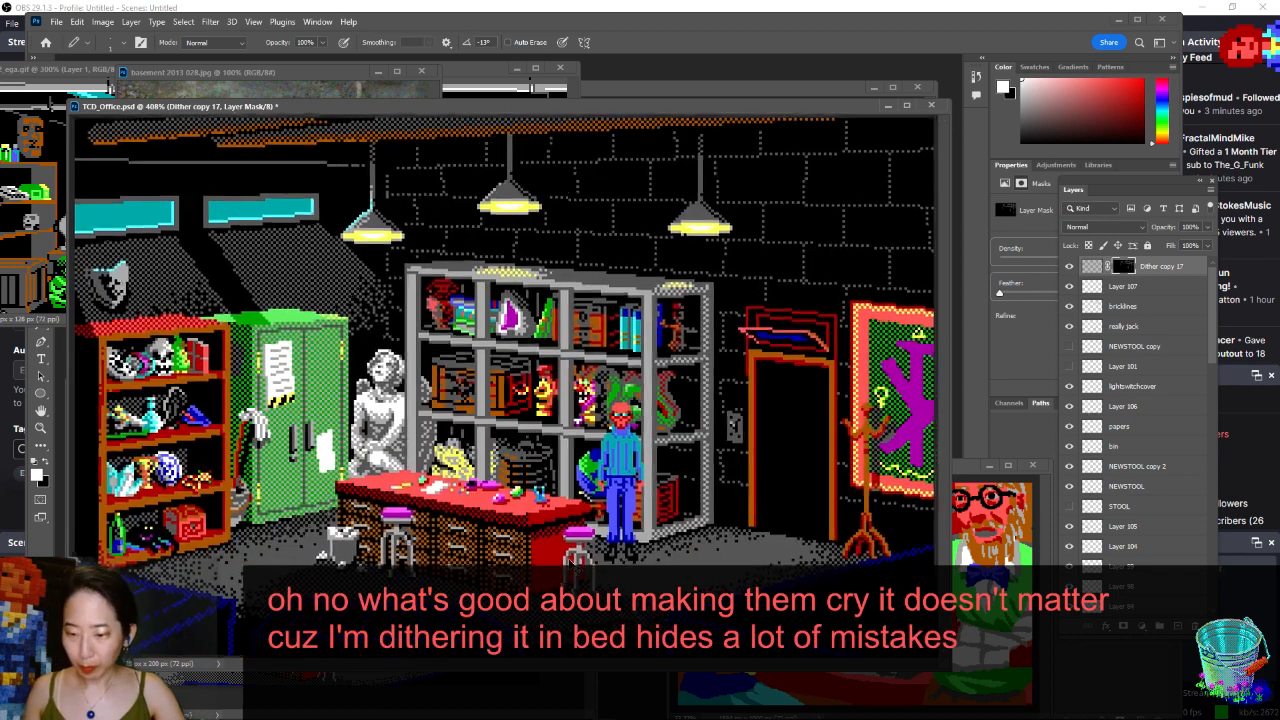
scroll(569, 559, down, 1)
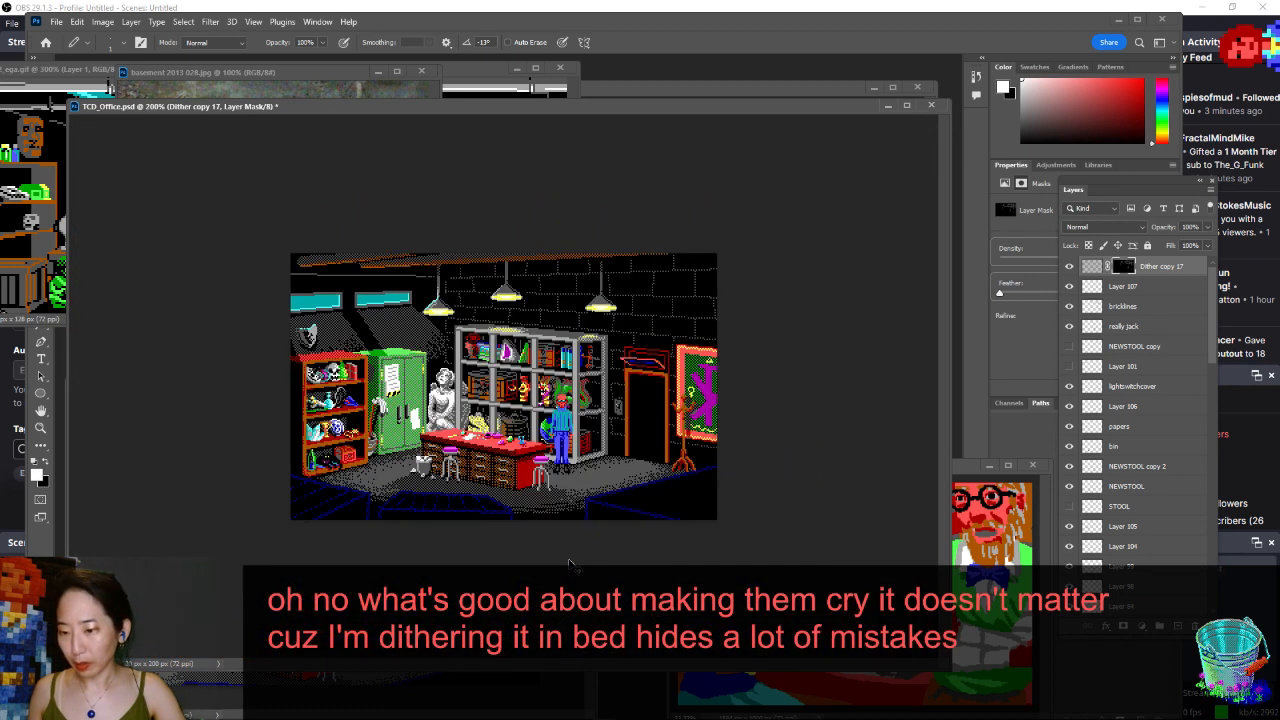
scroll(569, 559, up, 2)
key(ctrl+s)
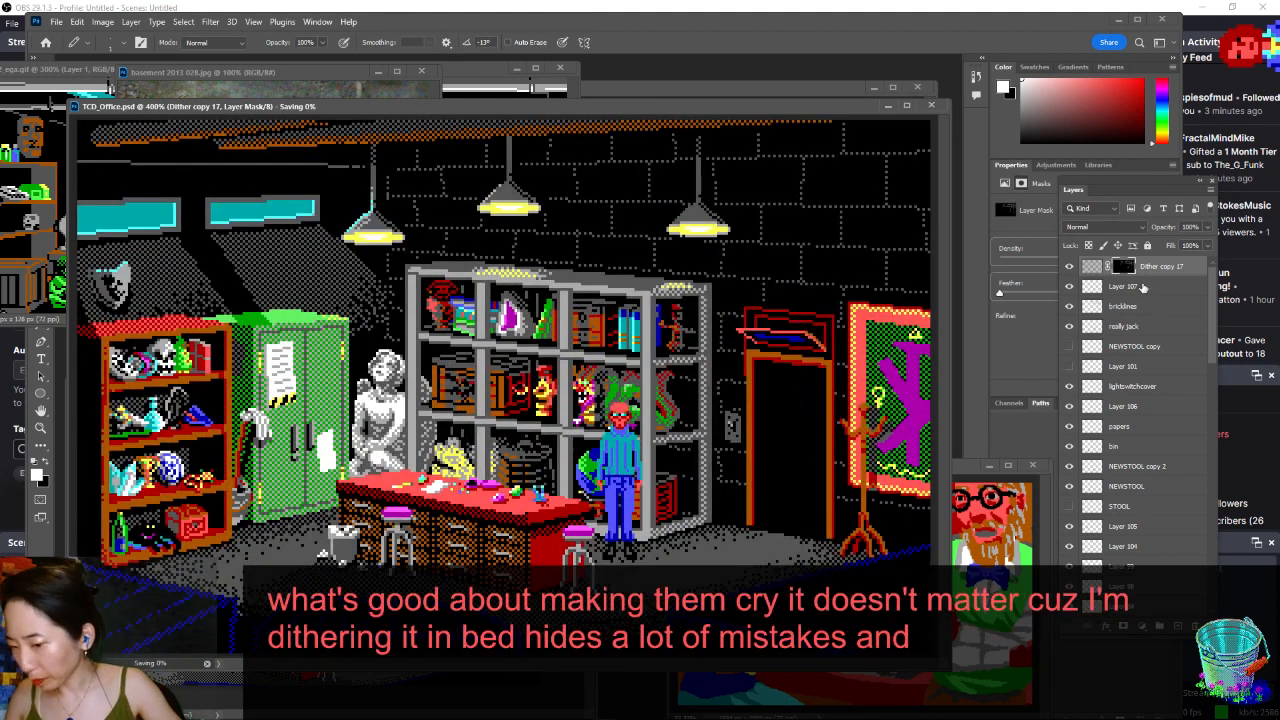
- Draw a grey brick line near the grey shelf's upper right end on Layer 107, dither it through the Dither copy 17 mask, and save
click(1125, 288)
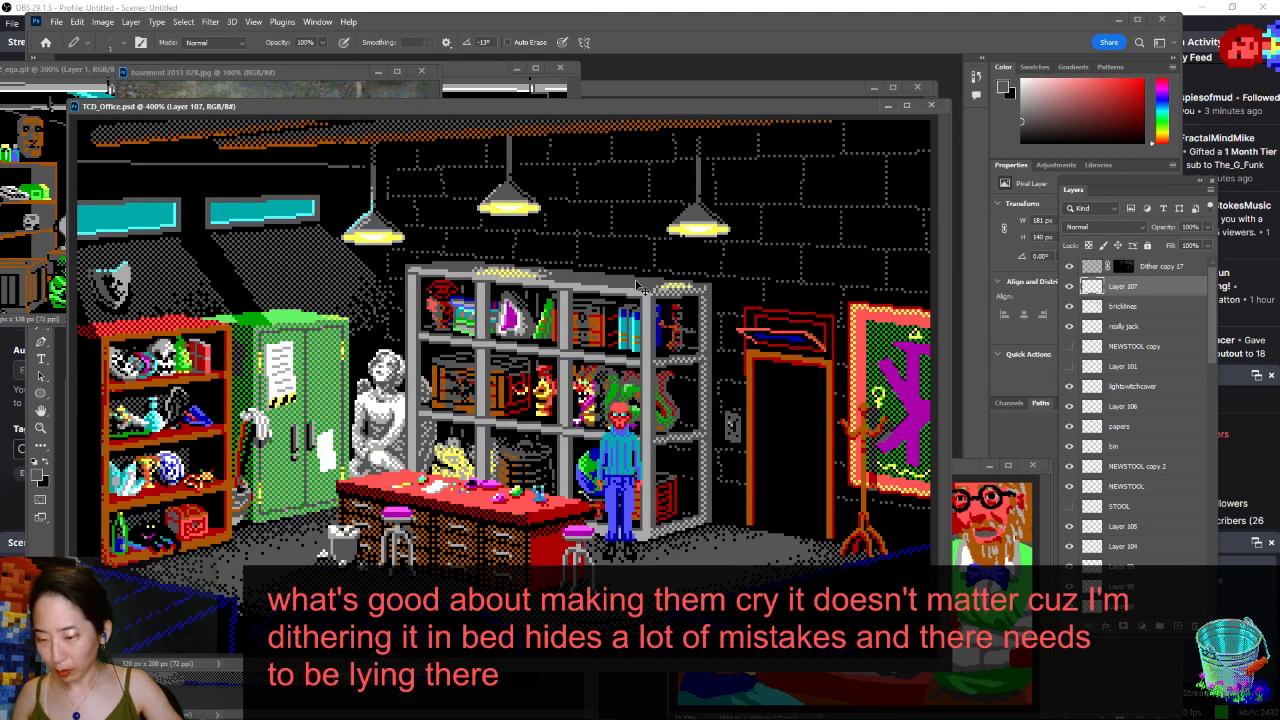
scroll(637, 287, up, 2)
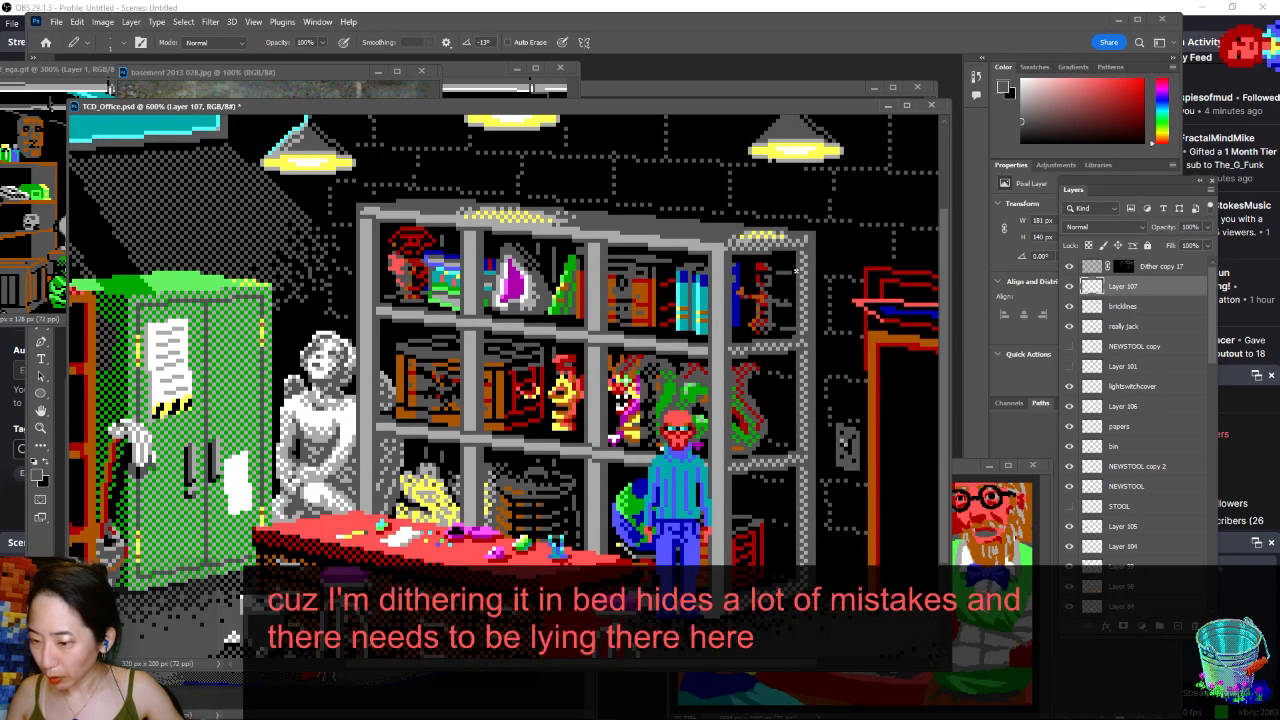
click(1125, 266)
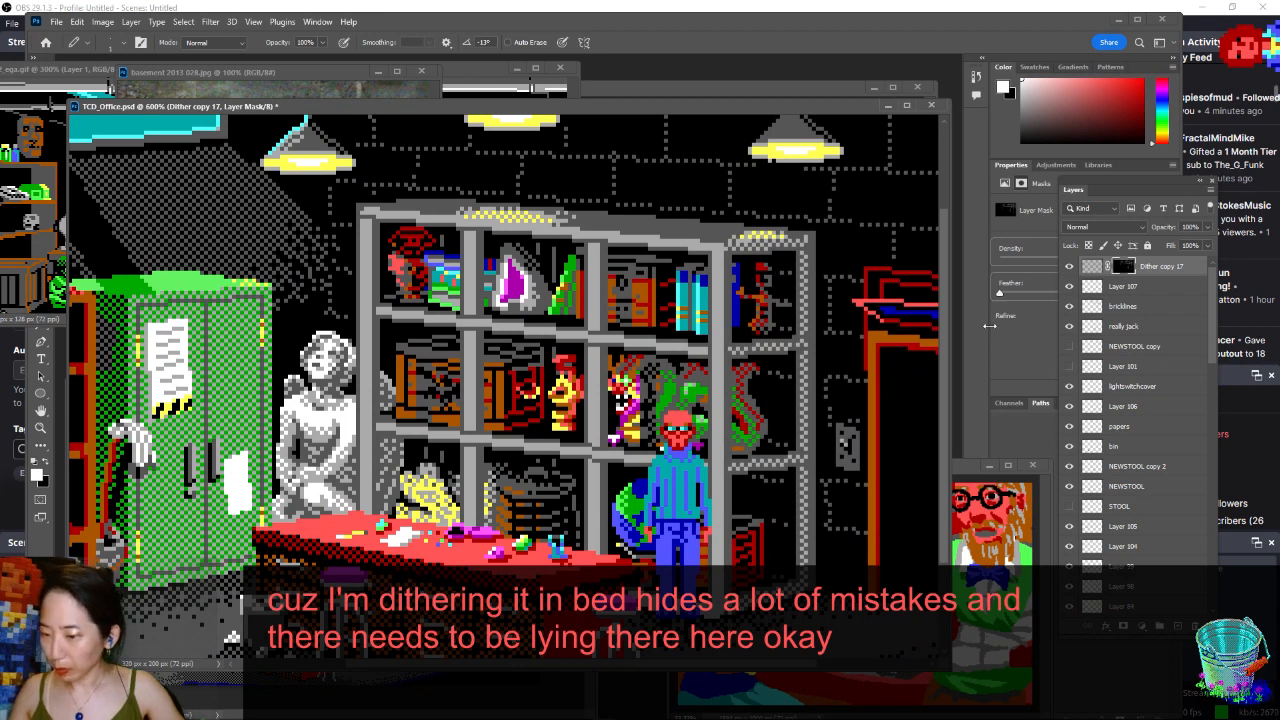
scroll(748, 308, down, 4)
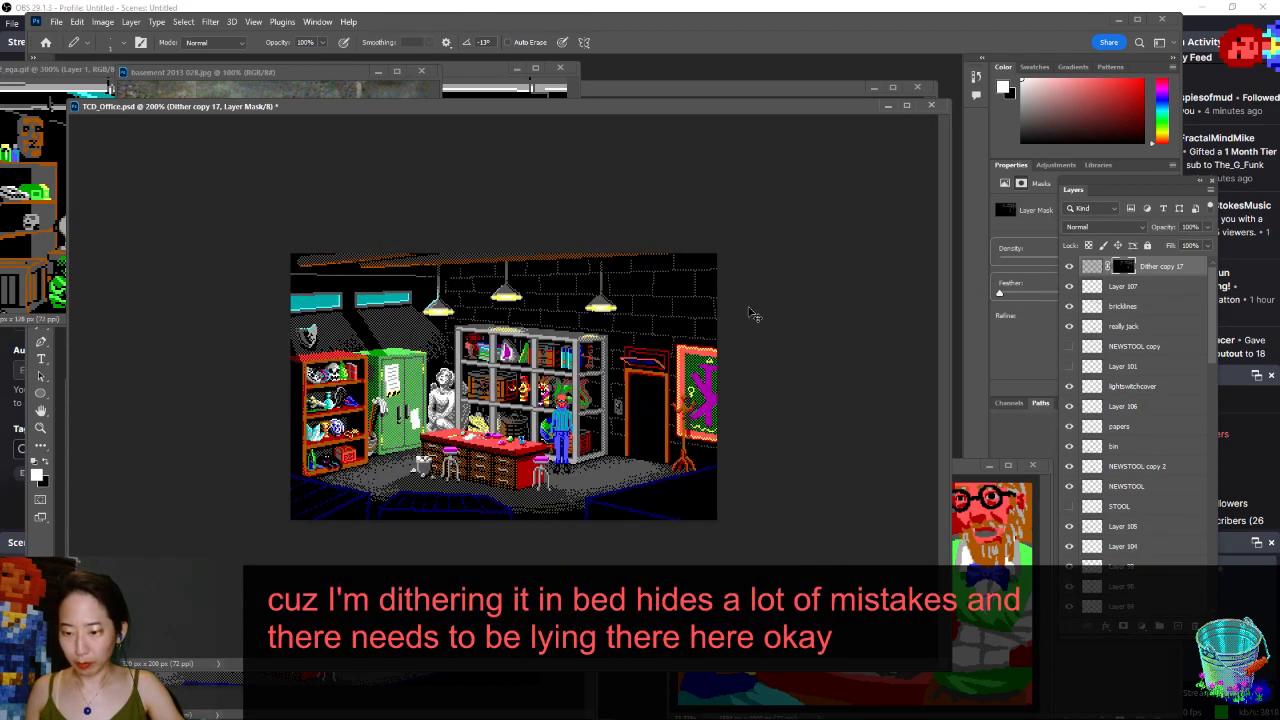
scroll(748, 314, down, 2)
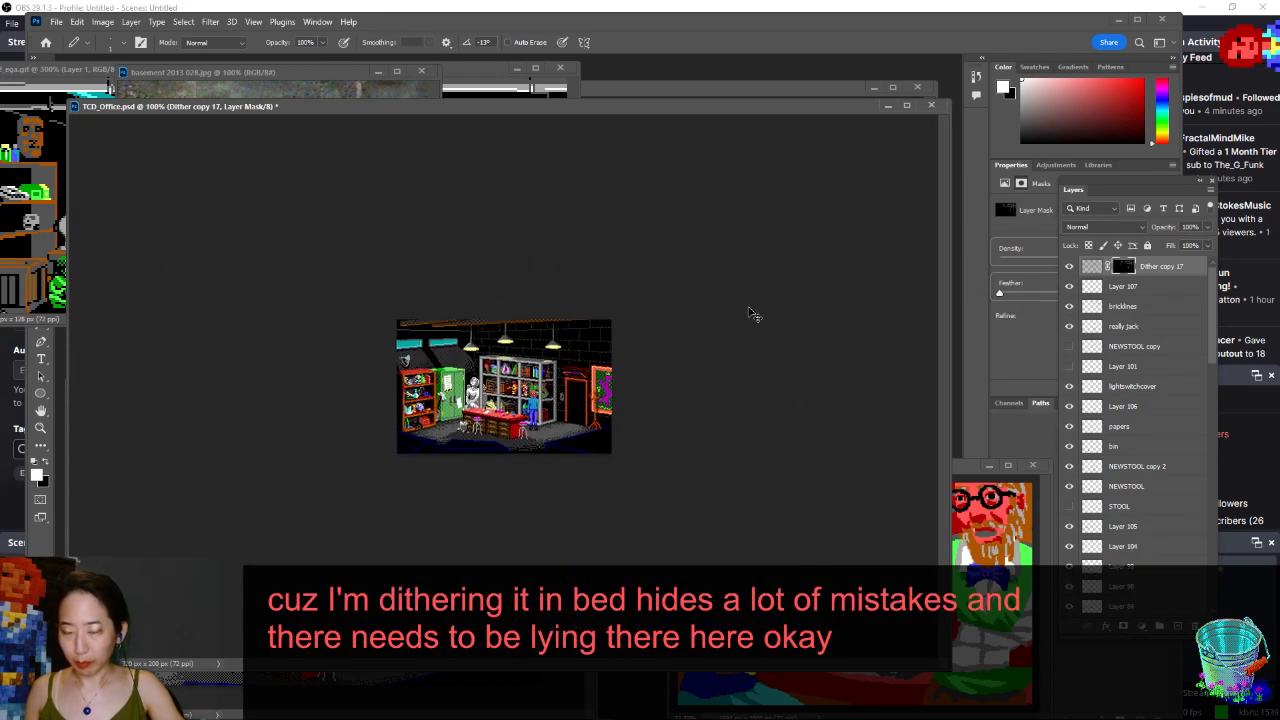
scroll(748, 314, up, 2)
key(ctrl+s)
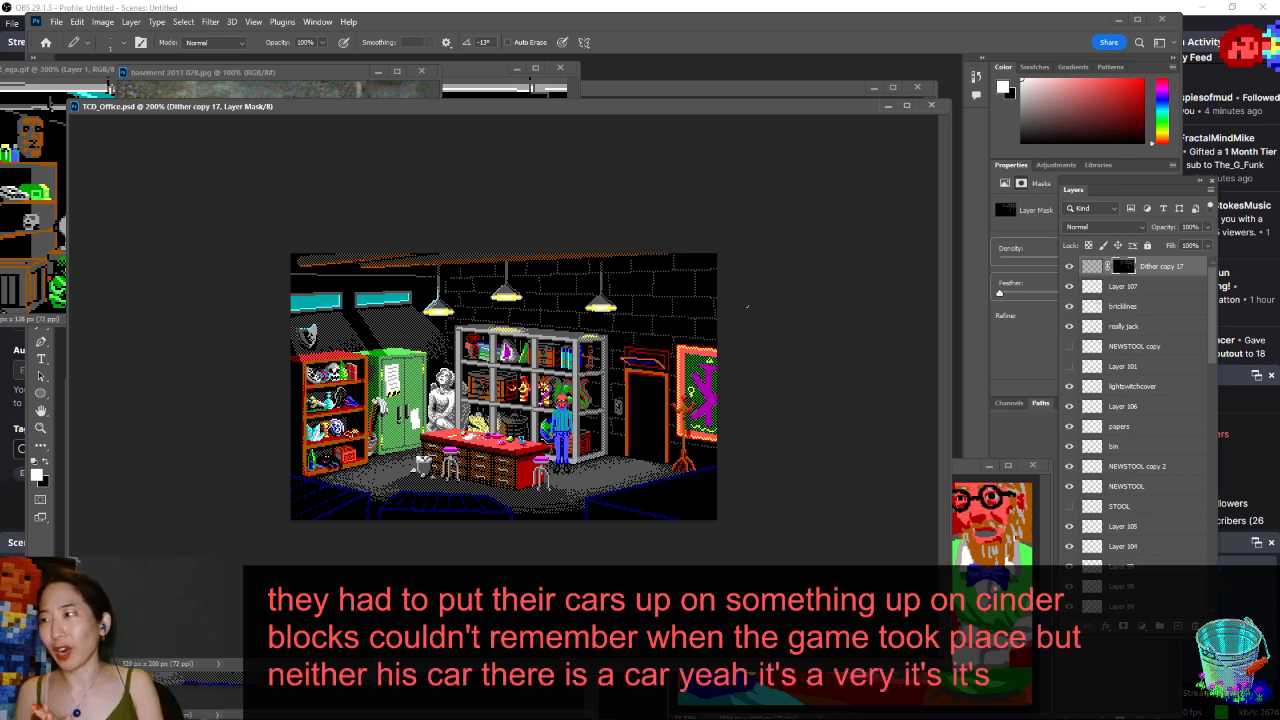
- Examine how the brick texture reads across the whole scene at 100% and 200% magnification
key(ctrl+minus)
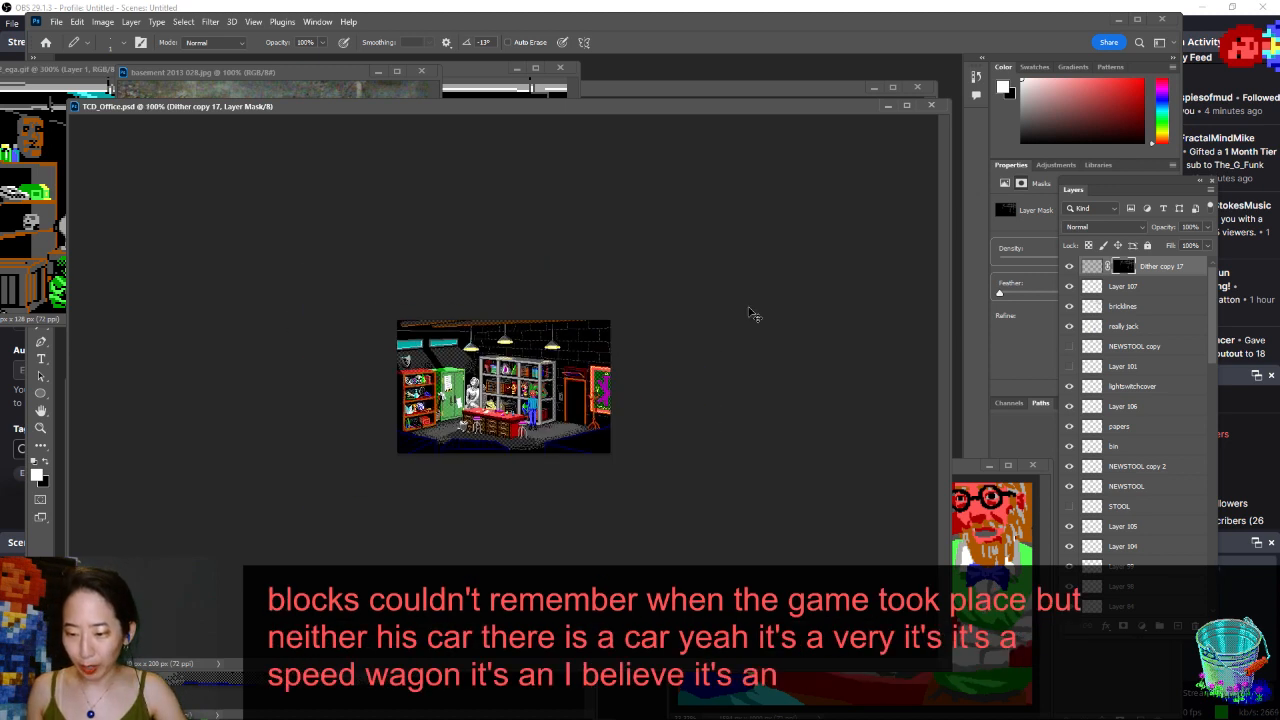
key(ctrl+plus)
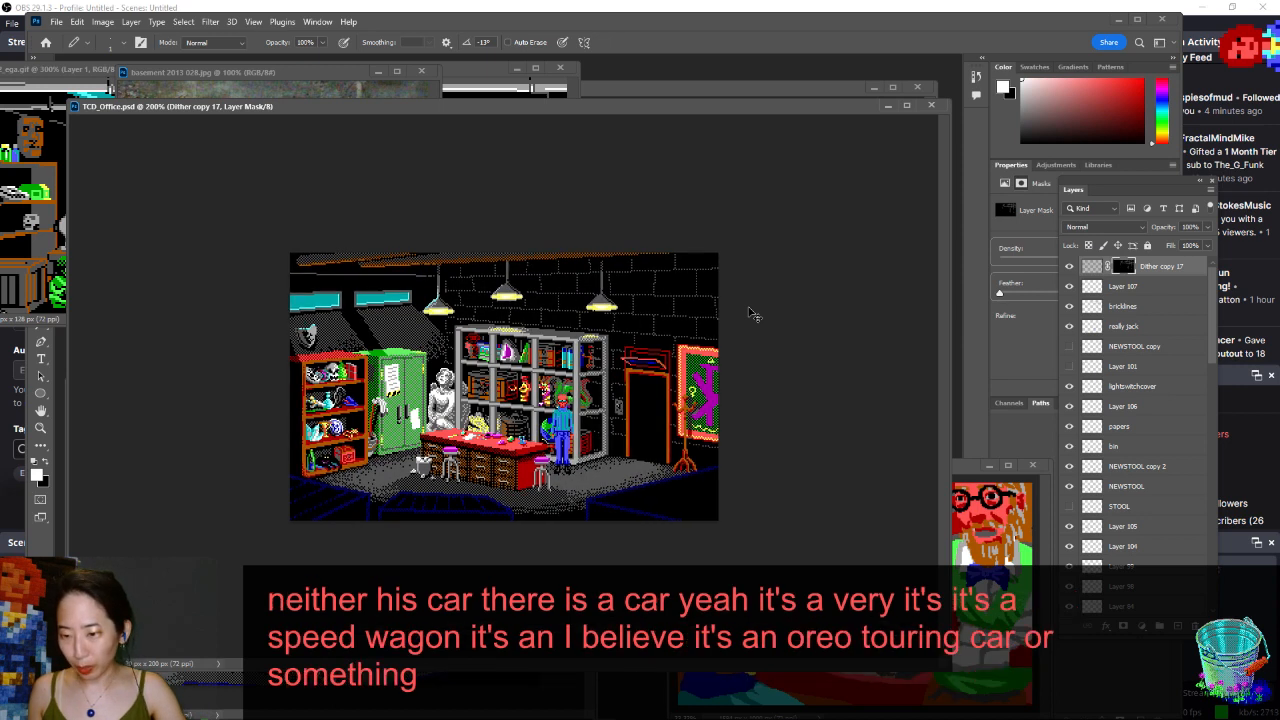
key(ctrl+plus)
key(ctrl+minus)
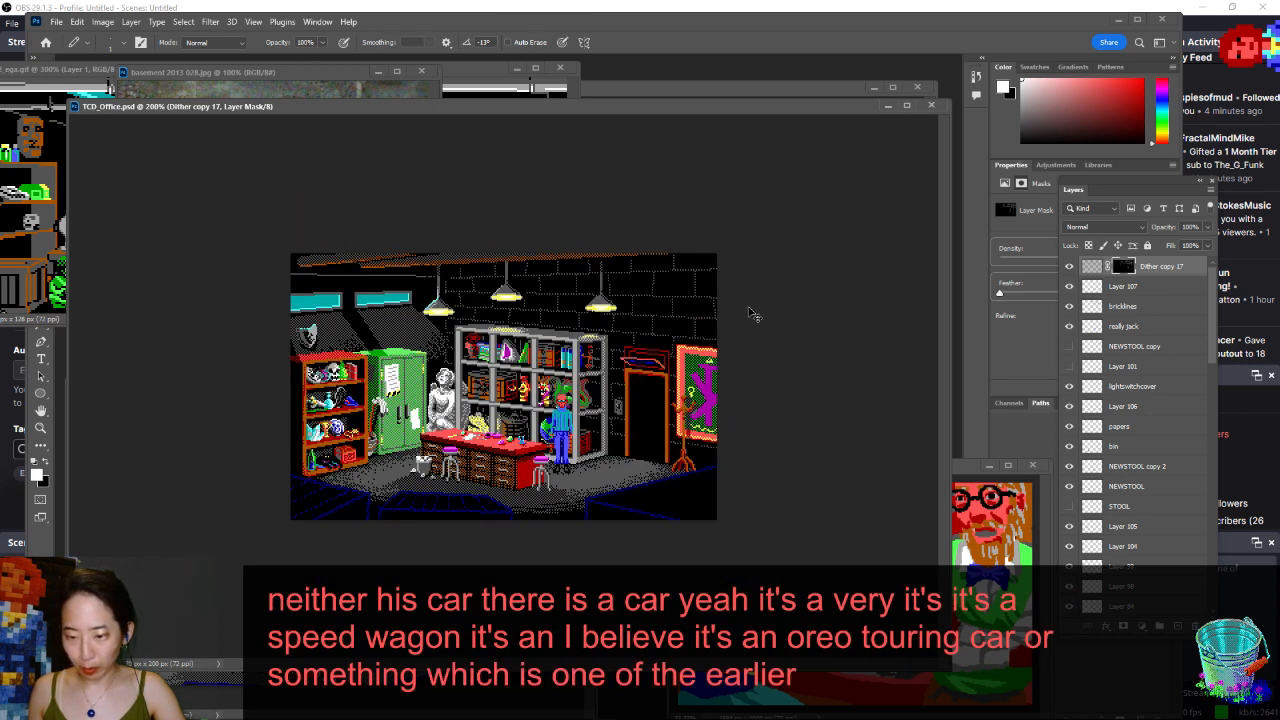
key(ctrl+minus)
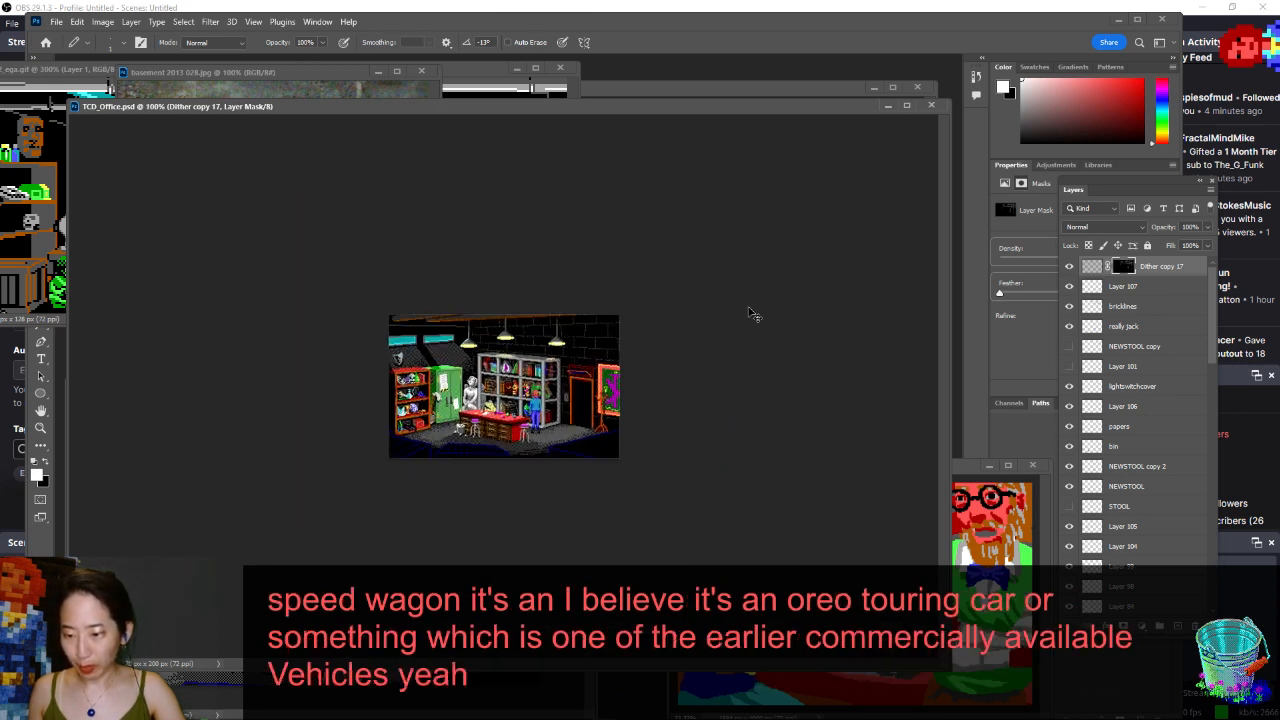
key(ctrl+plus)
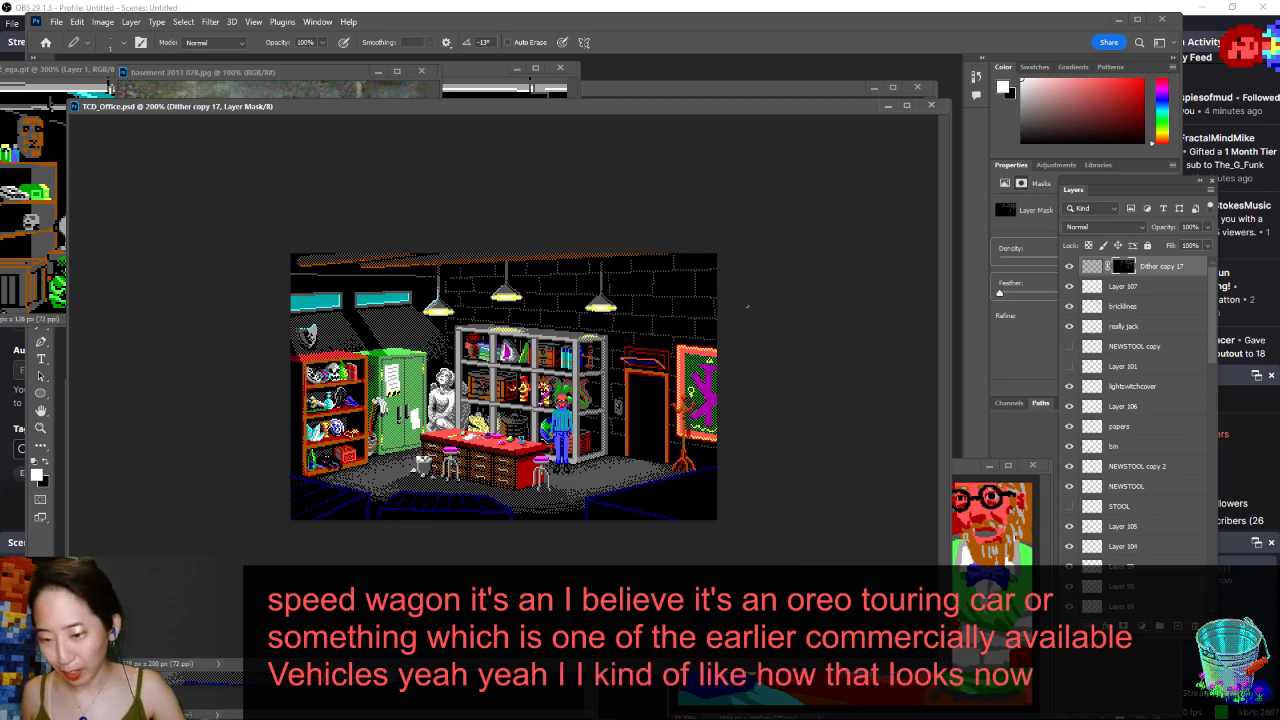
- Touch up the wall's brick lines in black on Layer 107, check the area around the left lamp, and save the document
key(alt+bracketleft)
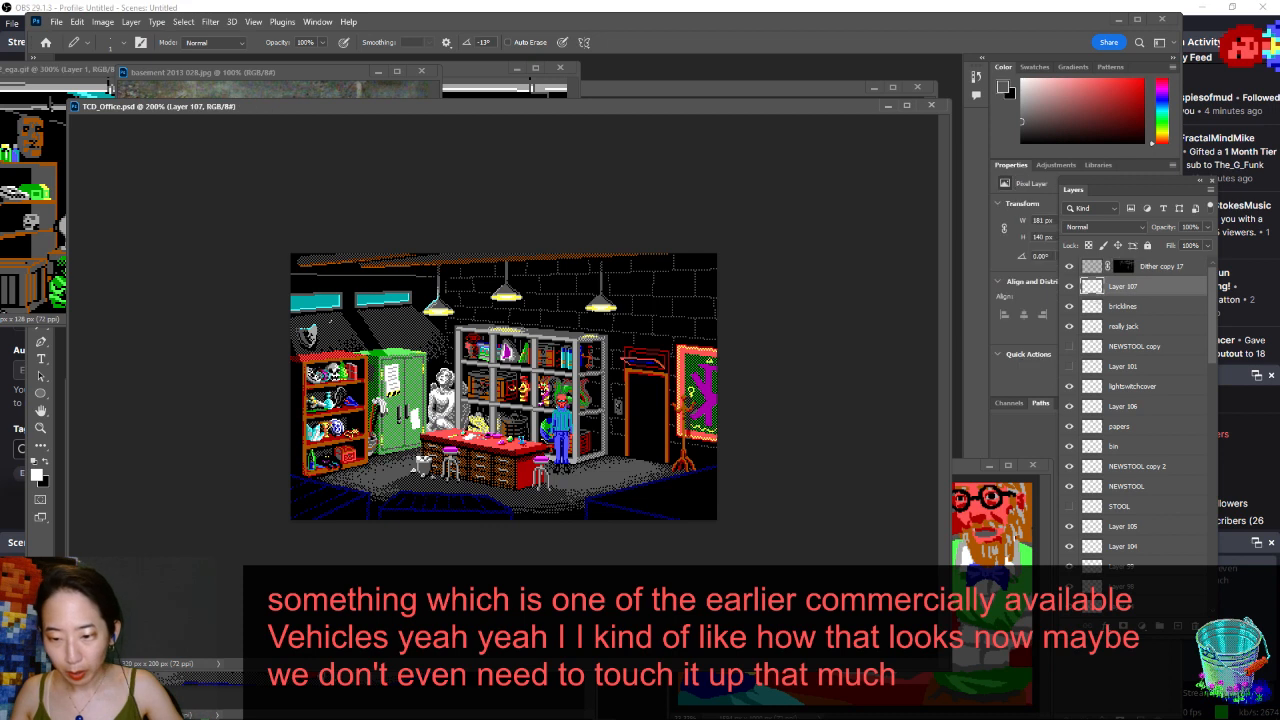
key(x)
key(x)
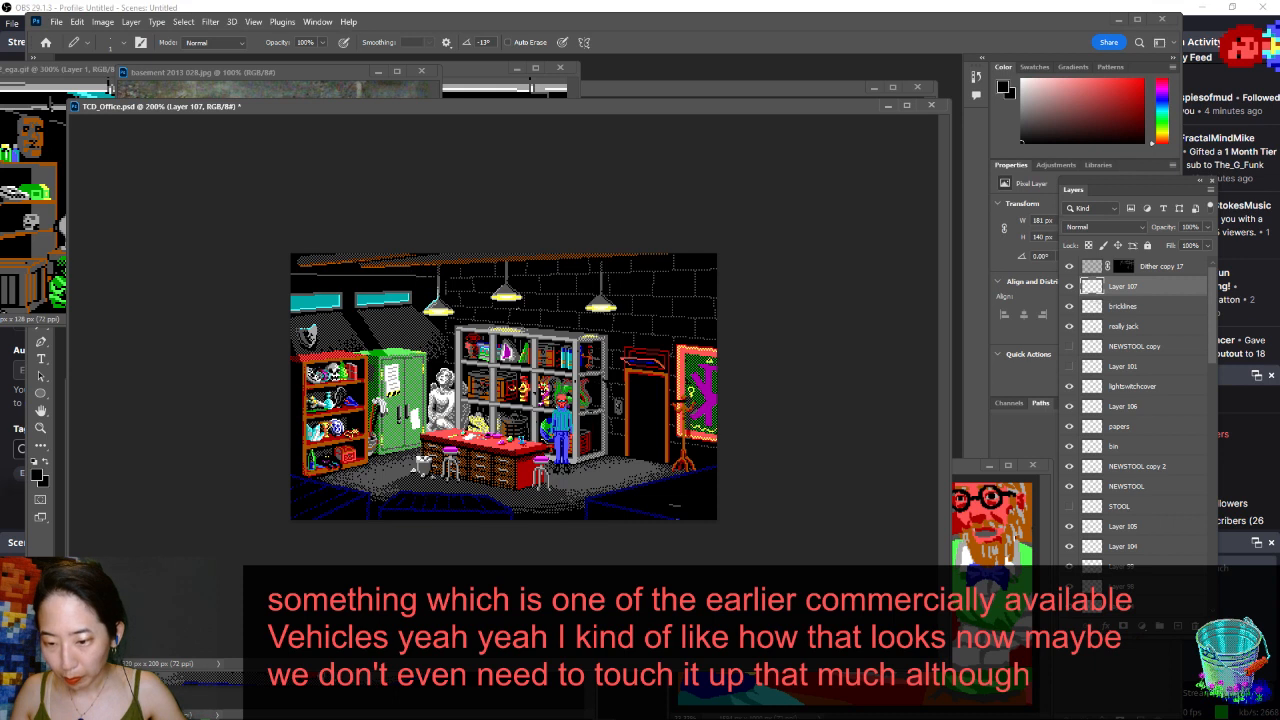
scroll(447, 307, up, 5)
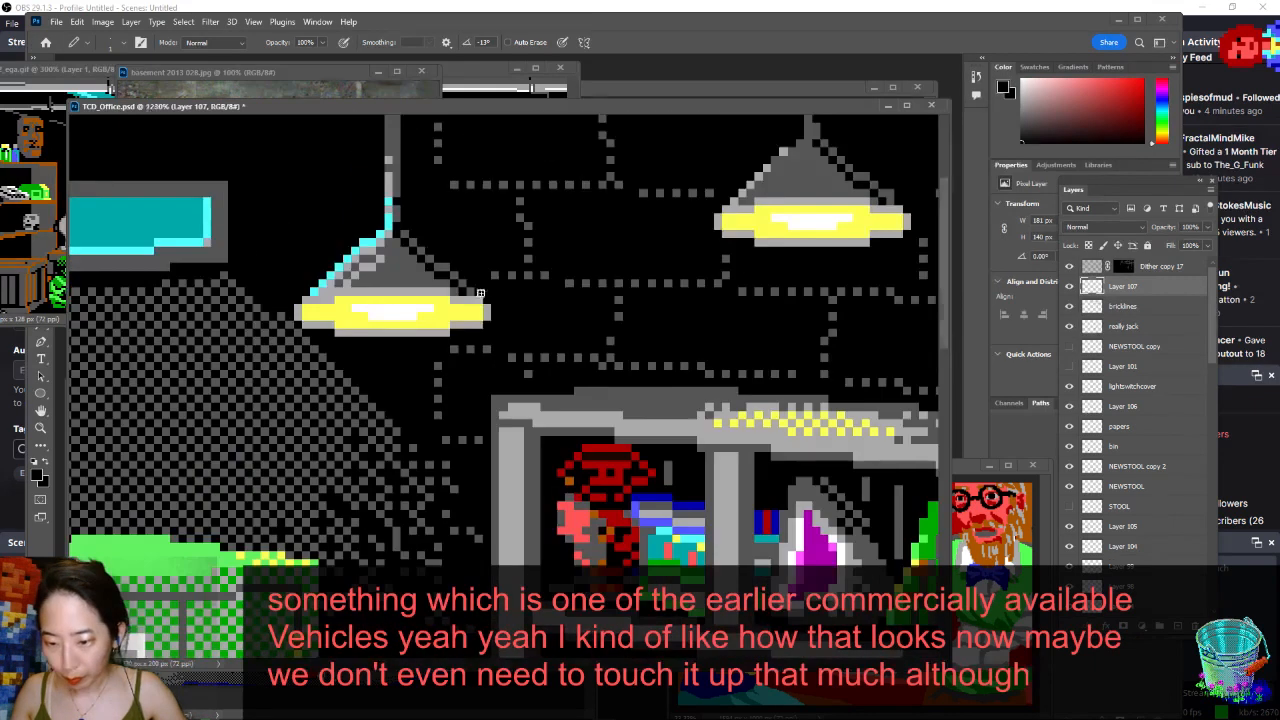
scroll(483, 438, down, 4)
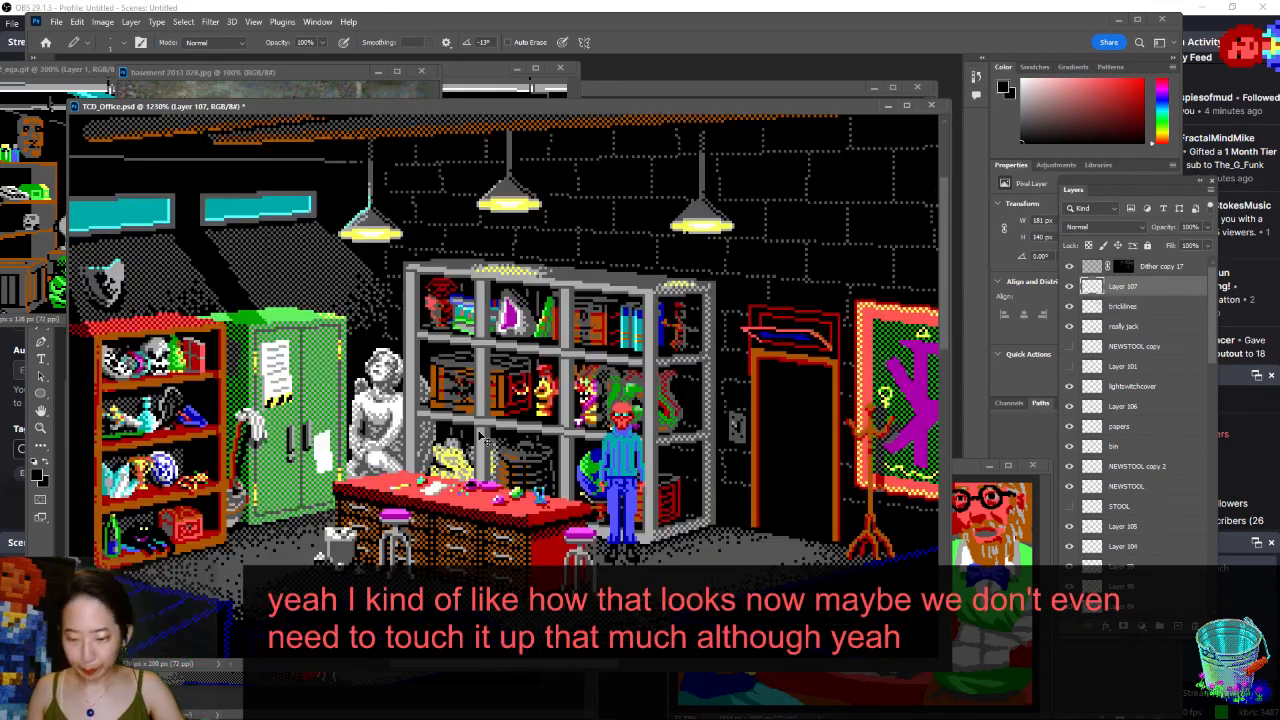
scroll(483, 438, down, 4)
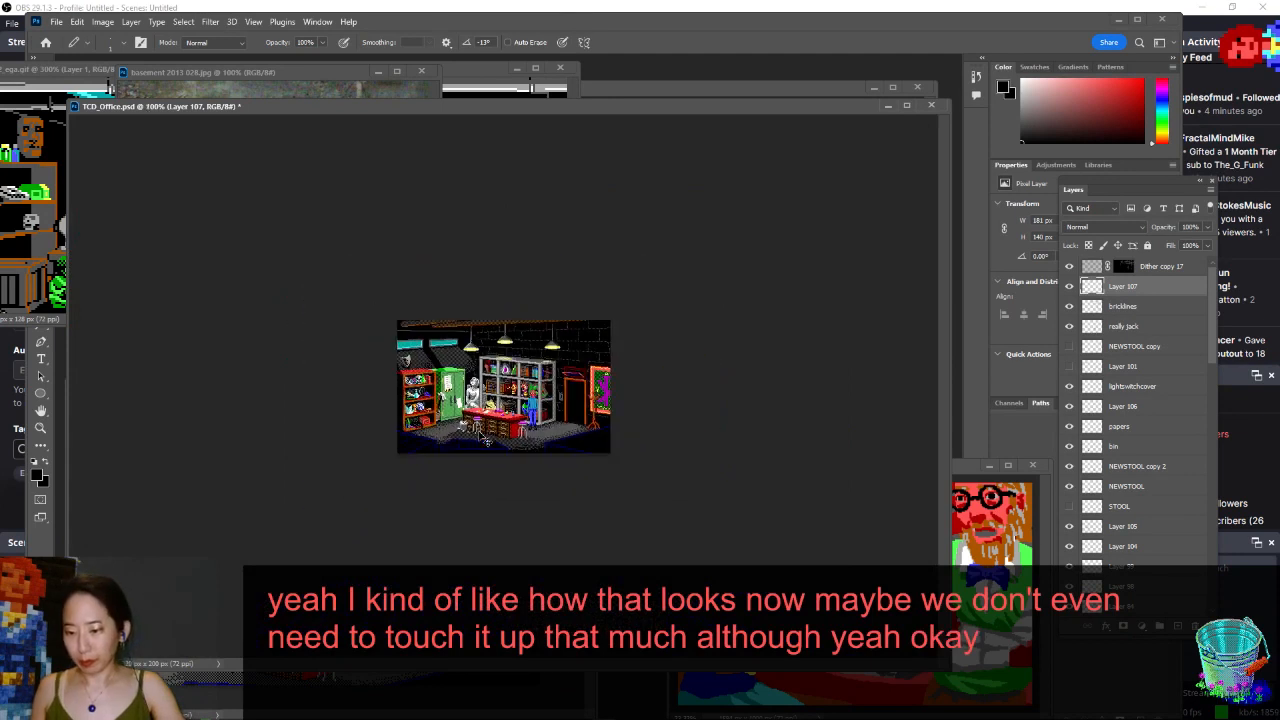
scroll(486, 440, up, 3)
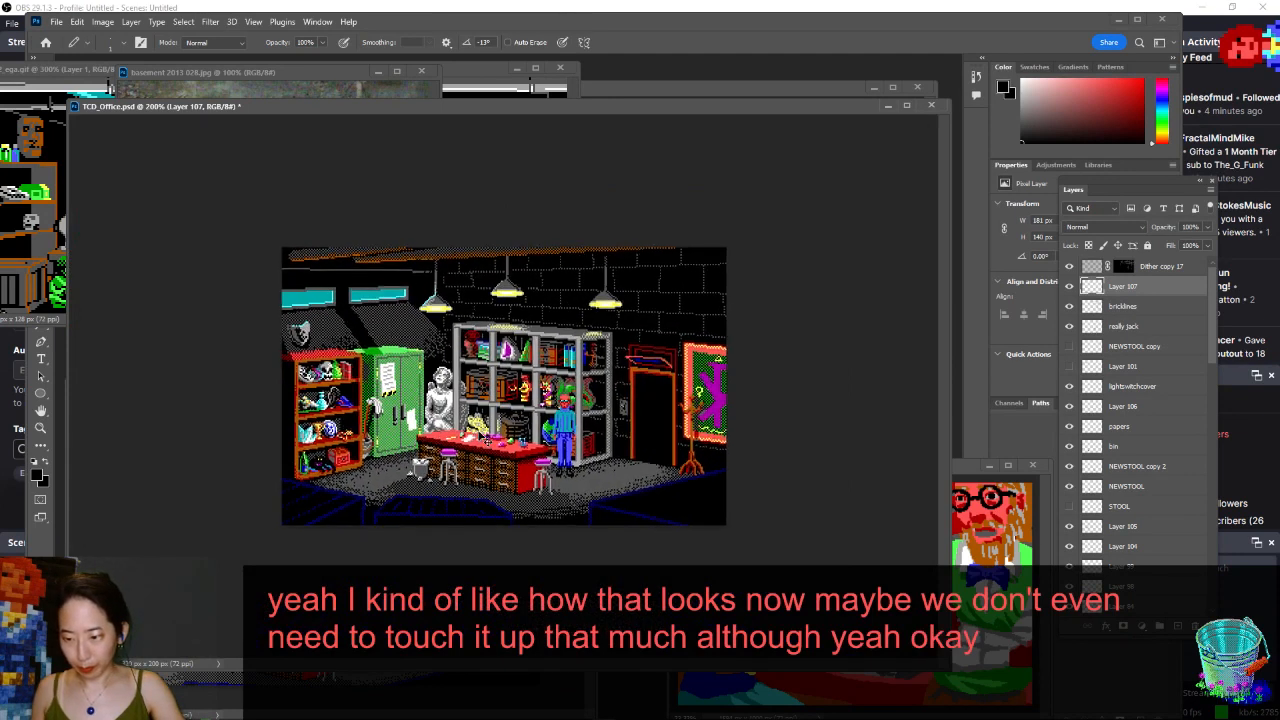
key(ctrl+s)
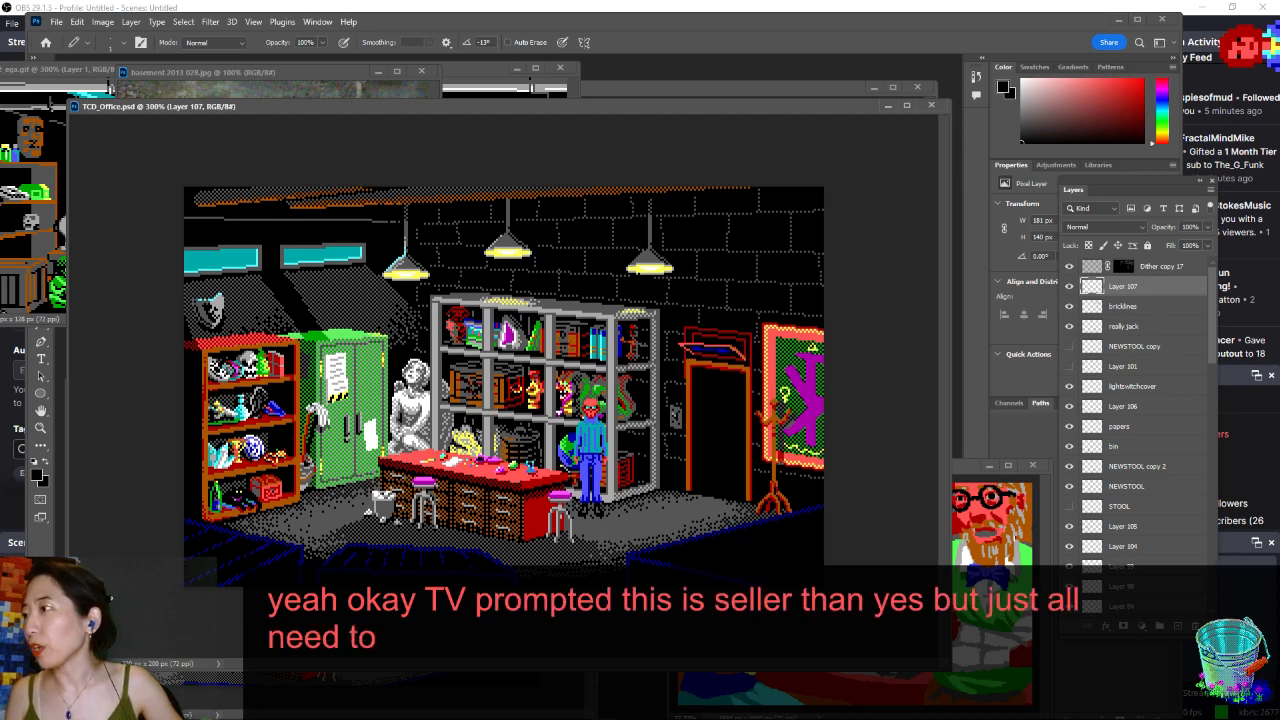
- Add a new layer above Layer 107 and set the Magic Wand to Contiguous and Sample All Layers
key(ctrl+minus)
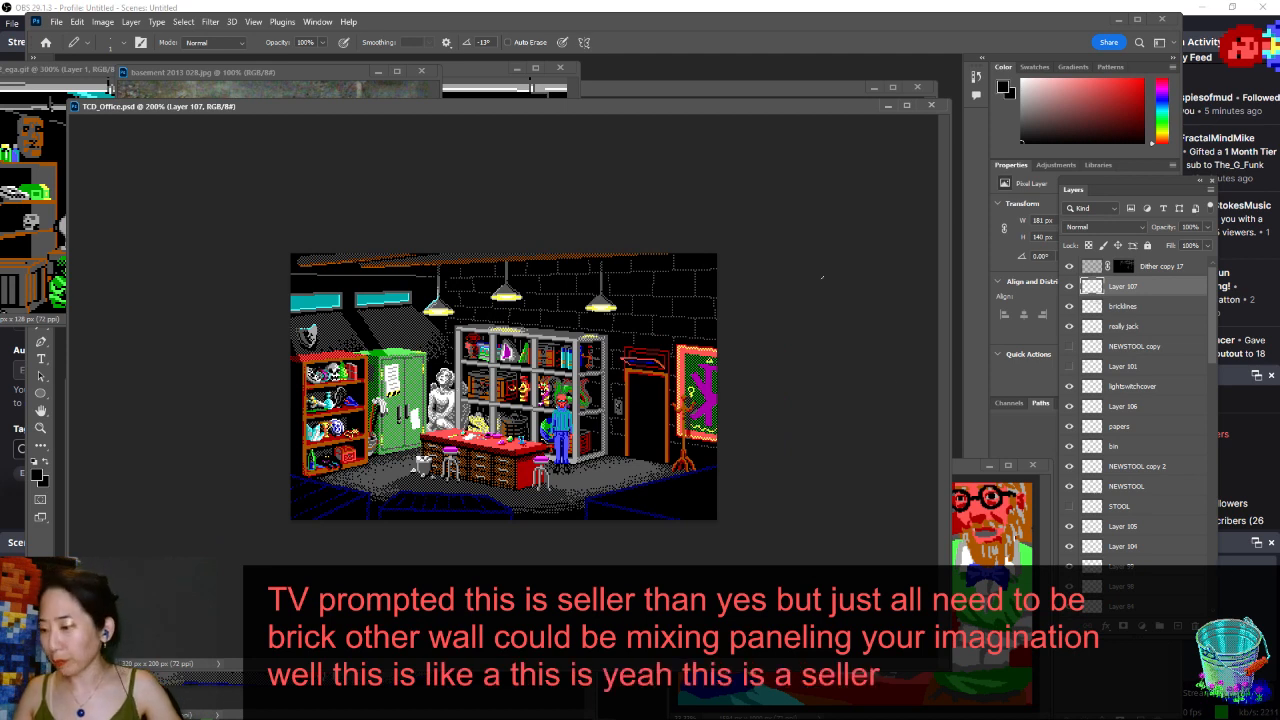
key(ctrl+shift+n)
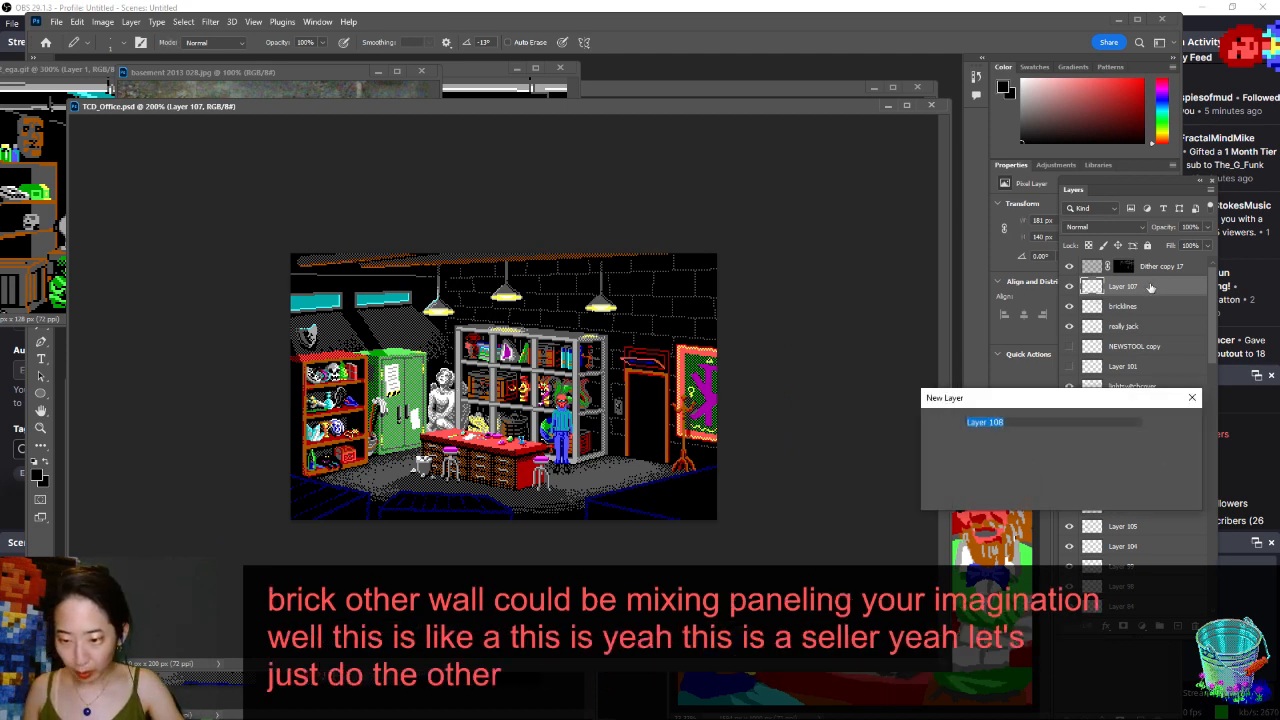
key(Return)
key(w)
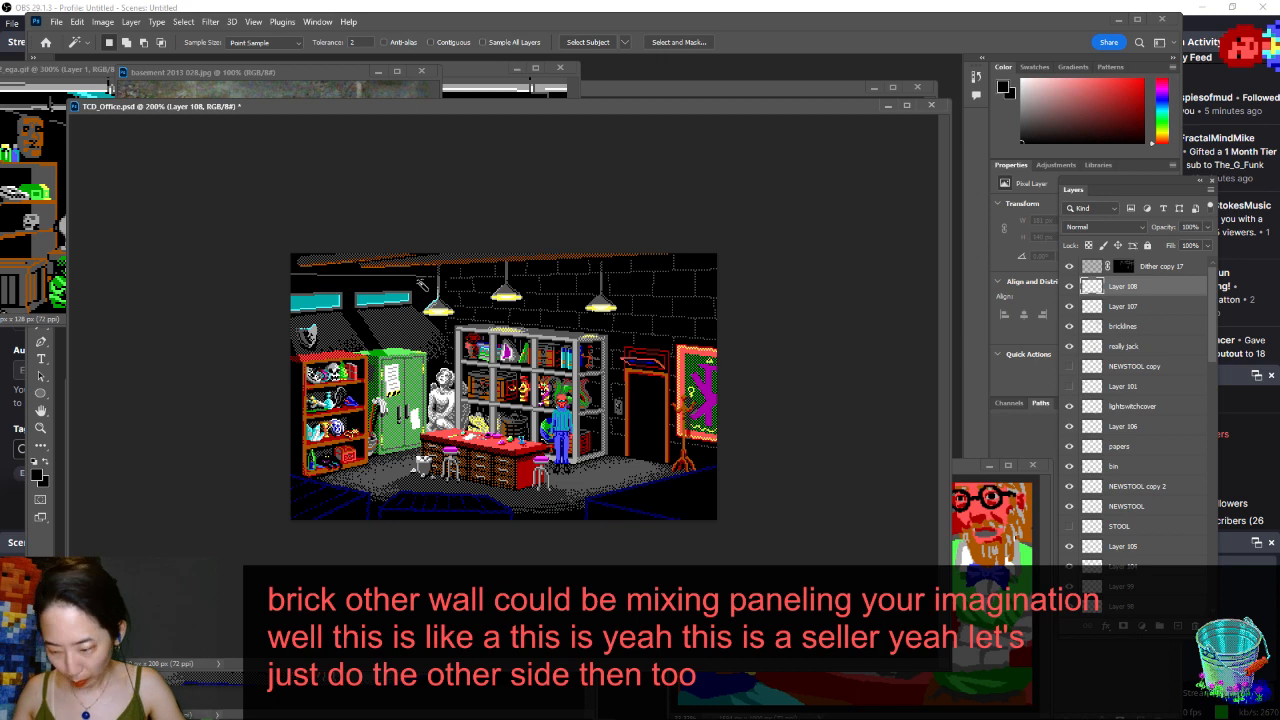
key(ctrl+plus)
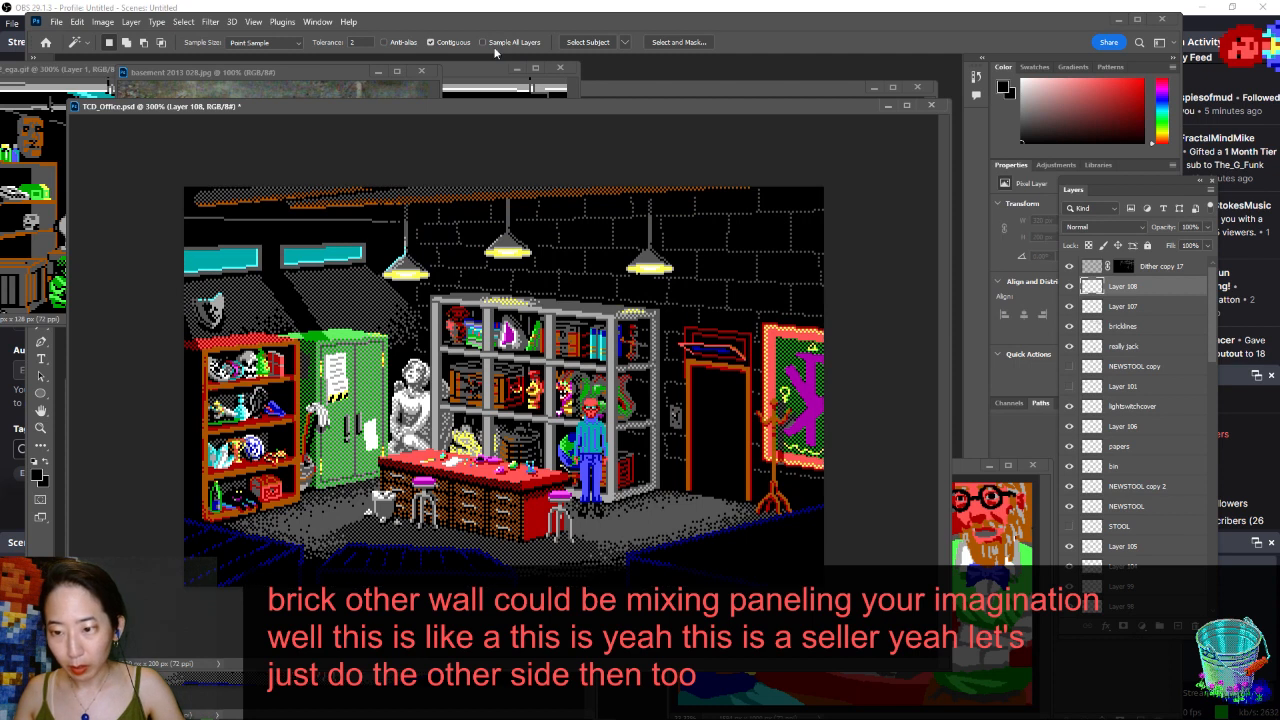
click(498, 44)
click(391, 245)
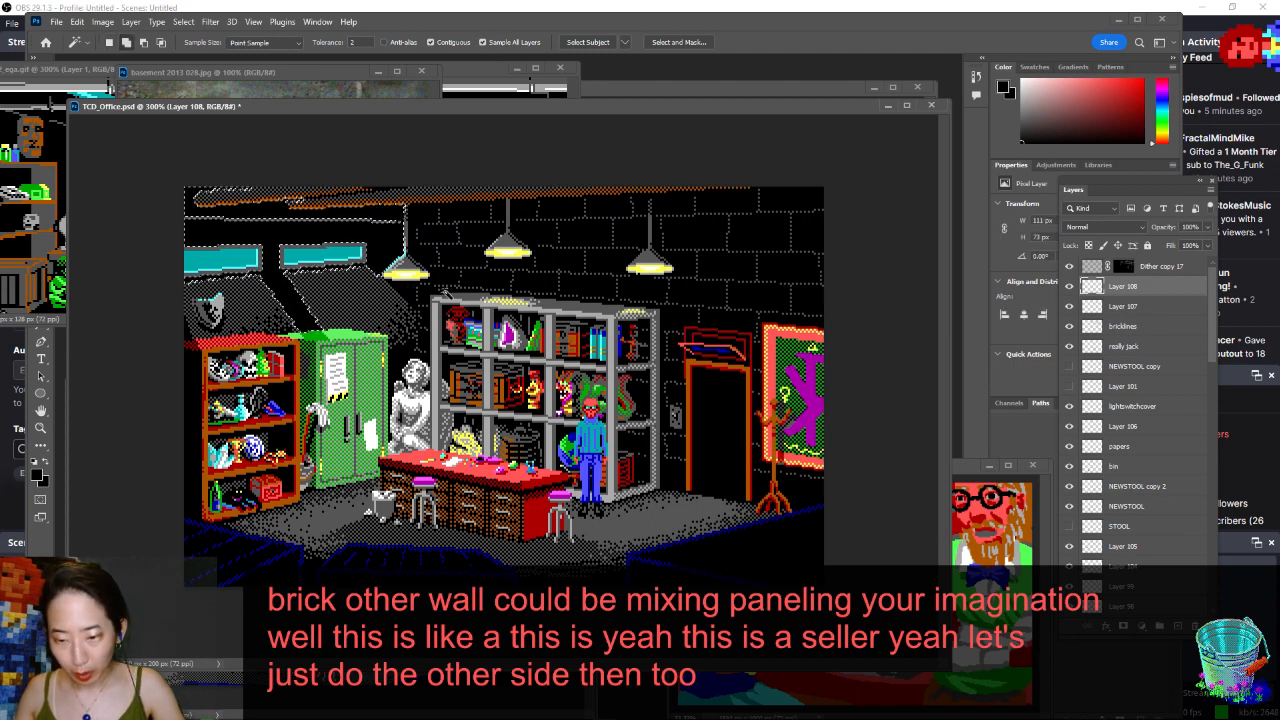
scroll(1115, 340, down, 5)
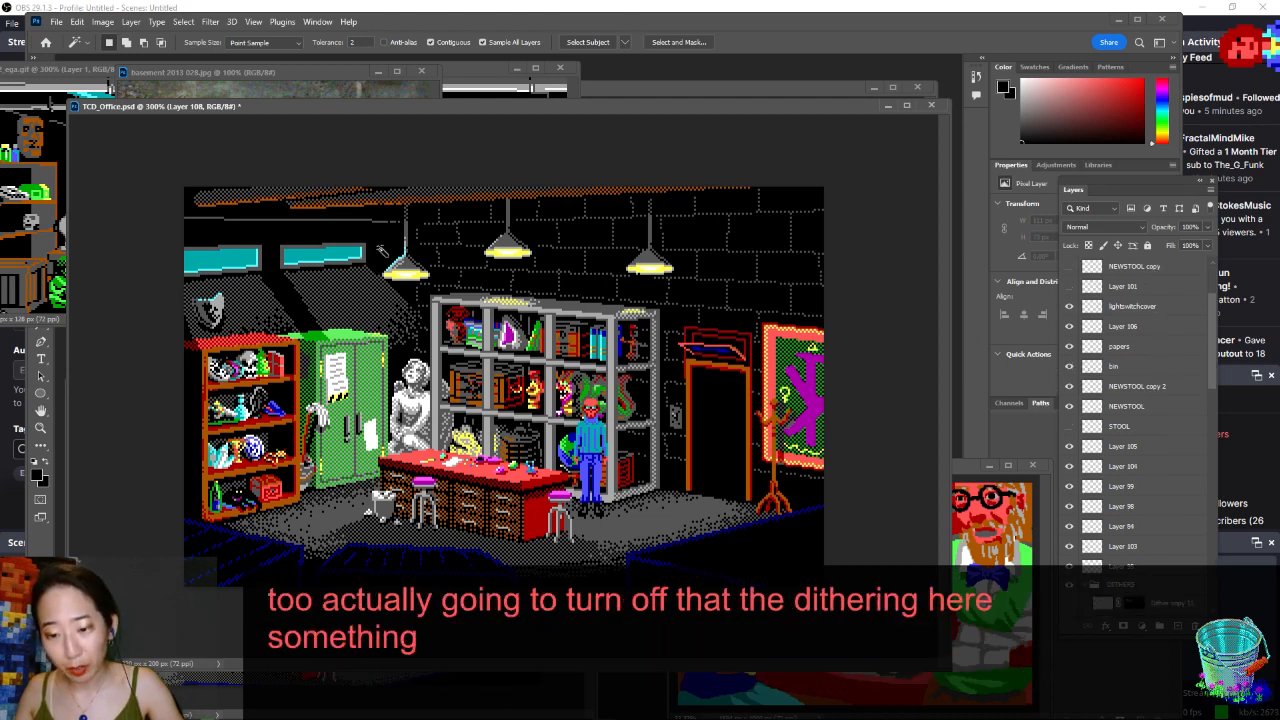
click(292, 202)
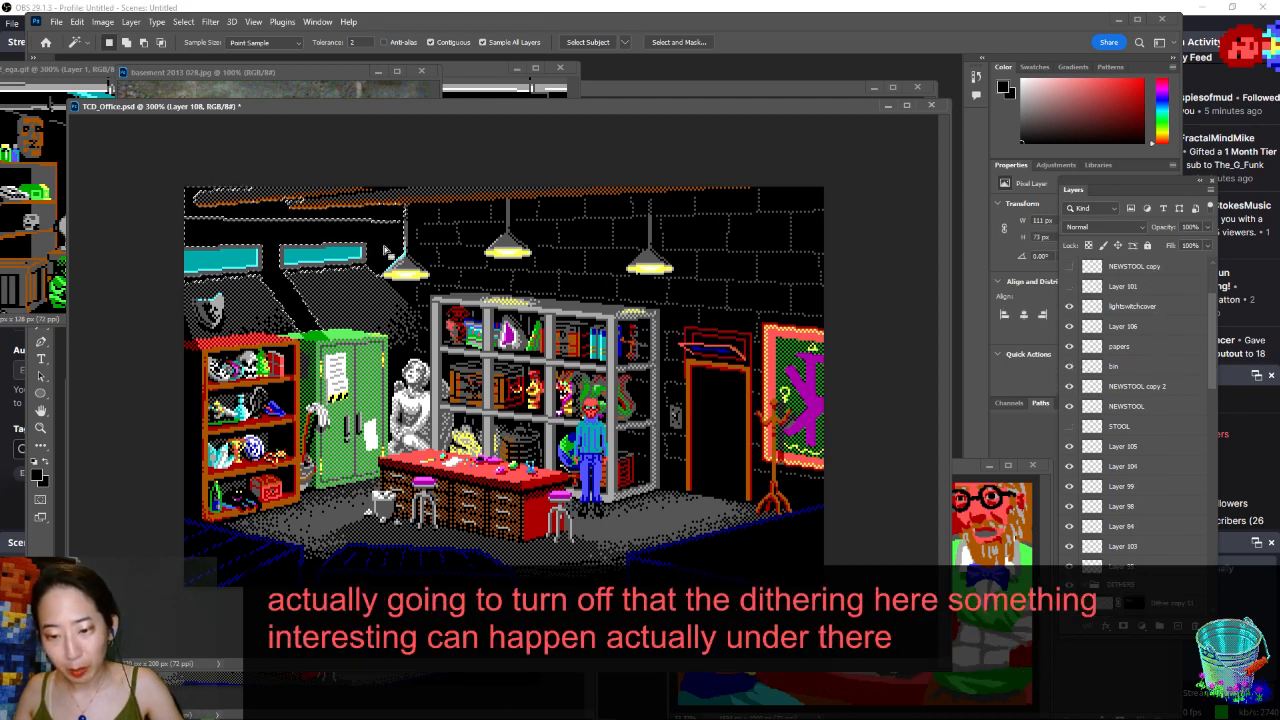
shift+click(412, 300)
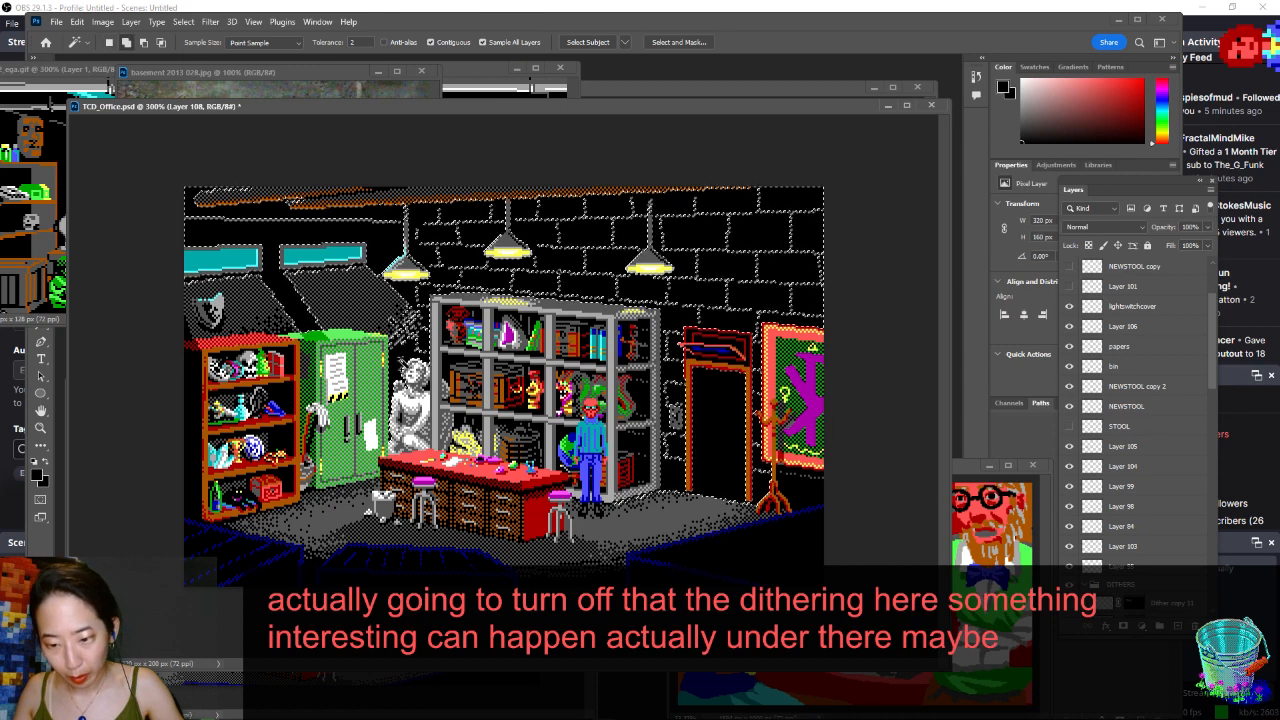
key(ctrl+d)
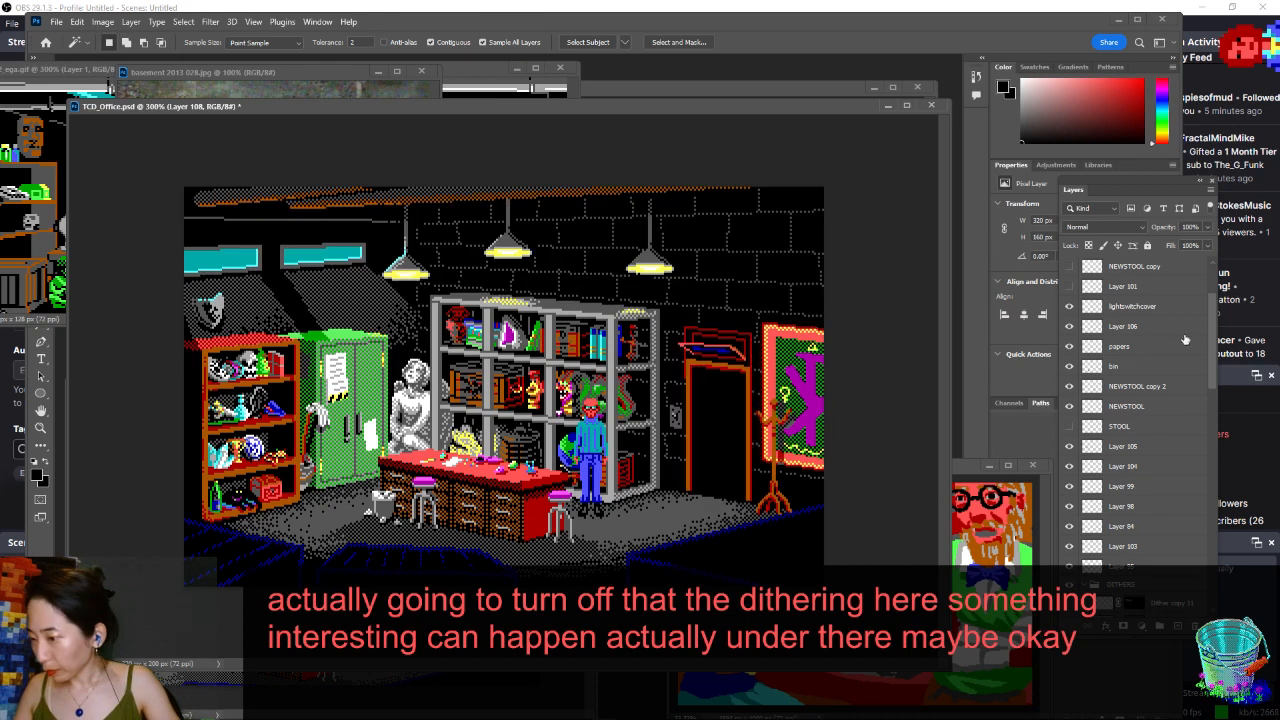
- Draw grey horizontal brick lines across the upper left wall and around the windows on Layer 108, erasing the stray bits
scroll(1182, 325, up, 2)
key(b)
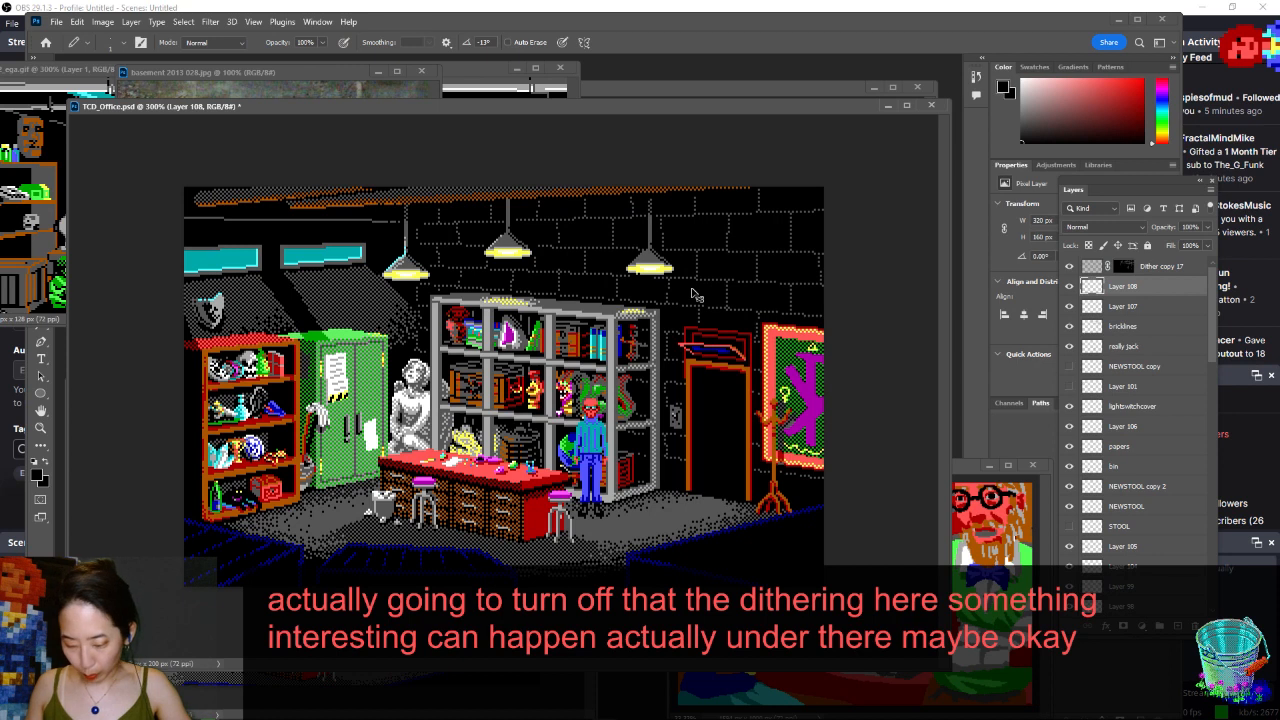
key(ctrl+minus)
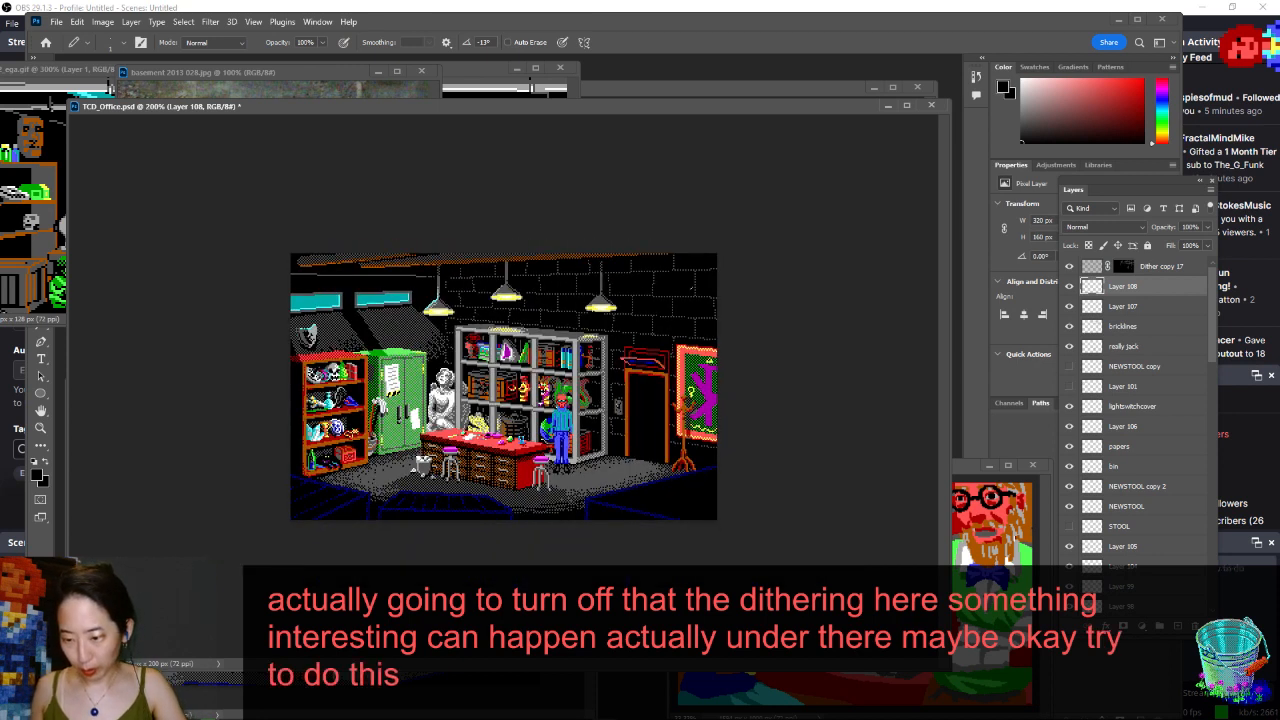
key(ctrl+plus)
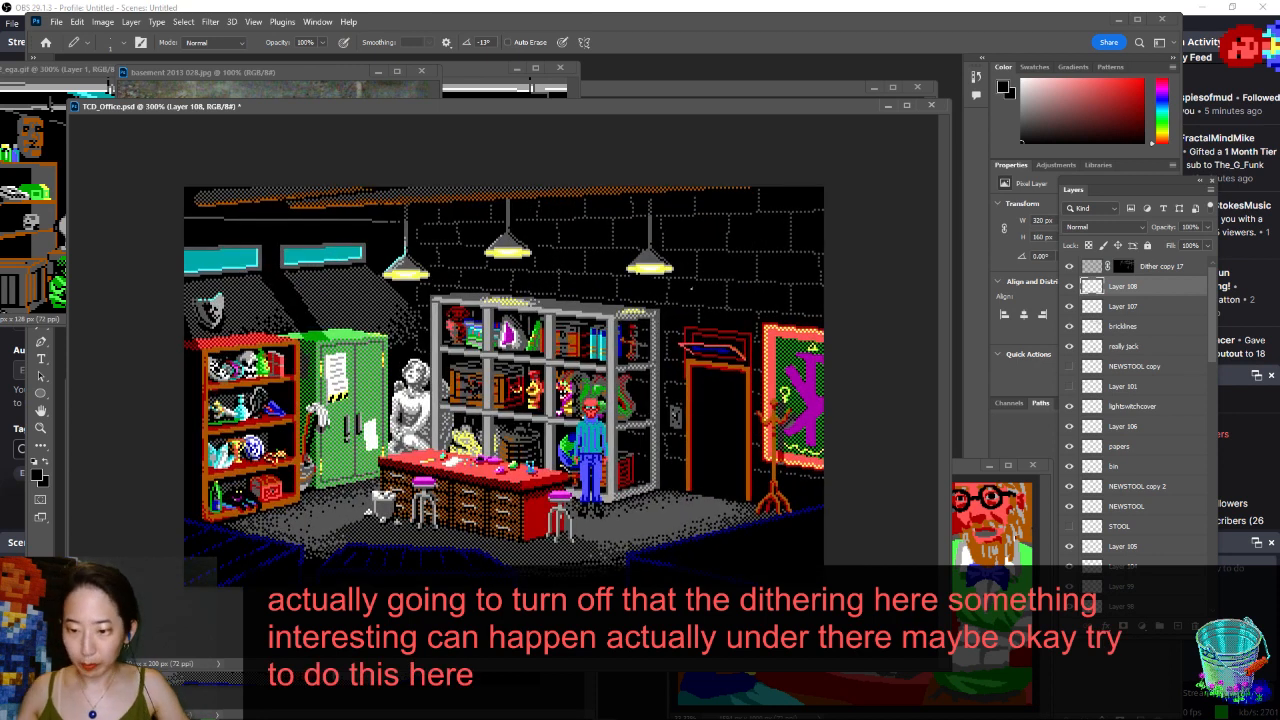
key(x)
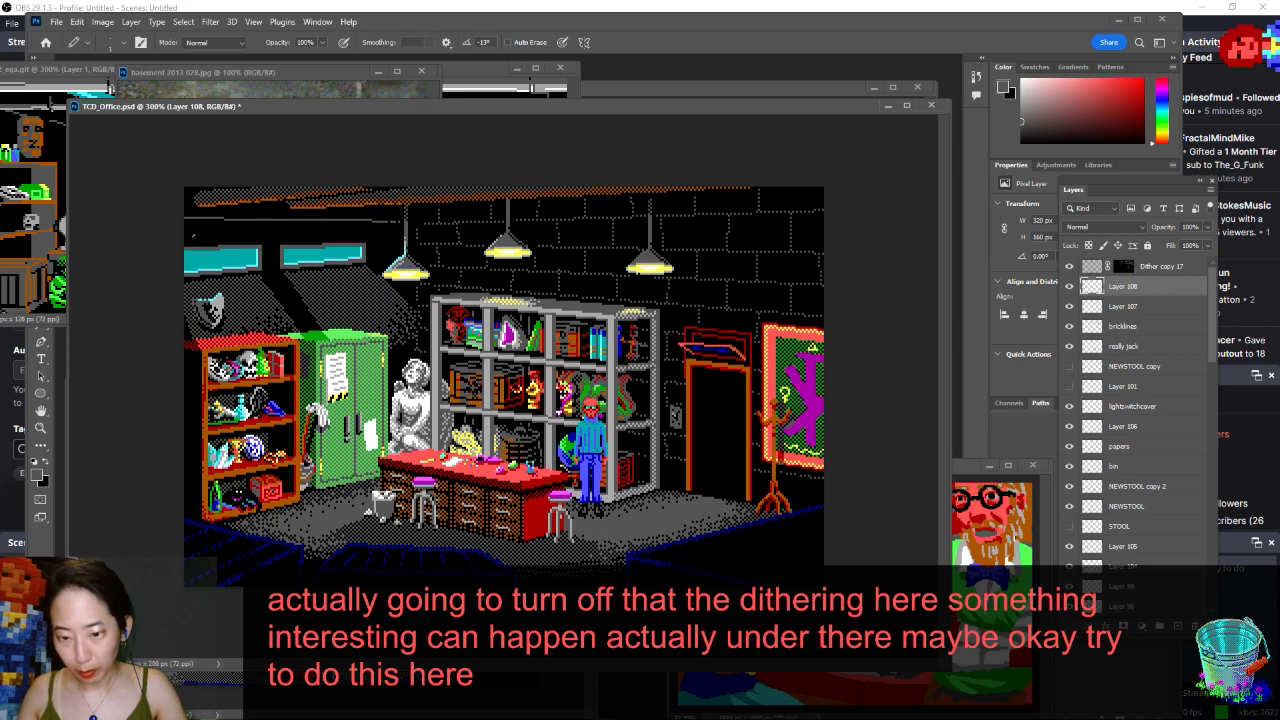
shift+click(183, 236)
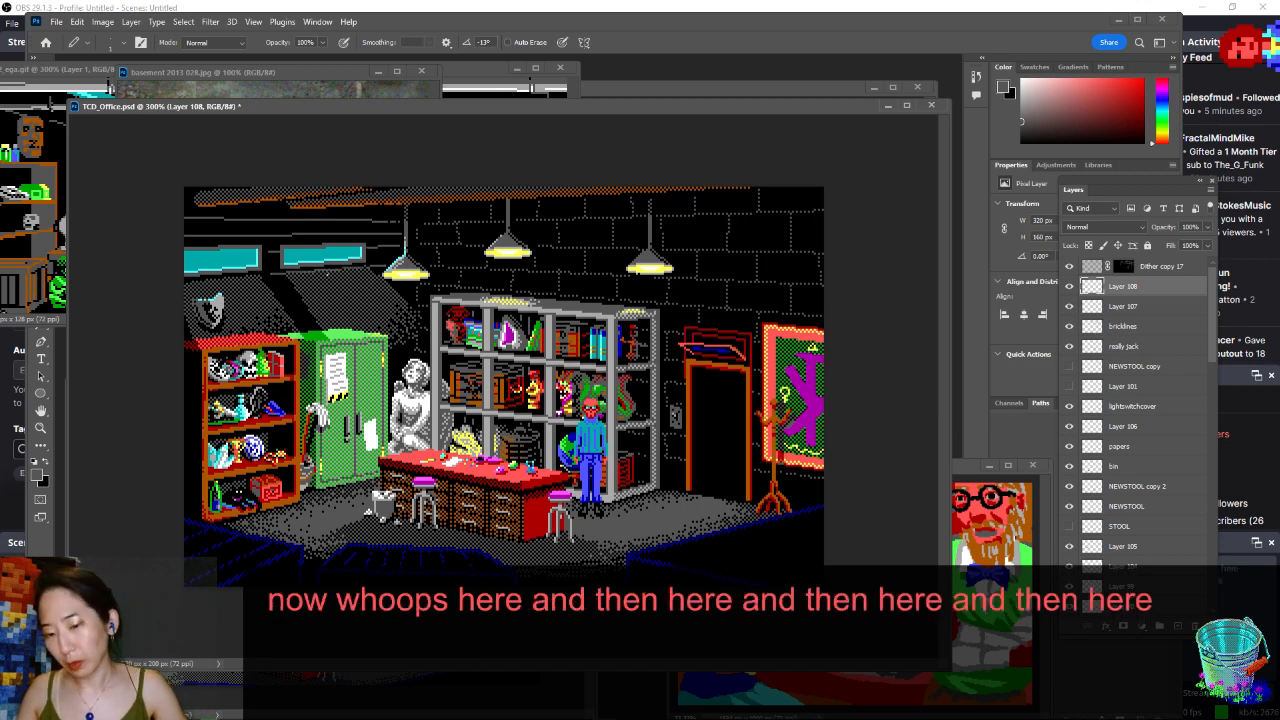
key(e)
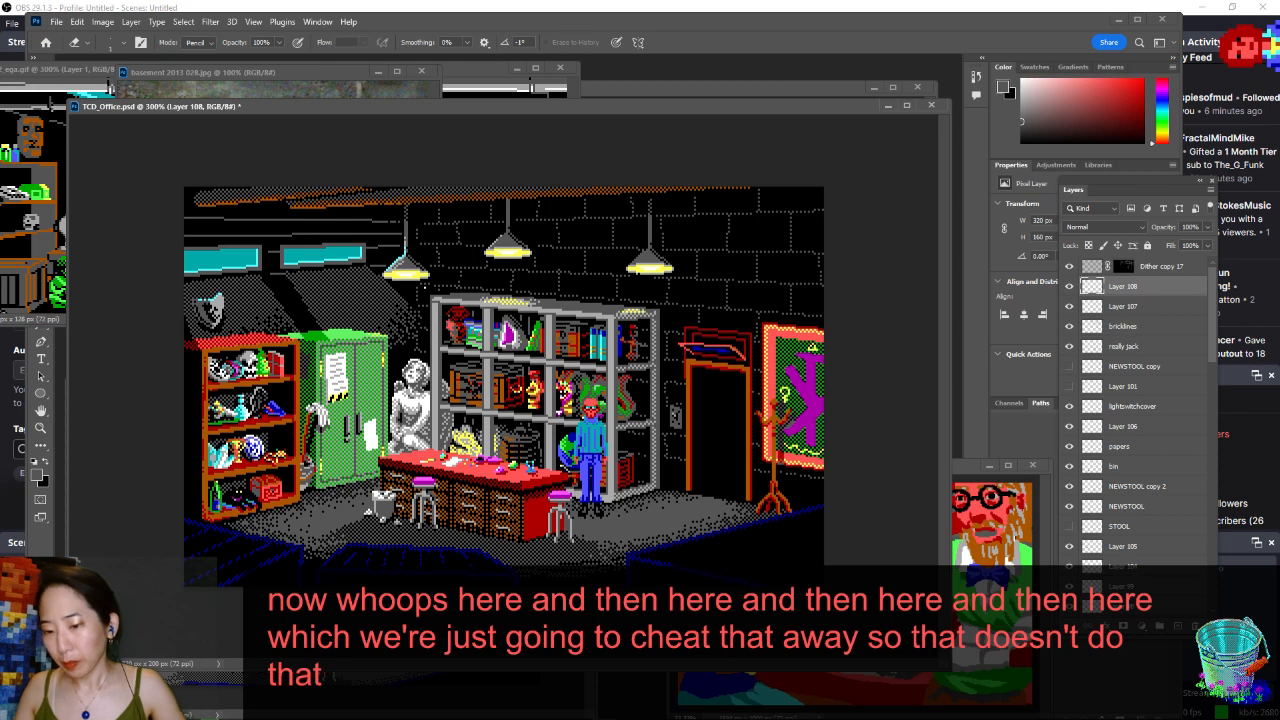
key(b)
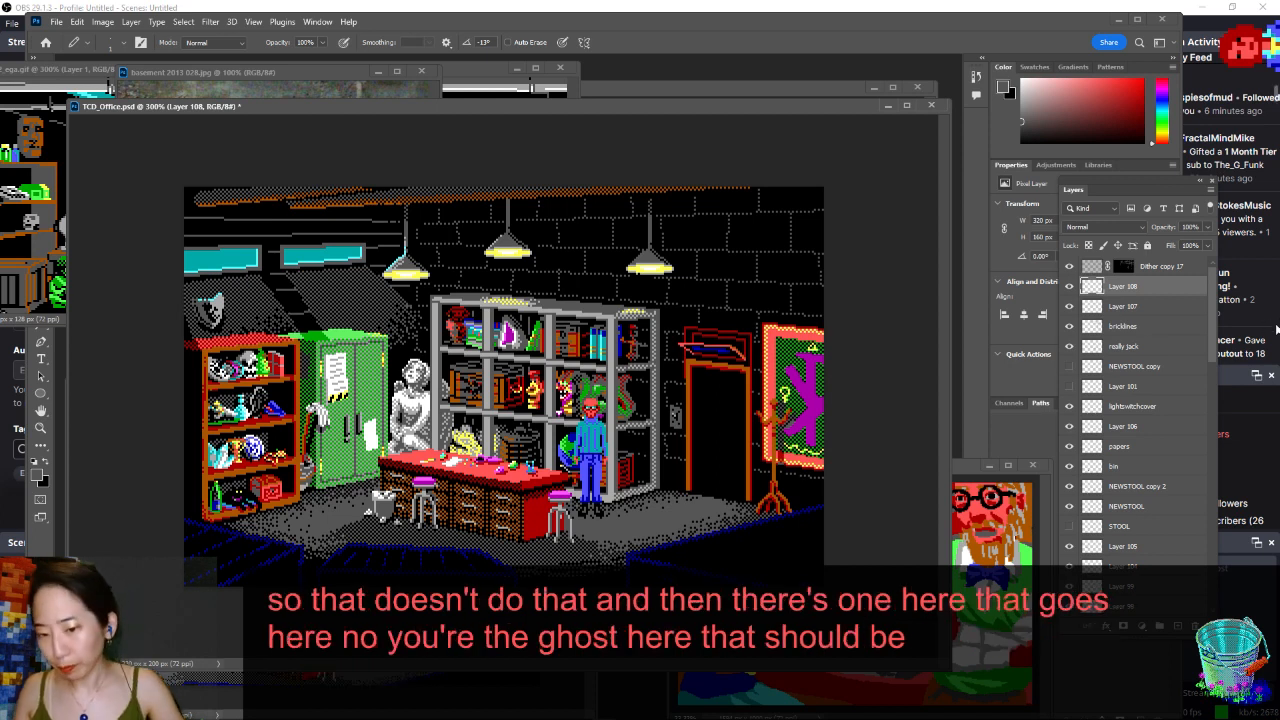
- Select the grey lines on Layer 108 with the Magic Wand and dither them through the Dither copy 17 mask, then deselect
key(w)
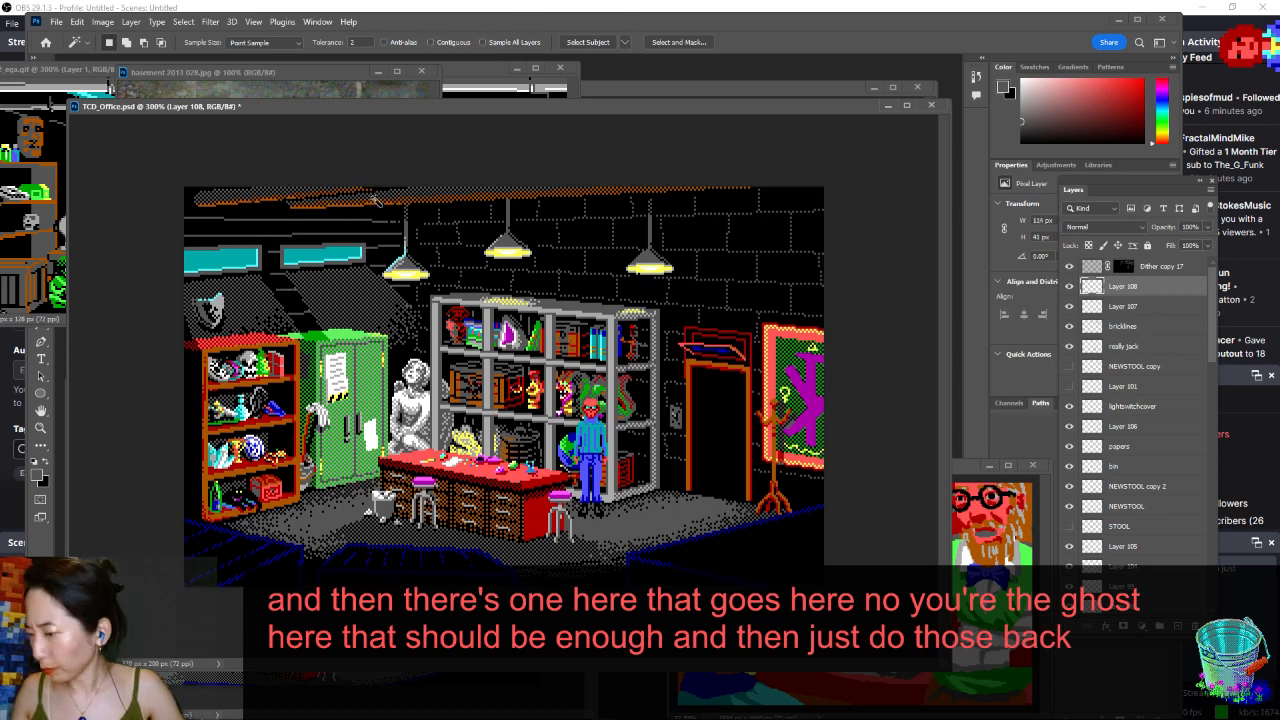
scroll(405, 215, up, 5)
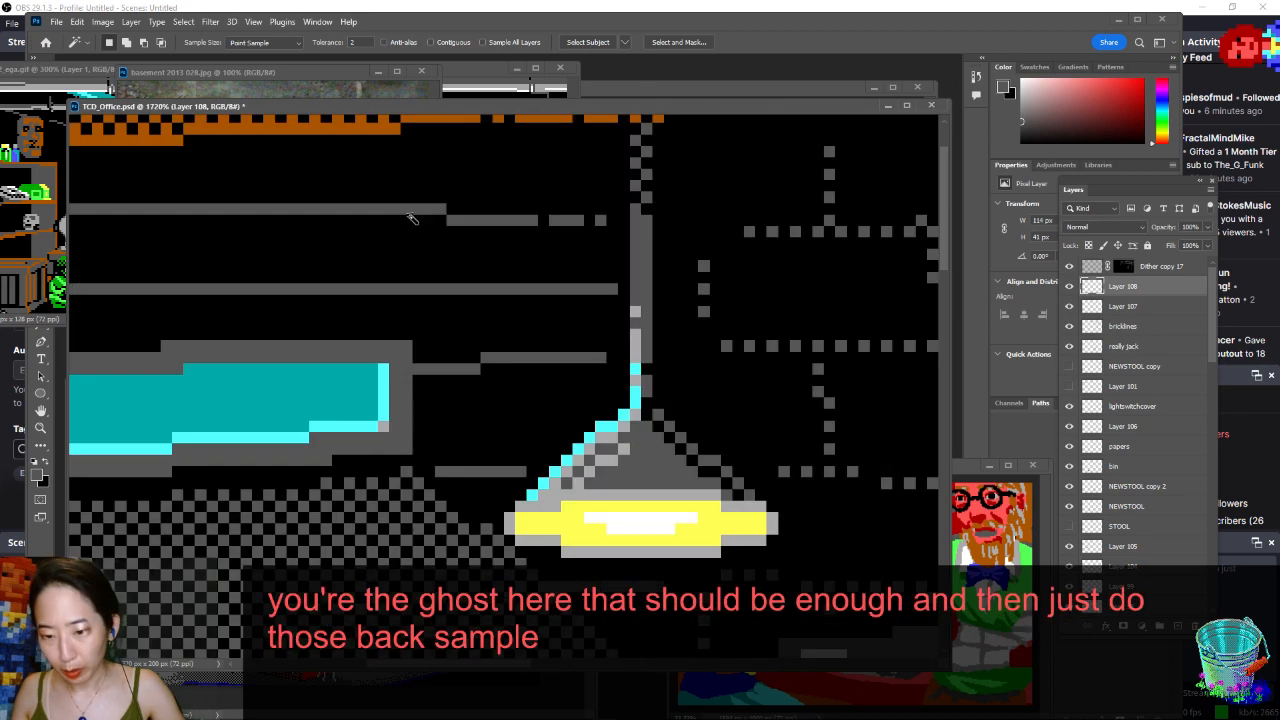
scroll(436, 213, down, 4)
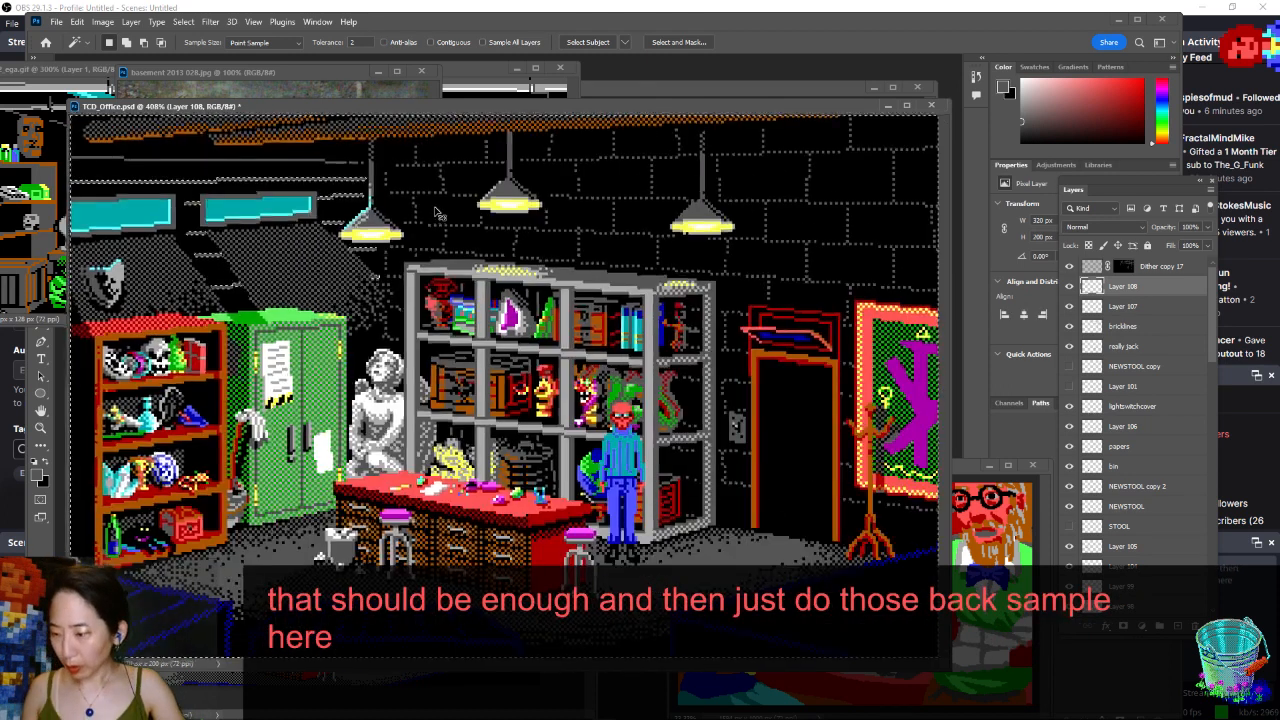
scroll(436, 213, down, 3)
scroll(437, 210, up, 2)
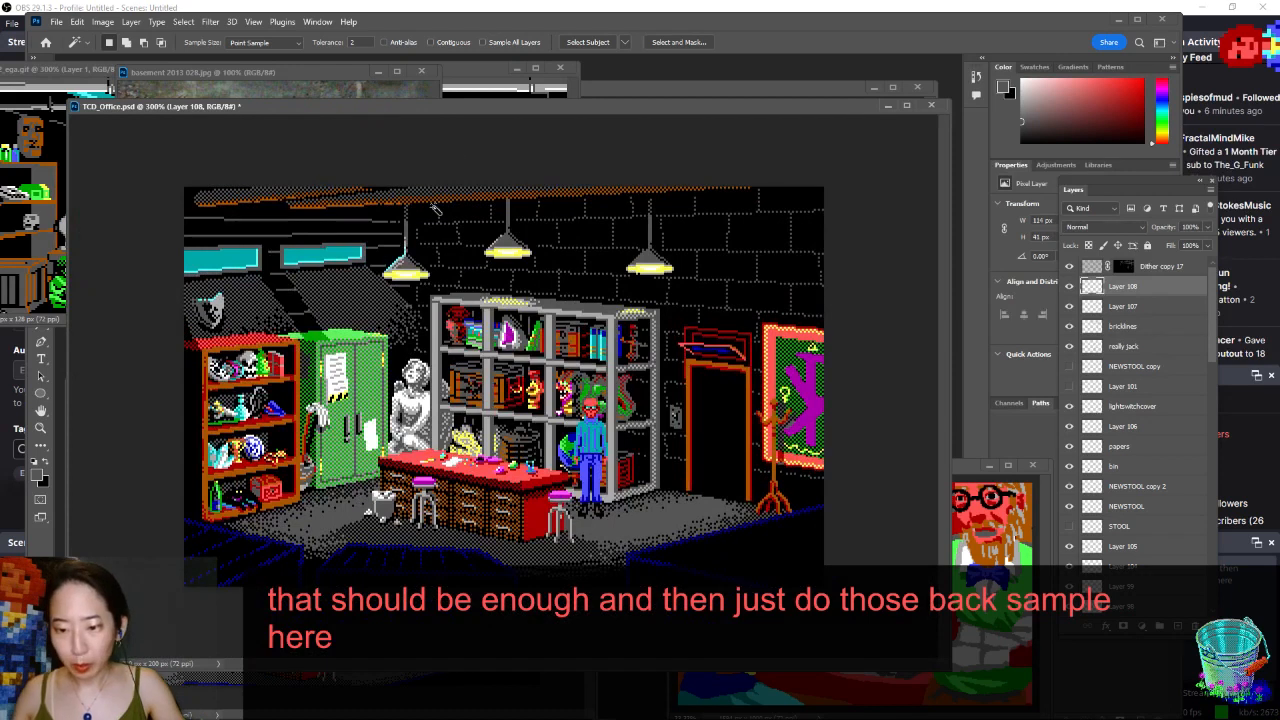
click(1069, 286)
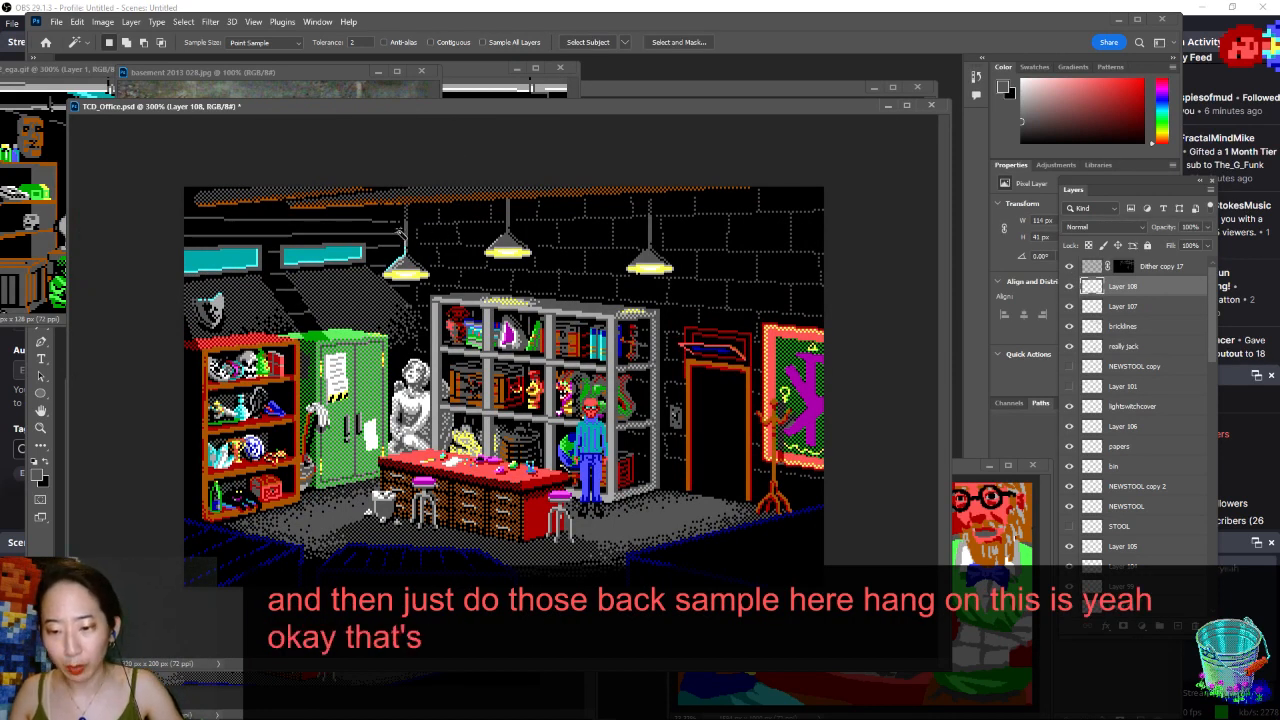
drag(450, 217, 288, 297)
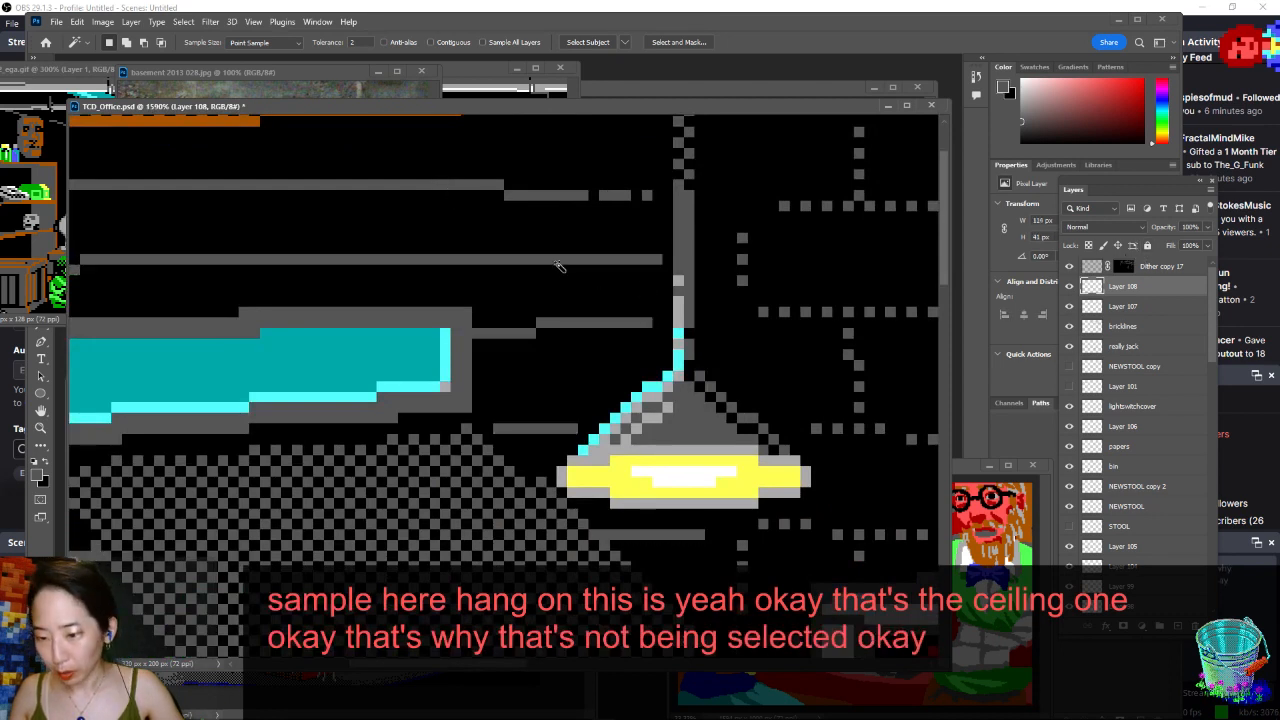
click(1145, 280)
click(1124, 266)
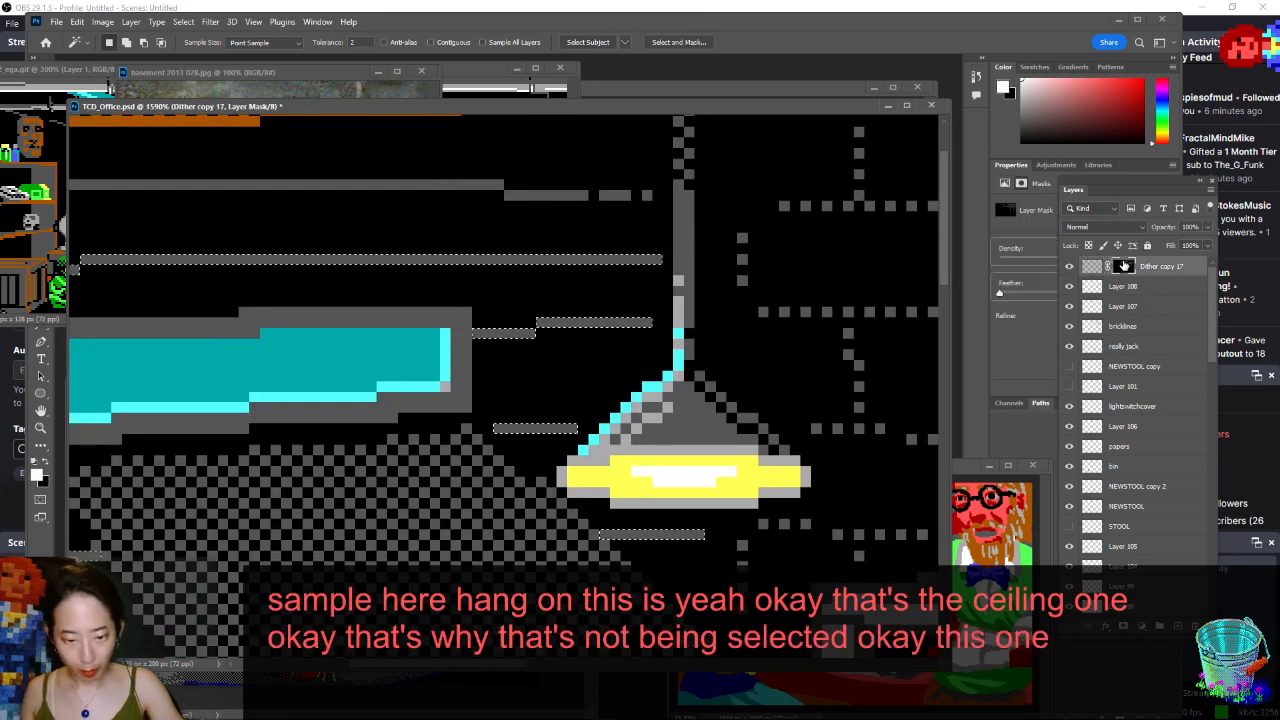
key(ctrl+d)
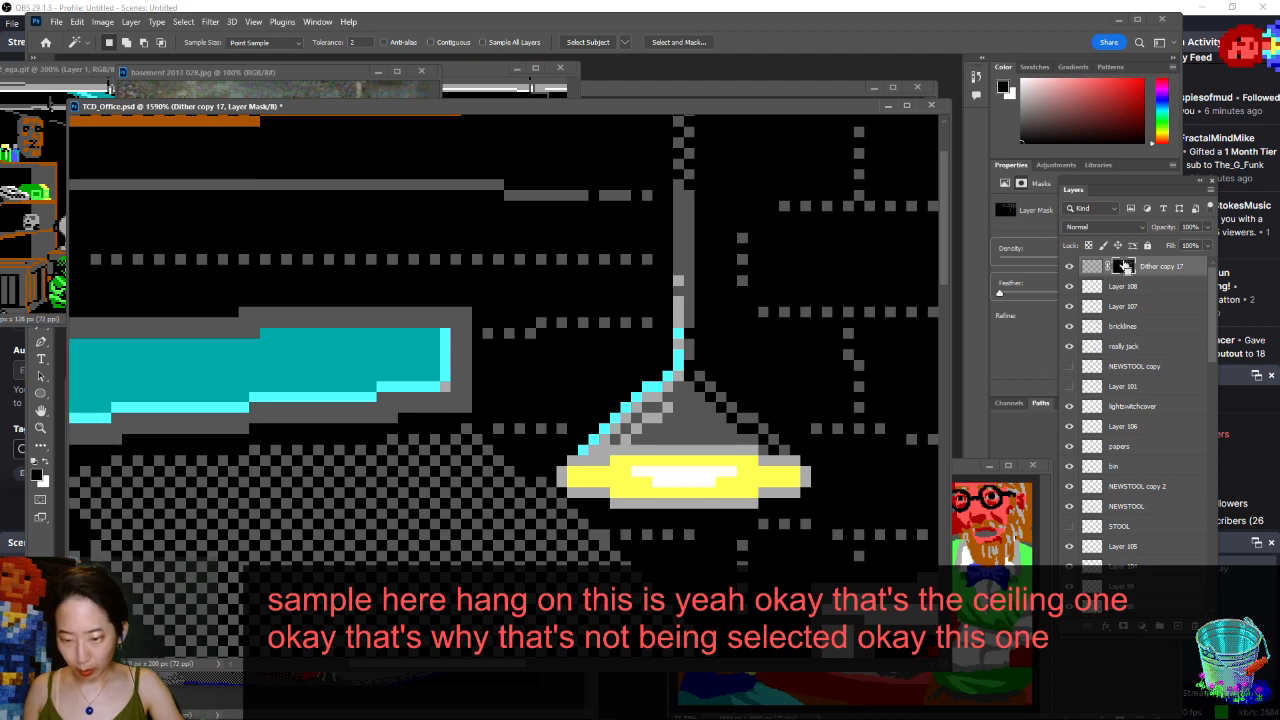
- Select the remaining solid ceiling line with Contiguous and Sample All Layers on, dither it through the Dither copy 17 mask, and save
key(ctrl+minus)
key(ctrl+minus)
key(ctrl+minus)
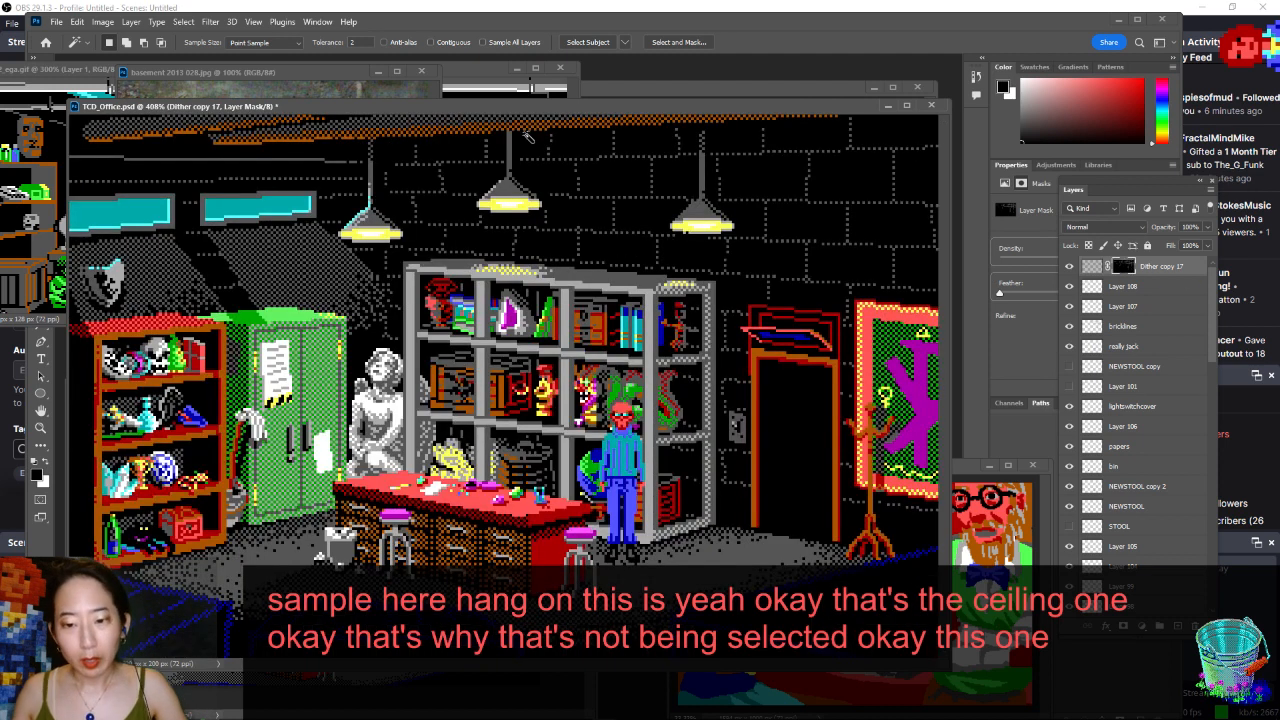
click(452, 41)
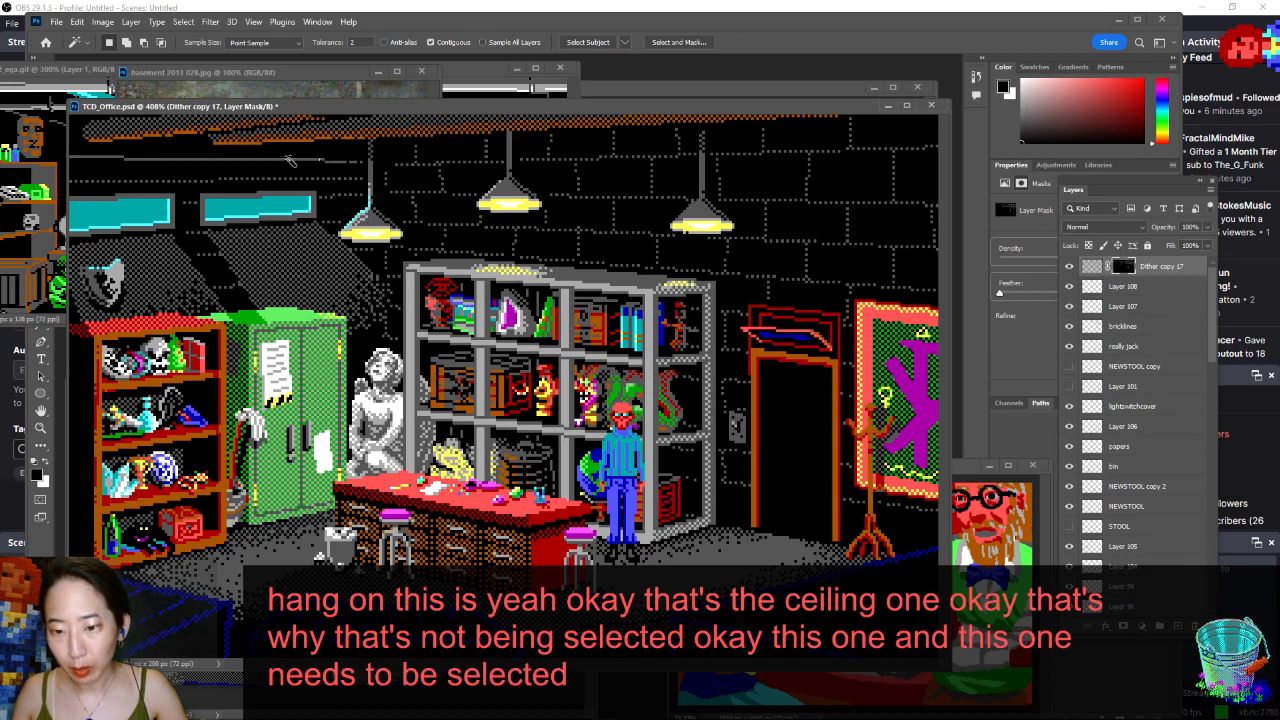
click(502, 44)
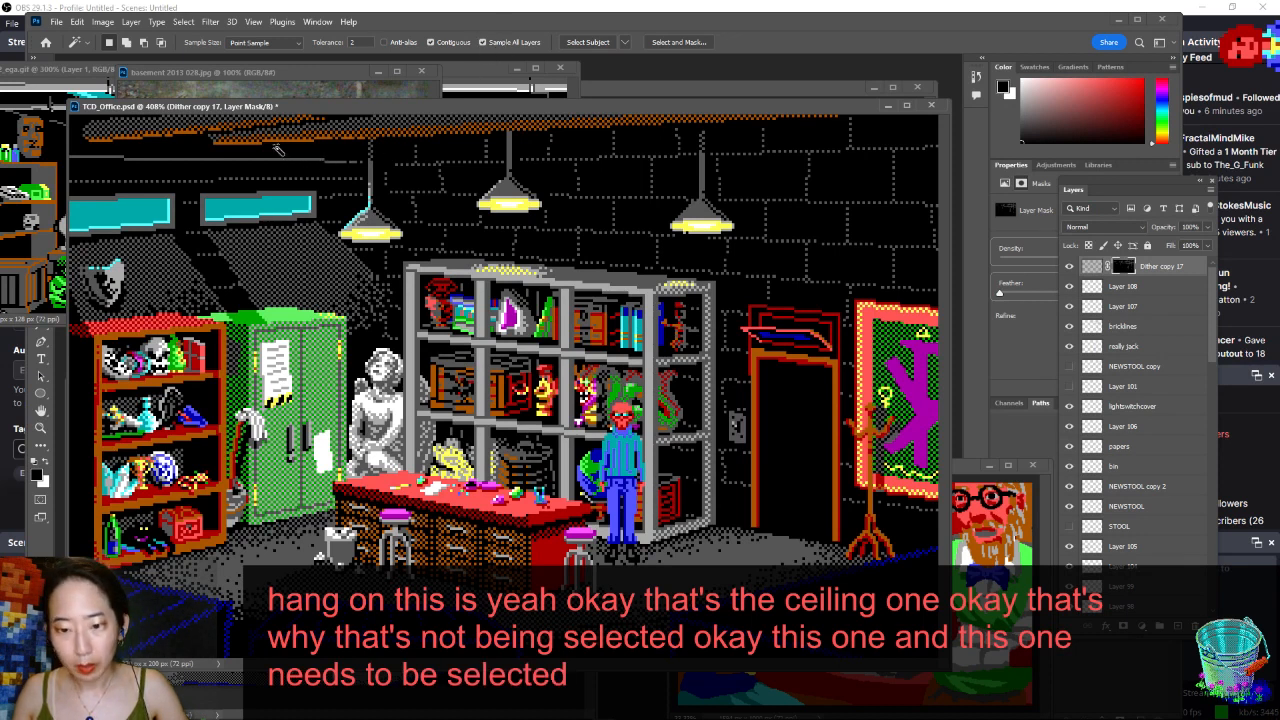
click(310, 163)
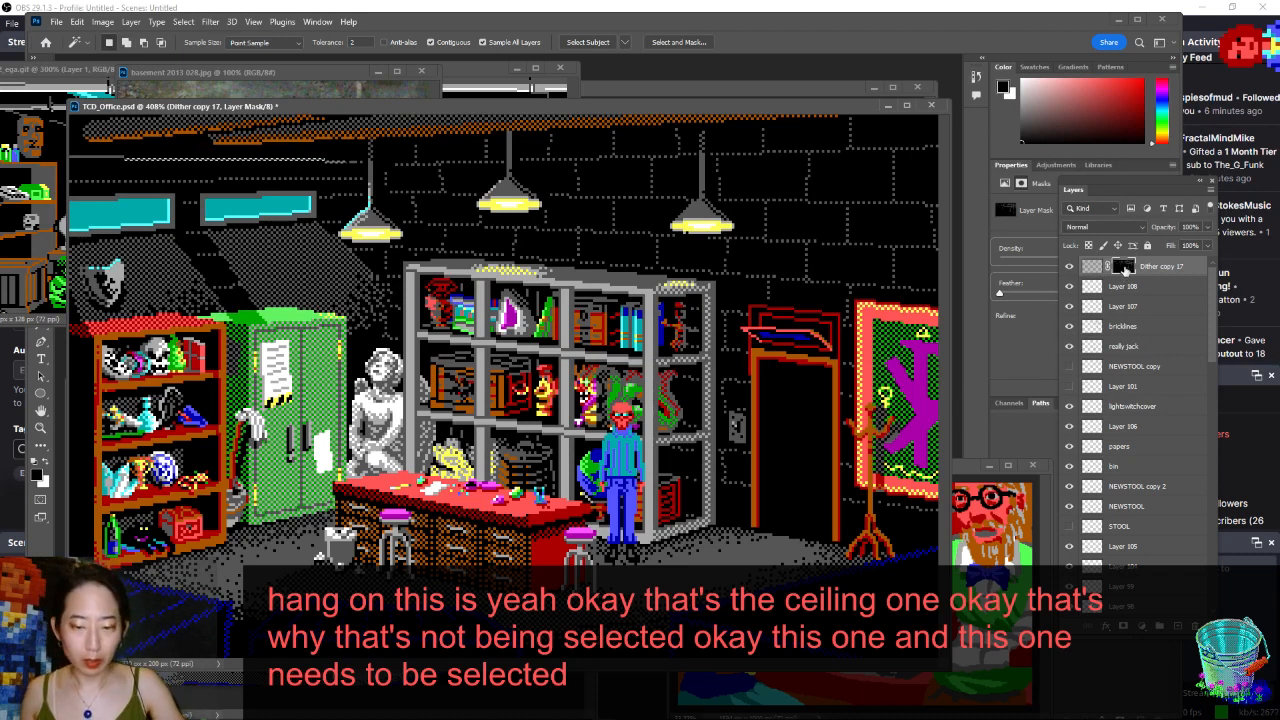
key(b)
key(x)
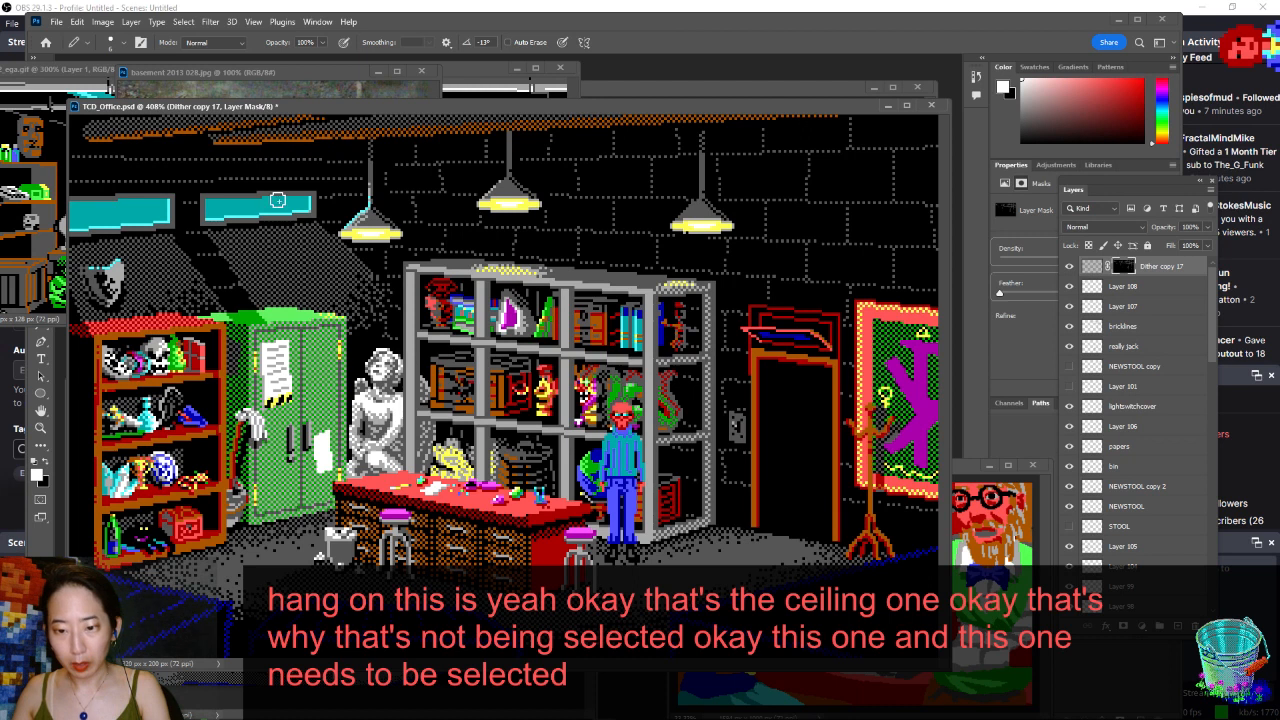
key(ctrl+s)
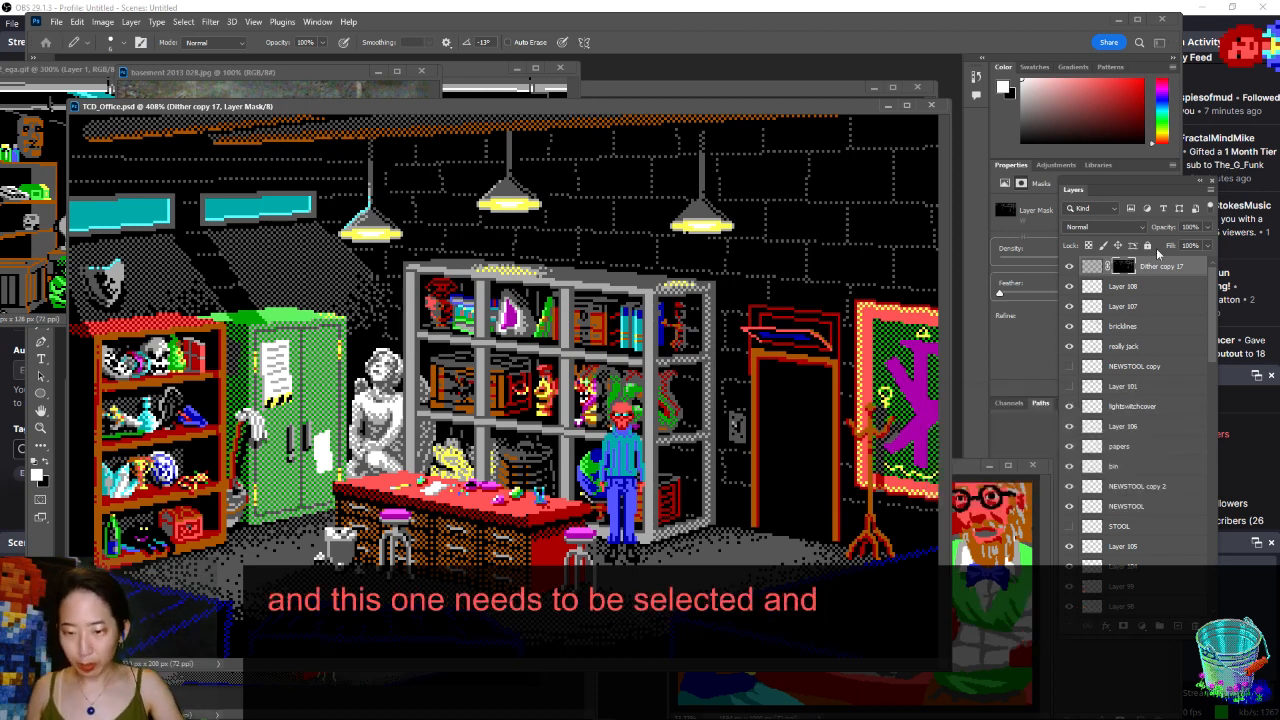
- Add a new layer above Dither copy 17, draw black brick lines across the left wall's dithered light patches, and save
key(ctrl+alt+shift+n)
key(ctrl+minus)
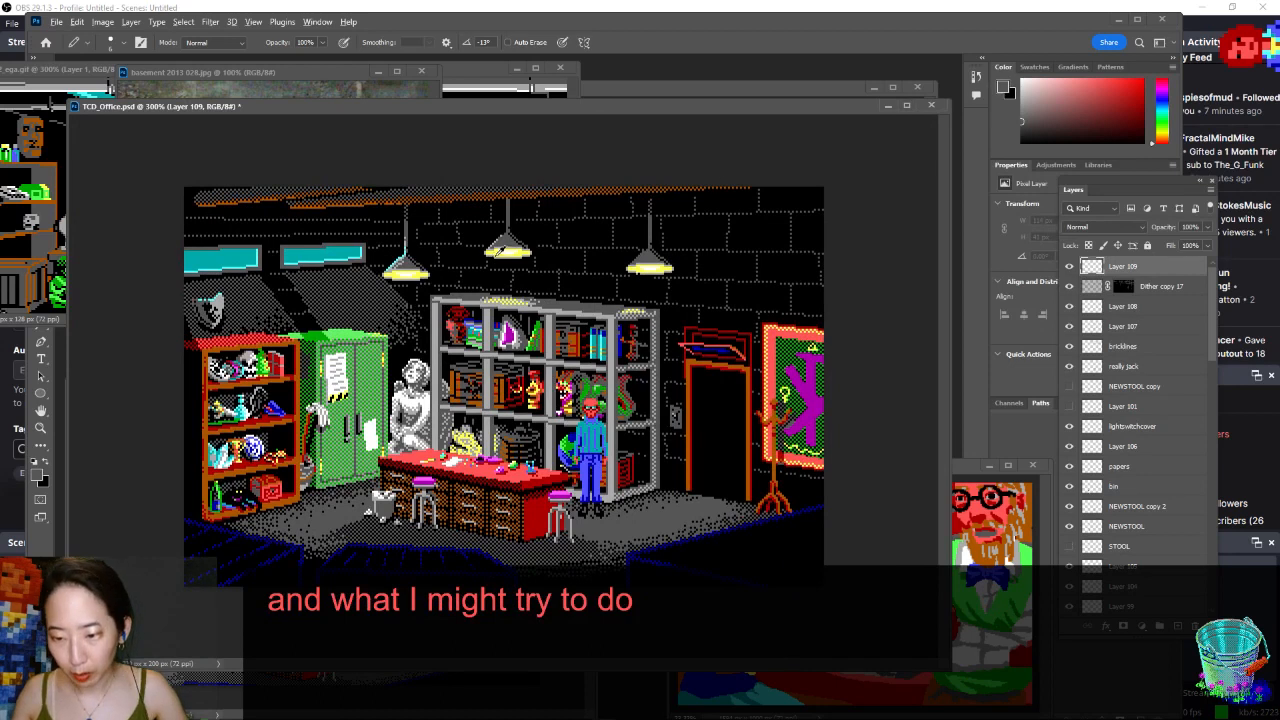
key(d)
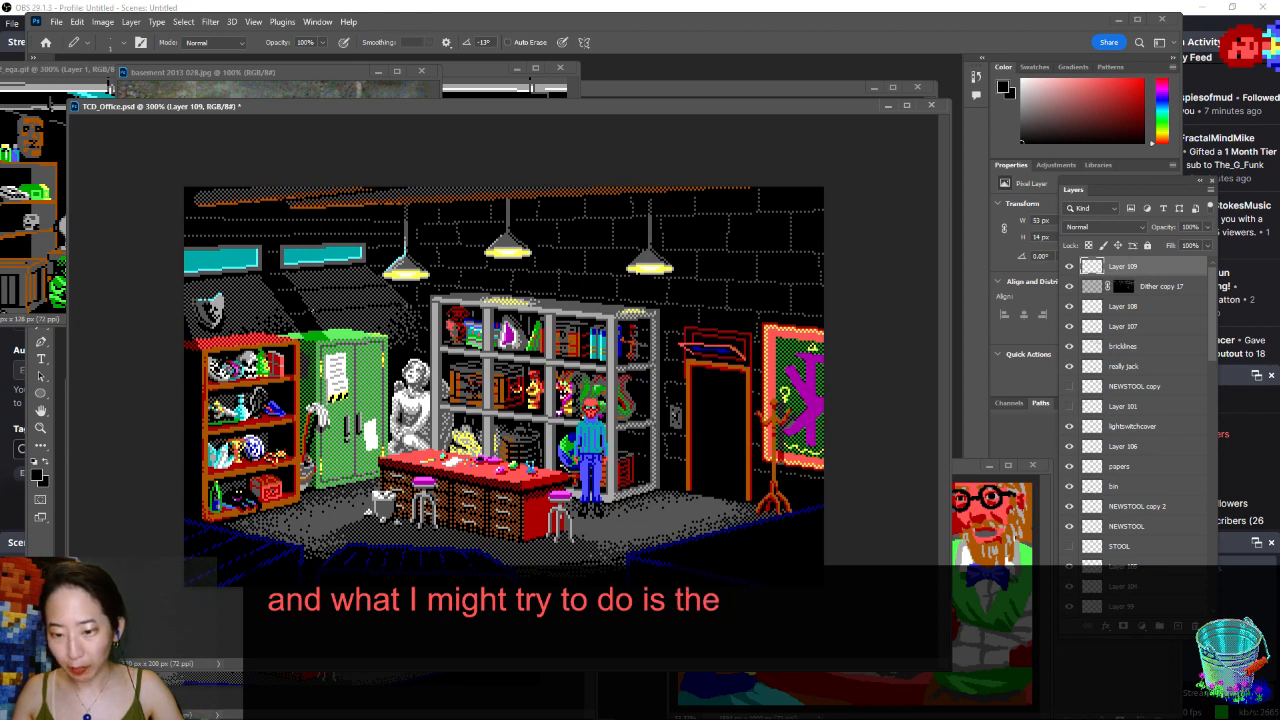
click(521, 280)
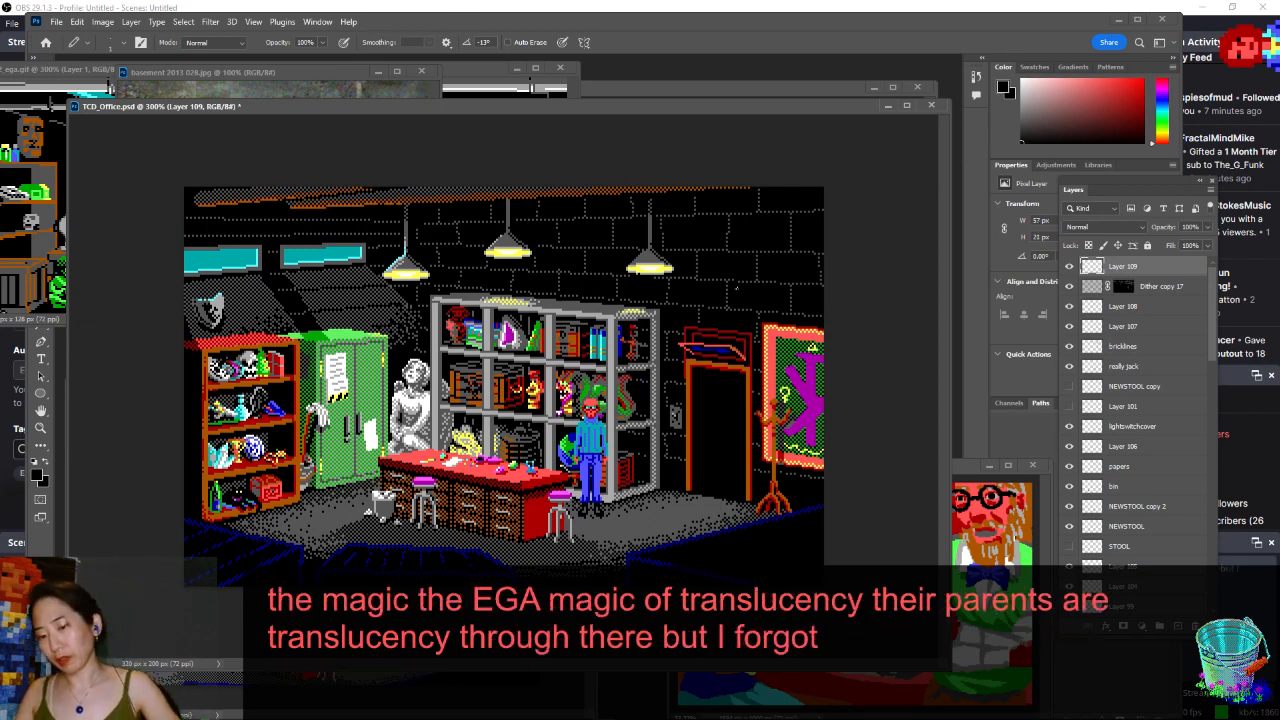
key(ctrl+s)
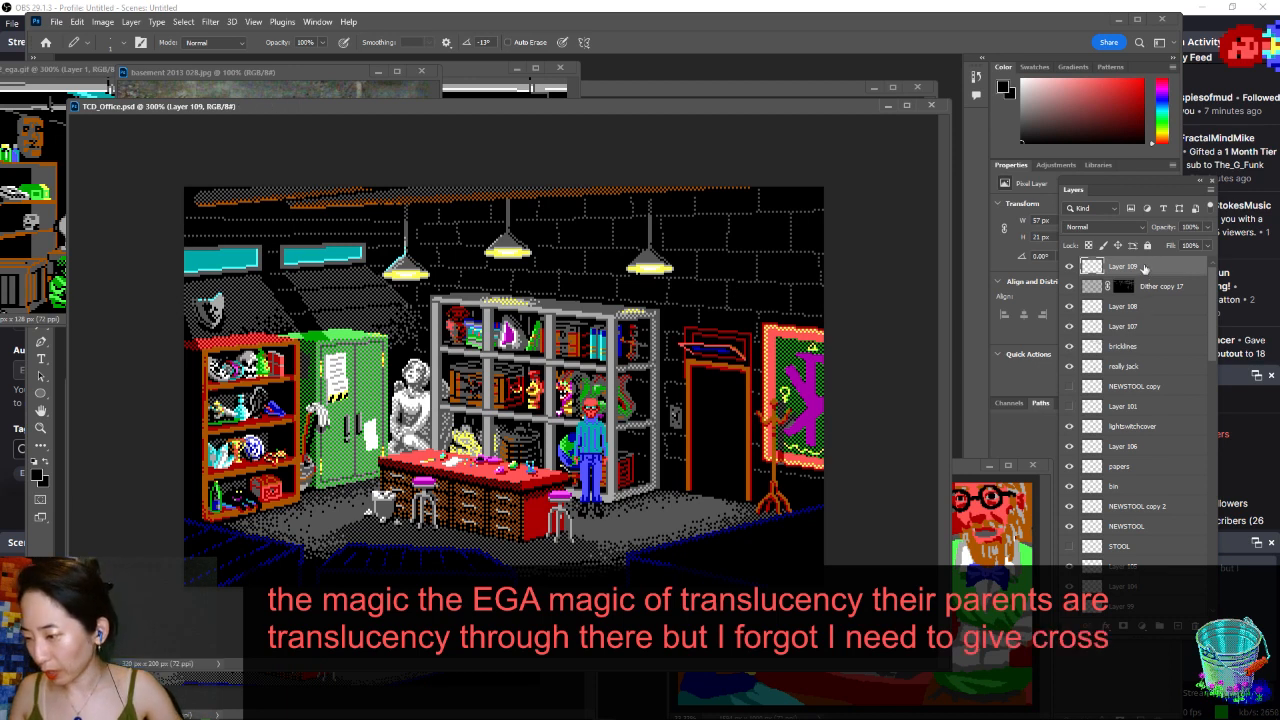
click(1122, 307)
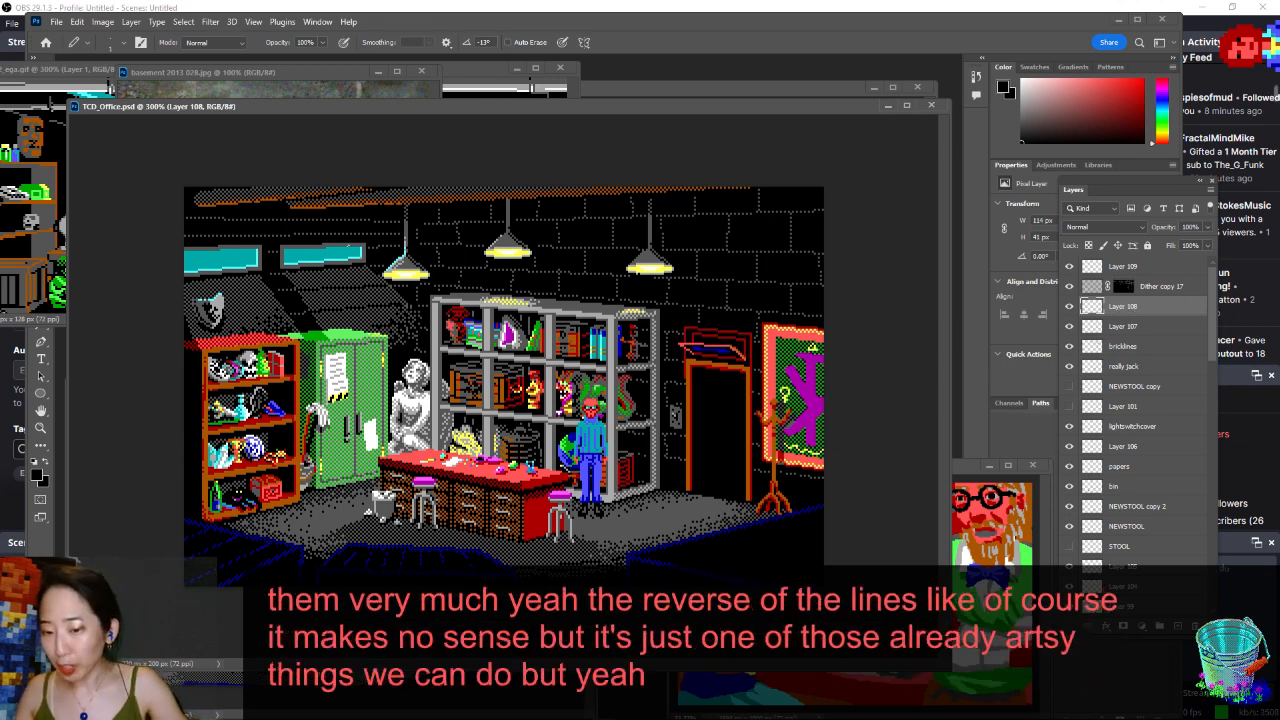
click(1138, 267)
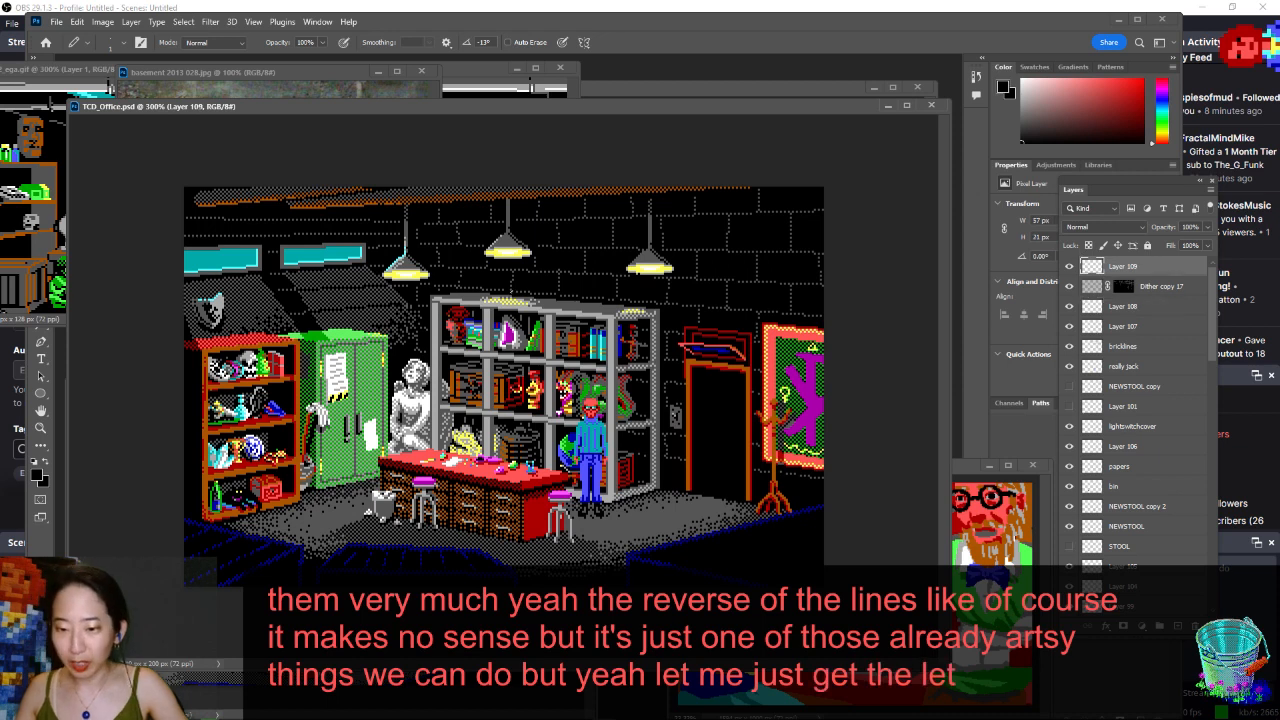
click(1069, 267)
click(1069, 267)
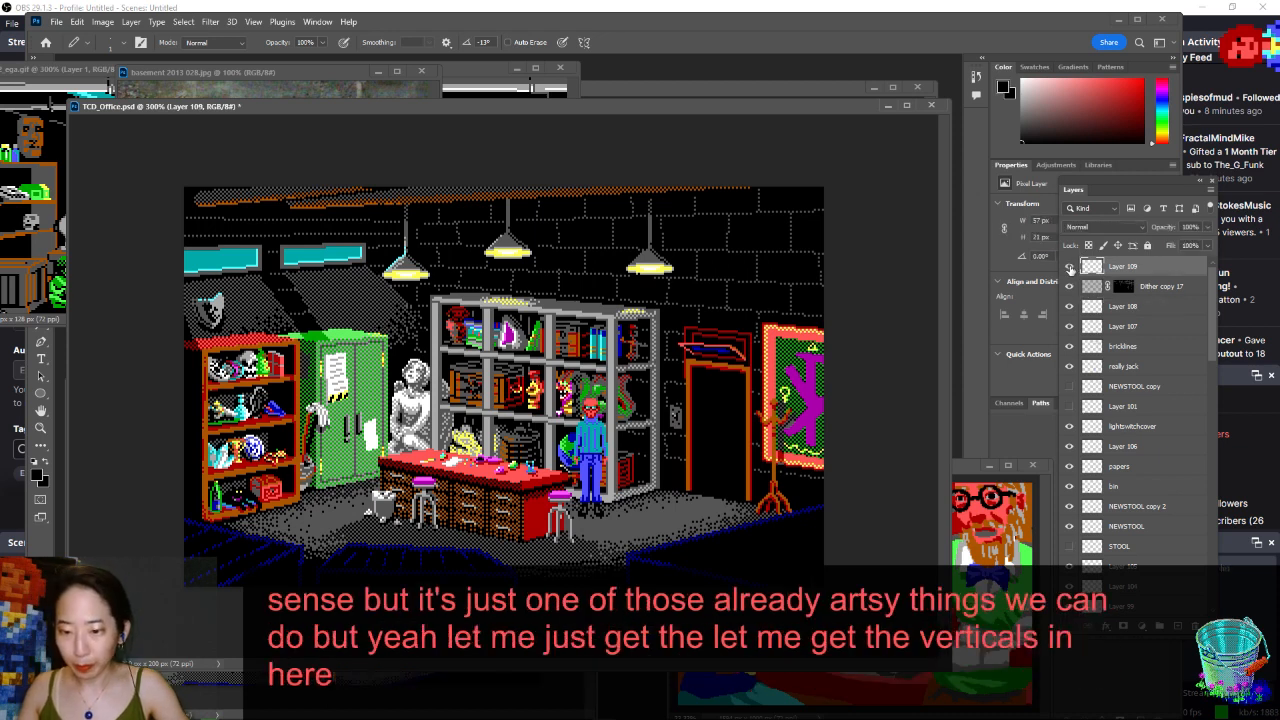
- On a new layer above Layer 108, draw grey vertical brick joints on the left wall, dither them through the Dither copy 17 mask, and save
click(1160, 307)
key(ctrl+plus)
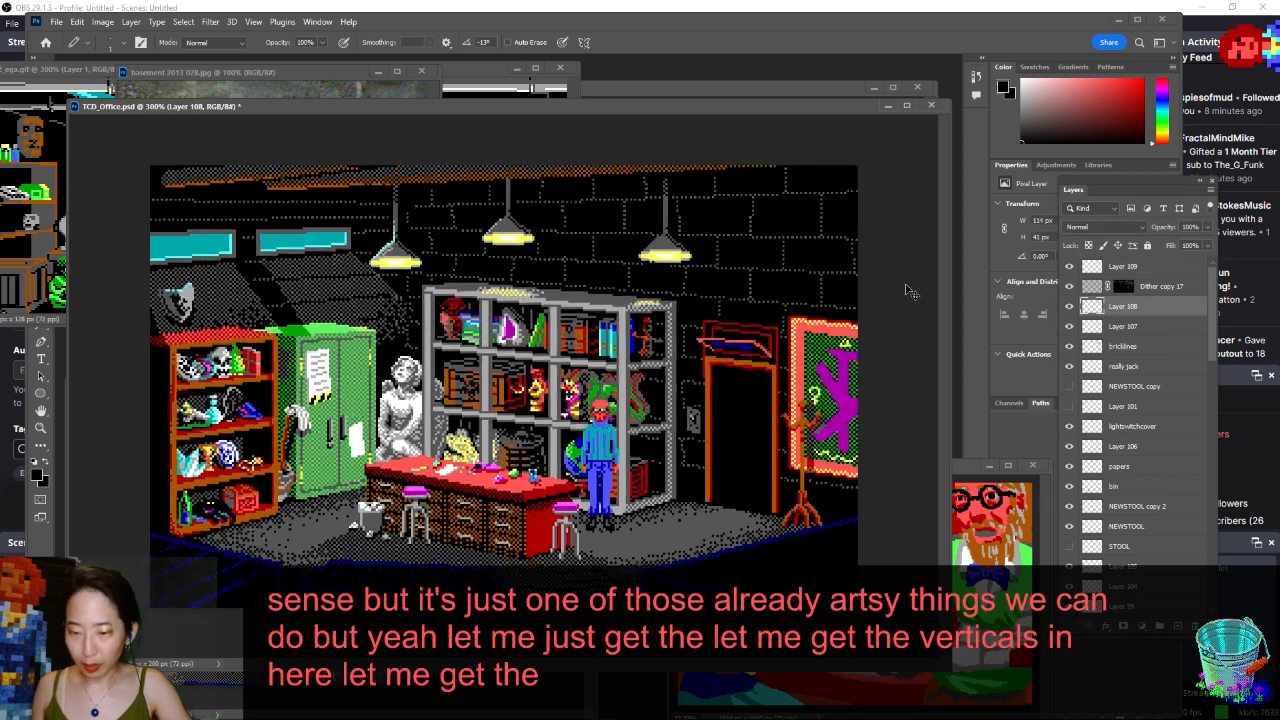
key(ctrl+minus)
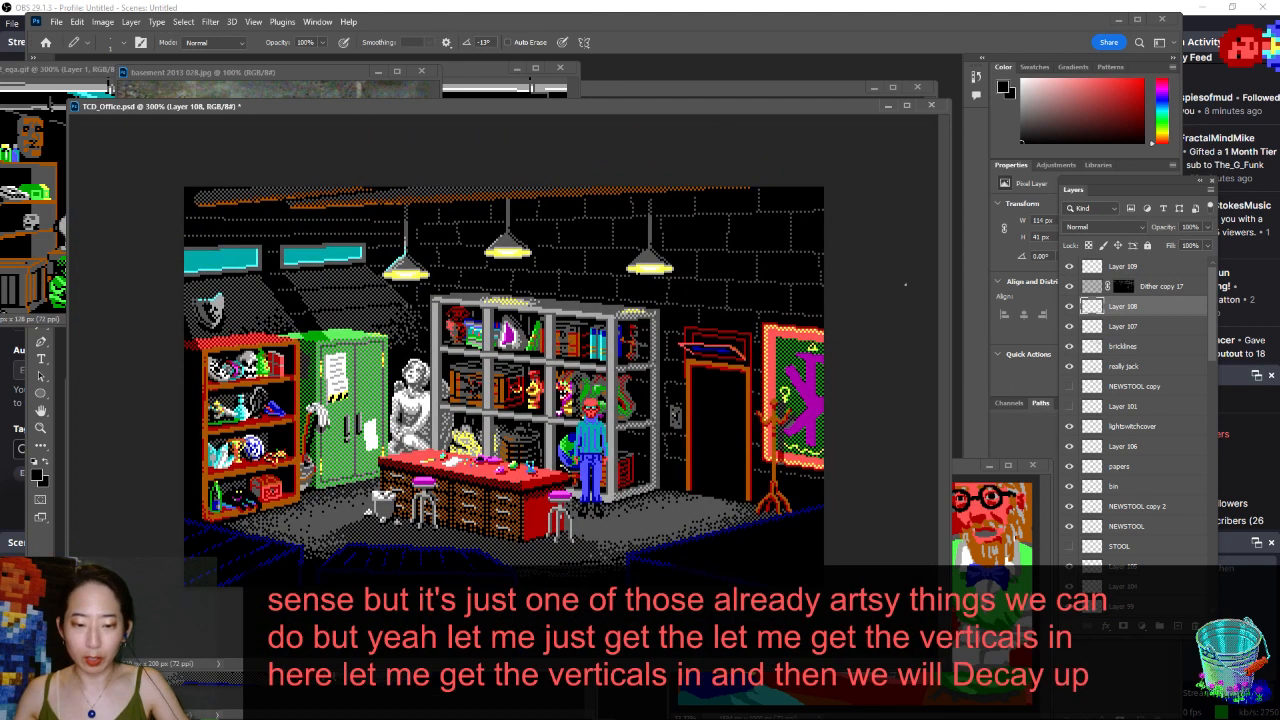
drag(699, 104, 748, 99)
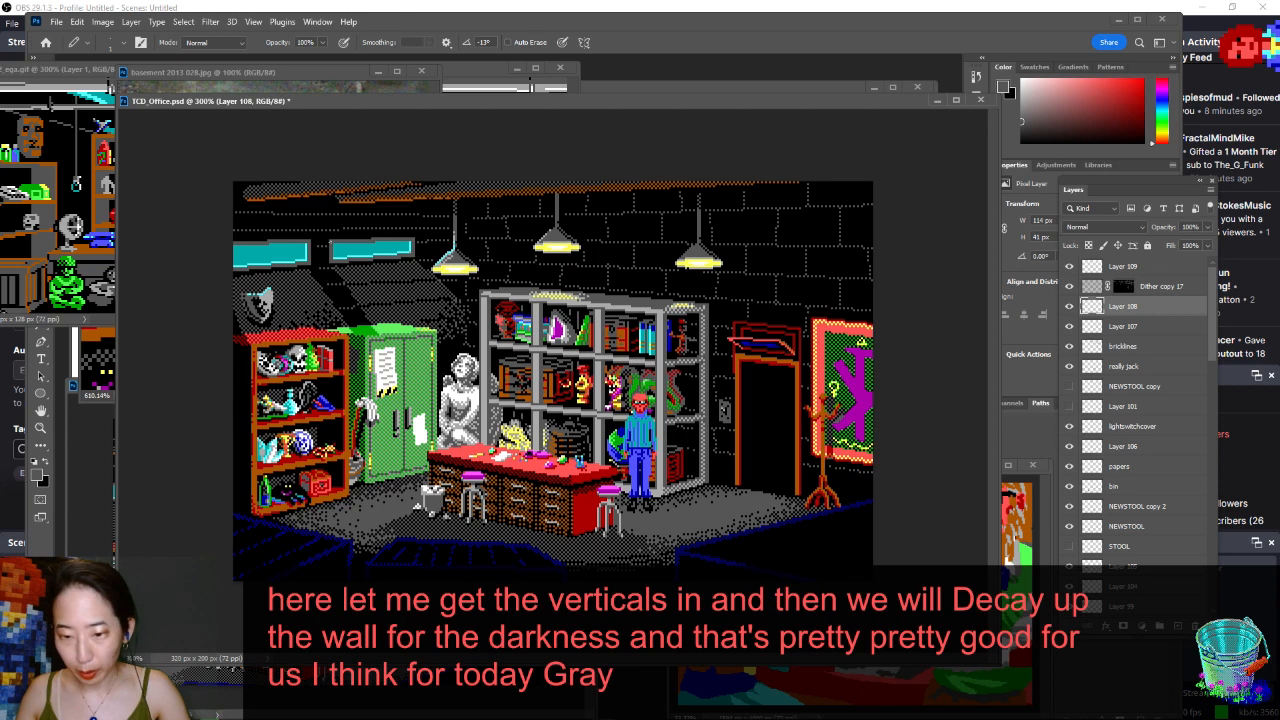
key(ctrl+shift+n)
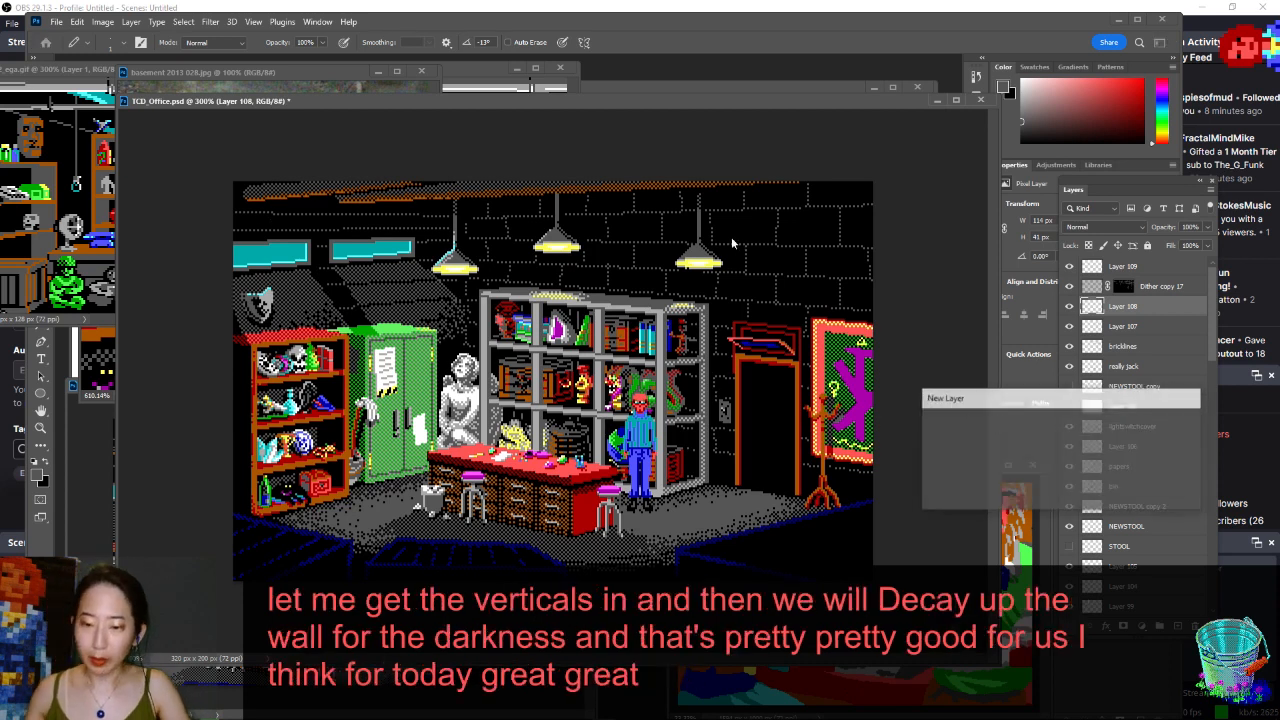
key(Return)
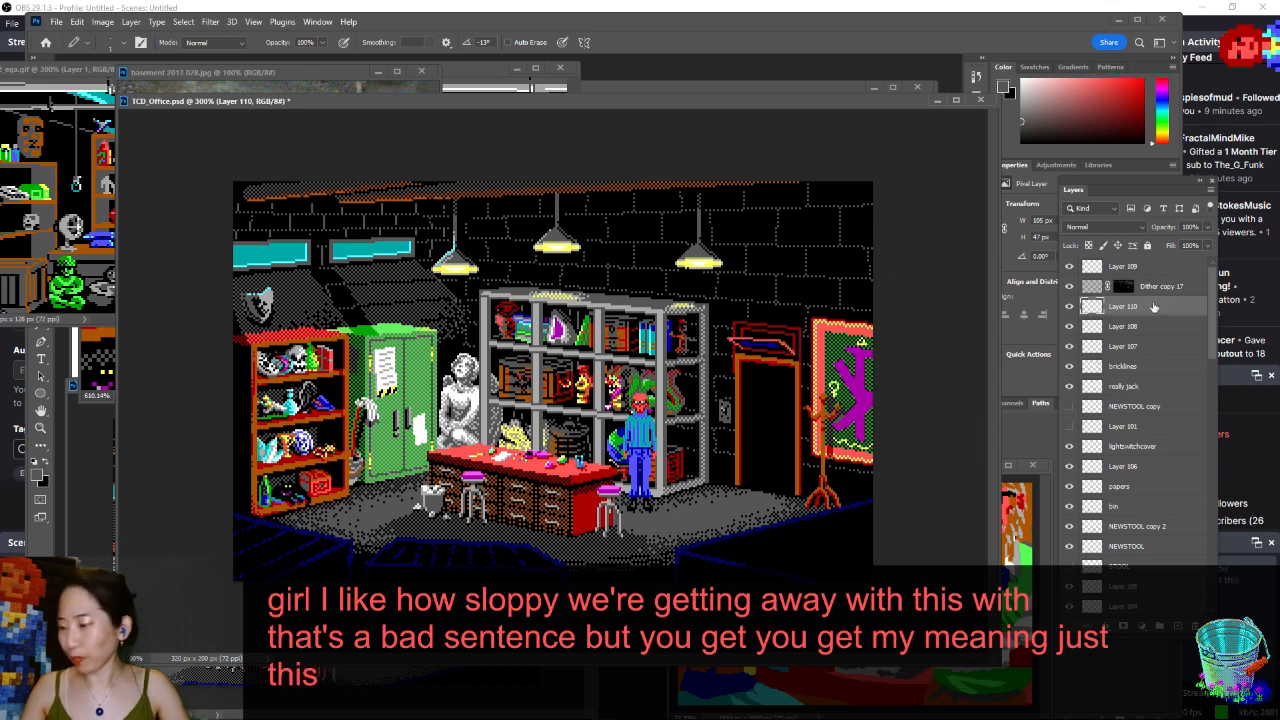
click(1125, 287)
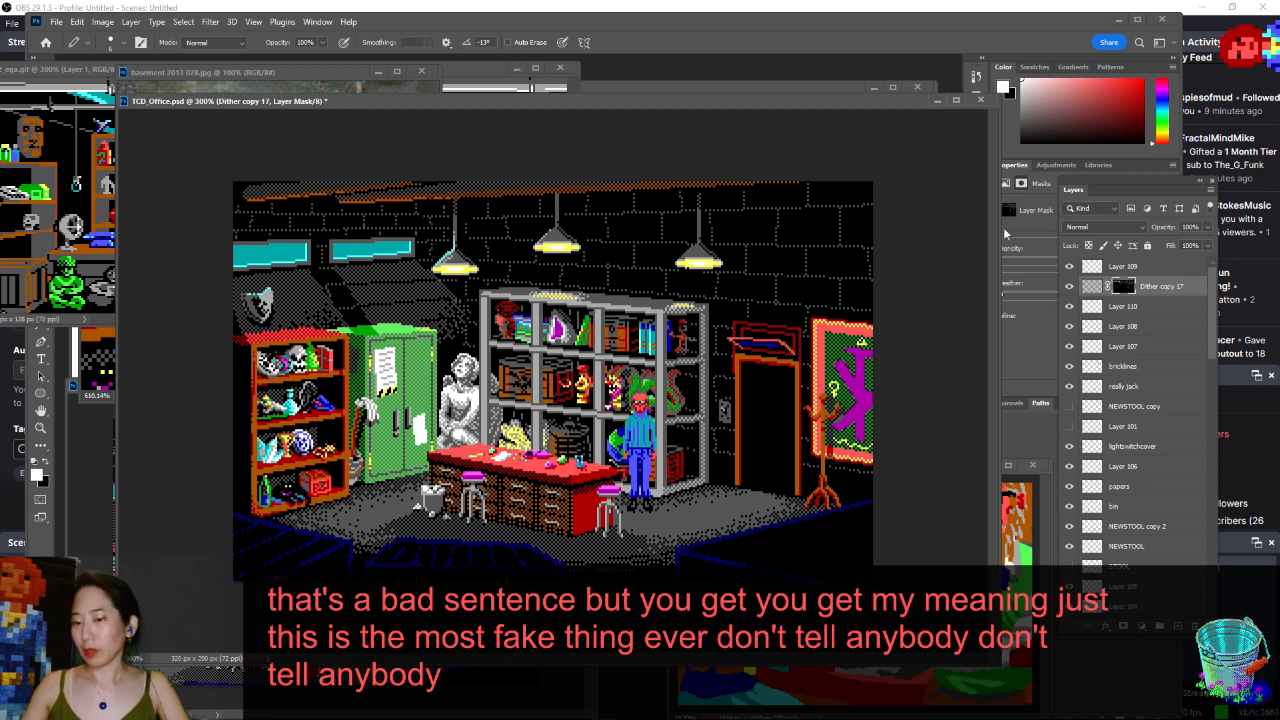
key(ctrl+s)
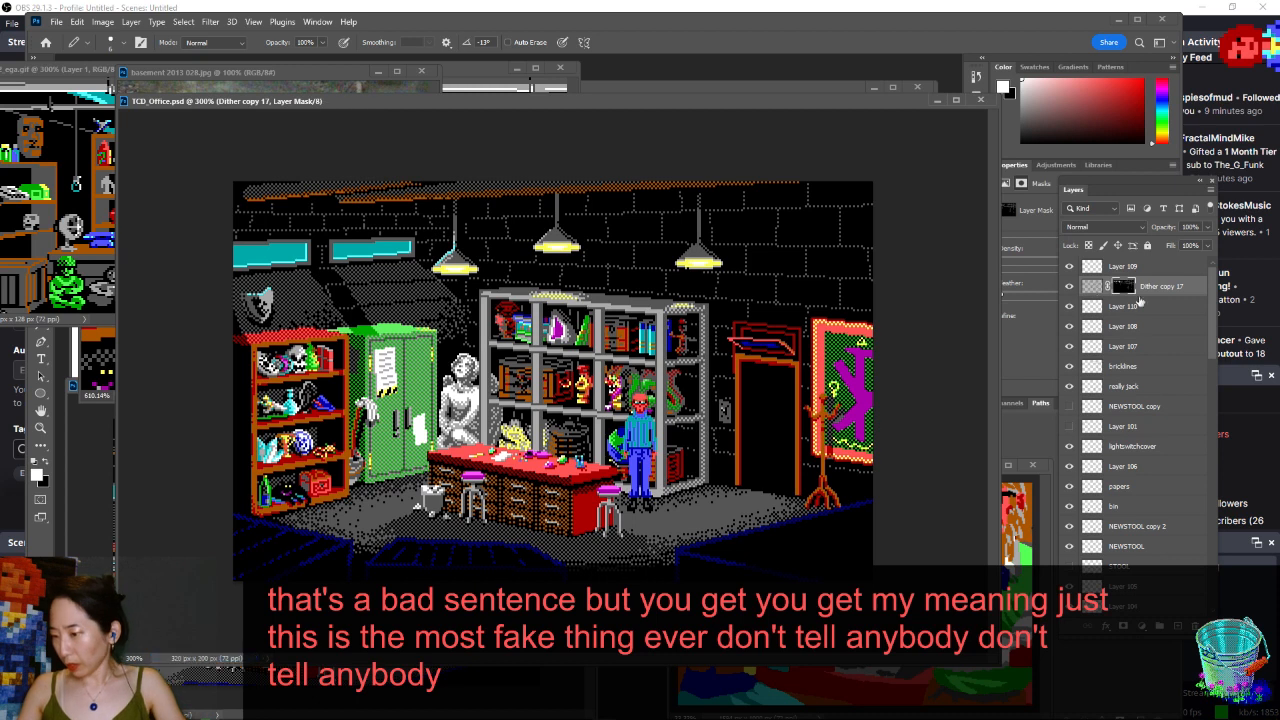
- Erase the upper brick line segments above the left wall's windows on Layer 108 that do not match the back wall's courses
click(1145, 266)
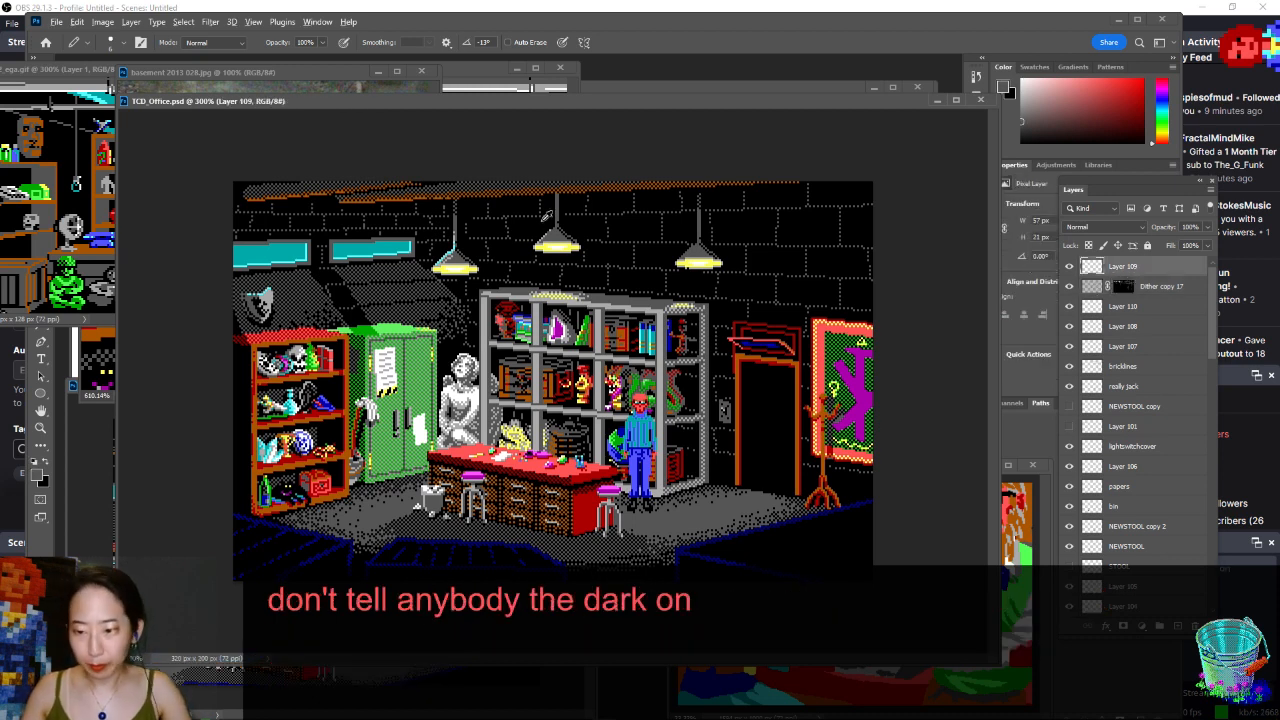
key(x)
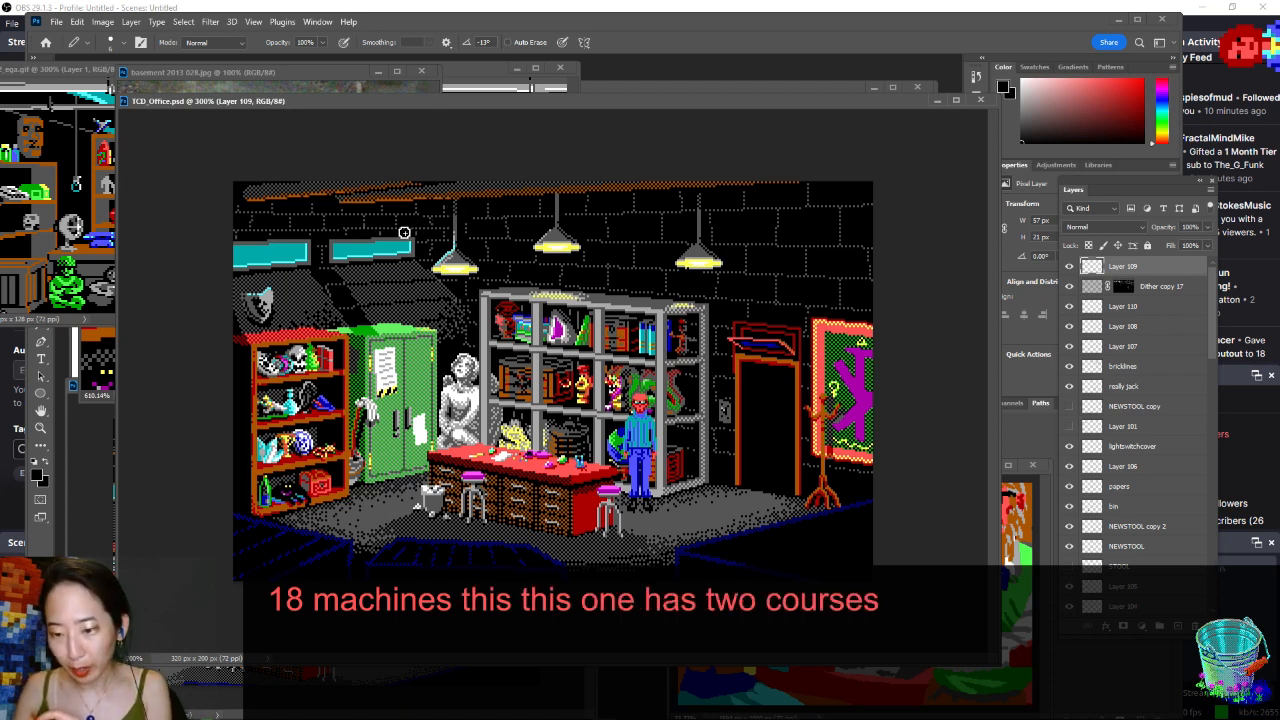
click(1148, 307)
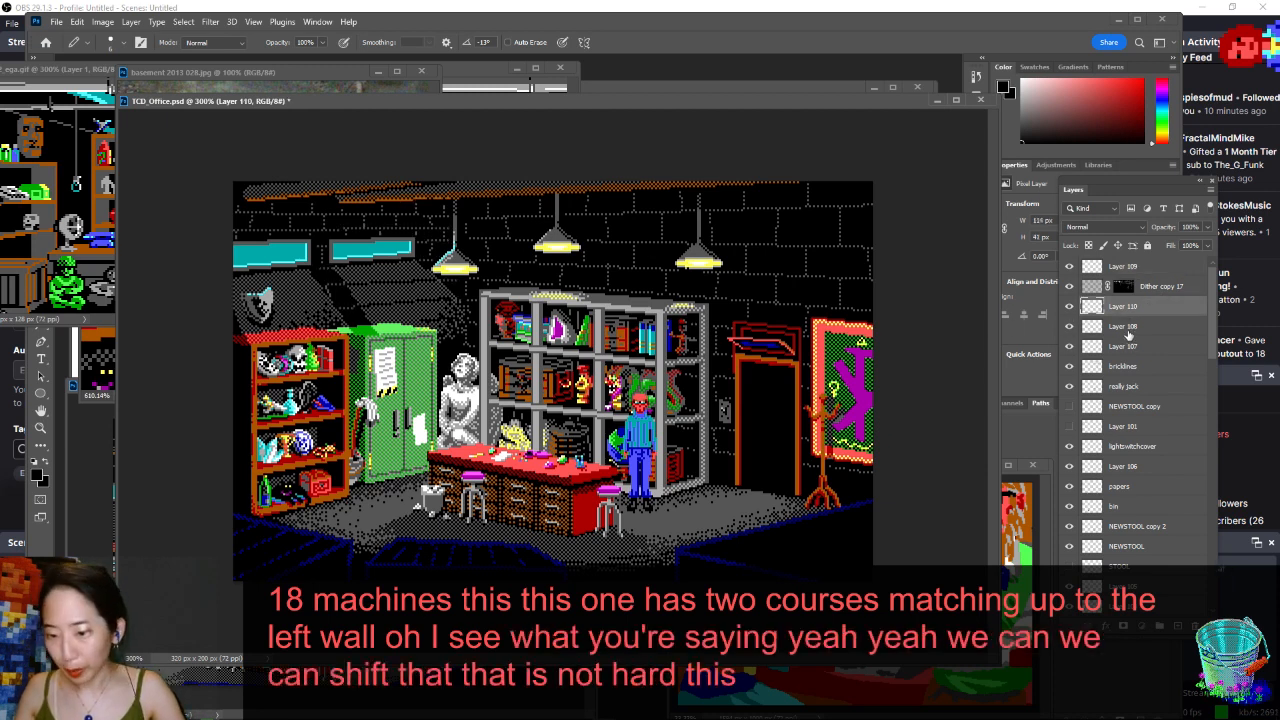
click(1125, 327)
key(e)
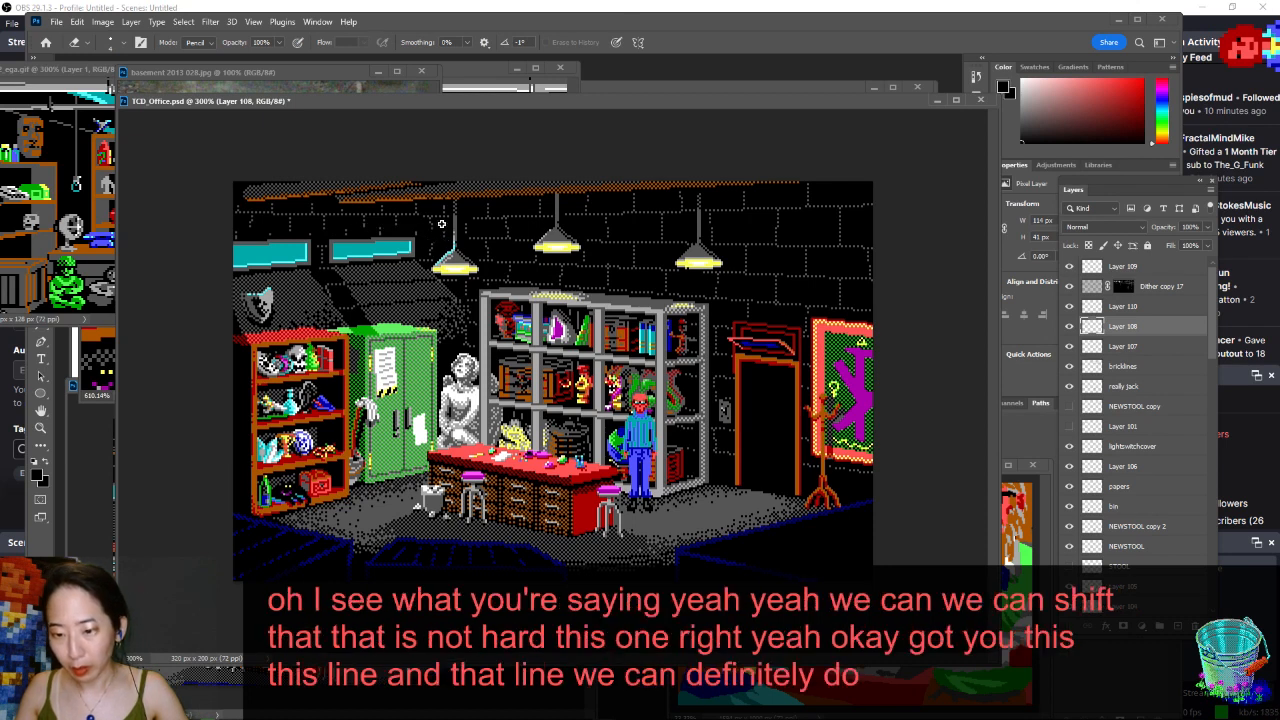
key(b)
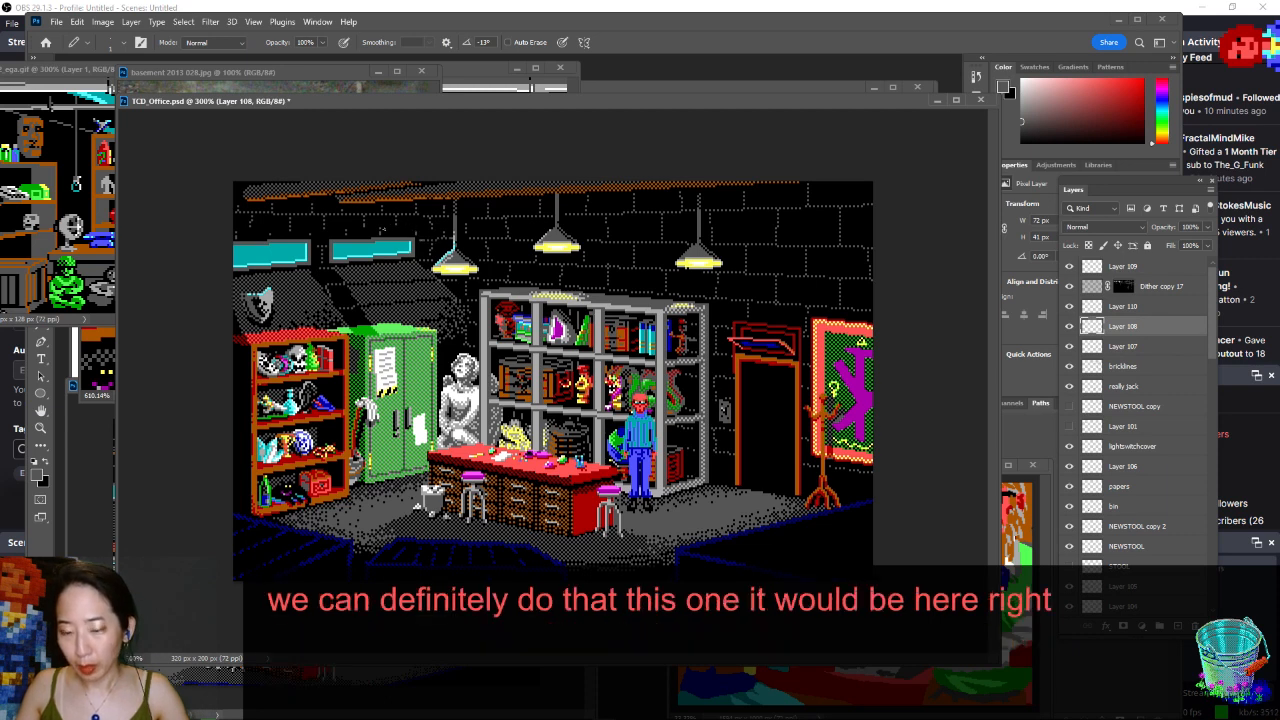
- Erase the unneeded line ends on Layer 110, extend the grey brick lines to the back wall, and dither them through the Dither copy 17 mask
key(e)
click(1125, 307)
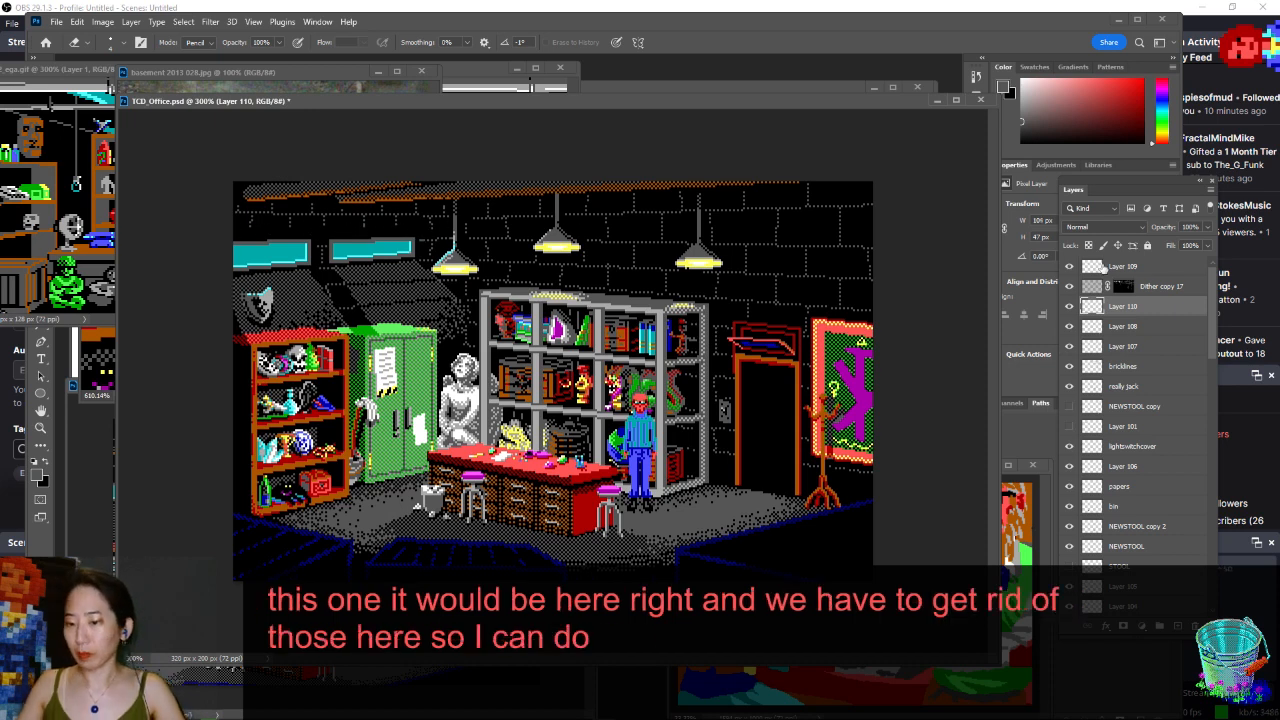
key(b)
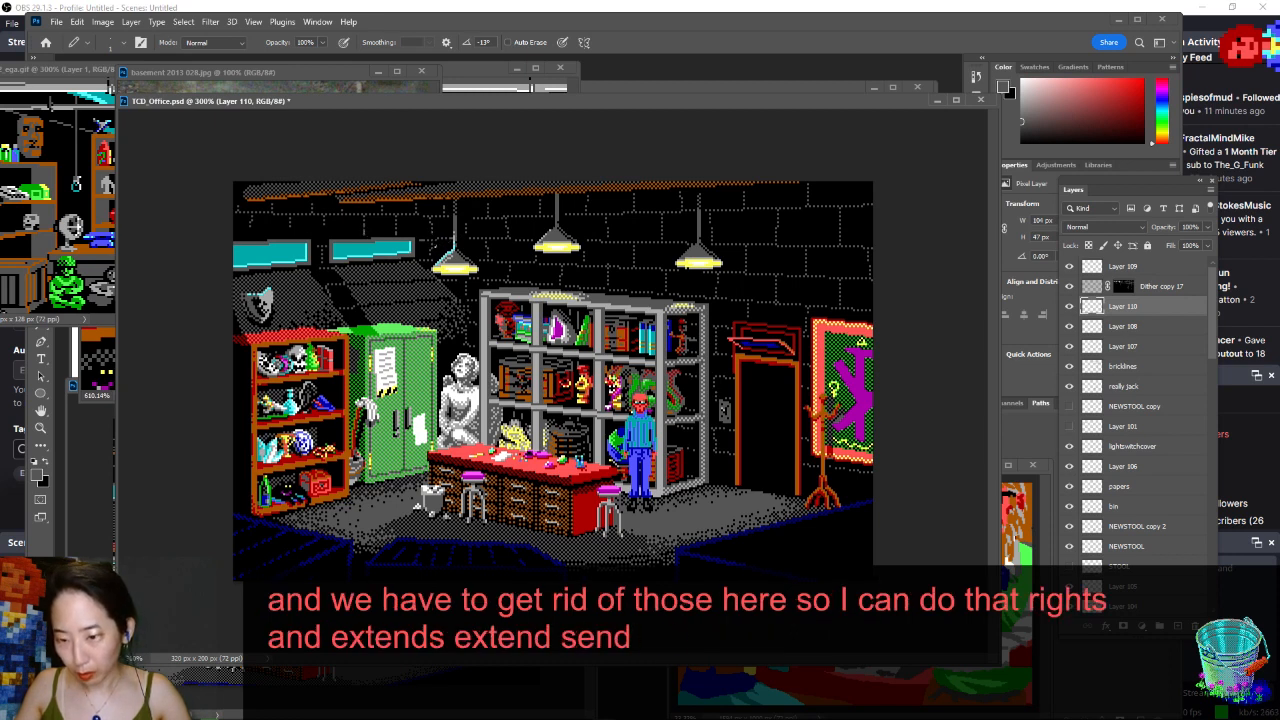
key(x)
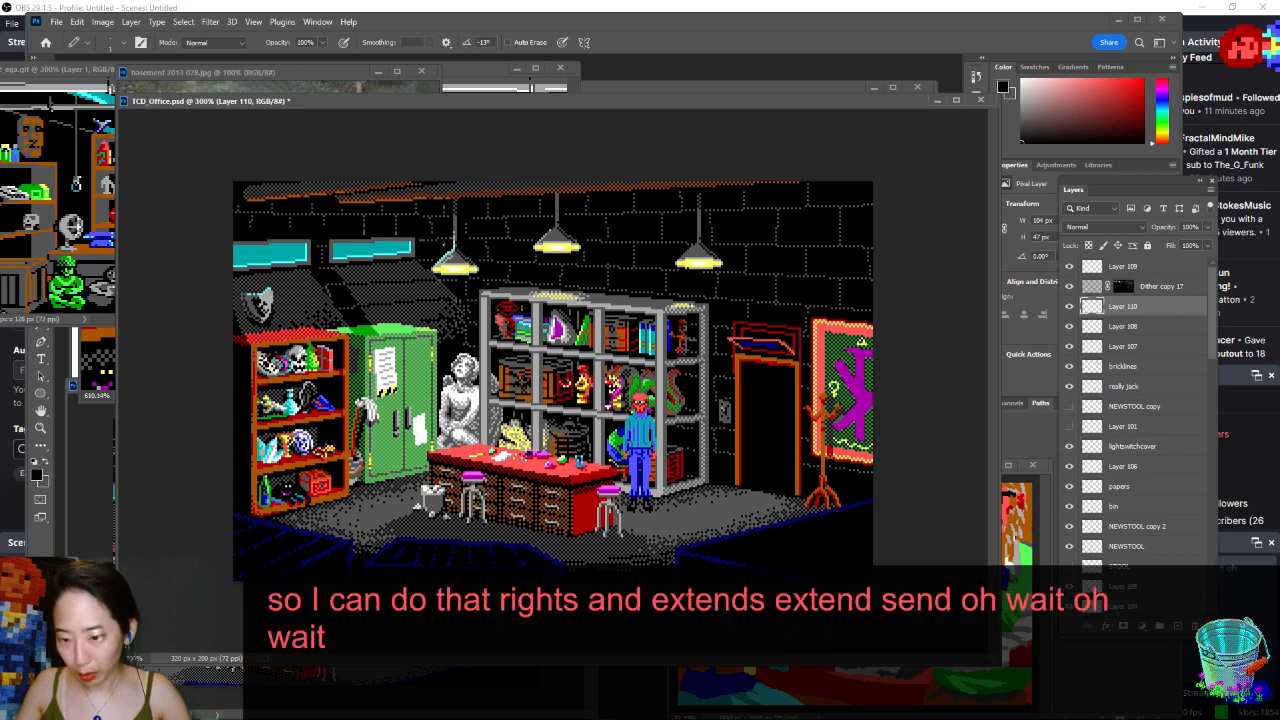
key(x)
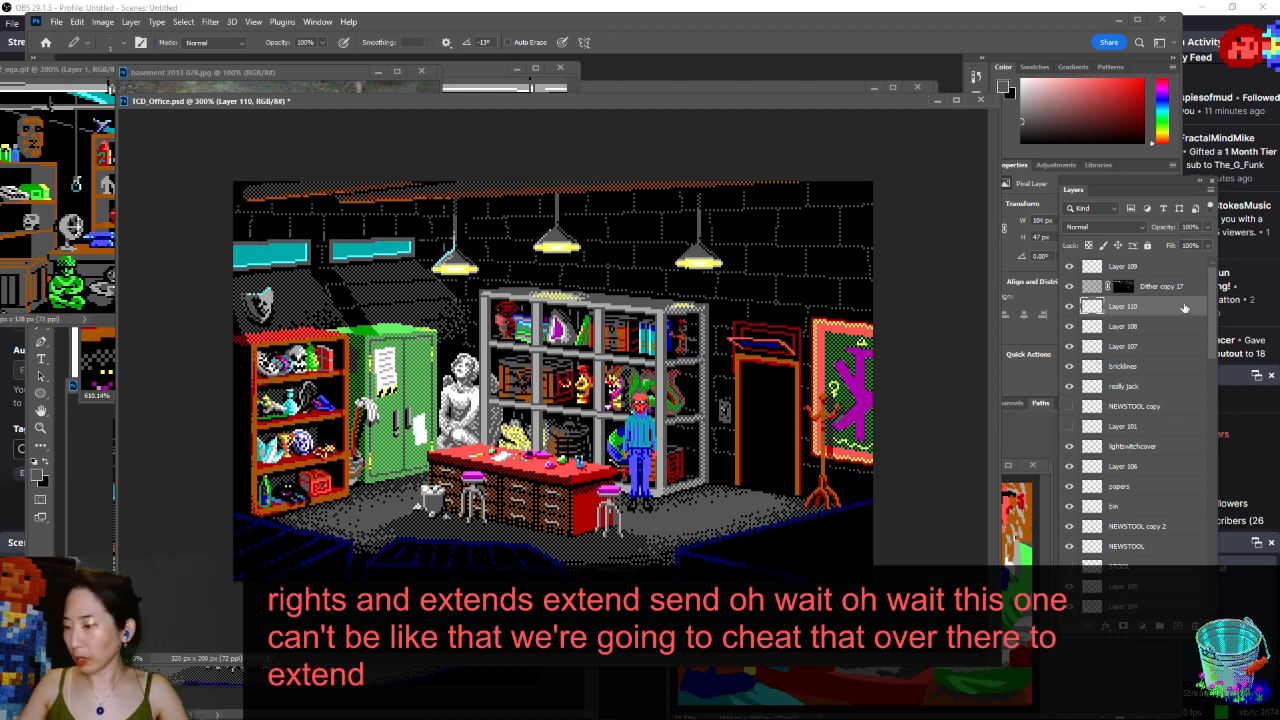
click(1134, 288)
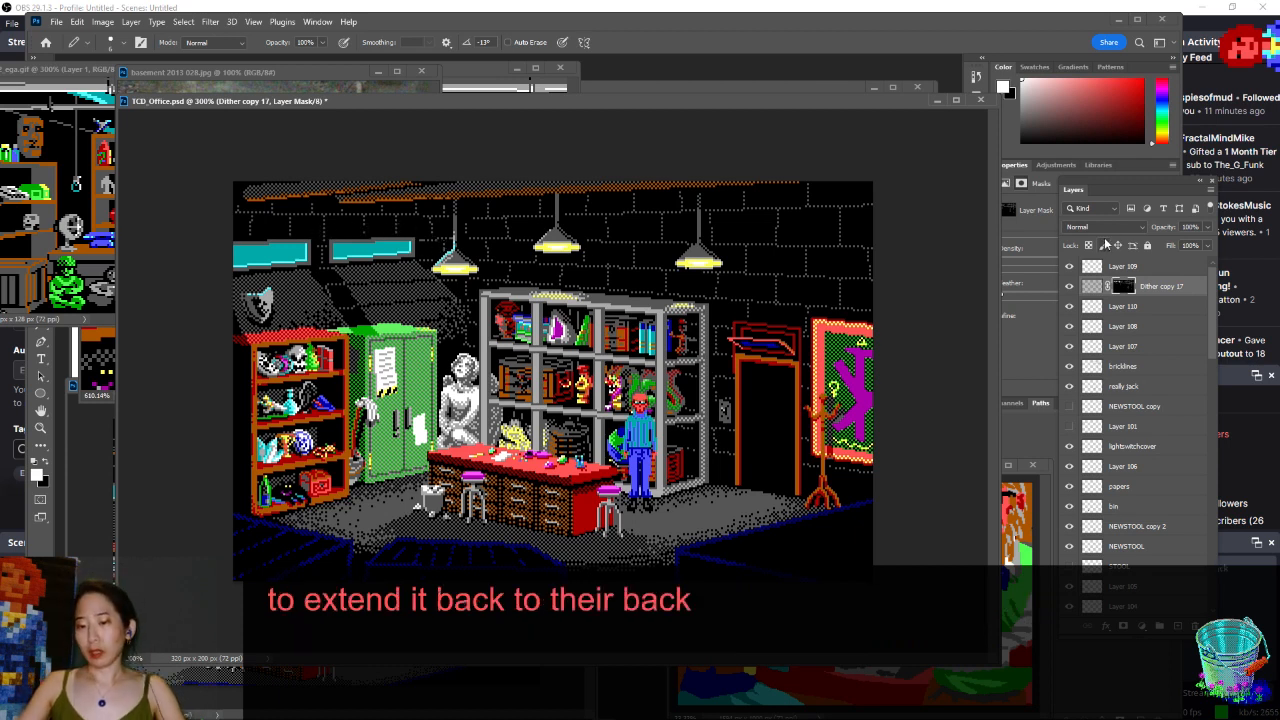
- Erase the stray grey joint below the left wall's windows on Layer 110 and return to the Pencil
click(1147, 308)
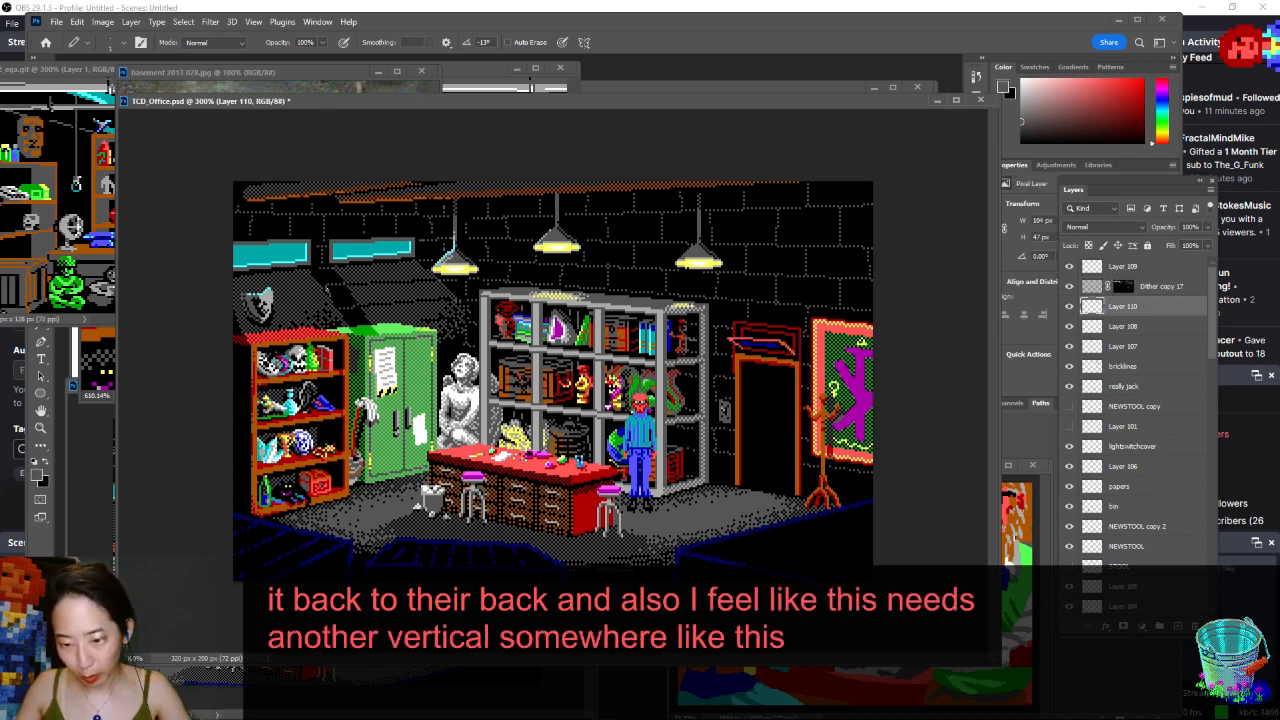
key(e)
click(342, 294)
key(b)
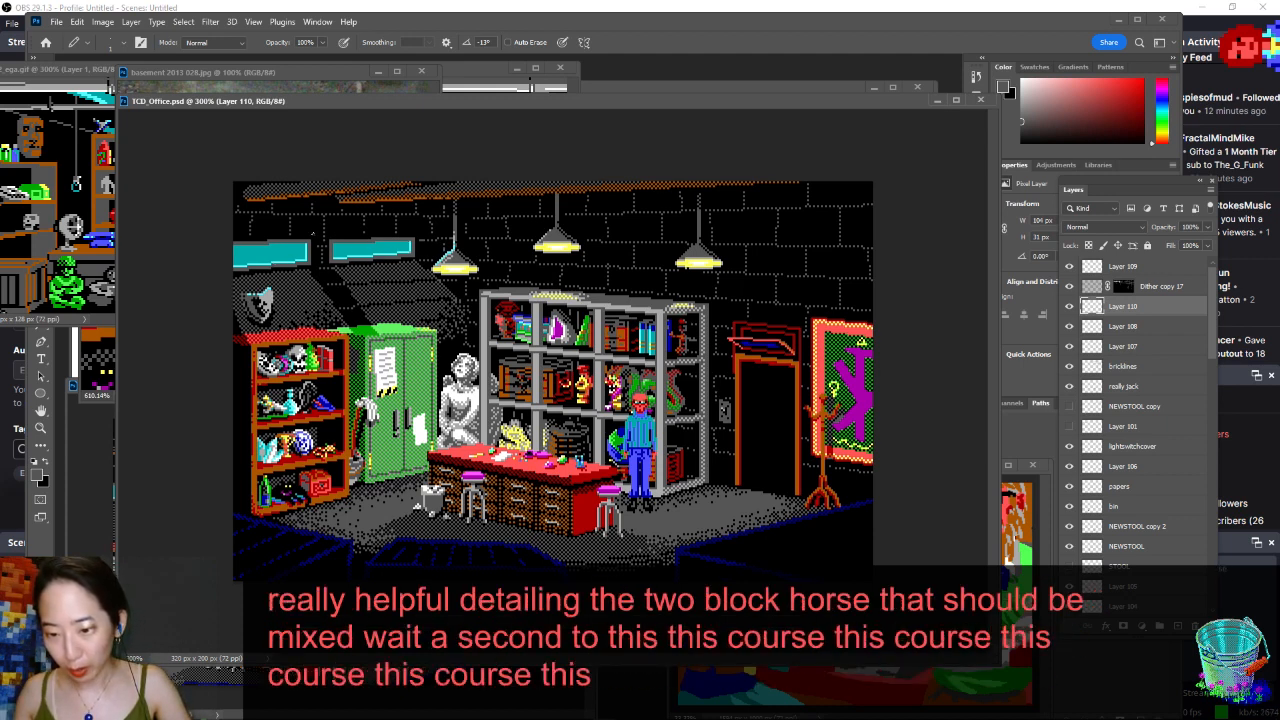
- Erase the short mark between the windows on Layer 108, redraw the brick line on Layer 110, dither it through the Dither copy 17 mask, and save
key(e)
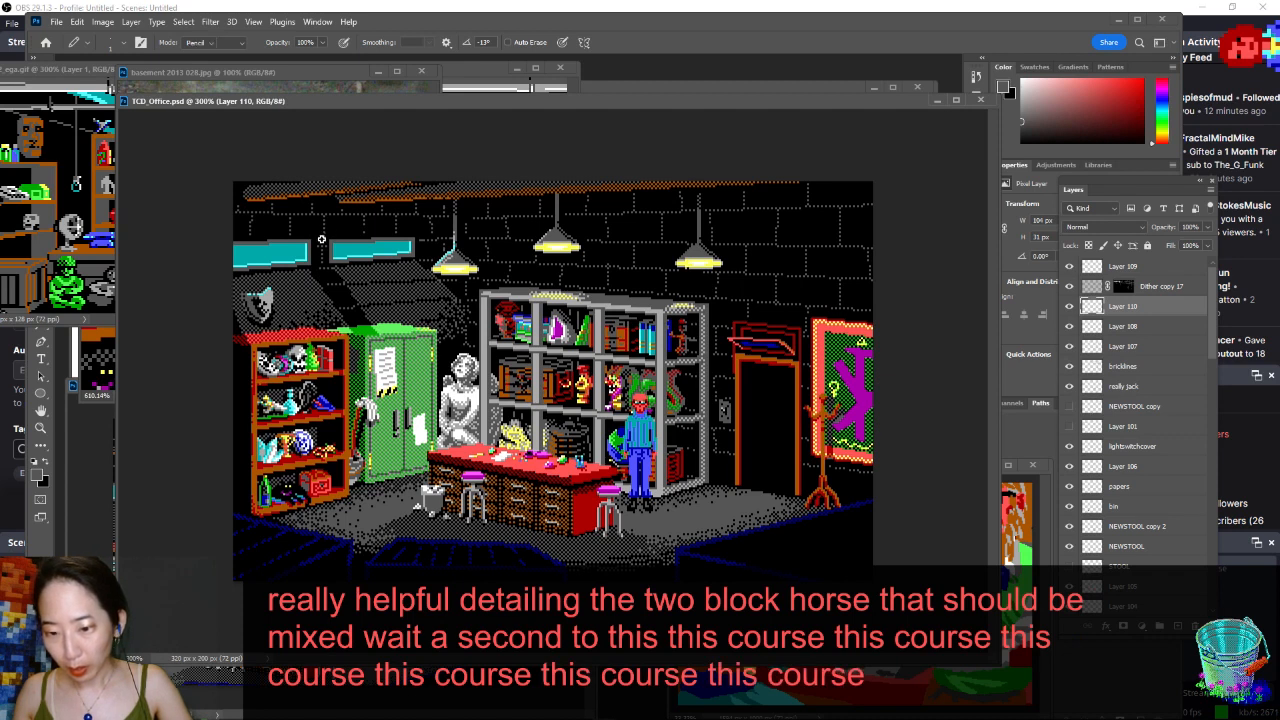
click(1162, 328)
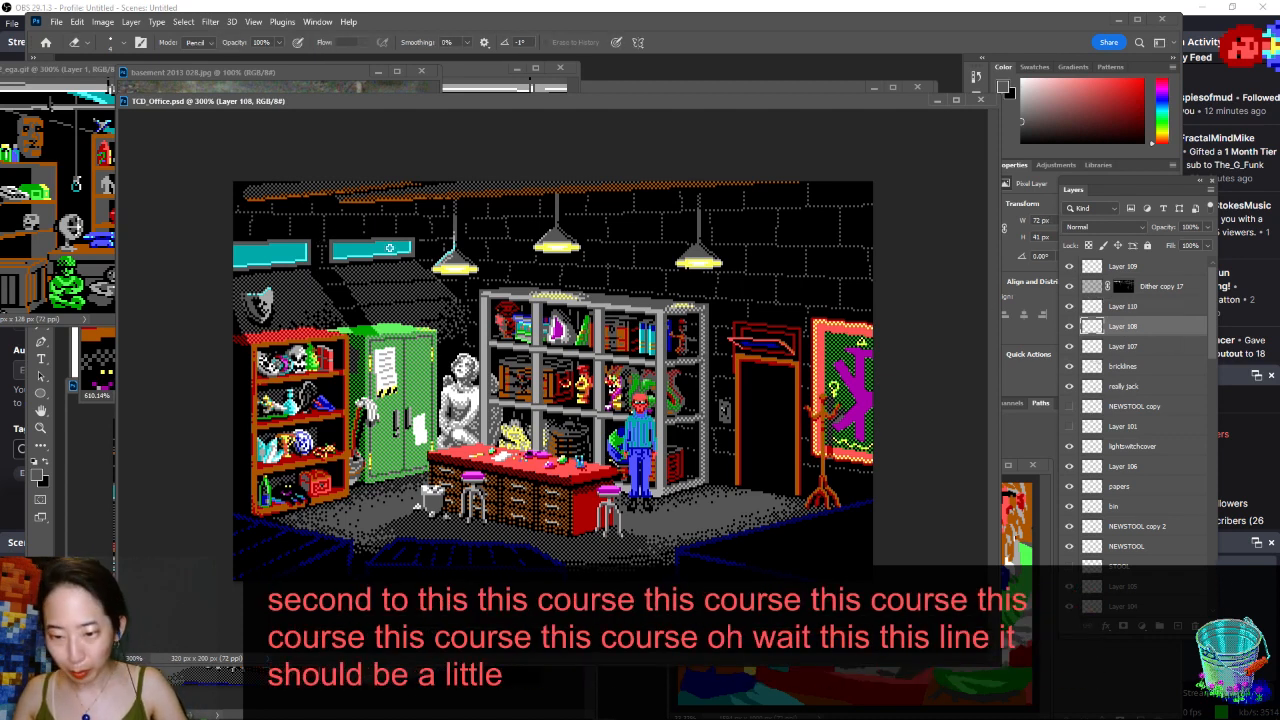
click(321, 242)
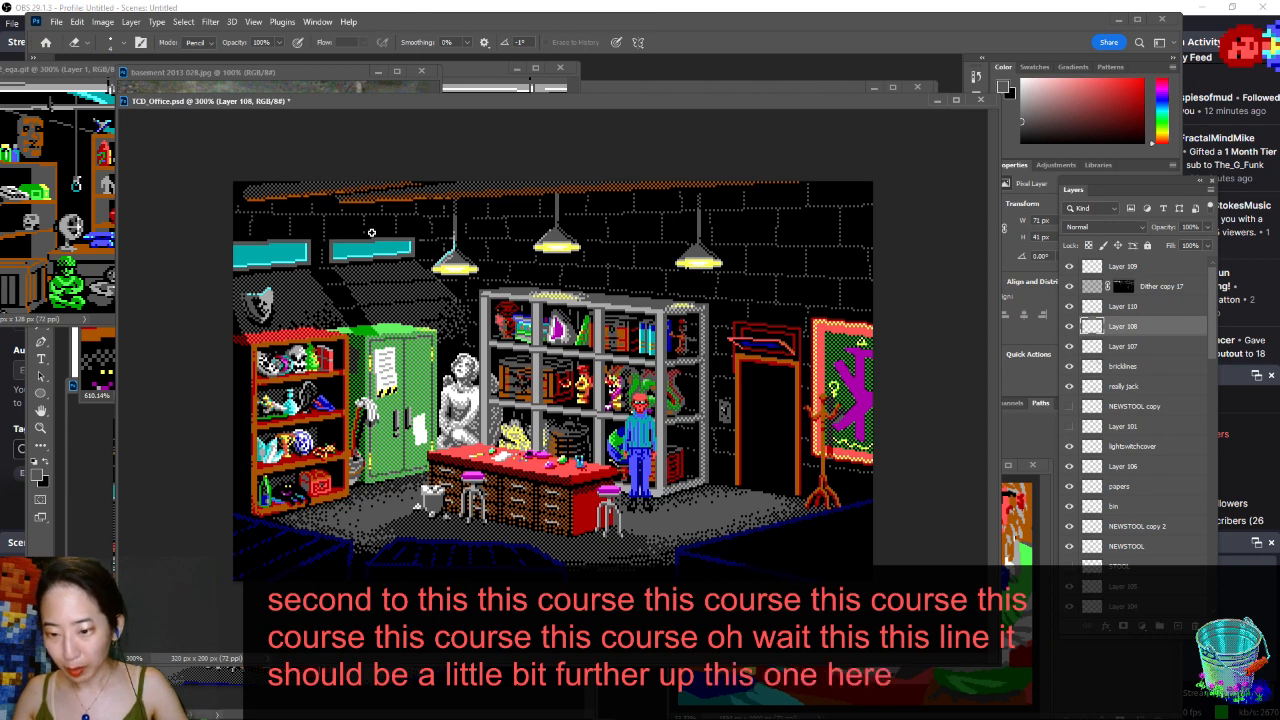
key(b)
key(alt+bracketright)
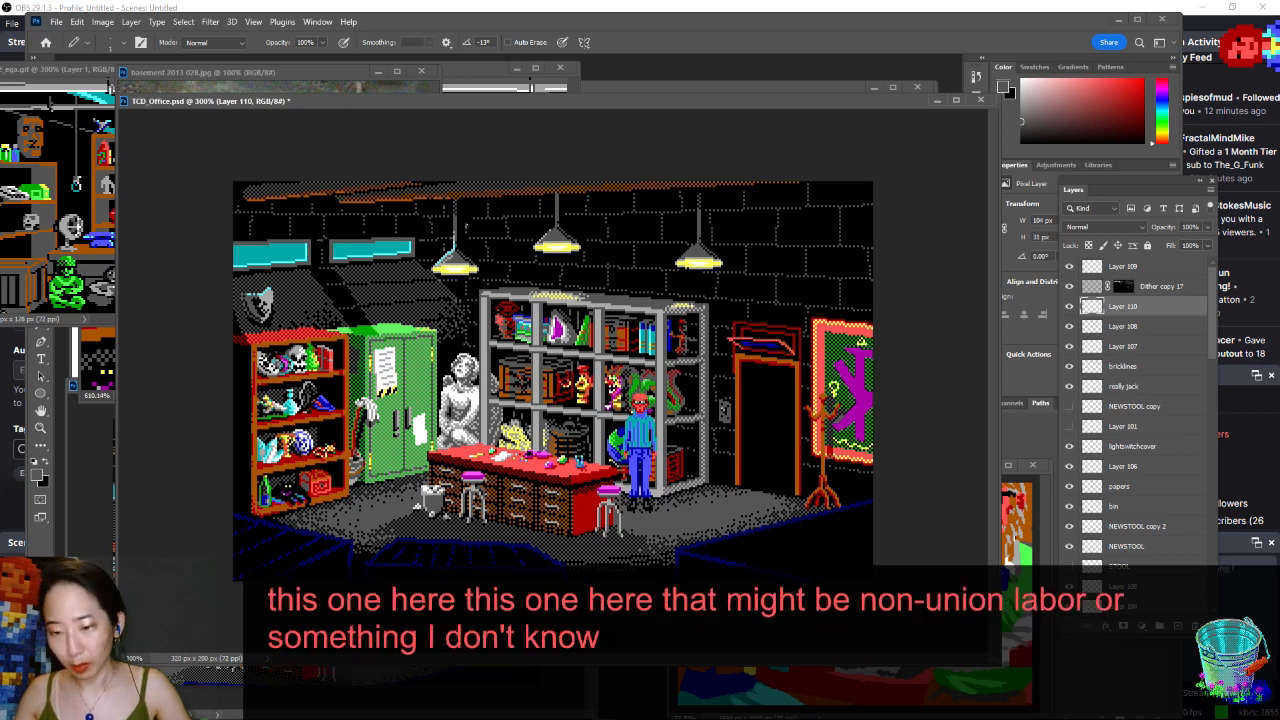
click(1122, 288)
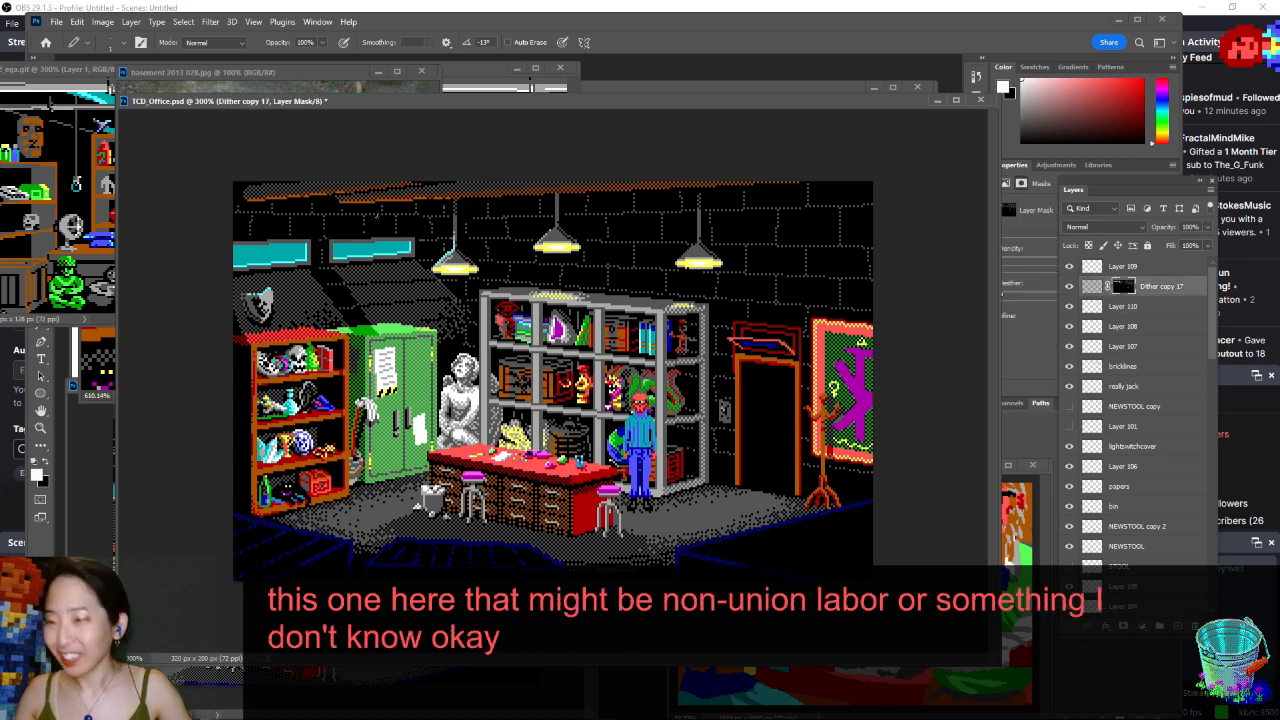
key(ctrl+s)
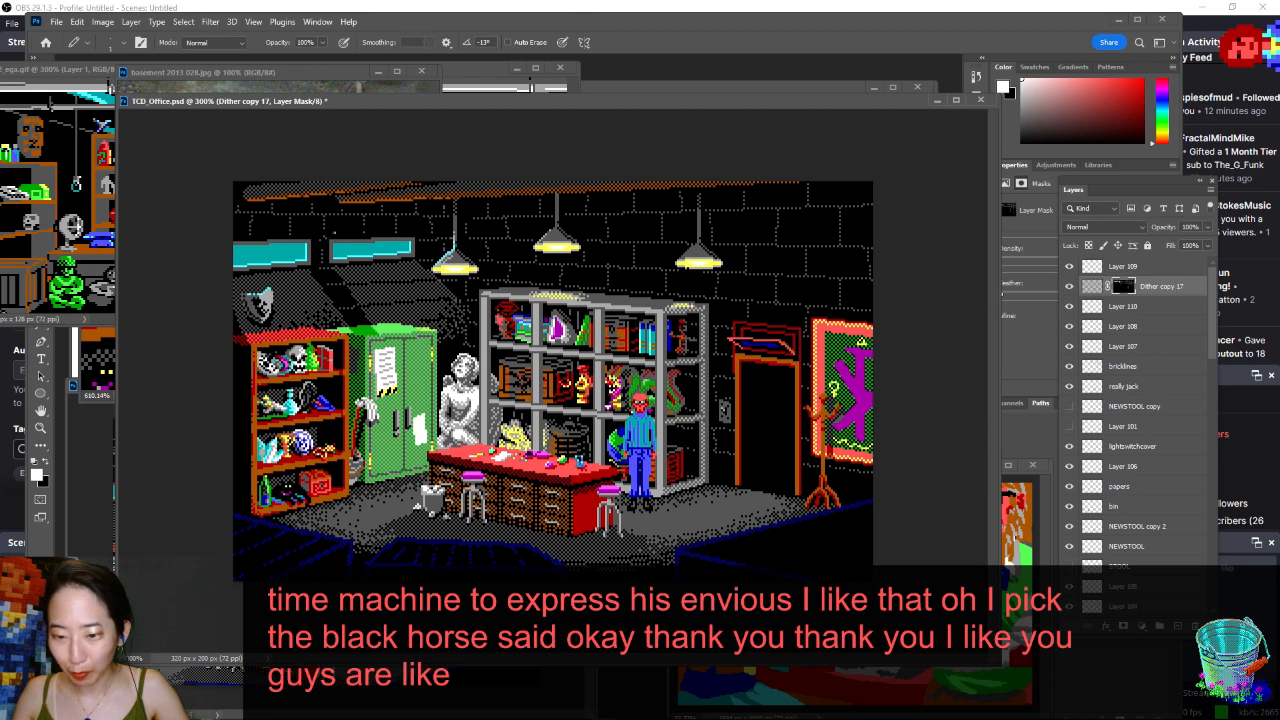
key(ctrl+s)
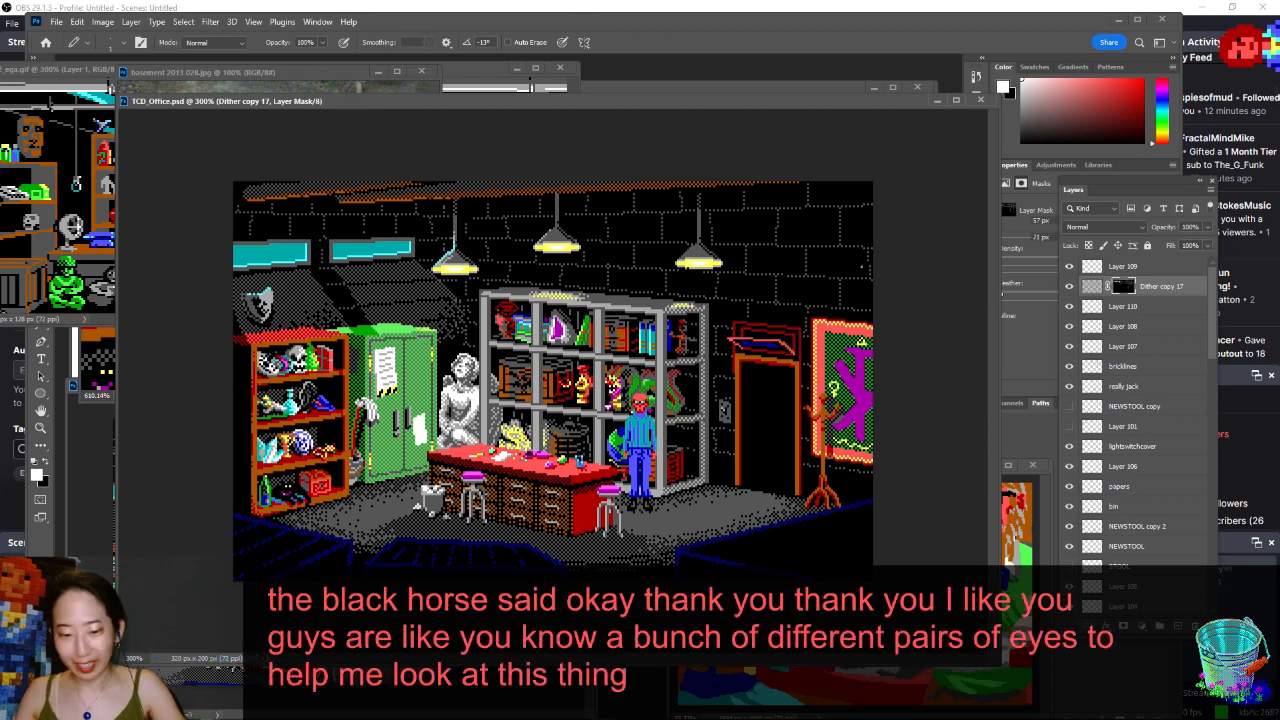
- Draw black brick lines on Layer 109 across the dithered light patch below the window nearest the back wall
click(1123, 267)
key(x)
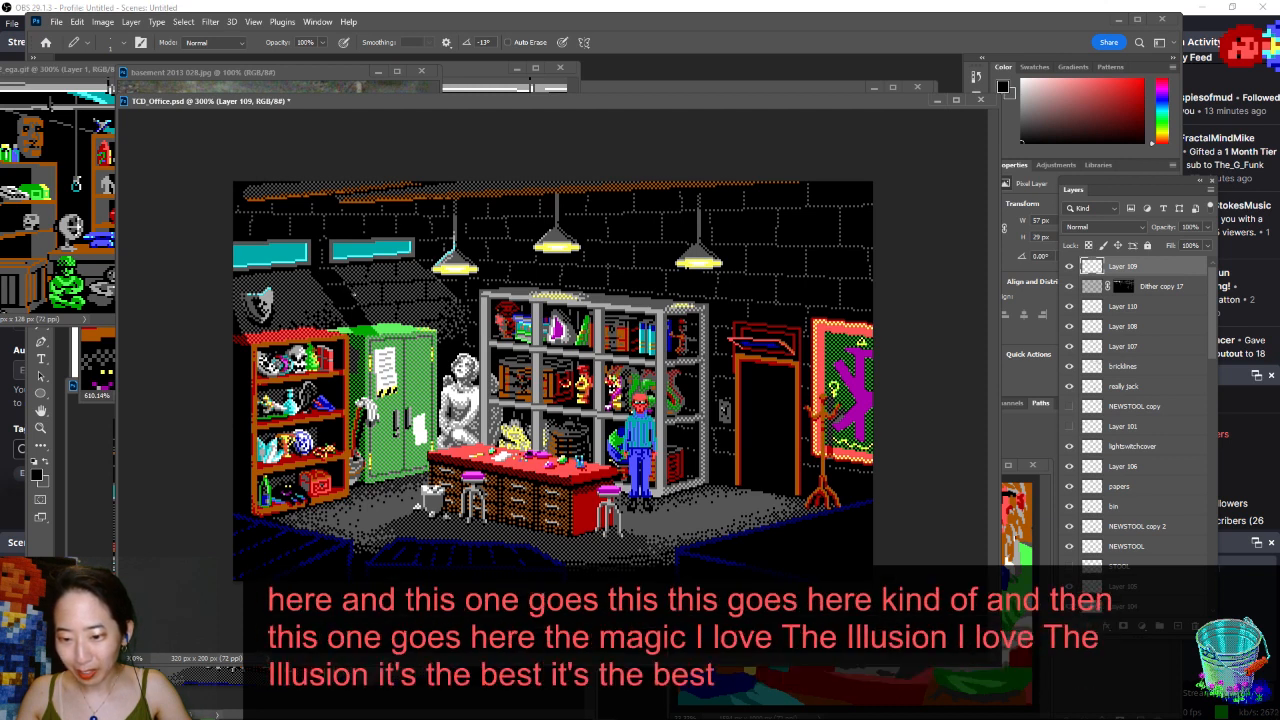
- Draw grey brick lines and joints below the windows on Layer 110, dither them through the Dither copy 17 mask, and save
click(1125, 307)
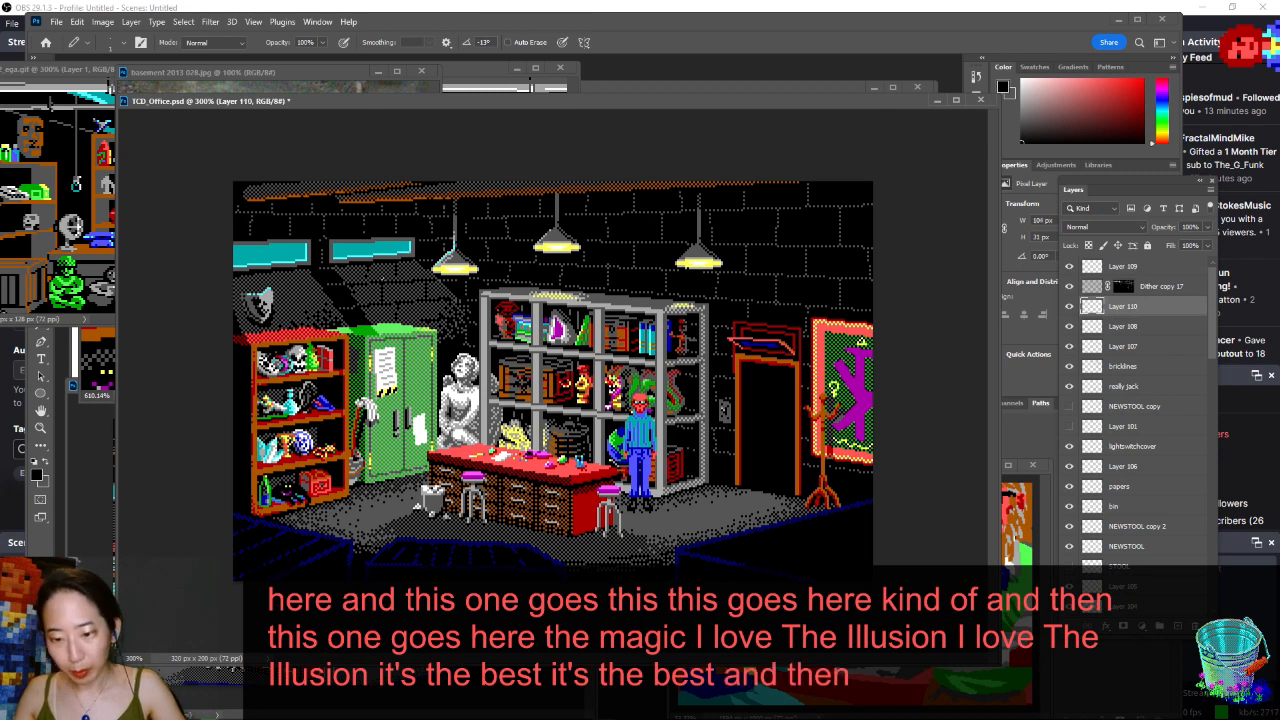
alt+click(519, 289)
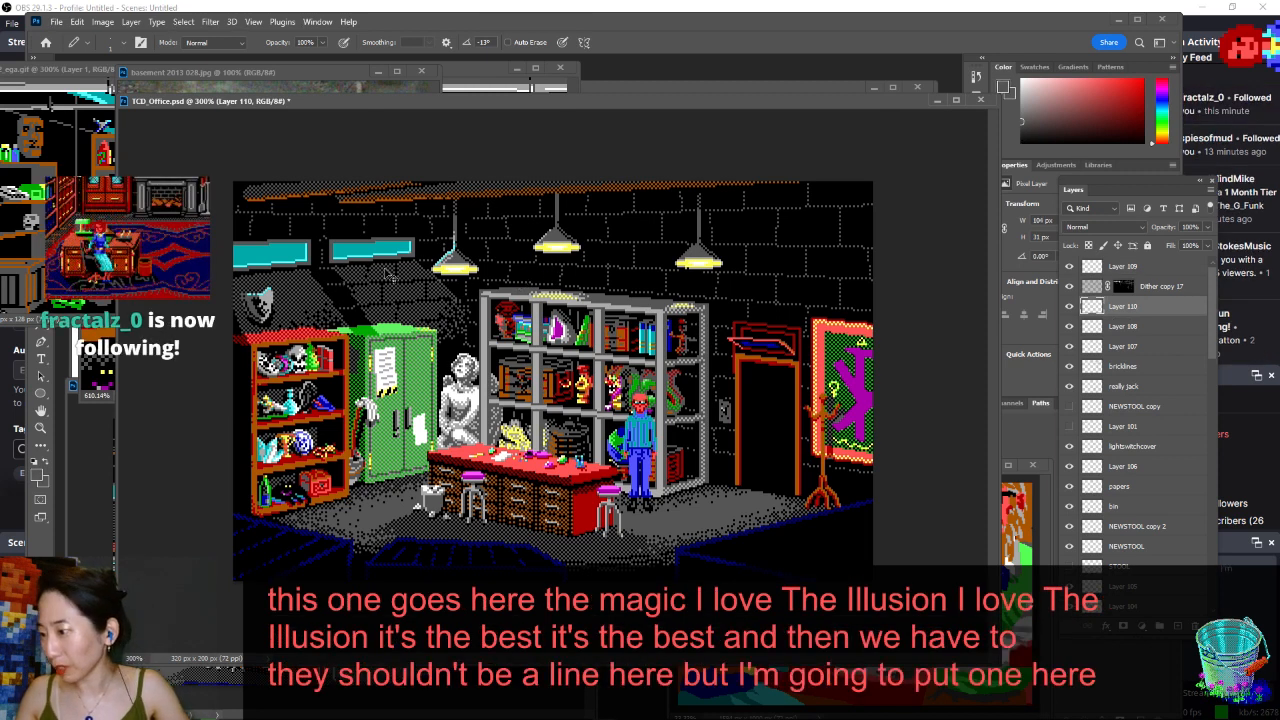
key(ctrl+s)
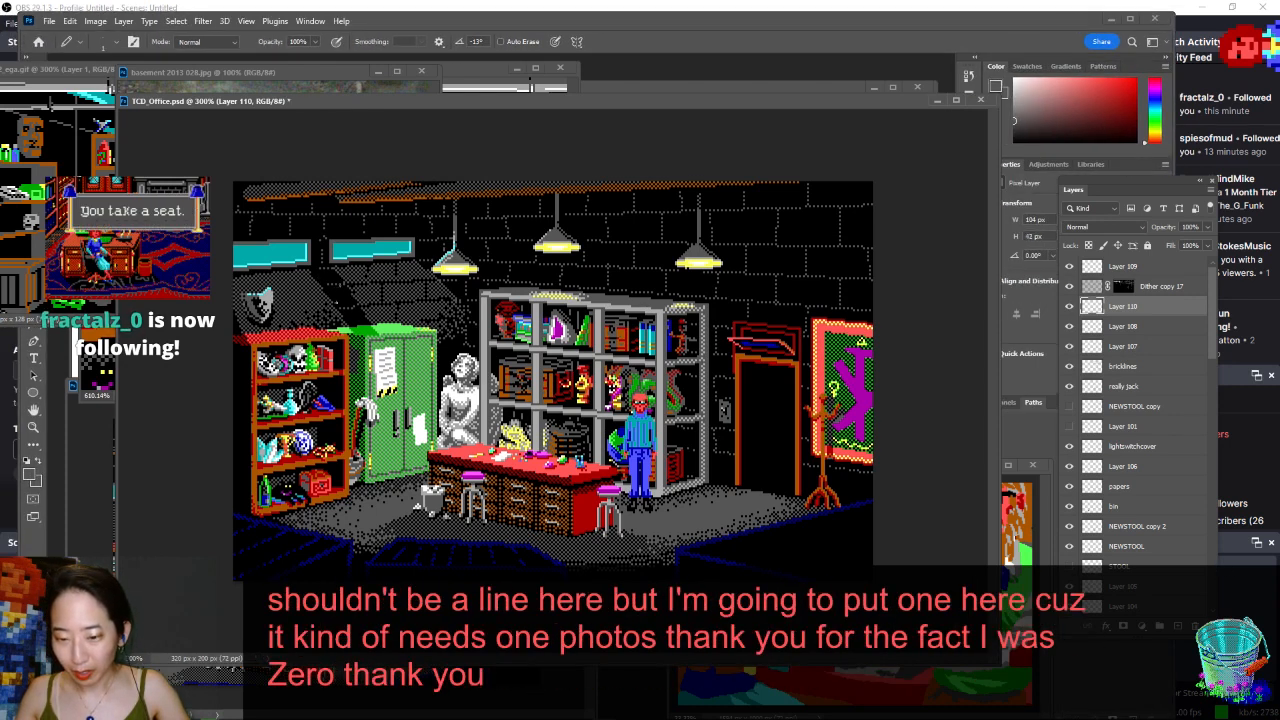
drag(341, 287, 356, 322)
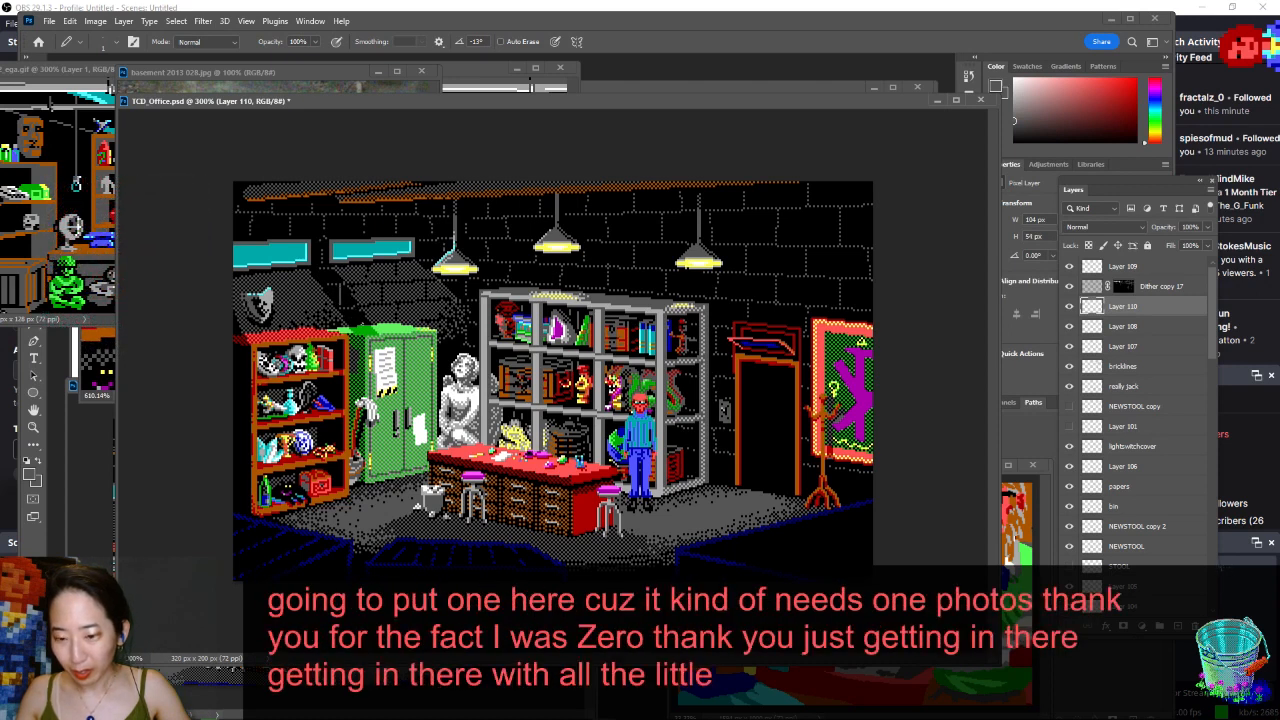
drag(340, 315, 338, 330)
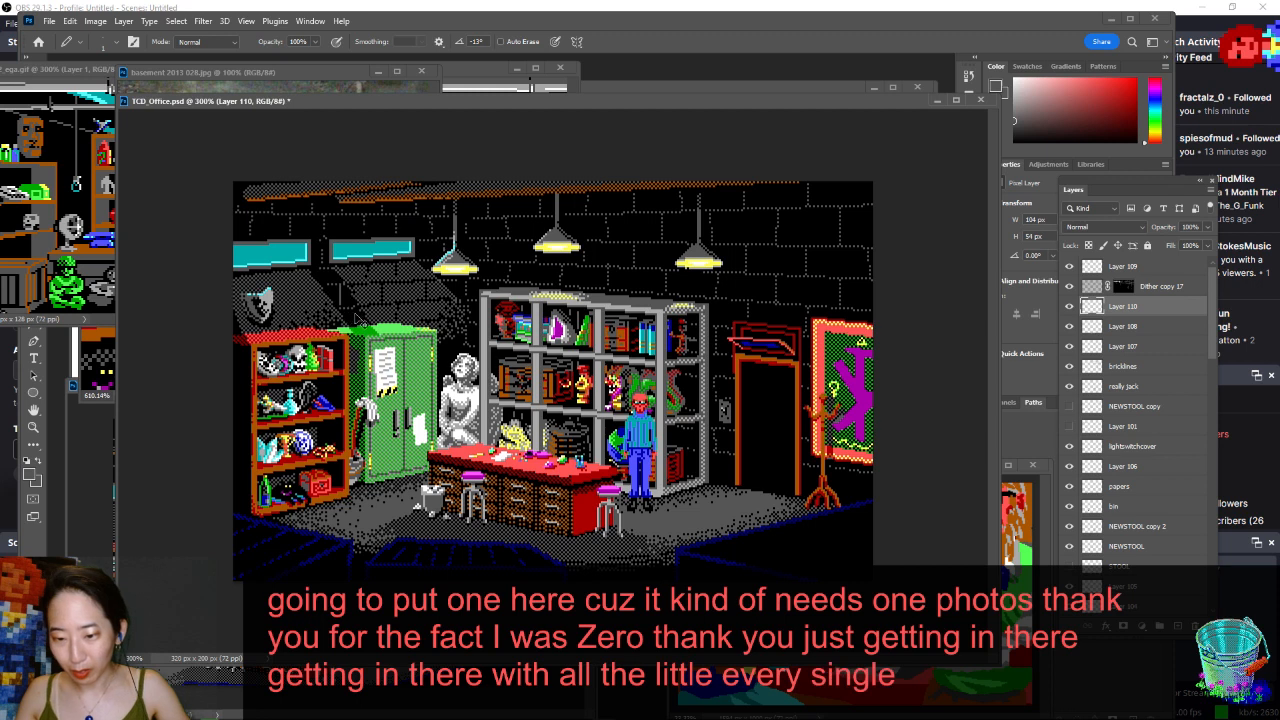
click(1122, 286)
key(x)
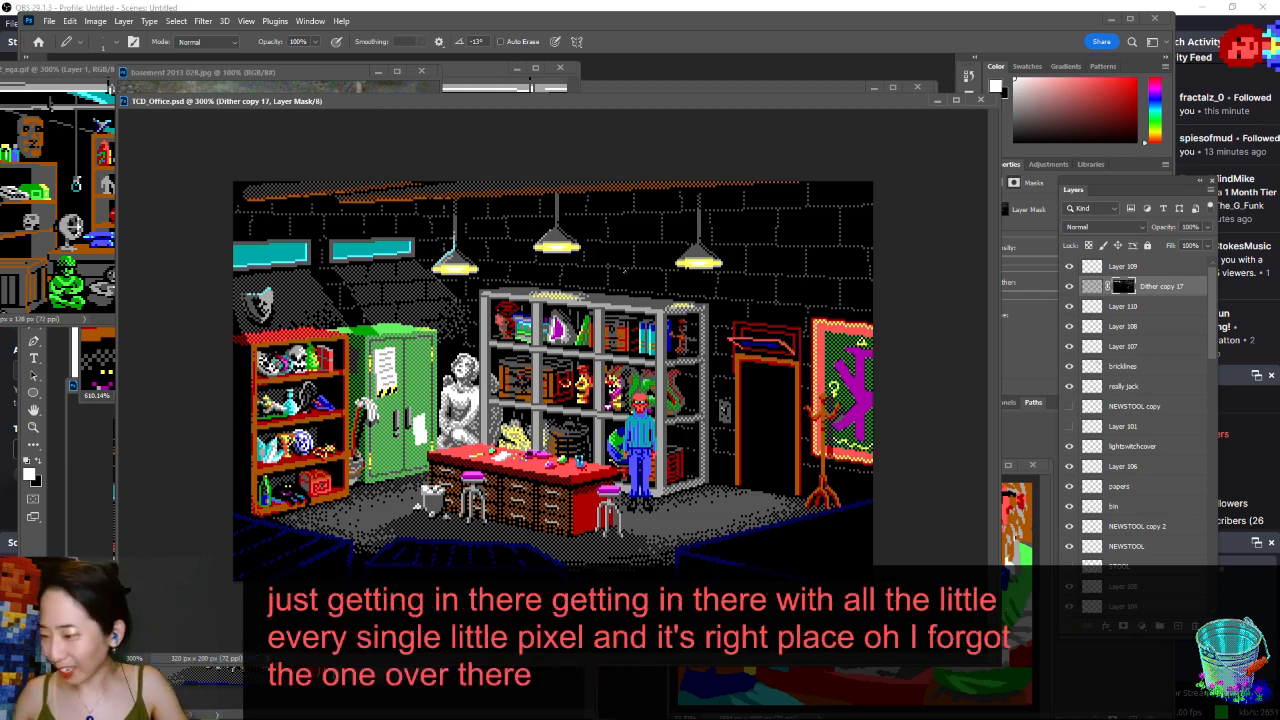
- Extend the black brick lines on Layer 109 across the left wall's light patches beneath both windows, and save
click(1130, 266)
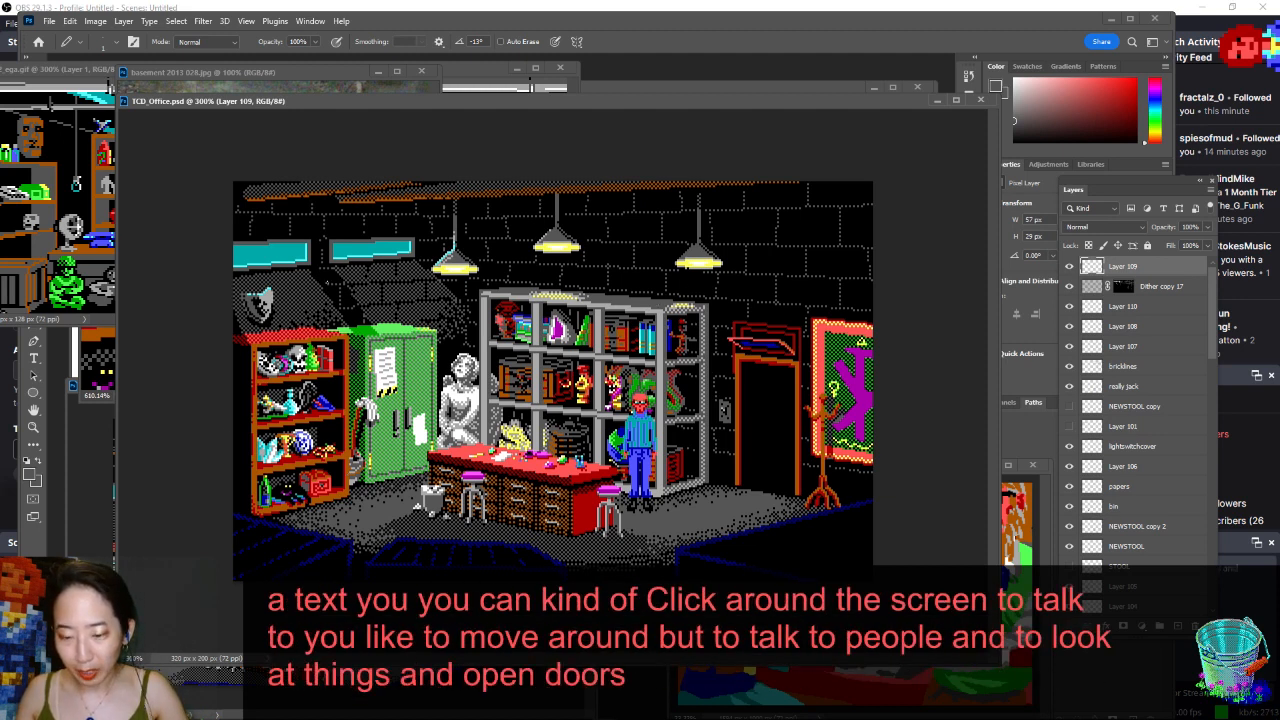
alt+click(334, 273)
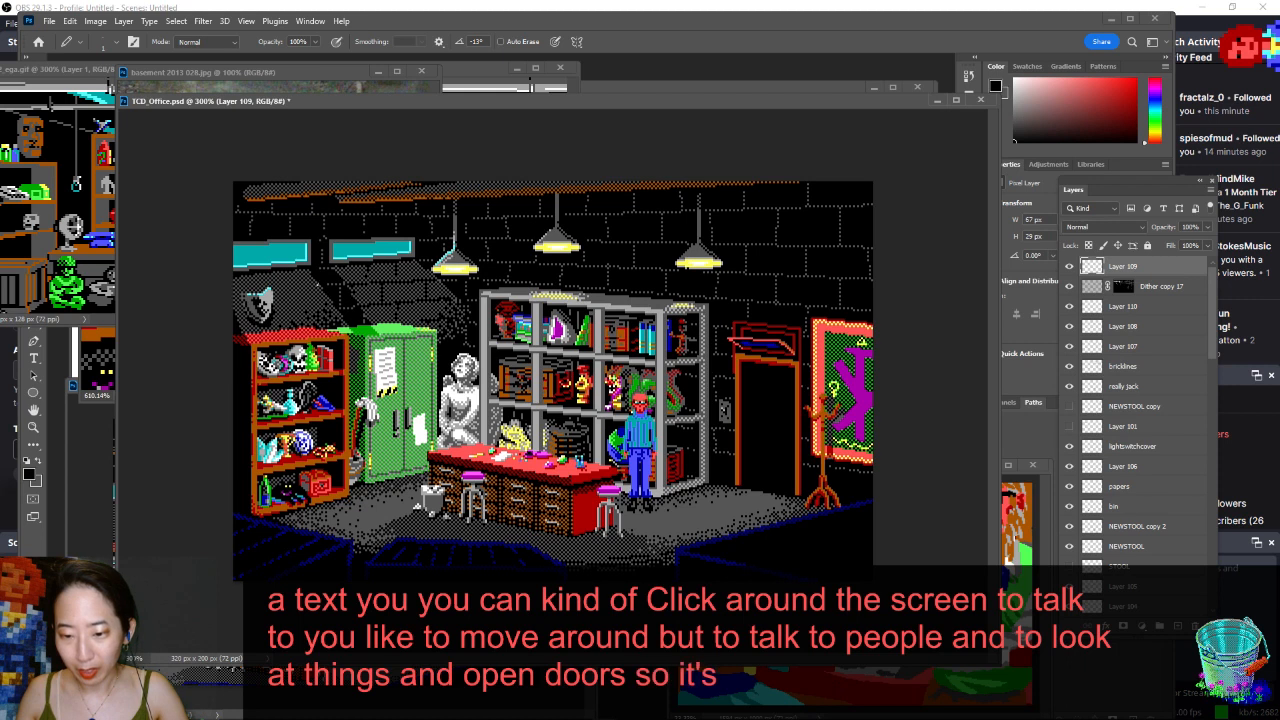
click(334, 273)
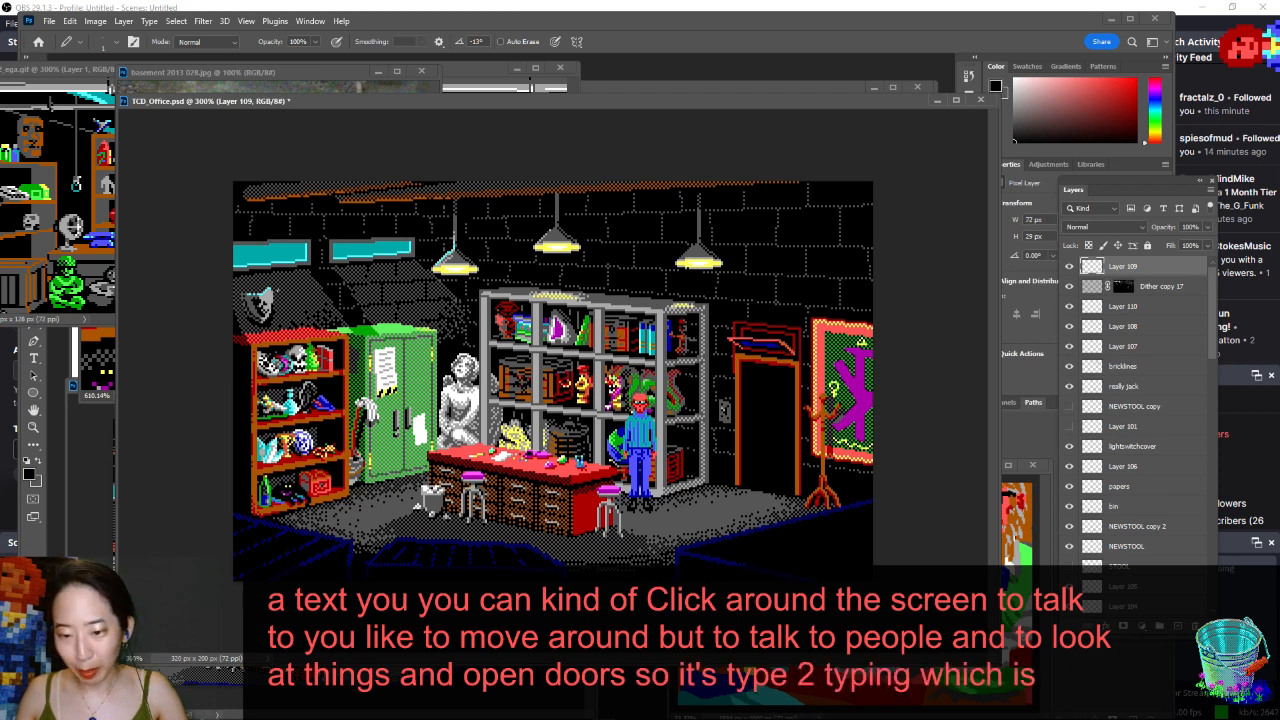
click(298, 288)
key(ctrl+z)
mouse_move(328, 283)
mouse_down()
mouse_move(318, 302)
mouse_move(276, 290)
mouse_up()
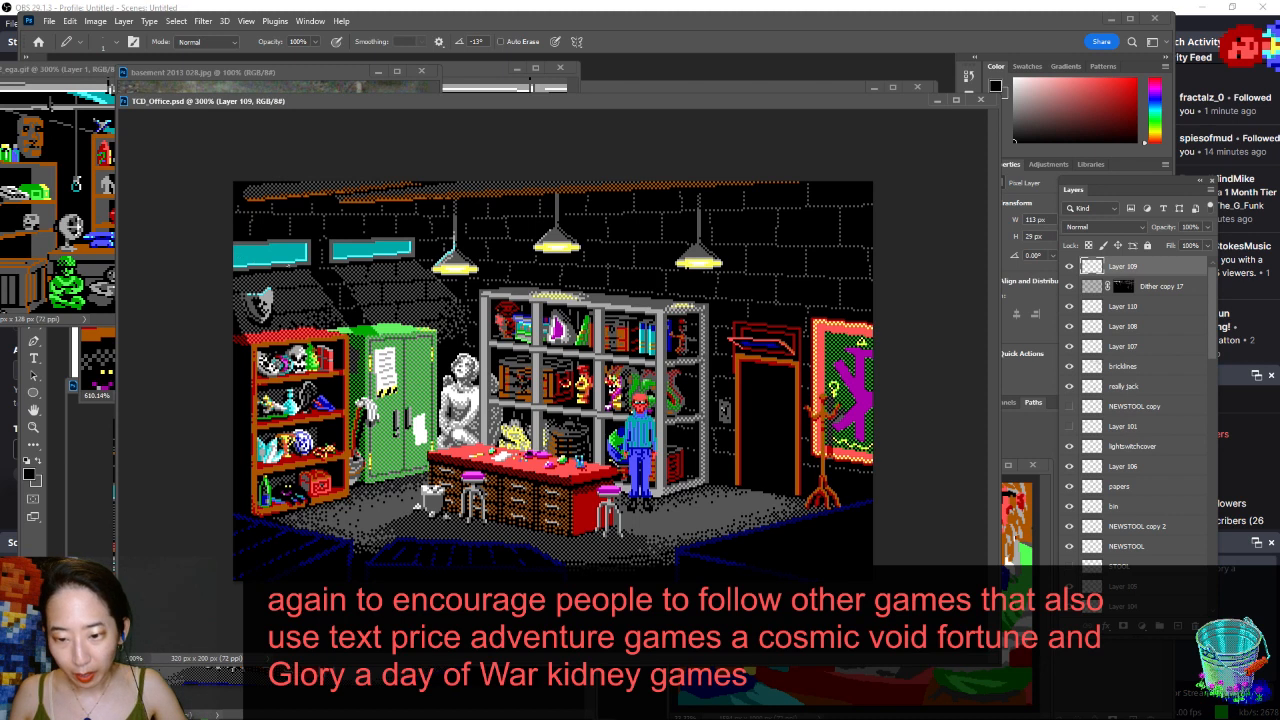
click(411, 254)
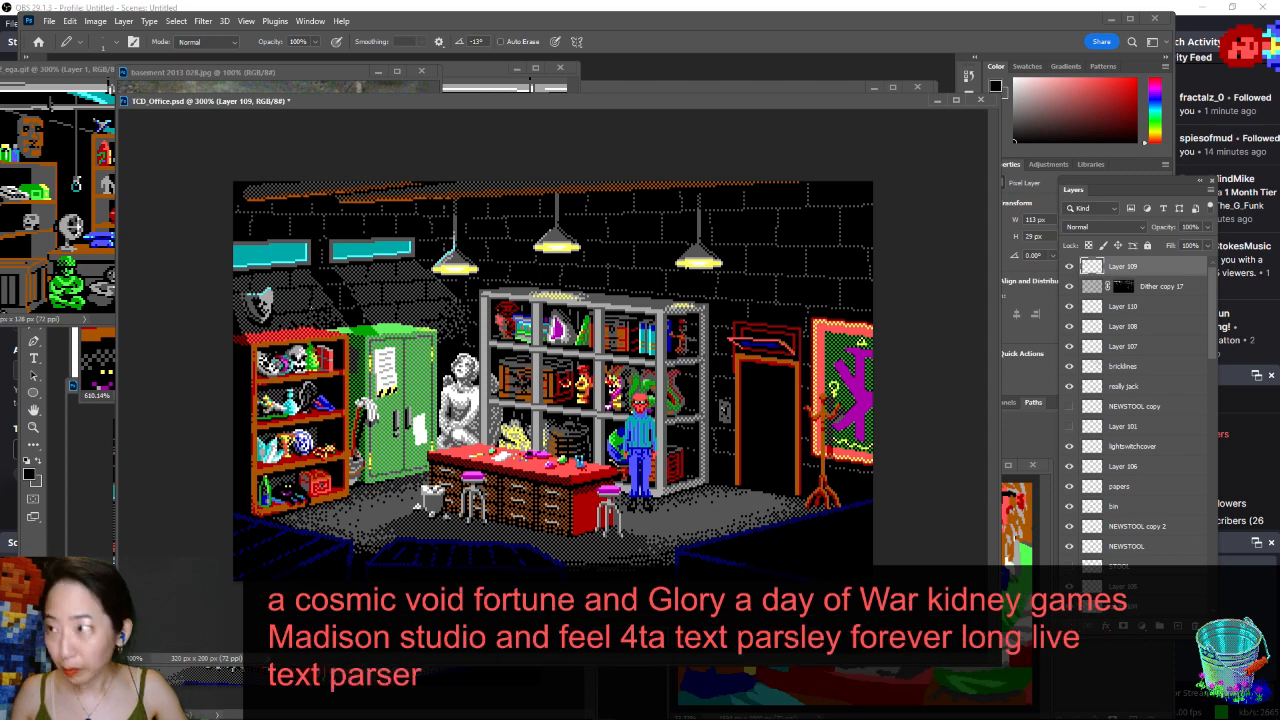
key(ctrl+s)
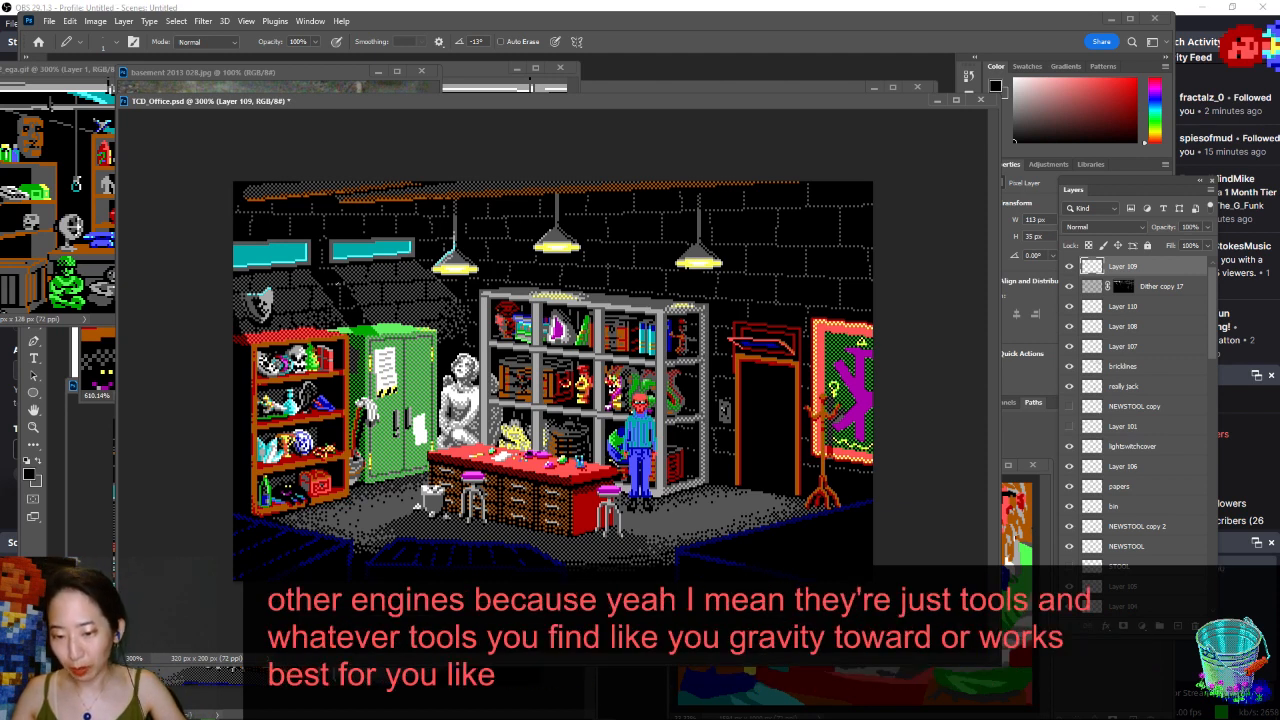
scroll(338, 289, down, 3)
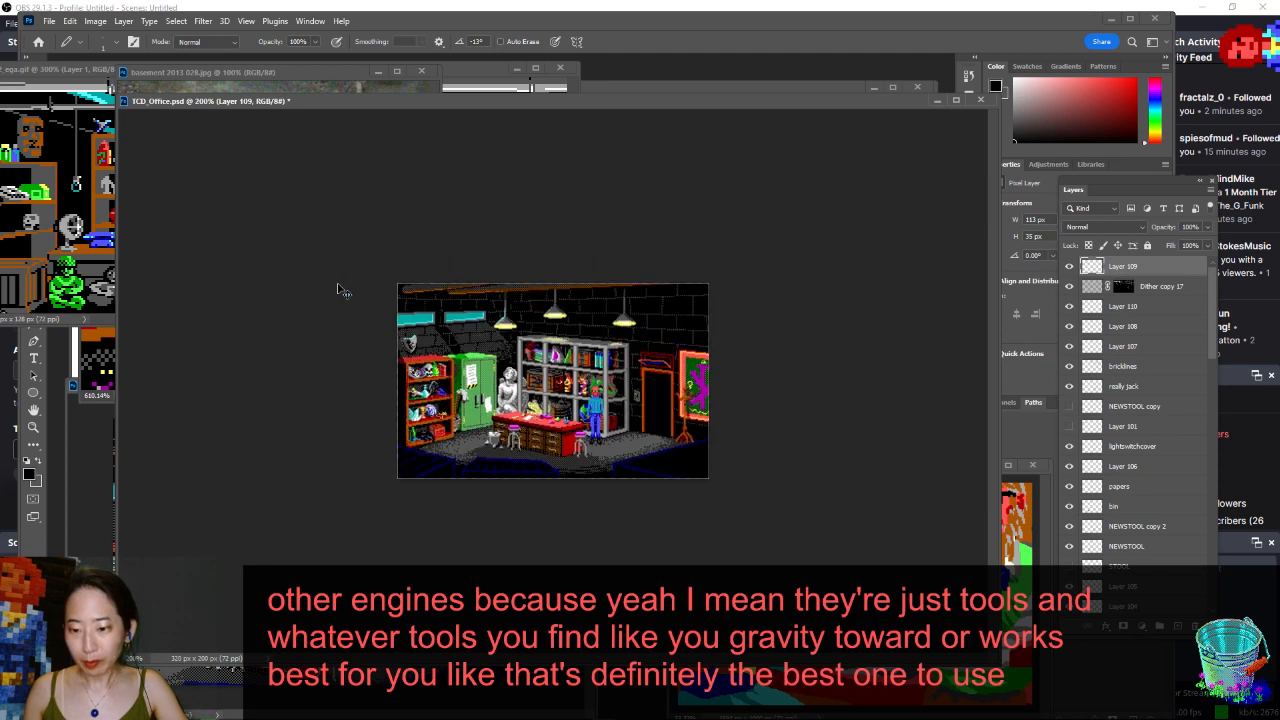
scroll(338, 289, up, 1)
scroll(338, 289, up, 1)
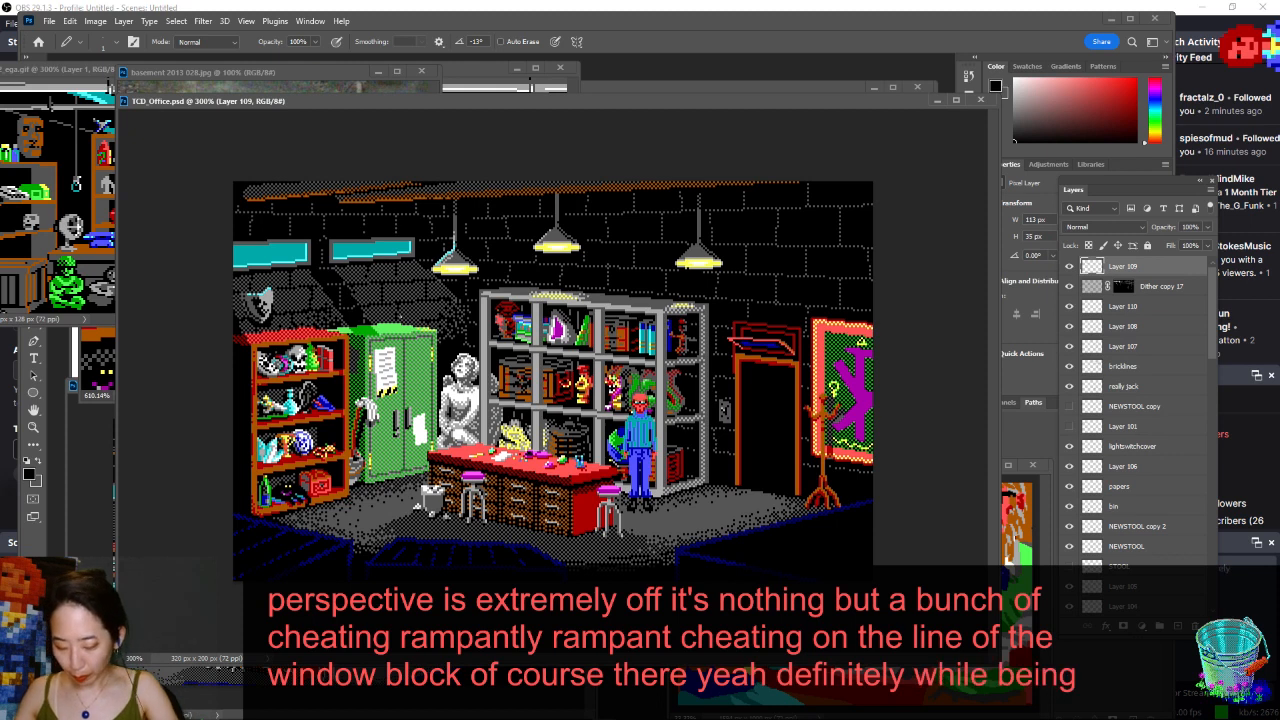
key(ctrl+minus)
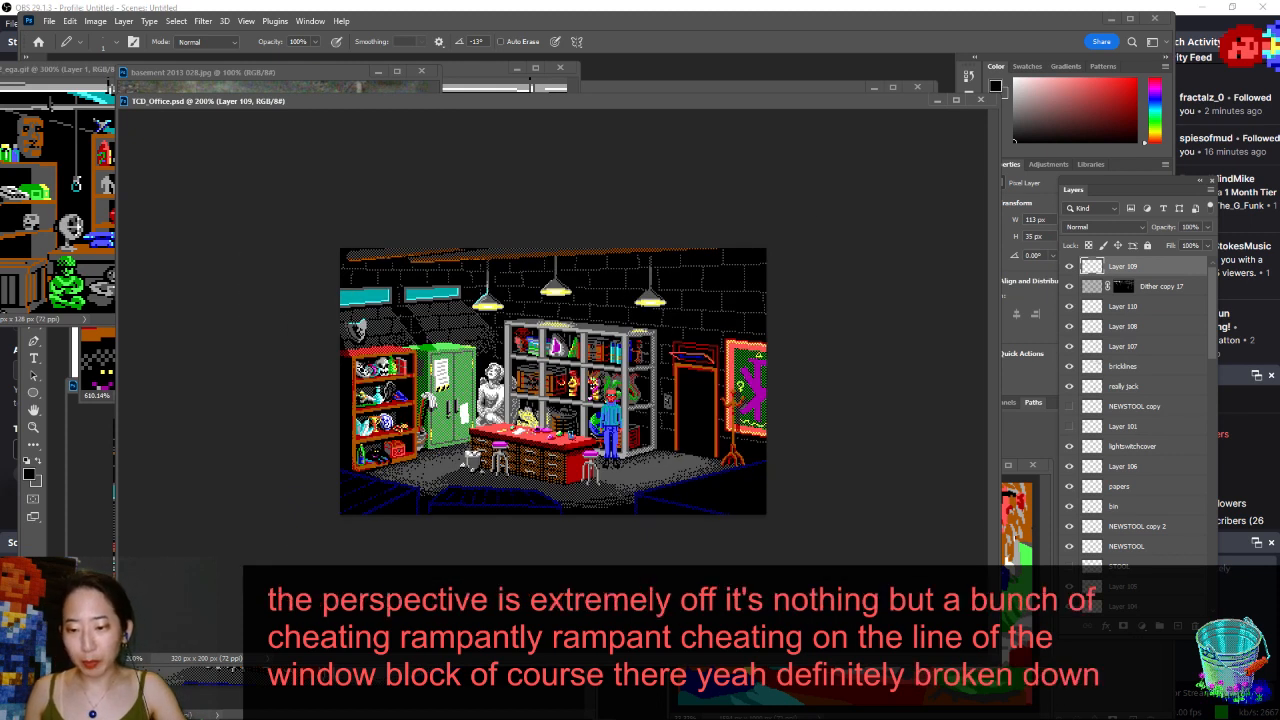
- On a new layer above Layer 109, paint black over scattered corners and segments of the back wall's brick lines, and save
key(ctrl+minus)
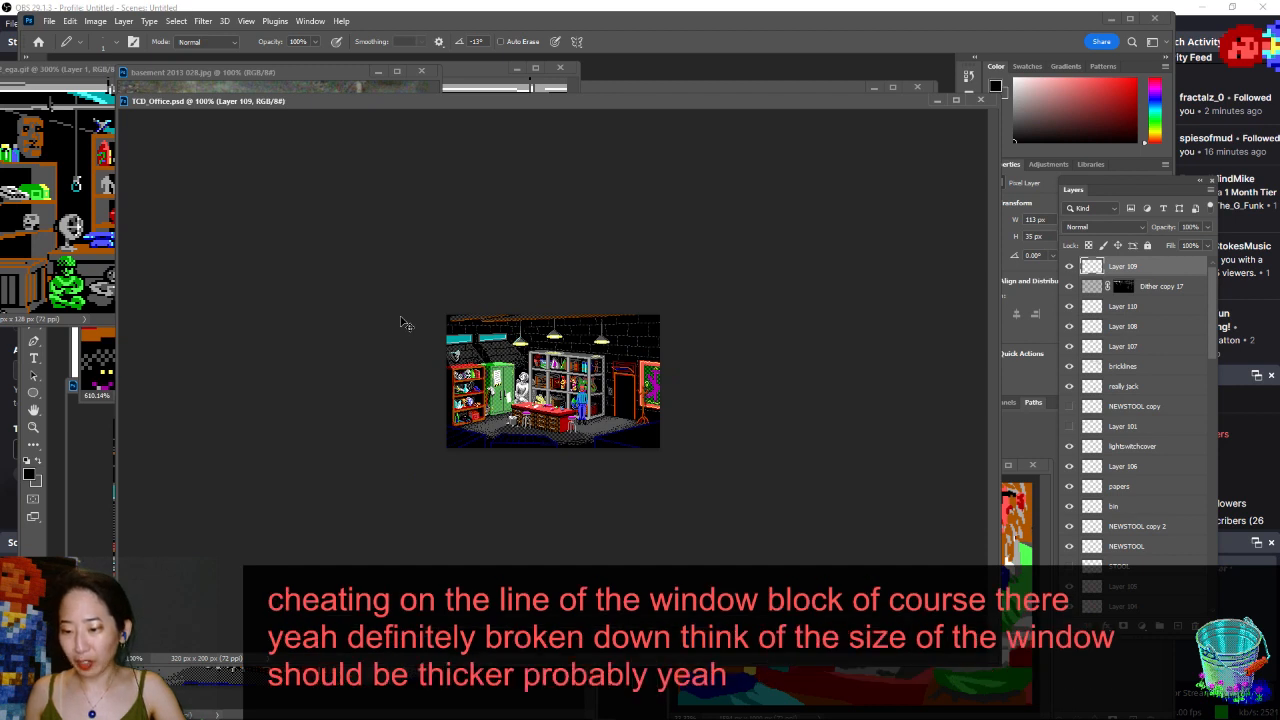
key(ctrl+plus)
key(ctrl+plus)
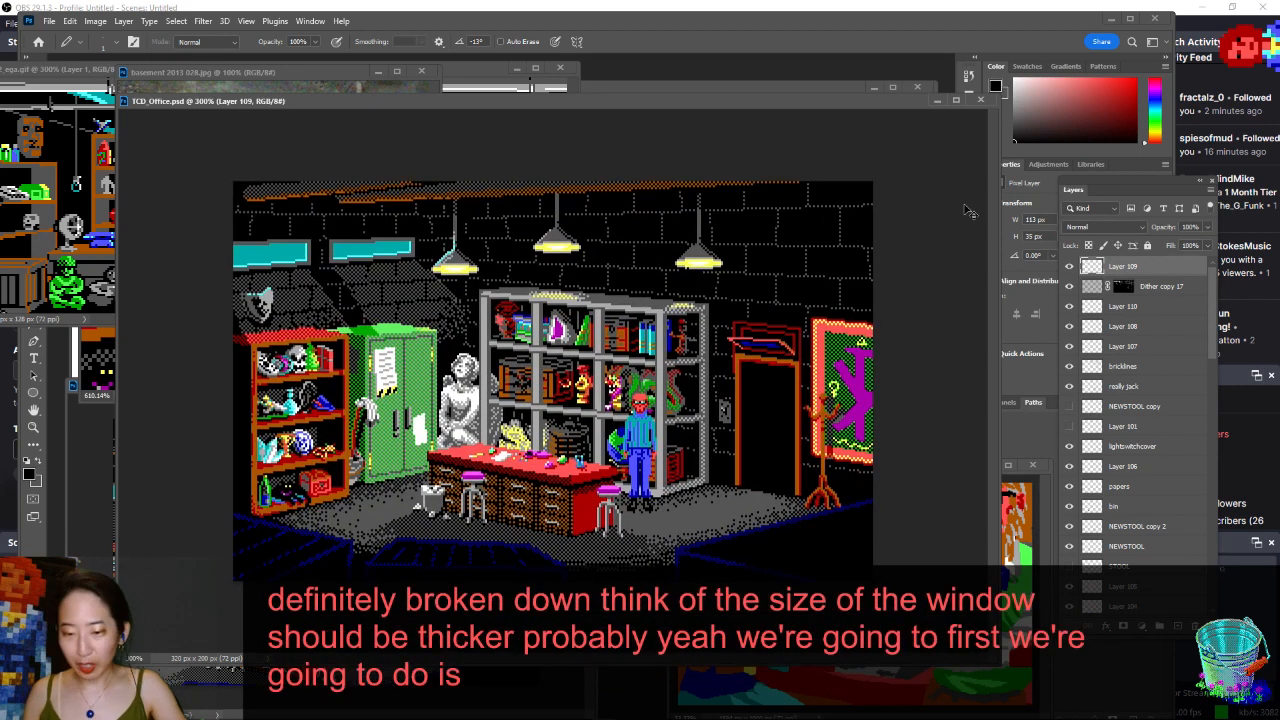
key(ctrl+shift+n)
key(Return)
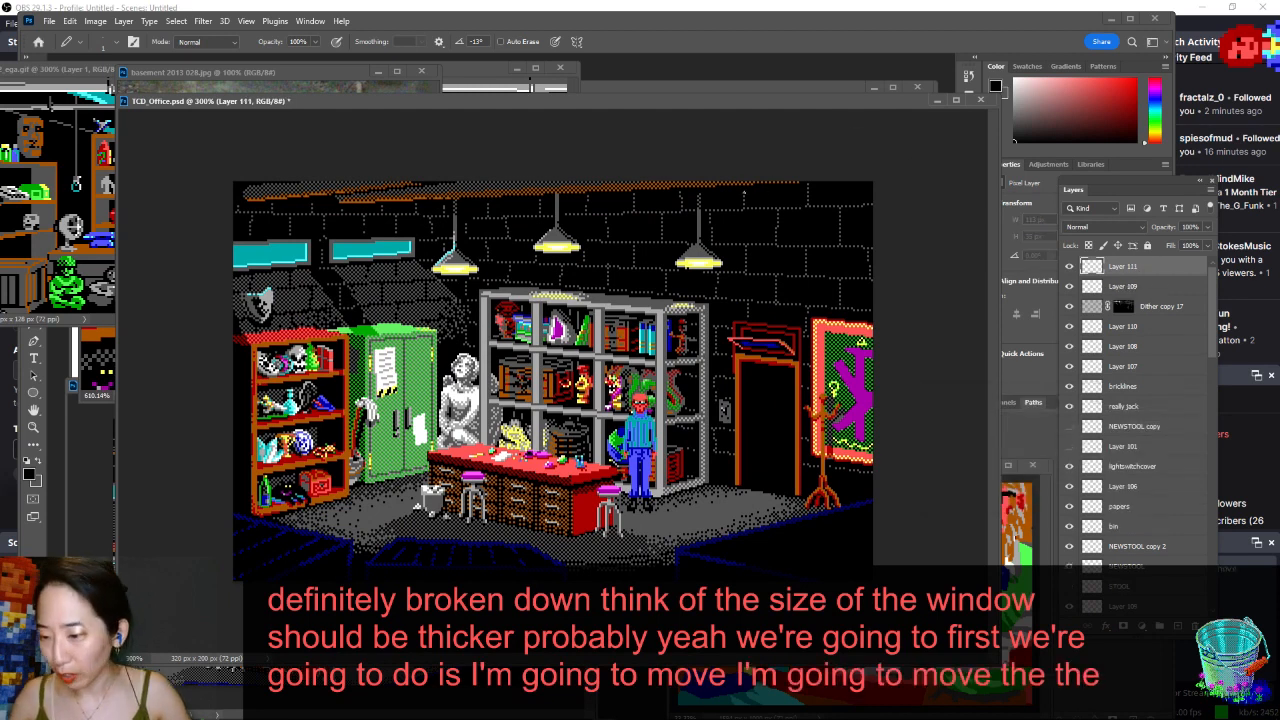
drag(766, 192, 806, 201)
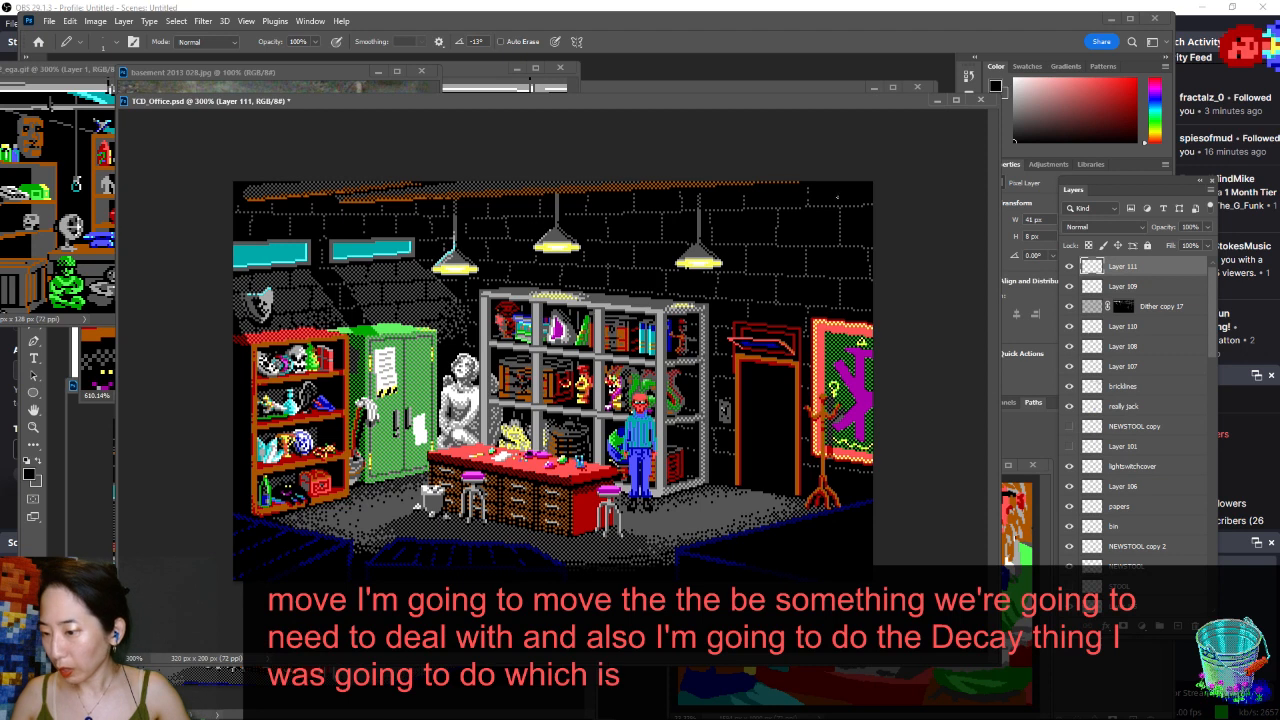
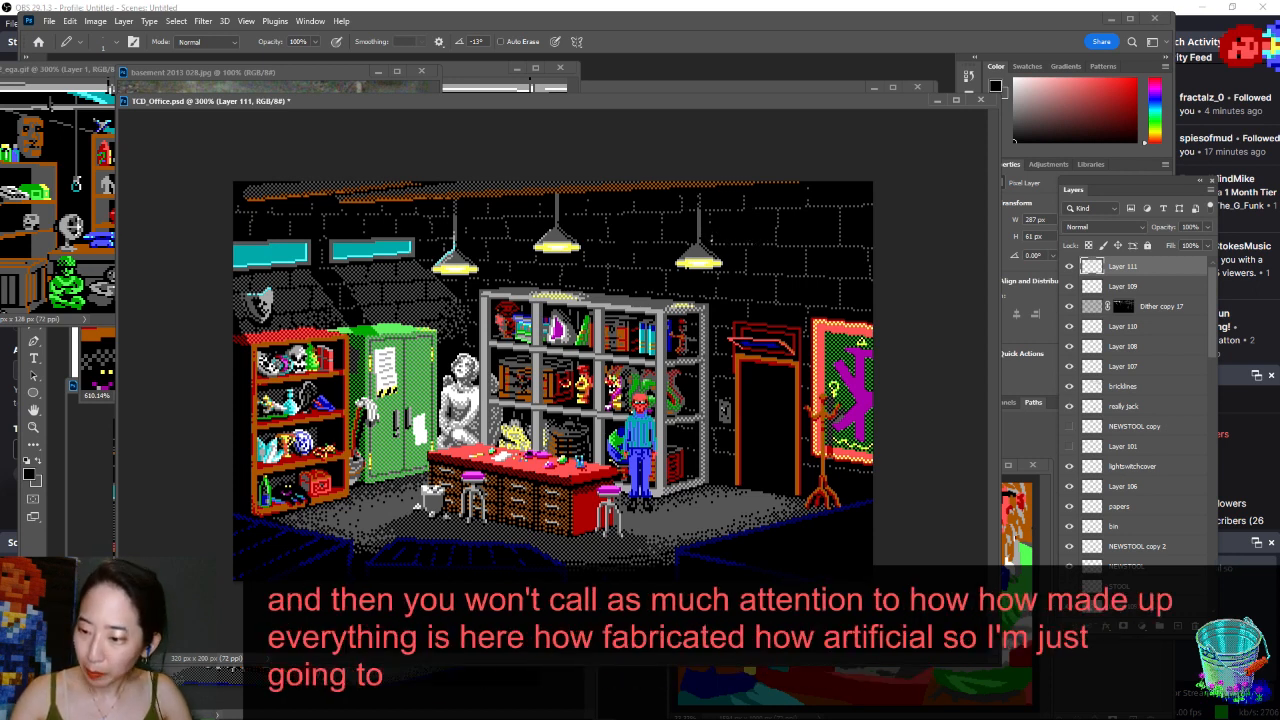
click(844, 244)
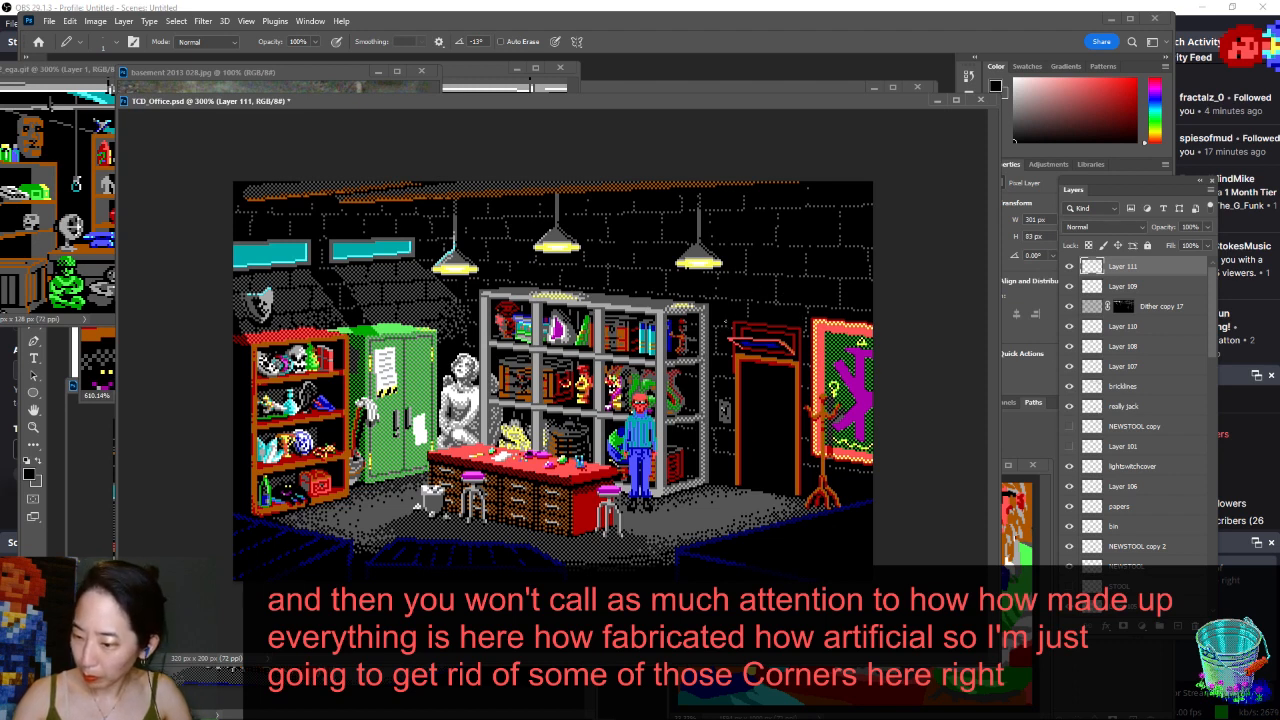
click(733, 385)
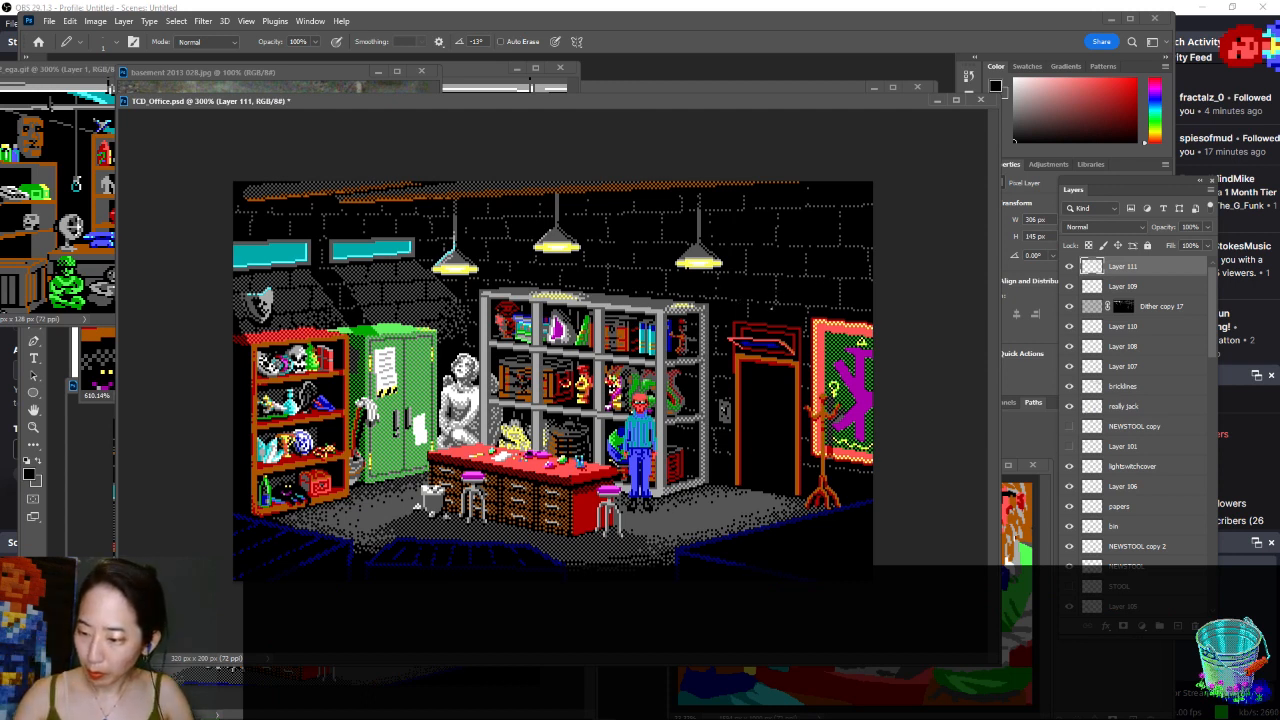
key(ctrl+s)
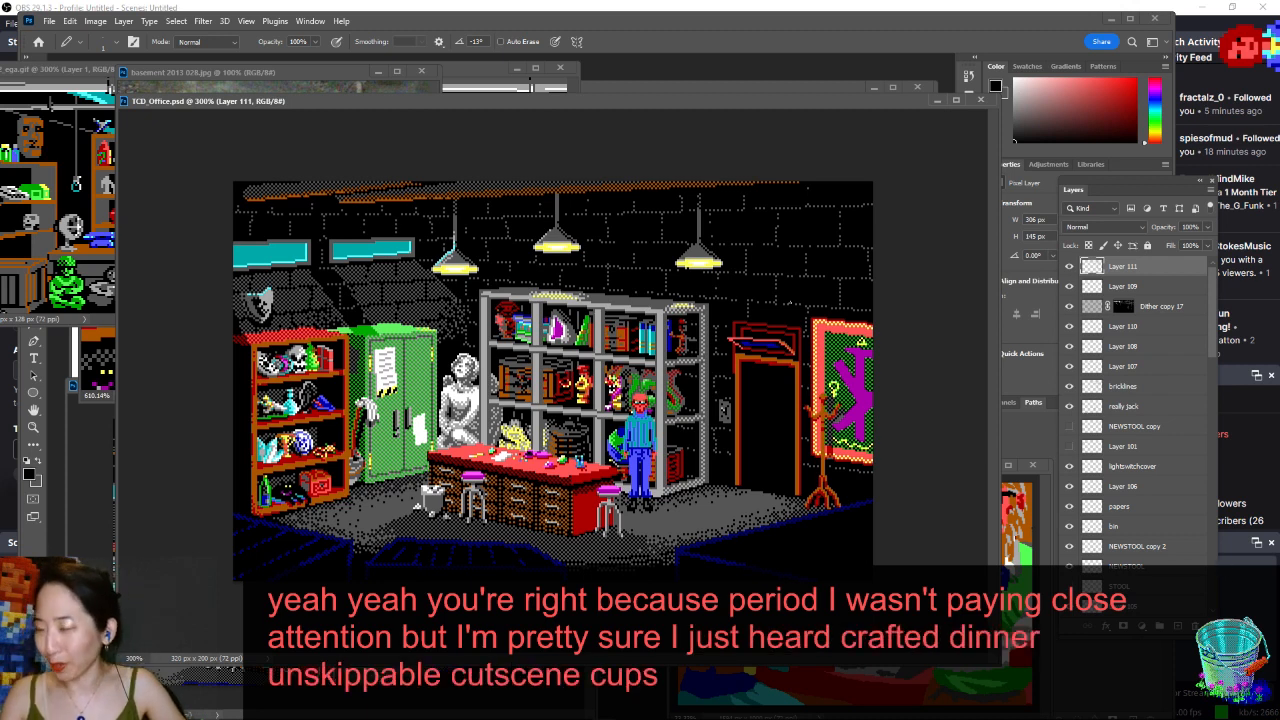
- Black out more brick-line pixels on Layer 111 near the back wall's far upper end, above the framed poster, and save
click(843, 289)
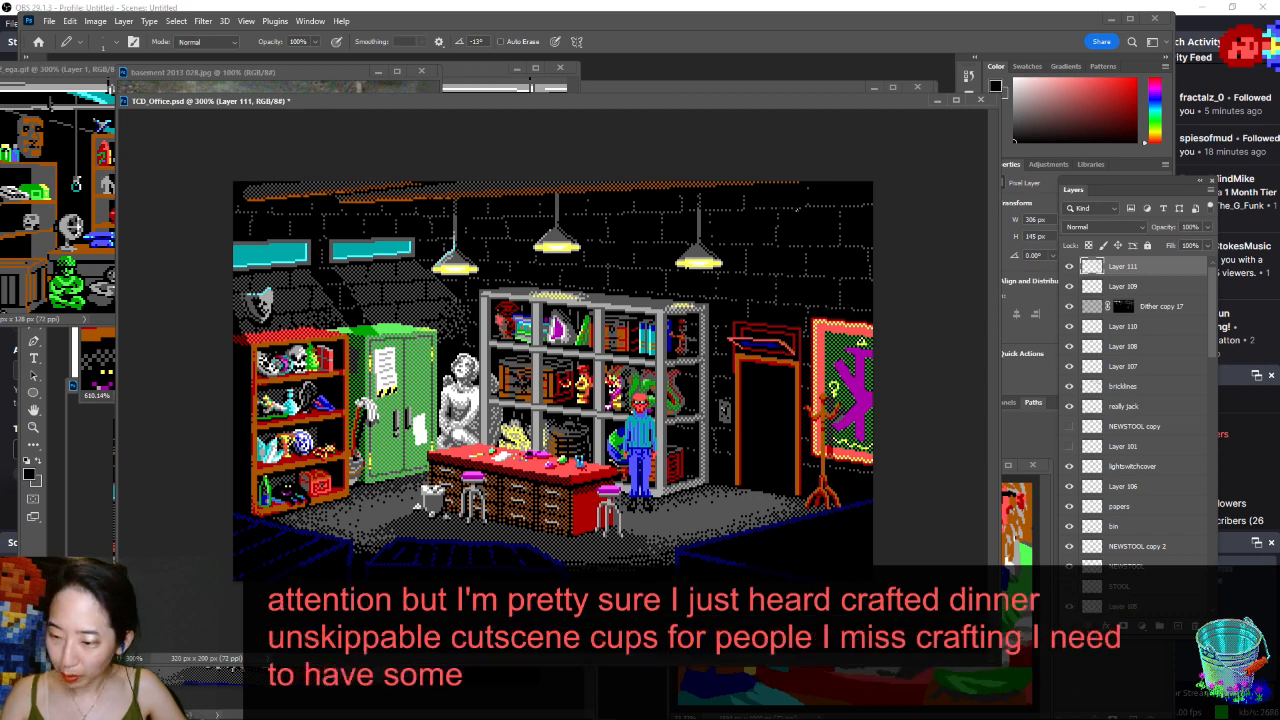
key(ctrl+minus)
key(ctrl+minus)
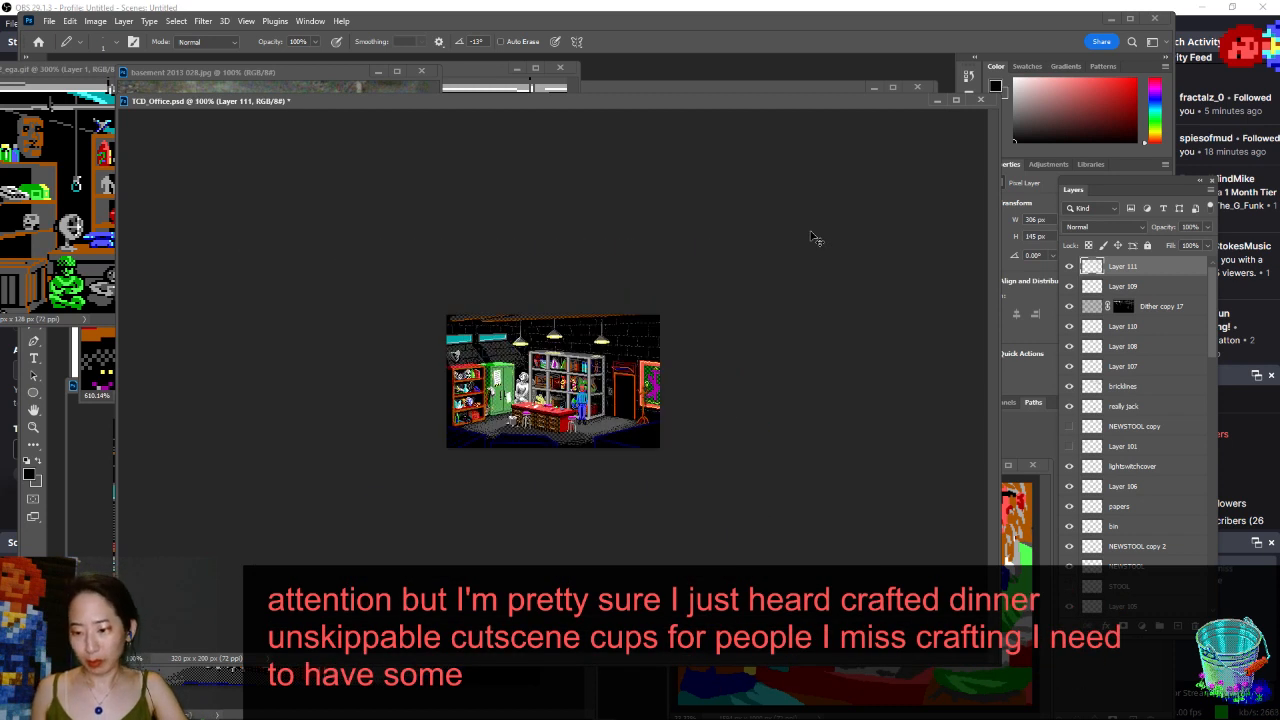
key(ctrl+plus)
key(ctrl+plus)
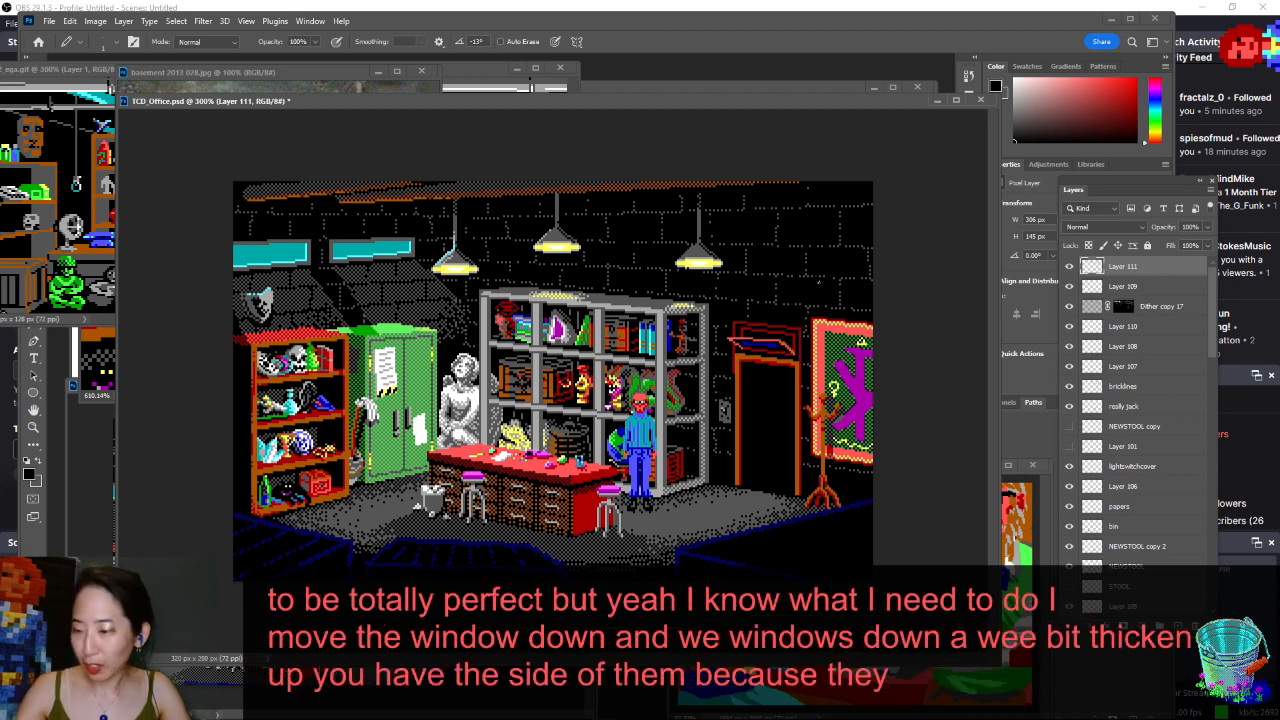
click(853, 245)
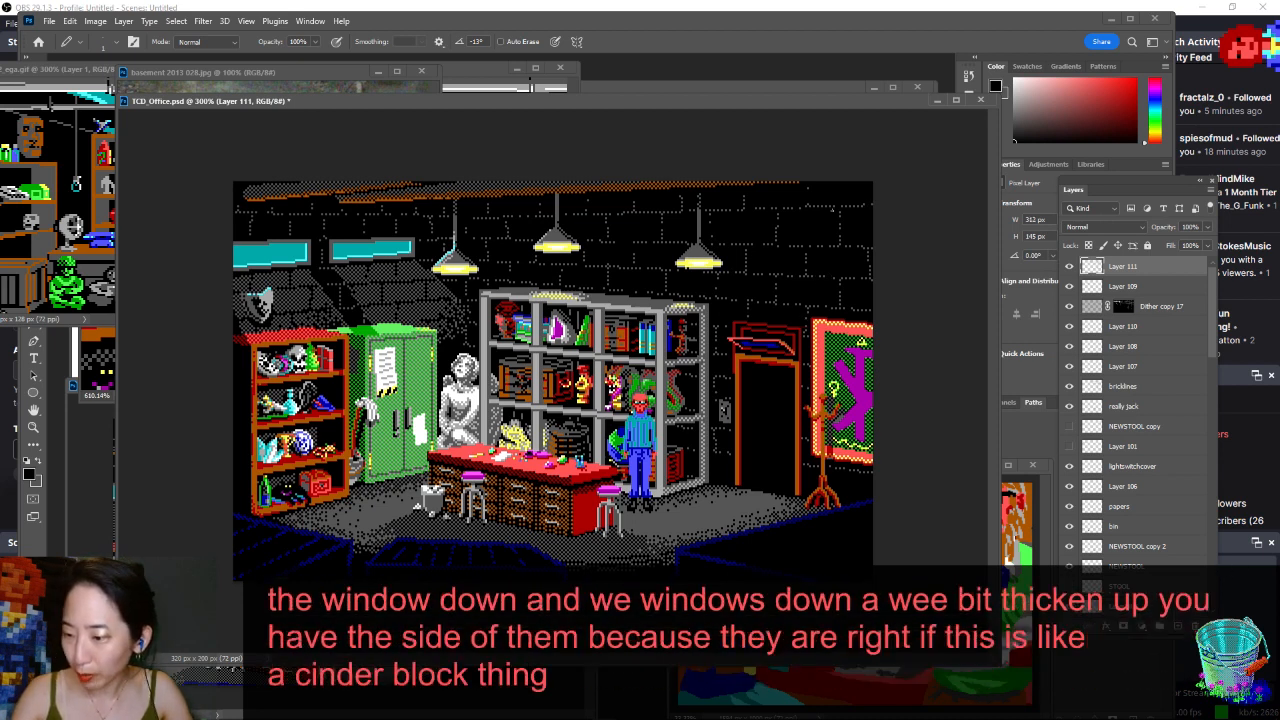
key(ctrl+minus)
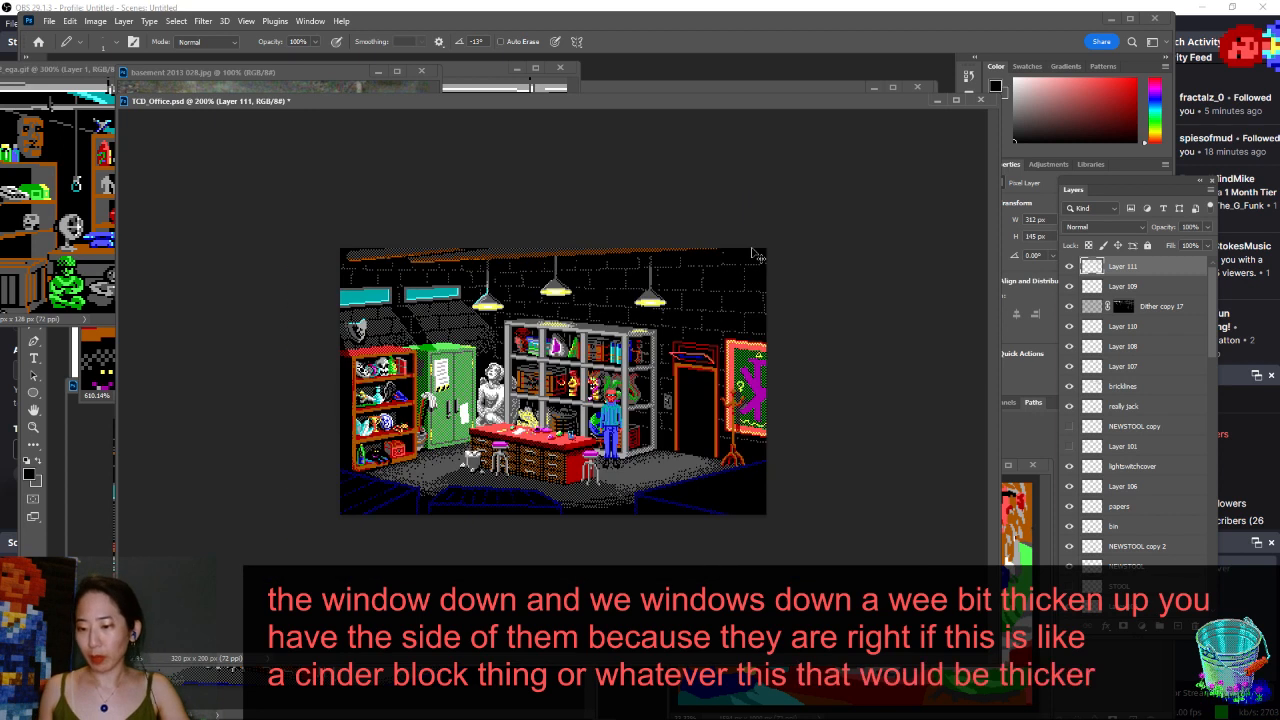
key(ctrl+plus)
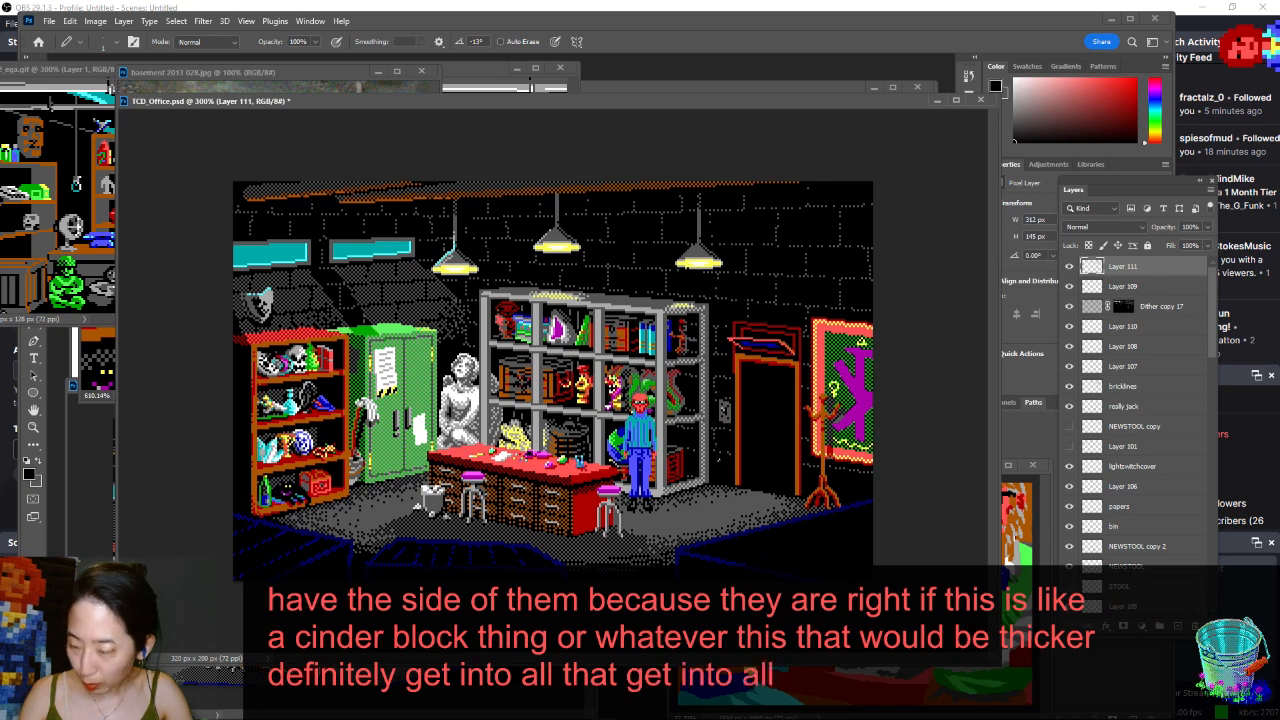
key(ctrl+s)
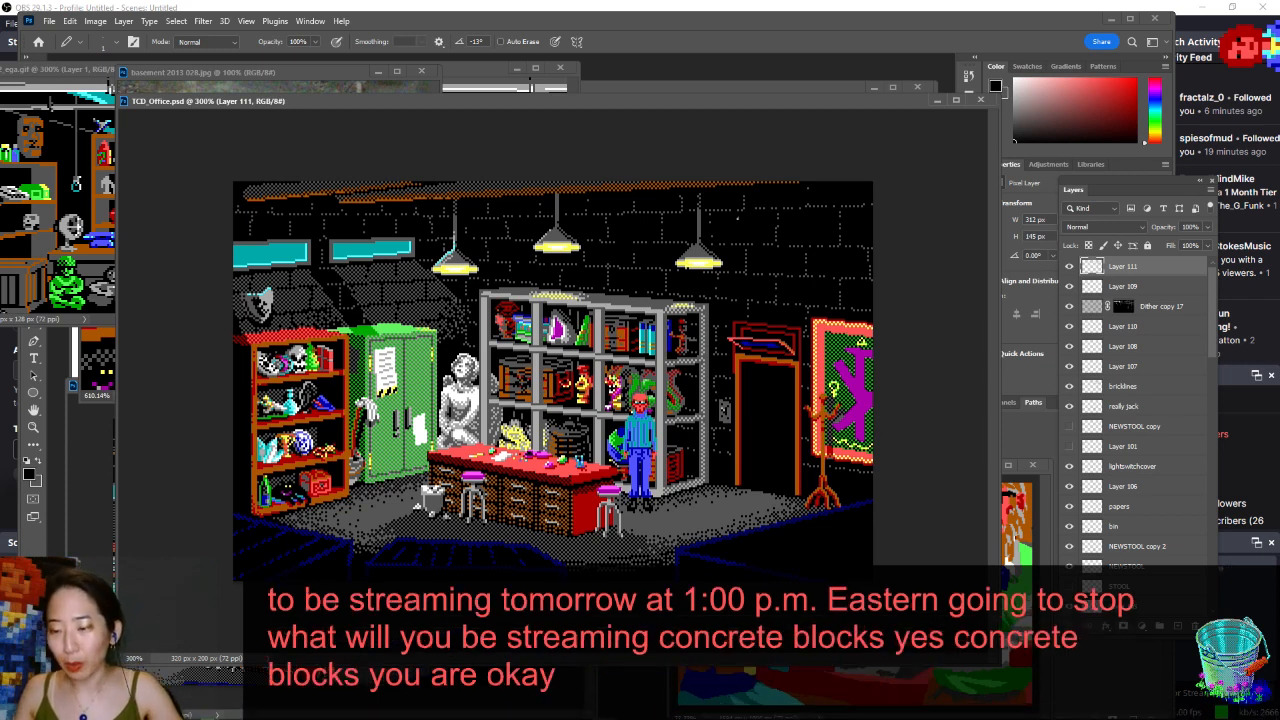
- Copy the left wall's two windows to a new layer, shift them down one pixel, and save
drag(665, 108, 703, 102)
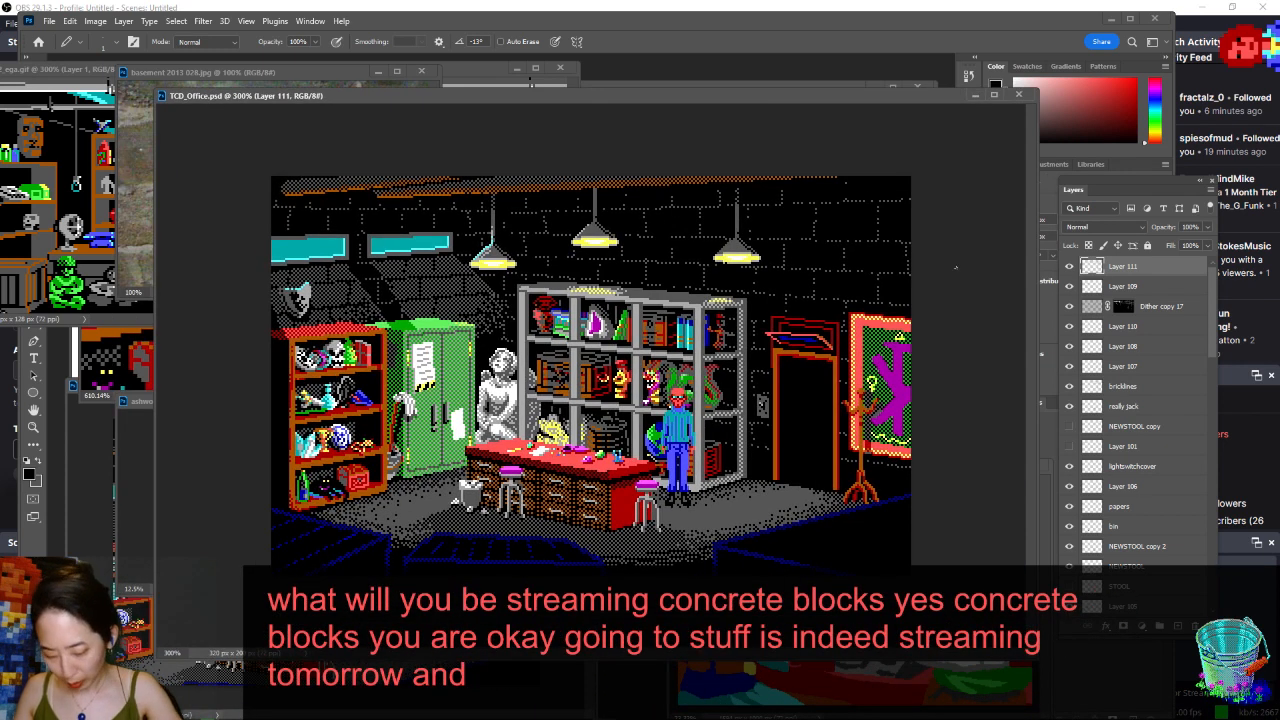
key(m)
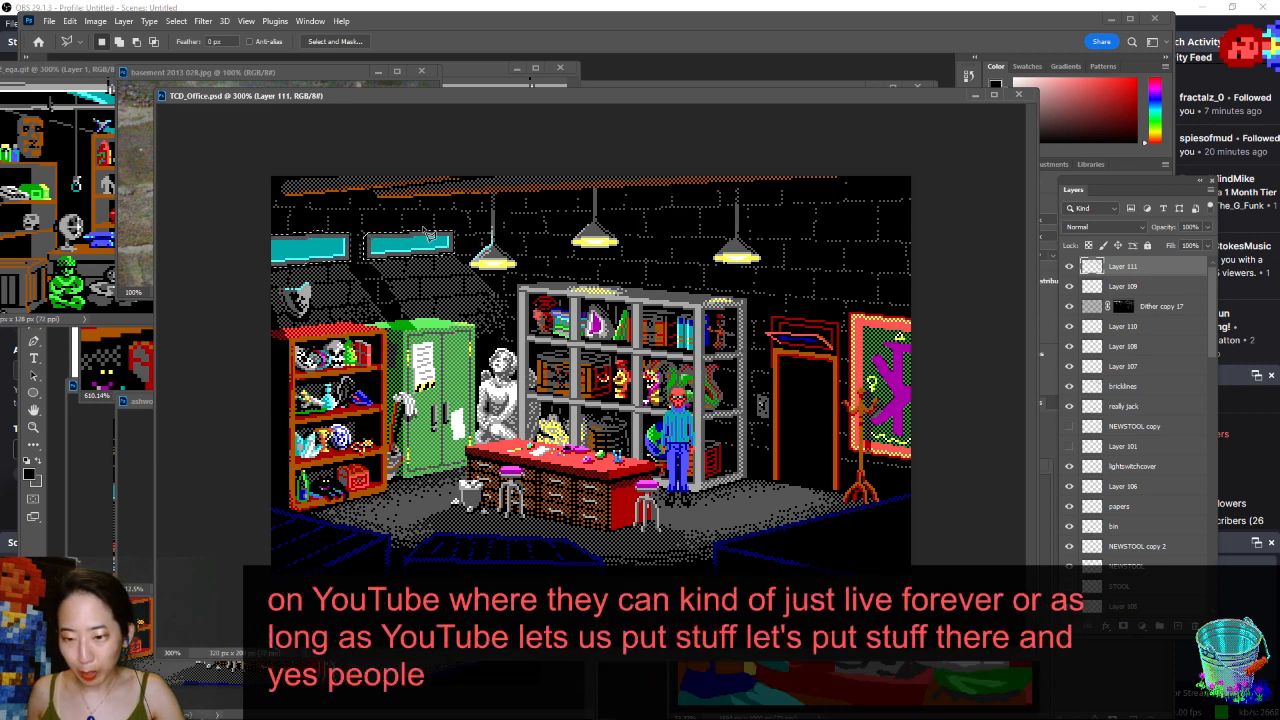
key(ctrl+j)
key(v)
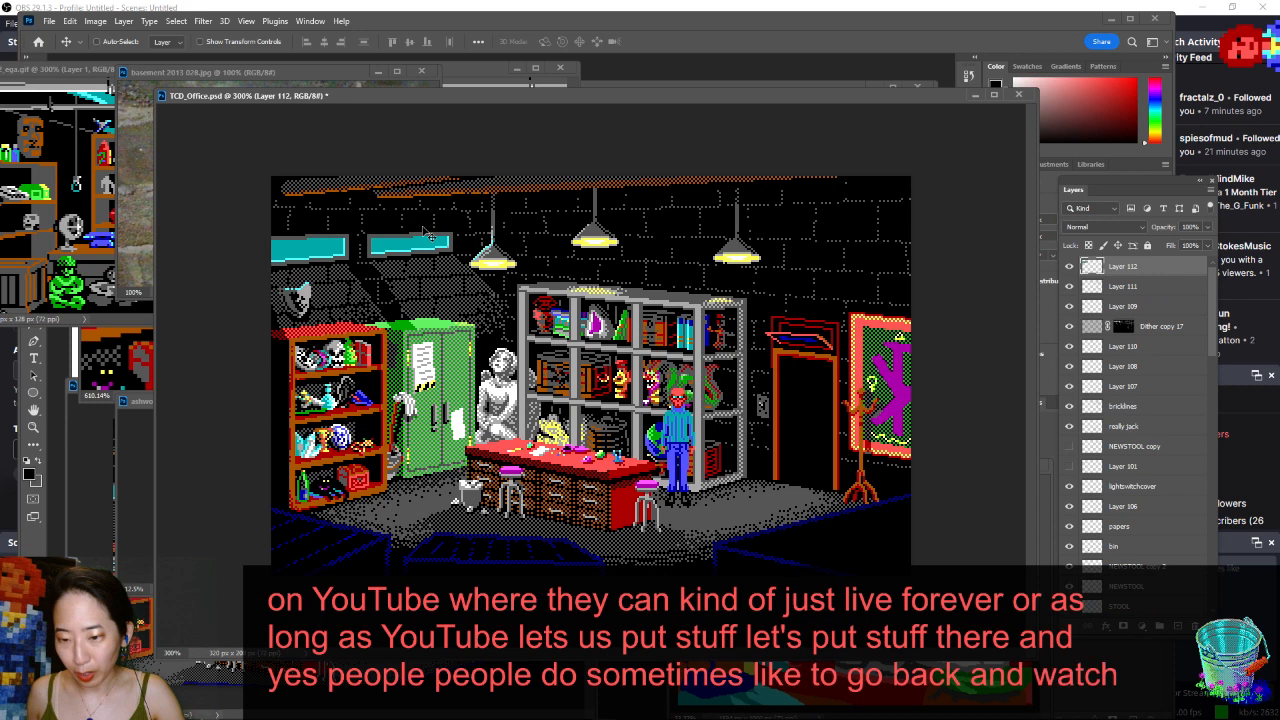
key(Down)
key(Down)
key(Up)
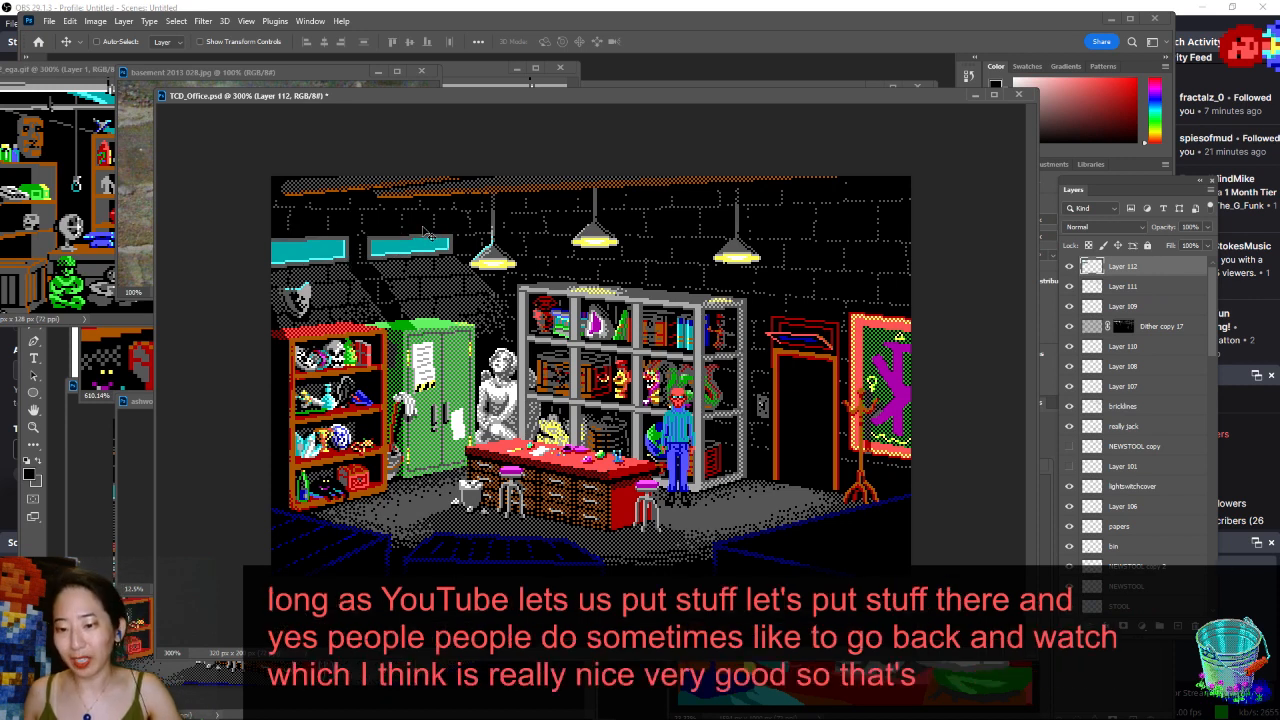
key(ctrl+s)
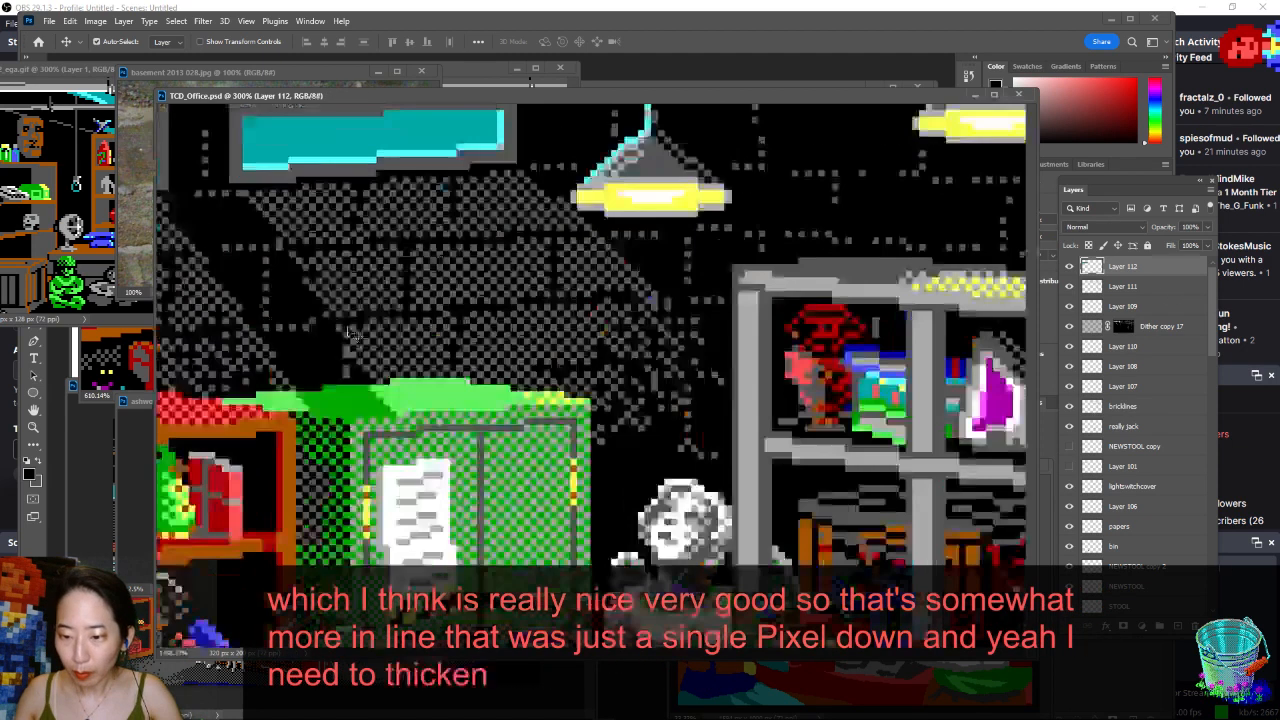
- Sample the window's light cyan, thicken the lower edge of the window nearest the back wall by one pixel on Layer 112, and save
drag(369, 265, 698, 160)
key(b)
alt+click(736, 177)
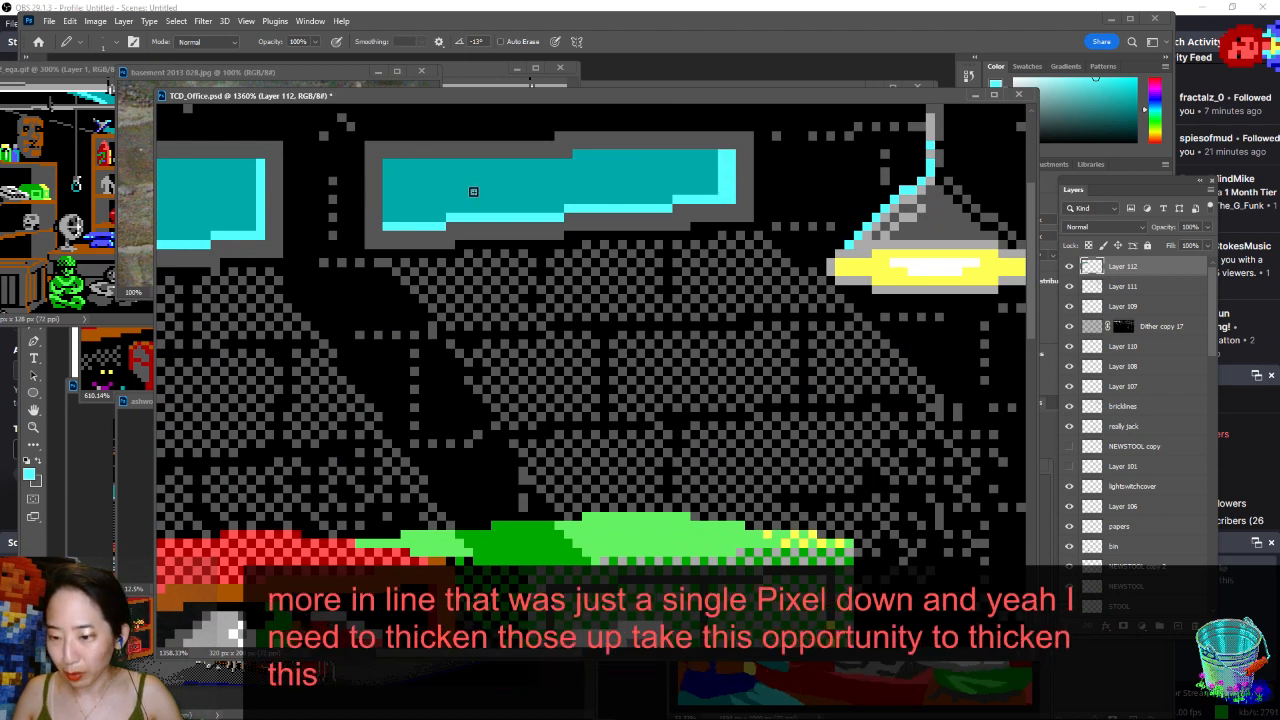
drag(473, 191, 623, 182)
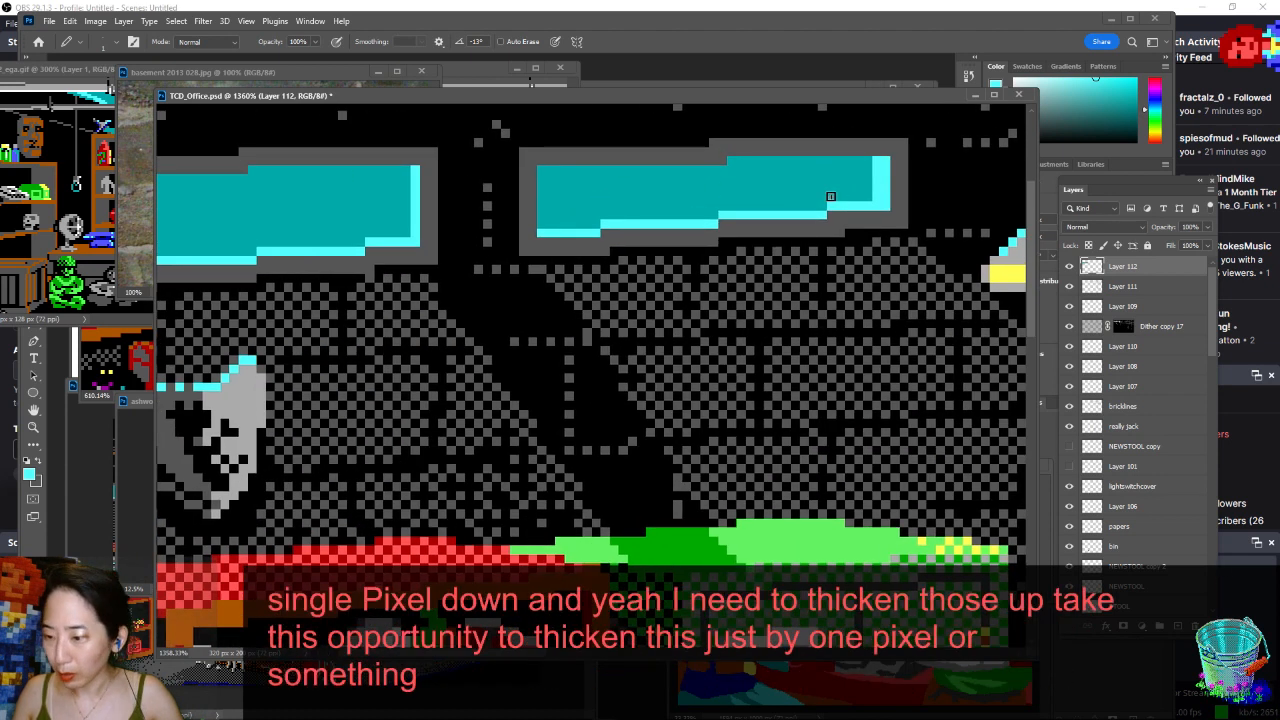
drag(733, 207, 817, 207)
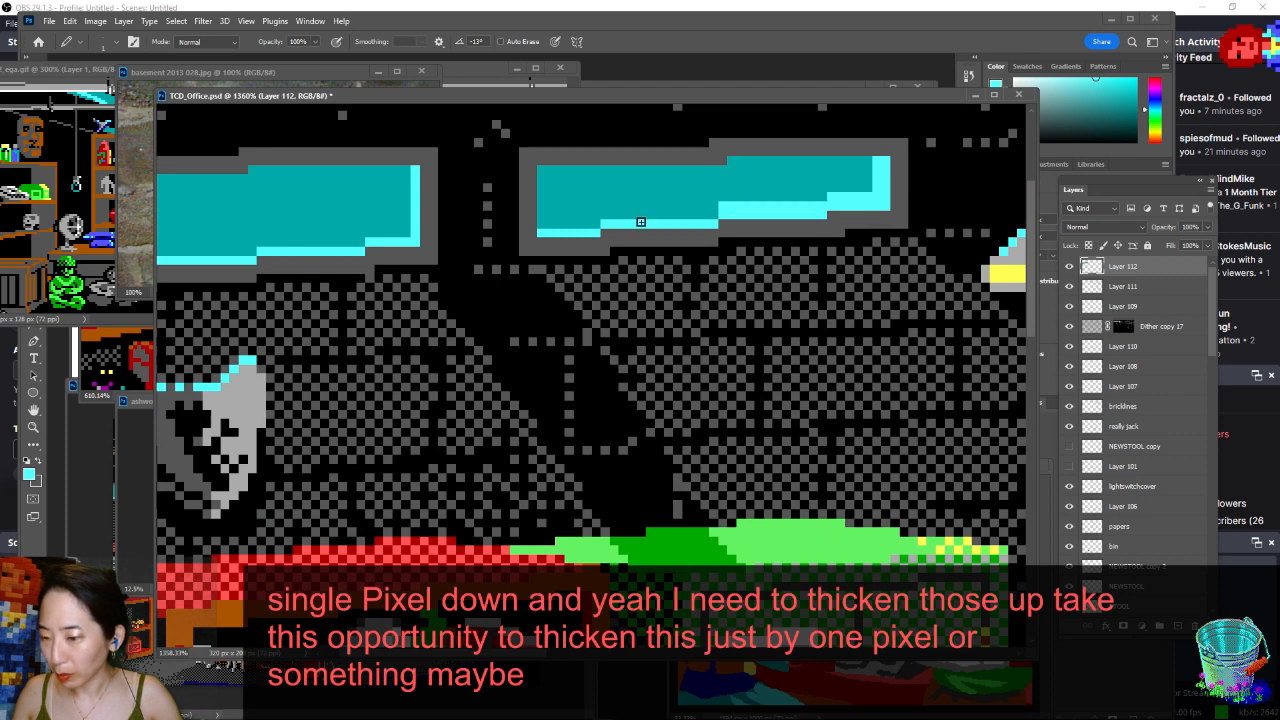
drag(607, 217, 702, 214)
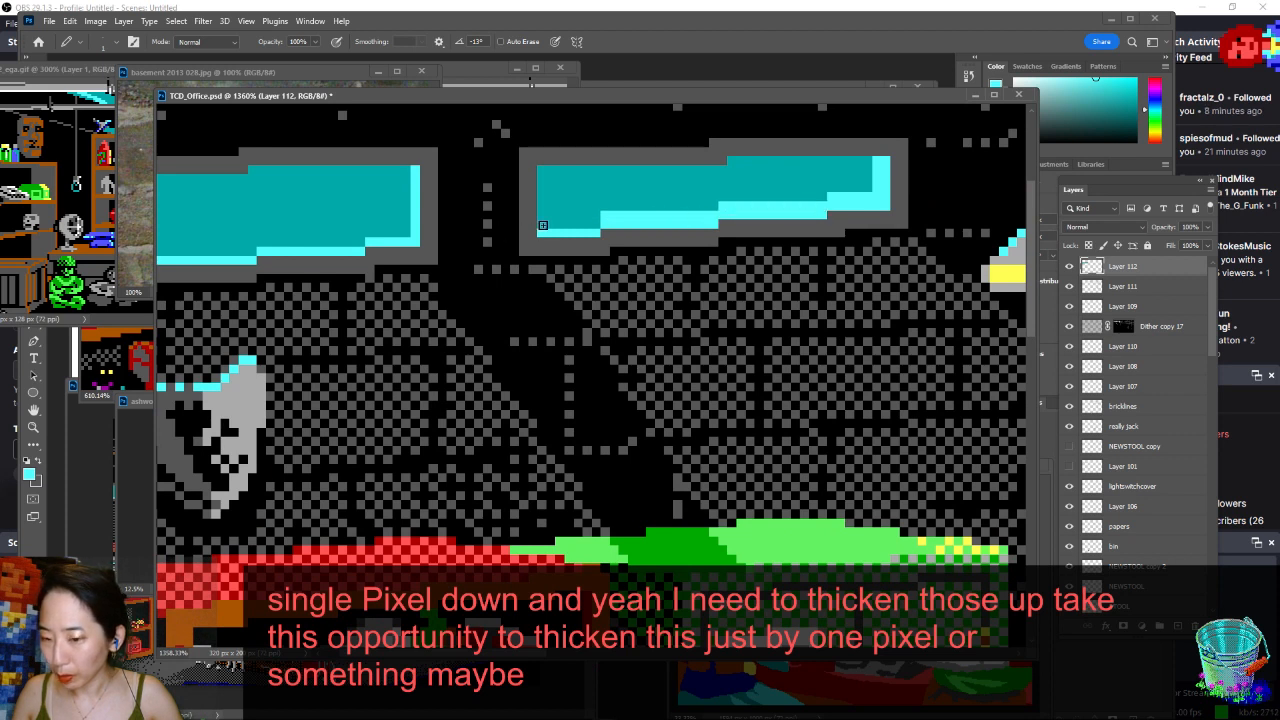
drag(543, 225, 595, 224)
key(ctrl+s)
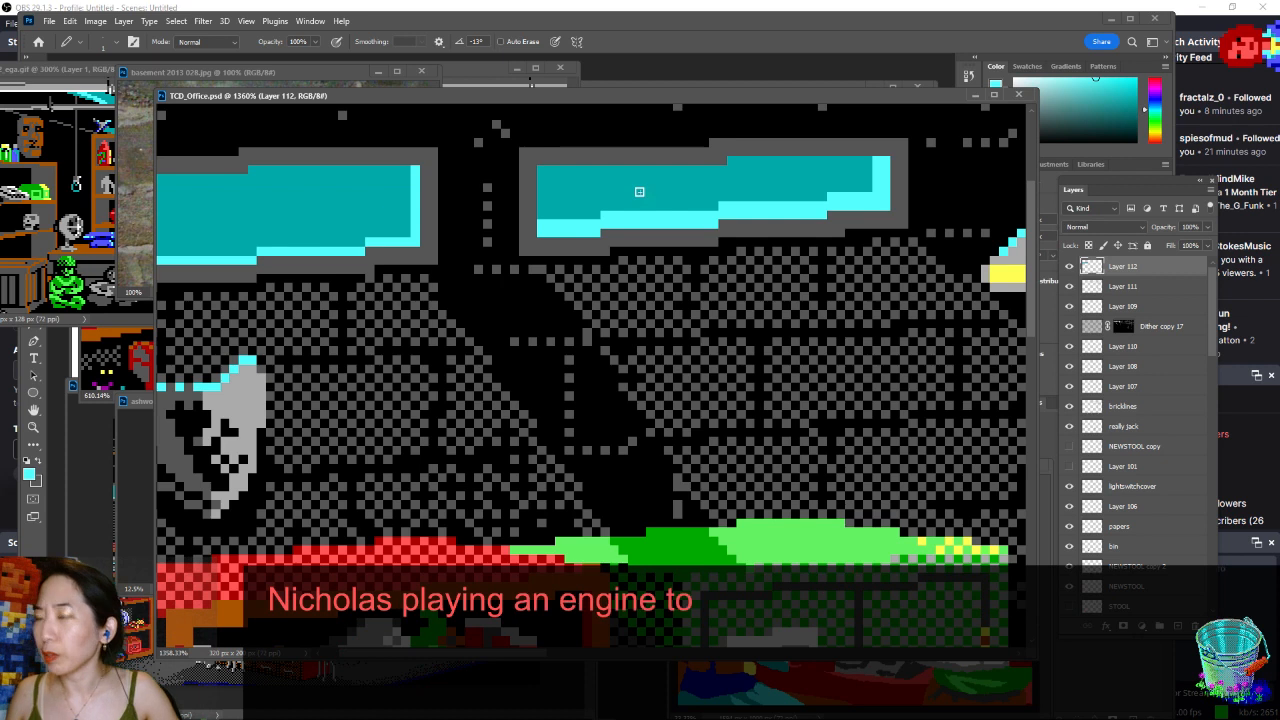
- Thicken the light cyan side and lower edges of the window farther from the back wall by one pixel, and save
mouse_move(404, 168)
mouse_down()
mouse_move(405, 233)
mouse_move(364, 240)
mouse_up()
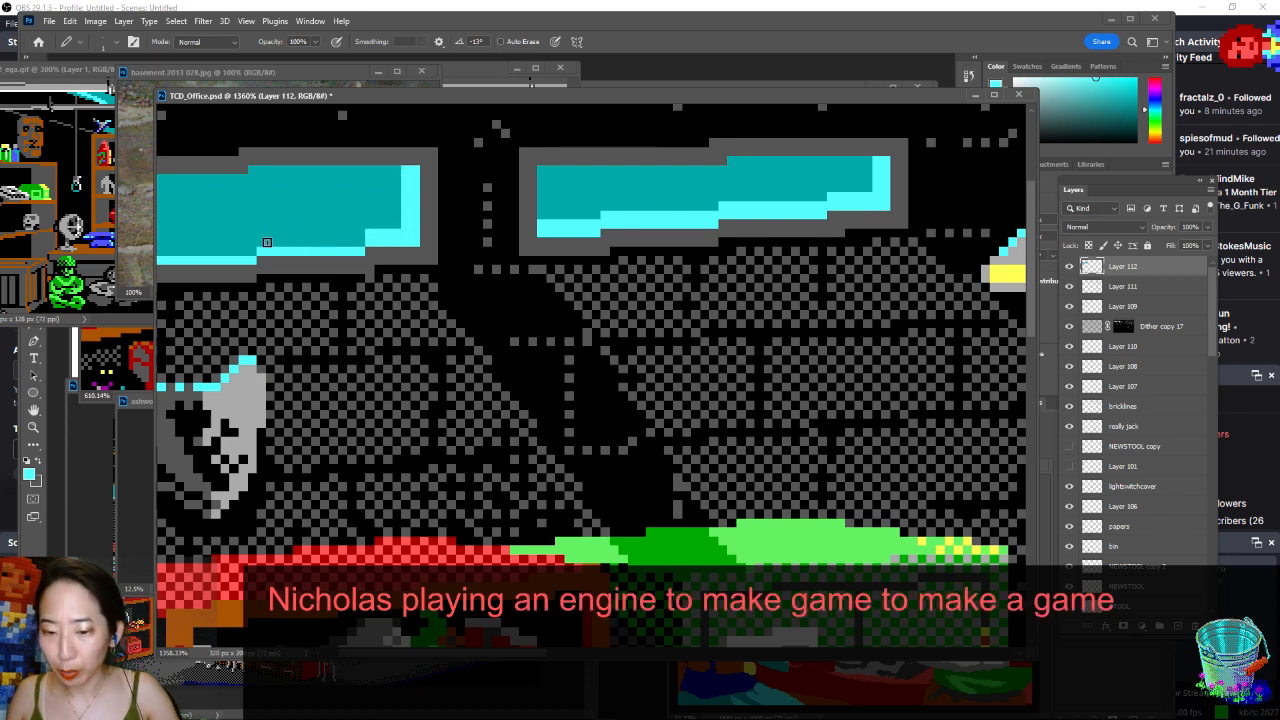
drag(266, 242, 360, 242)
drag(448, 232, 520, 258)
mouse_move(235, 273)
mouse_down()
mouse_move(329, 275)
mouse_move(150, 286)
mouse_move(323, 254)
mouse_up()
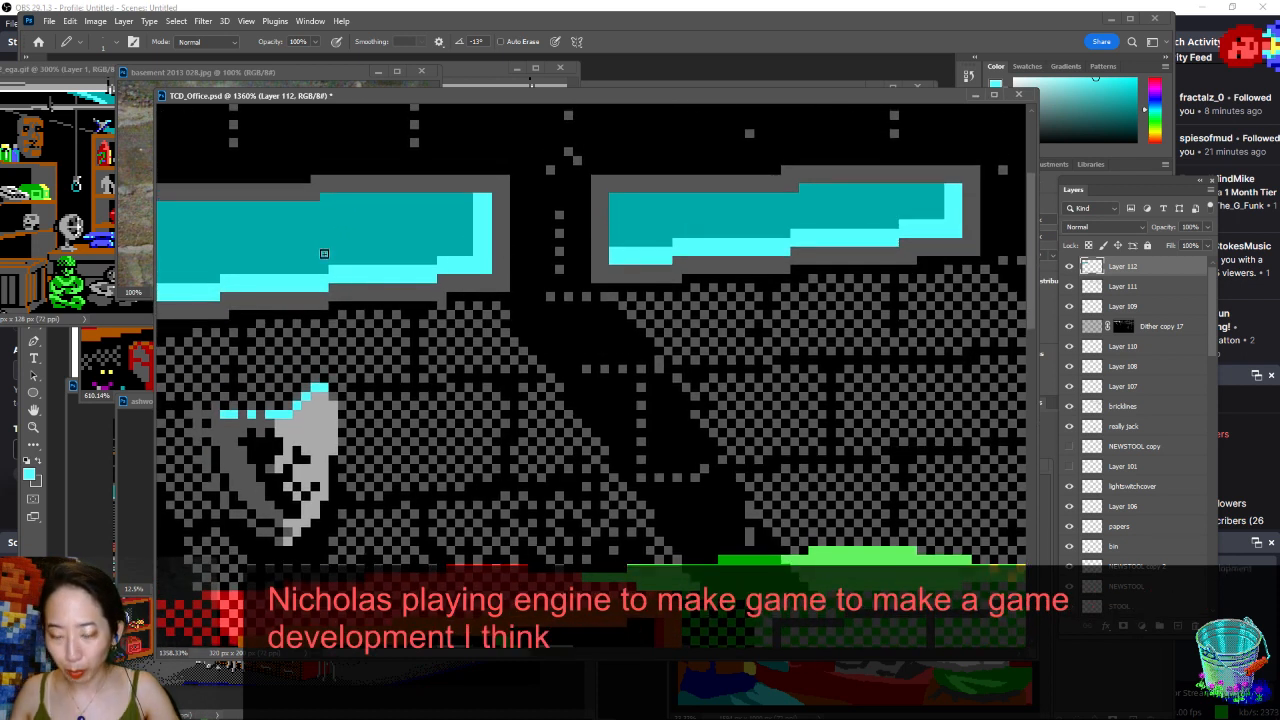
key(ctrl+minus)
key(ctrl+minus)
key(ctrl+minus)
key(ctrl+minus)
key(ctrl+minus)
key(ctrl+minus)
key(ctrl+minus)
key(ctrl+minus)
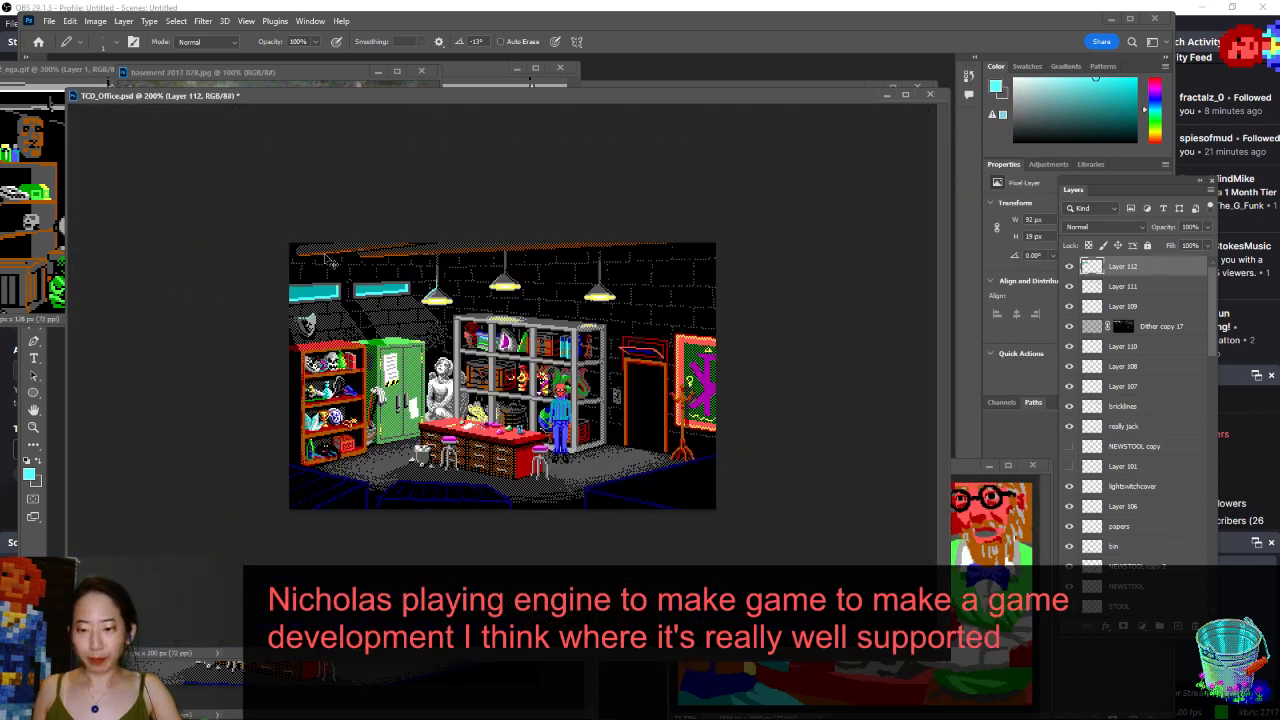
key(ctrl+s)
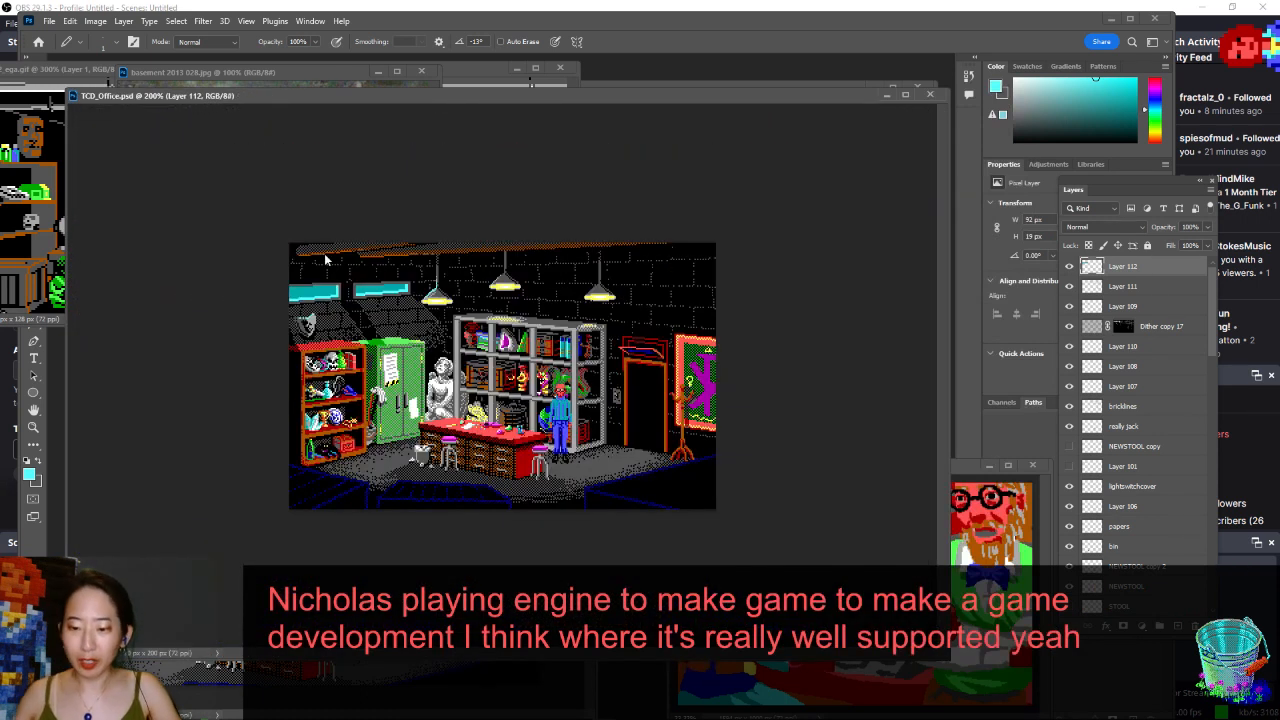
- Add another row of light cyan pixels along the lower edges of both windows on Layer 112, and save
drag(447, 253, 571, 254)
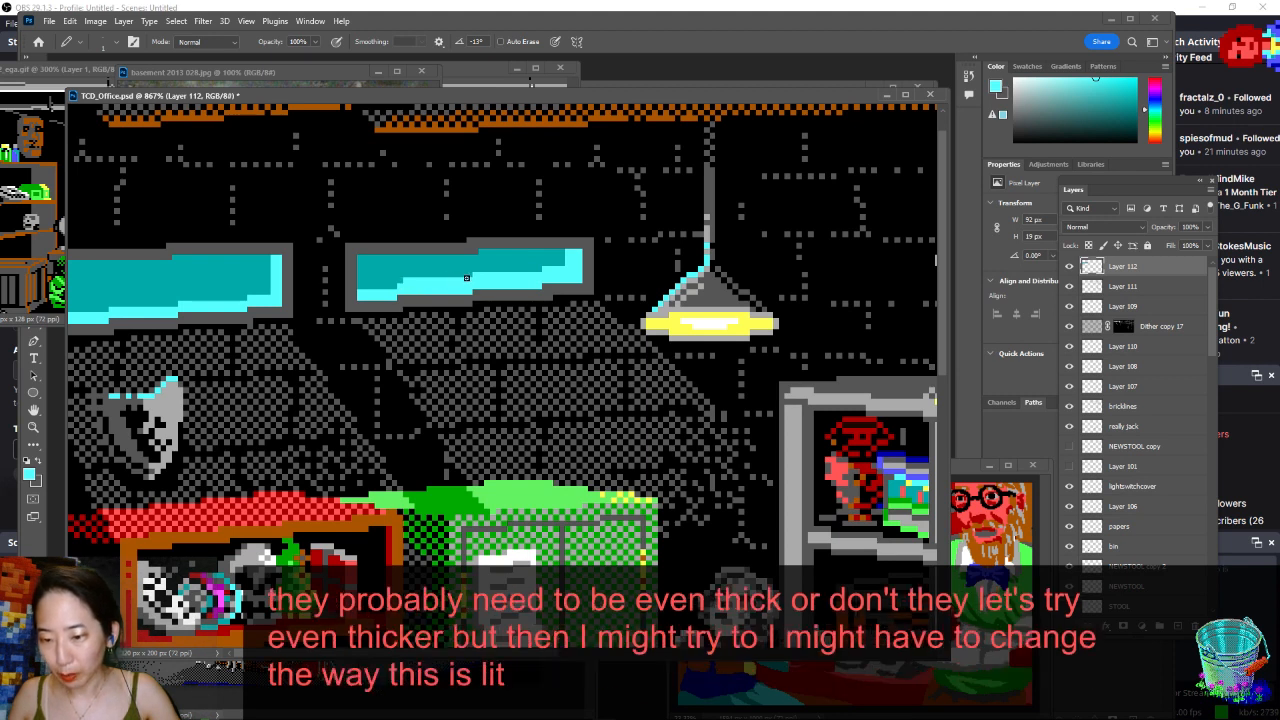
drag(362, 286, 398, 286)
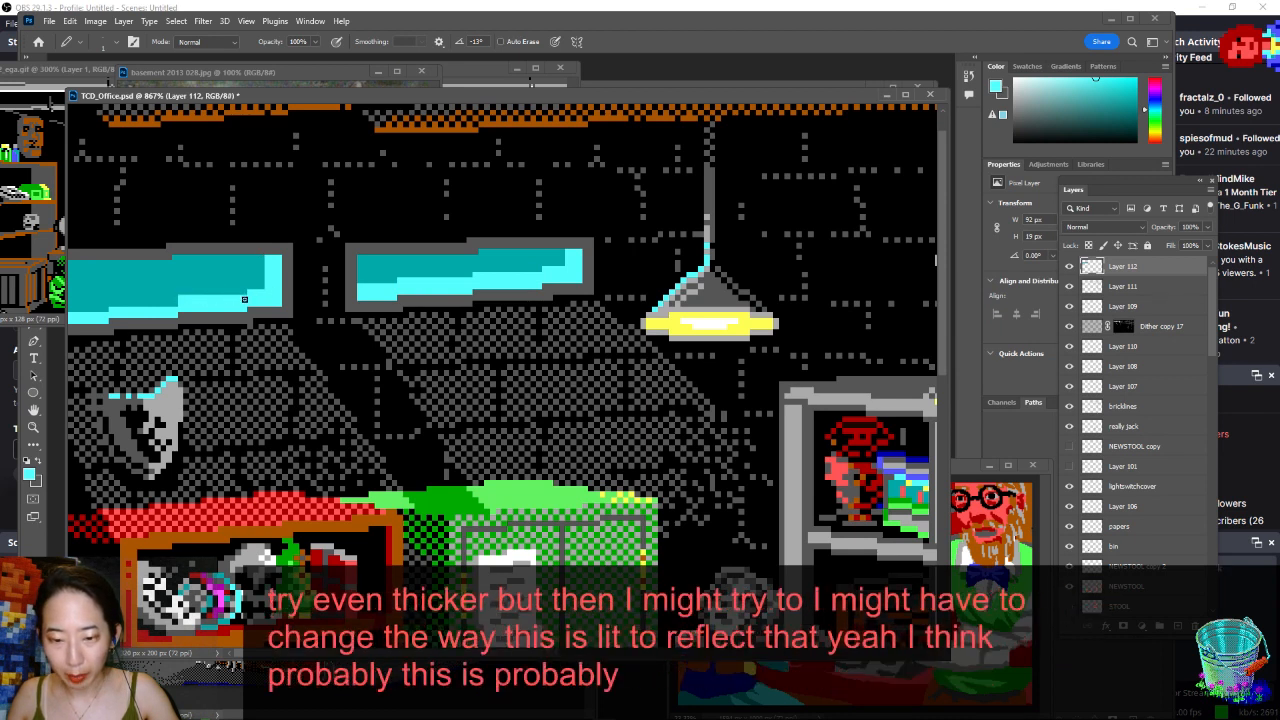
scroll(160, 308, up, 1)
drag(111, 318, 177, 320)
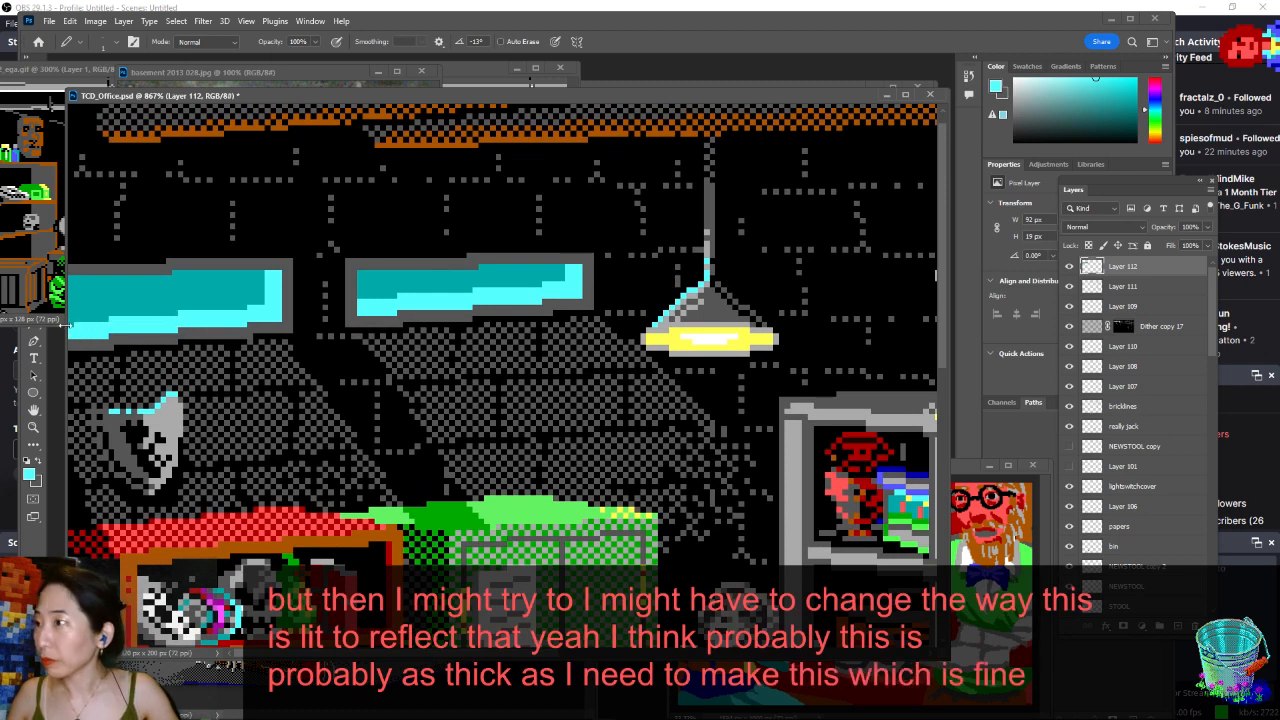
key(ctrl+s)
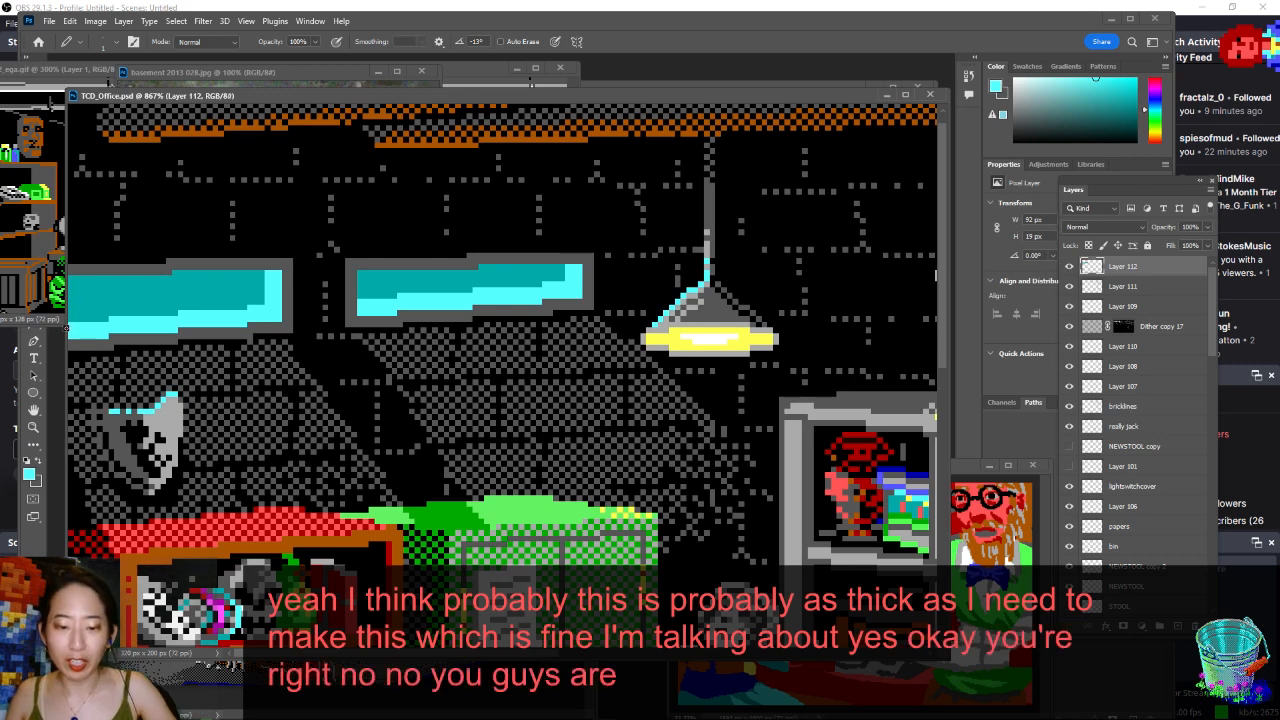
scroll(70, 328, down, 2)
scroll(62, 328, down, 5)
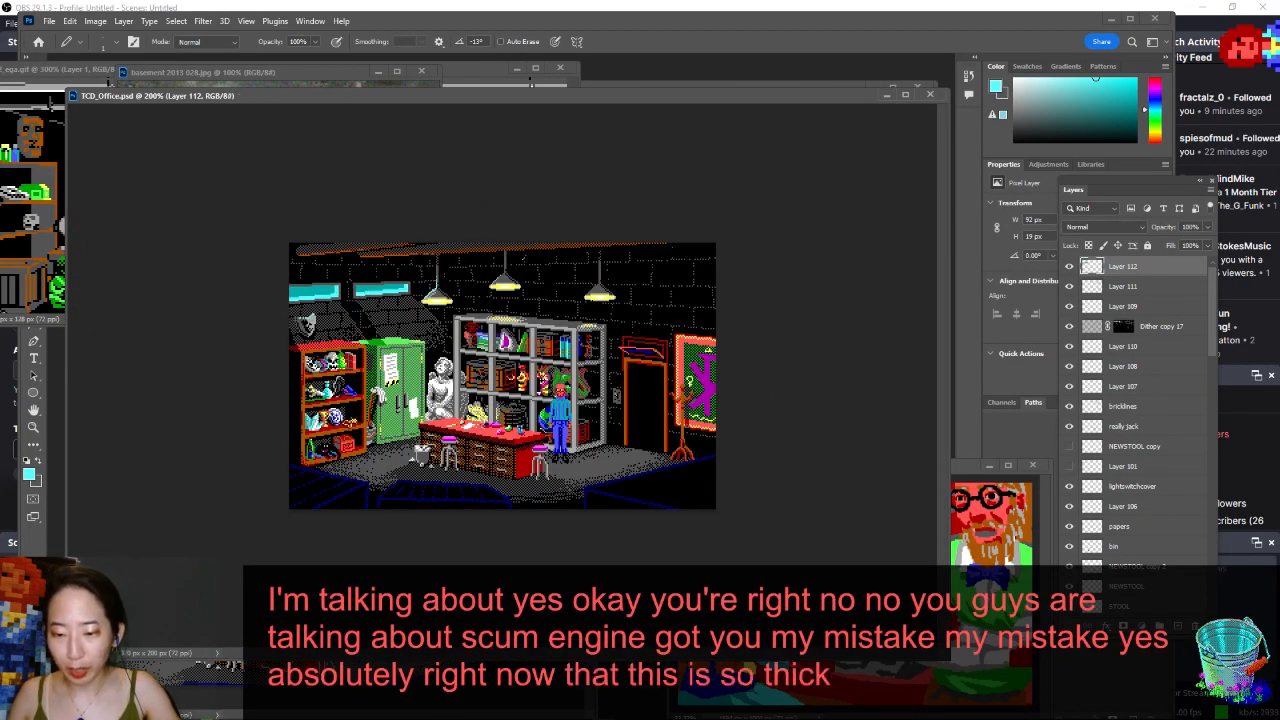
scroll(389, 328, up, 6)
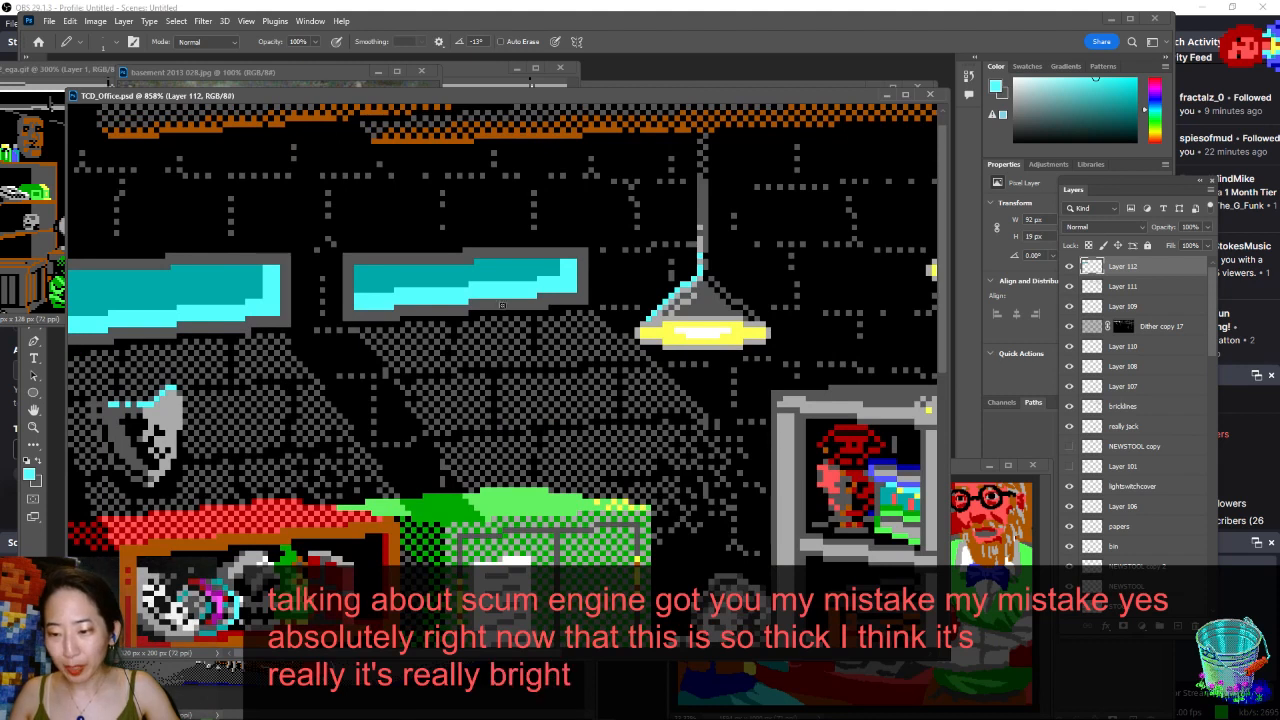
- Compare the windows with and without Layer 112, rename that layer newwindow, and save
mouse_move(1211, 280)
mouse_down()
mouse_move(1211, 291)
mouse_move(1211, 280)
mouse_up()
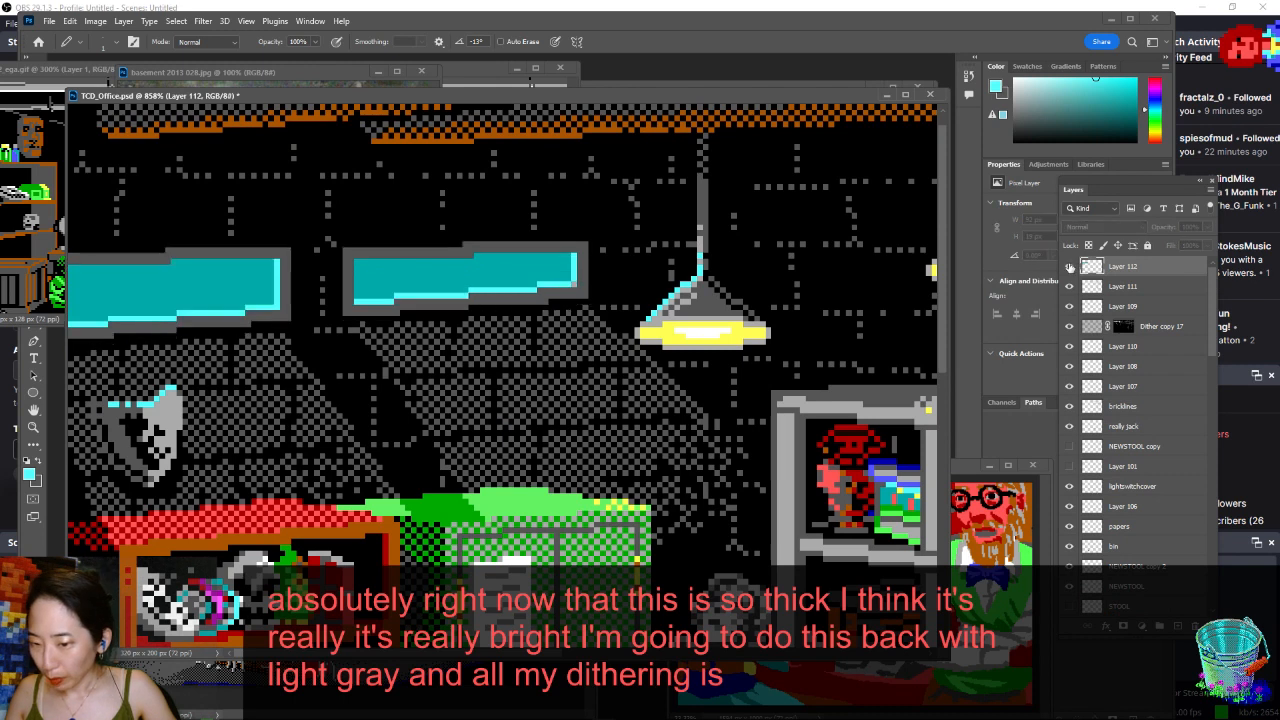
double_click(1122, 266)
text(new window)
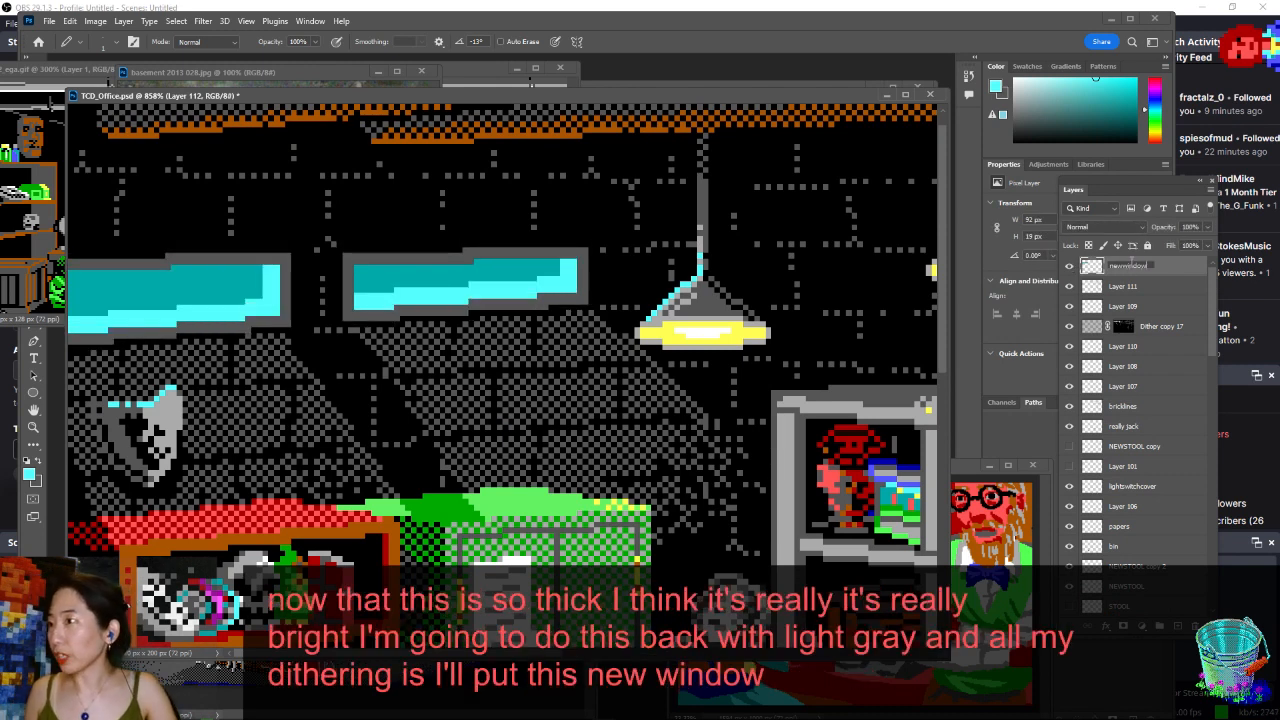
key(Return)
key(ctrl+s)
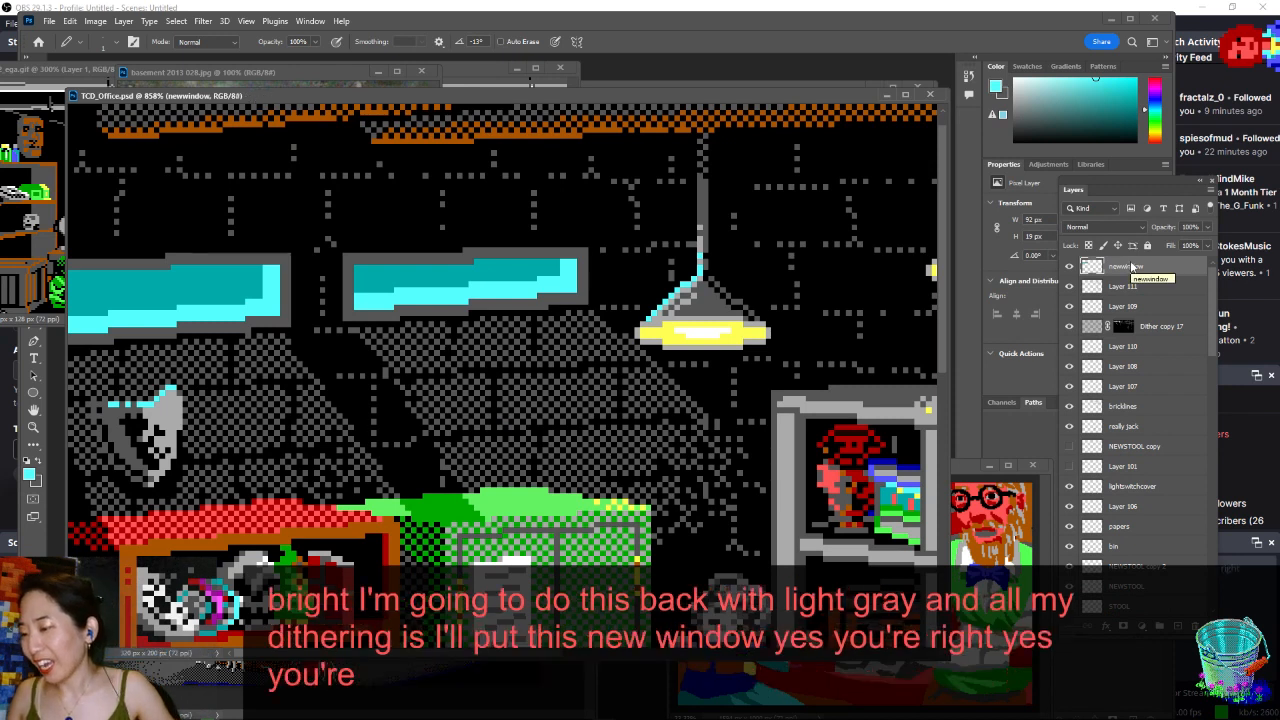
- Move the newwindow layer down the layer stack to directly below the DITHERS group
drag(1131, 265, 1177, 413)
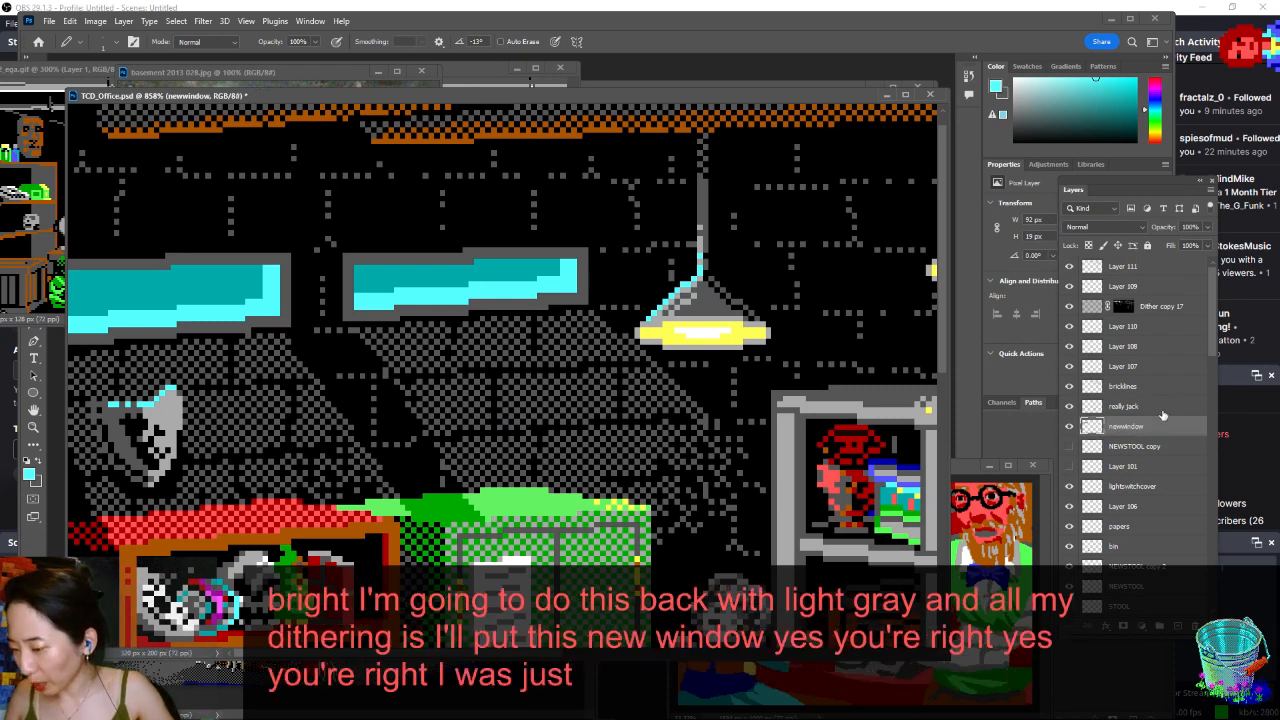
scroll(1163, 415, down, 3)
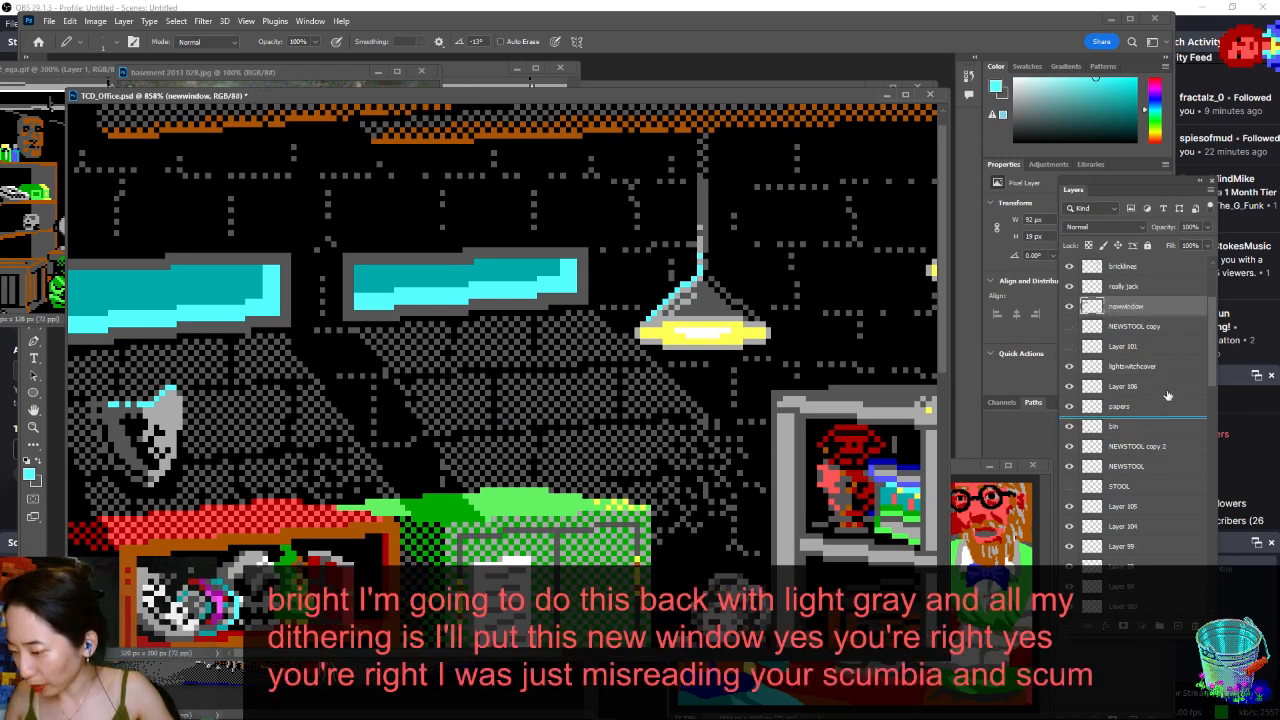
drag(1168, 396, 1158, 456)
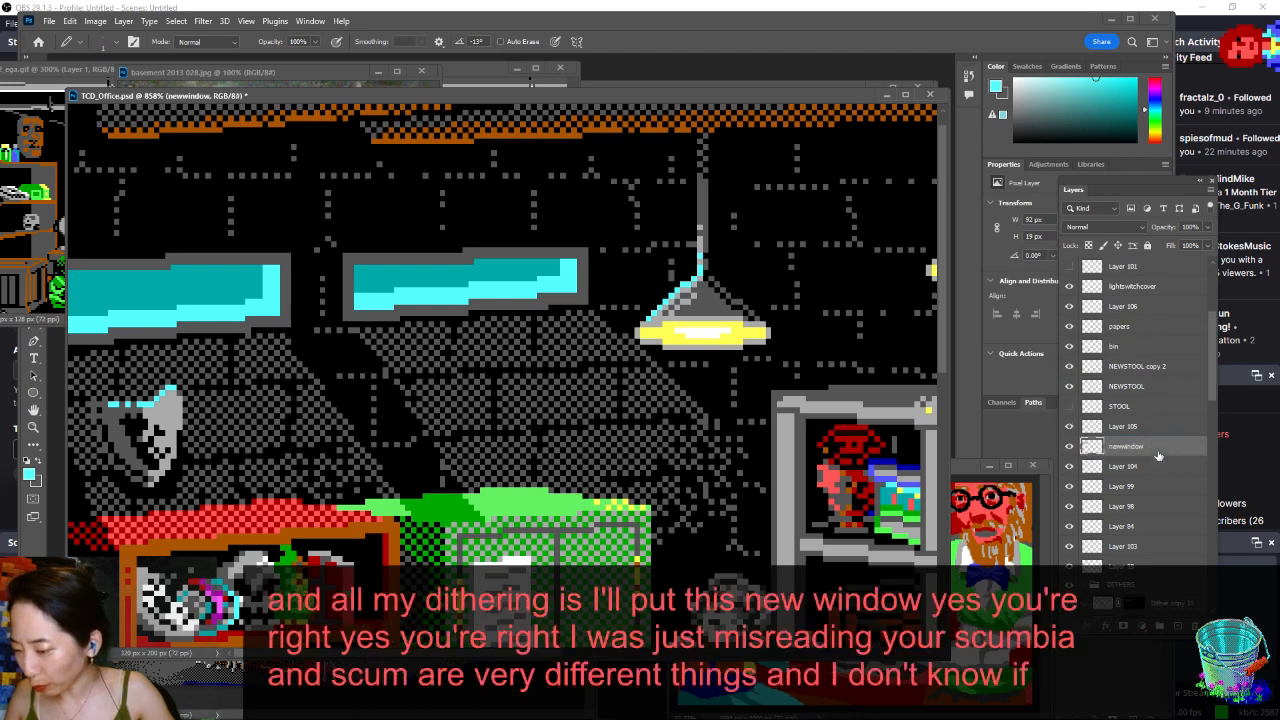
scroll(1158, 456, down, 1)
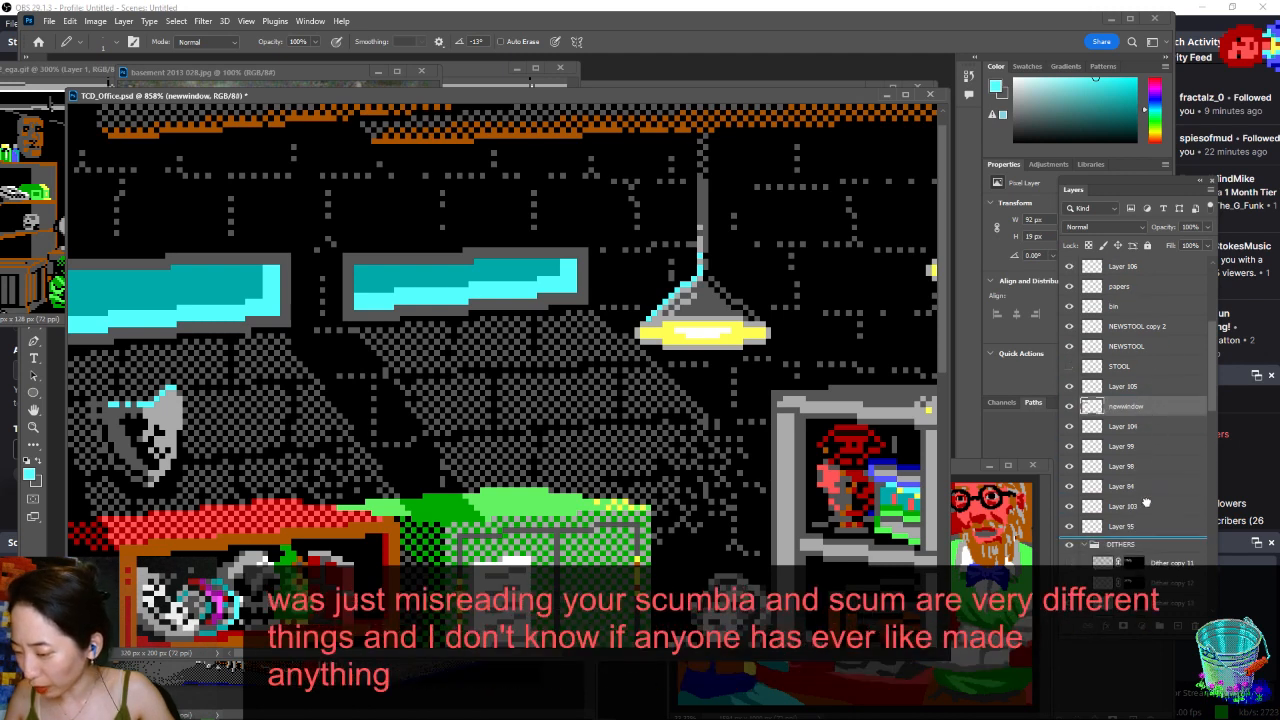
drag(1147, 503, 1149, 500)
scroll(1157, 454, down, 10)
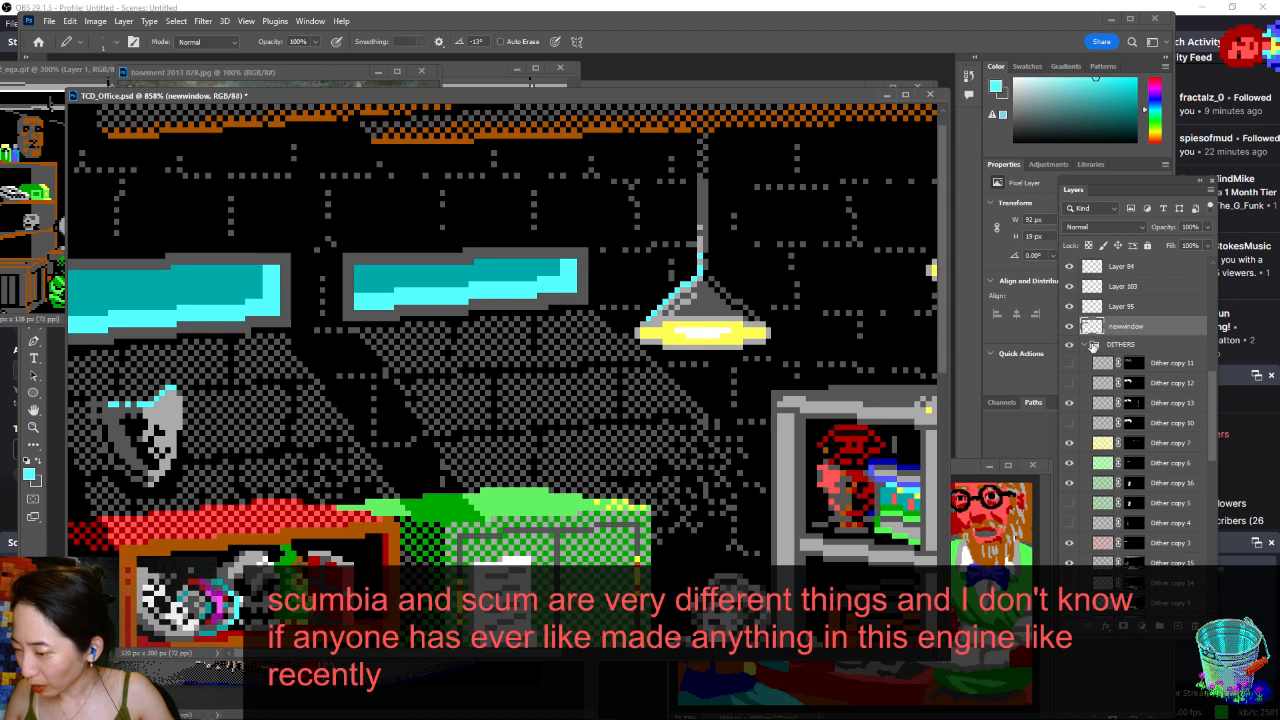
click(1085, 346)
drag(1112, 329, 1128, 358)
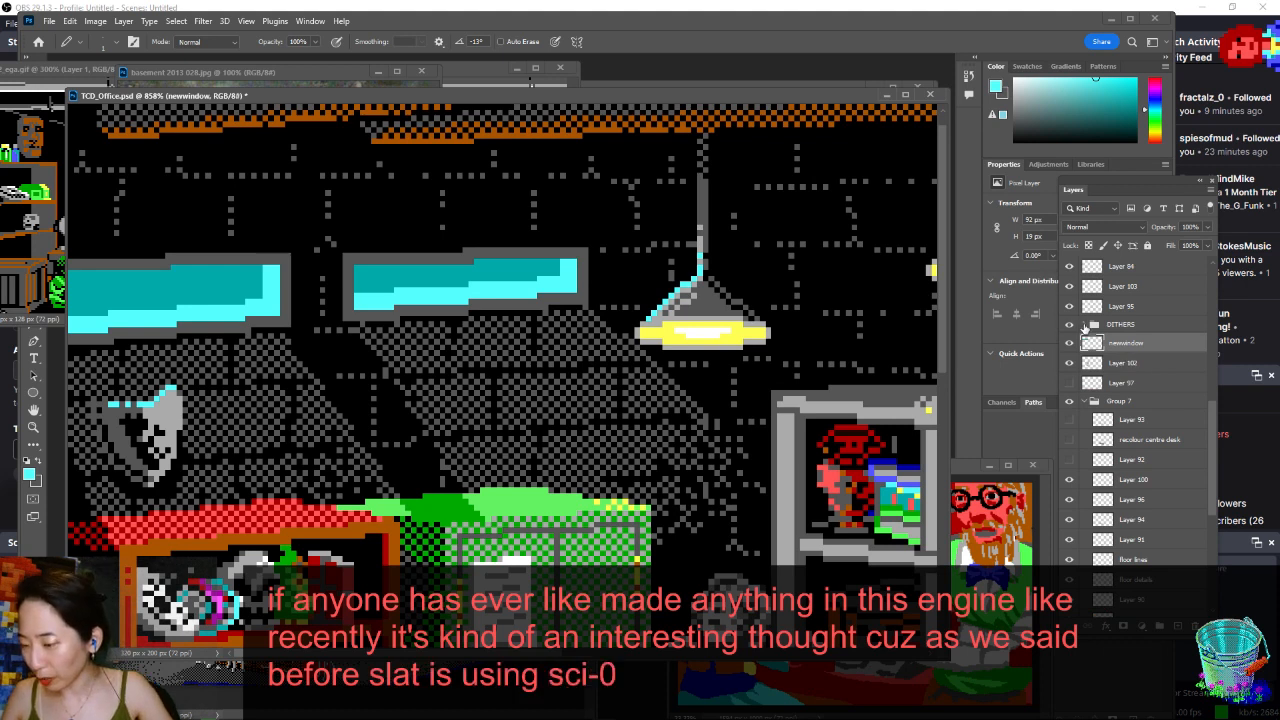
- Examine the layers in the DITHERS group by toggling Dither copy 13 and Dither copy 15, looking for a light grey dither
click(1085, 325)
scroll(1088, 338, down, 3)
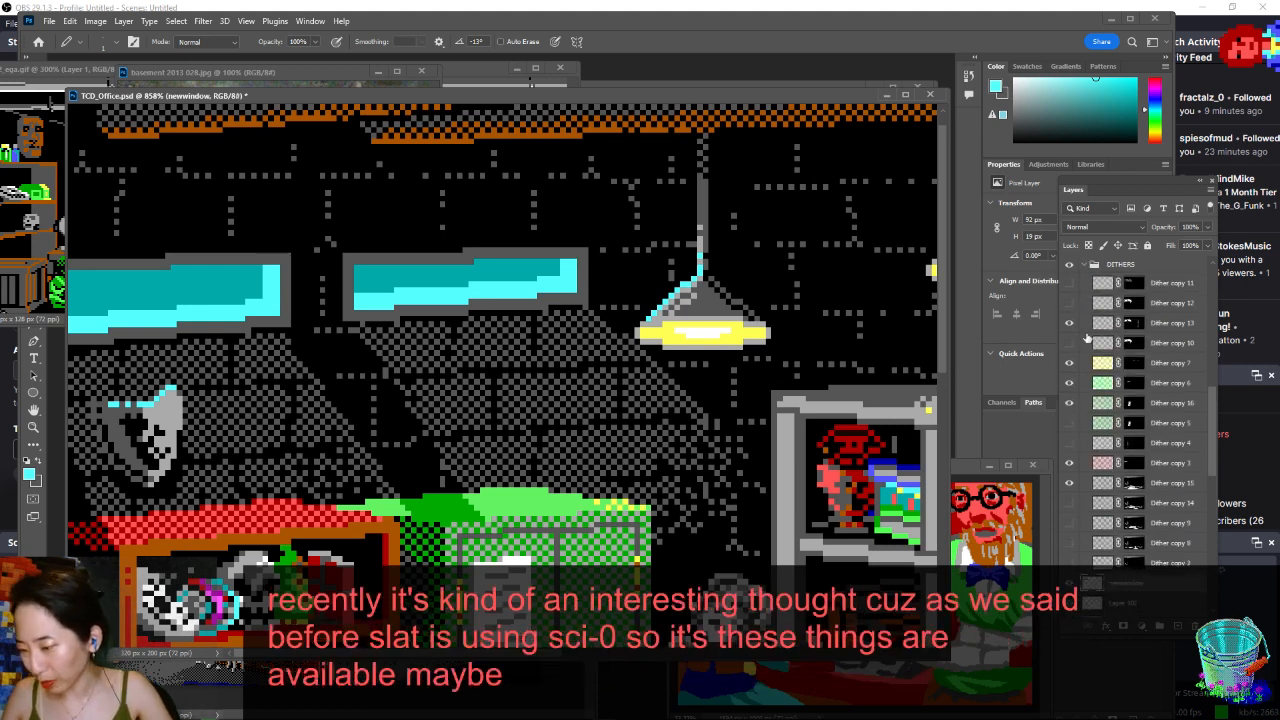
scroll(1086, 336, down, 1)
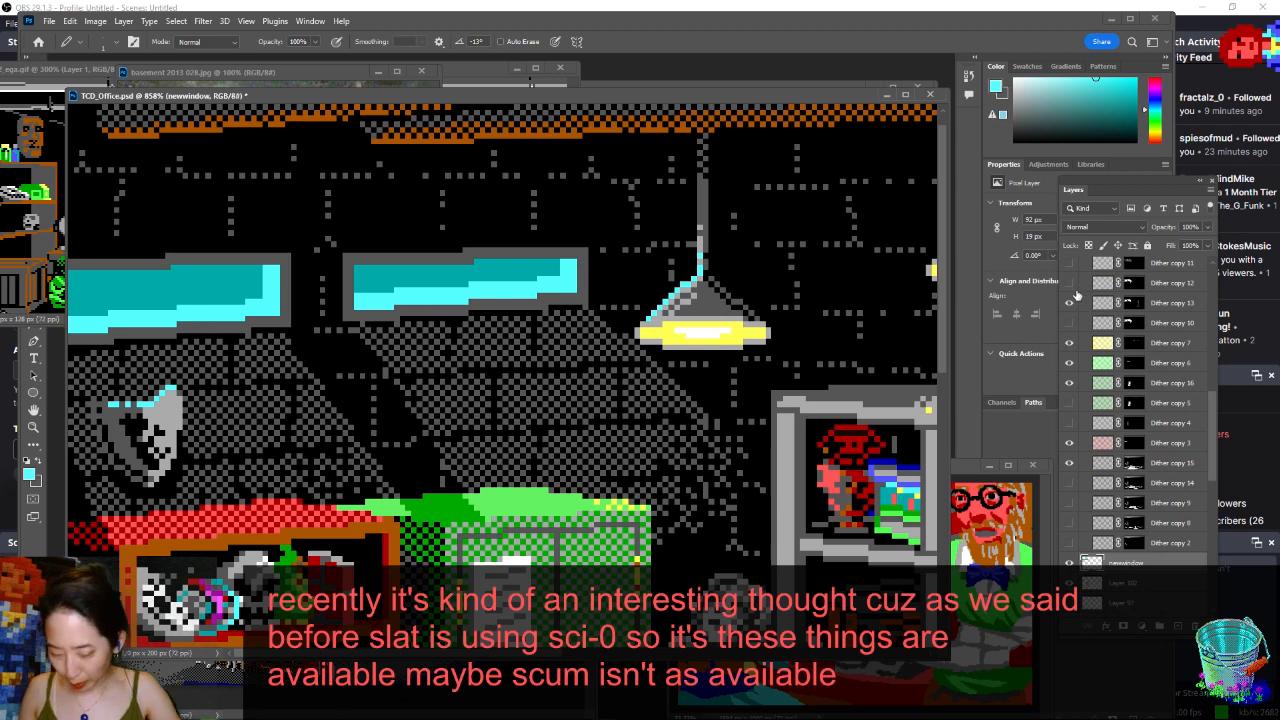
key(ctrl+minus)
key(ctrl+minus)
click(1071, 305)
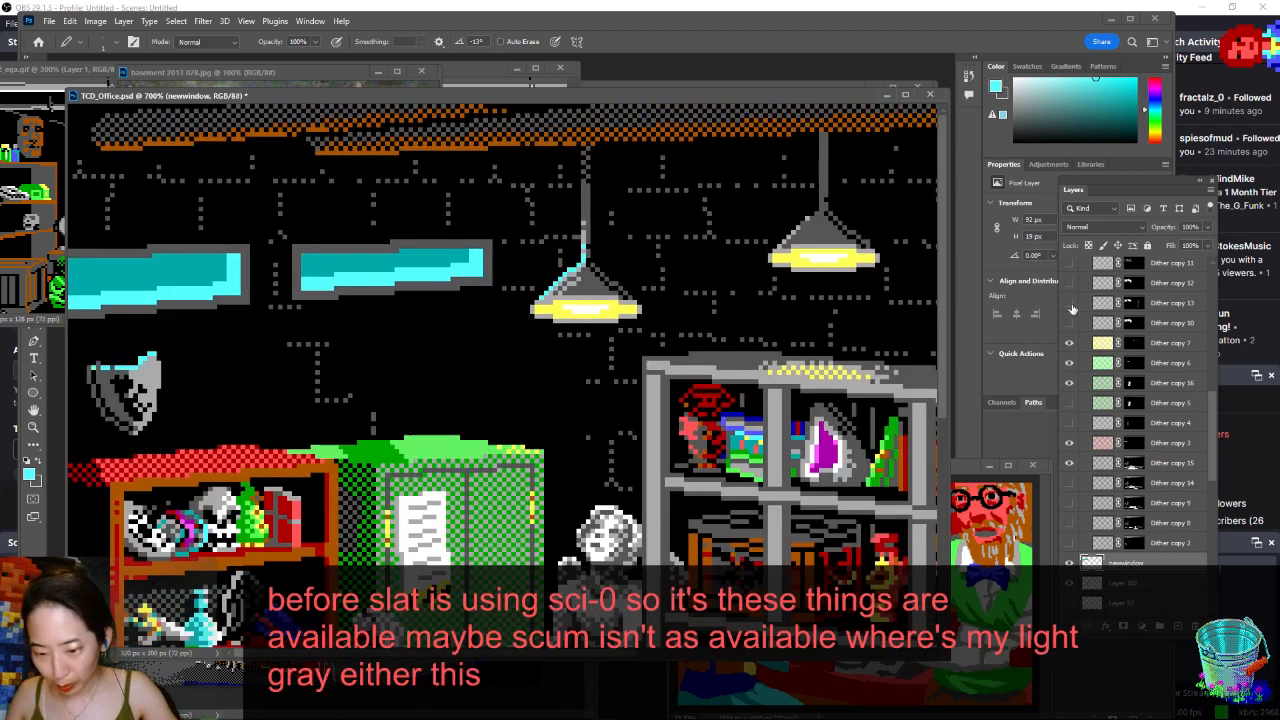
click(1071, 304)
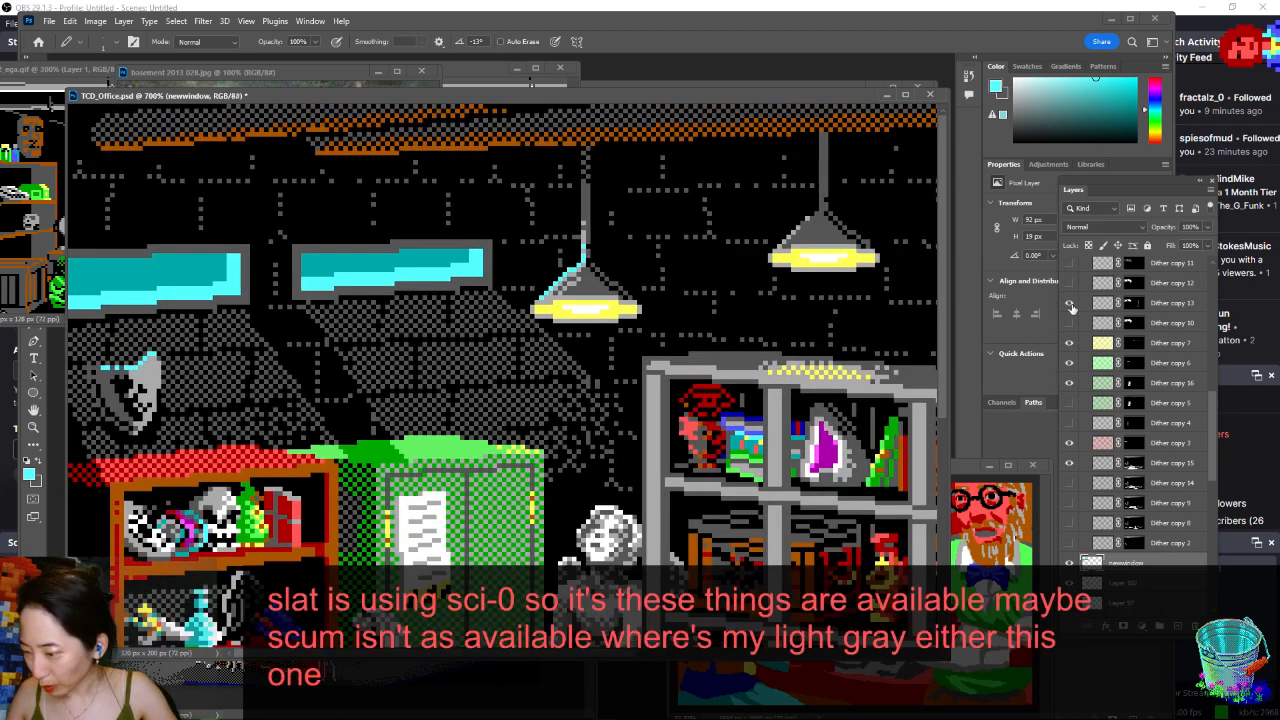
click(1071, 466)
click(1071, 466)
scroll(1071, 466, down, 3)
scroll(1081, 452, up, 3)
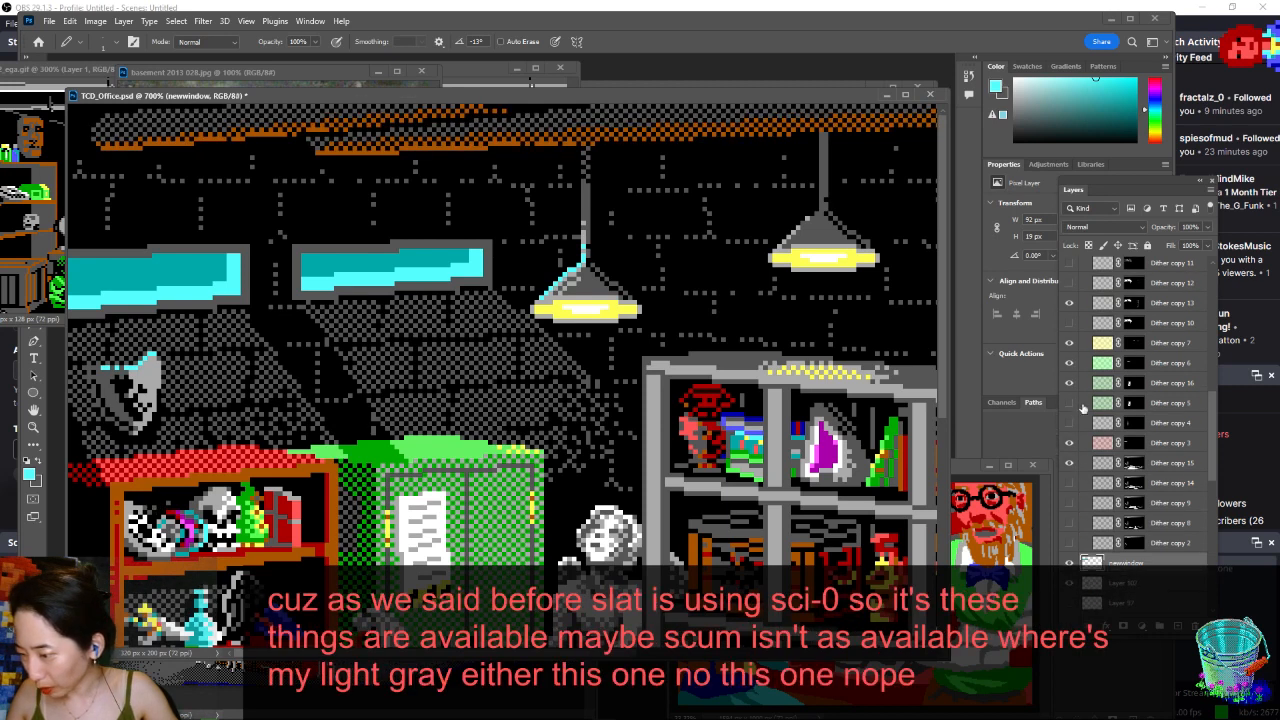
scroll(1062, 303, up, 2)
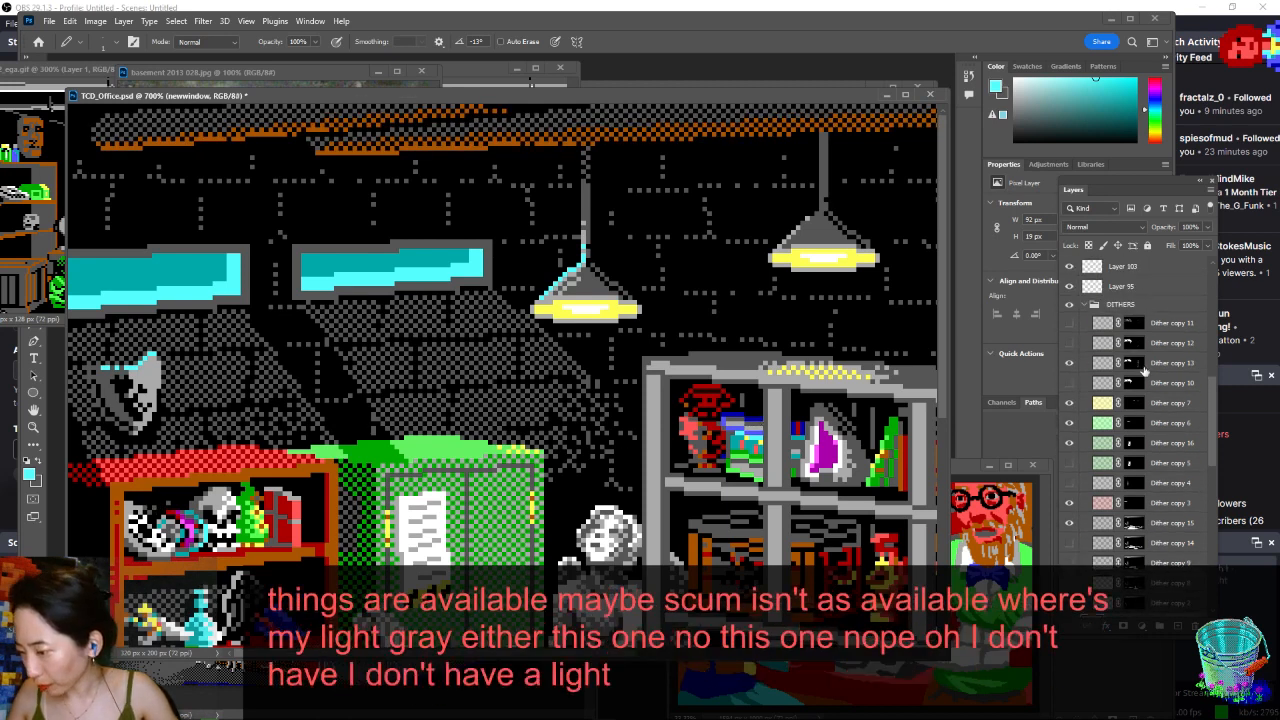
- Show Dither copy 11 and fill its layer mask with white to reveal the whole dither pattern
click(1068, 322)
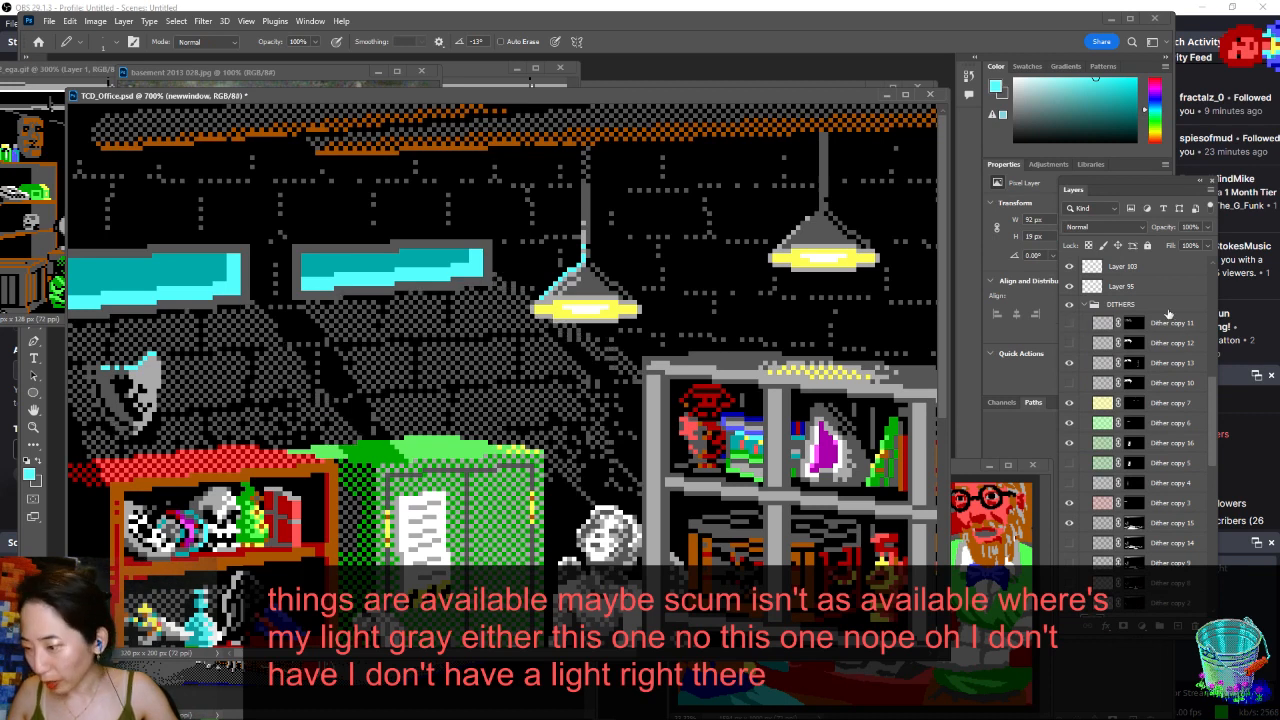
click(1134, 323)
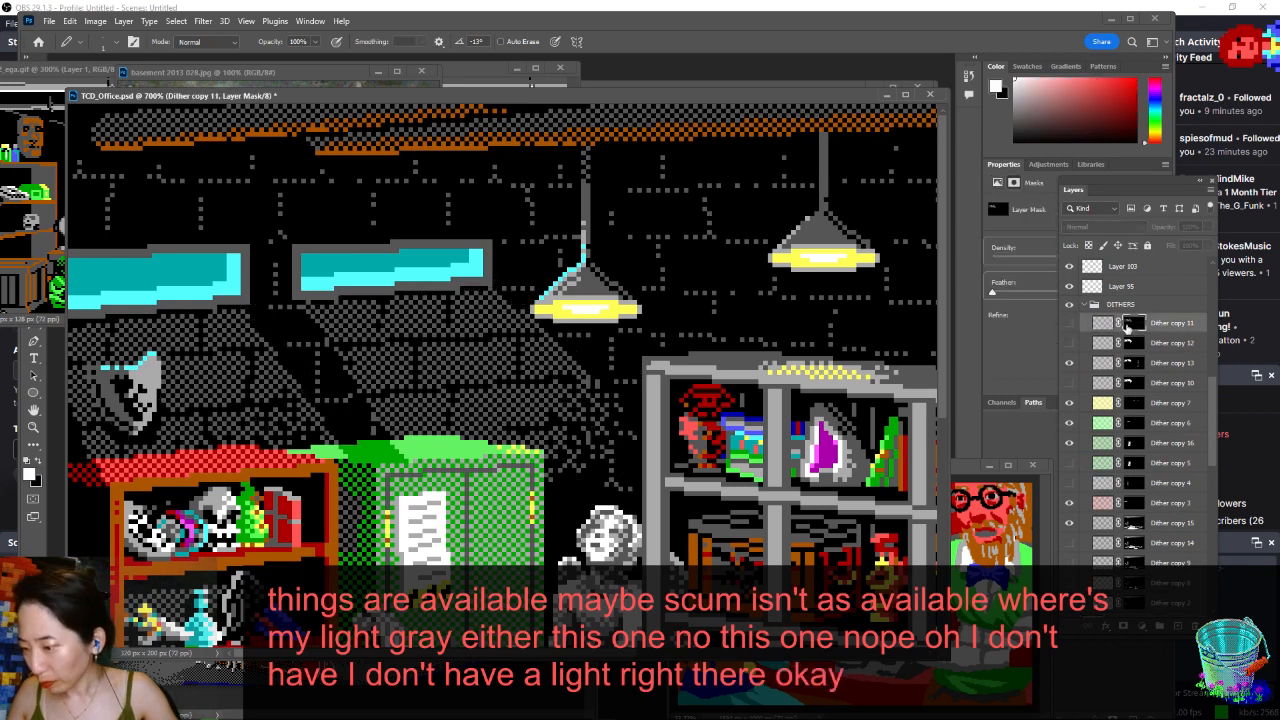
click(1070, 322)
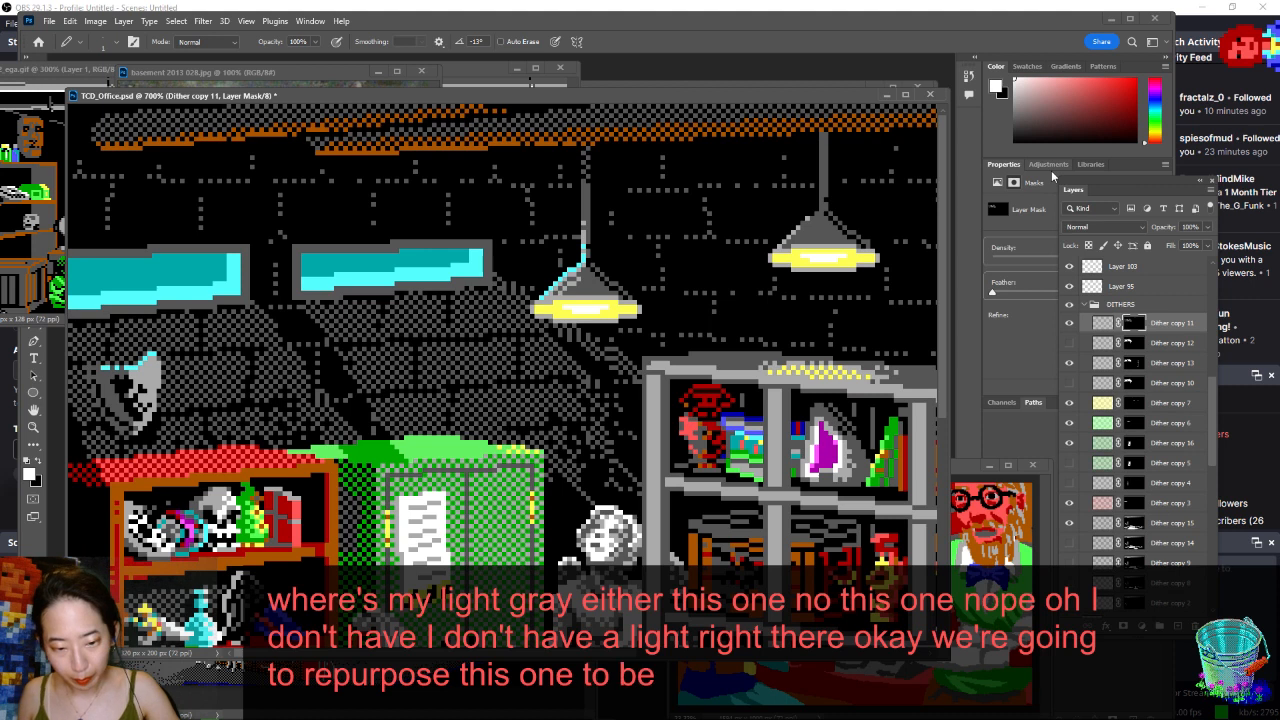
key(alt+BackSpace)
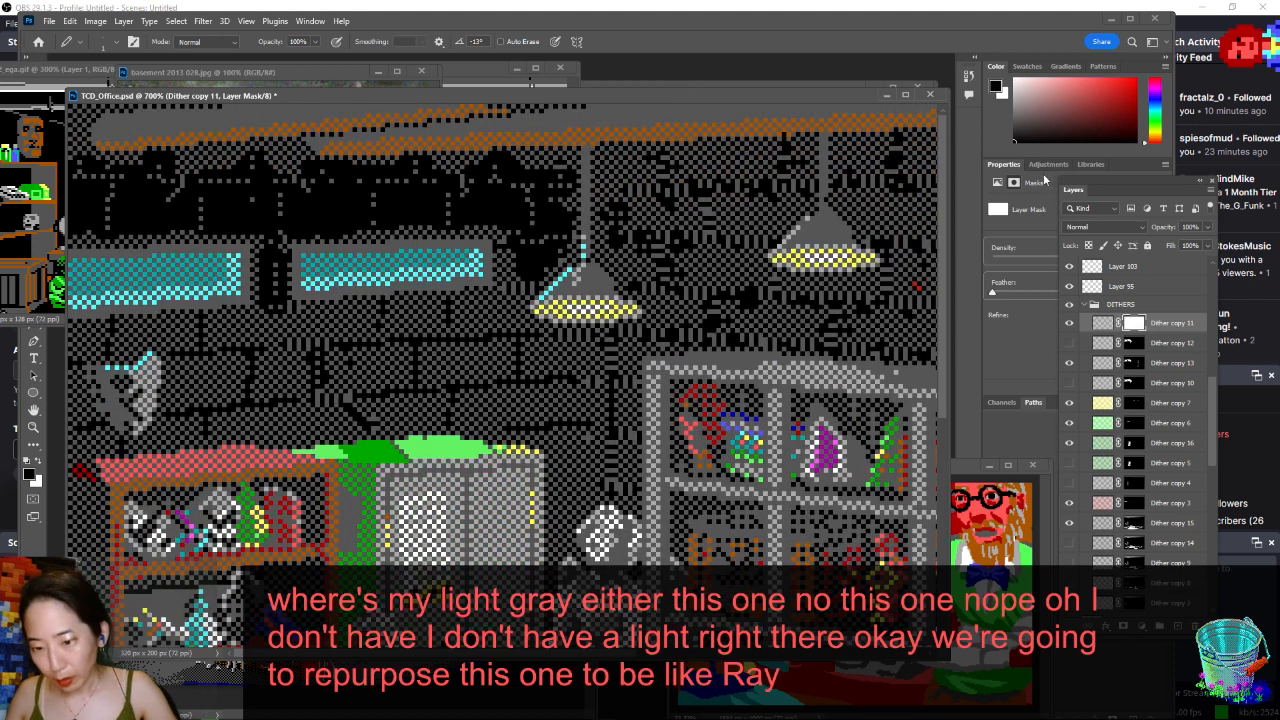
click(1070, 323)
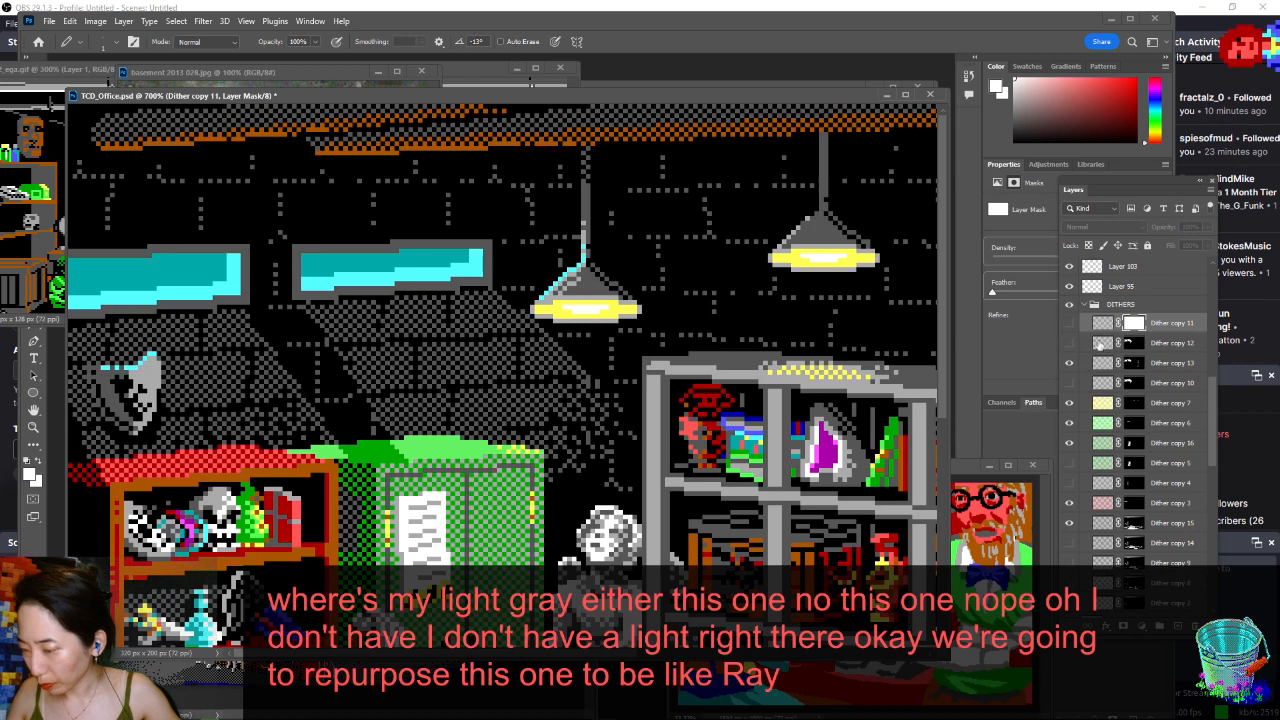
click(1101, 324)
click(1069, 323)
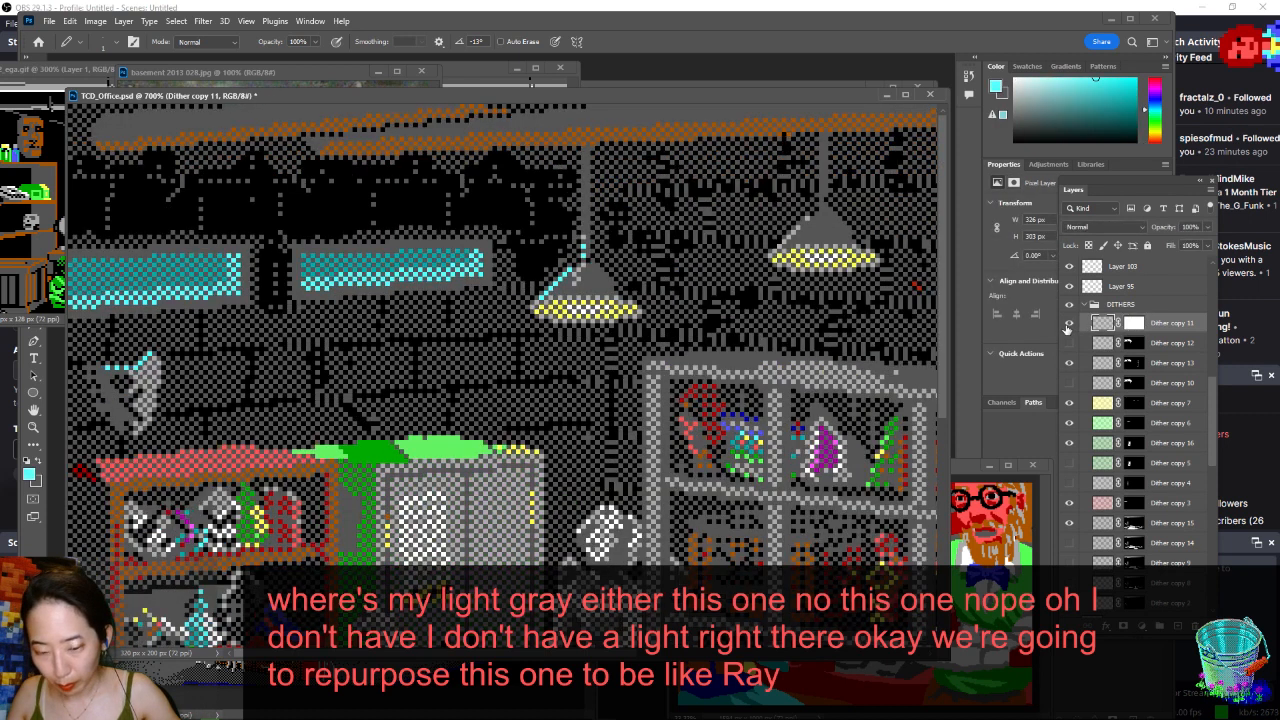
- Select all dither pixels on Dither copy 11 with the Magic Wand, Contiguous and Sample All Layers off, fill them light grey, and deselect
alt+click(771, 356)
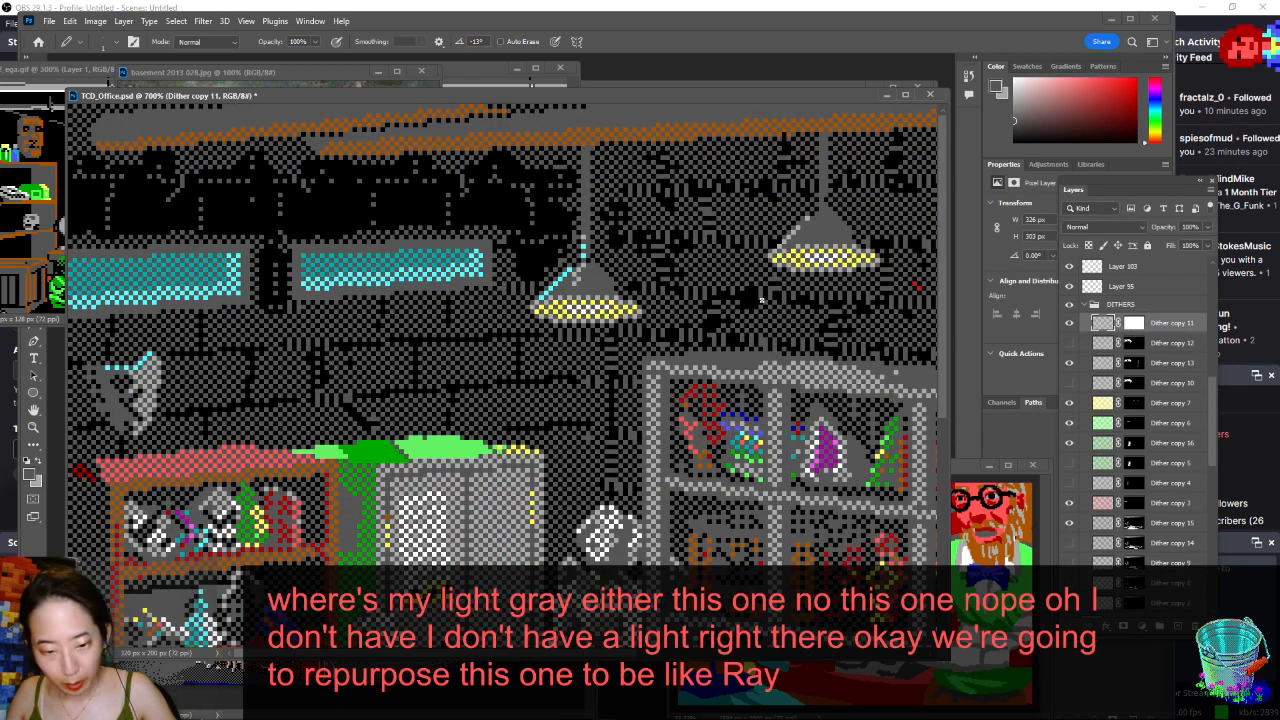
key(w)
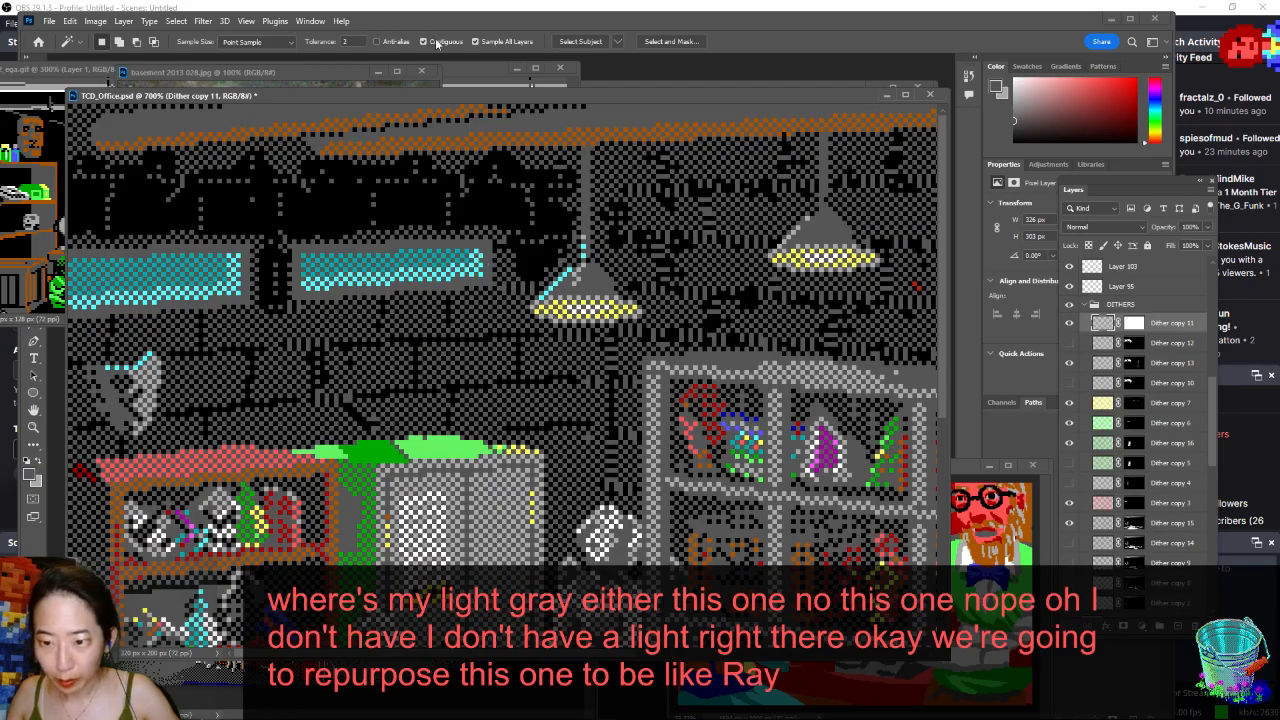
click(490, 256)
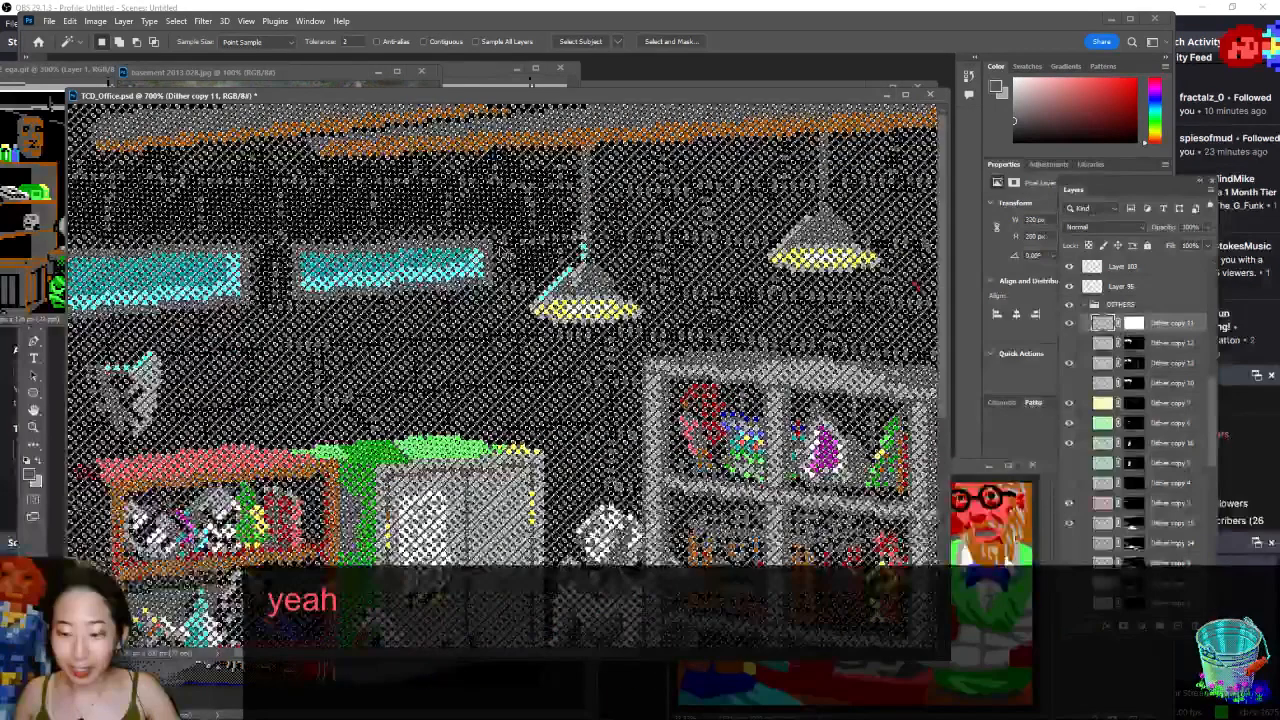
key(ctrl+d)
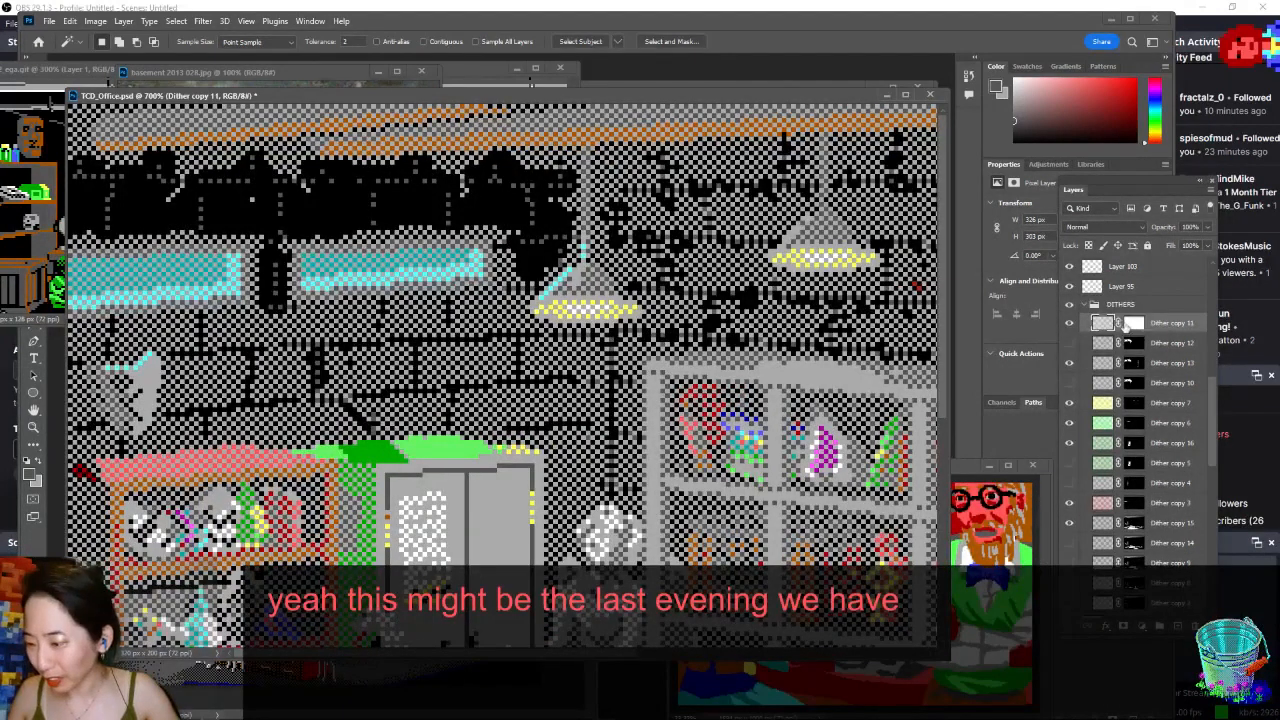
click(1130, 323)
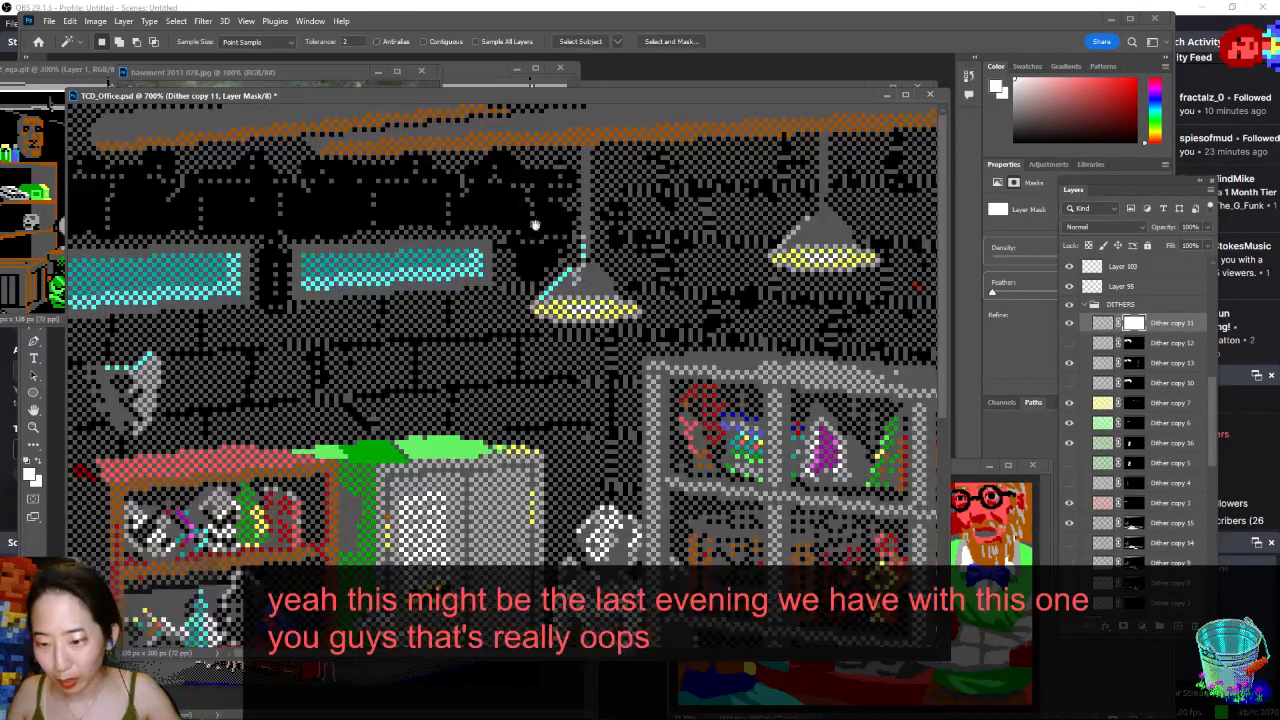
scroll(531, 220, up, 8)
click(465, 326)
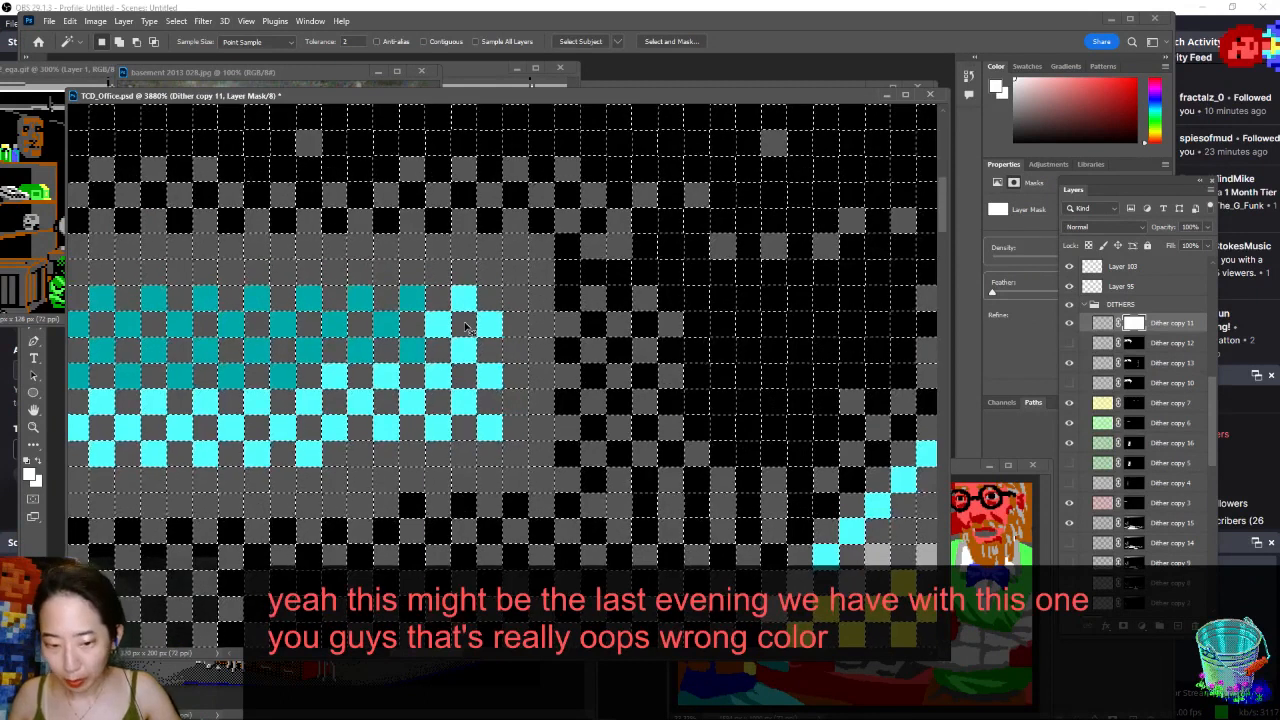
click(1103, 323)
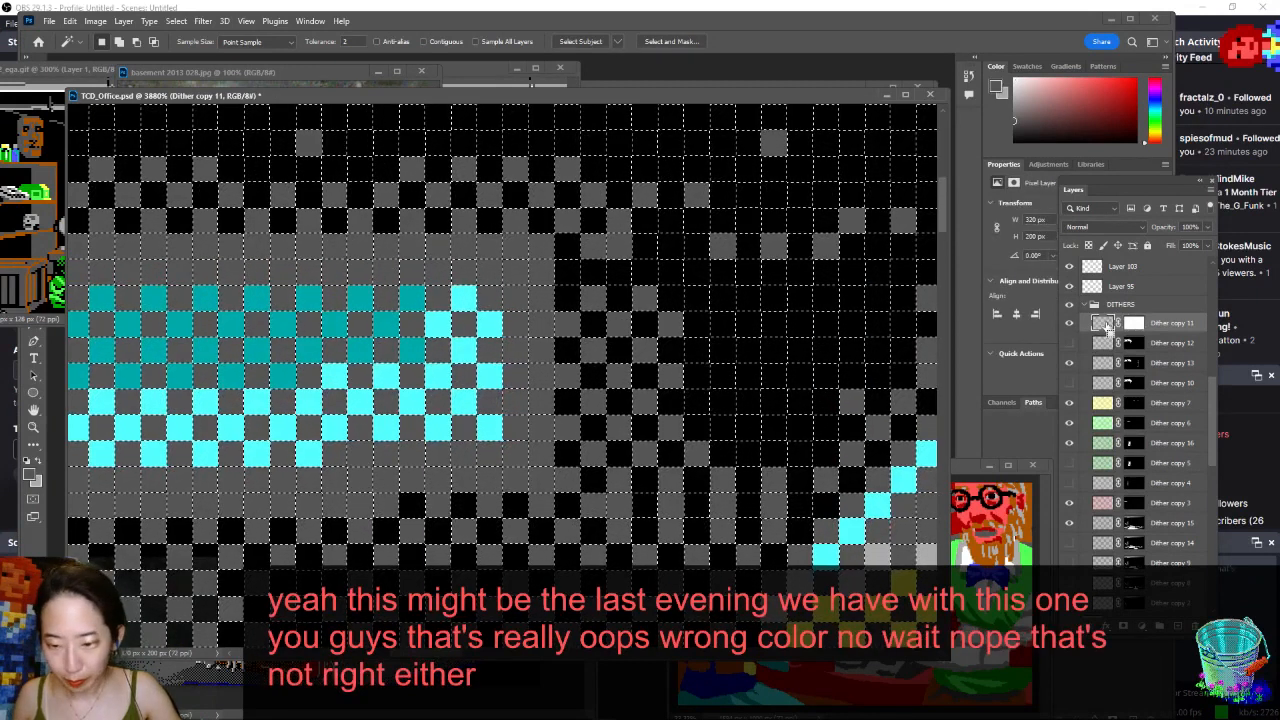
key(alt+BackSpace)
key(ctrl+d)
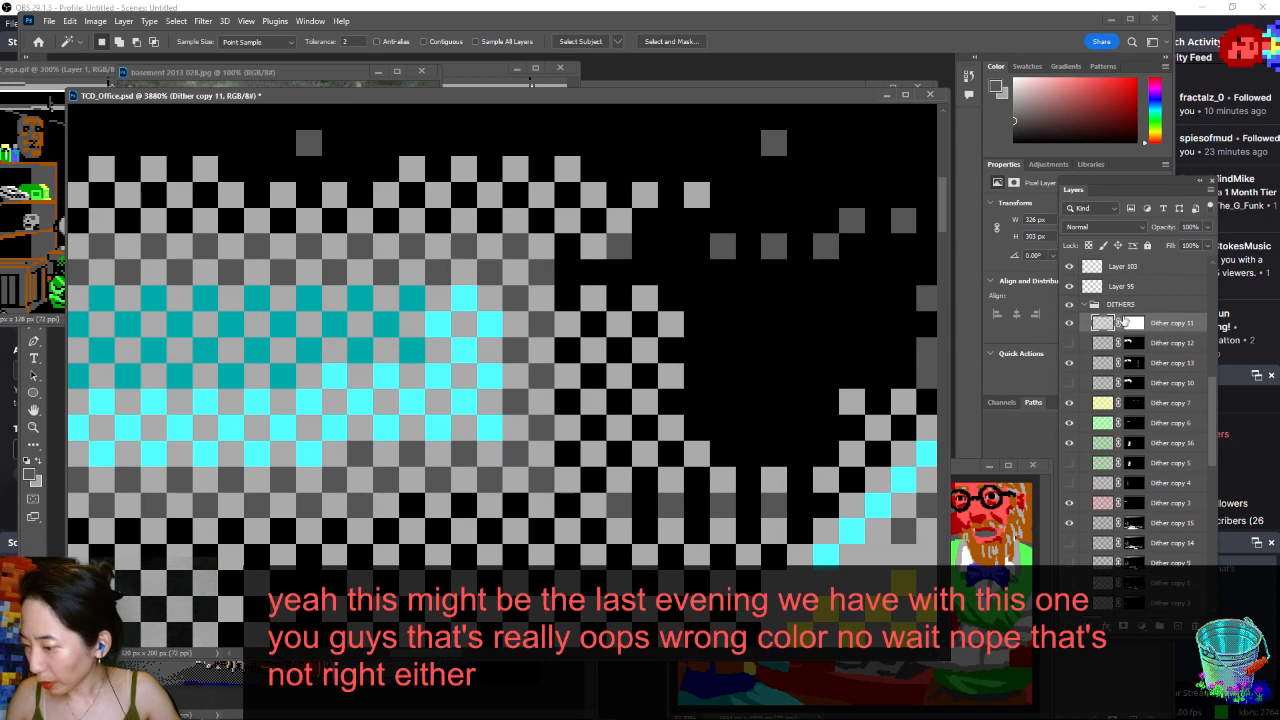
- Fill the layer mask of Dither copy 11 with black to hide the dither, leaving white as the painting colour
click(1134, 323)
key(b)
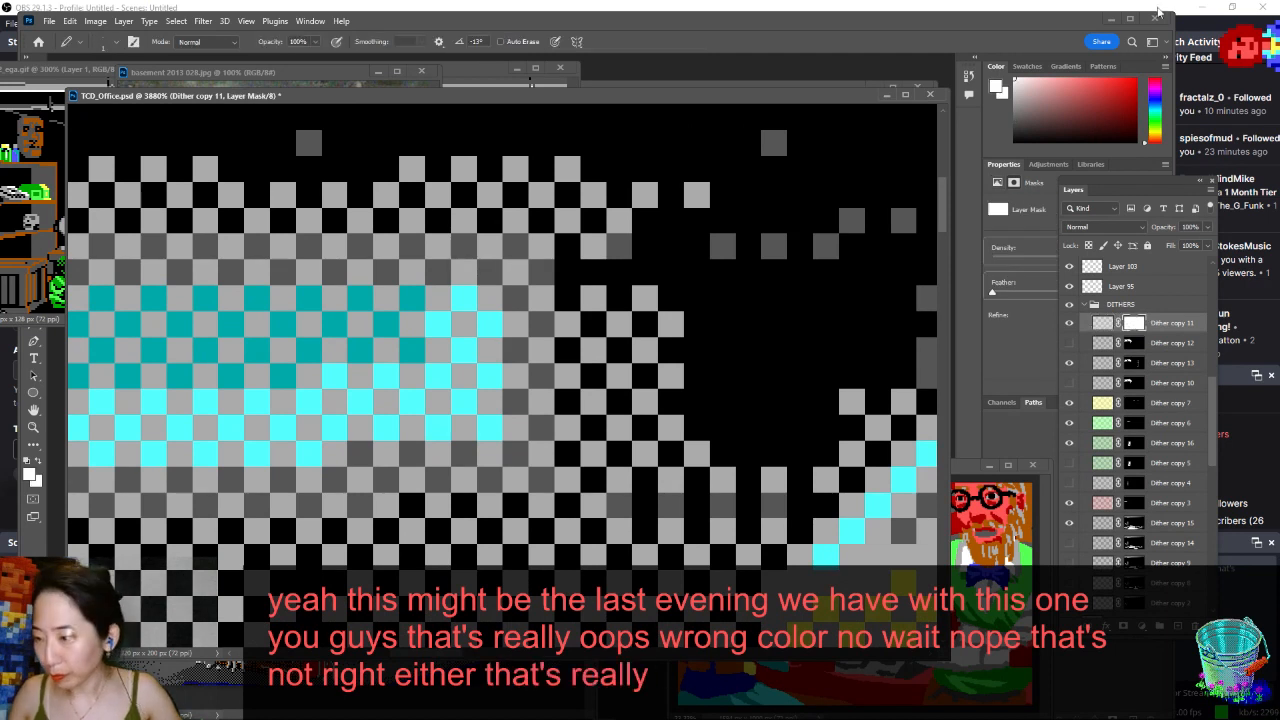
key(x)
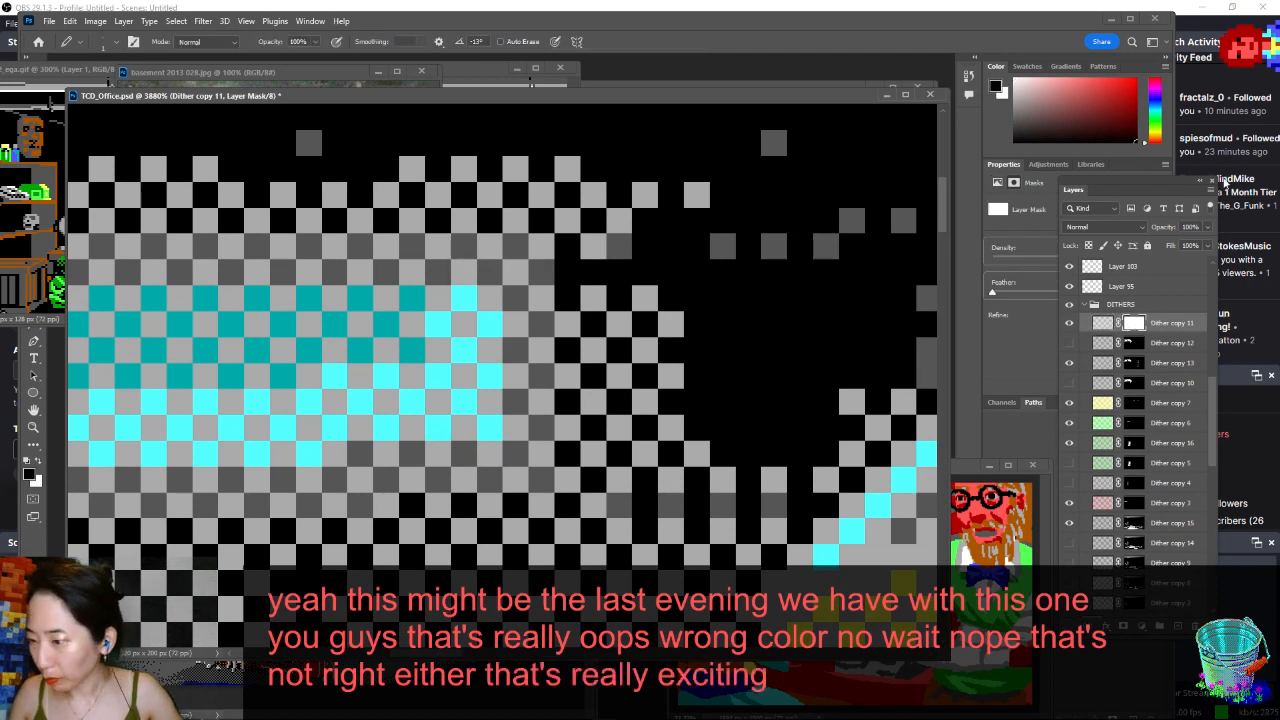
key(x)
key(ctrl+BackSpace)
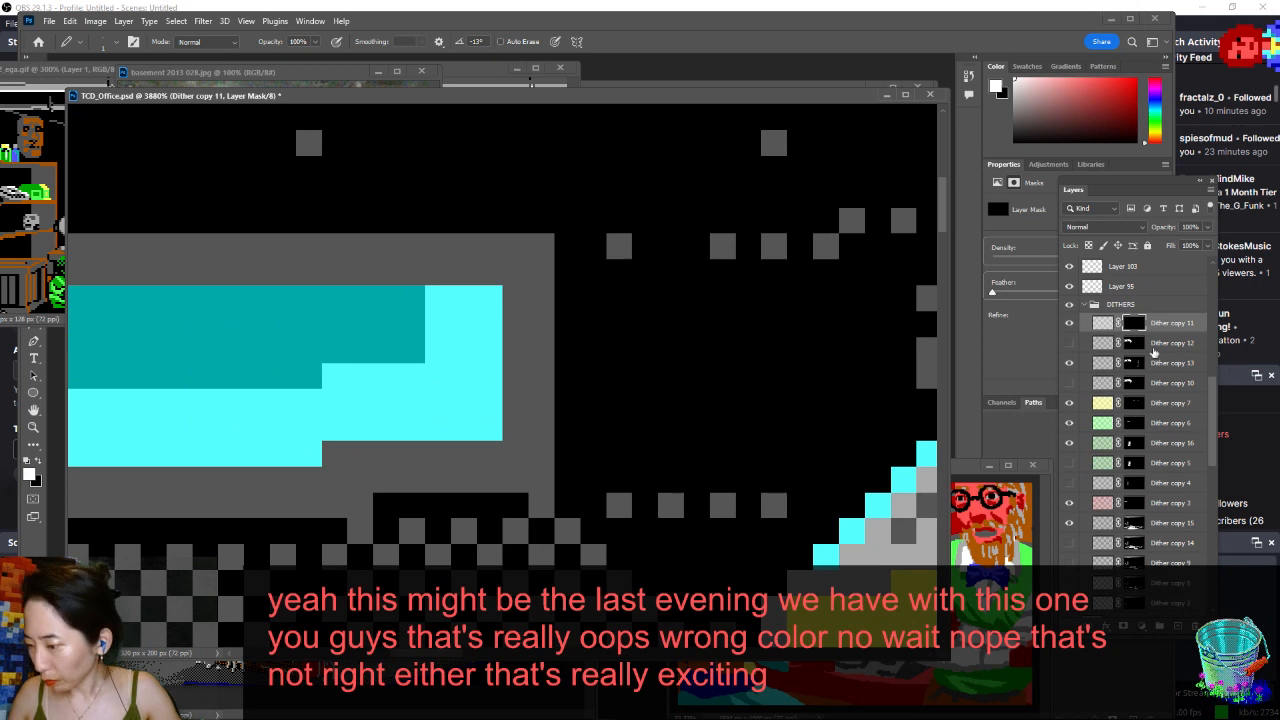
- Bring the whole office picture into view and move its document window aside to uncover the reference images
key(ctrl+minus)
key(ctrl+minus)
key(ctrl+minus)
key(ctrl+minus)
key(ctrl+minus)
key(ctrl+minus)
key(ctrl+minus)
key(ctrl+minus)
key(ctrl+minus)
key(ctrl+minus)
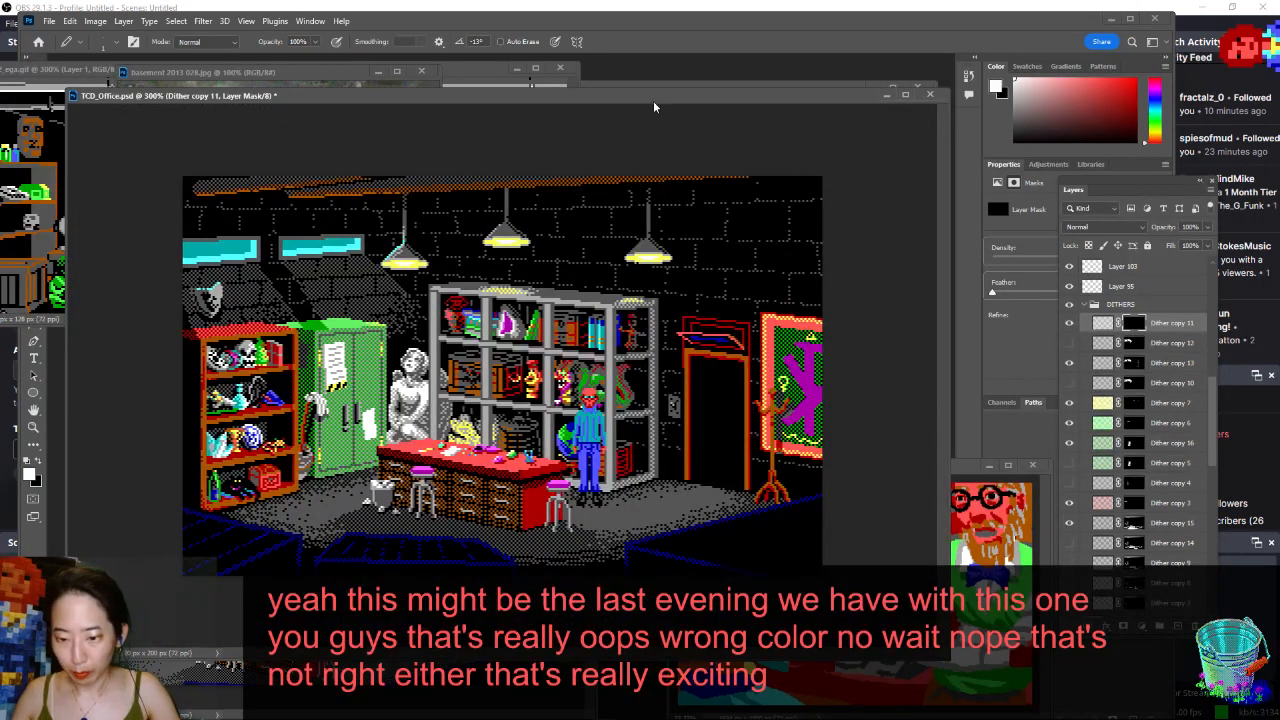
drag(686, 105, 839, 111)
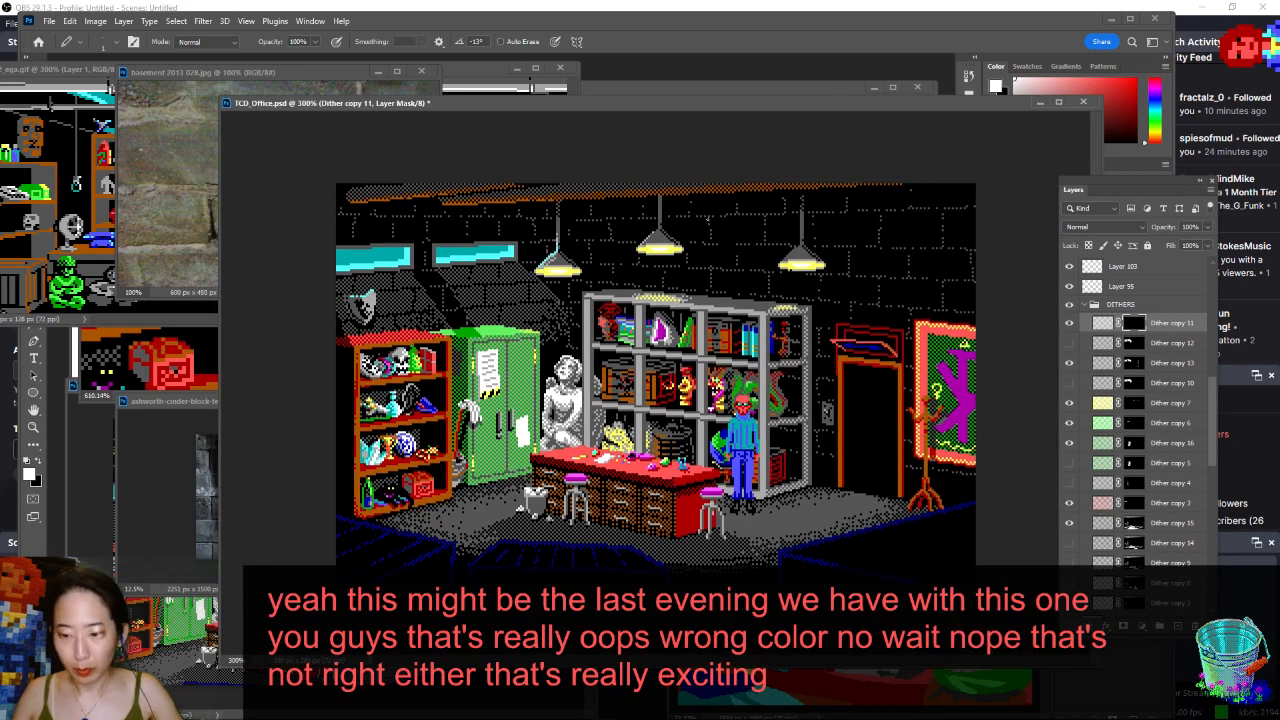
click(311, 21)
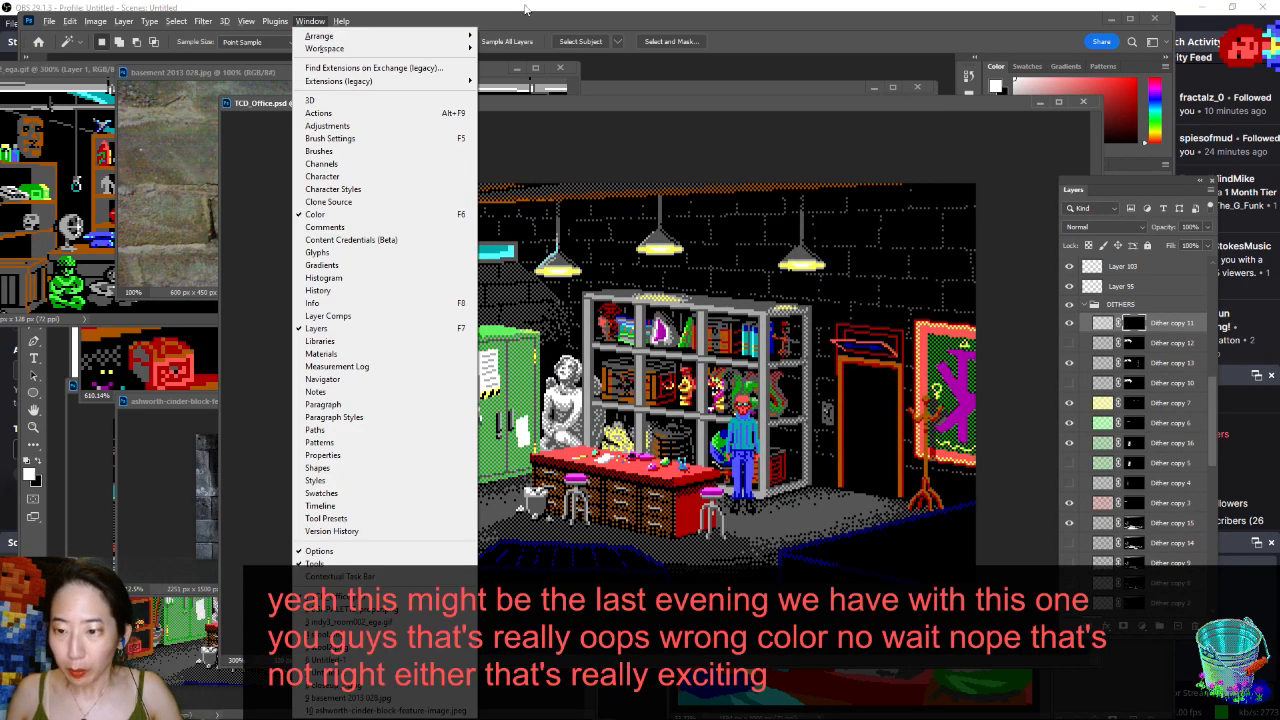
click(526, 8)
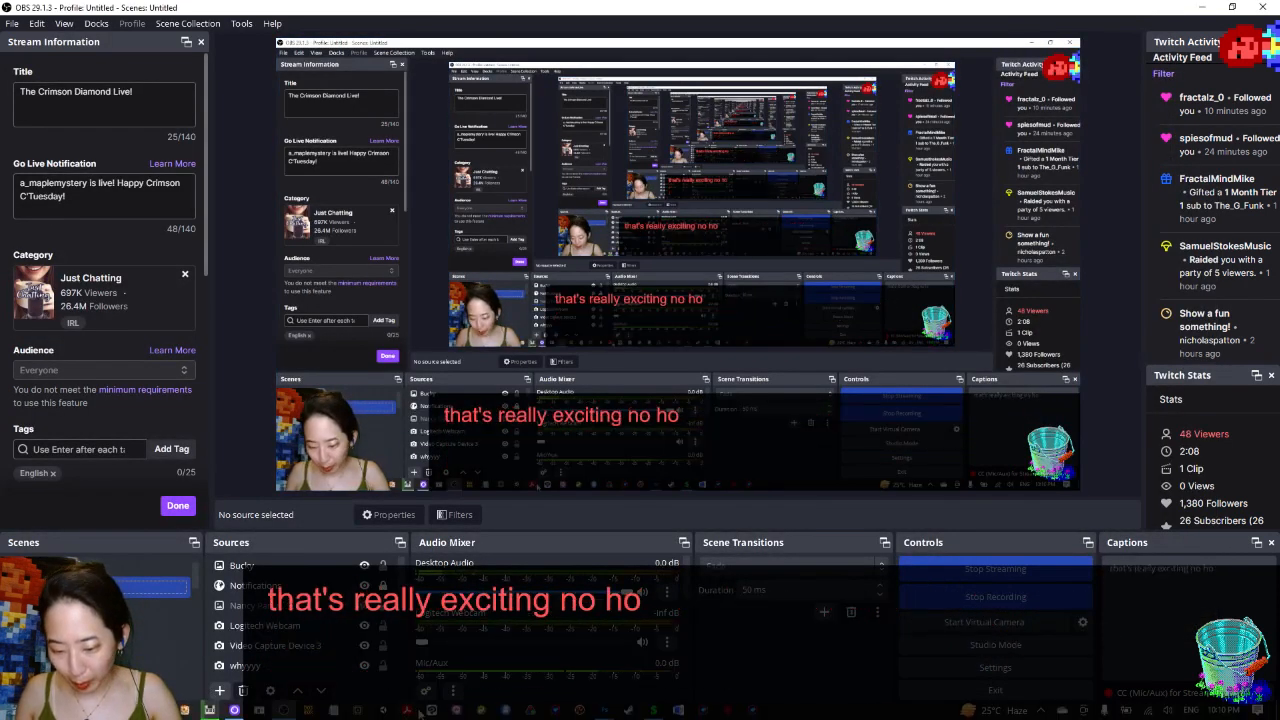
click(601, 712)
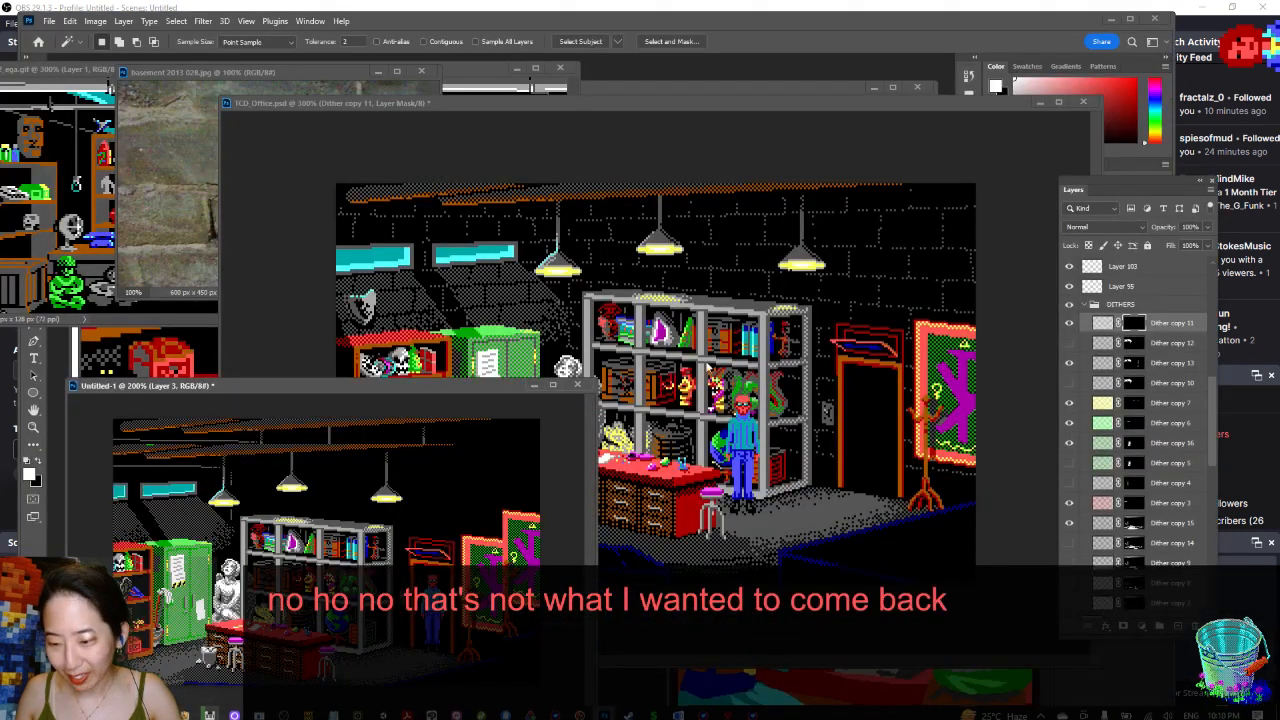
drag(612, 104, 603, 96)
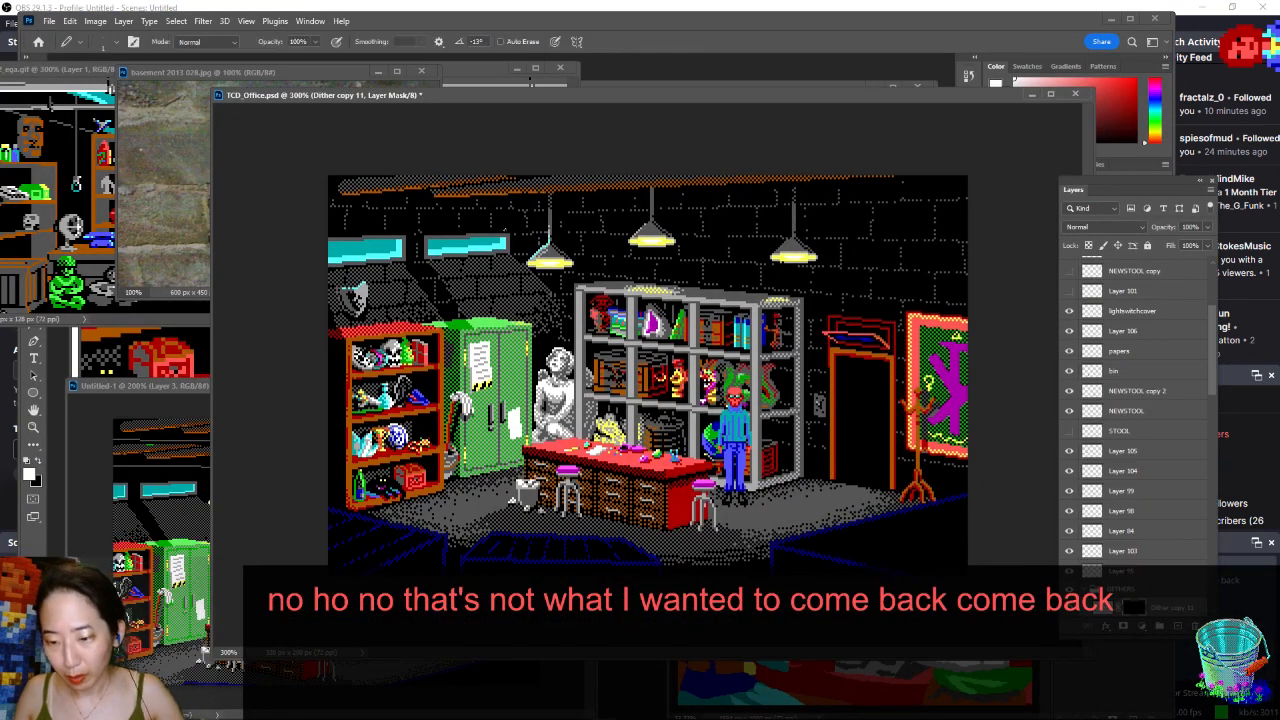
- Switch to the Magic Wand with Contiguous and Sample All Layers on and black as the foreground colour, and save the document
key(b)
key(x)
key(w)
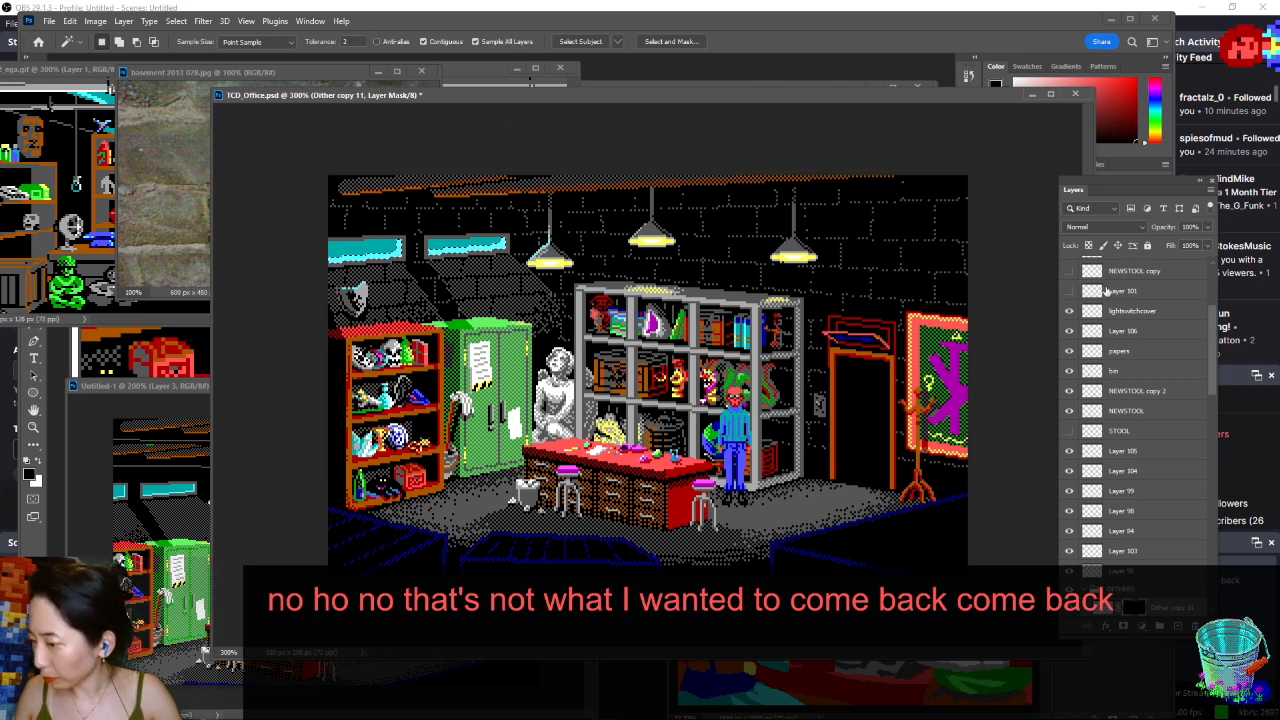
scroll(1126, 470, down, 3)
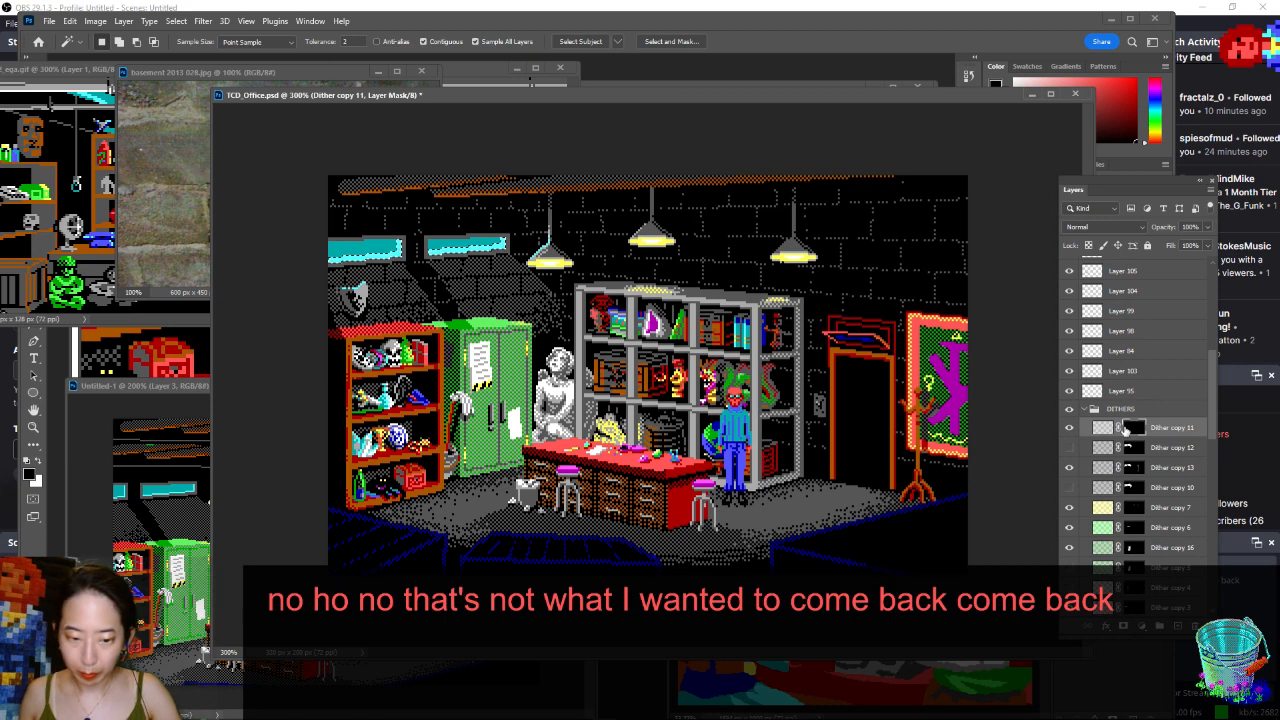
key(ctrl+s)
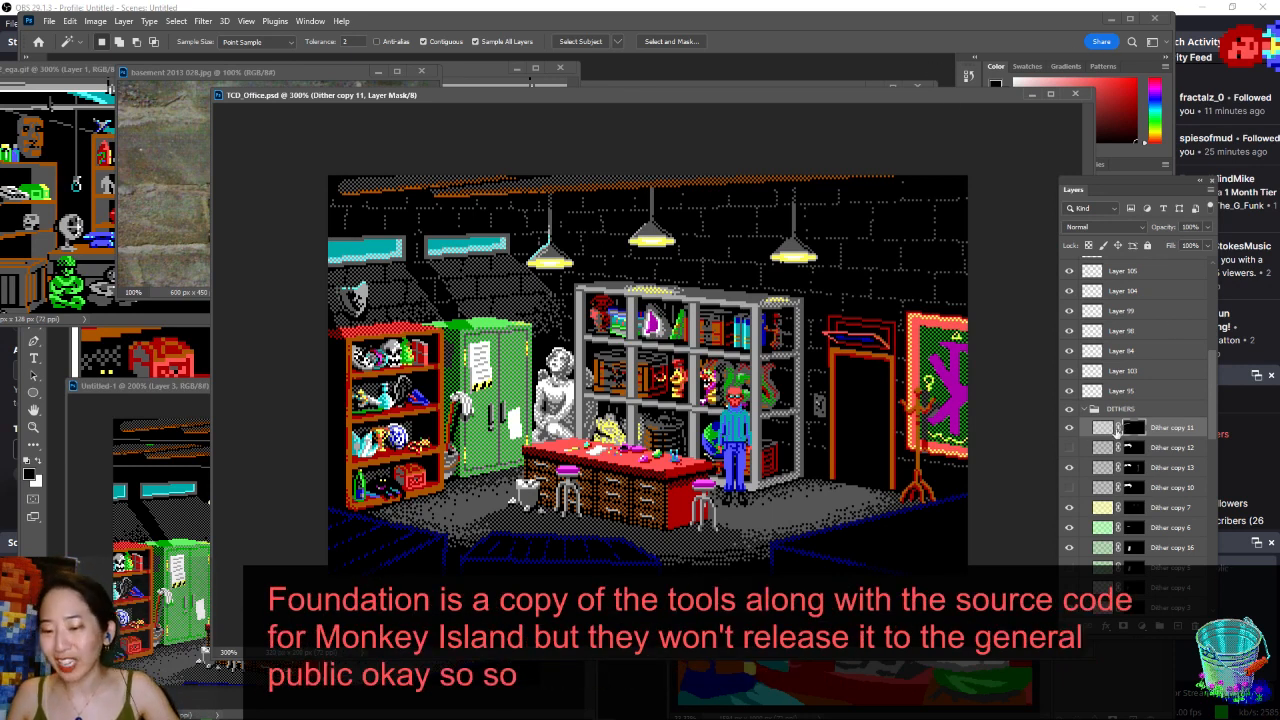
- Hide the Dither copy 11 layer in the DITHERS group
scroll(1139, 432, down, 3)
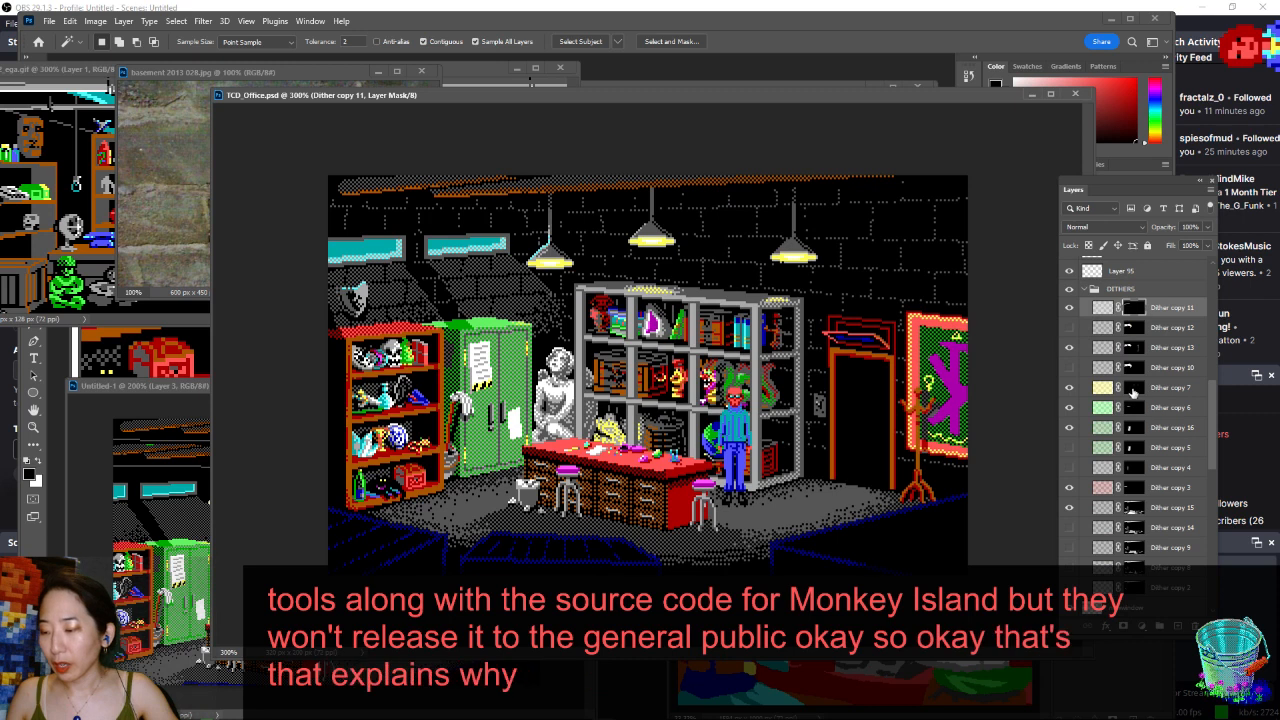
click(1069, 308)
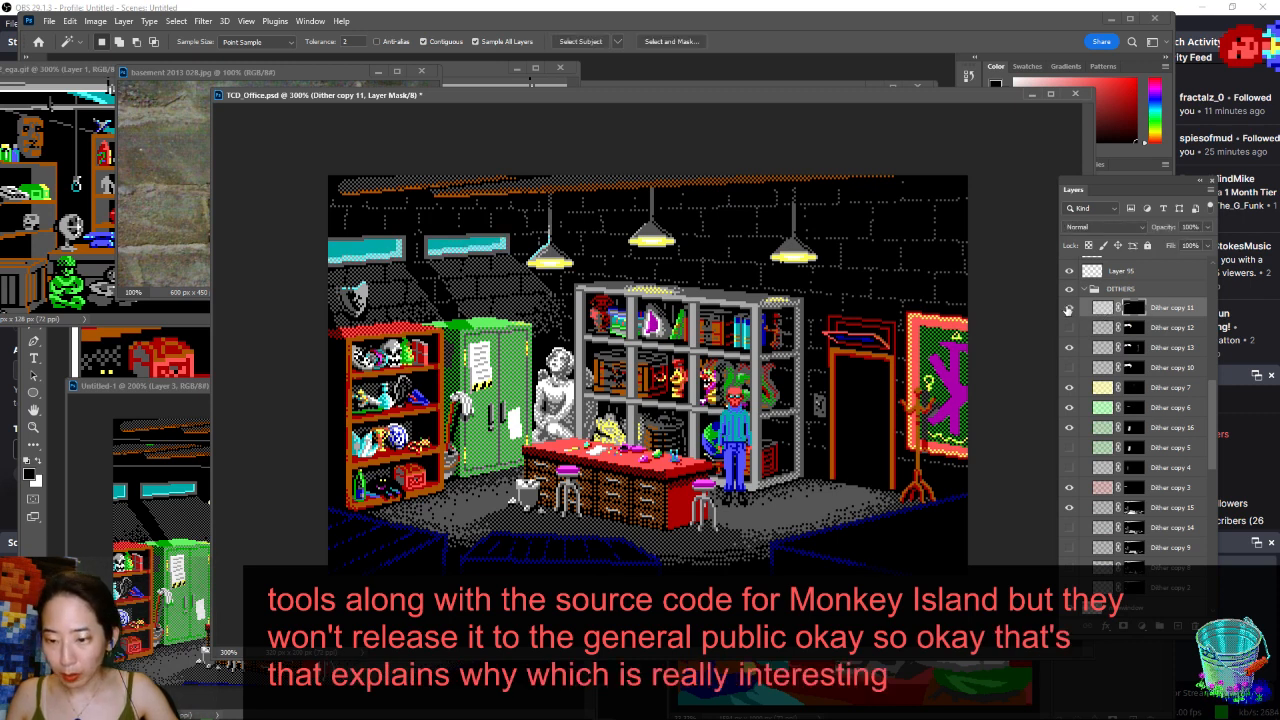
- Duplicate the newwindow layer with its default copy name and hide the original
scroll(1072, 311, down, 6)
scroll(1126, 316, up, 7)
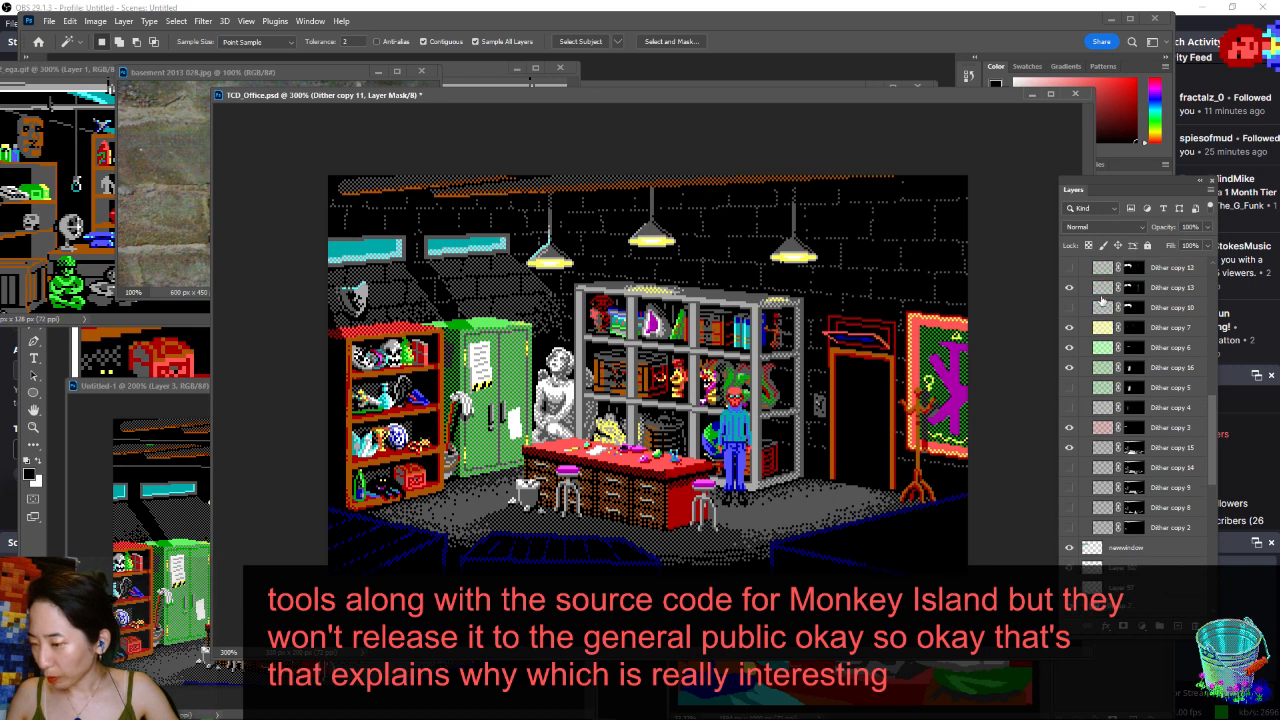
scroll(1072, 333, down, 8)
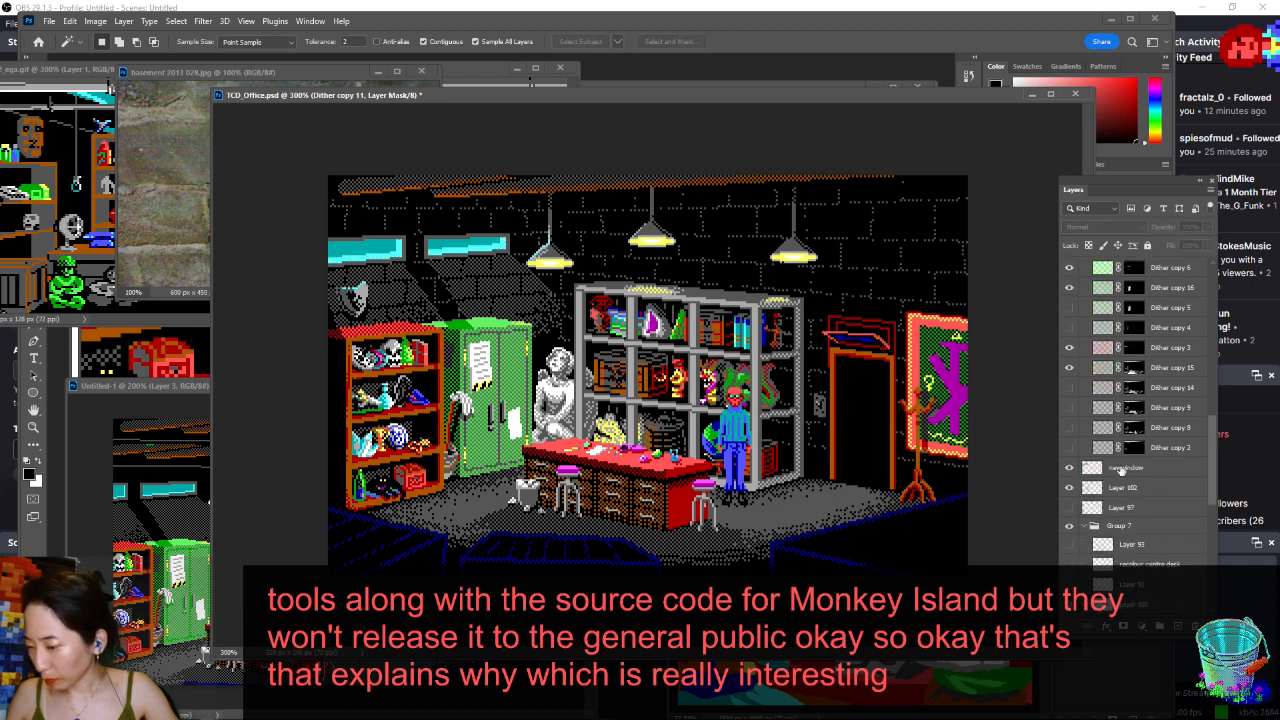
click(1122, 468)
right_click(1122, 468)
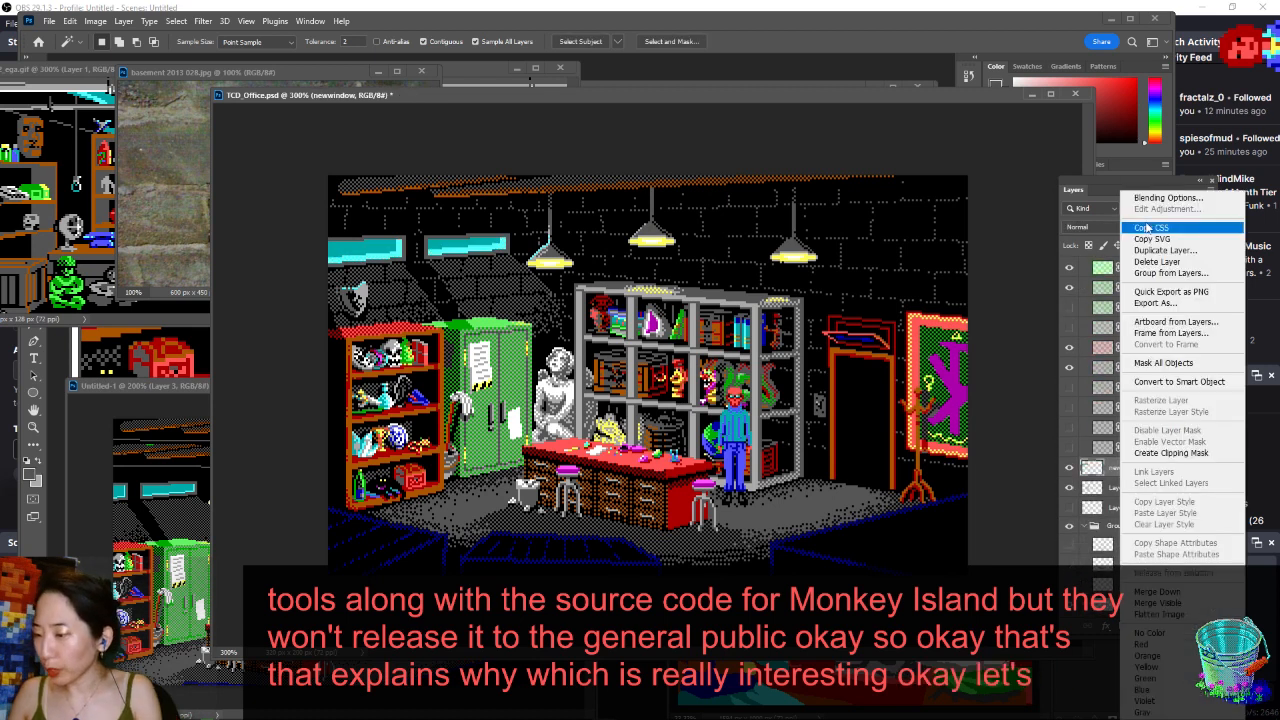
click(1166, 257)
key(Return)
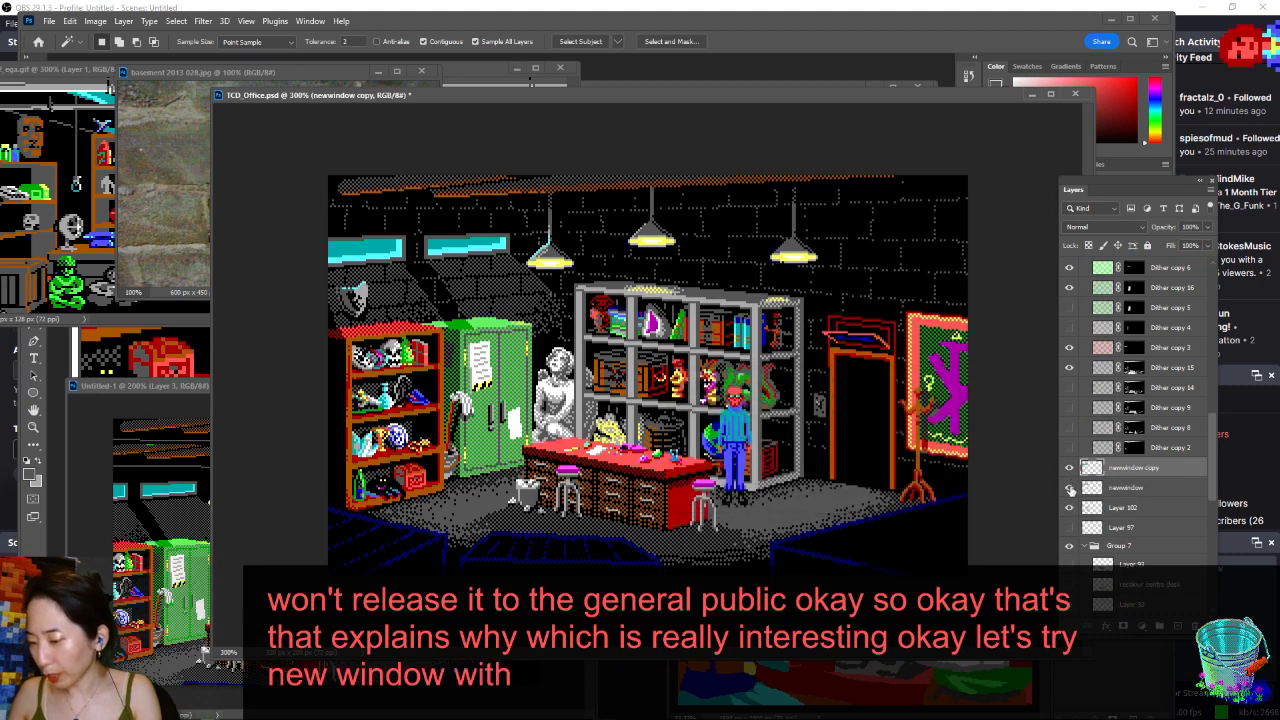
- On the newwindow copy, thin both windows' light cyan ledges by one pixel, painting their upper row in the sampled dark cyan
scroll(460, 233, up, 5)
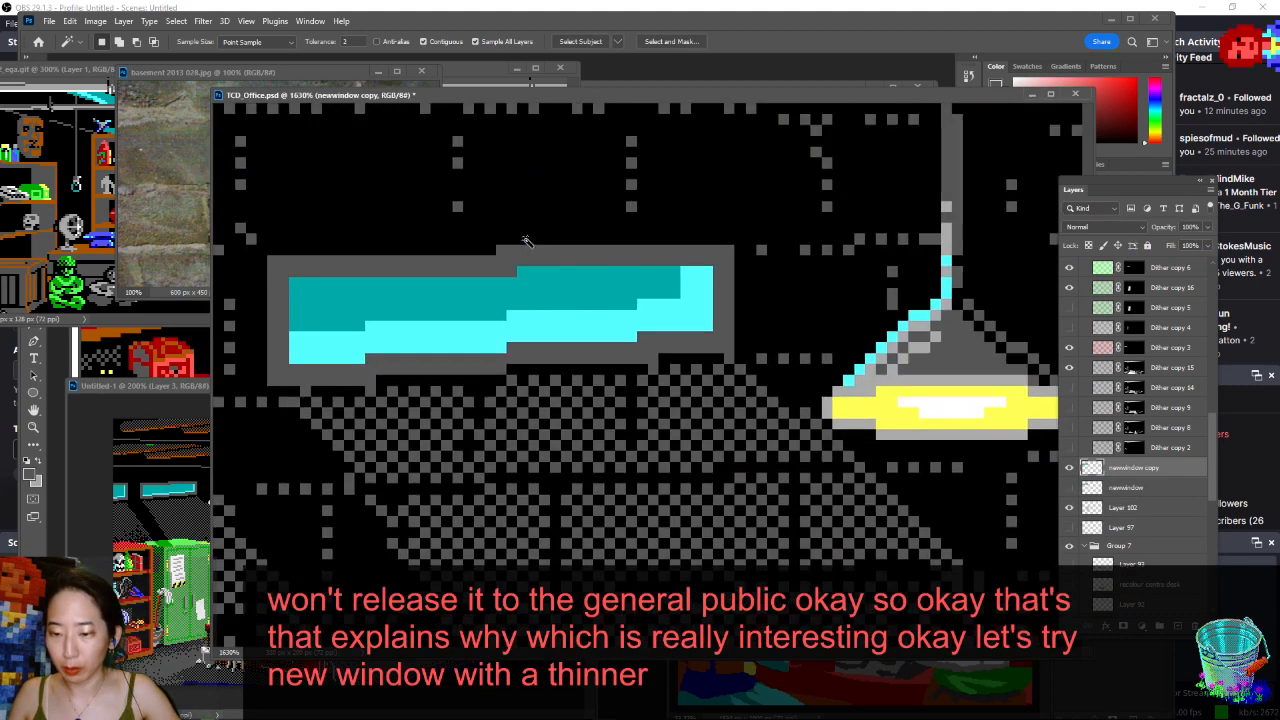
key(e)
key(b)
alt+click(657, 278)
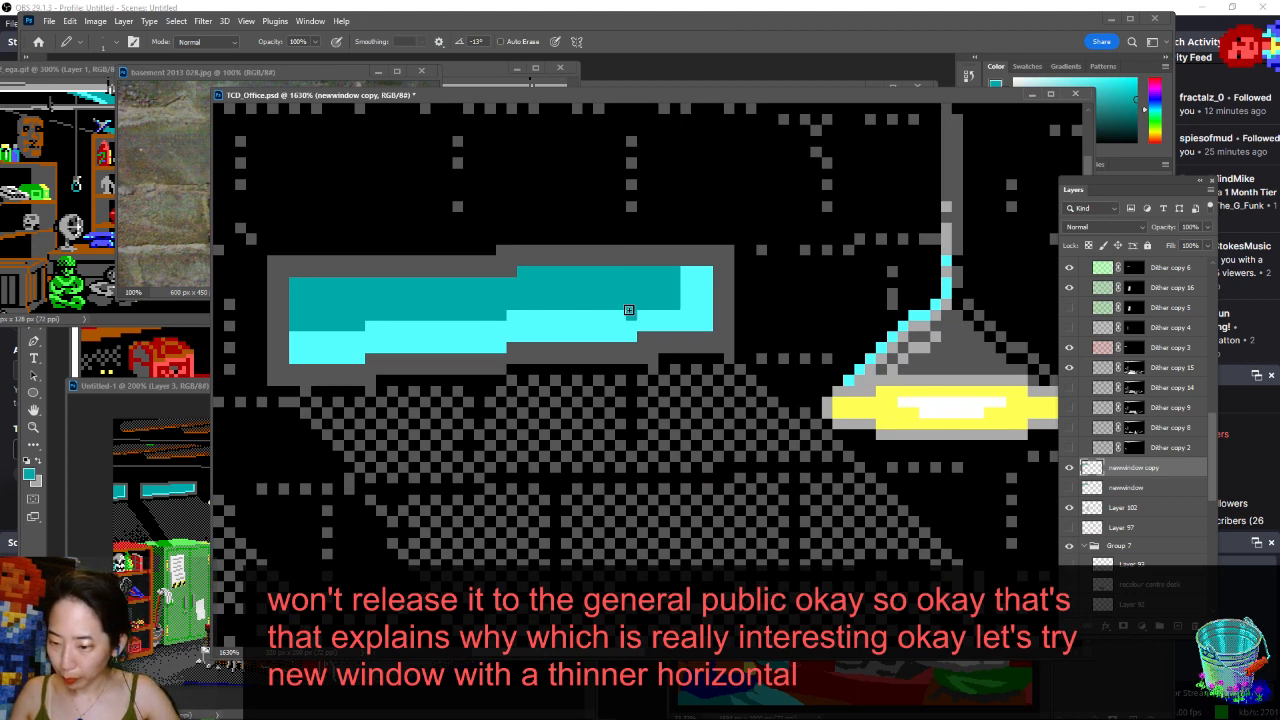
drag(518, 312, 494, 323)
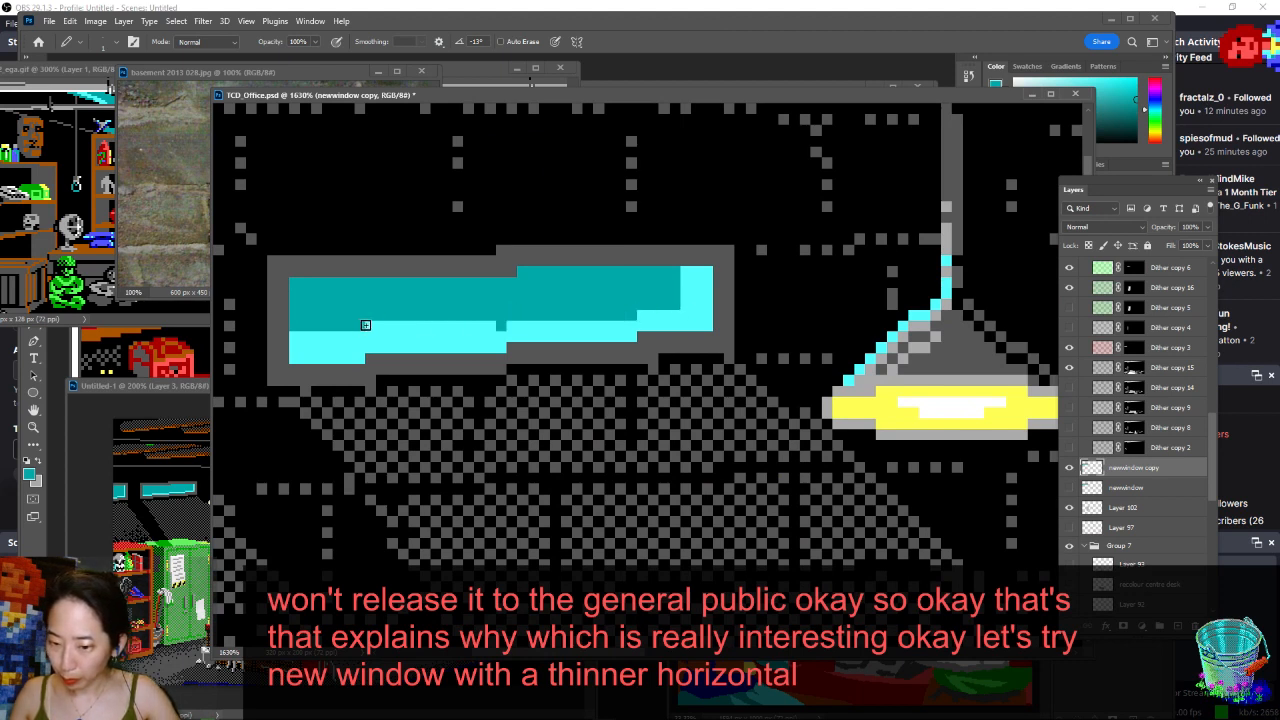
mouse_move(365, 325)
mouse_down()
mouse_move(292, 334)
mouse_move(586, 294)
mouse_move(583, 357)
mouse_move(552, 356)
mouse_up()
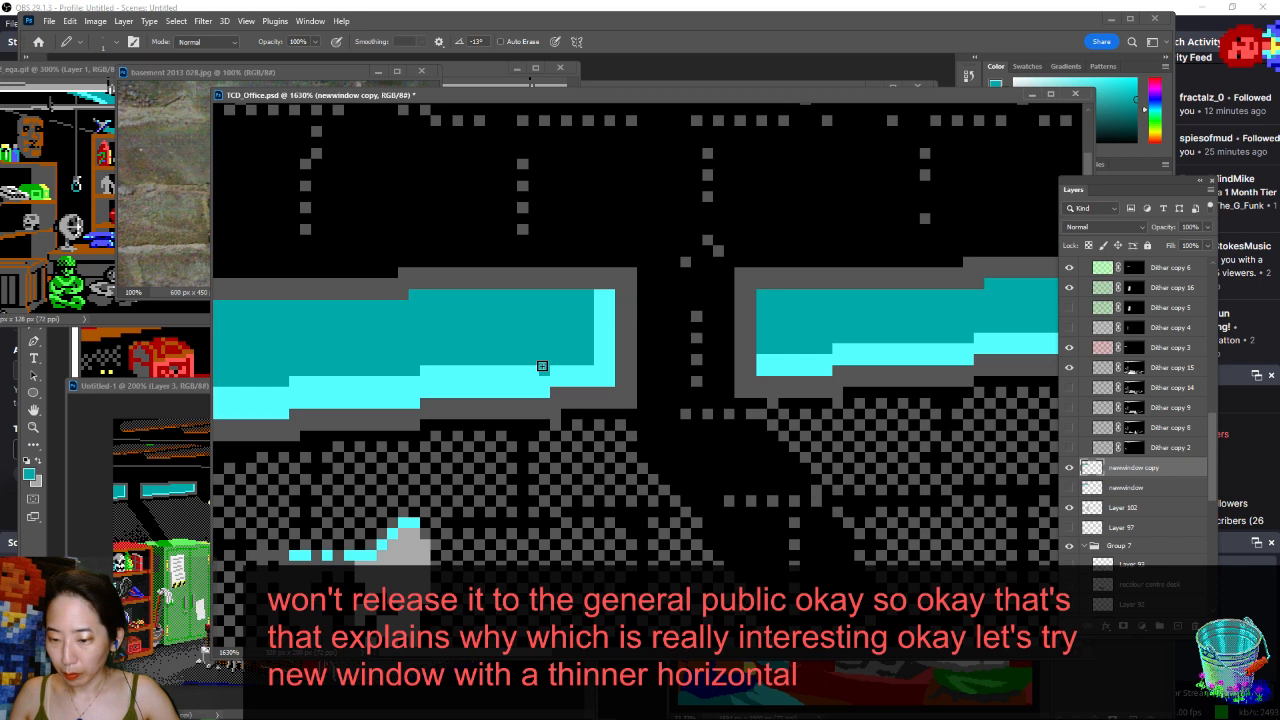
drag(423, 368, 410, 378)
mouse_move(316, 379)
mouse_down()
mouse_move(283, 390)
mouse_move(346, 356)
mouse_up()
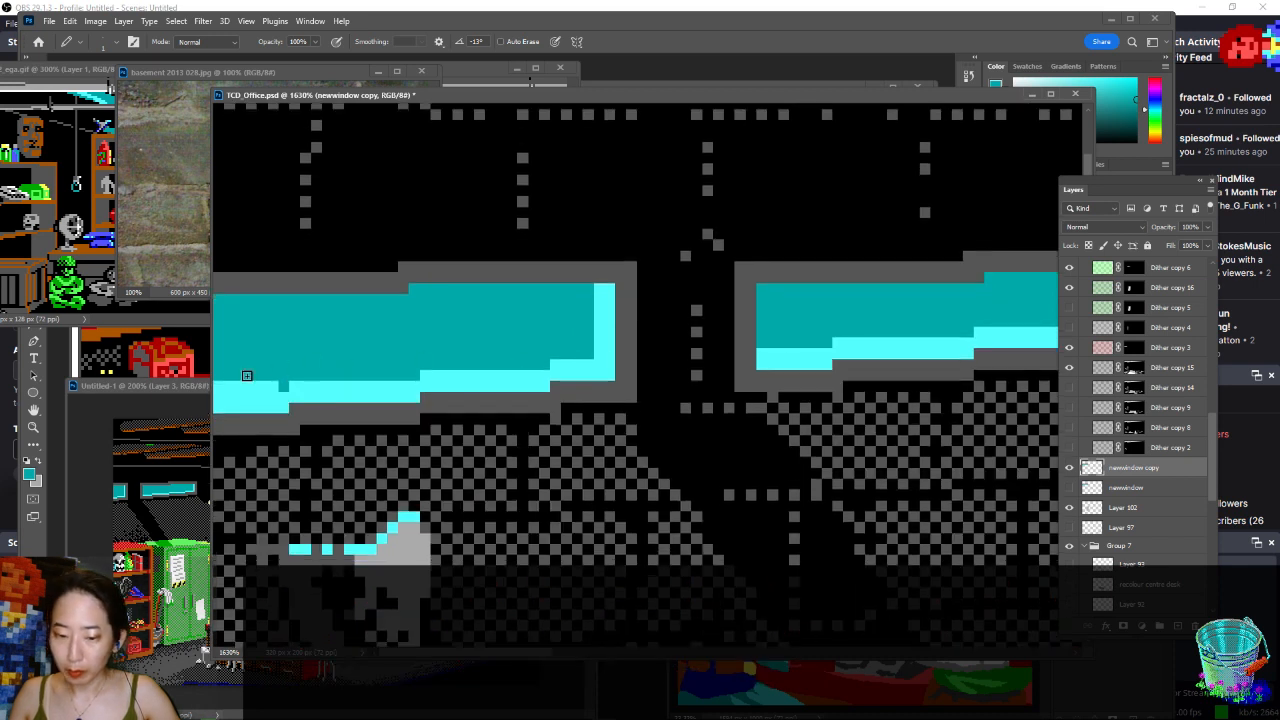
drag(225, 382, 262, 384)
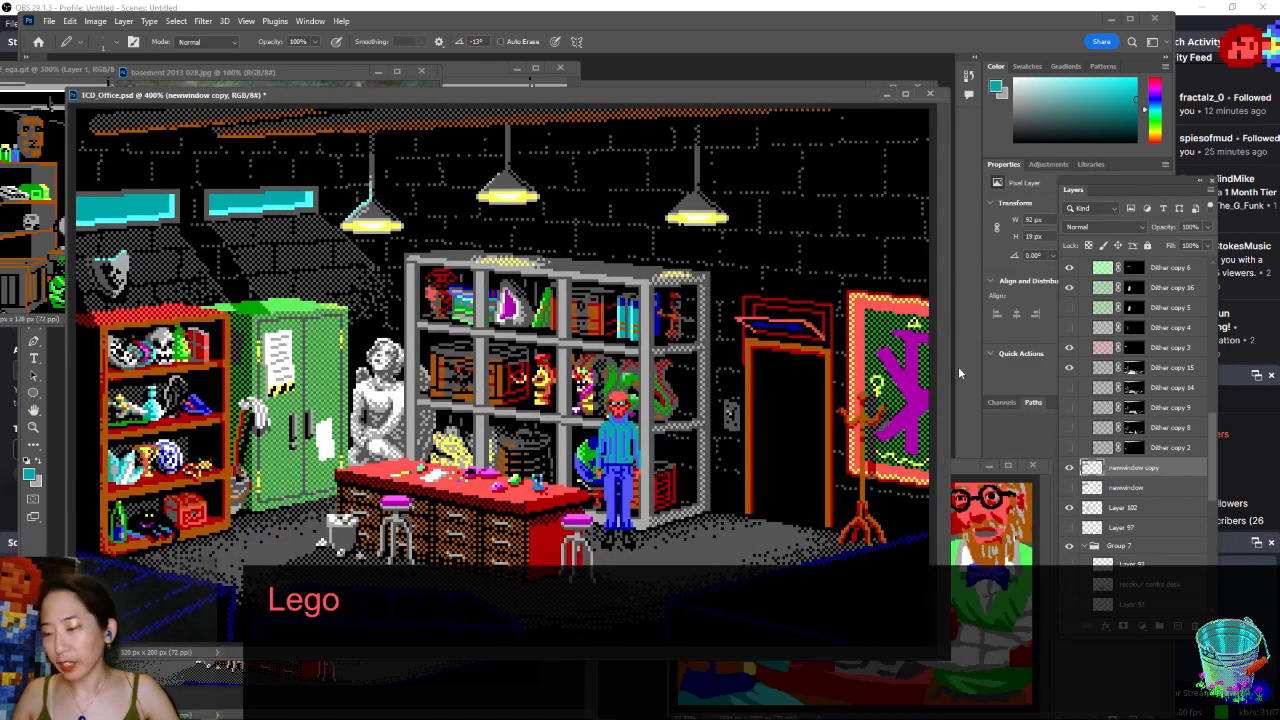
- Show the Dither copy 11 layer and clear its layer mask to black
scroll(1080, 327, up, 3)
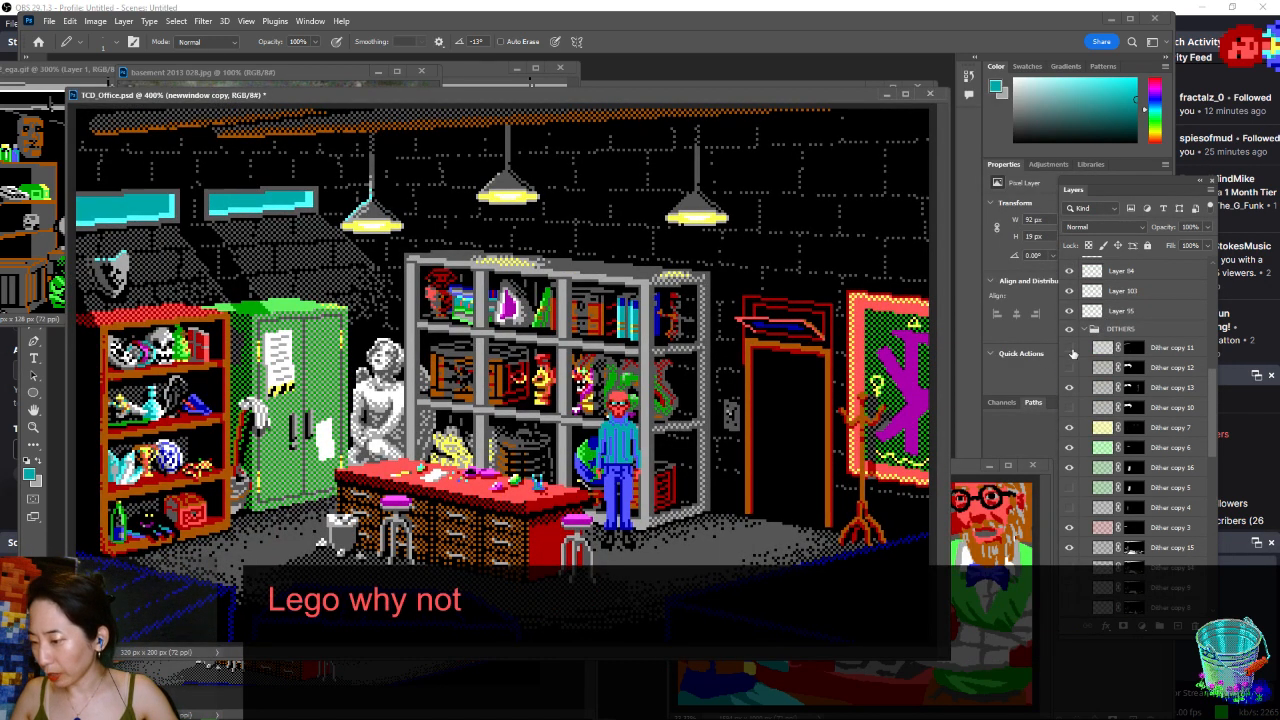
click(1070, 348)
click(1134, 348)
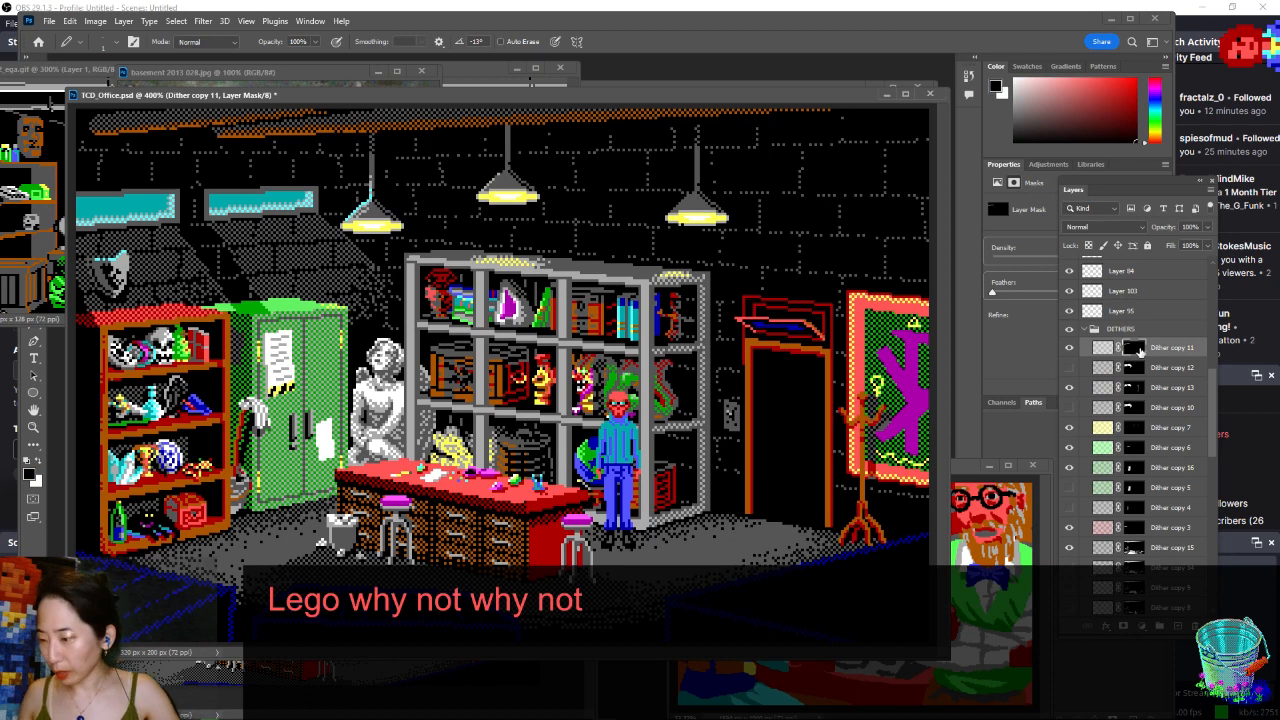
key(x)
key(alt+BackSpace)
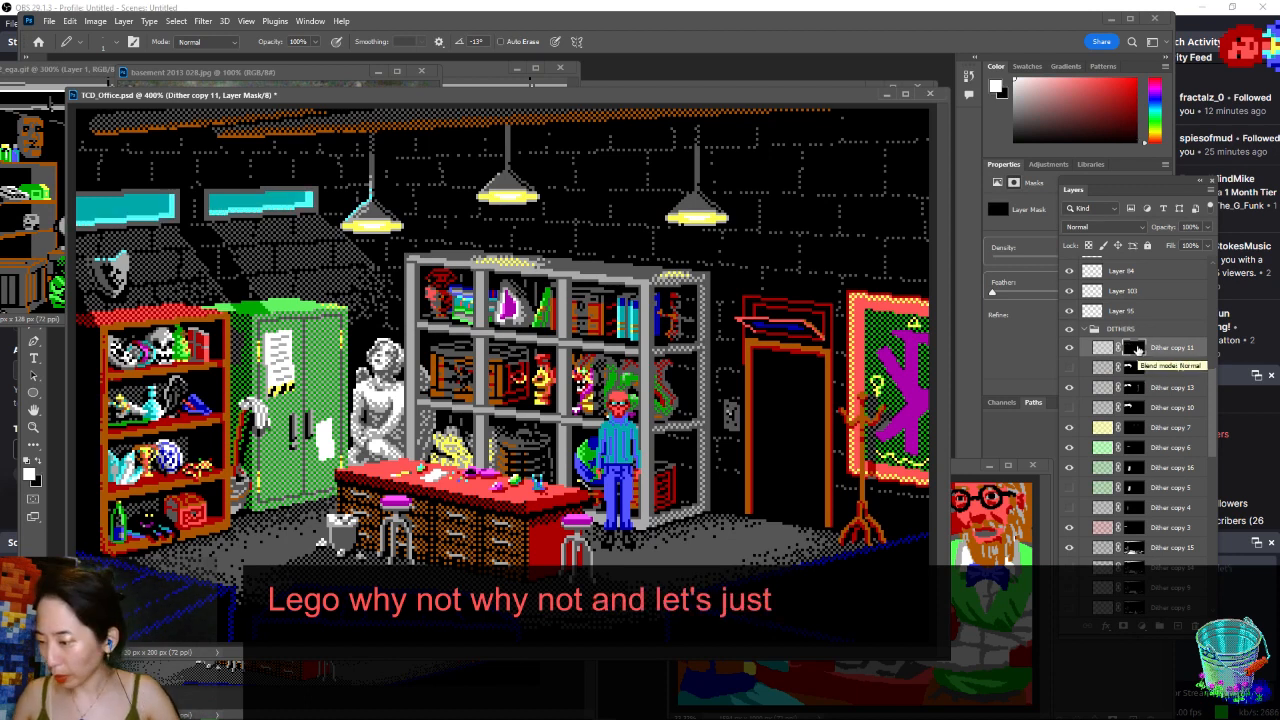
key(x)
- Reveal the dither over both windows' light cyan ledges by selecting them and filling the Dither copy 11 mask there with white, and save
key(w)
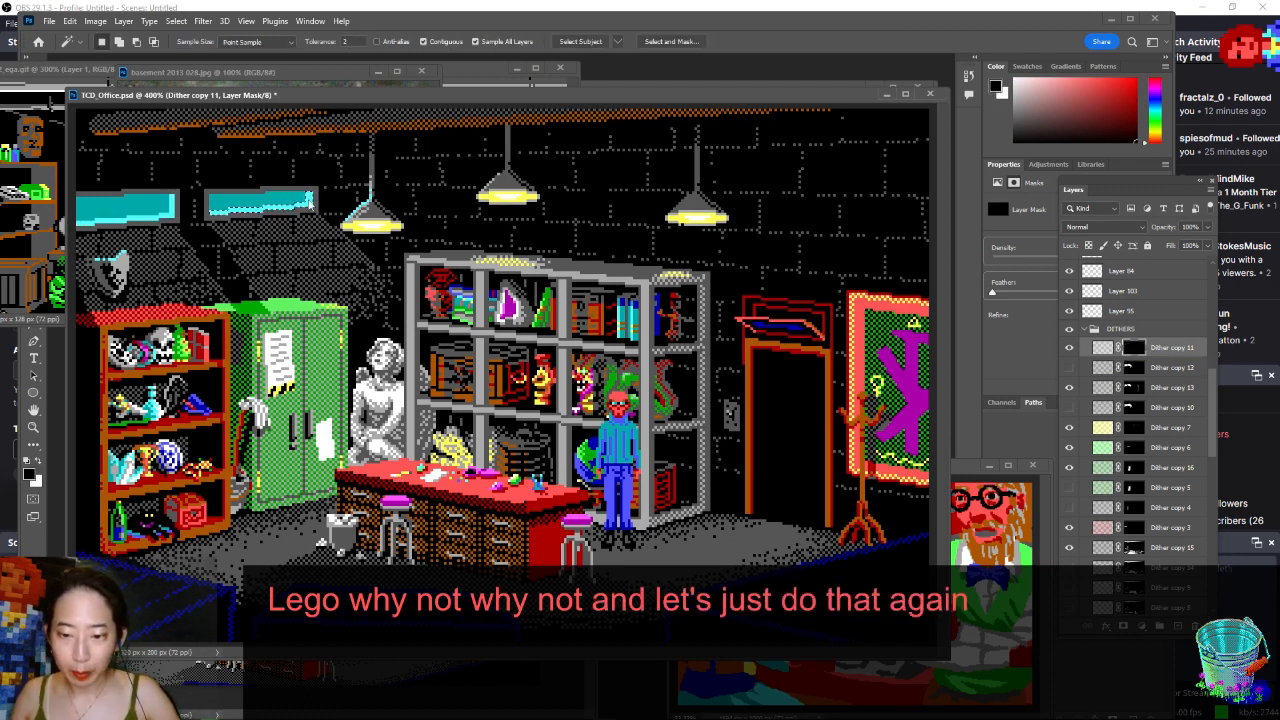
click(310, 202)
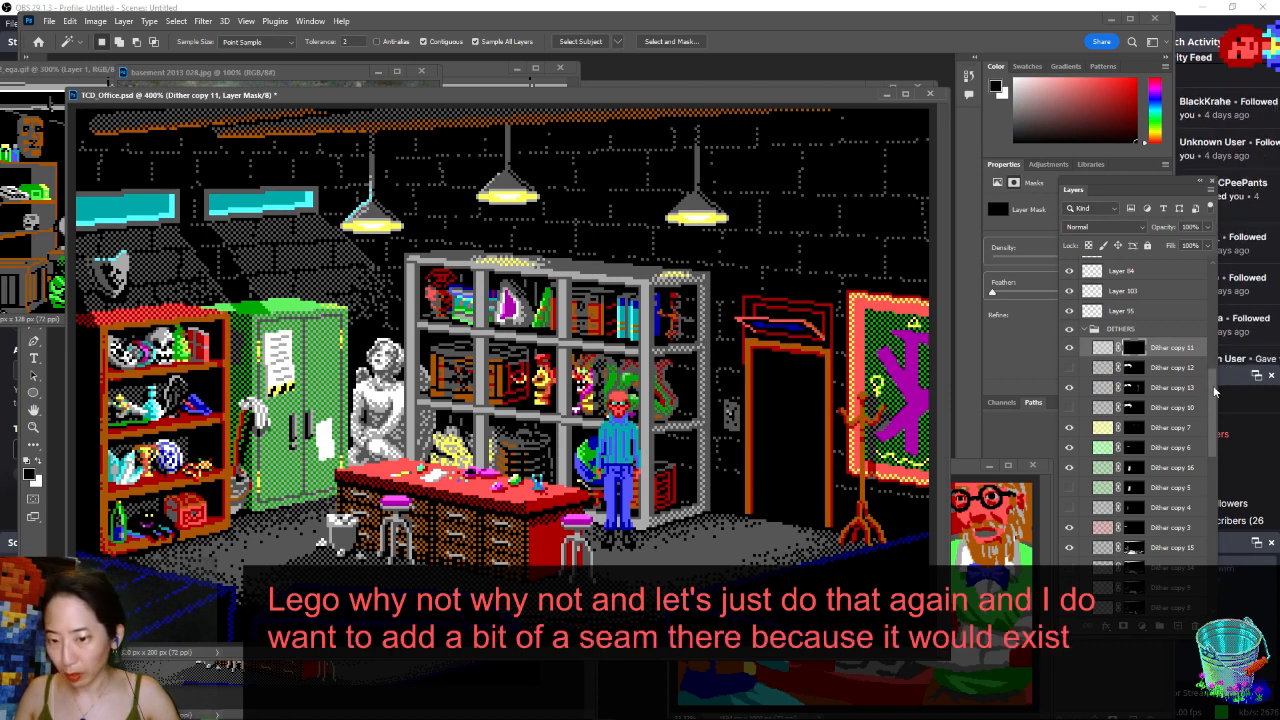
scroll(1217, 397, down, 1)
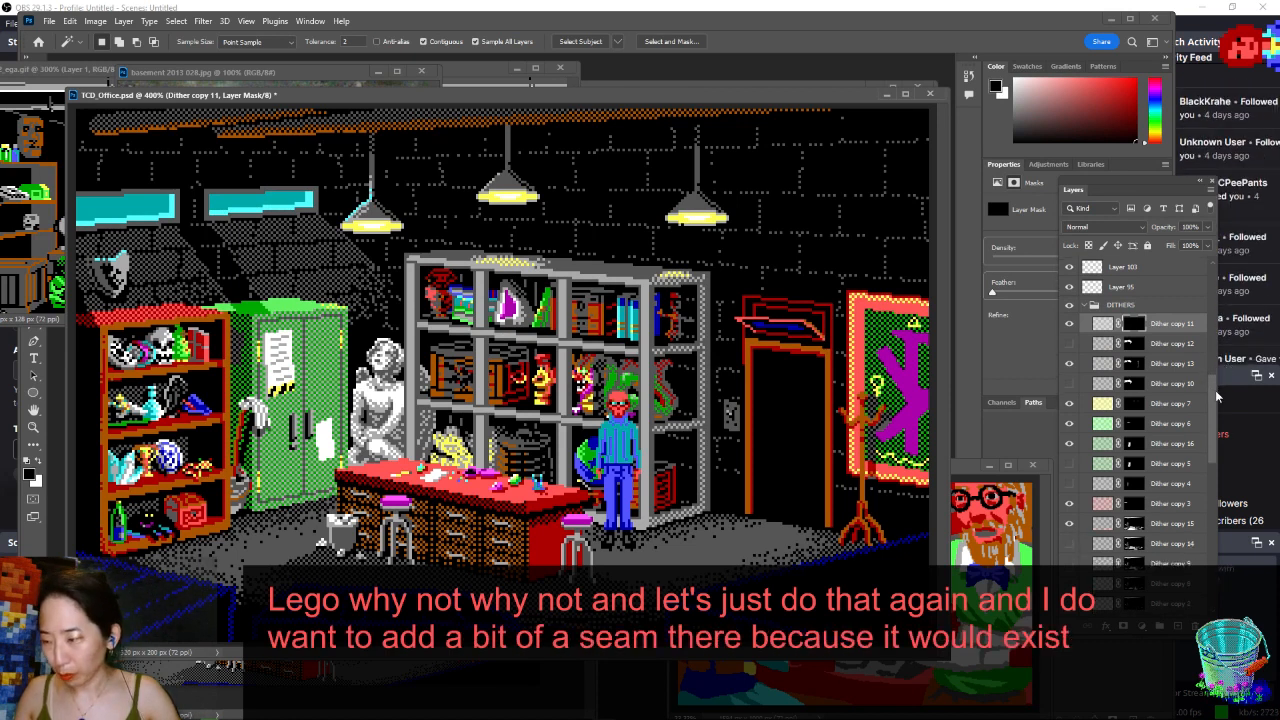
scroll(1217, 397, up, 3)
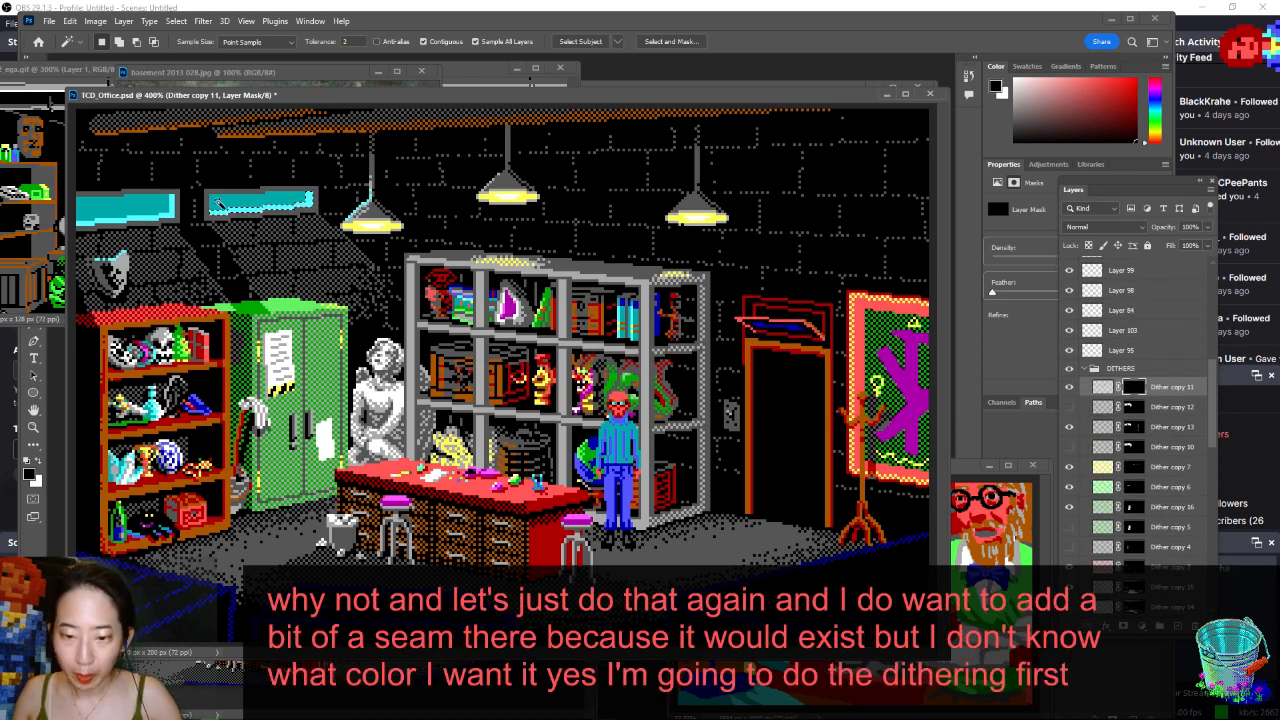
shift+click(172, 210)
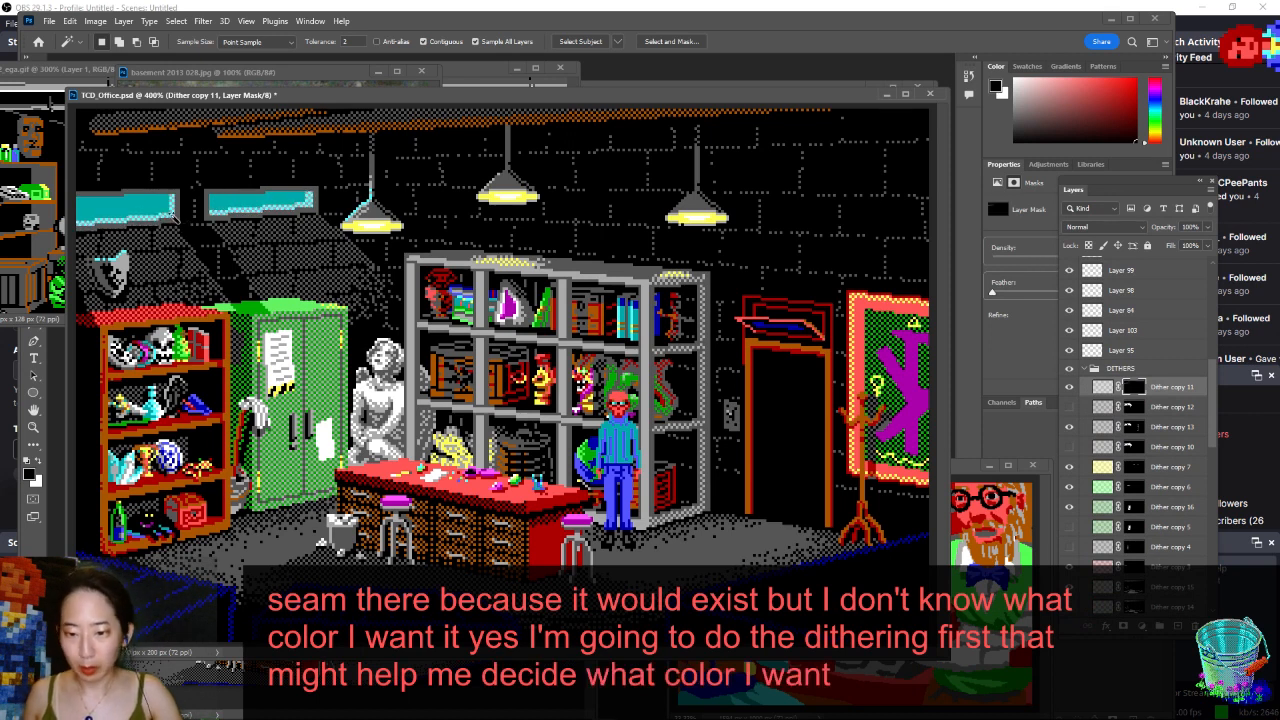
key(ctrl+s)
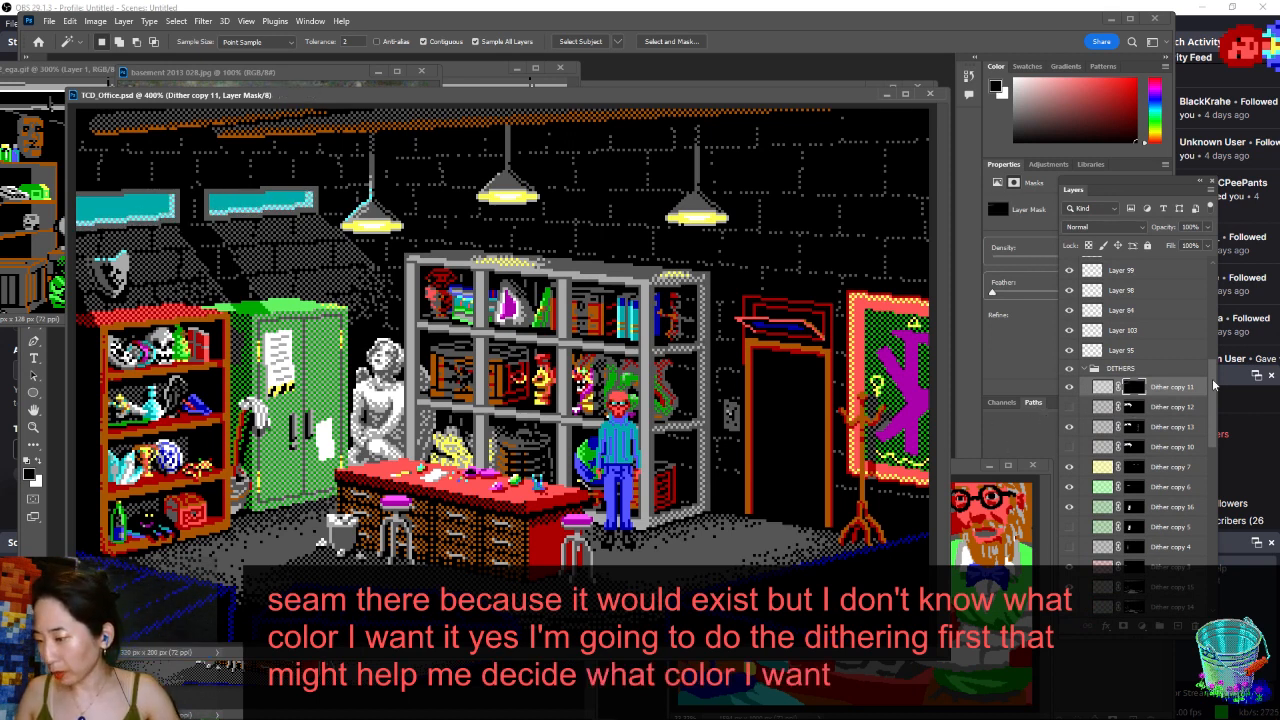
- Create a new empty layer above Layer 111 at the top of the layer stack and save the file
scroll(1210, 362, up, 2)
scroll(1150, 380, up, 10)
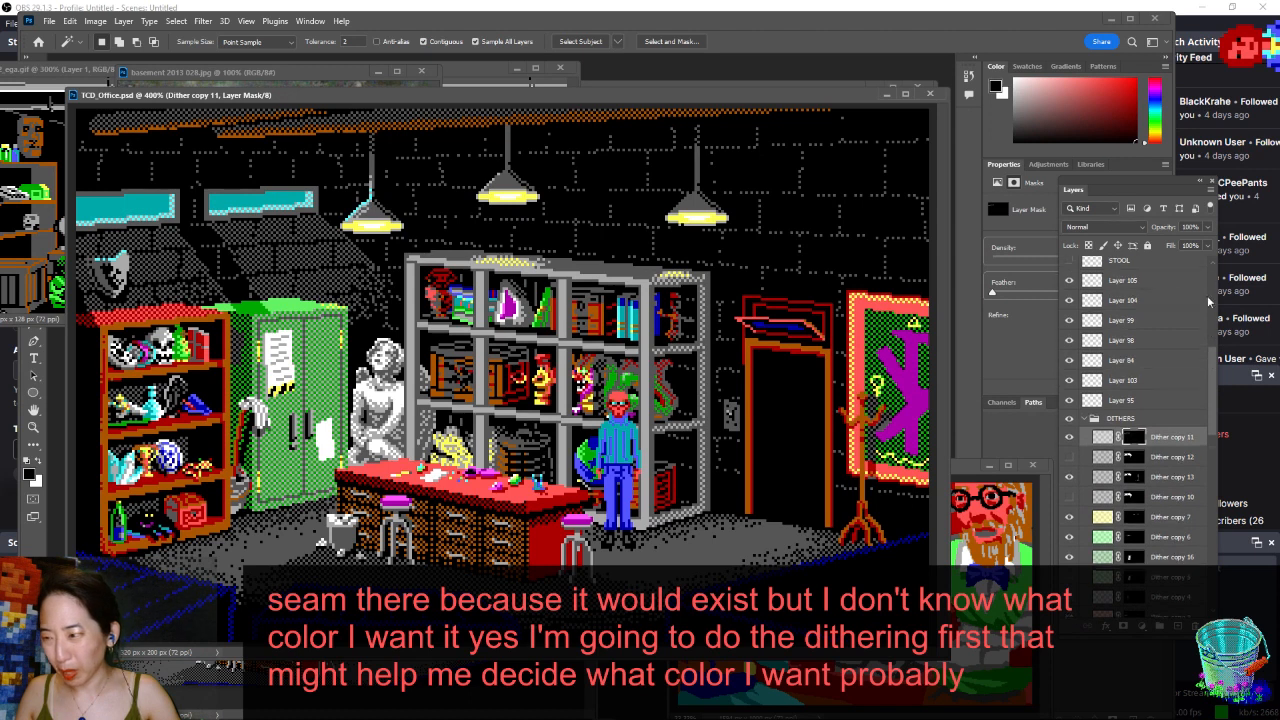
click(1073, 267)
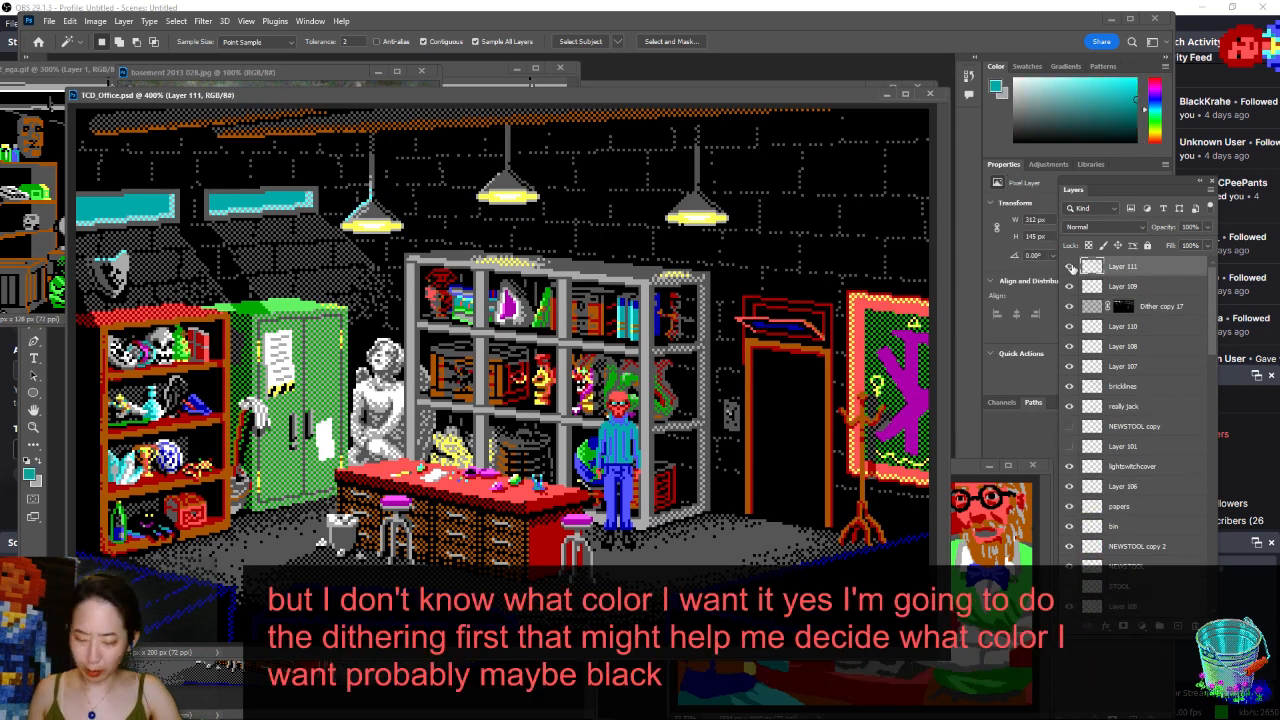
key(ctrl+shift+n)
key(Return)
key(ctrl+s)
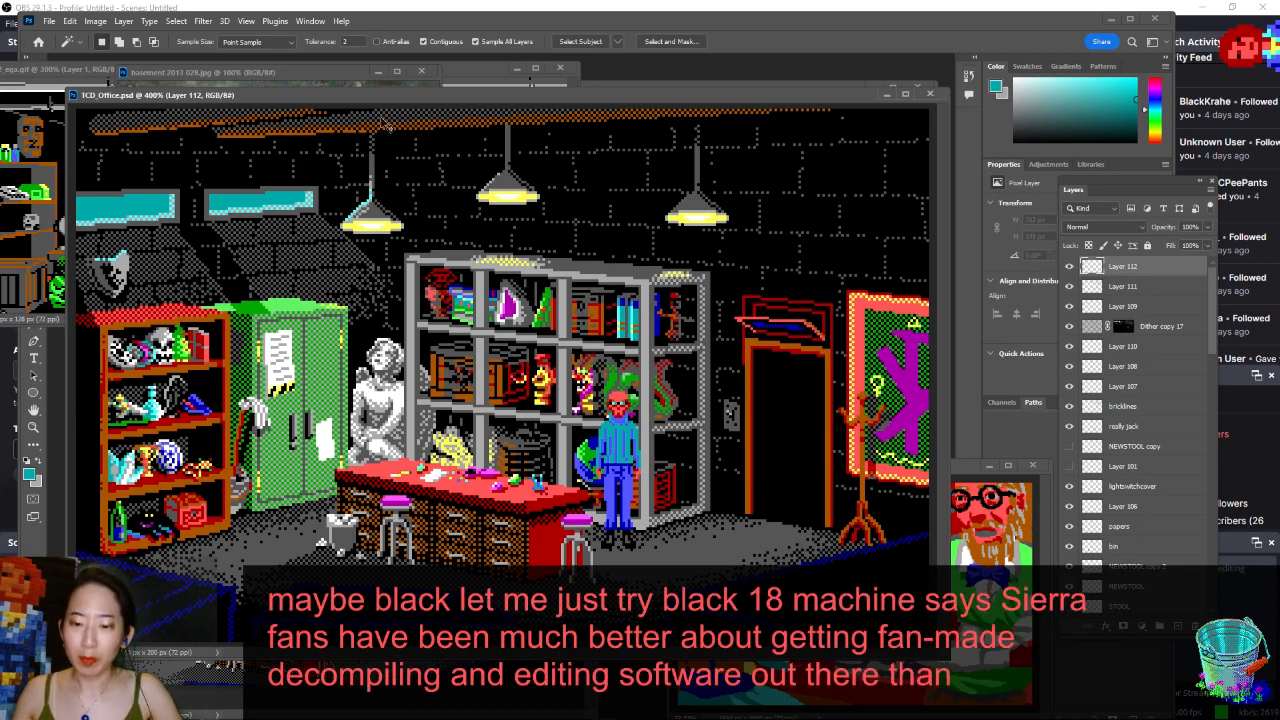
- Try a short black diagonal seam at the lower-right inner corner of the right-hand window's ledge with the Pencil tool
drag(202, 170, 585, 167)
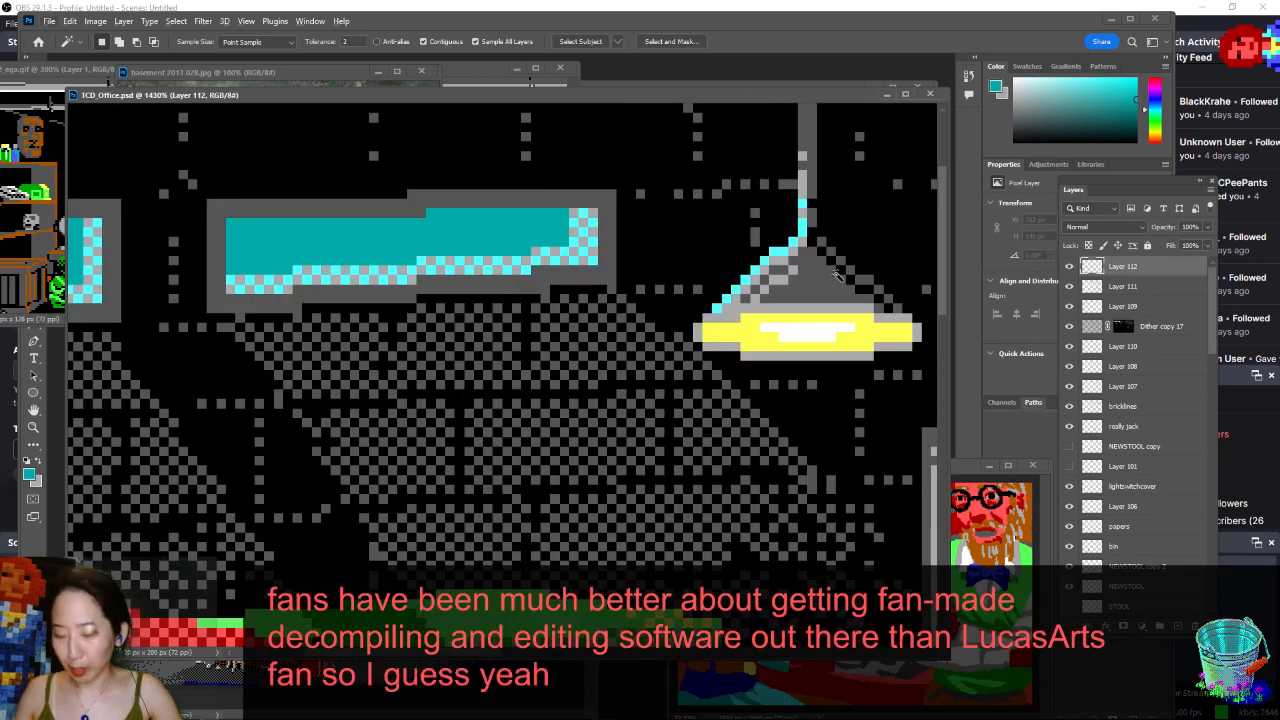
key(b)
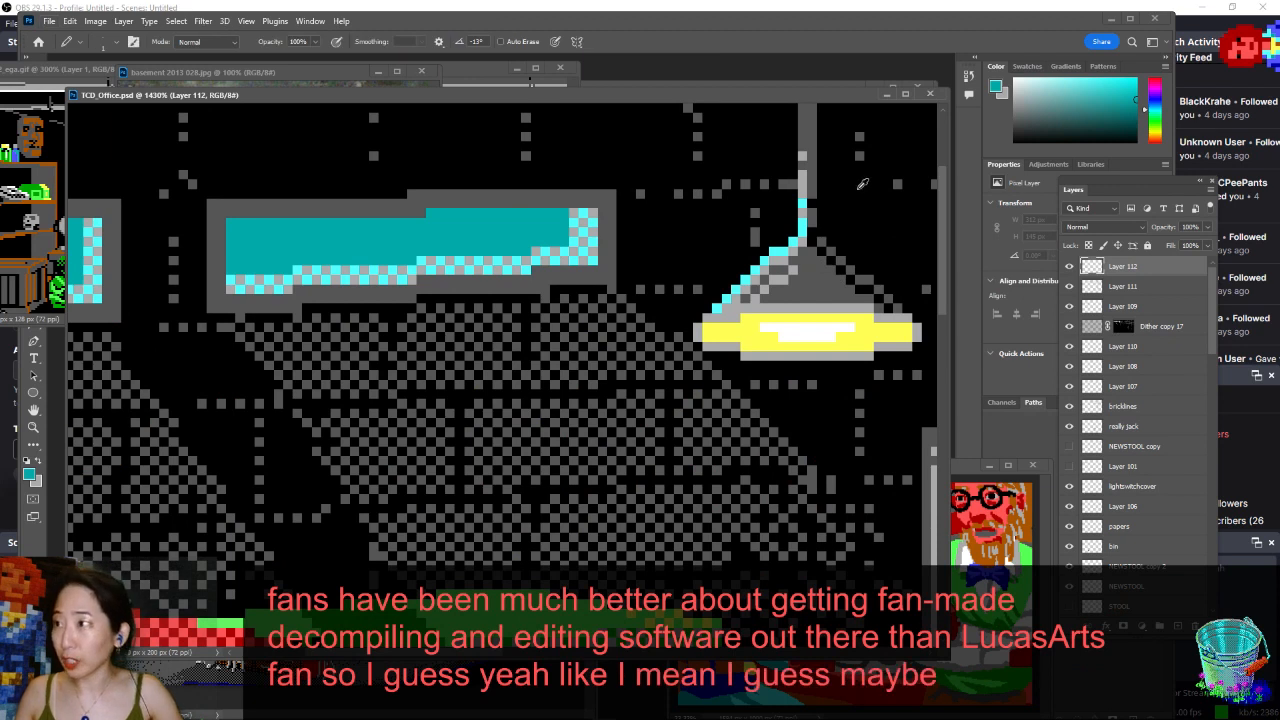
key(d)
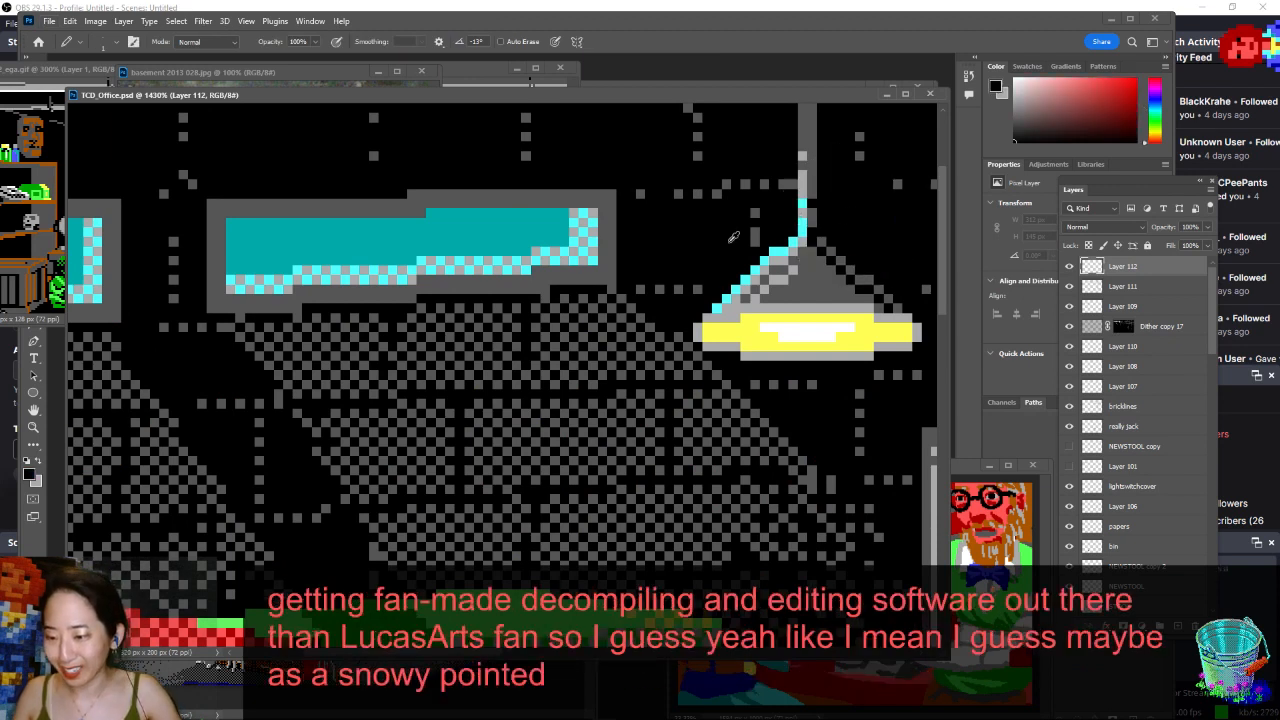
click(574, 250)
drag(581, 252, 592, 260)
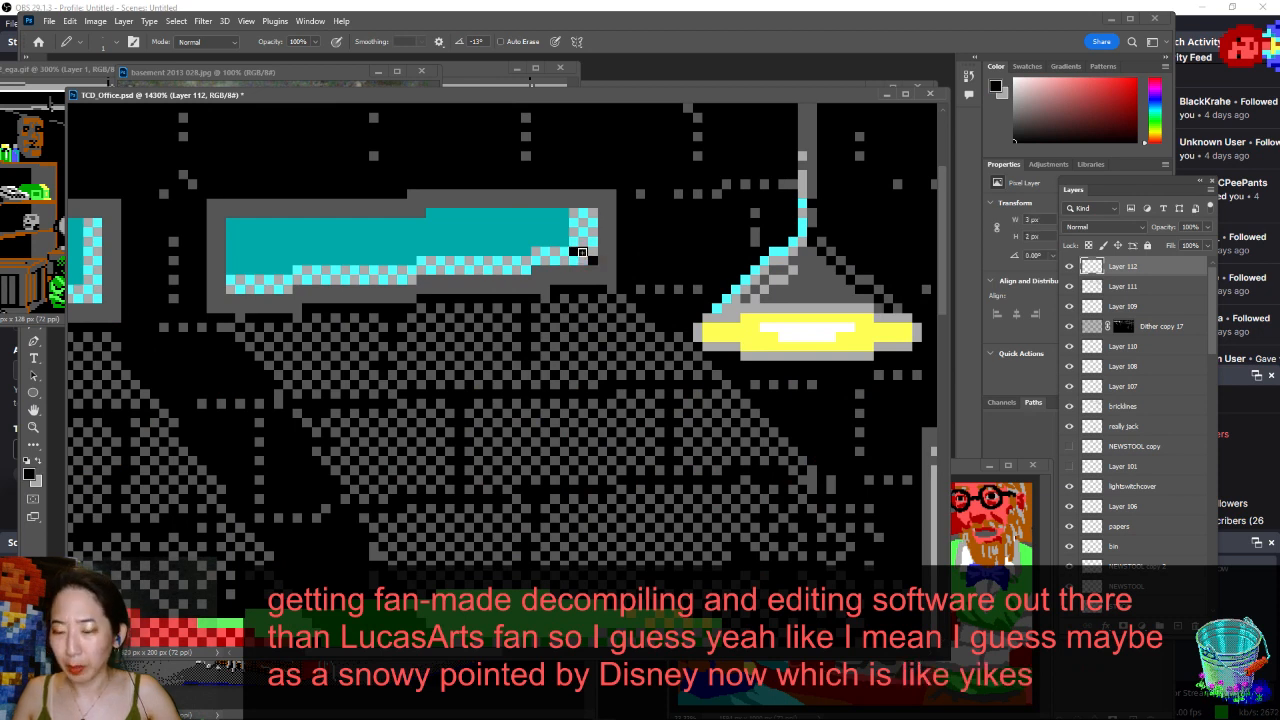
- Draw the corner seams of both windows' ledges in the dark grey sampled from the window frame
alt+click(602, 246)
drag(575, 251, 592, 259)
drag(372, 279, 652, 270)
key(ctrl+z)
drag(117, 280, 409, 278)
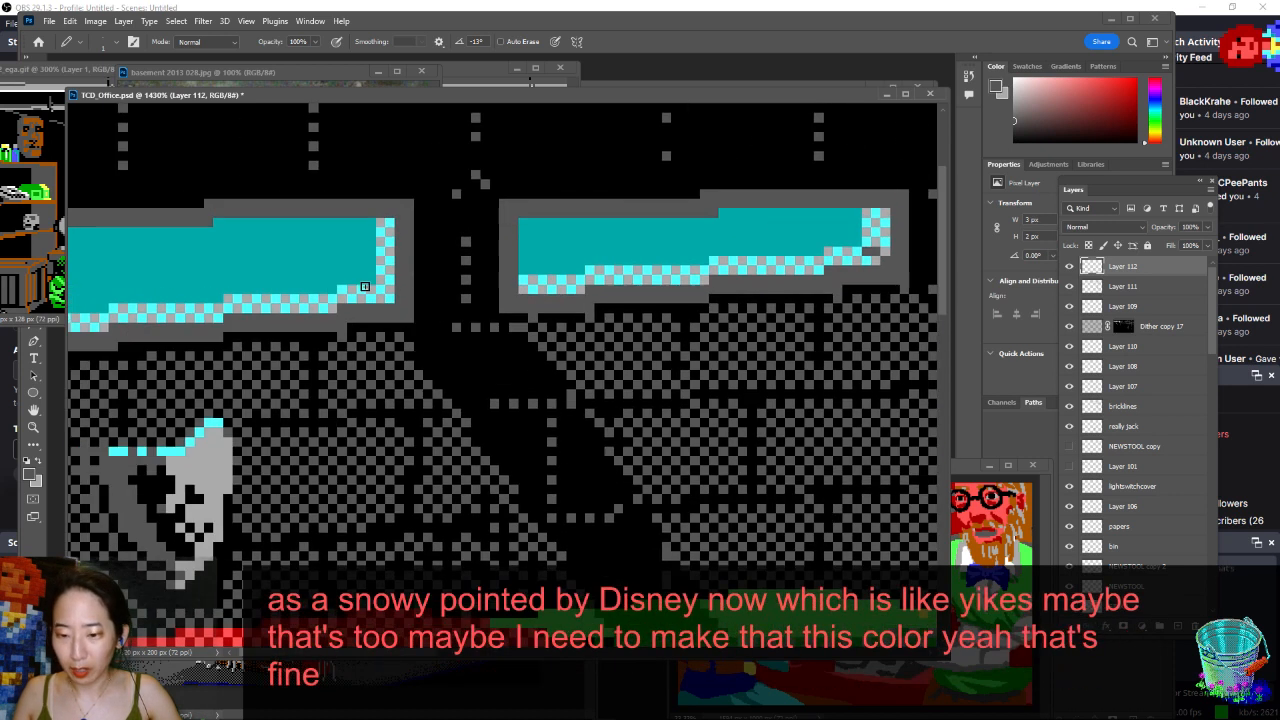
click(380, 290)
key(ctrl+0)
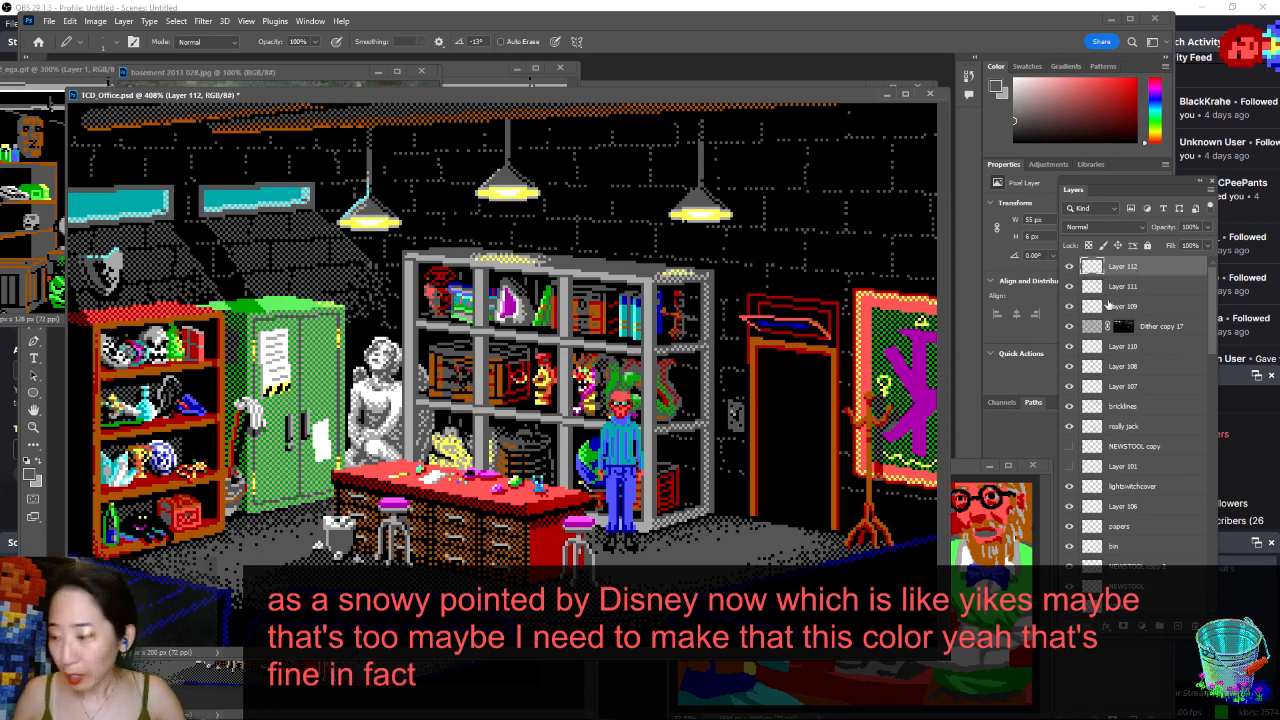
- Paint the dithered vertical right-hand edge of both windows solid light grey, sampled from the dither, and save the file
scroll(271, 175, up, 5)
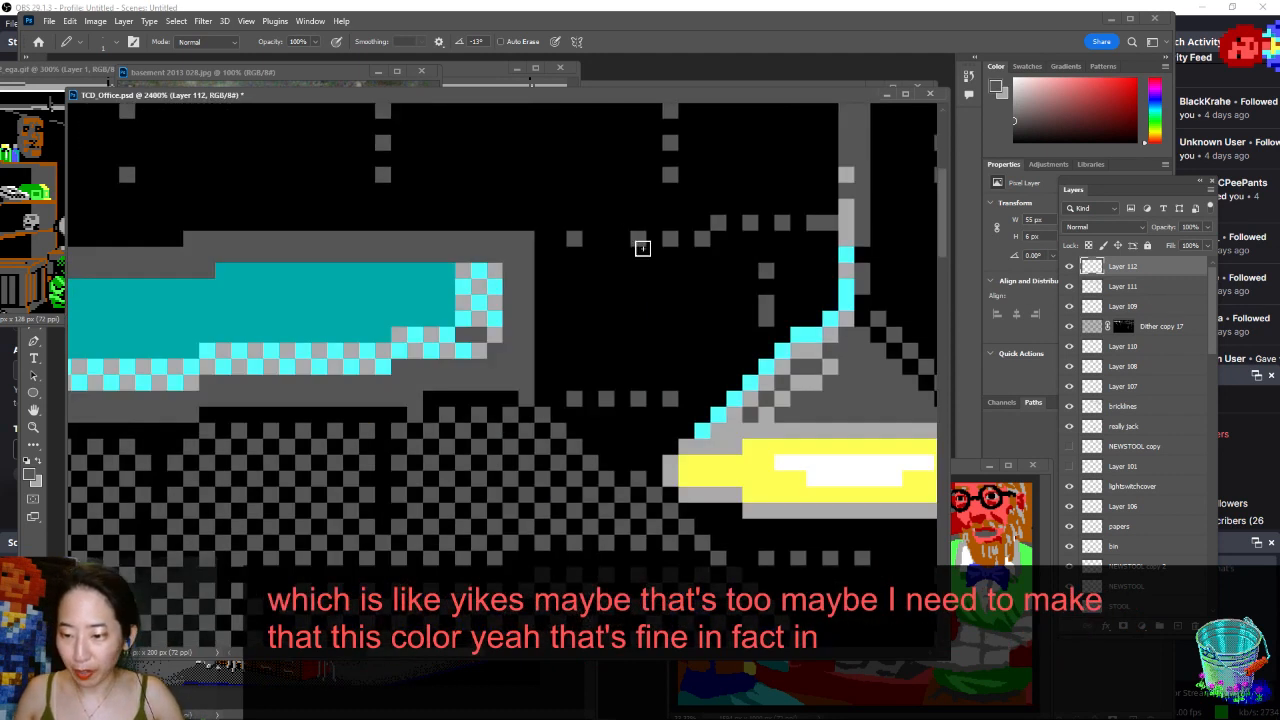
alt+click(465, 271)
drag(466, 281, 490, 320)
drag(598, 333, 823, 331)
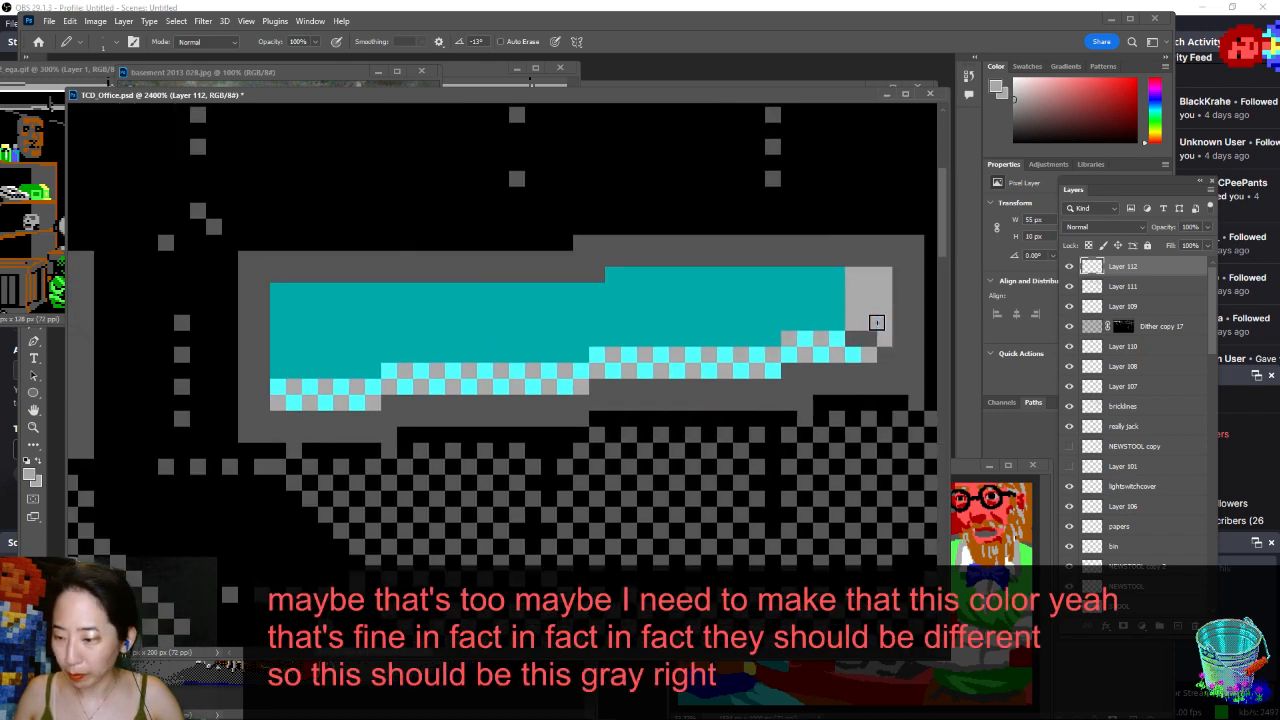
drag(427, 317, 830, 322)
drag(440, 296, 452, 400)
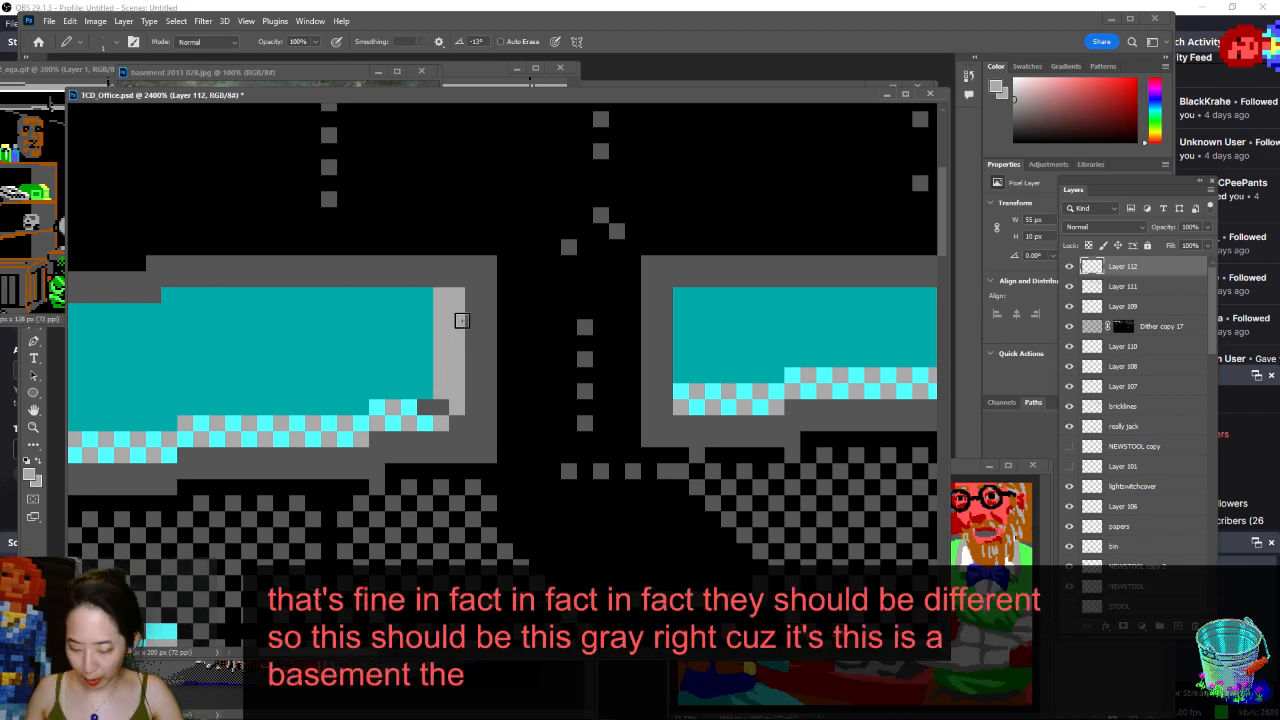
key(ctrl+minus)
key(ctrl+minus)
key(ctrl+minus)
key(ctrl+minus)
key(ctrl+minus)
key(ctrl+minus)
key(ctrl+minus)
key(ctrl+minus)
key(ctrl+minus)
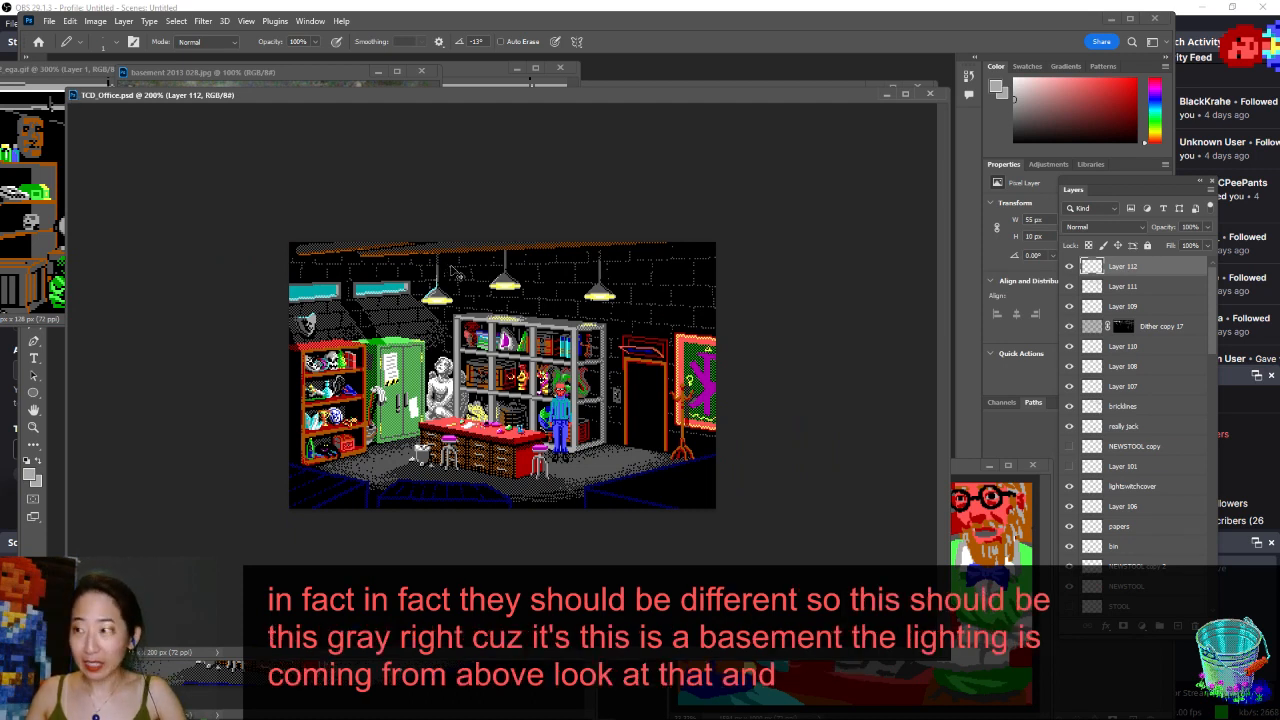
- Paint a bright cyan highlight, sampled from the ledge dither, along the edge where each window's pane meets its dithered ledge
drag(232, 401, 256, 381)
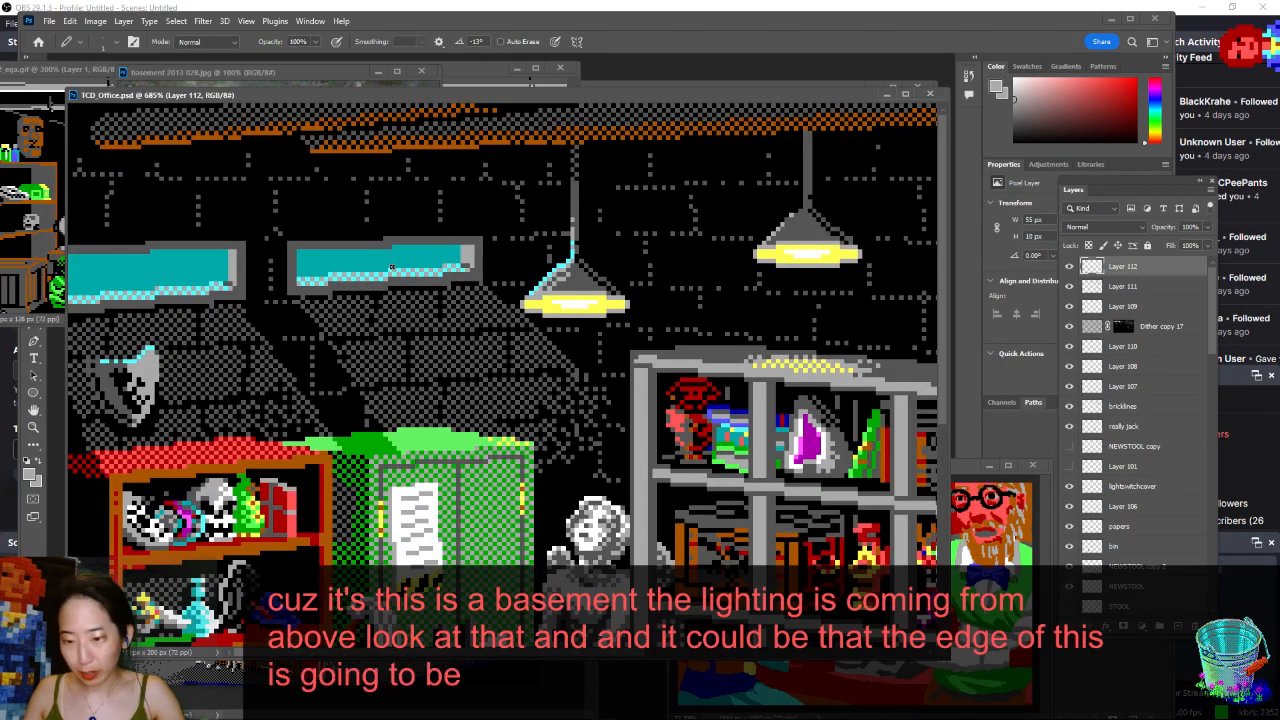
click(427, 202)
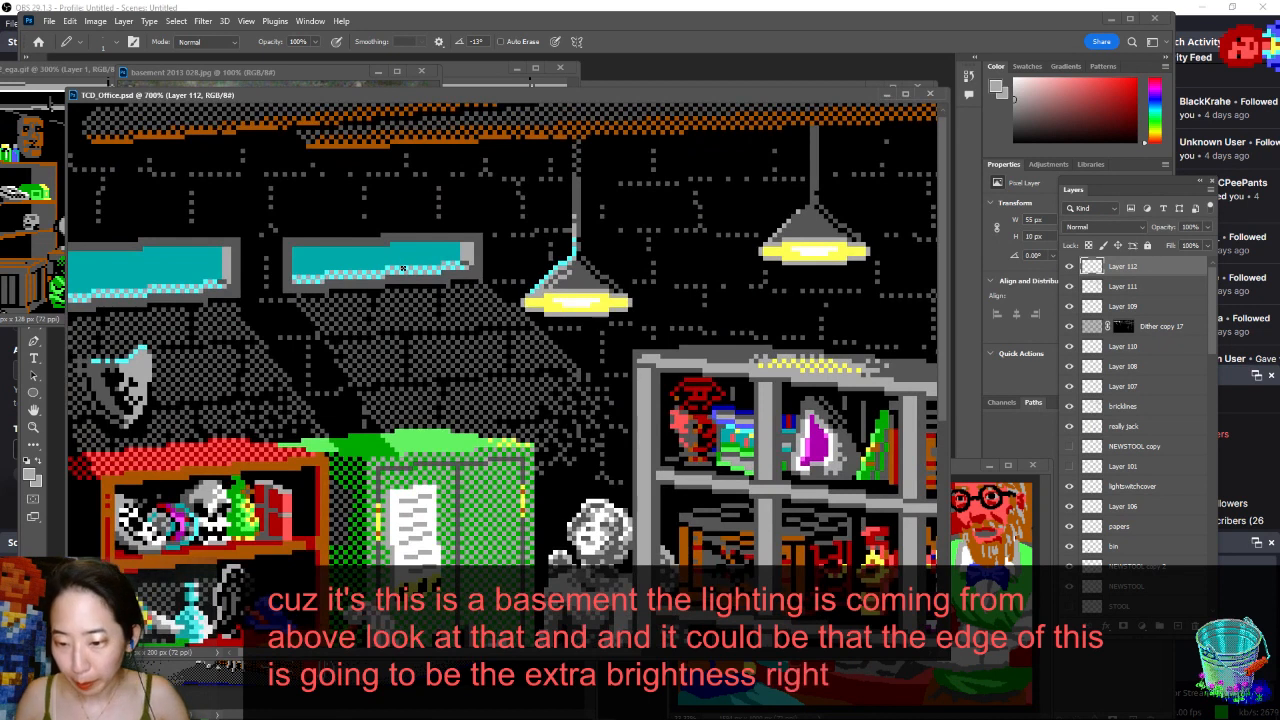
alt+click(394, 263)
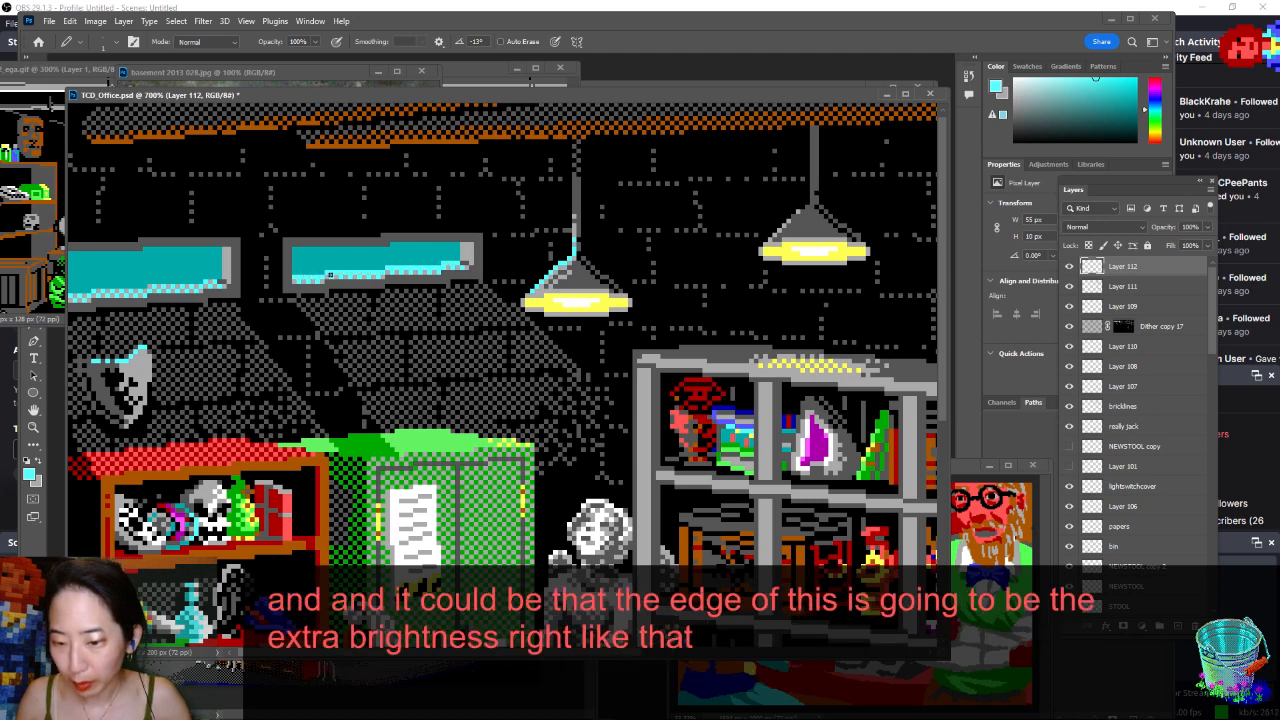
drag(622, 325, 632, 305)
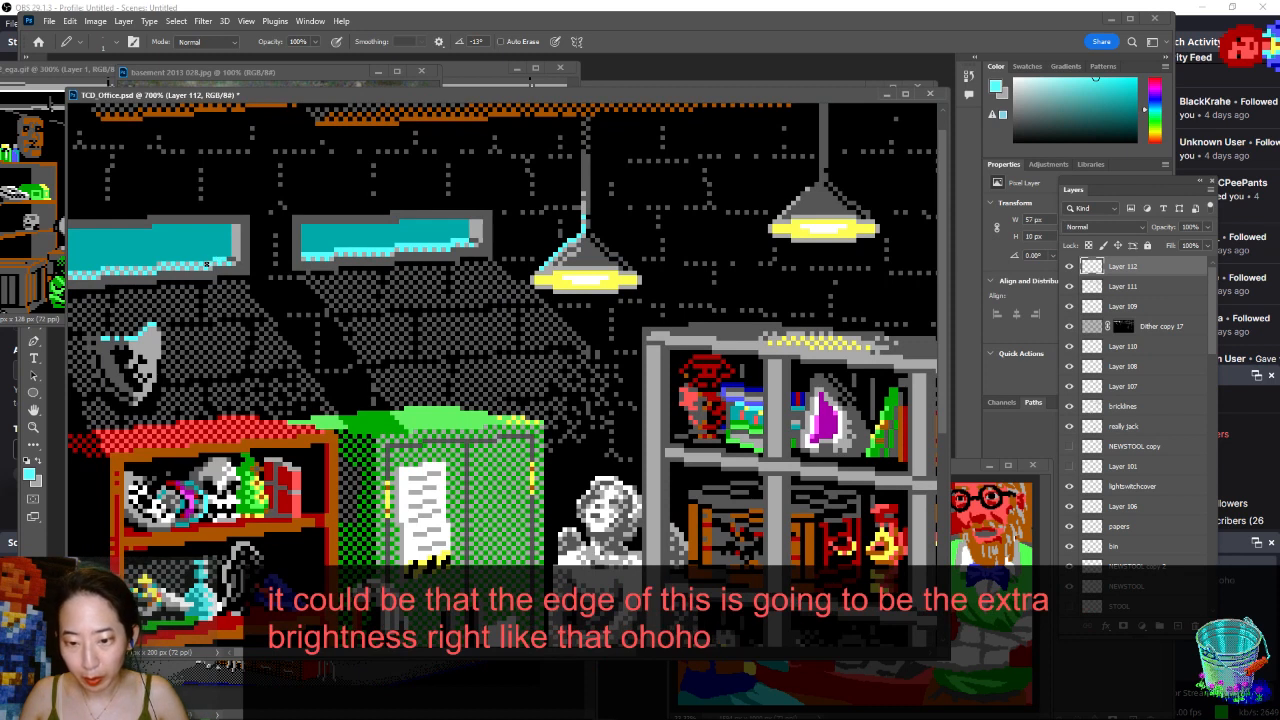
drag(207, 264, 161, 265)
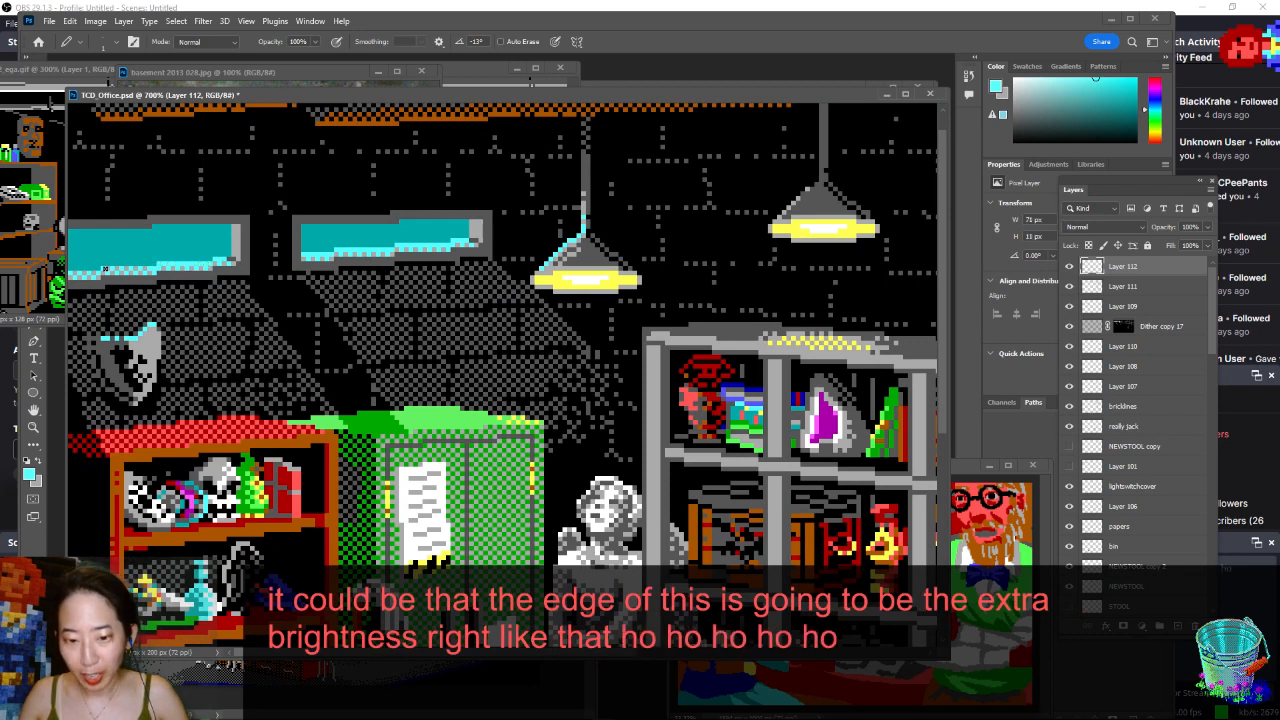
drag(94, 272, 93, 284)
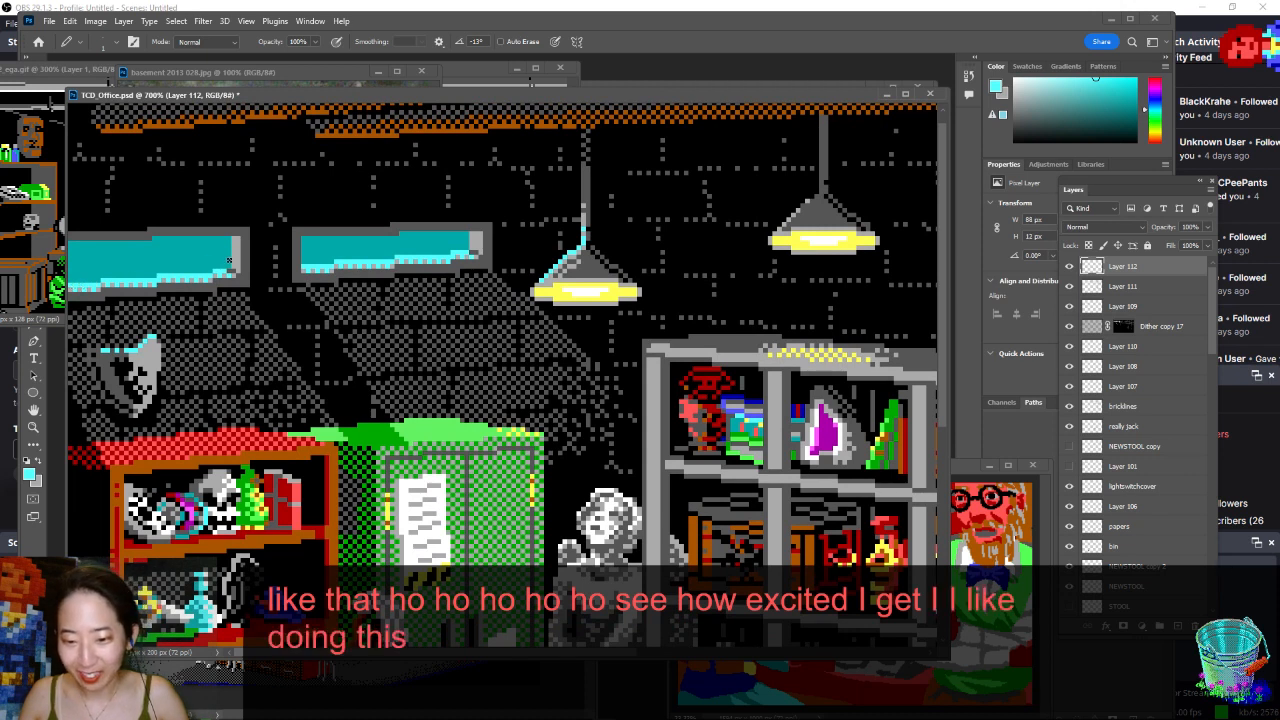
- Touch up the lower inner corner of the left-hand window in light grey sampled from its side edge, and save the file
alt+click(231, 271)
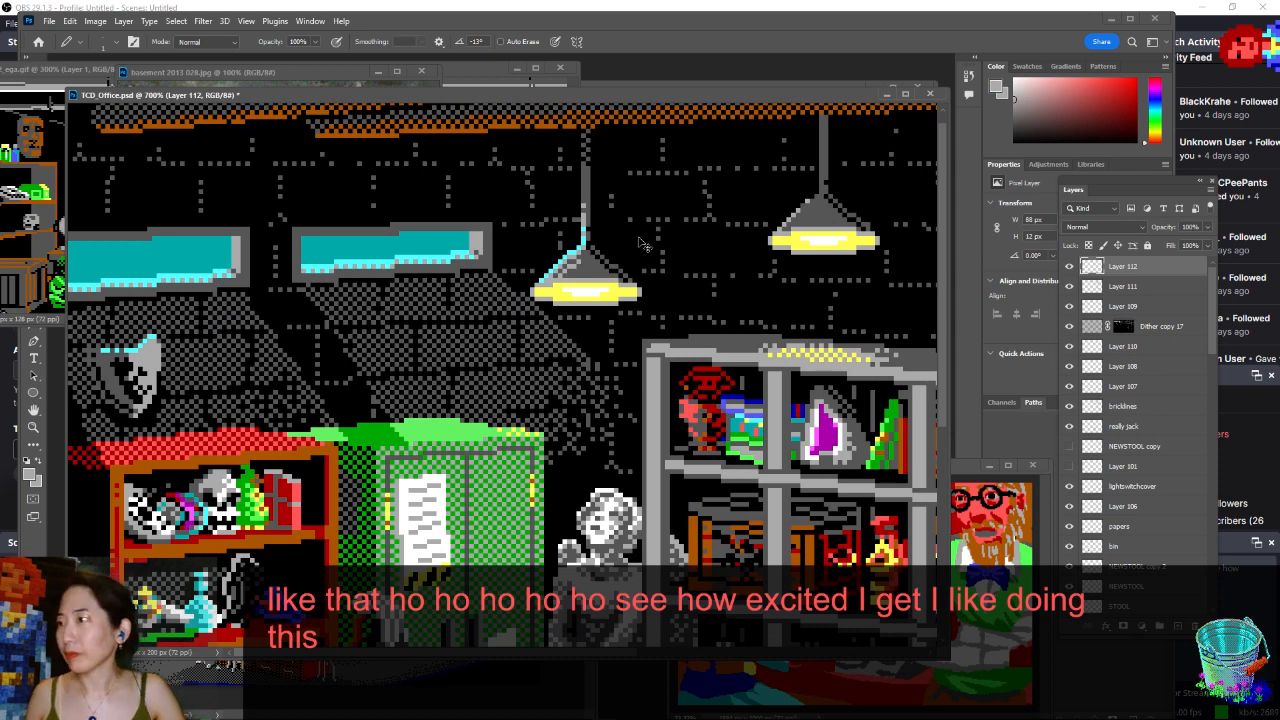
key(ctrl+minus)
key(ctrl+minus)
key(ctrl+minus)
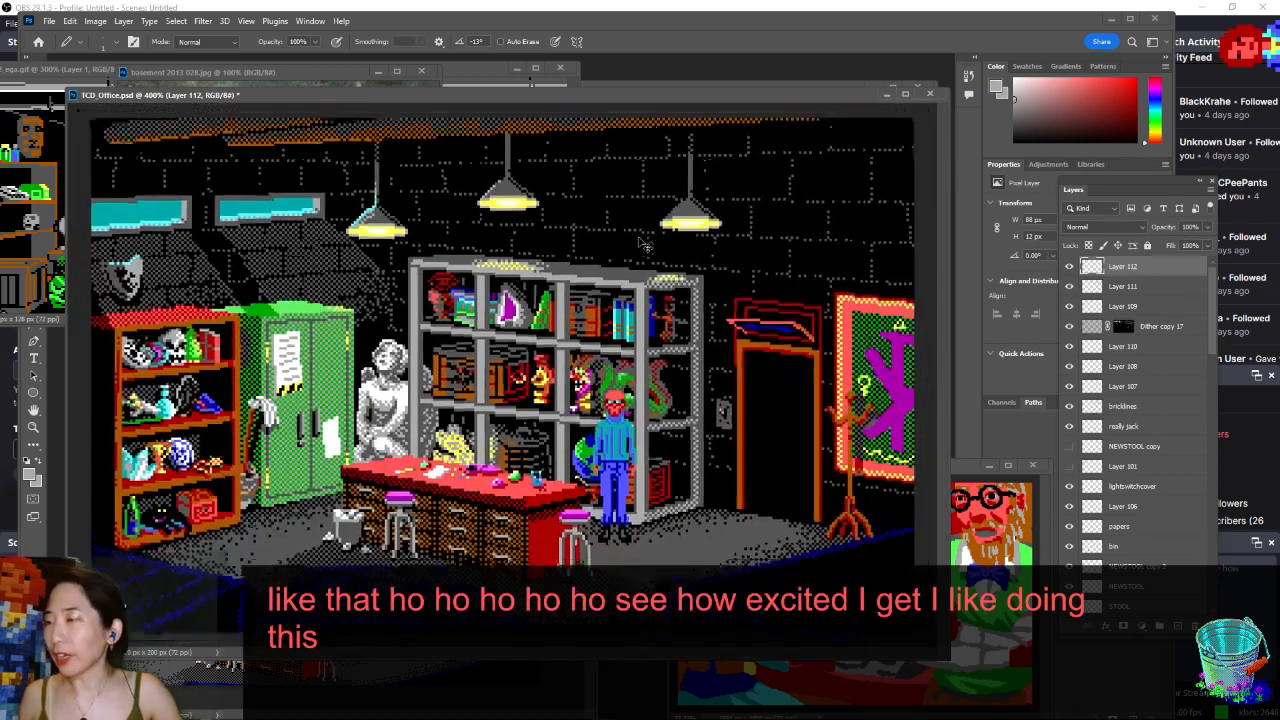
key(ctrl+minus)
key(ctrl+s)
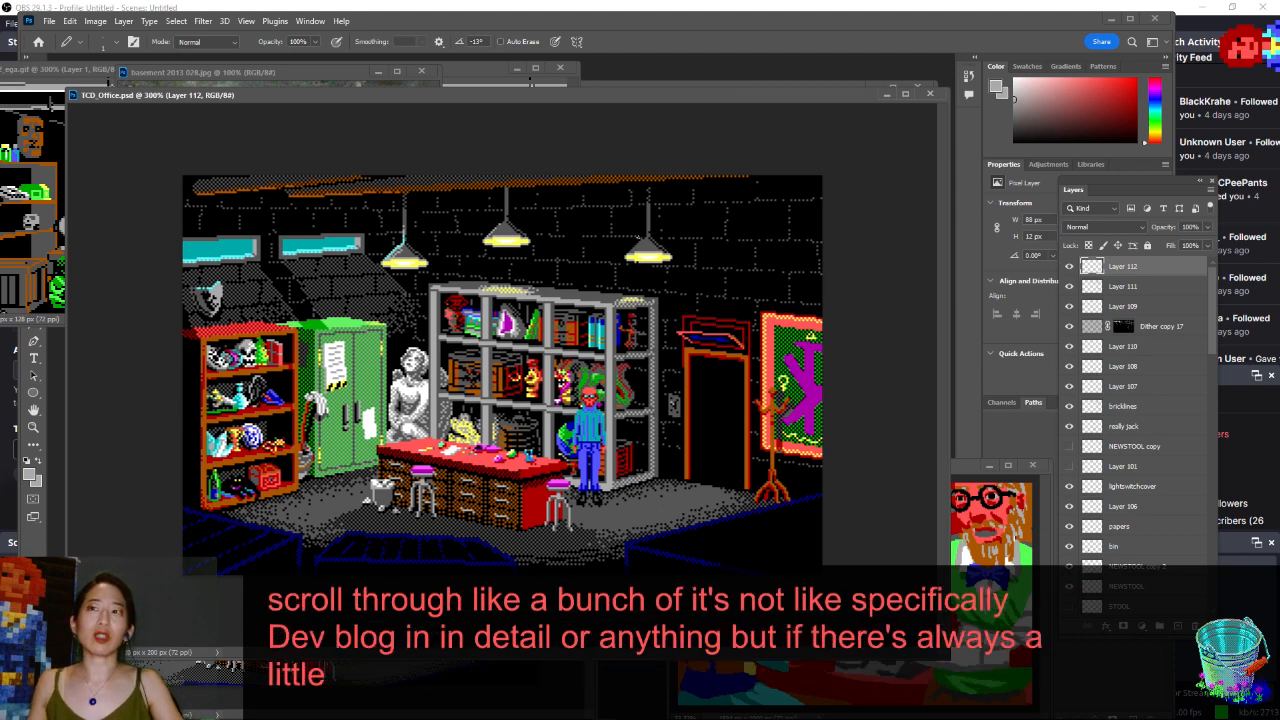
key(ctrl+minus)
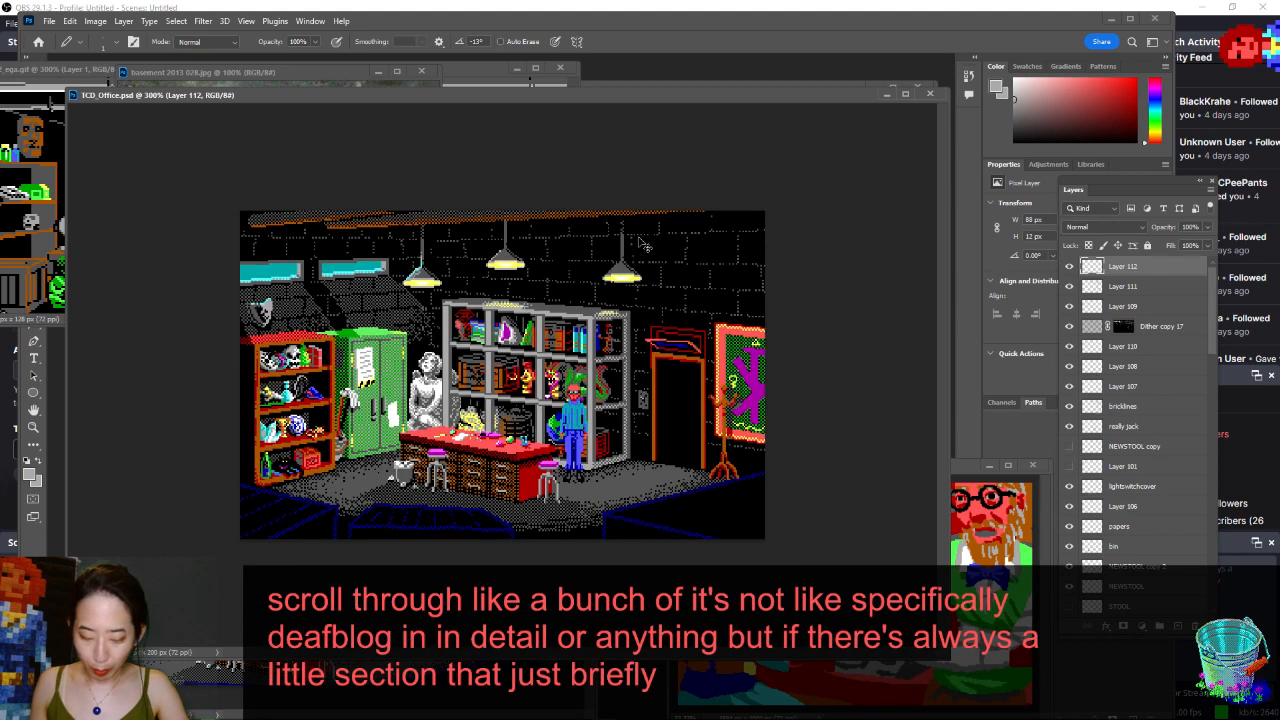
key(ctrl+minus)
key(ctrl+minus)
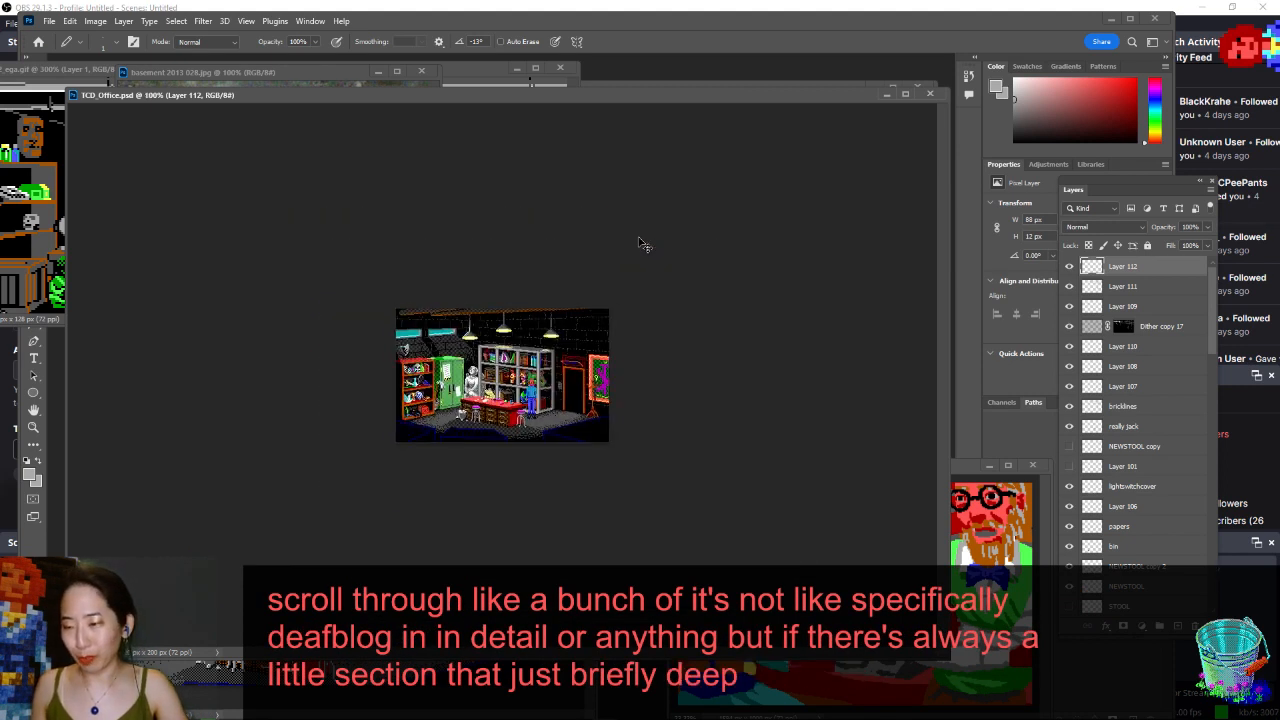
key(ctrl+plus)
key(ctrl+plus)
key(ctrl+plus)
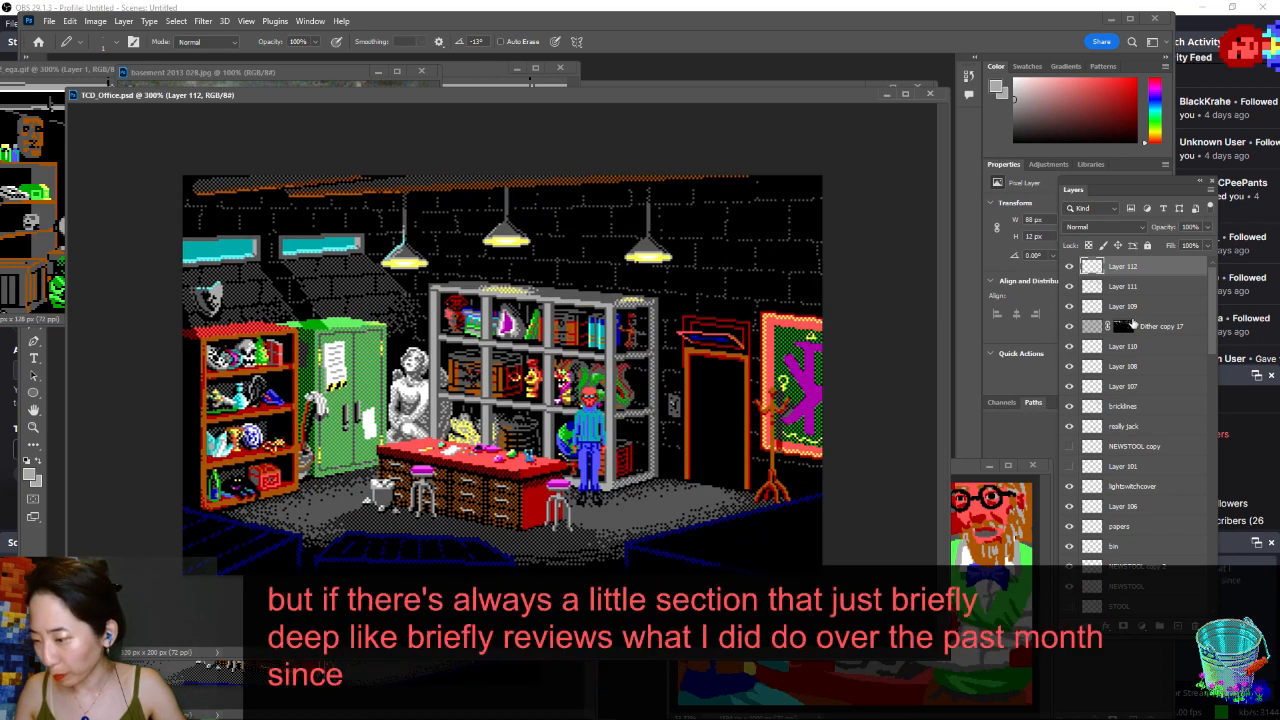
- Collapse the DITHERS group in the layer stack
scroll(1095, 340, down, 2)
scroll(1095, 340, down, 2)
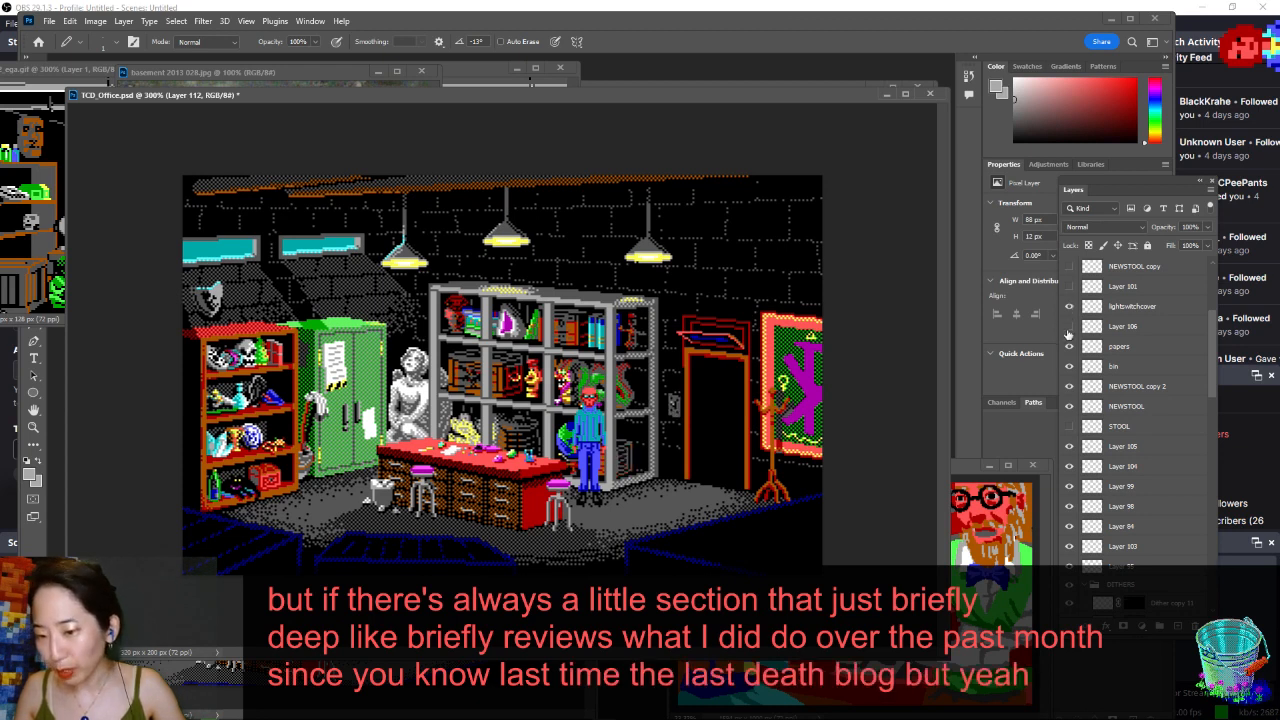
scroll(1075, 345, down, 2)
scroll(1075, 345, down, 2)
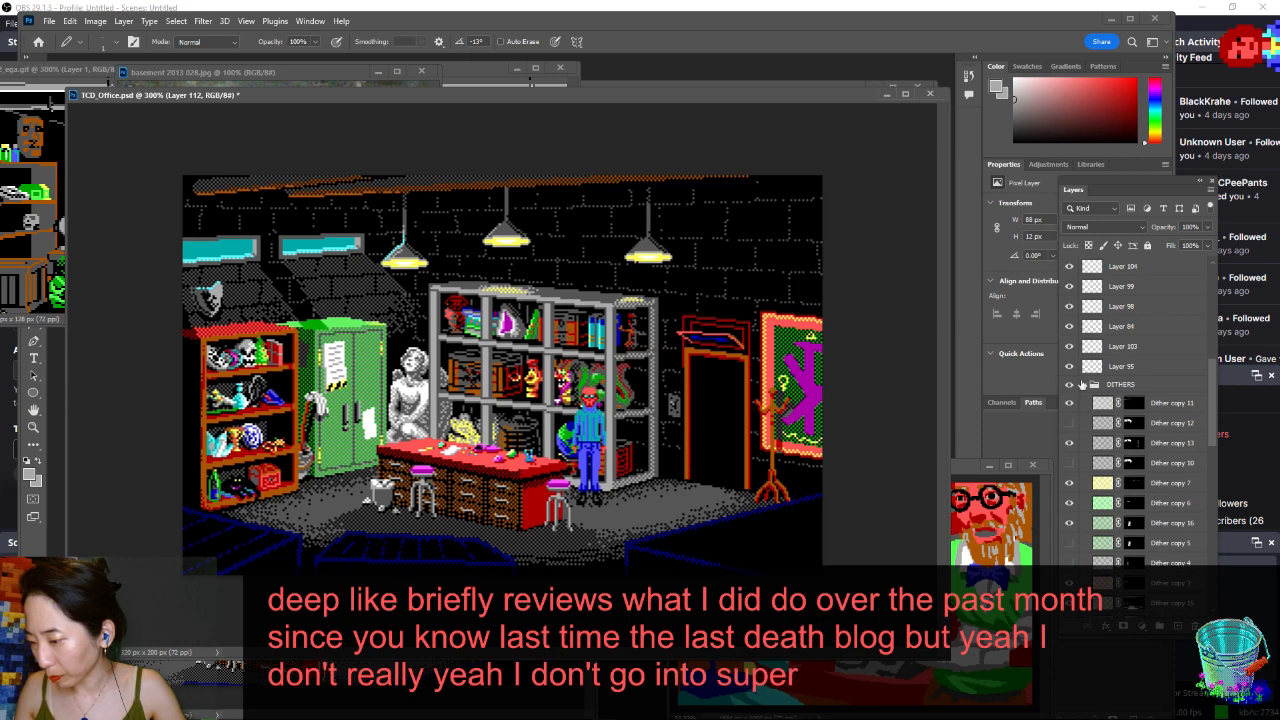
click(1083, 387)
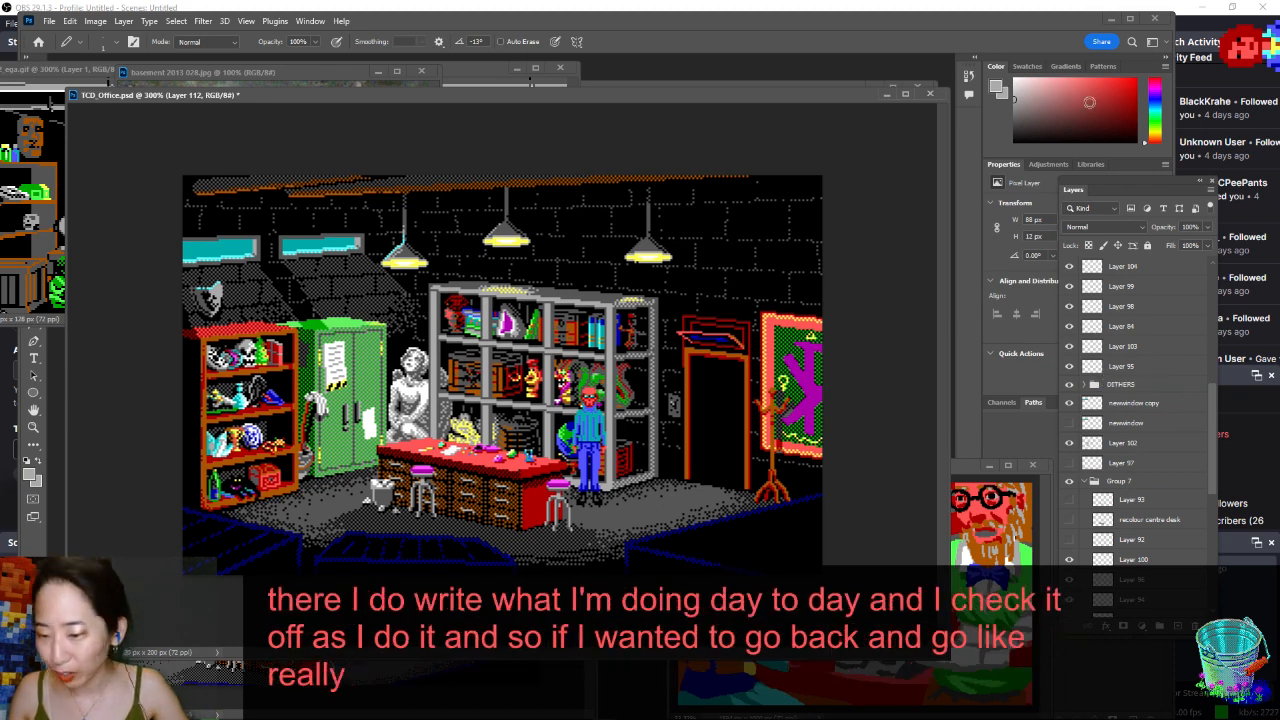
- Browse the layers from Group 7 up to Layer 110 and undo the accidental layer visibility changes
scroll(1130, 410, down, 5)
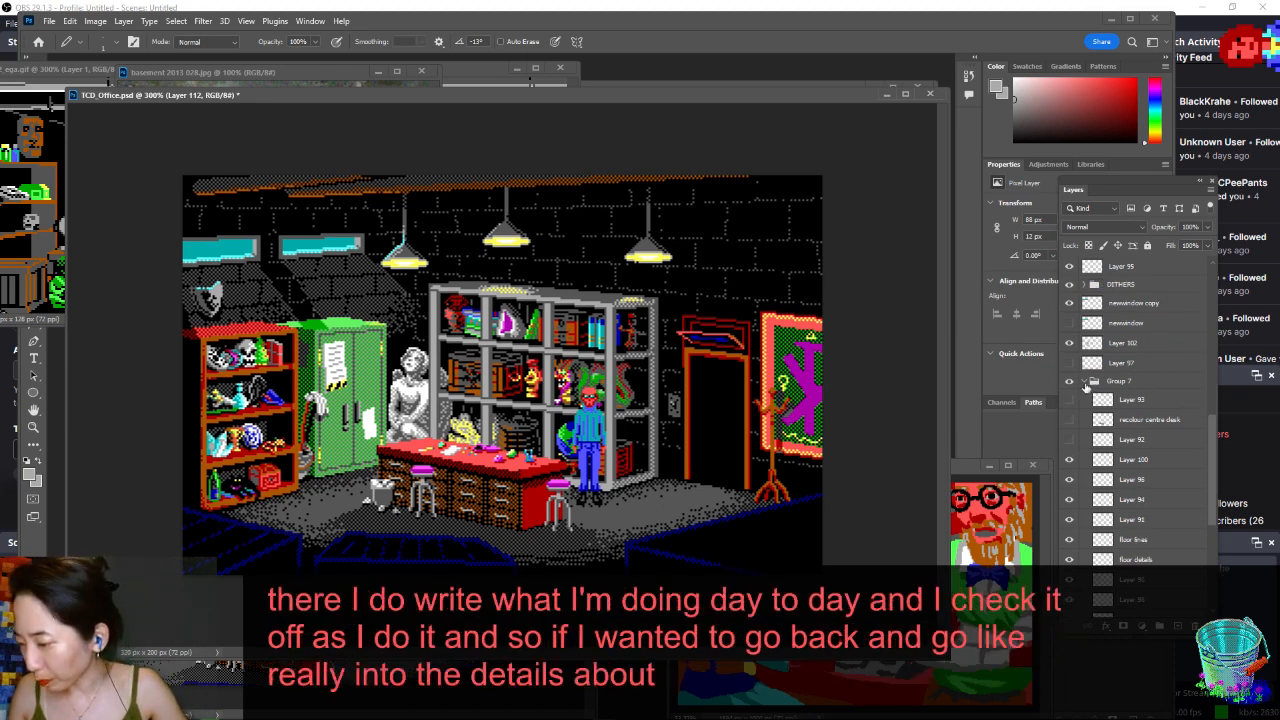
scroll(1130, 313, up, 2)
scroll(1128, 313, up, 6)
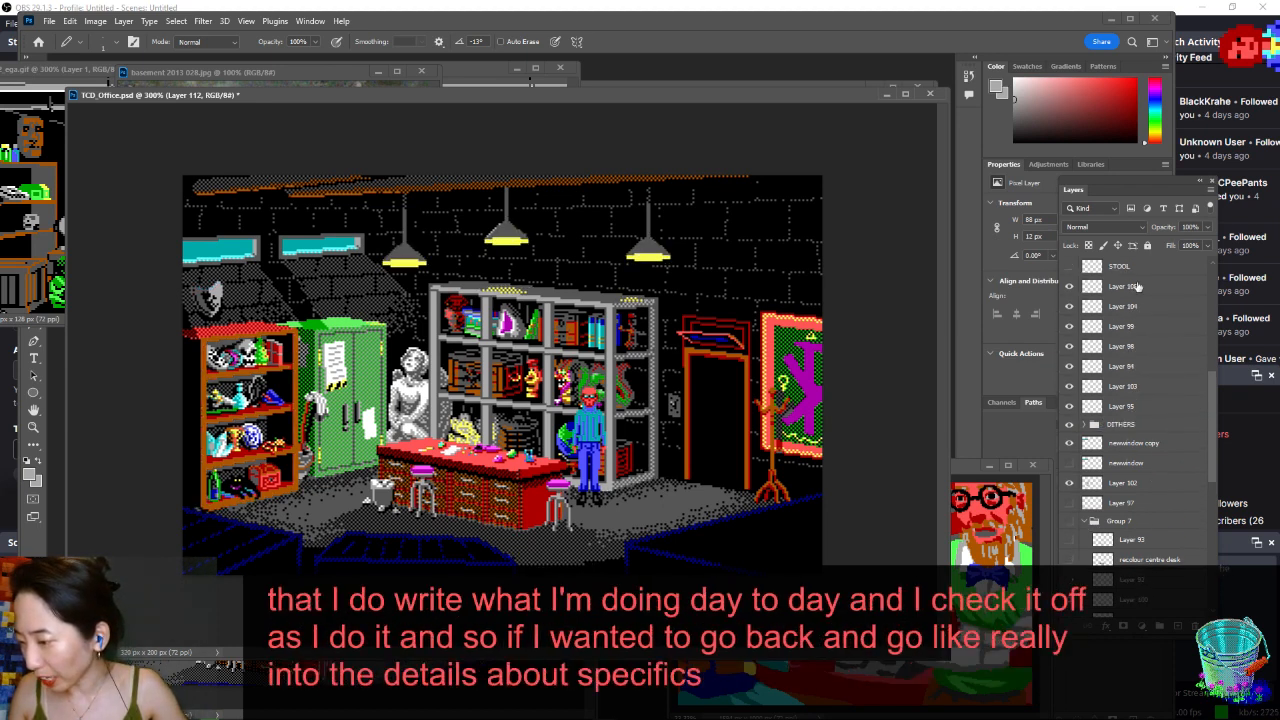
click(1149, 262)
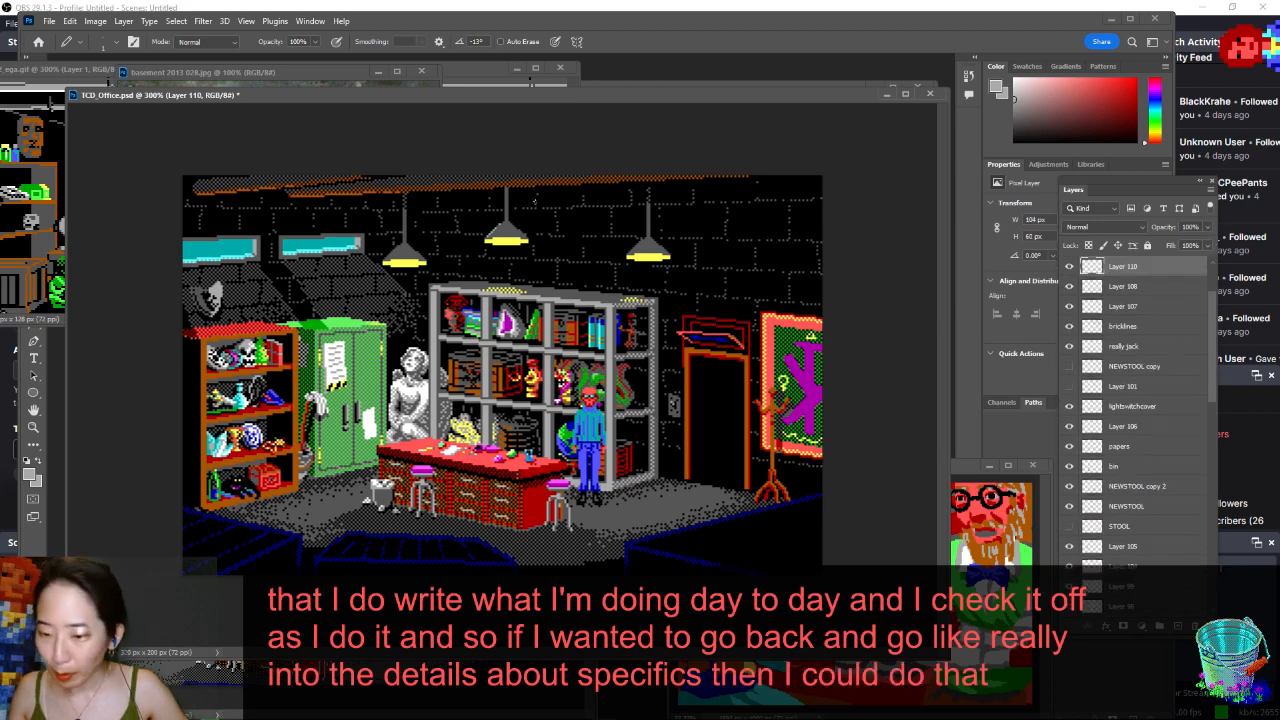
scroll(525, 244, up, 6)
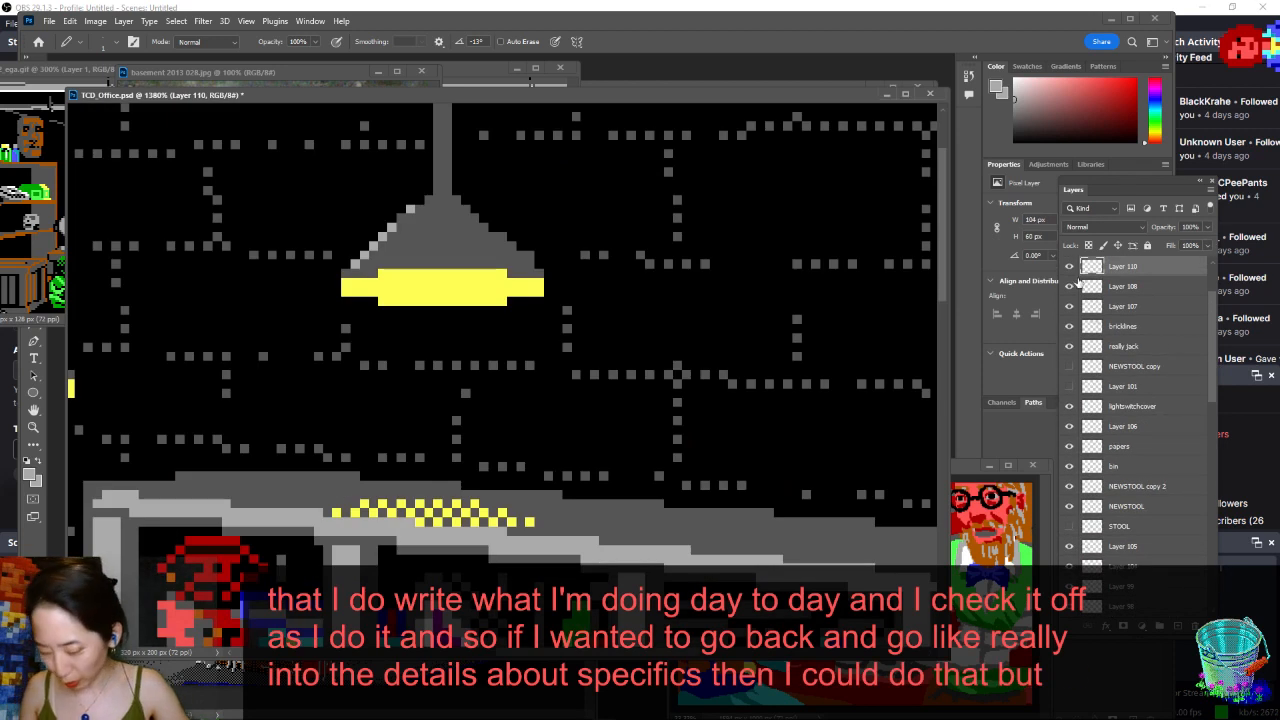
key(ctrl+minus)
key(ctrl+minus)
key(ctrl+minus)
key(ctrl+minus)
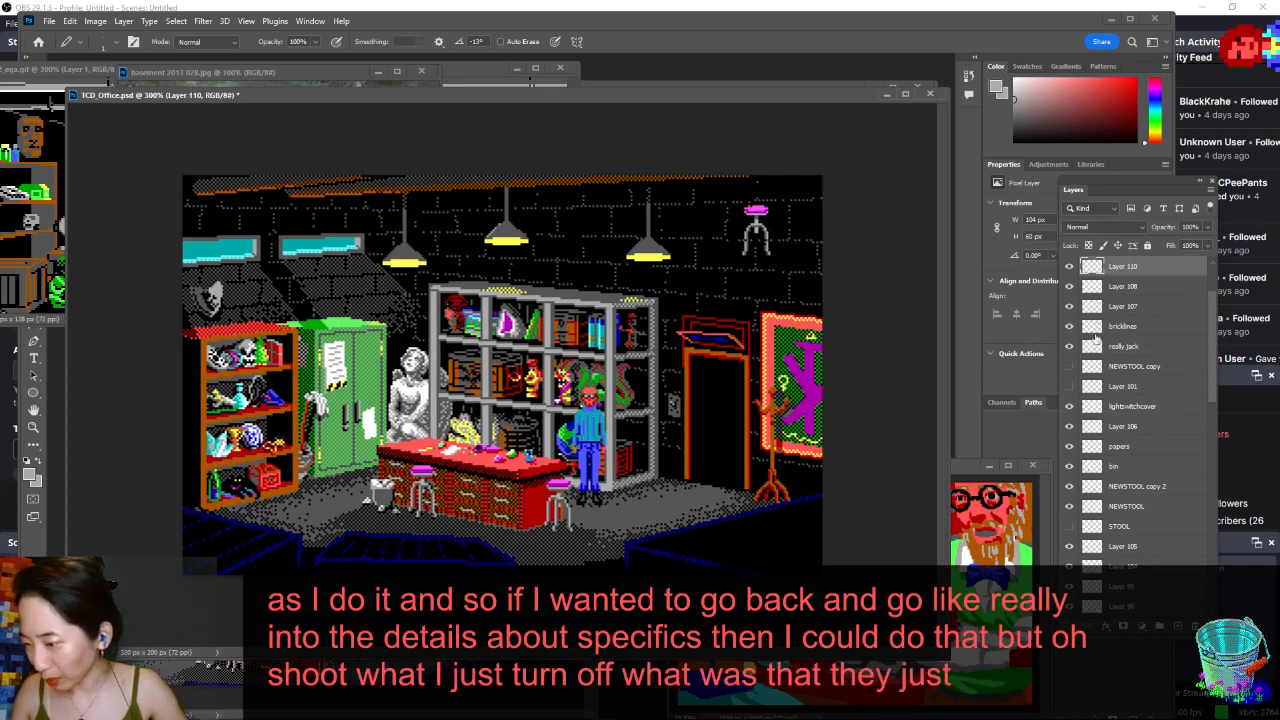
key(ctrl+z)
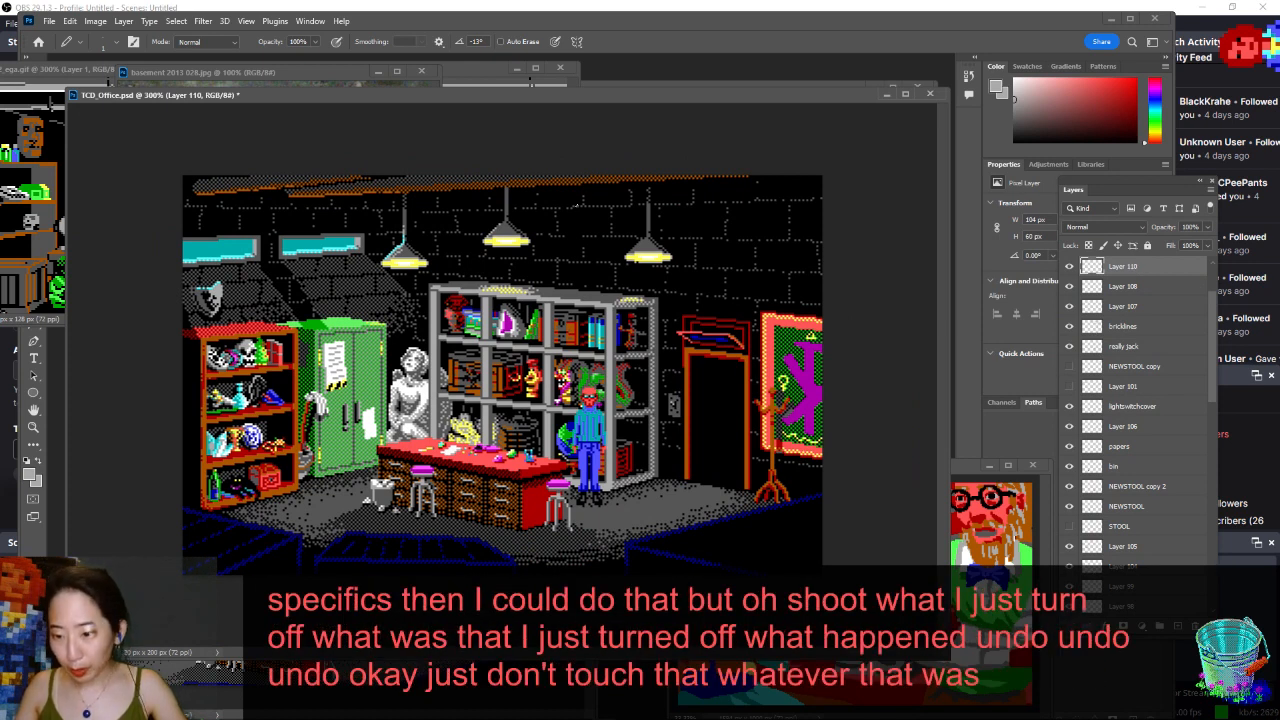
- Save the TCD_Office.psd file and check the whole scene at reduced size
key(ctrl+minus)
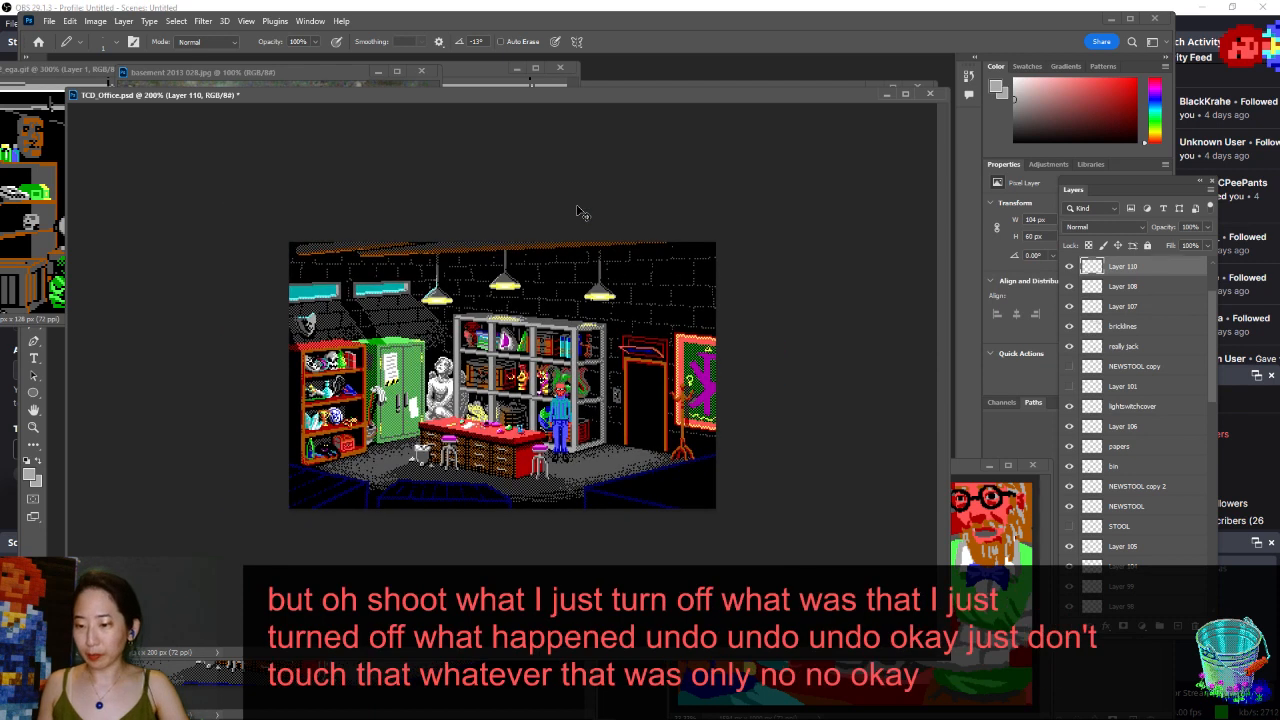
key(ctrl+s)
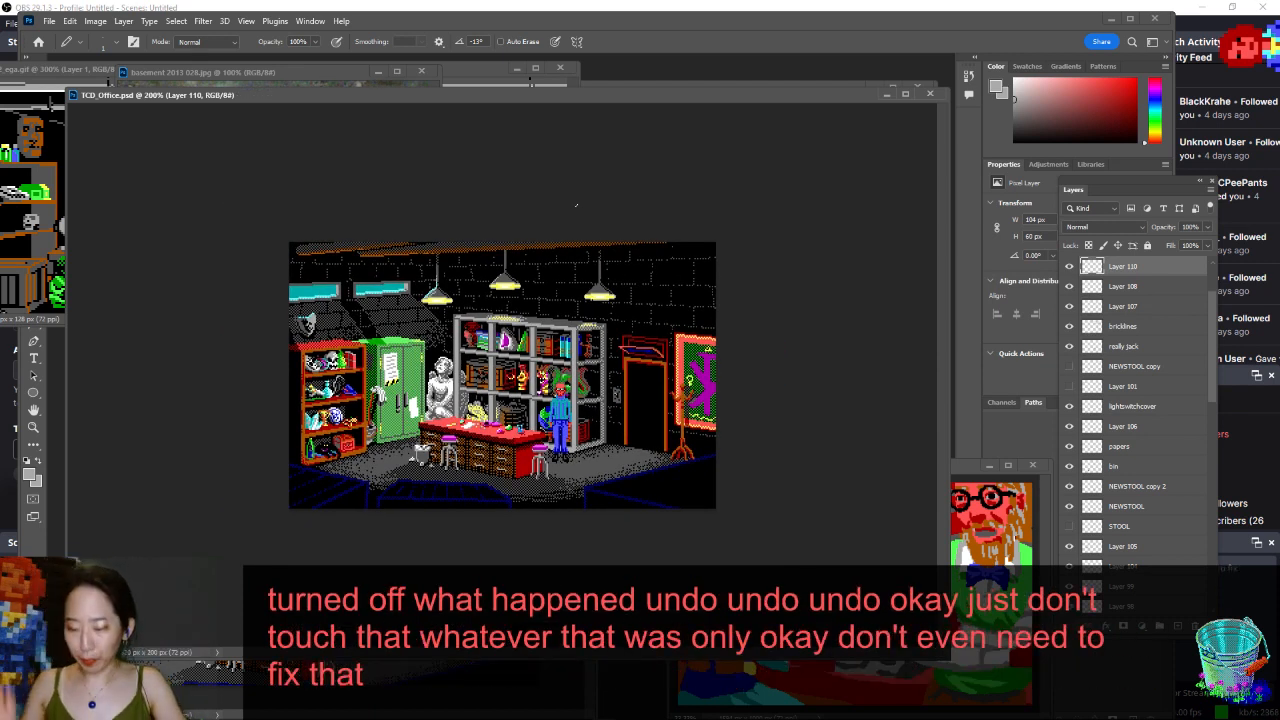
key(ctrl+minus)
key(ctrl+plus)
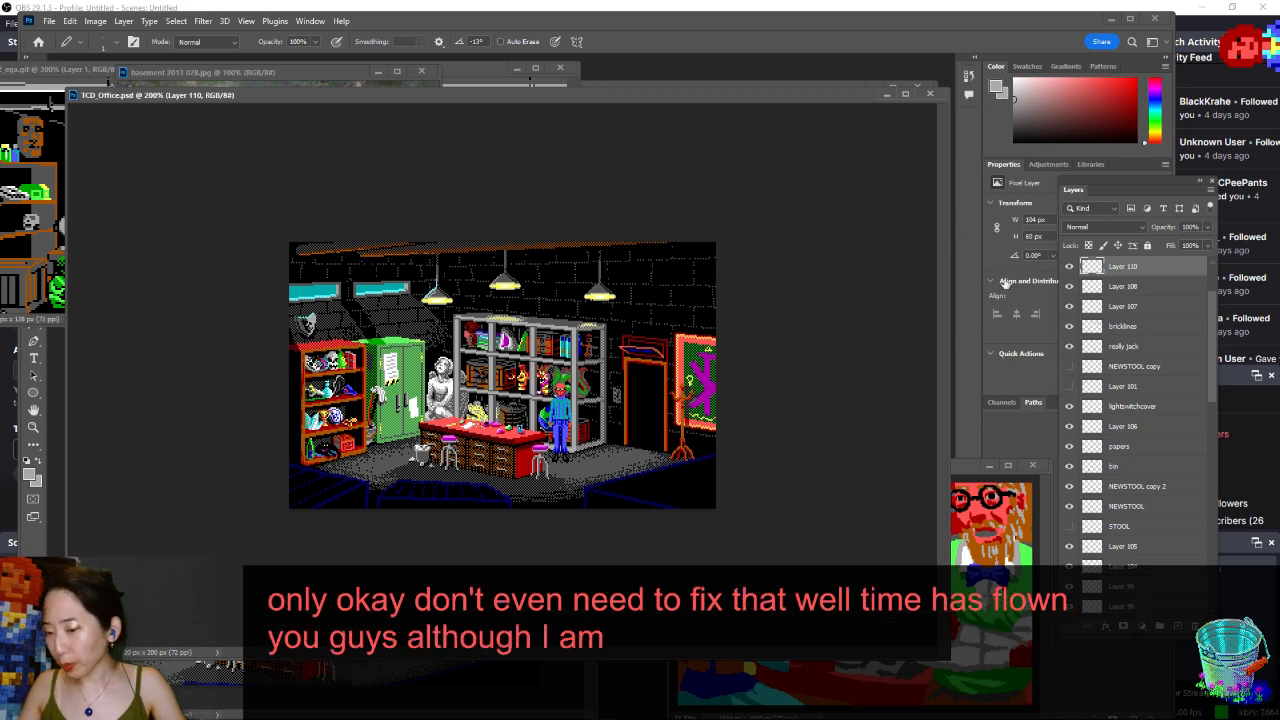
- Create a new empty layer above Layer 112 at the top of the layer stack for testing the bookcase's side shading
drag(488, 248, 687, 534)
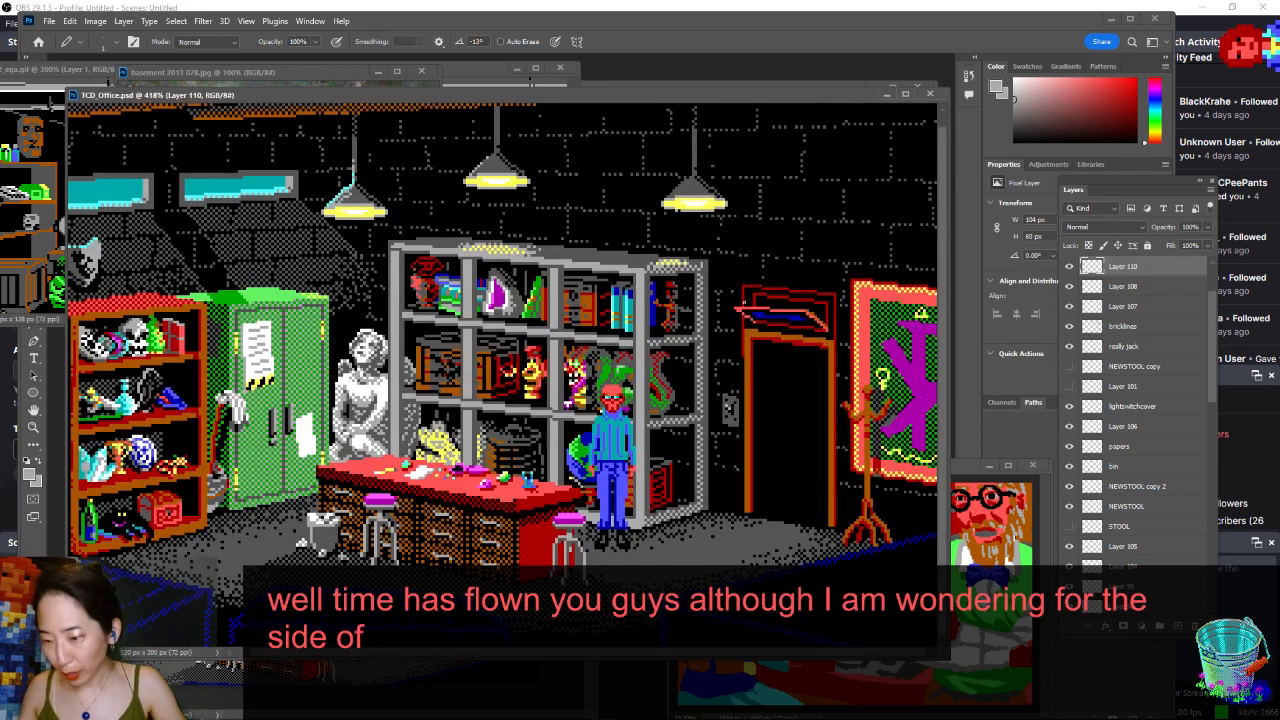
key(ctrl+plus)
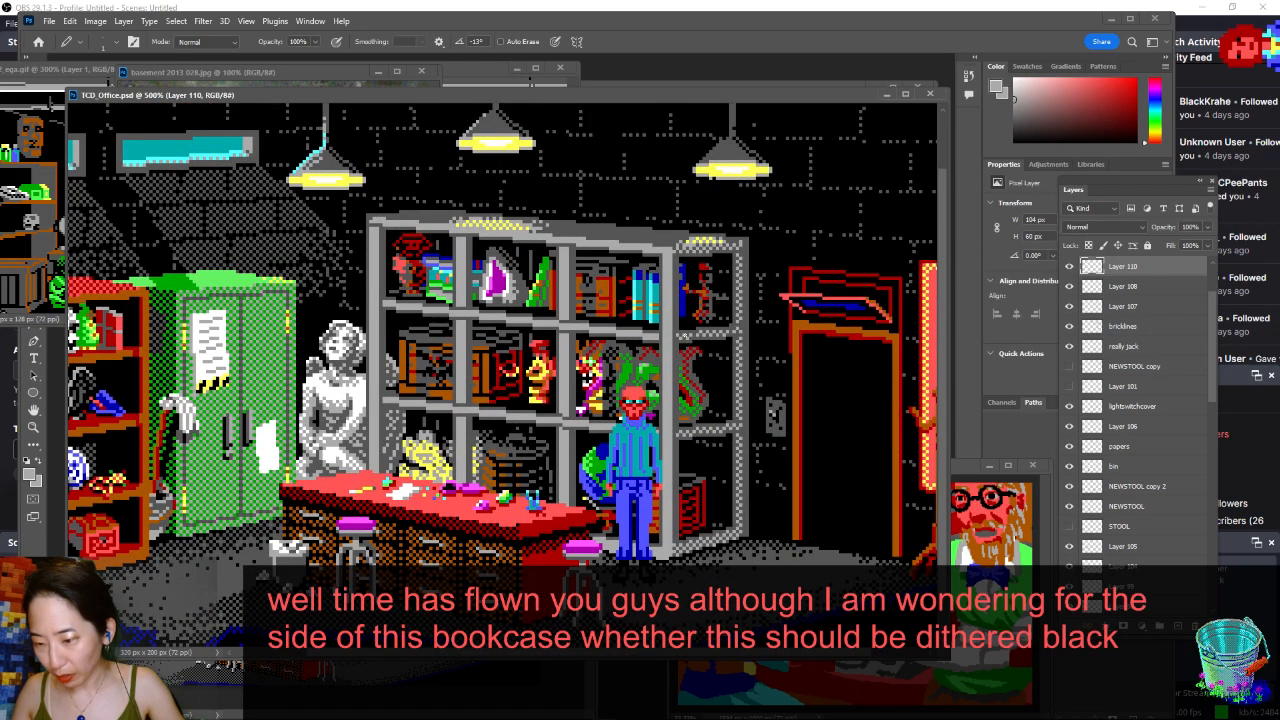
scroll(1108, 290, up, 2)
click(1190, 272)
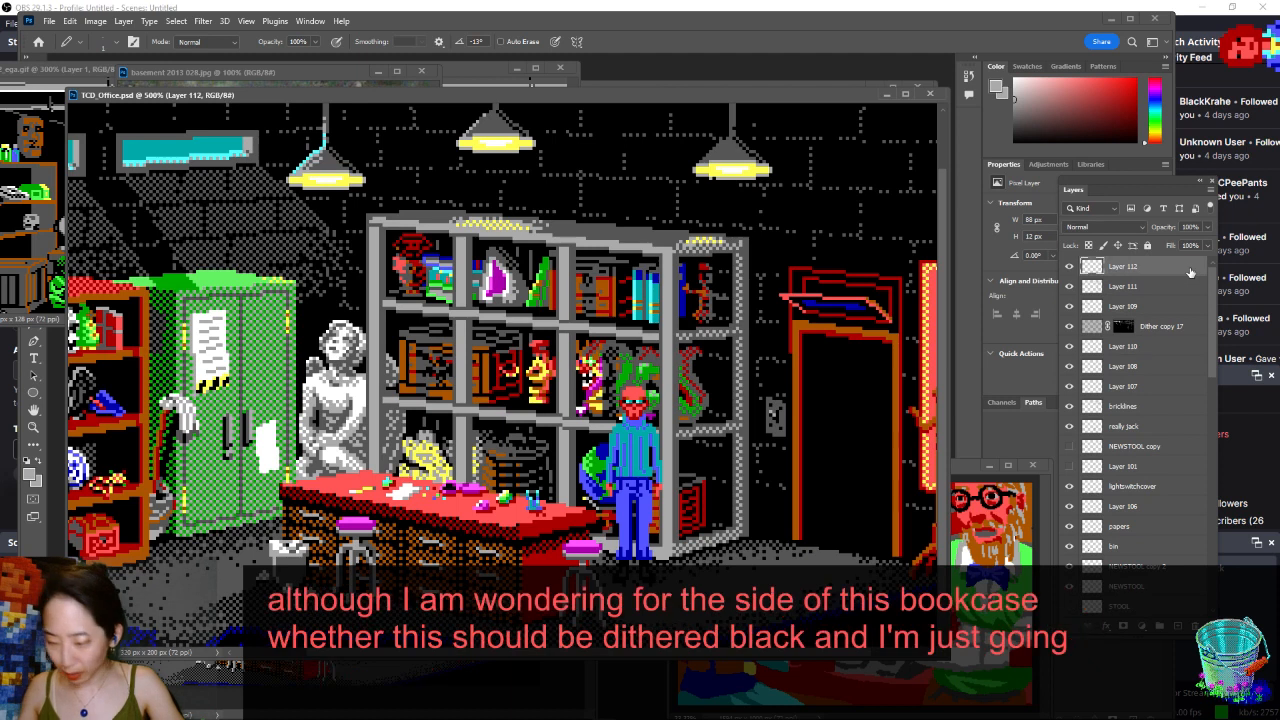
key(ctrl+shift+n)
key(Return)
- Select all light grey pixels across the image with the Magic Wand, Contiguous turned off, and hide the selection outline
key(w)
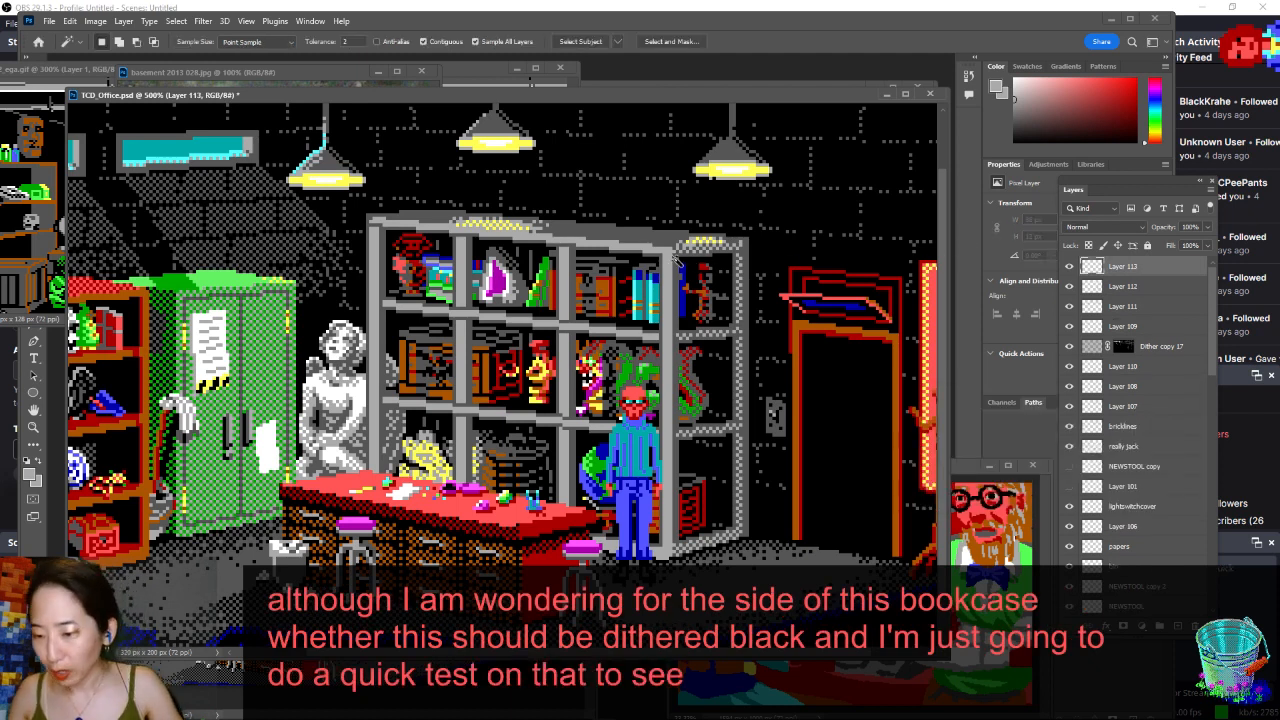
key(ctrl+d)
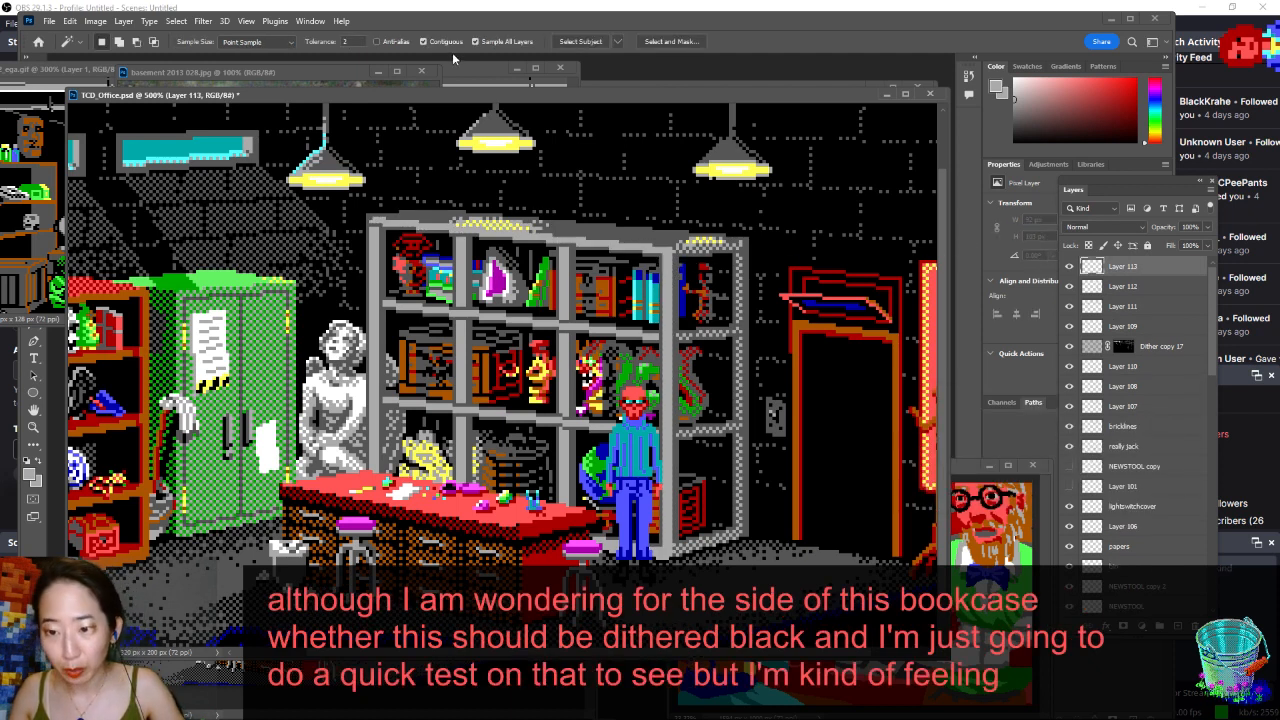
click(450, 43)
click(670, 295)
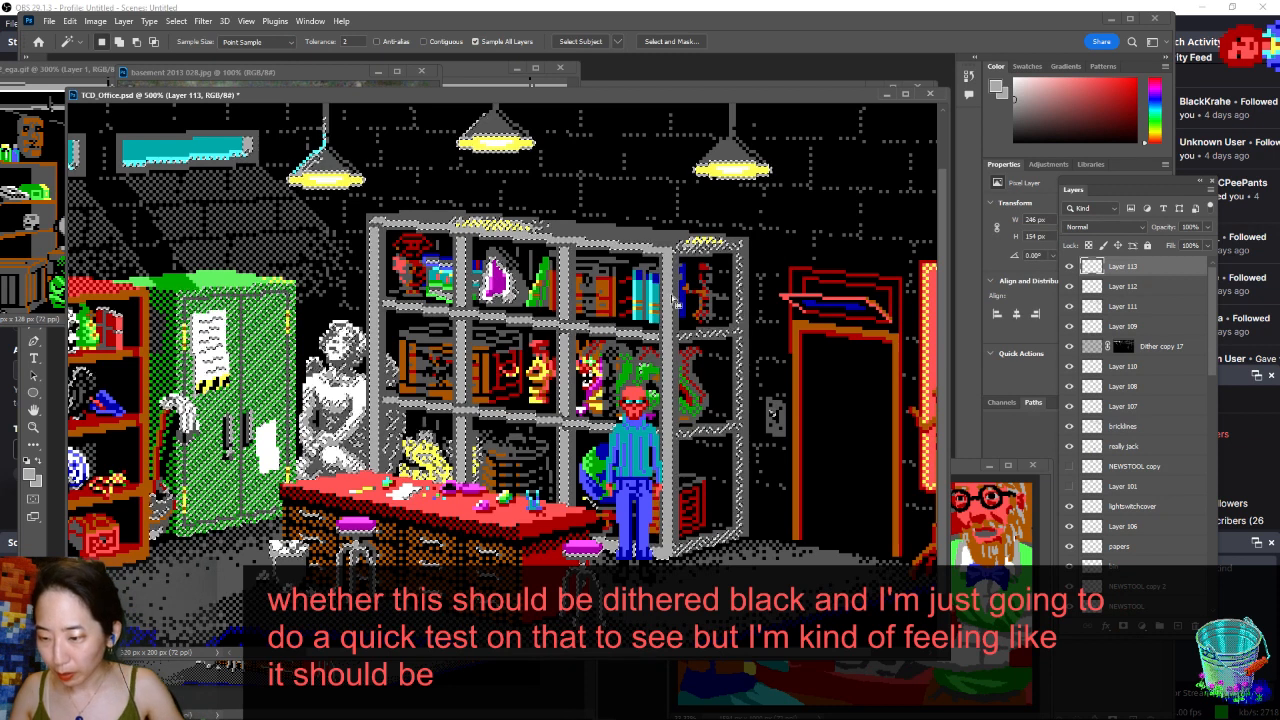
key(ctrl+d)
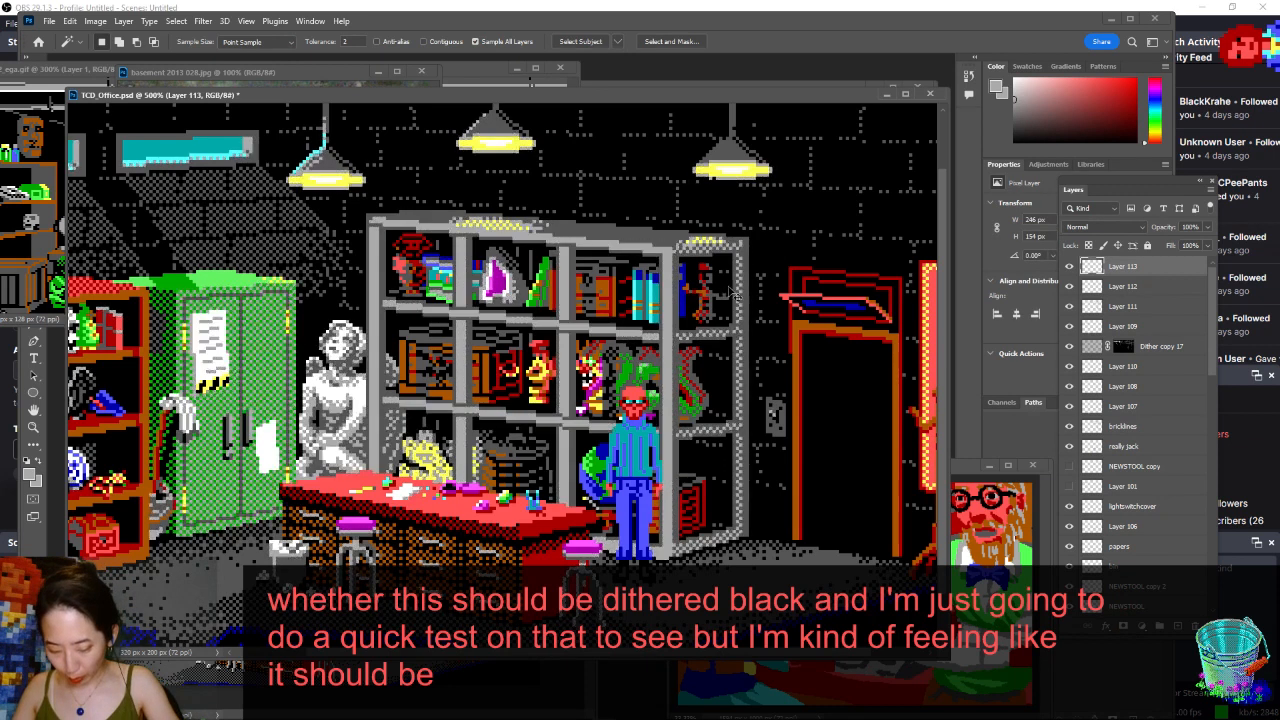
- Paint the selected light grey dither pixels on the bookcase's right side panel and shelf edges black with the Pencil tool
key(b)
key(d)
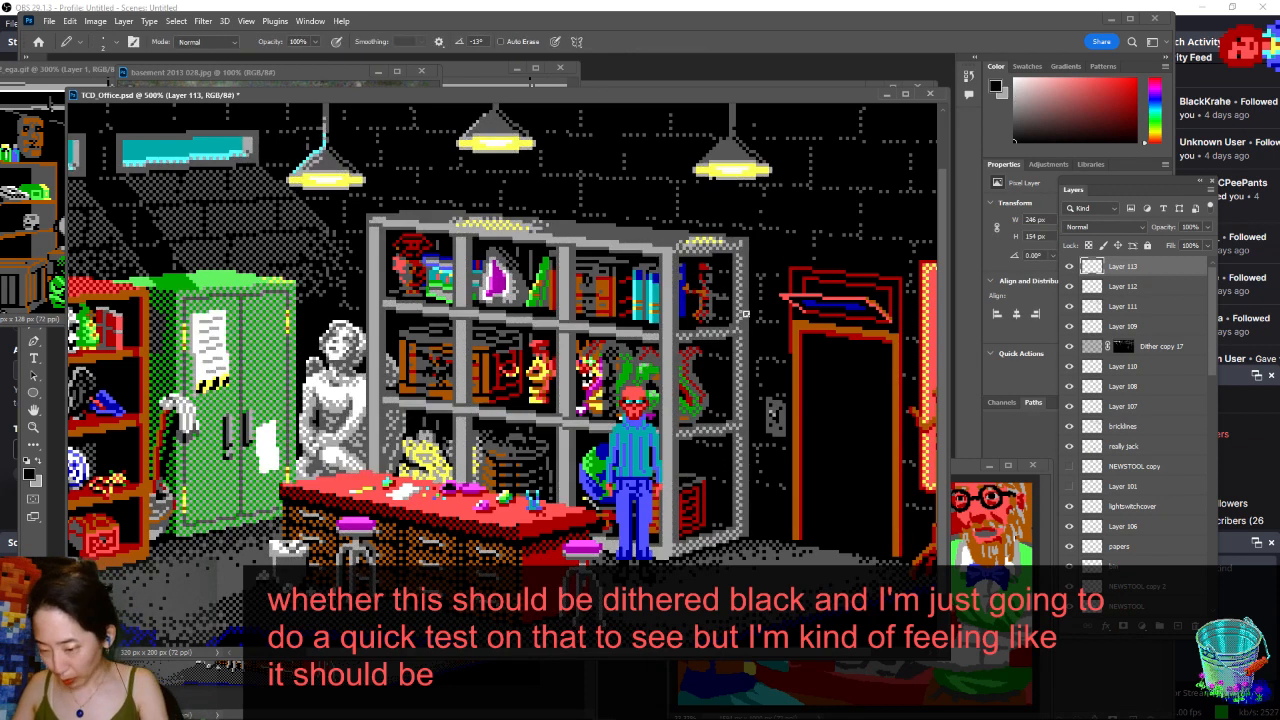
mouse_move(687, 433)
mouse_down()
mouse_move(725, 430)
mouse_move(739, 496)
mouse_move(706, 548)
mouse_move(681, 551)
mouse_up()
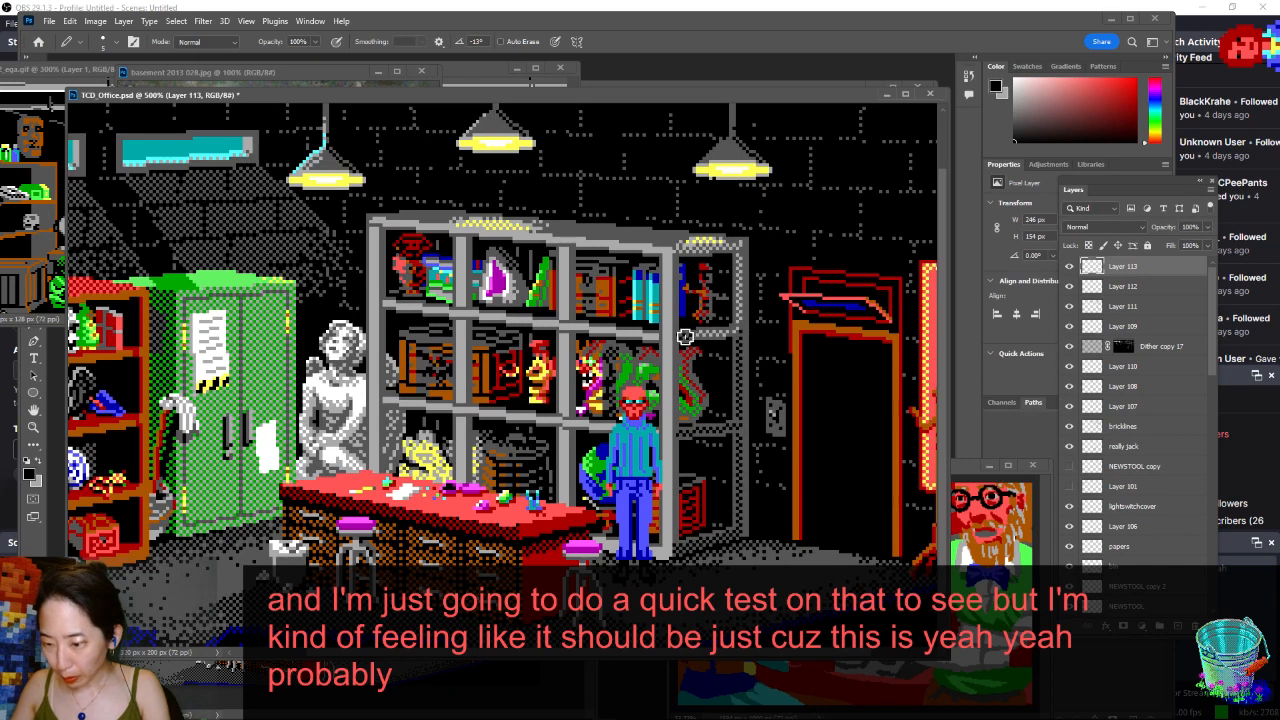
mouse_move(685, 337)
mouse_down()
mouse_move(734, 329)
mouse_move(742, 254)
mouse_up()
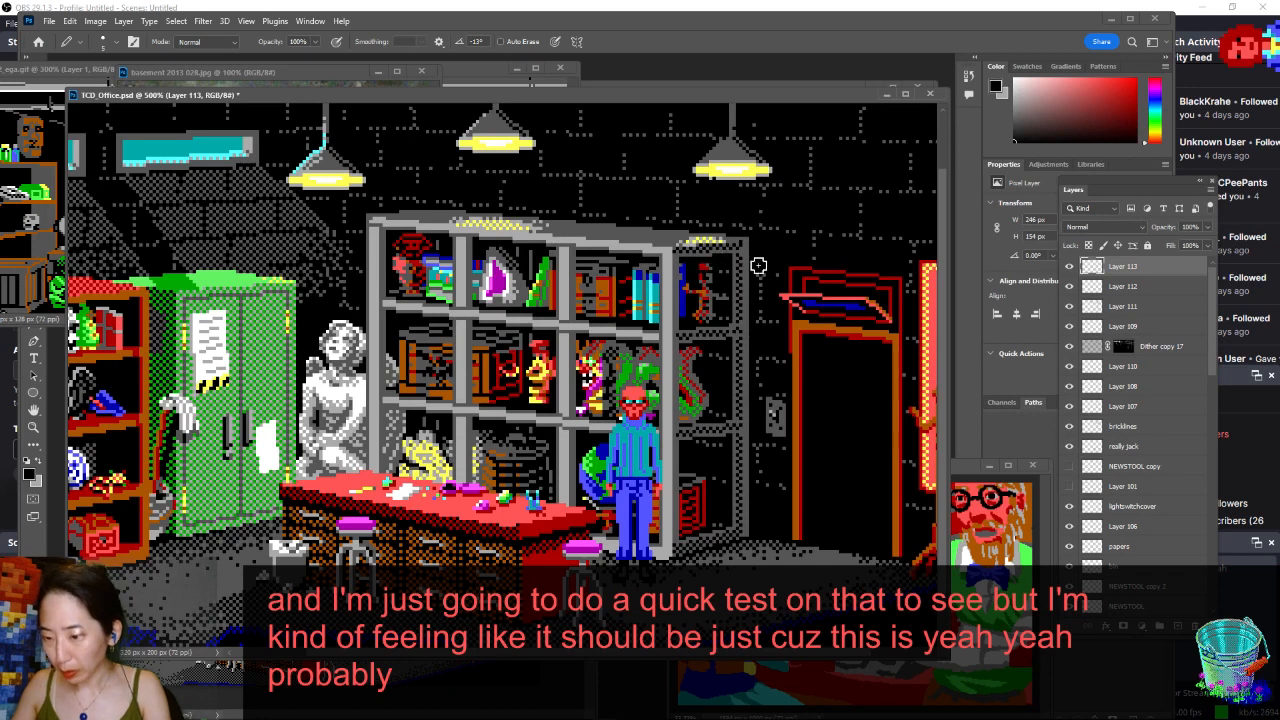
key(ctrl+minus)
key(ctrl+minus)
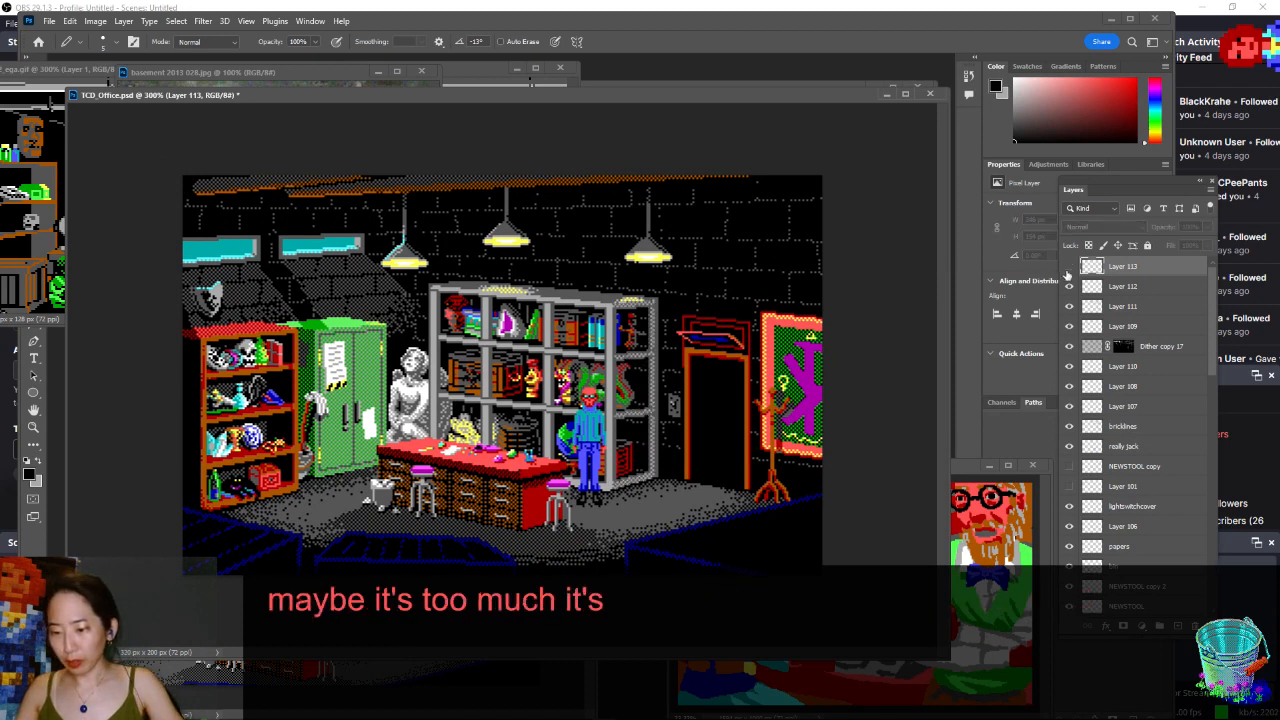
- Compare the scene with Layer 113's darker bookcase side shown and hidden, both at 300% and at 200% zoom
click(1068, 268)
click(1068, 268)
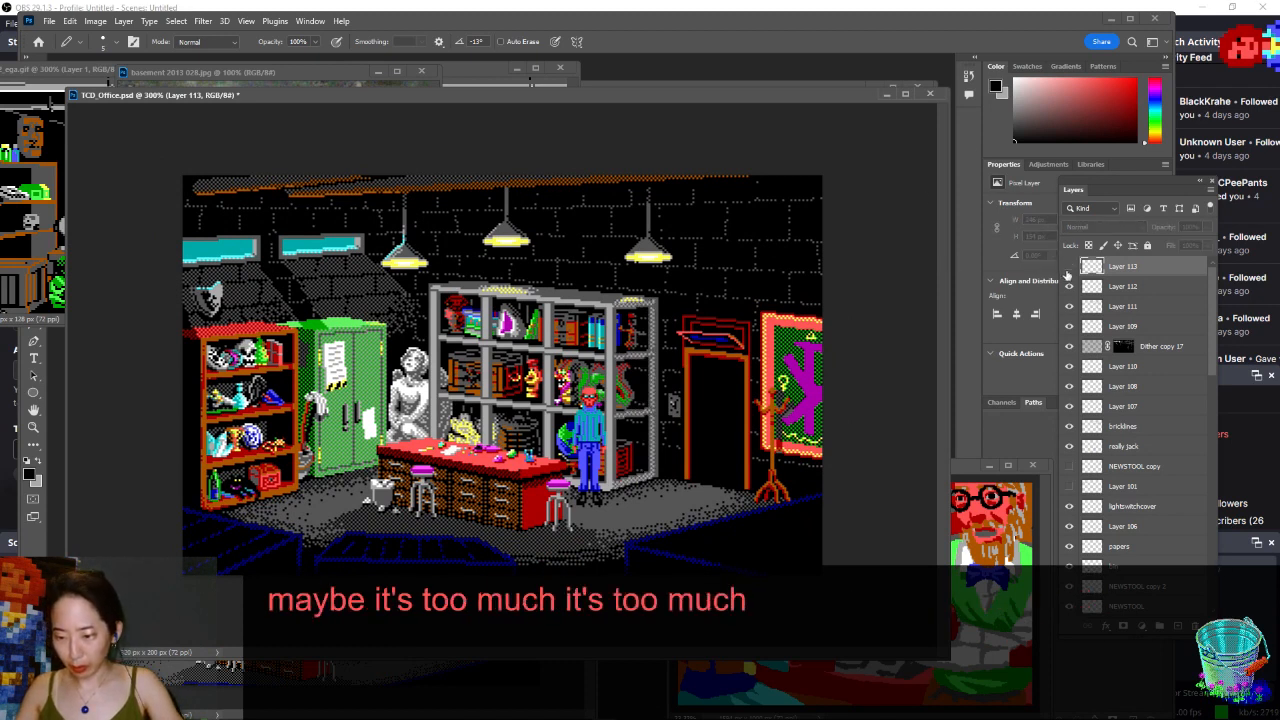
click(1068, 268)
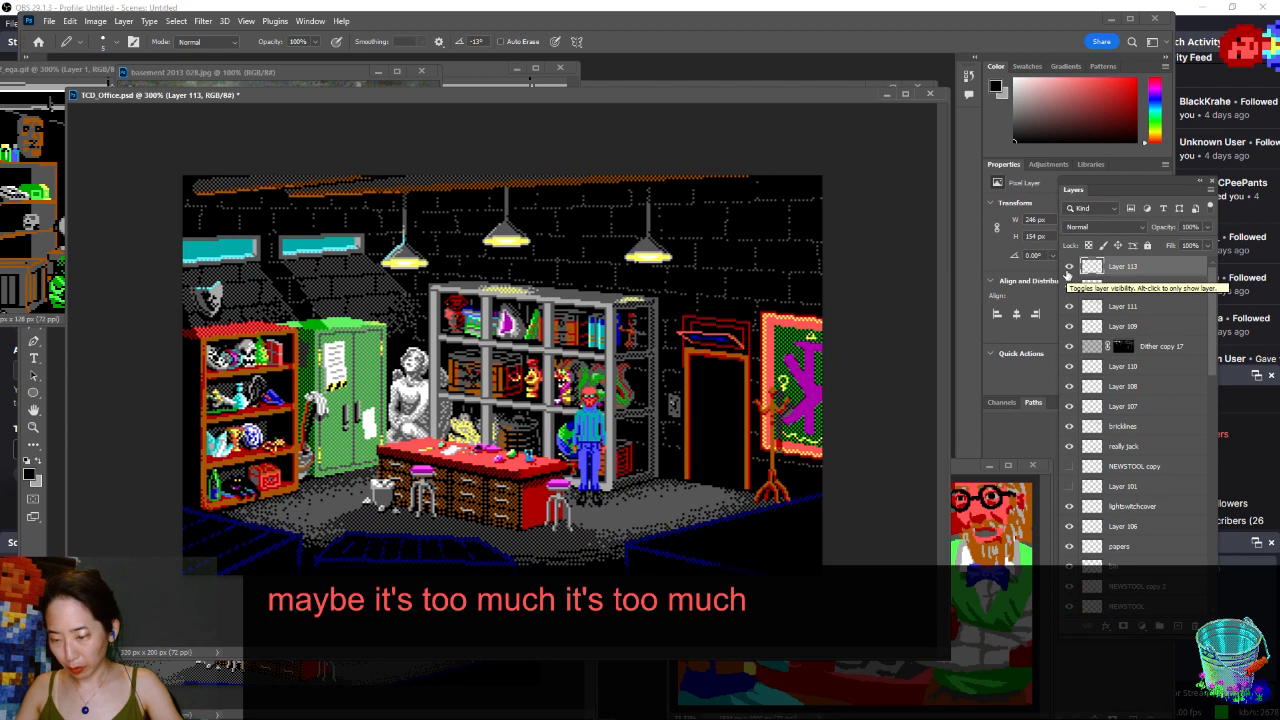
click(1068, 268)
click(1068, 268)
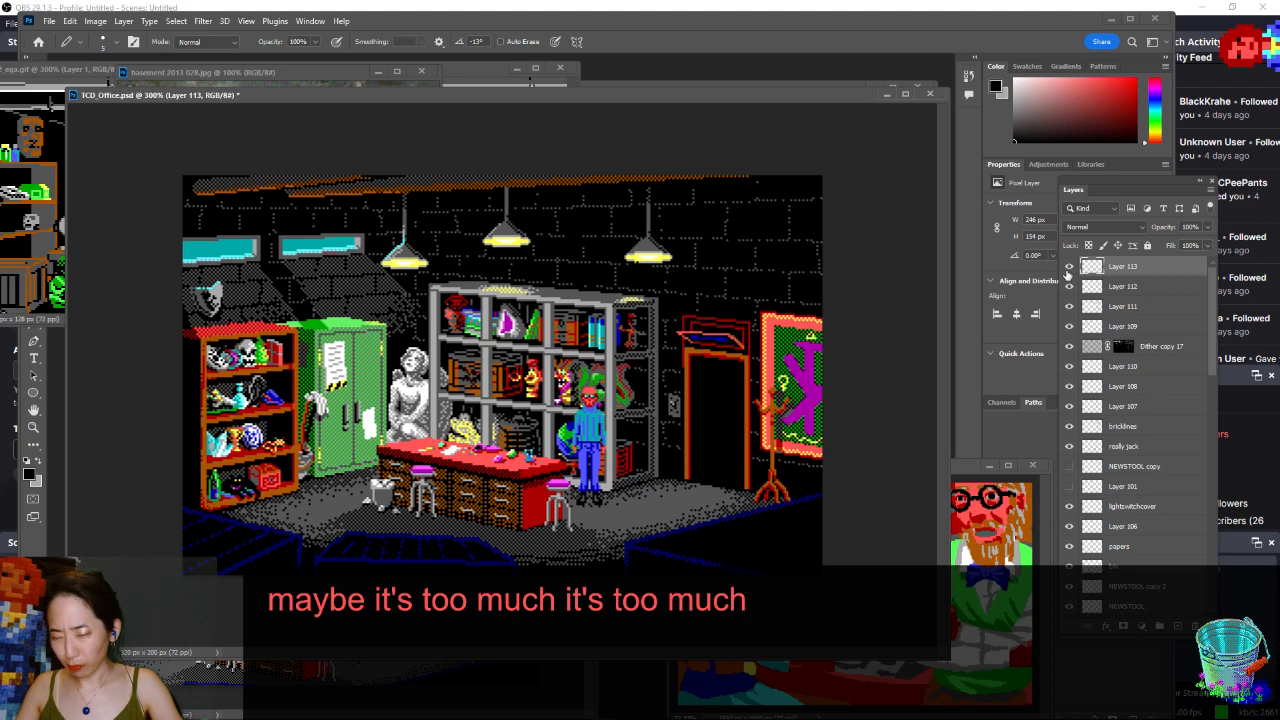
click(1068, 268)
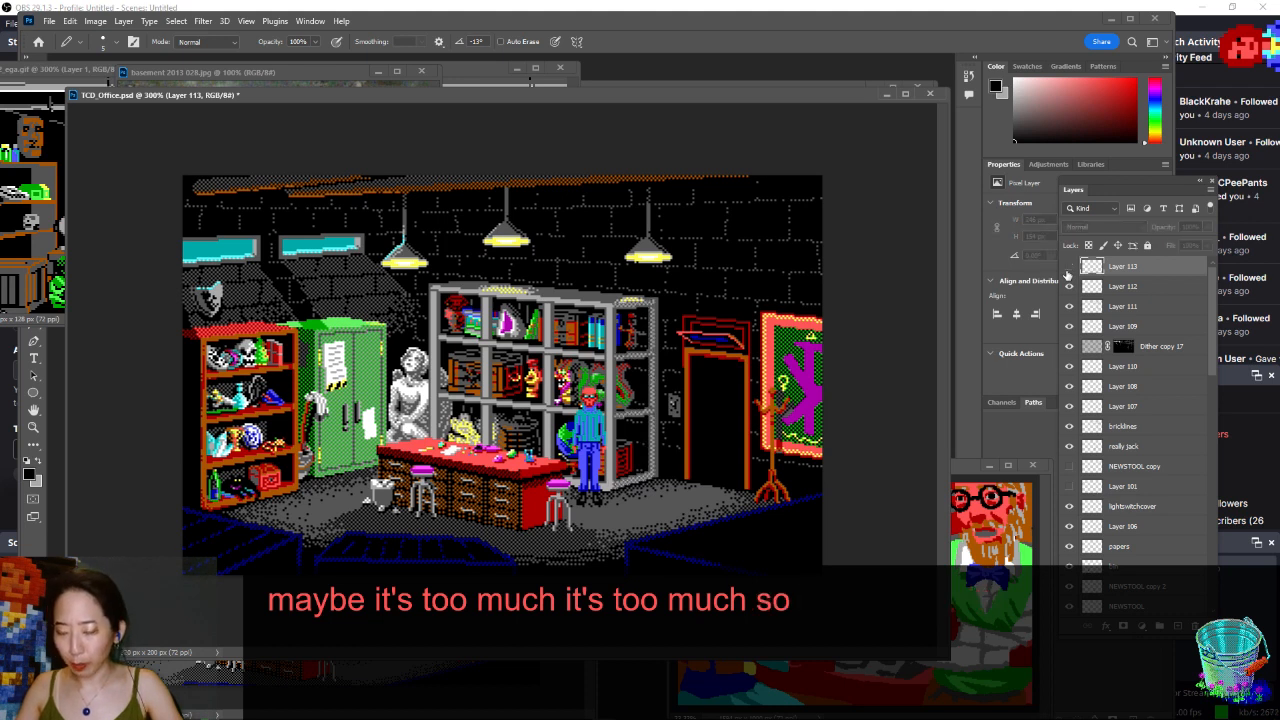
click(1068, 268)
click(1070, 270)
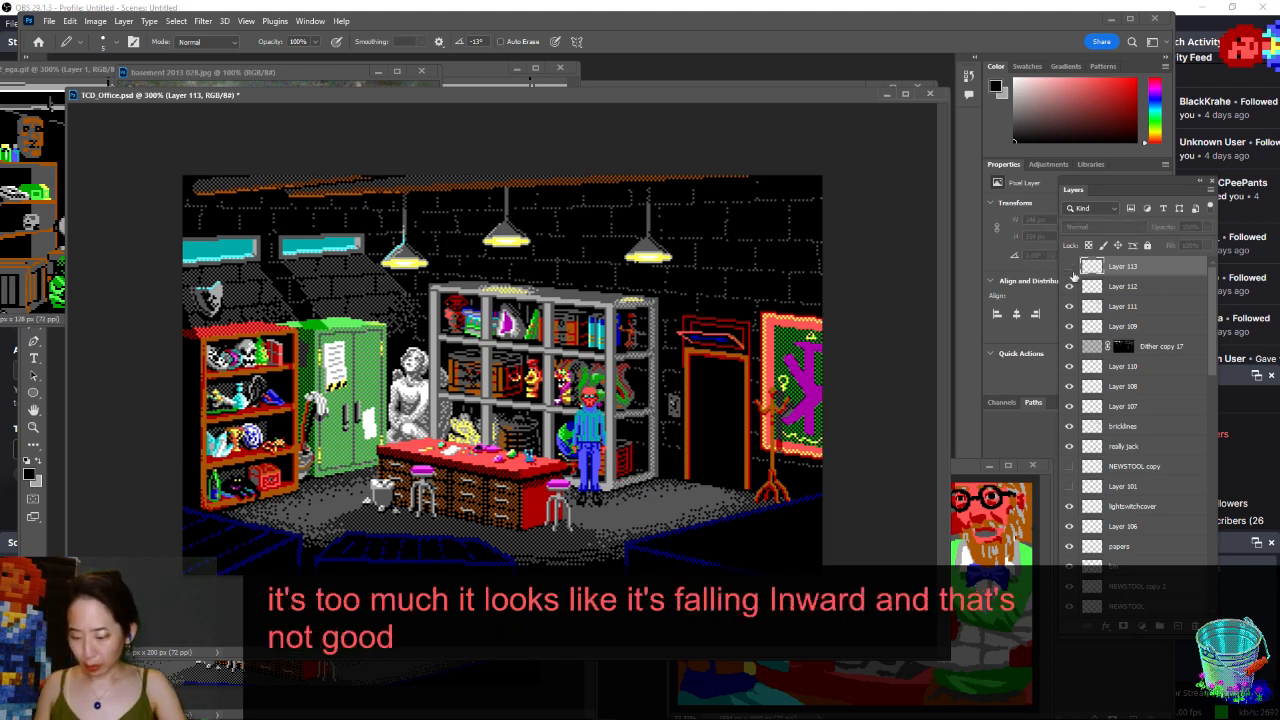
key(ctrl+minus)
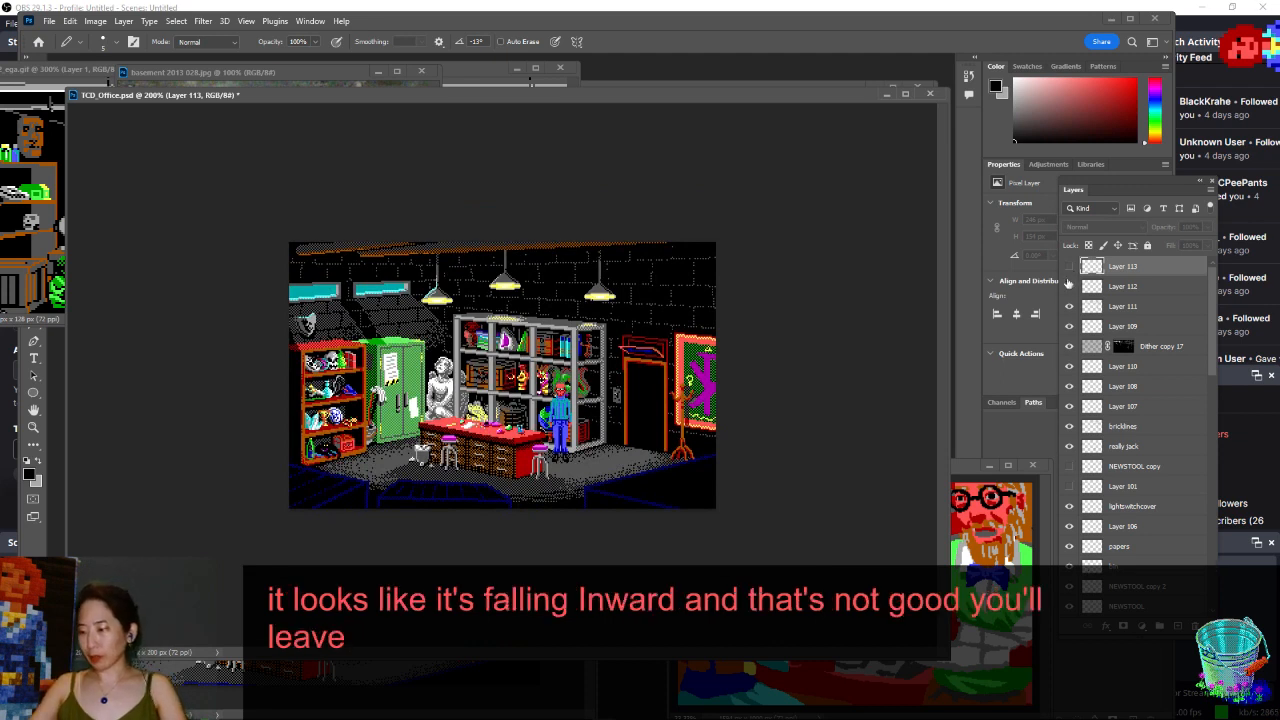
click(1068, 268)
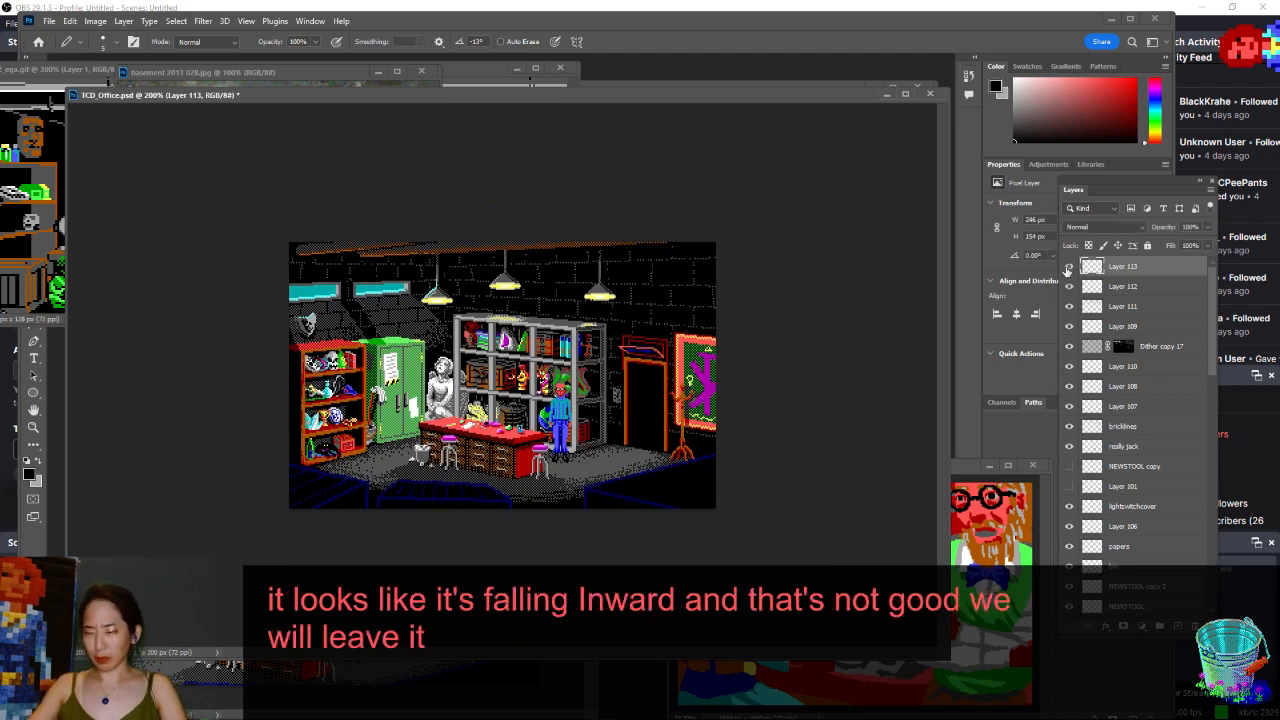
scroll(545, 275, up, 5)
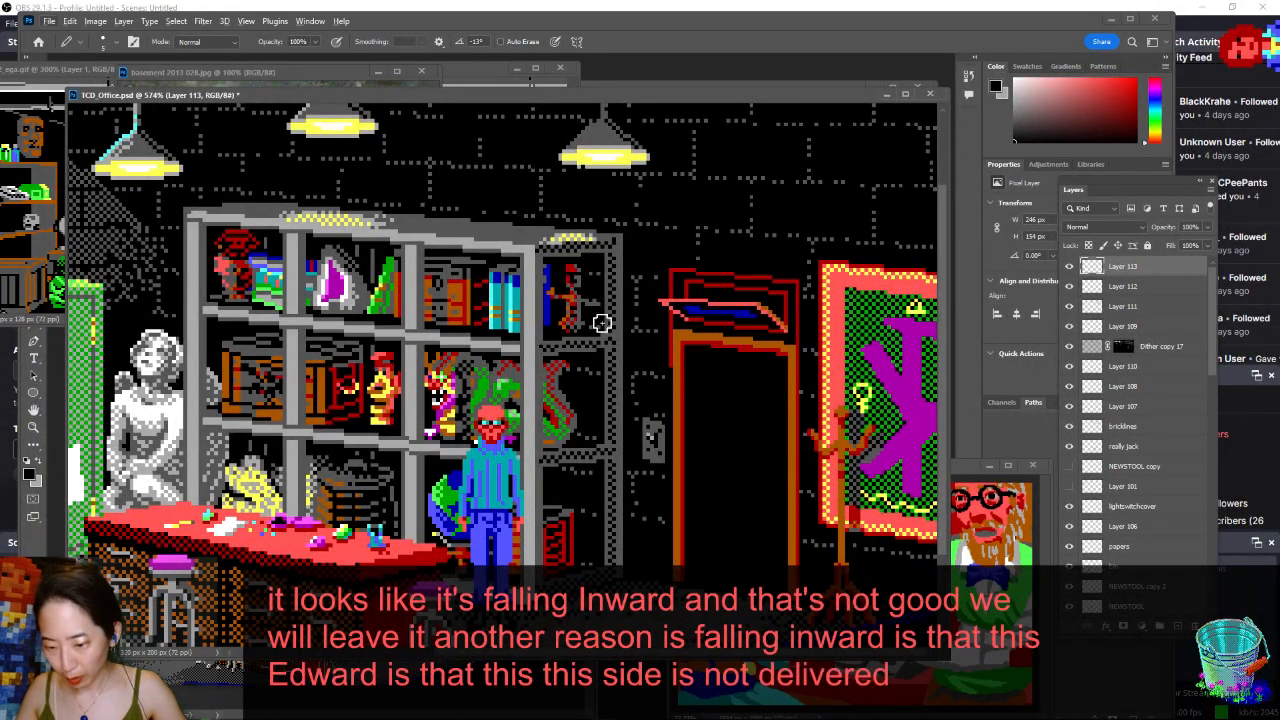
key(ctrl+shift+n)
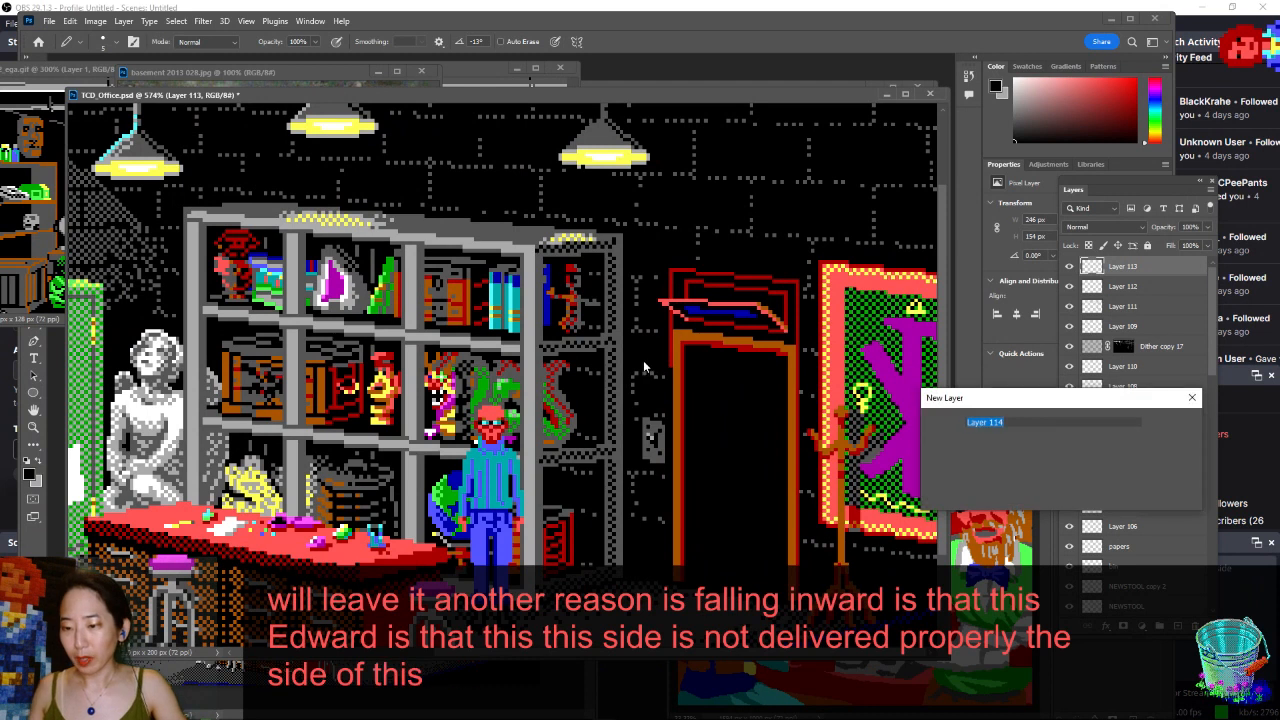
key(Return)
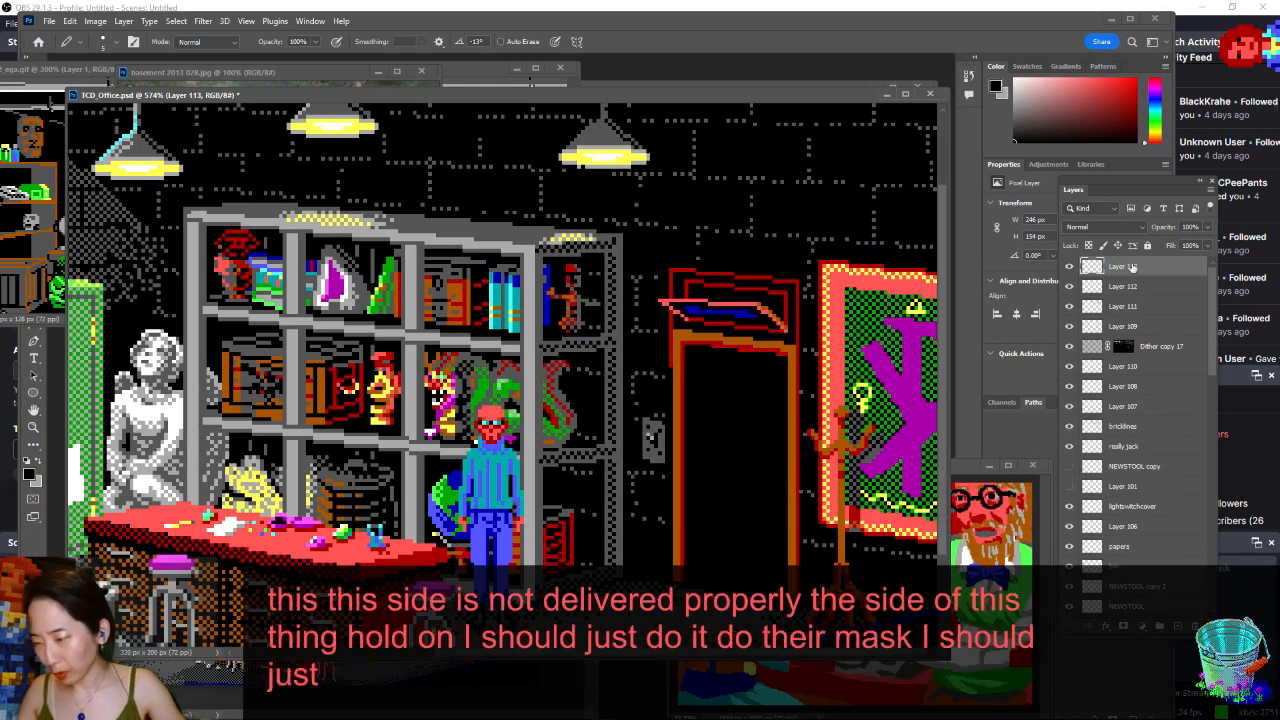
key(ctrl+z)
- Rename Layer 113 as fixshelfmaybe and move it directly below the DITHERS group in the layer stack
key(ctrl+minus)
key(ctrl+minus)
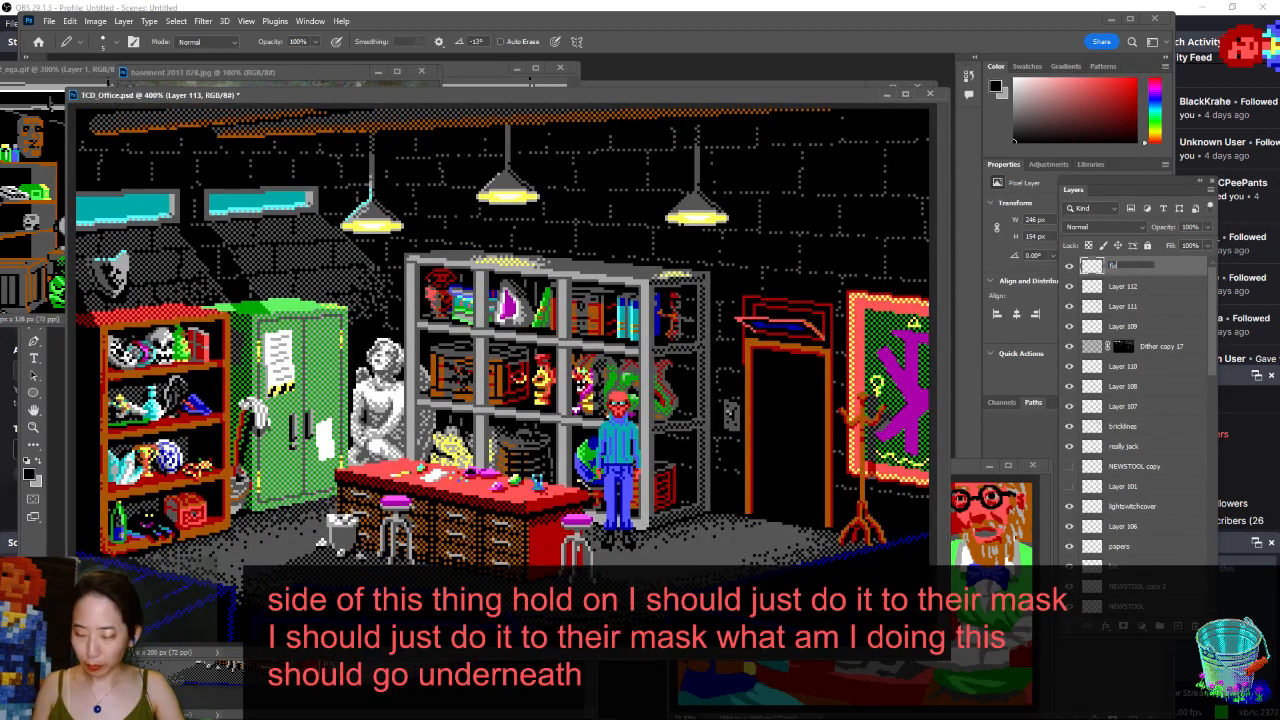
click(1133, 265)
text(fixshelfmaybe)
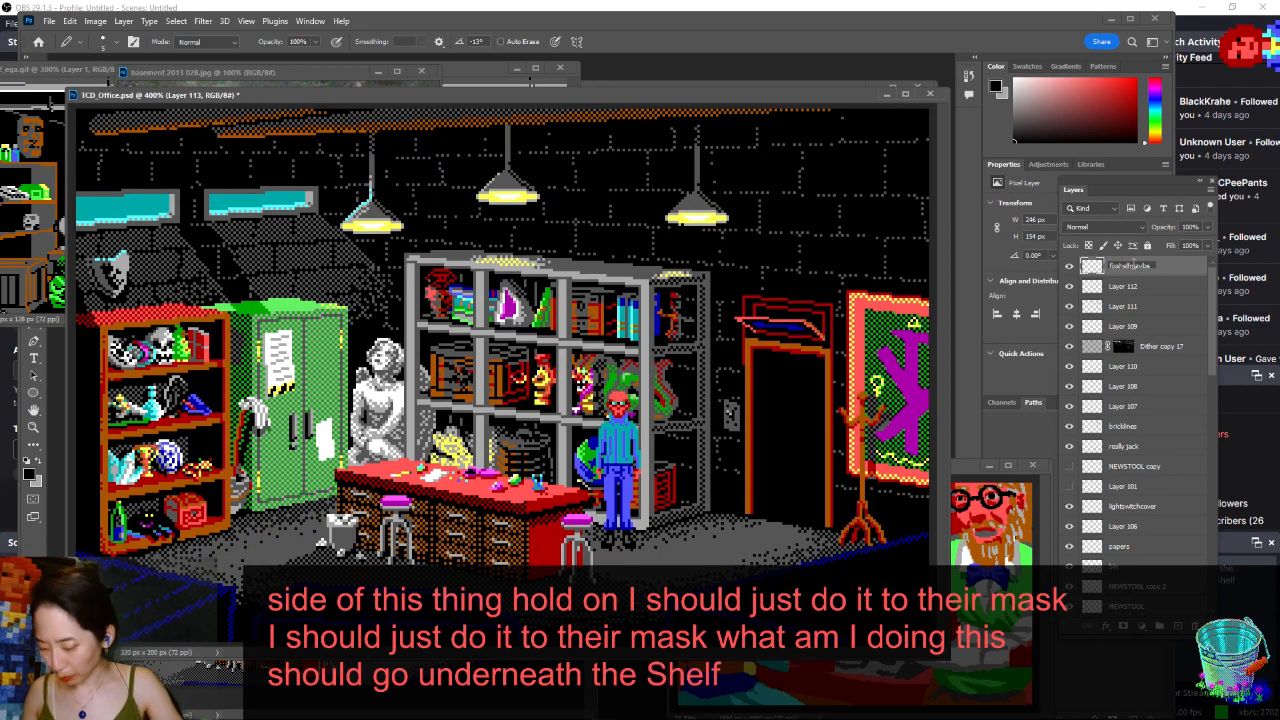
key(Return)
drag(1133, 265, 1157, 525)
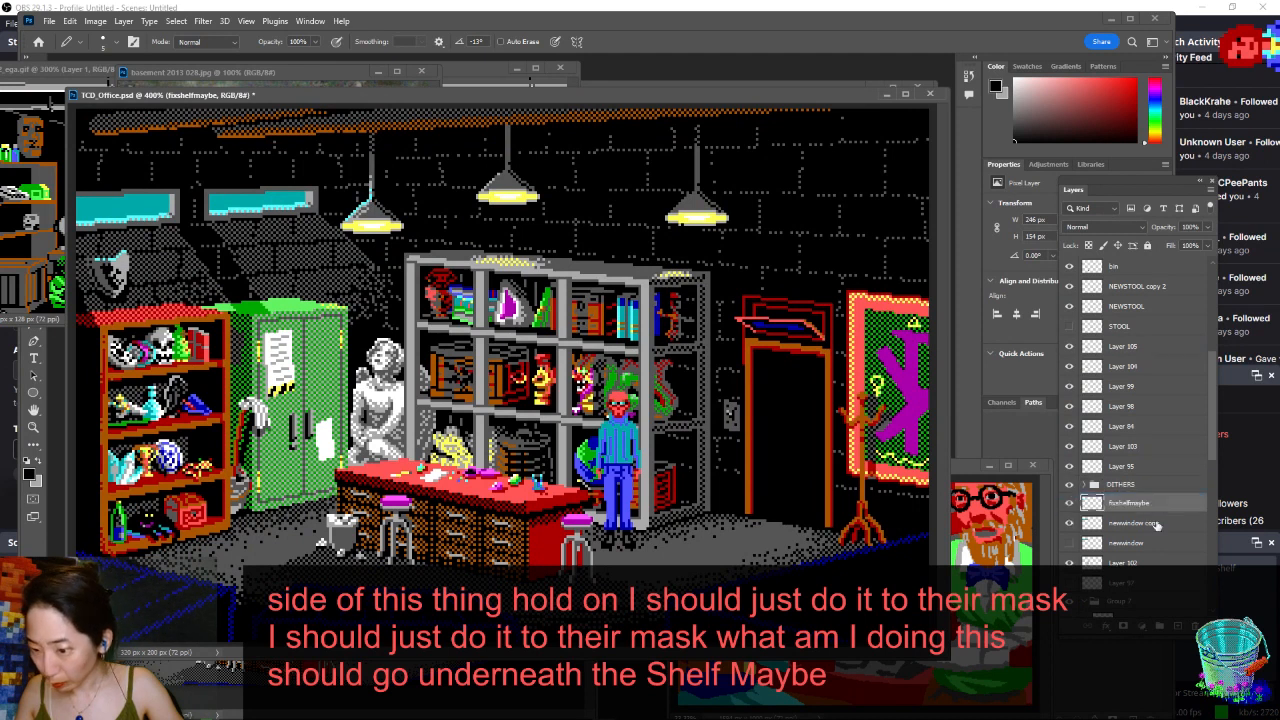
- Expand the DITHERS group, check what Dither copy 13 and Dither copy 15 shade, and select Dither copy 15's layer mask
click(1084, 484)
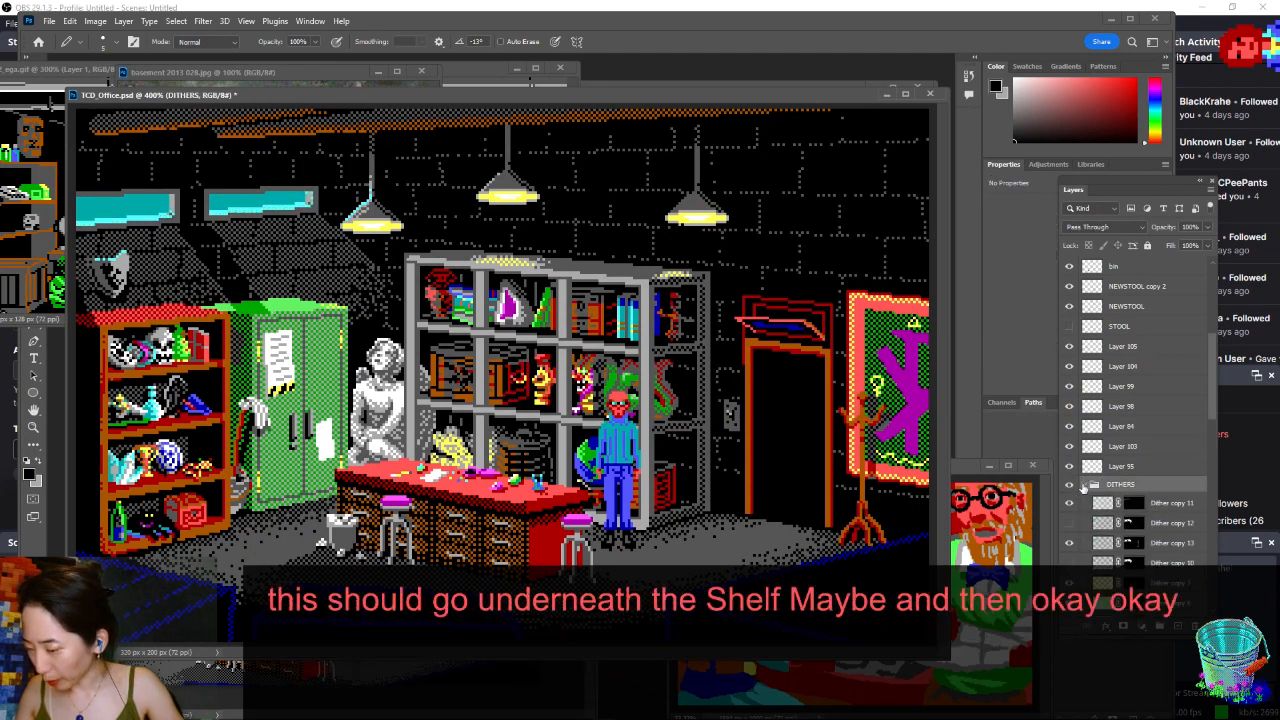
click(1084, 484)
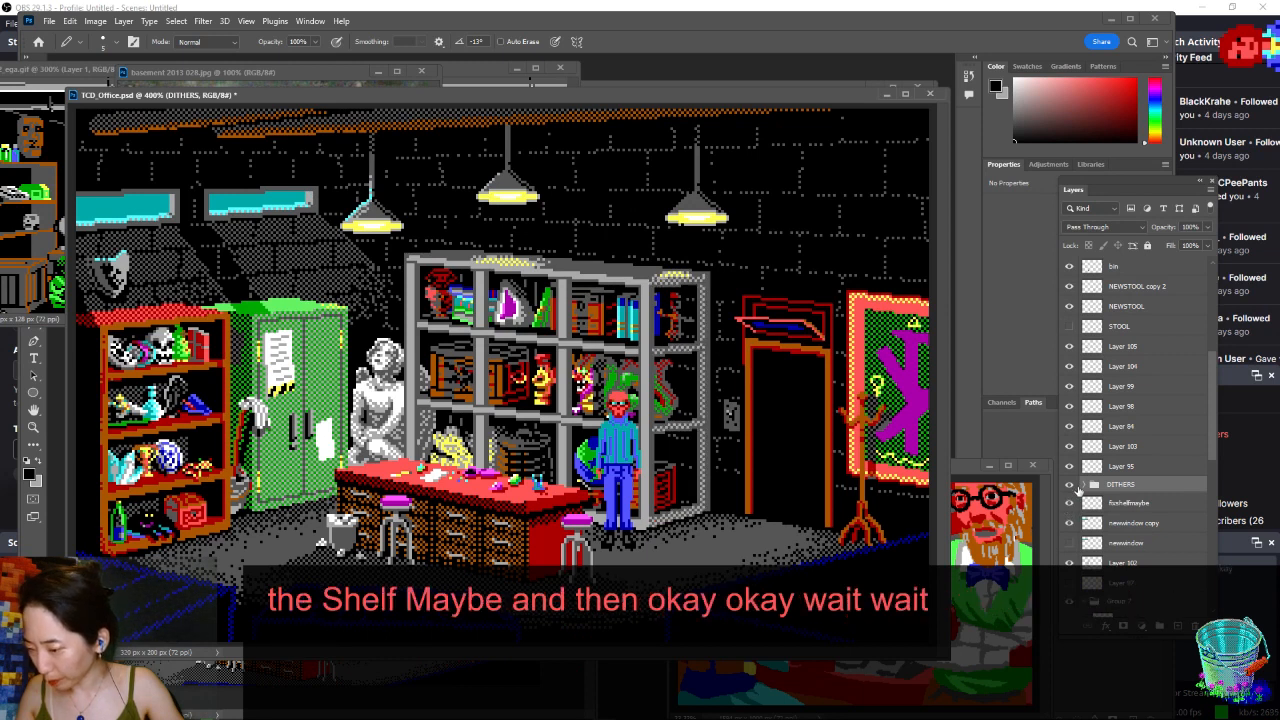
click(1082, 485)
scroll(1070, 440, down, 3)
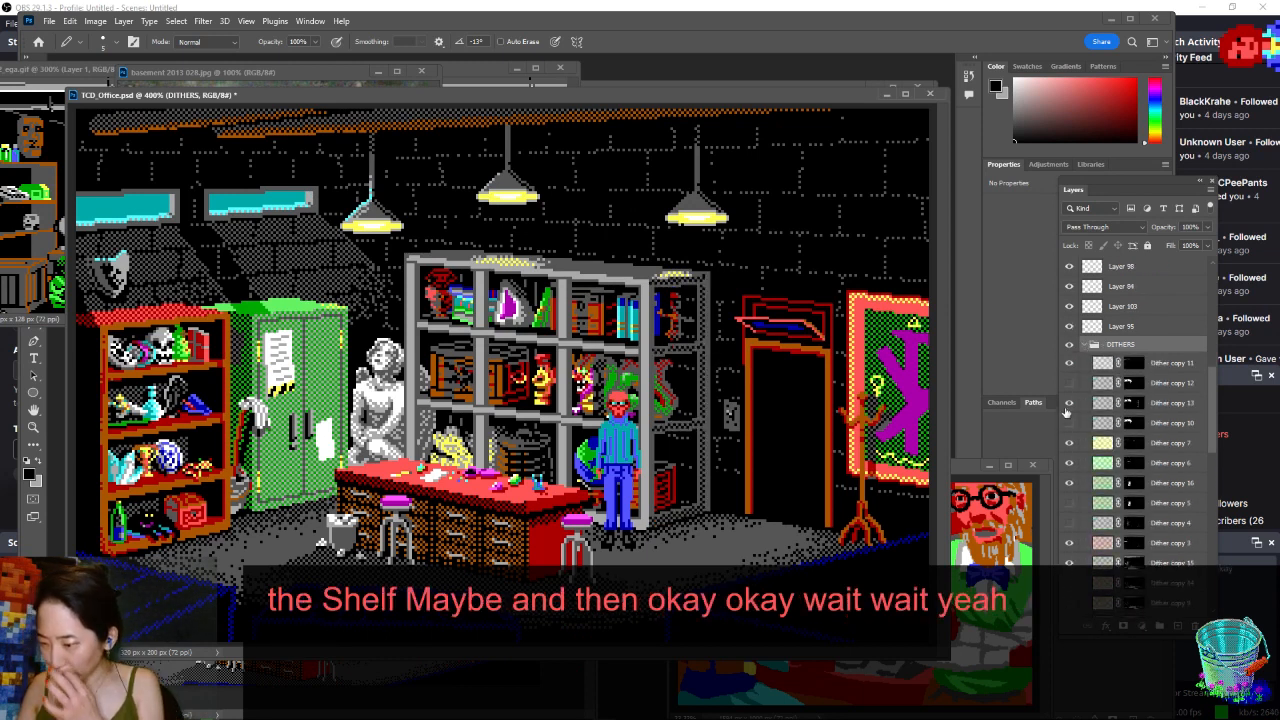
click(1068, 403)
click(1068, 403)
scroll(1146, 452, down, 2)
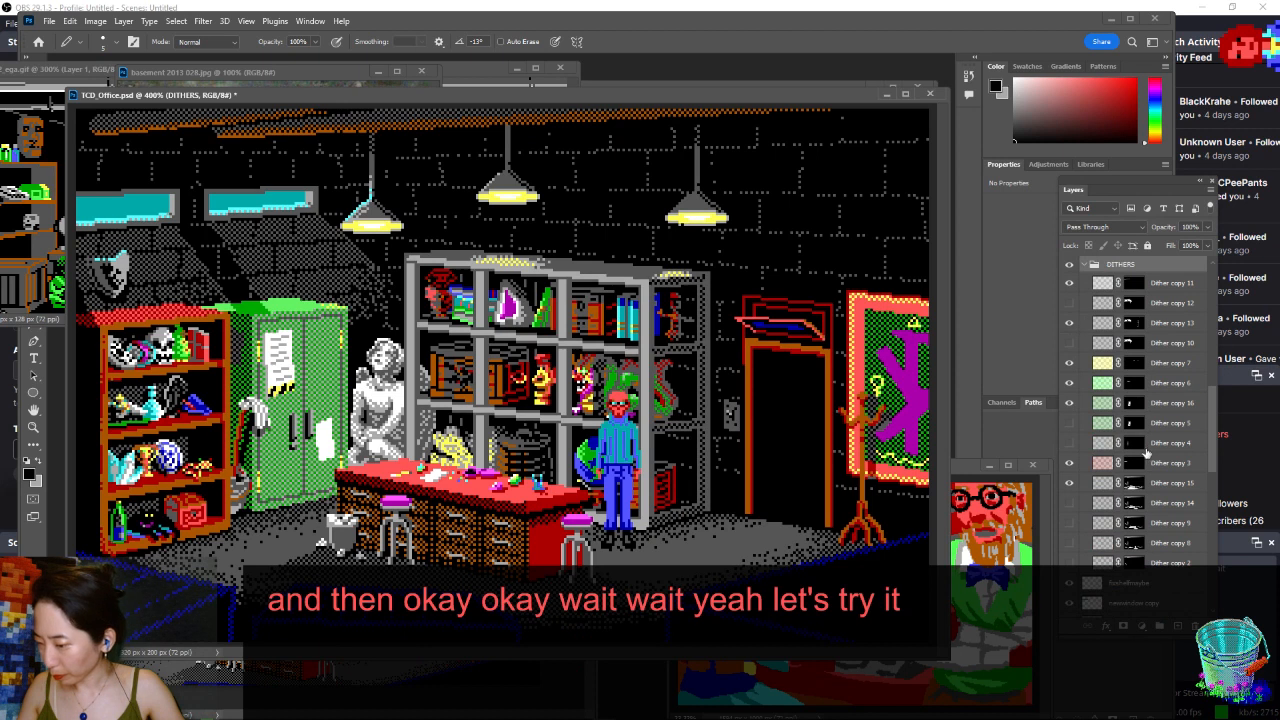
click(1070, 484)
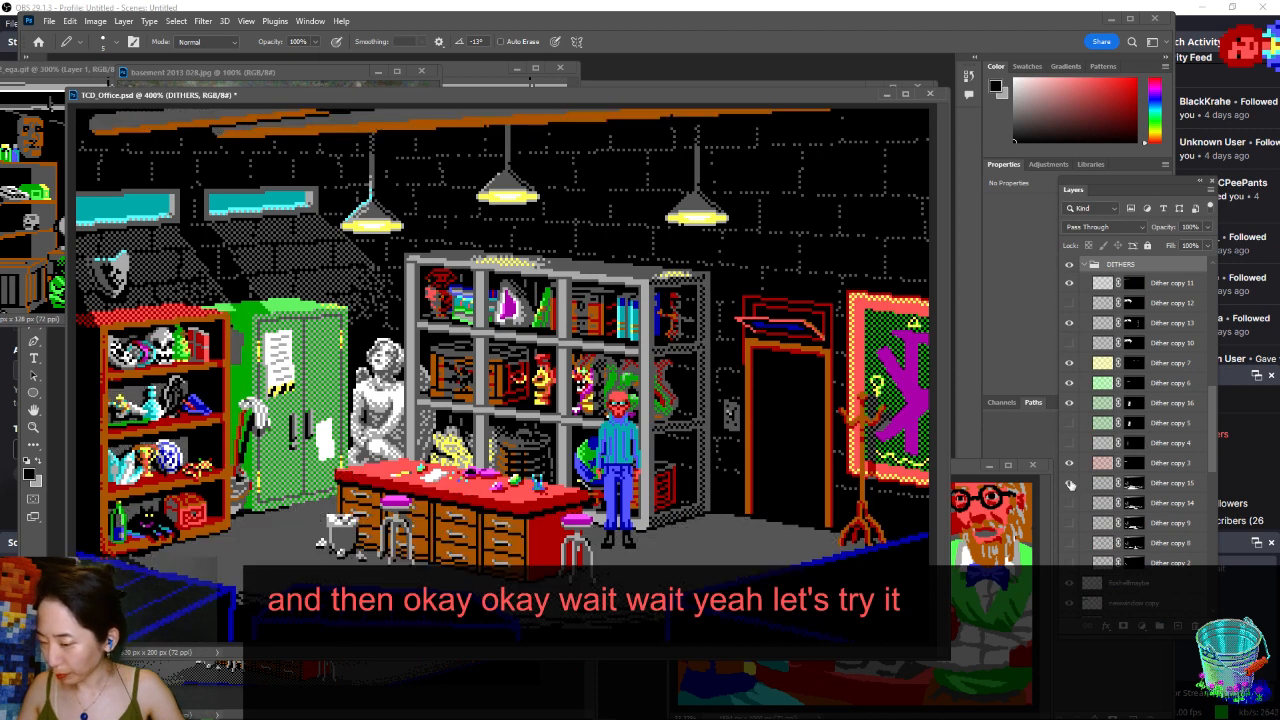
click(1070, 484)
click(1134, 484)
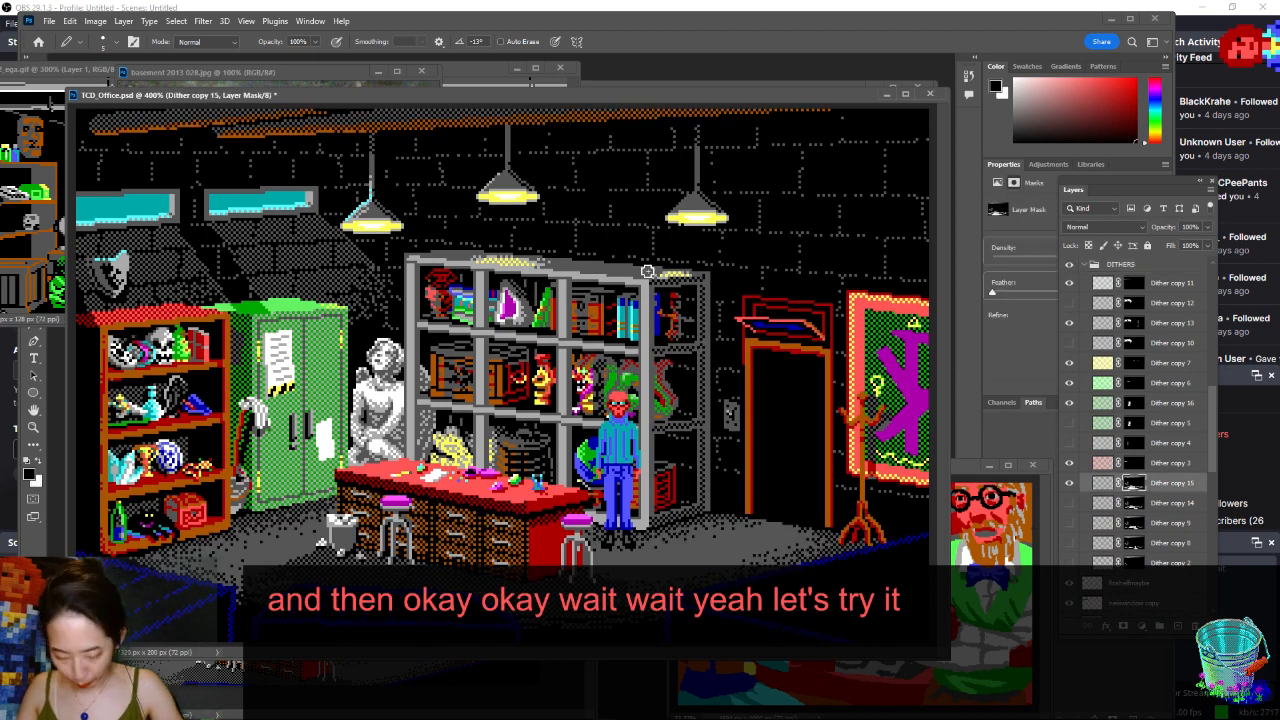
- Try to prepare a colour-based selection of the bookcase's grey pixels for painting with the Pencil tool on Dither copy 15's layer mask
key(w)
key(q)
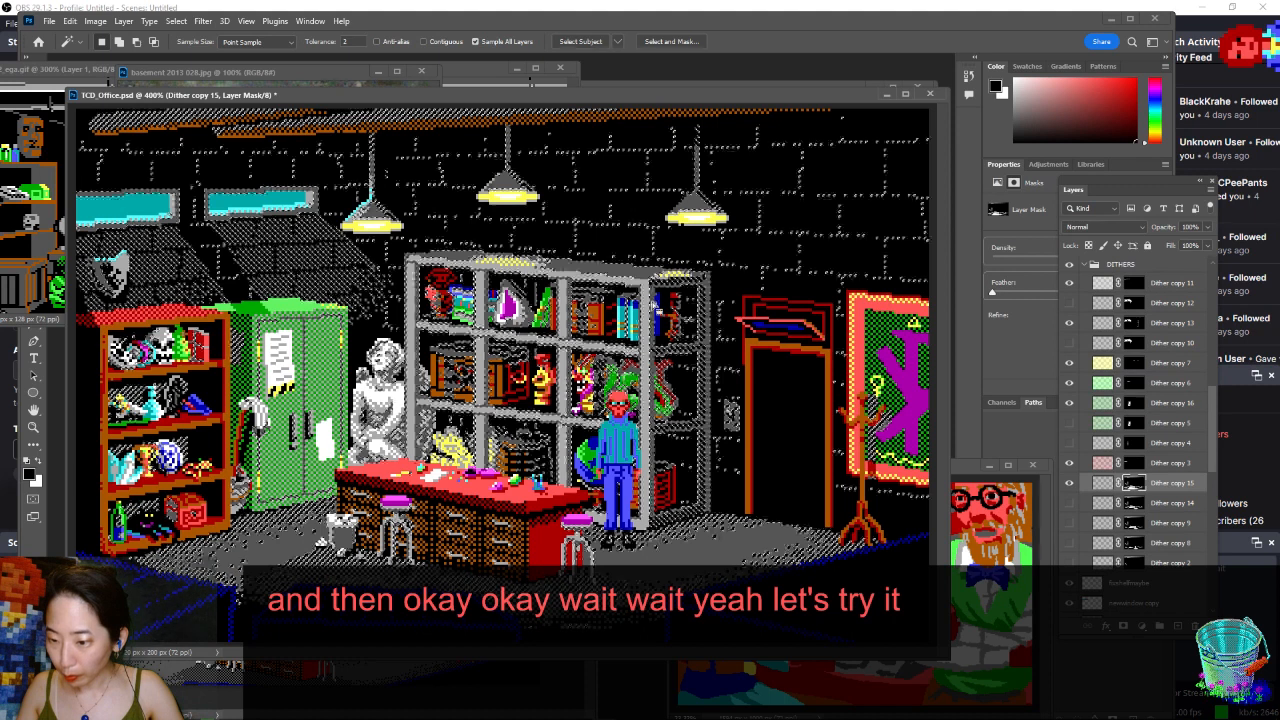
key(b)
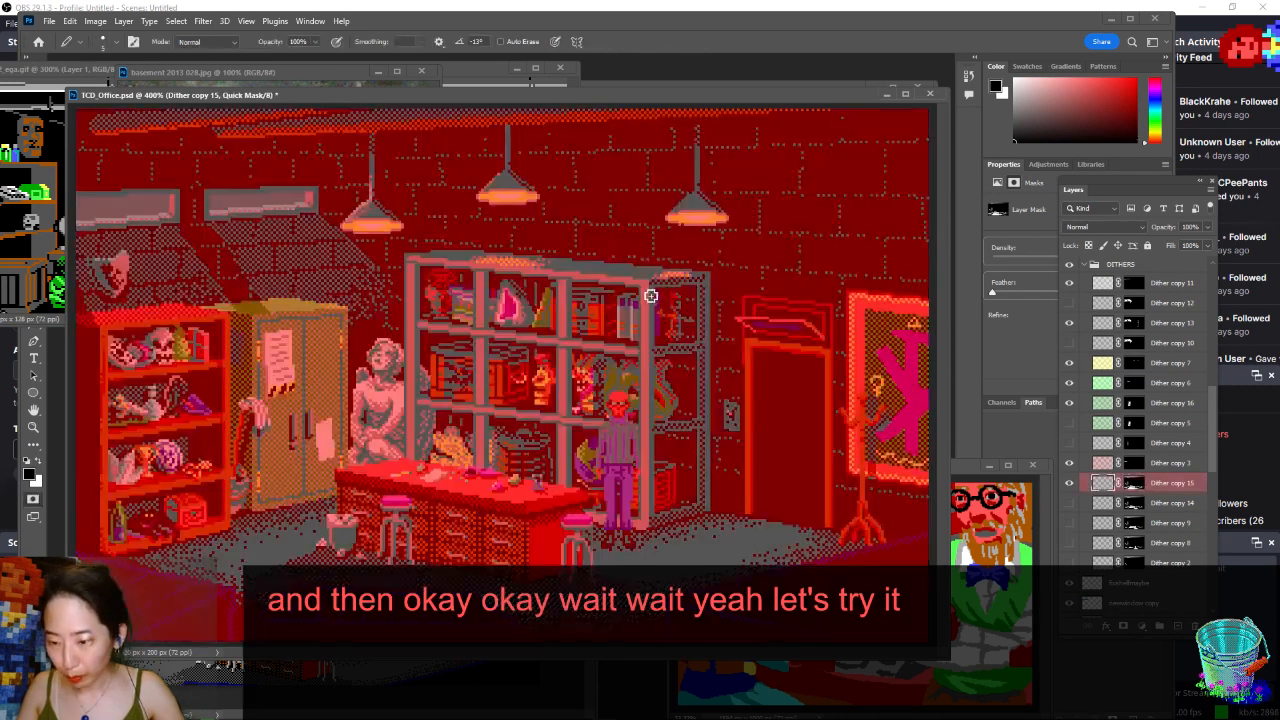
key(q)
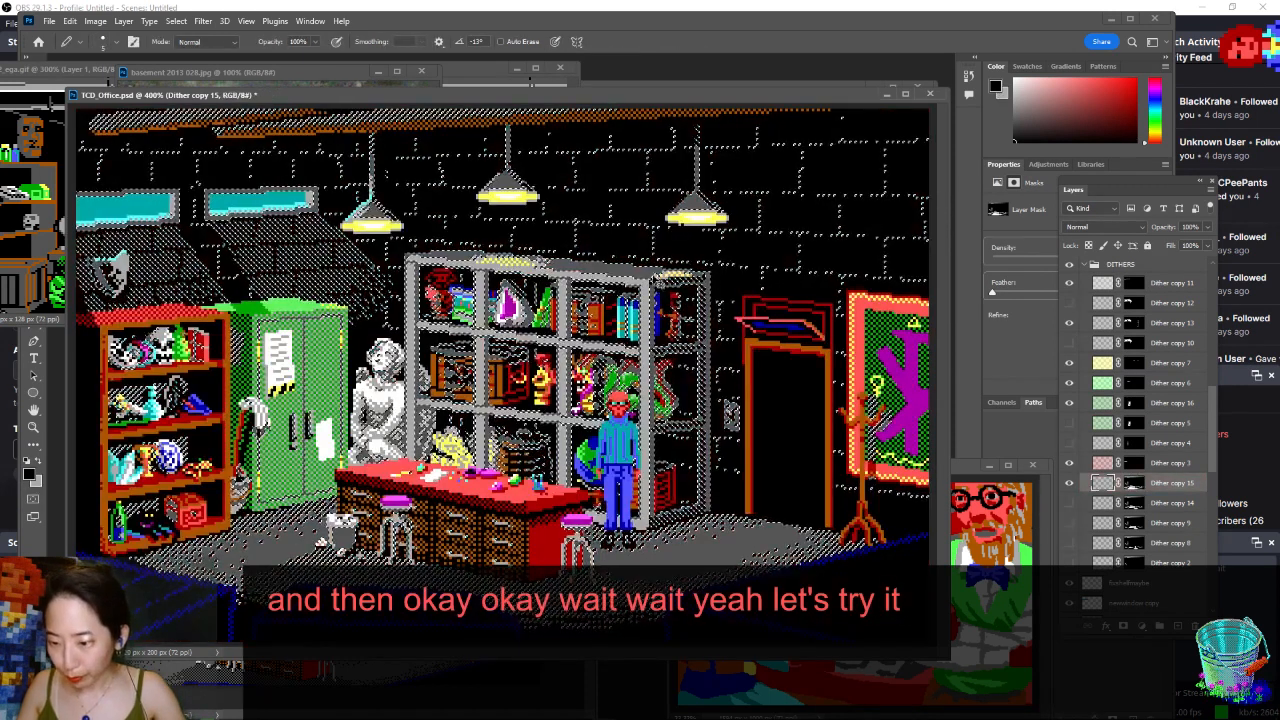
key(w)
key(w)
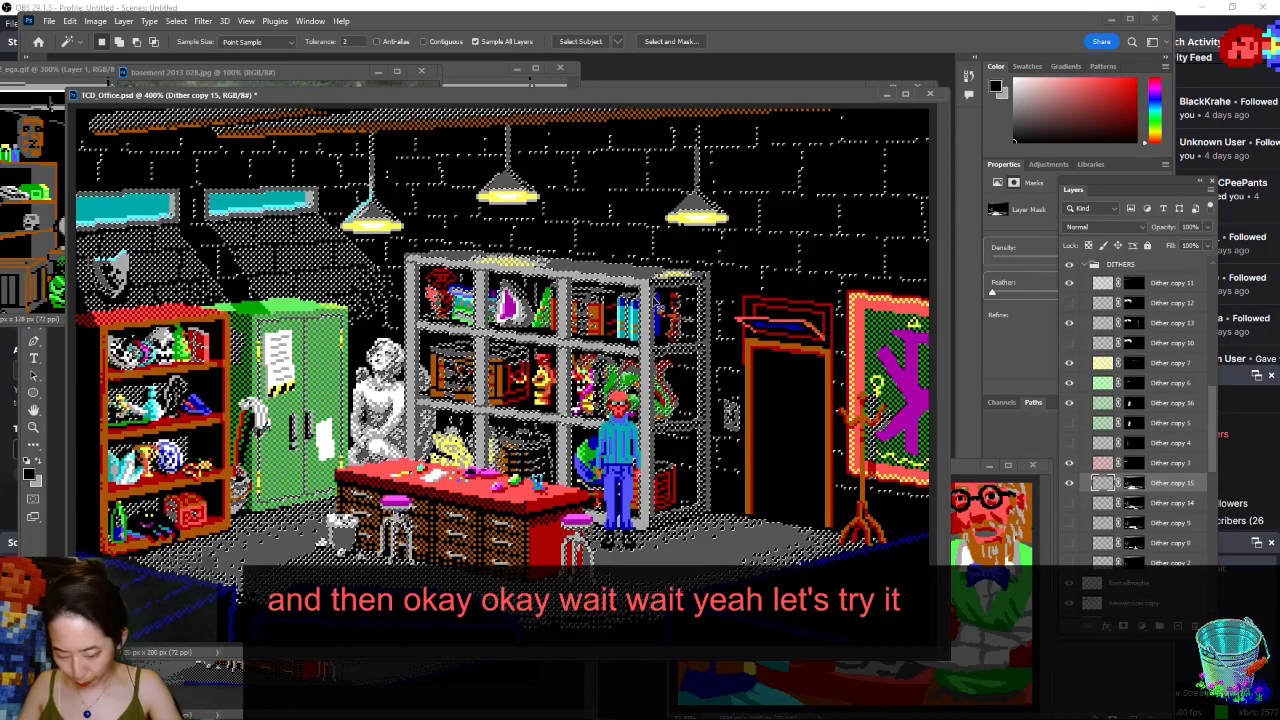
key(b)
key(x)
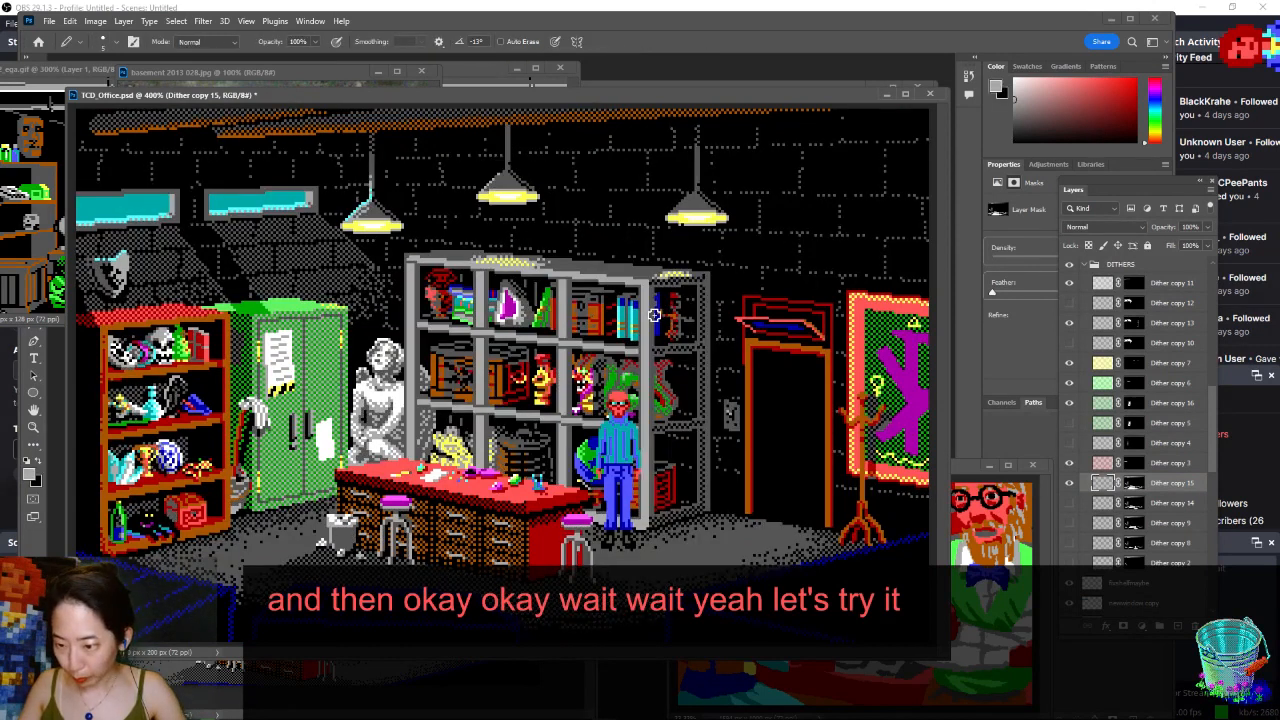
click(1133, 483)
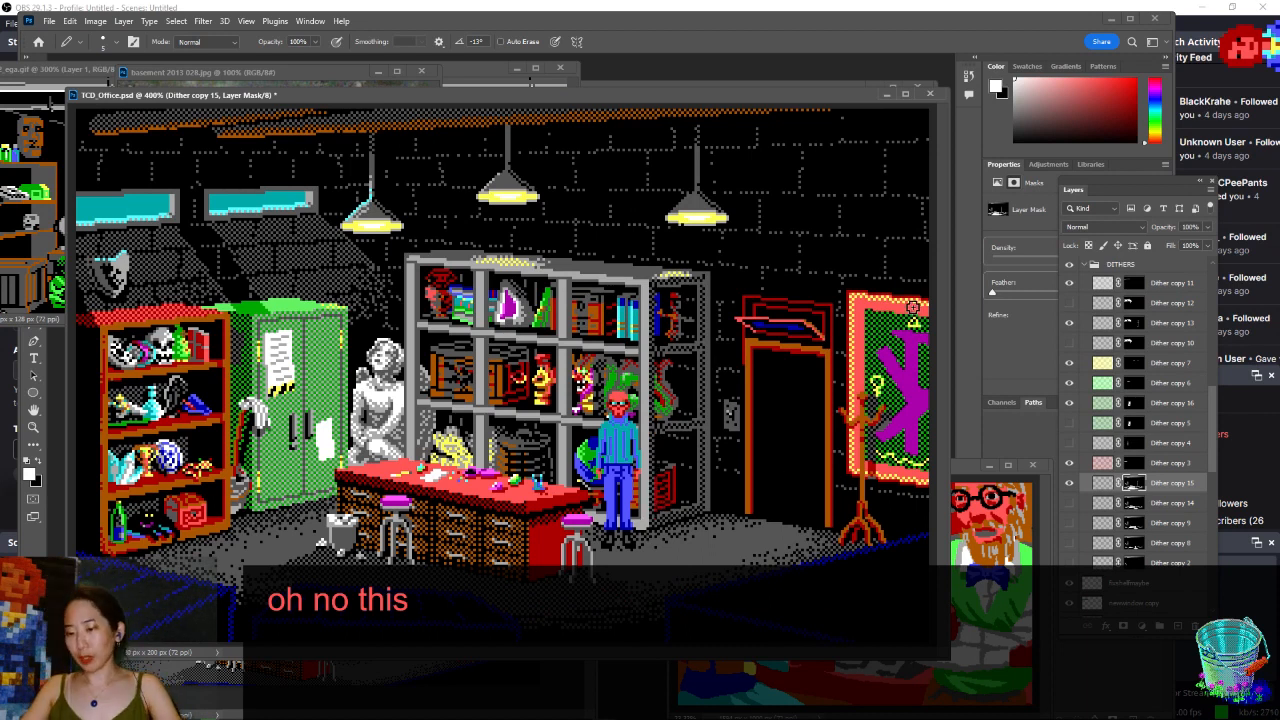
- Check the whole scene at 200% zoom, hide the fixshelfmaybe layer and save the TCD_Office.psd file
scroll(912, 307, down, 2)
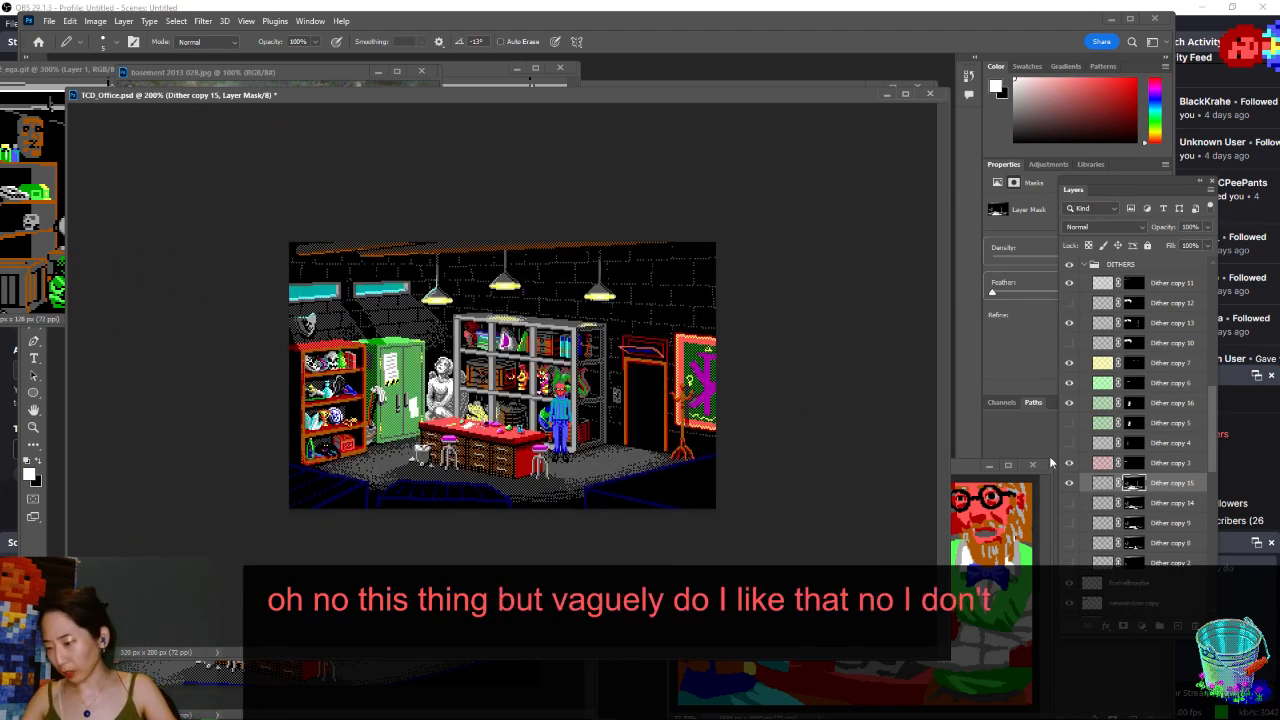
scroll(1150, 400, up, 10)
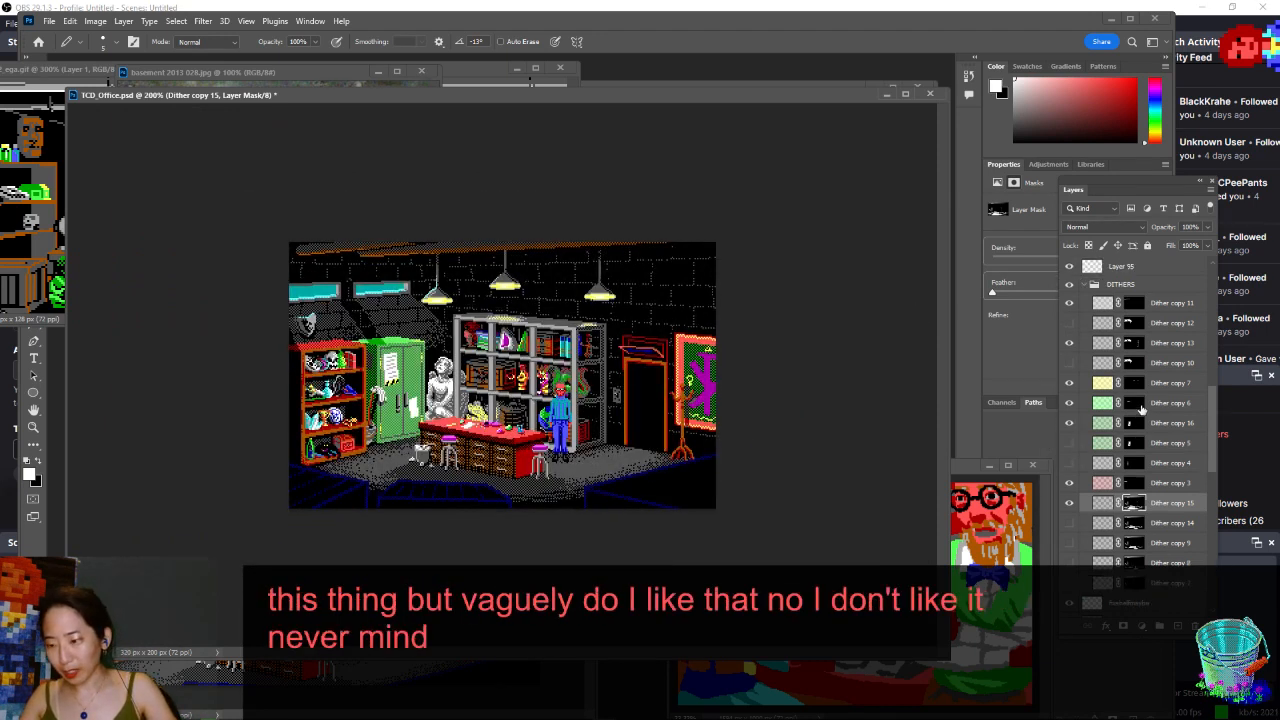
drag(1210, 357, 1218, 452)
click(1067, 438)
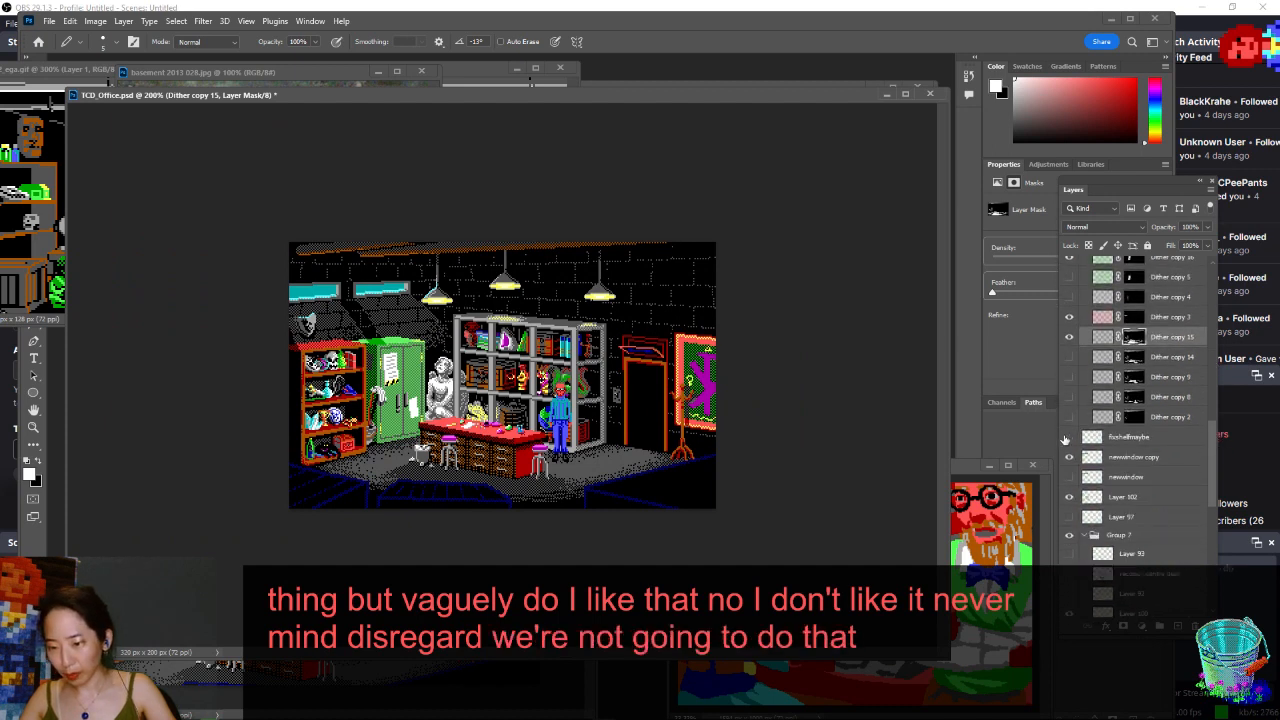
key(ctrl+s)
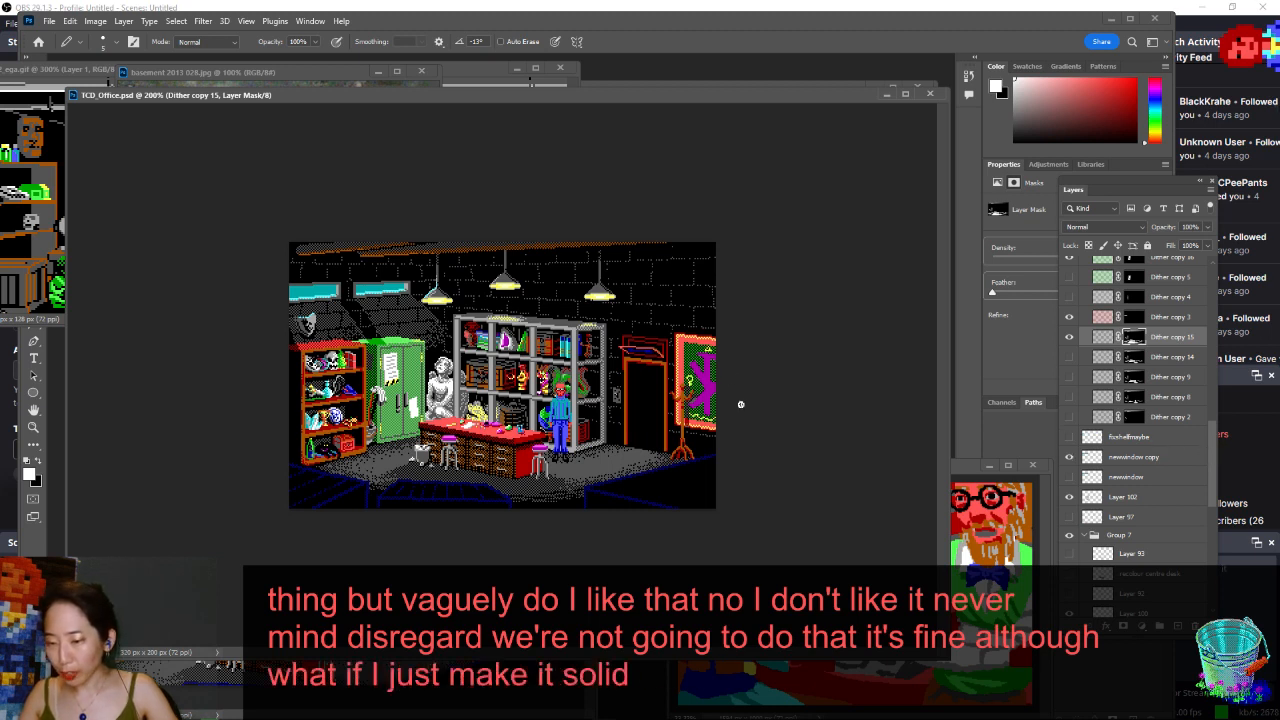
- Check Dither copy 15's effect on the scene and create a new empty layer directly above fixshelfmaybe
click(1069, 337)
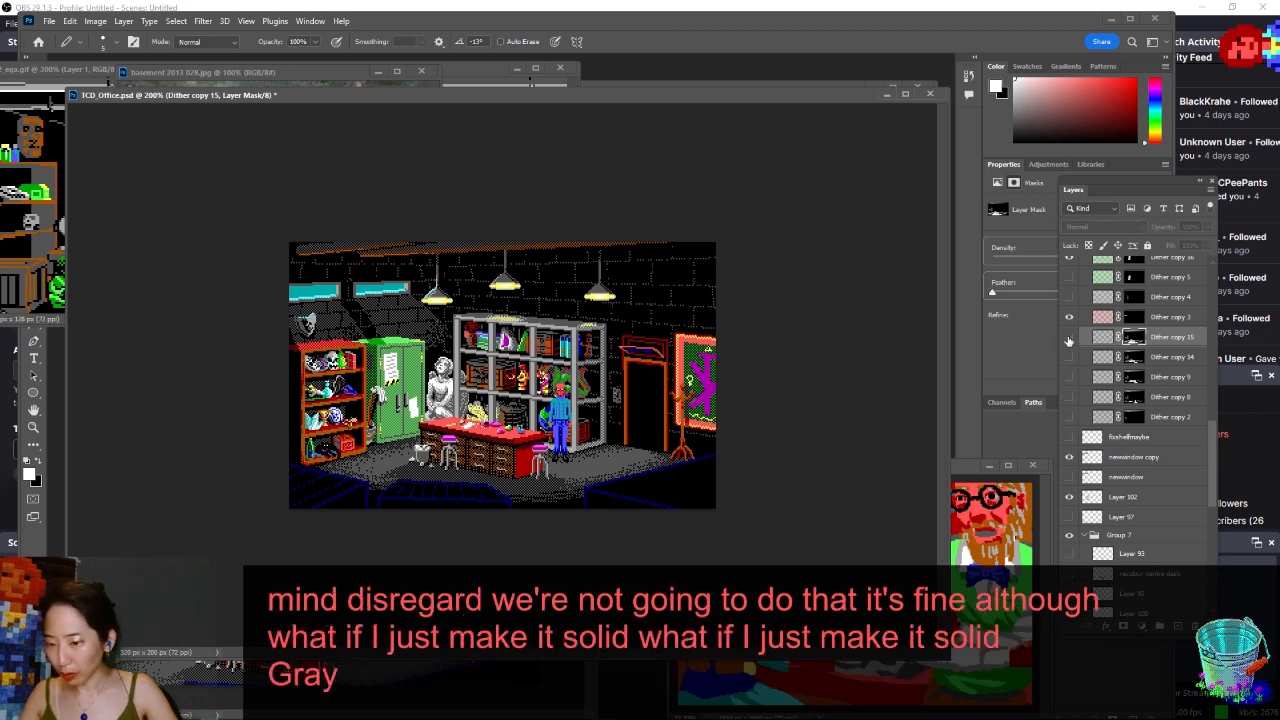
click(1069, 338)
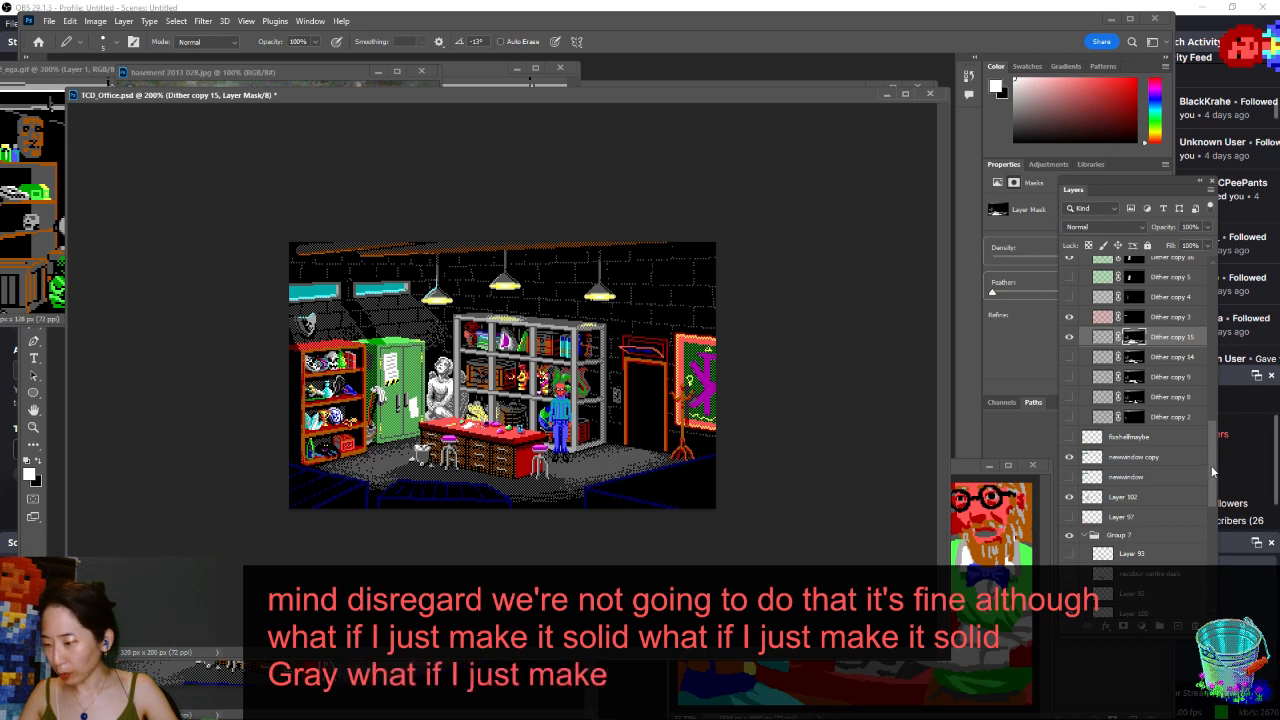
click(1091, 436)
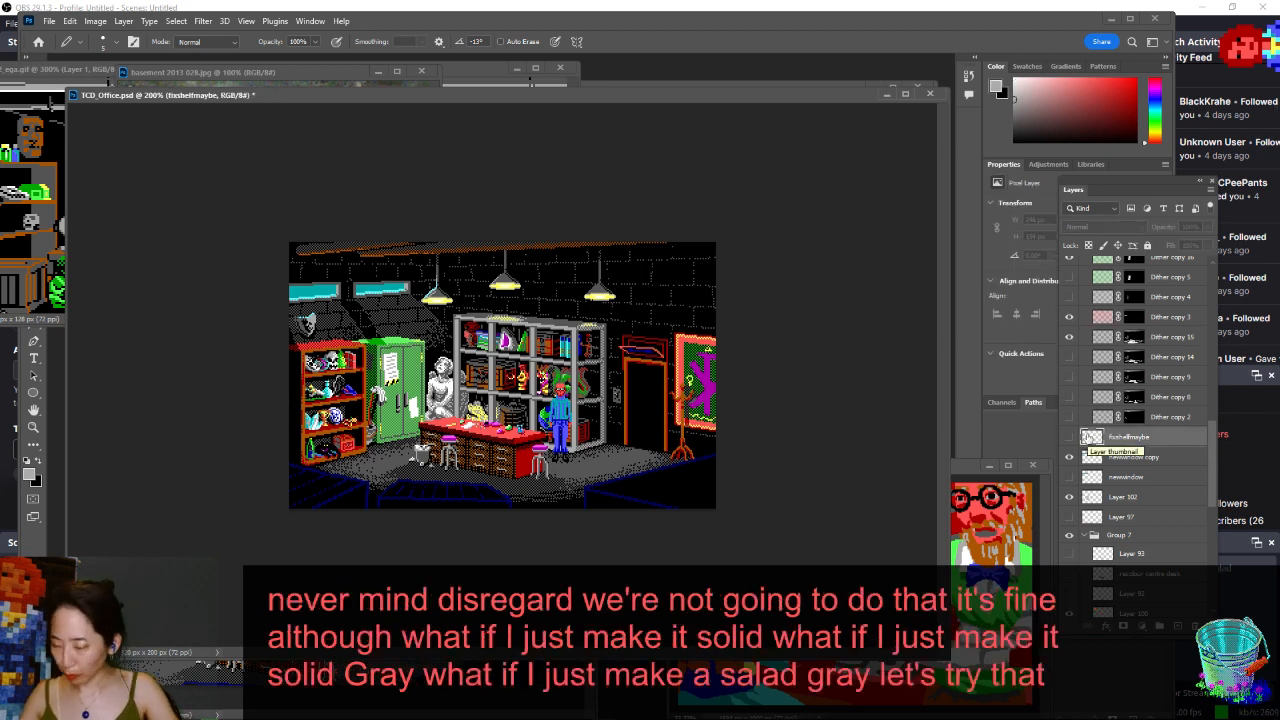
key(ctrl+shift+alt+n)
key(ctrl+plus)
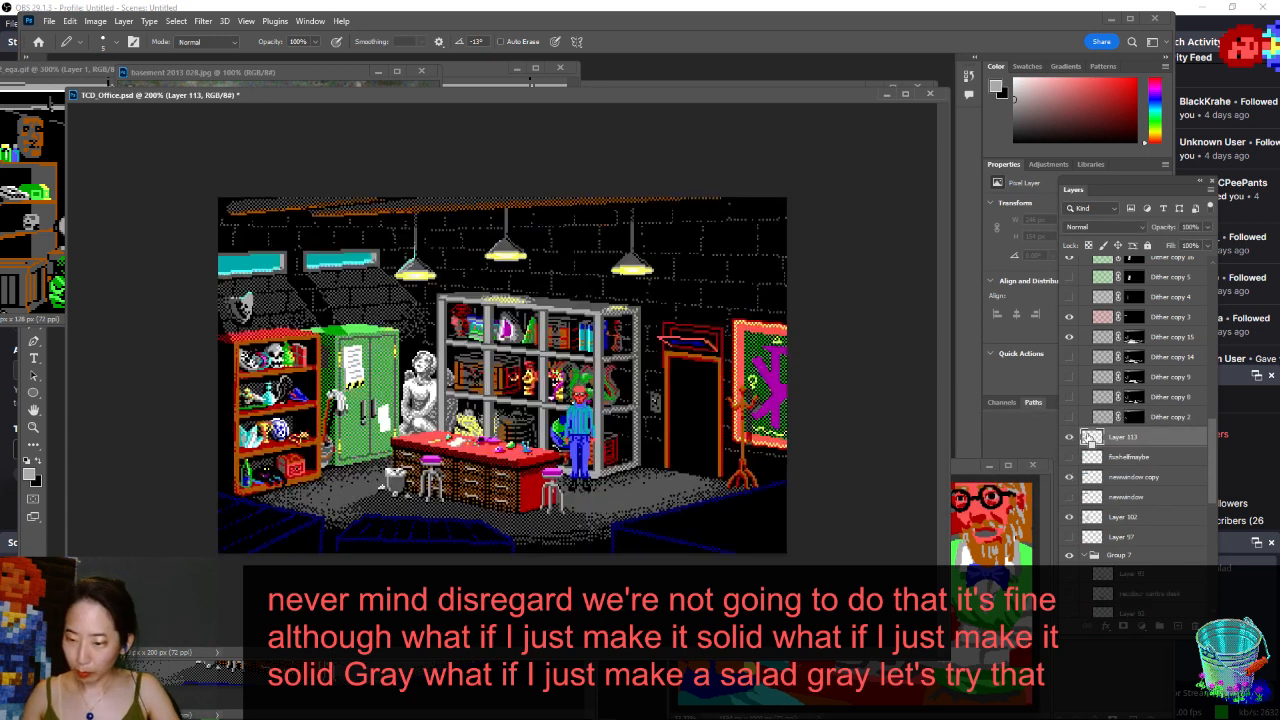
- Select all light grey pixels across the image with the Magic Wand, sampling the bookcase, and get the Pencil tool ready
key(w)
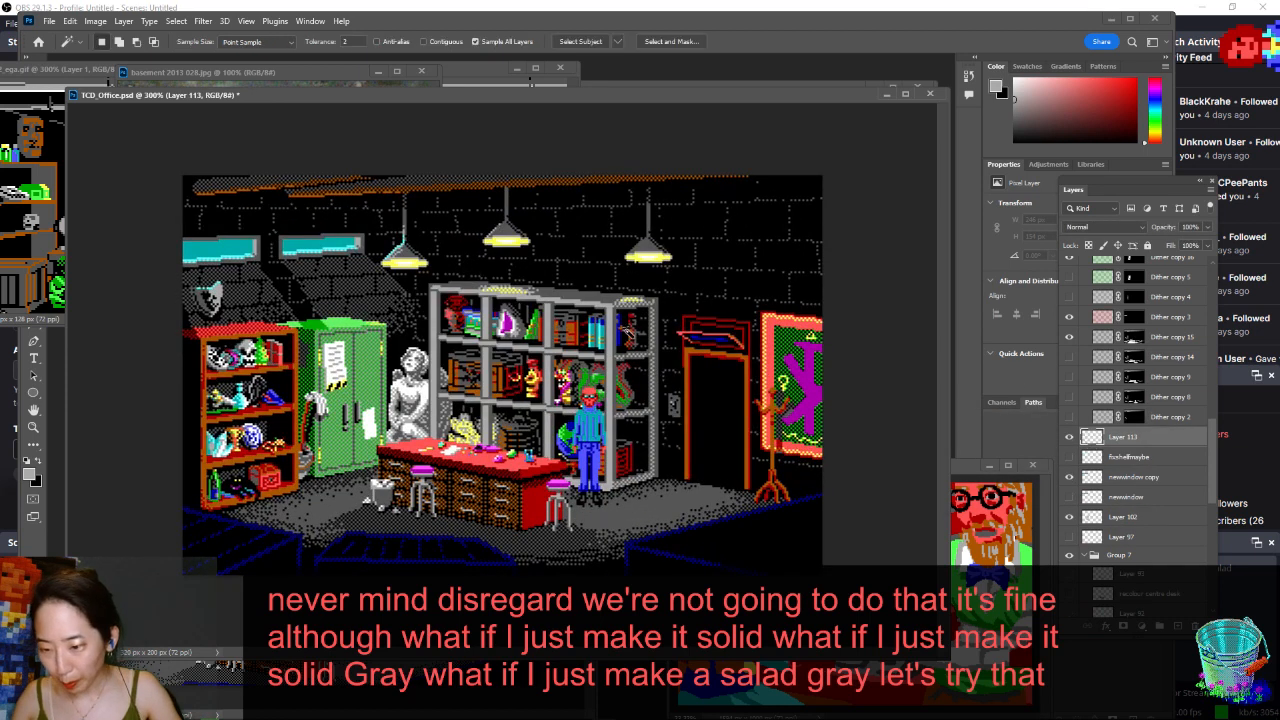
click(615, 337)
key(b)
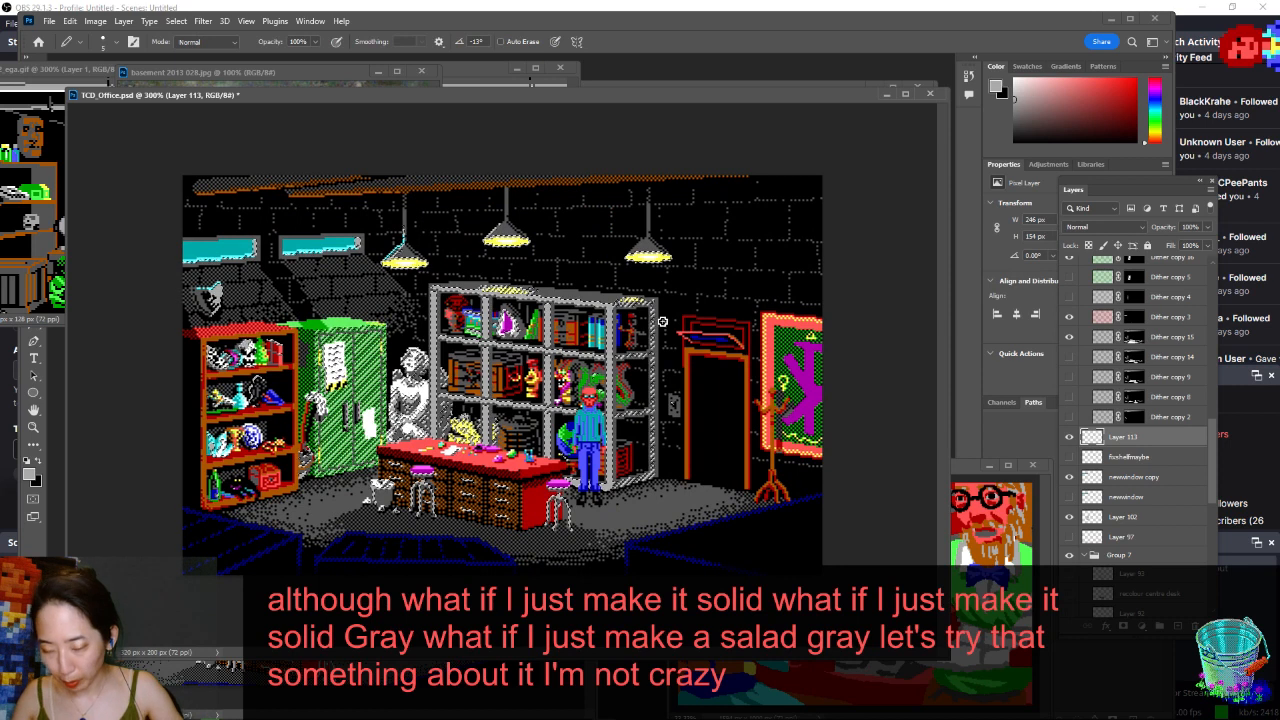
- Fill the selected pixels on Layer 113 with solid light grey, and sample dark grey near the bookcase's side for the Pencil tool
key(alt+BackSpace)
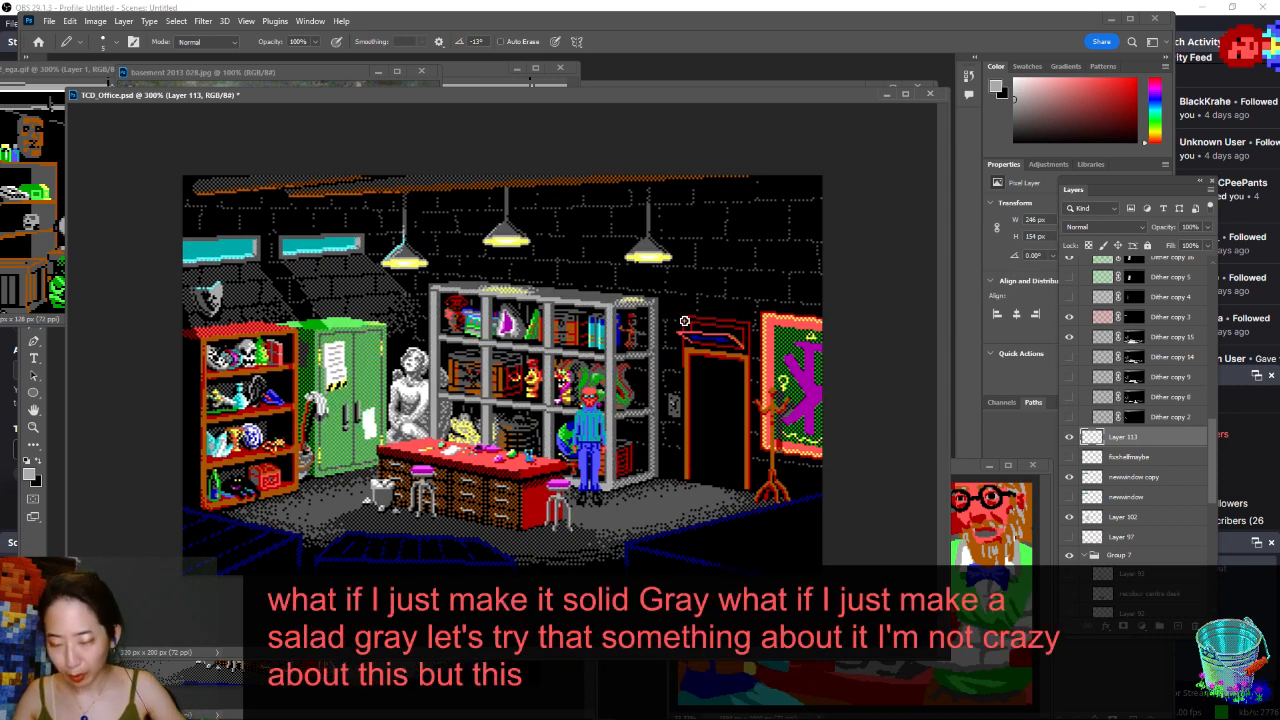
key(x)
key(x)
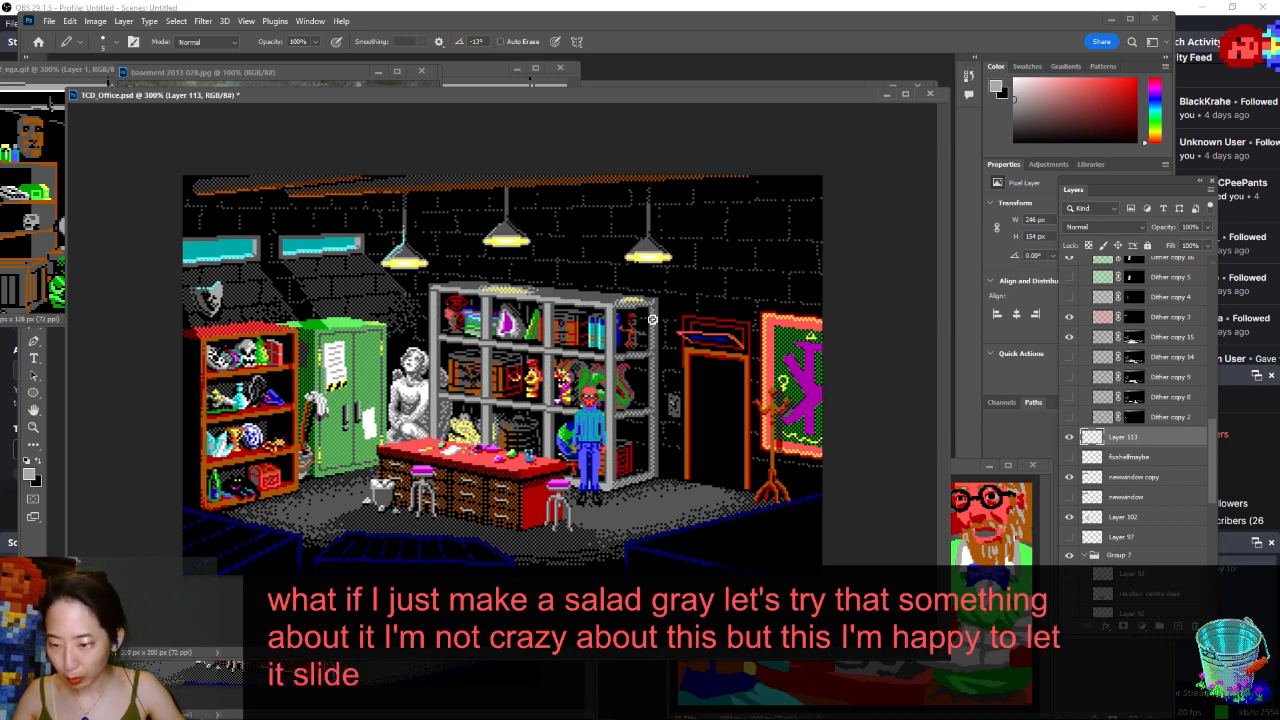
alt+click(657, 313)
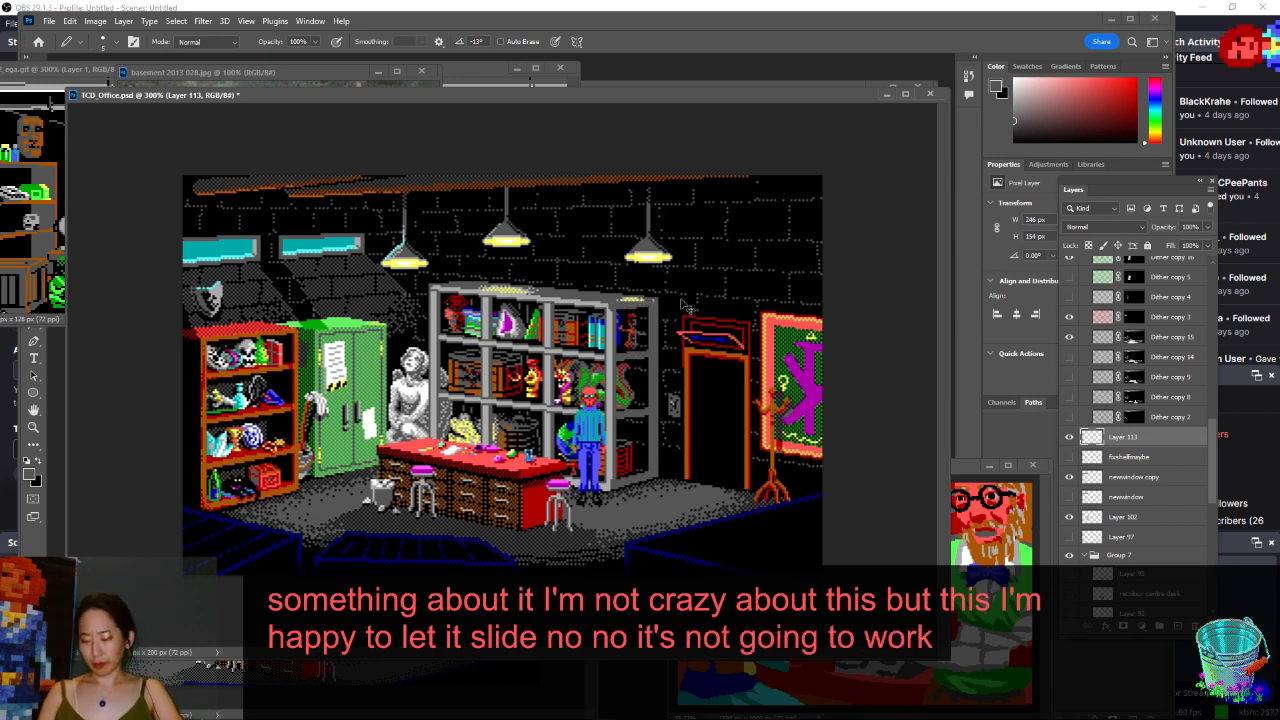
key(ctrl+minus)
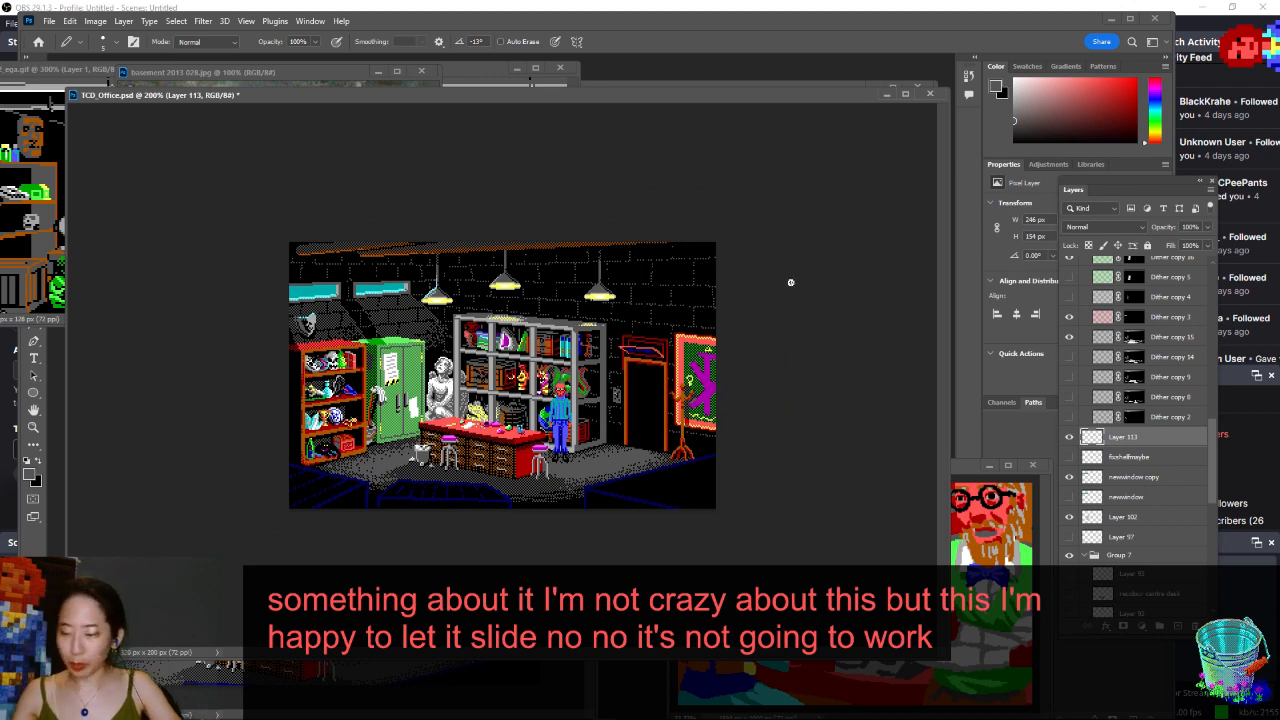
- Hide Layer 113, save the TCD_Office.psd file, and check the scene at a small size and at 300% zoom
key(ctrl+s)
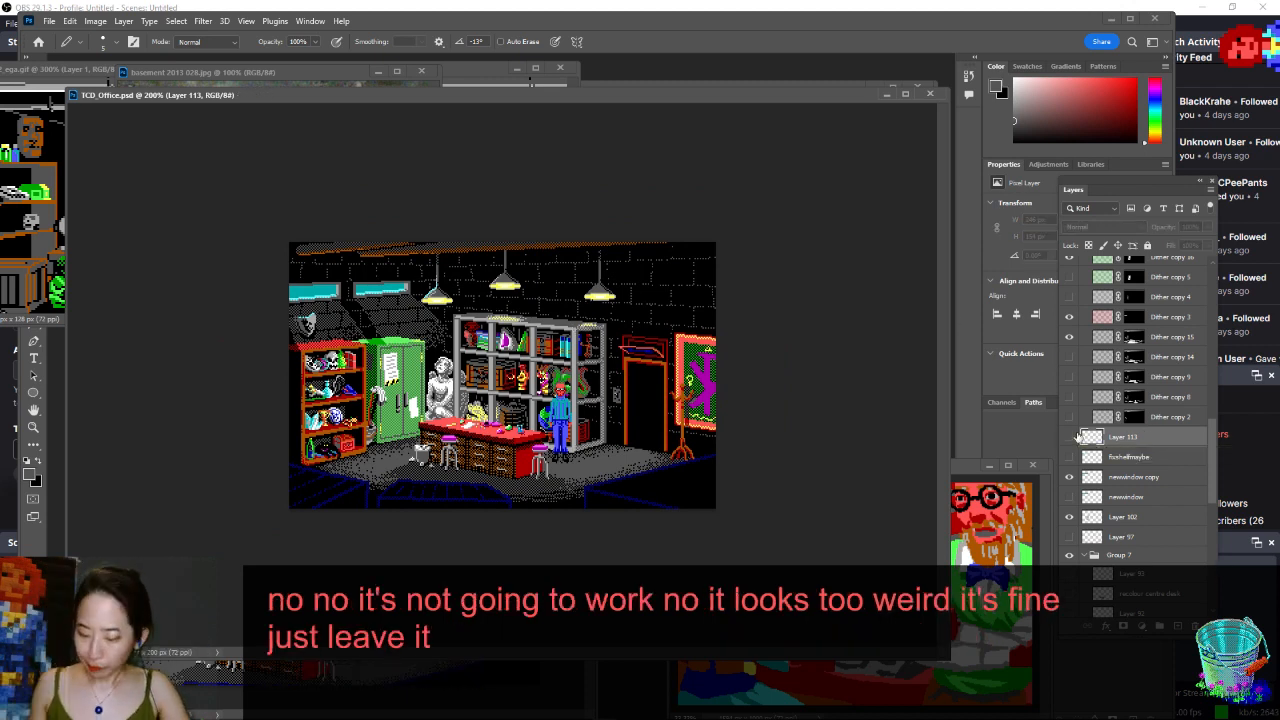
key(ctrl+minus)
key(ctrl+minus)
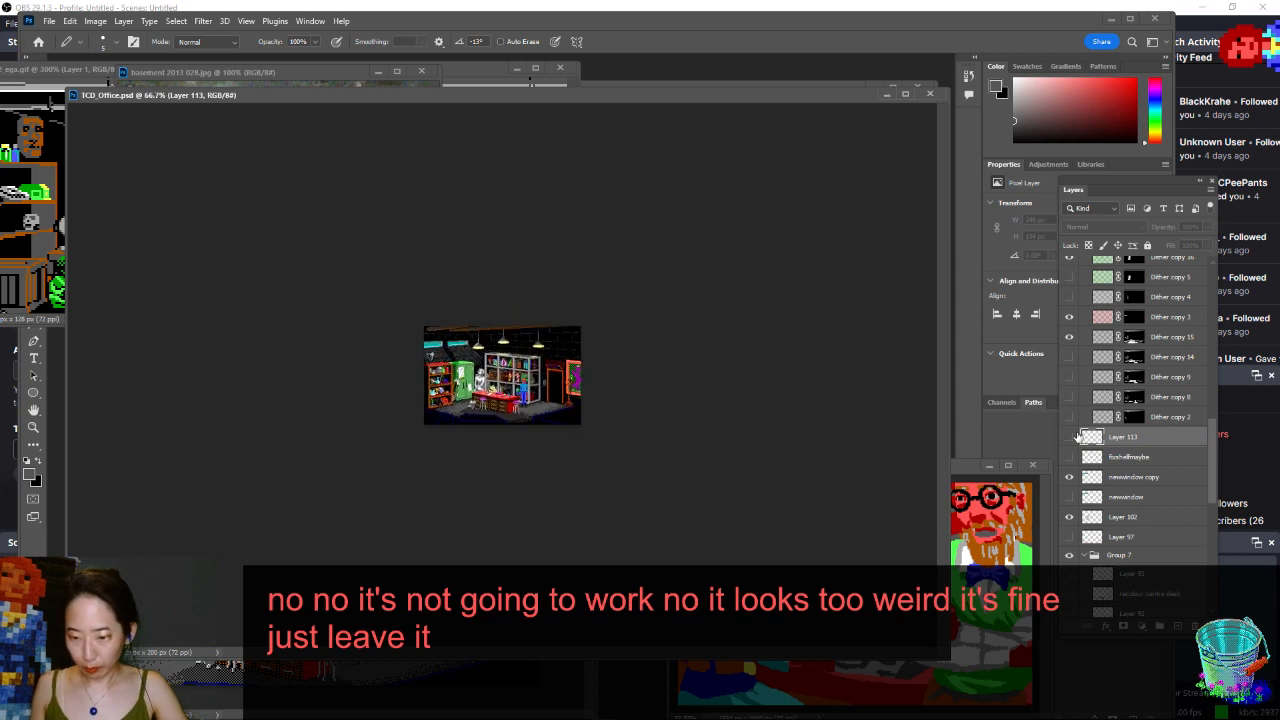
key(ctrl+plus)
key(ctrl+plus)
key(ctrl+plus)
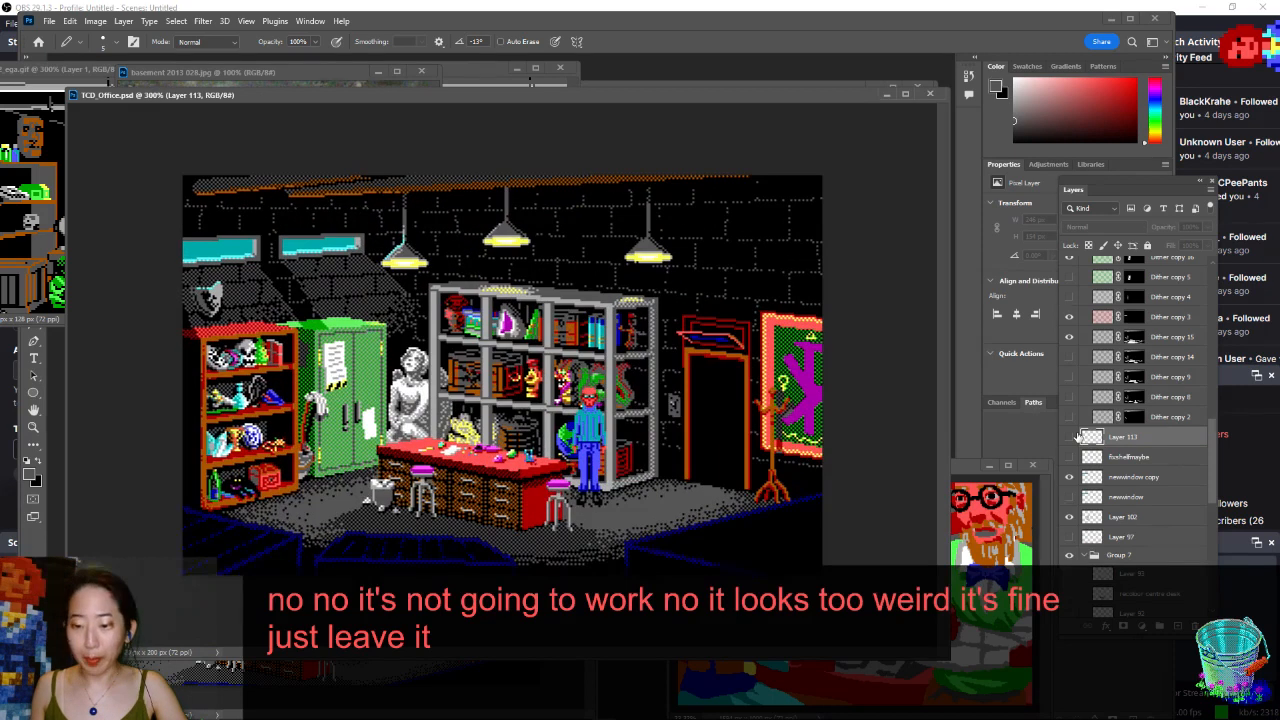
- Flip the whole canvas horizontally and check the mirrored scene between 100% and 300% zoom
click(95, 20)
mouse_move(170, 149)
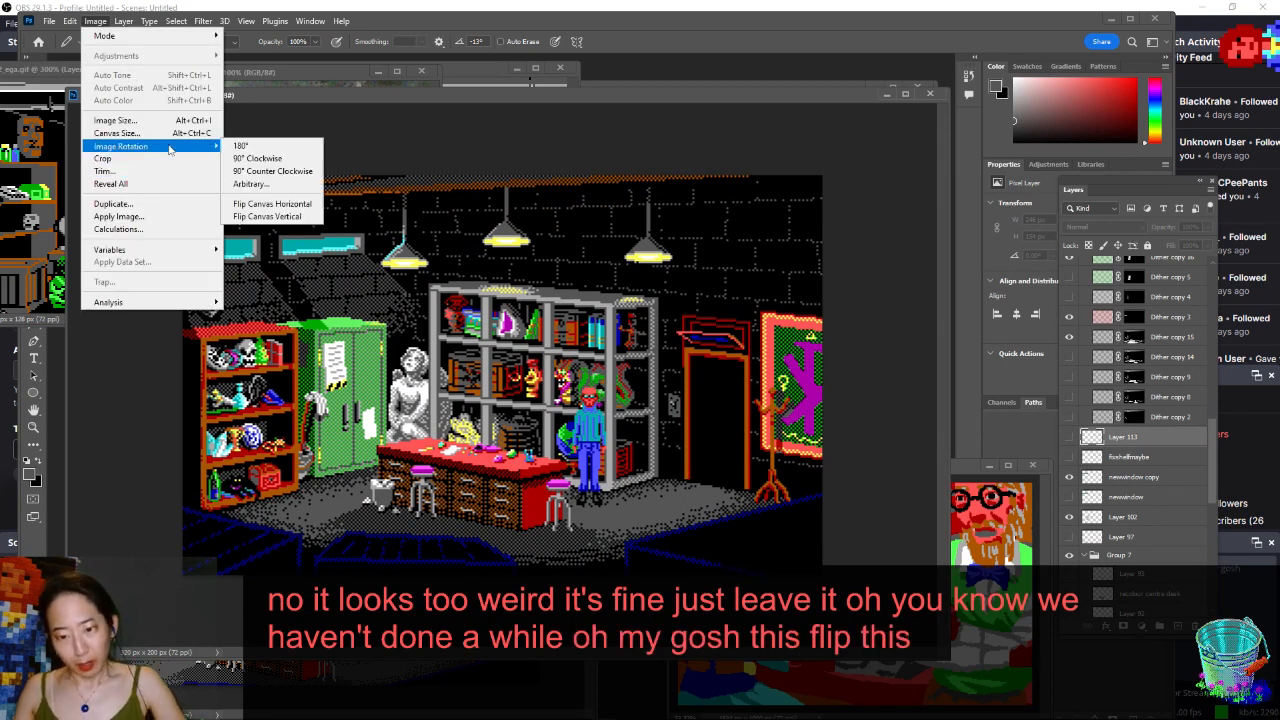
click(276, 204)
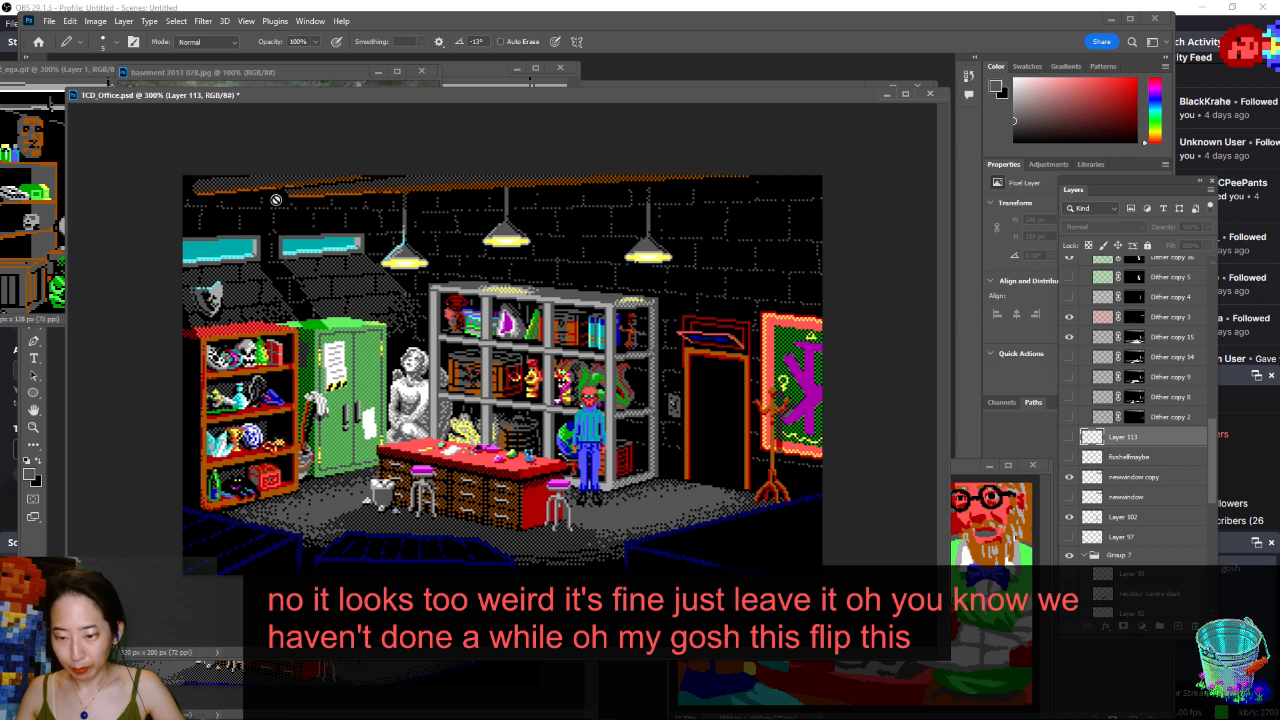
drag(458, 94, 531, 77)
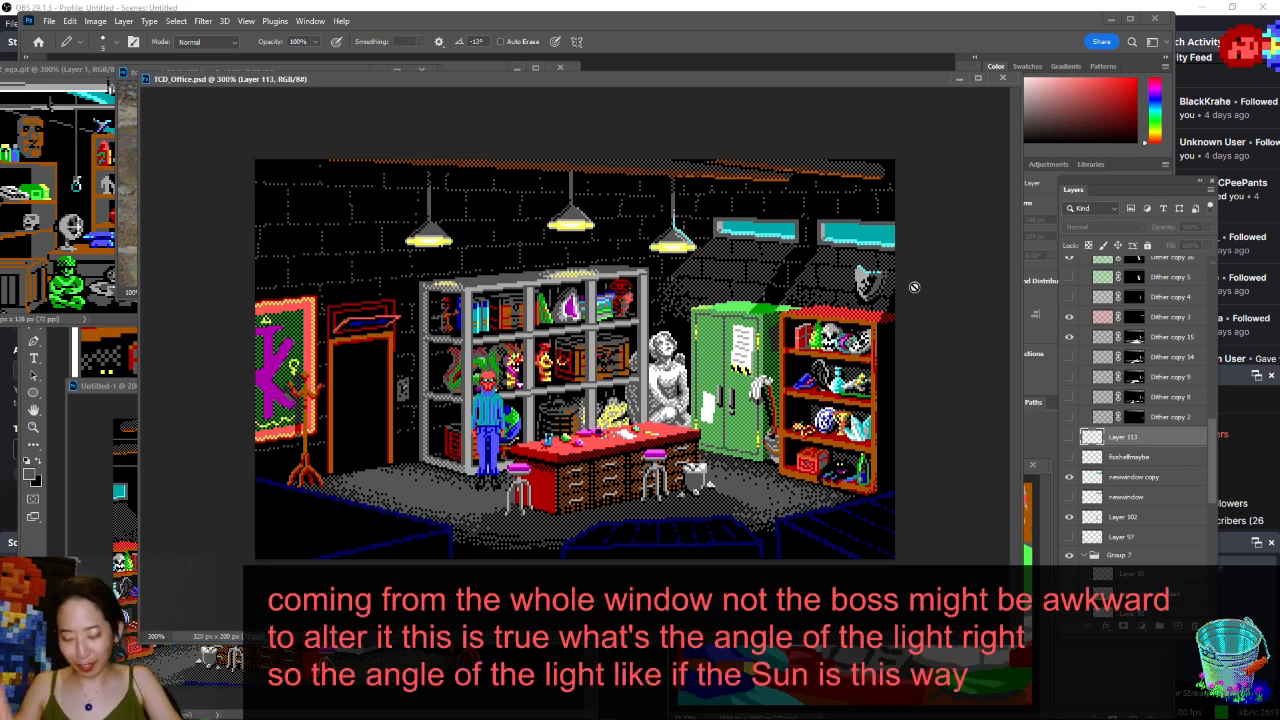
key(ctrl+minus)
key(ctrl+minus)
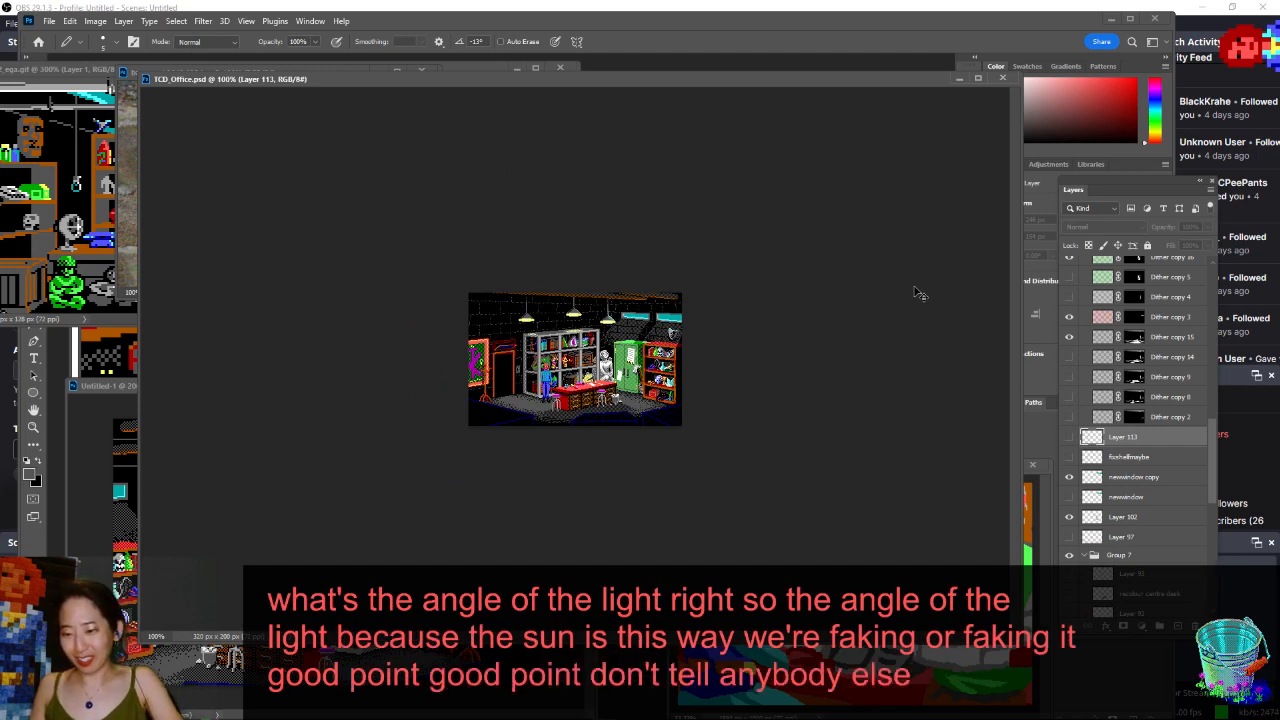
key(ctrl+plus)
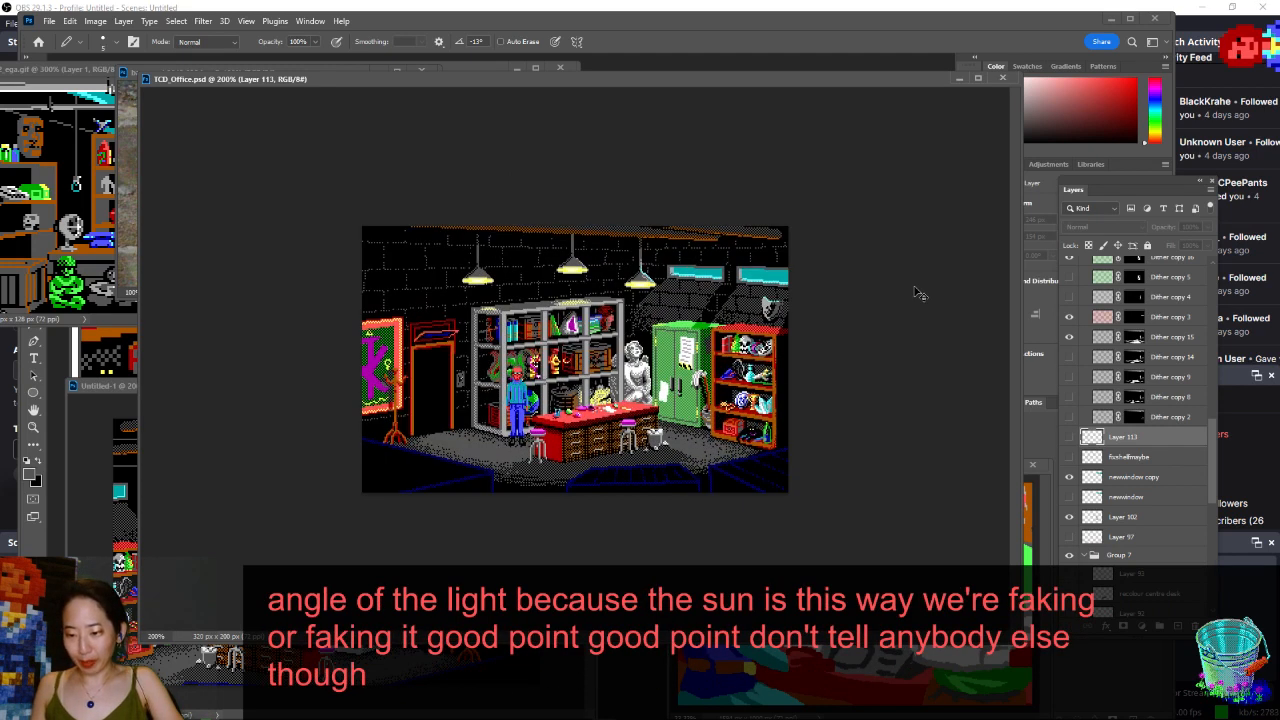
key(ctrl+plus)
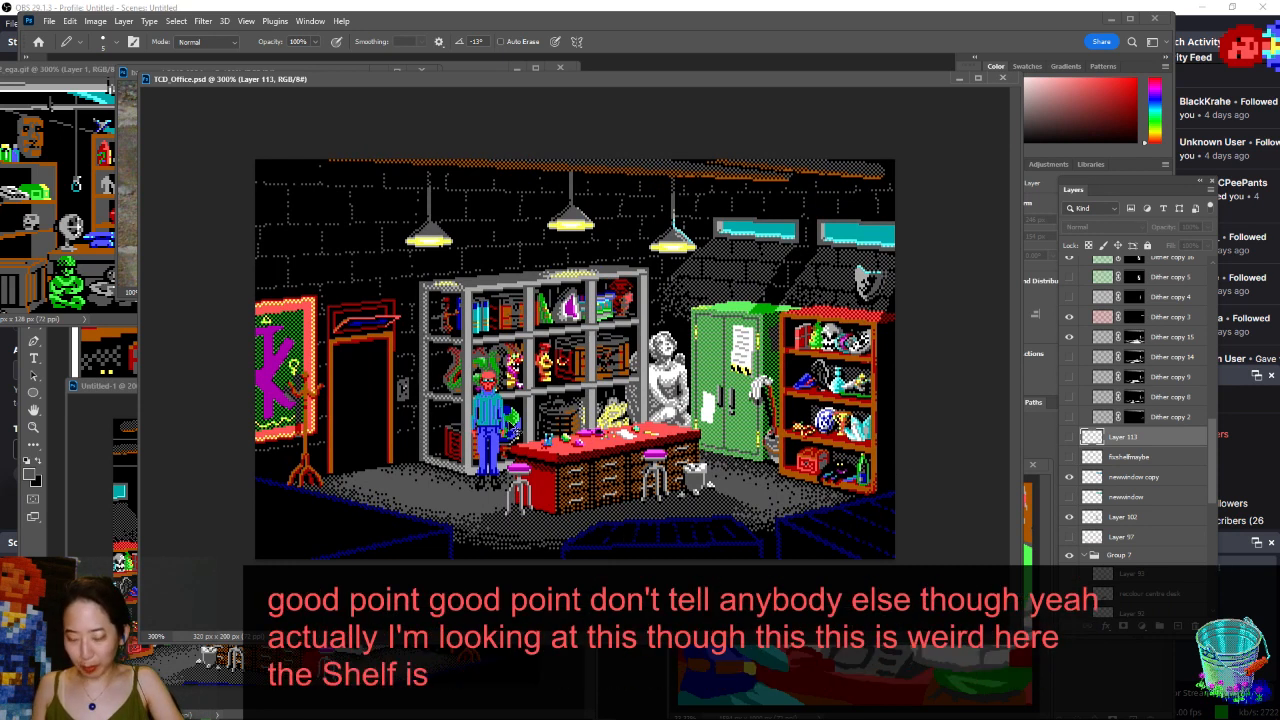
key(ctrl+minus)
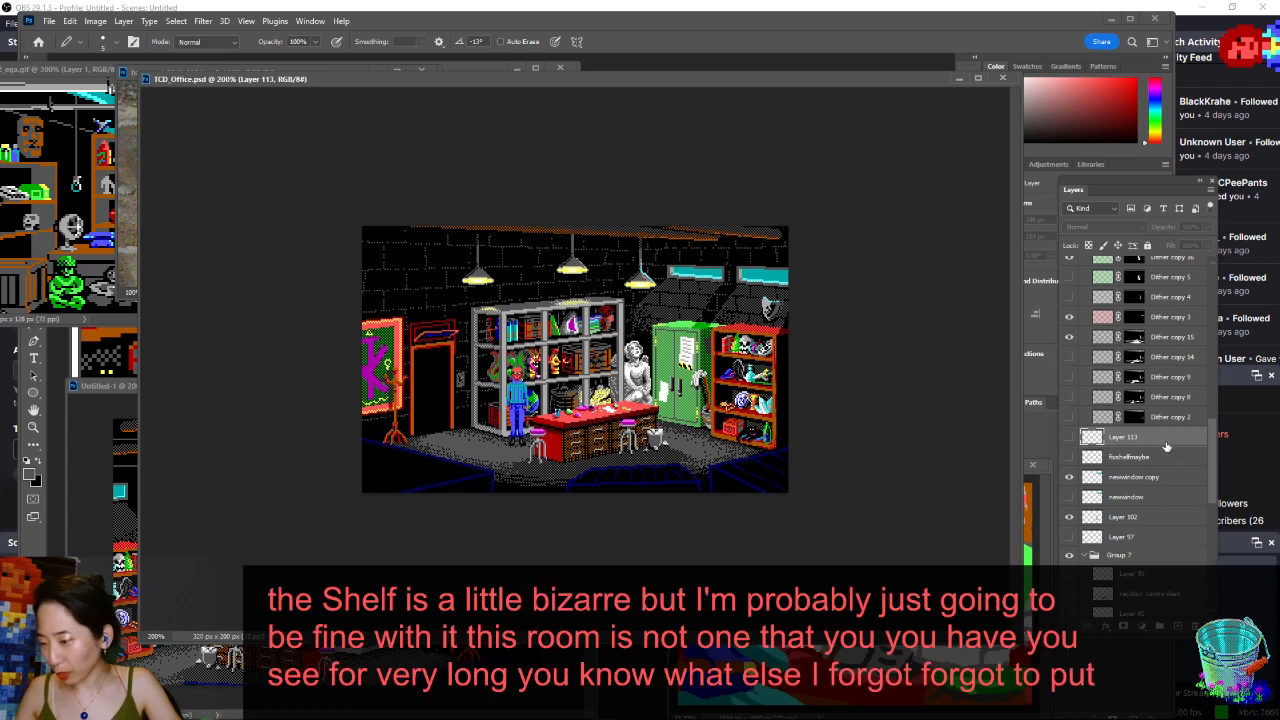
- Add the missing dark grey brick lines to the wall around the door on Layer 108 with a 1-pixel Pencil
scroll(1196, 314, up, 5)
scroll(1205, 360, up, 6)
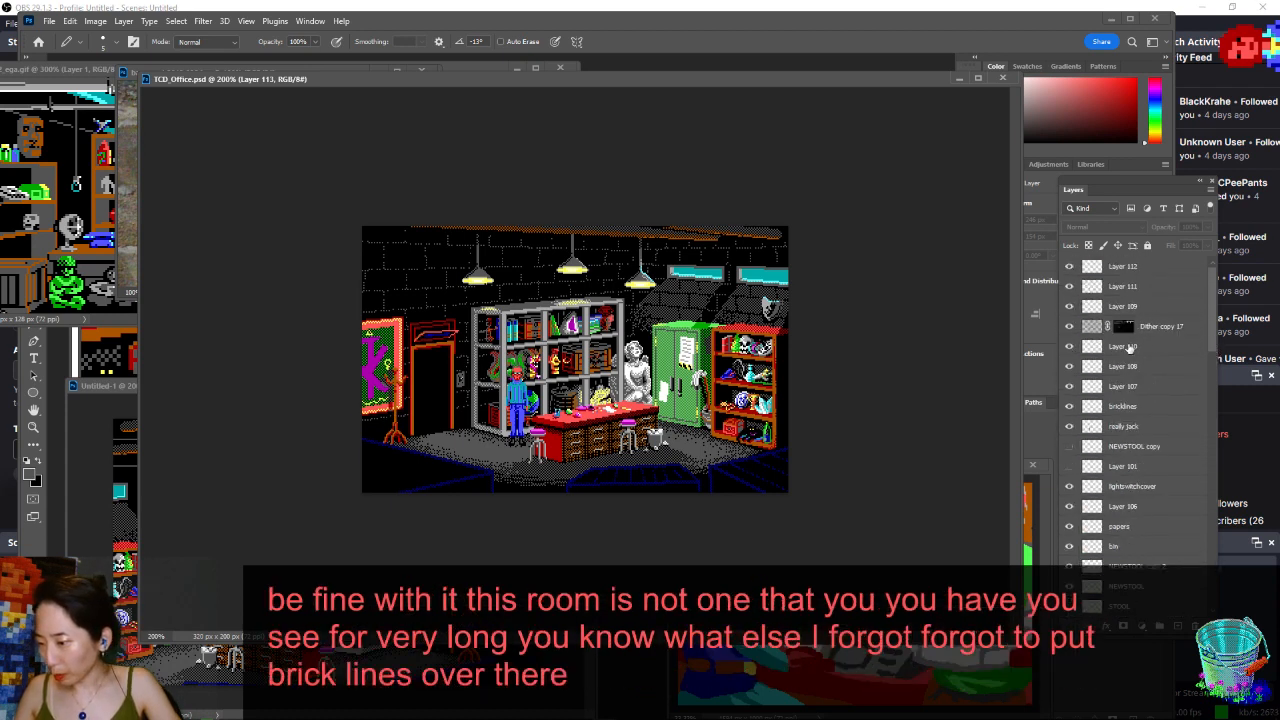
click(1069, 347)
click(1069, 347)
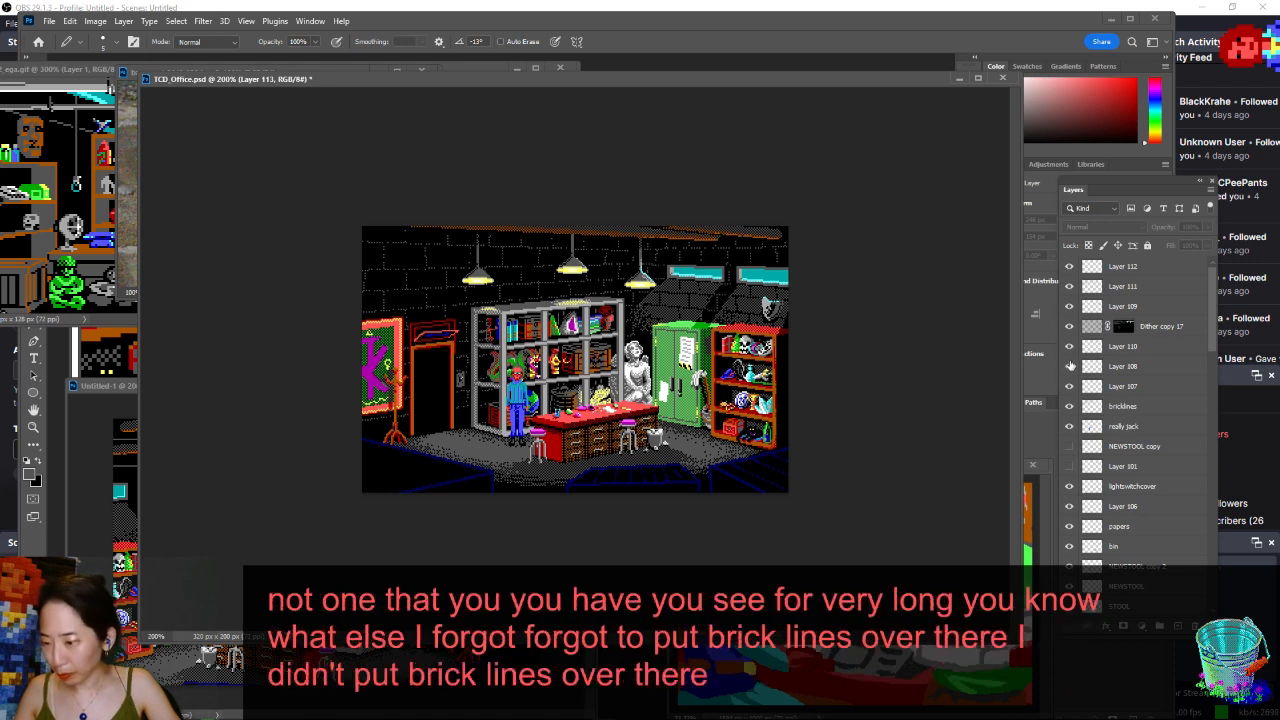
click(1090, 366)
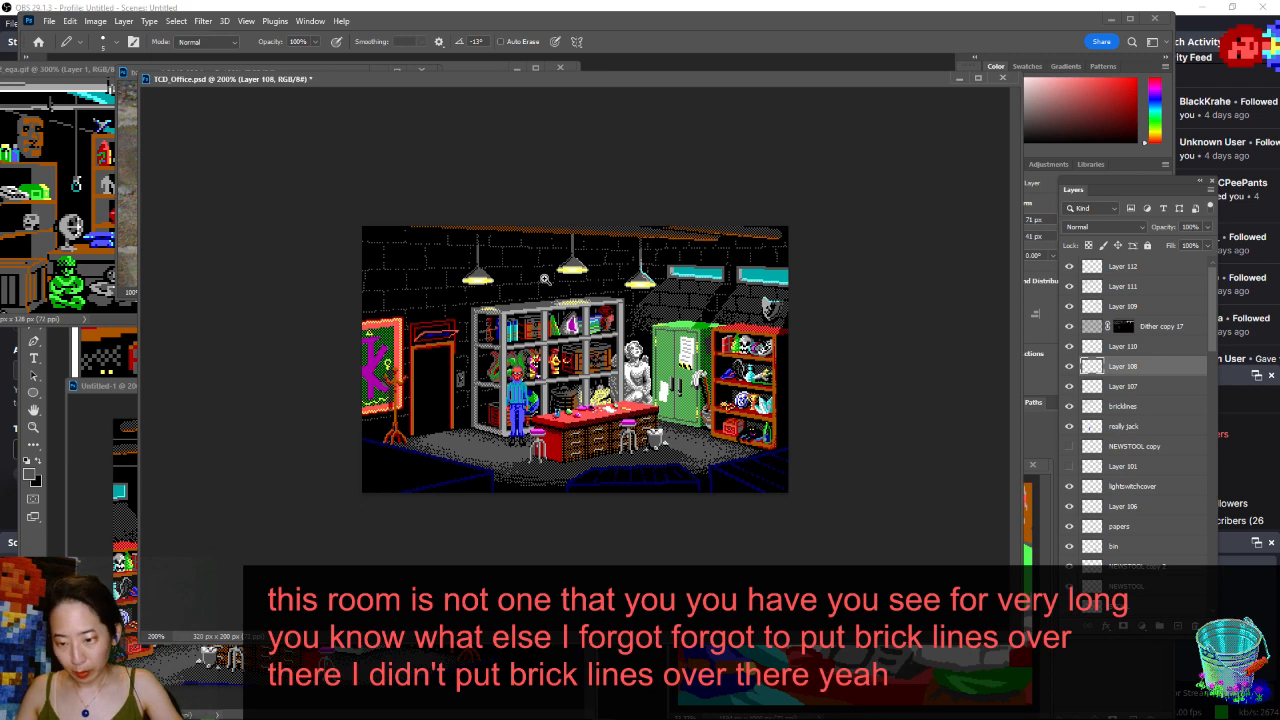
drag(532, 281, 320, 523)
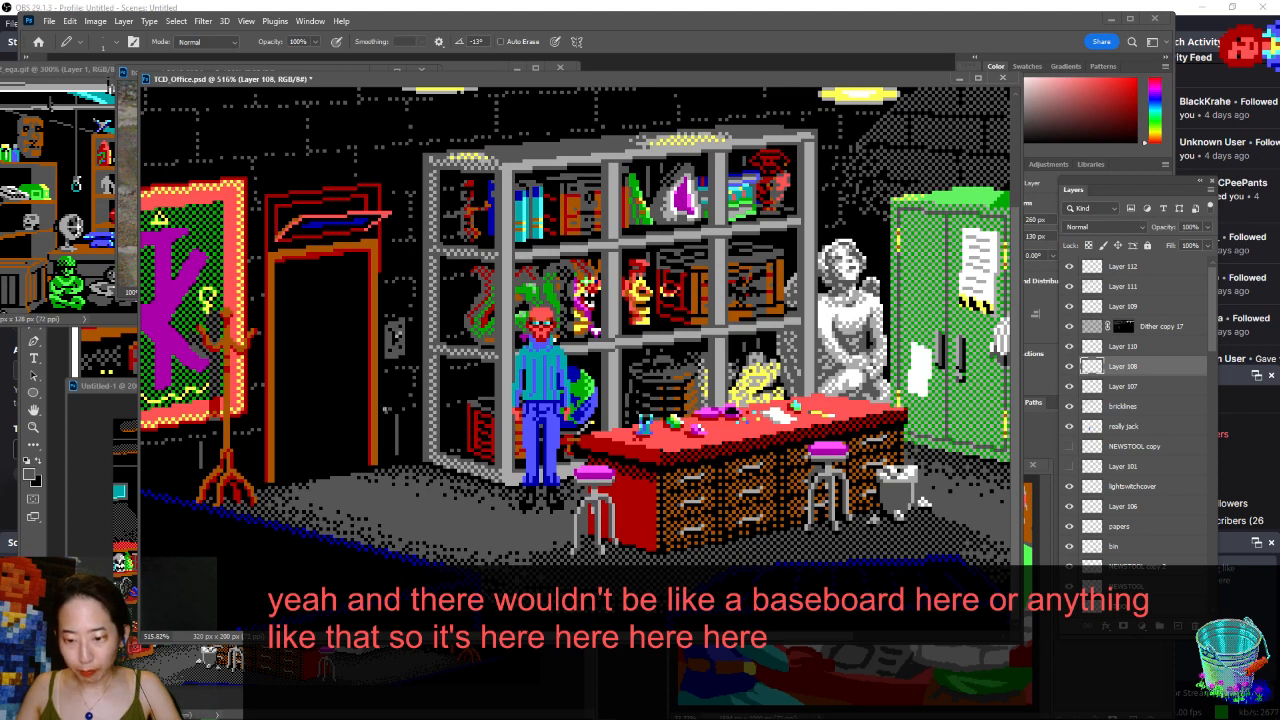
key(ctrl+minus)
key(ctrl+minus)
key(ctrl+minus)
key(ctrl+minus)
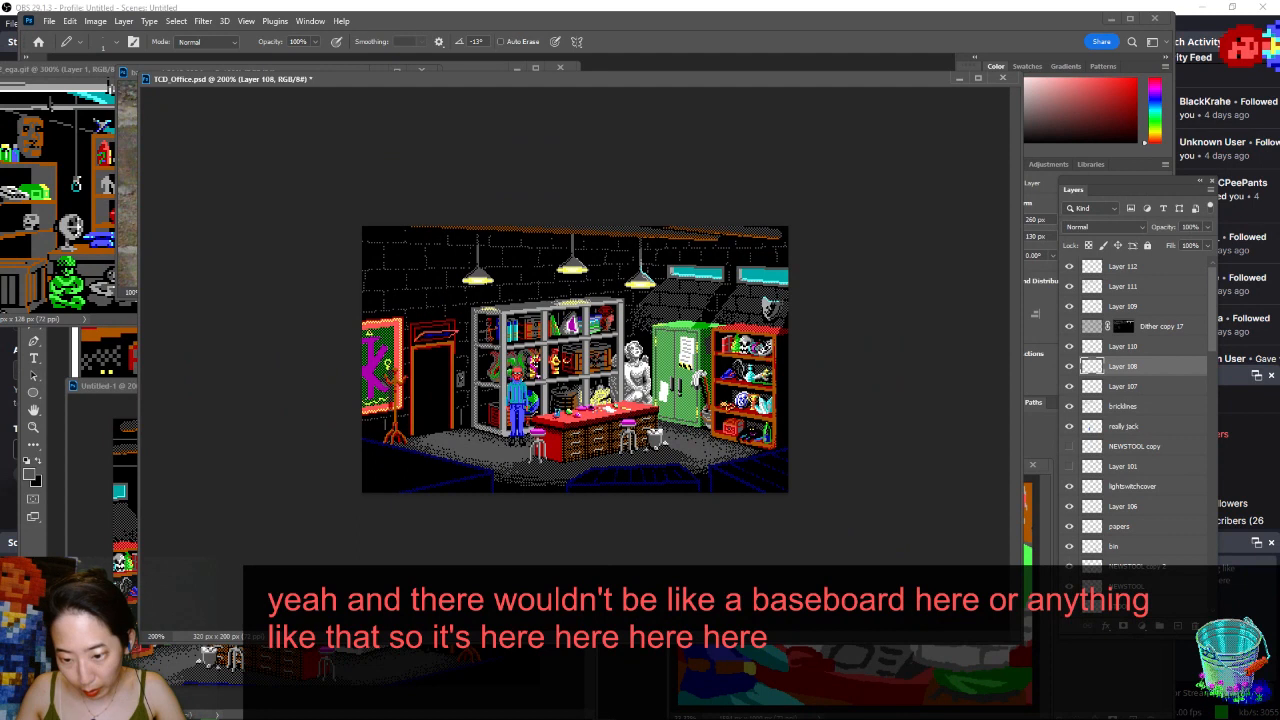
drag(465, 484, 374, 407)
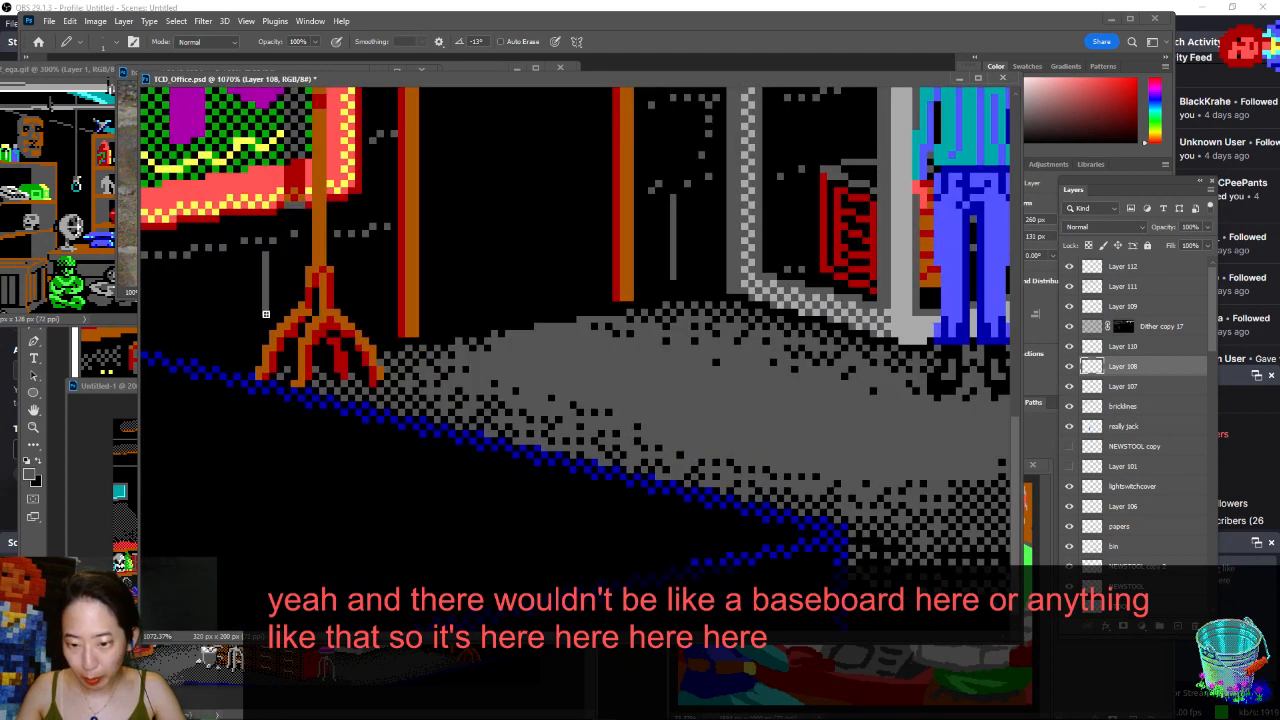
- Dither the vertical brick lines beside the coat rack and the bookcase by painting white on Dither copy 17's layer mask, and save the file
click(1121, 324)
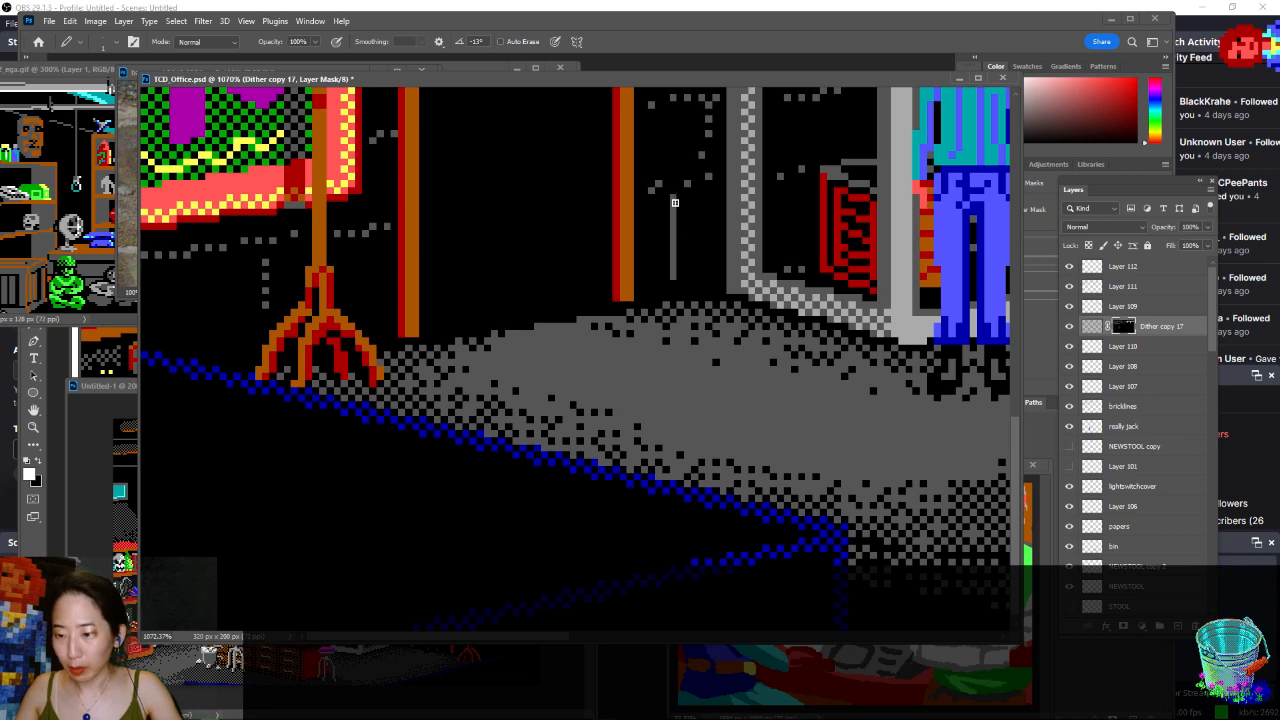
drag(674, 202, 671, 280)
scroll(672, 278, down, 5)
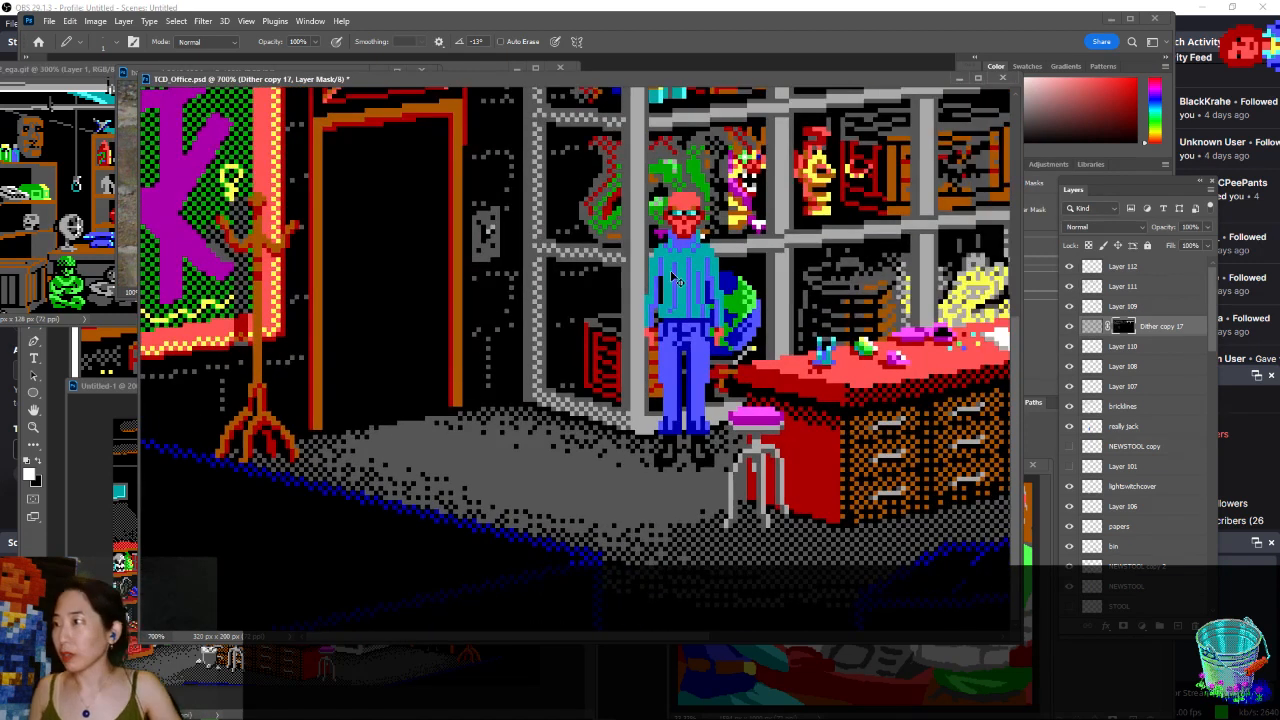
key(ctrl+s)
scroll(671, 272, down, 4)
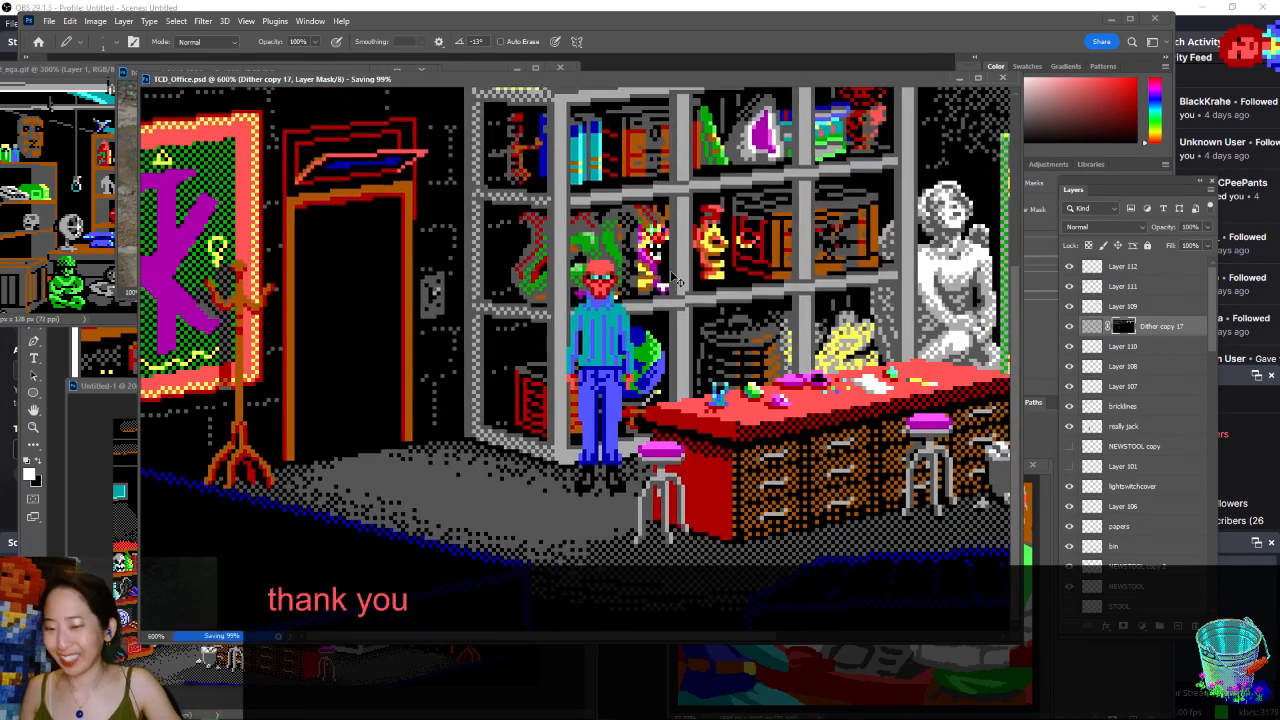
scroll(672, 278, down, 2)
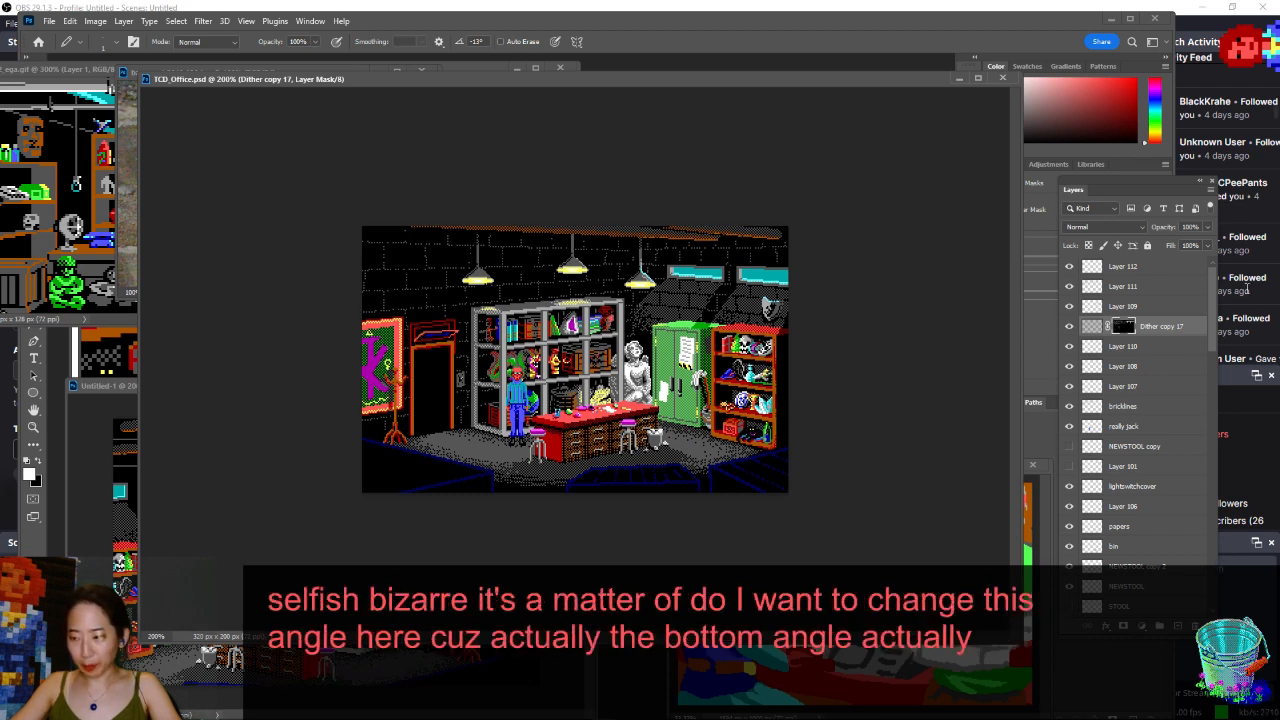
- Create a new layer above Layer 112, pencil a corrected angle for the bookcase's lower side shelf on it, and save the file
click(1185, 267)
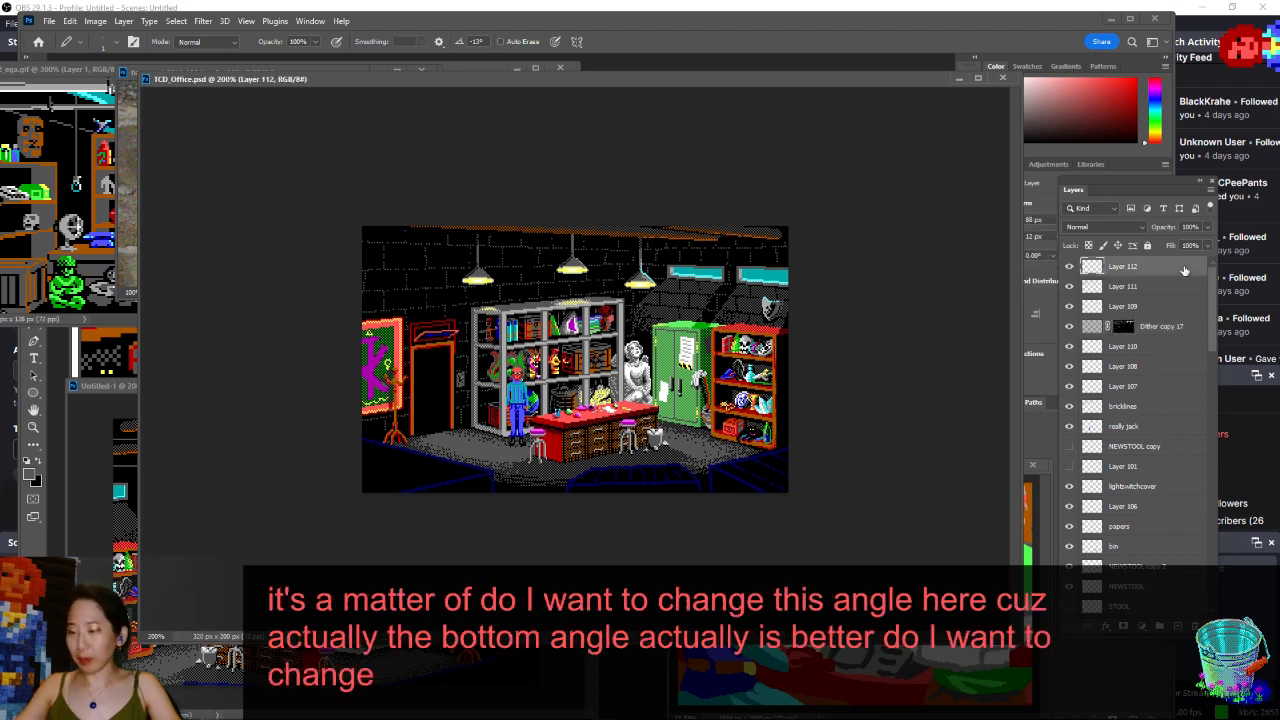
key(ctrl+shift+n)
key(Return)
drag(401, 250, 679, 451)
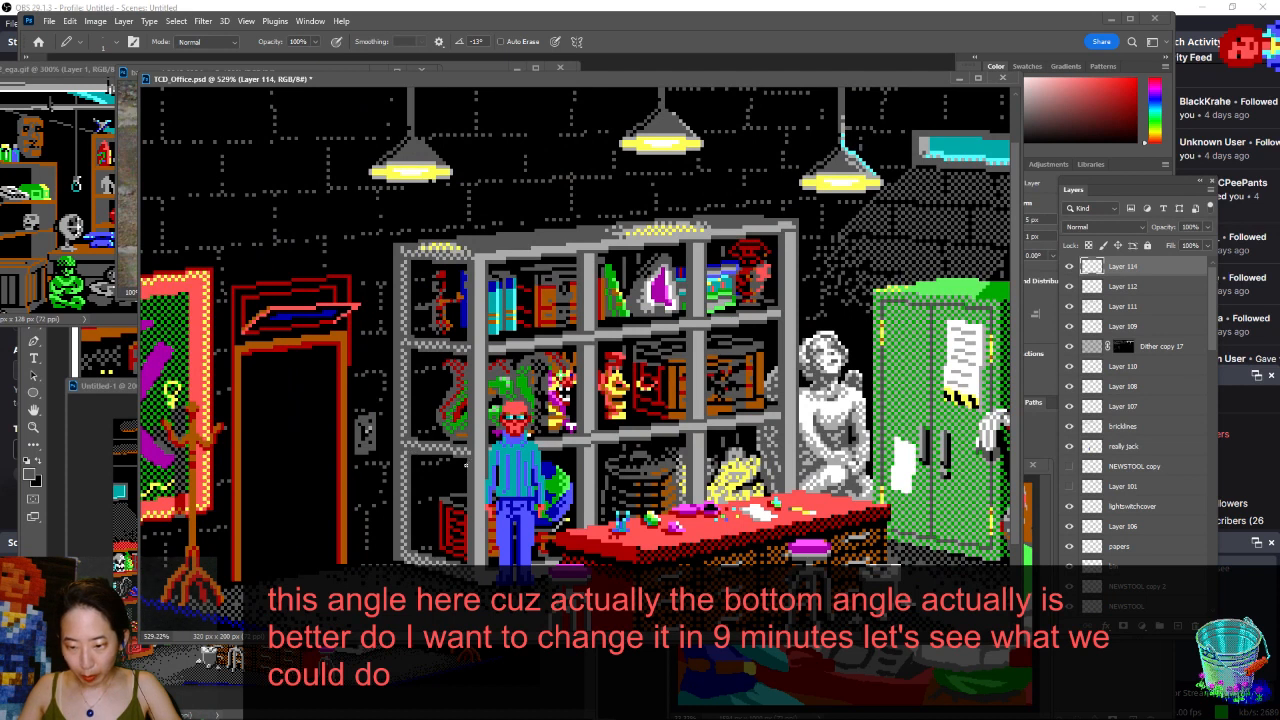
key(bracketleft)
key(bracketleft)
drag(462, 461, 436, 453)
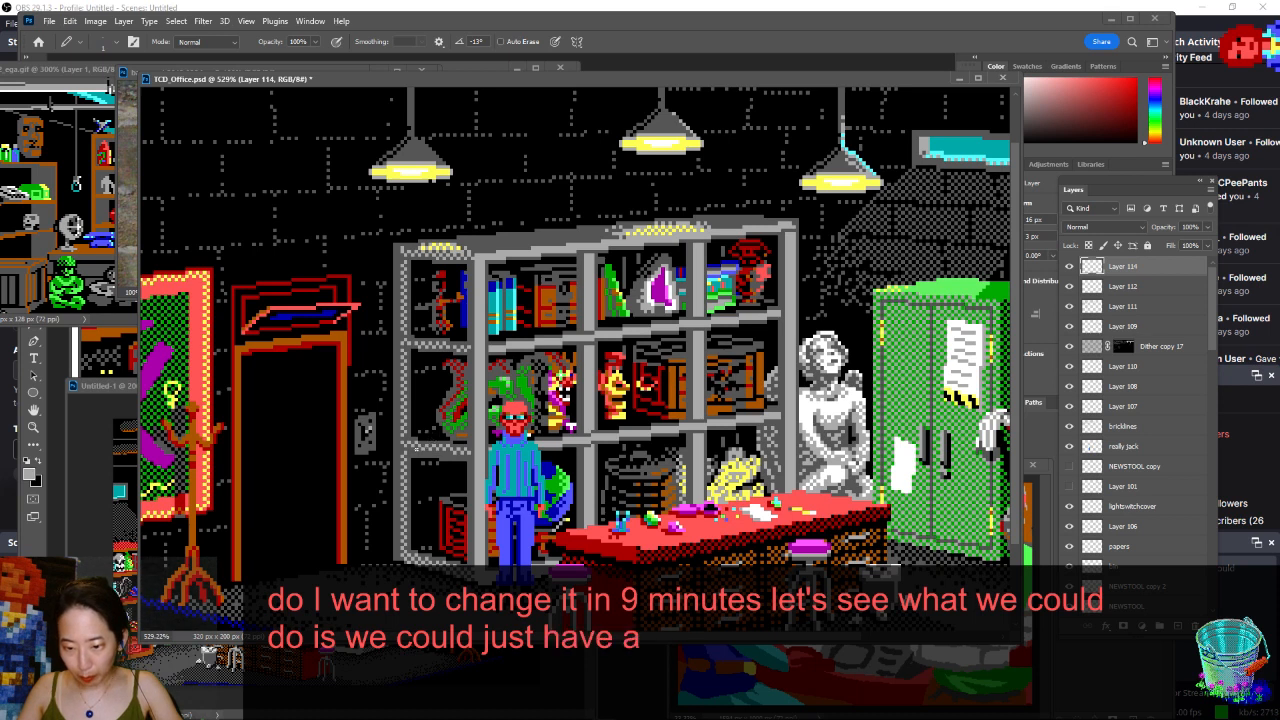
click(442, 450)
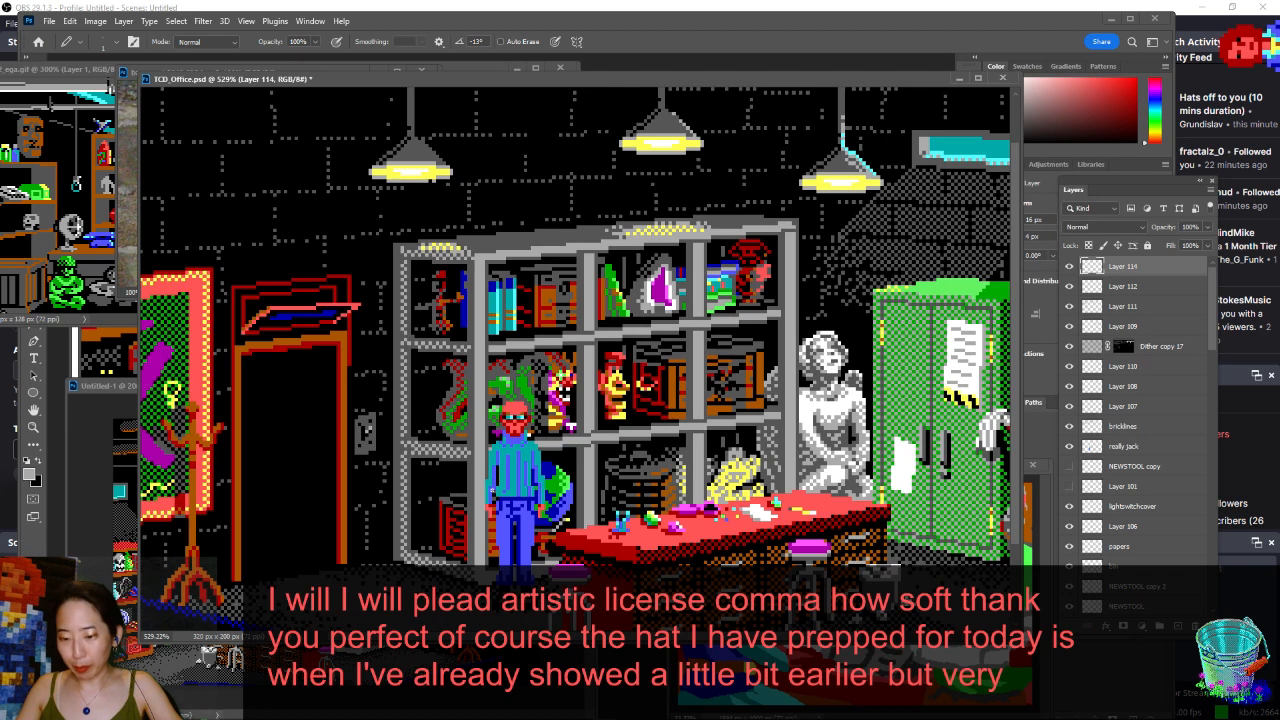
key(ctrl+s)
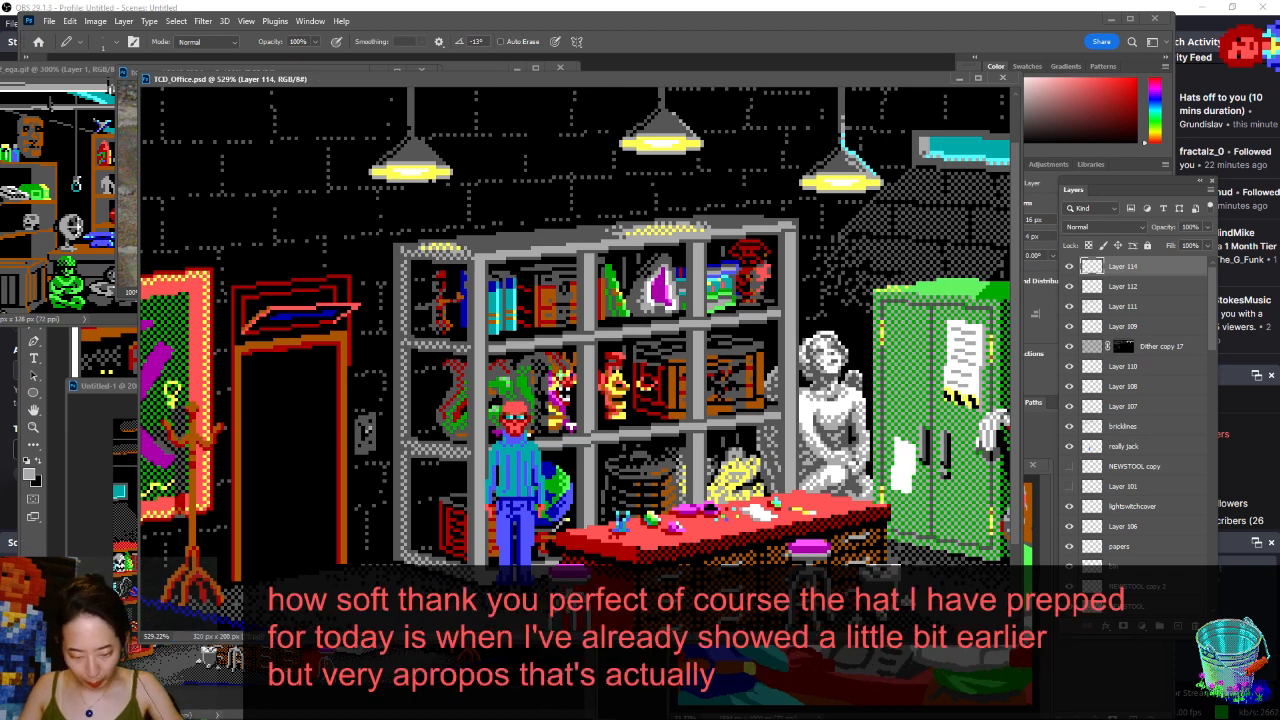
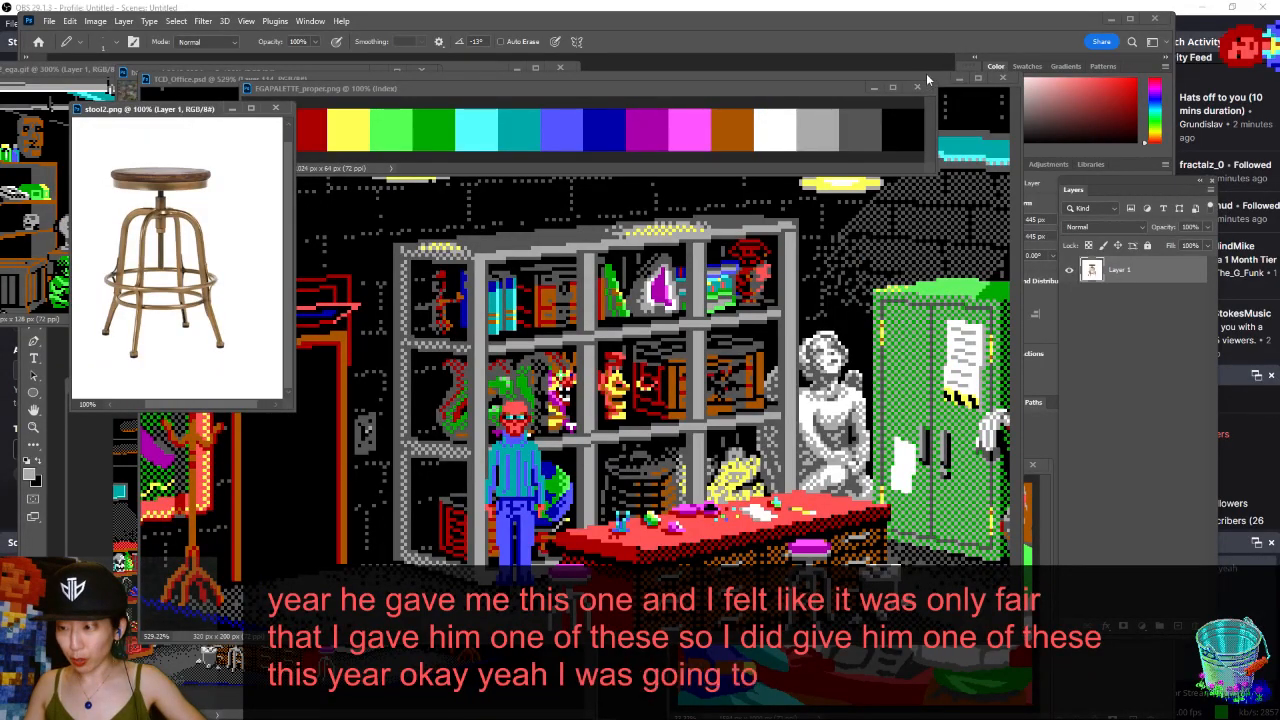
- Return to the TCD_Office.psd image and touch up the bookcase's side shelf on Layer 114, using dark grey sampled from the scene
click(930, 75)
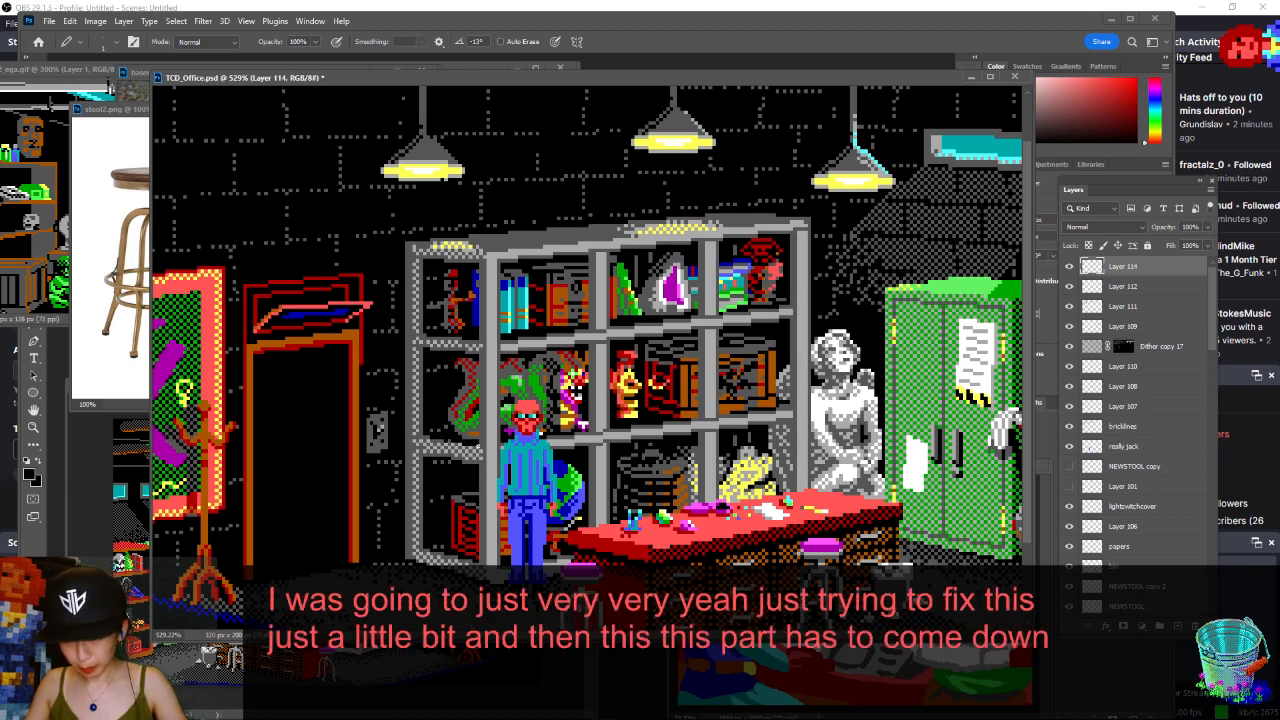
alt+click(486, 438)
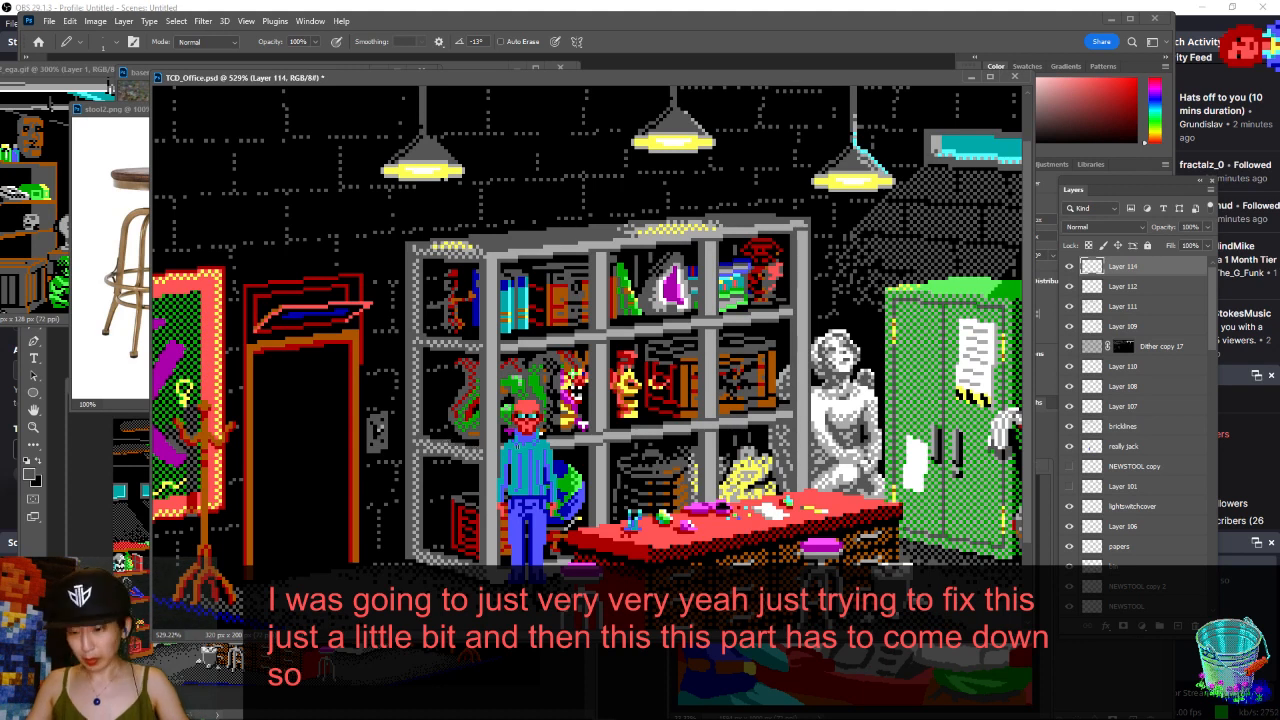
scroll(298, 291, down, 2)
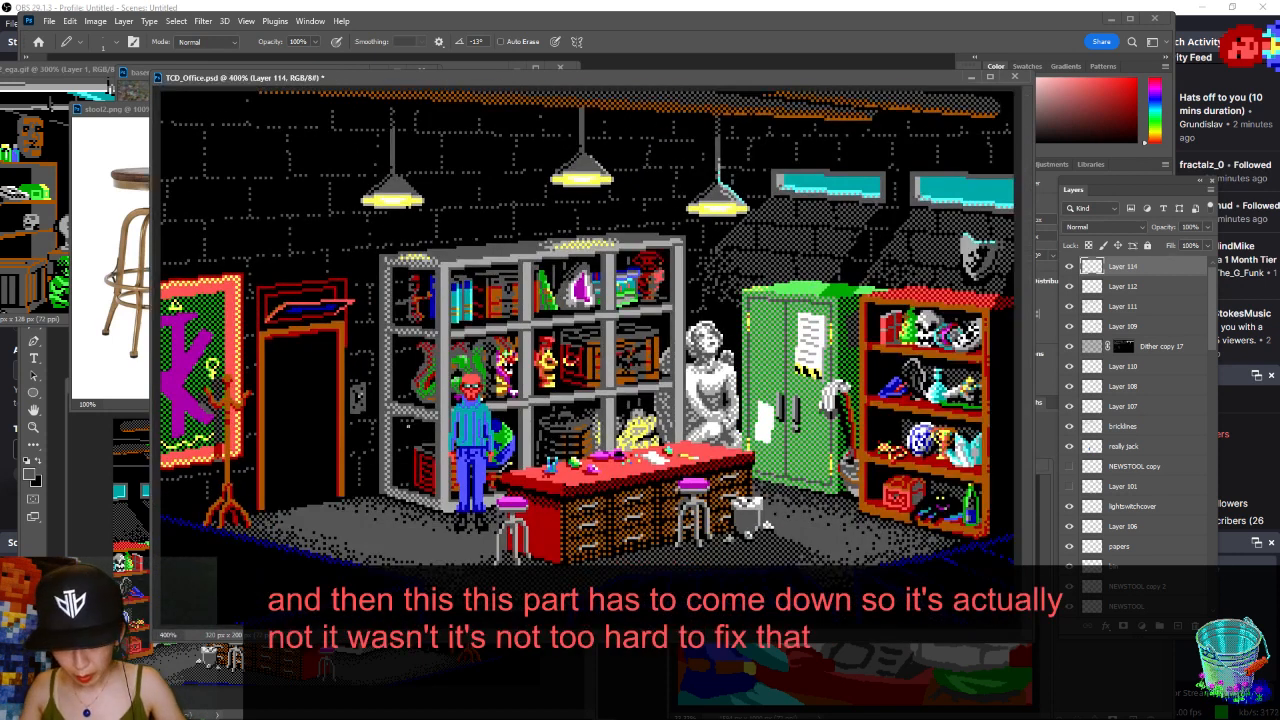
- Compare the bookcase's side with Layer 114's shelf corrections hidden and shown
click(1069, 267)
click(1069, 267)
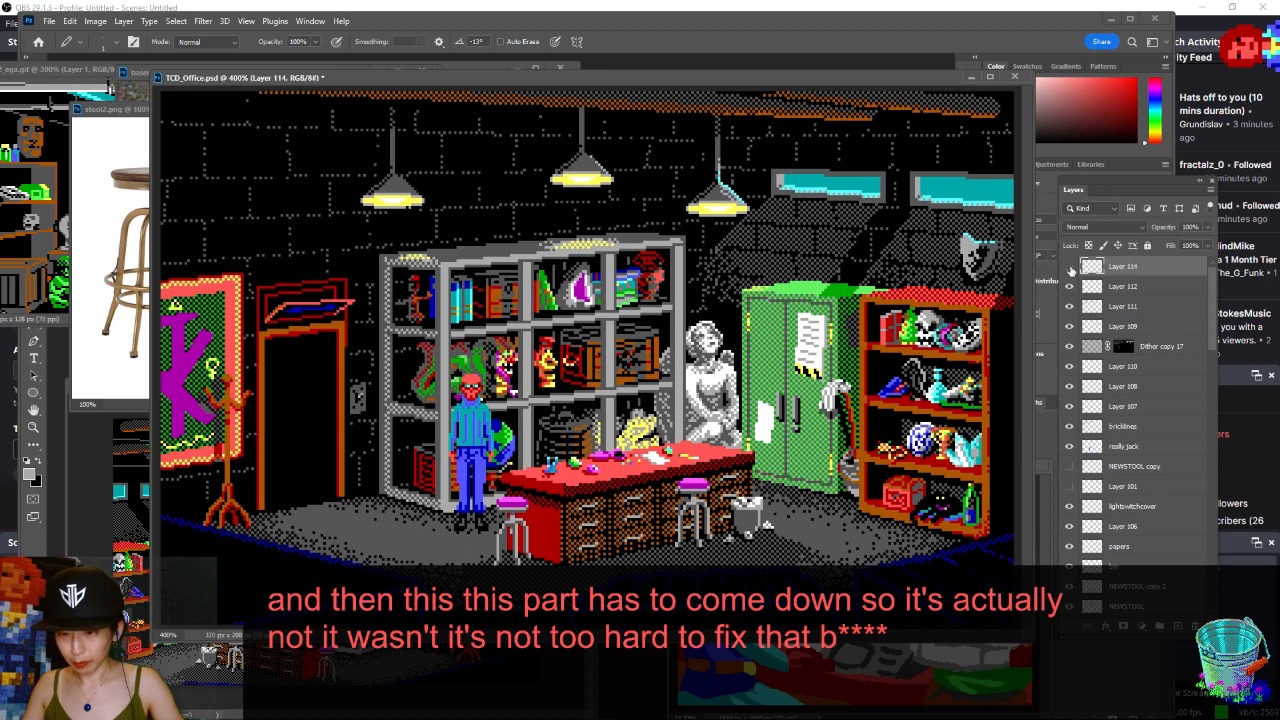
click(1069, 267)
click(1069, 267)
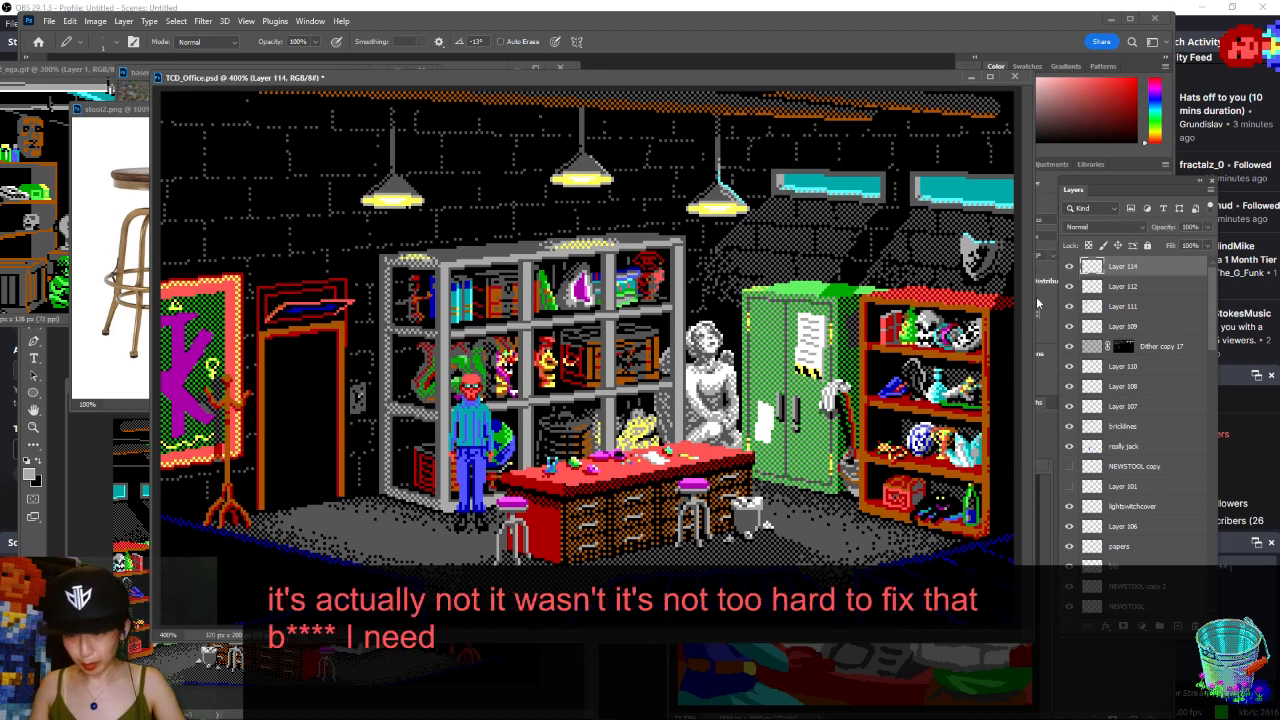
- Thin the bookcase's lower side shelf on Layer 114 with the pencil, using black and dark grey sampled from the scene
key(ctrl+plus)
key(ctrl+plus)
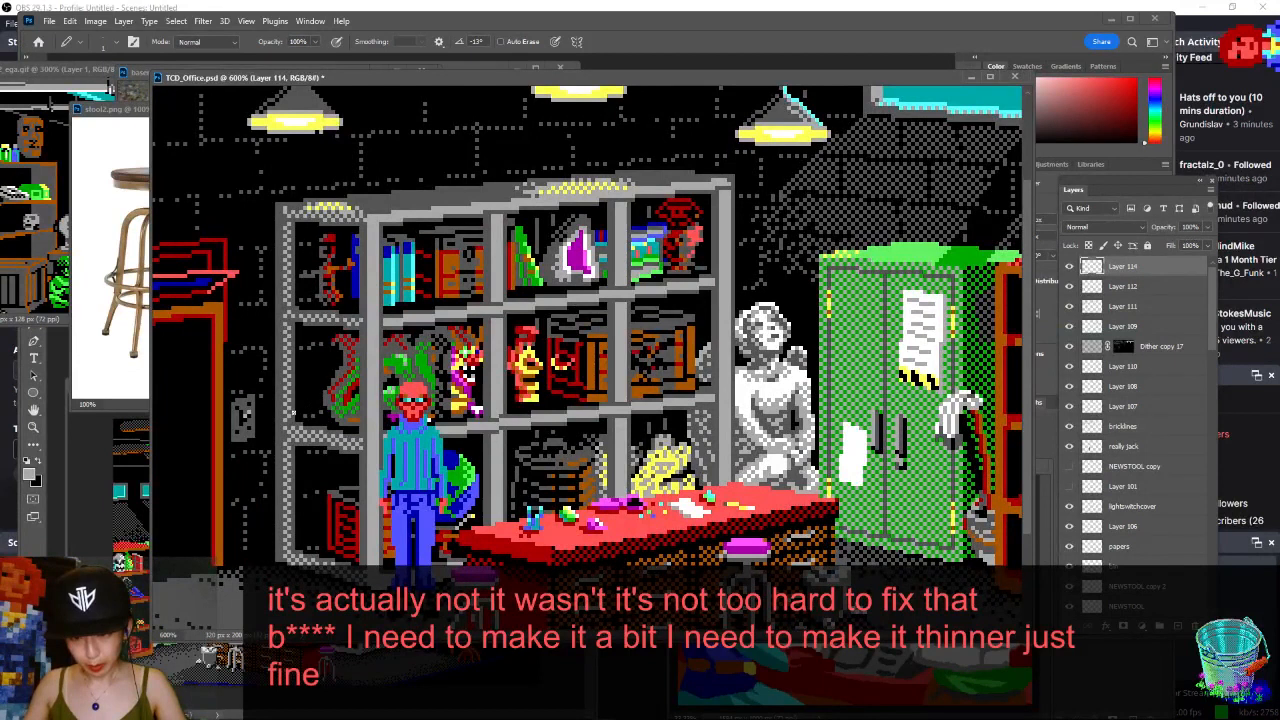
alt+click(298, 429)
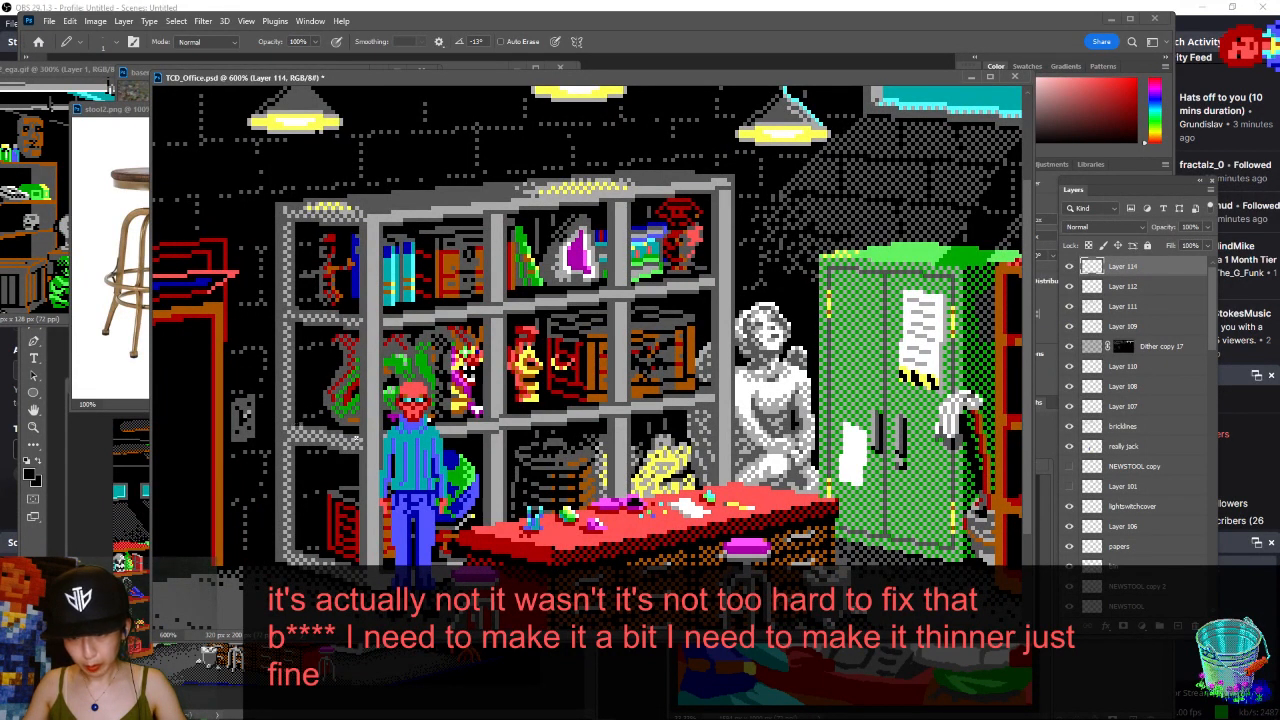
drag(308, 432, 357, 433)
alt+click(286, 428)
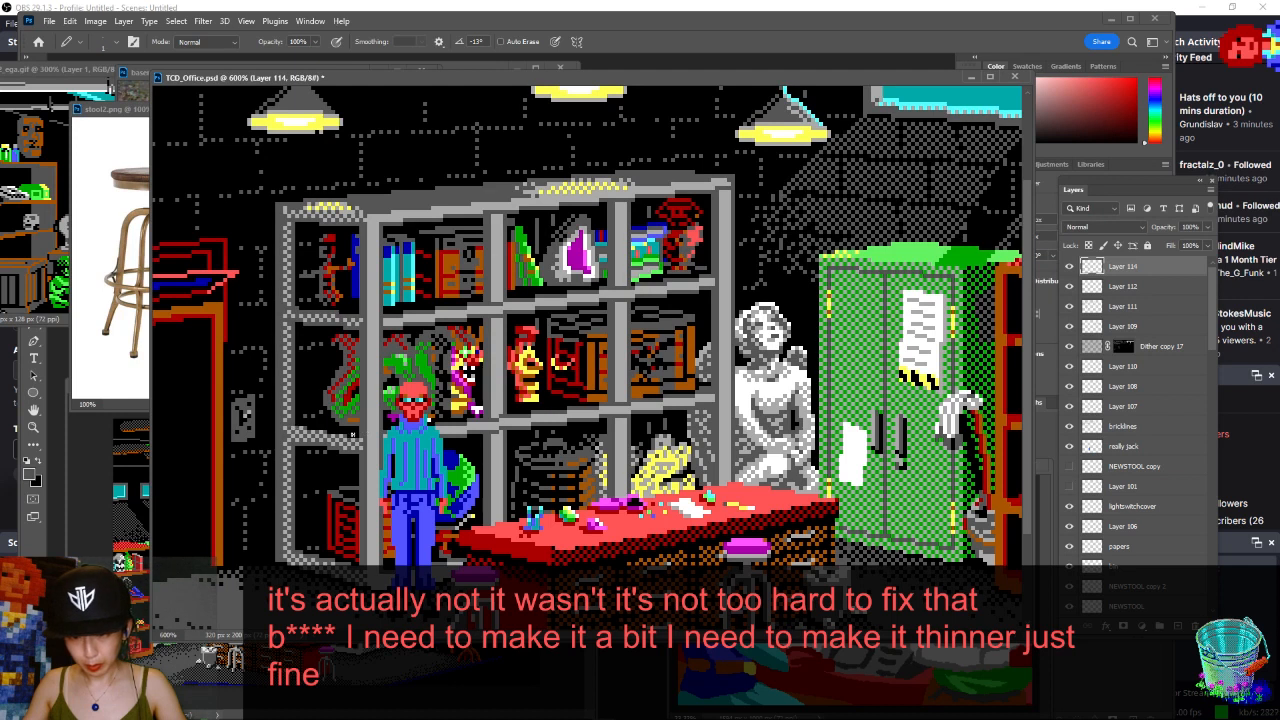
mouse_move(326, 432)
mouse_down()
mouse_move(344, 432)
mouse_move(298, 428)
mouse_up()
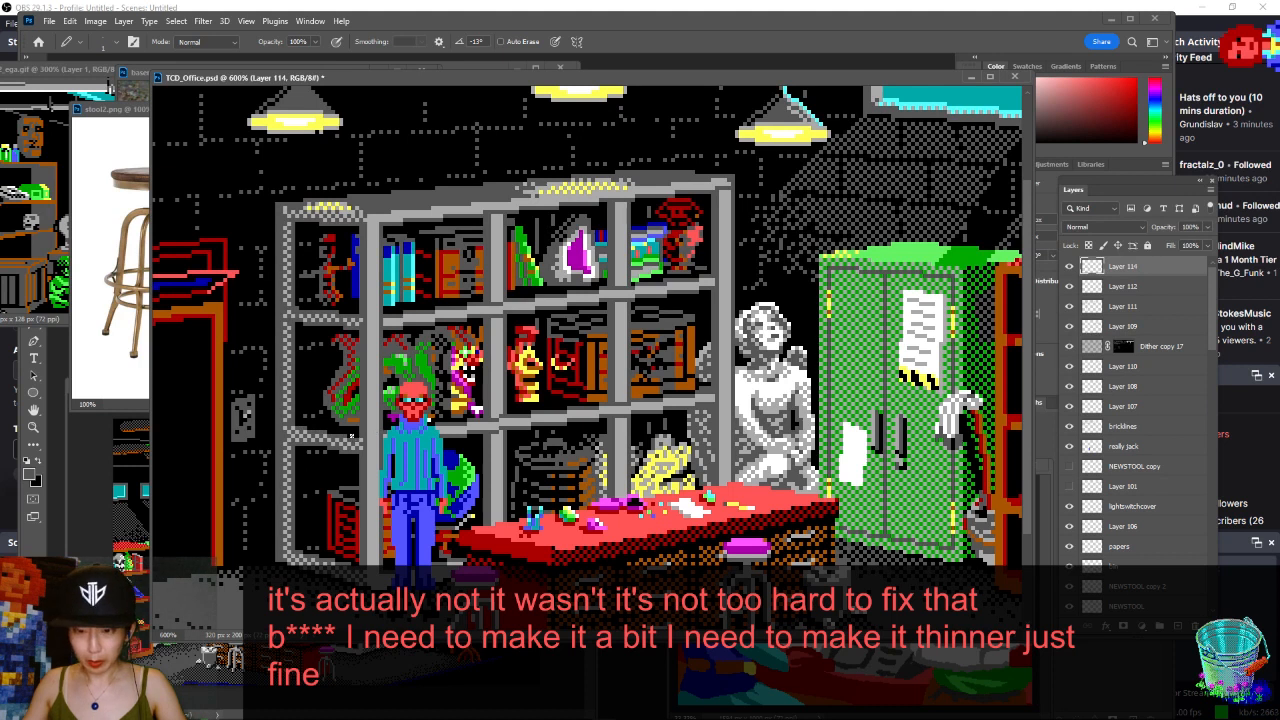
key(ctrl+minus)
key(ctrl+minus)
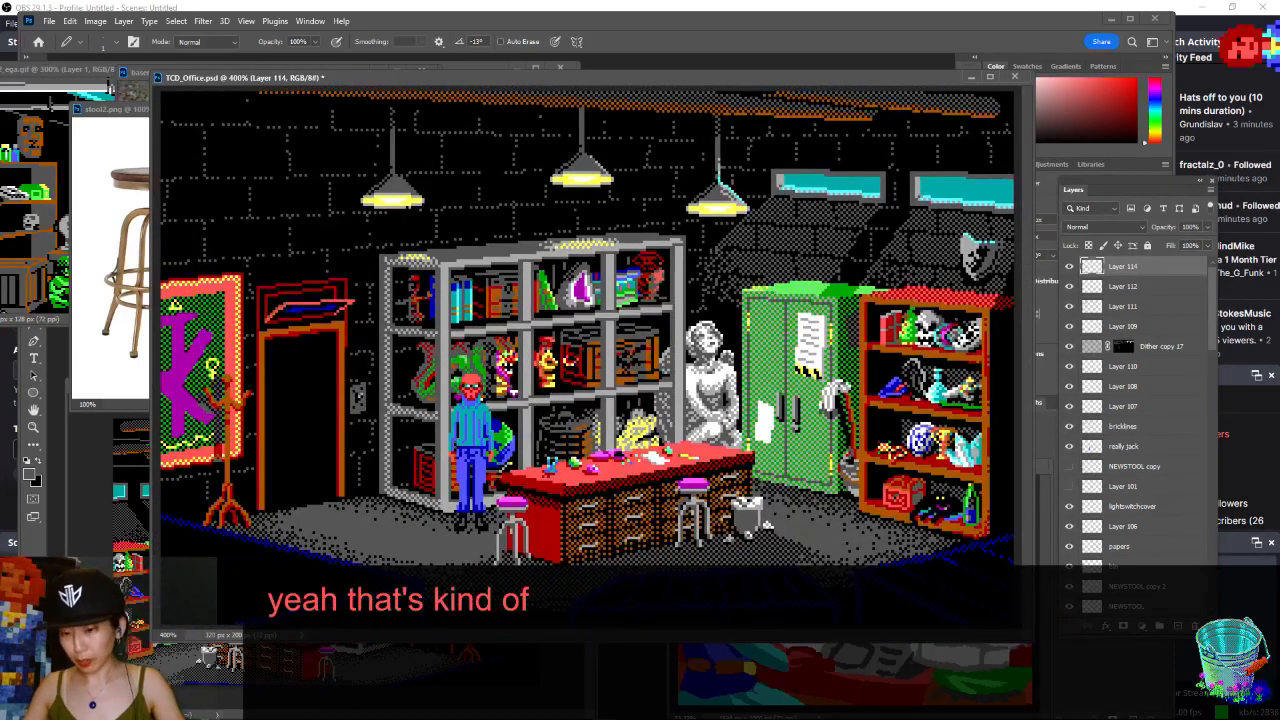
- Copy the bookcase's lower side shelf section from Layer 114 onto a new layer and retouch it with greys sampled from the scene
key(m)
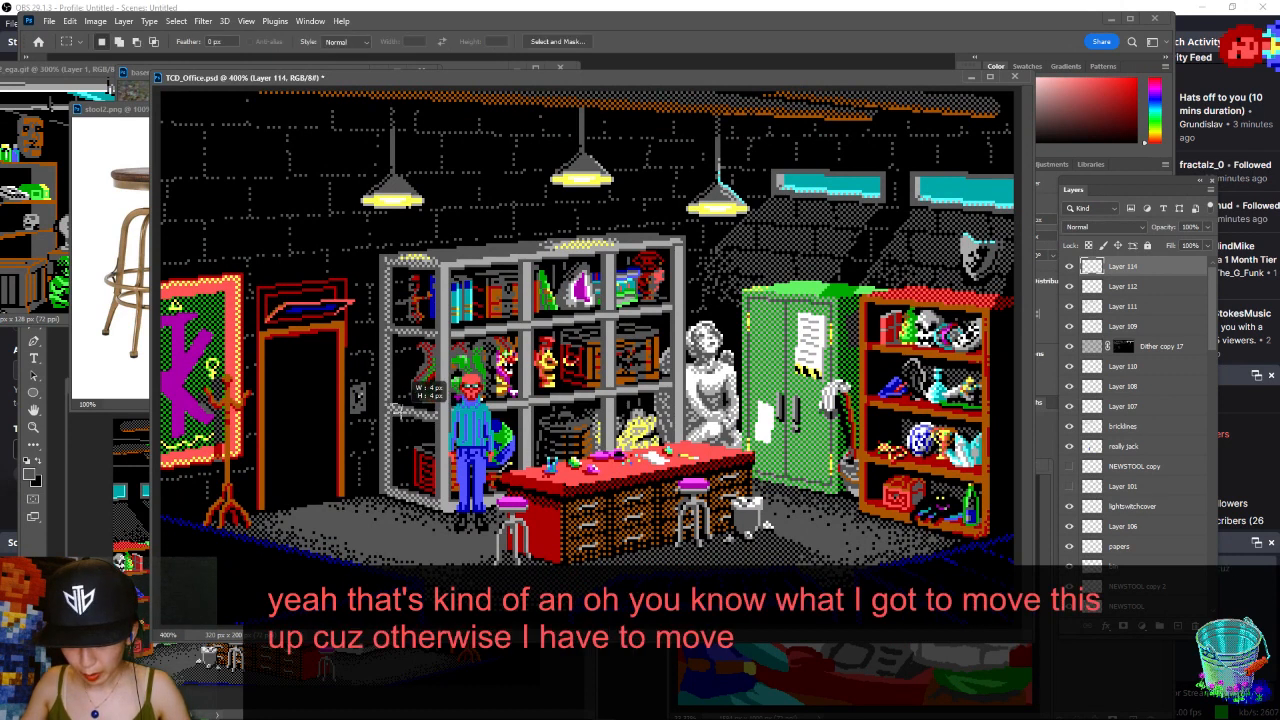
drag(396, 404, 434, 418)
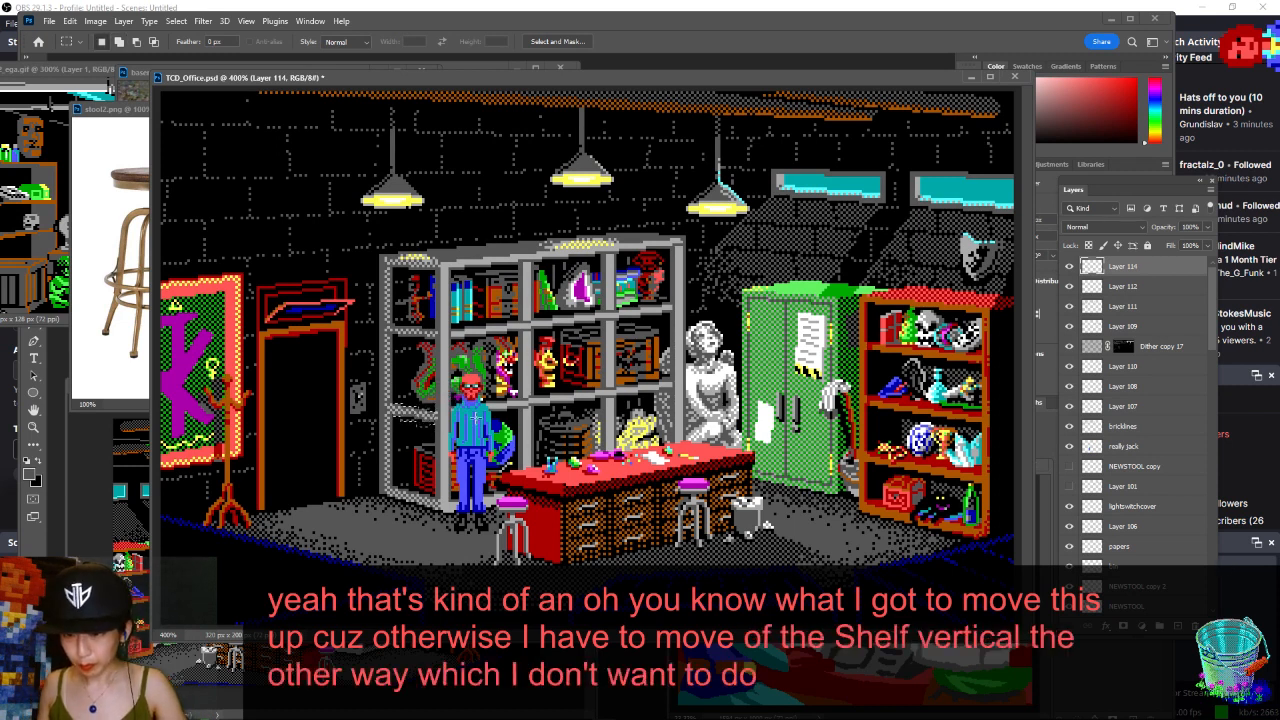
key(ctrl+j)
key(b)
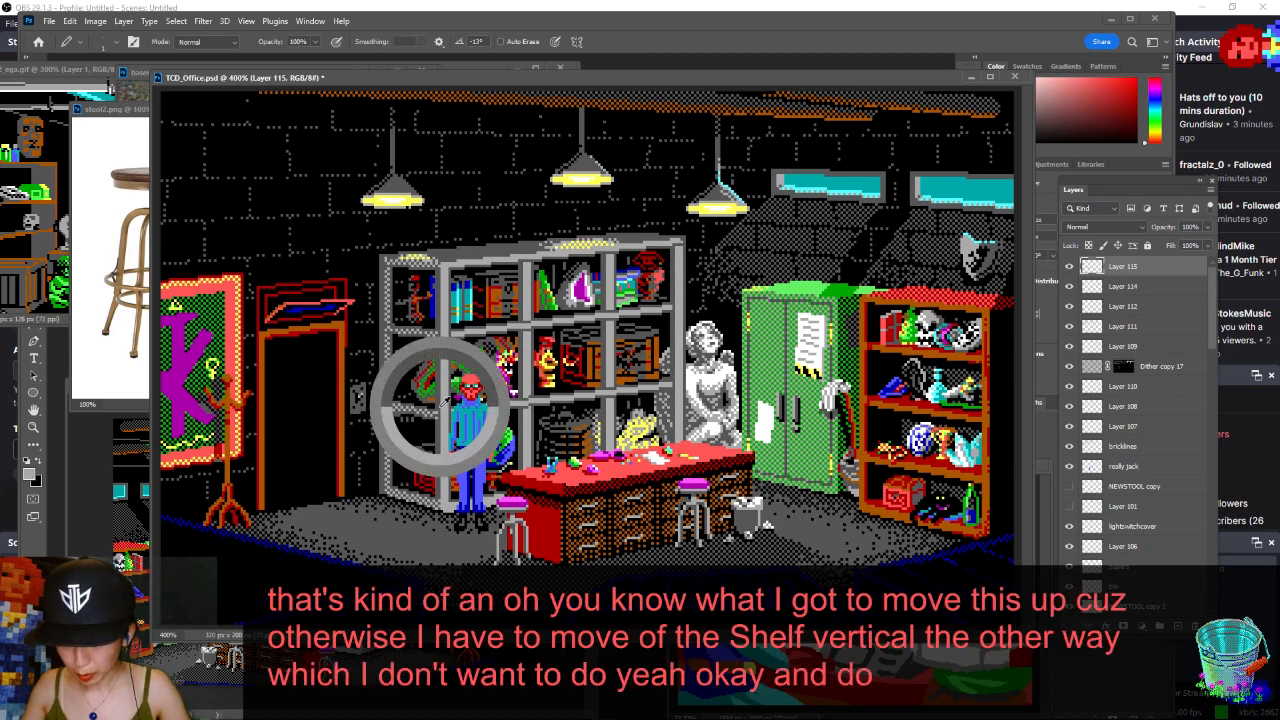
key(x)
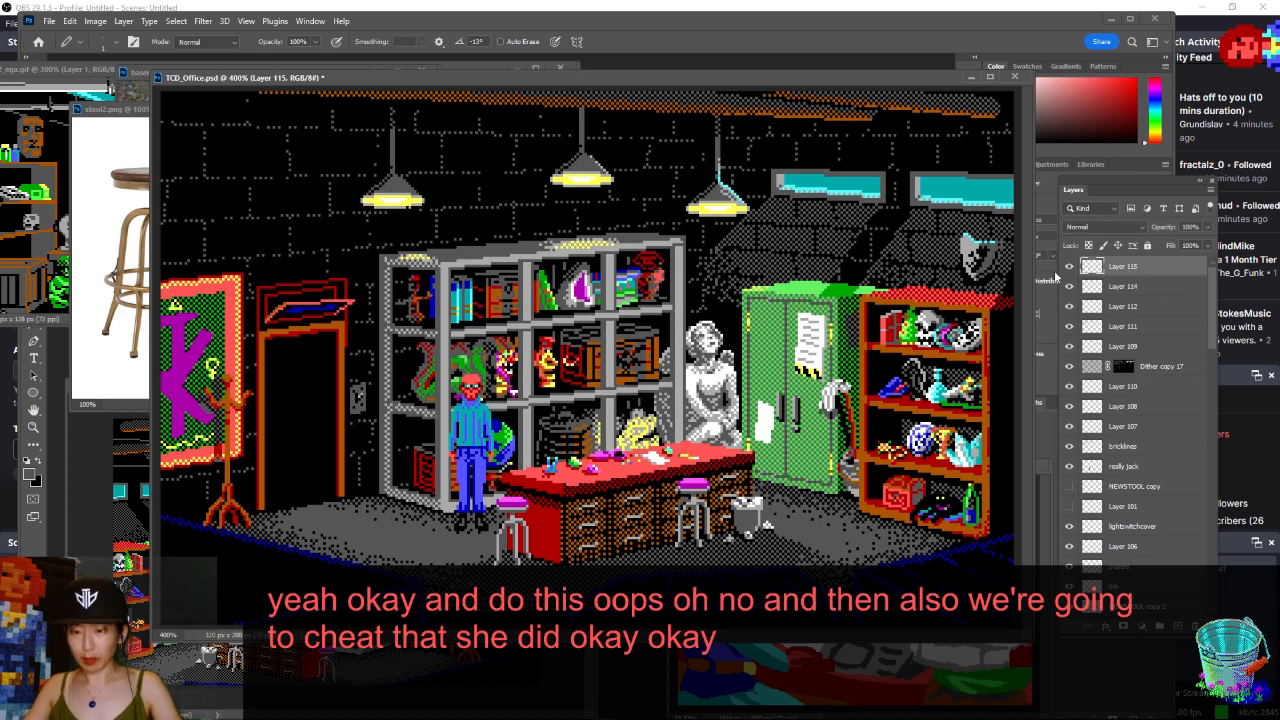
- Try a duplicate of the lower side shelf section in place of the upper side shelf, and delete the duplicate's layer
key(m)
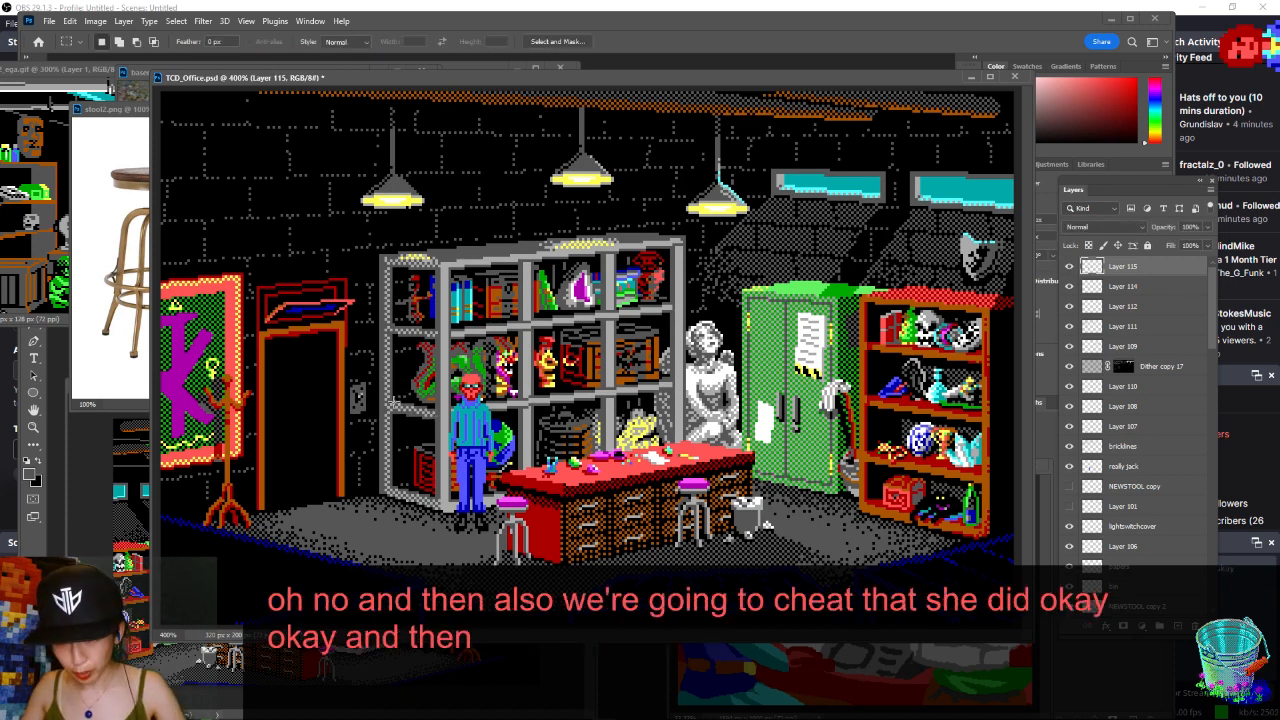
drag(386, 392, 446, 424)
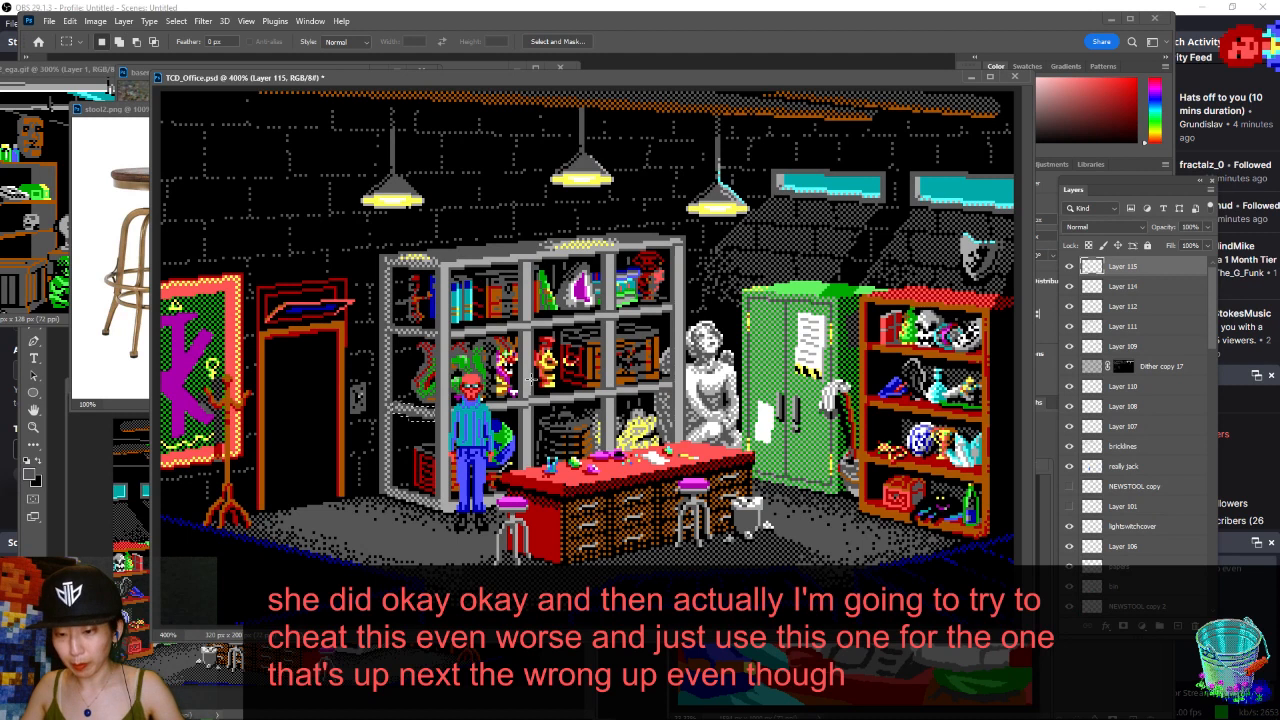
key(ctrl+j)
key(v)
drag(426, 420, 425, 341)
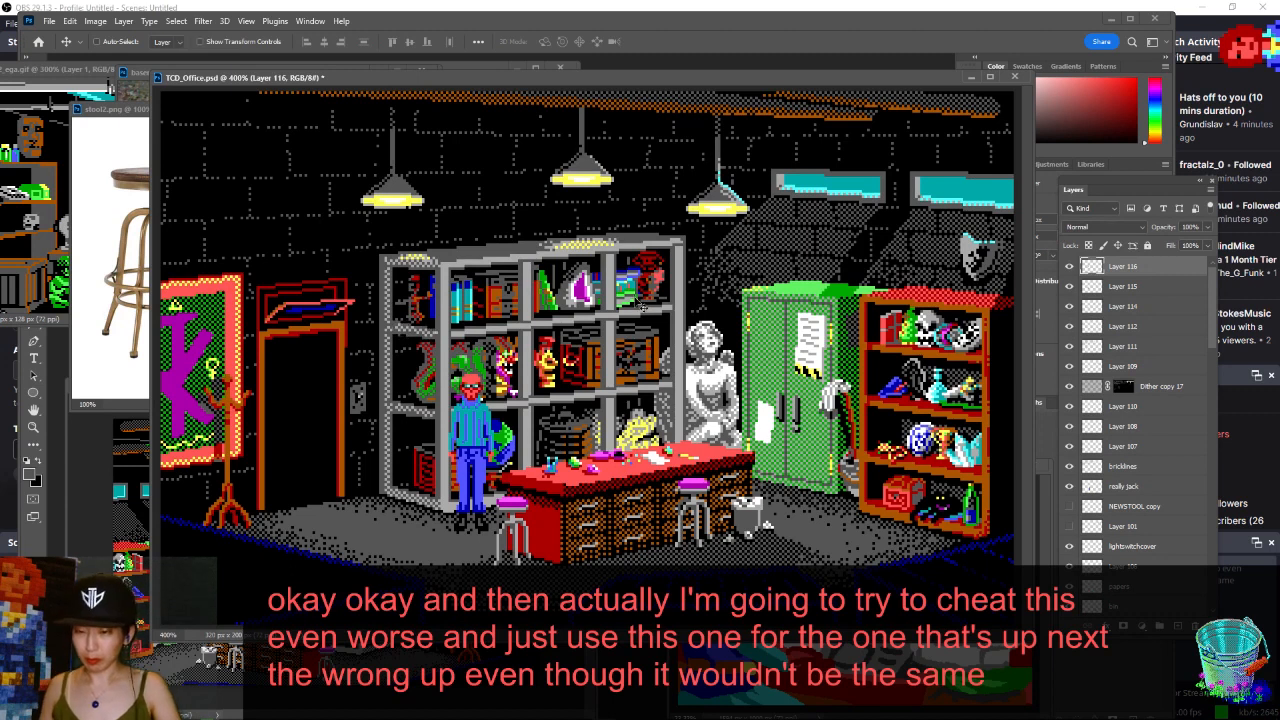
scroll(641, 307, down, 2)
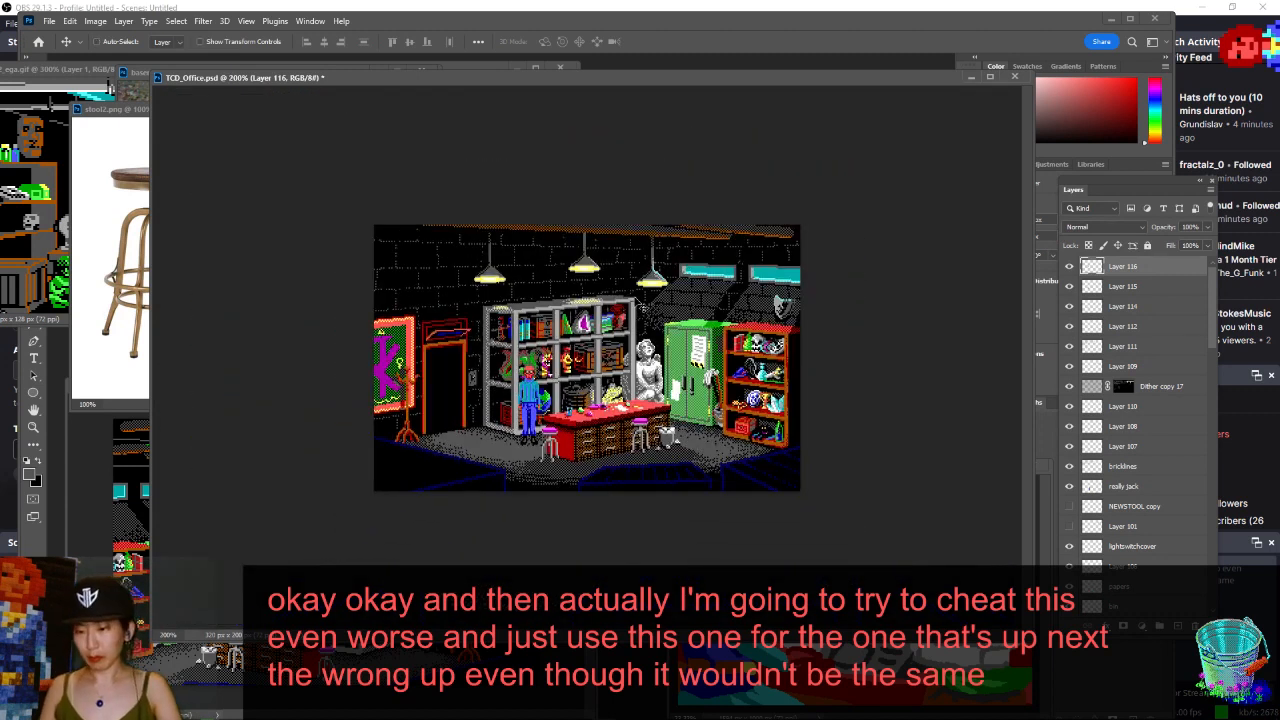
key(Delete)
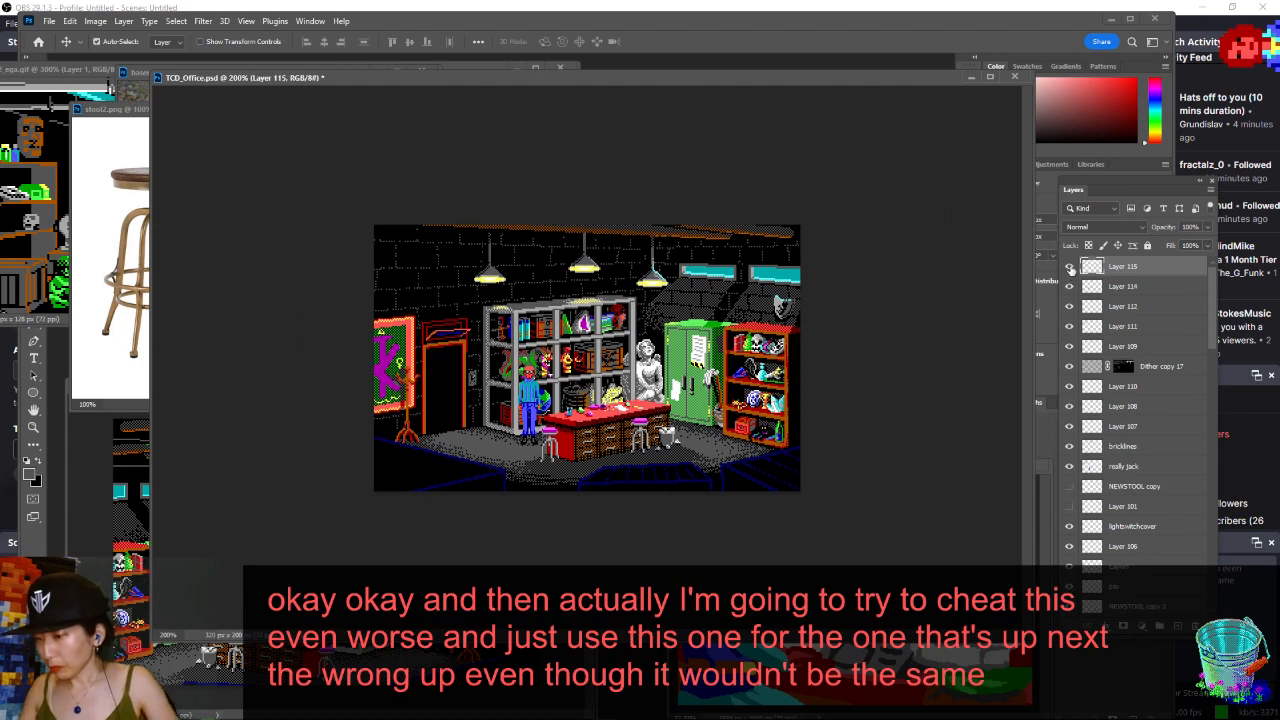
- Compare the bookcase with Layer 115's shelf correction hidden and shown, and save the file
click(1070, 268)
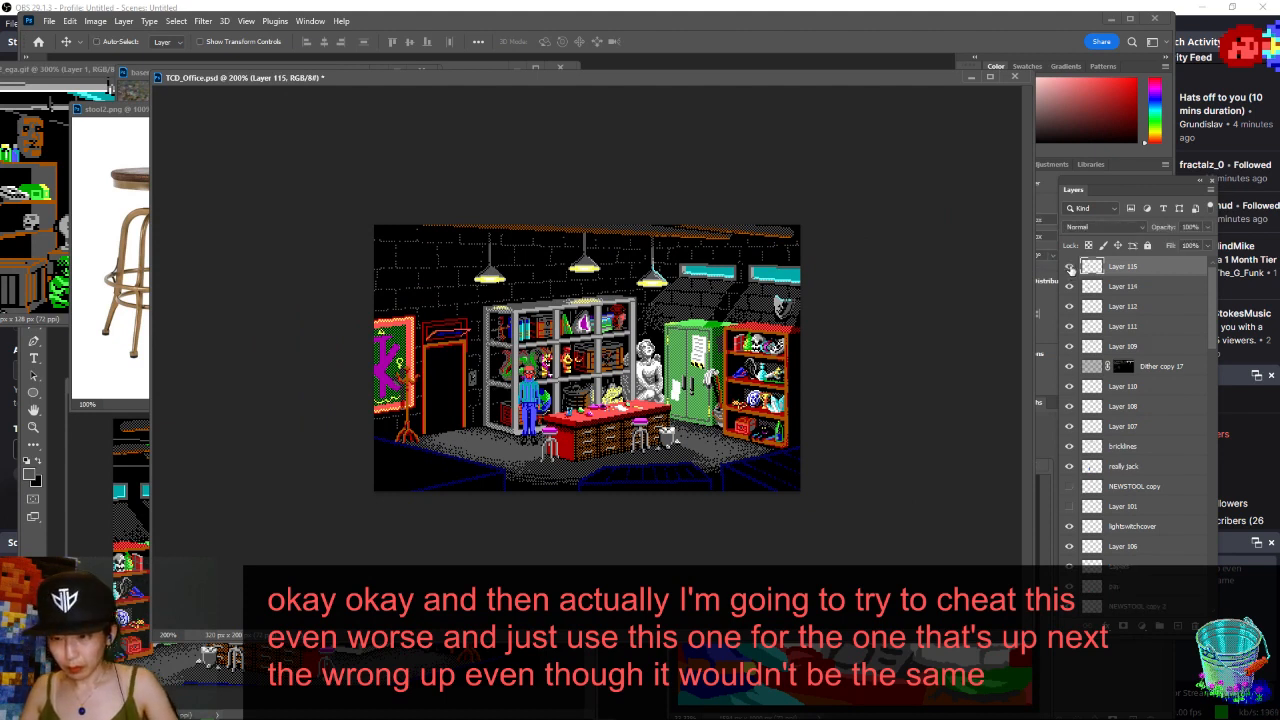
click(1070, 268)
click(1070, 268)
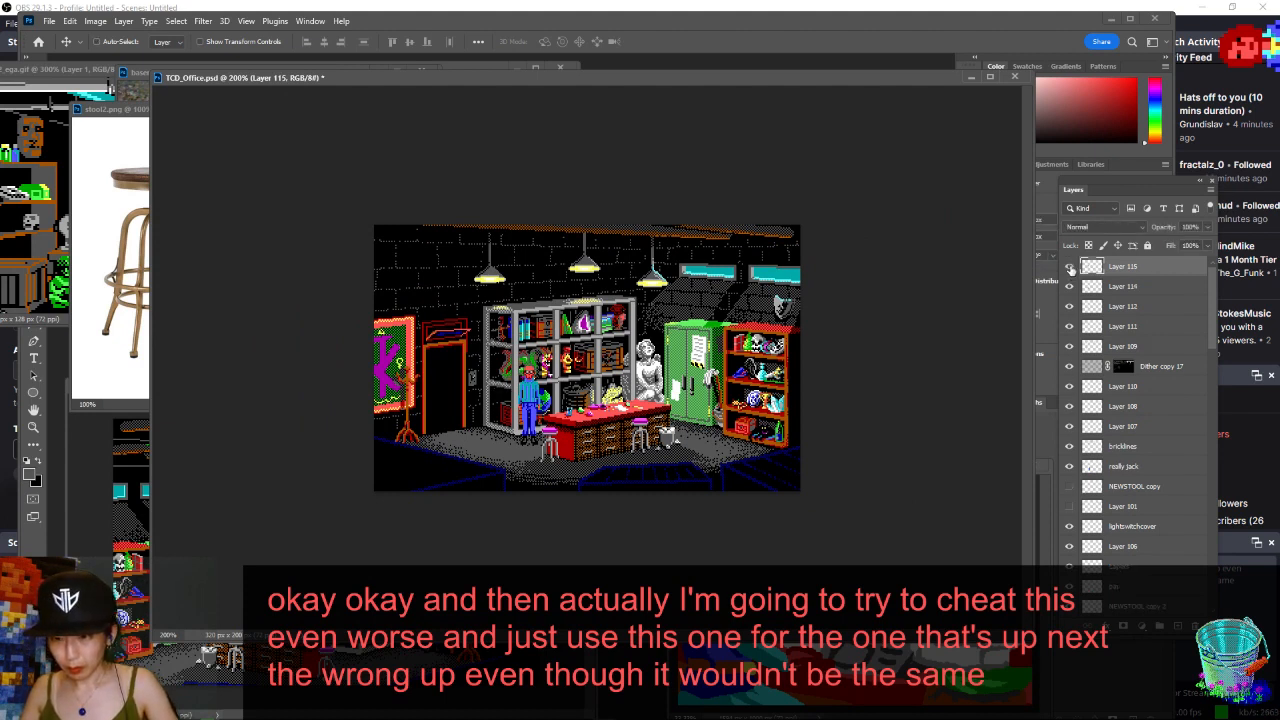
key(ctrl+s)
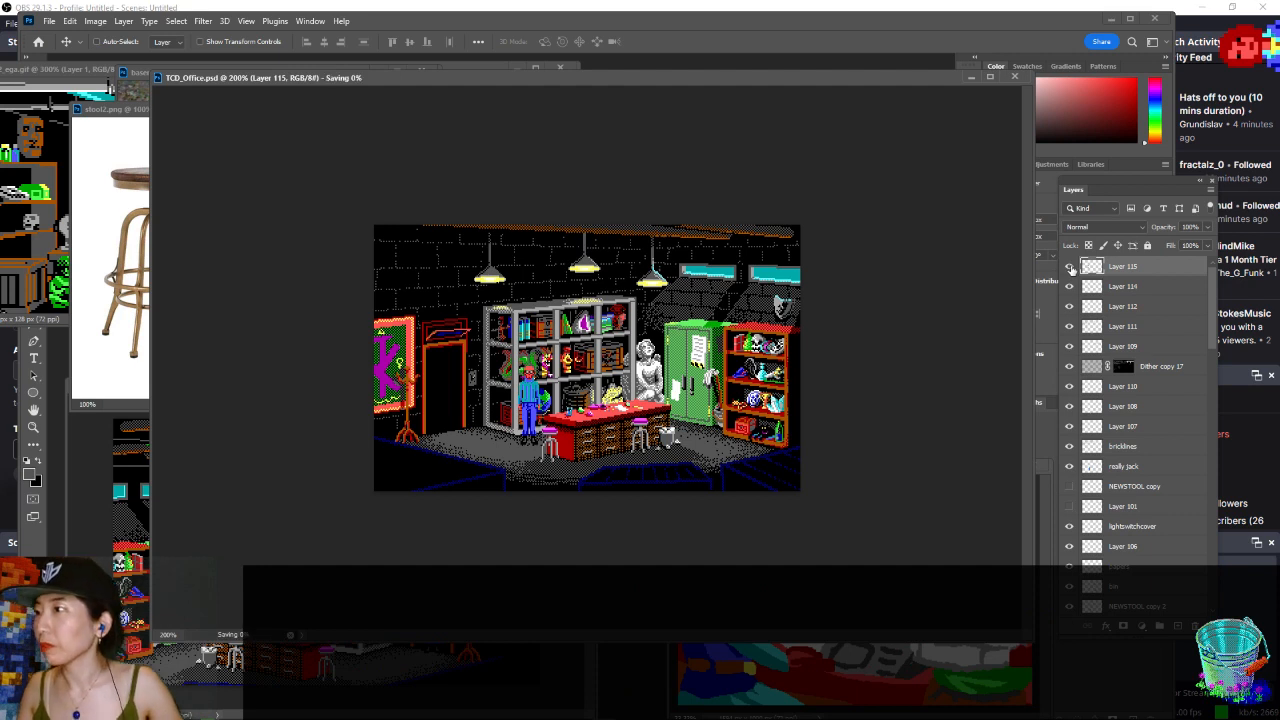
click(1072, 269)
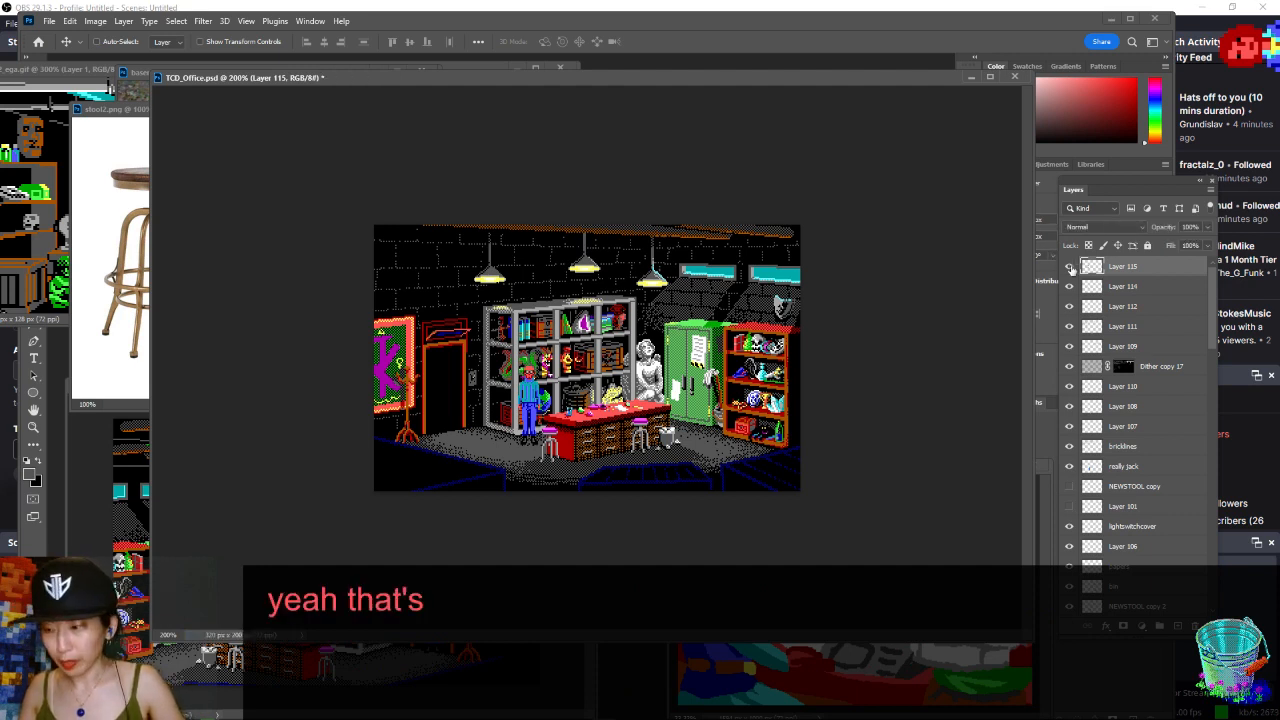
click(1072, 269)
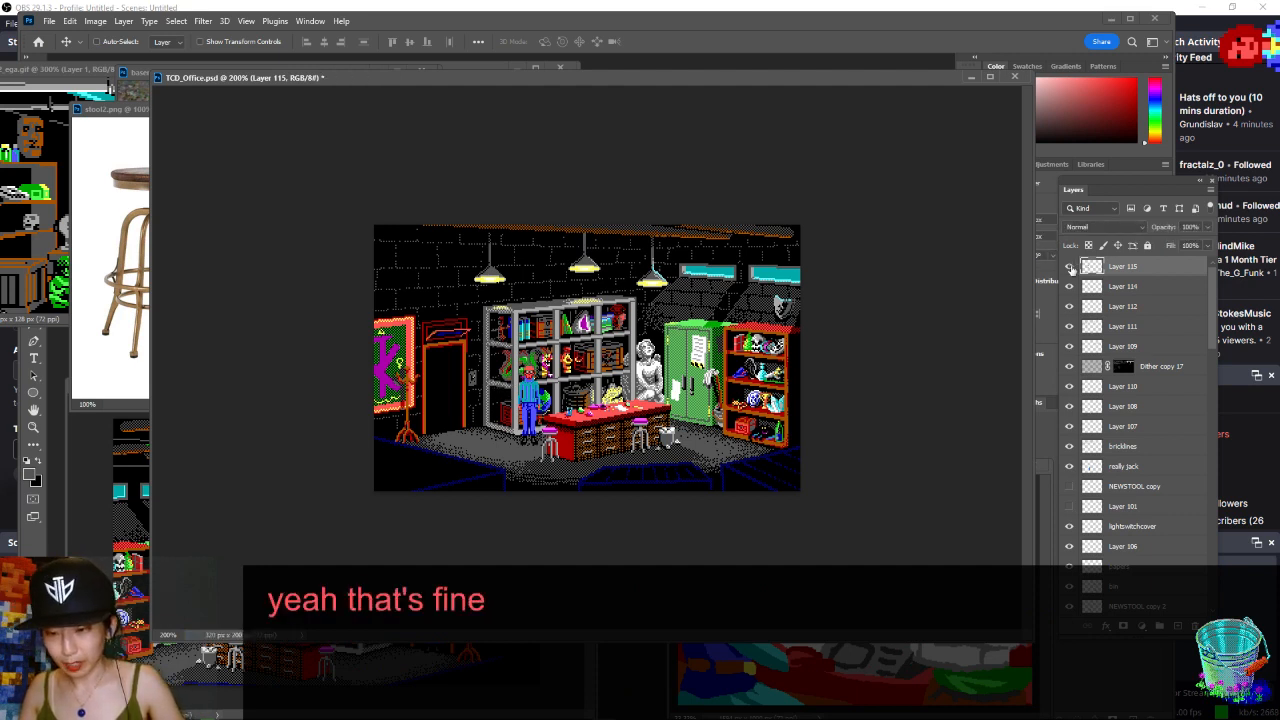
click(1072, 269)
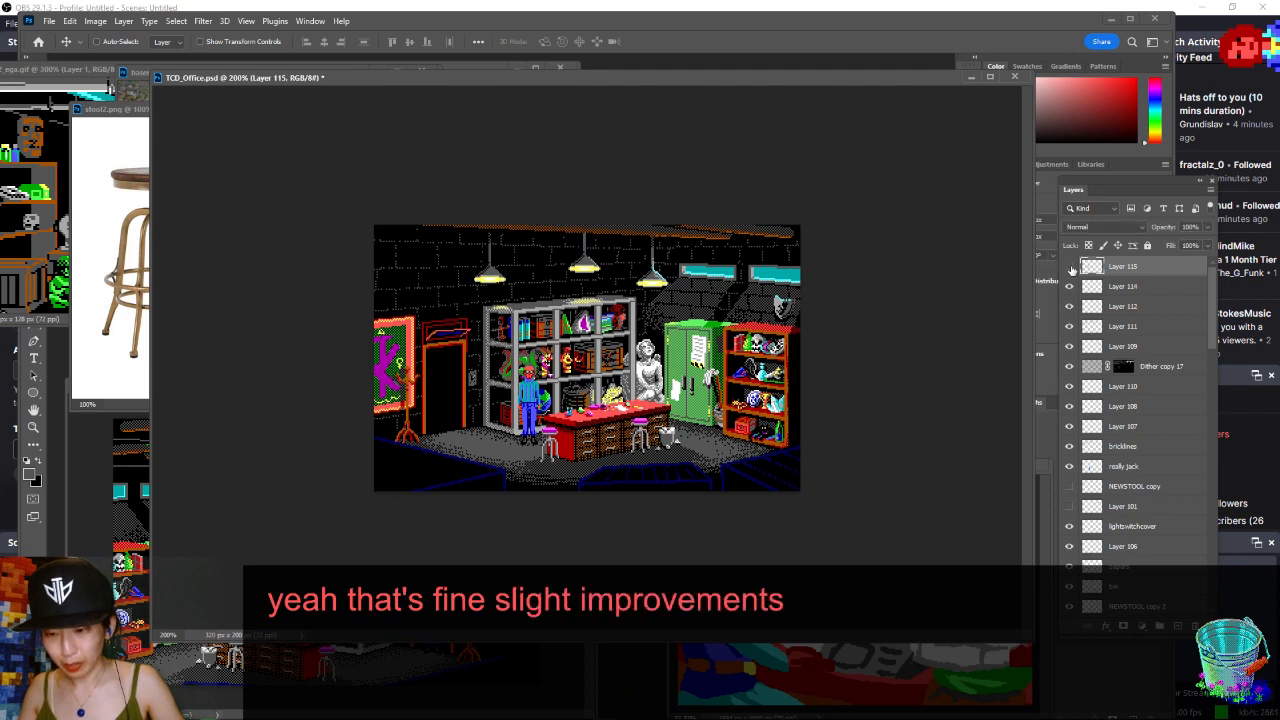
click(1071, 268)
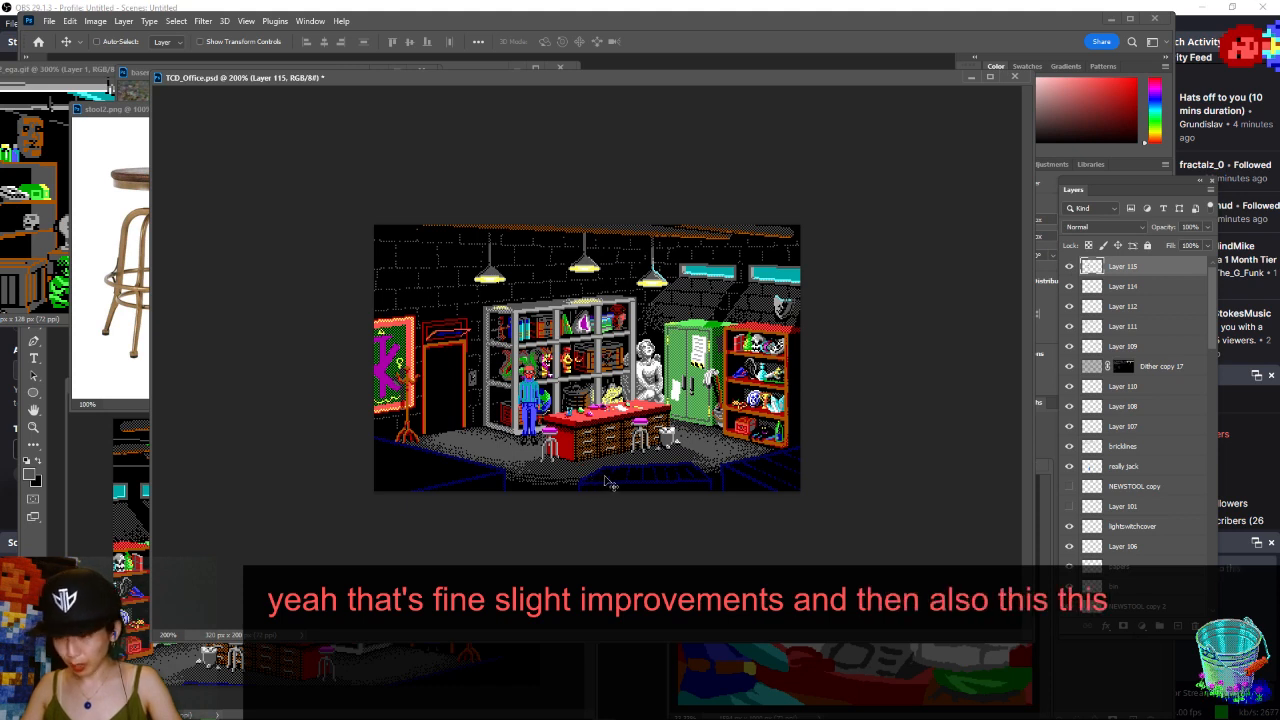
- Locate the layer holding the floor's foreground edge, selecting Layer 102 and checking its content by hiding and showing it
key(ctrl+plus)
key(ctrl+plus)
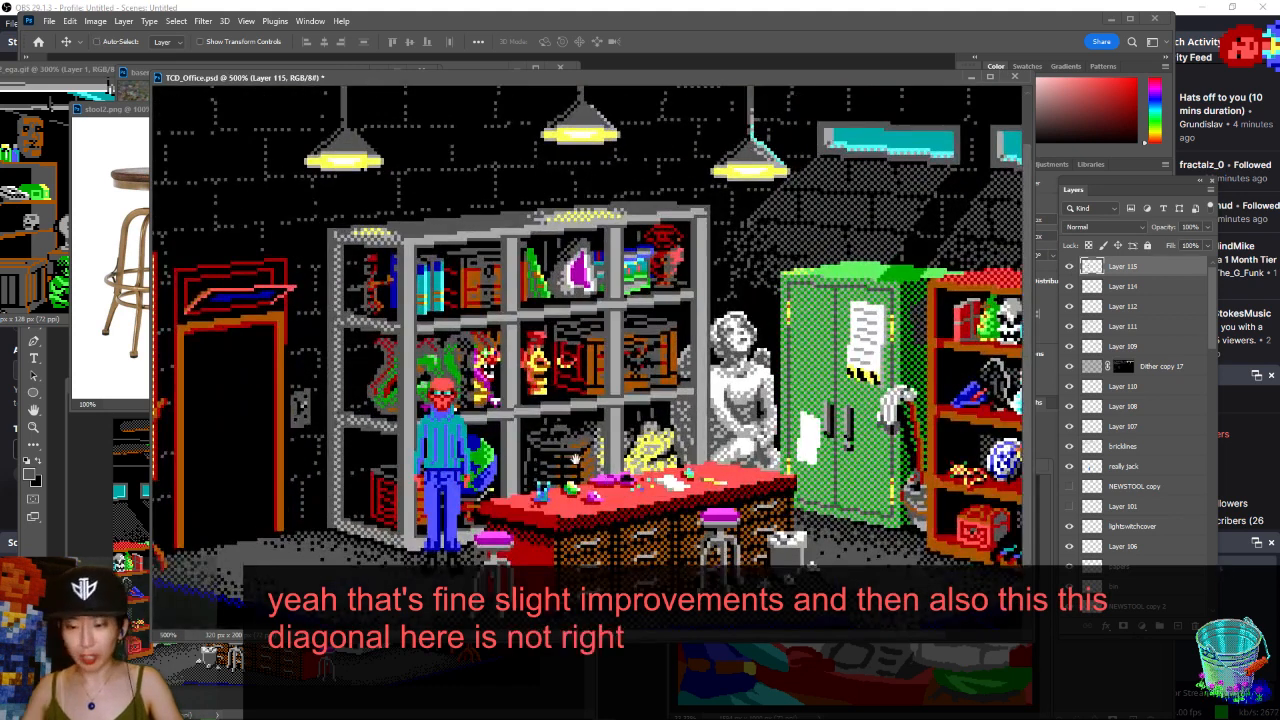
key(b)
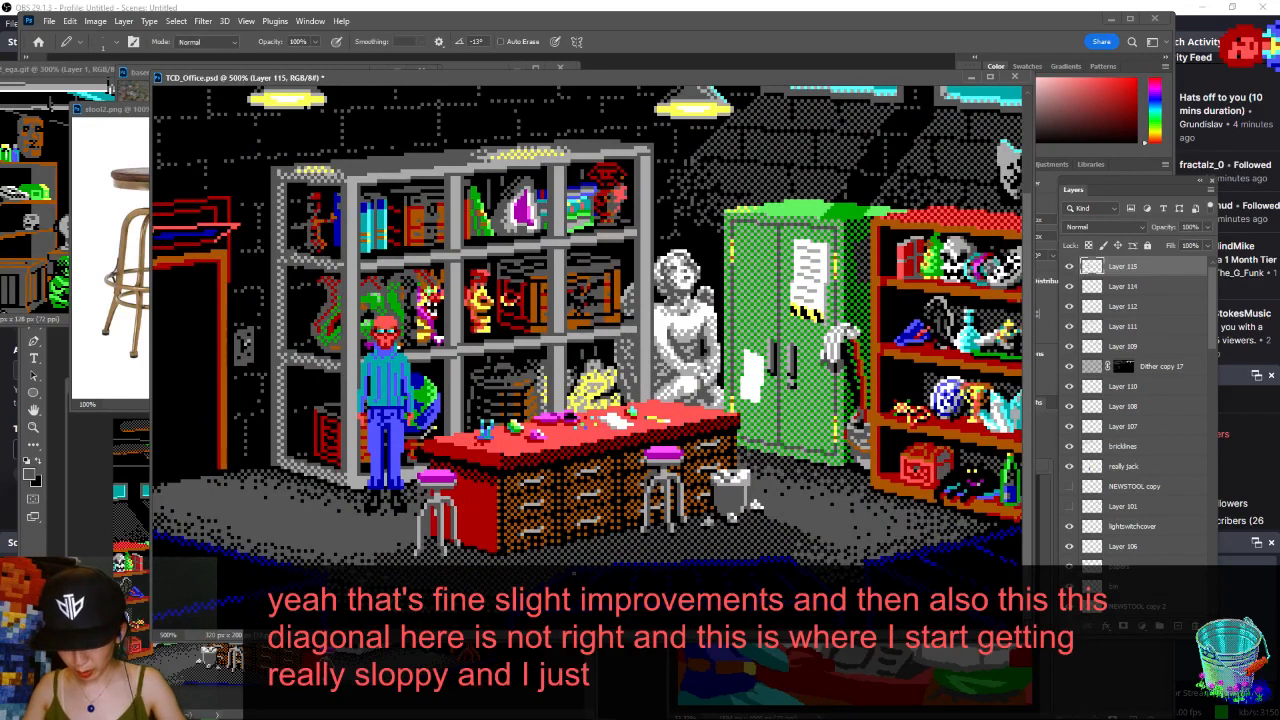
scroll(1159, 491, down, 3)
scroll(1159, 491, down, 6)
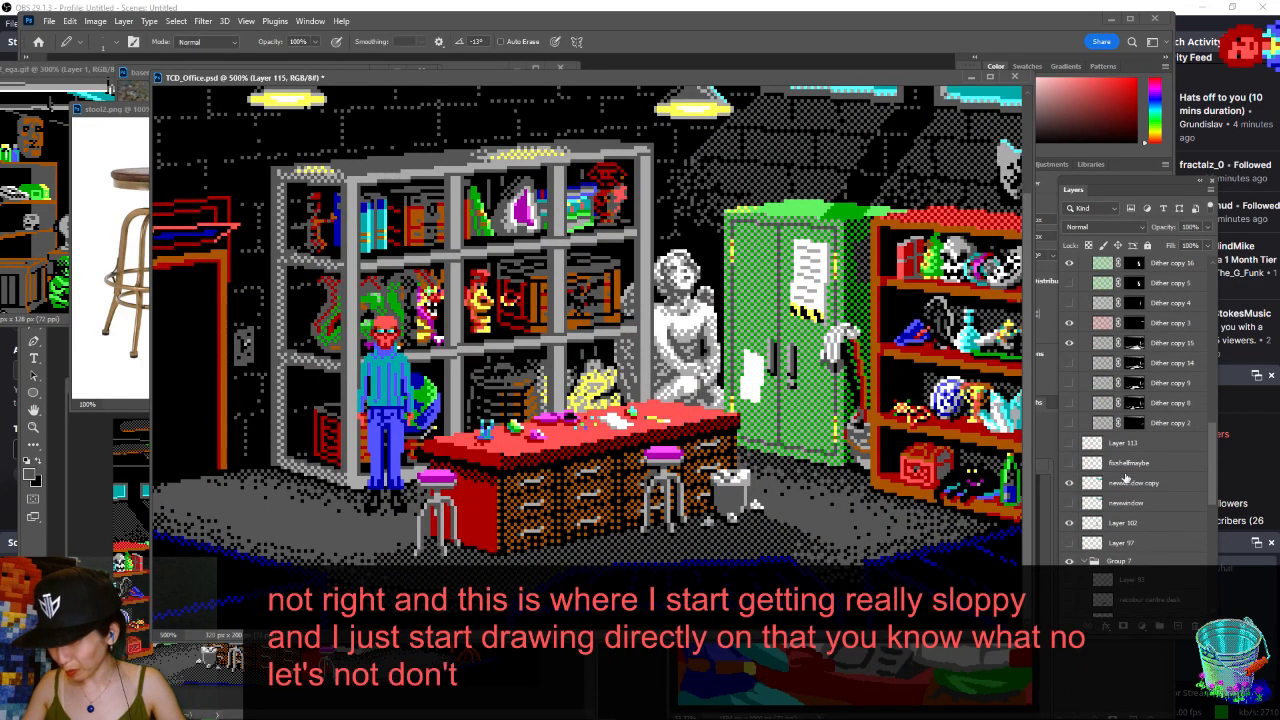
click(1118, 484)
click(1118, 523)
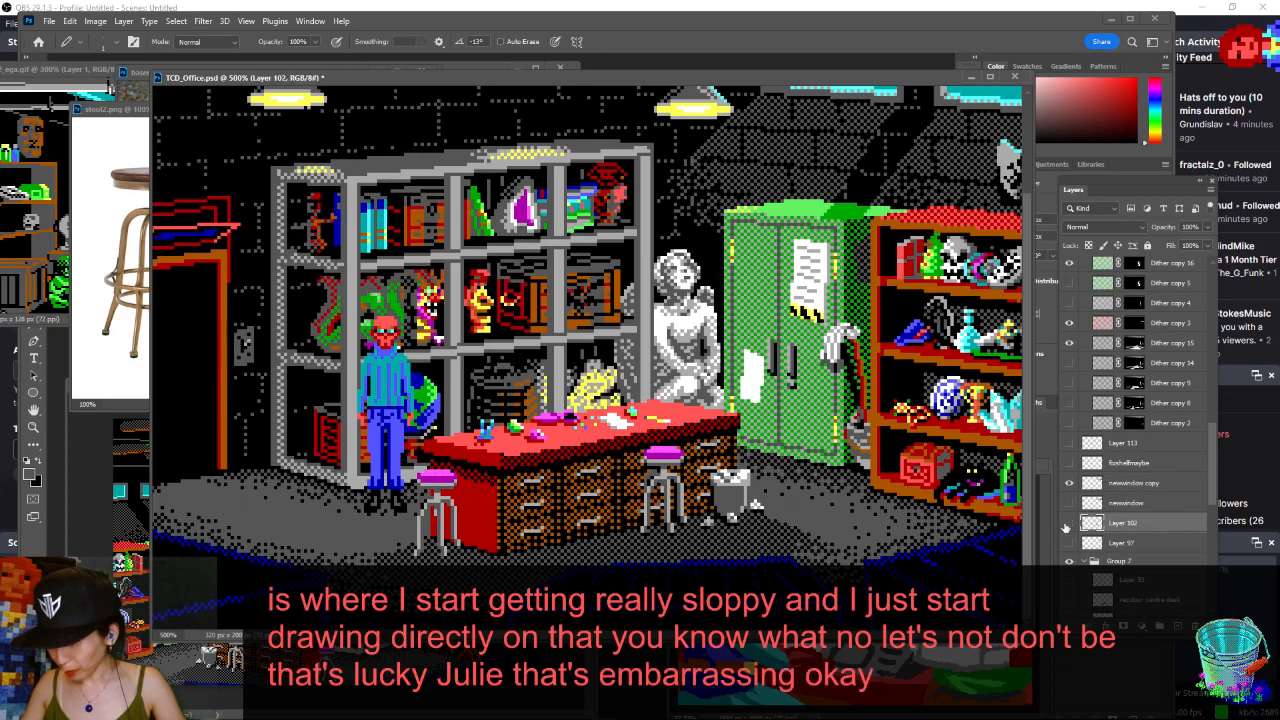
click(1069, 522)
click(1069, 522)
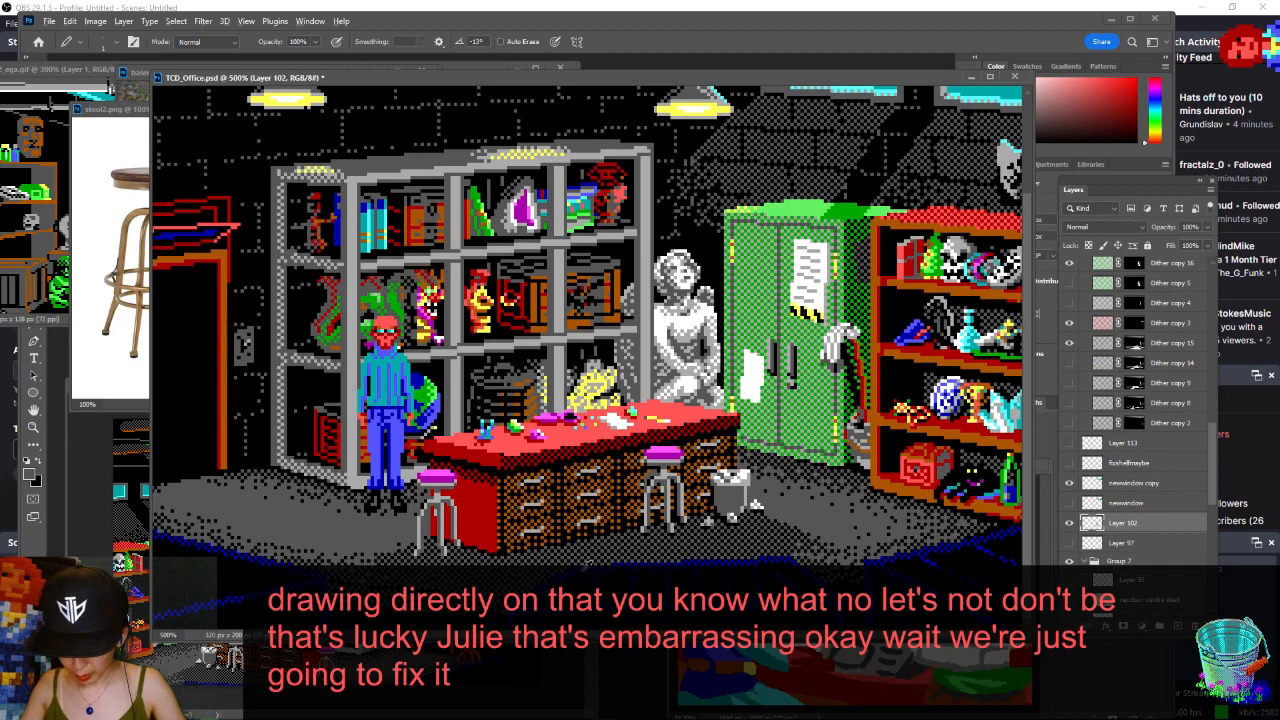
- Correct the diagonal blue floor edge below the desk on Layer 102, pencilling with blue, black and dark grey sampled from the scene
alt+click(585, 568)
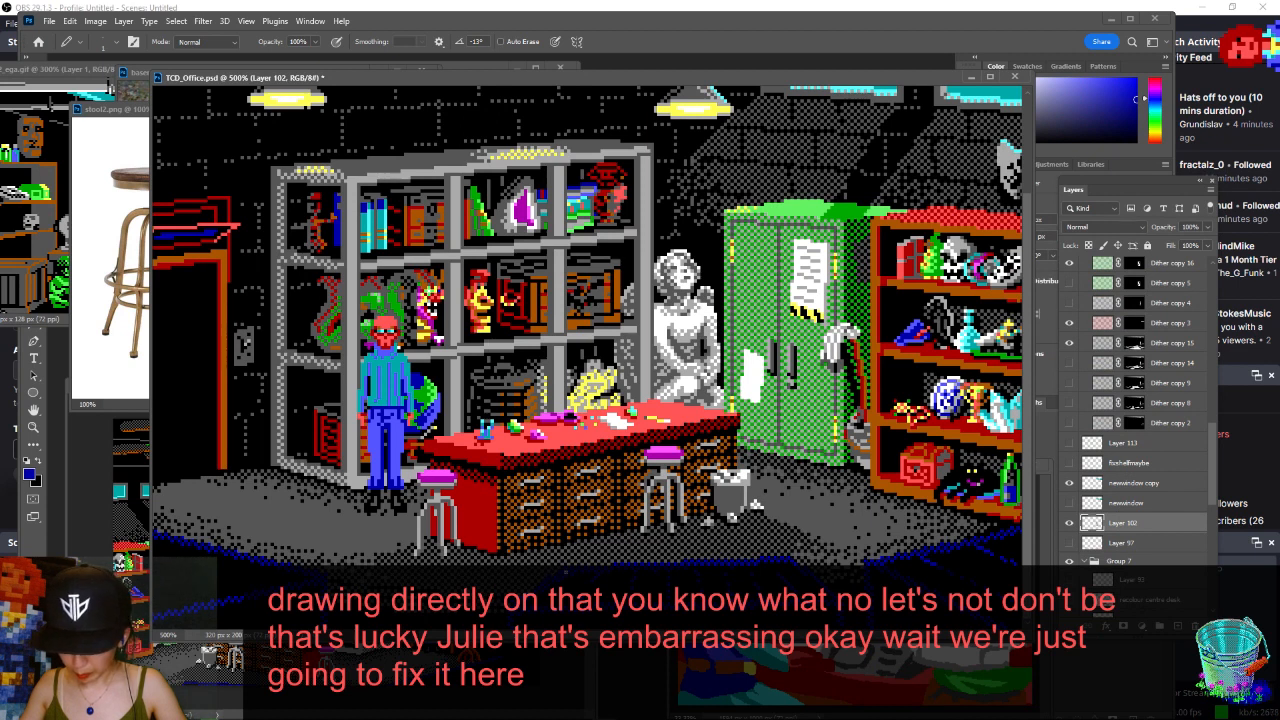
alt+click(566, 563)
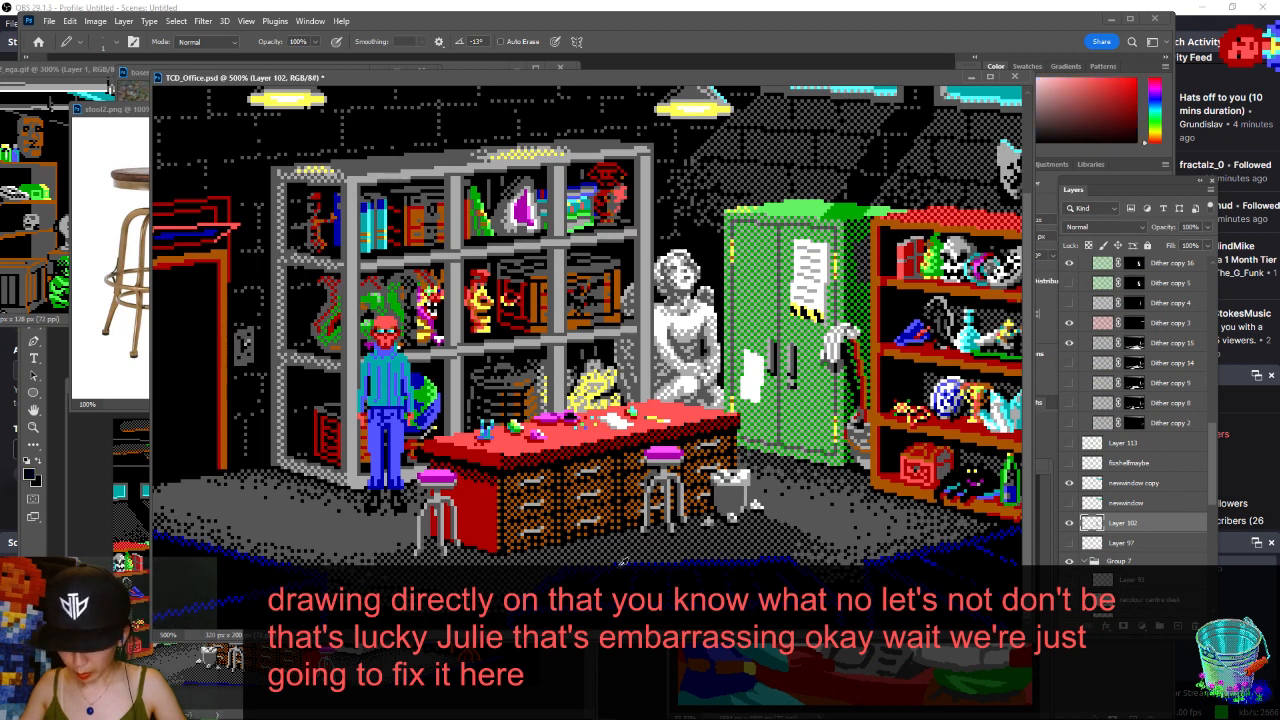
alt+click(632, 560)
alt+click(634, 558)
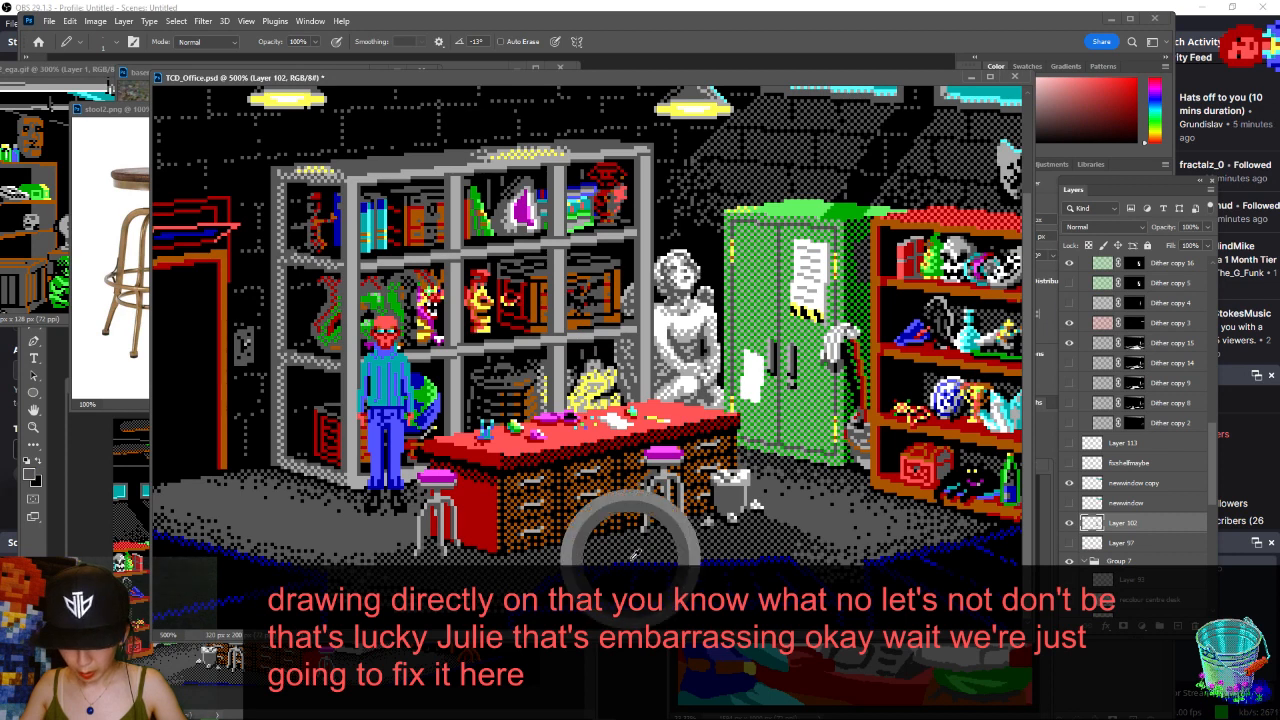
alt+click(640, 560)
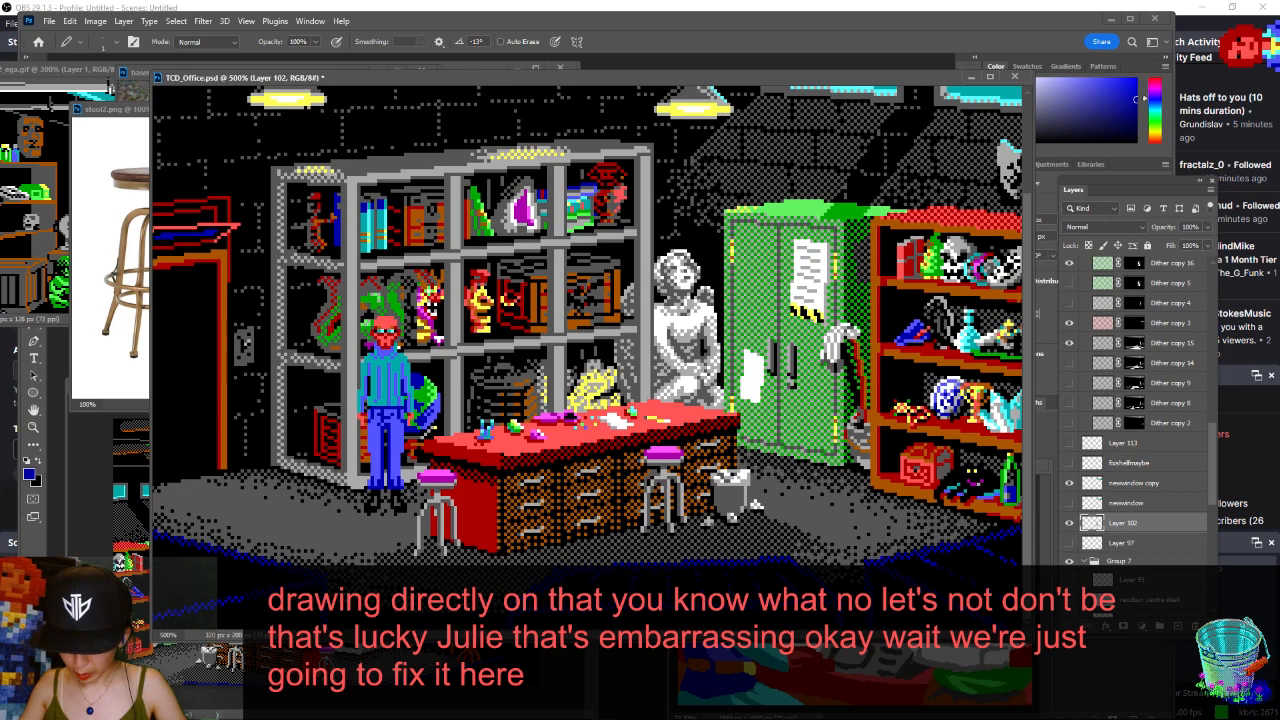
alt+click(565, 575)
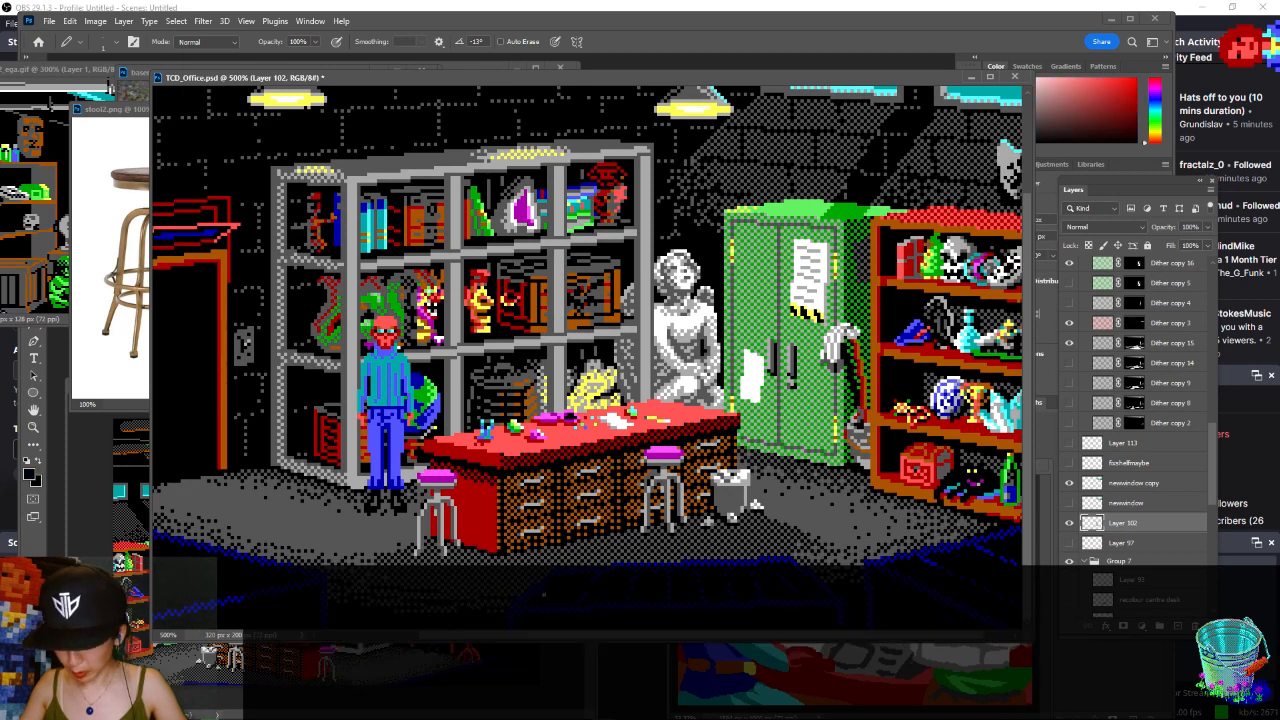
- Compare the whole scene with Layer 102 hidden and shown to check the floor edge's diagonal
scroll(632, 566, down, 3)
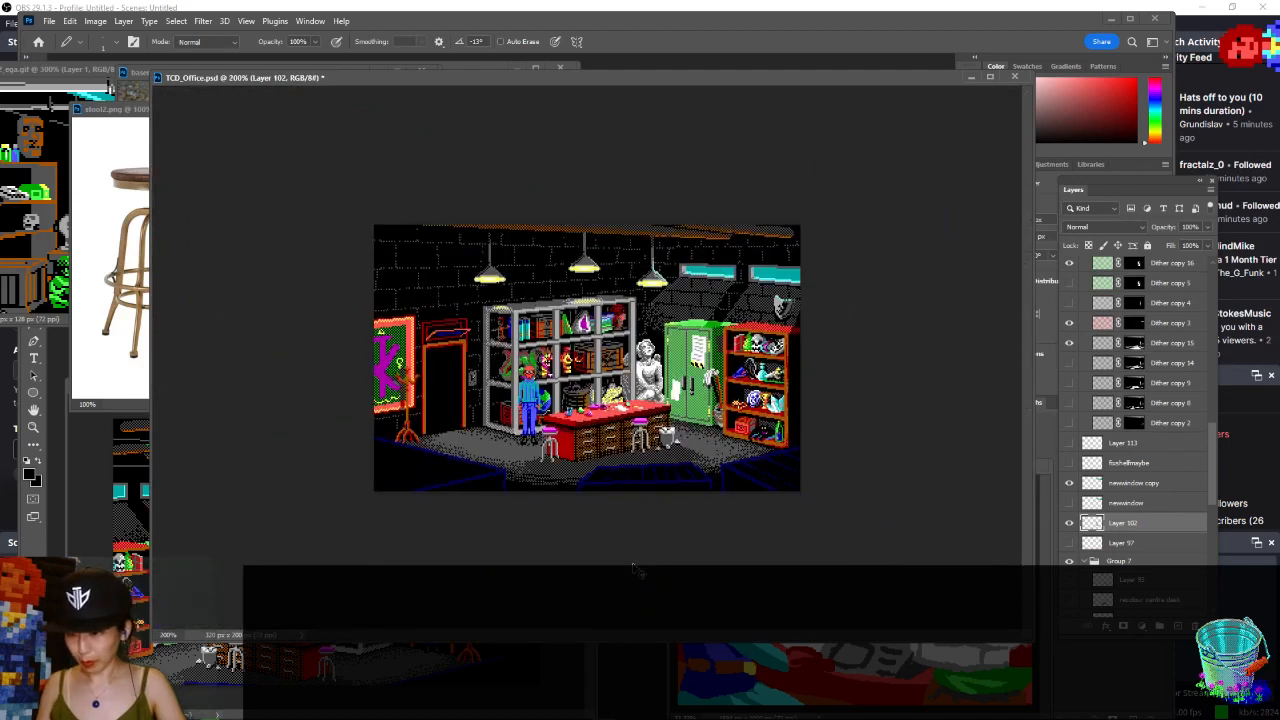
click(1069, 524)
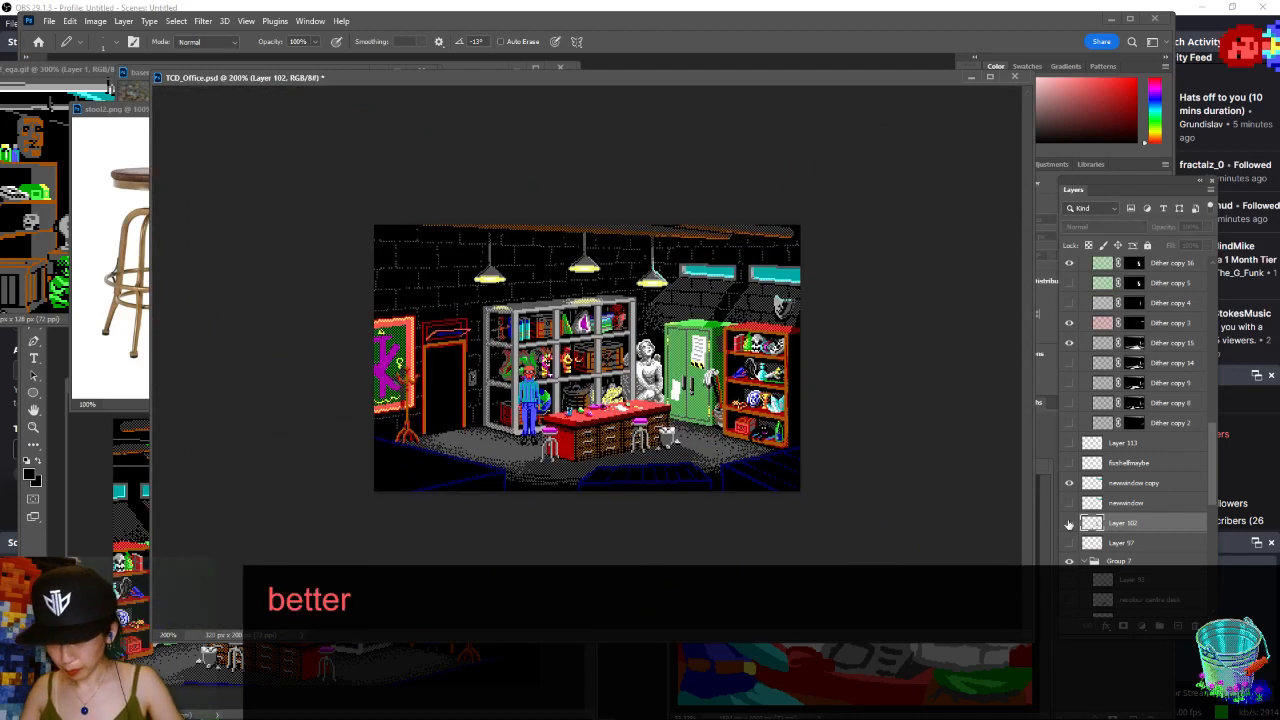
click(1069, 524)
click(1069, 524)
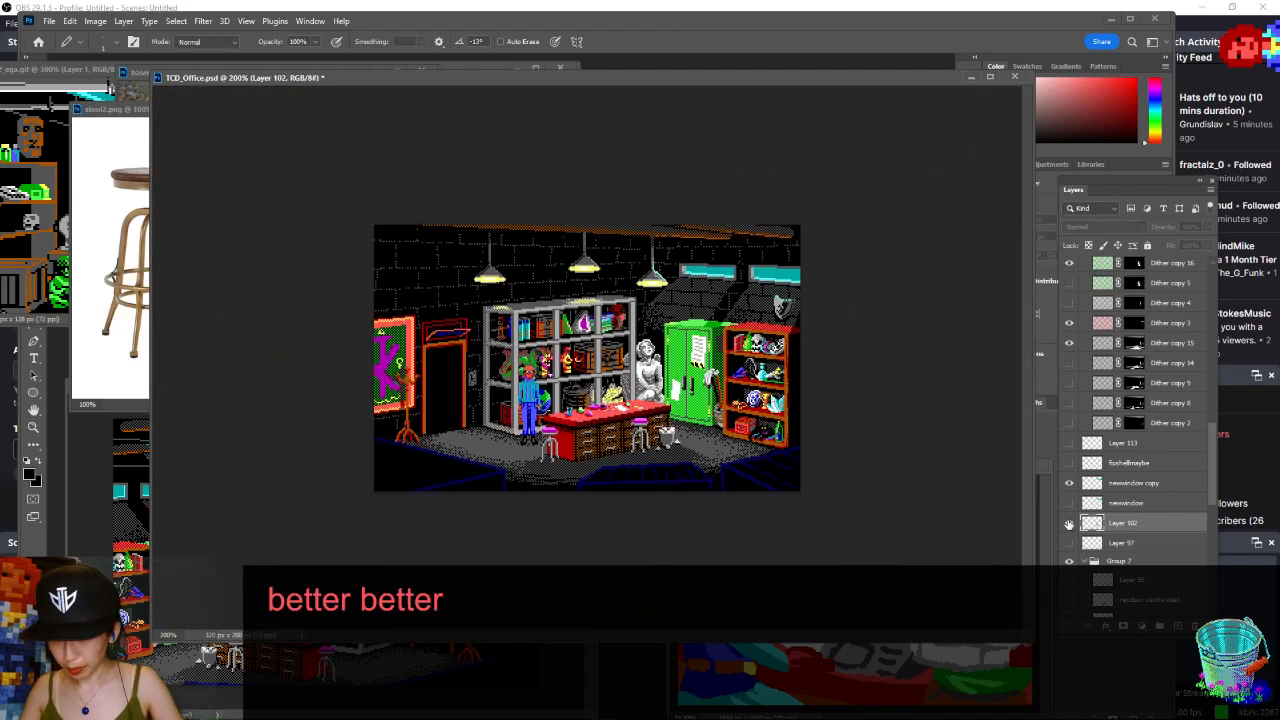
click(1069, 524)
click(1069, 524)
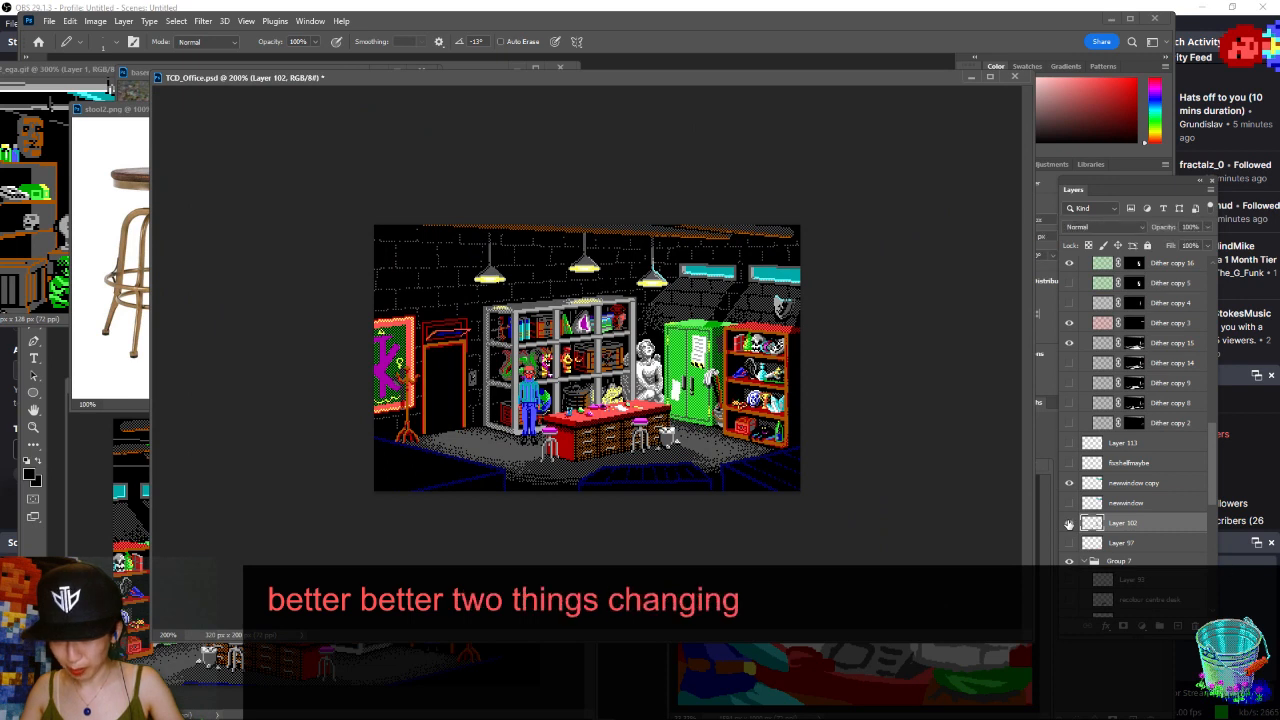
- Show Layer 102 again and save the file
click(1069, 524)
key(ctrl+s)
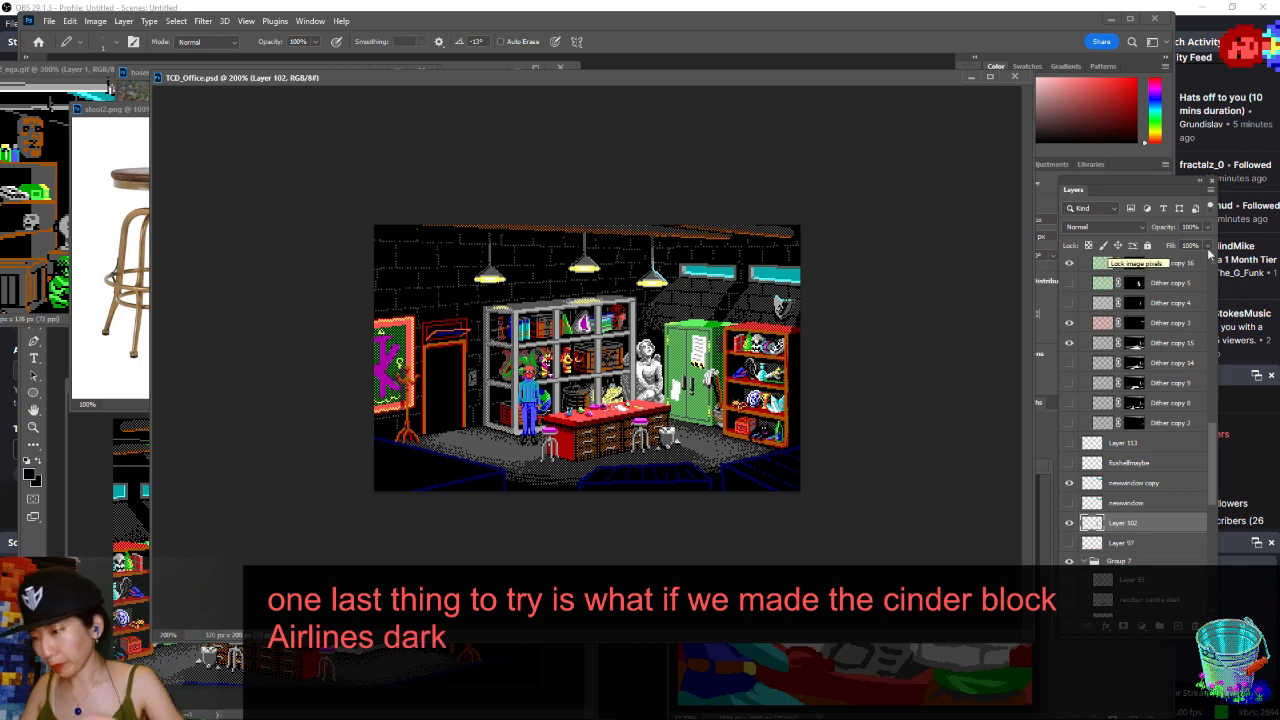
- Check which wall lines belong to the bricklines layer by hiding and showing it
scroll(1150, 350, up, 3)
scroll(1213, 410, up, 10)
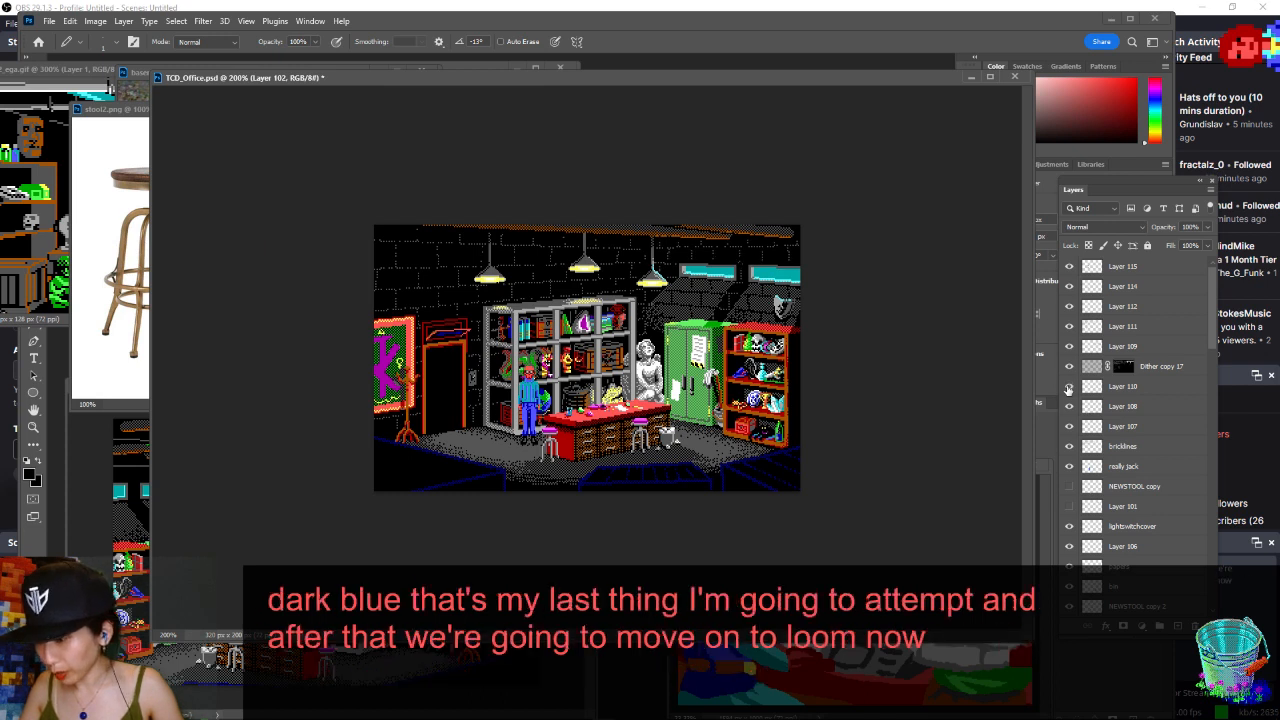
click(1070, 447)
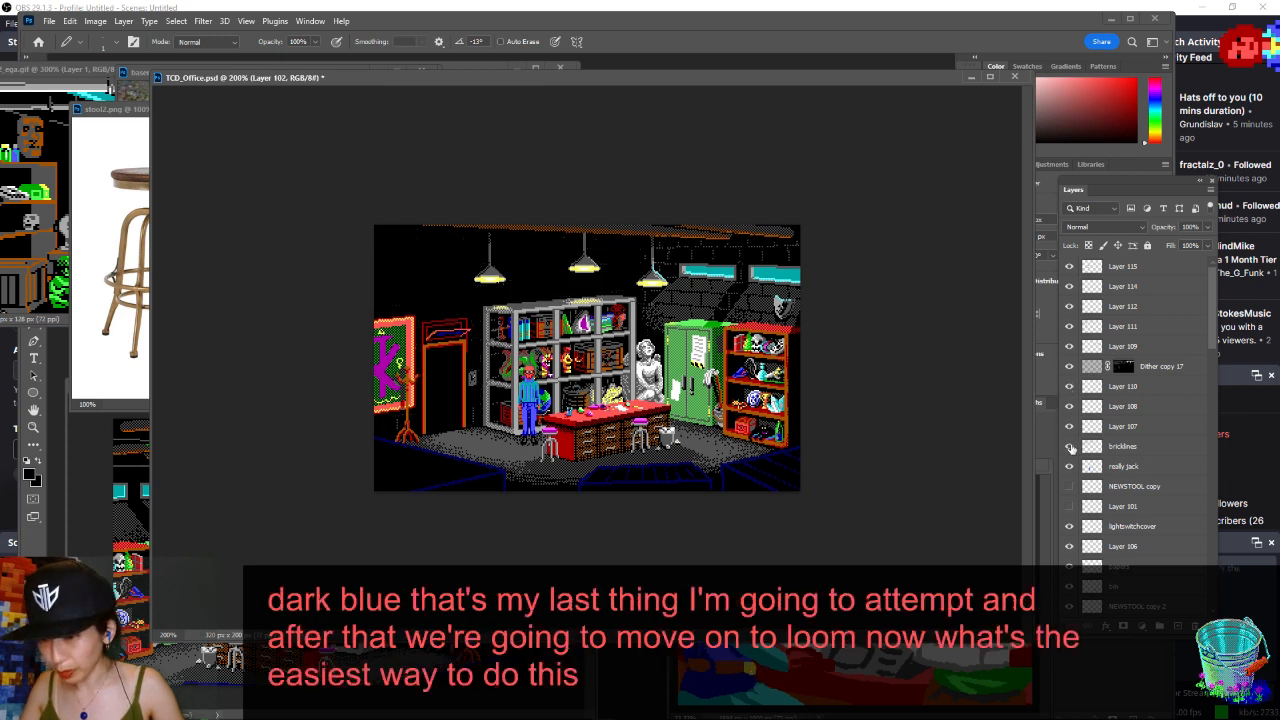
click(1070, 447)
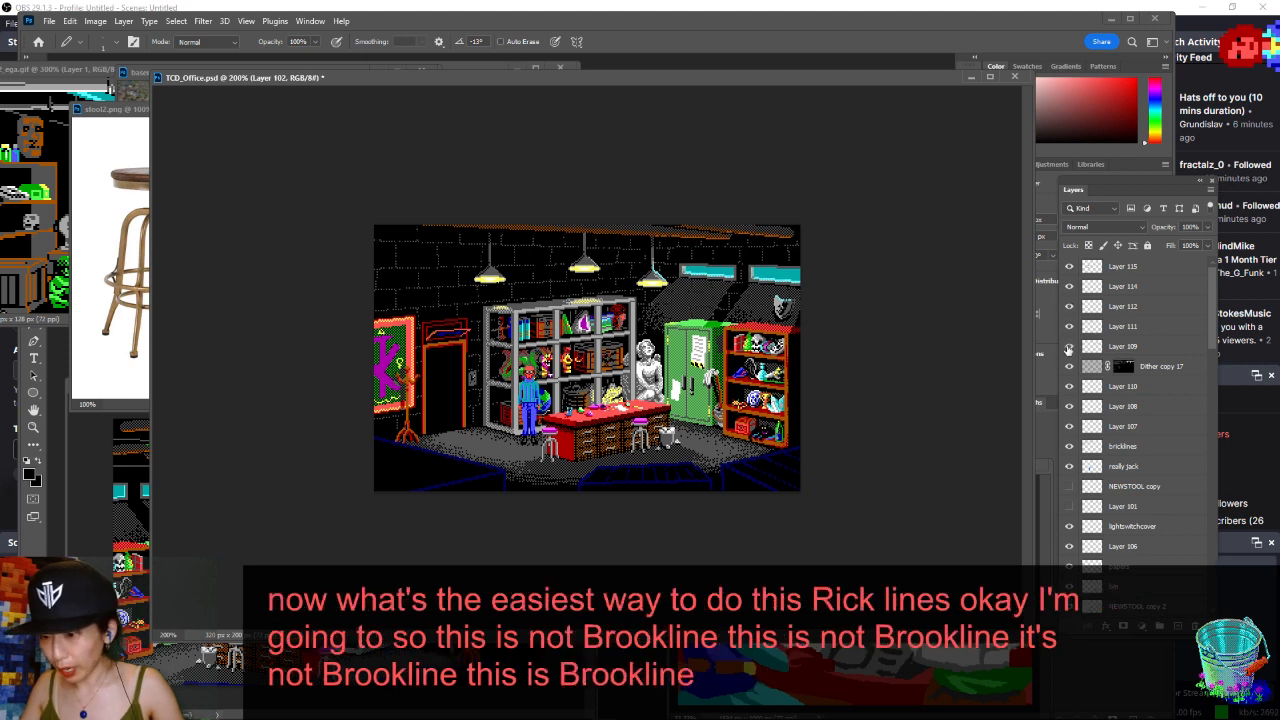
- Group the layers from Layer 111 down to bricklines and name the group Bricklines
click(1118, 326)
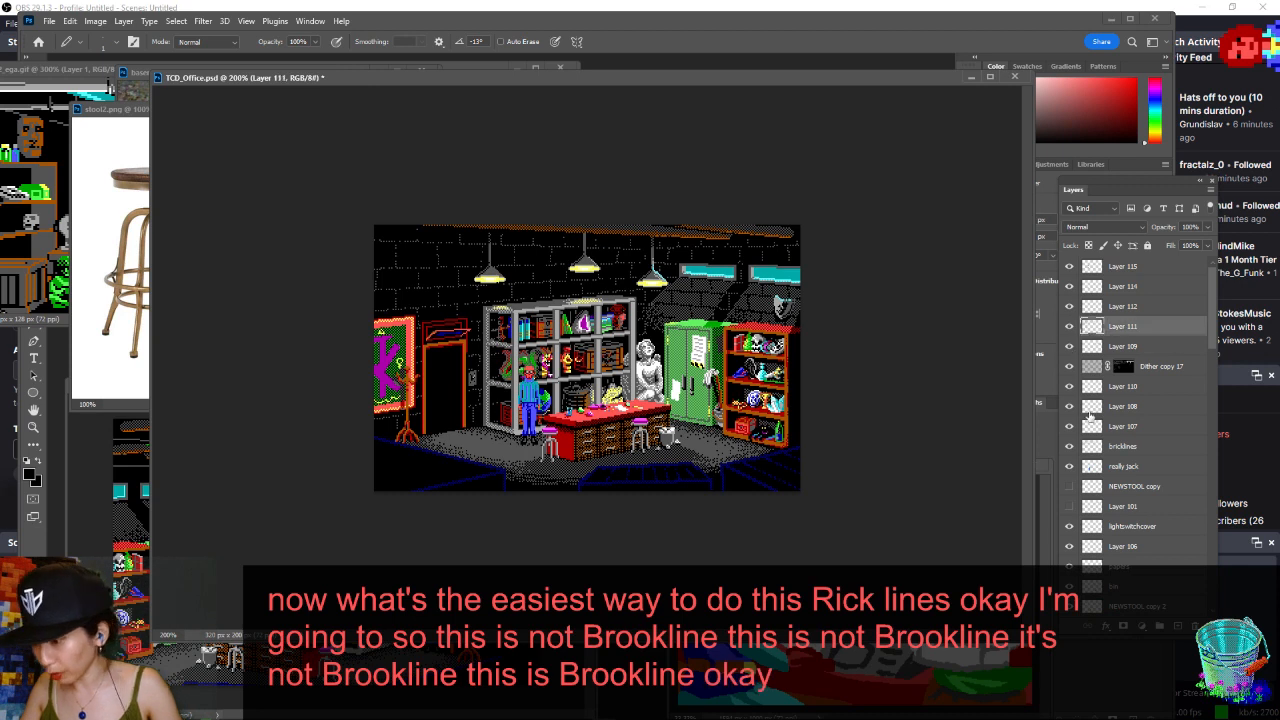
shift+click(1124, 451)
right_click(1125, 343)
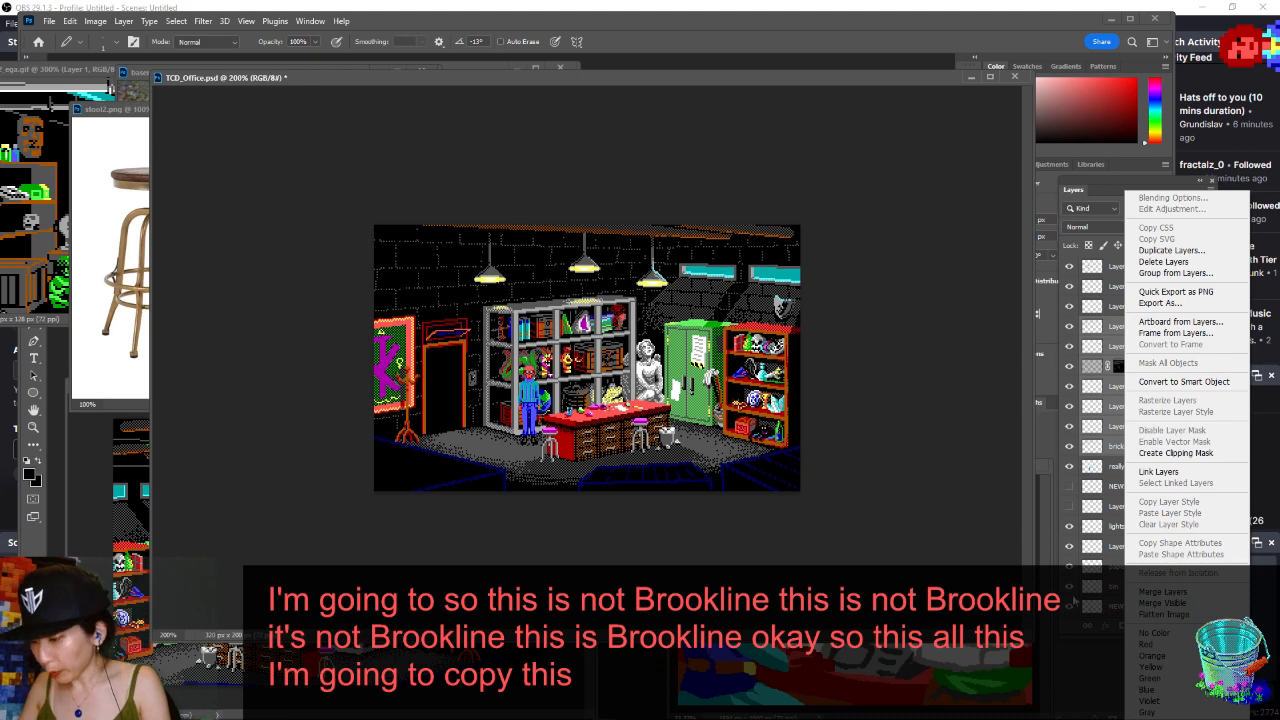
key(Escape)
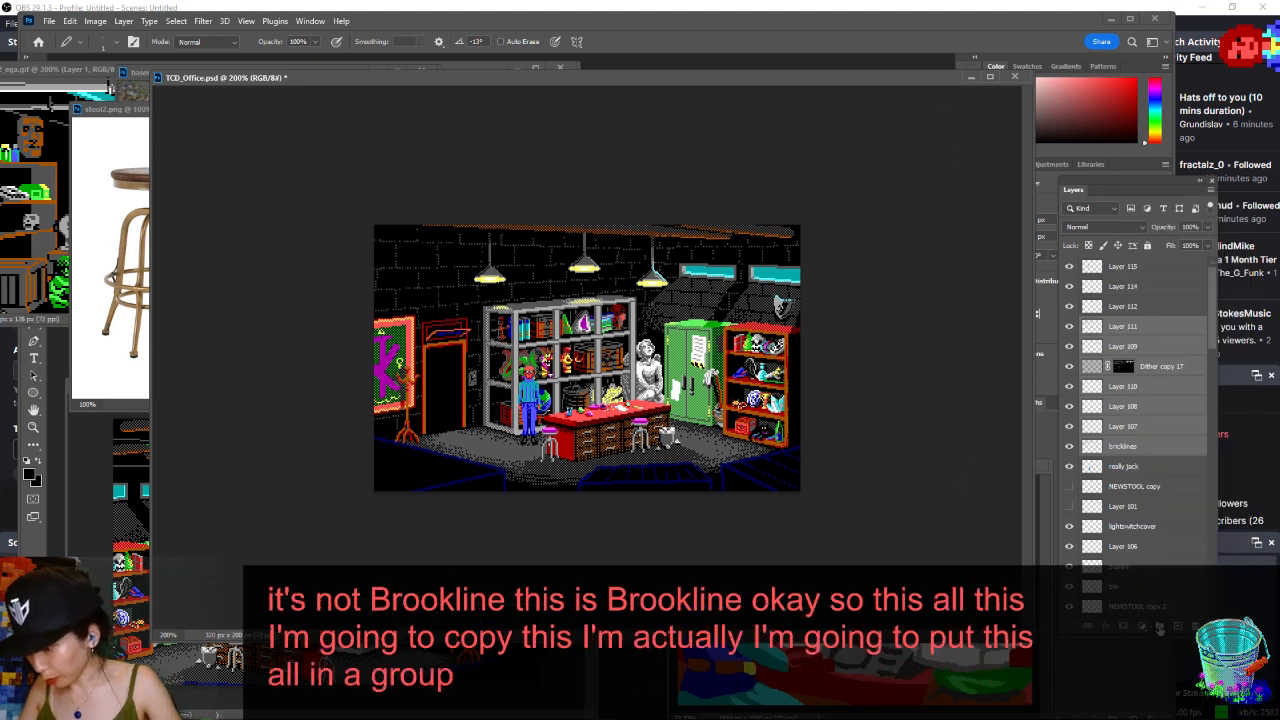
key(ctrl+g)
double_click(1118, 325)
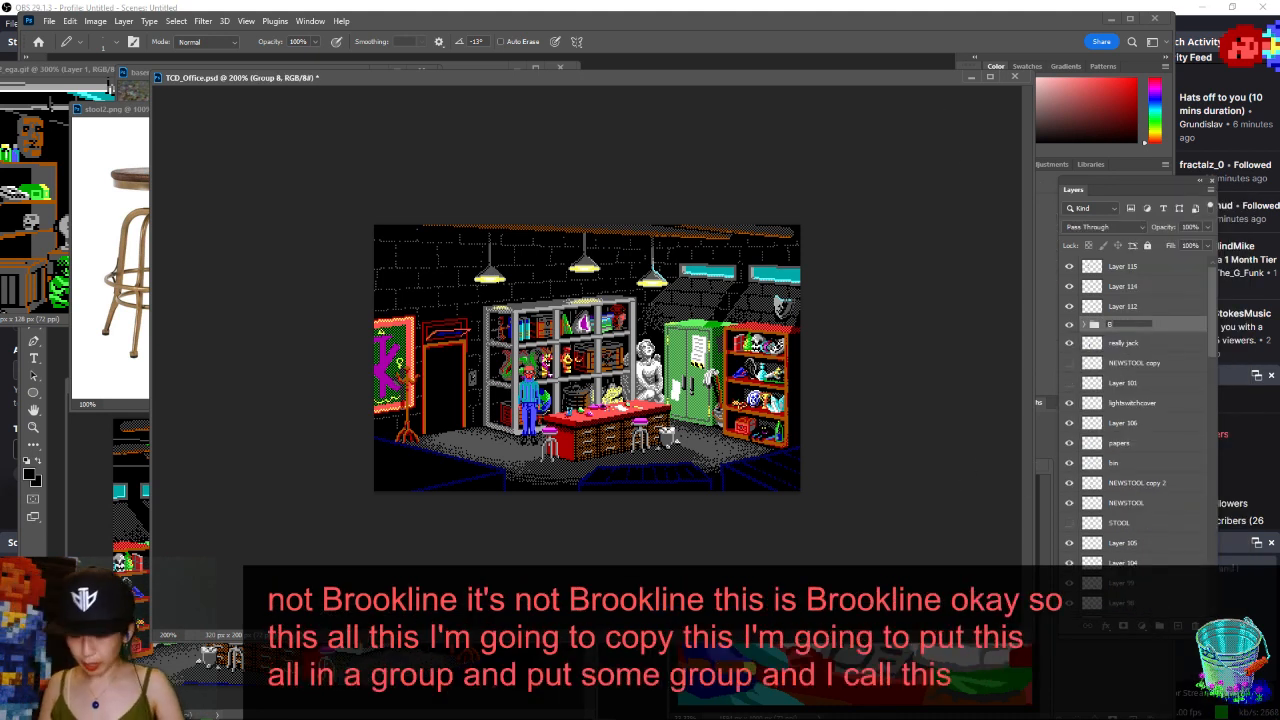
text(Bricklines)
key(Return)
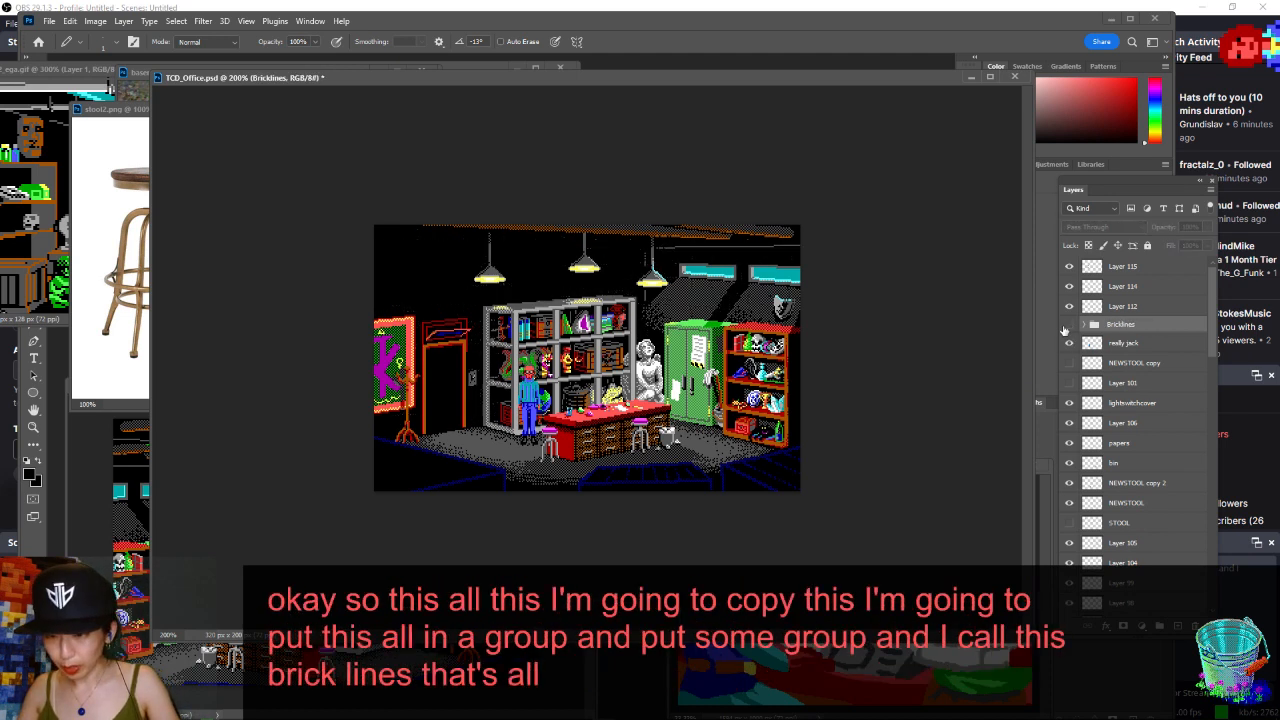
- Duplicate the Bricklines group, hide the original, and merge the copy into a single layer
right_click(1121, 307)
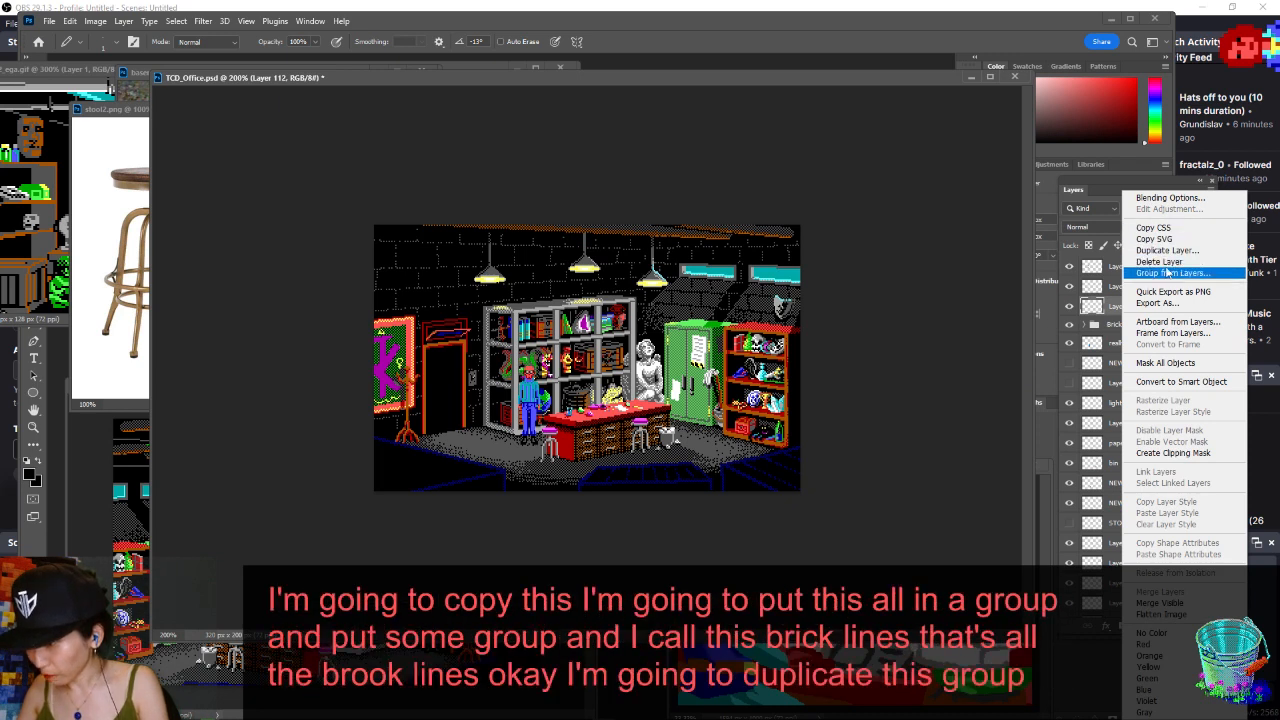
click(1060, 280)
right_click(1125, 309)
click(1108, 330)
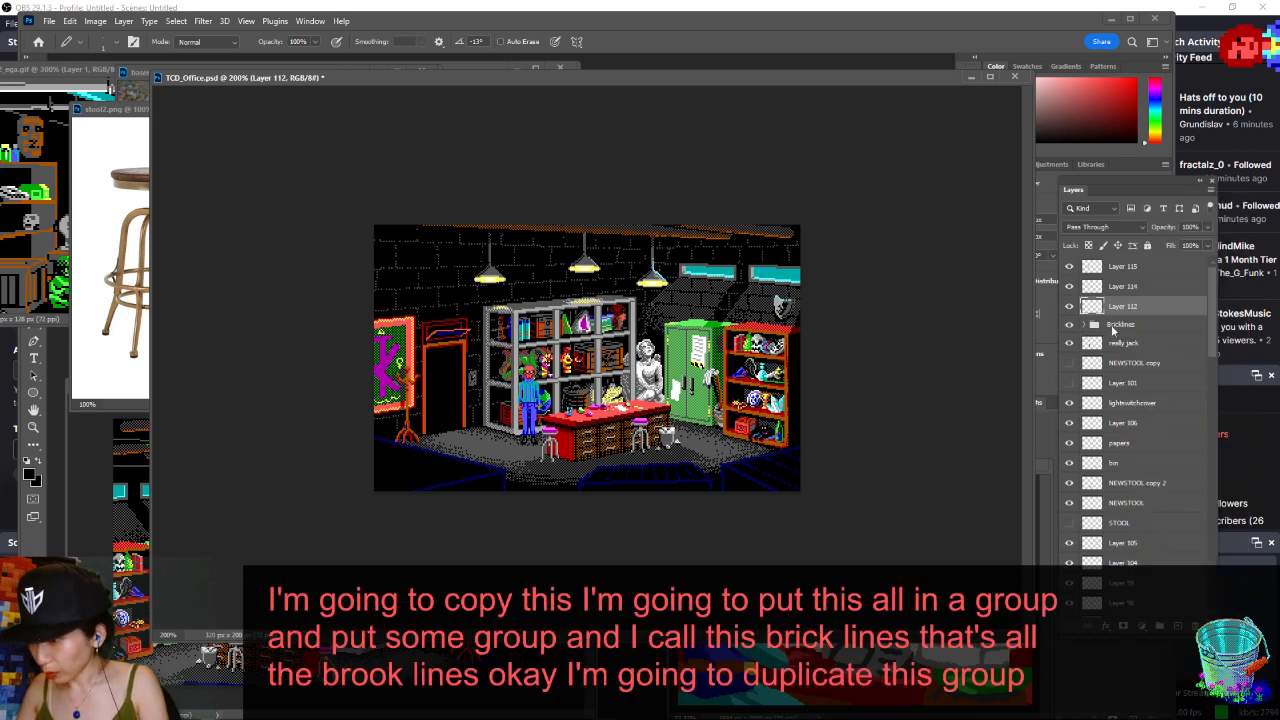
right_click(1106, 331)
click(1159, 227)
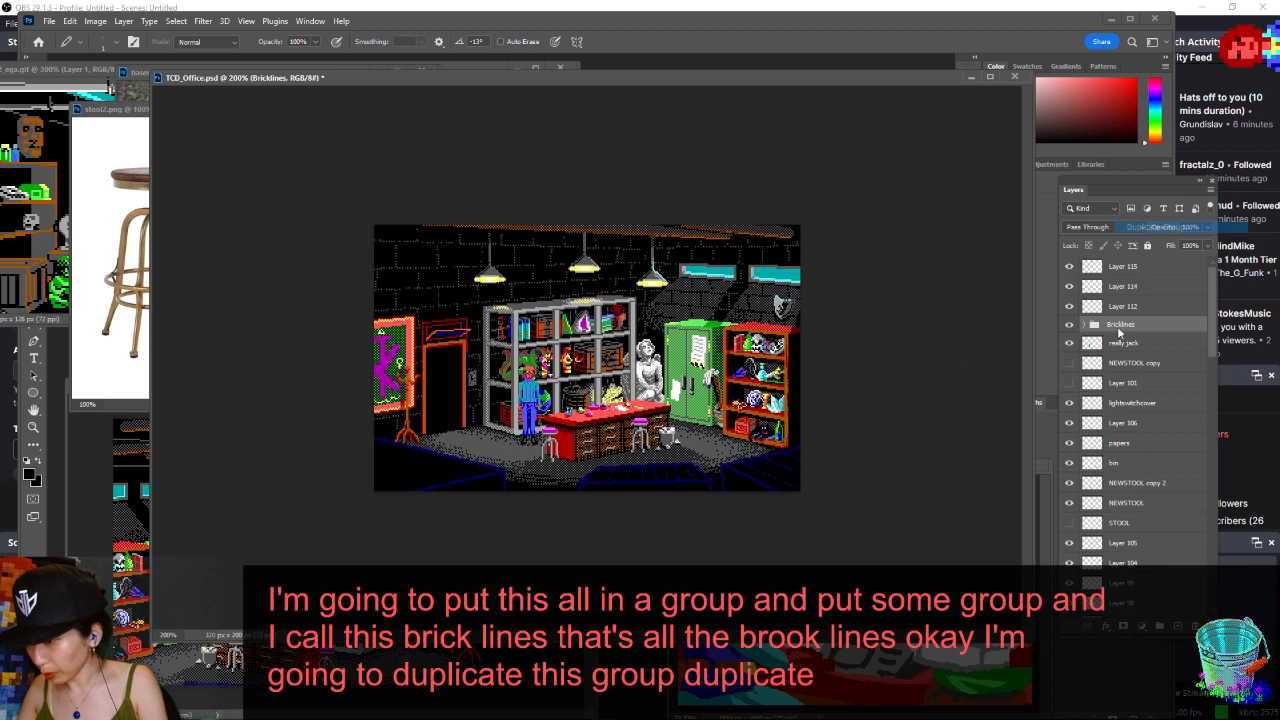
key(Return)
right_click(1127, 329)
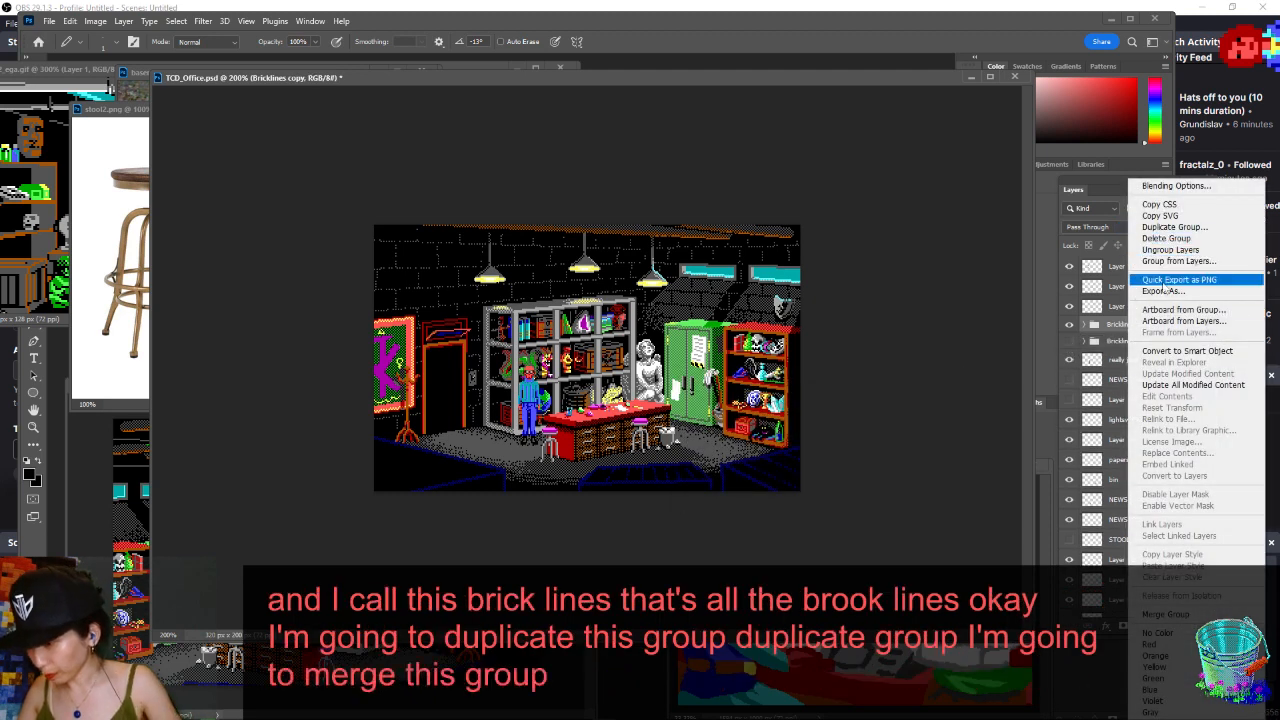
click(1165, 614)
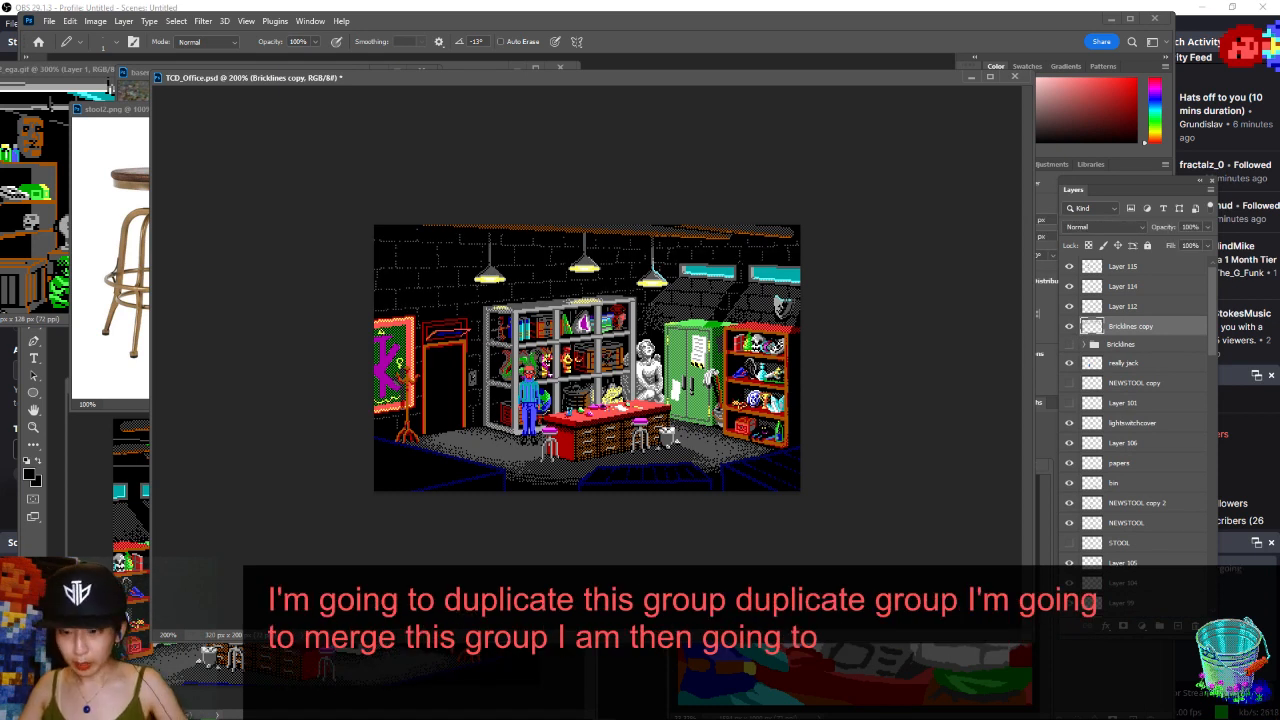
- Select all grey brick-line pixels on the Bricklines copy layer, fill them with dark blue sampled from the scene, and save the file
scroll(470, 308, up, 5)
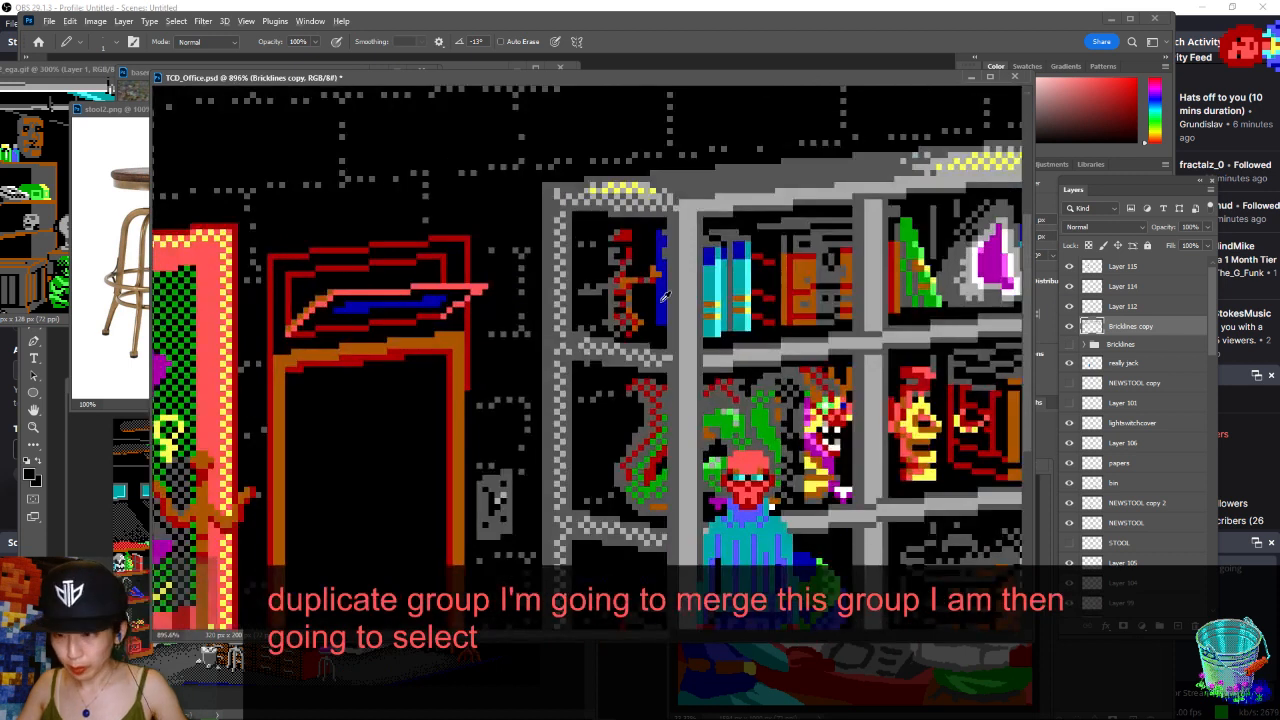
key(w)
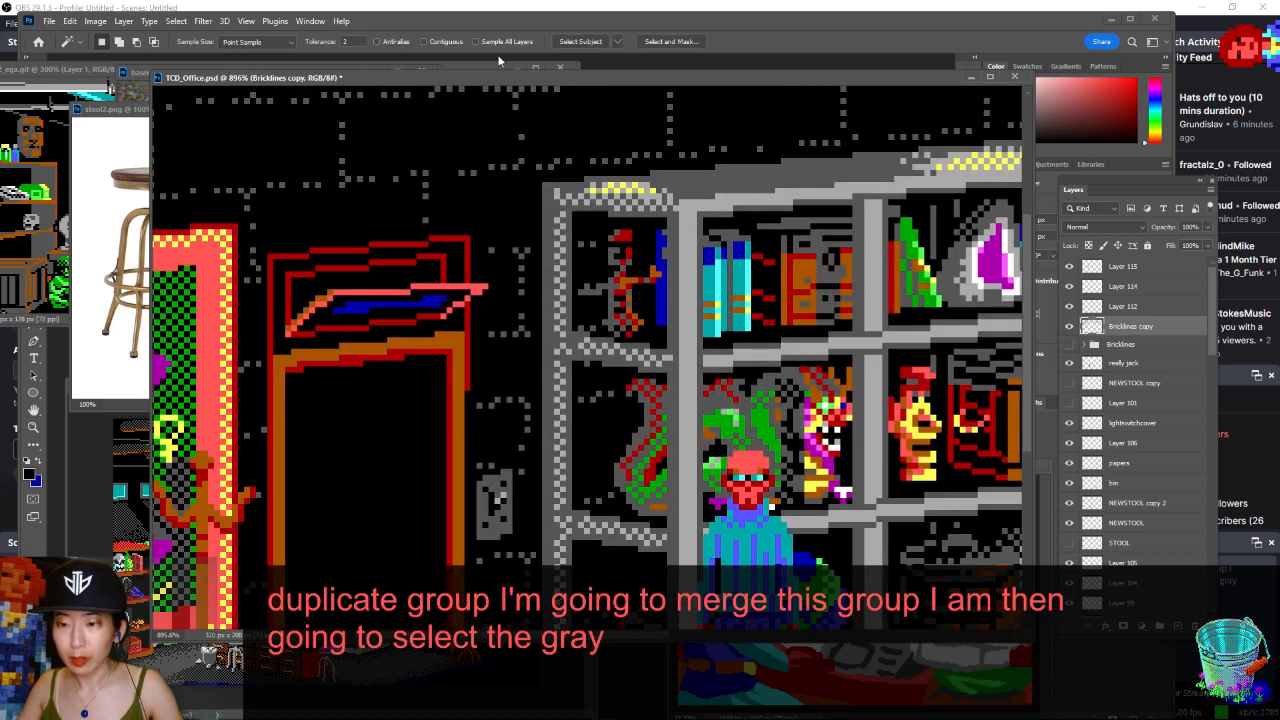
click(570, 115)
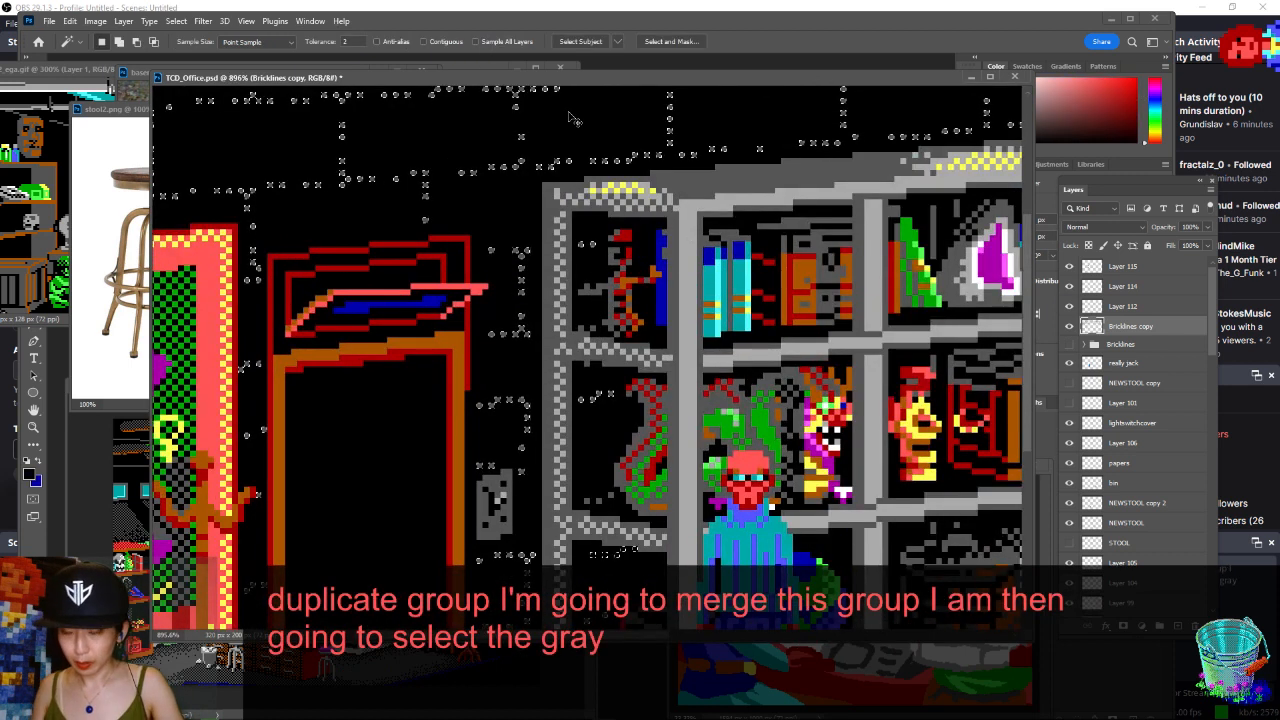
key(ctrl+BackSpace)
scroll(570, 118, down, 5)
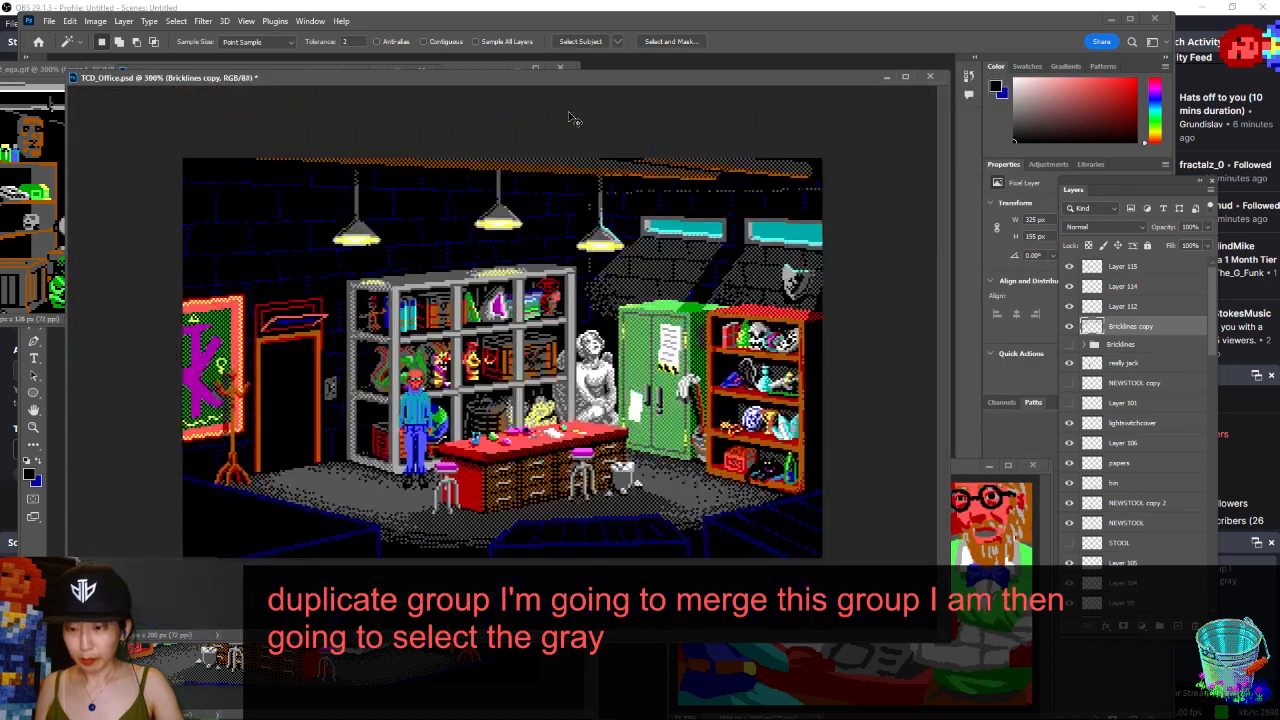
key(ctrl+plus)
key(ctrl+s)
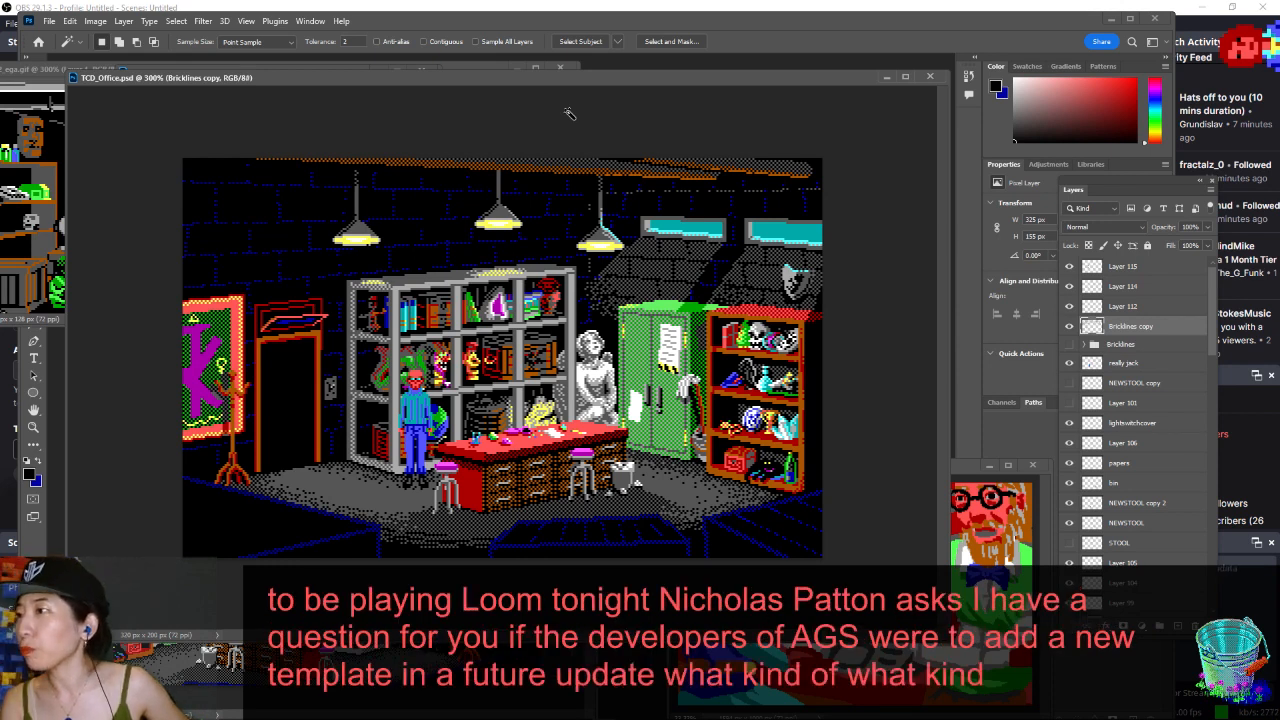
- Look for the layer holding the leftover grey brick line above the windows, checking Layer 16 by hiding and showing it
click(1069, 306)
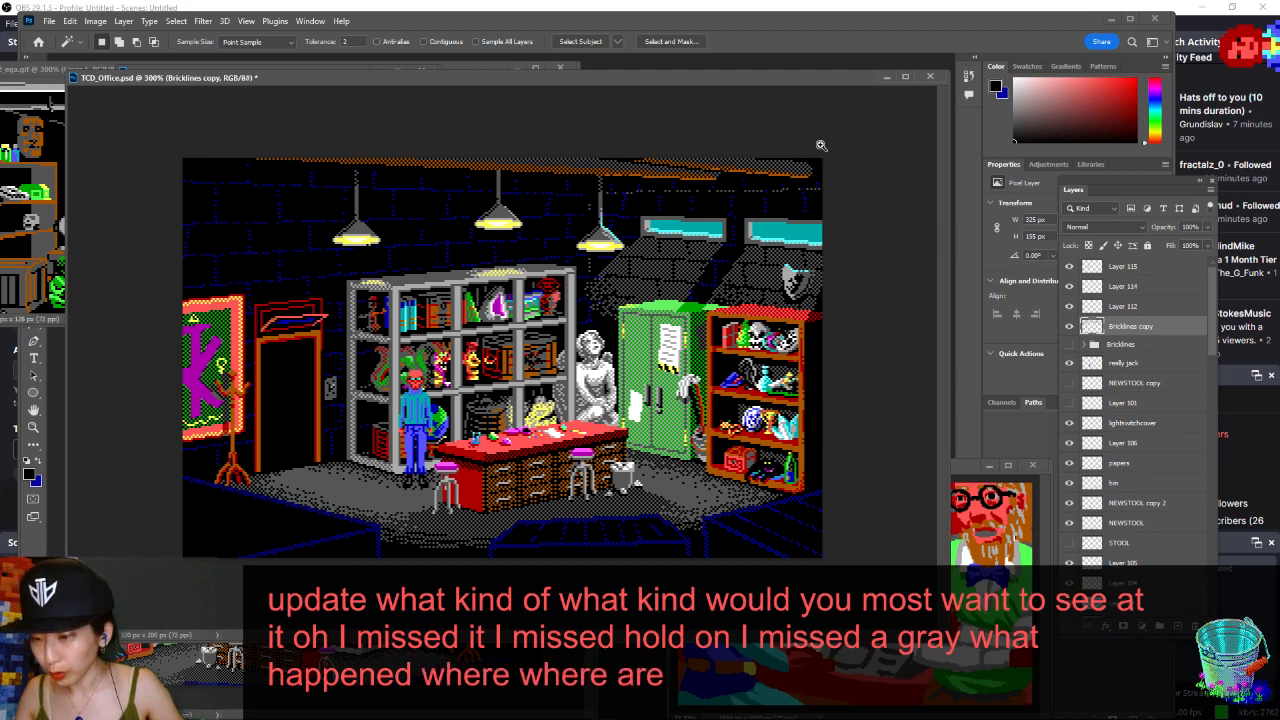
drag(821, 146, 635, 270)
right_click(680, 224)
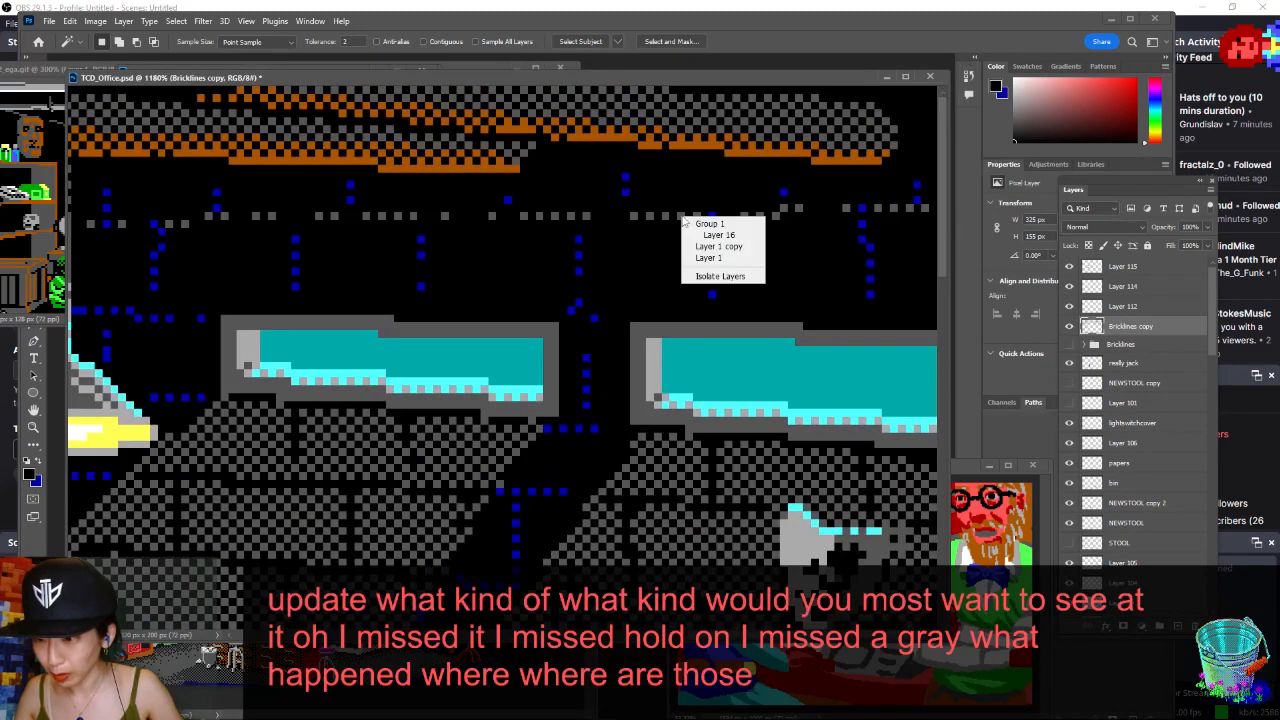
click(714, 232)
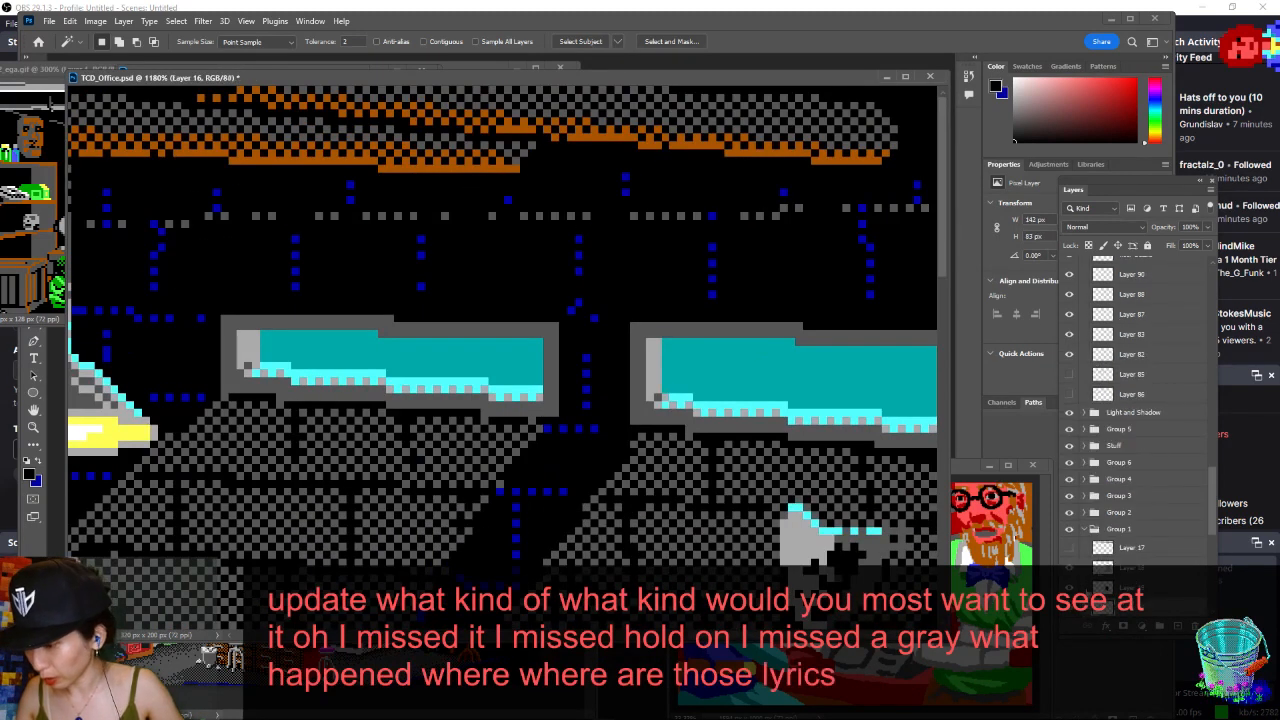
click(1069, 608)
click(1069, 608)
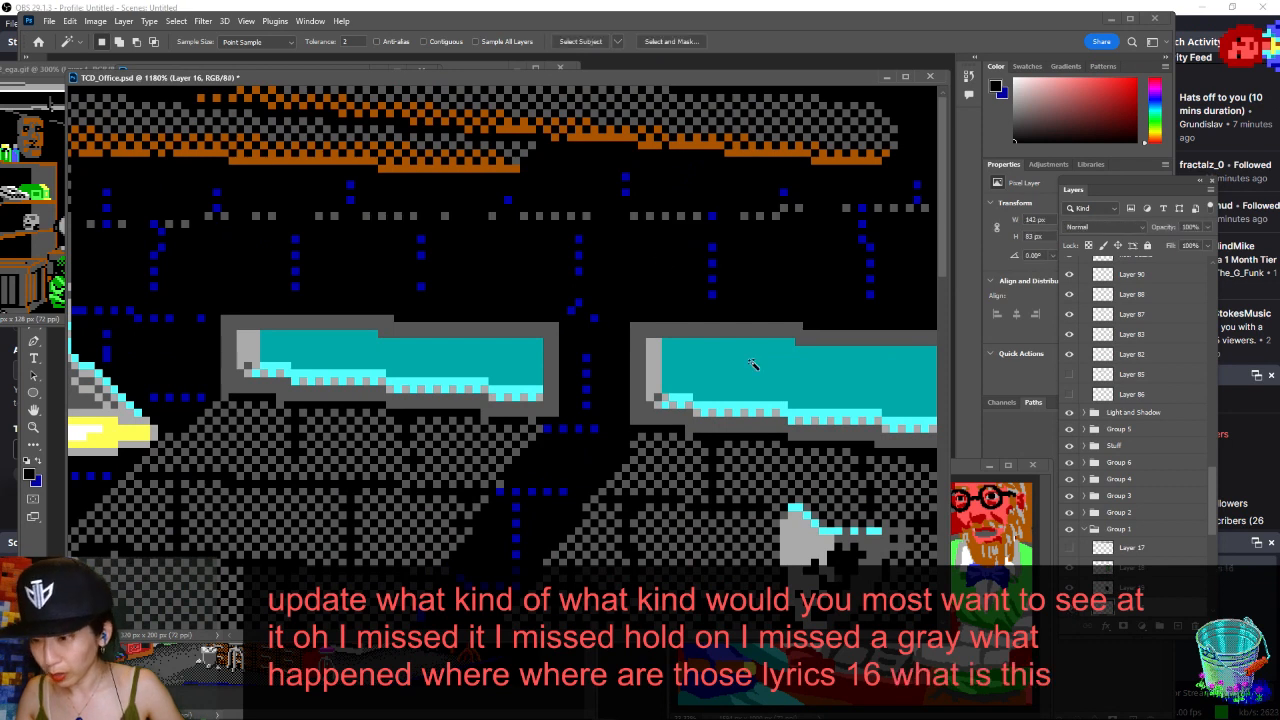
scroll(1185, 320, up, 5)
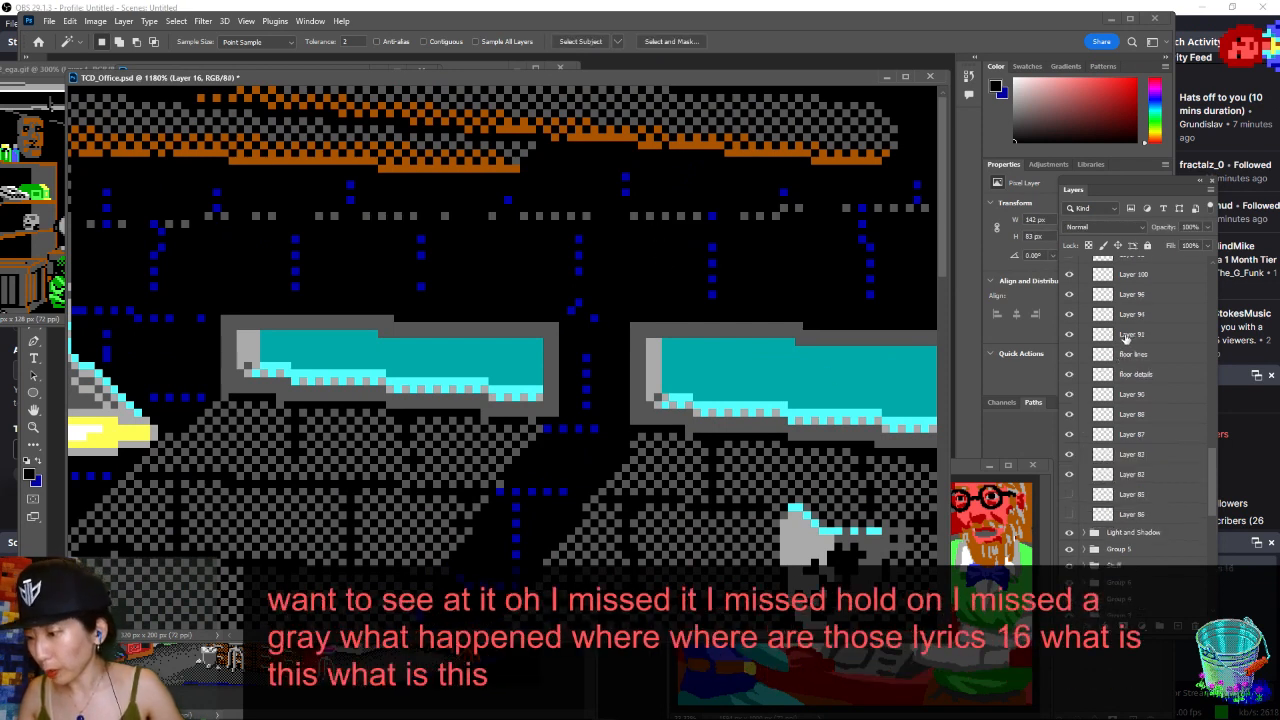
scroll(1184, 300, up, 5)
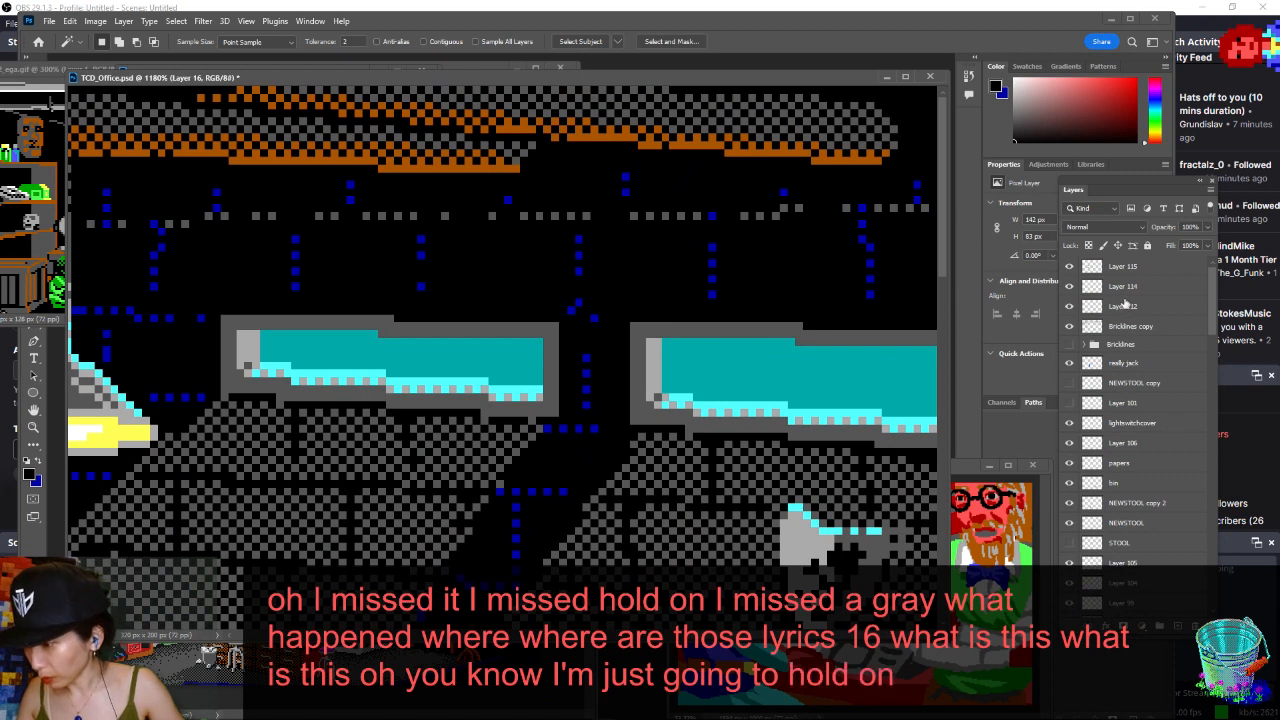
- On Bricklines copy, pencil the leftover grey line above the windows dark blue within a grey selection sampled from all layers, and save
click(1099, 326)
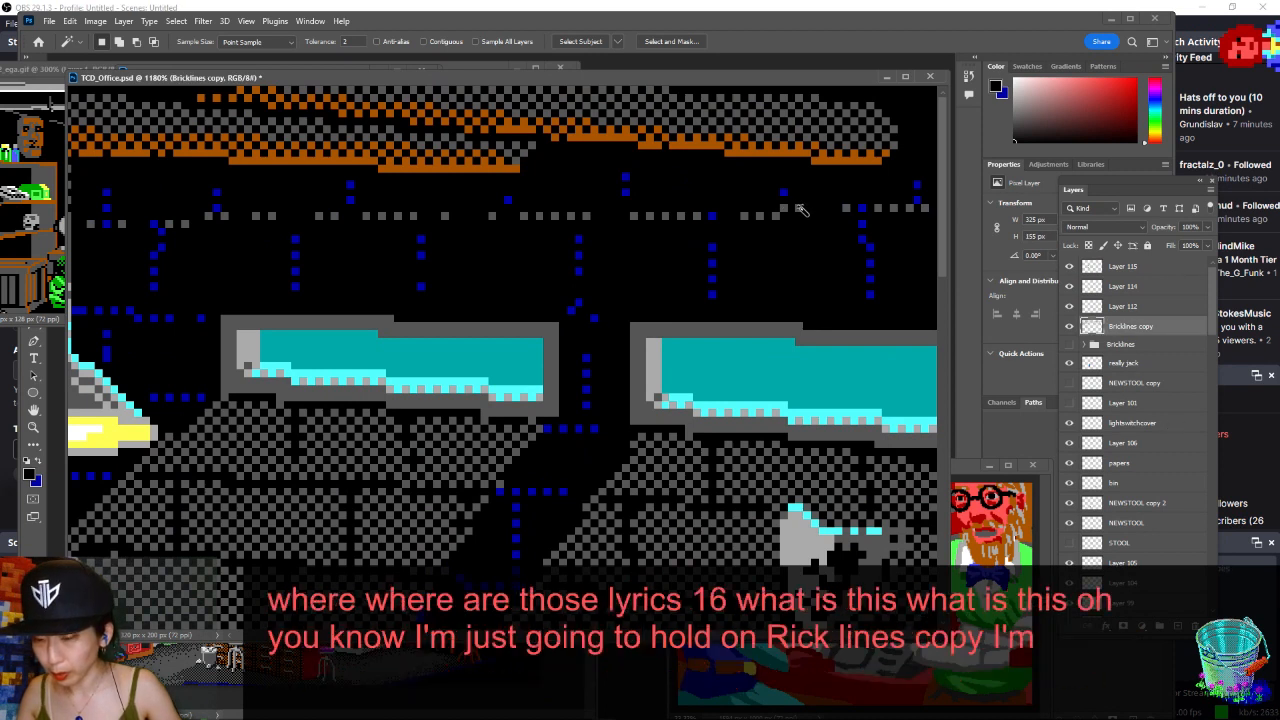
click(434, 41)
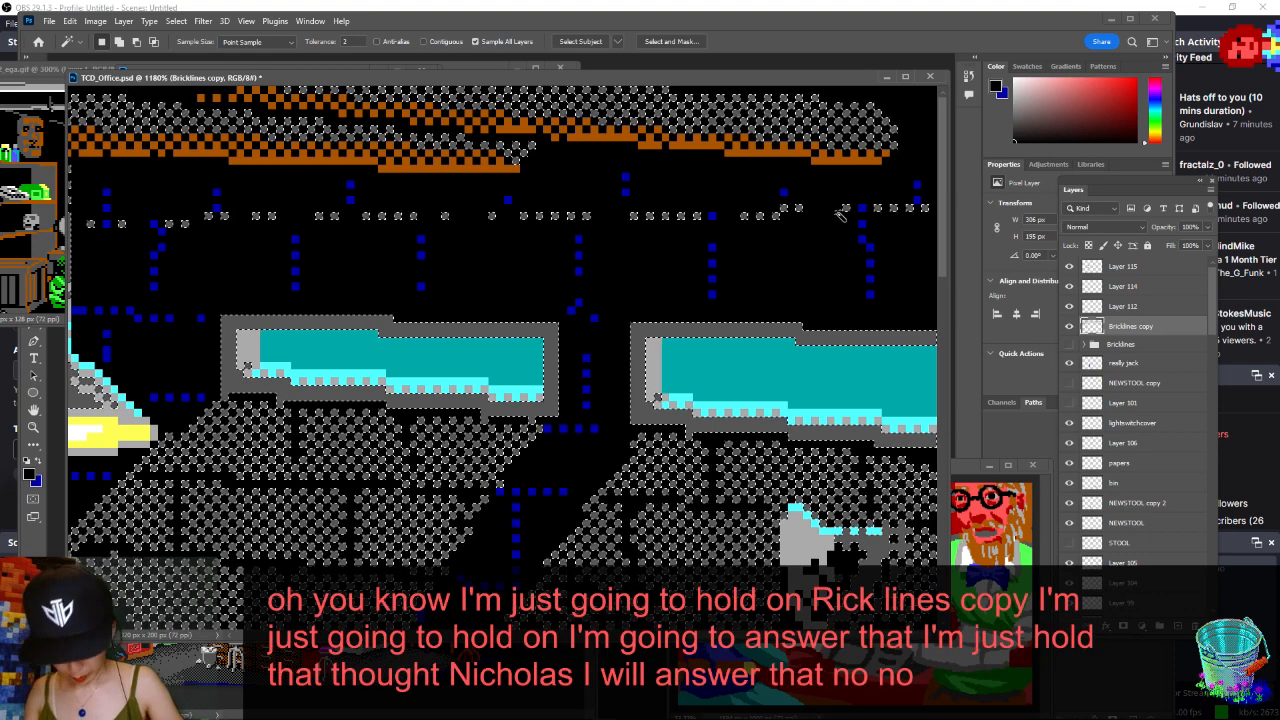
key(ctrl+0)
key(x)
key(b)
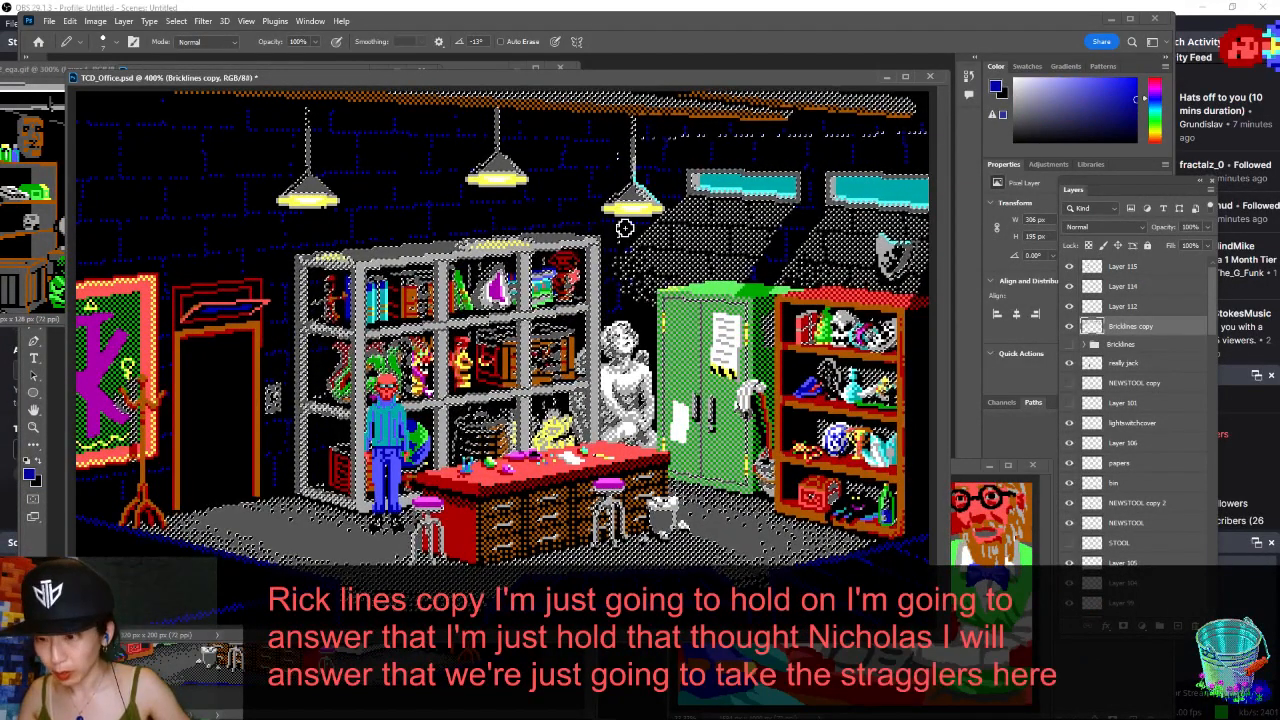
key(q)
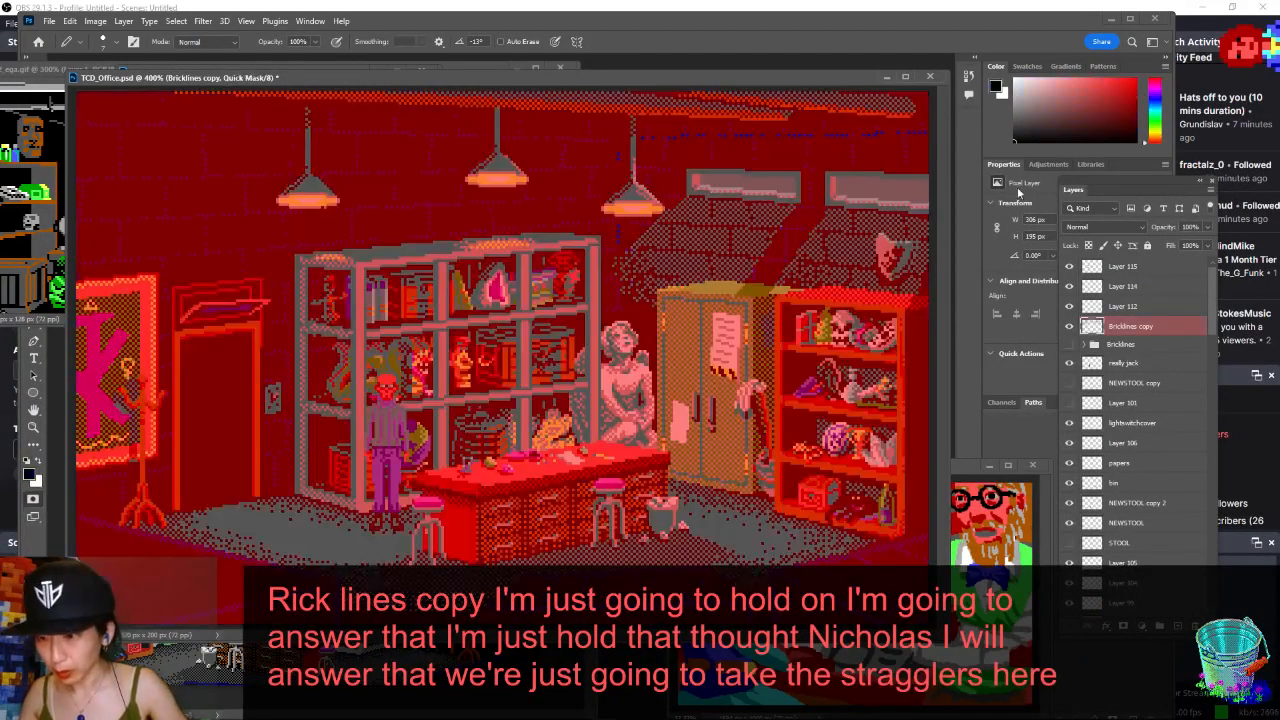
key(q)
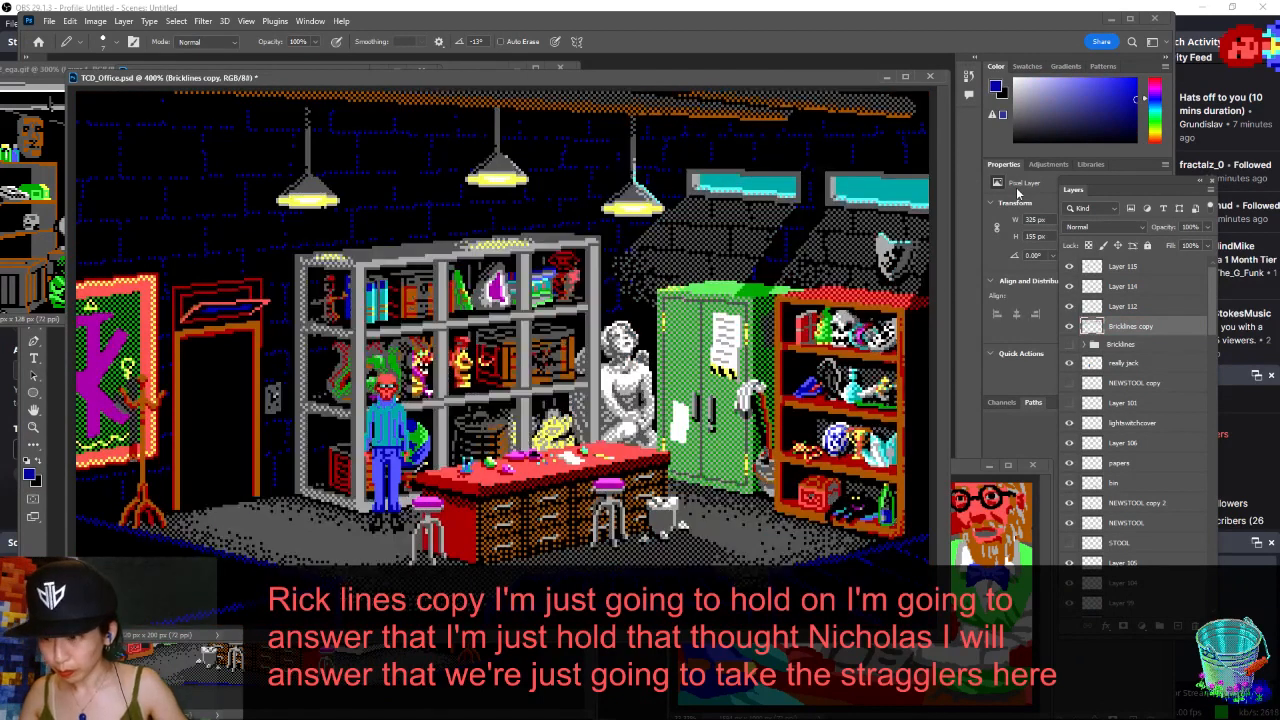
key(ctrl+minus)
key(ctrl+minus)
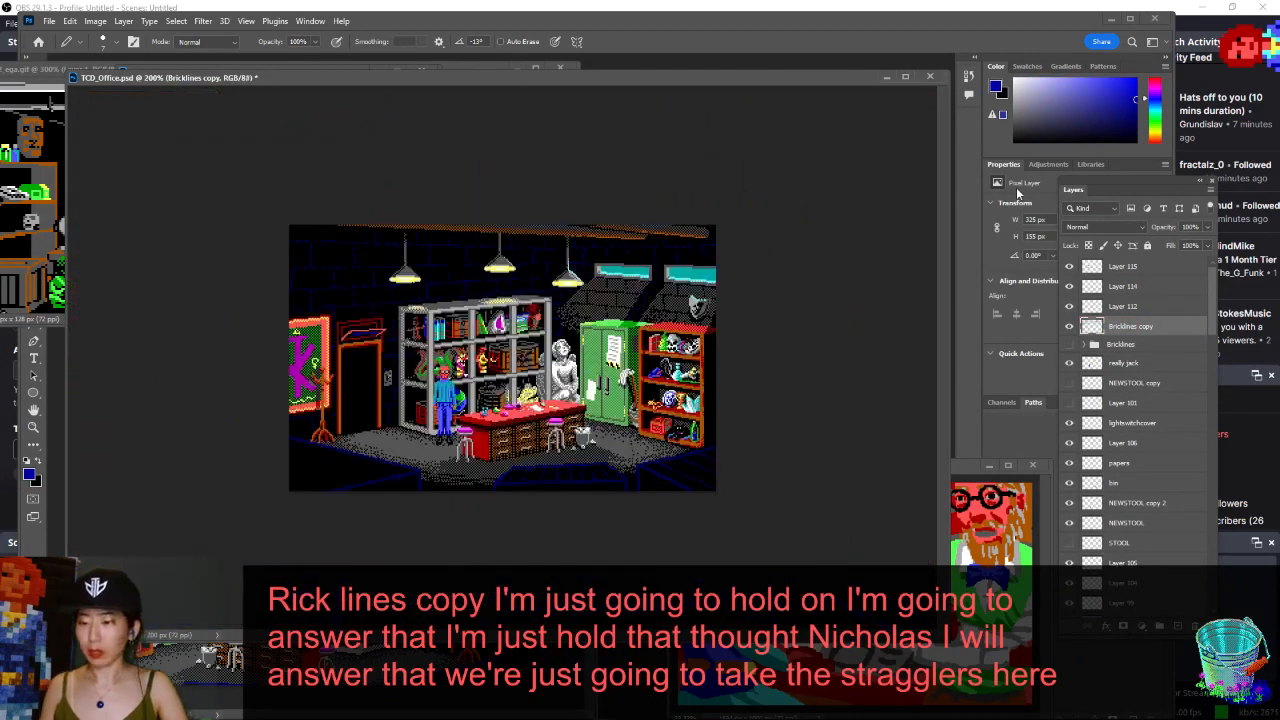
key(ctrl+plus)
key(ctrl+s)
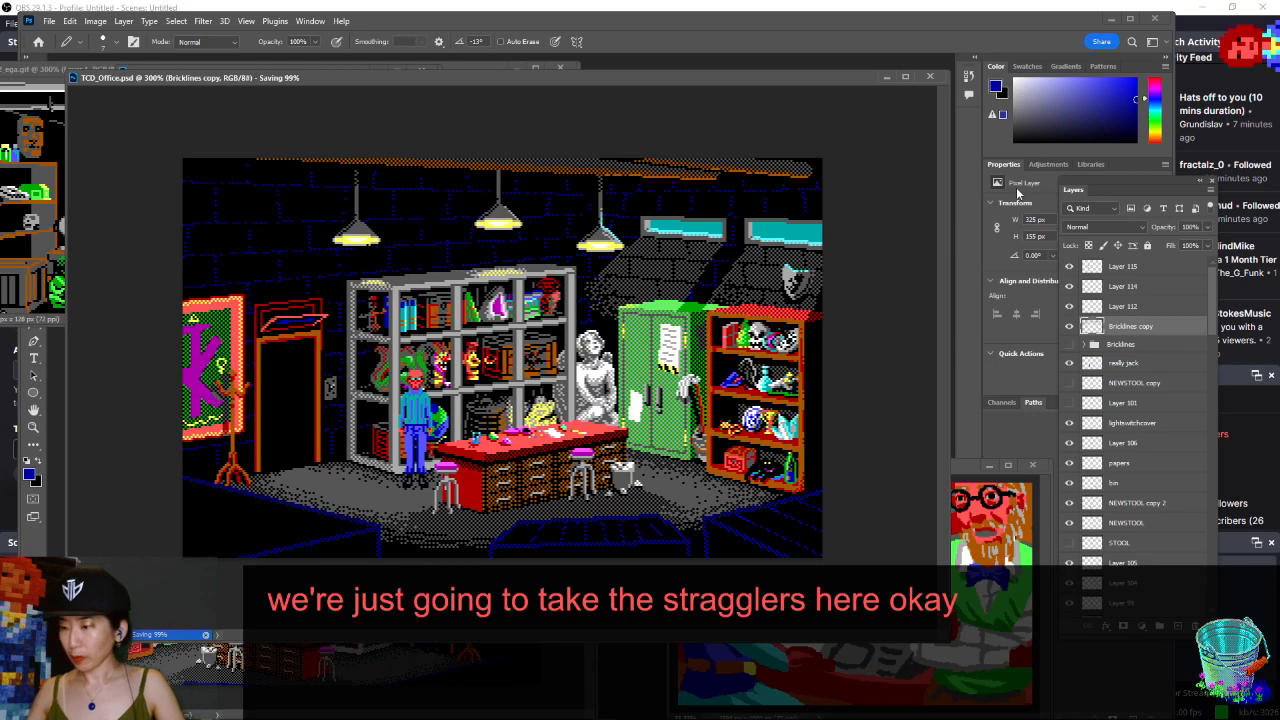
- Compare the wall without brick lines, with the blue Bricklines copy, and with the original grey Bricklines group
click(1069, 328)
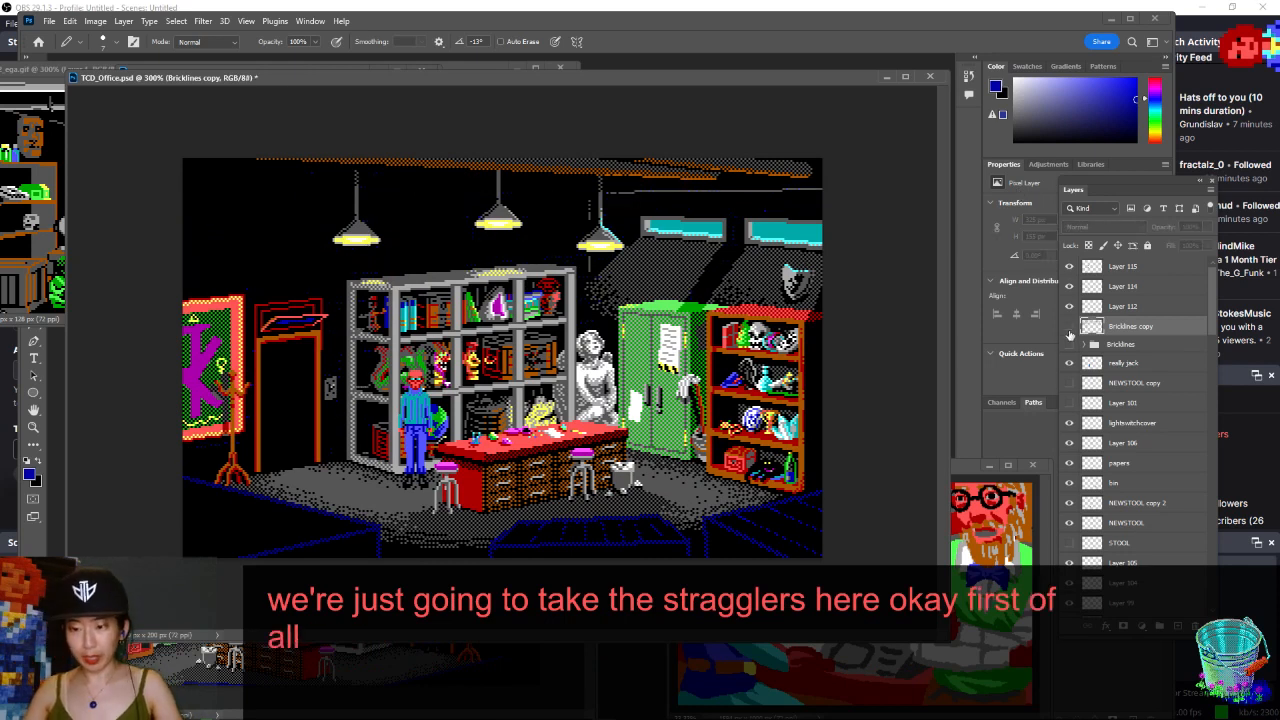
click(1069, 328)
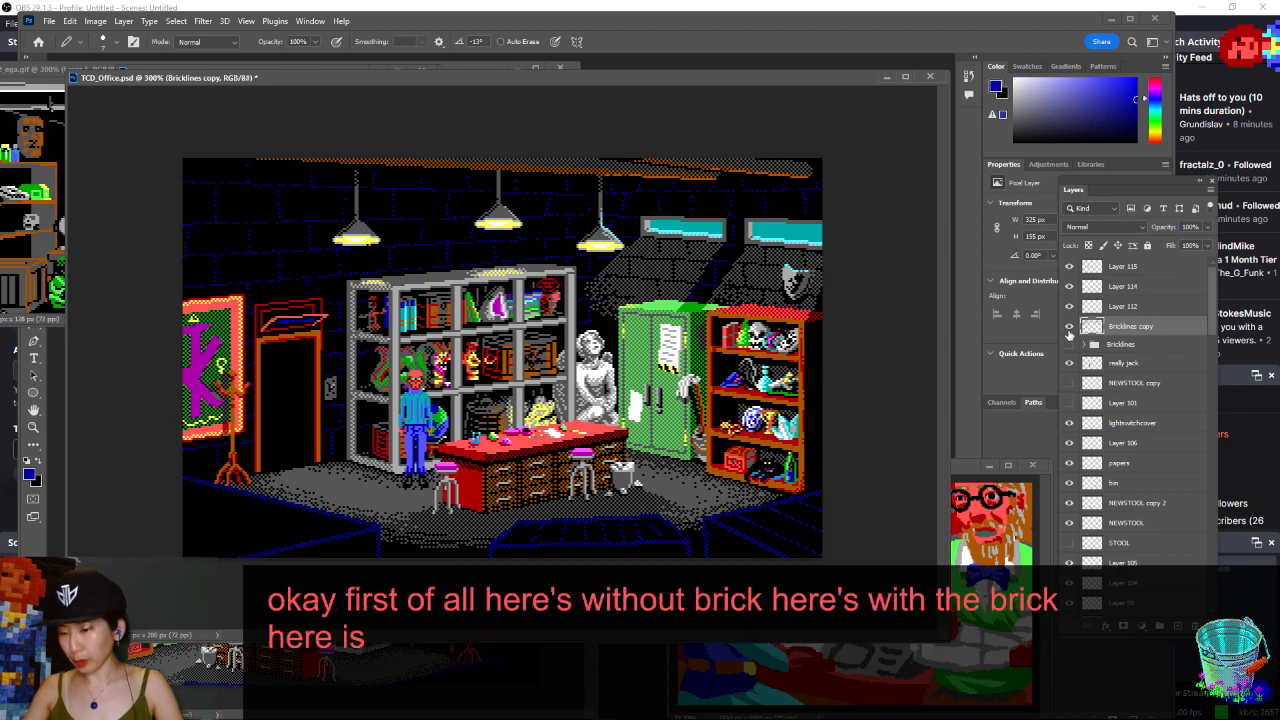
click(1069, 327)
click(1069, 344)
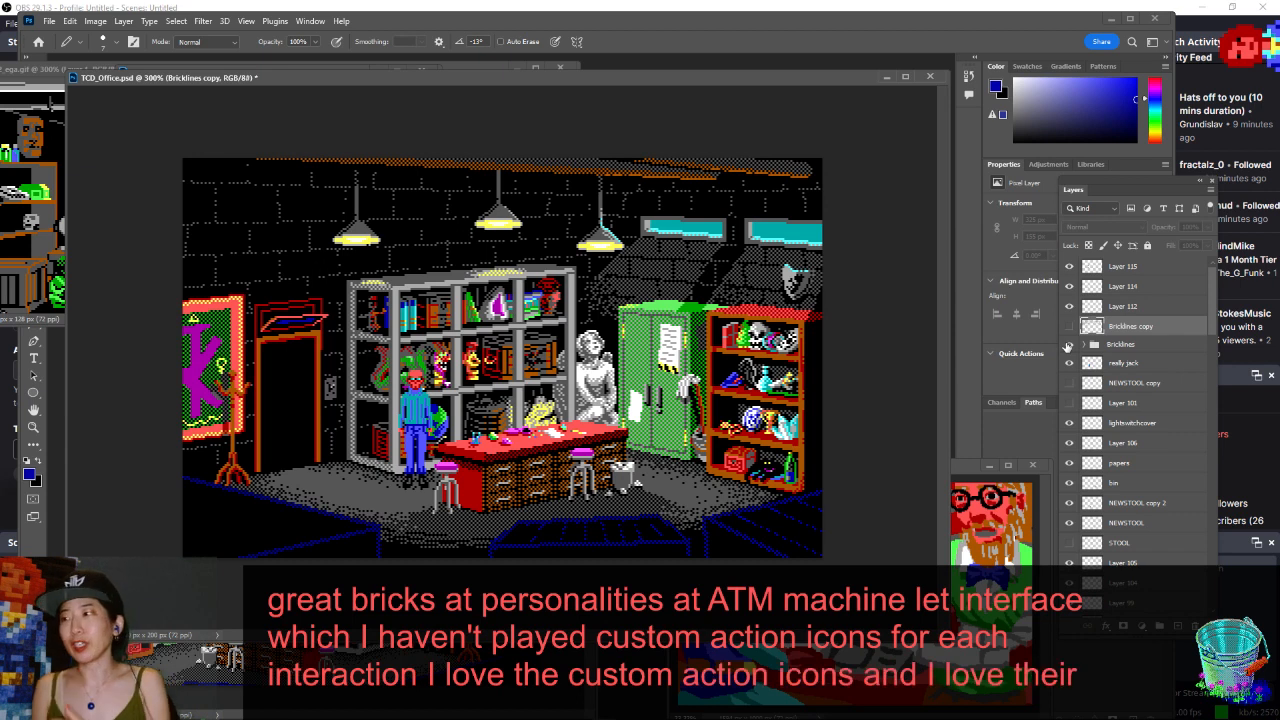
- Save the TCD_Office file and flip its whole canvas horizontally
key(ctrl+minus)
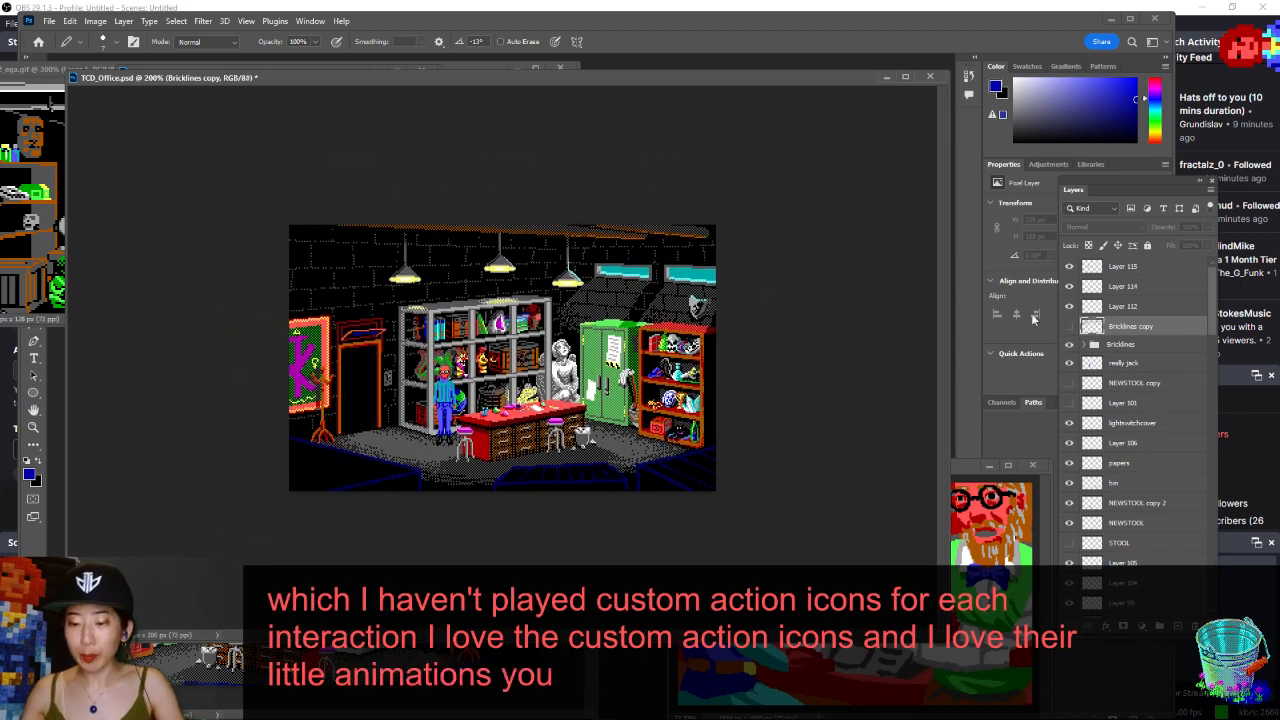
key(ctrl+s)
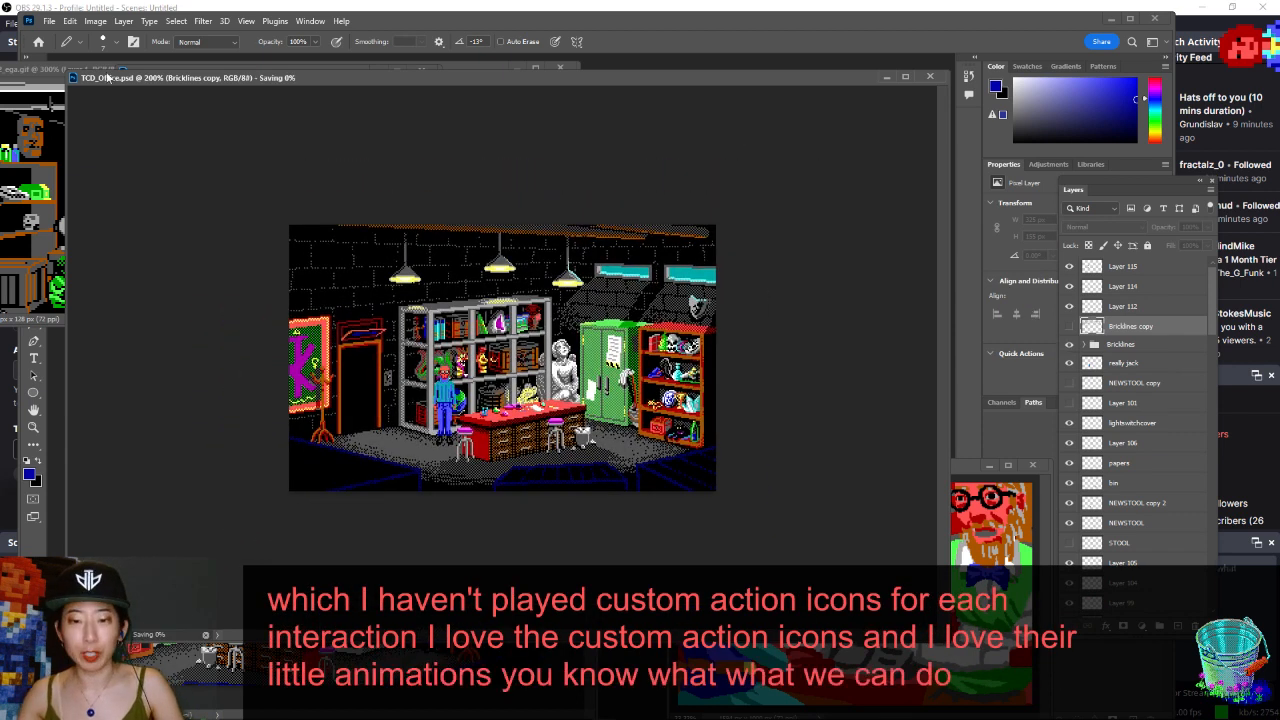
click(95, 21)
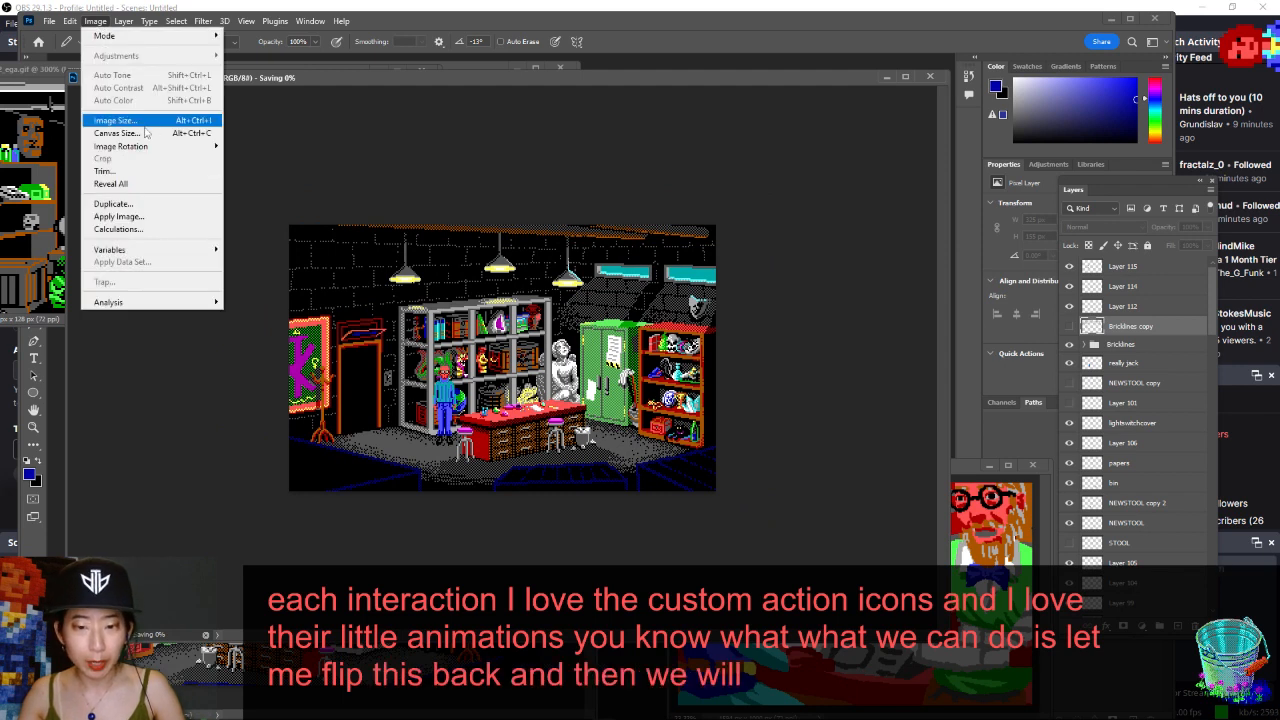
mouse_move(140, 146)
click(296, 203)
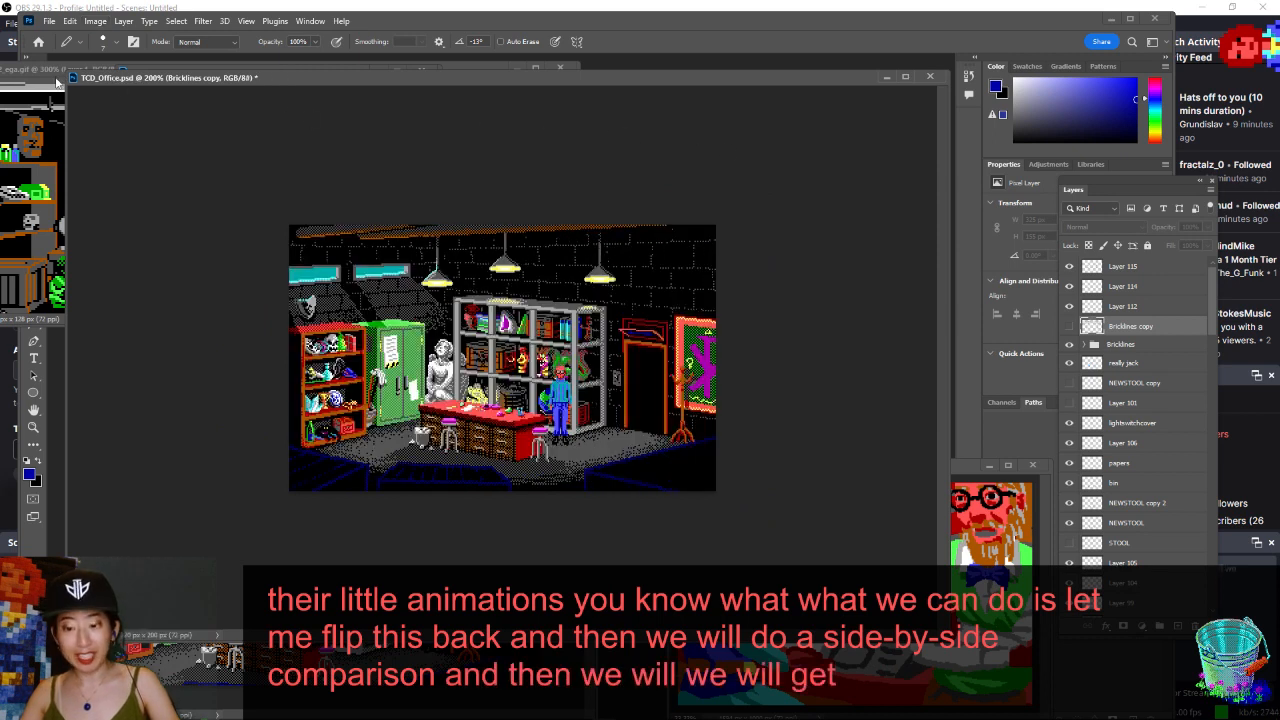
- Show the blue Bricklines copy instead of the grey Bricklines group and paste a merged copy of the scene into a new document
drag(72, 78, 685, 110)
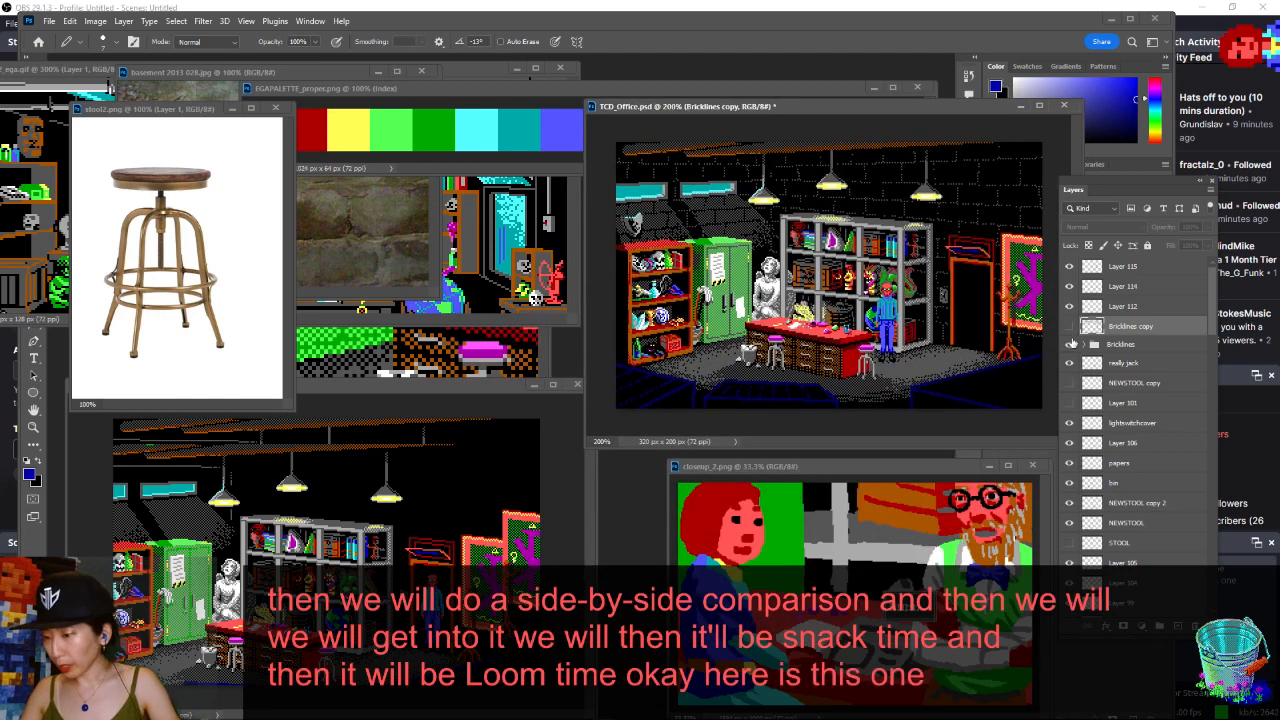
click(1069, 326)
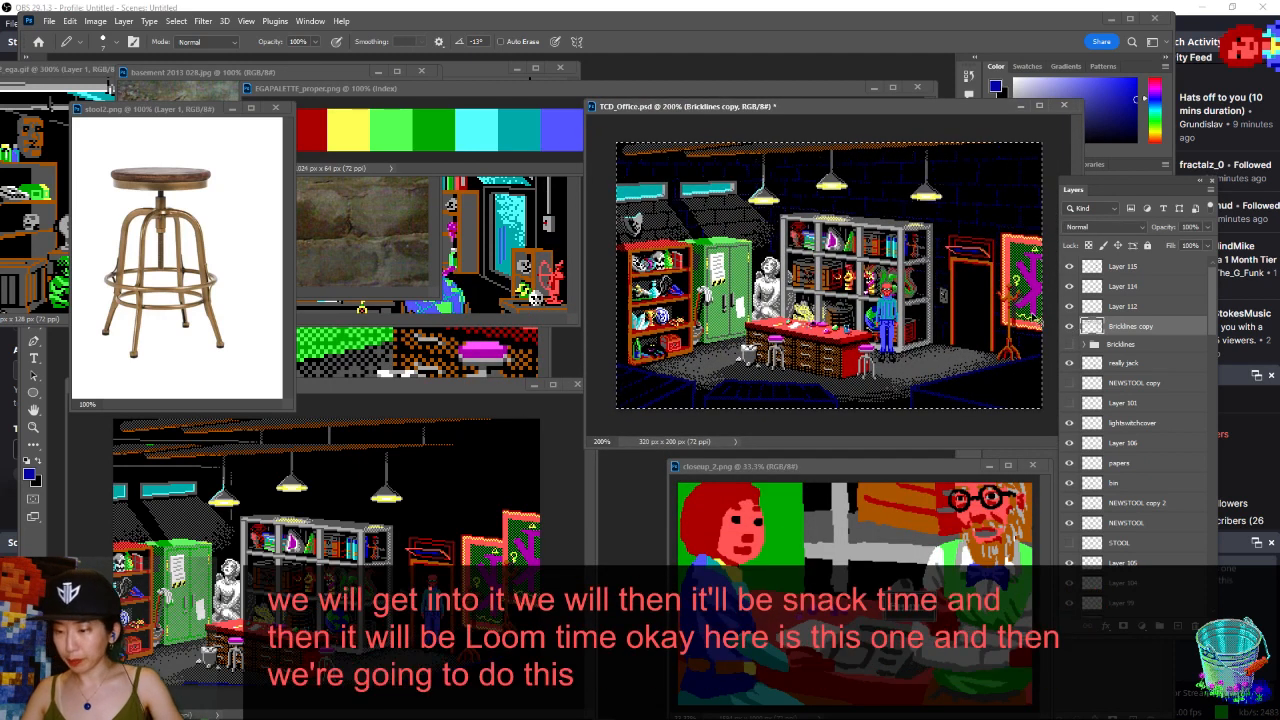
key(ctrl+n)
key(Return)
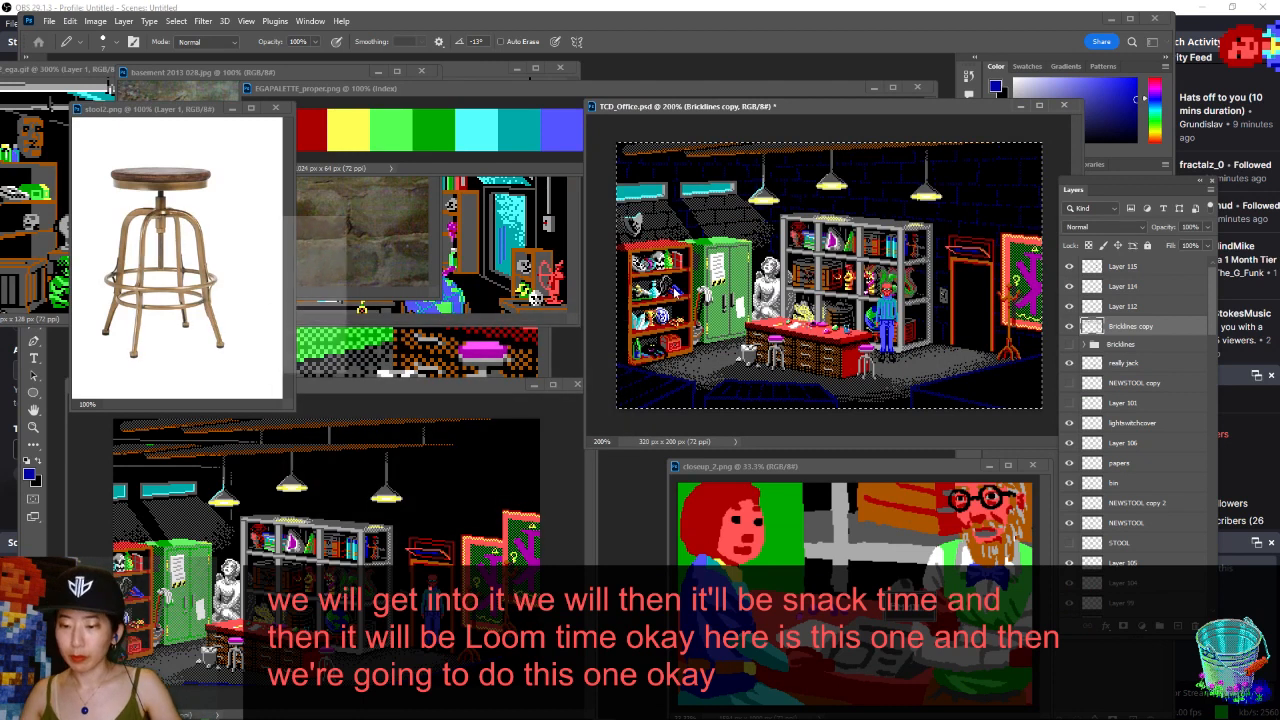
key(ctrl+v)
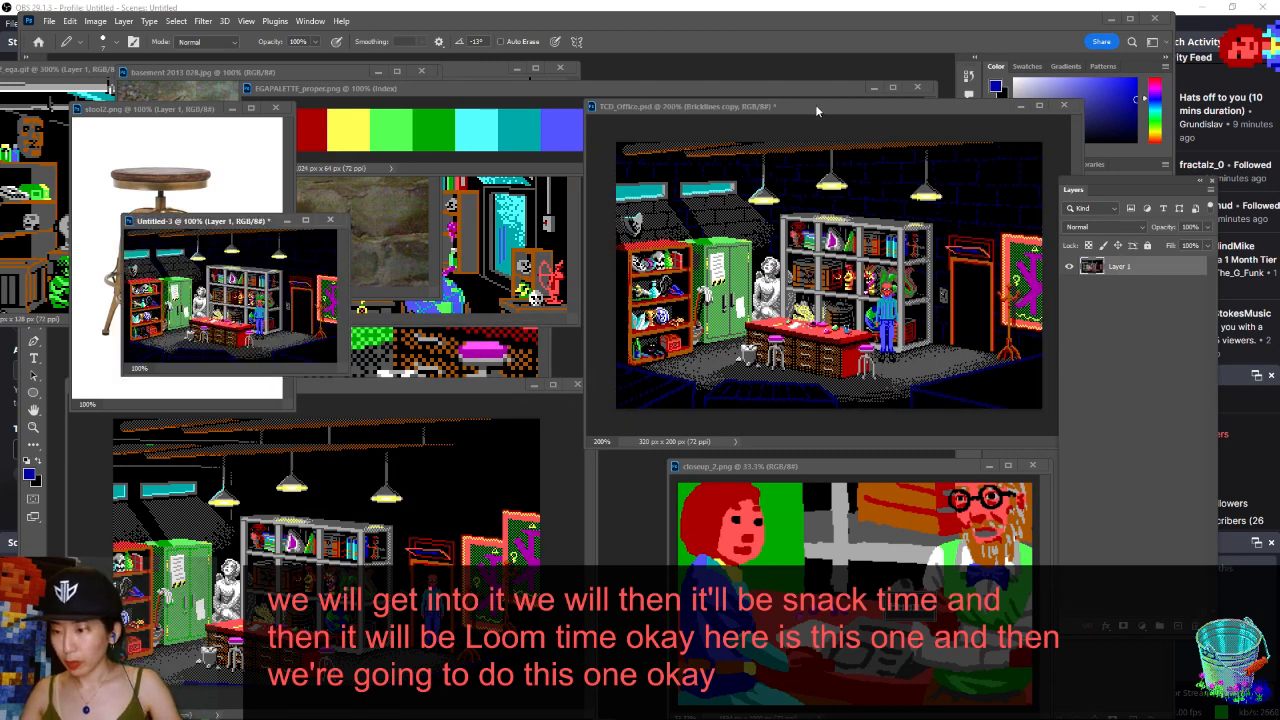
- Switch TCD_Office back to the grey Bricklines group and enlarge the pasted blue-brick version beside it at 200%
click(815, 104)
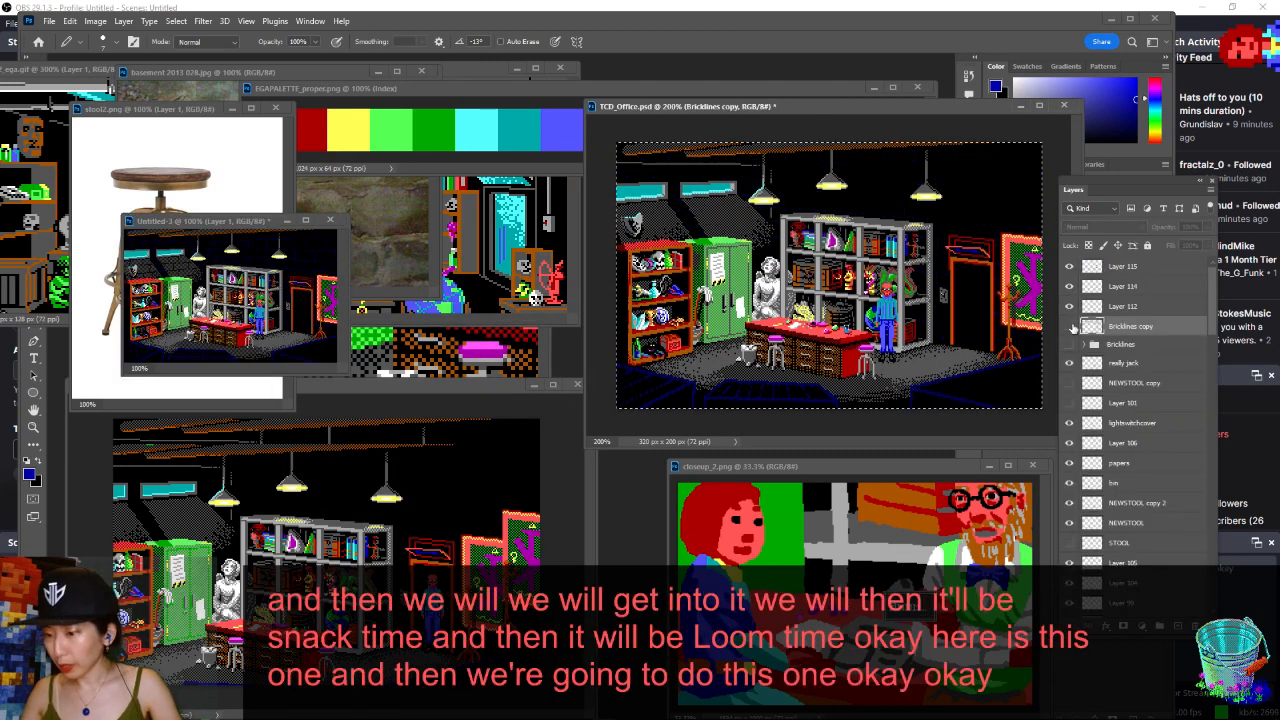
click(1070, 345)
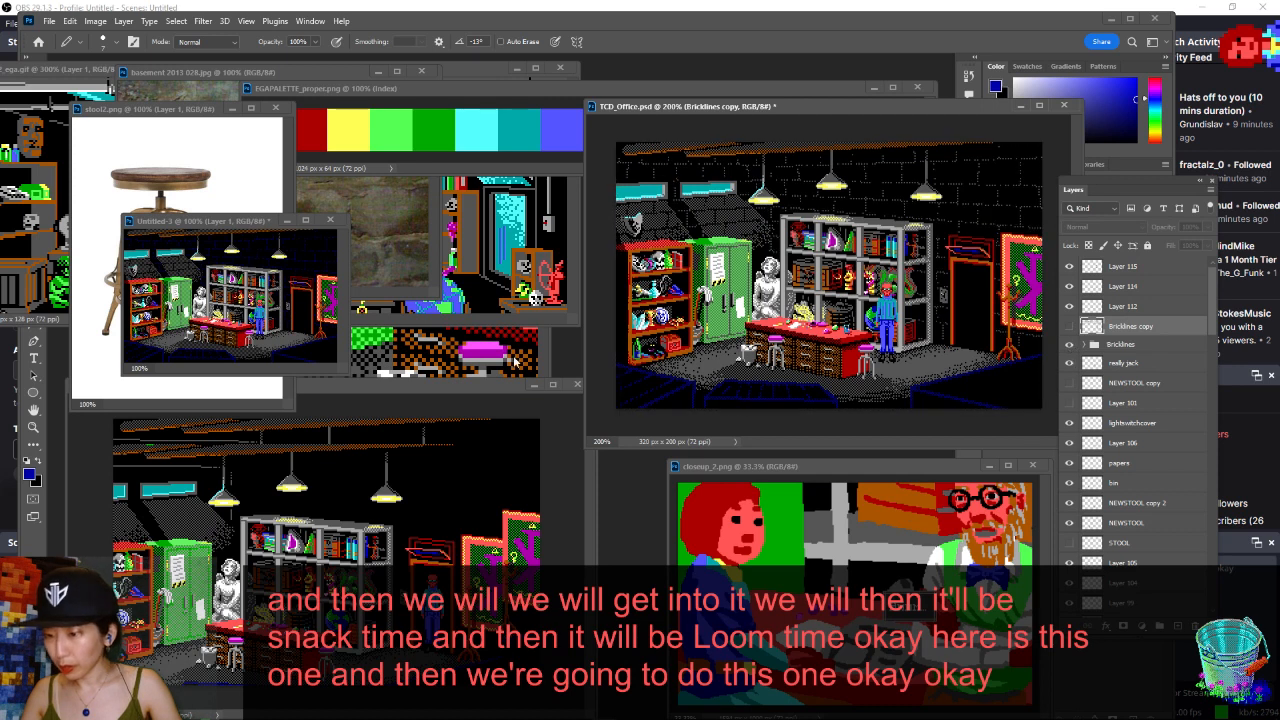
drag(190, 224, 139, 154)
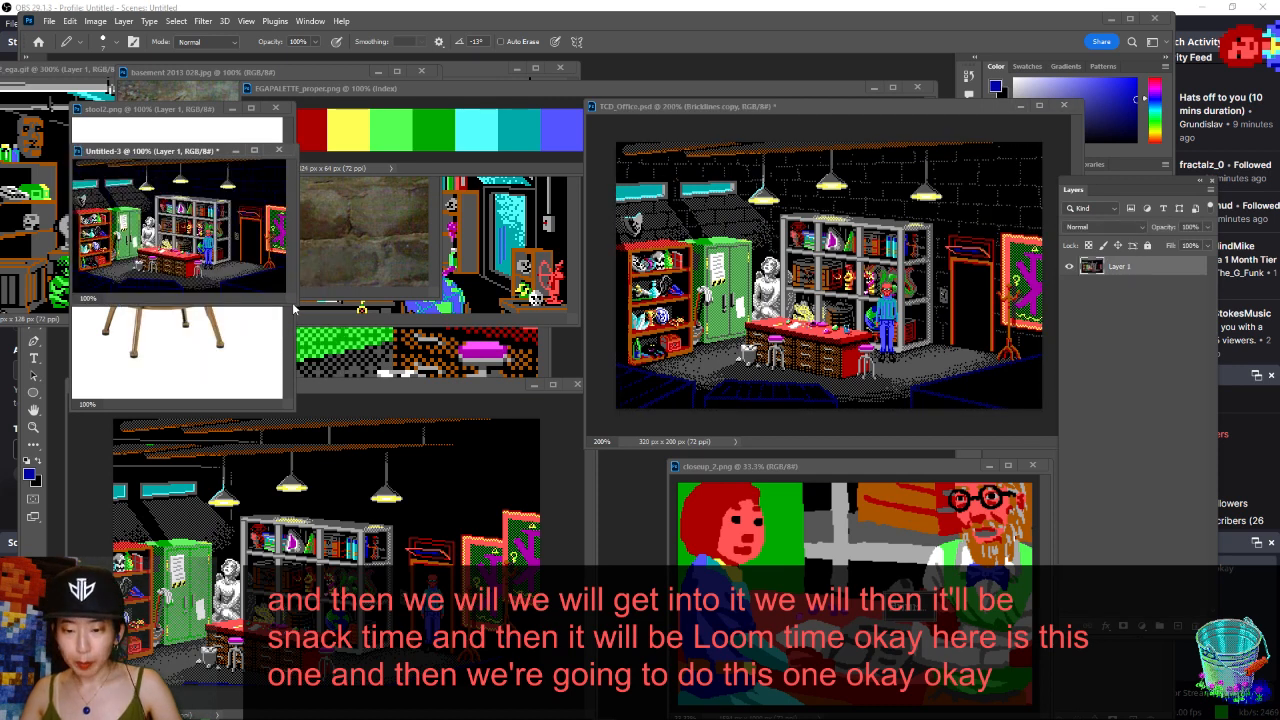
drag(296, 308, 628, 524)
key(ctrl+plus)
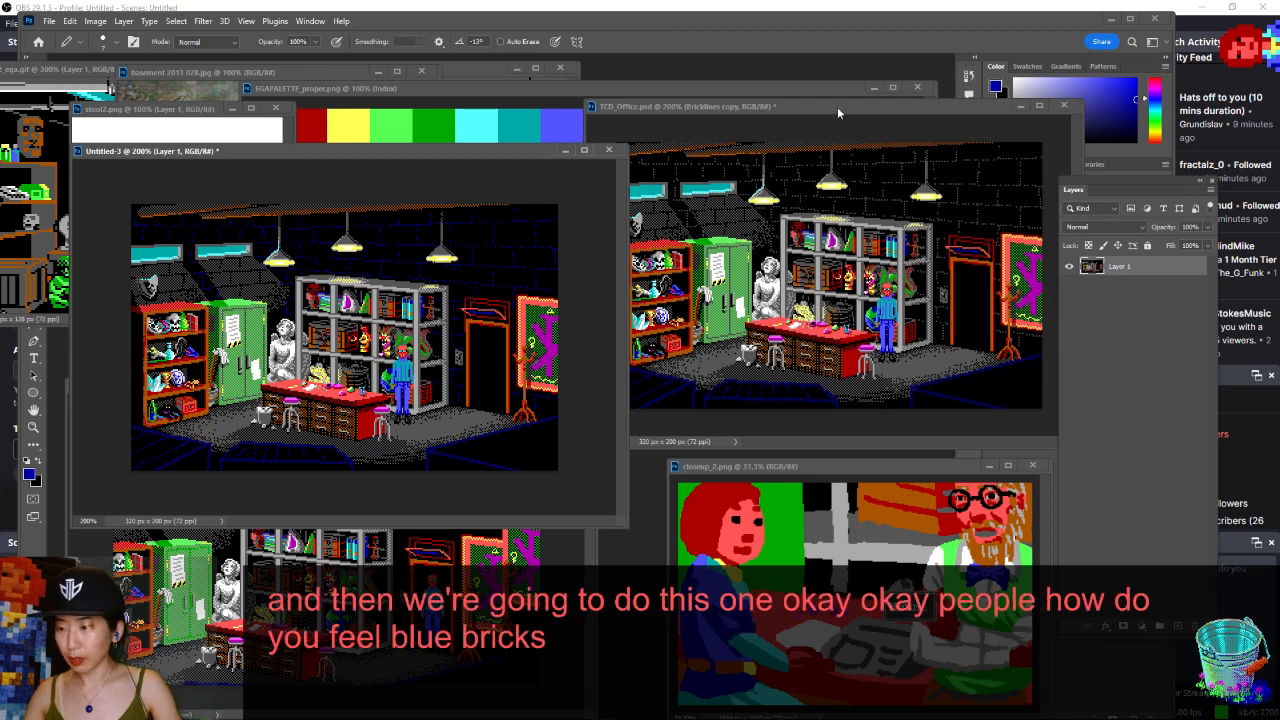
drag(837, 106, 872, 146)
- Close the closeup_2.png reference and the Untitled-1 document without saving changes
click(688, 560)
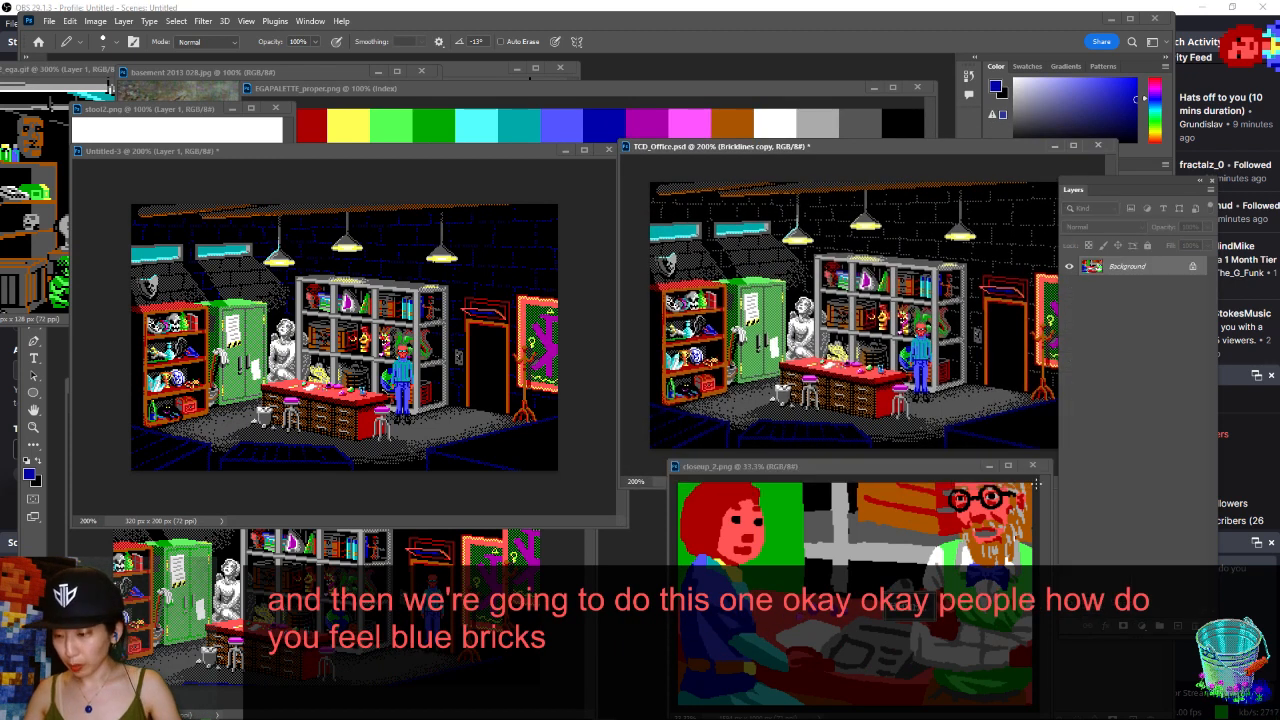
key(ctrl+w)
click(553, 630)
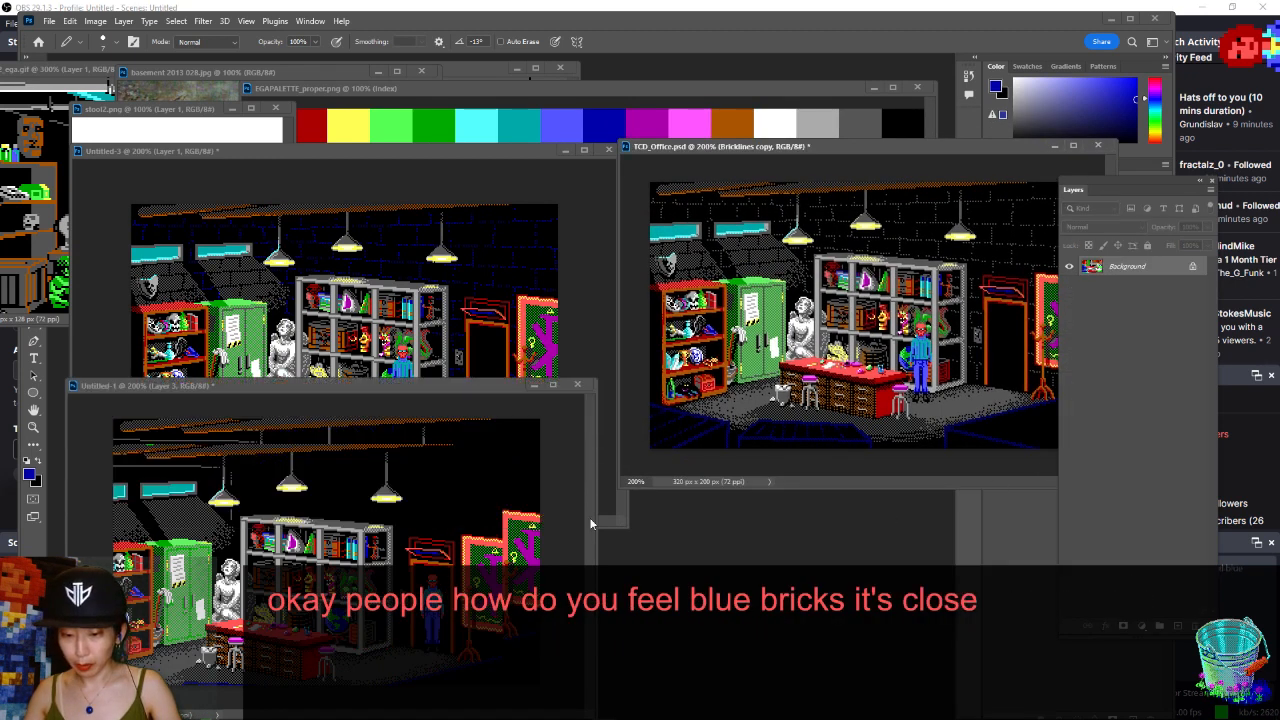
click(578, 385)
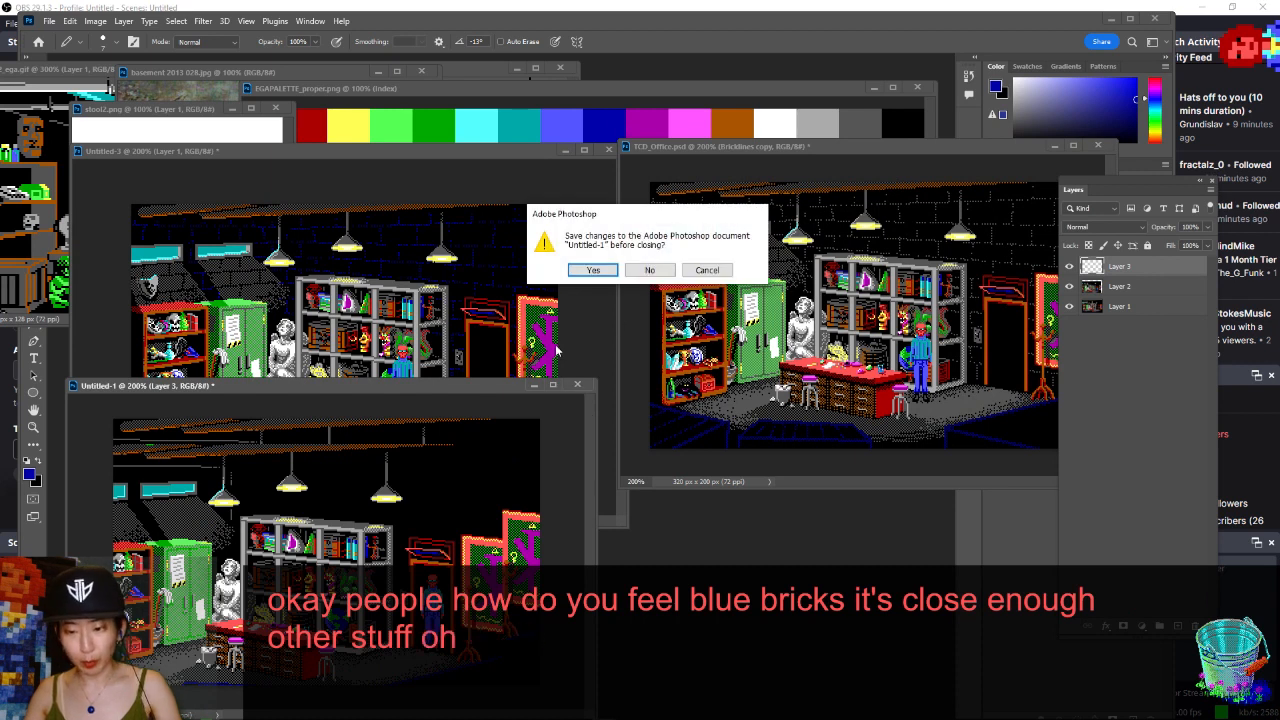
click(650, 270)
- Clear the layer list out of the way and place the blue-brick and grey-brick document windows next to each other
click(958, 150)
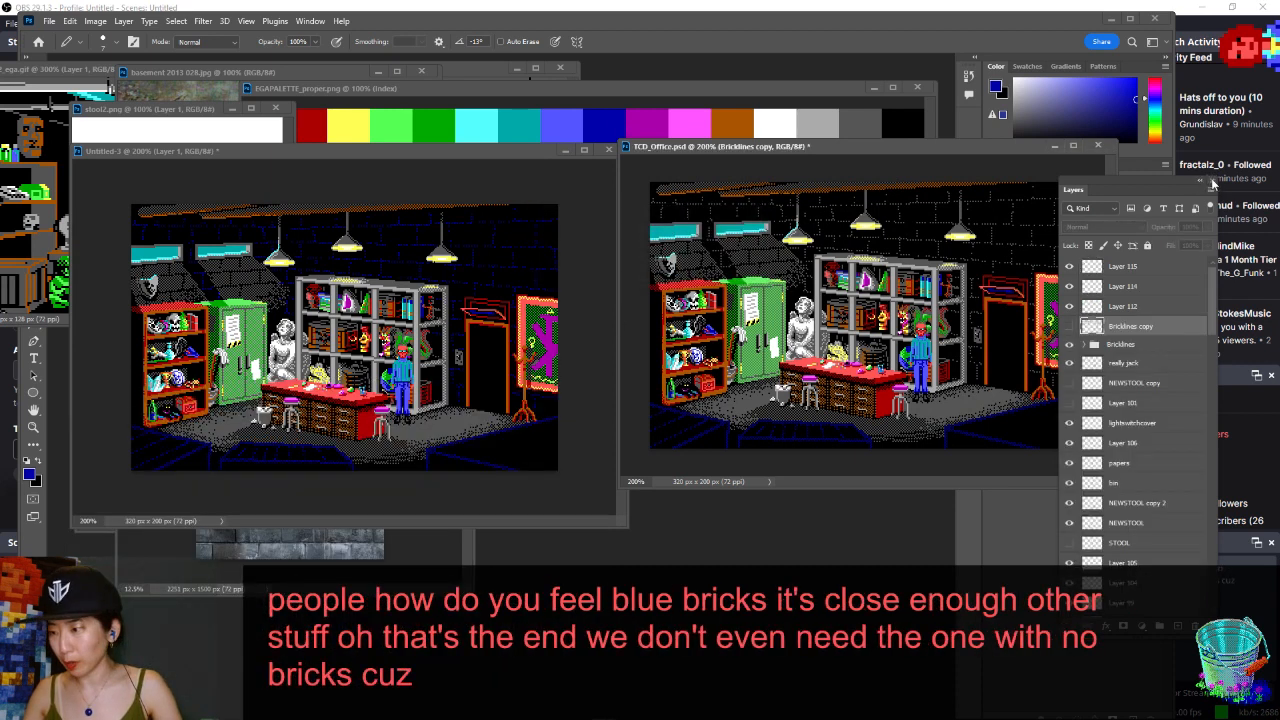
click(996, 190)
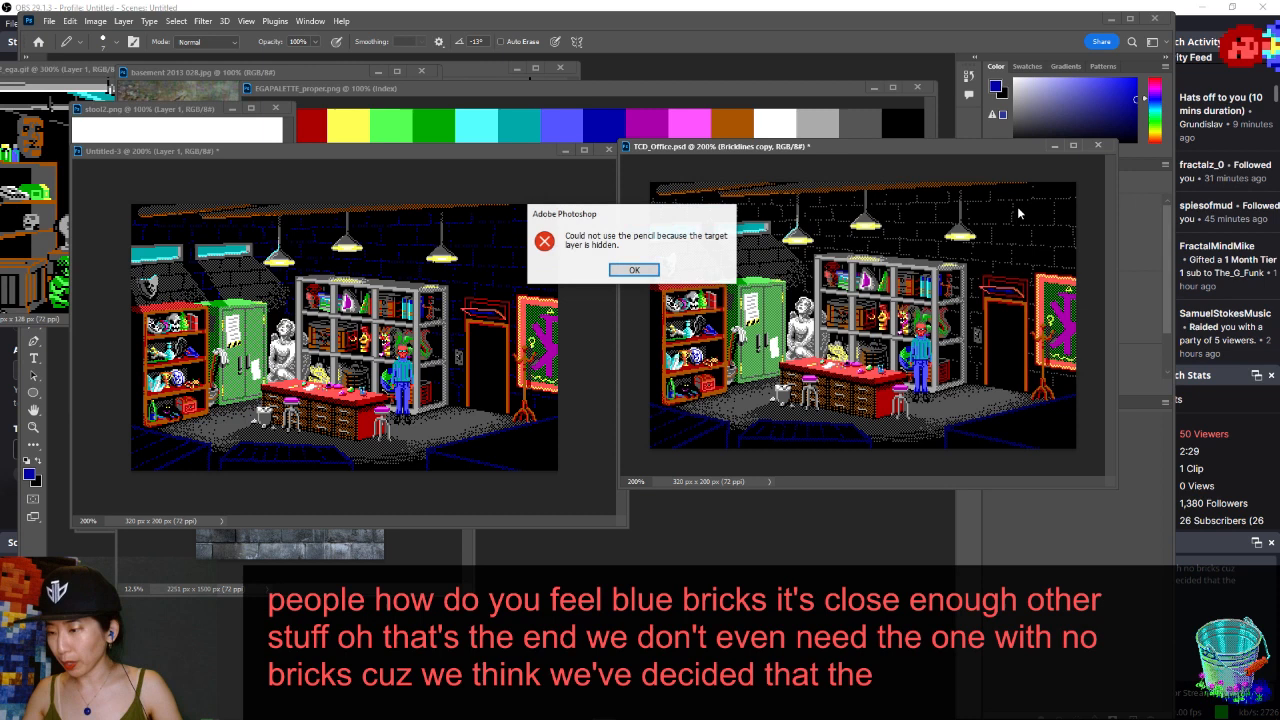
click(628, 273)
drag(867, 157, 965, 272)
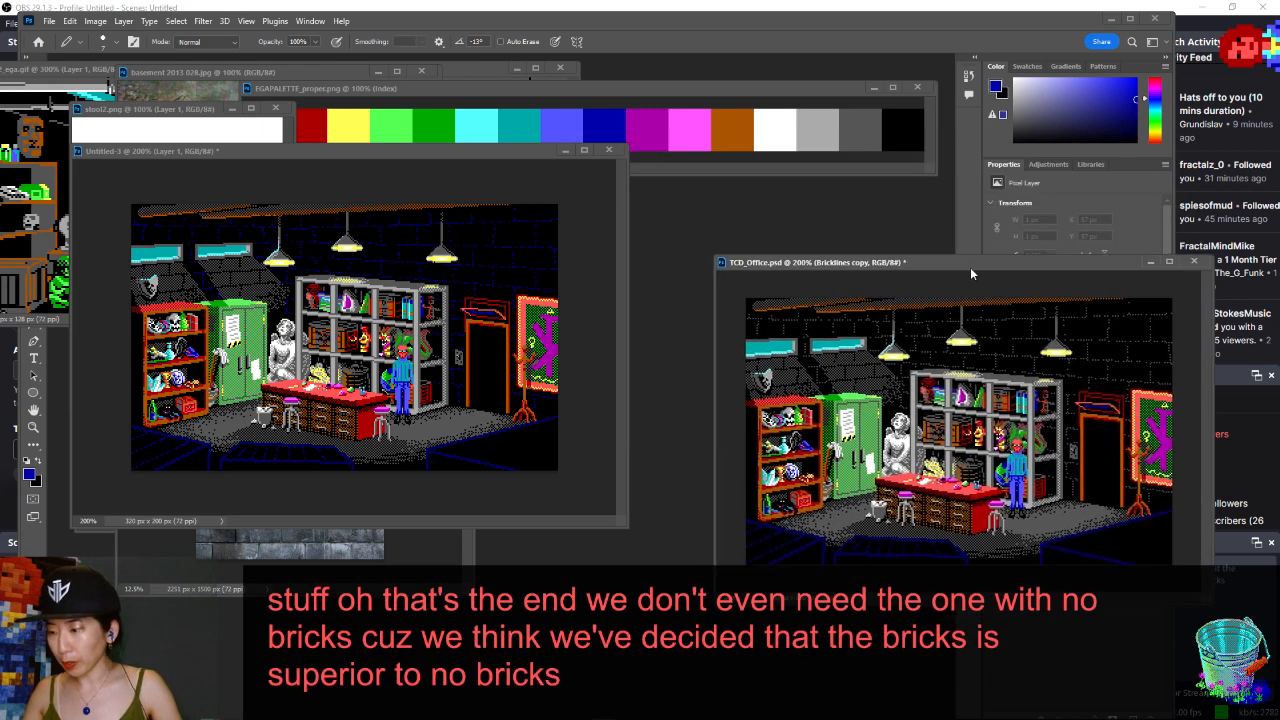
drag(504, 152, 587, 244)
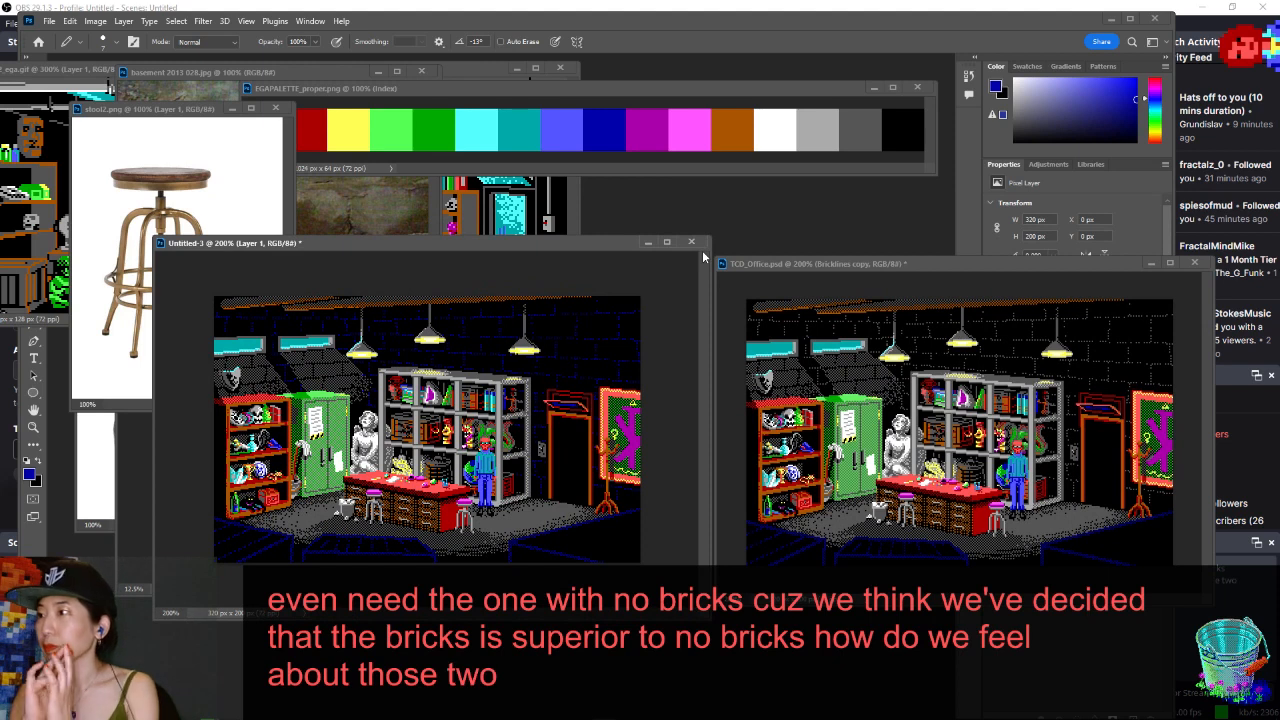
- Close the remaining reference images and the Untitled-2 document without saving, leaving only the two brick versions open
click(275, 108)
click(562, 69)
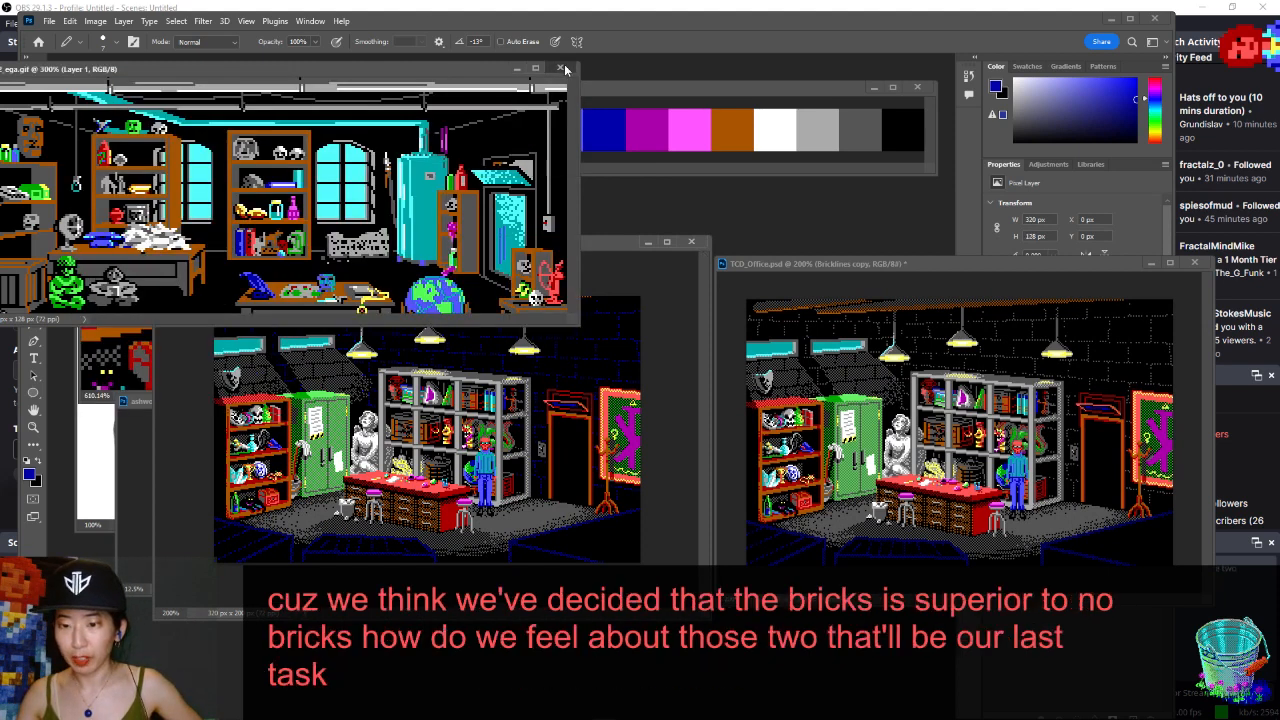
click(653, 268)
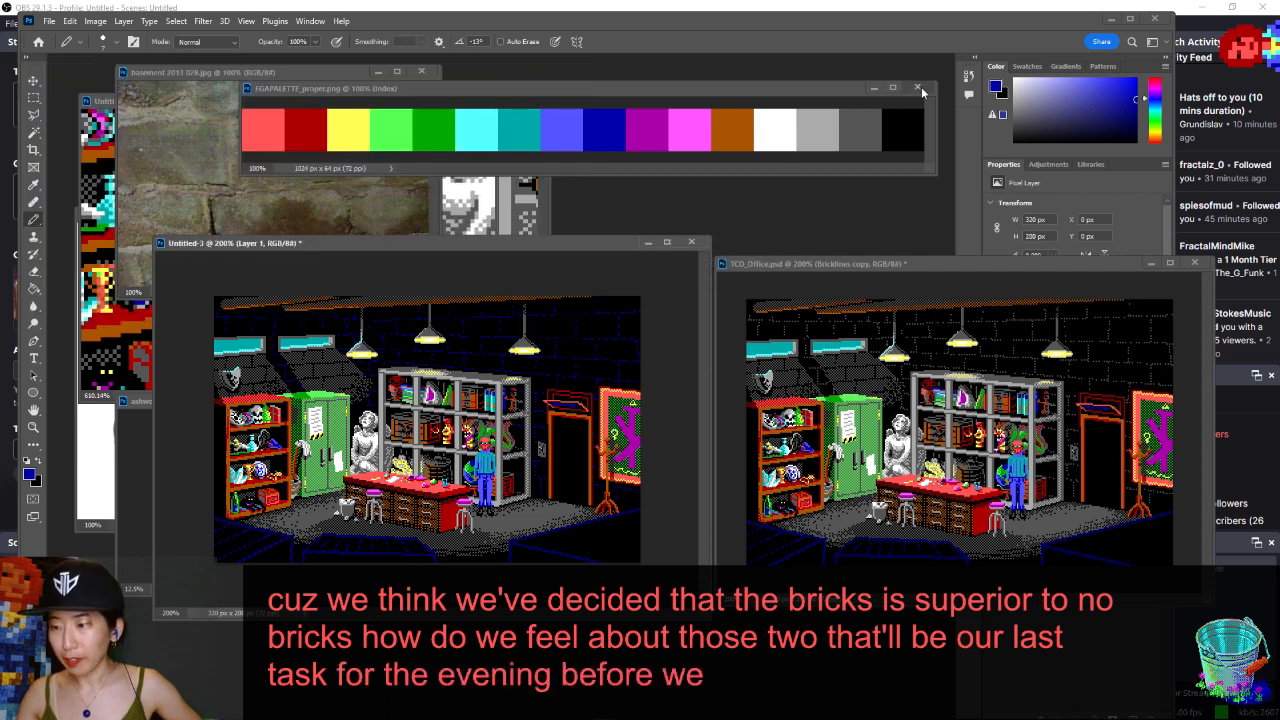
click(918, 86)
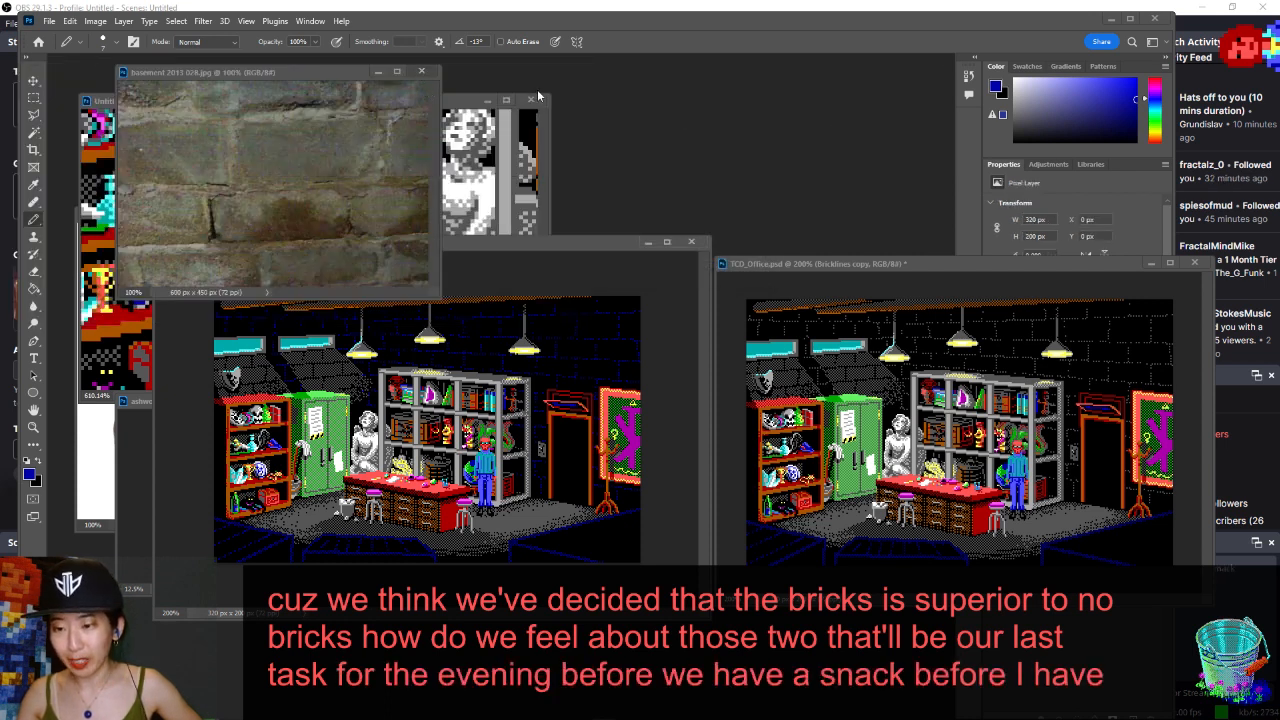
click(421, 73)
click(530, 100)
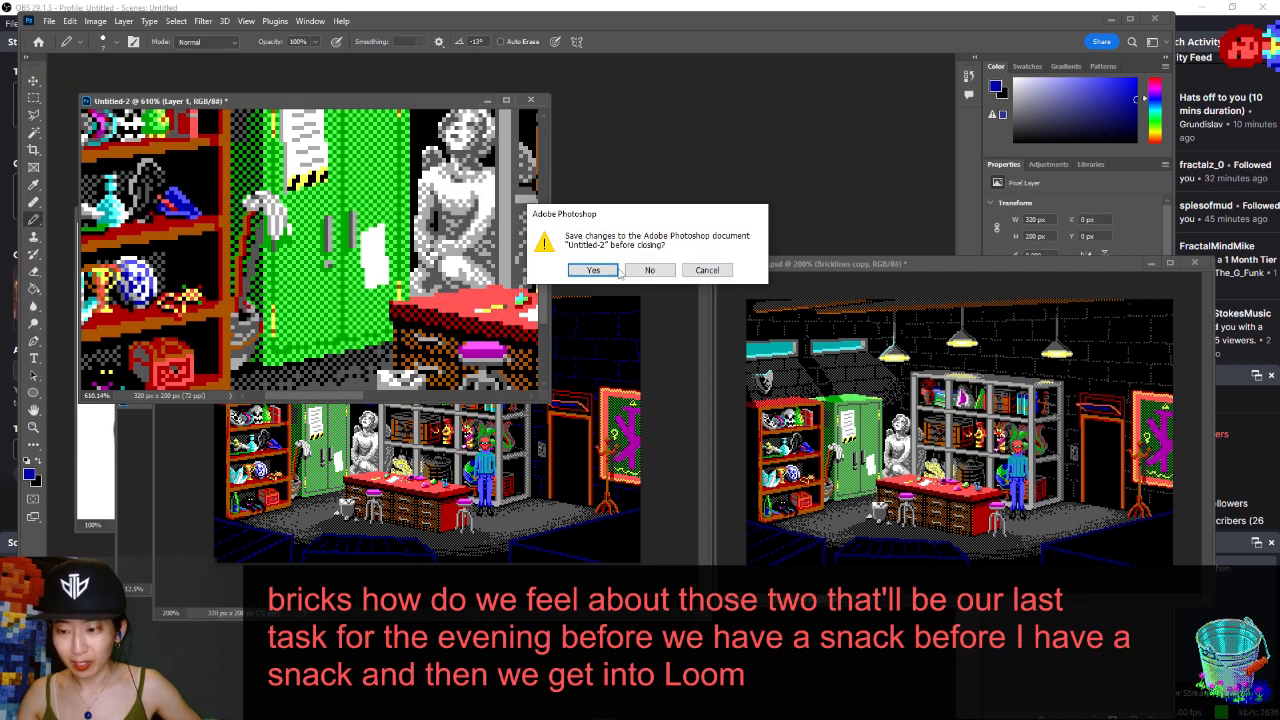
click(649, 268)
click(293, 216)
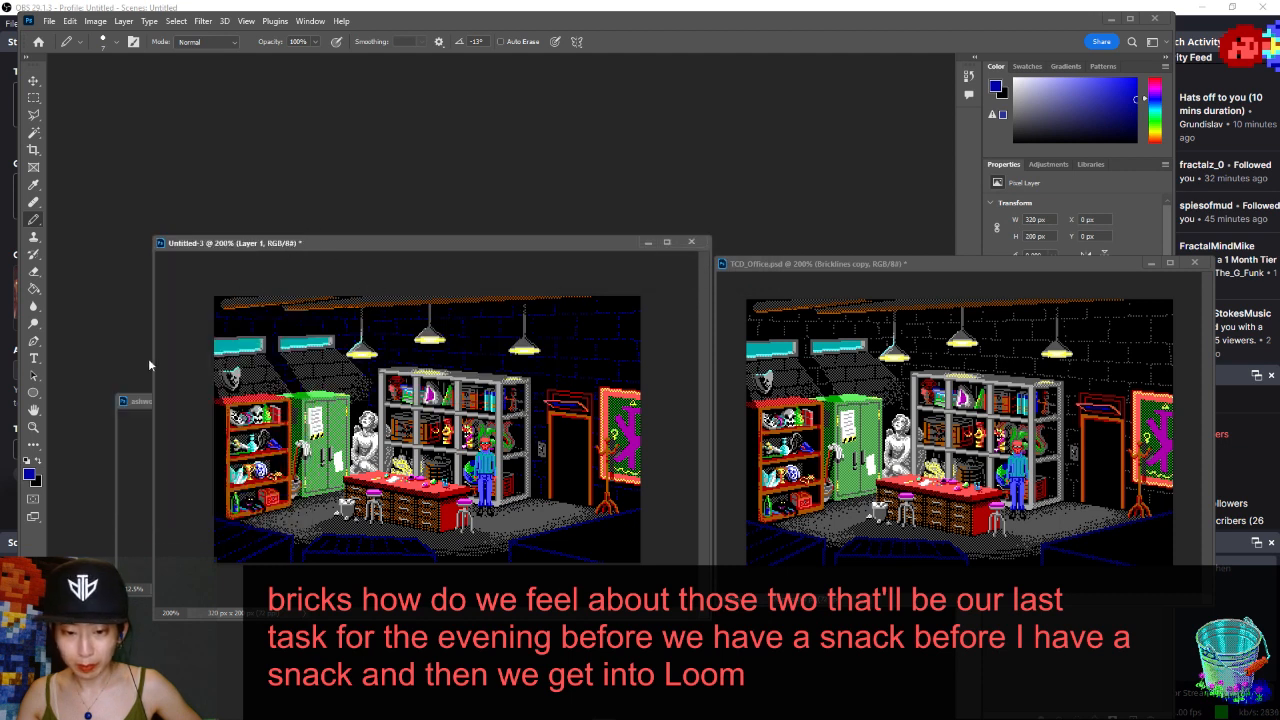
click(140, 399)
click(462, 400)
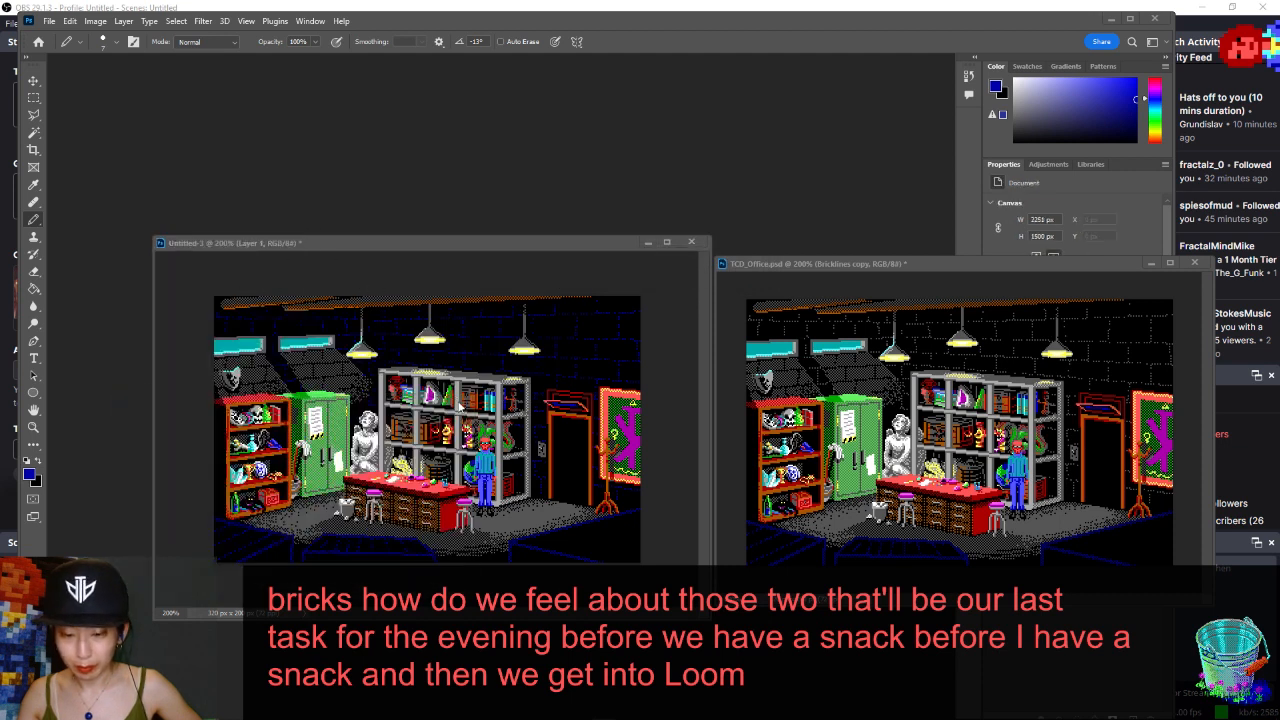
- Resize and align the two document windows at the same height to compare blue bricks against grey bricks
drag(712, 620, 675, 569)
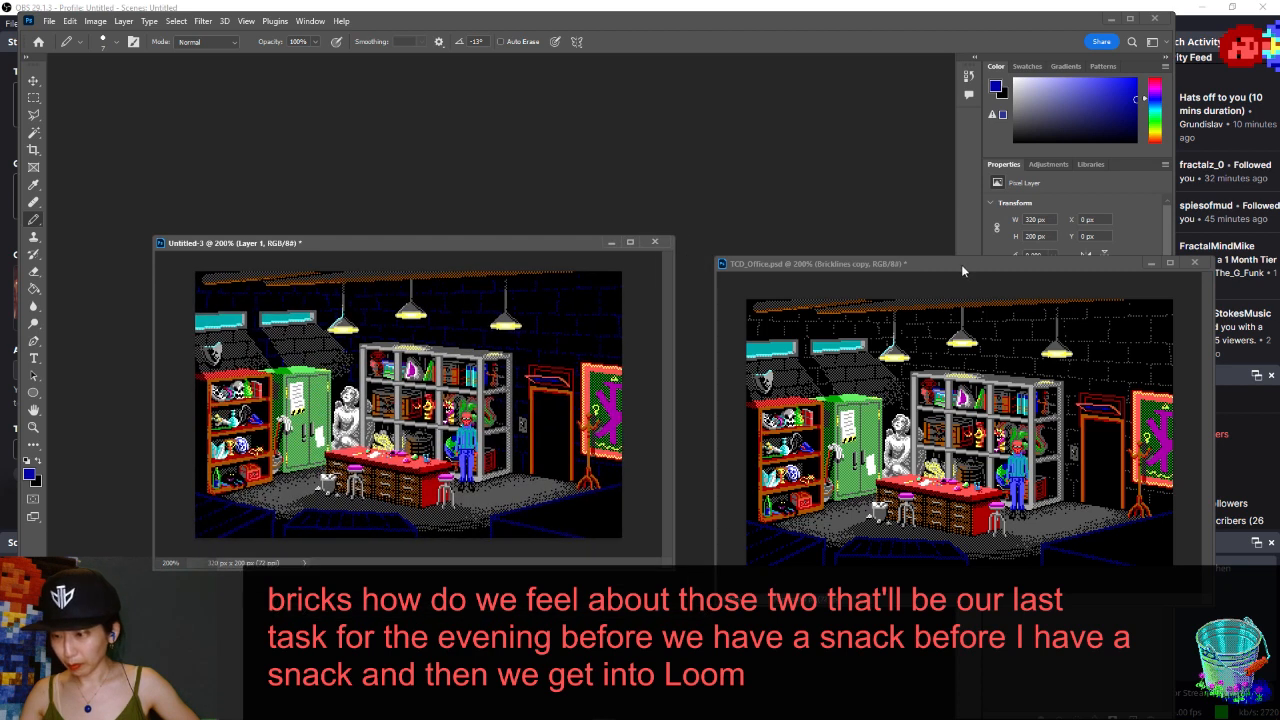
drag(961, 264, 950, 236)
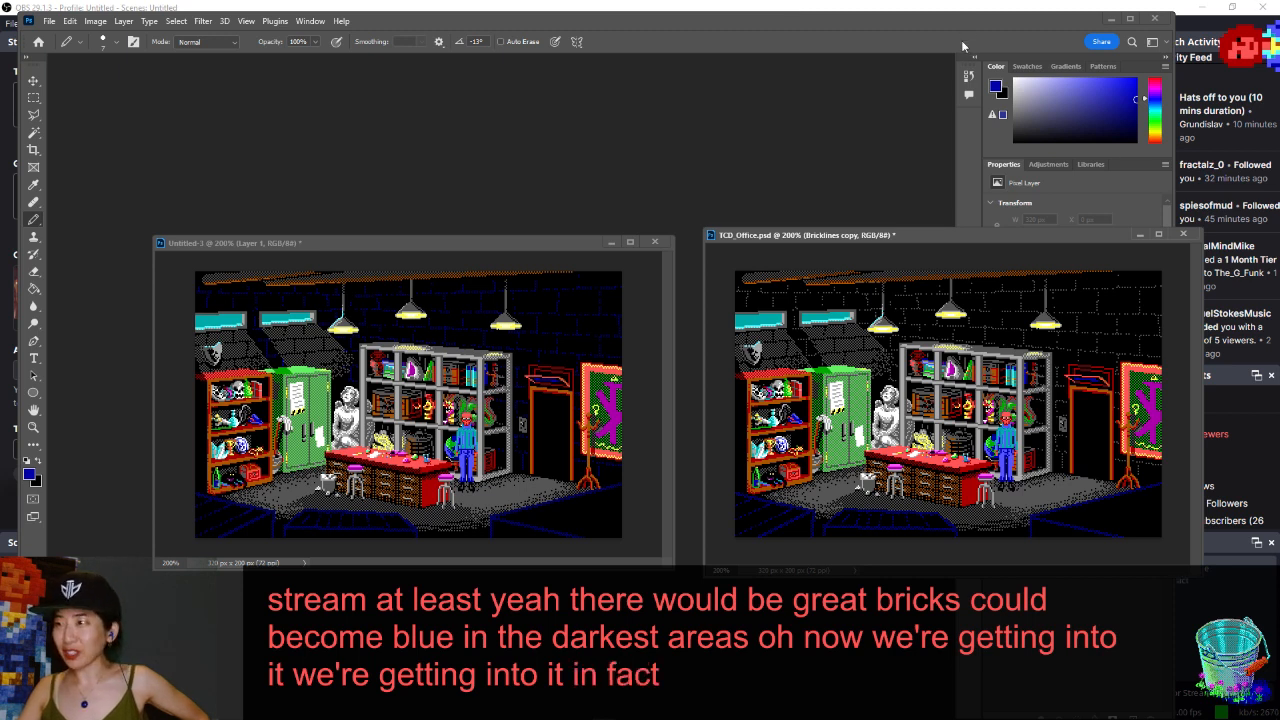
drag(890, 234, 867, 237)
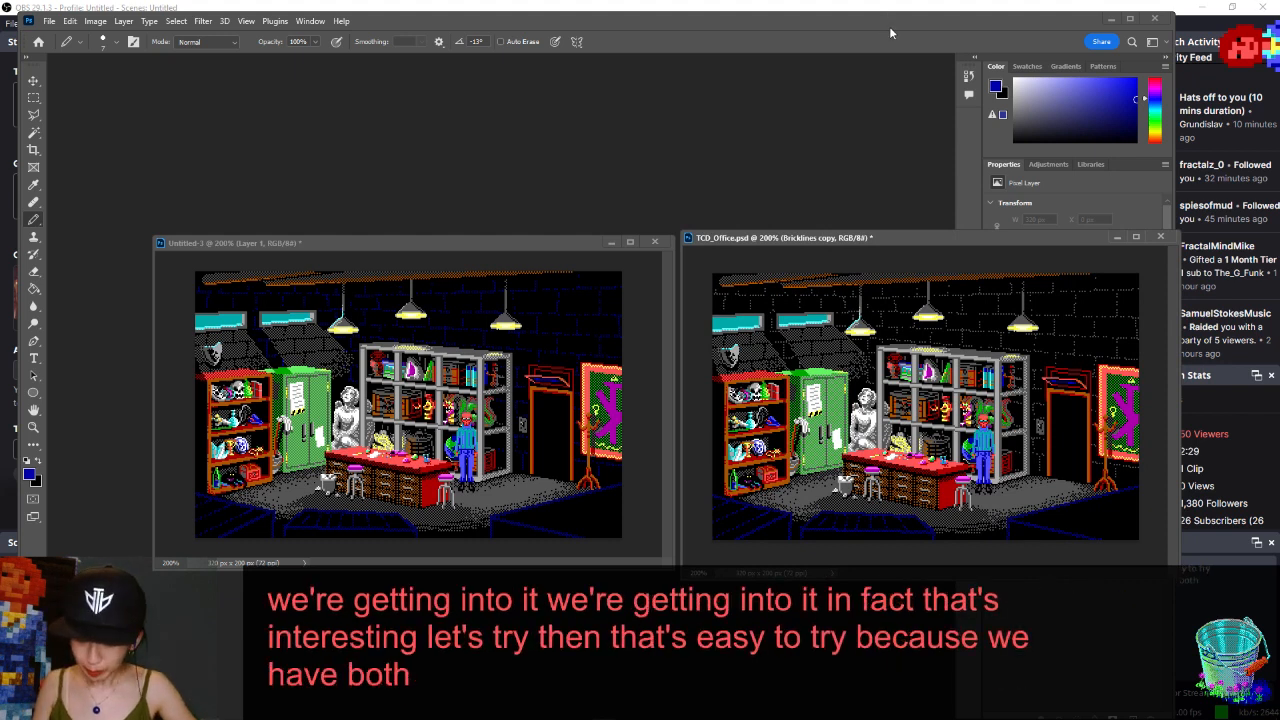
- In TCD_Office, show the blue Bricklines copy over the grey Bricklines group and add a layer mask to it
key(F7)
drag(839, 236, 525, 202)
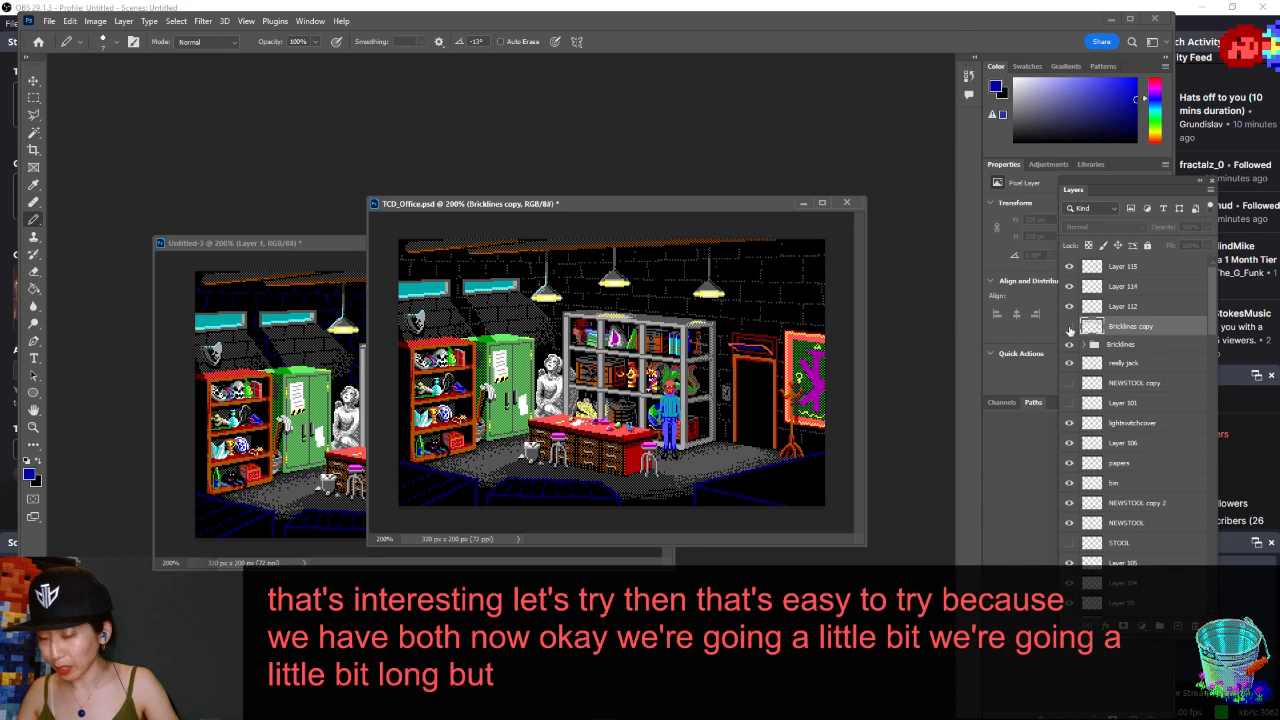
click(123, 21)
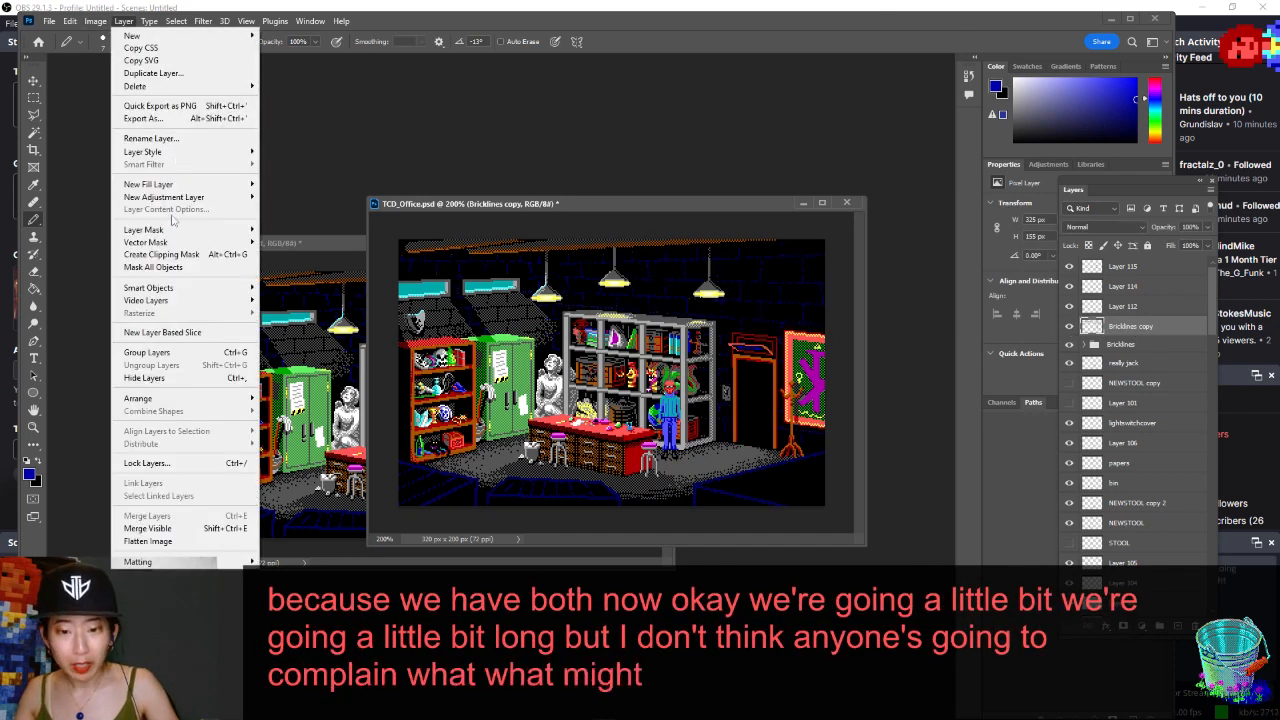
mouse_move(180, 233)
click(285, 229)
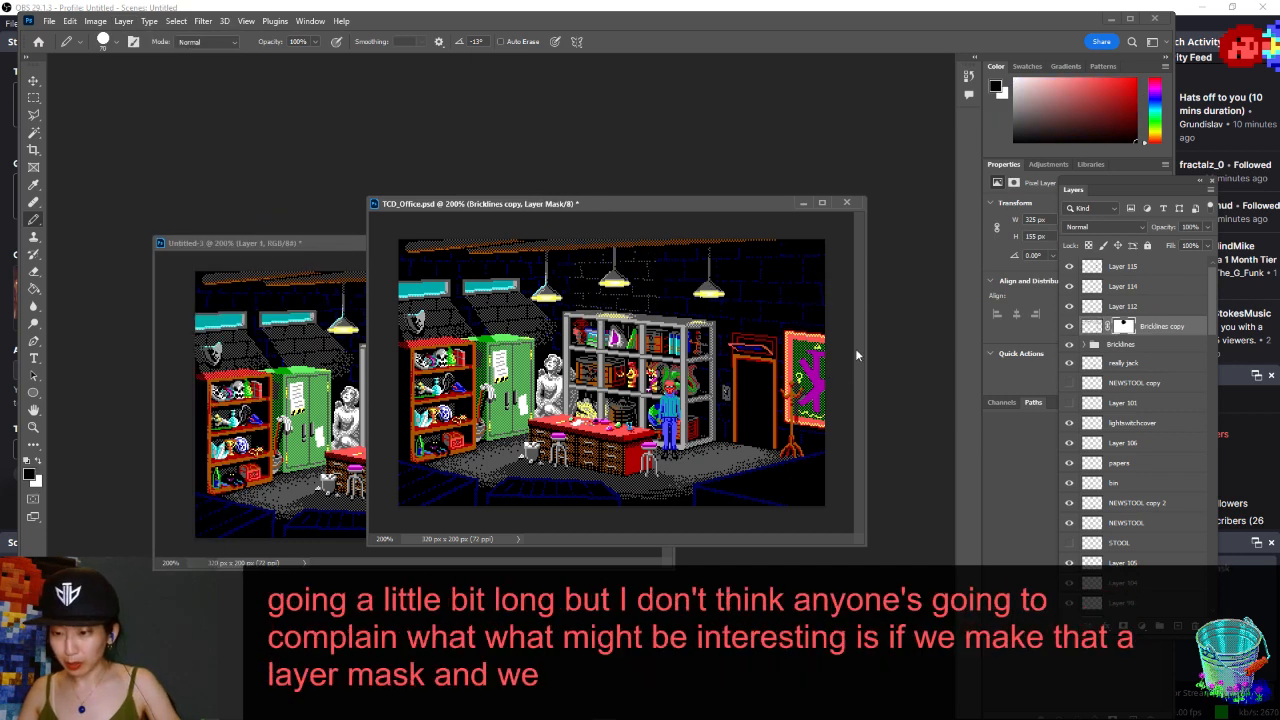
- Mask out the blue Bricklines copy around the three hanging lamps with a size 45 pencil and save TCD_Office
drag(551, 280, 620, 409)
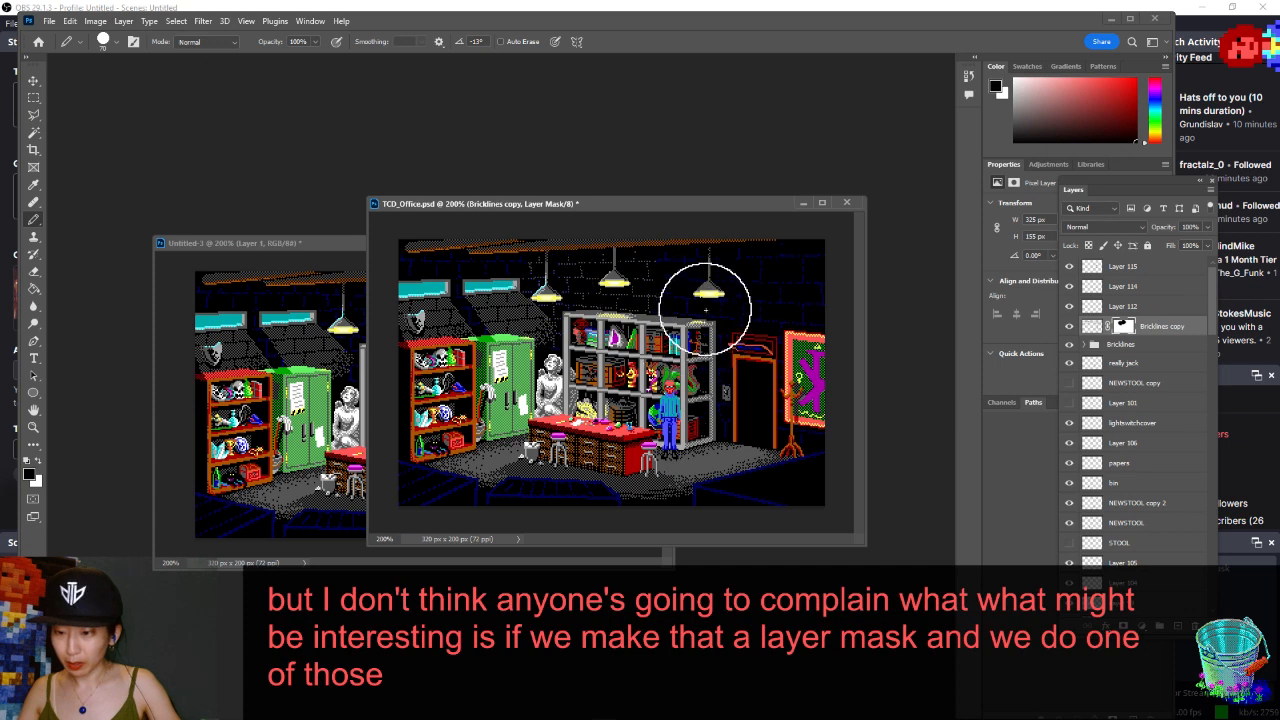
key(ctrl+z)
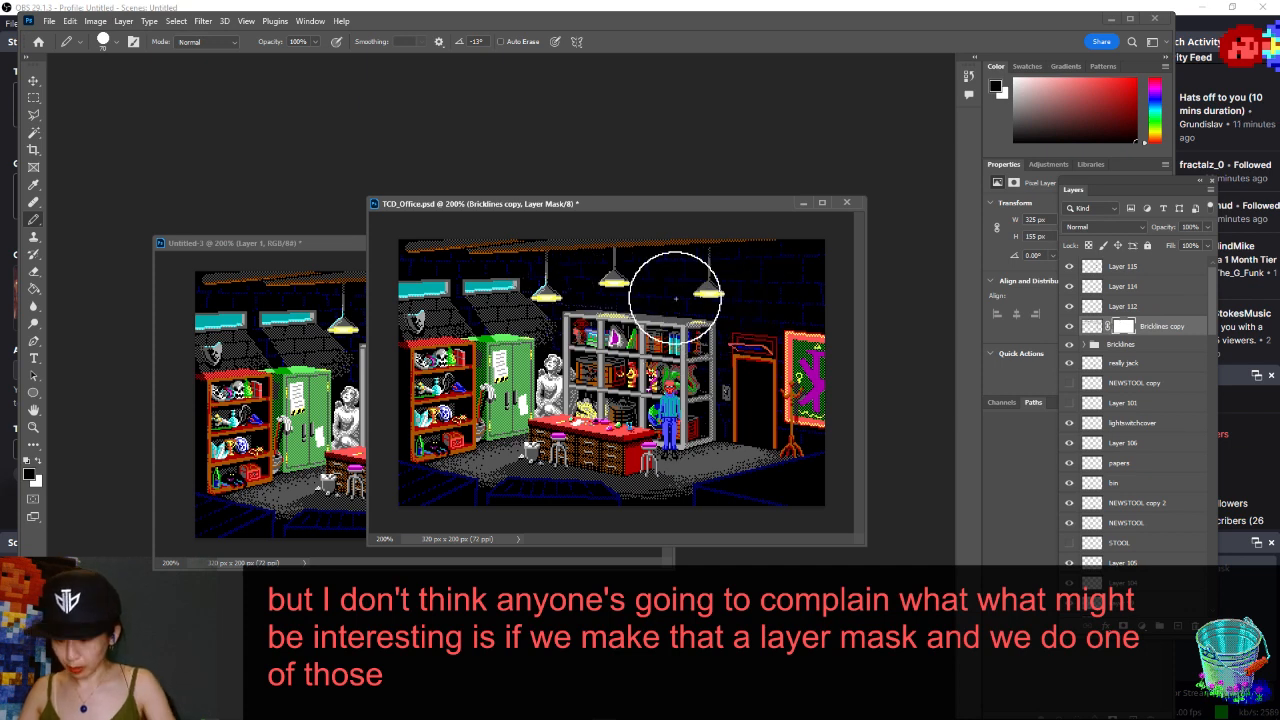
key(bracketleft)
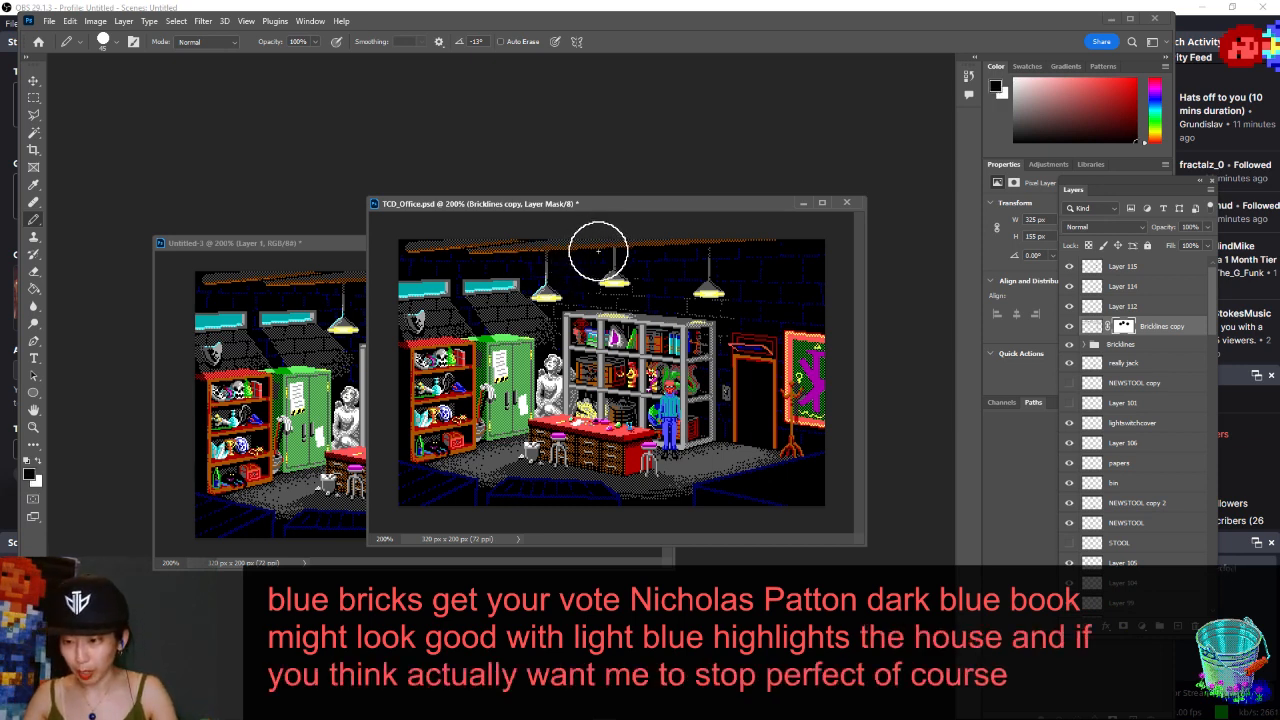
key(x)
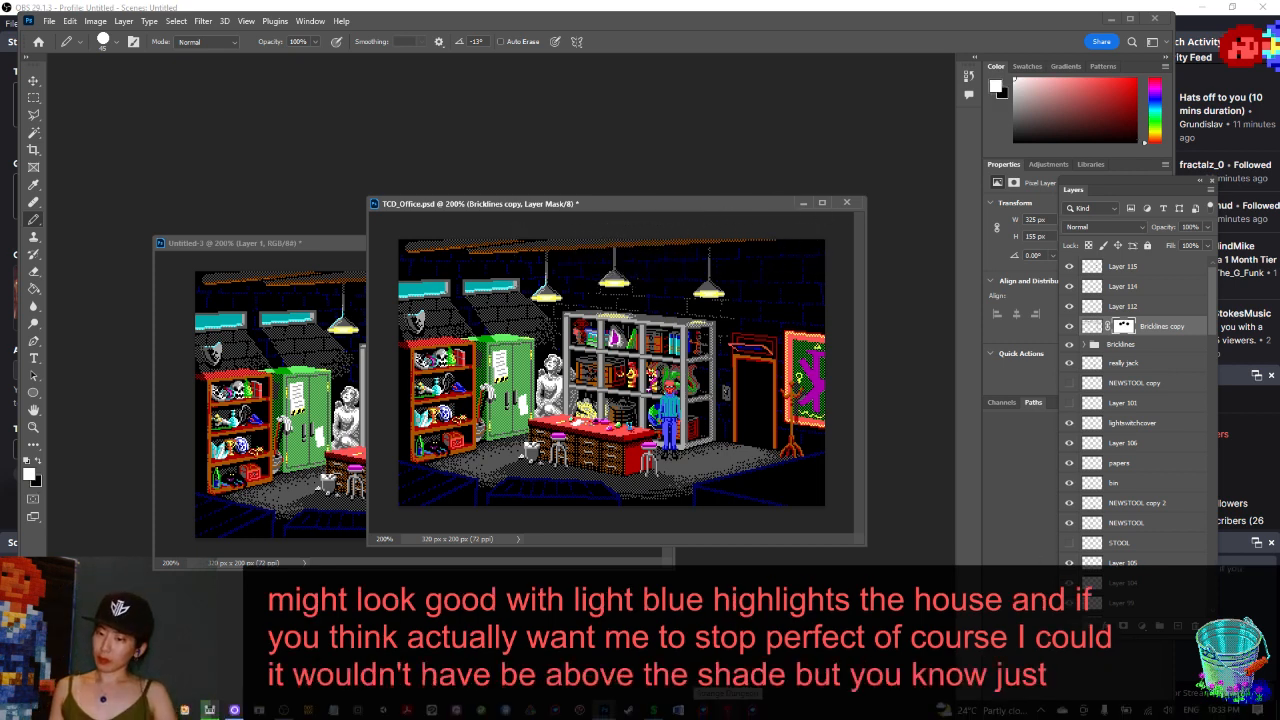
key(ctrl+s)
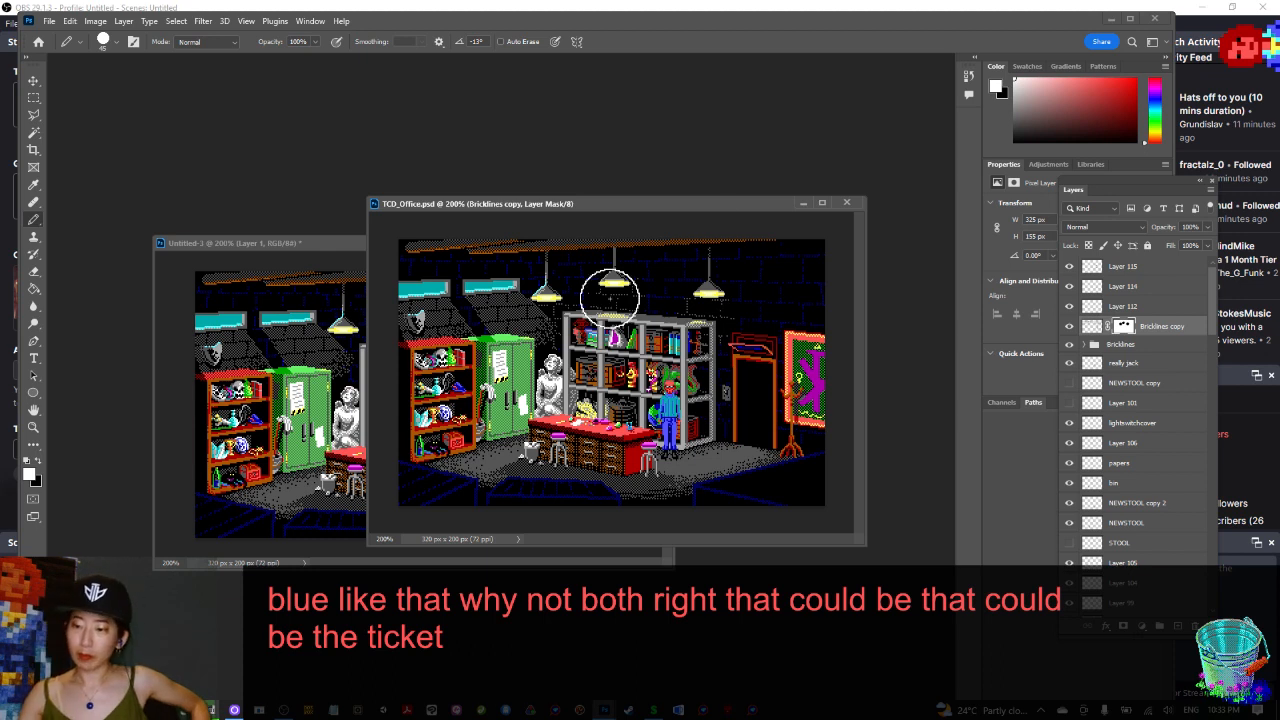
- Place the blue-brick Untitled-3 window and the TCD_Office window side by side without overlap
drag(693, 203, 876, 79)
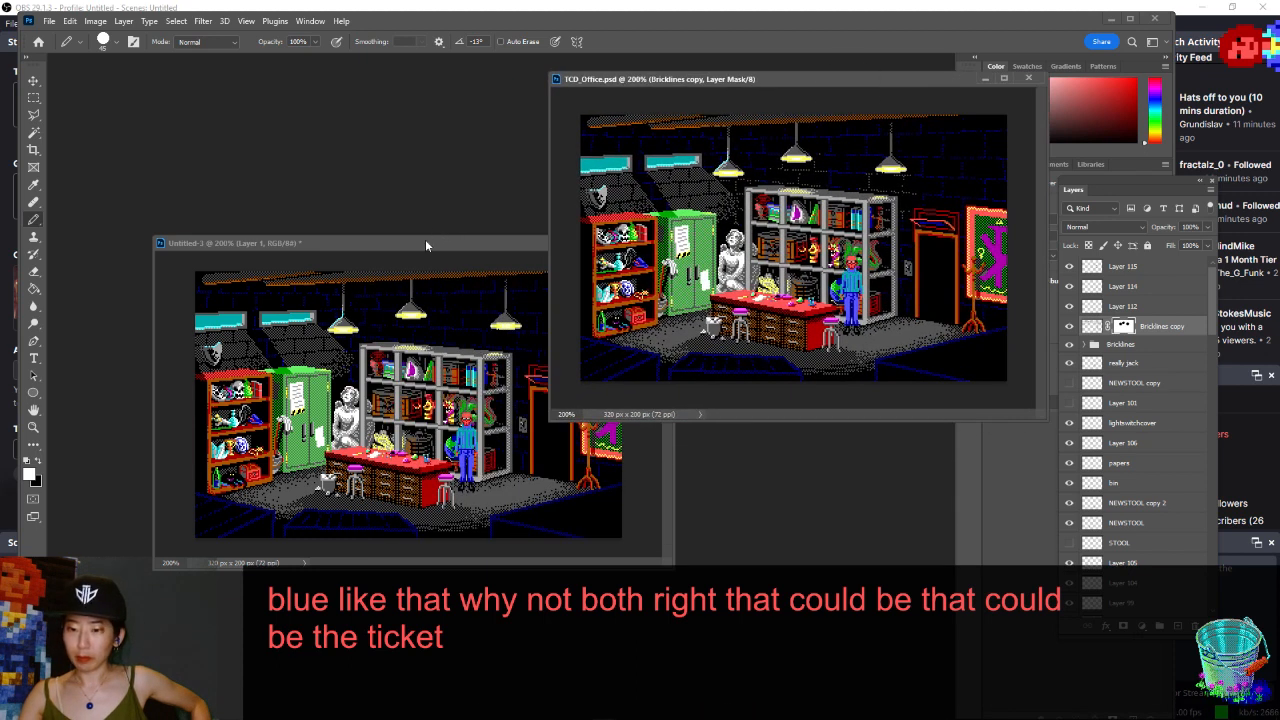
drag(425, 243, 300, 97)
click(869, 79)
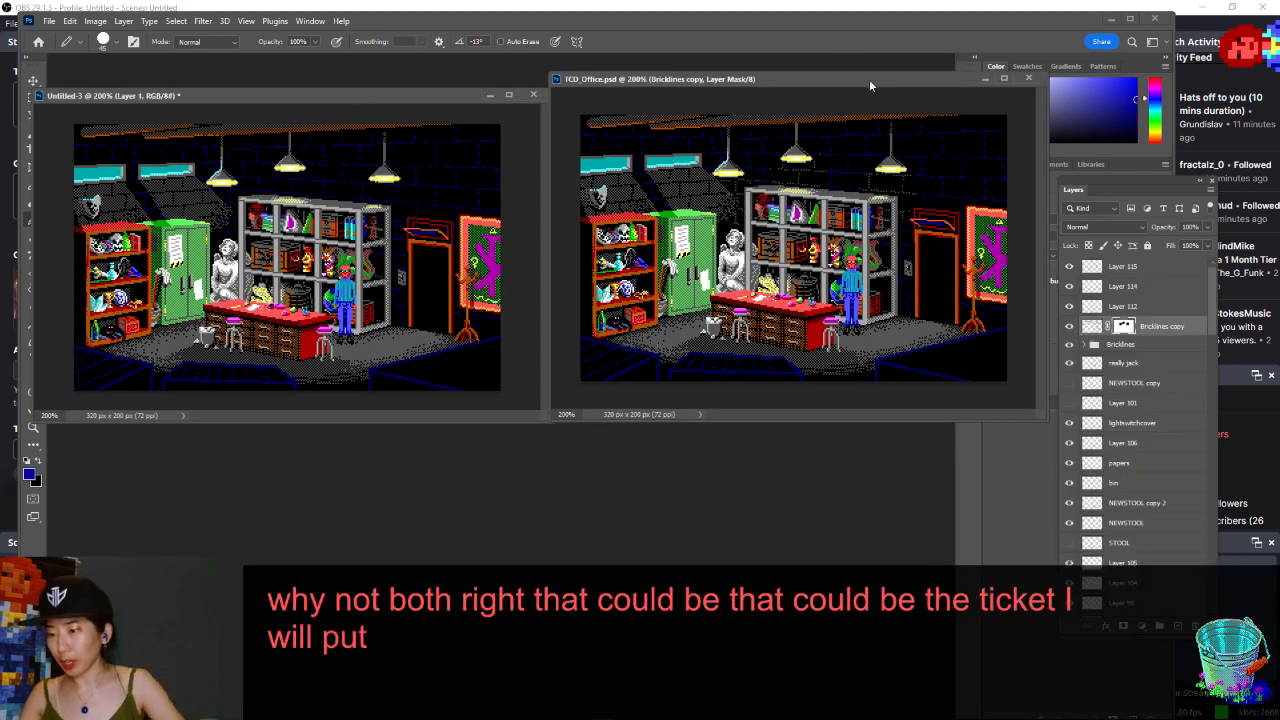
- Hide the Bricklines copy in TCD_Office and paste a merged copy of the grey-brick scene into a new document
click(1070, 328)
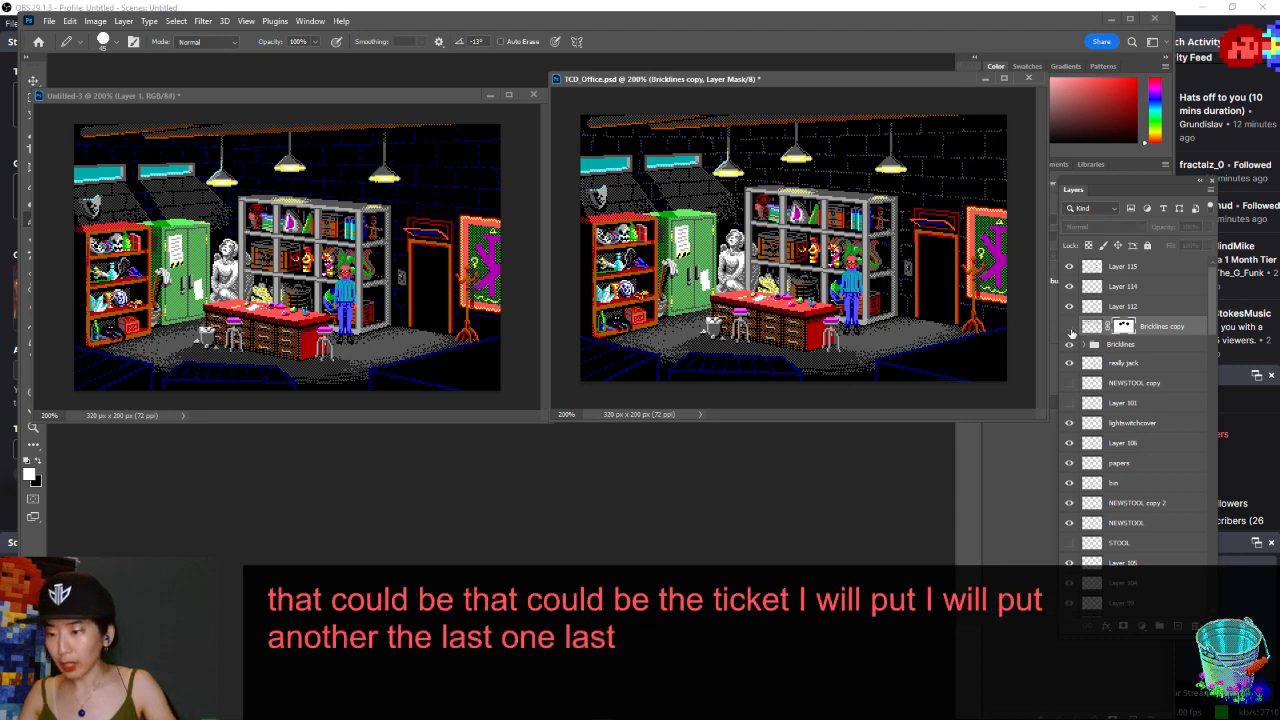
key(ctrl+n)
key(Return)
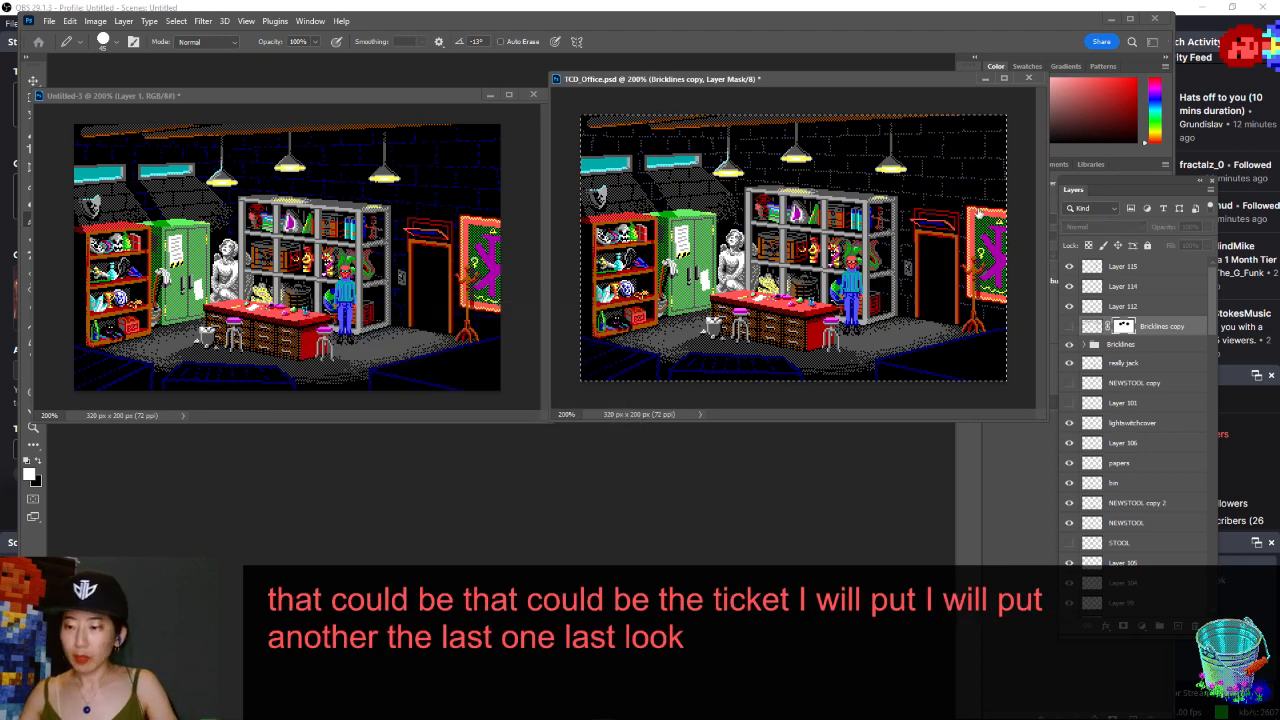
key(ctrl+v)
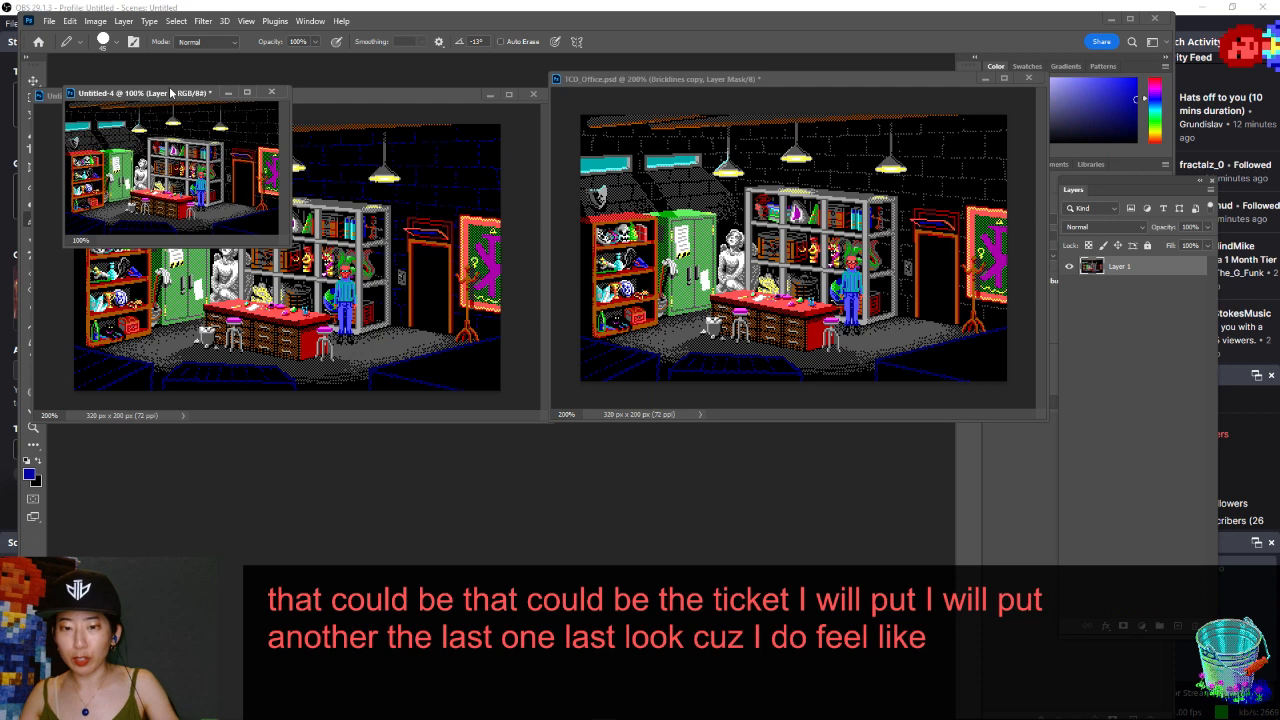
- Enlarge the new grey-brick window below the other two at 200% zoom and show the Bricklines copy again in TCD_Office
drag(171, 93, 461, 429)
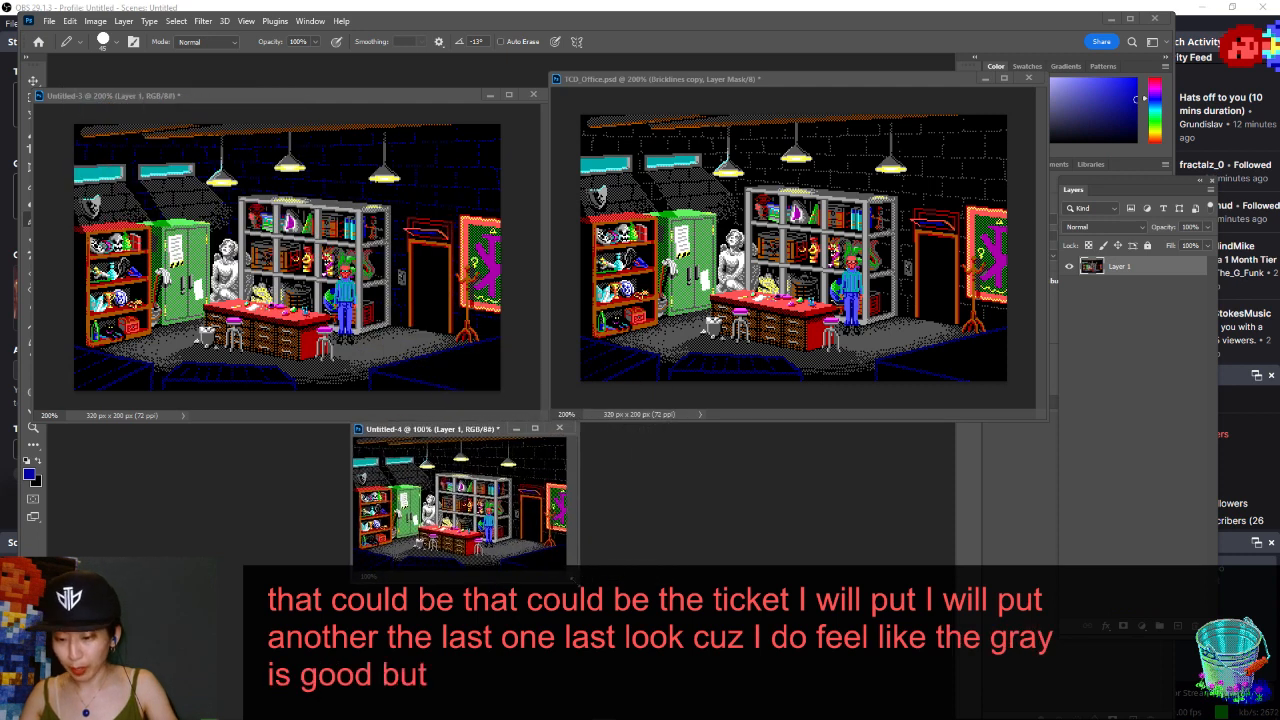
drag(575, 580, 764, 679)
key(ctrl+plus)
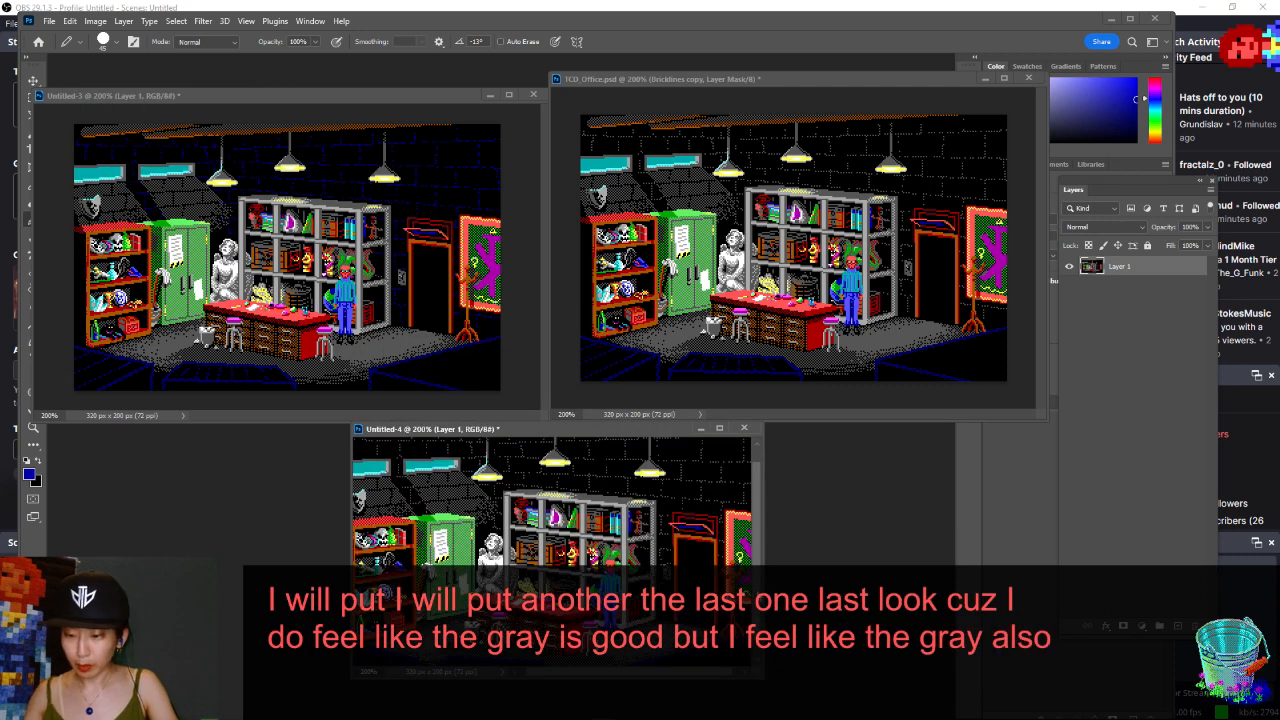
drag(760, 425, 876, 328)
click(859, 75)
drag(859, 75, 897, 47)
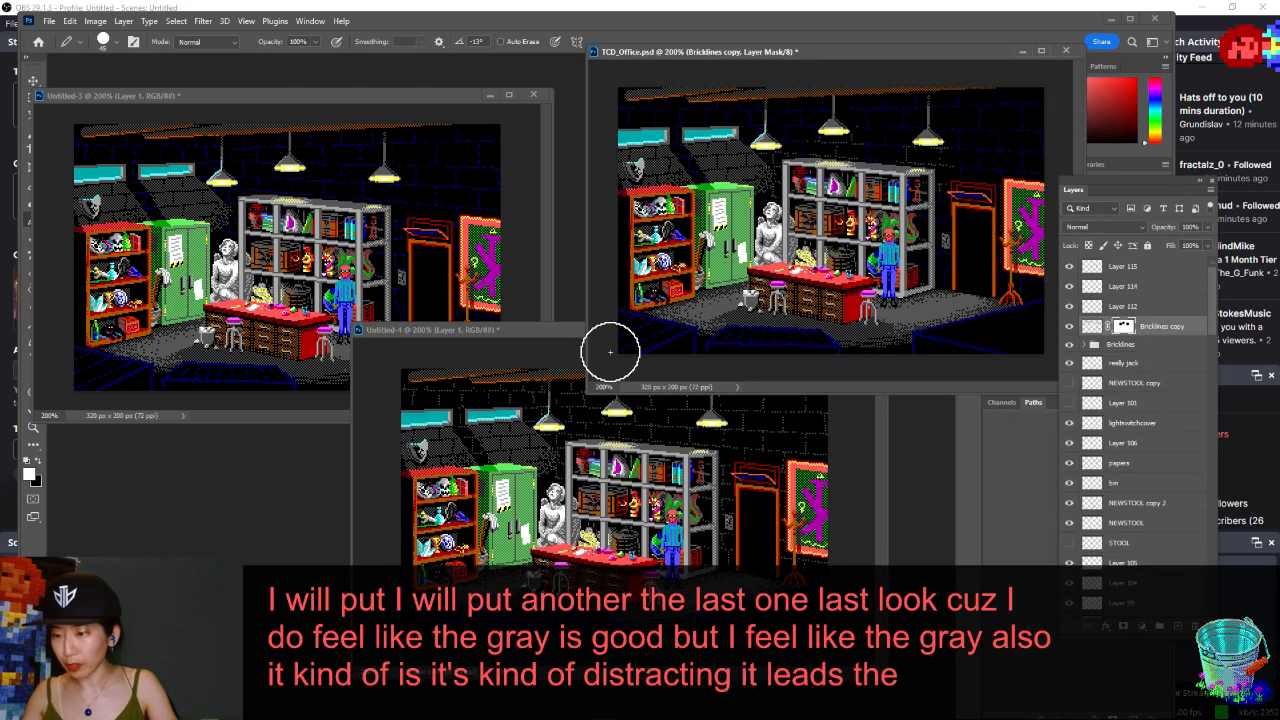
- Fit the Untitled-3 and TCD_Office windows tightly around their images, align them side by side, and hide all panels
drag(498, 342, 601, 388)
drag(437, 99, 438, 57)
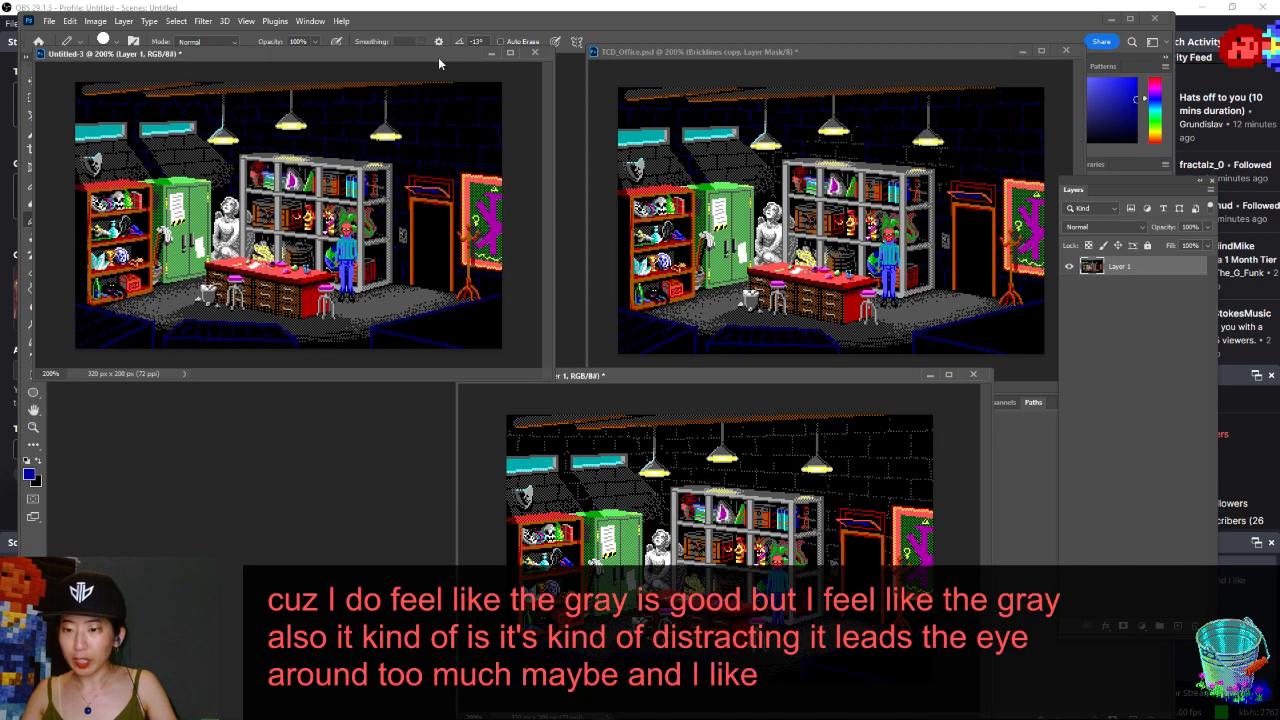
drag(554, 380, 490, 344)
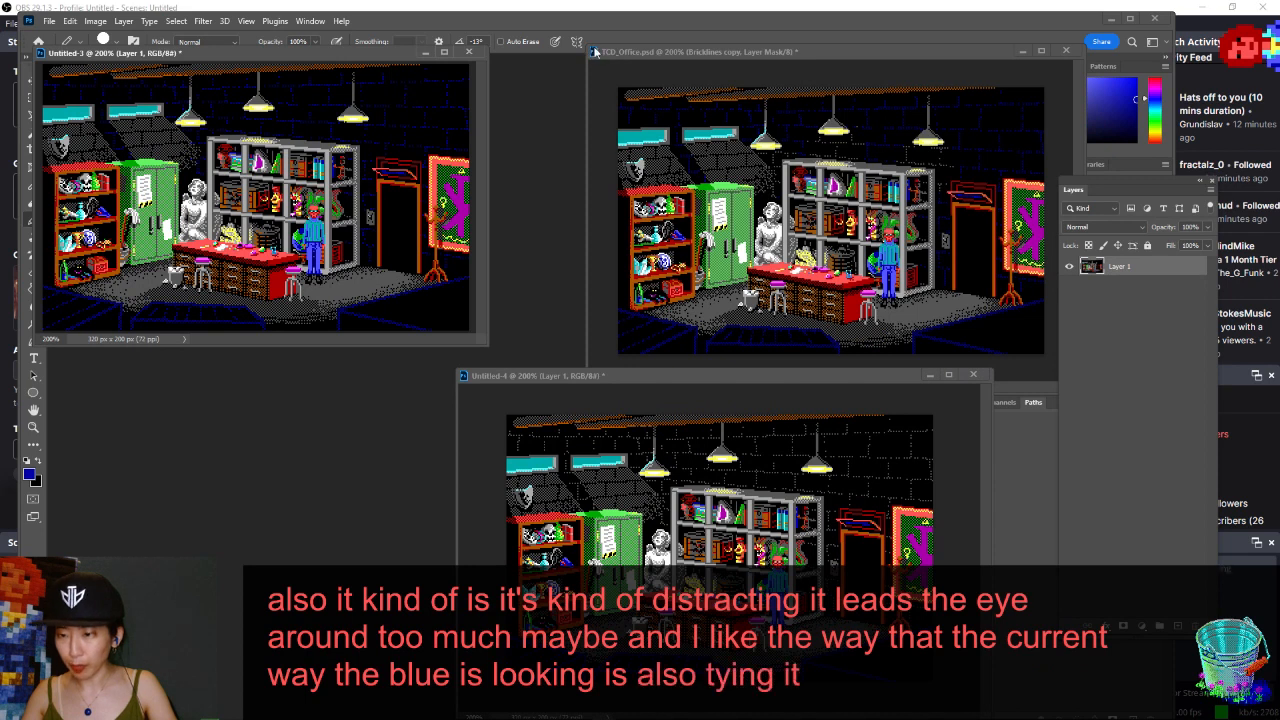
drag(591, 52, 507, 40)
key(Tab)
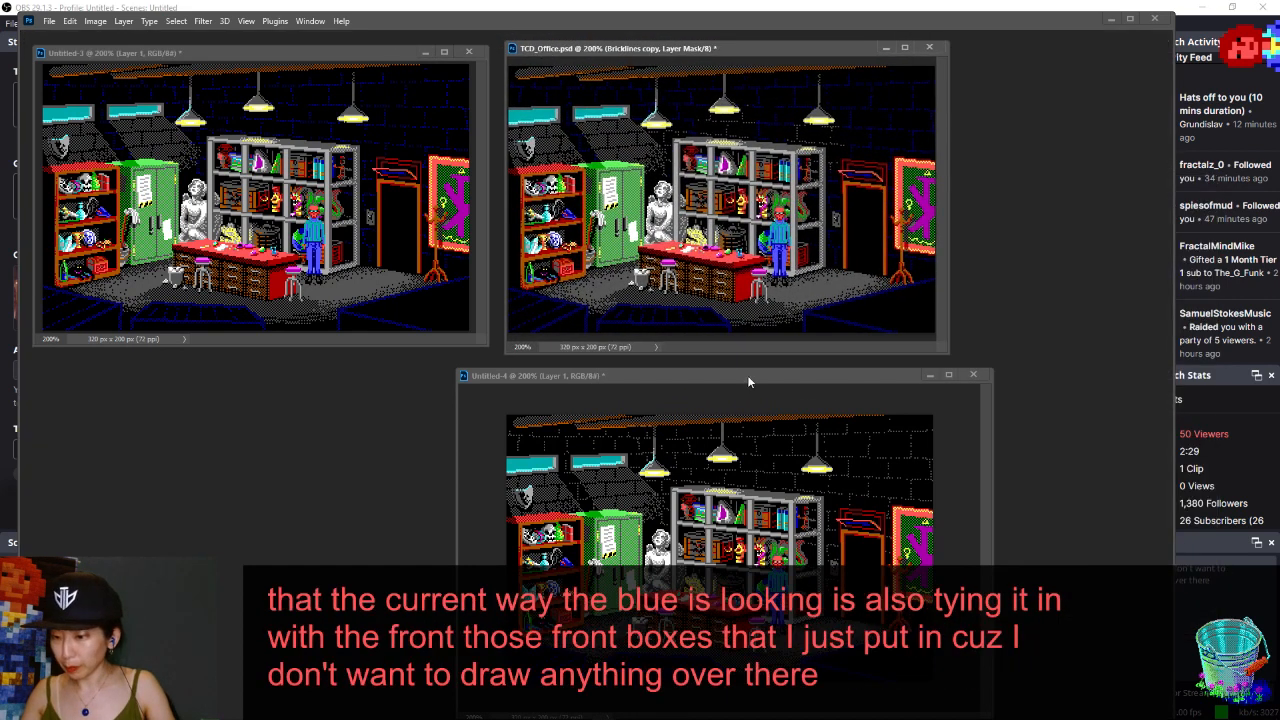
- Shrink the grey-brick Untitled-4 window around its image, place it below the TCD_Office window, and save TCD_Office
drag(748, 376, 1079, 117)
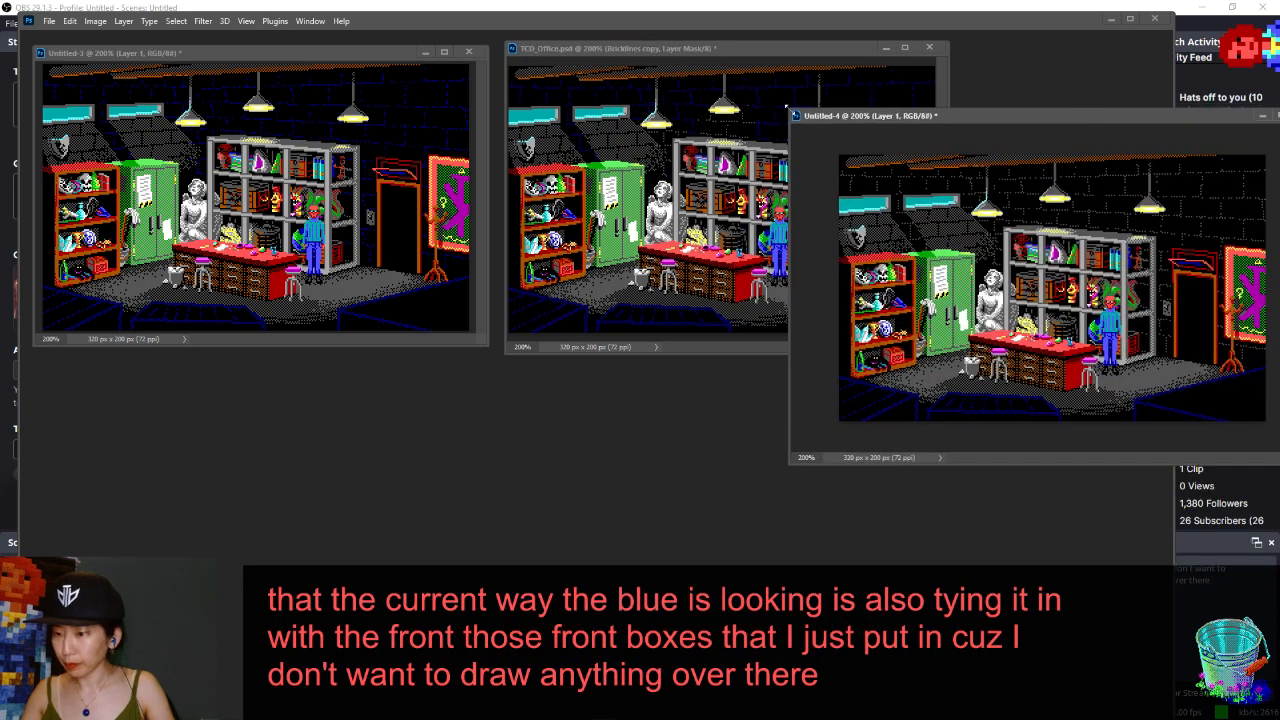
drag(787, 106, 856, 156)
drag(962, 171, 888, 376)
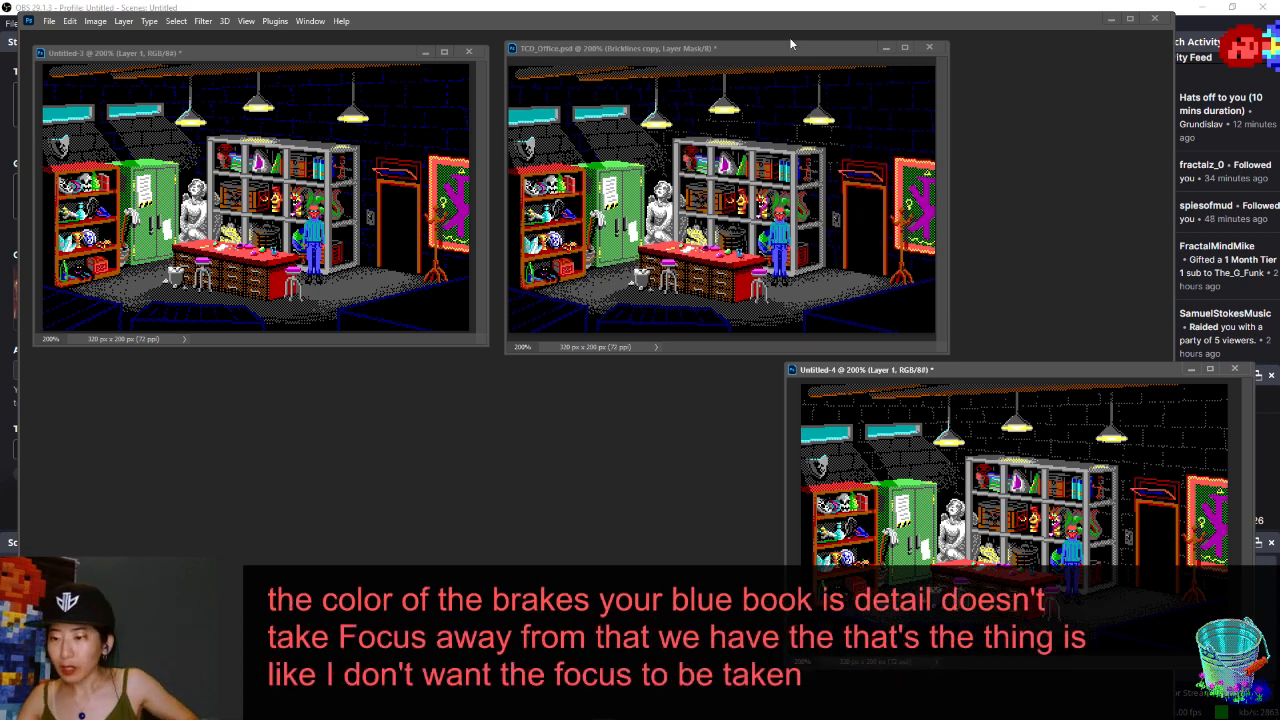
click(760, 47)
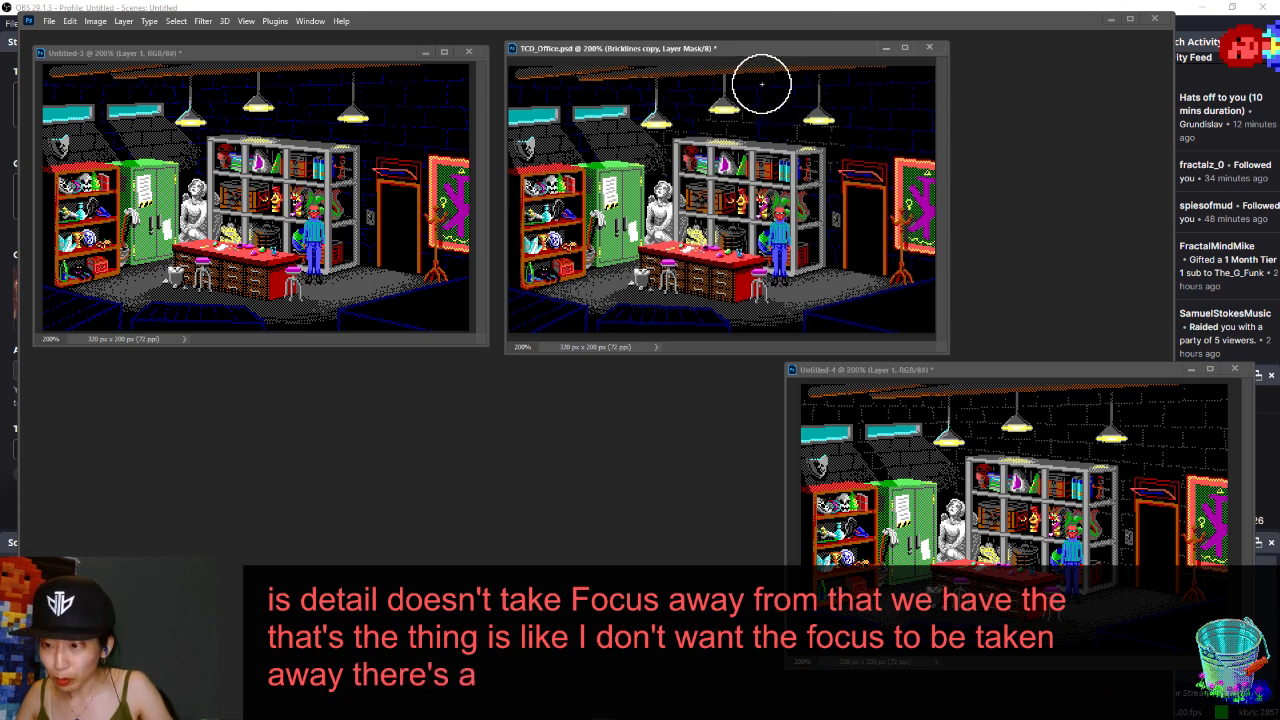
key(ctrl+s)
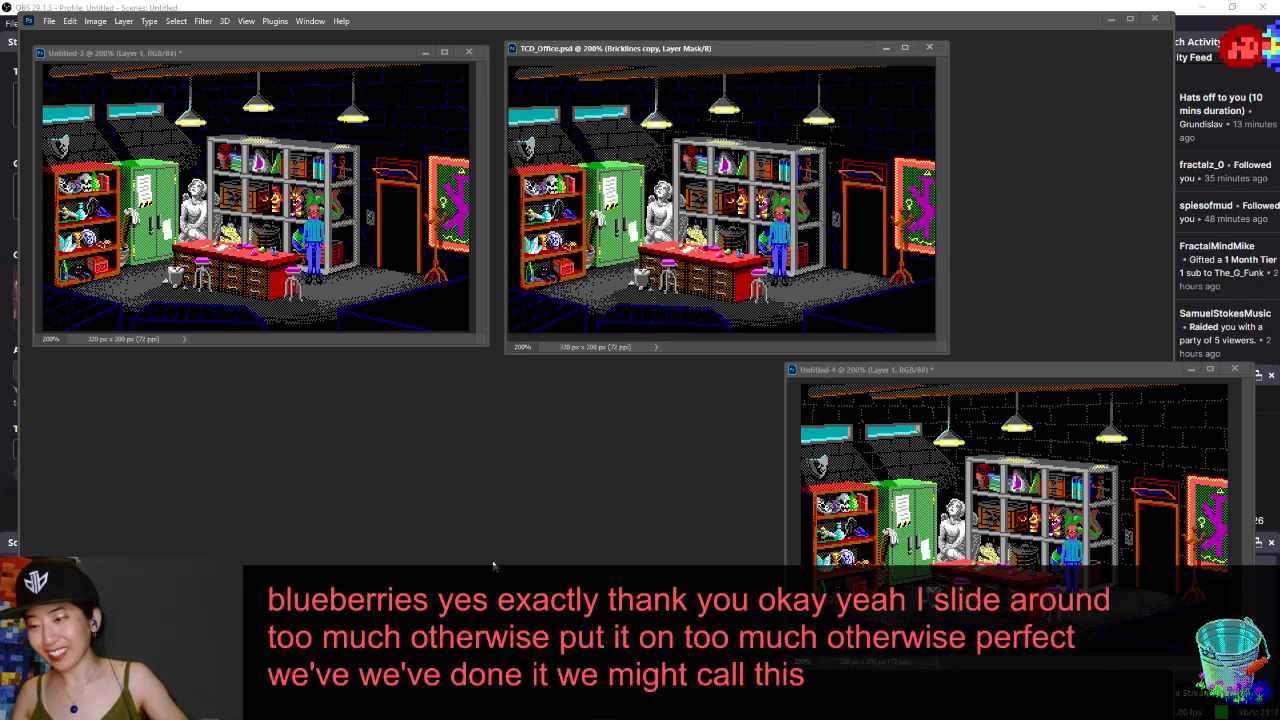
- Bring back the layer list, move the really jack layer to the top, shift the character into the doorway, and save
drag(816, 56, 784, 84)
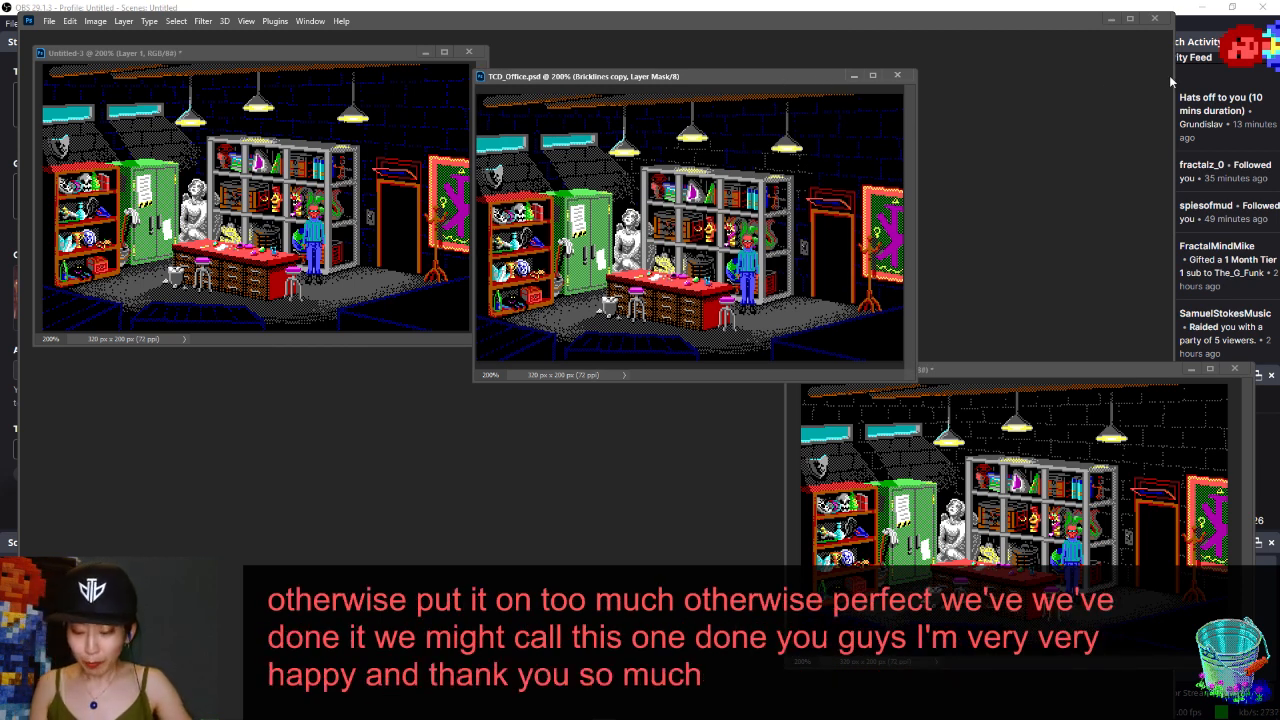
key(F7)
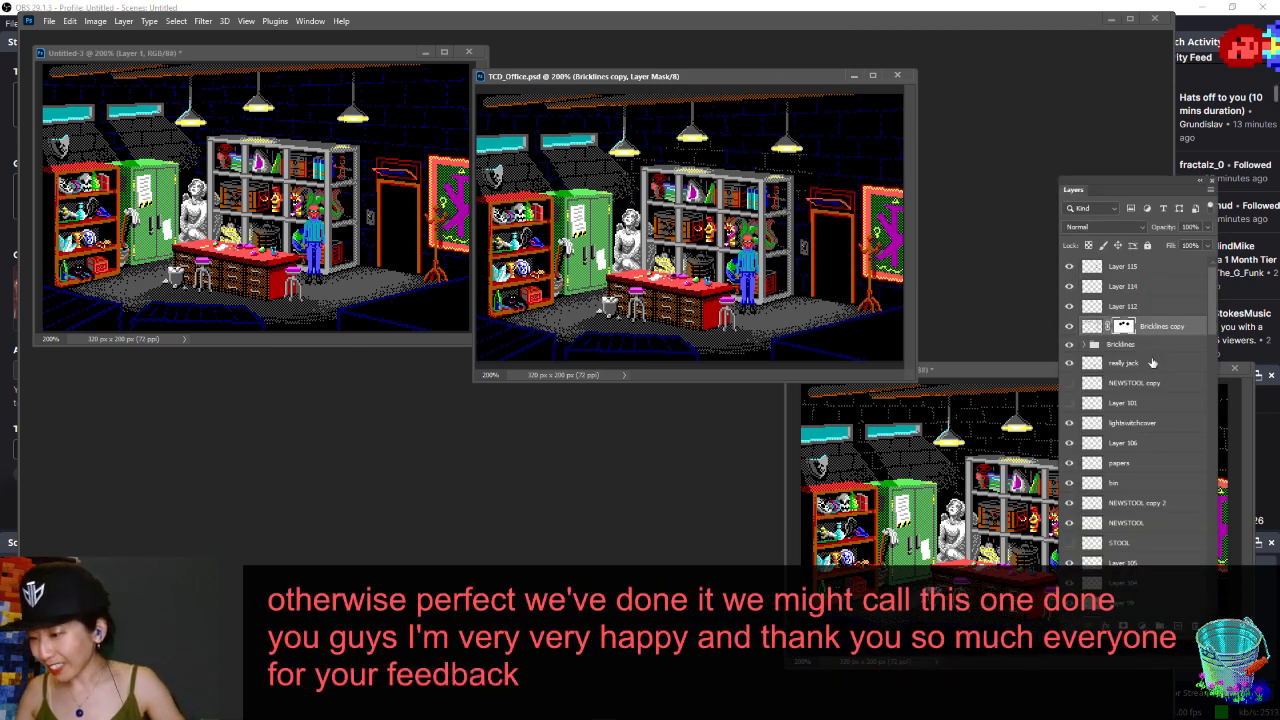
drag(1150, 326, 1131, 262)
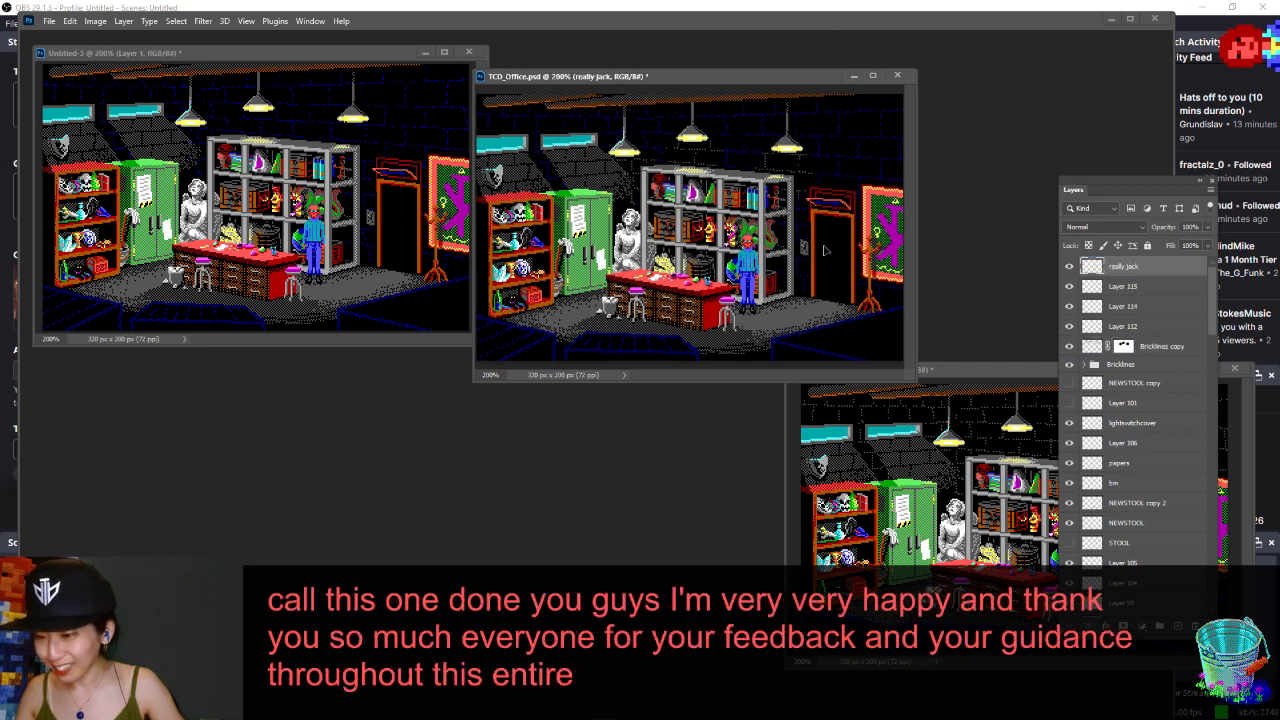
drag(764, 228, 849, 229)
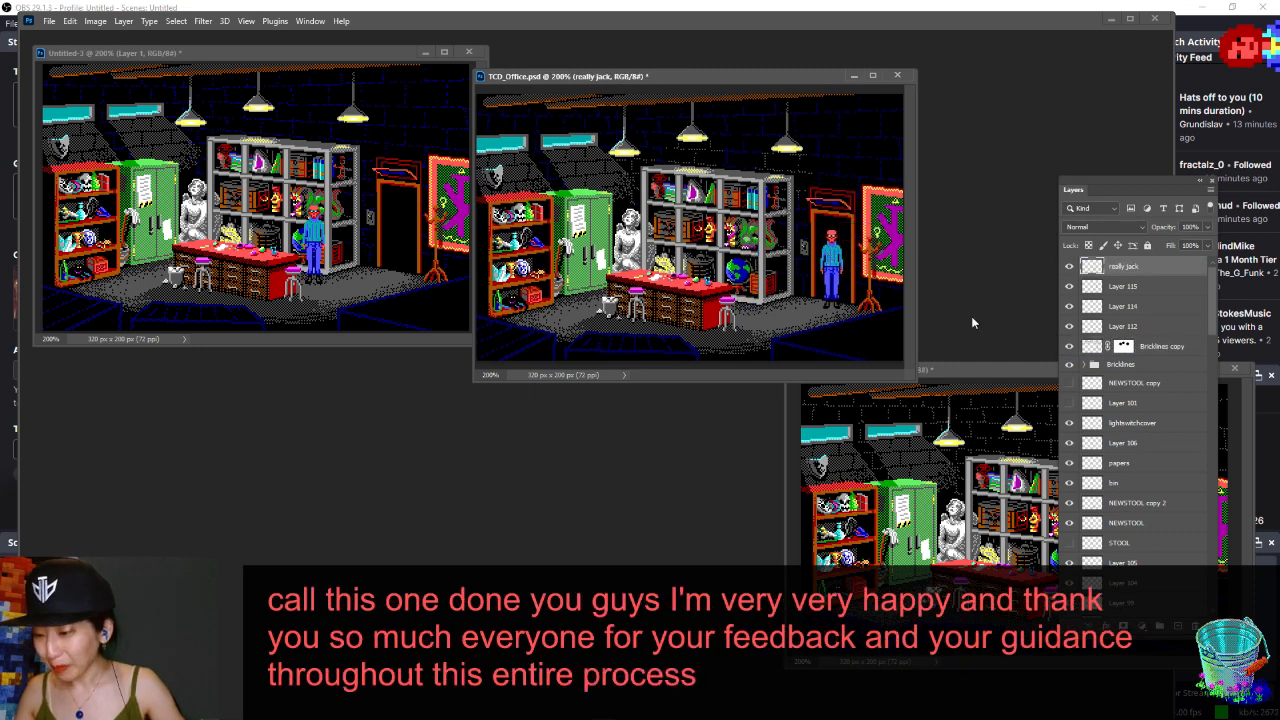
key(ctrl+s)
- Close the Untitled-4 and Untitled-3 comparison documents without saving them
drag(1009, 372, 637, 361)
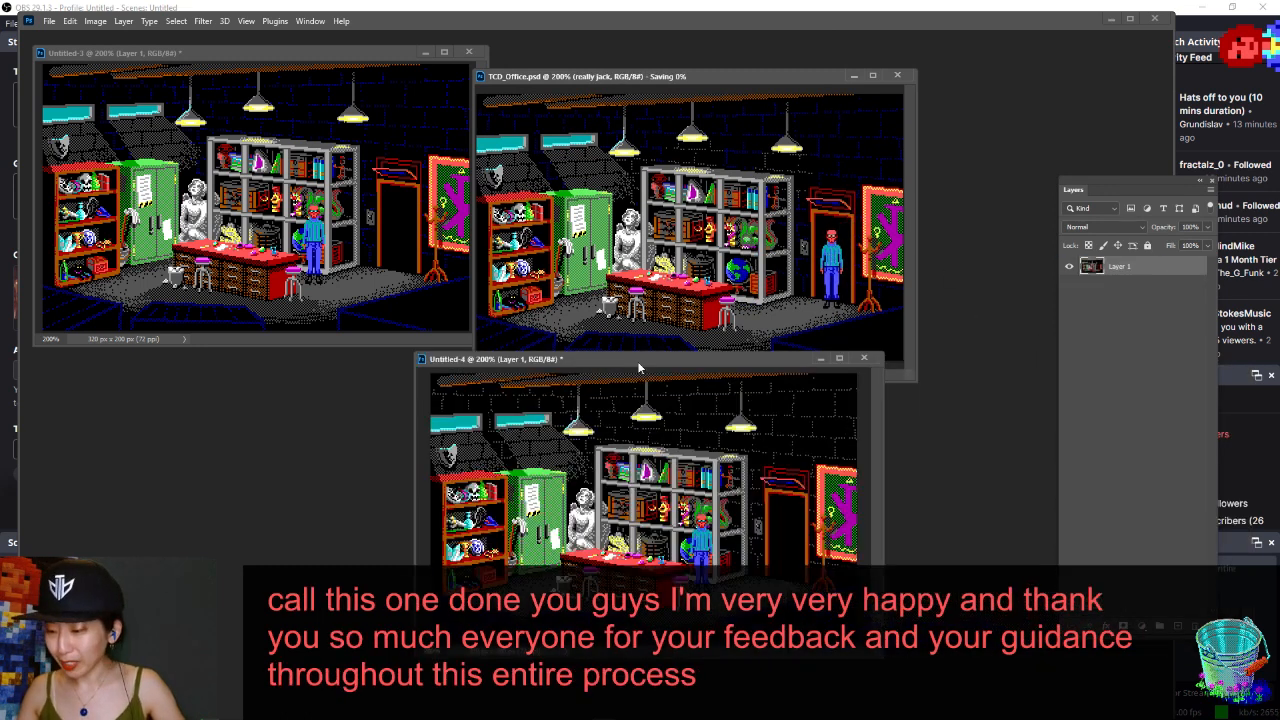
click(865, 358)
click(668, 272)
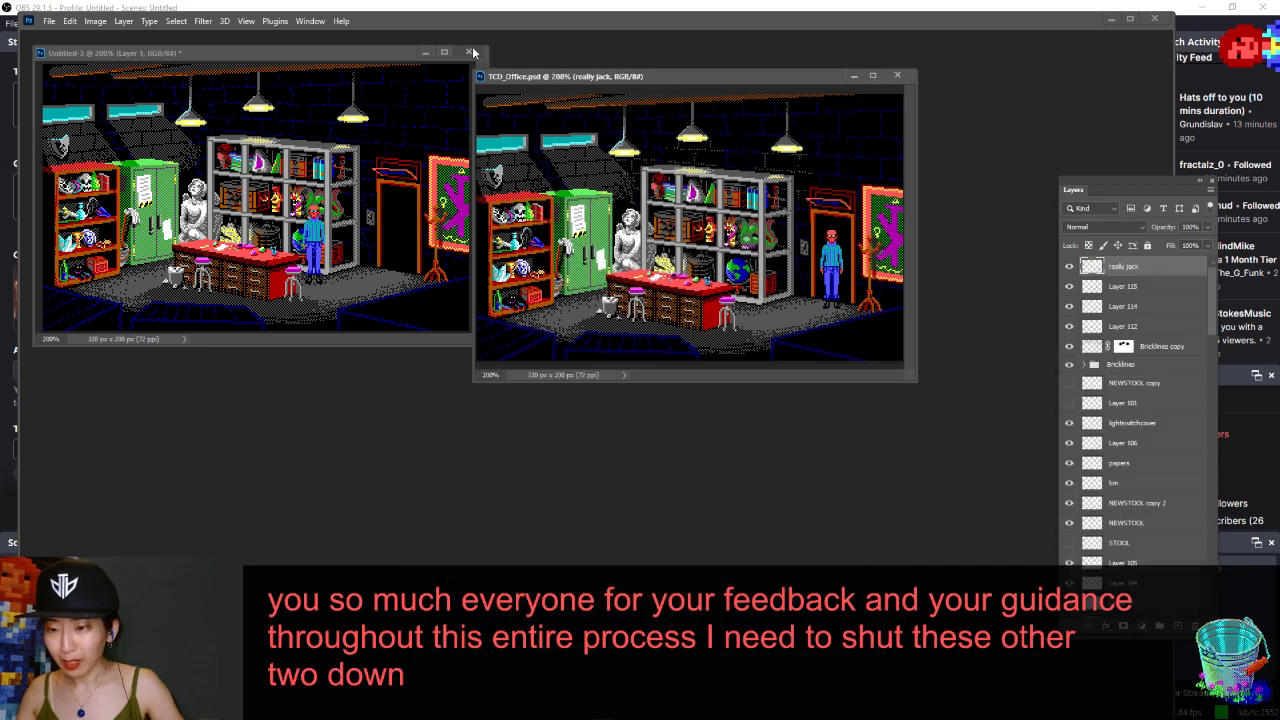
key(ctrl+Tab)
key(ctrl+w)
click(649, 270)
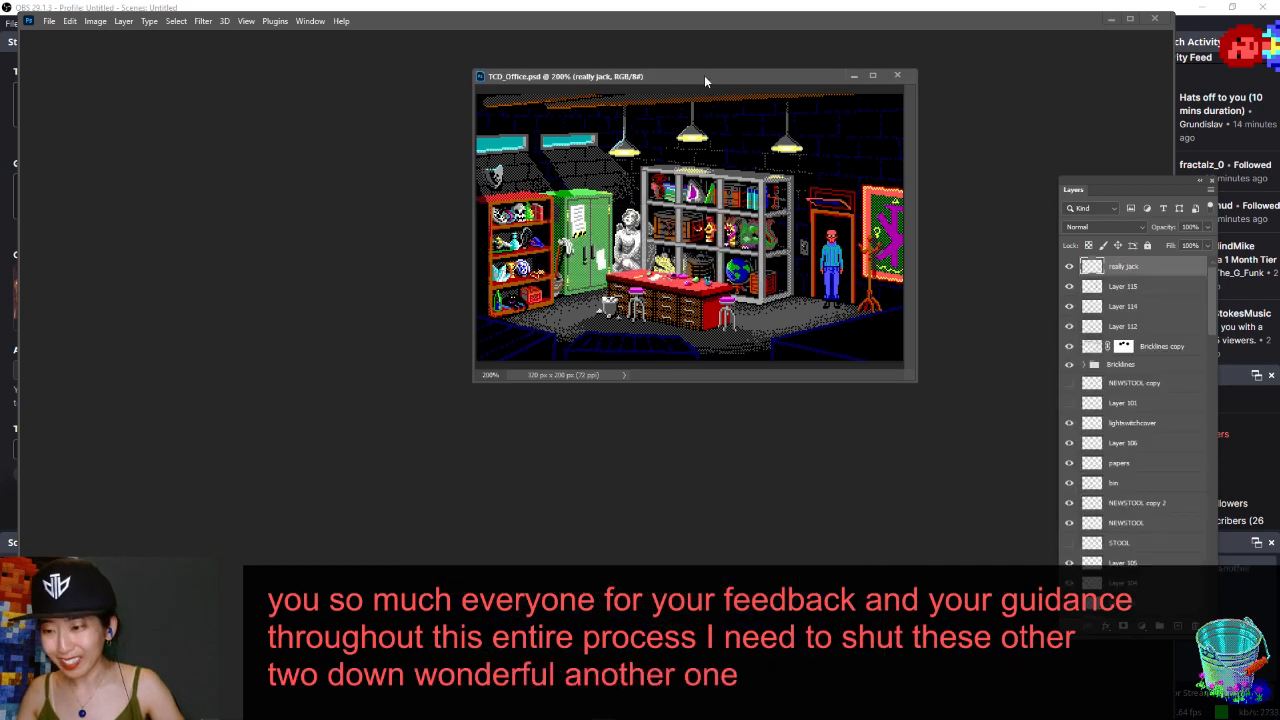
- Move the TCD_Office window aside and open the image closeup_2.png
drag(704, 75, 843, 79)
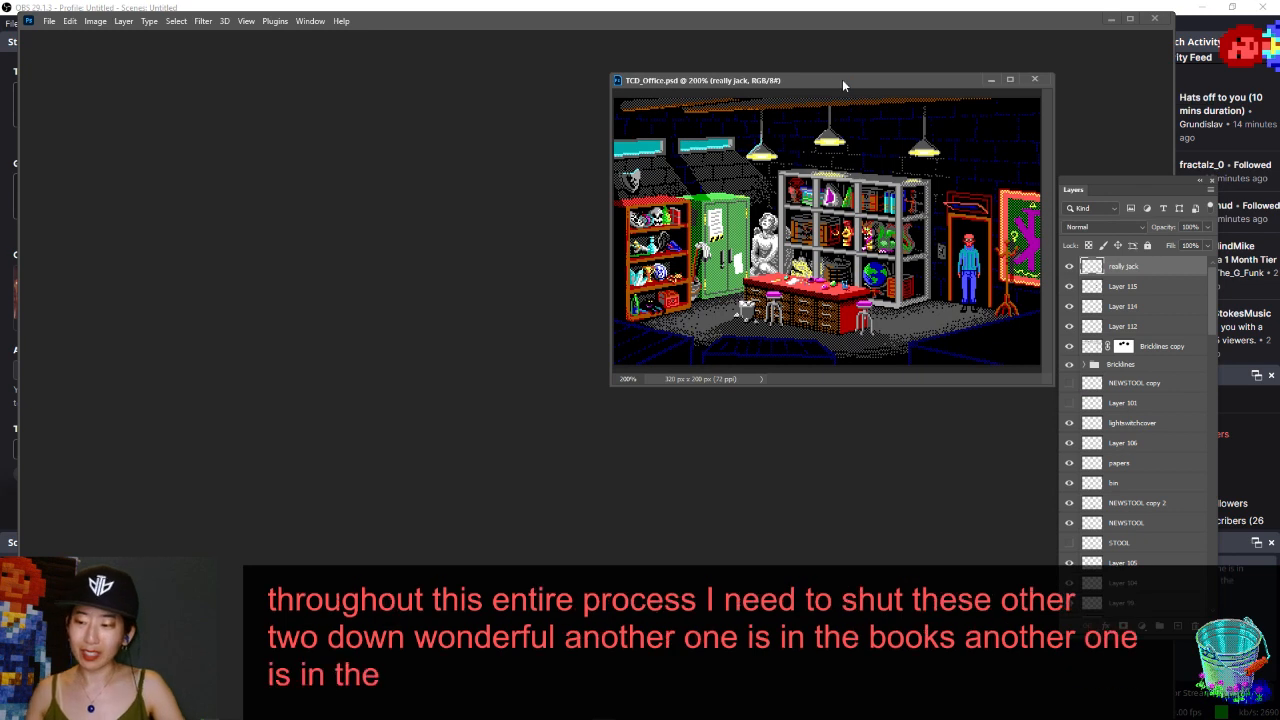
key(ctrl+o)
drag(855, 86, 772, 69)
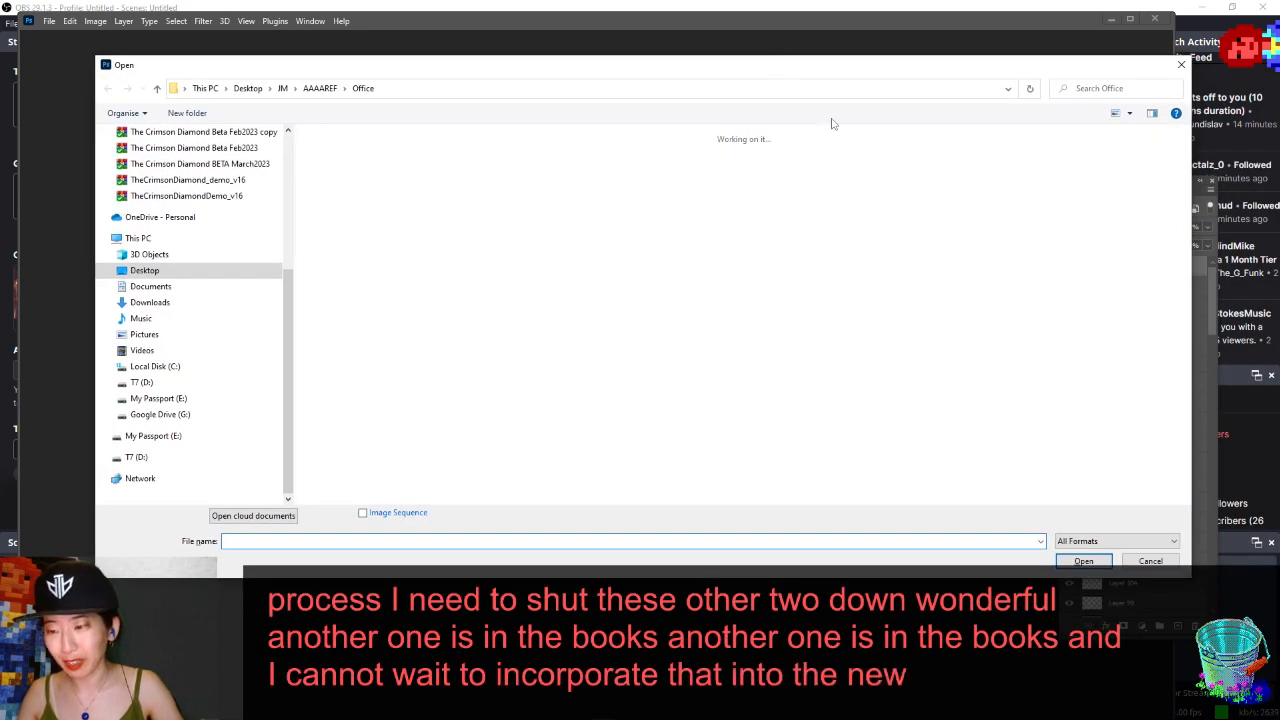
drag(1188, 226, 1163, 275)
double_click(988, 348)
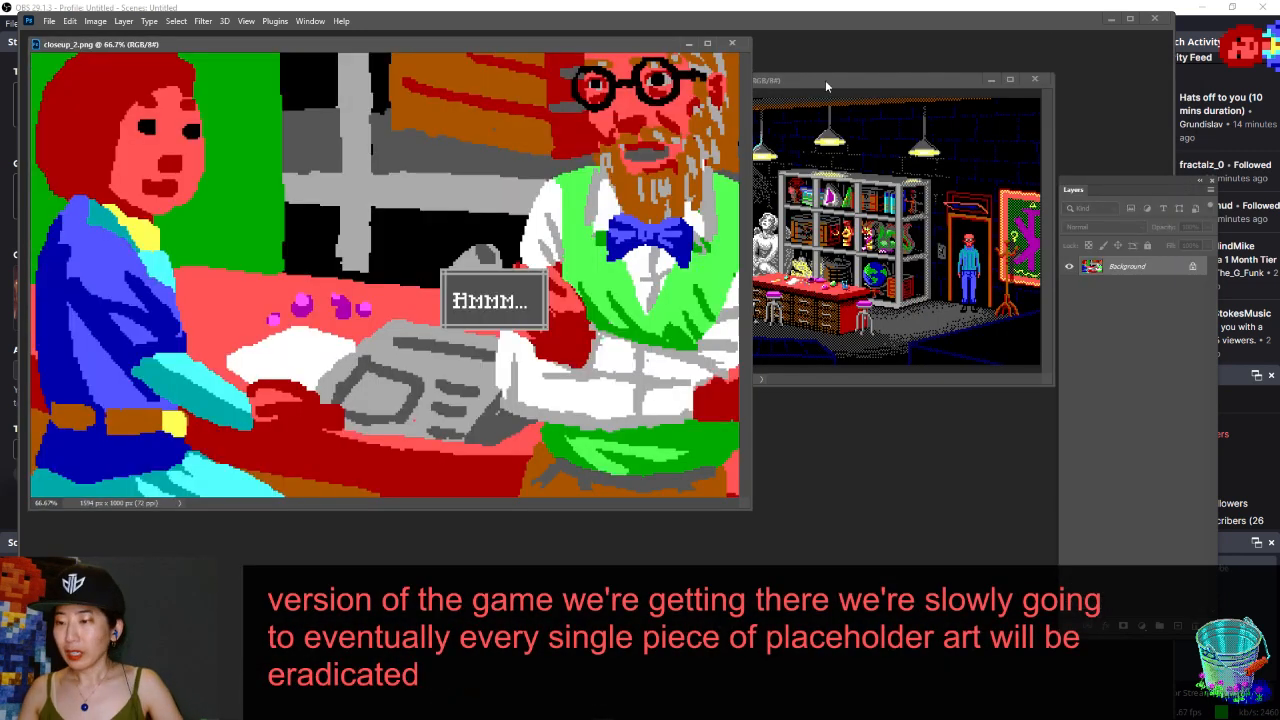
- Place the TCD_Office window beside closeup_2.png and move the layer list below it so the whole scene is uncovered
click(825, 80)
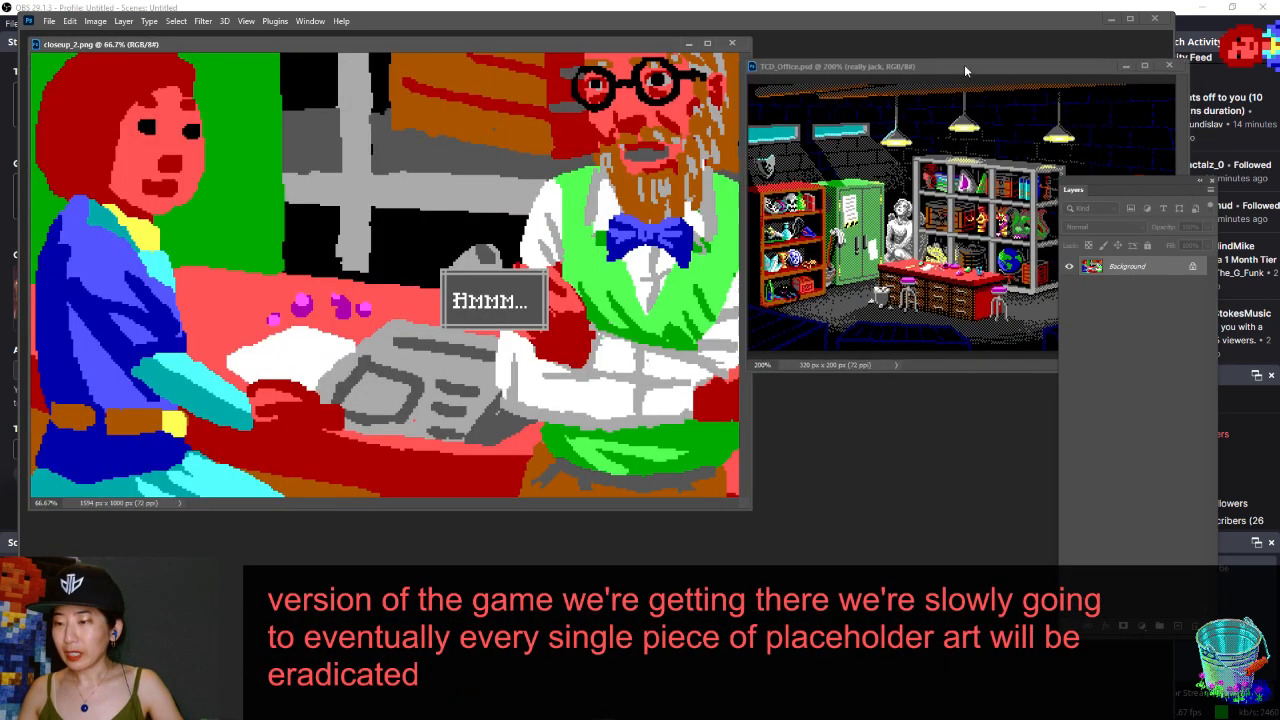
drag(964, 64, 1011, 69)
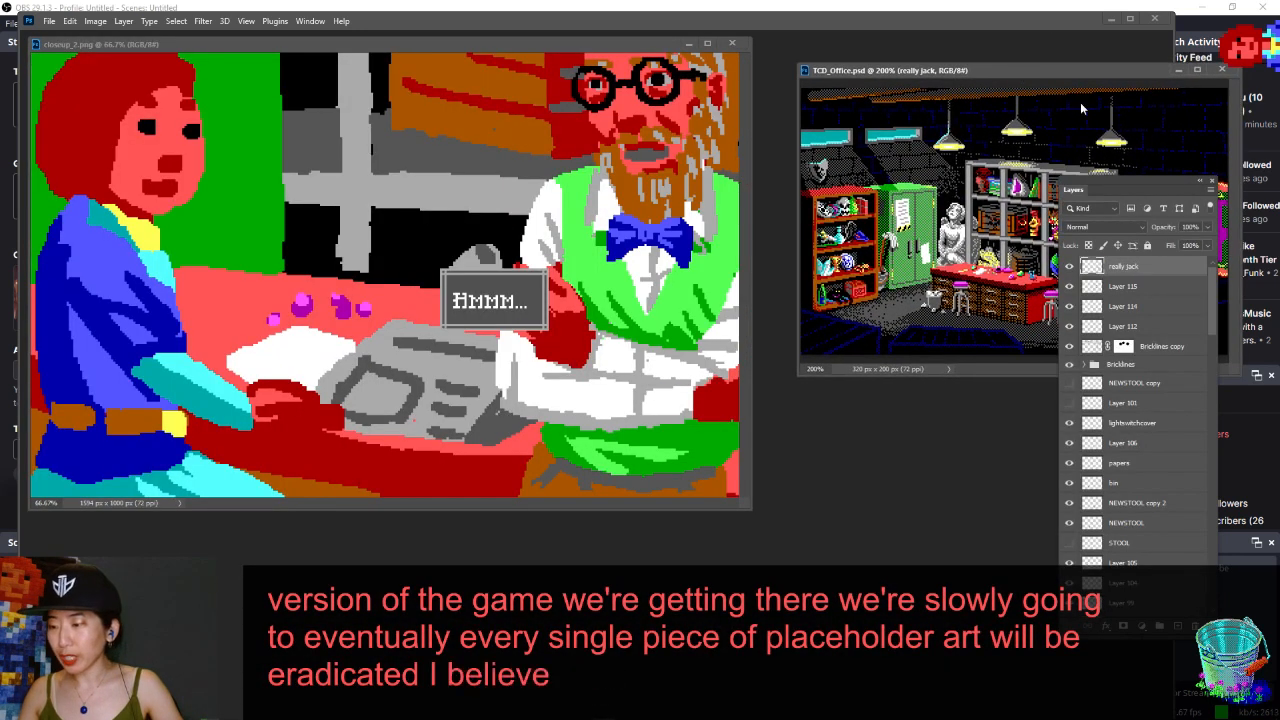
drag(1208, 186, 1235, 392)
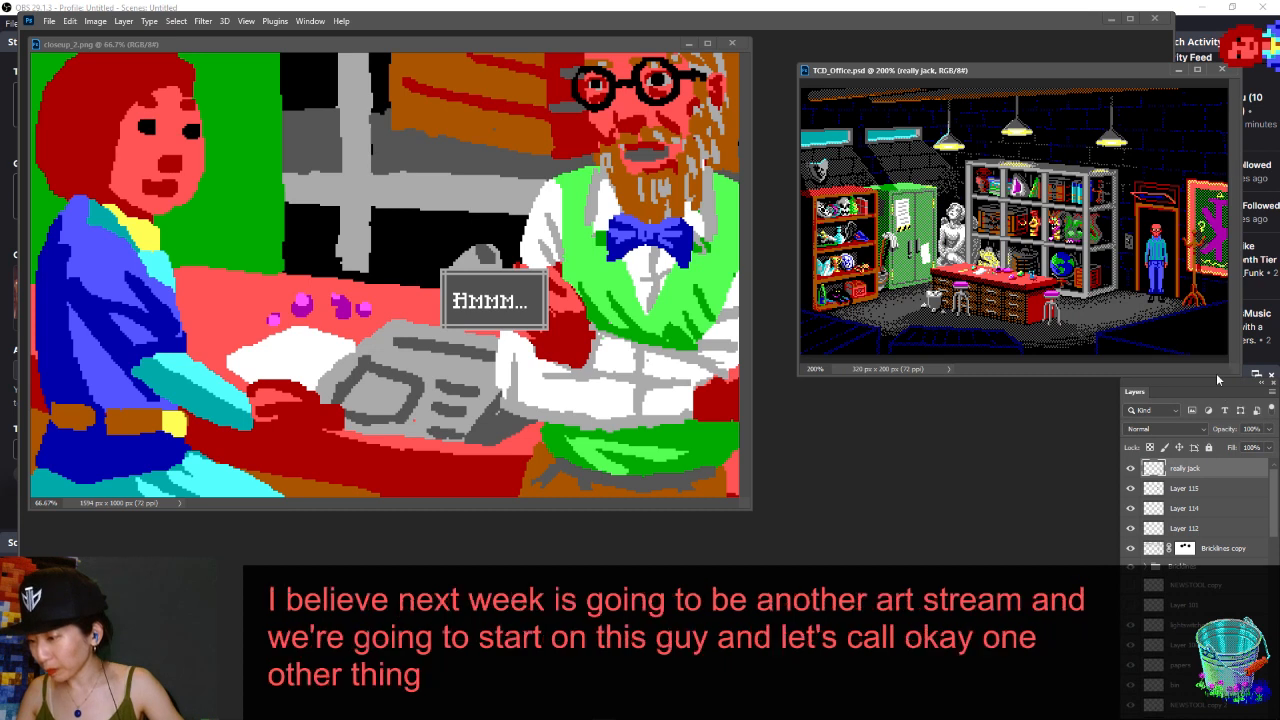
click(1242, 378)
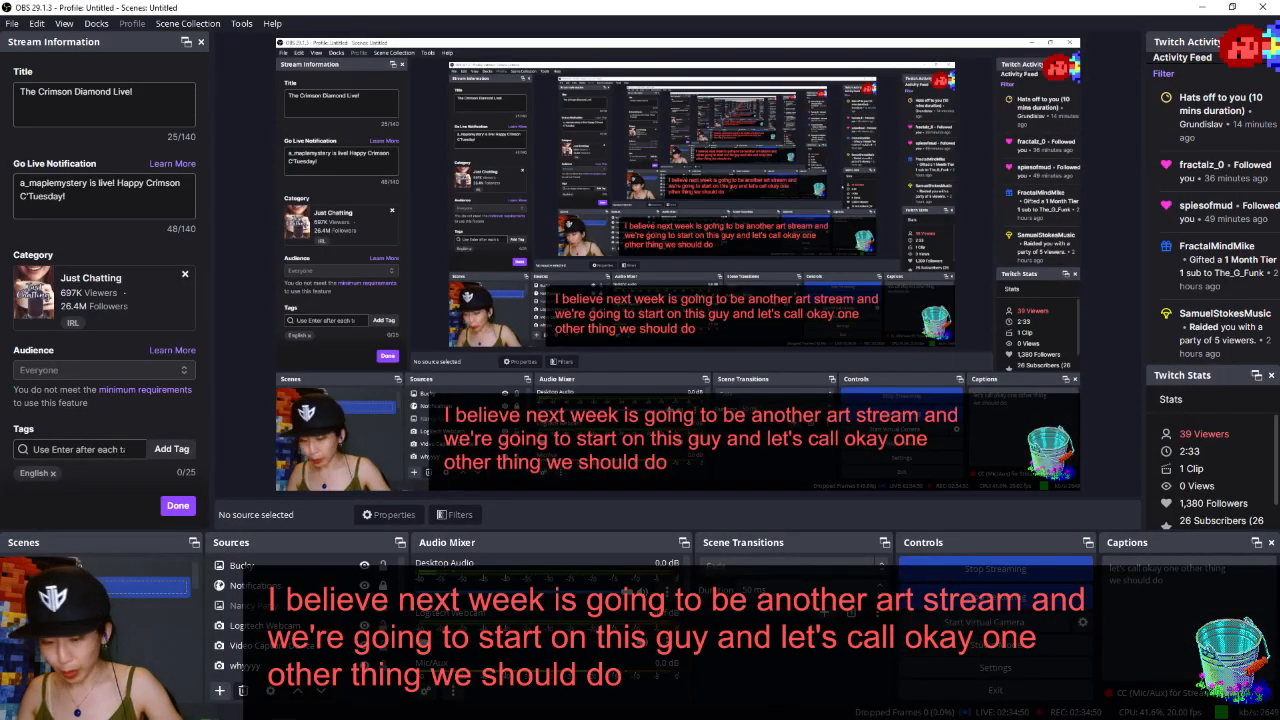
key(alt+Tab)
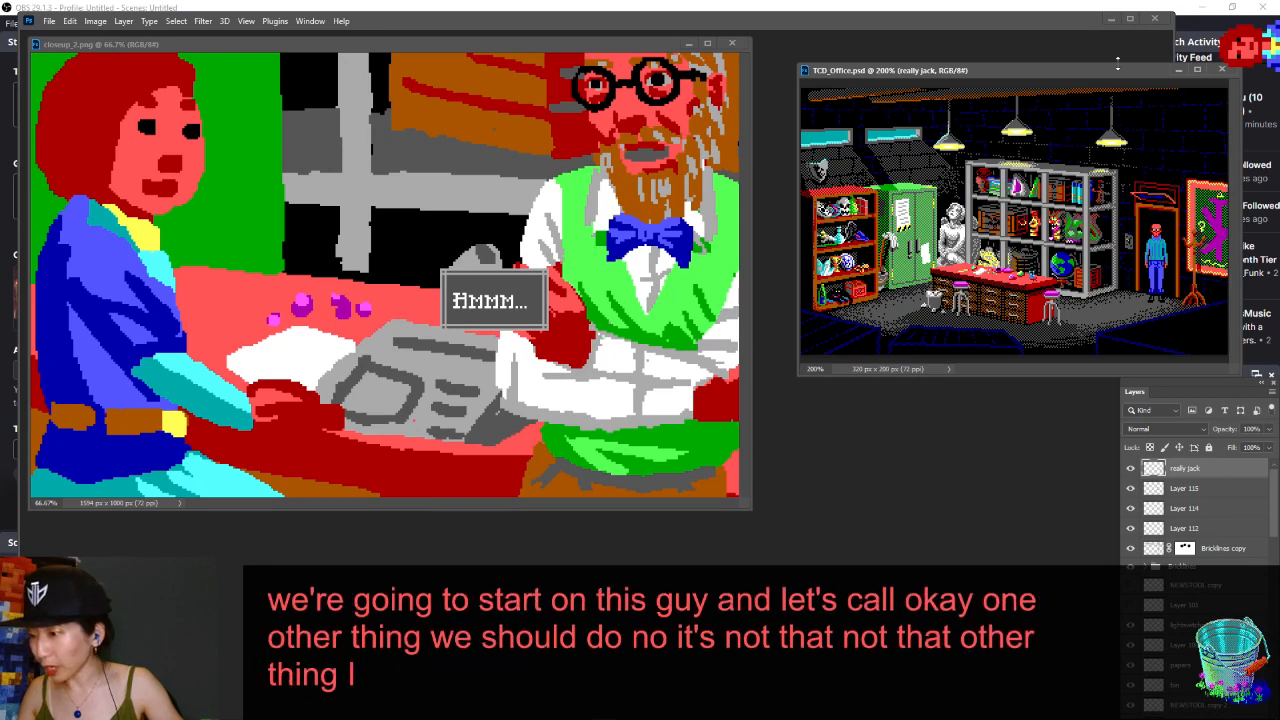
- Move the TCD_Office window closer to closeup_2.png with the layer list over it, and save the scene as TCD_OfficeFINAL
drag(1117, 66, 1079, 33)
drag(1203, 388, 967, 210)
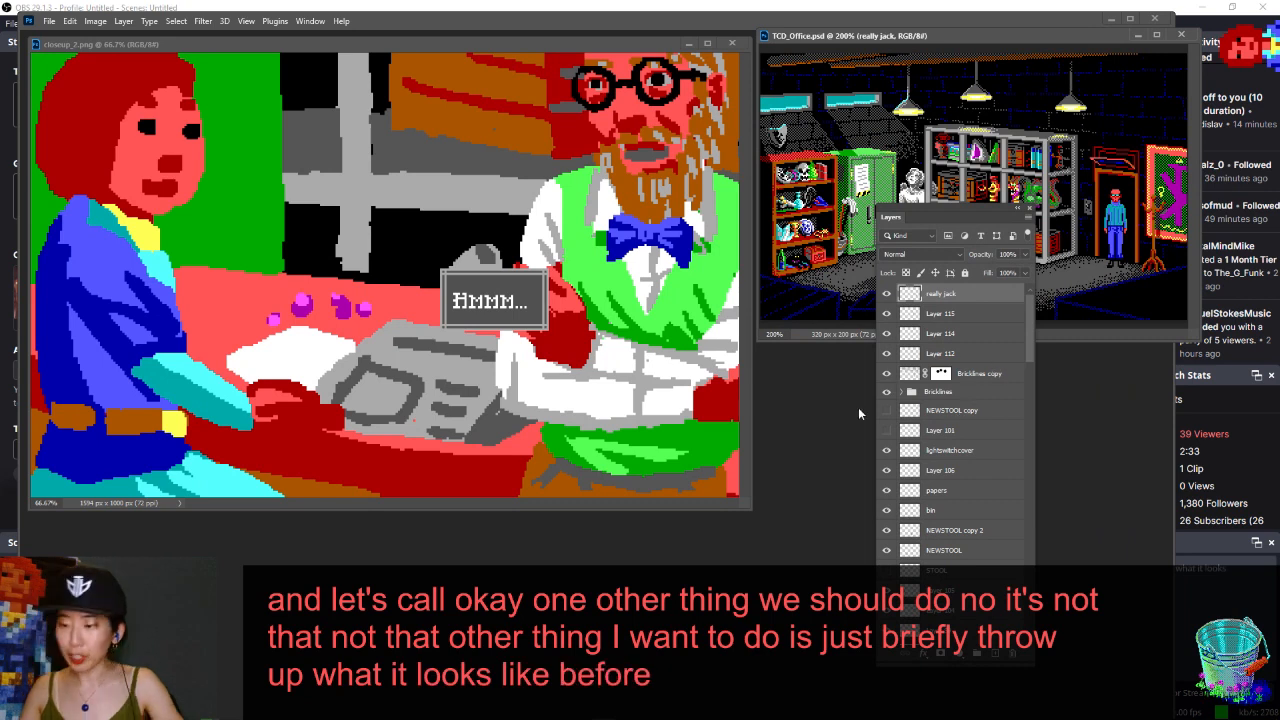
key(ctrl+shift+s)
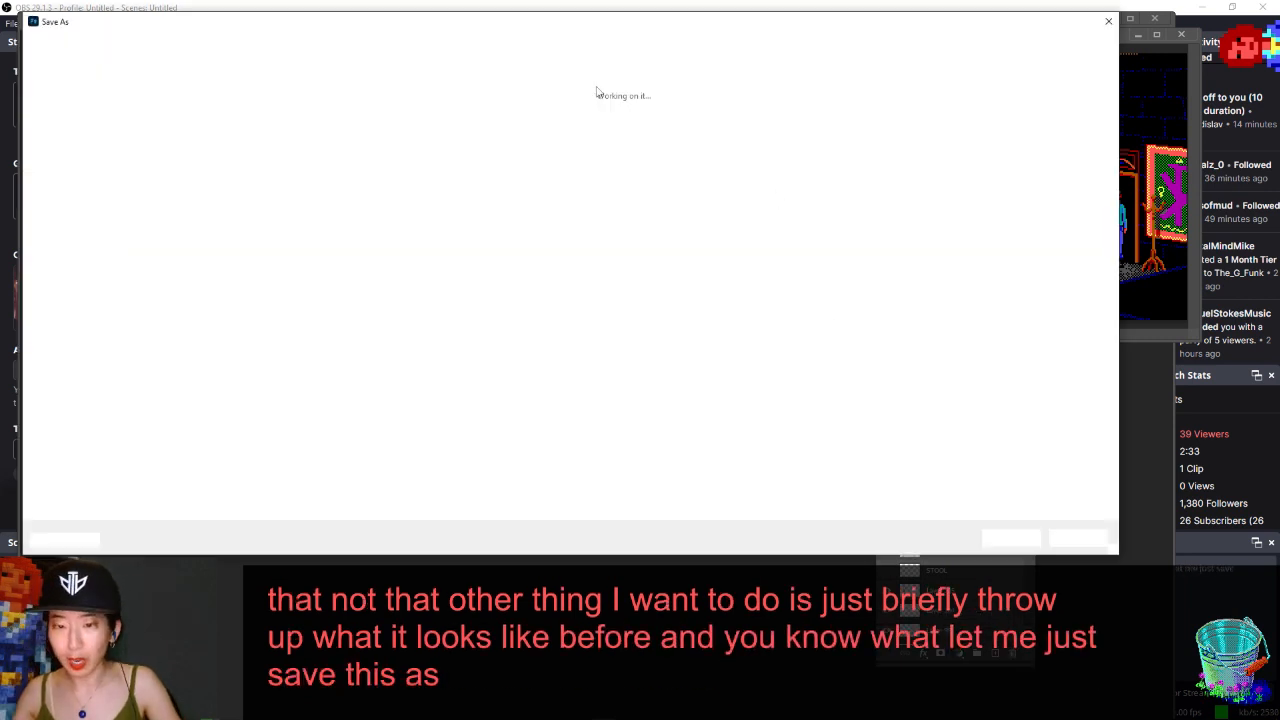
click(264, 447)
text(F)
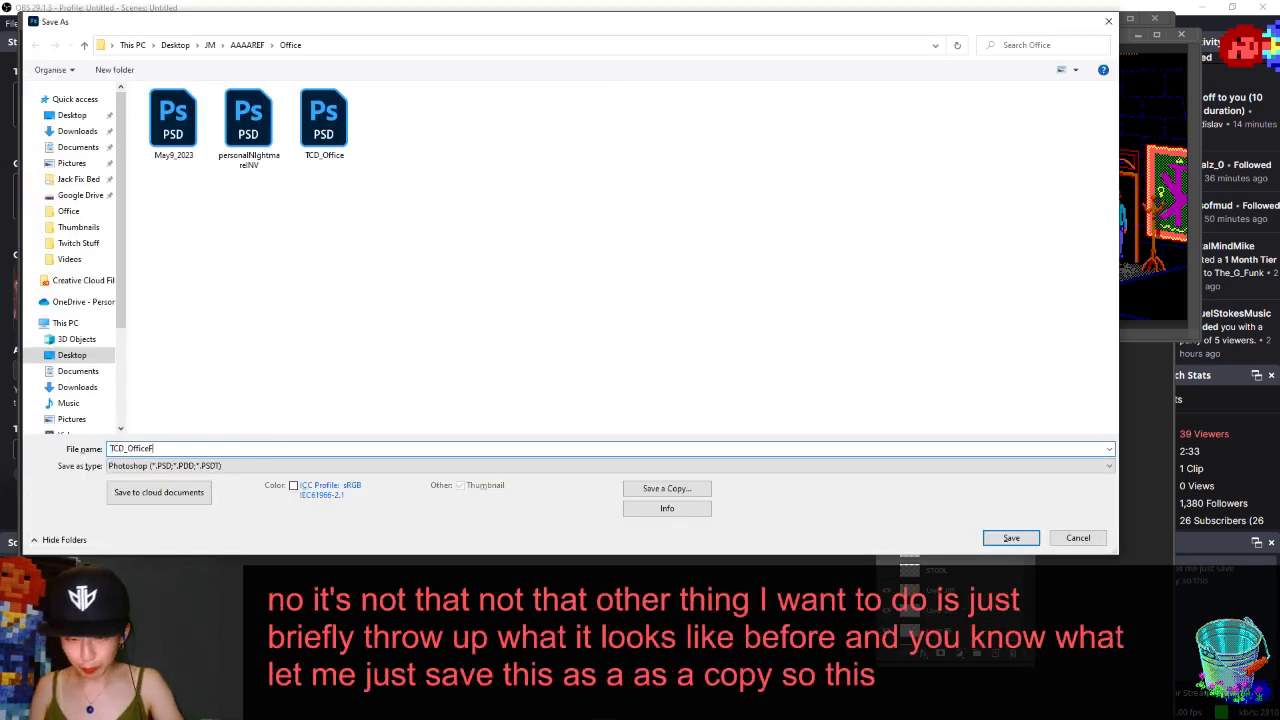
text(INAL)
key(Return)
key(Return)
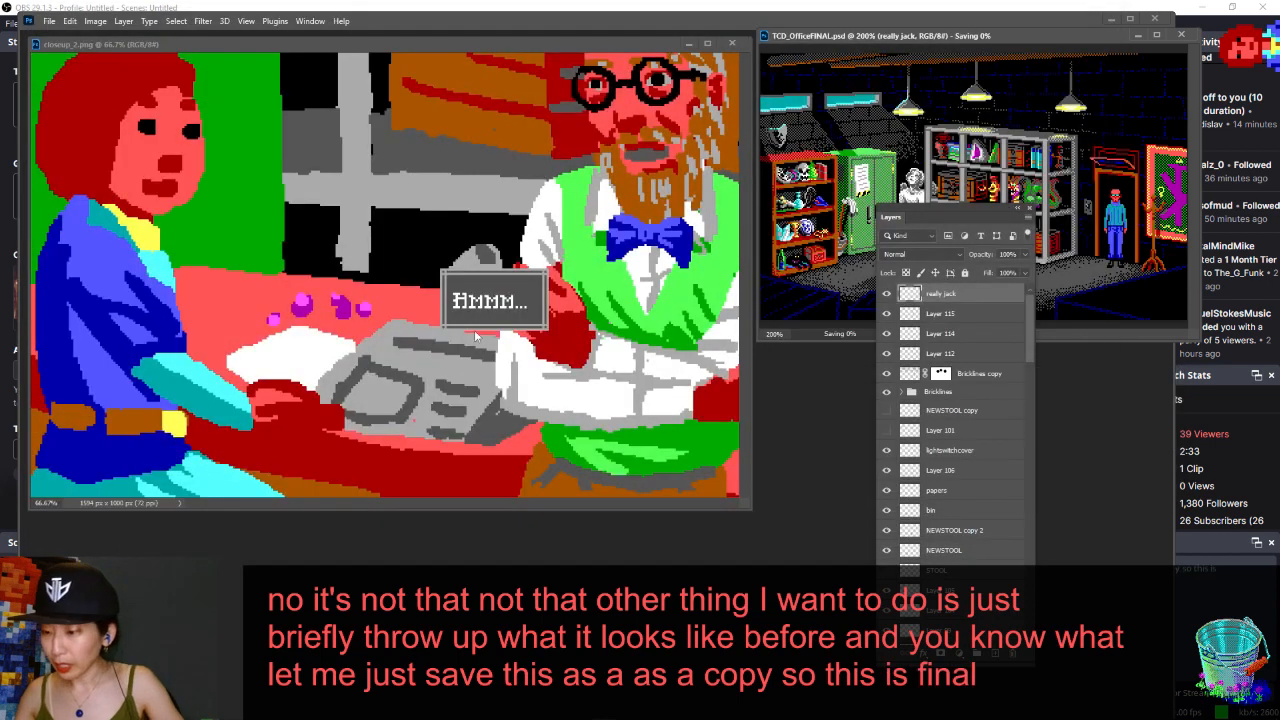
- Delete all hidden layers from the TCD_OfficeFINAL document
click(1028, 219)
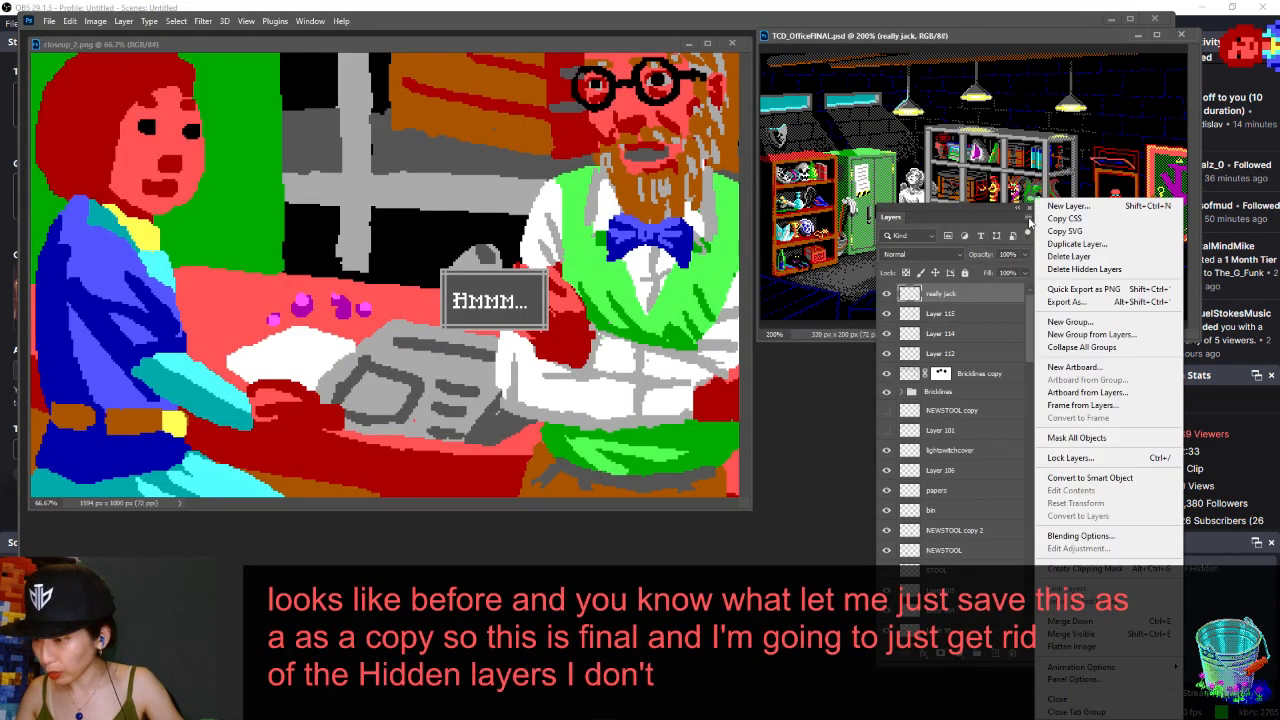
click(1083, 269)
key(Return)
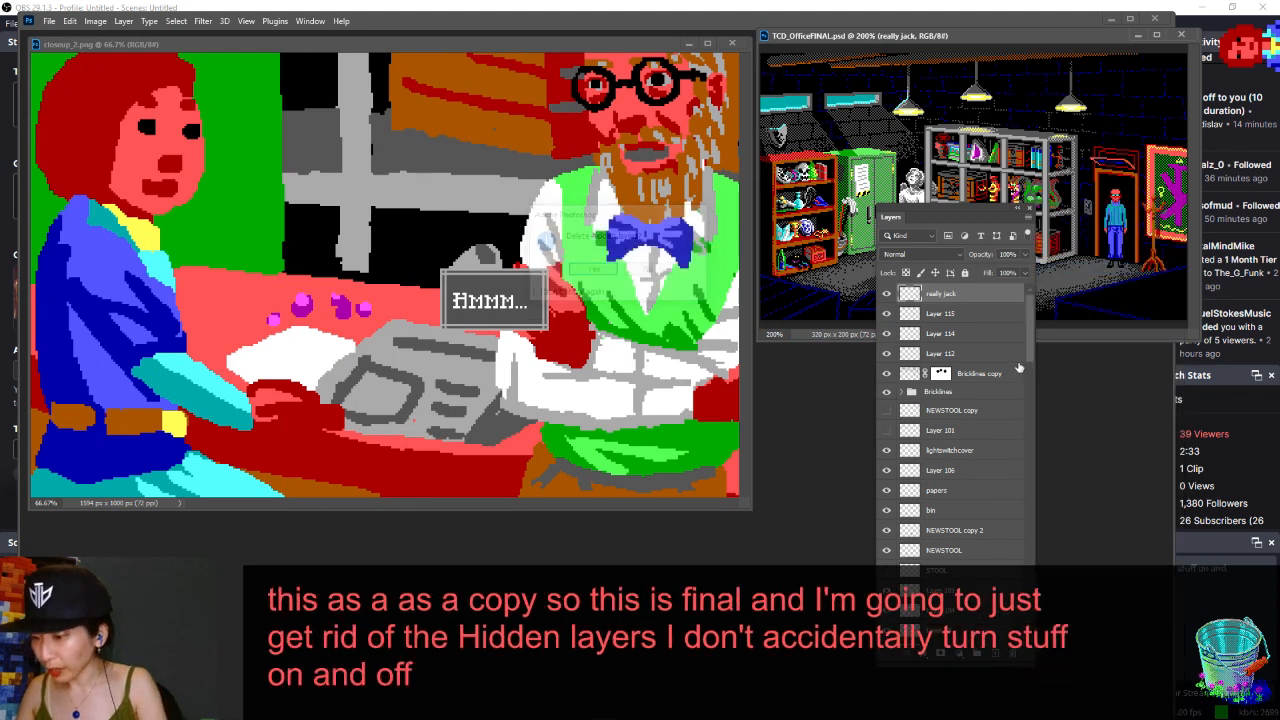
- Hide every layer and group above the bottom Layer 1, including the layers inside Group 1, to uncover the original sketch
drag(886, 313, 880, 449)
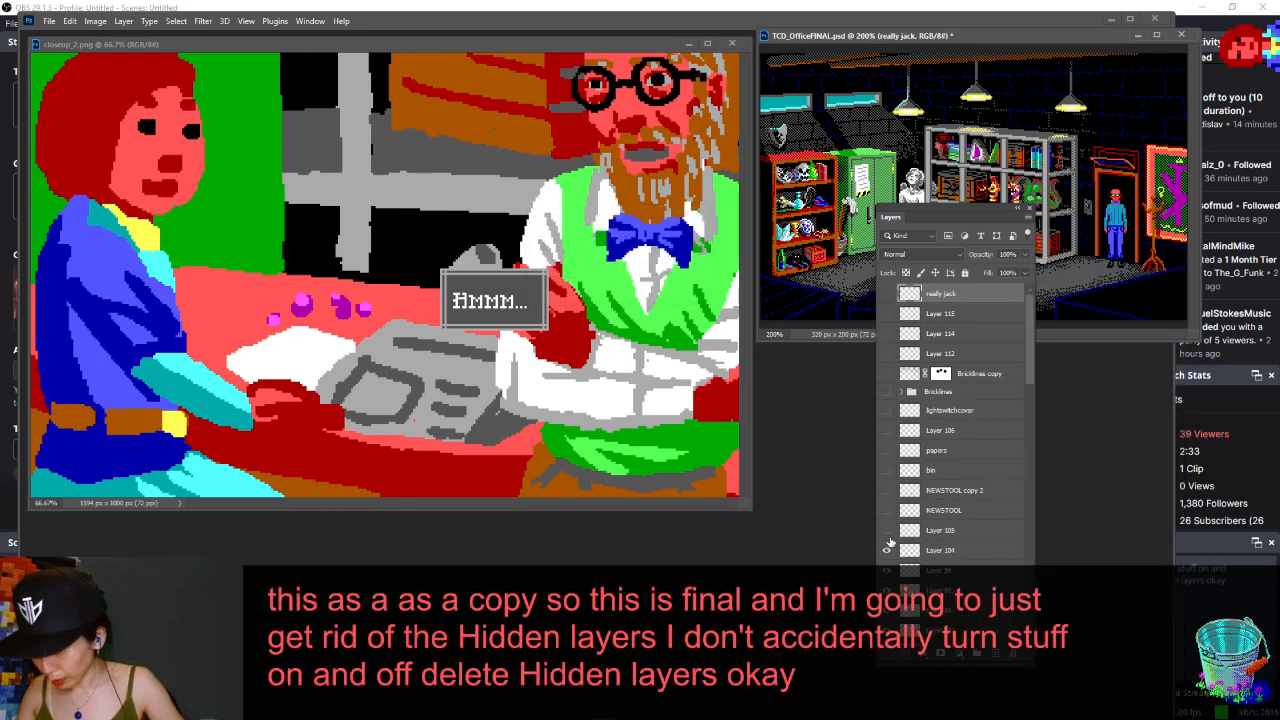
mouse_move(886, 600)
mouse_down()
mouse_move(889, 556)
mouse_move(892, 590)
mouse_up()
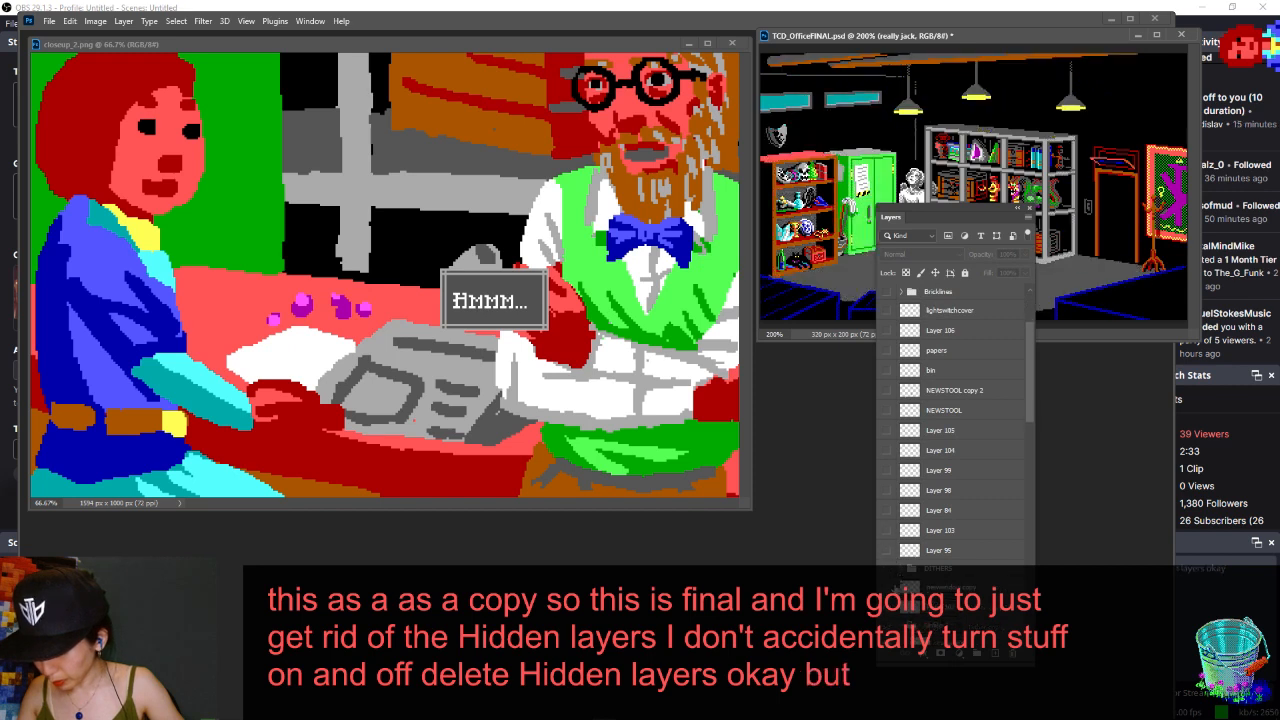
click(904, 486)
click(906, 487)
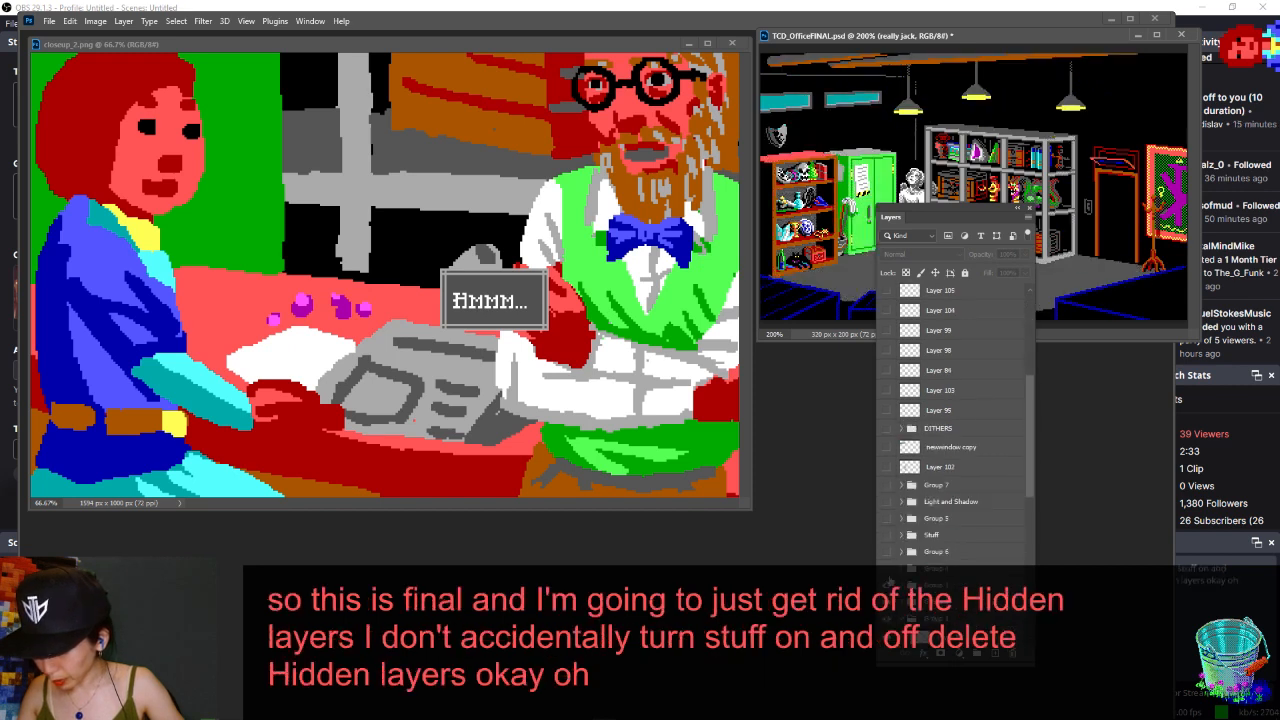
drag(888, 505, 893, 555)
scroll(890, 520, down, 2)
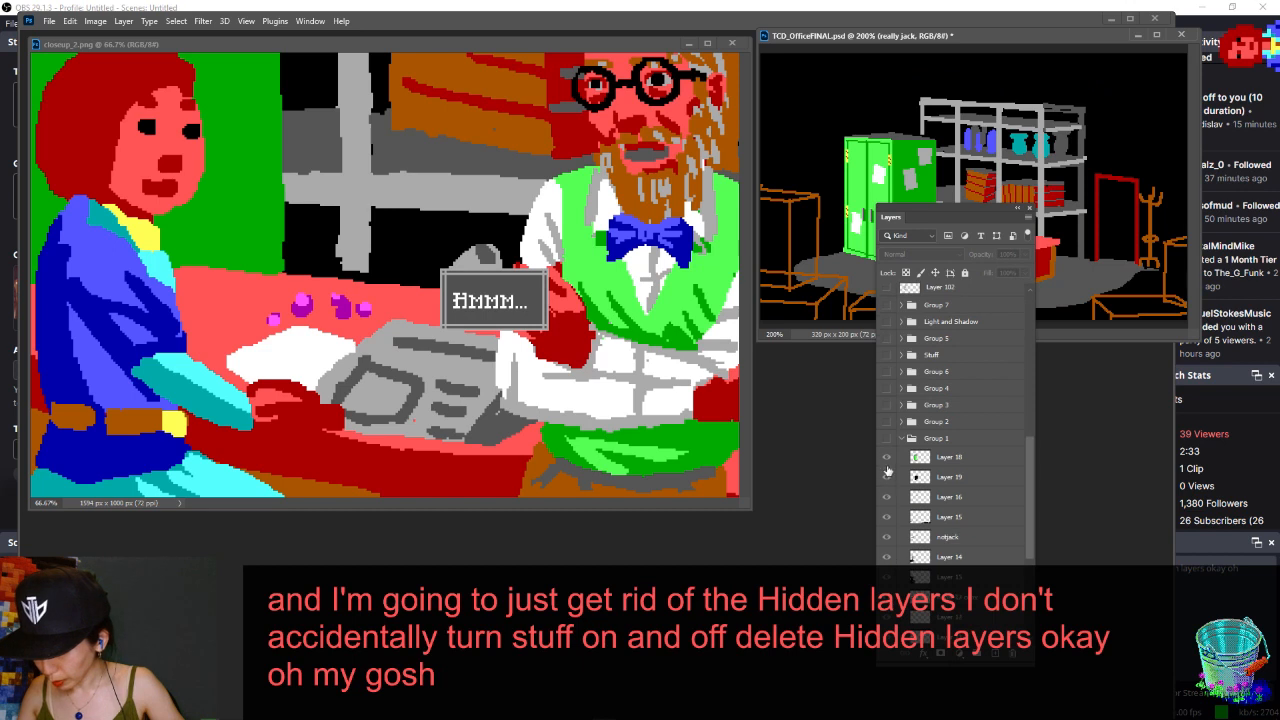
click(886, 577)
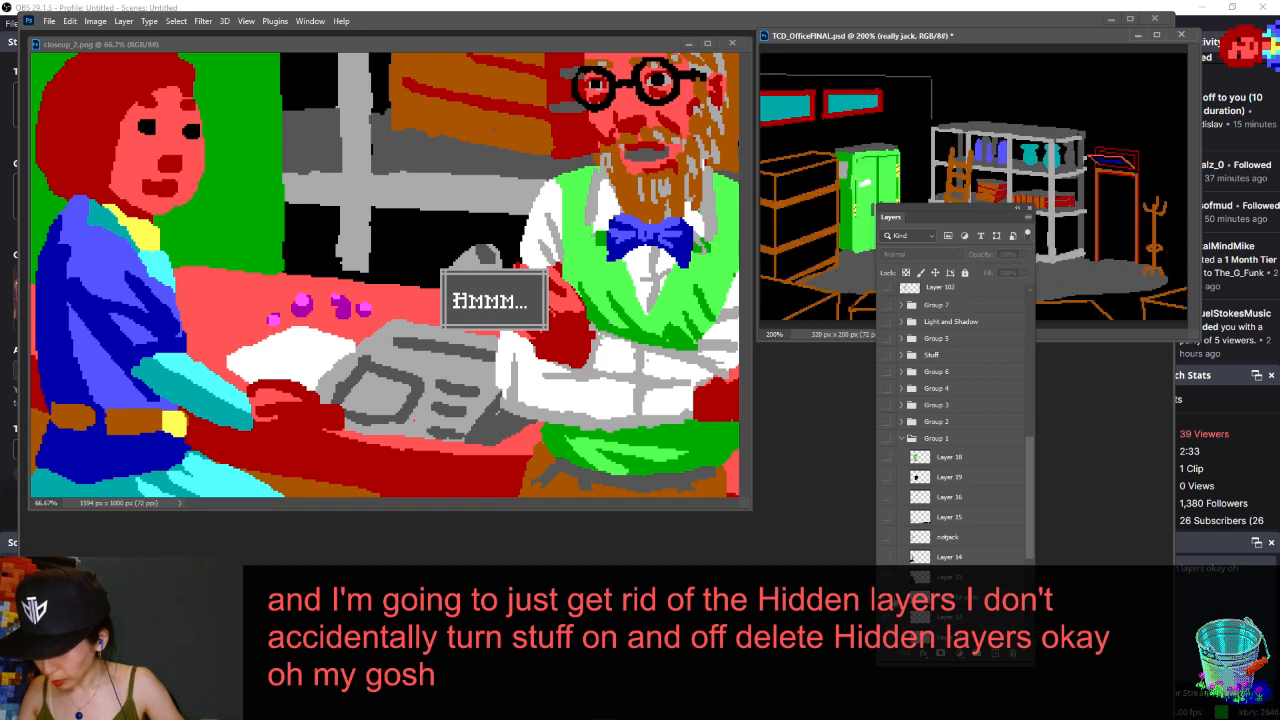
scroll(884, 489, down, 7)
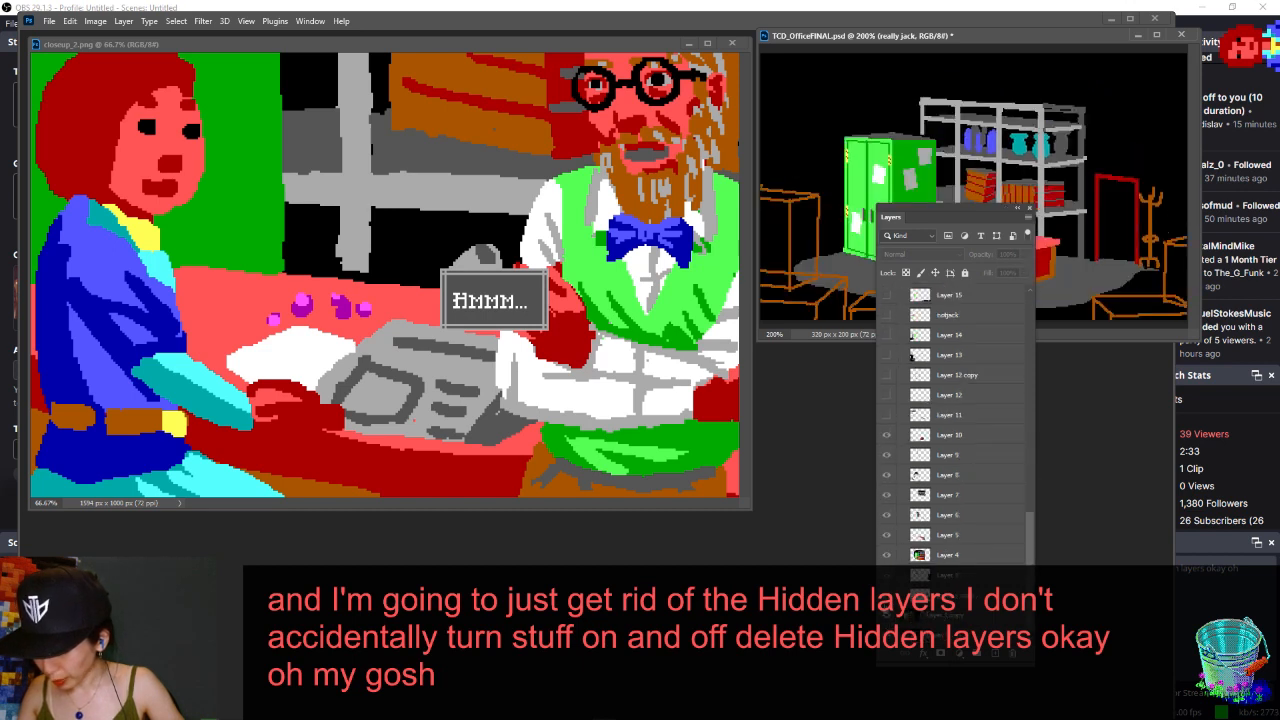
drag(887, 436, 886, 588)
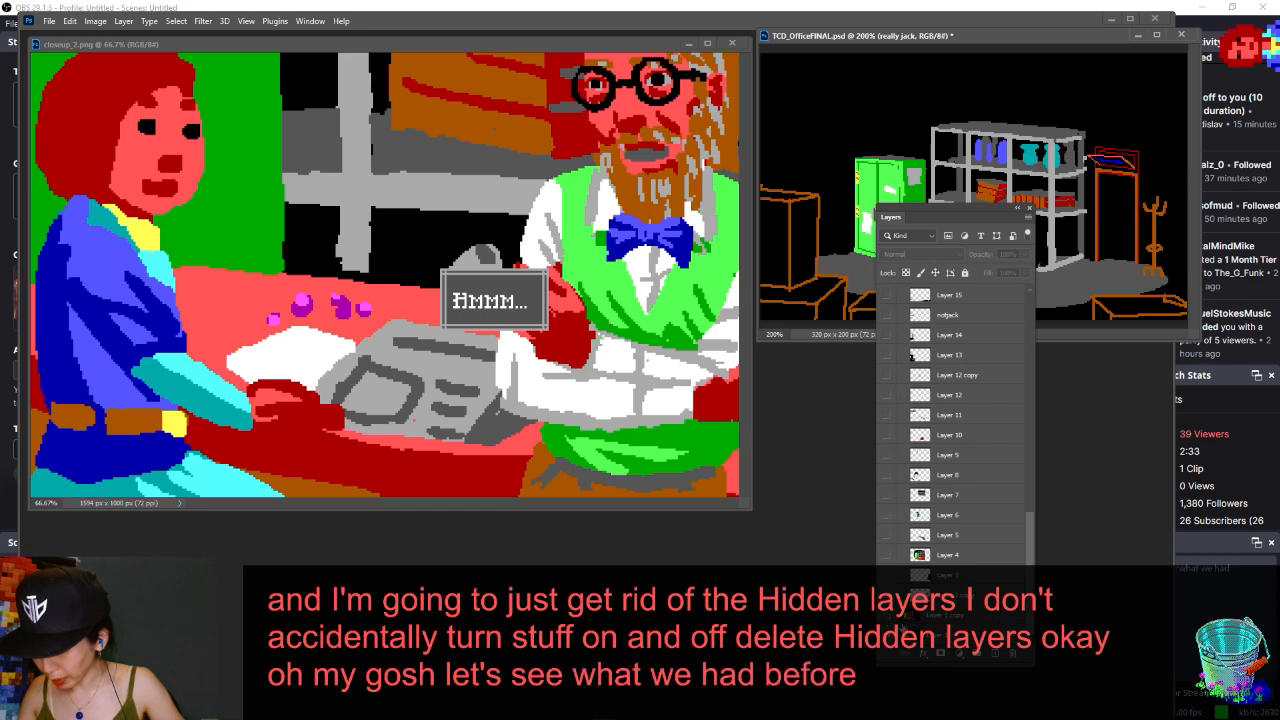
click(887, 615)
- Copy the entire contents of the bottom Layer 1 into a new document of the same size
click(948, 632)
key(ctrl+a)
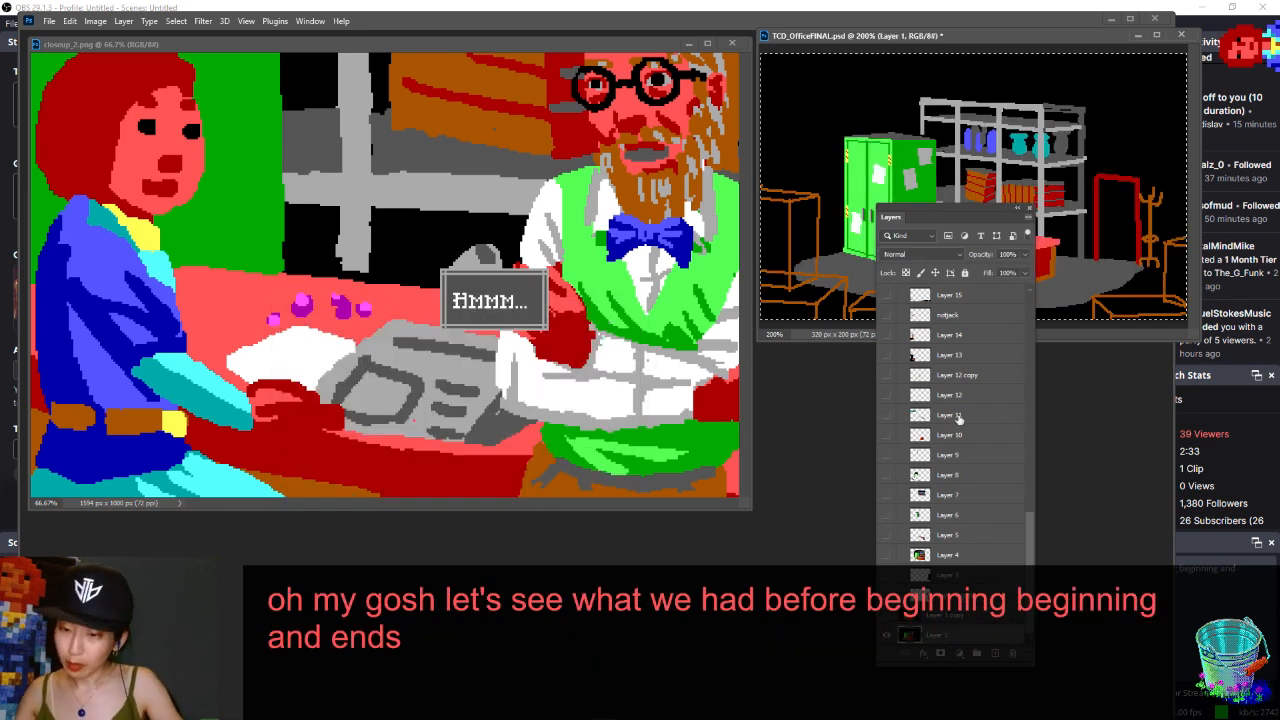
key(ctrl+c)
key(ctrl+n)
key(Return)
key(ctrl+v)
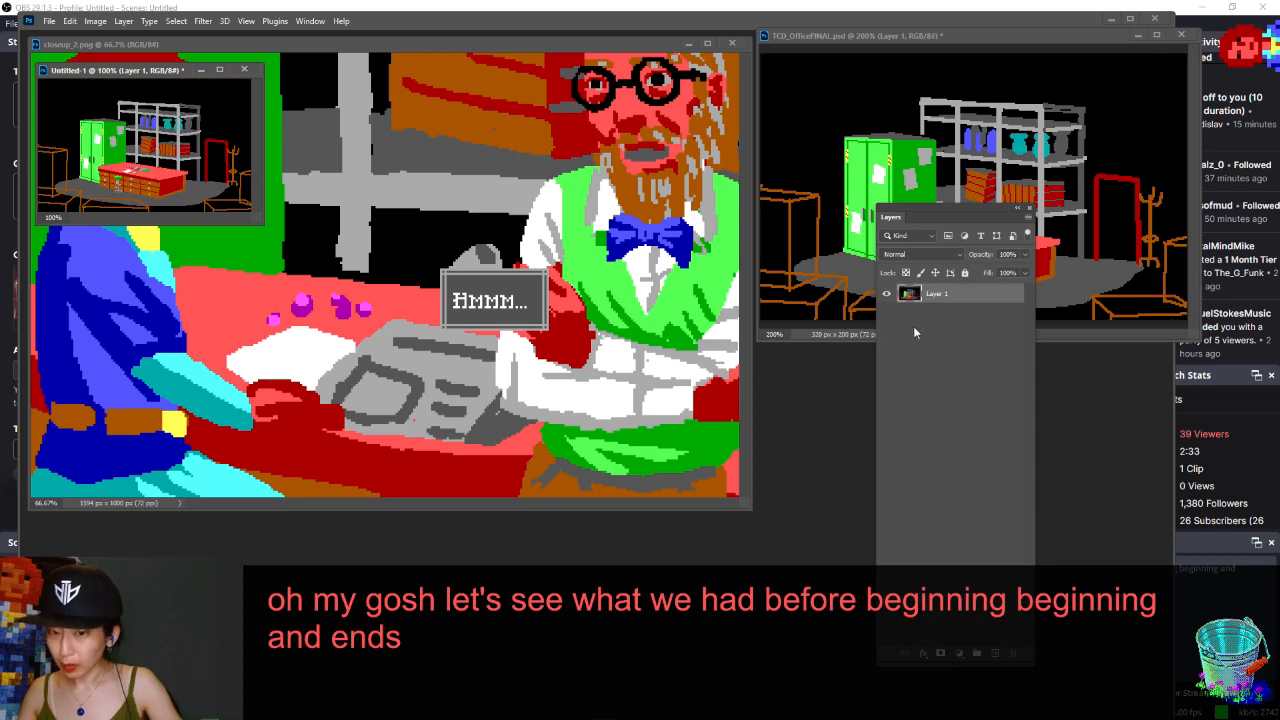
- Make all layers and groups of TCD_OfficeFINAL visible again, check that none was missed, and close the layer list
click(932, 38)
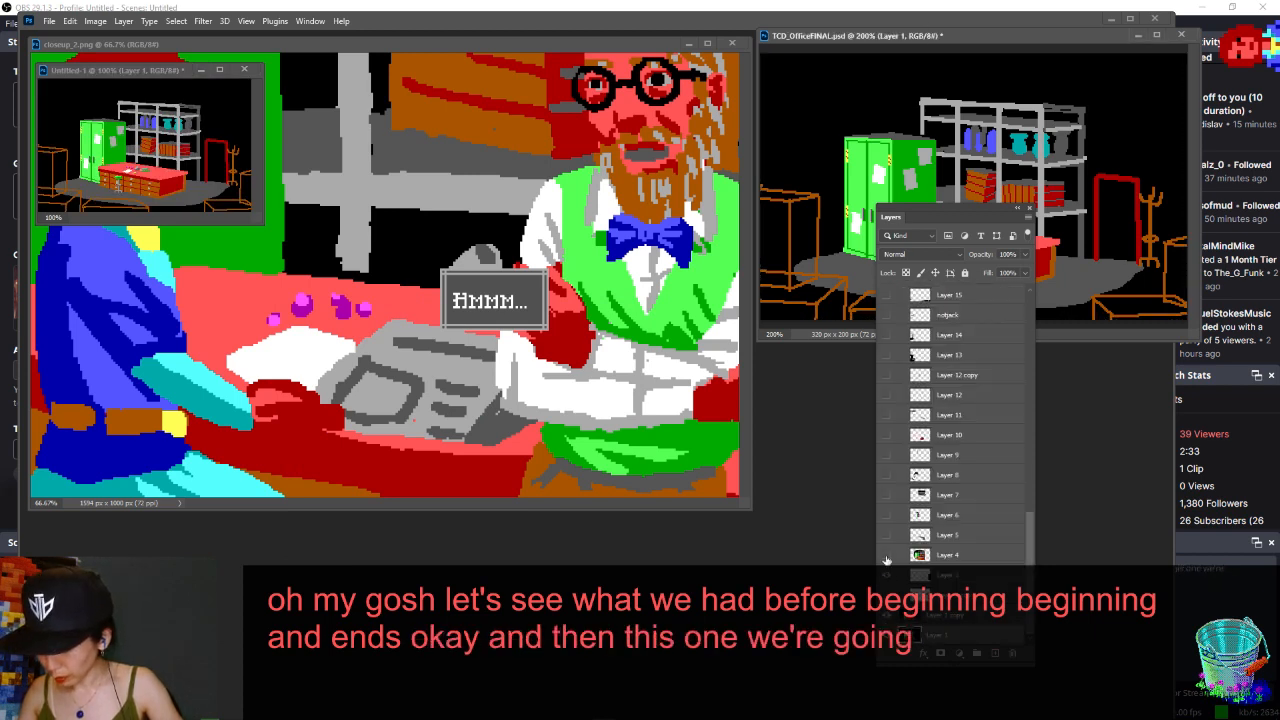
drag(886, 560, 890, 354)
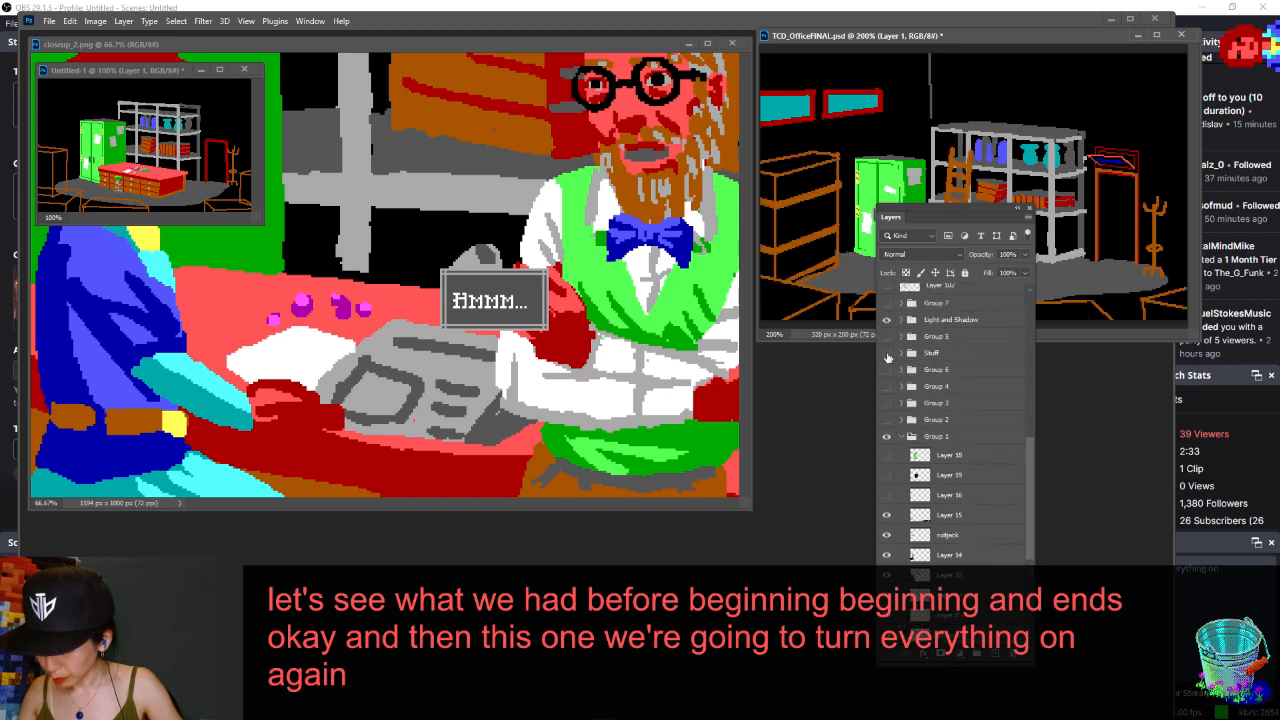
scroll(894, 508, up, 3)
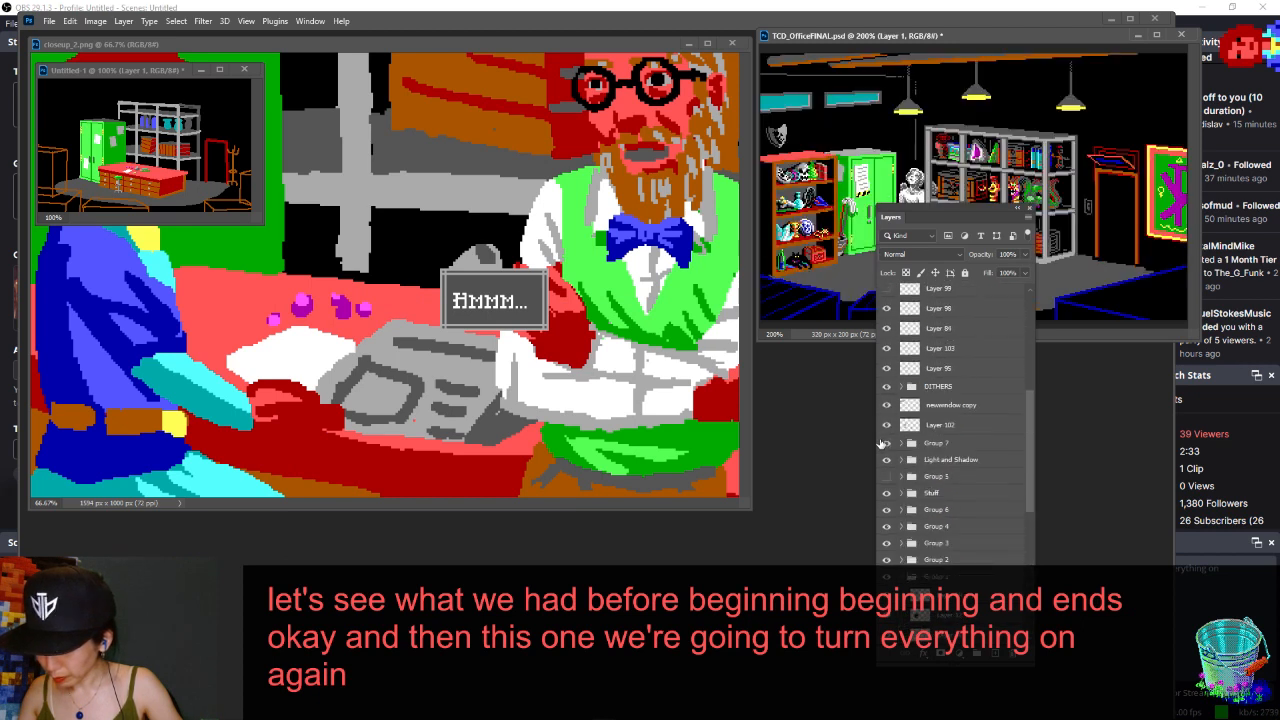
scroll(888, 400, up, 5)
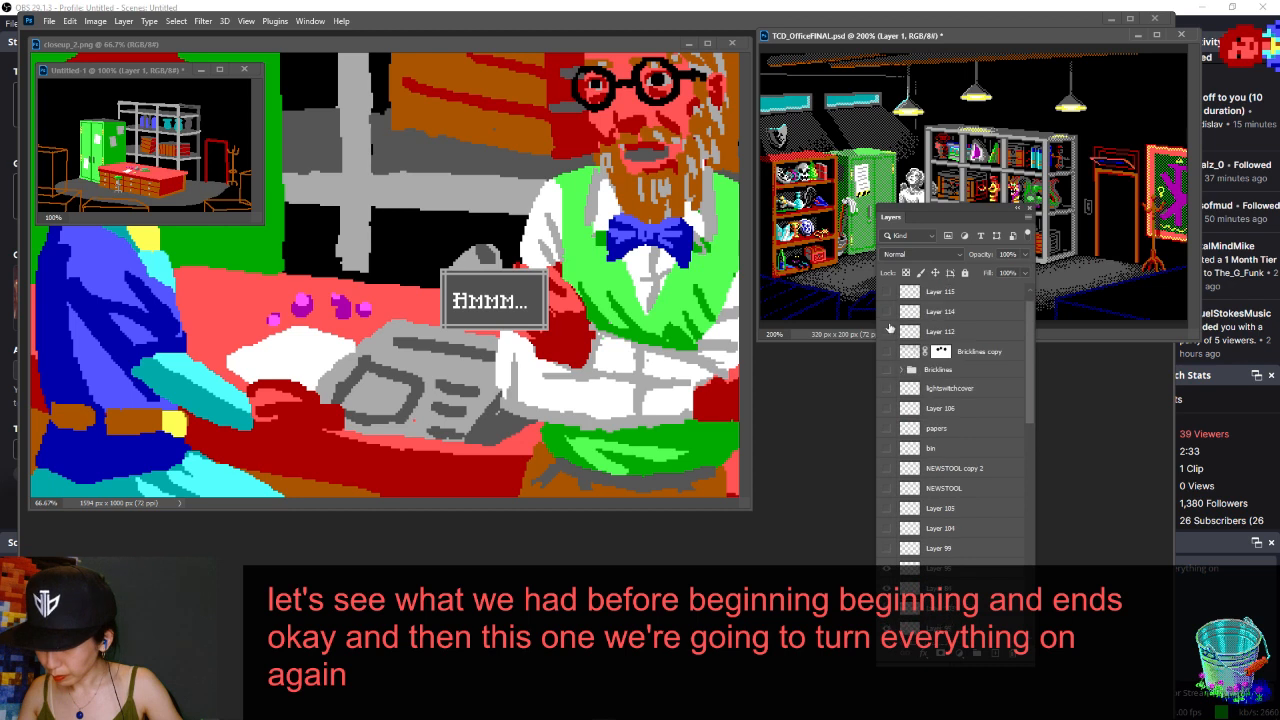
scroll(881, 293, up, 1)
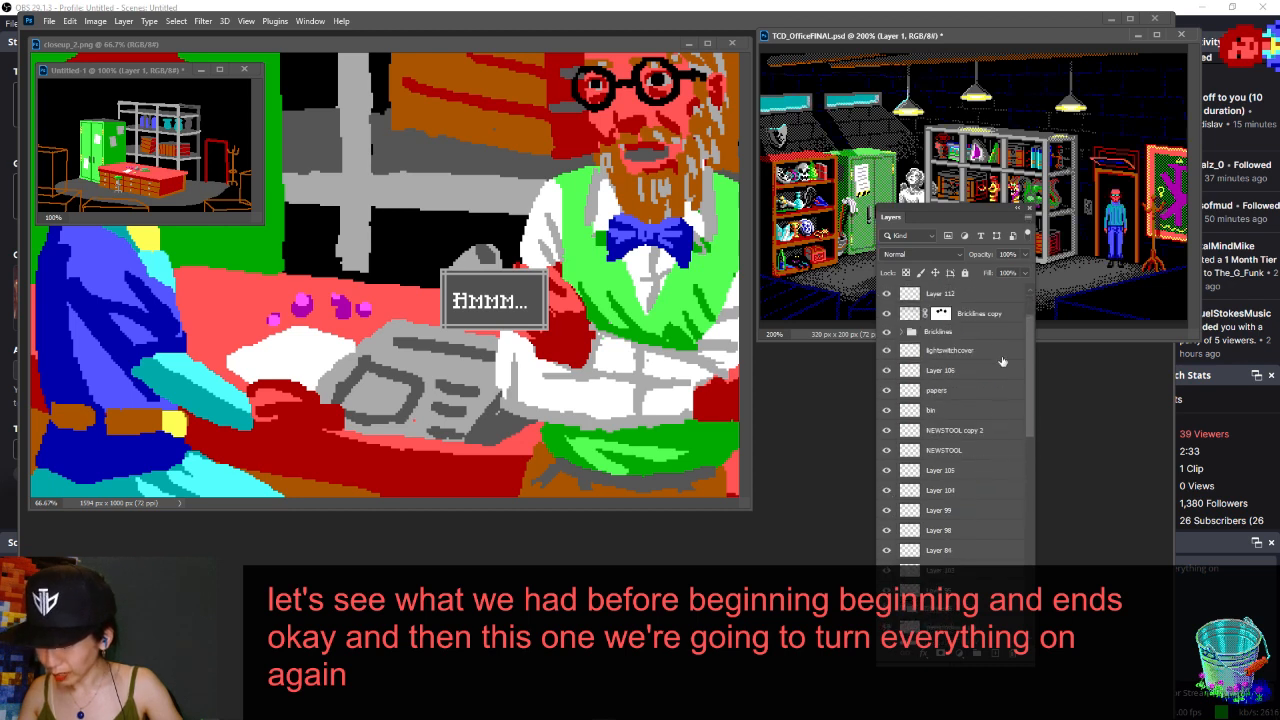
drag(1030, 348, 1028, 545)
click(1027, 208)
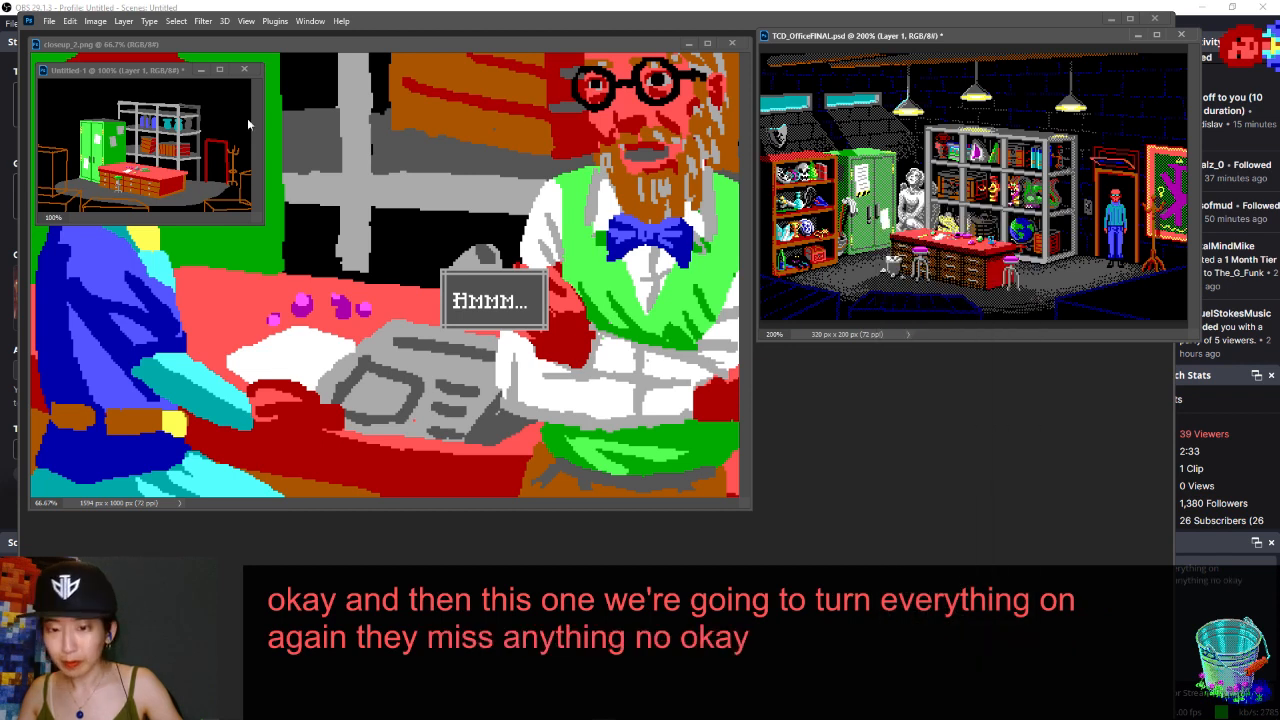
- Place the Untitled-1 sketch below the finished scene, enlarge its window, and zoom it to 200%
drag(130, 64, 845, 337)
drag(968, 486, 1170, 548)
key(ctrl+plus)
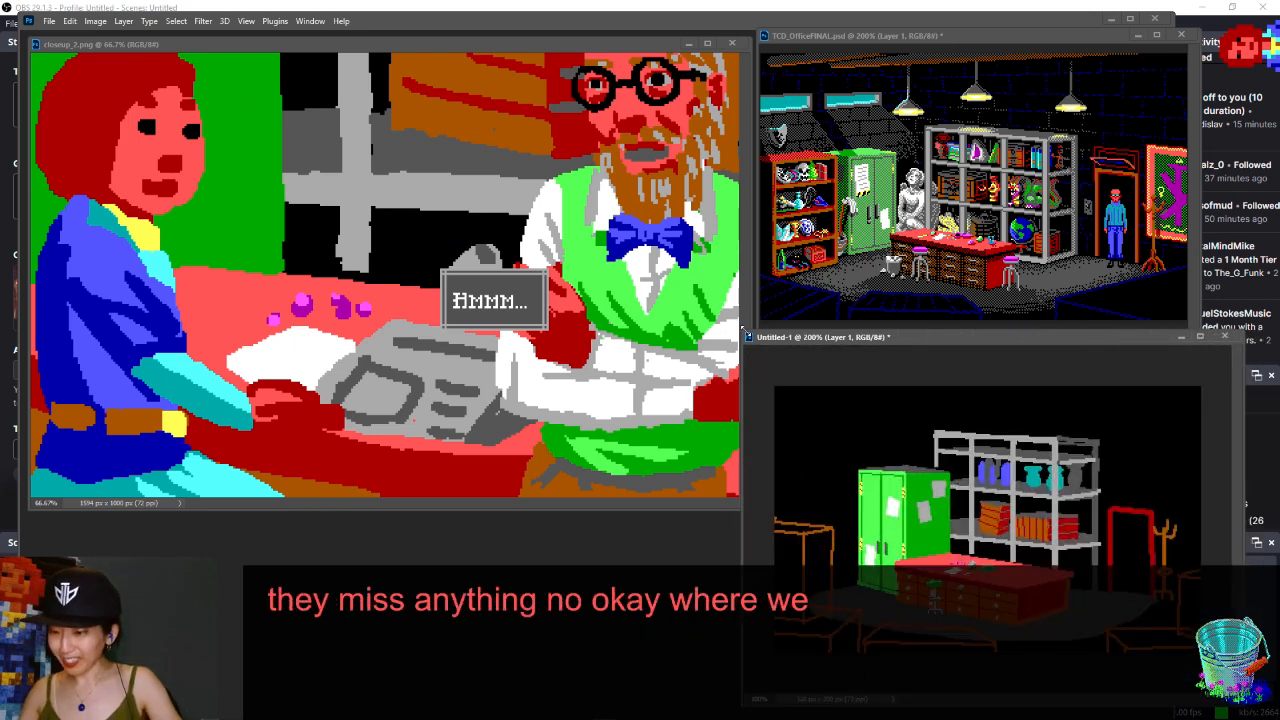
drag(743, 331, 802, 345)
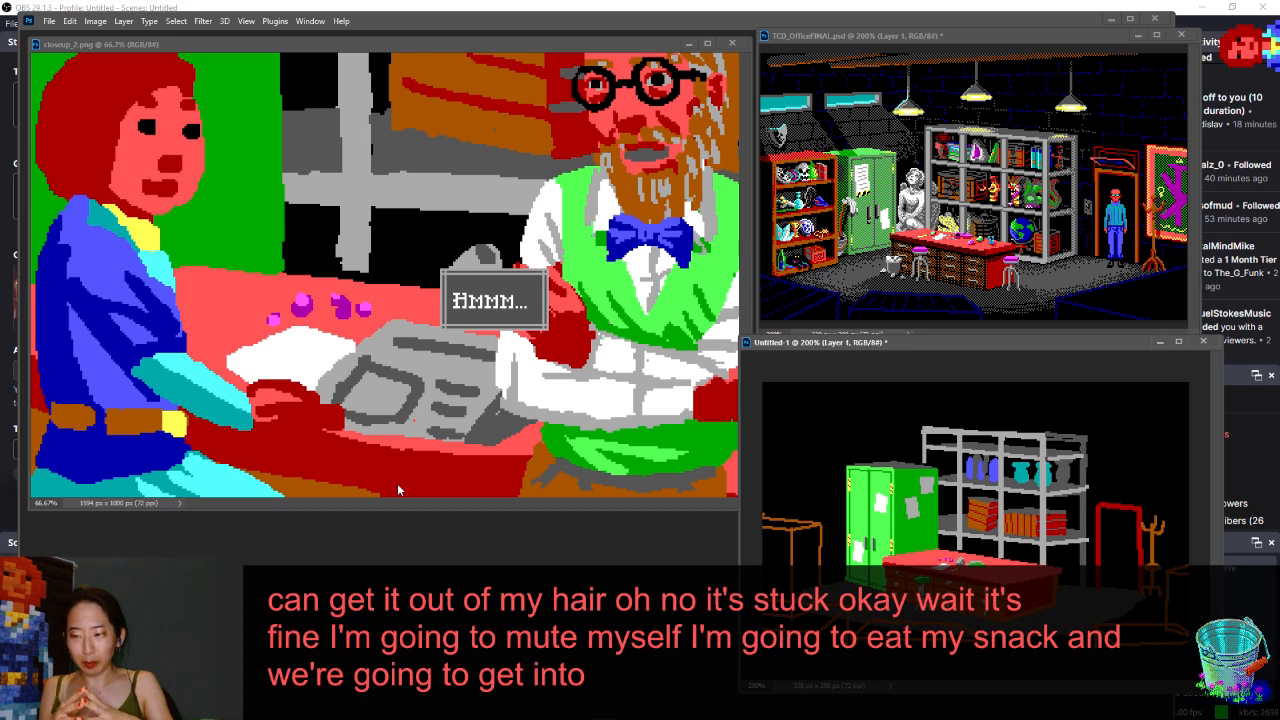
- Switch to OBS Studio, mute the microphone in the audio mixer, and return to Photoshop
mouse_move(210, 714)
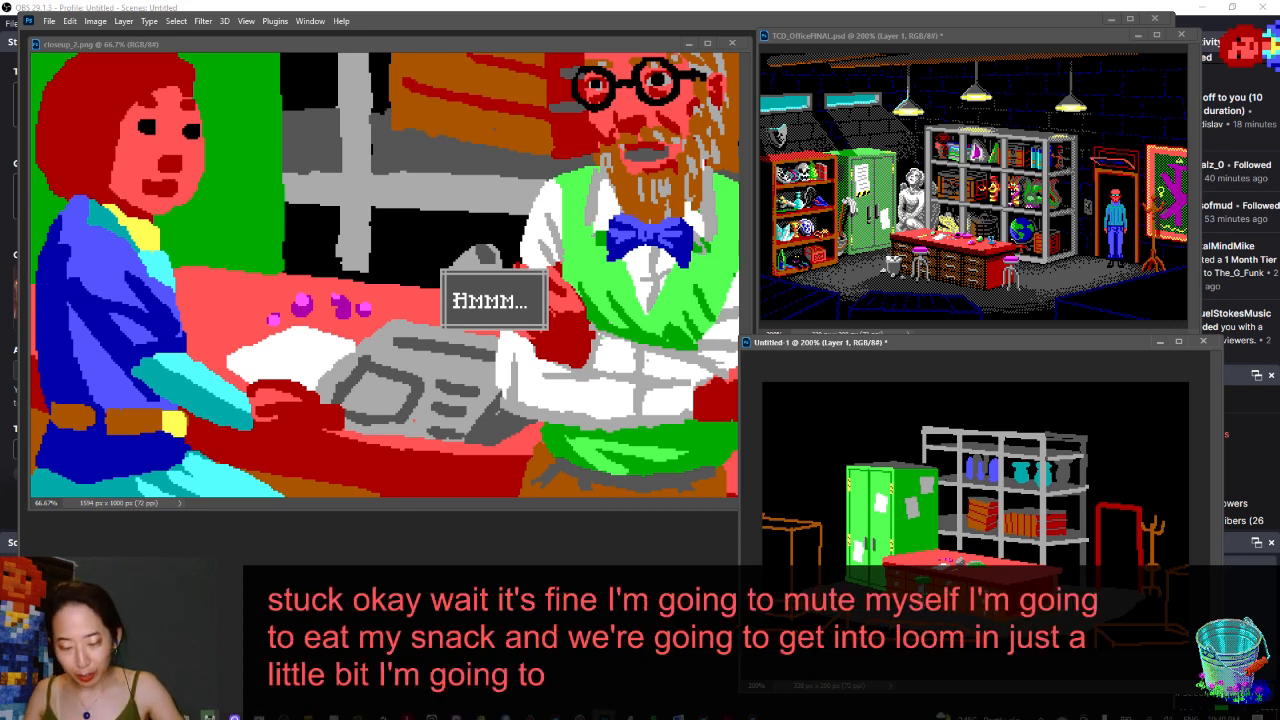
click(234, 710)
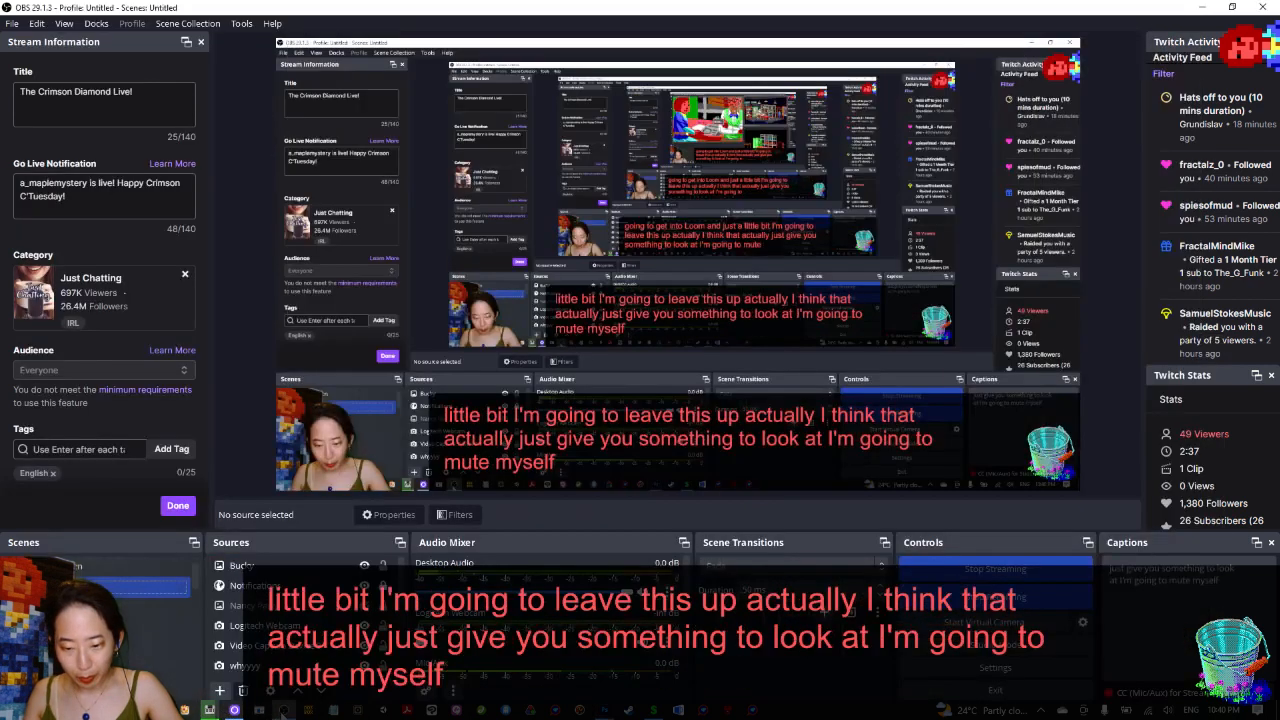
scroll(632, 650, down, 3)
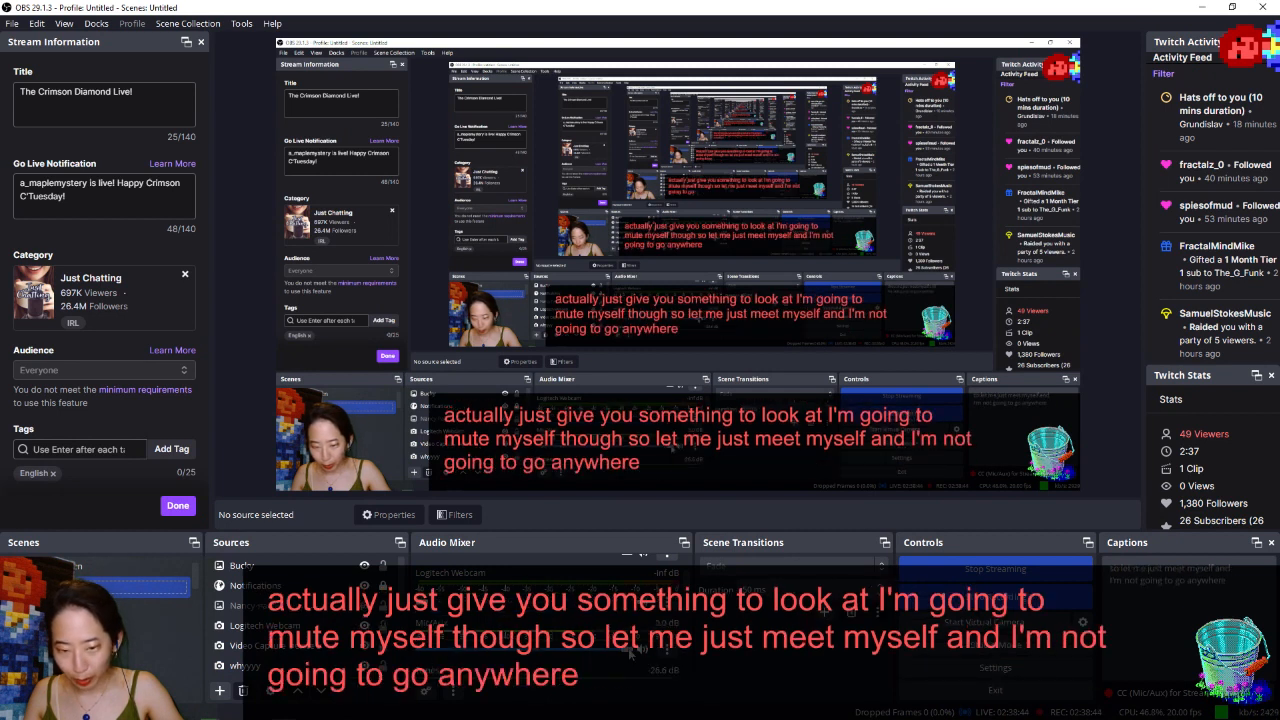
mouse_move(551, 714)
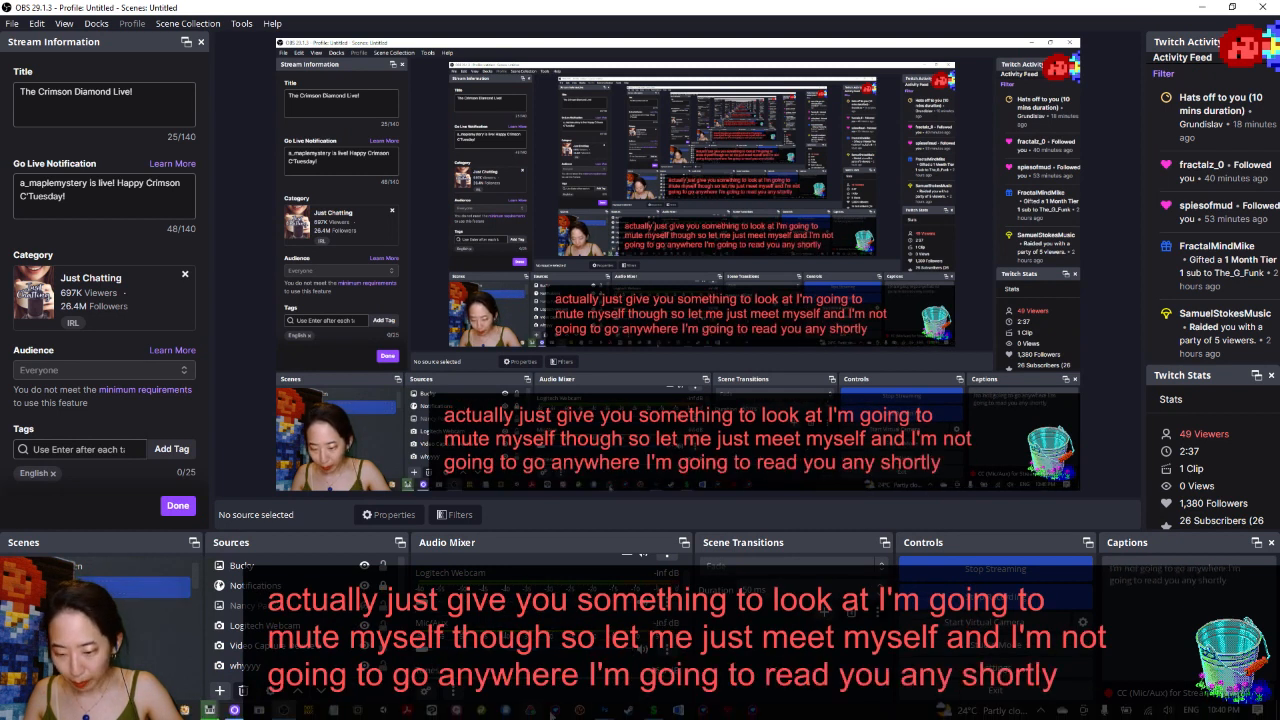
click(678, 710)
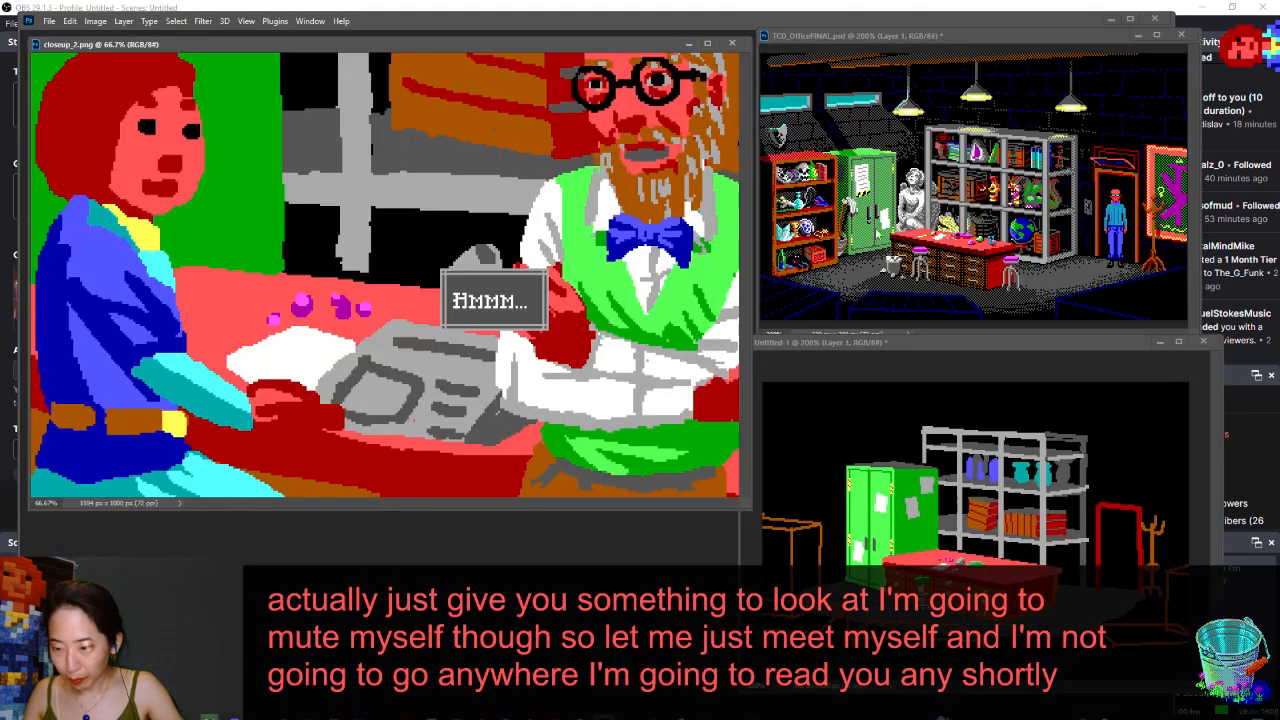
- Place TCD_OfficeFINAL over closeup_2.png in a larger window at 300% zoom, and raise the Untitled-1 sketch window beside it
drag(905, 38, 928, 37)
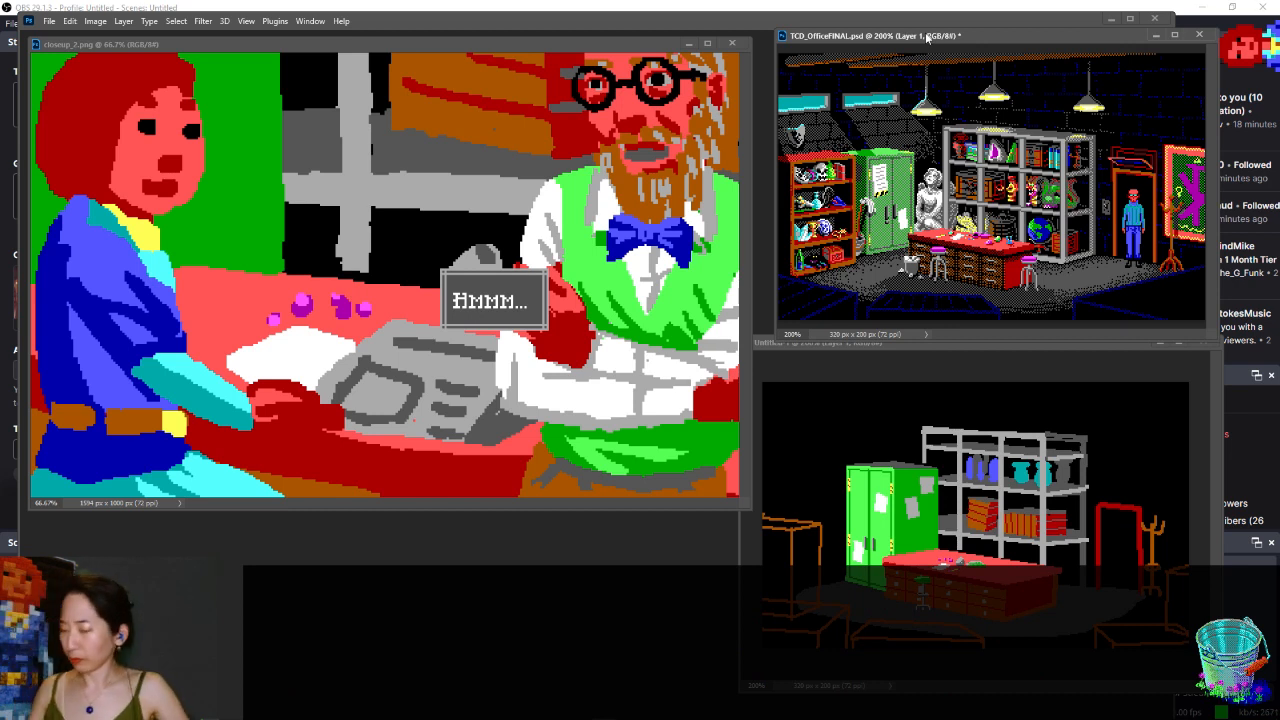
drag(876, 40, 143, 50)
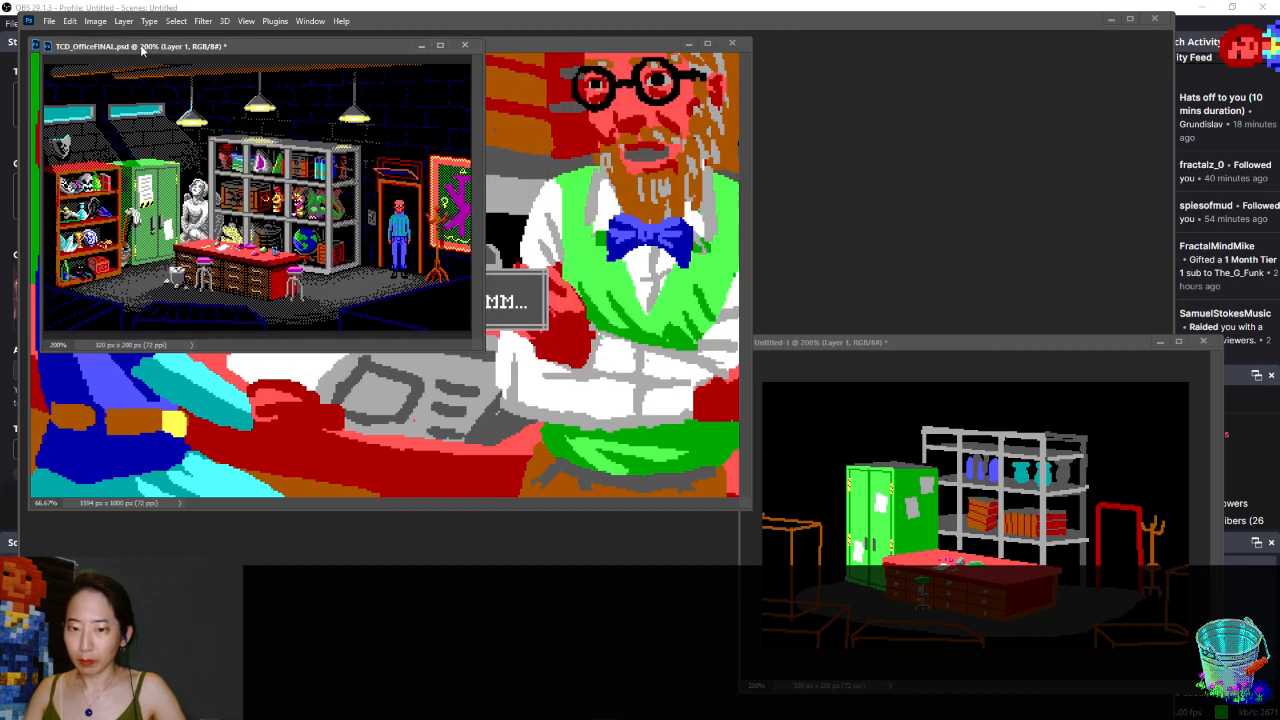
drag(470, 347, 742, 522)
key(ctrl+plus)
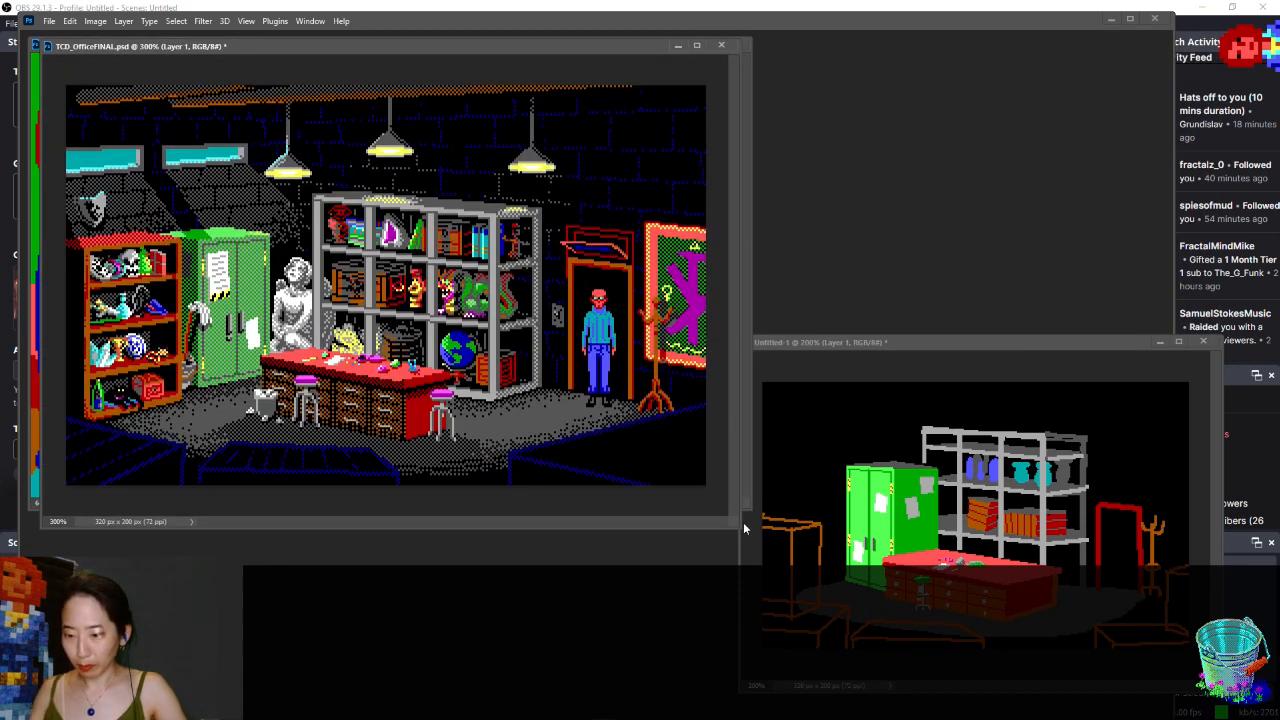
drag(846, 342, 860, 213)
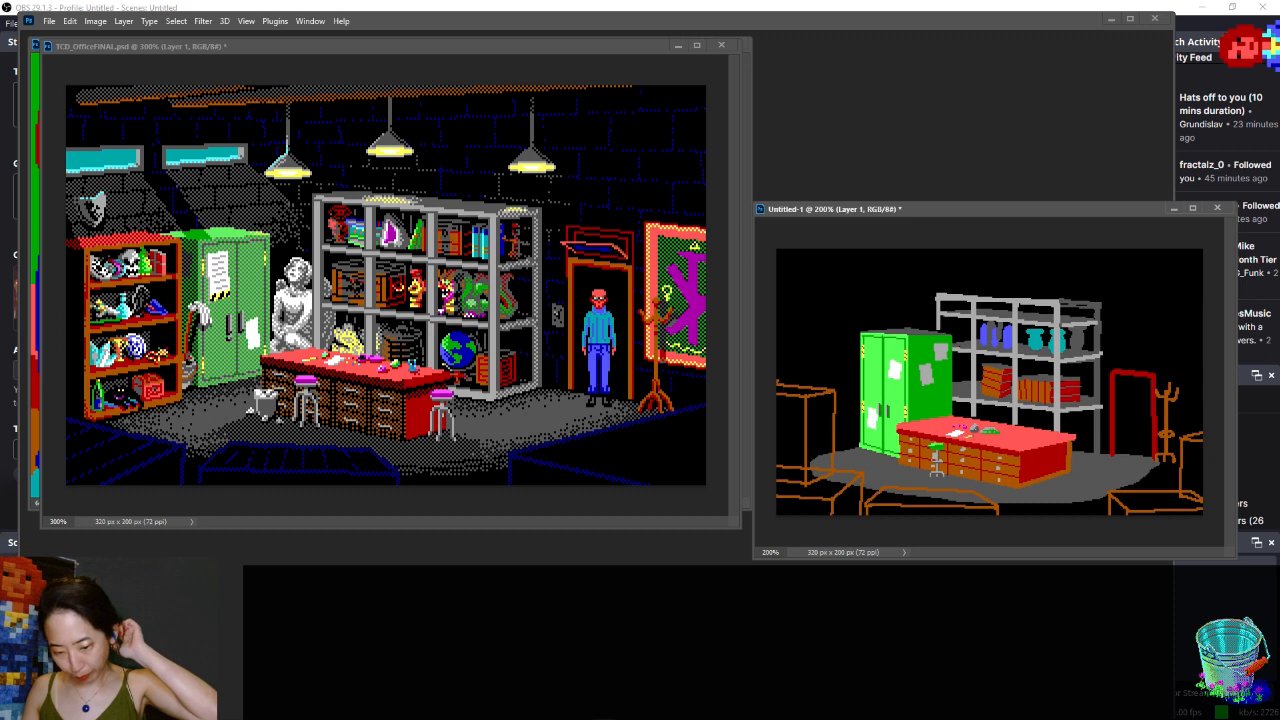
- Switch to OBS Studio to unmute the microphone, and return to Photoshop
click(234, 710)
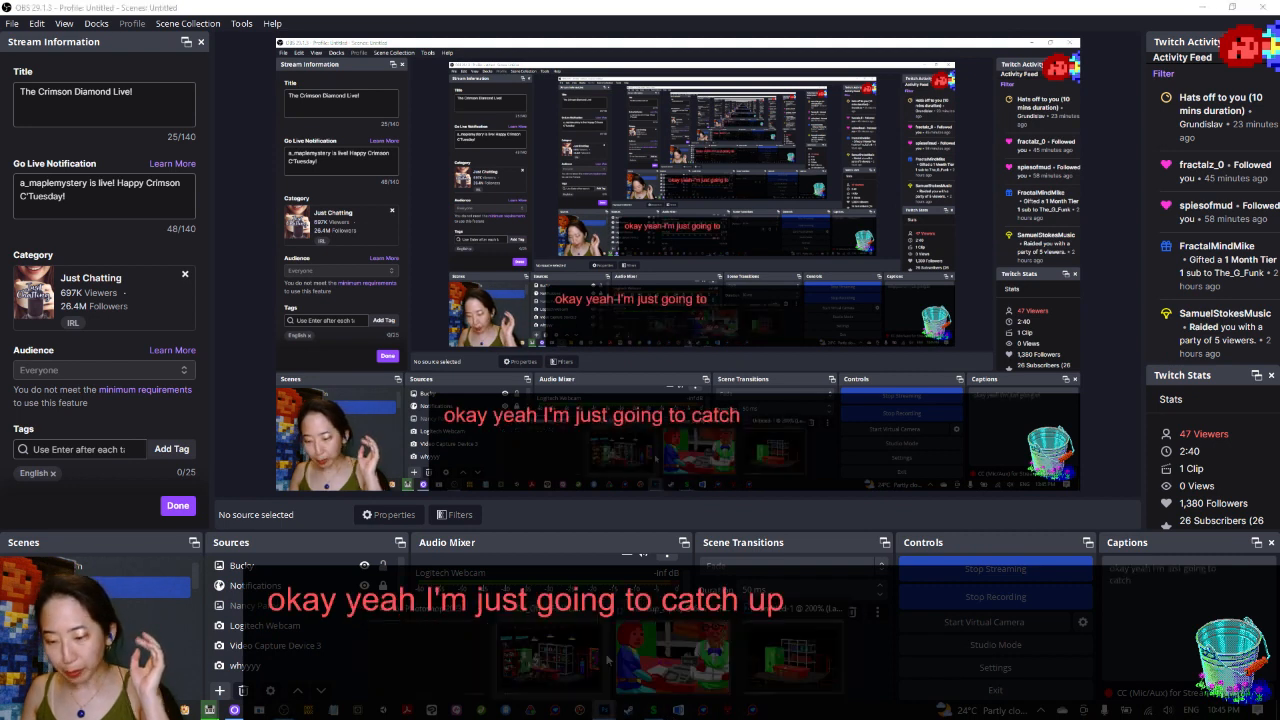
click(606, 710)
- Zoom TCD_OfficeFINAL to 200%, shrink its window to fit, and stack it above the Untitled-1 sketch beside closeup_2.png
drag(598, 43, 866, 21)
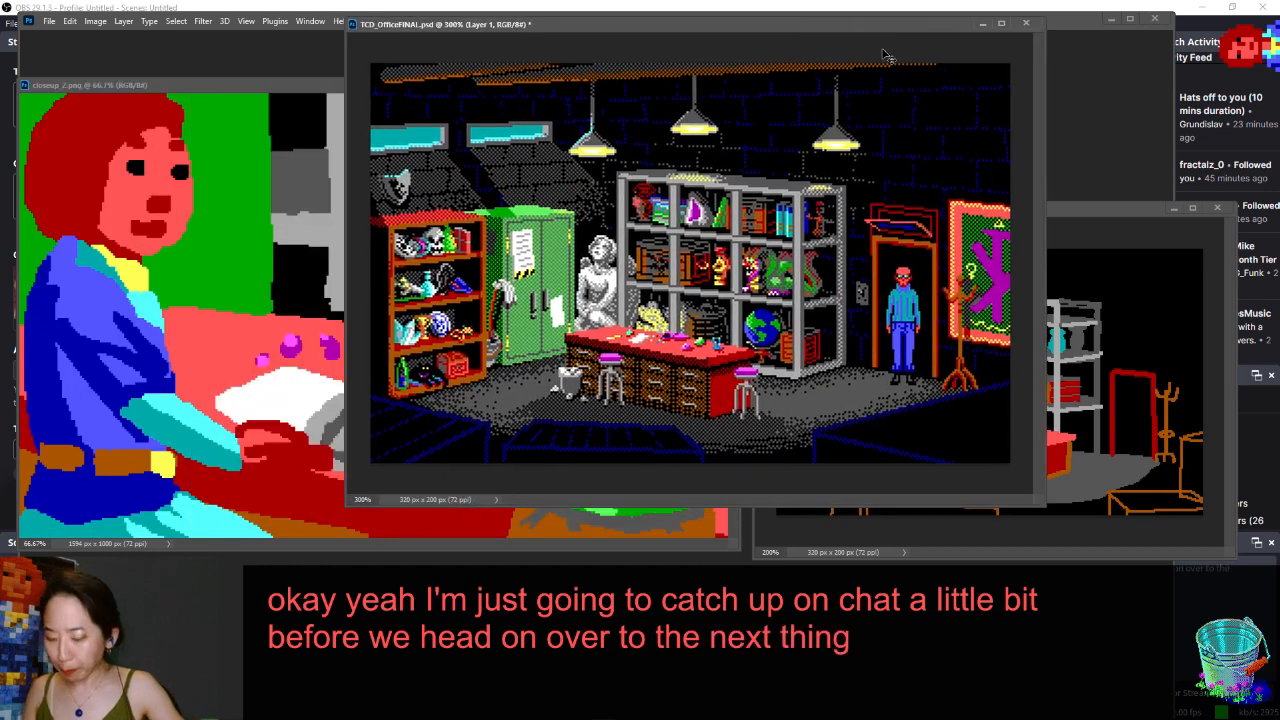
key(ctrl+minus)
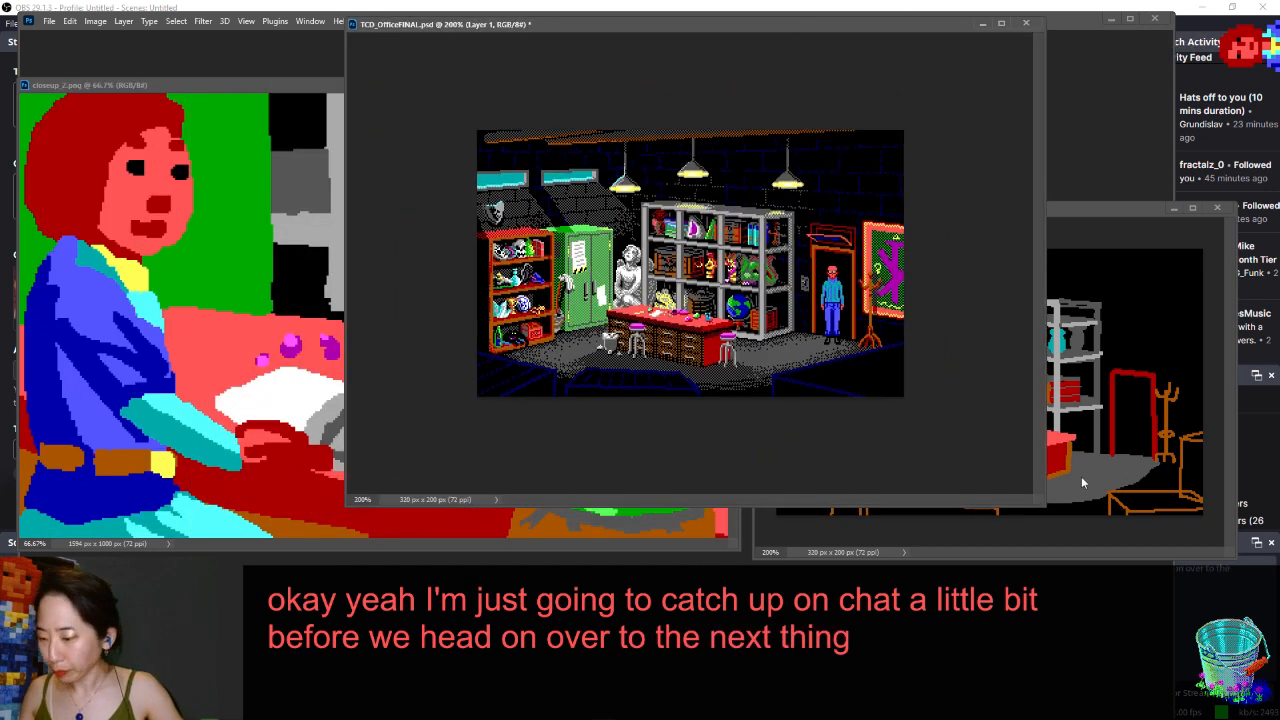
drag(1045, 505, 828, 352)
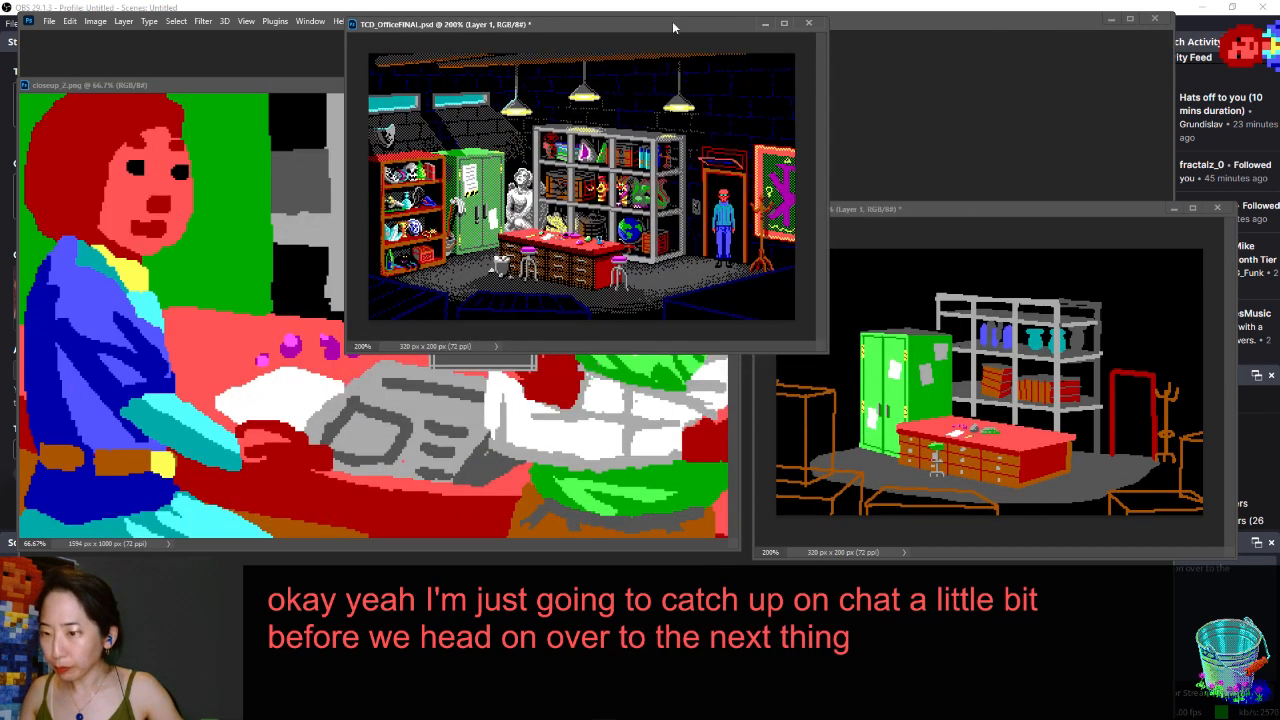
drag(673, 27, 1023, 6)
click(780, 212)
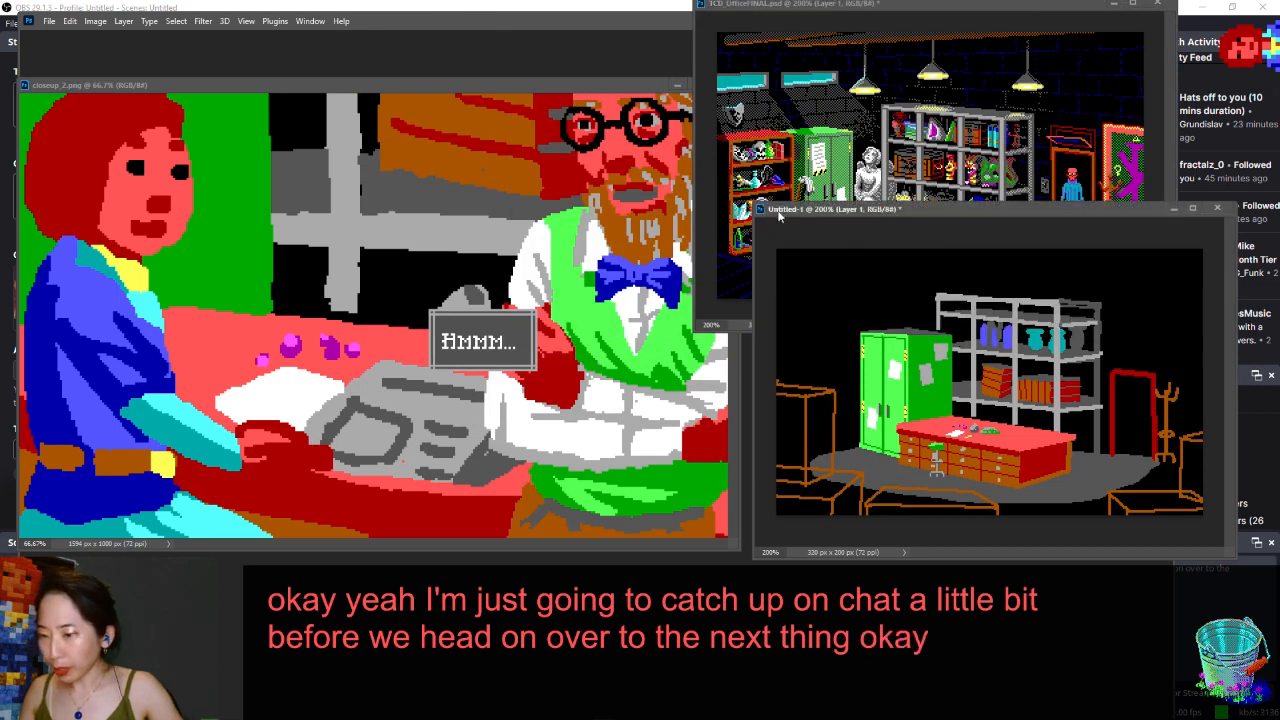
drag(780, 215, 758, 328)
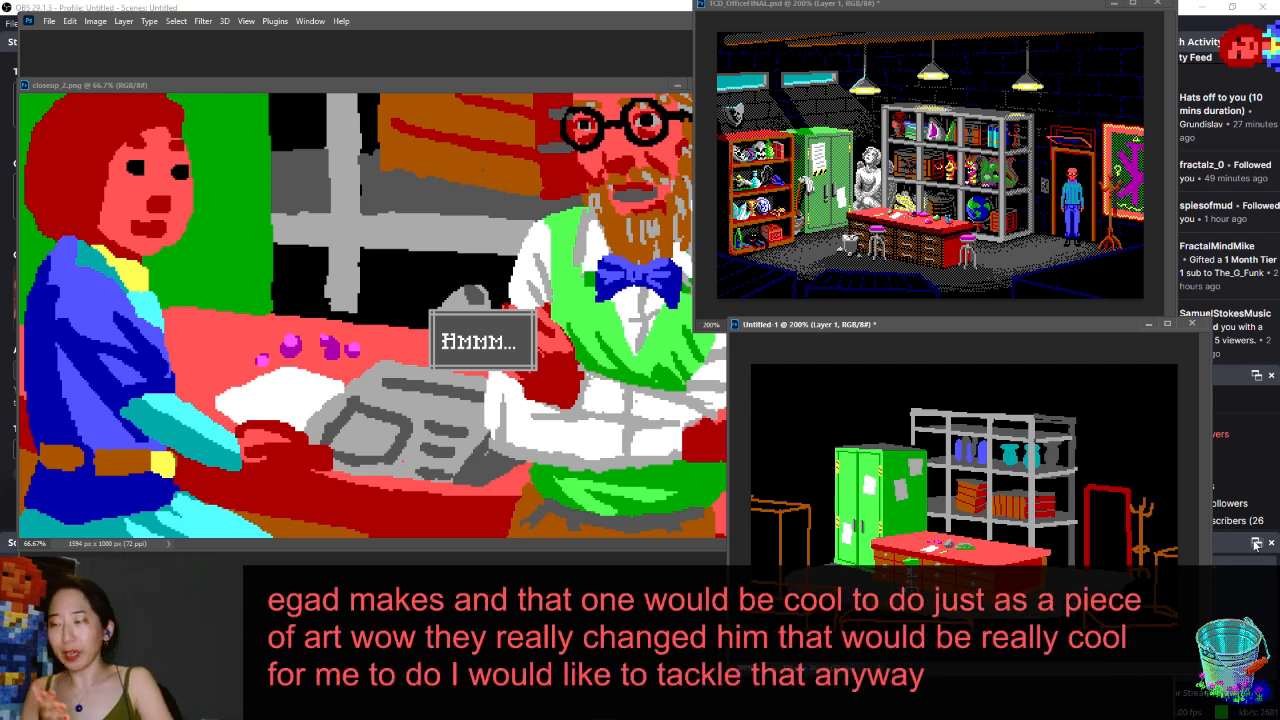
- Save TCD_OfficeFINAL as a Photoshop file in My Drive on Google Drive (G:) with Maximize Compatibility enabled
double_click(615, 22)
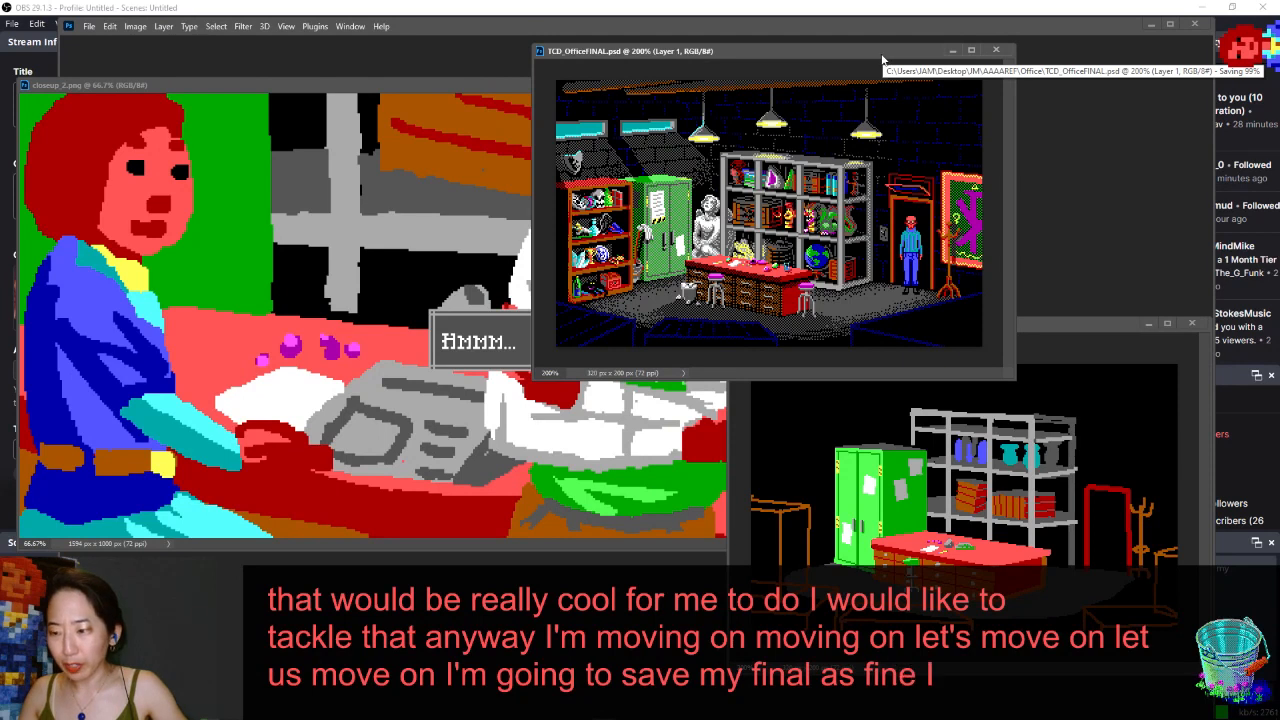
key(ctrl+shift+s)
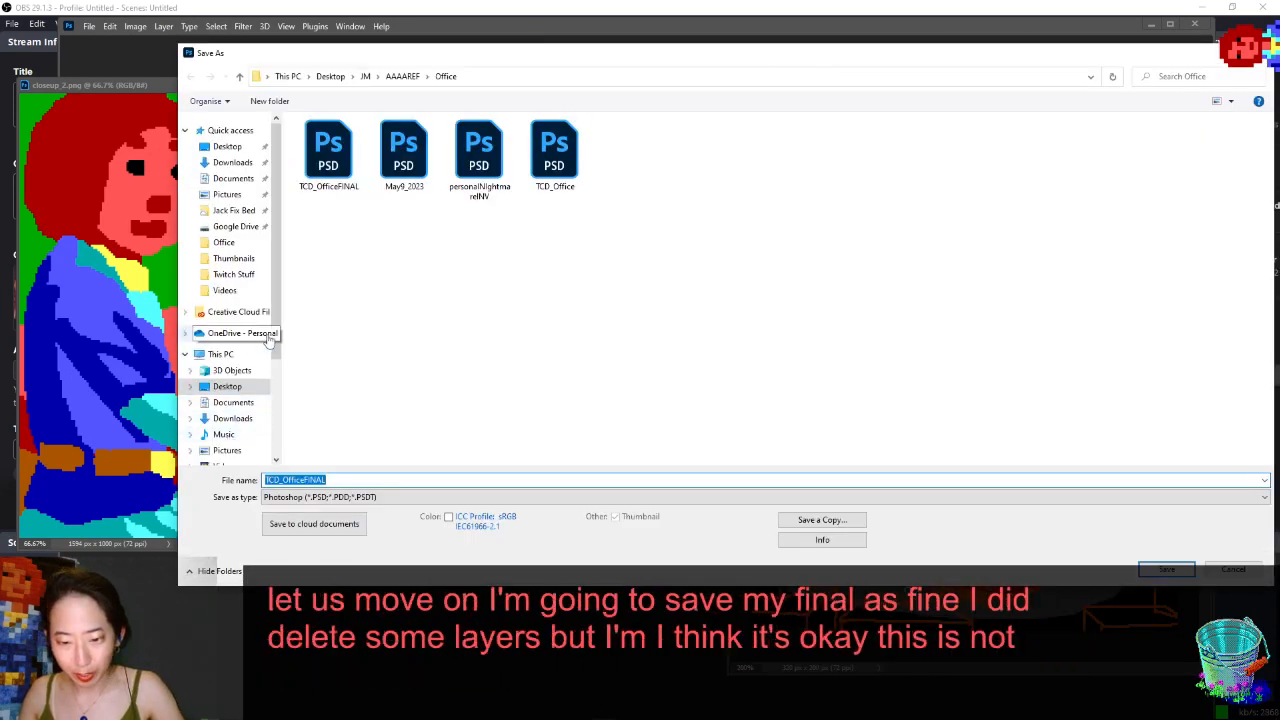
scroll(262, 350, down, 3)
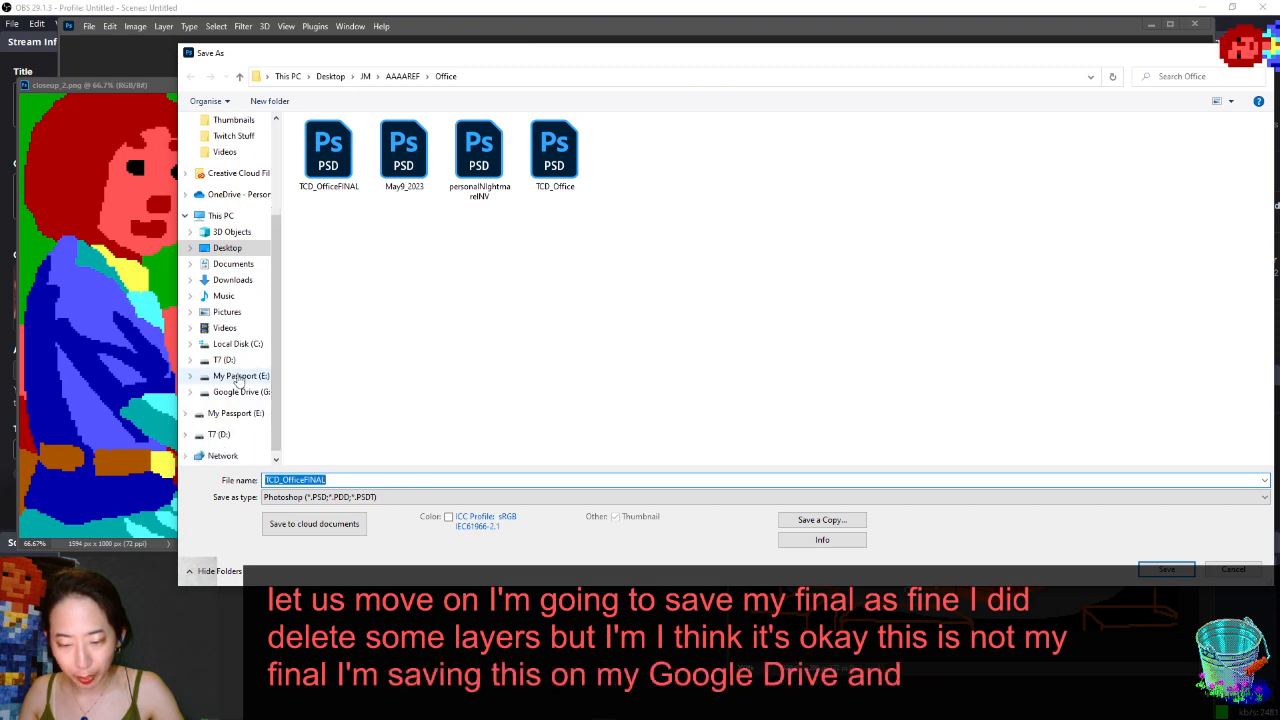
click(238, 391)
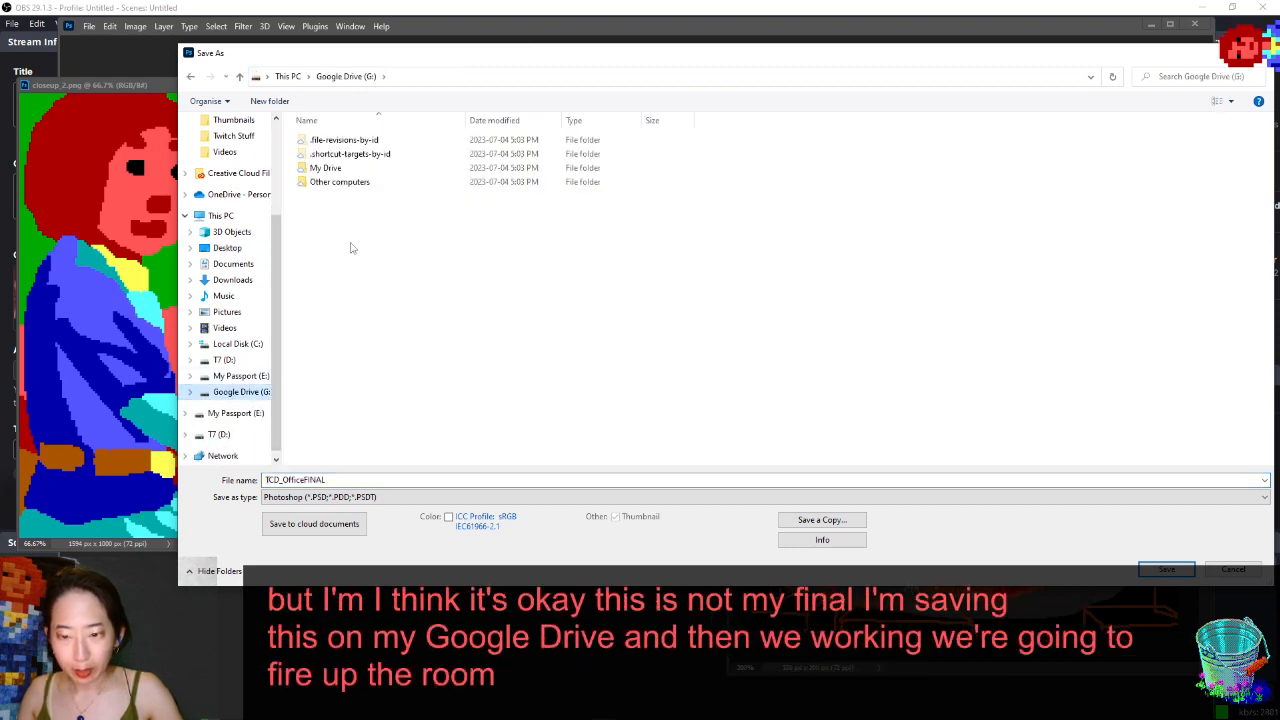
double_click(325, 167)
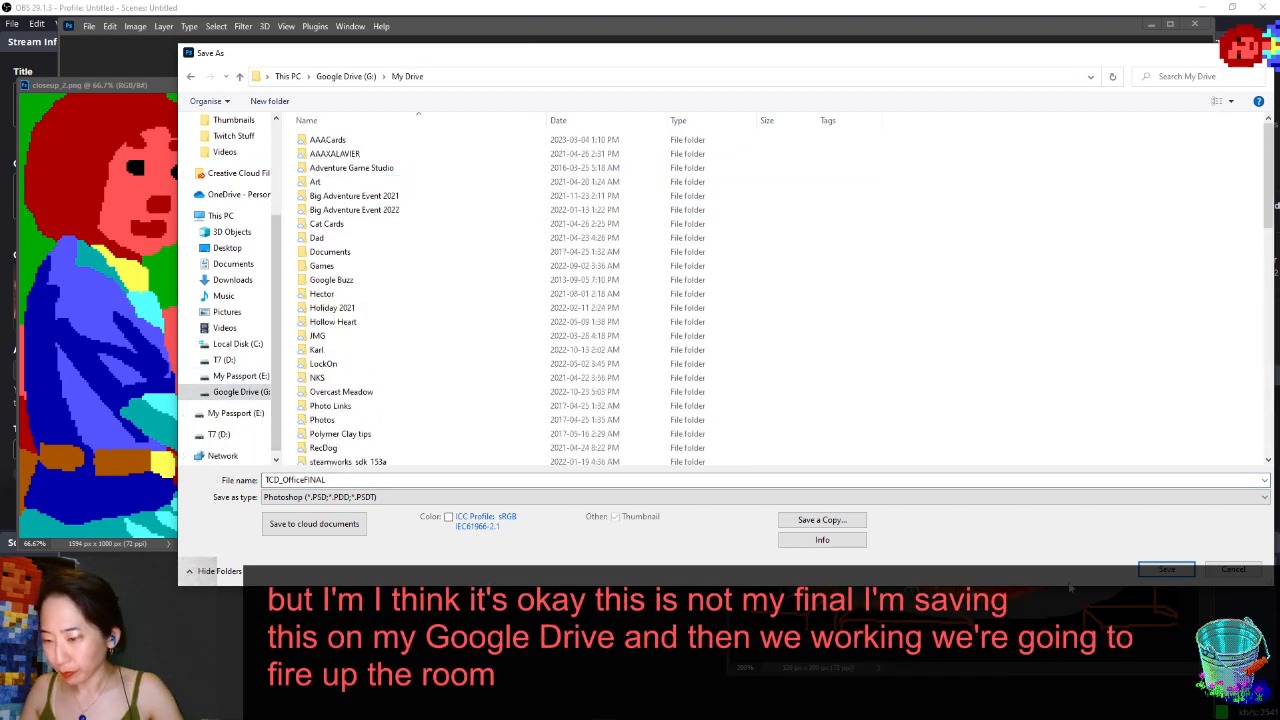
click(1160, 570)
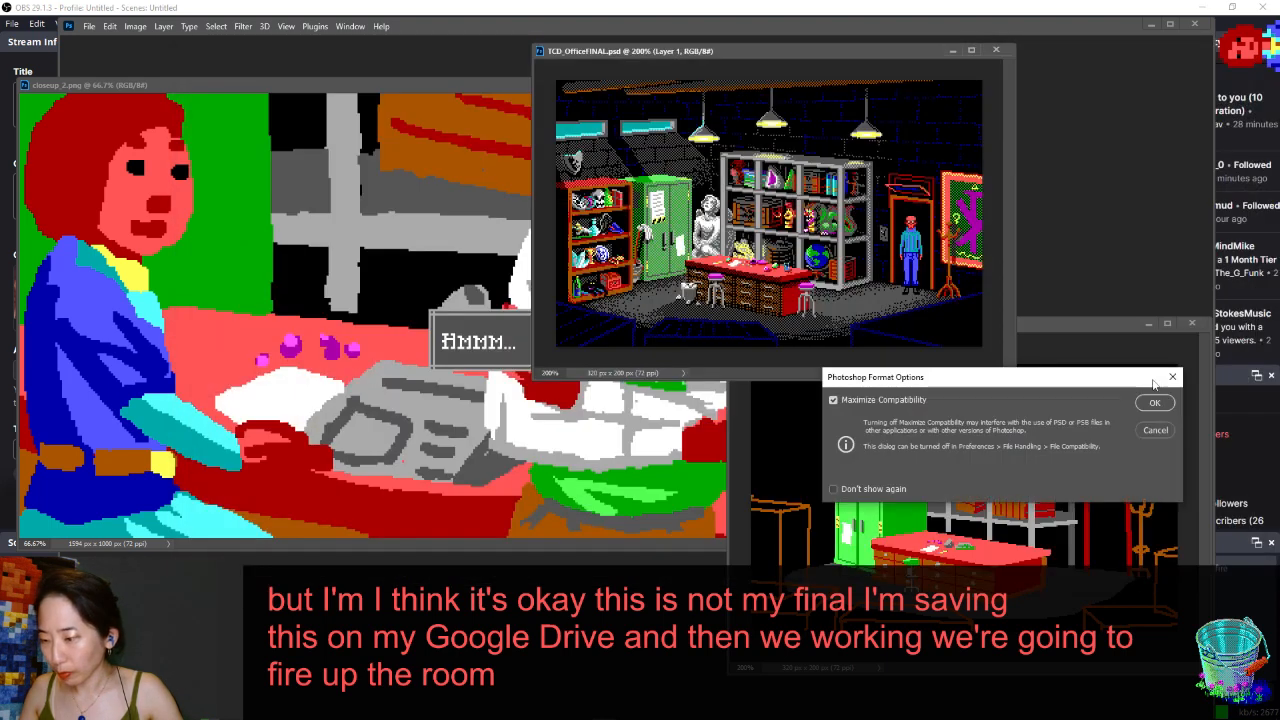
click(1155, 403)
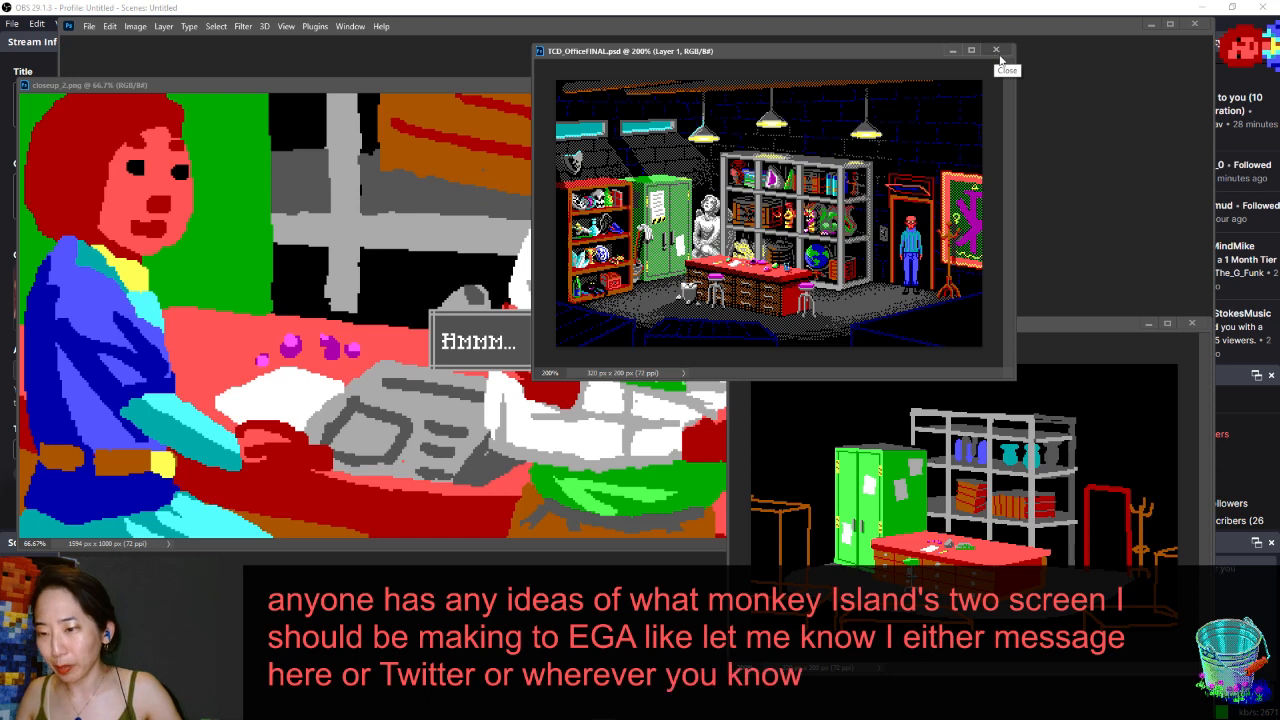
- Quit Photoshop without saving Untitled-1, and switch the OBS Studio stream to the large webcam scene
click(1195, 24)
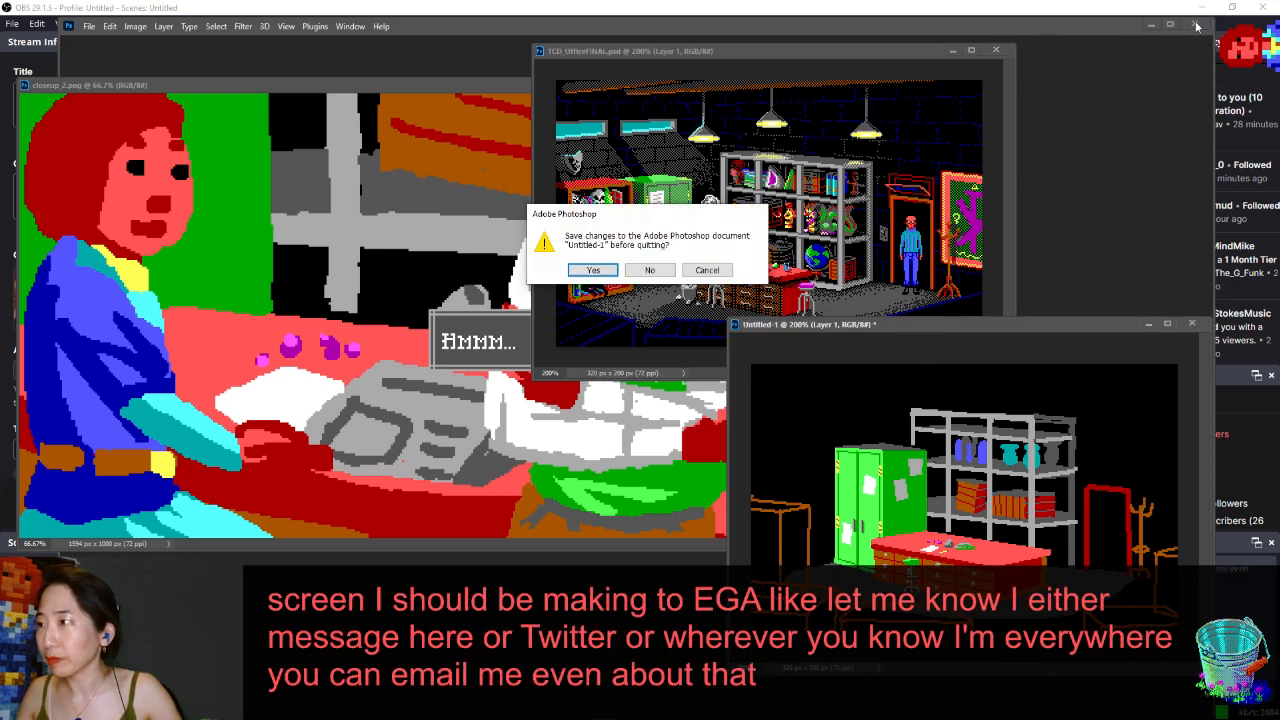
click(649, 269)
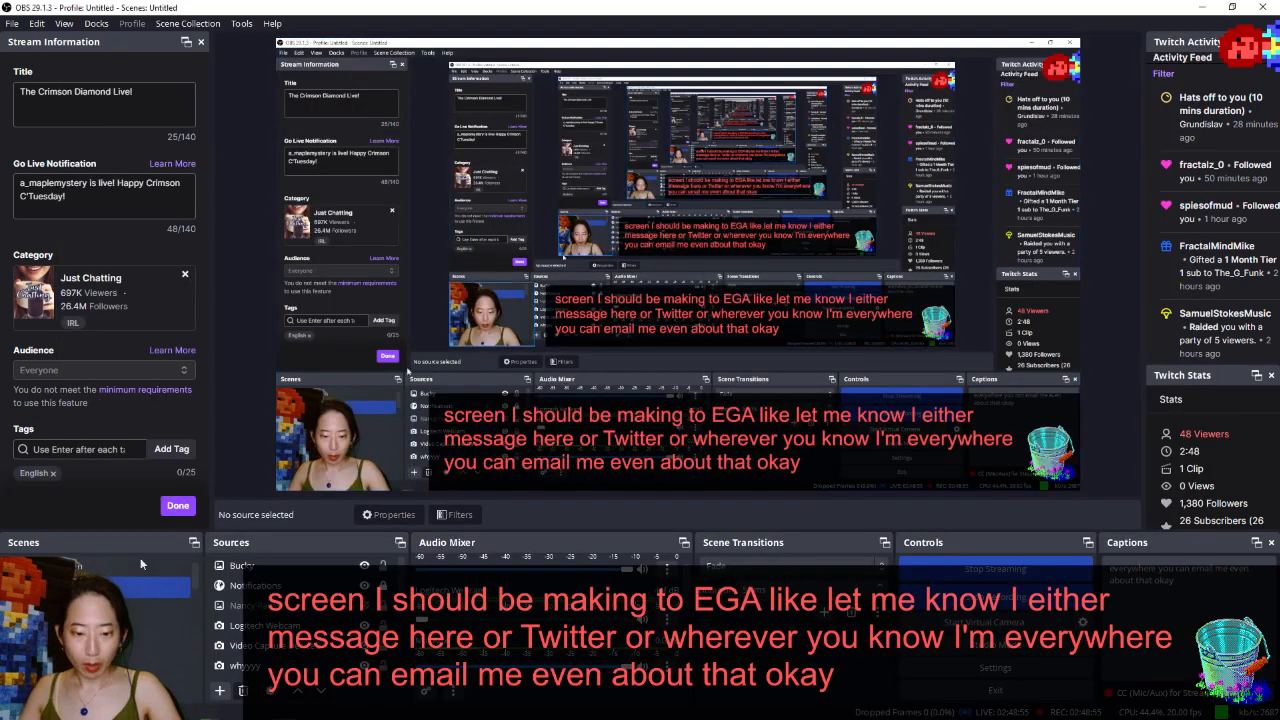
click(140, 563)
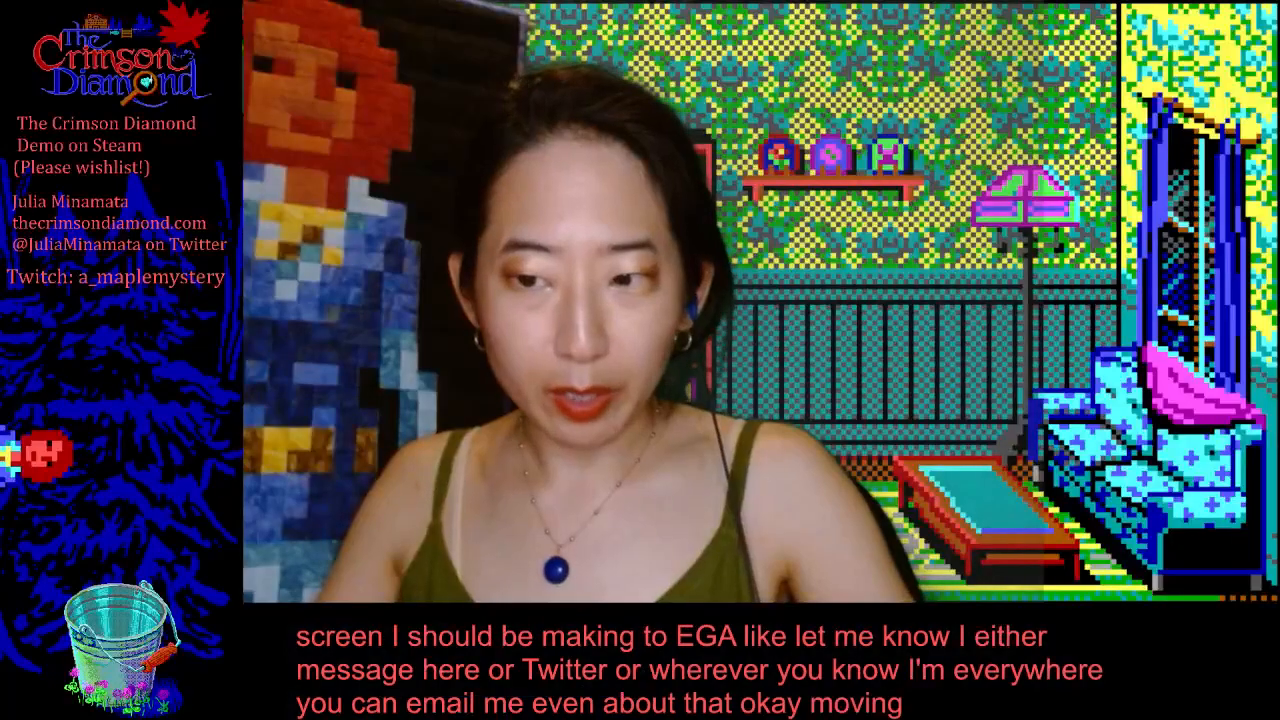